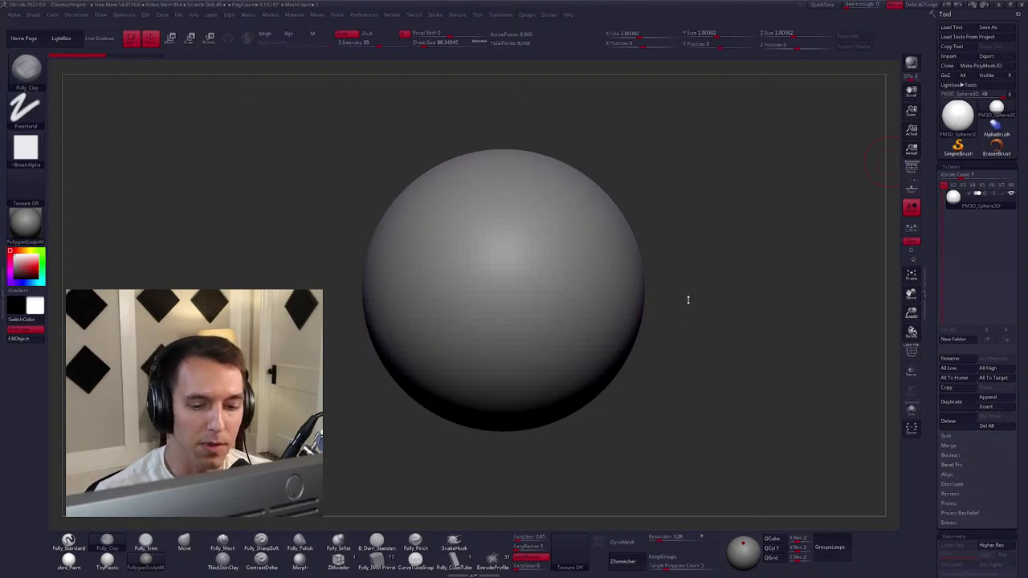
# Select the Move brush, adjust its draw size, and lay a transpose line across the sphere.
pyautogui.press('b')
pyautogui.press('m')
pyautogui.press('v')
pyautogui.press('space')
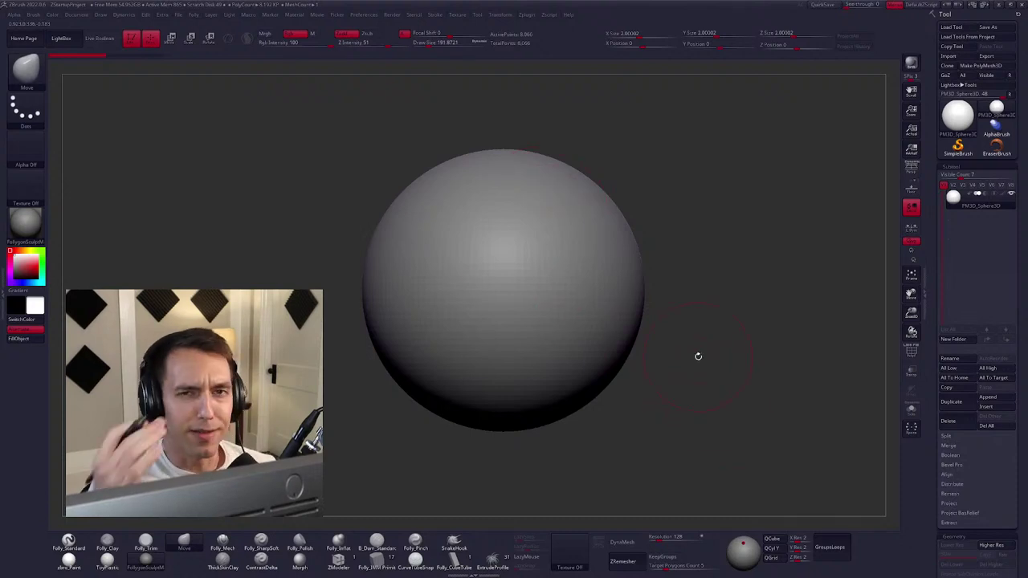
pyautogui.press('space')
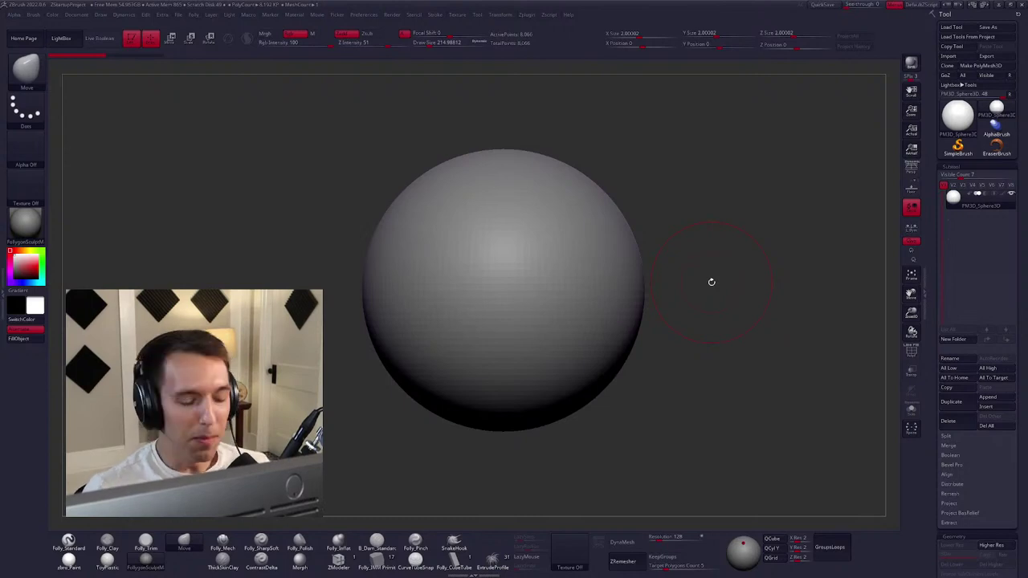
pyautogui.press('space')
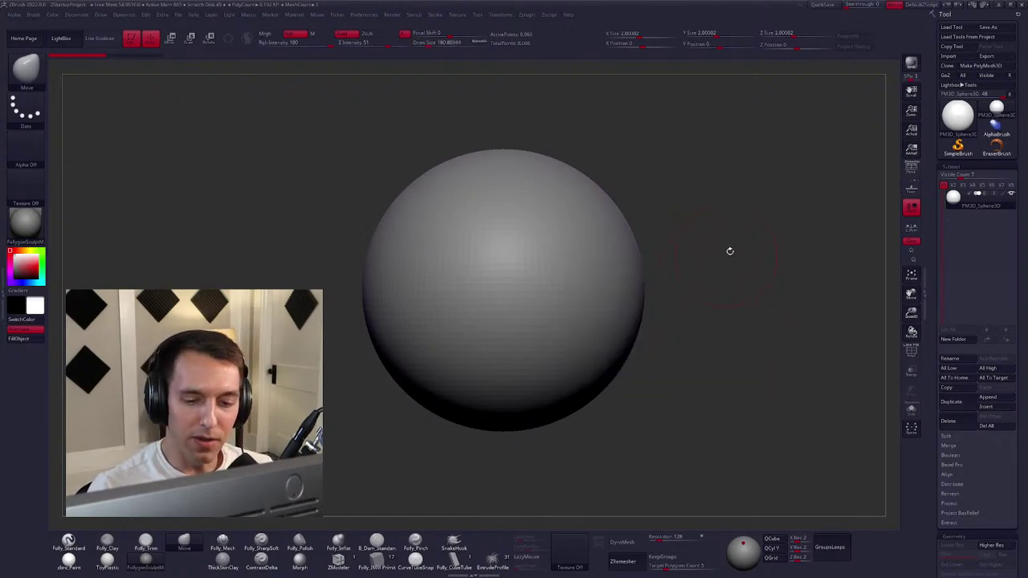
pyautogui.press('space')
pyautogui.press('w')
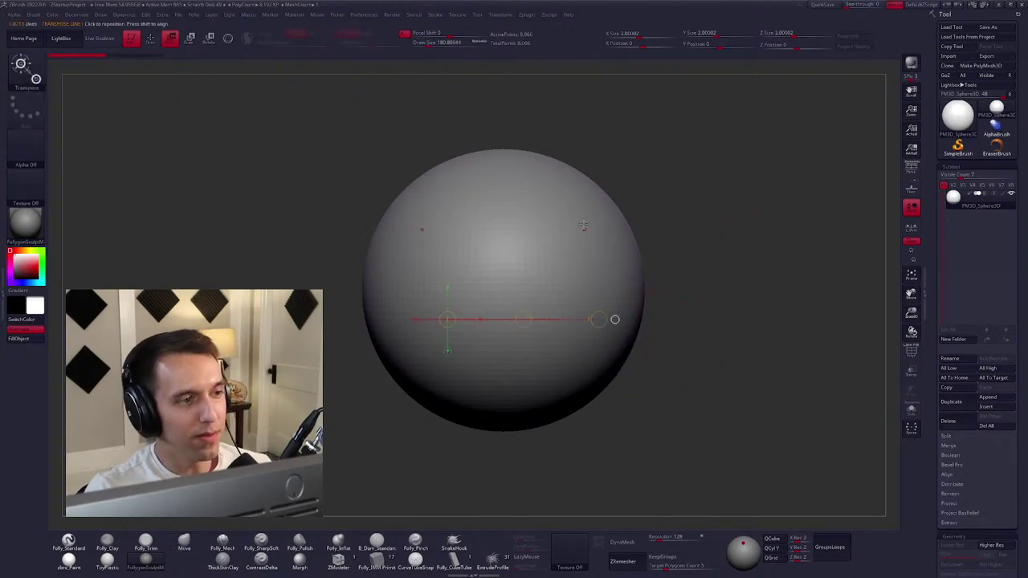
pyautogui.press('q')
pyautogui.press('b')
pyautogui.press('m')
pyautogui.press('v')
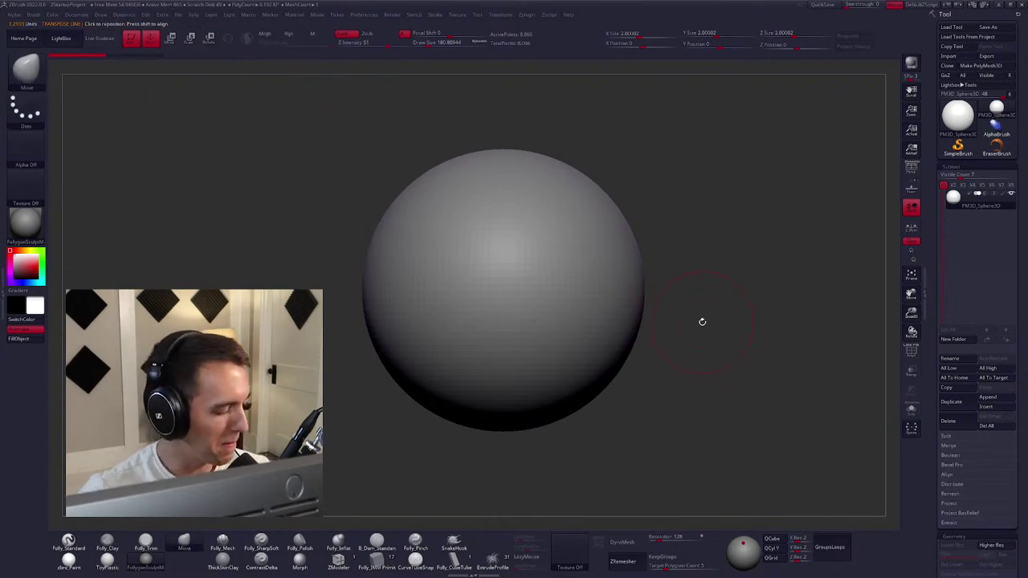
pyautogui.press('b')
pyautogui.press('f')
pyautogui.press('c')
pyautogui.rightClick(590, 241)
pyautogui.keyDown('alt'); pyautogui.moveTo(562, 233); pyautogui.dragTo(625, 218, button='right'); pyautogui.keyUp('alt')
pyautogui.moveTo(598, 199)
pyautogui.mouseDown()
pyautogui.moveTo(616, 251)
pyautogui.moveTo(450, 369)
pyautogui.moveTo(602, 297)
pyautogui.mouseUp()
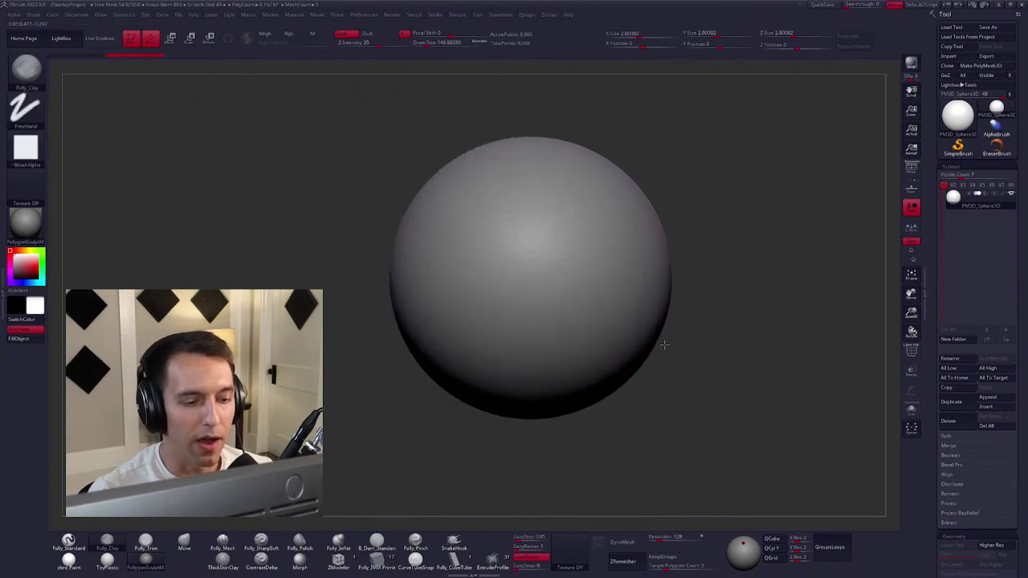
pyautogui.moveTo(660, 337)
pyautogui.keyDown('ctrl'); pyautogui.mouseDown(button='right')
pyautogui.moveTo(649, 339)
pyautogui.moveTo(726, 282)
pyautogui.moveTo(739, 320)
pyautogui.mouseUp(button='right'); pyautogui.keyUp('ctrl')
pyautogui.press('b')
pyautogui.press('m')
pyautogui.press('v')
pyautogui.rightClick(726, 282)
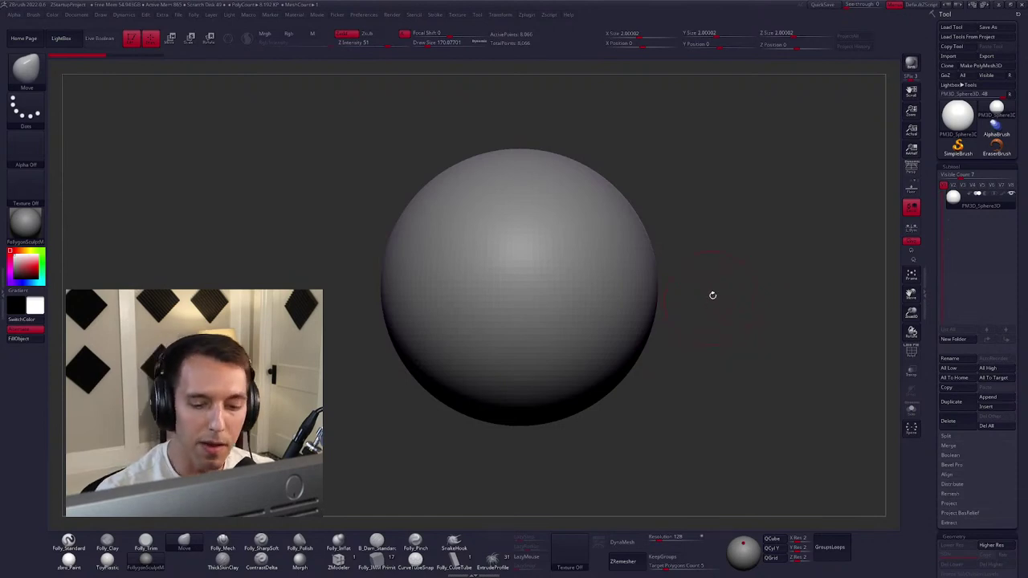
# Zoom out and duplicate the sphere subtool as PM3D_Sphere3D1.
pyautogui.press('space')
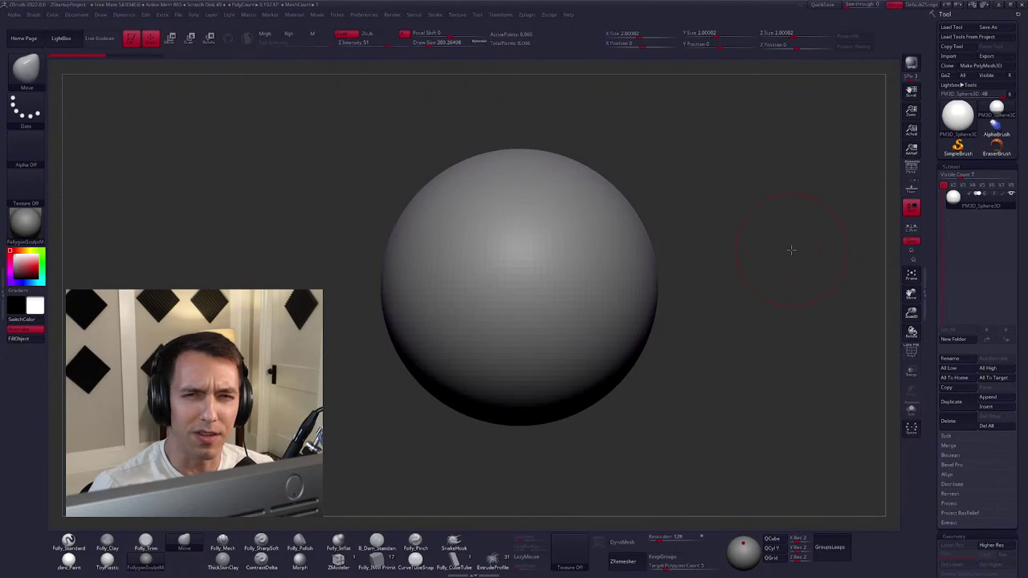
pyautogui.scroll(-2, 632, 315)
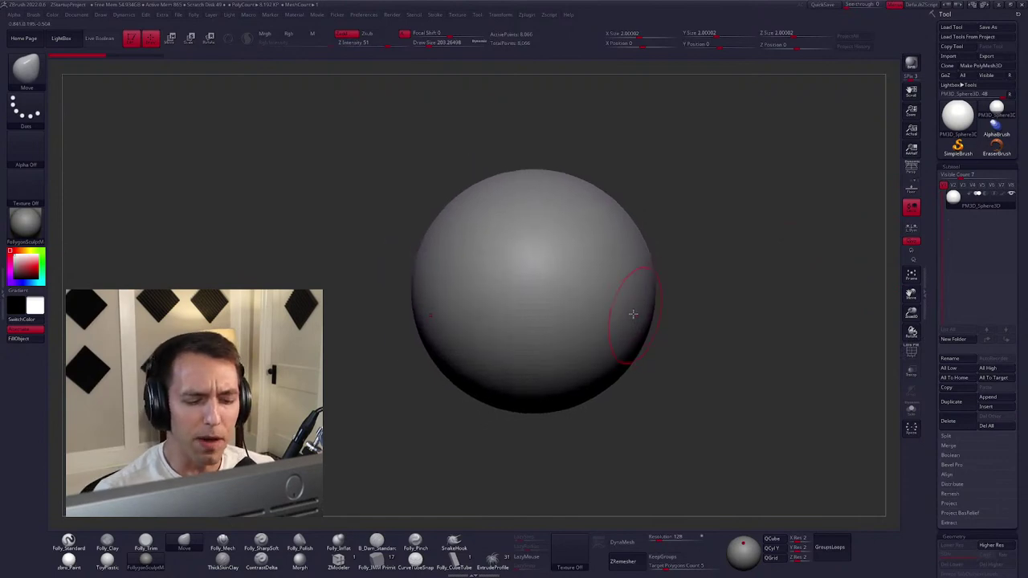
pyautogui.press('space')
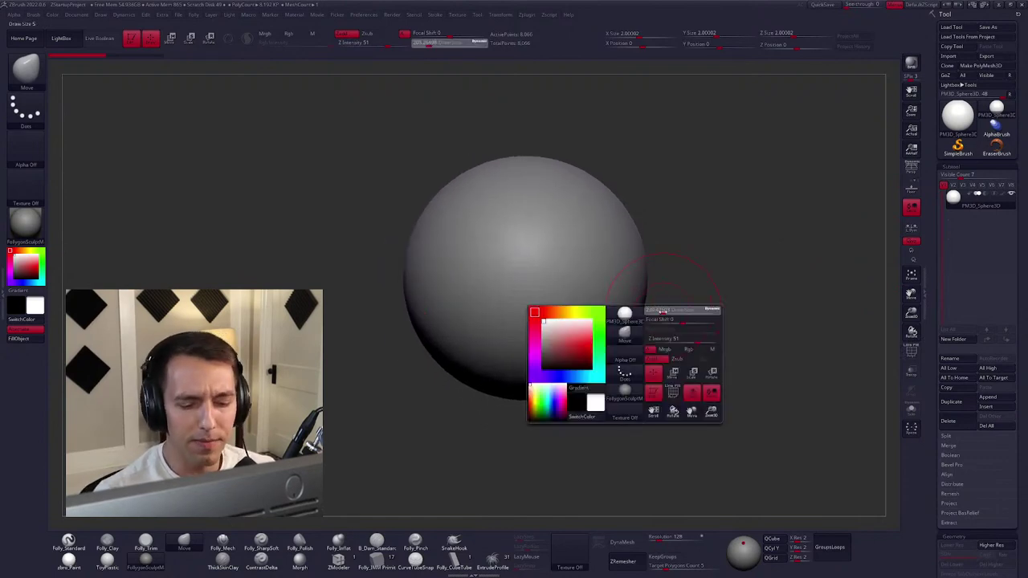
pyautogui.scroll(-1, 664, 314)
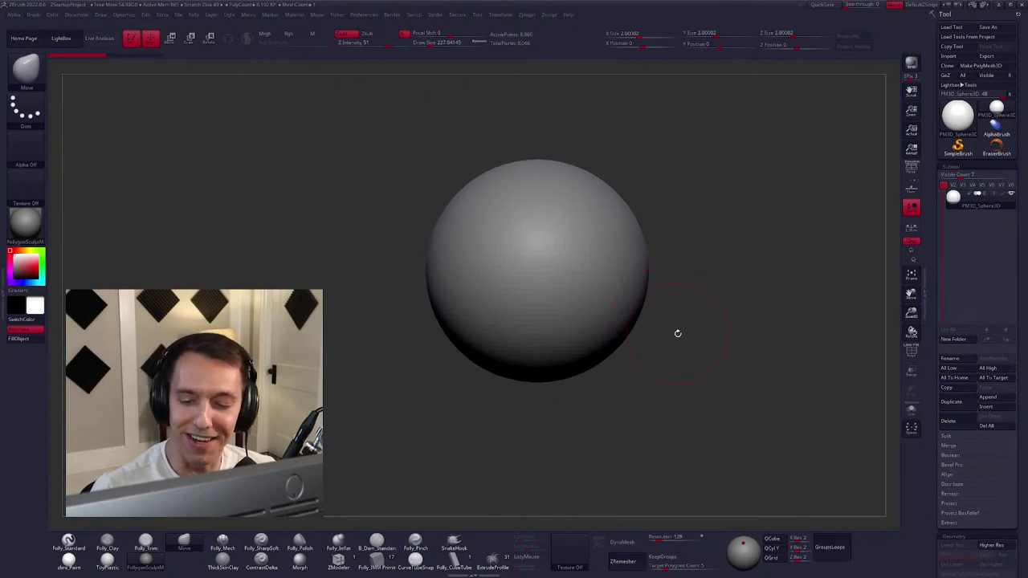
pyautogui.hotkey('ctrl', 'shift', 'd')
pyautogui.moveTo(712, 337)
pyautogui.mouseDown()
pyautogui.moveTo(636, 346)
pyautogui.moveTo(598, 321)
pyautogui.mouseUp()
# Enlarge the Move brush and stretch the duplicate sphere downward into an egg shape.
pyautogui.press('space')
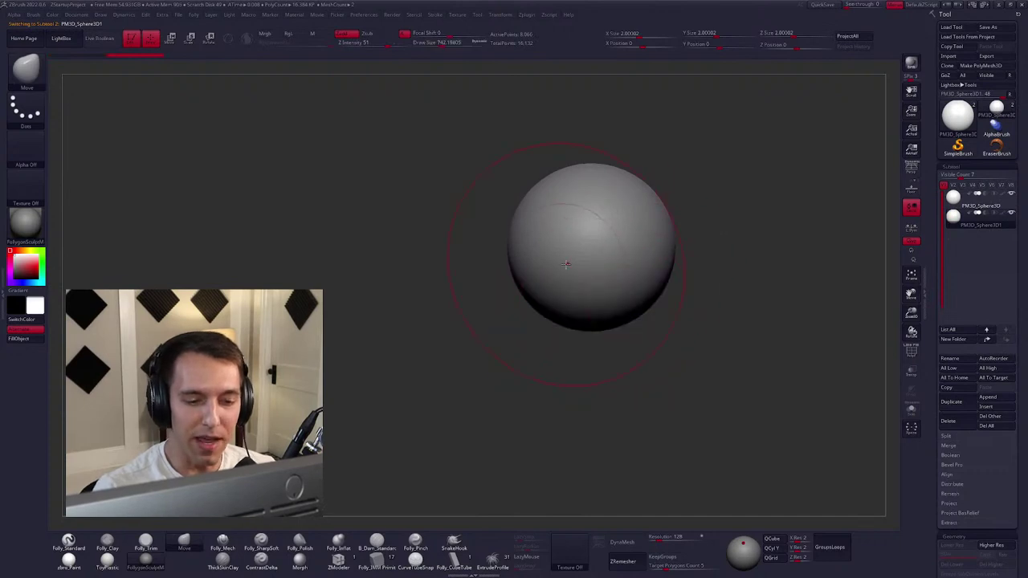
pyautogui.moveTo(553, 293); pyautogui.dragTo(573, 329)
pyautogui.press('space')
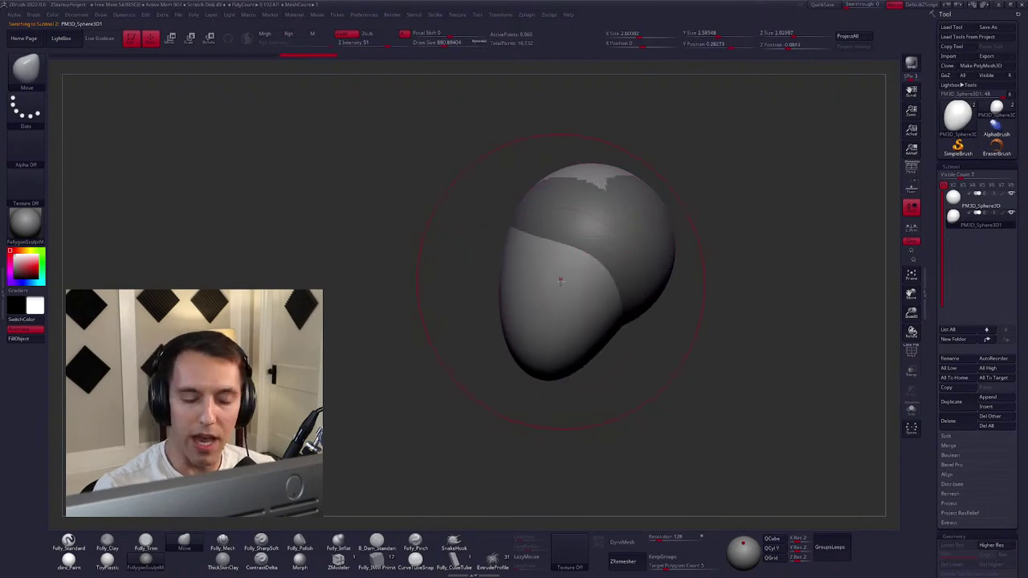
pyautogui.moveTo(555, 264); pyautogui.dragTo(553, 241)
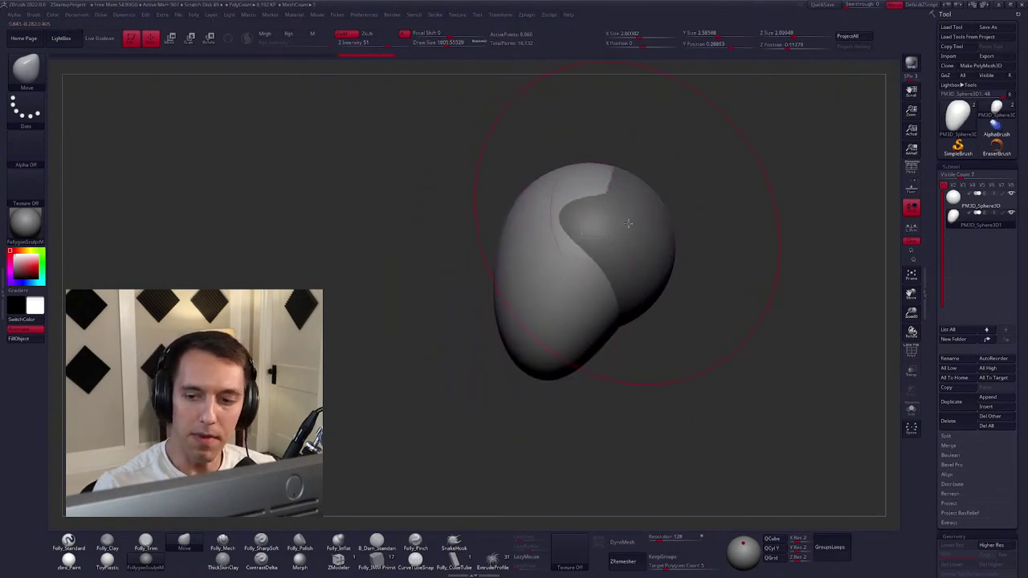
pyautogui.moveTo(628, 223)
pyautogui.mouseDown()
pyautogui.moveTo(605, 328)
pyautogui.moveTo(506, 281)
pyautogui.mouseUp()
# Pull the lower tip down with a smaller brush, push the front lobe across the bottom, and snap to front view.
pyautogui.moveTo(544, 354); pyautogui.dragTo(542, 363)
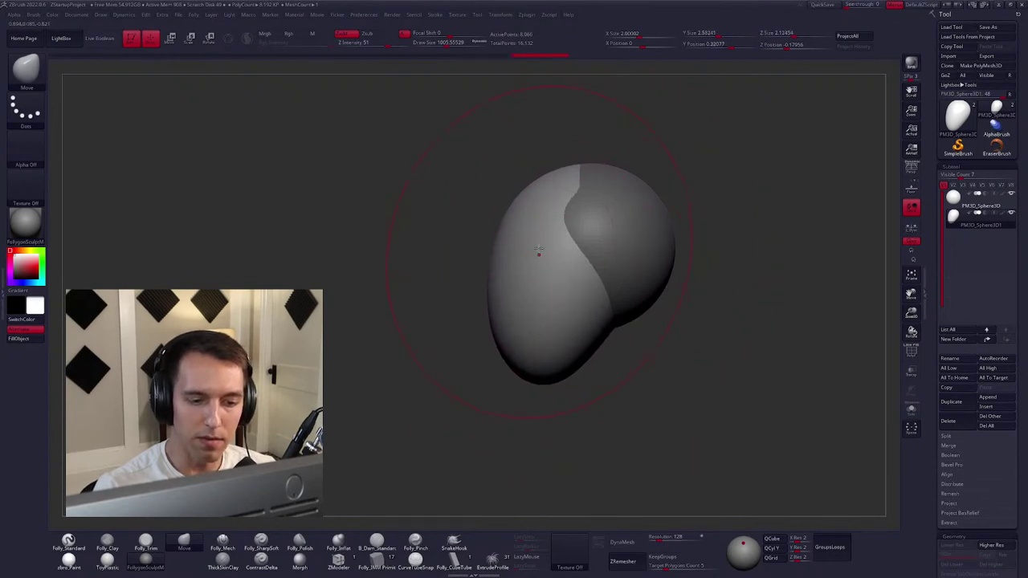
pyautogui.press('[')
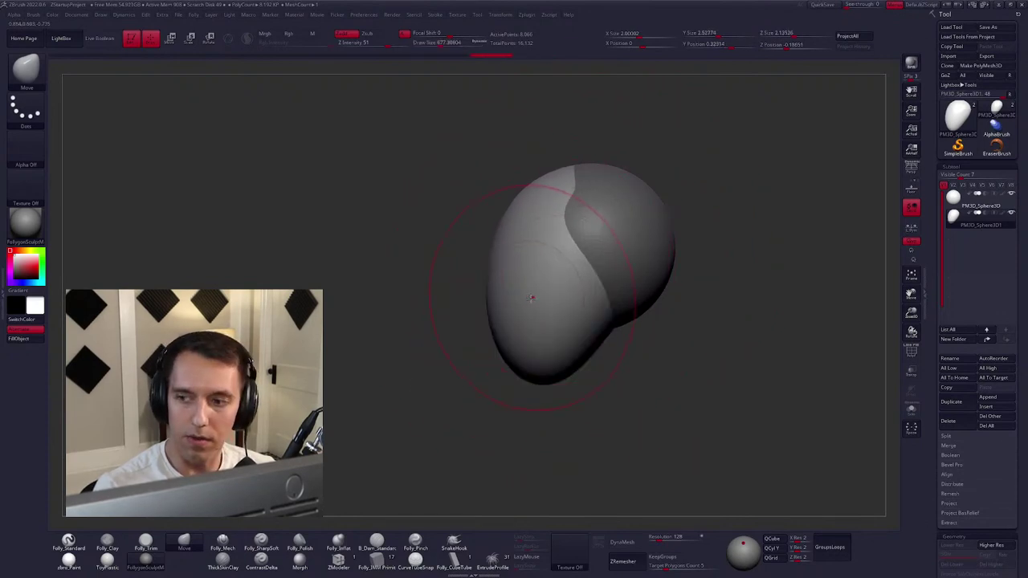
pyautogui.moveTo(506, 265); pyautogui.dragTo(521, 329)
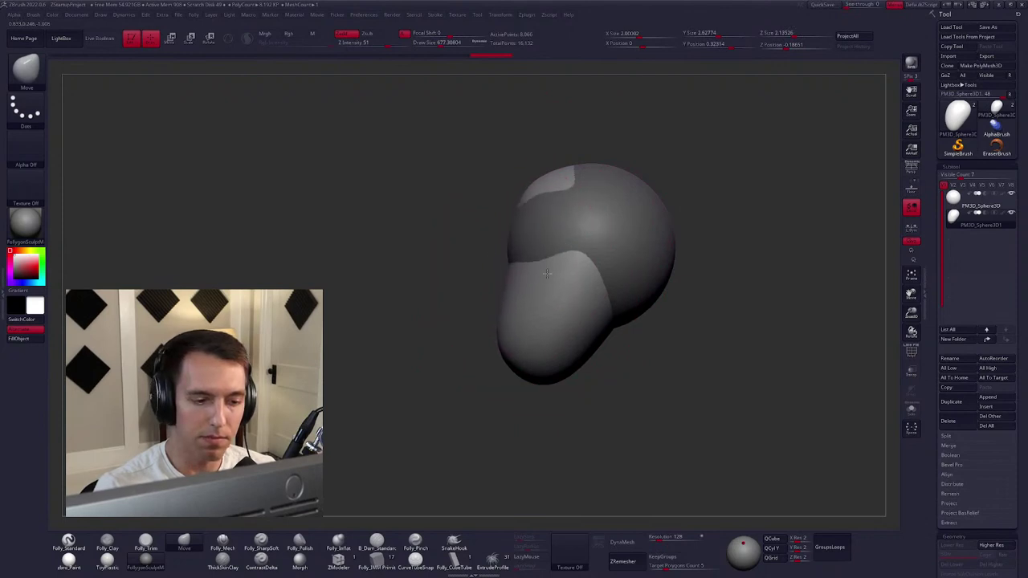
pyautogui.keyDown('shift'); pyautogui.moveTo(532, 294); pyautogui.dragTo(587, 337); pyautogui.keyUp('shift')
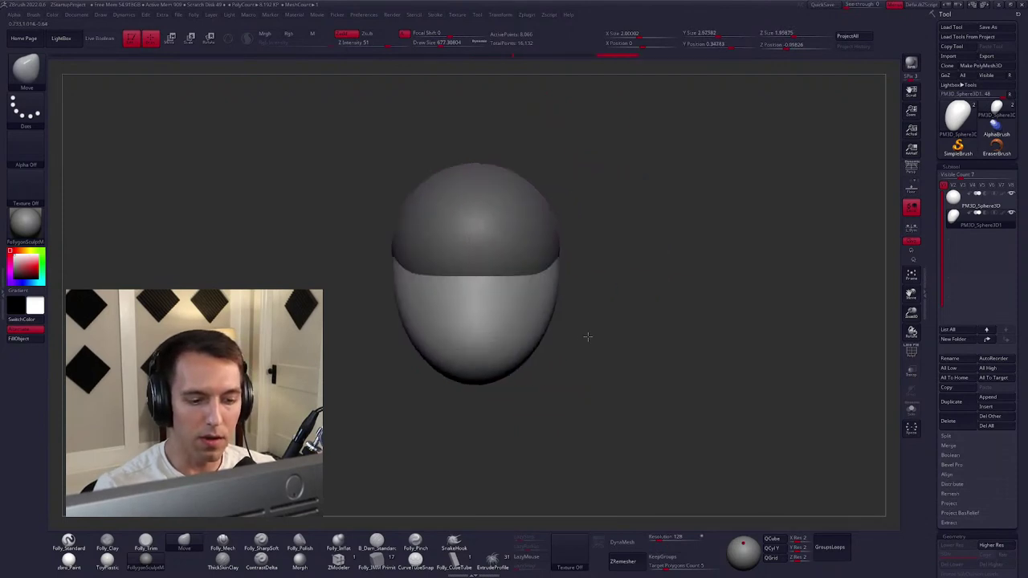
pyautogui.keyDown('ctrl'); pyautogui.moveTo(548, 299); pyautogui.dragTo(637, 273, button='right'); pyautogui.keyUp('ctrl')
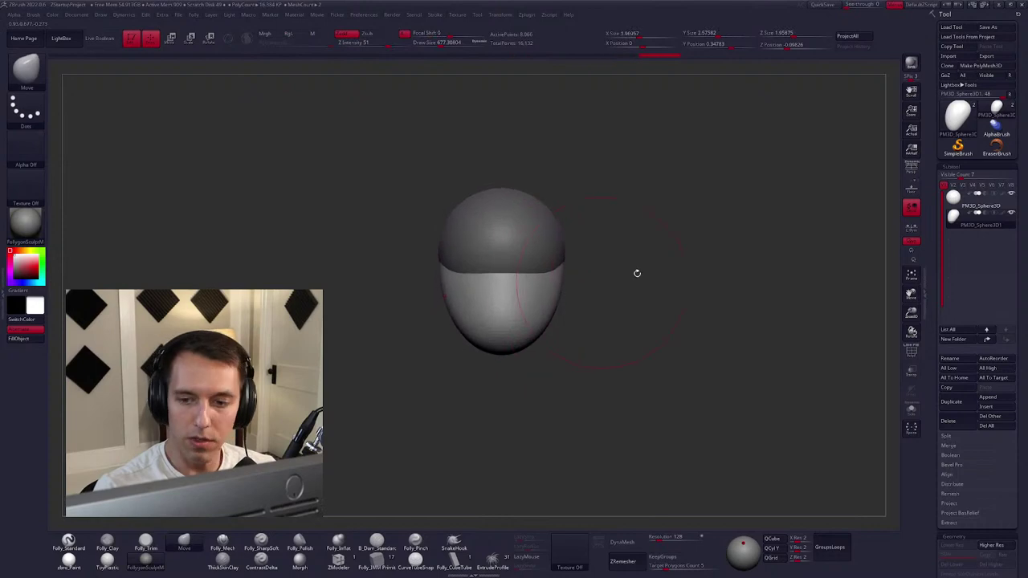
pyautogui.press('space')
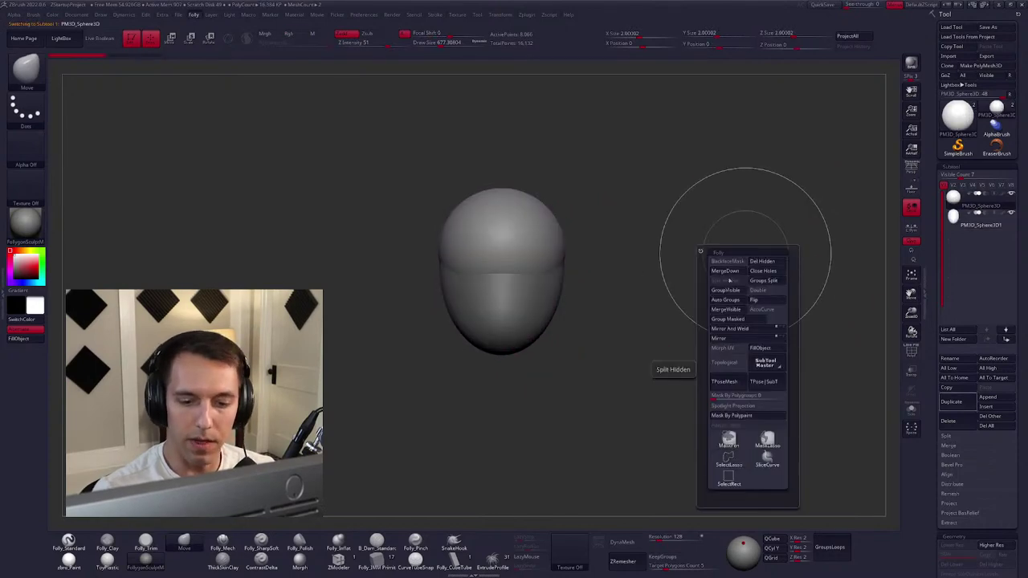
# Merge the two spheres into one subtool, narrow the head in X, and mask the upper sphere.
pyautogui.press('space')
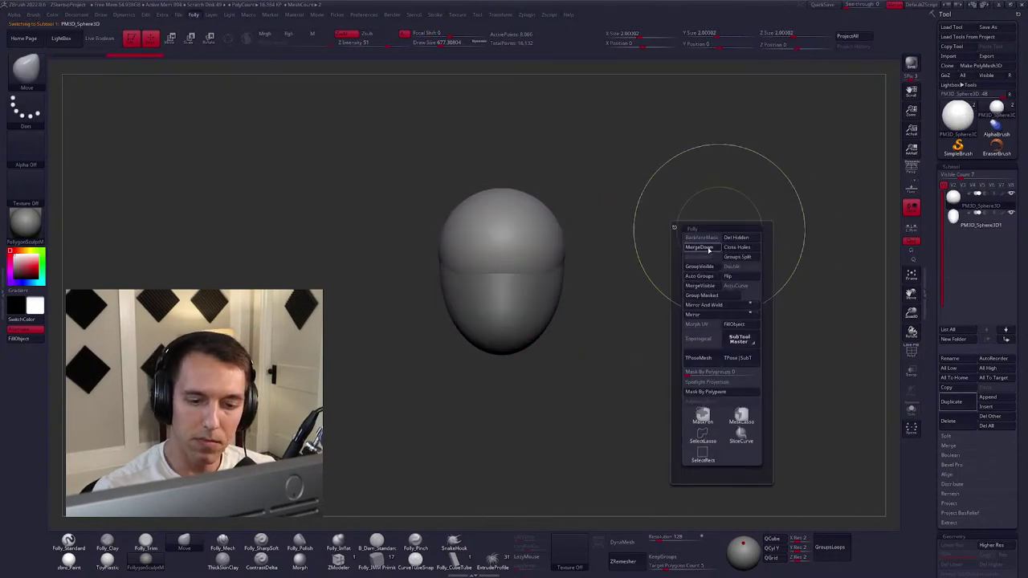
pyautogui.click(709, 249)
pyautogui.click(681, 263)
pyautogui.press('space')
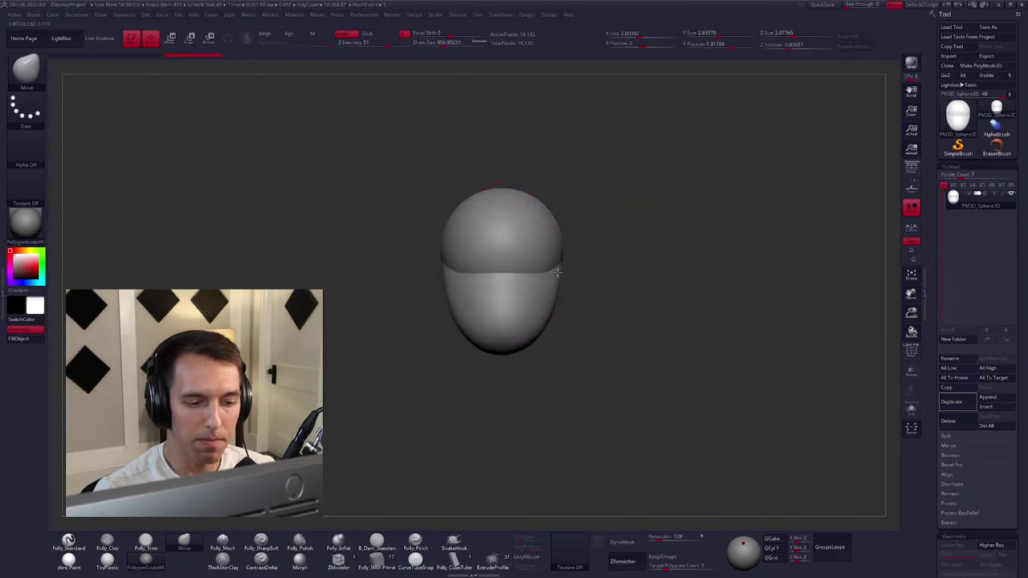
pyautogui.moveTo(557, 273)
pyautogui.keyDown('ctrl'); pyautogui.keyDown('shift'); pyautogui.mouseDown()
pyautogui.moveTo(558, 265)
pyautogui.moveTo(540, 281)
pyautogui.moveTo(575, 325)
pyautogui.mouseUp(); pyautogui.keyUp('shift'); pyautogui.keyUp('ctrl')
pyautogui.keyDown('ctrl'); pyautogui.click(578, 230); pyautogui.keyUp('ctrl')
# Shape the lower face with the Folly_Mech brush, checking it from front and side.
pyautogui.moveTo(514, 349)
pyautogui.mouseDown()
pyautogui.moveTo(557, 344)
pyautogui.moveTo(551, 314)
pyautogui.mouseUp()
pyautogui.press('m')
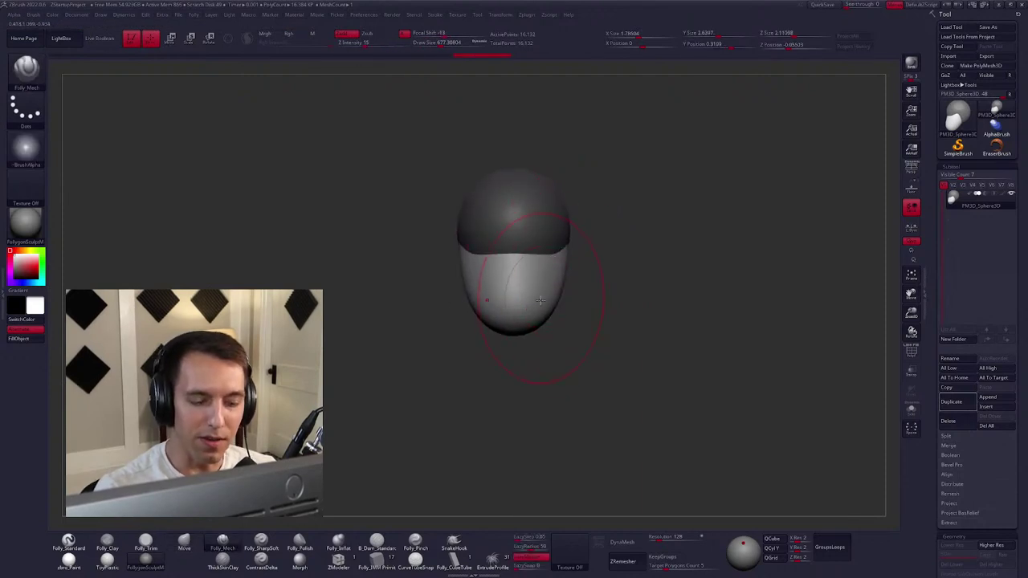
pyautogui.press('space')
pyautogui.moveTo(513, 315)
pyautogui.keyDown('alt'); pyautogui.mouseDown()
pyautogui.moveTo(529, 323)
pyautogui.moveTo(500, 334)
pyautogui.mouseUp(); pyautogui.keyUp('alt')
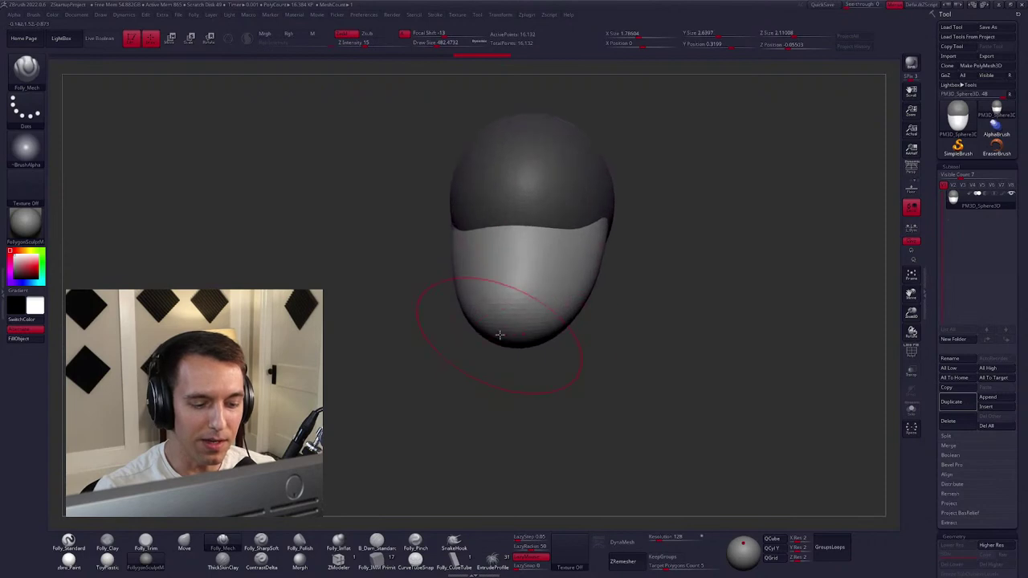
pyautogui.moveTo(570, 328); pyautogui.dragTo(523, 343)
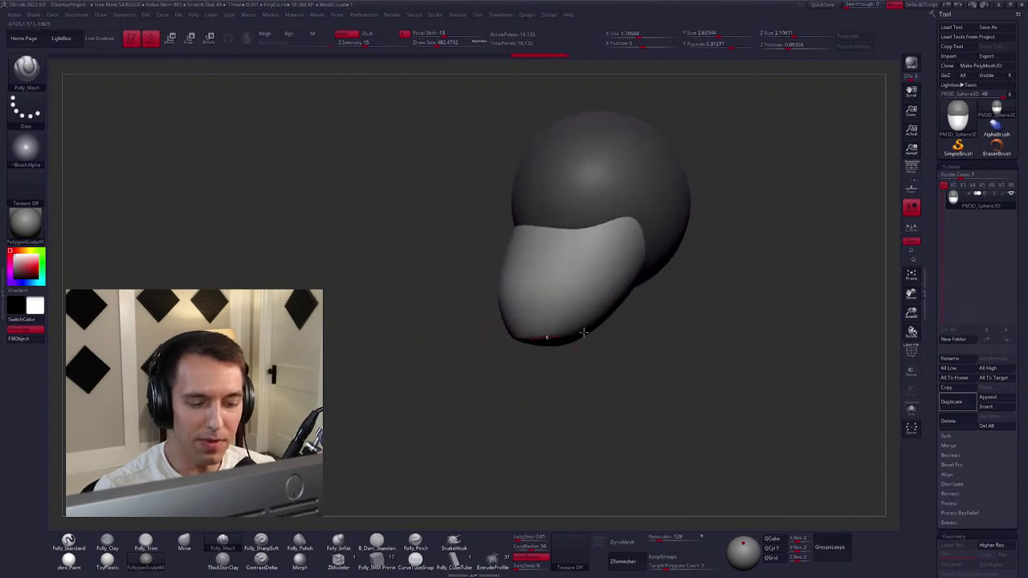
pyautogui.moveTo(583, 332); pyautogui.dragTo(566, 333)
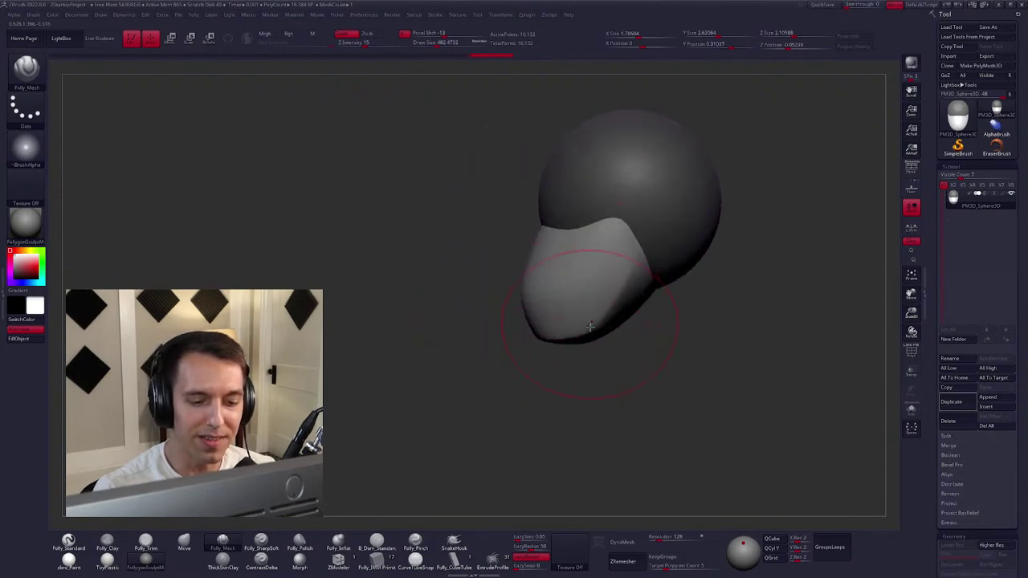
pyautogui.moveTo(444, 358); pyautogui.dragTo(551, 343)
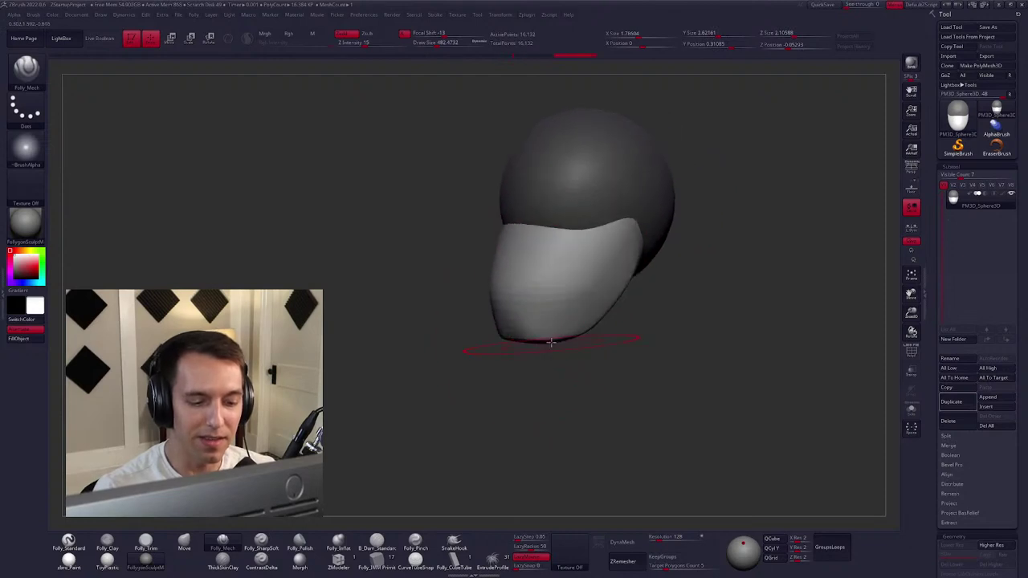
pyautogui.moveTo(522, 298); pyautogui.dragTo(542, 308, button='right')
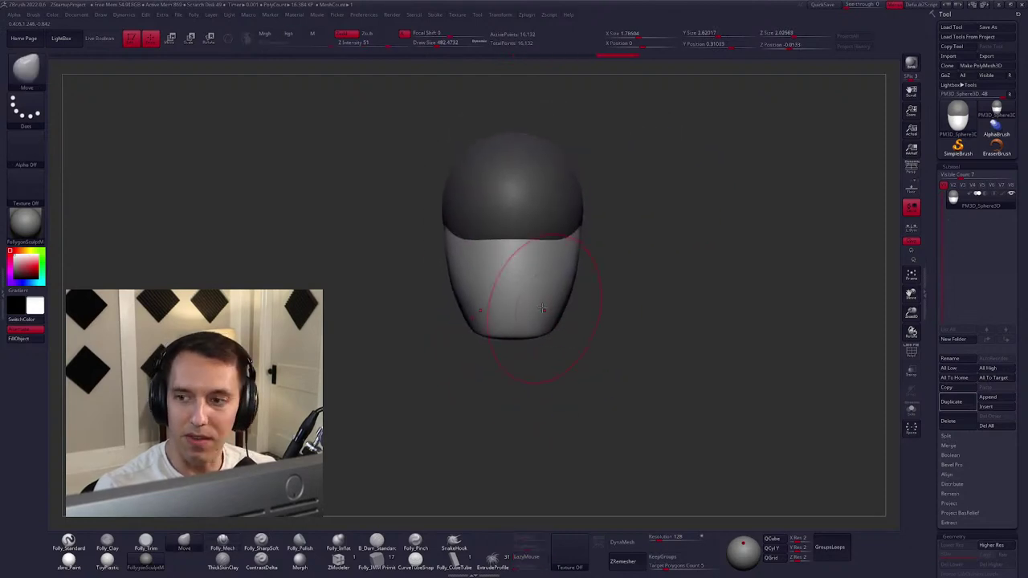
pyautogui.press(']')
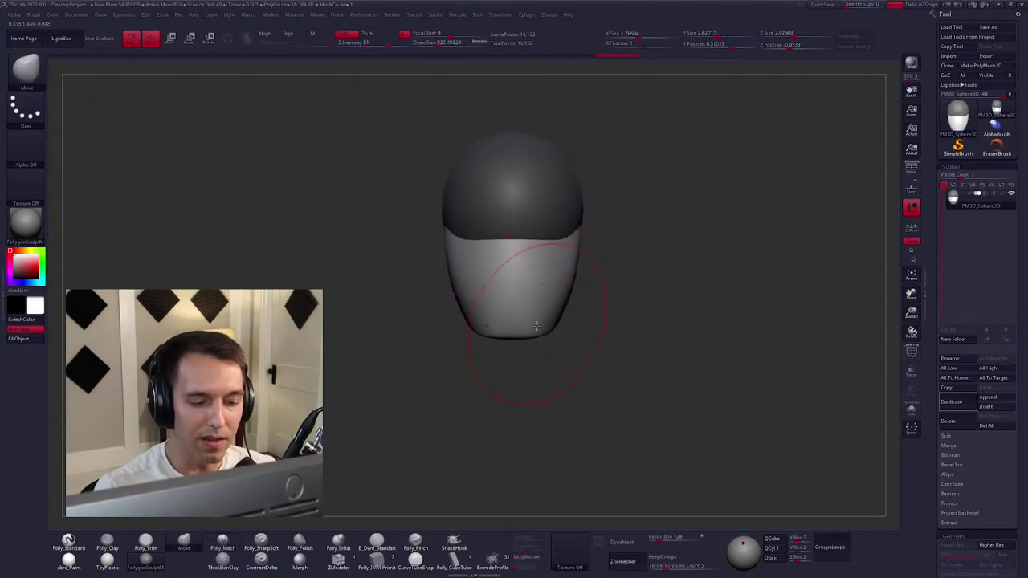
pyautogui.moveTo(555, 320); pyautogui.dragTo(511, 325, button='right')
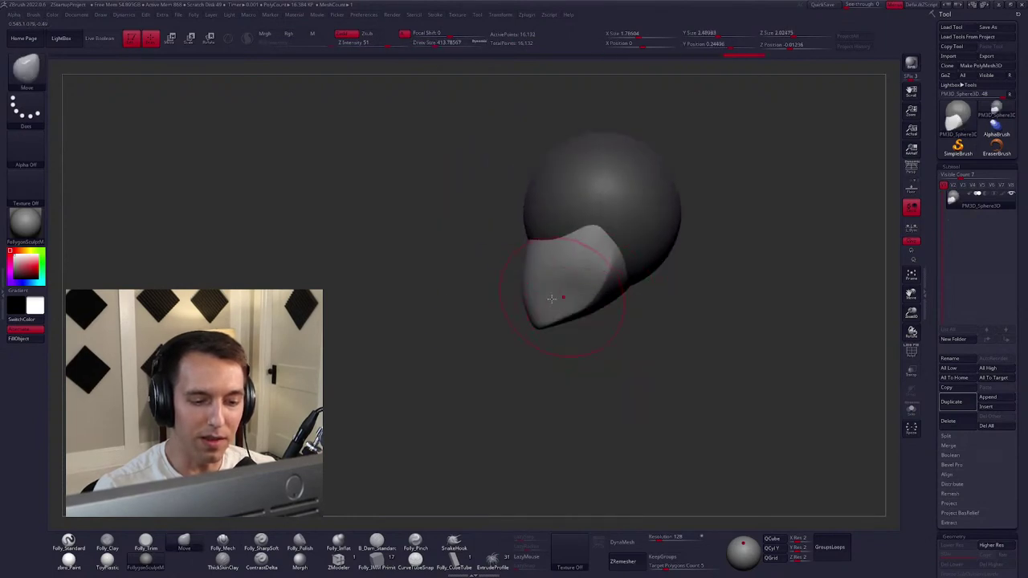
# Build up clay on the face, then invert the mask so the cranium is protected.
pyautogui.press('c')
pyautogui.moveTo(564, 285)
pyautogui.mouseDown(button='right')
pyautogui.moveTo(533, 301)
pyautogui.moveTo(546, 287)
pyautogui.moveTo(568, 294)
pyautogui.moveTo(602, 259)
pyautogui.moveTo(554, 229)
pyautogui.moveTo(567, 266)
pyautogui.mouseUp(button='right')
pyautogui.press('v')
pyautogui.press('space')
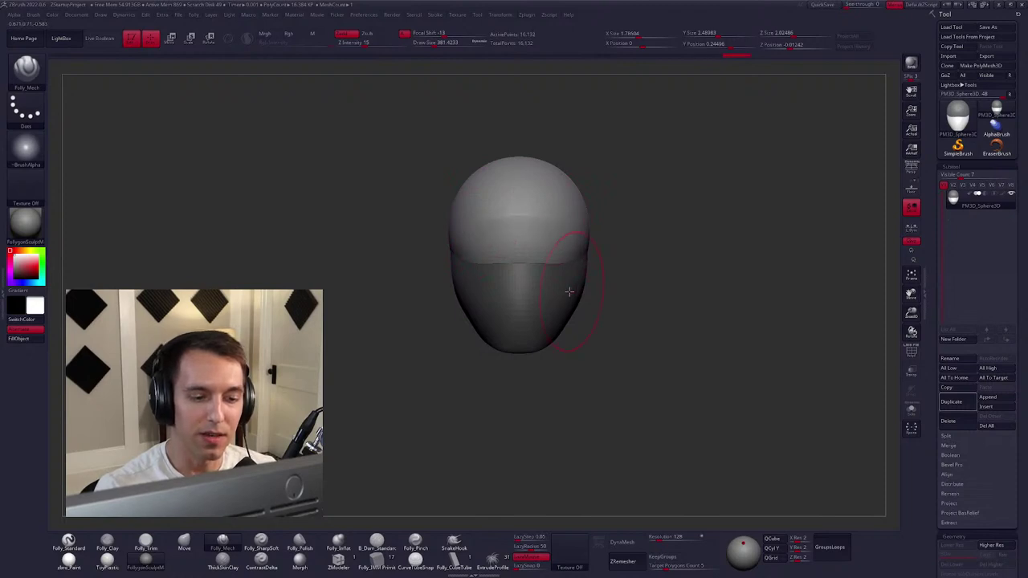
pyautogui.keyDown('ctrl'); pyautogui.click(644, 264); pyautogui.keyUp('ctrl')
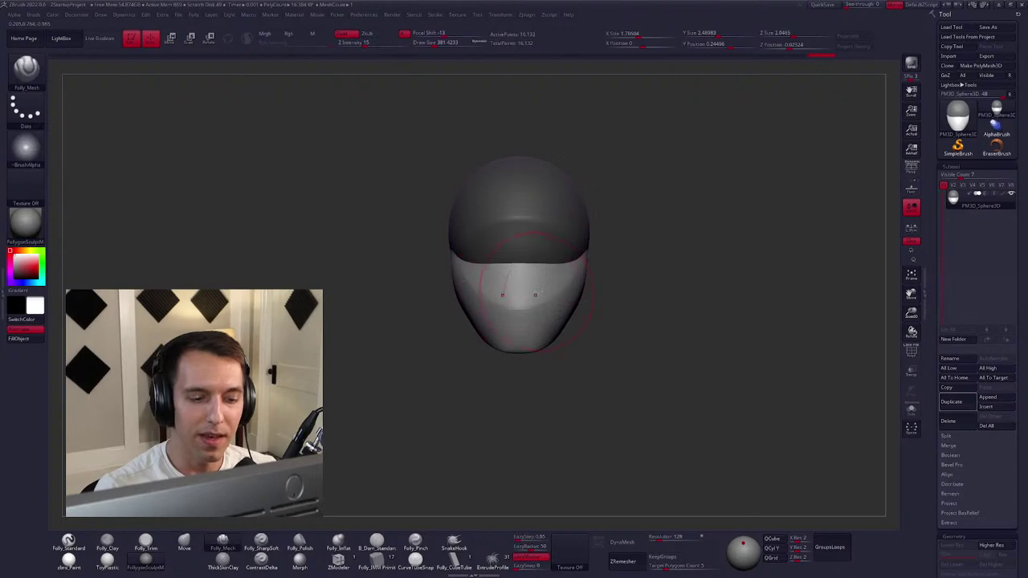
pyautogui.moveTo(534, 294); pyautogui.dragTo(519, 296, button='right')
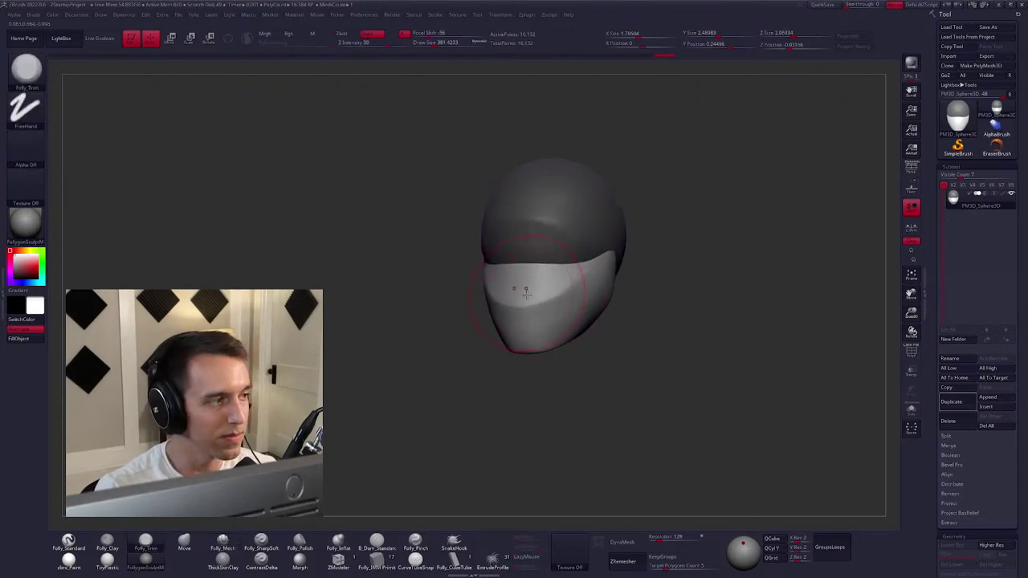
# Pull the lower face outward with Move and flatten its planes with Folly_Trim.
pyautogui.press('b')
pyautogui.press('m')
pyautogui.press('v')
pyautogui.press('space')
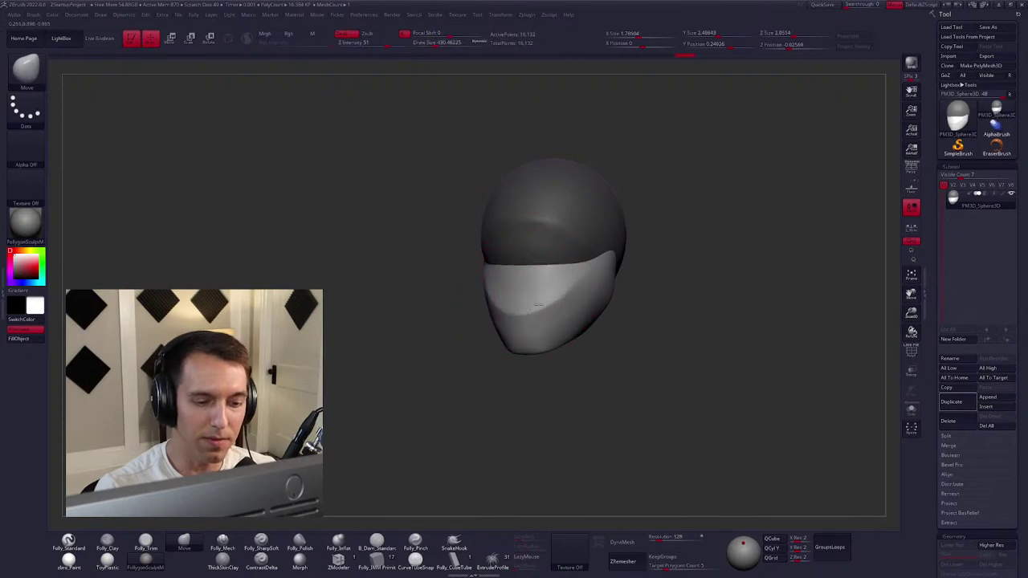
pyautogui.moveTo(538, 303); pyautogui.dragTo(566, 293)
pyautogui.moveTo(572, 289); pyautogui.dragTo(527, 289, button='right')
pyautogui.press('space')
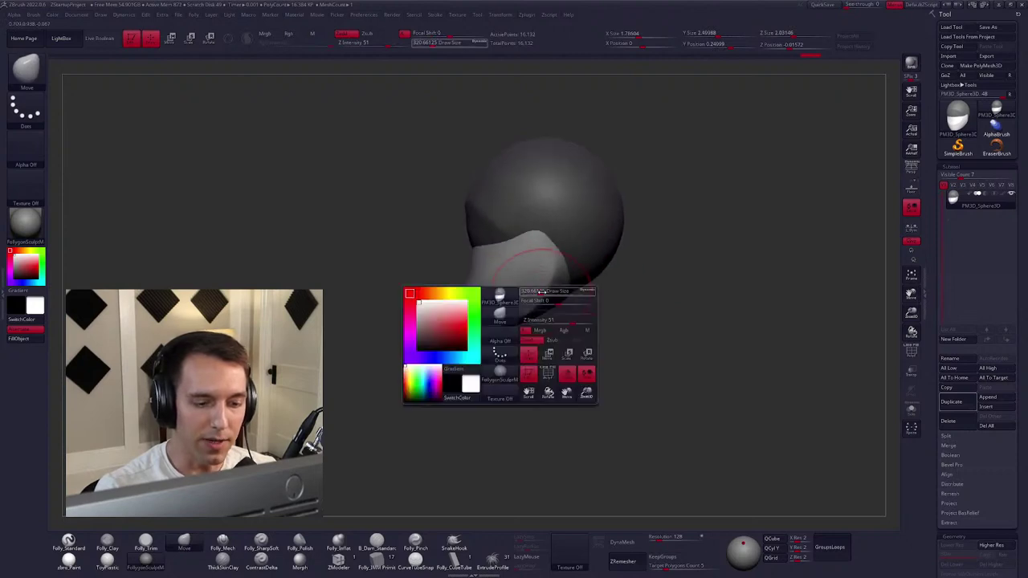
pyautogui.press('t')
pyautogui.moveTo(525, 277); pyautogui.dragTo(559, 268, button='right')
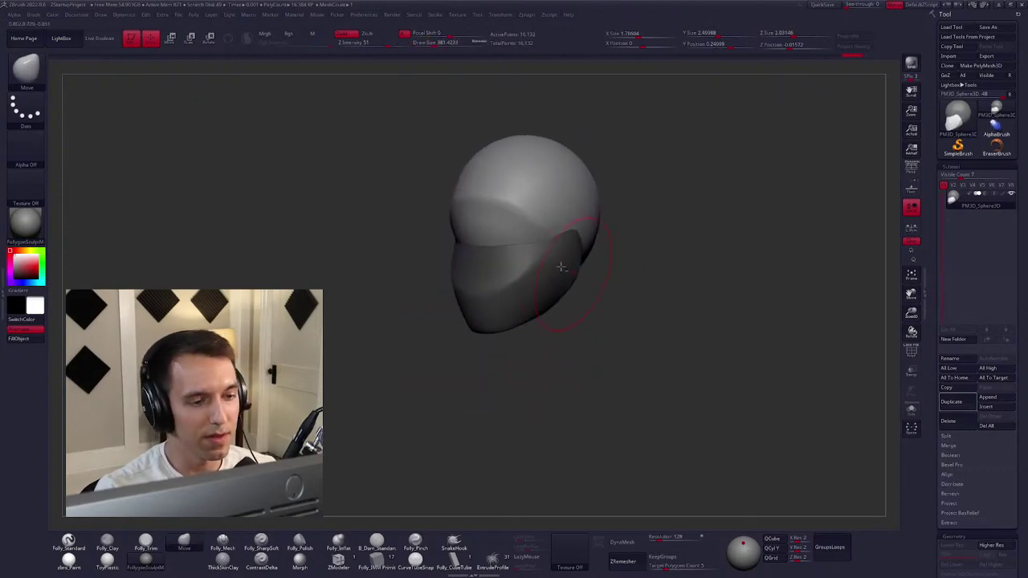
pyautogui.press('m')
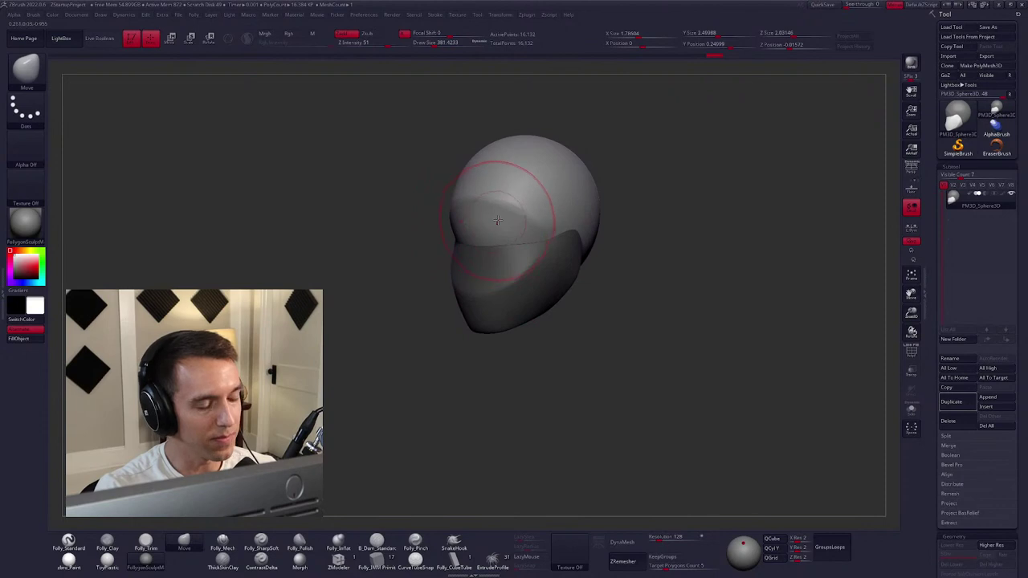
pyautogui.press('space')
pyautogui.press('space')
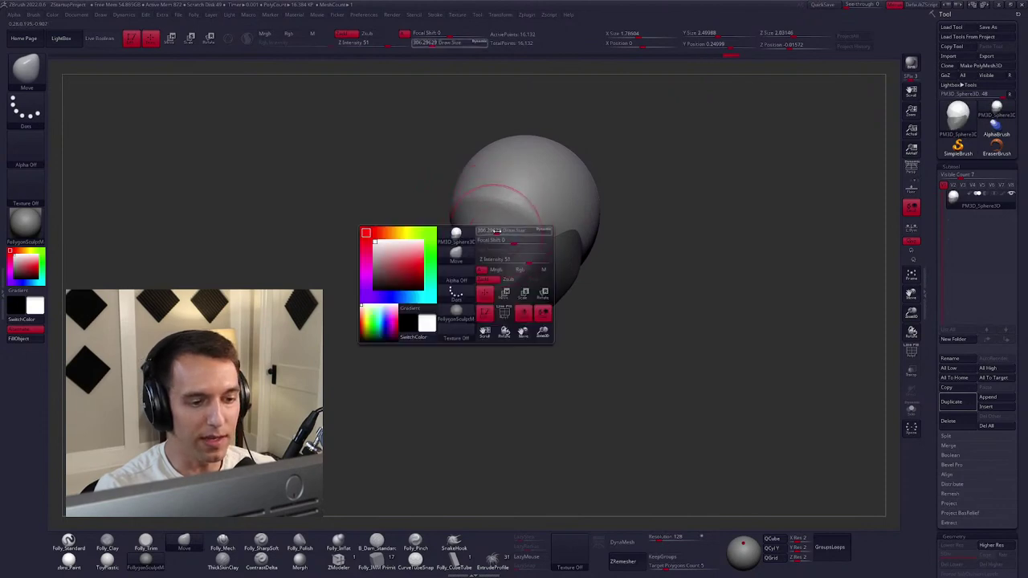
pyautogui.moveTo(489, 233); pyautogui.dragTo(514, 259, button='right')
# Raise a crisp ridge along the face plate's top edge with Folly_Mech and inspect the head.
pyautogui.press('b')
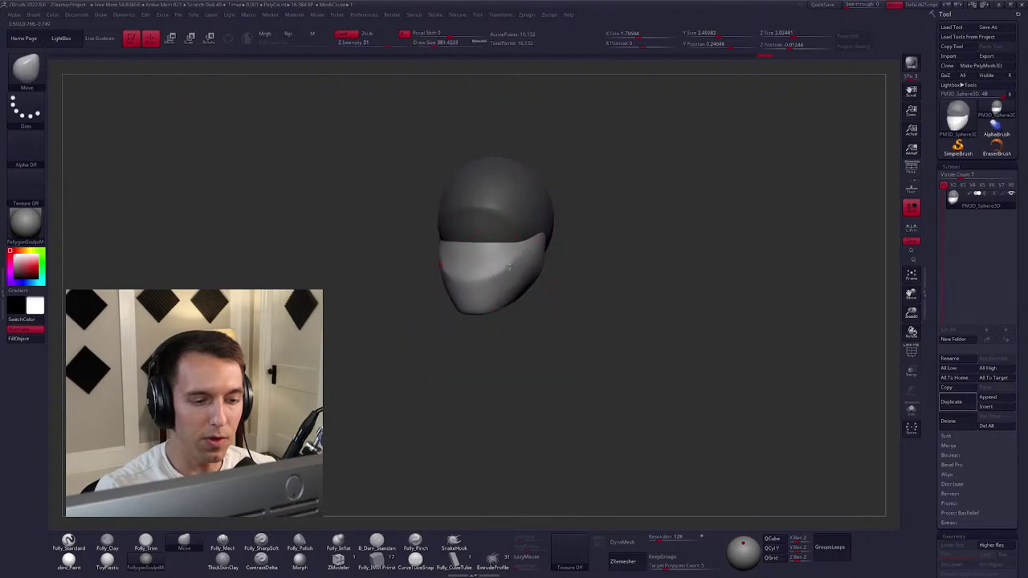
pyautogui.moveTo(504, 267)
pyautogui.mouseDown(button='right')
pyautogui.moveTo(564, 273)
pyautogui.moveTo(605, 322)
pyautogui.moveTo(610, 306)
pyautogui.moveTo(586, 321)
pyautogui.mouseUp(button='right')
pyautogui.press('b')
pyautogui.press('m')
pyautogui.press('v')
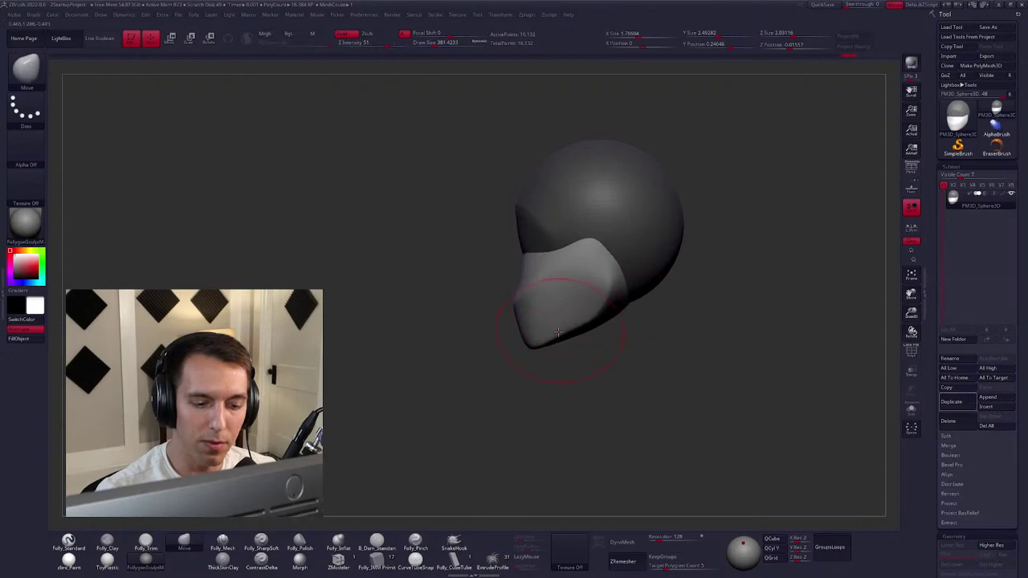
pyautogui.press('m')
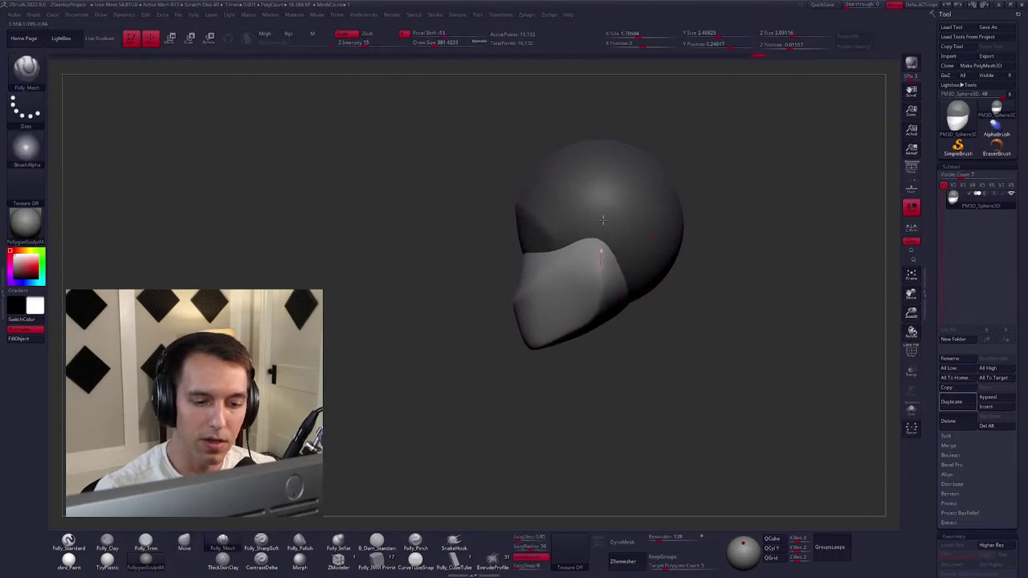
pyautogui.moveTo(602, 219); pyautogui.dragTo(593, 298)
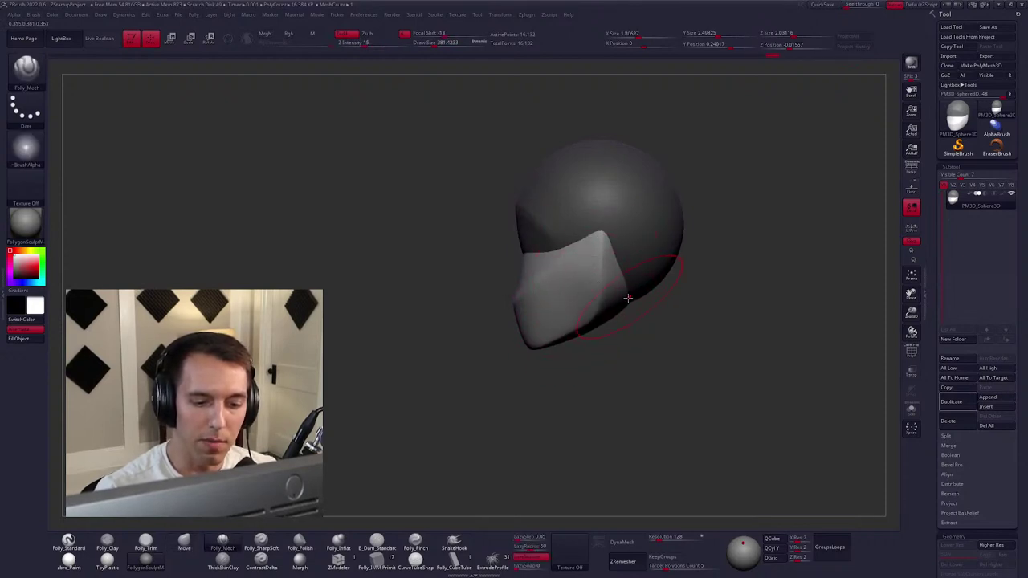
pyautogui.press('b')
pyautogui.press('m')
pyautogui.press('v')
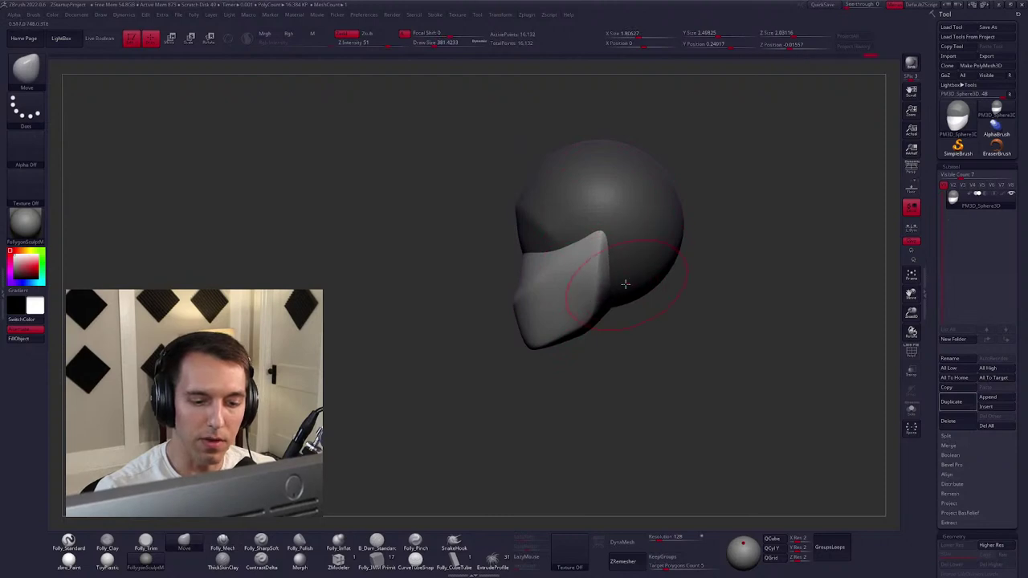
pyautogui.keyDown('ctrl'); pyautogui.moveTo(625, 283); pyautogui.dragTo(608, 282, button='right'); pyautogui.keyUp('ctrl')
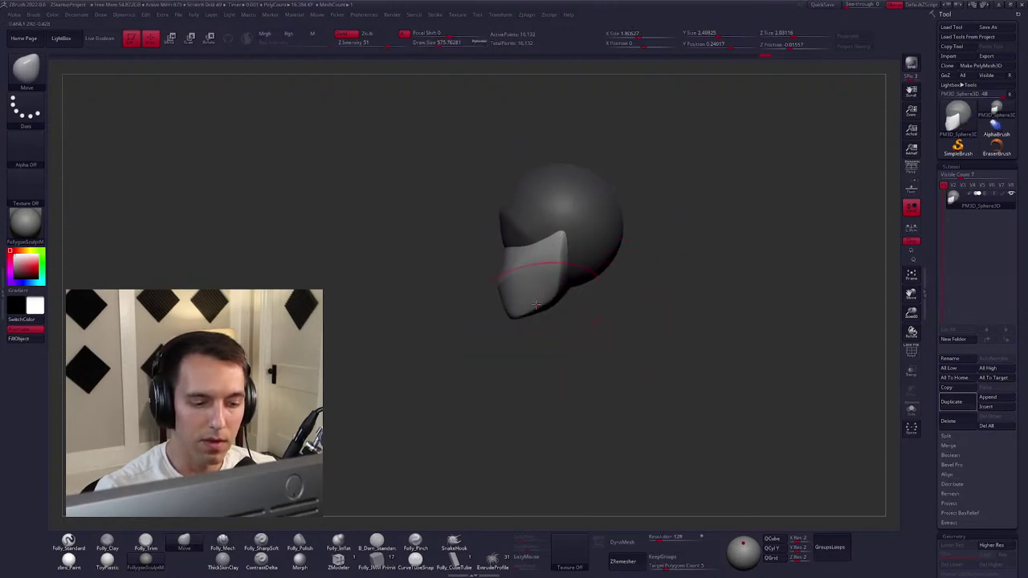
pyautogui.keyDown('alt'); pyautogui.moveTo(571, 315); pyautogui.dragTo(534, 302, button='right'); pyautogui.keyUp('alt')
pyautogui.moveTo(625, 285); pyautogui.dragTo(660, 295, button='right')
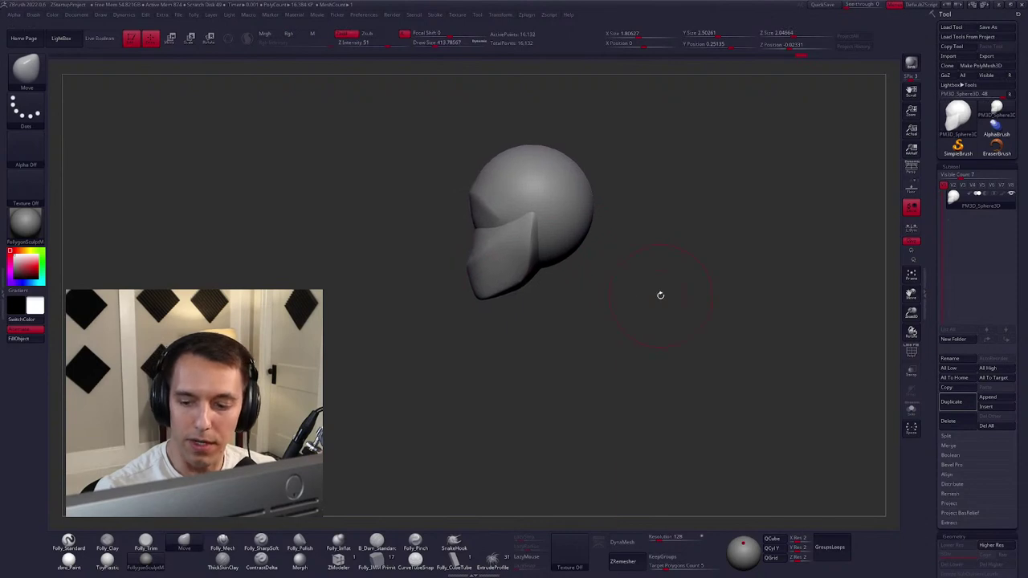
# Append a Cylinder3D subtool, select it, and scale it down to neck width.
pyautogui.click(987, 397)
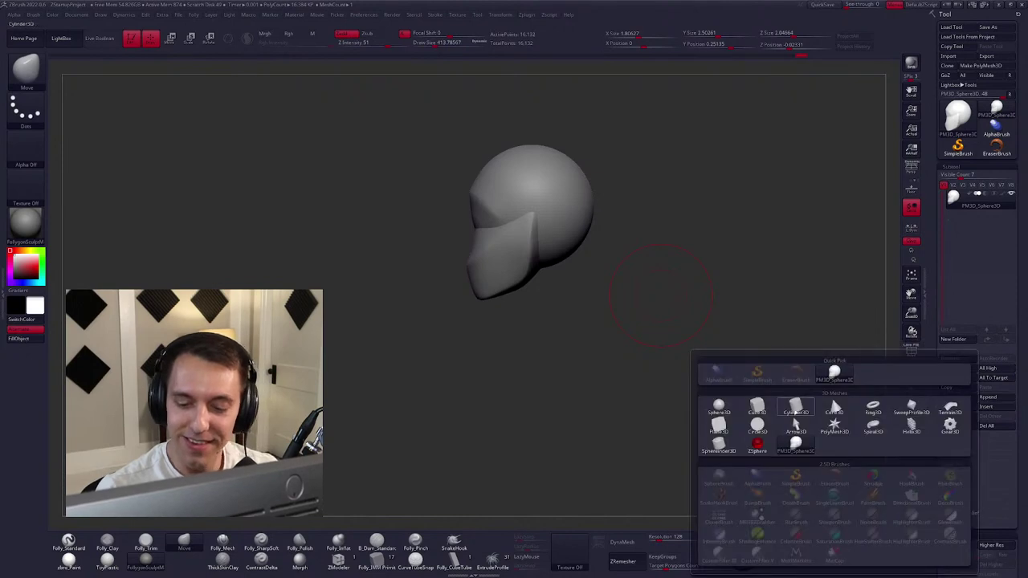
pyautogui.click(796, 404)
pyautogui.click(965, 216)
pyautogui.moveTo(675, 289)
pyautogui.mouseDown()
pyautogui.moveTo(635, 276)
pyautogui.moveTo(658, 280)
pyautogui.mouseUp()
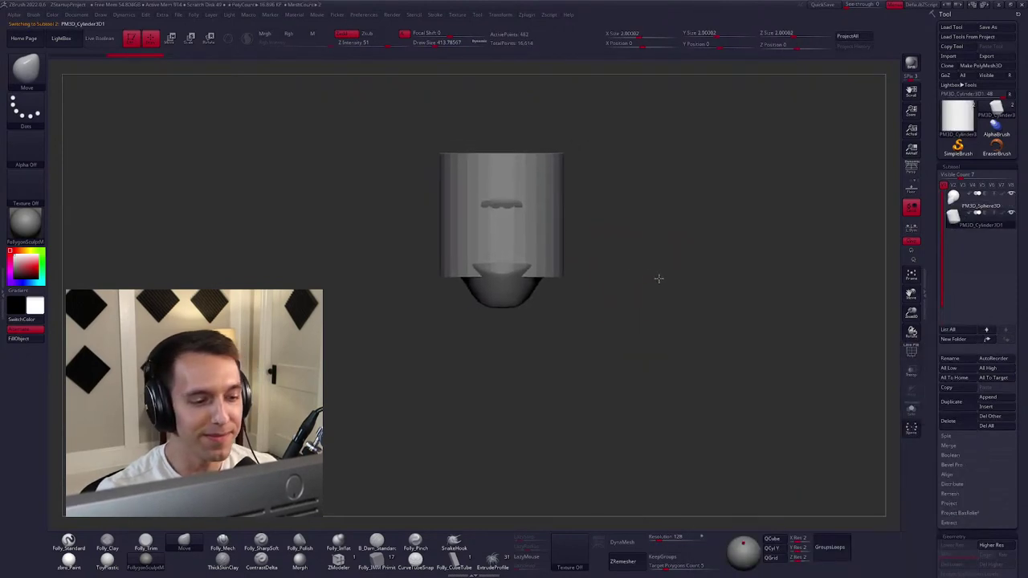
pyautogui.press('w')
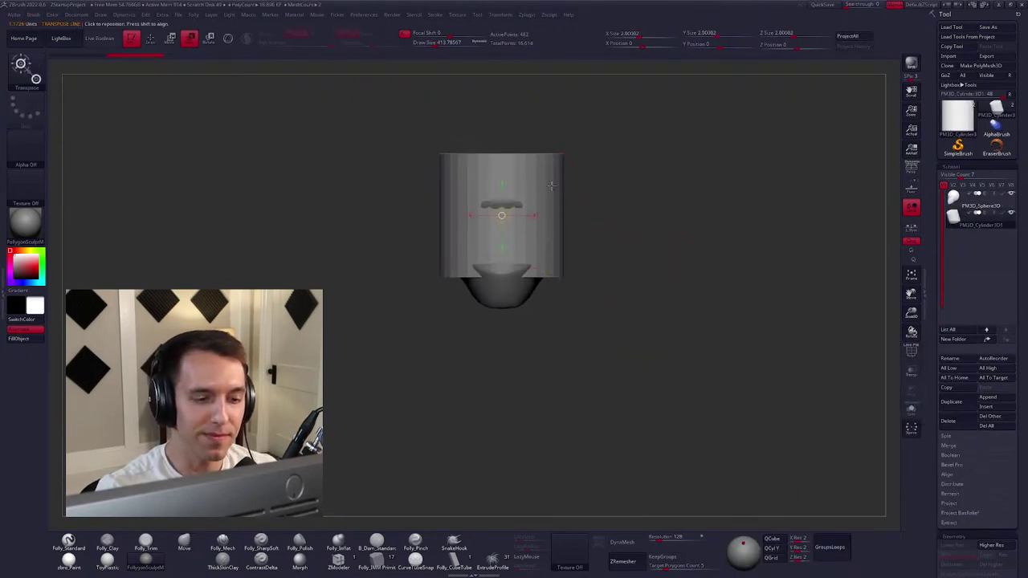
pyautogui.moveTo(573, 215)
pyautogui.mouseDown()
pyautogui.moveTo(532, 214)
pyautogui.moveTo(517, 241)
pyautogui.moveTo(520, 302)
pyautogui.moveTo(592, 297)
pyautogui.moveTo(552, 302)
pyautogui.mouseUp()
# Tilt the cylinder forward and shorten it into a neck beneath the head.
pyautogui.moveTo(507, 329); pyautogui.dragTo(519, 319)
pyautogui.moveTo(530, 271)
pyautogui.mouseDown()
pyautogui.moveTo(532, 378)
pyautogui.moveTo(549, 361)
pyautogui.moveTo(532, 362)
pyautogui.mouseUp()
pyautogui.press('r')
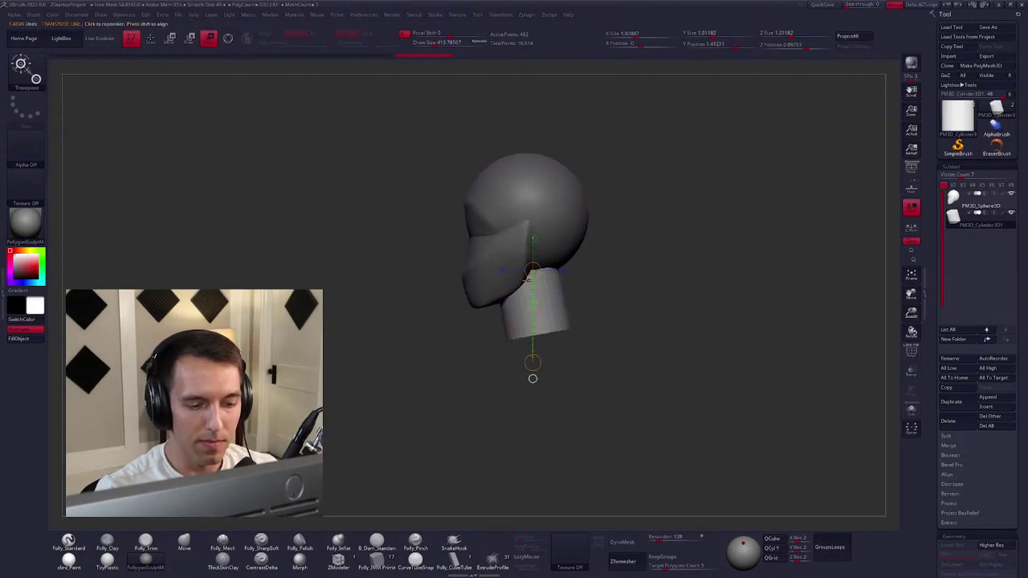
pyautogui.press('q')
pyautogui.press('space')
pyautogui.press('w')
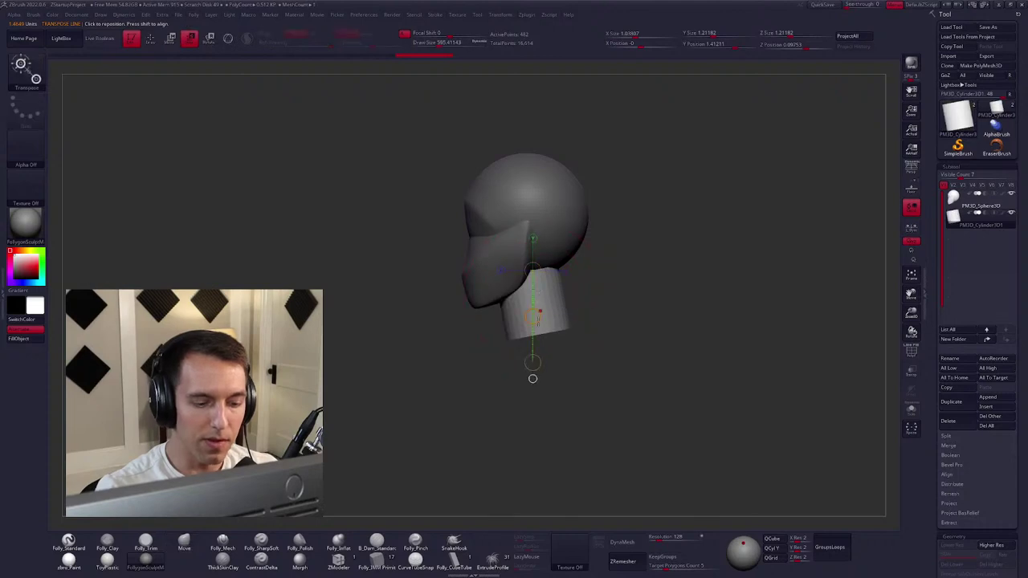
pyautogui.press('e')
pyautogui.moveTo(532, 362); pyautogui.dragTo(532, 331)
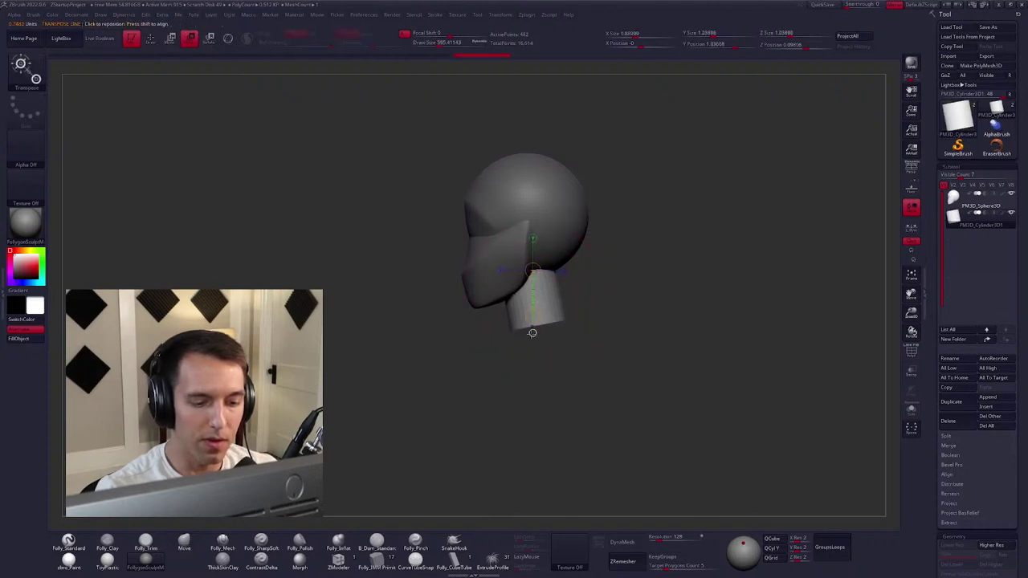
pyautogui.press('w')
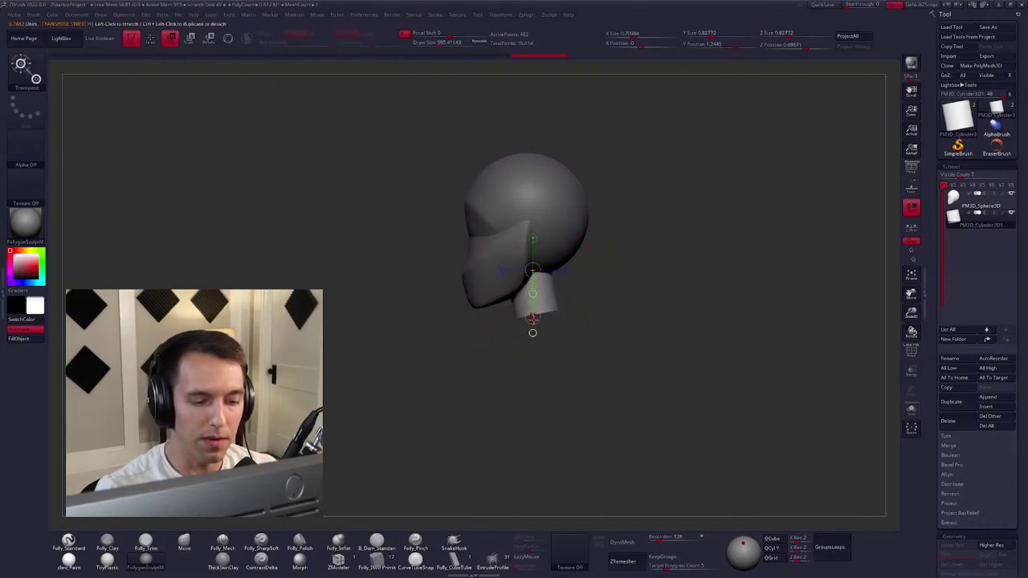
pyautogui.press('q')
pyautogui.press('space')
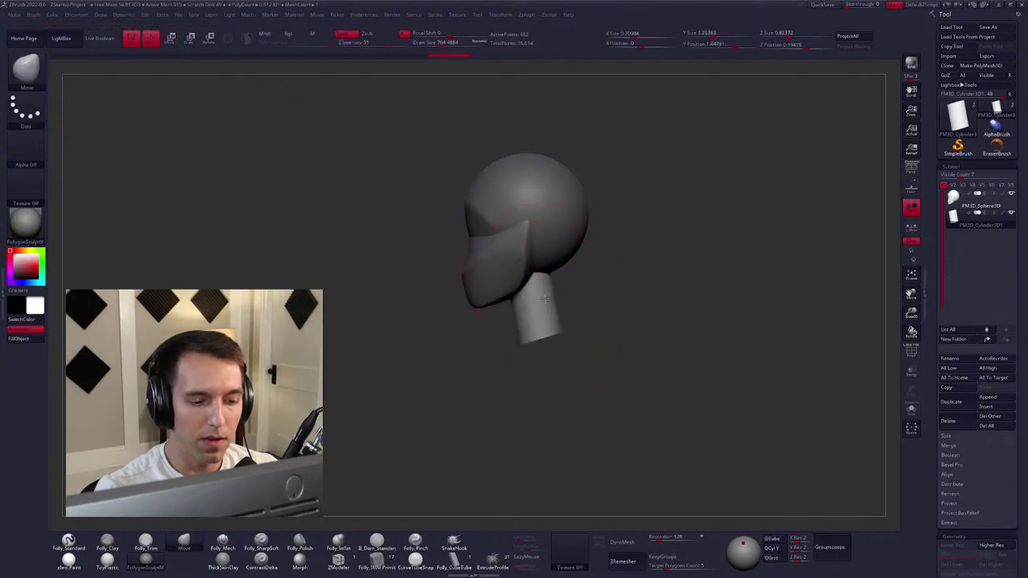
# Select the head and push the face block forward into a sleeker, mask-like form.
pyautogui.keyDown('alt'); pyautogui.click(506, 277); pyautogui.keyUp('alt')
pyautogui.moveTo(506, 277)
pyautogui.keyDown('alt'); pyautogui.mouseDown(button='right')
pyautogui.moveTo(524, 294)
pyautogui.moveTo(527, 281)
pyautogui.moveTo(564, 271)
pyautogui.moveTo(535, 286)
pyautogui.mouseUp(button='right'); pyautogui.keyUp('alt')
pyautogui.press('space')
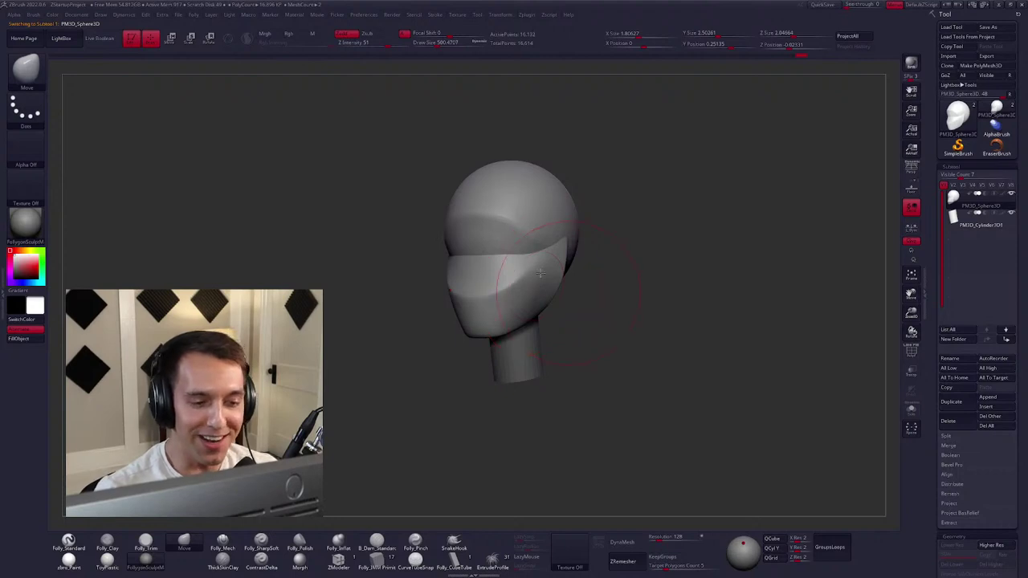
pyautogui.keyDown('alt'); pyautogui.moveTo(499, 293); pyautogui.dragTo(526, 313, button='right'); pyautogui.keyUp('alt')
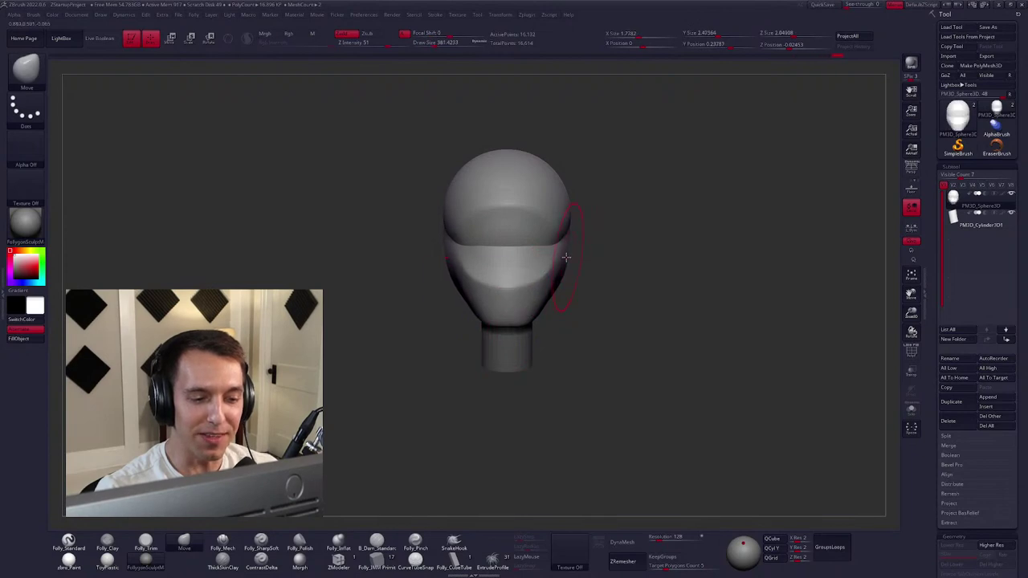
pyautogui.moveTo(572, 222); pyautogui.dragTo(562, 213, button='right')
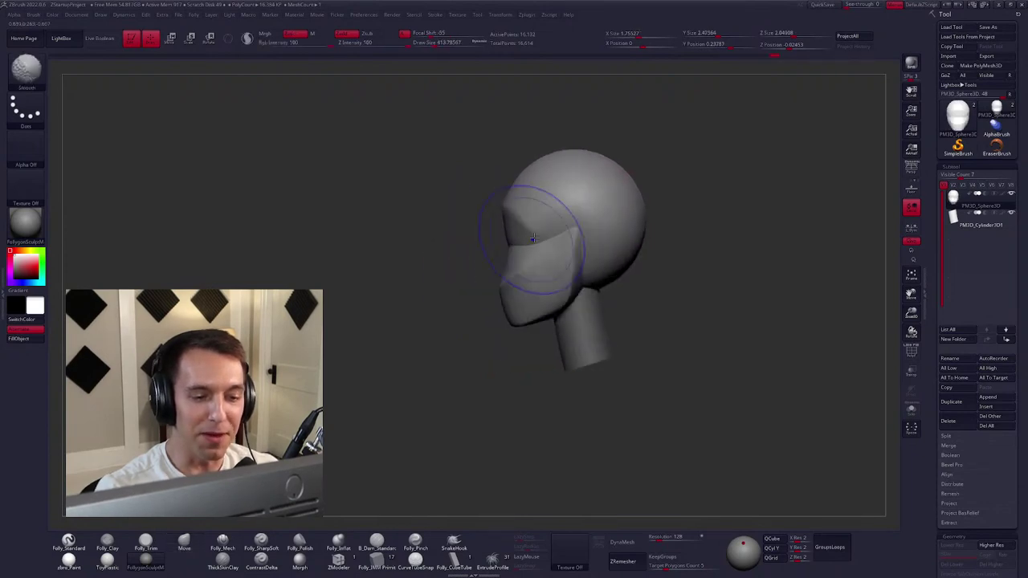
pyautogui.press('2')
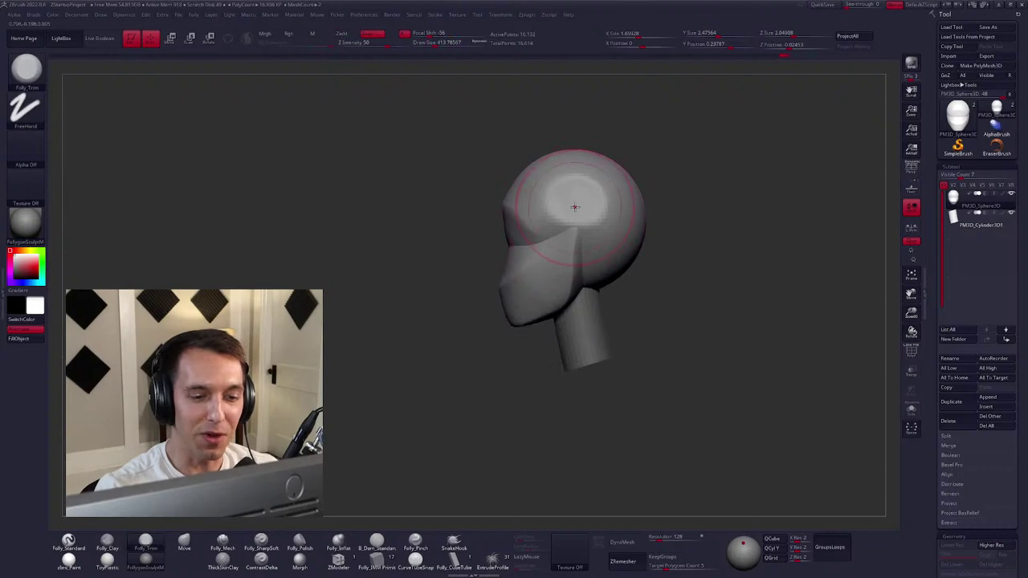
pyautogui.press('3')
pyautogui.moveTo(549, 206)
pyautogui.mouseDown(button='right')
pyautogui.moveTo(531, 209)
pyautogui.moveTo(576, 227)
pyautogui.moveTo(562, 206)
pyautogui.moveTo(560, 218)
pyautogui.mouseUp(button='right')
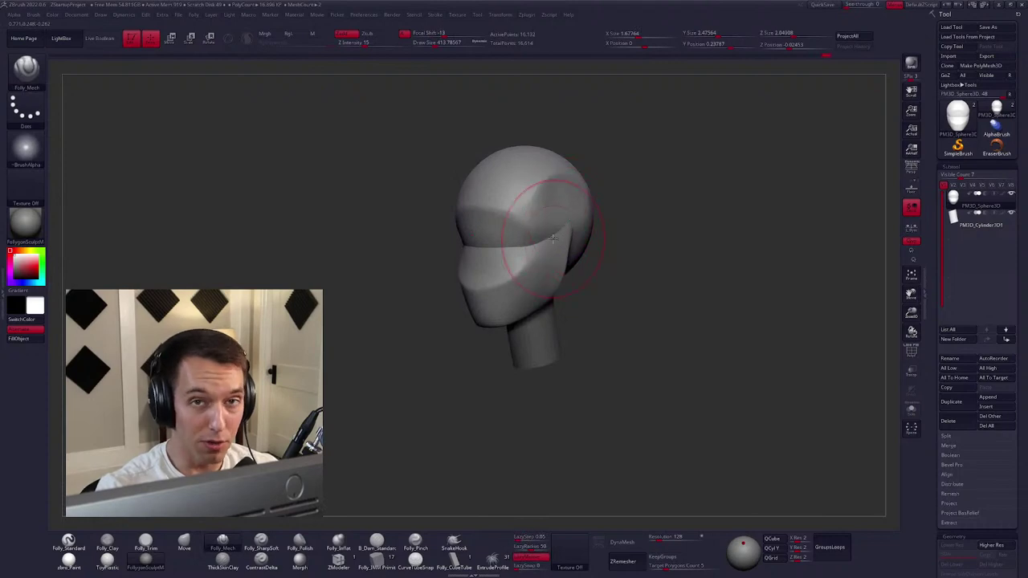
pyautogui.press('w')
pyautogui.keyDown('ctrl'); pyautogui.moveTo(567, 194); pyautogui.dragTo(546, 217); pyautogui.keyUp('ctrl')
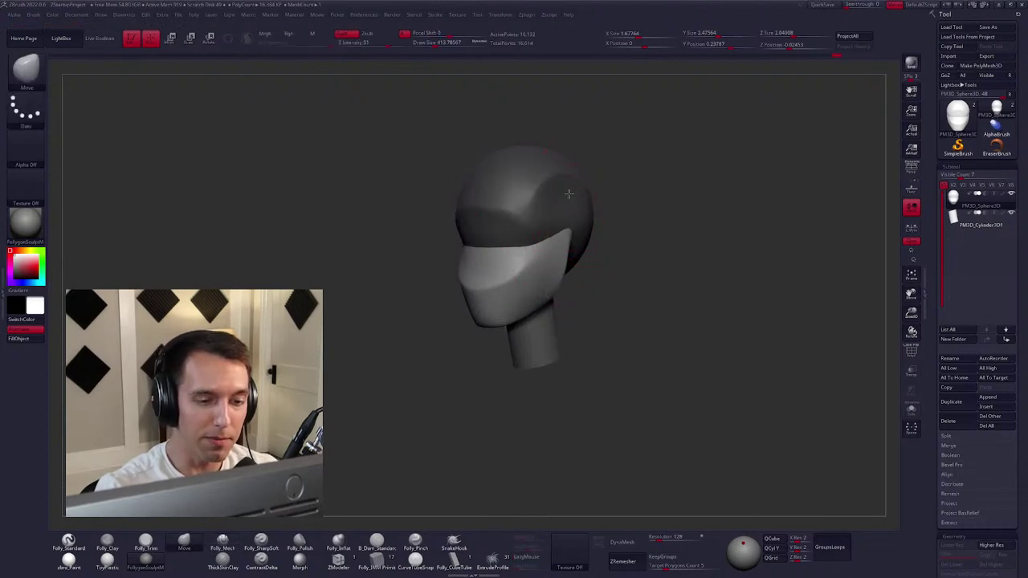
pyautogui.moveTo(568, 194); pyautogui.dragTo(544, 215, button='right')
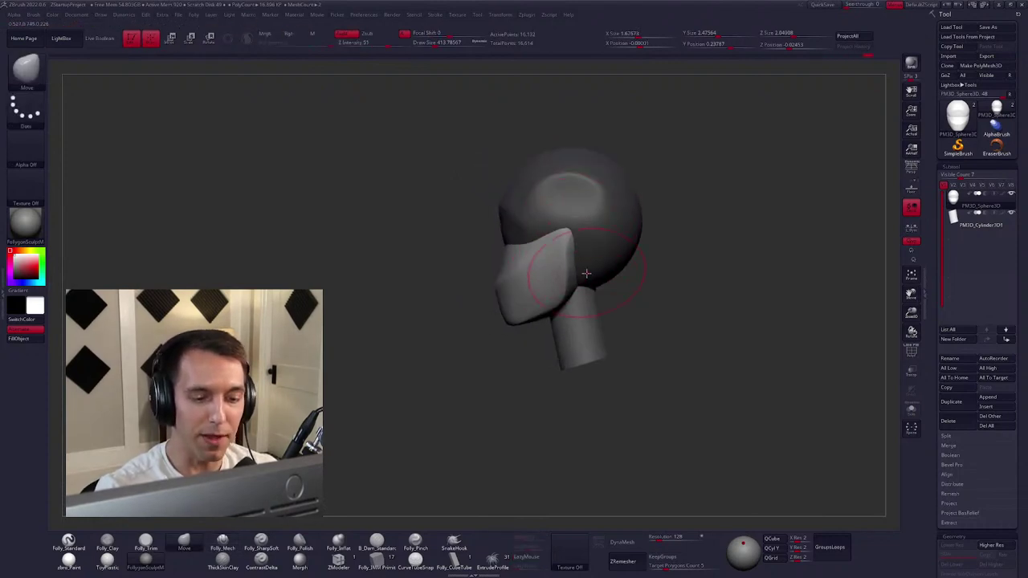
pyautogui.moveTo(586, 274); pyautogui.dragTo(586, 322, button='right')
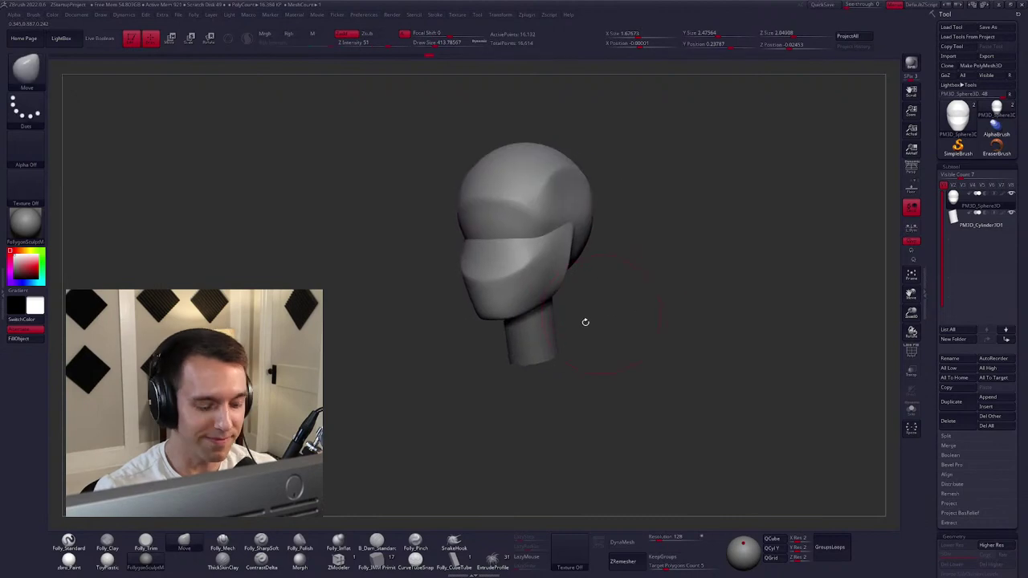
# Insert a symmetrical pair of spheres on the head sides with the JMM Primitives brush.
pyautogui.click(377, 560)
pyautogui.press('m')
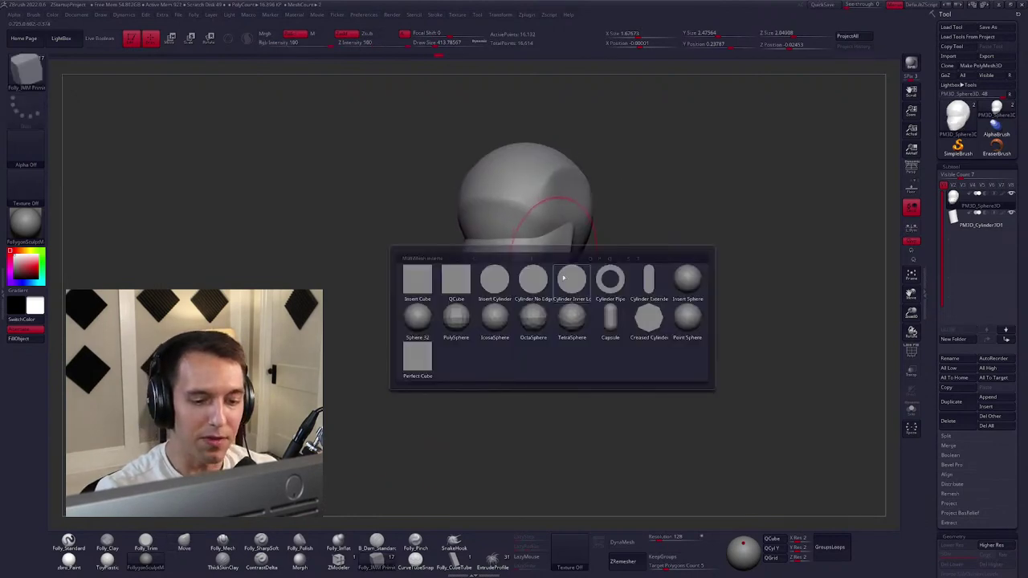
pyautogui.click(665, 270)
pyautogui.moveTo(665, 271); pyautogui.dragTo(578, 241, button='right')
pyautogui.moveTo(571, 235); pyautogui.dragTo(581, 241)
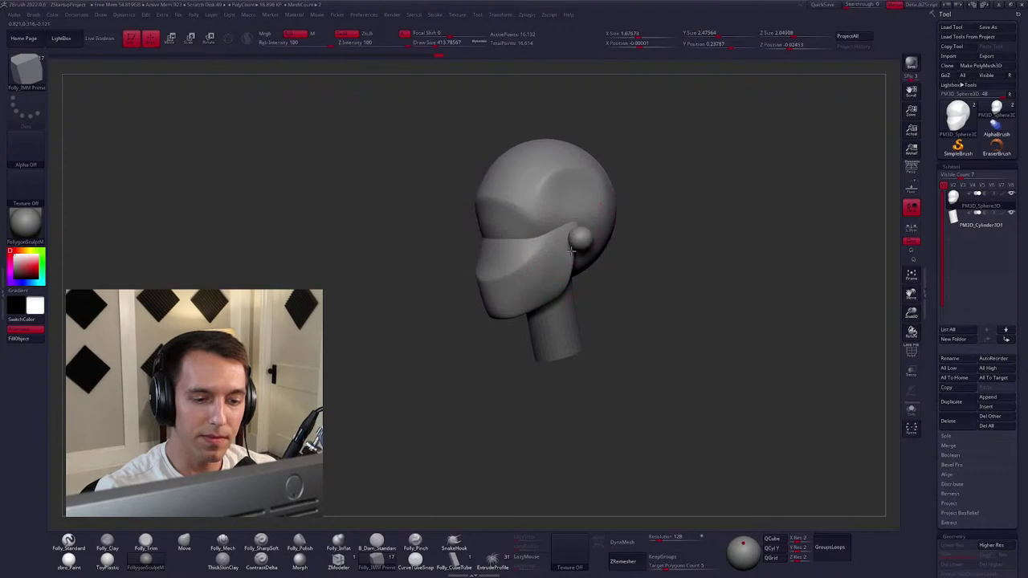
pyautogui.moveTo(608, 271); pyautogui.dragTo(635, 245, button='right')
# Flatten the ear spheres into discs and tilt them into position.
pyautogui.press('w')
pyautogui.moveTo(610, 241); pyautogui.dragTo(665, 246)
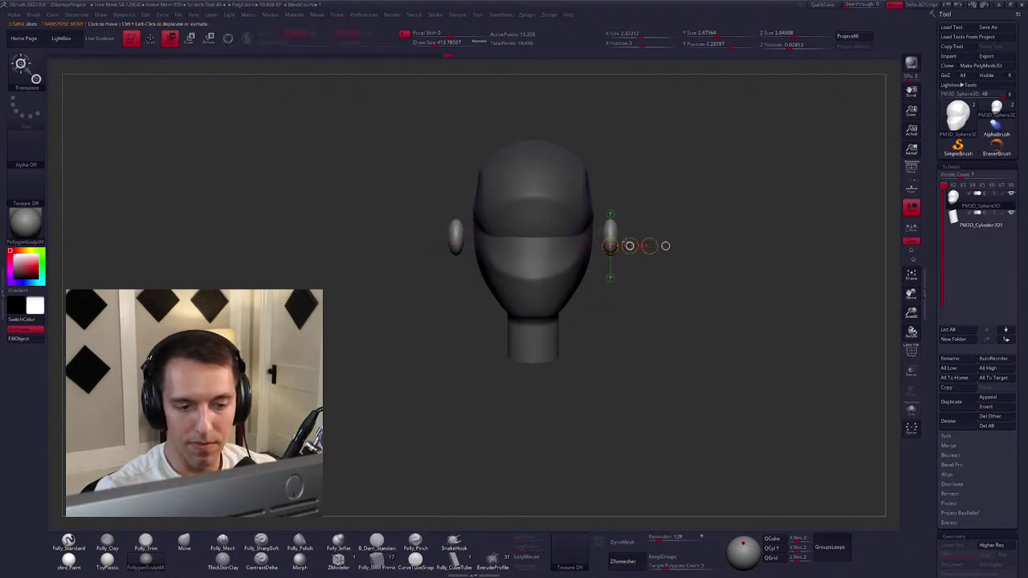
pyautogui.keyDown('ctrl'); pyautogui.moveTo(615, 235); pyautogui.dragTo(617, 240, button='right'); pyautogui.keyUp('ctrl')
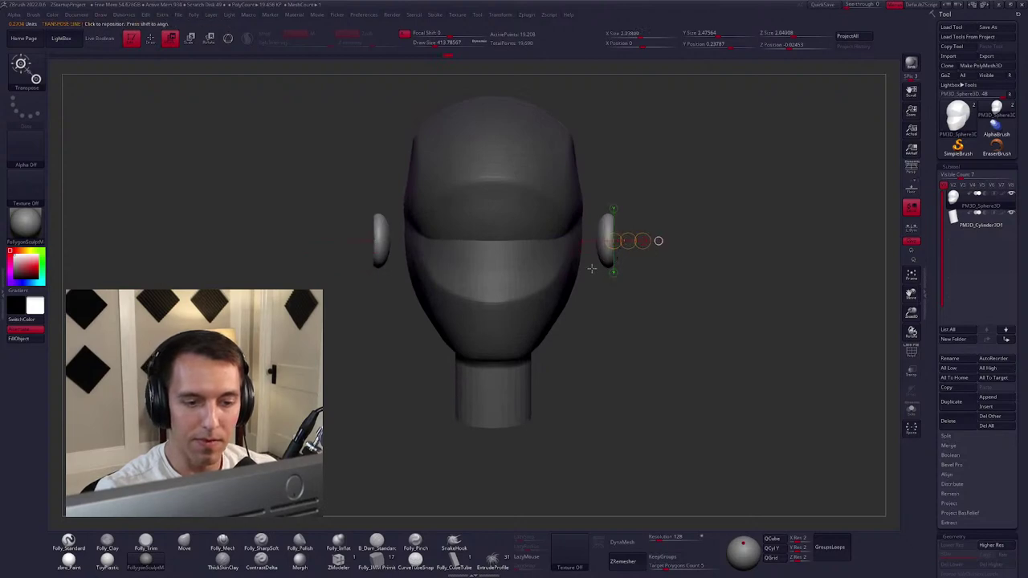
pyautogui.press('r')
pyautogui.moveTo(608, 257)
pyautogui.mouseDown()
pyautogui.moveTo(607, 339)
pyautogui.moveTo(590, 294)
pyautogui.moveTo(490, 295)
pyautogui.moveTo(551, 244)
pyautogui.moveTo(557, 268)
pyautogui.moveTo(543, 284)
pyautogui.moveTo(578, 243)
pyautogui.mouseUp()
pyautogui.press('w')
pyautogui.press('q')
# Rescale the ears and set a move line to reposition the right ear against the head.
pyautogui.press('space')
pyautogui.press('space')
pyautogui.moveTo(580, 241)
pyautogui.mouseDown(button='right')
pyautogui.moveTo(571, 247)
pyautogui.moveTo(587, 229)
pyautogui.moveTo(602, 238)
pyautogui.moveTo(578, 233)
pyautogui.mouseUp(button='right')
pyautogui.press('space')
pyautogui.press('e')
pyautogui.press('q')
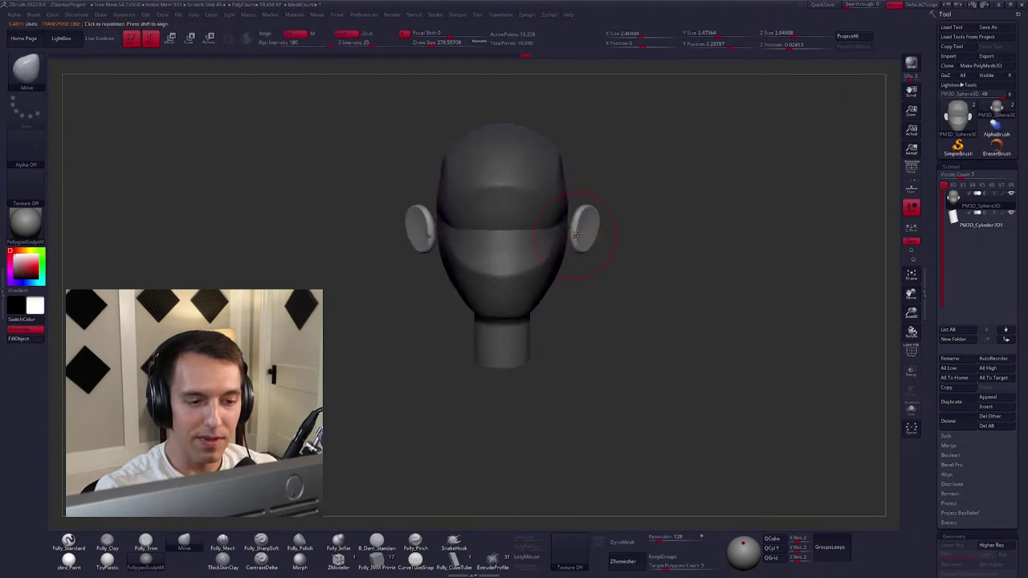
pyautogui.press('w')
pyautogui.moveTo(583, 249)
pyautogui.mouseDown()
pyautogui.moveTo(583, 303)
pyautogui.moveTo(574, 276)
pyautogui.mouseUp()
# Mask the upper skull to protect it while the face is shaped.
pyautogui.press('q')
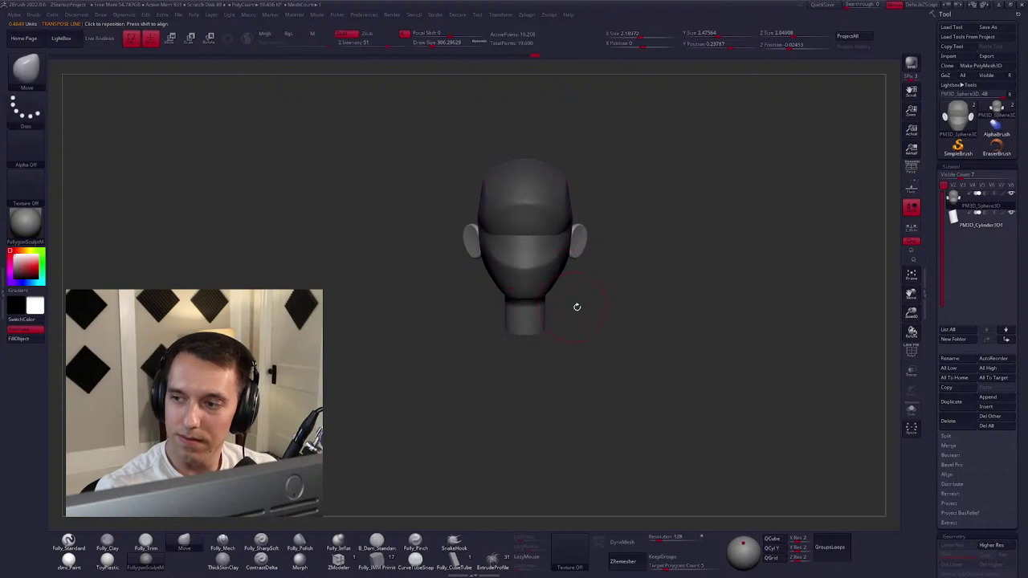
pyautogui.moveTo(575, 302)
pyautogui.mouseDown()
pyautogui.moveTo(582, 289)
pyautogui.moveTo(562, 265)
pyautogui.moveTo(531, 266)
pyautogui.moveTo(575, 323)
pyautogui.mouseUp()
pyautogui.press('space')
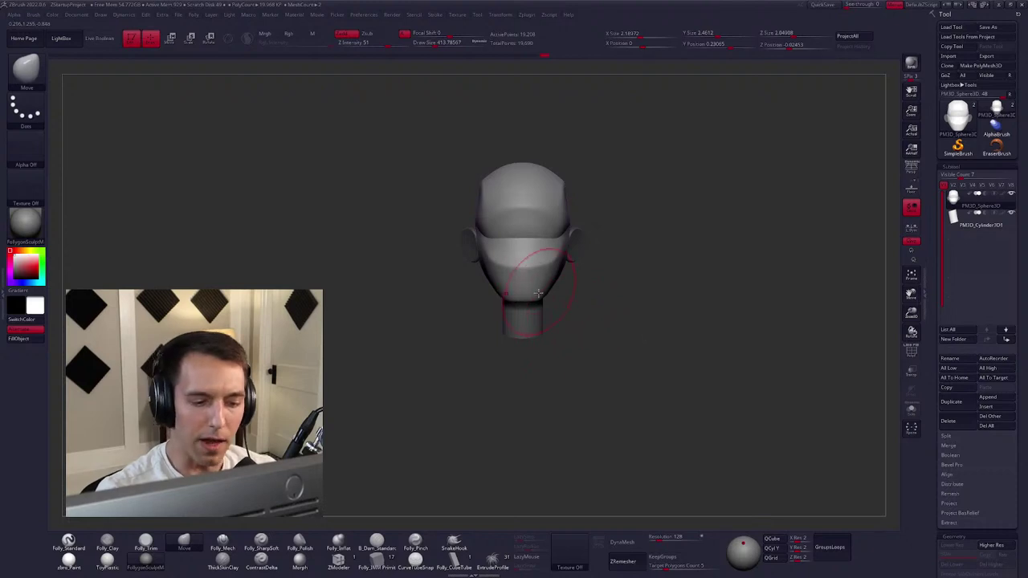
pyautogui.moveTo(545, 220)
pyautogui.mouseDown()
pyautogui.moveTo(598, 165)
pyautogui.moveTo(579, 214)
pyautogui.moveTo(565, 206)
pyautogui.moveTo(562, 220)
pyautogui.mouseUp()
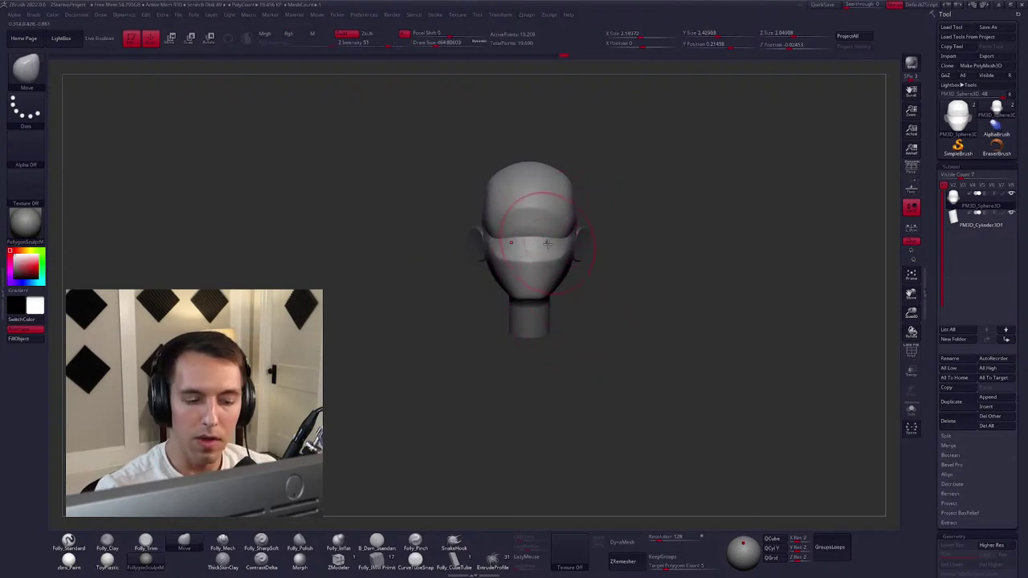
pyautogui.scroll(2, 539, 248)
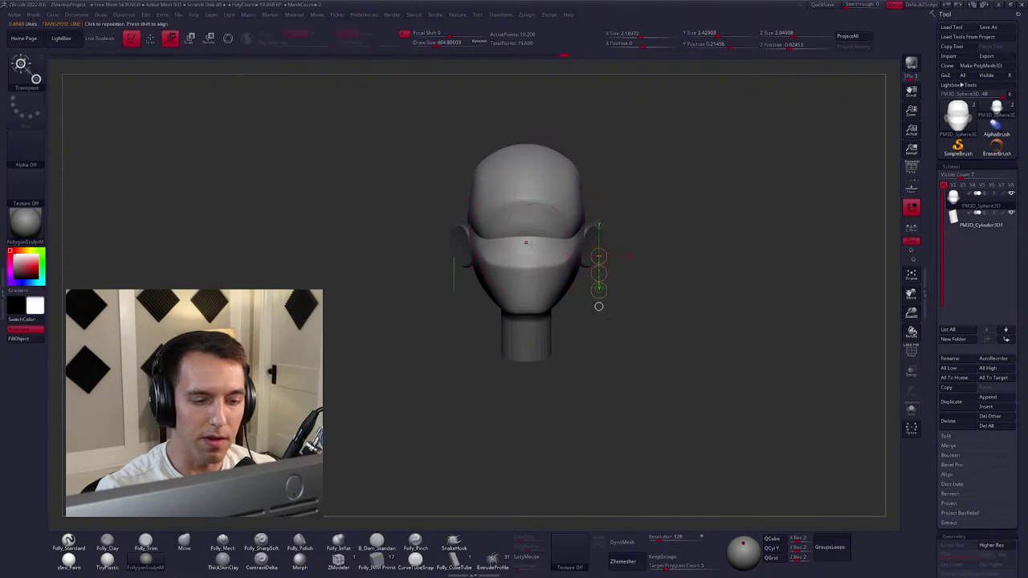
pyautogui.keyDown('ctrl'); pyautogui.moveTo(534, 237); pyautogui.dragTo(539, 229); pyautogui.keyUp('ctrl')
pyautogui.keyDown('ctrl'); pyautogui.moveTo(539, 264); pyautogui.dragTo(532, 237); pyautogui.keyUp('ctrl')
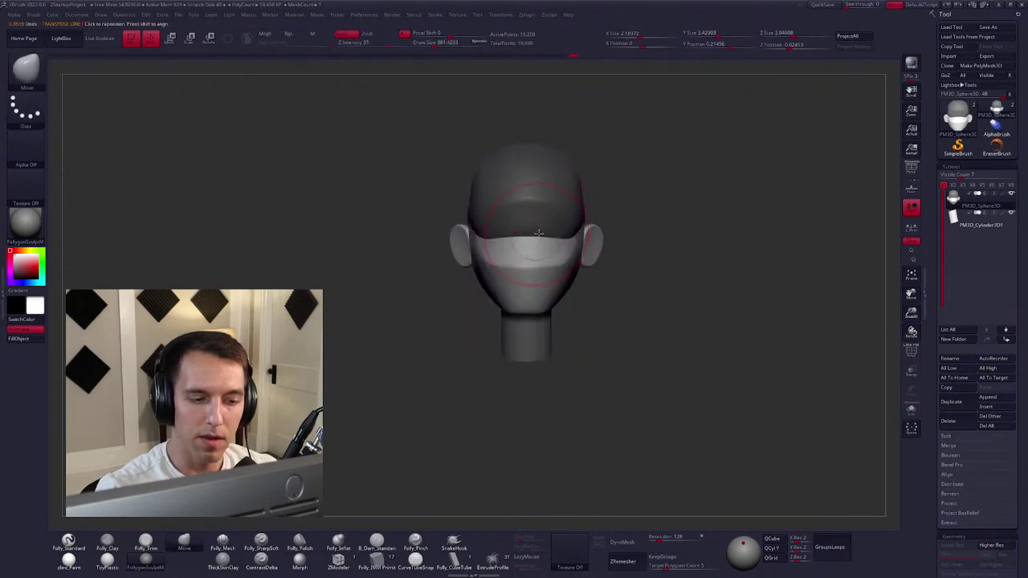
# Shrink the brush and curve the face plate, checking it from above and the right side.
pyautogui.press('space')
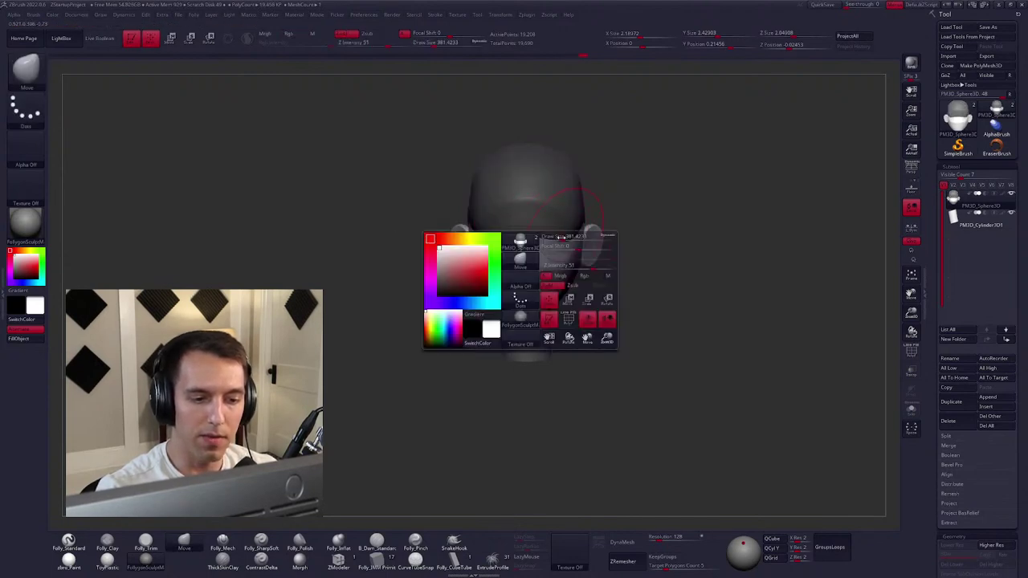
pyautogui.press('space')
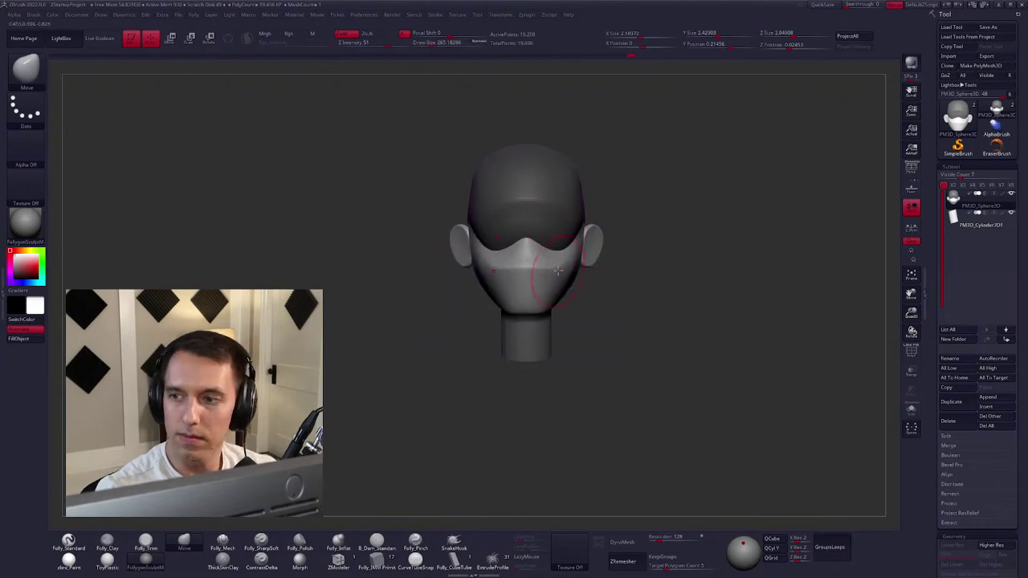
pyautogui.keyDown('ctrl'); pyautogui.moveTo(558, 271); pyautogui.dragTo(556, 286, button='right'); pyautogui.keyUp('ctrl')
pyautogui.moveTo(581, 252); pyautogui.dragTo(608, 284, button='right')
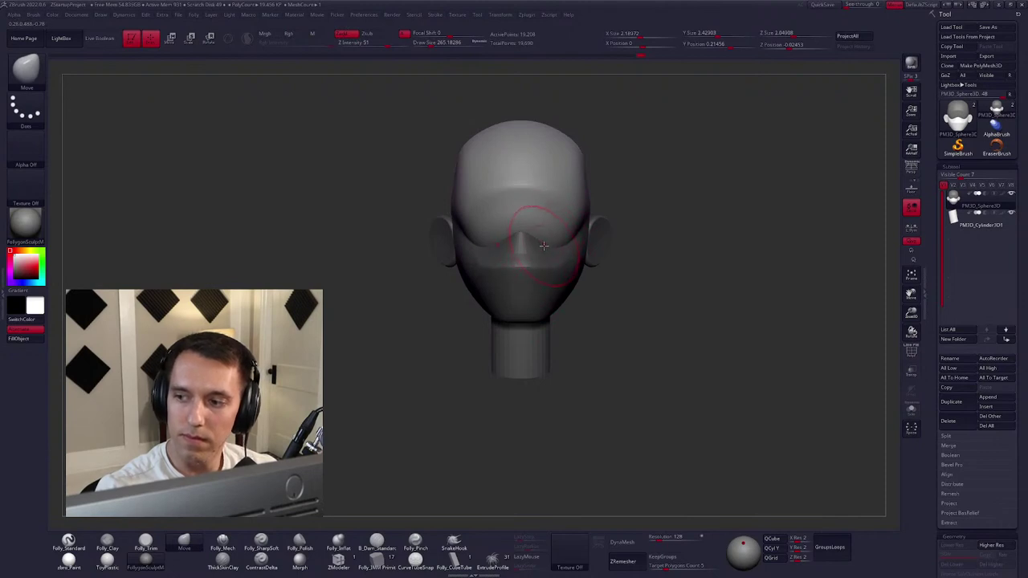
pyautogui.moveTo(549, 234); pyautogui.dragTo(529, 191, button='right')
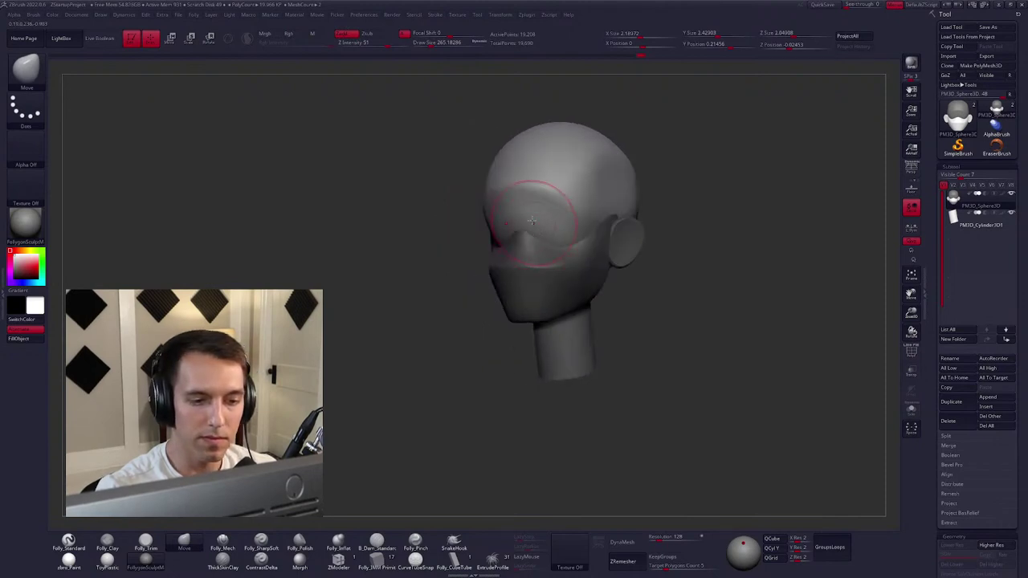
pyautogui.press('1')
pyautogui.moveTo(561, 242)
pyautogui.mouseDown(button='right')
pyautogui.moveTo(598, 217)
pyautogui.moveTo(571, 225)
pyautogui.moveTo(580, 255)
pyautogui.moveTo(560, 254)
pyautogui.mouseUp(button='right')
# Alternate the Move and Folly_Mesh brushes in front view to pull out a nose ridge.
pyautogui.press('b')
pyautogui.press('m')
pyautogui.press('v')
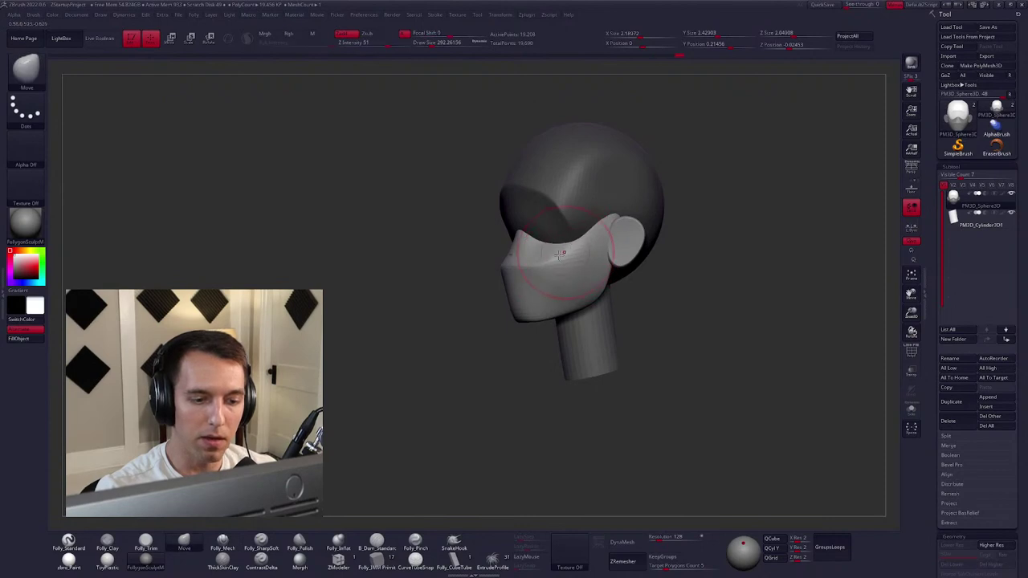
pyautogui.press('b')
pyautogui.press('f')
pyautogui.press('m')
pyautogui.moveTo(560, 254)
pyautogui.keyDown('shift'); pyautogui.mouseDown(button='right')
pyautogui.moveTo(594, 289)
pyautogui.moveTo(585, 310)
pyautogui.moveTo(592, 298)
pyautogui.moveTo(568, 274)
pyautogui.moveTo(607, 321)
pyautogui.moveTo(590, 321)
pyautogui.moveTo(584, 337)
pyautogui.moveTo(597, 328)
pyautogui.moveTo(530, 241)
pyautogui.moveTo(562, 205)
pyautogui.mouseUp(button='right'); pyautogui.keyUp('shift')
pyautogui.press('b')
pyautogui.press('m')
pyautogui.press('v')
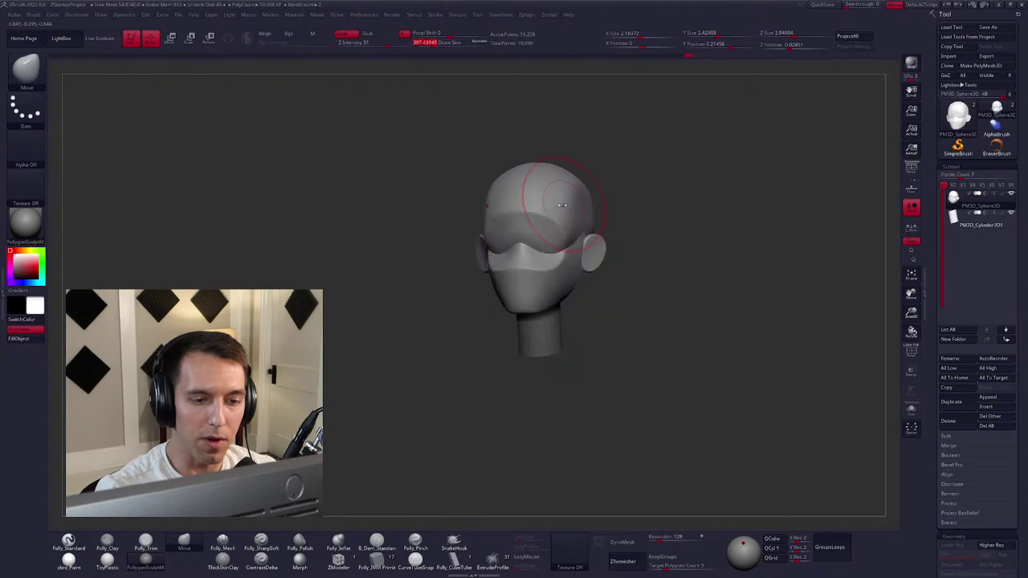
# Inspect the head from three-quarter, side and front views.
pyautogui.press('w')
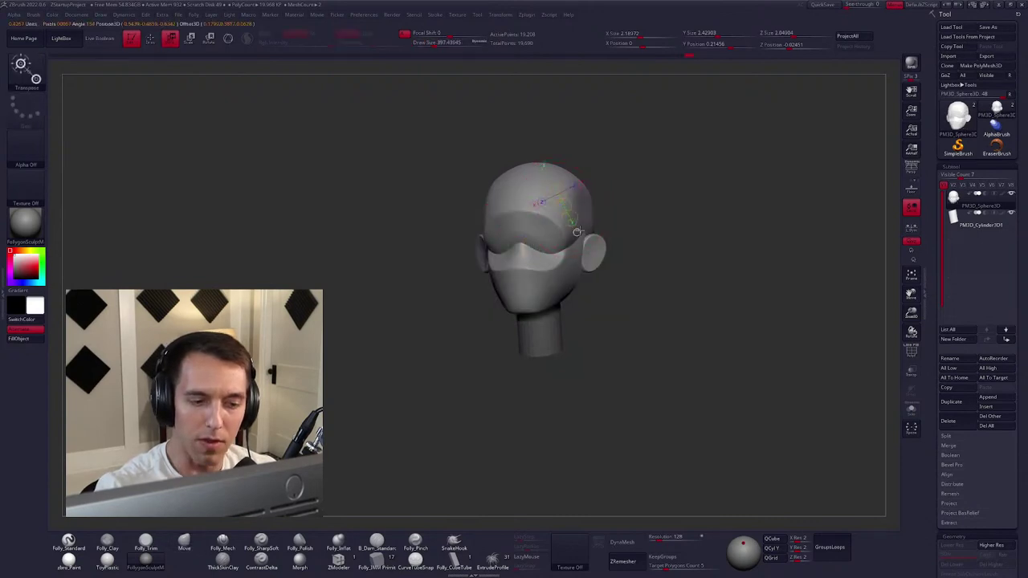
pyautogui.press('q')
pyautogui.moveTo(634, 313)
pyautogui.mouseDown(button='right')
pyautogui.moveTo(547, 274)
pyautogui.moveTo(534, 256)
pyautogui.mouseUp(button='right')
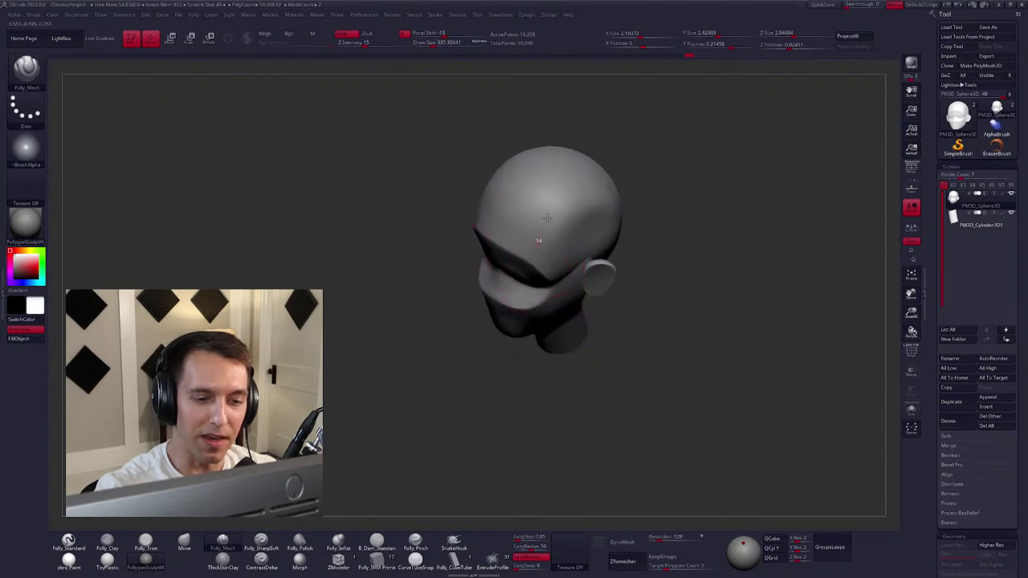
pyautogui.moveTo(546, 218); pyautogui.dragTo(649, 250, button='right')
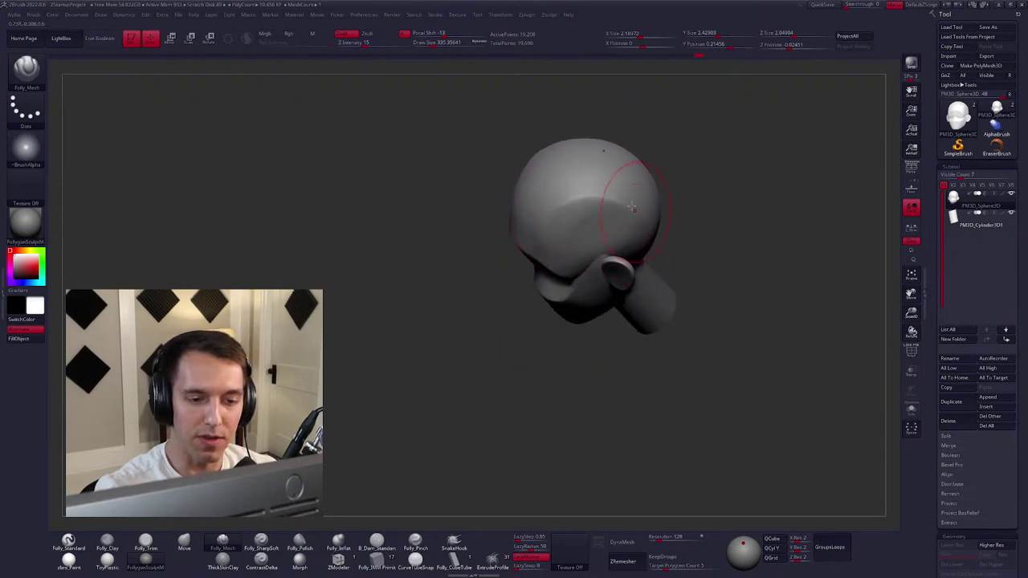
pyautogui.moveTo(554, 297); pyautogui.dragTo(554, 252, button='right')
pyautogui.press('w')
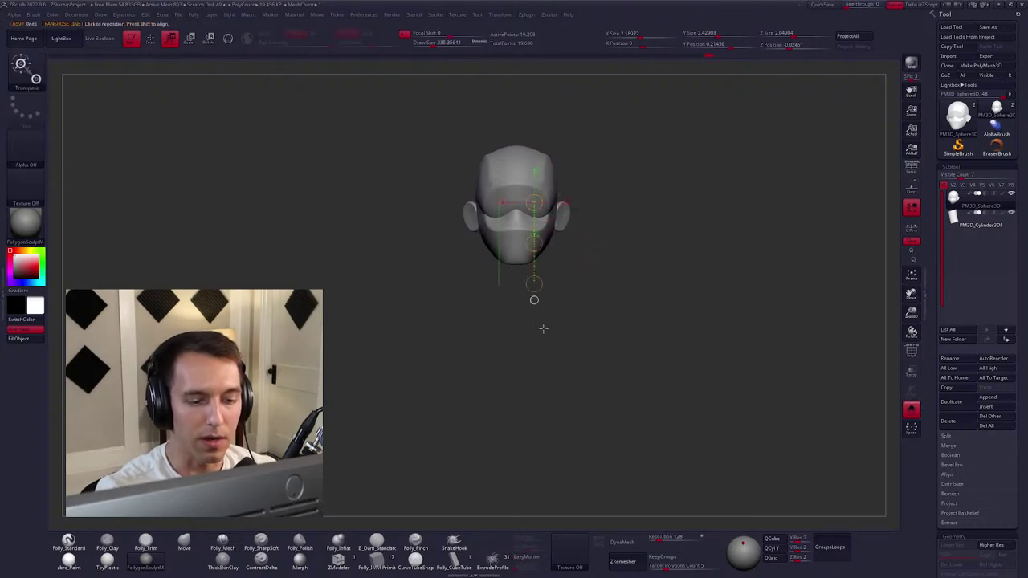
pyautogui.press('q')
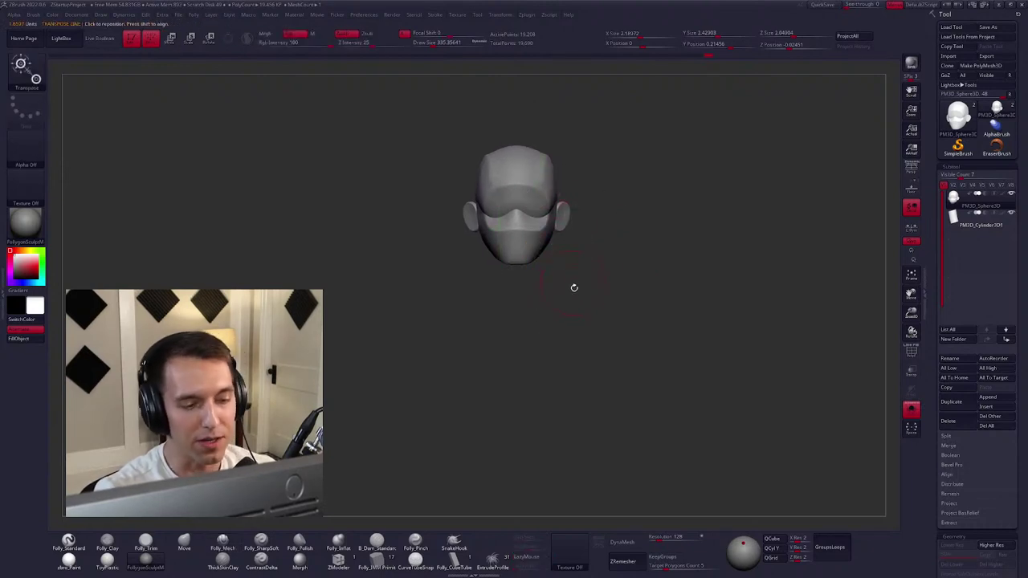
# Select the Move brush and adjust its settings while orbiting the head.
pyautogui.press('b')
pyautogui.press('m')
pyautogui.press('v')
pyautogui.moveTo(571, 287)
pyautogui.keyDown('ctrl'); pyautogui.mouseDown(button='right')
pyautogui.moveTo(580, 201)
pyautogui.moveTo(543, 193)
pyautogui.moveTo(569, 148)
pyautogui.moveTo(546, 195)
pyautogui.mouseUp(button='right'); pyautogui.keyUp('ctrl')
pyautogui.rightClick(544, 193)
pyautogui.rightClick(546, 197)
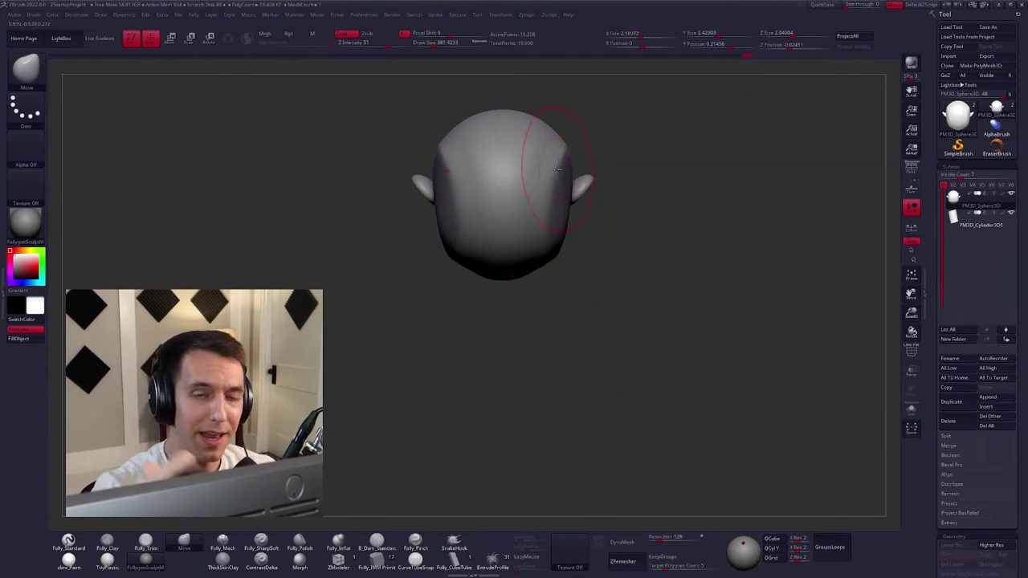
pyautogui.moveTo(557, 163); pyautogui.dragTo(549, 197, button='right')
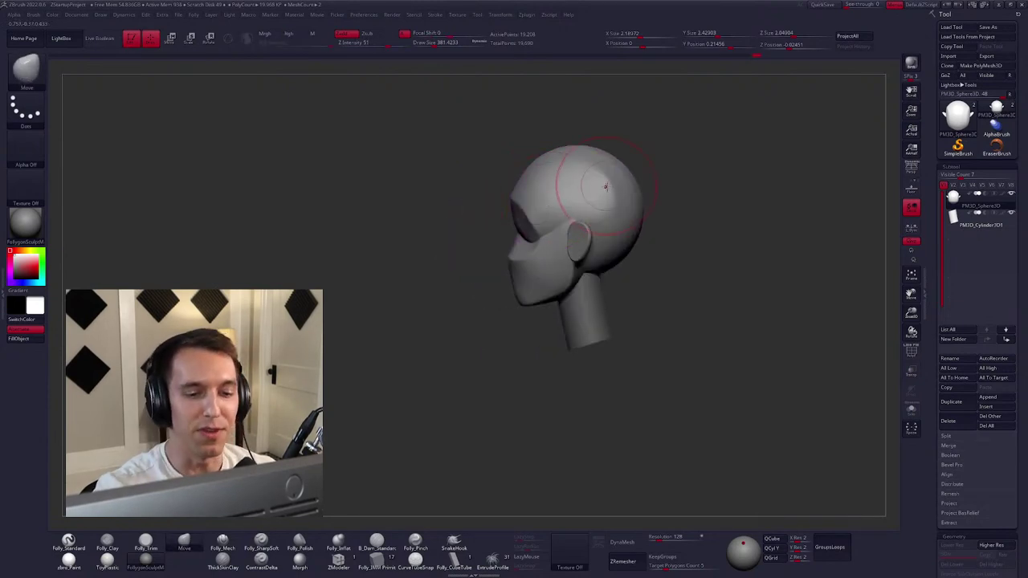
pyautogui.moveTo(586, 196)
pyautogui.mouseDown(button='right')
pyautogui.moveTo(539, 215)
pyautogui.moveTo(524, 197)
pyautogui.moveTo(534, 229)
pyautogui.moveTo(585, 195)
pyautogui.moveTo(615, 281)
pyautogui.moveTo(603, 312)
pyautogui.mouseUp(button='right')
pyautogui.press('b')
pyautogui.press('m')
pyautogui.press('v')
# Enlarge the brush, set a vertical move line from the ear, and clear the mask.
pyautogui.press('w')
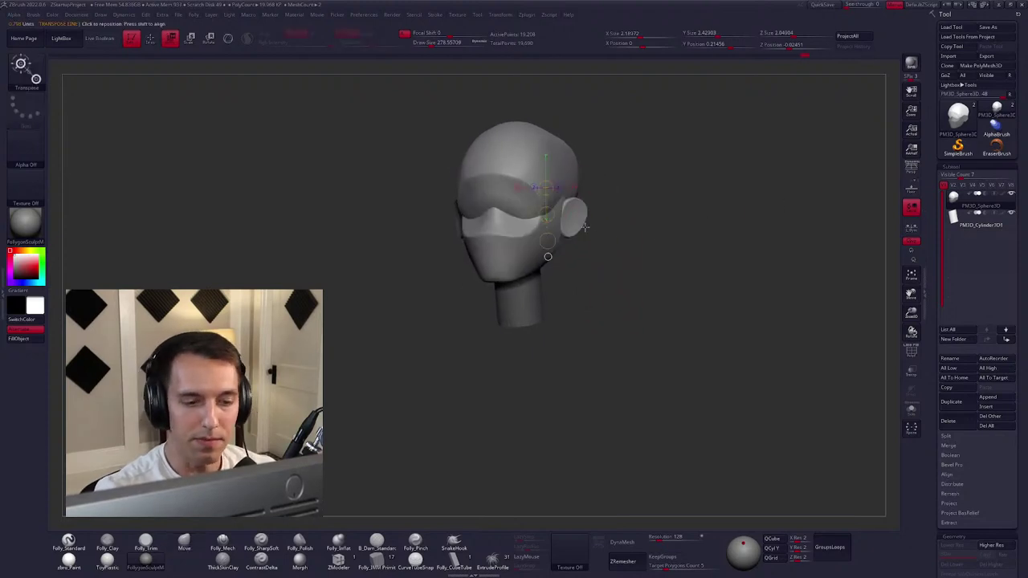
pyautogui.keyDown('shift'); pyautogui.moveTo(608, 225); pyautogui.dragTo(591, 231, button='right'); pyautogui.keyUp('shift')
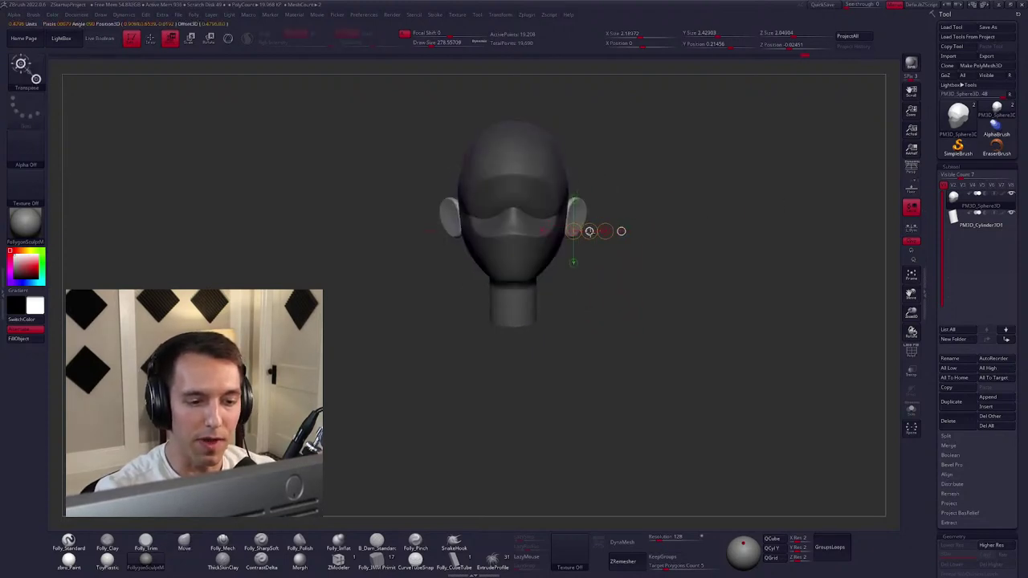
pyautogui.press('q')
pyautogui.press('space')
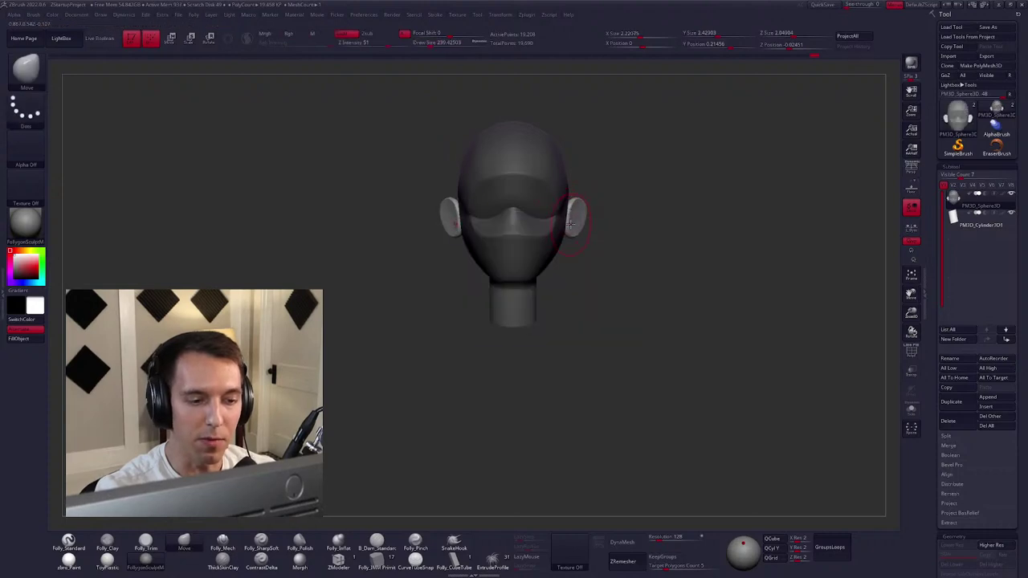
pyautogui.press('s')
pyautogui.press('w')
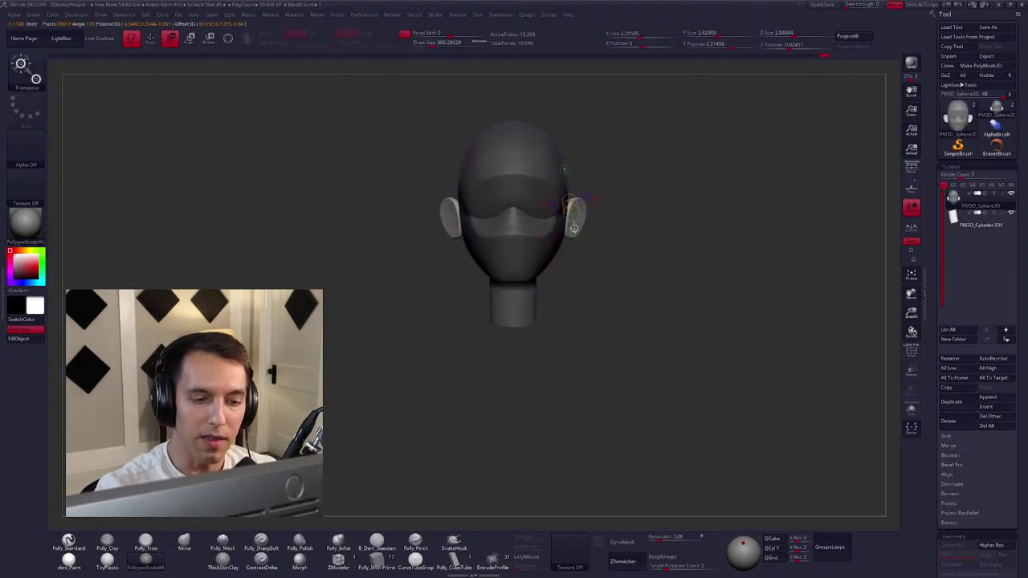
pyautogui.moveTo(568, 200)
pyautogui.mouseDown()
pyautogui.moveTo(590, 348)
pyautogui.moveTo(608, 332)
pyautogui.moveTo(591, 330)
pyautogui.mouseUp()
pyautogui.press('q')
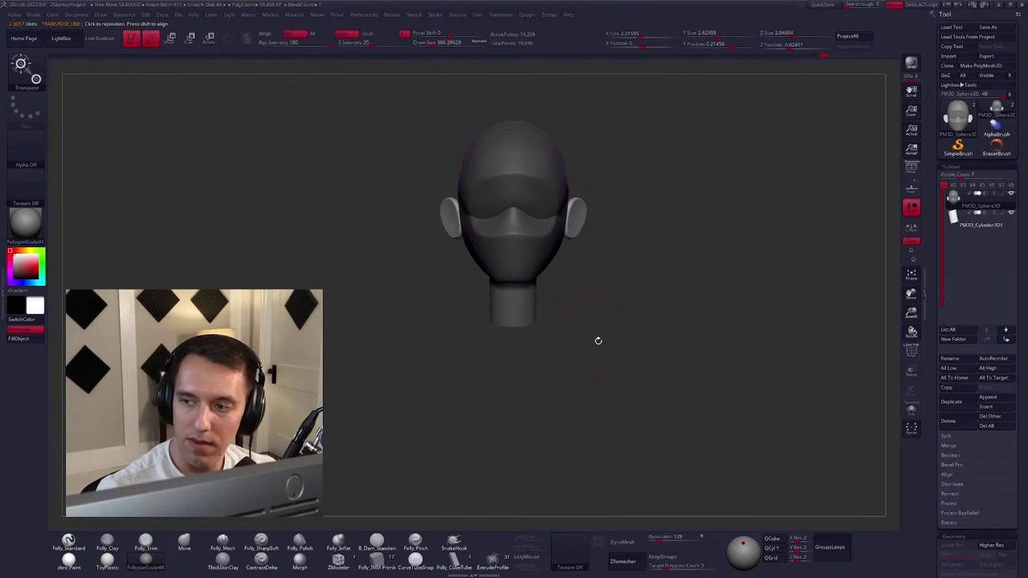
pyautogui.press('b')
pyautogui.press('m')
pyautogui.press('v')
pyautogui.keyDown('ctrl'); pyautogui.click(610, 344); pyautogui.keyUp('ctrl')
# Slide the head right and down over the neck with Transpose Move action lines.
pyautogui.keyDown('ctrl'); pyautogui.moveTo(530, 263); pyautogui.dragTo(537, 284, button='right'); pyautogui.keyUp('ctrl')
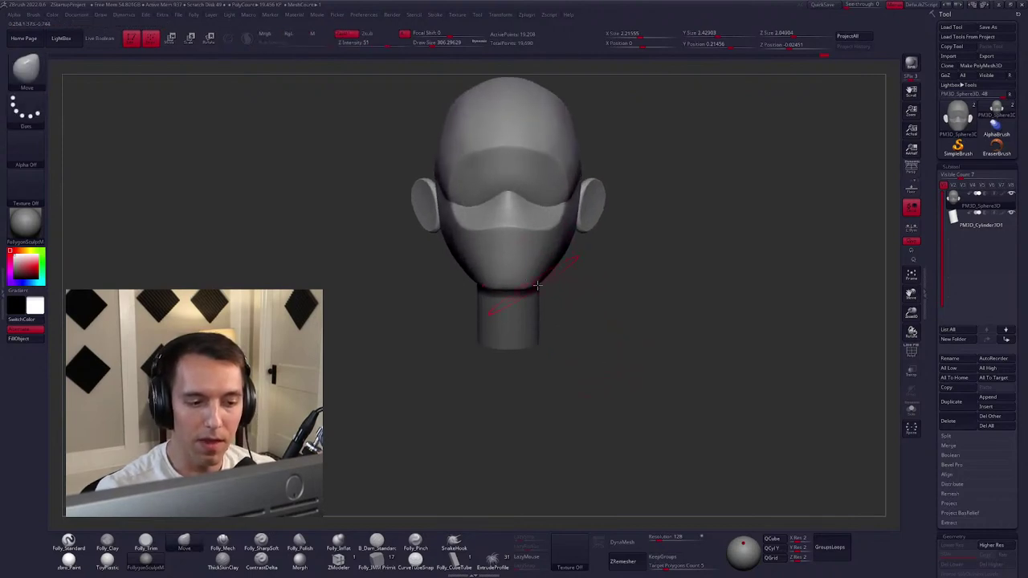
pyautogui.press('w')
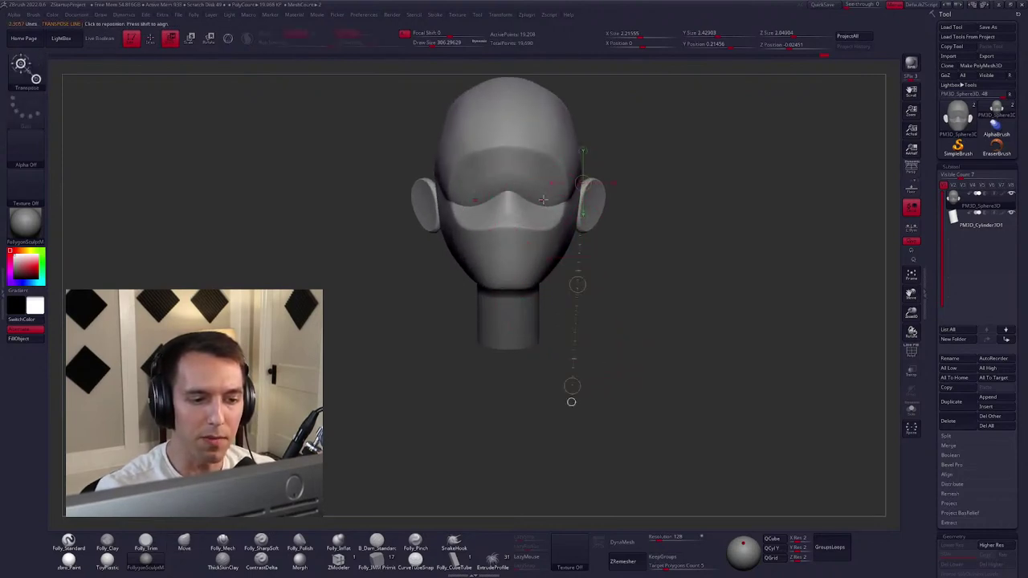
pyautogui.keyDown('ctrl'); pyautogui.moveTo(571, 402); pyautogui.dragTo(566, 377, button='right'); pyautogui.keyUp('ctrl')
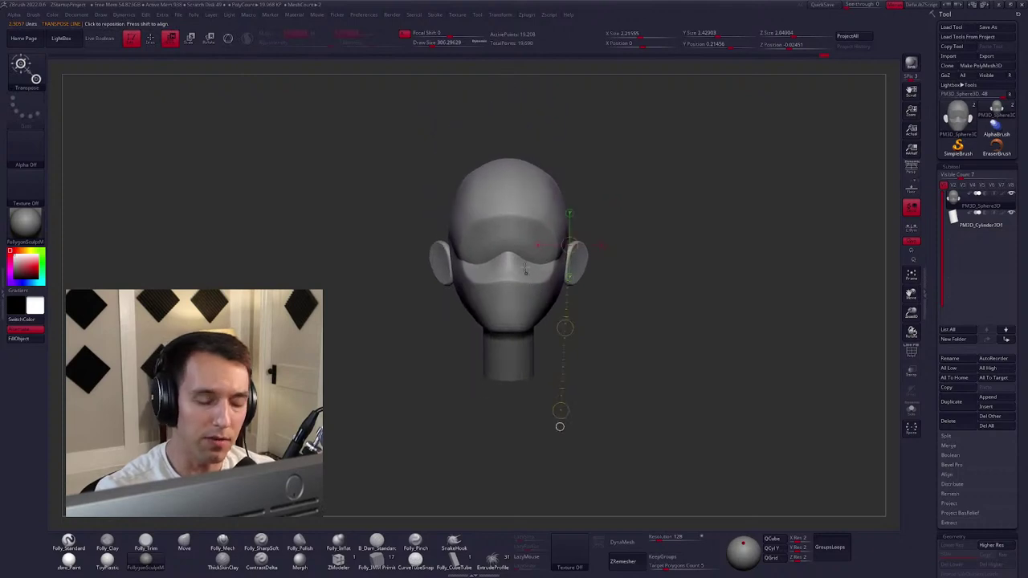
pyautogui.moveTo(523, 251); pyautogui.dragTo(624, 322)
pyautogui.moveTo(539, 266); pyautogui.dragTo(560, 277)
pyautogui.moveTo(447, 284)
pyautogui.mouseDown()
pyautogui.moveTo(333, 284)
pyautogui.moveTo(527, 285)
pyautogui.moveTo(478, 368)
pyautogui.mouseUp()
pyautogui.moveTo(533, 314)
pyautogui.mouseDown()
pyautogui.moveTo(590, 290)
pyautogui.moveTo(526, 277)
pyautogui.mouseUp()
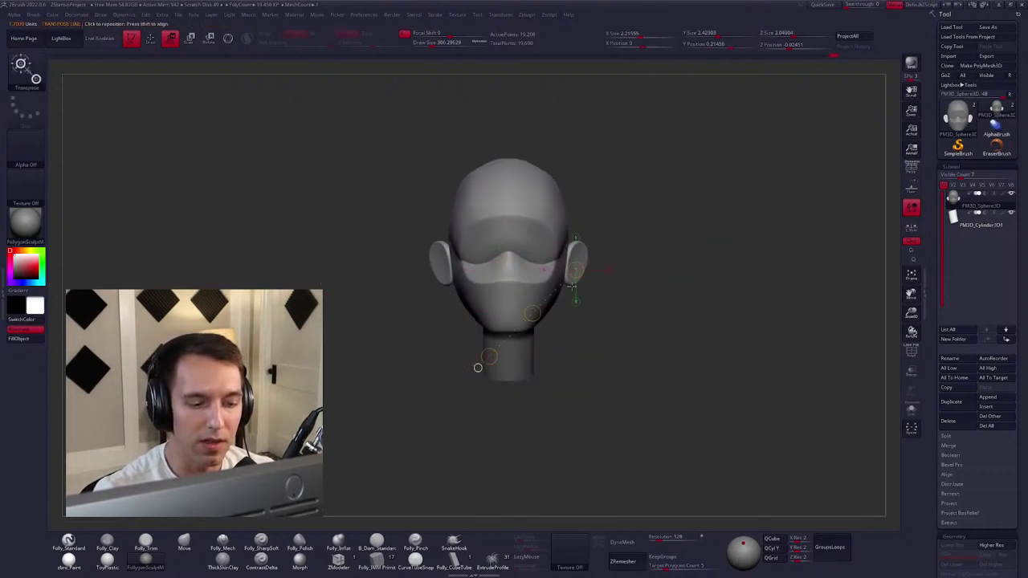
pyautogui.press('q')
# Check the centred head from three-quarter and front views, undoing the last face change.
pyautogui.moveTo(549, 360)
pyautogui.mouseDown()
pyautogui.moveTo(584, 225)
pyautogui.moveTo(615, 218)
pyautogui.mouseUp()
pyautogui.press('w')
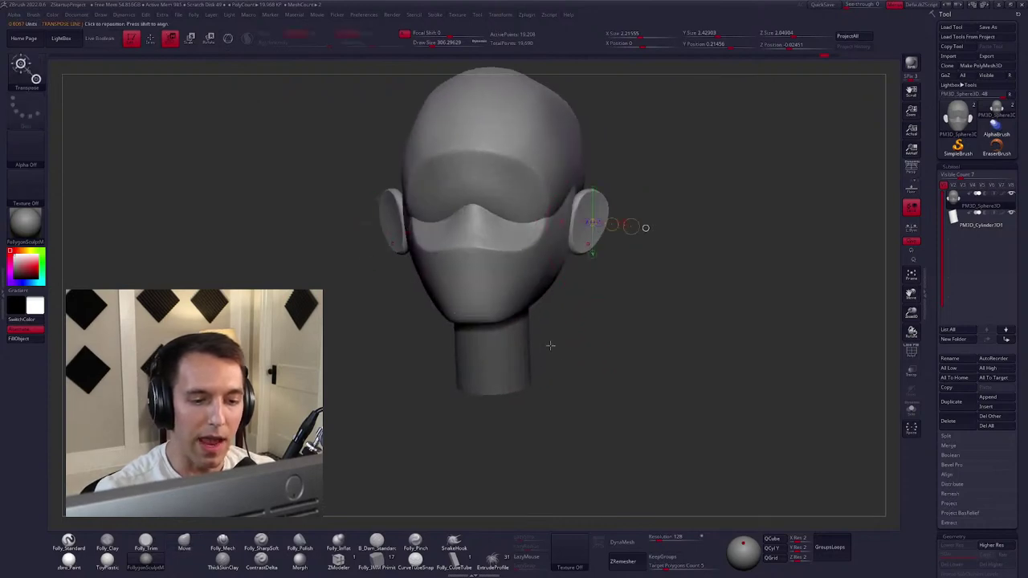
pyautogui.moveTo(548, 344)
pyautogui.mouseDown()
pyautogui.moveTo(603, 366)
pyautogui.moveTo(570, 355)
pyautogui.mouseUp()
pyautogui.press('q')
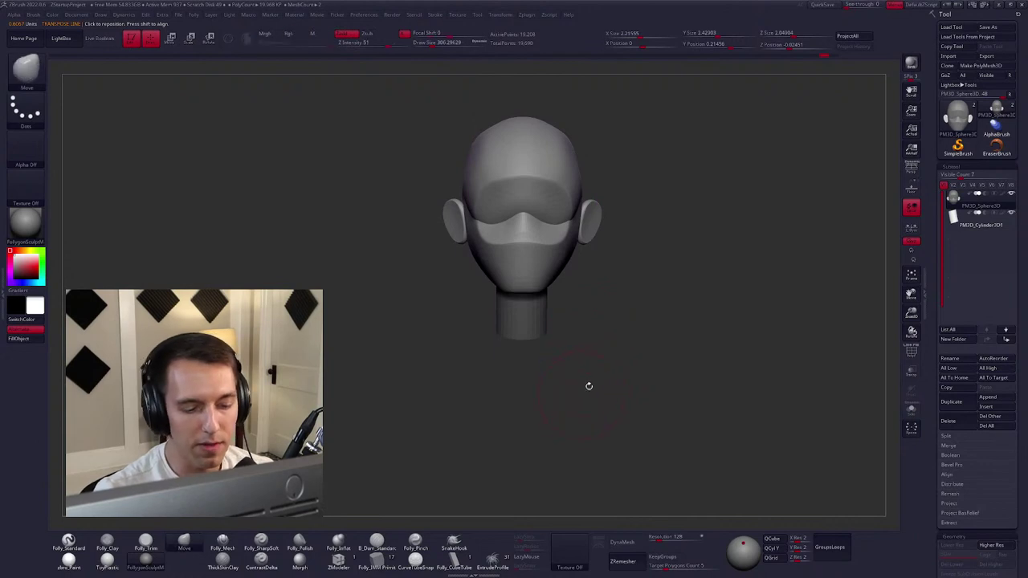
pyautogui.hotkey('ctrl', 'z')
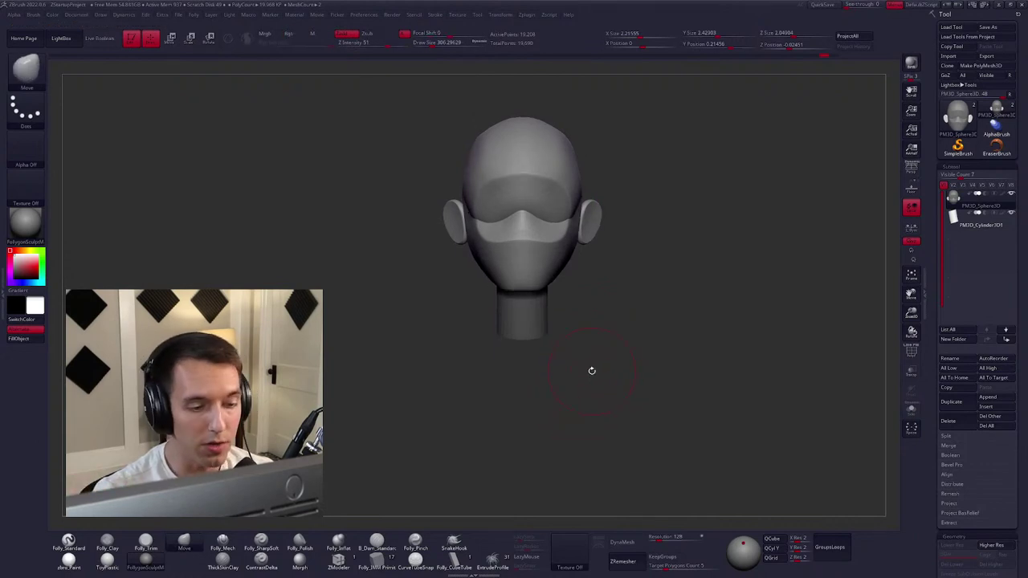
# Toggle the polygroup colours and isolate the ears.
pyautogui.keyDown('alt'); pyautogui.moveTo(592, 370); pyautogui.dragTo(653, 359); pyautogui.keyUp('alt')
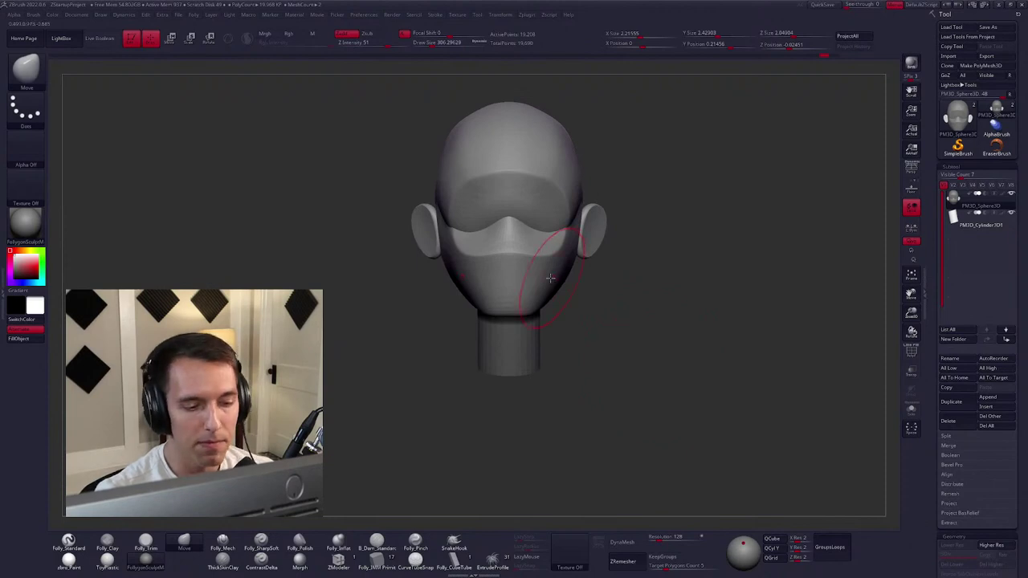
pyautogui.keyDown('alt'); pyautogui.moveTo(562, 317); pyautogui.dragTo(566, 327); pyautogui.keyUp('alt')
pyautogui.hotkey('shift', 'f')
pyautogui.hotkey('shift', 'f')
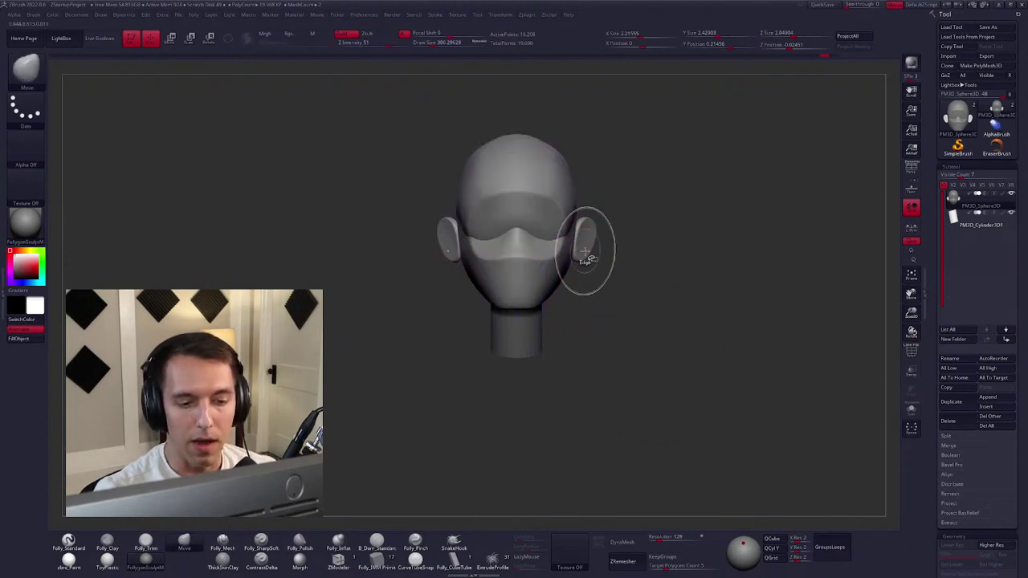
pyautogui.keyDown('ctrl'); pyautogui.keyDown('shift'); pyautogui.click(584, 255); pyautogui.keyUp('shift'); pyautogui.keyUp('ctrl')
# Invert visibility, Split Hidden to move the ears to their own subtool, and DynaMesh the head.
pyautogui.keyDown('ctrl'); pyautogui.keyDown('shift'); pyautogui.click(614, 268); pyautogui.keyUp('shift'); pyautogui.keyUp('ctrl')
pyautogui.press('space')
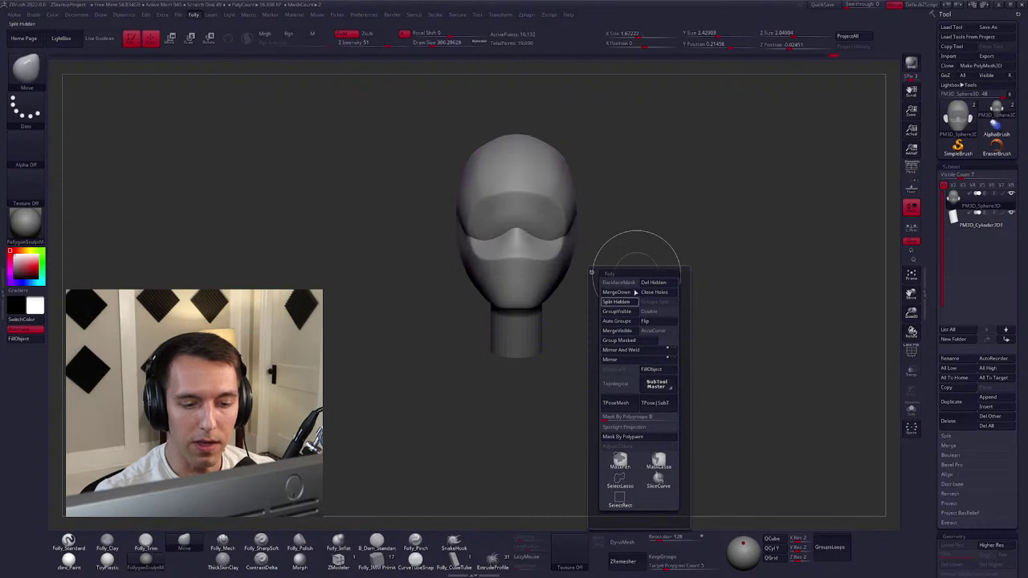
pyautogui.click(617, 301)
pyautogui.click(627, 542)
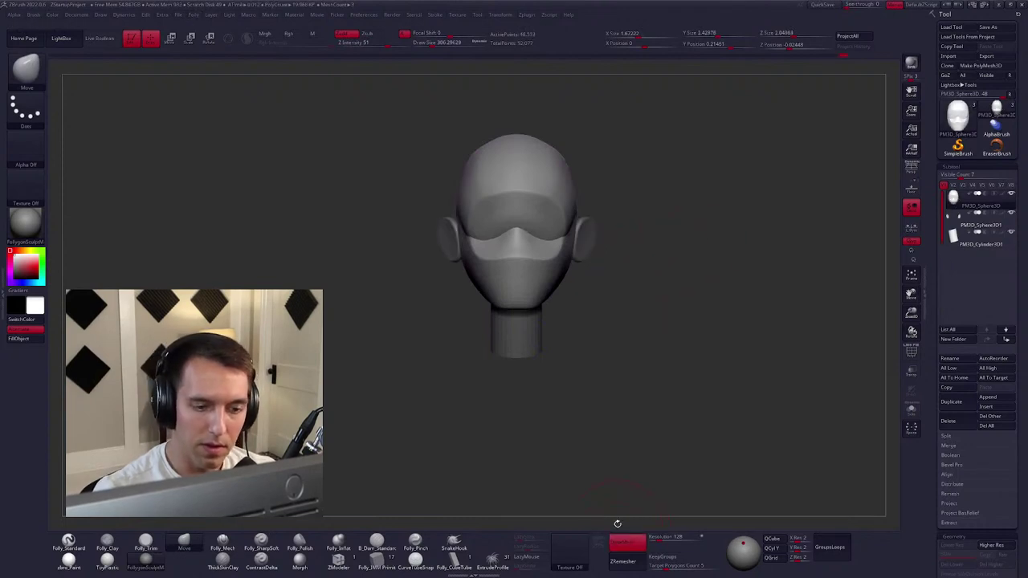
# Reshape the head near the ear with the Move brush and select the neck cylinder.
pyautogui.moveTo(543, 248)
pyautogui.mouseDown()
pyautogui.moveTo(601, 233)
pyautogui.moveTo(619, 172)
pyautogui.mouseUp()
pyautogui.press('space')
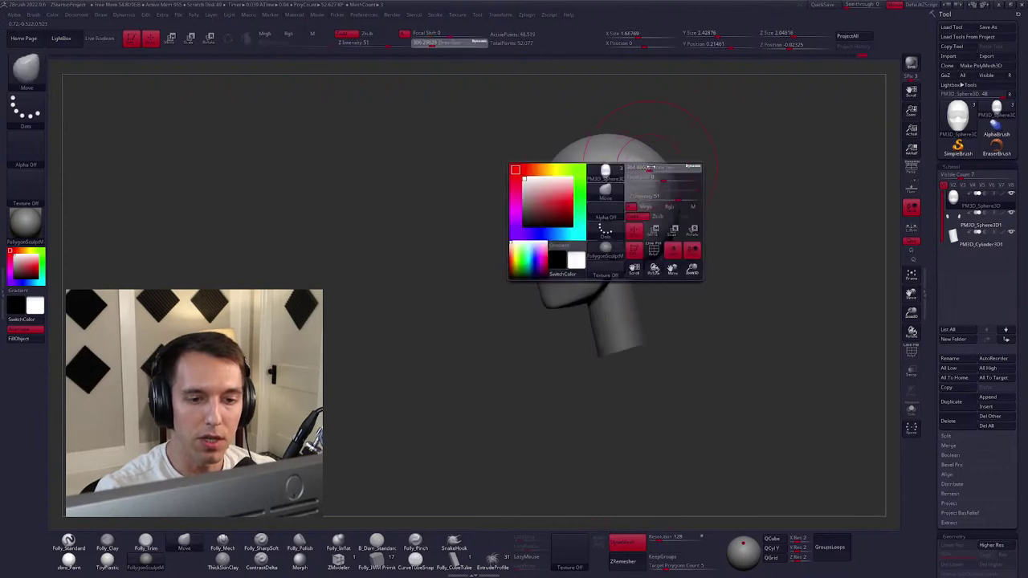
pyautogui.moveTo(657, 224); pyautogui.dragTo(643, 250)
pyautogui.press('space')
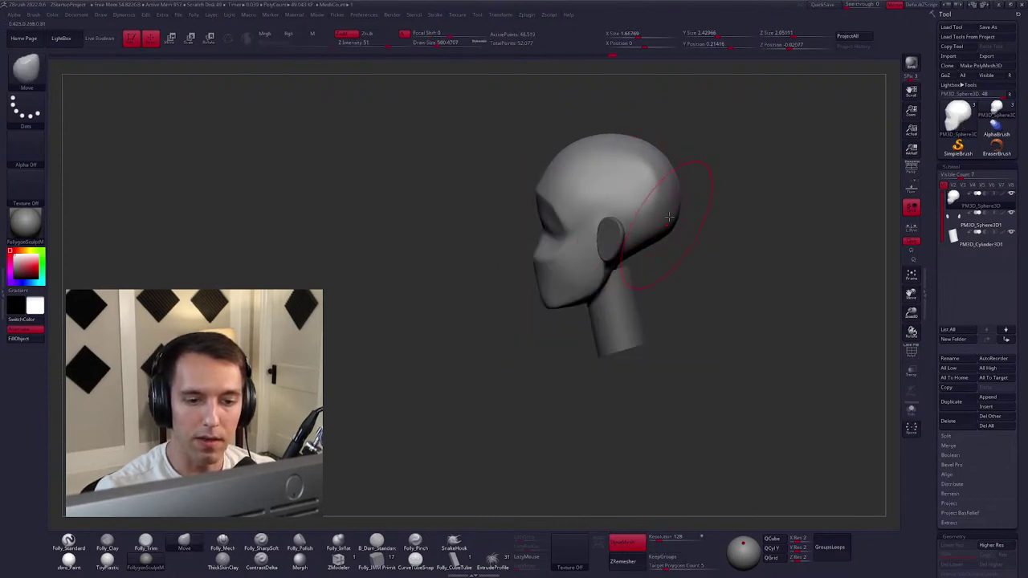
pyautogui.keyDown('alt'); pyautogui.moveTo(647, 247); pyautogui.dragTo(583, 228, button='right'); pyautogui.keyUp('alt')
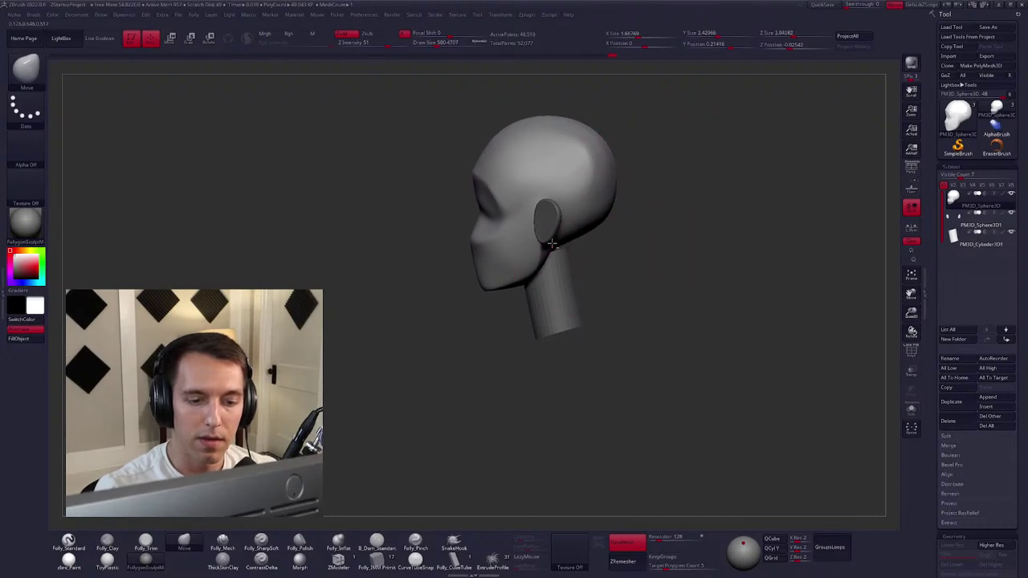
pyautogui.keyDown('alt'); pyautogui.click(557, 300); pyautogui.keyUp('alt')
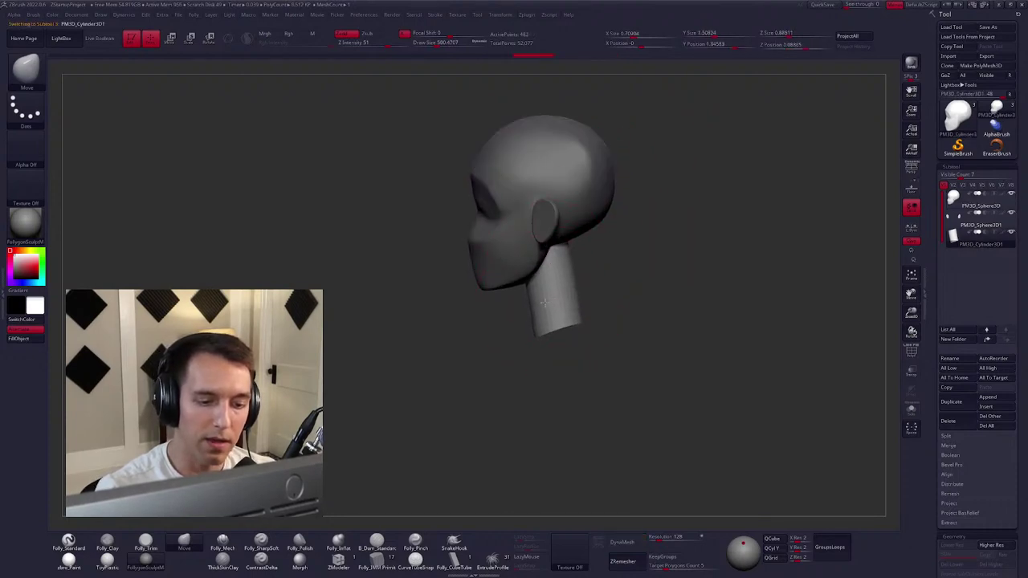
# DynaMesh the neck cylinder and undo a test bend of the neck.
pyautogui.click(627, 542)
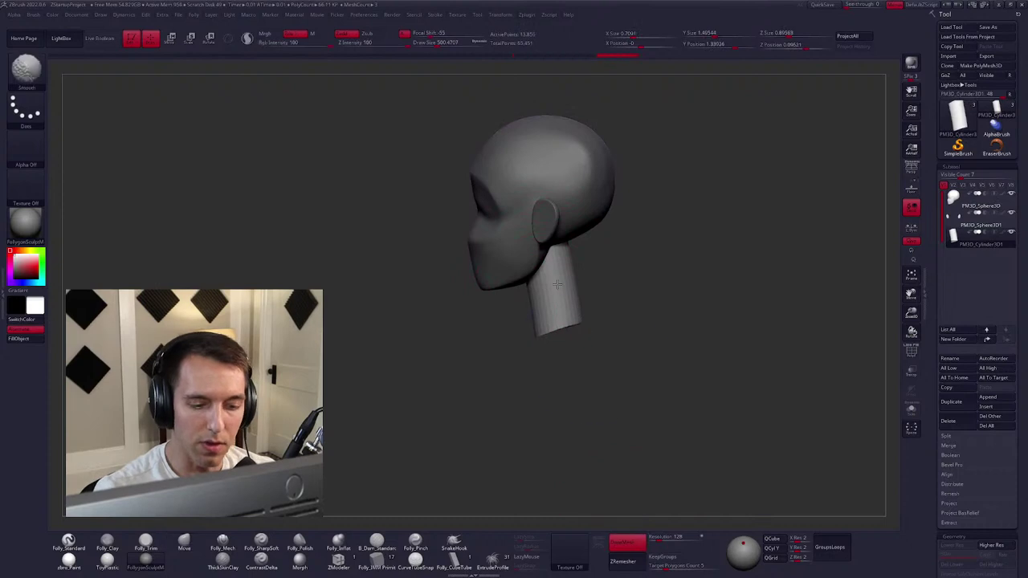
pyautogui.keyDown('shift'); pyautogui.moveTo(564, 261); pyautogui.dragTo(548, 286, button='right'); pyautogui.keyUp('shift')
pyautogui.keyDown('ctrl'); pyautogui.keyDown('shift'); pyautogui.moveTo(547, 286); pyautogui.dragTo(547, 287); pyautogui.keyUp('shift'); pyautogui.keyUp('ctrl')
pyautogui.moveTo(546, 305); pyautogui.dragTo(535, 295, button='right')
pyautogui.moveTo(543, 287); pyautogui.dragTo(557, 281)
pyautogui.hotkey('ctrl', 'z')
pyautogui.hotkey('ctrl', 'z')
pyautogui.hotkey('ctrl', 'z')
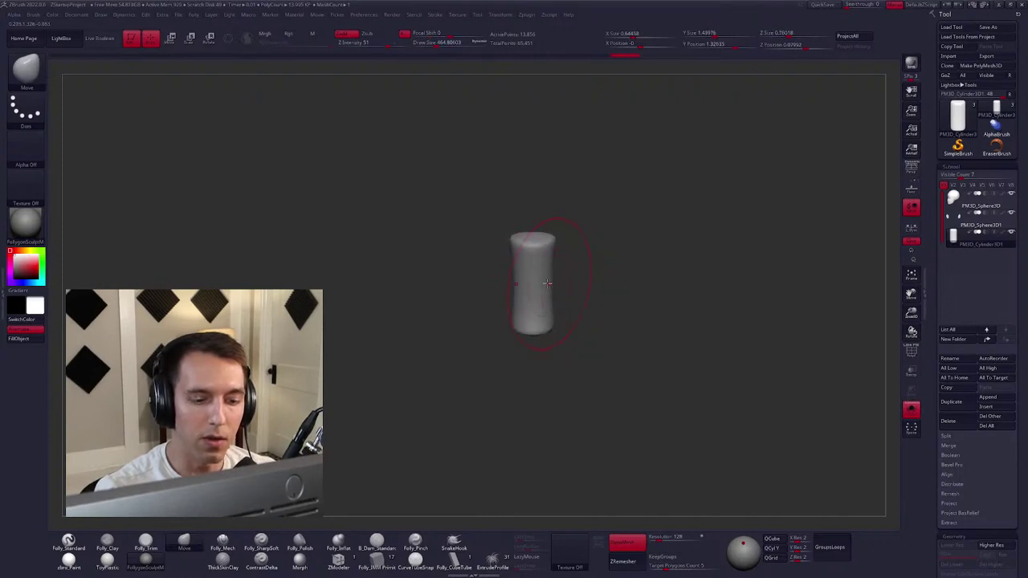
# Unhide all parts and ZRemesh the head to about 1,902 active points.
pyautogui.keyDown('ctrl'); pyautogui.keyDown('shift'); pyautogui.click(583, 319); pyautogui.keyUp('shift'); pyautogui.keyUp('ctrl')
pyautogui.moveTo(599, 335); pyautogui.dragTo(575, 294, button='right')
pyautogui.keyDown('alt'); pyautogui.click(565, 258); pyautogui.keyUp('alt')
pyautogui.click(626, 553)
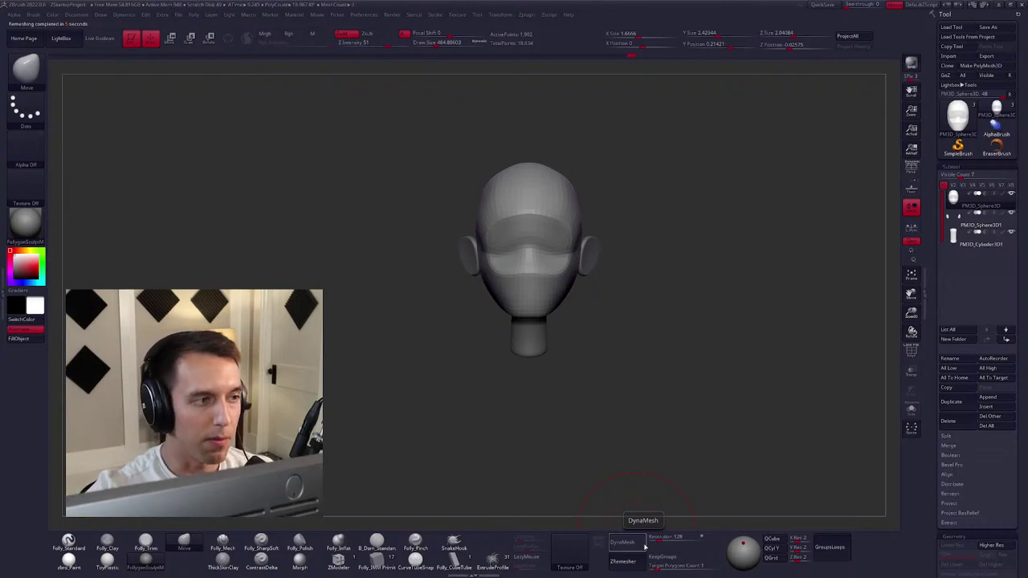
# Draw Transpose action lines on the head, set rotation, and leave Gizmo 3D off.
pyautogui.press('w')
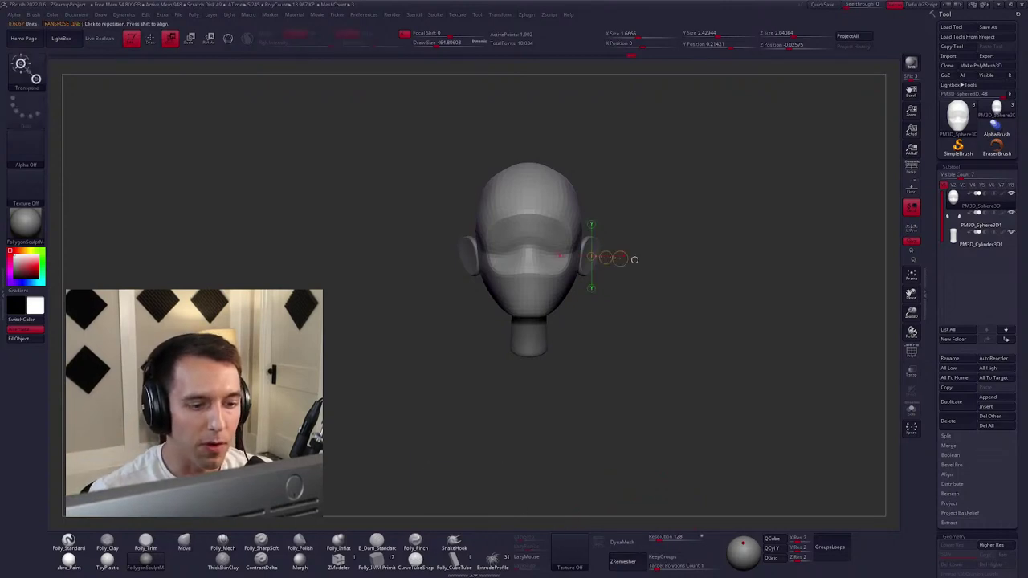
pyautogui.moveTo(424, 259); pyautogui.dragTo(469, 252)
pyautogui.moveTo(576, 222); pyautogui.dragTo(643, 302)
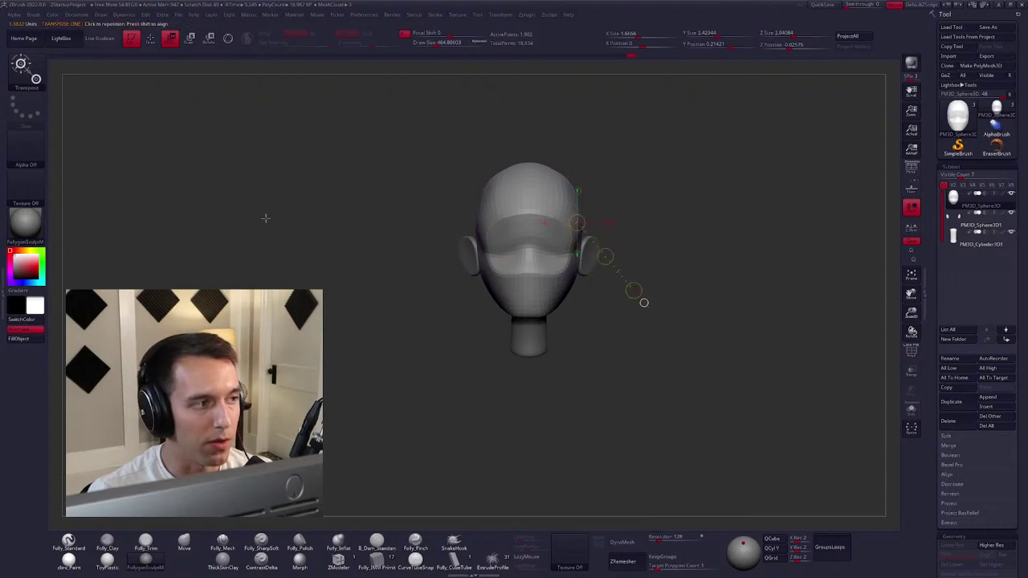
pyautogui.click(207, 38)
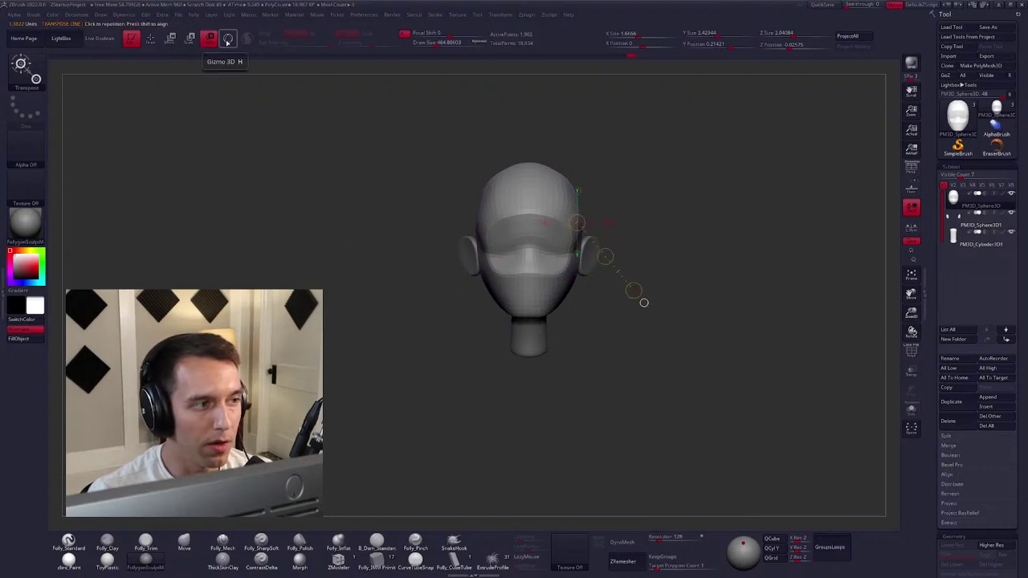
pyautogui.click(228, 40)
pyautogui.click(227, 39)
pyautogui.click(227, 39)
pyautogui.click(227, 40)
pyautogui.click(228, 40)
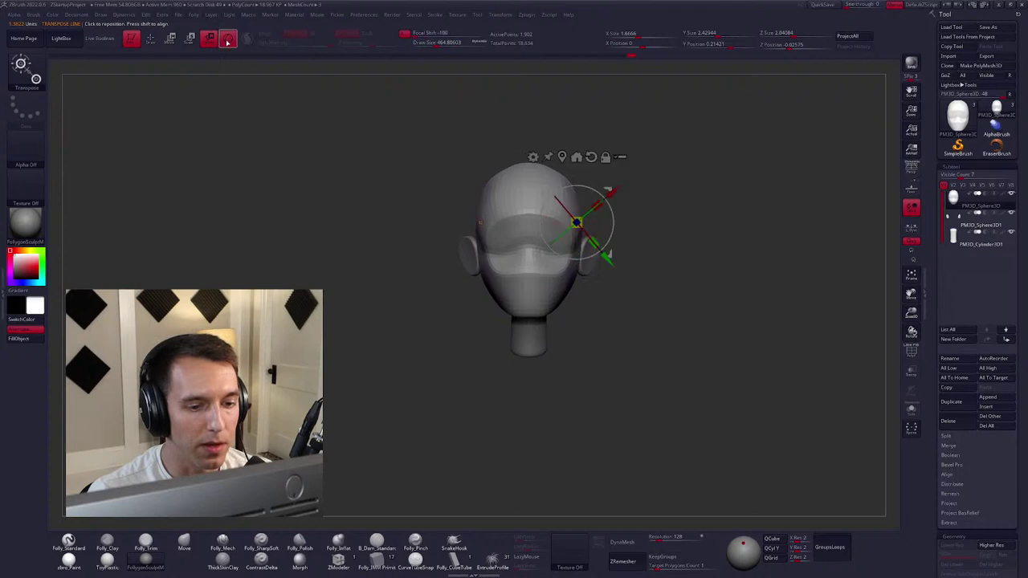
pyautogui.click(228, 40)
# Solo the head and pull the face forward with a smaller Move brush.
pyautogui.press('q')
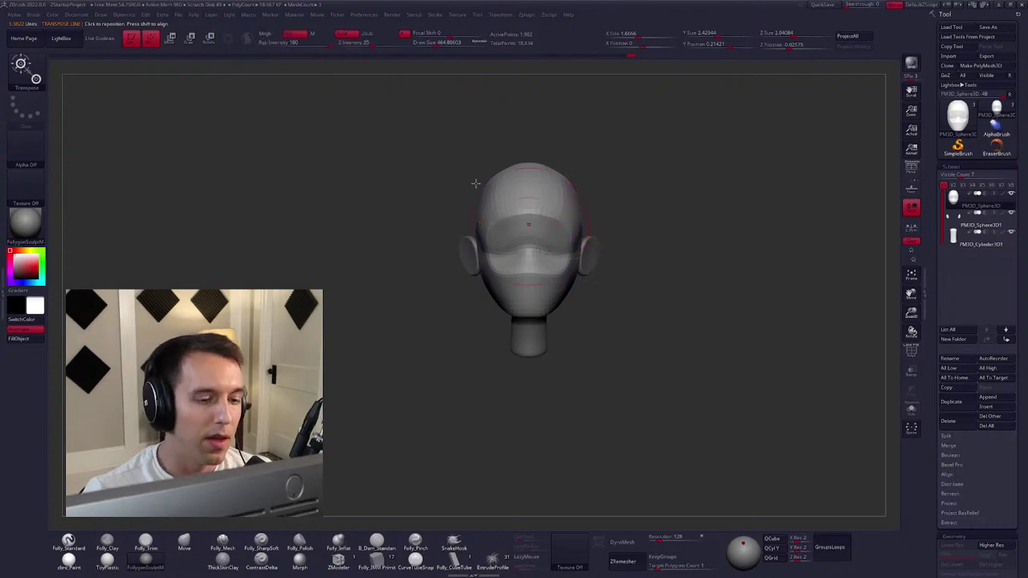
pyautogui.press('b')
pyautogui.press('m')
pyautogui.press('v')
pyautogui.press('space')
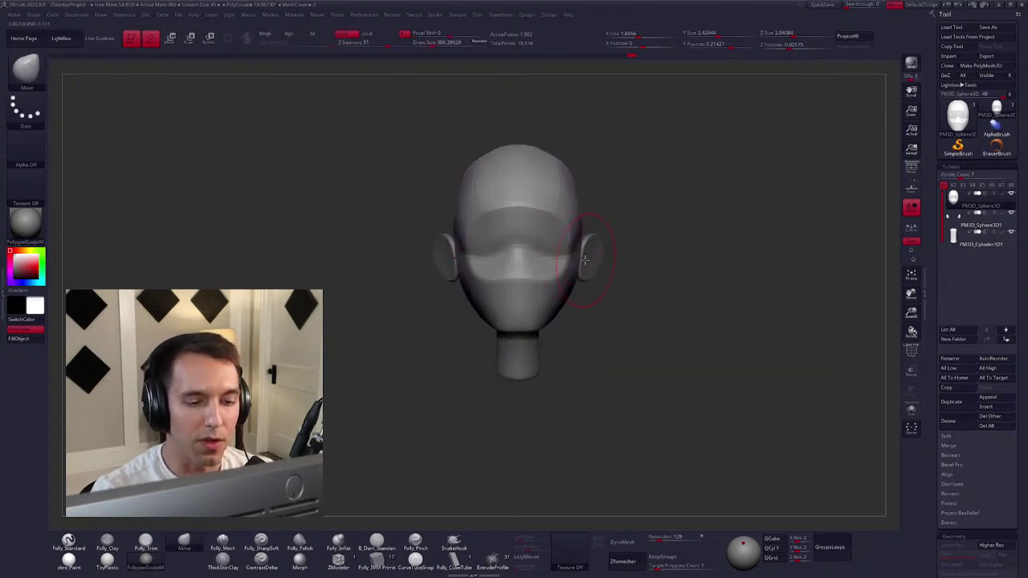
pyautogui.hotkey('shift', 'alt', 's')
pyautogui.hotkey('shift', 'alt', 's')
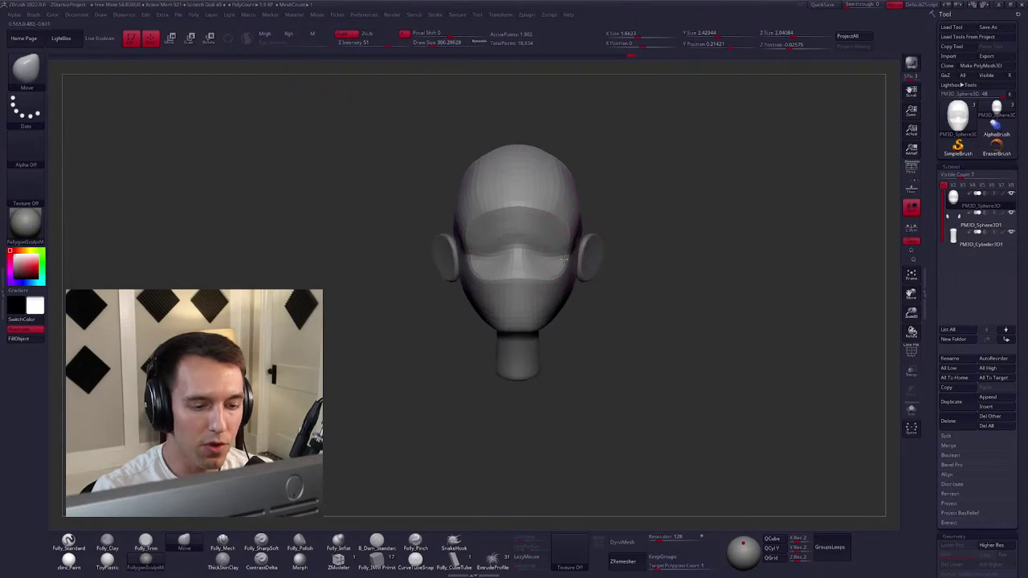
pyautogui.moveTo(567, 258)
pyautogui.mouseDown(button='right')
pyautogui.moveTo(554, 249)
pyautogui.moveTo(592, 201)
pyautogui.mouseUp(button='right')
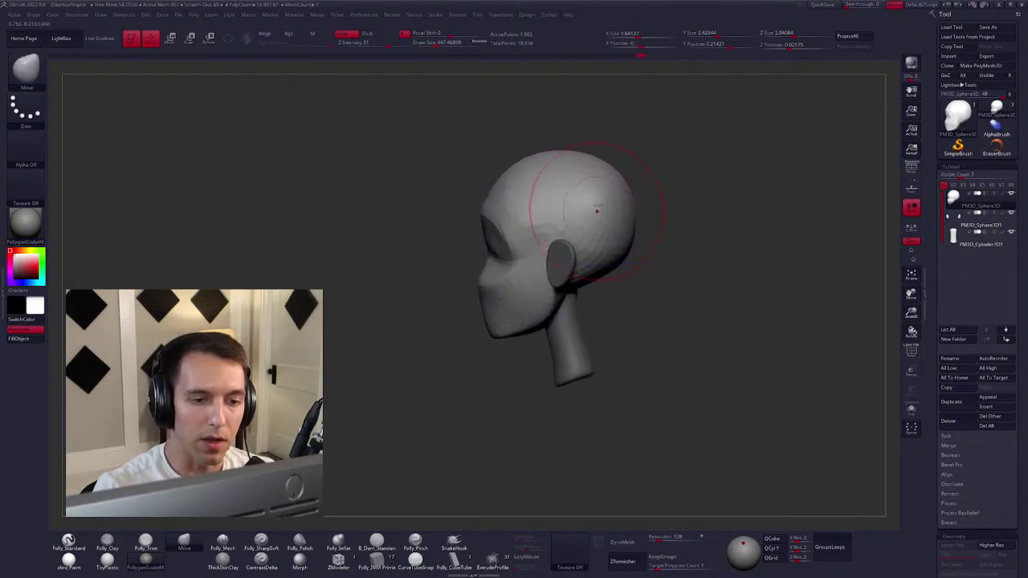
pyautogui.press('b')
pyautogui.press('m')
pyautogui.press('v')
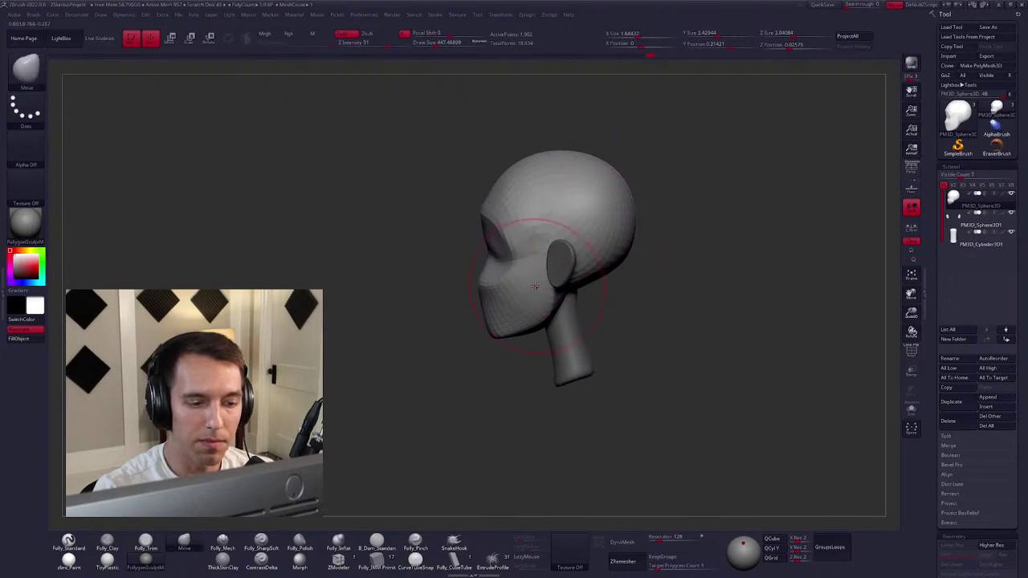
pyautogui.moveTo(530, 277); pyautogui.dragTo(498, 278, button='right')
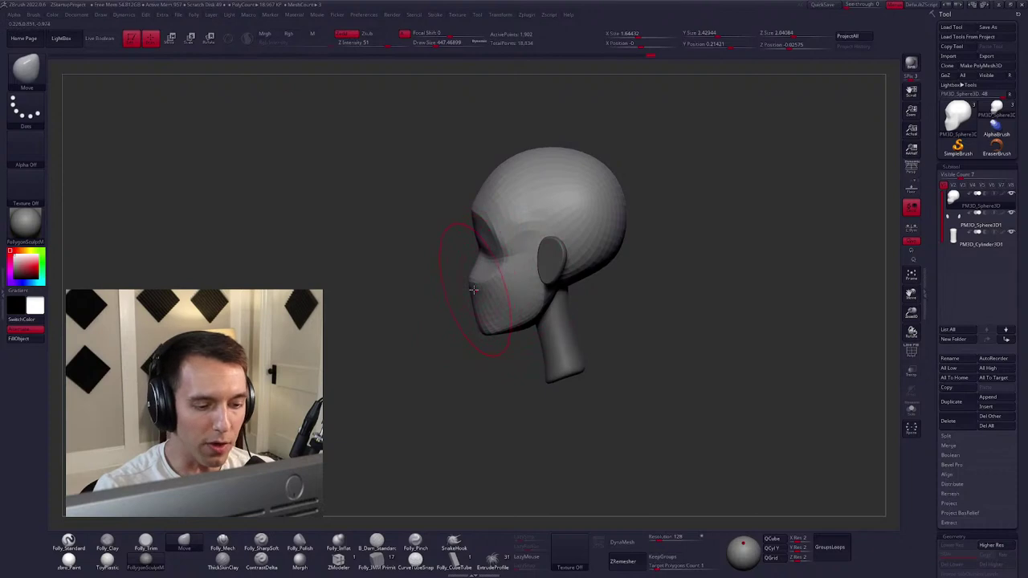
pyautogui.moveTo(484, 279); pyautogui.dragTo(500, 243, button='right')
# Bring up the 3D gizmo's transform options, then resume sculpting with the Folly_Trim brush.
pyautogui.press('w')
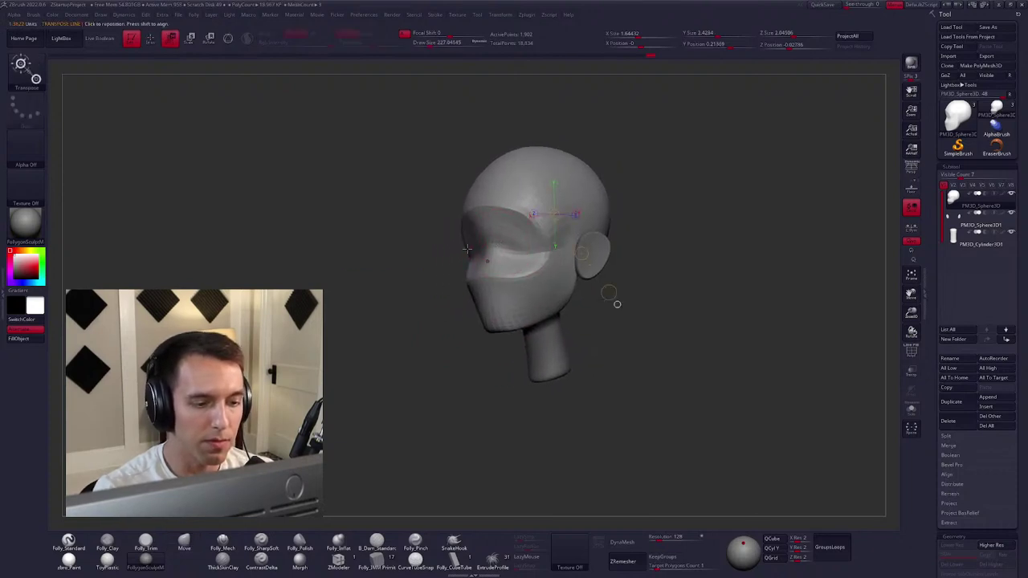
pyautogui.moveTo(461, 229); pyautogui.dragTo(409, 321)
pyautogui.press('y')
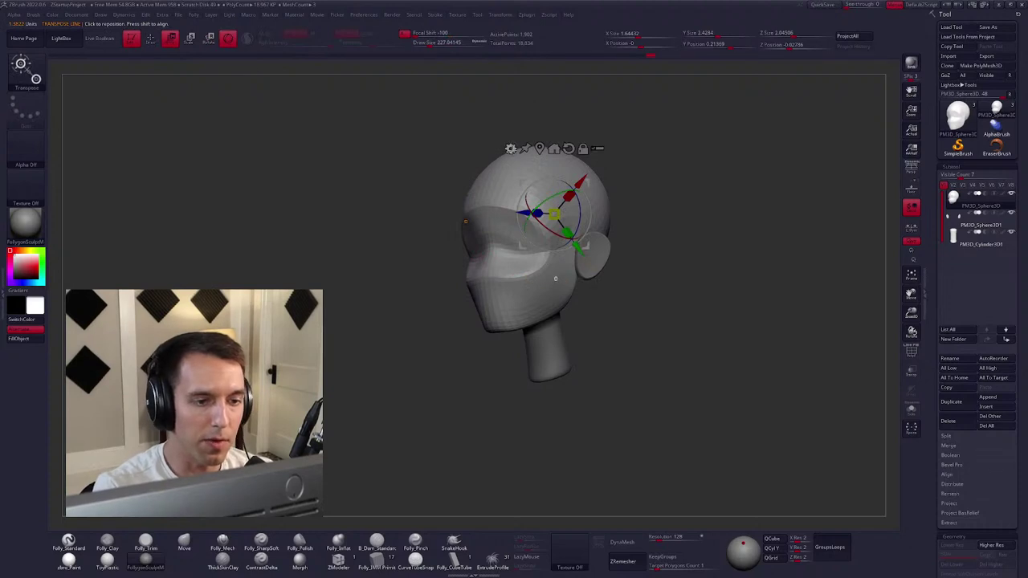
pyautogui.click(511, 149)
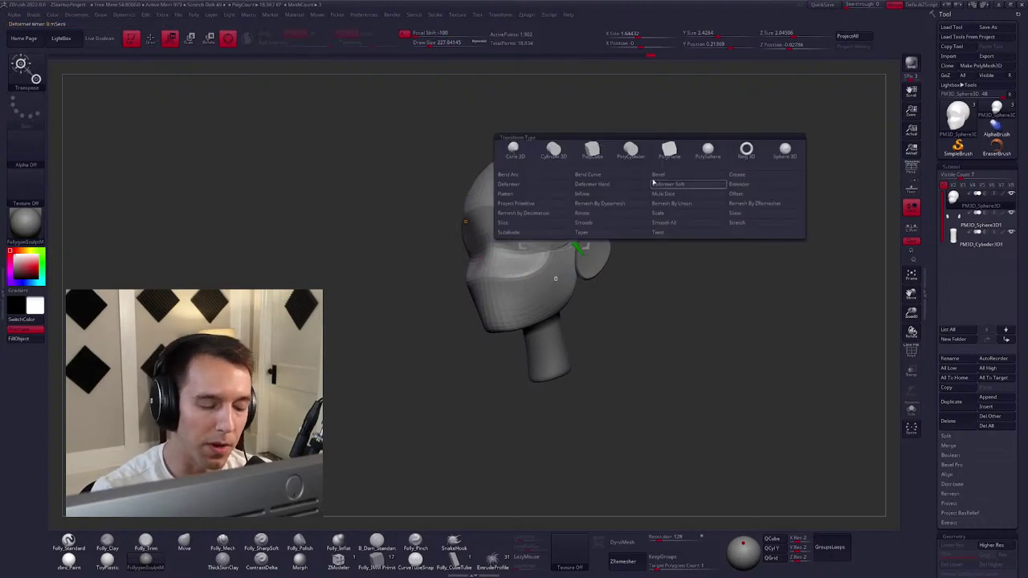
pyautogui.press('y')
pyautogui.press('q')
pyautogui.press('t')
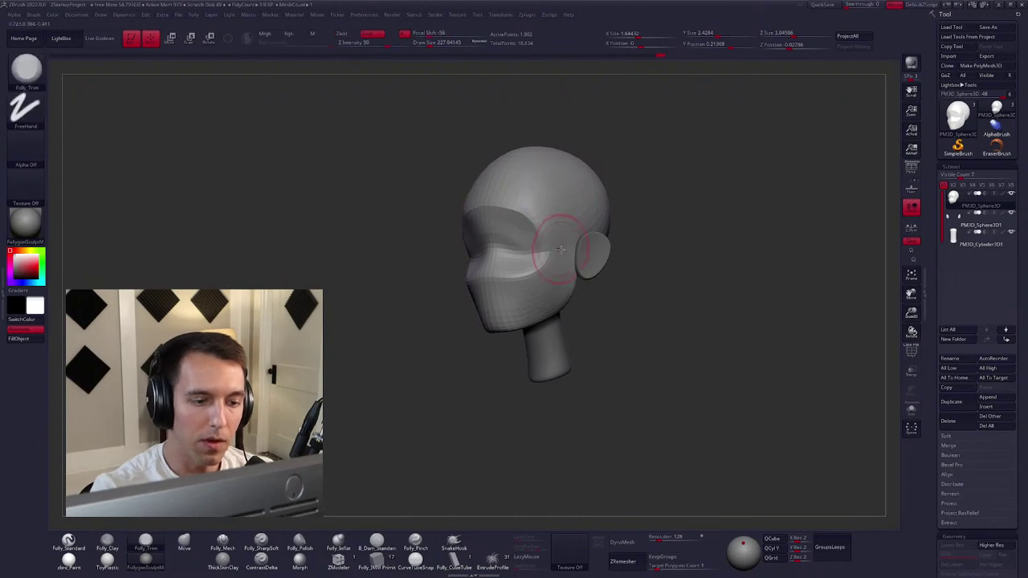
# Switch to the Move brush in front view and set its size to about 320.
pyautogui.moveTo(551, 229)
pyautogui.keyDown('shift'); pyautogui.mouseDown(button='right')
pyautogui.moveTo(574, 264)
pyautogui.moveTo(546, 256)
pyautogui.mouseUp(button='right'); pyautogui.keyUp('shift')
pyautogui.press('m')
pyautogui.press('space')
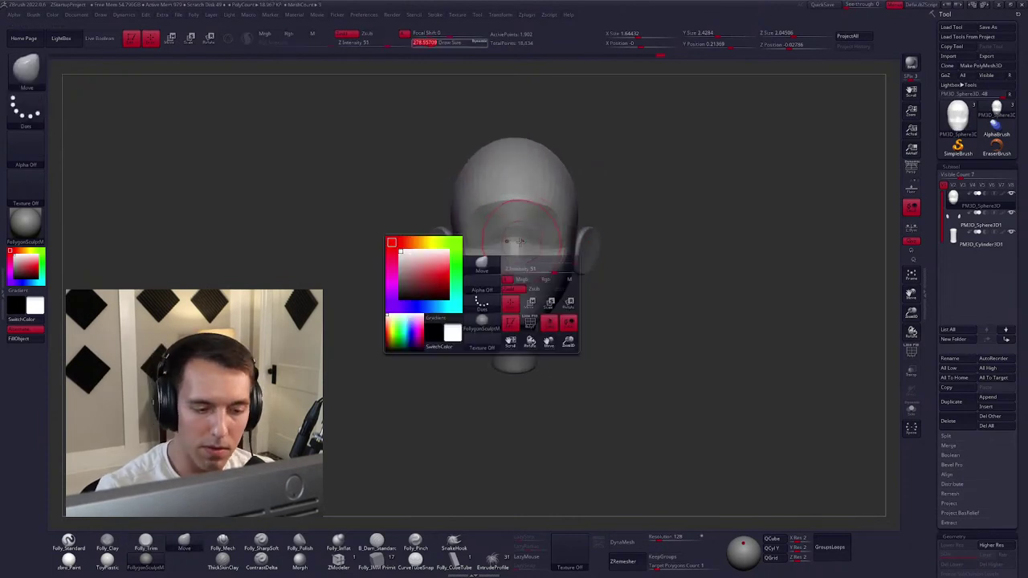
pyautogui.press(']')
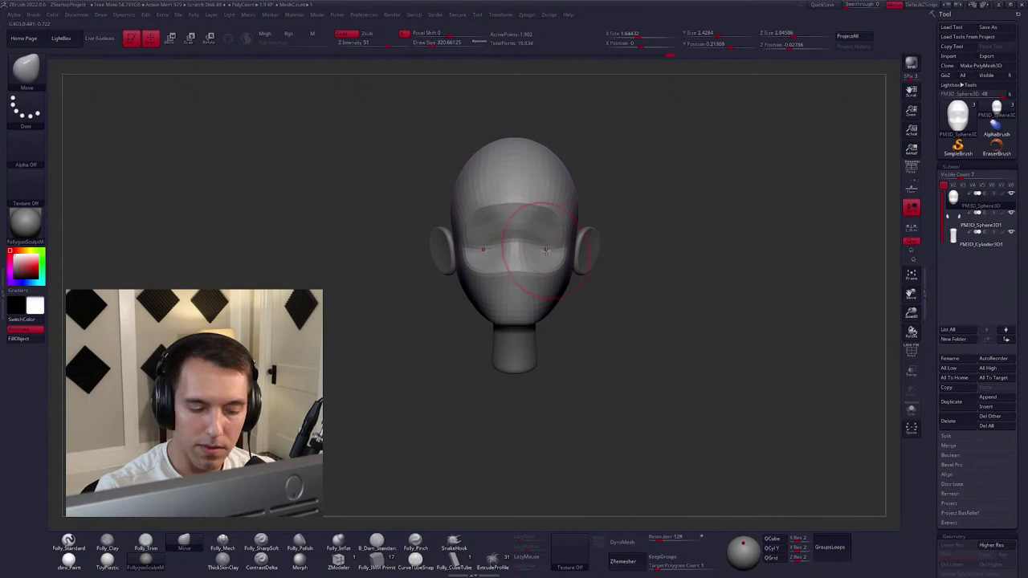
pyautogui.press(']')
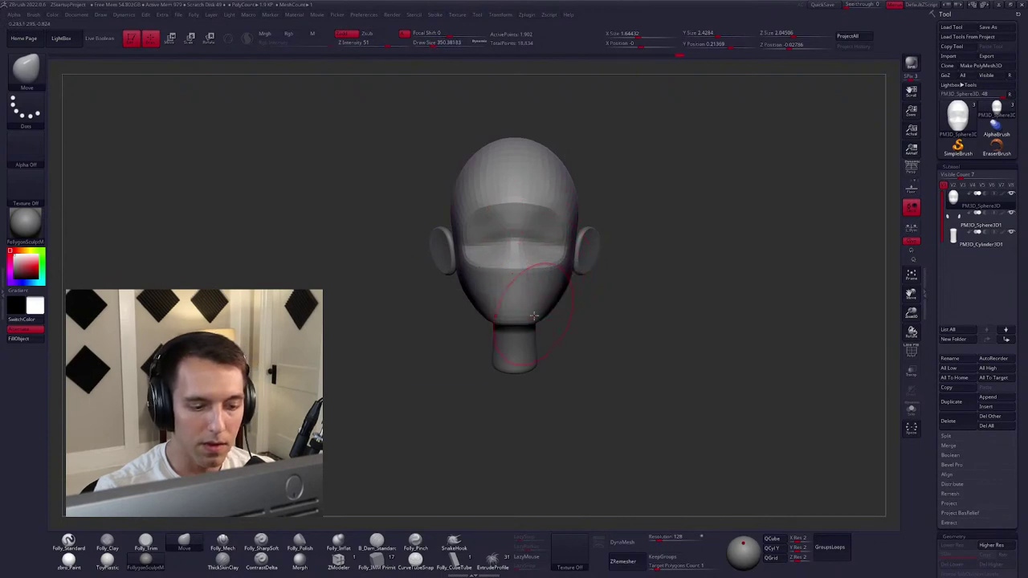
pyautogui.press('space')
pyautogui.press('[')
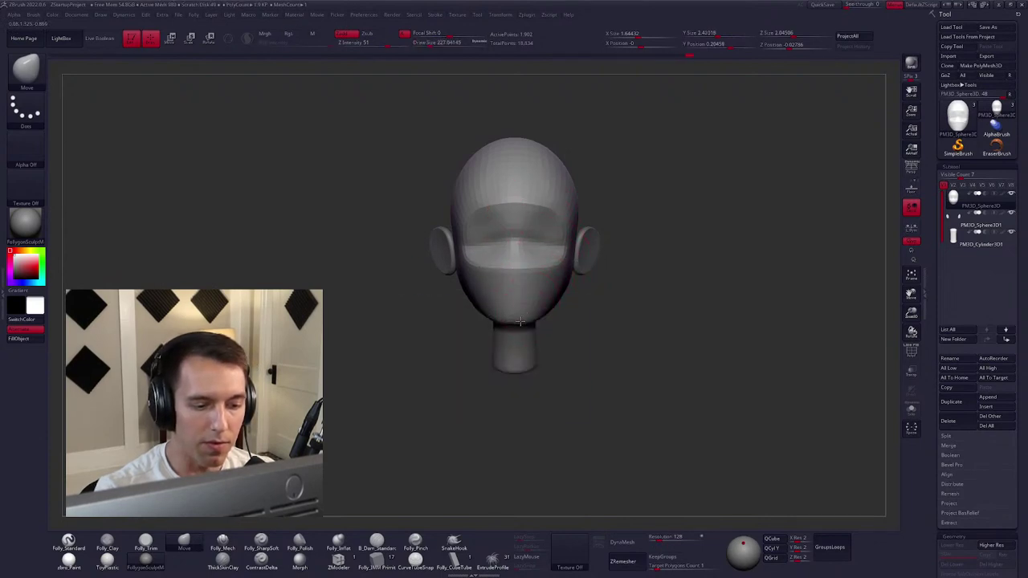
pyautogui.press('space')
# Nudge the jaw and cheeks between three-quarter and front views, resizing the brush from 447 to 252.
pyautogui.moveTo(527, 317)
pyautogui.mouseDown(button='right')
pyautogui.moveTo(513, 317)
pyautogui.moveTo(546, 311)
pyautogui.mouseUp(button='right')
pyautogui.press(']')
pyautogui.press(']')
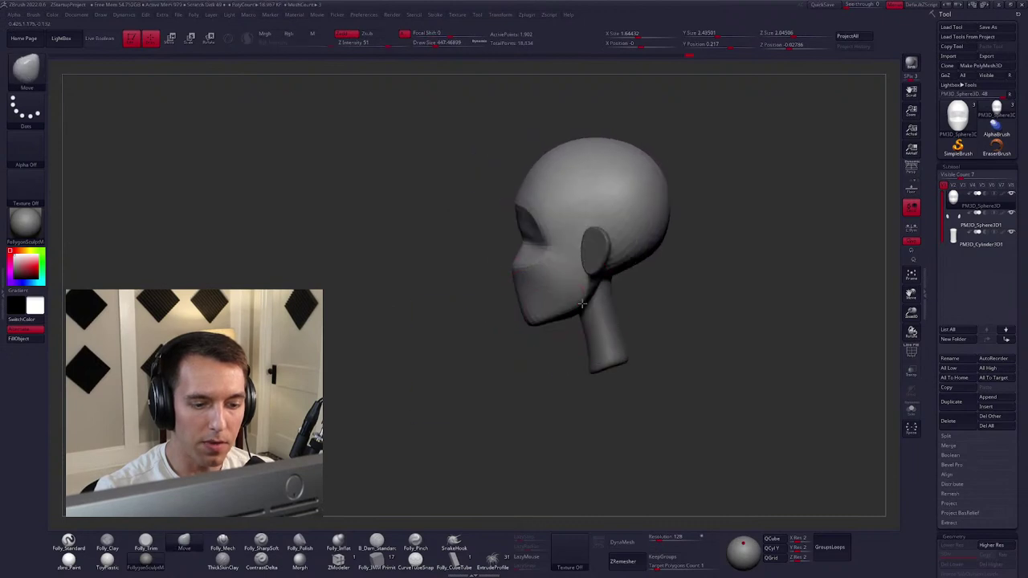
pyautogui.press('space')
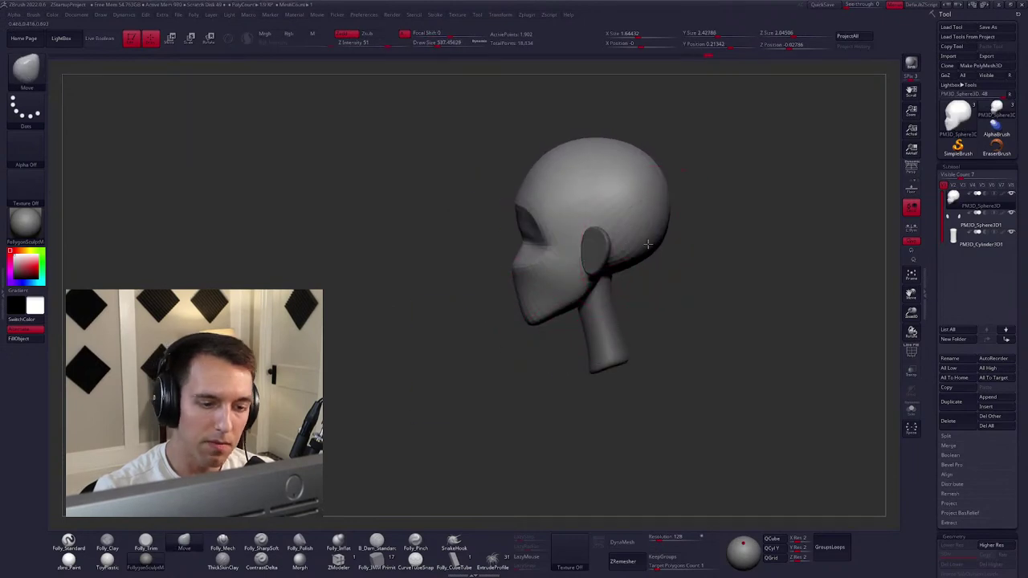
pyautogui.moveTo(573, 215)
pyautogui.mouseDown(button='right')
pyautogui.moveTo(544, 288)
pyautogui.moveTo(565, 290)
pyautogui.mouseUp(button='right')
pyautogui.press('space')
pyautogui.press('[')
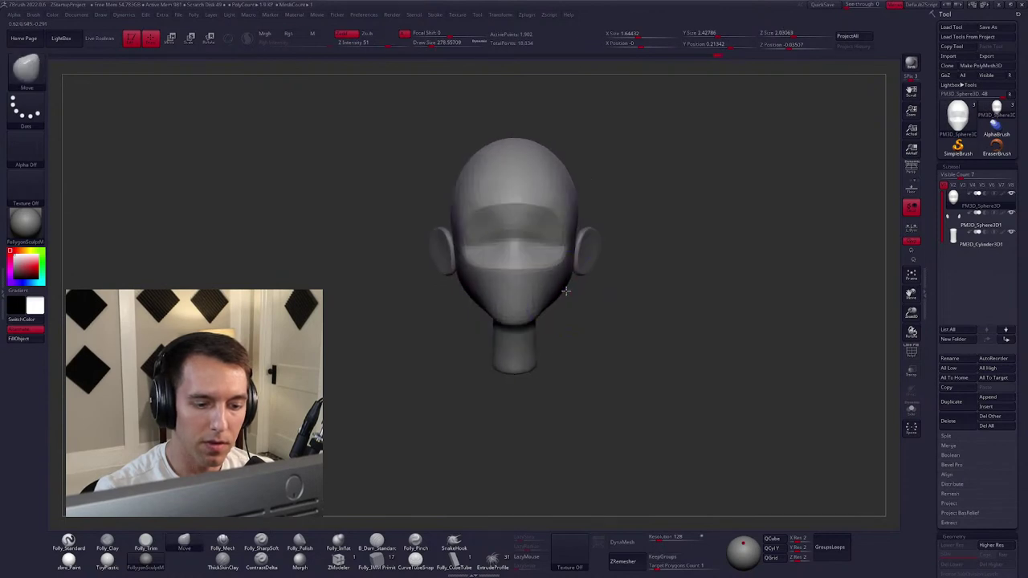
# Undo the Move stroke that hollowed the face centre and reframe the head.
pyautogui.press('space')
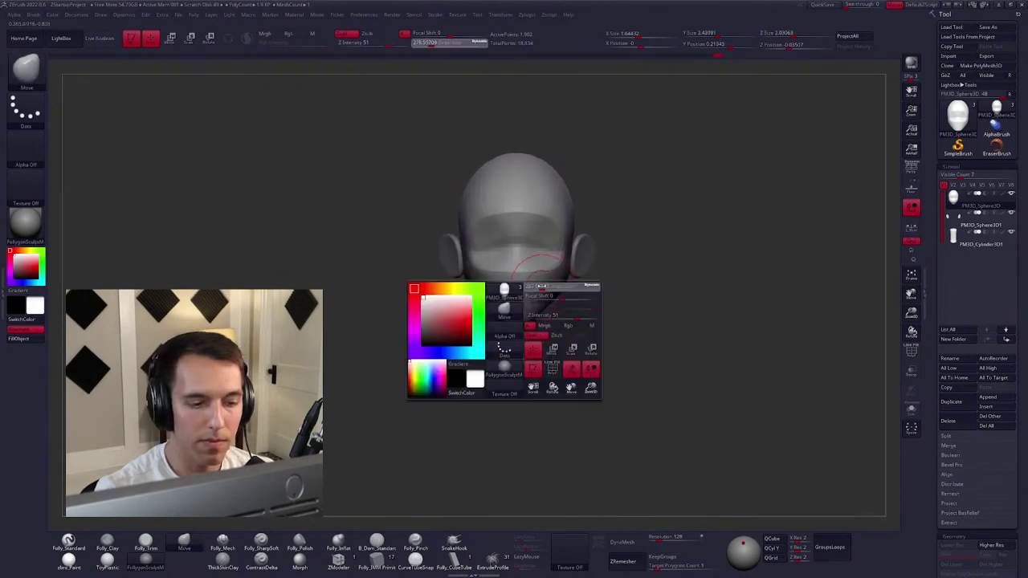
pyautogui.moveTo(518, 241); pyautogui.dragTo(517, 255)
pyautogui.hotkey('ctrl', 'z')
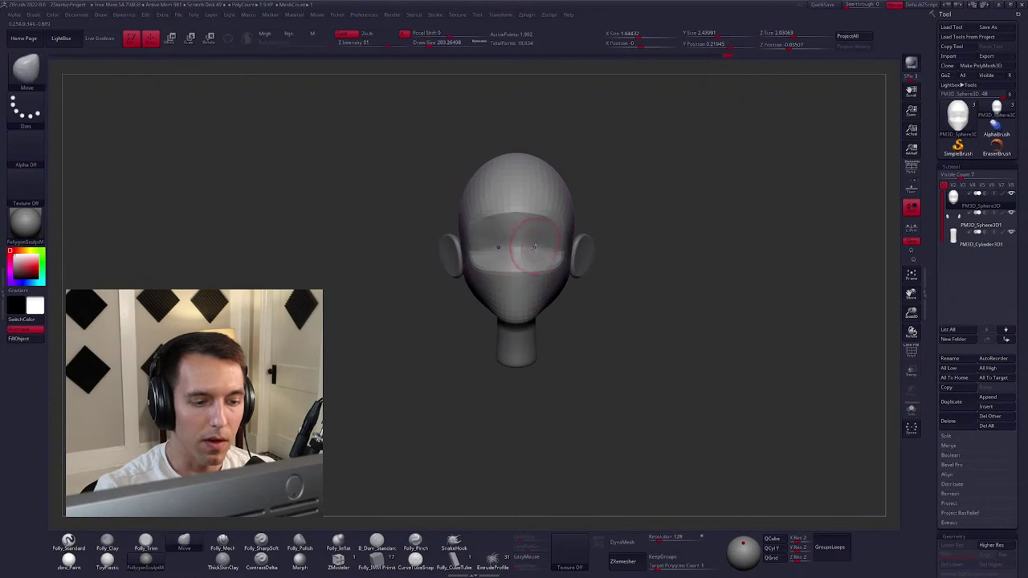
pyautogui.moveTo(499, 262)
pyautogui.mouseDown(button='right')
pyautogui.moveTo(522, 267)
pyautogui.moveTo(592, 330)
pyautogui.mouseUp(button='right')
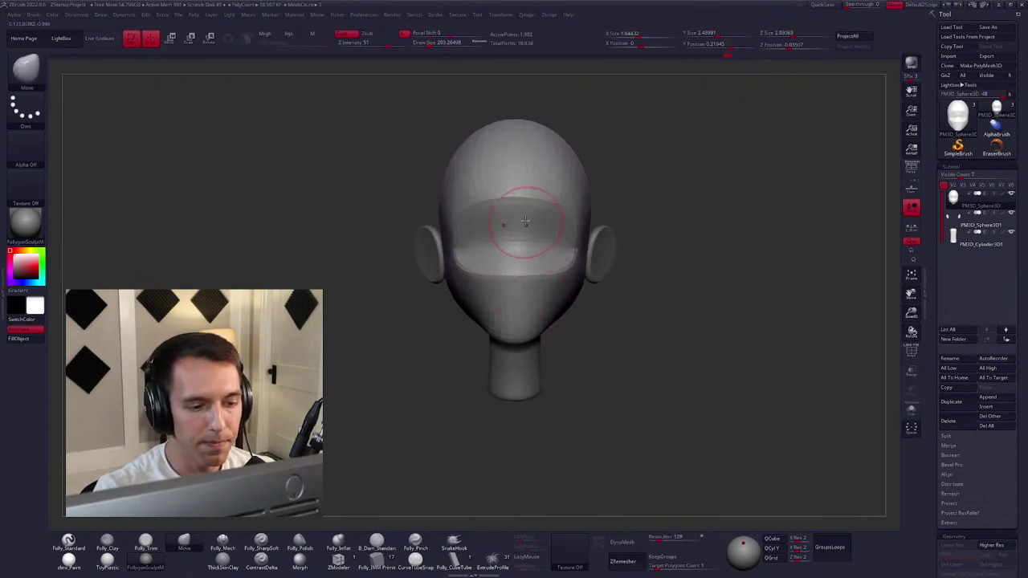
pyautogui.press('m')
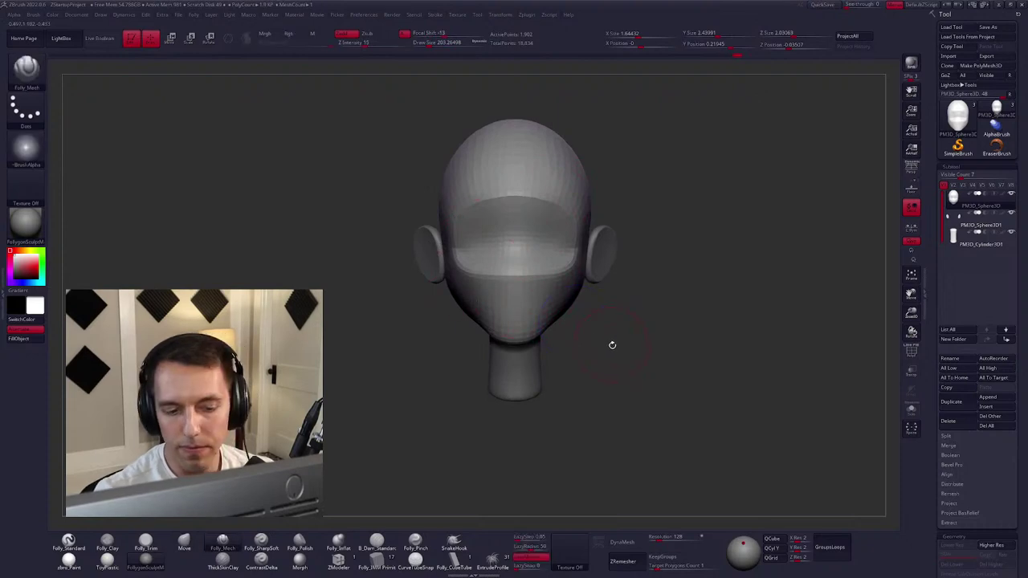
pyautogui.keyDown('alt'); pyautogui.moveTo(610, 332); pyautogui.dragTo(595, 354, button='right'); pyautogui.keyUp('alt')
pyautogui.press('2')
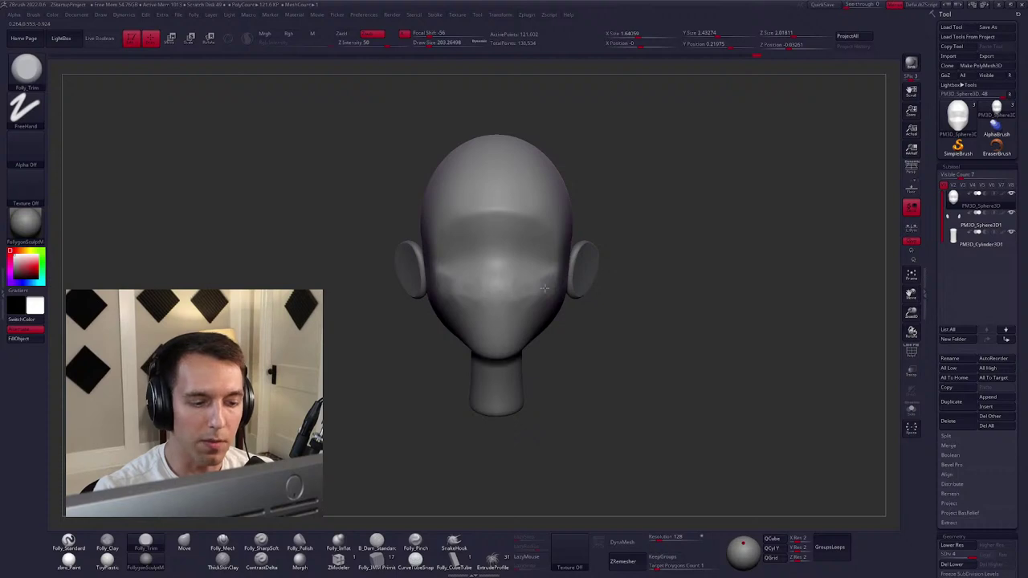
pyautogui.moveTo(528, 298); pyautogui.dragTo(582, 284, button='right')
# Duplicate the subtool and insert a small IMM sphere at the face centre for the nose.
pyautogui.click(948, 406)
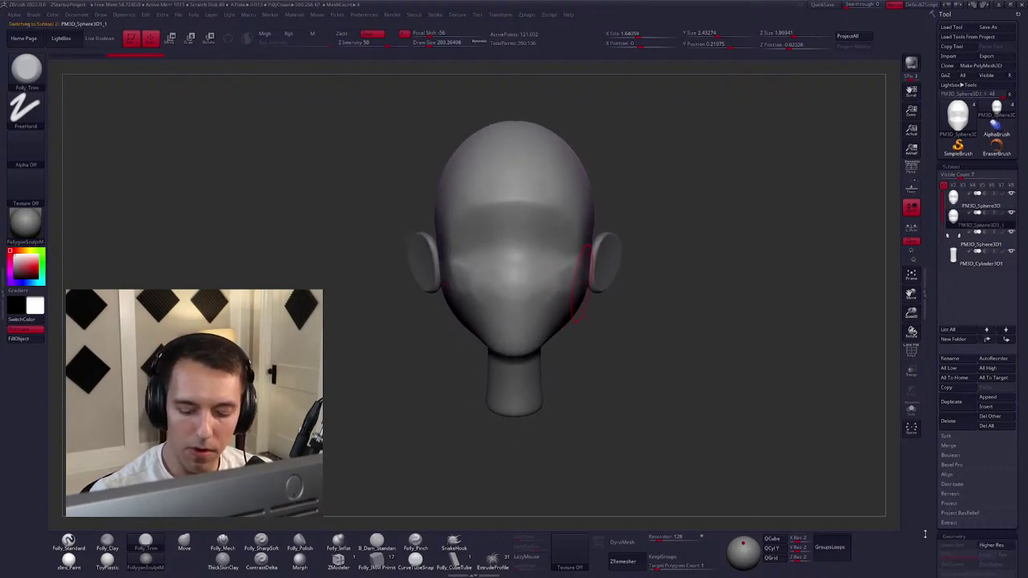
pyautogui.click(377, 558)
pyautogui.press('m')
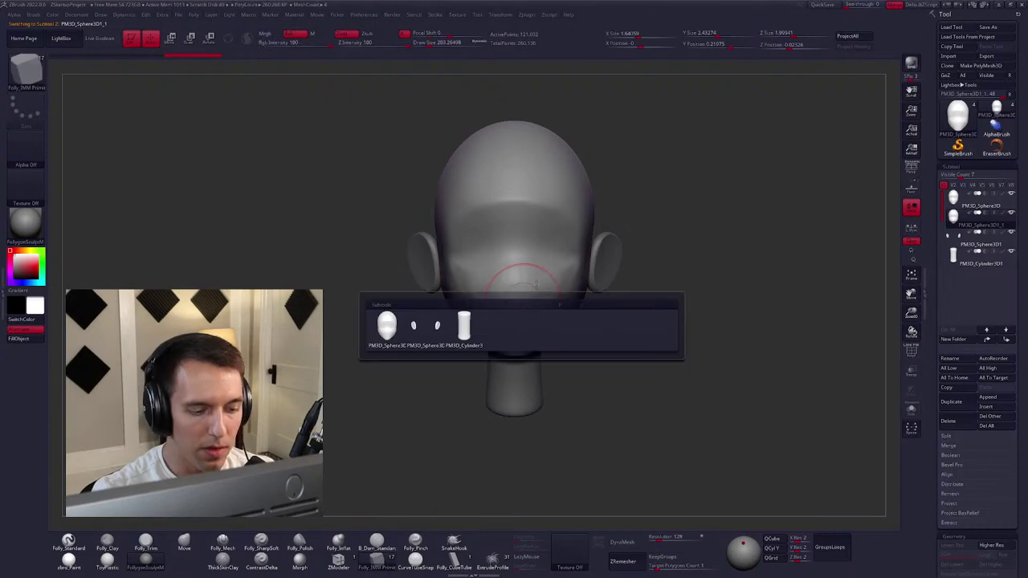
pyautogui.press('f')
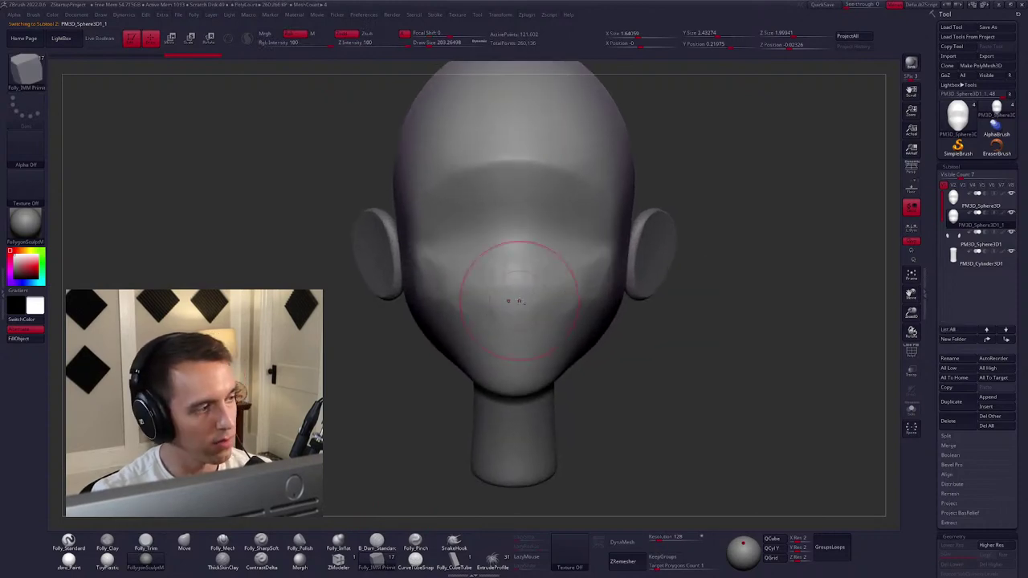
pyautogui.moveTo(517, 301)
pyautogui.keyDown('alt'); pyautogui.mouseDown()
pyautogui.moveTo(531, 285)
pyautogui.moveTo(538, 299)
pyautogui.mouseUp(); pyautogui.keyUp('alt')
pyautogui.moveTo(345, 298); pyautogui.dragTo(521, 281)
pyautogui.keyDown('ctrl'); pyautogui.click(562, 300); pyautogui.keyUp('ctrl')
# Position the inserted sphere with Transpose Move and shape it into a rounded nose, checking front and side.
pyautogui.rightClick(550, 275)
pyautogui.press('w')
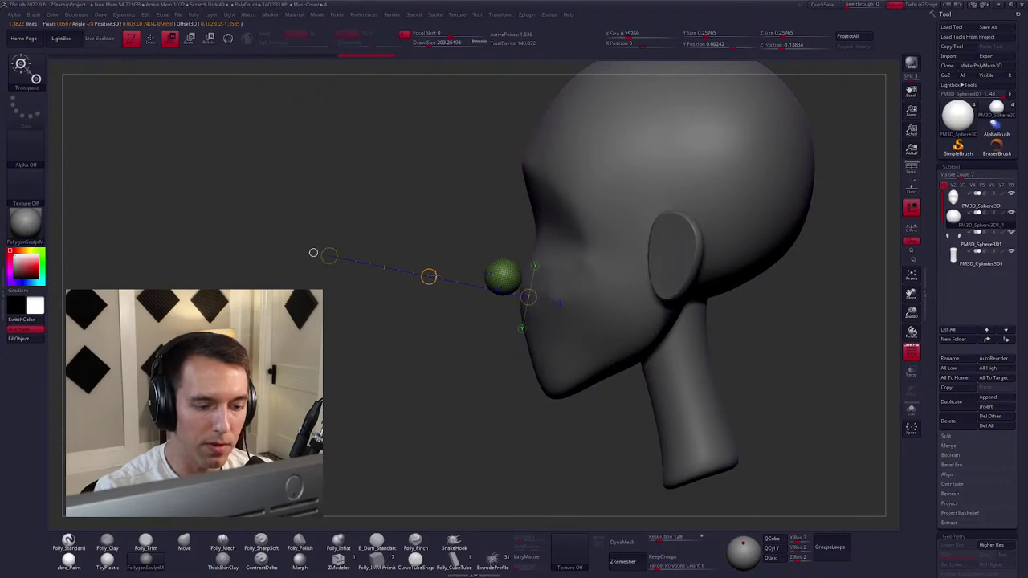
pyautogui.press('q')
pyautogui.moveTo(490, 272)
pyautogui.mouseDown()
pyautogui.moveTo(526, 269)
pyautogui.moveTo(539, 290)
pyautogui.mouseUp()
pyautogui.rightClick(526, 269)
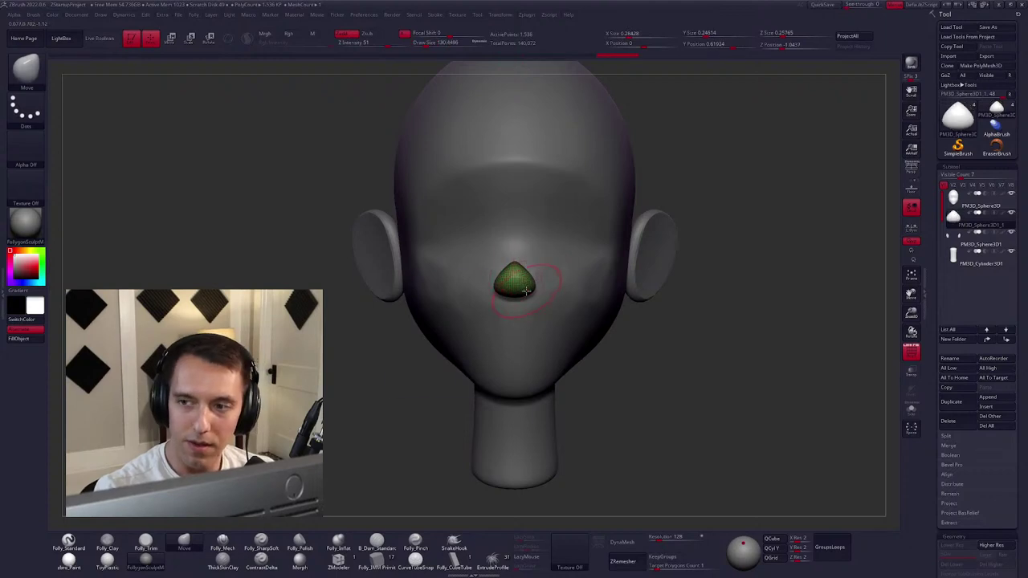
pyautogui.moveTo(528, 290); pyautogui.dragTo(540, 292, button='right')
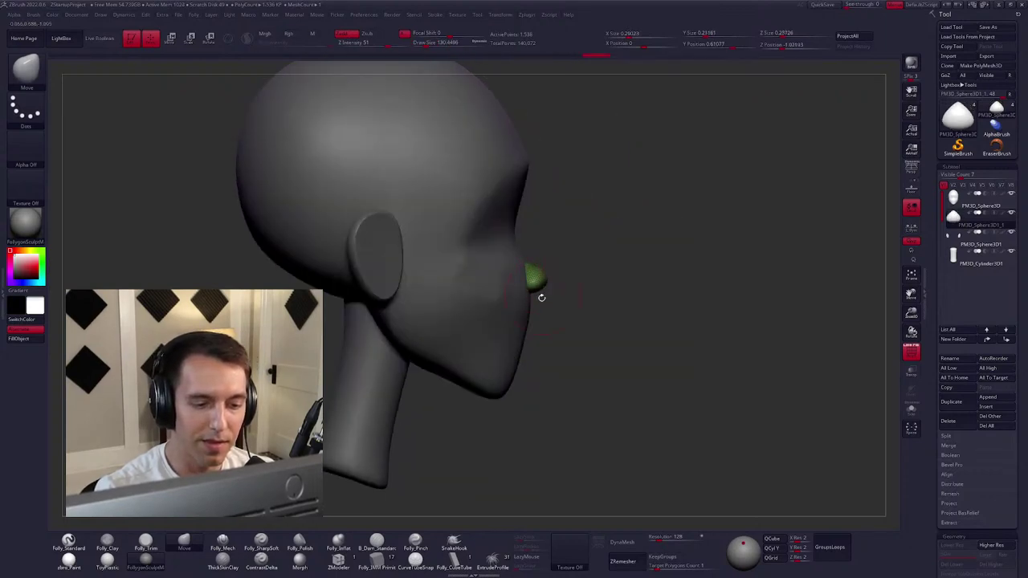
pyautogui.moveTo(541, 297); pyautogui.dragTo(642, 336, button='right')
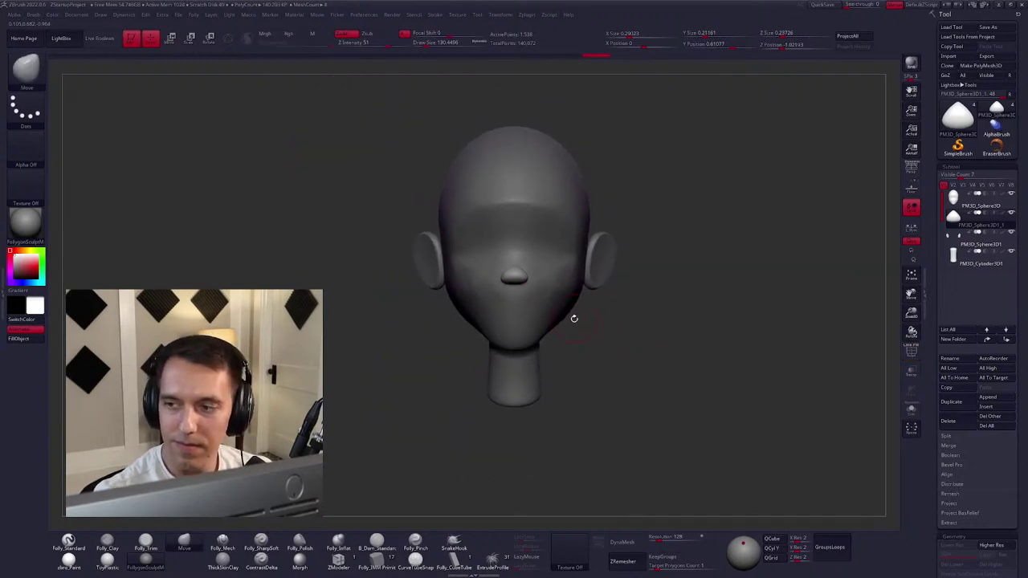
pyautogui.moveTo(573, 318)
pyautogui.keyDown('alt'); pyautogui.mouseDown(button='right')
pyautogui.moveTo(509, 297)
pyautogui.moveTo(548, 284)
pyautogui.moveTo(529, 291)
pyautogui.moveTo(485, 275)
pyautogui.mouseUp(button='right'); pyautogui.keyUp('alt')
pyautogui.press('space')
pyautogui.press('space')
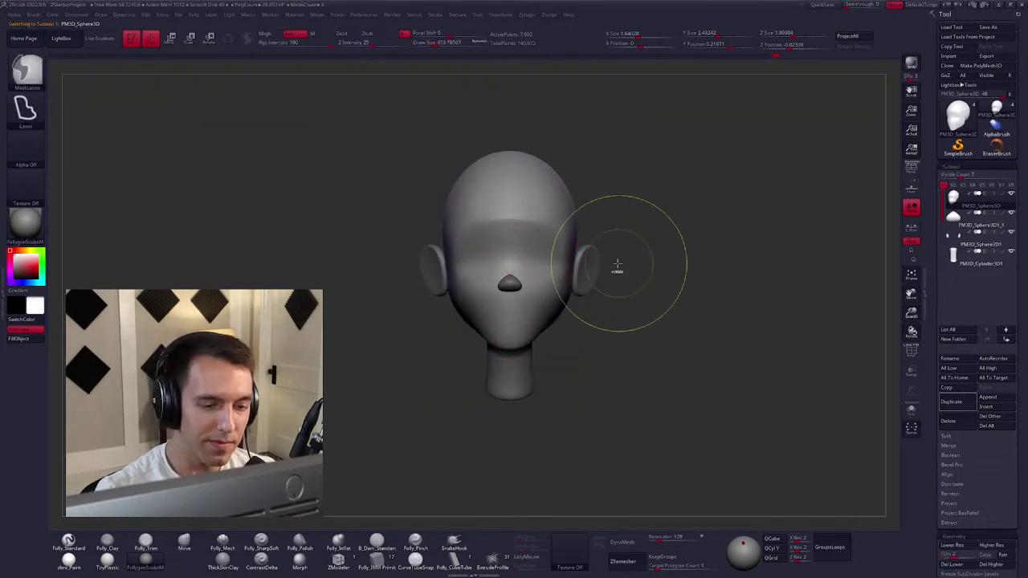
# Mask the lower face and Transpose-move it down toward the neck.
pyautogui.moveTo(615, 264)
pyautogui.keyDown('ctrl'); pyautogui.mouseDown()
pyautogui.moveTo(394, 367)
pyautogui.moveTo(579, 340)
pyautogui.mouseUp(); pyautogui.keyUp('ctrl')
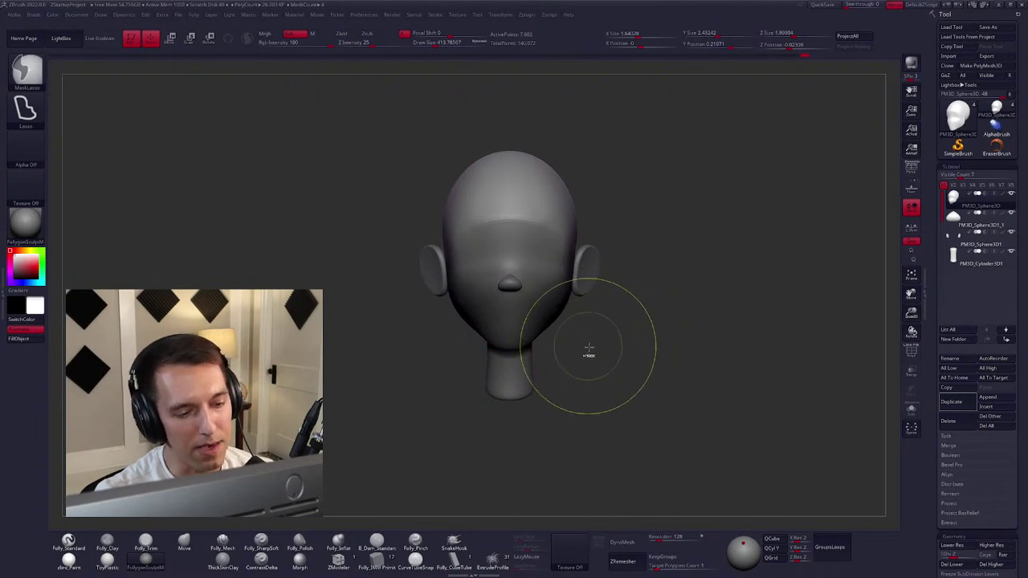
pyautogui.keyDown('ctrl'); pyautogui.click(572, 337); pyautogui.keyUp('ctrl')
pyautogui.press('w')
pyautogui.moveTo(524, 309); pyautogui.dragTo(525, 390)
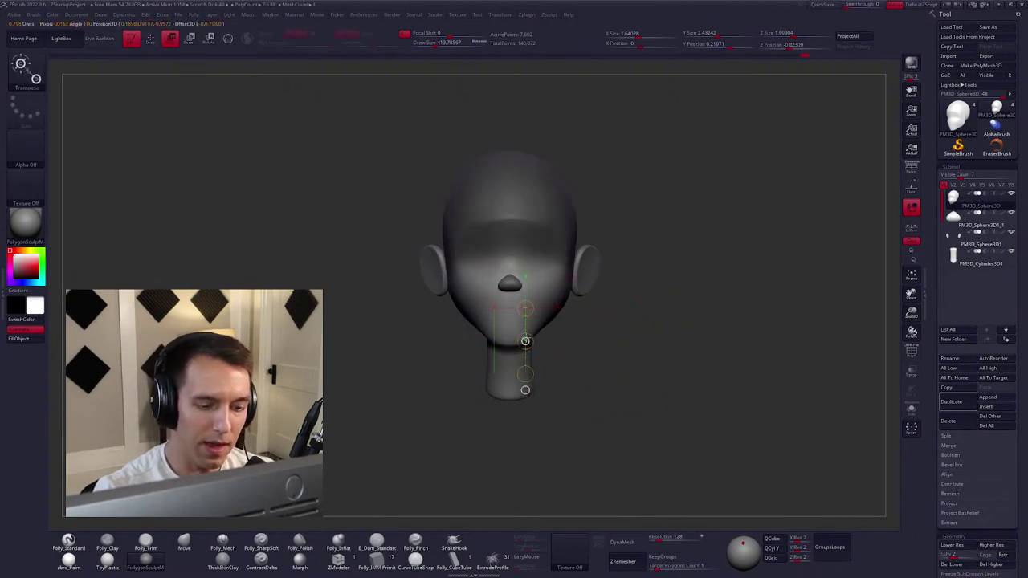
pyautogui.press('q')
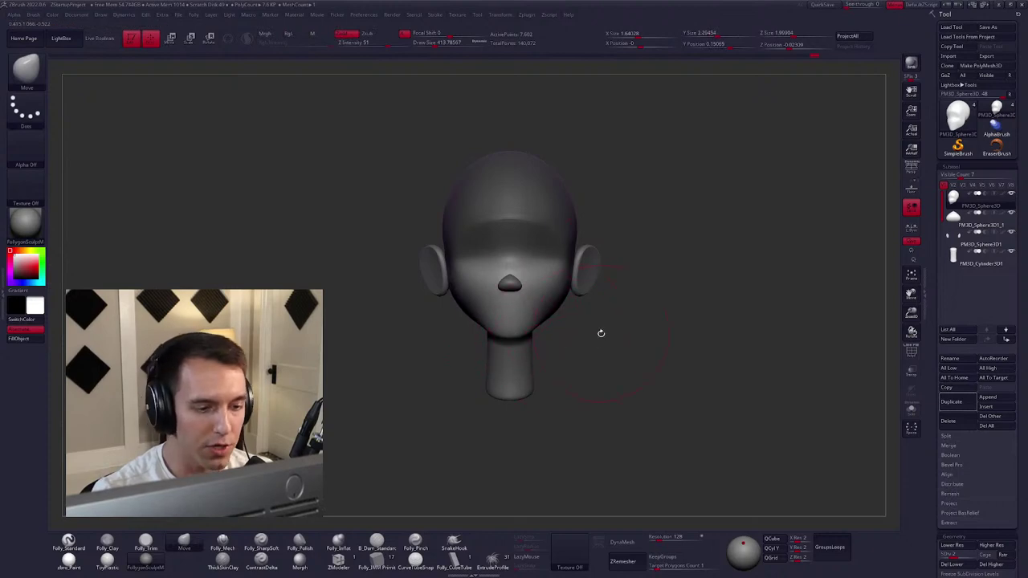
pyautogui.keyDown('ctrl'); pyautogui.moveTo(601, 332); pyautogui.dragTo(608, 264); pyautogui.keyUp('ctrl')
# Mask the top of the head, shift the unmasked part, and switch to the Move brush.
pyautogui.moveTo(613, 205)
pyautogui.keyDown('ctrl'); pyautogui.mouseDown()
pyautogui.moveTo(532, 172)
pyautogui.moveTo(606, 117)
pyautogui.moveTo(612, 201)
pyautogui.mouseUp(); pyautogui.keyUp('ctrl')
pyautogui.press('w')
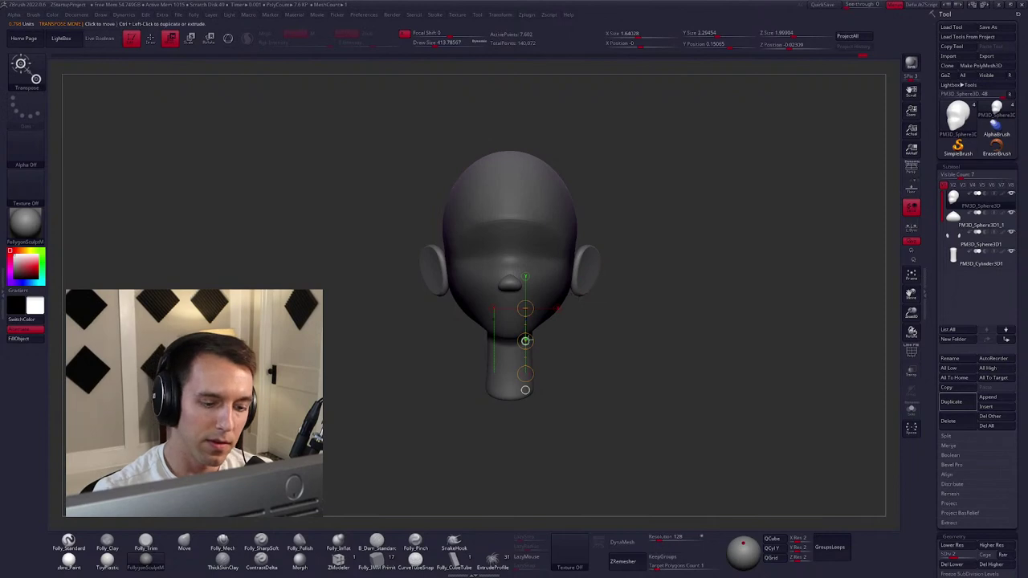
pyautogui.moveTo(525, 340); pyautogui.dragTo(526, 341)
pyautogui.press('q')
pyautogui.keyDown('ctrl'); pyautogui.moveTo(618, 233); pyautogui.dragTo(600, 204); pyautogui.keyUp('ctrl')
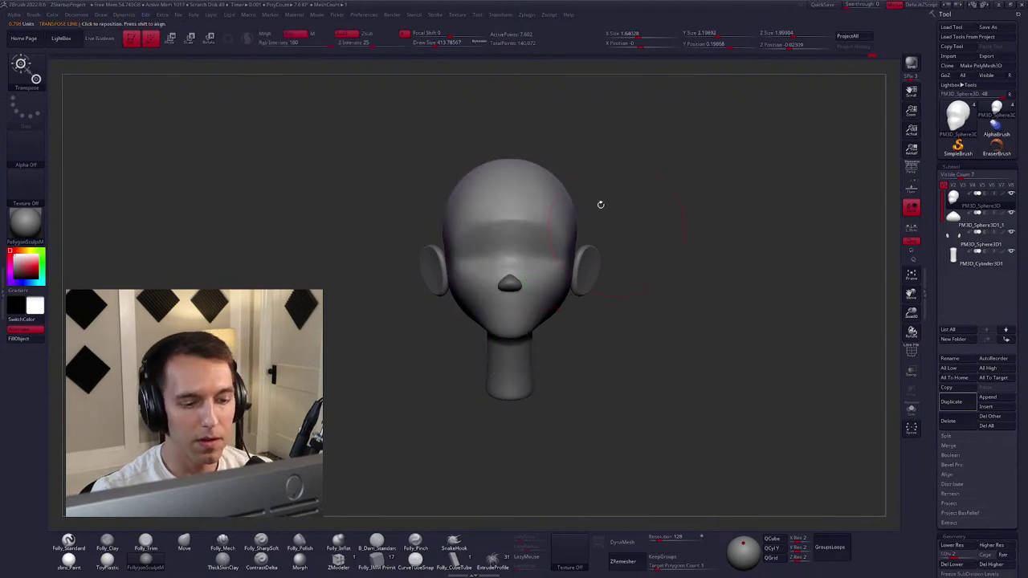
pyautogui.press('b')
pyautogui.press('m')
pyautogui.press('v')
pyautogui.moveTo(583, 255)
pyautogui.mouseDown(button='right')
pyautogui.moveTo(587, 344)
pyautogui.moveTo(562, 367)
pyautogui.moveTo(603, 230)
pyautogui.moveTo(537, 270)
pyautogui.mouseUp(button='right')
# With the head soloed, mask the back half and move the jaw area along a Transpose line.
pyautogui.hotkey('alt', 's')
pyautogui.moveTo(504, 158)
pyautogui.keyDown('ctrl'); pyautogui.mouseDown()
pyautogui.moveTo(557, 417)
pyautogui.moveTo(669, 163)
pyautogui.mouseUp(); pyautogui.keyUp('ctrl')
pyautogui.keyDown('ctrl'); pyautogui.click(543, 330); pyautogui.keyUp('ctrl')
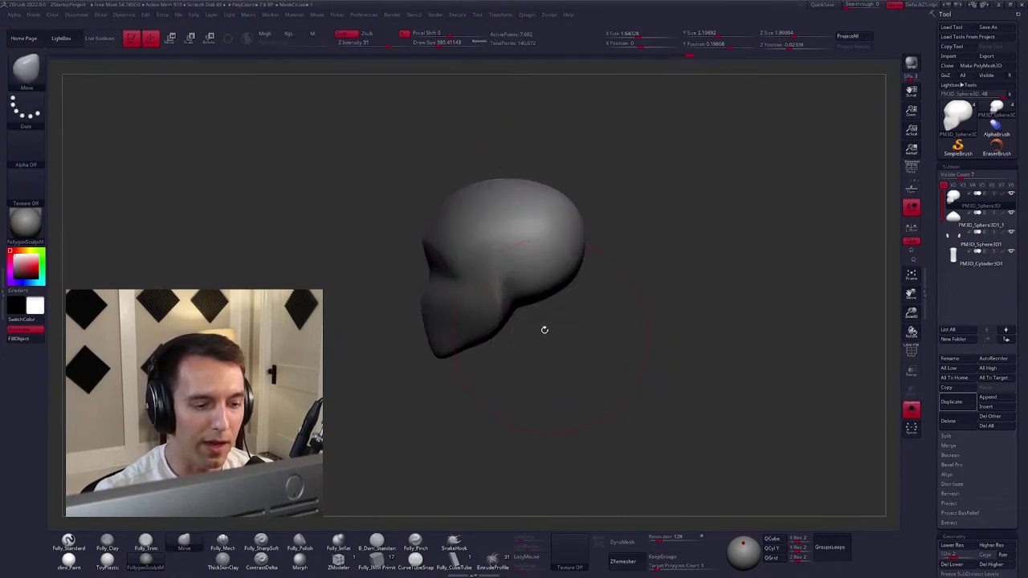
pyautogui.press('w')
pyautogui.moveTo(542, 286); pyautogui.dragTo(632, 286)
pyautogui.hotkey('alt', 's')
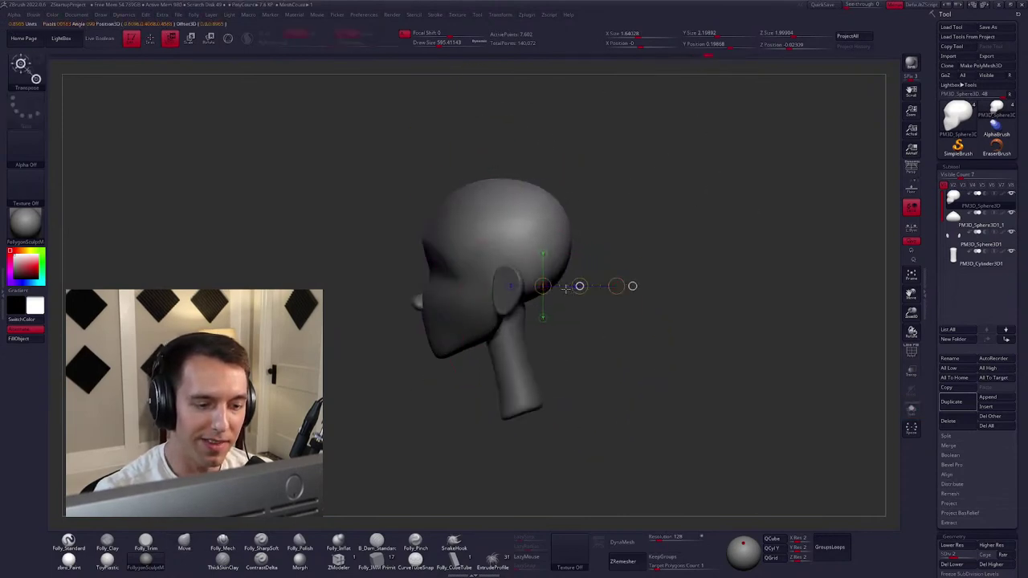
pyautogui.press('q')
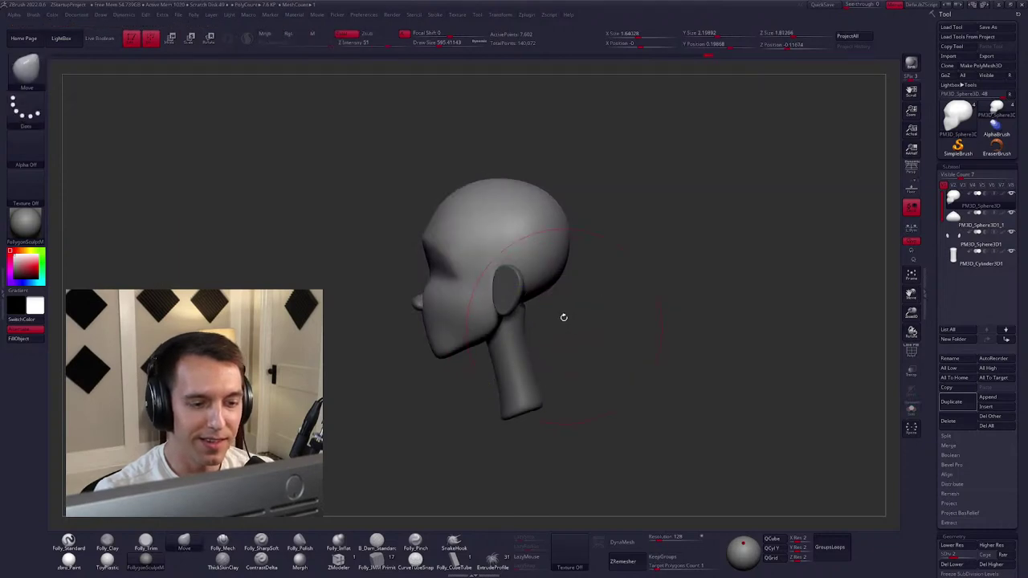
pyautogui.moveTo(562, 317); pyautogui.dragTo(586, 197)
# Select the neck subtool and append a Sphere3D primitive as a new subtool.
pyautogui.keyDown('alt'); pyautogui.click(551, 339); pyautogui.keyUp('alt')
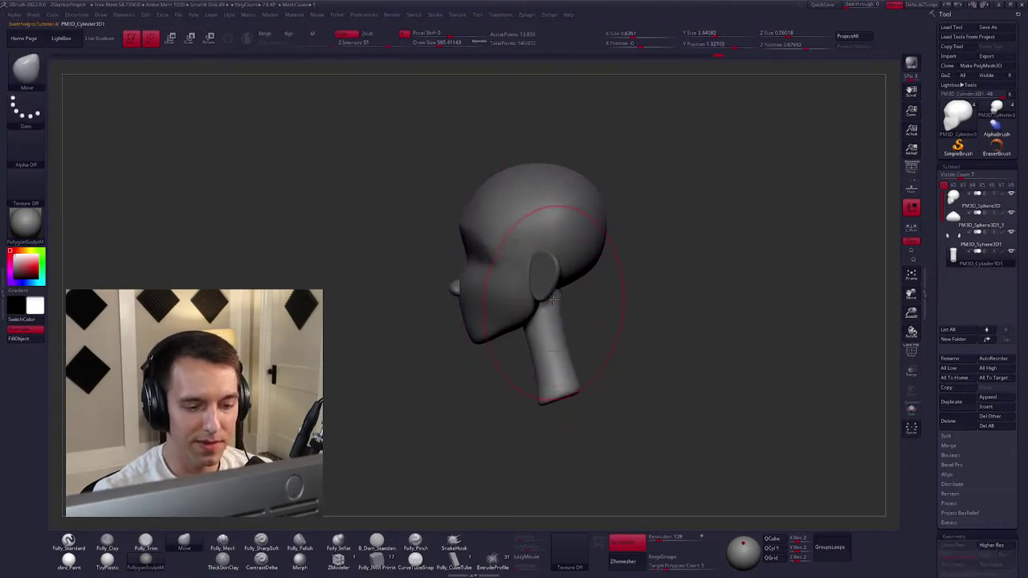
pyautogui.hotkey('alt', 's')
pyautogui.hotkey('alt', 's')
pyautogui.moveTo(574, 313); pyautogui.dragTo(622, 340)
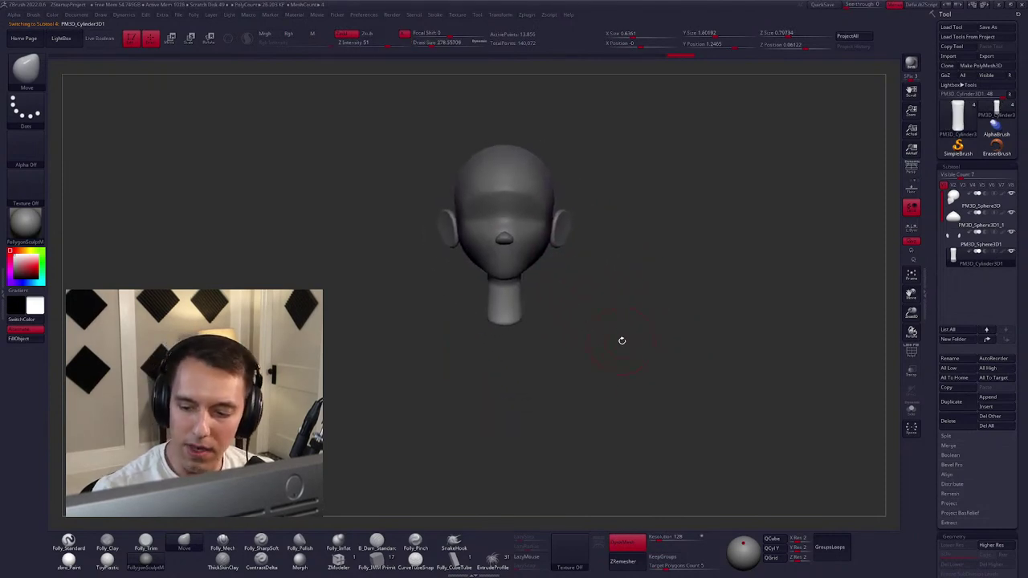
pyautogui.click(986, 398)
pyautogui.click(724, 410)
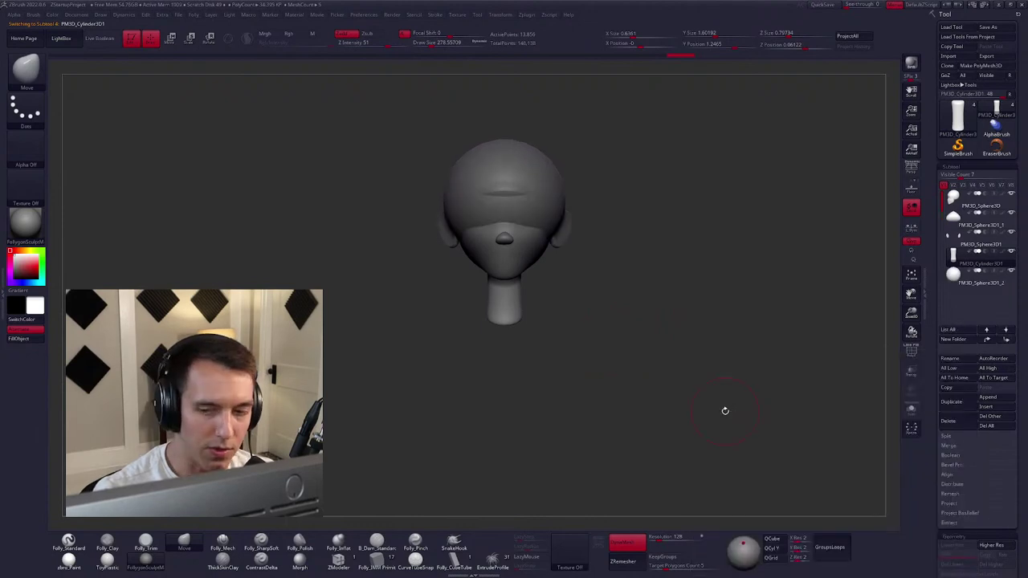
# Move the new sphere below the head, stretch it into an elongated body and scale it narrower.
pyautogui.click(954, 276)
pyautogui.press('w')
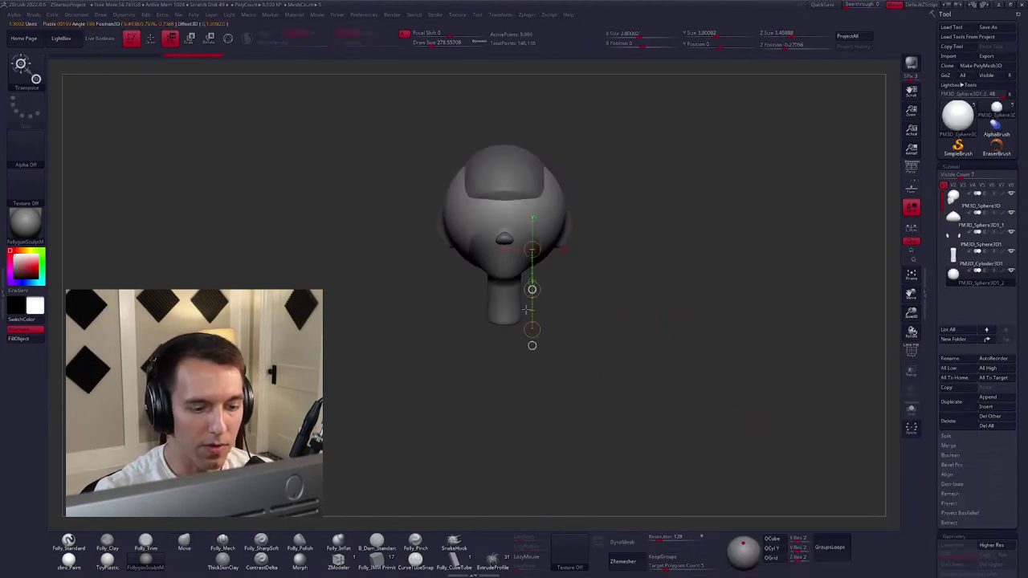
pyautogui.moveTo(526, 309)
pyautogui.mouseDown()
pyautogui.moveTo(532, 437)
pyautogui.moveTo(507, 387)
pyautogui.moveTo(556, 367)
pyautogui.mouseUp()
pyautogui.moveTo(546, 313); pyautogui.dragTo(518, 361)
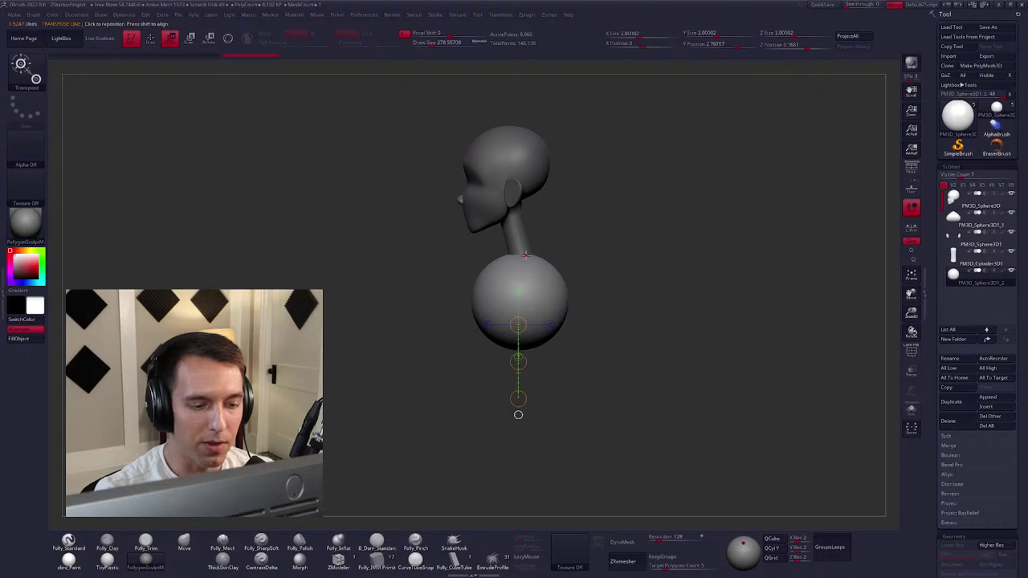
pyautogui.moveTo(518, 413); pyautogui.dragTo(487, 397)
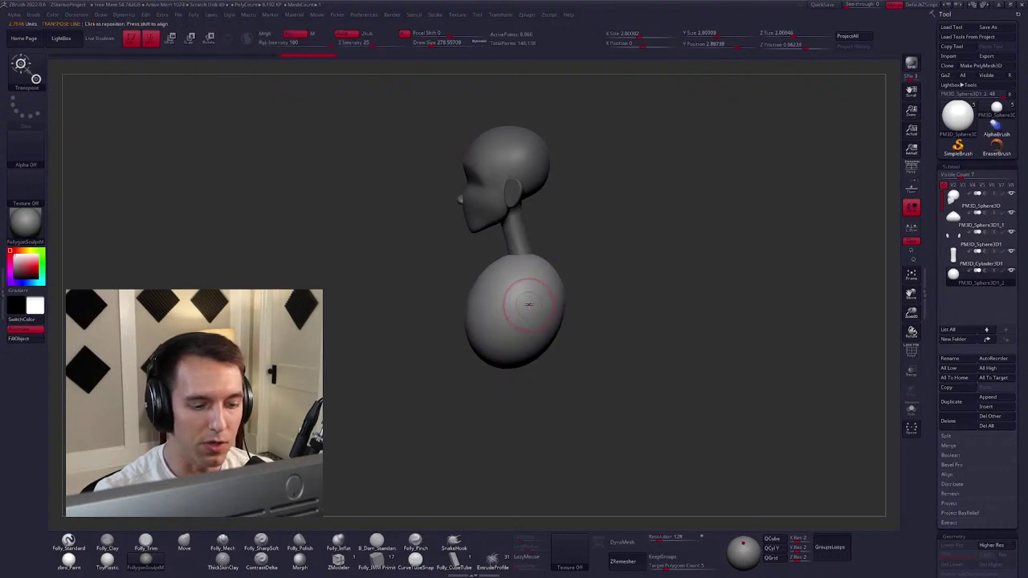
pyautogui.moveTo(562, 299)
pyautogui.mouseDown()
pyautogui.moveTo(569, 316)
pyautogui.moveTo(498, 309)
pyautogui.moveTo(585, 310)
pyautogui.moveTo(542, 321)
pyautogui.moveTo(500, 284)
pyautogui.moveTo(588, 299)
pyautogui.moveTo(482, 321)
pyautogui.moveTo(552, 311)
pyautogui.mouseUp()
pyautogui.press('e')
# Pull the body down into a tapered egg shape with the Move brush.
pyautogui.press('q')
pyautogui.press('b')
pyautogui.press('m')
pyautogui.press('v')
pyautogui.press('space')
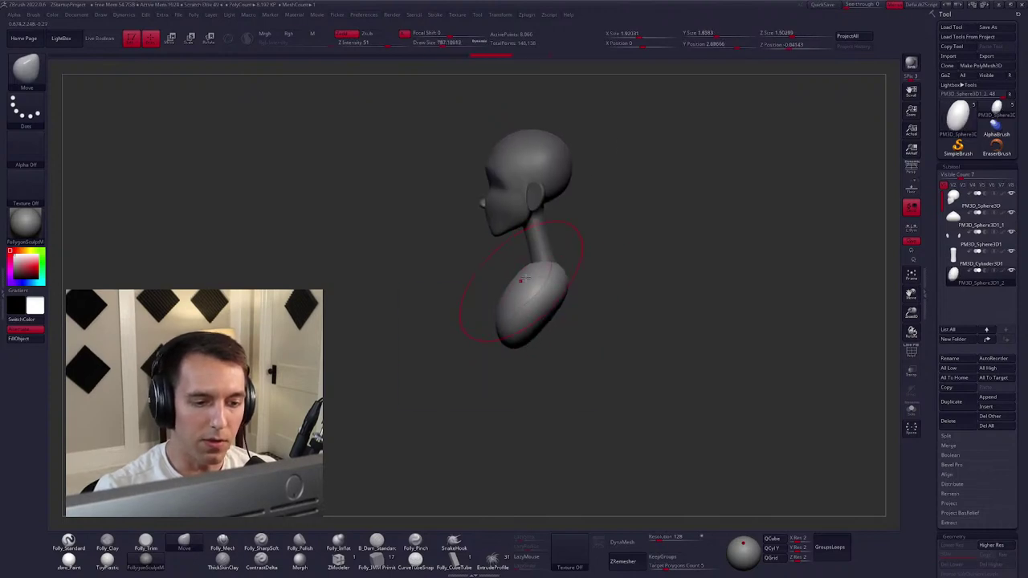
pyautogui.keyDown('shift'); pyautogui.moveTo(549, 254); pyautogui.dragTo(585, 280); pyautogui.keyUp('shift')
pyautogui.press('space')
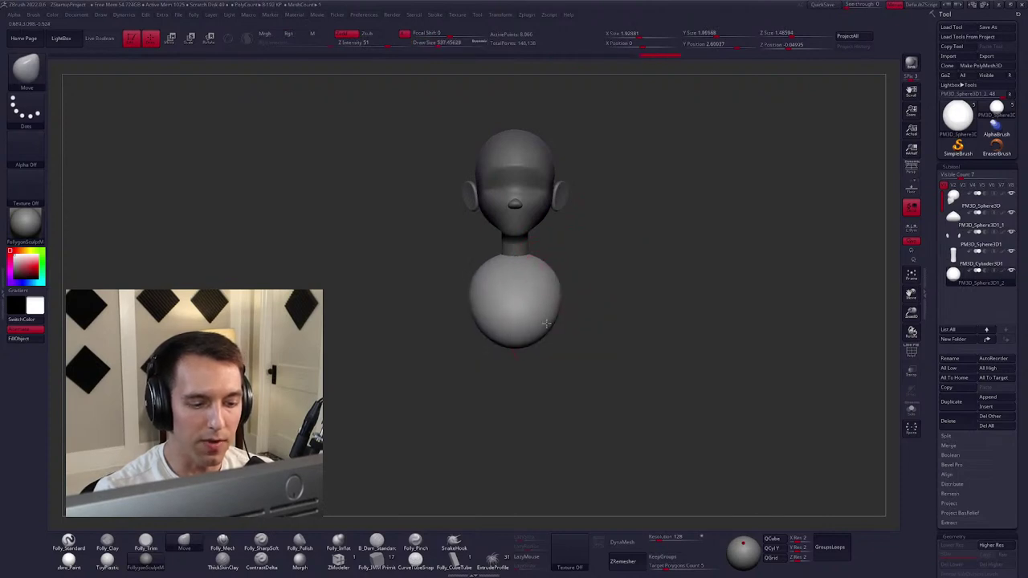
pyautogui.press('space')
pyautogui.moveTo(546, 324); pyautogui.dragTo(537, 336)
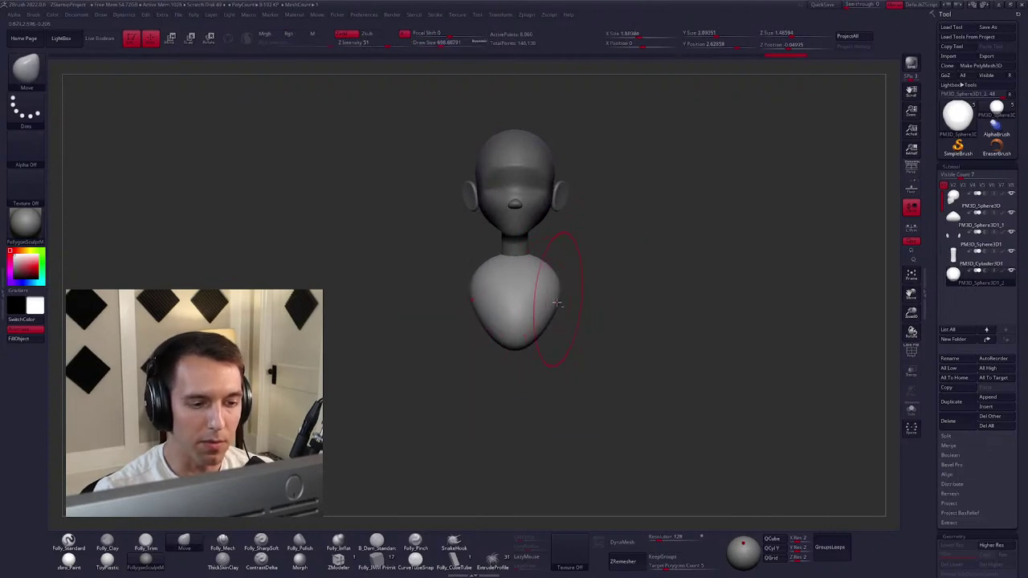
pyautogui.moveTo(551, 298)
pyautogui.mouseDown(button='right')
pyautogui.moveTo(568, 316)
pyautogui.moveTo(540, 357)
pyautogui.moveTo(553, 305)
pyautogui.moveTo(546, 210)
pyautogui.mouseUp(button='right')
# Select the head, pick the Folly_Trim brush, and briefly solo the head.
pyautogui.keyDown('alt'); pyautogui.click(541, 210); pyautogui.keyUp('alt')
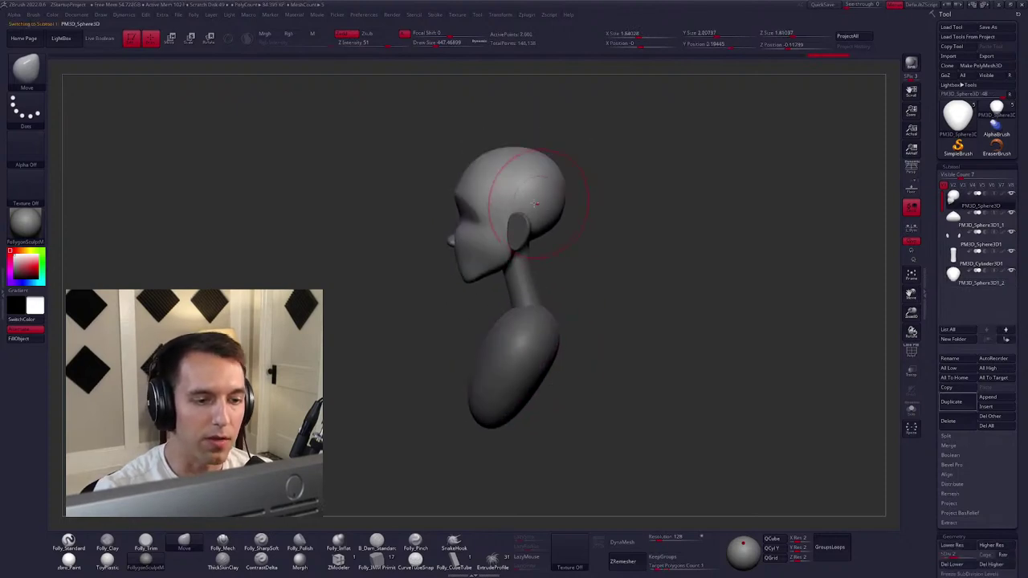
pyautogui.click(145, 543)
pyautogui.keyDown('ctrl'); pyautogui.keyDown('shift'); pyautogui.click(510, 193); pyautogui.keyUp('shift'); pyautogui.keyUp('ctrl')
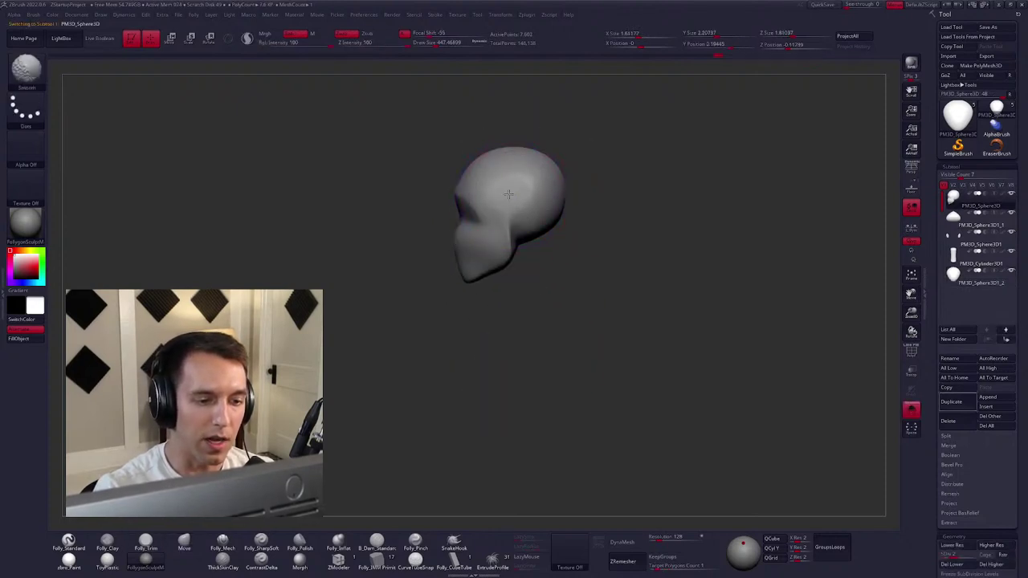
pyautogui.keyDown('ctrl'); pyautogui.keyDown('shift'); pyautogui.click(683, 361); pyautogui.keyUp('shift'); pyautogui.keyUp('ctrl')
pyautogui.moveTo(514, 329)
pyautogui.mouseDown(button='right')
pyautogui.moveTo(576, 329)
pyautogui.moveTo(514, 353)
pyautogui.moveTo(571, 349)
pyautogui.mouseUp(button='right')
# Select the body and push out broad shoulders with the Move brush, smoothing between passes.
pyautogui.keyDown('alt'); pyautogui.click(530, 337); pyautogui.keyUp('alt')
pyautogui.press('b')
pyautogui.press('m')
pyautogui.press('v')
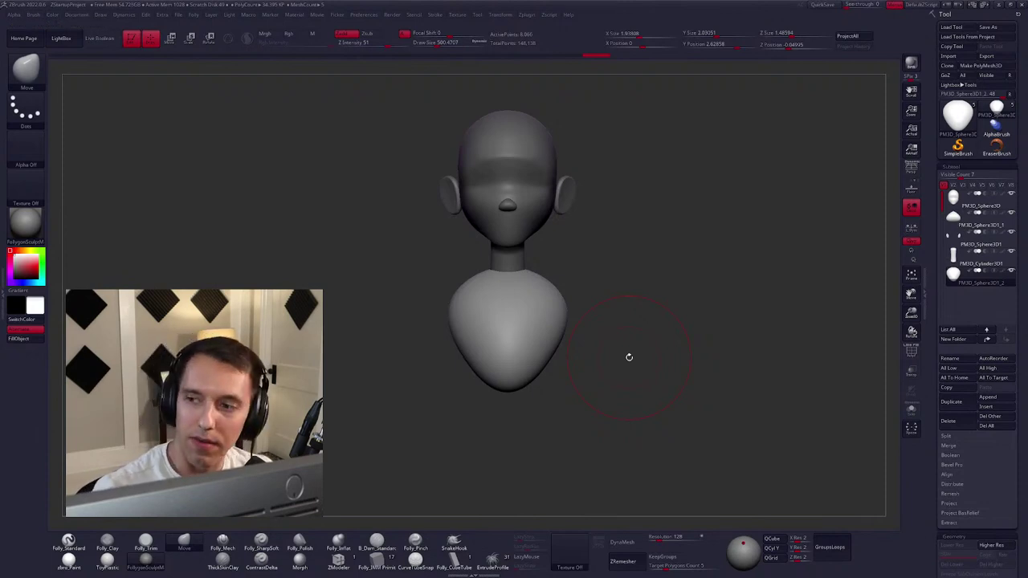
pyautogui.scroll(2, 550, 333)
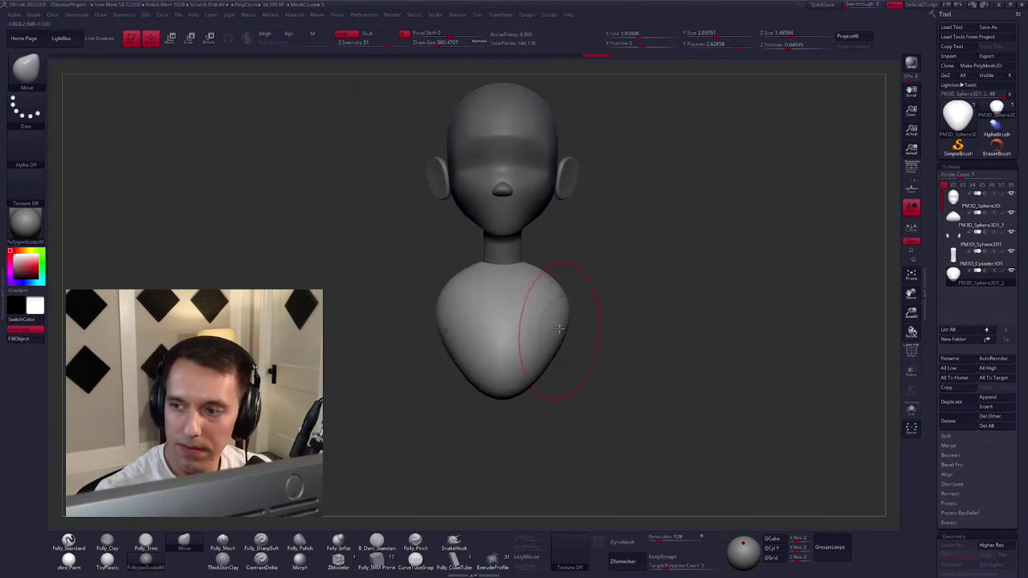
pyautogui.rightClick(536, 331)
pyautogui.moveTo(536, 330)
pyautogui.mouseDown(button='right')
pyautogui.moveTo(539, 321)
pyautogui.moveTo(537, 353)
pyautogui.moveTo(580, 317)
pyautogui.moveTo(538, 330)
pyautogui.mouseUp(button='right')
pyautogui.press('b')
pyautogui.press('m')
pyautogui.press('v')
pyautogui.rightClick(564, 326)
# Trim the soloed body, then drag a Transpose line from the shoulder outward.
pyautogui.keyDown('ctrl'); pyautogui.keyDown('shift'); pyautogui.click(537, 329); pyautogui.keyUp('shift'); pyautogui.keyUp('ctrl')
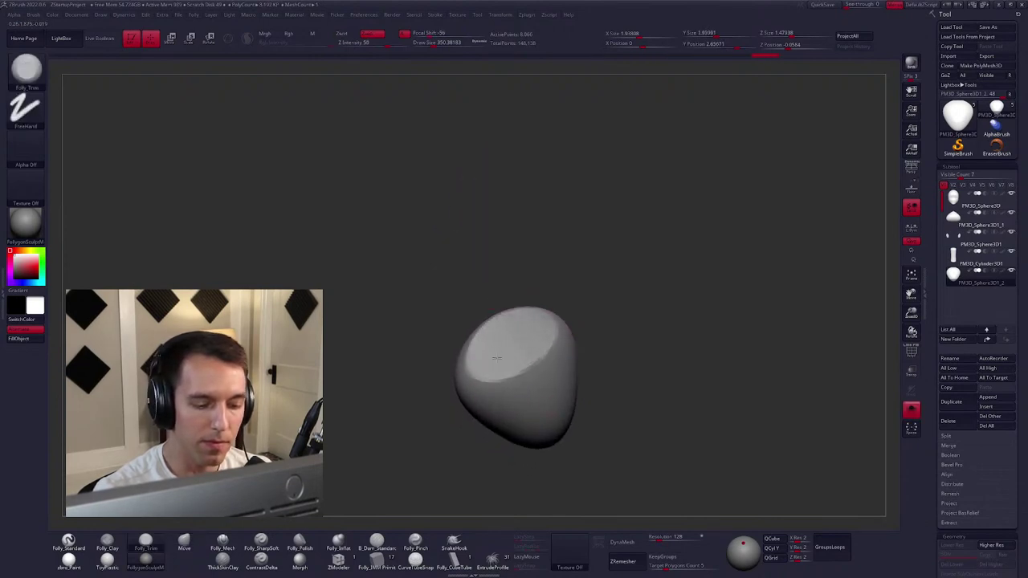
pyautogui.keyDown('ctrl'); pyautogui.keyDown('shift'); pyautogui.click(523, 339); pyautogui.keyUp('shift'); pyautogui.keyUp('ctrl')
pyautogui.moveTo(523, 339)
pyautogui.mouseDown(button='right')
pyautogui.moveTo(551, 367)
pyautogui.moveTo(578, 349)
pyautogui.moveTo(539, 333)
pyautogui.moveTo(565, 326)
pyautogui.moveTo(509, 314)
pyautogui.mouseUp(button='right')
pyautogui.press('w')
pyautogui.moveTo(564, 285); pyautogui.dragTo(457, 299)
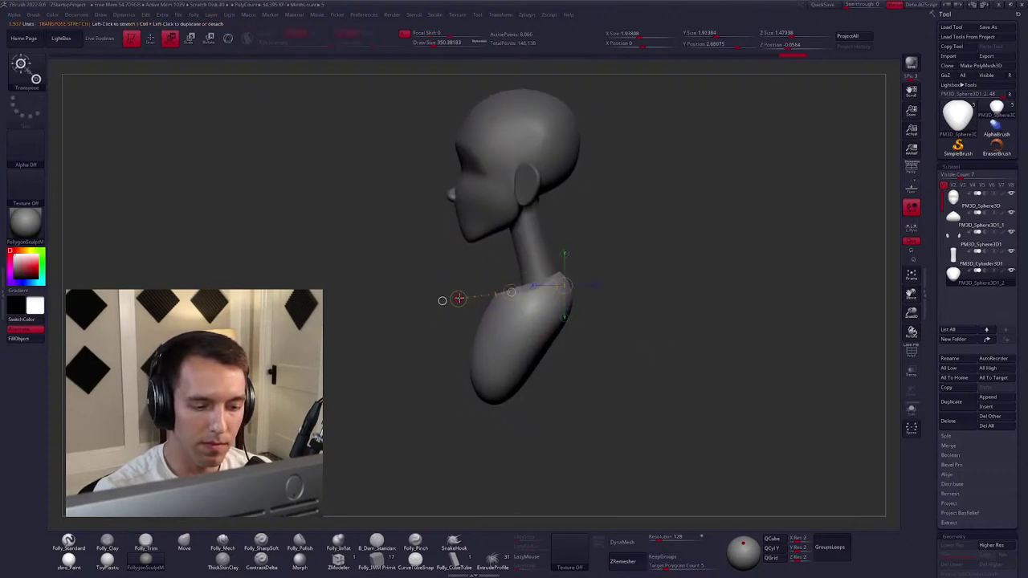
pyautogui.press('q')
pyautogui.press('space')
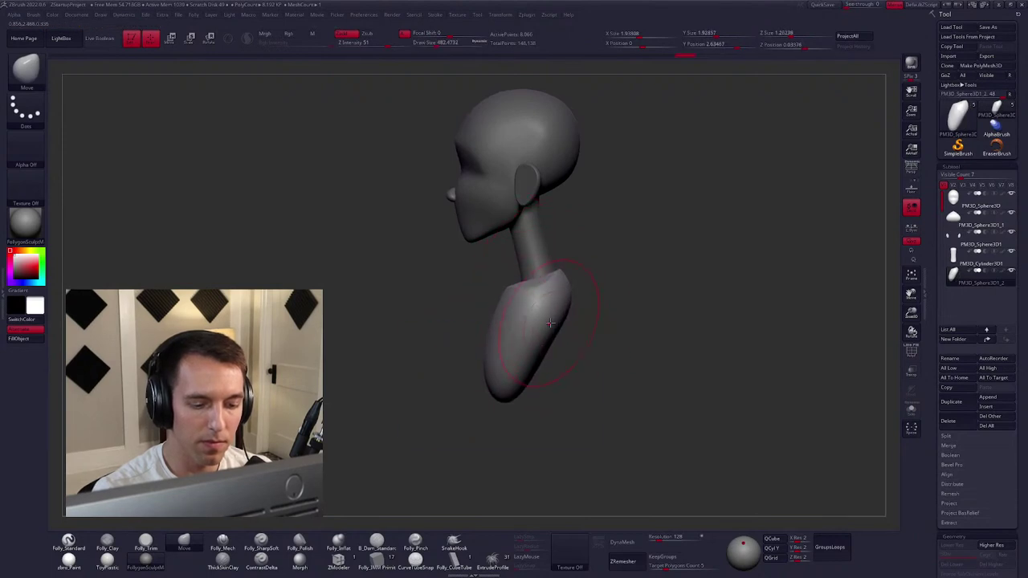
pyautogui.moveTo(549, 322)
pyautogui.mouseDown(button='right')
pyautogui.moveTo(564, 300)
pyautogui.moveTo(573, 306)
pyautogui.moveTo(493, 294)
pyautogui.moveTo(522, 295)
pyautogui.mouseUp(button='right')
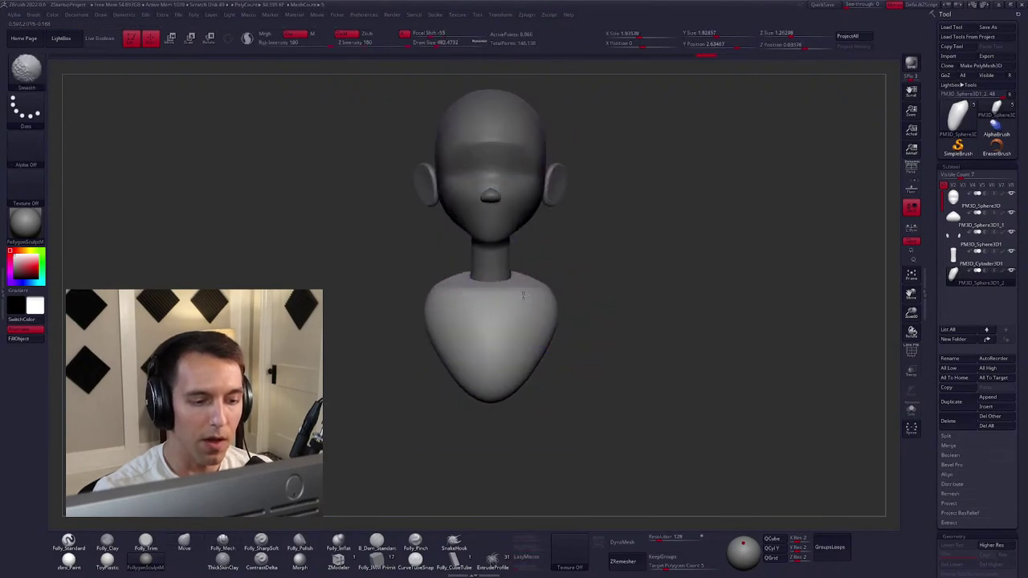
# Select the nose subtool, pick the Move brush, and zoom in on the nose.
pyautogui.press('f')
pyautogui.press('space')
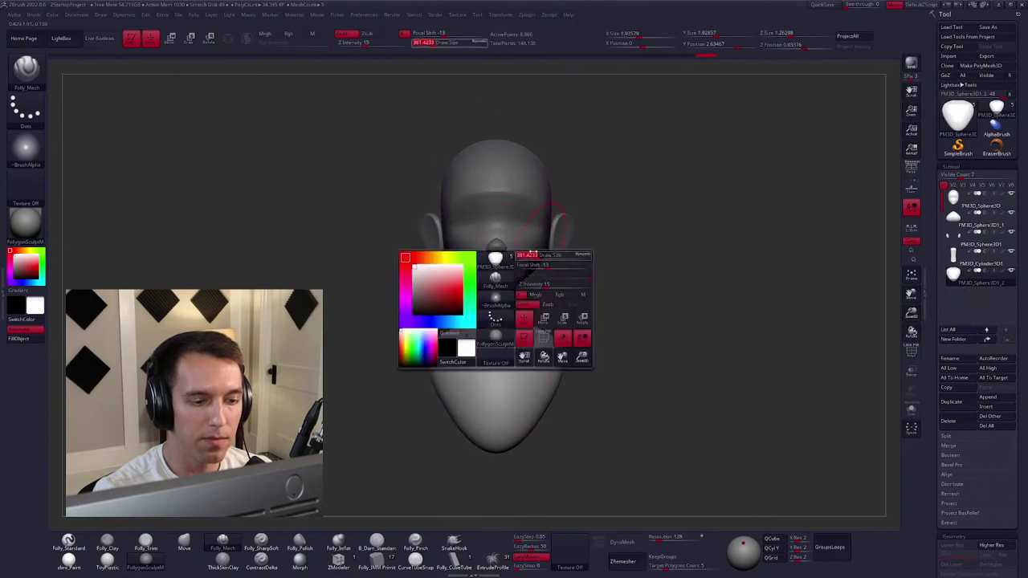
pyautogui.keyDown('alt'); pyautogui.click(497, 229); pyautogui.keyUp('alt')
pyautogui.press('b')
pyautogui.press('m')
pyautogui.press('v')
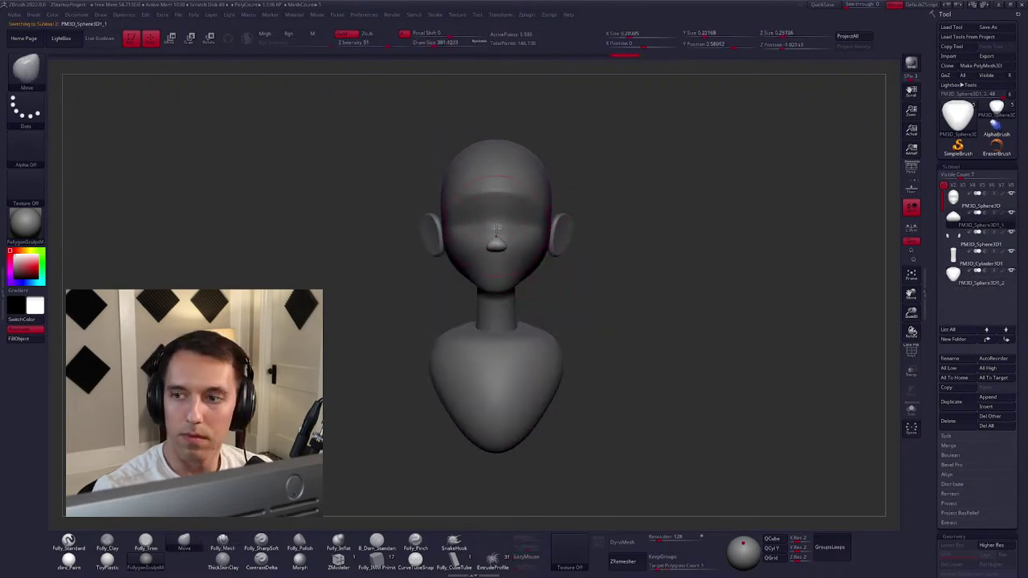
pyautogui.keyDown('alt'); pyautogui.moveTo(496, 229); pyautogui.dragTo(493, 294, button='right'); pyautogui.keyUp('alt')
pyautogui.press('space')
pyautogui.press('space')
pyautogui.press('space')
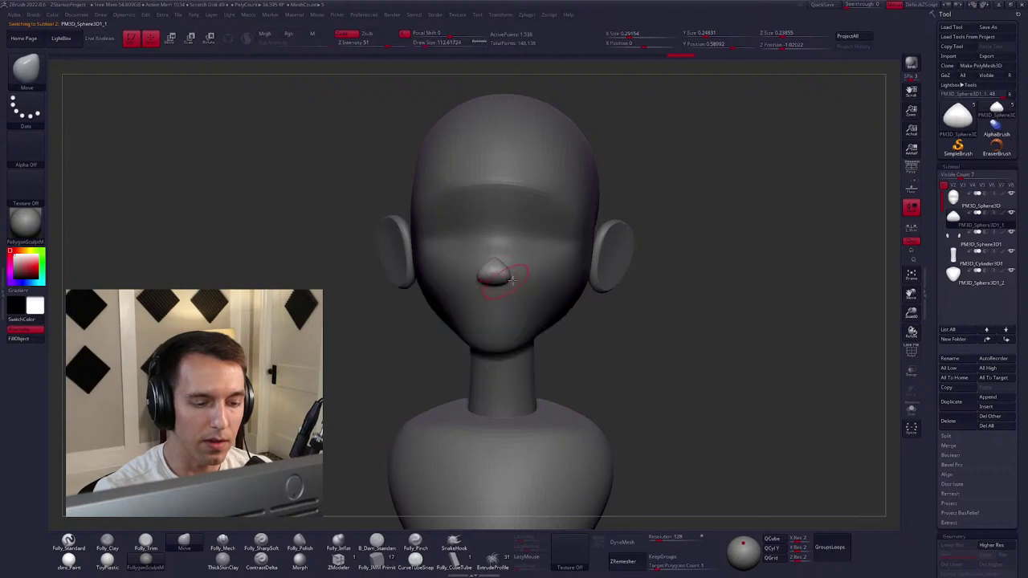
# Solo the nose to inspect it, then show the whole head again.
pyautogui.moveTo(497, 285)
pyautogui.mouseDown(button='right')
pyautogui.moveTo(535, 306)
pyautogui.moveTo(465, 269)
pyautogui.mouseUp(button='right')
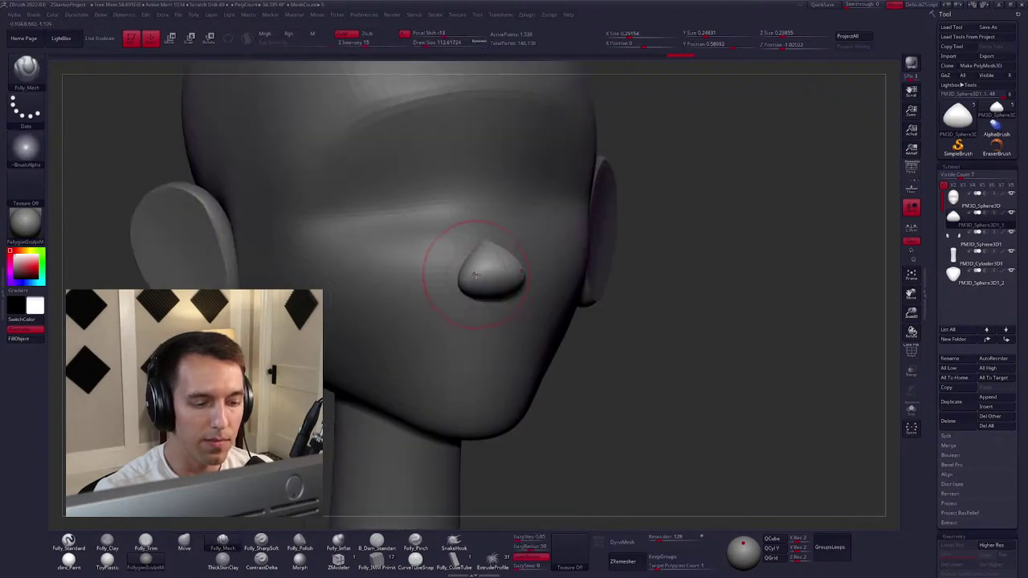
pyautogui.press('space')
pyautogui.click(475, 280)
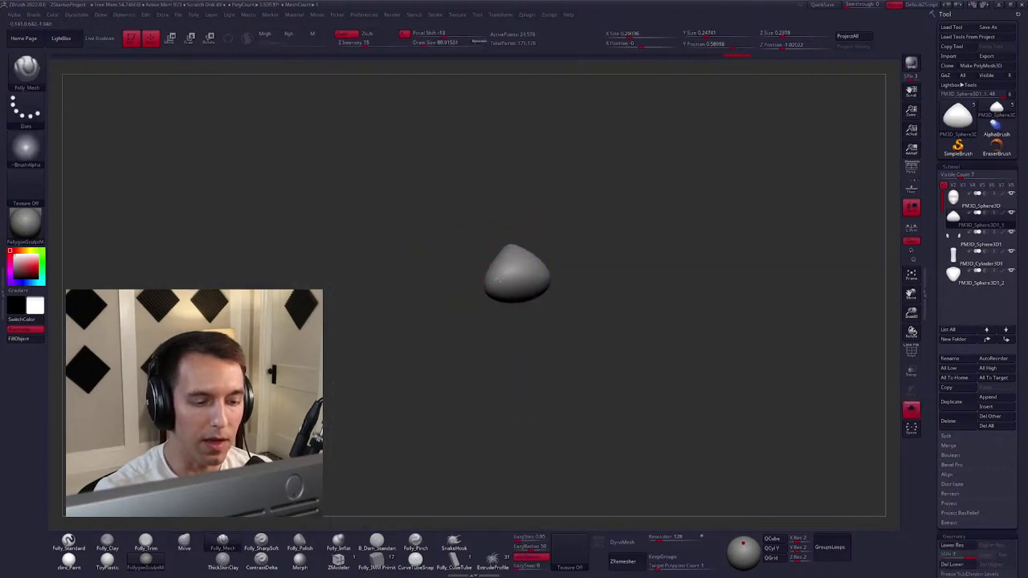
pyautogui.hotkey('shift', 'ctrl', 's')
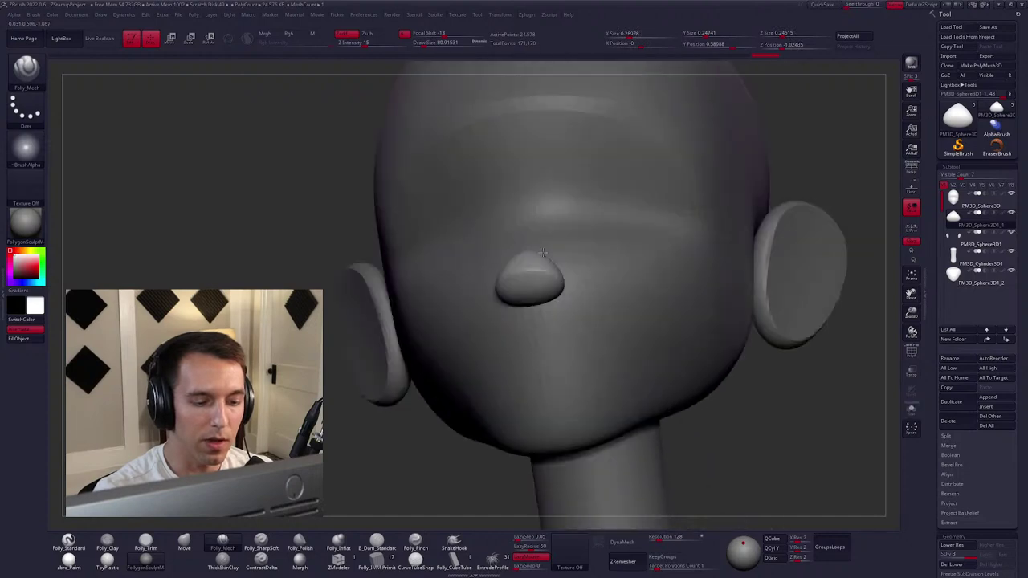
pyautogui.moveTo(514, 289)
pyautogui.mouseDown(button='right')
pyautogui.moveTo(532, 270)
pyautogui.moveTo(505, 283)
pyautogui.moveTo(504, 309)
pyautogui.moveTo(530, 299)
pyautogui.moveTo(549, 313)
pyautogui.moveTo(525, 228)
pyautogui.moveTo(518, 263)
pyautogui.mouseUp(button='right')
# Shape the nose into a rounded bulb with a raised top, then carve nostrils with Folly_Standard.
pyautogui.press('b')
pyautogui.press('m')
pyautogui.press('v')
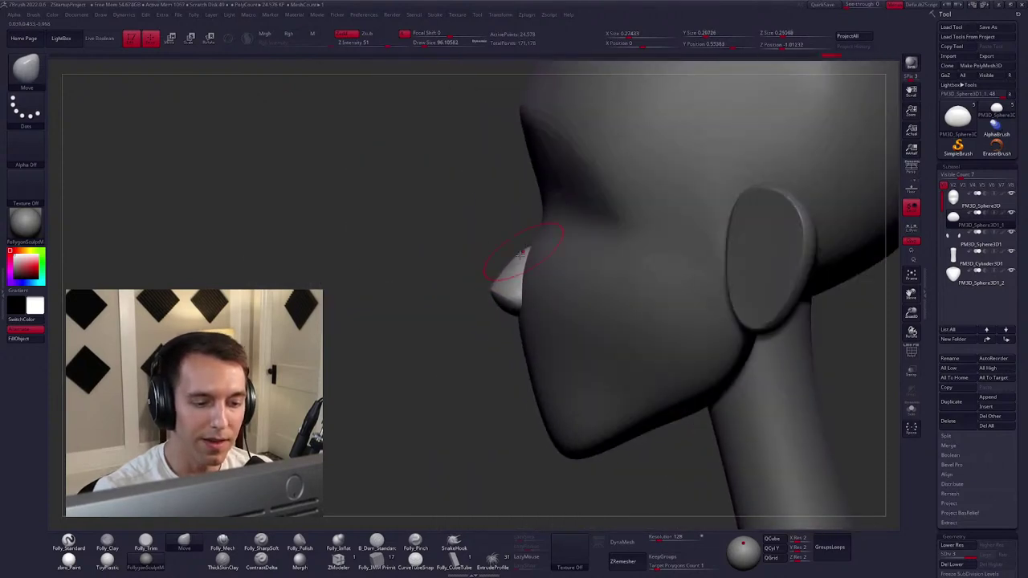
pyautogui.moveTo(504, 281)
pyautogui.mouseDown(button='right')
pyautogui.moveTo(530, 282)
pyautogui.moveTo(515, 283)
pyautogui.moveTo(501, 254)
pyautogui.moveTo(512, 255)
pyautogui.mouseUp(button='right')
pyautogui.press('space')
pyautogui.press('shift')
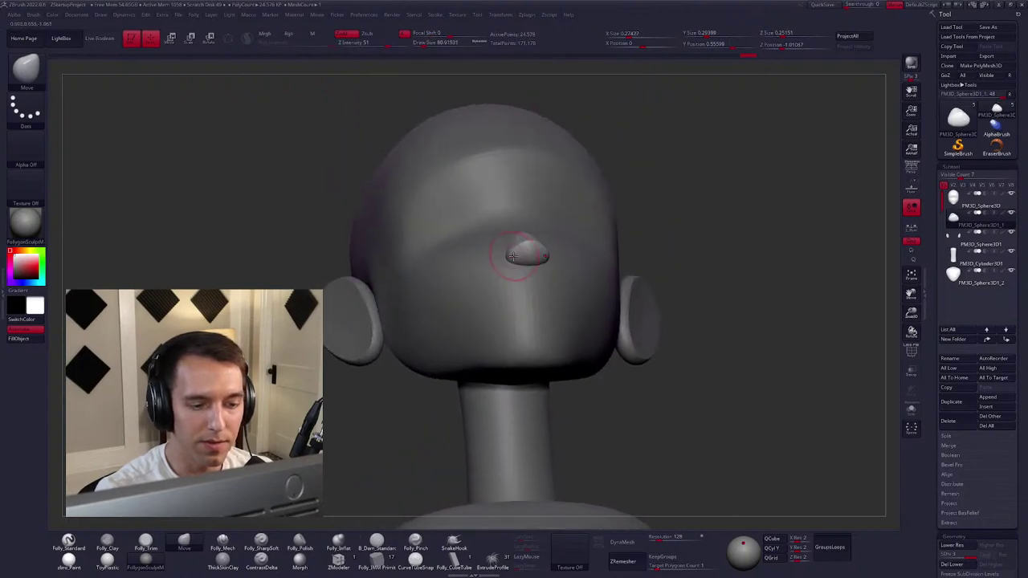
pyautogui.moveTo(512, 255); pyautogui.dragTo(507, 260)
pyautogui.press('1')
pyautogui.moveTo(499, 271)
pyautogui.mouseDown(button='right')
pyautogui.moveTo(514, 269)
pyautogui.moveTo(553, 300)
pyautogui.moveTo(514, 266)
pyautogui.mouseUp(button='right')
pyautogui.press('space')
pyautogui.press('space')
pyautogui.press('space')
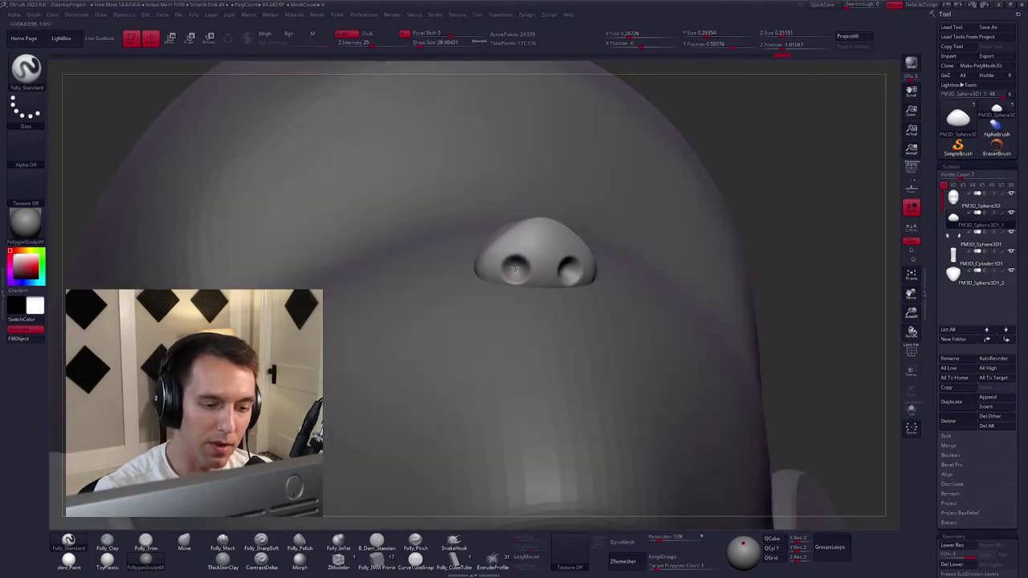
# Solo the nose subtool from a front view and compare it against the head, with the Move brush ready.
pyautogui.moveTo(523, 314)
pyautogui.mouseDown(button='right')
pyautogui.moveTo(584, 337)
pyautogui.moveTo(569, 286)
pyautogui.moveTo(570, 325)
pyautogui.moveTo(557, 340)
pyautogui.moveTo(573, 294)
pyautogui.moveTo(544, 297)
pyautogui.moveTo(509, 281)
pyautogui.moveTo(578, 305)
pyautogui.moveTo(537, 279)
pyautogui.moveTo(527, 286)
pyautogui.moveTo(550, 329)
pyautogui.moveTo(534, 298)
pyautogui.mouseUp(button='right')
pyautogui.press('b')
pyautogui.press('m')
pyautogui.press('v')
pyautogui.hotkey('shift', 's')
pyautogui.scroll(3, 528, 305)
pyautogui.press('space')
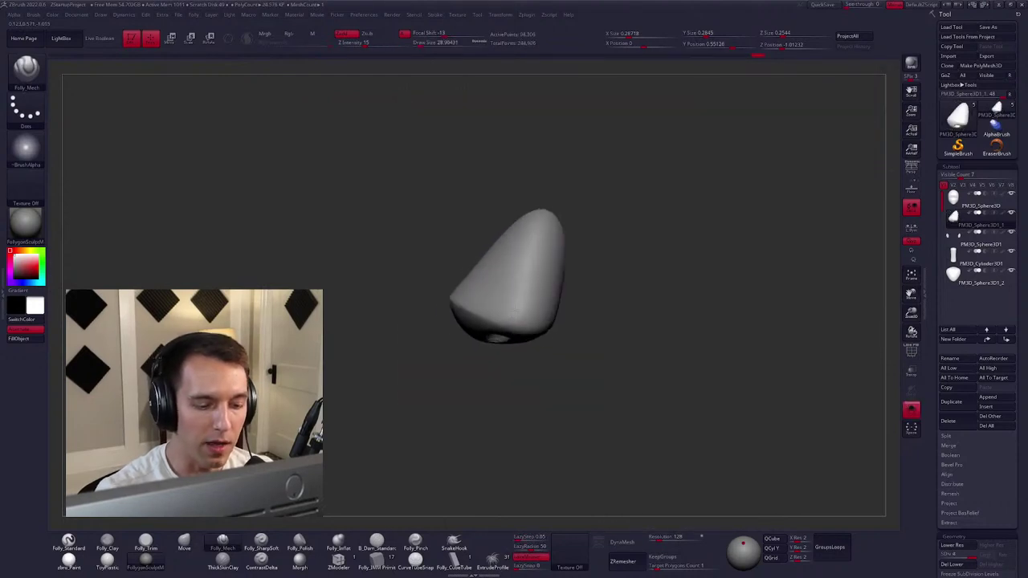
pyautogui.hotkey('shift', 's')
pyautogui.hotkey('shift', 's')
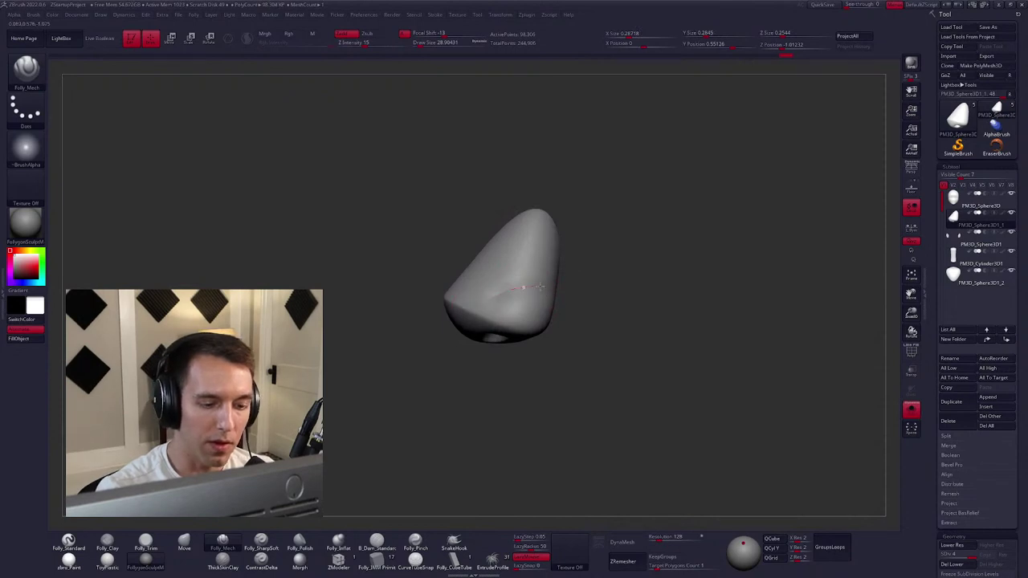
# Check the nose's polygroups, then push and pull it from the front with the Move brush.
pyautogui.hotkey('shift', 'f')
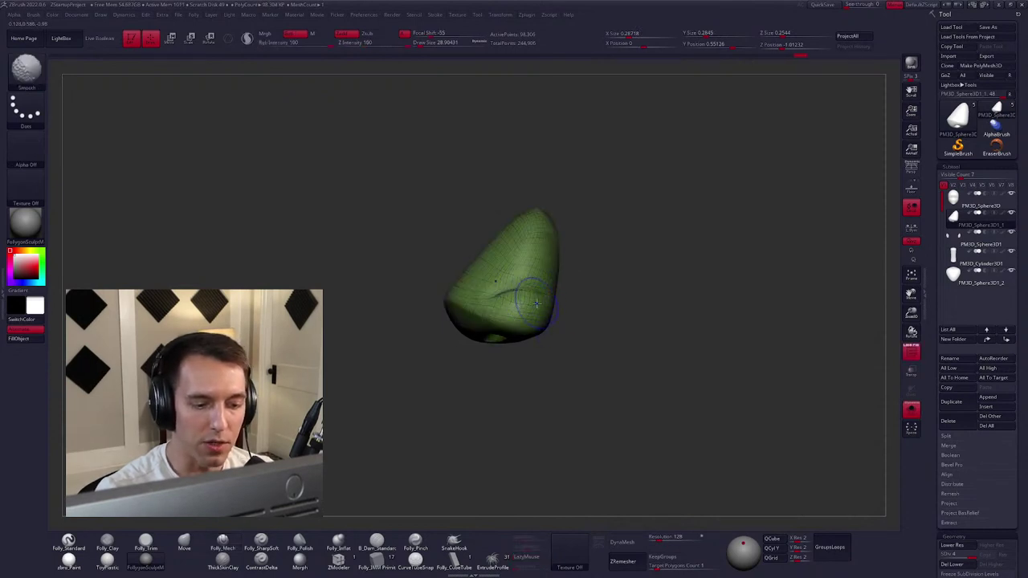
pyautogui.hotkey('shift', 'f')
pyautogui.hotkey('shift', 's')
pyautogui.hotkey('shift', 's')
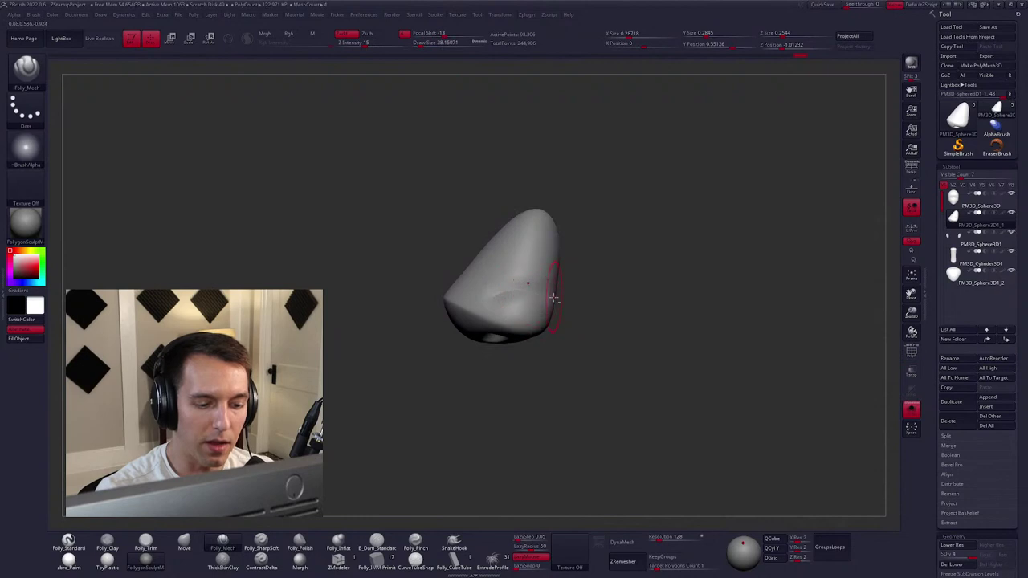
pyautogui.keyDown('shift'); pyautogui.moveTo(497, 318); pyautogui.dragTo(509, 280); pyautogui.keyUp('shift')
pyautogui.press('b')
pyautogui.press('m')
pyautogui.press('v')
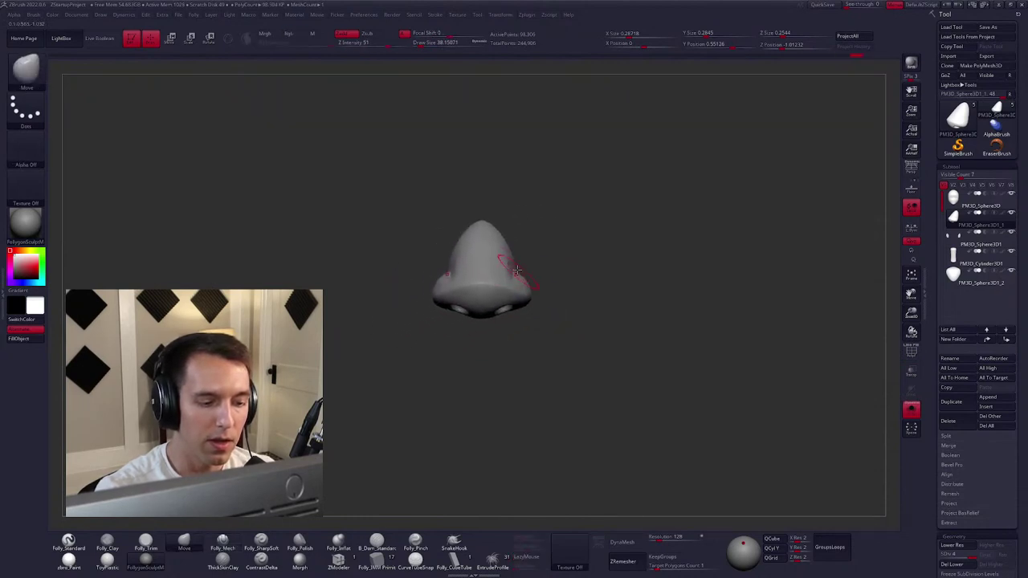
pyautogui.hotkey('shift', 's')
pyautogui.press('space')
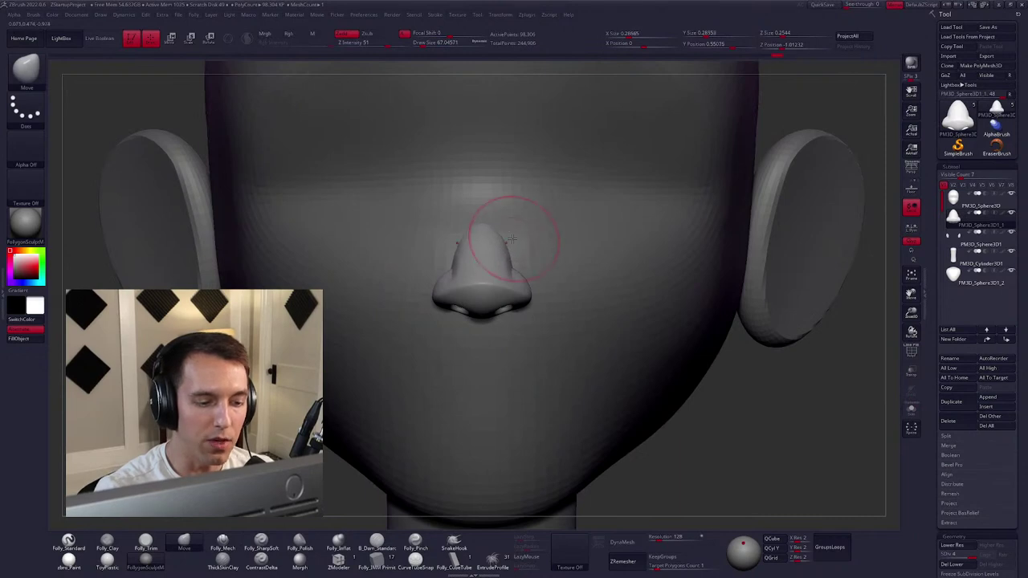
# Isolate the nose again and sharpen its tip and nostril wings with a smaller Folly_Mech brush.
pyautogui.moveTo(569, 308); pyautogui.dragTo(521, 244, button='right')
pyautogui.hotkey('shift', 's')
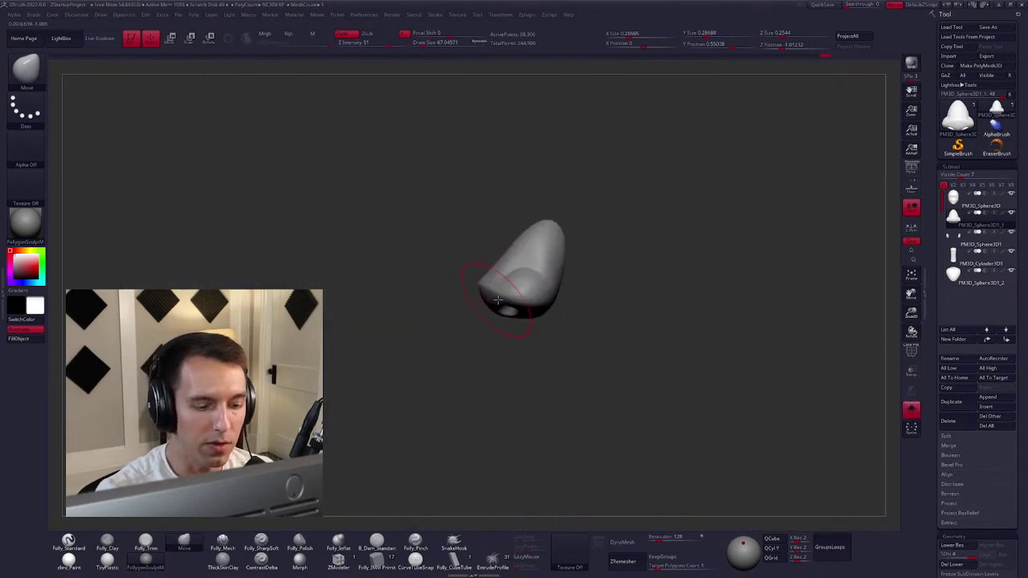
pyautogui.press('space')
pyautogui.press('b')
pyautogui.press('f')
pyautogui.press('m')
pyautogui.press('space')
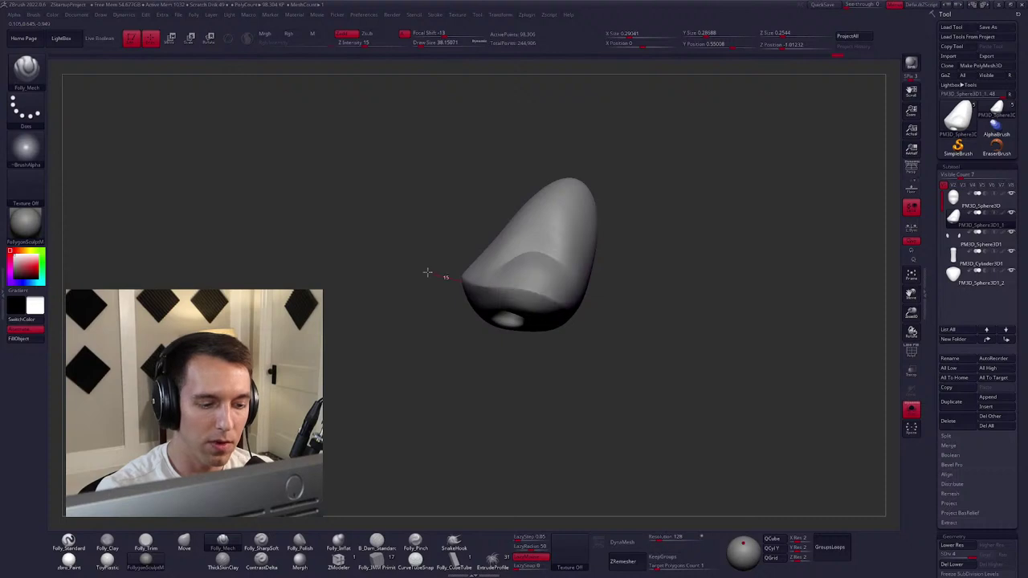
pyautogui.moveTo(425, 275); pyautogui.dragTo(522, 301, button='right')
# Turn Solo off and check the nose against the whole head in side profile.
pyautogui.hotkey('shift', 's')
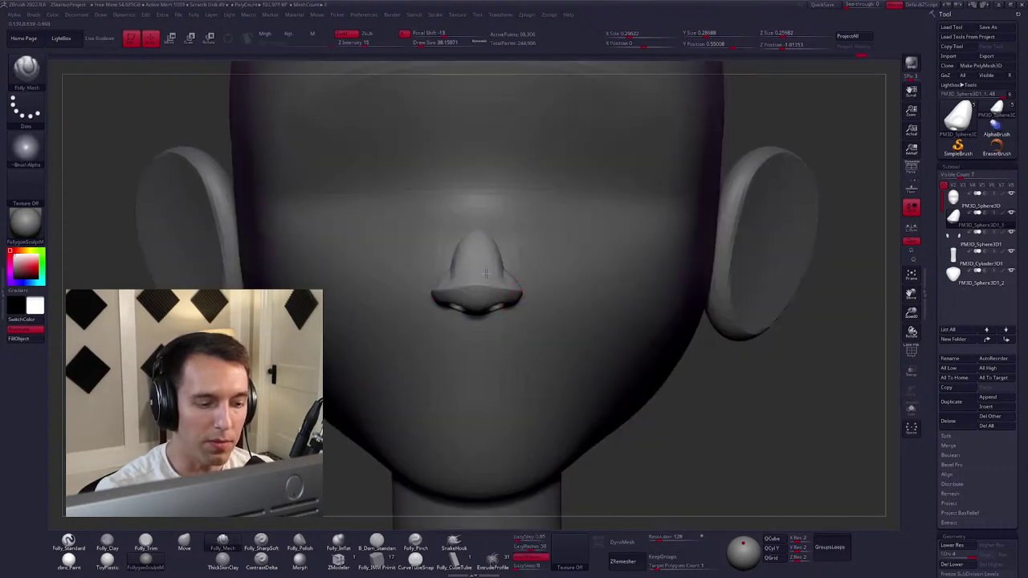
pyautogui.press('f')
pyautogui.press('b')
pyautogui.press('m')
pyautogui.press('v')
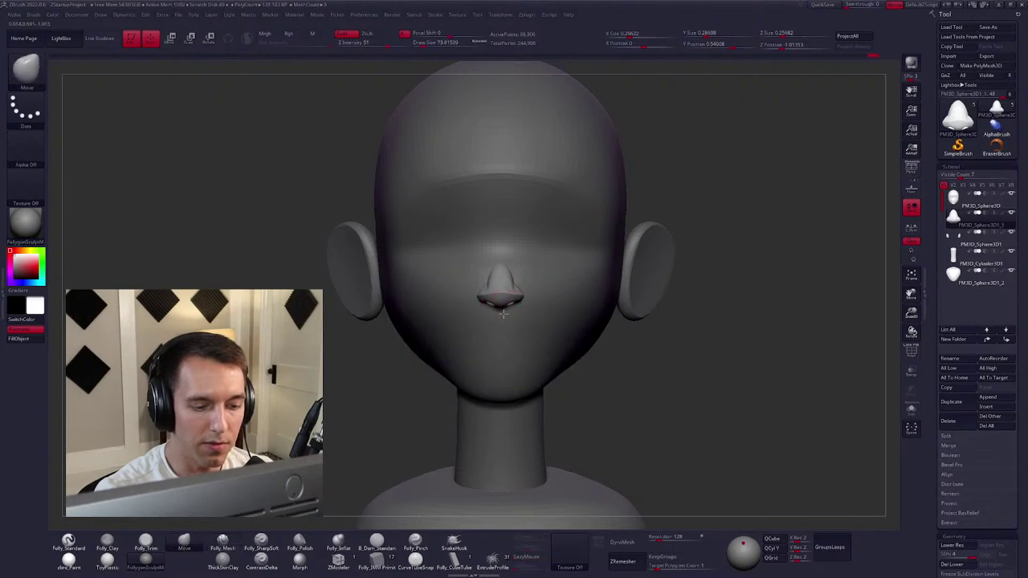
pyautogui.moveTo(514, 283)
pyautogui.mouseDown(button='right')
pyautogui.moveTo(546, 287)
pyautogui.moveTo(518, 267)
pyautogui.mouseUp(button='right')
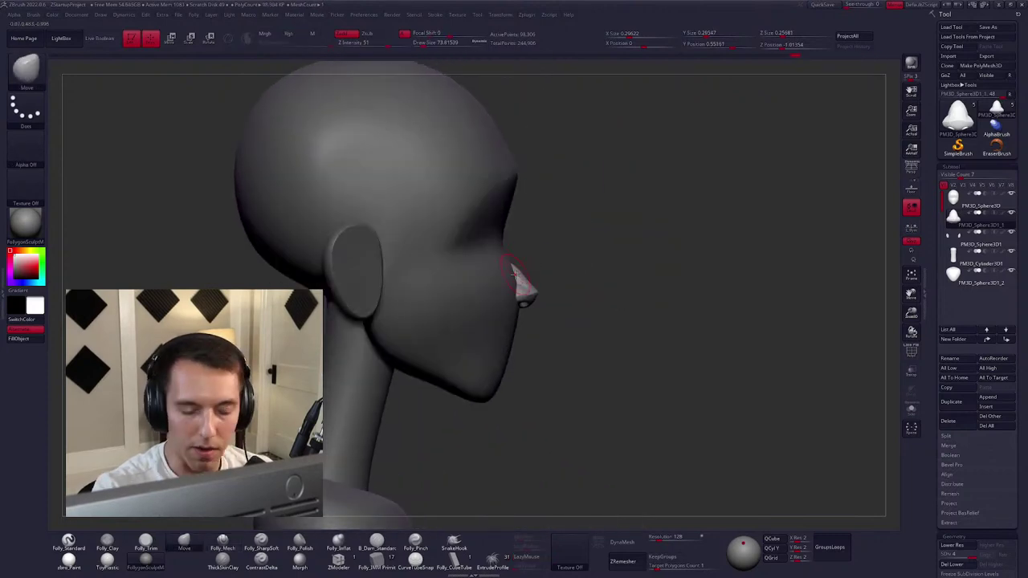
pyautogui.keyDown('ctrl'); pyautogui.moveTo(510, 338); pyautogui.dragTo(570, 324, button='right'); pyautogui.keyUp('ctrl')
# Lasso-mask the jaw, invert the mask and Transpose Move the jaw from cheek to chin.
pyautogui.press('space')
pyautogui.press('space')
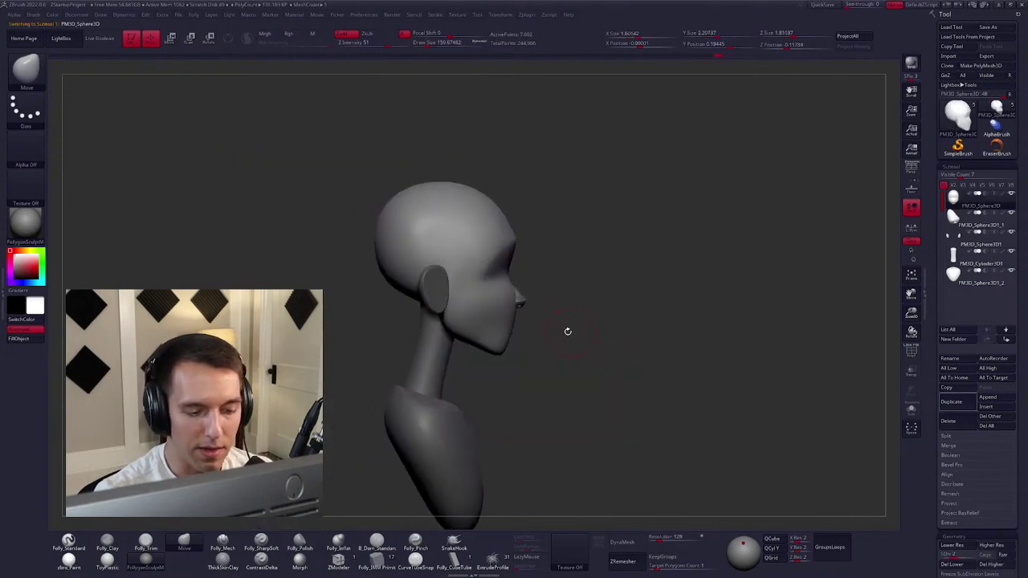
pyautogui.moveTo(526, 271)
pyautogui.keyDown('ctrl'); pyautogui.mouseDown()
pyautogui.moveTo(447, 291)
pyautogui.moveTo(413, 354)
pyautogui.moveTo(586, 347)
pyautogui.mouseUp(); pyautogui.keyUp('ctrl')
pyautogui.keyDown('ctrl'); pyautogui.click(548, 338); pyautogui.keyUp('ctrl')
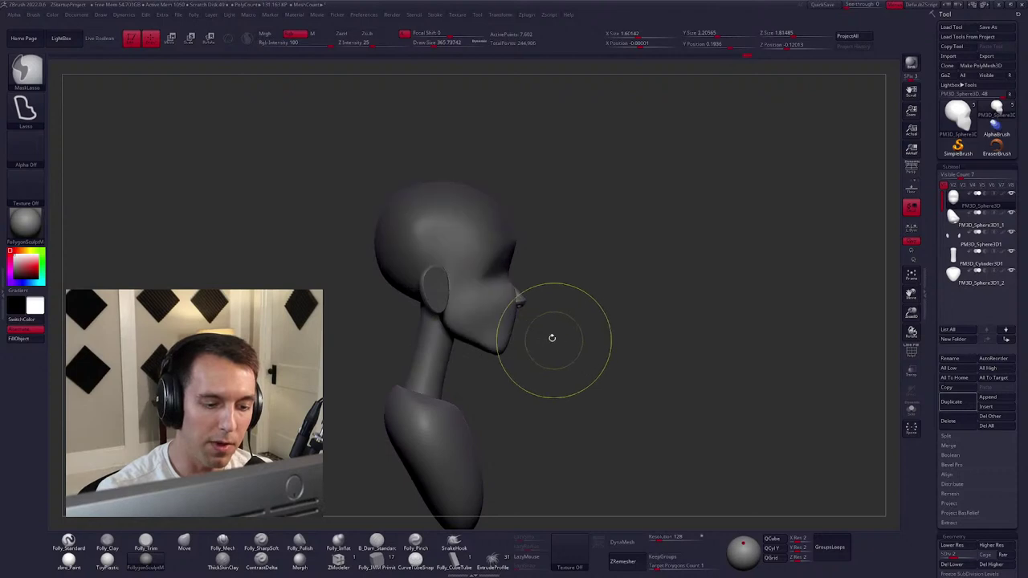
pyautogui.press('w')
pyautogui.moveTo(501, 274); pyautogui.dragTo(503, 388)
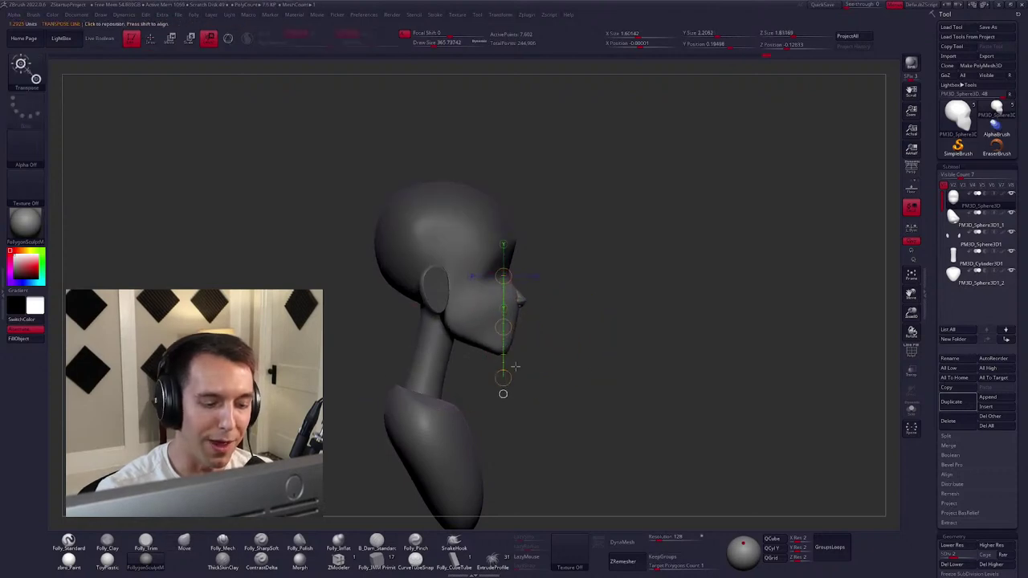
pyautogui.press('q')
pyautogui.moveTo(520, 302)
pyautogui.mouseDown(button='right')
pyautogui.moveTo(549, 300)
pyautogui.moveTo(514, 303)
pyautogui.moveTo(525, 313)
pyautogui.mouseUp(button='right')
# Select the nose subtool, Transpose Move it vertically and forward in profile, then reselect the head.
pyautogui.click(975, 202)
pyautogui.moveTo(685, 275); pyautogui.dragTo(546, 344, button='right')
pyautogui.press('w')
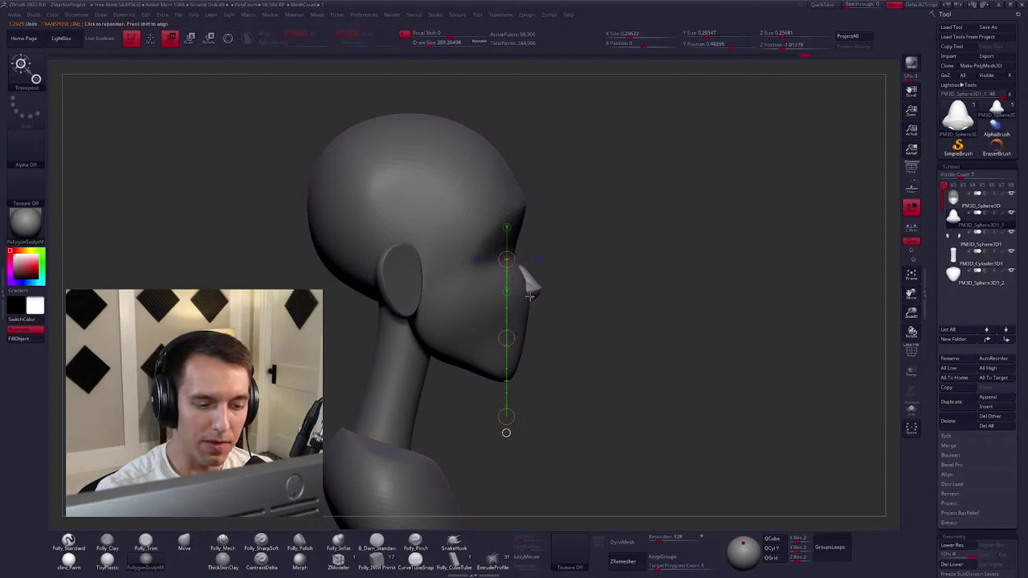
pyautogui.moveTo(530, 296); pyautogui.dragTo(530, 326)
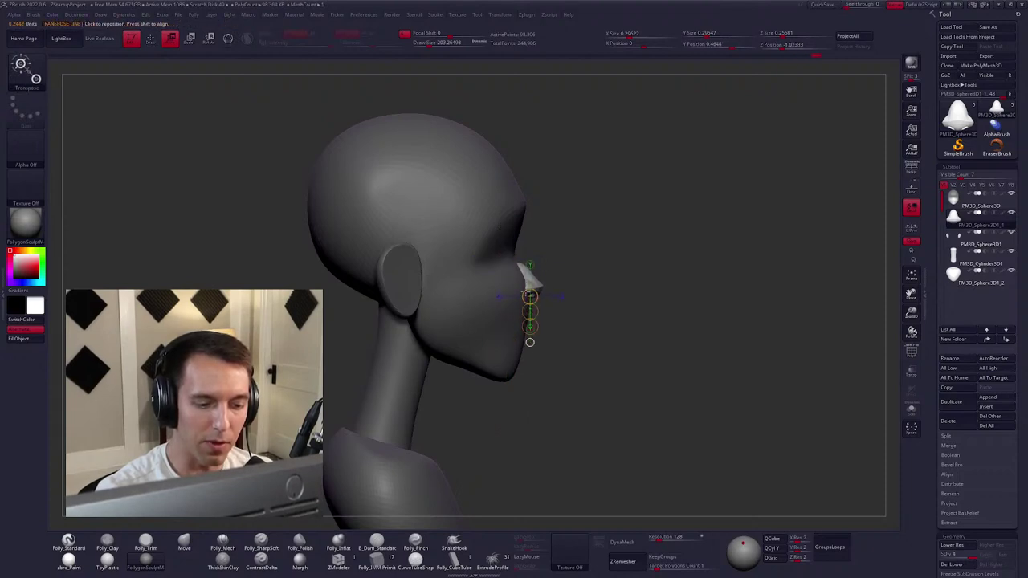
pyautogui.moveTo(526, 291); pyautogui.dragTo(594, 291)
pyautogui.press('q')
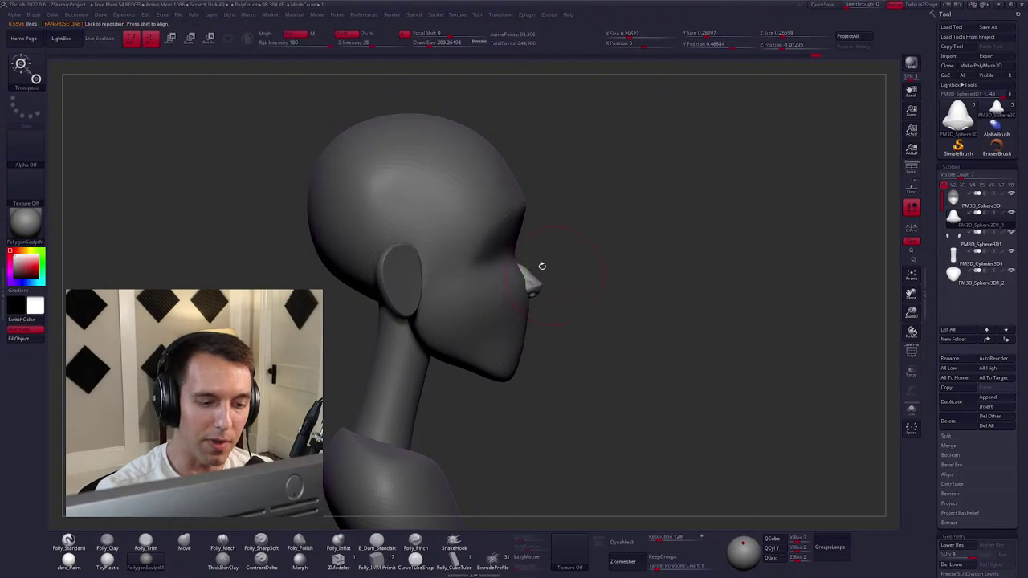
pyautogui.press('space')
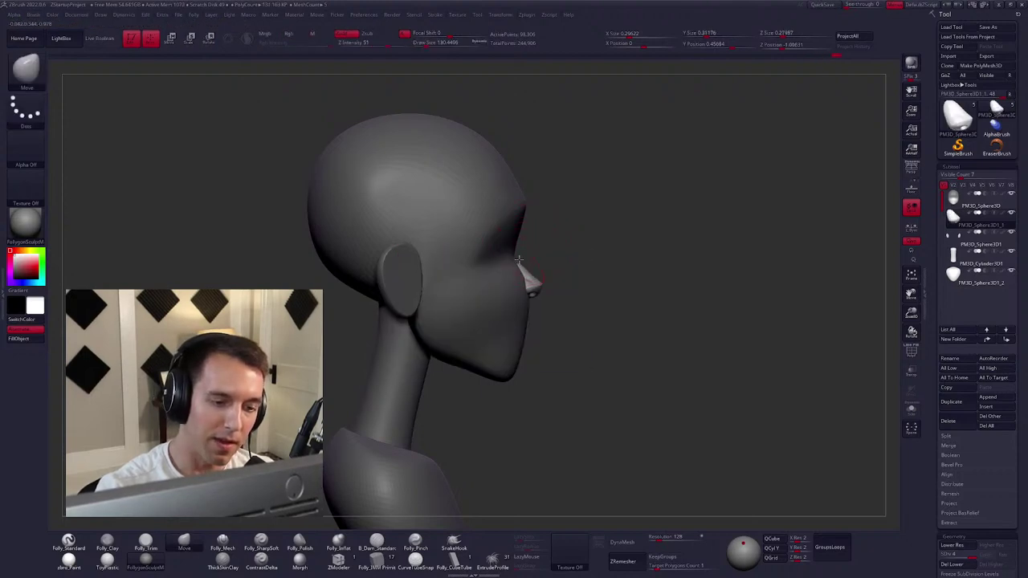
pyautogui.keyDown('shift'); pyautogui.moveTo(530, 258); pyautogui.dragTo(552, 286); pyautogui.keyUp('shift')
pyautogui.keyDown('alt'); pyautogui.click(553, 287); pyautogui.keyUp('alt')
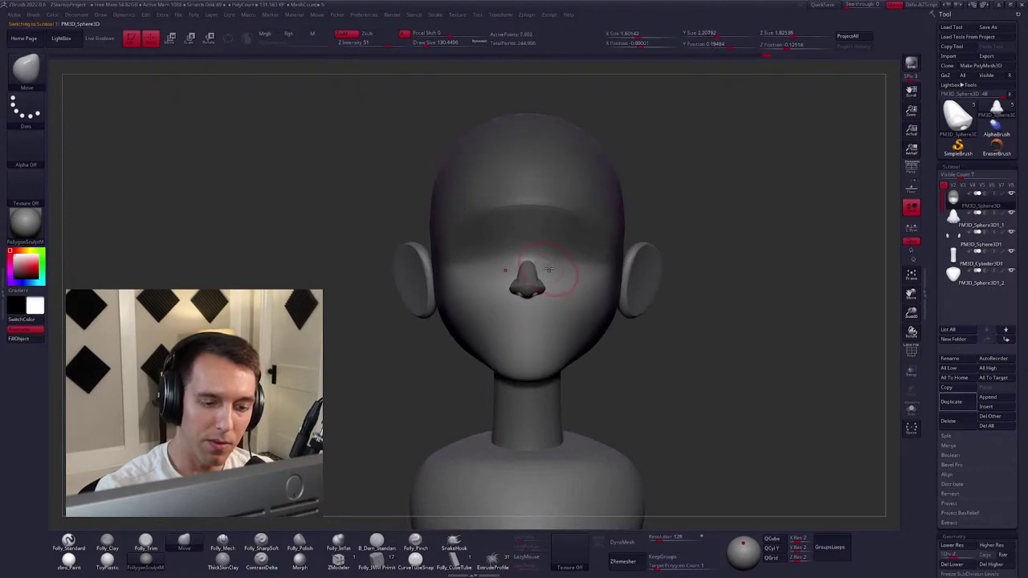
# From a three-quarter view, start cutting flat planes into the cranium side with Folly_Trim.
pyautogui.keyDown('alt'); pyautogui.moveTo(725, 271); pyautogui.dragTo(595, 324); pyautogui.keyUp('alt')
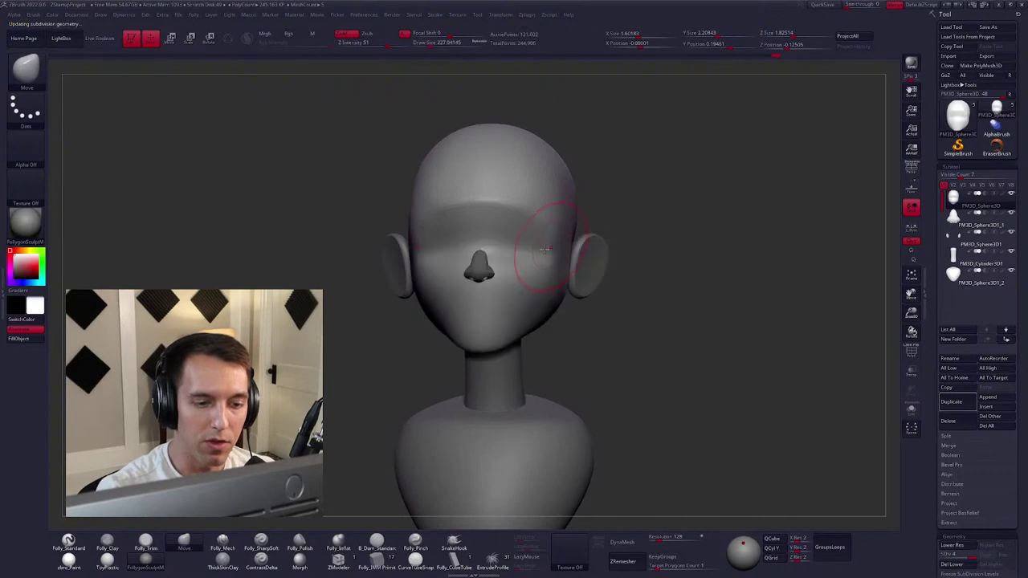
pyautogui.moveTo(547, 247); pyautogui.dragTo(528, 217, button='right')
pyautogui.press('b')
pyautogui.press('m')
pyautogui.press('e')
pyautogui.press('b')
pyautogui.press('t')
pyautogui.press('r')
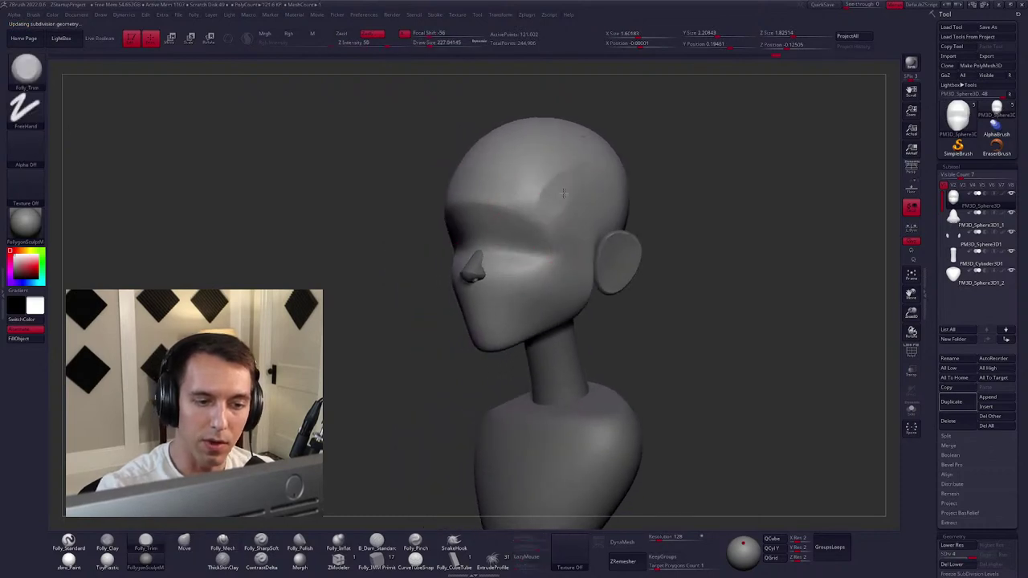
pyautogui.press('b')
pyautogui.press('m')
pyautogui.press('v')
pyautogui.moveTo(551, 233)
pyautogui.mouseDown(button='right')
pyautogui.moveTo(534, 237)
pyautogui.moveTo(561, 243)
pyautogui.moveTo(527, 252)
pyautogui.mouseUp(button='right')
# Alternate Folly_Trim and Move to flatten and reshape the skull's side planes.
pyautogui.press('b')
pyautogui.press('t')
pyautogui.press('r')
pyautogui.press('b')
pyautogui.press('m')
pyautogui.press('v')
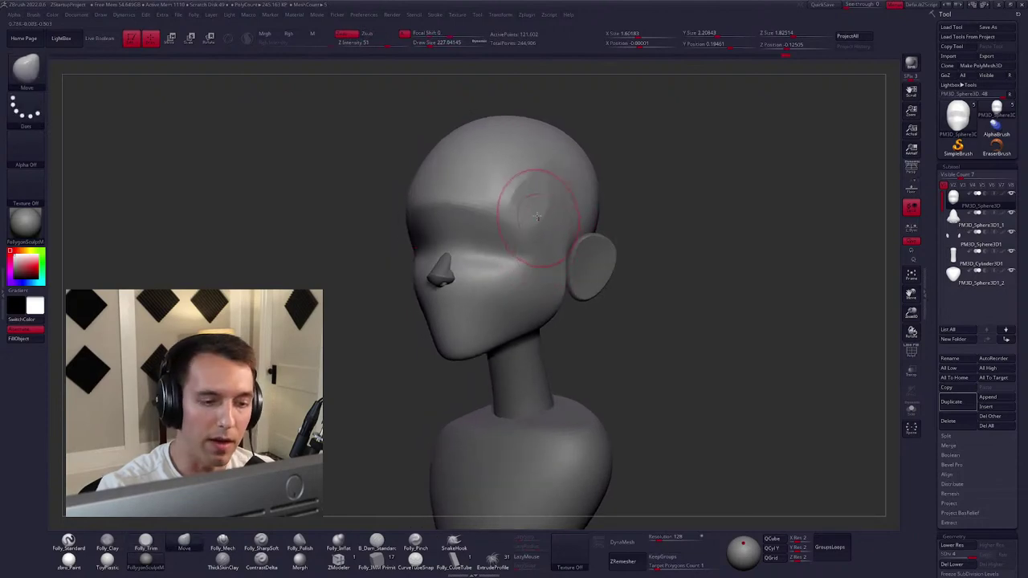
pyautogui.press('b')
pyautogui.press('t')
pyautogui.press('r')
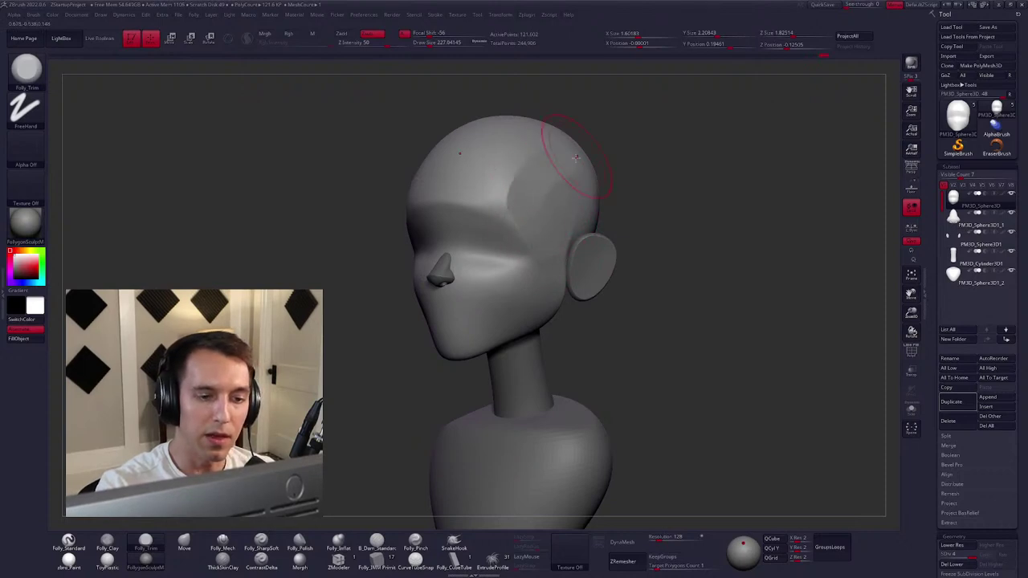
# Review the skull from above and the front, then trim faceted planes across the brow.
pyautogui.moveTo(553, 248)
pyautogui.mouseDown()
pyautogui.moveTo(602, 300)
pyautogui.moveTo(580, 346)
pyautogui.moveTo(473, 313)
pyautogui.mouseUp()
pyautogui.press('m')
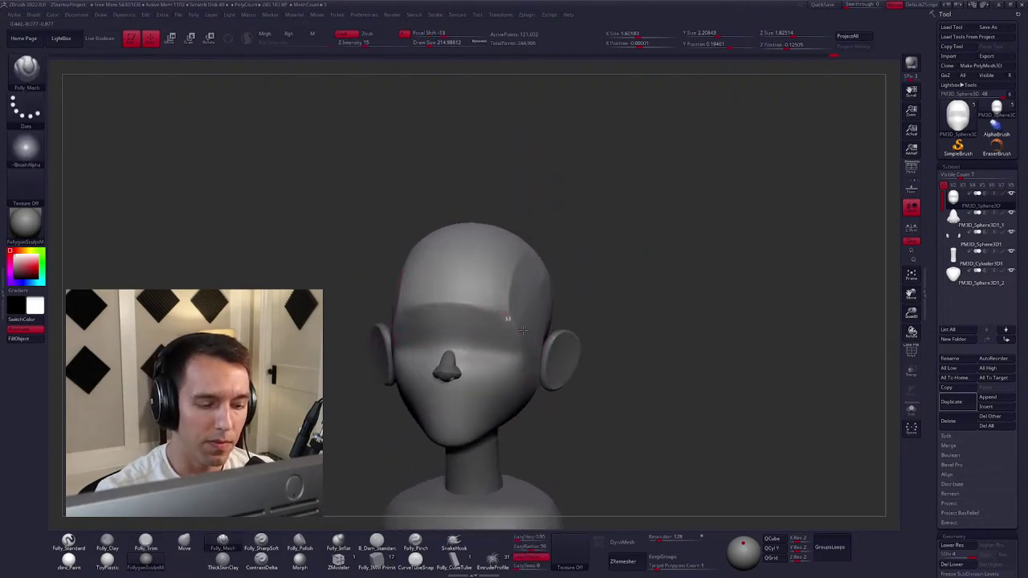
pyautogui.moveTo(494, 307)
pyautogui.mouseDown(button='right')
pyautogui.moveTo(507, 366)
pyautogui.moveTo(493, 276)
pyautogui.moveTo(507, 319)
pyautogui.moveTo(497, 313)
pyautogui.mouseUp(button='right')
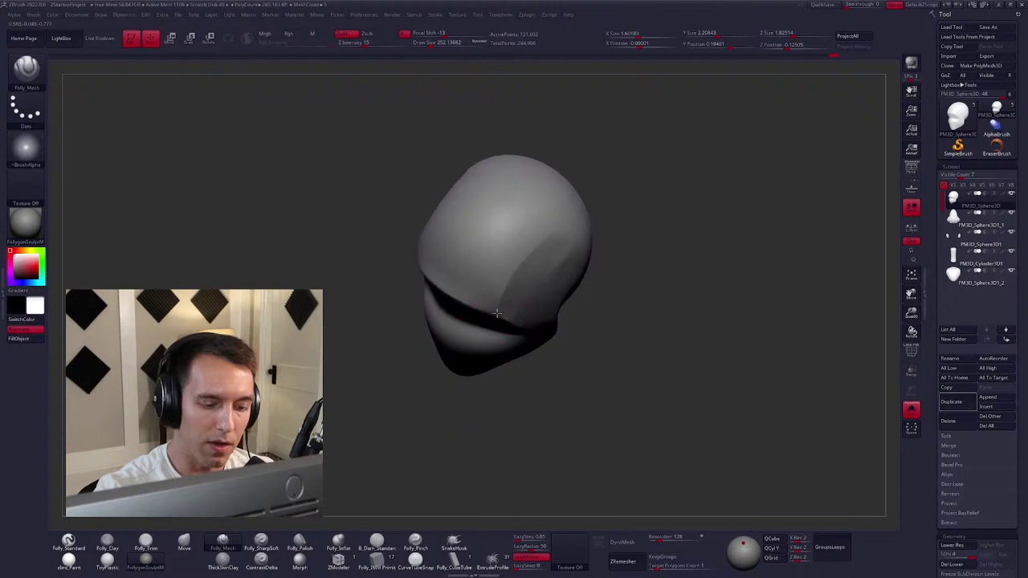
pyautogui.moveTo(589, 215)
pyautogui.mouseDown(button='right')
pyautogui.moveTo(520, 259)
pyautogui.moveTo(557, 259)
pyautogui.mouseUp(button='right')
pyautogui.press('b')
pyautogui.press('f')
pyautogui.press('t')
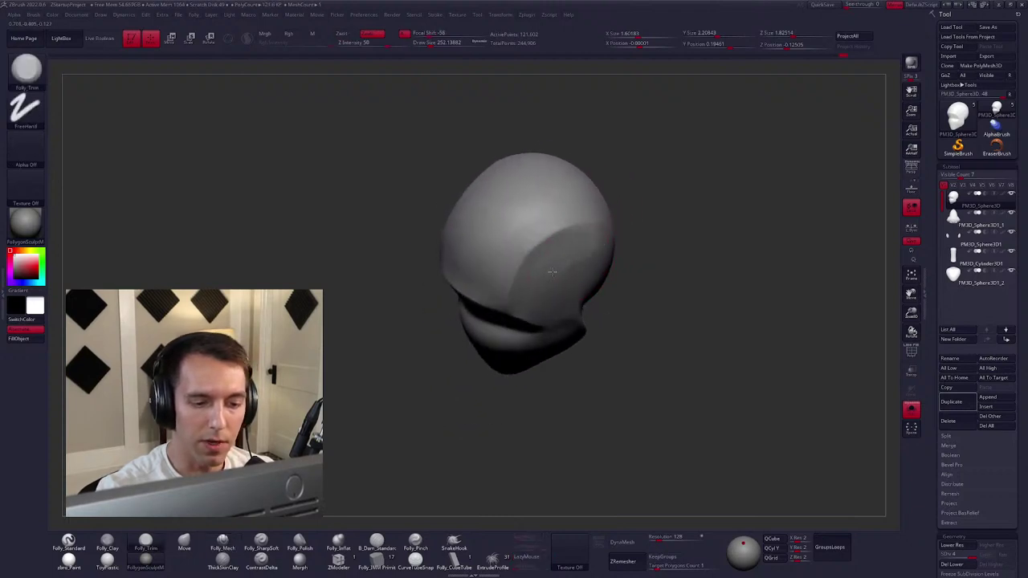
pyautogui.keyDown('shift'); pyautogui.moveTo(539, 302); pyautogui.dragTo(553, 269, button='right'); pyautogui.keyUp('shift')
pyautogui.press('space')
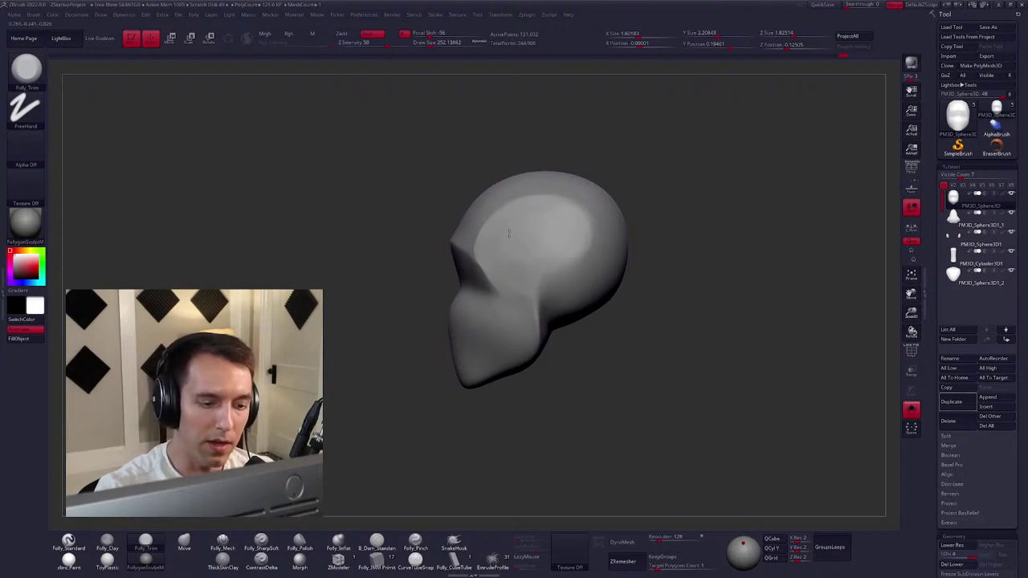
pyautogui.moveTo(525, 281)
pyautogui.mouseDown(button='right')
pyautogui.moveTo(553, 289)
pyautogui.moveTo(566, 273)
pyautogui.moveTo(584, 325)
pyautogui.moveTo(576, 296)
pyautogui.mouseUp(button='right')
# Build a raised ridge down the nose bridge with the Clay brush, smoothing it.
pyautogui.keyDown('alt'); pyautogui.moveTo(584, 342); pyautogui.dragTo(583, 323, button='right'); pyautogui.keyUp('alt')
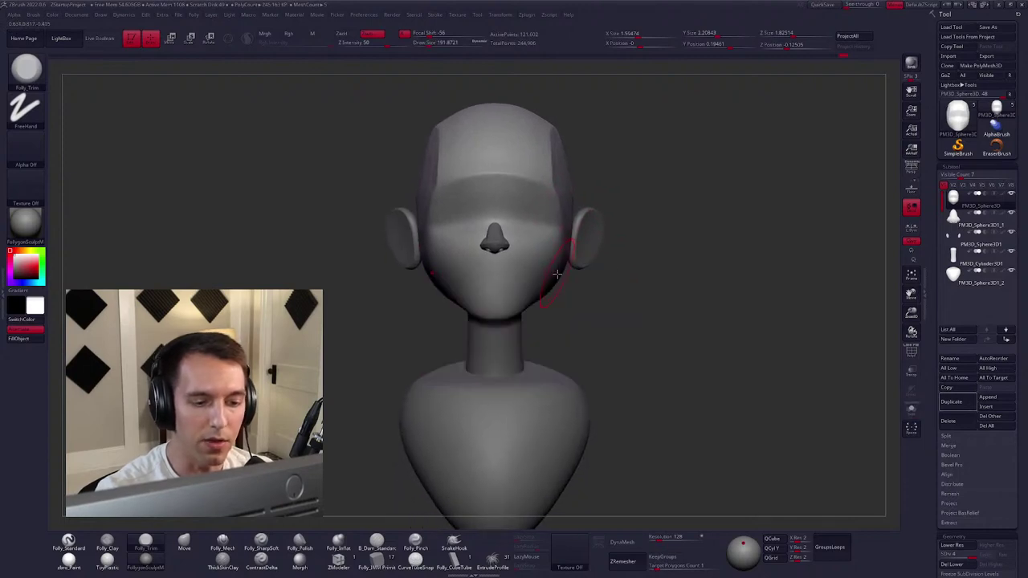
pyautogui.press('m')
pyautogui.moveTo(553, 281); pyautogui.dragTo(523, 258, button='right')
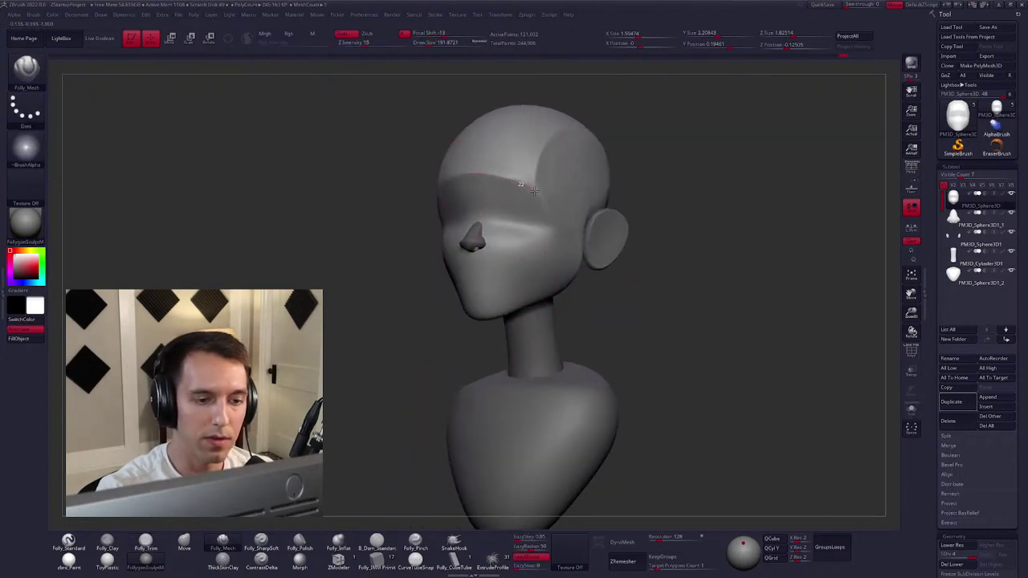
pyautogui.moveTo(546, 217)
pyautogui.mouseDown(button='right')
pyautogui.moveTo(493, 198)
pyautogui.moveTo(511, 221)
pyautogui.mouseUp(button='right')
pyautogui.press('space')
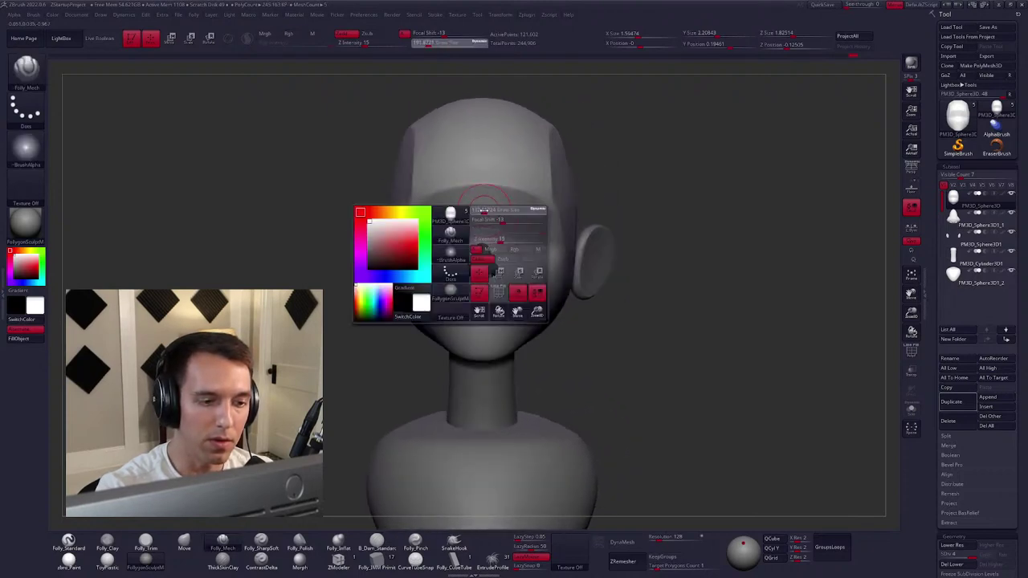
pyautogui.press('c')
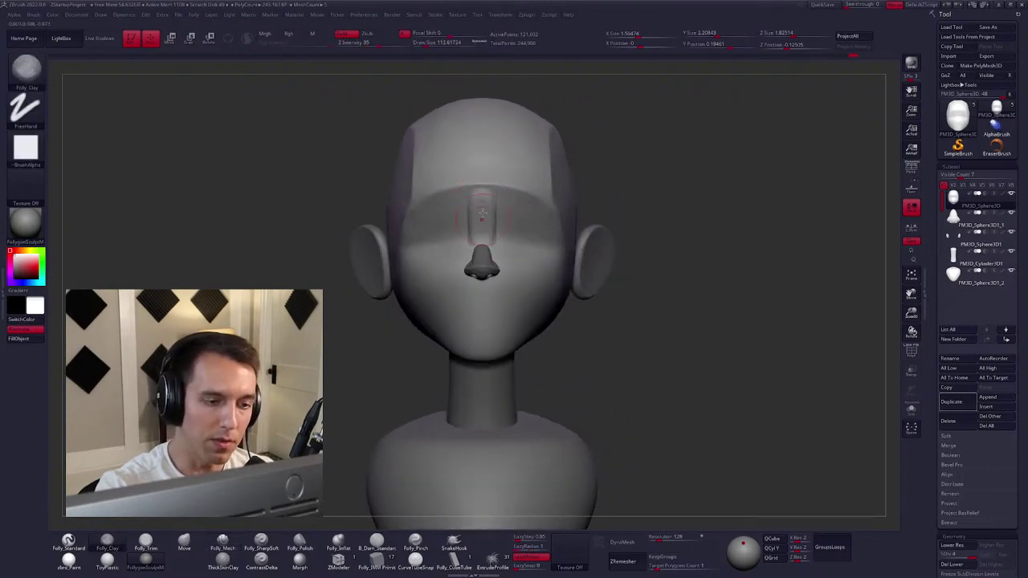
pyautogui.moveTo(482, 186)
pyautogui.mouseDown()
pyautogui.moveTo(480, 239)
pyautogui.moveTo(481, 201)
pyautogui.moveTo(483, 259)
pyautogui.mouseUp()
pyautogui.press('shift')
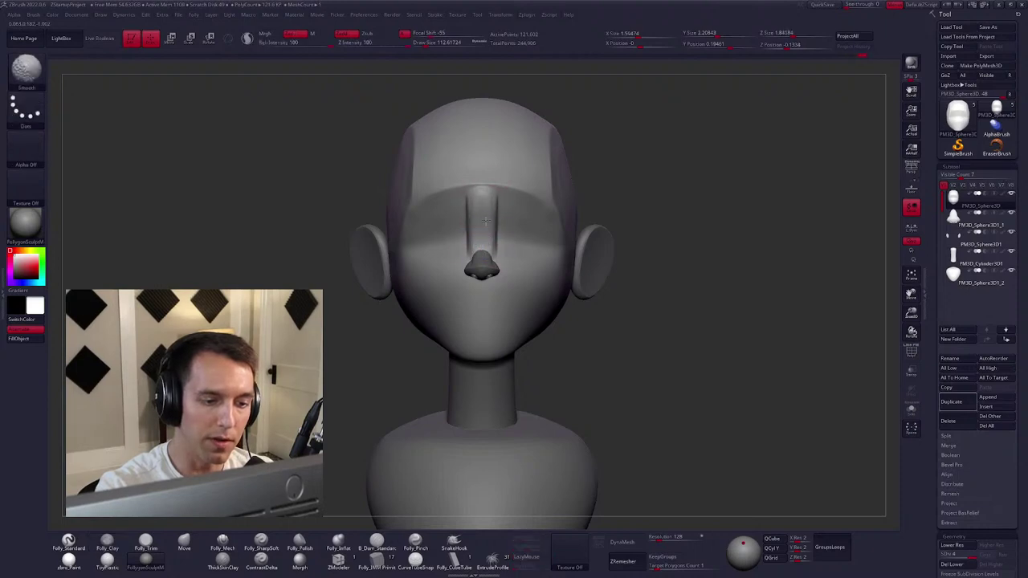
pyautogui.keyDown('ctrl'); pyautogui.moveTo(483, 230); pyautogui.dragTo(482, 201, button='right'); pyautogui.keyUp('ctrl')
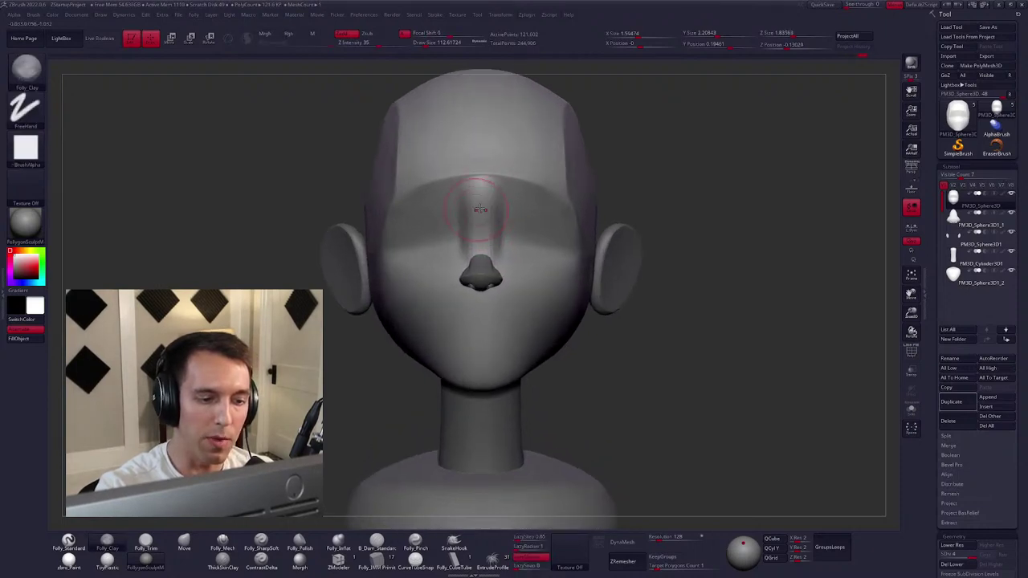
# Deepen the nose-bridge ridge and push the surrounding areas with Move, smoothing the result.
pyautogui.press('space')
pyautogui.moveTo(483, 196); pyautogui.dragTo(482, 265)
pyautogui.press('shift')
pyautogui.press('b')
pyautogui.press('m')
pyautogui.press('v')
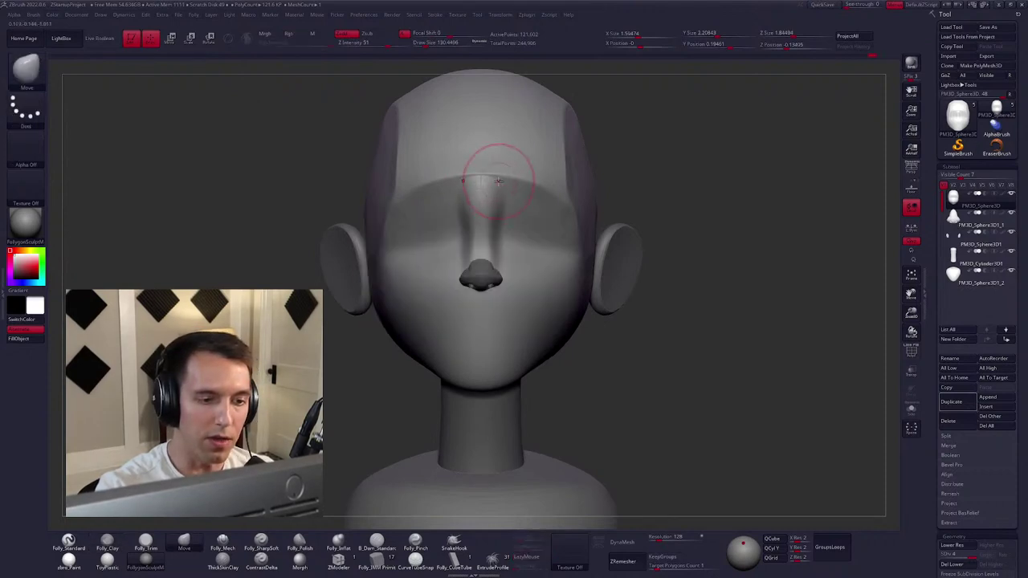
pyautogui.press('shift')
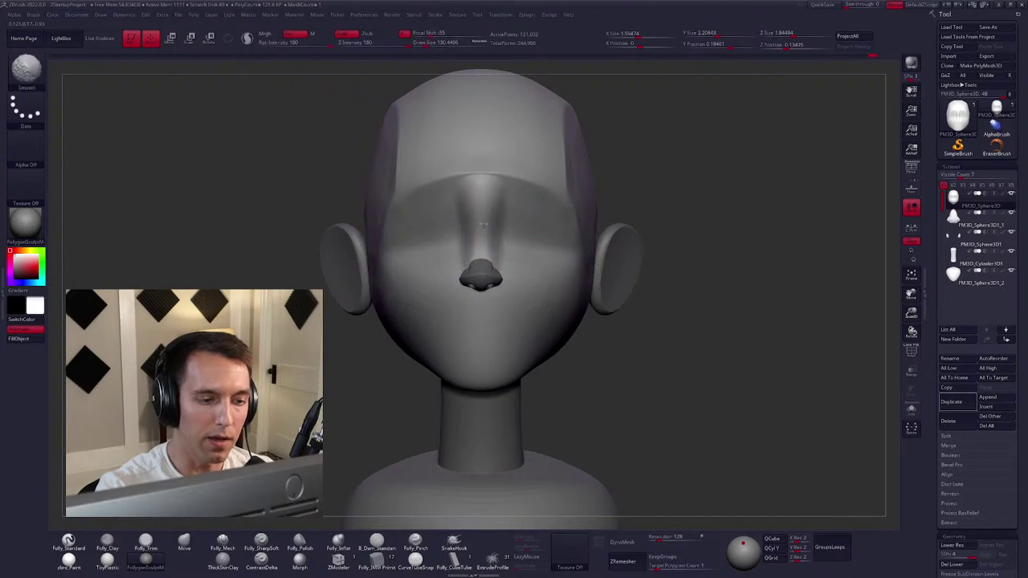
pyautogui.moveTo(484, 224); pyautogui.dragTo(505, 224, button='right')
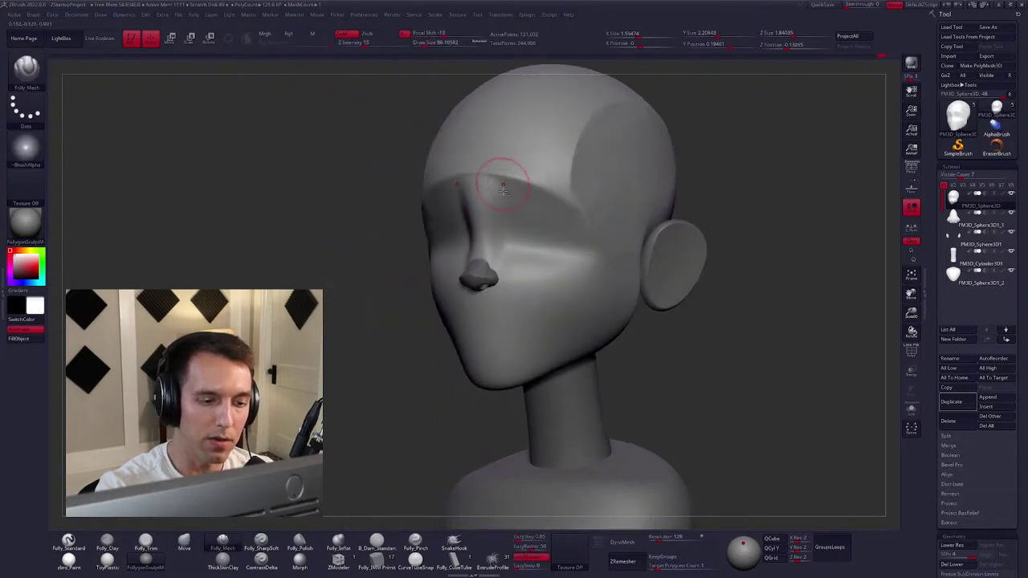
pyautogui.keyDown('shift'); pyautogui.moveTo(517, 202); pyautogui.dragTo(499, 205, button='right'); pyautogui.keyUp('shift')
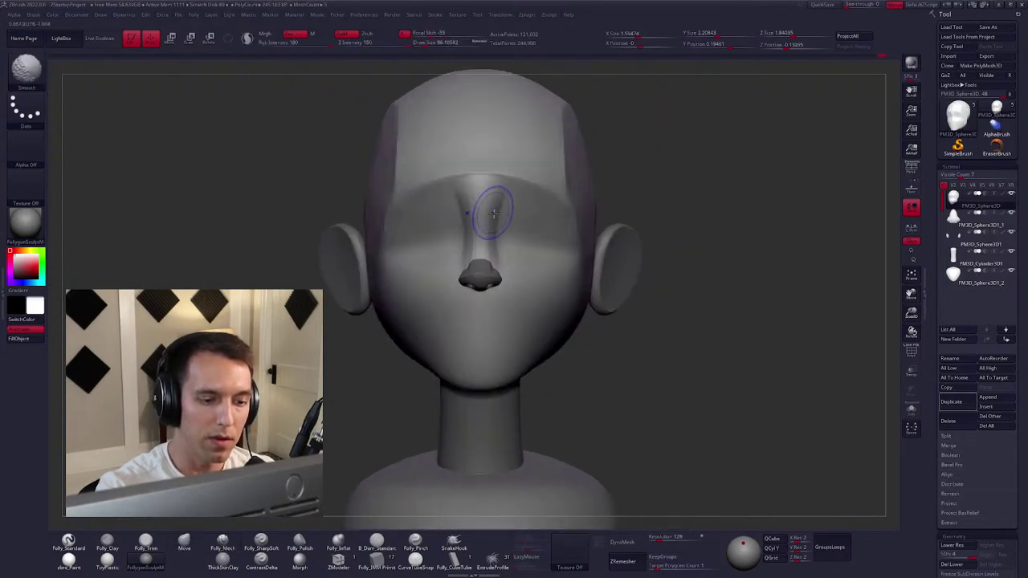
# Dig eye socket hollows beside the bridge with a smaller Folly_Mech brush, then refine with Move.
pyautogui.click(183, 542)
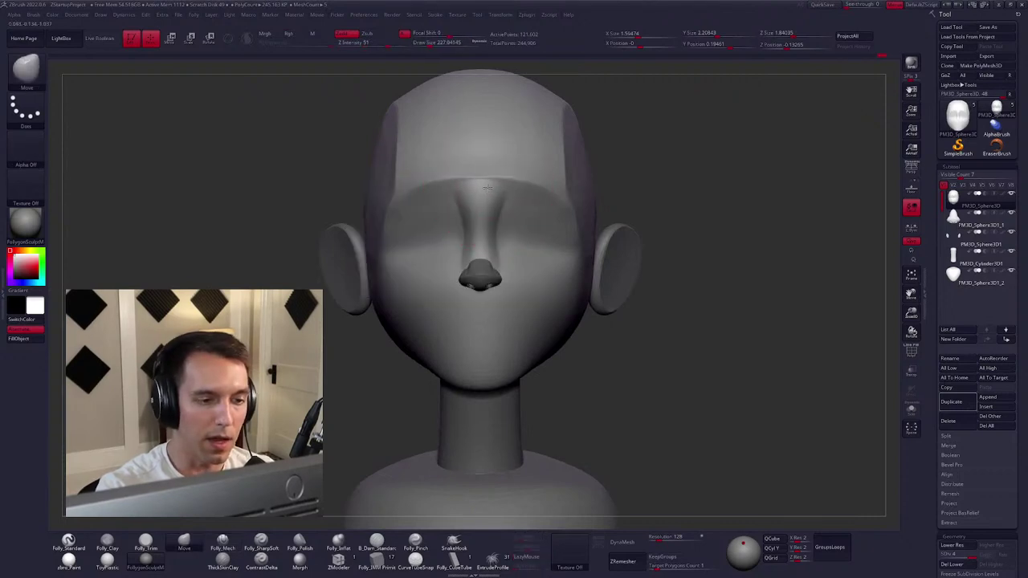
pyautogui.press('space')
pyautogui.press('1')
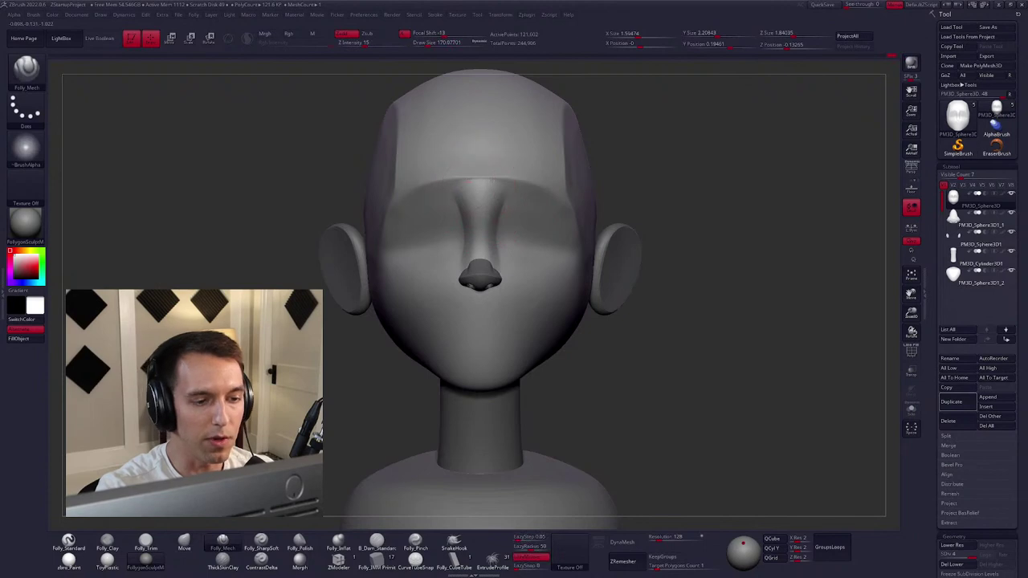
pyautogui.press('[')
pyautogui.moveTo(489, 209)
pyautogui.mouseDown(button='right')
pyautogui.moveTo(514, 207)
pyautogui.moveTo(479, 202)
pyautogui.mouseUp(button='right')
pyautogui.press('[')
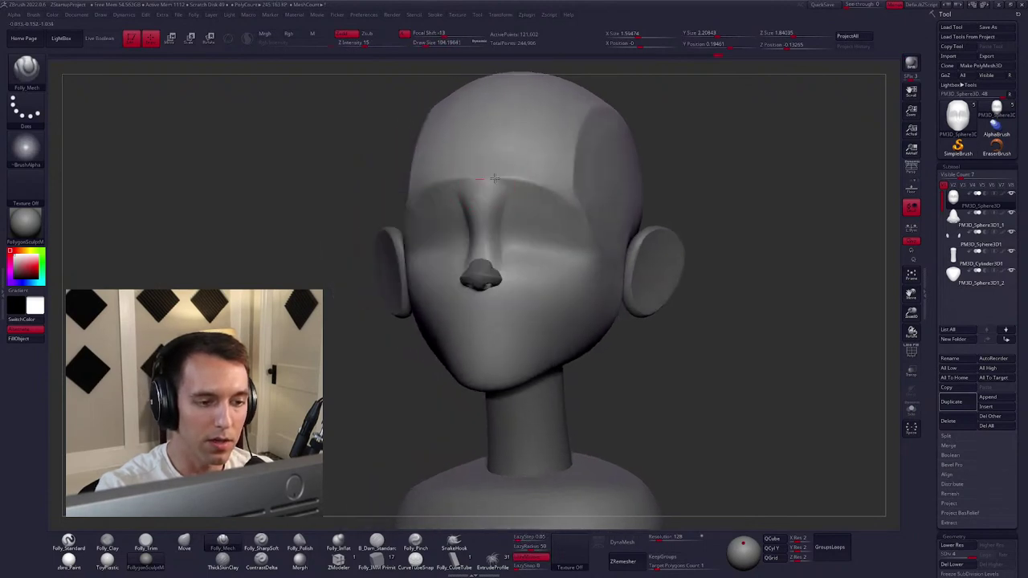
pyautogui.press('[')
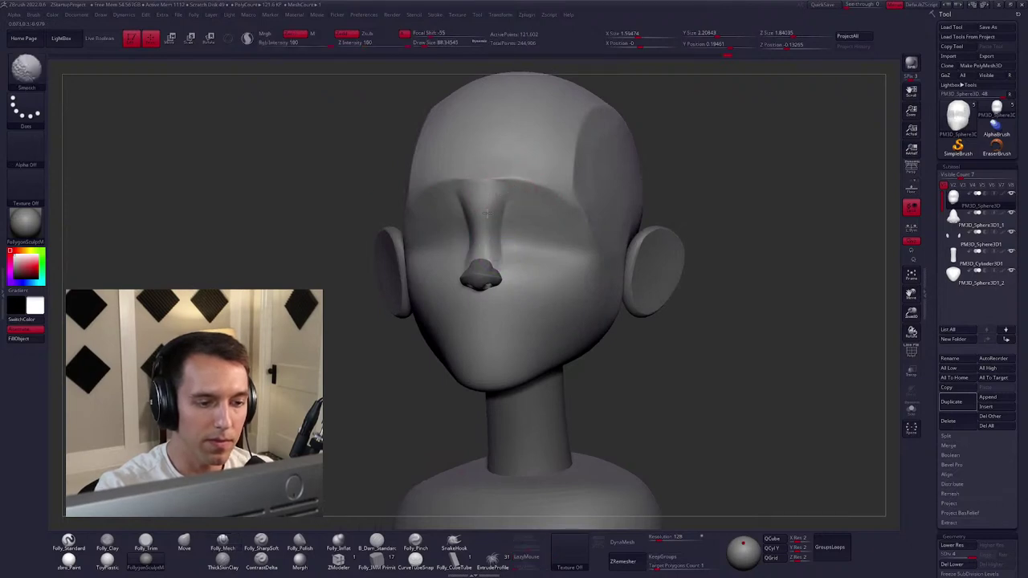
pyautogui.keyDown('shift'); pyautogui.moveTo(501, 253); pyautogui.dragTo(505, 183, button='right'); pyautogui.keyUp('shift')
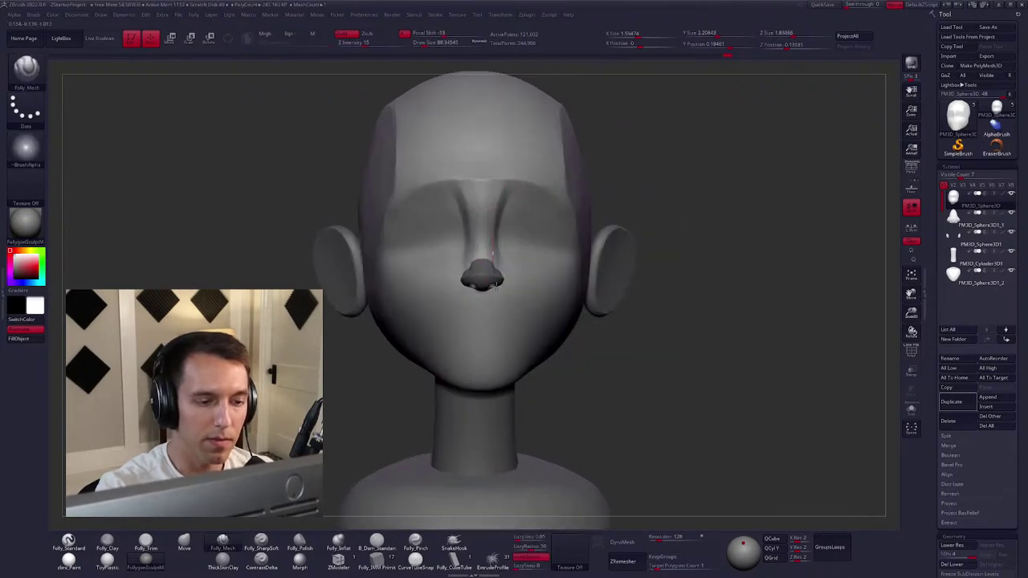
pyautogui.press('b')
pyautogui.press('m')
pyautogui.press('v')
pyautogui.press('space')
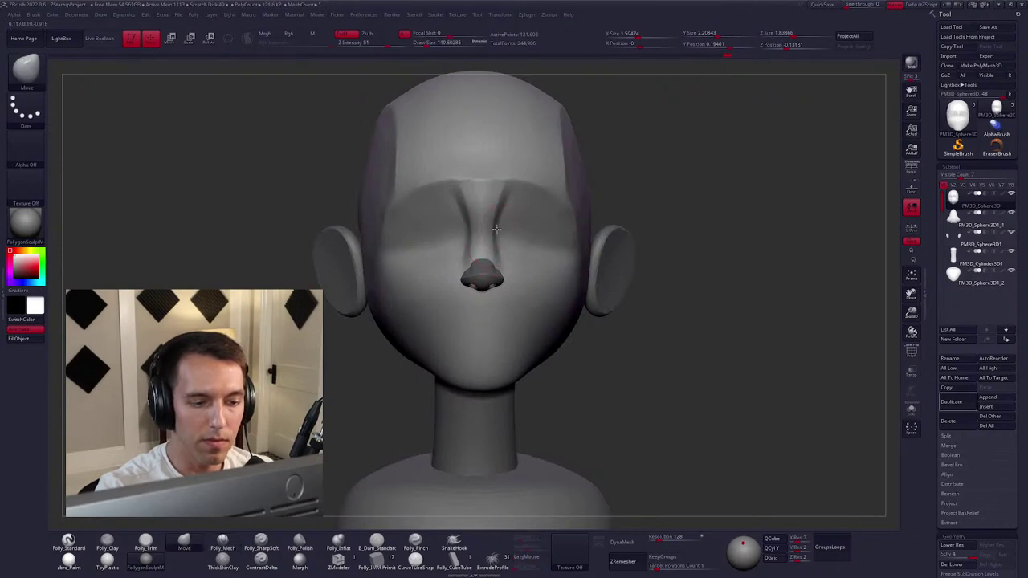
pyautogui.moveTo(517, 282)
pyautogui.mouseDown(button='right')
pyautogui.moveTo(504, 241)
pyautogui.moveTo(516, 241)
pyautogui.moveTo(426, 346)
pyautogui.mouseUp(button='right')
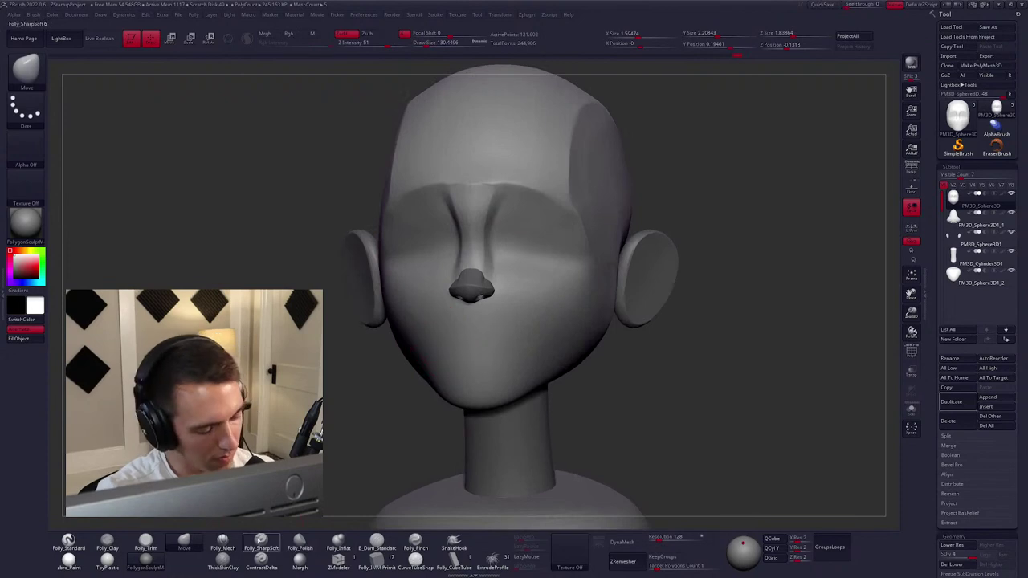
# Stroke an X-mirrored eyelid crease across the eye area with the Folly_SharpSoft brush.
pyautogui.click(261, 542)
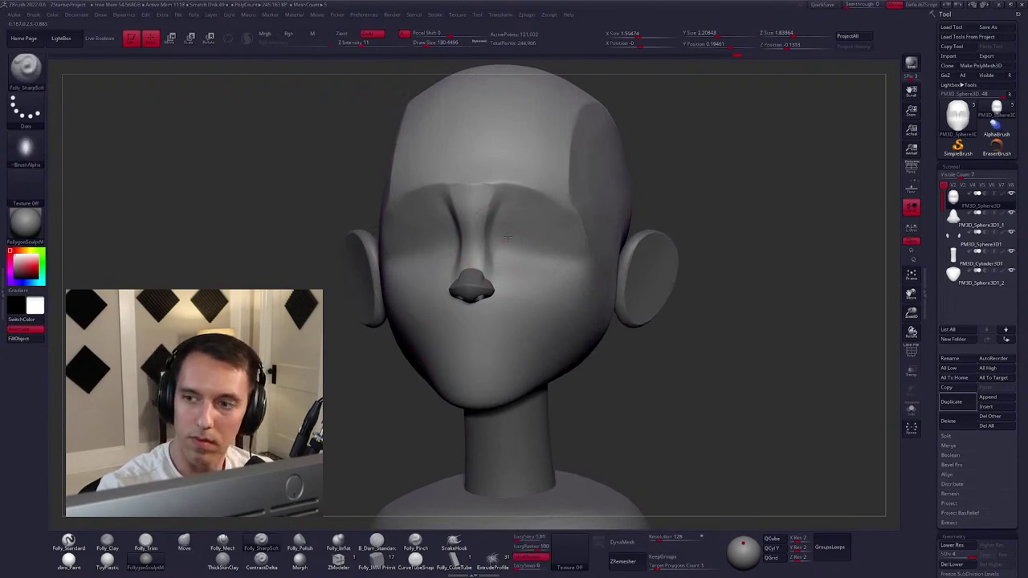
pyautogui.moveTo(537, 217); pyautogui.dragTo(589, 254)
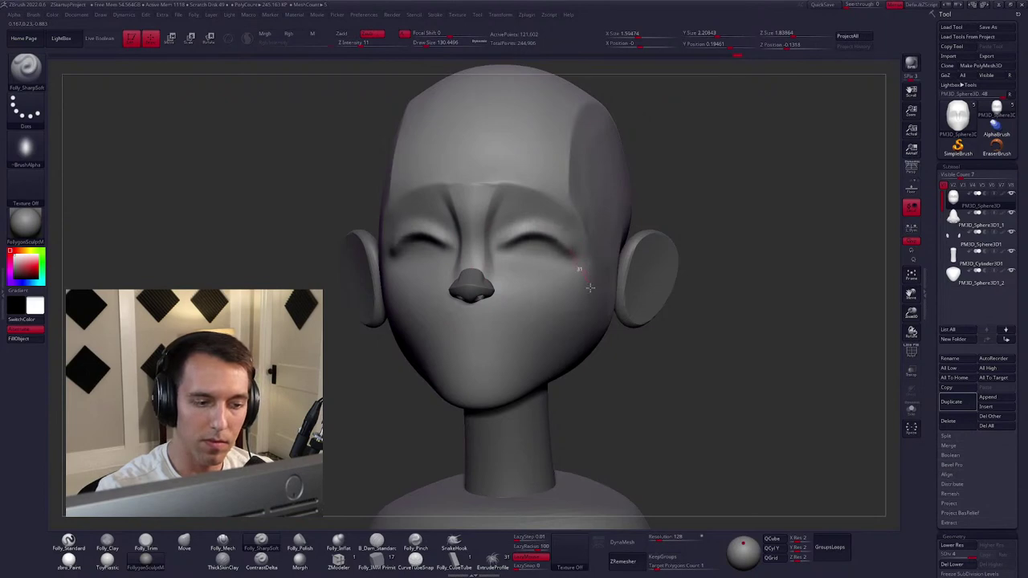
pyautogui.moveTo(538, 270)
pyautogui.mouseDown(button='right')
pyautogui.moveTo(549, 257)
pyautogui.moveTo(592, 343)
pyautogui.moveTo(623, 343)
pyautogui.moveTo(587, 348)
pyautogui.moveTo(607, 339)
pyautogui.moveTo(633, 287)
pyautogui.mouseUp(button='right')
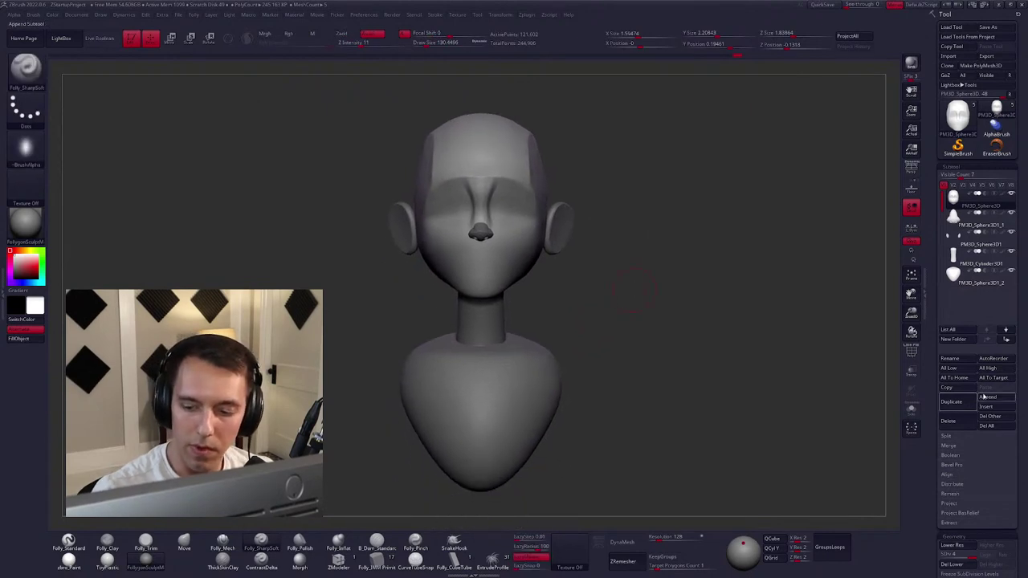
# Append a Sphere3D subtool, then move and scale it down toward the eye area.
pyautogui.click(987, 397)
pyautogui.click(721, 405)
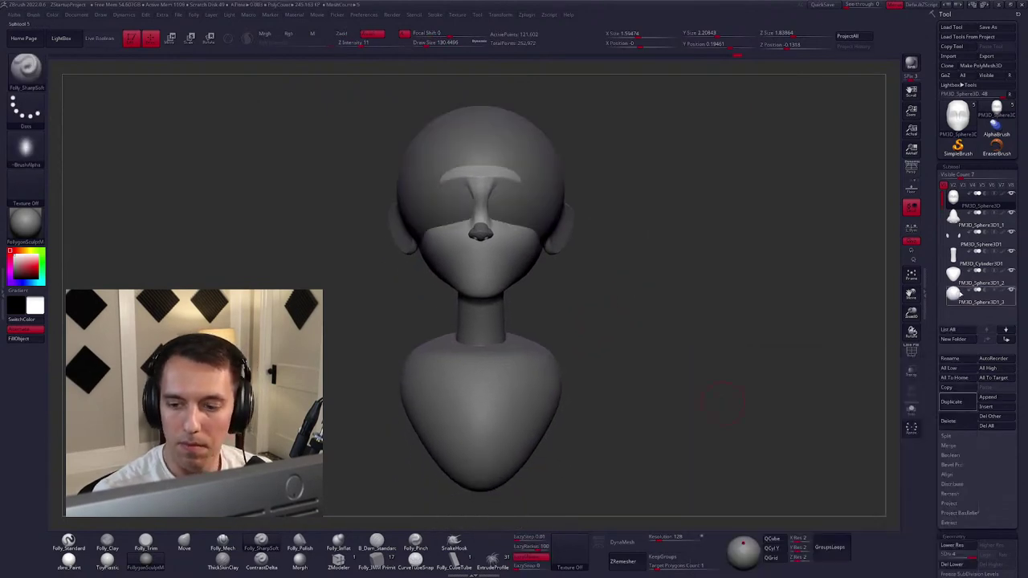
pyautogui.click(1005, 339)
pyautogui.moveTo(723, 328); pyautogui.dragTo(681, 340, button='right')
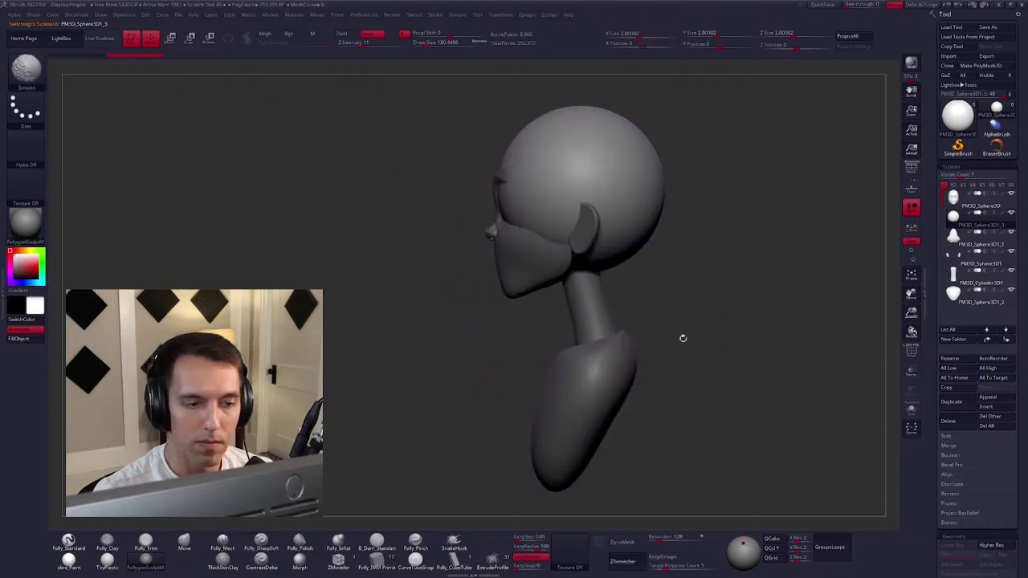
pyautogui.press('r')
pyautogui.moveTo(638, 193); pyautogui.dragTo(654, 192)
pyautogui.hotkey('shift', 'f')
pyautogui.moveTo(658, 194); pyautogui.dragTo(557, 193, button='right')
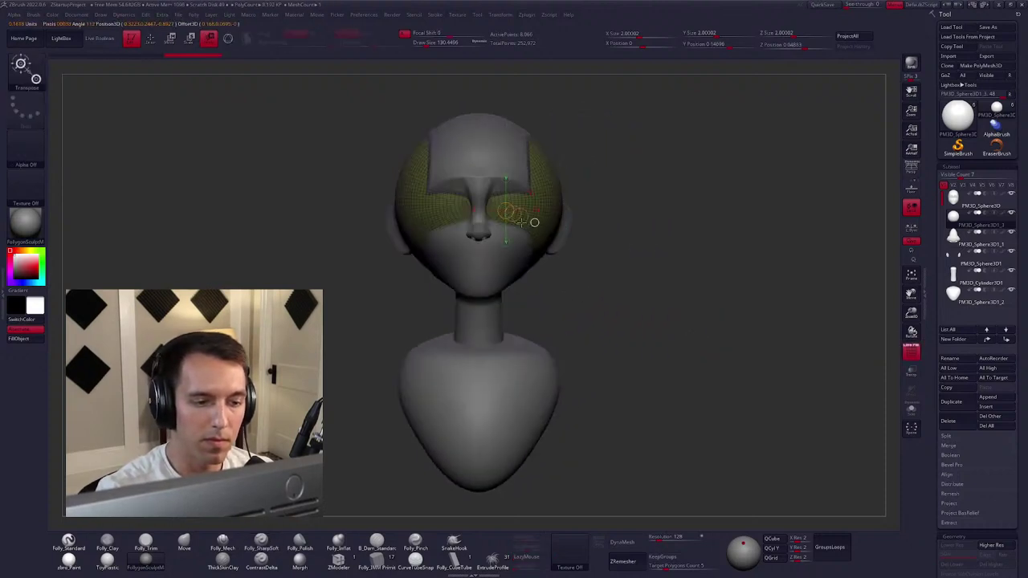
pyautogui.press('e')
pyautogui.moveTo(529, 233)
pyautogui.mouseDown()
pyautogui.moveTo(535, 240)
pyautogui.moveTo(536, 213)
pyautogui.moveTo(529, 233)
pyautogui.mouseUp()
# With Transp on, move and scale the eye sphere up into the socket, checking from the side.
pyautogui.click(909, 372)
pyautogui.moveTo(528, 233); pyautogui.dragTo(501, 277, button='right')
pyautogui.press('w')
pyautogui.moveTo(505, 285); pyautogui.dragTo(492, 249)
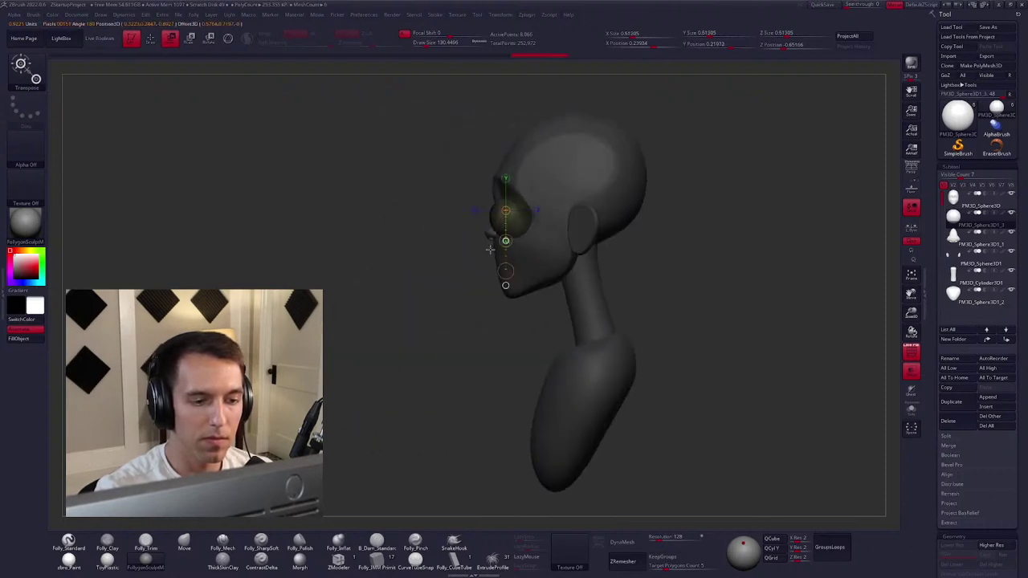
pyautogui.moveTo(492, 248); pyautogui.dragTo(562, 280, button='right')
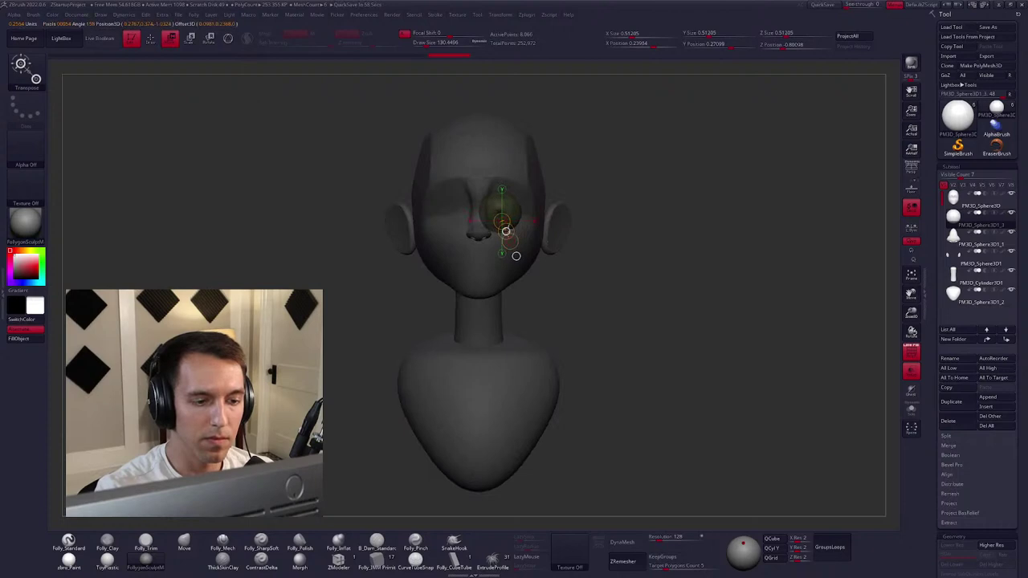
pyautogui.moveTo(552, 242); pyautogui.dragTo(607, 284)
pyautogui.press('e')
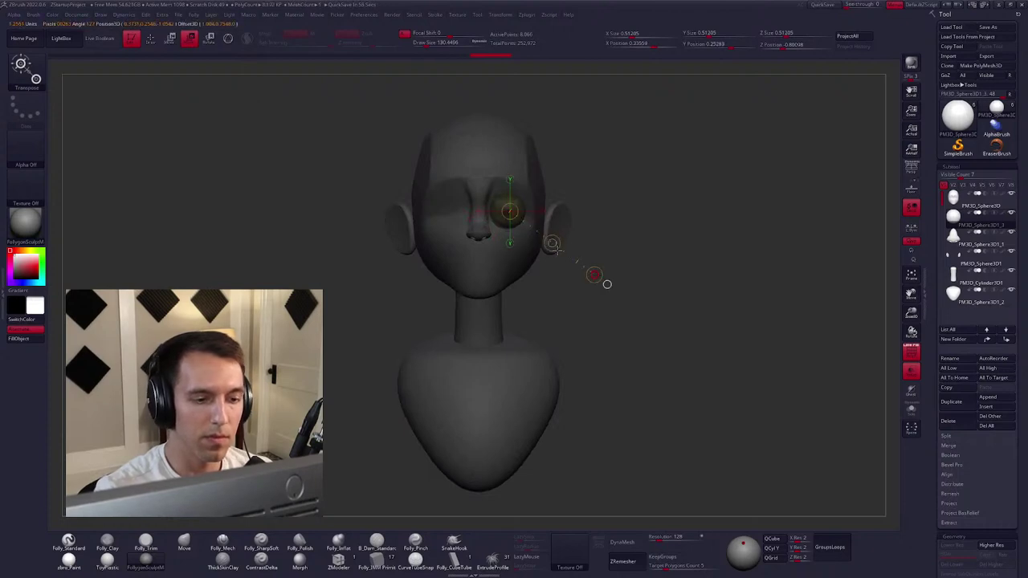
pyautogui.press('q')
pyautogui.moveTo(514, 233)
pyautogui.keyDown('ctrl'); pyautogui.mouseDown(button='right')
pyautogui.moveTo(562, 265)
pyautogui.moveTo(594, 269)
pyautogui.mouseUp(button='right'); pyautogui.keyUp('ctrl')
pyautogui.press('space')
# Mirror the eye to the other side and nudge it into place with Transpose Move.
pyautogui.click(634, 343)
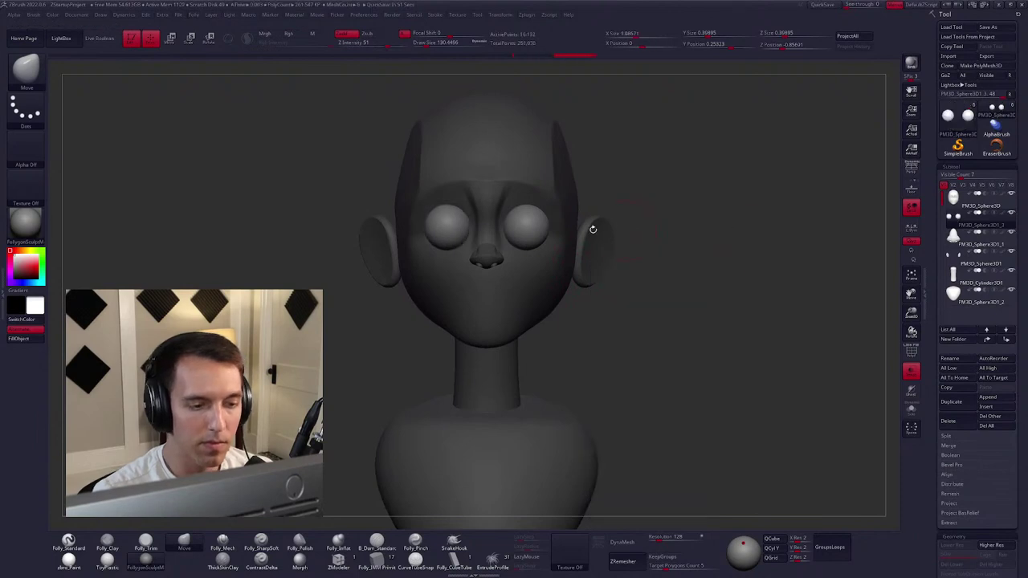
pyautogui.moveTo(654, 263)
pyautogui.mouseDown()
pyautogui.moveTo(651, 311)
pyautogui.moveTo(707, 309)
pyautogui.moveTo(562, 321)
pyautogui.mouseUp()
pyautogui.press('w')
pyautogui.moveTo(541, 258)
pyautogui.mouseDown()
pyautogui.moveTo(541, 306)
pyautogui.moveTo(571, 289)
pyautogui.mouseUp()
pyautogui.press('q')
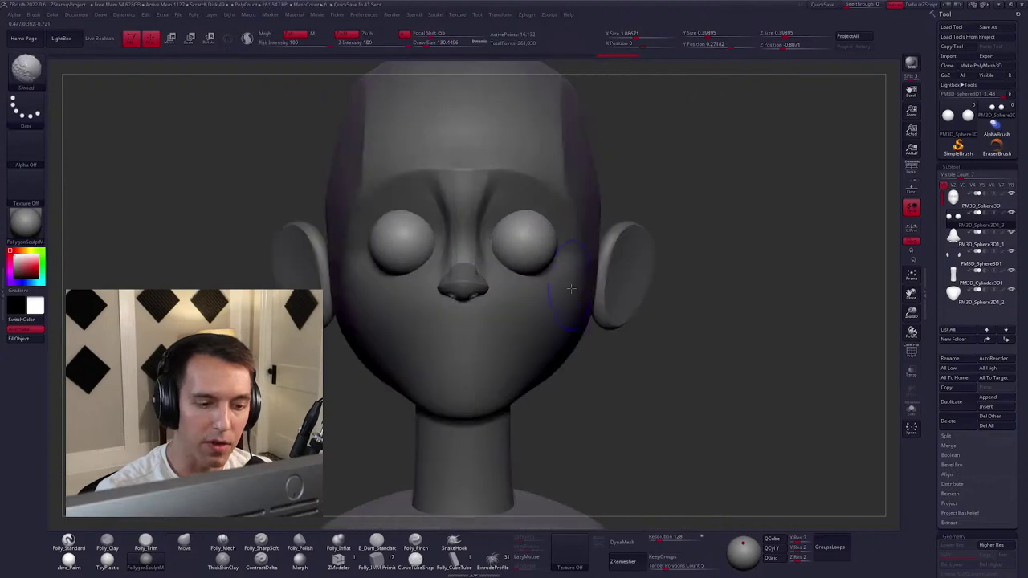
# Select the head subtool in front view and enlarge the brush for pushing the face.
pyautogui.moveTo(608, 330)
pyautogui.keyDown('alt'); pyautogui.mouseDown()
pyautogui.moveTo(607, 342)
pyautogui.moveTo(618, 330)
pyautogui.mouseUp(); pyautogui.keyUp('alt')
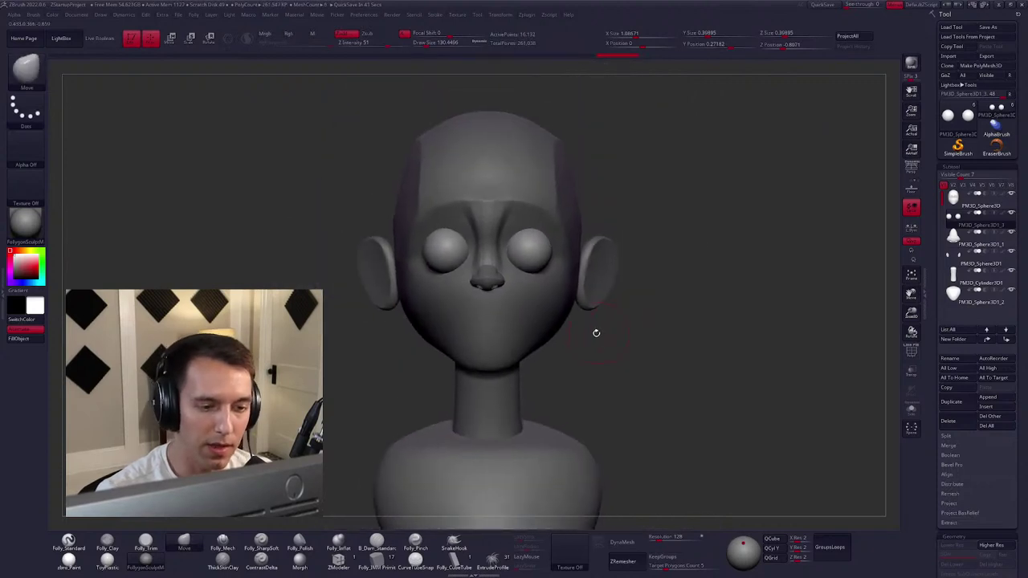
pyautogui.keyDown('alt'); pyautogui.click(545, 326); pyautogui.keyUp('alt')
pyautogui.moveTo(546, 325)
pyautogui.mouseDown(button='right')
pyautogui.moveTo(532, 329)
pyautogui.moveTo(502, 301)
pyautogui.moveTo(546, 336)
pyautogui.moveTo(560, 332)
pyautogui.moveTo(532, 280)
pyautogui.moveTo(550, 267)
pyautogui.moveTo(649, 301)
pyautogui.moveTo(594, 294)
pyautogui.moveTo(570, 314)
pyautogui.moveTo(527, 307)
pyautogui.mouseUp(button='right')
pyautogui.press('space')
pyautogui.press('space')
pyautogui.press('space')
pyautogui.press('space')
# Shape the eye sockets in profile with the Folly_Trim and Folly_Mech brushes.
pyautogui.moveTo(574, 184)
pyautogui.mouseDown(button='right')
pyautogui.moveTo(568, 155)
pyautogui.moveTo(606, 204)
pyautogui.moveTo(585, 241)
pyautogui.moveTo(532, 255)
pyautogui.moveTo(550, 221)
pyautogui.mouseUp(button='right')
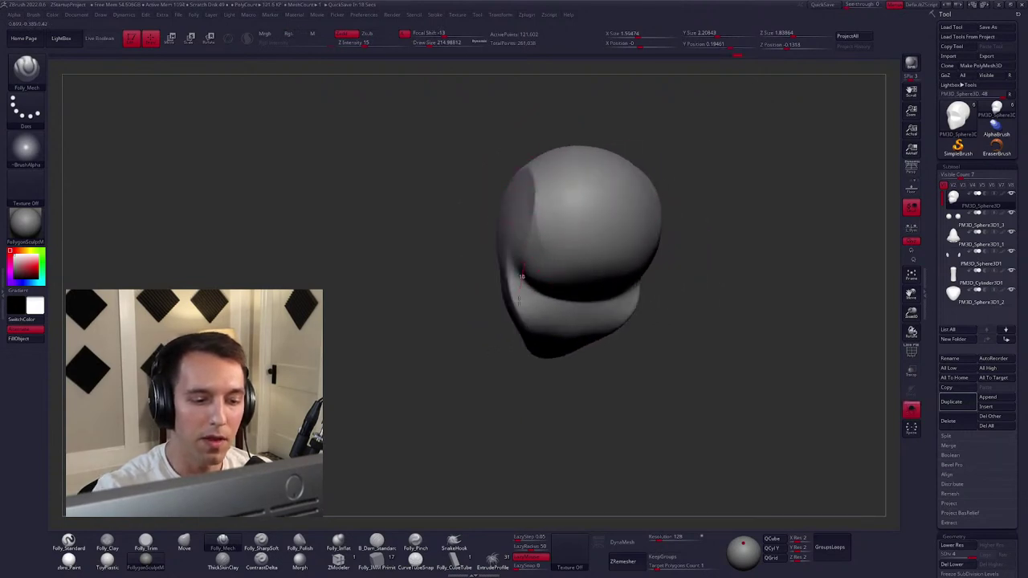
pyautogui.moveTo(521, 277)
pyautogui.mouseDown(button='right')
pyautogui.moveTo(539, 276)
pyautogui.moveTo(522, 233)
pyautogui.mouseUp(button='right')
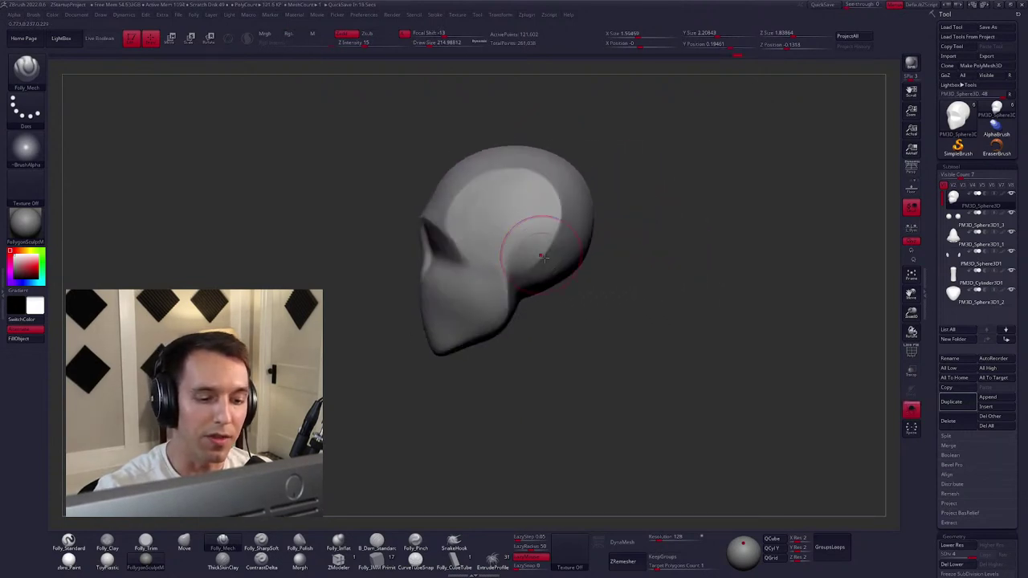
pyautogui.press('b')
pyautogui.press('m')
pyautogui.press('v')
pyautogui.press('b')
pyautogui.press('t')
pyautogui.press('d')
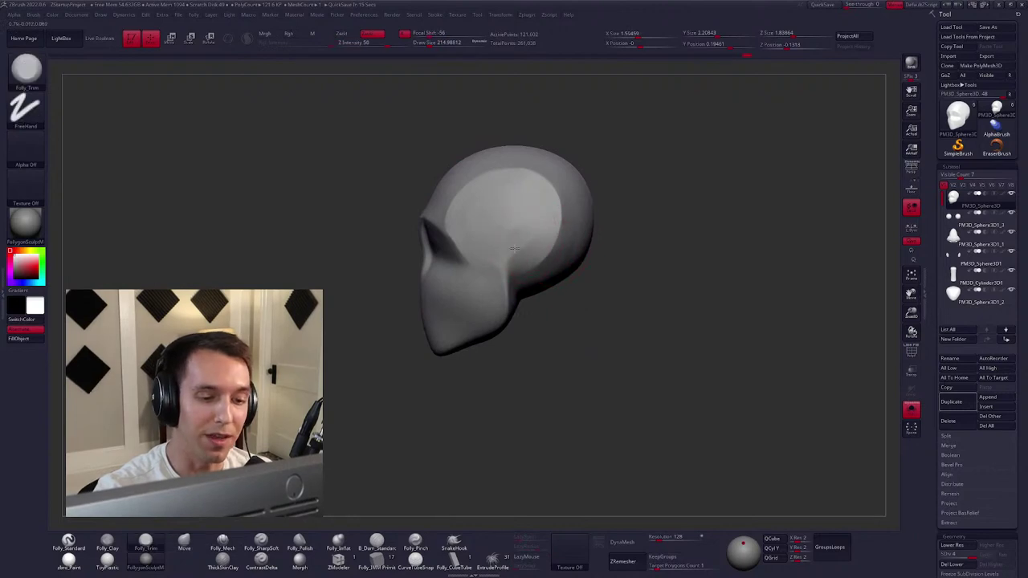
pyautogui.press('b')
pyautogui.press('m')
pyautogui.press('e')
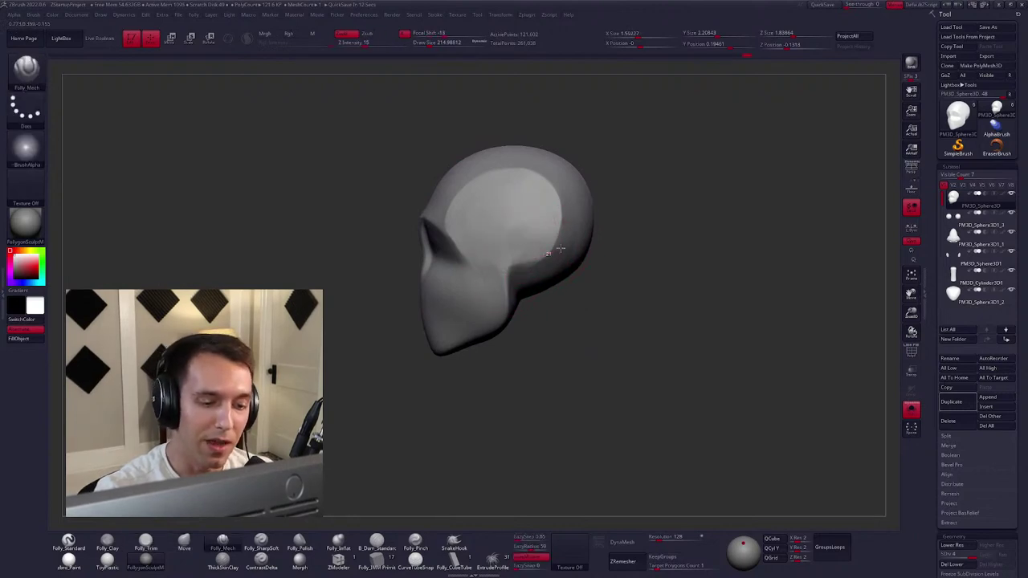
# Keep refining the sockets with the Move, Folly_Trim and Folly_Mech brushes.
pyautogui.press('b')
pyautogui.press('m')
pyautogui.press('v')
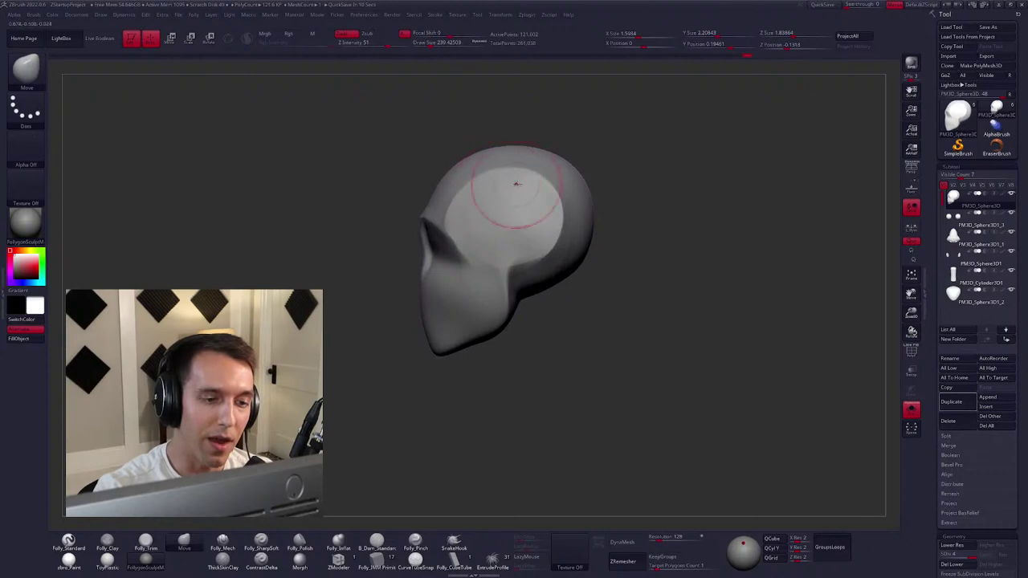
pyautogui.keyDown('alt'); pyautogui.moveTo(541, 199); pyautogui.dragTo(549, 210, button='right'); pyautogui.keyUp('alt')
pyautogui.press('b')
pyautogui.press('t')
pyautogui.press('d')
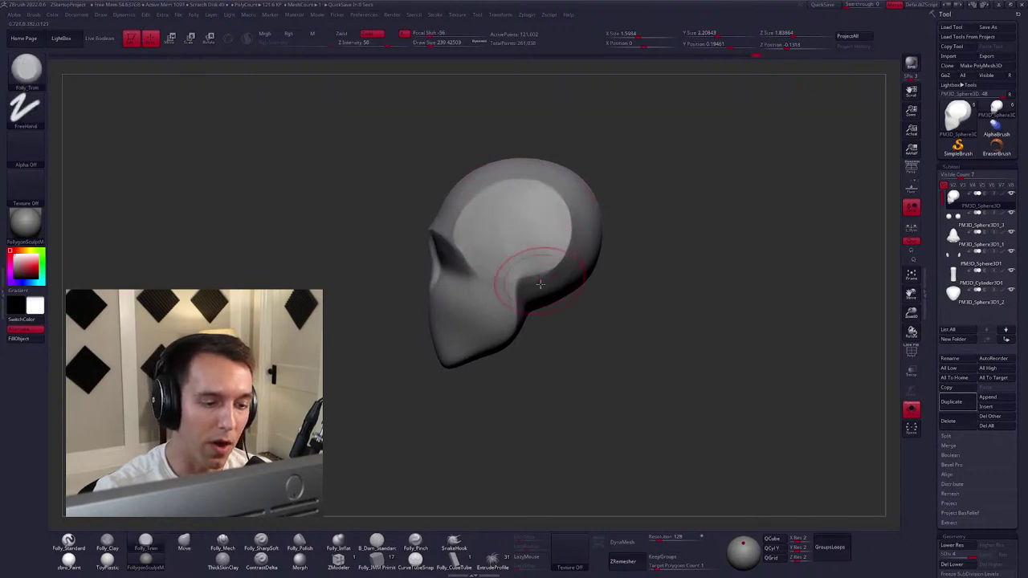
pyautogui.moveTo(540, 283)
pyautogui.mouseDown(button='right')
pyautogui.moveTo(608, 296)
pyautogui.moveTo(590, 317)
pyautogui.moveTo(493, 206)
pyautogui.moveTo(501, 201)
pyautogui.moveTo(483, 203)
pyautogui.mouseUp(button='right')
pyautogui.press('b')
pyautogui.press('m')
pyautogui.press('e')
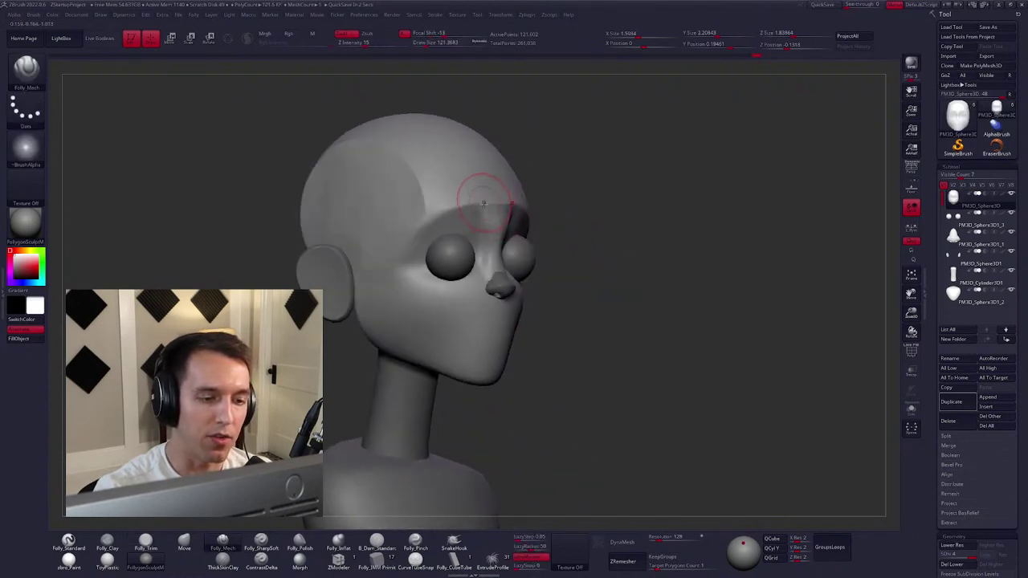
# Select the eye subtool and Transpose Move the eyeballs deeper into the sockets.
pyautogui.keyDown('alt'); pyautogui.moveTo(596, 305); pyautogui.dragTo(663, 316, button='right'); pyautogui.keyUp('alt')
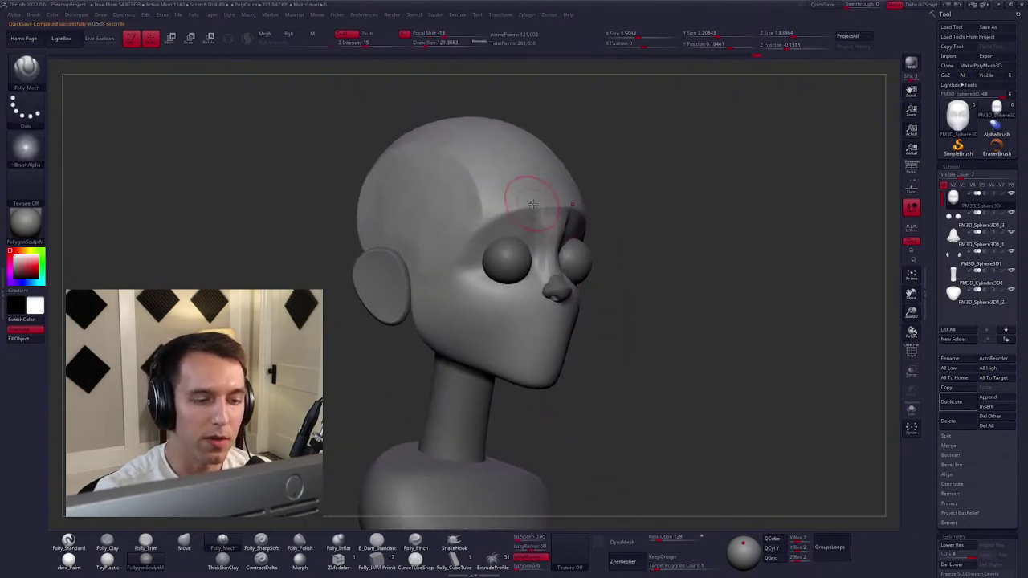
pyautogui.moveTo(522, 282); pyautogui.dragTo(502, 246, button='right')
pyautogui.keyDown('alt'); pyautogui.click(567, 255); pyautogui.keyUp('alt')
pyautogui.press('w')
pyautogui.keyDown('alt'); pyautogui.moveTo(498, 238); pyautogui.dragTo(568, 249); pyautogui.keyUp('alt')
pyautogui.moveTo(536, 250)
pyautogui.mouseDown(button='right')
pyautogui.moveTo(578, 256)
pyautogui.moveTo(562, 265)
pyautogui.mouseUp(button='right')
# Select the head subtool, solo it and frame it on the canvas.
pyautogui.press('q')
pyautogui.keyDown('alt'); pyautogui.click(499, 282); pyautogui.keyUp('alt')
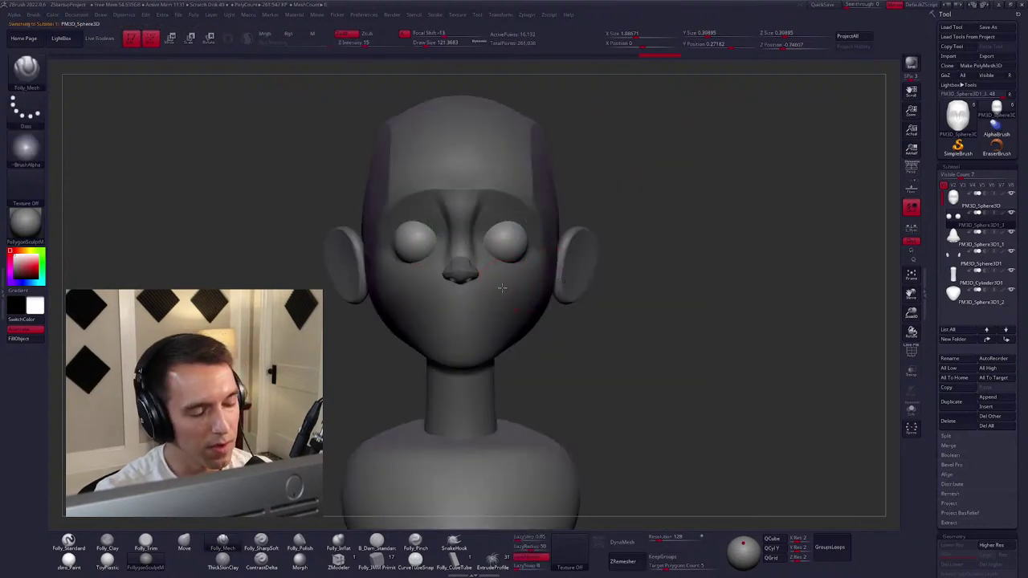
pyautogui.moveTo(499, 282); pyautogui.dragTo(586, 333, button='right')
pyautogui.hotkey('ctrl', 'shift', 's')
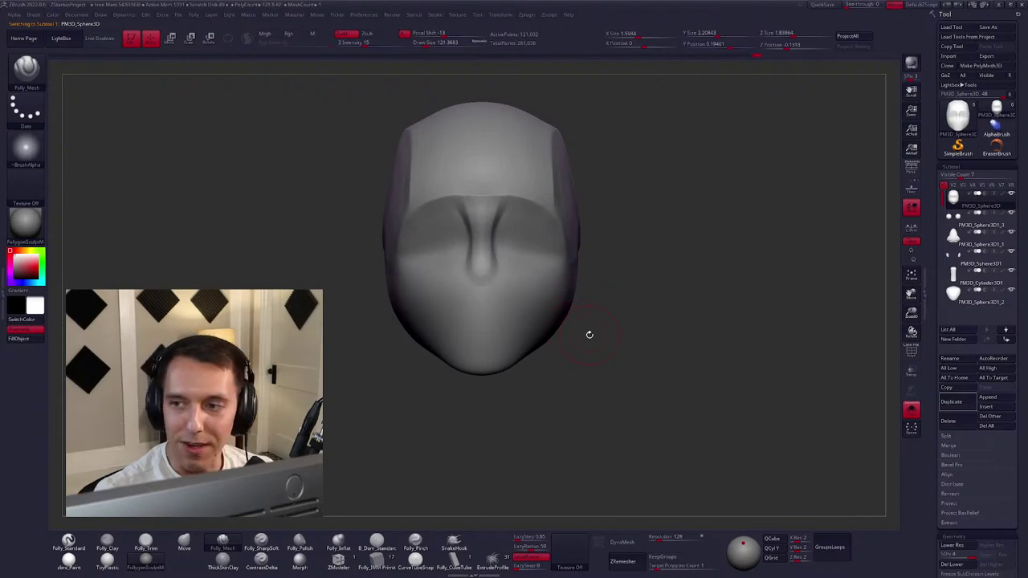
pyautogui.press('f')
pyautogui.moveTo(527, 236); pyautogui.dragTo(509, 259, button='right')
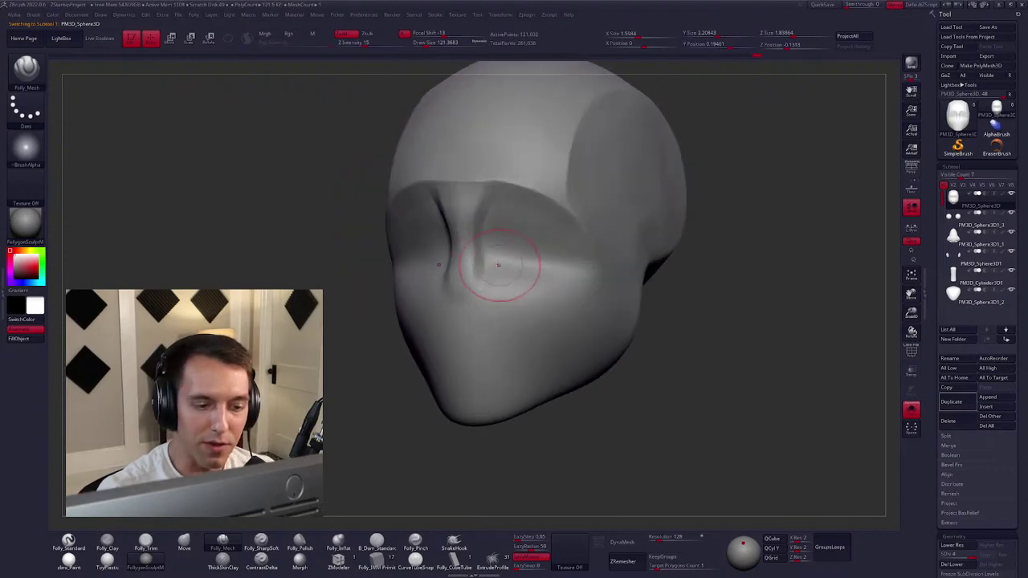
# Deepen the eye sockets with the Move and trim brushes in front view.
pyautogui.press('b')
pyautogui.press('m')
pyautogui.press('v')
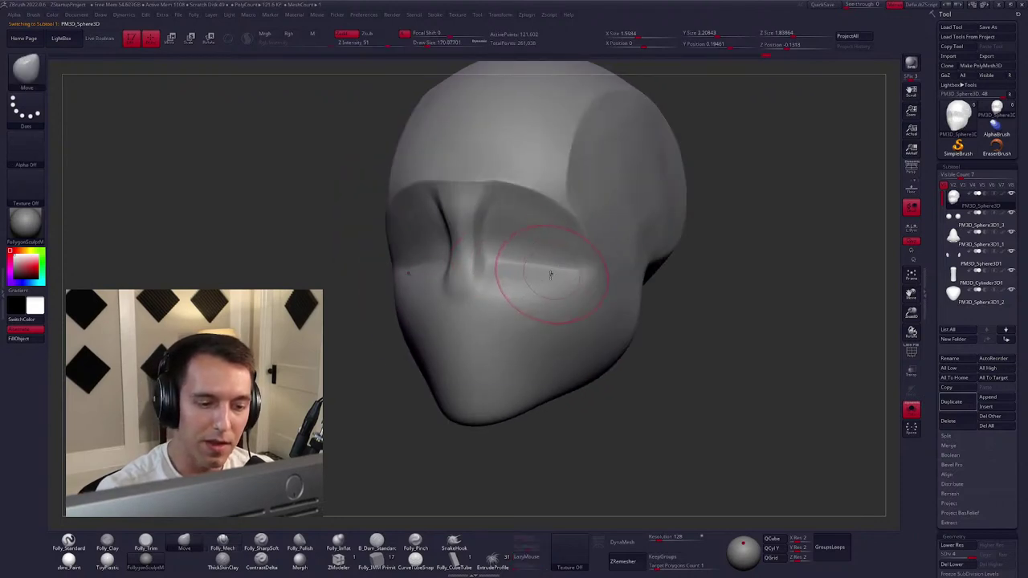
pyautogui.keyDown('shift'); pyautogui.moveTo(550, 268); pyautogui.dragTo(501, 264, button='right'); pyautogui.keyUp('shift')
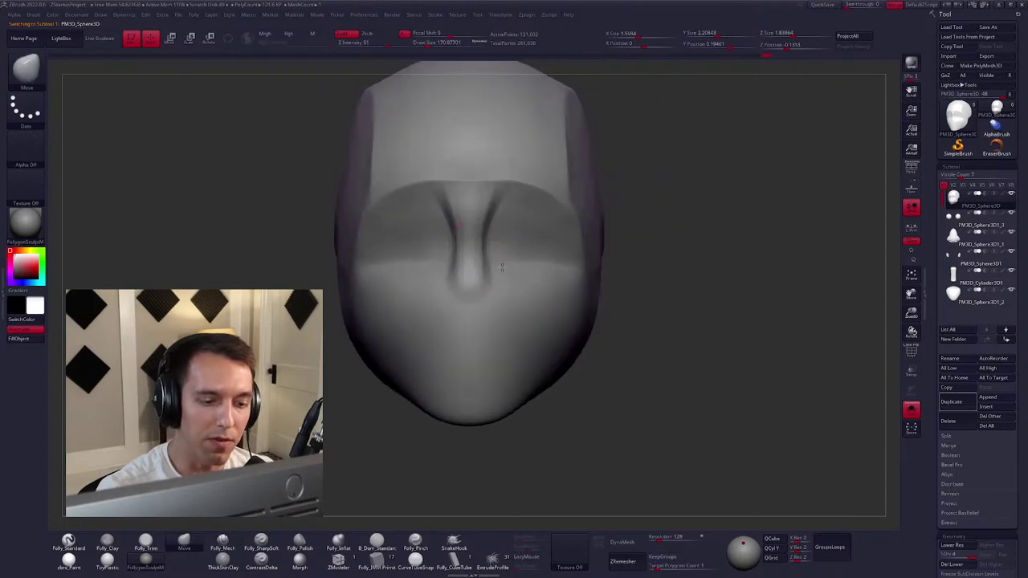
pyautogui.press('space')
pyautogui.click(501, 268)
pyautogui.press('b')
pyautogui.press('m')
pyautogui.press('v')
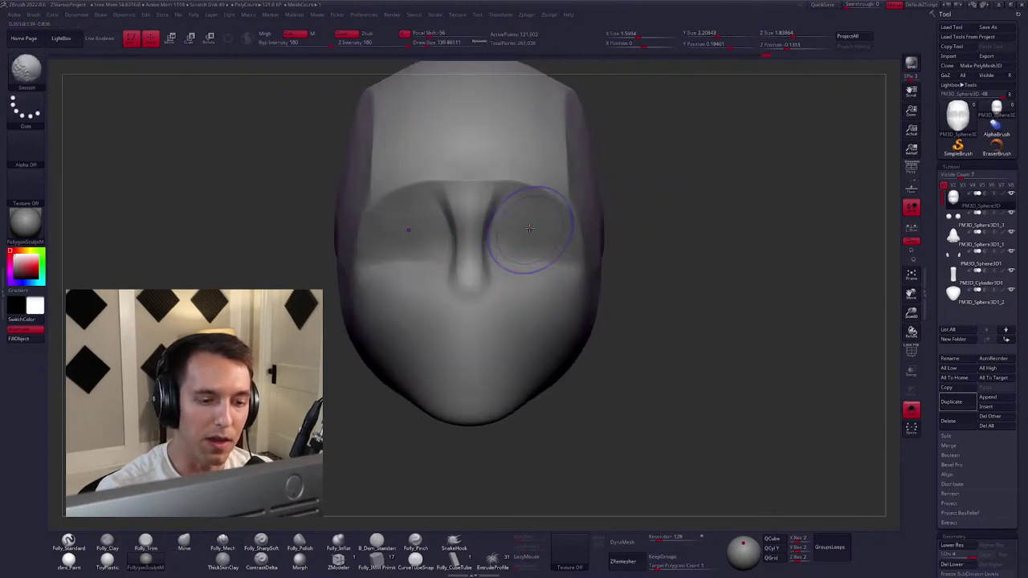
pyautogui.press('space')
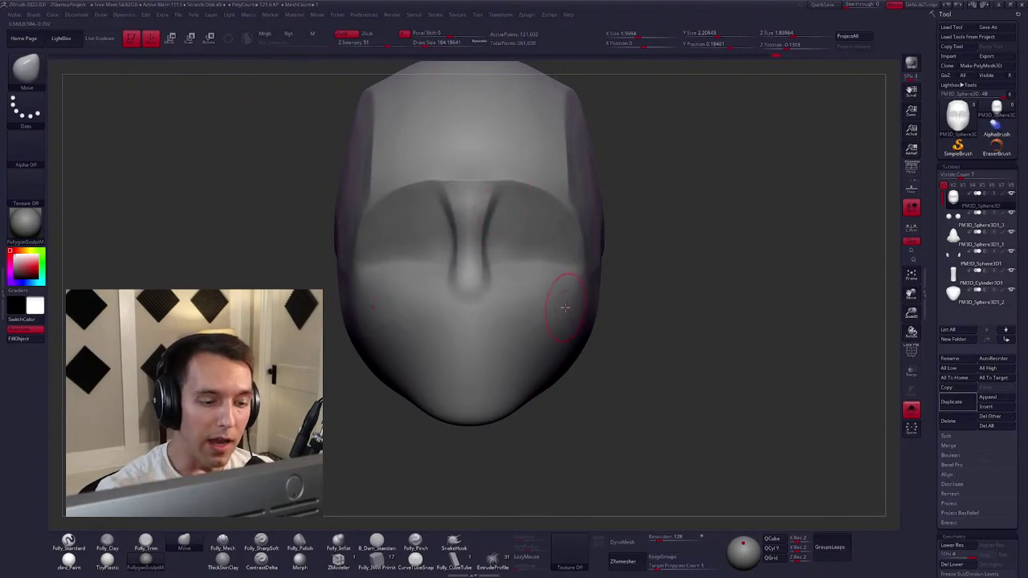
# Carve a sharper, narrower nose ridge with Folly_Mech and refine the bridge with Move.
pyautogui.press('b')
pyautogui.press('f')
pyautogui.press('m')
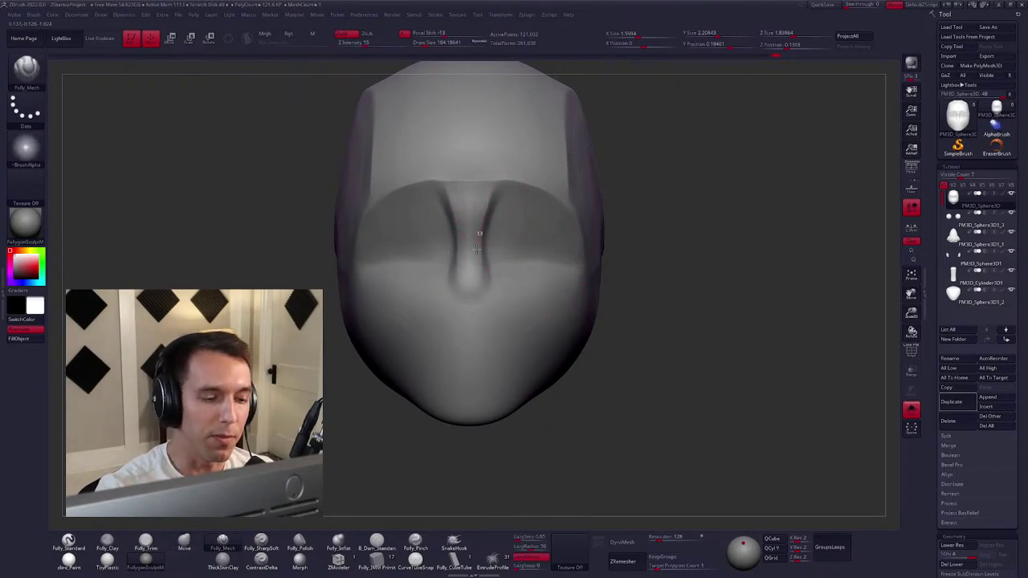
pyautogui.moveTo(484, 299); pyautogui.dragTo(484, 224)
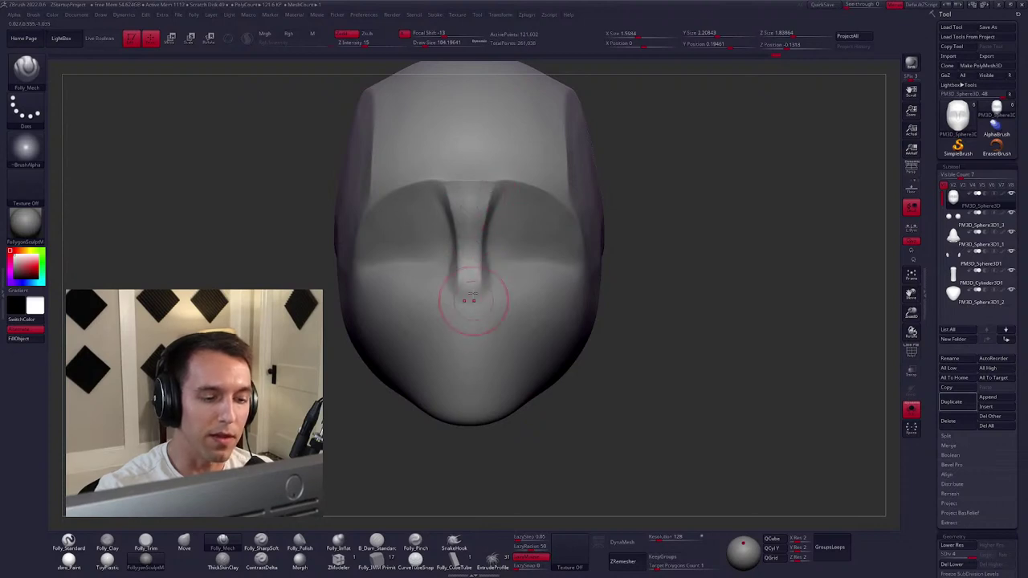
pyautogui.press('b')
pyautogui.press('m')
pyautogui.press('v')
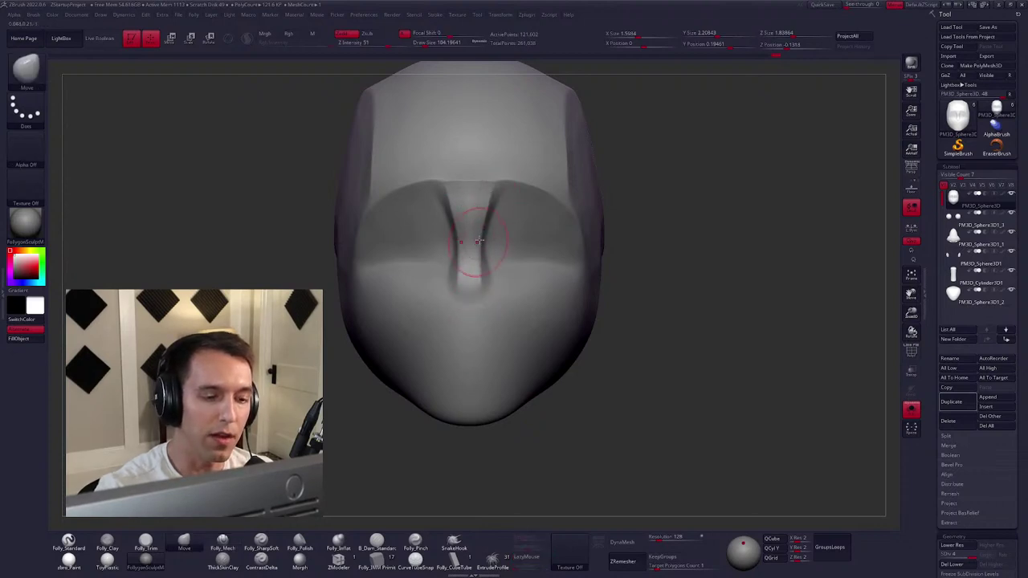
pyautogui.moveTo(479, 240); pyautogui.dragTo(484, 214)
# Turn Solo off and carve a horizontal mouth line below the nose with Folly_SharpSoft.
pyautogui.hotkey('ctrl', 'shift', 's')
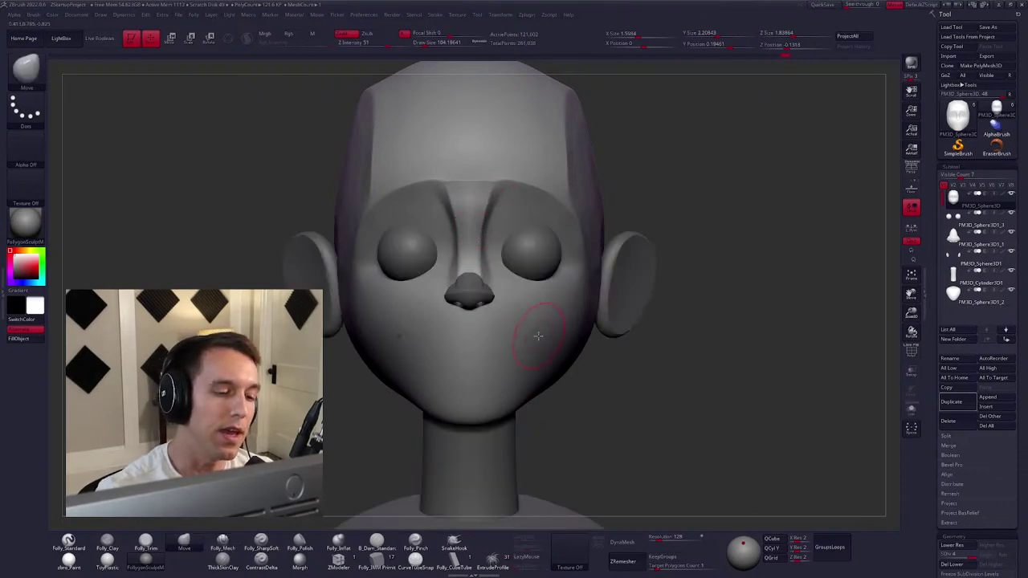
pyautogui.moveTo(546, 343); pyautogui.dragTo(529, 328, button='right')
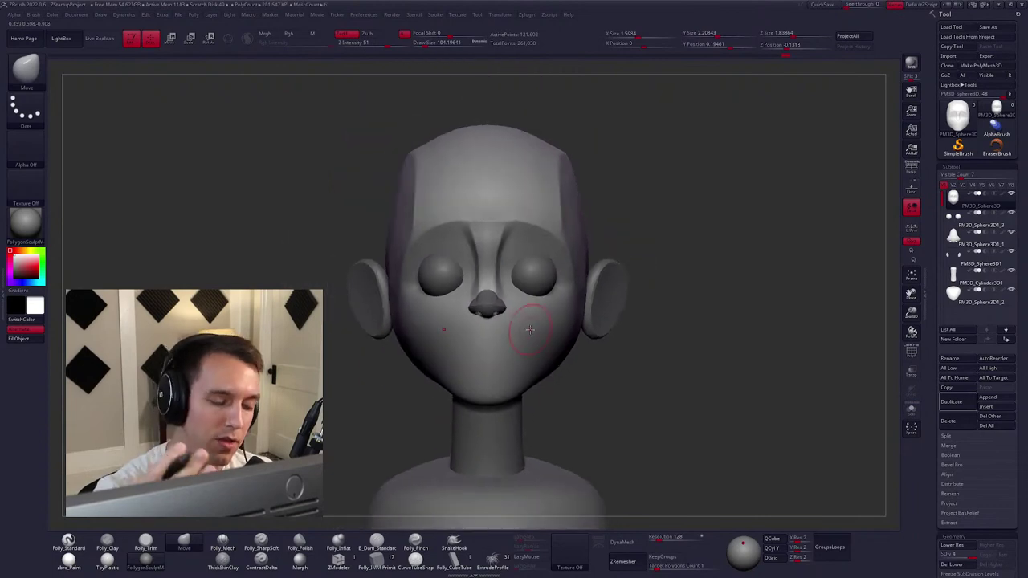
pyautogui.moveTo(526, 367)
pyautogui.keyDown('alt'); pyautogui.mouseDown(button='right')
pyautogui.moveTo(532, 313)
pyautogui.moveTo(391, 409)
pyautogui.mouseUp(button='right'); pyautogui.keyUp('alt')
pyautogui.press('3')
pyautogui.press('space')
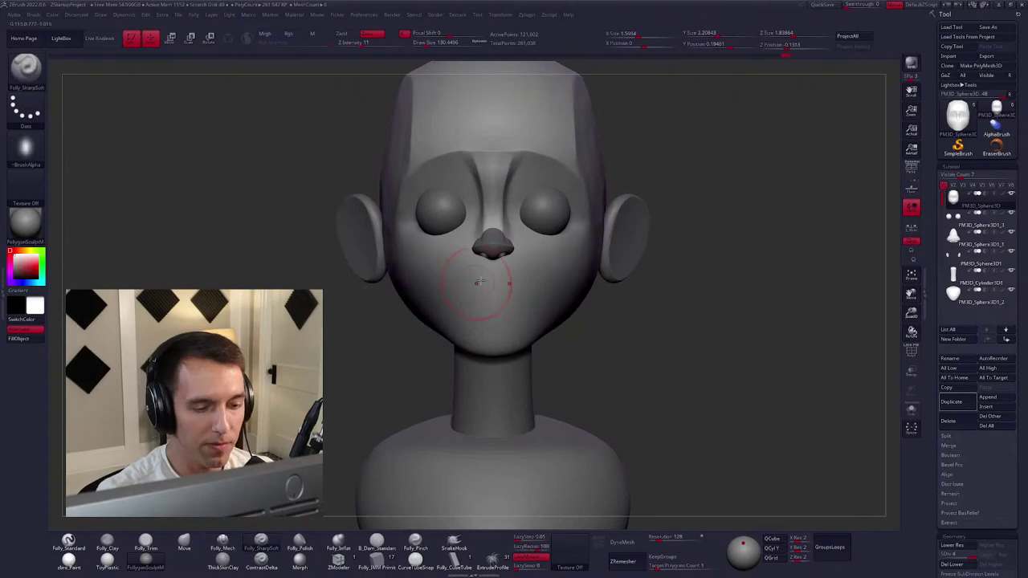
pyautogui.keyDown('ctrl'); pyautogui.moveTo(482, 281); pyautogui.dragTo(492, 270, button='right'); pyautogui.keyUp('ctrl')
pyautogui.press('space')
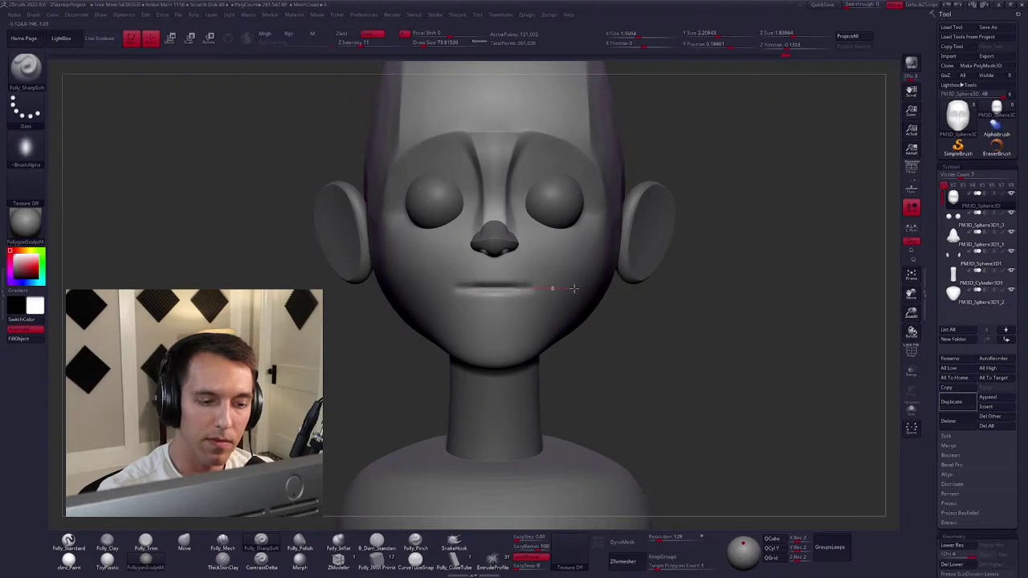
pyautogui.moveTo(573, 288)
pyautogui.mouseDown(button='right')
pyautogui.moveTo(520, 309)
pyautogui.moveTo(534, 354)
pyautogui.moveTo(449, 307)
pyautogui.mouseUp(button='right')
# Pull the lips forward in side profile with the Move brush.
pyautogui.press('space')
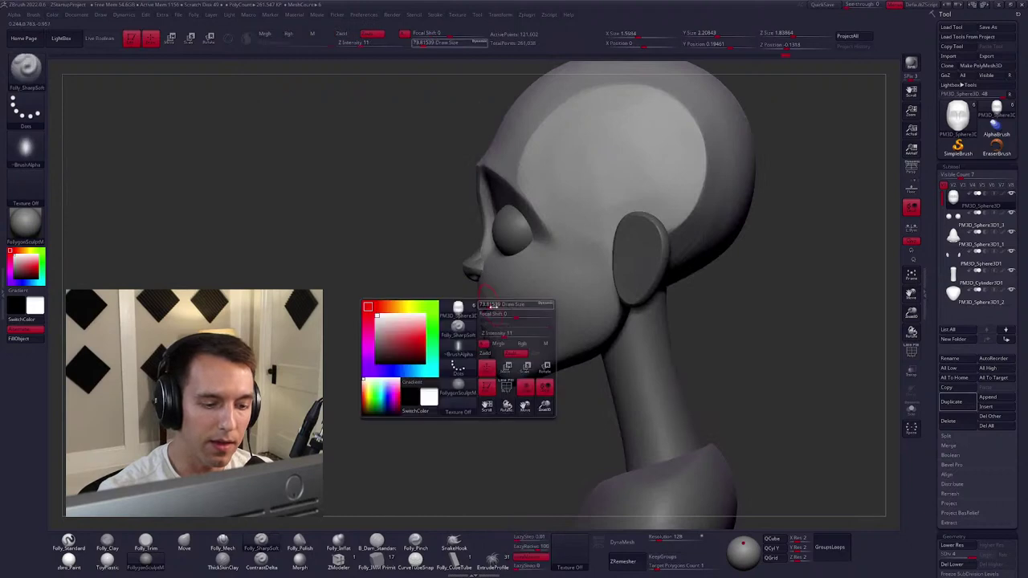
pyautogui.press('b')
pyautogui.press('m')
pyautogui.press('v')
pyautogui.press('space')
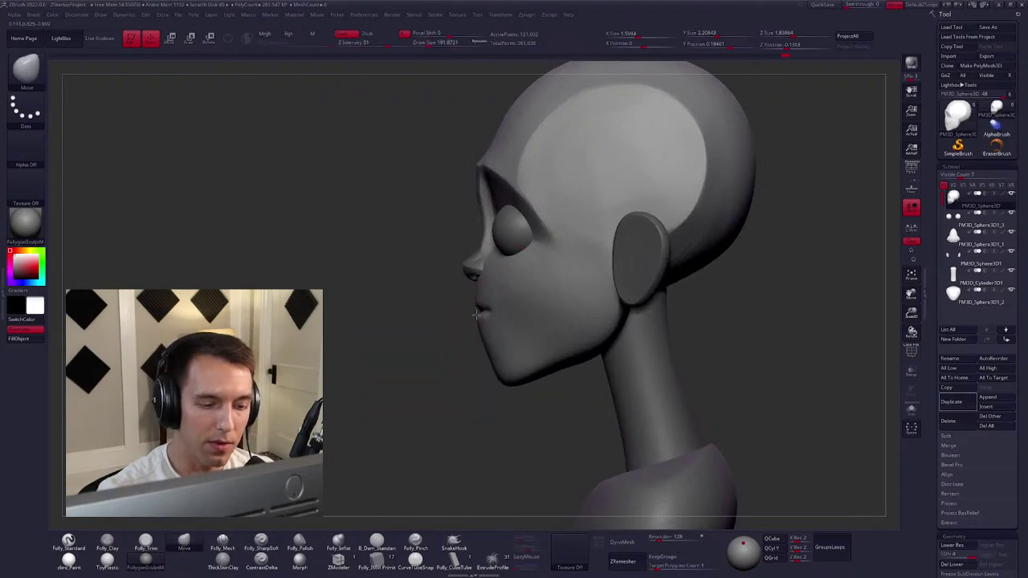
pyautogui.press('space')
pyautogui.press('space')
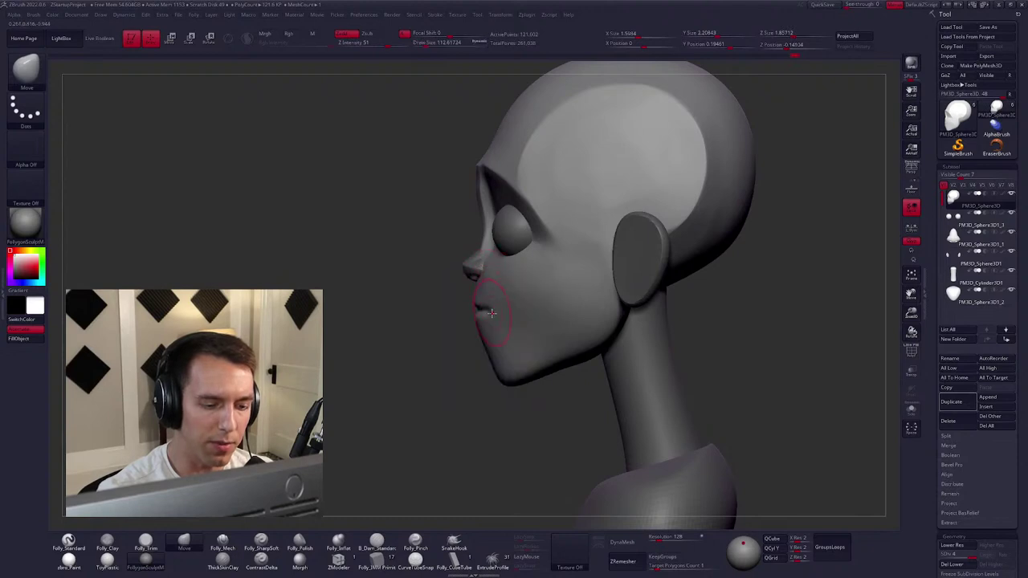
pyautogui.press('space')
pyautogui.press('space')
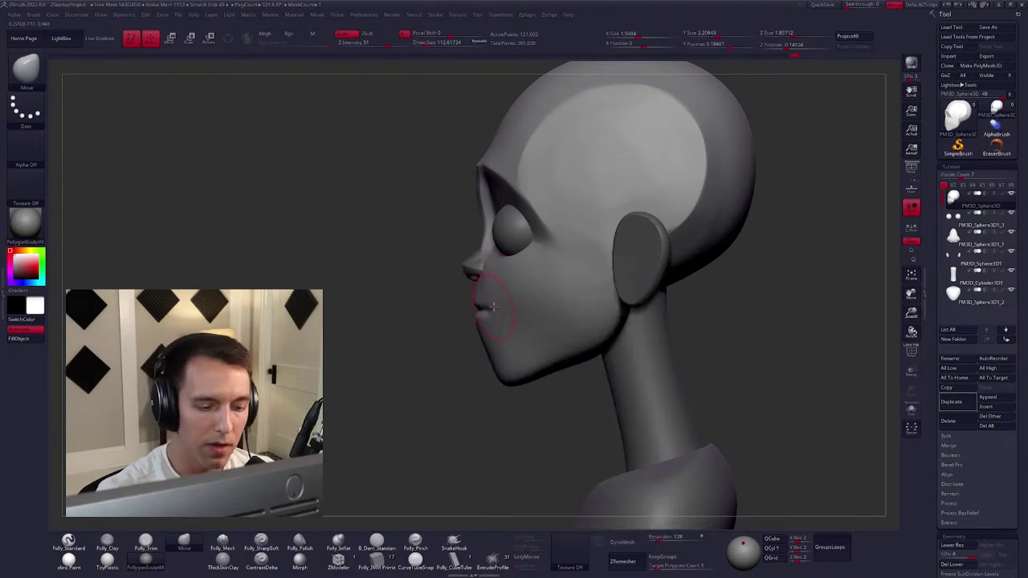
pyautogui.moveTo(474, 312); pyautogui.dragTo(493, 313, button='right')
pyautogui.press('space')
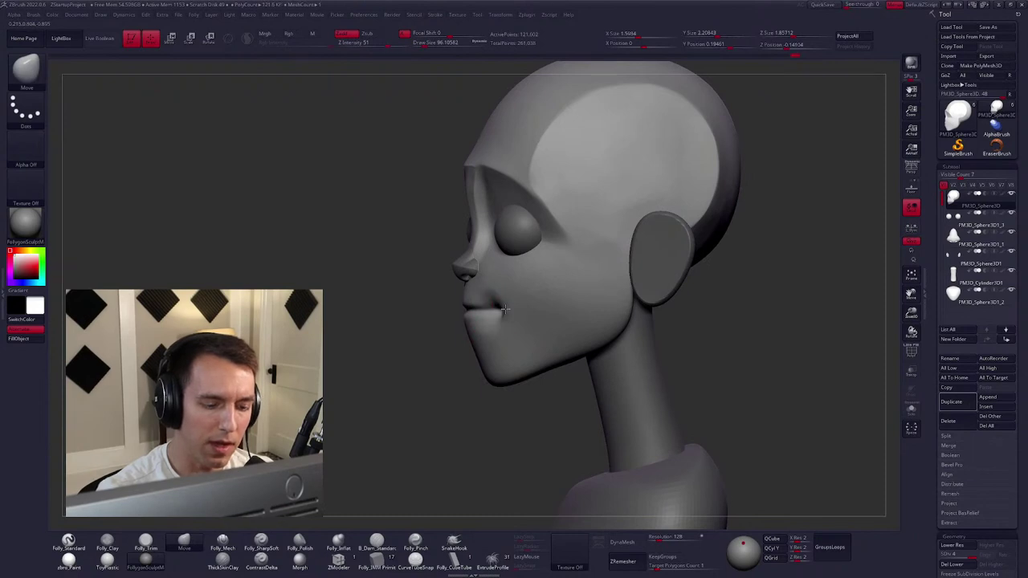
pyautogui.moveTo(504, 309); pyautogui.dragTo(473, 315, button='right')
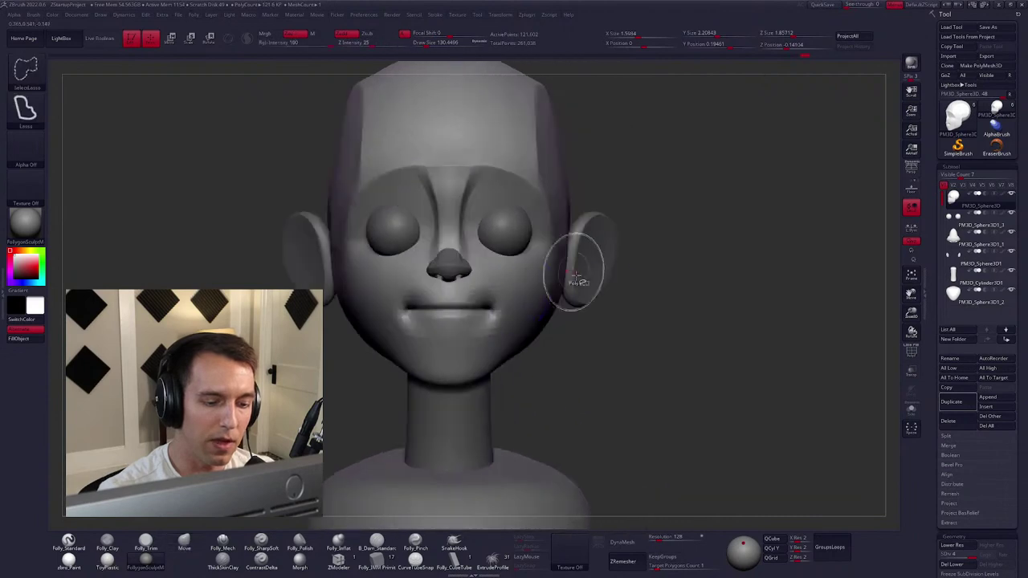
# Carve smile folds from the nose to the mouth corners with Folly_SharpSoft in three-quarter view.
pyautogui.press('space')
pyautogui.moveTo(660, 278); pyautogui.dragTo(697, 287, button='right')
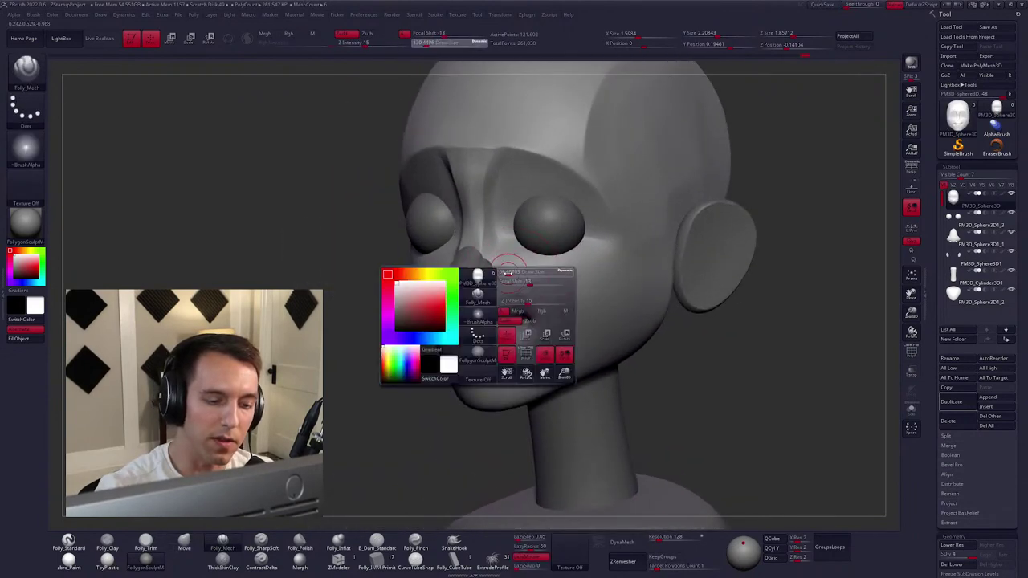
pyautogui.moveTo(418, 401); pyautogui.dragTo(409, 411)
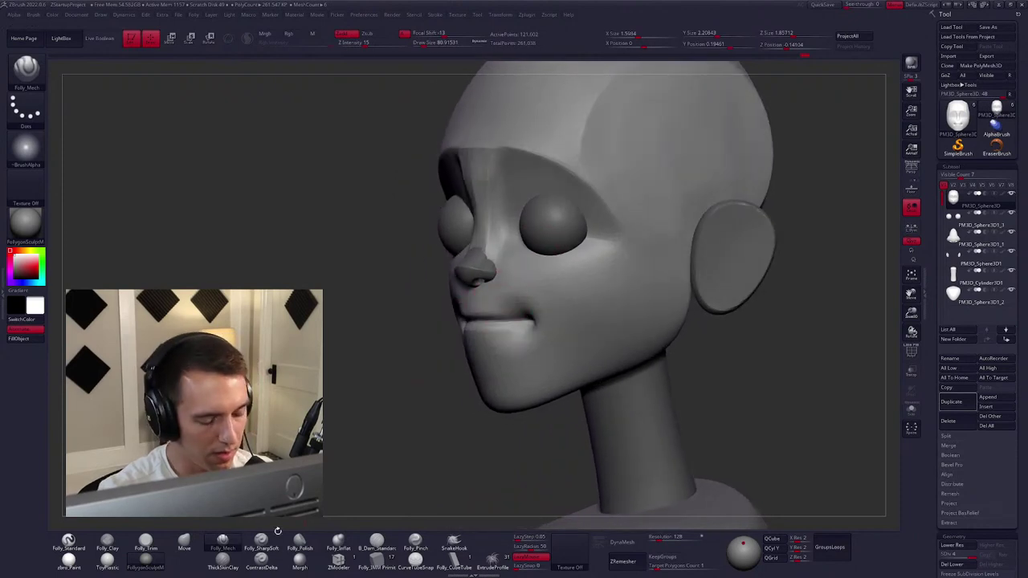
pyautogui.click(273, 538)
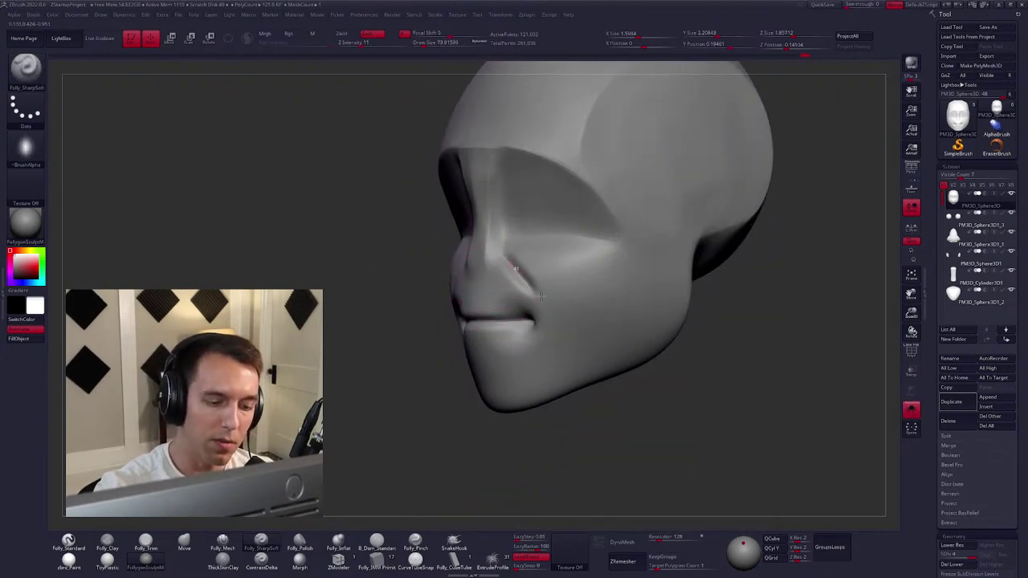
# Smooth the cheeks and jaw beside the folds, then show all parts in front view.
pyautogui.press('space')
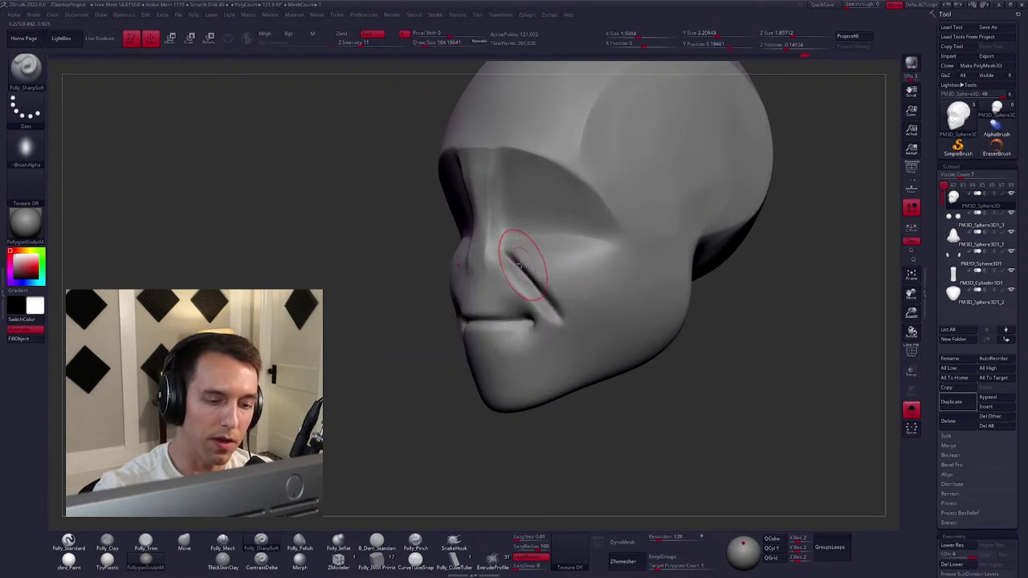
pyautogui.press('shift')
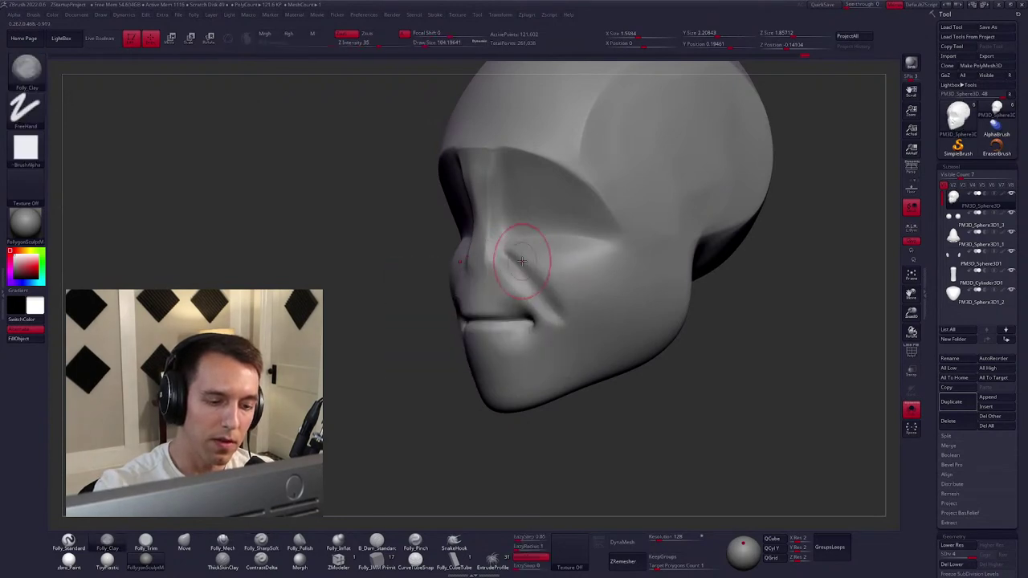
pyautogui.moveTo(542, 285)
pyautogui.keyDown('shift'); pyautogui.mouseDown()
pyautogui.moveTo(516, 233)
pyautogui.moveTo(520, 257)
pyautogui.mouseUp(); pyautogui.keyUp('shift')
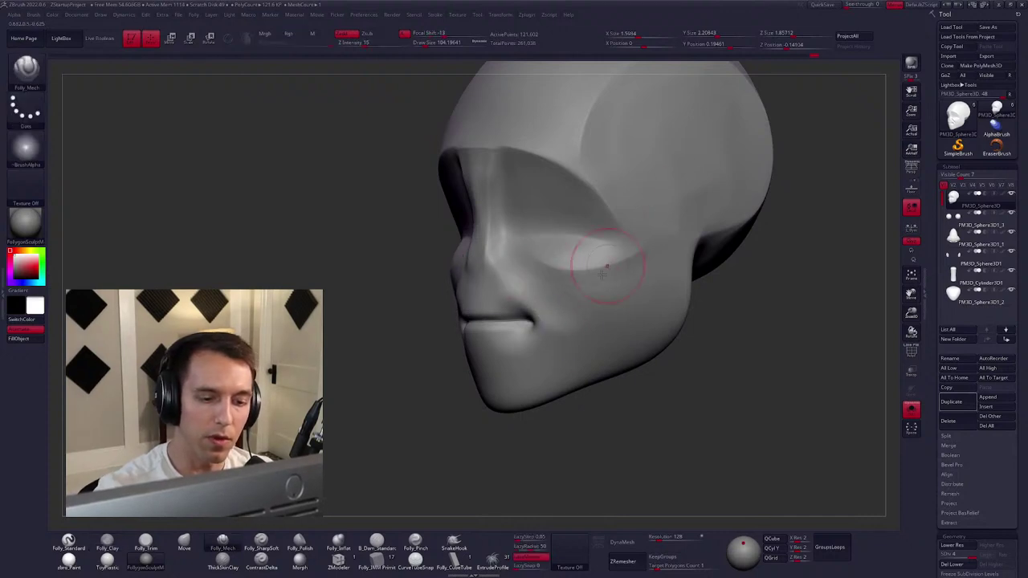
pyautogui.hotkey('shift', 'ctrl', 's')
pyautogui.keyDown('shift'); pyautogui.moveTo(600, 287); pyautogui.dragTo(563, 271); pyautogui.keyUp('shift')
pyautogui.moveTo(552, 279)
pyautogui.keyDown('shift'); pyautogui.mouseDown(button='right')
pyautogui.moveTo(543, 289)
pyautogui.moveTo(556, 294)
pyautogui.mouseUp(button='right'); pyautogui.keyUp('shift')
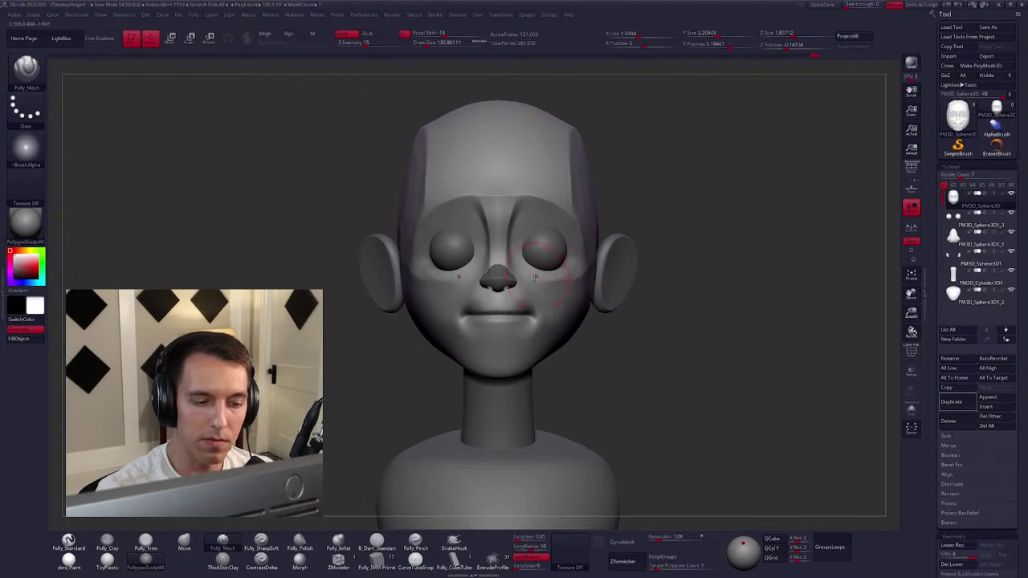
# Switch to the Move brush and shift the bust slightly left.
pyautogui.press('b')
pyautogui.press('m')
pyautogui.press('v')
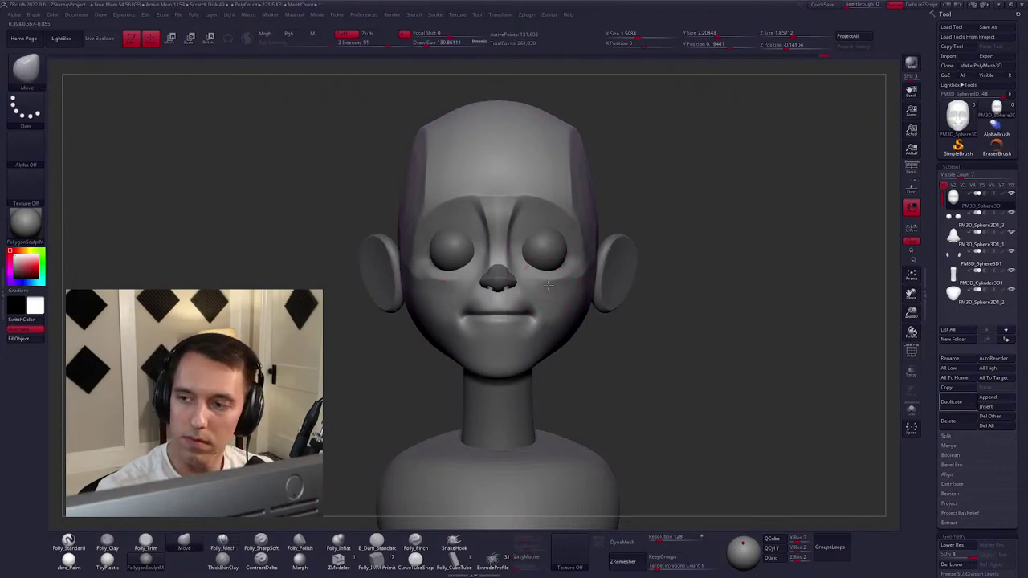
pyautogui.keyDown('alt'); pyautogui.moveTo(544, 292); pyautogui.dragTo(535, 291, button='right'); pyautogui.keyUp('alt')
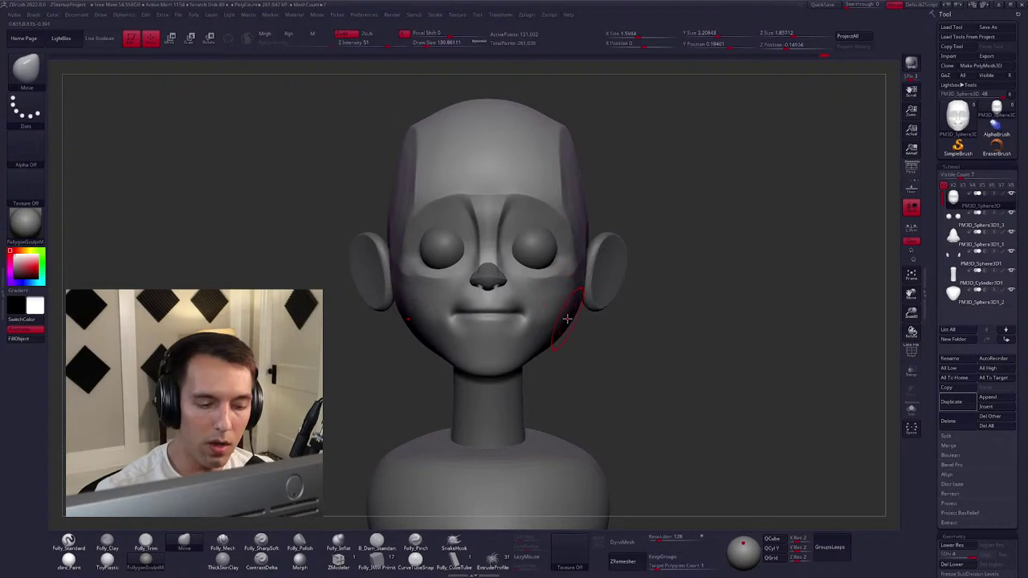
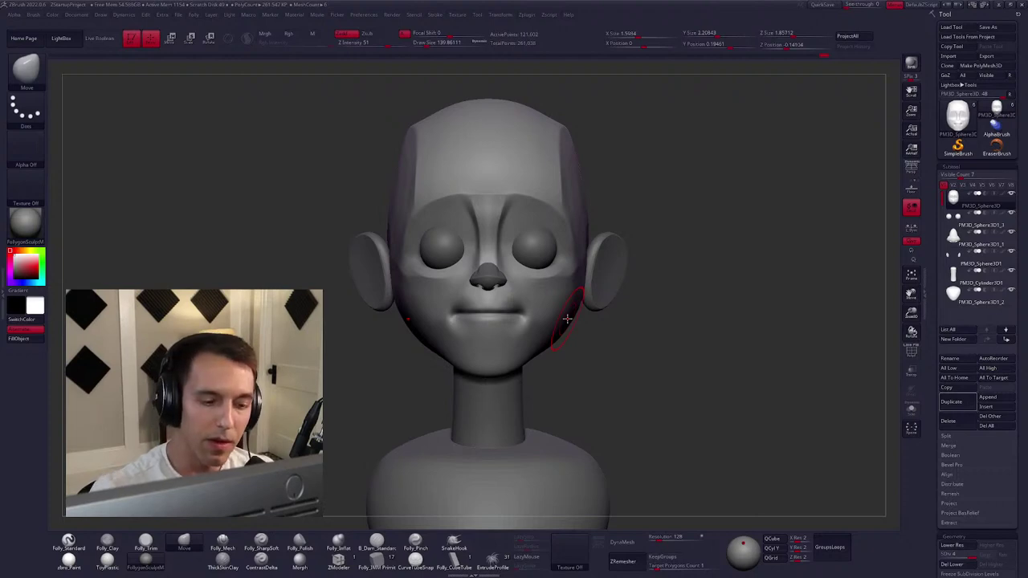
# Build up the cheeks around the mouth with Folly_Mech and Shift-smooth them.
pyautogui.moveTo(610, 345); pyautogui.dragTo(562, 305)
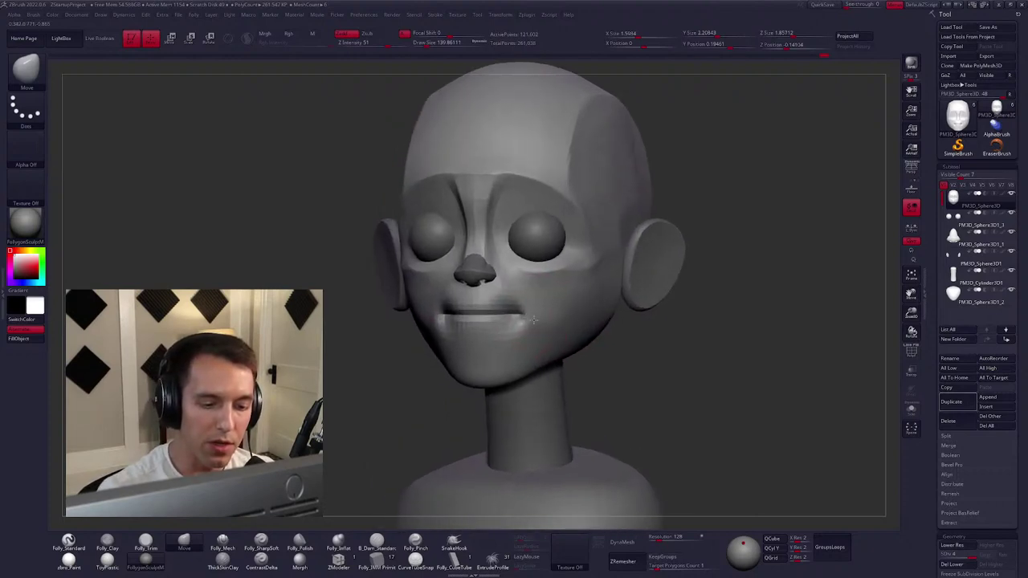
pyautogui.press('space')
pyautogui.press('m')
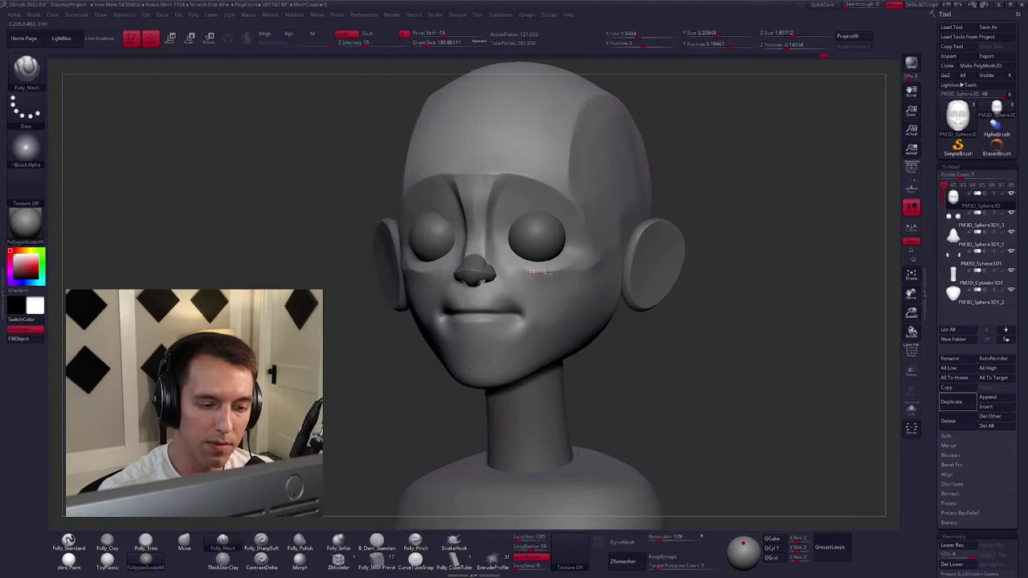
pyautogui.press('shift')
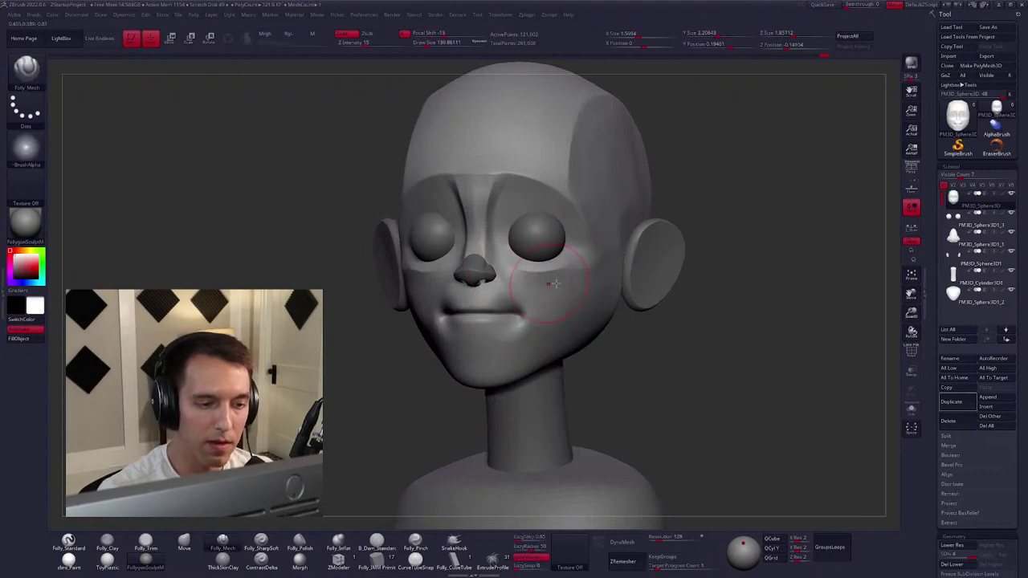
pyautogui.moveTo(580, 269)
pyautogui.mouseDown()
pyautogui.moveTo(477, 195)
pyautogui.moveTo(514, 227)
pyautogui.moveTo(504, 345)
pyautogui.mouseUp()
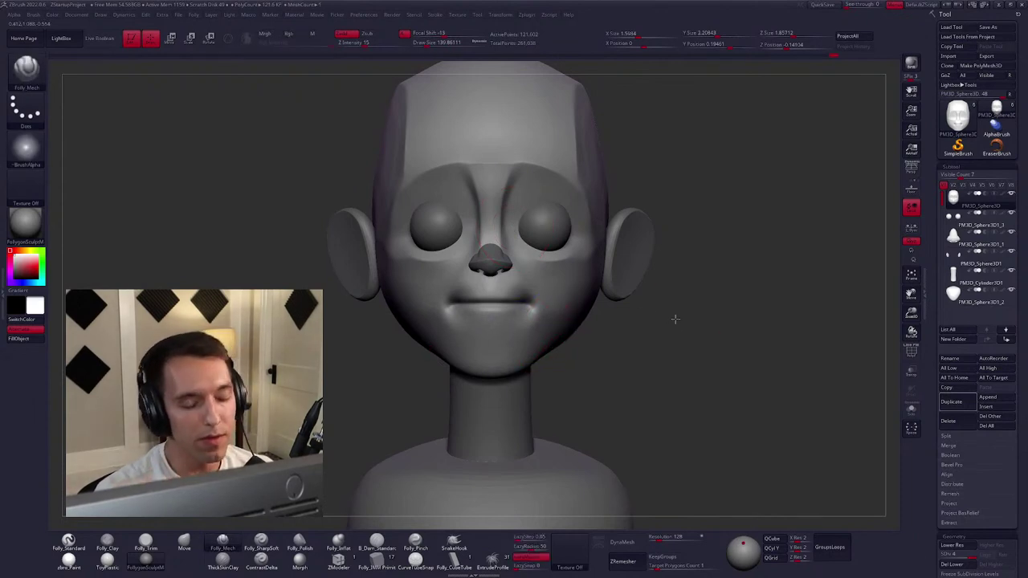
# Orbit the head to a three-quarter view and select the Folly_Trim brush.
pyautogui.press('f')
pyautogui.moveTo(653, 321); pyautogui.dragTo(612, 333)
pyautogui.press('space')
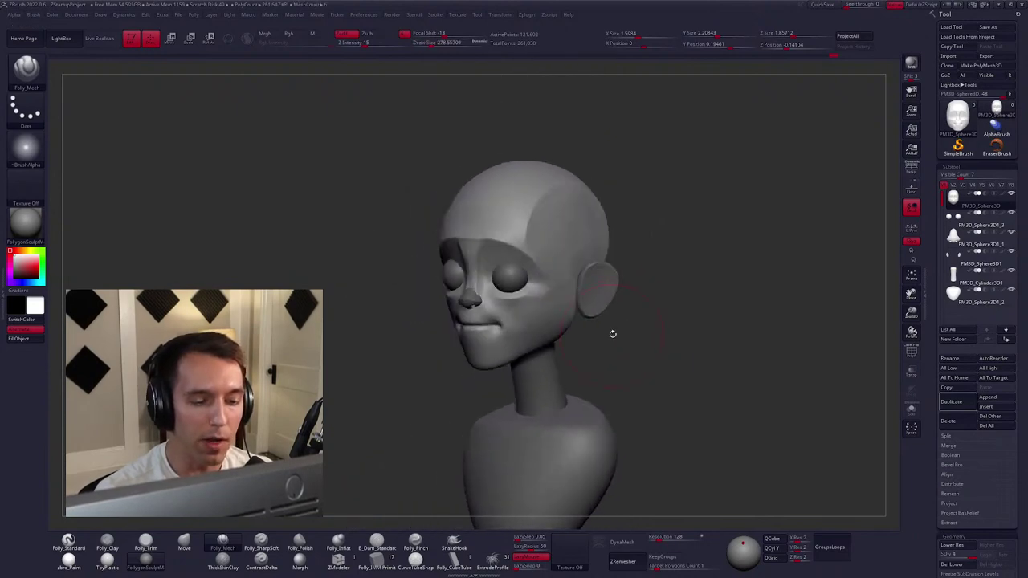
pyautogui.press('t')
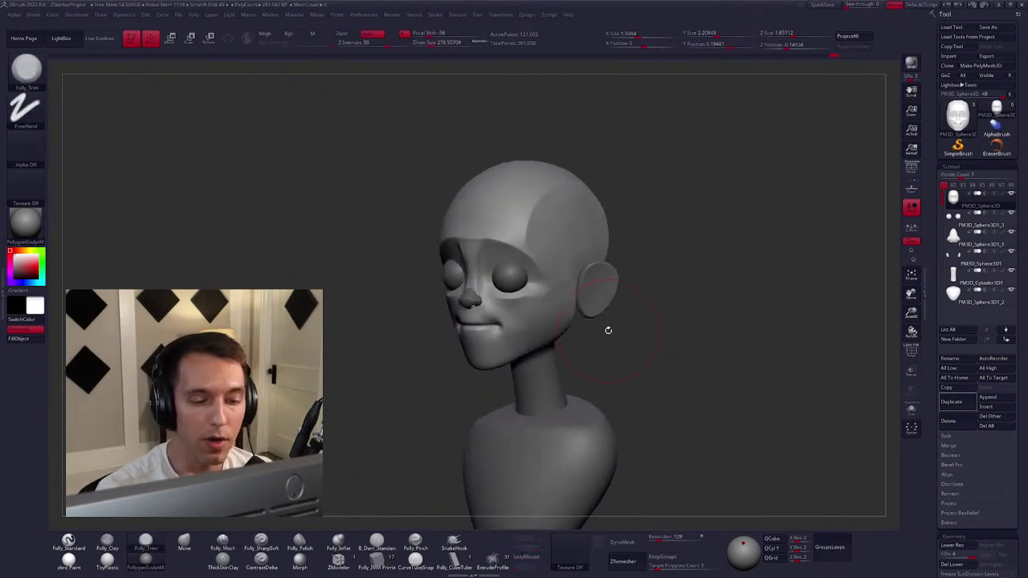
# Refine the soloed head's cheeks with Folly_Mech and Smooth, then pick Folly_Trim.
pyautogui.moveTo(571, 344); pyautogui.dragTo(509, 318)
pyautogui.press('space')
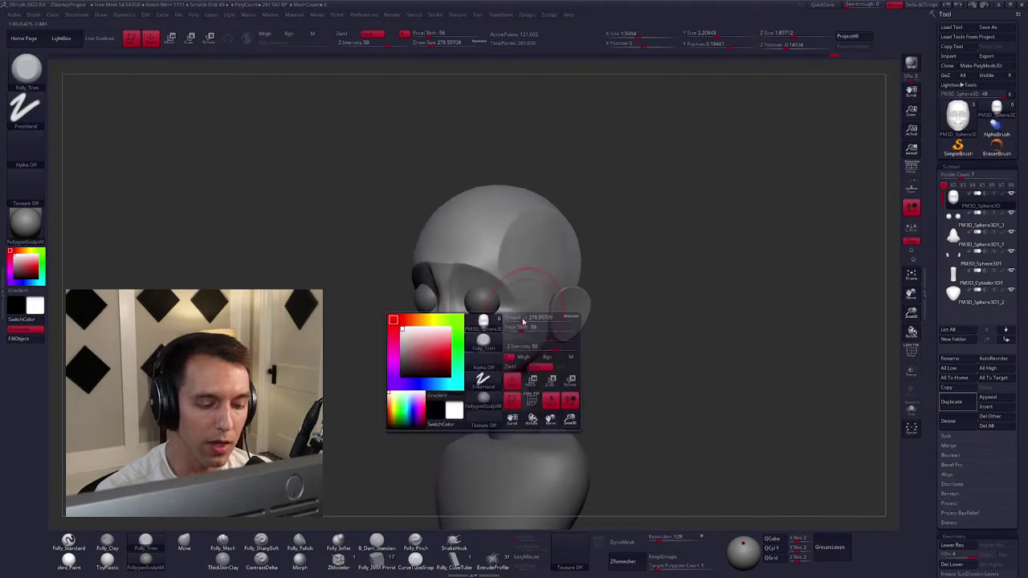
pyautogui.scroll(2, 508, 318)
pyautogui.press('m')
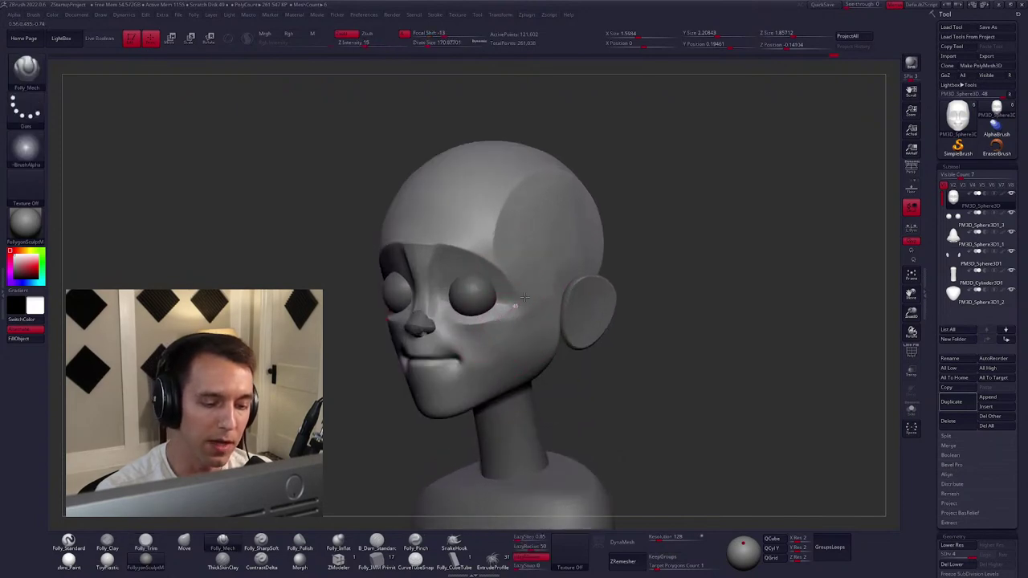
pyautogui.press('shift')
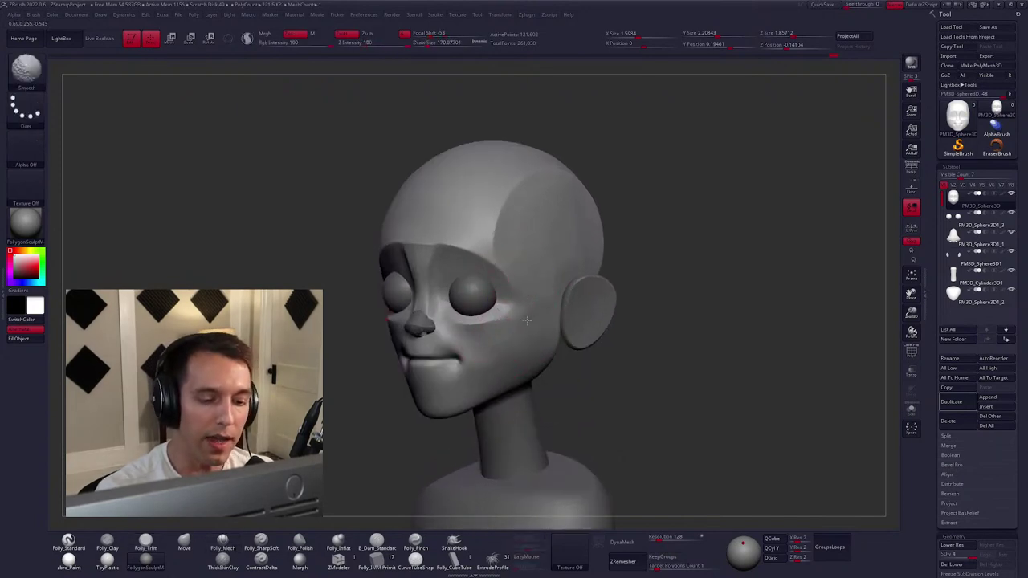
pyautogui.scroll(-2, 527, 320)
pyautogui.press('space')
pyautogui.press('t')
# Orbit the isolated head from behind back to a front view to check it.
pyautogui.moveTo(546, 305)
pyautogui.mouseDown()
pyautogui.moveTo(521, 285)
pyautogui.moveTo(535, 217)
pyautogui.moveTo(527, 321)
pyautogui.moveTo(519, 303)
pyautogui.moveTo(507, 311)
pyautogui.moveTo(523, 293)
pyautogui.moveTo(505, 305)
pyautogui.moveTo(489, 238)
pyautogui.mouseUp()
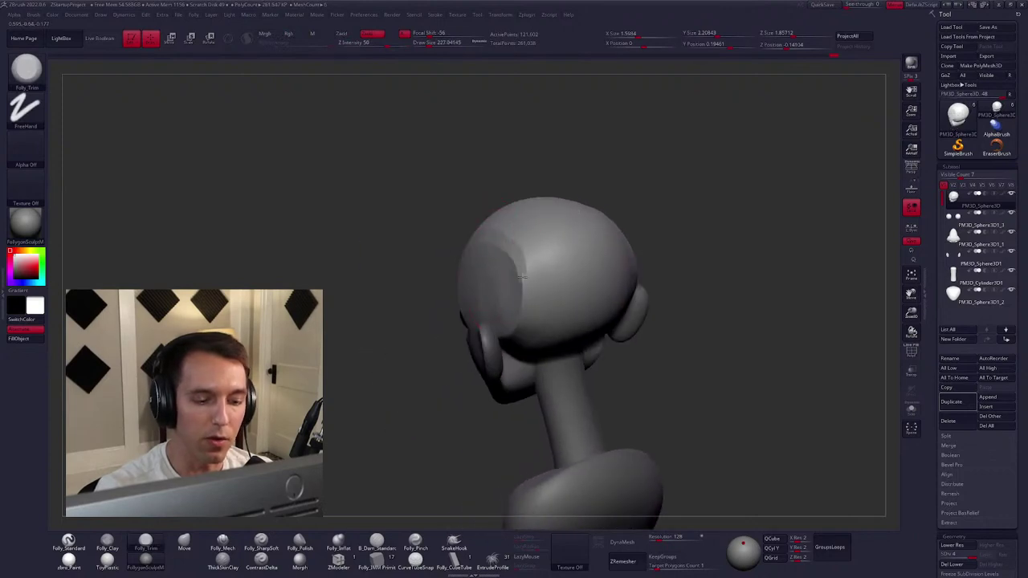
pyautogui.moveTo(518, 328); pyautogui.dragTo(534, 332)
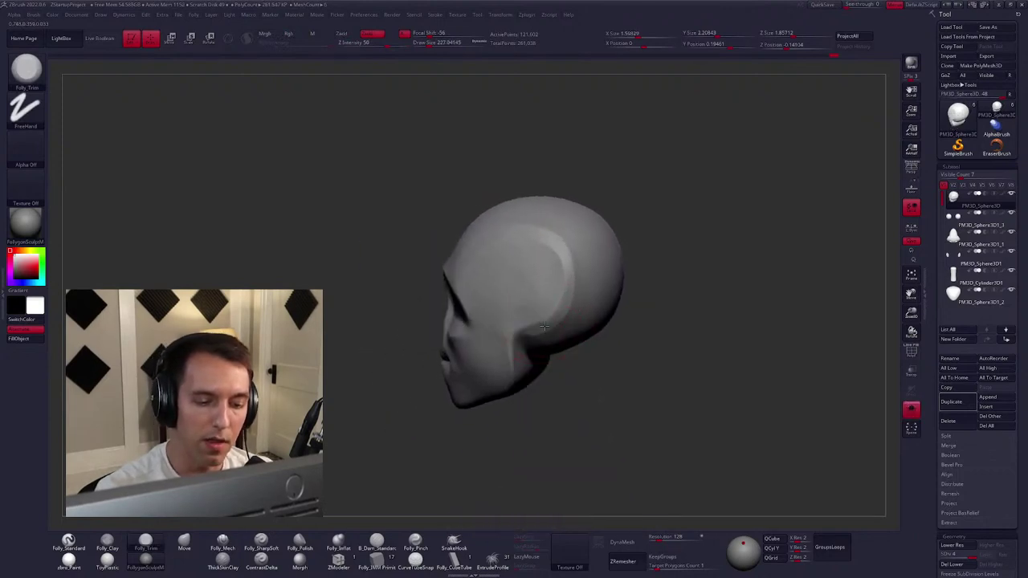
pyautogui.moveTo(554, 249); pyautogui.dragTo(495, 257)
pyautogui.moveTo(561, 285); pyautogui.dragTo(555, 258)
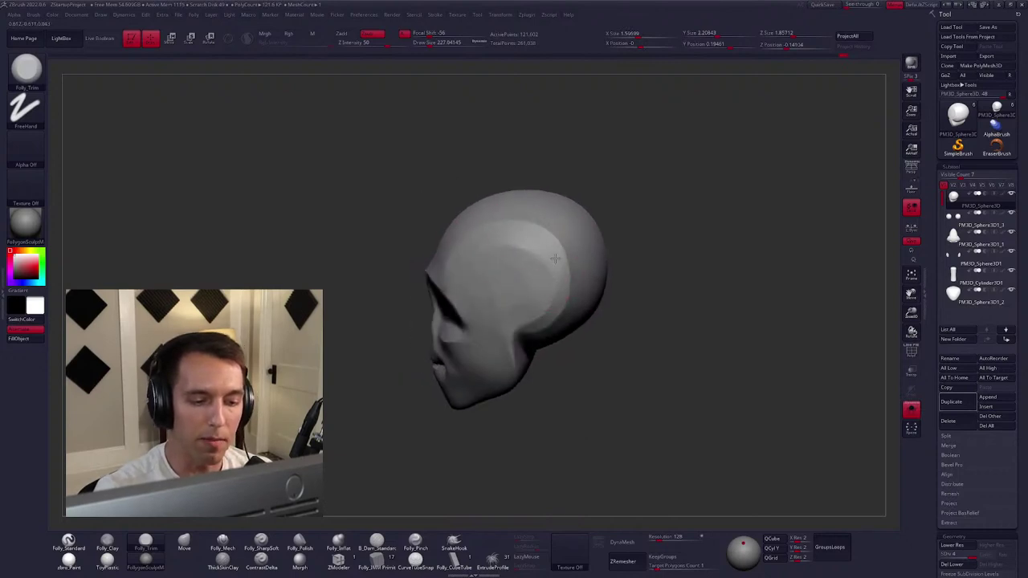
pyautogui.moveTo(537, 322); pyautogui.dragTo(612, 329)
# Turn Solo off, frame the character and Alt-click the right ear subtool.
pyautogui.keyDown('ctrl'); pyautogui.keyDown('shift'); pyautogui.click(613, 307); pyautogui.keyUp('shift'); pyautogui.keyUp('ctrl')
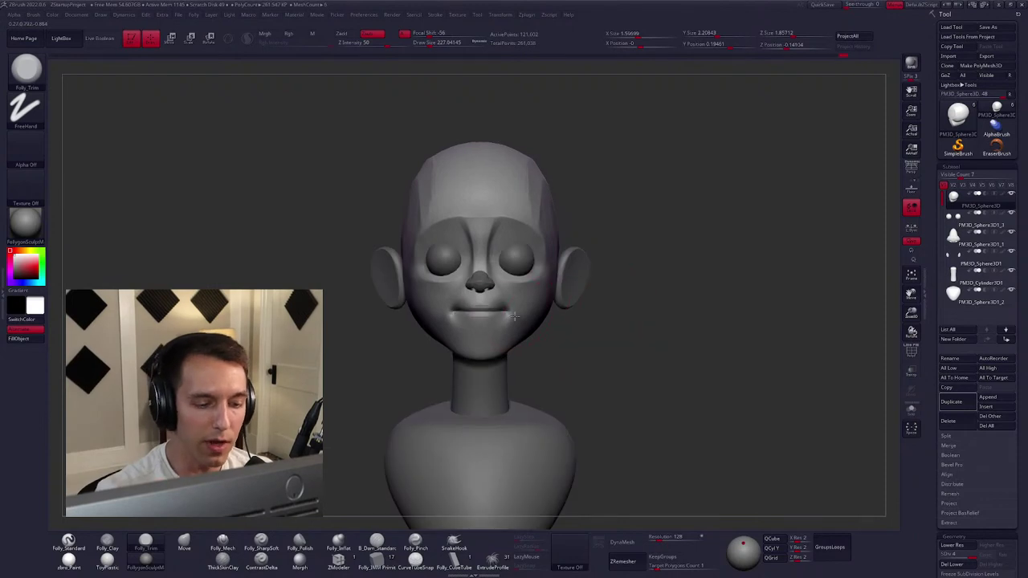
pyautogui.press('f')
pyautogui.moveTo(514, 321)
pyautogui.keyDown('alt'); pyautogui.mouseDown()
pyautogui.moveTo(536, 325)
pyautogui.moveTo(534, 348)
pyautogui.moveTo(511, 358)
pyautogui.mouseUp(); pyautogui.keyUp('alt')
pyautogui.press('space')
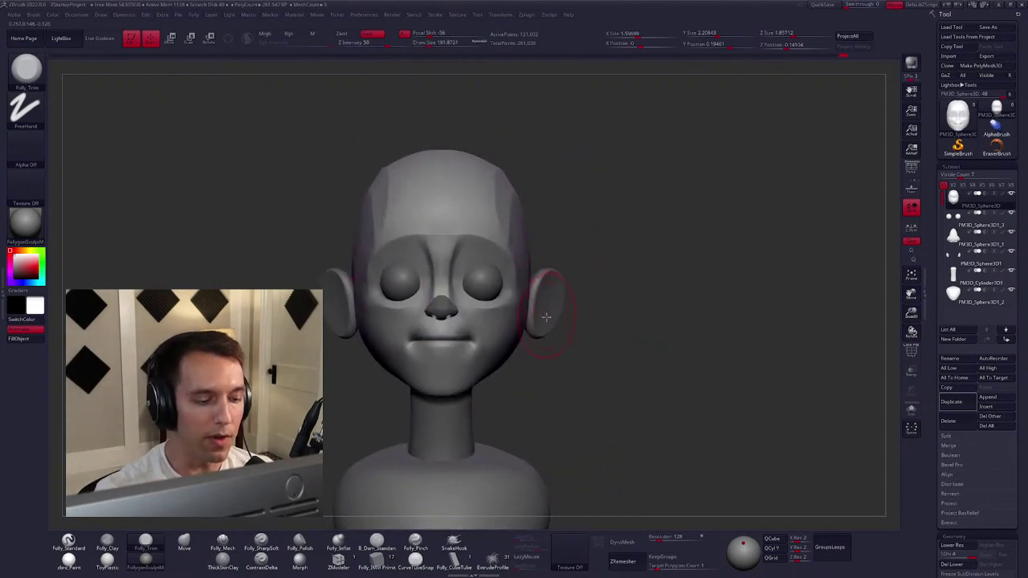
pyautogui.keyDown('alt'); pyautogui.click(546, 317); pyautogui.keyUp('alt')
pyautogui.keyDown('alt'); pyautogui.moveTo(546, 317); pyautogui.dragTo(548, 285); pyautogui.keyUp('alt')
# Select the Move brush and make PM3D_Sphere3D, the head, the active subtool again.
pyautogui.press('b')
pyautogui.press('m')
pyautogui.press('v')
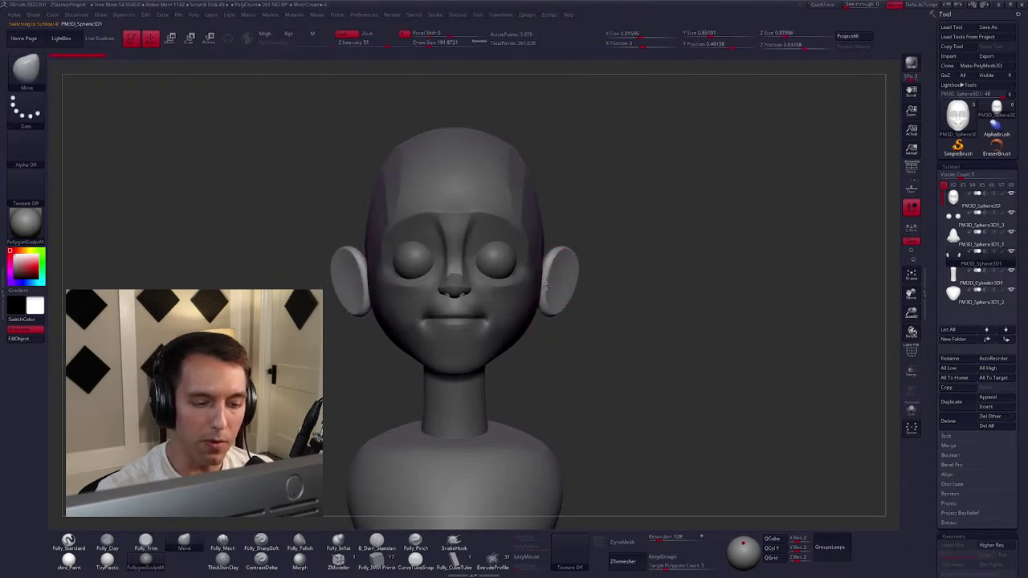
pyautogui.moveTo(577, 329)
pyautogui.mouseDown()
pyautogui.moveTo(562, 326)
pyautogui.moveTo(554, 271)
pyautogui.mouseUp()
pyautogui.press('space')
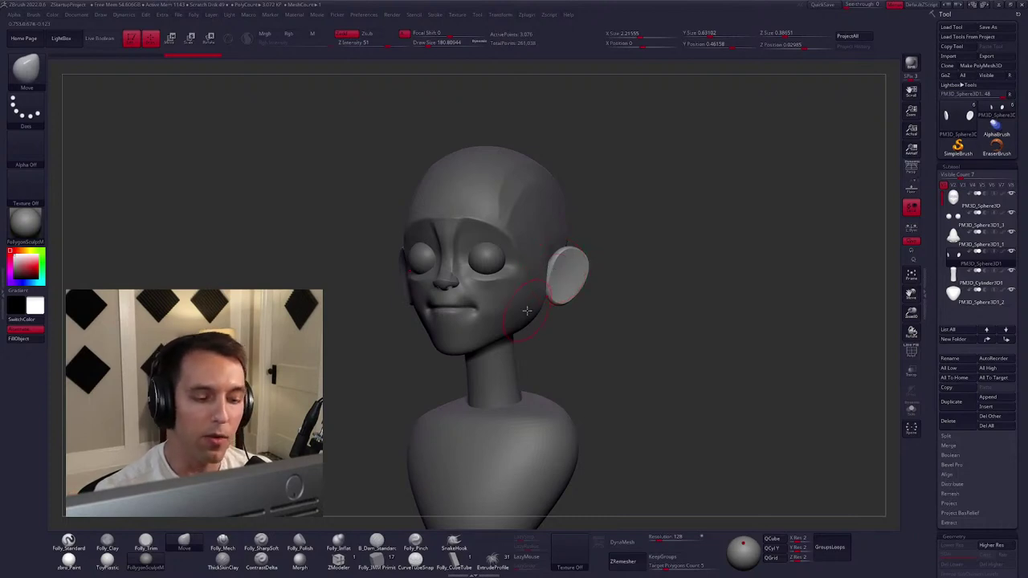
pyautogui.moveTo(522, 330); pyautogui.dragTo(547, 312, button='right')
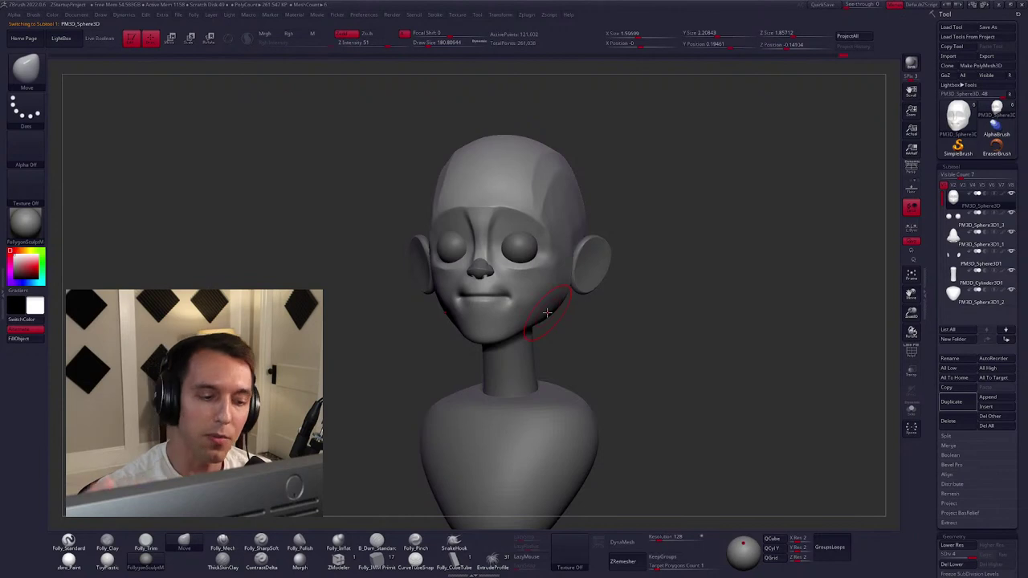
# Build up the lower lip with the Folly_Mech brush.
pyautogui.moveTo(538, 296)
pyautogui.keyDown('ctrl'); pyautogui.mouseDown(button='right')
pyautogui.moveTo(494, 291)
pyautogui.moveTo(516, 301)
pyautogui.moveTo(493, 241)
pyautogui.mouseUp(button='right'); pyautogui.keyUp('ctrl')
pyautogui.press('space')
pyautogui.click(510, 293)
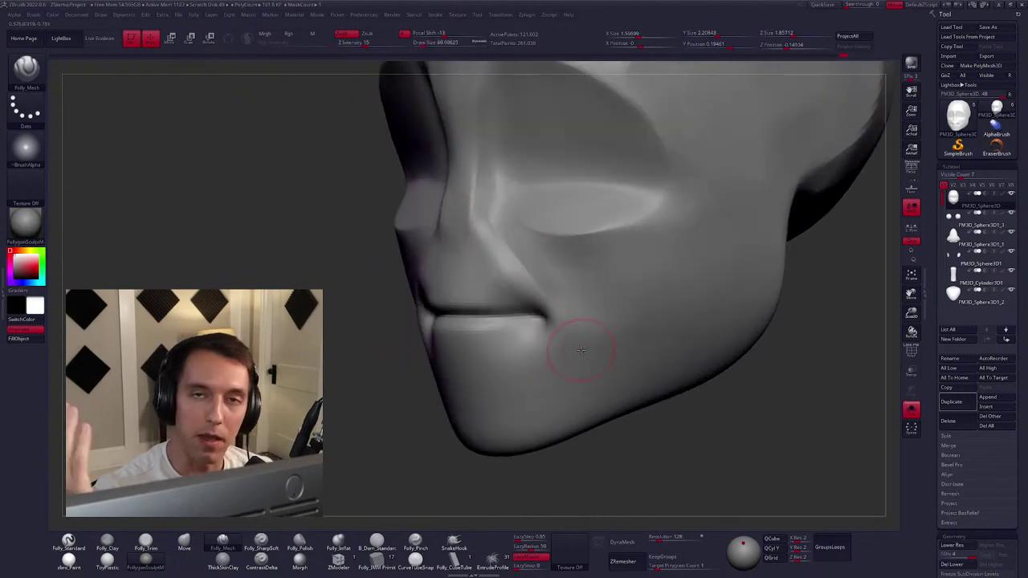
pyautogui.moveTo(582, 351); pyautogui.dragTo(526, 274, button='right')
# Reshape the lower lip and chin with the Move brush, checking from the front.
pyautogui.press('space')
pyautogui.press('b')
pyautogui.press('m')
pyautogui.press('v')
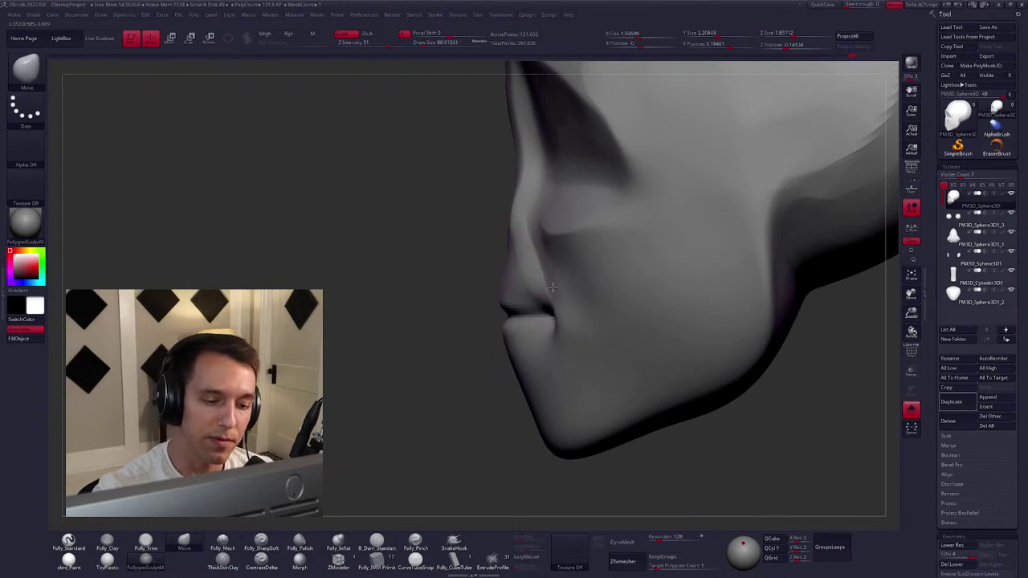
pyautogui.moveTo(552, 282)
pyautogui.keyDown('shift'); pyautogui.mouseDown(button='right')
pyautogui.moveTo(509, 270)
pyautogui.moveTo(538, 329)
pyautogui.mouseUp(button='right'); pyautogui.keyUp('shift')
# Show the whole character and Shift-smooth the lower lip.
pyautogui.hotkey('shift', 'ctrl', 's')
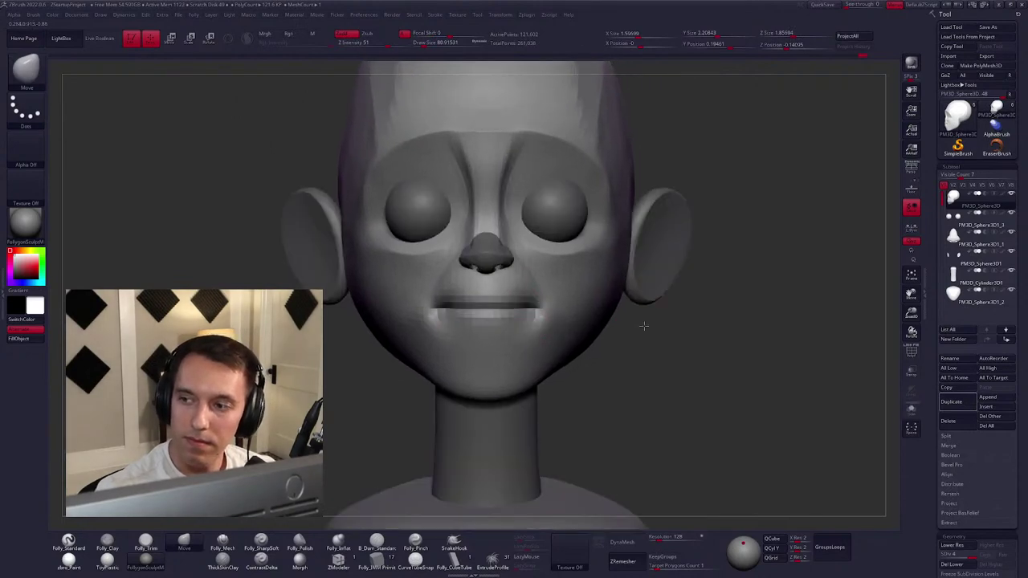
pyautogui.moveTo(643, 325); pyautogui.dragTo(623, 310, button='right')
pyautogui.press('space')
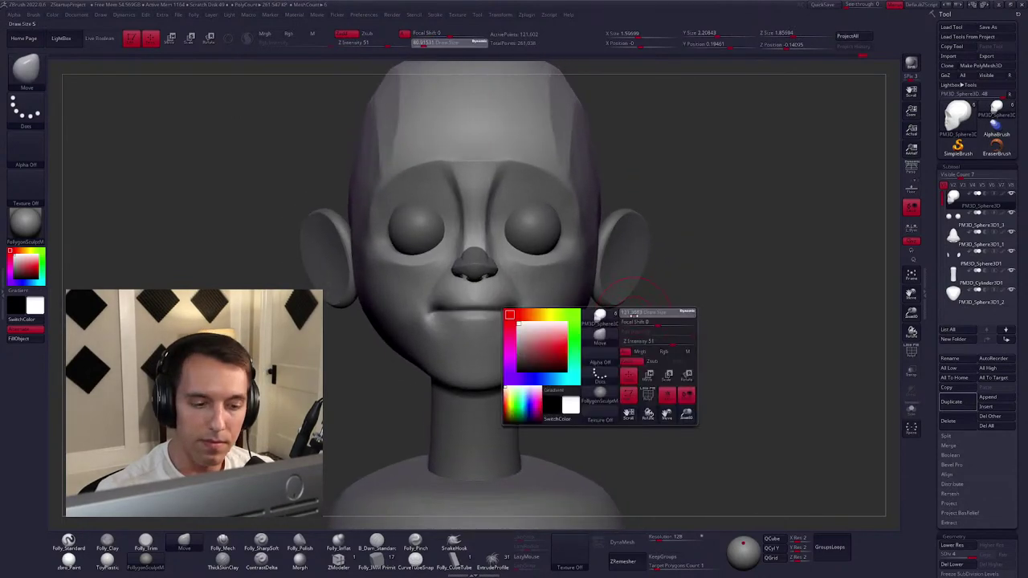
pyautogui.press('shift')
pyautogui.keyDown('shift'); pyautogui.moveTo(514, 315); pyautogui.dragTo(438, 317); pyautogui.keyUp('shift')
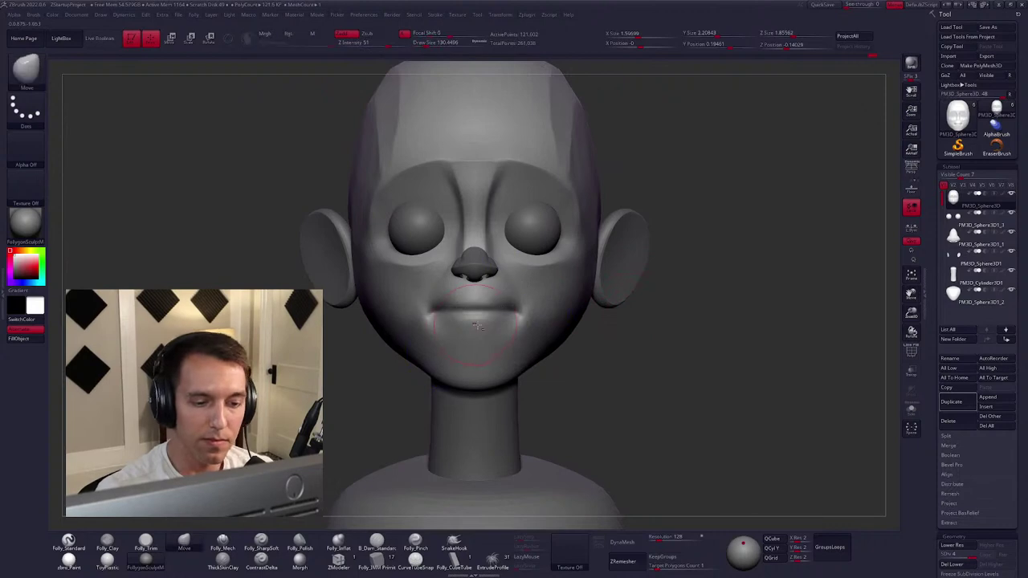
pyautogui.moveTo(526, 281); pyautogui.dragTo(547, 269, button='right')
pyautogui.moveTo(565, 178)
pyautogui.keyDown('ctrl'); pyautogui.mouseDown(button='right')
pyautogui.moveTo(558, 231)
pyautogui.moveTo(497, 235)
pyautogui.mouseUp(button='right'); pyautogui.keyUp('ctrl')
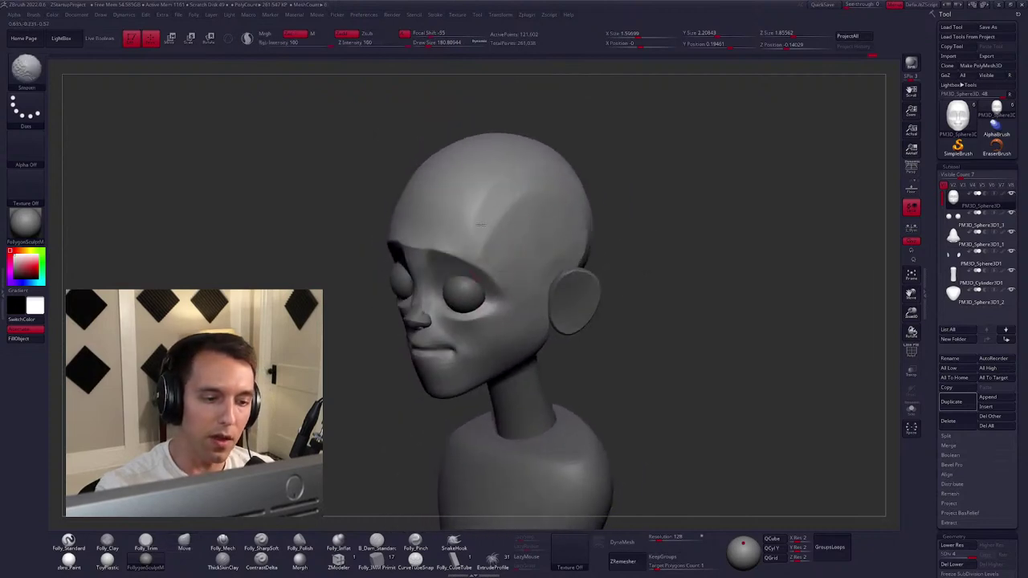
# Toggle Solo to check the head, then make the ear subtool active.
pyautogui.hotkey('alt', 's')
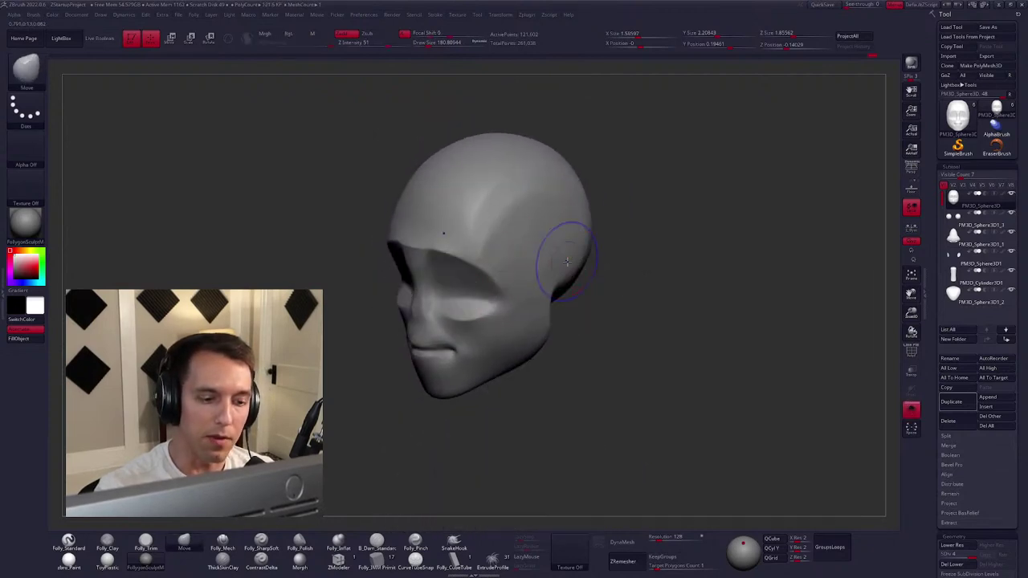
pyautogui.moveTo(563, 261)
pyautogui.mouseDown(button='right')
pyautogui.moveTo(539, 232)
pyautogui.moveTo(559, 272)
pyautogui.mouseUp(button='right')
pyautogui.press('space')
pyautogui.press('space')
pyautogui.hotkey('alt', 's')
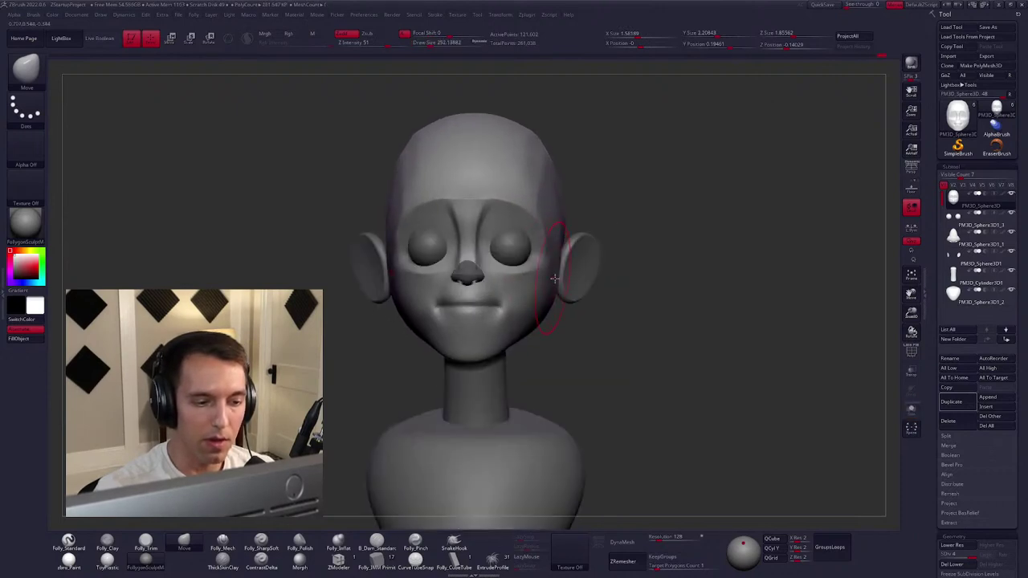
pyautogui.keyDown('alt'); pyautogui.click(574, 285); pyautogui.keyUp('alt')
pyautogui.moveTo(584, 309)
pyautogui.mouseDown(button='right')
pyautogui.moveTo(568, 292)
pyautogui.moveTo(613, 335)
pyautogui.moveTo(589, 323)
pyautogui.mouseUp(button='right')
pyautogui.rightClick(539, 262)
pyautogui.moveTo(538, 266)
pyautogui.mouseDown(button='right')
pyautogui.moveTo(540, 292)
pyautogui.moveTo(603, 310)
pyautogui.mouseUp(button='right')
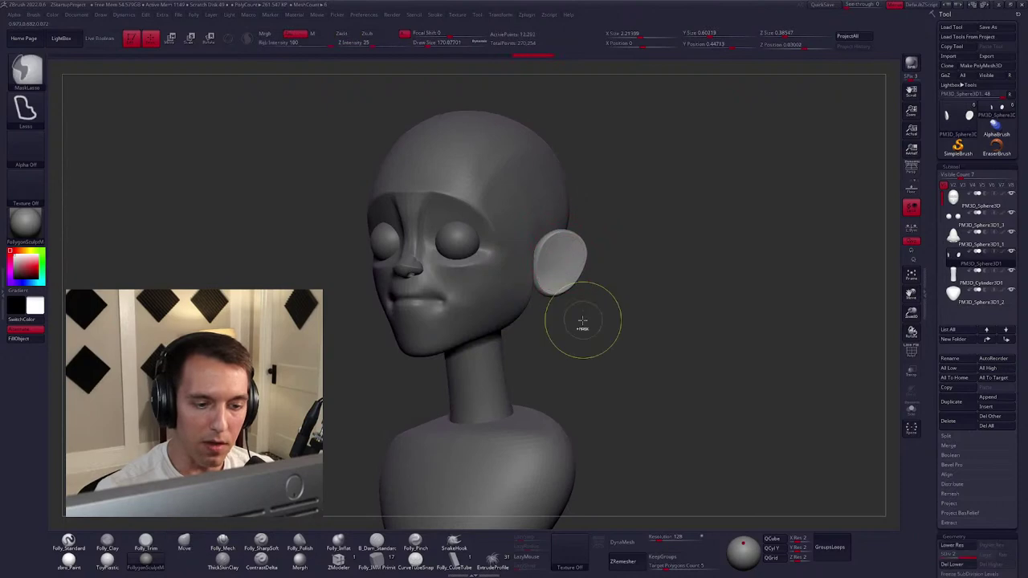
# Isolate the egg-shaped ear piece, smooth it and subdivide it with Ctrl+D.
pyautogui.hotkey('shift', 'ctrl', 's')
pyautogui.press('f')
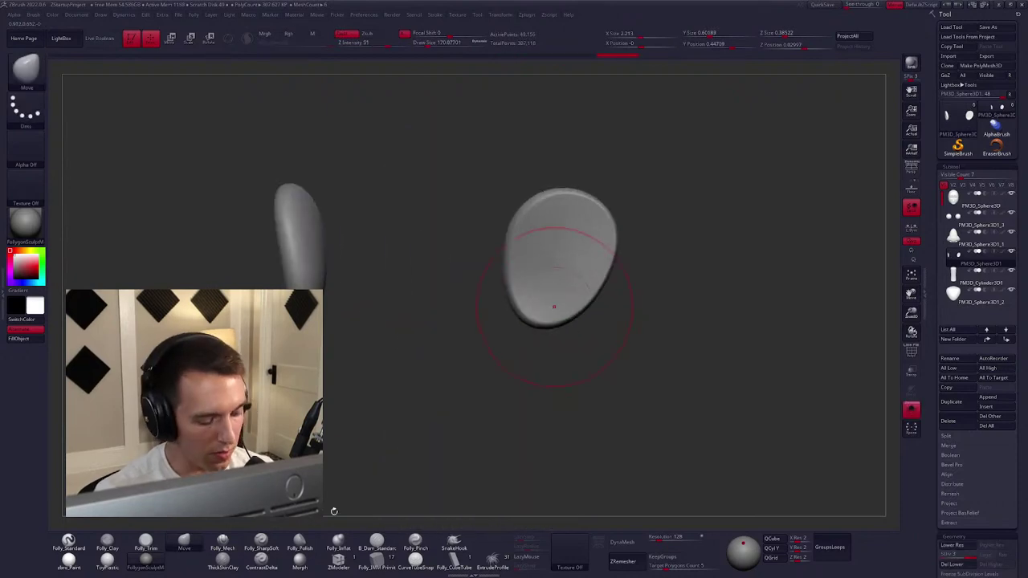
pyautogui.click(260, 539)
pyautogui.press('space')
pyautogui.moveTo(534, 273); pyautogui.dragTo(501, 339, button='right')
pyautogui.press('space')
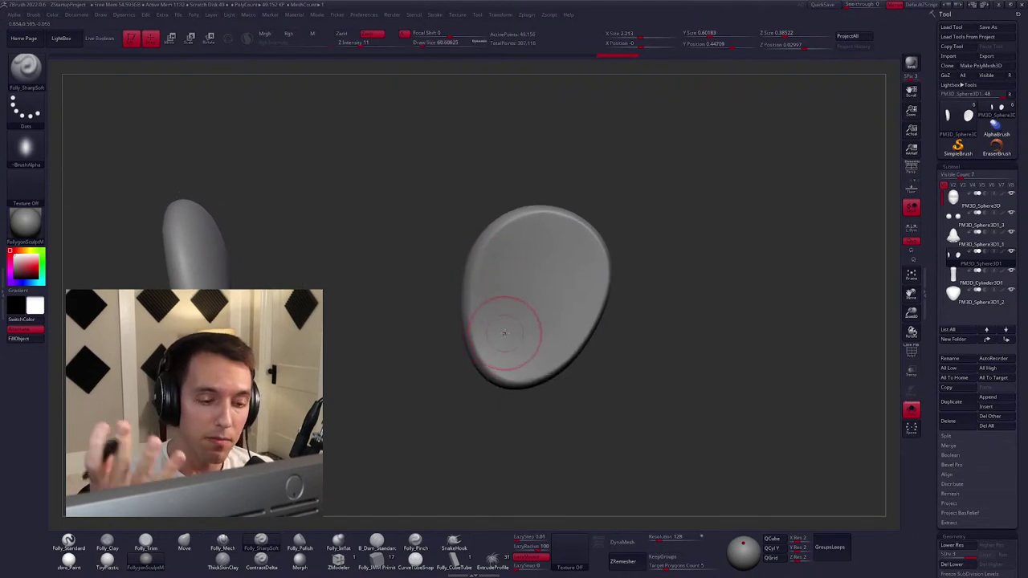
pyautogui.press('space')
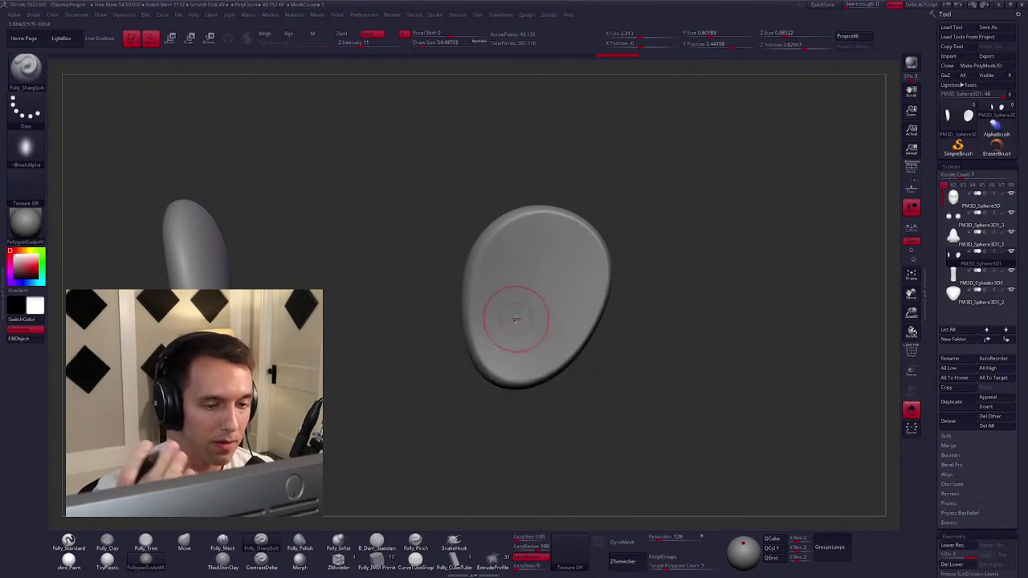
pyautogui.keyDown('shift'); pyautogui.moveTo(517, 317); pyautogui.dragTo(500, 315); pyautogui.keyUp('shift')
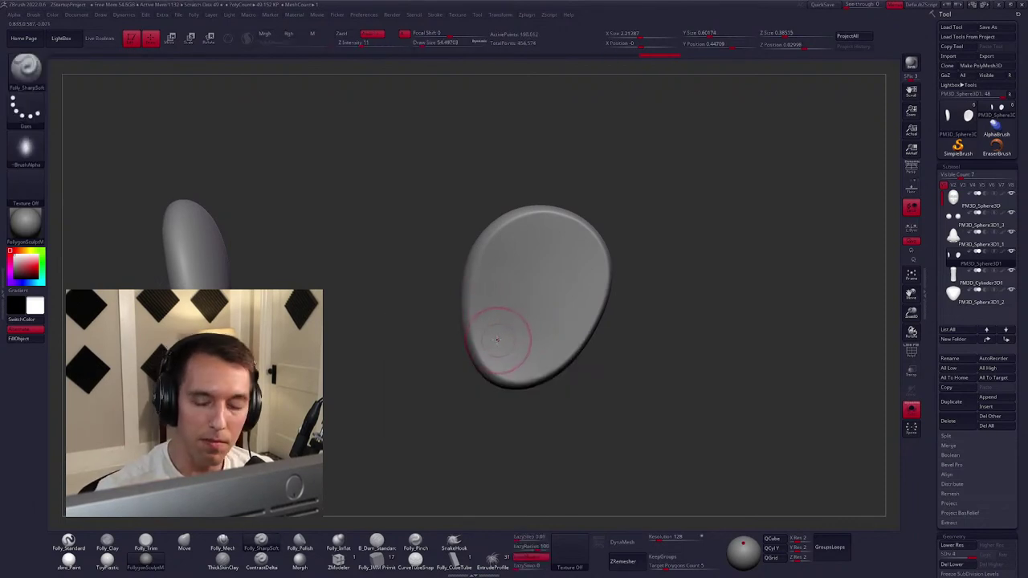
pyautogui.hotkey('ctrl', 'd')
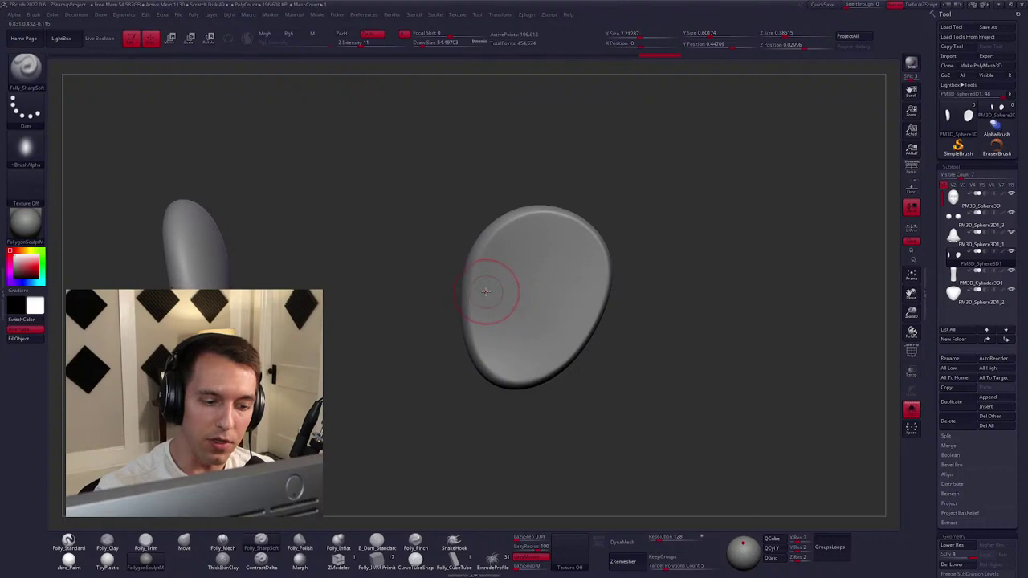
# Carve the ear rim over the top and down, redoing it, then set Draw Size ~48.7.
pyautogui.moveTo(484, 299)
pyautogui.mouseDown()
pyautogui.moveTo(507, 241)
pyautogui.moveTo(535, 221)
pyautogui.moveTo(567, 222)
pyautogui.moveTo(597, 251)
pyautogui.moveTo(598, 291)
pyautogui.moveTo(571, 349)
pyautogui.moveTo(540, 373)
pyautogui.moveTo(497, 369)
pyautogui.mouseUp()
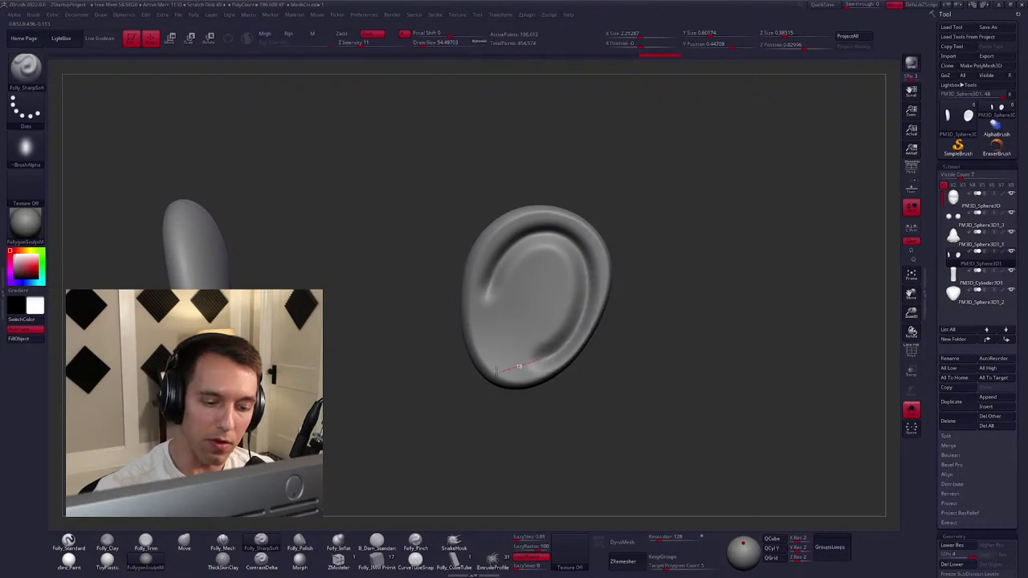
pyautogui.hotkey('ctrl', 'z')
pyautogui.hotkey('ctrl', 'z')
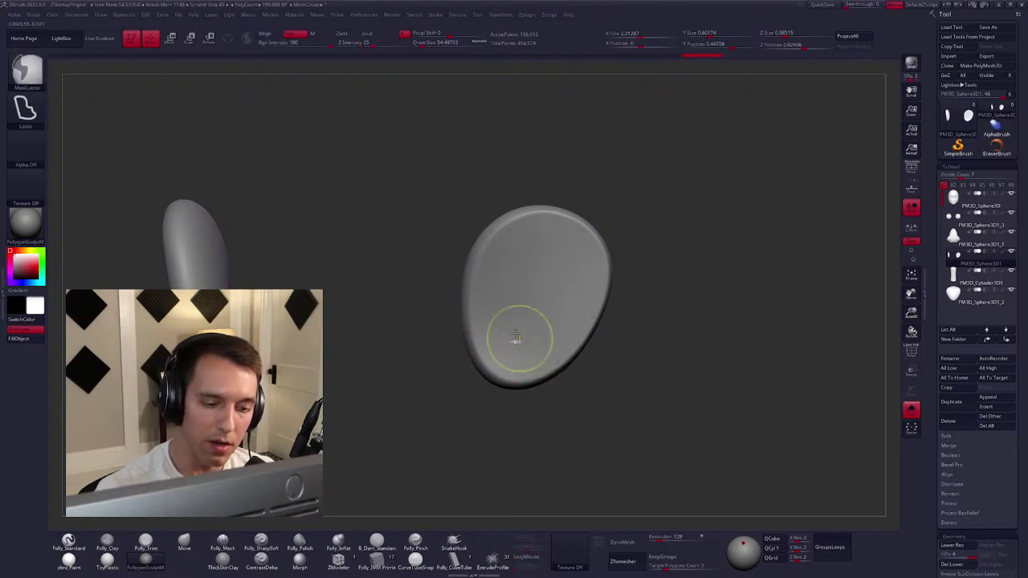
pyautogui.moveTo(513, 239)
pyautogui.mouseDown()
pyautogui.moveTo(551, 221)
pyautogui.moveTo(594, 249)
pyautogui.moveTo(601, 271)
pyautogui.moveTo(568, 339)
pyautogui.moveTo(515, 371)
pyautogui.moveTo(478, 364)
pyautogui.moveTo(494, 291)
pyautogui.moveTo(526, 293)
pyautogui.moveTo(543, 318)
pyautogui.moveTo(531, 358)
pyautogui.moveTo(489, 380)
pyautogui.mouseUp()
pyautogui.press('space')
pyautogui.click(495, 298)
# Hollow out the ear's inner concha bowl with the Folly_Clay brush.
pyautogui.press('b')
pyautogui.press('m')
pyautogui.press('v')
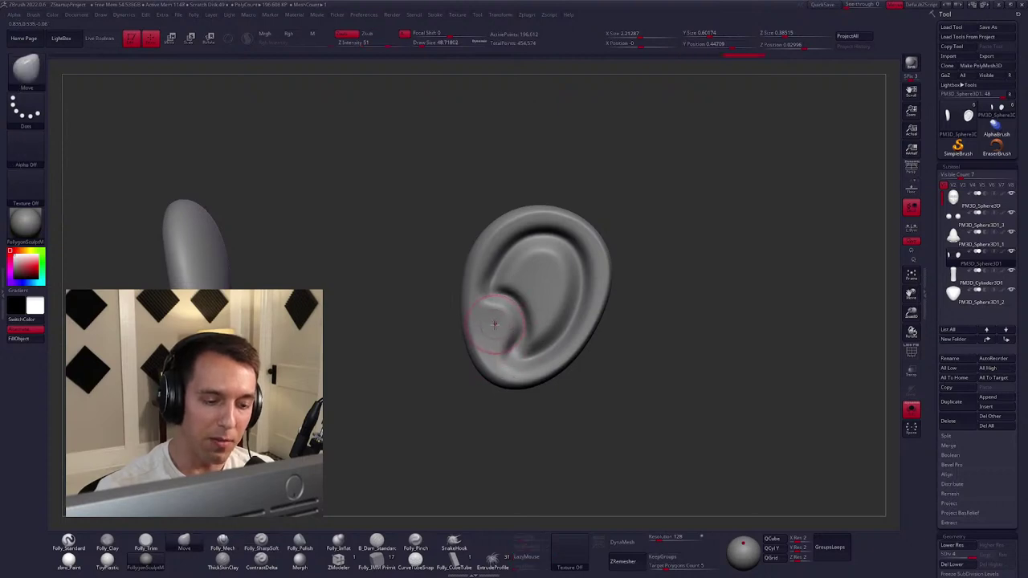
pyautogui.press('space')
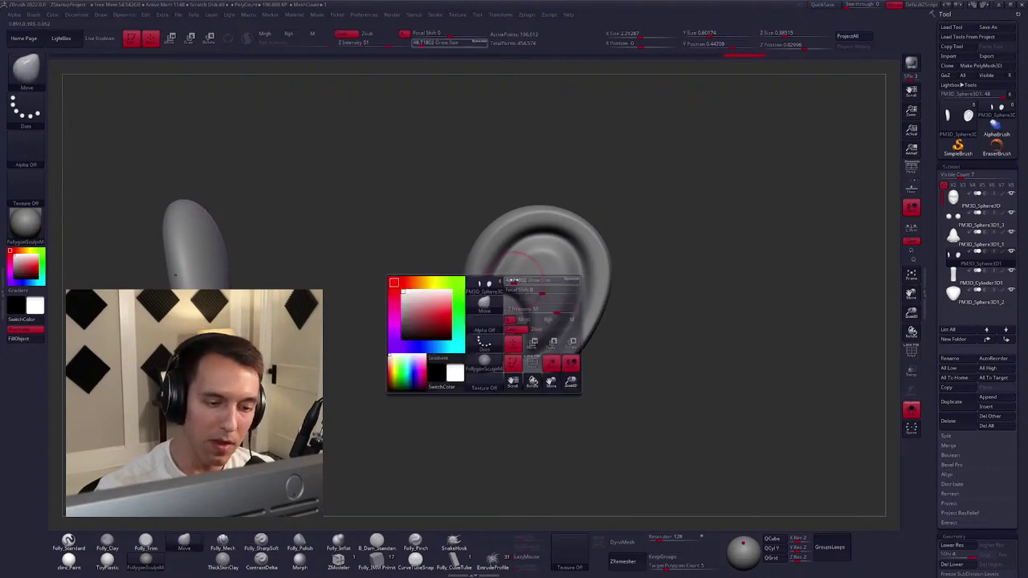
pyautogui.press('b')
pyautogui.press('c')
pyautogui.press('l')
pyautogui.moveTo(523, 286)
pyautogui.mouseDown()
pyautogui.moveTo(529, 353)
pyautogui.moveTo(559, 298)
pyautogui.moveTo(556, 258)
pyautogui.moveTo(546, 291)
pyautogui.moveTo(542, 253)
pyautogui.moveTo(506, 281)
pyautogui.moveTo(556, 264)
pyautogui.moveTo(529, 344)
pyautogui.moveTo(535, 302)
pyautogui.moveTo(511, 286)
pyautogui.moveTo(518, 272)
pyautogui.moveTo(538, 310)
pyautogui.mouseUp()
pyautogui.moveTo(509, 275)
pyautogui.mouseDown()
pyautogui.moveTo(556, 257)
pyautogui.moveTo(554, 317)
pyautogui.moveTo(531, 344)
pyautogui.moveTo(538, 305)
pyautogui.moveTo(512, 284)
pyautogui.moveTo(522, 266)
pyautogui.moveTo(544, 290)
pyautogui.moveTo(536, 327)
pyautogui.moveTo(544, 266)
pyautogui.moveTo(549, 326)
pyautogui.mouseUp()
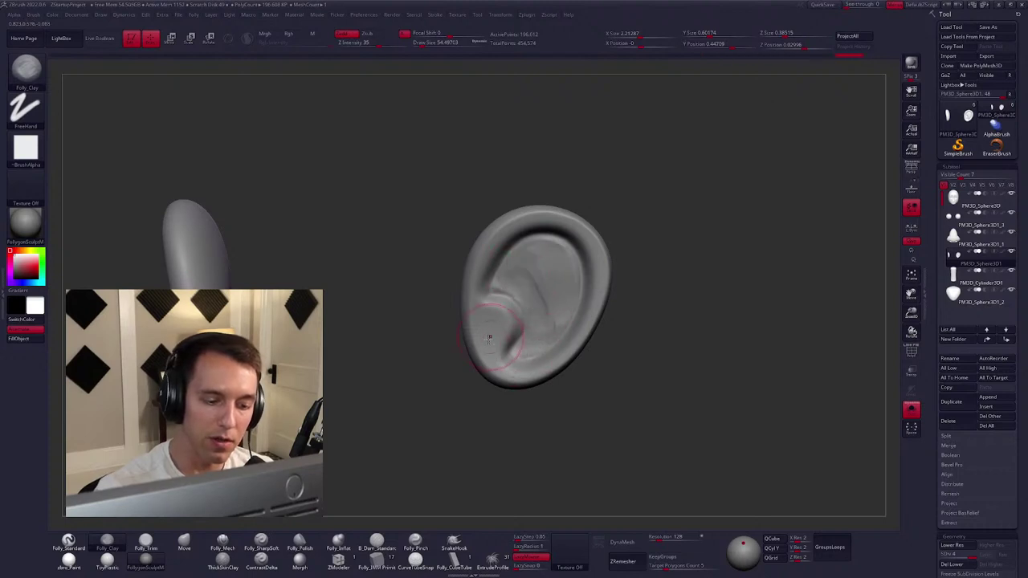
# Smooth the bowl and deepen the crease along the inner rim with Folly_Mech.
pyautogui.moveTo(488, 339); pyautogui.dragTo(522, 294, button='right')
pyautogui.press('shift')
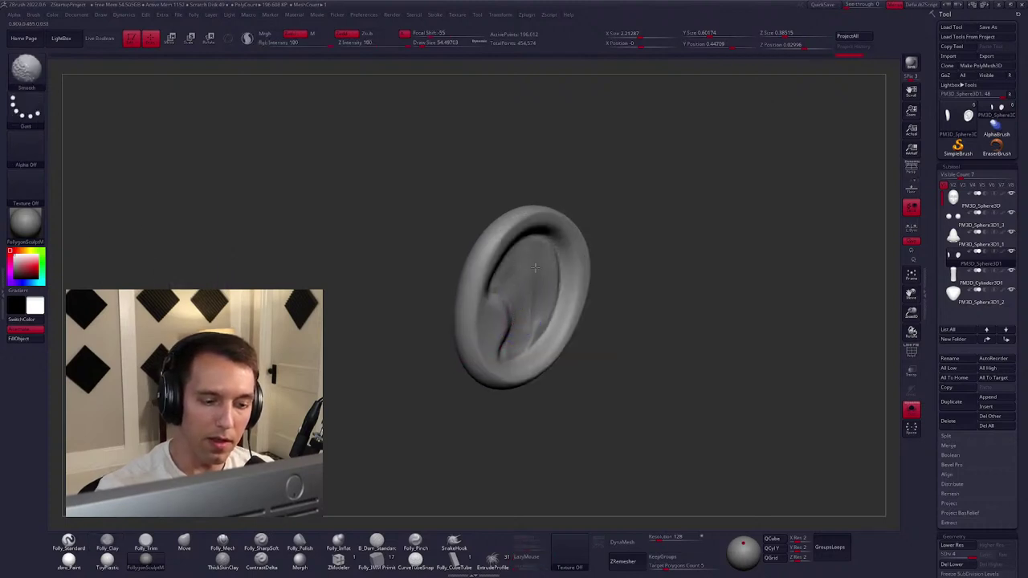
pyautogui.moveTo(508, 350)
pyautogui.mouseDown(button='right')
pyautogui.moveTo(509, 291)
pyautogui.moveTo(495, 313)
pyautogui.mouseUp(button='right')
pyautogui.click(223, 541)
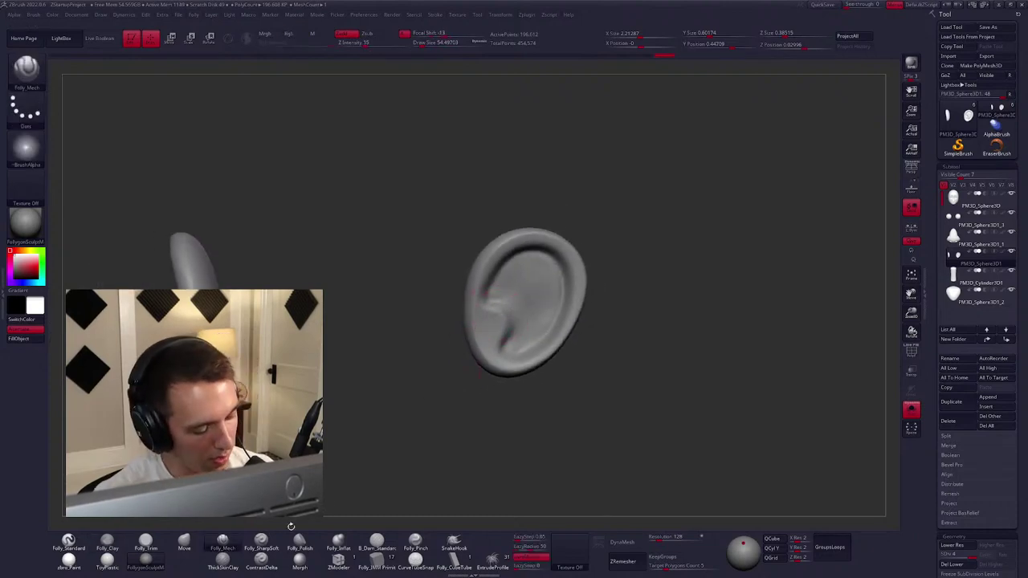
pyautogui.moveTo(503, 315); pyautogui.dragTo(492, 299, button='right')
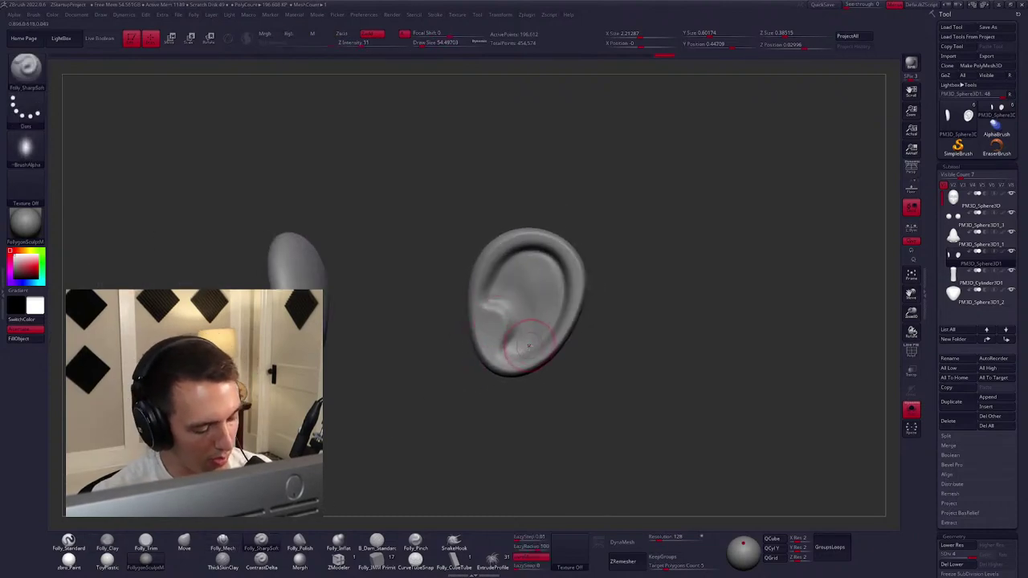
pyautogui.moveTo(533, 336); pyautogui.dragTo(499, 313, button='right')
pyautogui.press('space')
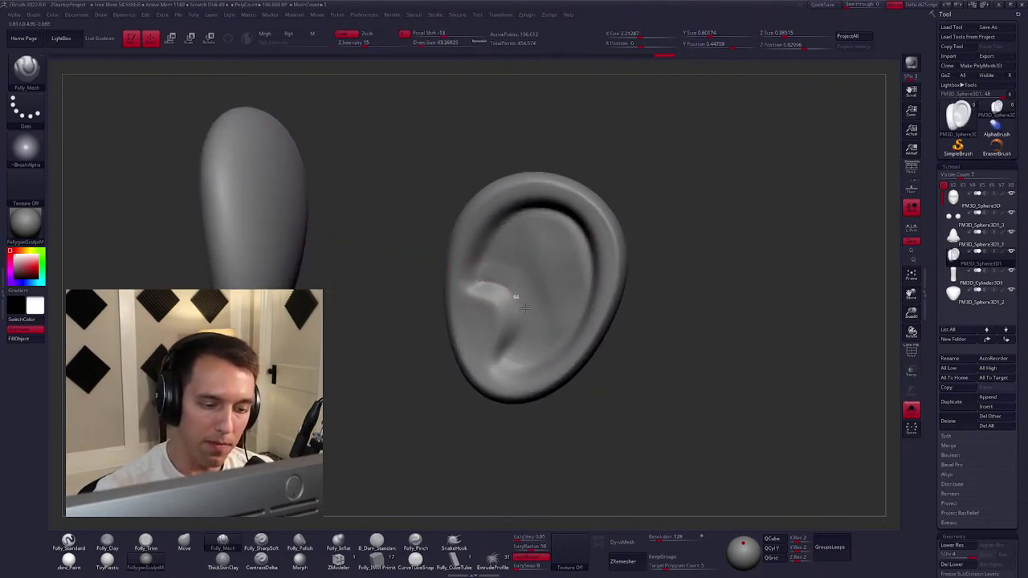
pyautogui.moveTo(493, 356)
pyautogui.mouseDown(button='right')
pyautogui.moveTo(500, 344)
pyautogui.moveTo(504, 358)
pyautogui.mouseUp(button='right')
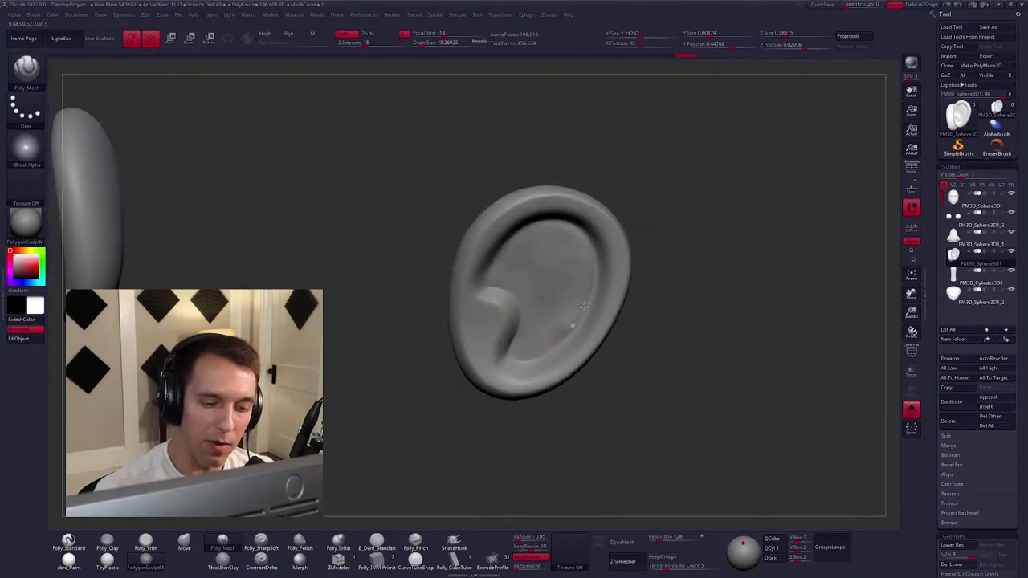
pyautogui.moveTo(575, 229)
pyautogui.mouseDown()
pyautogui.moveTo(532, 227)
pyautogui.moveTo(500, 249)
pyautogui.moveTo(478, 286)
pyautogui.moveTo(535, 219)
pyautogui.moveTo(569, 218)
pyautogui.mouseUp()
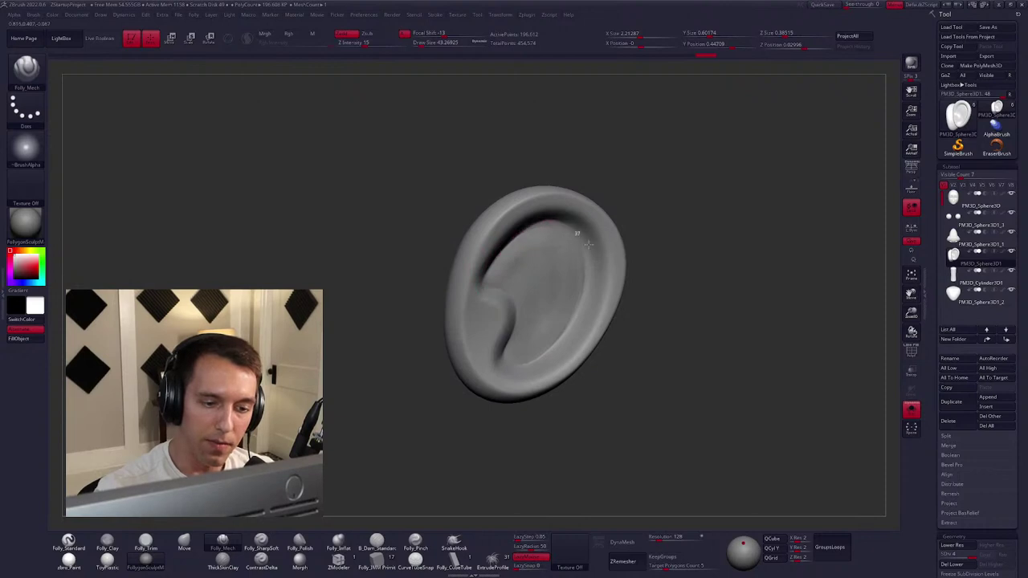
pyautogui.moveTo(568, 325); pyautogui.dragTo(498, 323, button='right')
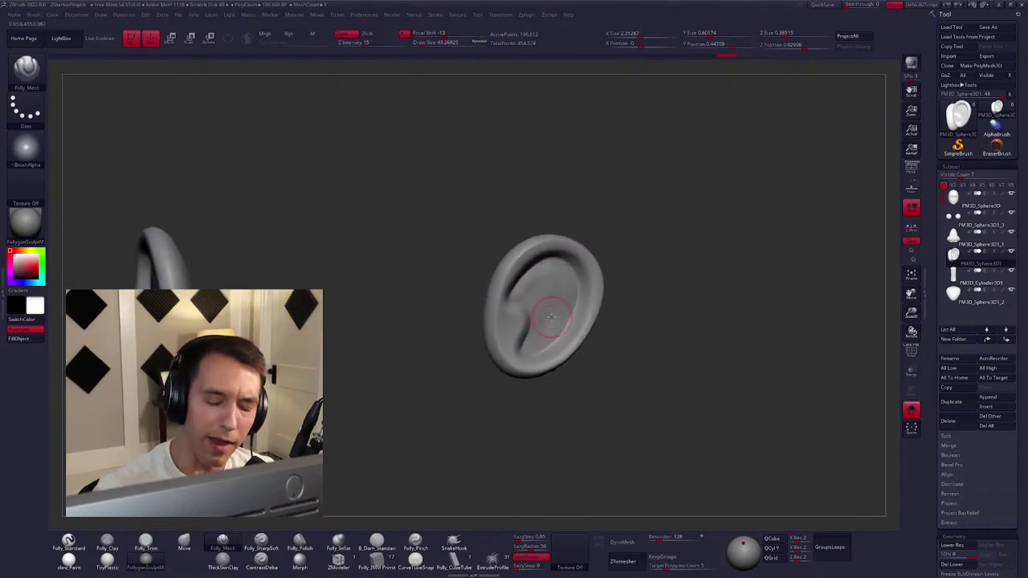
# Rework the ear surface with the Move, Folly_Clay and Smooth brushes.
pyautogui.press('space')
pyautogui.press('b')
pyautogui.press('m')
pyautogui.press('v')
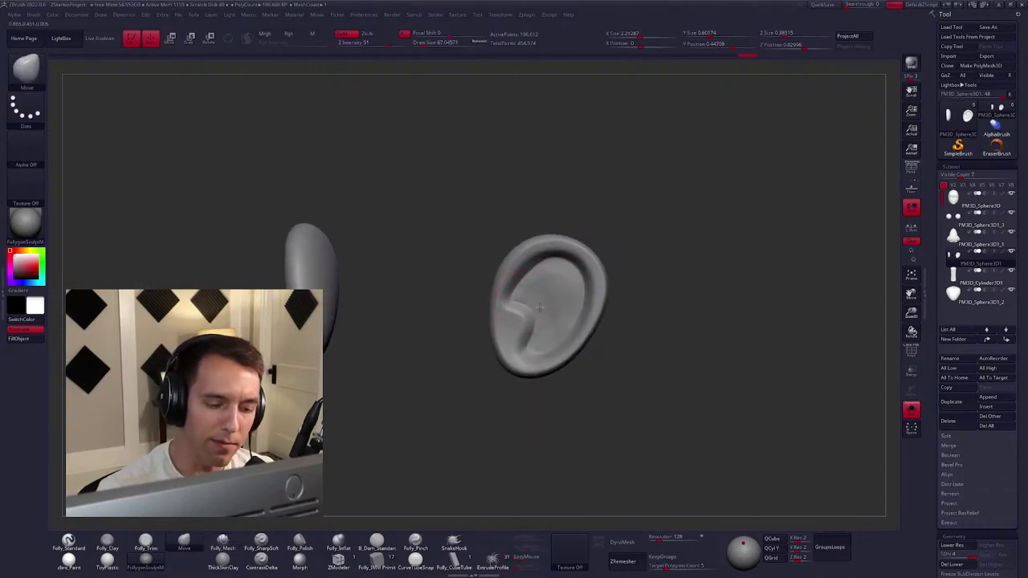
pyautogui.moveTo(540, 307)
pyautogui.mouseDown(button='right')
pyautogui.moveTo(554, 325)
pyautogui.moveTo(521, 338)
pyautogui.mouseUp(button='right')
pyautogui.press('b')
pyautogui.press('c')
pyautogui.press('l')
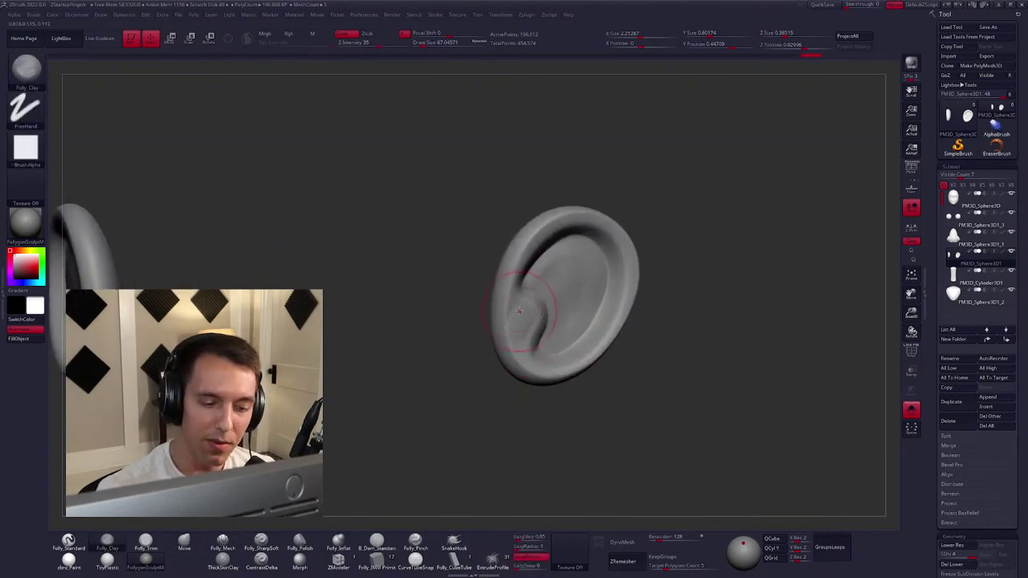
pyautogui.press('b')
pyautogui.press('s')
pyautogui.press('t')
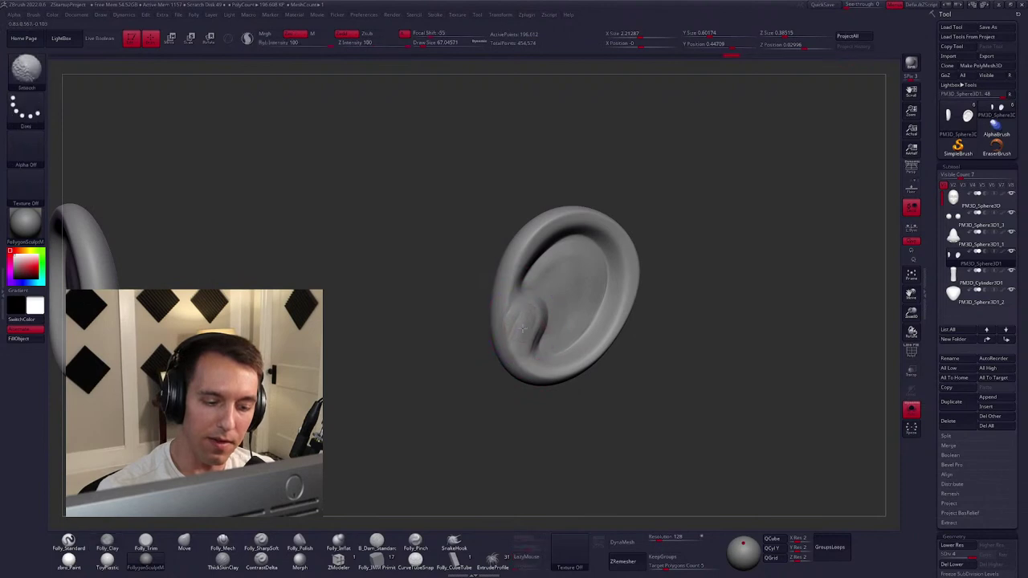
# Return to Folly_Mech and turn the ear to face forward, recentring it.
pyautogui.press('b')
pyautogui.press('f')
pyautogui.press('m')
pyautogui.moveTo(497, 298)
pyautogui.mouseDown(button='right')
pyautogui.moveTo(523, 298)
pyautogui.moveTo(532, 268)
pyautogui.moveTo(523, 270)
pyautogui.mouseUp(button='right')
pyautogui.moveTo(554, 215); pyautogui.dragTo(572, 223, button='right')
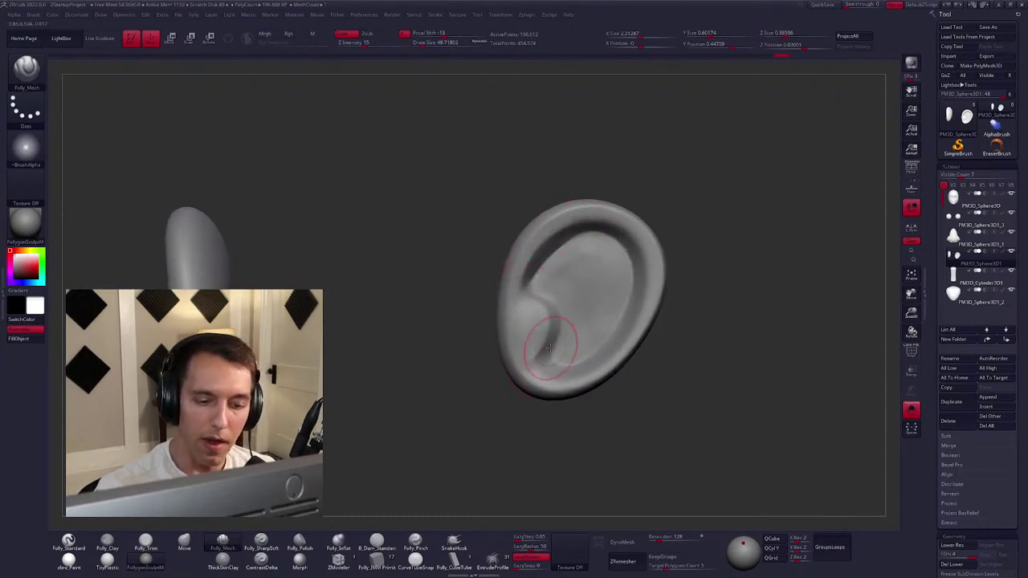
pyautogui.keyDown('alt'); pyautogui.moveTo(538, 344); pyautogui.dragTo(521, 332, button='right'); pyautogui.keyUp('alt')
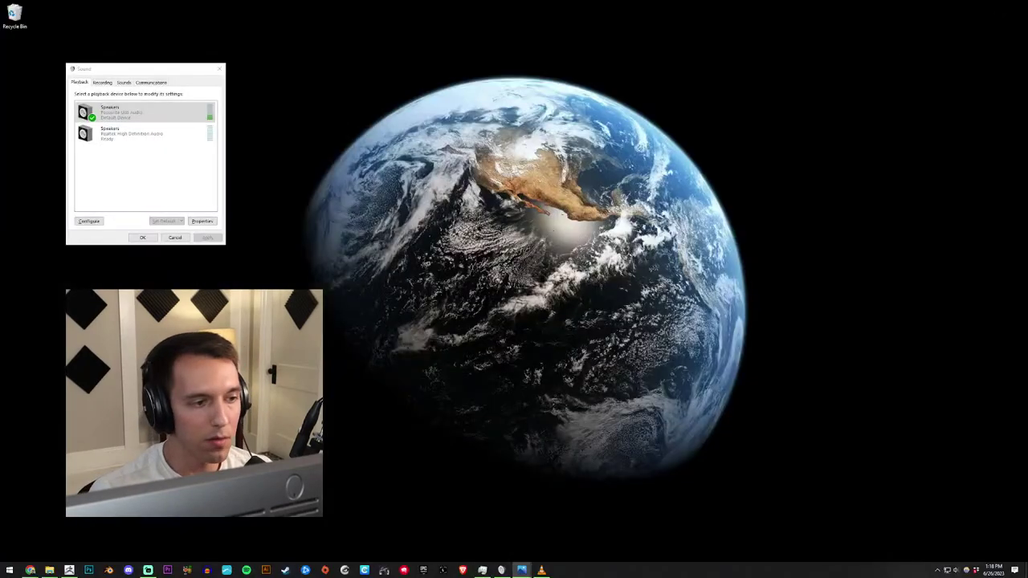
pyautogui.moveTo(29, 569)
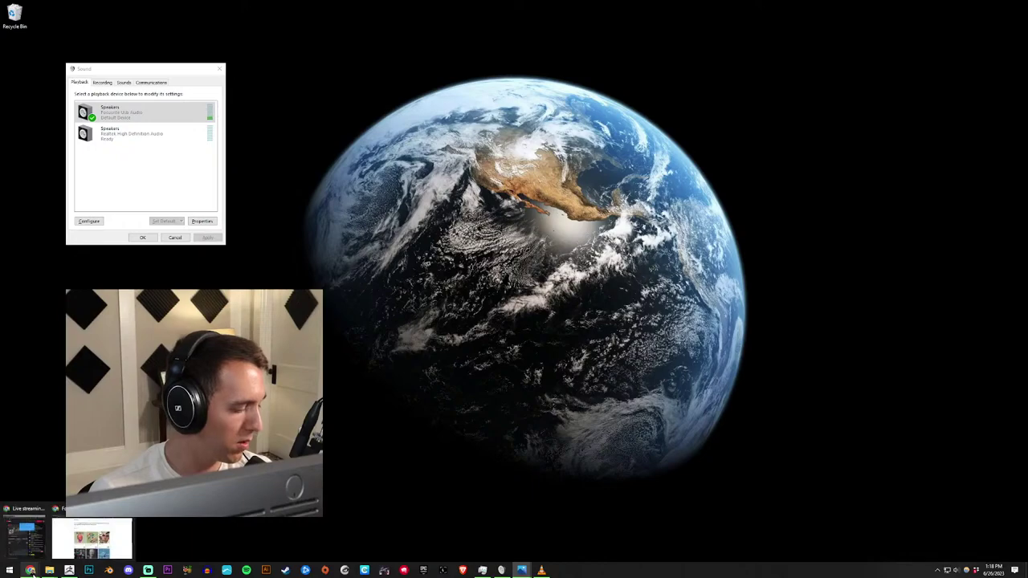
pyautogui.click(96, 537)
pyautogui.scroll(-4, 446, 245)
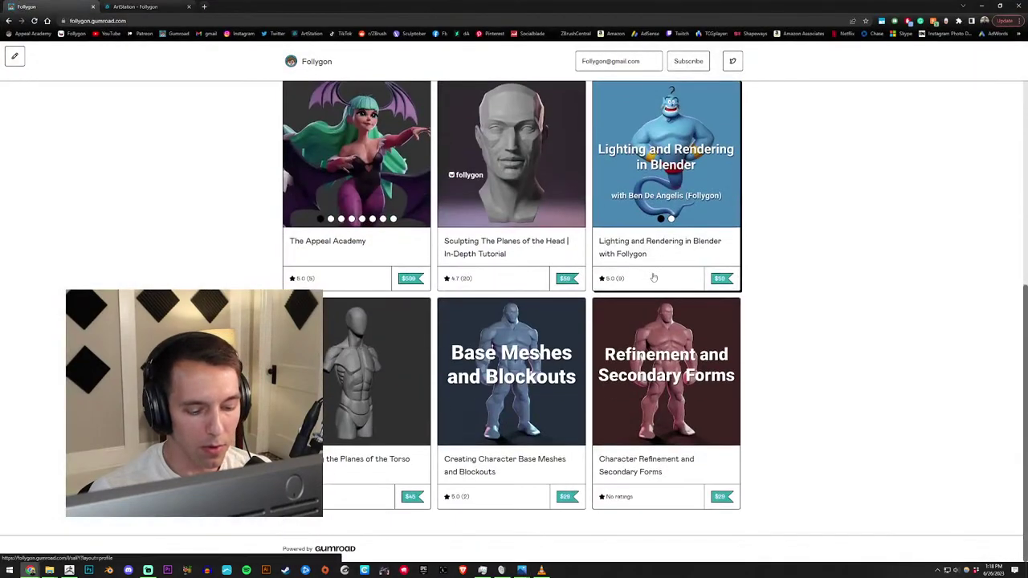
pyautogui.scroll(-7, 507, 128)
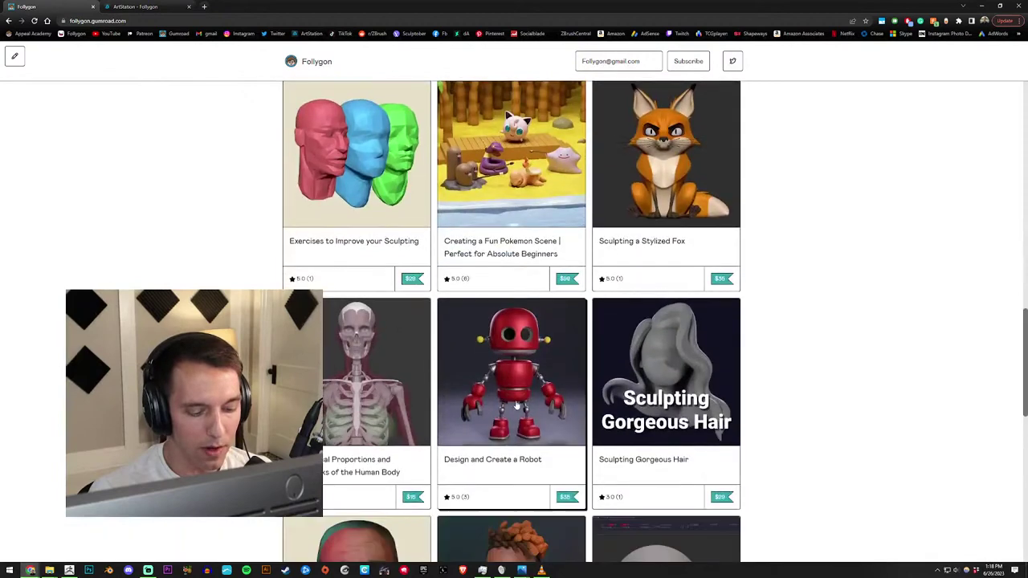
pyautogui.scroll(-1, 518, 378)
pyautogui.keyDown('ctrl'); pyautogui.click(515, 321); pyautogui.keyUp('ctrl')
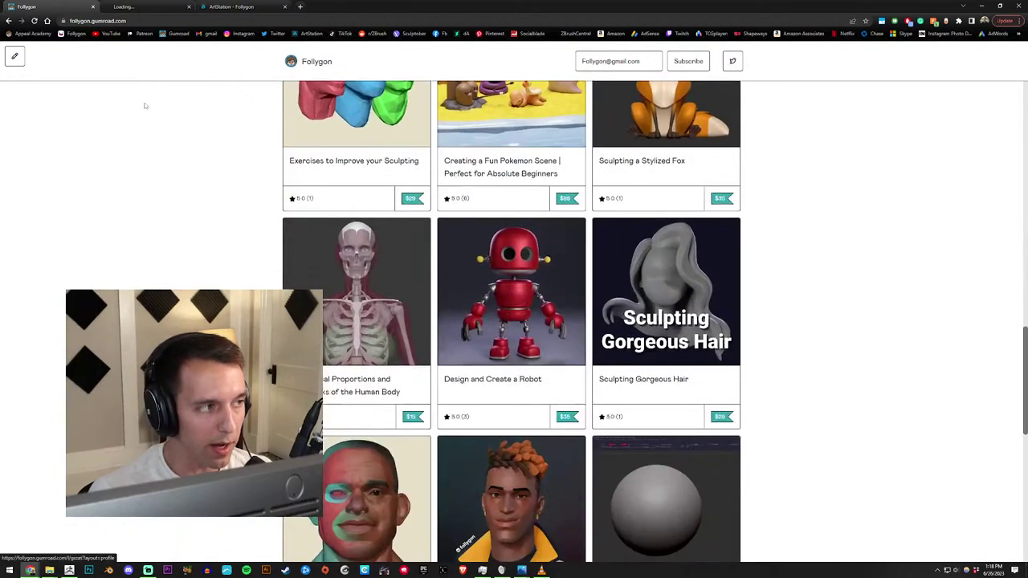
pyautogui.hotkey('ctrl', 'Tab')
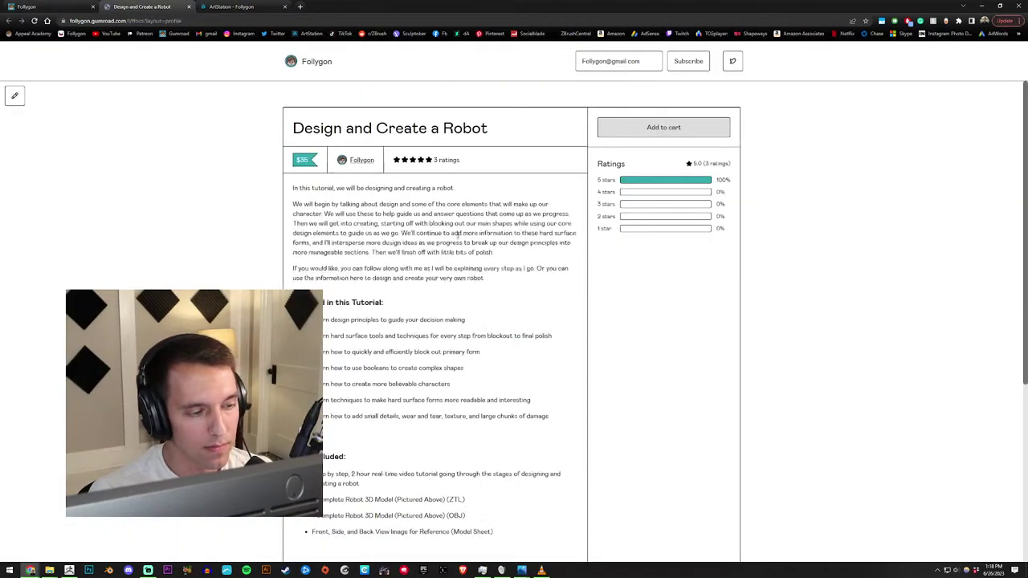
pyautogui.scroll(1, 545, 170)
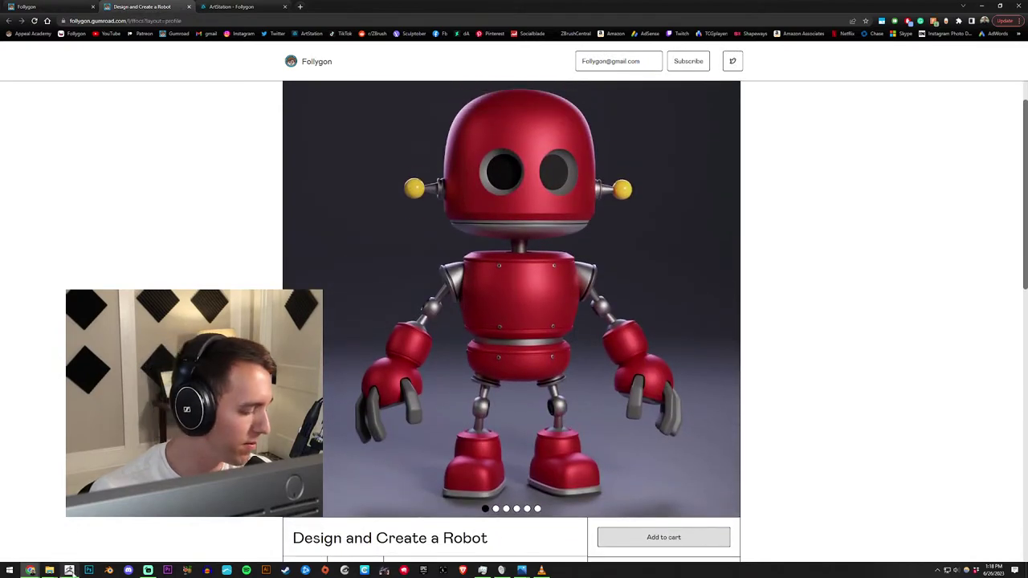
pyautogui.hotkey('alt', 'Tab')
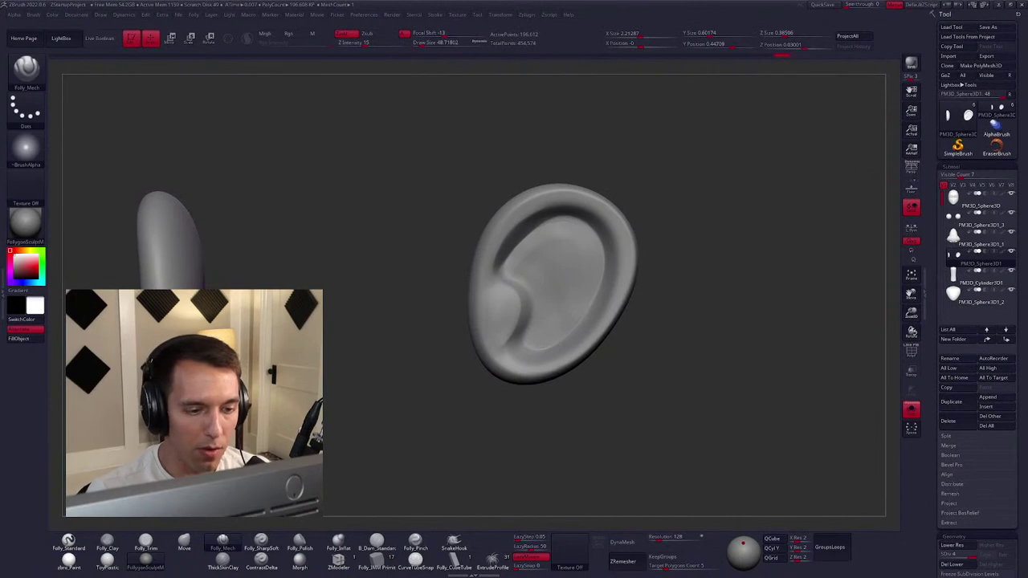
# Shape the ear rim with the Move and Folly_Mech brushes, using a smaller brush for detail.
pyautogui.press('b')
pyautogui.press('m')
pyautogui.press('v')
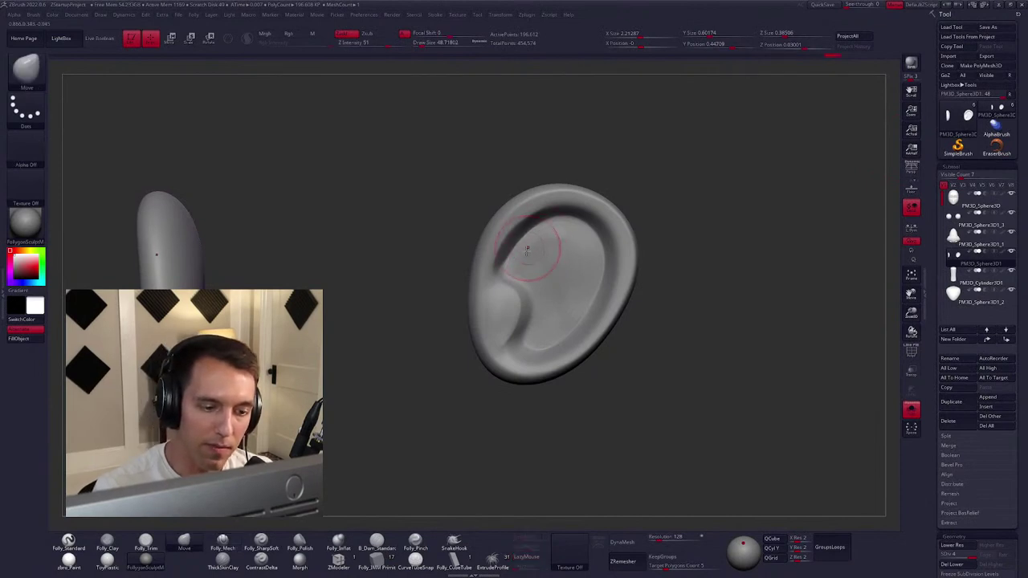
pyautogui.press('b')
pyautogui.press('f')
pyautogui.press('m')
pyautogui.moveTo(544, 236); pyautogui.dragTo(506, 261, button='right')
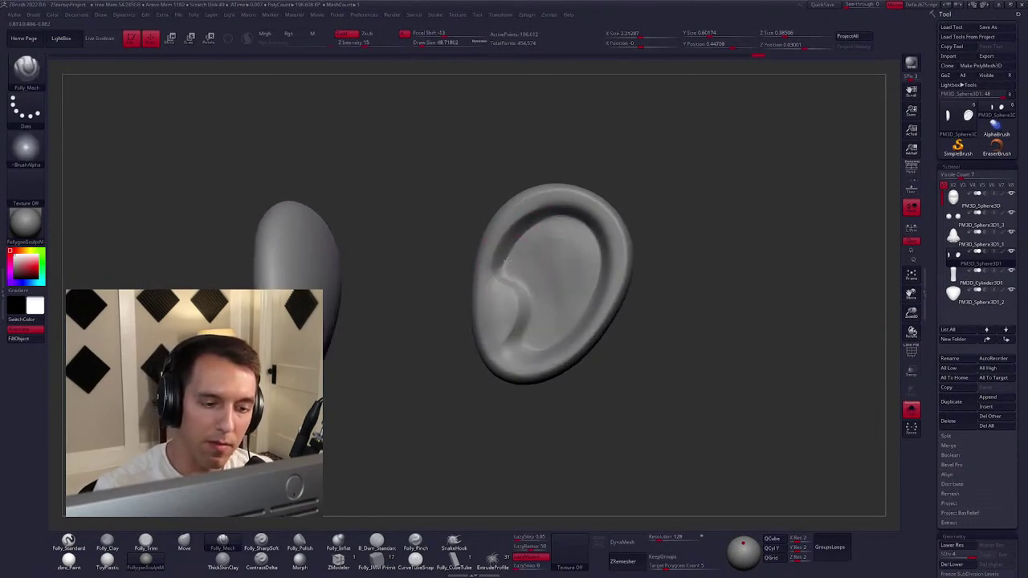
pyautogui.moveTo(578, 218); pyautogui.dragTo(561, 218, button='right')
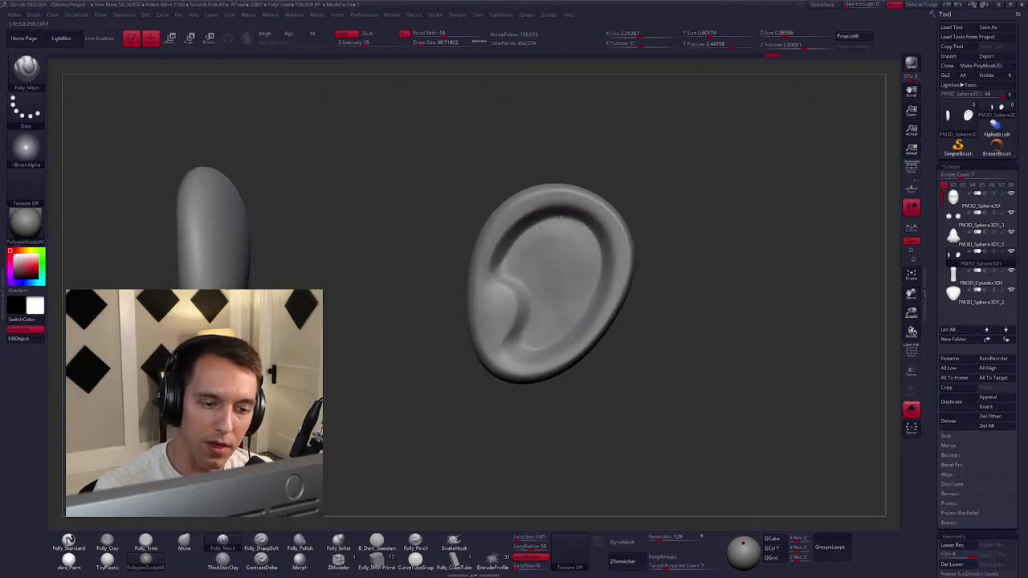
pyautogui.moveTo(582, 319); pyautogui.dragTo(557, 321, button='right')
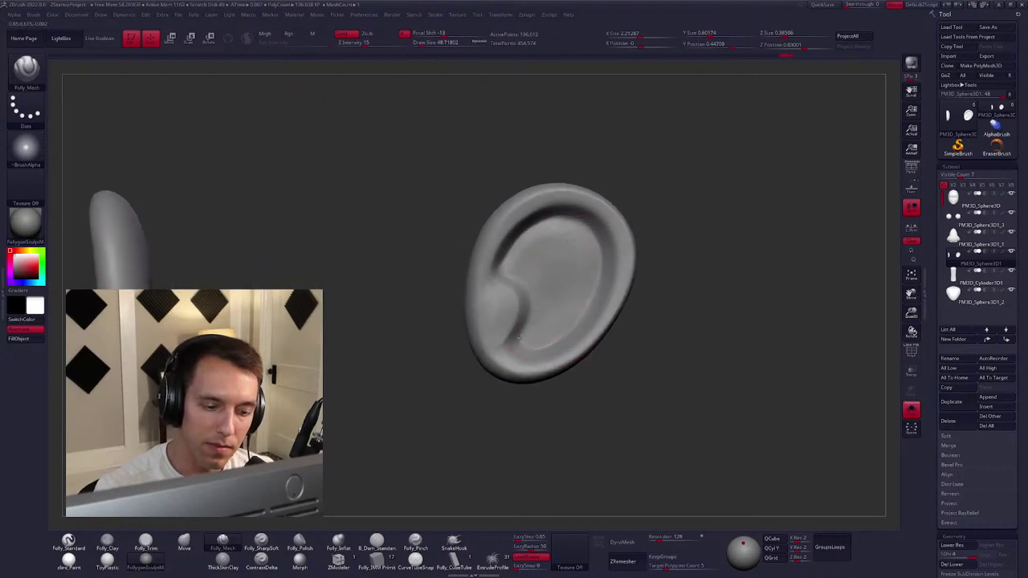
pyautogui.press('space')
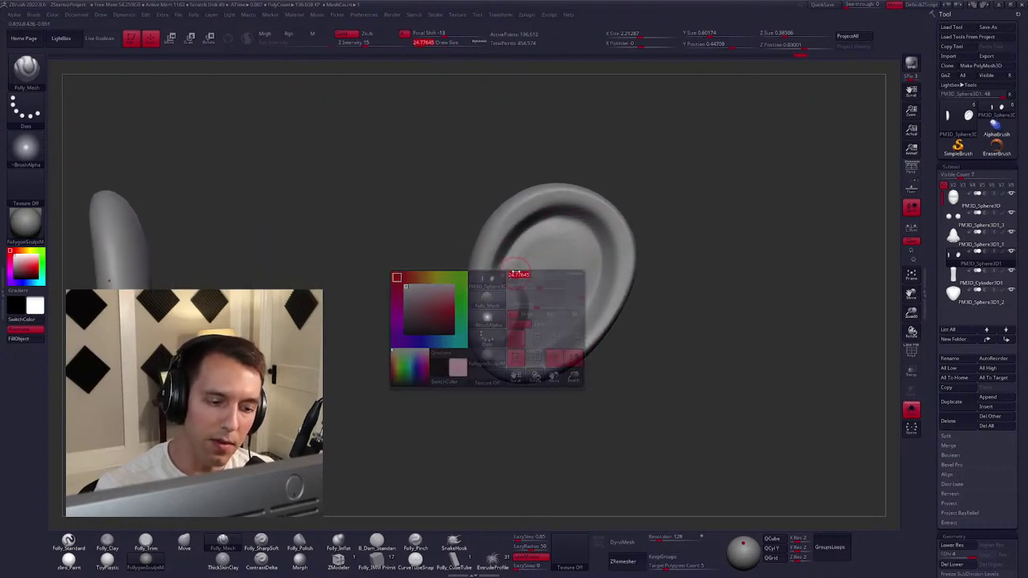
pyautogui.moveTo(500, 276)
pyautogui.mouseDown(button='right')
pyautogui.moveTo(502, 259)
pyautogui.moveTo(504, 271)
pyautogui.mouseUp(button='right')
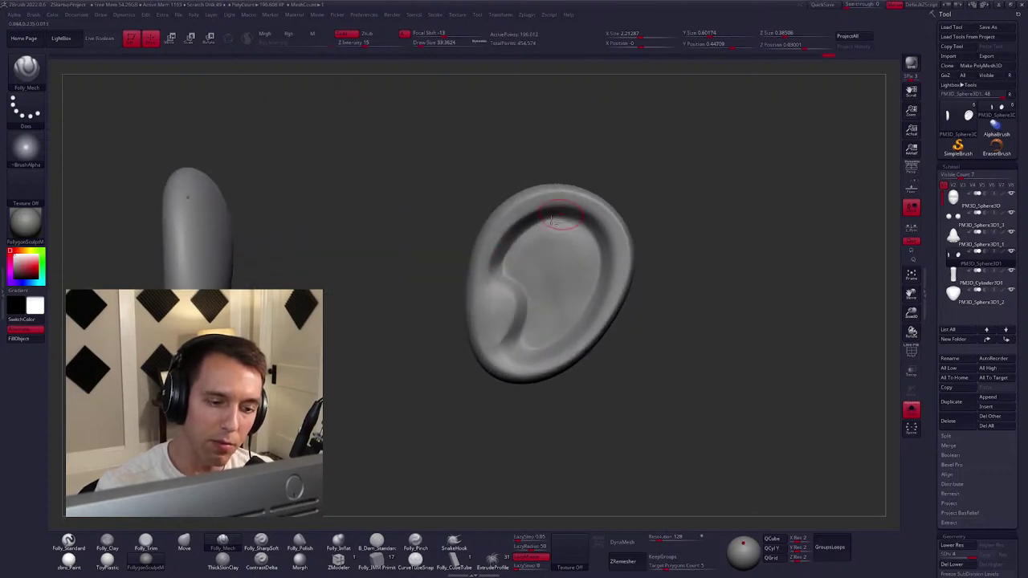
# Refine the ear bowl, briefly showing the head to check the ear from the side.
pyautogui.press('b')
pyautogui.press('m')
pyautogui.press('v')
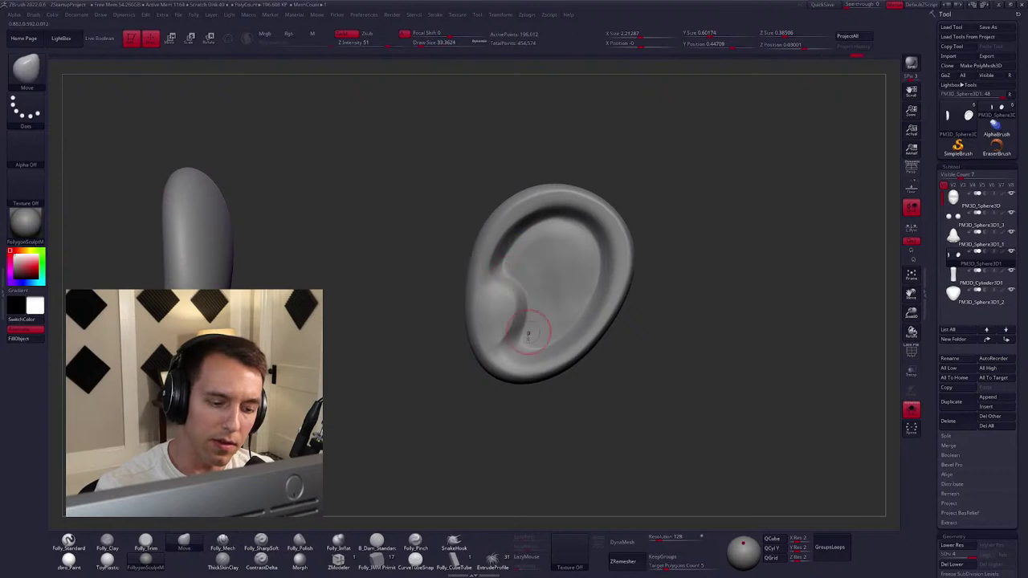
pyautogui.press('b')
pyautogui.press('f')
pyautogui.press('m')
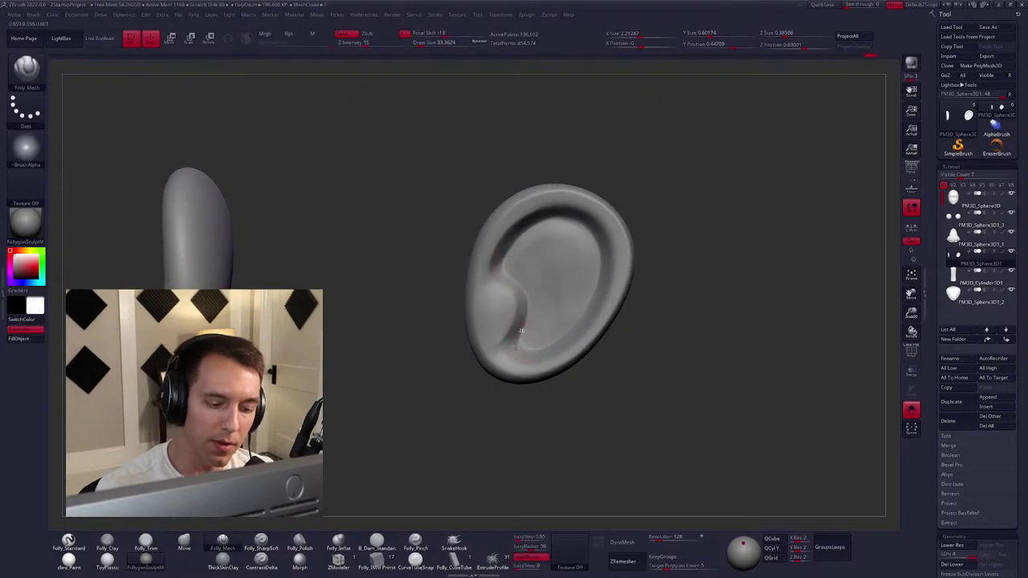
pyautogui.hotkey('shift', 'alt', 's')
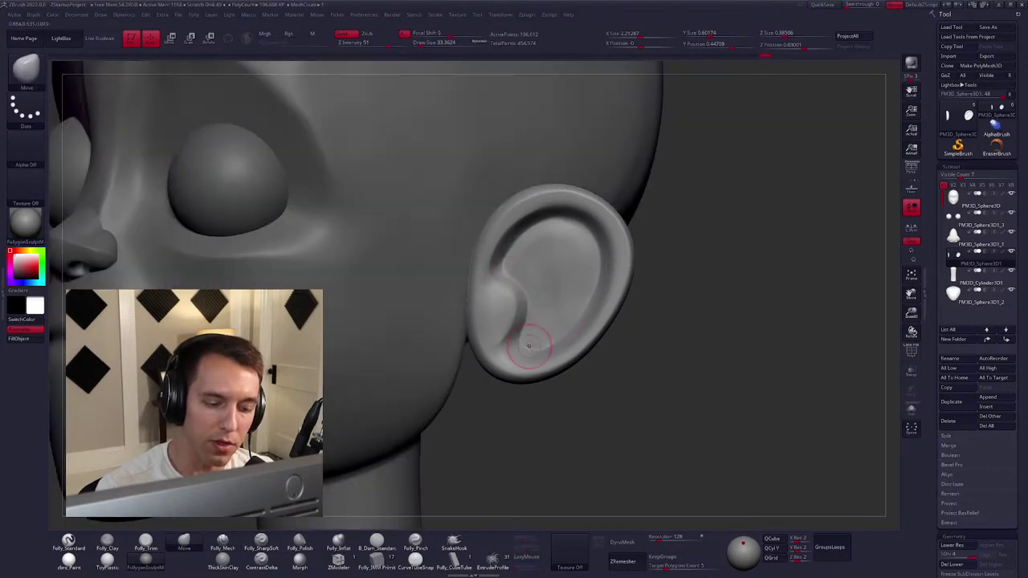
pyautogui.moveTo(508, 334)
pyautogui.mouseDown(button='right')
pyautogui.moveTo(493, 287)
pyautogui.moveTo(528, 275)
pyautogui.moveTo(523, 335)
pyautogui.mouseUp(button='right')
pyautogui.hotkey('shift', 'alt', 's')
# Push and carve the ear lobe with the Move and Folly_Mech brushes.
pyautogui.press('b')
pyautogui.press('m')
pyautogui.press('v')
pyautogui.moveTo(523, 298)
pyautogui.mouseDown(button='right')
pyautogui.moveTo(557, 305)
pyautogui.moveTo(543, 298)
pyautogui.moveTo(500, 357)
pyautogui.moveTo(445, 323)
pyautogui.moveTo(482, 367)
pyautogui.moveTo(470, 344)
pyautogui.mouseUp(button='right')
pyautogui.press('b')
pyautogui.press('f')
pyautogui.press('m')
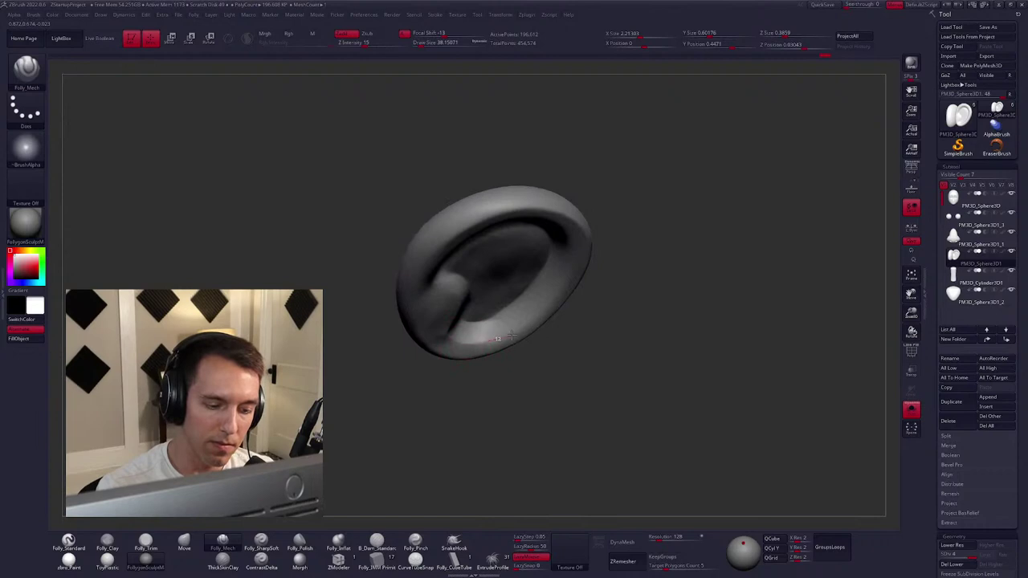
# Inspect the ear edge-on and from above, then turn the view toward the other ear.
pyautogui.moveTo(537, 296); pyautogui.dragTo(575, 337, button='right')
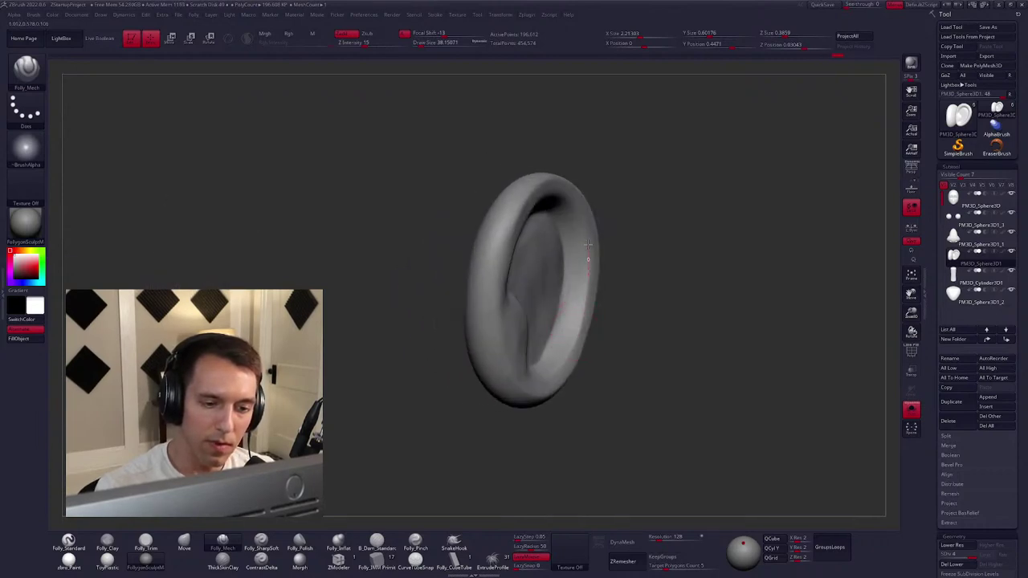
pyautogui.moveTo(560, 194); pyautogui.dragTo(600, 225, button='right')
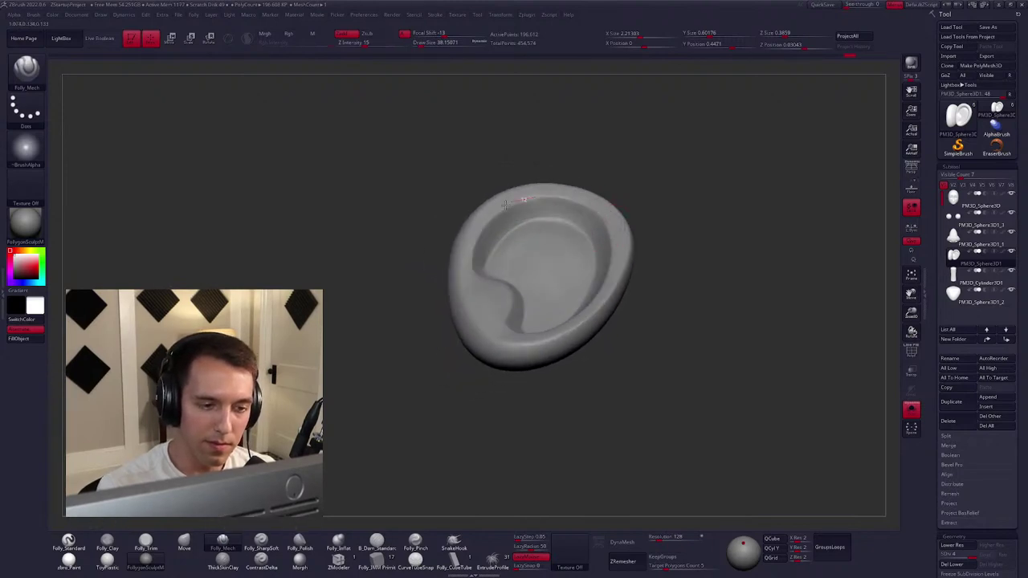
pyautogui.moveTo(478, 232); pyautogui.dragTo(613, 346, button='right')
pyautogui.press('b')
pyautogui.press('m')
pyautogui.press('v')
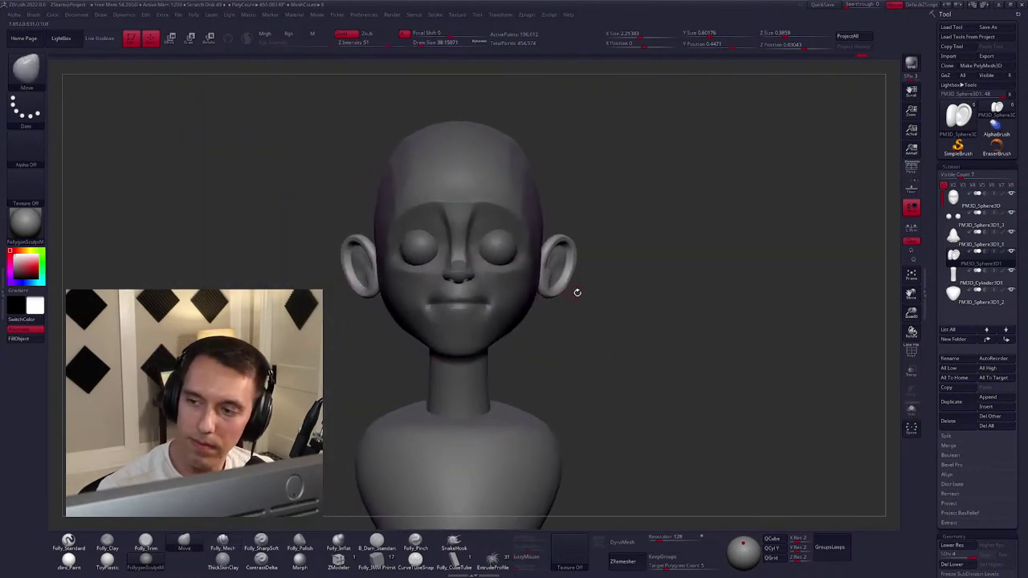
# Move the ears into place in three-quarter and profile views, then make Subtool 1, the head, active.
pyautogui.press('space')
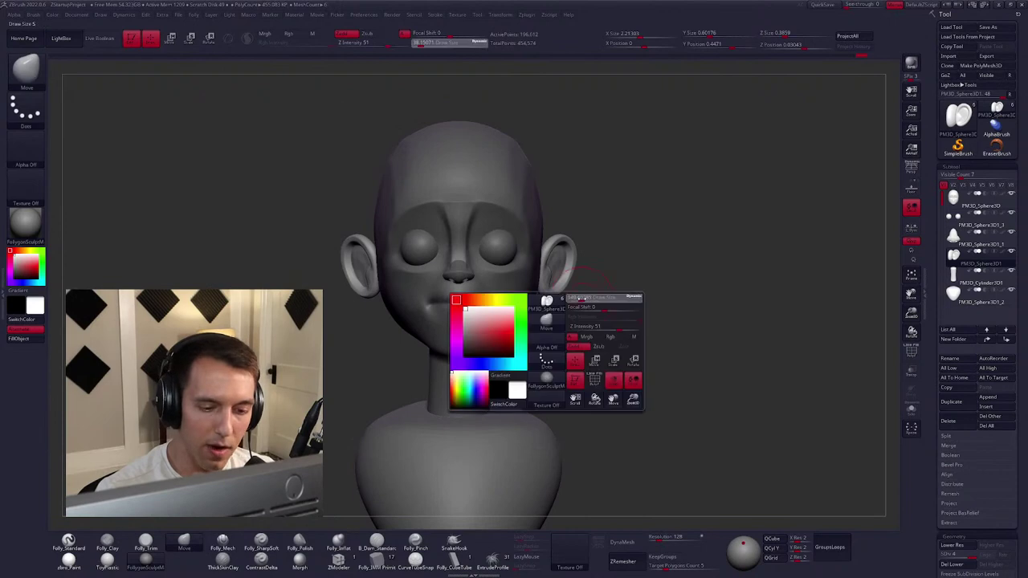
pyautogui.moveTo(574, 299); pyautogui.dragTo(579, 328, button='right')
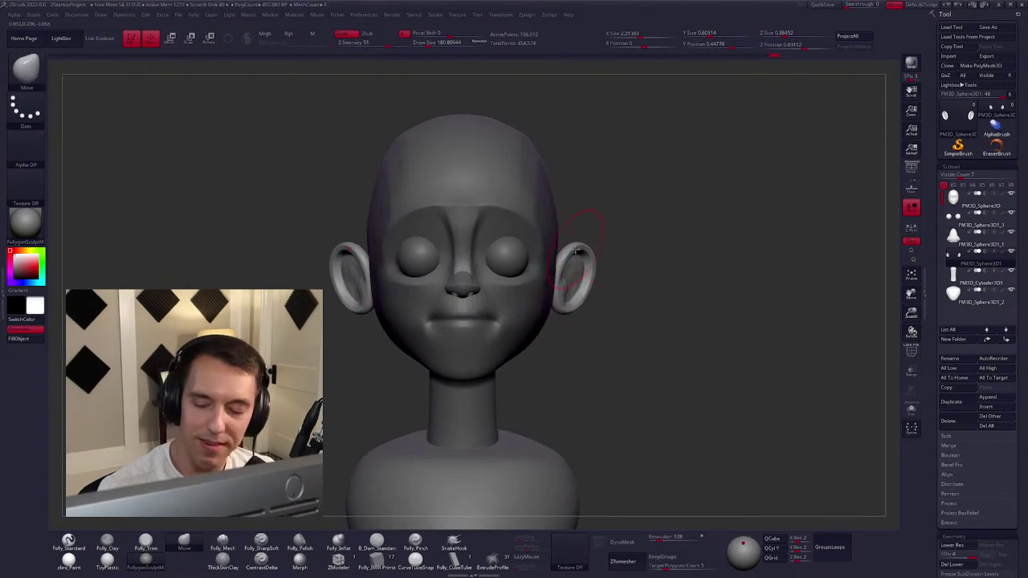
pyautogui.moveTo(602, 312)
pyautogui.mouseDown(button='right')
pyautogui.moveTo(618, 340)
pyautogui.moveTo(546, 325)
pyautogui.mouseUp(button='right')
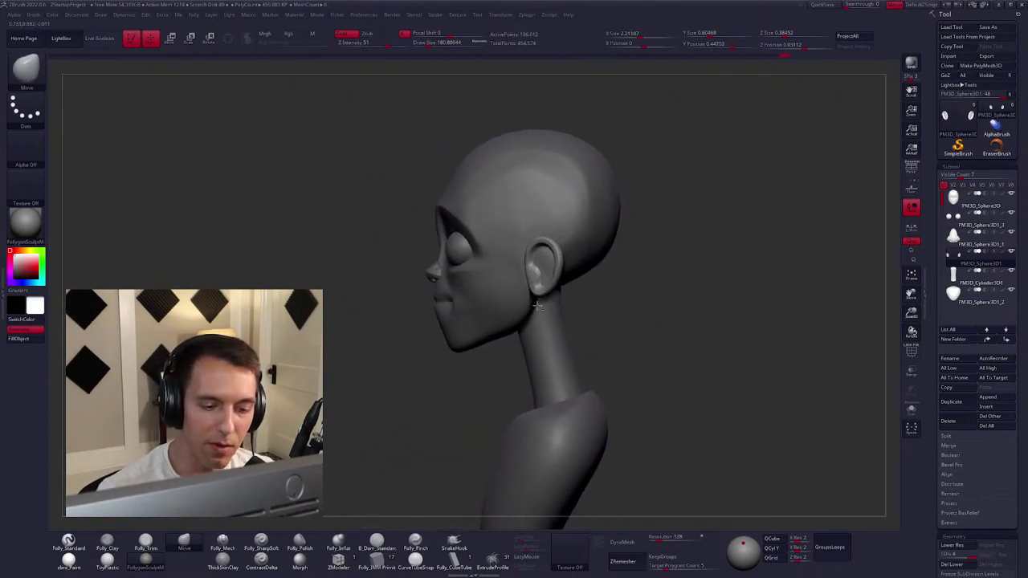
pyautogui.press(']')
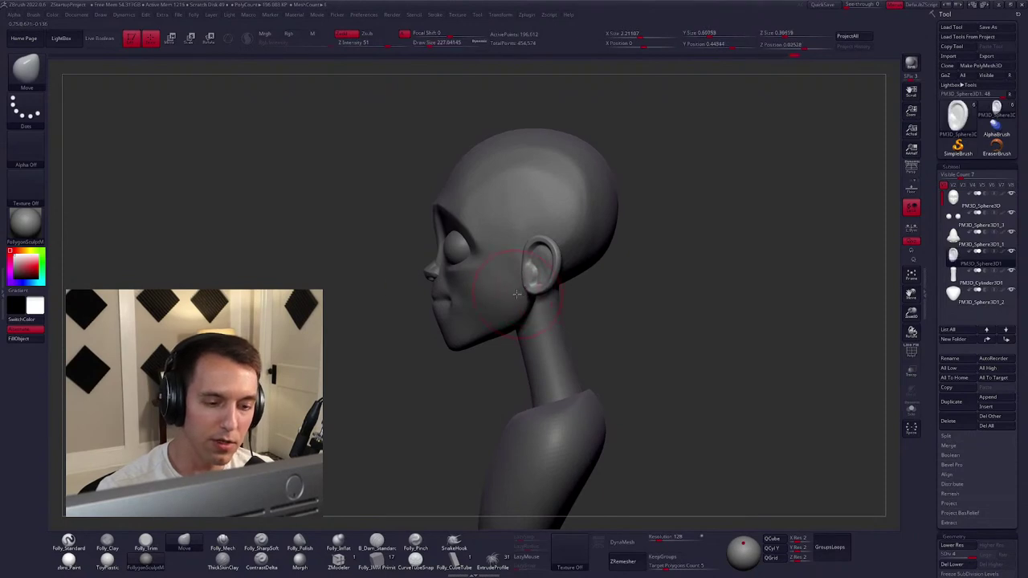
pyautogui.press('[')
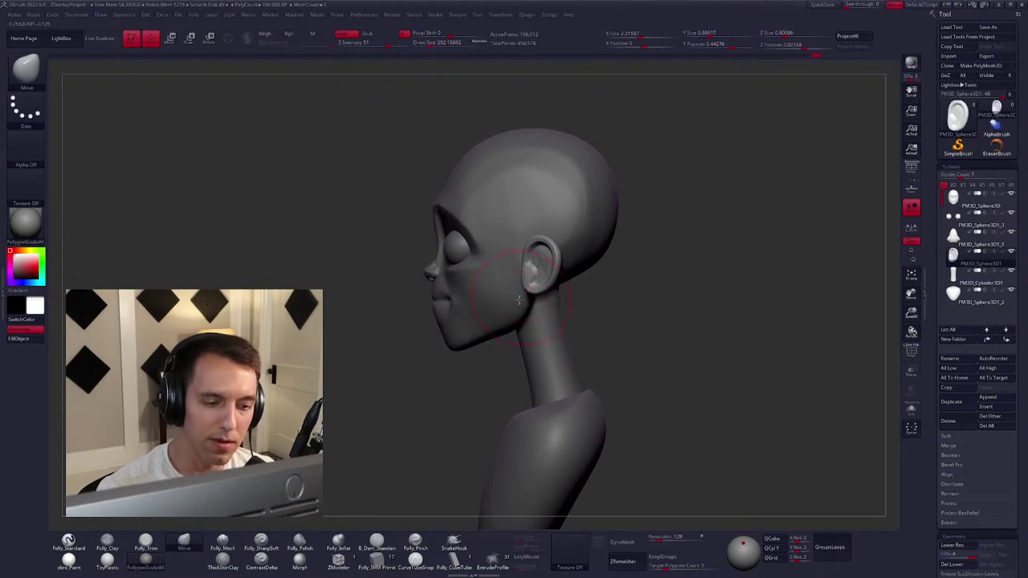
pyautogui.keyDown('alt'); pyautogui.click(524, 309); pyautogui.keyUp('alt')
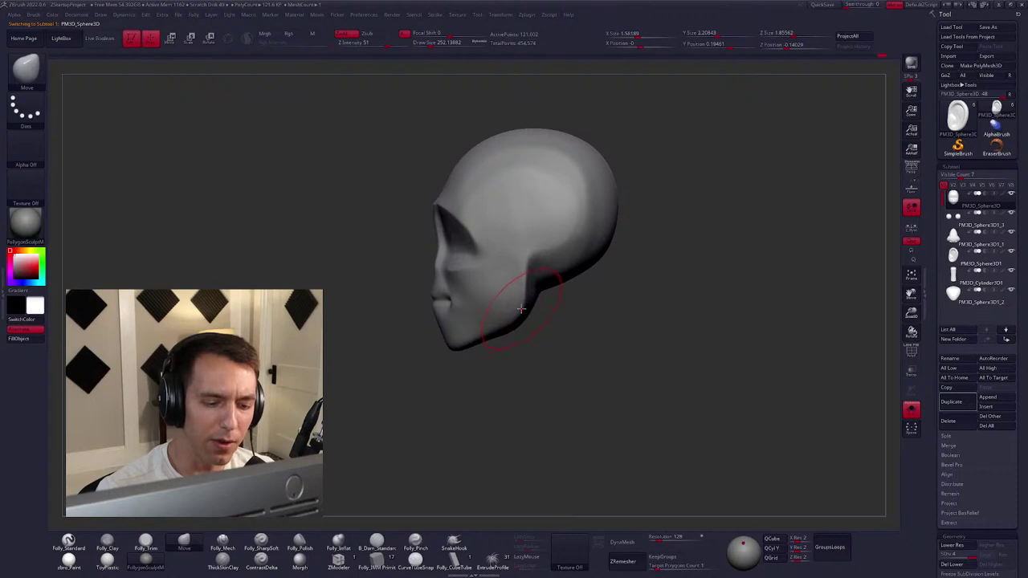
# Reshape the sides of the head behind the cheeks with the Move and Folly_Mech brushes.
pyautogui.moveTo(706, 240); pyautogui.dragTo(771, 265)
pyautogui.click(222, 540)
pyautogui.moveTo(706, 241); pyautogui.dragTo(723, 249)
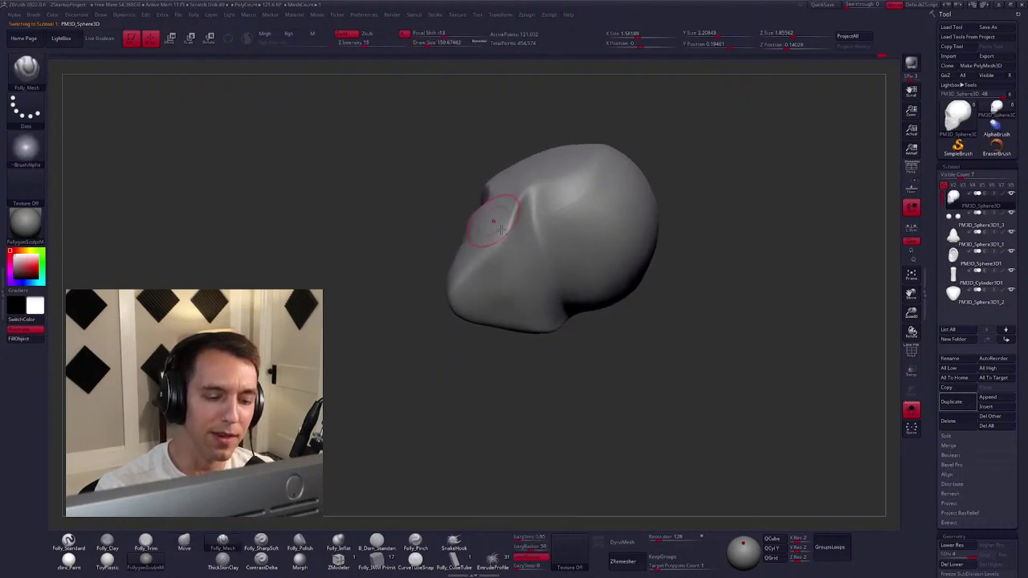
pyautogui.moveTo(500, 230)
pyautogui.mouseDown()
pyautogui.moveTo(546, 249)
pyautogui.moveTo(504, 237)
pyautogui.mouseUp()
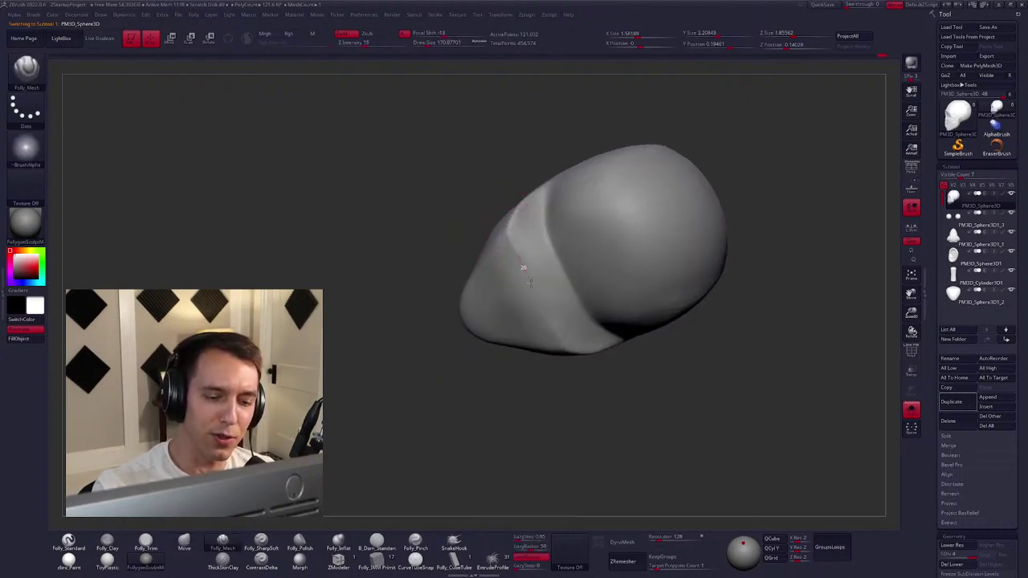
pyautogui.press('b')
pyautogui.press('m')
pyautogui.press('v')
pyautogui.moveTo(534, 305)
pyautogui.mouseDown()
pyautogui.moveTo(562, 273)
pyautogui.moveTo(499, 305)
pyautogui.moveTo(522, 286)
pyautogui.mouseUp()
pyautogui.press('space')
pyautogui.press('b')
pyautogui.press('f')
pyautogui.press('t')
pyautogui.press('b')
pyautogui.press('m')
pyautogui.press('v')
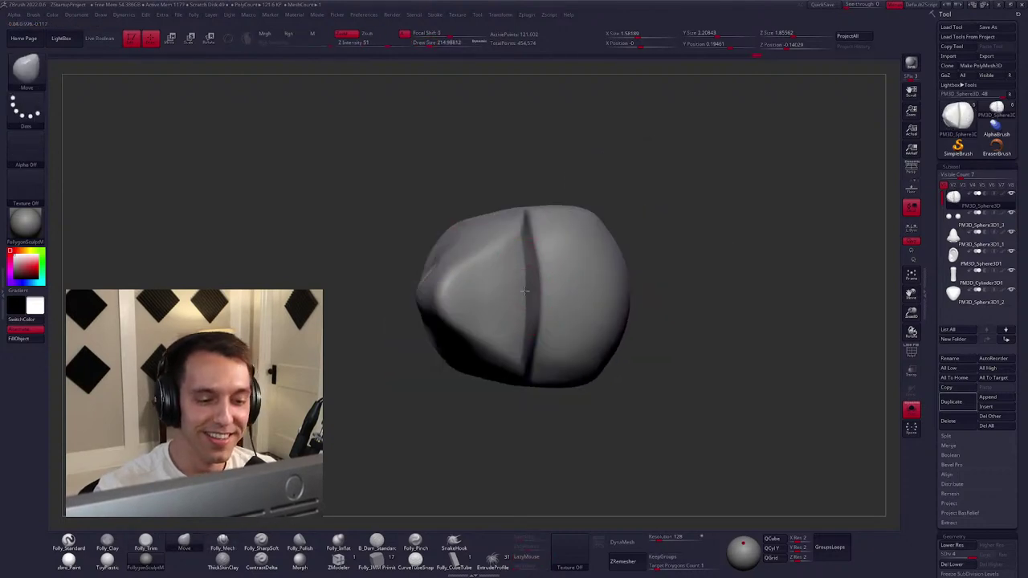
# Trim a flat plane along the jawline with the Ctrl+Shift trim.
pyautogui.moveTo(494, 255)
pyautogui.mouseDown(button='right')
pyautogui.moveTo(482, 218)
pyautogui.moveTo(514, 226)
pyautogui.moveTo(472, 258)
pyautogui.mouseUp(button='right')
pyautogui.press('b')
pyautogui.press('f')
pyautogui.press('m')
pyautogui.moveTo(419, 325)
pyautogui.mouseDown(button='right')
pyautogui.moveTo(466, 282)
pyautogui.moveTo(463, 250)
pyautogui.moveTo(488, 260)
pyautogui.mouseUp(button='right')
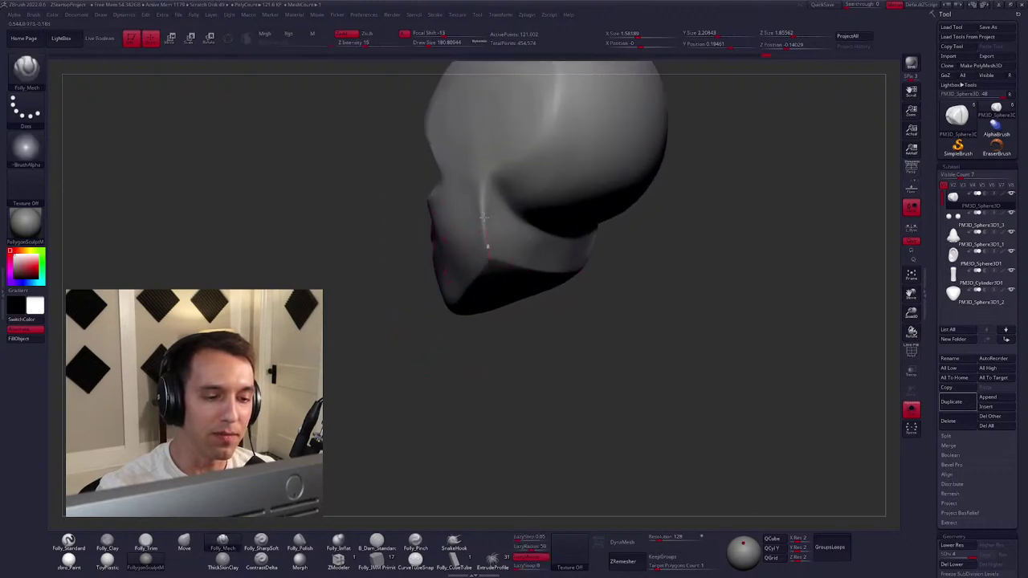
pyautogui.moveTo(482, 217); pyautogui.dragTo(458, 184, button='right')
pyautogui.keyDown('ctrl'); pyautogui.keyDown('shift'); pyautogui.moveTo(559, 245); pyautogui.dragTo(518, 277); pyautogui.keyUp('shift'); pyautogui.keyUp('ctrl')
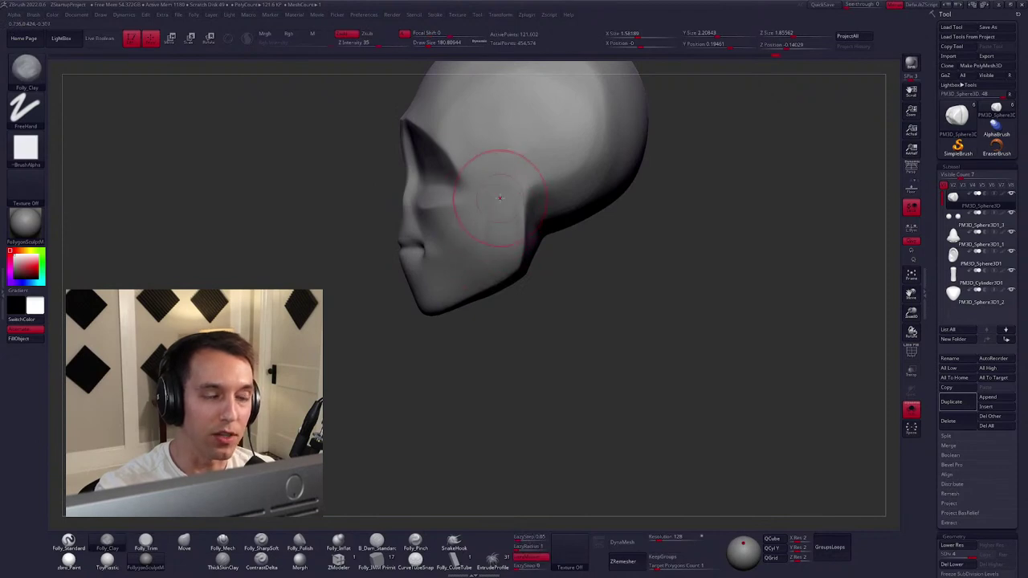
# Show all the character's parts again and enlarge the brush.
pyautogui.moveTo(509, 291)
pyautogui.mouseDown(button='right')
pyautogui.moveTo(488, 222)
pyautogui.moveTo(535, 248)
pyautogui.moveTo(555, 293)
pyautogui.moveTo(532, 241)
pyautogui.mouseUp(button='right')
pyautogui.hotkey('alt', 's')
pyautogui.press('space')
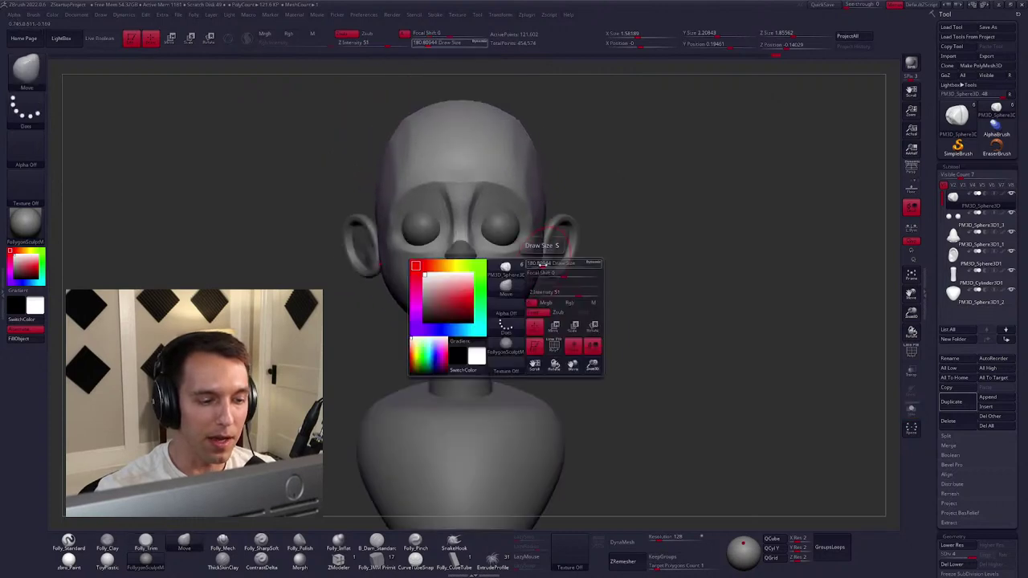
pyautogui.moveTo(519, 221)
pyautogui.keyDown('alt'); pyautogui.mouseDown(button='right')
pyautogui.moveTo(534, 254)
pyautogui.moveTo(506, 265)
pyautogui.moveTo(522, 271)
pyautogui.moveTo(520, 280)
pyautogui.moveTo(486, 233)
pyautogui.moveTo(498, 270)
pyautogui.moveTo(516, 212)
pyautogui.moveTo(561, 201)
pyautogui.mouseUp(button='right'); pyautogui.keyUp('alt')
pyautogui.press('m')
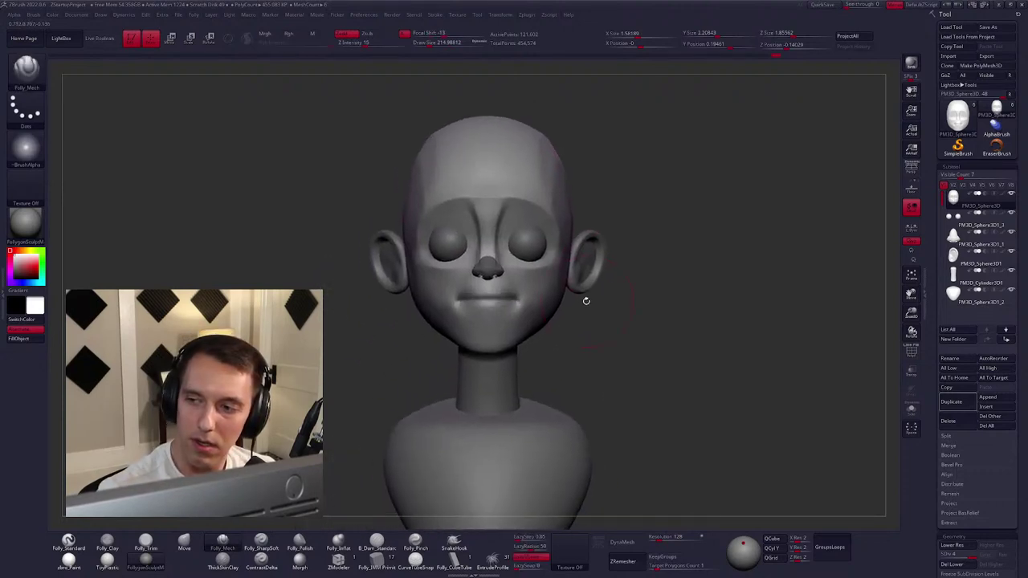
# Isolate the head and frame the face in a three-quarter view.
pyautogui.press('m')
pyautogui.press('space')
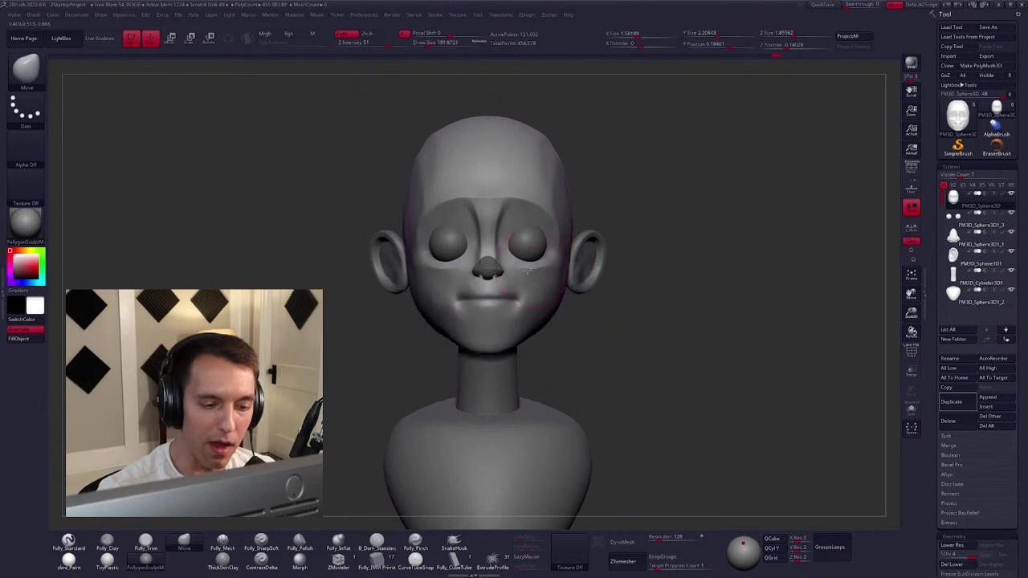
pyautogui.moveTo(519, 265)
pyautogui.mouseDown(button='right')
pyautogui.moveTo(489, 267)
pyautogui.moveTo(518, 263)
pyautogui.moveTo(520, 281)
pyautogui.moveTo(455, 309)
pyautogui.mouseUp(button='right')
pyautogui.press('space')
pyautogui.hotkey('alt', 's')
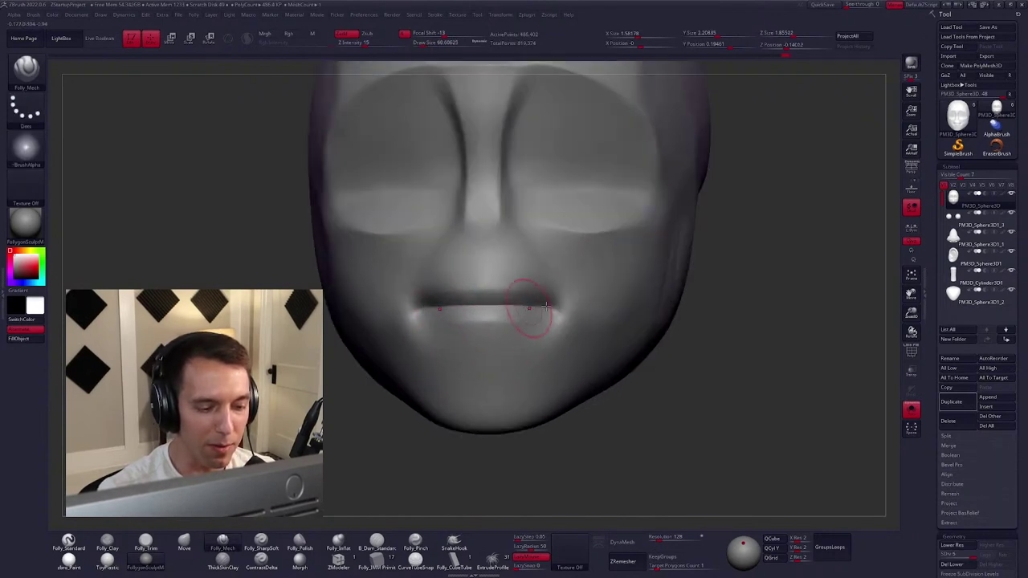
pyautogui.moveTo(546, 306); pyautogui.dragTo(522, 293, button='right')
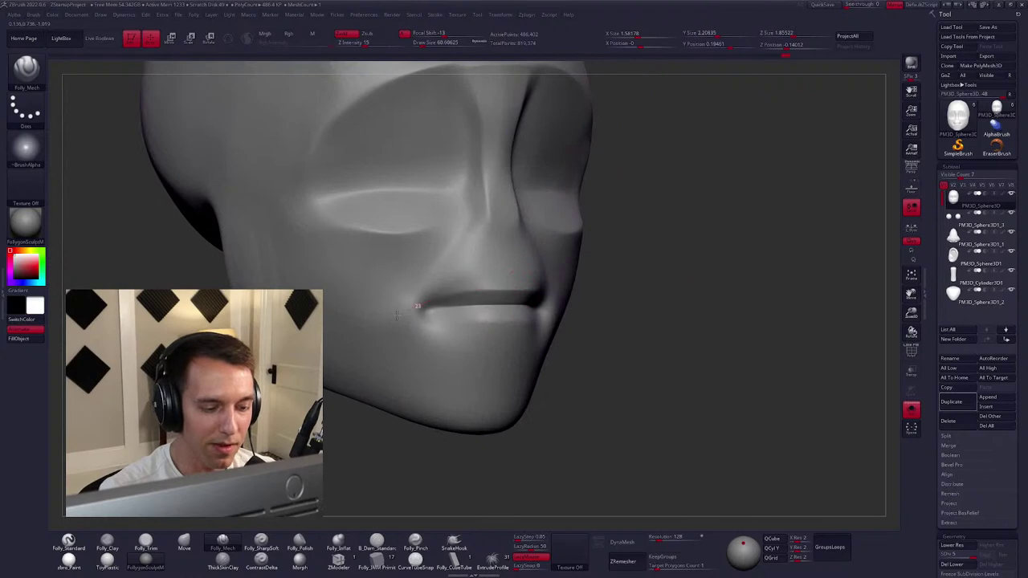
pyautogui.moveTo(435, 321)
pyautogui.keyDown('ctrl'); pyautogui.mouseDown(button='right')
pyautogui.moveTo(489, 314)
pyautogui.moveTo(457, 311)
pyautogui.moveTo(473, 310)
pyautogui.mouseUp(button='right'); pyautogui.keyUp('ctrl')
# Smooth the inner mouth surface and the lower lip.
pyautogui.press('b')
pyautogui.press('s')
pyautogui.press('t')
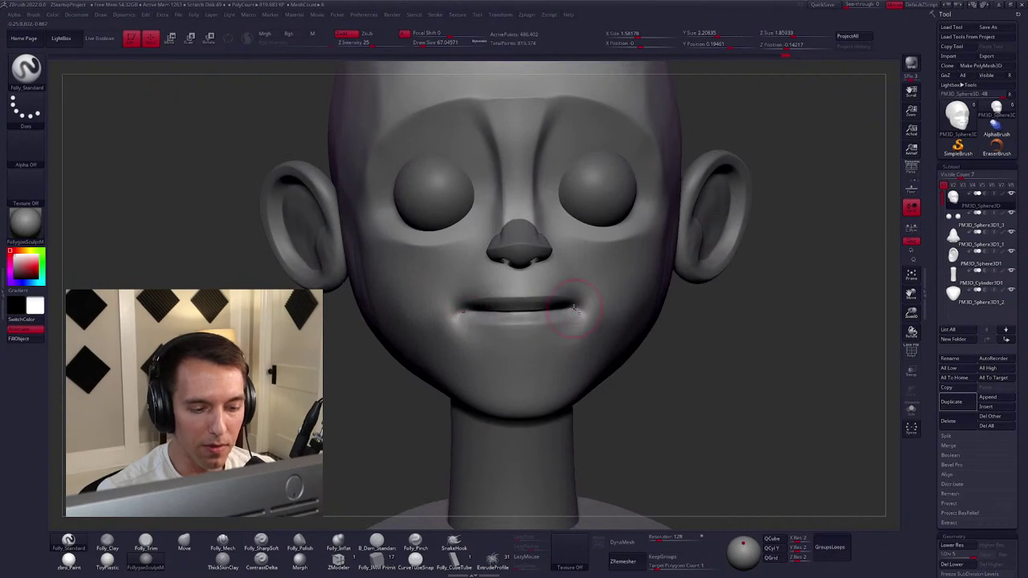
pyautogui.keyDown('shift'); pyautogui.moveTo(554, 309); pyautogui.dragTo(477, 312); pyautogui.keyUp('shift')
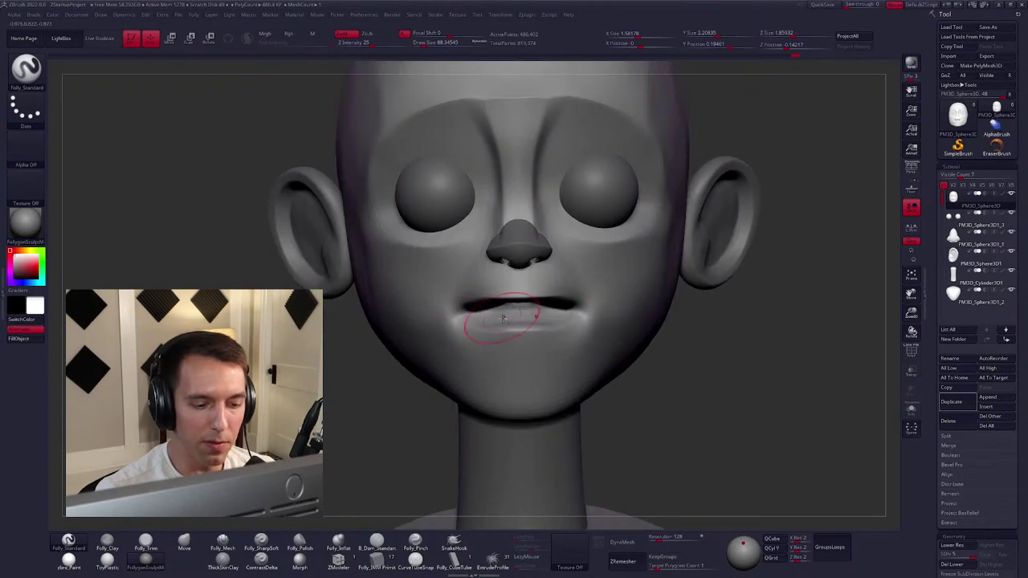
pyautogui.moveTo(503, 318)
pyautogui.keyDown('shift'); pyautogui.mouseDown()
pyautogui.moveTo(530, 289)
pyautogui.moveTo(550, 308)
pyautogui.mouseUp(); pyautogui.keyUp('shift')
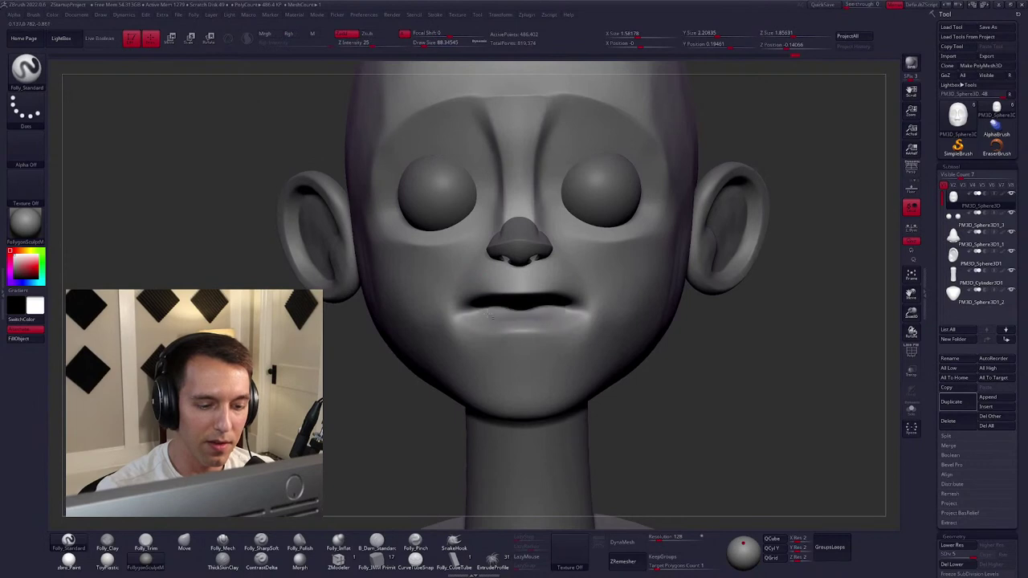
pyautogui.press('shift')
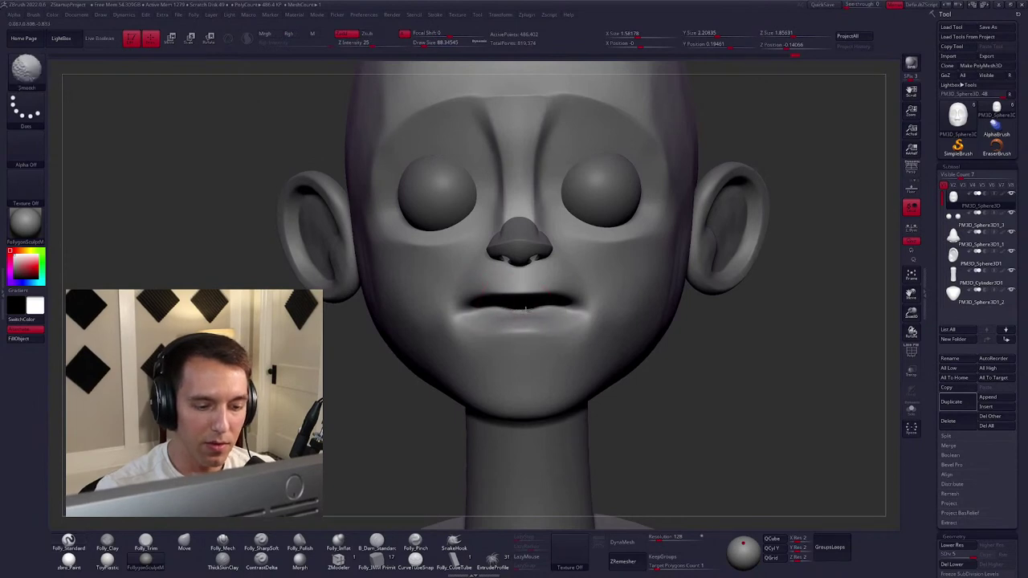
pyautogui.moveTo(506, 318)
pyautogui.mouseDown(button='right')
pyautogui.moveTo(517, 305)
pyautogui.moveTo(527, 321)
pyautogui.moveTo(490, 313)
pyautogui.moveTo(529, 298)
pyautogui.moveTo(514, 306)
pyautogui.moveTo(566, 307)
pyautogui.mouseUp(button='right')
# Reshape the lips with the Move brush and full-strength smoothing, checking from the front.
pyautogui.press('b')
pyautogui.press('m')
pyautogui.press('v')
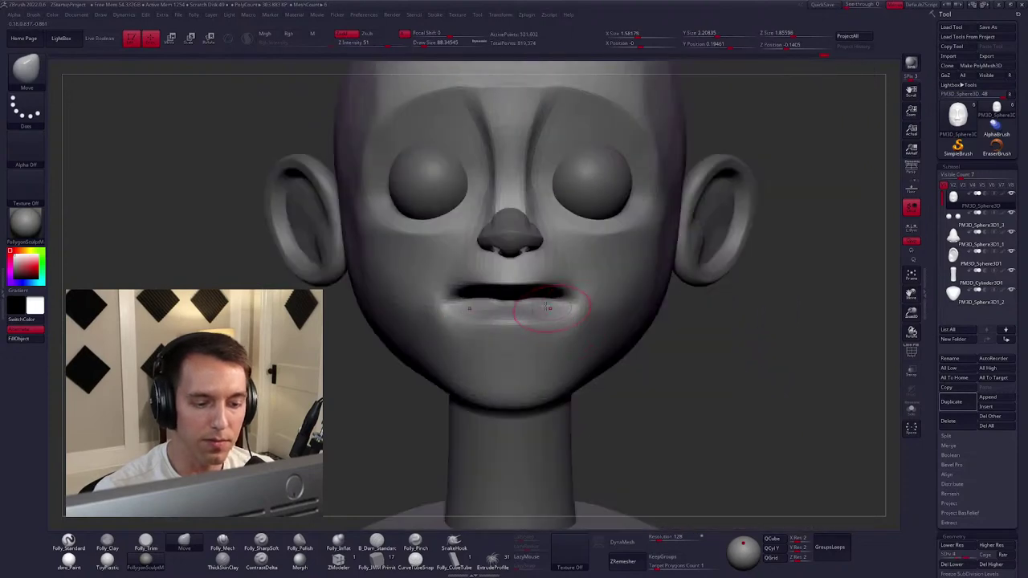
pyautogui.press('shift')
pyautogui.moveTo(500, 315)
pyautogui.mouseDown(button='right')
pyautogui.moveTo(537, 316)
pyautogui.moveTo(545, 346)
pyautogui.mouseUp(button='right')
pyautogui.moveTo(541, 347)
pyautogui.mouseDown()
pyautogui.moveTo(584, 334)
pyautogui.moveTo(546, 246)
pyautogui.mouseUp()
pyautogui.keyDown('alt'); pyautogui.click(561, 245); pyautogui.keyUp('alt')
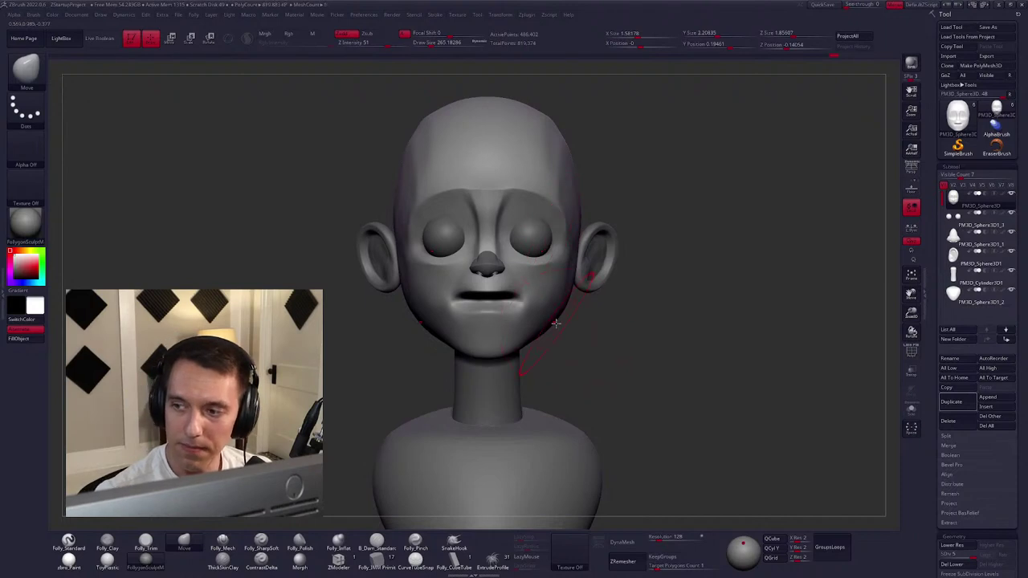
pyautogui.moveTo(556, 323)
pyautogui.mouseDown()
pyautogui.moveTo(575, 321)
pyautogui.moveTo(452, 271)
pyautogui.mouseUp()
pyautogui.press('space')
pyautogui.press('shift')
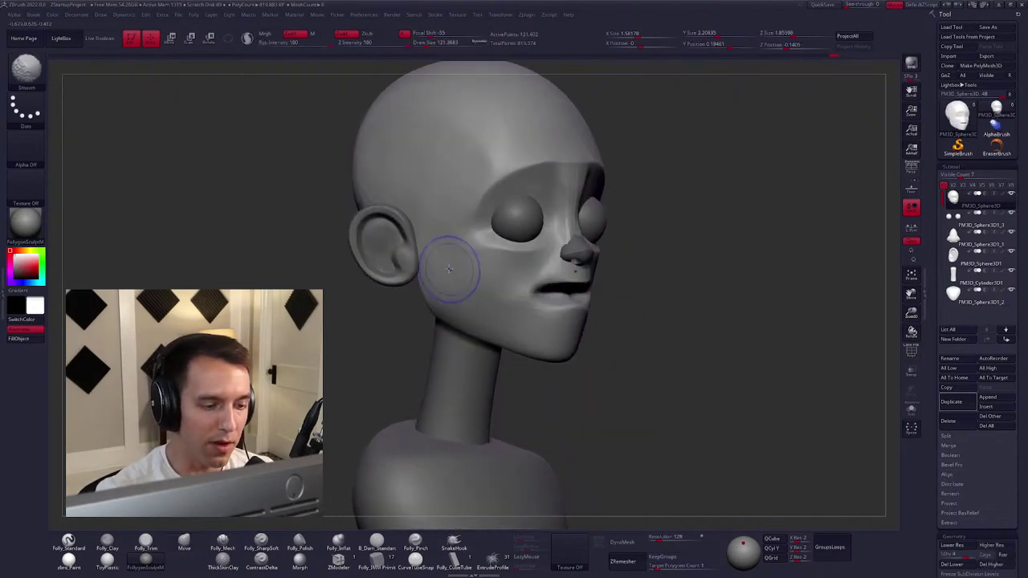
# Raise the subdivision level and reshape the lower lip with Folly_SharpSoft.
pyautogui.moveTo(447, 264); pyautogui.dragTo(500, 236, button='right')
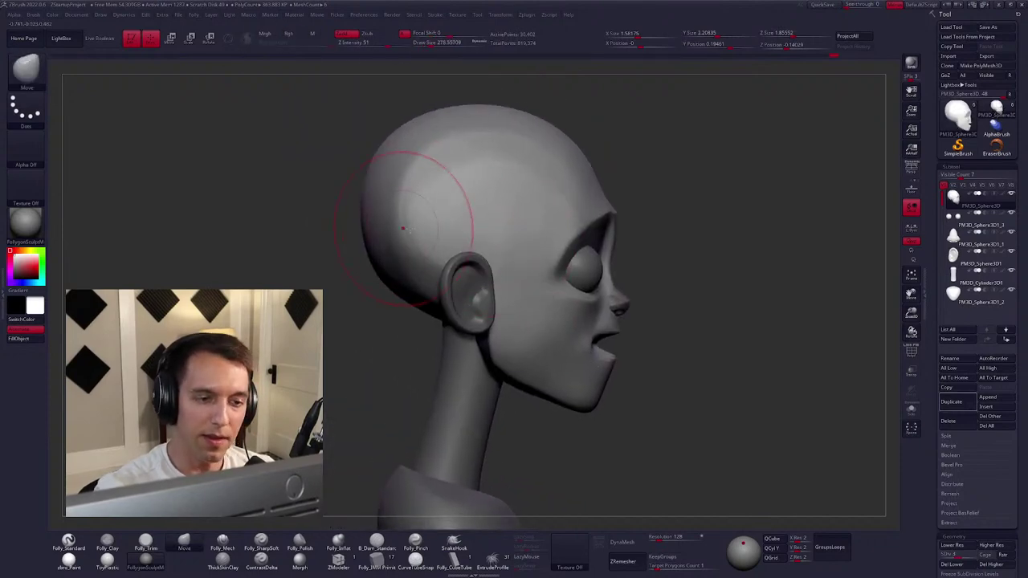
pyautogui.moveTo(413, 201); pyautogui.dragTo(611, 228, button='right')
pyautogui.press('space')
pyautogui.press('space')
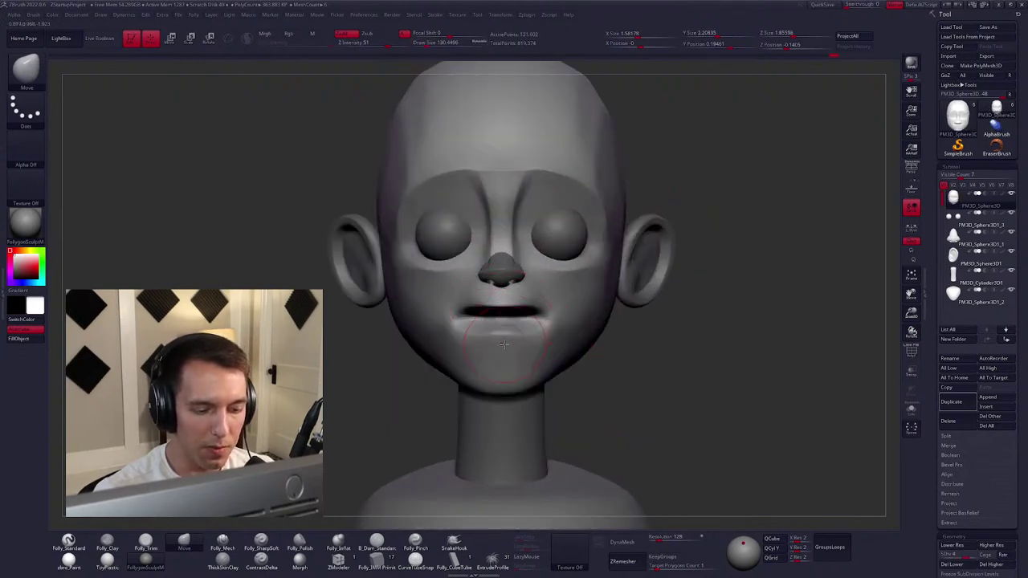
pyautogui.scroll(2, 508, 343)
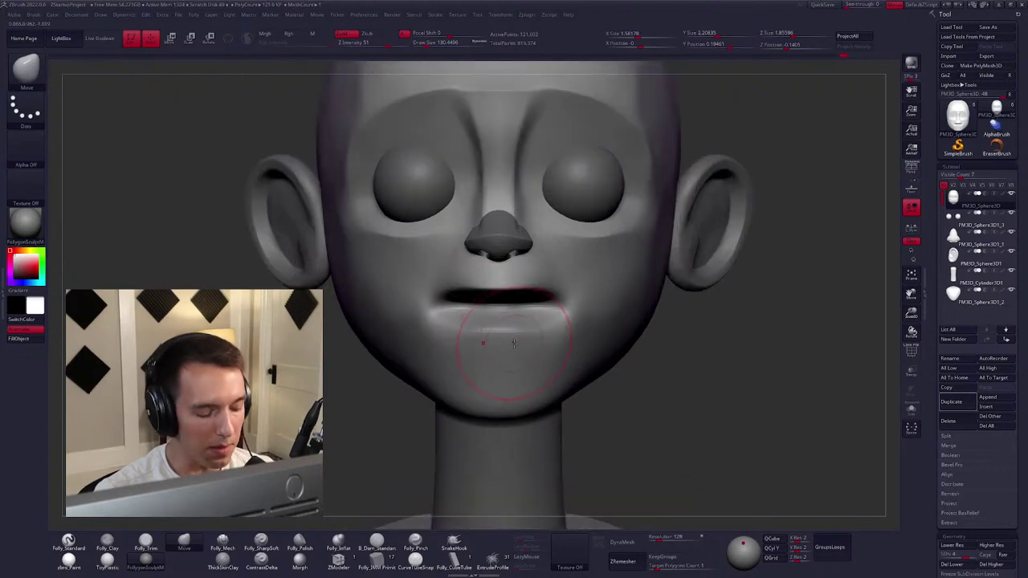
pyautogui.click(251, 548)
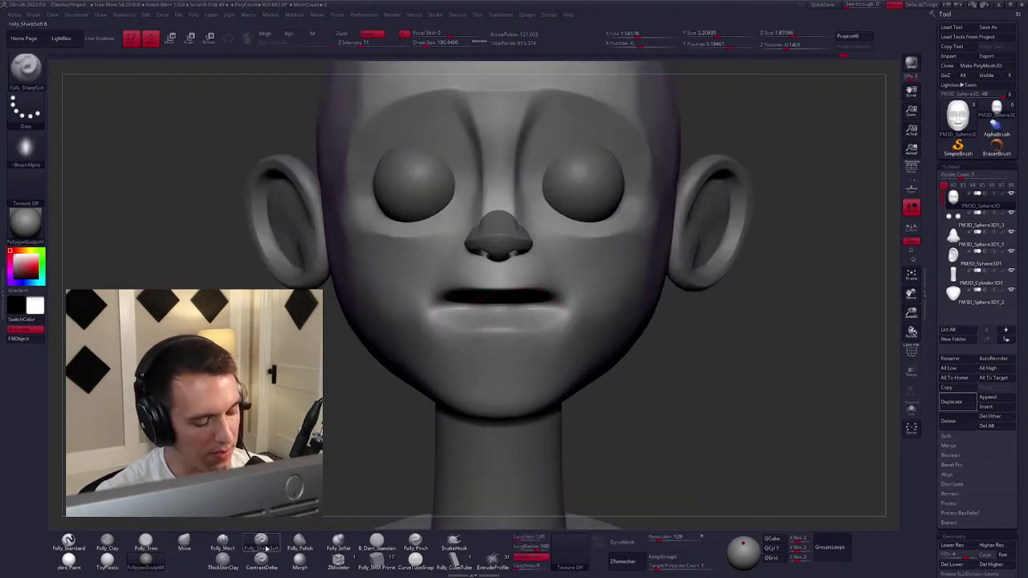
pyautogui.rightClick(501, 341)
pyautogui.press('d')
pyautogui.moveTo(501, 341); pyautogui.dragTo(460, 356, button='right')
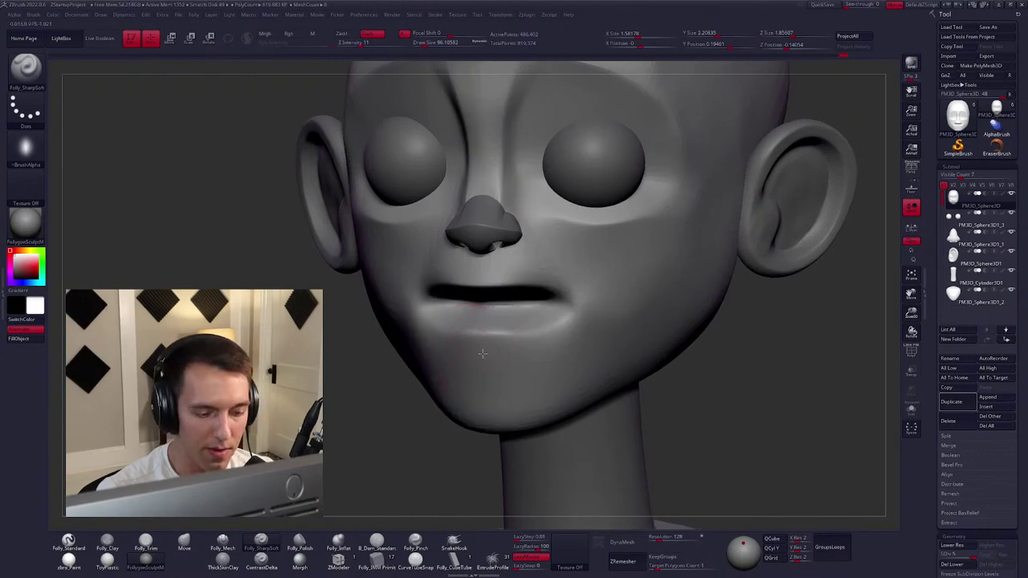
pyautogui.moveTo(544, 346)
pyautogui.keyDown('shift'); pyautogui.mouseDown()
pyautogui.moveTo(449, 342)
pyautogui.moveTo(565, 330)
pyautogui.mouseUp(); pyautogui.keyUp('shift')
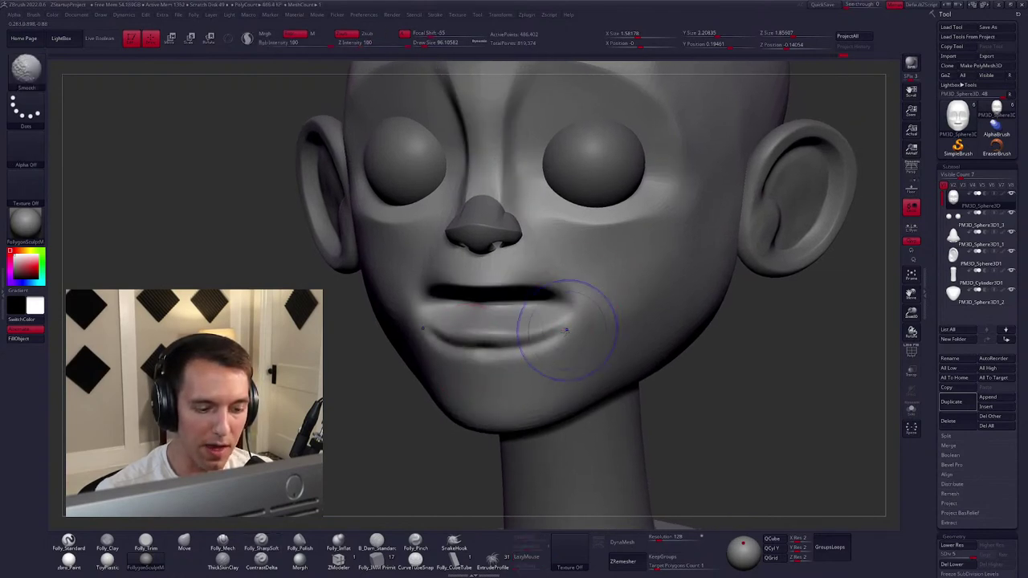
# Build up and lightly smooth the upper lip with the Clay brush.
pyautogui.press('space')
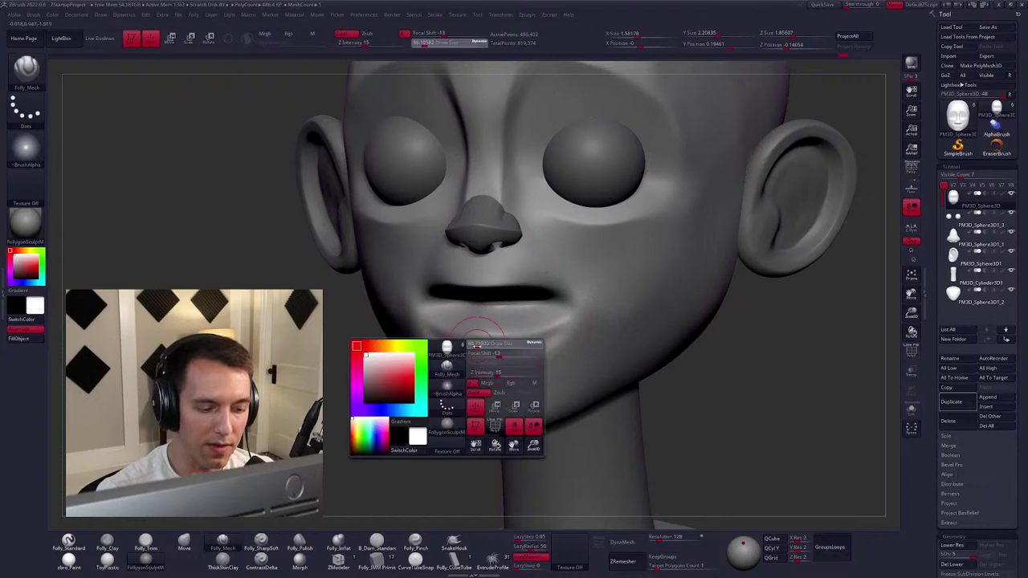
pyautogui.press('space')
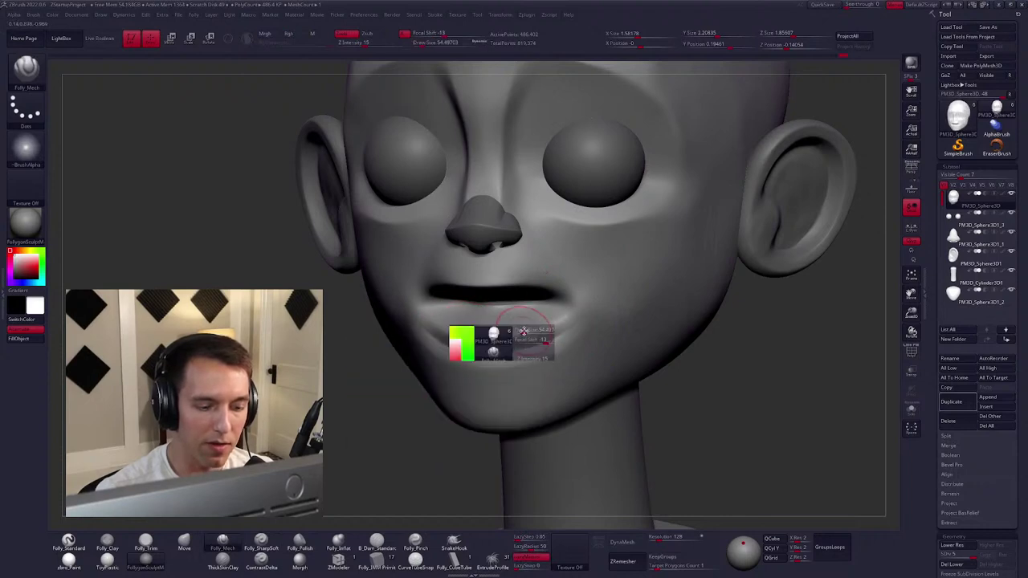
pyautogui.press('shift')
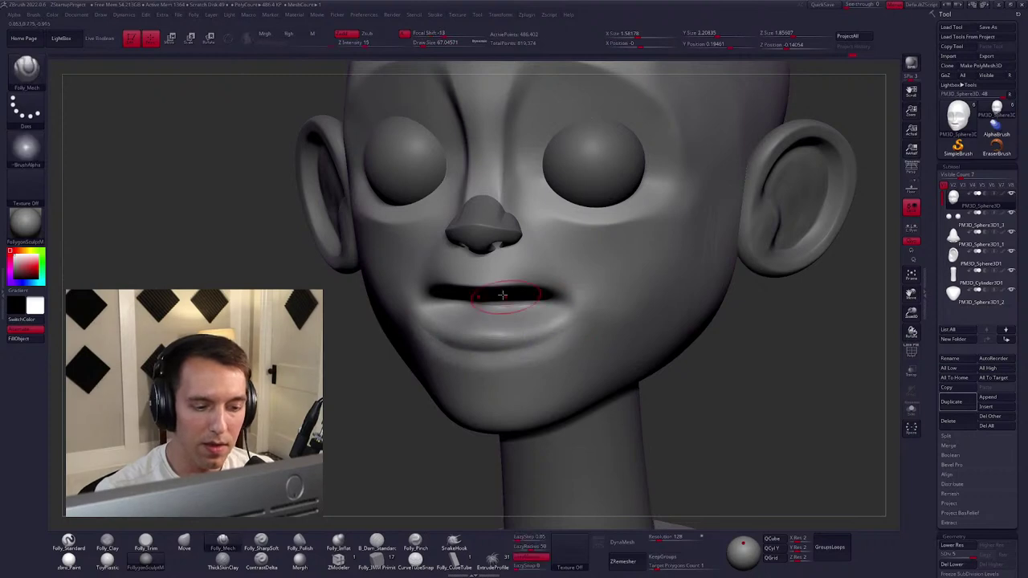
pyautogui.moveTo(486, 277)
pyautogui.mouseDown(button='right')
pyautogui.moveTo(434, 287)
pyautogui.moveTo(403, 308)
pyautogui.mouseUp(button='right')
pyautogui.press('c')
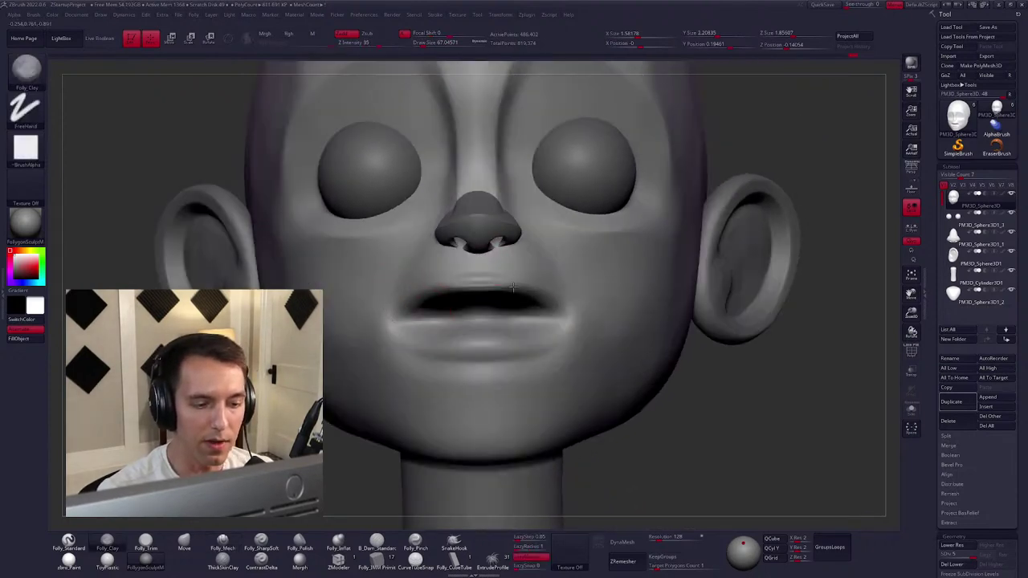
pyautogui.moveTo(506, 286)
pyautogui.keyDown('shift'); pyautogui.mouseDown()
pyautogui.moveTo(417, 290)
pyautogui.moveTo(424, 302)
pyautogui.mouseUp(); pyautogui.keyUp('shift')
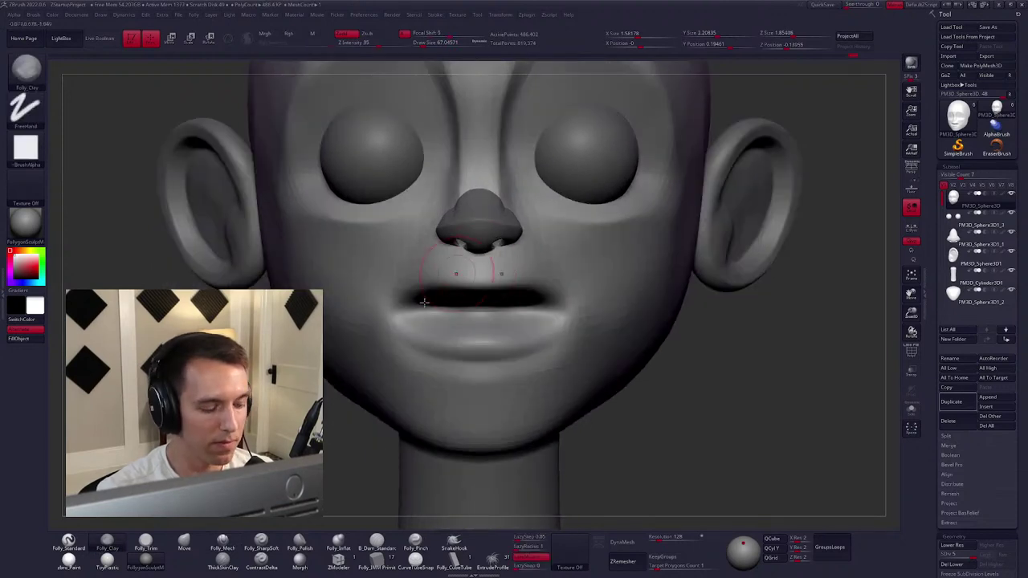
# Carve a philtrum groove under the nose with Solo on, then lasso-mask the chin.
pyautogui.click(249, 547)
pyautogui.hotkey('ctrl', 'shift', 's')
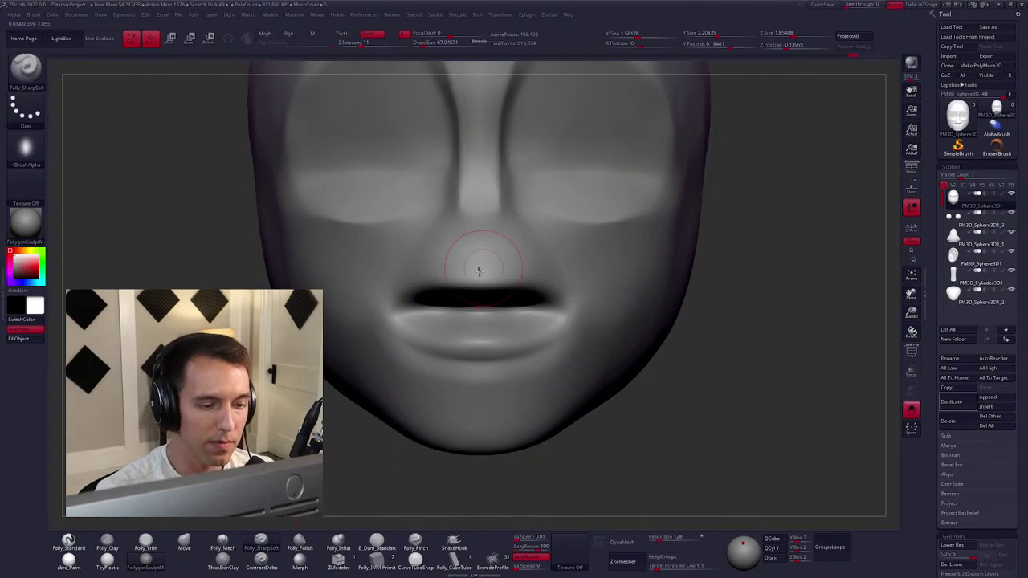
pyautogui.moveTo(483, 235)
pyautogui.mouseDown()
pyautogui.moveTo(481, 201)
pyautogui.moveTo(479, 257)
pyautogui.mouseUp()
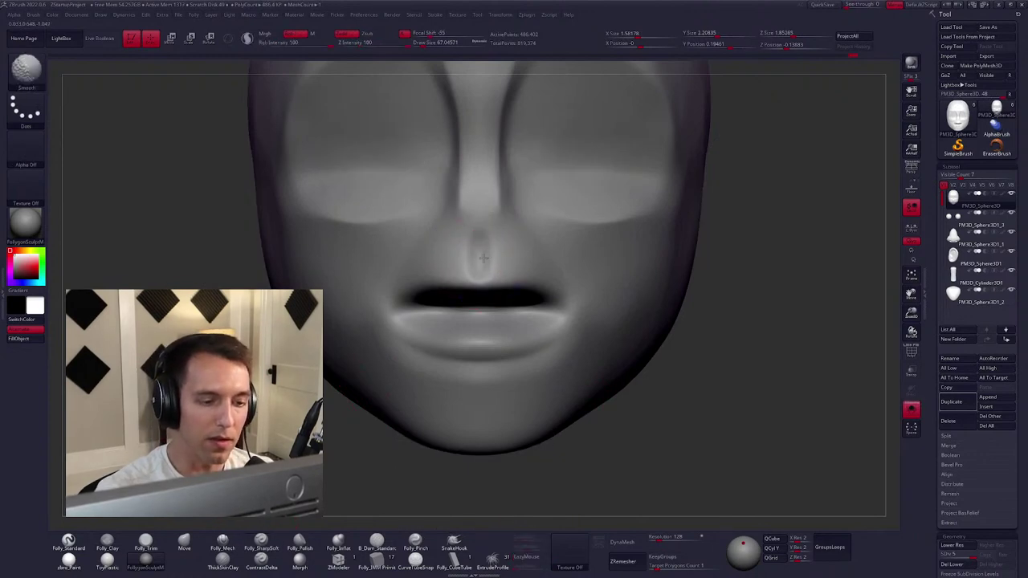
pyautogui.hotkey('ctrl', 'shift', 's')
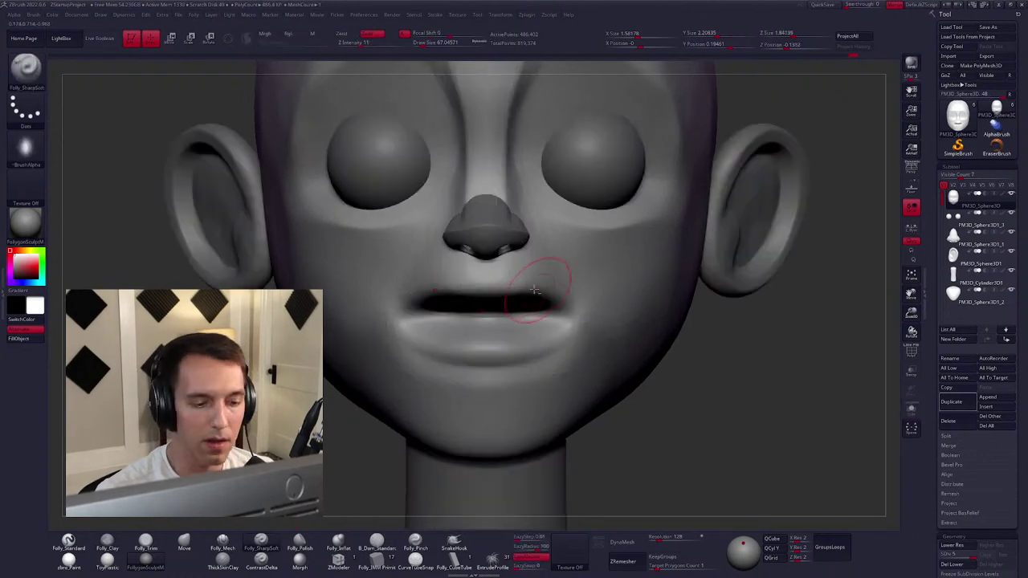
pyautogui.moveTo(635, 372)
pyautogui.keyDown('ctrl'); pyautogui.mouseDown()
pyautogui.moveTo(562, 310)
pyautogui.moveTo(348, 296)
pyautogui.moveTo(429, 460)
pyautogui.mouseUp(); pyautogui.keyUp('ctrl')
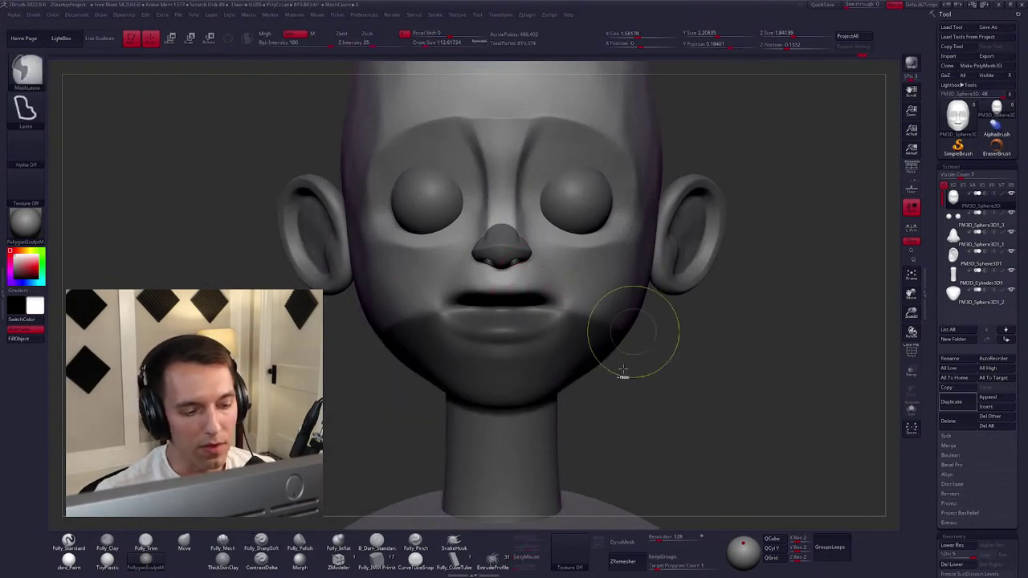
# Invert the mask and push the lips forward with a smaller Move brush in side view.
pyautogui.keyDown('ctrl'); pyautogui.click(634, 392); pyautogui.keyUp('ctrl')
pyautogui.hotkey('shift', 'f')
pyautogui.hotkey('shift', 'f')
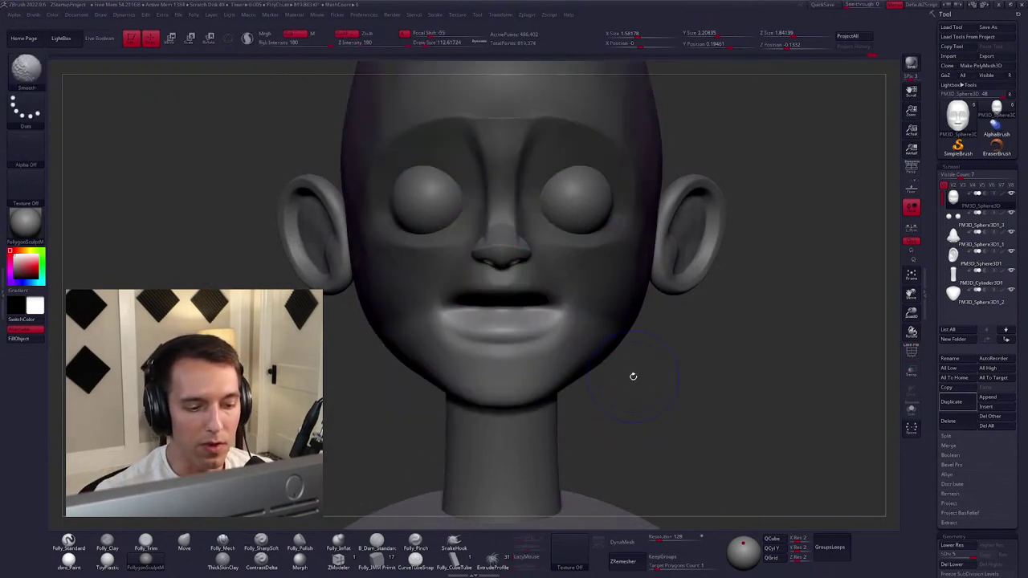
pyautogui.keyDown('ctrl'); pyautogui.click(631, 384); pyautogui.keyUp('ctrl')
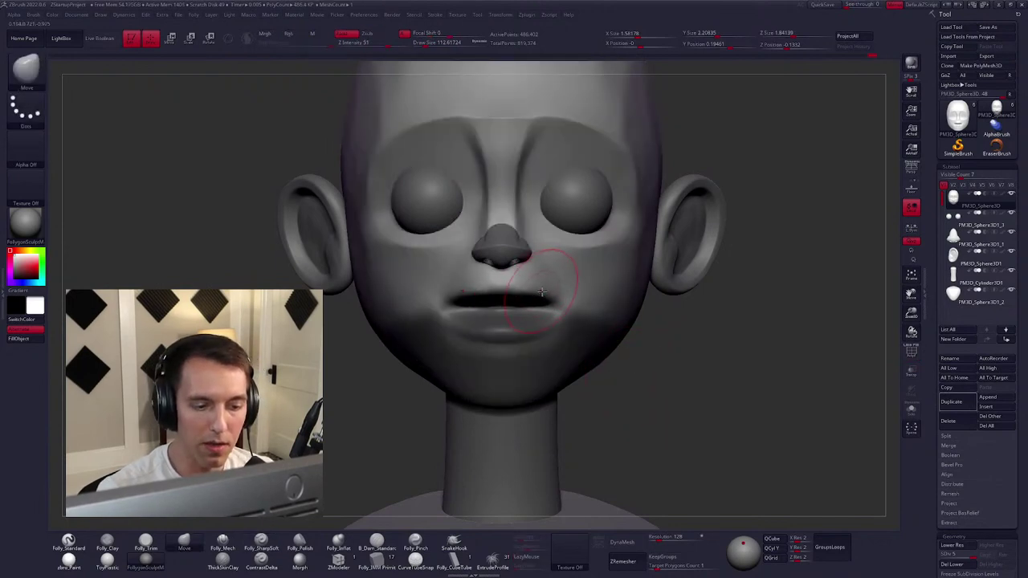
pyautogui.press('[')
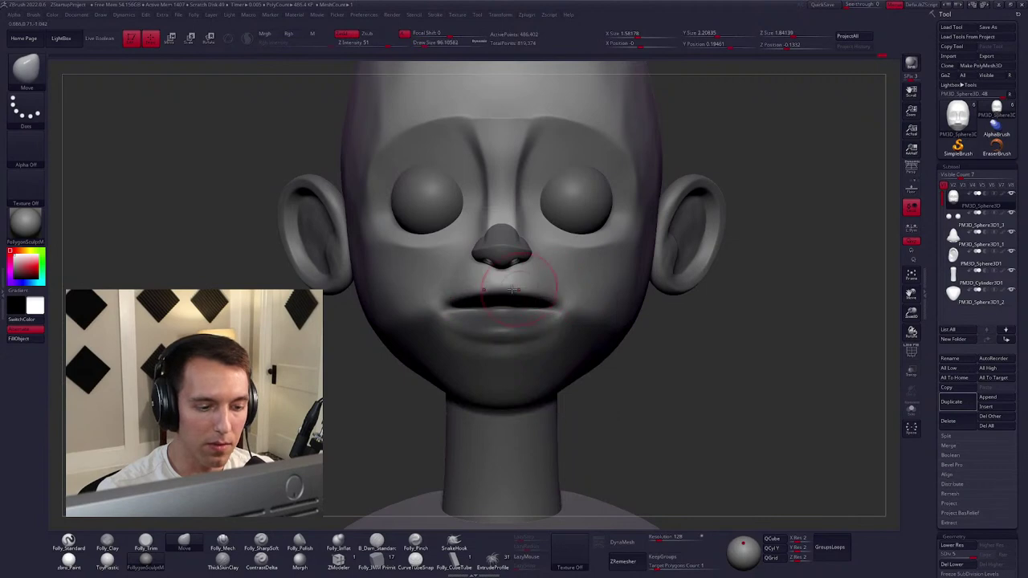
pyautogui.moveTo(512, 294); pyautogui.dragTo(548, 299, button='right')
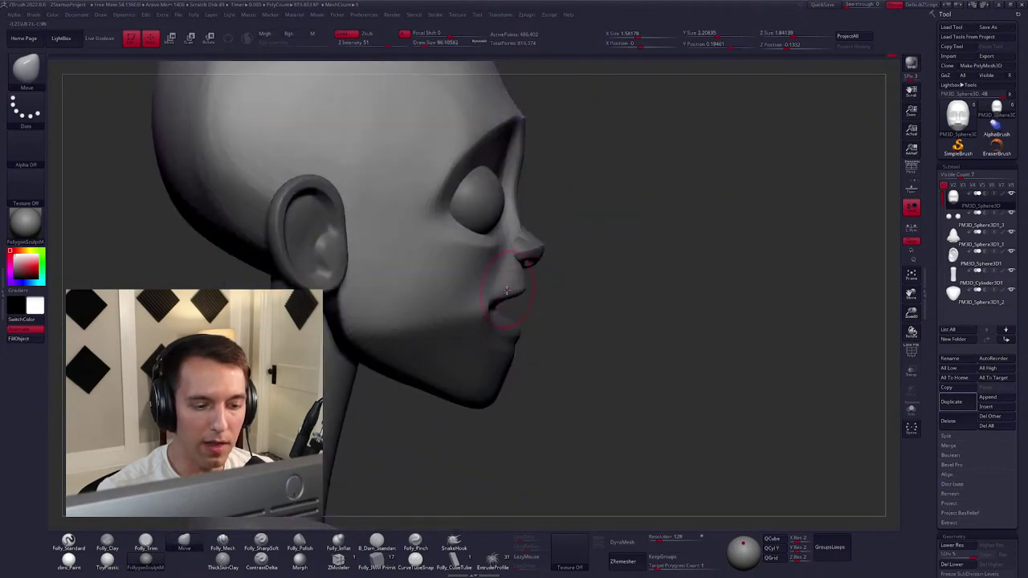
pyautogui.moveTo(522, 281); pyautogui.dragTo(490, 303)
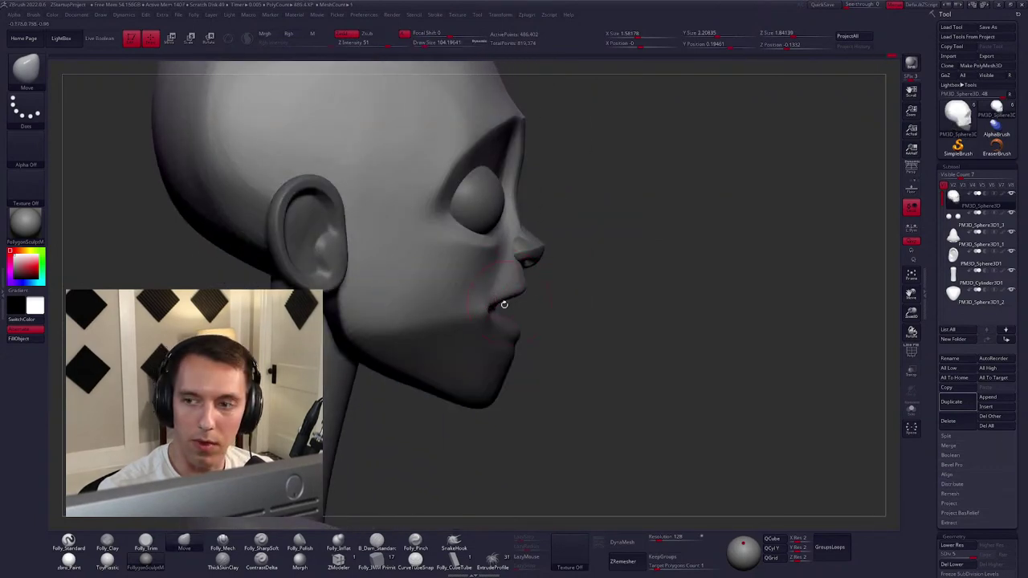
pyautogui.moveTo(503, 304); pyautogui.dragTo(528, 325, button='right')
# Check the lips from front and three-quarter views while adjusting Draw Size.
pyautogui.press('space')
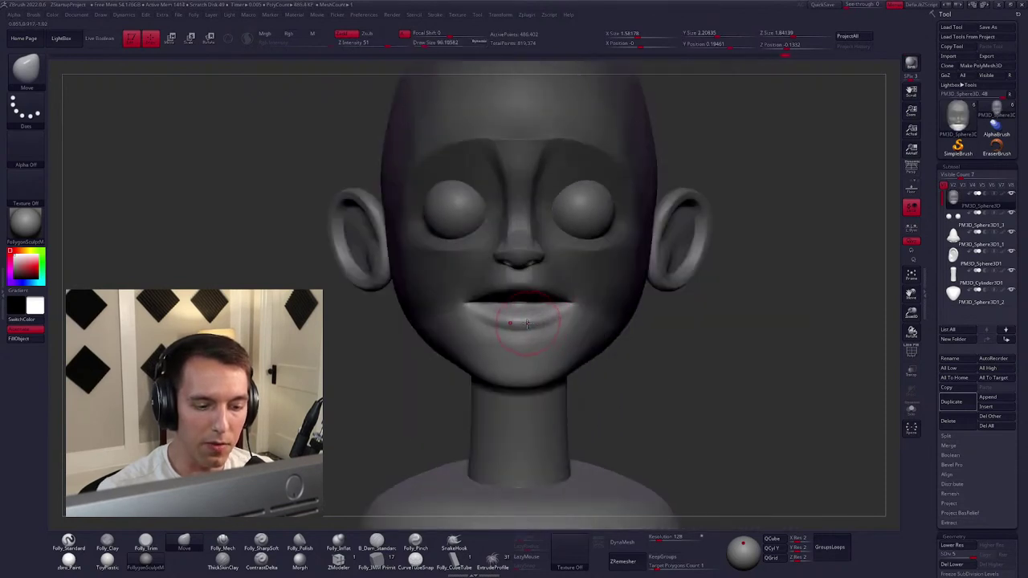
pyautogui.moveTo(540, 328); pyautogui.dragTo(569, 301, button='right')
pyautogui.press('space')
pyautogui.moveTo(549, 295); pyautogui.dragTo(533, 285)
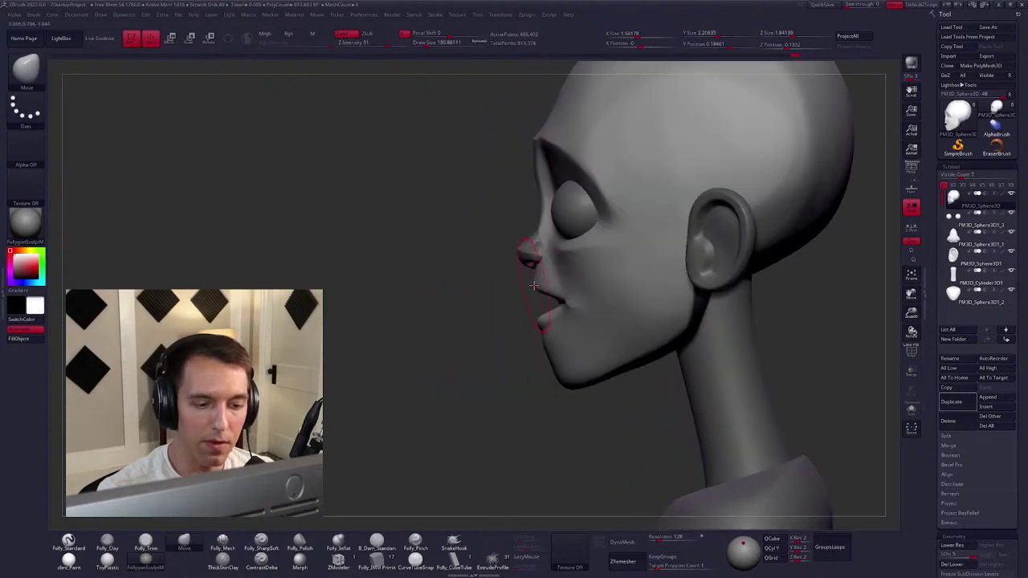
pyautogui.moveTo(535, 294); pyautogui.dragTo(544, 300, button='right')
pyautogui.press('[')
# Append a cylinder as a new subtool and move it down one place in the subtool list.
pyautogui.click(987, 398)
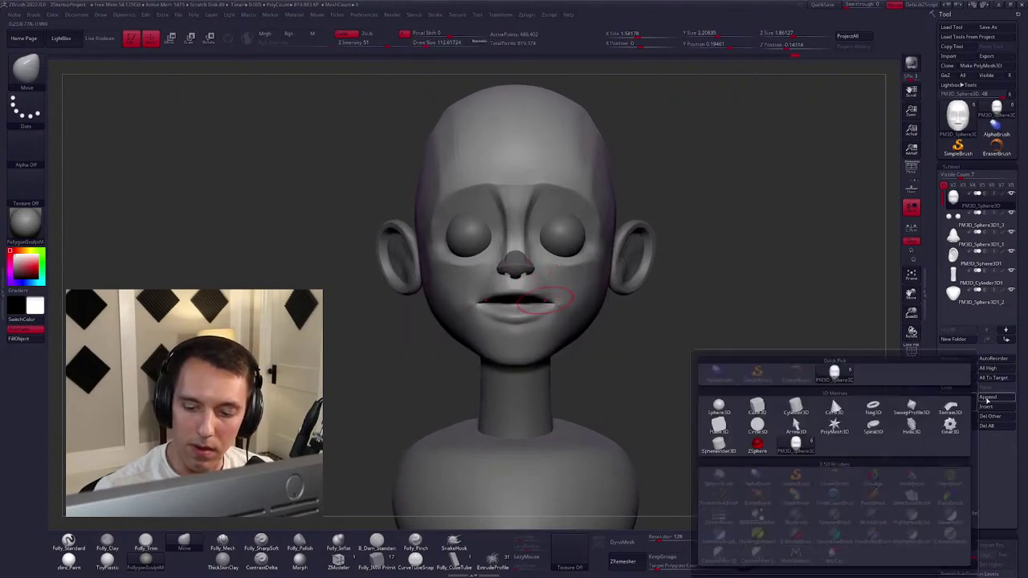
pyautogui.click(796, 407)
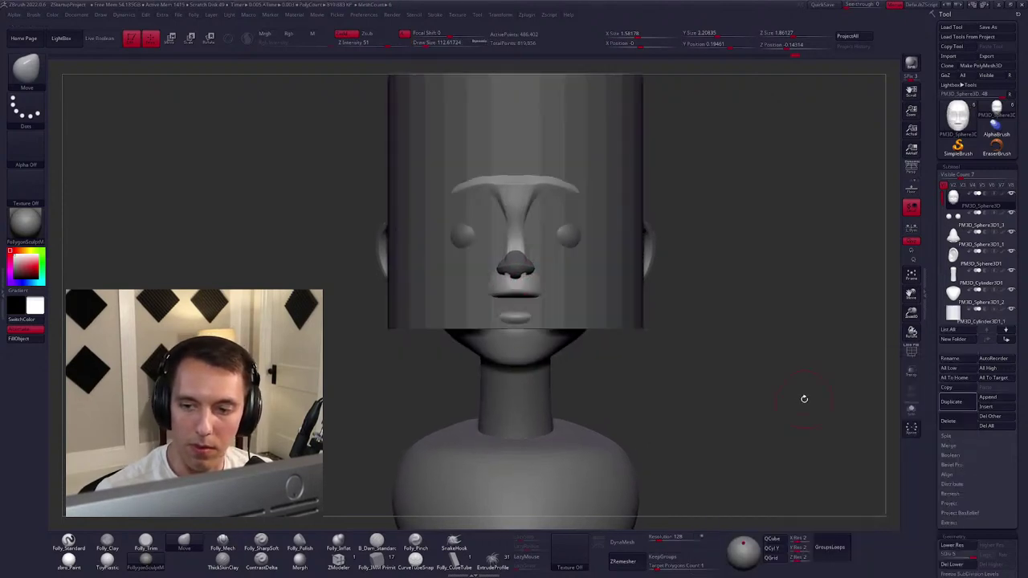
pyautogui.click(976, 319)
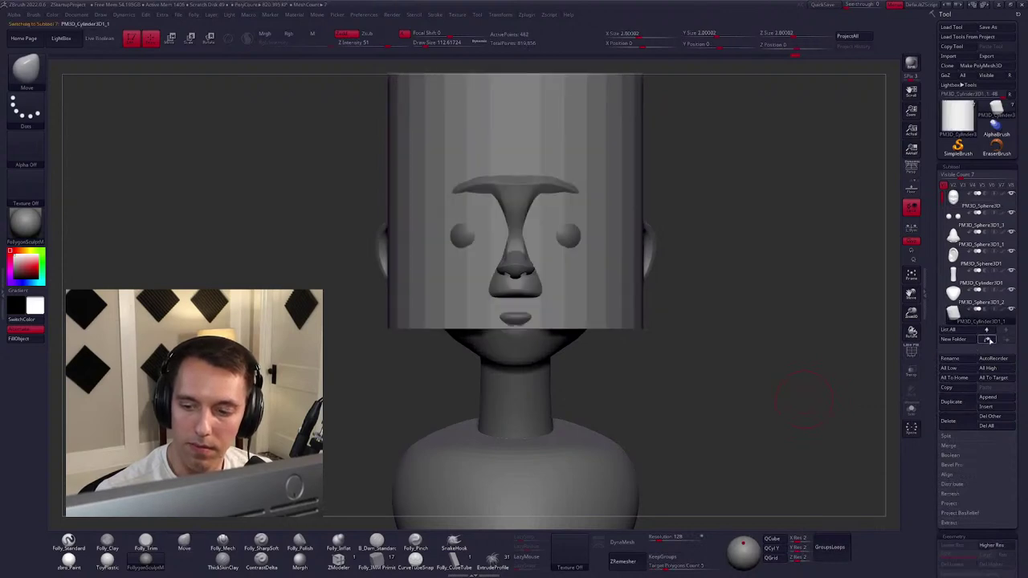
pyautogui.click(1007, 340)
pyautogui.click(1006, 340)
pyautogui.keyDown('ctrl'); pyautogui.moveTo(725, 339); pyautogui.dragTo(628, 305, button='right'); pyautogui.keyUp('ctrl')
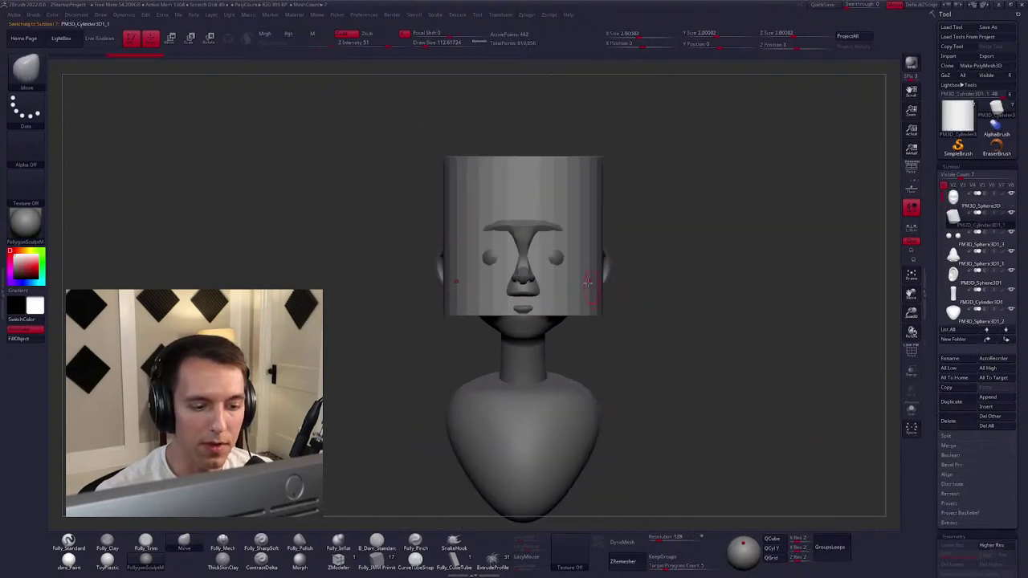
# Move the cylinder into the mouth with Transpose, showing the pieces semi-transparent.
pyautogui.press('w')
pyautogui.moveTo(490, 305)
pyautogui.mouseDown()
pyautogui.moveTo(638, 304)
pyautogui.moveTo(598, 303)
pyautogui.moveTo(624, 306)
pyautogui.mouseUp()
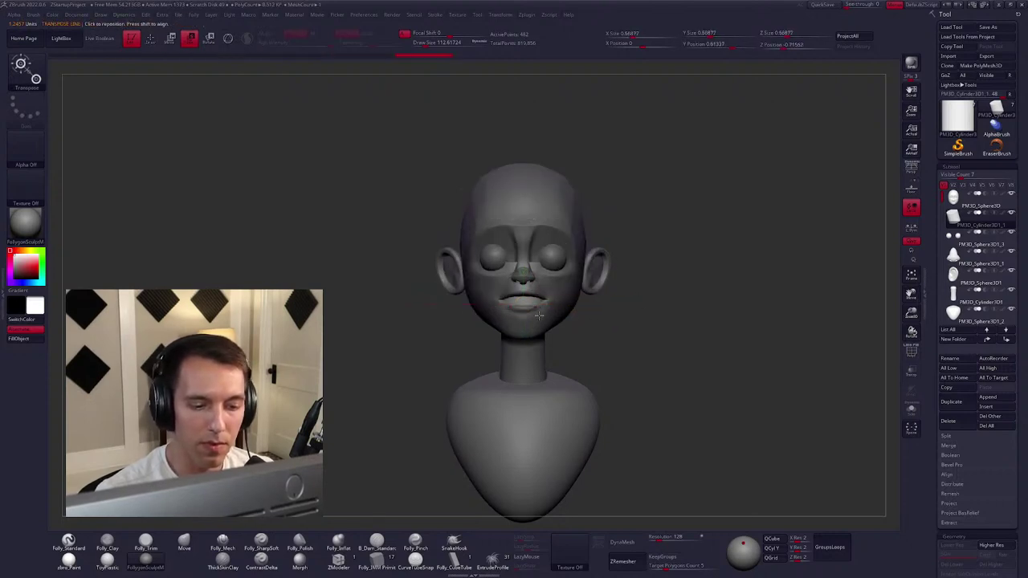
pyautogui.keyDown('alt'); pyautogui.moveTo(707, 265); pyautogui.dragTo(707, 201); pyautogui.keyUp('alt')
pyautogui.moveTo(517, 287)
pyautogui.mouseDown()
pyautogui.moveTo(518, 325)
pyautogui.moveTo(517, 306)
pyautogui.mouseUp()
pyautogui.press('w')
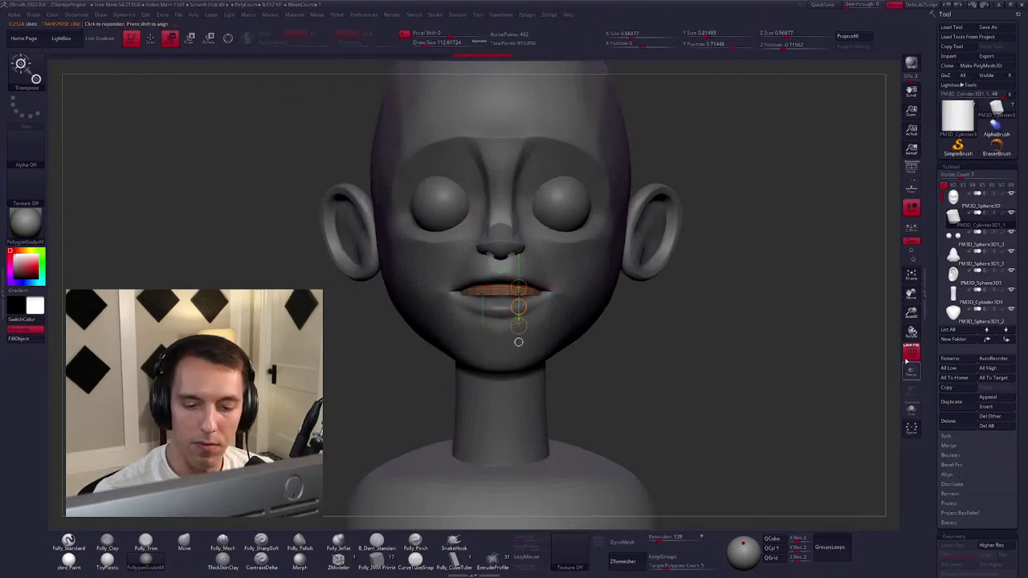
pyautogui.click(911, 371)
pyautogui.press('e')
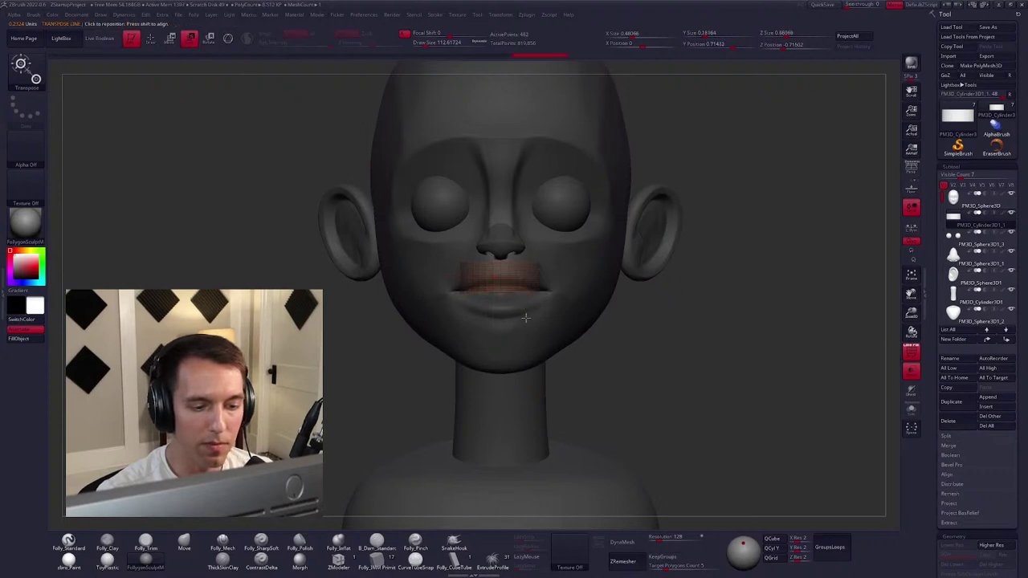
# From a side profile, reposition and rotate the cylinder so it sits behind the lips.
pyautogui.keyDown('shift'); pyautogui.moveTo(554, 277); pyautogui.dragTo(550, 321, button='right'); pyautogui.keyUp('shift')
pyautogui.press('w')
pyautogui.keyDown('shift'); pyautogui.moveTo(556, 274); pyautogui.dragTo(556, 355); pyautogui.keyUp('shift')
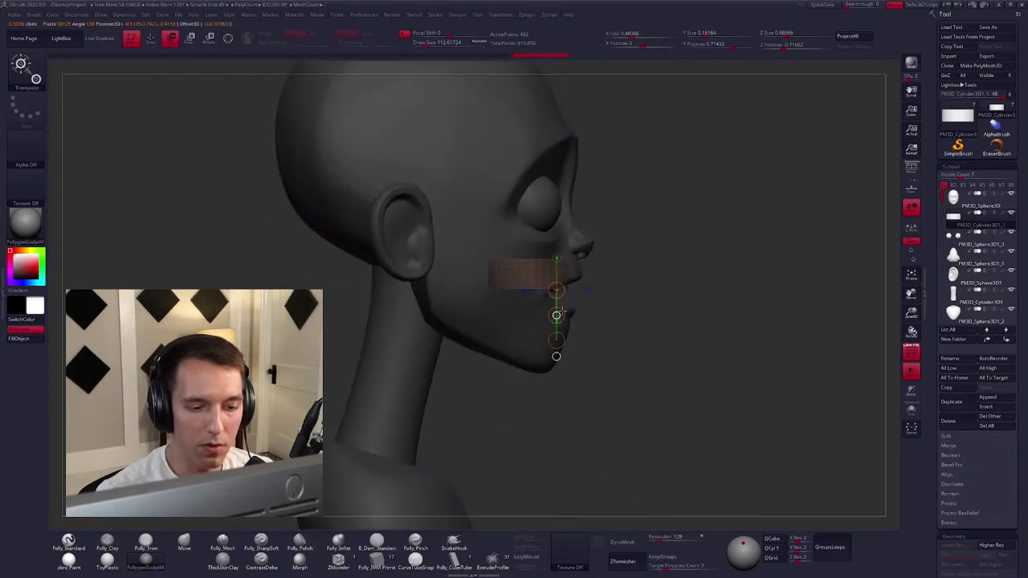
pyautogui.press('r')
pyautogui.moveTo(573, 289); pyautogui.dragTo(641, 294)
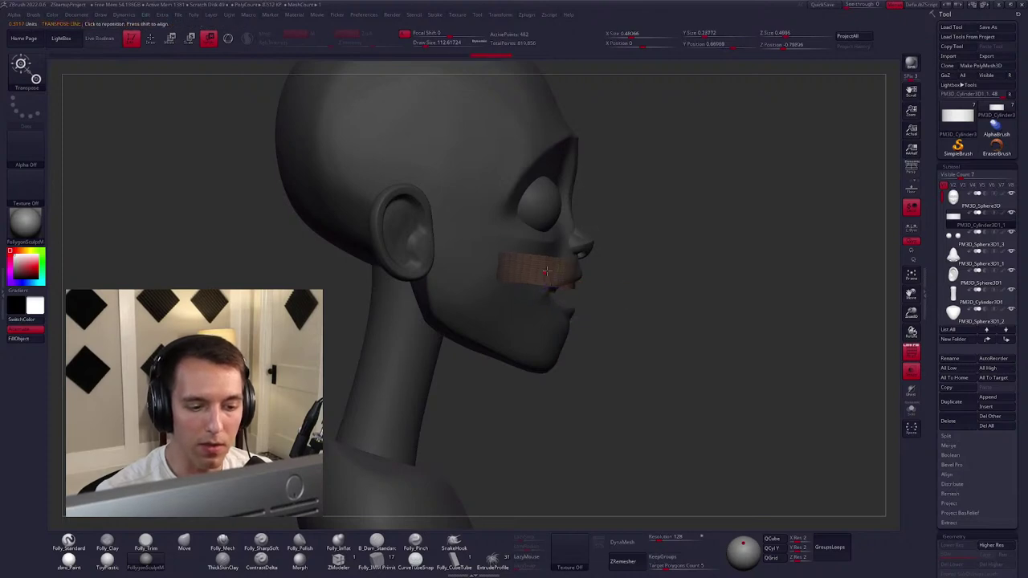
pyautogui.moveTo(625, 294)
pyautogui.mouseDown(button='right')
pyautogui.moveTo(575, 265)
pyautogui.moveTo(554, 273)
pyautogui.mouseUp(button='right')
# Solo the cylinder, shrink the band slightly, and bring the head back around it.
pyautogui.hotkey('alt', 's')
pyautogui.moveTo(533, 325); pyautogui.dragTo(544, 230)
pyautogui.press('e')
pyautogui.hotkey('alt', 's')
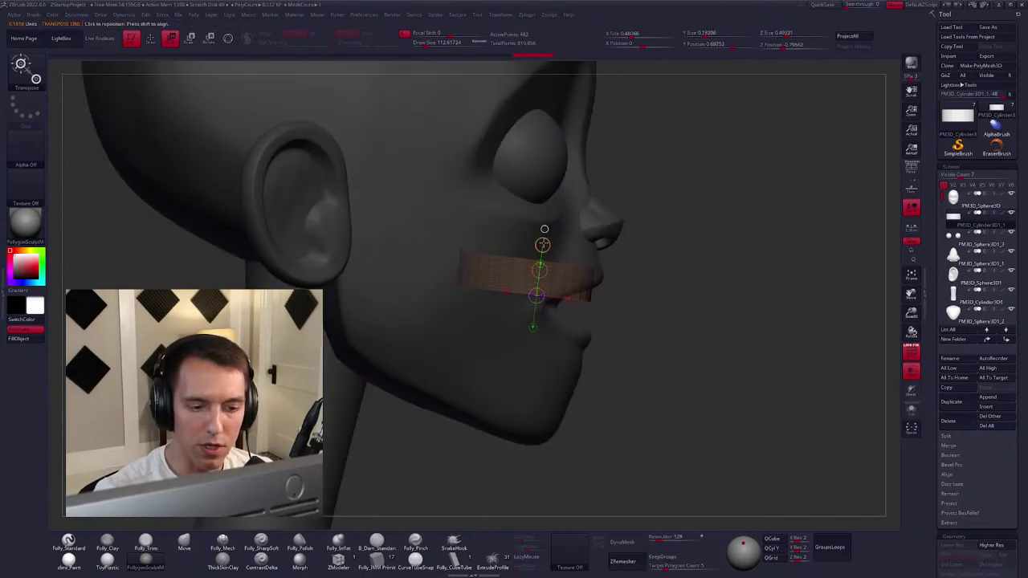
pyautogui.moveTo(543, 244); pyautogui.dragTo(543, 248)
pyautogui.press('w')
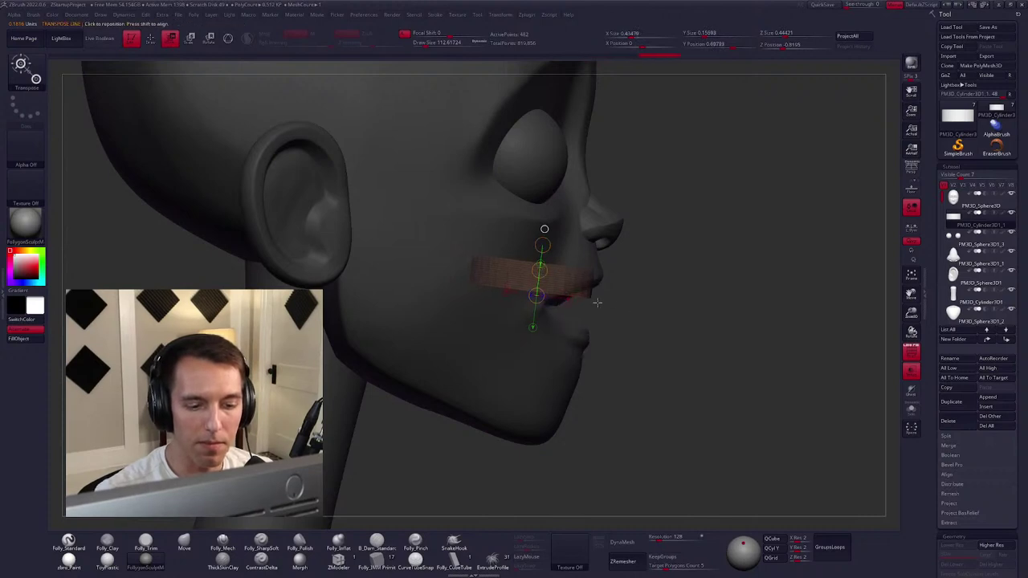
pyautogui.keyDown('shift'); pyautogui.moveTo(707, 337); pyautogui.dragTo(765, 335); pyautogui.keyUp('shift')
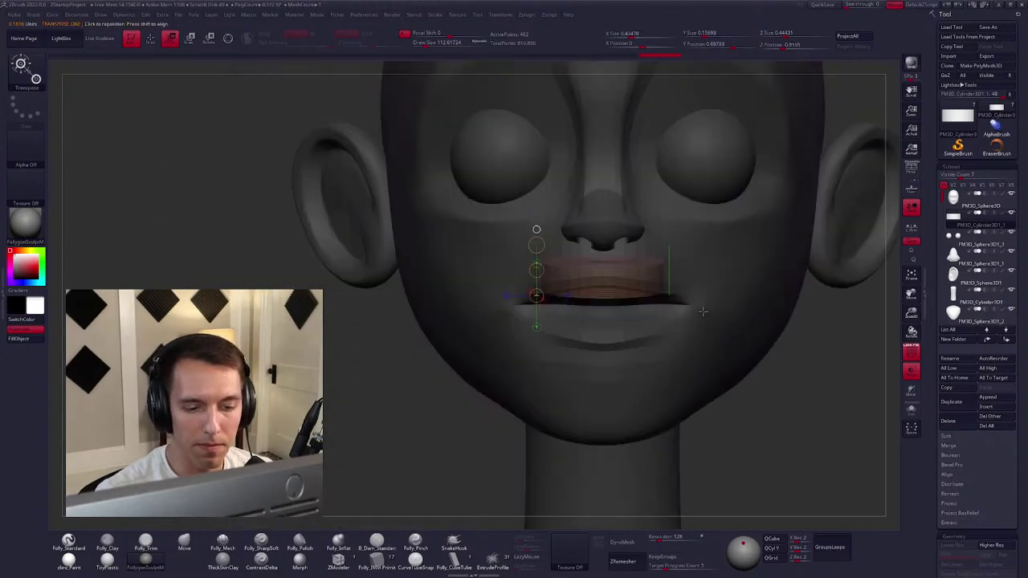
# Clear the mask on the cylinder and return to sculpting the head.
pyautogui.keyDown('ctrl'); pyautogui.click(890, 363); pyautogui.keyUp('ctrl')
pyautogui.press('q')
pyautogui.press('space')
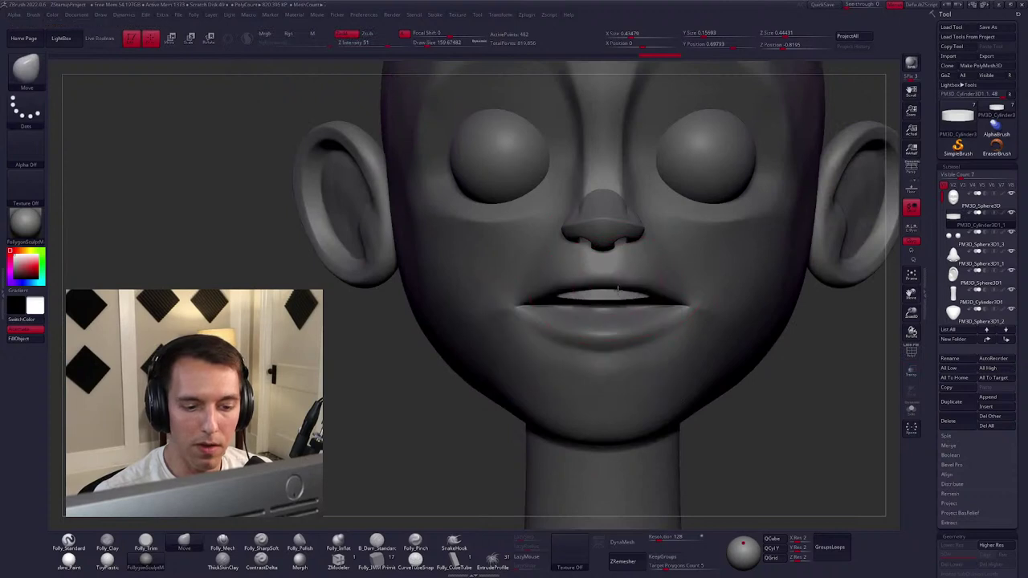
pyautogui.moveTo(616, 283); pyautogui.dragTo(597, 310, button='right')
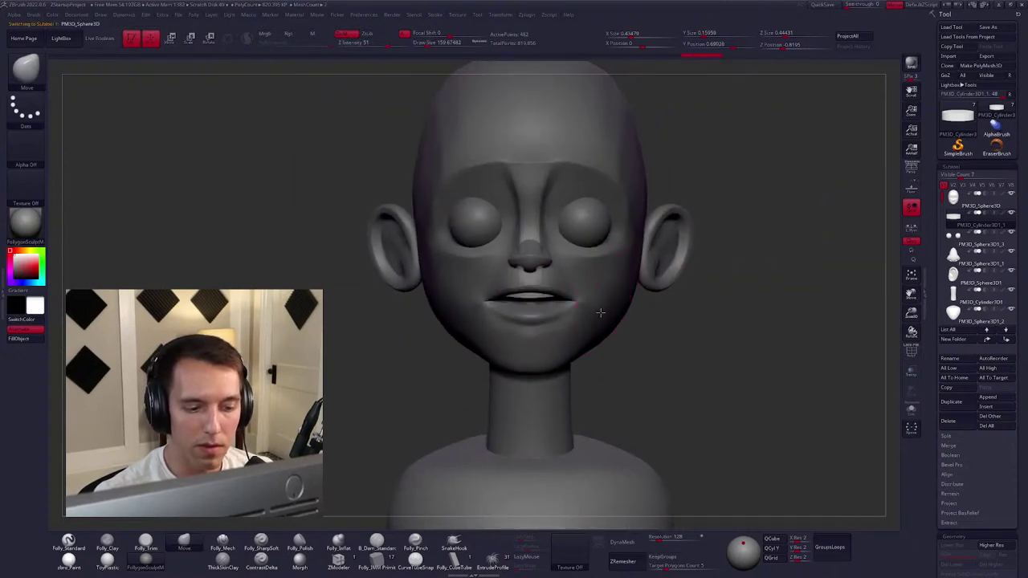
# Reduce the brush size to about 88 and solo the head.
pyautogui.press('space')
pyautogui.moveTo(610, 309)
pyautogui.mouseDown()
pyautogui.moveTo(549, 294)
pyautogui.moveTo(534, 313)
pyautogui.mouseUp()
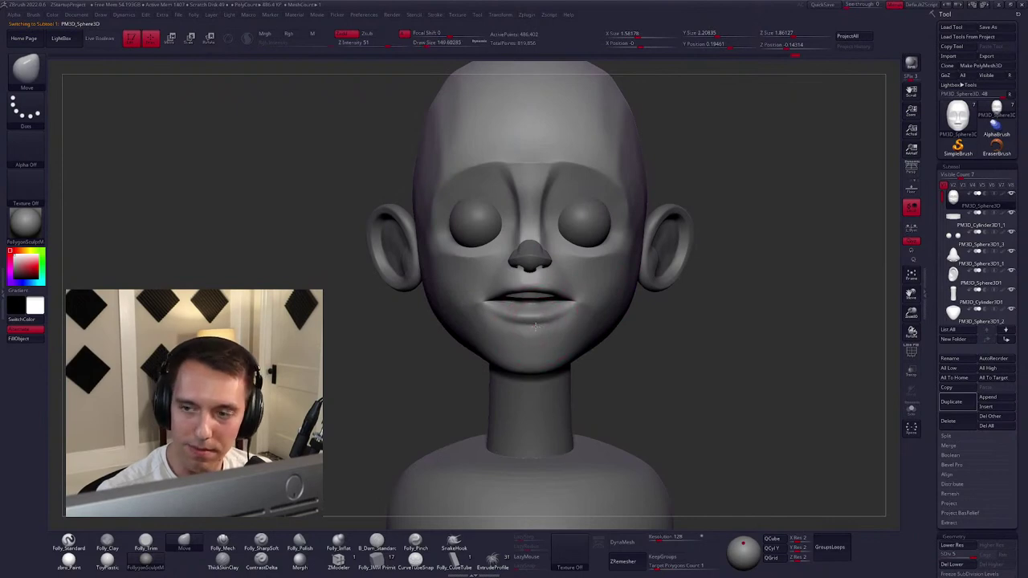
pyautogui.press('space')
pyautogui.click(911, 409)
pyautogui.moveTo(545, 305)
pyautogui.mouseDown(button='right')
pyautogui.moveTo(474, 303)
pyautogui.moveTo(496, 311)
pyautogui.moveTo(530, 302)
pyautogui.mouseUp(button='right')
# Trim the lower jaw, lips and chin flat with Folly_Trim.
pyautogui.press('t')
pyautogui.moveTo(498, 315)
pyautogui.keyDown('ctrl'); pyautogui.mouseDown()
pyautogui.moveTo(450, 401)
pyautogui.moveTo(534, 317)
pyautogui.mouseUp(); pyautogui.keyUp('ctrl')
pyautogui.keyDown('ctrl'); pyautogui.moveTo(573, 362); pyautogui.dragTo(551, 338); pyautogui.keyUp('ctrl')
pyautogui.moveTo(551, 261)
pyautogui.keyDown('ctrl'); pyautogui.keyDown('shift'); pyautogui.mouseDown()
pyautogui.moveTo(526, 385)
pyautogui.moveTo(538, 344)
pyautogui.mouseUp(); pyautogui.keyUp('shift'); pyautogui.keyUp('ctrl')
pyautogui.press('w')
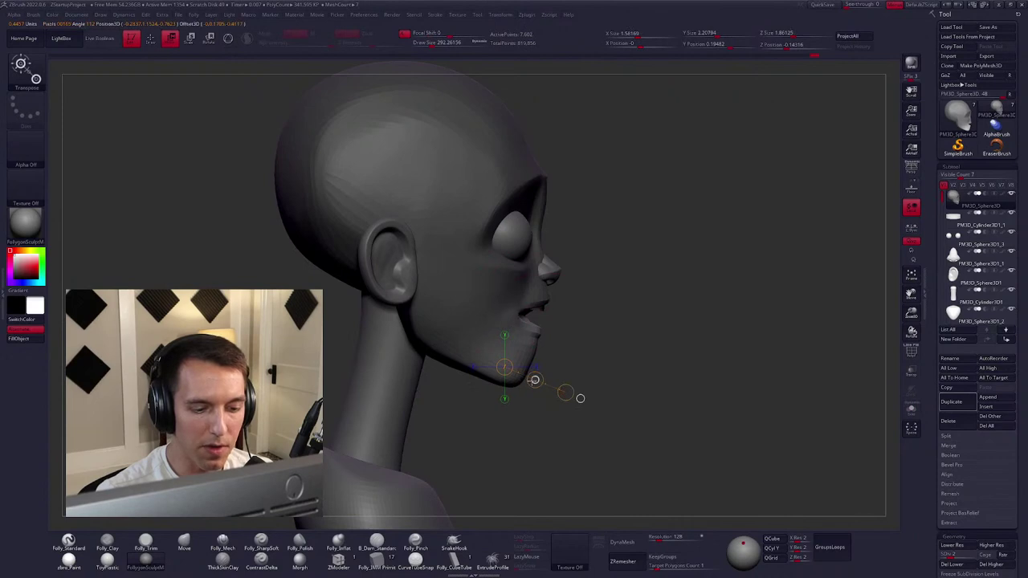
# Reshape the brow between the eyes with the Move brush, brush size about 139.
pyautogui.press('q')
pyautogui.press('b')
pyautogui.press('m')
pyautogui.press('v')
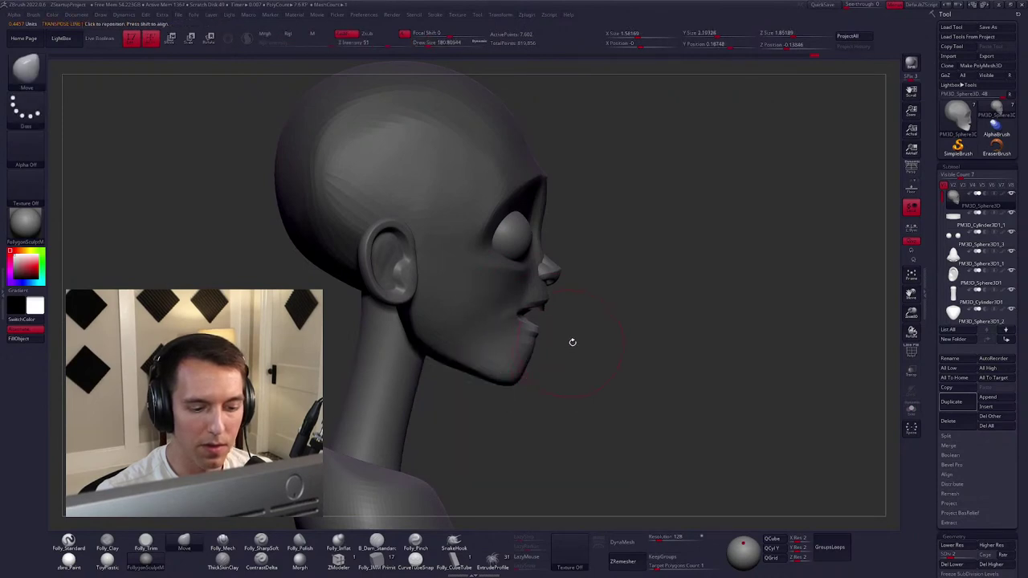
pyautogui.press('f')
pyautogui.moveTo(562, 358); pyautogui.dragTo(537, 258, button='right')
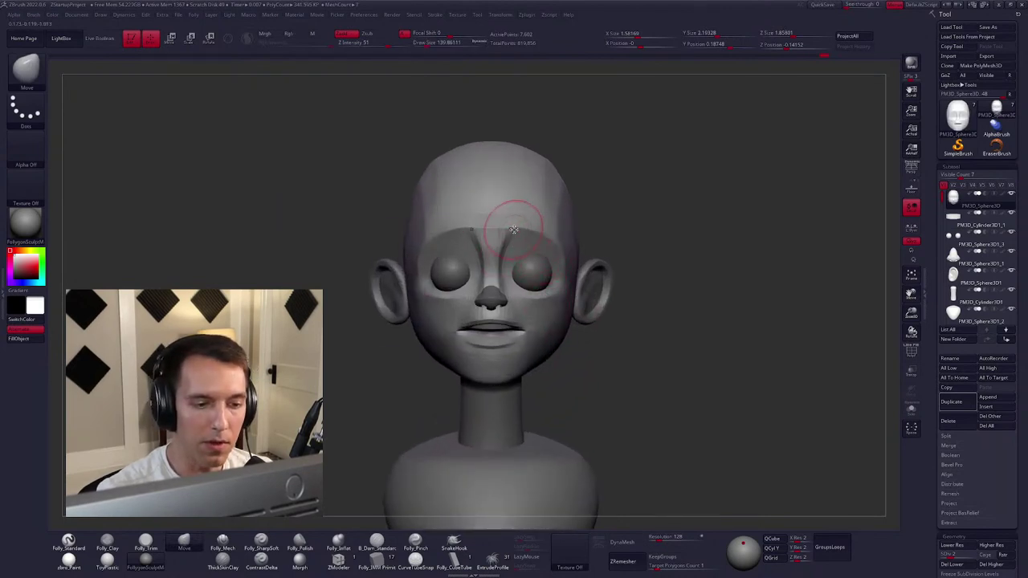
pyautogui.moveTo(513, 229)
pyautogui.mouseDown()
pyautogui.moveTo(524, 230)
pyautogui.moveTo(511, 234)
pyautogui.mouseUp()
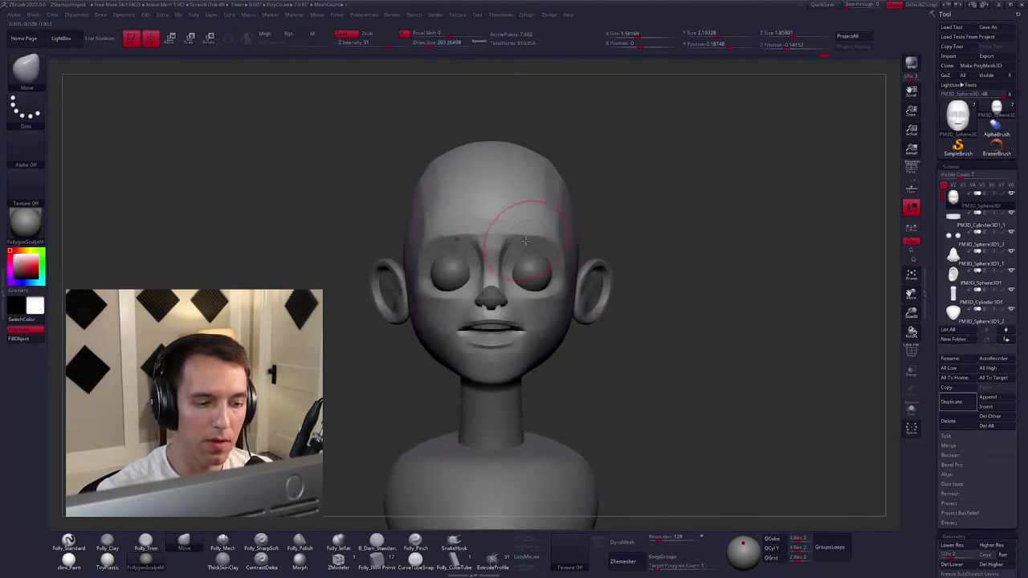
pyautogui.press('space')
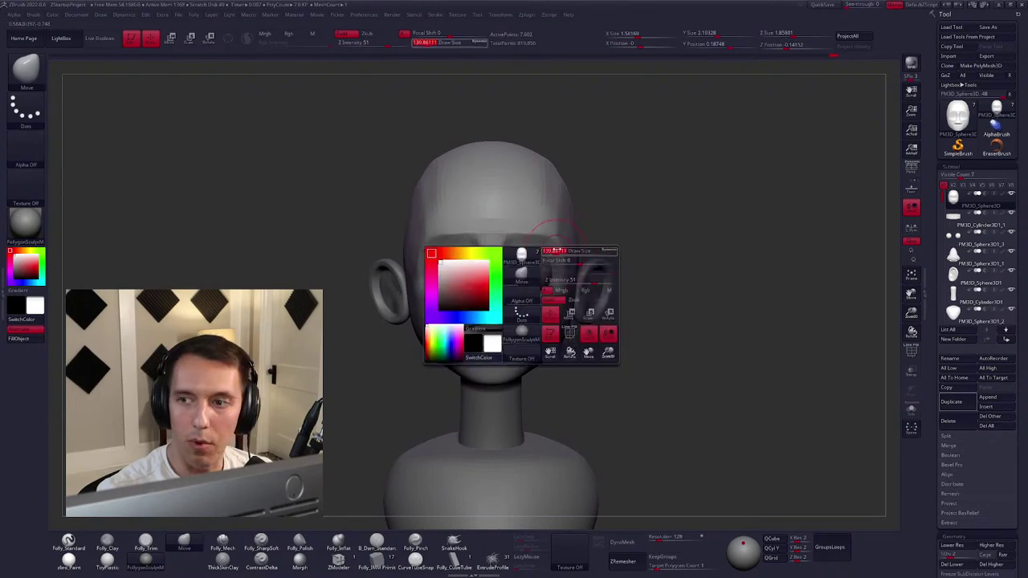
# Round out the cheek beneath the eye with Folly_Mech, Move and Smooth, then select the eye subtool.
pyautogui.moveTo(550, 315)
pyautogui.mouseDown(button='right')
pyautogui.moveTo(506, 297)
pyautogui.moveTo(533, 322)
pyautogui.moveTo(511, 314)
pyautogui.mouseUp(button='right')
pyautogui.press('m')
pyautogui.press('space')
pyautogui.press('v')
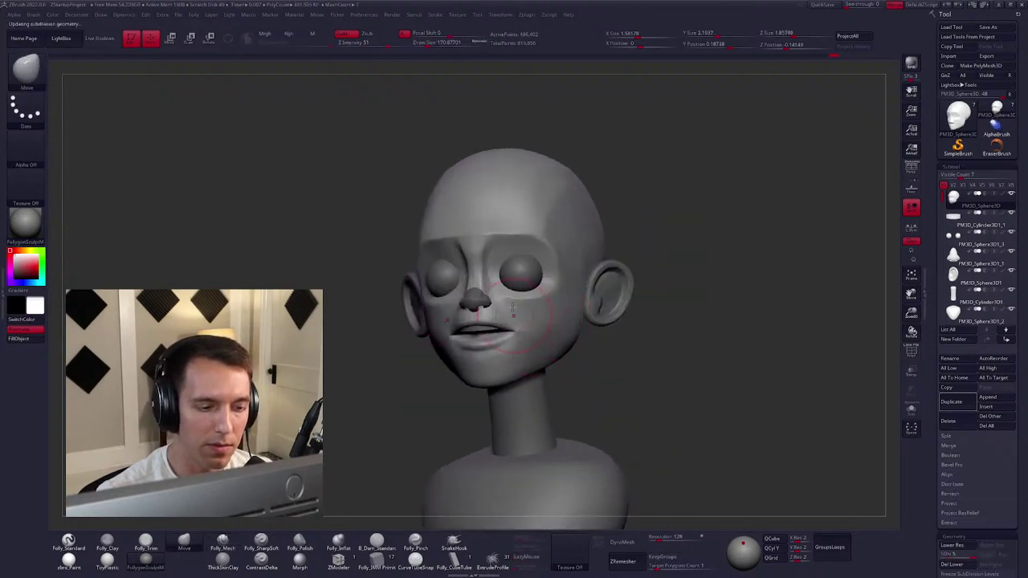
pyautogui.press('shift')
pyautogui.moveTo(495, 254)
pyautogui.keyDown('shift'); pyautogui.mouseDown(button='right')
pyautogui.moveTo(532, 335)
pyautogui.moveTo(538, 326)
pyautogui.mouseUp(button='right'); pyautogui.keyUp('shift')
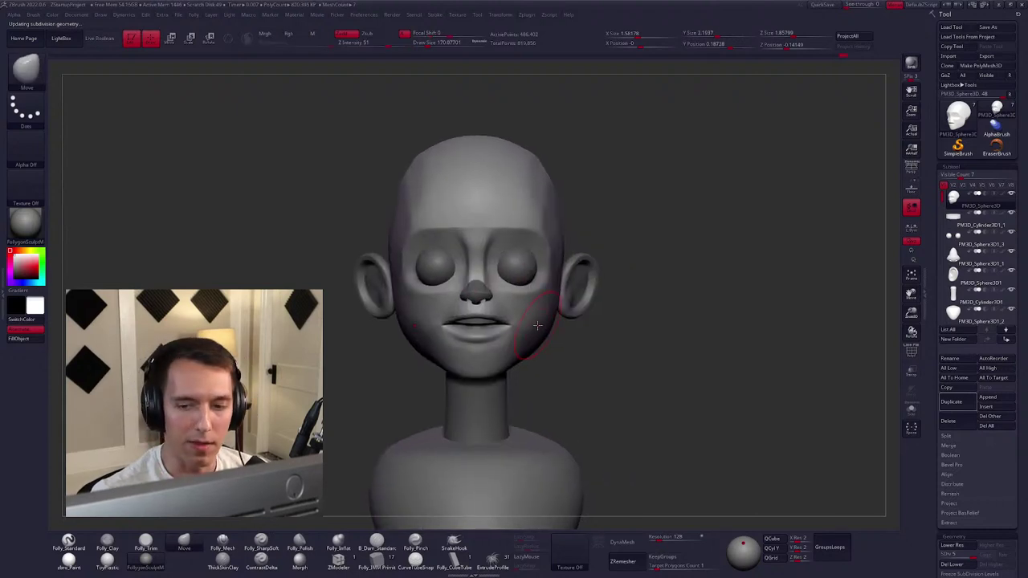
pyautogui.keyDown('alt'); pyautogui.click(530, 325); pyautogui.keyUp('alt')
pyautogui.moveTo(683, 305)
pyautogui.mouseDown(button='right')
pyautogui.moveTo(578, 377)
pyautogui.moveTo(600, 381)
pyautogui.mouseUp(button='right')
# Adjust the eye with a Transpose line, then make the head subtool active again.
pyautogui.press('w')
pyautogui.moveTo(511, 285); pyautogui.dragTo(512, 347)
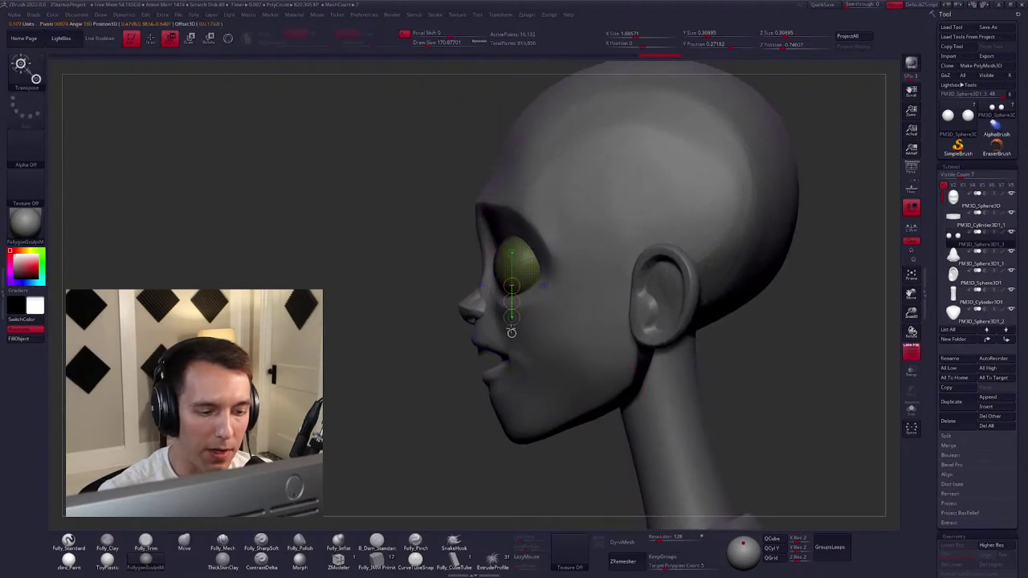
pyautogui.press('q')
pyautogui.keyDown('alt'); pyautogui.click(559, 267); pyautogui.keyUp('alt')
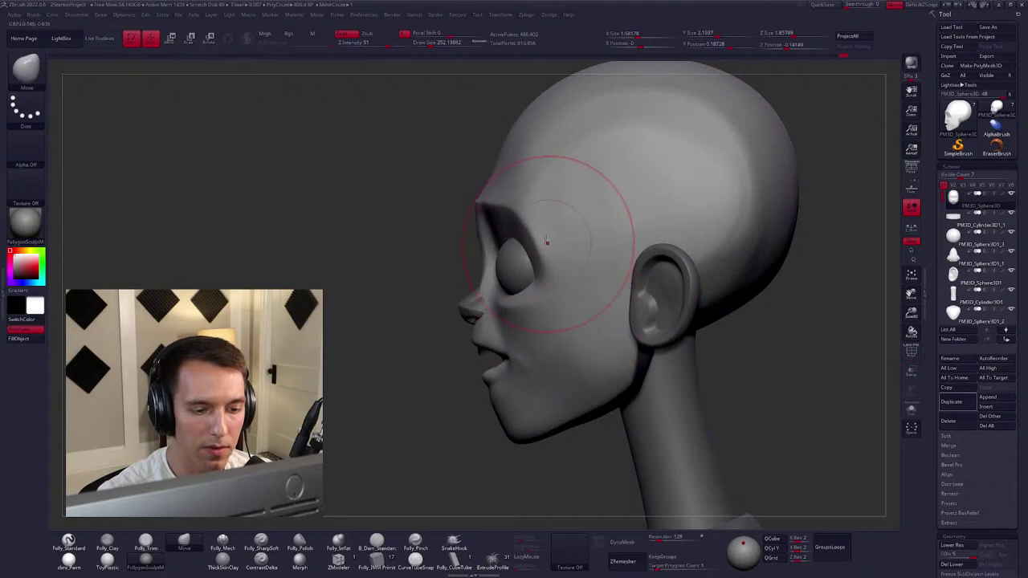
pyautogui.moveTo(610, 240); pyautogui.dragTo(897, 204, button='right')
pyautogui.moveTo(514, 321); pyautogui.dragTo(588, 333, button='right')
# Push and pull the lips into shape with the Move brush, soloing the head to check.
pyautogui.rightClick(574, 317)
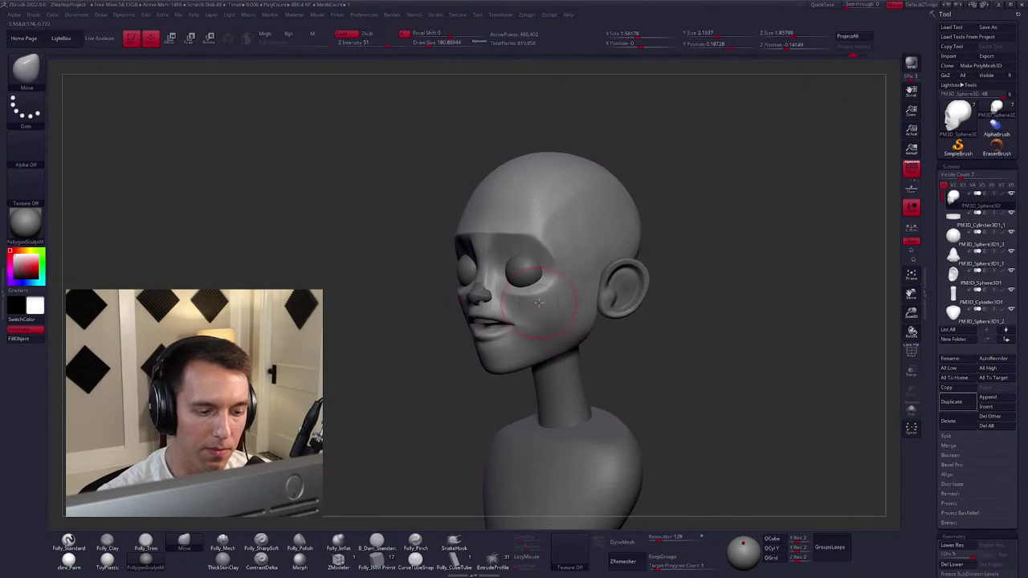
pyautogui.moveTo(589, 333); pyautogui.dragTo(545, 323, button='right')
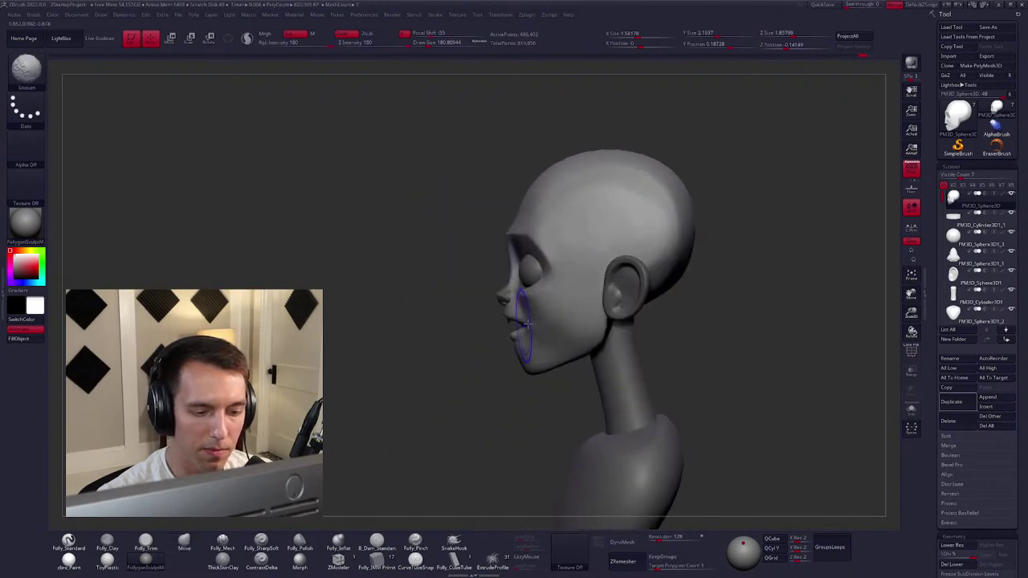
pyautogui.moveTo(545, 323); pyautogui.dragTo(562, 279, button='right')
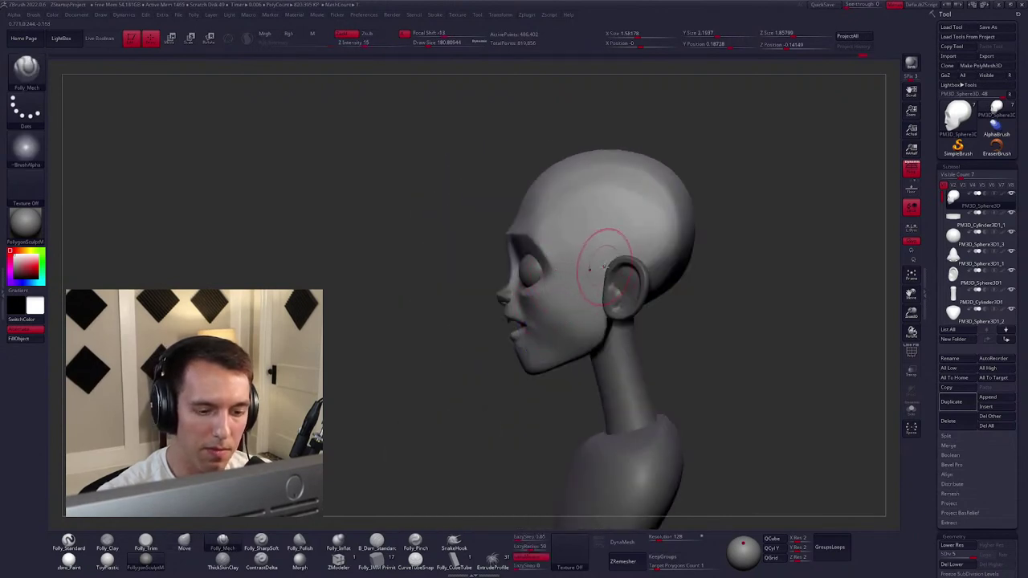
pyautogui.hotkey('ctrl', 'shift', 's')
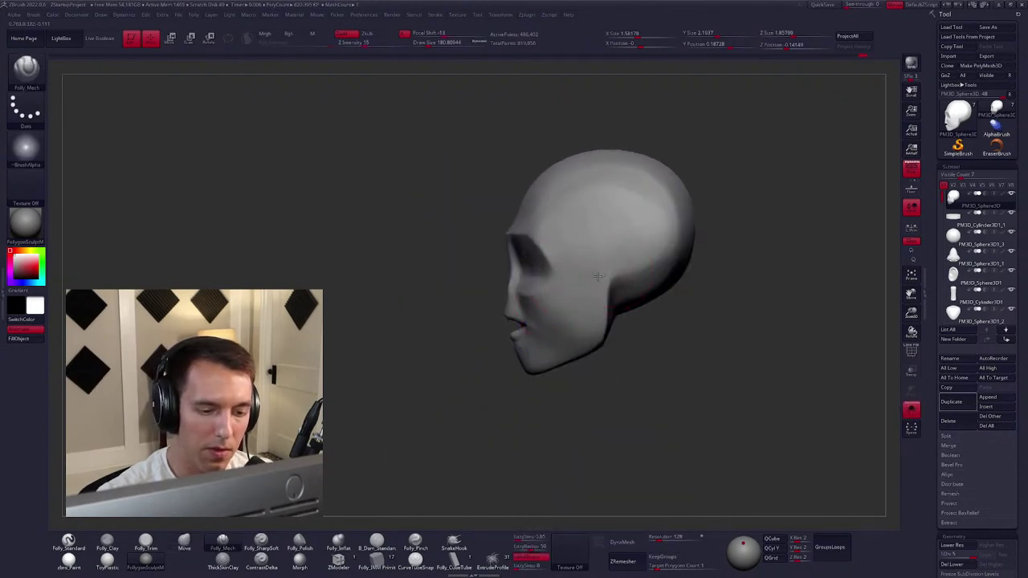
pyautogui.moveTo(507, 387); pyautogui.dragTo(556, 330, button='right')
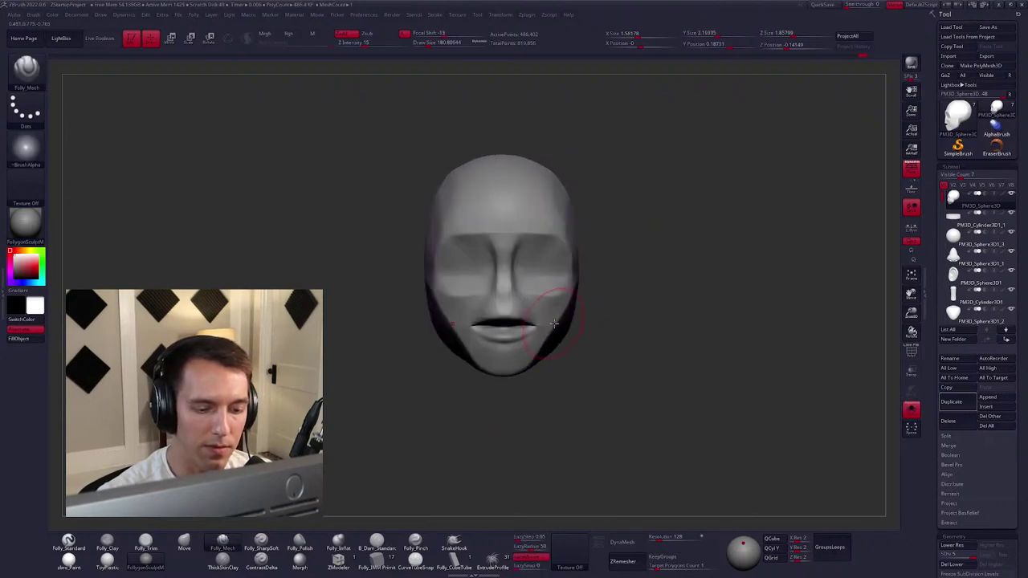
pyautogui.press('b')
pyautogui.press('m')
pyautogui.press('v')
pyautogui.hotkey('alt', 's')
pyautogui.press('space')
pyautogui.hotkey('alt', 's')
# Shape the cheeks and jaw around the mouth, toggling between head-only and full bust views.
pyautogui.moveTo(565, 306); pyautogui.dragTo(603, 295, button='right')
pyautogui.press('b')
pyautogui.press('f')
pyautogui.press('m')
pyautogui.moveTo(594, 369); pyautogui.dragTo(596, 343, button='right')
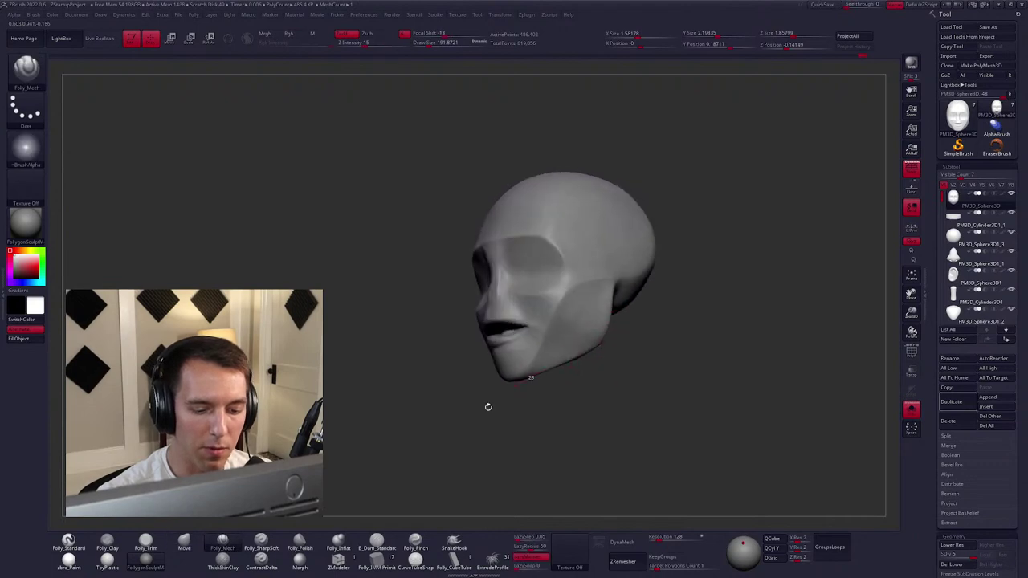
pyautogui.hotkey('alt', 's')
pyautogui.moveTo(488, 406)
pyautogui.mouseDown(button='right')
pyautogui.moveTo(594, 351)
pyautogui.moveTo(564, 286)
pyautogui.moveTo(575, 255)
pyautogui.moveTo(592, 246)
pyautogui.moveTo(584, 287)
pyautogui.mouseUp(button='right')
pyautogui.press('b')
pyautogui.press('m')
pyautogui.press('v')
# Set the Draw Size to about 170 and zoom out to view the whole bust.
pyautogui.press('[')
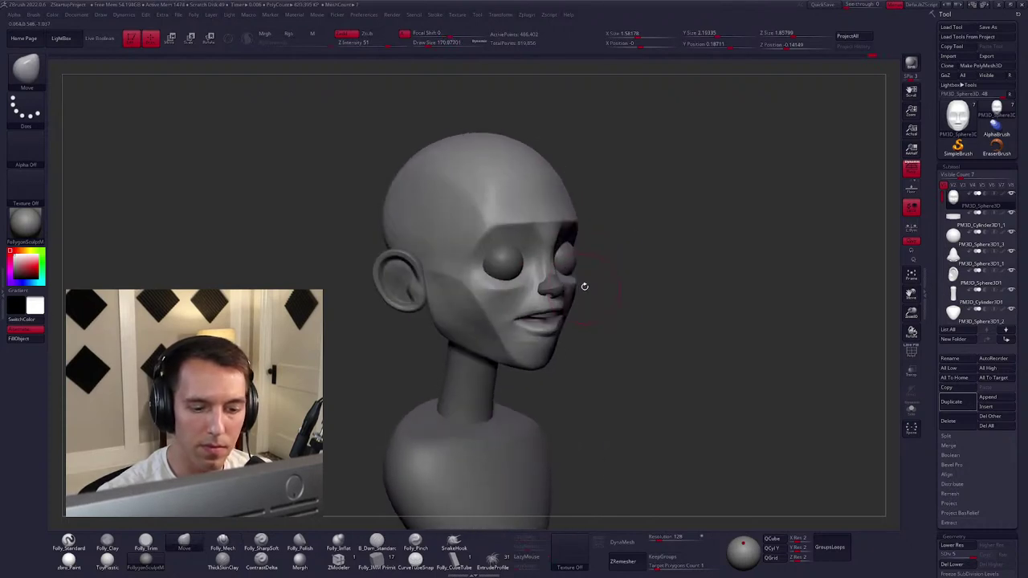
pyautogui.press('space')
pyautogui.moveTo(549, 319); pyautogui.dragTo(527, 298, button='right')
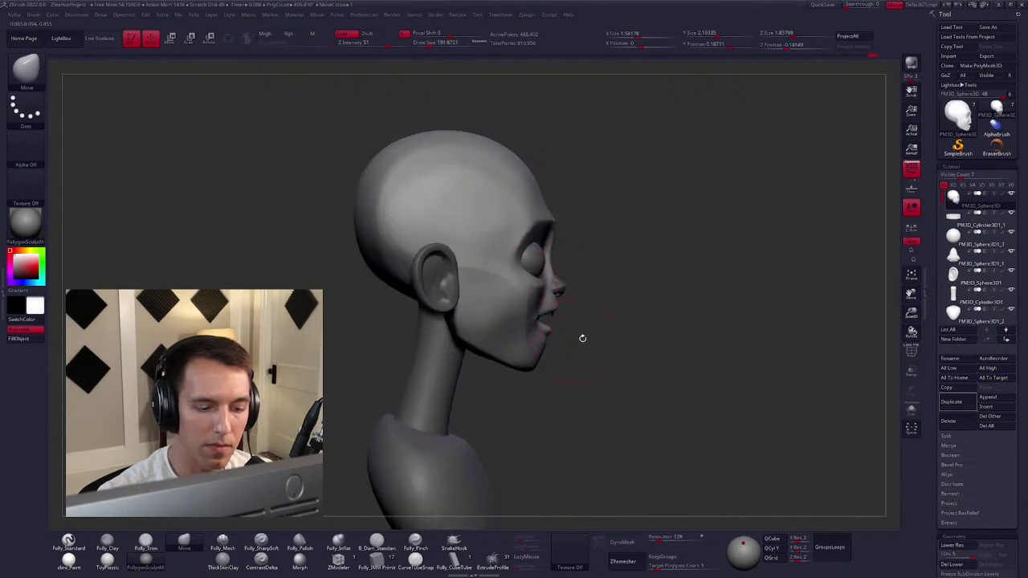
pyautogui.keyDown('ctrl'); pyautogui.moveTo(583, 338); pyautogui.dragTo(517, 291, button='right'); pyautogui.keyUp('ctrl')
pyautogui.press('space')
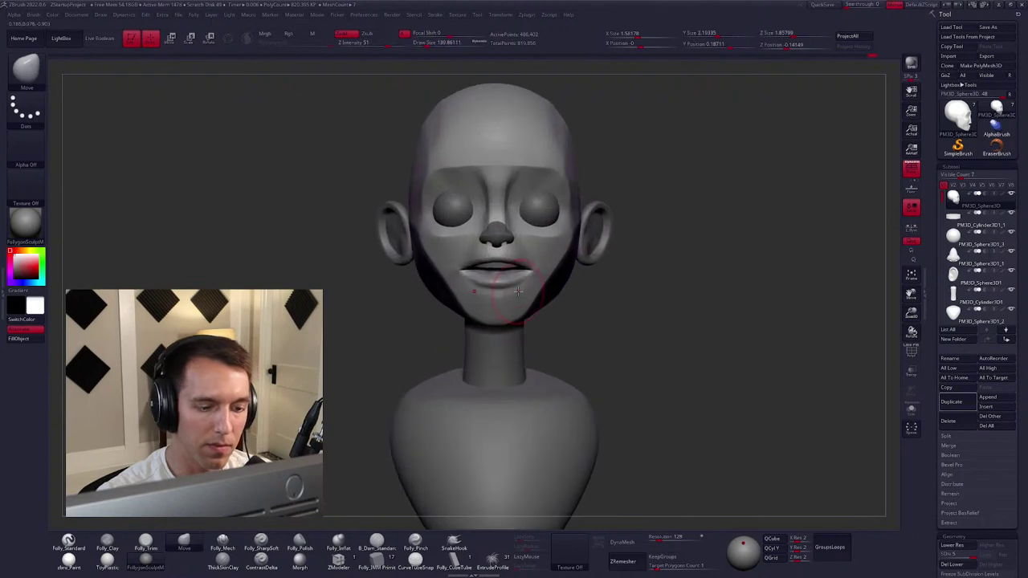
# Enlarge the brush and orbit around the head and bust, including its back side.
pyautogui.press('s')
pyautogui.press('space')
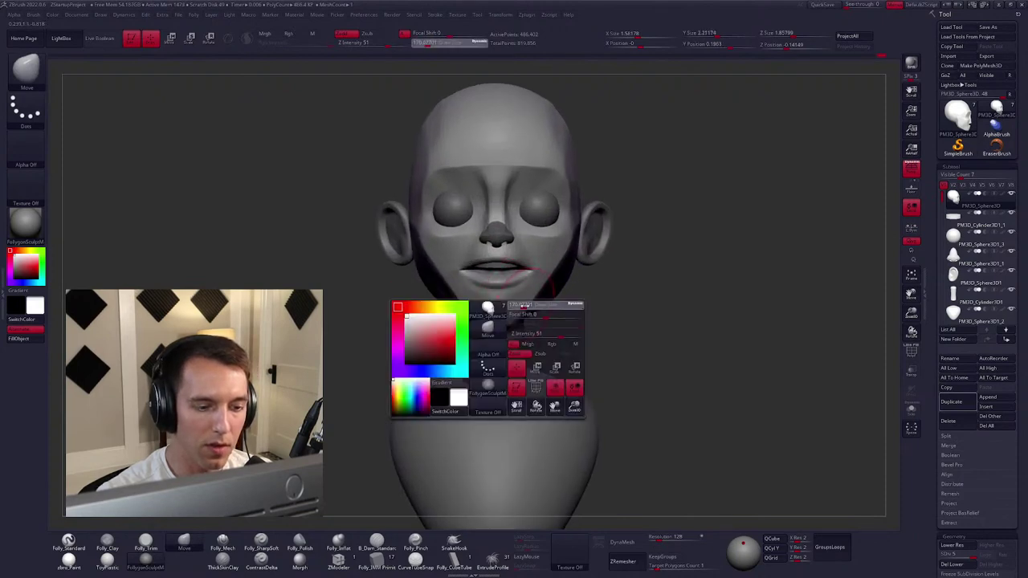
pyautogui.moveTo(524, 309)
pyautogui.mouseDown(button='right')
pyautogui.moveTo(523, 230)
pyautogui.moveTo(516, 262)
pyautogui.moveTo(457, 300)
pyautogui.mouseUp(button='right')
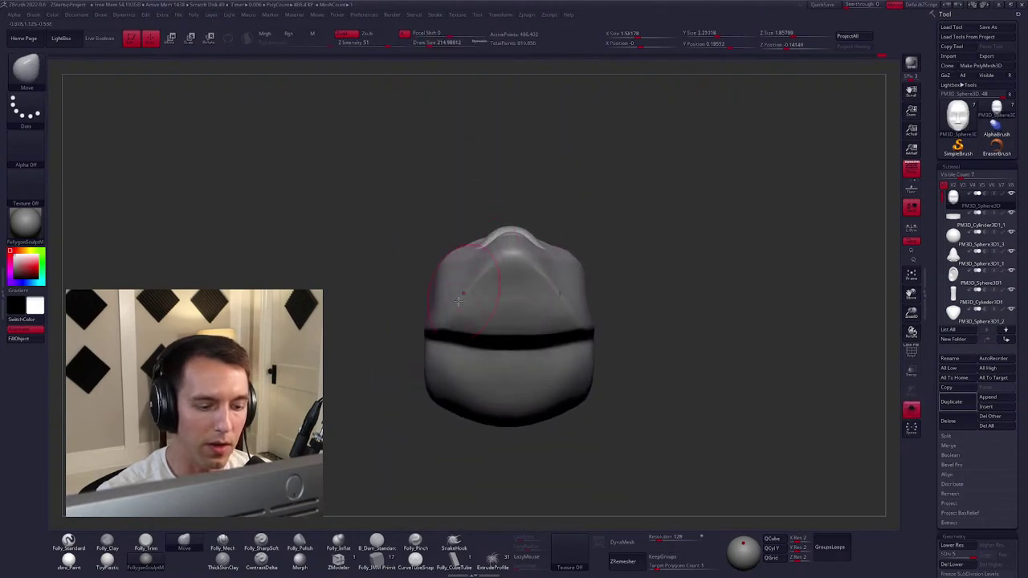
pyautogui.moveTo(498, 271)
pyautogui.mouseDown(button='right')
pyautogui.moveTo(472, 292)
pyautogui.moveTo(470, 310)
pyautogui.moveTo(493, 362)
pyautogui.mouseUp(button='right')
pyautogui.press('m')
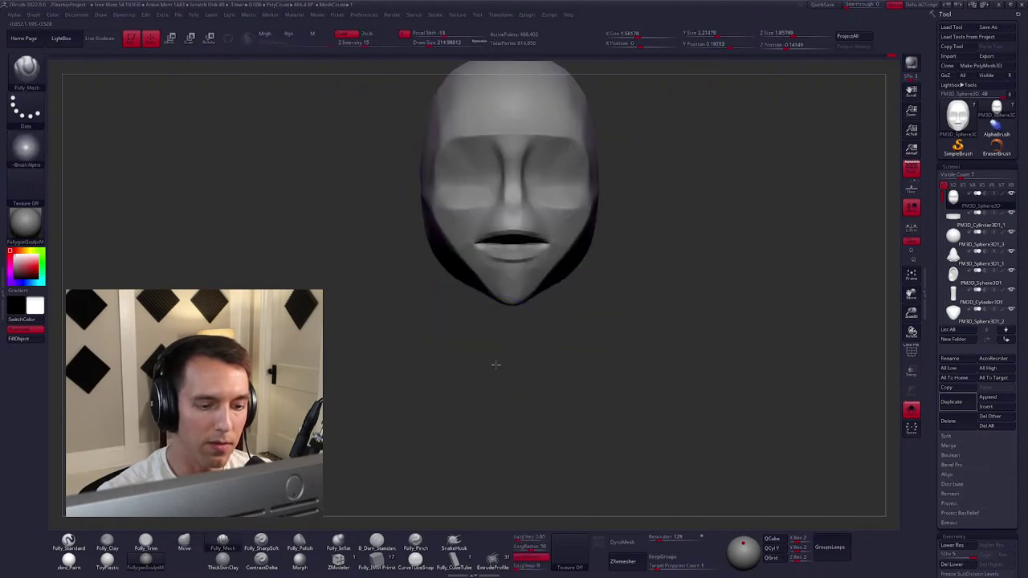
pyautogui.press('m')
pyautogui.keyDown('alt'); pyautogui.moveTo(517, 295); pyautogui.dragTo(578, 429, button='right'); pyautogui.keyUp('alt')
pyautogui.keyDown('alt'); pyautogui.moveTo(538, 280); pyautogui.dragTo(545, 281, button='right'); pyautogui.keyUp('alt')
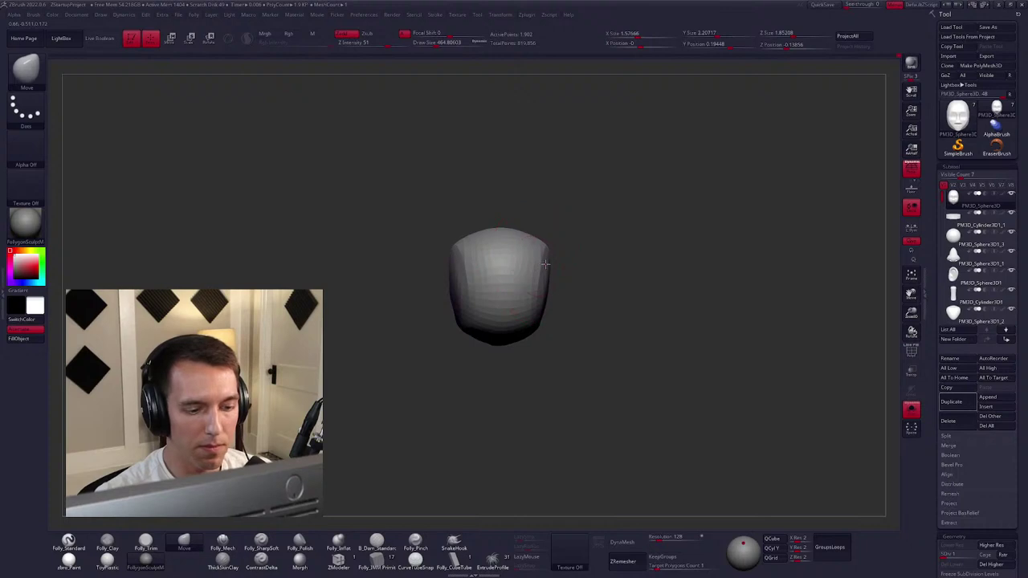
pyautogui.moveTo(548, 283); pyautogui.dragTo(601, 317, button='right')
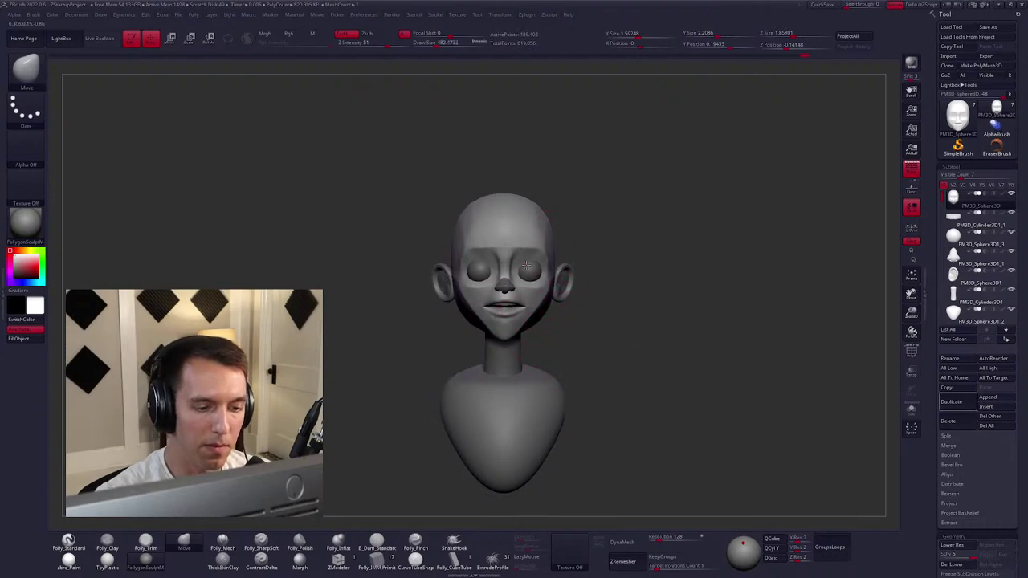
pyautogui.keyDown('ctrl'); pyautogui.moveTo(525, 265); pyautogui.dragTo(530, 249, button='right'); pyautogui.keyUp('ctrl')
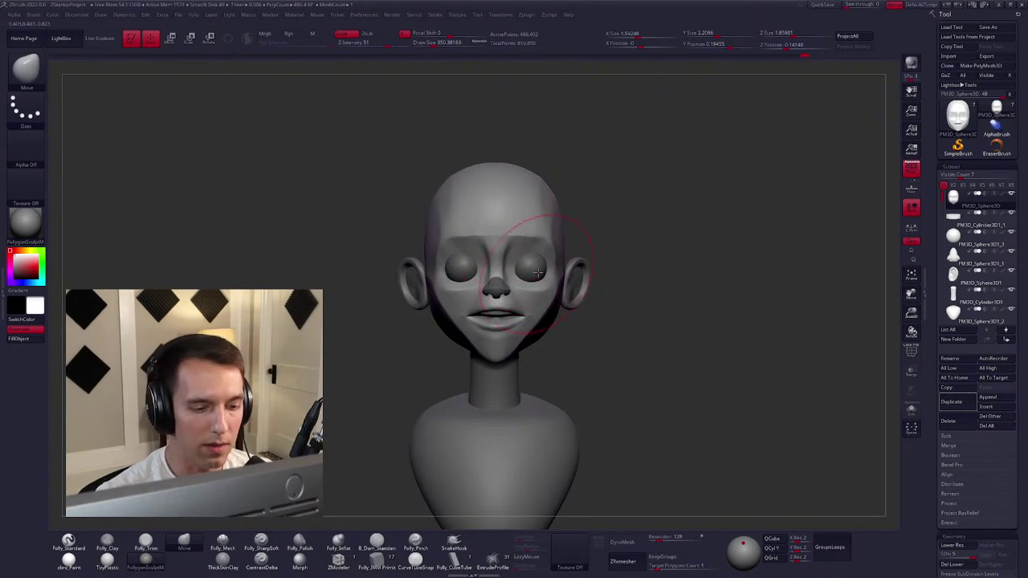
# Shrink the brush and switch from PM3D_Cylinder3D1_1 back to the PM3D_Sphere3D head subtool.
pyautogui.press('[')
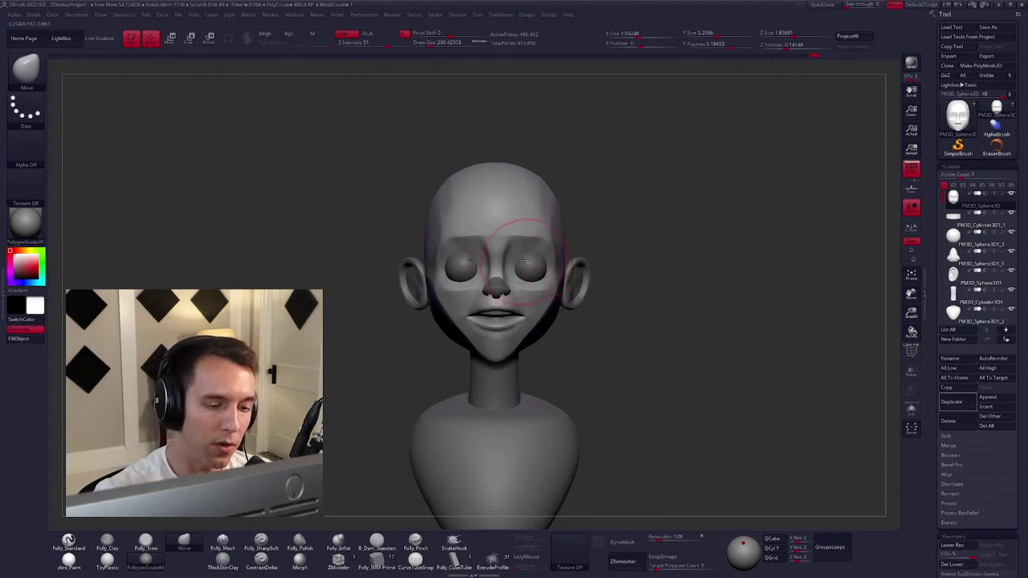
pyautogui.press('space')
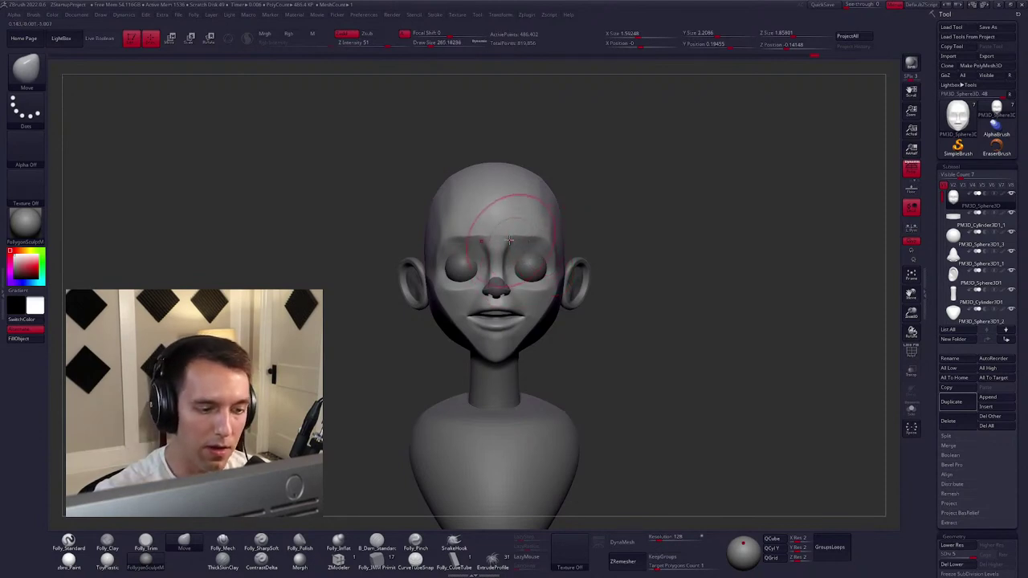
pyautogui.moveTo(537, 319)
pyautogui.mouseDown(button='right')
pyautogui.moveTo(491, 309)
pyautogui.moveTo(610, 321)
pyautogui.moveTo(599, 321)
pyautogui.moveTo(609, 317)
pyautogui.moveTo(578, 257)
pyautogui.moveTo(566, 187)
pyautogui.mouseUp(button='right')
pyautogui.keyDown('alt'); pyautogui.click(491, 309); pyautogui.keyUp('alt')
pyautogui.keyDown('alt'); pyautogui.click(496, 315); pyautogui.keyUp('alt')
# Flatten the head's sides from temple to cheek with Folly_Trim and smoothing.
pyautogui.press('t')
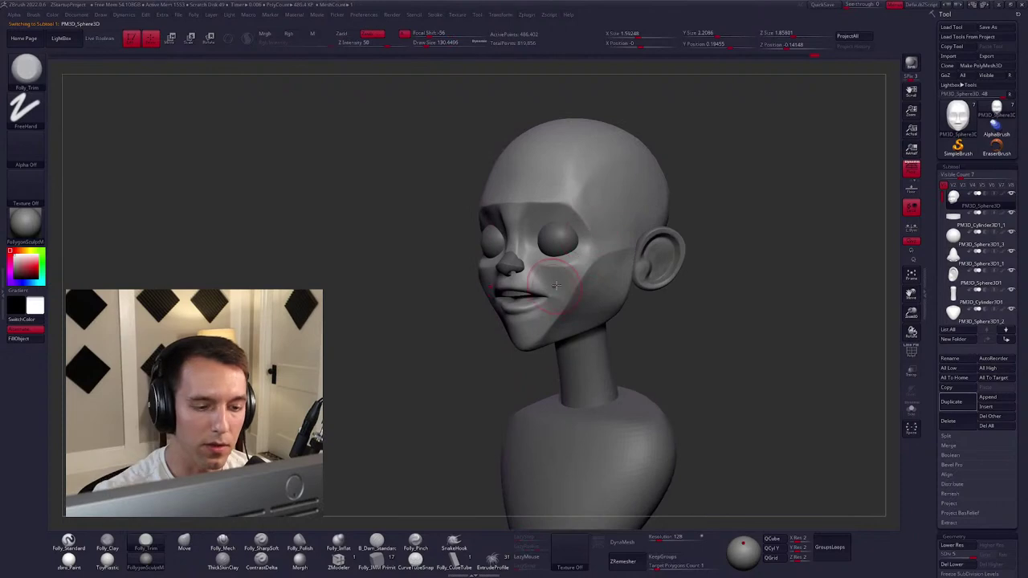
pyautogui.moveTo(587, 233); pyautogui.dragTo(567, 198, button='right')
pyautogui.press('shift')
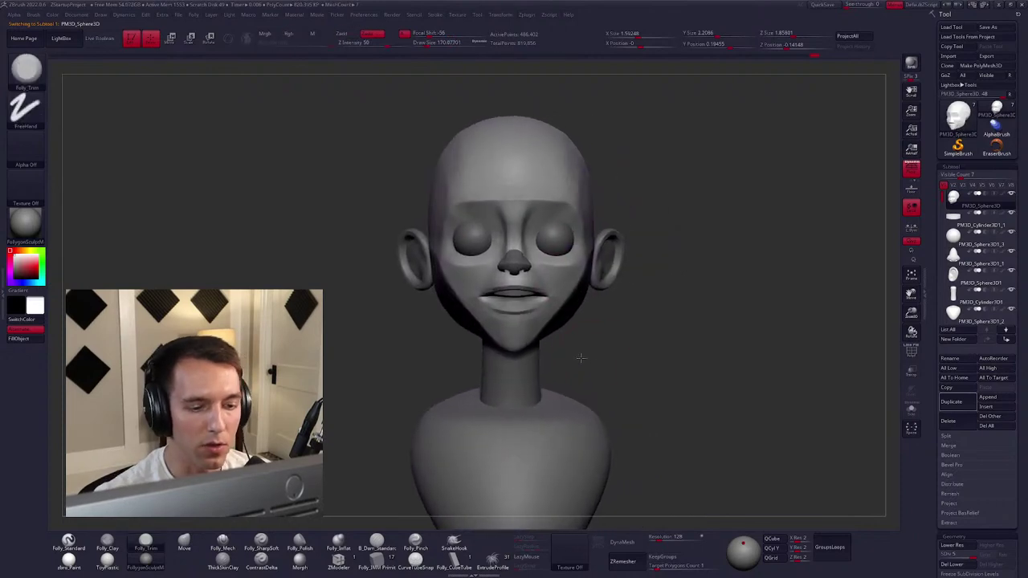
pyautogui.moveTo(578, 359); pyautogui.dragTo(619, 348, button='right')
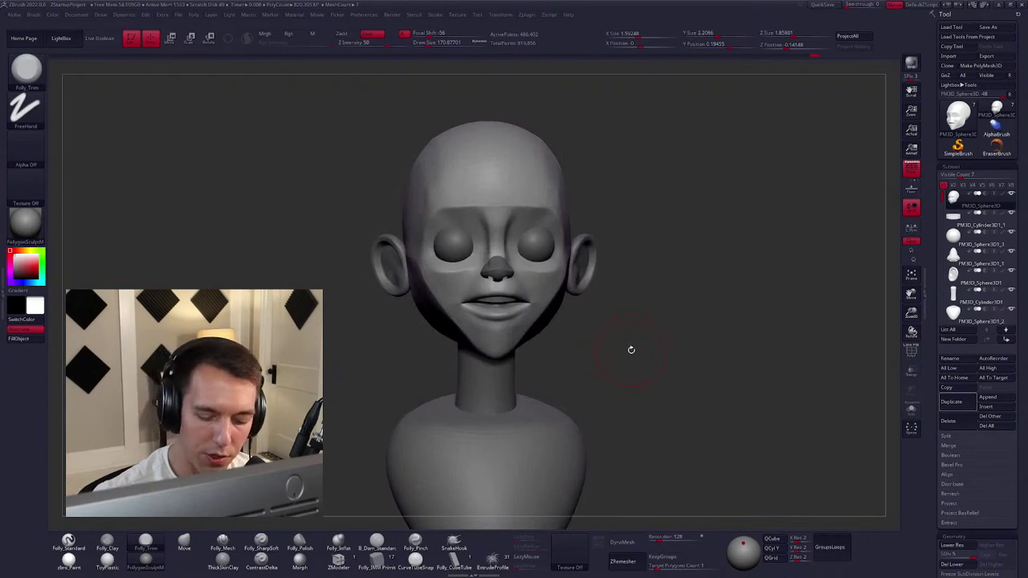
# Apply DynaMesh to the head without freezing subdivisions and inspect the remeshed result.
pyautogui.click(622, 542)
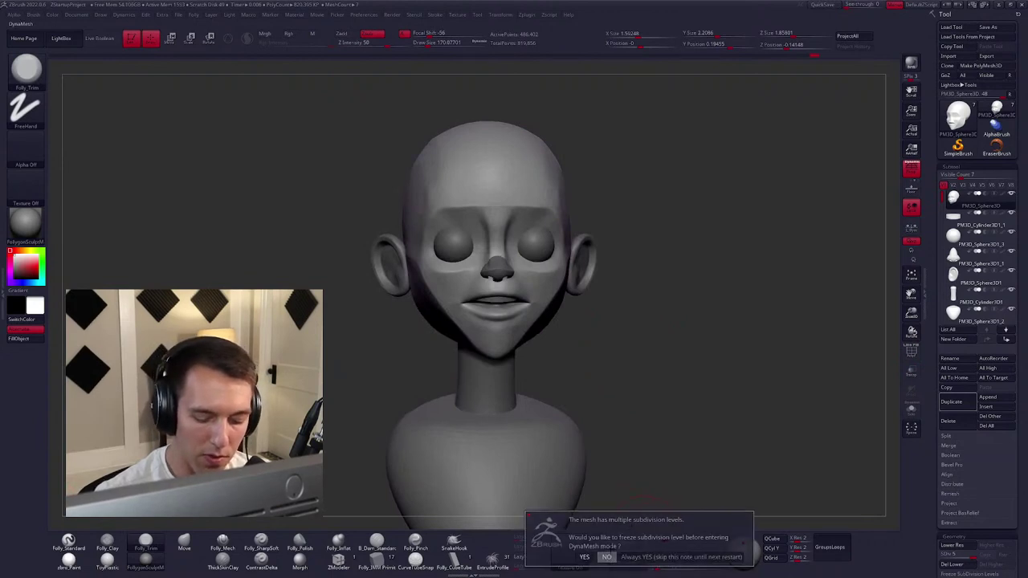
pyautogui.click(606, 556)
pyautogui.moveTo(544, 344); pyautogui.dragTo(499, 317)
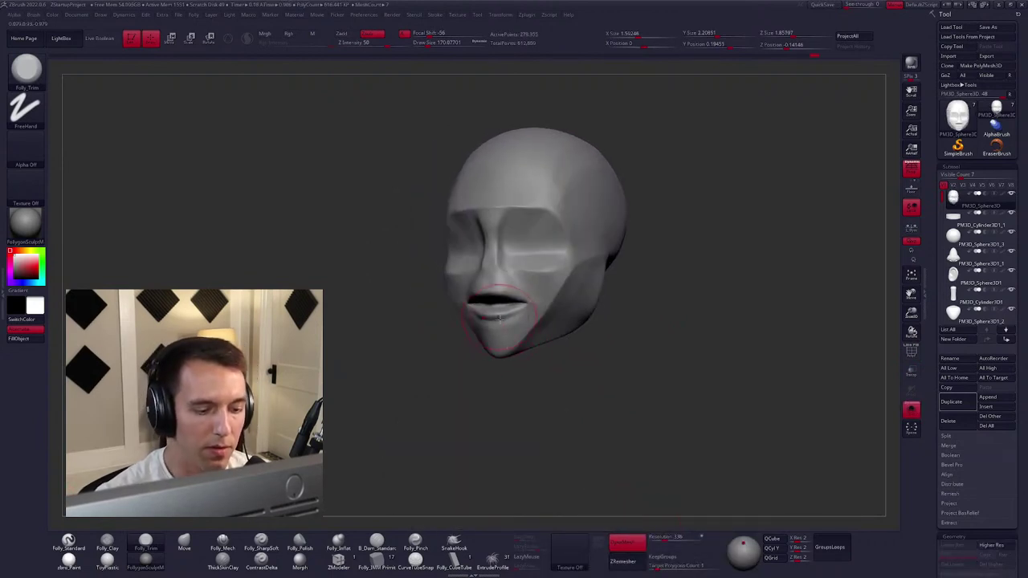
pyautogui.scroll(2, 499, 317)
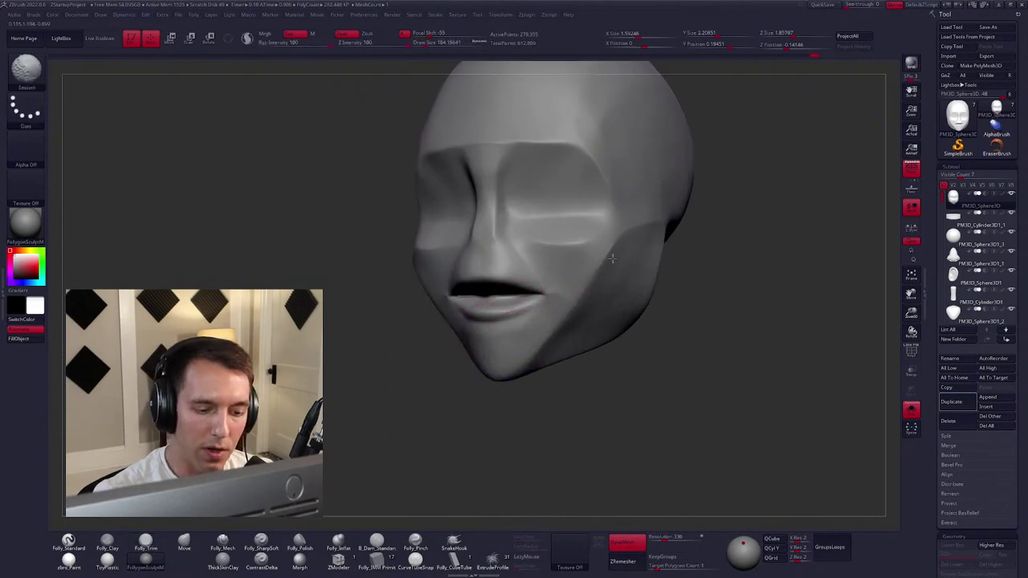
pyautogui.moveTo(706, 273); pyautogui.dragTo(488, 301)
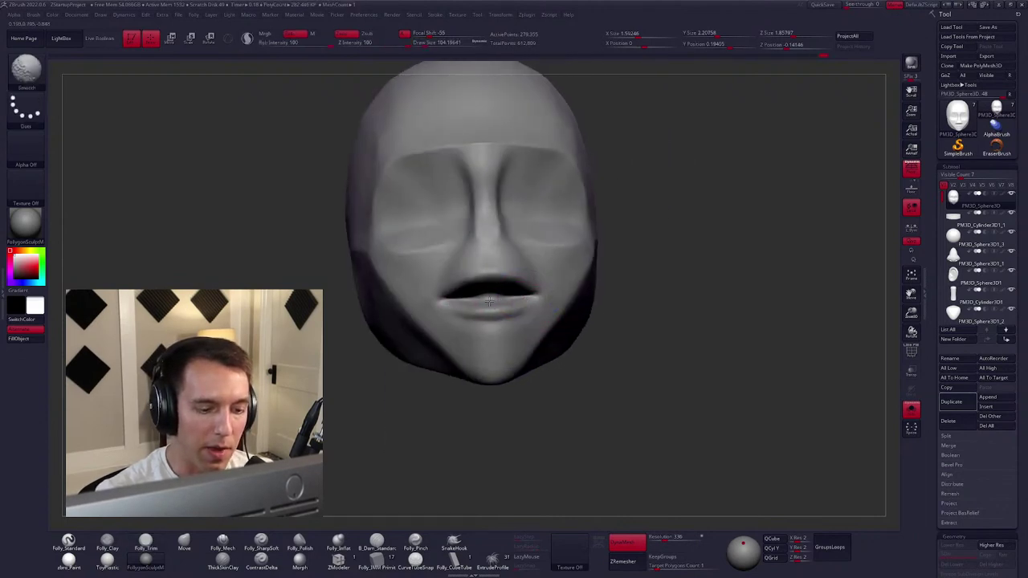
pyautogui.hotkey('ctrl', 'z')
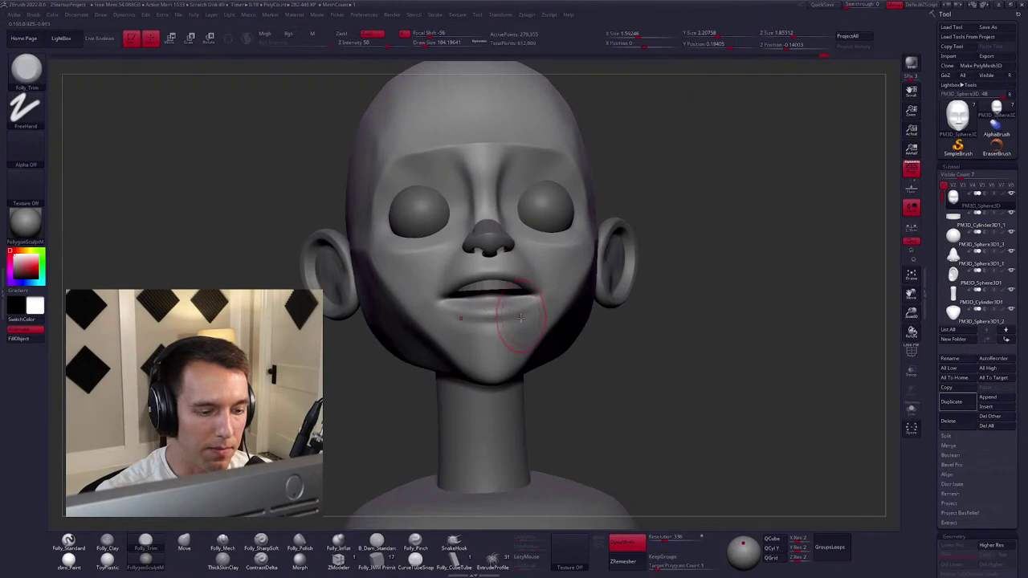
pyautogui.hotkey('ctrl', 'z')
pyautogui.hotkey('ctrl', 'z')
pyautogui.hotkey('ctrl', 'z')
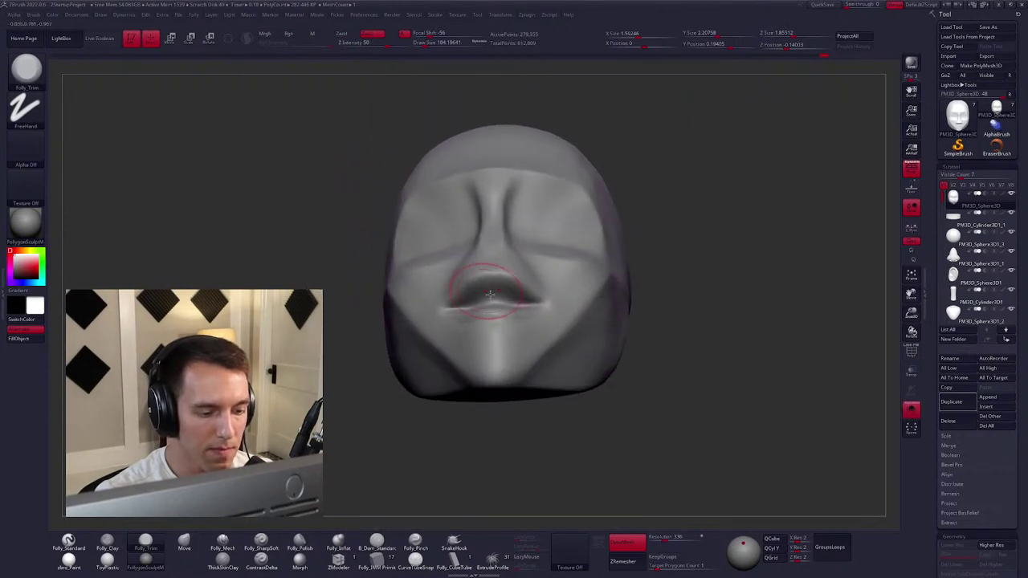
pyautogui.scroll(5, 489, 294)
# Lasso-mask the lower lip, chin and upper-lip areas, selecting the Move brush.
pyautogui.press('ctrl')
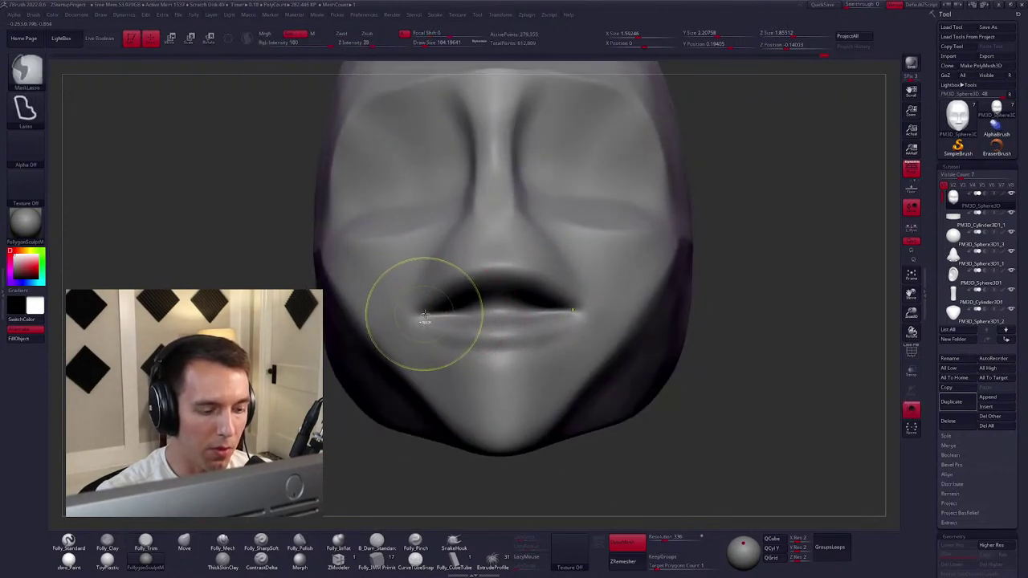
pyautogui.moveTo(424, 316)
pyautogui.keyDown('ctrl'); pyautogui.mouseDown()
pyautogui.moveTo(363, 429)
pyautogui.moveTo(535, 472)
pyautogui.moveTo(589, 373)
pyautogui.moveTo(527, 311)
pyautogui.mouseUp(); pyautogui.keyUp('ctrl')
pyautogui.moveTo(527, 312); pyautogui.dragTo(450, 370, button='right')
pyautogui.press('ctrl')
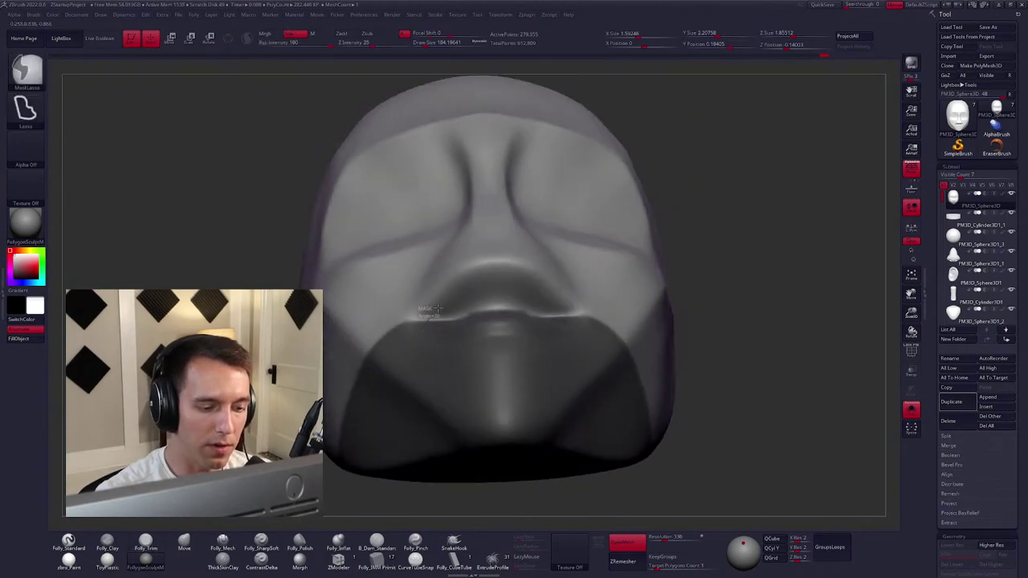
pyautogui.moveTo(530, 266)
pyautogui.keyDown('ctrl'); pyautogui.mouseDown()
pyautogui.moveTo(378, 313)
pyautogui.moveTo(458, 333)
pyautogui.moveTo(482, 308)
pyautogui.mouseUp(); pyautogui.keyUp('ctrl')
pyautogui.press('b')
pyautogui.press('m')
pyautogui.press('v')
pyautogui.press('space')
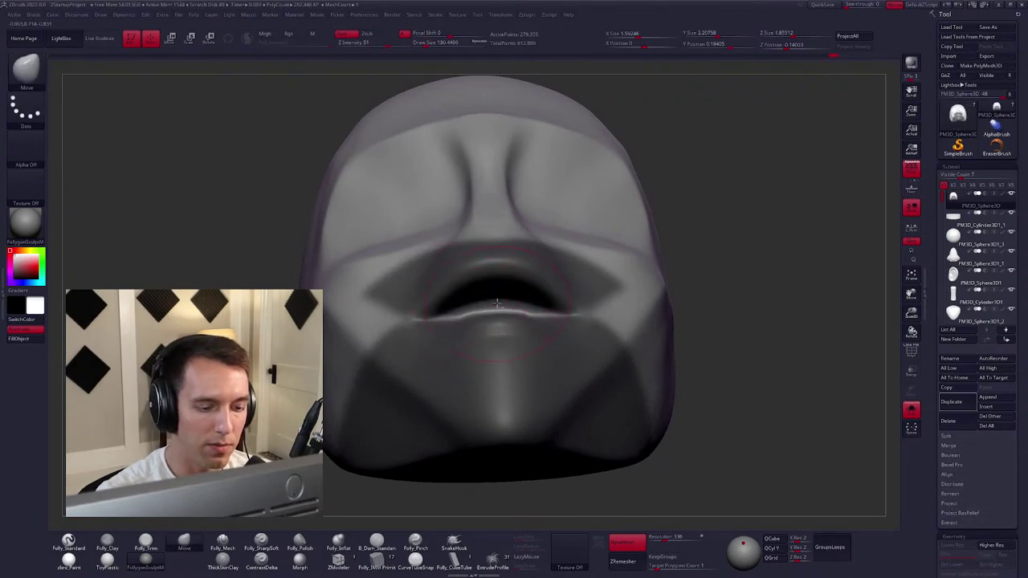
pyautogui.moveTo(501, 355)
pyautogui.mouseDown(button='right')
pyautogui.moveTo(535, 339)
pyautogui.moveTo(587, 366)
pyautogui.moveTo(531, 348)
pyautogui.moveTo(562, 338)
pyautogui.moveTo(518, 305)
pyautogui.mouseUp(button='right')
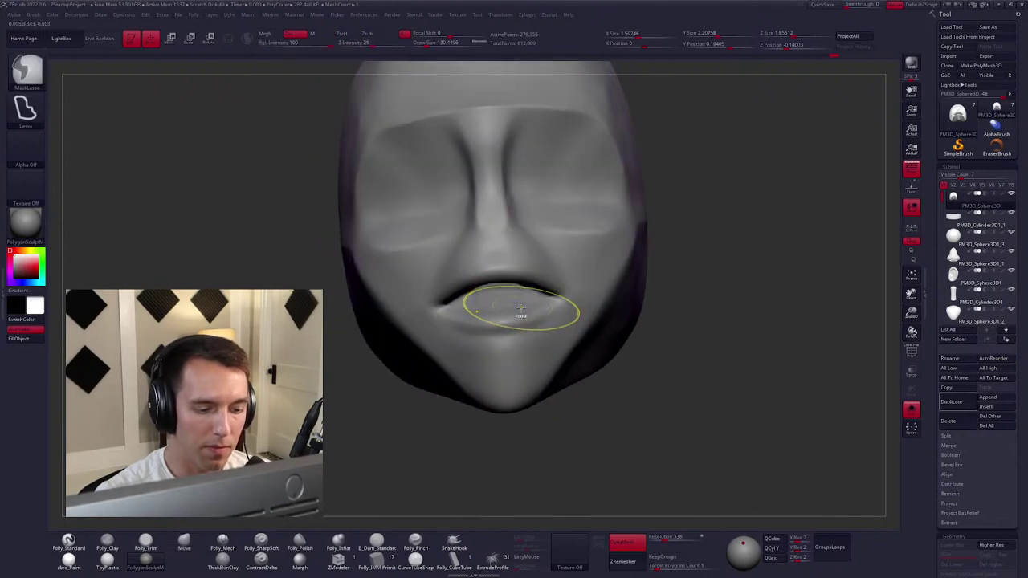
# Re-mask around the lips, leaving the lower lip and chin free, and invert the mask.
pyautogui.press('ctrl')
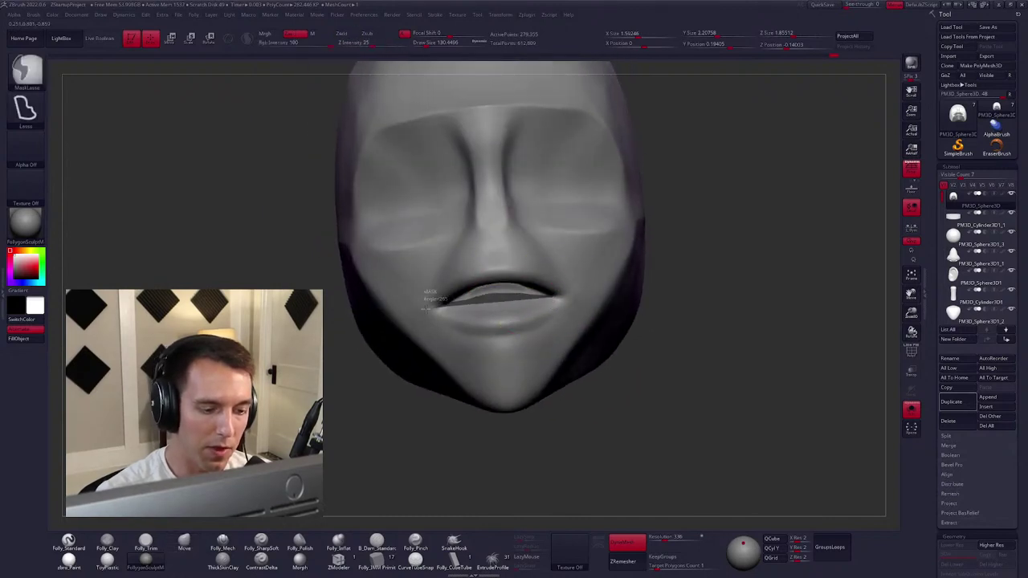
pyautogui.moveTo(425, 309)
pyautogui.keyDown('ctrl'); pyautogui.mouseDown()
pyautogui.moveTo(365, 394)
pyautogui.moveTo(624, 424)
pyautogui.moveTo(699, 390)
pyautogui.moveTo(538, 345)
pyautogui.mouseUp(); pyautogui.keyUp('ctrl')
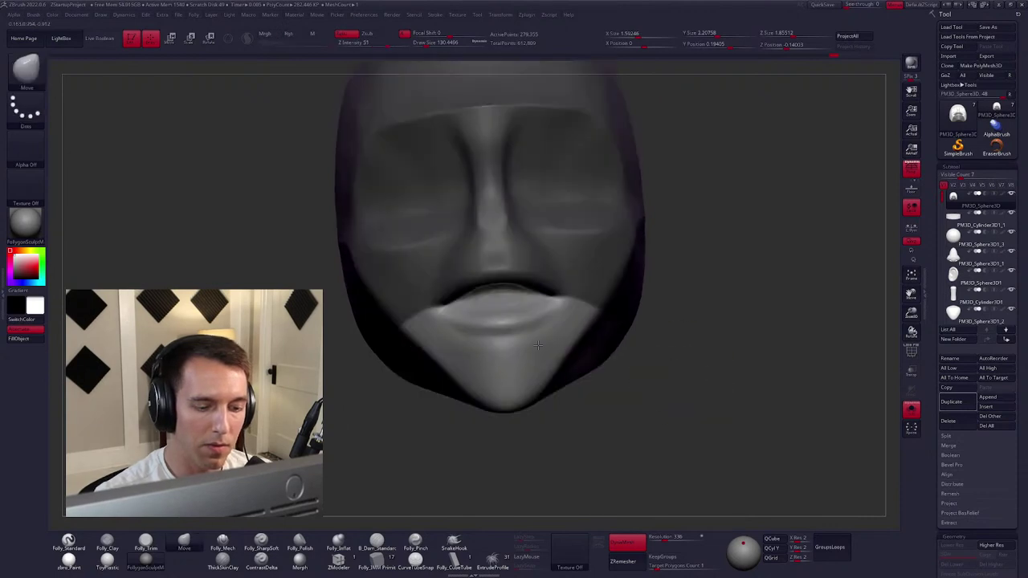
pyautogui.moveTo(537, 346); pyautogui.dragTo(551, 293, button='right')
pyautogui.press('ctrl')
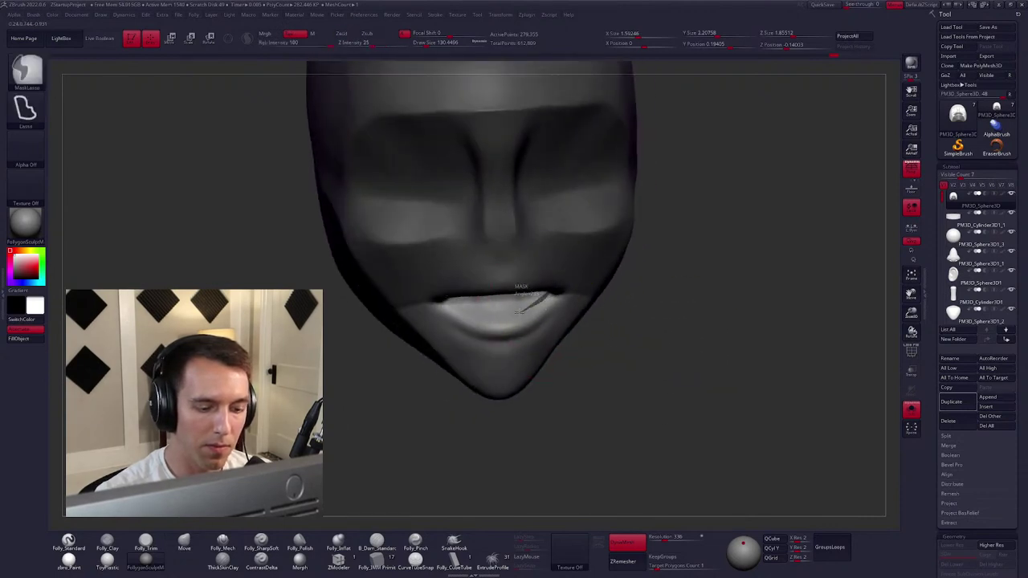
pyautogui.moveTo(476, 315)
pyautogui.keyDown('ctrl'); pyautogui.mouseDown()
pyautogui.moveTo(555, 460)
pyautogui.moveTo(513, 338)
pyautogui.mouseUp(); pyautogui.keyUp('ctrl')
pyautogui.moveTo(514, 338)
pyautogui.mouseDown(button='right')
pyautogui.moveTo(518, 303)
pyautogui.moveTo(528, 336)
pyautogui.mouseUp(button='right')
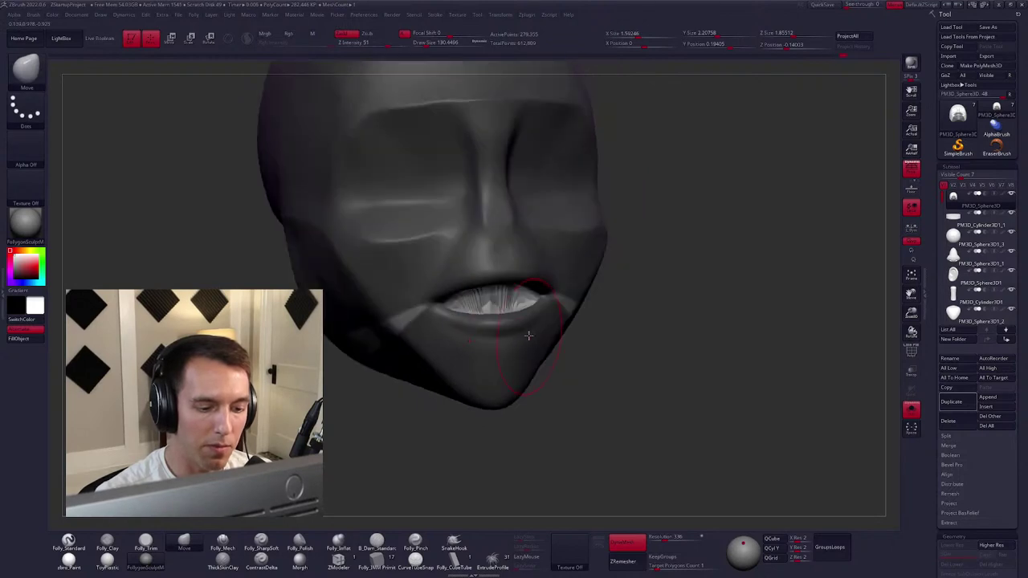
pyautogui.keyDown('ctrl'); pyautogui.click(606, 307); pyautogui.keyUp('ctrl')
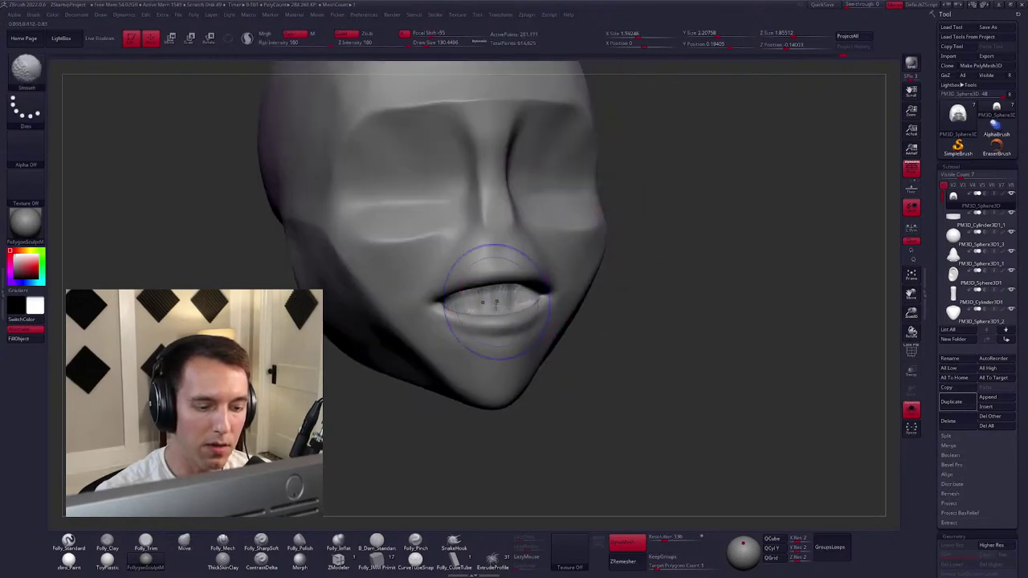
# Isolate the mouth region to rework the lips, then unhide the head and show all subtools.
pyautogui.moveTo(606, 307)
pyautogui.mouseDown(button='right')
pyautogui.moveTo(559, 306)
pyautogui.moveTo(562, 272)
pyautogui.mouseUp(button='right')
pyautogui.press('space')
pyautogui.moveTo(564, 272)
pyautogui.keyDown('ctrl'); pyautogui.keyDown('shift'); pyautogui.mouseDown()
pyautogui.moveTo(502, 230)
pyautogui.moveTo(554, 305)
pyautogui.moveTo(558, 297)
pyautogui.mouseUp(); pyautogui.keyUp('shift'); pyautogui.keyUp('ctrl')
pyautogui.moveTo(558, 297)
pyautogui.keyDown('shift'); pyautogui.mouseDown(button='right')
pyautogui.moveTo(502, 345)
pyautogui.moveTo(499, 310)
pyautogui.moveTo(440, 367)
pyautogui.moveTo(497, 357)
pyautogui.mouseUp(button='right'); pyautogui.keyUp('shift')
pyautogui.keyDown('ctrl'); pyautogui.keyDown('shift'); pyautogui.click(449, 358); pyautogui.keyUp('shift'); pyautogui.keyUp('ctrl')
pyautogui.hotkey('alt', 's')
pyautogui.moveTo(597, 351); pyautogui.dragTo(597, 326, button='right')
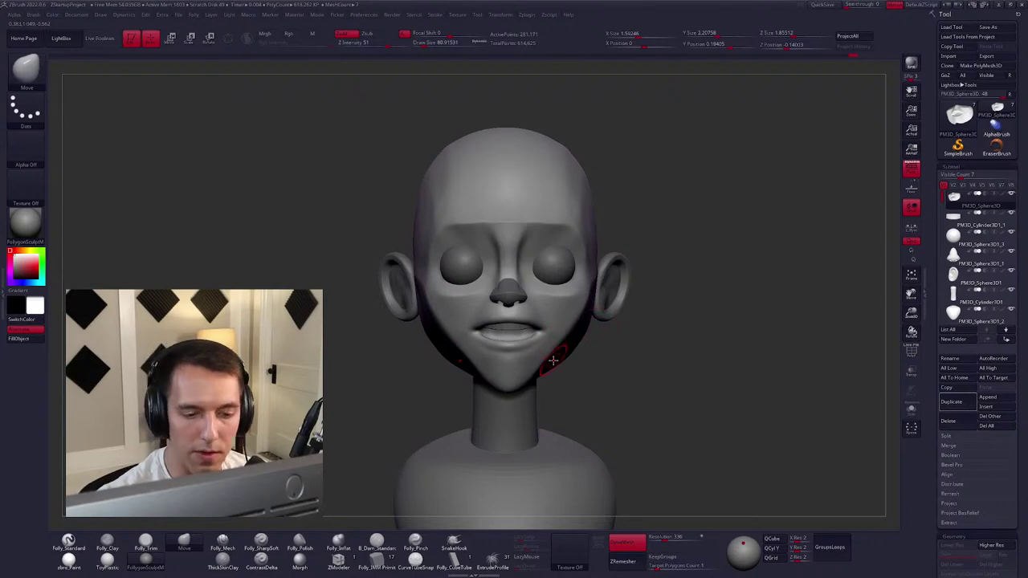
# Select the ear subtool and rebuild it with ZRemesher into cleaner, lighter topology.
pyautogui.keyDown('alt'); pyautogui.click(614, 285); pyautogui.keyUp('alt')
pyautogui.click(626, 543)
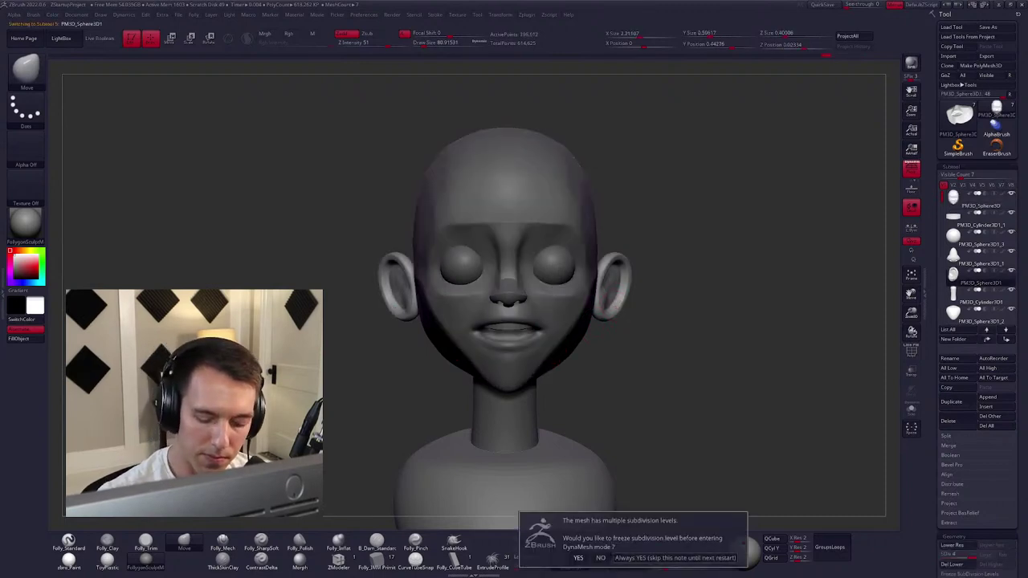
pyautogui.click(578, 557)
pyautogui.moveTo(640, 370)
pyautogui.mouseDown(button='right')
pyautogui.moveTo(629, 374)
pyautogui.moveTo(650, 367)
pyautogui.mouseUp(button='right')
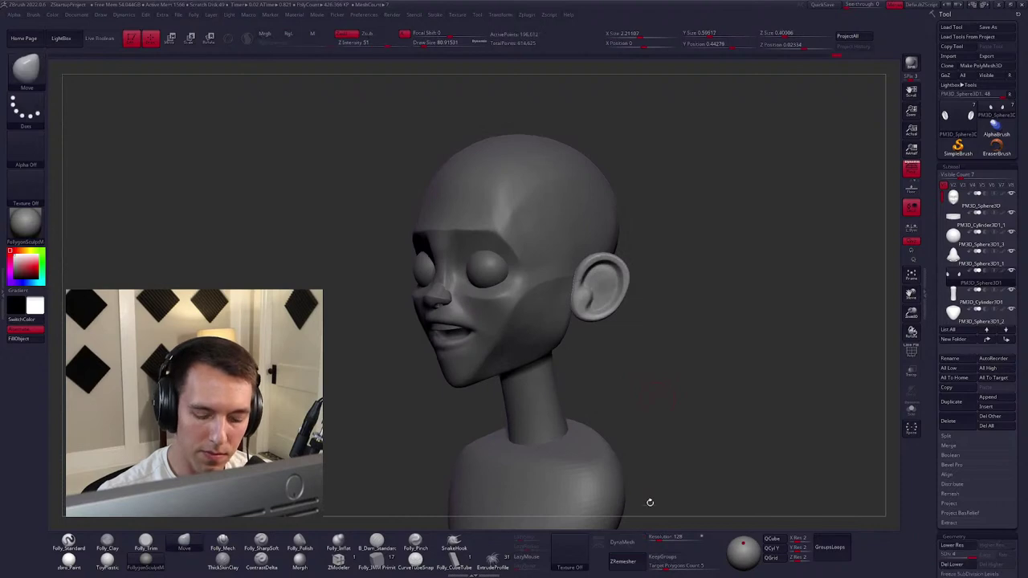
pyautogui.click(630, 542)
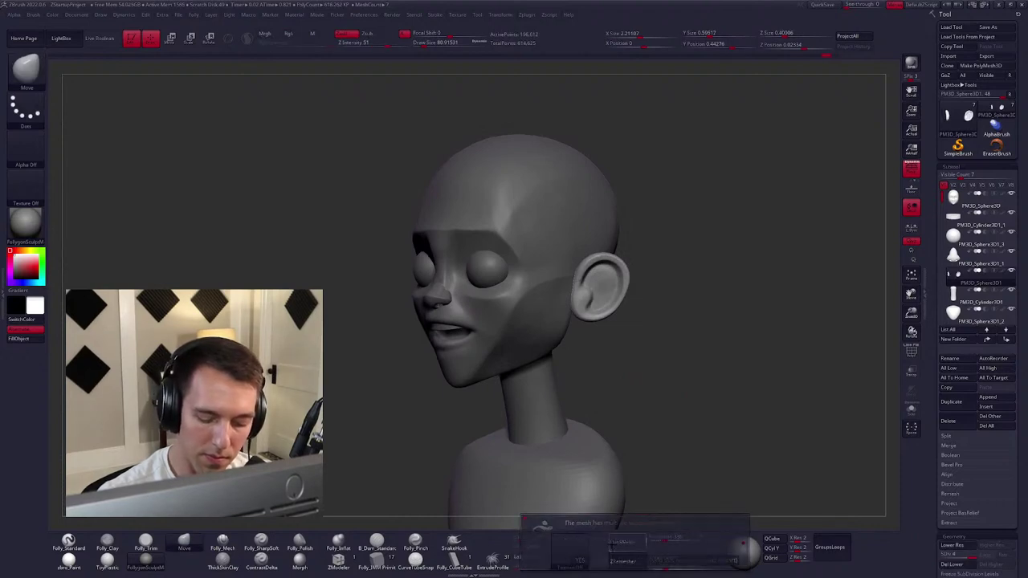
pyautogui.click(631, 560)
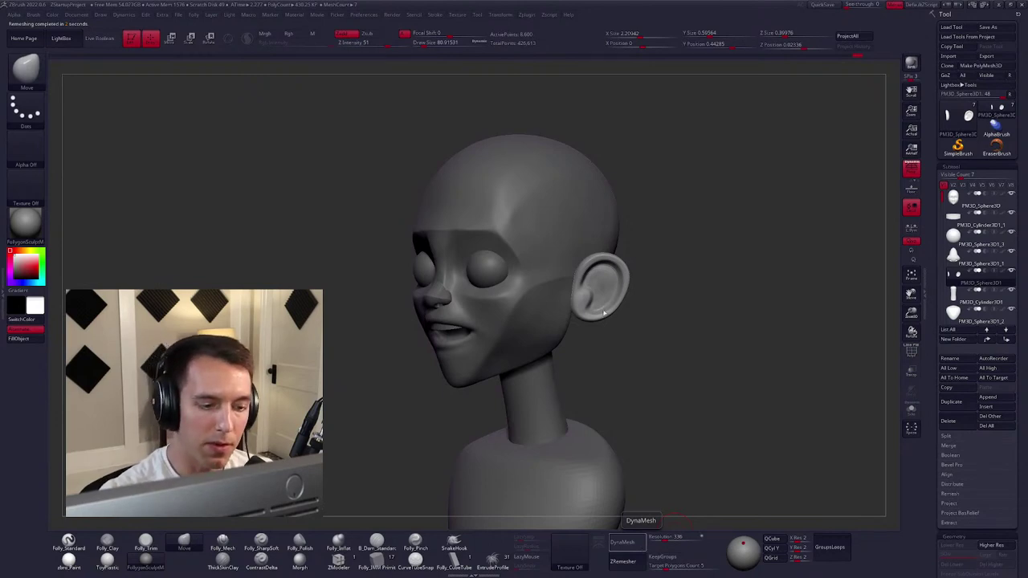
# Zoom in on the ear, isolate it in Solo and turn it to a workable angle.
pyautogui.moveTo(606, 337)
pyautogui.mouseDown()
pyautogui.moveTo(546, 329)
pyautogui.moveTo(541, 277)
pyautogui.mouseUp()
pyautogui.moveTo(542, 277)
pyautogui.mouseDown(button='right')
pyautogui.moveTo(532, 281)
pyautogui.moveTo(554, 264)
pyautogui.moveTo(543, 249)
pyautogui.mouseUp(button='right')
pyautogui.press('space')
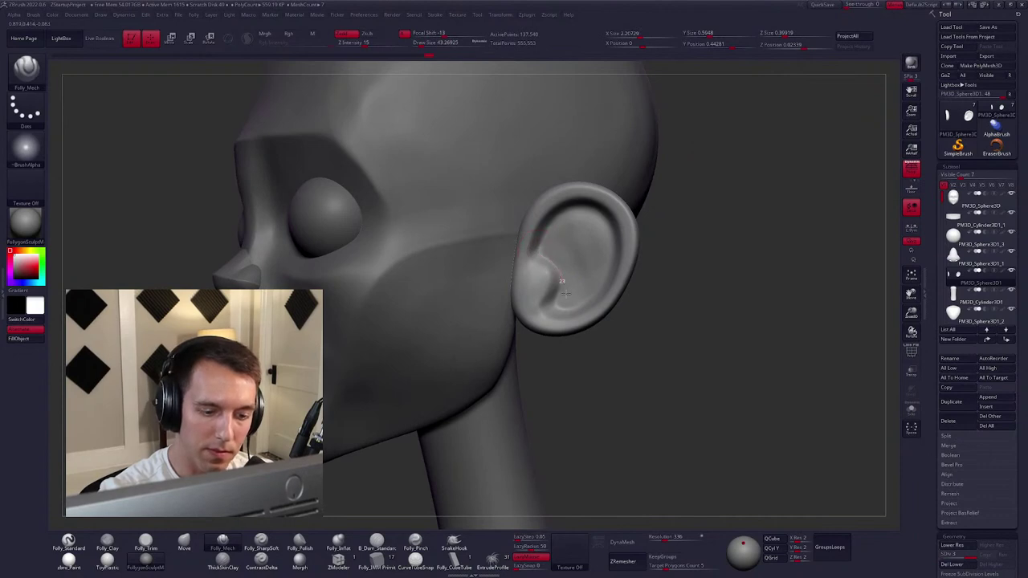
pyautogui.moveTo(544, 287)
pyautogui.mouseDown(button='right')
pyautogui.moveTo(526, 251)
pyautogui.moveTo(538, 275)
pyautogui.mouseUp(button='right')
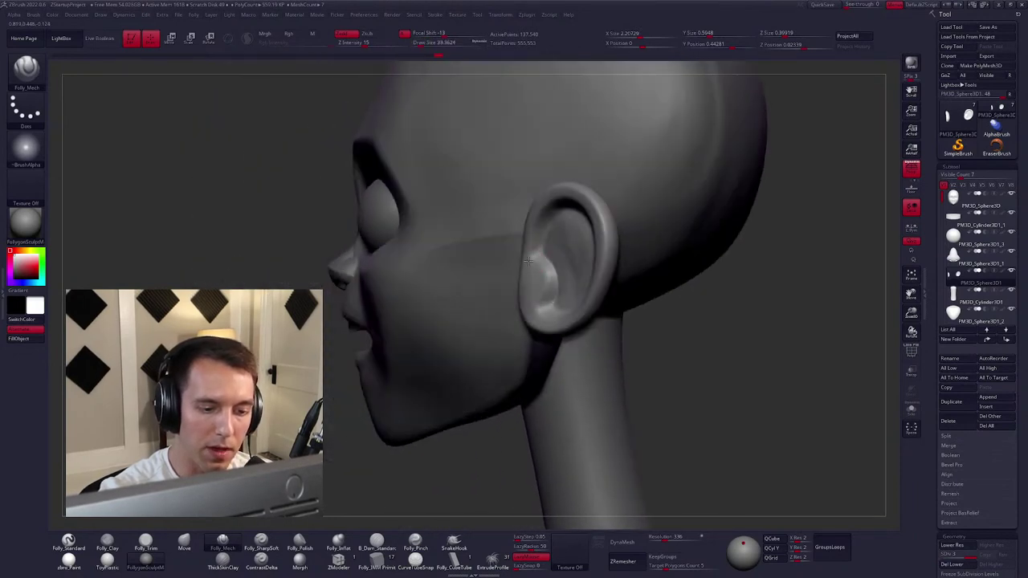
pyautogui.hotkey('shift', 's')
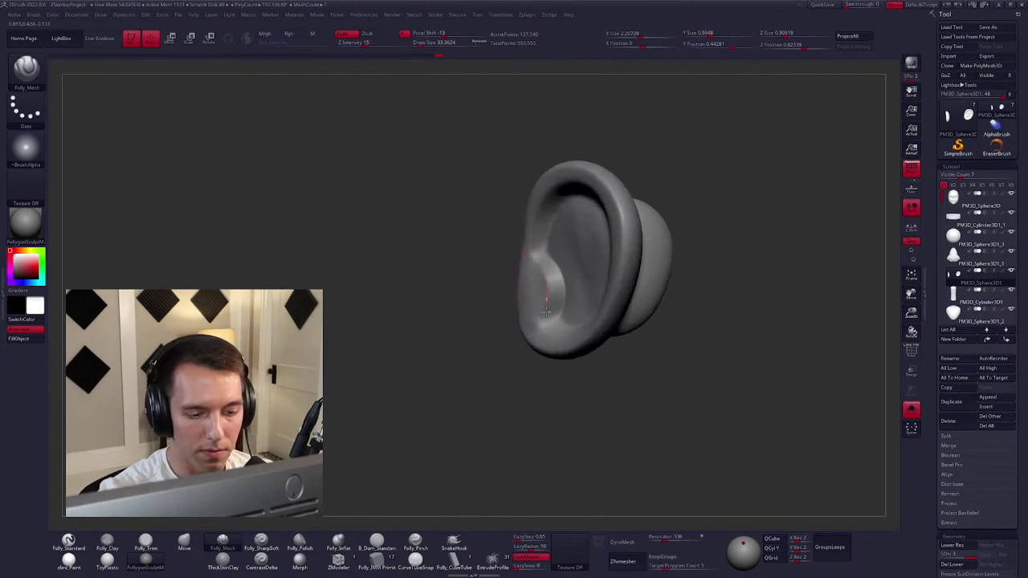
pyautogui.moveTo(531, 334); pyautogui.dragTo(553, 285, button='right')
pyautogui.moveTo(531, 240); pyautogui.dragTo(516, 276, button='right')
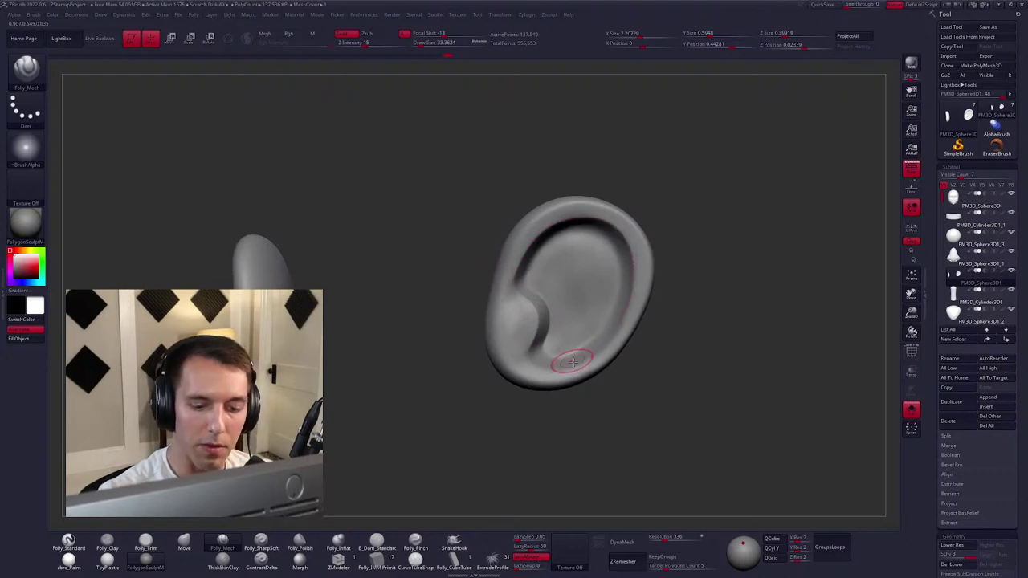
# Sculpt the lower inner fold and a groove along the ear rim with Folly_Mech.
pyautogui.moveTo(566, 353); pyautogui.dragTo(545, 323, button='right')
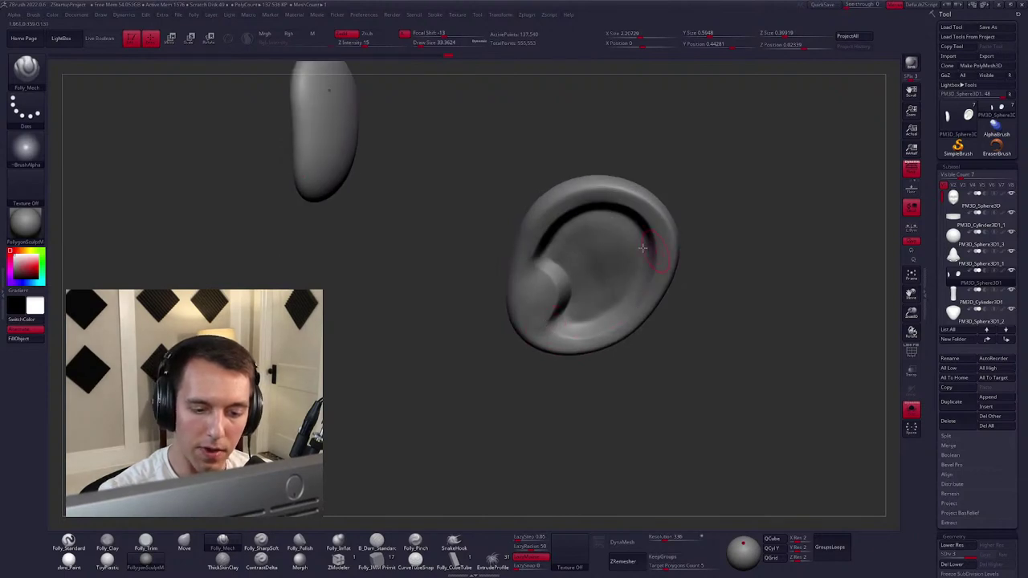
pyautogui.moveTo(642, 247); pyautogui.dragTo(516, 276, button='right')
pyautogui.rightClick(516, 275)
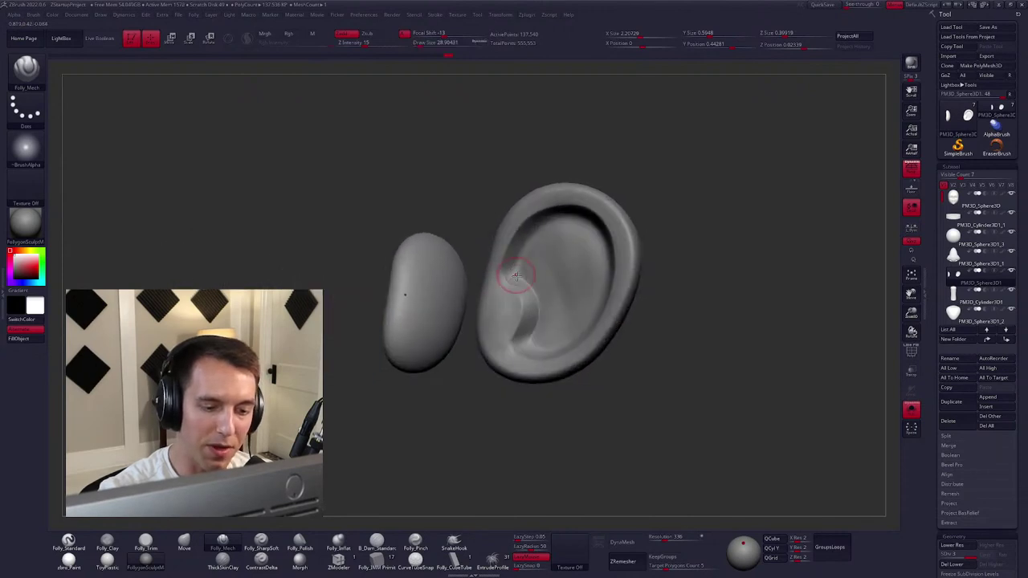
pyautogui.moveTo(567, 212); pyautogui.dragTo(539, 236, button='right')
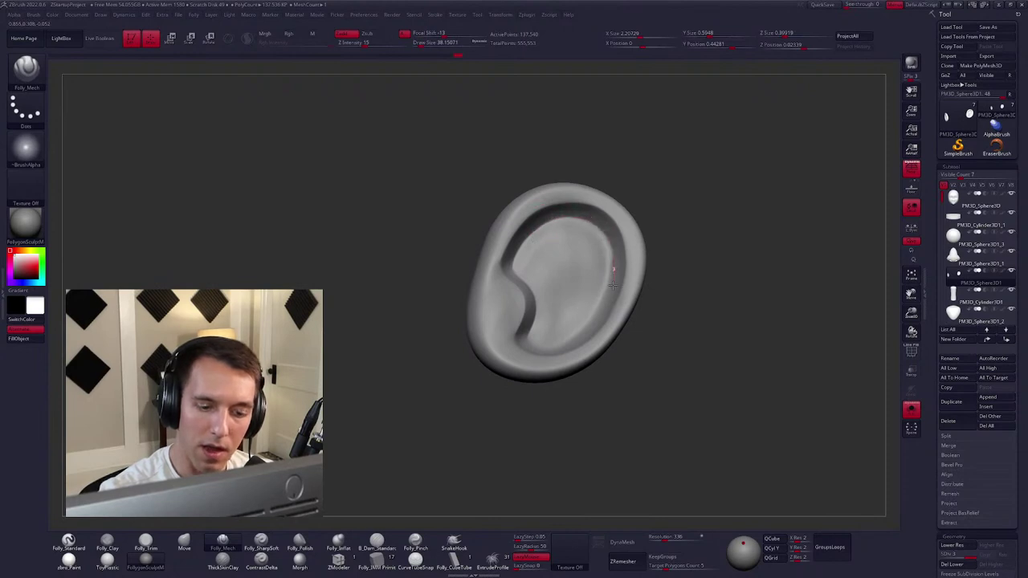
pyautogui.moveTo(551, 340); pyautogui.dragTo(542, 347, button='right')
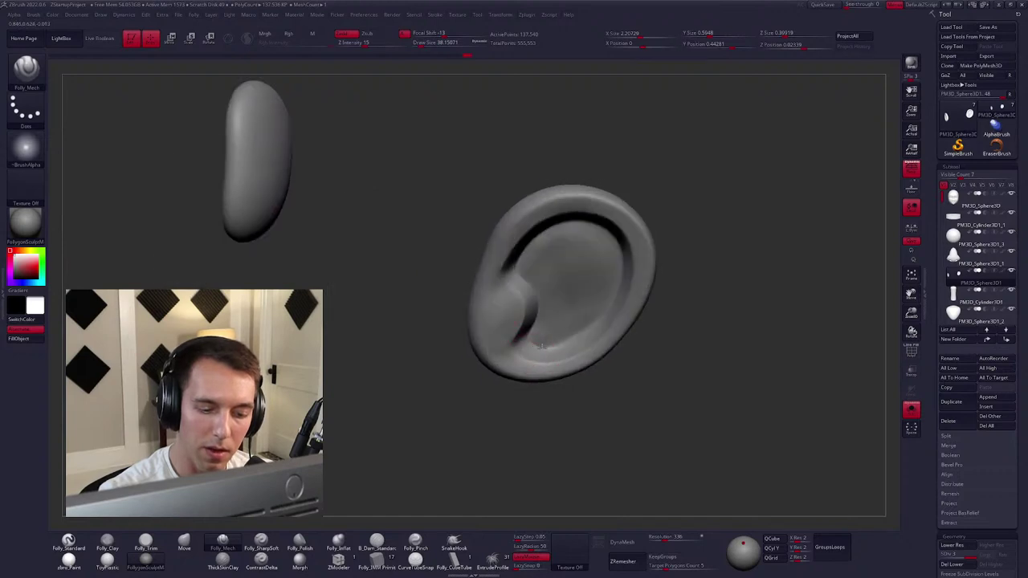
# Exit Solo and frame the full bust in a close three-quarter view.
pyautogui.hotkey('shift', 'alt', 's')
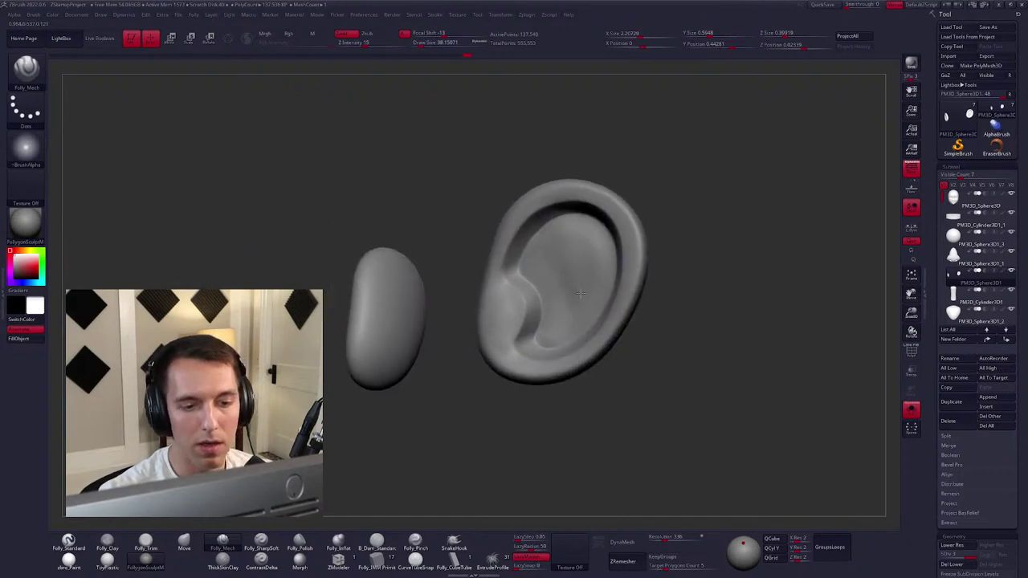
pyautogui.moveTo(534, 244); pyautogui.dragTo(728, 309, button='right')
pyautogui.press('f')
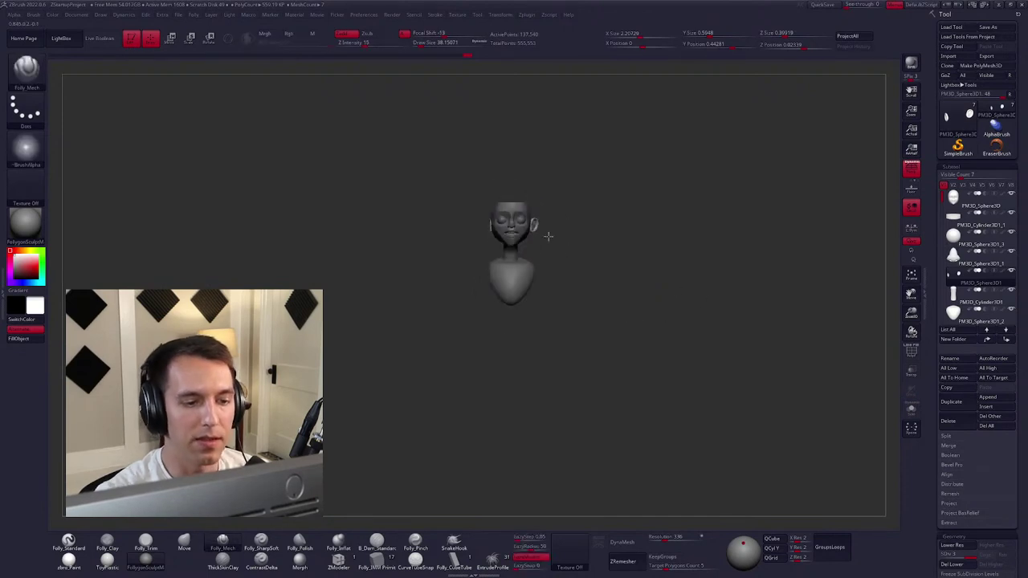
pyautogui.moveTo(580, 330); pyautogui.dragTo(554, 318, button='right')
pyautogui.keyDown('ctrl'); pyautogui.moveTo(550, 309); pyautogui.dragTo(539, 249, button='right'); pyautogui.keyUp('ctrl')
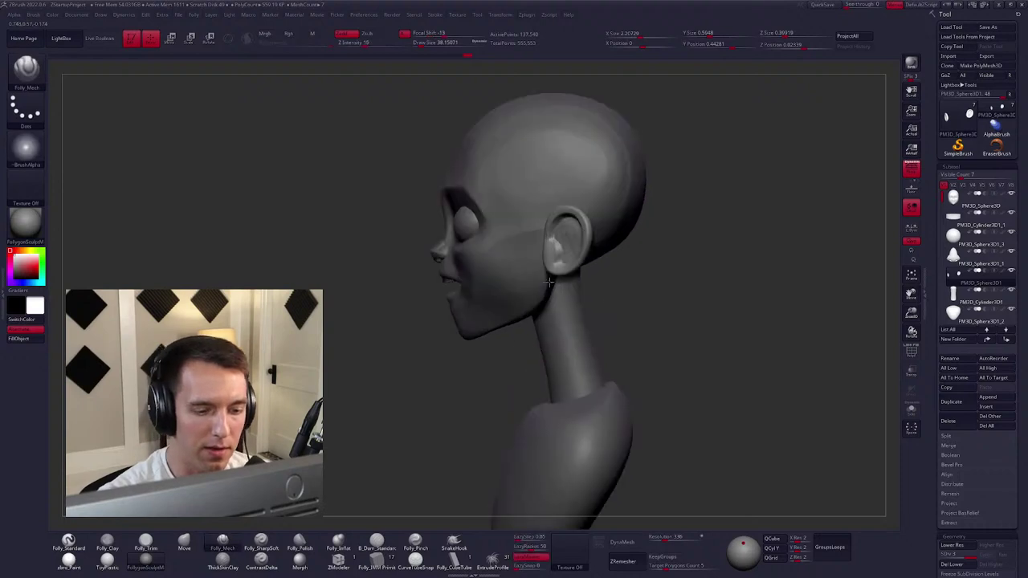
pyautogui.press('space')
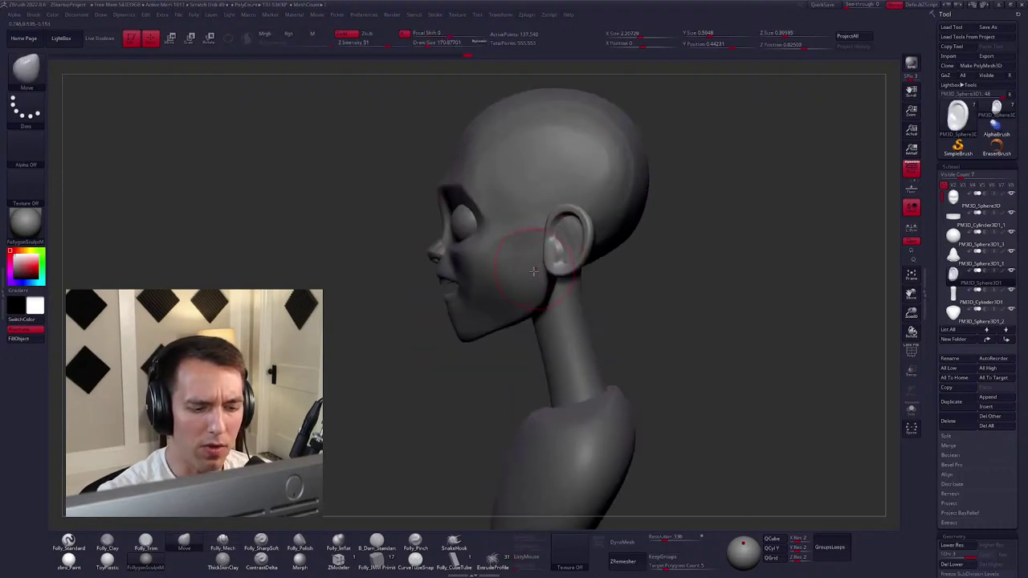
# Select the head subtool and pull the jawline into shape with a smaller Move brush.
pyautogui.moveTo(533, 279); pyautogui.dragTo(482, 297, button='right')
pyautogui.keyDown('alt'); pyautogui.click(481, 297); pyautogui.keyUp('alt')
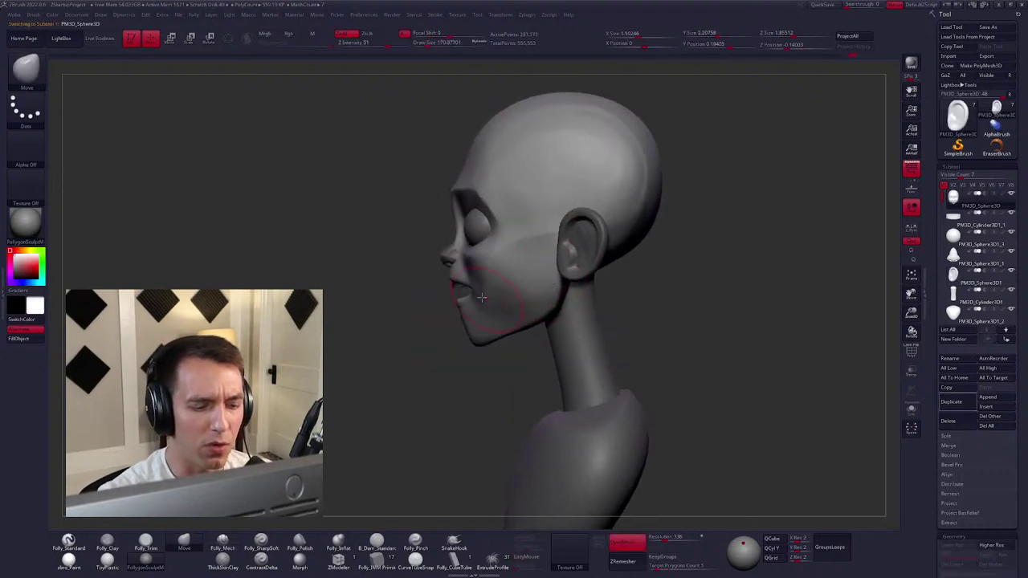
pyautogui.press('[')
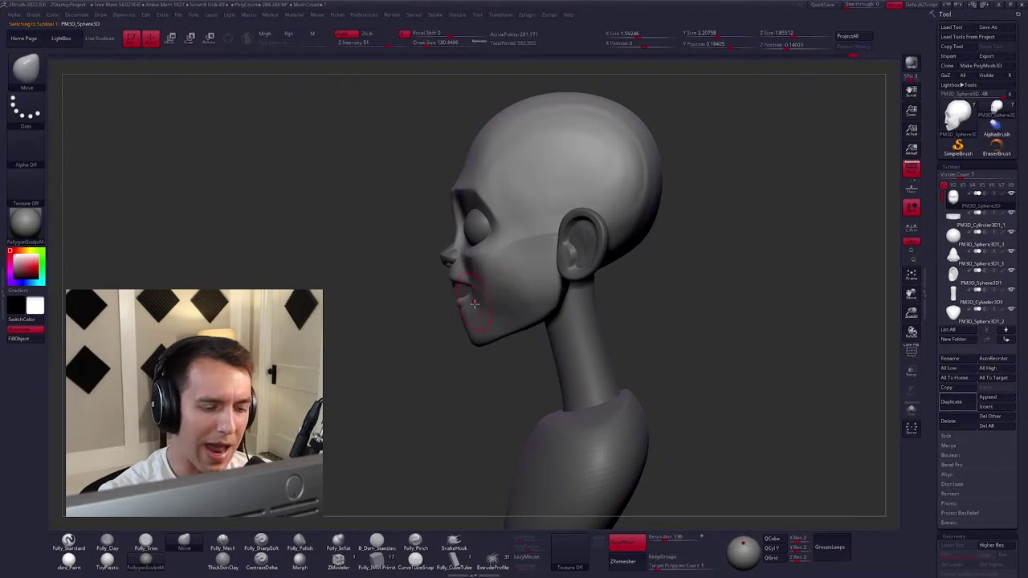
pyautogui.moveTo(525, 328); pyautogui.dragTo(542, 315)
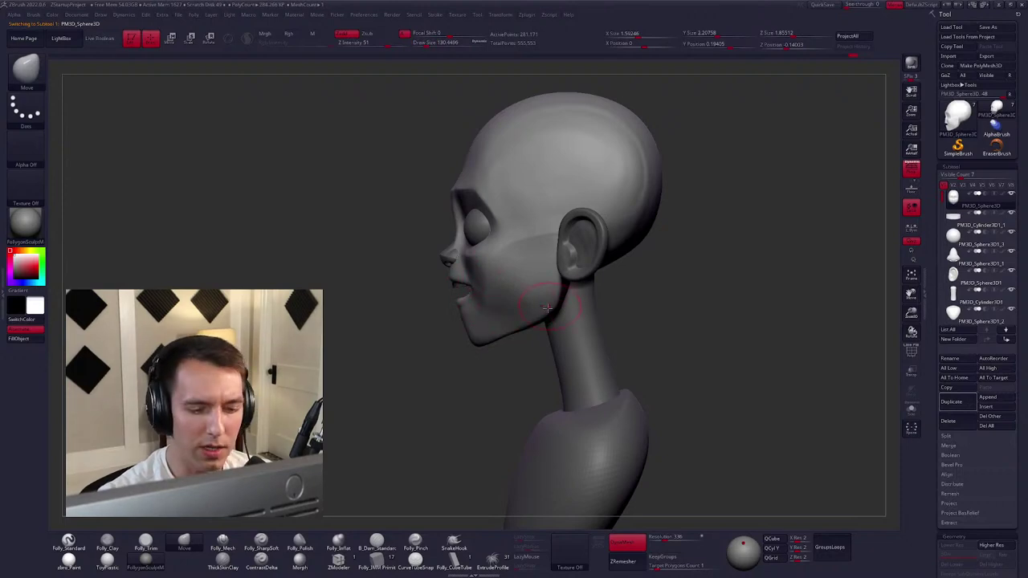
pyautogui.press('space')
pyautogui.moveTo(544, 307)
pyautogui.mouseDown(button='right')
pyautogui.moveTo(519, 314)
pyautogui.moveTo(542, 303)
pyautogui.mouseUp(button='right')
pyautogui.press('space')
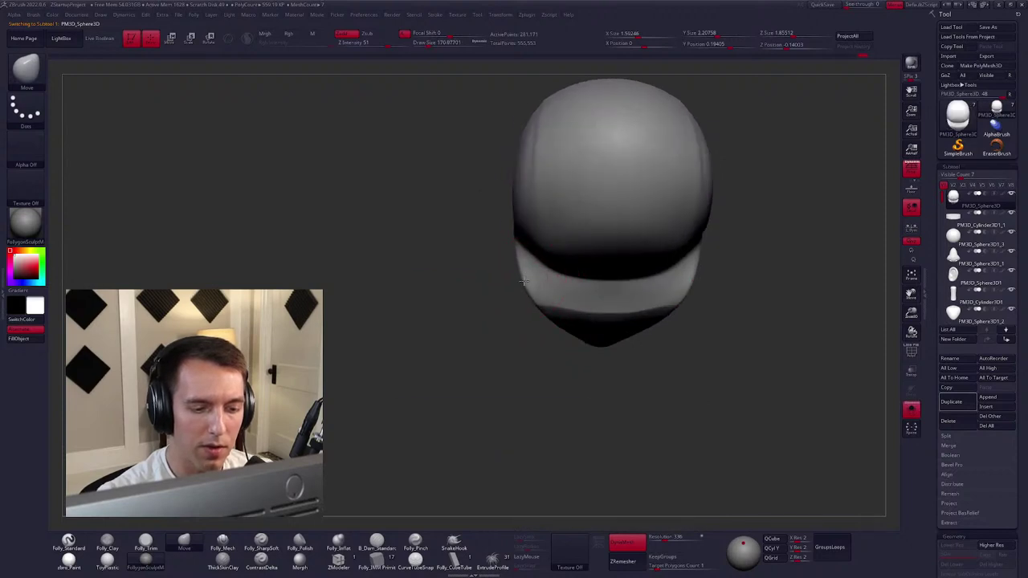
pyautogui.moveTo(522, 271)
pyautogui.mouseDown(button='right')
pyautogui.moveTo(562, 280)
pyautogui.moveTo(514, 257)
pyautogui.mouseUp(button='right')
# Firm up the cheek and jaw planes with Folly_Mech, Folly_Clay and Folly_Trim, then show the whole bust.
pyautogui.press('m')
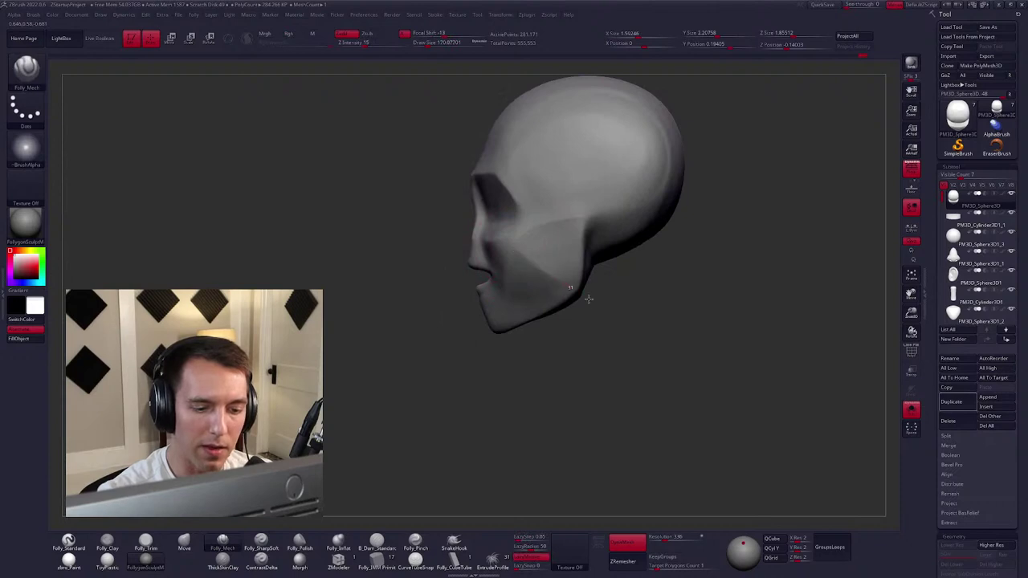
pyautogui.moveTo(589, 299); pyautogui.dragTo(522, 301, button='right')
pyautogui.press('c')
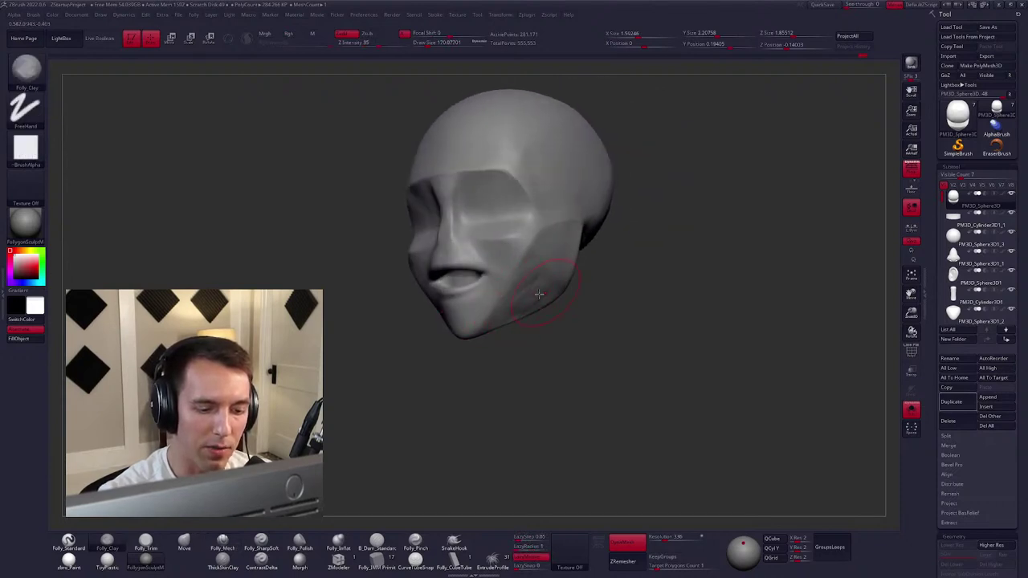
pyautogui.press('t')
pyautogui.moveTo(538, 295)
pyautogui.mouseDown(button='right')
pyautogui.moveTo(526, 285)
pyautogui.moveTo(549, 316)
pyautogui.moveTo(538, 313)
pyautogui.moveTo(570, 336)
pyautogui.mouseUp(button='right')
pyautogui.hotkey('ctrl', 'shift', 's')
pyautogui.press('m')
pyautogui.keyDown('alt'); pyautogui.click(554, 273); pyautogui.keyUp('alt')
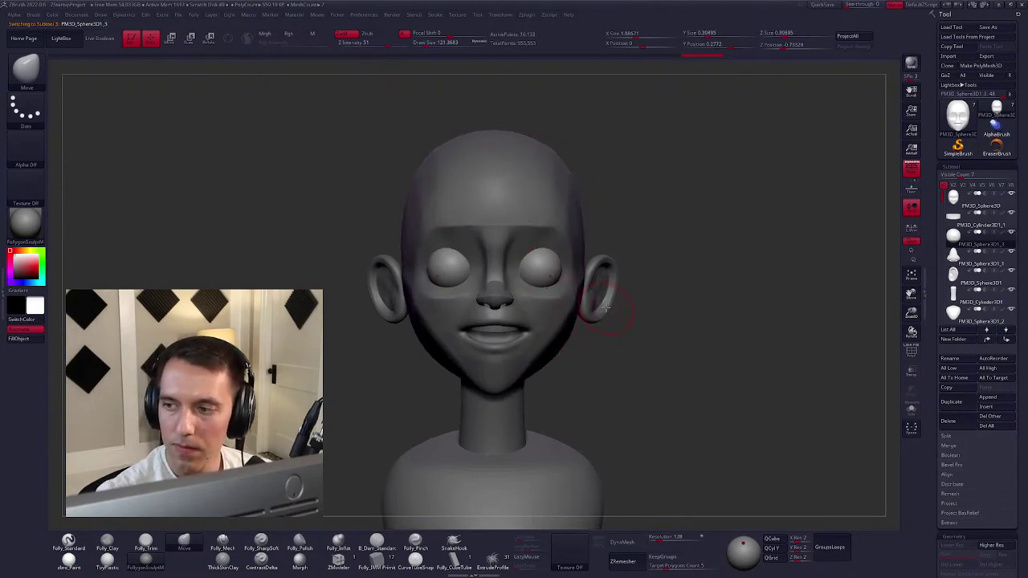
# Nudge the eye piece along a Transpose Move axis to reseat it in the socket.
pyautogui.moveTo(603, 310)
pyautogui.mouseDown(button='right')
pyautogui.moveTo(615, 310)
pyautogui.moveTo(543, 279)
pyautogui.moveTo(587, 314)
pyautogui.mouseUp(button='right')
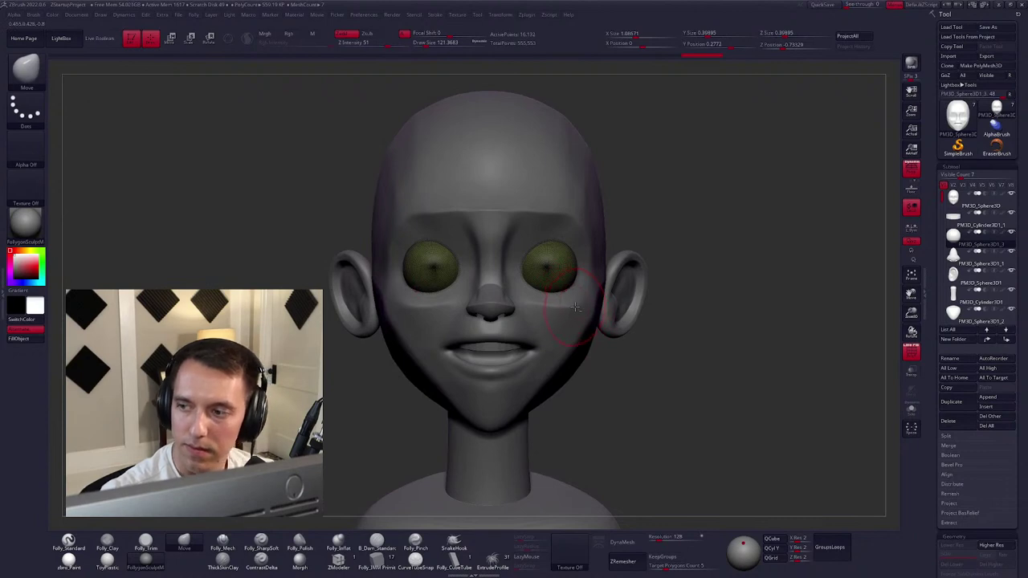
pyautogui.moveTo(575, 306); pyautogui.dragTo(581, 306, button='right')
pyautogui.press('w')
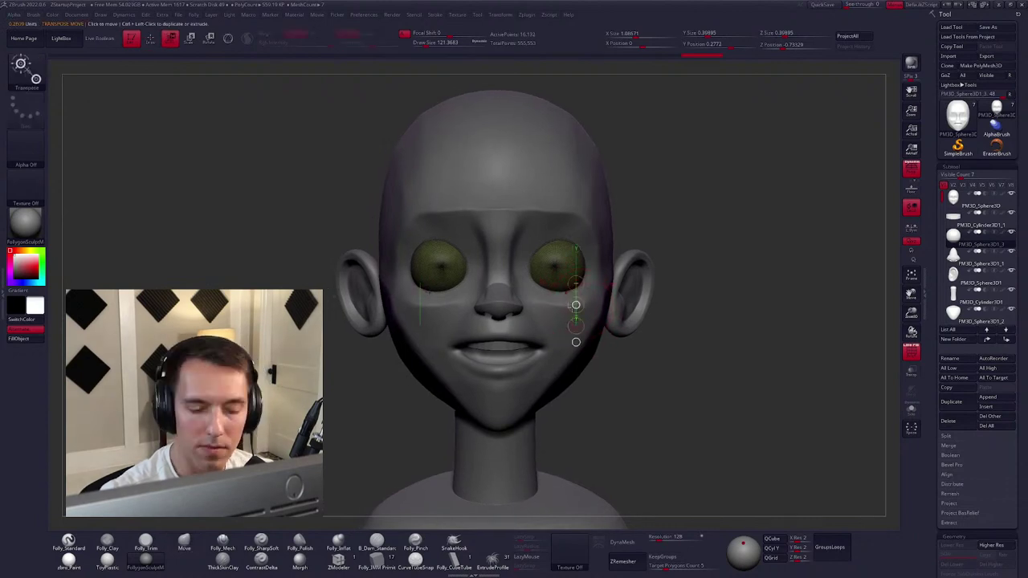
pyautogui.moveTo(561, 258); pyautogui.dragTo(562, 332)
pyautogui.moveTo(561, 332); pyautogui.dragTo(521, 324, button='right')
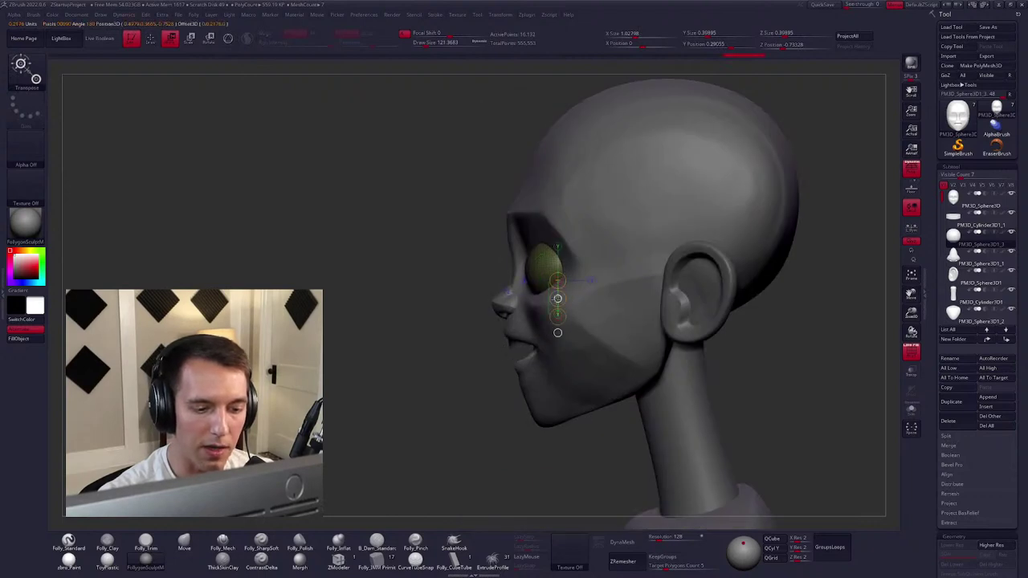
pyautogui.moveTo(542, 304); pyautogui.dragTo(543, 299)
pyautogui.moveTo(544, 298)
pyautogui.mouseDown(button='right')
pyautogui.moveTo(563, 337)
pyautogui.moveTo(569, 322)
pyautogui.mouseUp(button='right')
pyautogui.moveTo(553, 292); pyautogui.dragTo(553, 333)
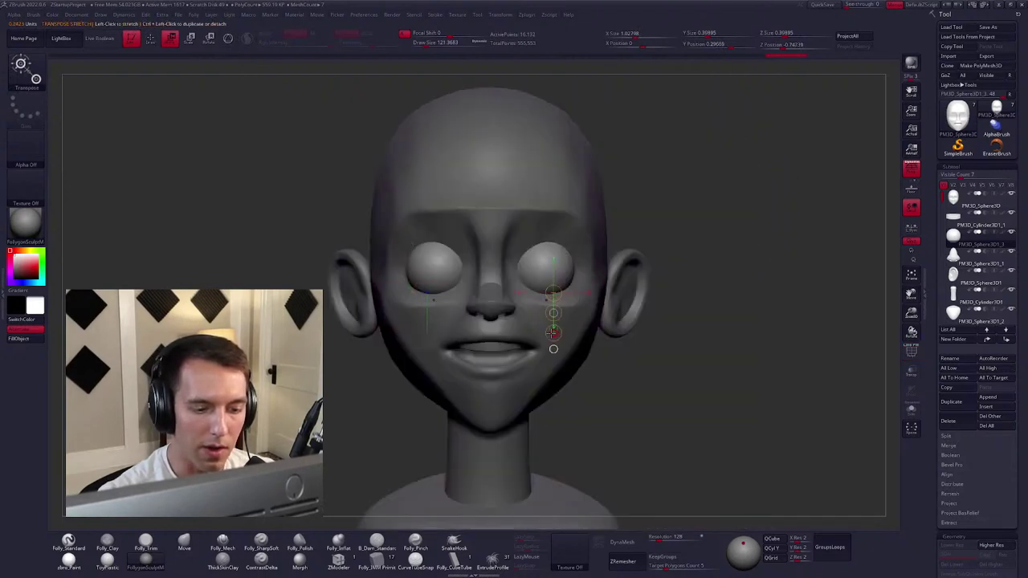
pyautogui.press('q')
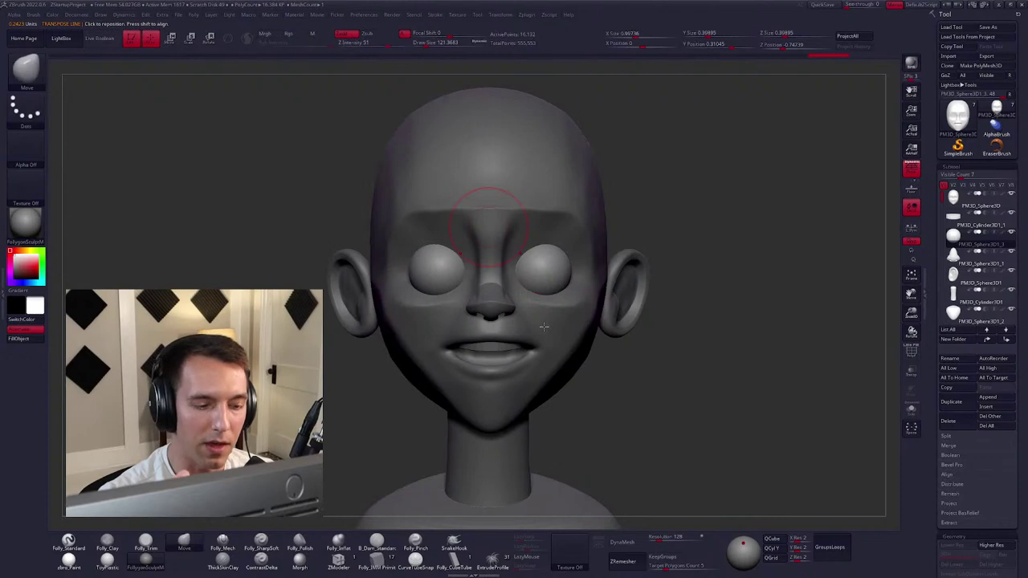
pyautogui.moveTo(567, 332); pyautogui.dragTo(584, 349, button='right')
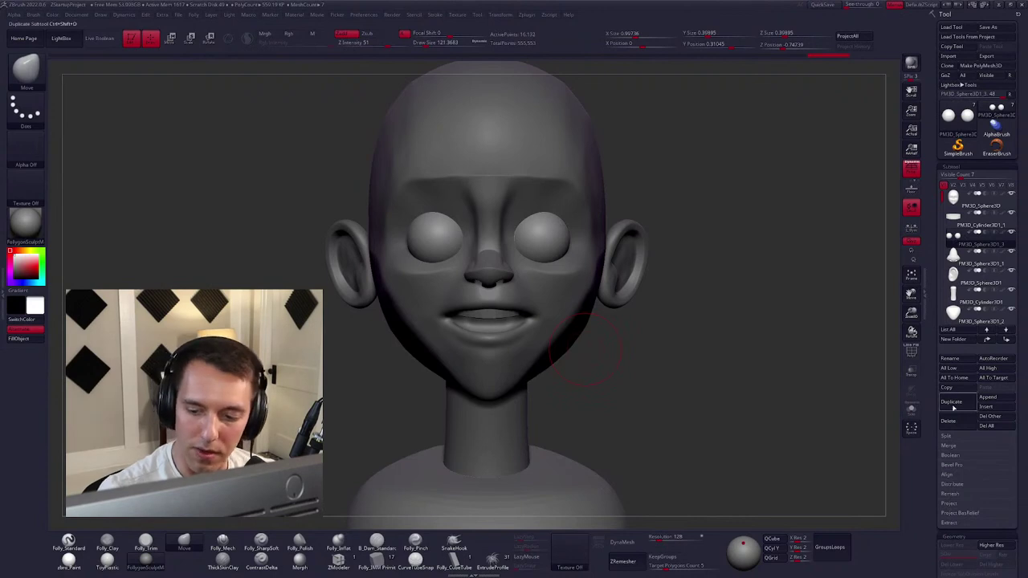
# Duplicate the eye subtool, solo it and SliceCurve across both eye spheres.
pyautogui.click(956, 405)
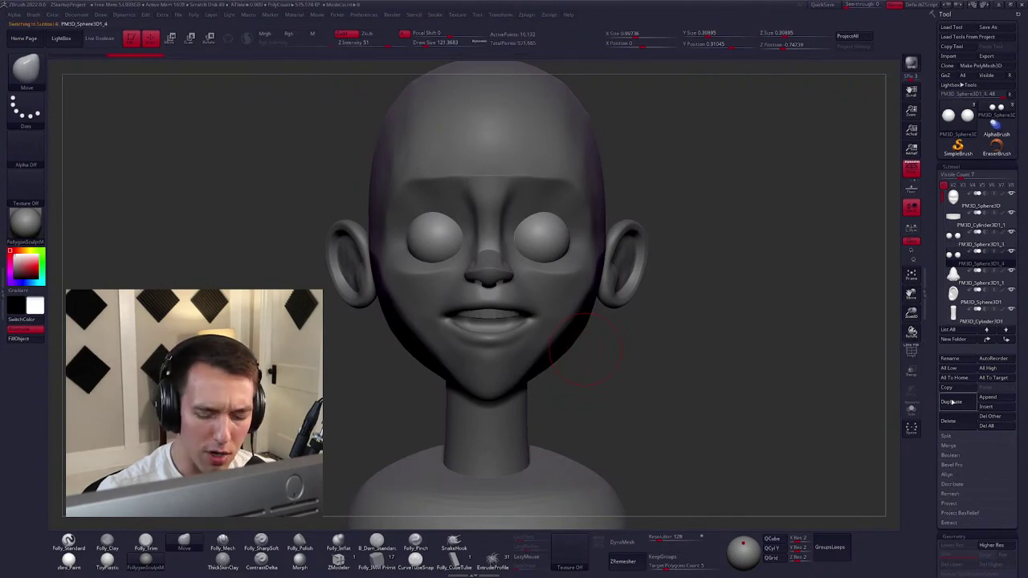
pyautogui.press('space')
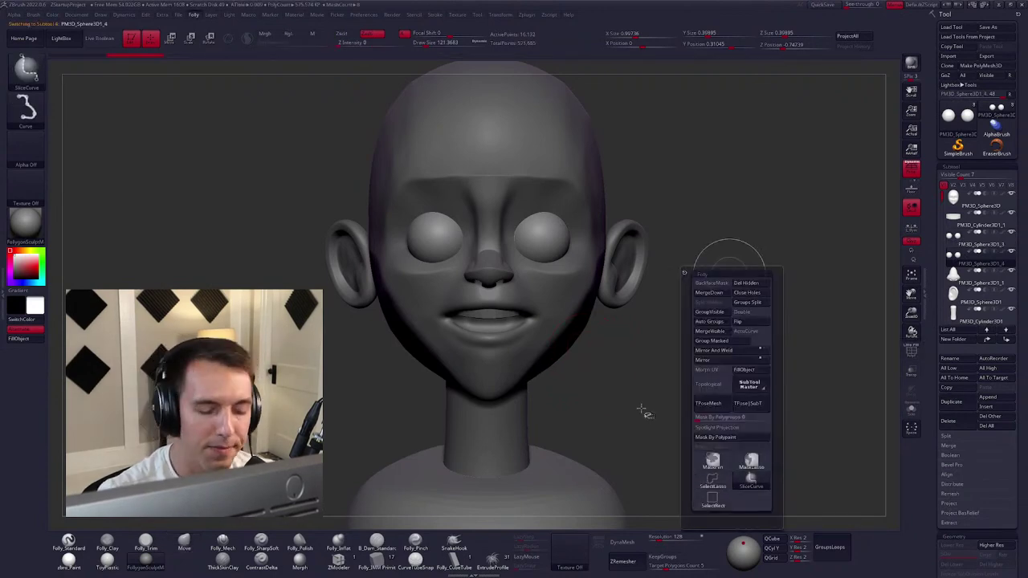
pyautogui.hotkey('shift', 'ctrl', 's')
pyautogui.hotkey('shift', 'ctrl', 's')
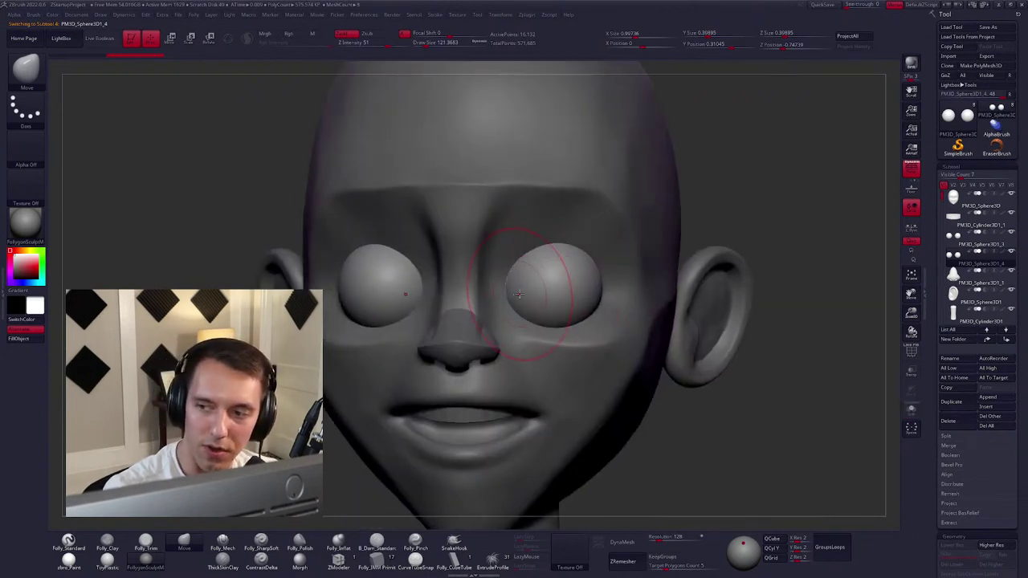
pyautogui.moveTo(457, 328)
pyautogui.keyDown('ctrl'); pyautogui.keyDown('shift'); pyautogui.mouseDown()
pyautogui.moveTo(535, 285)
pyautogui.moveTo(604, 289)
pyautogui.mouseUp(); pyautogui.keyUp('shift'); pyautogui.keyUp('ctrl')
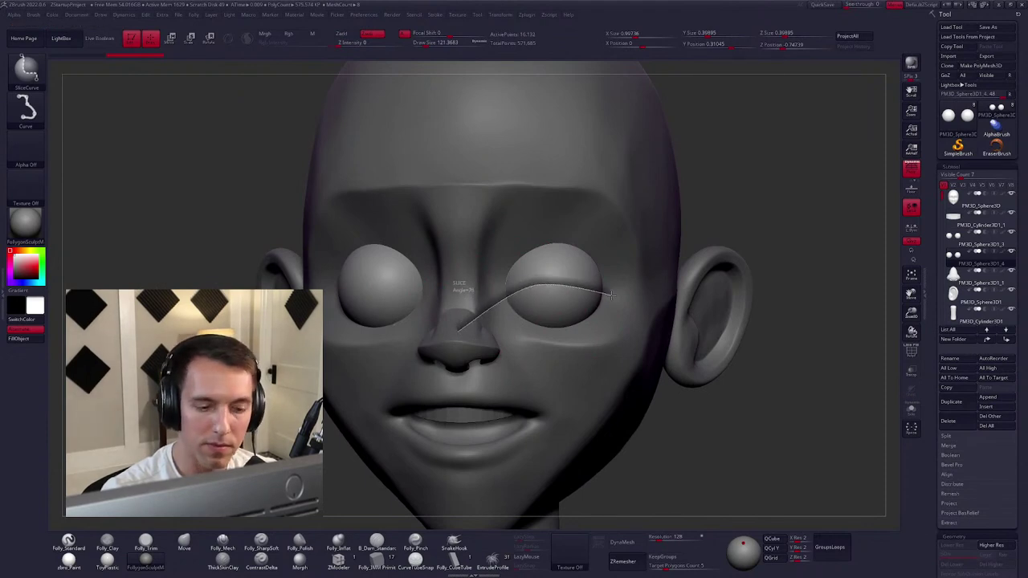
pyautogui.keyDown('ctrl'); pyautogui.keyDown('shift'); pyautogui.moveTo(617, 299); pyautogui.dragTo(674, 371); pyautogui.keyUp('shift'); pyautogui.keyUp('ctrl')
# Hide the lower halves of the eye spheres and delete the hidden geometry.
pyautogui.hotkey('shift', 'f')
pyautogui.hotkey('ctrl', 'shift', 's')
pyautogui.keyDown('ctrl'); pyautogui.keyDown('shift'); pyautogui.click(573, 259); pyautogui.keyUp('shift'); pyautogui.keyUp('ctrl')
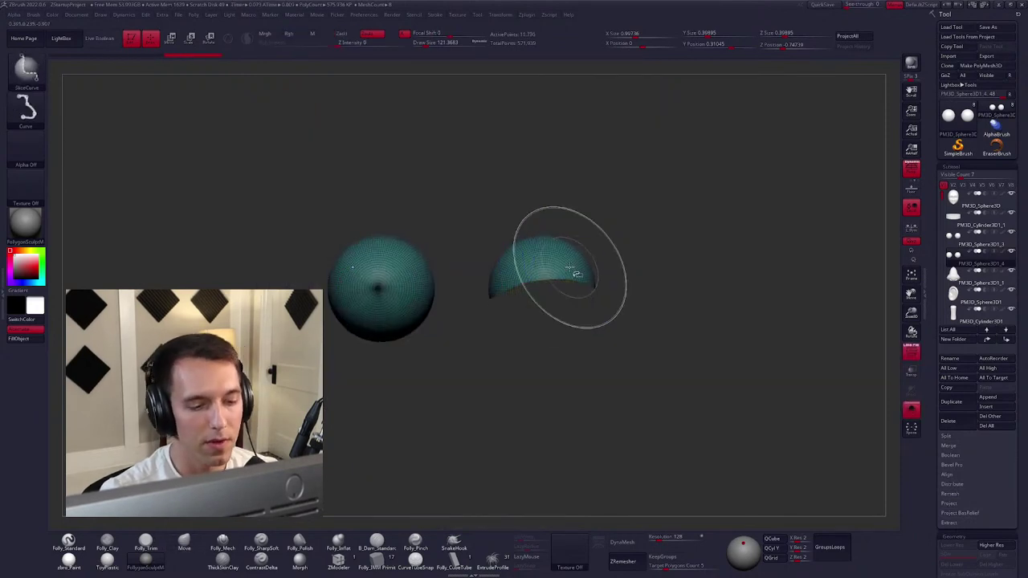
pyautogui.press('space')
pyautogui.click(636, 285)
# Mirror and weld the half shells onto both eyes and close their holes.
pyautogui.press('space')
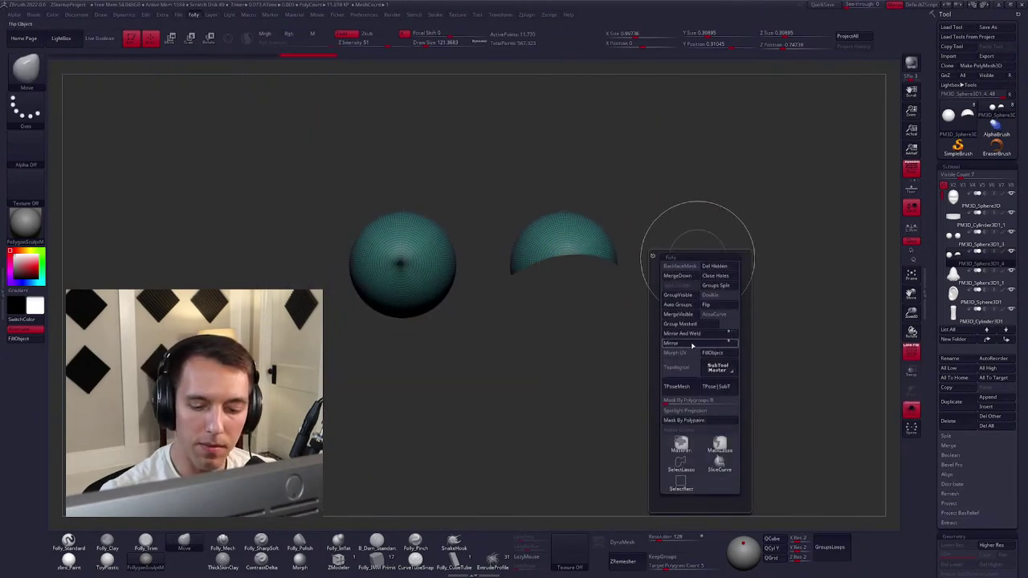
pyautogui.click(692, 344)
pyautogui.click(686, 333)
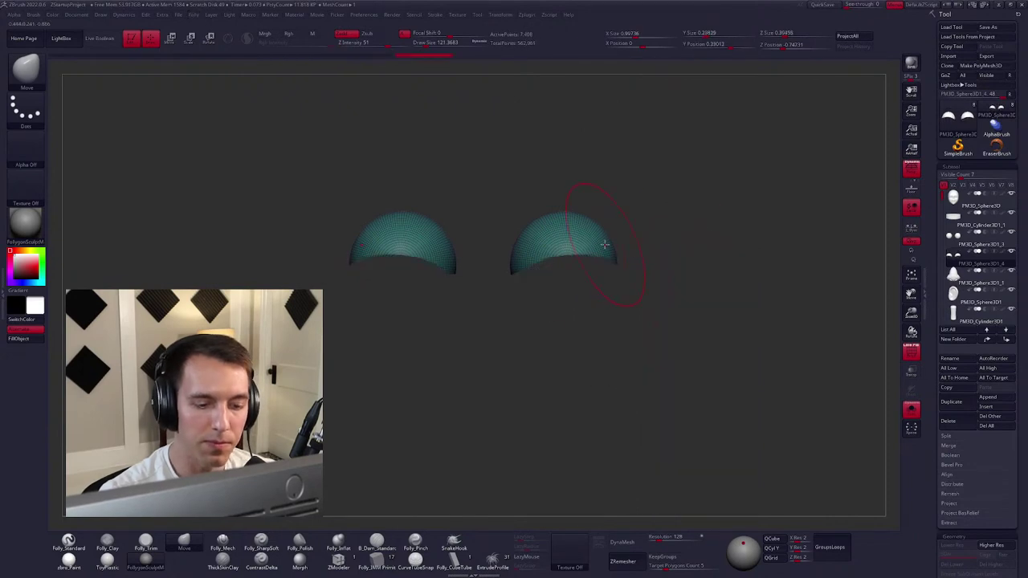
pyautogui.press('space')
pyautogui.click(647, 262)
# Show the whole head and move the eyelid shells over the eyeballs with Transpose.
pyautogui.hotkey('ctrl', 'shift', 's')
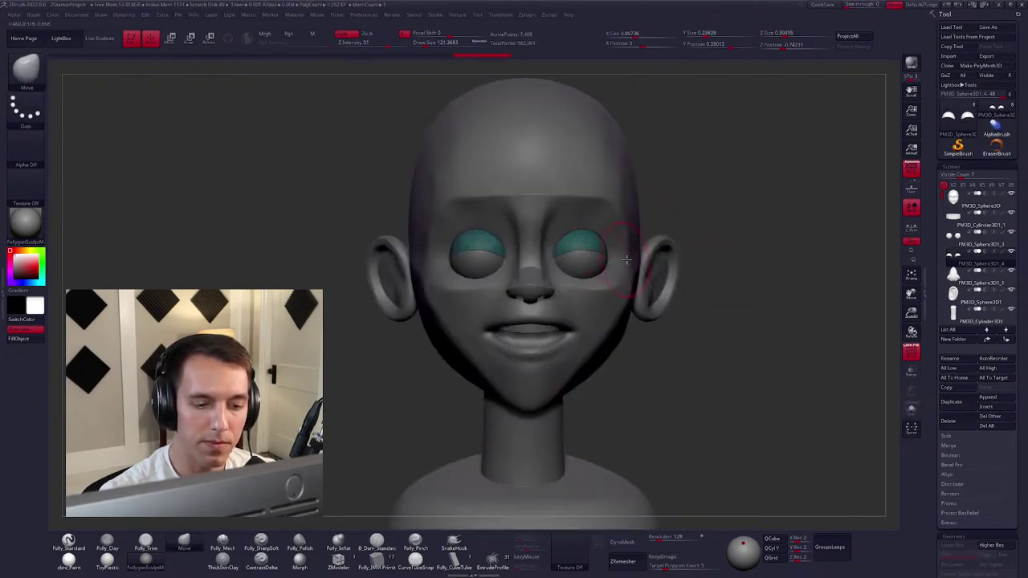
pyautogui.press('w')
pyautogui.moveTo(598, 248)
pyautogui.mouseDown()
pyautogui.moveTo(716, 268)
pyautogui.moveTo(586, 309)
pyautogui.mouseUp()
pyautogui.press('q')
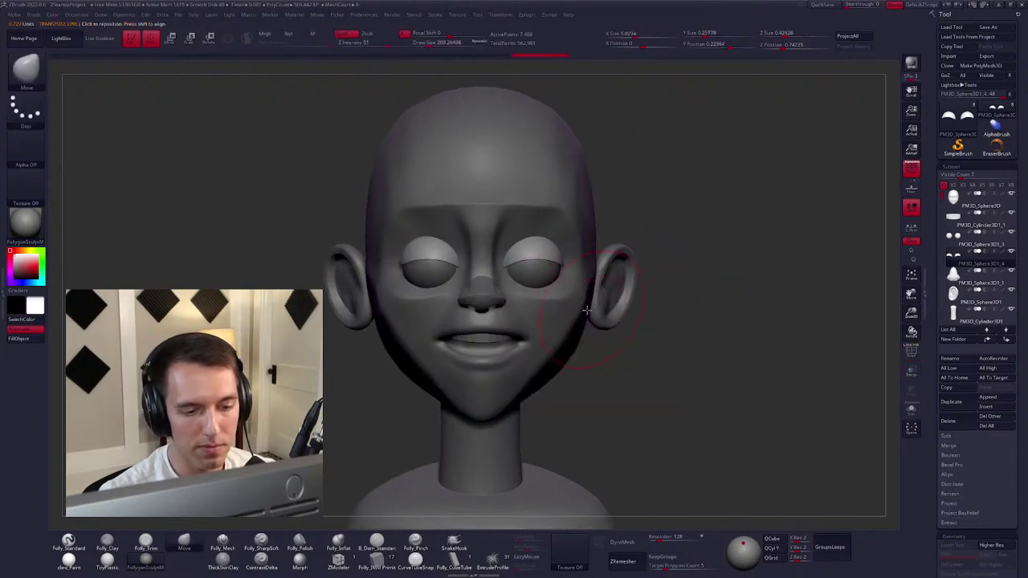
pyautogui.press('space')
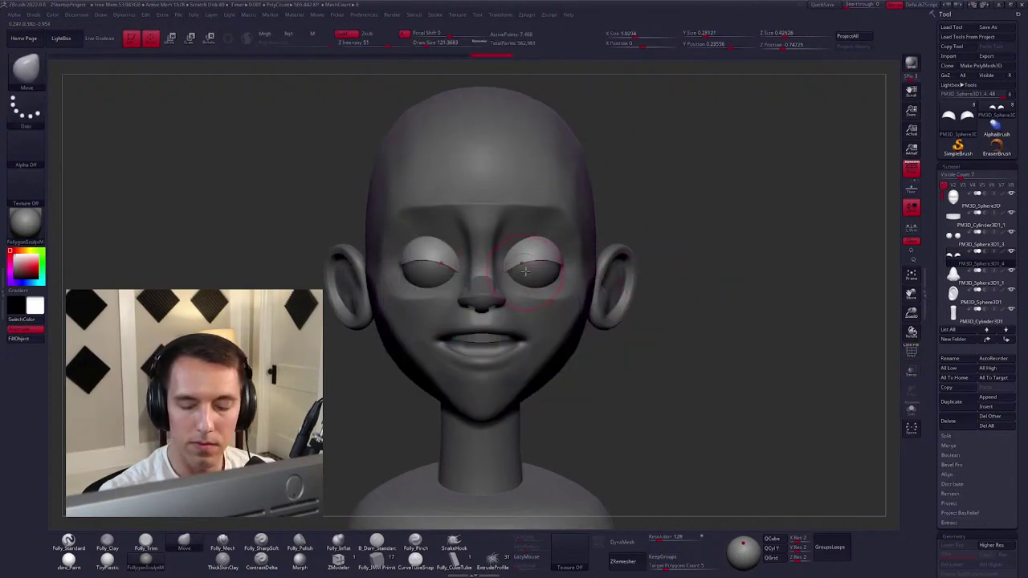
pyautogui.moveTo(690, 265)
pyautogui.mouseDown()
pyautogui.moveTo(566, 265)
pyautogui.moveTo(579, 273)
pyautogui.moveTo(529, 258)
pyautogui.moveTo(554, 259)
pyautogui.moveTo(540, 255)
pyautogui.mouseUp()
pyautogui.press('space')
pyautogui.press('space')
pyautogui.press('space')
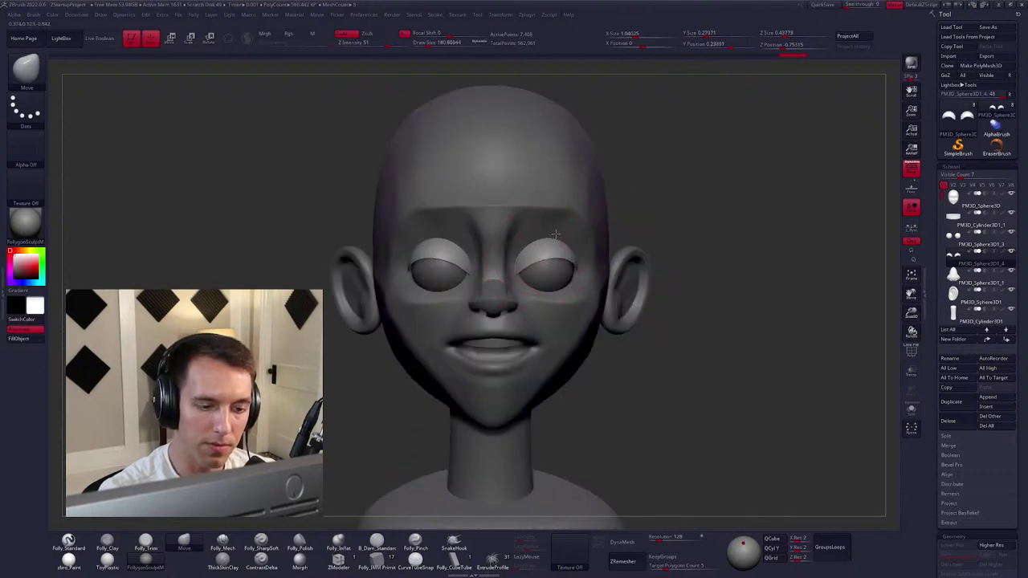
pyautogui.press('space')
pyautogui.press('space')
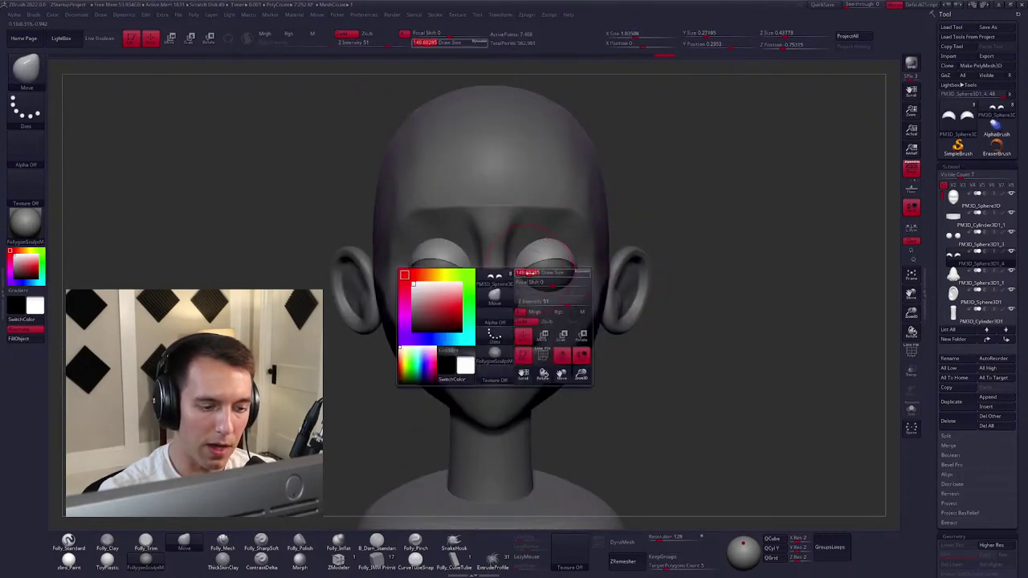
# Rebuild the eyelid shells with ZRemesher into clean low-poly topology.
pyautogui.moveTo(578, 319); pyautogui.dragTo(603, 302)
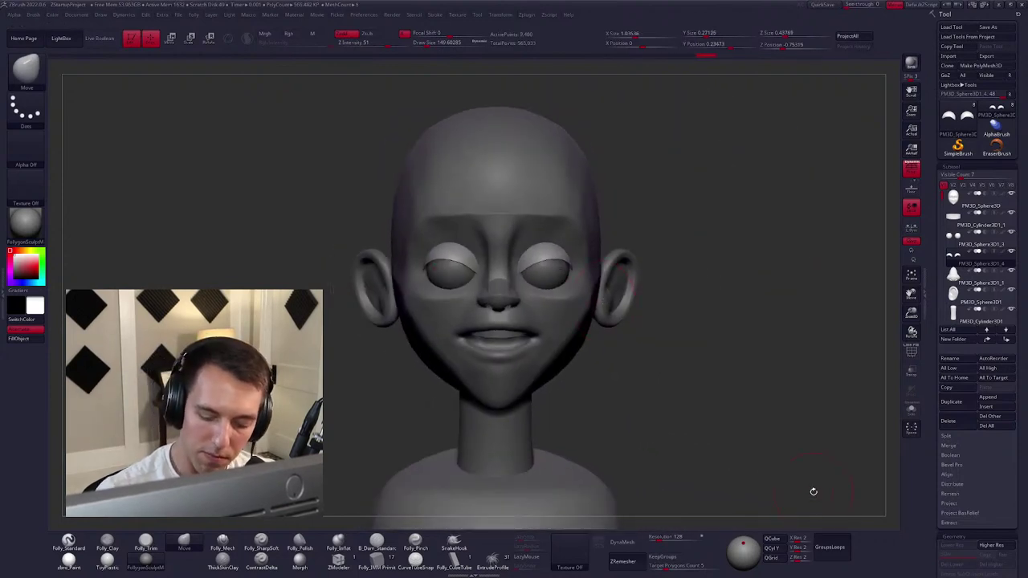
pyautogui.click(623, 561)
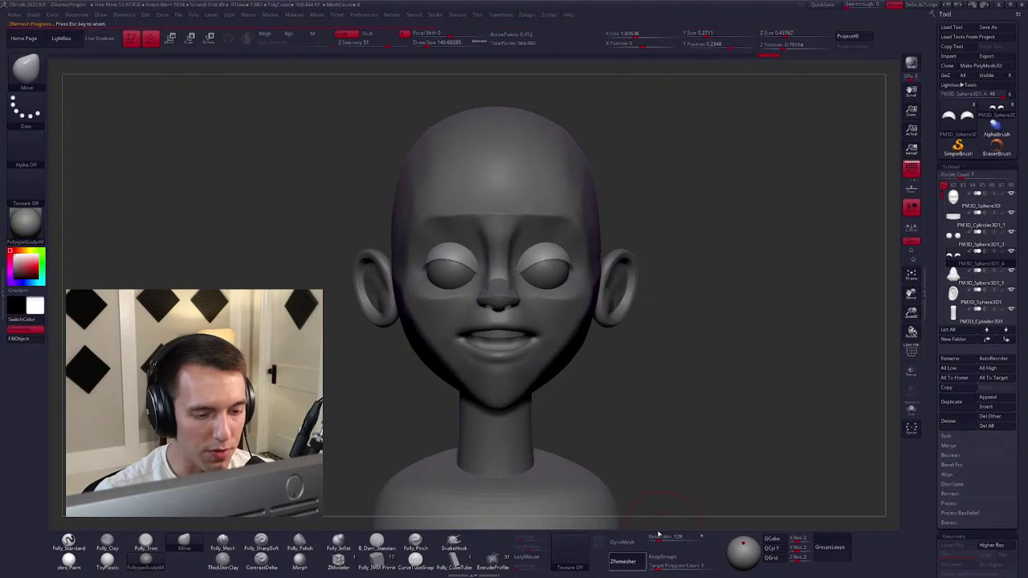
pyautogui.click(623, 561)
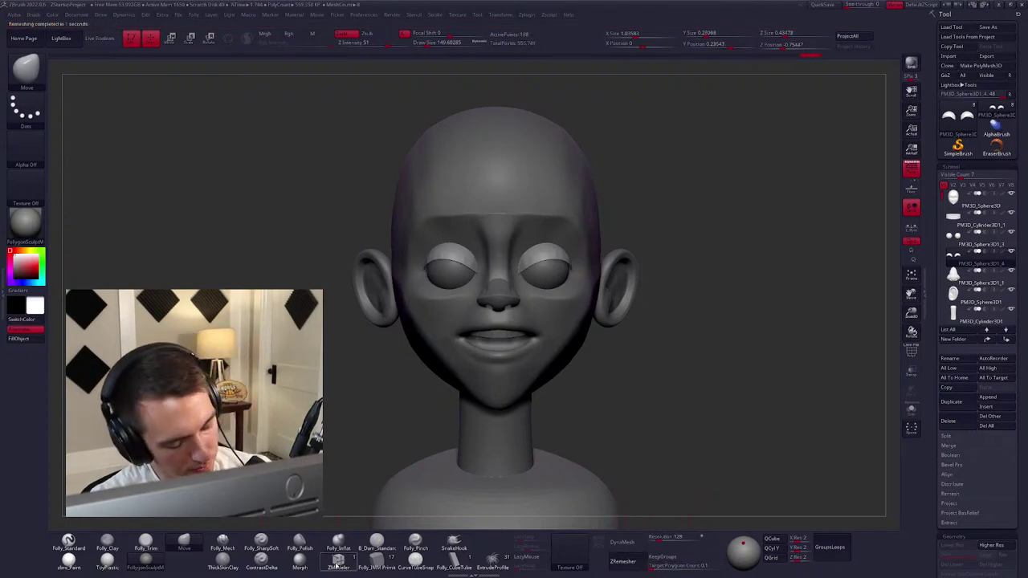
pyautogui.press('b')
pyautogui.press('z')
pyautogui.press('m')
pyautogui.hotkey('ctrl', 'shift', 's')
pyautogui.press('f')
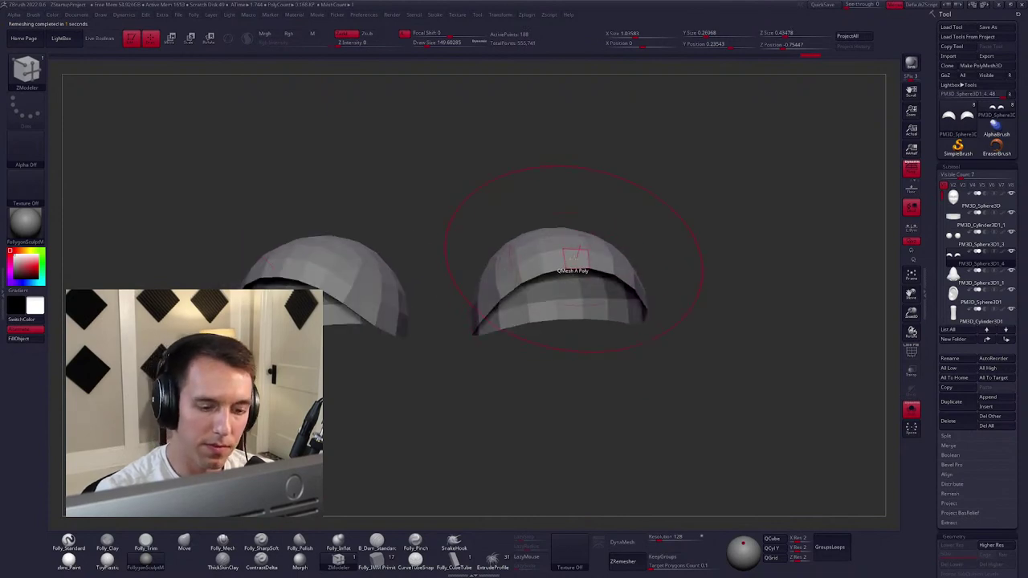
# Extrude the shell polygons with ZModeler for thickness and flip the faces.
pyautogui.press('space')
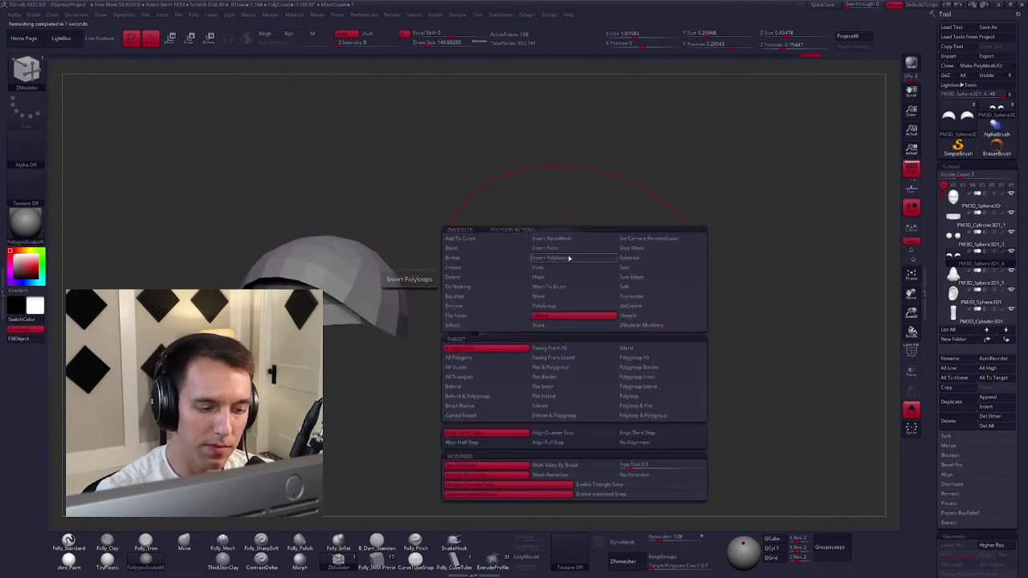
pyautogui.click(482, 306)
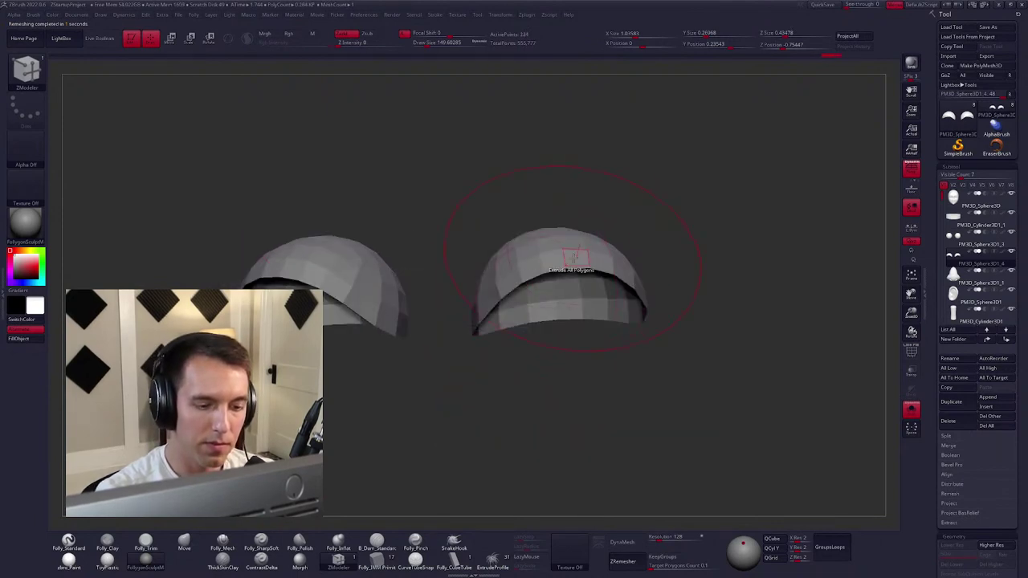
pyautogui.moveTo(564, 268); pyautogui.dragTo(590, 286)
pyautogui.press('f')
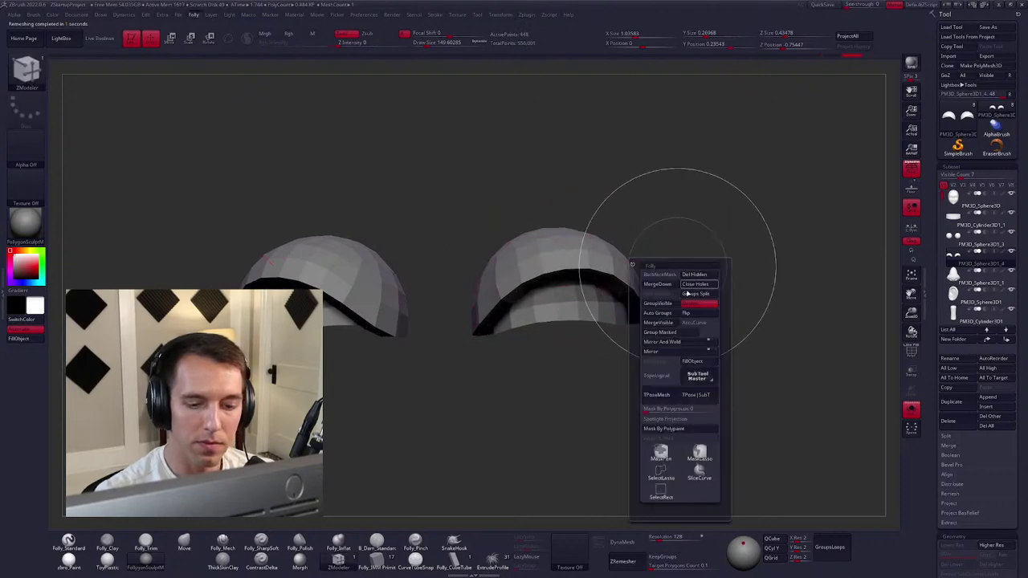
pyautogui.click(692, 313)
pyautogui.click(693, 311)
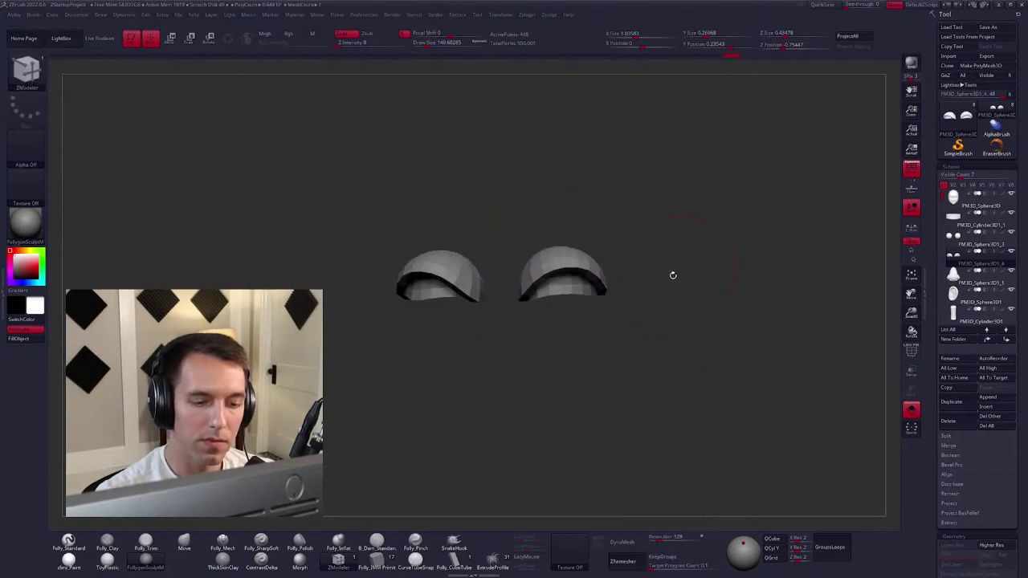
# Insert an edge loop into the isolated eyelid shell.
pyautogui.hotkey('alt', 's')
pyautogui.press('b')
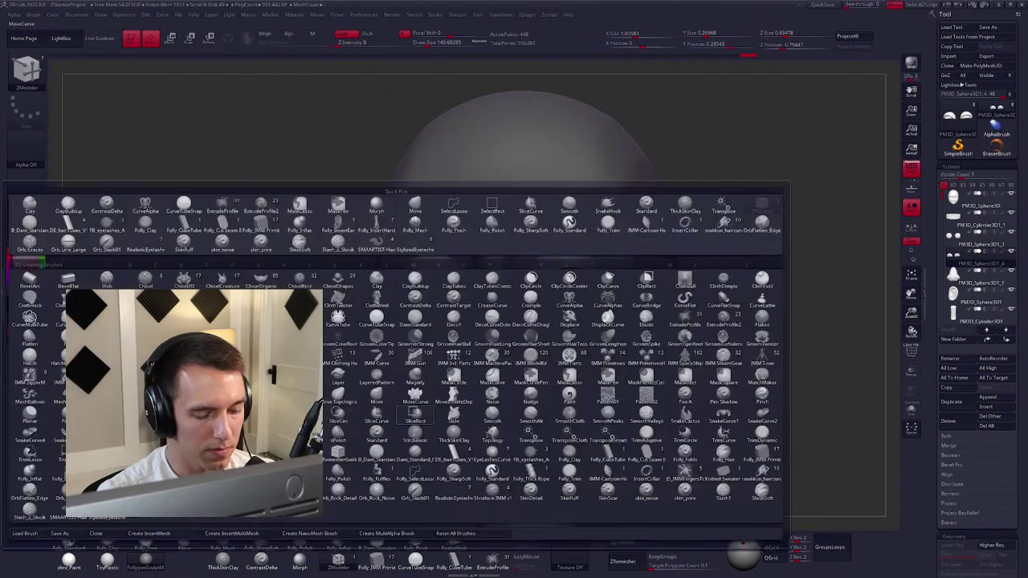
pyautogui.press('Escape')
pyautogui.hotkey('alt', 's')
pyautogui.press('f')
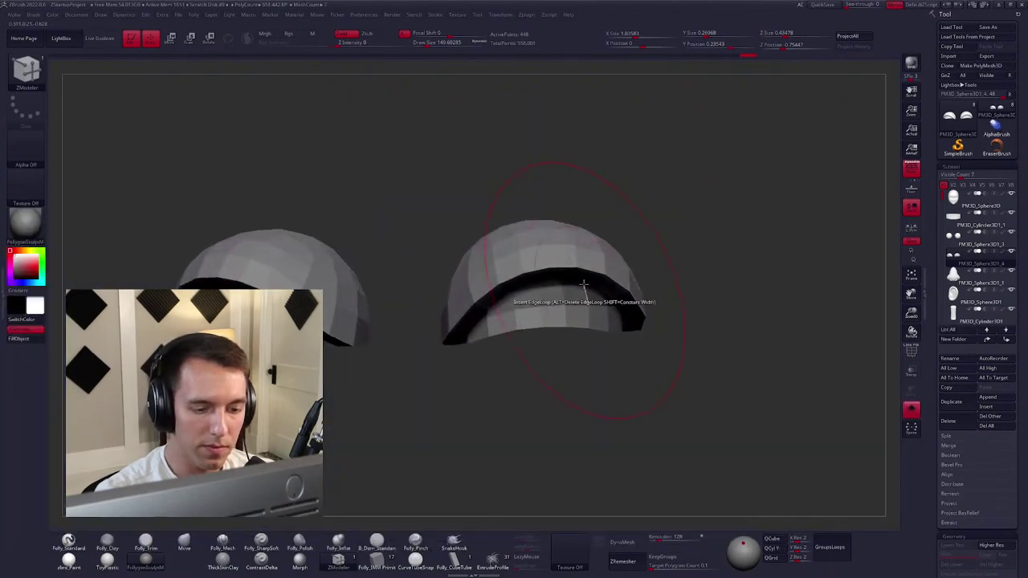
pyautogui.press('space')
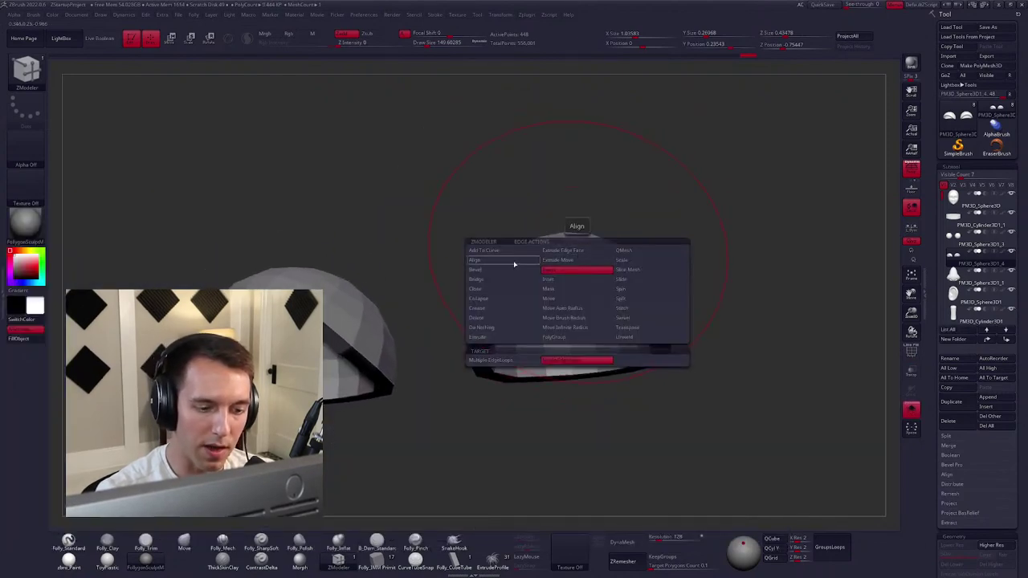
pyautogui.click(513, 268)
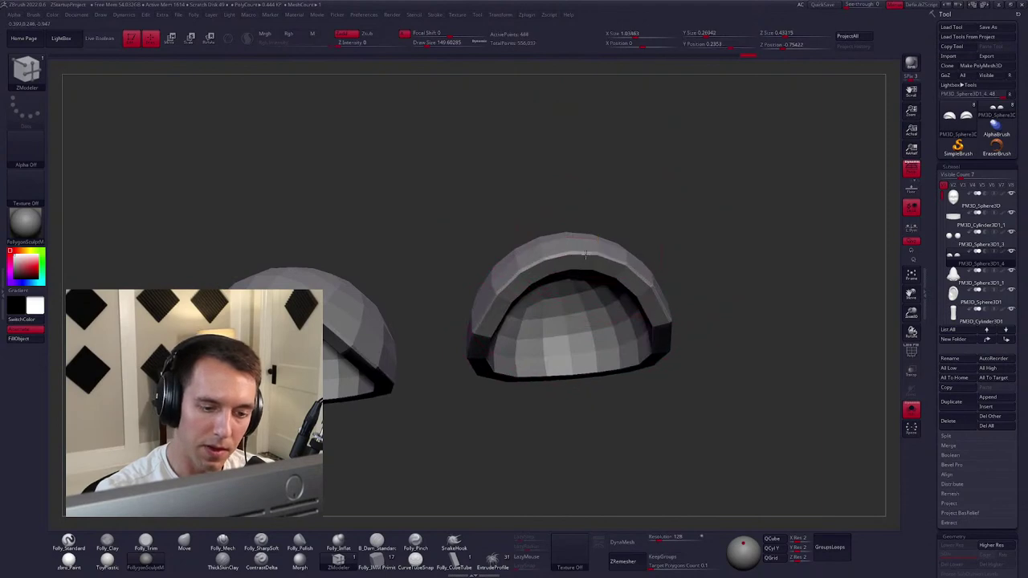
# Enable Dynamic Subdiv to smooth the shells and exit Solo to show the whole head.
pyautogui.moveTo(583, 255); pyautogui.dragTo(581, 362)
pyautogui.press('d')
pyautogui.press('Return')
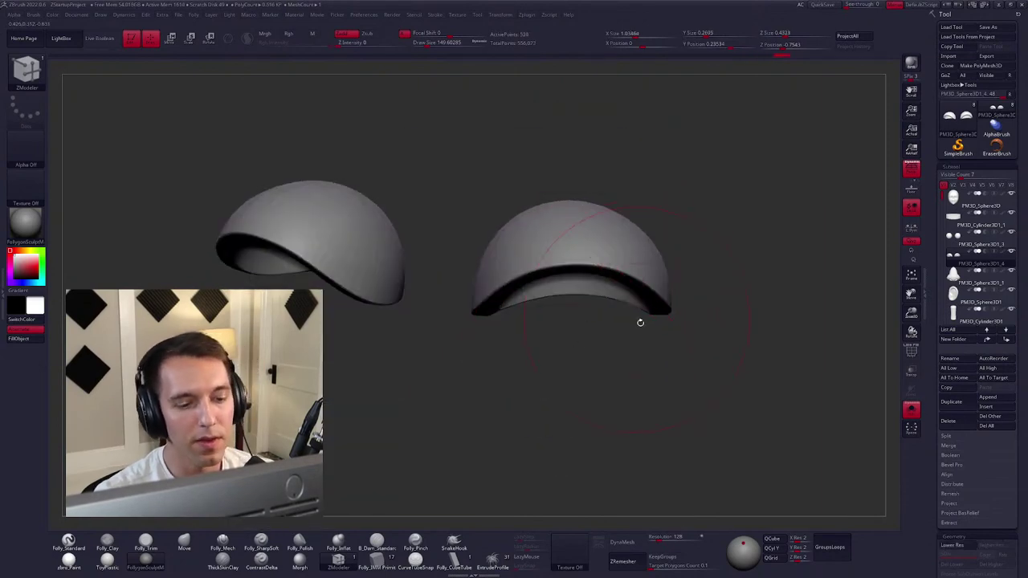
pyautogui.moveTo(674, 322)
pyautogui.mouseDown()
pyautogui.moveTo(692, 325)
pyautogui.moveTo(645, 344)
pyautogui.moveTo(640, 322)
pyautogui.moveTo(598, 329)
pyautogui.mouseUp()
pyautogui.press('b')
pyautogui.press('m')
pyautogui.press('v')
# Orbit around the bust to review the eyelids and select an eye part.
pyautogui.moveTo(599, 340); pyautogui.dragTo(555, 353, button='right')
pyautogui.moveTo(491, 297)
pyautogui.mouseDown(button='right')
pyautogui.moveTo(482, 296)
pyautogui.moveTo(535, 282)
pyautogui.moveTo(538, 297)
pyautogui.mouseUp(button='right')
pyautogui.rightClick(486, 301)
pyautogui.rightClick(517, 287)
pyautogui.keyDown('alt'); pyautogui.click(537, 297); pyautogui.keyUp('alt')
pyautogui.press('w')
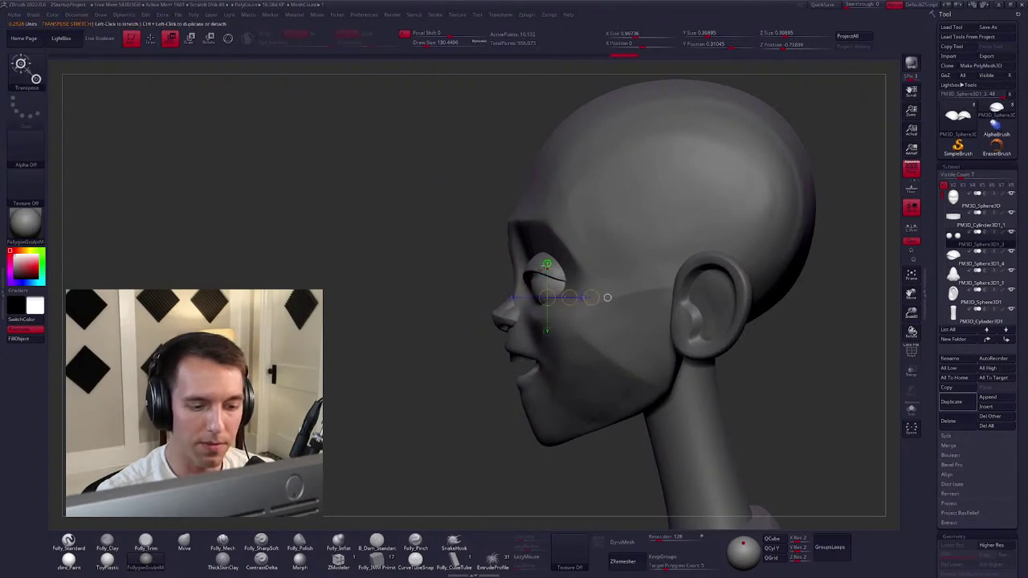
# Select the other eye part, view the eyes from below, then return to the Move brush.
pyautogui.keyDown('alt'); pyautogui.click(546, 275); pyautogui.keyUp('alt')
pyautogui.moveTo(545, 275); pyautogui.dragTo(563, 320, button='right')
pyautogui.click(184, 541)
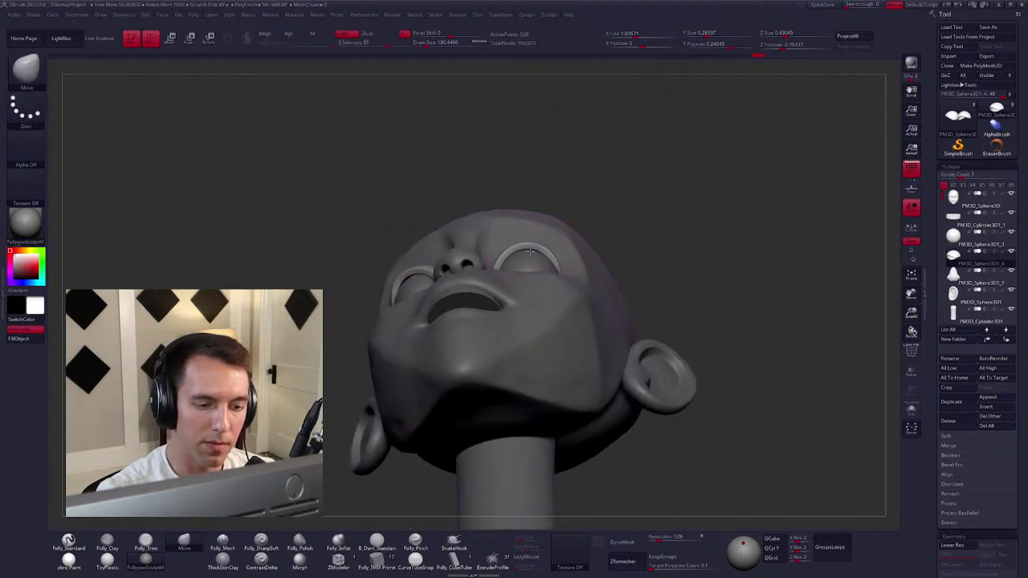
pyautogui.press('space')
# Turn the head back to front view and clear the mask with Ctrl-lasso drags.
pyautogui.moveTo(530, 257)
pyautogui.mouseDown(button='right')
pyautogui.moveTo(545, 267)
pyautogui.moveTo(523, 254)
pyautogui.mouseUp(button='right')
pyautogui.press('space')
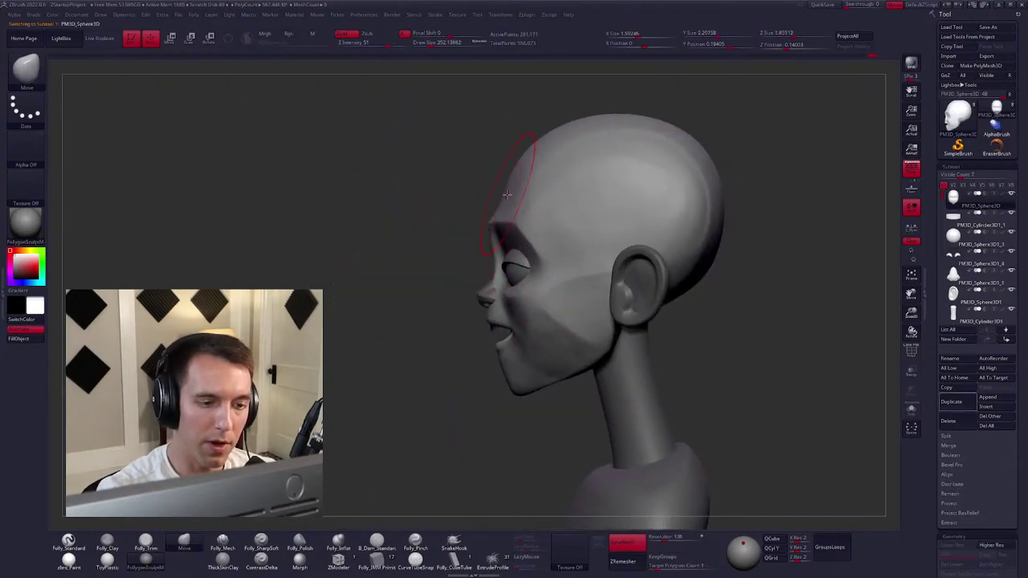
pyautogui.keyDown('ctrl'); pyautogui.moveTo(470, 224); pyautogui.dragTo(485, 114); pyautogui.keyUp('ctrl')
pyautogui.moveTo(584, 297); pyautogui.dragTo(586, 309, button='right')
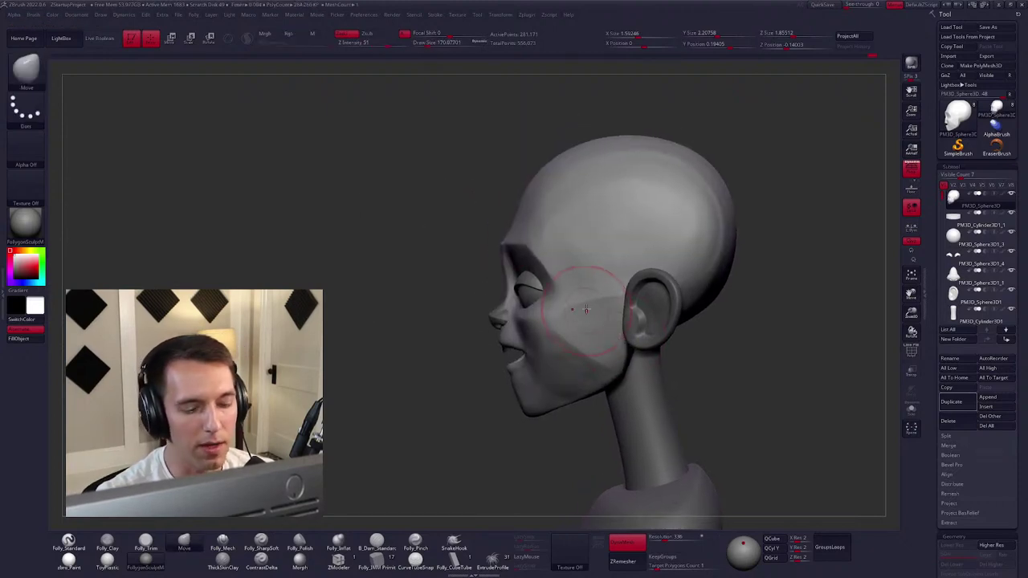
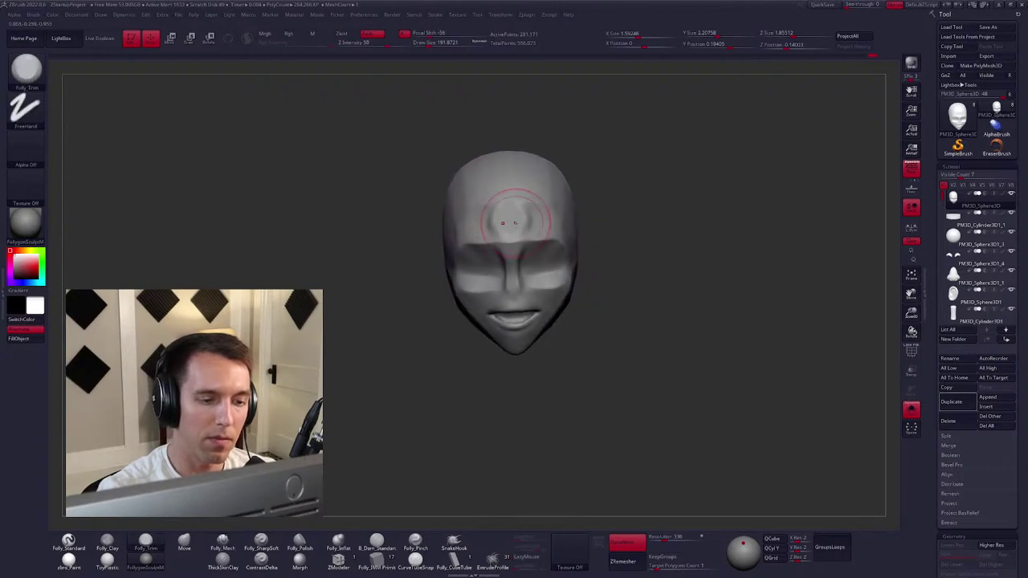
# Orbit the head while switching between the Folly clay, mech and trim brushes.
pyautogui.moveTo(503, 222); pyautogui.dragTo(497, 221, button='right')
pyautogui.press('c')
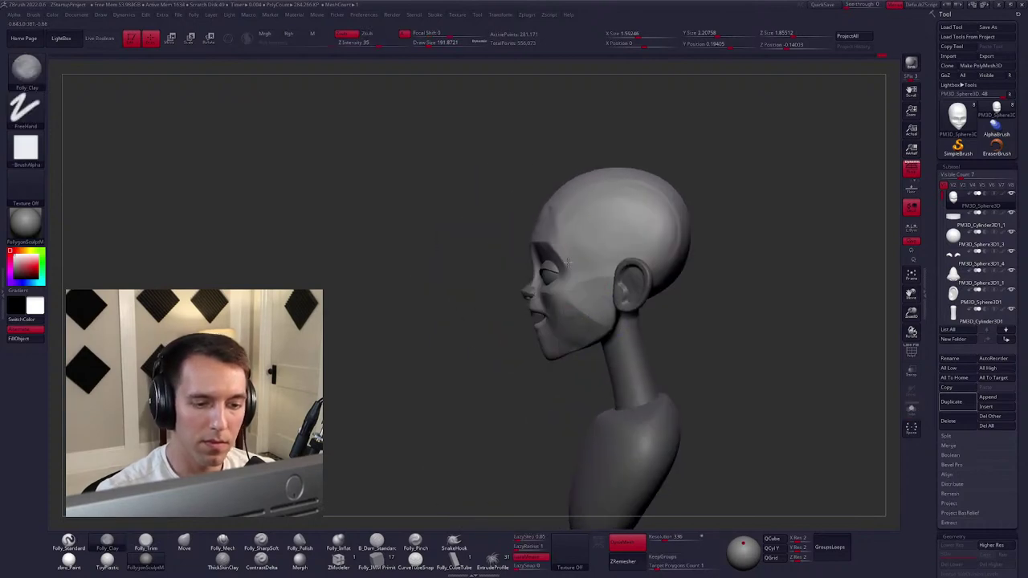
pyautogui.press('m')
pyautogui.moveTo(567, 262); pyautogui.dragTo(546, 189, button='right')
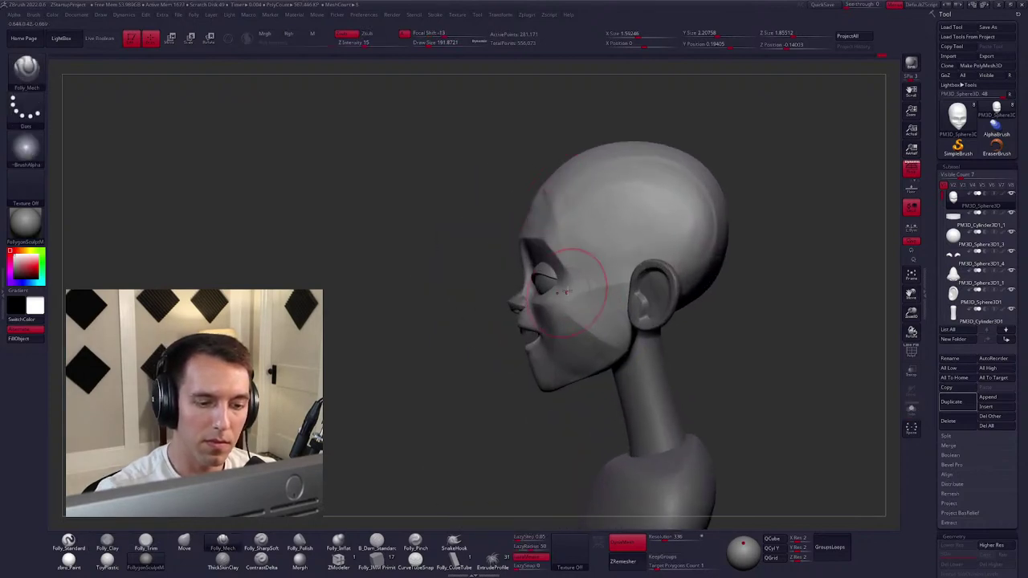
pyautogui.moveTo(566, 291); pyautogui.dragTo(562, 206, button='right')
pyautogui.moveTo(562, 261); pyautogui.dragTo(544, 230, button='right')
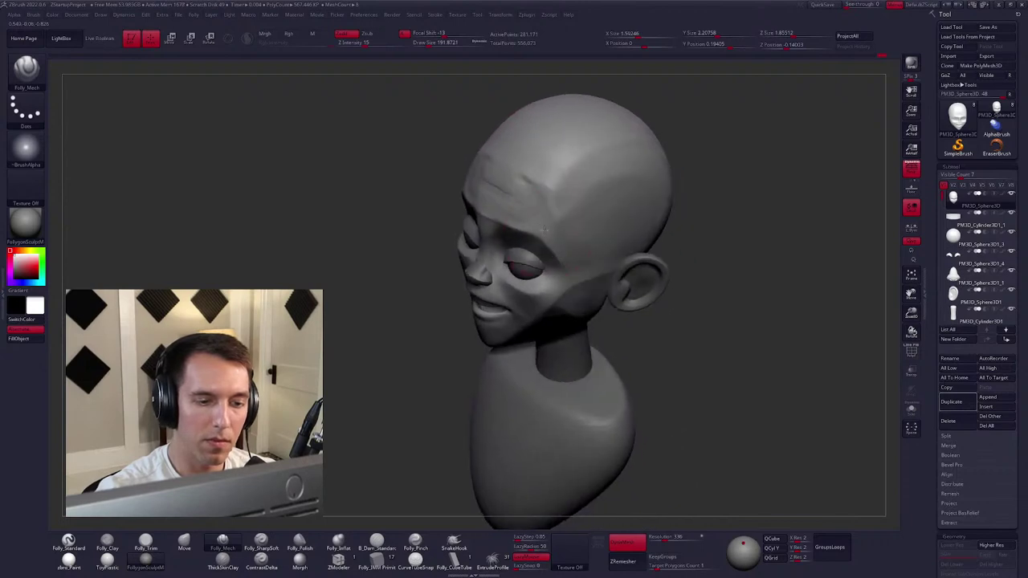
pyautogui.moveTo(647, 152); pyautogui.dragTo(579, 162, button='right')
pyautogui.press('t')
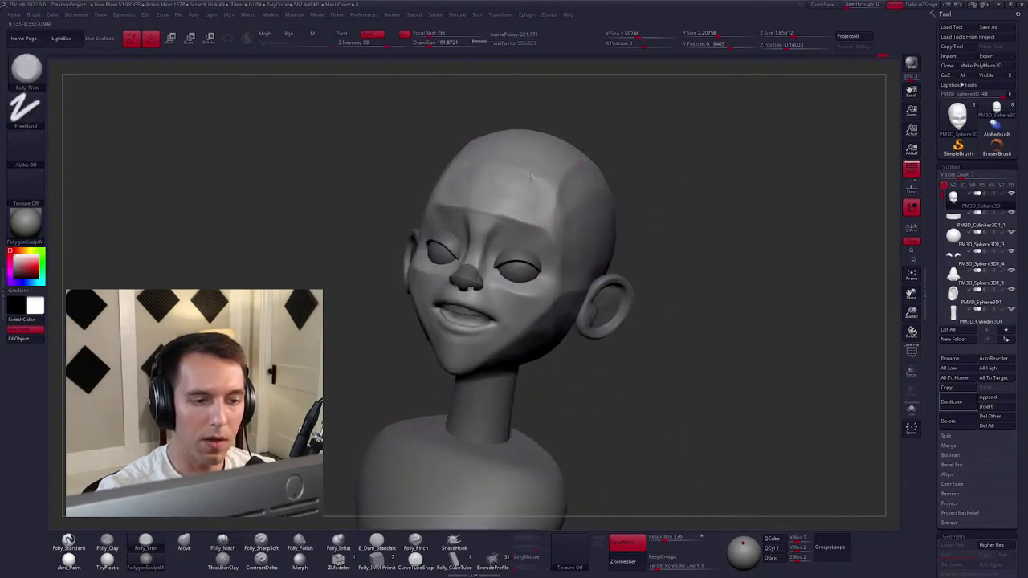
pyautogui.moveTo(551, 213); pyautogui.dragTo(543, 283, button='right')
pyautogui.press('space')
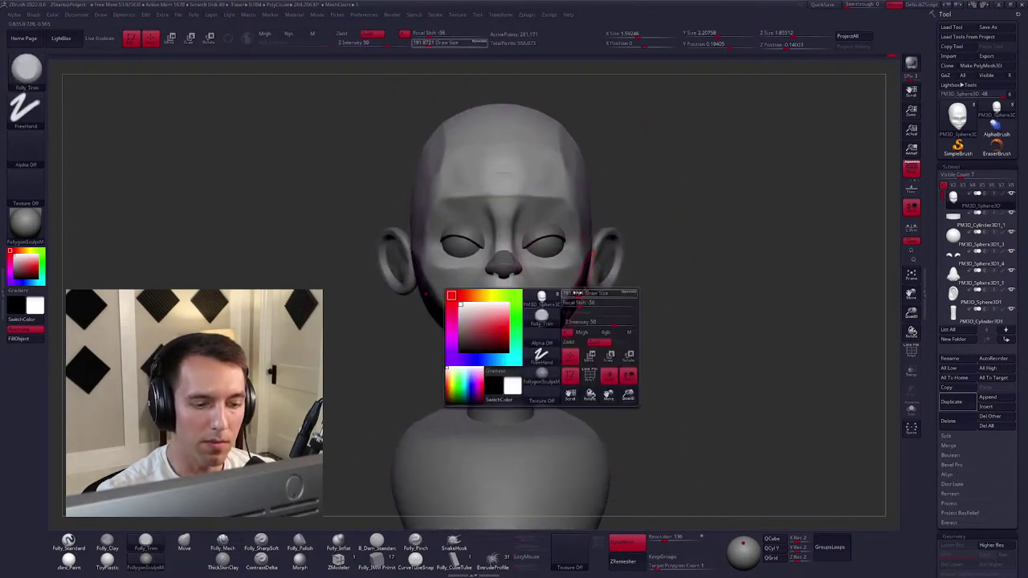
# Move the nose piece up in the subtool order, then check the face's profile.
pyautogui.click(966, 276)
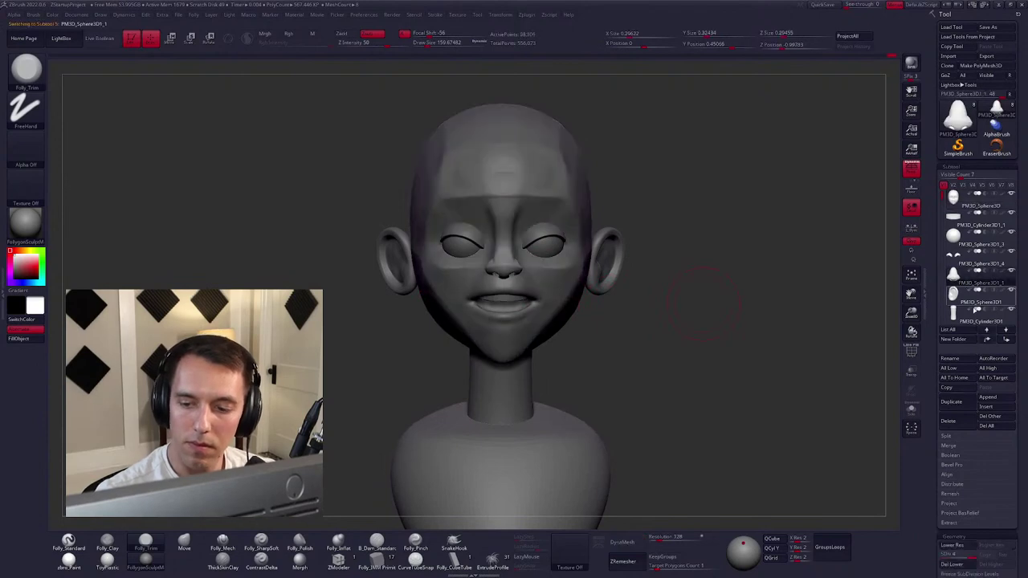
pyautogui.click(987, 339)
pyautogui.click(987, 339)
pyautogui.click(987, 339)
pyautogui.moveTo(644, 349)
pyautogui.mouseDown()
pyautogui.moveTo(663, 338)
pyautogui.moveTo(634, 362)
pyautogui.mouseUp()
pyautogui.press('b')
pyautogui.press('m')
pyautogui.press('v')
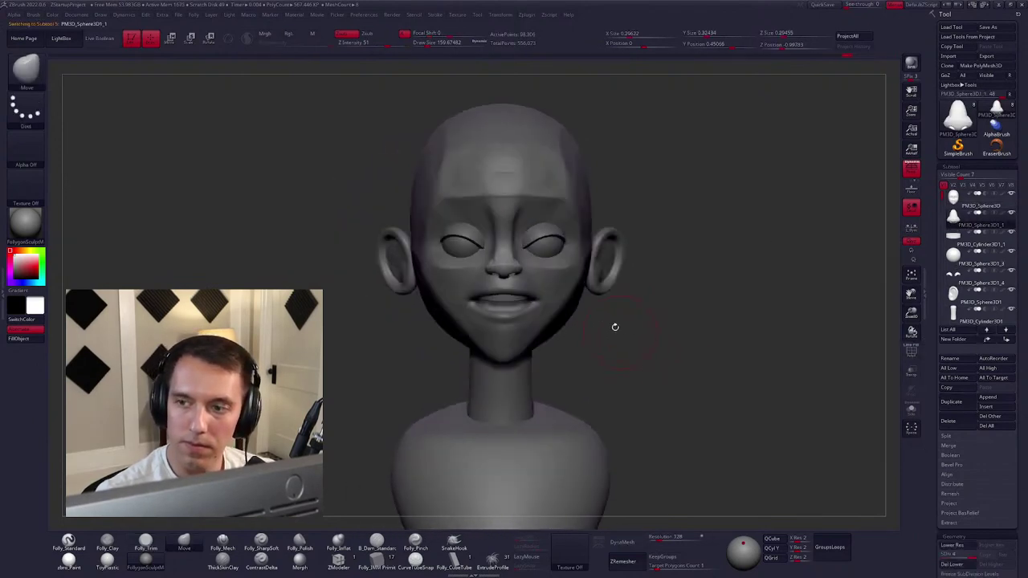
pyautogui.moveTo(563, 279)
pyautogui.mouseDown(button='right')
pyautogui.moveTo(489, 283)
pyautogui.moveTo(568, 281)
pyautogui.mouseUp(button='right')
# Select the head mesh and briefly Solo it before showing all parts again.
pyautogui.keyDown('alt'); pyautogui.click(532, 276); pyautogui.keyUp('alt')
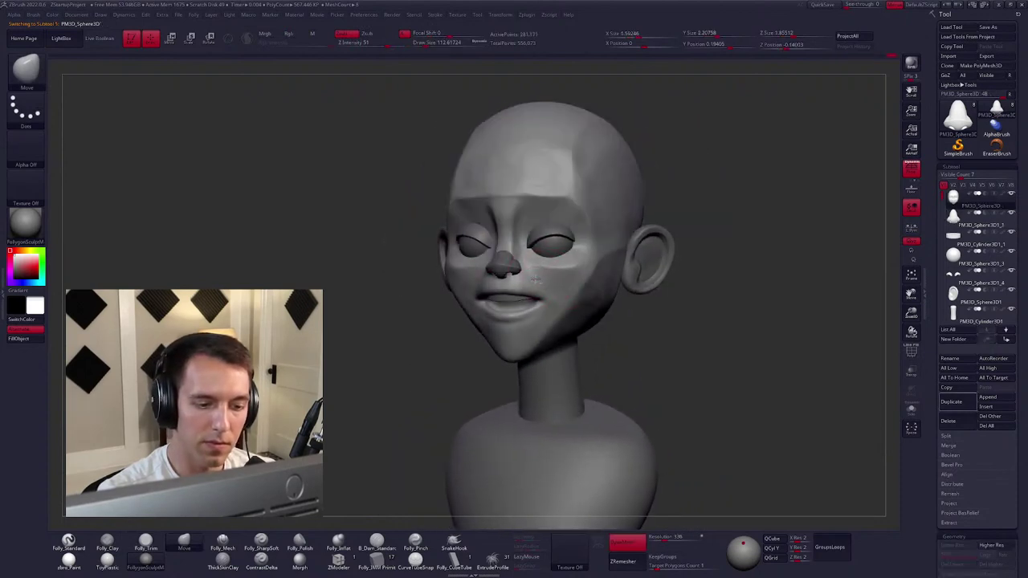
pyautogui.press('b')
pyautogui.press('t')
pyautogui.press('r')
pyautogui.press('space')
pyautogui.hotkey('shift', 's')
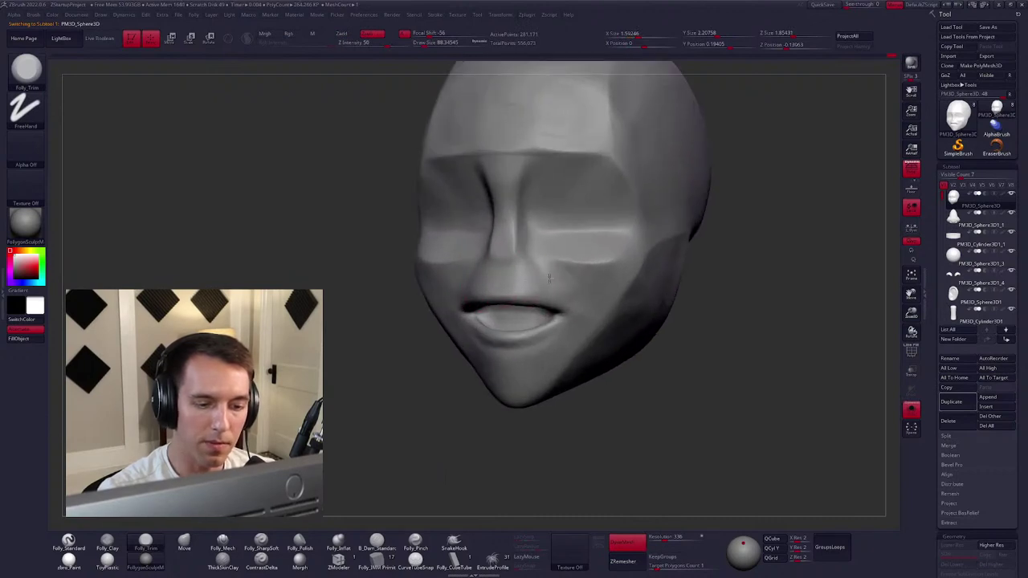
pyautogui.hotkey('shift', 's')
# Flatten a plane along the right cheek with the Folly_Trim brush.
pyautogui.moveTo(617, 250); pyautogui.dragTo(574, 259)
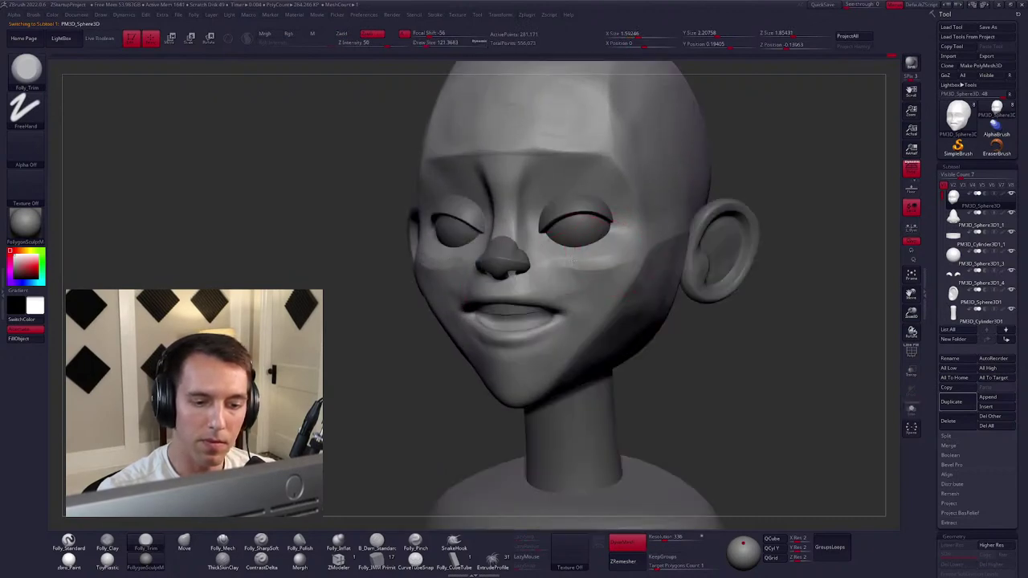
pyautogui.moveTo(612, 270); pyautogui.dragTo(578, 325, button='right')
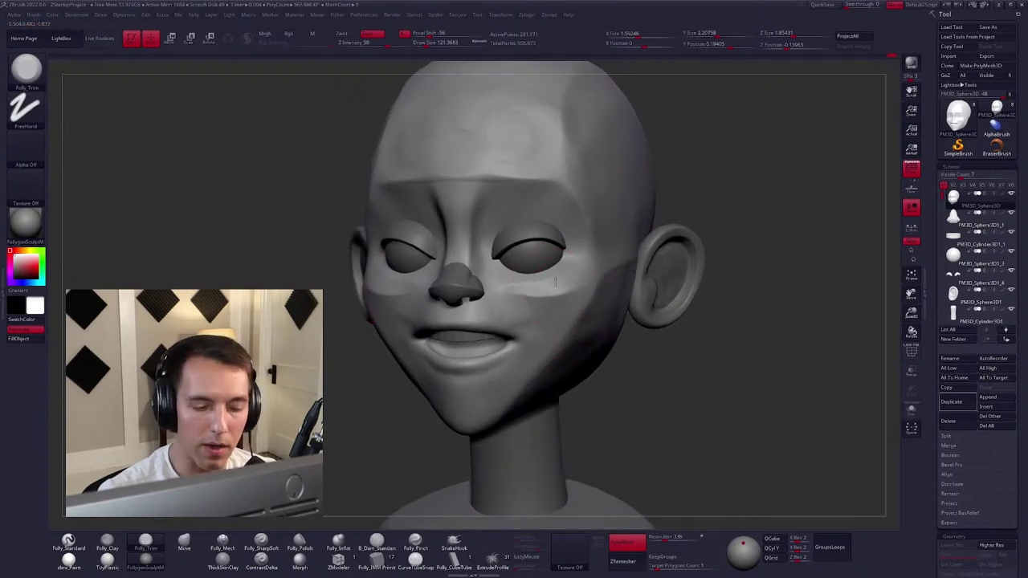
pyautogui.moveTo(555, 281); pyautogui.dragTo(558, 284, button='right')
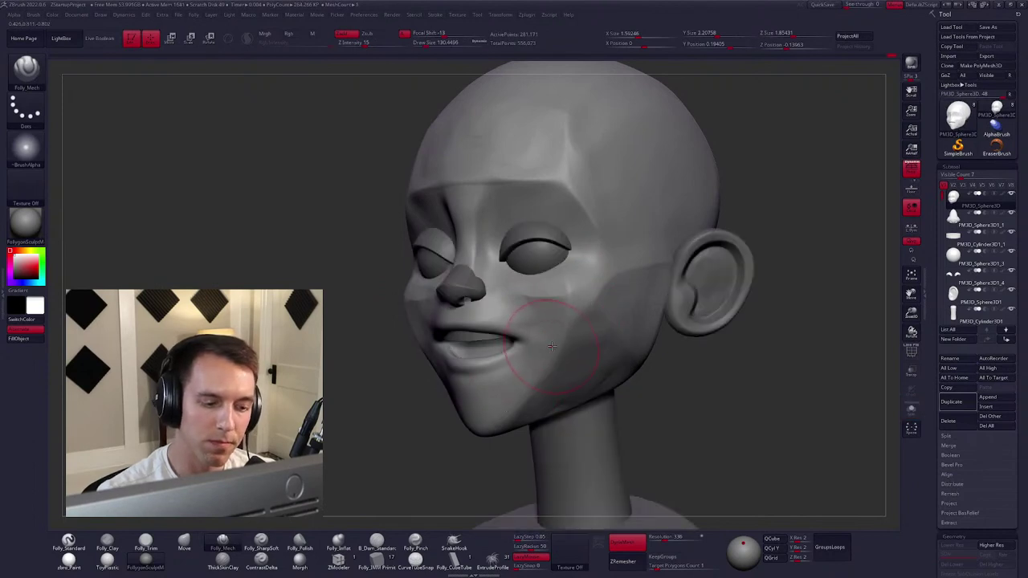
pyautogui.moveTo(551, 345)
pyautogui.mouseDown(button='right')
pyautogui.moveTo(563, 268)
pyautogui.moveTo(525, 268)
pyautogui.mouseUp(button='right')
pyautogui.press('b')
pyautogui.press('m')
pyautogui.press('v')
pyautogui.press('b')
pyautogui.press('f')
pyautogui.press('m')
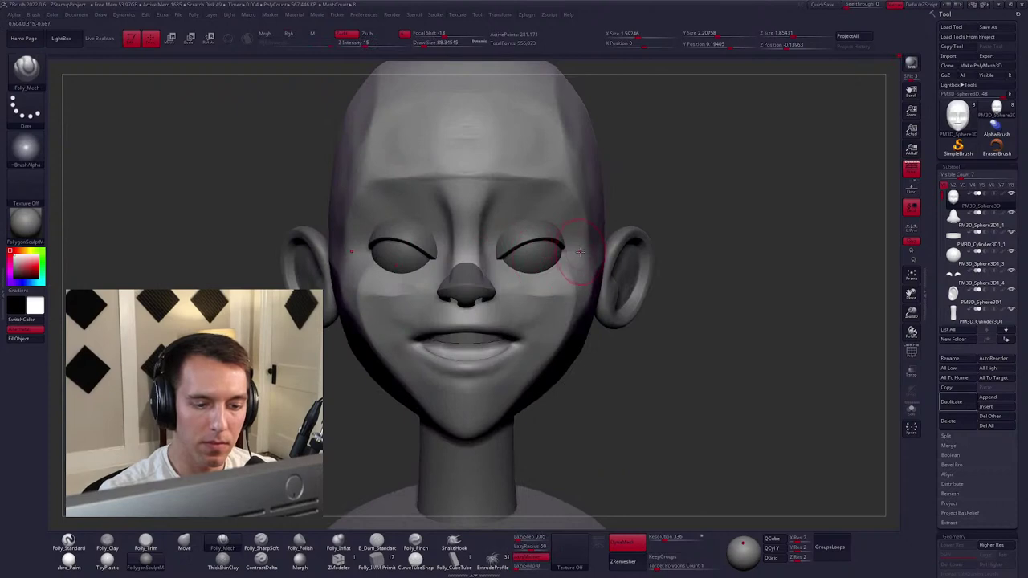
# Isolate the face with Solo and shape its planes with Move and Folly_Mech.
pyautogui.hotkey('ctrl', 'shift', 's')
pyautogui.press('b')
pyautogui.press('m')
pyautogui.press('v')
pyautogui.press('space')
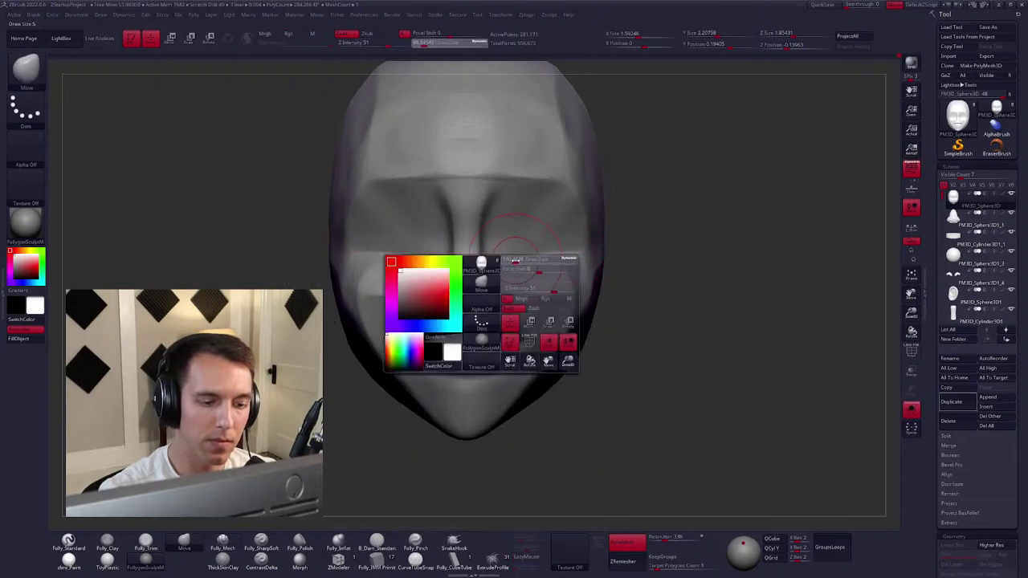
pyautogui.hotkey('ctrl', 'shift', 's')
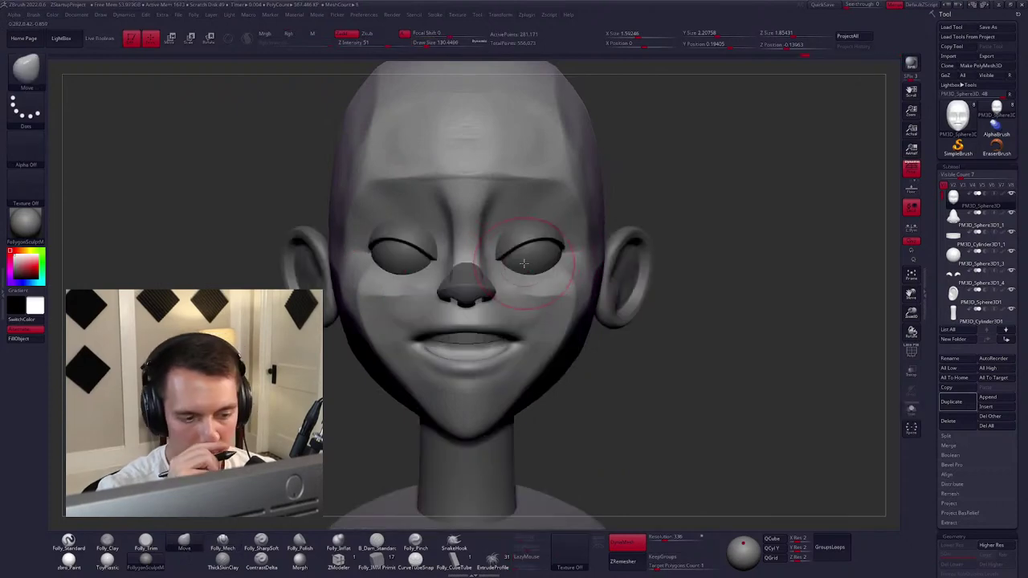
pyautogui.hotkey('ctrl', 'shift', 's')
pyautogui.moveTo(524, 263); pyautogui.dragTo(495, 265, button='right')
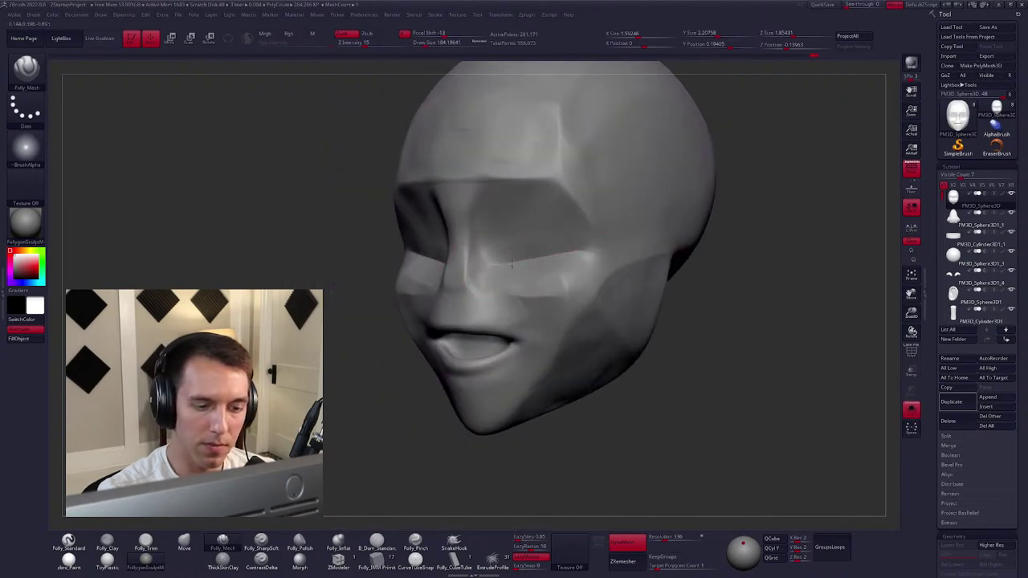
pyautogui.keyDown('shift'); pyautogui.moveTo(515, 263); pyautogui.dragTo(505, 275, button='right'); pyautogui.keyUp('shift')
# Show all bust parts again, select the eye piece and zoom in on the eyes.
pyautogui.press('b')
pyautogui.press('m')
pyautogui.press('v')
pyautogui.press('f')
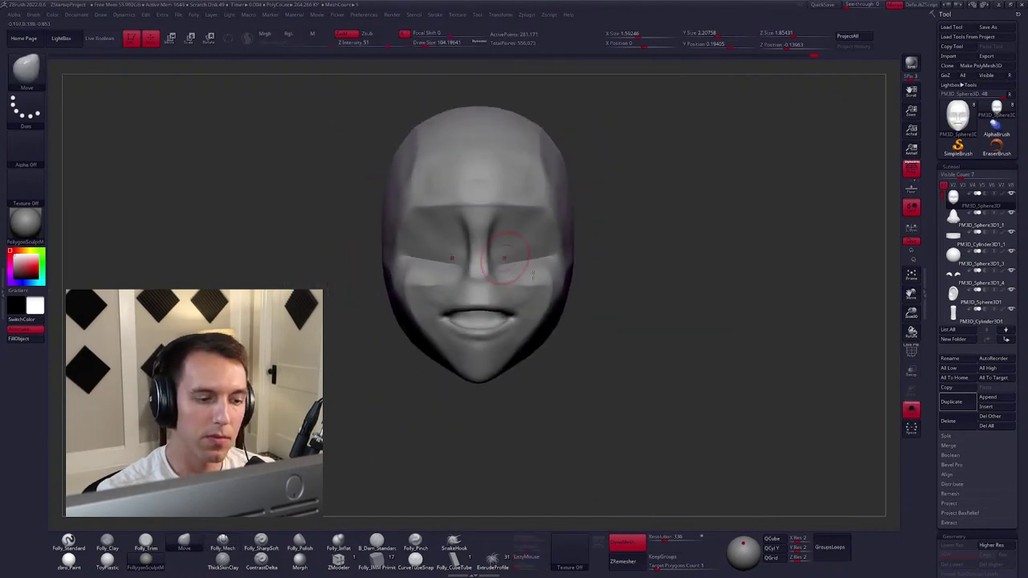
pyautogui.hotkey('ctrl', 'shift', 's')
pyautogui.press('space')
pyautogui.moveTo(572, 317)
pyautogui.mouseDown(button='right')
pyautogui.moveTo(603, 323)
pyautogui.moveTo(580, 320)
pyautogui.mouseUp(button='right')
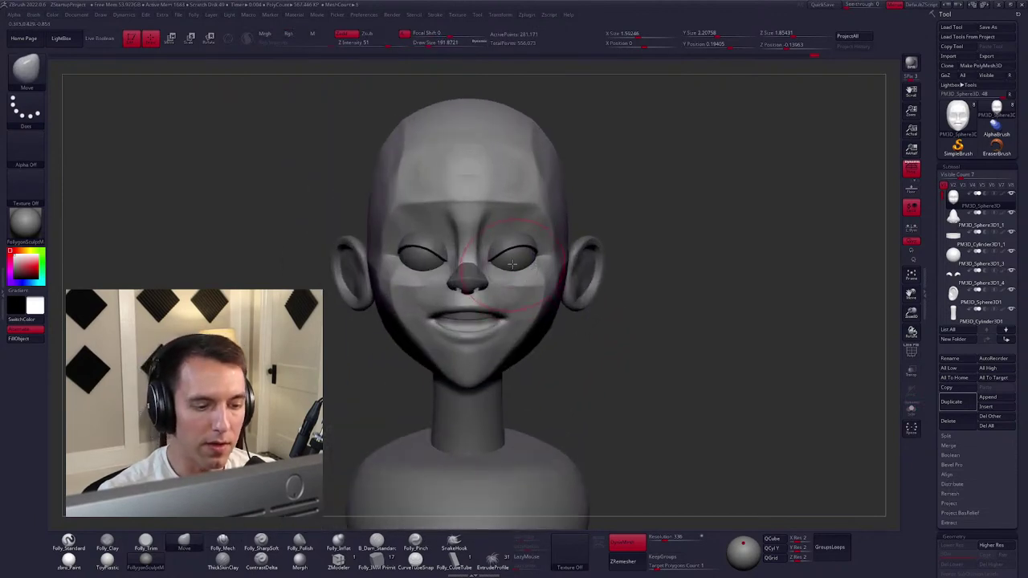
pyautogui.keyDown('alt'); pyautogui.click(509, 250); pyautogui.keyUp('alt')
pyautogui.keyDown('ctrl'); pyautogui.moveTo(509, 250); pyautogui.dragTo(492, 253, button='right'); pyautogui.keyUp('ctrl')
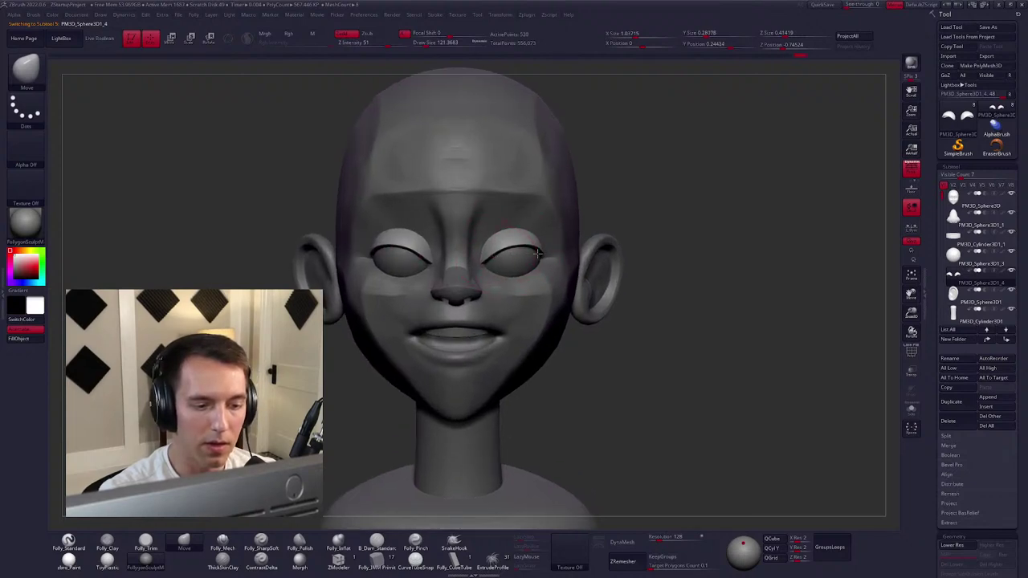
# Duplicate the eye subtool and squash the copy into thin eyelids with Transpose.
pyautogui.click(951, 401)
pyautogui.hotkey('ctrl', 'shift')
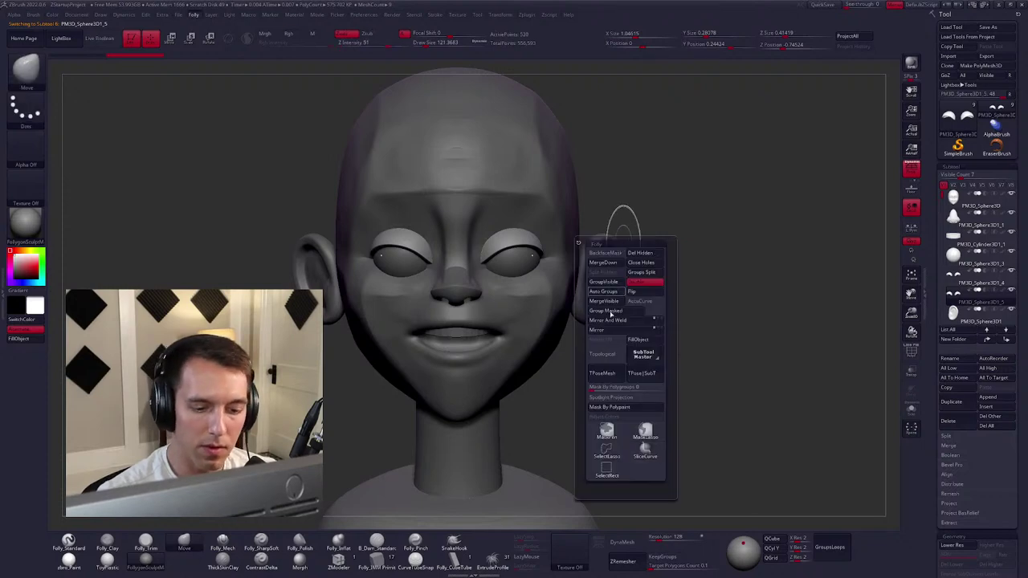
pyautogui.press('w')
pyautogui.moveTo(604, 255); pyautogui.dragTo(456, 265)
pyautogui.press('w')
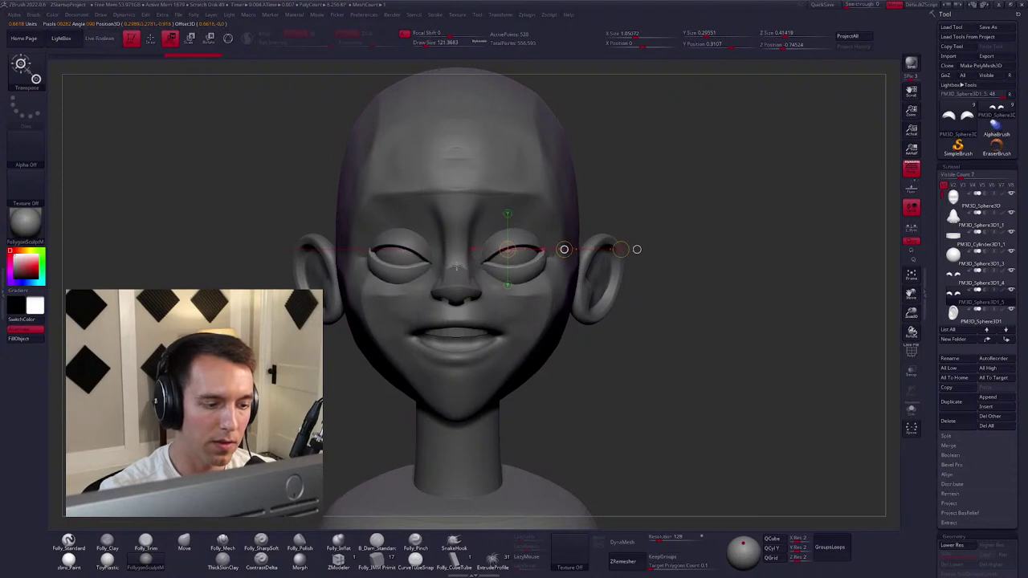
# Refine the eyelids with the Move brush enlarged to about 140.
pyautogui.press('q')
pyautogui.press('b')
pyautogui.press('m')
pyautogui.press('v')
pyautogui.press('space')
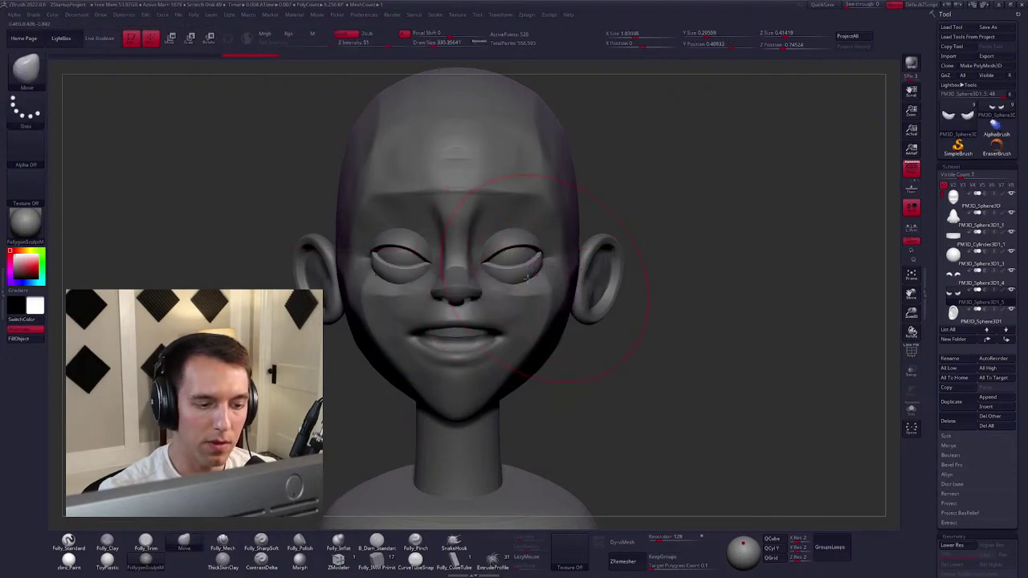
pyautogui.moveTo(527, 277); pyautogui.dragTo(574, 265, button='right')
pyautogui.press('space')
pyautogui.press('space')
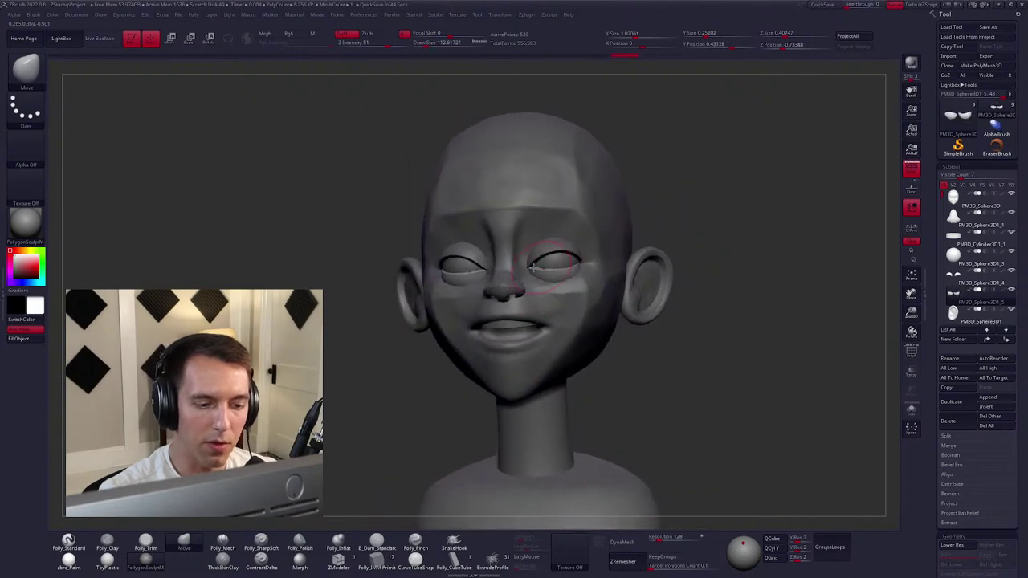
pyautogui.press(']')
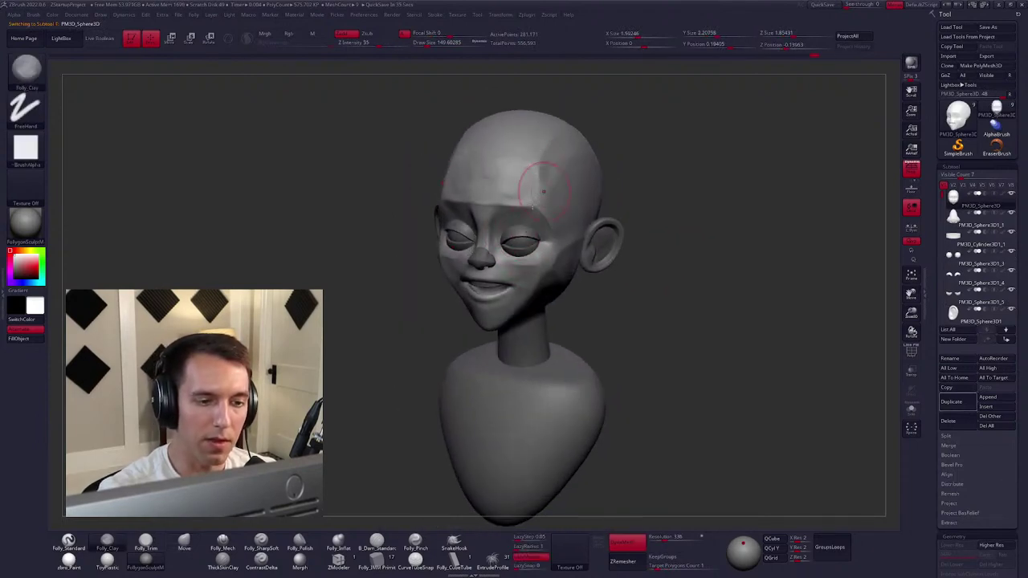
# Shape the cheeks and mouth with the Move and Folly_Mech brushes, then zoom in on the face.
pyautogui.press('2')
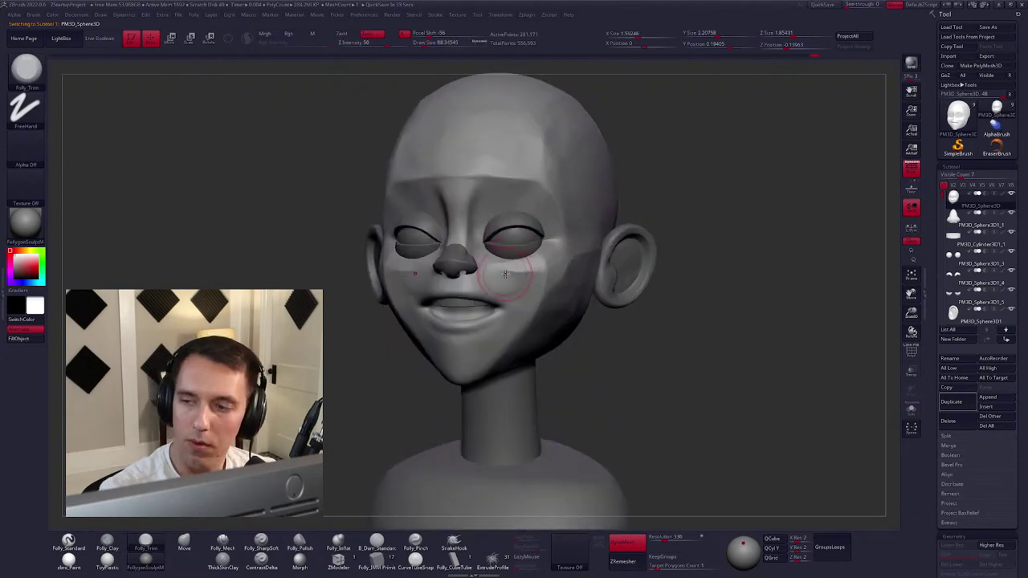
pyautogui.moveTo(504, 274)
pyautogui.mouseDown(button='right')
pyautogui.moveTo(543, 285)
pyautogui.moveTo(546, 276)
pyautogui.mouseUp(button='right')
pyautogui.press('b')
pyautogui.press('m')
pyautogui.press('v')
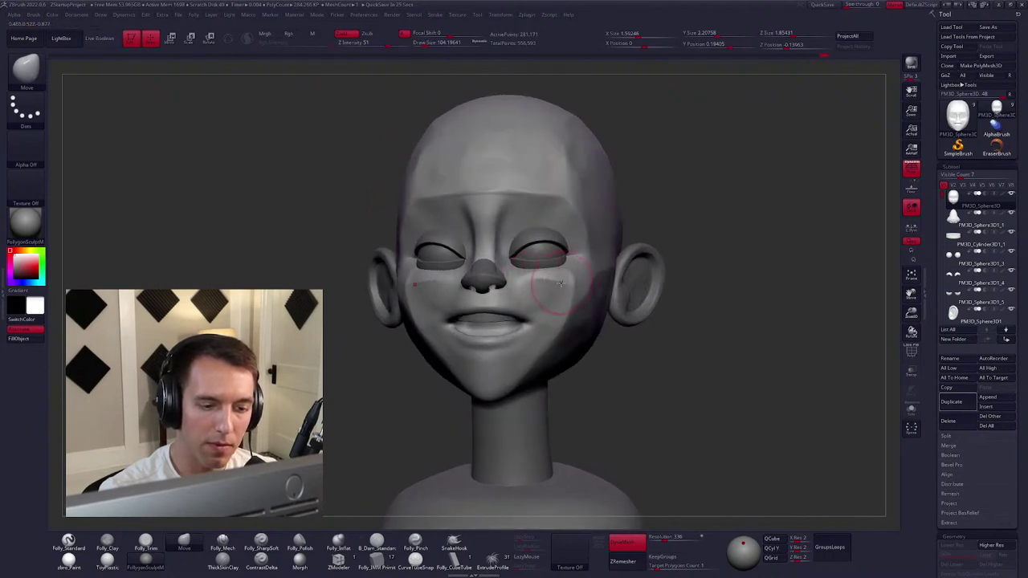
pyautogui.moveTo(560, 283)
pyautogui.mouseDown(button='right')
pyautogui.moveTo(551, 277)
pyautogui.moveTo(534, 329)
pyautogui.moveTo(578, 255)
pyautogui.mouseUp(button='right')
pyautogui.press('1')
pyautogui.rightClick(534, 338)
pyautogui.moveTo(511, 391); pyautogui.dragTo(586, 329, button='right')
pyautogui.keyDown('ctrl'); pyautogui.moveTo(643, 305); pyautogui.dragTo(710, 280, button='right'); pyautogui.keyUp('ctrl')
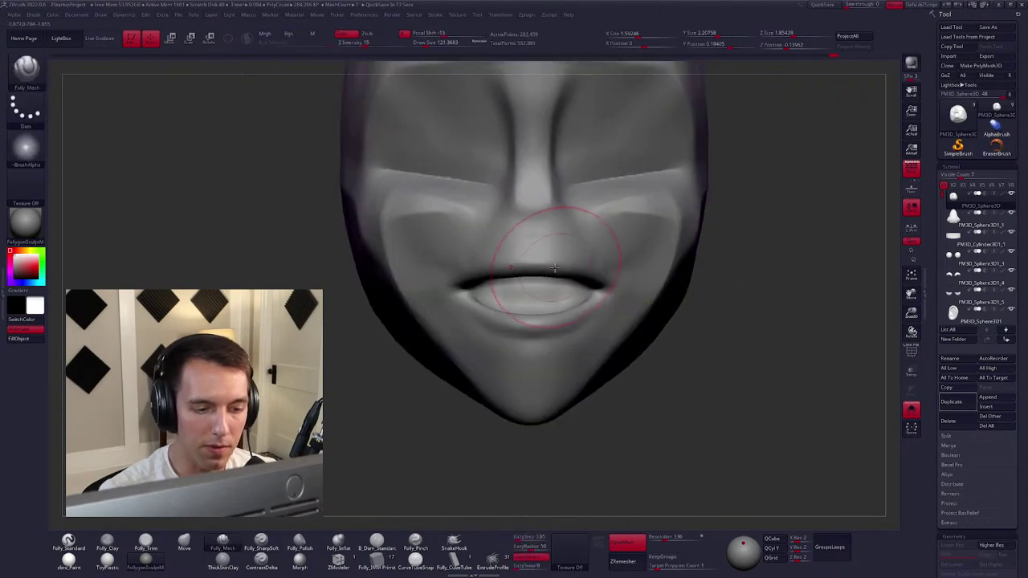
# Subdivide the head mesh one level with Ctrl+D and inspect the mouth from several angles.
pyautogui.hotkey('ctrl', 'd')
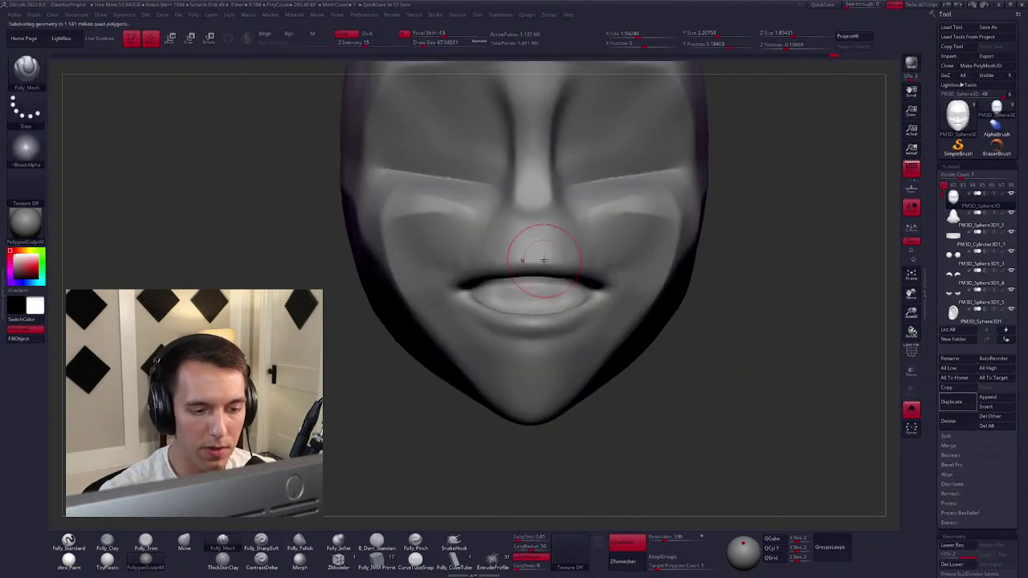
pyautogui.scroll(2, 526, 271)
pyautogui.press('space')
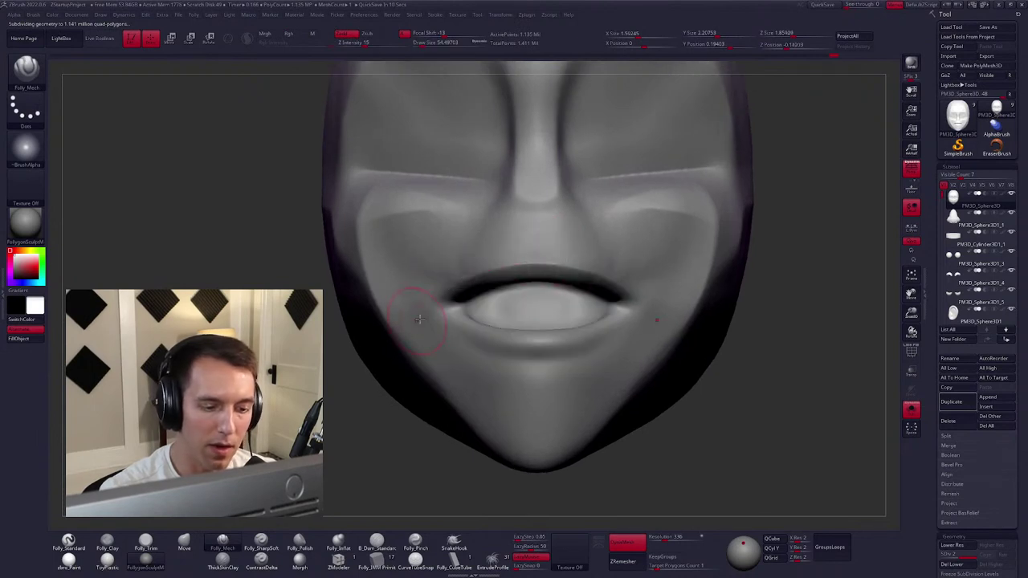
pyautogui.moveTo(471, 274); pyautogui.dragTo(456, 289, button='right')
pyautogui.moveTo(531, 282); pyautogui.dragTo(554, 279, button='right')
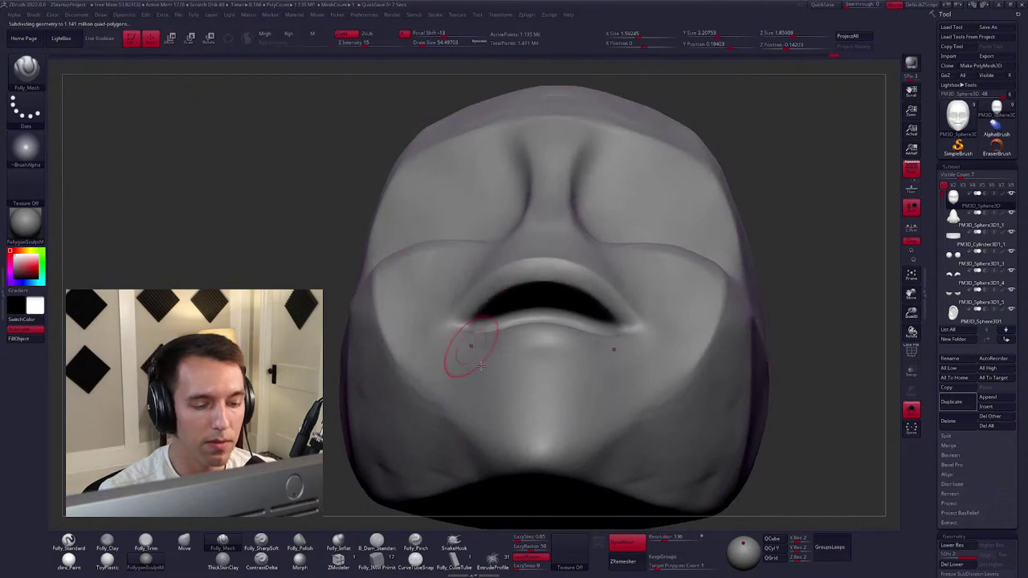
pyautogui.moveTo(480, 366)
pyautogui.mouseDown(button='right')
pyautogui.moveTo(539, 344)
pyautogui.moveTo(513, 350)
pyautogui.mouseUp(button='right')
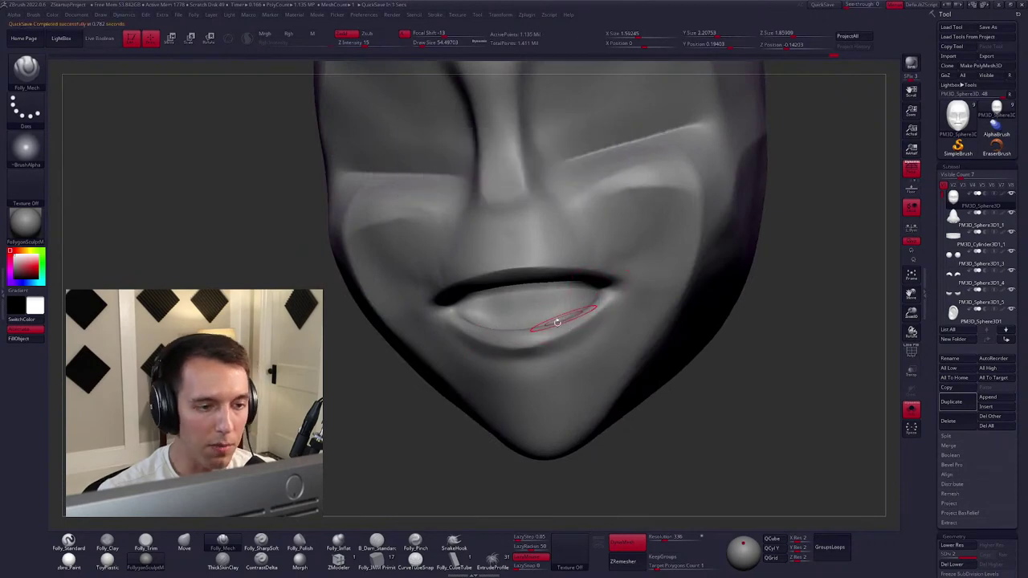
pyautogui.moveTo(592, 293); pyautogui.dragTo(527, 348, button='right')
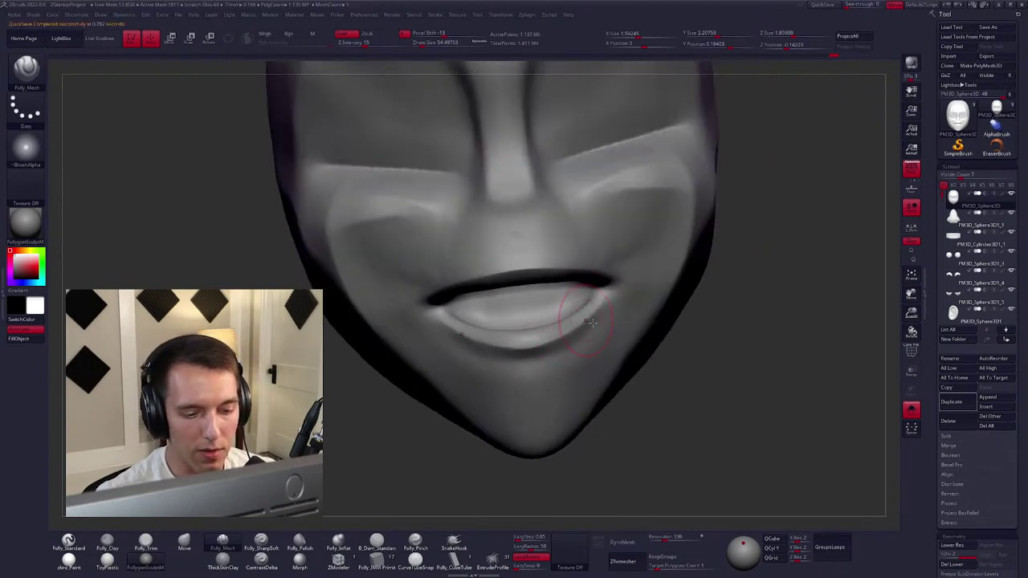
pyautogui.moveTo(591, 322)
pyautogui.mouseDown(button='right')
pyautogui.moveTo(562, 326)
pyautogui.moveTo(579, 346)
pyautogui.moveTo(562, 281)
pyautogui.mouseUp(button='right')
# Reshape the face with Move and Folly_Mech, smoothing with Shift and a smaller brush.
pyautogui.press('b')
pyautogui.press('m')
pyautogui.press('v')
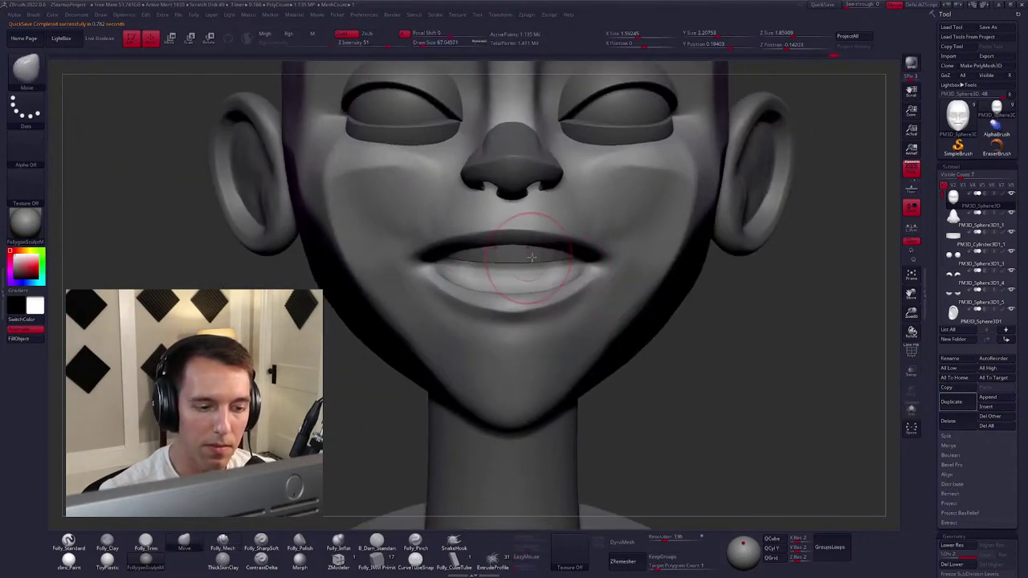
pyautogui.moveTo(583, 213); pyautogui.dragTo(634, 202, button='right')
pyautogui.keyDown('alt'); pyautogui.click(642, 202); pyautogui.keyUp('alt')
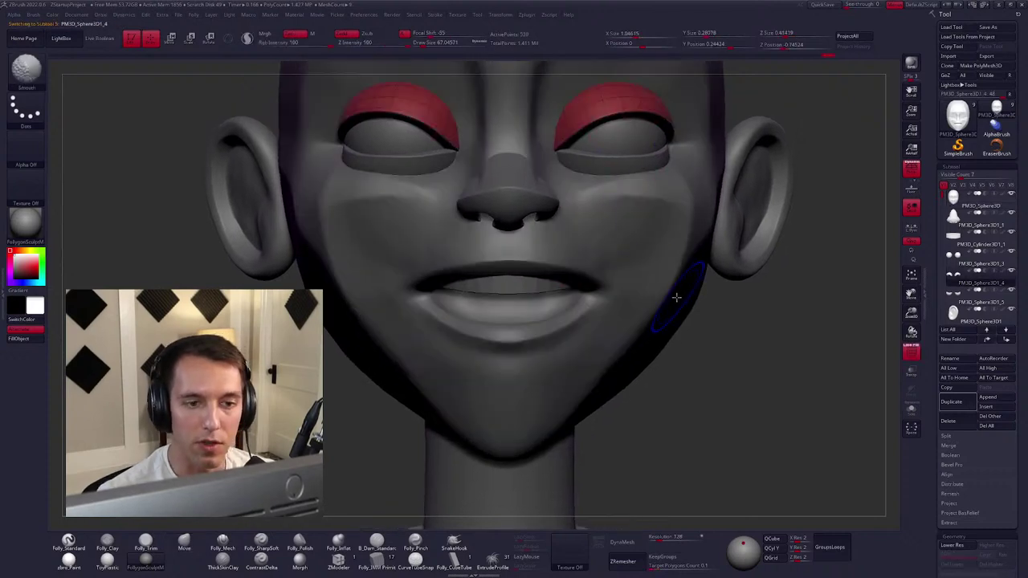
pyautogui.press('shift')
pyautogui.keyDown('alt'); pyautogui.click(568, 279); pyautogui.keyUp('alt')
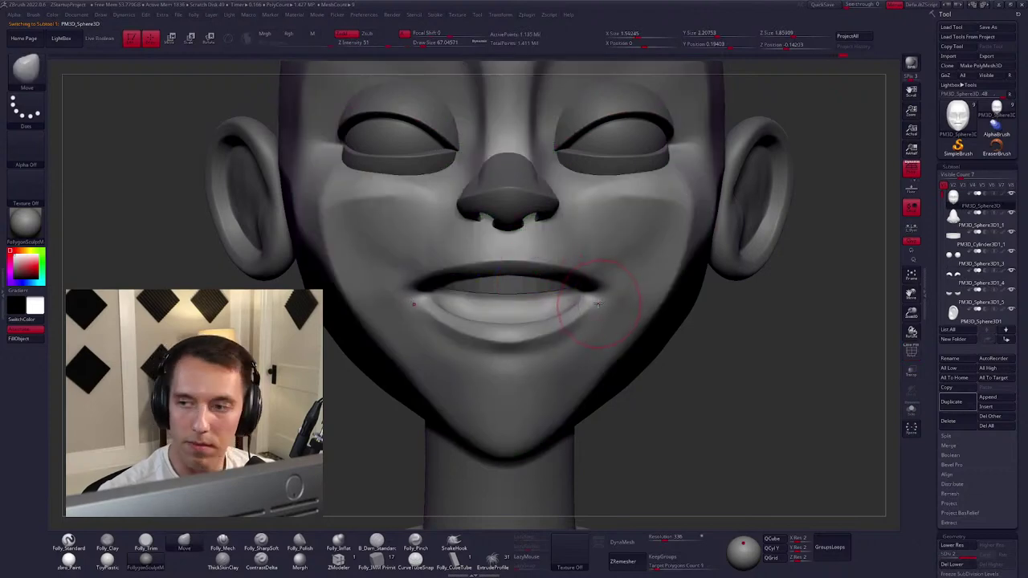
pyautogui.moveTo(614, 301)
pyautogui.keyDown('ctrl'); pyautogui.mouseDown(button='right')
pyautogui.moveTo(578, 281)
pyautogui.moveTo(568, 321)
pyautogui.moveTo(522, 319)
pyautogui.moveTo(600, 297)
pyautogui.mouseUp(button='right'); pyautogui.keyUp('ctrl')
pyautogui.press('space')
pyautogui.press('shift')
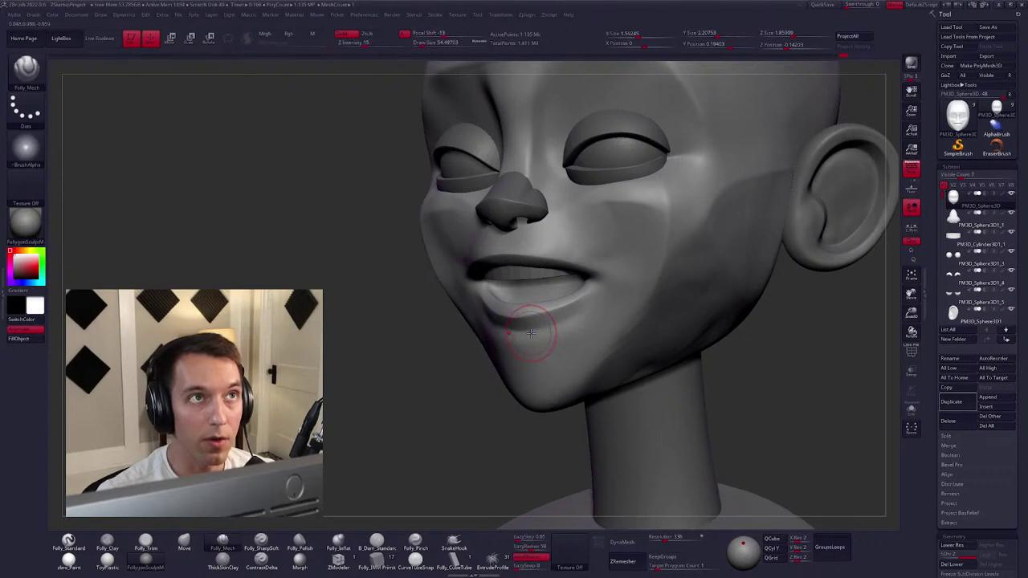
pyautogui.keyDown('shift'); pyautogui.moveTo(594, 283); pyautogui.dragTo(596, 281, button='right'); pyautogui.keyUp('shift')
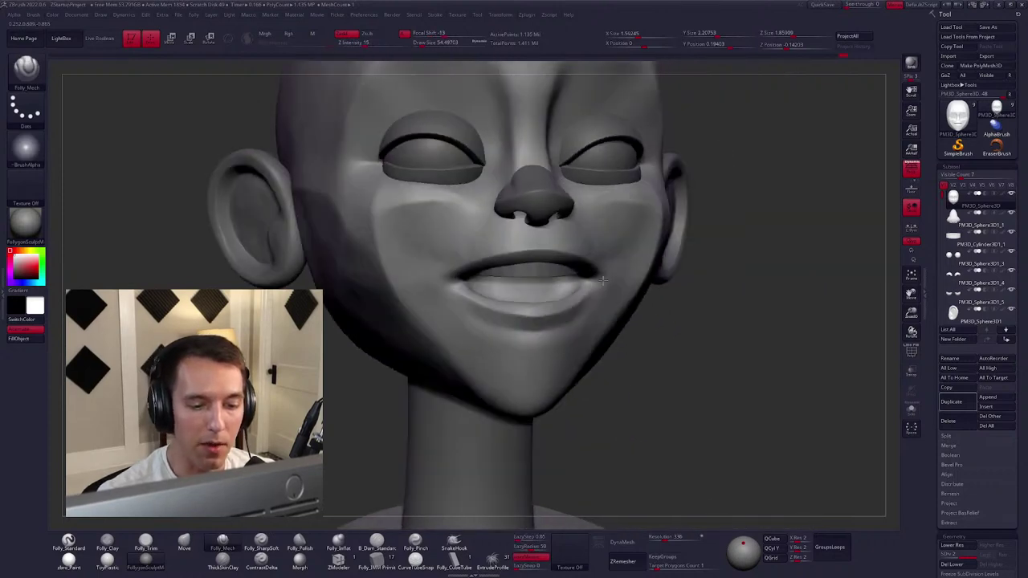
pyautogui.press('[')
# Carve the line between the lips and deepen both mouth corners with Folly_Clay.
pyautogui.hotkey('ctrl', 'shift', 's')
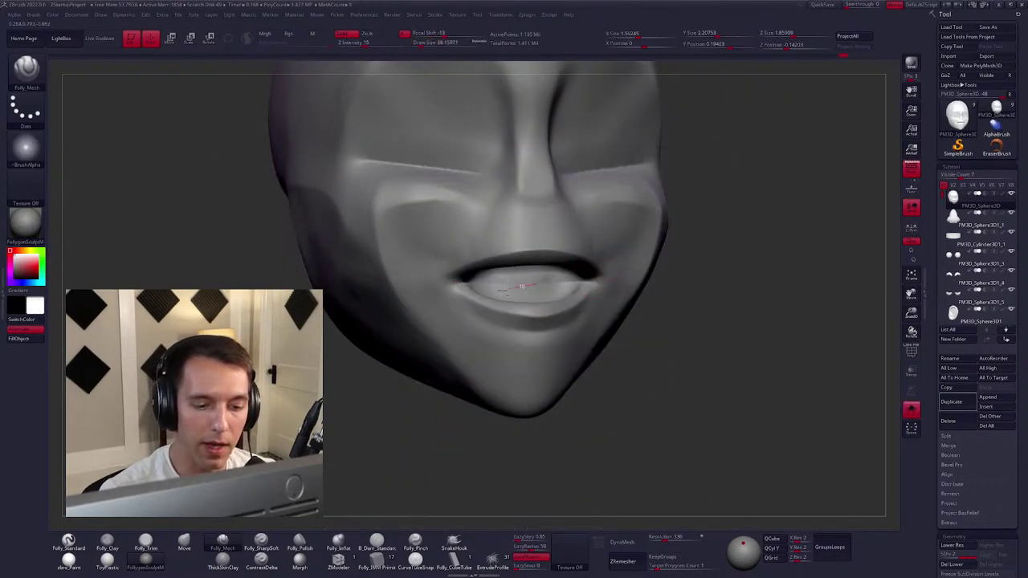
pyautogui.moveTo(579, 281); pyautogui.dragTo(464, 278)
pyautogui.hotkey('ctrl', 'shift', 's')
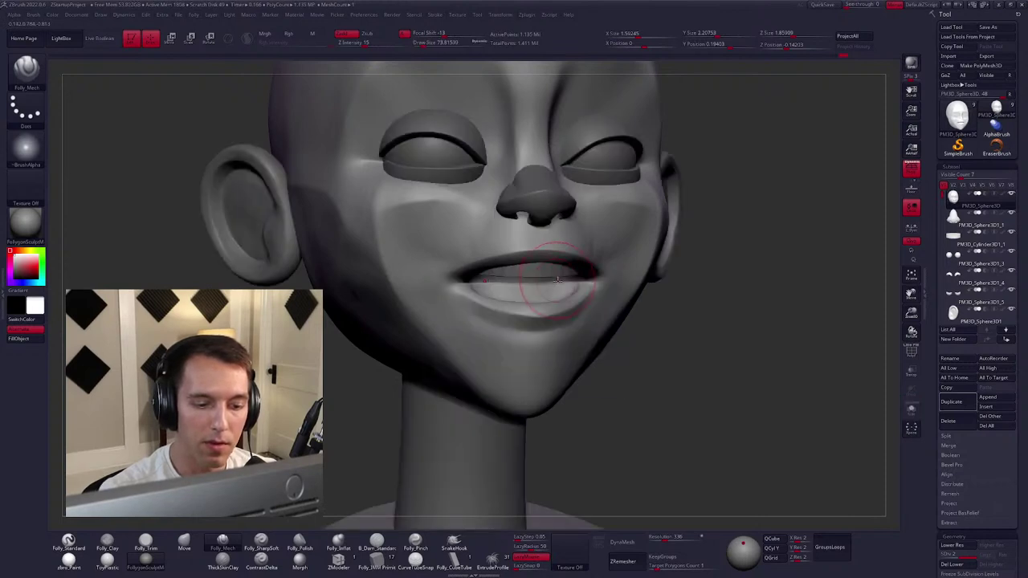
pyautogui.press('shift')
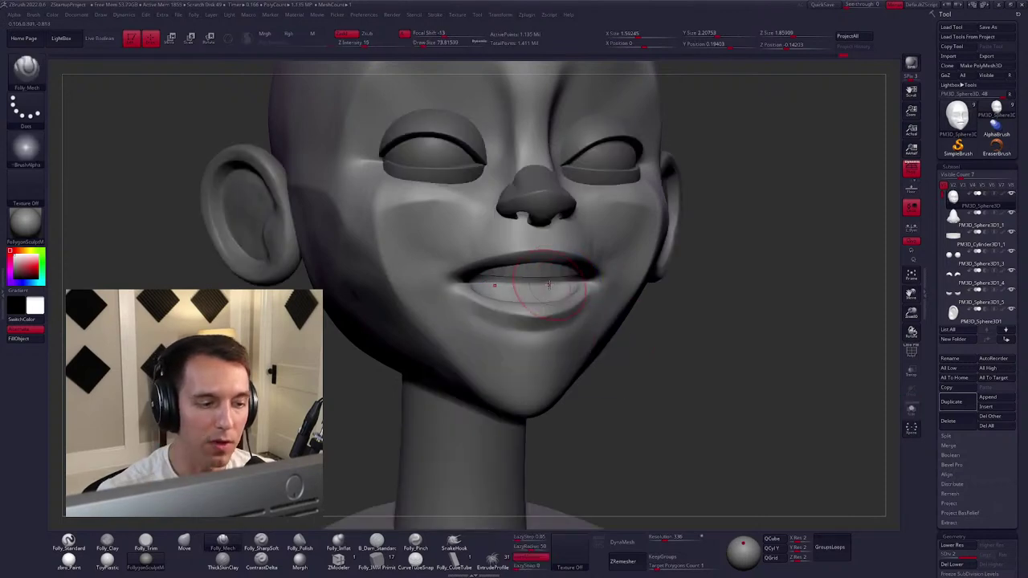
pyautogui.moveTo(615, 340)
pyautogui.mouseDown(button='right')
pyautogui.moveTo(665, 334)
pyautogui.moveTo(562, 305)
pyautogui.mouseUp(button='right')
pyautogui.press('c')
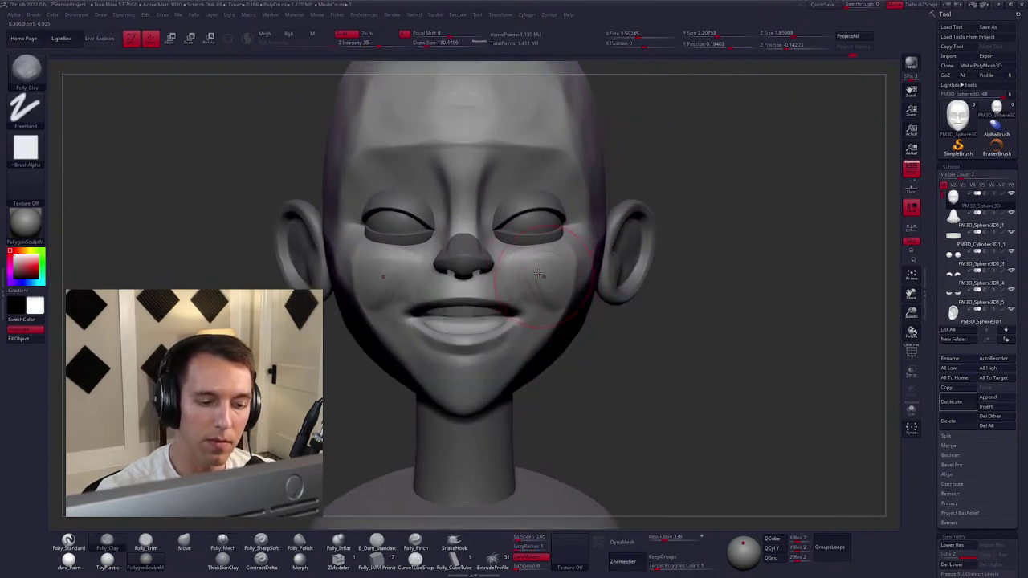
pyautogui.moveTo(532, 320); pyautogui.dragTo(558, 311)
# Select the head mesh and toggle Solo to check it alone before switching to Move.
pyautogui.moveTo(564, 325)
pyautogui.mouseDown(button='right')
pyautogui.moveTo(572, 286)
pyautogui.moveTo(580, 289)
pyautogui.moveTo(558, 281)
pyautogui.mouseUp(button='right')
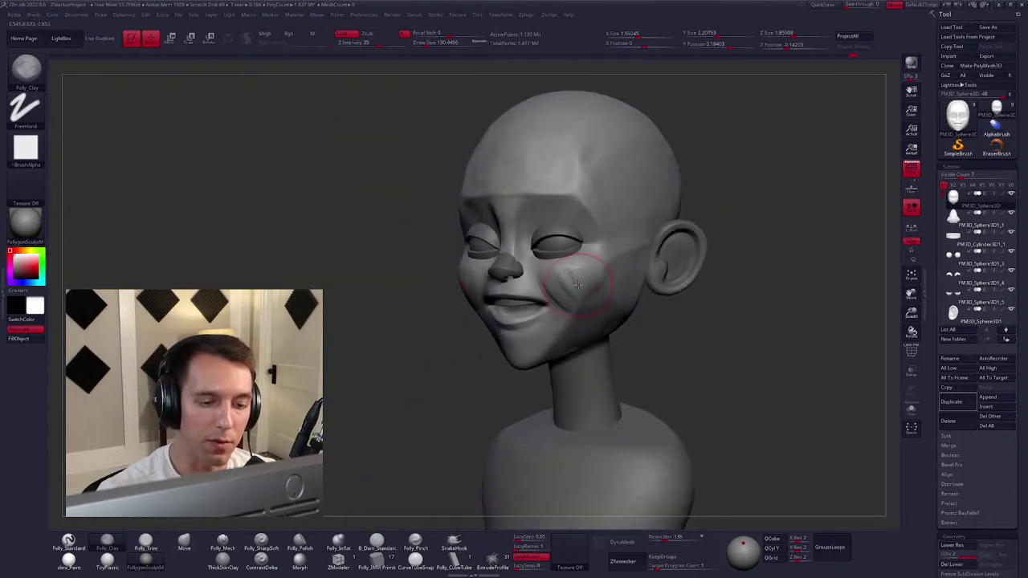
pyautogui.press('t')
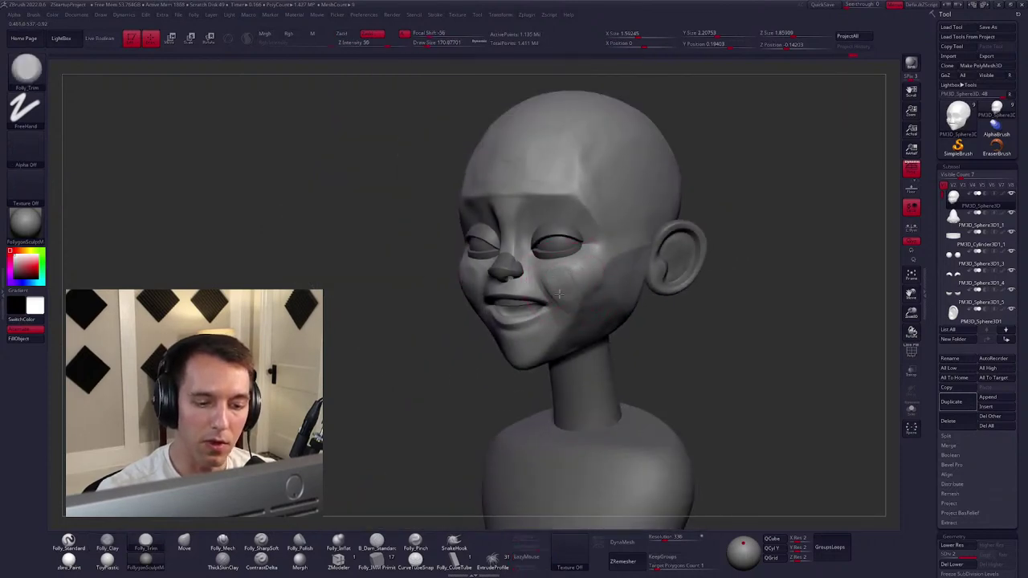
pyautogui.keyDown('alt'); pyautogui.click(583, 293); pyautogui.keyUp('alt')
pyautogui.hotkey('shift', 's')
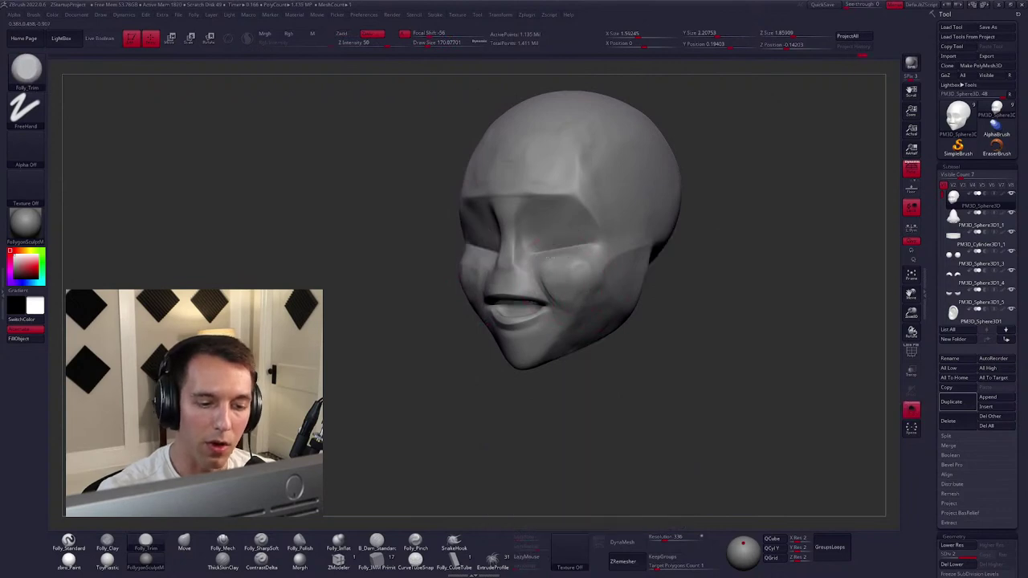
pyautogui.hotkey('shift', 's')
pyautogui.moveTo(589, 302); pyautogui.dragTo(548, 313, button='right')
pyautogui.press('b')
pyautogui.press('m')
pyautogui.press('v')
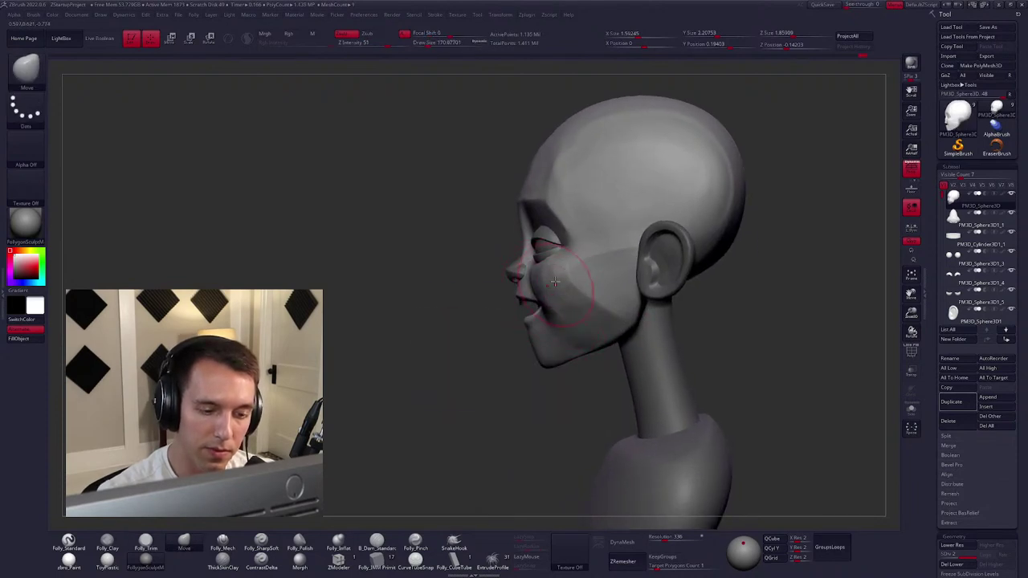
# Sculpt along the right cheek around the smile with the Folly_Mech brush.
pyautogui.moveTo(548, 256)
pyautogui.mouseDown(button='right')
pyautogui.moveTo(558, 266)
pyautogui.moveTo(546, 265)
pyautogui.moveTo(543, 281)
pyautogui.mouseUp(button='right')
pyautogui.press('b')
pyautogui.press('f')
pyautogui.press('m')
pyautogui.moveTo(592, 245); pyautogui.dragTo(591, 274)
pyautogui.moveTo(552, 343); pyautogui.dragTo(567, 295, button='right')
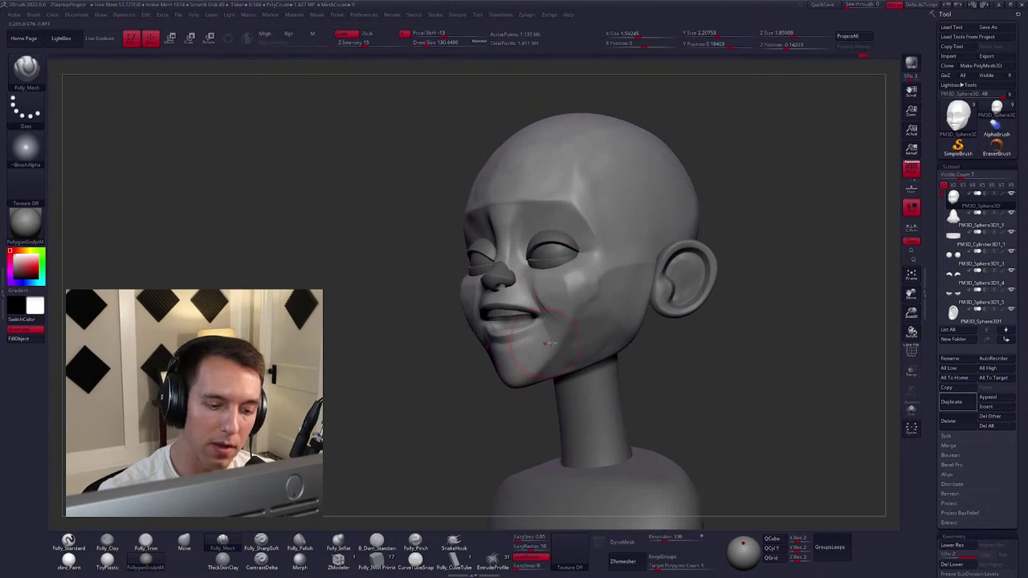
pyautogui.moveTo(549, 344); pyautogui.dragTo(559, 345, button='right')
# Set a slightly larger brush size and frame the full character to review the smile.
pyautogui.press('space')
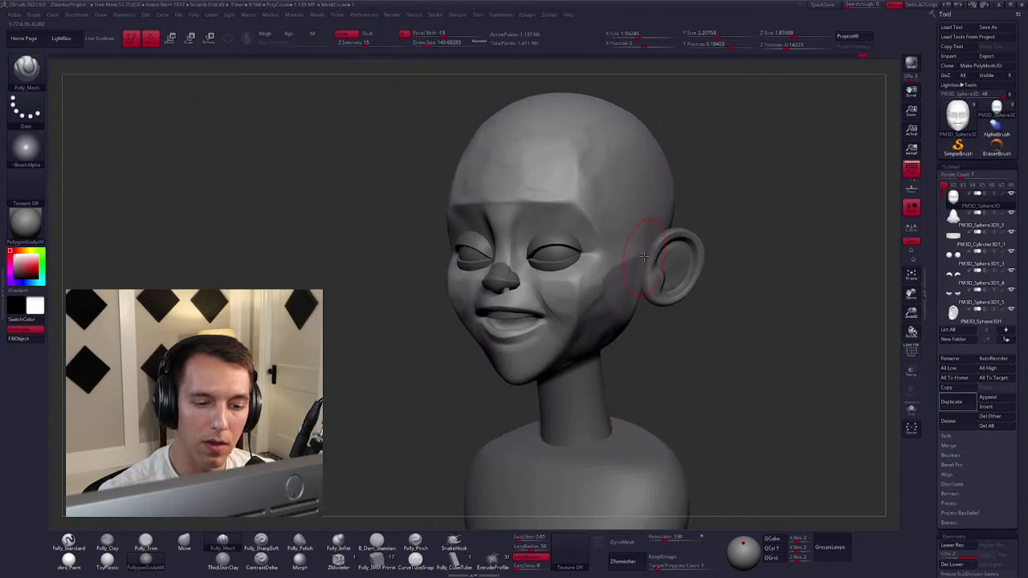
pyautogui.moveTo(576, 319); pyautogui.dragTo(586, 317, button='right')
pyautogui.moveTo(561, 245); pyautogui.dragTo(522, 220, button='right')
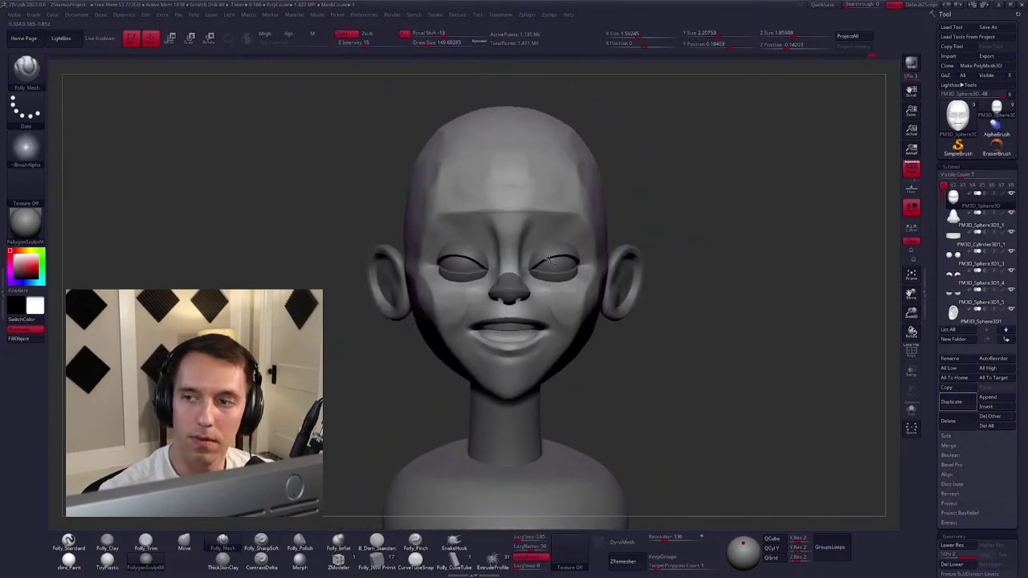
pyautogui.press('space')
pyautogui.moveTo(511, 241); pyautogui.dragTo(515, 242)
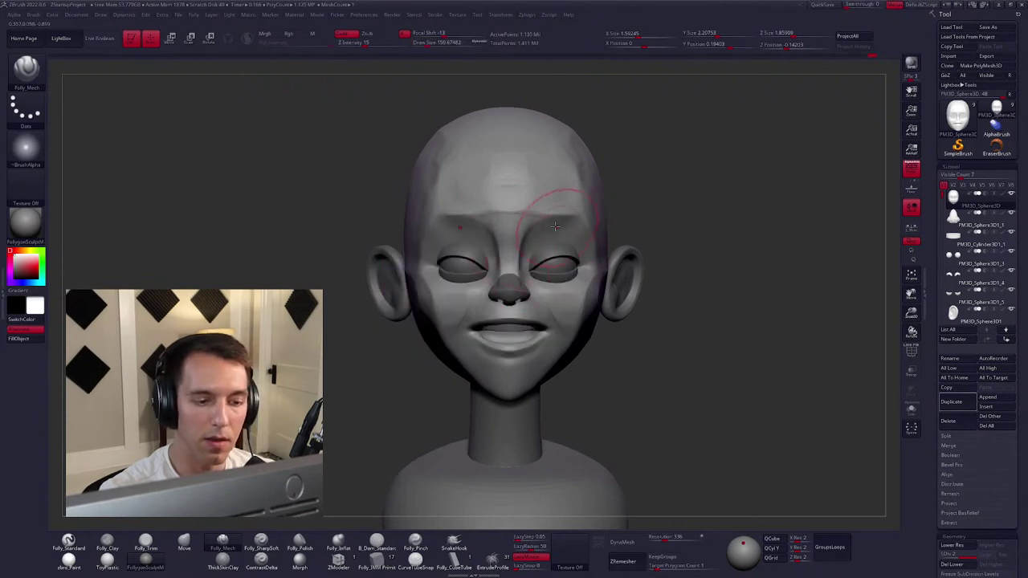
pyautogui.moveTo(554, 206); pyautogui.dragTo(510, 225, button='right')
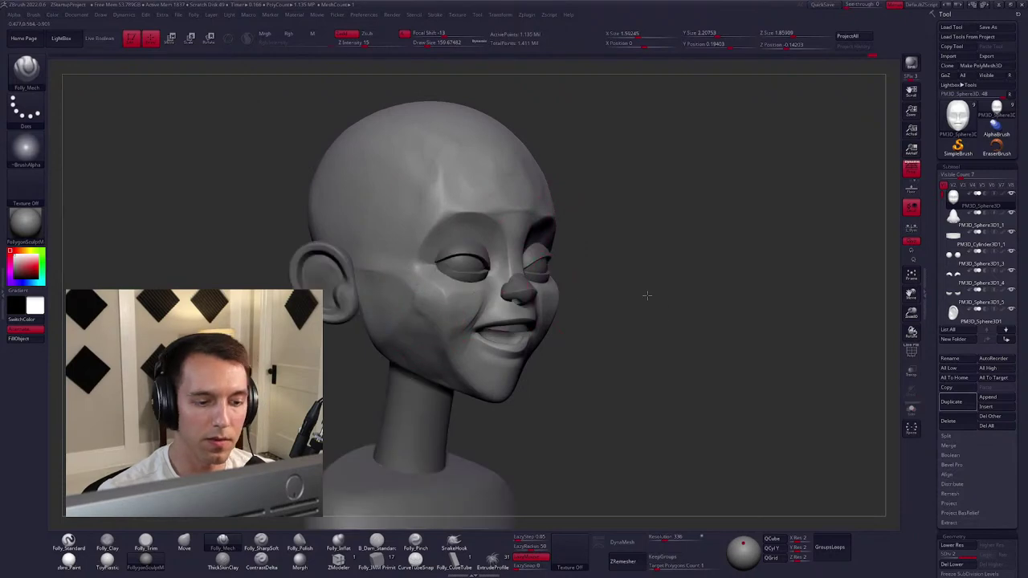
pyautogui.moveTo(567, 272)
pyautogui.keyDown('alt'); pyautogui.mouseDown(button='right')
pyautogui.moveTo(635, 319)
pyautogui.moveTo(589, 328)
pyautogui.moveTo(611, 338)
pyautogui.moveTo(563, 320)
pyautogui.moveTo(598, 294)
pyautogui.mouseUp(button='right'); pyautogui.keyUp('alt')
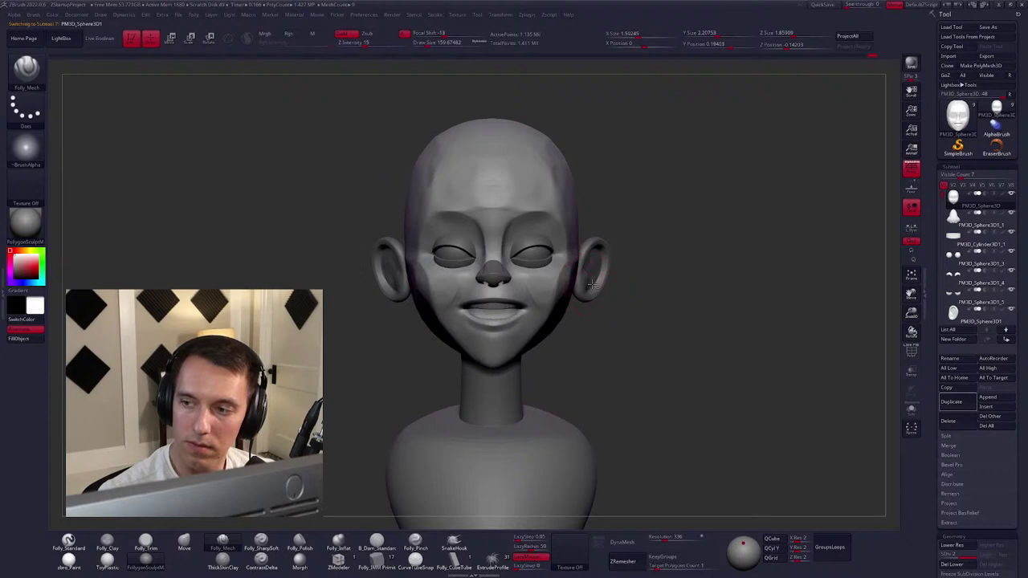
pyautogui.moveTo(590, 282); pyautogui.dragTo(589, 315)
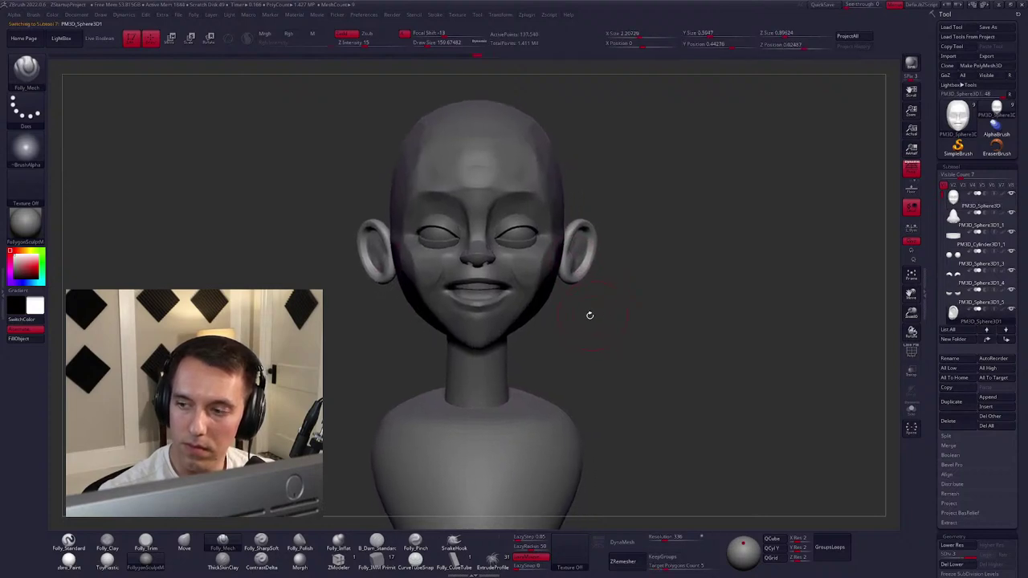
# Select the ear subtool, Solo it and drop it to a lower subdivision level.
pyautogui.press('r')
pyautogui.moveTo(573, 264); pyautogui.dragTo(579, 268)
pyautogui.keyDown('alt'); pyautogui.click(572, 269); pyautogui.keyUp('alt')
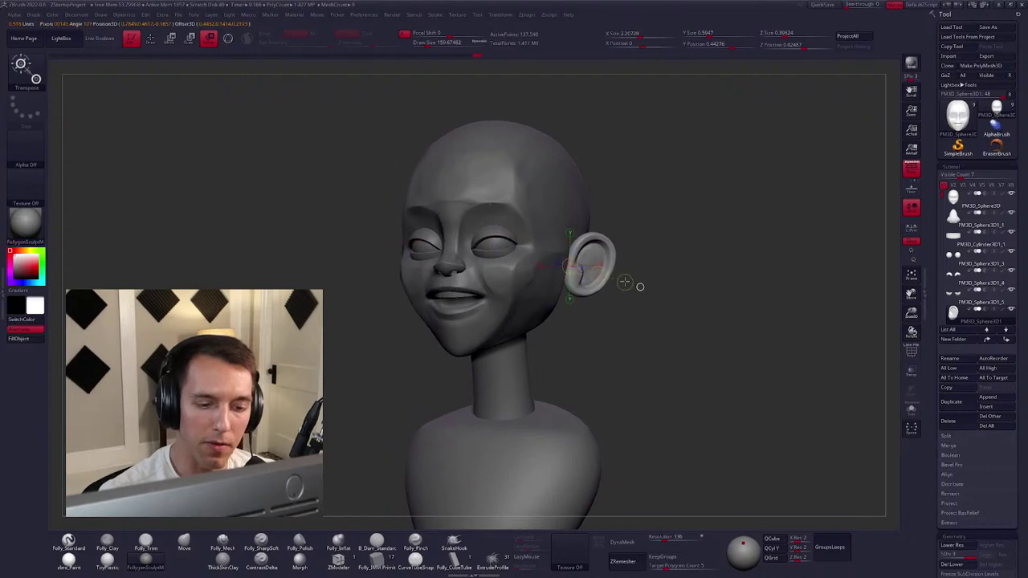
pyautogui.press('q')
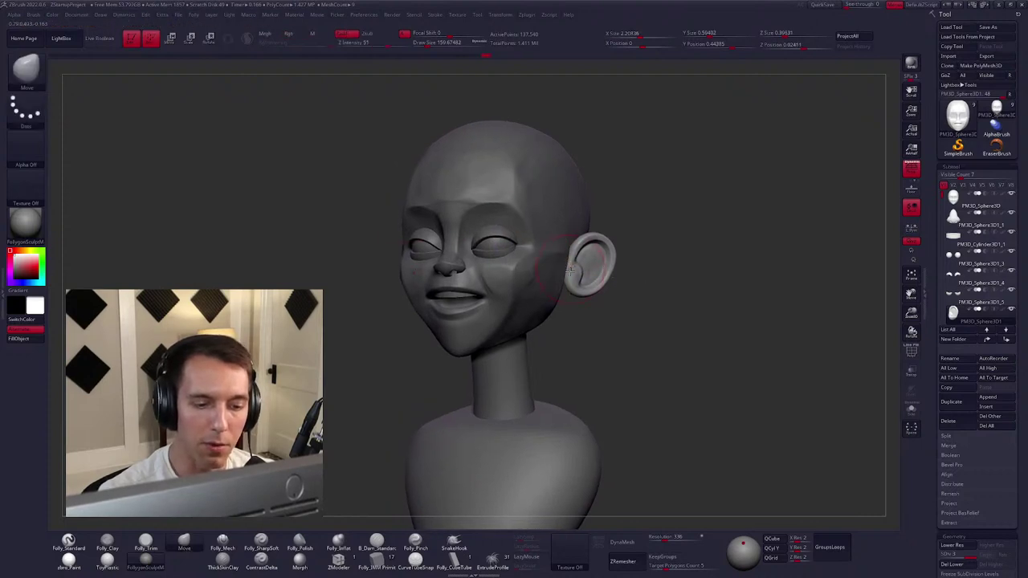
pyautogui.moveTo(614, 272); pyautogui.dragTo(600, 271, button='right')
pyautogui.press(']')
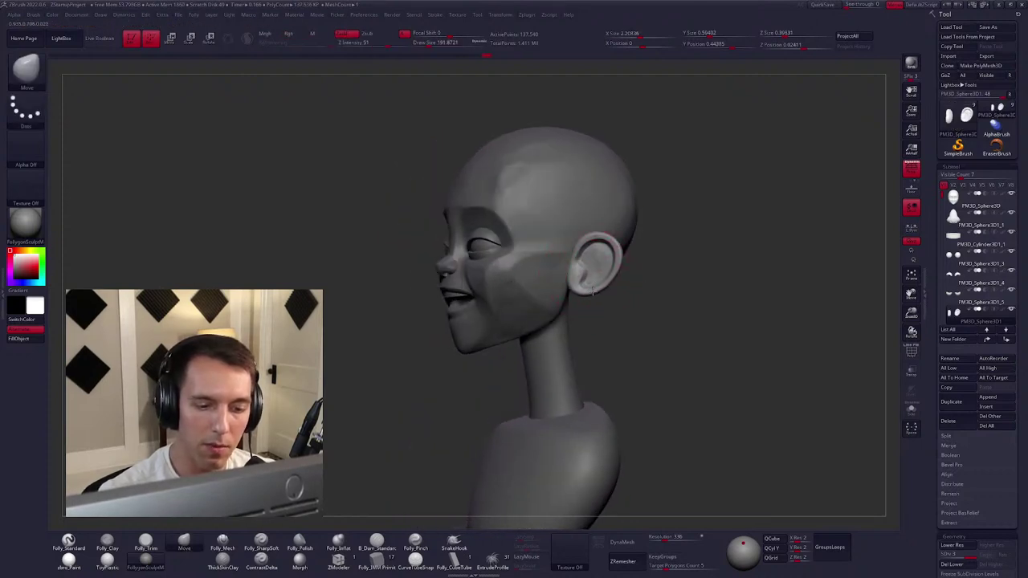
pyautogui.moveTo(595, 289); pyautogui.dragTo(596, 327, button='right')
pyautogui.keyDown('alt'); pyautogui.click(598, 271); pyautogui.keyUp('alt')
pyautogui.hotkey('alt', 's')
pyautogui.hotkey('shift', 'd')
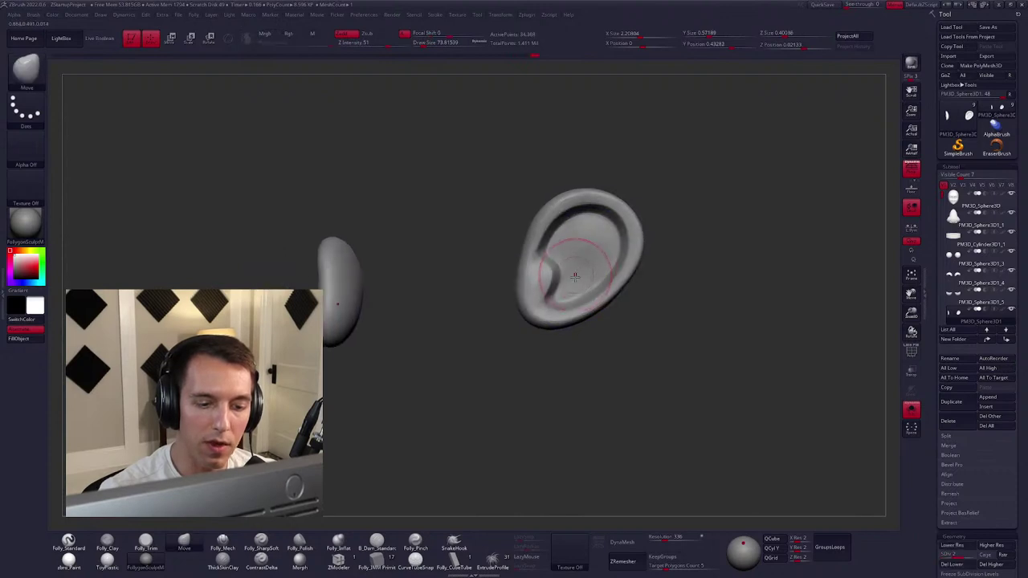
# Mask the top of the ear at its highest subdivision level and pick the Folly_Clay brush.
pyautogui.press('d')
pyautogui.press('d')
pyautogui.hotkey('ctrl', 'z')
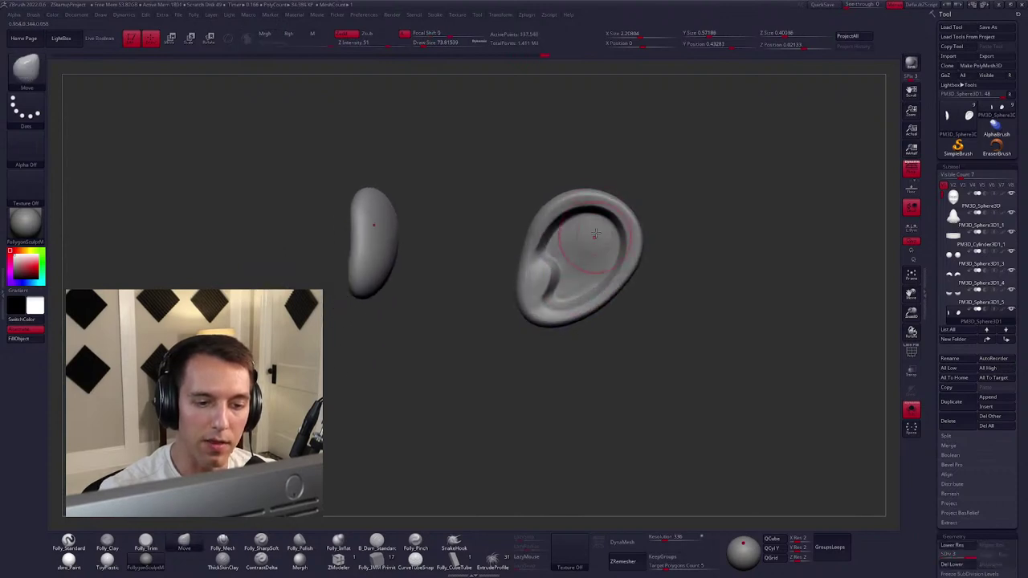
pyautogui.moveTo(577, 201)
pyautogui.keyDown('ctrl'); pyautogui.mouseDown()
pyautogui.moveTo(514, 170)
pyautogui.moveTo(688, 261)
pyautogui.moveTo(608, 230)
pyautogui.mouseUp(); pyautogui.keyUp('ctrl')
pyautogui.press('space')
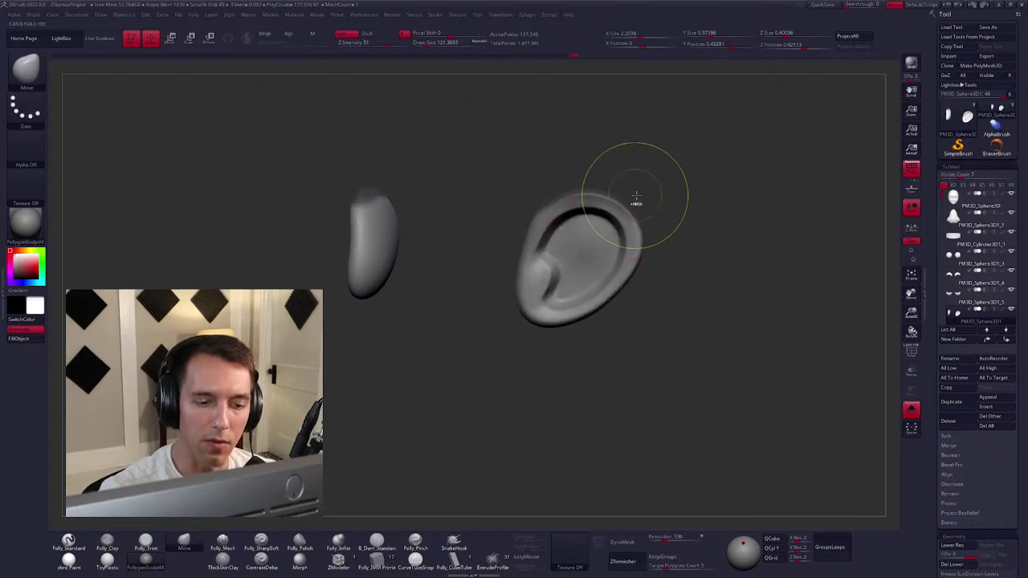
pyautogui.moveTo(636, 197)
pyautogui.mouseDown(button='right')
pyautogui.moveTo(578, 241)
pyautogui.moveTo(538, 322)
pyautogui.moveTo(562, 293)
pyautogui.moveTo(547, 283)
pyautogui.mouseUp(button='right')
pyautogui.rightClick(538, 321)
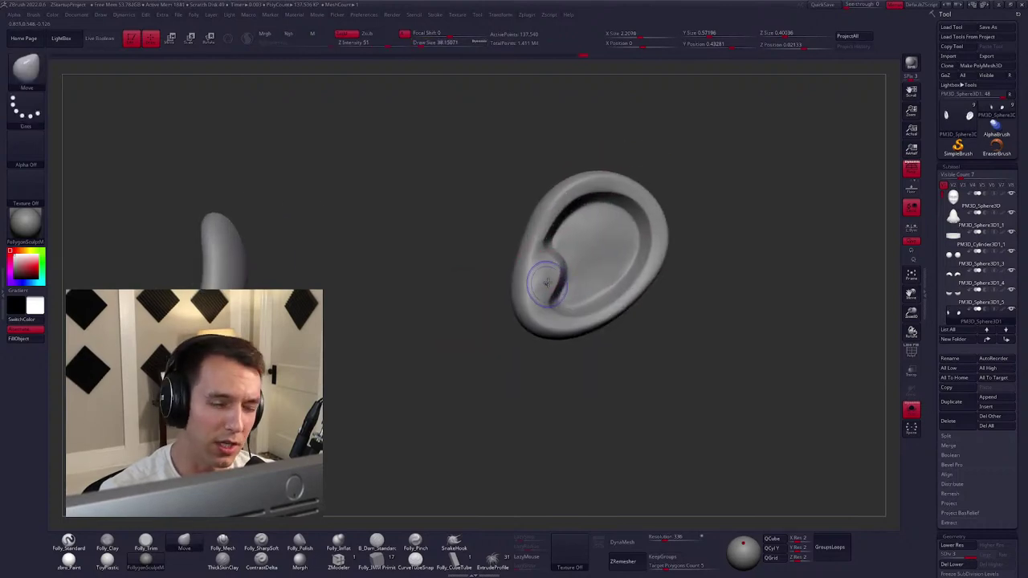
pyautogui.press('c')
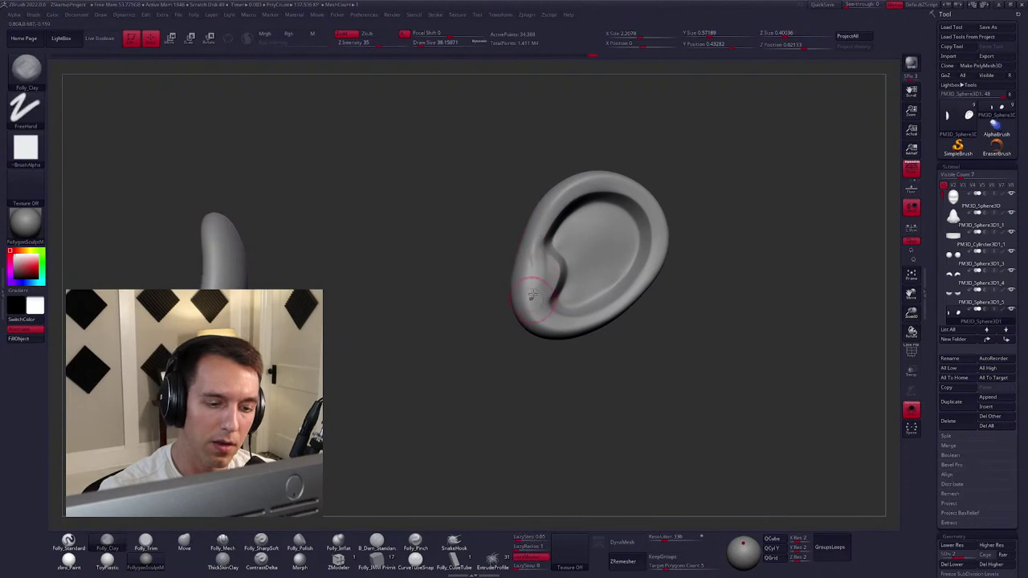
# Switch to Folly_Mech and orbit around the ear to inspect its rim, back and lobe.
pyautogui.moveTo(531, 296)
pyautogui.mouseDown(button='right')
pyautogui.moveTo(546, 282)
pyautogui.moveTo(537, 279)
pyautogui.moveTo(551, 192)
pyautogui.mouseUp(button='right')
pyautogui.press('m')
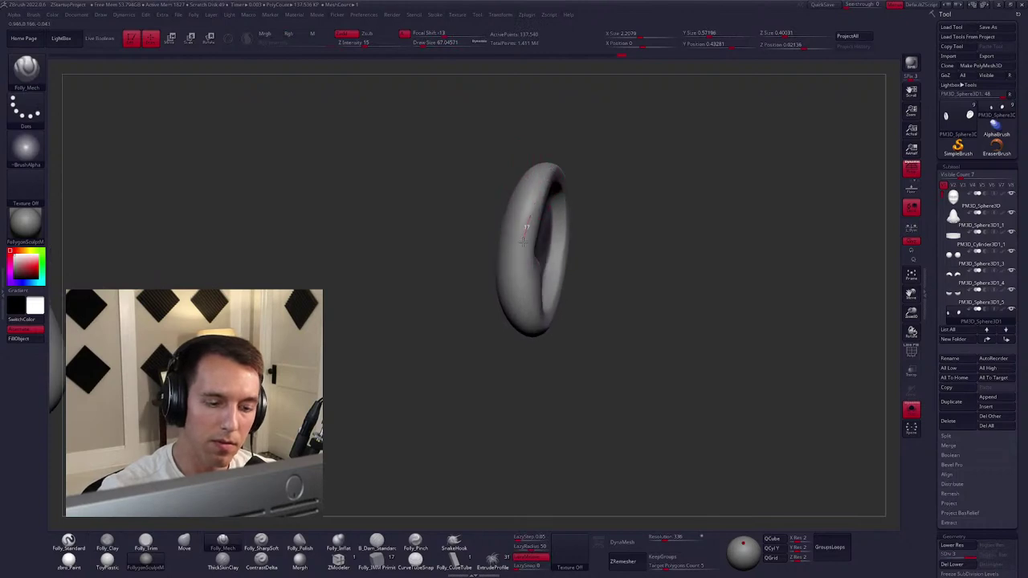
pyautogui.moveTo(527, 341); pyautogui.dragTo(527, 227, button='right')
pyautogui.moveTo(523, 302); pyautogui.dragTo(520, 244, button='right')
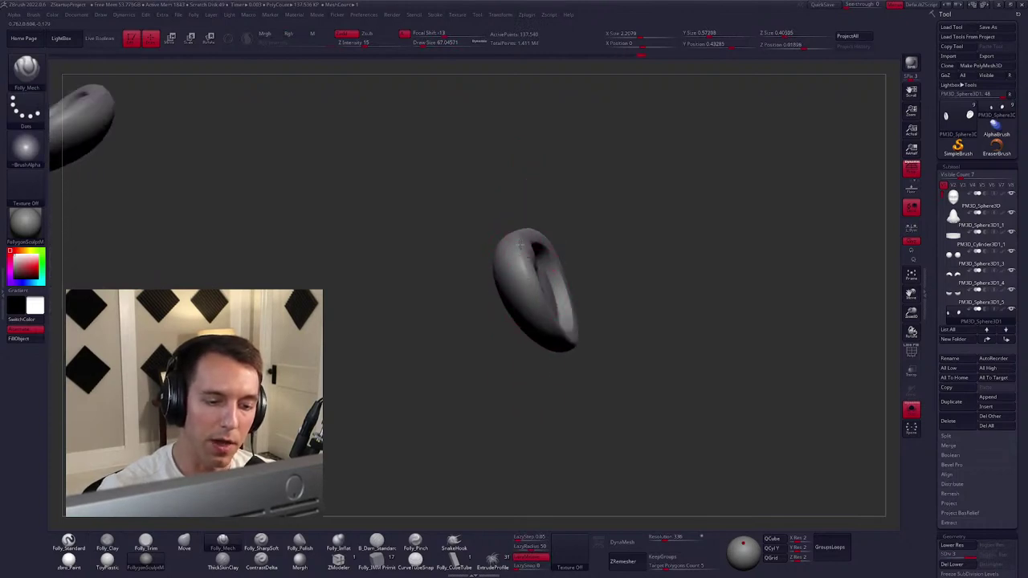
pyautogui.moveTo(542, 359); pyautogui.dragTo(544, 182, button='right')
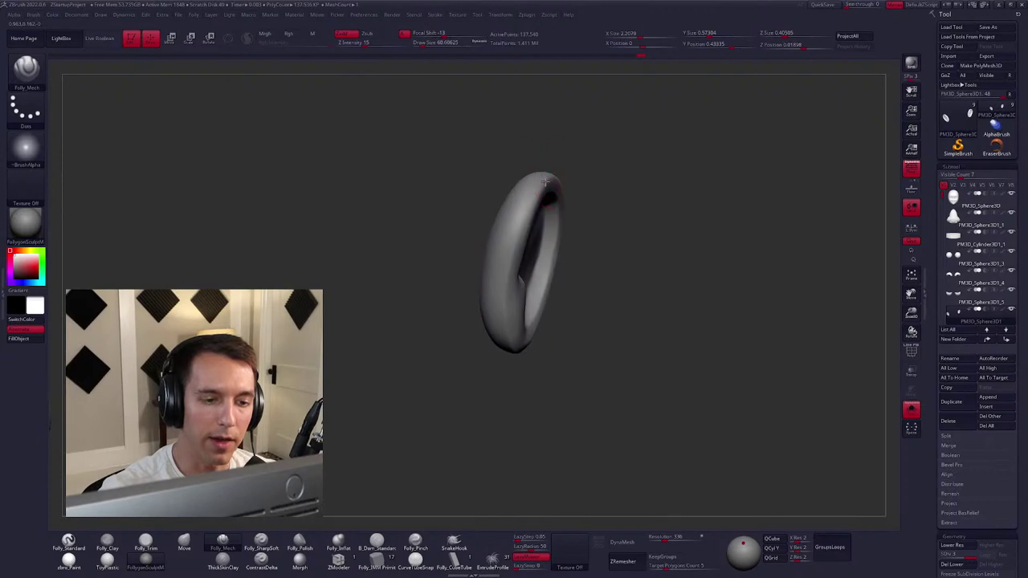
pyautogui.moveTo(506, 351); pyautogui.dragTo(519, 239, button='right')
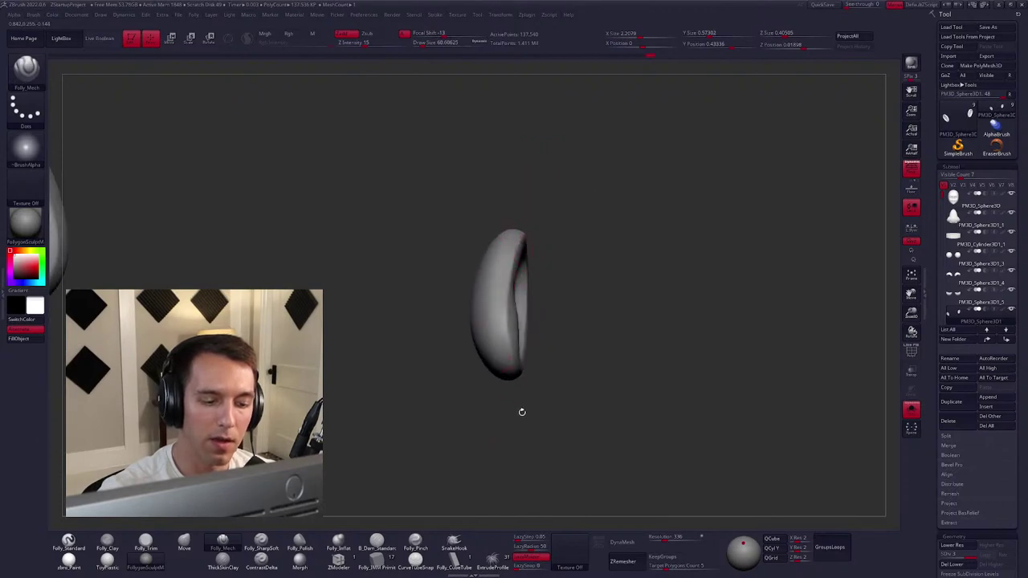
pyautogui.moveTo(522, 412); pyautogui.dragTo(474, 209, button='right')
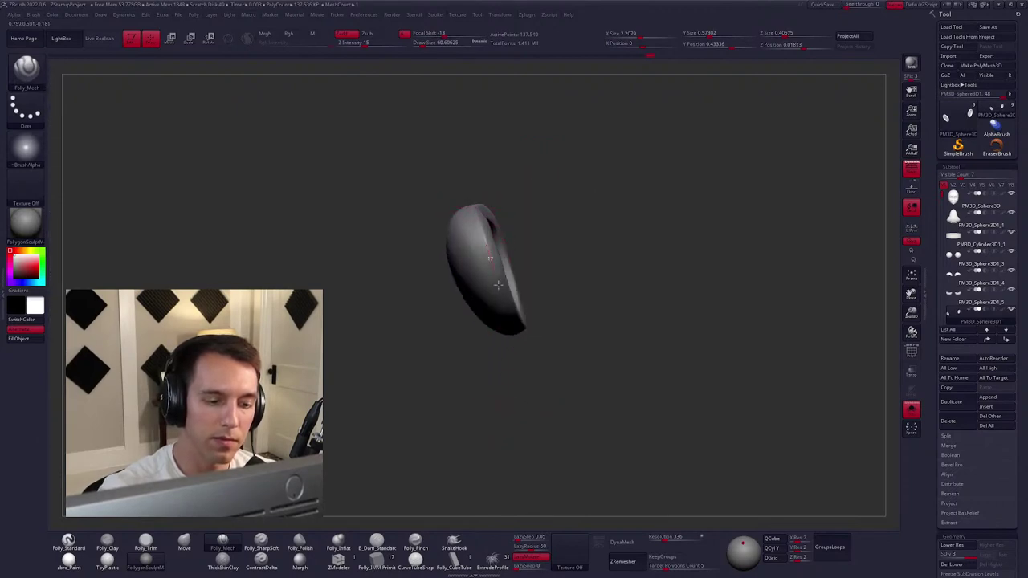
pyautogui.moveTo(497, 284); pyautogui.dragTo(487, 309, button='right')
pyautogui.moveTo(462, 249); pyautogui.dragTo(490, 337, button='right')
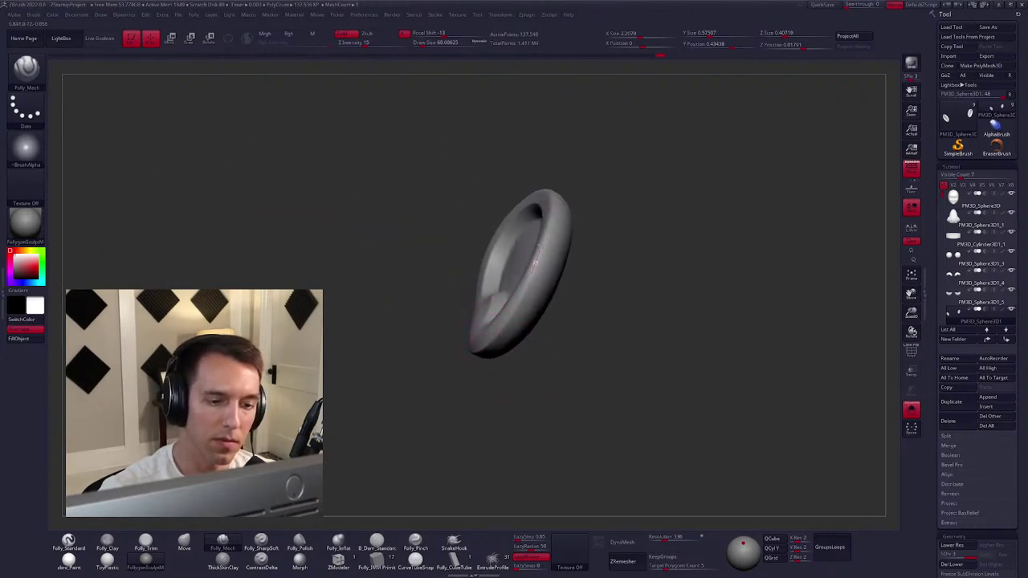
pyautogui.moveTo(547, 215); pyautogui.dragTo(573, 214, button='right')
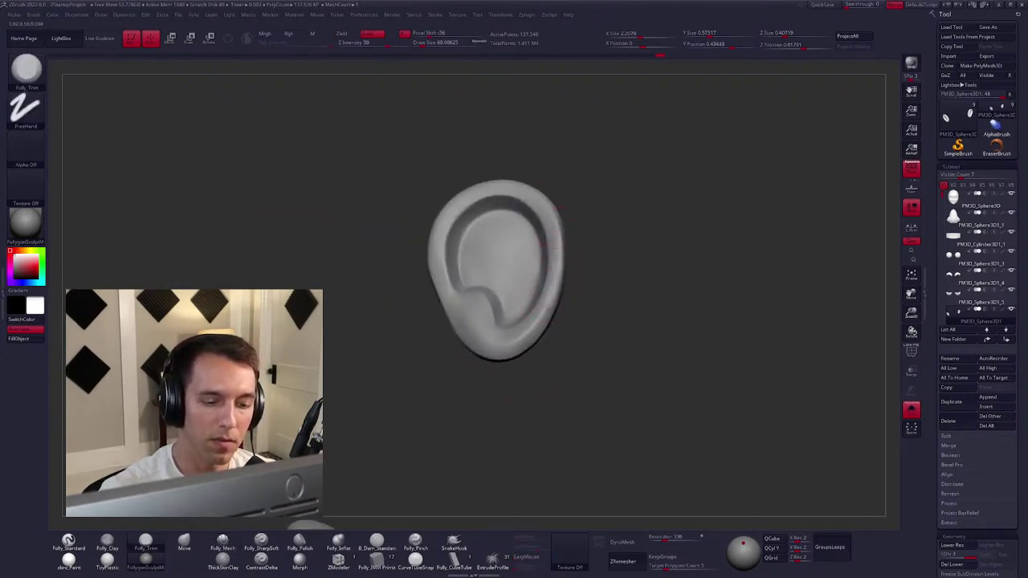
pyautogui.moveTo(520, 343); pyautogui.dragTo(505, 347, button='right')
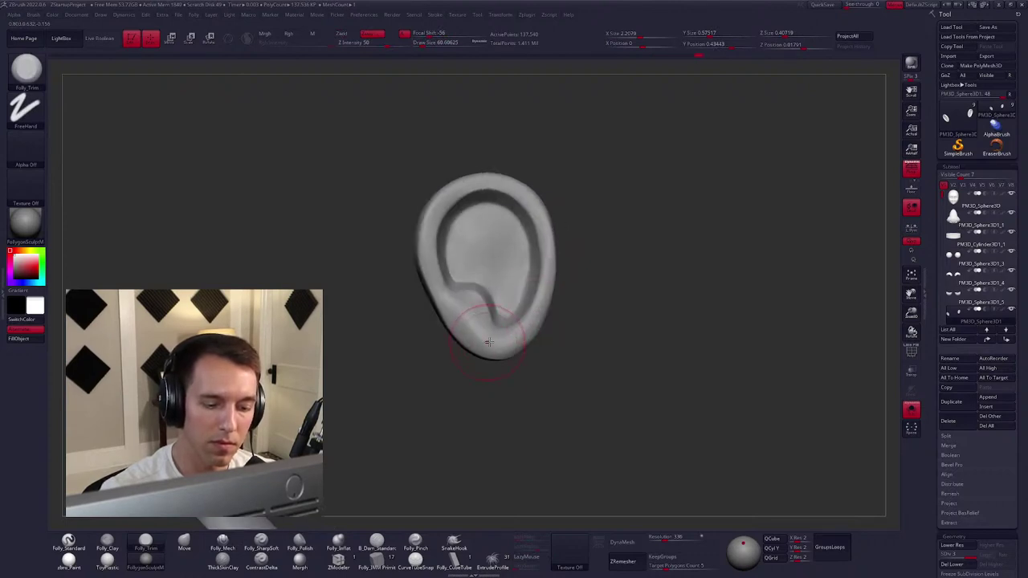
pyautogui.moveTo(539, 315)
pyautogui.mouseDown(button='right')
pyautogui.moveTo(531, 318)
pyautogui.moveTo(542, 315)
pyautogui.mouseUp(button='right')
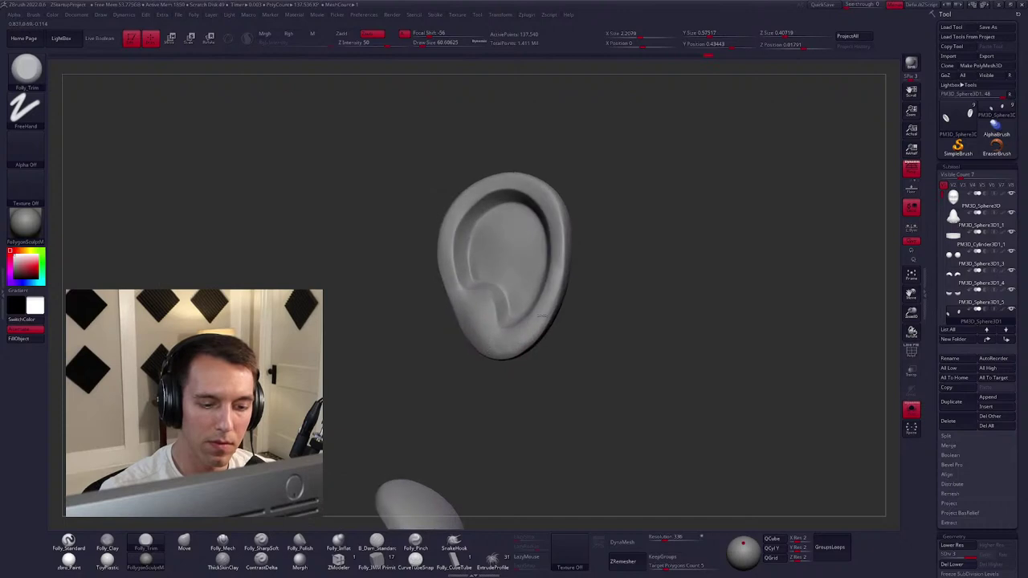
pyautogui.moveTo(552, 270); pyautogui.dragTo(493, 309, button='right')
# Sculpt along the ear's lower rim and the top of its opening with Folly_Trim.
pyautogui.press('m')
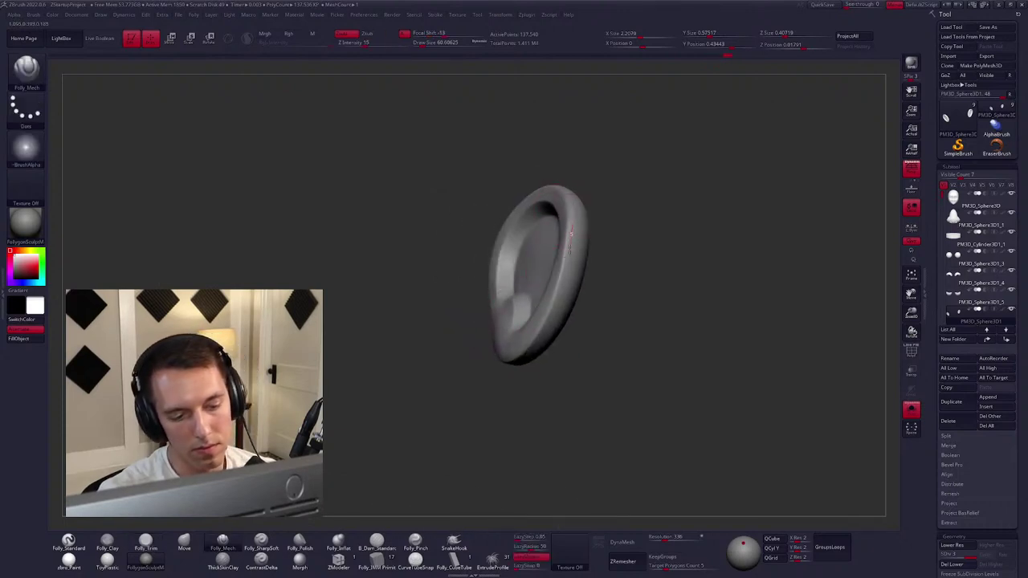
pyautogui.moveTo(497, 380); pyautogui.dragTo(554, 229, button='right')
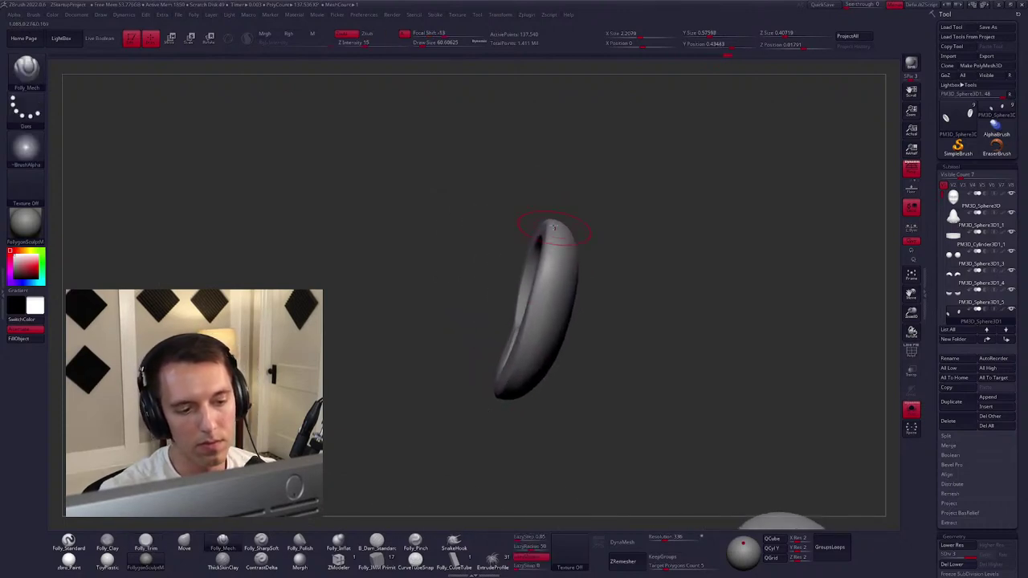
pyautogui.moveTo(514, 359); pyautogui.dragTo(493, 390)
pyautogui.moveTo(551, 231); pyautogui.dragTo(545, 249)
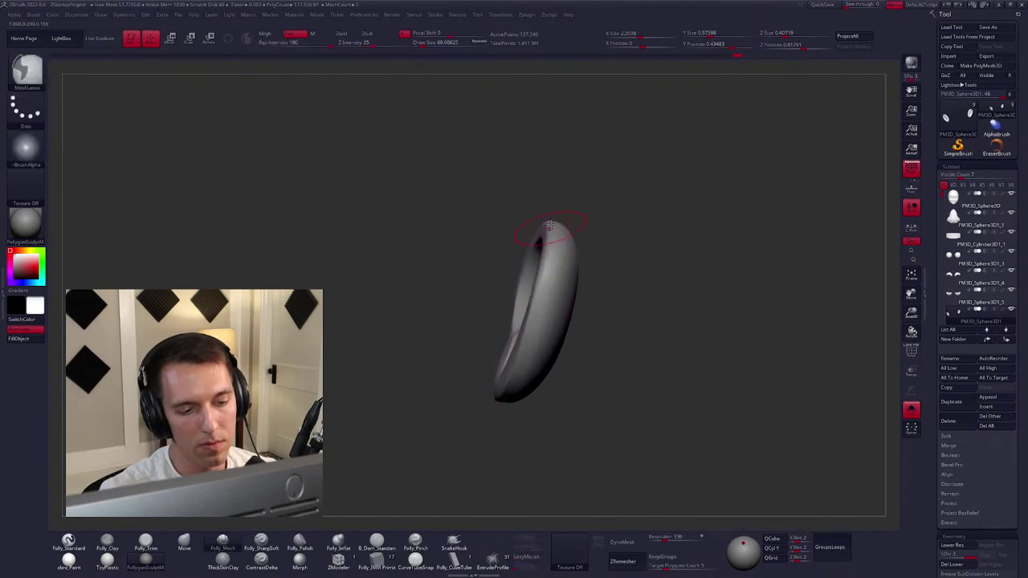
pyautogui.moveTo(484, 423)
pyautogui.mouseDown(button='right')
pyautogui.moveTo(539, 362)
pyautogui.moveTo(534, 337)
pyautogui.moveTo(496, 352)
pyautogui.mouseUp(button='right')
pyautogui.moveTo(424, 328); pyautogui.dragTo(493, 333, button='right')
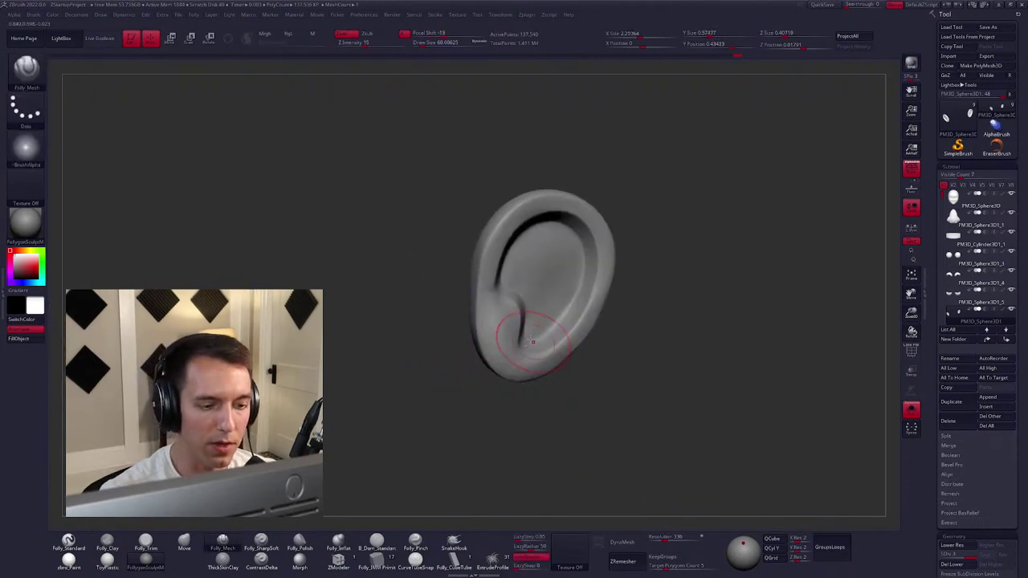
# Turn Solo off and frame the whole bust to check how the ear sits on the head.
pyautogui.hotkey('ctrl', 'shift', 's')
pyautogui.moveTo(575, 320); pyautogui.dragTo(591, 299, button='right')
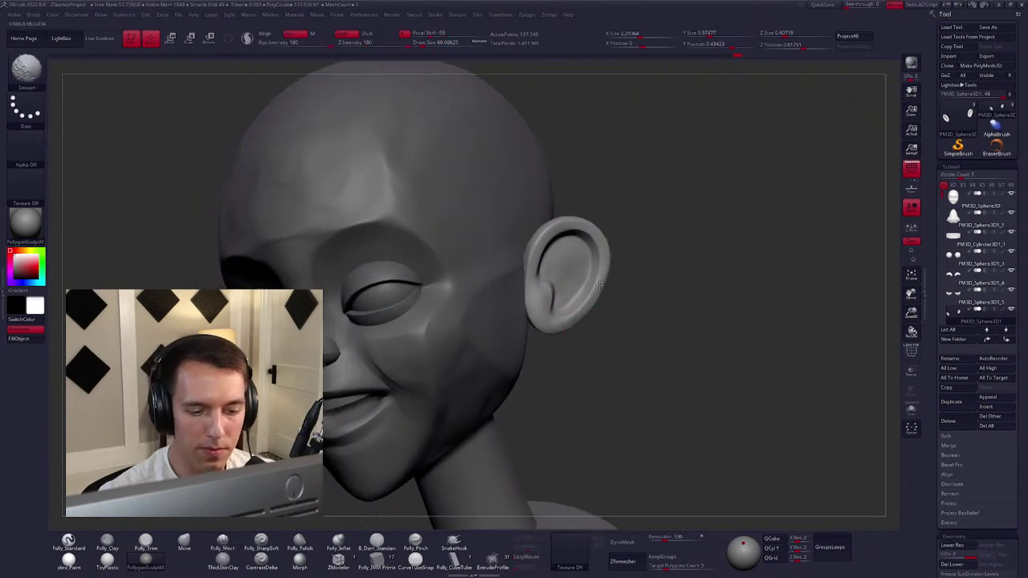
pyautogui.press('f')
pyautogui.moveTo(578, 337)
pyautogui.mouseDown(button='right')
pyautogui.moveTo(569, 367)
pyautogui.moveTo(590, 314)
pyautogui.moveTo(599, 348)
pyautogui.moveTo(603, 294)
pyautogui.moveTo(587, 296)
pyautogui.mouseUp(button='right')
pyautogui.press('b')
pyautogui.press('m')
pyautogui.press('v')
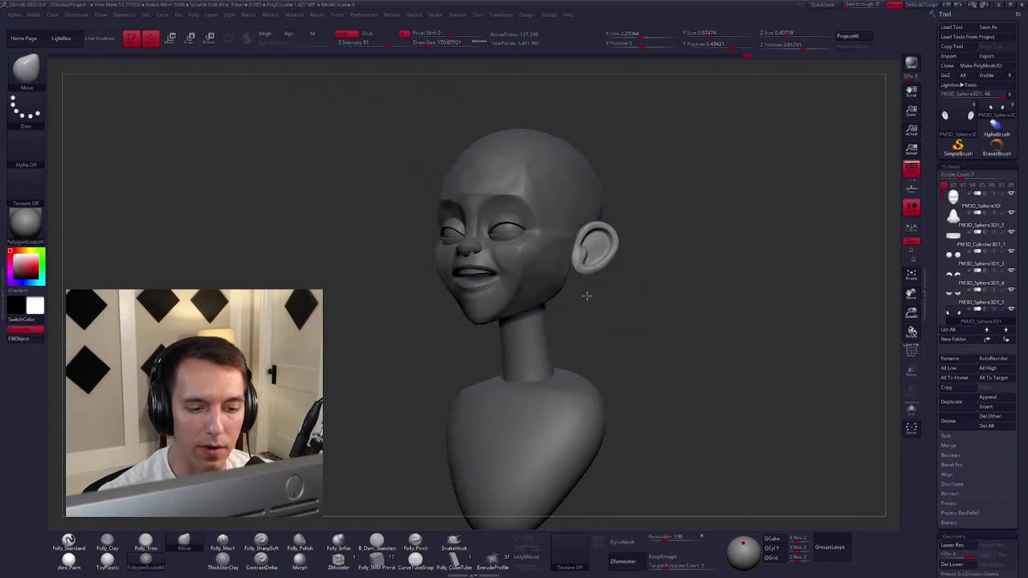
# Re-solo the ears and Shift-smooth the ear's surface at full strength.
pyautogui.keyDown('ctrl'); pyautogui.keyDown('shift'); pyautogui.click(595, 251); pyautogui.keyUp('shift'); pyautogui.keyUp('ctrl')
pyautogui.press('space')
pyautogui.click(576, 247)
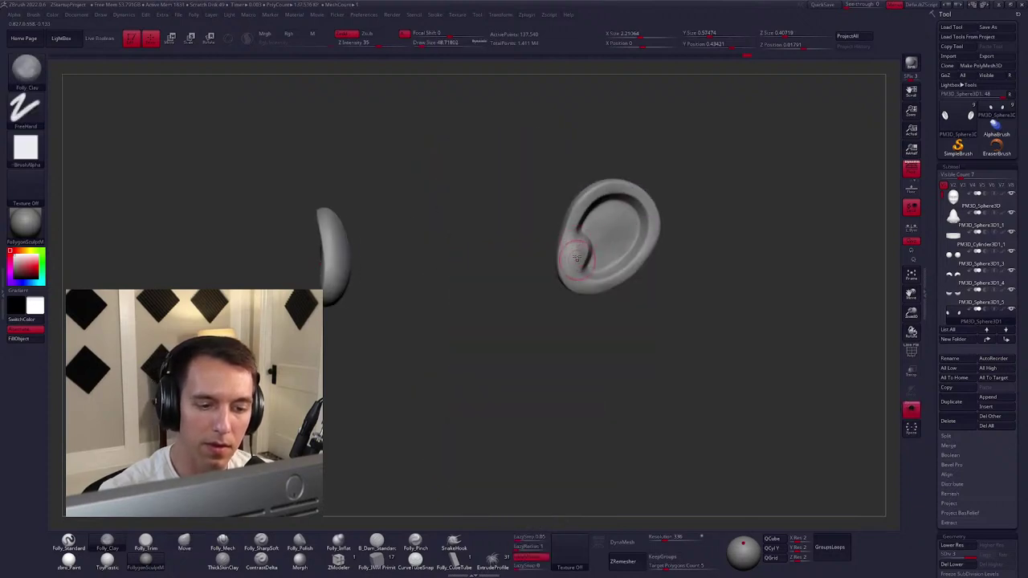
pyautogui.press('shift')
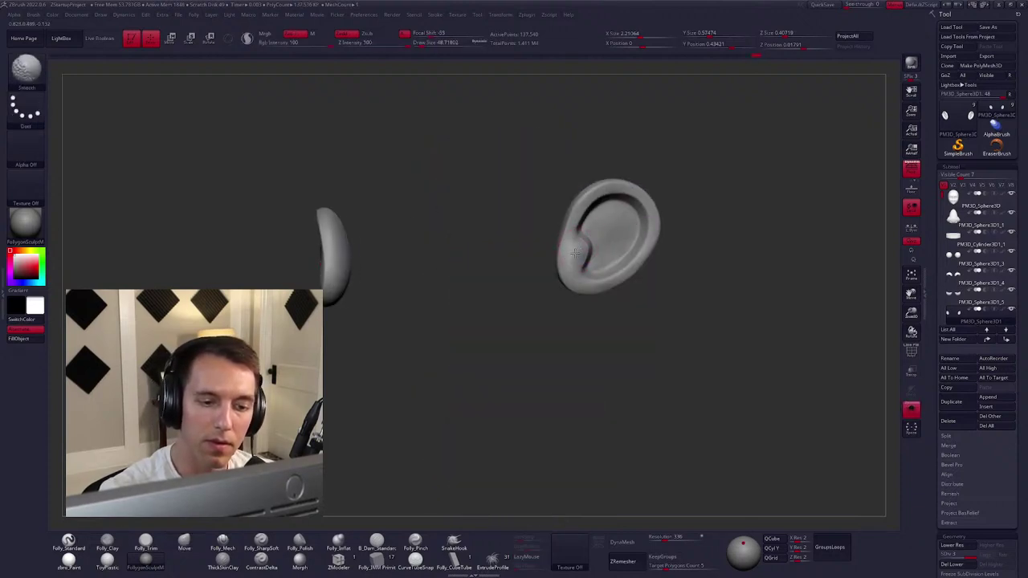
pyautogui.moveTo(575, 254); pyautogui.dragTo(608, 271, button='right')
pyautogui.press('shift')
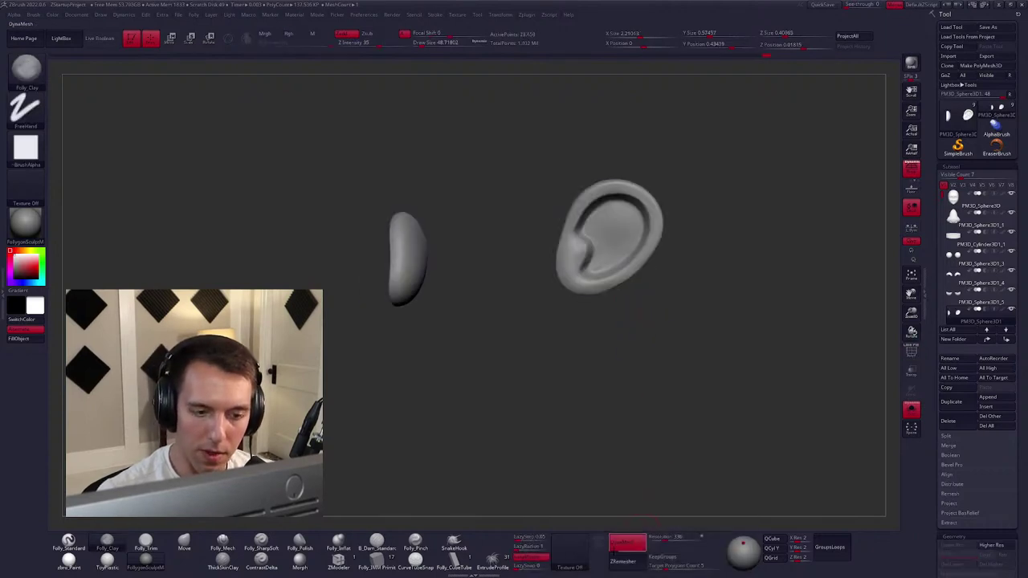
# DynaMesh the ears into a dense even mesh and subdivide them for a smoother surface.
pyautogui.keyDown('ctrl'); pyautogui.moveTo(682, 490); pyautogui.dragTo(695, 482); pyautogui.keyUp('ctrl')
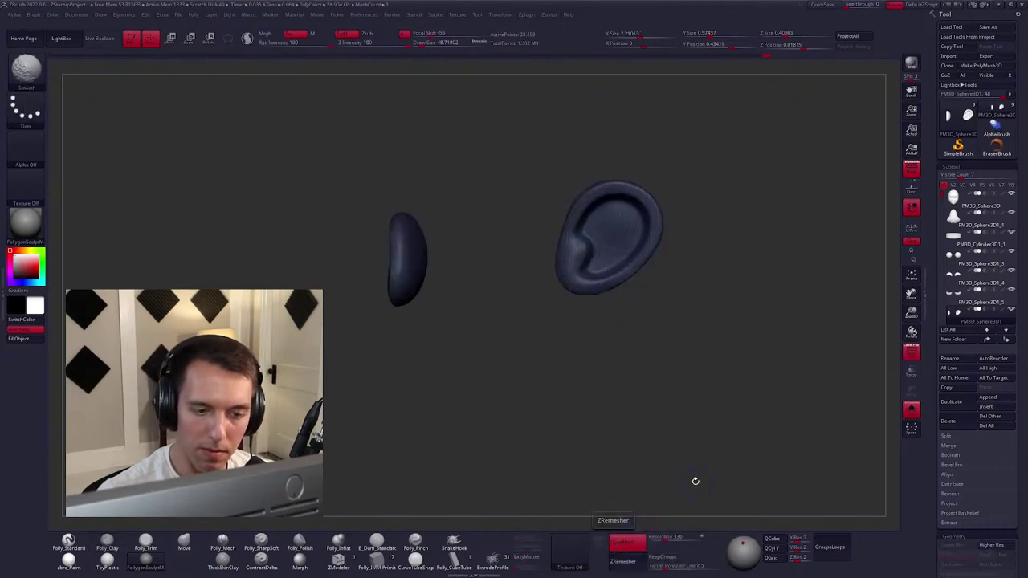
pyautogui.click(641, 542)
pyautogui.moveTo(609, 483)
pyautogui.mouseDown(button='right')
pyautogui.moveTo(558, 266)
pyautogui.moveTo(539, 294)
pyautogui.mouseUp(button='right')
pyautogui.hotkey('shift', 'f')
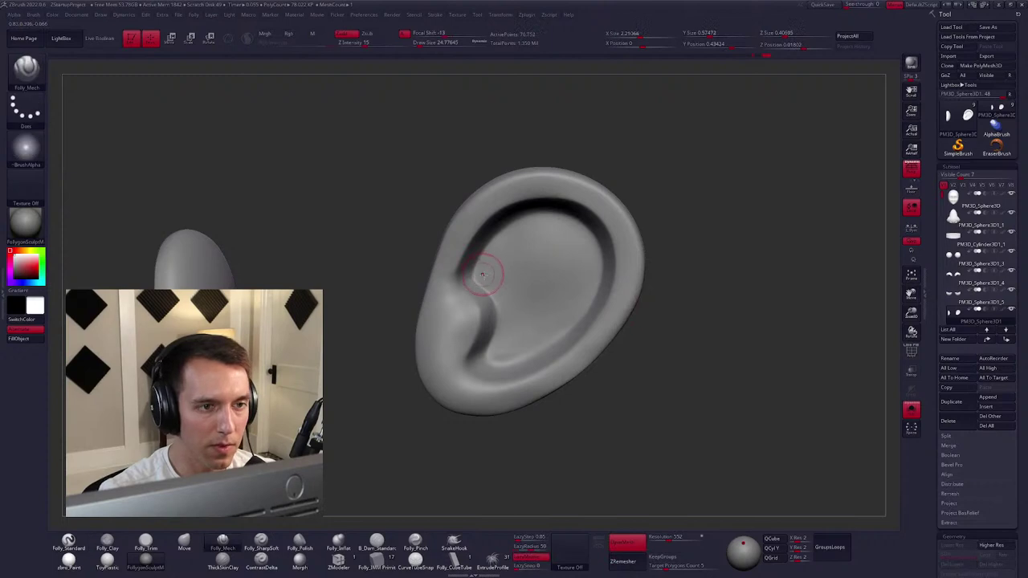
pyautogui.moveTo(484, 270); pyautogui.dragTo(528, 271, button='right')
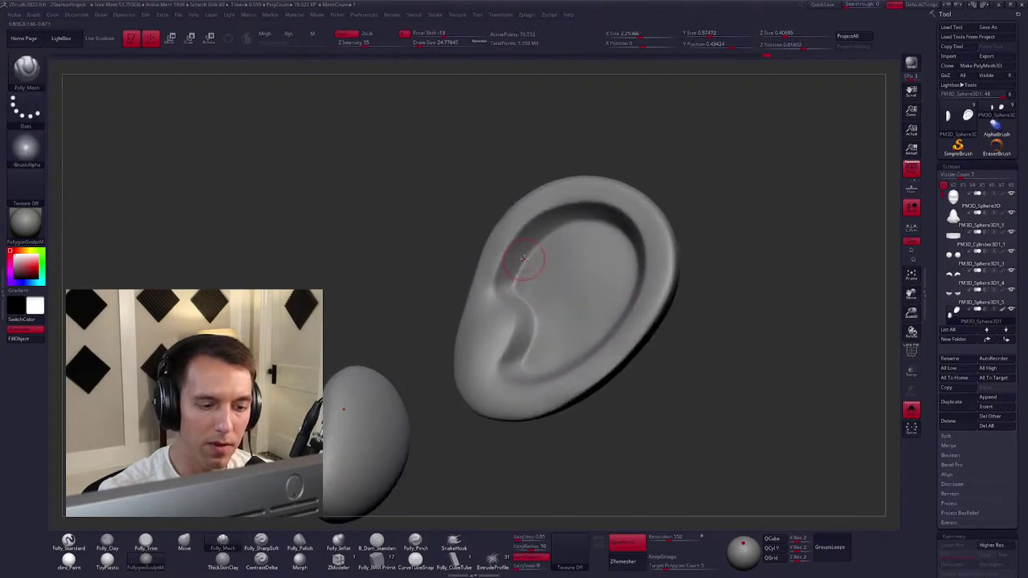
pyautogui.hotkey('shift', 'f')
pyautogui.hotkey('shift', 'f')
pyautogui.hotkey('ctrl', 'd')
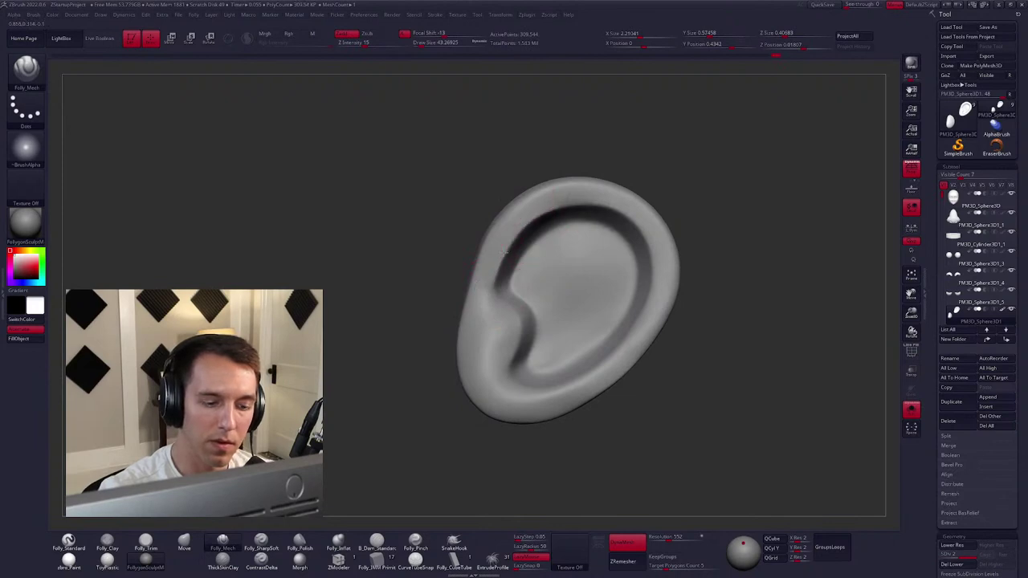
# Pick the Move brush, adjust its size, and frame the whole head.
pyautogui.moveTo(504, 251); pyautogui.dragTo(498, 280, button='right')
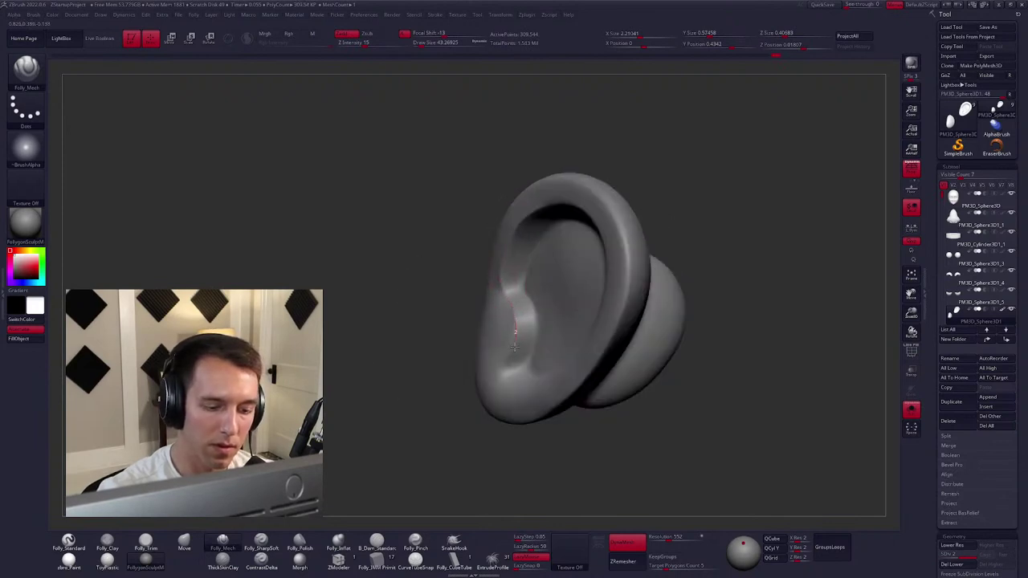
pyautogui.moveTo(498, 371)
pyautogui.mouseDown(button='right')
pyautogui.moveTo(473, 377)
pyautogui.moveTo(488, 390)
pyautogui.moveTo(492, 365)
pyautogui.moveTo(487, 375)
pyautogui.mouseUp(button='right')
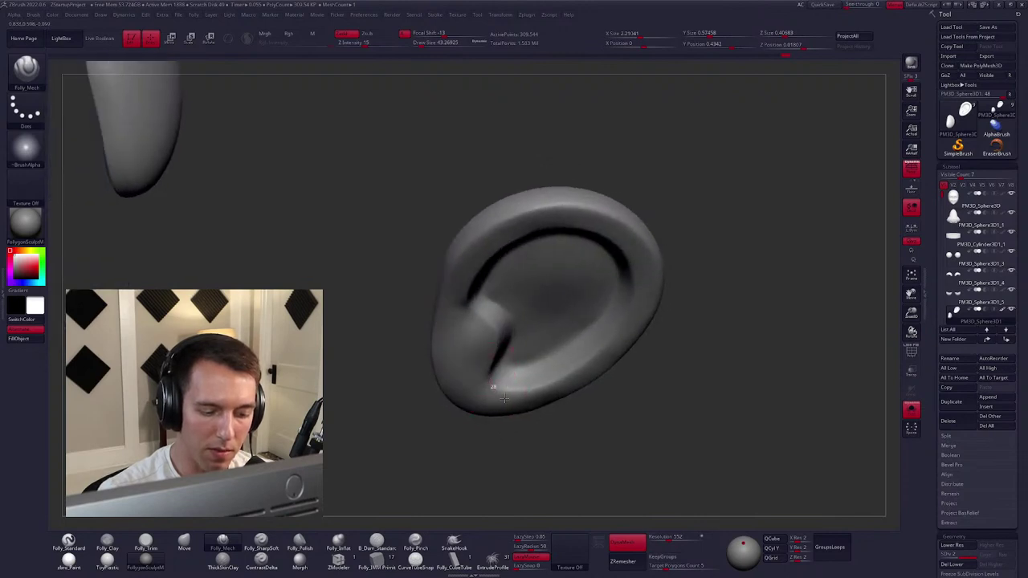
pyautogui.moveTo(631, 259); pyautogui.dragTo(614, 300, button='right')
pyautogui.press('space')
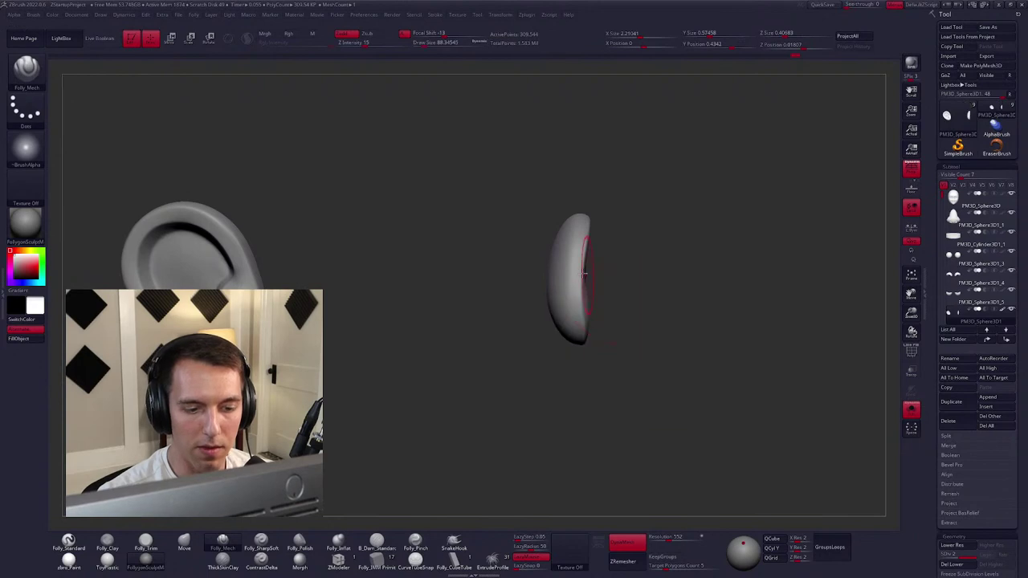
pyautogui.press('b')
pyautogui.press('m')
pyautogui.press('v')
pyautogui.press(']')
pyautogui.press(']')
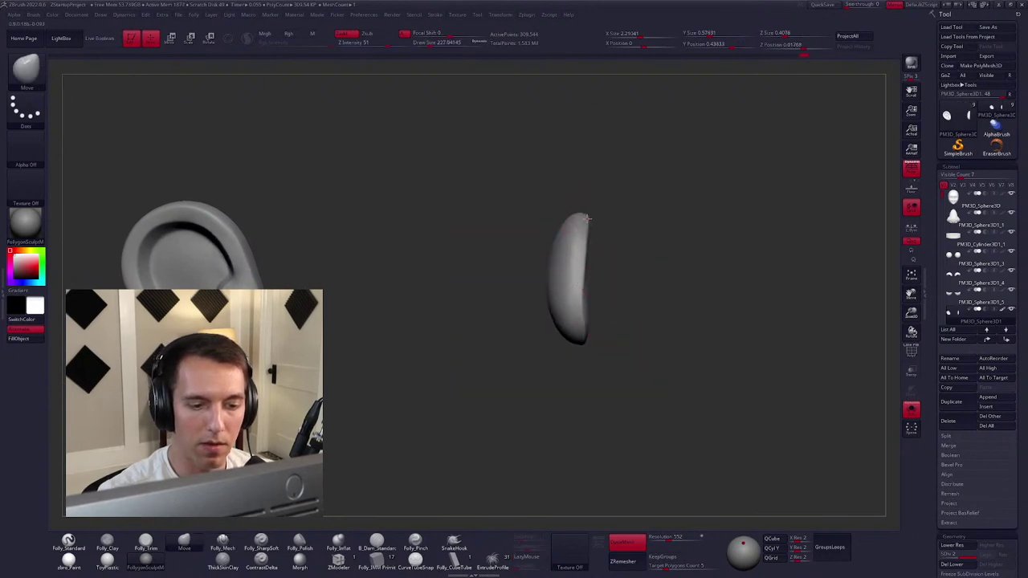
pyautogui.press('space')
pyautogui.press('space')
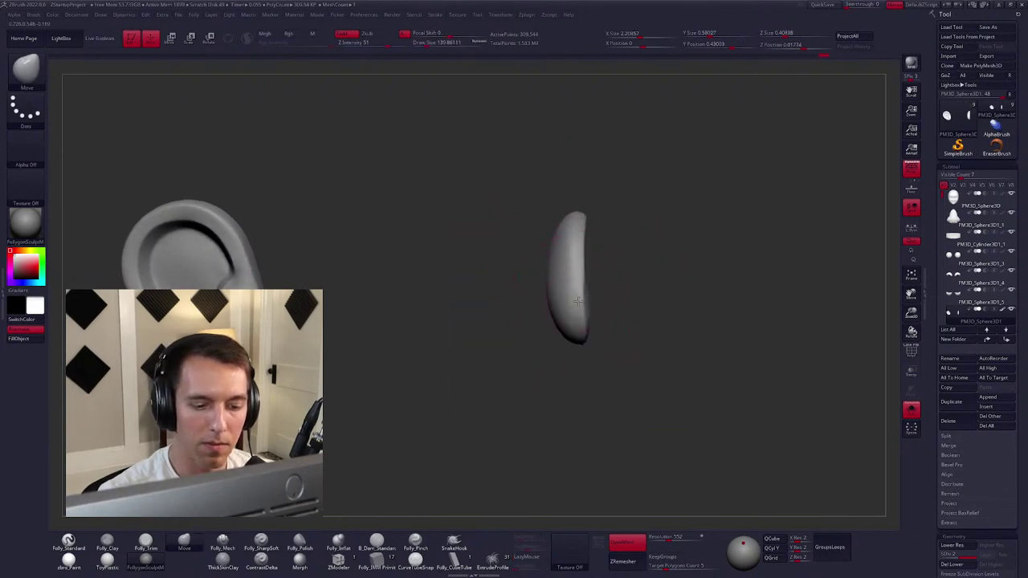
pyautogui.moveTo(577, 302)
pyautogui.mouseDown()
pyautogui.moveTo(645, 310)
pyautogui.moveTo(594, 316)
pyautogui.moveTo(554, 281)
pyautogui.moveTo(567, 285)
pyautogui.mouseUp()
pyautogui.press('f')
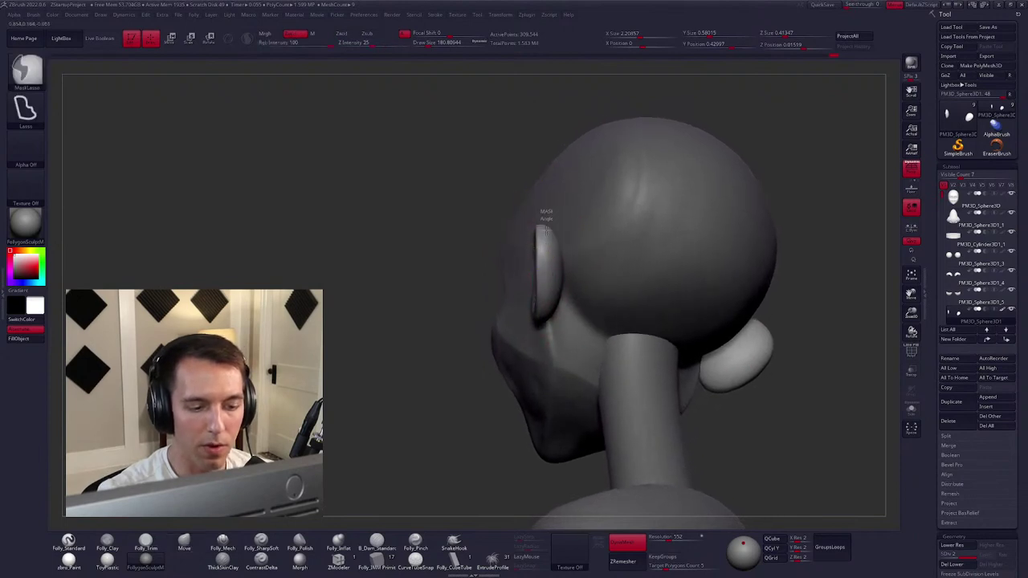
# Lasso-mask the face and smooth the back of the head.
pyautogui.moveTo(543, 216)
pyautogui.keyDown('ctrl'); pyautogui.mouseDown()
pyautogui.moveTo(419, 346)
pyautogui.moveTo(449, 366)
pyautogui.mouseUp(); pyautogui.keyUp('ctrl')
pyautogui.press('b')
pyautogui.press('m')
pyautogui.press('v')
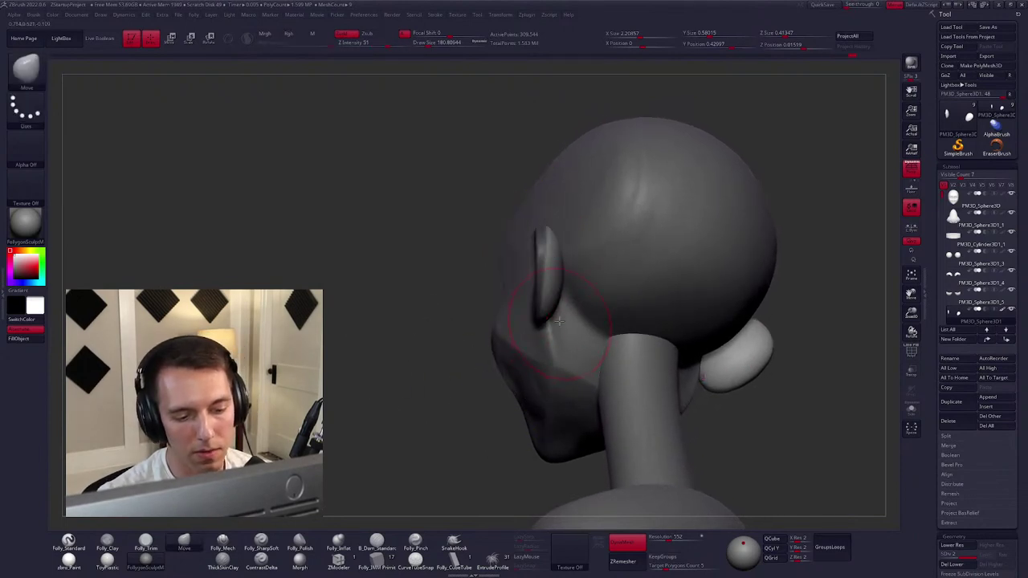
pyautogui.press('space')
pyautogui.moveTo(573, 225); pyautogui.dragTo(561, 311)
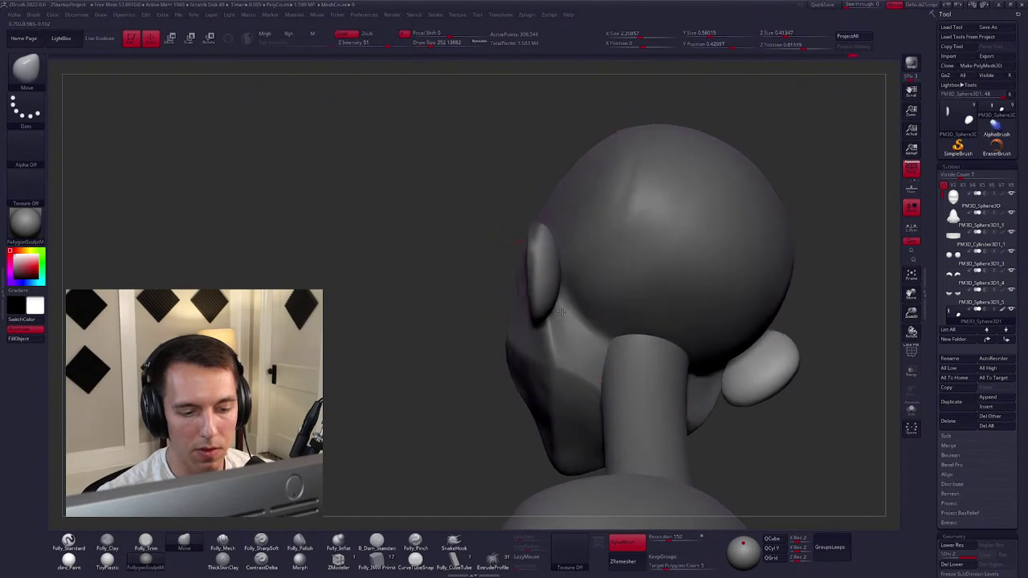
pyautogui.moveTo(567, 315)
pyautogui.mouseDown(button='right')
pyautogui.moveTo(592, 316)
pyautogui.moveTo(577, 287)
pyautogui.moveTo(531, 278)
pyautogui.mouseUp(button='right')
pyautogui.press('shift')
pyautogui.press('shift')
pyautogui.rightClick(626, 275)
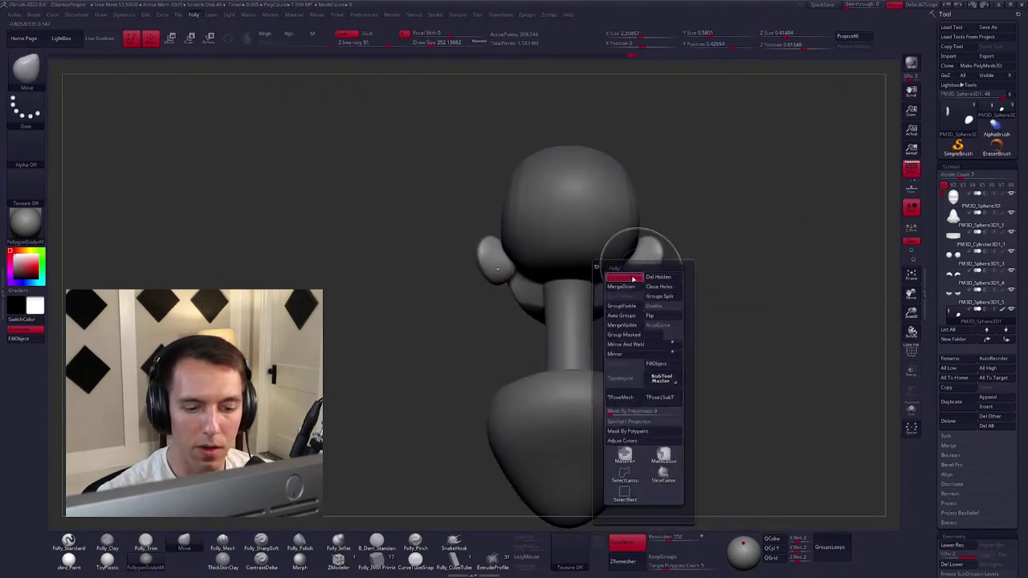
# Flatten the lower head with a Folly_Trim stroke and select the neck piece PM3D_Cylinder3D1.
pyautogui.moveTo(612, 293); pyautogui.dragTo(622, 258, button='right')
pyautogui.hotkey('ctrl', 'shift')
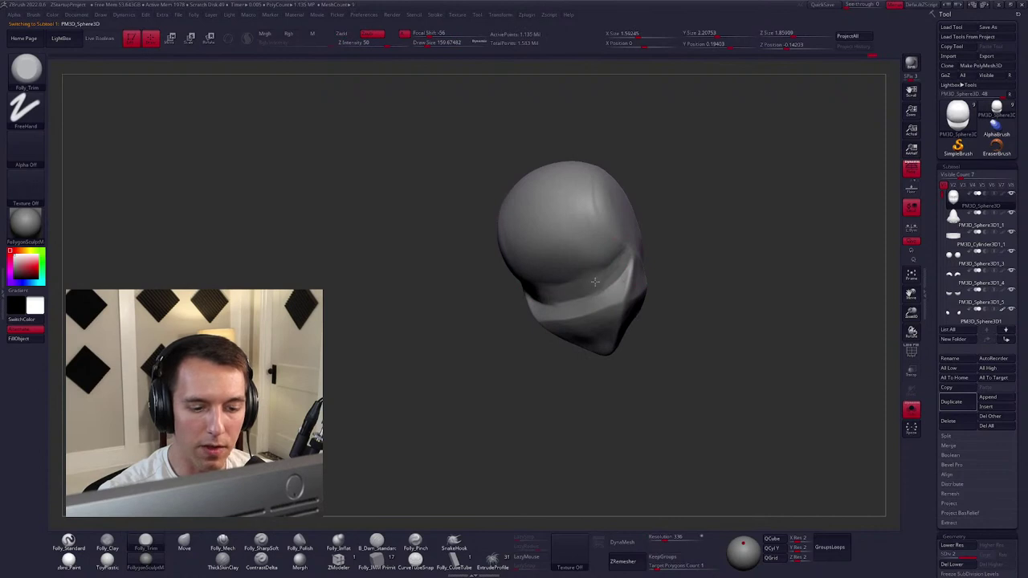
pyautogui.keyDown('ctrl'); pyautogui.keyDown('shift'); pyautogui.moveTo(622, 255); pyautogui.dragTo(602, 265); pyautogui.keyUp('shift'); pyautogui.keyUp('ctrl')
pyautogui.moveTo(612, 260)
pyautogui.mouseDown(button='right')
pyautogui.moveTo(592, 321)
pyautogui.moveTo(608, 337)
pyautogui.moveTo(521, 312)
pyautogui.mouseUp(button='right')
pyautogui.keyDown('alt'); pyautogui.click(592, 323); pyautogui.keyUp('alt')
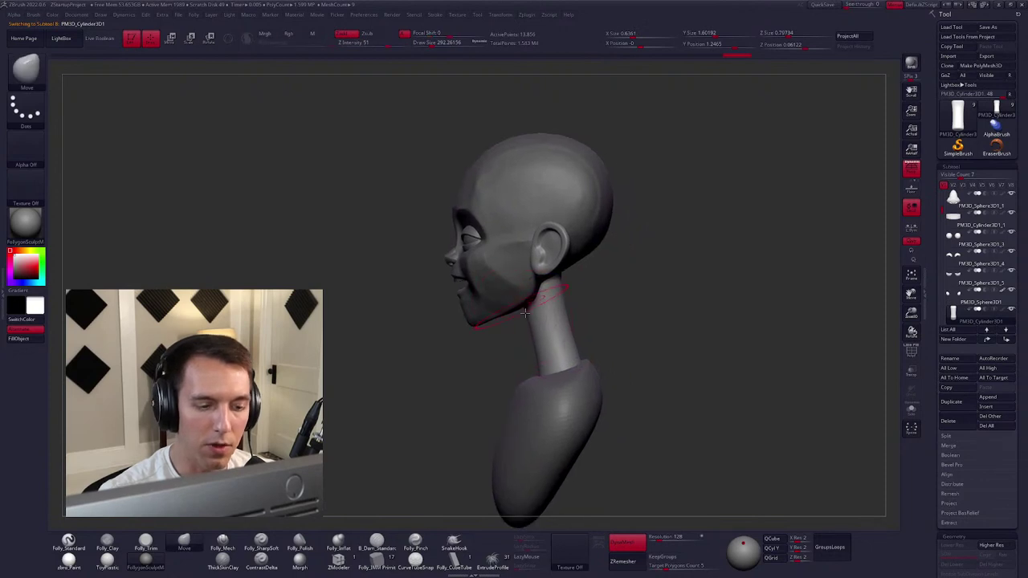
# Place the cylinder subtool directly below the head in the SubTool list.
pyautogui.hotkey('shift', 'f')
pyautogui.click(1006, 340)
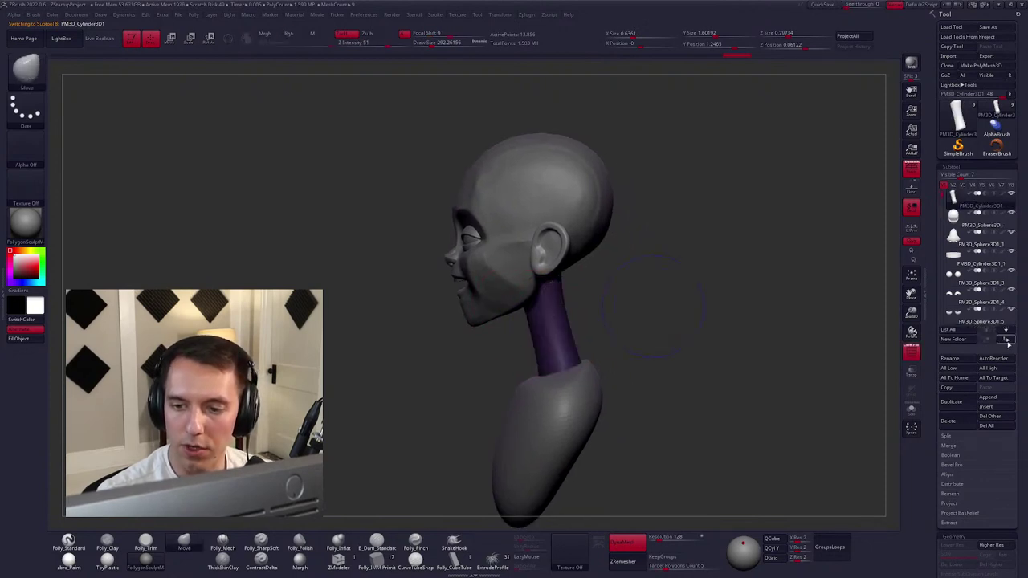
pyautogui.click(1006, 340)
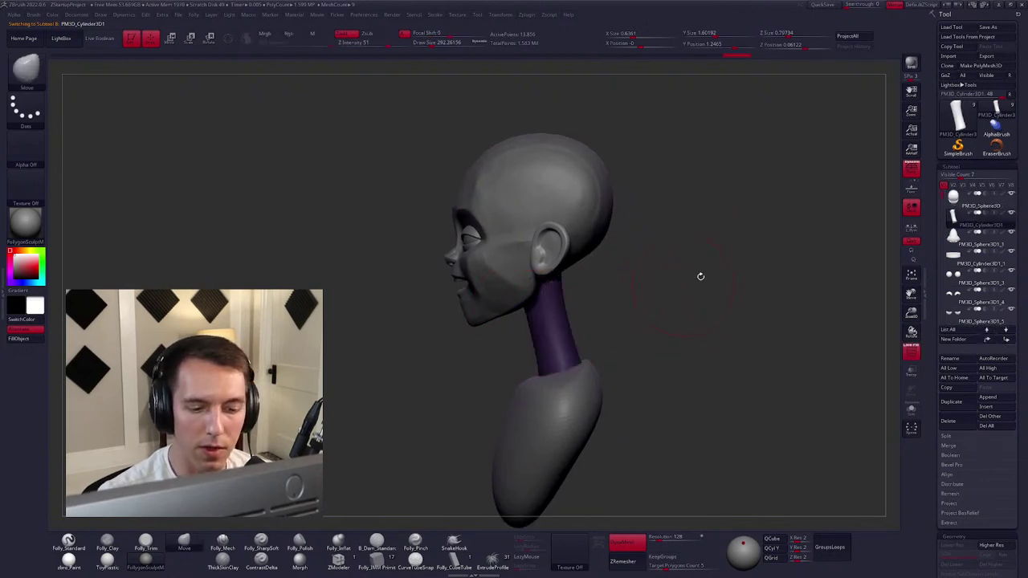
pyautogui.click(959, 204)
# Merge Down the neck into the head, confirming the irreversible-operation warning.
pyautogui.press('space')
pyautogui.click(683, 282)
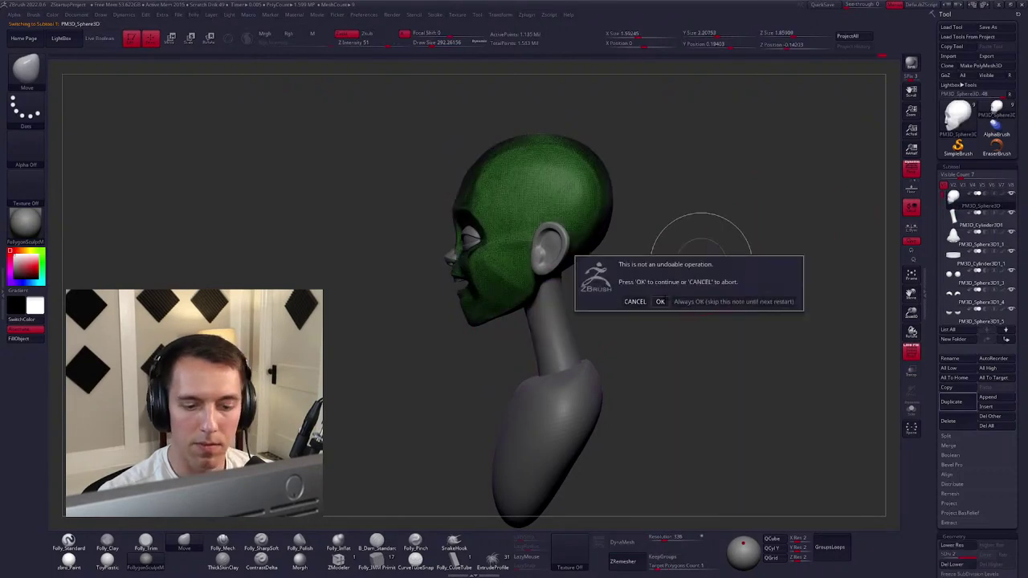
pyautogui.click(660, 302)
pyautogui.press('space')
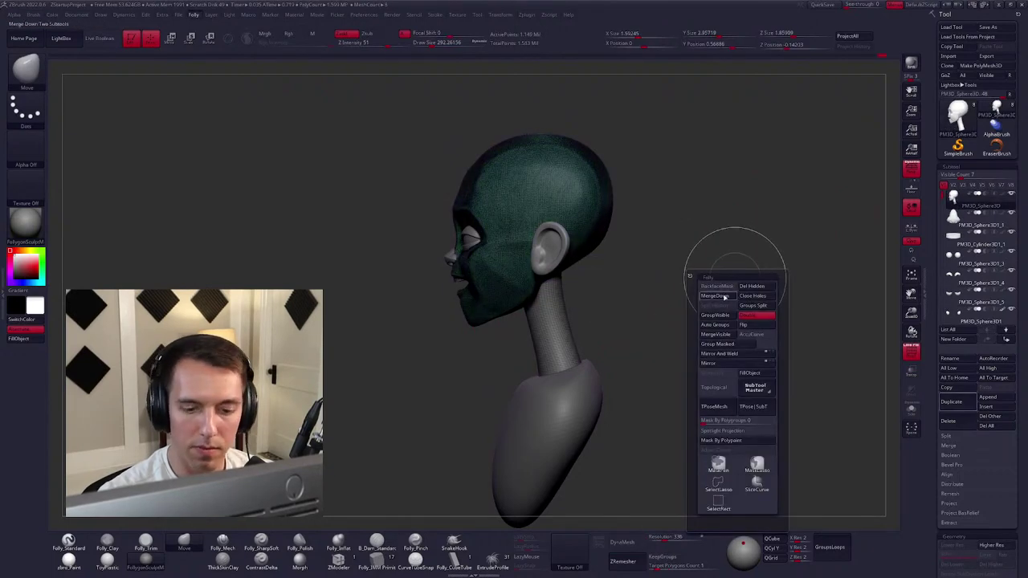
pyautogui.click(718, 462)
pyautogui.click(693, 314)
# Clear the mask and DynaMesh the merged head and neck at resolution 552.
pyautogui.press('ctrl')
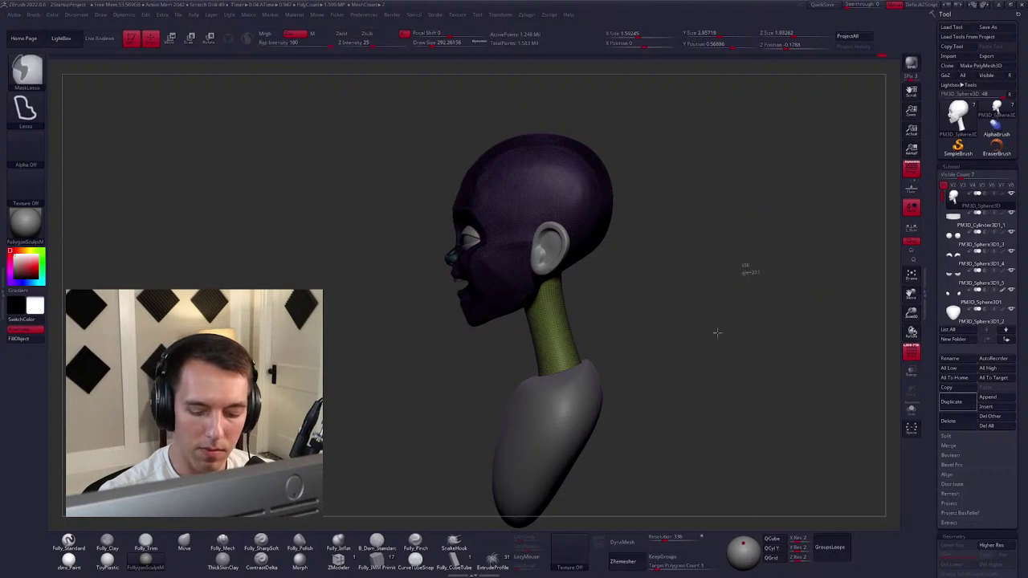
pyautogui.moveTo(663, 349); pyautogui.dragTo(664, 349)
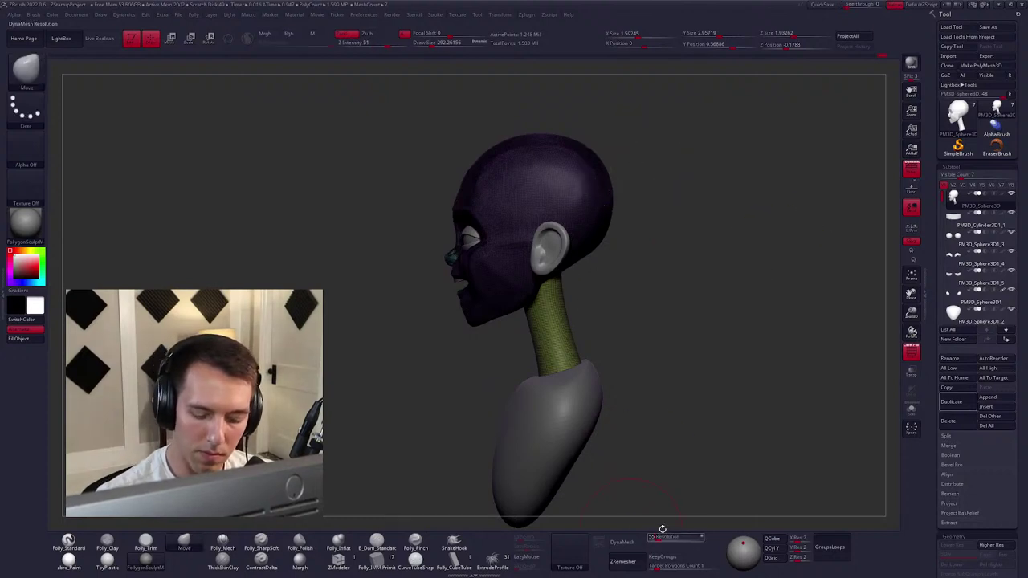
pyautogui.click(613, 546)
pyautogui.moveTo(590, 264); pyautogui.dragTo(533, 257)
# Rotate around the face from side to front, changing the sculpting brush and its size.
pyautogui.press('space')
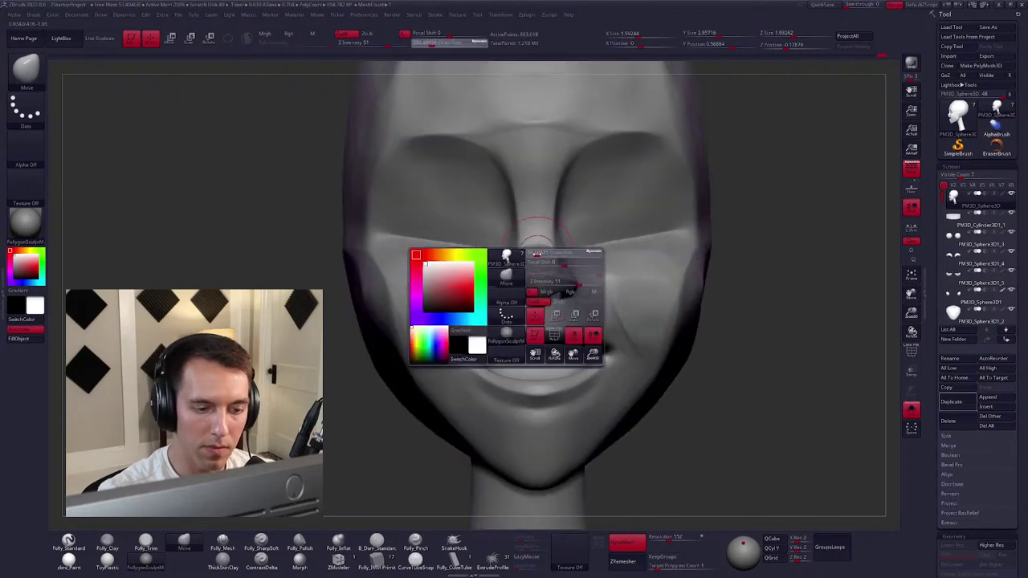
pyautogui.moveTo(533, 257); pyautogui.dragTo(562, 233, button='right')
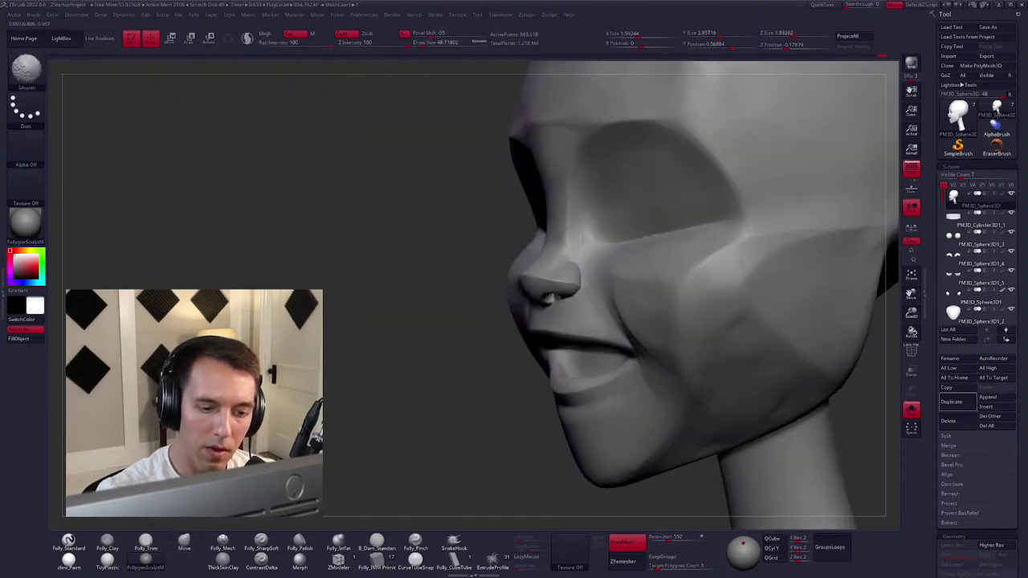
pyautogui.moveTo(580, 293); pyautogui.dragTo(568, 303, button='right')
pyautogui.press('space')
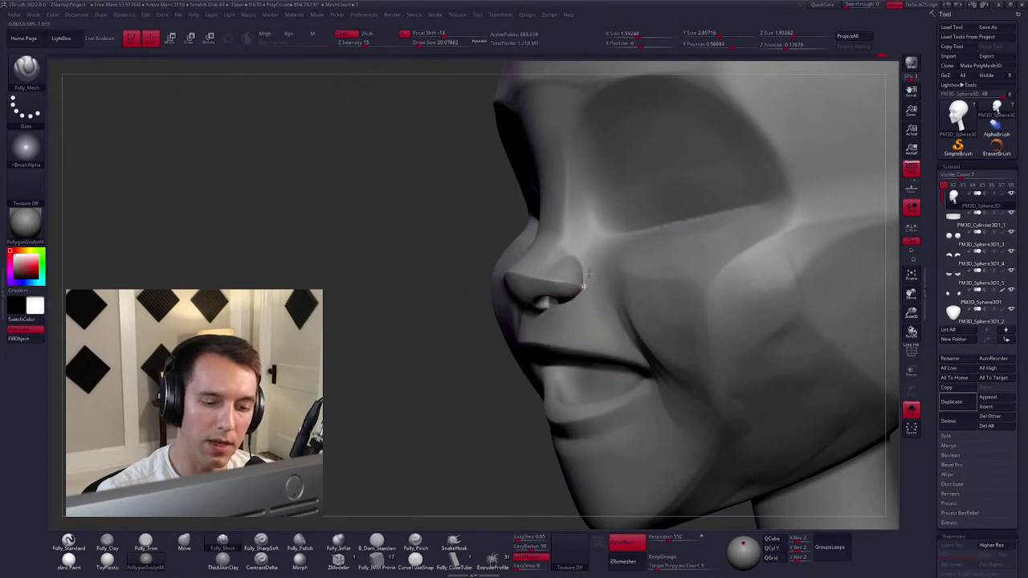
pyautogui.press('space')
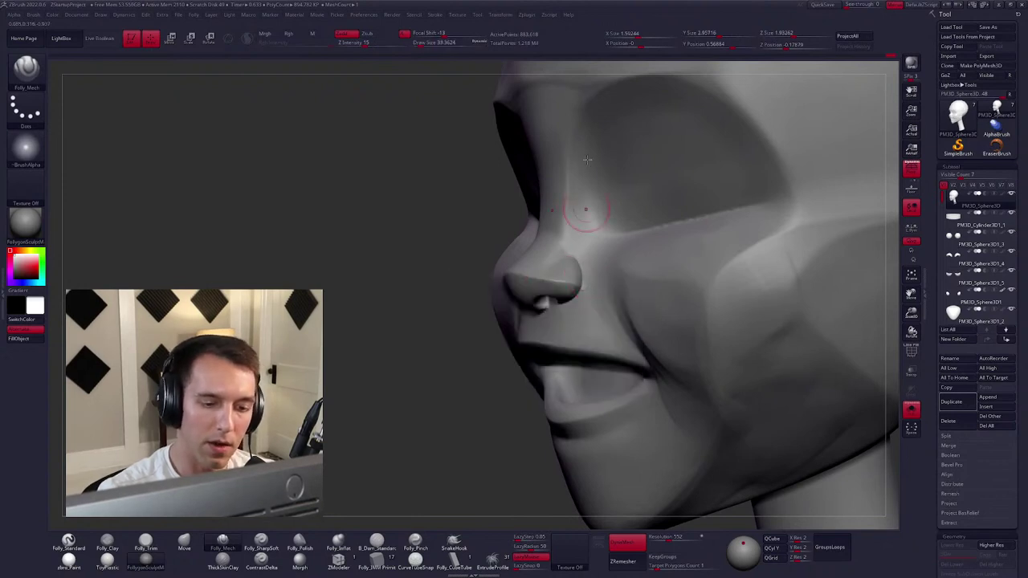
pyautogui.moveTo(564, 265)
pyautogui.mouseDown(button='right')
pyautogui.moveTo(549, 315)
pyautogui.moveTo(569, 321)
pyautogui.moveTo(566, 299)
pyautogui.moveTo(552, 297)
pyautogui.mouseUp(button='right')
pyautogui.press('space')
pyautogui.press('2')
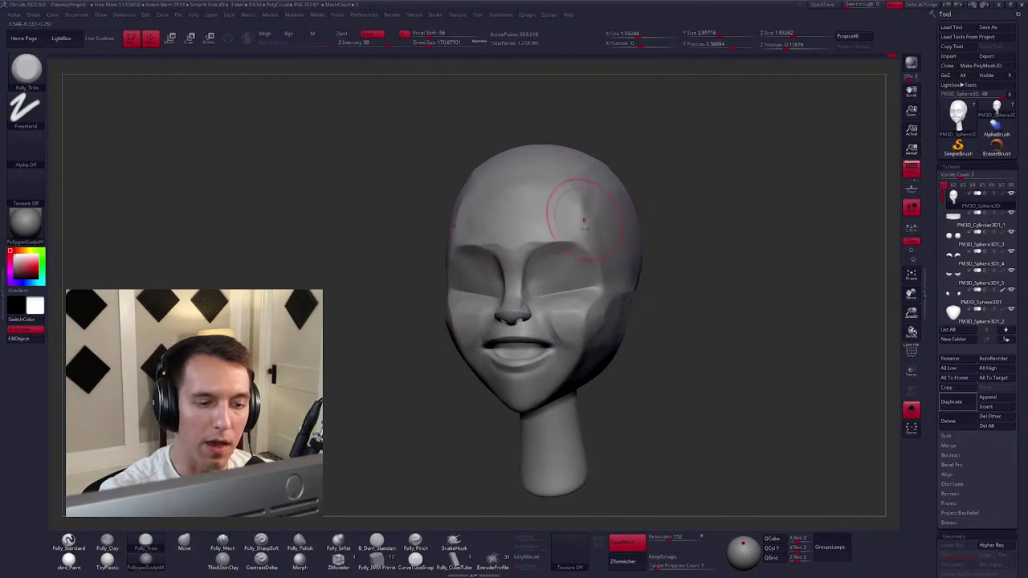
pyautogui.moveTo(584, 218)
pyautogui.mouseDown(button='right')
pyautogui.moveTo(624, 230)
pyautogui.moveTo(586, 273)
pyautogui.moveTo(594, 345)
pyautogui.moveTo(588, 293)
pyautogui.mouseUp(button='right')
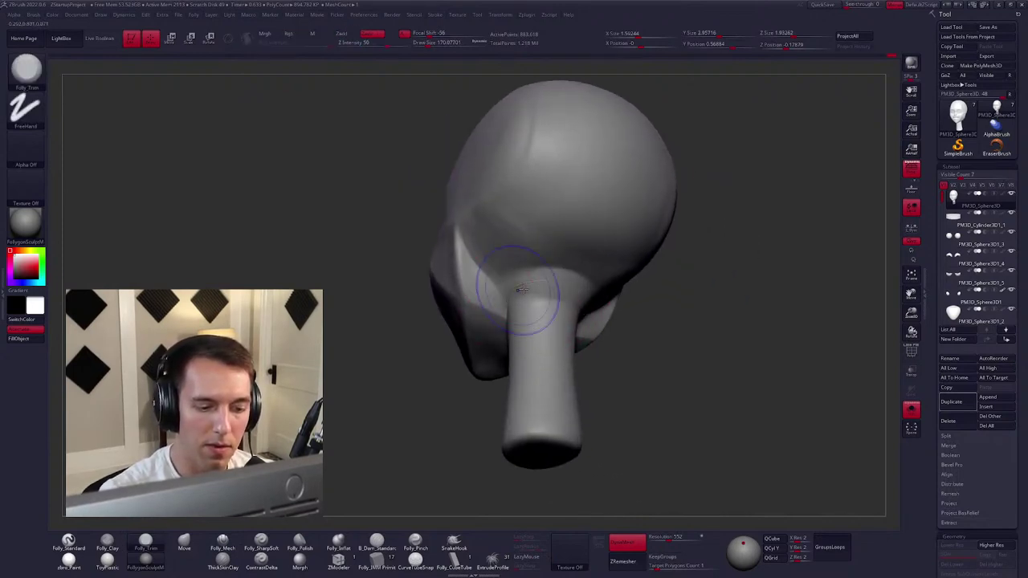
# Smooth the join between the neck and jaw from below.
pyautogui.press('shift')
pyautogui.press('shift')
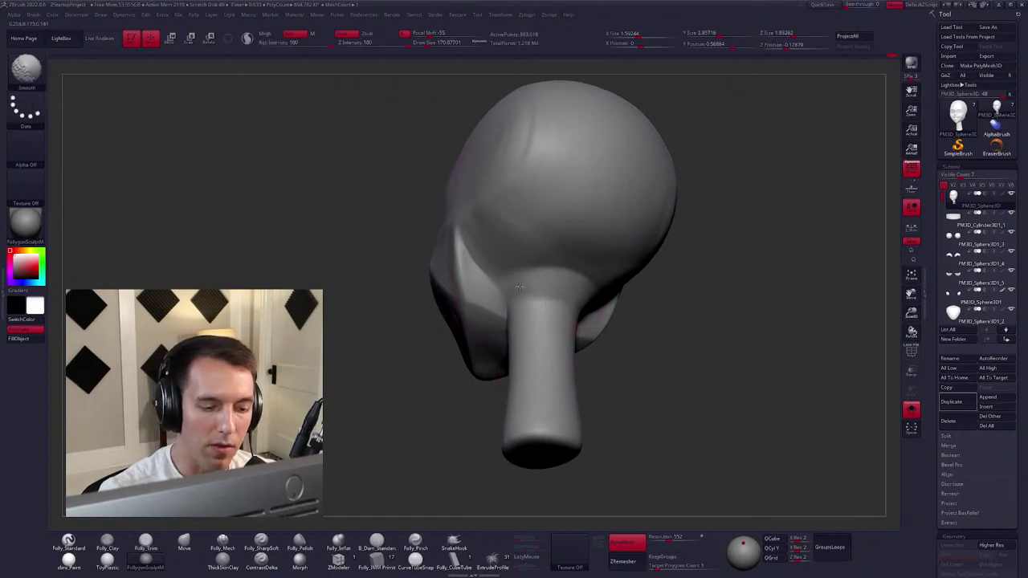
pyautogui.moveTo(527, 347); pyautogui.dragTo(492, 318, button='right')
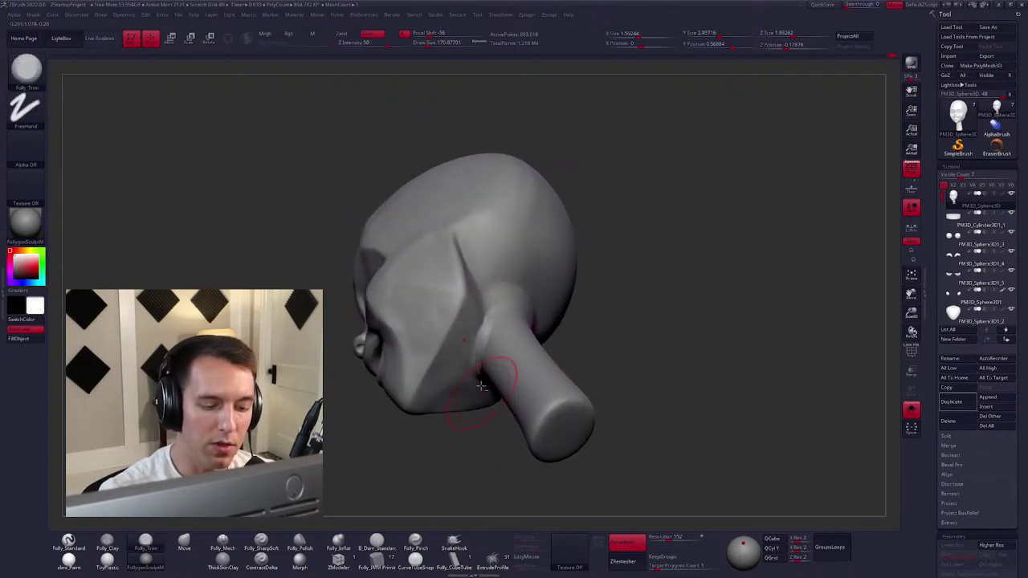
pyautogui.moveTo(480, 386); pyautogui.dragTo(485, 305, button='right')
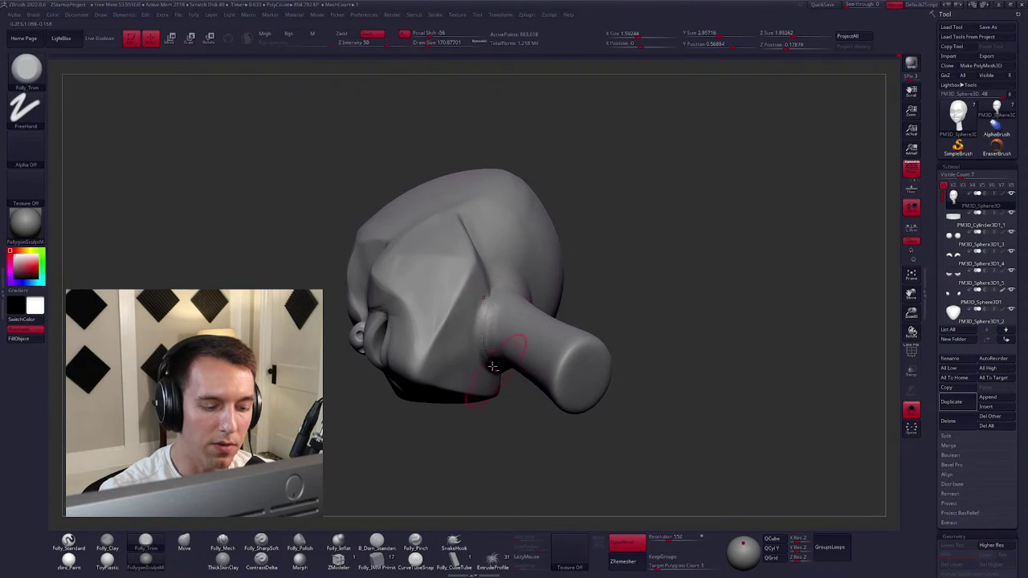
pyautogui.press('shift')
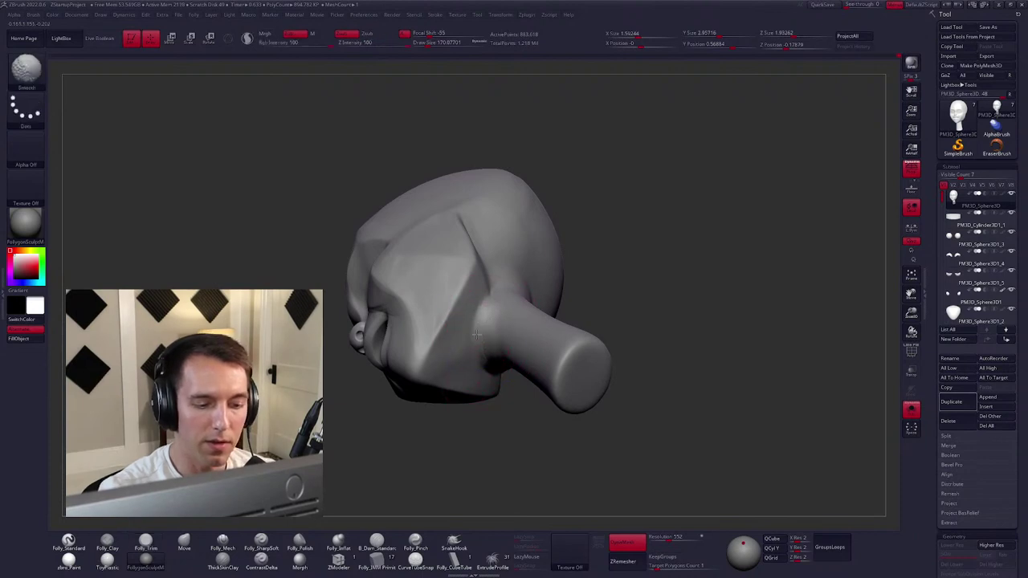
pyautogui.moveTo(476, 334)
pyautogui.mouseDown(button='right')
pyautogui.moveTo(454, 394)
pyautogui.moveTo(475, 260)
pyautogui.moveTo(470, 281)
pyautogui.moveTo(491, 300)
pyautogui.moveTo(544, 296)
pyautogui.mouseUp(button='right')
pyautogui.moveTo(568, 301)
pyautogui.keyDown('shift'); pyautogui.mouseDown()
pyautogui.moveTo(545, 324)
pyautogui.moveTo(542, 297)
pyautogui.mouseUp(); pyautogui.keyUp('shift')
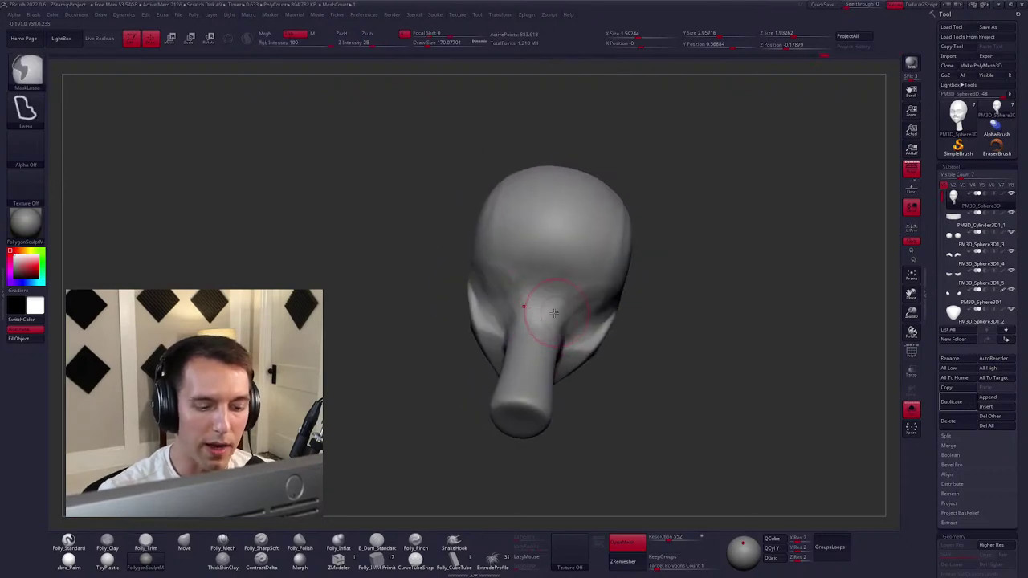
pyautogui.moveTo(549, 335)
pyautogui.keyDown('shift'); pyautogui.mouseDown()
pyautogui.moveTo(552, 304)
pyautogui.moveTo(538, 296)
pyautogui.moveTo(527, 305)
pyautogui.moveTo(544, 355)
pyautogui.moveTo(541, 344)
pyautogui.moveTo(583, 349)
pyautogui.moveTo(560, 331)
pyautogui.moveTo(569, 329)
pyautogui.moveTo(563, 339)
pyautogui.moveTo(526, 326)
pyautogui.moveTo(529, 310)
pyautogui.moveTo(518, 334)
pyautogui.moveTo(557, 350)
pyautogui.moveTo(530, 323)
pyautogui.moveTo(521, 373)
pyautogui.moveTo(527, 323)
pyautogui.mouseUp(); pyautogui.keyUp('shift')
# Build and trim the cheek and jaw planes with Folly_Clay and Folly_Trim.
pyautogui.press('space')
pyautogui.press('c')
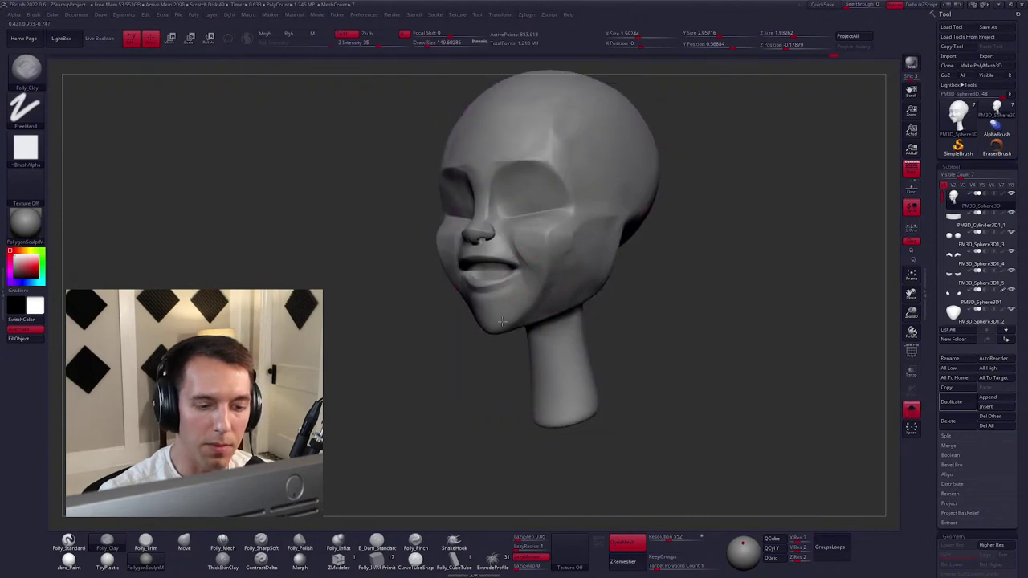
pyautogui.moveTo(562, 241)
pyautogui.mouseDown()
pyautogui.moveTo(522, 257)
pyautogui.moveTo(531, 304)
pyautogui.mouseUp()
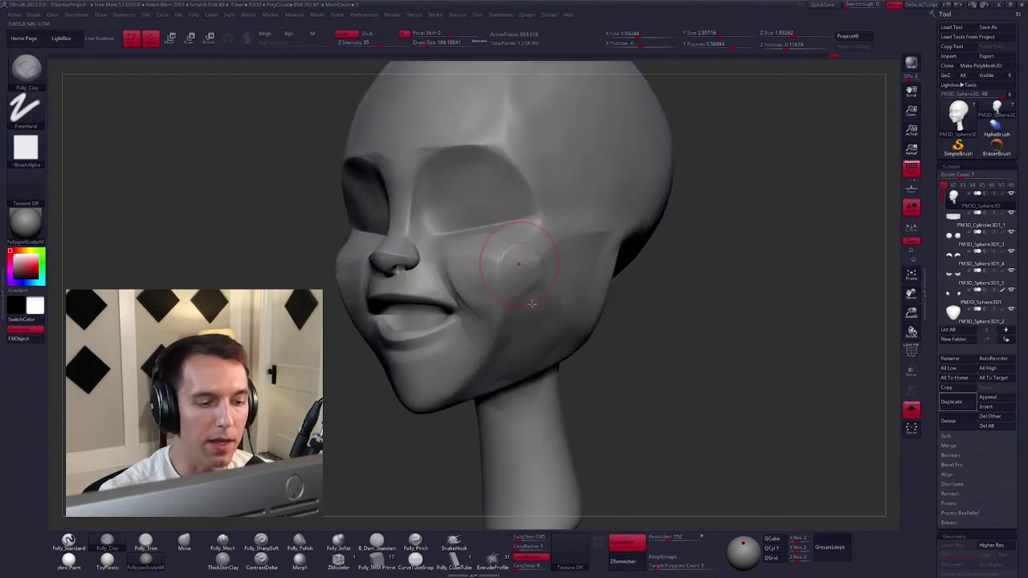
pyautogui.moveTo(531, 304)
pyautogui.mouseDown(button='right')
pyautogui.moveTo(461, 298)
pyautogui.moveTo(594, 257)
pyautogui.mouseUp(button='right')
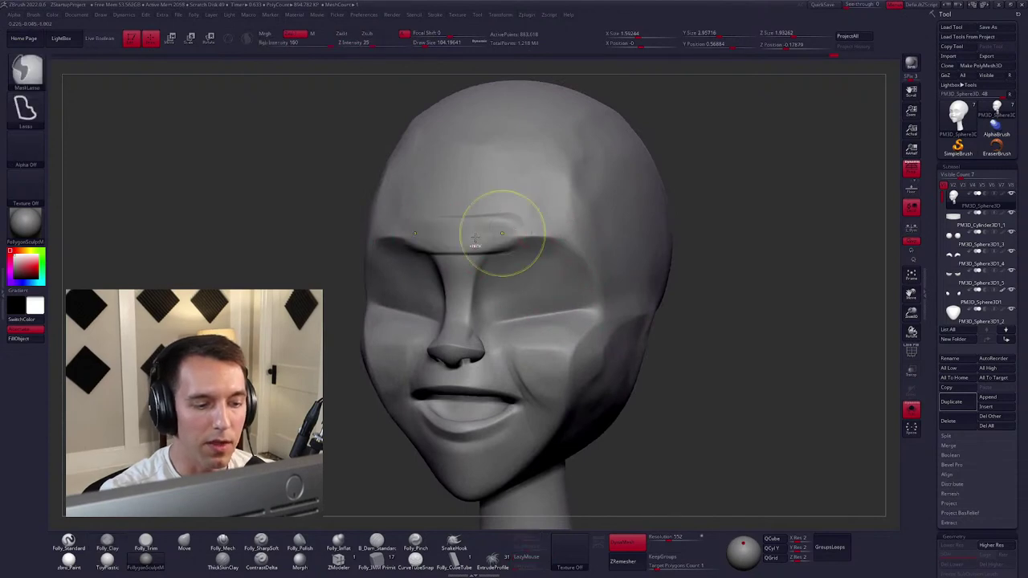
pyautogui.press('t')
pyautogui.moveTo(523, 265)
pyautogui.keyDown('ctrl'); pyautogui.mouseDown(button='right')
pyautogui.moveTo(523, 217)
pyautogui.moveTo(554, 244)
pyautogui.moveTo(538, 278)
pyautogui.mouseUp(button='right'); pyautogui.keyUp('ctrl')
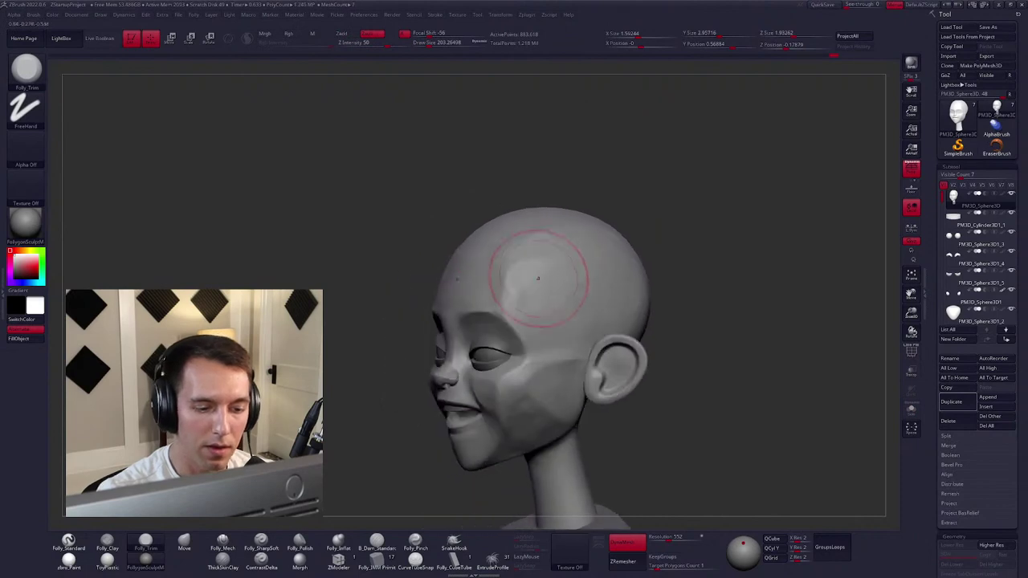
pyautogui.moveTo(538, 326); pyautogui.dragTo(563, 261, button='right')
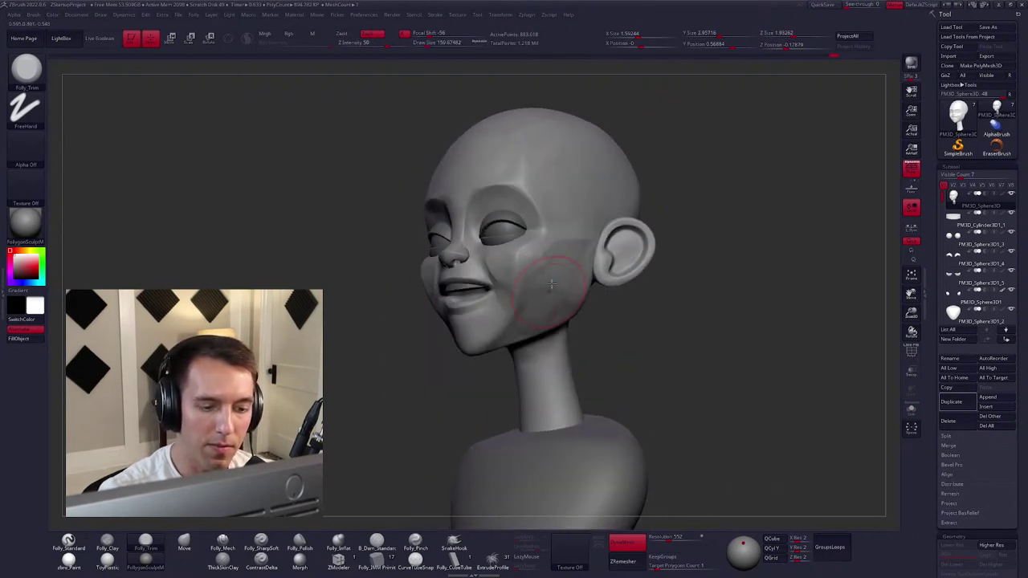
pyautogui.moveTo(502, 273)
pyautogui.mouseDown(button='right')
pyautogui.moveTo(482, 277)
pyautogui.moveTo(530, 304)
pyautogui.mouseUp(button='right')
# Switch to the Move brush in a front view and select the eye piece.
pyautogui.press('space')
pyautogui.press('b')
pyautogui.press('m')
pyautogui.press('v')
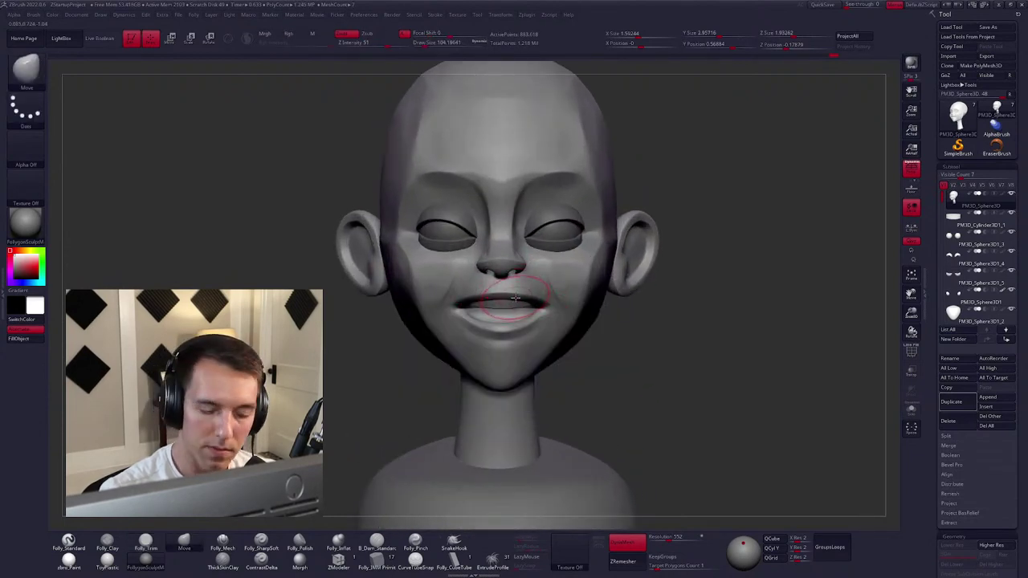
pyautogui.keyDown('alt'); pyautogui.moveTo(518, 298); pyautogui.dragTo(551, 275, button='right'); pyautogui.keyUp('alt')
pyautogui.keyDown('alt'); pyautogui.click(548, 267); pyautogui.keyUp('alt')
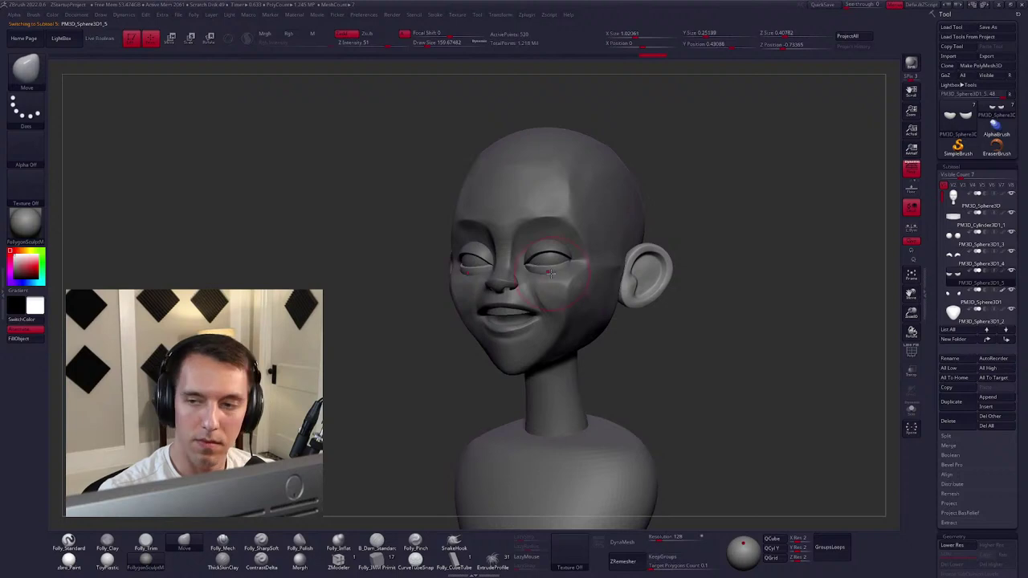
pyautogui.moveTo(549, 273); pyautogui.dragTo(550, 275)
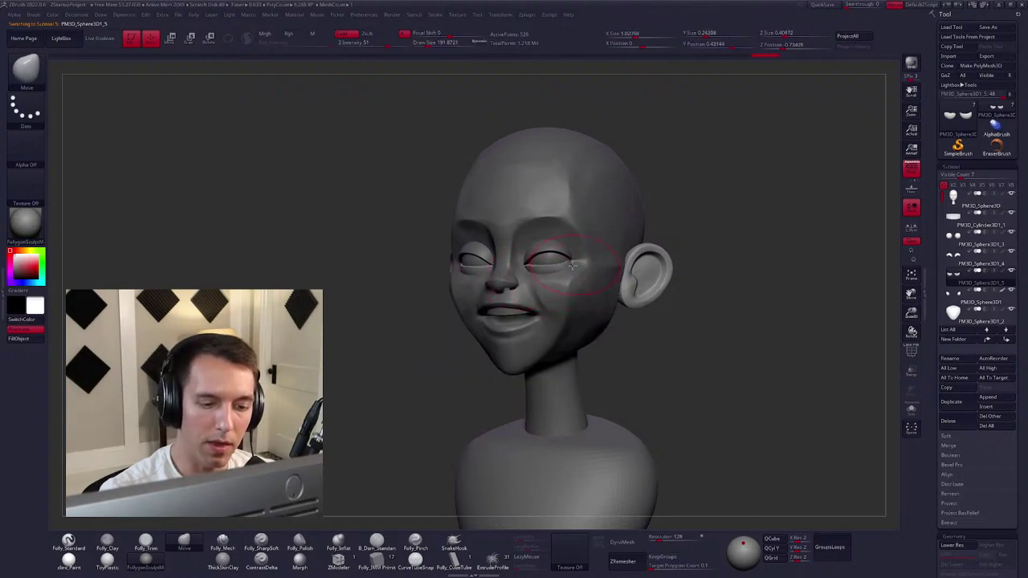
pyautogui.keyDown('alt'); pyautogui.click(556, 277); pyautogui.keyUp('alt')
pyautogui.moveTo(556, 277)
pyautogui.keyDown('shift'); pyautogui.mouseDown(button='right')
pyautogui.moveTo(497, 277)
pyautogui.moveTo(551, 265)
pyautogui.mouseUp(button='right'); pyautogui.keyUp('shift')
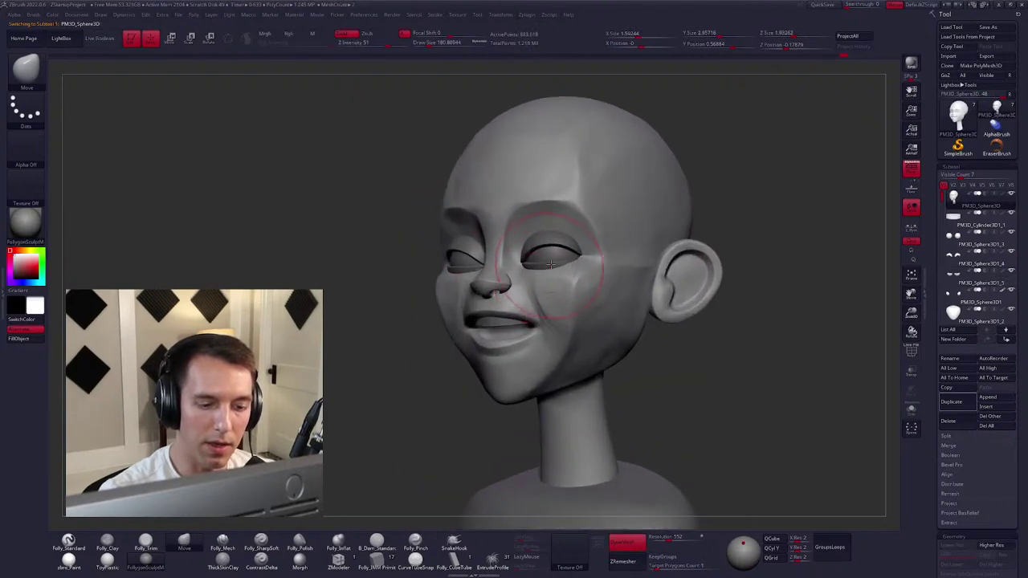
pyautogui.rightClick(551, 263)
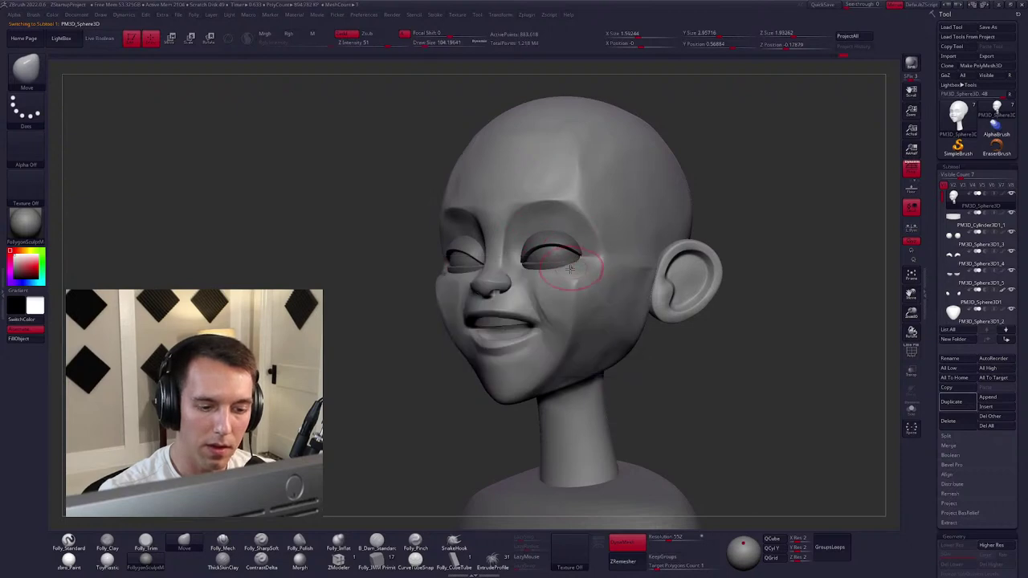
pyautogui.moveTo(570, 269); pyautogui.dragTo(539, 236, button='right')
pyautogui.rightClick(554, 251)
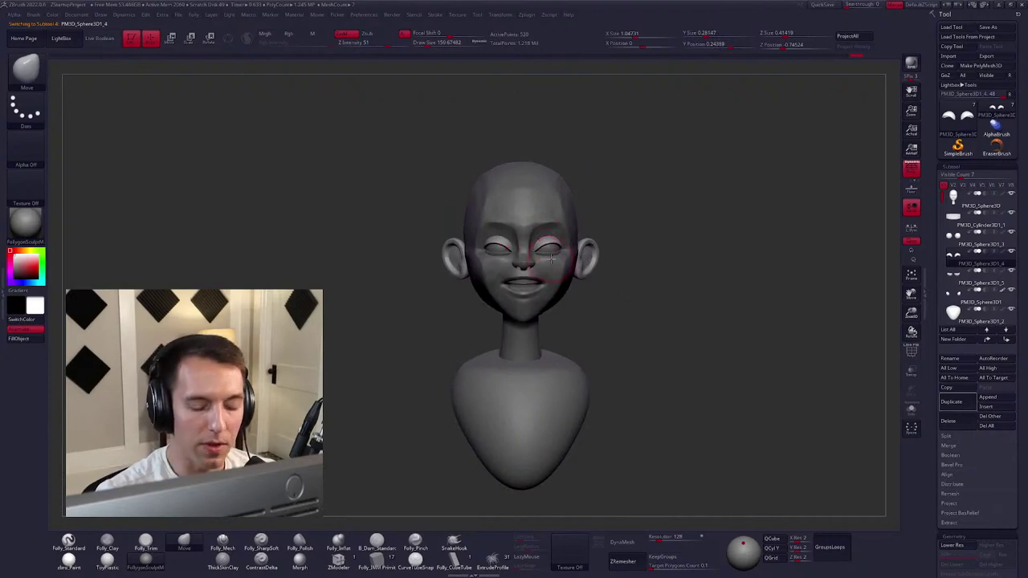
pyautogui.moveTo(560, 267); pyautogui.dragTo(644, 321, button='right')
pyautogui.rightClick(549, 261)
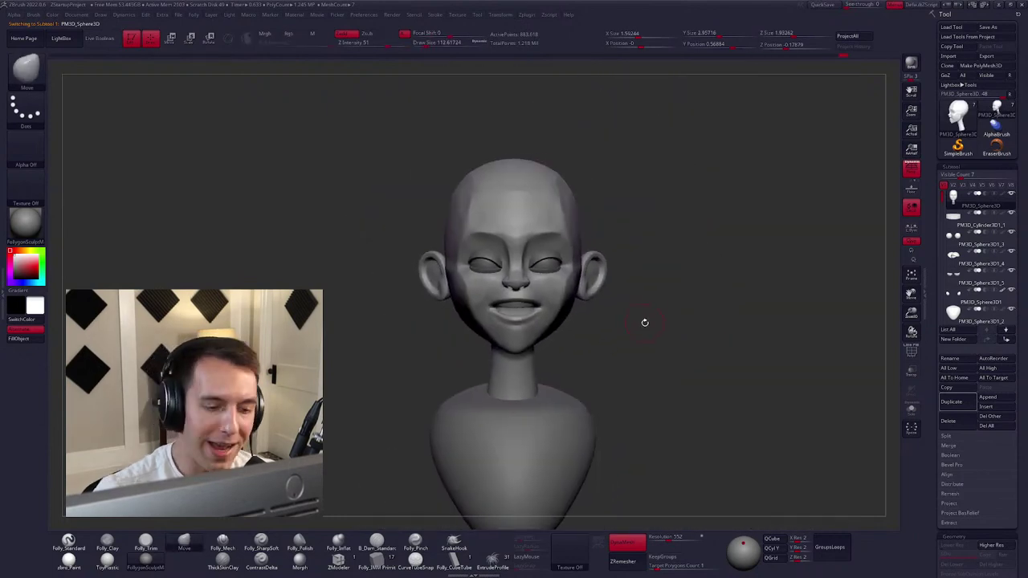
pyautogui.hotkey('shift', 'f')
pyautogui.hotkey('shift', 'f')
pyautogui.moveTo(638, 321); pyautogui.dragTo(559, 266, button='right')
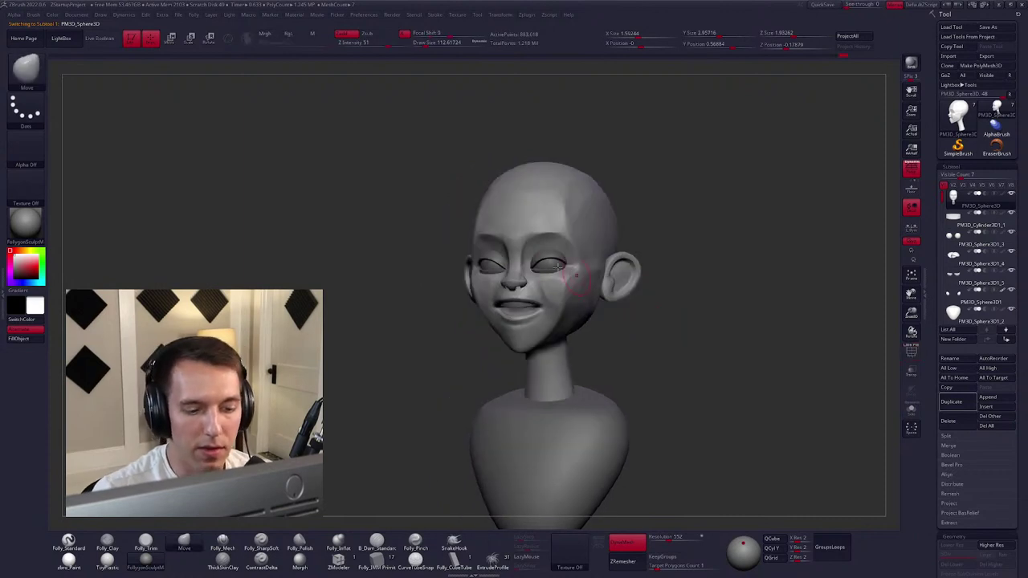
pyautogui.keyDown('alt'); pyautogui.click(547, 270); pyautogui.keyUp('alt')
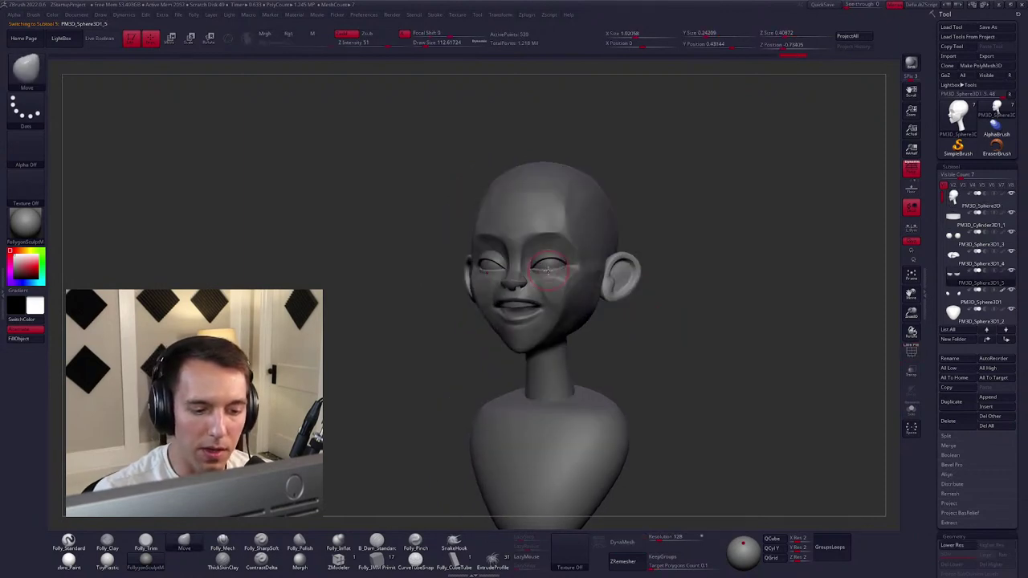
pyautogui.moveTo(548, 270)
pyautogui.mouseDown(button='right')
pyautogui.moveTo(567, 285)
pyautogui.moveTo(562, 294)
pyautogui.moveTo(559, 276)
pyautogui.mouseUp(button='right')
pyautogui.keyDown('alt'); pyautogui.click(562, 294); pyautogui.keyUp('alt')
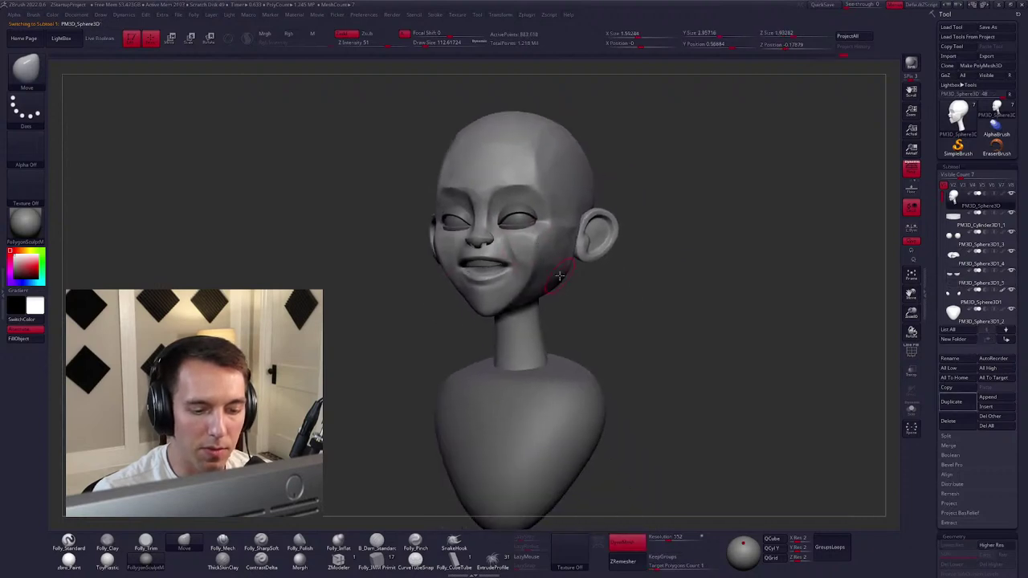
pyautogui.keyDown('ctrl'); pyautogui.moveTo(682, 310); pyautogui.dragTo(704, 343); pyautogui.keyUp('ctrl')
pyautogui.keyDown('ctrl'); pyautogui.moveTo(643, 306); pyautogui.dragTo(638, 299); pyautogui.keyUp('ctrl')
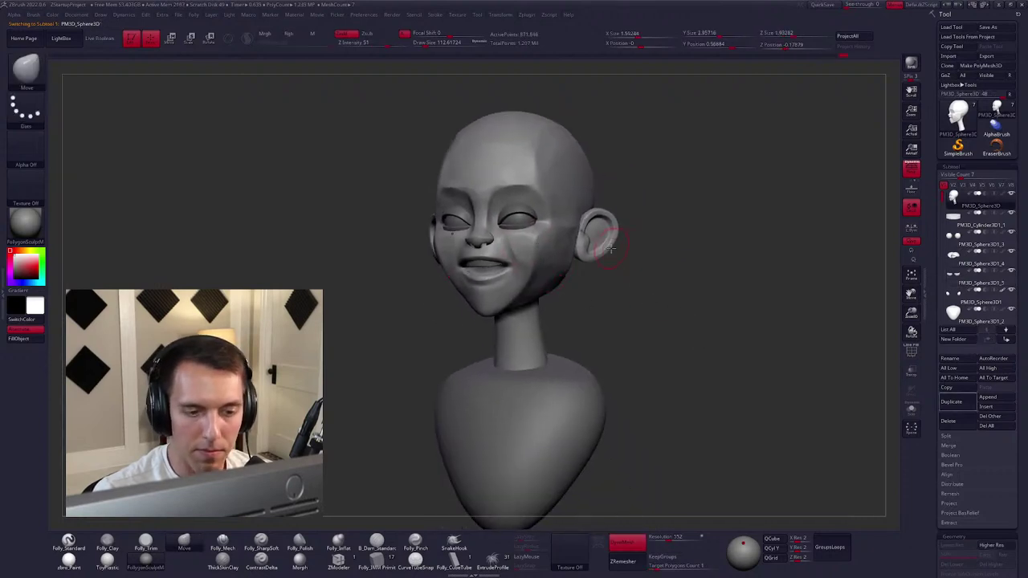
# Select the ear subtool and move it up under the head.
pyautogui.keyDown('ctrl'); pyautogui.click(680, 245); pyautogui.keyUp('ctrl')
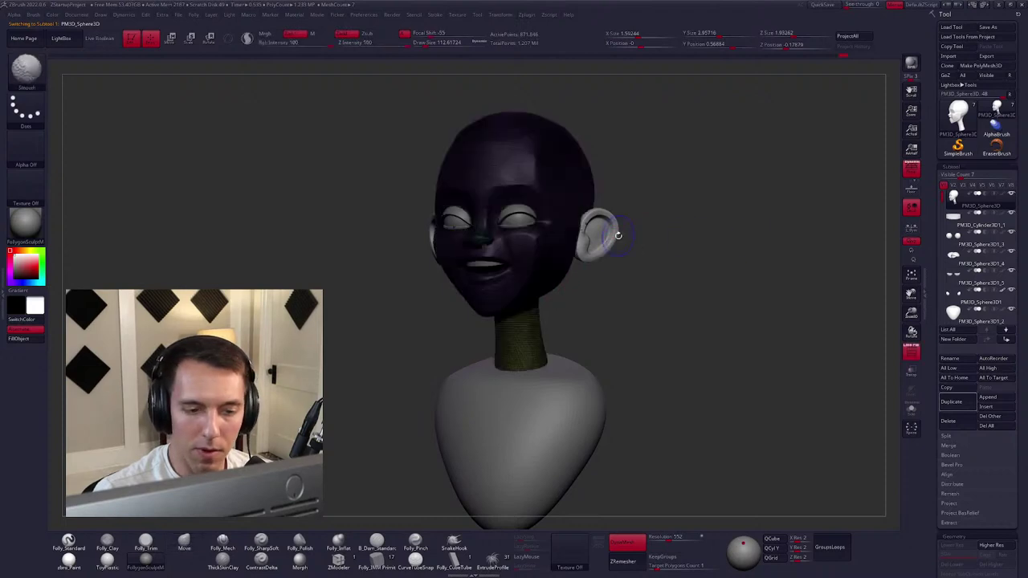
pyautogui.keyDown('ctrl'); pyautogui.click(846, 307); pyautogui.keyUp('ctrl')
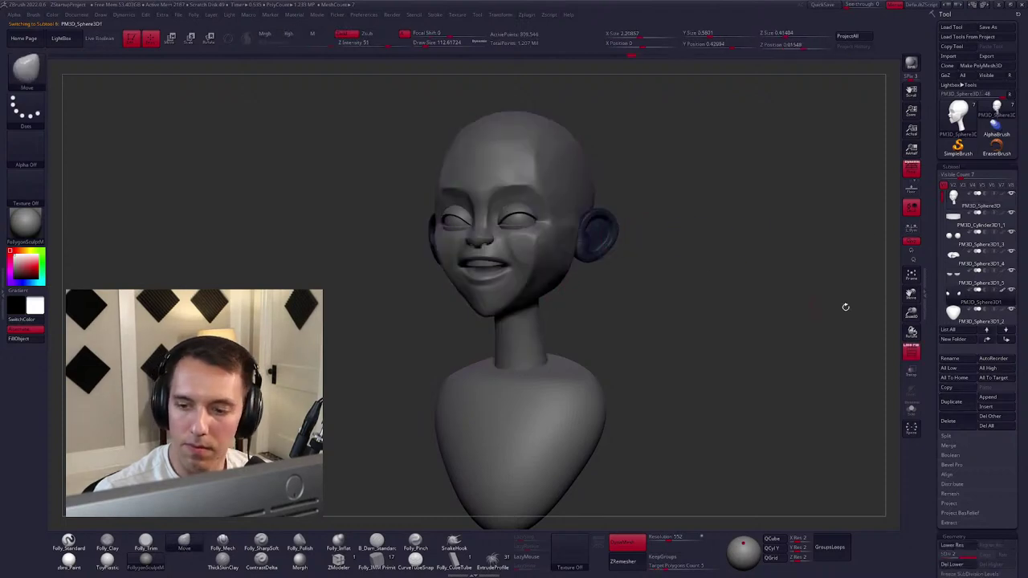
pyautogui.click(986, 329)
pyautogui.click(987, 329)
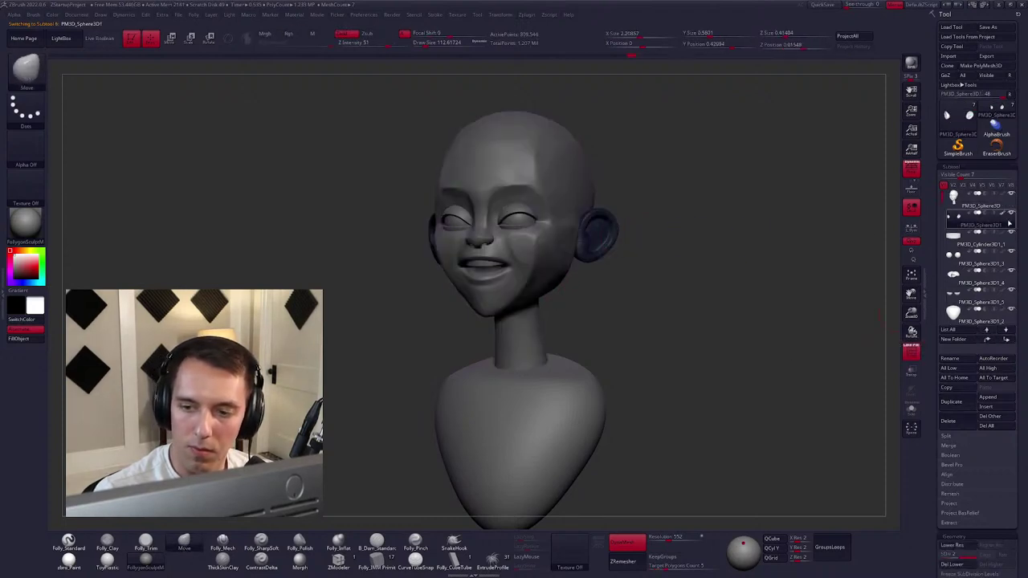
# Merge the ear subtool down into the head and confirm with OK.
pyautogui.moveTo(666, 240)
pyautogui.mouseDown()
pyautogui.moveTo(582, 252)
pyautogui.moveTo(648, 248)
pyautogui.mouseUp()
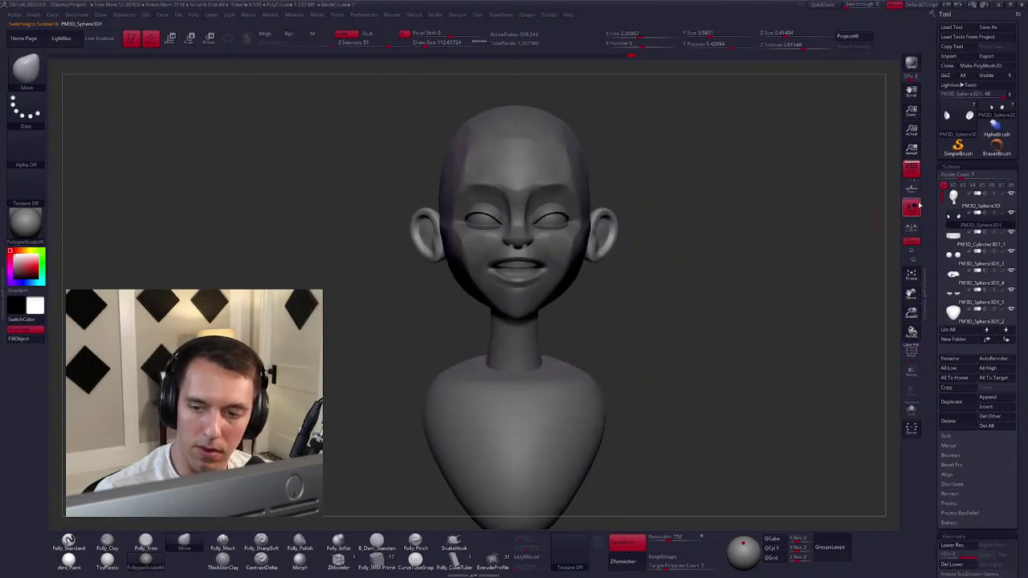
pyautogui.click(950, 199)
pyautogui.press('m')
pyautogui.click(826, 386)
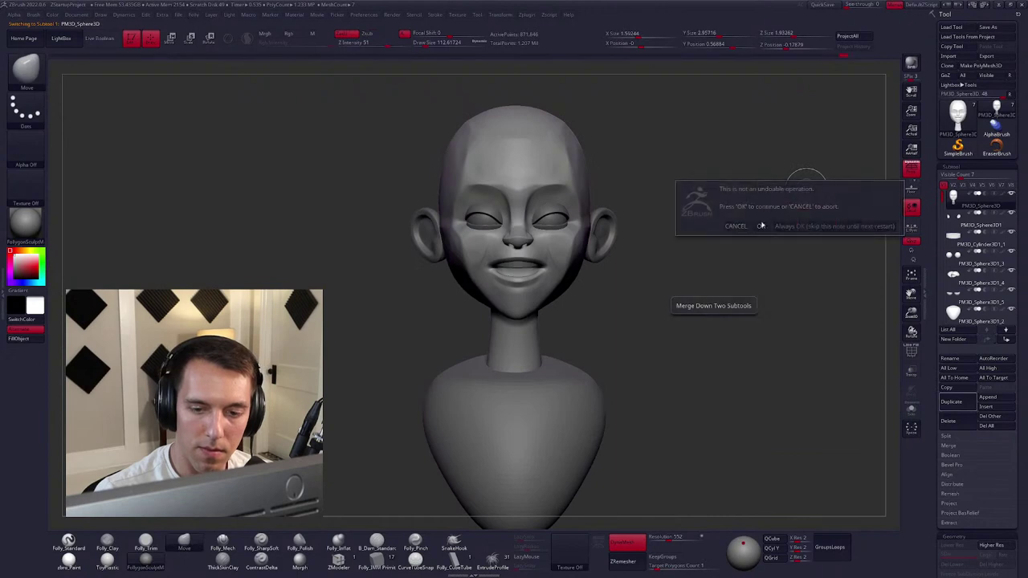
pyautogui.click(760, 226)
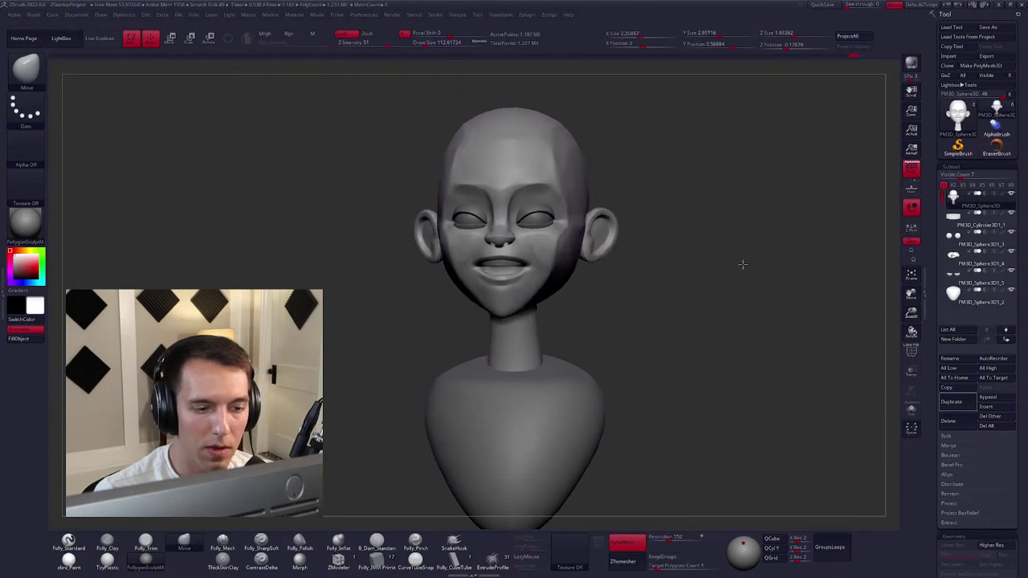
# Reposition the merged bust with a transpose line, then frame it in the canvas.
pyautogui.keyDown('alt'); pyautogui.moveTo(734, 262); pyautogui.dragTo(559, 274); pyautogui.keyUp('alt')
pyautogui.press('w')
pyautogui.moveTo(536, 238)
pyautogui.mouseDown()
pyautogui.moveTo(461, 241)
pyautogui.moveTo(423, 294)
pyautogui.mouseUp()
pyautogui.moveTo(517, 258); pyautogui.dragTo(531, 255)
pyautogui.press('q')
pyautogui.moveTo(551, 274)
pyautogui.keyDown('ctrl'); pyautogui.mouseDown(button='right')
pyautogui.moveTo(583, 278)
pyautogui.moveTo(594, 345)
pyautogui.moveTo(599, 335)
pyautogui.mouseUp(button='right'); pyautogui.keyUp('ctrl')
pyautogui.moveTo(598, 335)
pyautogui.mouseDown()
pyautogui.moveTo(619, 366)
pyautogui.moveTo(748, 366)
pyautogui.moveTo(676, 321)
pyautogui.moveTo(634, 317)
pyautogui.moveTo(713, 195)
pyautogui.moveTo(615, 317)
pyautogui.moveTo(658, 314)
pyautogui.moveTo(607, 216)
pyautogui.mouseUp()
pyautogui.press('f')
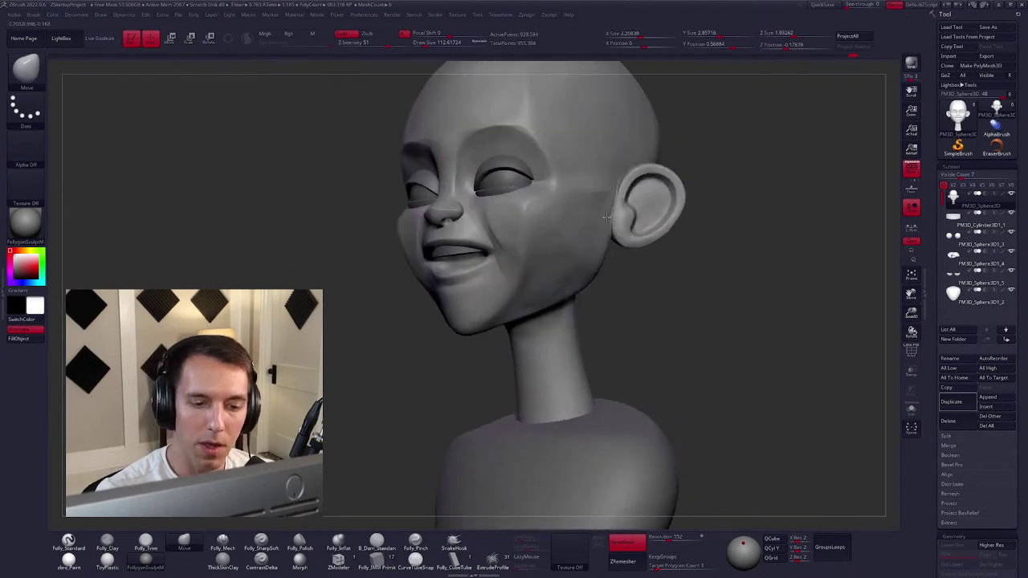
# Mask, trim and smooth the back of the head behind the ears.
pyautogui.press('space')
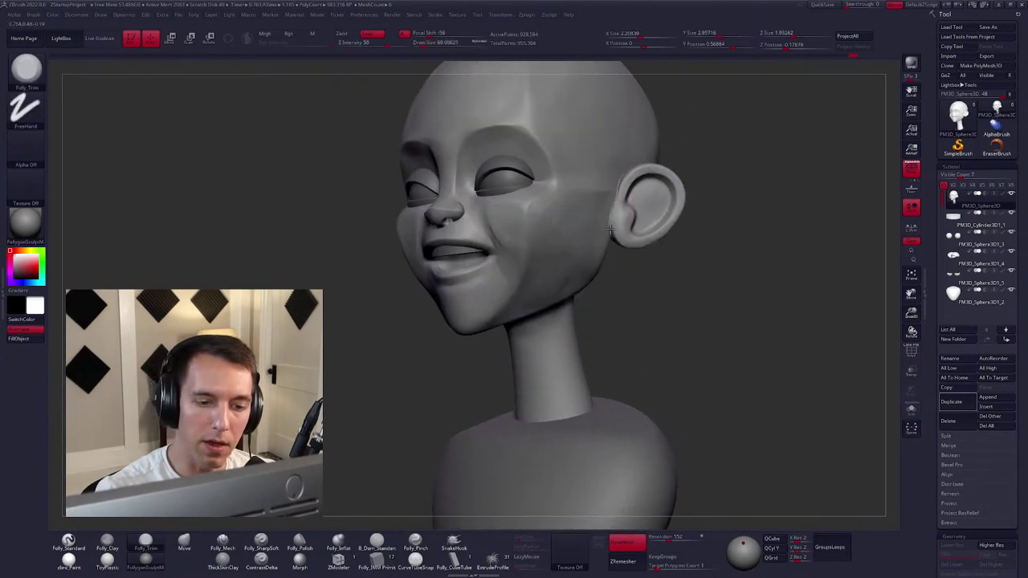
pyautogui.press('shift')
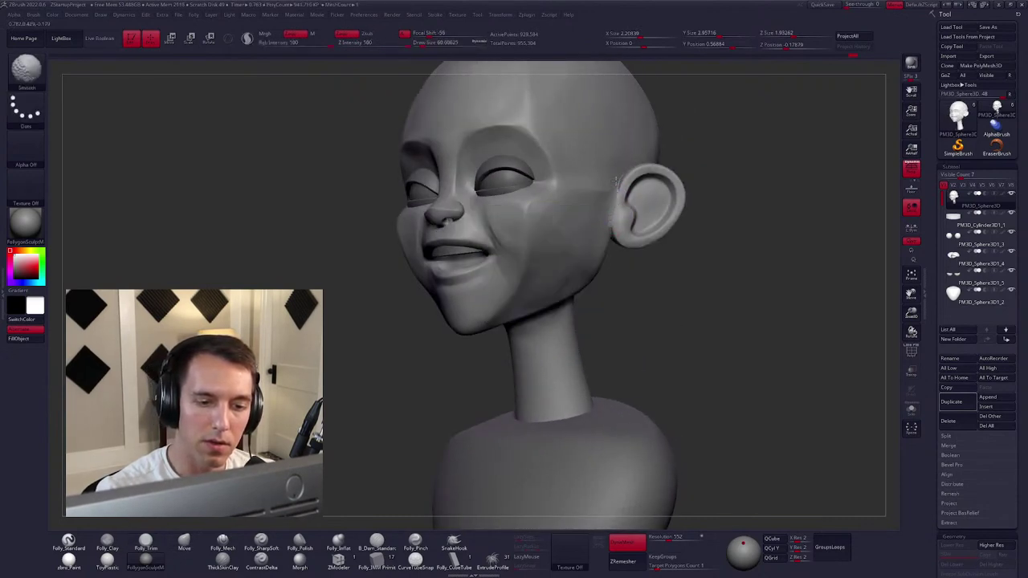
pyautogui.moveTo(606, 243)
pyautogui.mouseDown(button='right')
pyautogui.moveTo(620, 194)
pyautogui.moveTo(598, 229)
pyautogui.mouseUp(button='right')
pyautogui.keyDown('ctrl'); pyautogui.moveTo(532, 277); pyautogui.dragTo(501, 371); pyautogui.keyUp('ctrl')
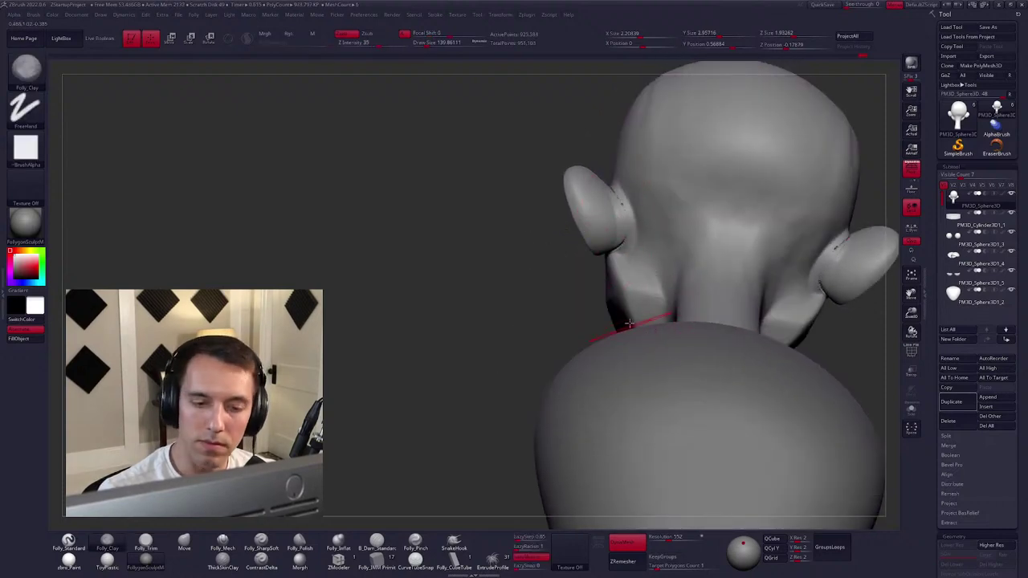
pyautogui.moveTo(668, 269)
pyautogui.mouseDown(button='right')
pyautogui.moveTo(522, 297)
pyautogui.moveTo(482, 289)
pyautogui.mouseUp(button='right')
pyautogui.rightClick(521, 297)
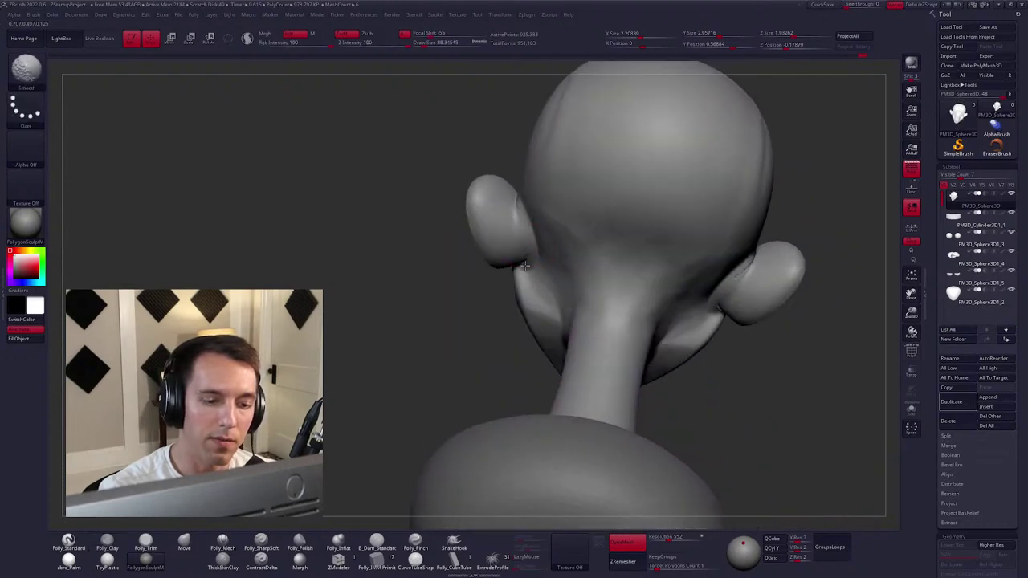
pyautogui.moveTo(528, 251)
pyautogui.mouseDown(button='right')
pyautogui.moveTo(522, 193)
pyautogui.moveTo(527, 207)
pyautogui.mouseUp(button='right')
pyautogui.rightClick(521, 209)
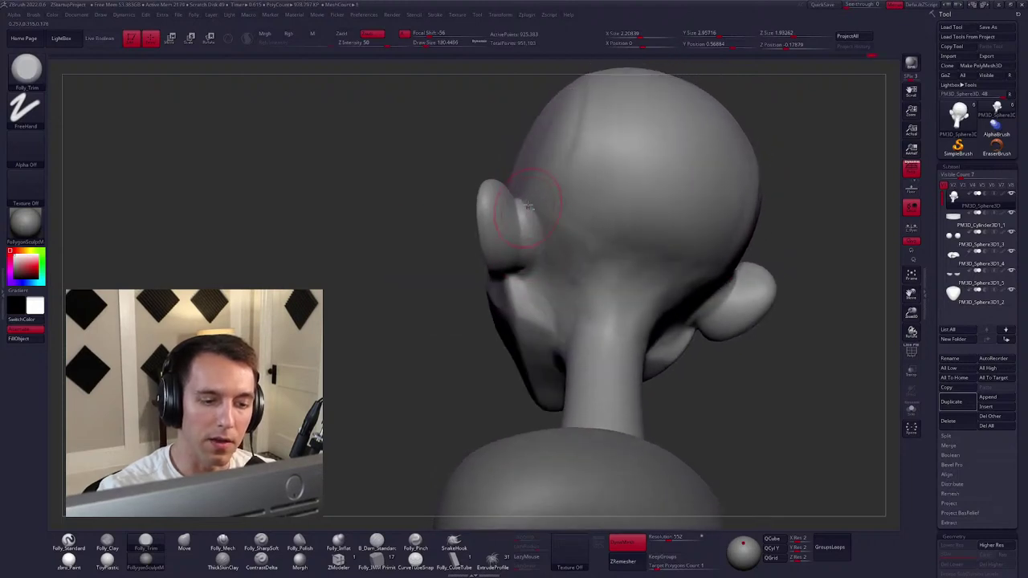
pyautogui.moveTo(529, 259); pyautogui.dragTo(521, 261, button='right')
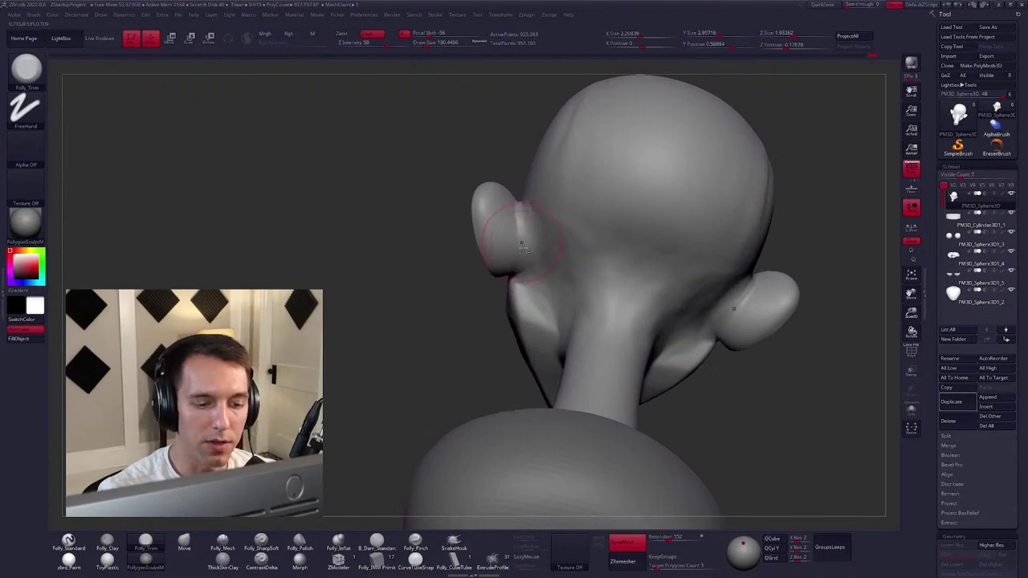
pyautogui.moveTo(522, 245)
pyautogui.mouseDown(button='right')
pyautogui.moveTo(725, 346)
pyautogui.moveTo(607, 340)
pyautogui.mouseUp(button='right')
pyautogui.press('space')
# Turn off perspective and reshape the ears symmetrically with the Move brush.
pyautogui.press('b')
pyautogui.press('m')
pyautogui.press('v')
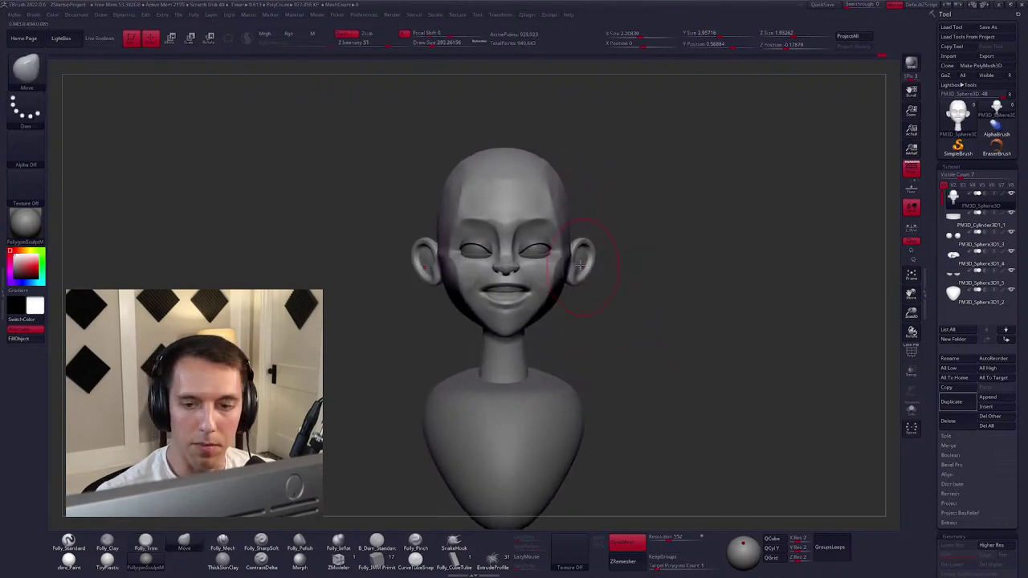
pyautogui.press('p')
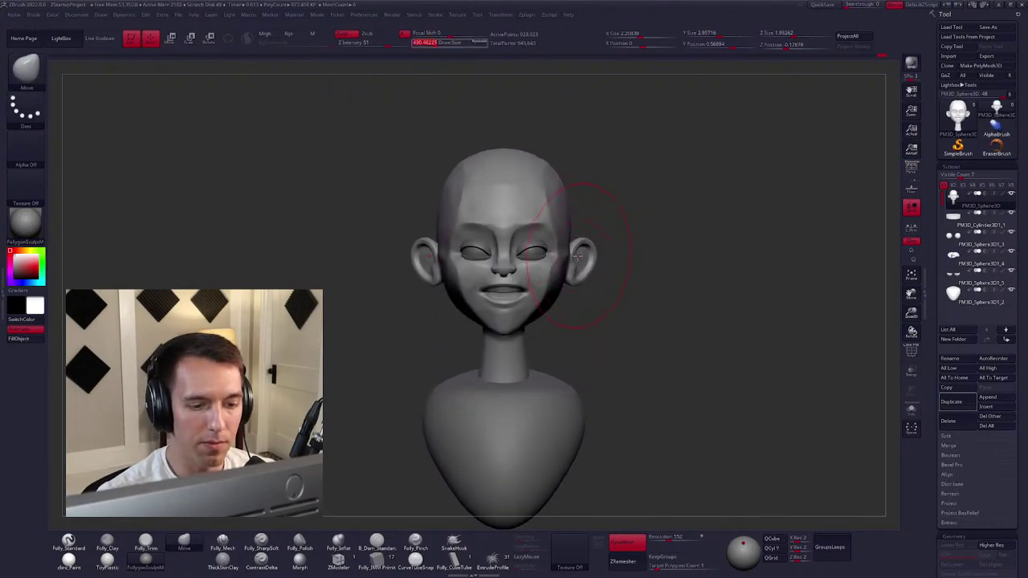
pyautogui.moveTo(575, 259); pyautogui.dragTo(590, 268)
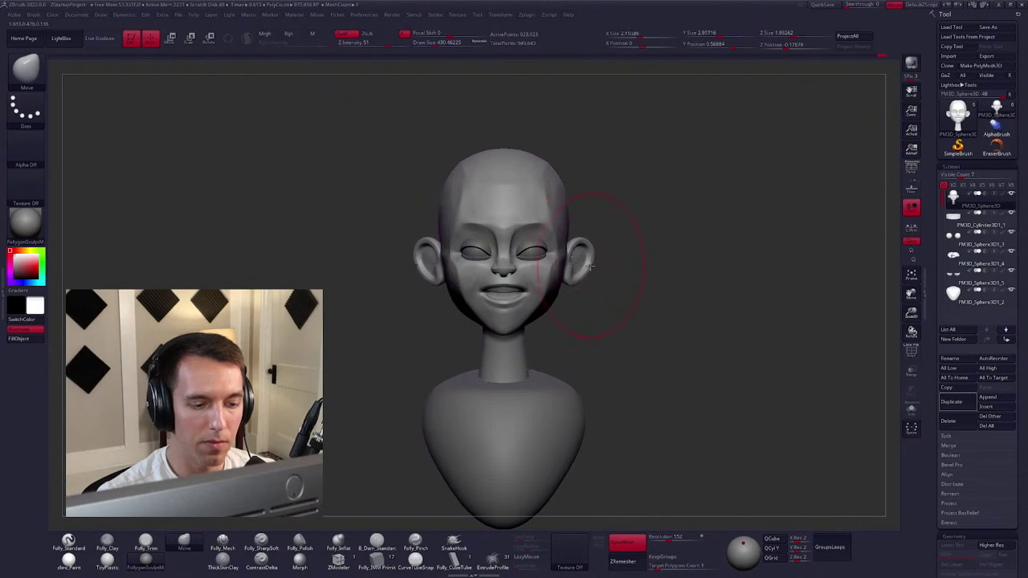
pyautogui.press('space')
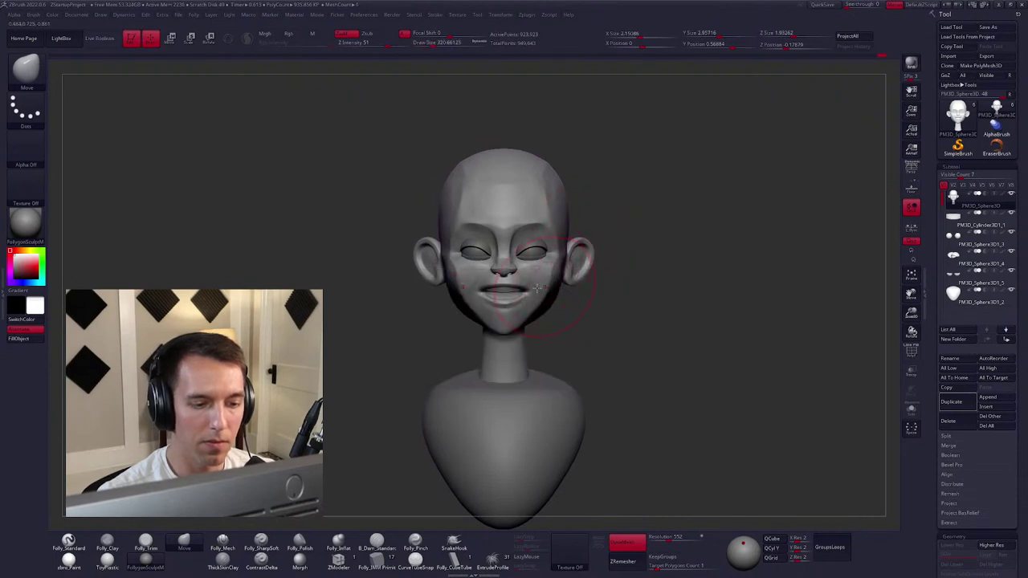
pyautogui.moveTo(537, 289)
pyautogui.mouseDown(button='right')
pyautogui.moveTo(522, 289)
pyautogui.moveTo(563, 301)
pyautogui.moveTo(554, 309)
pyautogui.moveTo(539, 275)
pyautogui.mouseUp(button='right')
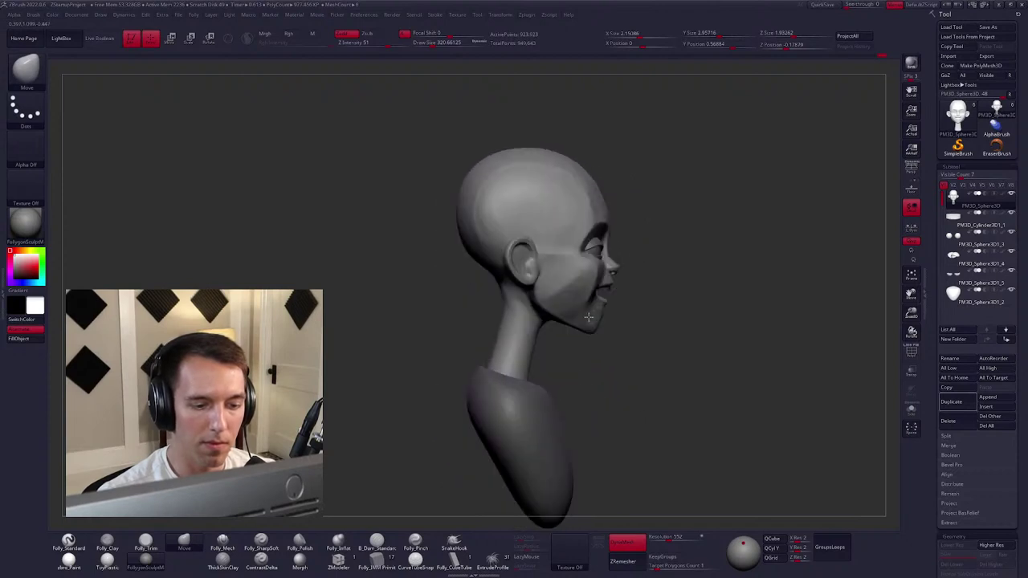
pyautogui.rightClick(450, 265)
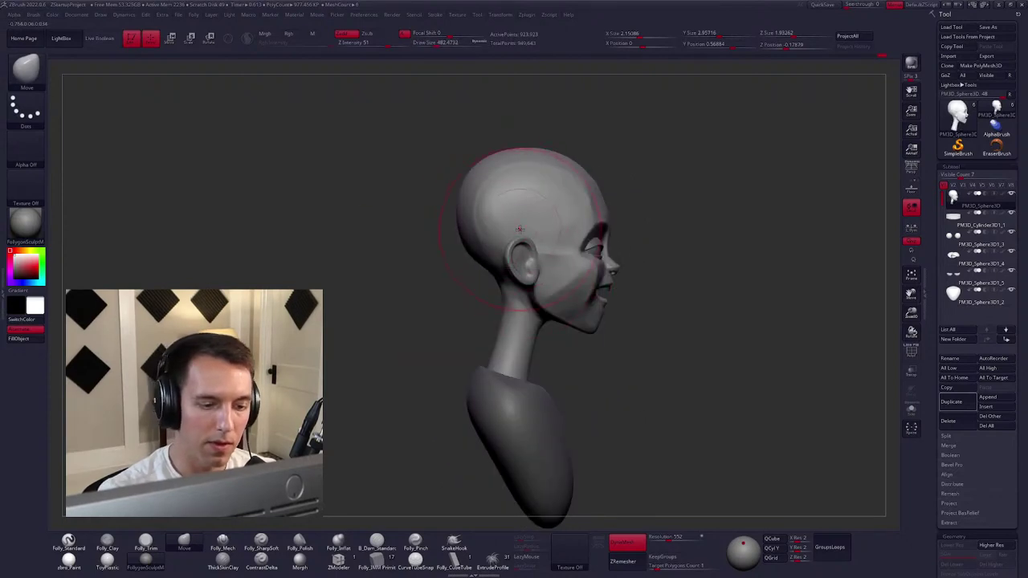
pyautogui.moveTo(482, 289)
pyautogui.mouseDown(button='right')
pyautogui.moveTo(602, 323)
pyautogui.moveTo(517, 251)
pyautogui.mouseUp(button='right')
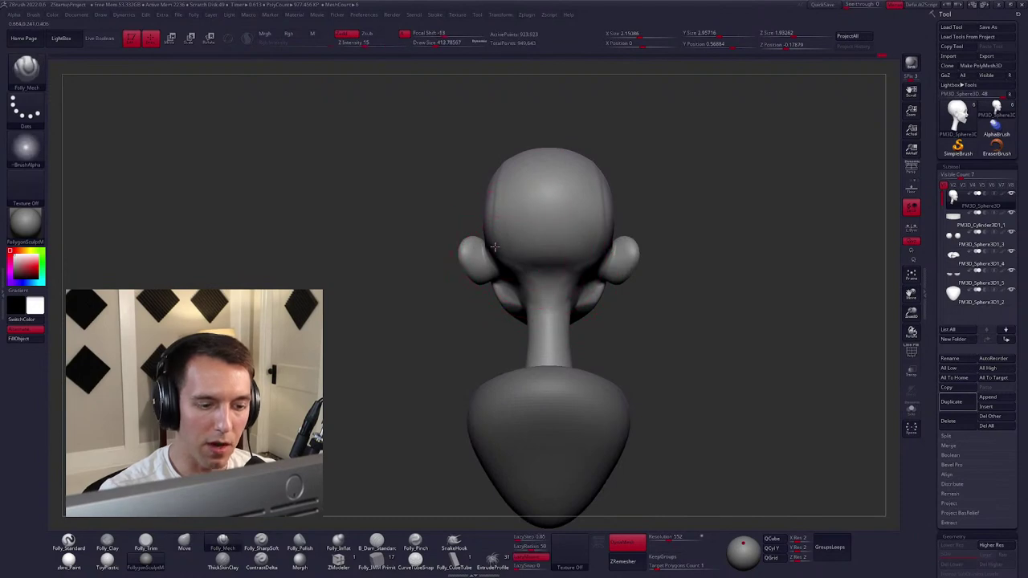
pyautogui.rightClick(602, 245)
# Shrink the Move brush and push the head's side profile into shape.
pyautogui.press('b')
pyautogui.press('m')
pyautogui.press('v')
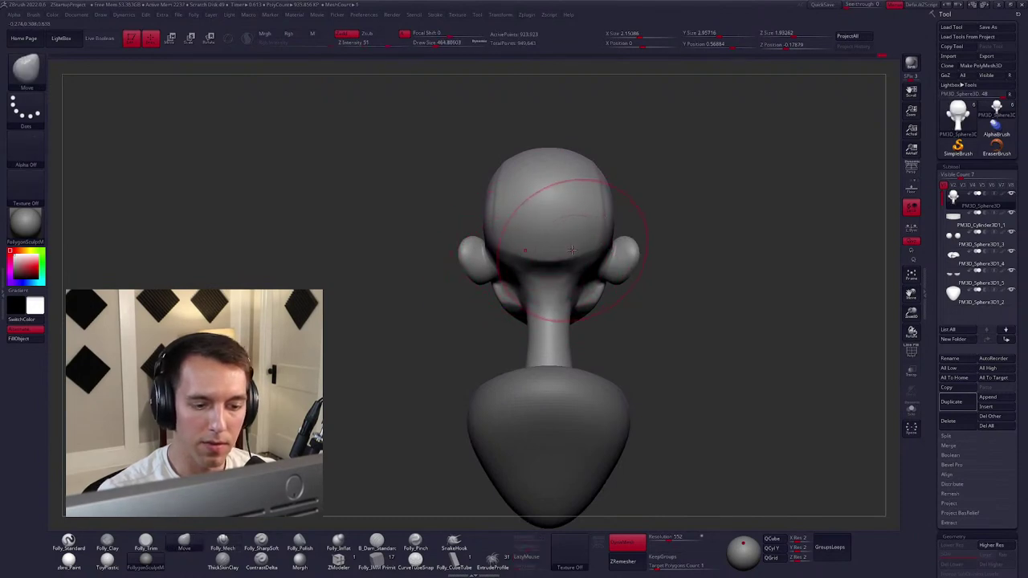
pyautogui.press('[')
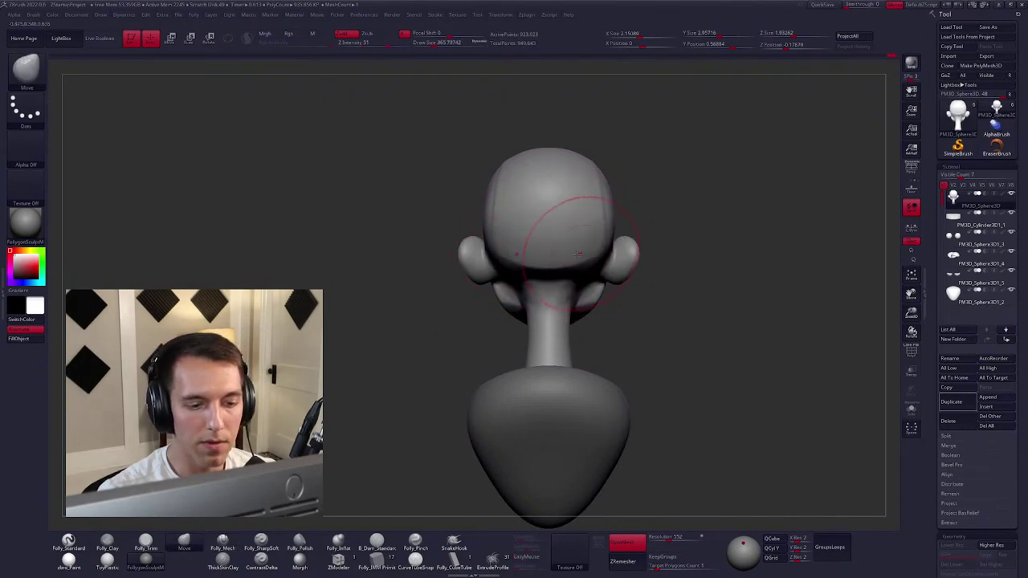
pyautogui.moveTo(576, 254)
pyautogui.mouseDown(button='right')
pyautogui.moveTo(562, 259)
pyautogui.moveTo(569, 265)
pyautogui.mouseUp(button='right')
pyautogui.rightClick(570, 265)
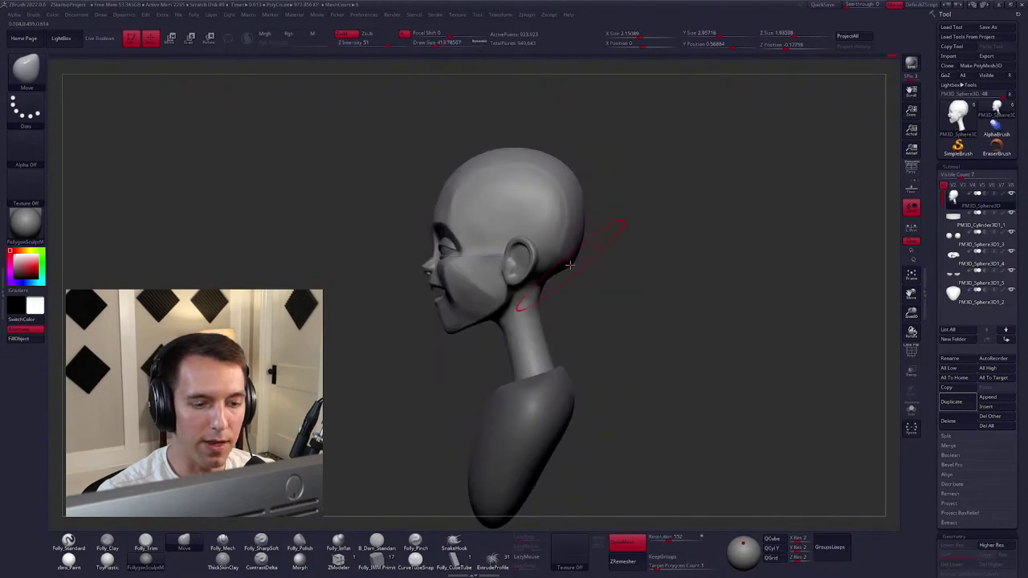
pyautogui.moveTo(566, 189); pyautogui.dragTo(554, 178, button='right')
# Refine the back of the head with the Move brush, then bring up the quick palette.
pyautogui.press('b')
pyautogui.press('f')
pyautogui.press('m')
pyautogui.moveTo(627, 135)
pyautogui.mouseDown(button='right')
pyautogui.moveTo(643, 165)
pyautogui.moveTo(610, 165)
pyautogui.mouseUp(button='right')
pyautogui.press('b')
pyautogui.press('m')
pyautogui.press('v')
pyautogui.rightClick(642, 165)
pyautogui.moveTo(579, 210); pyautogui.dragTo(619, 270, button='right')
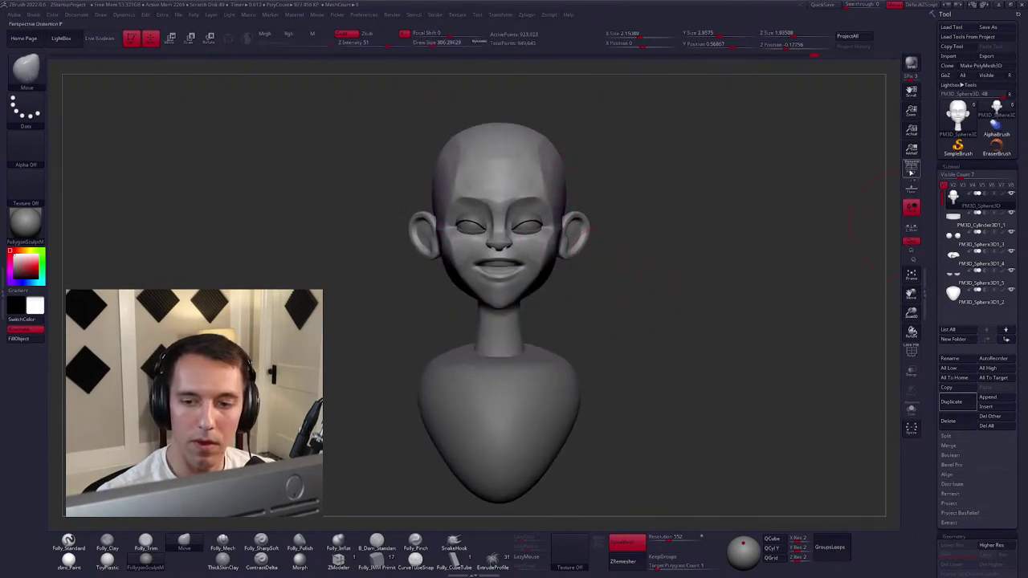
pyautogui.moveTo(707, 273)
pyautogui.mouseDown(button='right')
pyautogui.moveTo(686, 295)
pyautogui.moveTo(606, 287)
pyautogui.moveTo(644, 305)
pyautogui.moveTo(610, 310)
pyautogui.moveTo(608, 298)
pyautogui.mouseUp(button='right')
pyautogui.rightClick(696, 281)
# Enlarge the Folly_Trim brush to about 150 and trim flat planes into cheeks and jaw.
pyautogui.press('1')
pyautogui.rightClick(557, 170)
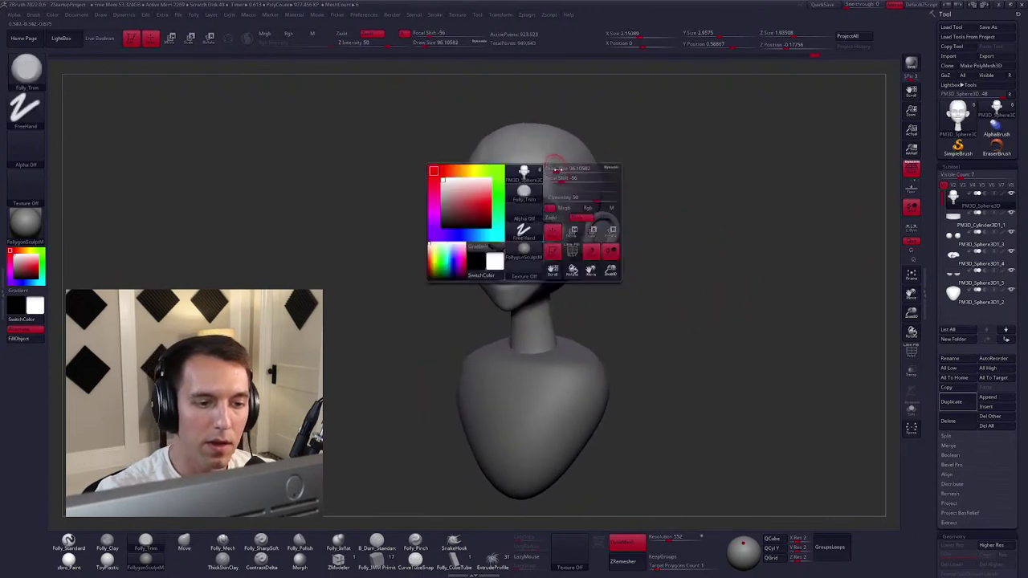
pyautogui.click(556, 169)
pyautogui.press(']')
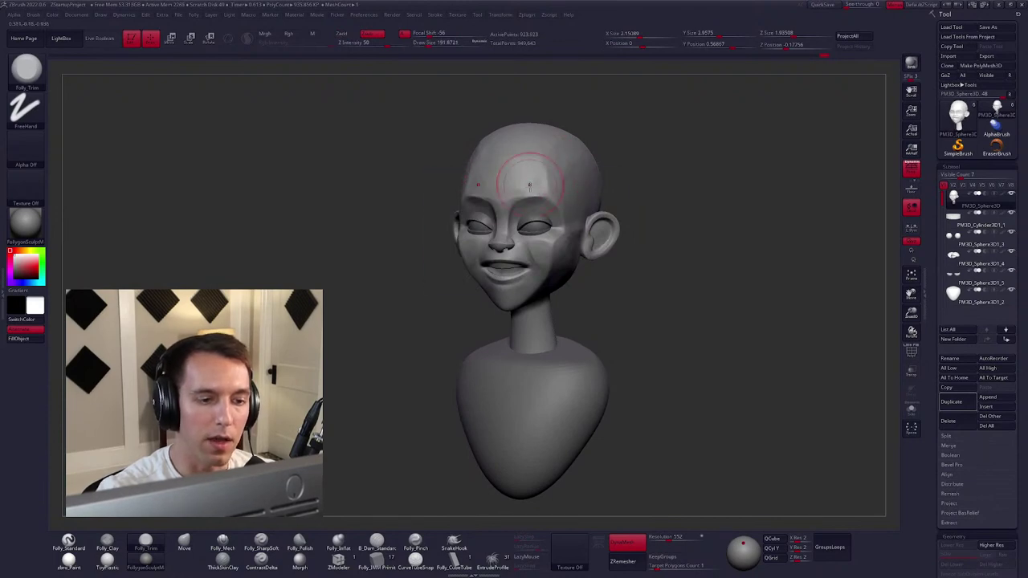
pyautogui.moveTo(600, 310); pyautogui.dragTo(610, 273)
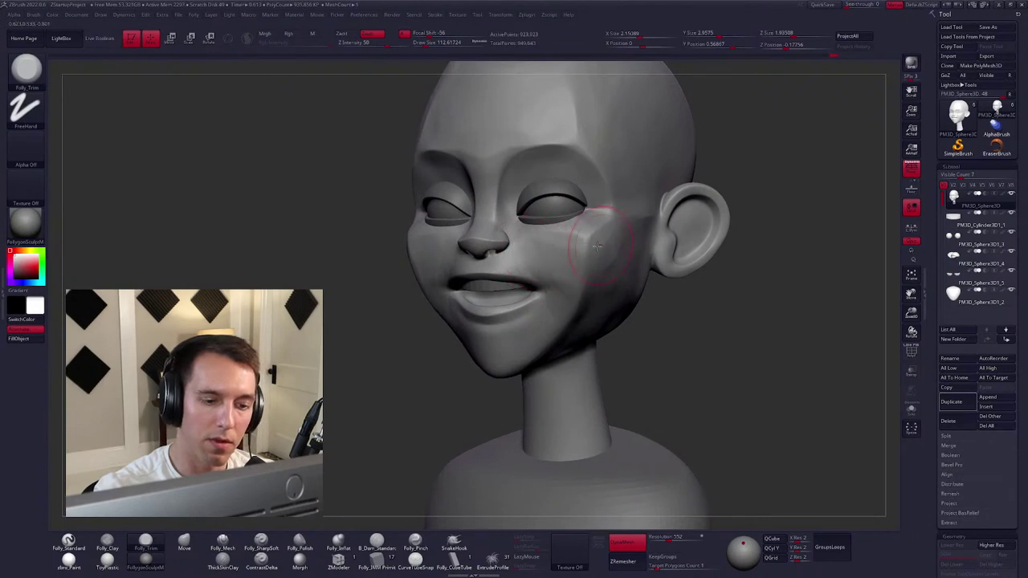
pyautogui.moveTo(572, 330); pyautogui.dragTo(514, 311, button='right')
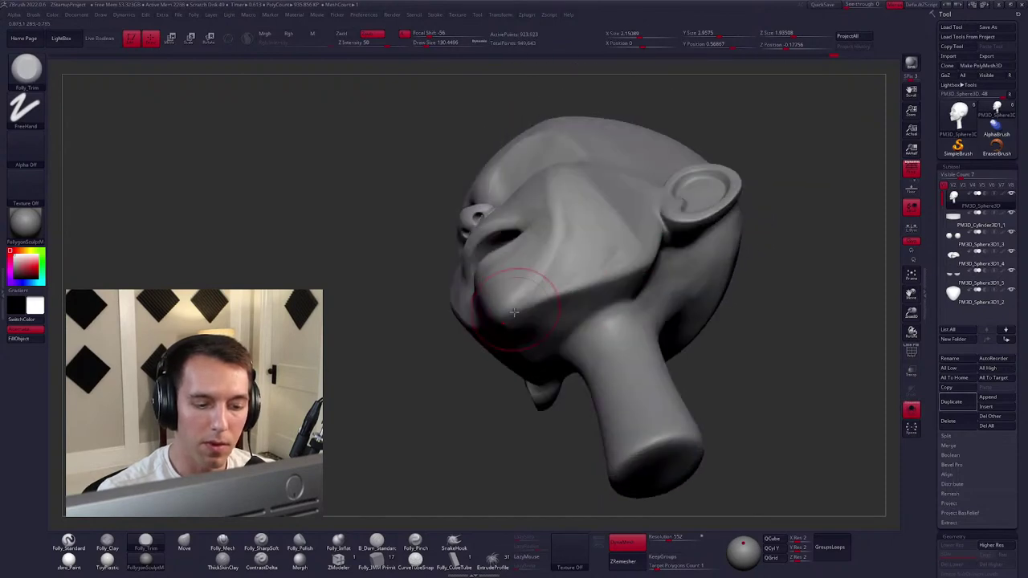
pyautogui.moveTo(628, 289)
pyautogui.mouseDown(button='right')
pyautogui.moveTo(541, 295)
pyautogui.moveTo(595, 278)
pyautogui.mouseUp(button='right')
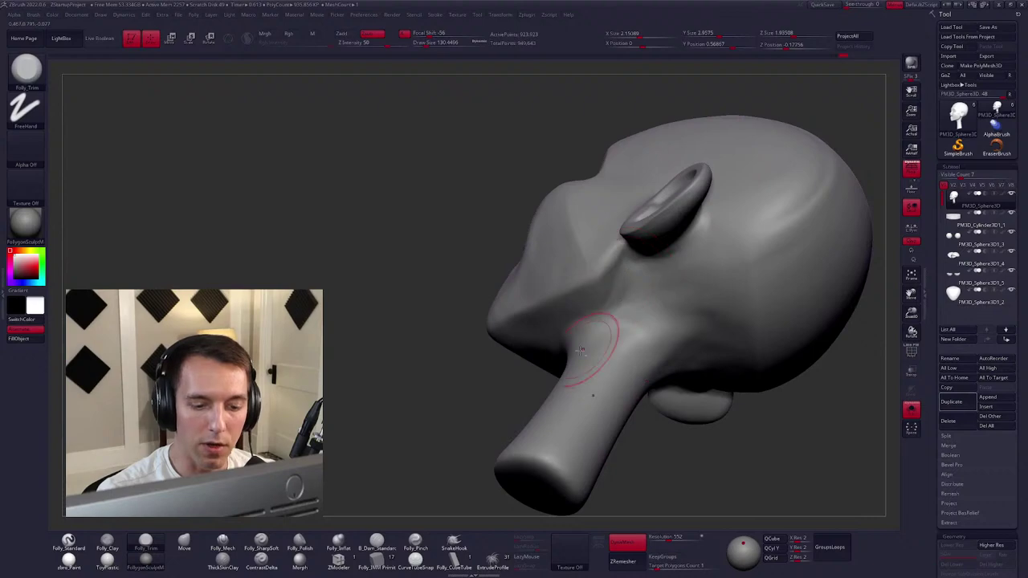
pyautogui.moveTo(580, 350)
pyautogui.mouseDown(button='right')
pyautogui.moveTo(590, 288)
pyautogui.moveTo(560, 280)
pyautogui.moveTo(657, 366)
pyautogui.moveTo(690, 319)
pyautogui.moveTo(701, 303)
pyautogui.moveTo(576, 319)
pyautogui.moveTo(587, 285)
pyautogui.moveTo(662, 230)
pyautogui.mouseUp(button='right')
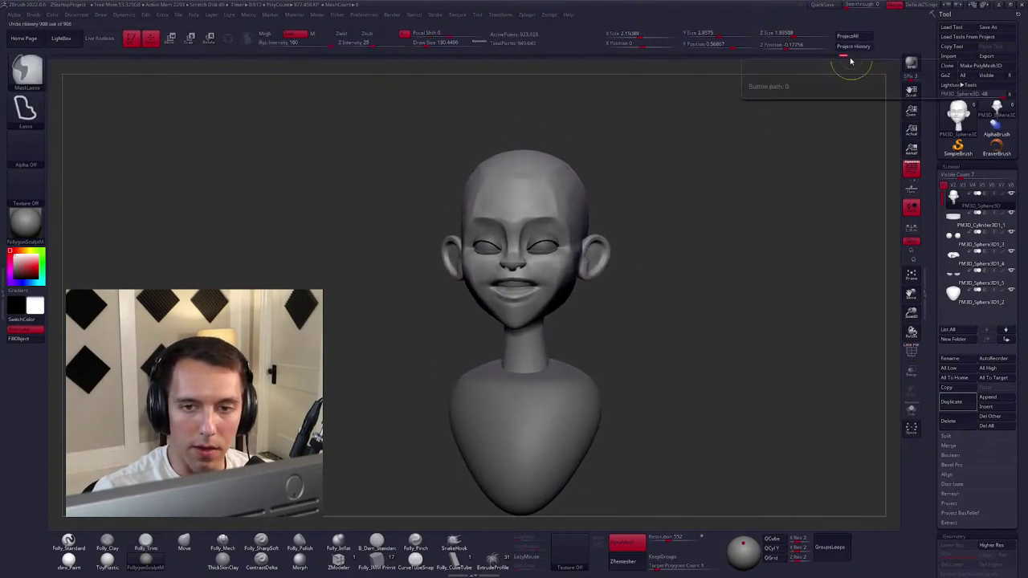
pyautogui.moveTo(663, 232)
pyautogui.mouseDown(button='right')
pyautogui.moveTo(649, 211)
pyautogui.moveTo(745, 209)
pyautogui.moveTo(755, 224)
pyautogui.mouseUp(button='right')
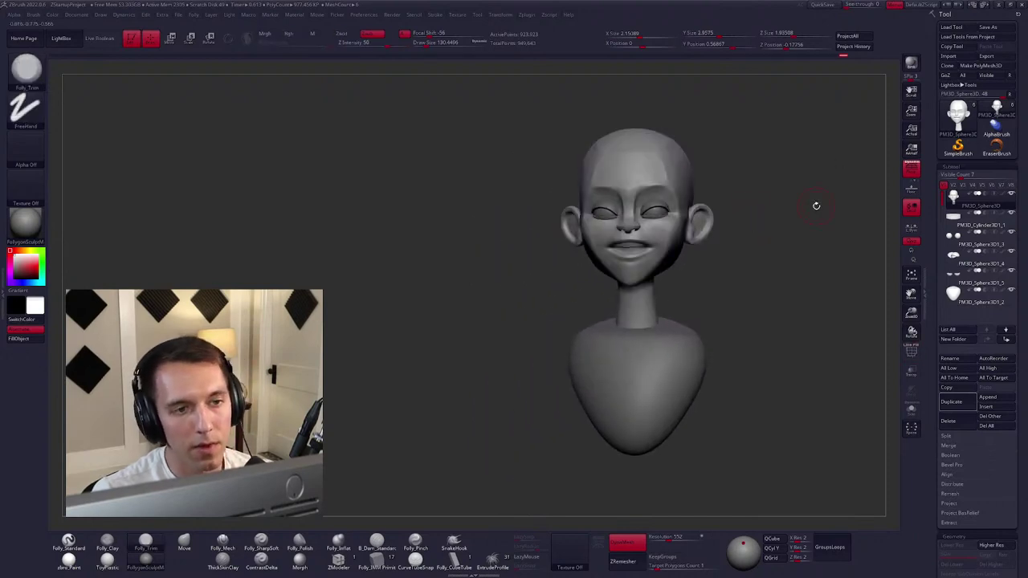
# Turn off DynaMesh and run ZRemesher to rebuild the bust at about 11,384 points.
pyautogui.click(630, 542)
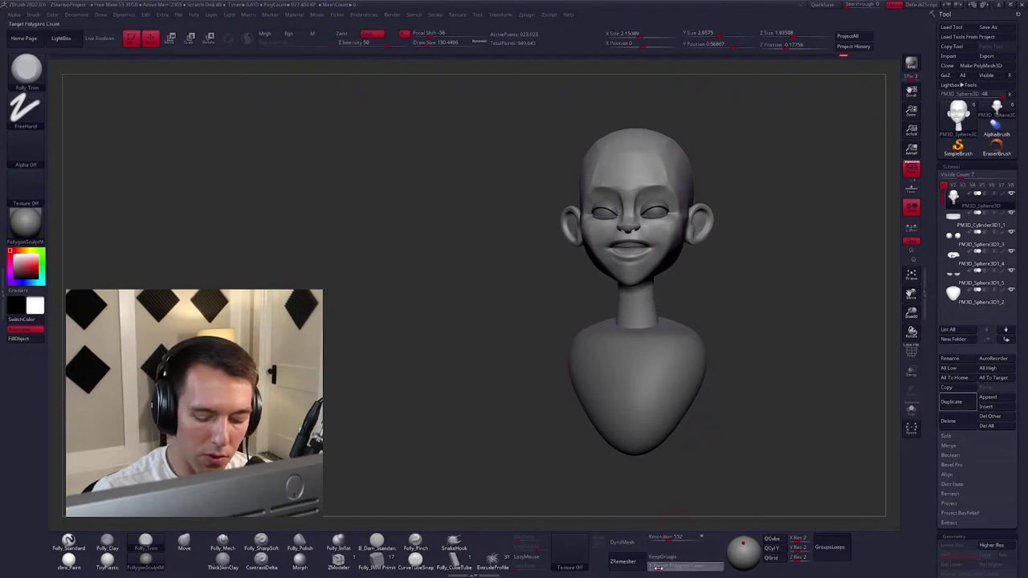
pyautogui.keyDown('alt'); pyautogui.click(670, 417); pyautogui.keyUp('alt')
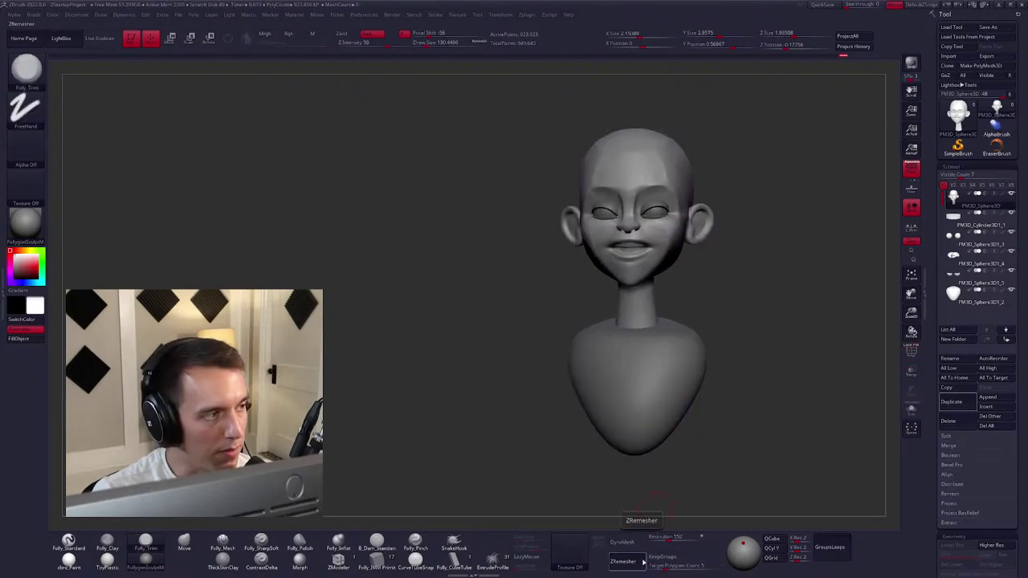
pyautogui.click(626, 560)
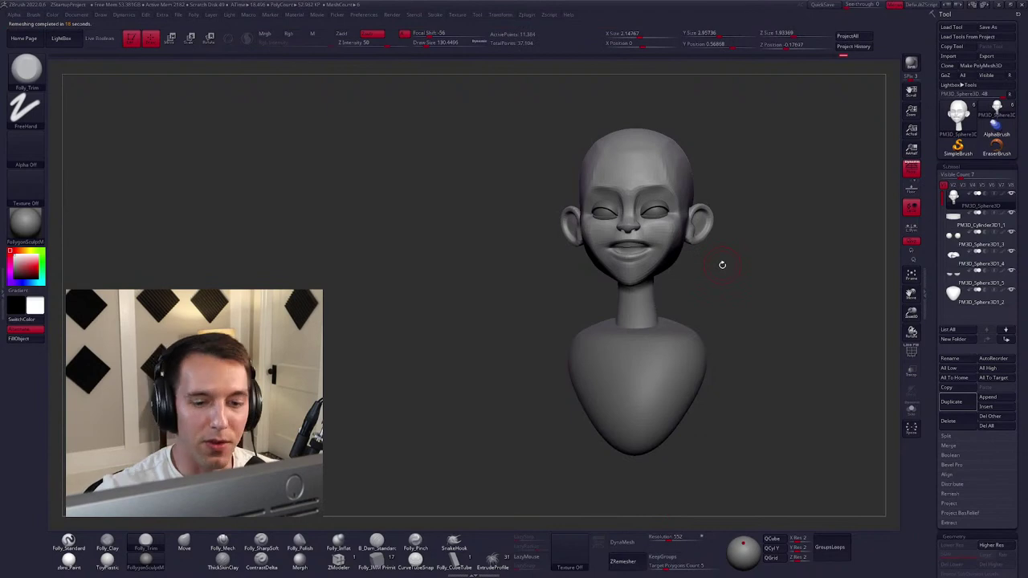
# Inspect the remeshed bust from the front and get ready for lasso masking.
pyautogui.moveTo(725, 297)
pyautogui.mouseDown()
pyautogui.moveTo(631, 294)
pyautogui.moveTo(686, 311)
pyautogui.mouseUp()
pyautogui.press('q')
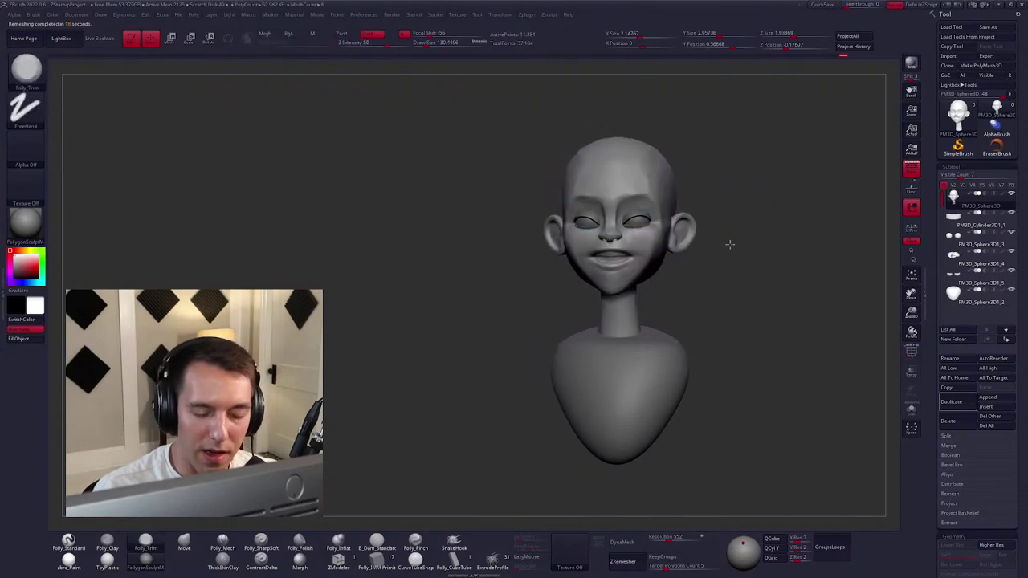
pyautogui.moveTo(729, 243); pyautogui.dragTo(723, 246)
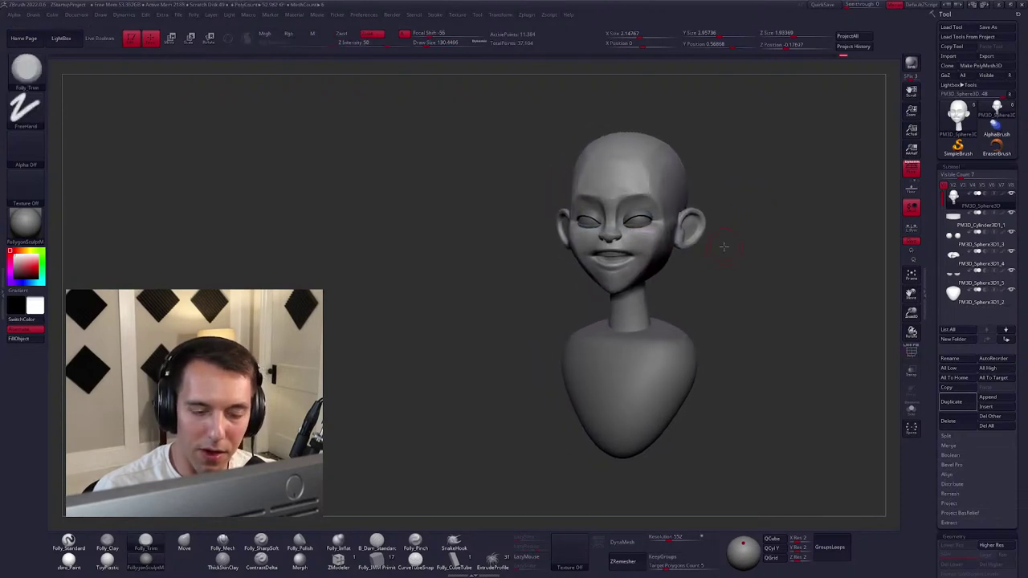
pyautogui.press('ctrl')
pyautogui.moveTo(723, 245)
pyautogui.mouseDown()
pyautogui.moveTo(695, 243)
pyautogui.moveTo(720, 235)
pyautogui.moveTo(729, 257)
pyautogui.moveTo(722, 246)
pyautogui.mouseUp()
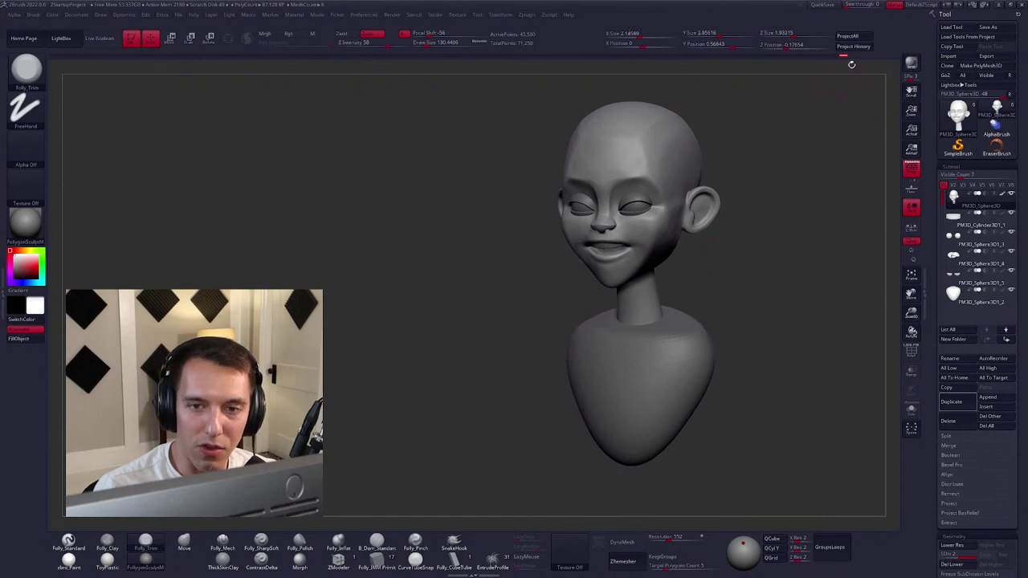
# Project the earlier sculpt history onto the new mesh and subdivide it twice.
pyautogui.click(859, 47)
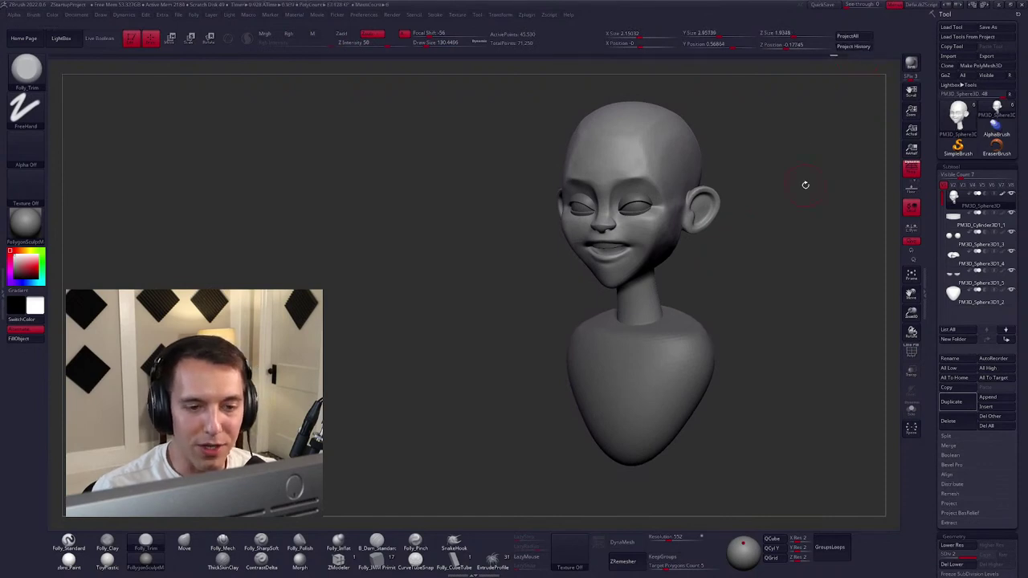
pyautogui.hotkey('ctrl', 'd')
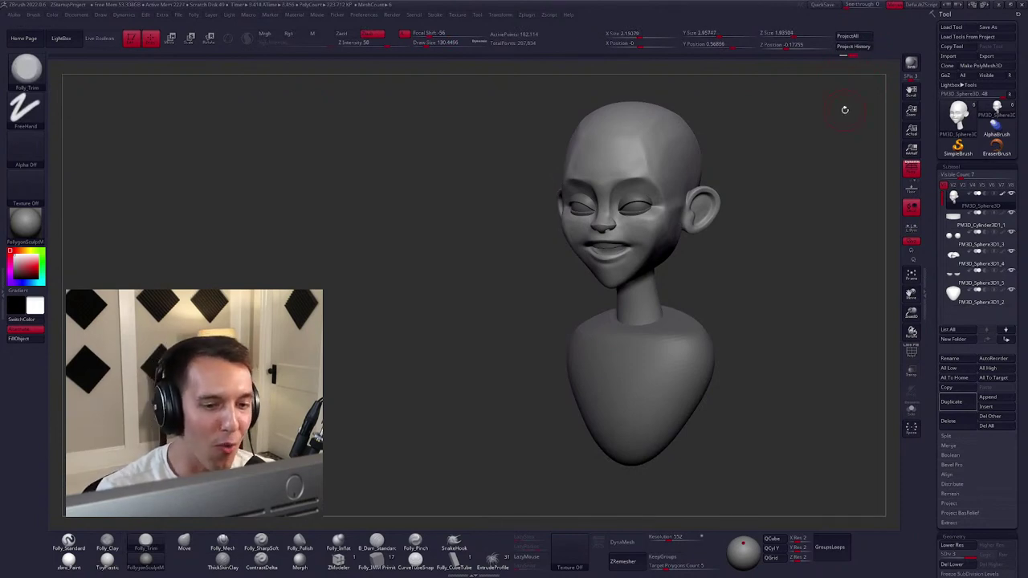
pyautogui.hotkey('ctrl', 'd')
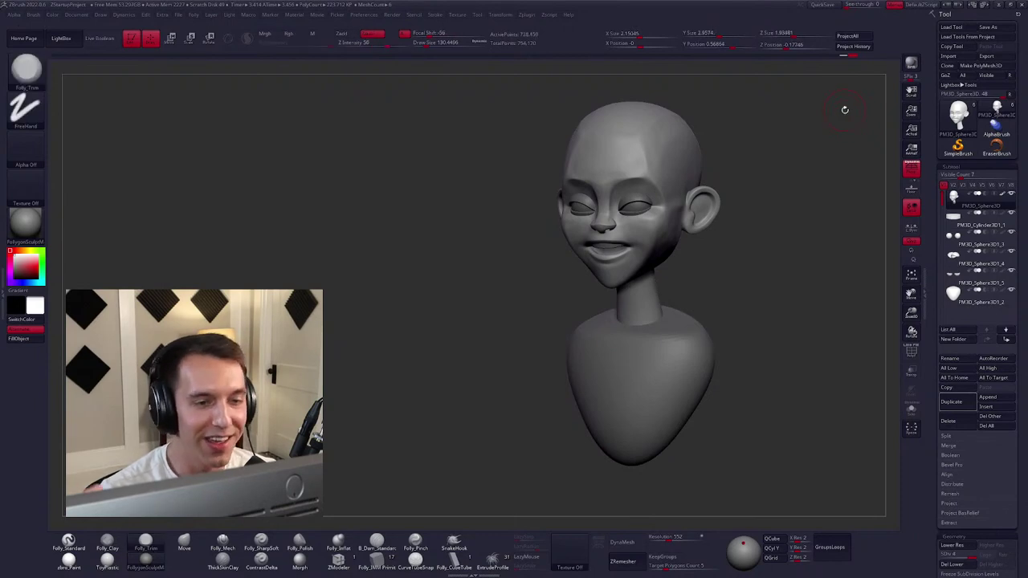
pyautogui.press('shift')
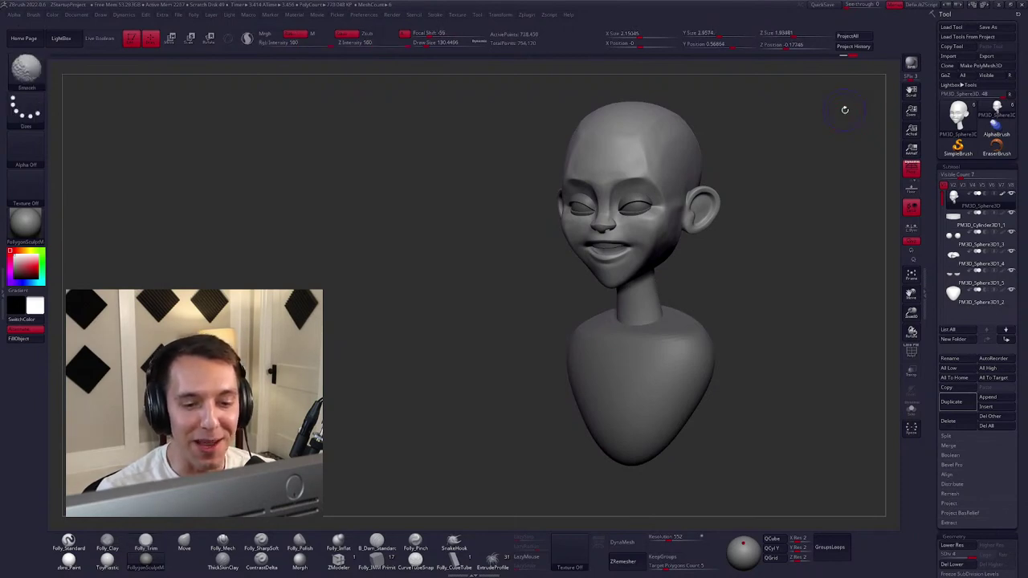
pyautogui.moveTo(844, 110)
pyautogui.mouseDown()
pyautogui.moveTo(667, 268)
pyautogui.moveTo(628, 289)
pyautogui.mouseUp()
# Solo the head, drop to a lower subdivision level and smooth the cheeks.
pyautogui.press('space')
pyautogui.hotkey('ctrl', 'shift', 'f')
pyautogui.hotkey('shift', 'd')
pyautogui.hotkey('shift', 'd')
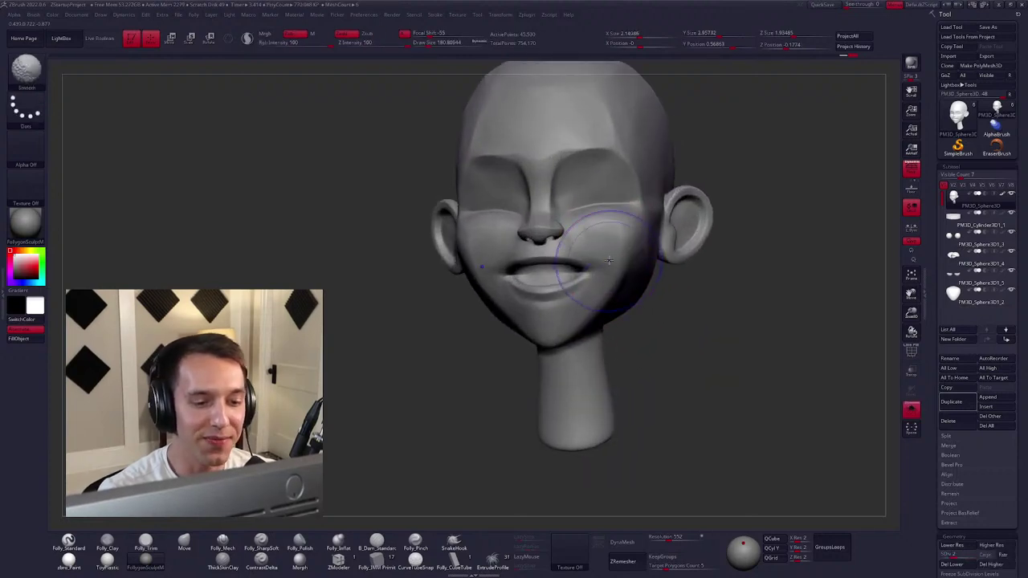
pyautogui.press('space')
pyautogui.moveTo(614, 255); pyautogui.dragTo(614, 238, button='right')
pyautogui.press('shift')
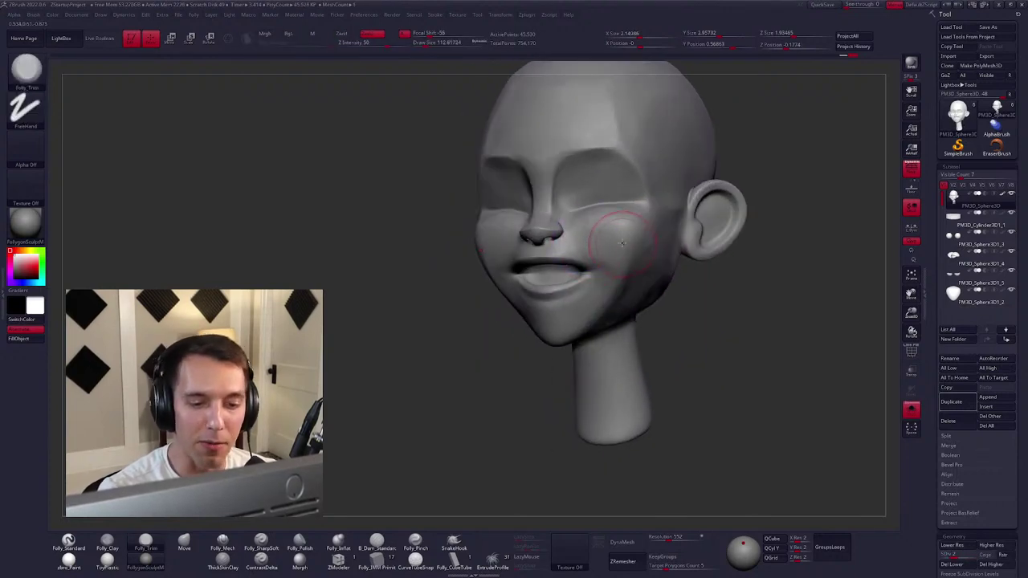
pyautogui.press('shift')
pyautogui.moveTo(600, 223); pyautogui.dragTo(608, 186, button='right')
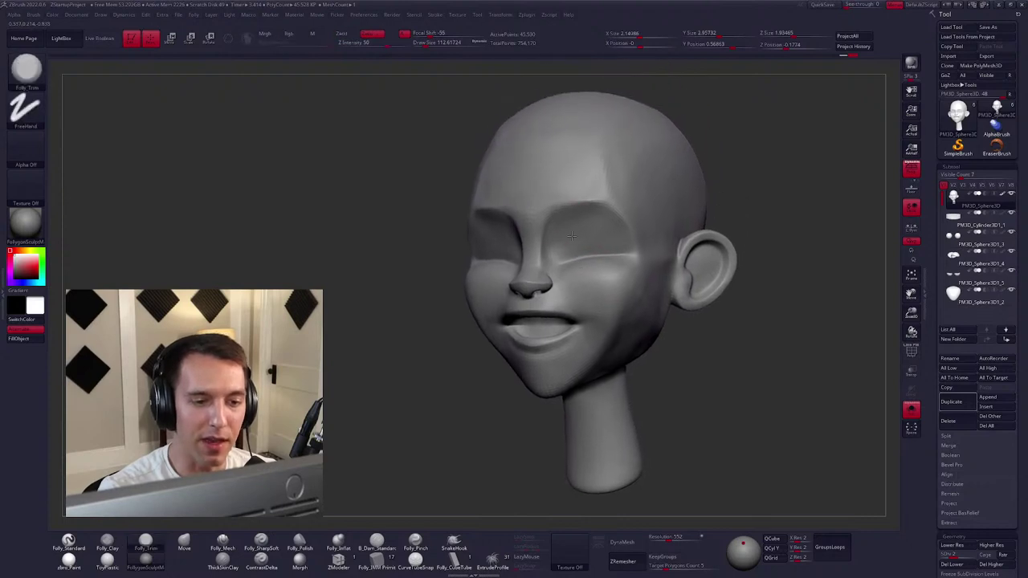
pyautogui.press('shift')
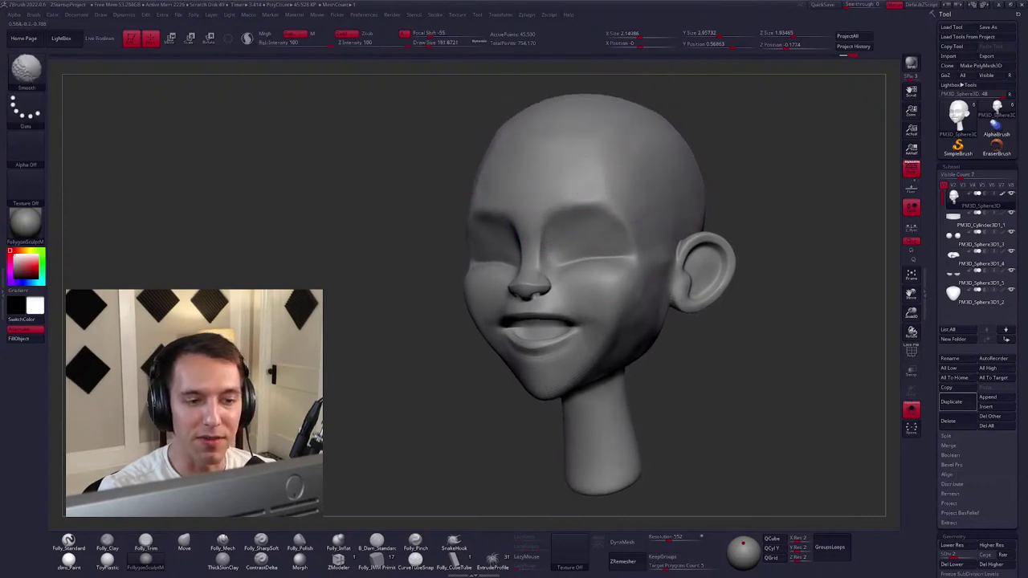
pyautogui.moveTo(603, 141)
pyautogui.mouseDown(button='right')
pyautogui.moveTo(633, 168)
pyautogui.moveTo(599, 213)
pyautogui.moveTo(632, 222)
pyautogui.moveTo(618, 241)
pyautogui.mouseUp(button='right')
pyautogui.press('shift')
# Smooth and trim the face further, then return to the highest subdivision level.
pyautogui.press('shift')
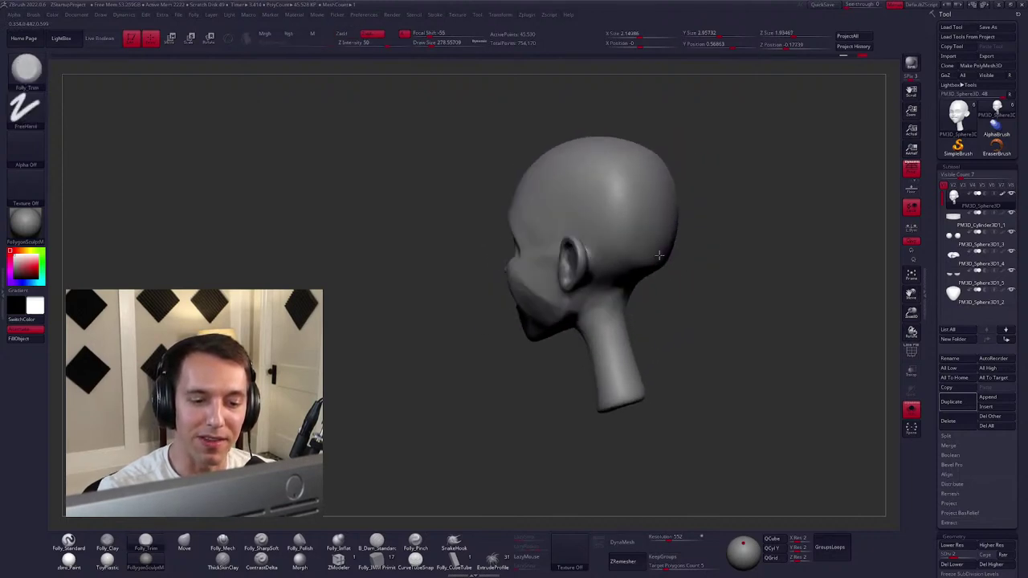
pyautogui.rightClick(577, 356)
pyautogui.moveTo(576, 356)
pyautogui.mouseDown(button='right')
pyautogui.moveTo(644, 302)
pyautogui.moveTo(576, 324)
pyautogui.moveTo(586, 301)
pyautogui.moveTo(538, 296)
pyautogui.moveTo(578, 265)
pyautogui.moveTo(575, 245)
pyautogui.moveTo(546, 259)
pyautogui.moveTo(615, 285)
pyautogui.moveTo(595, 258)
pyautogui.moveTo(562, 244)
pyautogui.moveTo(523, 254)
pyautogui.moveTo(562, 161)
pyautogui.mouseUp(button='right')
pyautogui.rightClick(644, 303)
pyautogui.press('shift')
pyautogui.rightClick(575, 244)
pyautogui.rightClick(615, 285)
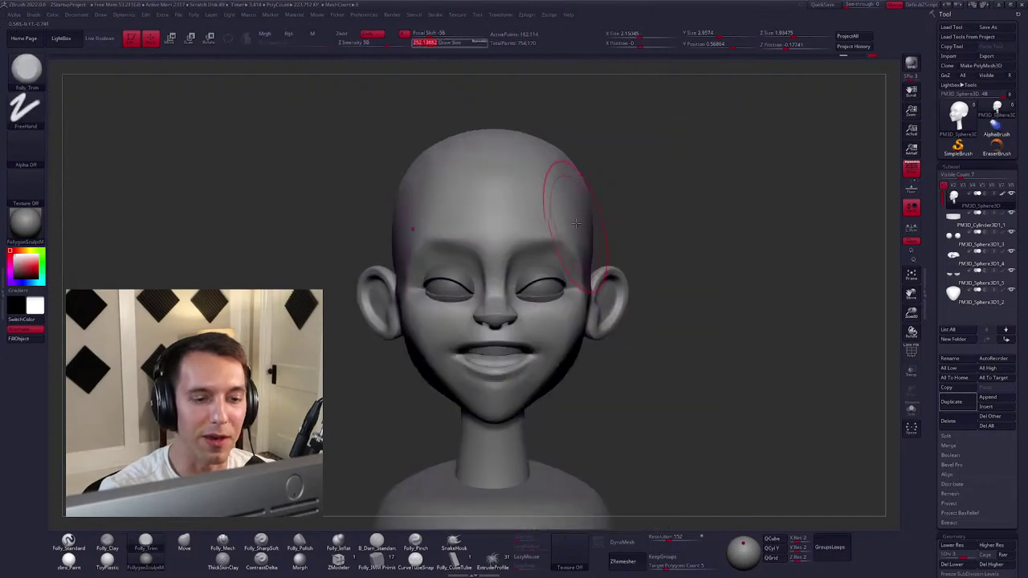
pyautogui.moveTo(563, 282)
pyautogui.keyDown('alt'); pyautogui.mouseDown(button='right')
pyautogui.moveTo(569, 254)
pyautogui.moveTo(522, 265)
pyautogui.moveTo(566, 254)
pyautogui.moveTo(532, 235)
pyautogui.mouseUp(button='right'); pyautogui.keyUp('alt')
pyautogui.rightClick(522, 265)
pyautogui.press('d')
pyautogui.press('d')
pyautogui.press('d')
# Resize the Move brush and push the head's shape from three-quarter and front views.
pyautogui.press('space')
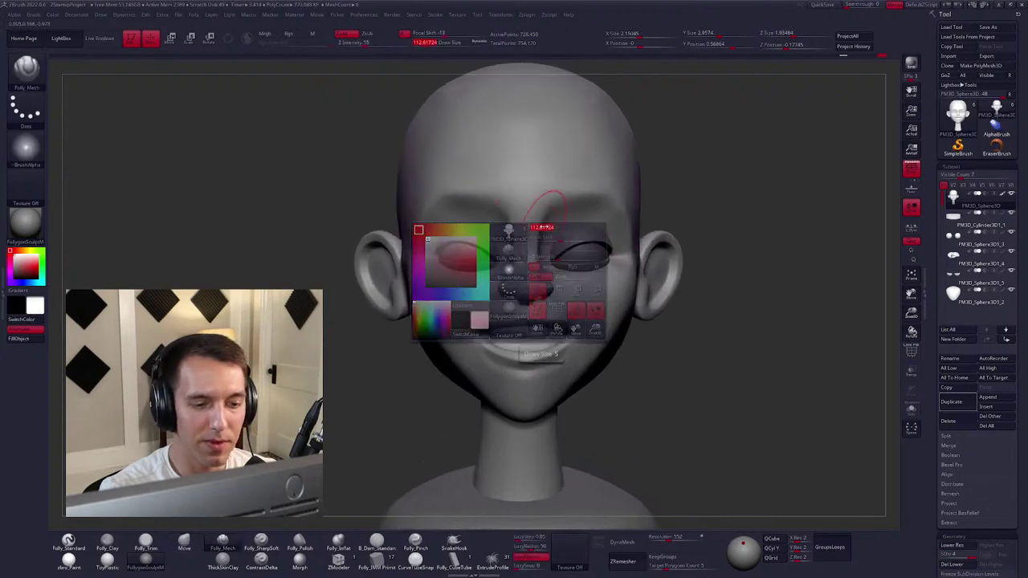
pyautogui.press('b')
pyautogui.press('m')
pyautogui.press('v')
pyautogui.press('space')
pyautogui.moveTo(551, 225); pyautogui.dragTo(552, 219)
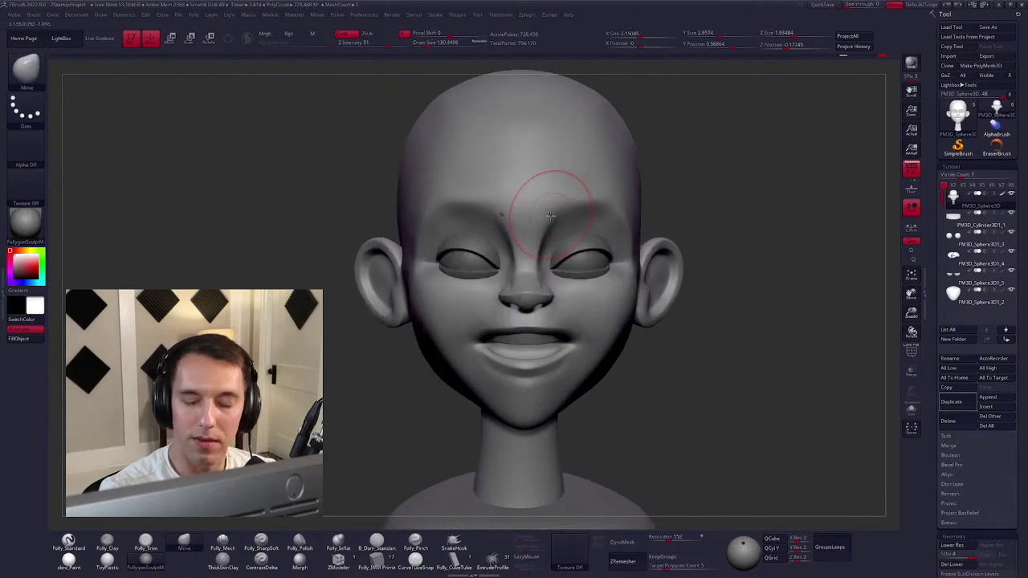
pyautogui.moveTo(549, 215)
pyautogui.mouseDown(button='right')
pyautogui.moveTo(530, 205)
pyautogui.moveTo(619, 212)
pyautogui.mouseUp(button='right')
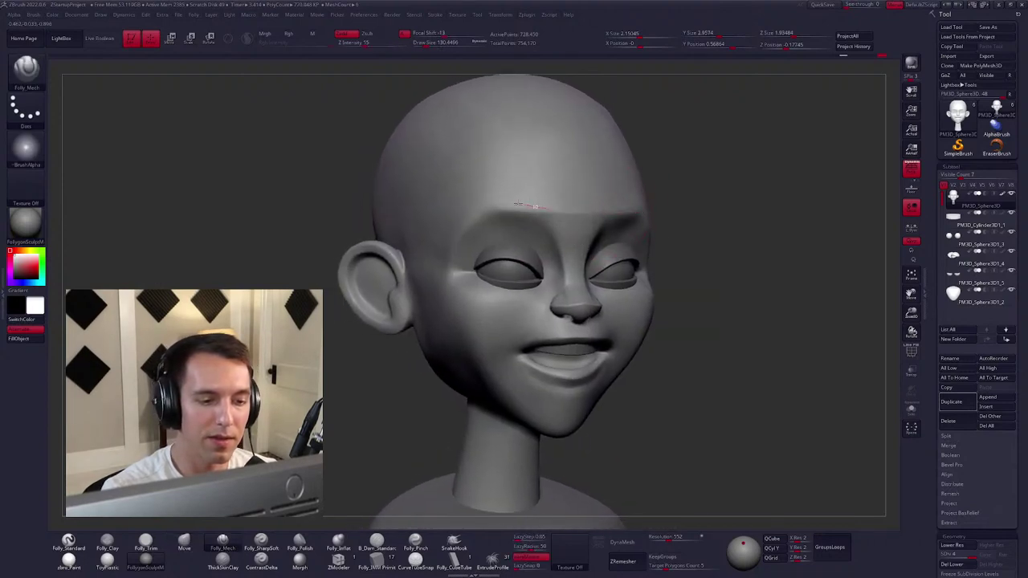
pyautogui.moveTo(464, 329); pyautogui.dragTo(378, 321, button='right')
pyautogui.press('space')
pyautogui.press('shift')
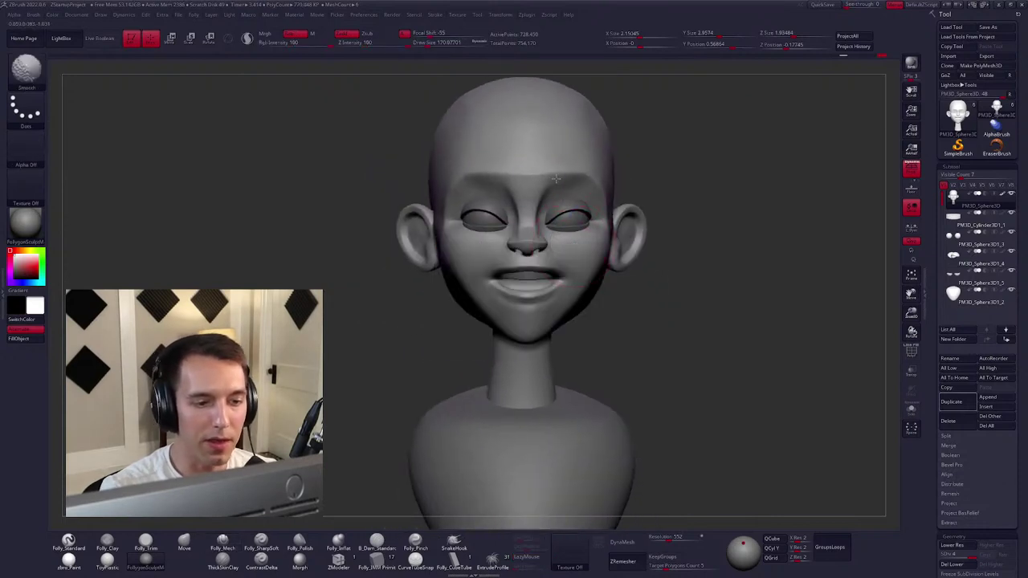
# Move and smooth the top and back of the head, checking it from several angles.
pyautogui.moveTo(532, 165)
pyautogui.mouseDown(button='right')
pyautogui.moveTo(522, 209)
pyautogui.moveTo(562, 184)
pyautogui.moveTo(591, 126)
pyautogui.mouseUp(button='right')
pyautogui.moveTo(571, 164)
pyautogui.mouseDown(button='right')
pyautogui.moveTo(554, 225)
pyautogui.moveTo(594, 185)
pyautogui.mouseUp(button='right')
pyautogui.press('b')
pyautogui.press('m')
pyautogui.press('v')
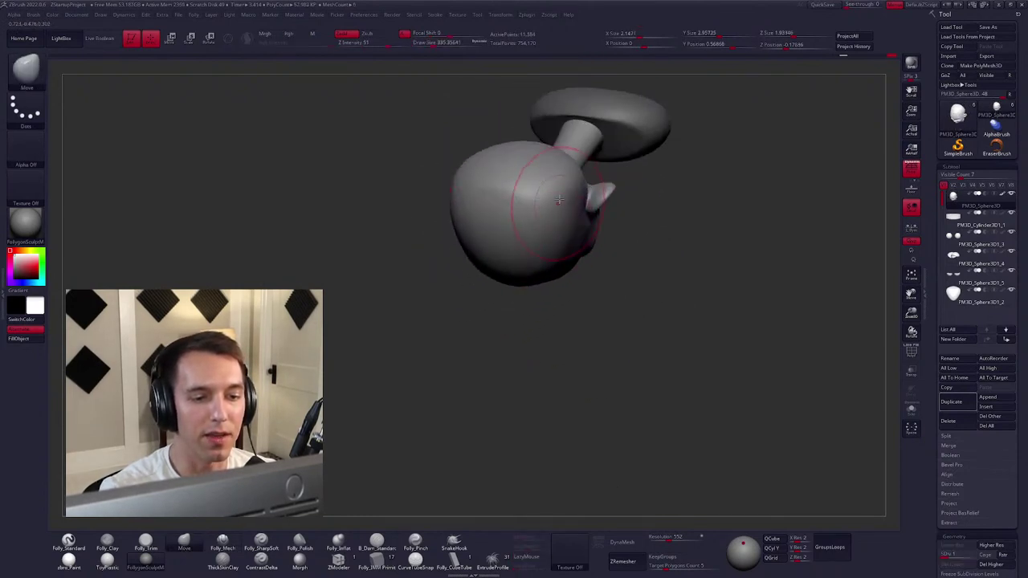
pyautogui.press('shift')
pyautogui.moveTo(529, 194)
pyautogui.keyDown('shift'); pyautogui.mouseDown(button='right')
pyautogui.moveTo(546, 168)
pyautogui.moveTo(540, 200)
pyautogui.mouseUp(button='right'); pyautogui.keyUp('shift')
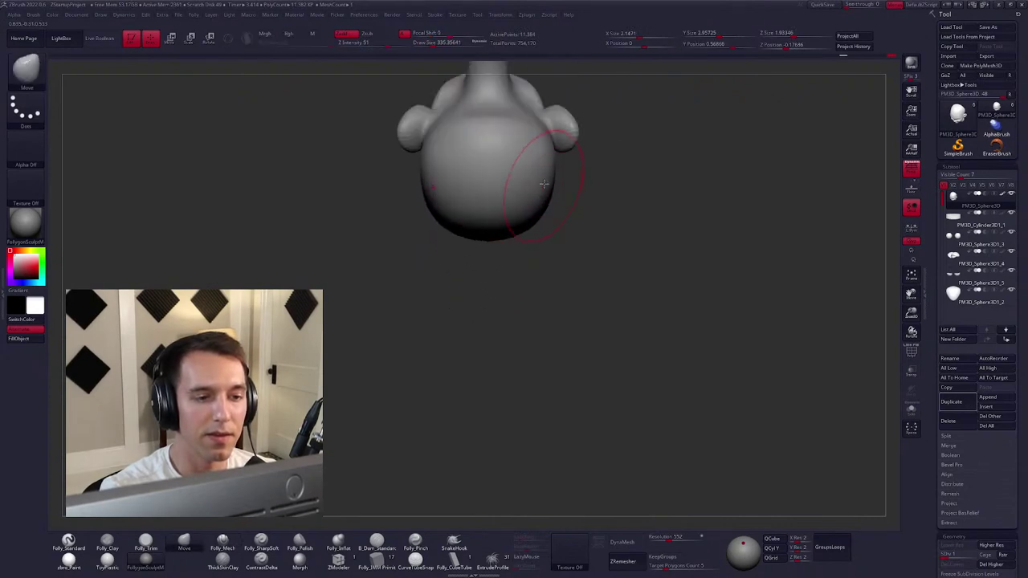
pyautogui.keyDown('shift'); pyautogui.moveTo(529, 175); pyautogui.dragTo(538, 85, button='right'); pyautogui.keyUp('shift')
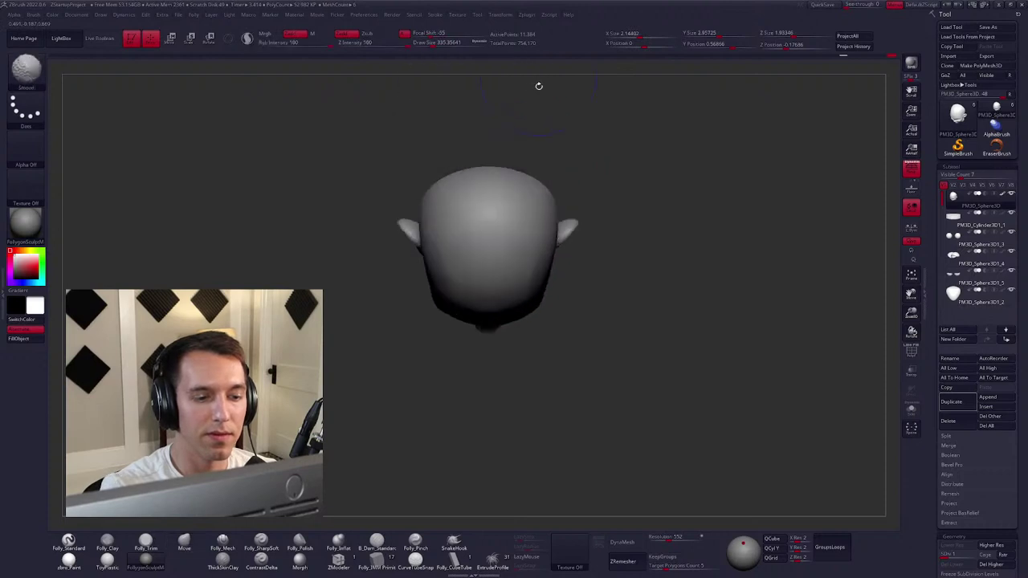
pyautogui.moveTo(497, 221)
pyautogui.keyDown('shift'); pyautogui.mouseDown(button='right')
pyautogui.moveTo(532, 232)
pyautogui.moveTo(544, 197)
pyautogui.moveTo(534, 221)
pyautogui.moveTo(566, 223)
pyautogui.moveTo(522, 242)
pyautogui.moveTo(560, 232)
pyautogui.moveTo(528, 183)
pyautogui.mouseUp(button='right'); pyautogui.keyUp('shift')
pyautogui.rightClick(532, 233)
pyautogui.rightClick(532, 241)
pyautogui.rightClick(555, 233)
pyautogui.rightClick(521, 244)
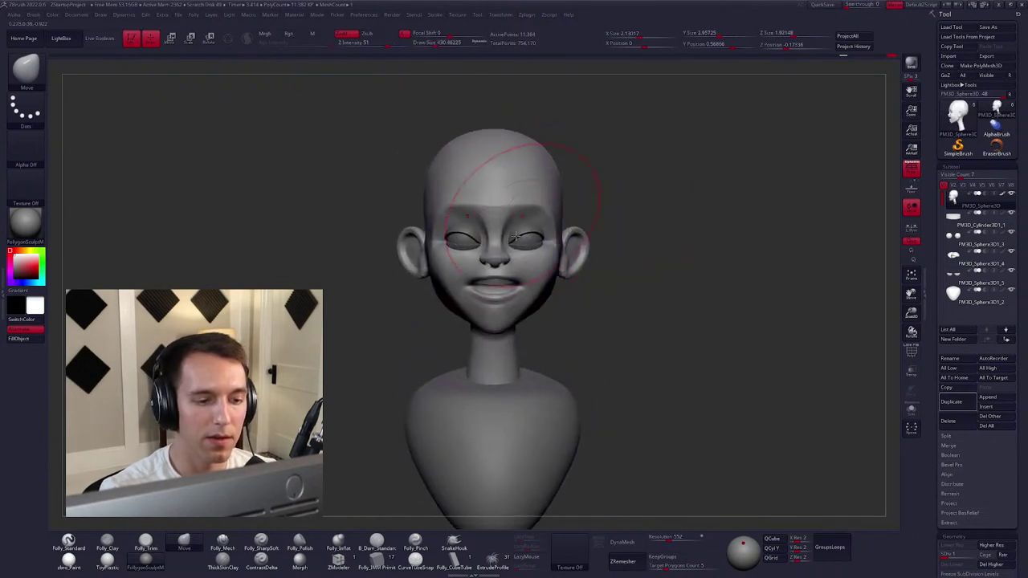
# Lasso-mask the head leaving only the crown free, and draw a transpose line from neck to crown.
pyautogui.press('ctrl')
pyautogui.moveTo(586, 200)
pyautogui.keyDown('ctrl'); pyautogui.mouseDown()
pyautogui.moveTo(357, 166)
pyautogui.moveTo(593, 207)
pyautogui.mouseUp(); pyautogui.keyUp('ctrl')
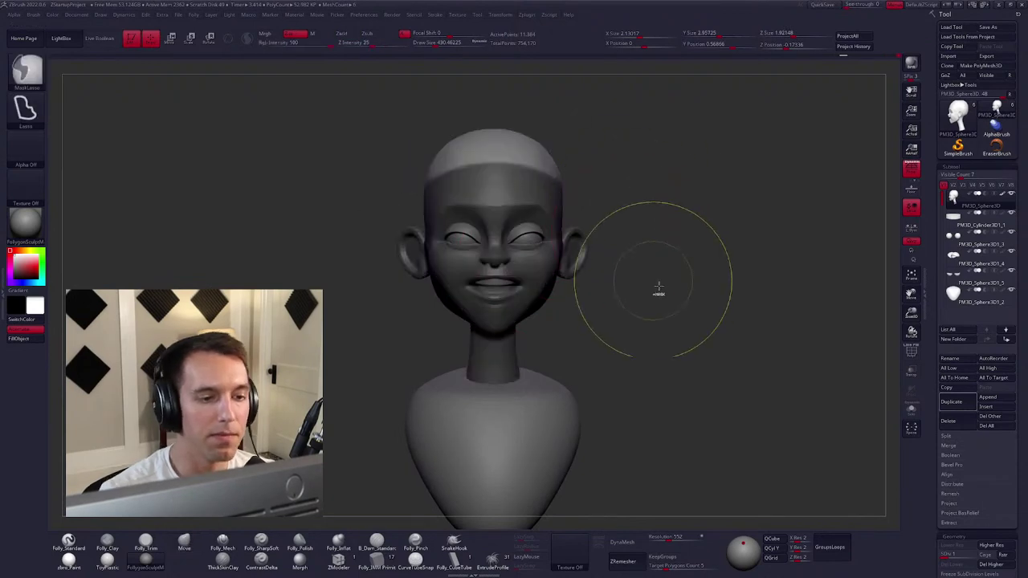
pyautogui.press('w')
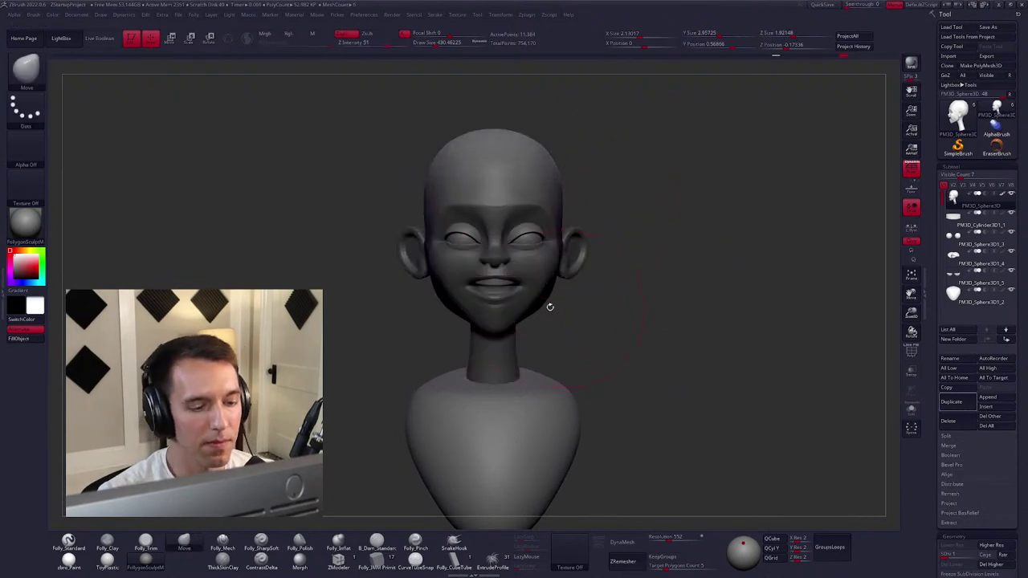
pyautogui.moveTo(494, 326); pyautogui.dragTo(496, 124)
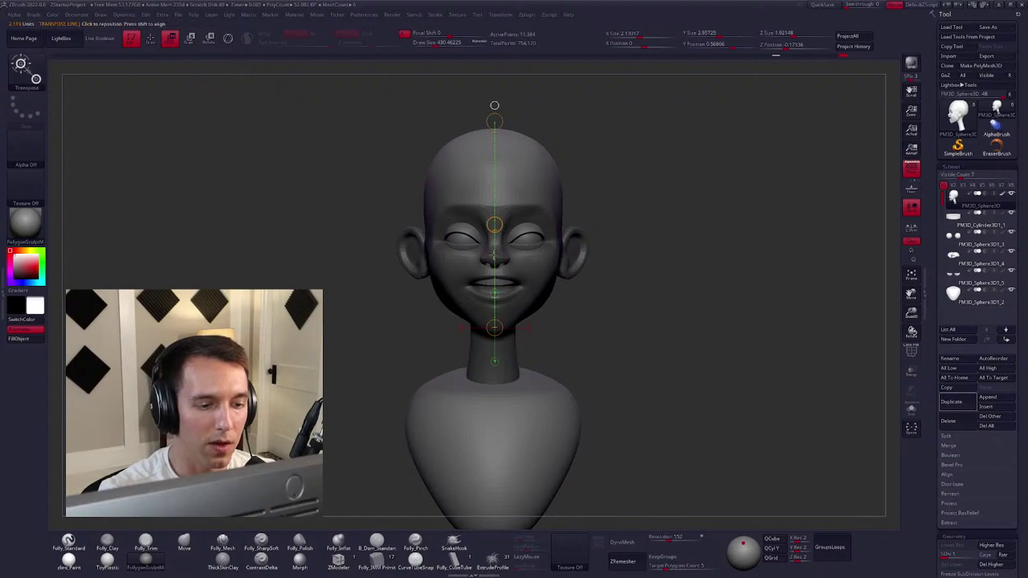
# Shift the unmasked top of the head and stretch the skull's back outward in profile.
pyautogui.moveTo(495, 224); pyautogui.dragTo(494, 225)
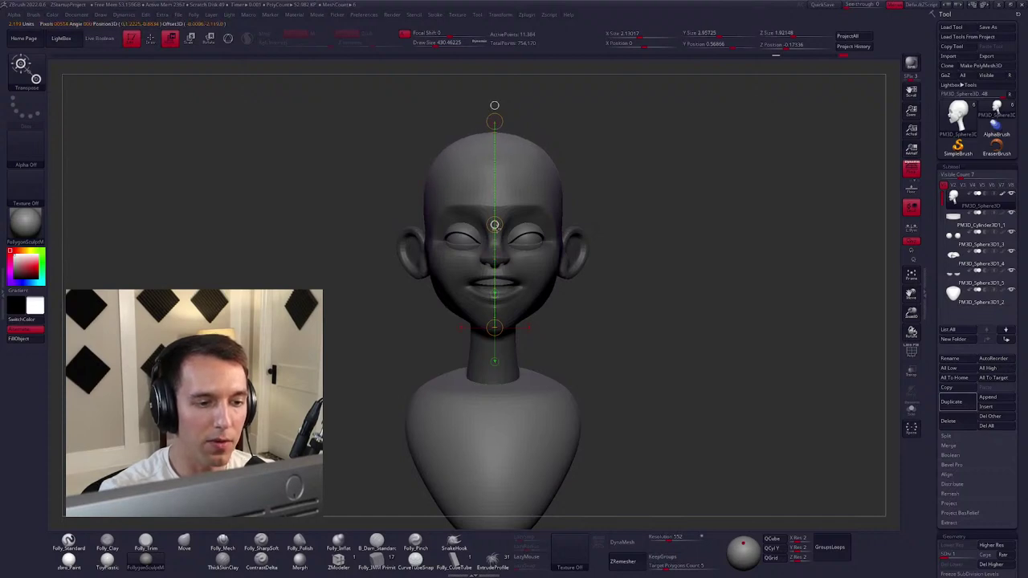
pyautogui.press('q')
pyautogui.moveTo(631, 329)
pyautogui.mouseDown()
pyautogui.moveTo(649, 305)
pyautogui.moveTo(630, 265)
pyautogui.mouseUp()
pyautogui.press('w')
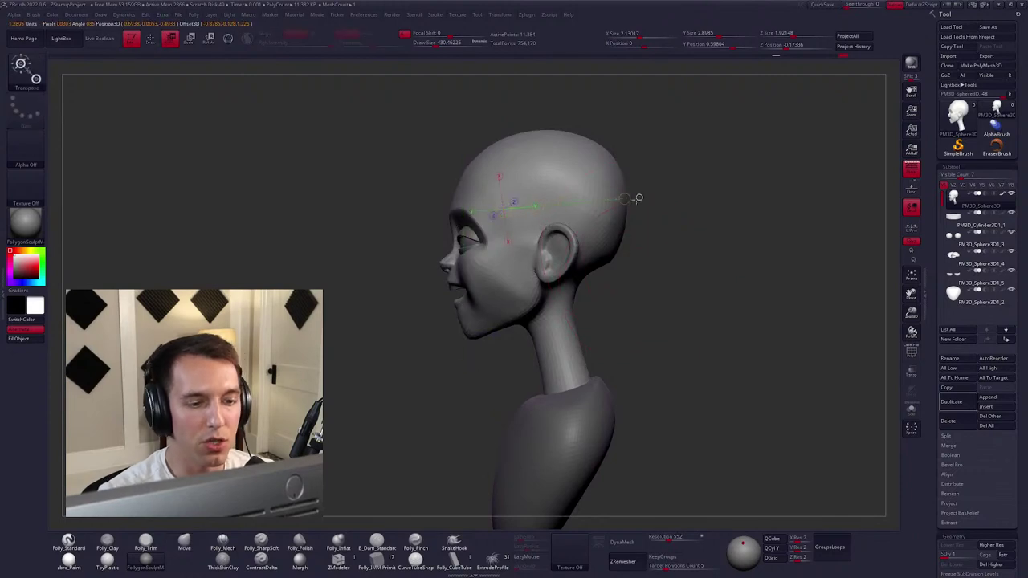
pyautogui.moveTo(470, 210); pyautogui.dragTo(747, 209)
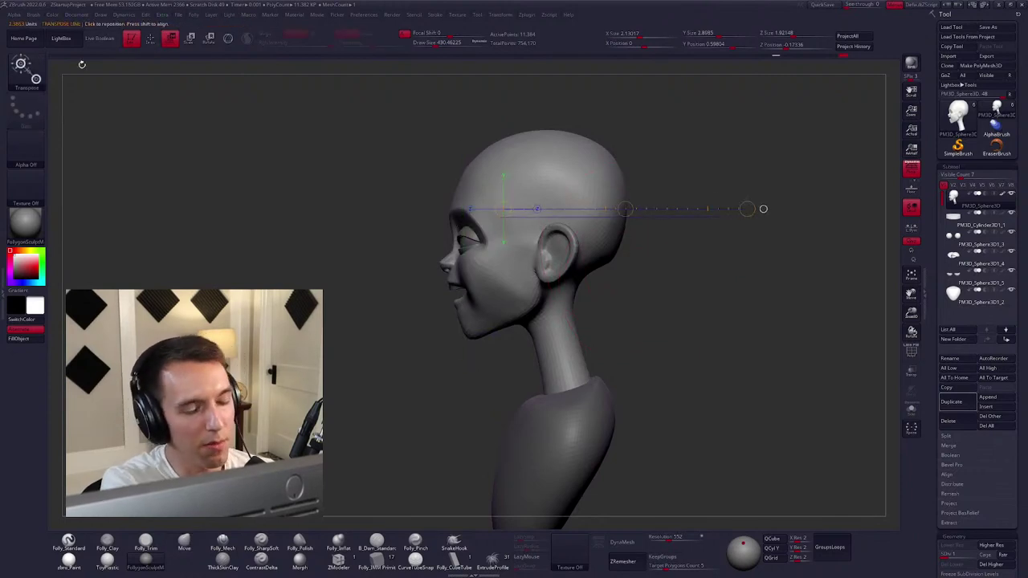
pyautogui.press('q')
# Build up the cheek beside the mouth with Folly_Clay and smooth it.
pyautogui.moveTo(623, 305)
pyautogui.mouseDown()
pyautogui.moveTo(634, 314)
pyautogui.moveTo(562, 297)
pyautogui.mouseUp()
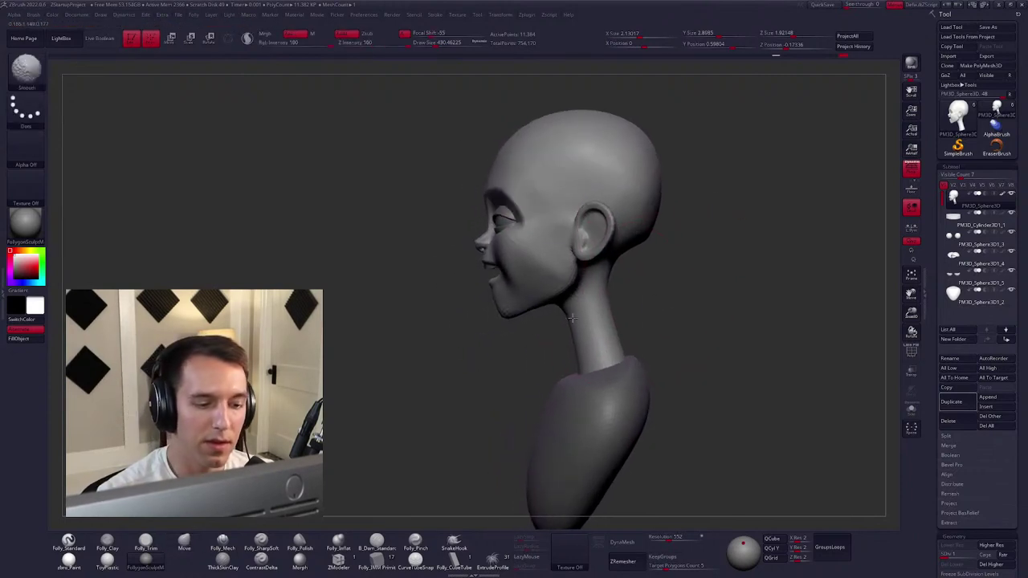
pyautogui.press('space')
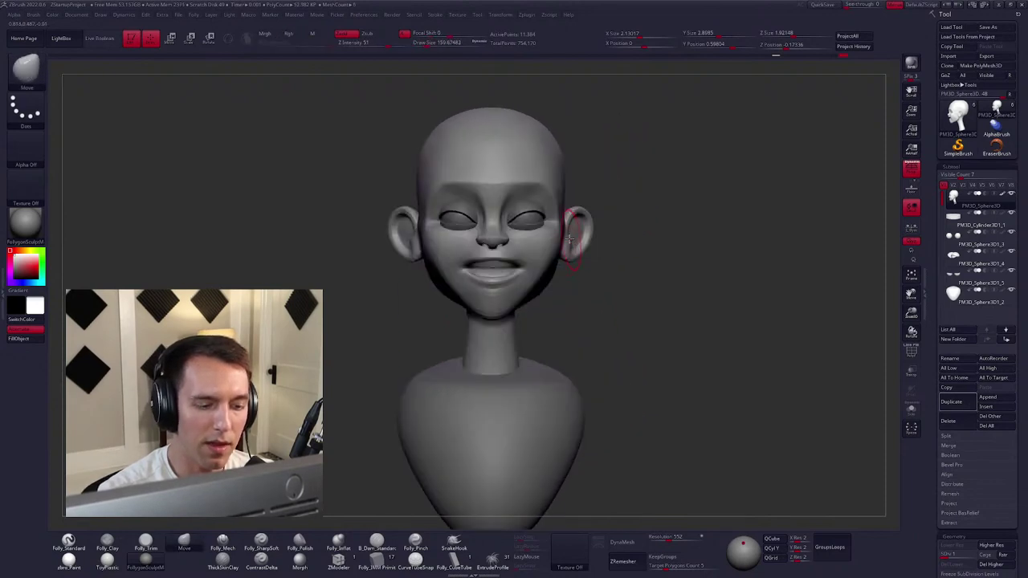
pyautogui.moveTo(568, 238); pyautogui.dragTo(498, 241, button='right')
pyautogui.press('space')
pyautogui.click(594, 273)
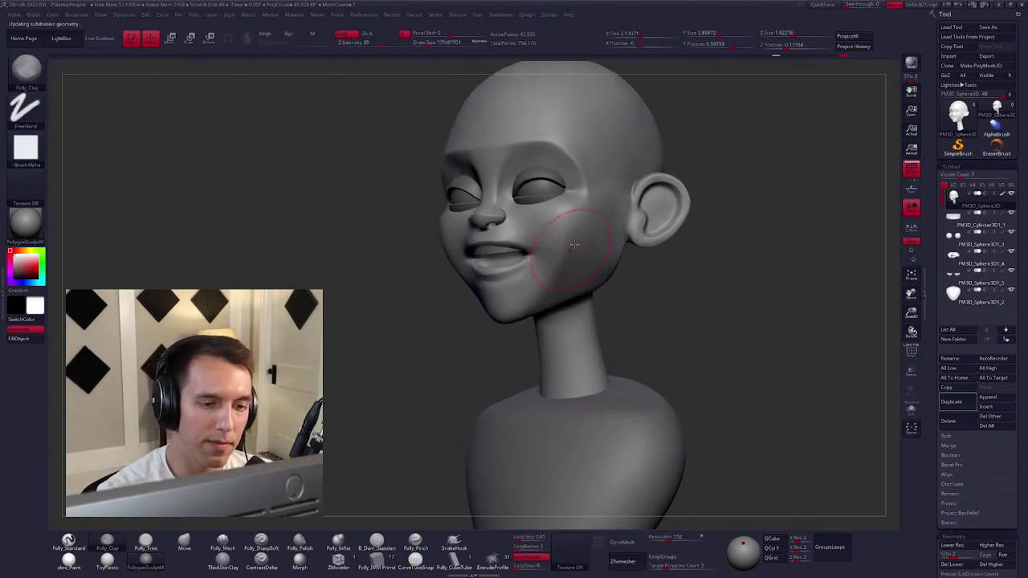
pyautogui.press('shift')
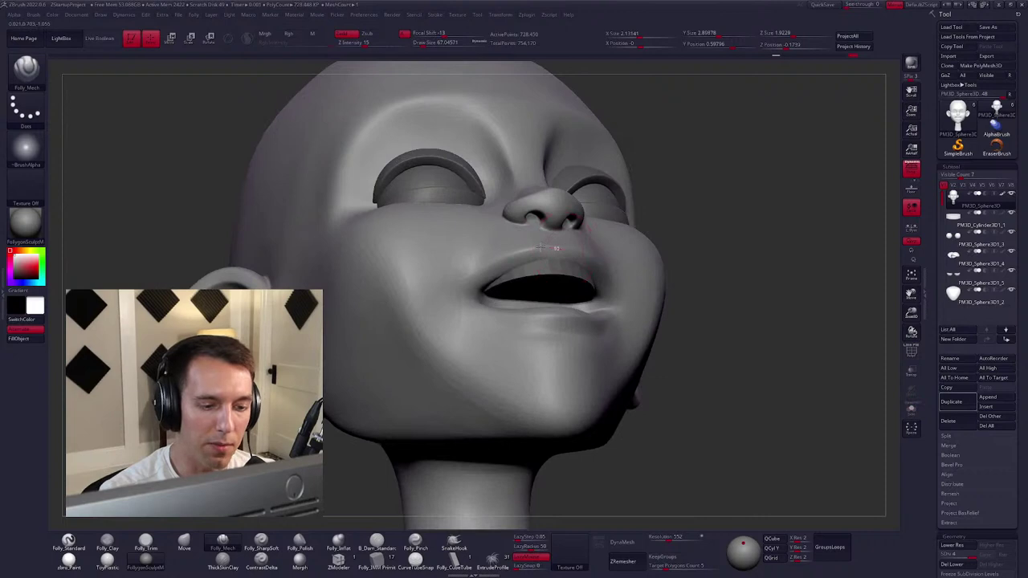
# Shift-smooth the upper lip area between the nose and mouth.
pyautogui.keyDown('shift'); pyautogui.moveTo(462, 296); pyautogui.dragTo(530, 258); pyautogui.keyUp('shift')
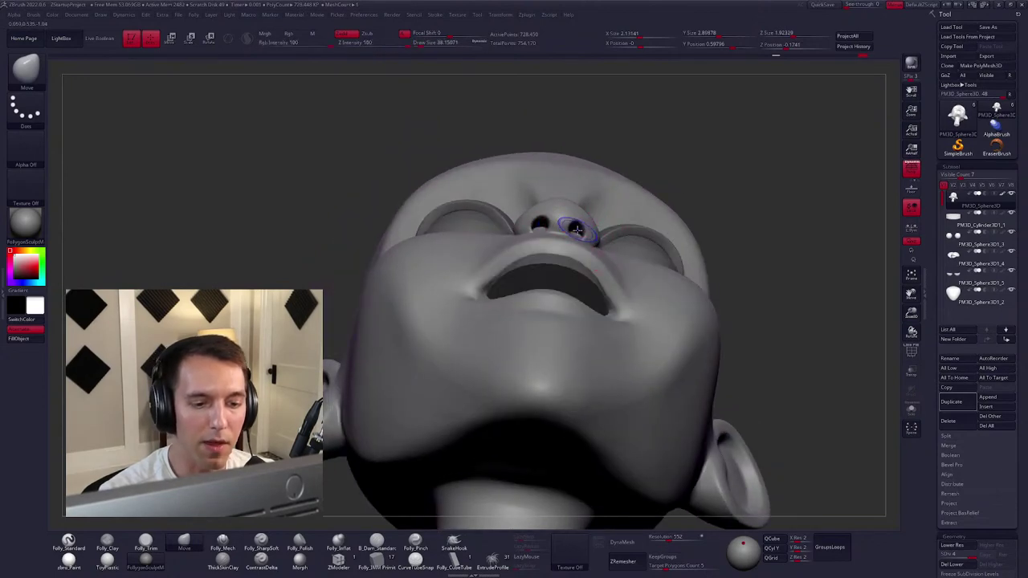
pyautogui.press('shift')
pyautogui.moveTo(573, 235)
pyautogui.mouseDown(button='right')
pyautogui.moveTo(554, 265)
pyautogui.moveTo(582, 286)
pyautogui.moveTo(526, 269)
pyautogui.moveTo(530, 208)
pyautogui.mouseUp(button='right')
pyautogui.rightClick(536, 273)
# Ctrl-lasso mask a band across the nose and mouth.
pyautogui.press('ctrl')
pyautogui.moveTo(465, 229)
pyautogui.keyDown('ctrl'); pyautogui.mouseDown()
pyautogui.moveTo(540, 153)
pyautogui.moveTo(660, 190)
pyautogui.mouseUp(); pyautogui.keyUp('ctrl')
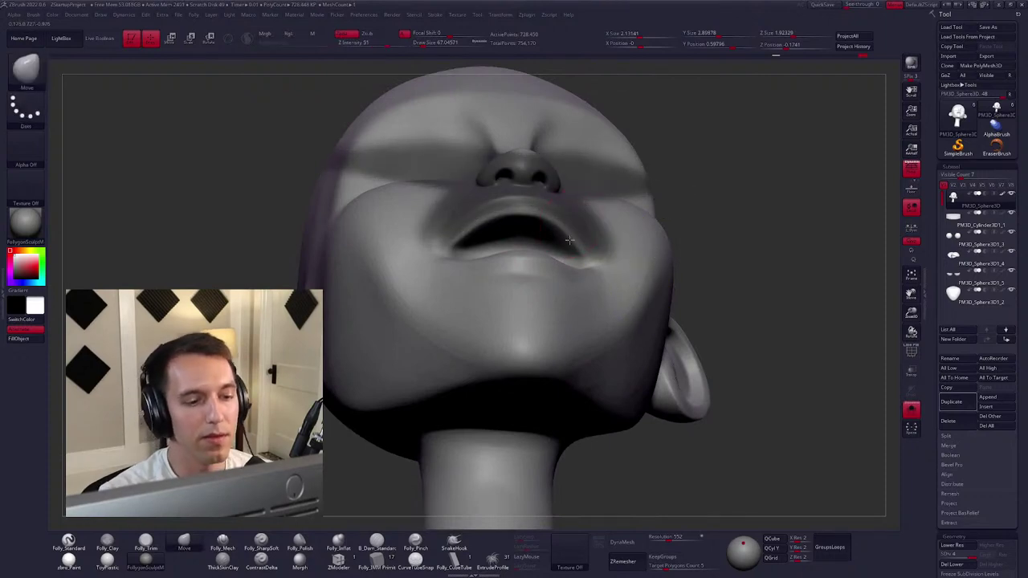
pyautogui.moveTo(584, 237); pyautogui.dragTo(530, 215, button='right')
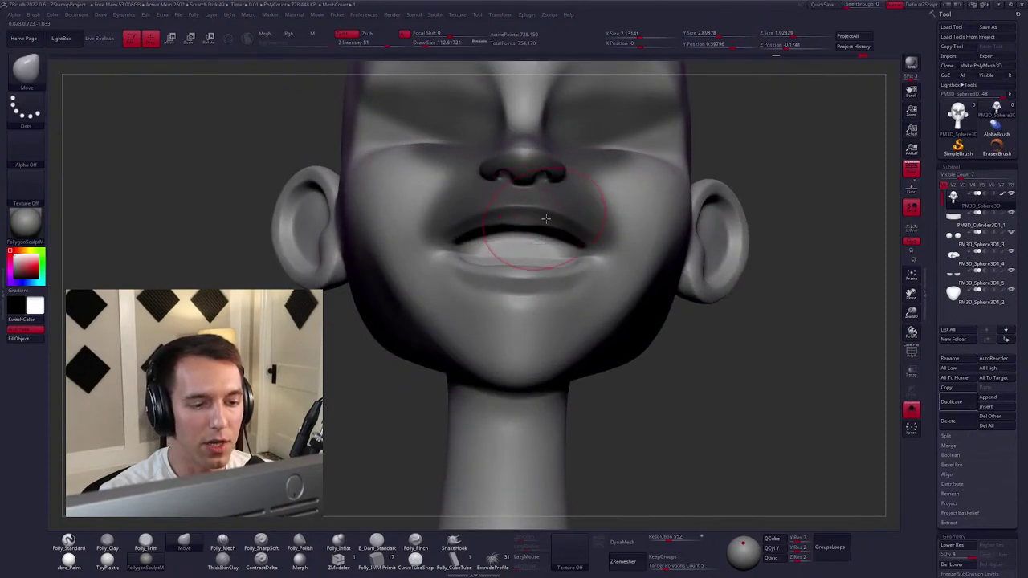
pyautogui.moveTo(562, 217)
pyautogui.mouseDown(button='right')
pyautogui.moveTo(551, 239)
pyautogui.moveTo(591, 305)
pyautogui.moveTo(554, 240)
pyautogui.mouseUp(button='right')
# Select the mouth-interior cylinder and move it behind the lips with the W gizmo.
pyautogui.keyDown('alt'); pyautogui.click(606, 250); pyautogui.keyUp('alt')
pyautogui.press('w')
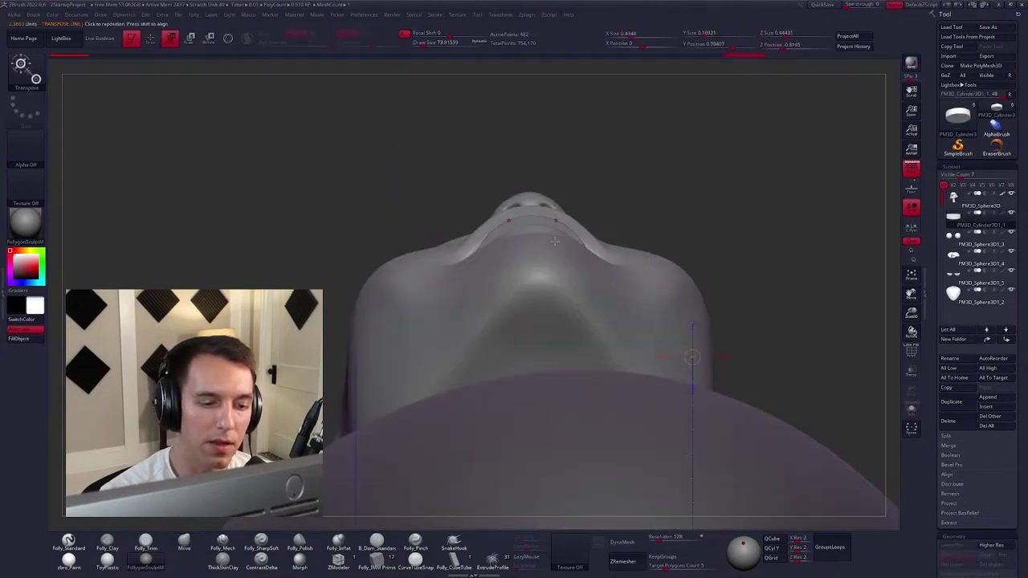
pyautogui.moveTo(560, 305); pyautogui.dragTo(583, 298, button='right')
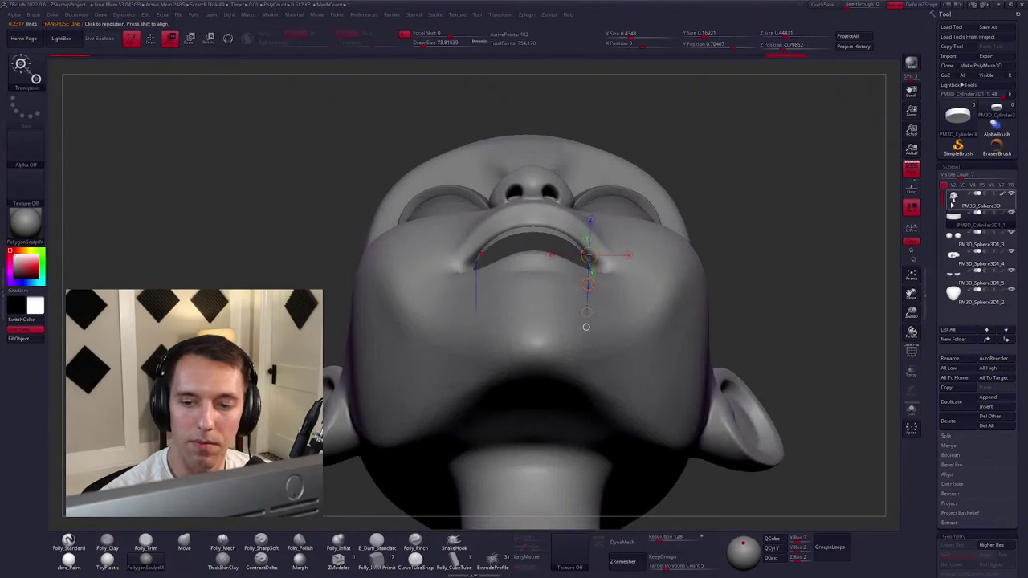
pyautogui.press('q')
pyautogui.moveTo(654, 252); pyautogui.dragTo(634, 185, button='right')
# Build up the upper lip with the Folly_Clay brush.
pyautogui.press('space')
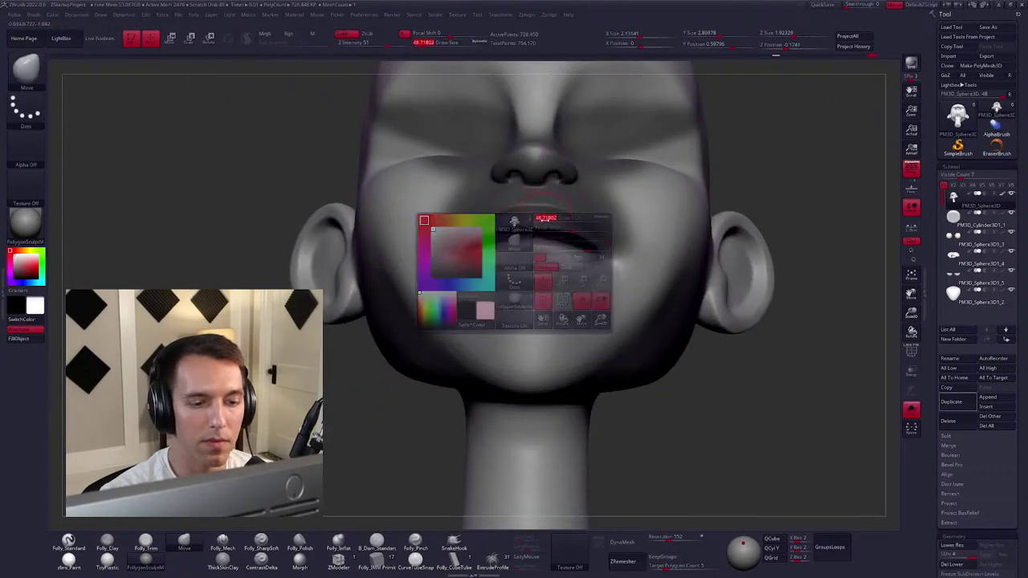
pyautogui.press('c')
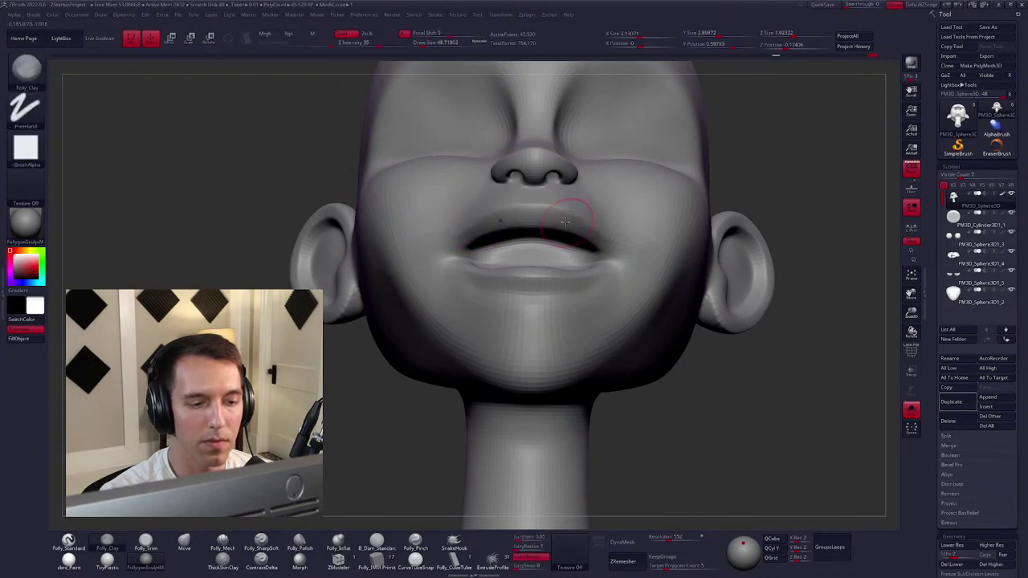
pyautogui.moveTo(425, 260)
pyautogui.mouseDown(button='right')
pyautogui.moveTo(519, 306)
pyautogui.moveTo(501, 290)
pyautogui.moveTo(607, 275)
pyautogui.mouseUp(button='right')
# Mask around the lower lip and move it into shape.
pyautogui.press('ctrl')
pyautogui.moveTo(536, 305)
pyautogui.keyDown('ctrl'); pyautogui.mouseDown()
pyautogui.moveTo(610, 283)
pyautogui.moveTo(546, 273)
pyautogui.moveTo(550, 321)
pyautogui.mouseUp(); pyautogui.keyUp('ctrl')
pyautogui.press('space')
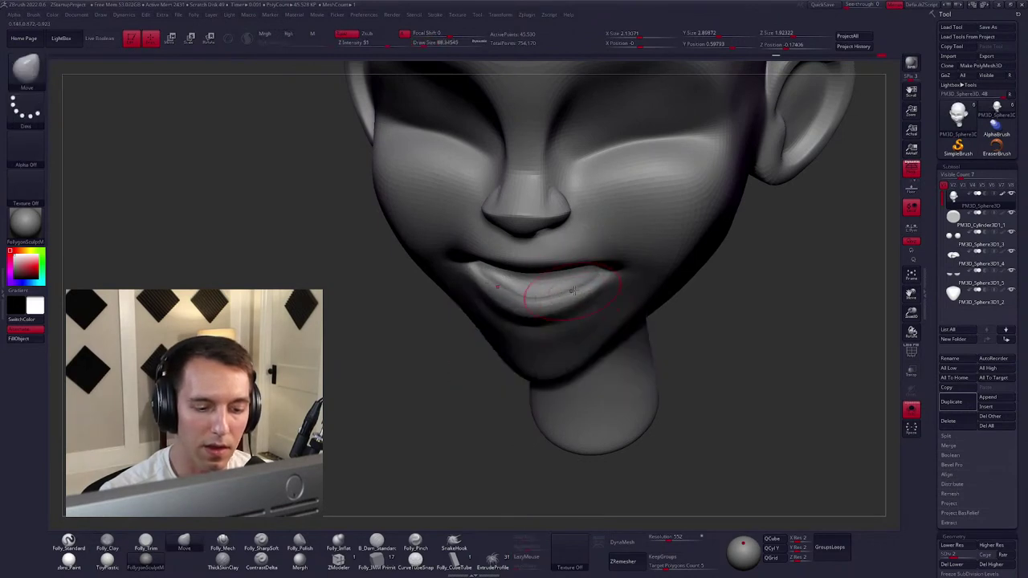
pyautogui.moveTo(598, 278)
pyautogui.mouseDown(button='right')
pyautogui.moveTo(610, 257)
pyautogui.moveTo(734, 286)
pyautogui.moveTo(555, 300)
pyautogui.moveTo(537, 325)
pyautogui.moveTo(634, 313)
pyautogui.moveTo(603, 312)
pyautogui.moveTo(624, 289)
pyautogui.mouseUp(button='right')
# Smooth the lips and push the cheeks with the Move brush.
pyautogui.press('shift')
pyautogui.rightClick(603, 312)
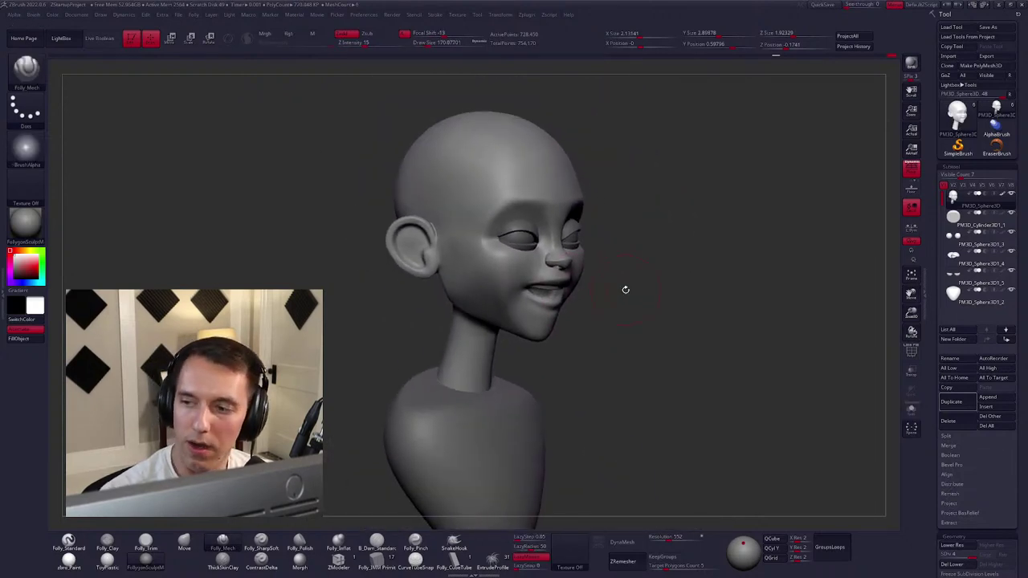
pyautogui.press('b')
pyautogui.press('m')
pyautogui.press('v')
pyautogui.moveTo(628, 325); pyautogui.dragTo(599, 326, button='right')
pyautogui.moveTo(534, 310)
pyautogui.mouseDown(button='right')
pyautogui.moveTo(554, 309)
pyautogui.moveTo(535, 223)
pyautogui.mouseUp(button='right')
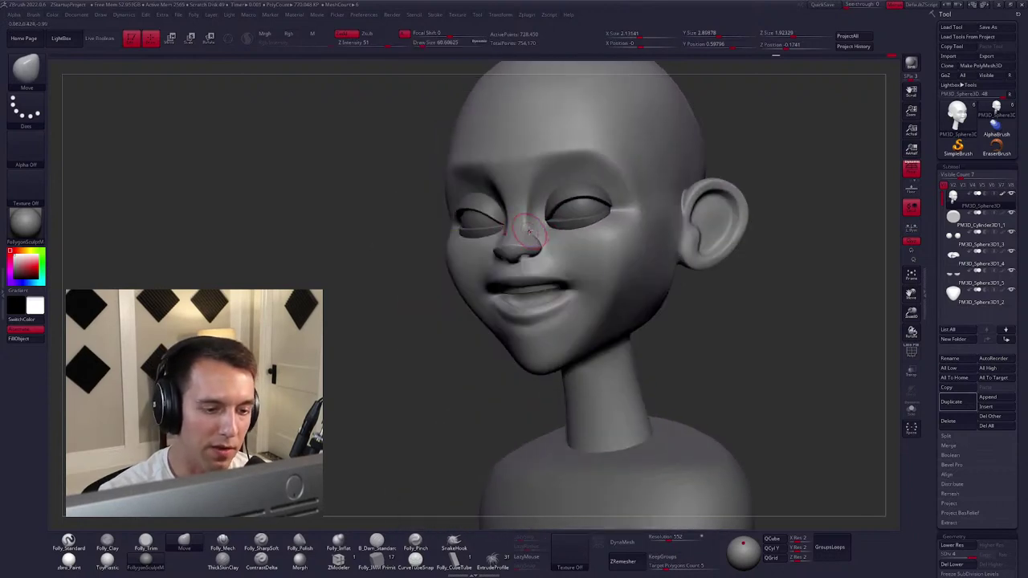
# Smooth the face and drop down one subdivision level.
pyautogui.press('shift')
pyautogui.hotkey('shift', 'd')
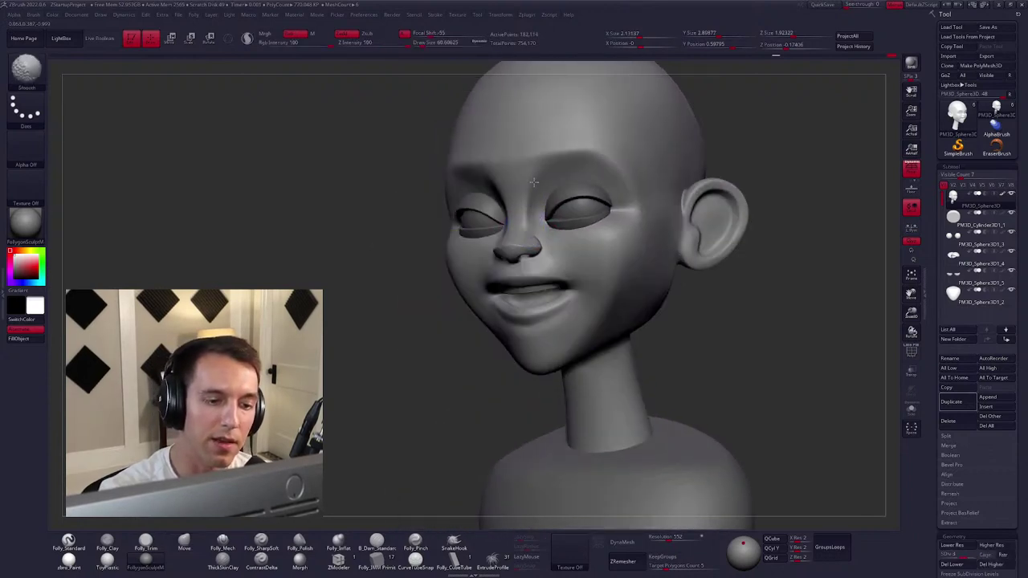
pyautogui.moveTo(536, 200); pyautogui.dragTo(610, 267, button='right')
pyautogui.press('space')
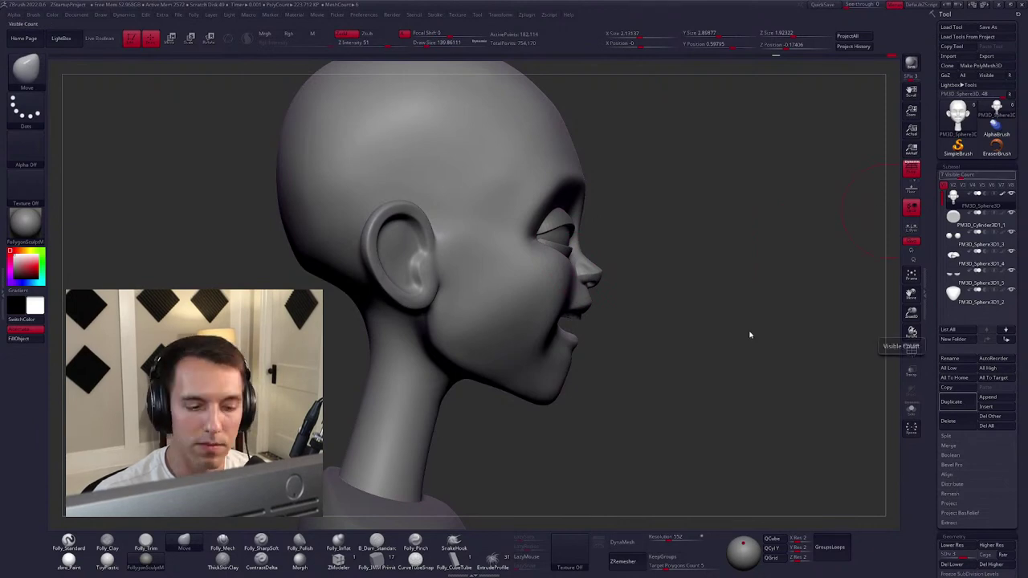
# In left profile, resize the Move brush to about 277, then 181, shaping the lower lip.
pyautogui.moveTo(749, 335)
pyautogui.mouseDown(button='right')
pyautogui.moveTo(683, 329)
pyautogui.moveTo(640, 338)
pyautogui.mouseUp(button='right')
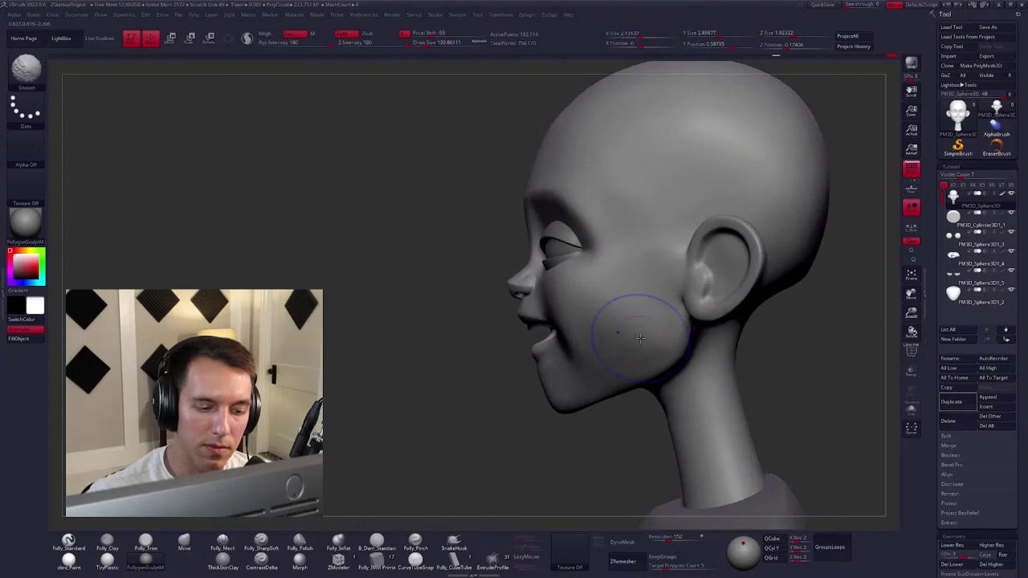
pyautogui.press('space')
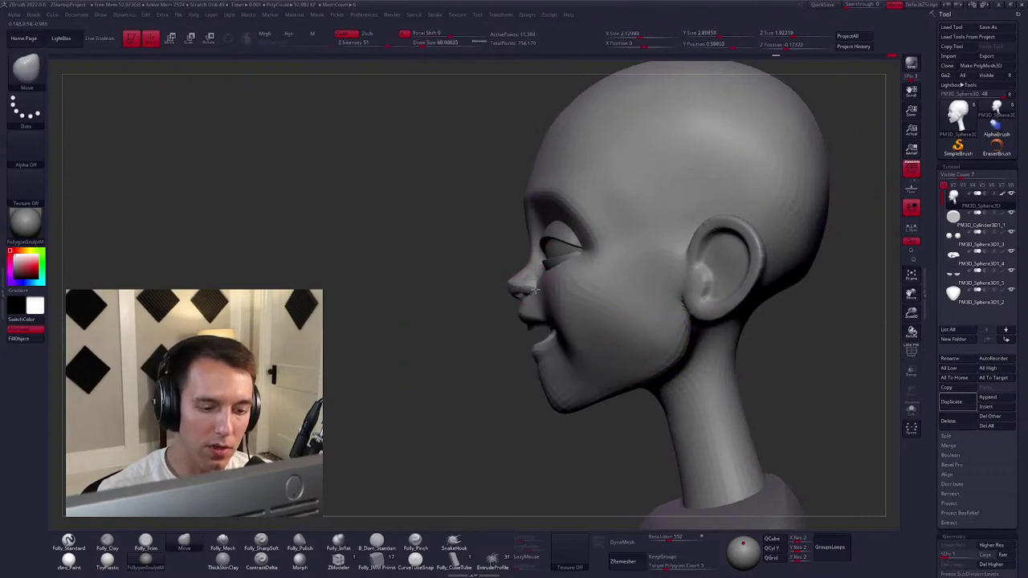
pyautogui.moveTo(537, 286); pyautogui.dragTo(536, 286)
pyautogui.press('space')
pyautogui.press('space')
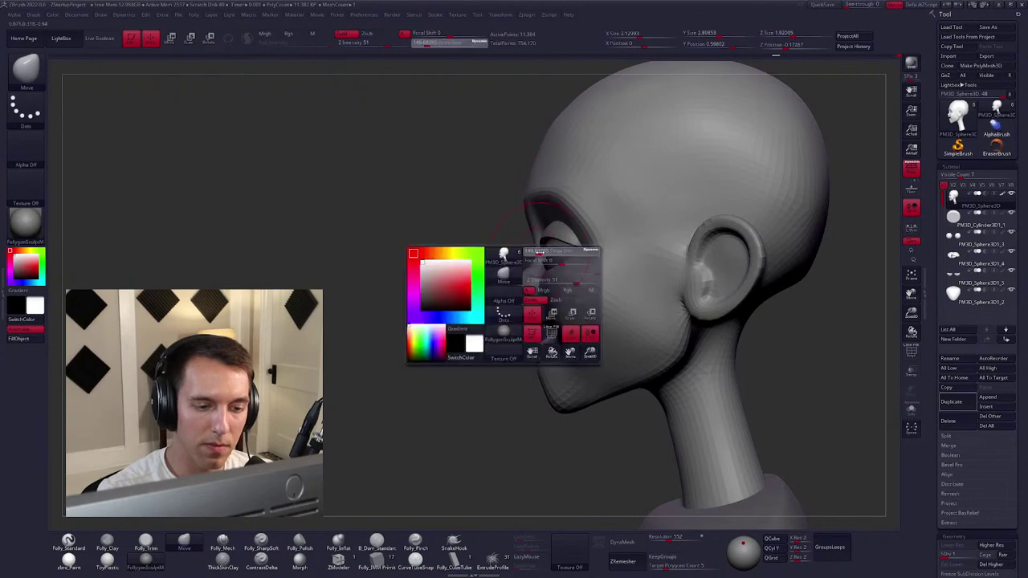
pyautogui.press('space')
pyautogui.moveTo(537, 238); pyautogui.dragTo(534, 222)
pyautogui.press('space')
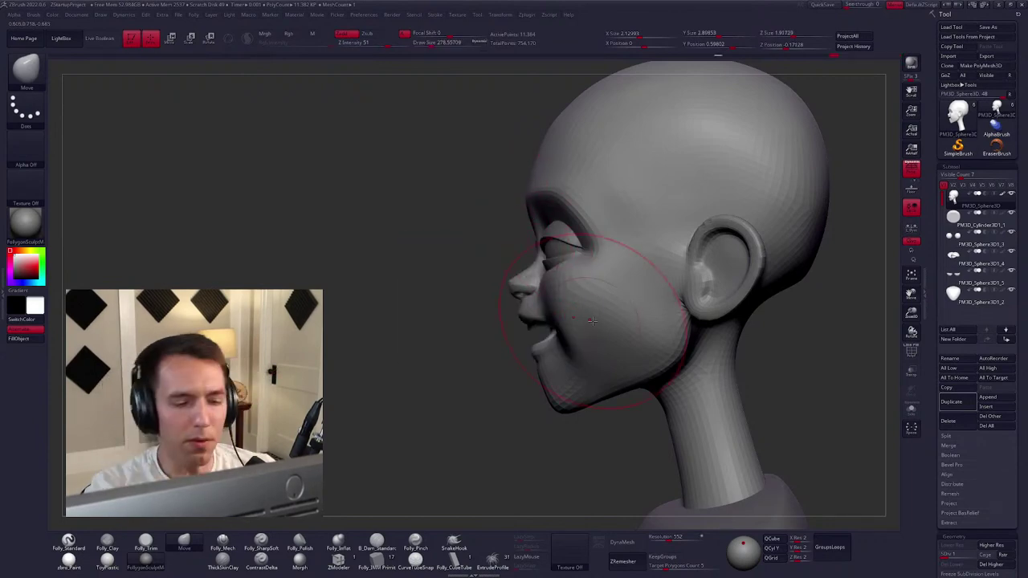
pyautogui.press('space')
pyautogui.moveTo(546, 256); pyautogui.dragTo(536, 251)
pyautogui.press('space')
# Resize the Move brush to about 230, then 131, and push the brow area in profile.
pyautogui.press('space')
pyautogui.moveTo(530, 206); pyautogui.dragTo(532, 208)
pyautogui.press('space')
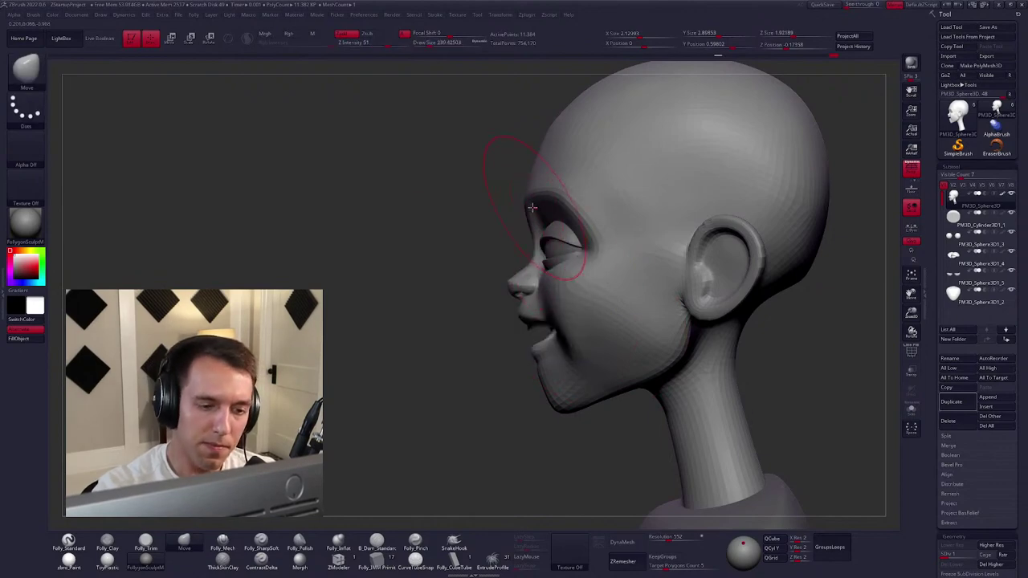
pyautogui.moveTo(552, 306)
pyautogui.mouseDown(button='right')
pyautogui.moveTo(572, 323)
pyautogui.moveTo(586, 317)
pyautogui.mouseUp(button='right')
pyautogui.press('space')
pyautogui.moveTo(578, 297); pyautogui.dragTo(594, 294)
pyautogui.press('space')
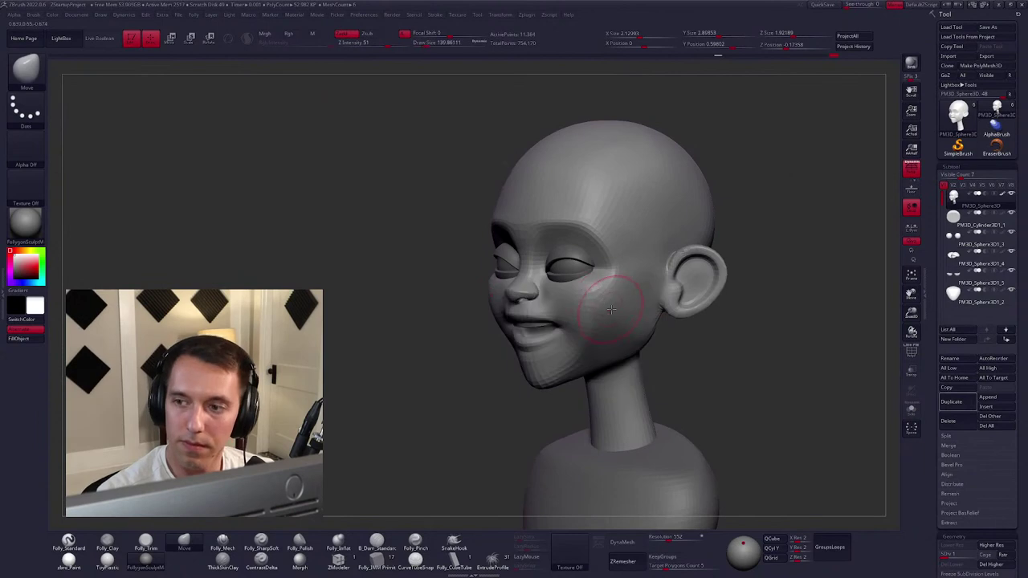
pyautogui.moveTo(594, 313)
pyautogui.mouseDown(button='right')
pyautogui.moveTo(519, 276)
pyautogui.moveTo(542, 265)
pyautogui.moveTo(565, 280)
pyautogui.moveTo(542, 271)
pyautogui.moveTo(553, 276)
pyautogui.mouseUp(button='right')
pyautogui.press('space')
pyautogui.press('space')
# Select the eyelid SubTool and toggle Solo to show only the head mesh.
pyautogui.keyDown('alt'); pyautogui.click(555, 277); pyautogui.keyUp('alt')
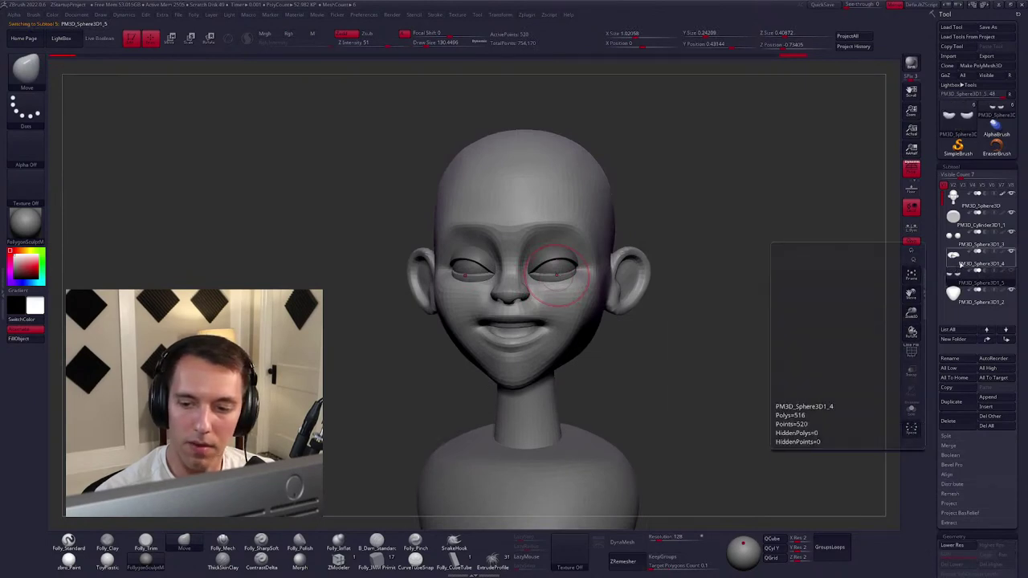
pyautogui.click(975, 262)
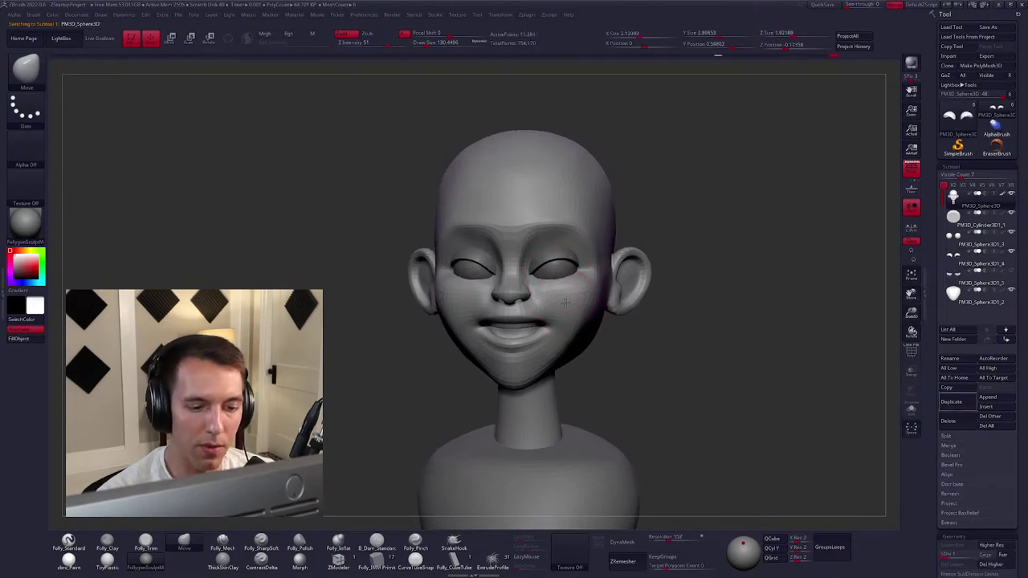
pyautogui.moveTo(564, 303)
pyautogui.keyDown('ctrl'); pyautogui.mouseDown(button='right')
pyautogui.moveTo(549, 282)
pyautogui.moveTo(530, 296)
pyautogui.moveTo(542, 279)
pyautogui.mouseUp(button='right'); pyautogui.keyUp('ctrl')
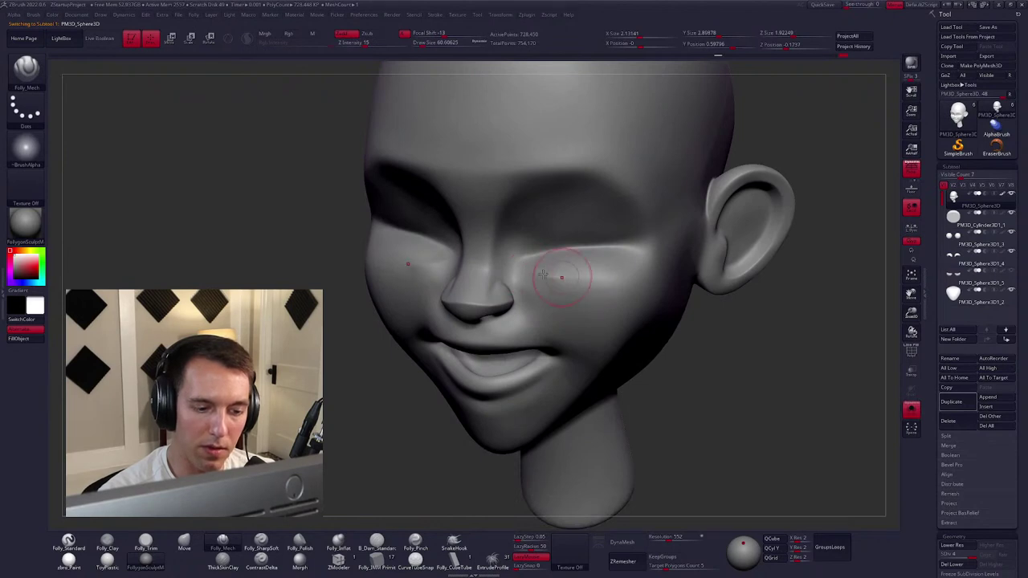
pyautogui.hotkey('ctrl', 'shift', 's')
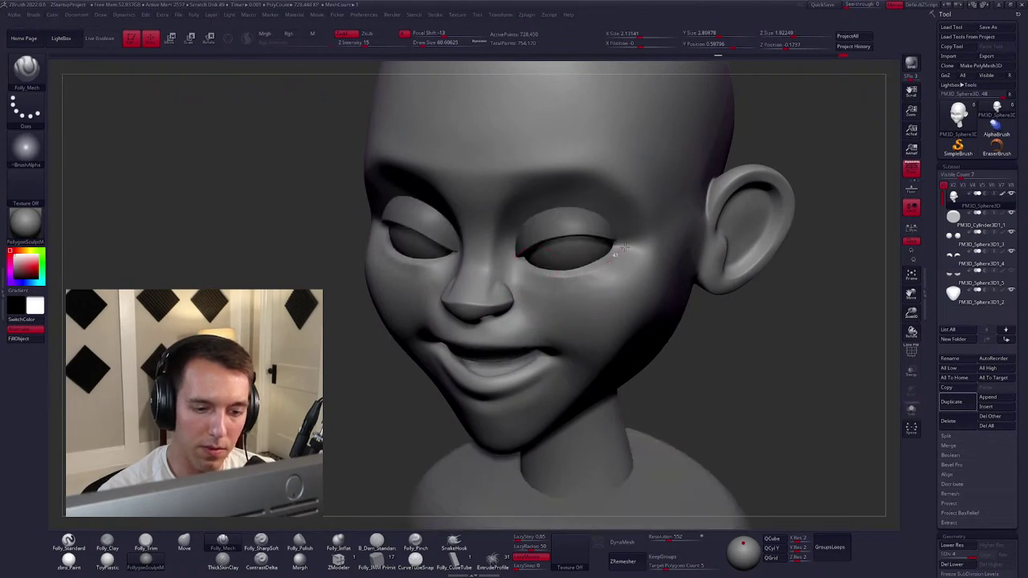
pyautogui.keyDown('shift'); pyautogui.moveTo(627, 233); pyautogui.dragTo(573, 270, button='right'); pyautogui.keyUp('shift')
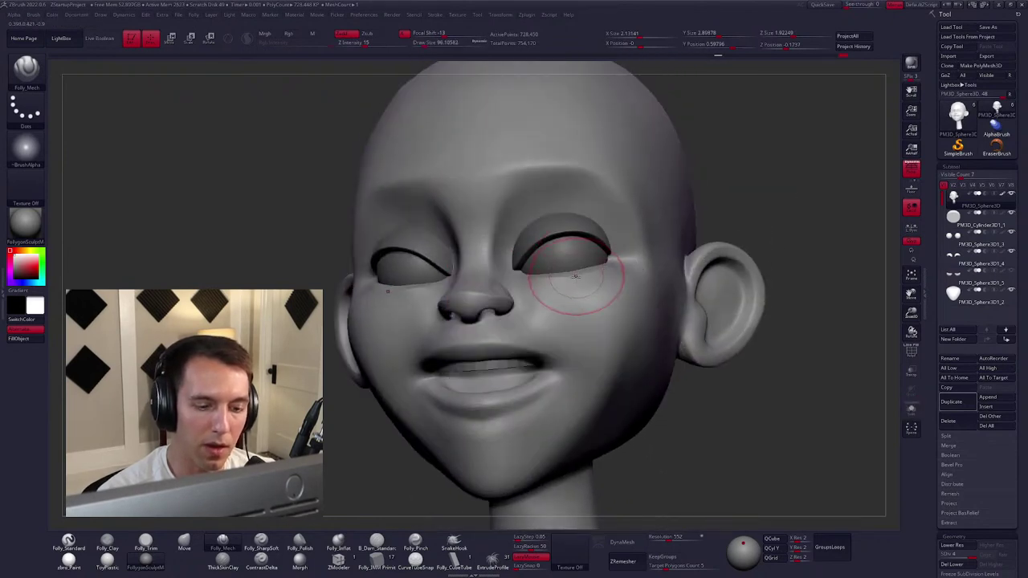
# Push the eye sockets broadly with the Move brush.
pyautogui.press('b')
pyautogui.press('m')
pyautogui.press('v')
pyautogui.press('space')
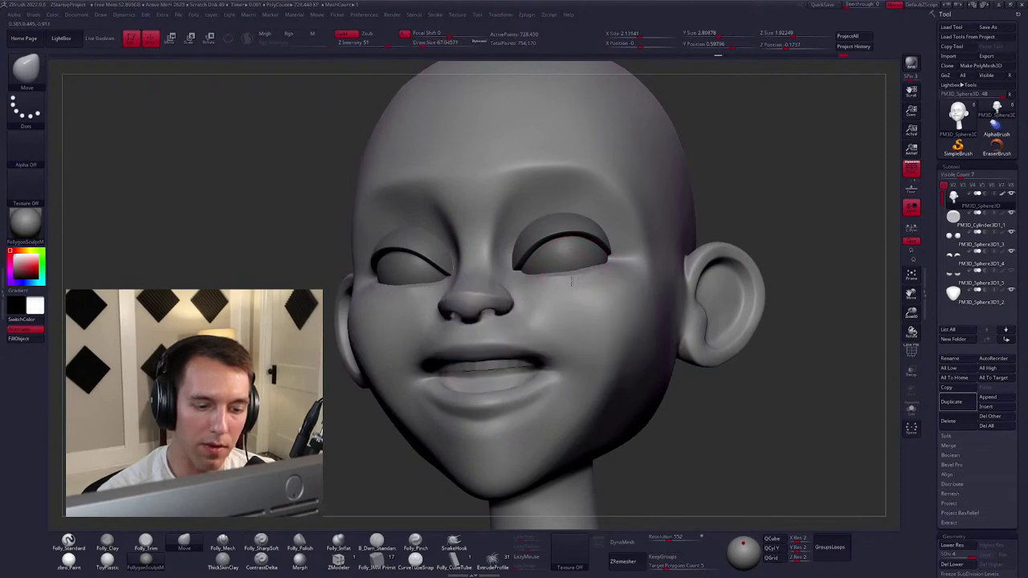
pyautogui.moveTo(570, 278)
pyautogui.mouseDown(button='right')
pyautogui.moveTo(585, 278)
pyautogui.moveTo(524, 261)
pyautogui.mouseUp(button='right')
# Sculpt creases above the eyelids with Folly_Mech, then show the eyes and body again.
pyautogui.press('b')
pyautogui.press('f')
pyautogui.press('m')
pyautogui.hotkey('ctrl', 'shift', 'f')
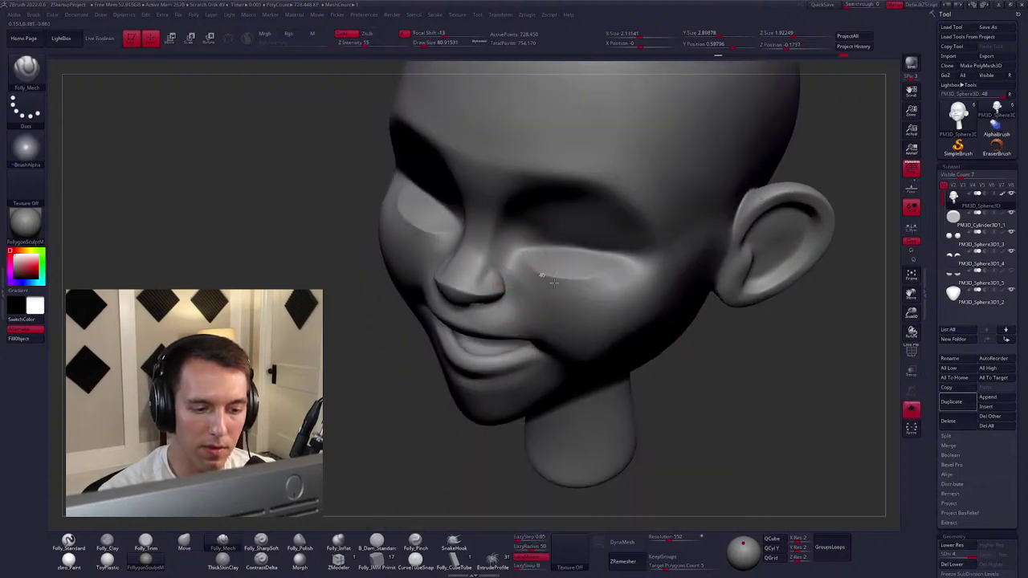
pyautogui.hotkey('ctrl', 'shift', 'f')
pyautogui.keyDown('shift'); pyautogui.moveTo(621, 253); pyautogui.dragTo(608, 240, button='right'); pyautogui.keyUp('shift')
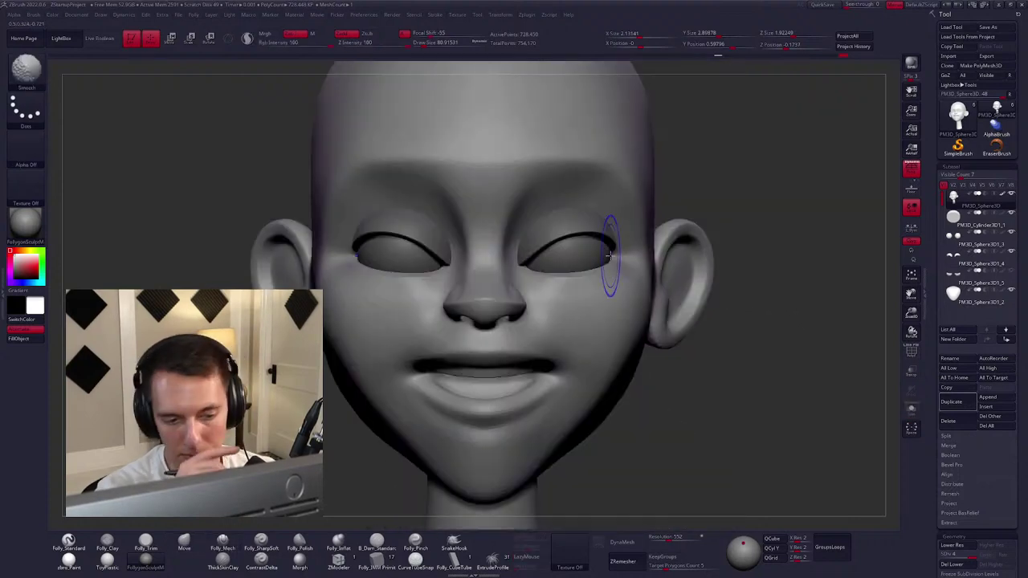
pyautogui.moveTo(608, 301)
pyautogui.keyDown('ctrl'); pyautogui.mouseDown(button='right')
pyautogui.moveTo(610, 321)
pyautogui.moveTo(594, 309)
pyautogui.moveTo(612, 308)
pyautogui.moveTo(517, 302)
pyautogui.mouseUp(button='right'); pyautogui.keyUp('ctrl')
# Build up the cheeks with the clay brush and smooth them.
pyautogui.press('space')
pyautogui.click(517, 303)
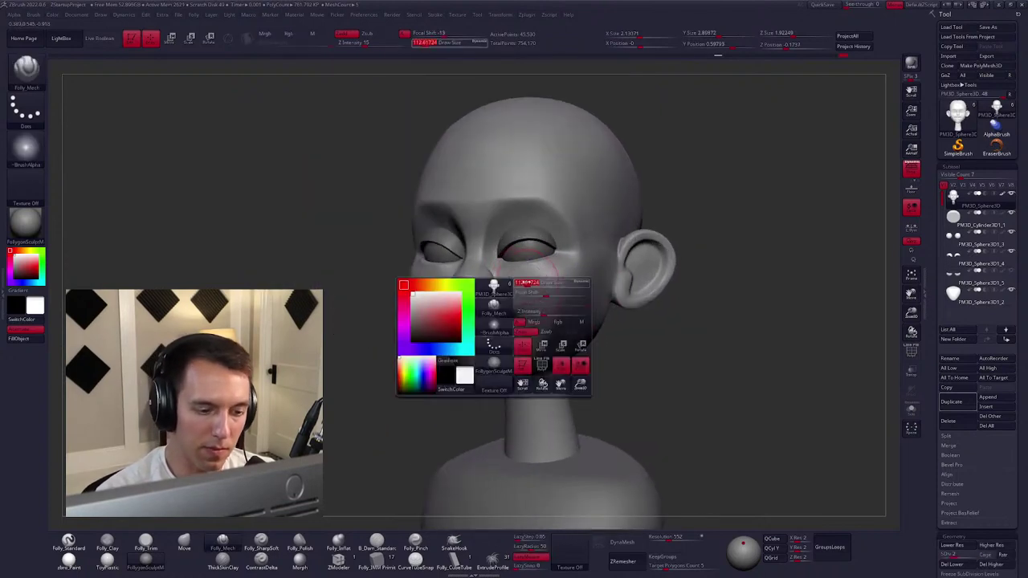
pyautogui.press('shift')
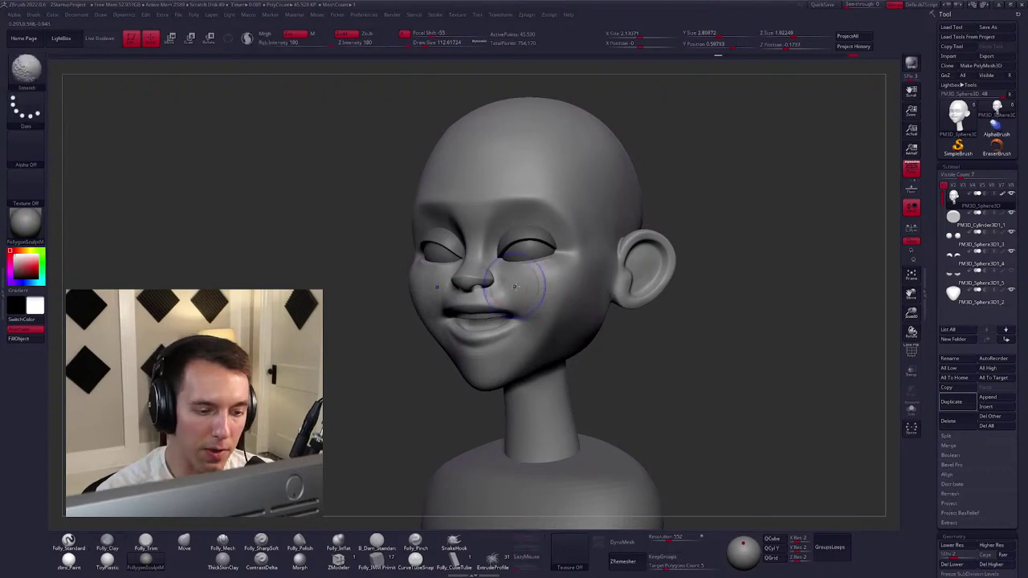
pyautogui.moveTo(552, 292)
pyautogui.mouseDown(button='right')
pyautogui.moveTo(514, 285)
pyautogui.moveTo(584, 239)
pyautogui.mouseUp(button='right')
pyautogui.press('space')
pyautogui.press('shift')
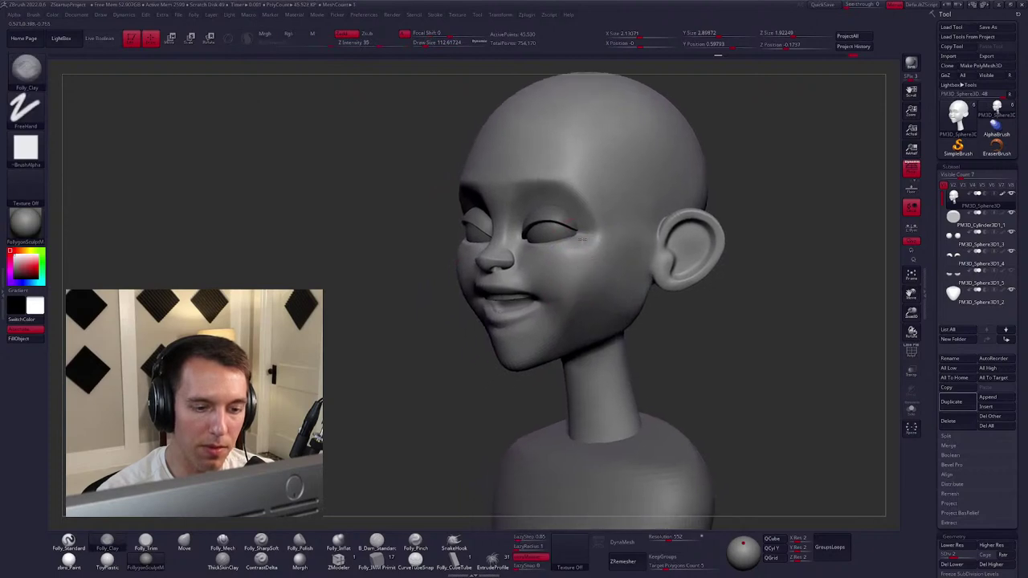
pyautogui.press('space')
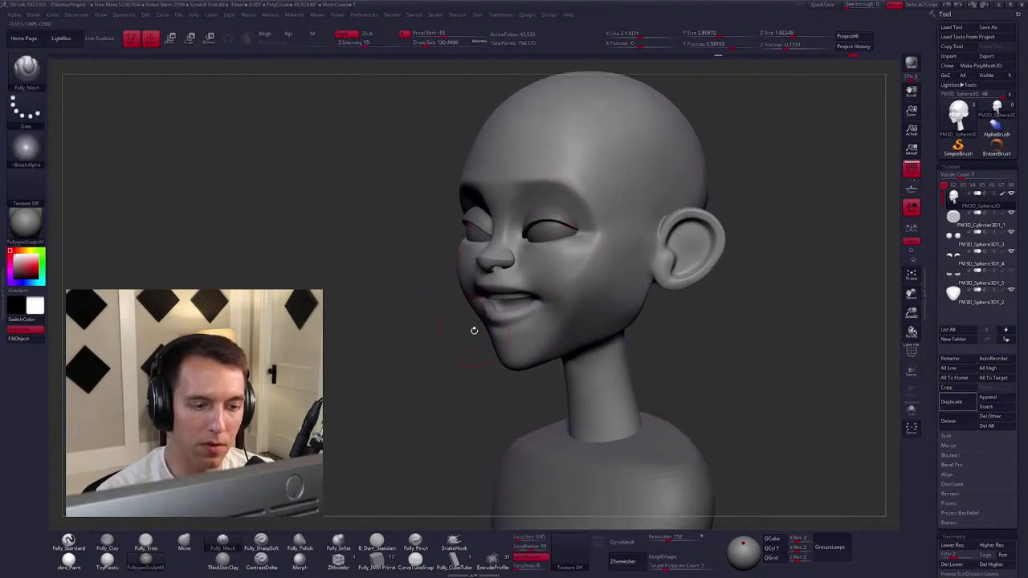
pyautogui.press('shift')
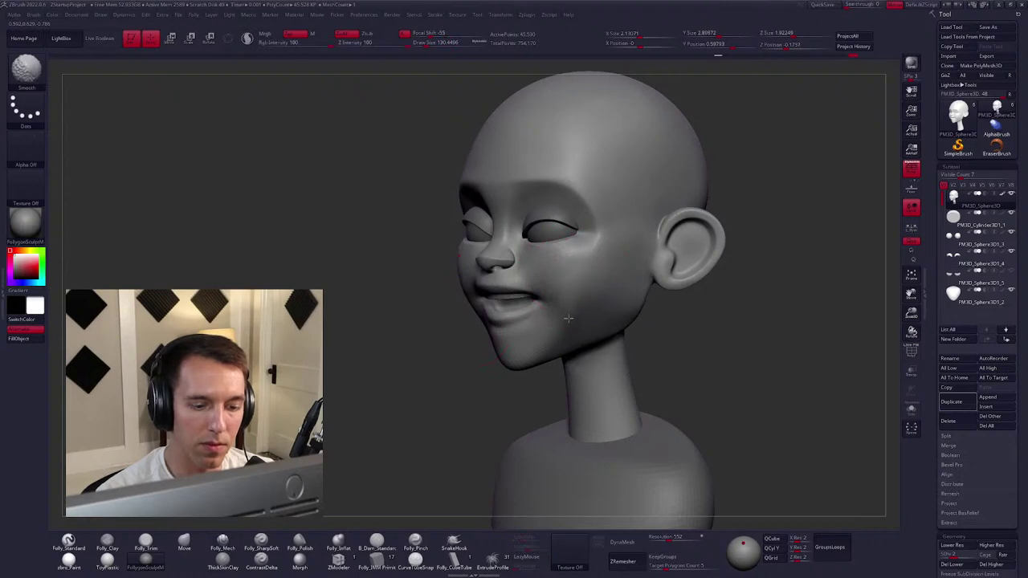
pyautogui.press('space')
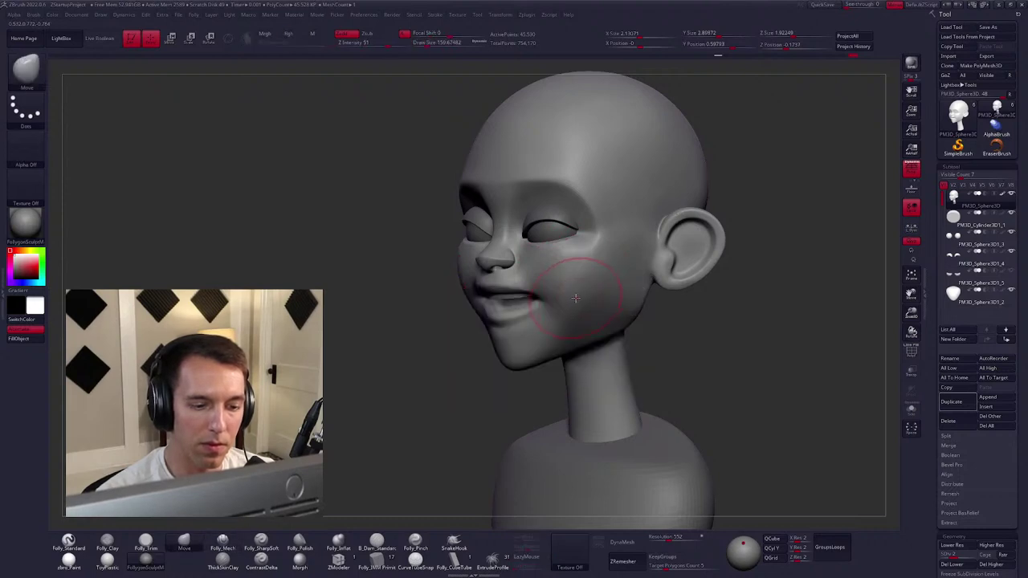
pyautogui.moveTo(580, 327)
pyautogui.mouseDown(button='right')
pyautogui.moveTo(591, 300)
pyautogui.moveTo(482, 236)
pyautogui.moveTo(585, 294)
pyautogui.moveTo(580, 304)
pyautogui.moveTo(594, 298)
pyautogui.moveTo(536, 281)
pyautogui.moveTo(566, 323)
pyautogui.moveTo(517, 300)
pyautogui.mouseUp(button='right')
# Refine the eye sockets with the detail brush, then show the eyes and eyelids again.
pyautogui.press('1')
pyautogui.press('space')
pyautogui.press('space')
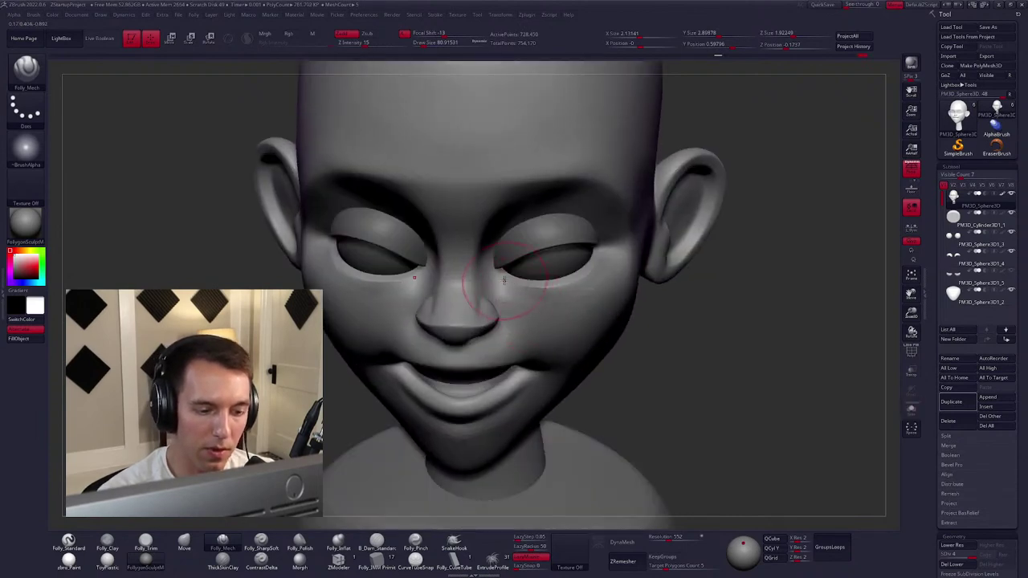
pyautogui.press('space')
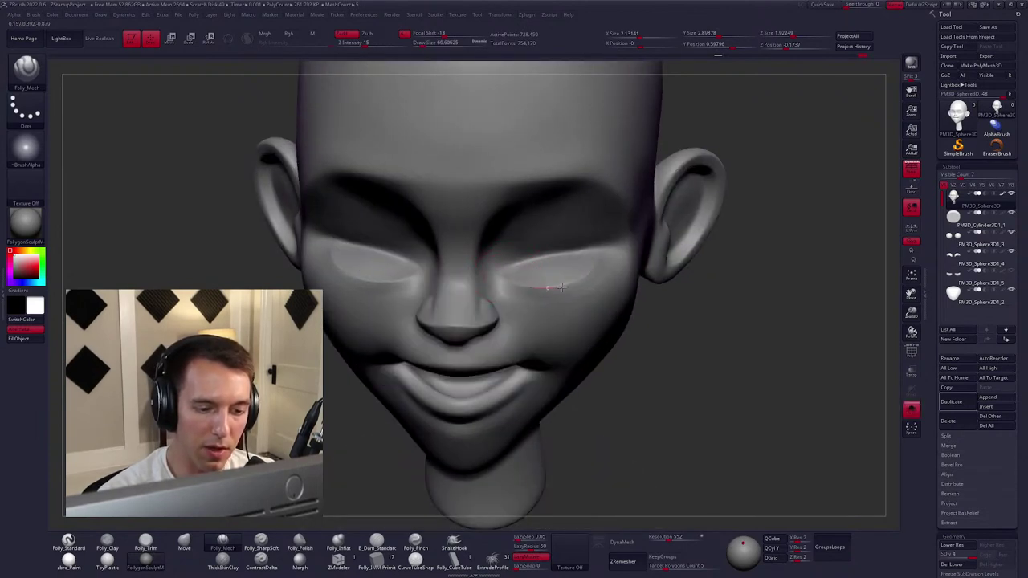
pyautogui.hotkey('ctrl', 'shift', 'd')
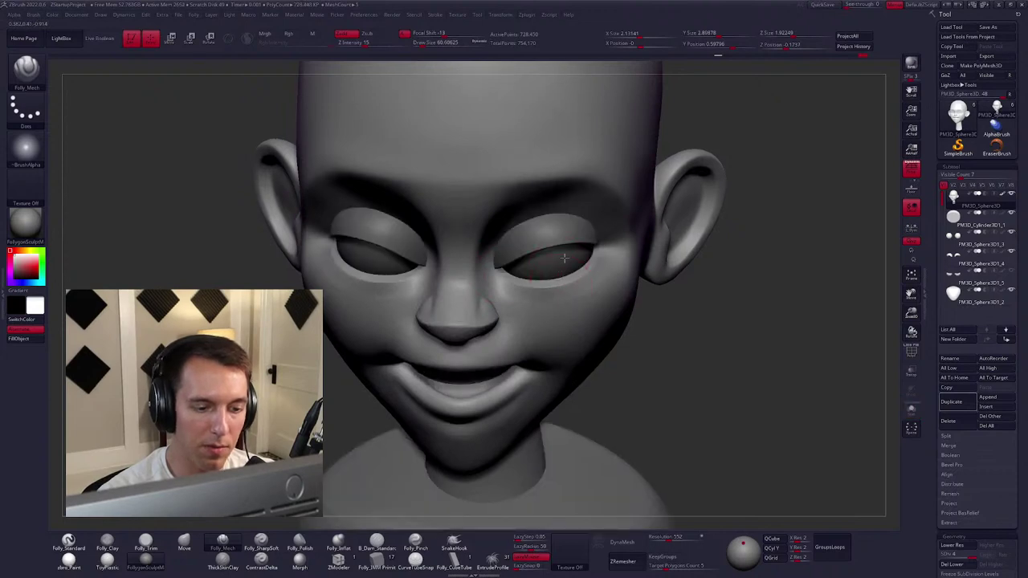
pyautogui.keyDown('shift'); pyautogui.moveTo(562, 257); pyautogui.dragTo(514, 291, button='right'); pyautogui.keyUp('shift')
pyautogui.moveTo(600, 294)
pyautogui.keyDown('ctrl'); pyautogui.mouseDown(button='right')
pyautogui.moveTo(580, 285)
pyautogui.moveTo(554, 301)
pyautogui.mouseUp(button='right'); pyautogui.keyUp('ctrl')
# Smooth and detail the mouth, then push the lower lip forward with Move.
pyautogui.press('space')
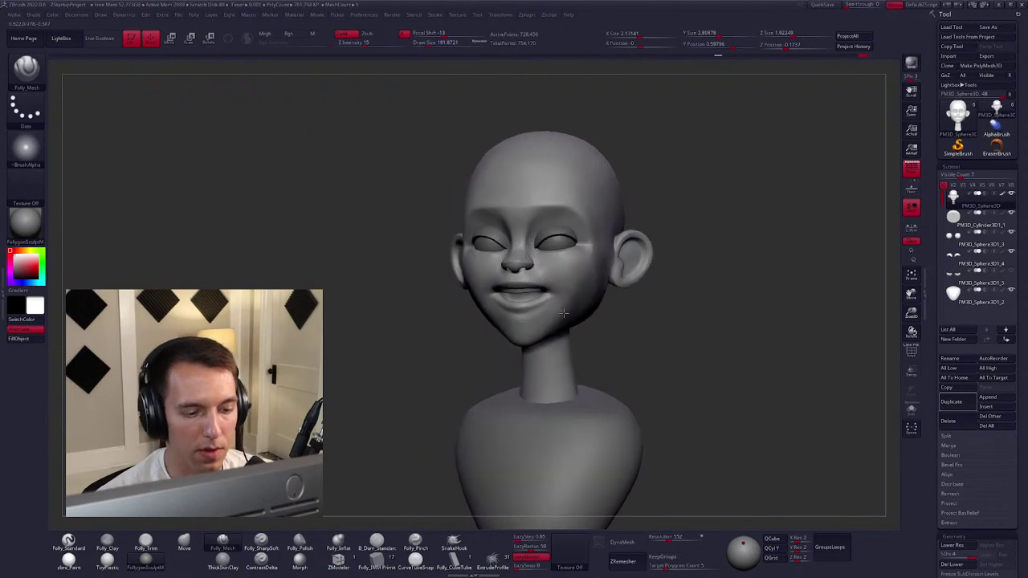
pyautogui.press('space')
pyautogui.keyDown('ctrl'); pyautogui.moveTo(514, 346); pyautogui.dragTo(528, 319, button='right'); pyautogui.keyUp('ctrl')
pyautogui.press('space')
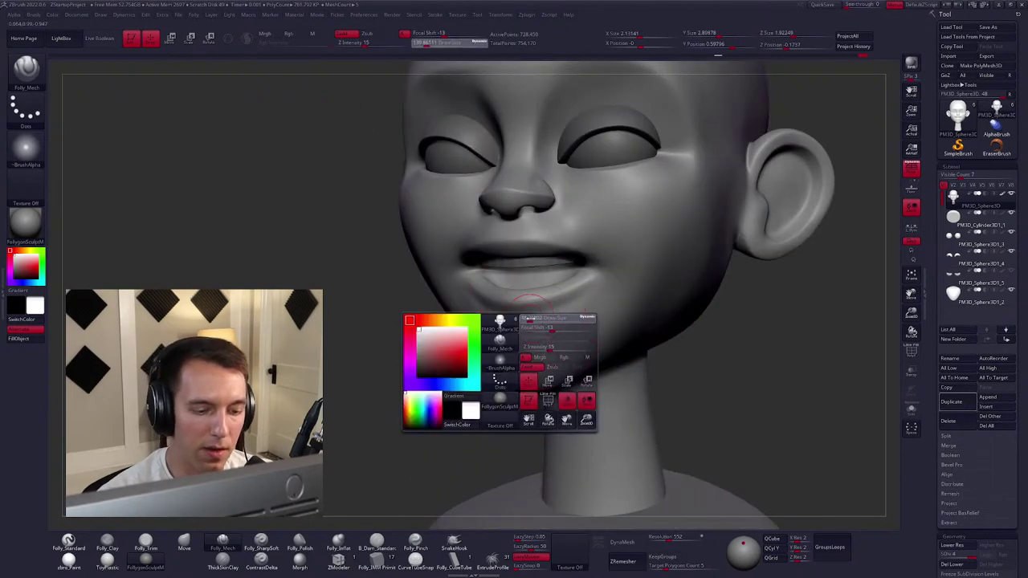
pyautogui.press('shift')
pyautogui.press('space')
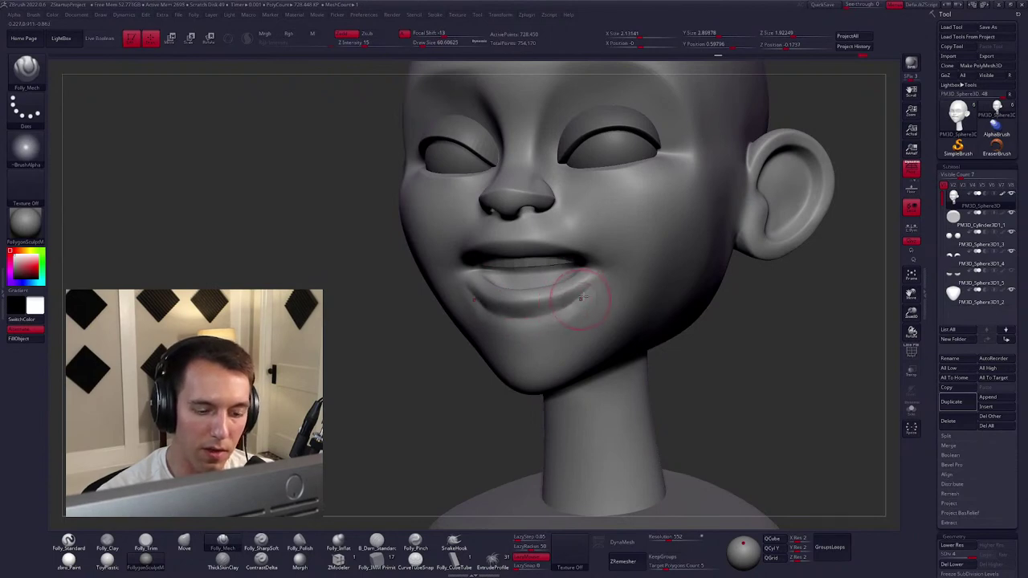
pyautogui.press('shift')
pyautogui.press('b')
pyautogui.press('m')
pyautogui.press('v')
pyautogui.moveTo(599, 282)
pyautogui.mouseDown(button='right')
pyautogui.moveTo(579, 290)
pyautogui.moveTo(638, 280)
pyautogui.mouseUp(button='right')
# Mask the mouth and jaw, invert the mask, and lift the corner of the smile.
pyautogui.press('ctrl')
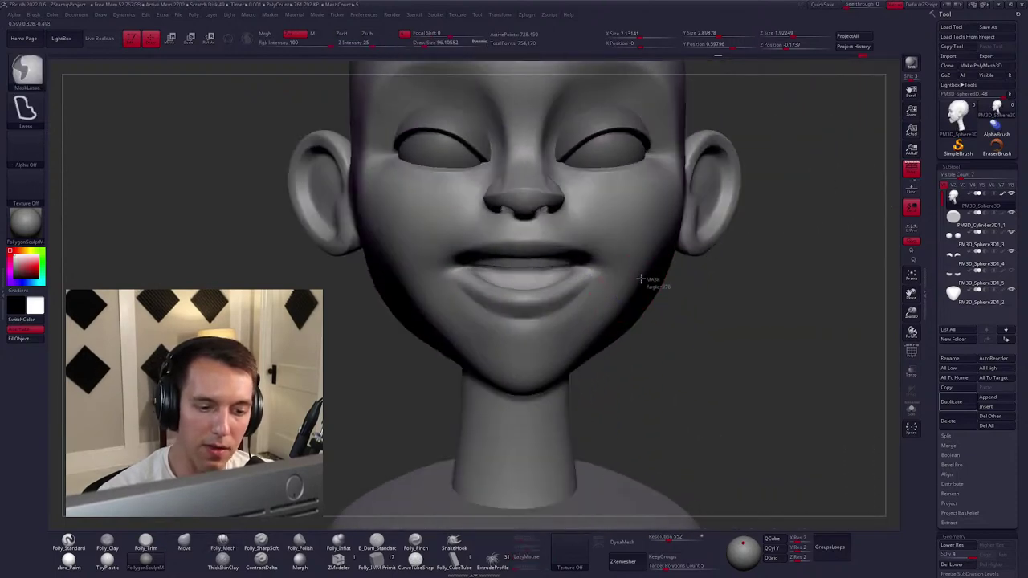
pyautogui.moveTo(550, 268)
pyautogui.keyDown('ctrl'); pyautogui.mouseDown()
pyautogui.moveTo(653, 436)
pyautogui.moveTo(649, 362)
pyautogui.mouseUp(); pyautogui.keyUp('ctrl')
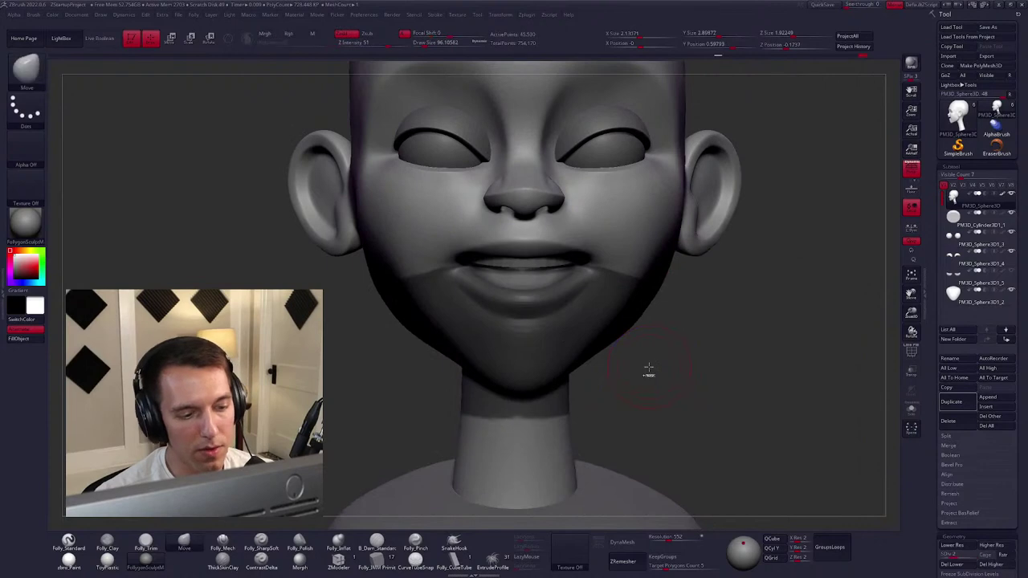
pyautogui.keyDown('ctrl'); pyautogui.click(667, 338); pyautogui.keyUp('ctrl')
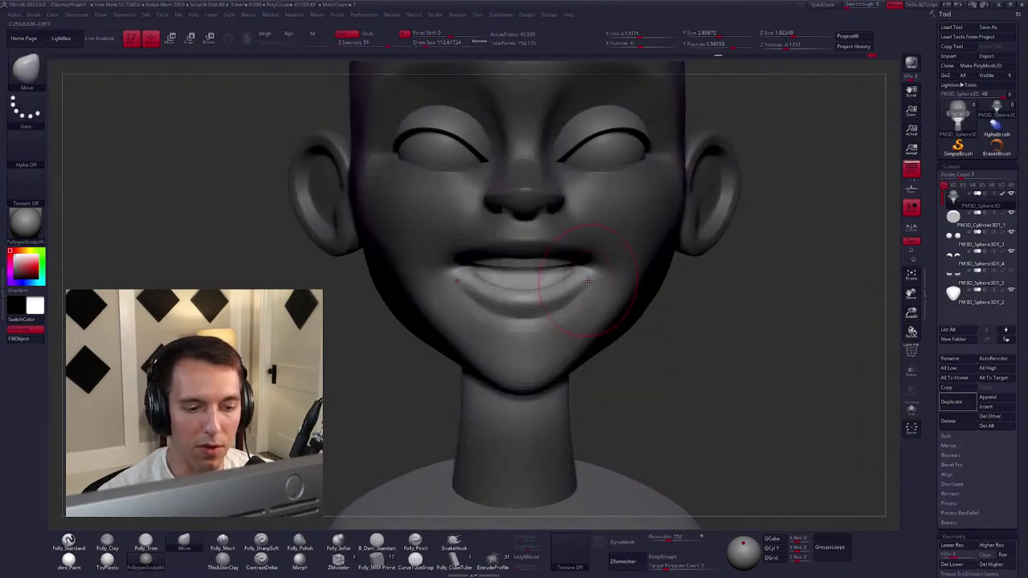
pyautogui.keyDown('ctrl'); pyautogui.moveTo(706, 316); pyautogui.dragTo(595, 271); pyautogui.keyUp('ctrl')
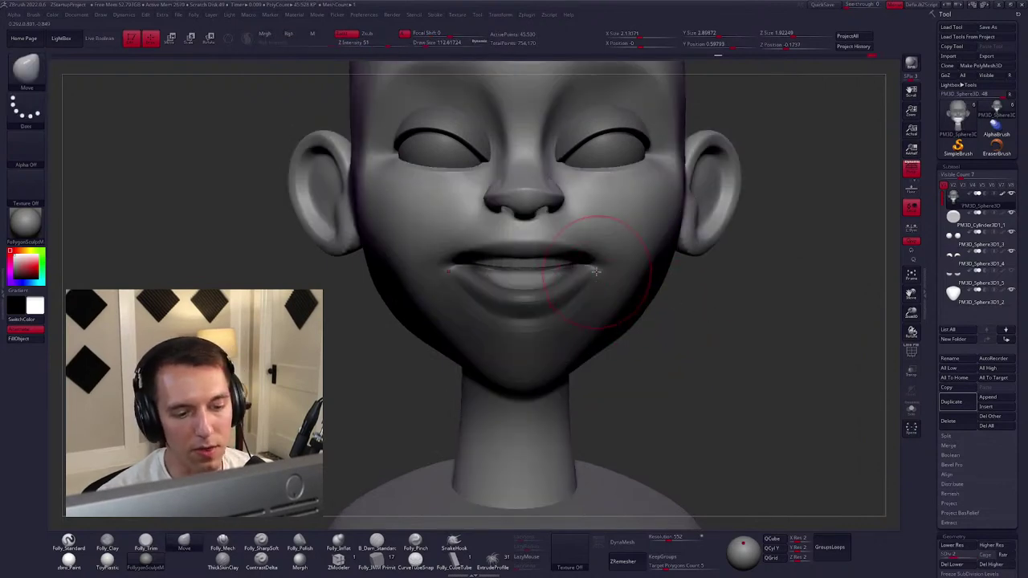
pyautogui.moveTo(594, 273)
pyautogui.mouseDown(button='right')
pyautogui.moveTo(610, 265)
pyautogui.moveTo(591, 271)
pyautogui.moveTo(601, 241)
pyautogui.moveTo(594, 257)
pyautogui.moveTo(558, 266)
pyautogui.moveTo(586, 294)
pyautogui.moveTo(594, 289)
pyautogui.moveTo(575, 301)
pyautogui.mouseUp(button='right')
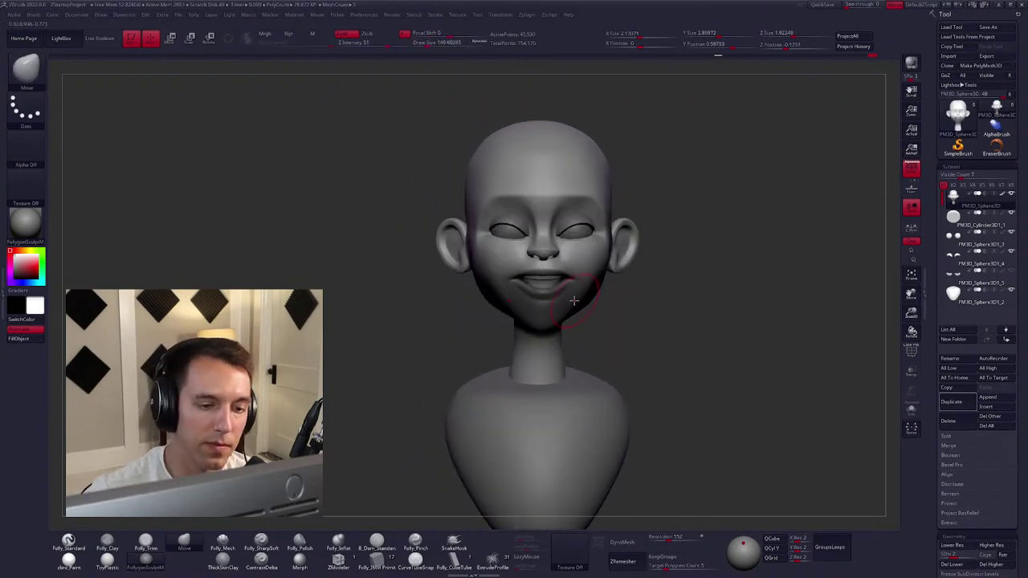
# Enlarge the brush and switch to Folly_Mech to check the face from the sides.
pyautogui.moveTo(448, 253); pyautogui.dragTo(479, 267, button='right')
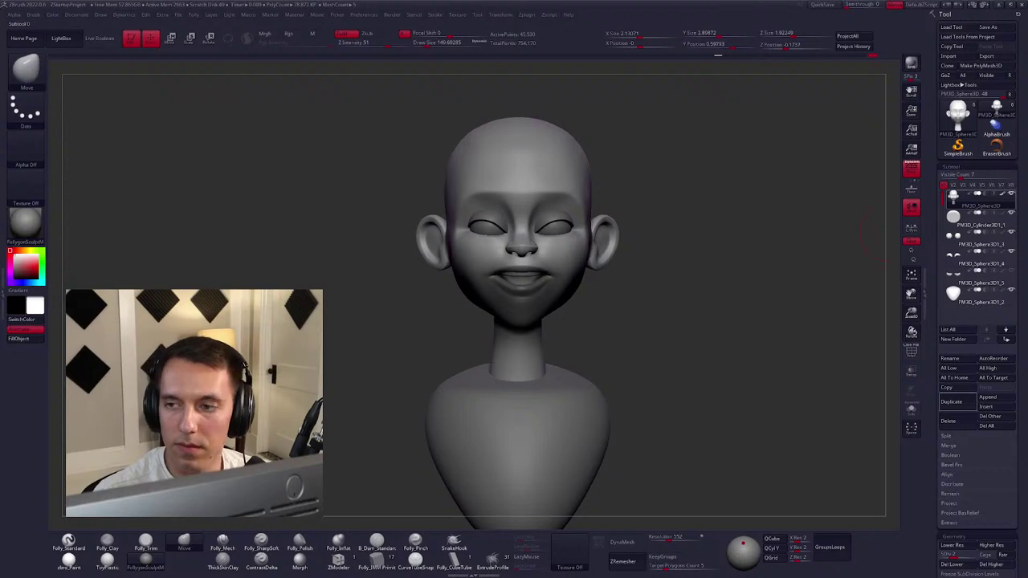
pyautogui.moveTo(976, 201)
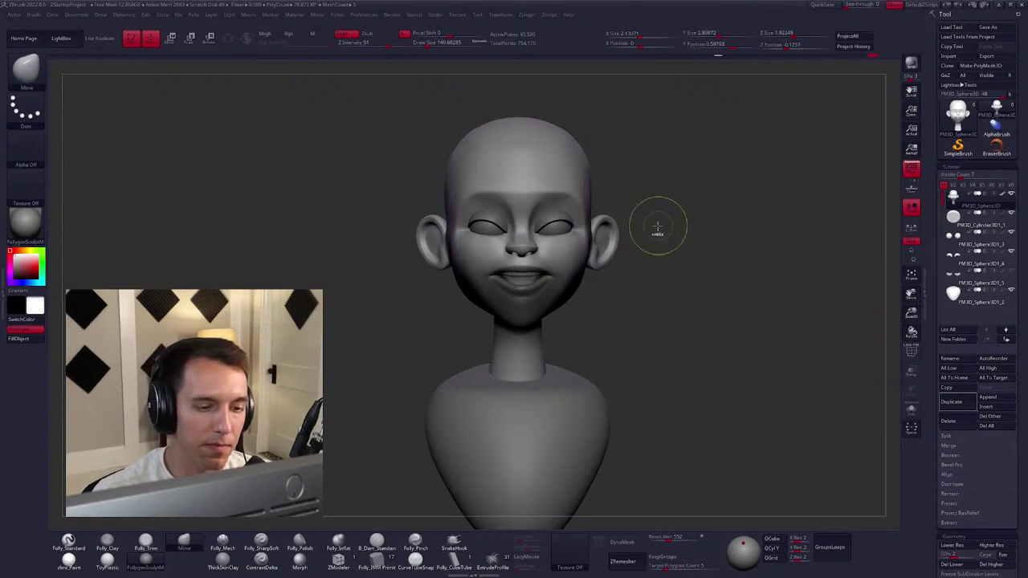
pyautogui.keyDown('ctrl'); pyautogui.moveTo(541, 269); pyautogui.dragTo(556, 278, button='right'); pyautogui.keyUp('ctrl')
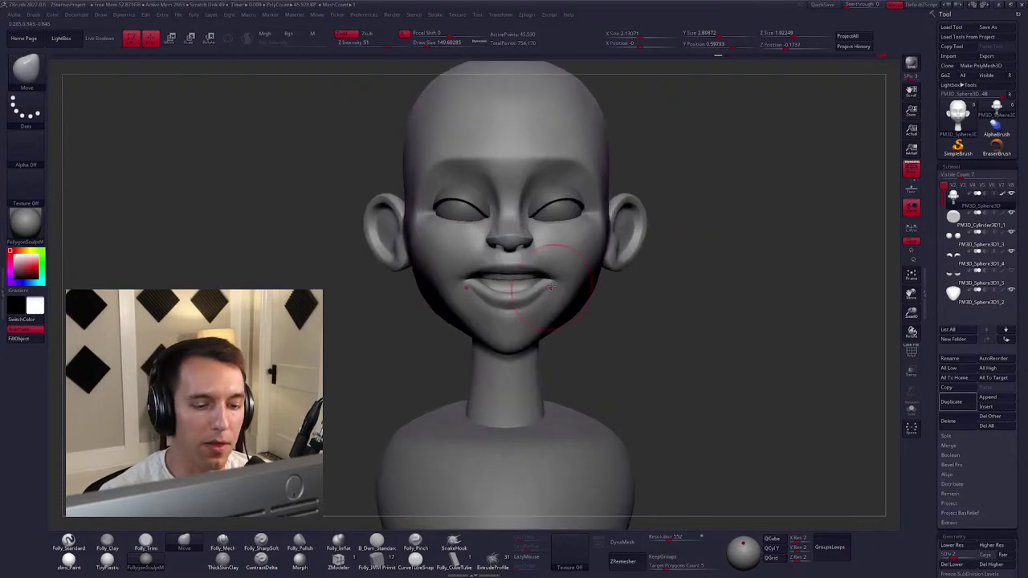
pyautogui.press('s')
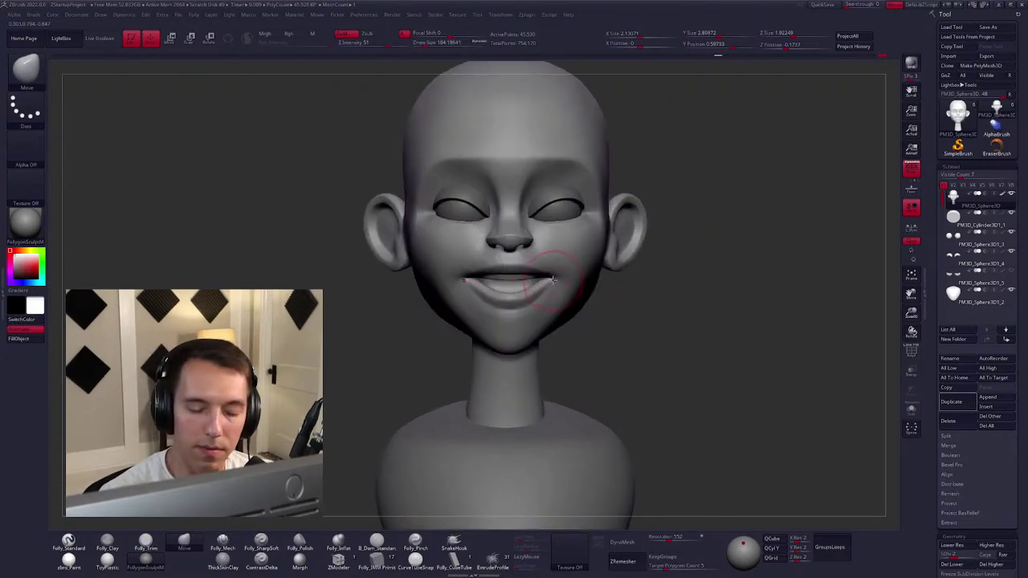
pyautogui.moveTo(564, 274); pyautogui.dragTo(562, 280, button='right')
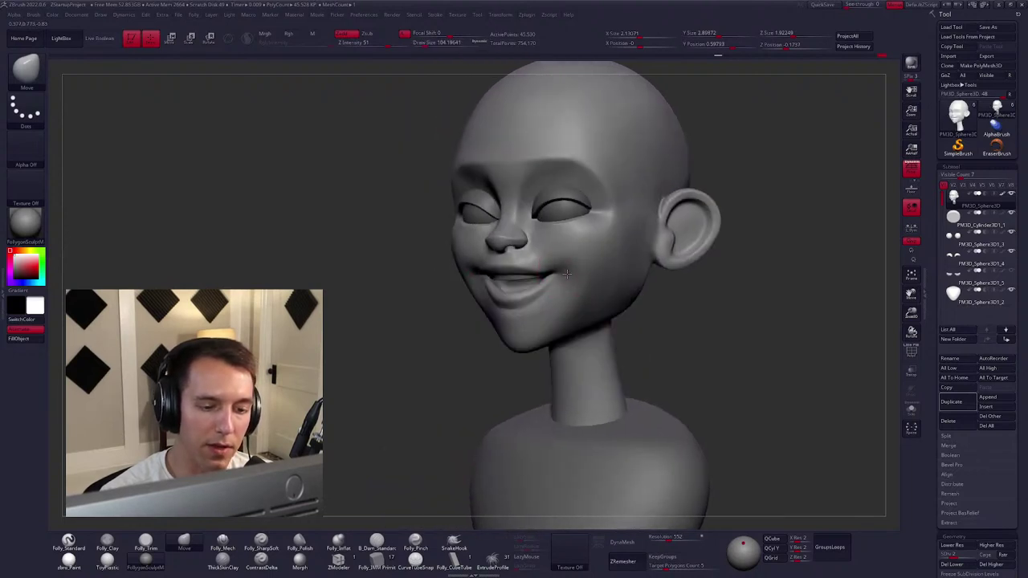
pyautogui.press('b')
pyautogui.press('f')
pyautogui.press('m')
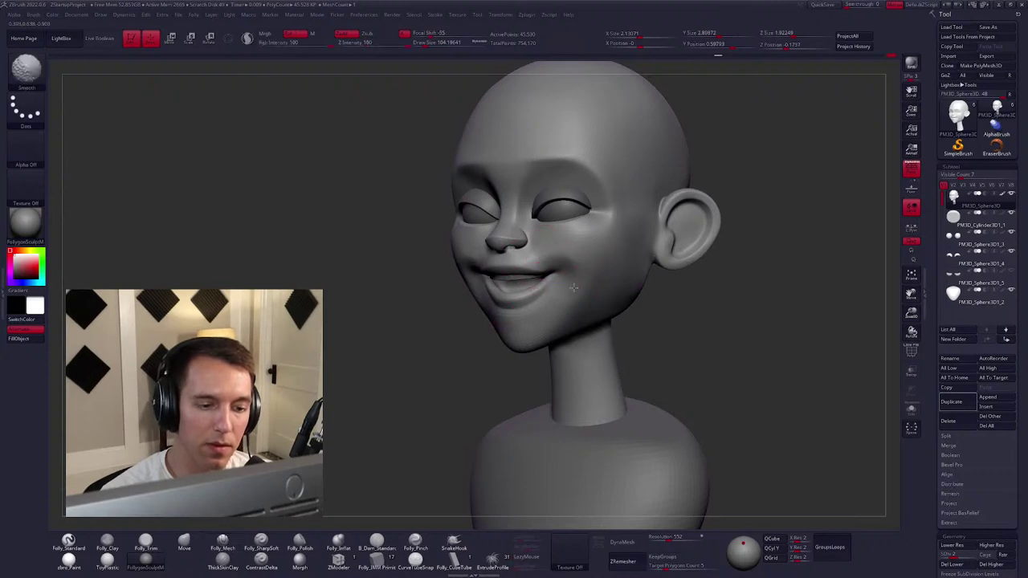
pyautogui.keyDown('shift'); pyautogui.moveTo(563, 260); pyautogui.dragTo(528, 298, button='right'); pyautogui.keyUp('shift')
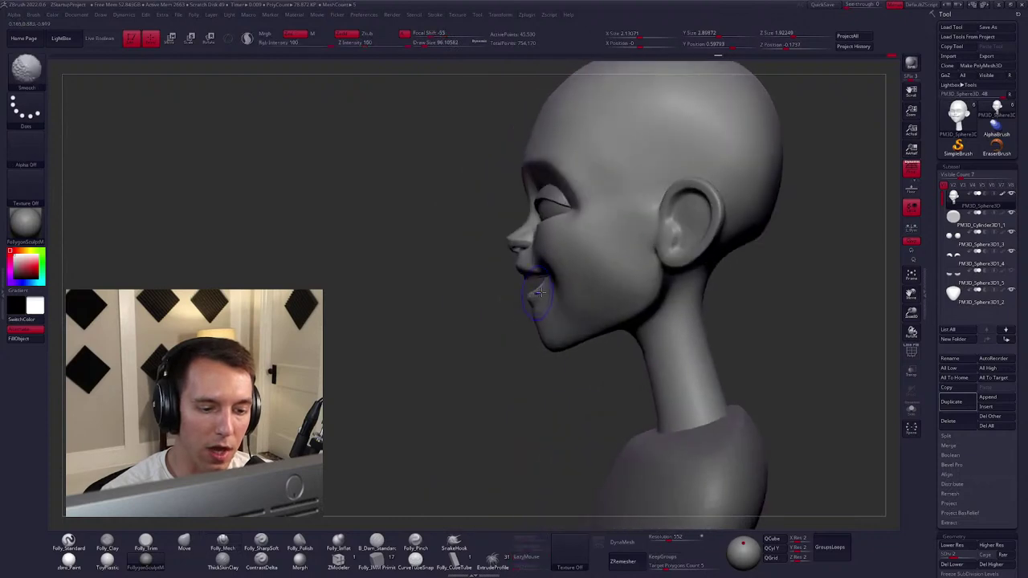
# Reshape the chin with an enlarged Move brush.
pyautogui.press('b')
pyautogui.press('m')
pyautogui.press('v')
pyautogui.press('space')
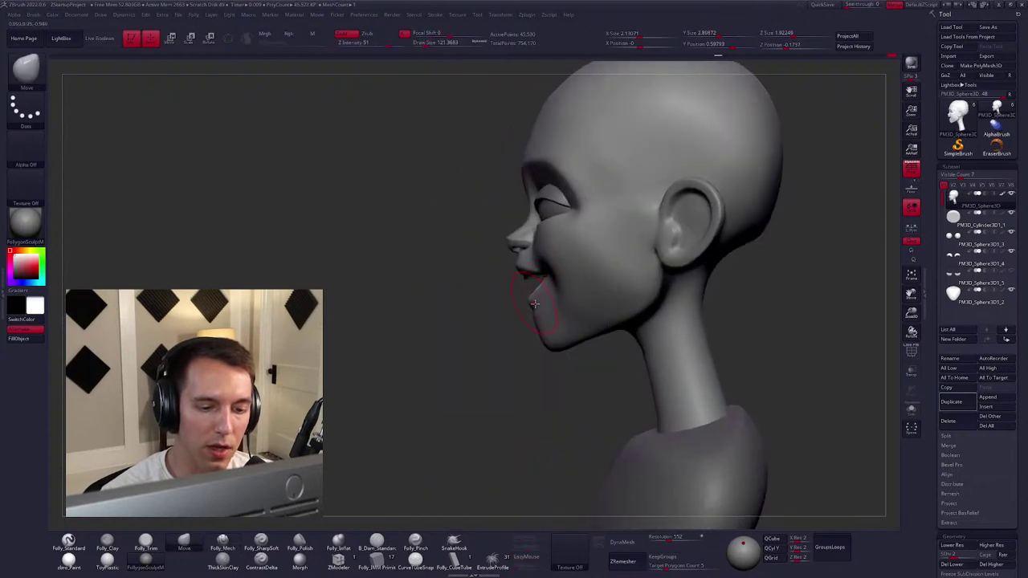
pyautogui.press(']')
pyautogui.press(']')
pyautogui.press(']')
pyautogui.moveTo(552, 346)
pyautogui.mouseDown(button='right')
pyautogui.moveTo(506, 317)
pyautogui.moveTo(565, 287)
pyautogui.moveTo(554, 319)
pyautogui.moveTo(586, 309)
pyautogui.moveTo(553, 271)
pyautogui.moveTo(518, 265)
pyautogui.moveTo(537, 251)
pyautogui.mouseUp(button='right')
pyautogui.press('[')
pyautogui.press('[')
pyautogui.press('[')
# Sculpt along the lower lip edge with the Folly_Mech detail brush.
pyautogui.press('b')
pyautogui.click(526, 325)
pyautogui.rightClick(549, 265)
pyautogui.rightClick(519, 265)
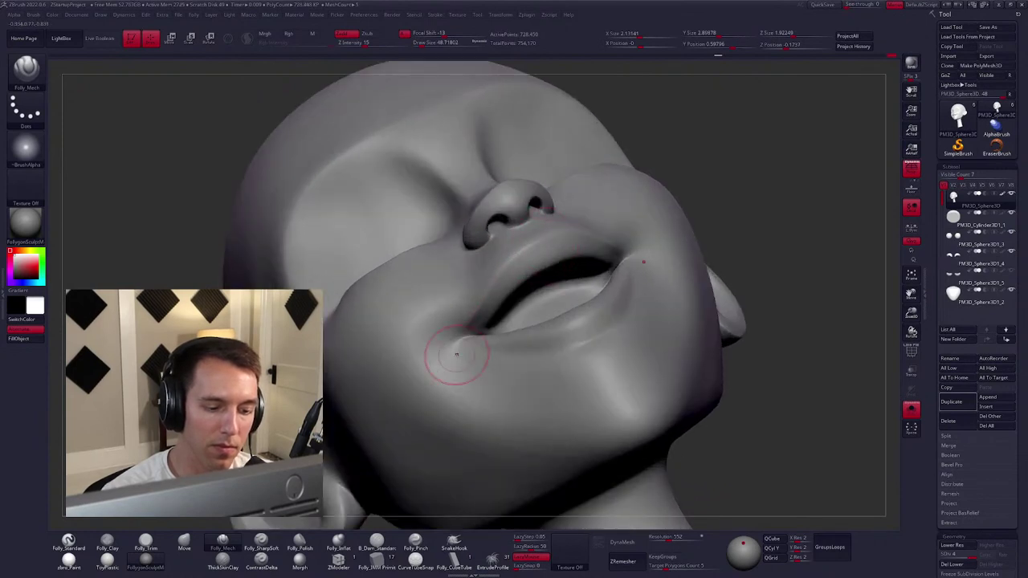
pyautogui.moveTo(455, 360); pyautogui.dragTo(476, 337, button='right')
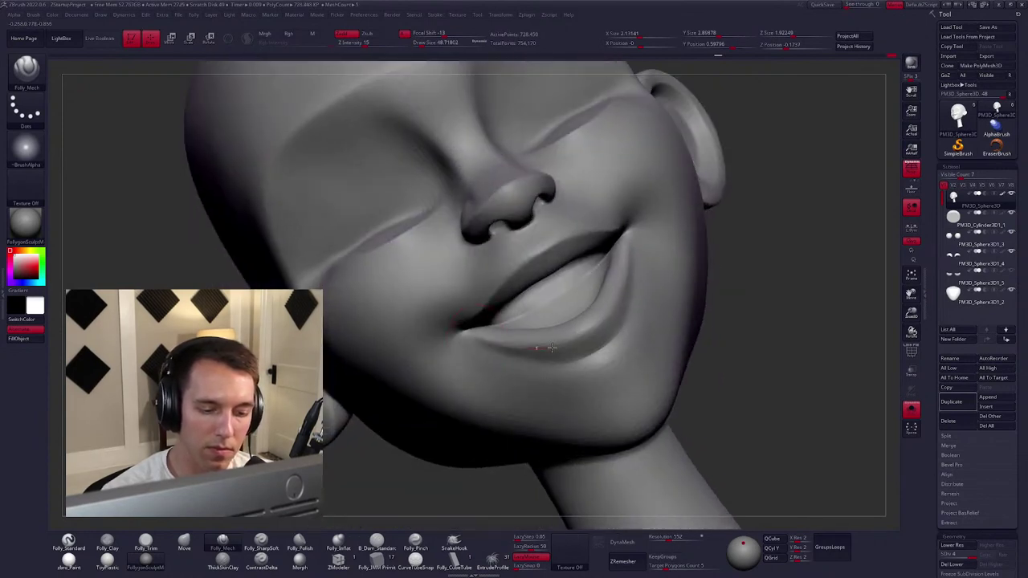
pyautogui.moveTo(600, 324)
pyautogui.mouseDown(button='right')
pyautogui.moveTo(613, 311)
pyautogui.moveTo(665, 328)
pyautogui.moveTo(698, 324)
pyautogui.moveTo(674, 308)
pyautogui.mouseUp(button='right')
pyautogui.press('f')
# Adjust with the Move brush, then pick Folly_Standard with the white zbro_Paint material.
pyautogui.press('space')
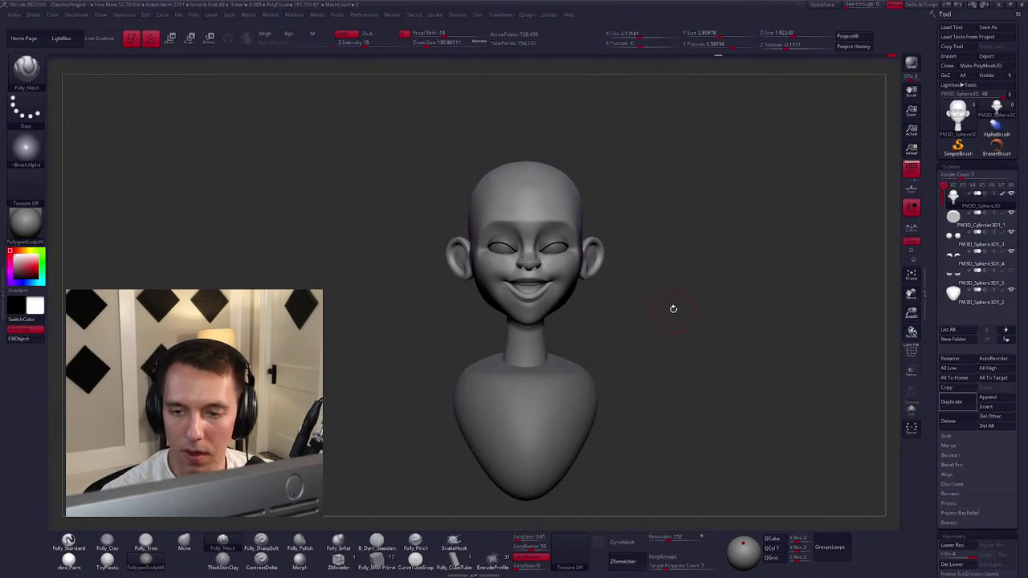
pyautogui.press('b')
pyautogui.press('m')
pyautogui.press('v')
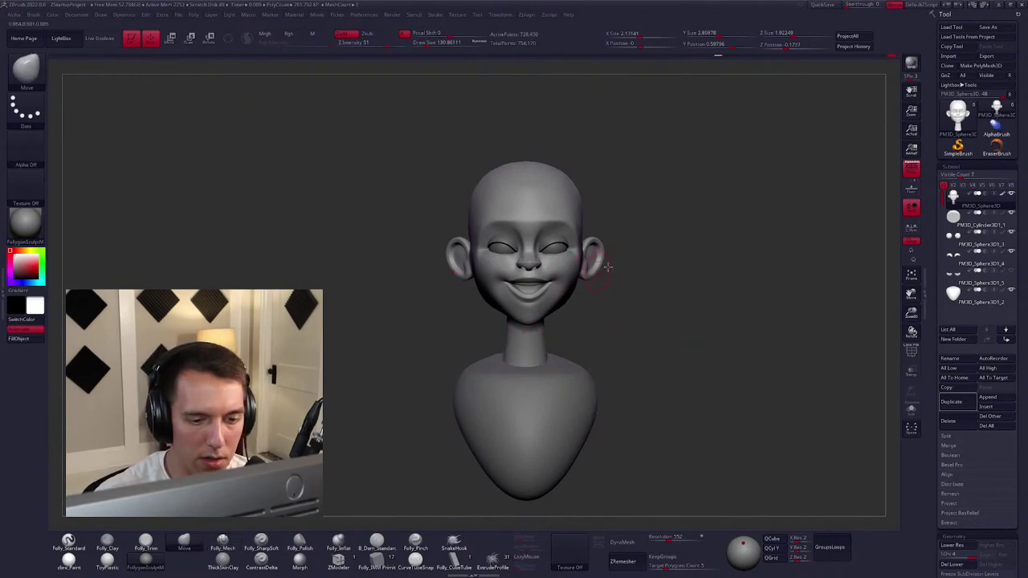
pyautogui.moveTo(661, 326); pyautogui.dragTo(652, 324, button='right')
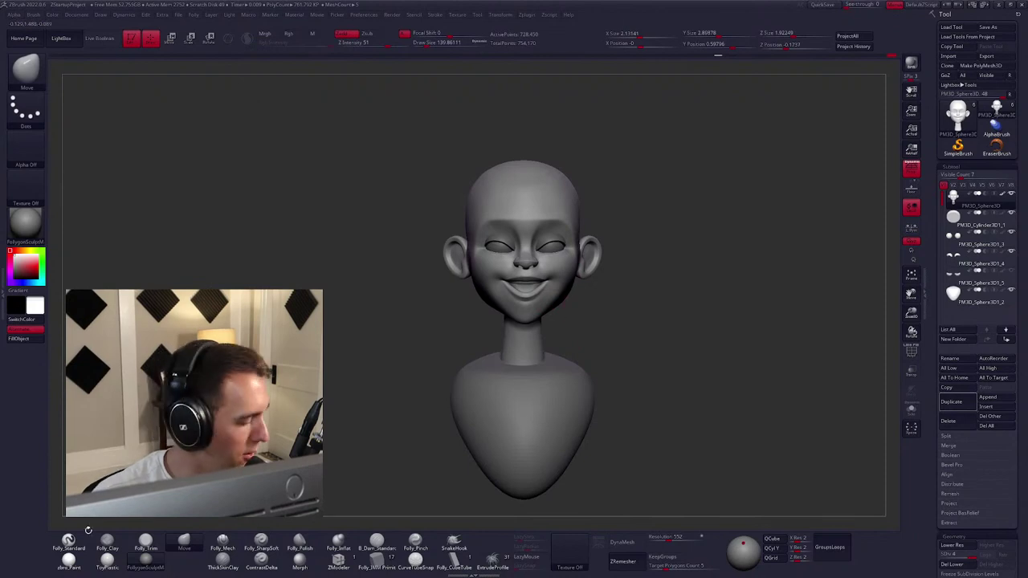
pyautogui.click(70, 540)
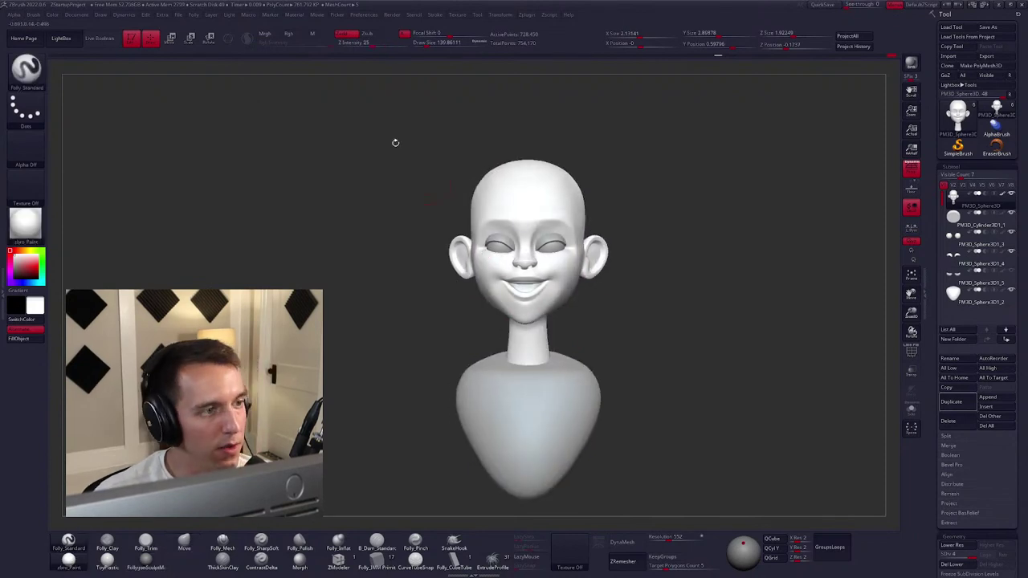
# Enable Mrgb painting and fill the head and neck with a pale beige skin tone.
pyautogui.click(273, 37)
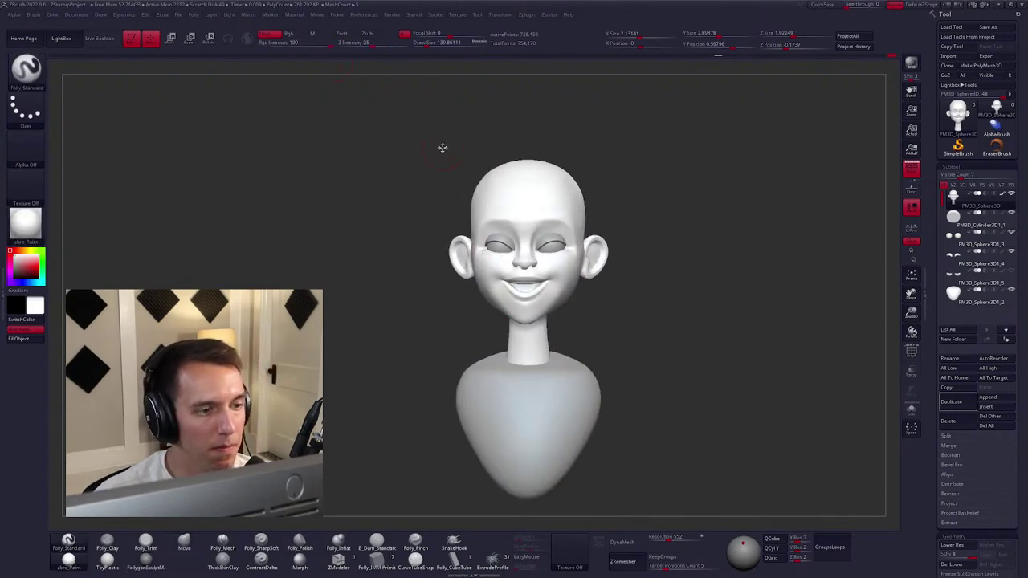
pyautogui.press('space')
pyautogui.click(20, 259)
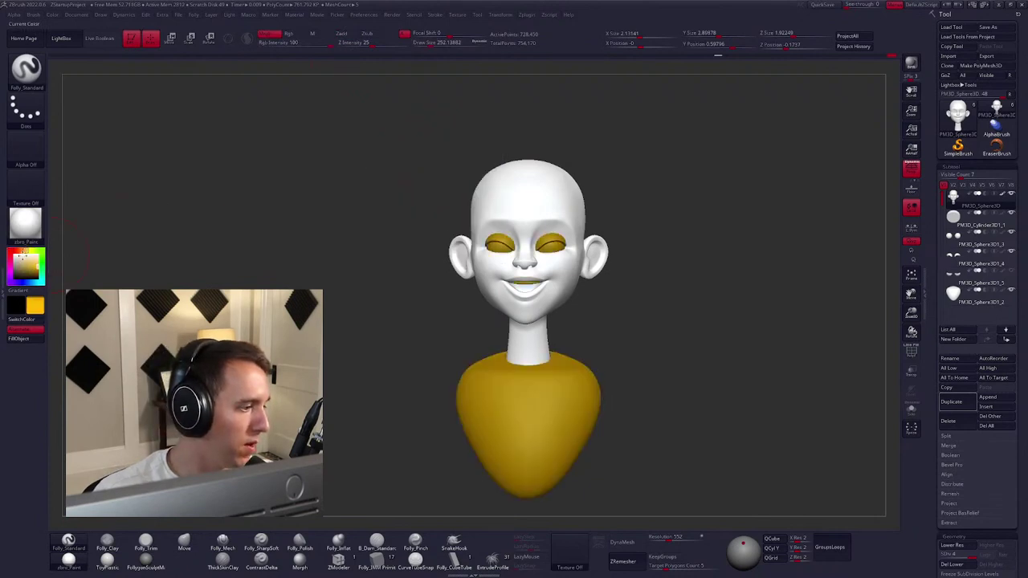
pyautogui.click(21, 262)
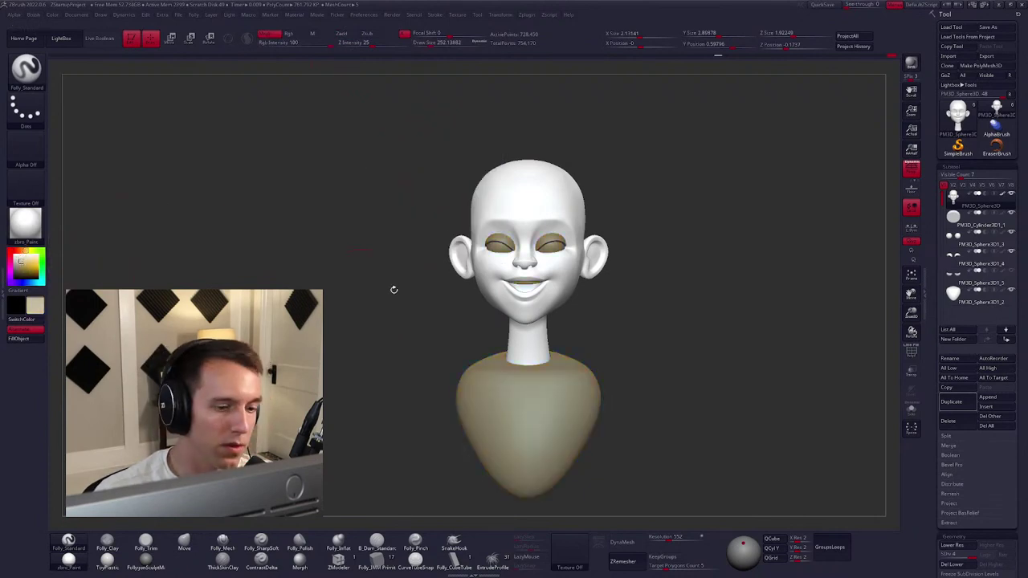
pyautogui.click(19, 338)
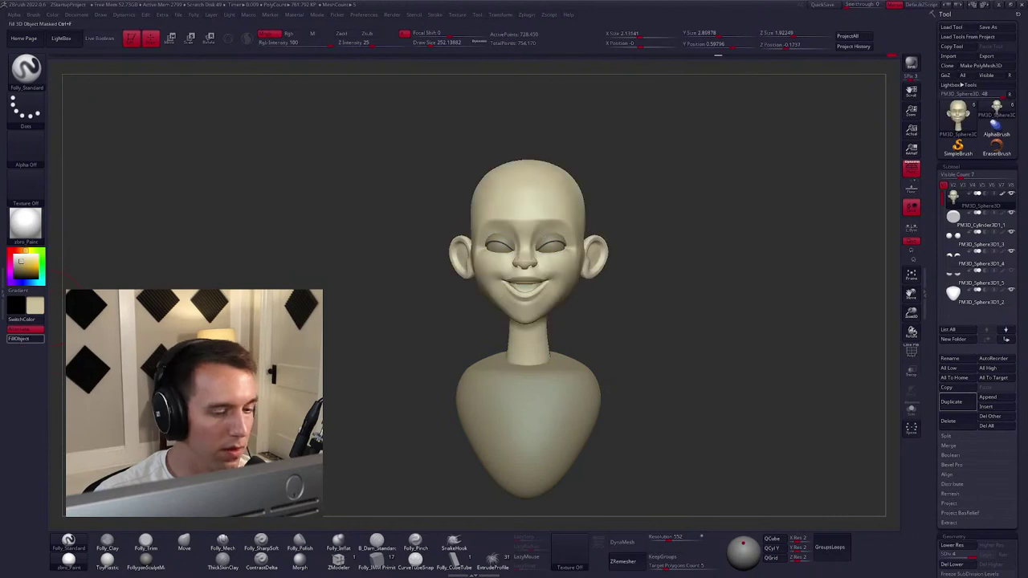
# Refill the head and the body piece with a warmer orange-tan skin colour.
pyautogui.keyDown('alt'); pyautogui.moveTo(508, 413); pyautogui.dragTo(497, 397); pyautogui.keyUp('alt')
pyautogui.keyDown('alt'); pyautogui.click(498, 397); pyautogui.keyUp('alt')
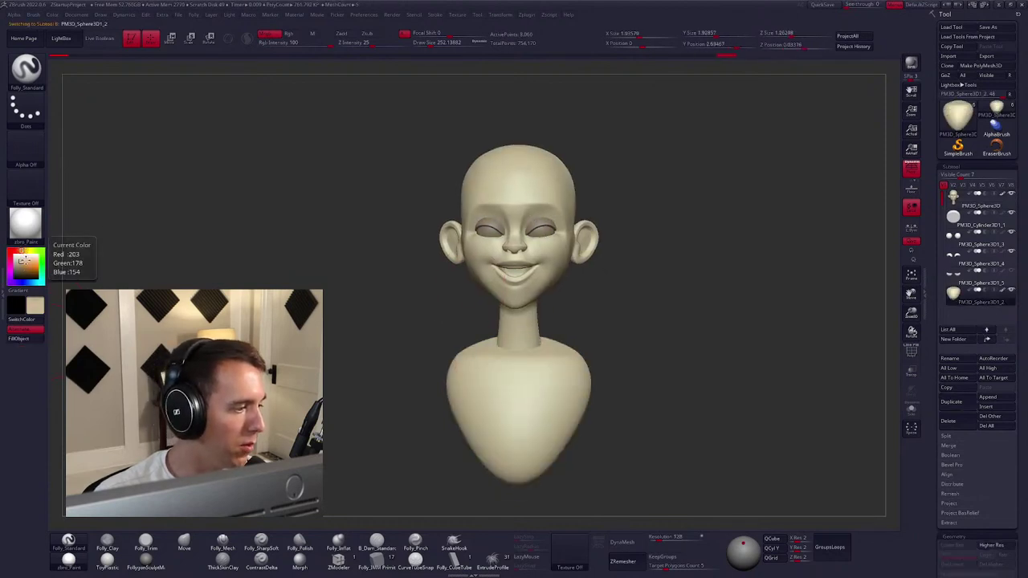
pyautogui.click(25, 265)
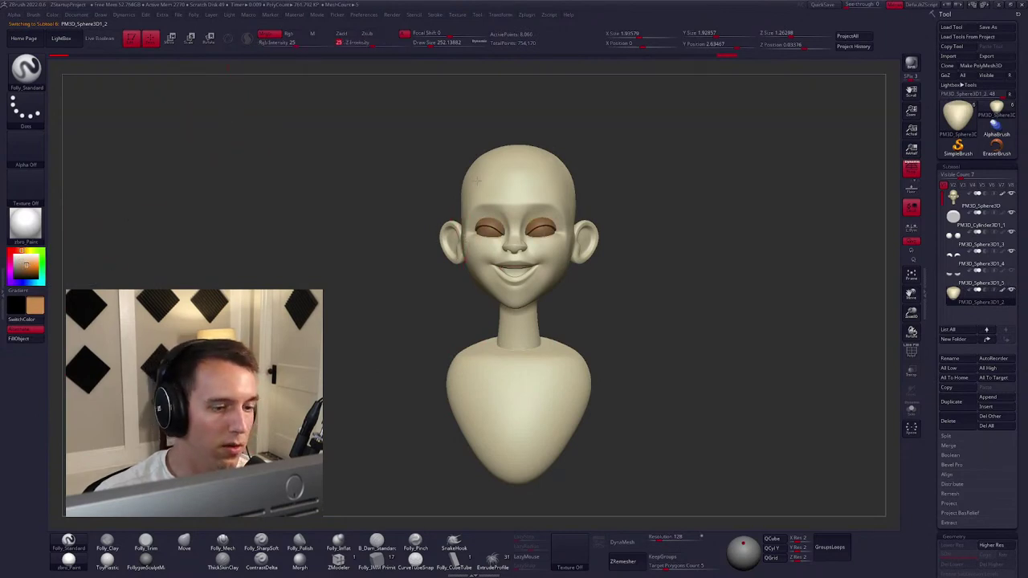
pyautogui.click(24, 339)
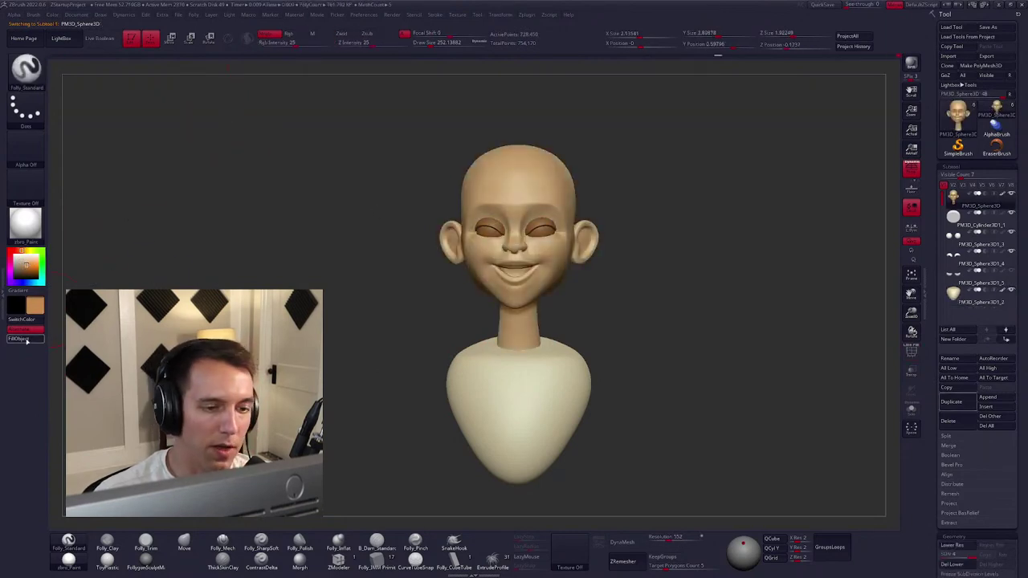
pyautogui.keyDown('alt'); pyautogui.click(494, 378); pyautogui.keyUp('alt')
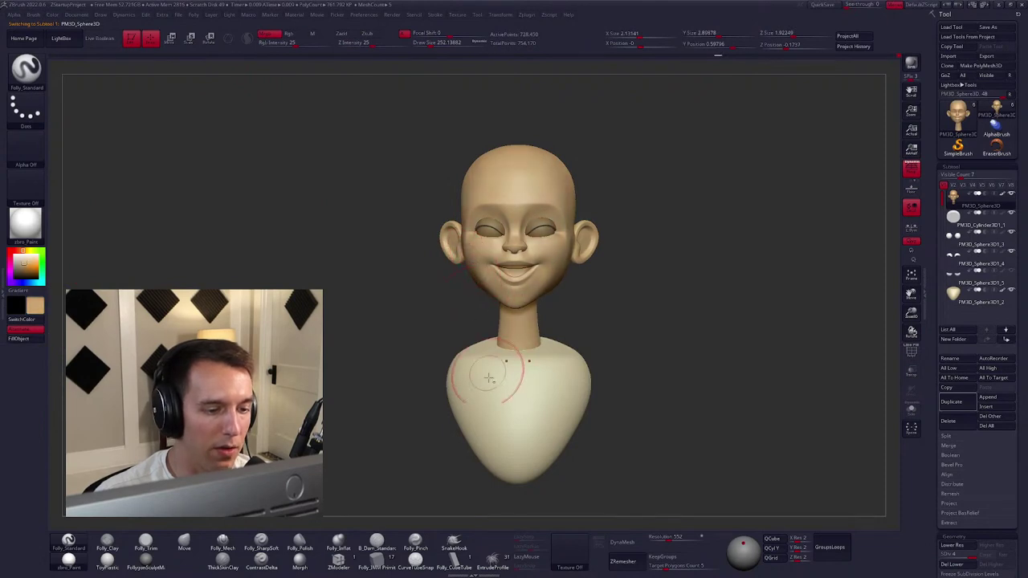
pyautogui.click(24, 339)
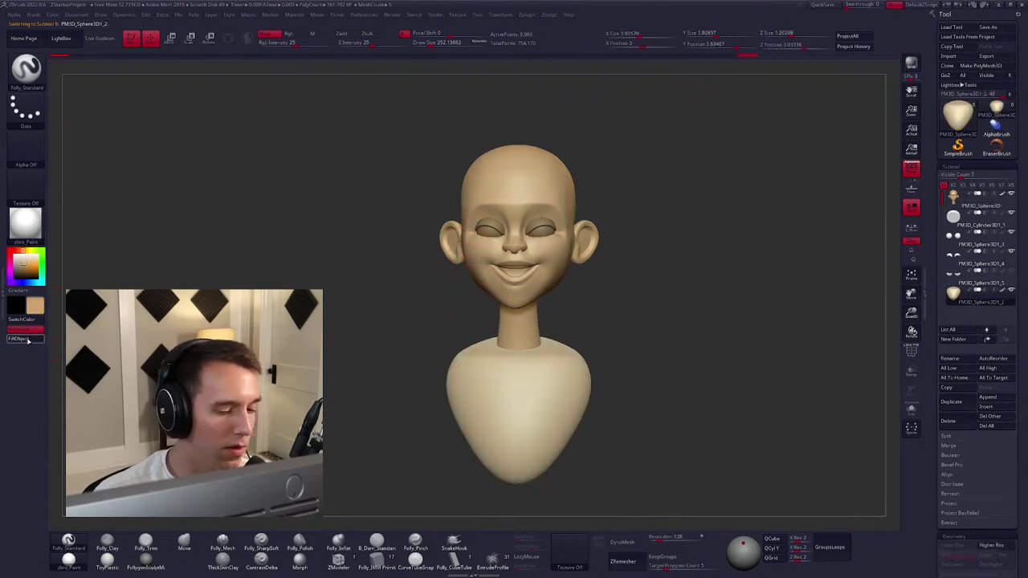
# Set colour painting strength to full and fill the eyes with pure white.
pyautogui.moveTo(610, 293); pyautogui.dragTo(551, 289)
pyautogui.press('space')
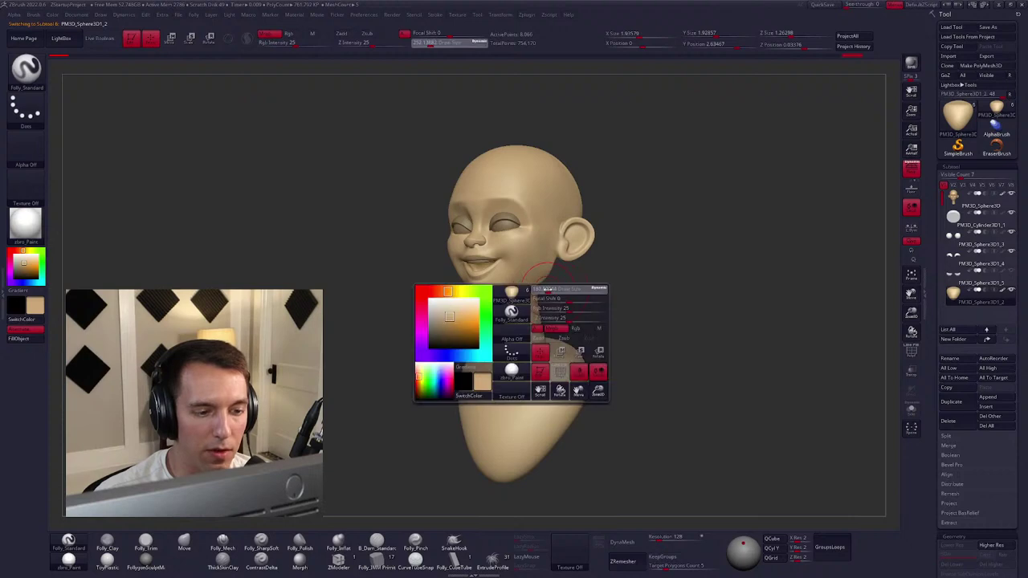
pyautogui.keyDown('alt'); pyautogui.click(502, 225); pyautogui.keyUp('alt')
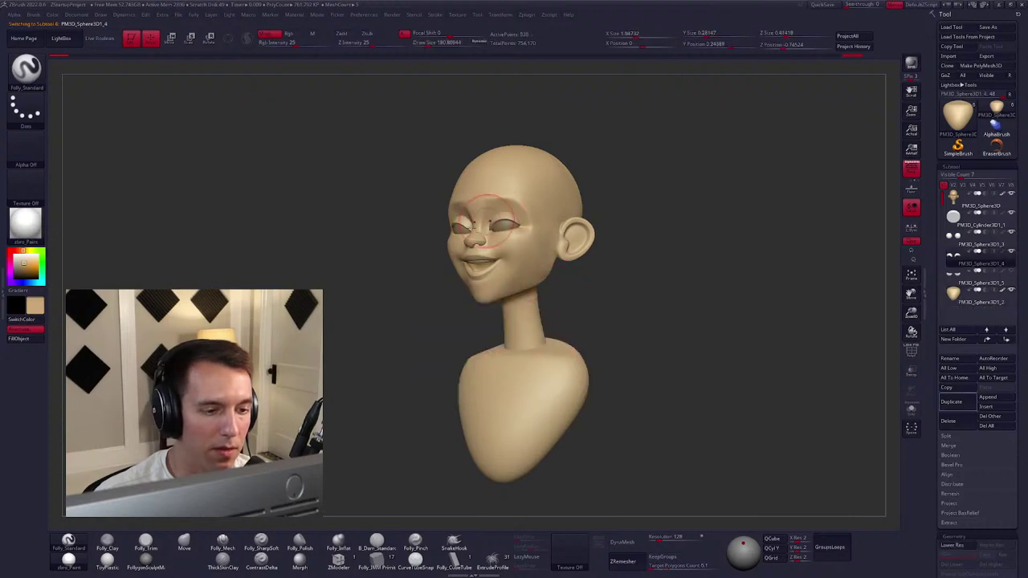
pyautogui.click(330, 43)
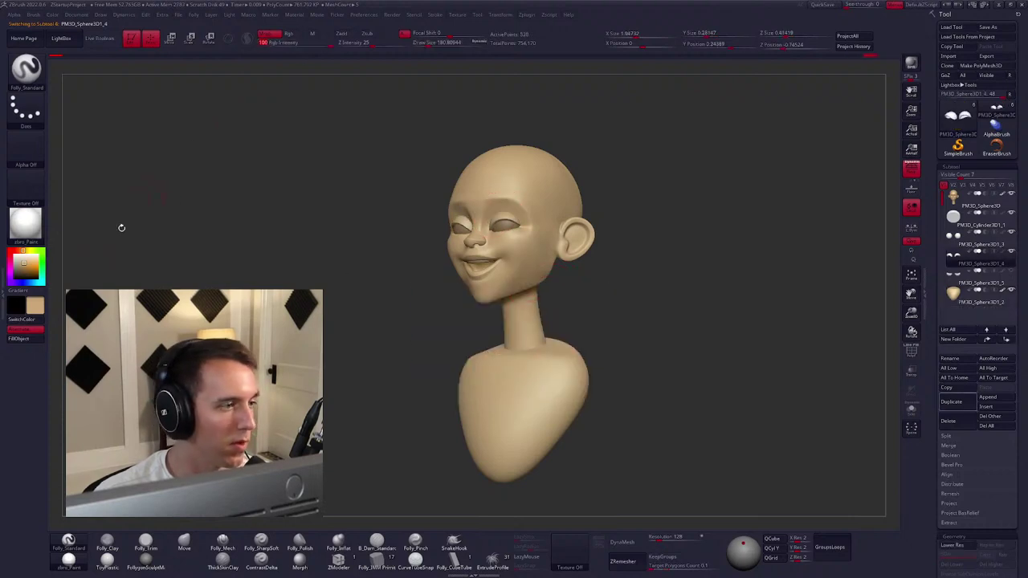
pyautogui.click(40, 338)
pyautogui.moveTo(503, 281); pyautogui.dragTo(482, 257, button='right')
pyautogui.keyDown('alt'); pyautogui.click(475, 235); pyautogui.keyUp('alt')
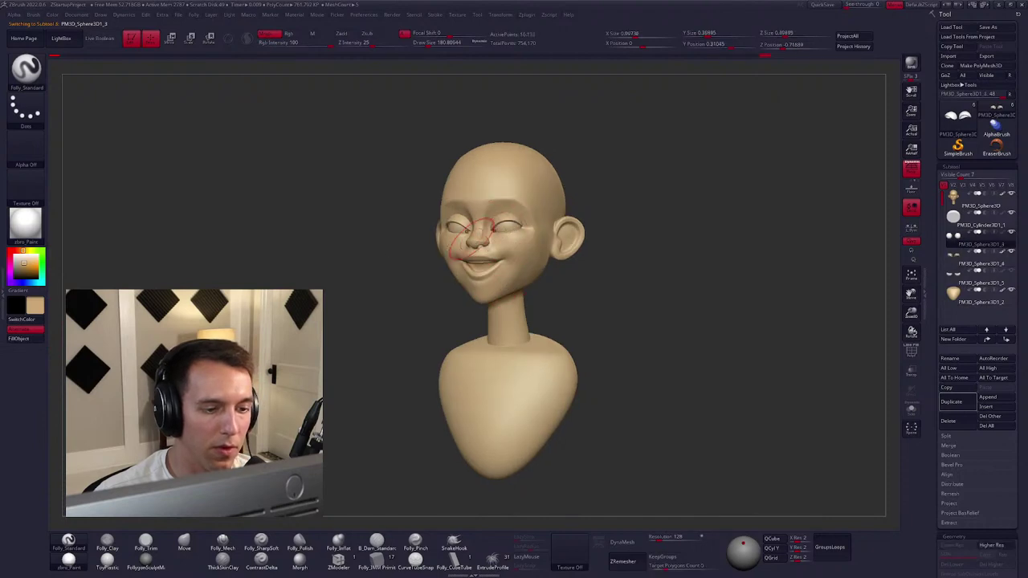
pyautogui.click(12, 253)
pyautogui.click(18, 338)
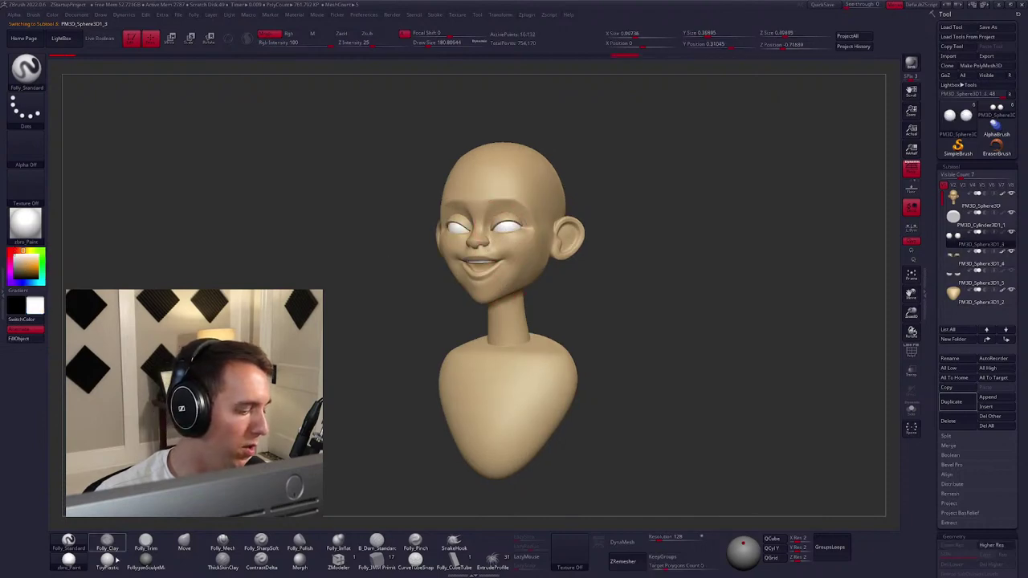
# Fill the teeth with white, keeping the zbro_Paint material after trying ToyPlastic.
pyautogui.click(108, 561)
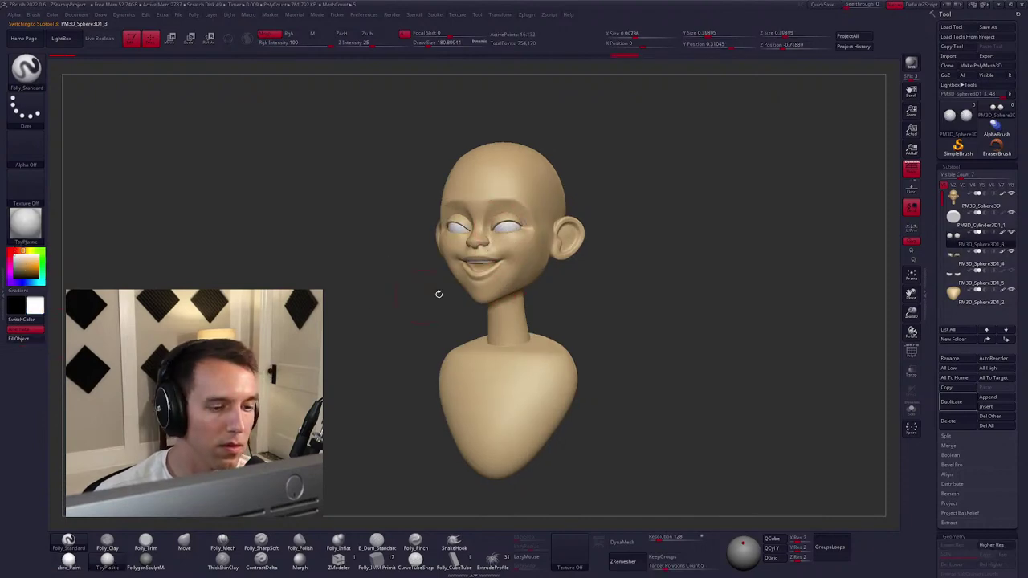
pyautogui.keyDown('alt'); pyautogui.click(479, 262); pyautogui.keyUp('alt')
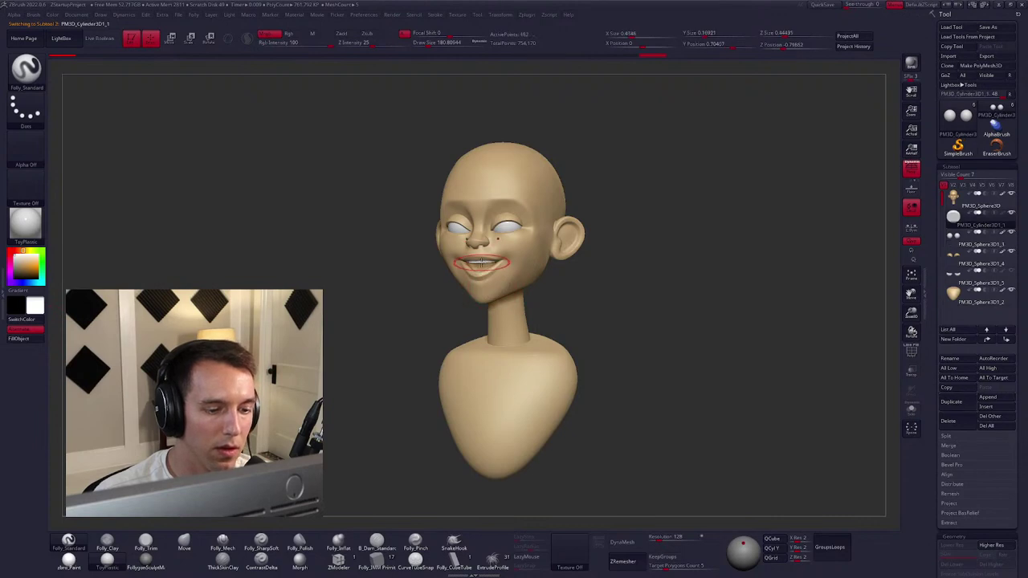
pyautogui.click(64, 562)
pyautogui.click(35, 338)
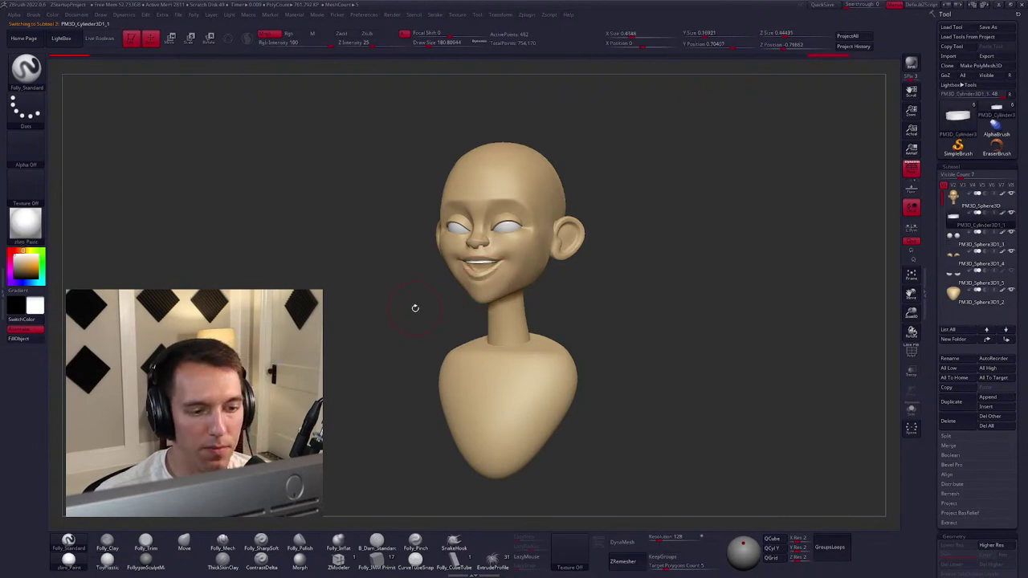
# Switch to the Move brush (B, M, V) and bring the head into a front close-up.
pyautogui.press('b')
pyautogui.press('m')
pyautogui.press('v')
pyautogui.keyDown('shift'); pyautogui.moveTo(415, 308); pyautogui.dragTo(450, 307); pyautogui.keyUp('shift')
pyautogui.moveTo(658, 361)
pyautogui.keyDown('alt'); pyautogui.mouseDown()
pyautogui.moveTo(552, 279)
pyautogui.moveTo(562, 257)
pyautogui.moveTo(542, 321)
pyautogui.moveTo(615, 303)
pyautogui.moveTo(602, 321)
pyautogui.moveTo(588, 311)
pyautogui.mouseUp(); pyautogui.keyUp('alt')
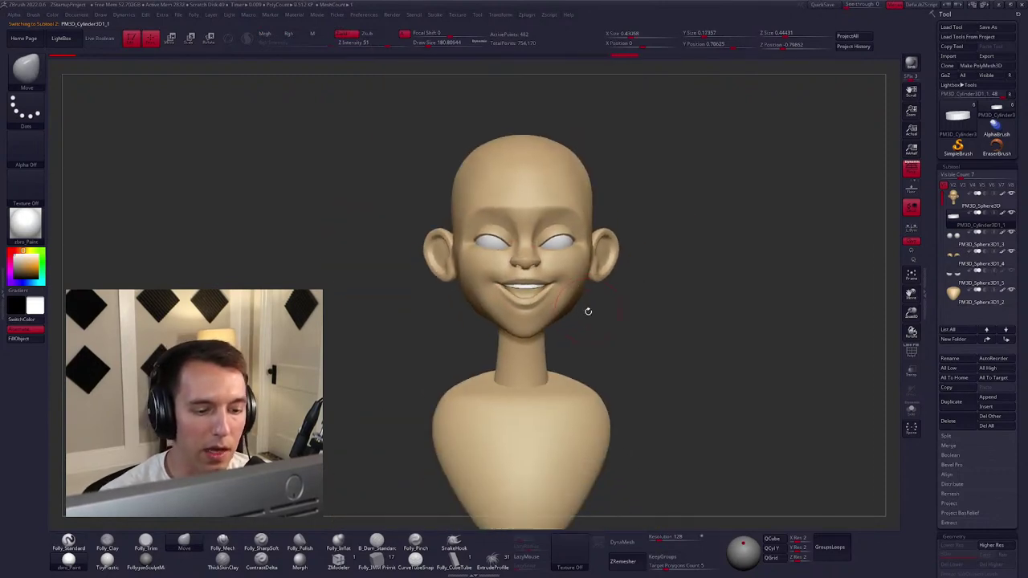
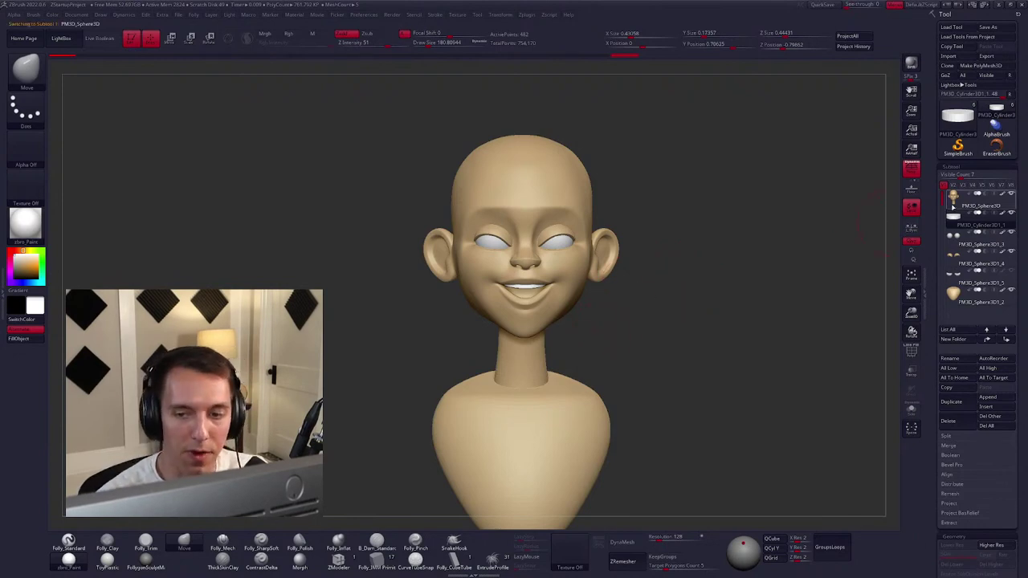
# Select the head subtool, check it solo from the side, and drop to a lower subdivision level.
pyautogui.moveTo(631, 327); pyautogui.dragTo(632, 336)
pyautogui.hotkey('shift', 'alt', 's')
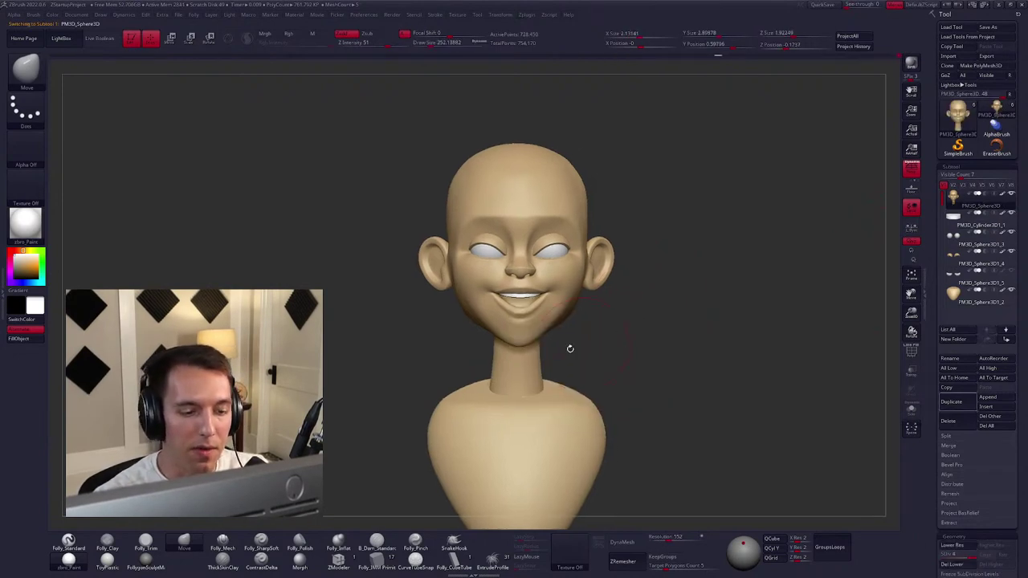
pyautogui.moveTo(570, 346)
pyautogui.mouseDown()
pyautogui.moveTo(595, 366)
pyautogui.moveTo(569, 356)
pyautogui.moveTo(573, 326)
pyautogui.mouseUp()
pyautogui.hotkey('shift', 'alt', 's')
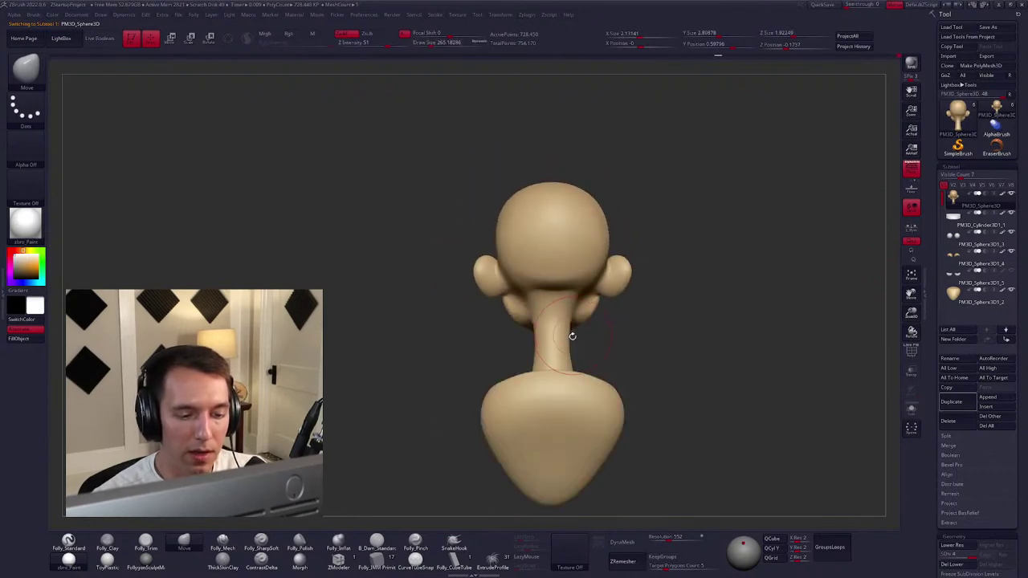
pyautogui.moveTo(568, 338); pyautogui.dragTo(566, 338, button='right')
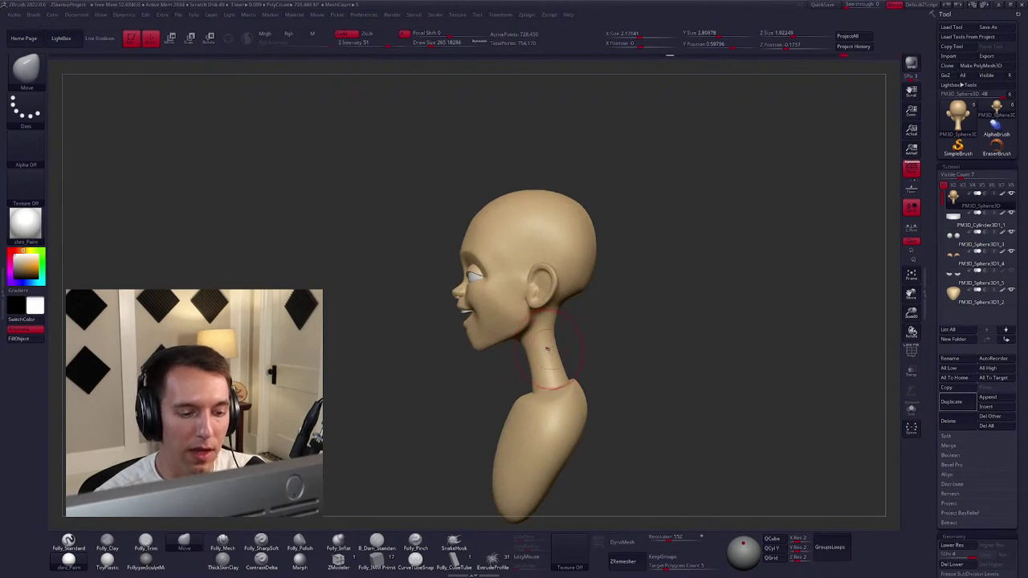
pyautogui.press('space')
pyautogui.hotkey('shift', 'd')
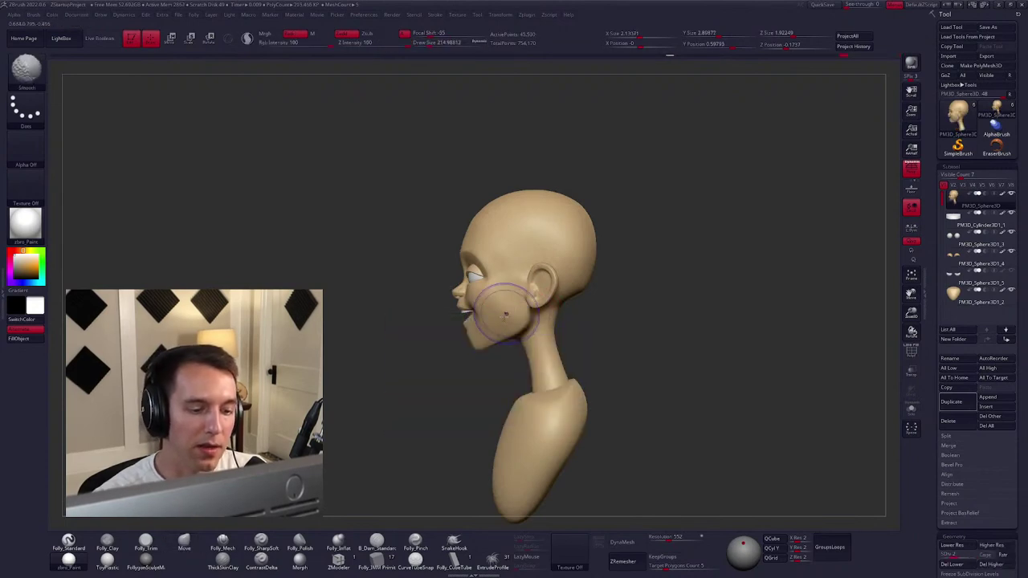
pyautogui.moveTo(501, 324)
pyautogui.keyDown('ctrl'); pyautogui.mouseDown(button='right')
pyautogui.moveTo(533, 310)
pyautogui.moveTo(562, 360)
pyautogui.moveTo(539, 287)
pyautogui.mouseUp(button='right'); pyautogui.keyUp('ctrl')
# Build up and smooth the underside of the chin with the Clay and Smooth brushes.
pyautogui.press('shift')
pyautogui.press('space')
pyautogui.press('space')
pyautogui.press('space')
pyautogui.press('c')
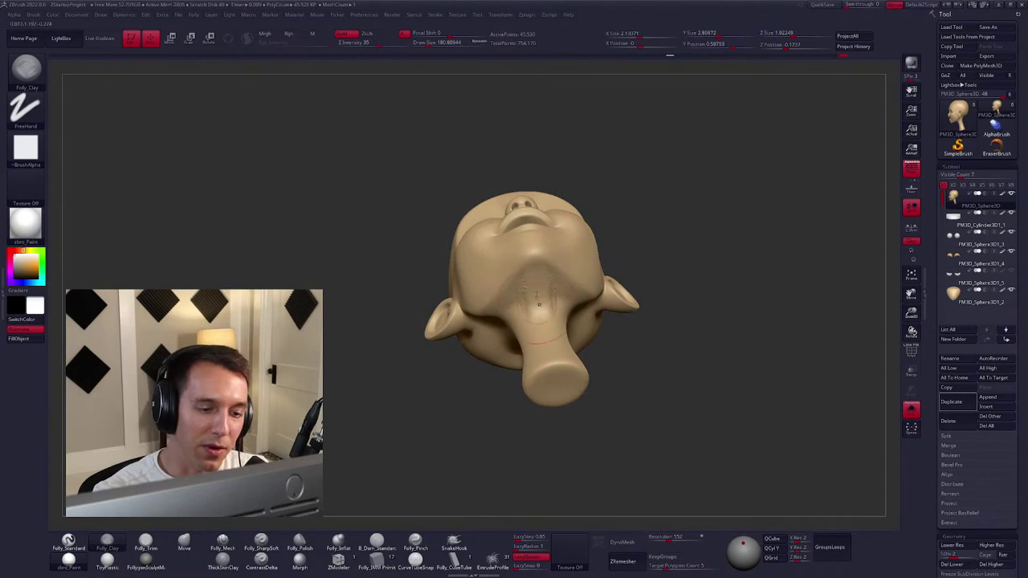
pyautogui.press('shift')
pyautogui.moveTo(560, 318)
pyautogui.mouseDown(button='right')
pyautogui.moveTo(546, 314)
pyautogui.moveTo(586, 344)
pyautogui.moveTo(568, 314)
pyautogui.moveTo(575, 324)
pyautogui.moveTo(585, 314)
pyautogui.mouseUp(button='right')
pyautogui.press('shift')
# With an enlarged Move brush active, lasso-mask the lower part of the neck.
pyautogui.press('b')
pyautogui.press('m')
pyautogui.press('v')
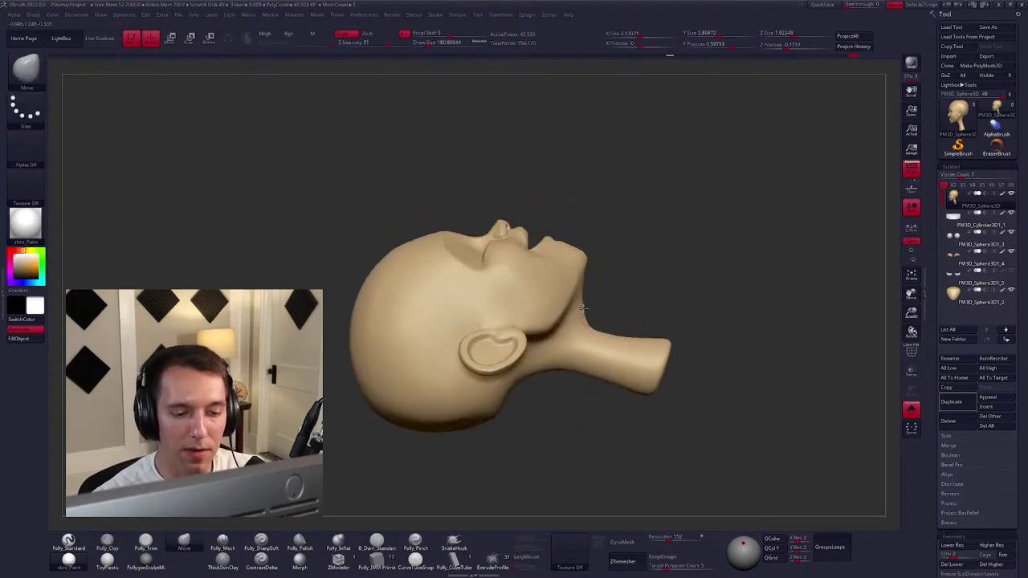
pyautogui.moveTo(611, 316); pyautogui.dragTo(553, 337, button='right')
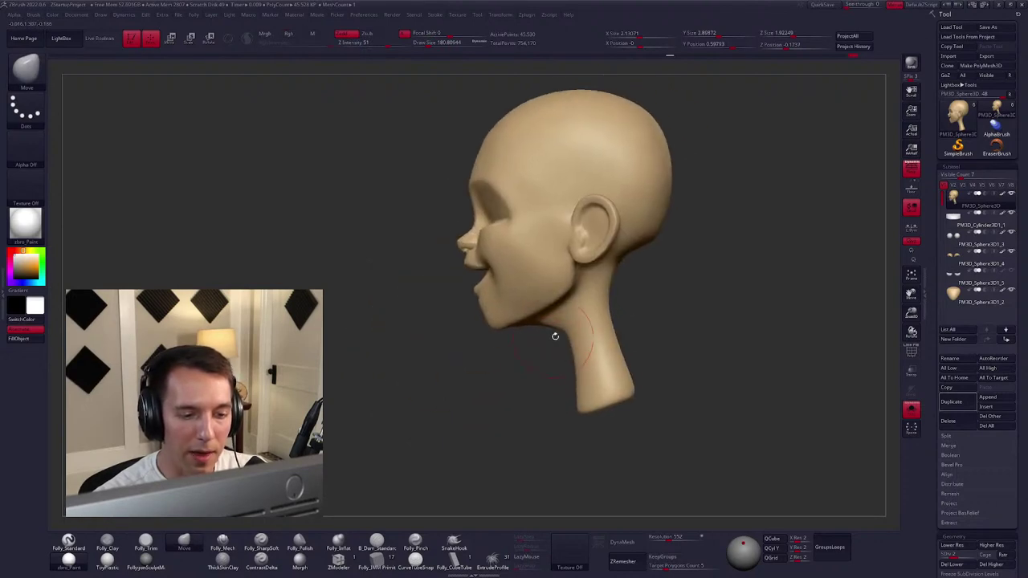
pyautogui.press('space')
pyautogui.press('space')
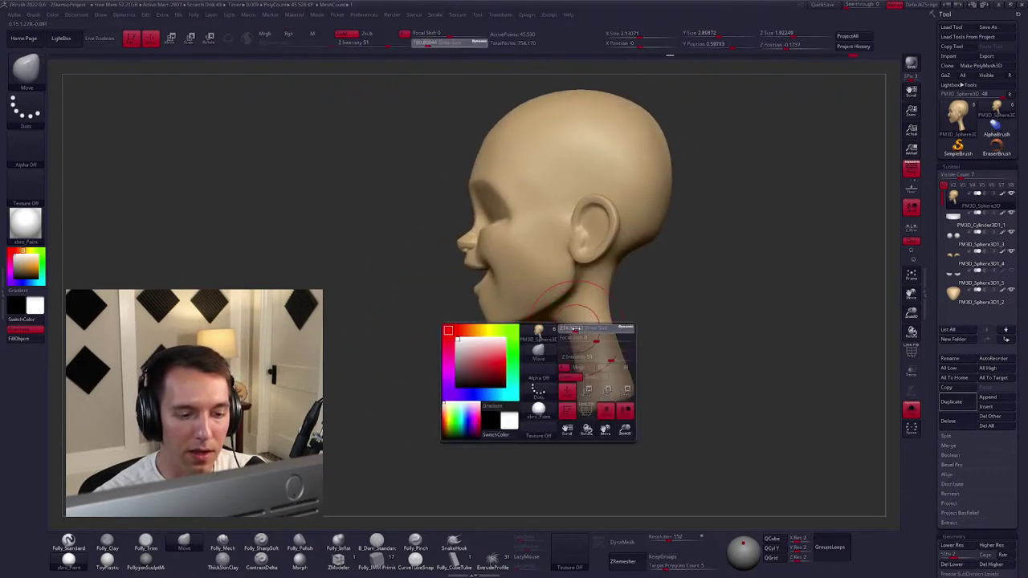
pyautogui.moveTo(568, 329); pyautogui.dragTo(576, 330)
pyautogui.keyDown('alt'); pyautogui.moveTo(576, 329); pyautogui.dragTo(594, 289, button='right'); pyautogui.keyUp('alt')
pyautogui.press('ctrl')
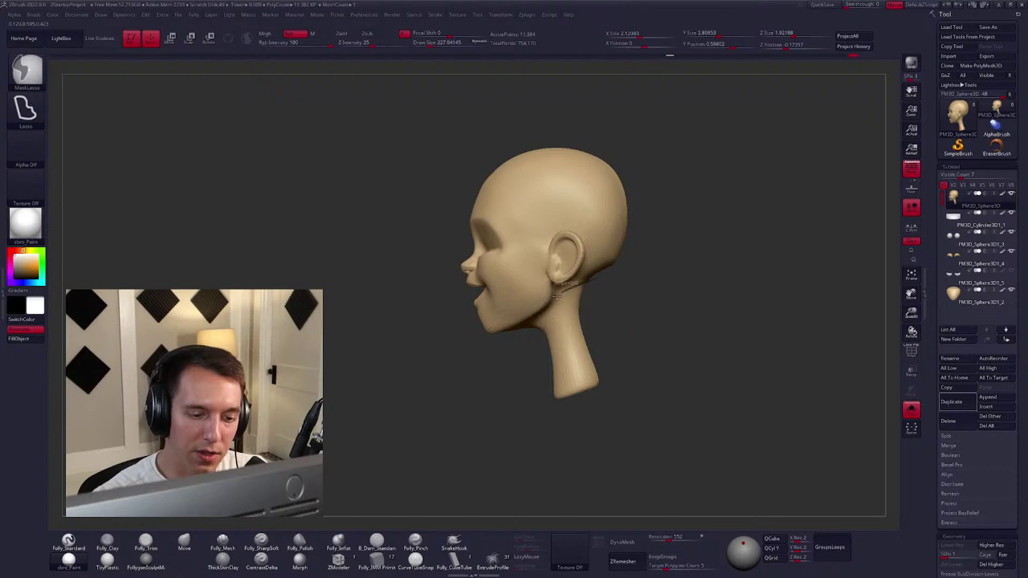
pyautogui.moveTo(533, 322)
pyautogui.keyDown('ctrl'); pyautogui.mouseDown()
pyautogui.moveTo(602, 417)
pyautogui.moveTo(647, 361)
pyautogui.mouseUp(); pyautogui.keyUp('ctrl')
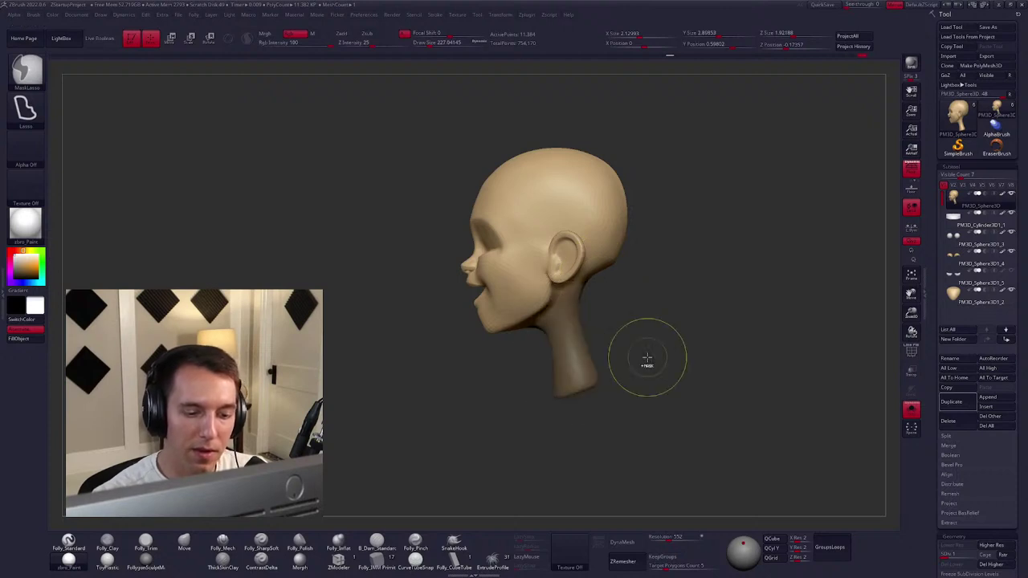
# Invert the mask, stretch the neck away from the head with Transpose, then clear the mask.
pyautogui.keyDown('ctrl'); pyautogui.click(602, 340); pyautogui.keyUp('ctrl')
pyautogui.press('w')
pyautogui.moveTo(639, 302); pyautogui.dragTo(595, 314)
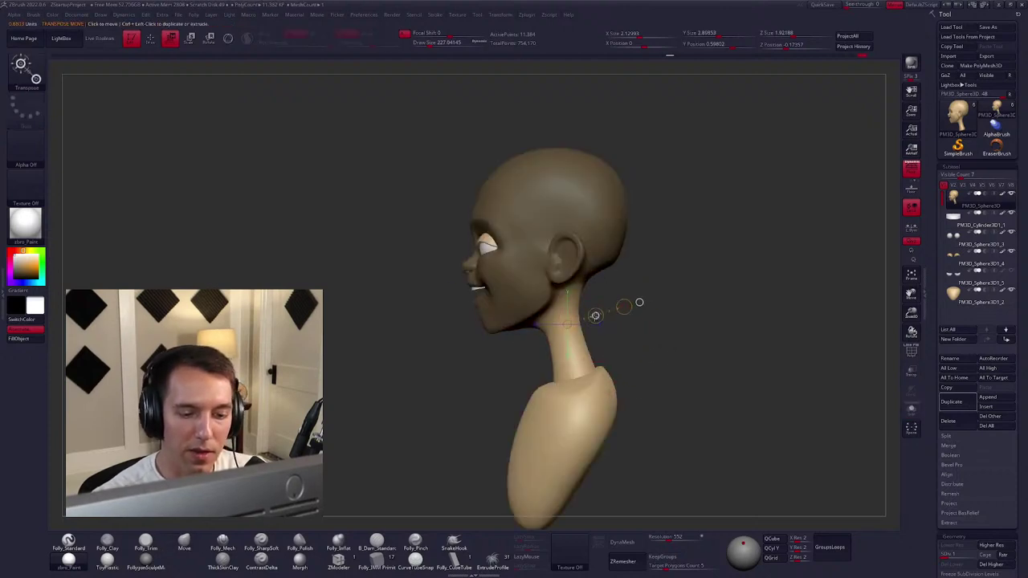
pyautogui.press('q')
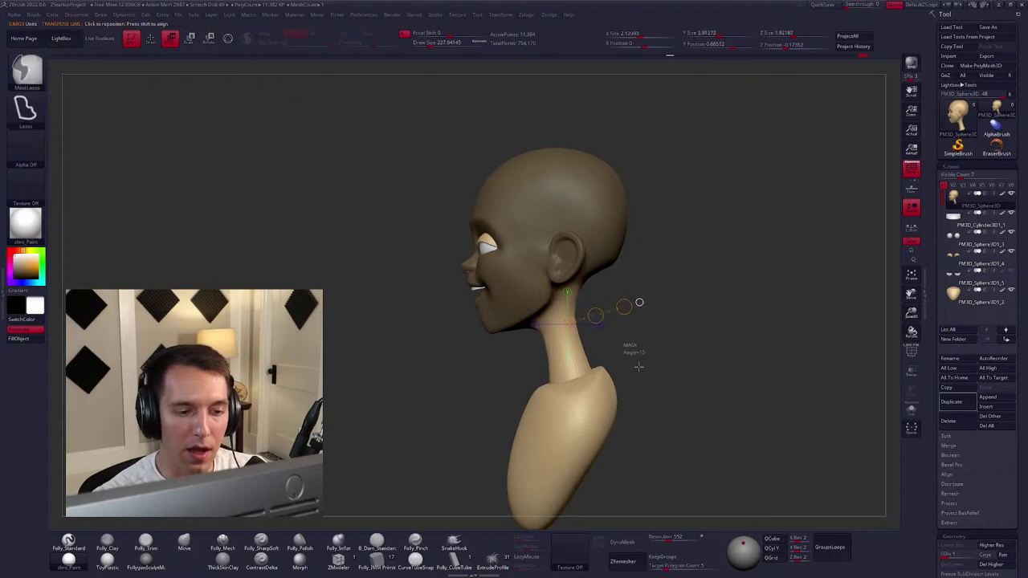
pyautogui.keyDown('ctrl'); pyautogui.click(610, 336); pyautogui.keyUp('ctrl')
pyautogui.moveTo(610, 335)
pyautogui.mouseDown()
pyautogui.moveTo(590, 321)
pyautogui.moveTo(601, 307)
pyautogui.mouseUp()
# With a large Move brush, reshape the crown and pull the jawline below the ear.
pyautogui.press('space')
pyautogui.press('space')
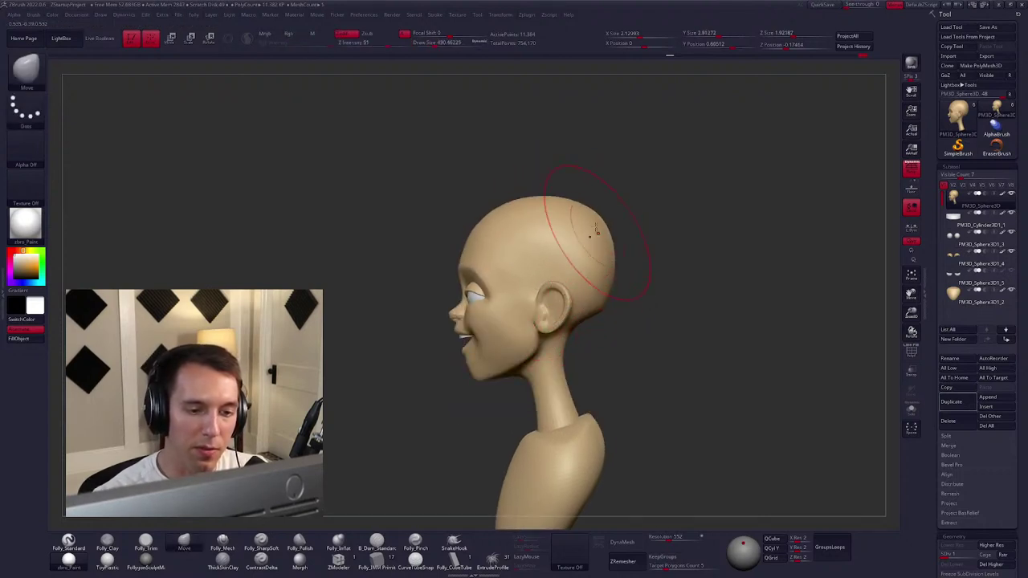
pyautogui.press('space')
pyautogui.moveTo(596, 232); pyautogui.dragTo(594, 223)
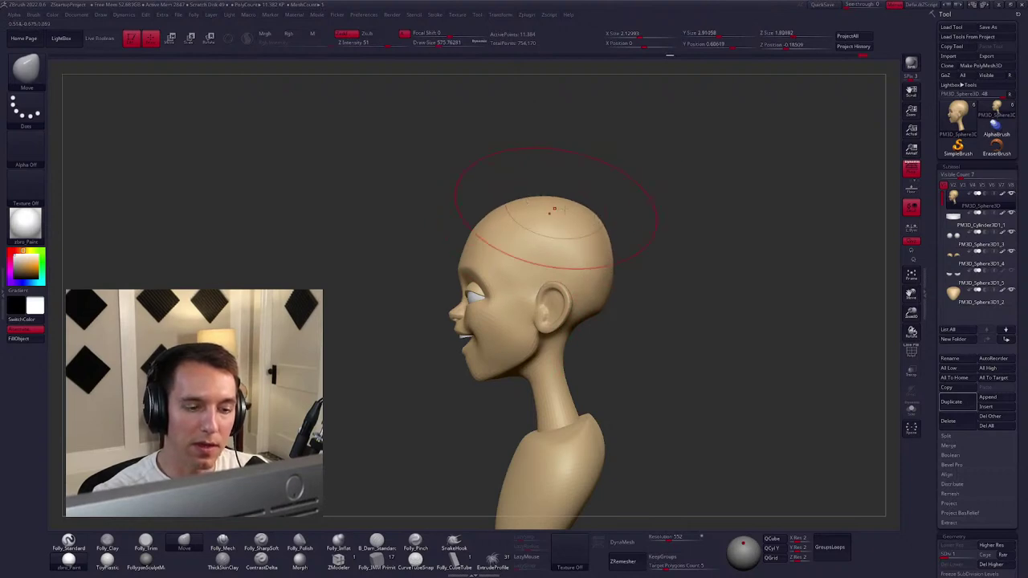
pyautogui.press('space')
pyautogui.moveTo(562, 207); pyautogui.dragTo(556, 205)
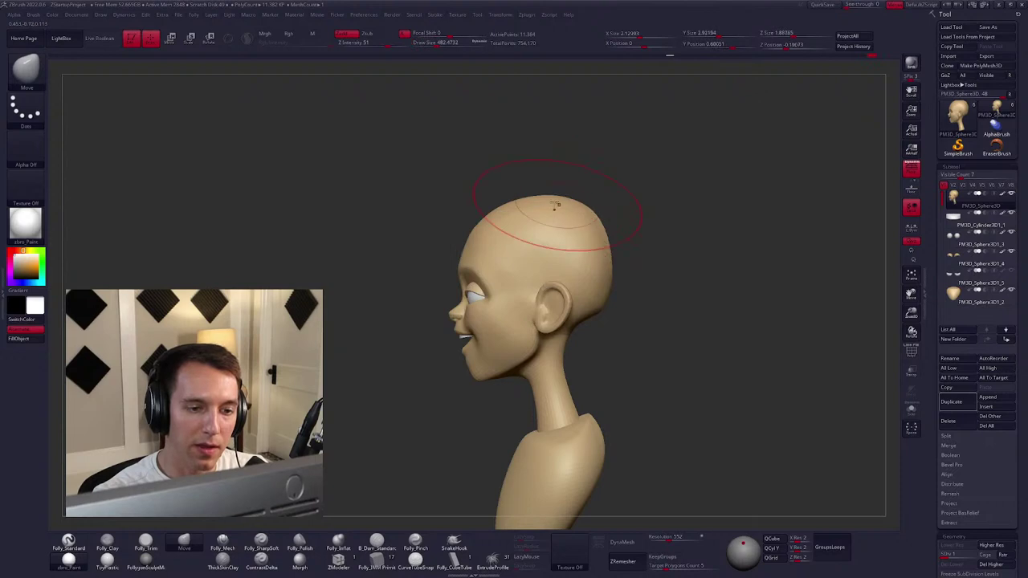
pyautogui.moveTo(622, 303)
pyautogui.mouseDown()
pyautogui.moveTo(615, 349)
pyautogui.moveTo(600, 311)
pyautogui.mouseUp()
pyautogui.press('space')
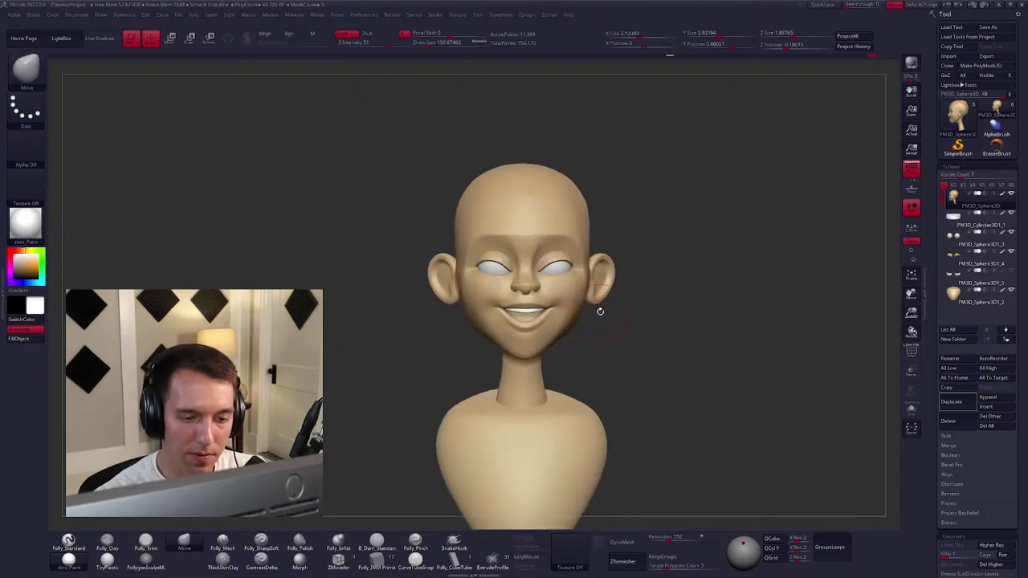
pyautogui.press('space')
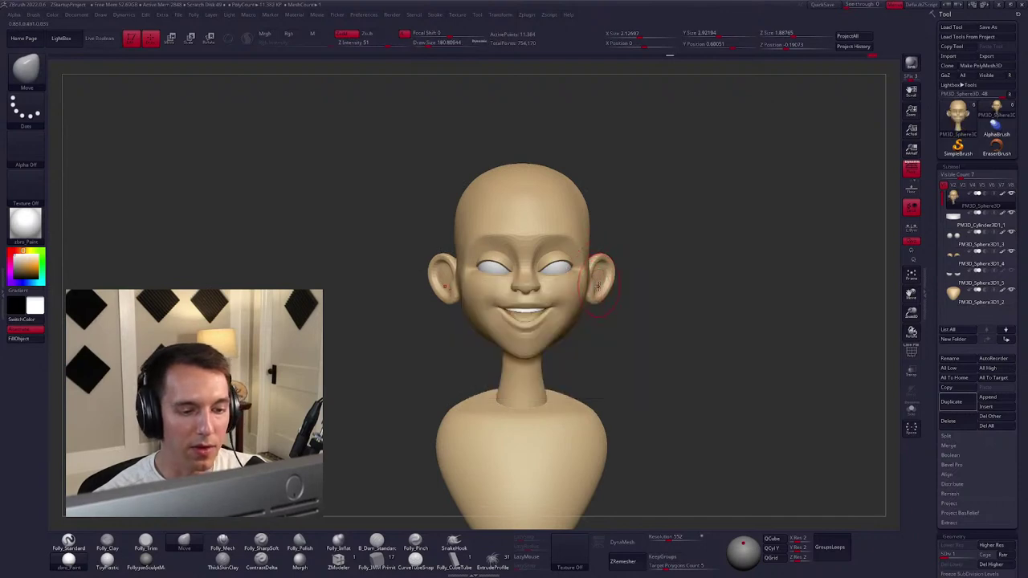
pyautogui.moveTo(595, 281)
pyautogui.mouseDown()
pyautogui.moveTo(587, 321)
pyautogui.moveTo(542, 313)
pyautogui.moveTo(520, 281)
pyautogui.mouseUp()
pyautogui.press('space')
pyautogui.moveTo(520, 281)
pyautogui.mouseDown(button='right')
pyautogui.moveTo(536, 347)
pyautogui.moveTo(558, 333)
pyautogui.moveTo(568, 341)
pyautogui.moveTo(500, 310)
pyautogui.moveTo(504, 298)
pyautogui.moveTo(525, 302)
pyautogui.mouseUp(button='right')
pyautogui.press('space')
pyautogui.press('space')
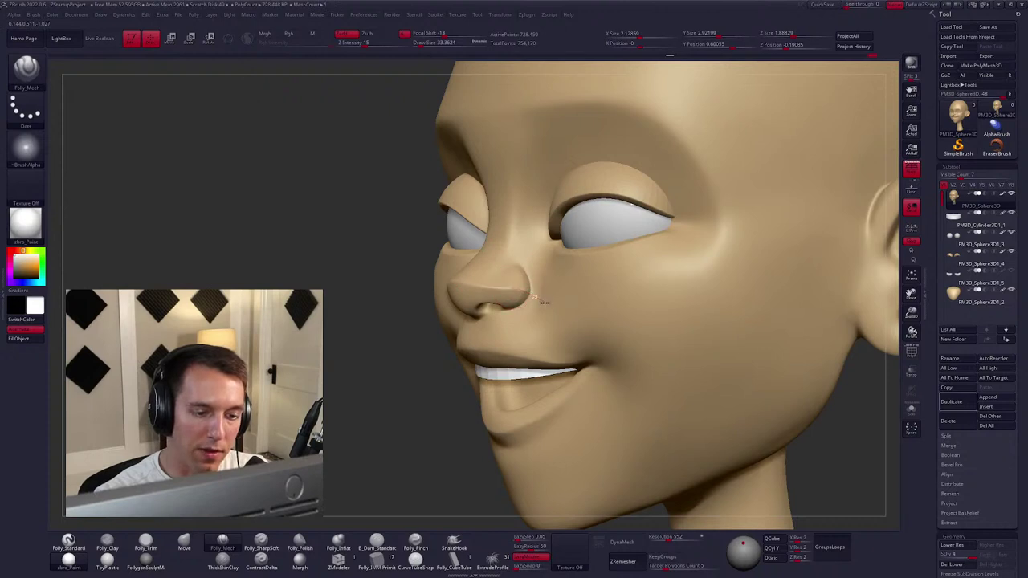
# Smooth the brow and eye socket area from profile and front views.
pyautogui.press('shift')
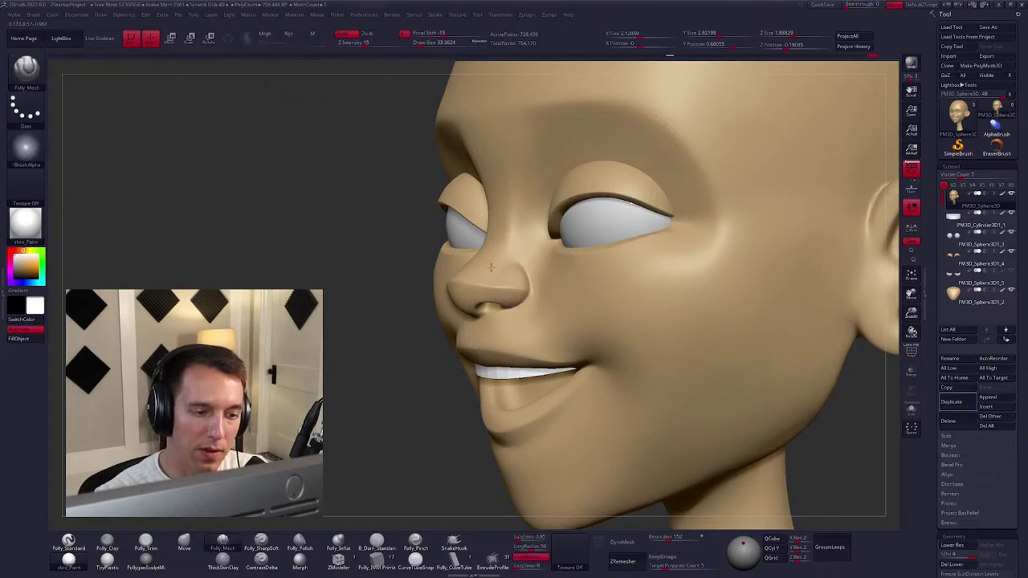
pyautogui.moveTo(803, 450)
pyautogui.mouseDown()
pyautogui.moveTo(594, 317)
pyautogui.moveTo(549, 338)
pyautogui.mouseUp()
pyautogui.press('space')
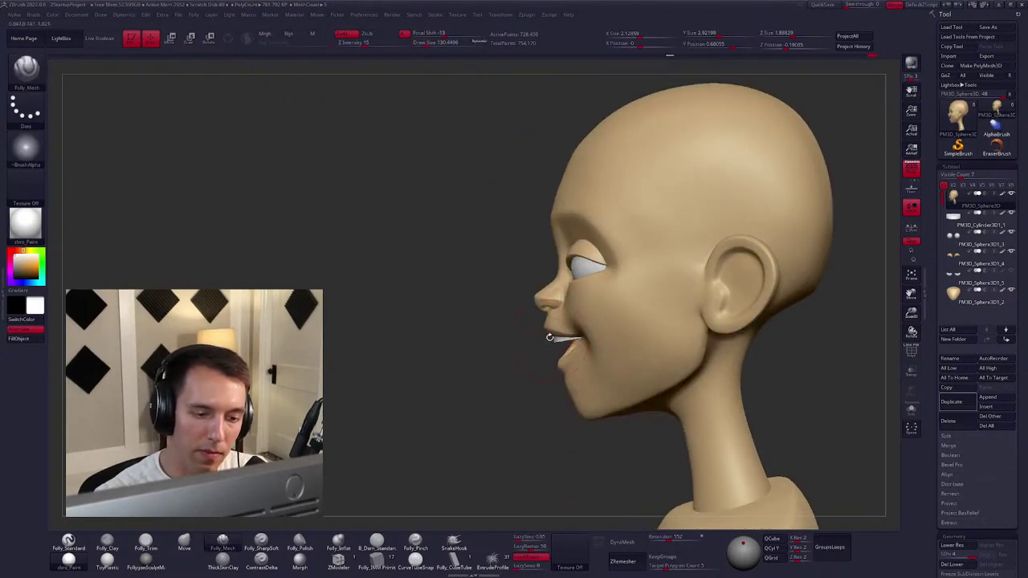
pyautogui.press('space')
pyautogui.moveTo(450, 305); pyautogui.dragTo(562, 241)
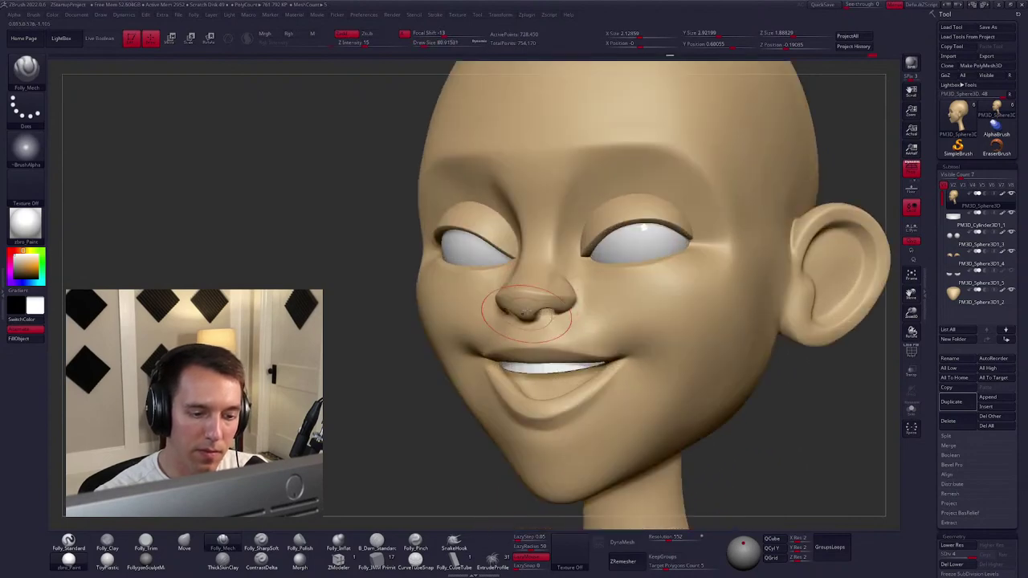
pyautogui.press('space')
pyautogui.press('shift')
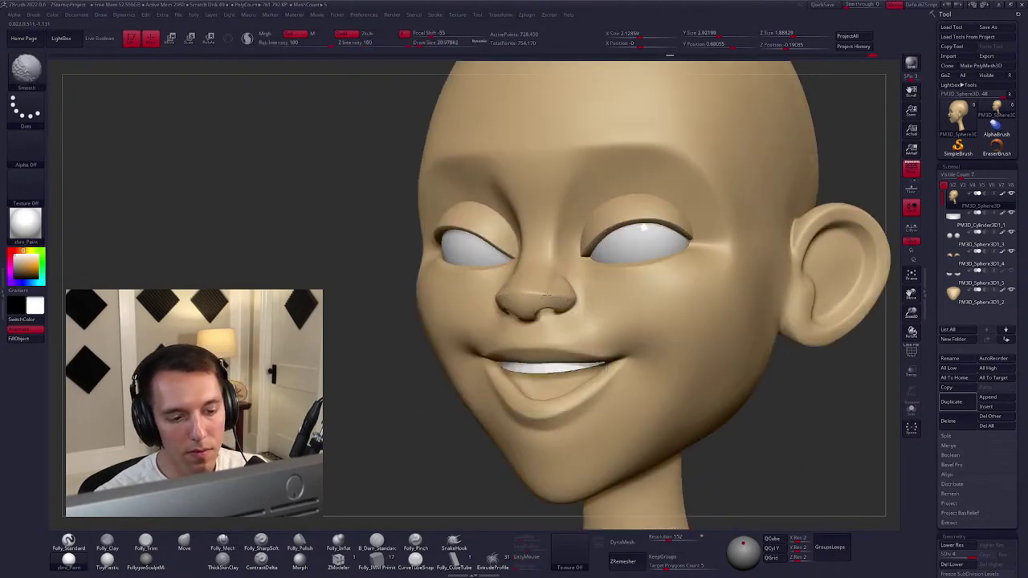
pyautogui.keyDown('shift'); pyautogui.moveTo(528, 293); pyautogui.dragTo(552, 251); pyautogui.keyUp('shift')
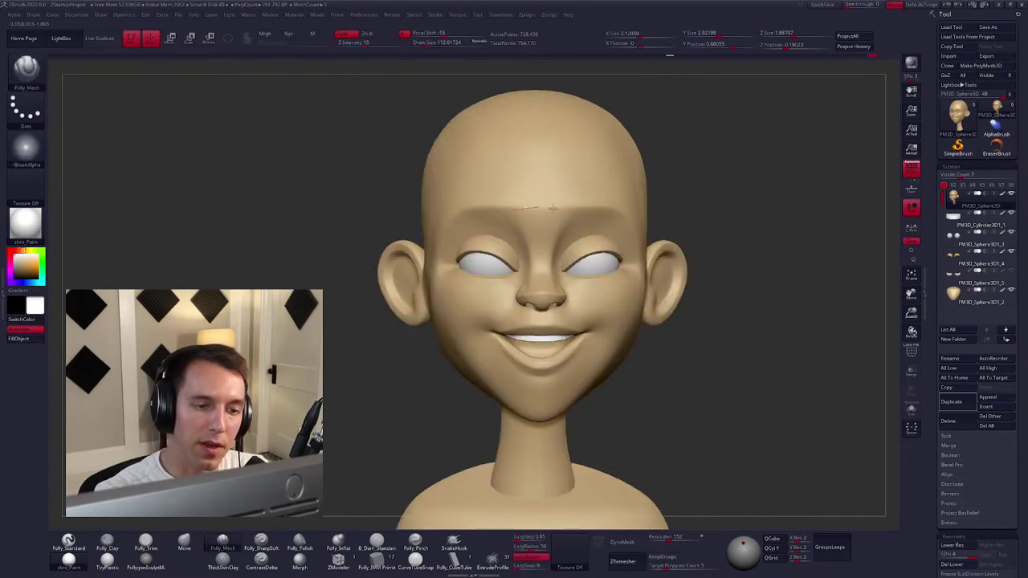
pyautogui.press('shift')
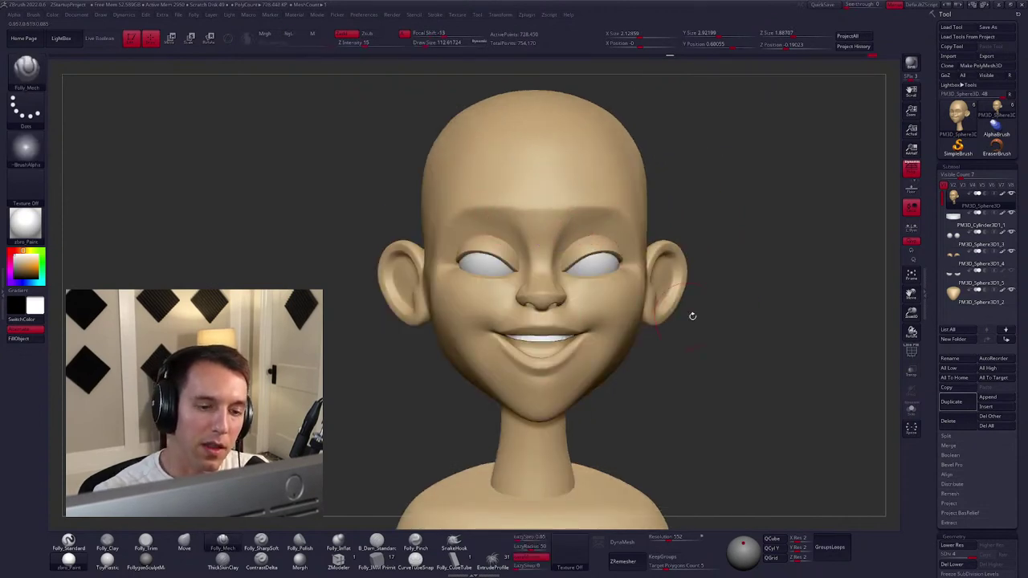
pyautogui.moveTo(690, 314)
pyautogui.keyDown('alt'); pyautogui.mouseDown()
pyautogui.moveTo(667, 325)
pyautogui.moveTo(602, 318)
pyautogui.moveTo(637, 322)
pyautogui.moveTo(619, 329)
pyautogui.moveTo(643, 313)
pyautogui.mouseUp(); pyautogui.keyUp('alt')
pyautogui.press('space')
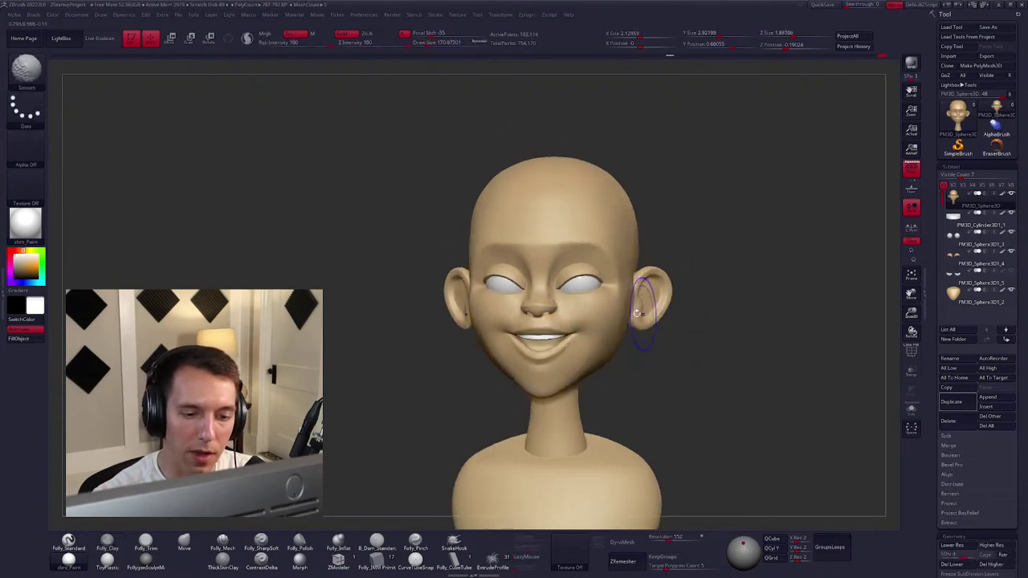
# Reshape around the eye and ear with an enlarged Move brush.
pyautogui.press('space')
pyautogui.press('b')
pyautogui.press('m')
pyautogui.press('v')
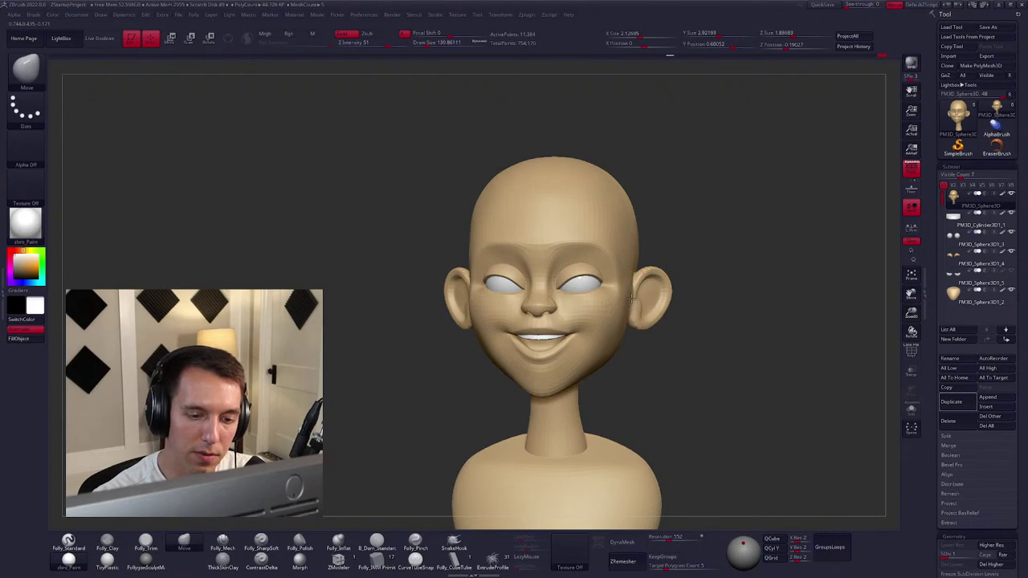
pyautogui.press(']')
pyautogui.moveTo(634, 307); pyautogui.dragTo(563, 300, button='right')
pyautogui.rightClick(539, 344)
# Flatten the brow over the eye with a small Trim brush, then smooth and refine with Move.
pyautogui.press('space')
pyautogui.press('b')
pyautogui.press('t')
pyautogui.press('r')
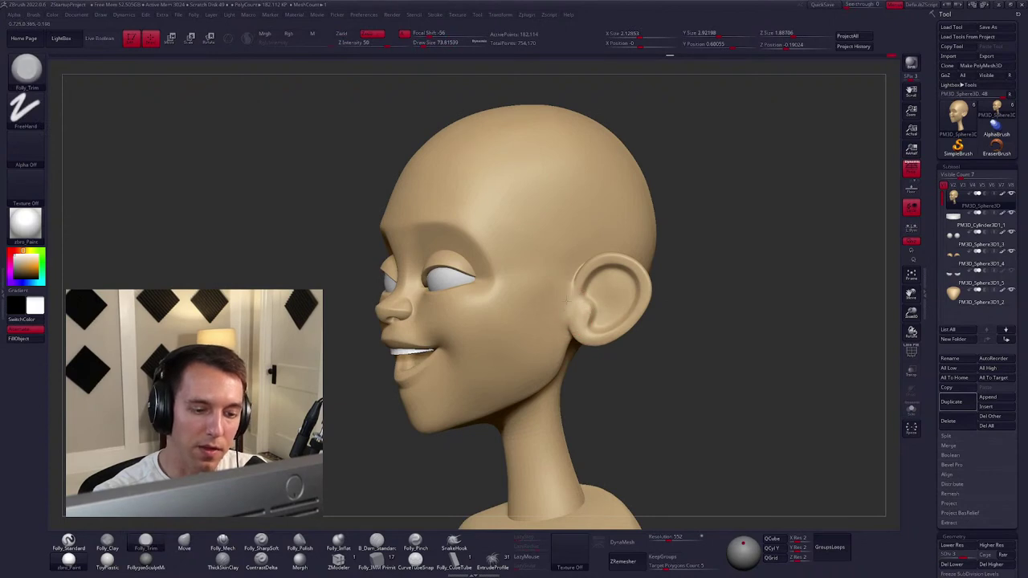
pyautogui.press('shift')
pyautogui.moveTo(550, 313); pyautogui.dragTo(452, 276, button='right')
pyautogui.moveTo(523, 277); pyautogui.dragTo(542, 288, button='right')
pyautogui.press('shift')
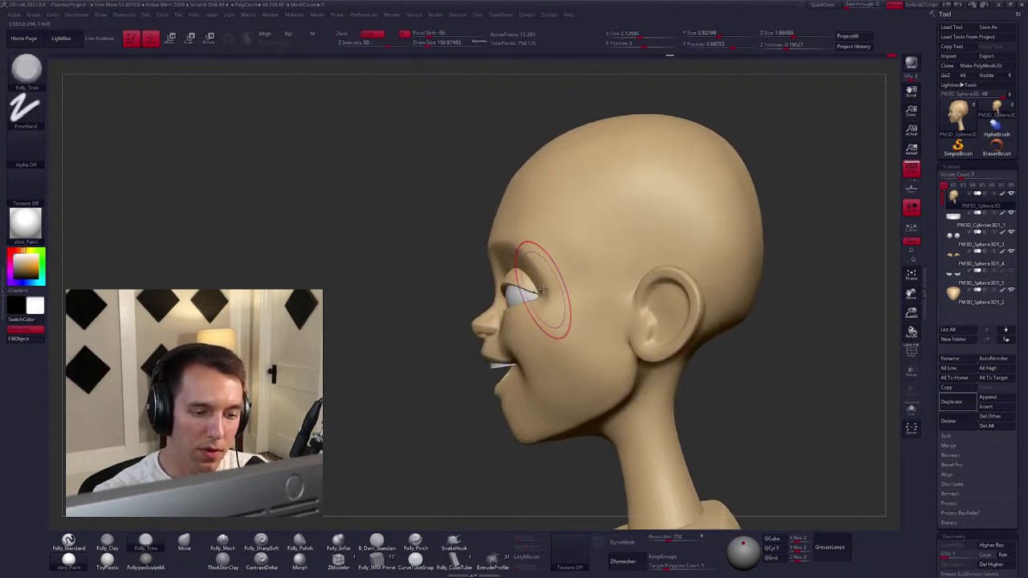
pyautogui.press('space')
pyautogui.press('space')
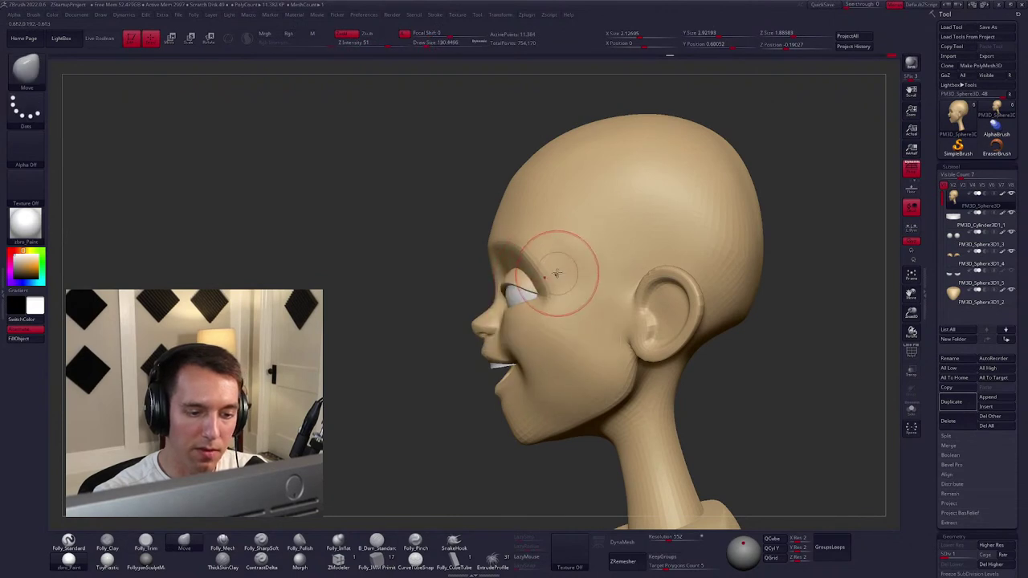
pyautogui.press('space')
pyautogui.moveTo(562, 252); pyautogui.dragTo(698, 319, button='right')
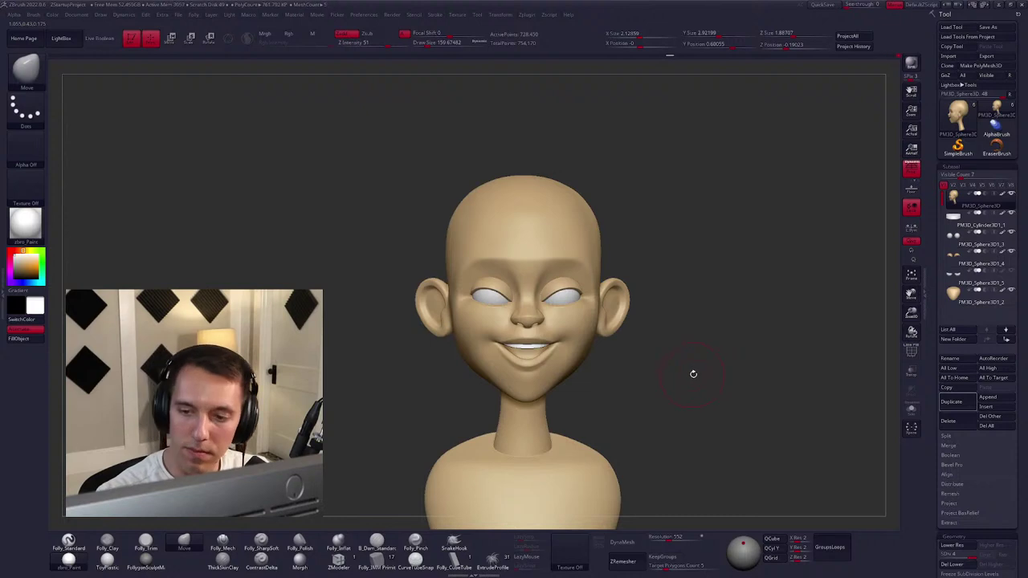
pyautogui.keyDown('alt'); pyautogui.moveTo(692, 374); pyautogui.dragTo(742, 295, button='right'); pyautogui.keyUp('alt')
# Append a Sphere3D subtool and fill it entirely with red.
pyautogui.click(1001, 399)
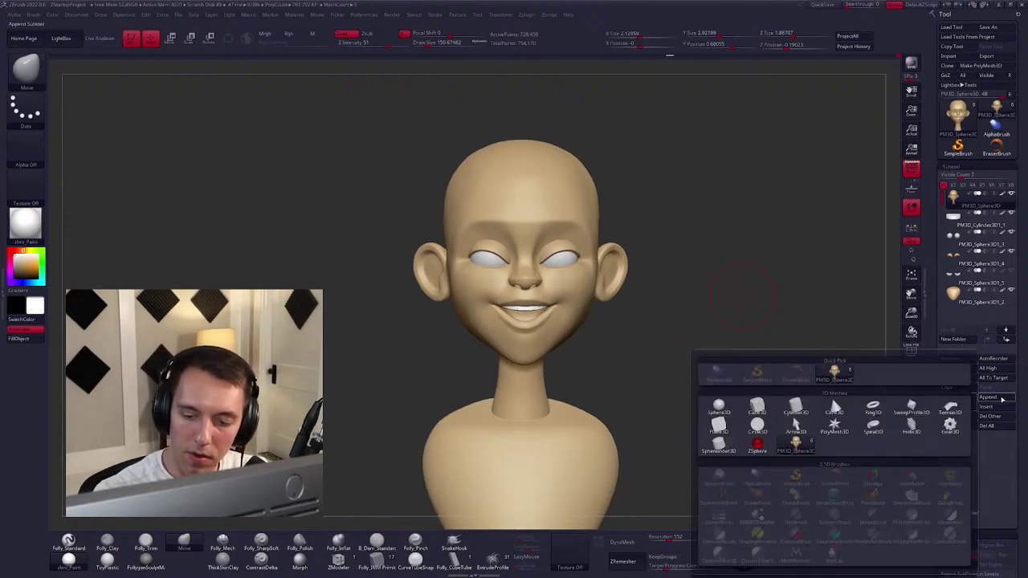
pyautogui.click(729, 406)
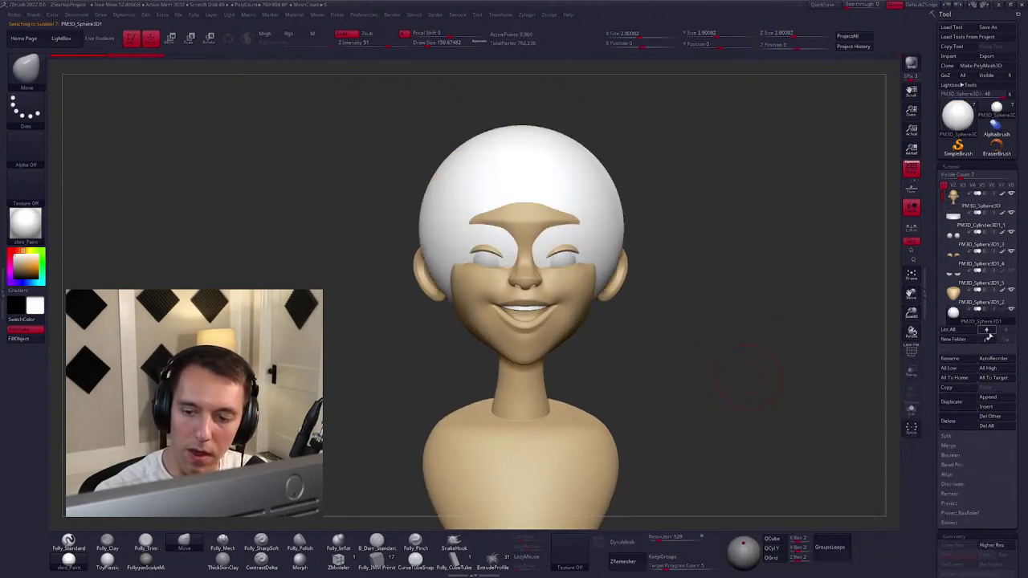
pyautogui.keyDown('ctrl'); pyautogui.moveTo(699, 321); pyautogui.dragTo(592, 335, button='right'); pyautogui.keyUp('ctrl')
pyautogui.press('c')
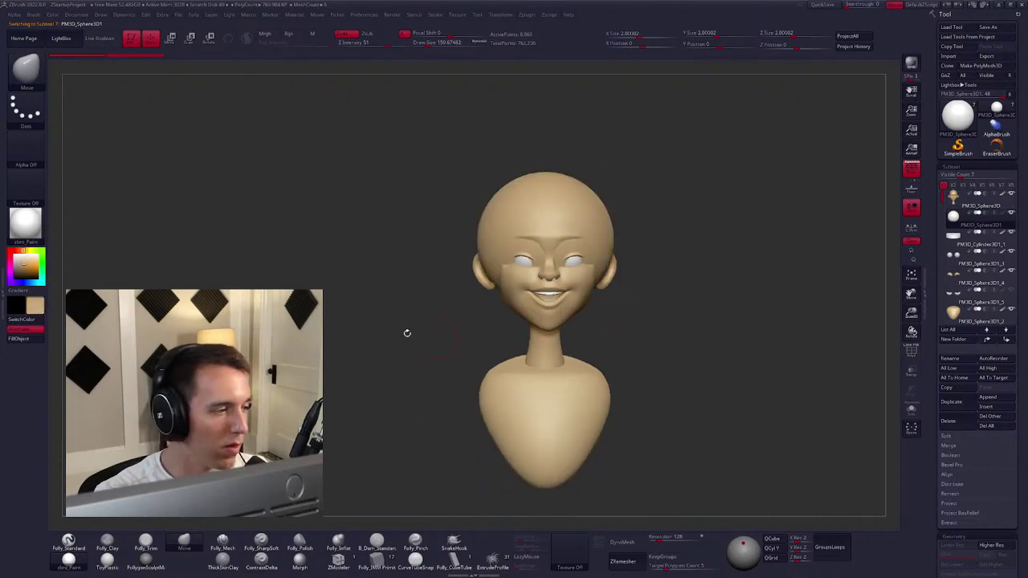
pyautogui.moveTo(25, 264); pyautogui.dragTo(24, 268)
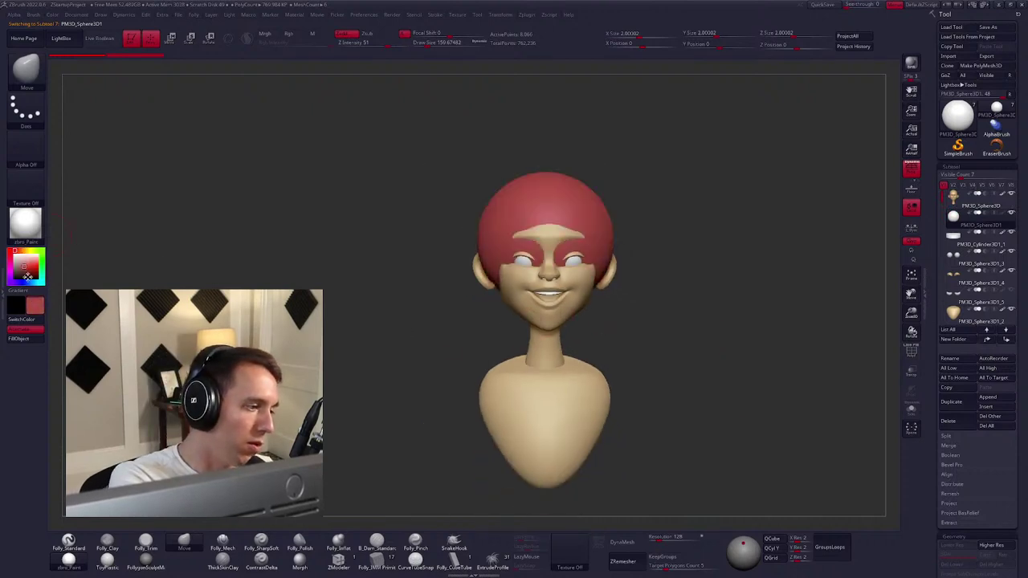
pyautogui.click(39, 339)
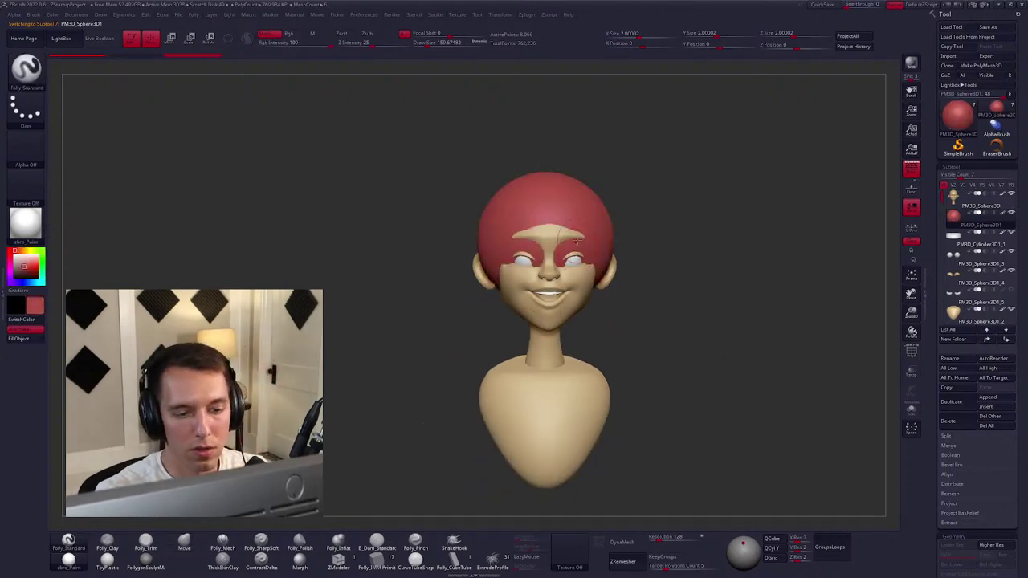
# Move, shrink and squash the red sphere into the mouth using Transpose.
pyautogui.press('w')
pyautogui.moveTo(573, 258)
pyautogui.mouseDown()
pyautogui.moveTo(573, 306)
pyautogui.moveTo(653, 323)
pyautogui.moveTo(649, 337)
pyautogui.mouseUp()
pyautogui.press('e')
pyautogui.moveTo(596, 315)
pyautogui.mouseDown()
pyautogui.moveTo(629, 332)
pyautogui.moveTo(596, 315)
pyautogui.mouseUp()
pyautogui.scroll(2, 634, 333)
pyautogui.hotkey('ctrl', 'shift', 'f')
pyautogui.hotkey('ctrl', 'shift', 'f')
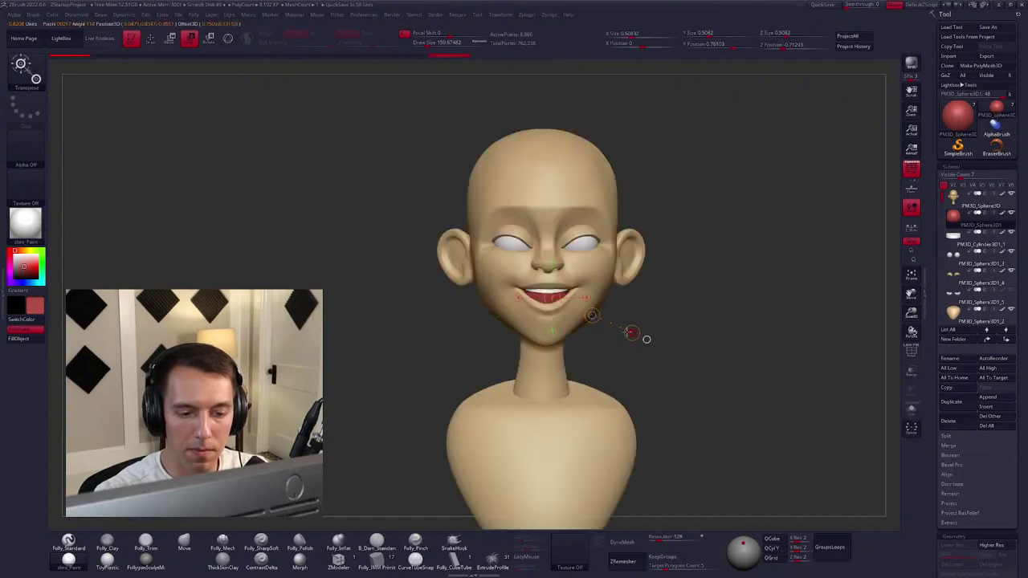
pyautogui.hotkey('ctrl', 'shift', 'f')
pyautogui.scroll(3, 601, 351)
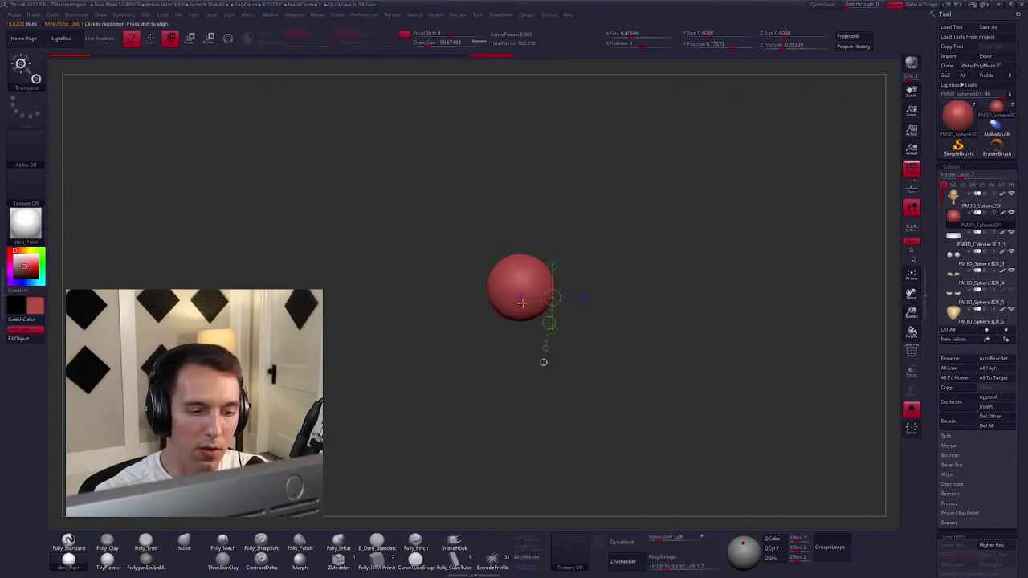
pyautogui.moveTo(505, 344); pyautogui.dragTo(503, 356)
pyautogui.hotkey('ctrl', 'shift', 'f')
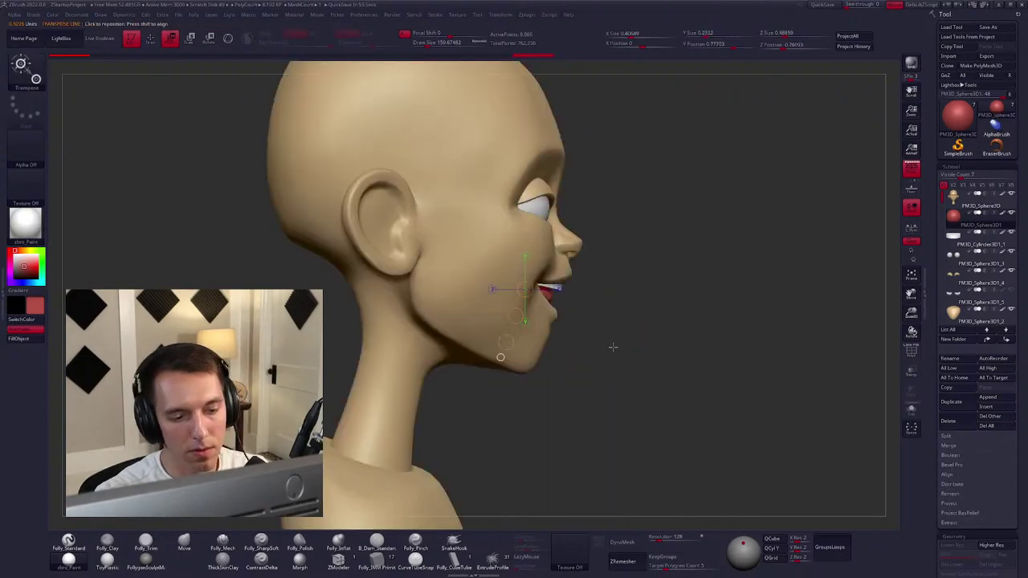
# Check the red mouth piece's fit from the front, then isolate and smooth its surface.
pyautogui.keyDown('shift'); pyautogui.moveTo(613, 347); pyautogui.dragTo(578, 305); pyautogui.keyUp('shift')
pyautogui.press('q')
pyautogui.press('space')
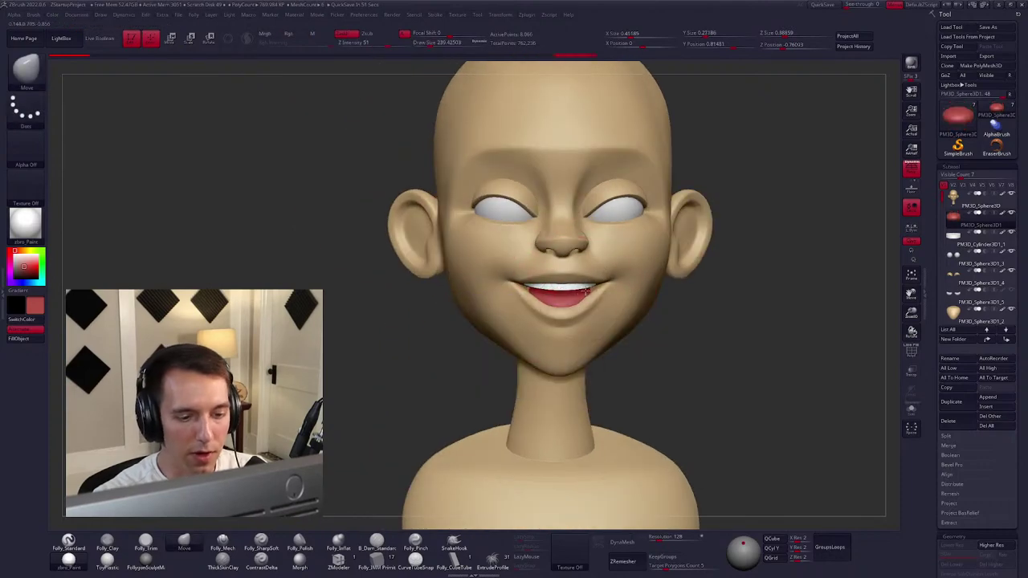
pyautogui.moveTo(578, 305); pyautogui.dragTo(594, 288, button='right')
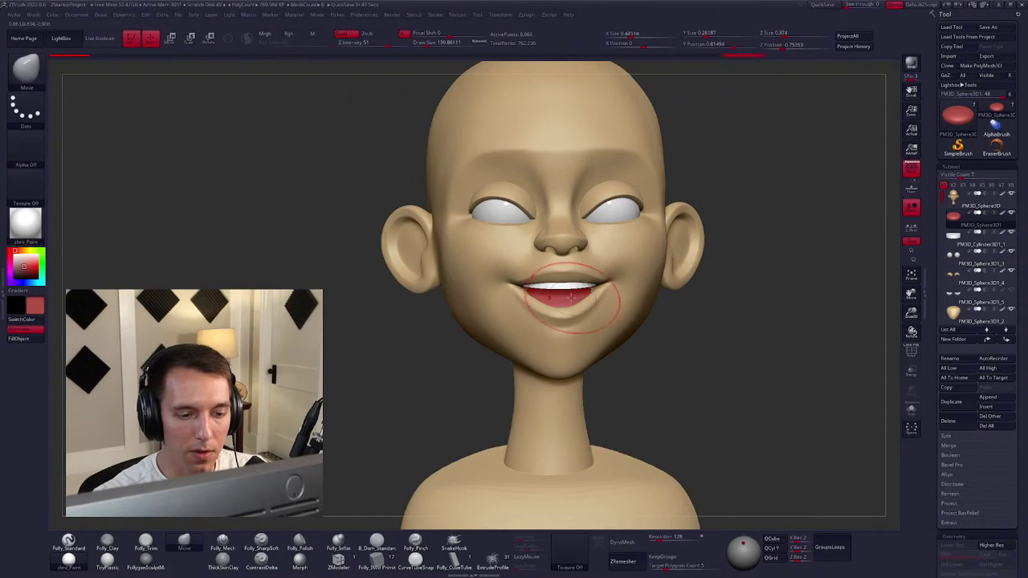
pyautogui.hotkey('shift', 's')
pyautogui.press('shift')
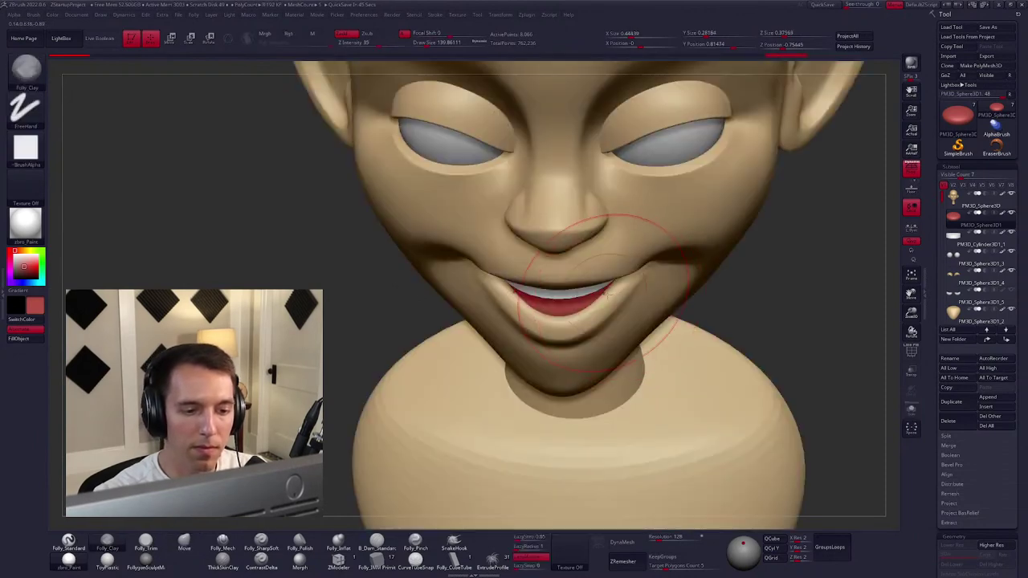
pyautogui.moveTo(674, 322)
pyautogui.mouseDown(button='right')
pyautogui.moveTo(710, 311)
pyautogui.moveTo(655, 329)
pyautogui.mouseUp(button='right')
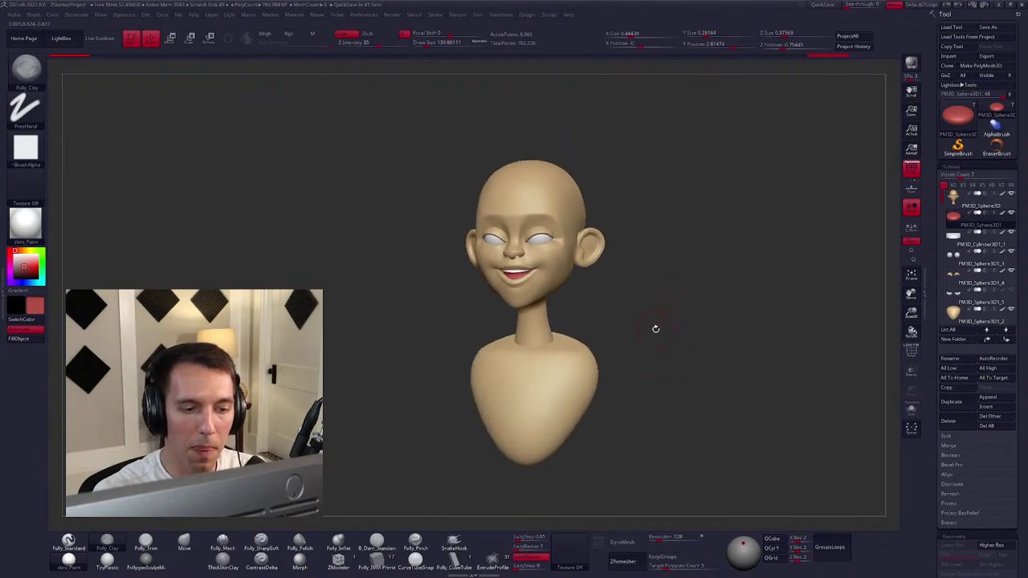
# Scale the shoulder body subtool narrower with Transpose, then reselect the head subtool.
pyautogui.moveTo(523, 413); pyautogui.dragTo(530, 405, button='right')
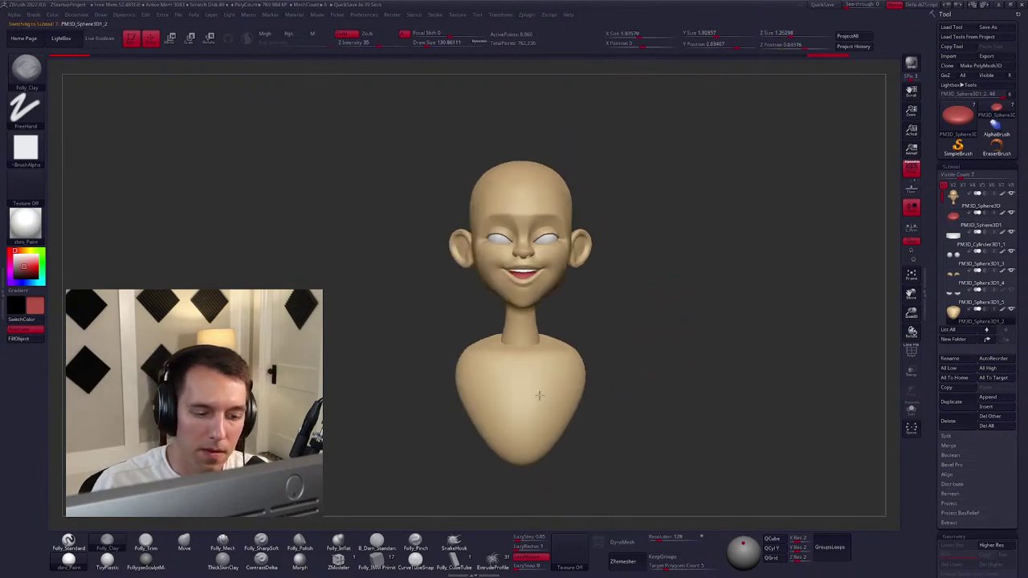
pyautogui.keyDown('alt'); pyautogui.click(523, 401); pyautogui.keyUp('alt')
pyautogui.press('w')
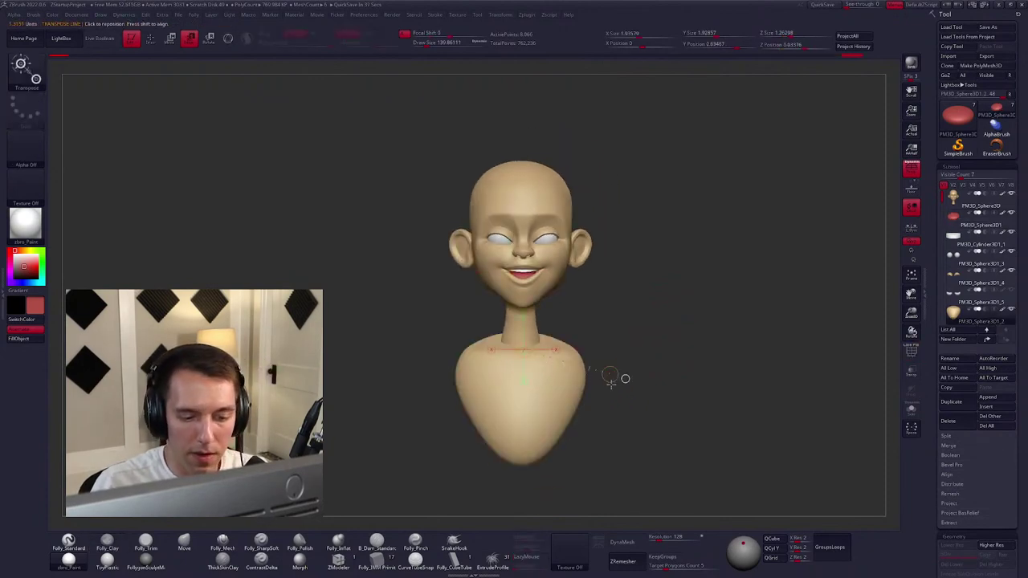
pyautogui.press('q')
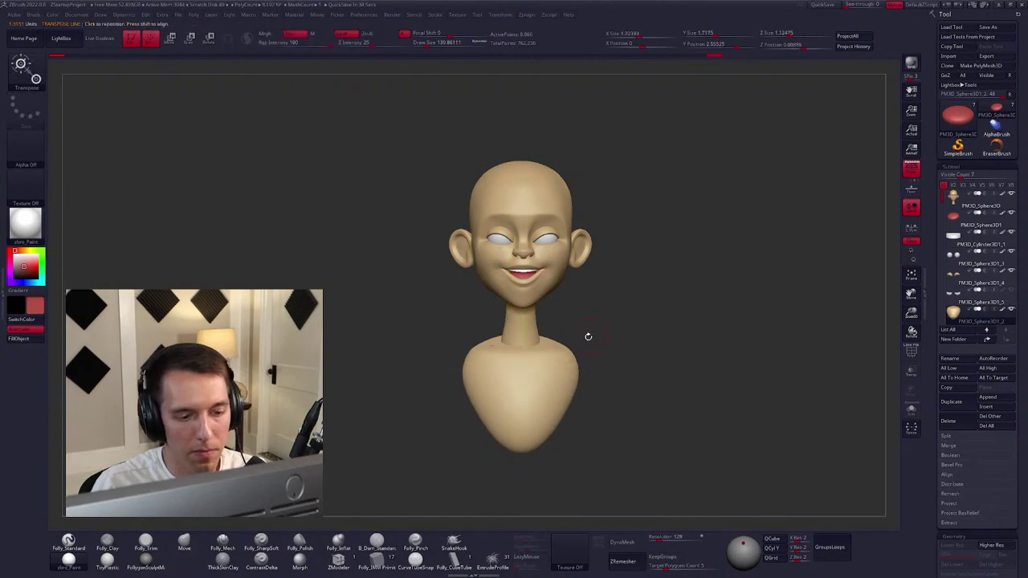
pyautogui.moveTo(587, 337)
pyautogui.mouseDown(button='right')
pyautogui.moveTo(556, 340)
pyautogui.moveTo(582, 339)
pyautogui.moveTo(607, 361)
pyautogui.moveTo(615, 280)
pyautogui.mouseUp(button='right')
pyautogui.moveTo(571, 240)
pyautogui.keyDown('ctrl'); pyautogui.mouseDown(button='right')
pyautogui.moveTo(564, 248)
pyautogui.moveTo(590, 271)
pyautogui.mouseUp(button='right'); pyautogui.keyUp('ctrl')
pyautogui.keyDown('alt'); pyautogui.click(566, 250); pyautogui.keyUp('alt')
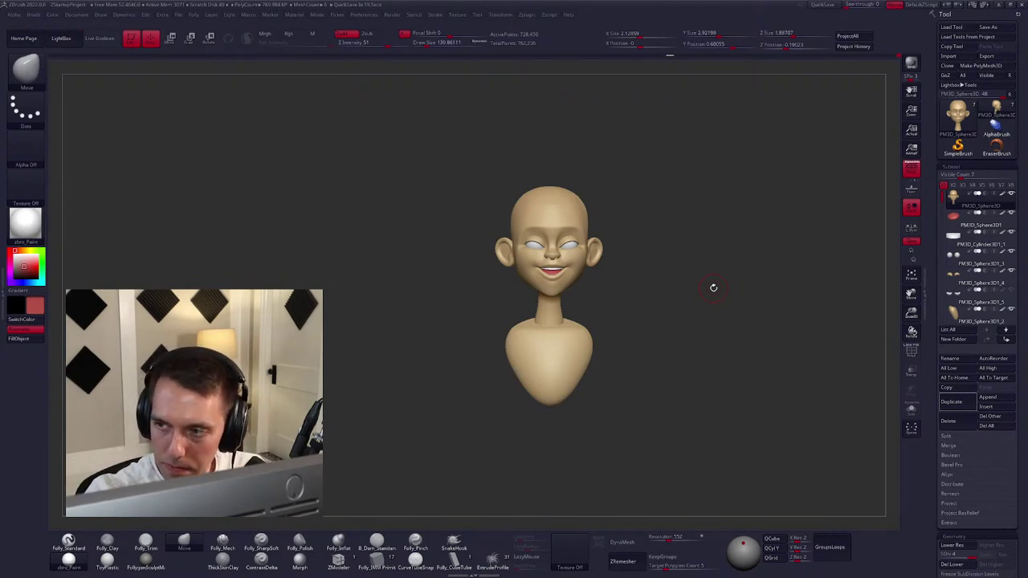
# Switch to the Standard brush, pick a more saturated red, and solo the head subtool.
pyautogui.keyDown('ctrl'); pyautogui.moveTo(713, 288); pyautogui.dragTo(634, 350, button='right'); pyautogui.keyUp('ctrl')
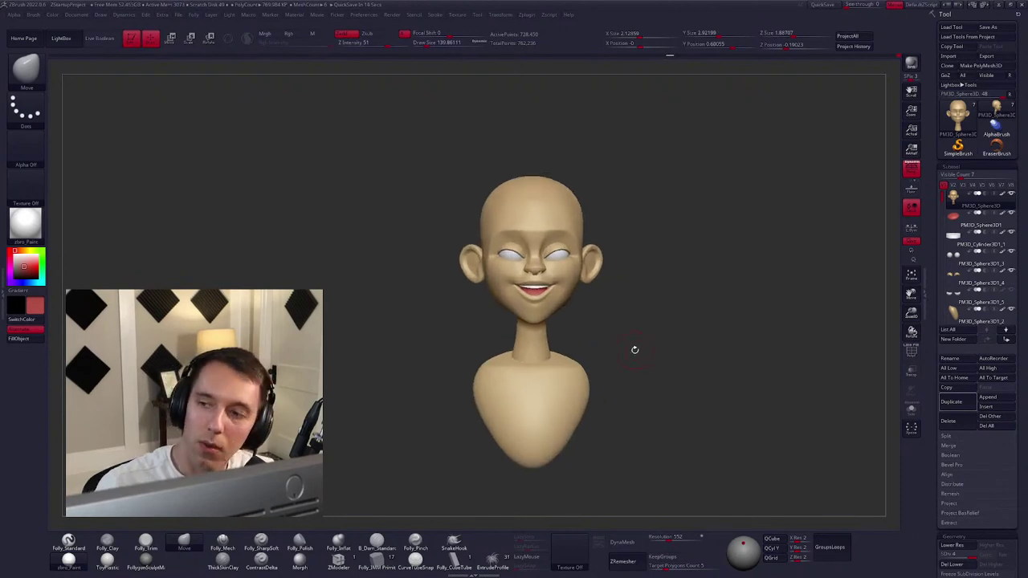
pyautogui.keyDown('ctrl'); pyautogui.click(622, 333); pyautogui.keyUp('ctrl')
pyautogui.keyDown('ctrl'); pyautogui.click(598, 301); pyautogui.keyUp('ctrl')
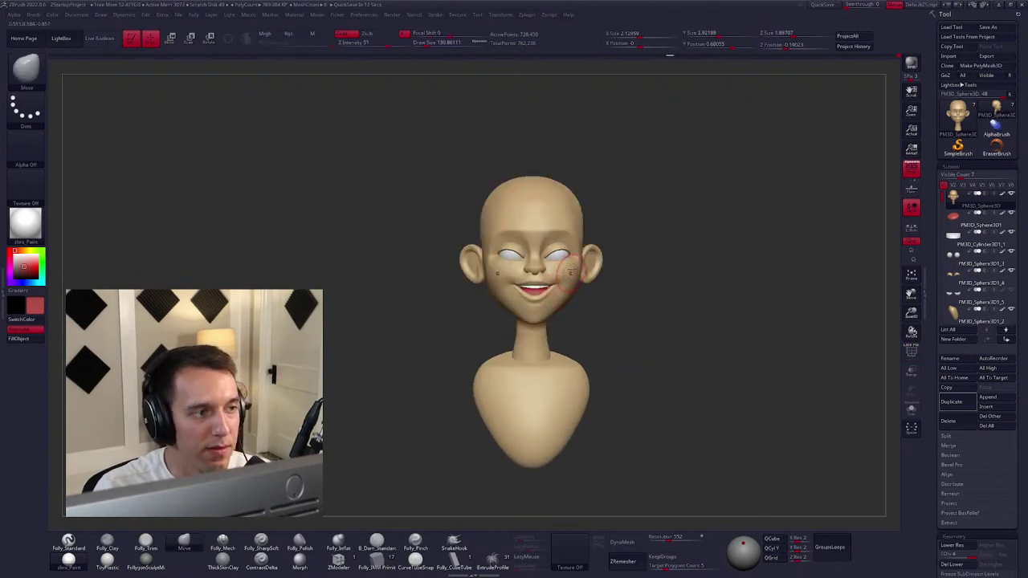
pyautogui.press('1')
pyautogui.press('space')
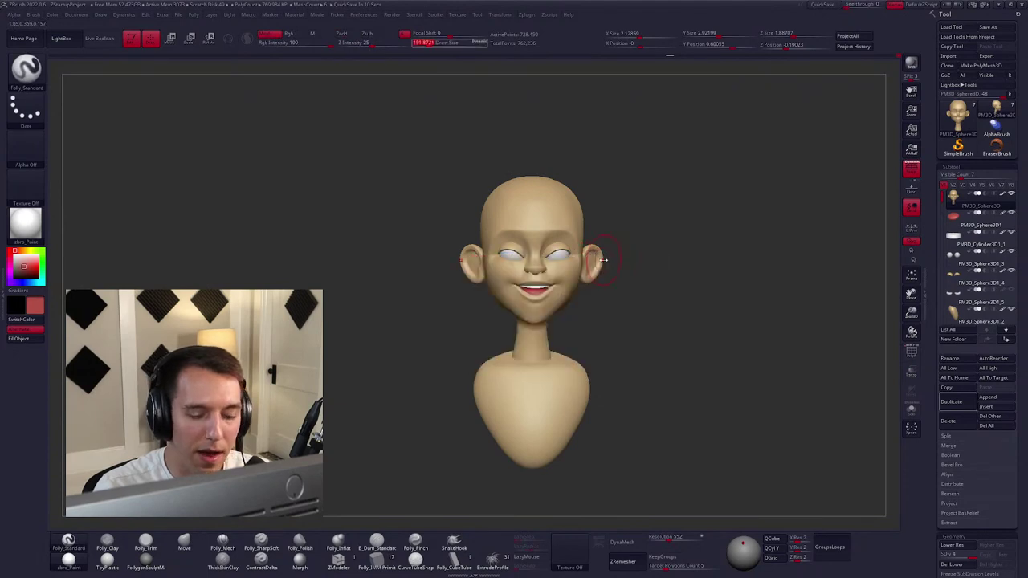
pyautogui.moveTo(606, 257); pyautogui.dragTo(613, 263, button='right')
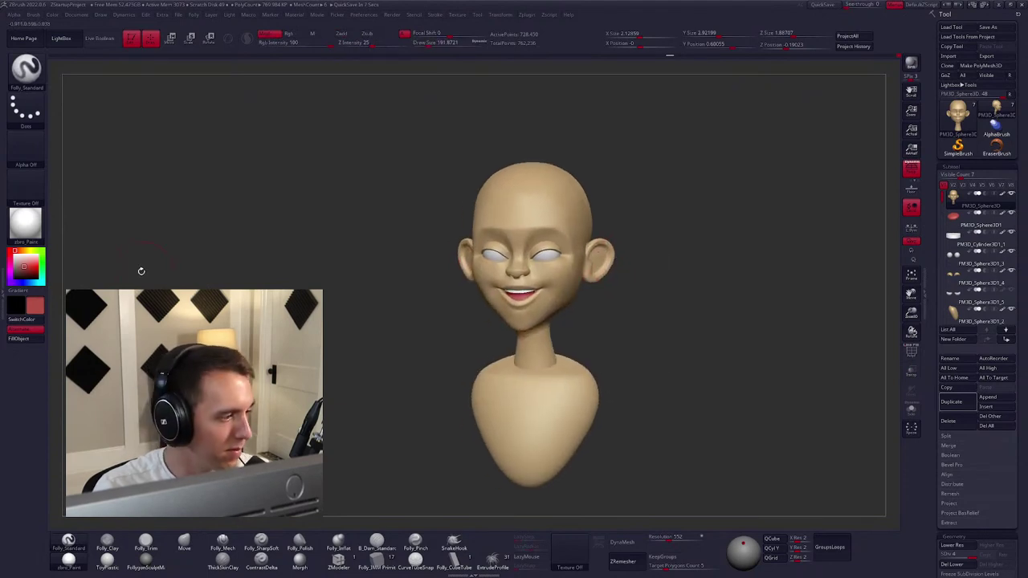
pyautogui.click(29, 266)
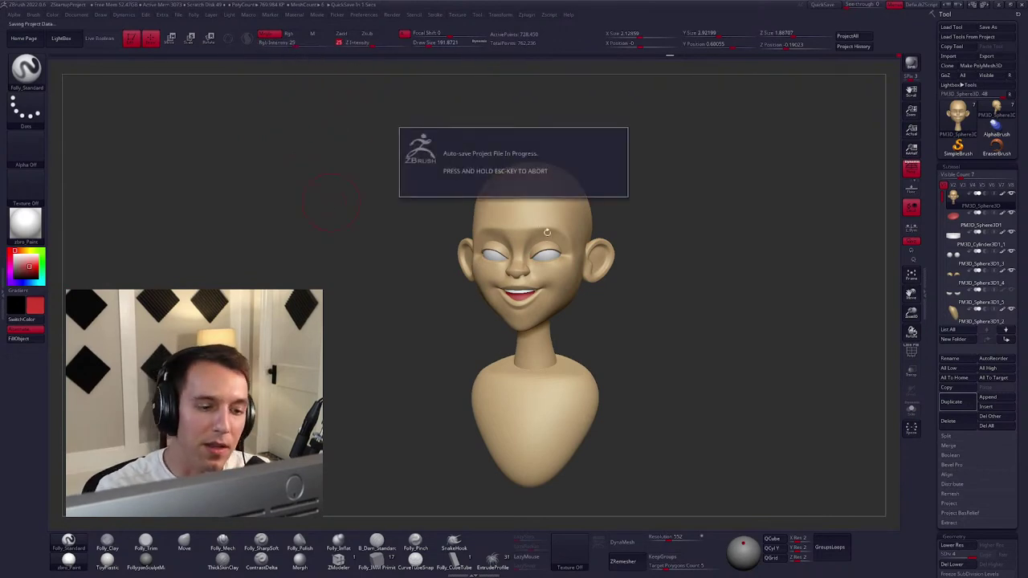
pyautogui.keyDown('ctrl'); pyautogui.moveTo(566, 240); pyautogui.dragTo(604, 285, button='right'); pyautogui.keyUp('ctrl')
pyautogui.hotkey('shift', 's')
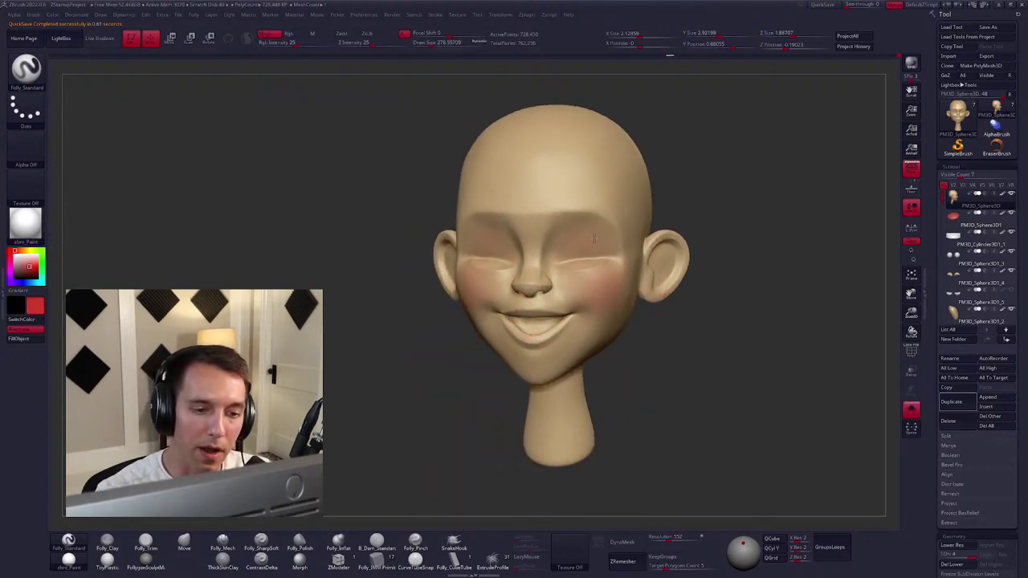
# Paint the nose tip pink-red and orbit around to inspect the ear and back of head.
pyautogui.moveTo(522, 273); pyautogui.dragTo(536, 289)
pyautogui.press('space')
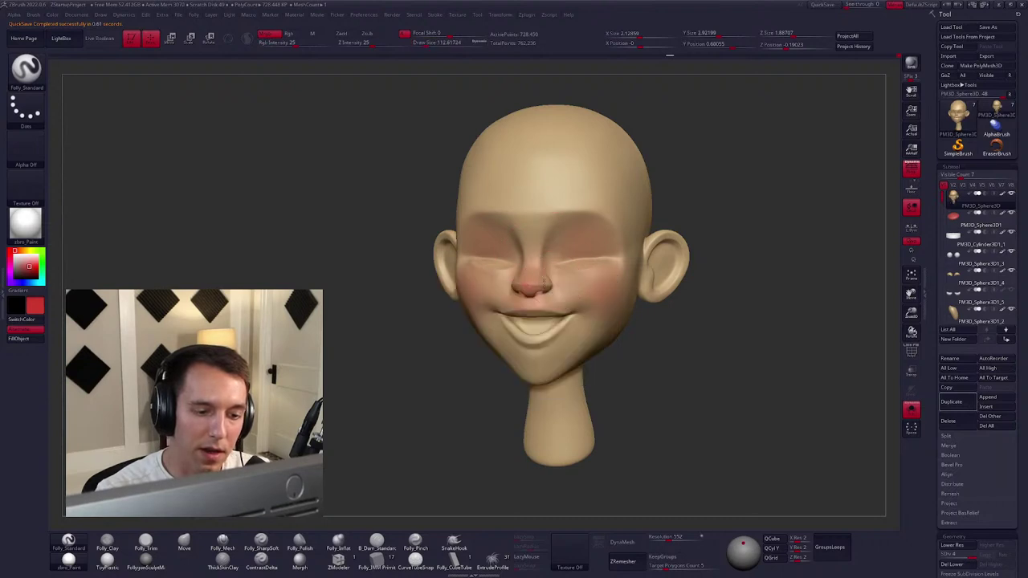
pyautogui.press('space')
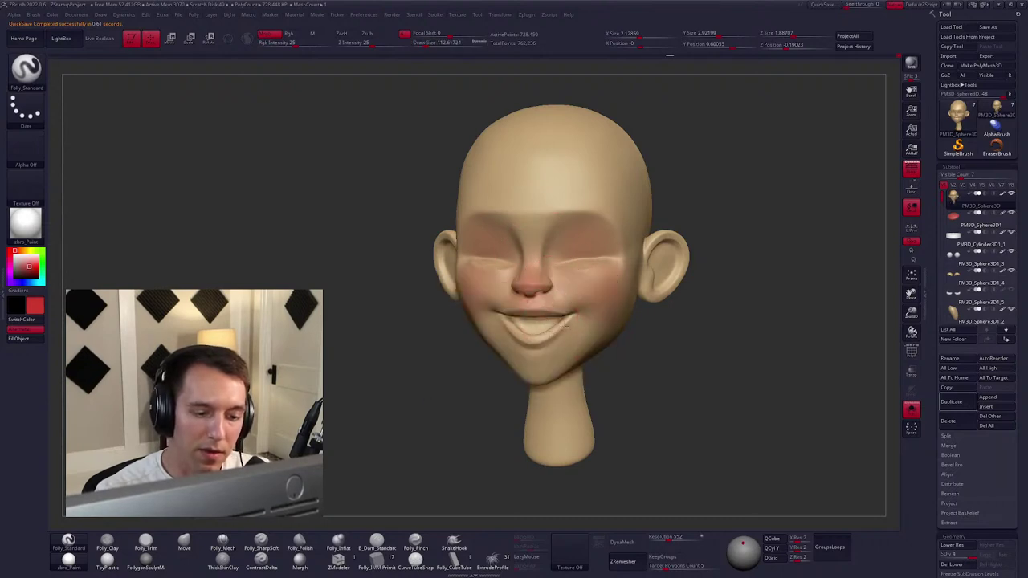
pyautogui.moveTo(562, 325)
pyautogui.mouseDown(button='right')
pyautogui.moveTo(605, 294)
pyautogui.moveTo(530, 324)
pyautogui.moveTo(539, 284)
pyautogui.mouseUp(button='right')
pyautogui.press('space')
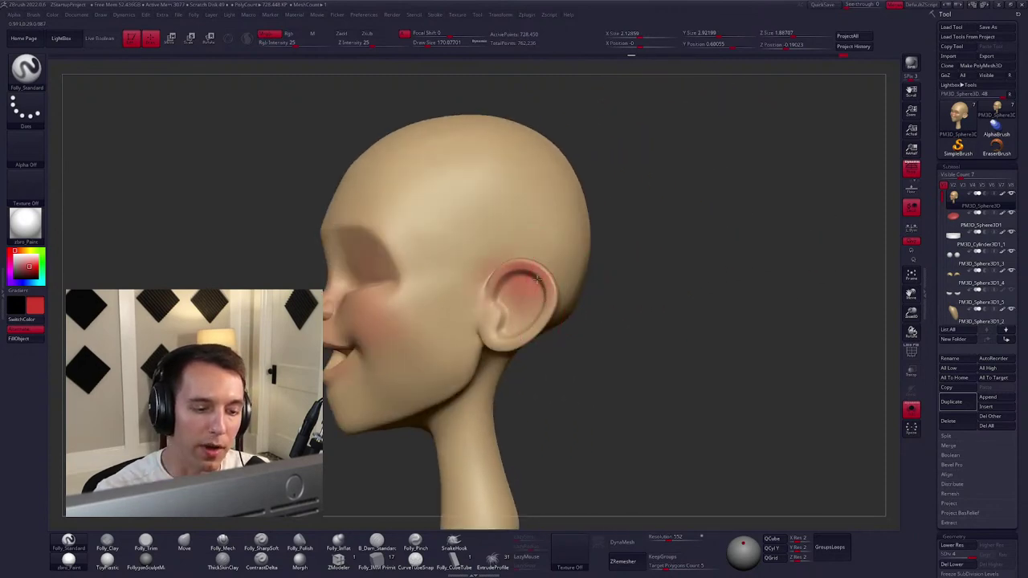
pyautogui.moveTo(501, 310); pyautogui.dragTo(528, 172, button='right')
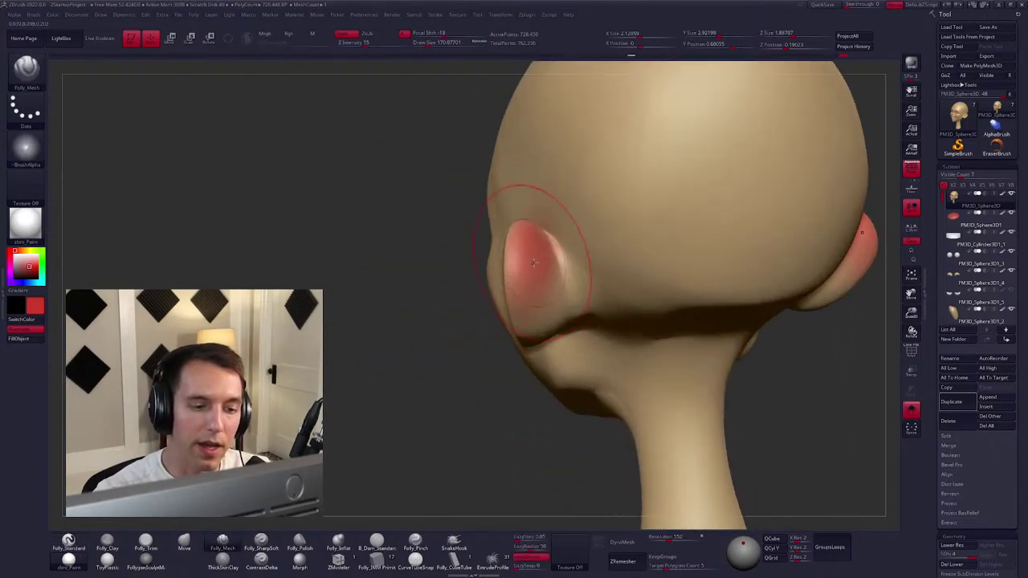
pyautogui.press('space')
pyautogui.moveTo(535, 259)
pyautogui.mouseDown(button='right')
pyautogui.moveTo(544, 264)
pyautogui.moveTo(554, 250)
pyautogui.moveTo(550, 263)
pyautogui.mouseUp(button='right')
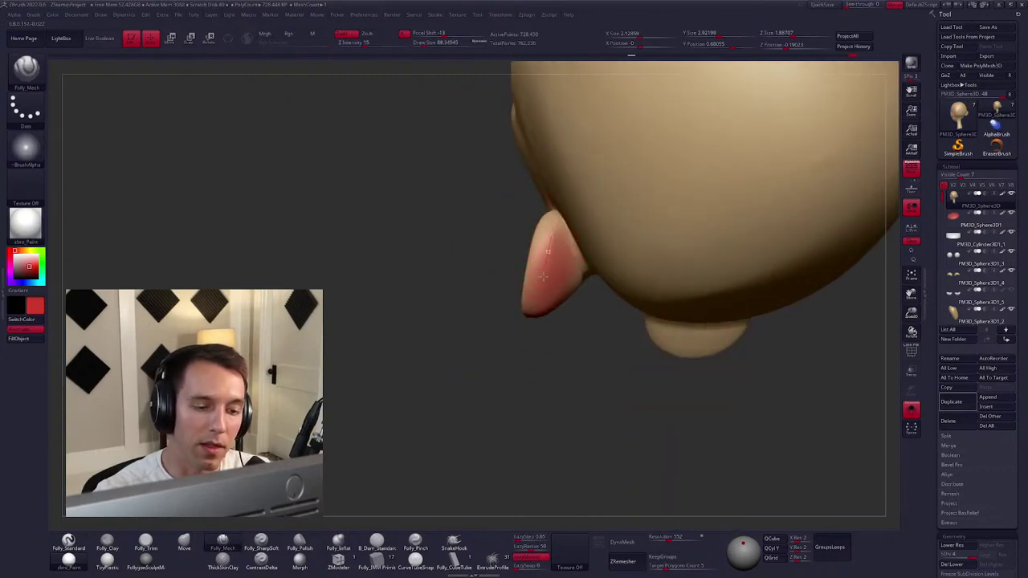
pyautogui.moveTo(531, 324); pyautogui.dragTo(548, 252, button='right')
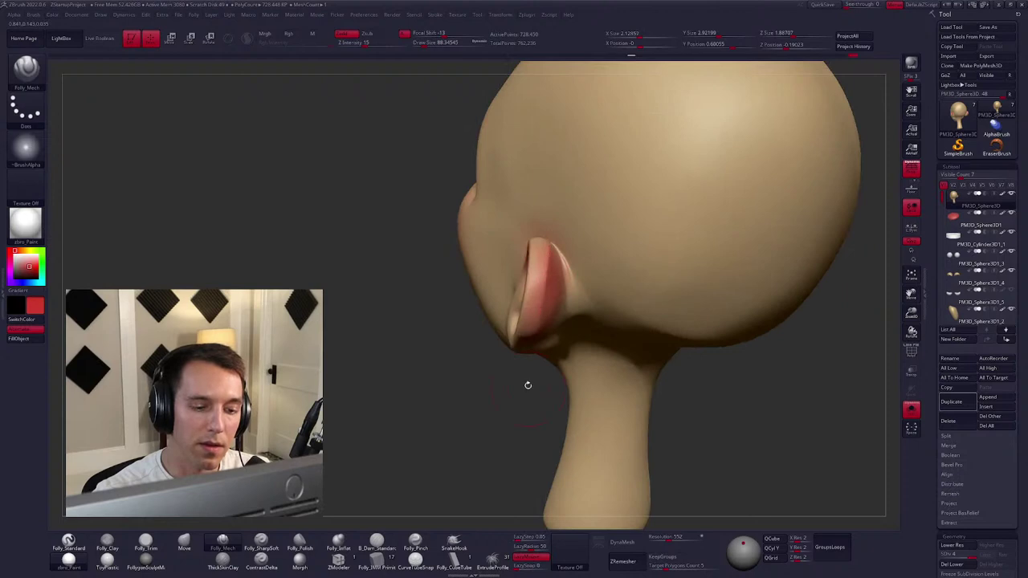
pyautogui.moveTo(527, 385); pyautogui.dragTo(557, 177, button='right')
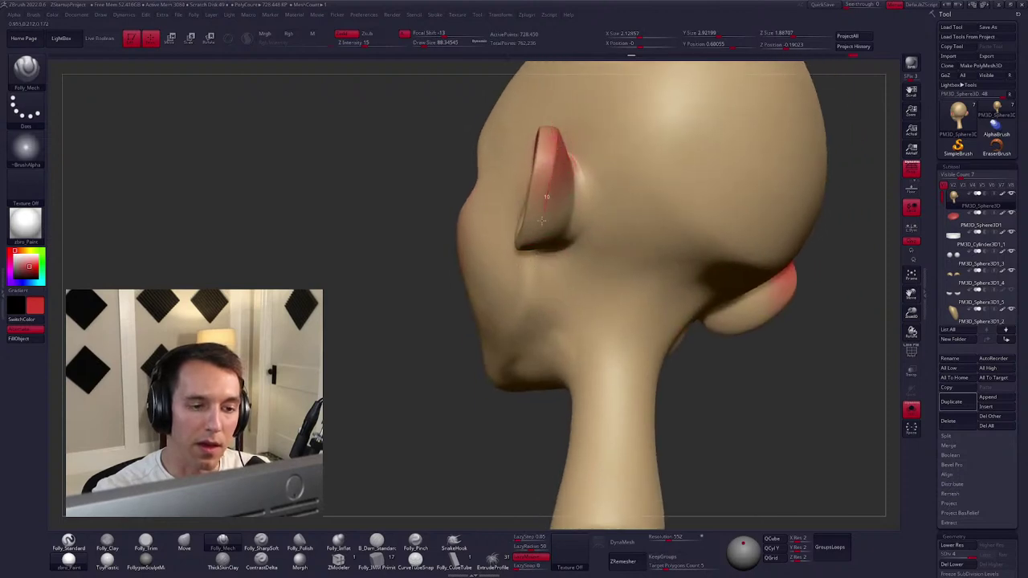
pyautogui.moveTo(542, 219)
pyautogui.mouseDown(button='right')
pyautogui.moveTo(549, 289)
pyautogui.moveTo(544, 215)
pyautogui.mouseUp(button='right')
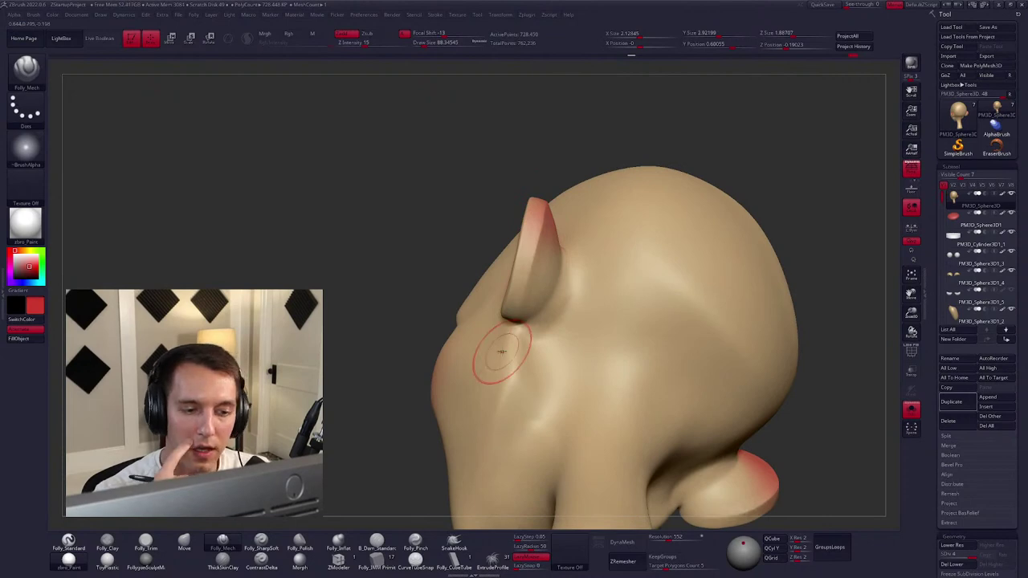
pyautogui.moveTo(501, 351)
pyautogui.mouseDown(button='right')
pyautogui.moveTo(619, 362)
pyautogui.moveTo(592, 340)
pyautogui.moveTo(598, 319)
pyautogui.moveTo(456, 171)
pyautogui.mouseUp(button='right')
# Reshape the ear and the skull behind it with the Move brush.
pyautogui.press('space')
pyautogui.press('b')
pyautogui.press('m')
pyautogui.press('v')
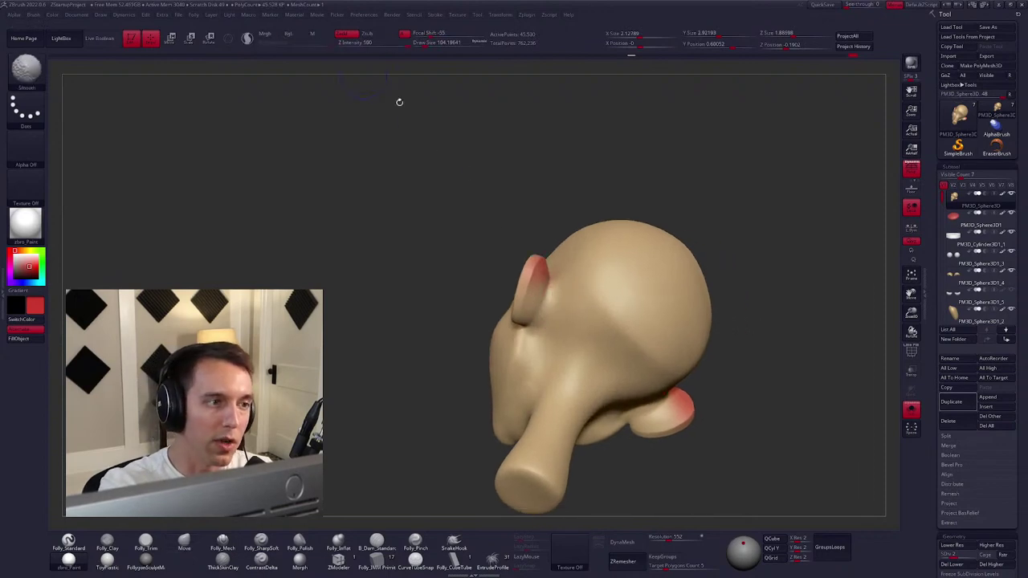
pyautogui.keyDown('alt'); pyautogui.moveTo(482, 225); pyautogui.dragTo(552, 299, button='right'); pyautogui.keyUp('alt')
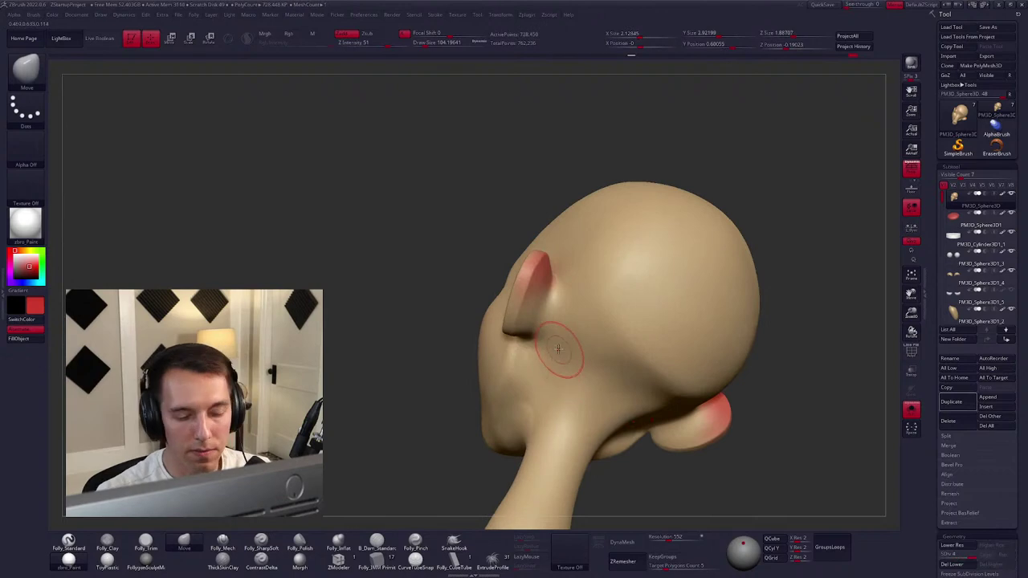
pyautogui.moveTo(558, 367)
pyautogui.keyDown('shift'); pyautogui.mouseDown(button='right')
pyautogui.moveTo(598, 336)
pyautogui.moveTo(608, 298)
pyautogui.moveTo(617, 348)
pyautogui.moveTo(594, 297)
pyautogui.mouseUp(button='right'); pyautogui.keyUp('shift')
pyautogui.rightClick(618, 348)
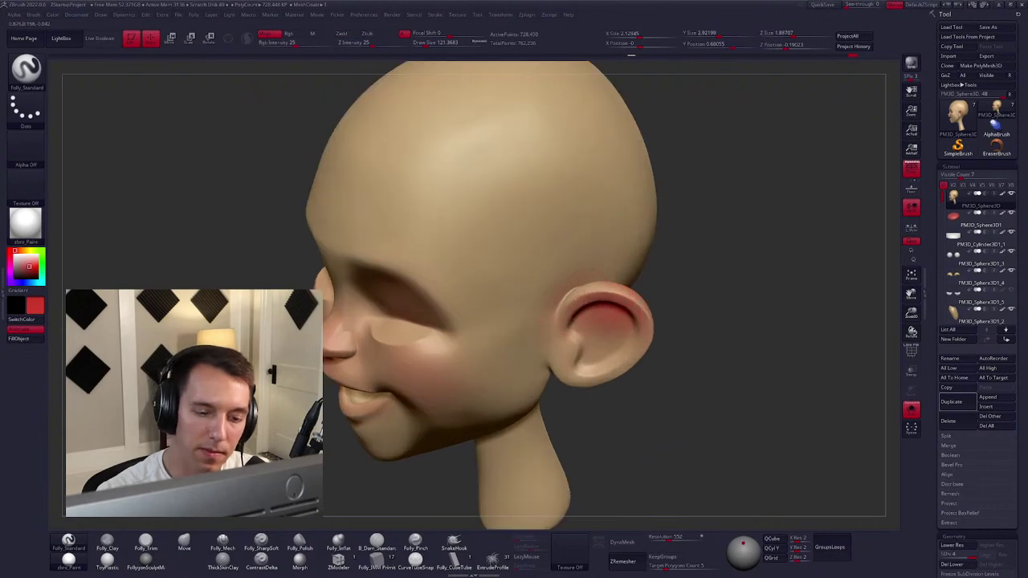
pyautogui.moveTo(638, 328); pyautogui.dragTo(562, 247, button='right')
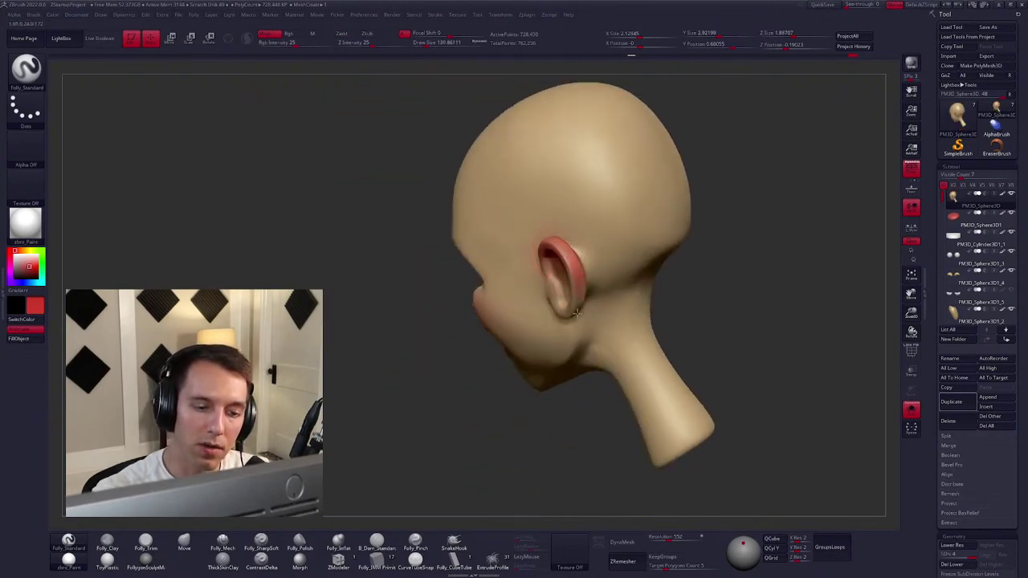
pyautogui.moveTo(575, 313)
pyautogui.mouseDown(button='right')
pyautogui.moveTo(607, 261)
pyautogui.moveTo(654, 273)
pyautogui.moveTo(665, 310)
pyautogui.moveTo(658, 353)
pyautogui.moveTo(621, 333)
pyautogui.moveTo(536, 328)
pyautogui.moveTo(505, 337)
pyautogui.moveTo(482, 325)
pyautogui.mouseUp(button='right')
# Select the eyeball subtool and fill it with the current white colour using FillObject.
pyautogui.rightClick(473, 321)
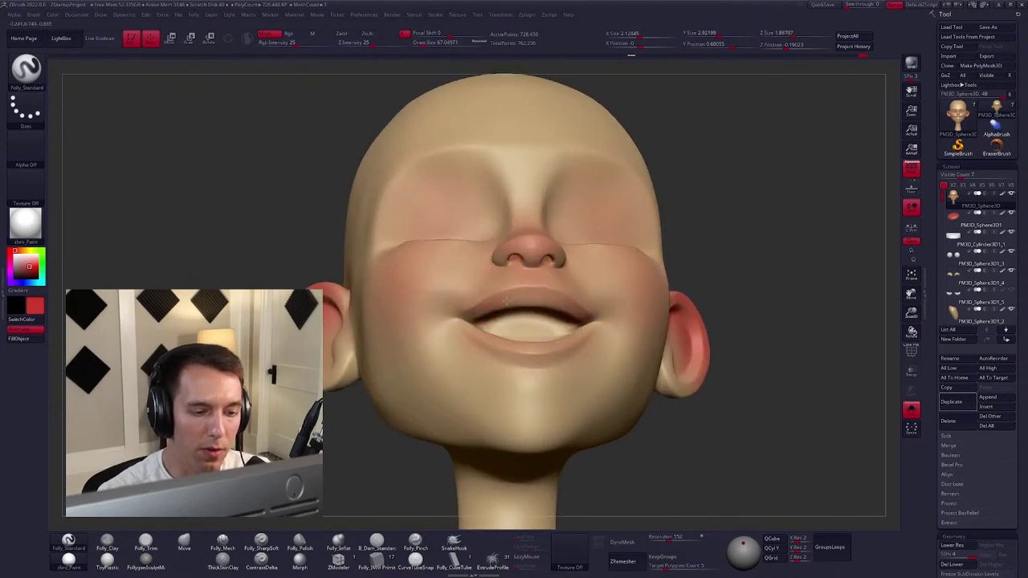
pyautogui.moveTo(581, 317)
pyautogui.keyDown('shift'); pyautogui.mouseDown(button='right')
pyautogui.moveTo(588, 322)
pyautogui.moveTo(554, 331)
pyautogui.moveTo(504, 329)
pyautogui.moveTo(559, 359)
pyautogui.moveTo(535, 318)
pyautogui.moveTo(507, 315)
pyautogui.mouseUp(button='right'); pyautogui.keyUp('shift')
pyautogui.rightClick(514, 331)
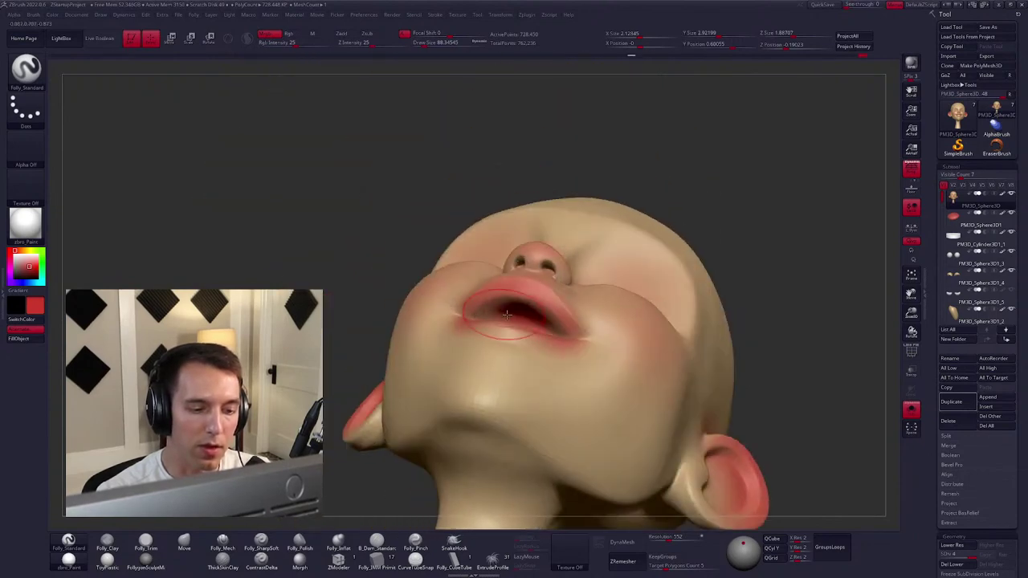
pyautogui.moveTo(533, 338)
pyautogui.mouseDown()
pyautogui.moveTo(603, 391)
pyautogui.moveTo(592, 378)
pyautogui.moveTo(591, 351)
pyautogui.moveTo(601, 348)
pyautogui.moveTo(566, 336)
pyautogui.mouseUp()
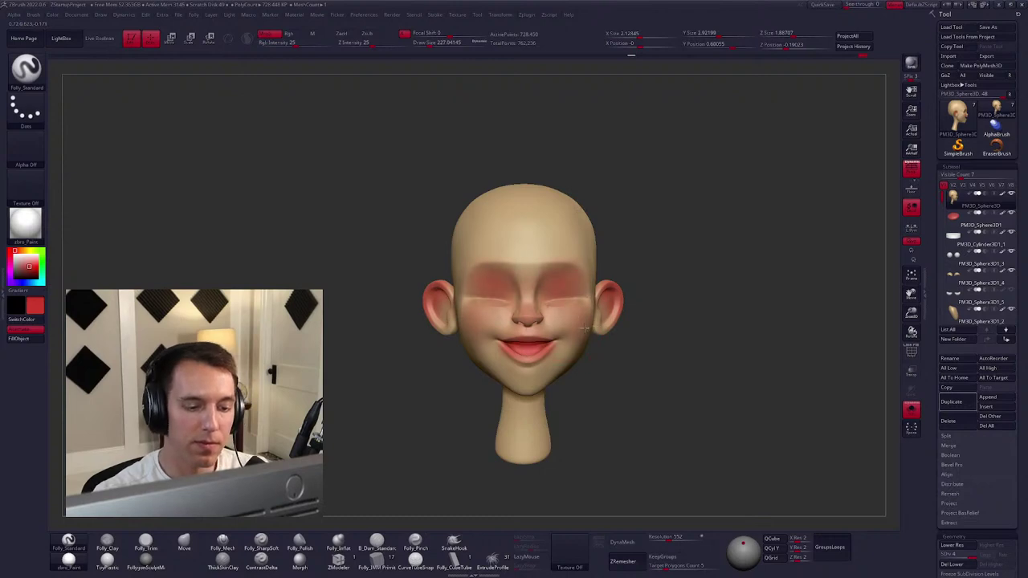
pyautogui.moveTo(585, 327)
pyautogui.mouseDown()
pyautogui.moveTo(592, 361)
pyautogui.moveTo(596, 335)
pyautogui.moveTo(570, 375)
pyautogui.mouseUp()
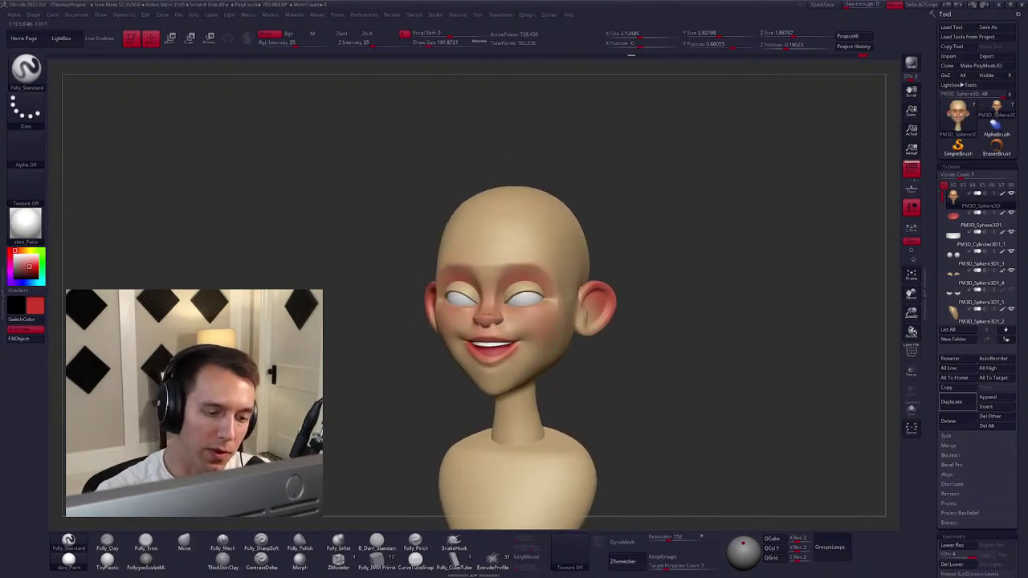
pyautogui.press('space')
pyautogui.keyDown('alt'); pyautogui.moveTo(491, 317); pyautogui.dragTo(505, 201); pyautogui.keyUp('alt')
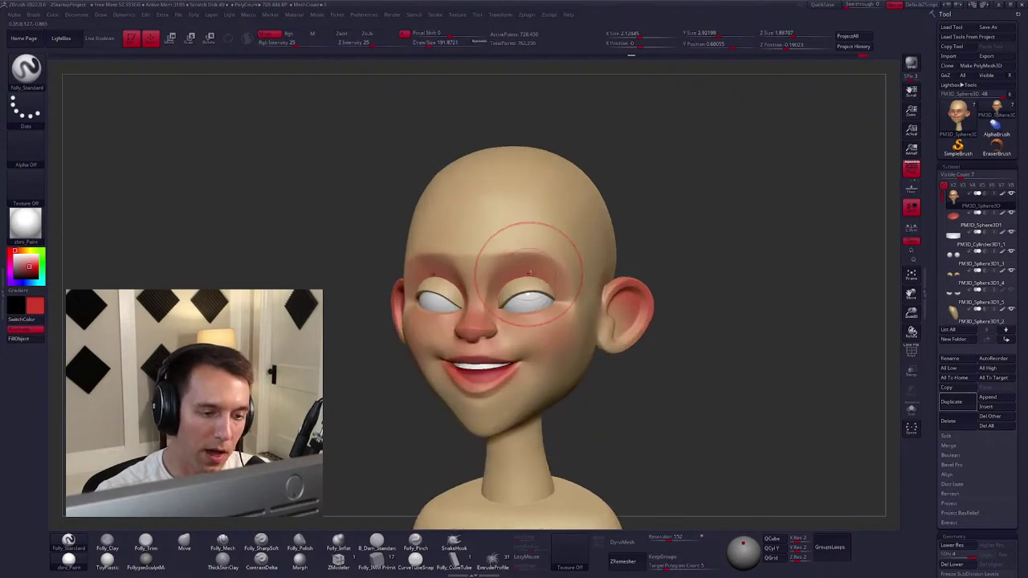
pyautogui.keyDown('alt'); pyautogui.click(498, 319); pyautogui.keyUp('alt')
pyautogui.moveTo(500, 321); pyautogui.dragTo(551, 333)
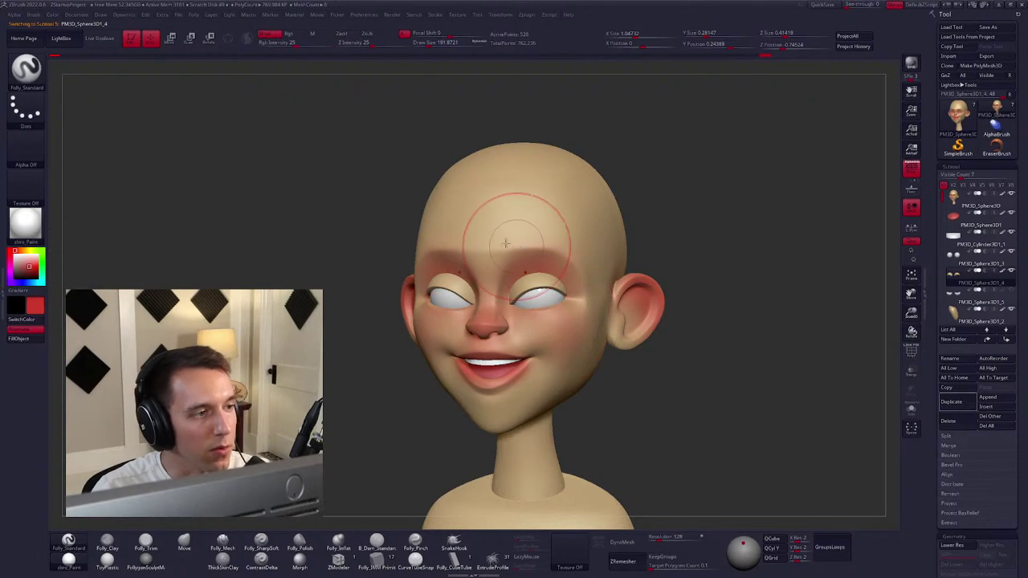
pyautogui.click(20, 339)
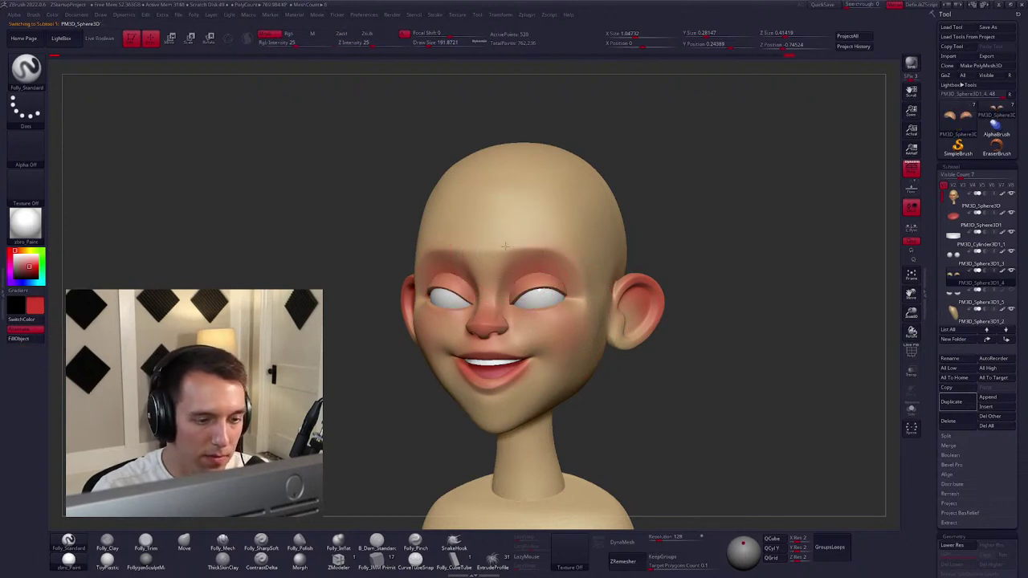
# Reselect the head subtool, toggle Solo, and orbit back to a front view of the bust.
pyautogui.keyDown('alt'); pyautogui.click(426, 310); pyautogui.keyUp('alt')
pyautogui.moveTo(490, 353); pyautogui.dragTo(460, 369)
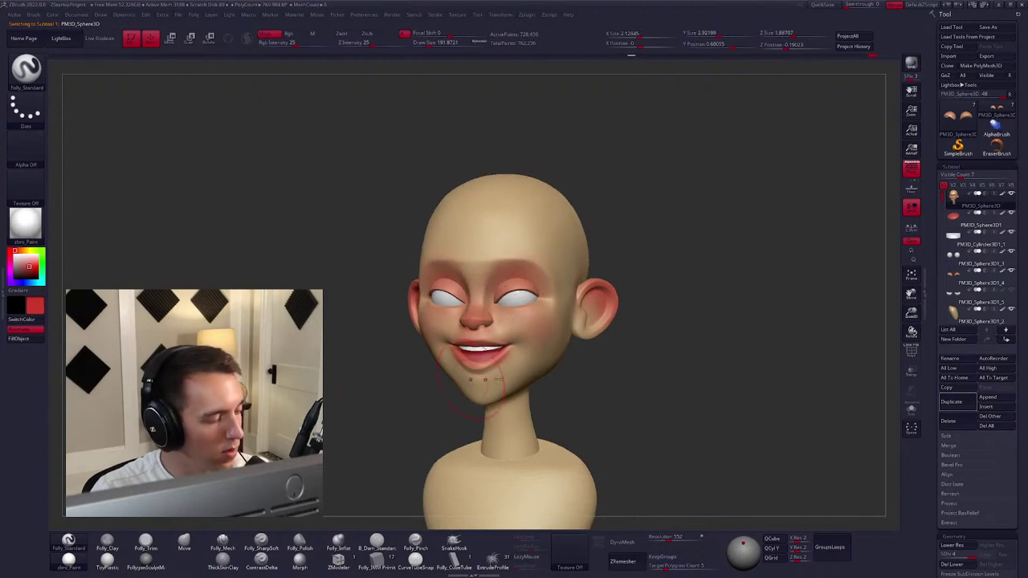
pyautogui.hotkey('shift', 's')
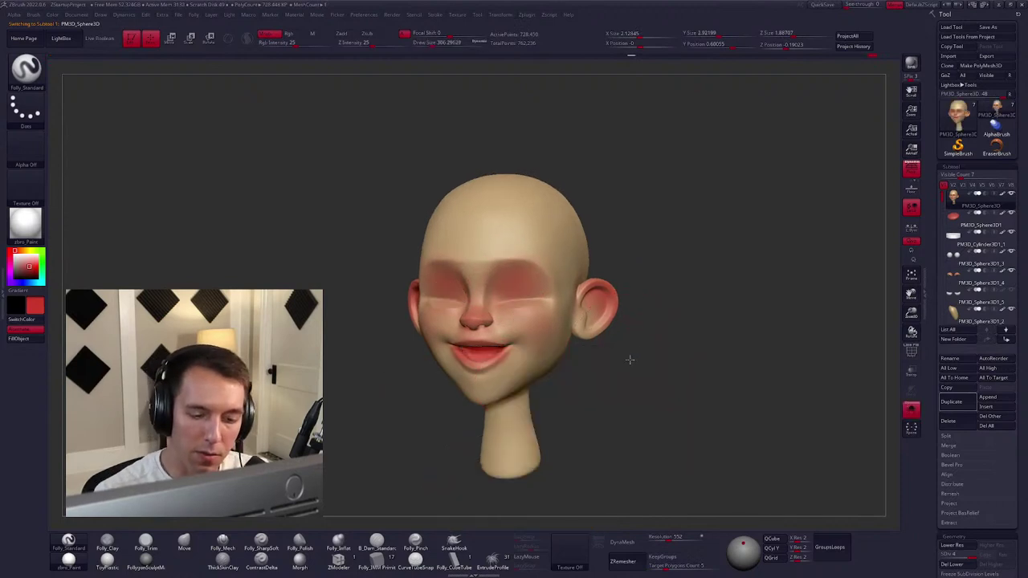
pyautogui.moveTo(631, 356)
pyautogui.mouseDown()
pyautogui.moveTo(603, 360)
pyautogui.moveTo(509, 436)
pyautogui.moveTo(569, 363)
pyautogui.moveTo(524, 350)
pyautogui.moveTo(548, 351)
pyautogui.mouseUp()
pyautogui.moveTo(547, 351); pyautogui.dragTo(503, 254, button='right')
pyautogui.moveTo(482, 316); pyautogui.dragTo(603, 335, button='right')
pyautogui.press('space')
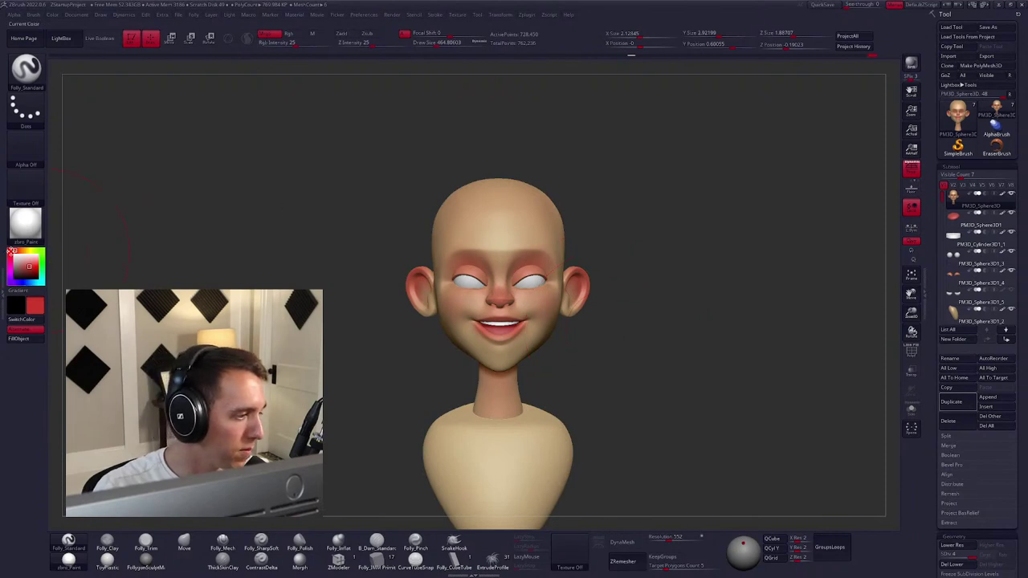
# Set the current colour to a light cream and frame the head.
pyautogui.click(30, 245)
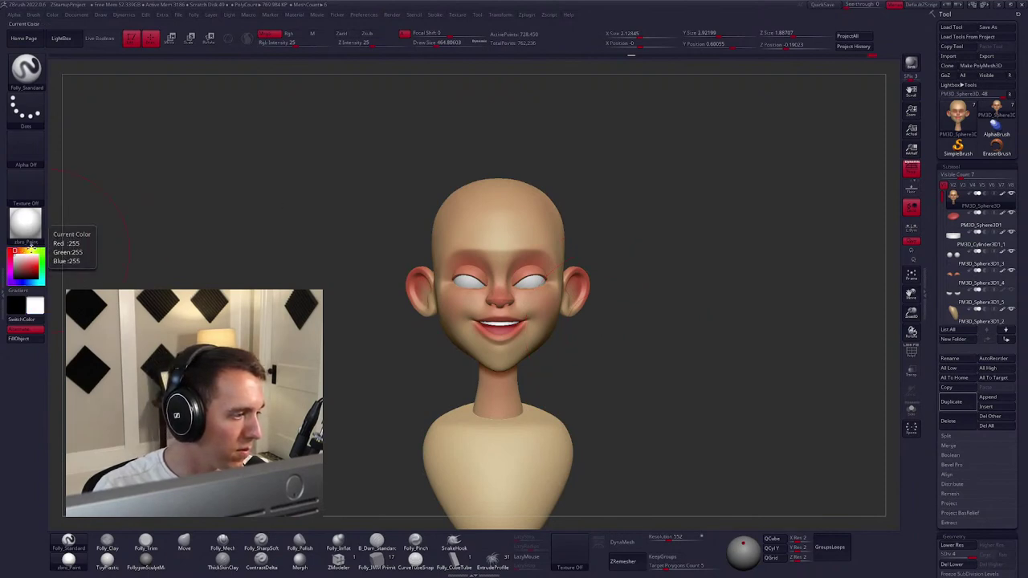
pyautogui.click(32, 250)
pyautogui.click(17, 260)
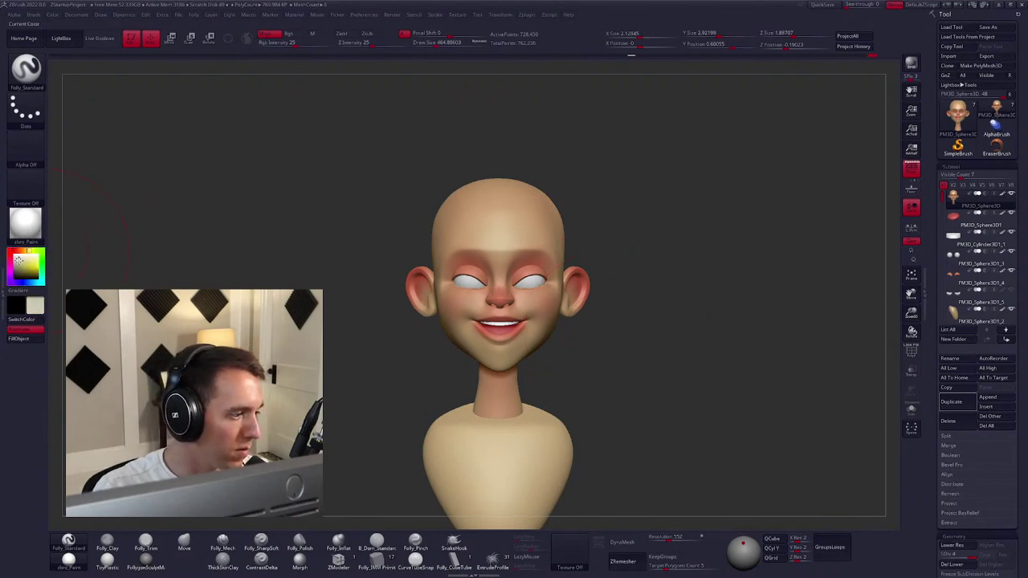
pyautogui.keyDown('alt'); pyautogui.moveTo(339, 256); pyautogui.dragTo(346, 265); pyautogui.keyUp('alt')
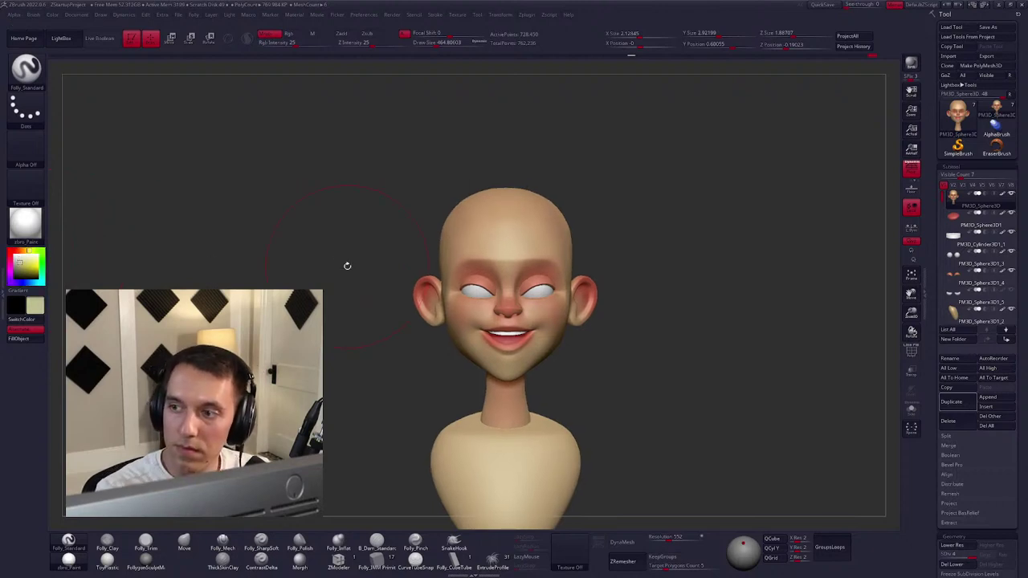
pyautogui.keyDown('alt'); pyautogui.moveTo(578, 281); pyautogui.dragTo(562, 252); pyautogui.keyUp('alt')
pyautogui.press('space')
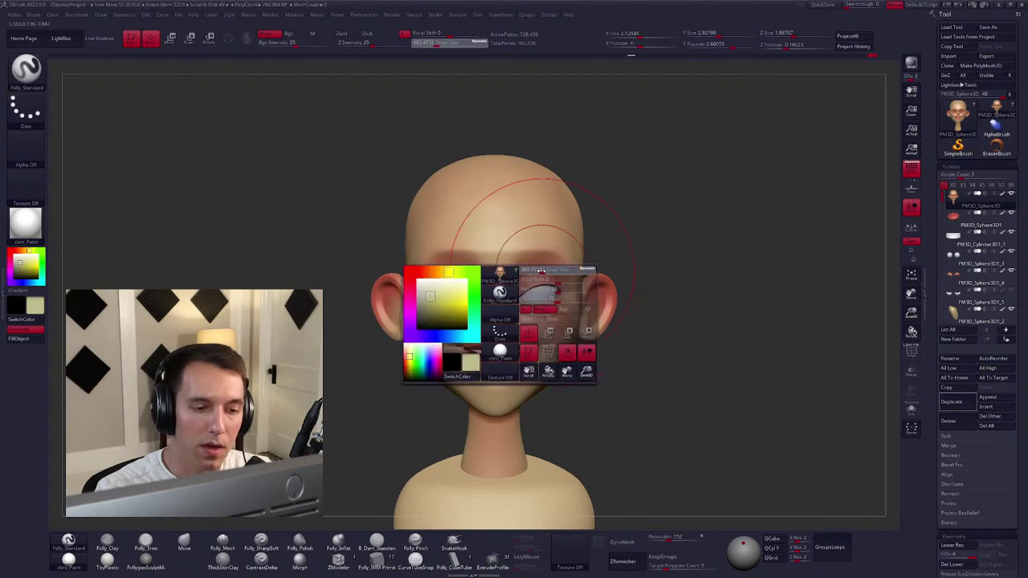
pyautogui.moveTo(603, 351)
pyautogui.keyDown('alt'); pyautogui.mouseDown()
pyautogui.moveTo(605, 371)
pyautogui.moveTo(601, 360)
pyautogui.mouseUp(); pyautogui.keyUp('alt')
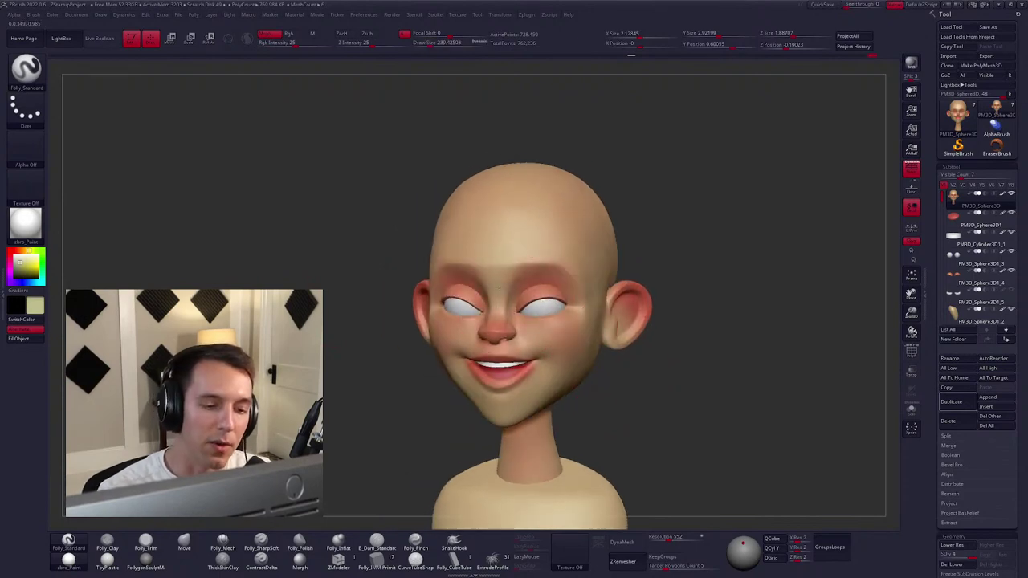
# Toggle Solo off and on, then lasso-mask around the left eye and nose.
pyautogui.hotkey('ctrl', 'shift', 's')
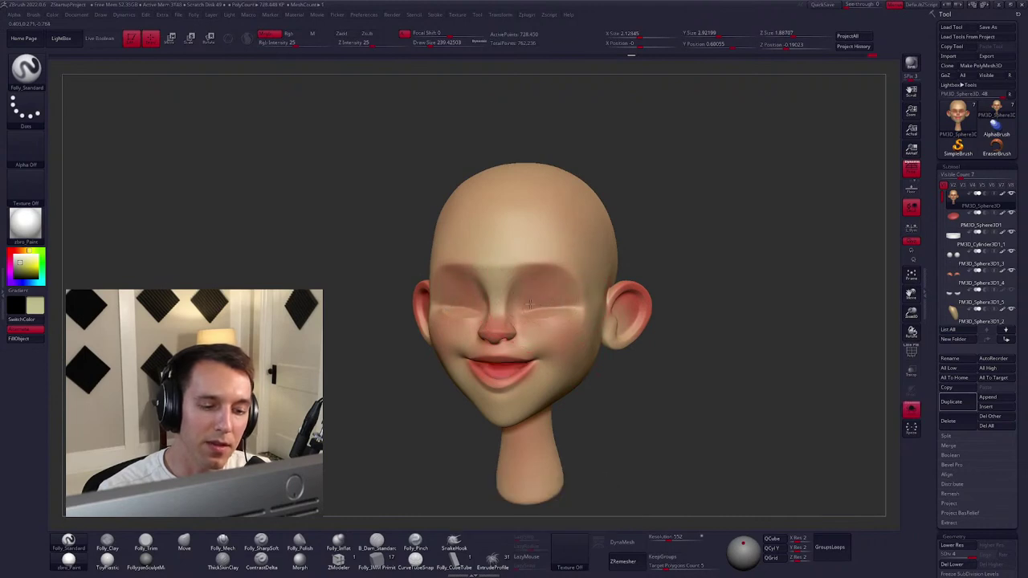
pyautogui.hotkey('ctrl', 'shift', 's')
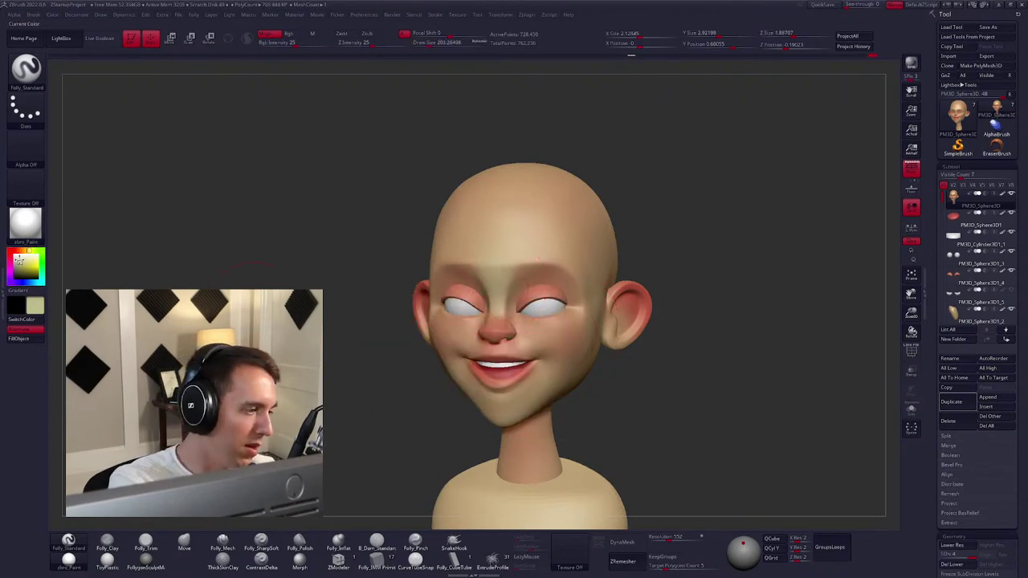
pyautogui.moveTo(502, 349)
pyautogui.keyDown('ctrl'); pyautogui.mouseDown()
pyautogui.moveTo(562, 317)
pyautogui.moveTo(530, 257)
pyautogui.moveTo(520, 307)
pyautogui.moveTo(497, 287)
pyautogui.mouseUp(); pyautogui.keyUp('ctrl')
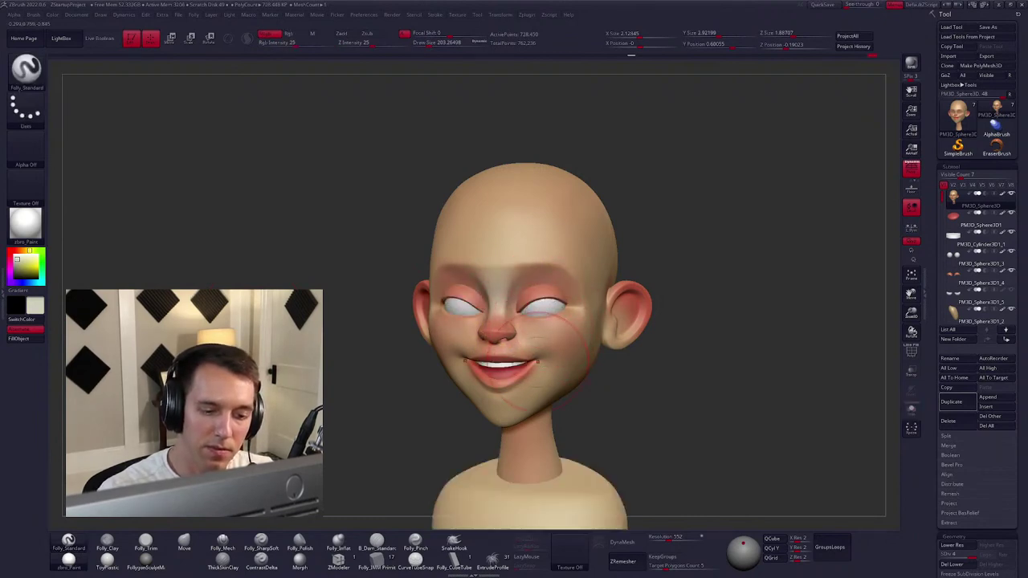
pyautogui.moveTo(537, 361); pyautogui.dragTo(582, 305, button='right')
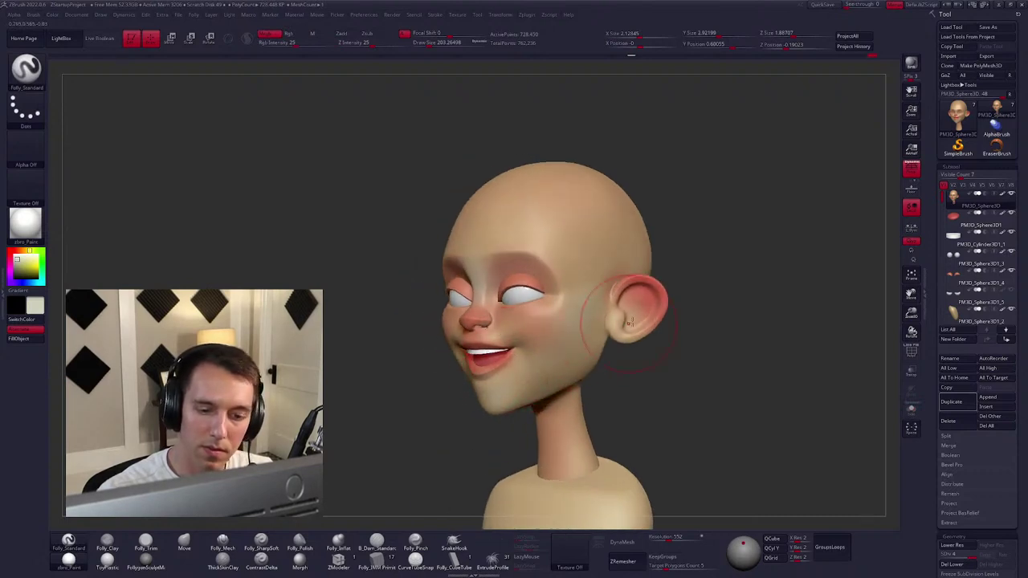
pyautogui.moveTo(635, 322)
pyautogui.mouseDown(button='right')
pyautogui.moveTo(615, 374)
pyautogui.moveTo(621, 345)
pyautogui.moveTo(632, 361)
pyautogui.moveTo(514, 265)
pyautogui.mouseUp(button='right')
pyautogui.press('space')
pyautogui.press('space')
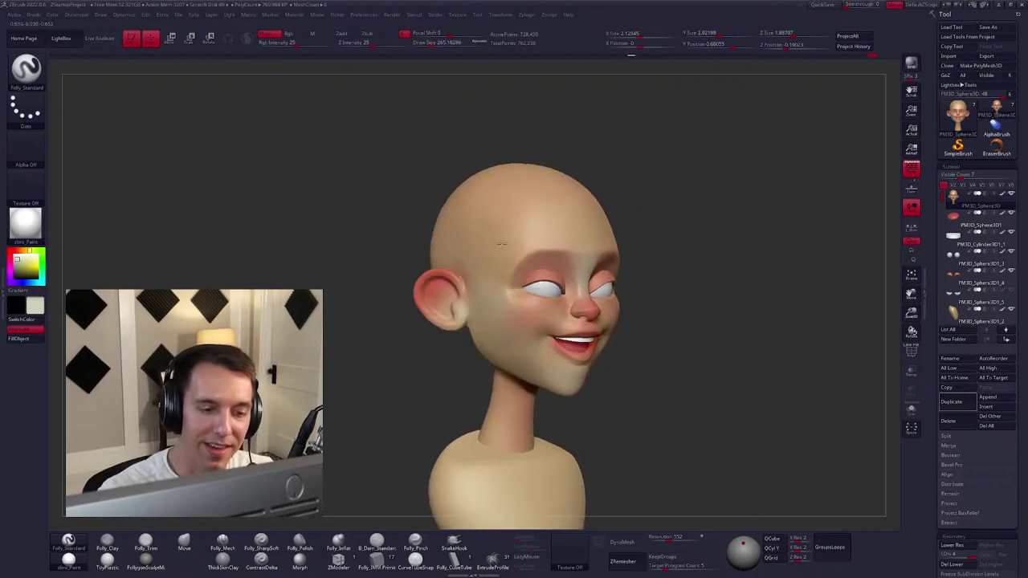
# Orbit to the rear and smooth the back of the head behind the ears and neck.
pyautogui.moveTo(474, 300)
pyautogui.mouseDown(button='right')
pyautogui.moveTo(542, 347)
pyautogui.moveTo(534, 293)
pyautogui.mouseUp(button='right')
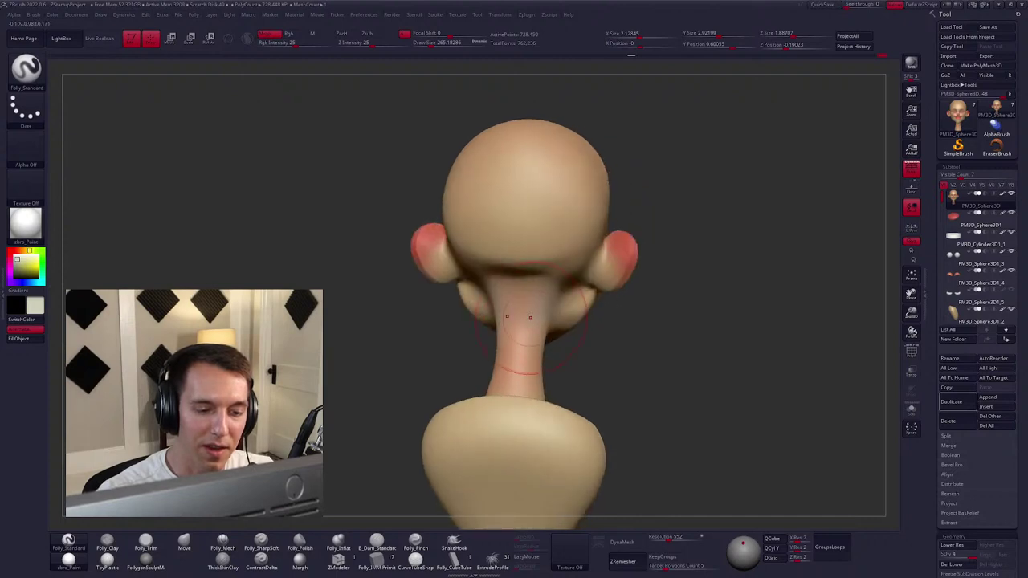
pyautogui.moveTo(517, 334)
pyautogui.mouseDown(button='right')
pyautogui.moveTo(500, 321)
pyautogui.moveTo(532, 271)
pyautogui.mouseUp(button='right')
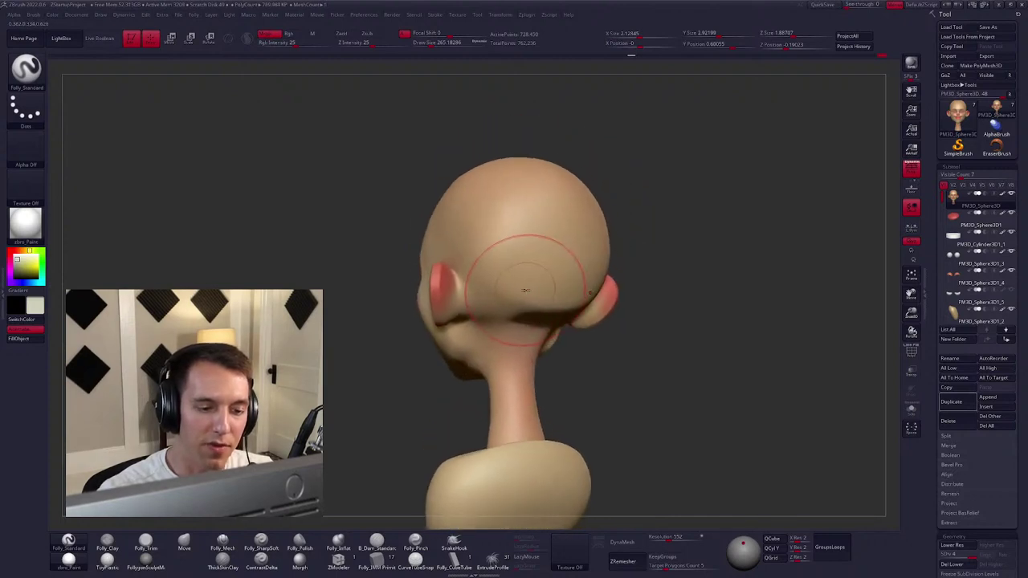
pyautogui.press('shift')
pyautogui.moveTo(549, 324)
pyautogui.keyDown('shift'); pyautogui.mouseDown(button='right')
pyautogui.moveTo(534, 309)
pyautogui.moveTo(546, 318)
pyautogui.moveTo(507, 329)
pyautogui.mouseUp(button='right'); pyautogui.keyUp('shift')
pyautogui.press('space')
pyautogui.click(223, 542)
# Lasso-mask the head, transpose-move the unmasked part, then clear the mask and shrink the brush.
pyautogui.press('d')
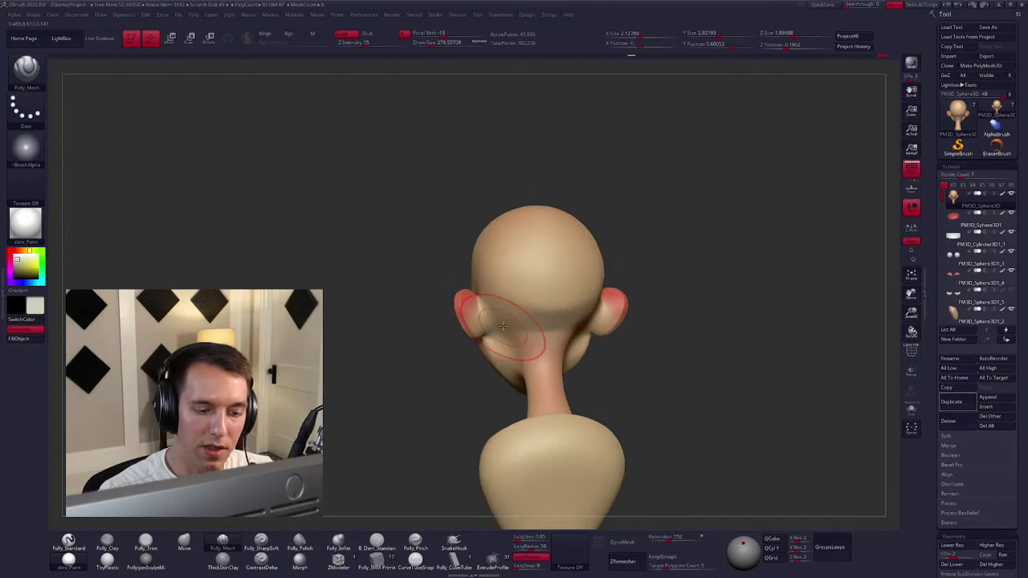
pyautogui.press('shift')
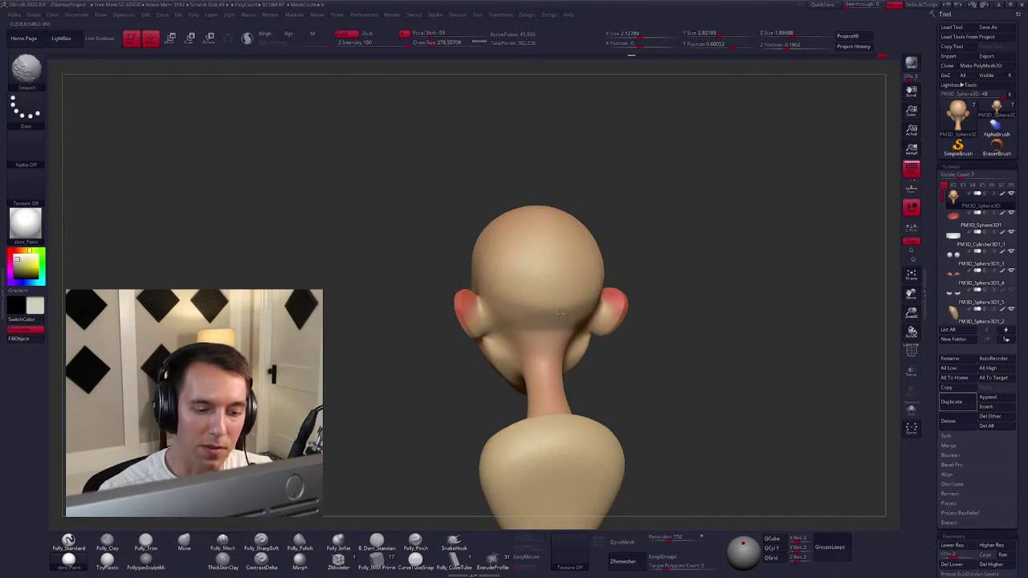
pyautogui.moveTo(559, 313); pyautogui.dragTo(543, 328, button='right')
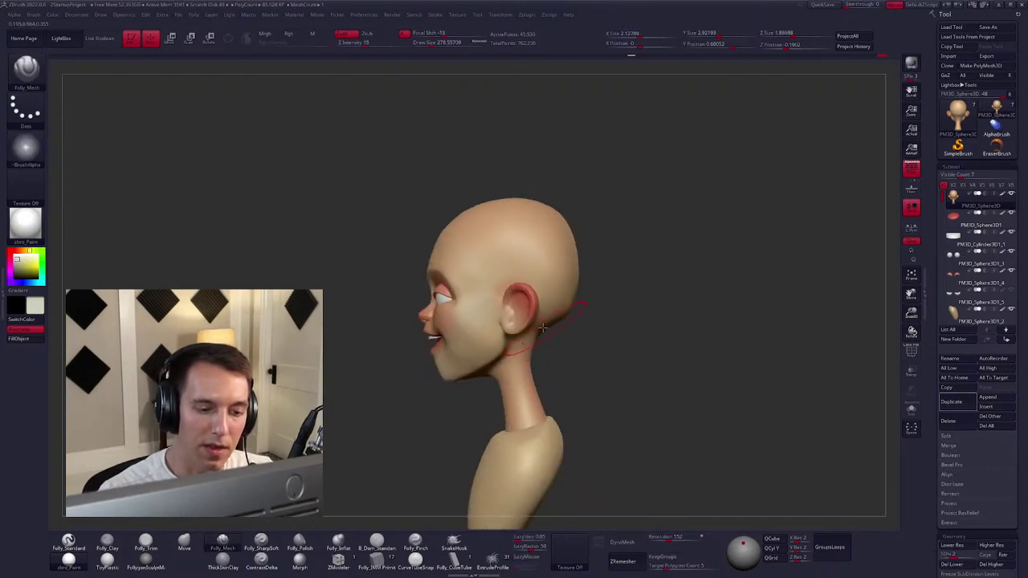
pyautogui.press('ctrl')
pyautogui.moveTo(531, 270)
pyautogui.keyDown('ctrl'); pyautogui.mouseDown()
pyautogui.moveTo(557, 161)
pyautogui.moveTo(615, 335)
pyautogui.mouseUp(); pyautogui.keyUp('ctrl')
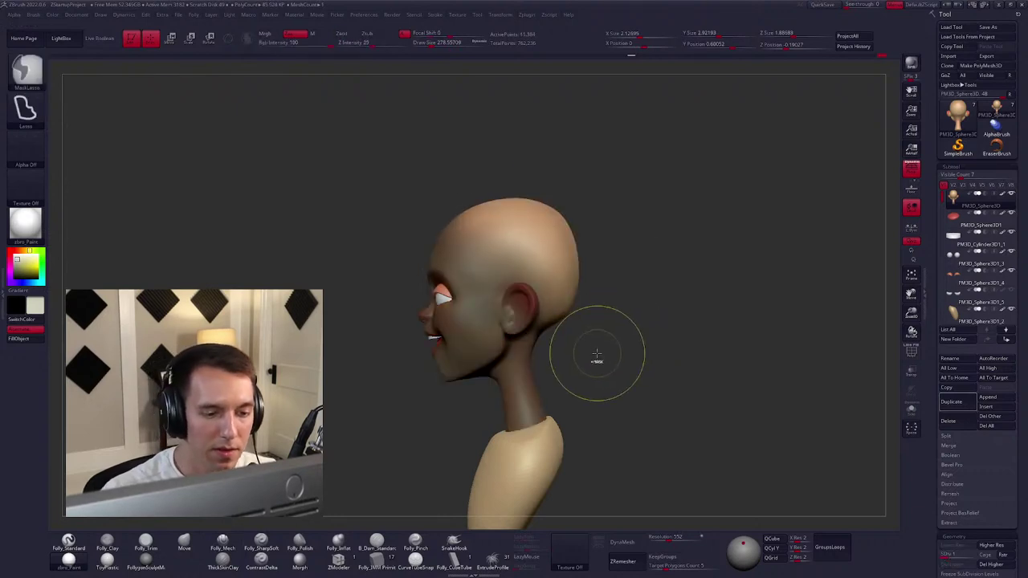
pyautogui.press('w')
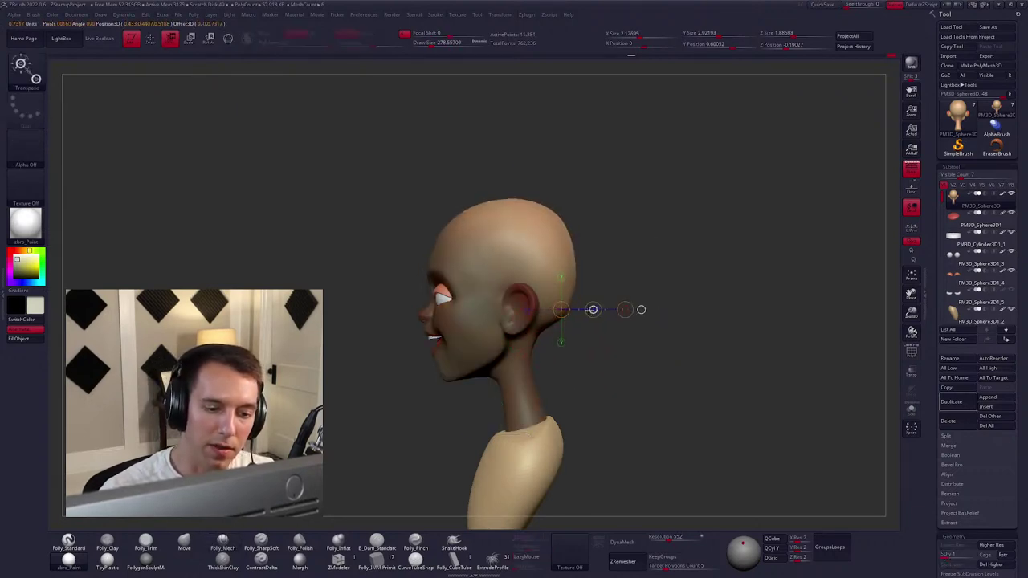
pyautogui.hotkey('ctrl', 'shift', 'a')
pyautogui.press('q')
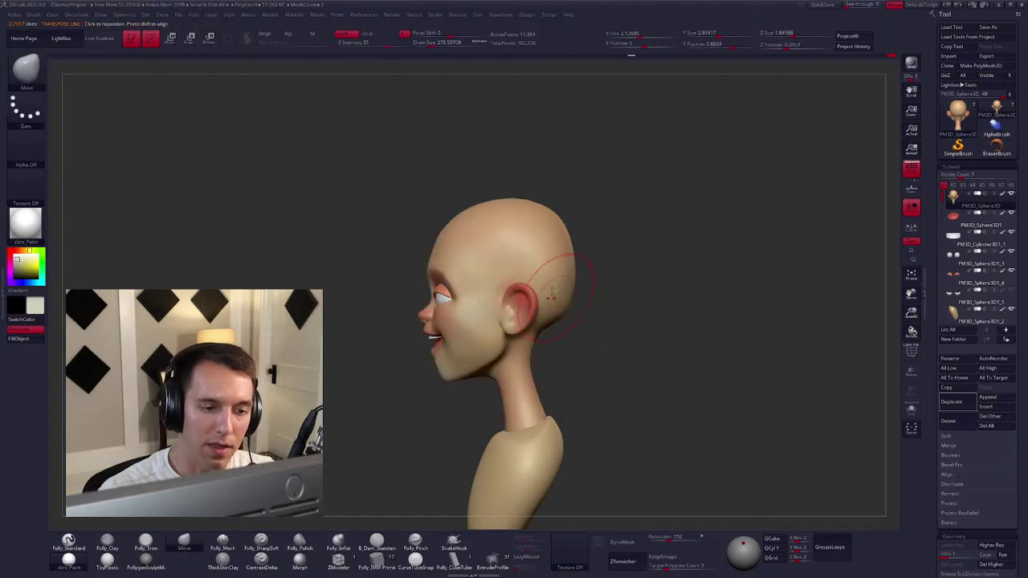
pyautogui.press('space')
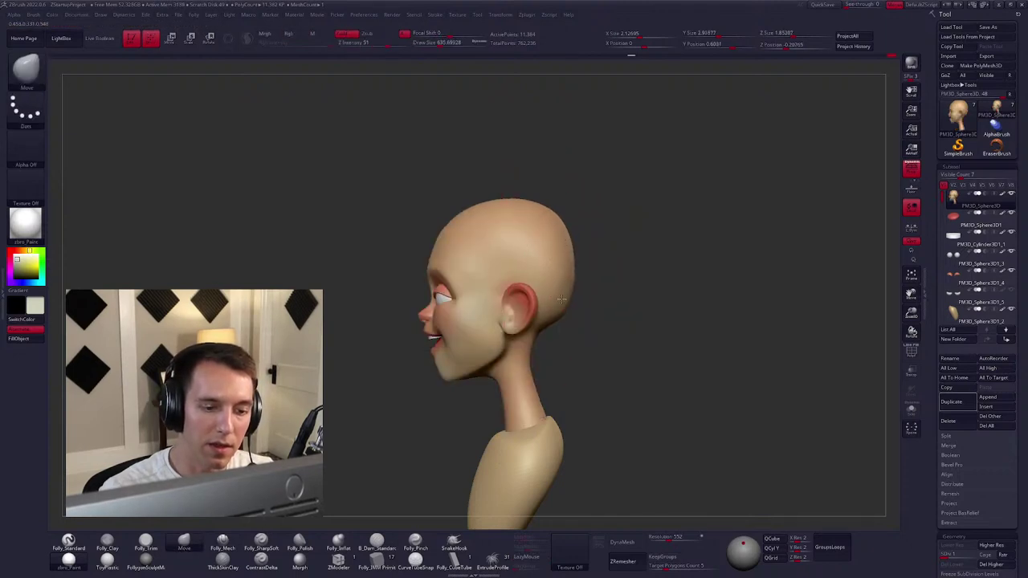
pyautogui.press('space')
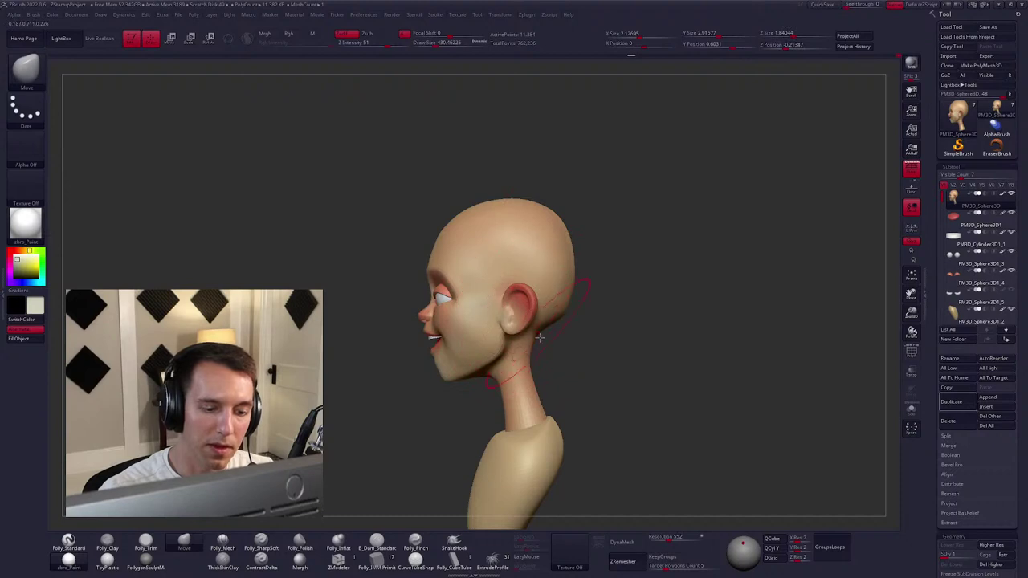
# Mask the jaw and neck, invert the mask, and transpose-move the ear further back.
pyautogui.moveTo(540, 337)
pyautogui.keyDown('ctrl'); pyautogui.mouseDown()
pyautogui.moveTo(554, 305)
pyautogui.moveTo(530, 322)
pyautogui.moveTo(562, 321)
pyautogui.moveTo(493, 259)
pyautogui.mouseUp(); pyautogui.keyUp('ctrl')
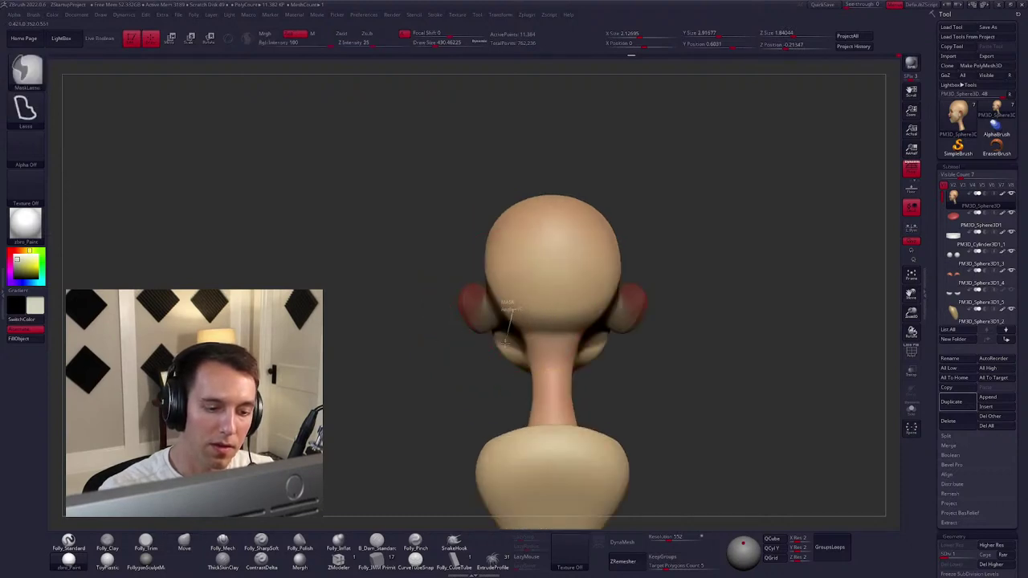
pyautogui.moveTo(531, 351); pyautogui.dragTo(573, 361)
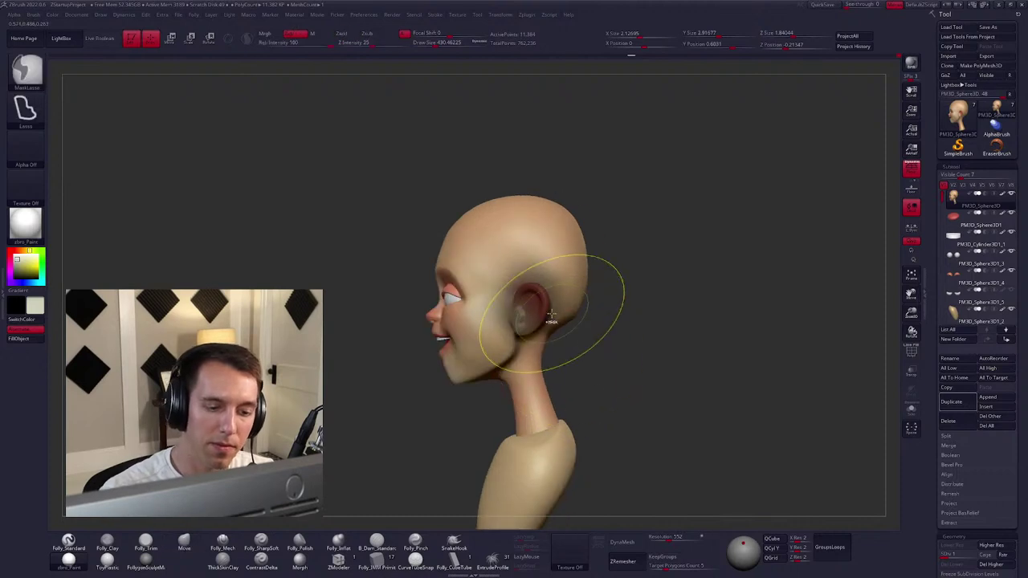
pyautogui.keyDown('ctrl'); pyautogui.click(594, 338); pyautogui.keyUp('ctrl')
pyautogui.press('w')
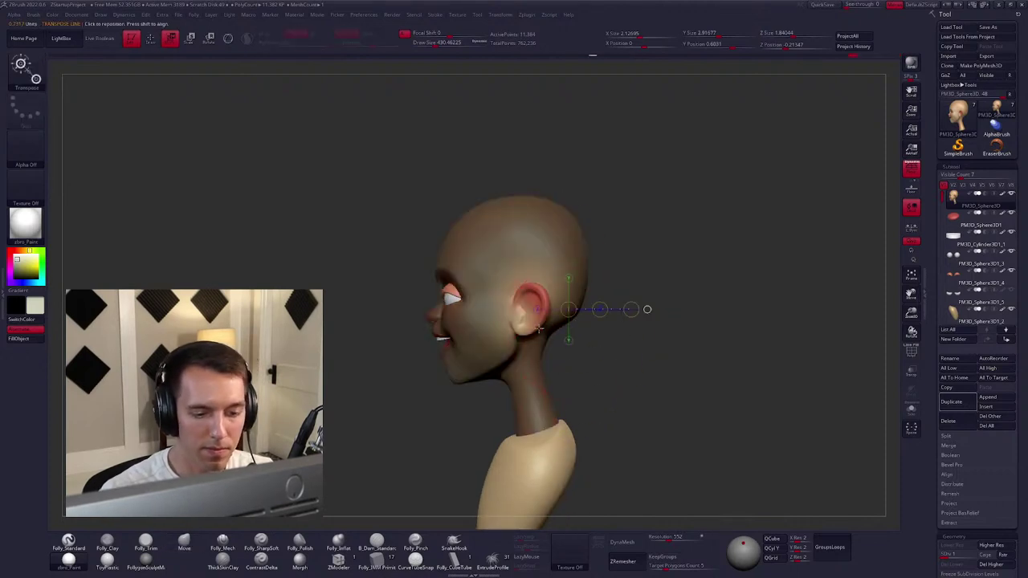
pyautogui.moveTo(598, 309); pyautogui.dragTo(571, 331)
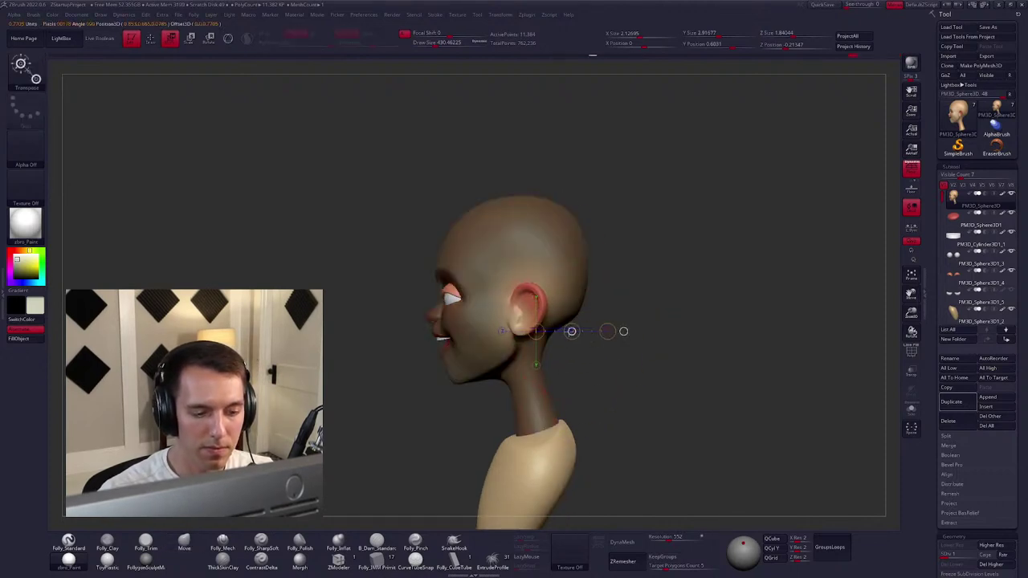
pyautogui.keyDown('ctrl'); pyautogui.moveTo(642, 321); pyautogui.dragTo(618, 353); pyautogui.keyUp('ctrl')
pyautogui.press('q')
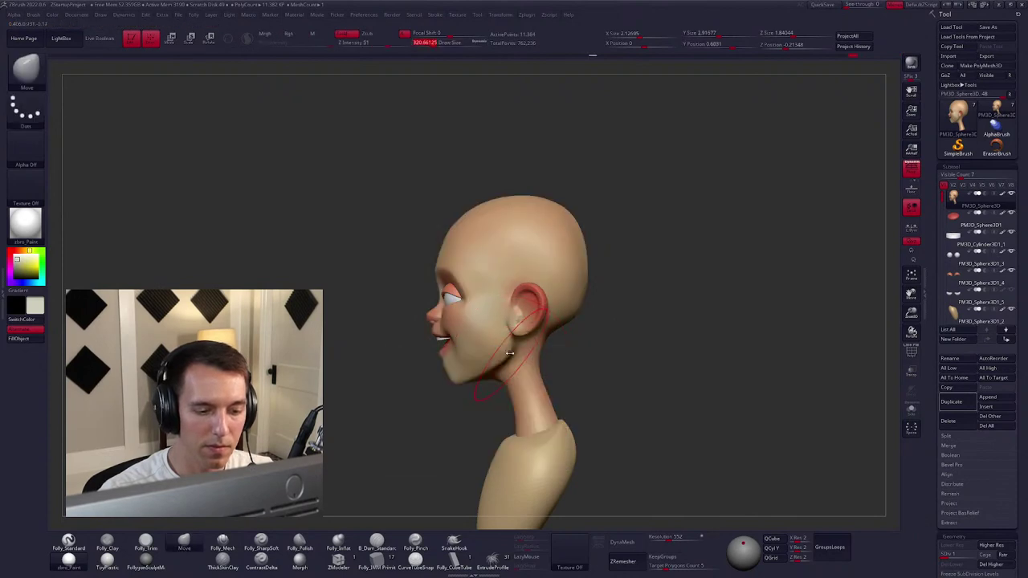
# Step the bust up to its highest subdivision level in a front view.
pyautogui.moveTo(505, 353); pyautogui.dragTo(608, 342, button='right')
pyautogui.press('d')
pyautogui.press('d')
pyautogui.press('d')
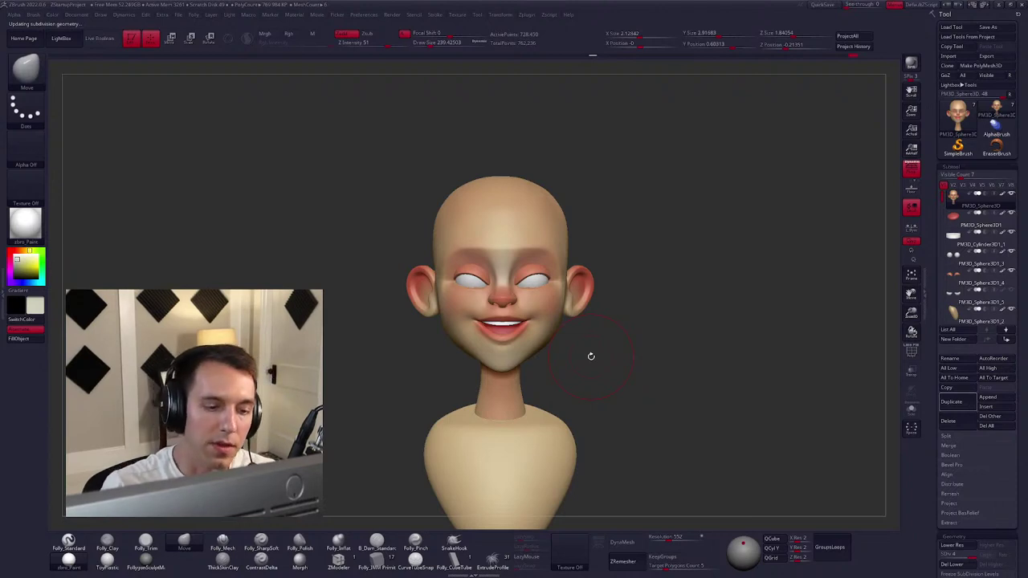
pyautogui.keyDown('alt'); pyautogui.moveTo(590, 355); pyautogui.dragTo(641, 343); pyautogui.keyUp('alt')
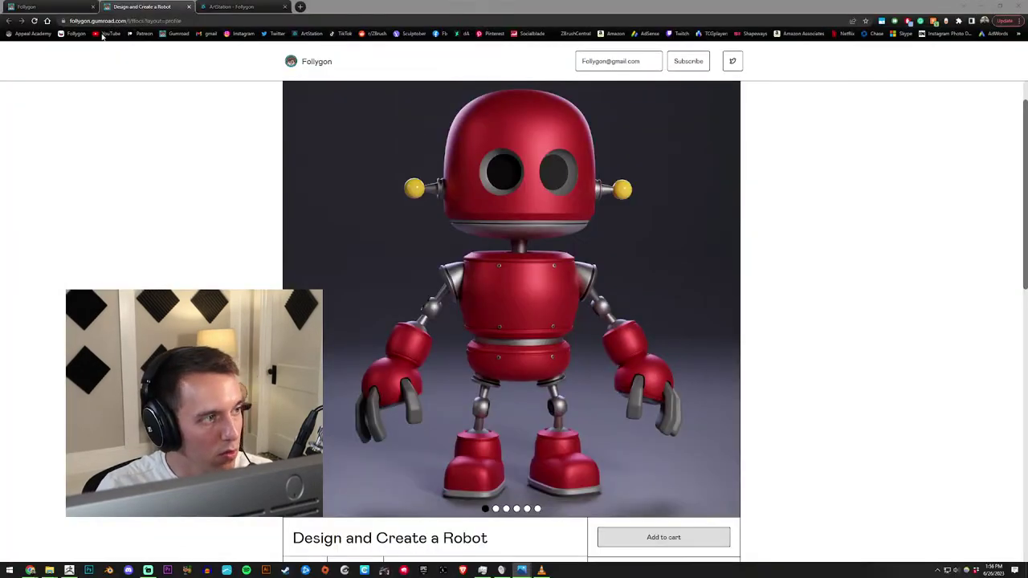
# Open YouTube in a new browser tab and go to Your channel.
pyautogui.middleClick(102, 35)
pyautogui.moveTo(241, 6); pyautogui.dragTo(97, 5)
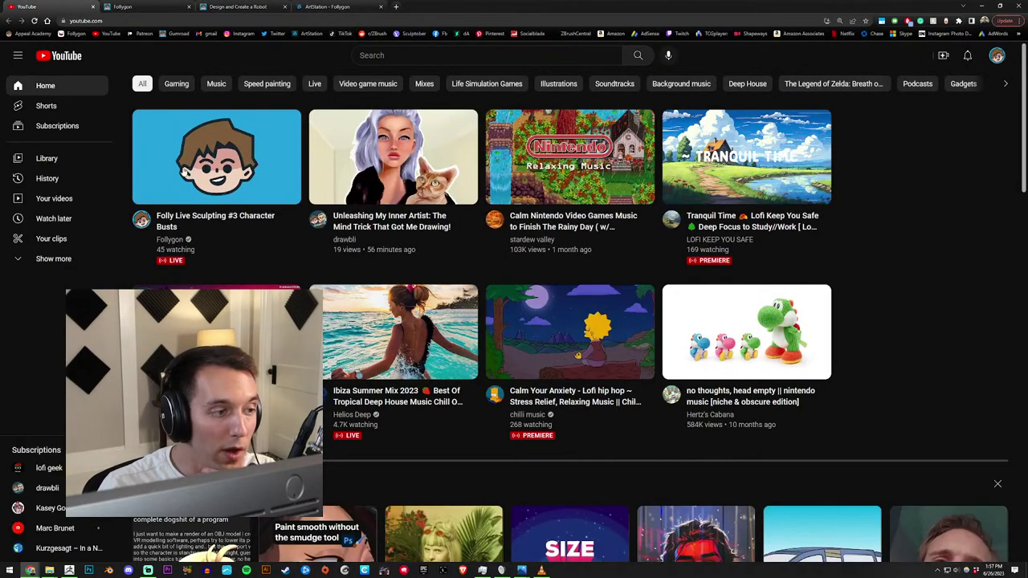
pyautogui.click(992, 59)
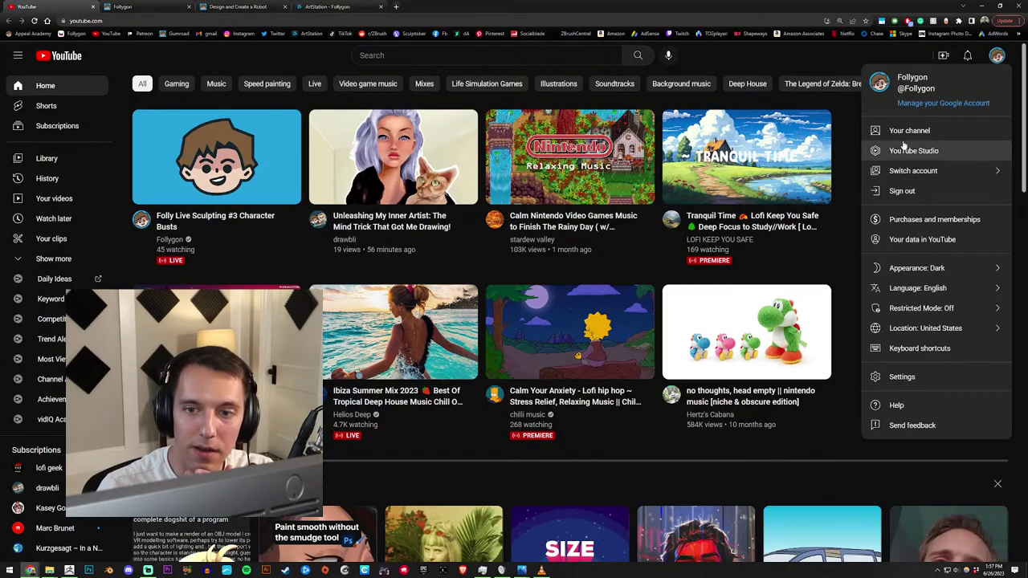
pyautogui.click(903, 130)
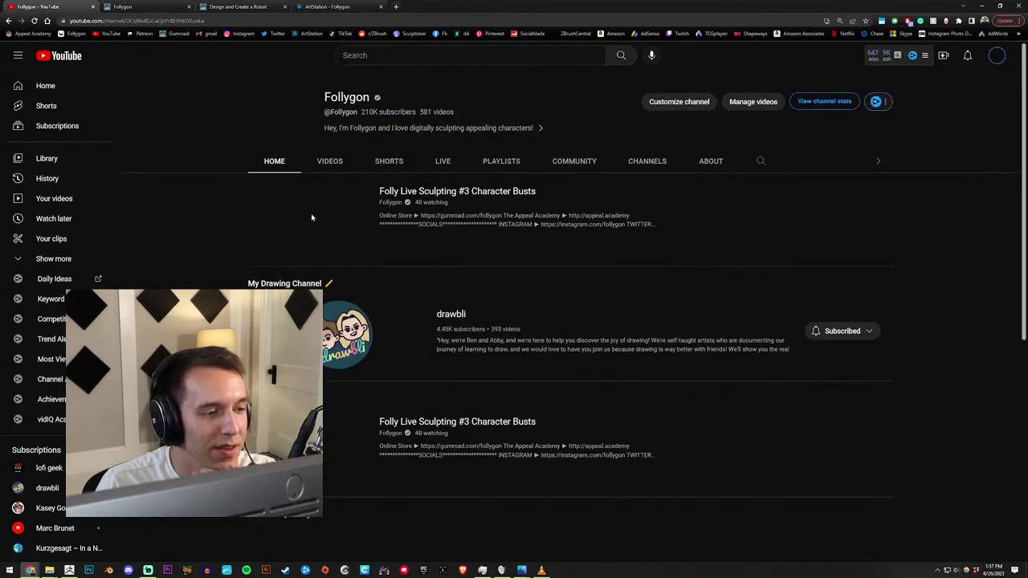
# Show the channel's VIDEOS tab and scroll through the uploads grid.
pyautogui.scroll(-2, 314, 263)
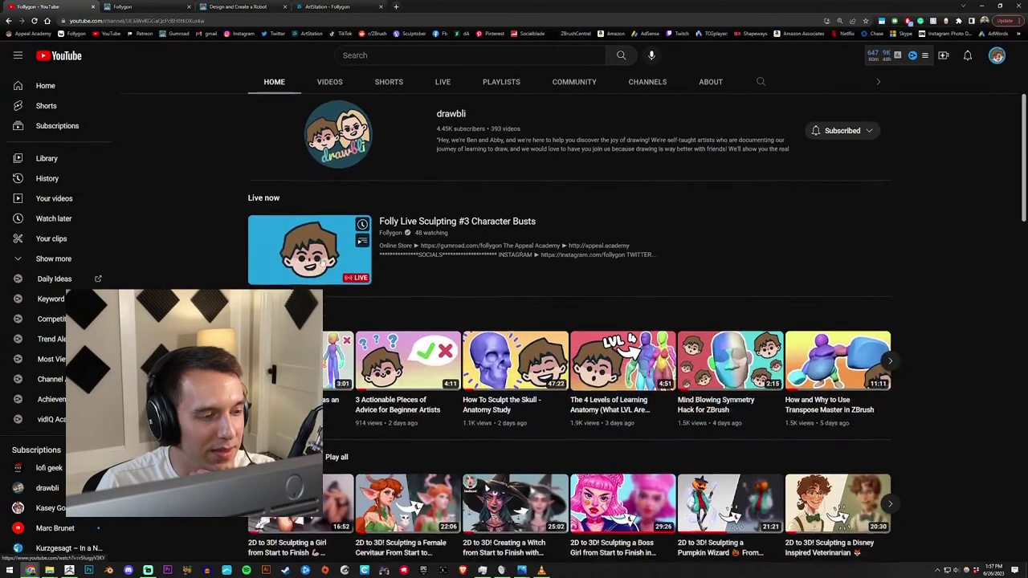
pyautogui.scroll(3, 321, 209)
pyautogui.click(329, 161)
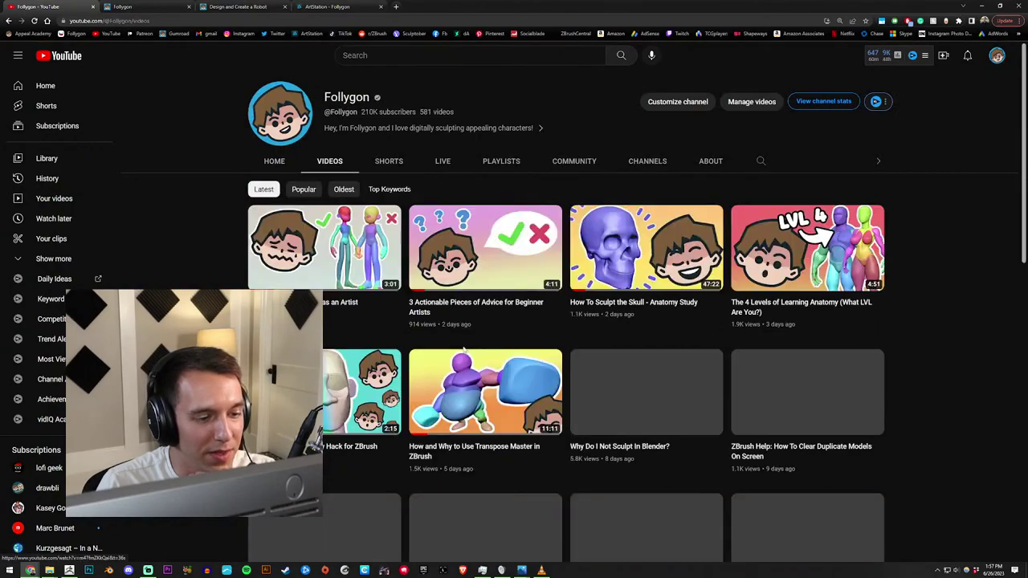
pyautogui.scroll(-3, 803, 297)
pyautogui.scroll(-5, 803, 305)
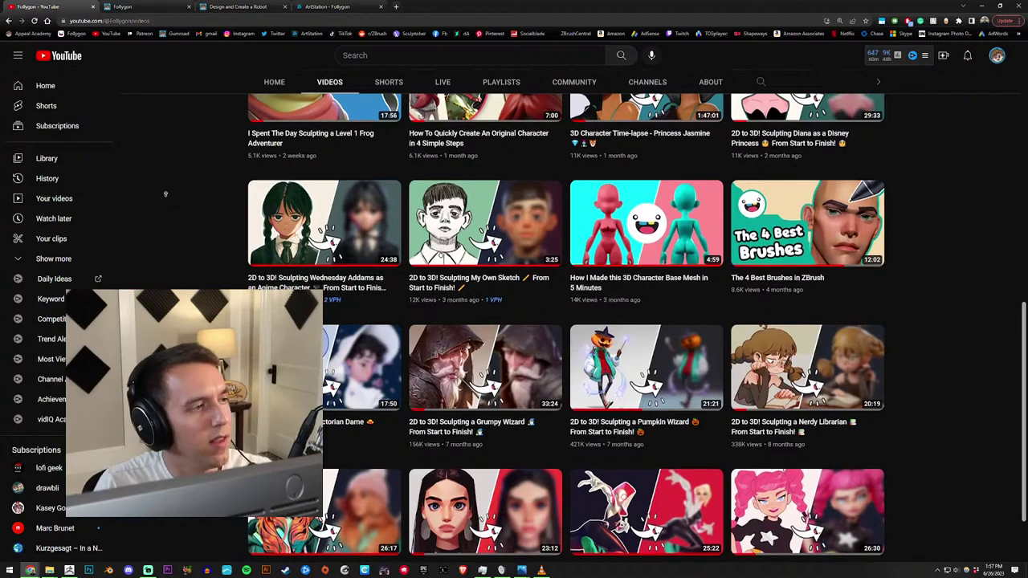
pyautogui.scroll(3, 168, 190)
pyautogui.scroll(3, 169, 139)
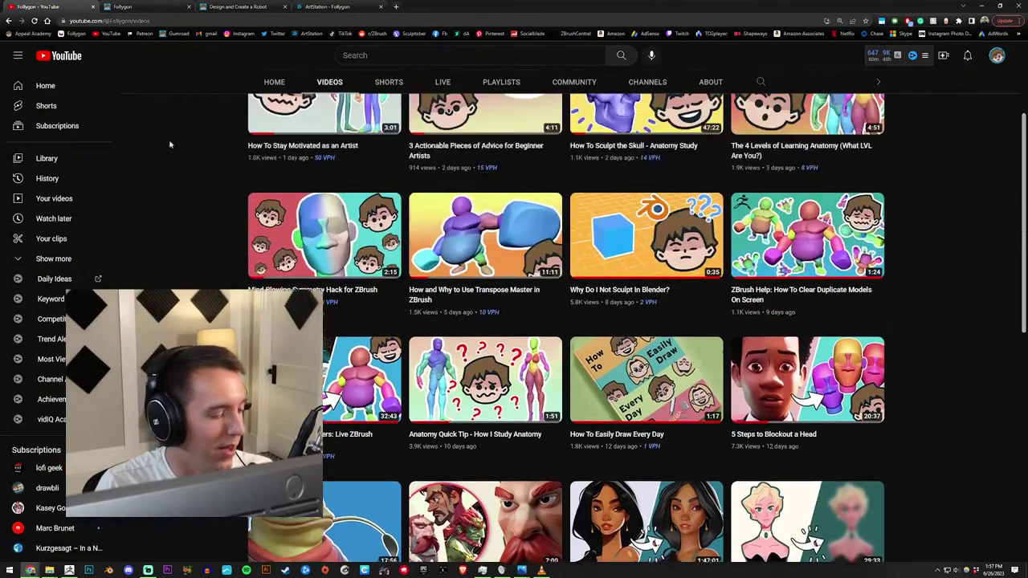
# Back in ZBrush, reshape the mouth corner and chin with the Standard brush.
pyautogui.hotkey('alt', 'Tab')
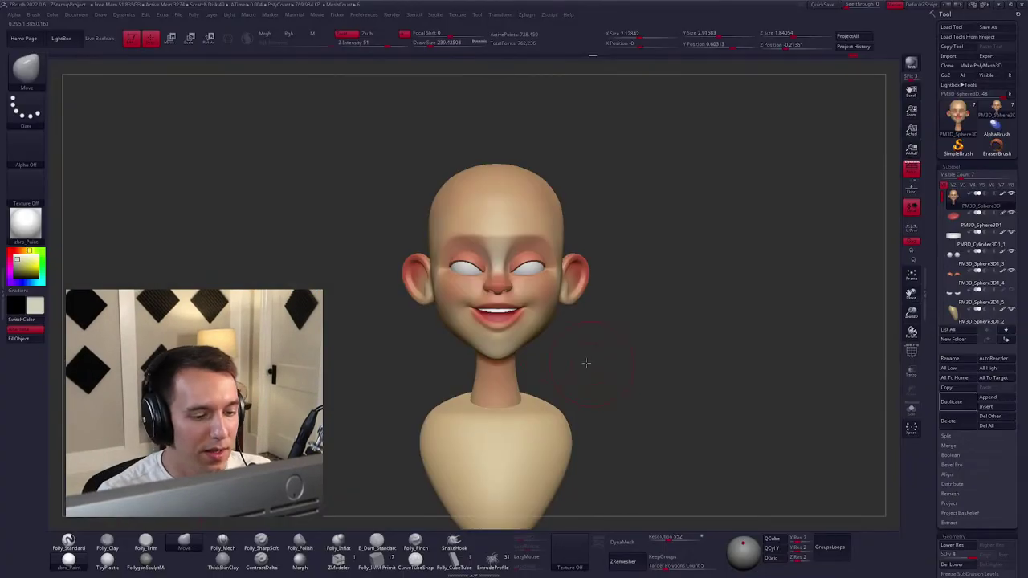
pyautogui.moveTo(586, 363)
pyautogui.mouseDown()
pyautogui.moveTo(598, 354)
pyautogui.moveTo(523, 294)
pyautogui.moveTo(554, 309)
pyautogui.moveTo(523, 295)
pyautogui.moveTo(528, 313)
pyautogui.mouseUp()
pyautogui.press('space')
pyautogui.press('space')
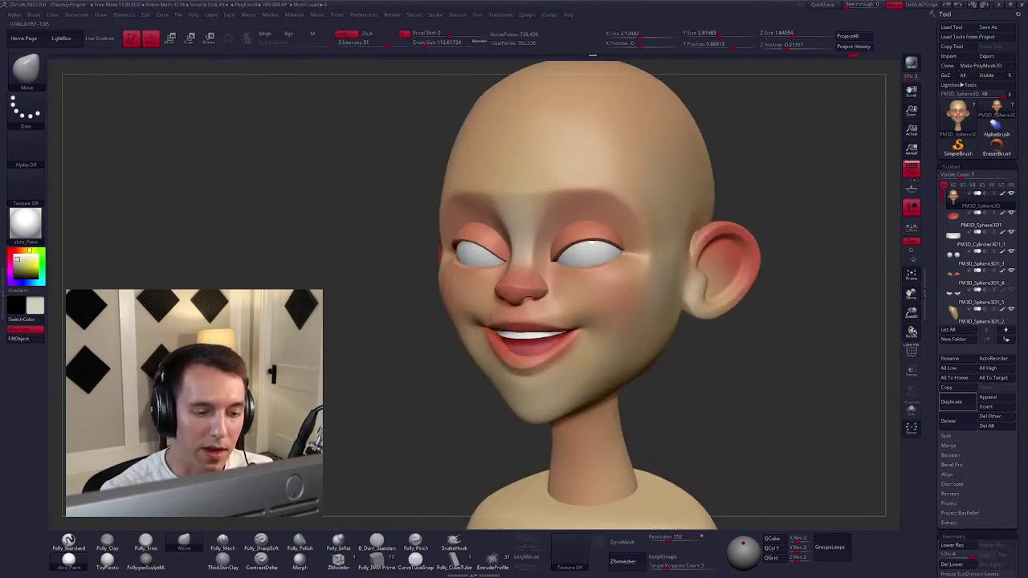
pyautogui.press('1')
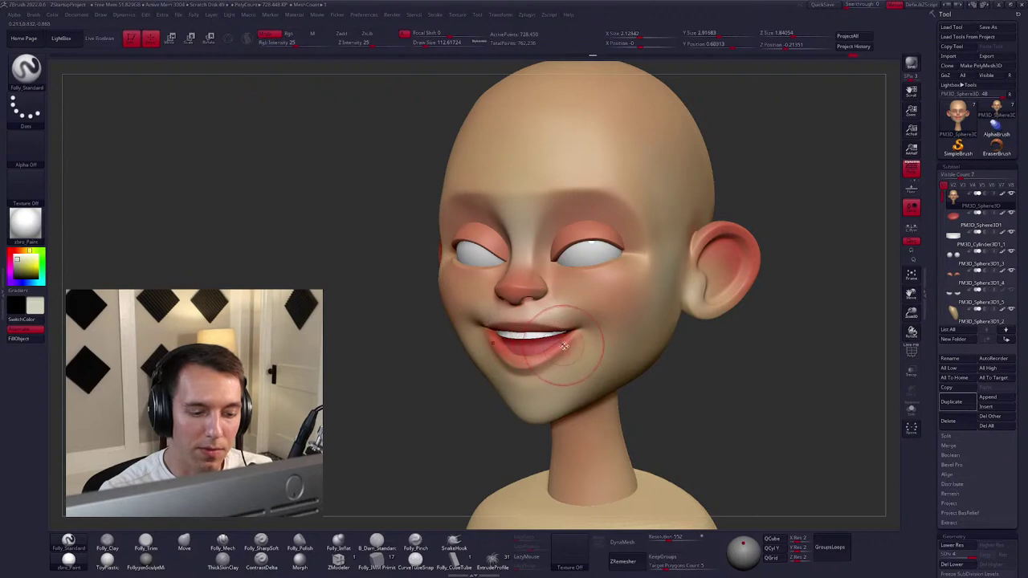
pyautogui.moveTo(532, 387); pyautogui.dragTo(539, 397)
pyautogui.moveTo(589, 386)
pyautogui.mouseDown(button='right')
pyautogui.moveTo(578, 309)
pyautogui.moveTo(572, 325)
pyautogui.mouseUp(button='right')
# Change the main colour hue to purple and store it as the alternate colour.
pyautogui.click(11, 275)
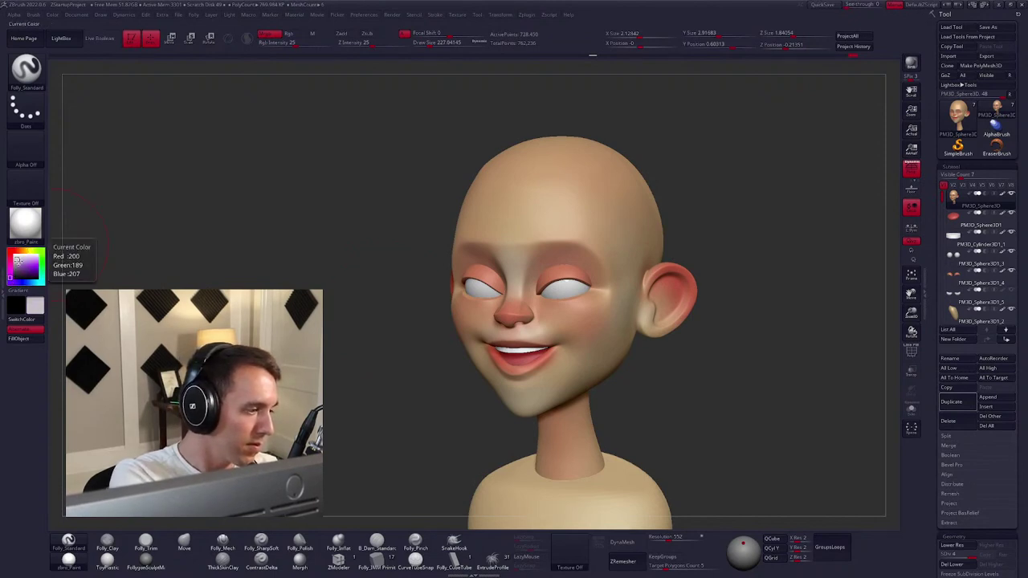
pyautogui.click(19, 265)
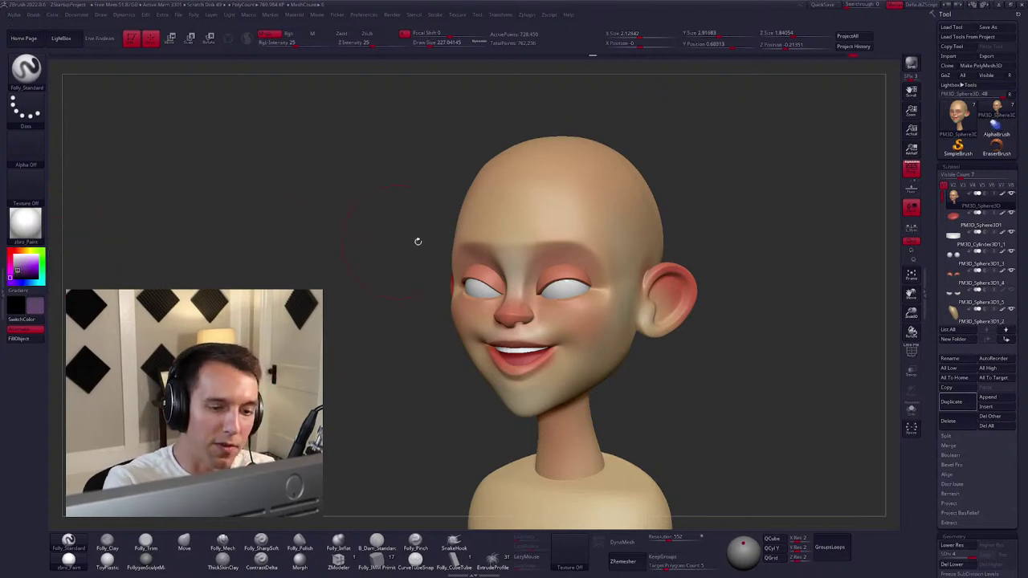
pyautogui.moveTo(418, 241); pyautogui.dragTo(557, 283)
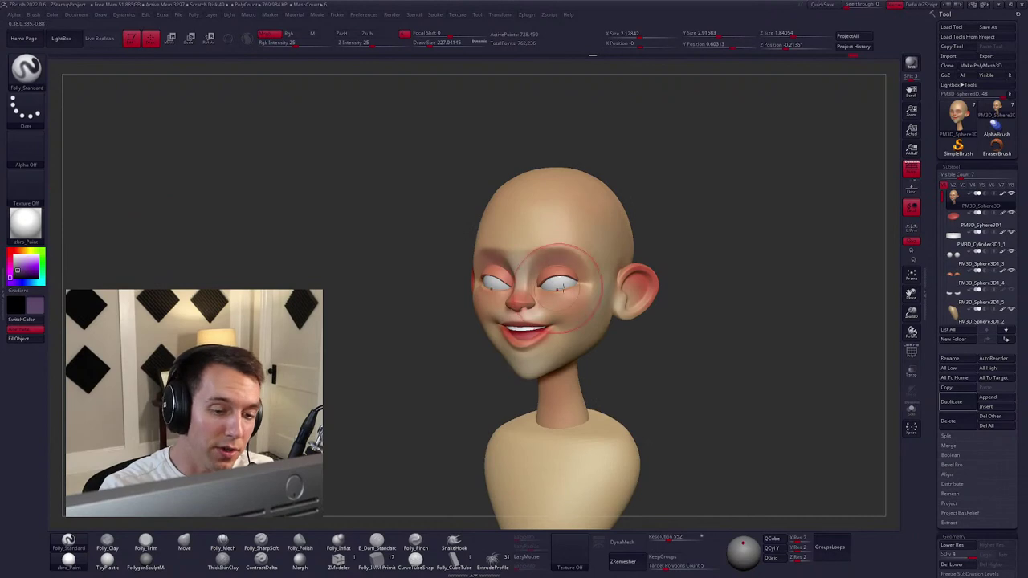
pyautogui.moveTo(554, 293)
pyautogui.mouseDown(button='right')
pyautogui.moveTo(561, 265)
pyautogui.moveTo(537, 344)
pyautogui.moveTo(528, 306)
pyautogui.mouseUp(button='right')
# Smooth the head and sample the face's tan skin tone (201, 153, 110) as secondary colour.
pyautogui.press('2')
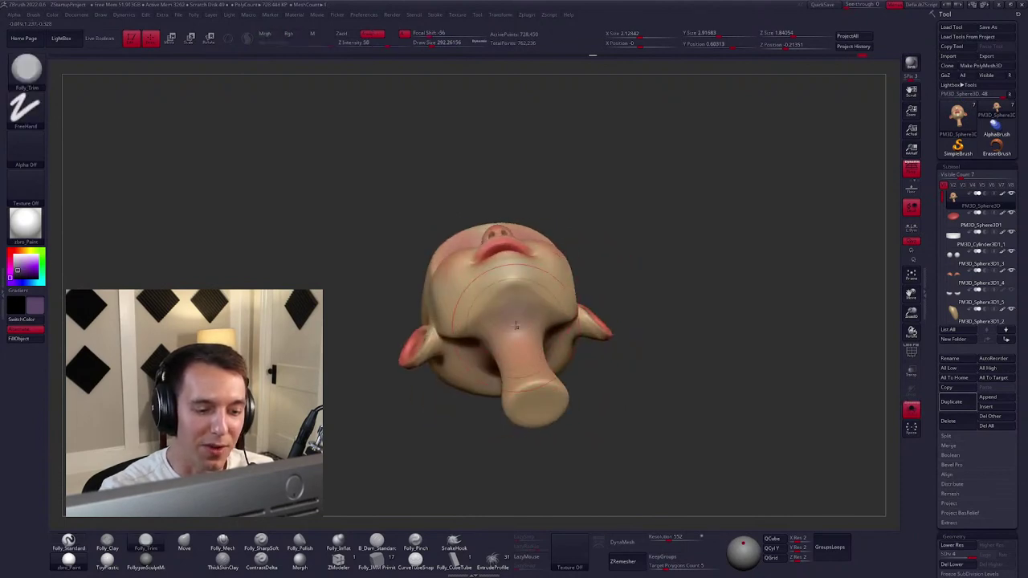
pyautogui.press('shift')
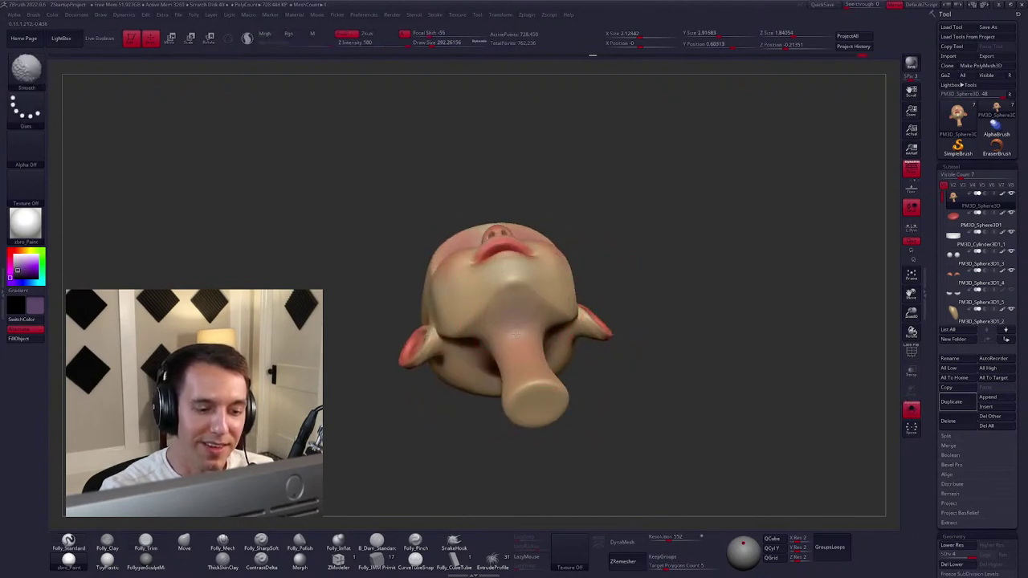
pyautogui.moveTo(514, 333)
pyautogui.mouseDown(button='right')
pyautogui.moveTo(458, 291)
pyautogui.moveTo(542, 300)
pyautogui.moveTo(544, 314)
pyautogui.moveTo(619, 330)
pyautogui.mouseUp(button='right')
pyautogui.rightClick(646, 327)
pyautogui.scroll(-5, 621, 330)
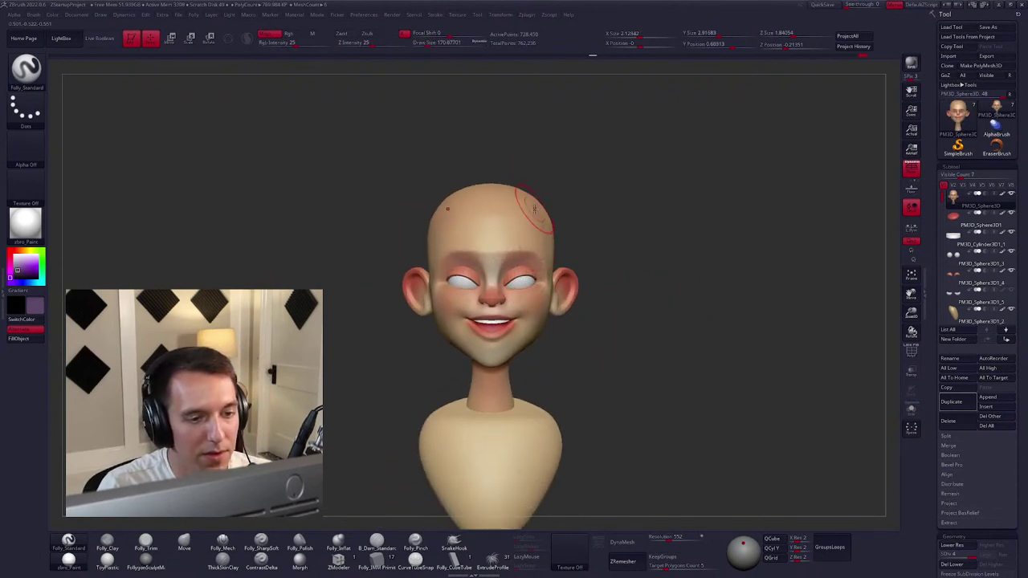
pyautogui.press('c')
pyautogui.moveTo(538, 233); pyautogui.dragTo(545, 255, button='right')
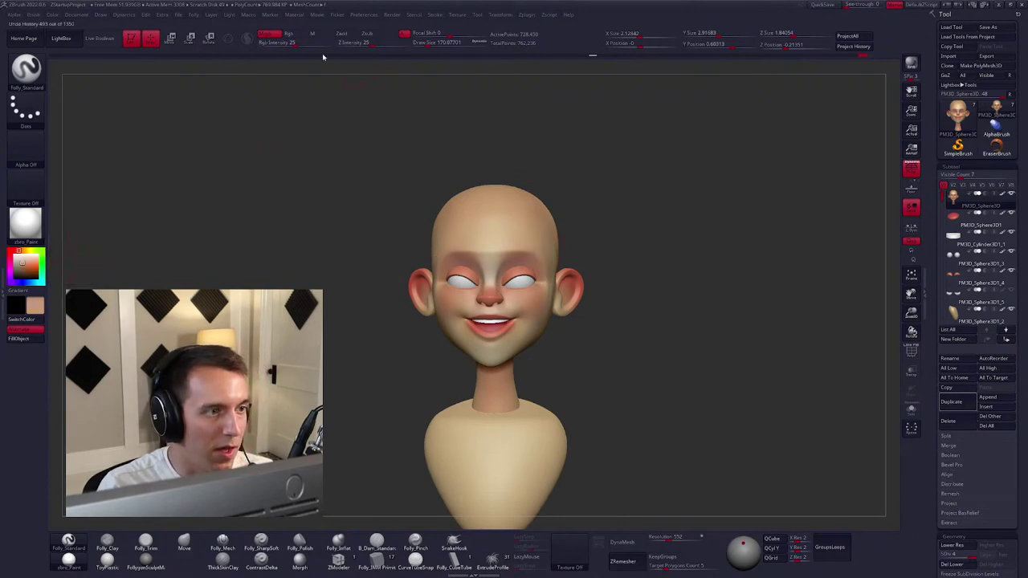
# Lower Rgb Intensity to 15 and paint a faint colour stroke around the nose.
pyautogui.click(268, 42)
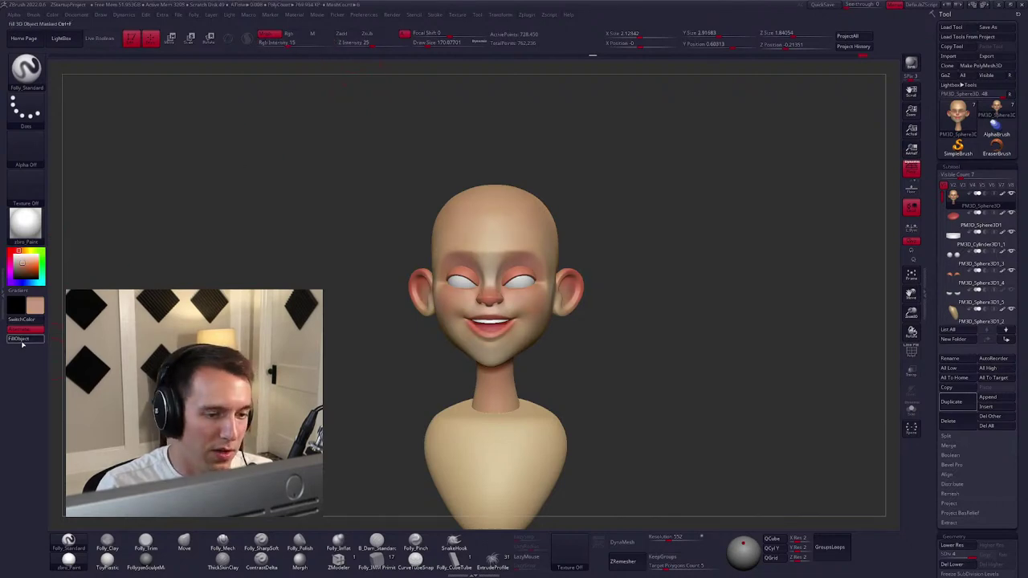
pyautogui.press('ctrl')
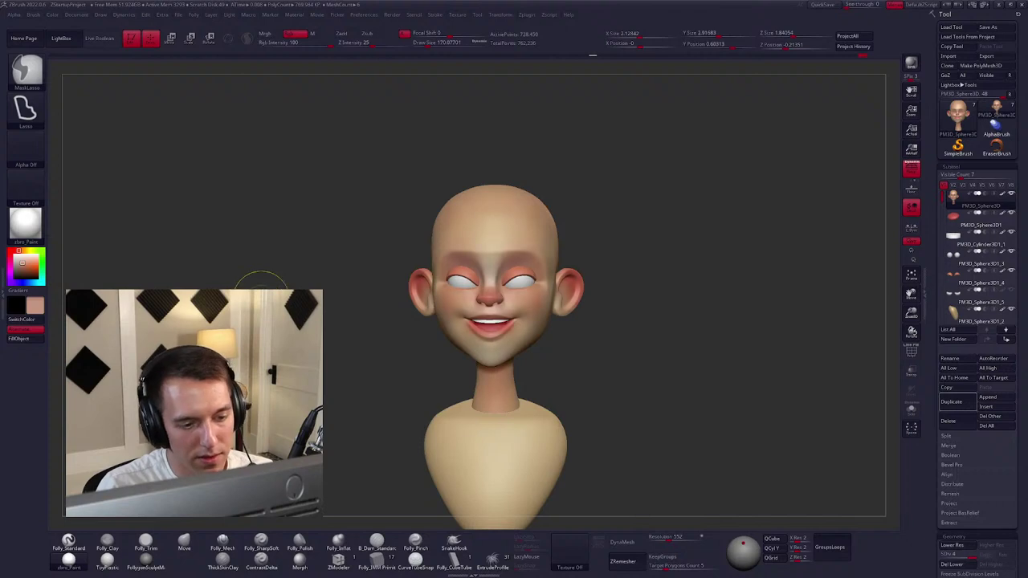
pyautogui.moveTo(531, 303); pyautogui.dragTo(484, 298)
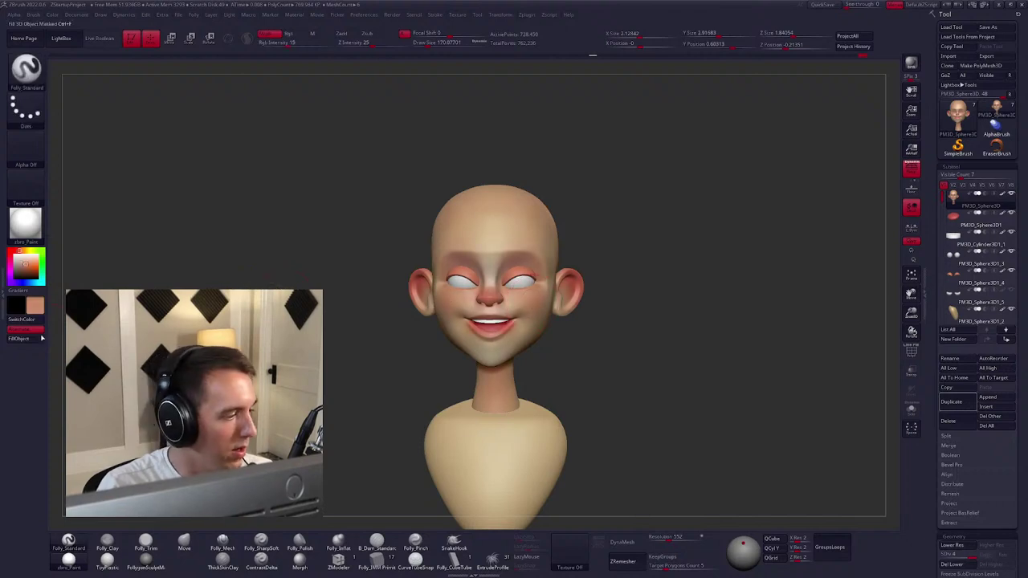
pyautogui.scroll(-3, 465, 316)
pyautogui.moveTo(466, 317)
pyautogui.mouseDown(button='right')
pyautogui.moveTo(634, 317)
pyautogui.moveTo(575, 323)
pyautogui.moveTo(591, 309)
pyautogui.mouseUp(button='right')
pyautogui.scroll(3, 612, 322)
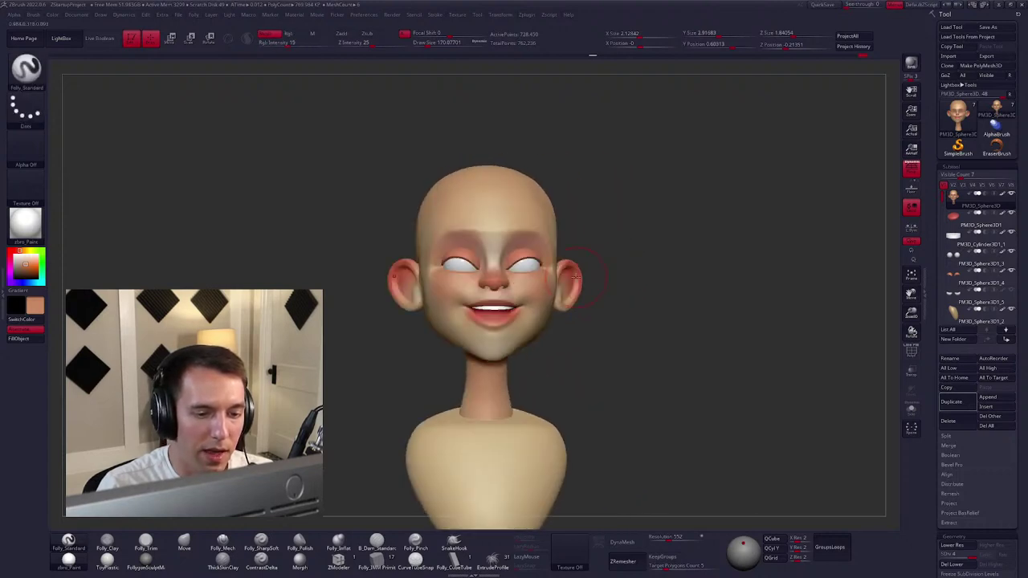
# Pick darker orange then light tan skin colours and attempt a slice line across the jaw.
pyautogui.press('c')
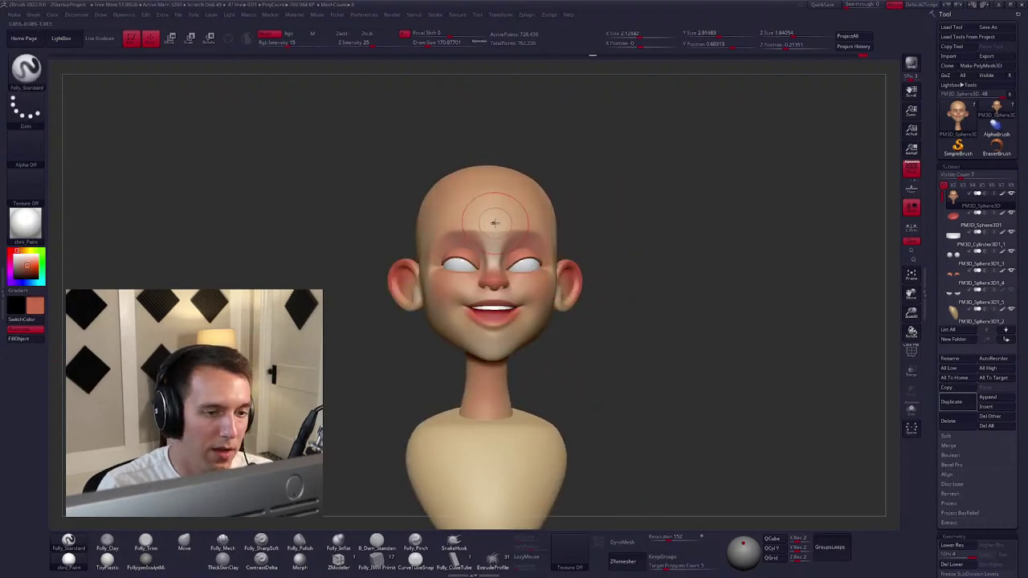
pyautogui.press('c')
pyautogui.moveTo(337, 328)
pyautogui.mouseDown(button='right')
pyautogui.moveTo(413, 339)
pyautogui.moveTo(539, 337)
pyautogui.moveTo(544, 294)
pyautogui.mouseUp(button='right')
pyautogui.moveTo(552, 309)
pyautogui.keyDown('ctrl'); pyautogui.keyDown('shift'); pyautogui.mouseDown()
pyautogui.moveTo(476, 330)
pyautogui.moveTo(585, 362)
pyautogui.mouseUp(); pyautogui.keyUp('shift'); pyautogui.keyUp('ctrl')
pyautogui.press('space')
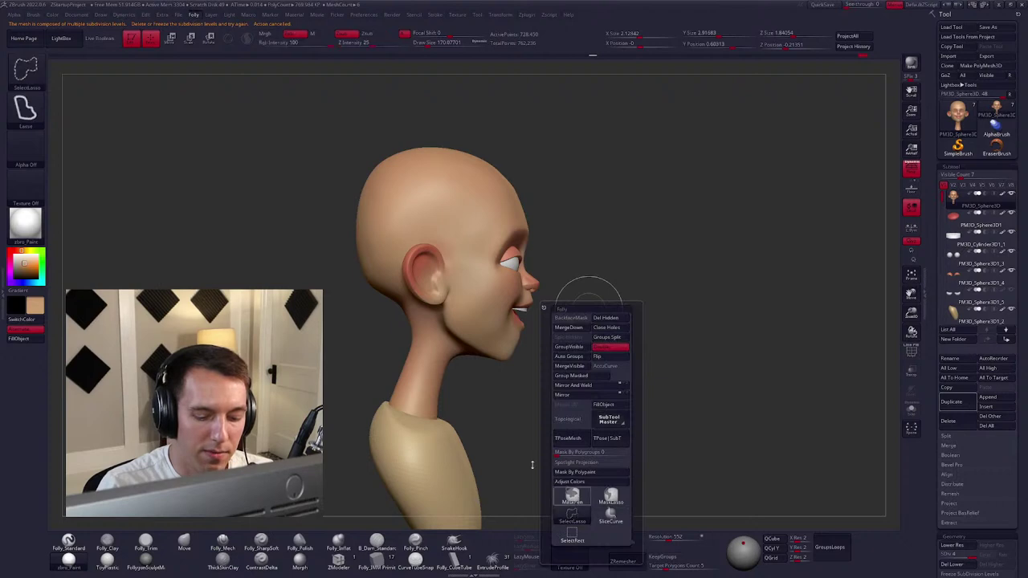
# Hide the face with lasso selections until only the lower lip remains visible.
pyautogui.keyDown('ctrl'); pyautogui.keyDown('shift'); pyautogui.moveTo(562, 303); pyautogui.dragTo(533, 271); pyautogui.keyUp('shift'); pyautogui.keyUp('ctrl')
pyautogui.moveTo(548, 342)
pyautogui.keyDown('ctrl'); pyautogui.keyDown('shift'); pyautogui.mouseDown()
pyautogui.moveTo(568, 362)
pyautogui.moveTo(571, 311)
pyautogui.moveTo(540, 338)
pyautogui.moveTo(499, 350)
pyautogui.moveTo(505, 431)
pyautogui.moveTo(661, 415)
pyautogui.moveTo(722, 287)
pyautogui.moveTo(686, 183)
pyautogui.moveTo(610, 161)
pyautogui.mouseUp(); pyautogui.keyUp('shift'); pyautogui.keyUp('ctrl')
pyautogui.press('f')
pyautogui.moveTo(610, 160); pyautogui.dragTo(595, 306)
pyautogui.hotkey('ctrl', 'shift')
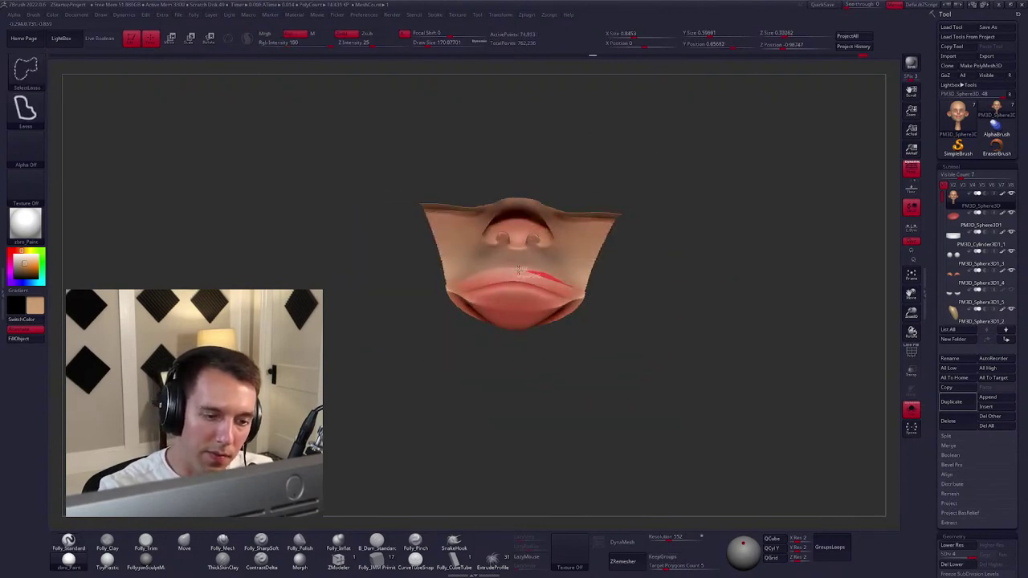
pyautogui.moveTo(518, 271)
pyautogui.keyDown('ctrl'); pyautogui.keyDown('alt'); pyautogui.keyDown('shift'); pyautogui.mouseDown()
pyautogui.moveTo(461, 277)
pyautogui.moveTo(571, 153)
pyautogui.moveTo(564, 323)
pyautogui.moveTo(557, 317)
pyautogui.mouseUp(); pyautogui.keyUp('shift'); pyautogui.keyUp('alt'); pyautogui.keyUp('ctrl')
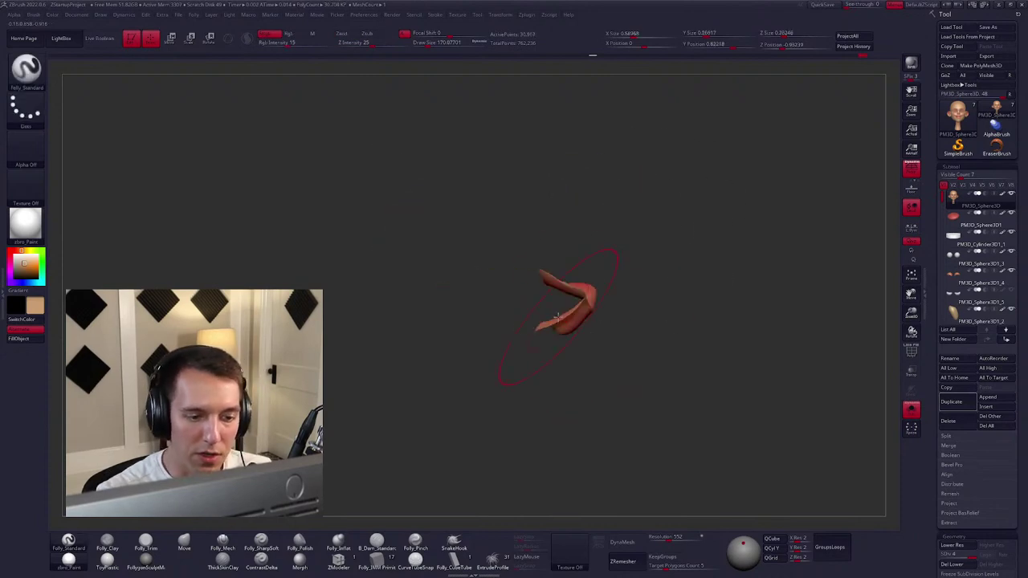
pyautogui.moveTo(557, 317); pyautogui.dragTo(578, 330, button='right')
pyautogui.rightClick(573, 293)
pyautogui.moveTo(573, 294)
pyautogui.mouseDown(button='right')
pyautogui.moveTo(564, 221)
pyautogui.moveTo(526, 207)
pyautogui.mouseUp(button='right')
pyautogui.moveTo(526, 207)
pyautogui.keyDown('ctrl'); pyautogui.keyDown('alt'); pyautogui.keyDown('shift'); pyautogui.mouseDown()
pyautogui.moveTo(503, 254)
pyautogui.moveTo(473, 360)
pyautogui.moveTo(515, 151)
pyautogui.moveTo(557, 306)
pyautogui.mouseUp(); pyautogui.keyUp('shift'); pyautogui.keyUp('alt'); pyautogui.keyUp('ctrl')
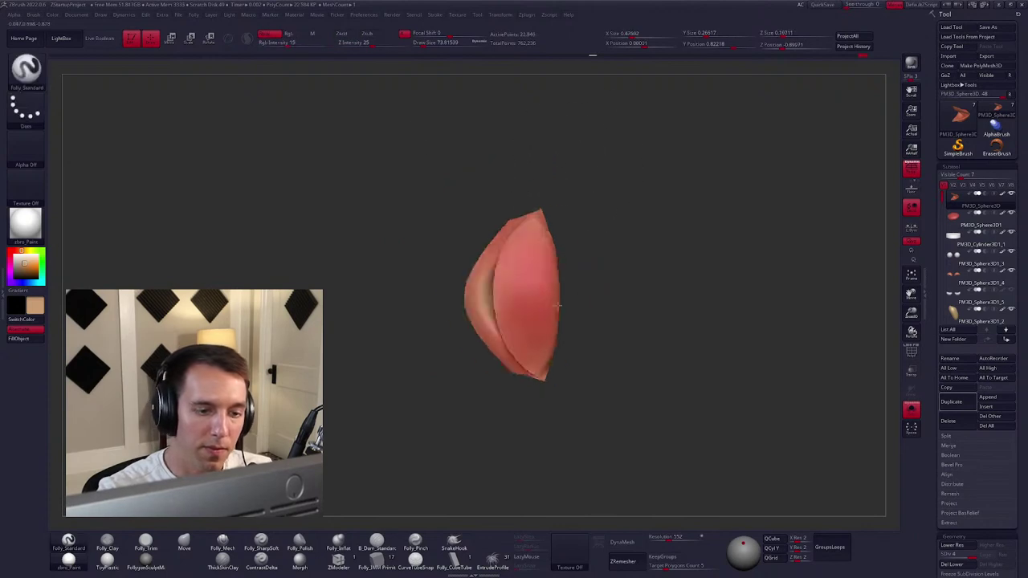
pyautogui.moveTo(557, 305); pyautogui.dragTo(562, 385, button='right')
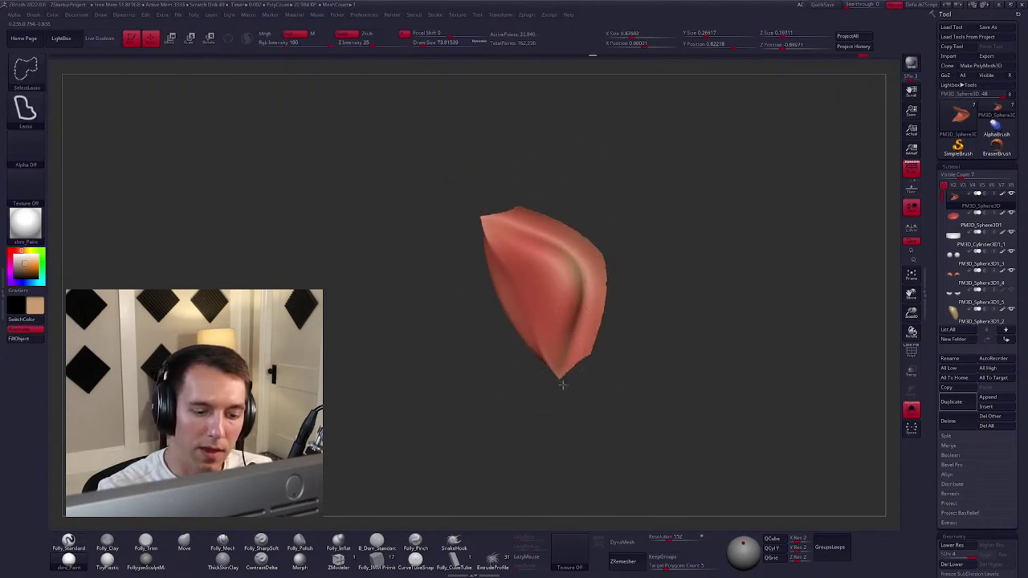
pyautogui.moveTo(585, 312)
pyautogui.keyDown('ctrl'); pyautogui.keyDown('alt'); pyautogui.keyDown('shift'); pyautogui.mouseDown()
pyautogui.moveTo(530, 212)
pyautogui.moveTo(730, 172)
pyautogui.moveTo(682, 209)
pyautogui.mouseUp(); pyautogui.keyUp('shift'); pyautogui.keyUp('alt'); pyautogui.keyUp('ctrl')
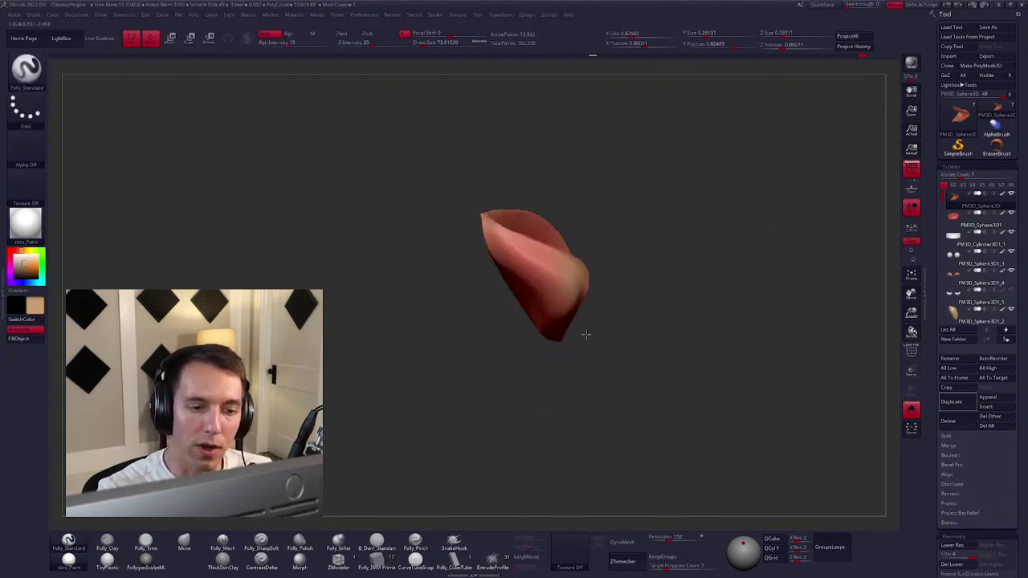
pyautogui.moveTo(586, 333)
pyautogui.mouseDown(button='right')
pyautogui.moveTo(583, 316)
pyautogui.moveTo(592, 328)
pyautogui.moveTo(569, 316)
pyautogui.moveTo(592, 338)
pyautogui.mouseUp(button='right')
# Mask the lower lip, unhide all, invert the mask, and FillObject at Rgb Intensity 100.
pyautogui.keyDown('ctrl'); pyautogui.click(614, 350); pyautogui.keyUp('ctrl')
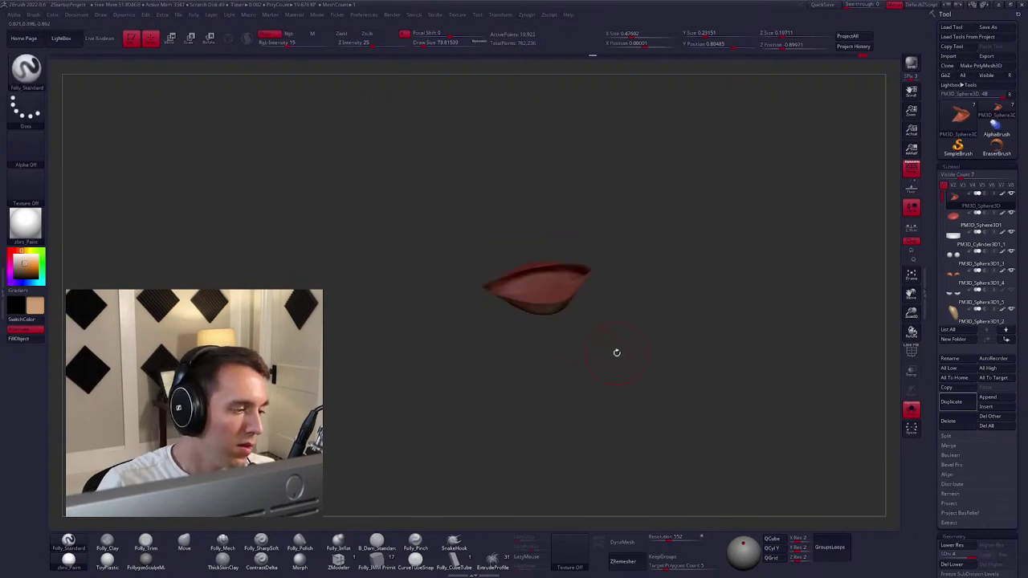
pyautogui.keyDown('ctrl'); pyautogui.keyDown('shift'); pyautogui.click(644, 346); pyautogui.keyUp('shift'); pyautogui.keyUp('ctrl')
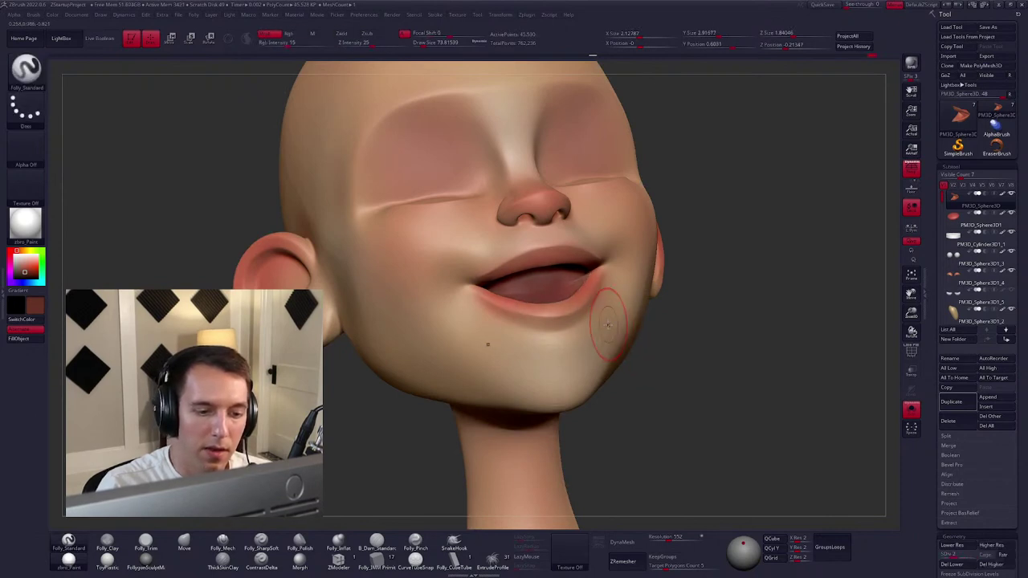
pyautogui.keyDown('ctrl'); pyautogui.click(718, 344); pyautogui.keyUp('ctrl')
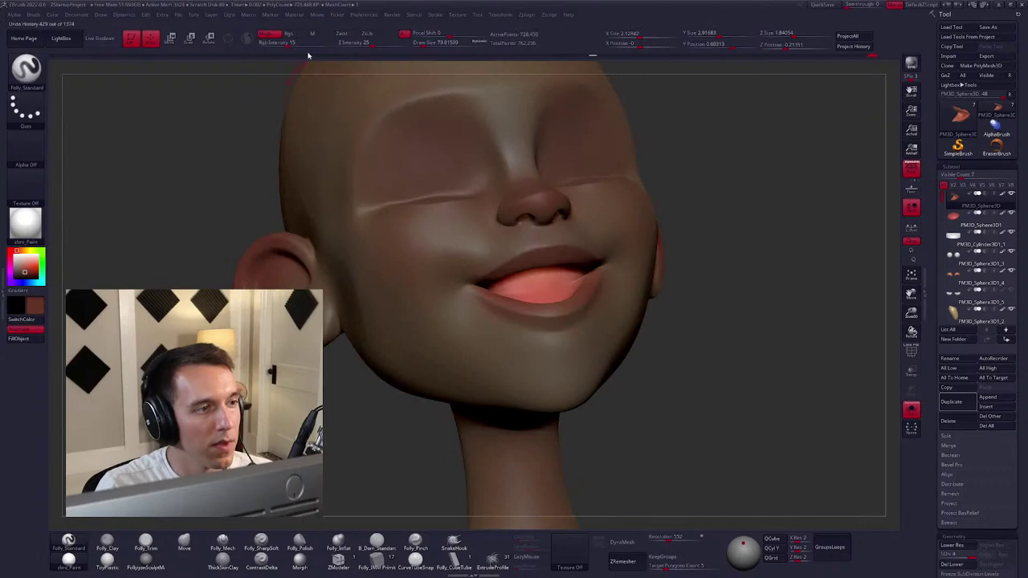
pyautogui.moveTo(285, 41); pyautogui.dragTo(336, 43)
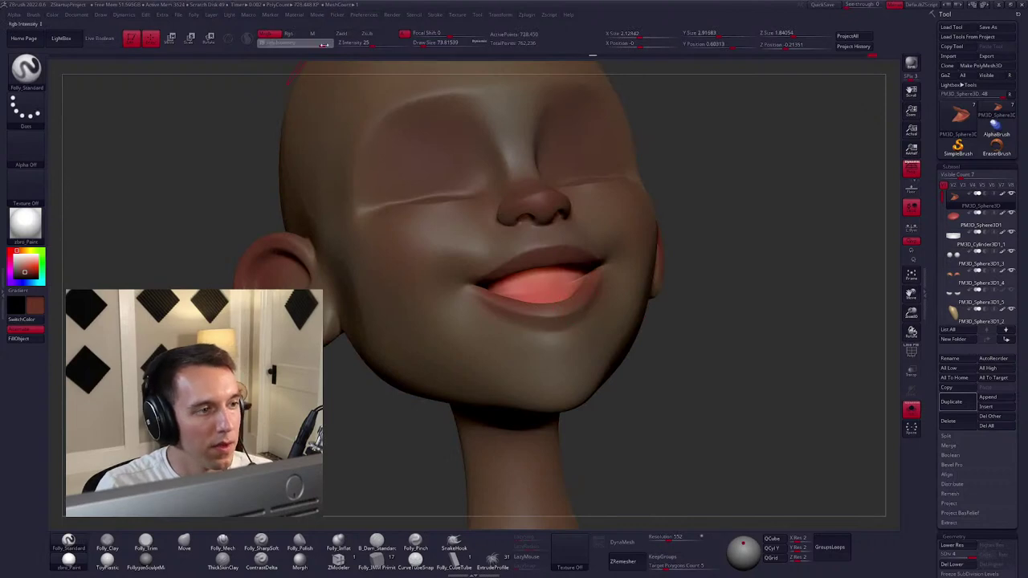
pyautogui.click(32, 339)
pyautogui.keyDown('ctrl'); pyautogui.click(386, 418); pyautogui.keyUp('ctrl')
pyautogui.keyDown('ctrl'); pyautogui.moveTo(385, 417); pyautogui.dragTo(333, 417, button='right'); pyautogui.keyUp('ctrl')
# Show all subtools again, then select and solo the teeth cylinder PM3D_Cylinder3D1_1.
pyautogui.hotkey('alt', 's')
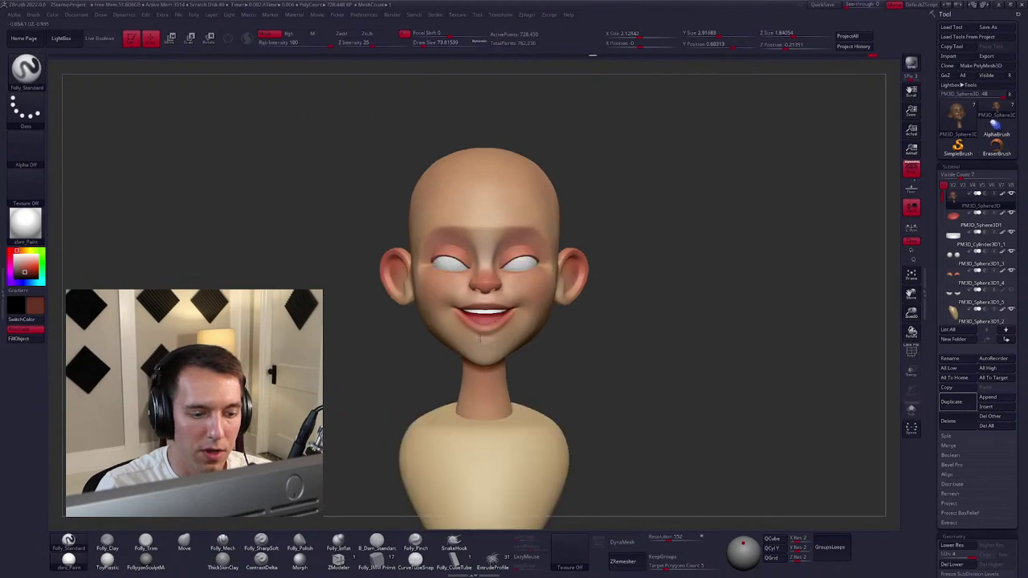
pyautogui.moveTo(480, 338)
pyautogui.mouseDown(button='right')
pyautogui.moveTo(482, 325)
pyautogui.moveTo(514, 321)
pyautogui.moveTo(490, 317)
pyautogui.moveTo(497, 312)
pyautogui.moveTo(510, 344)
pyautogui.moveTo(502, 307)
pyautogui.mouseUp(button='right')
pyautogui.keyDown('alt'); pyautogui.click(487, 304); pyautogui.keyUp('alt')
pyautogui.hotkey('alt', 's')
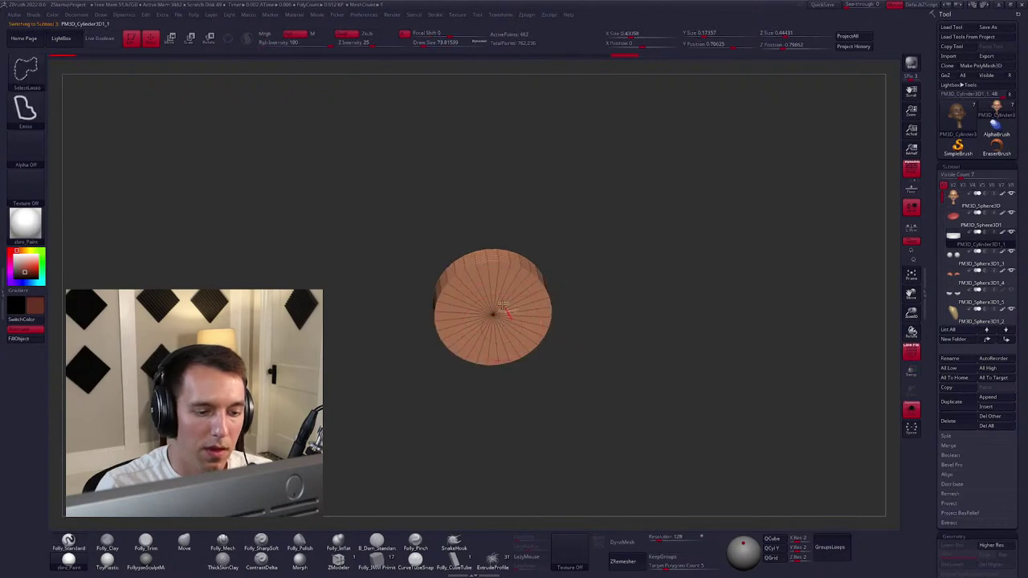
# Trim the cylinder down to a thin arc band, with the disc shown double-sided.
pyautogui.keyDown('ctrl'); pyautogui.keyDown('shift'); pyautogui.moveTo(502, 307); pyautogui.dragTo(489, 323); pyautogui.keyUp('shift'); pyautogui.keyUp('ctrl')
pyautogui.press('space')
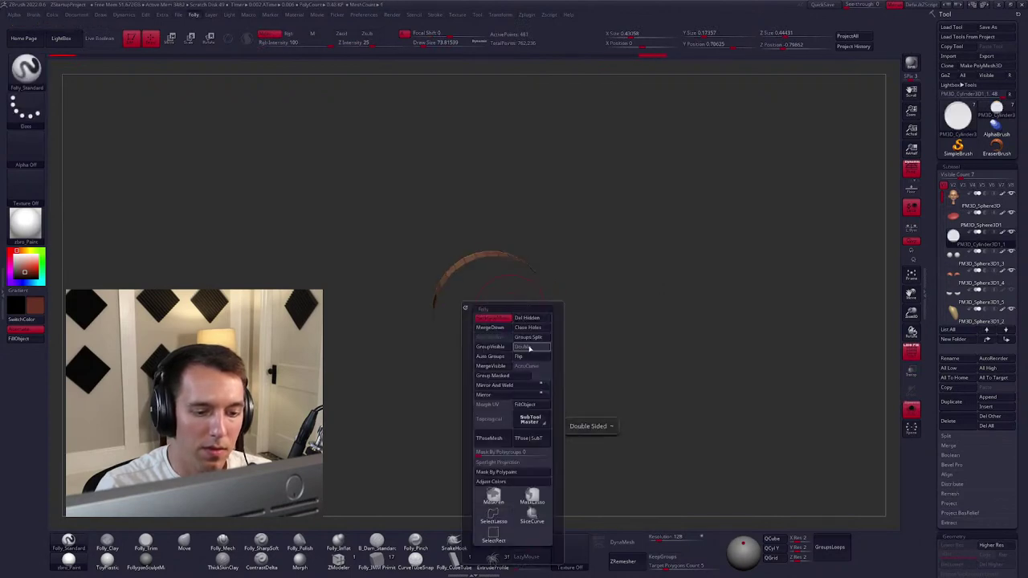
pyautogui.click(529, 348)
pyautogui.moveTo(489, 333); pyautogui.dragTo(492, 471, button='right')
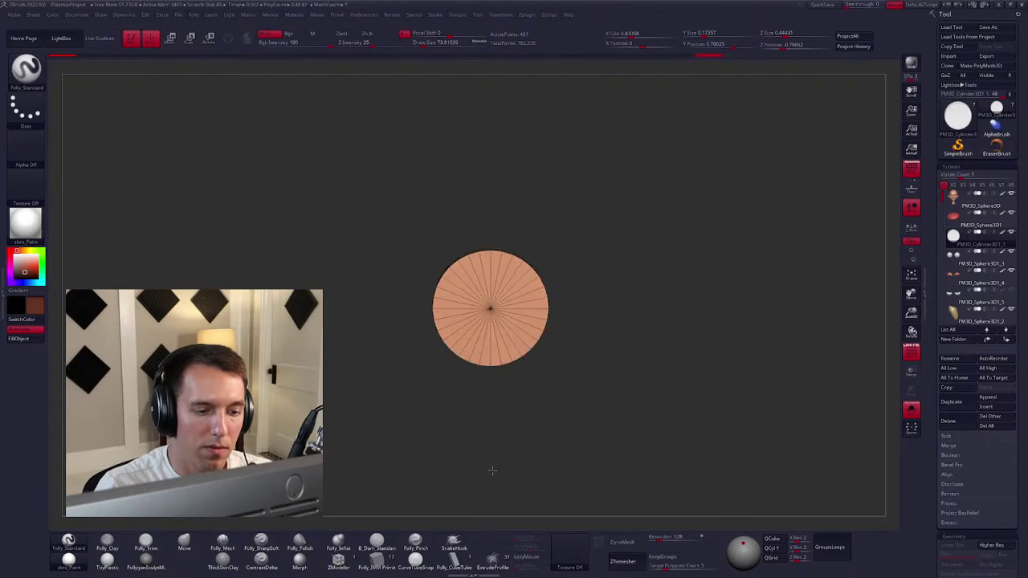
pyautogui.moveTo(419, 302)
pyautogui.keyDown('ctrl'); pyautogui.keyDown('shift'); pyautogui.mouseDown()
pyautogui.moveTo(428, 232)
pyautogui.moveTo(523, 213)
pyautogui.mouseUp(); pyautogui.keyUp('shift'); pyautogui.keyUp('ctrl')
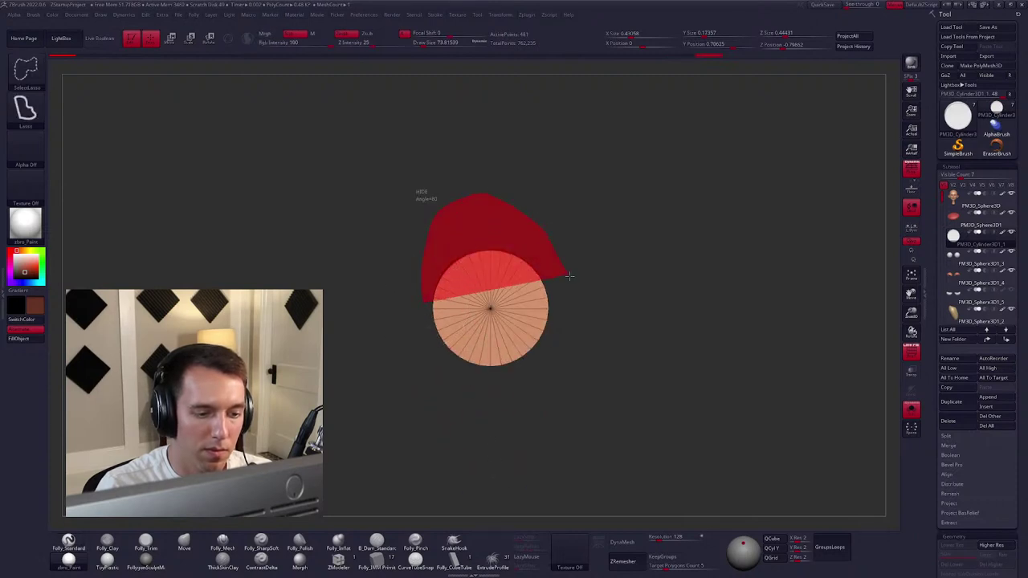
pyautogui.keyDown('ctrl'); pyautogui.keyDown('shift'); pyautogui.moveTo(580, 298); pyautogui.dragTo(581, 299); pyautogui.keyUp('shift'); pyautogui.keyUp('ctrl')
pyautogui.press('space')
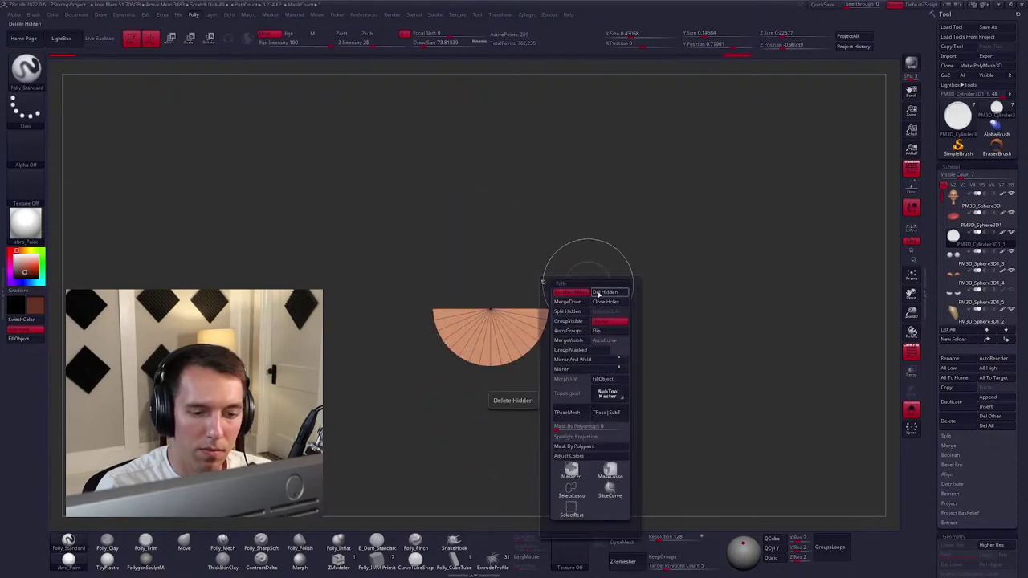
pyautogui.moveTo(511, 329)
pyautogui.keyDown('ctrl'); pyautogui.keyDown('shift'); pyautogui.mouseDown()
pyautogui.moveTo(551, 298)
pyautogui.moveTo(495, 280)
pyautogui.moveTo(492, 363)
pyautogui.moveTo(429, 370)
pyautogui.mouseUp(); pyautogui.keyUp('shift'); pyautogui.keyUp('ctrl')
pyautogui.press('space')
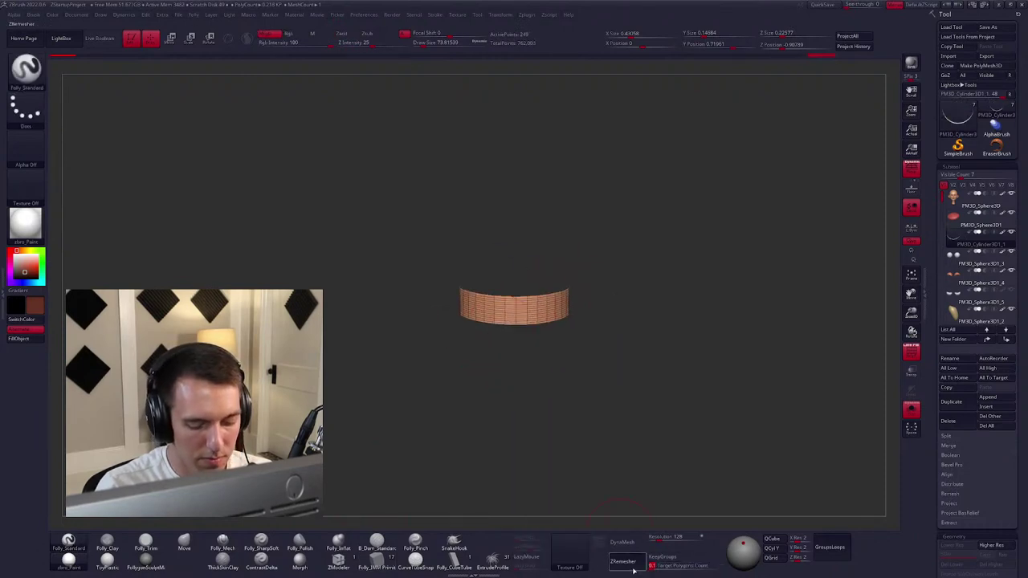
# Extrude all of the band's polygons with ZModeler to give it thickness.
pyautogui.keyDown('ctrl'); pyautogui.moveTo(522, 306); pyautogui.dragTo(392, 469, button='right'); pyautogui.keyUp('ctrl')
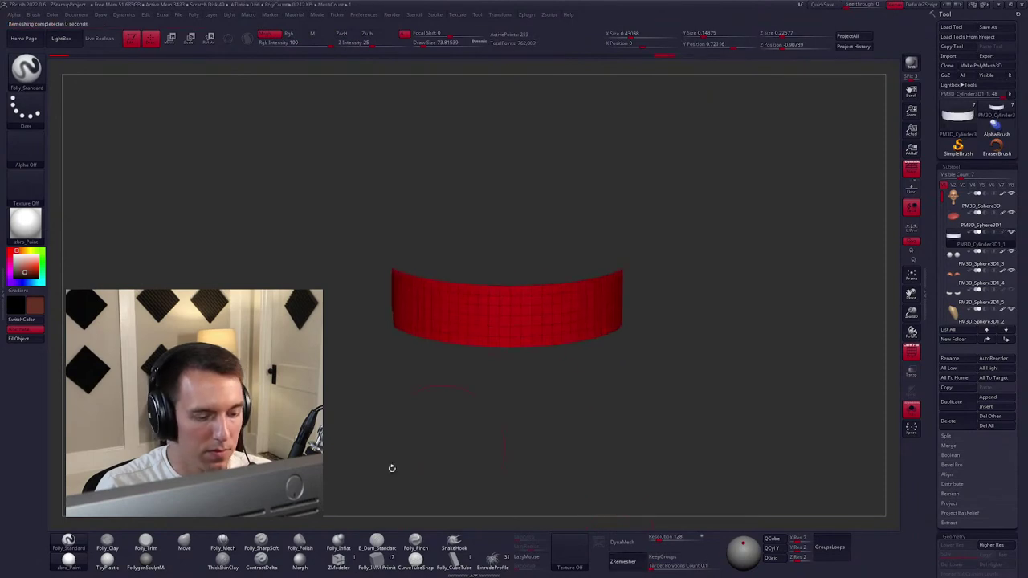
pyautogui.moveTo(537, 386); pyautogui.dragTo(522, 321)
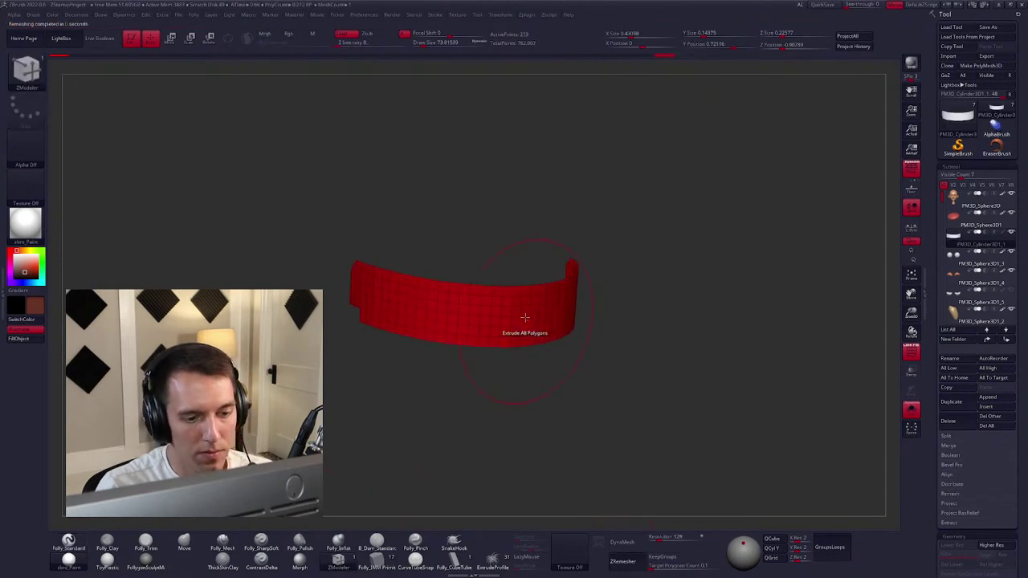
pyautogui.moveTo(525, 321)
pyautogui.mouseDown(button='right')
pyautogui.moveTo(509, 346)
pyautogui.moveTo(516, 328)
pyautogui.mouseUp(button='right')
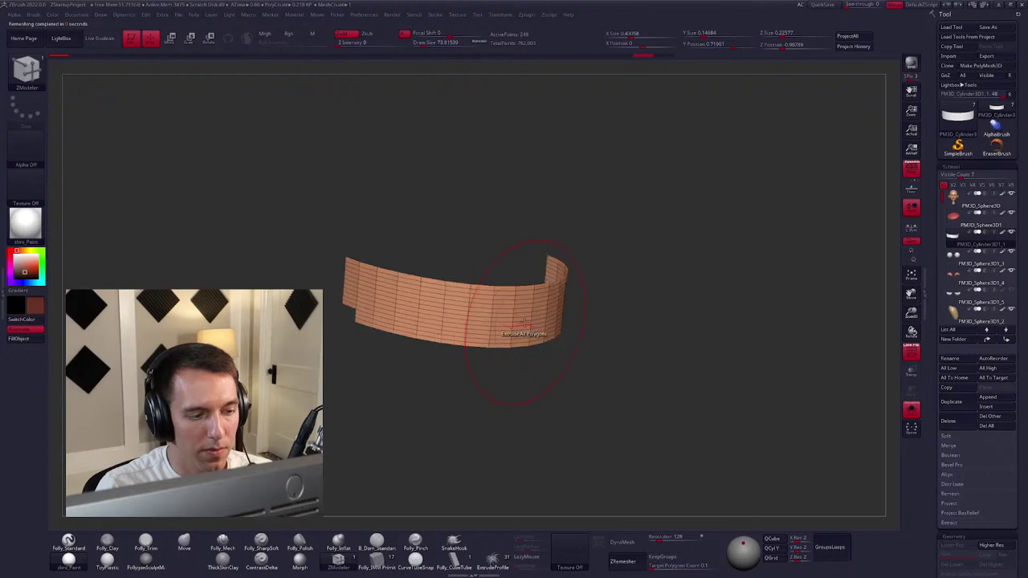
pyautogui.hotkey('shift', 'f')
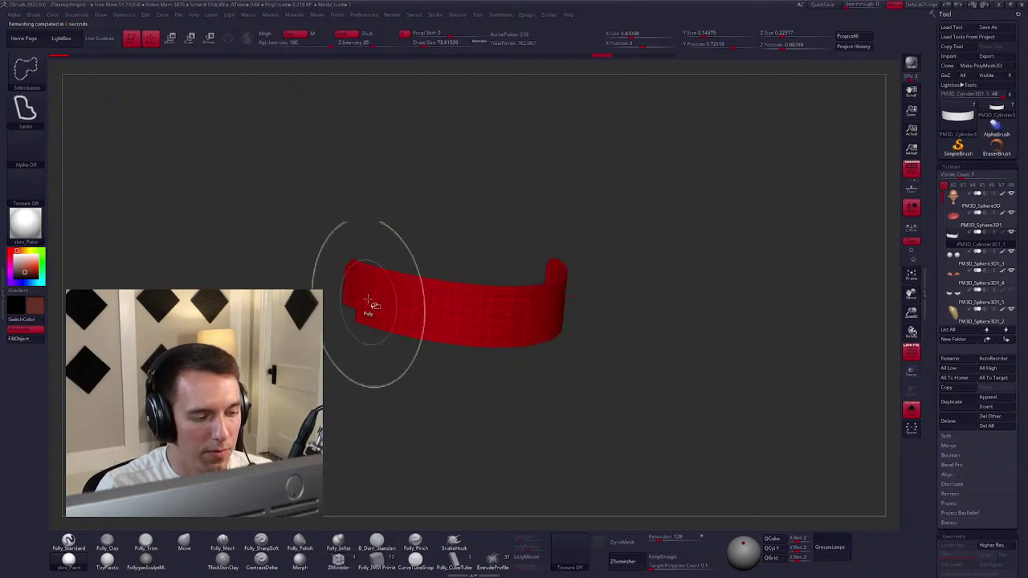
pyautogui.press('b')
pyautogui.press('z')
pyautogui.press('m')
pyautogui.moveTo(371, 306)
pyautogui.mouseDown(button='right')
pyautogui.moveTo(431, 305)
pyautogui.moveTo(355, 322)
pyautogui.mouseUp(button='right')
pyautogui.hotkey('ctrl', 'shift')
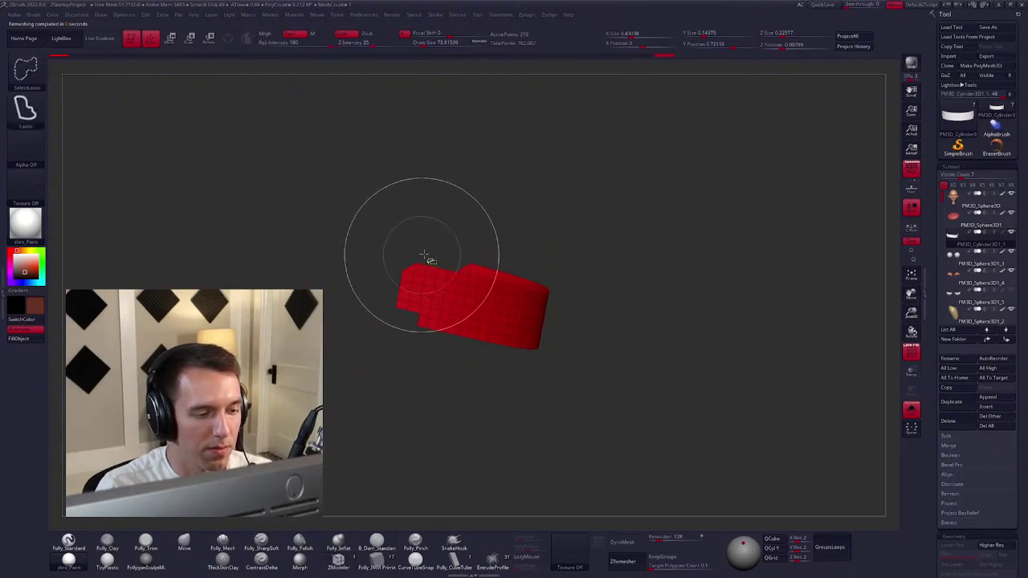
pyautogui.press('space')
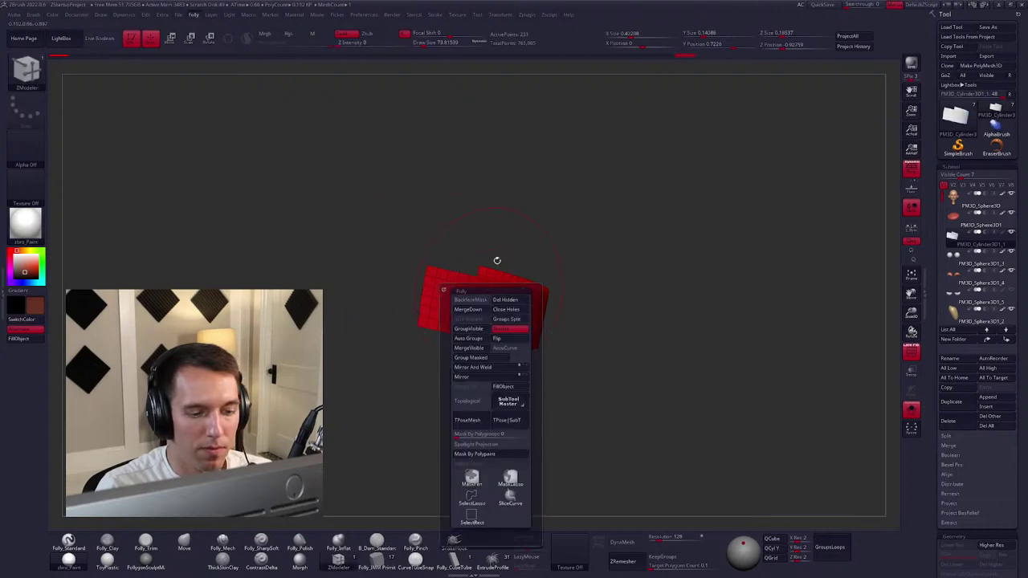
pyautogui.moveTo(408, 514); pyautogui.dragTo(523, 348, button='right')
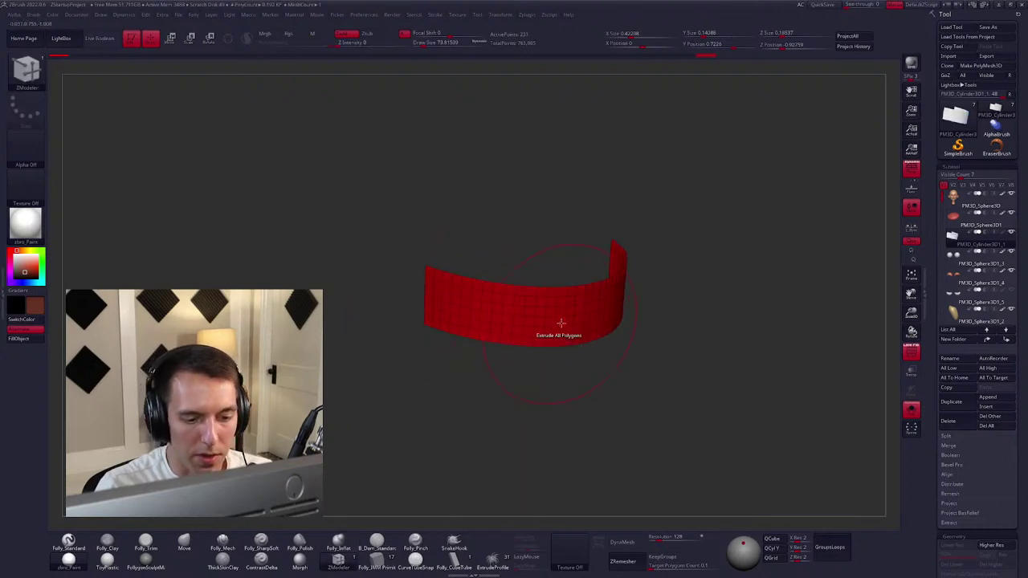
pyautogui.moveTo(566, 321); pyautogui.dragTo(554, 312)
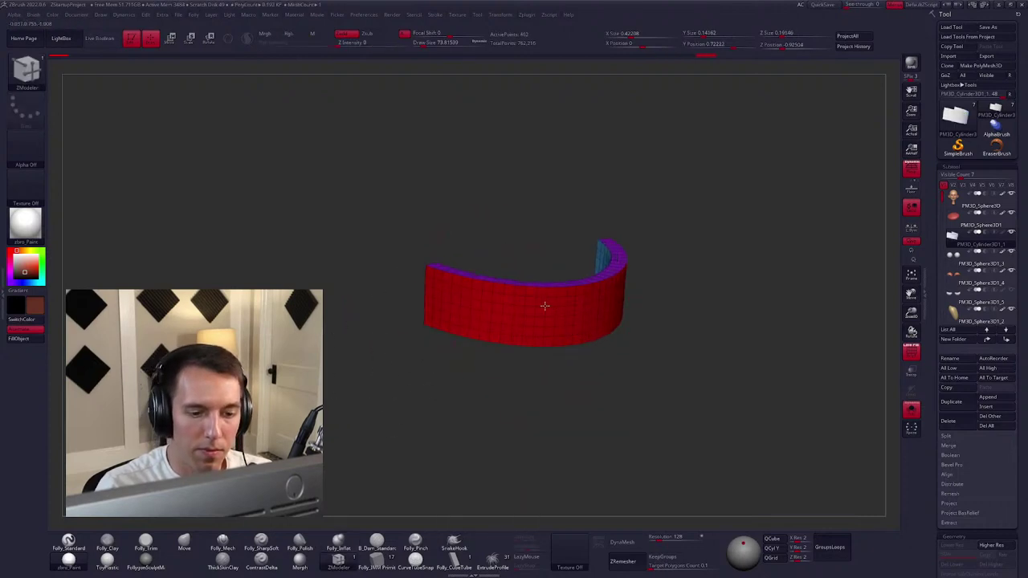
pyautogui.keyDown('ctrl'); pyautogui.moveTo(557, 331); pyautogui.dragTo(562, 300, button='right'); pyautogui.keyUp('ctrl')
# Set the main colour to white and fill the band with it.
pyautogui.hotkey('shift', 'space')
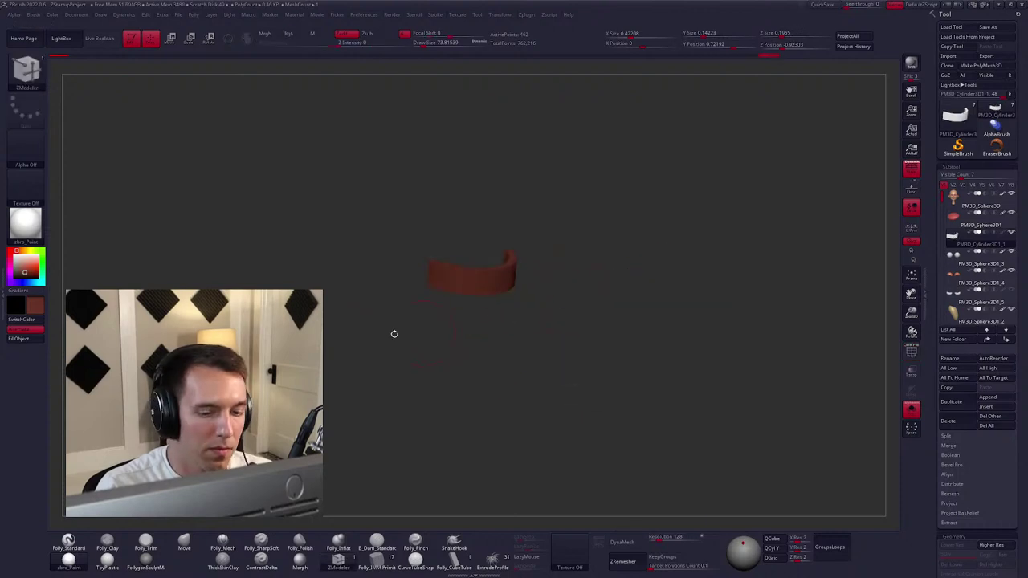
pyautogui.press('b')
pyautogui.press('s')
pyautogui.press('t')
pyautogui.click(11, 250)
pyautogui.click(33, 338)
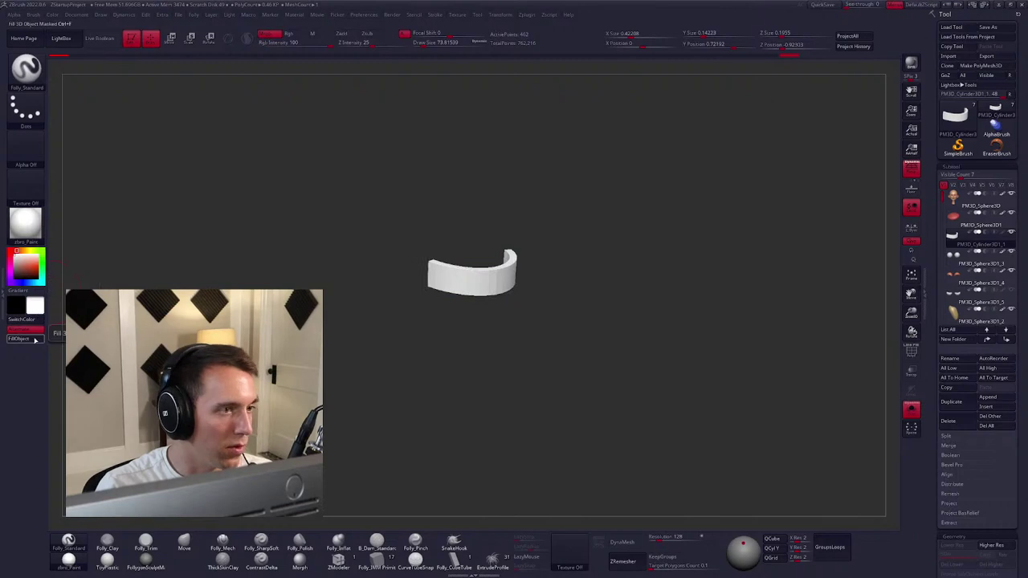
# Turn Solo off to show the whole bust and select the eyeball part.
pyautogui.hotkey('shift', 's')
pyautogui.moveTo(509, 365); pyautogui.dragTo(537, 329, button='right')
pyautogui.keyDown('alt'); pyautogui.click(510, 267); pyautogui.keyUp('alt')
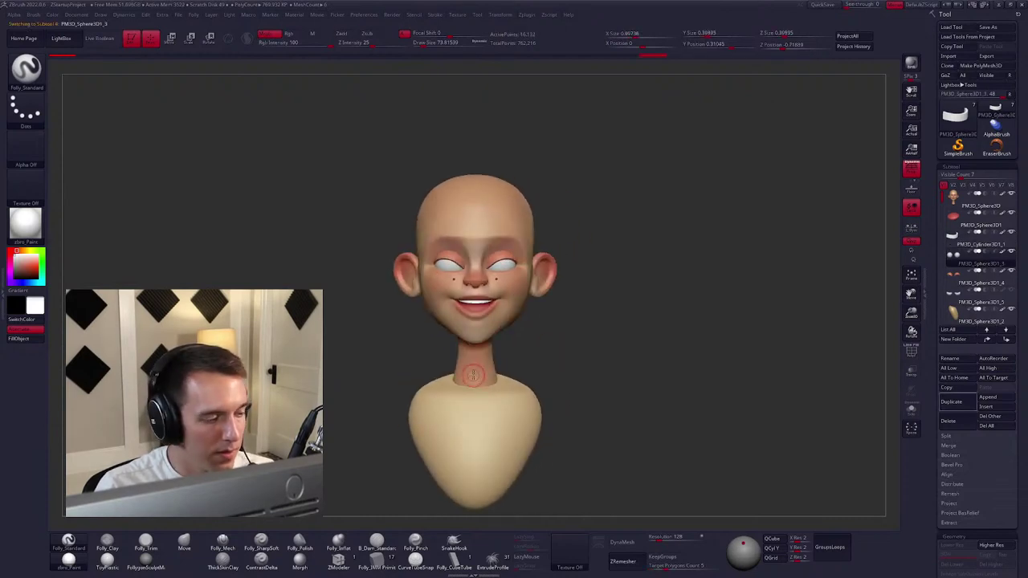
# Make the body active and fill it with the skin tone.
pyautogui.keyDown('alt'); pyautogui.click(486, 408); pyautogui.keyUp('alt')
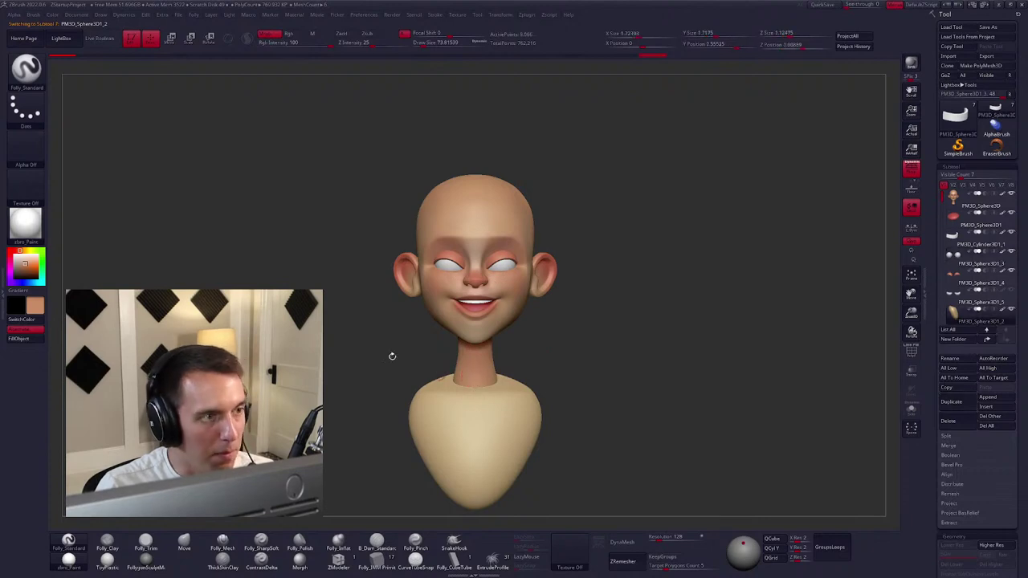
pyautogui.click(38, 341)
pyautogui.moveTo(514, 321); pyautogui.dragTo(455, 322, button='right')
pyautogui.moveTo(497, 350); pyautogui.dragTo(541, 329, button='right')
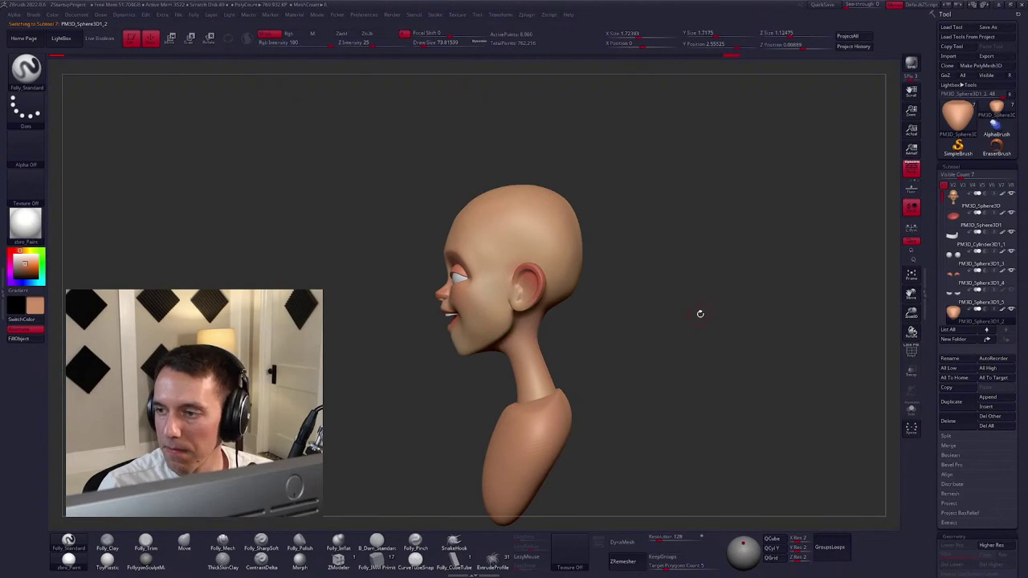
# Switch to the Move brush and make the head the active subtool.
pyautogui.press('b')
pyautogui.press('m')
pyautogui.press('v')
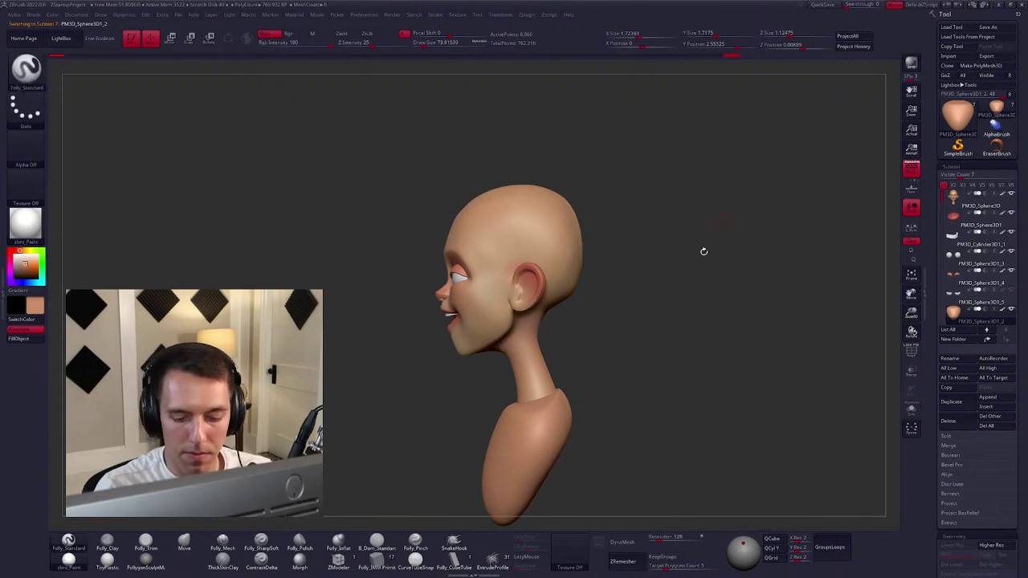
pyautogui.press('space')
pyautogui.moveTo(681, 251); pyautogui.dragTo(654, 245, button='right')
pyautogui.keyDown('alt'); pyautogui.click(562, 281); pyautogui.keyUp('alt')
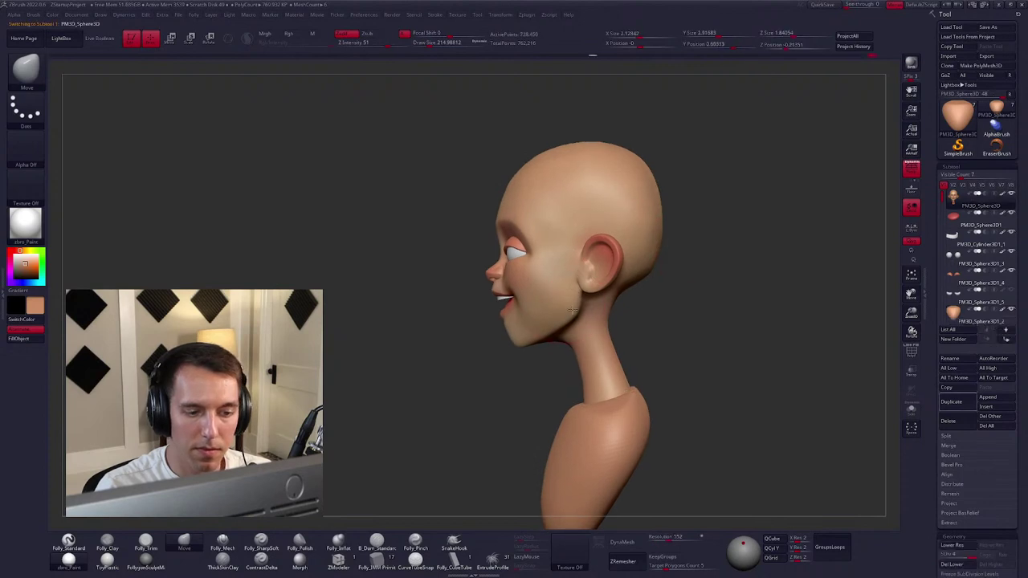
pyautogui.moveTo(955, 239)
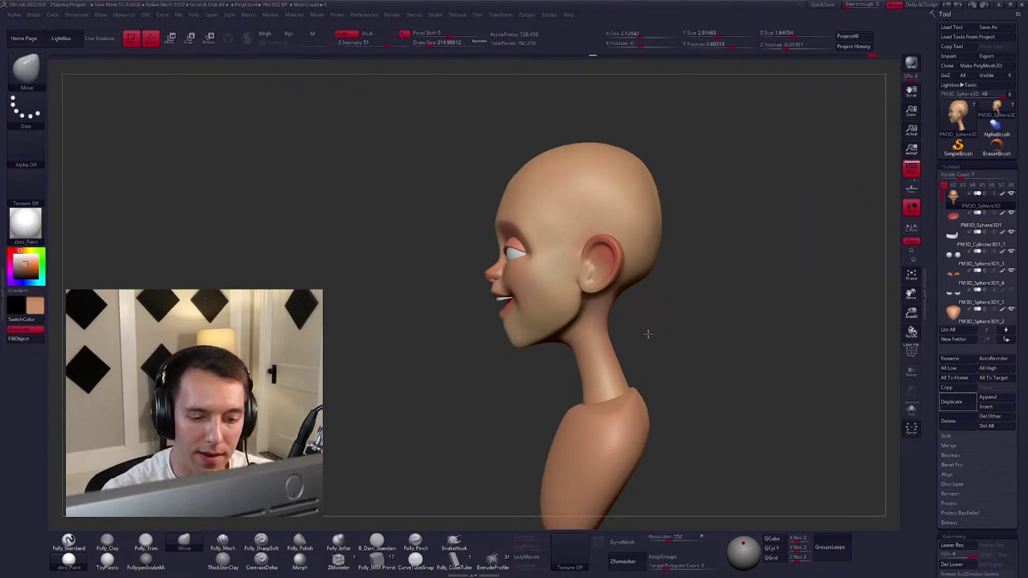
# Drop the head a subdivision level and mask the lower lip, keeping the jaw unmasked.
pyautogui.press('space')
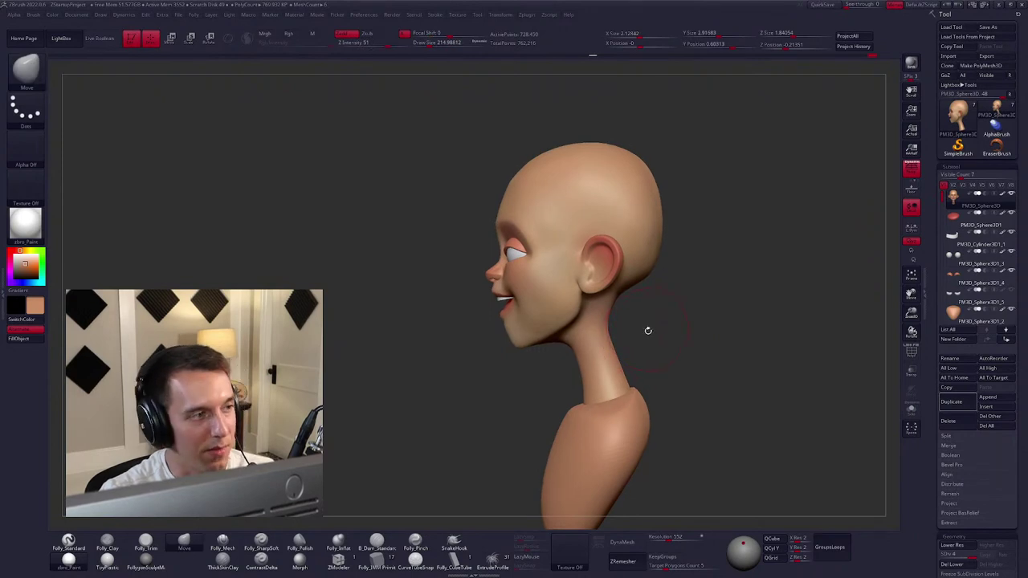
pyautogui.moveTo(647, 329)
pyautogui.keyDown('alt'); pyautogui.mouseDown(button='right')
pyautogui.moveTo(667, 335)
pyautogui.moveTo(651, 375)
pyautogui.mouseUp(button='right'); pyautogui.keyUp('alt')
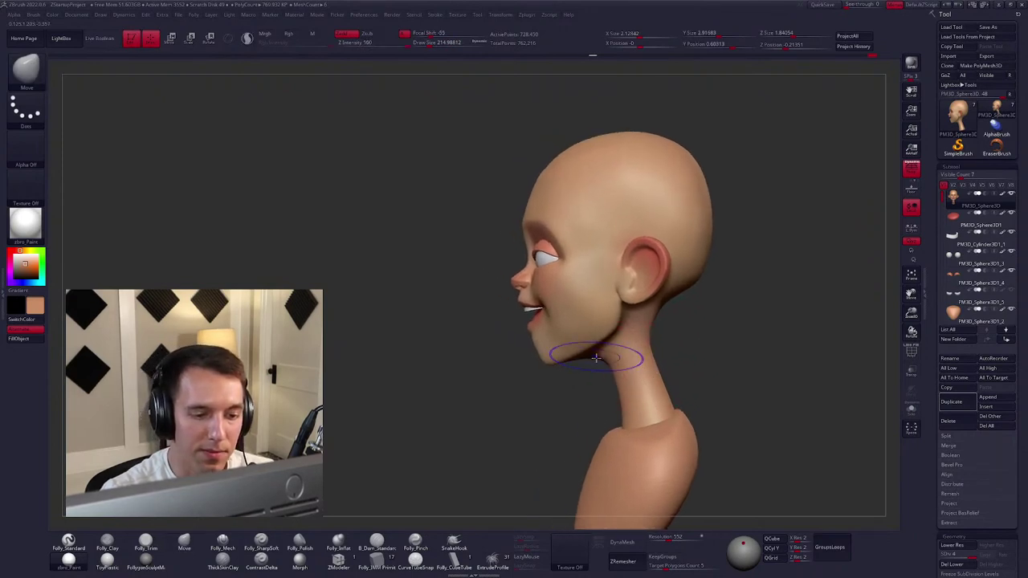
pyautogui.hotkey('shift', 'd')
pyautogui.hotkey('shift', 'd')
pyautogui.hotkey('shift', 'd')
pyautogui.scroll(2, 542, 341)
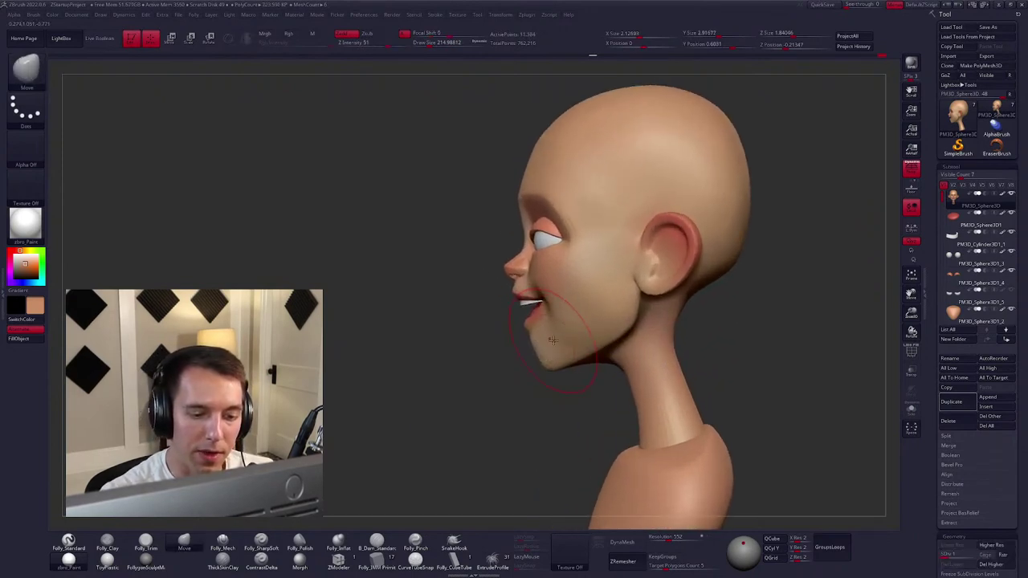
pyautogui.press('space')
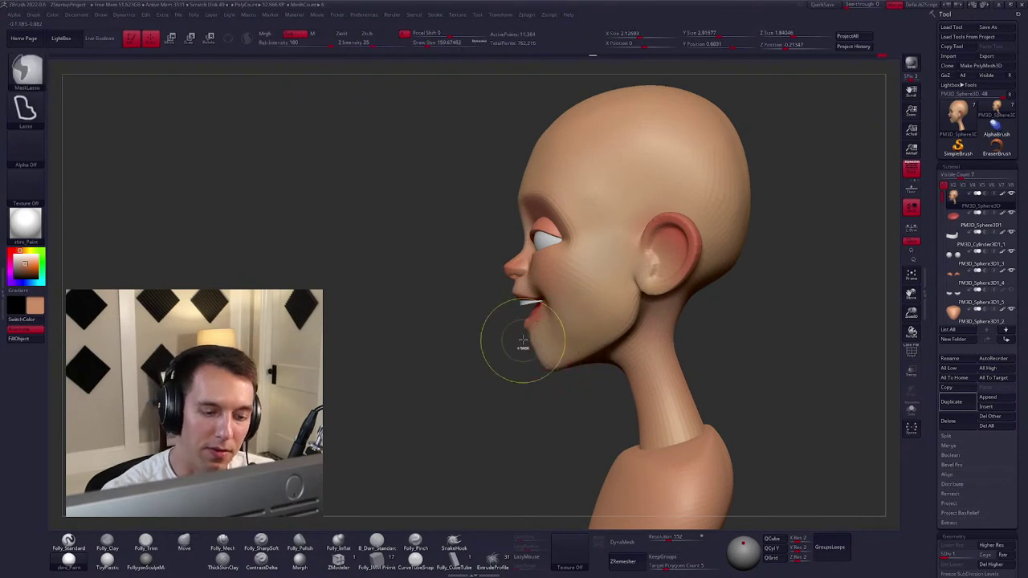
pyautogui.moveTo(530, 339)
pyautogui.keyDown('ctrl'); pyautogui.mouseDown()
pyautogui.moveTo(520, 323)
pyautogui.moveTo(581, 318)
pyautogui.moveTo(530, 361)
pyautogui.mouseUp(); pyautogui.keyUp('ctrl')
pyautogui.keyDown('ctrl'); pyautogui.moveTo(532, 401); pyautogui.dragTo(535, 388); pyautogui.keyUp('ctrl')
pyautogui.press('space')
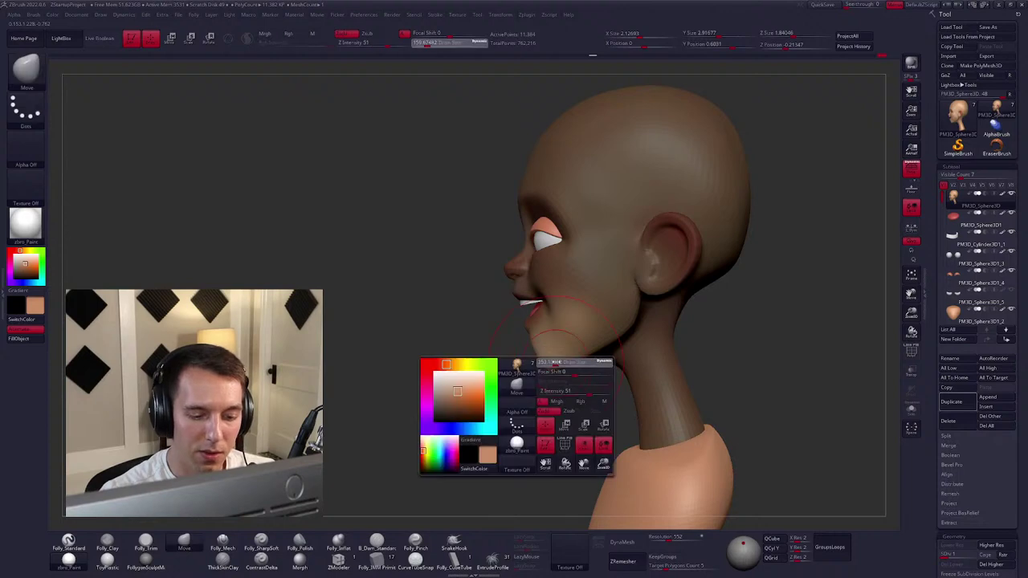
# Smooth the lower face with a smaller Folly_Mech brush.
pyautogui.press('space')
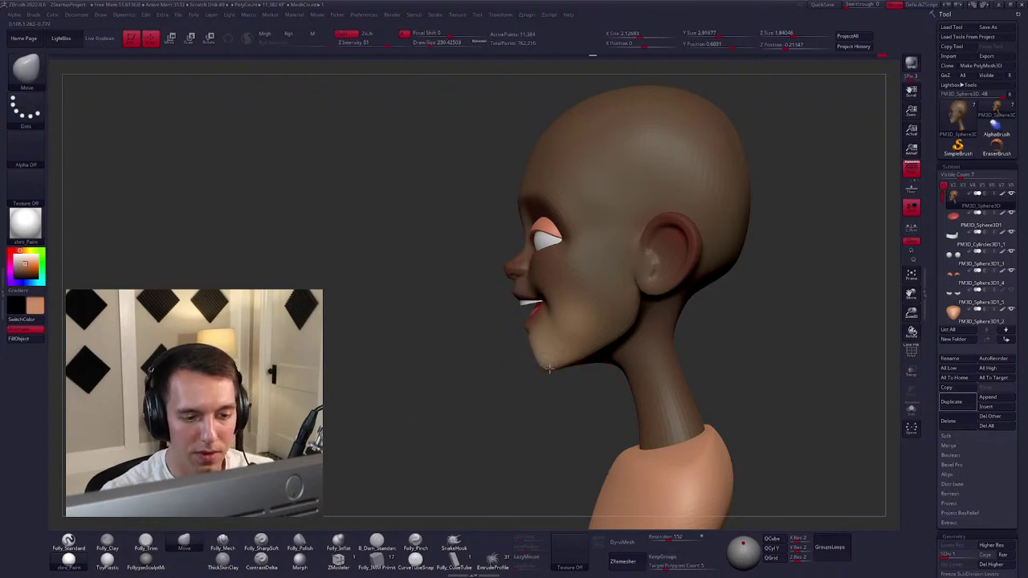
pyautogui.moveTo(539, 381); pyautogui.dragTo(530, 392)
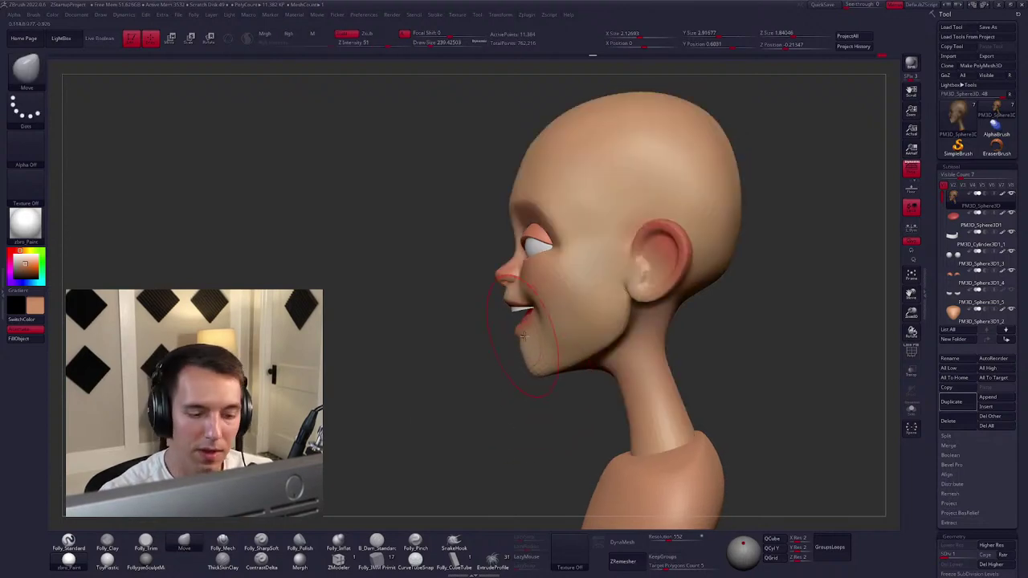
pyautogui.press('space')
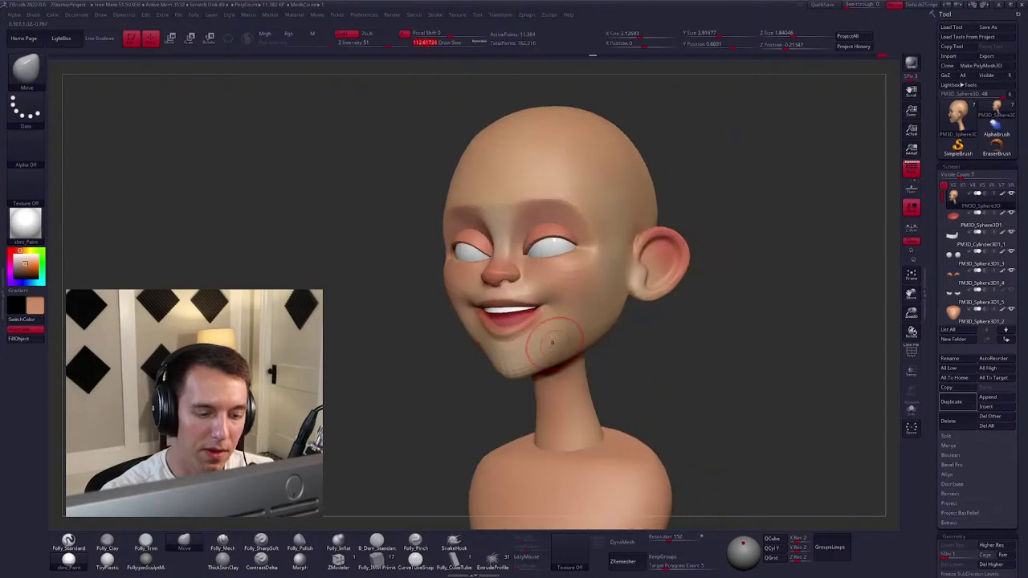
pyautogui.click(222, 546)
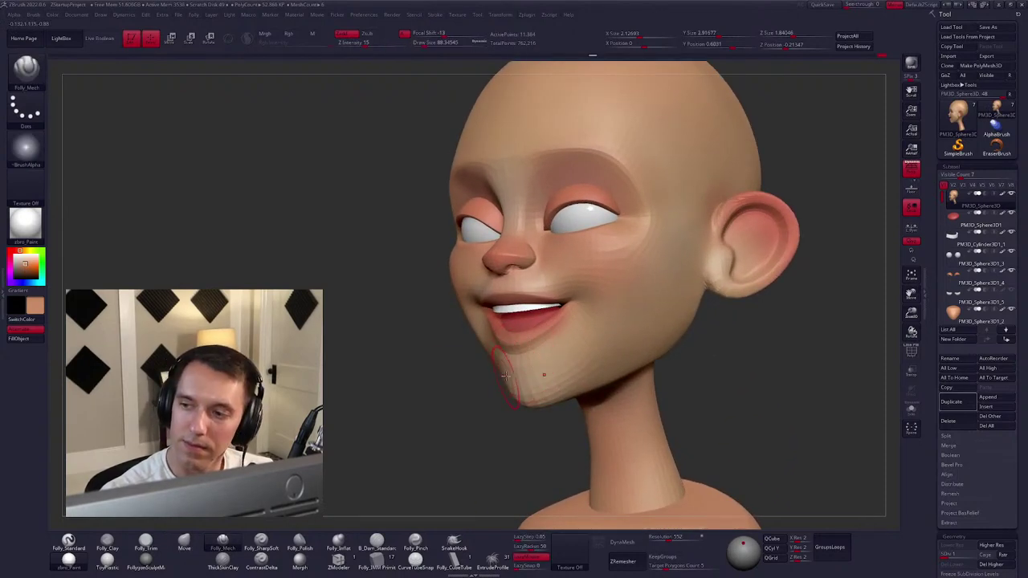
pyautogui.press('space')
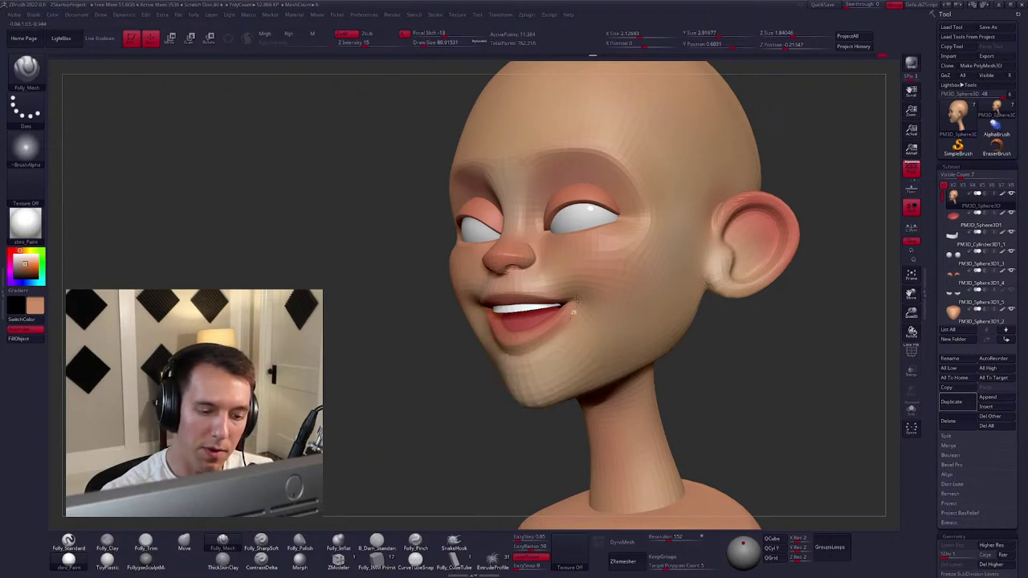
pyautogui.moveTo(811, 361)
pyautogui.mouseDown()
pyautogui.moveTo(771, 354)
pyautogui.moveTo(835, 353)
pyautogui.moveTo(803, 362)
pyautogui.mouseUp()
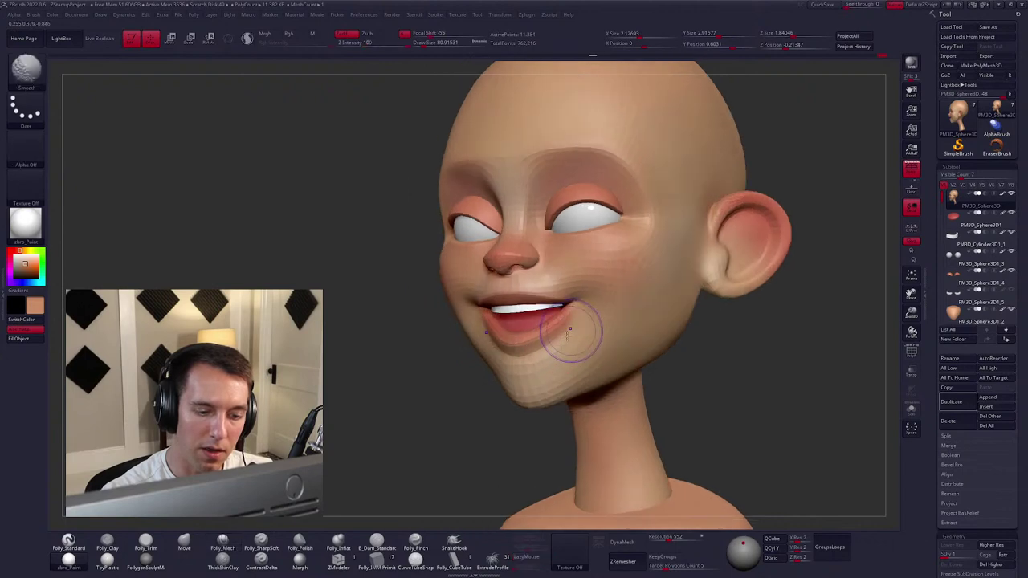
# Raise the subdivision and reshape the cheeks with Move and smoothing from front and three-quarter views.
pyautogui.press('d')
pyautogui.moveTo(543, 365); pyautogui.dragTo(557, 367)
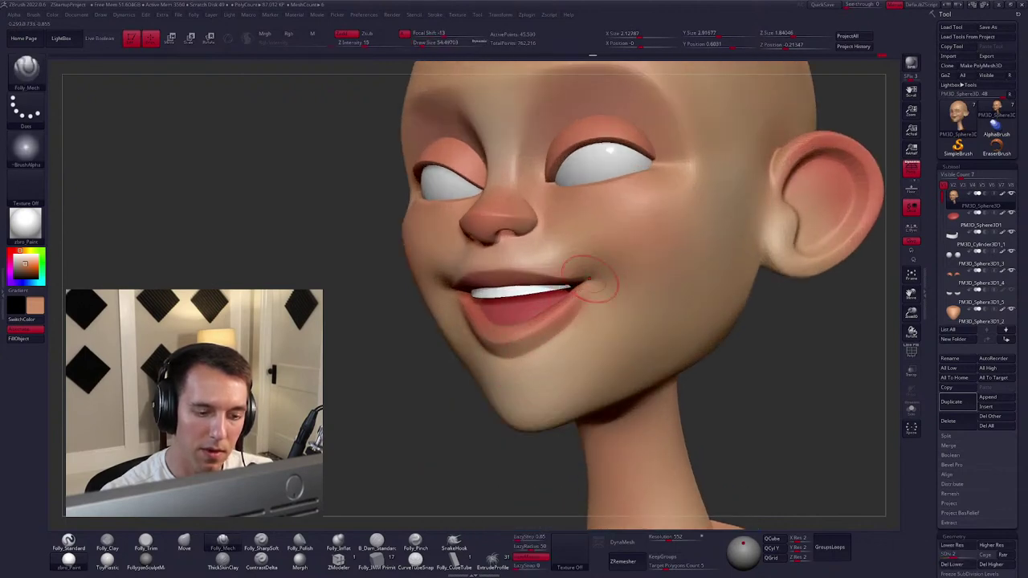
pyautogui.moveTo(590, 280)
pyautogui.mouseDown(button='right')
pyautogui.moveTo(528, 337)
pyautogui.moveTo(499, 384)
pyautogui.mouseUp(button='right')
pyautogui.press('shift')
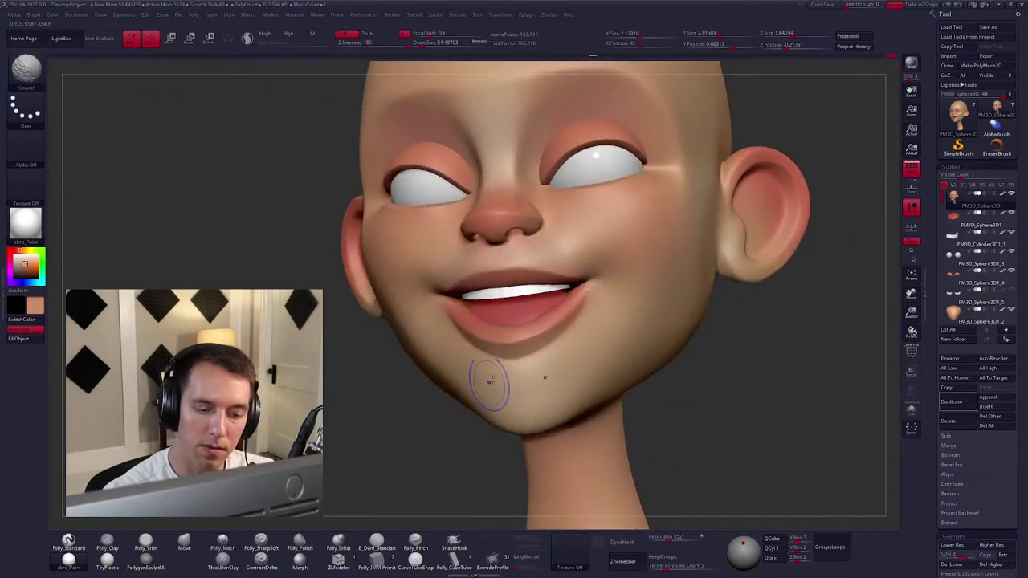
pyautogui.moveTo(491, 353); pyautogui.dragTo(540, 337, button='right')
pyautogui.press('b')
pyautogui.press('m')
pyautogui.press('v')
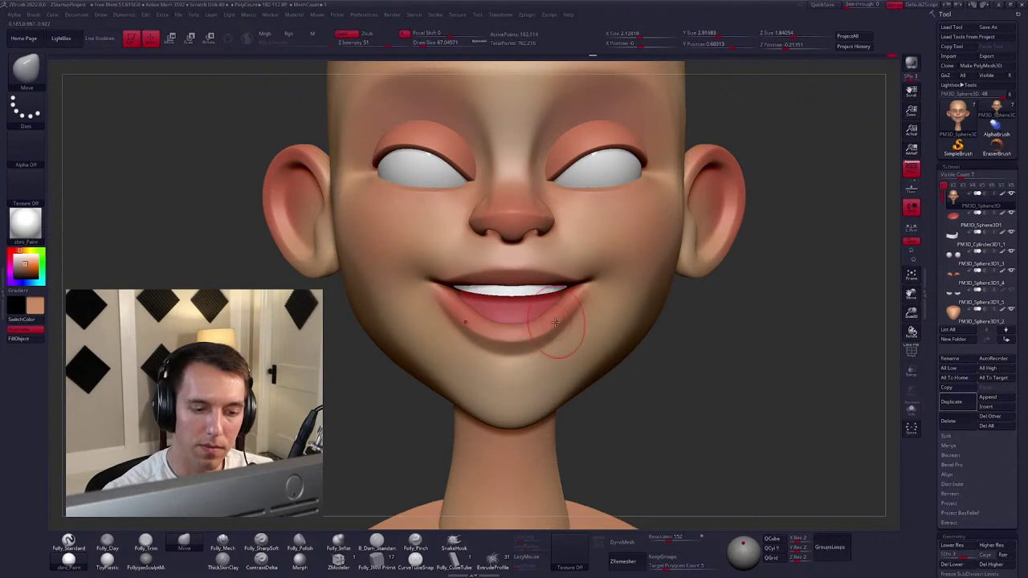
pyautogui.moveTo(576, 313); pyautogui.dragTo(570, 337, button='right')
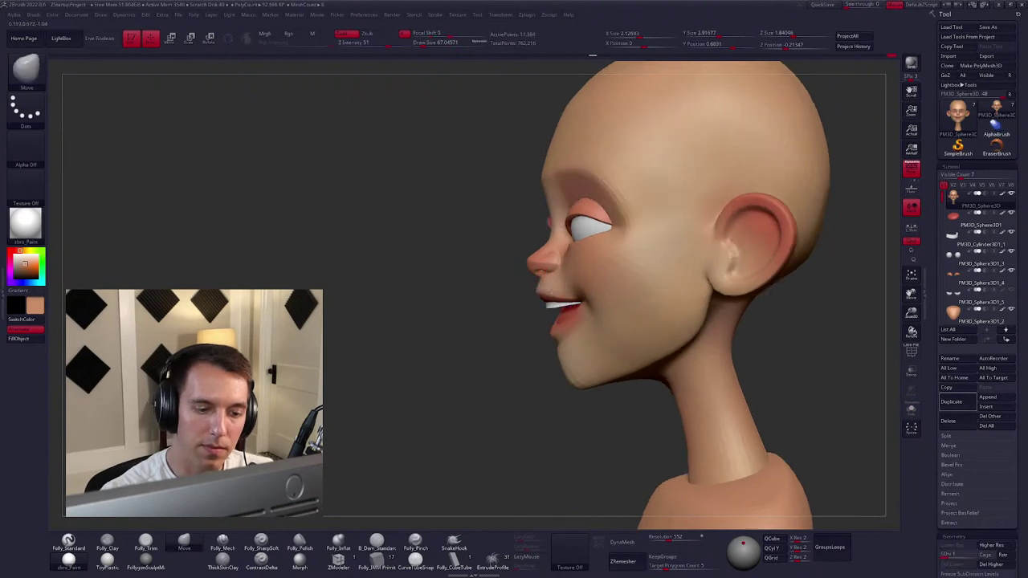
pyautogui.moveTo(562, 305); pyautogui.dragTo(526, 287, button='right')
# Sculpt the cheeks with Folly_Mech, then refine them with a larger Move brush at lower subdivision.
pyautogui.press('d')
pyautogui.click(222, 542)
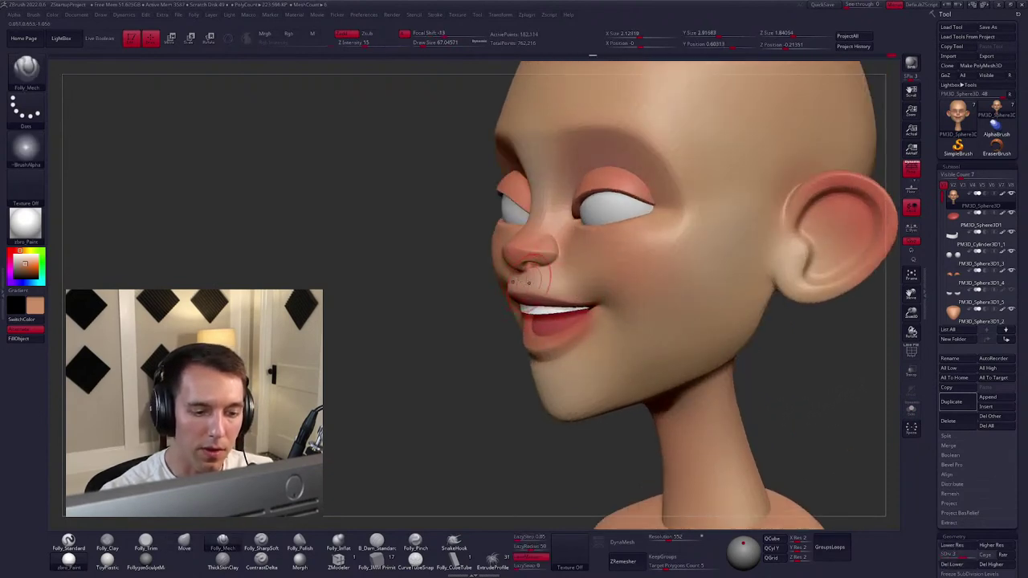
pyautogui.moveTo(526, 280)
pyautogui.mouseDown(button='right')
pyautogui.moveTo(550, 270)
pyautogui.moveTo(470, 321)
pyautogui.moveTo(554, 299)
pyautogui.moveTo(533, 296)
pyautogui.moveTo(576, 269)
pyautogui.mouseUp(button='right')
pyautogui.hotkey('shift', 'd')
pyautogui.press('b')
pyautogui.press('m')
pyautogui.press('v')
pyautogui.press('space')
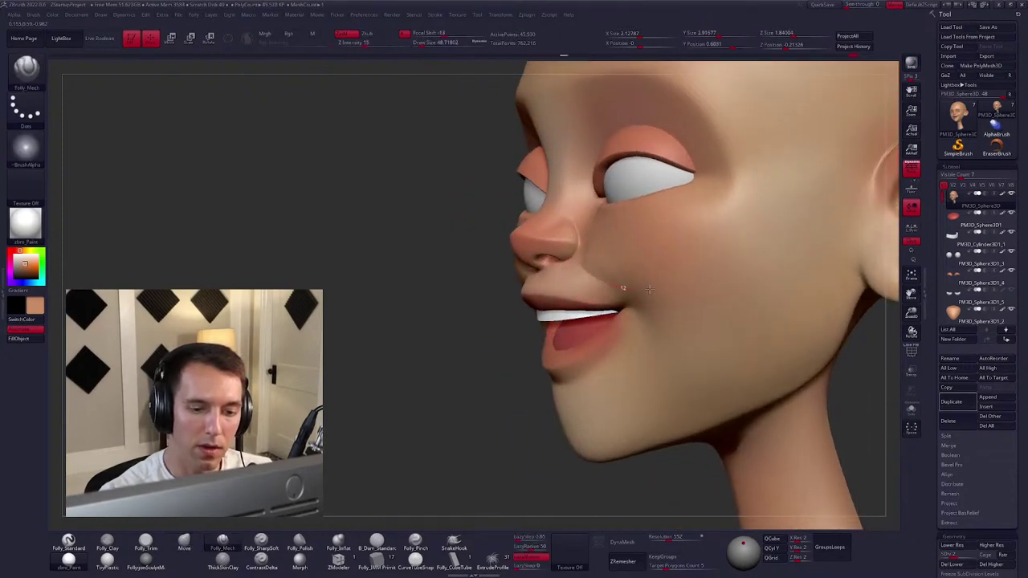
pyautogui.moveTo(649, 289); pyautogui.dragTo(570, 296, button='right')
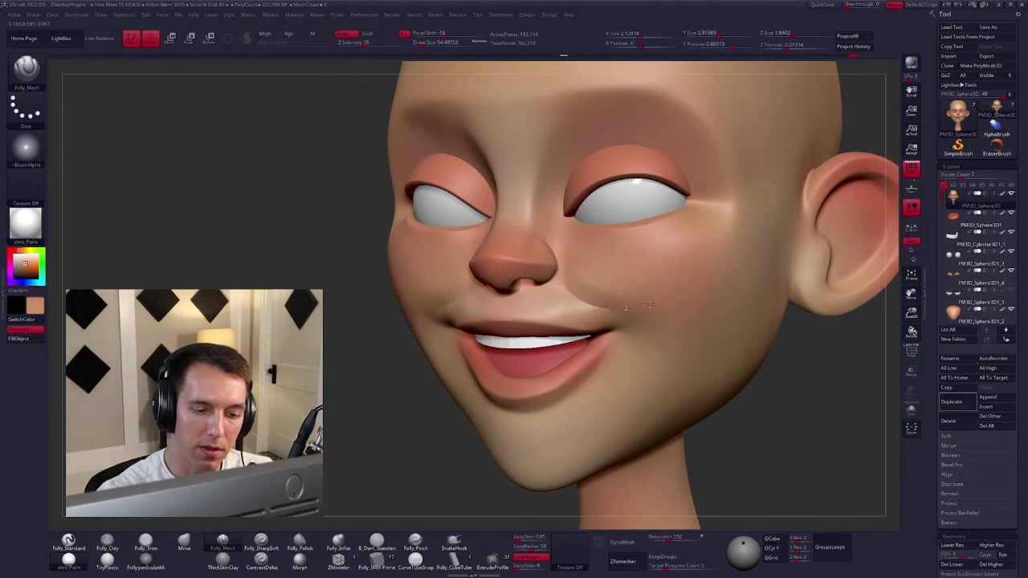
# Carve the right cheek's smile crease with the dotted brush and nudge the lips with Move.
pyautogui.press('c')
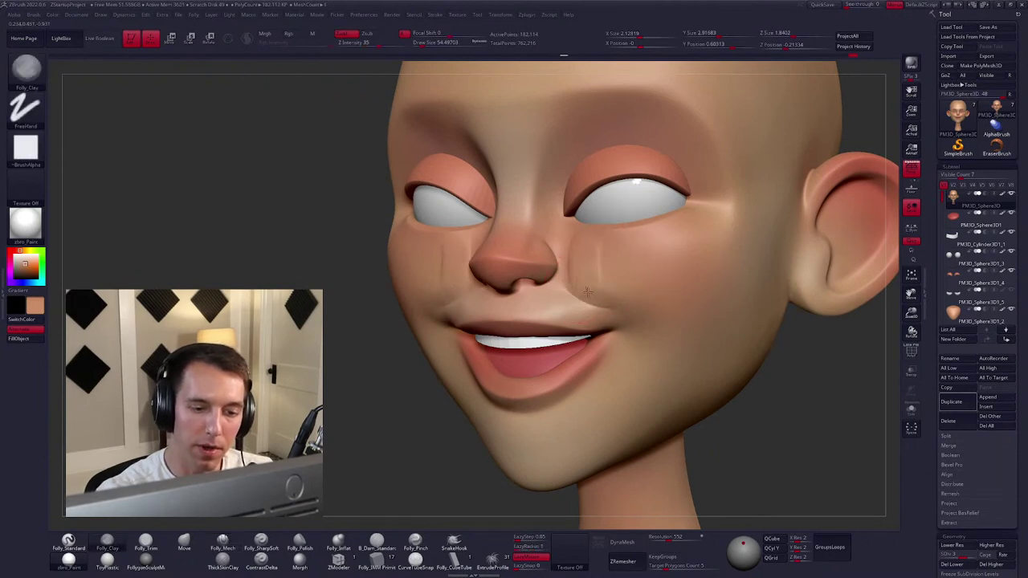
pyautogui.press('m')
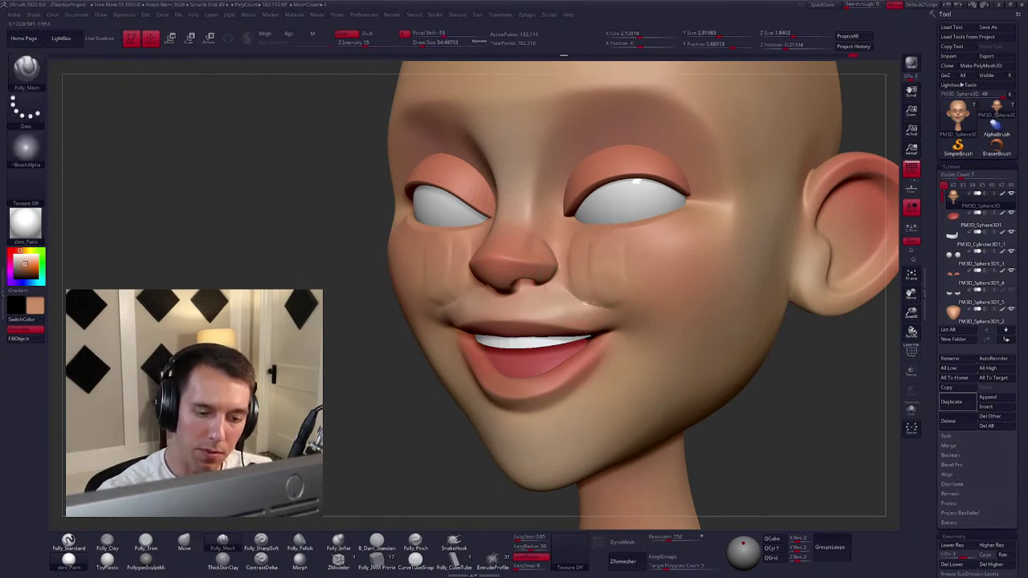
pyautogui.press('space')
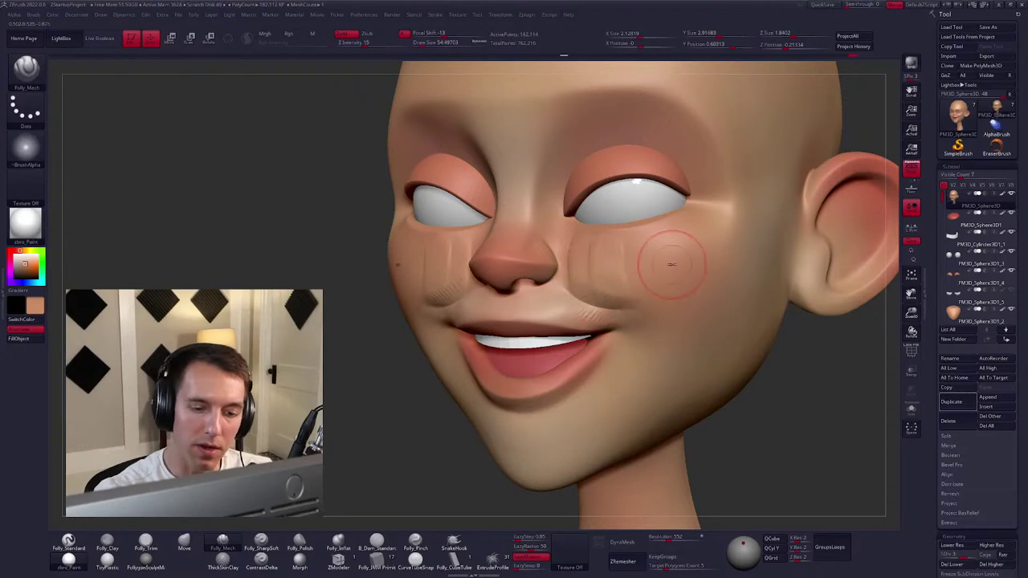
pyautogui.moveTo(595, 297)
pyautogui.mouseDown(button='right')
pyautogui.moveTo(613, 307)
pyautogui.moveTo(604, 308)
pyautogui.mouseUp(button='right')
pyautogui.press('v')
pyautogui.press('space')
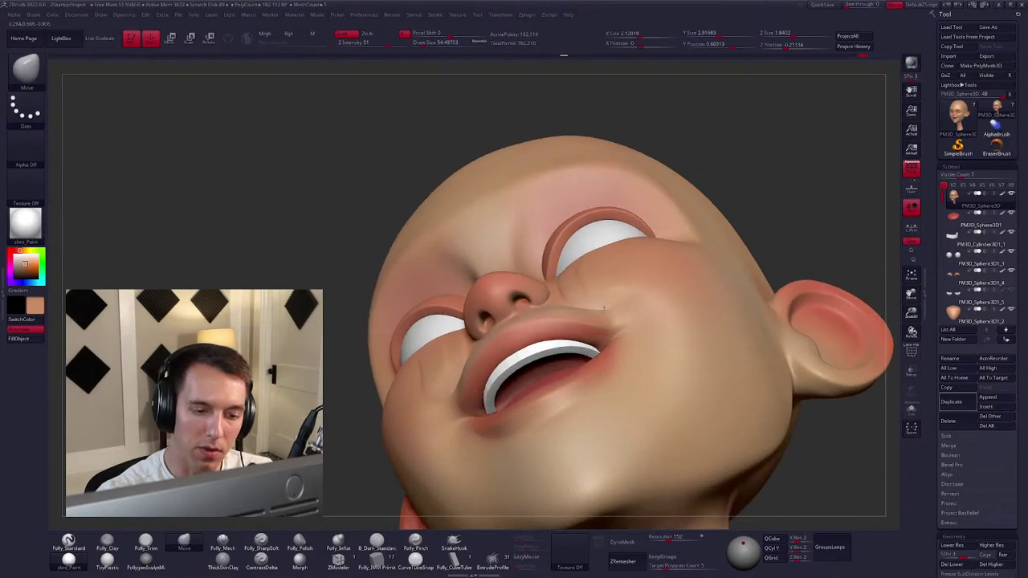
pyautogui.press('space')
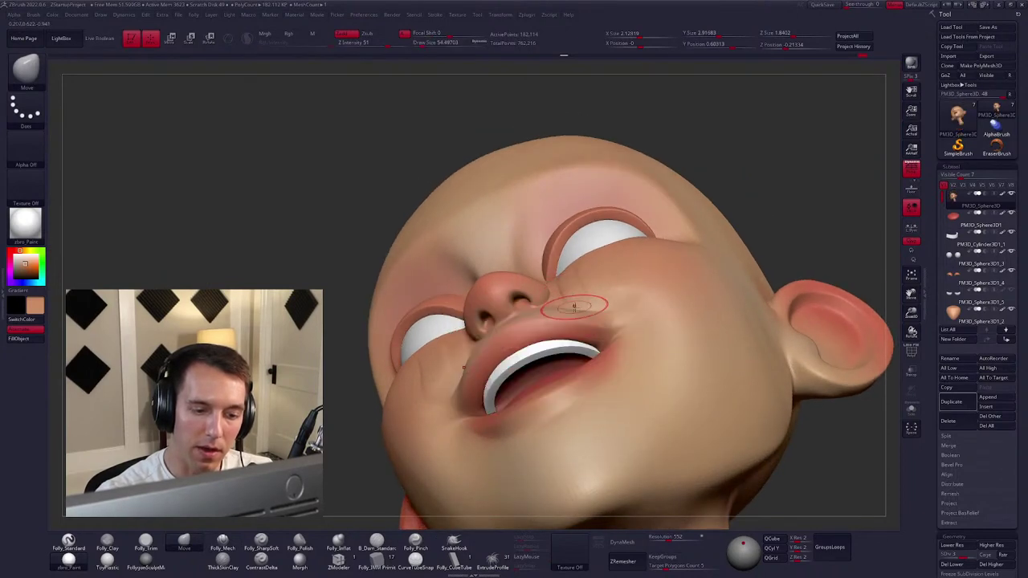
pyautogui.moveTo(612, 304)
pyautogui.mouseDown(button='right')
pyautogui.moveTo(620, 347)
pyautogui.moveTo(607, 366)
pyautogui.mouseUp(button='right')
pyautogui.press('space')
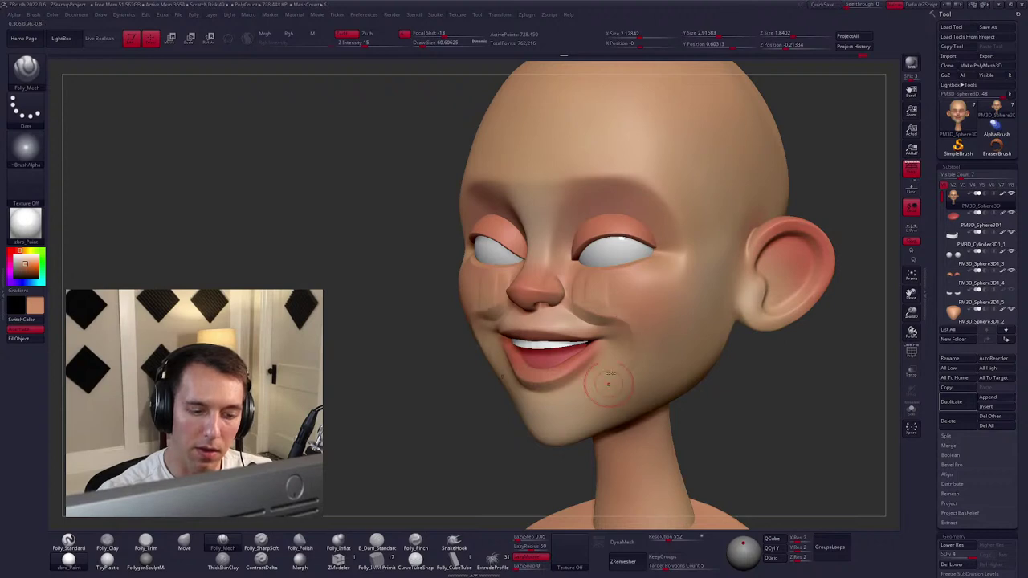
# Smooth the creases beside the nose on both cheeks.
pyautogui.press('shift')
pyautogui.keyDown('shift'); pyautogui.moveTo(586, 297); pyautogui.dragTo(566, 303); pyautogui.keyUp('shift')
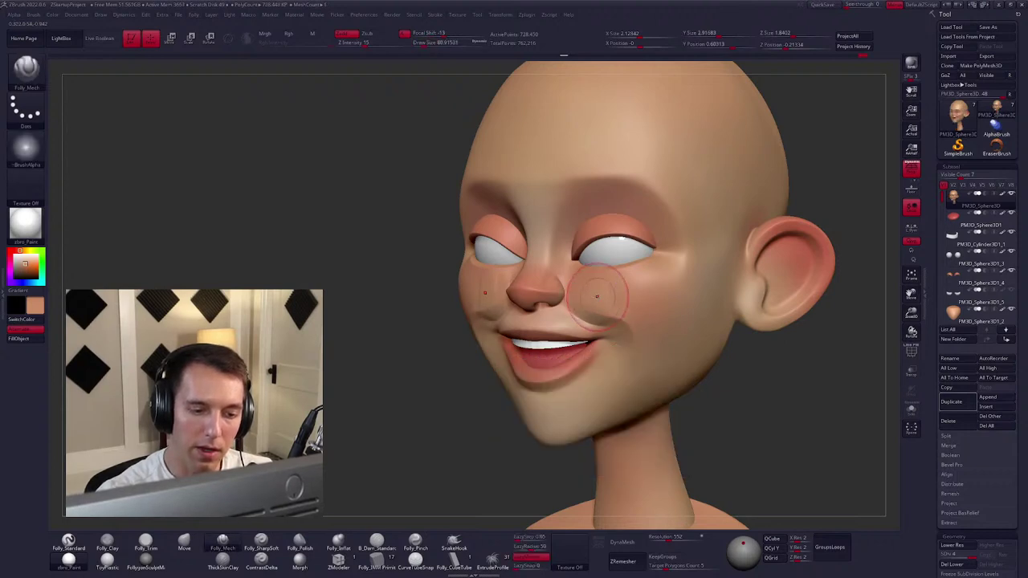
pyautogui.moveTo(594, 305)
pyautogui.mouseDown(button='right')
pyautogui.moveTo(675, 307)
pyautogui.moveTo(589, 306)
pyautogui.moveTo(618, 319)
pyautogui.mouseUp(button='right')
pyautogui.press('shift')
# Rework the creases with the clay and dotted brushes, then smooth them again.
pyautogui.press('c')
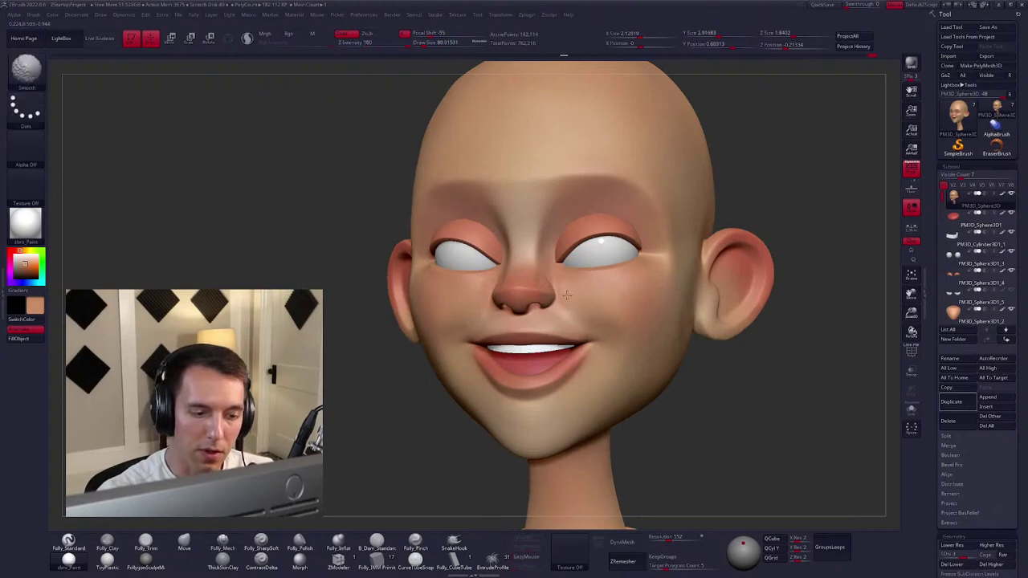
pyautogui.moveTo(571, 302)
pyautogui.mouseDown(button='right')
pyautogui.moveTo(606, 311)
pyautogui.moveTo(578, 309)
pyautogui.moveTo(560, 291)
pyautogui.mouseUp(button='right')
pyautogui.press('m')
pyautogui.moveTo(626, 283); pyautogui.dragTo(575, 280, button='right')
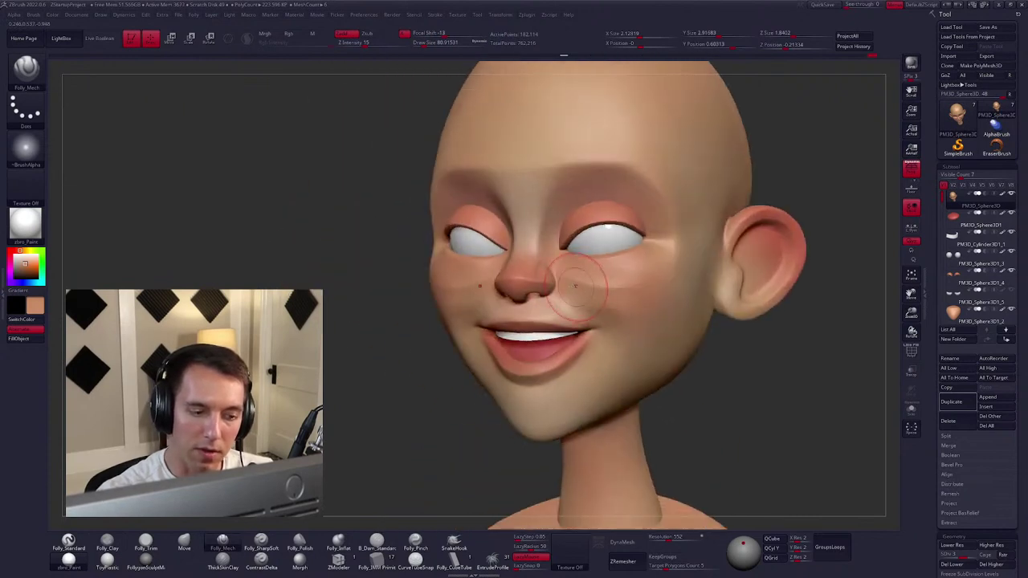
pyautogui.press('shift')
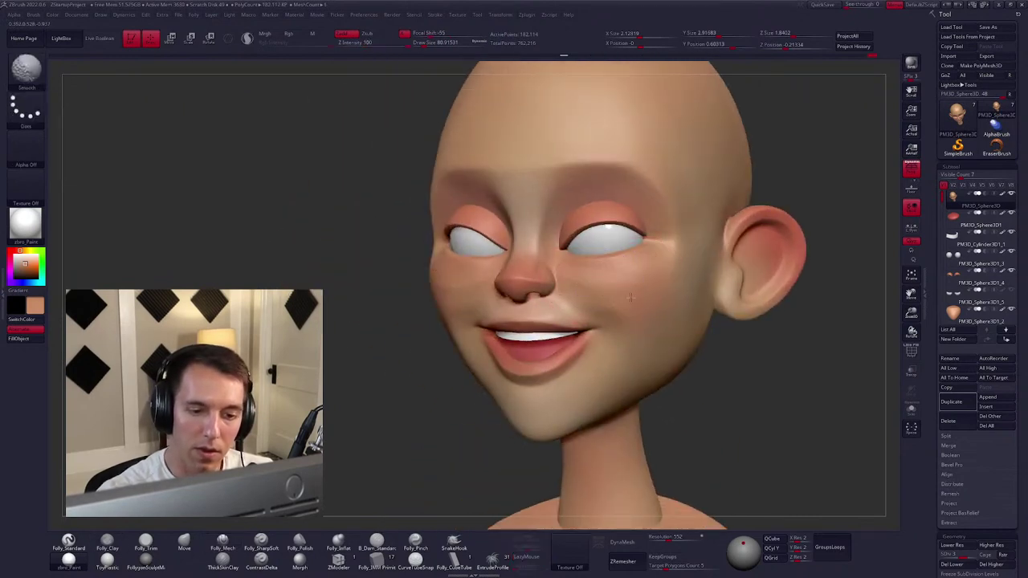
pyautogui.moveTo(630, 298)
pyautogui.mouseDown(button='right')
pyautogui.moveTo(575, 317)
pyautogui.moveTo(595, 313)
pyautogui.moveTo(594, 336)
pyautogui.moveTo(637, 336)
pyautogui.mouseUp(button='right')
pyautogui.press('shift')
pyautogui.press('shift')
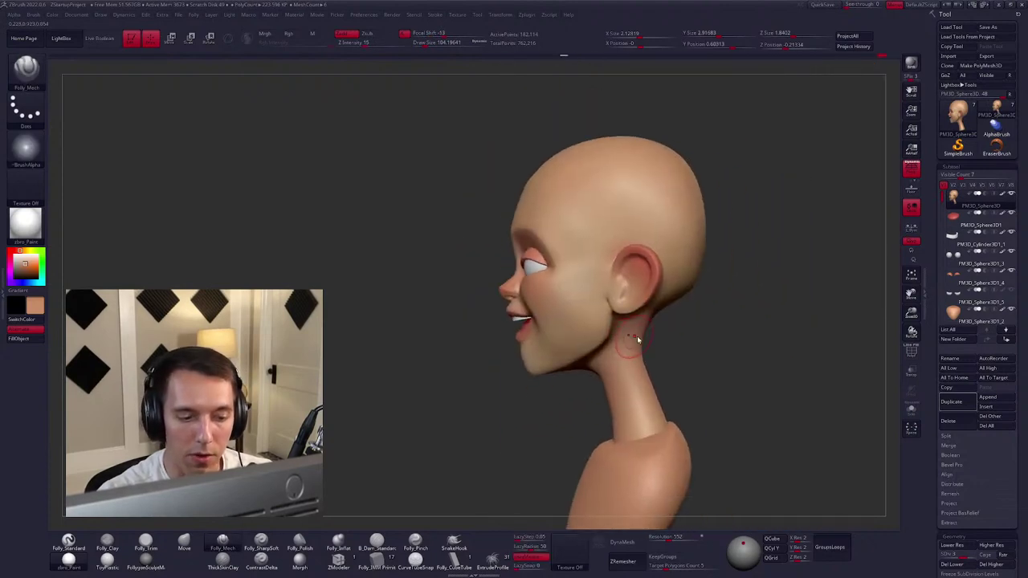
# Mask the jaw, invert the mask and drag the chin down with Transpose.
pyautogui.press(']')
pyautogui.press(']')
pyautogui.moveTo(522, 373); pyautogui.dragTo(522, 385, button='right')
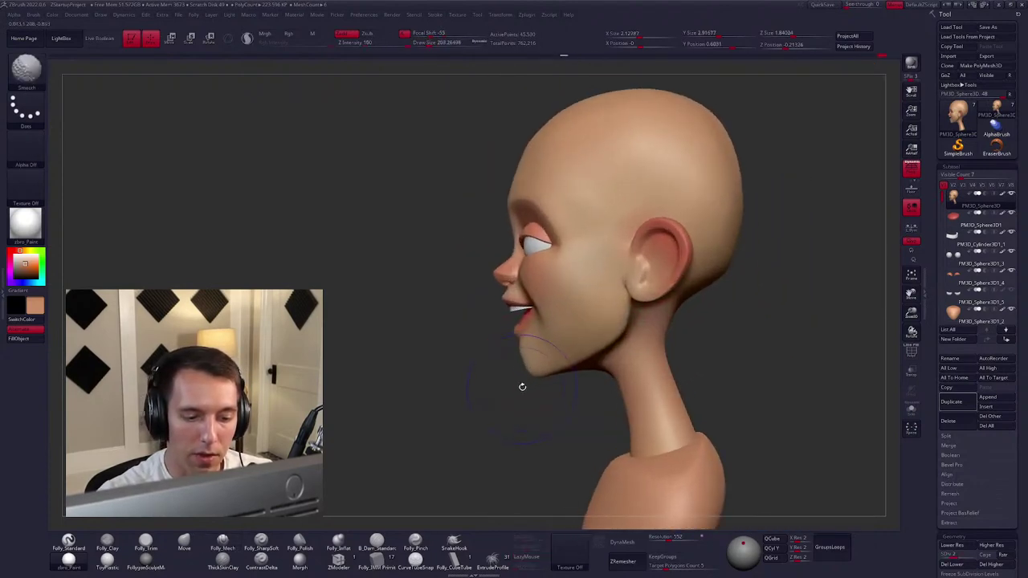
pyautogui.press('w')
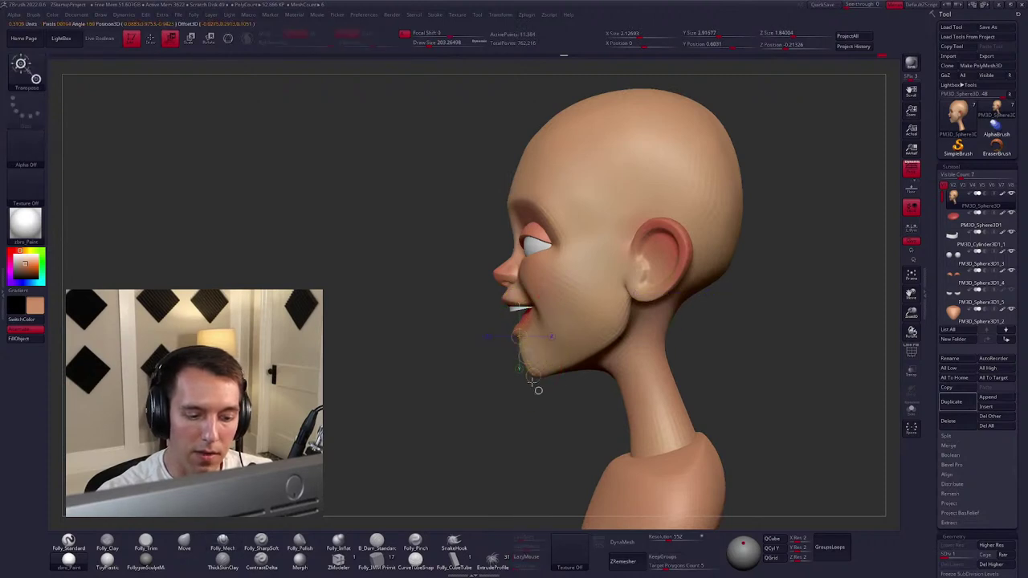
pyautogui.press('q')
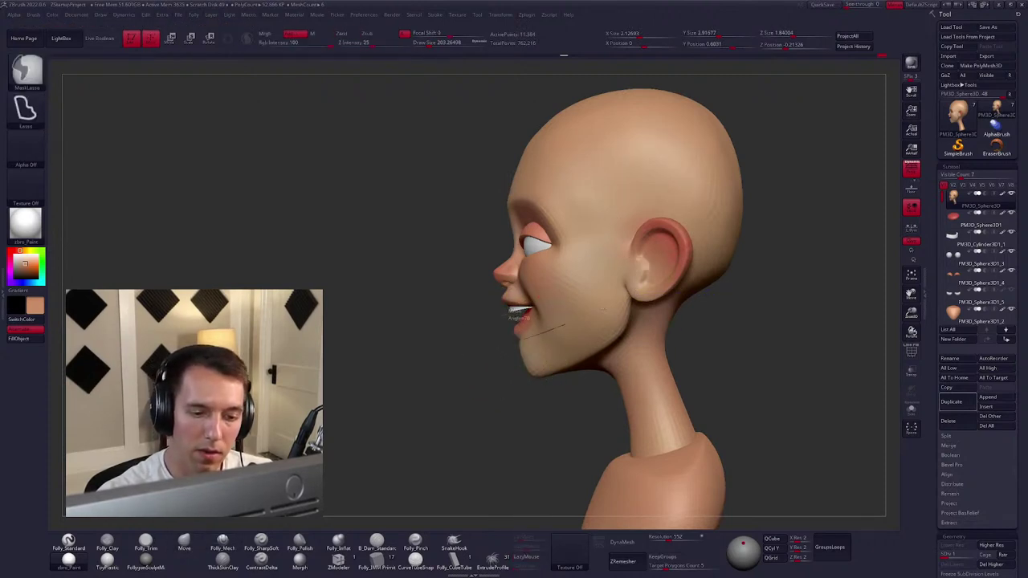
pyautogui.moveTo(565, 324)
pyautogui.keyDown('ctrl'); pyautogui.mouseDown()
pyautogui.moveTo(644, 314)
pyautogui.moveTo(622, 350)
pyautogui.moveTo(541, 396)
pyautogui.moveTo(497, 400)
pyautogui.moveTo(556, 388)
pyautogui.moveTo(535, 376)
pyautogui.moveTo(548, 437)
pyautogui.mouseUp(); pyautogui.keyUp('ctrl')
pyautogui.keyDown('ctrl'); pyautogui.click(555, 385); pyautogui.keyUp('ctrl')
pyautogui.press('b')
pyautogui.press('m')
pyautogui.press('v')
pyautogui.press('w')
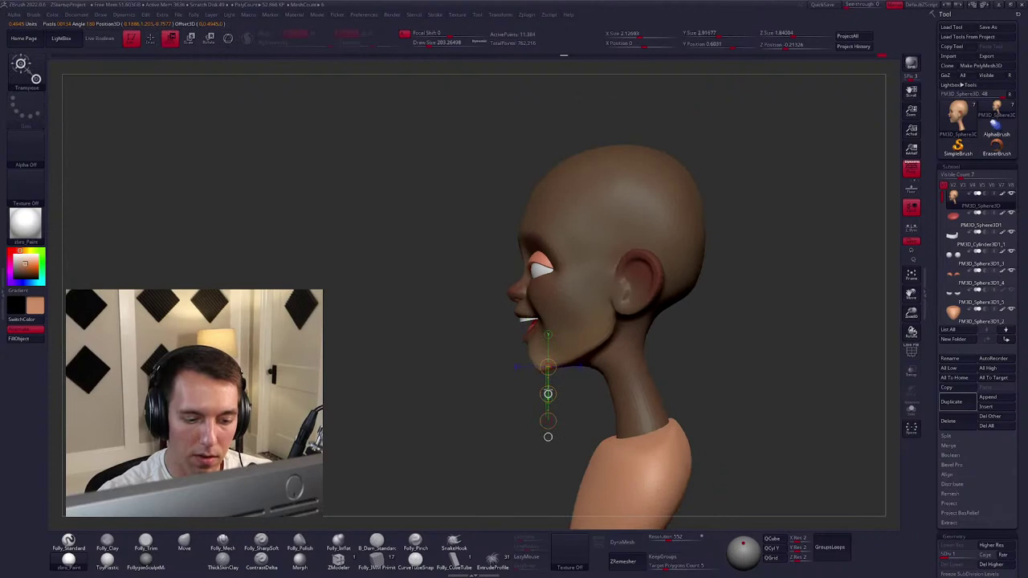
pyautogui.press('q')
pyautogui.moveTo(547, 437)
pyautogui.mouseDown()
pyautogui.moveTo(608, 348)
pyautogui.moveTo(623, 342)
pyautogui.mouseUp()
# Clear the mask and check the lengthened jaw from profile and three-quarter views.
pyautogui.press('b')
pyautogui.press('m')
pyautogui.press('v')
pyautogui.keyDown('ctrl'); pyautogui.click(624, 342); pyautogui.keyUp('ctrl')
pyautogui.moveTo(562, 345)
pyautogui.mouseDown()
pyautogui.moveTo(600, 336)
pyautogui.moveTo(578, 347)
pyautogui.moveTo(486, 345)
pyautogui.mouseUp()
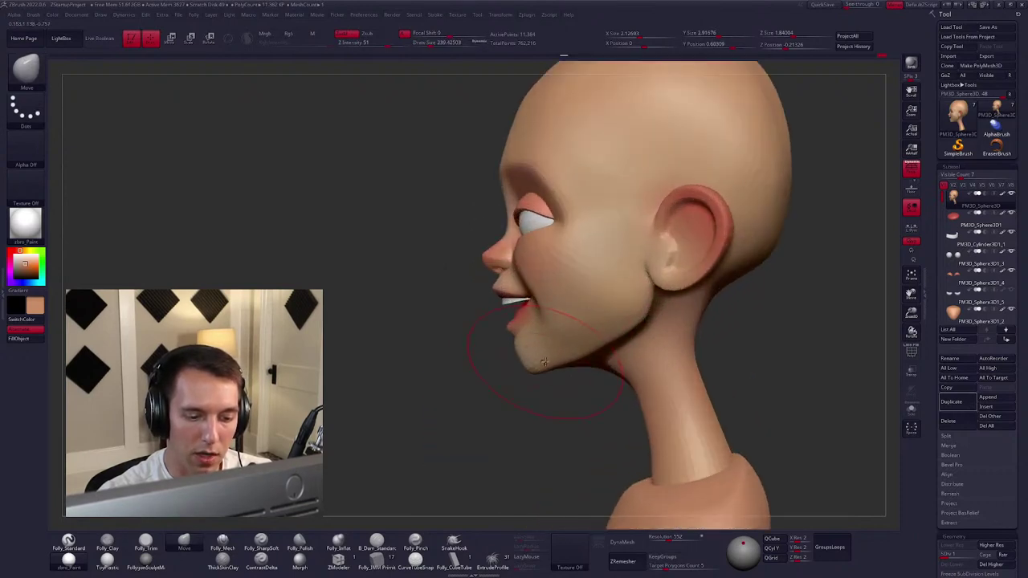
pyautogui.press(']')
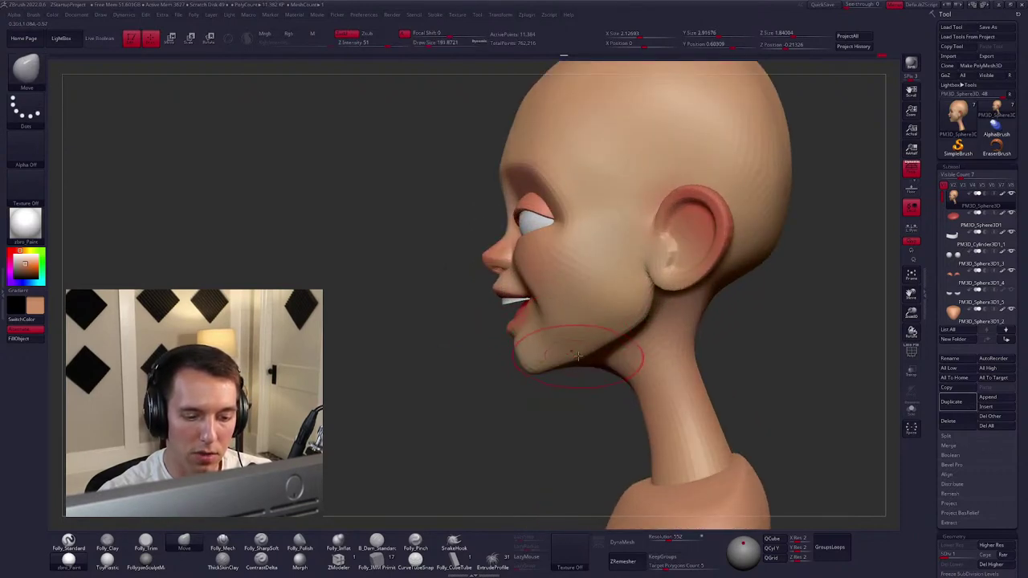
pyautogui.moveTo(624, 321); pyautogui.dragTo(611, 342)
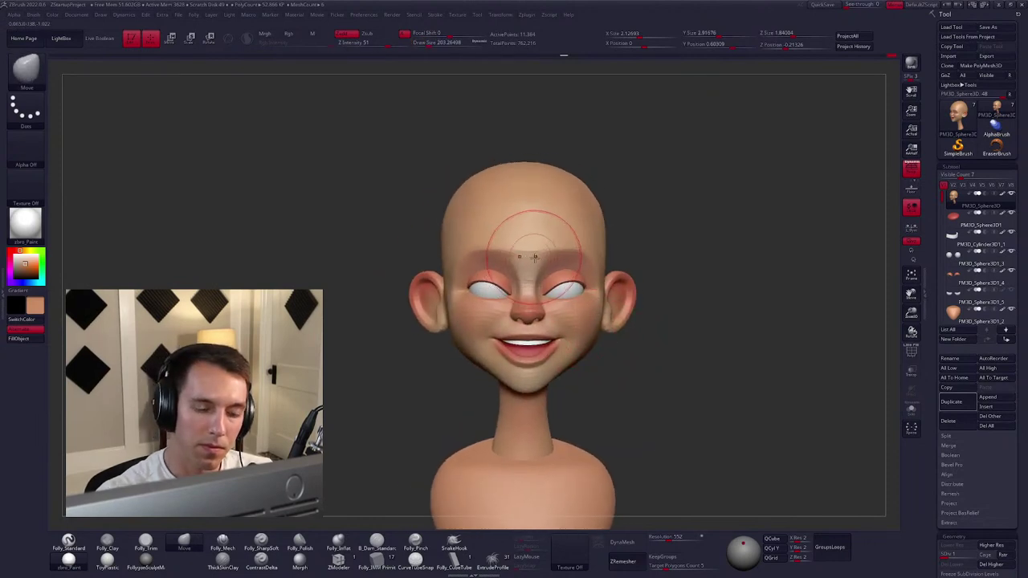
# Mask around the eyes and pick the Folly_Mech detail brush.
pyautogui.moveTo(562, 269); pyautogui.dragTo(633, 353)
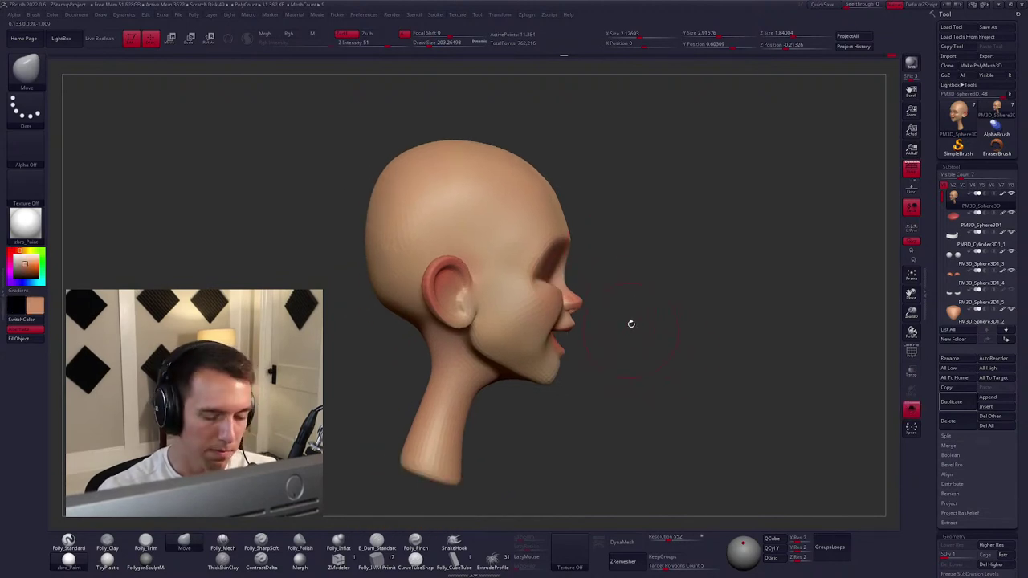
pyautogui.moveTo(603, 199)
pyautogui.keyDown('ctrl'); pyautogui.mouseDown()
pyautogui.moveTo(627, 299)
pyautogui.moveTo(574, 265)
pyautogui.moveTo(569, 303)
pyautogui.moveTo(565, 266)
pyautogui.mouseUp(); pyautogui.keyUp('ctrl')
pyautogui.press('space')
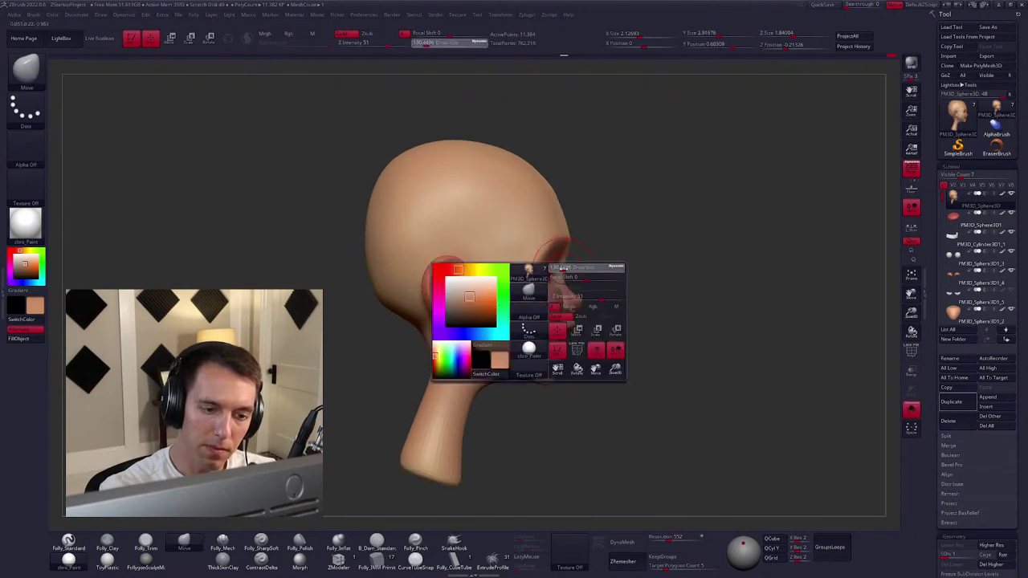
pyautogui.press('space')
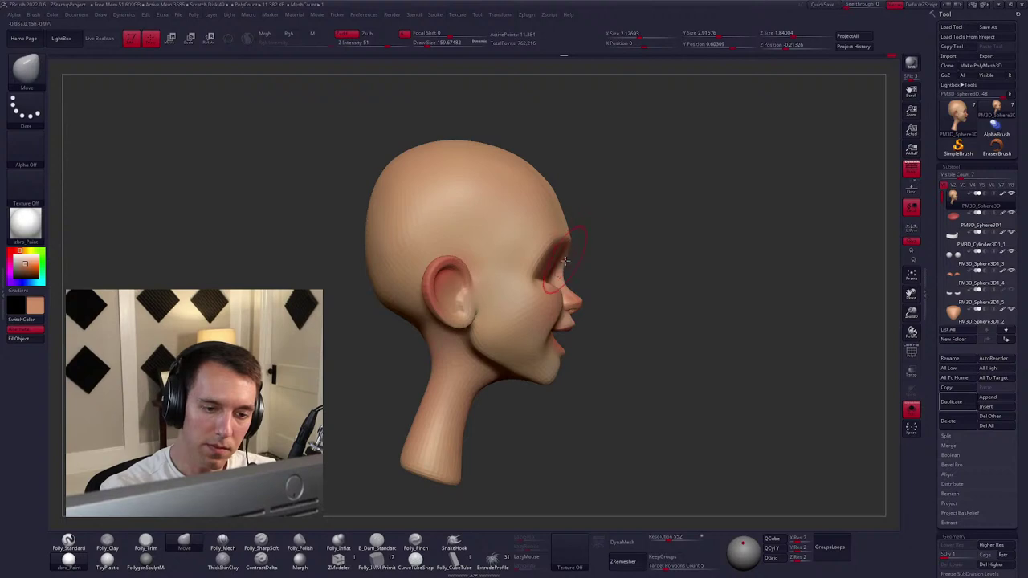
pyautogui.moveTo(565, 261)
pyautogui.mouseDown()
pyautogui.moveTo(514, 269)
pyautogui.moveTo(533, 297)
pyautogui.mouseUp()
pyautogui.click(222, 548)
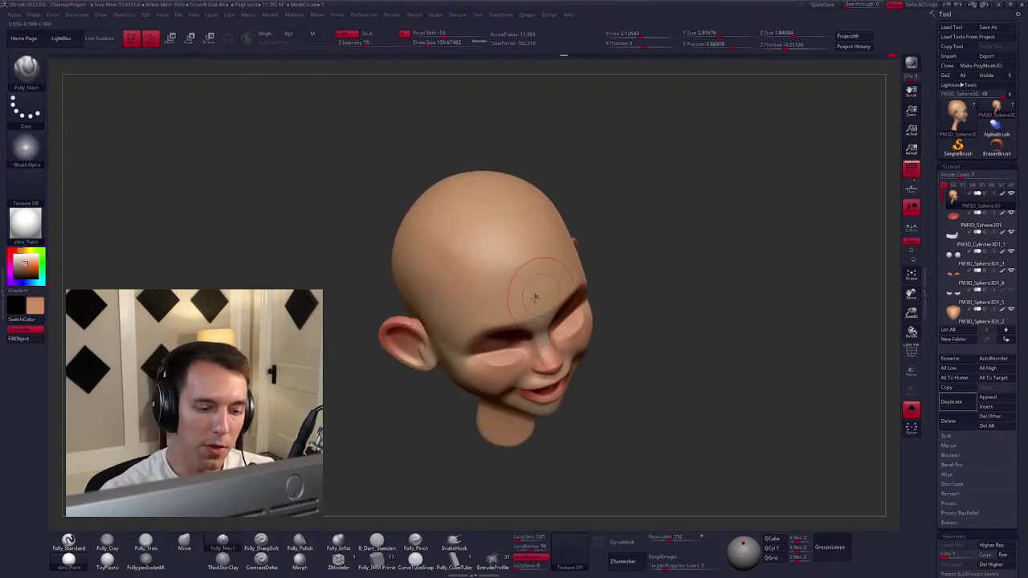
# Sculpt the brow from side and back views, then go to the highest subdivision level.
pyautogui.moveTo(443, 345); pyautogui.dragTo(578, 286, button='right')
pyautogui.moveTo(470, 286)
pyautogui.keyDown('shift'); pyautogui.mouseDown(button='right')
pyautogui.moveTo(511, 281)
pyautogui.moveTo(521, 321)
pyautogui.moveTo(610, 332)
pyautogui.mouseUp(button='right'); pyautogui.keyUp('shift')
pyautogui.rightClick(401, 261)
pyautogui.press('d')
pyautogui.press('d')
pyautogui.press('d')
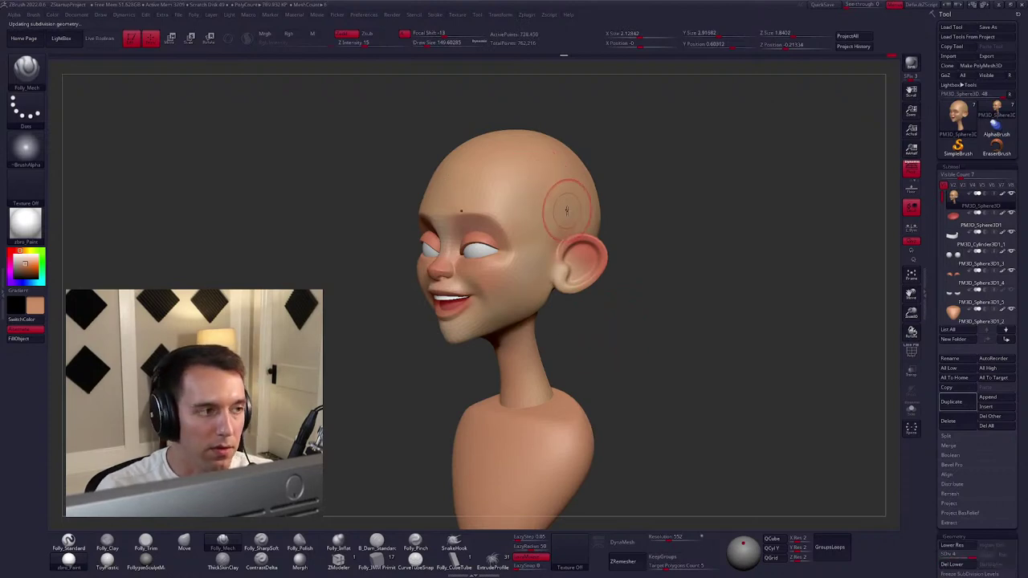
# Mask the back of the skull from a left-facing profile view.
pyautogui.moveTo(553, 195)
pyautogui.mouseDown(button='right')
pyautogui.moveTo(567, 262)
pyautogui.moveTo(550, 156)
pyautogui.mouseUp(button='right')
pyautogui.moveTo(553, 167)
pyautogui.keyDown('ctrl'); pyautogui.mouseDown()
pyautogui.moveTo(587, 280)
pyautogui.moveTo(674, 366)
pyautogui.moveTo(698, 366)
pyautogui.moveTo(797, 215)
pyautogui.mouseUp(); pyautogui.keyUp('ctrl')
pyautogui.keyDown('alt'); pyautogui.moveTo(637, 289); pyautogui.dragTo(636, 318, button='right'); pyautogui.keyUp('alt')
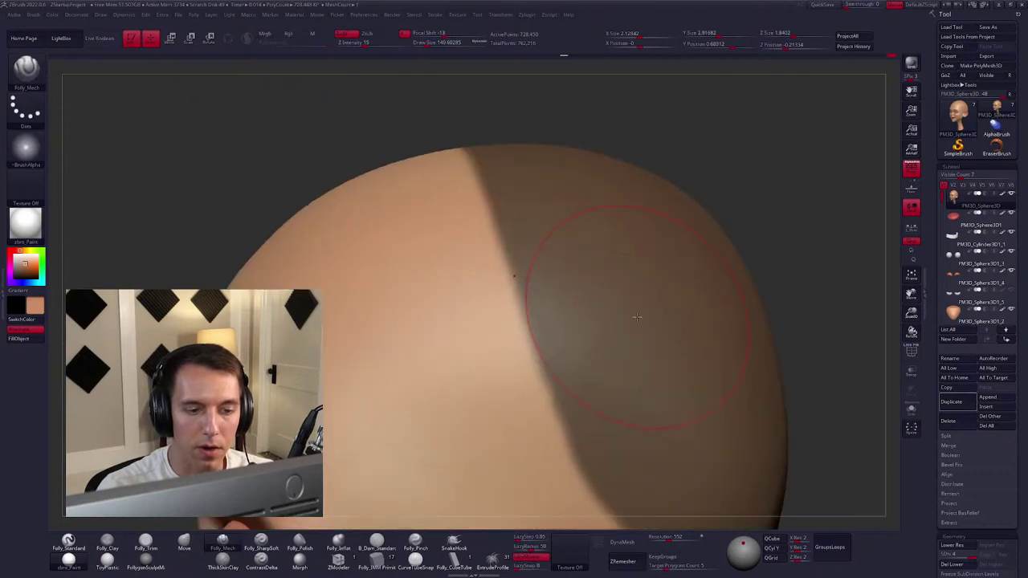
# Blur the head mask's edge several times with BlurMask.
pyautogui.scroll(-10, 956, 281)
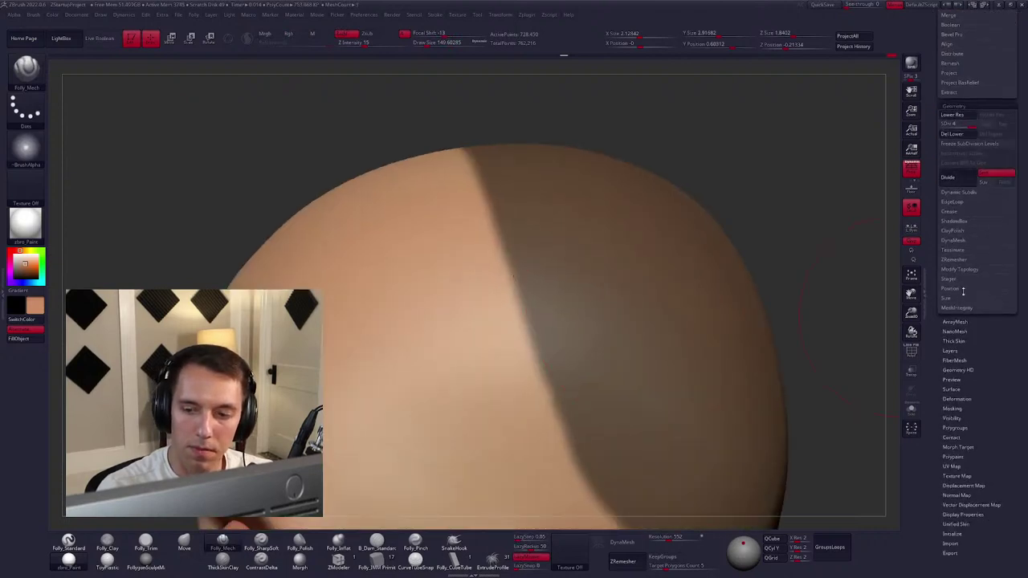
pyautogui.scroll(-2, 969, 281)
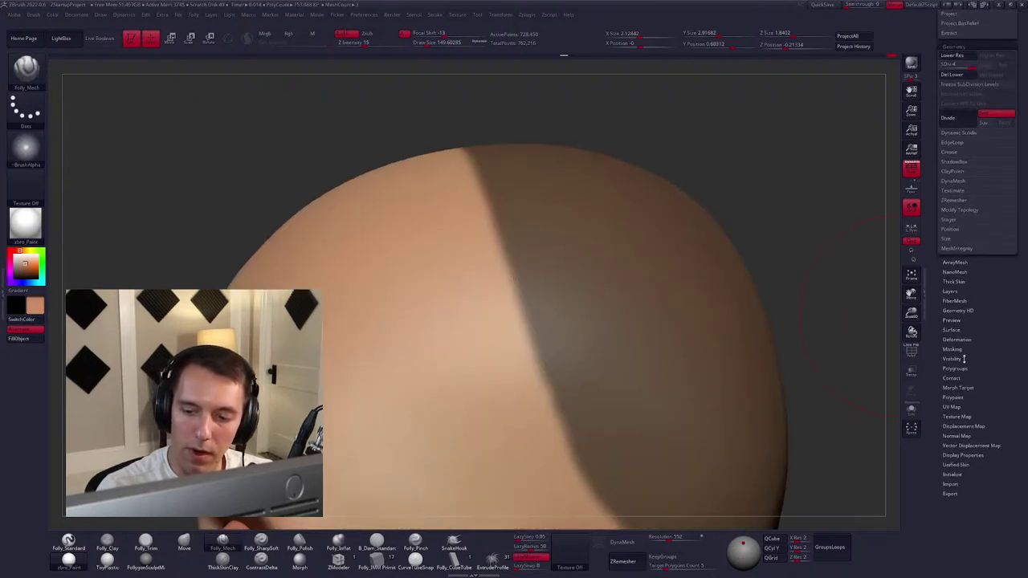
pyautogui.scroll(-1, 965, 359)
pyautogui.scroll(-1, 967, 320)
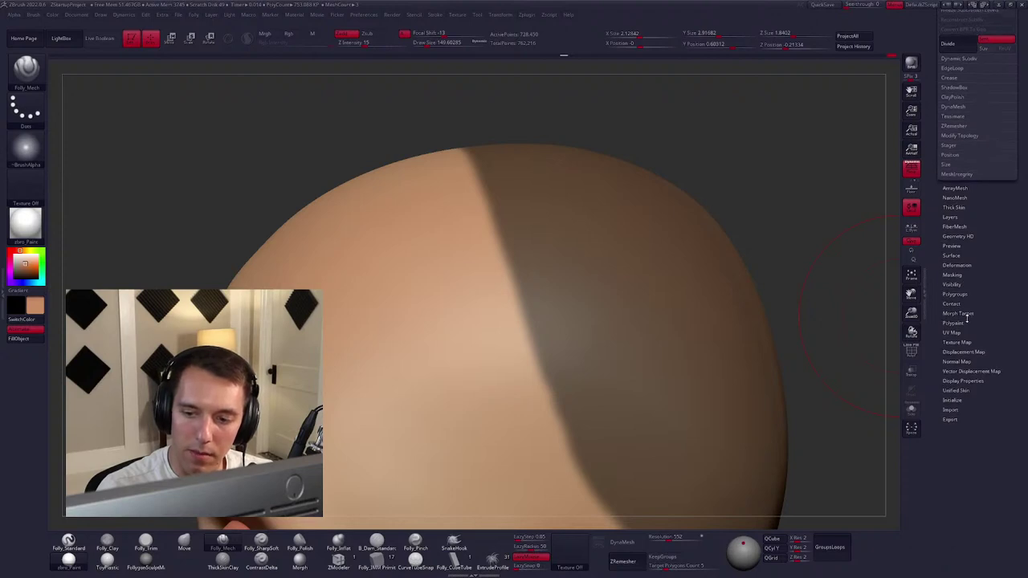
pyautogui.click(952, 275)
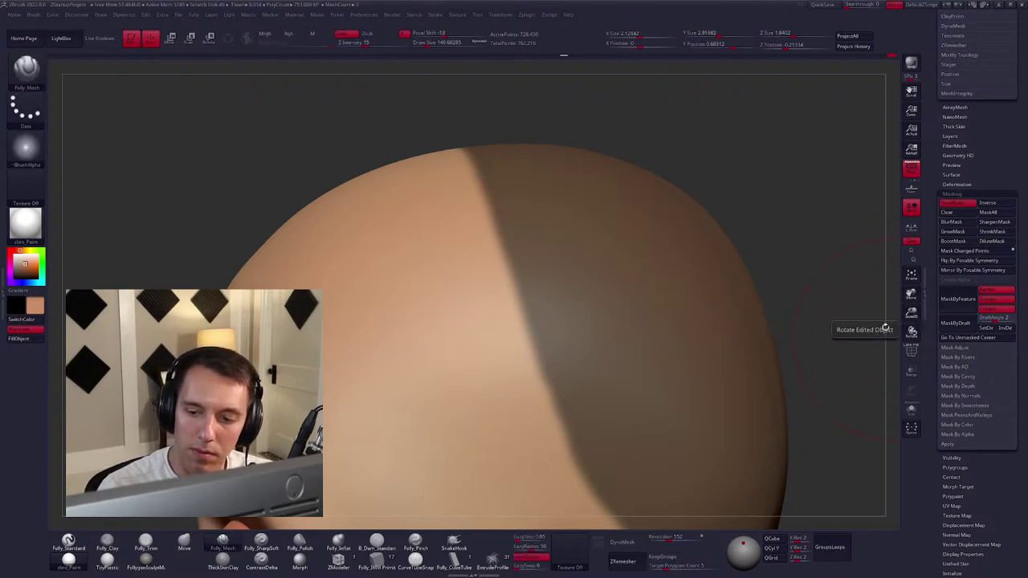
pyautogui.click(958, 222)
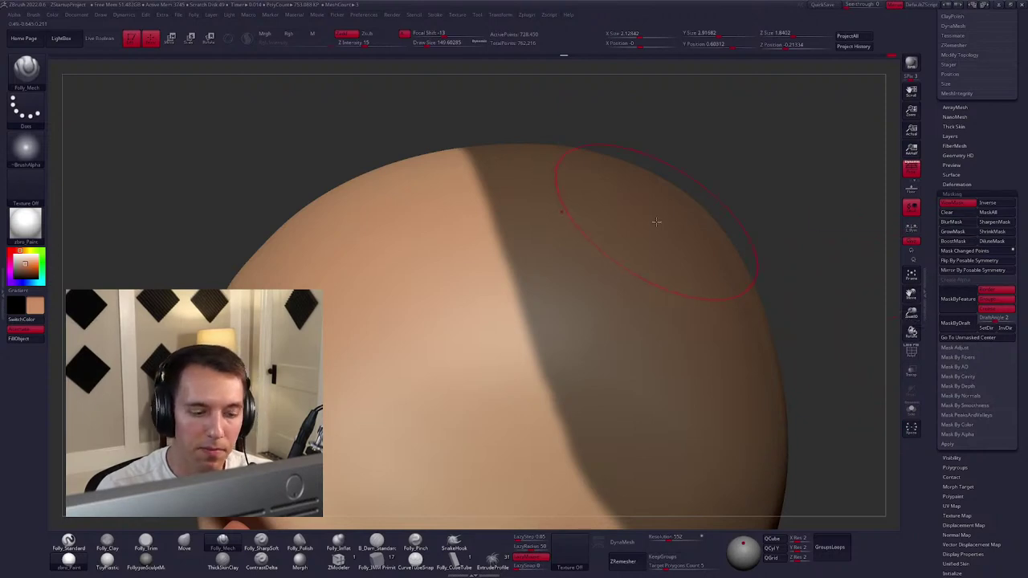
pyautogui.press('ctrl')
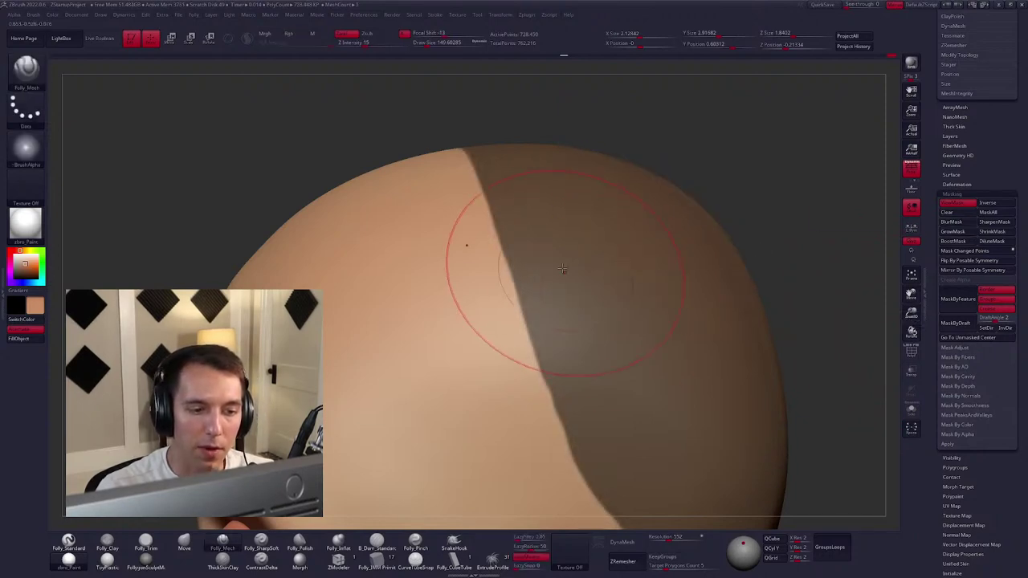
pyautogui.press('space')
pyautogui.moveTo(584, 267); pyautogui.dragTo(638, 260)
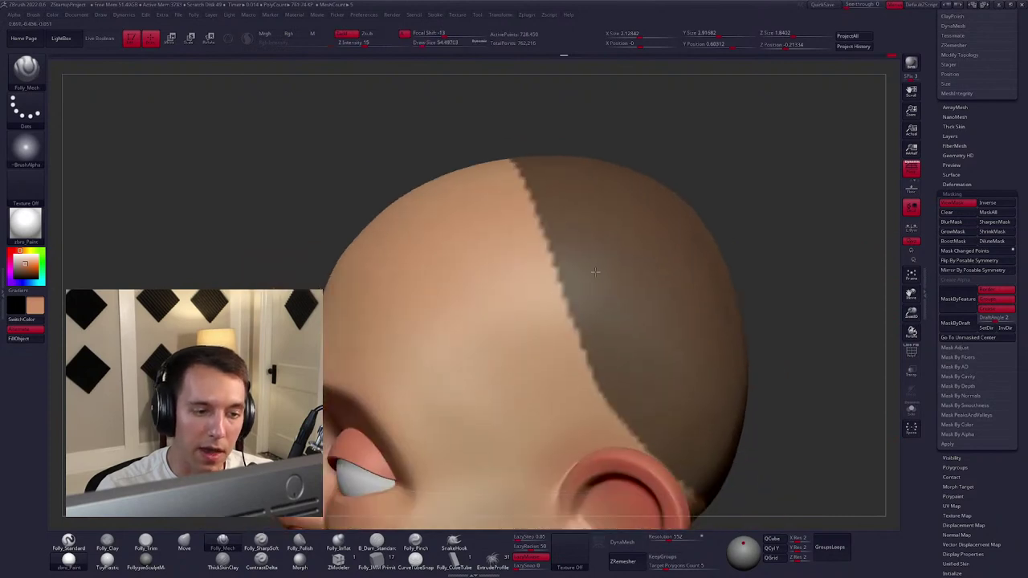
pyautogui.keyDown('ctrl'); pyautogui.click(639, 261); pyautogui.keyUp('ctrl')
pyautogui.keyDown('ctrl'); pyautogui.click(639, 261); pyautogui.keyUp('ctrl')
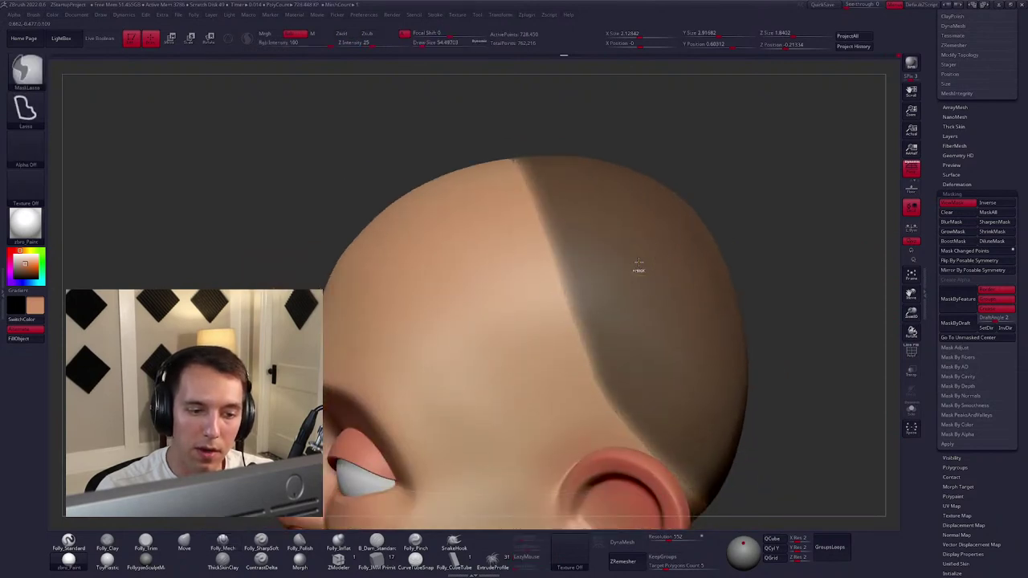
pyautogui.keyDown('ctrl'); pyautogui.moveTo(615, 267); pyautogui.dragTo(537, 271, button='right'); pyautogui.keyUp('ctrl')
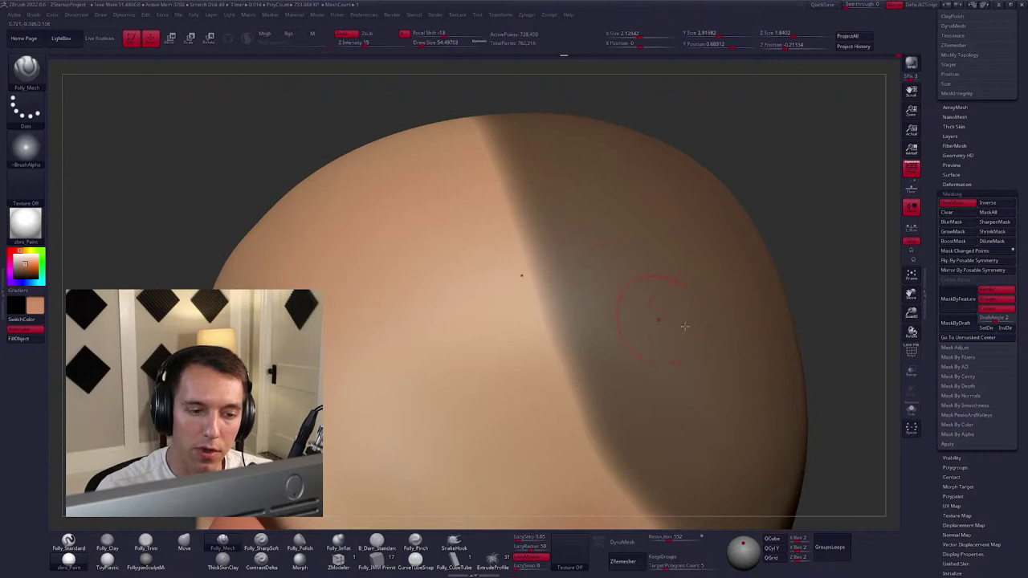
# Sharpen the mask edge twice, then blur it once more for a soft hairline.
pyautogui.press('ctrl')
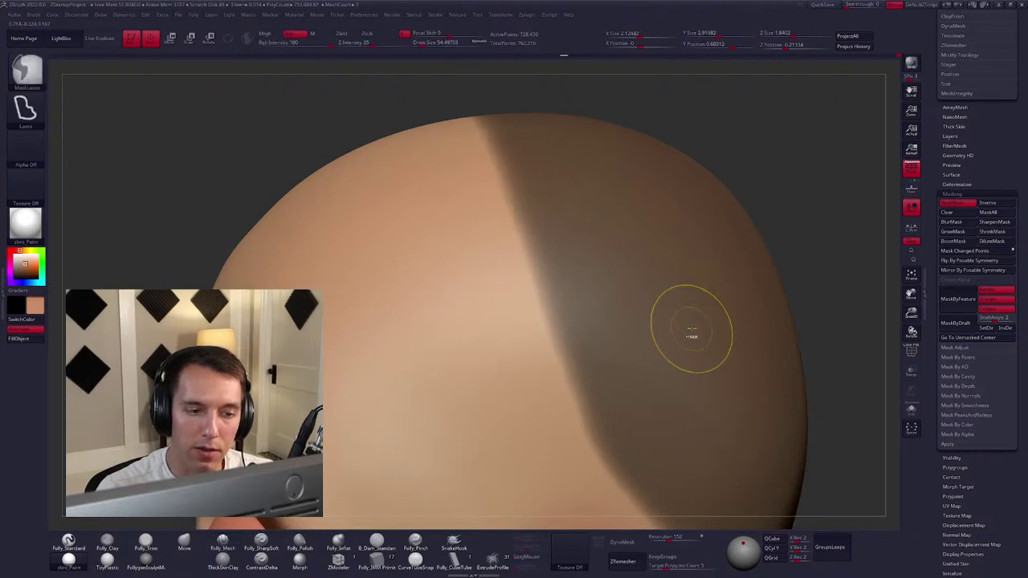
pyautogui.keyDown('ctrl'); pyautogui.keyDown('alt'); pyautogui.click(691, 329); pyautogui.keyUp('alt'); pyautogui.keyUp('ctrl')
pyautogui.keyDown('ctrl'); pyautogui.keyDown('alt'); pyautogui.click(690, 329); pyautogui.keyUp('alt'); pyautogui.keyUp('ctrl')
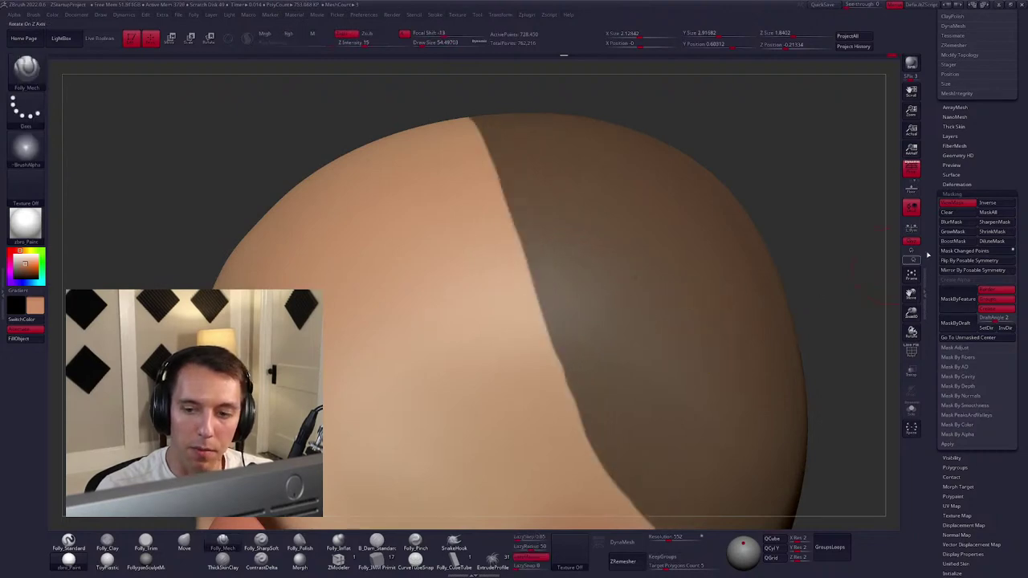
pyautogui.click(911, 330)
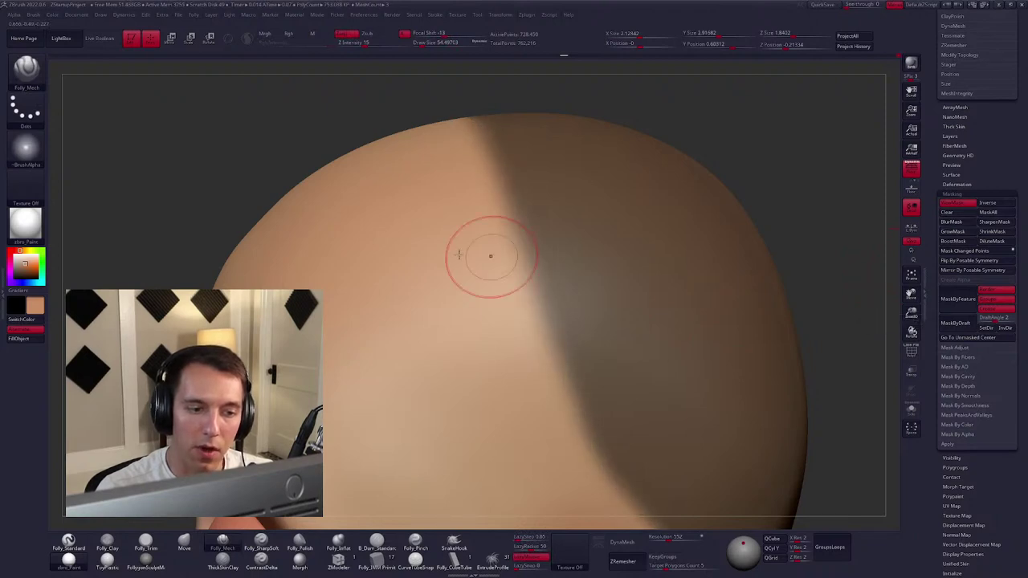
pyautogui.moveTo(670, 264)
pyautogui.keyDown('ctrl'); pyautogui.mouseDown(button='right')
pyautogui.moveTo(551, 264)
pyautogui.moveTo(580, 299)
pyautogui.mouseUp(button='right'); pyautogui.keyUp('ctrl')
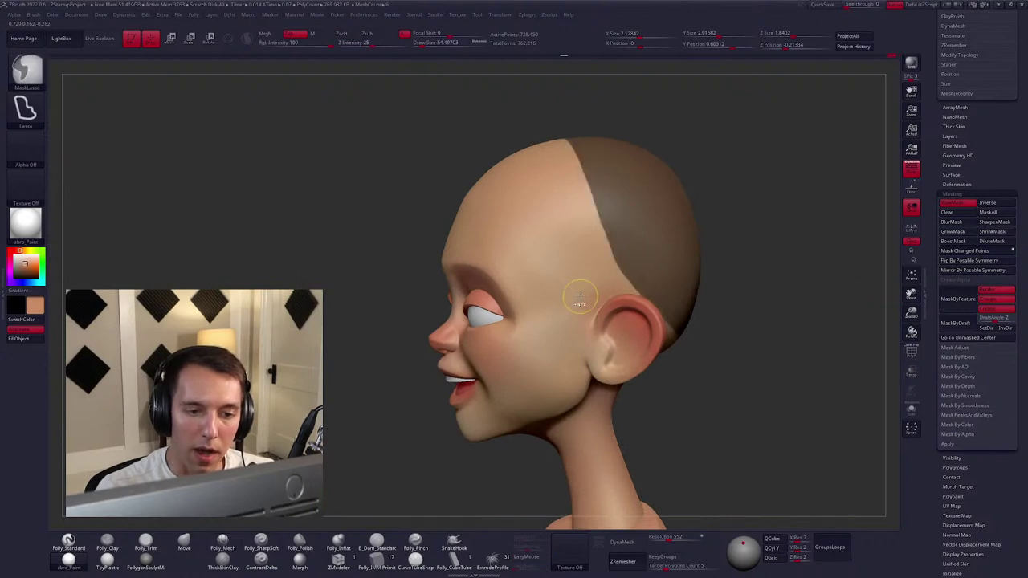
pyautogui.click(952, 193)
pyautogui.scroll(10, 976, 240)
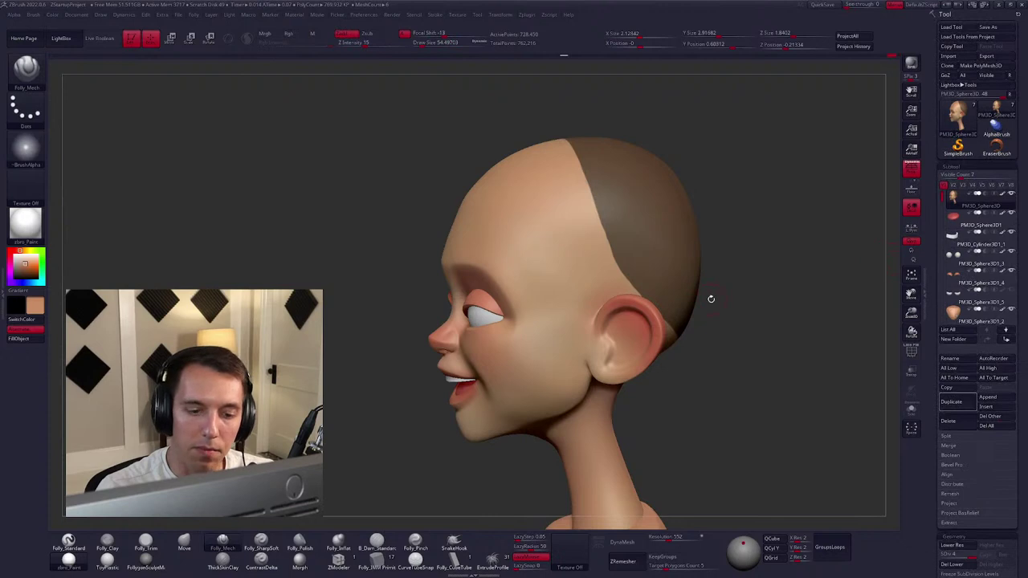
# Mask both sides of the crown in front view and select the Move brush (BMV).
pyautogui.moveTo(710, 299)
pyautogui.mouseDown()
pyautogui.moveTo(738, 292)
pyautogui.moveTo(686, 285)
pyautogui.moveTo(703, 276)
pyautogui.moveTo(714, 286)
pyautogui.mouseUp()
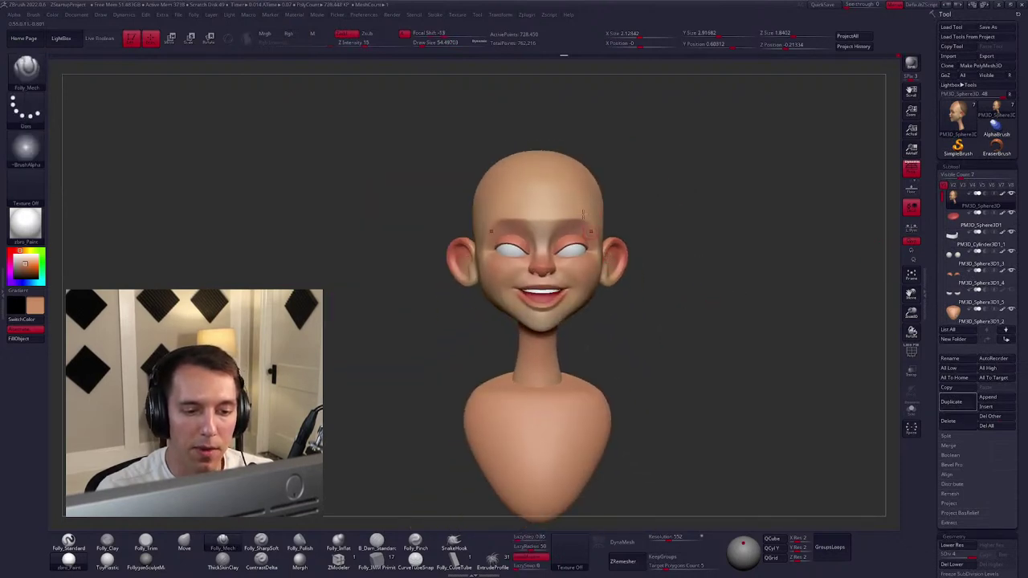
pyautogui.moveTo(583, 214)
pyautogui.keyDown('ctrl'); pyautogui.mouseDown()
pyautogui.moveTo(552, 142)
pyautogui.moveTo(585, 152)
pyautogui.mouseUp(); pyautogui.keyUp('ctrl')
pyautogui.press('w')
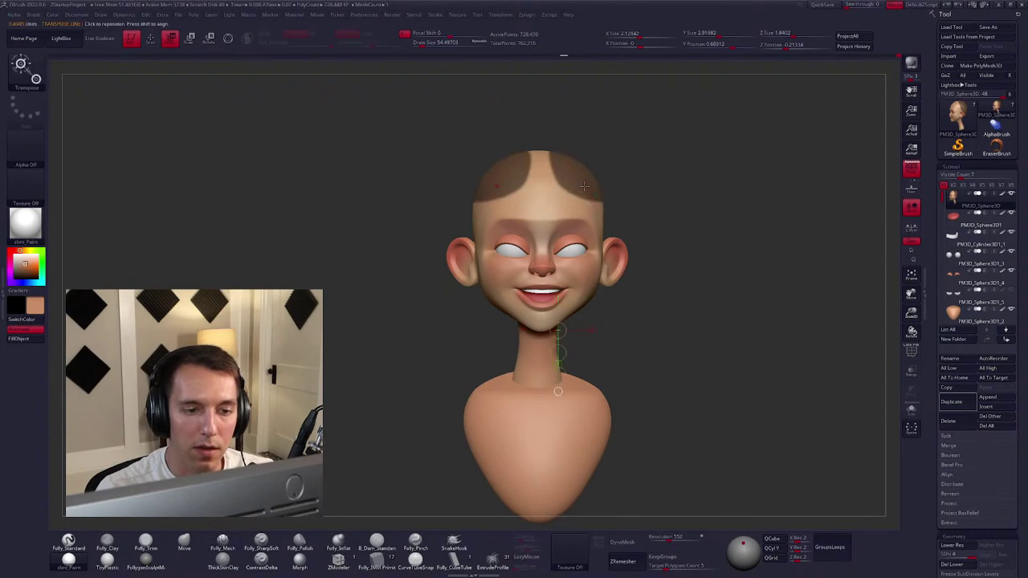
pyautogui.press('q')
pyautogui.press('b')
pyautogui.press('m')
pyautogui.press('v')
pyautogui.press('space')
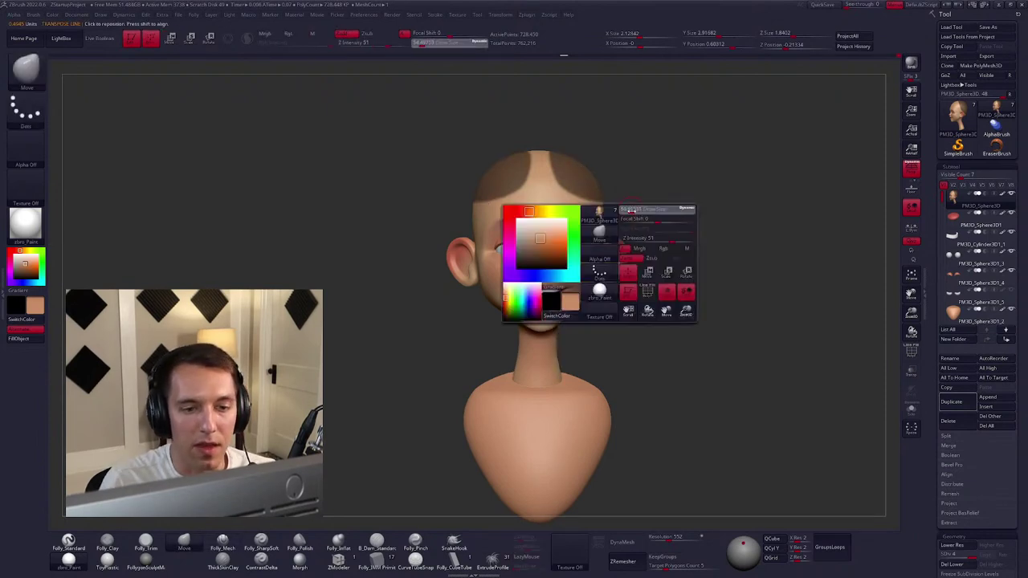
# Nudge the face shell and ears right, then undo the mask and restore the sculpting brush.
pyautogui.moveTo(623, 226); pyautogui.dragTo(617, 226)
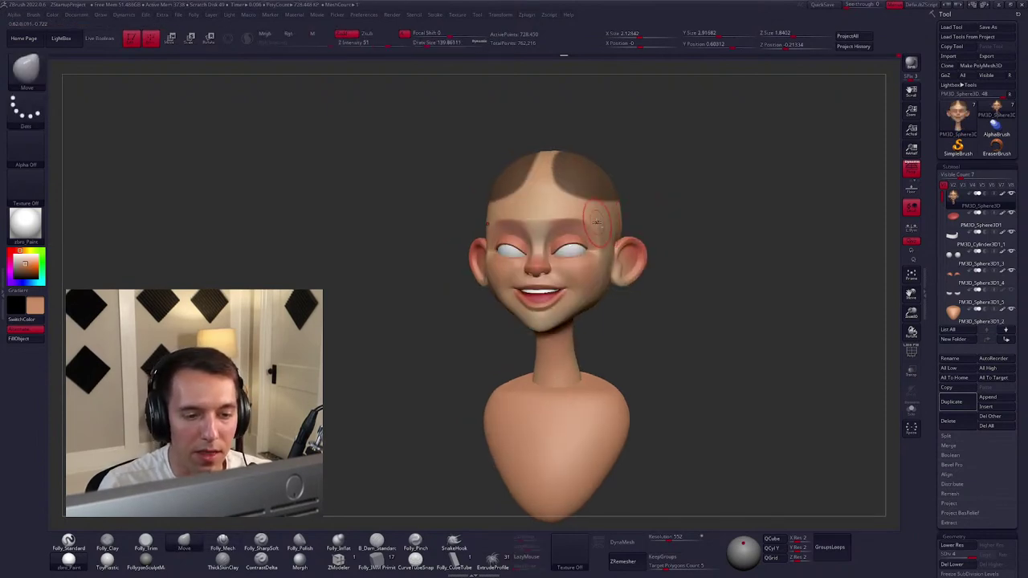
pyautogui.keyDown('ctrl'); pyautogui.moveTo(596, 221); pyautogui.dragTo(599, 241, button='right'); pyautogui.keyUp('ctrl')
pyautogui.hotkey('ctrl', 'z')
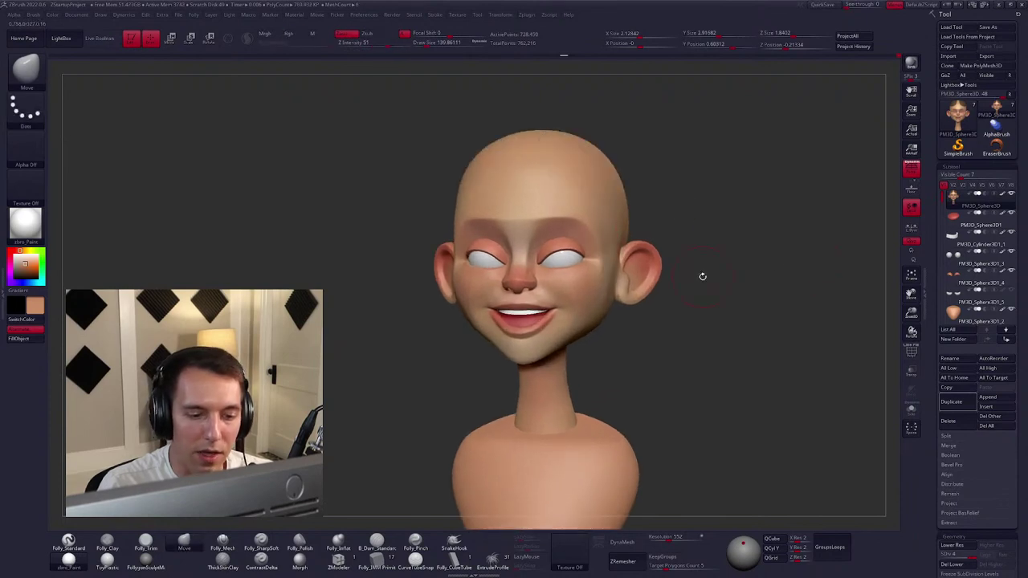
pyautogui.press('space')
pyautogui.moveTo(579, 287)
pyautogui.keyDown('ctrl'); pyautogui.mouseDown(button='right')
pyautogui.moveTo(587, 313)
pyautogui.moveTo(574, 337)
pyautogui.moveTo(598, 365)
pyautogui.moveTo(573, 276)
pyautogui.mouseUp(button='right'); pyautogui.keyUp('ctrl')
pyautogui.press('m')
pyautogui.press('s')
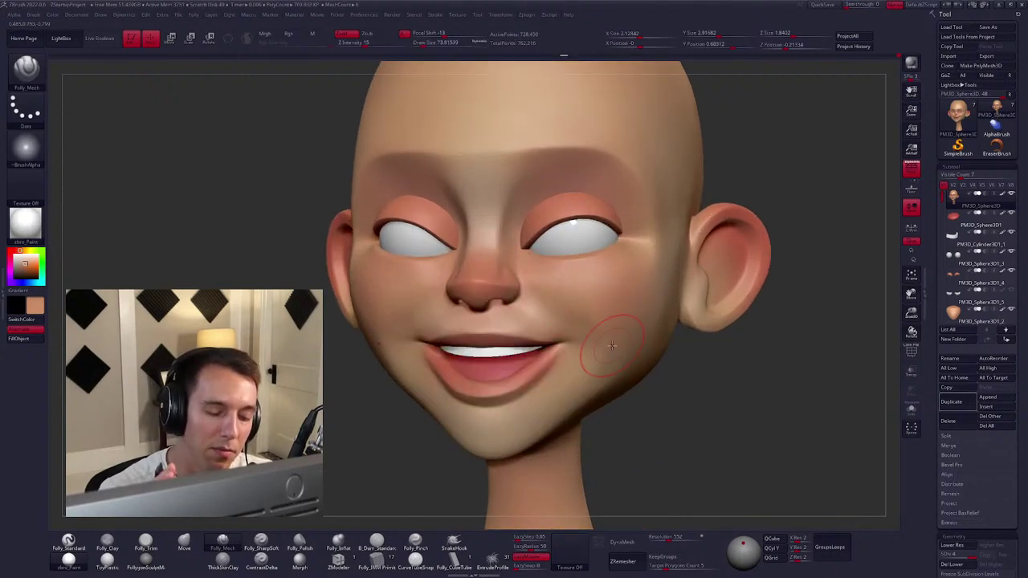
pyautogui.moveTo(606, 345)
pyautogui.keyDown('ctrl'); pyautogui.mouseDown(button='right')
pyautogui.moveTo(531, 258)
pyautogui.moveTo(500, 264)
pyautogui.moveTo(553, 238)
pyautogui.mouseUp(button='right'); pyautogui.keyUp('ctrl')
# Re-angle the unmasked neck with a Transpose rotation while the head stays masked.
pyautogui.hotkey('shift', 'f')
pyautogui.press('w')
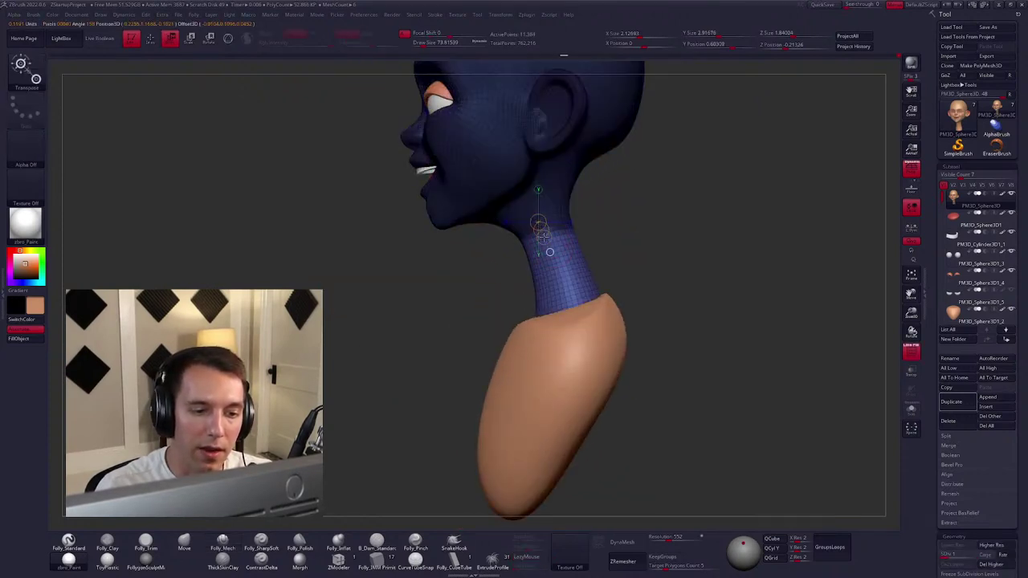
pyautogui.click(539, 231)
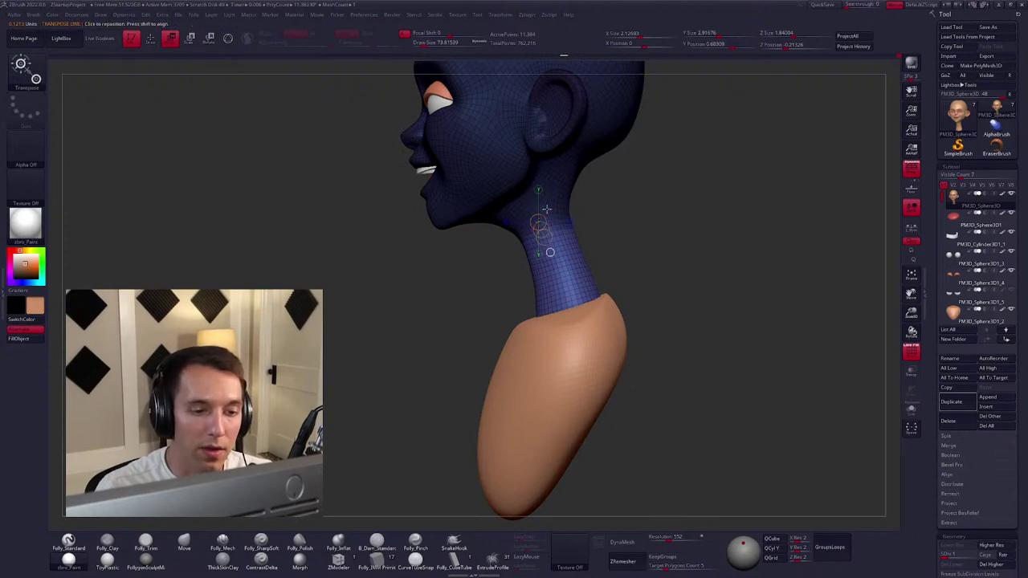
pyautogui.moveTo(546, 209); pyautogui.dragTo(550, 264)
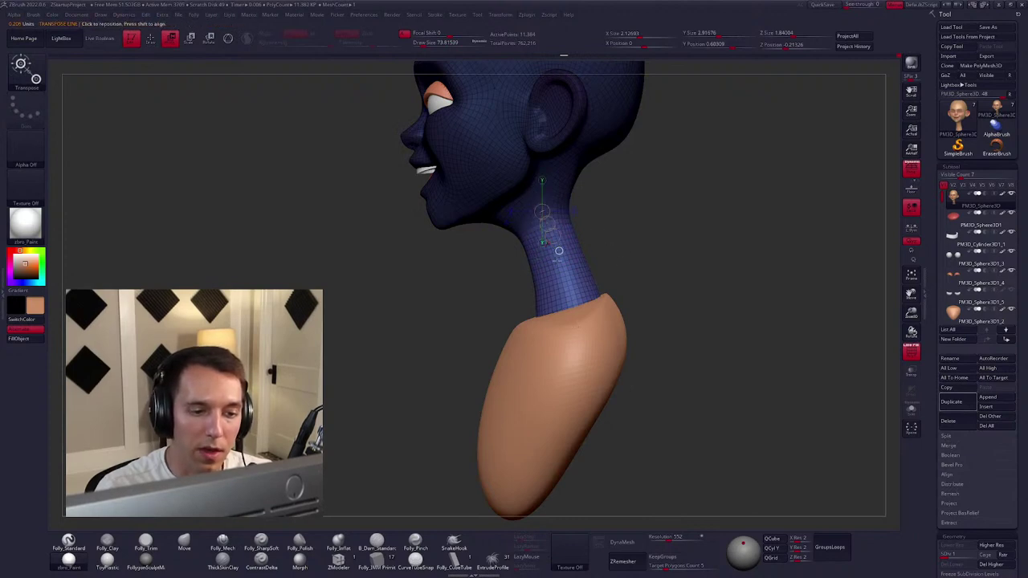
pyautogui.press('q')
pyautogui.hotkey('shift', 'f')
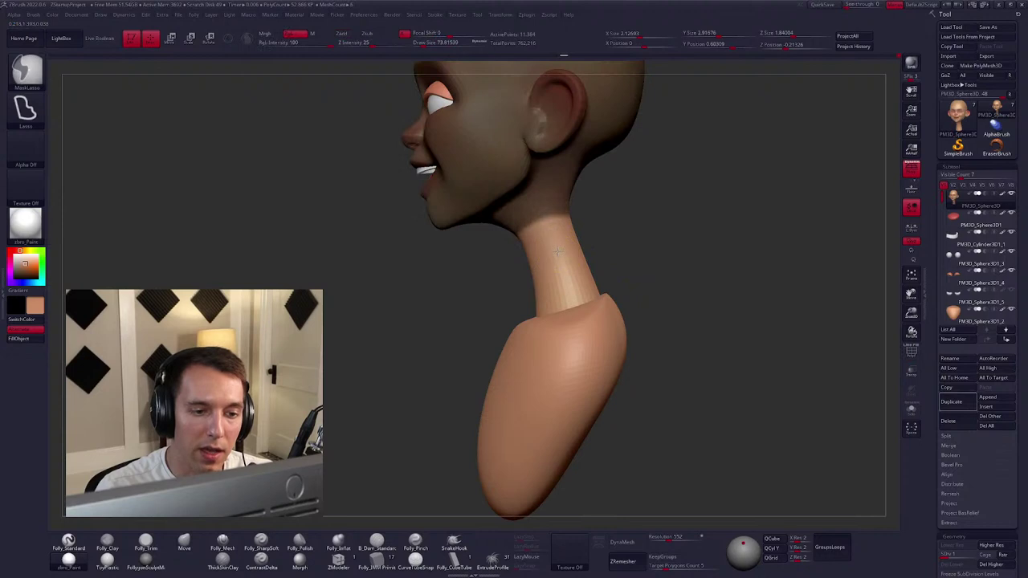
# Invert the mask, then clear it from the whole bust.
pyautogui.keyDown('ctrl'); pyautogui.click(625, 239); pyautogui.keyUp('ctrl')
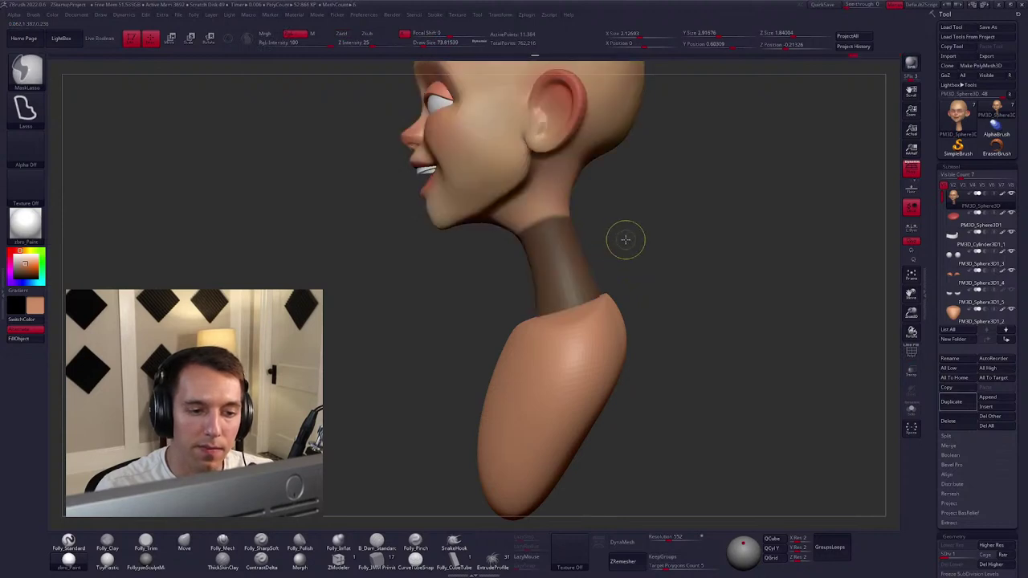
pyautogui.moveTo(626, 240); pyautogui.dragTo(587, 254)
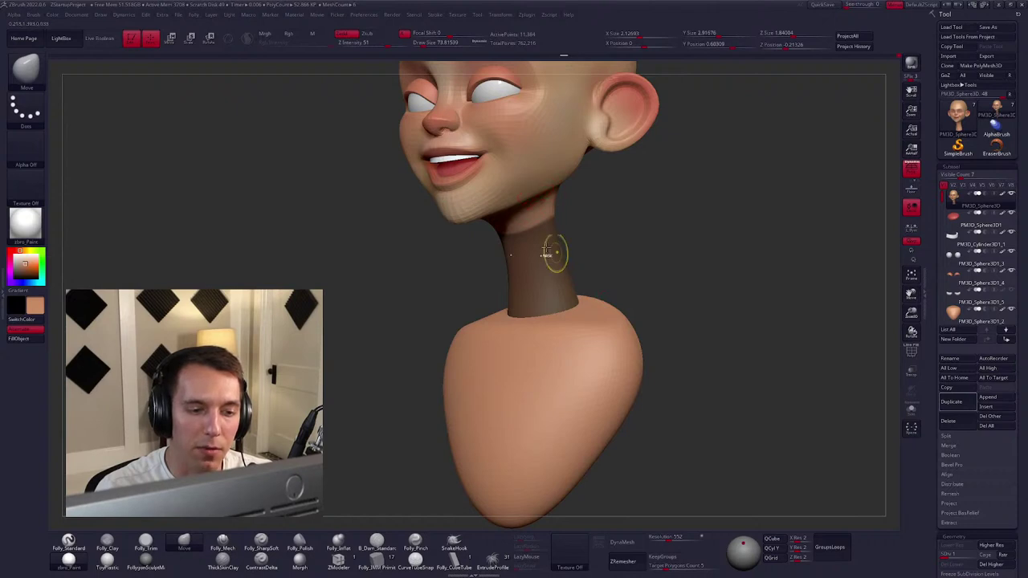
pyautogui.press('ctrl')
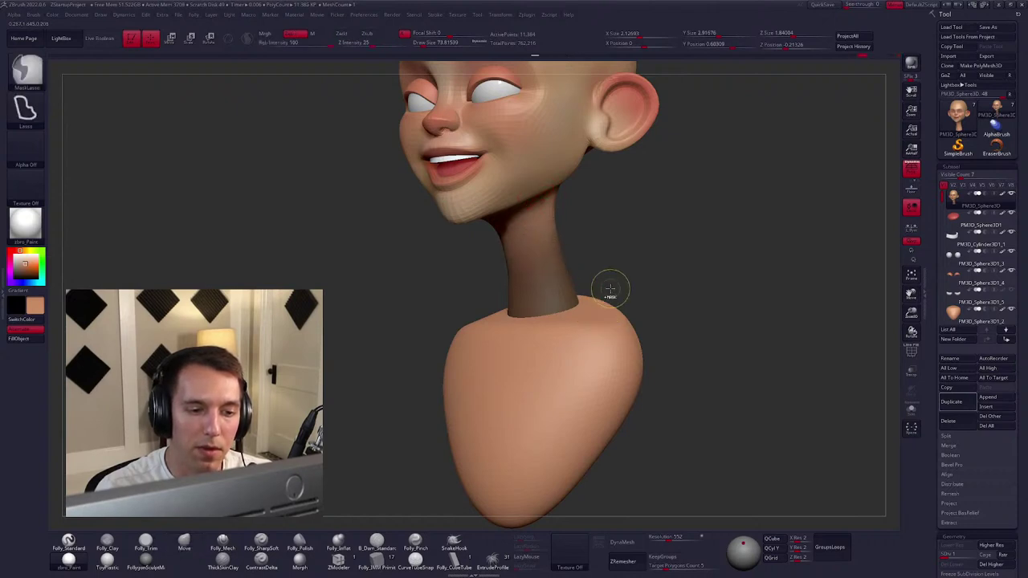
pyautogui.keyDown('ctrl'); pyautogui.moveTo(638, 275); pyautogui.dragTo(633, 293); pyautogui.keyUp('ctrl')
pyautogui.moveTo(633, 293)
pyautogui.mouseDown()
pyautogui.moveTo(622, 340)
pyautogui.moveTo(575, 305)
pyautogui.moveTo(566, 316)
pyautogui.moveTo(564, 277)
pyautogui.moveTo(538, 245)
pyautogui.mouseUp()
# Sculpt and smooth the face from profile, front and three-quarter views.
pyautogui.press('2')
pyautogui.press('space')
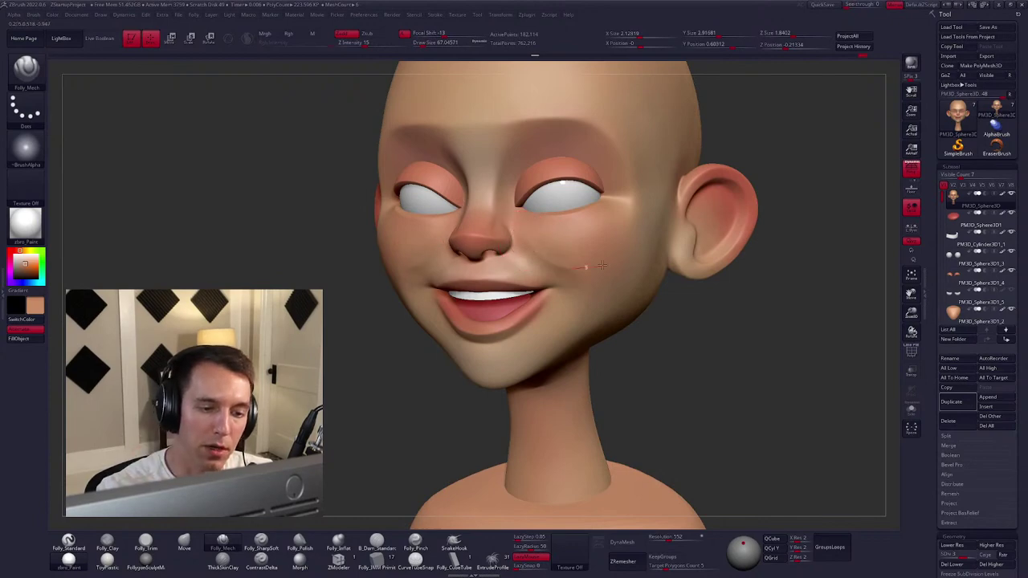
pyautogui.press('space')
pyautogui.moveTo(598, 264); pyautogui.dragTo(545, 246)
pyautogui.press('1')
pyautogui.press('shift')
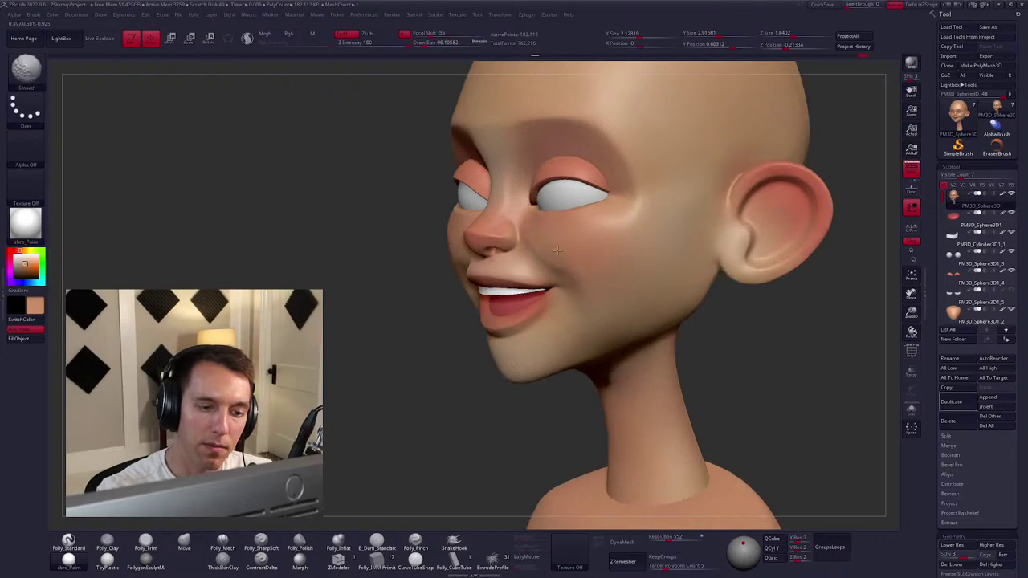
pyautogui.moveTo(607, 264)
pyautogui.mouseDown()
pyautogui.moveTo(628, 340)
pyautogui.moveTo(657, 344)
pyautogui.moveTo(562, 273)
pyautogui.mouseUp()
pyautogui.press('1')
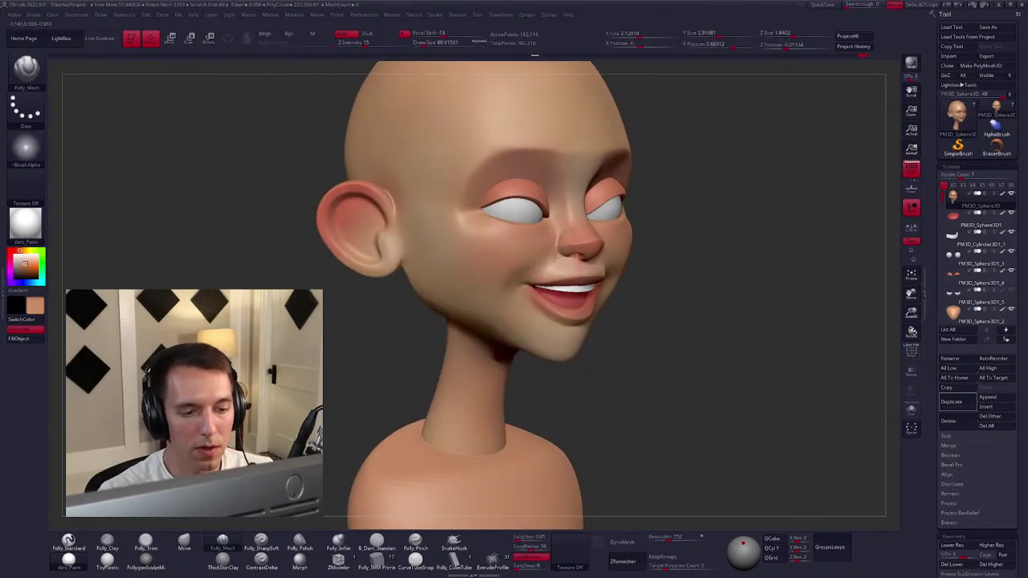
pyautogui.press('shift')
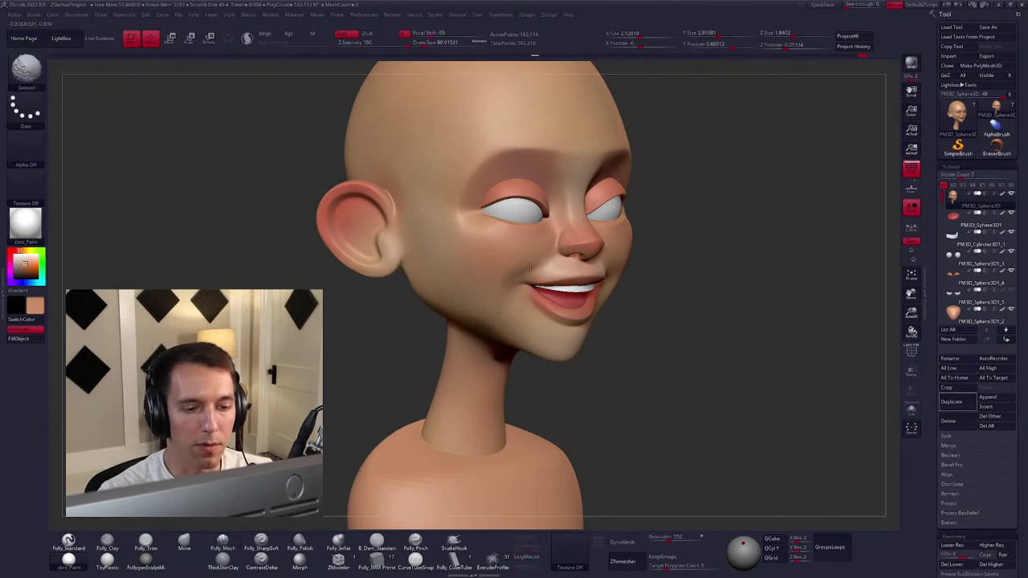
pyautogui.hotkey('shift', 'f')
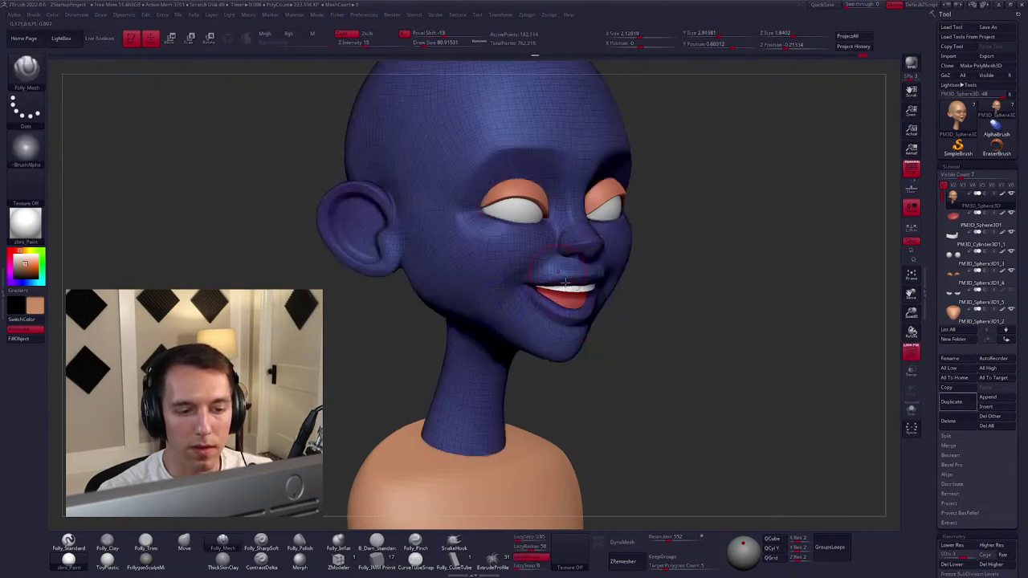
pyautogui.moveTo(689, 343)
pyautogui.keyDown('shift'); pyautogui.mouseDown()
pyautogui.moveTo(623, 381)
pyautogui.moveTo(579, 324)
pyautogui.mouseUp(); pyautogui.keyUp('shift')
pyautogui.moveTo(579, 324)
pyautogui.mouseDown(button='right')
pyautogui.moveTo(594, 317)
pyautogui.moveTo(574, 285)
pyautogui.mouseUp(button='right')
pyautogui.hotkey('shift', 'f')
pyautogui.moveTo(643, 335)
pyautogui.mouseDown(button='right')
pyautogui.moveTo(629, 341)
pyautogui.moveTo(622, 313)
pyautogui.moveTo(768, 344)
pyautogui.moveTo(701, 325)
pyautogui.mouseUp(button='right')
# Mask the mouth corners and chin, invert it, reshape a corner with Move, then Solo the head.
pyautogui.press('space')
pyautogui.press('b')
pyautogui.press('m')
pyautogui.press('v')
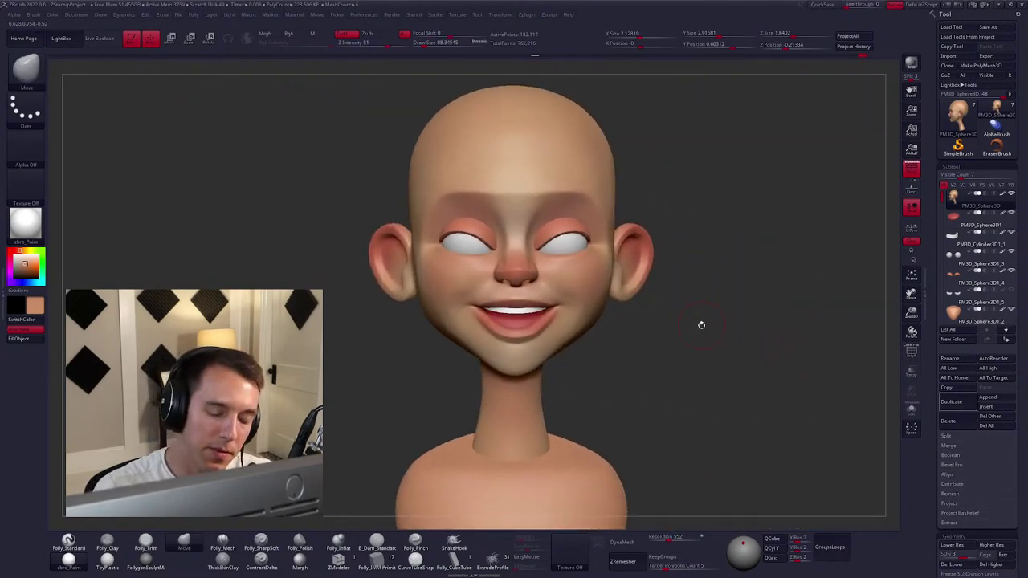
pyautogui.moveTo(630, 357)
pyautogui.mouseDown(button='right')
pyautogui.moveTo(589, 335)
pyautogui.moveTo(600, 343)
pyautogui.moveTo(609, 329)
pyautogui.mouseUp(button='right')
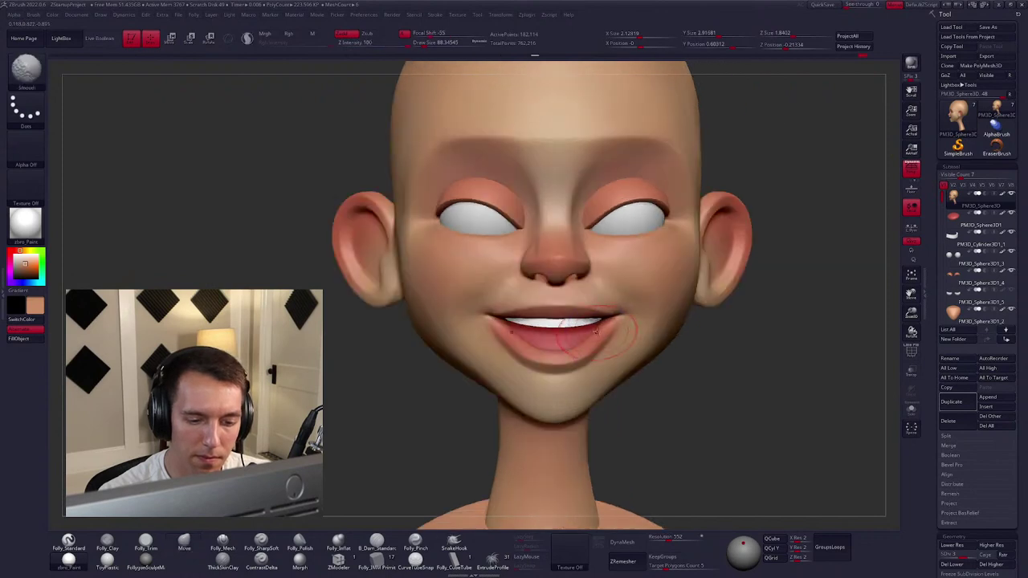
pyautogui.keyDown('ctrl'); pyautogui.moveTo(663, 332); pyautogui.dragTo(661, 334); pyautogui.keyUp('ctrl')
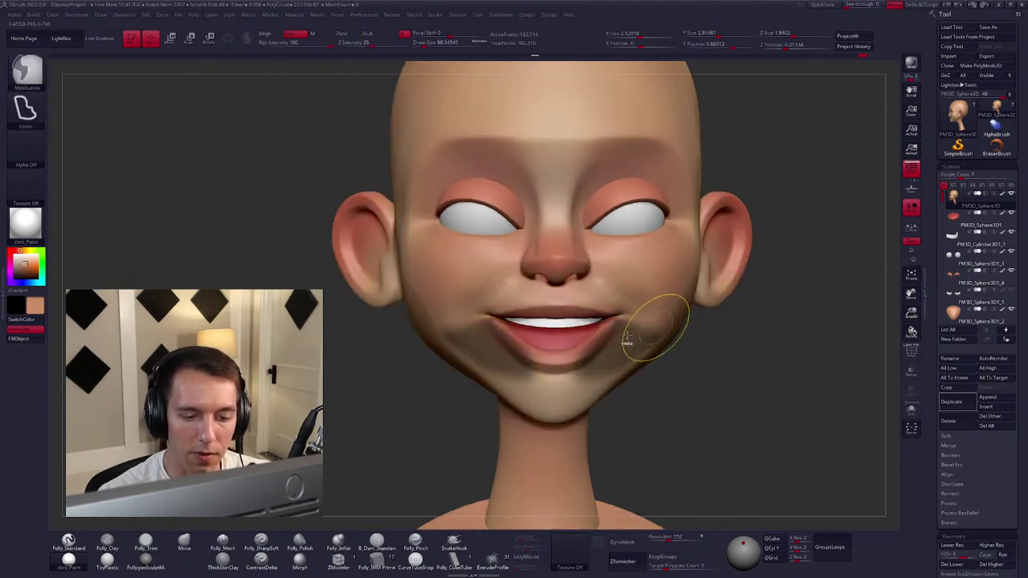
pyautogui.hotkey('ctrl', 'i')
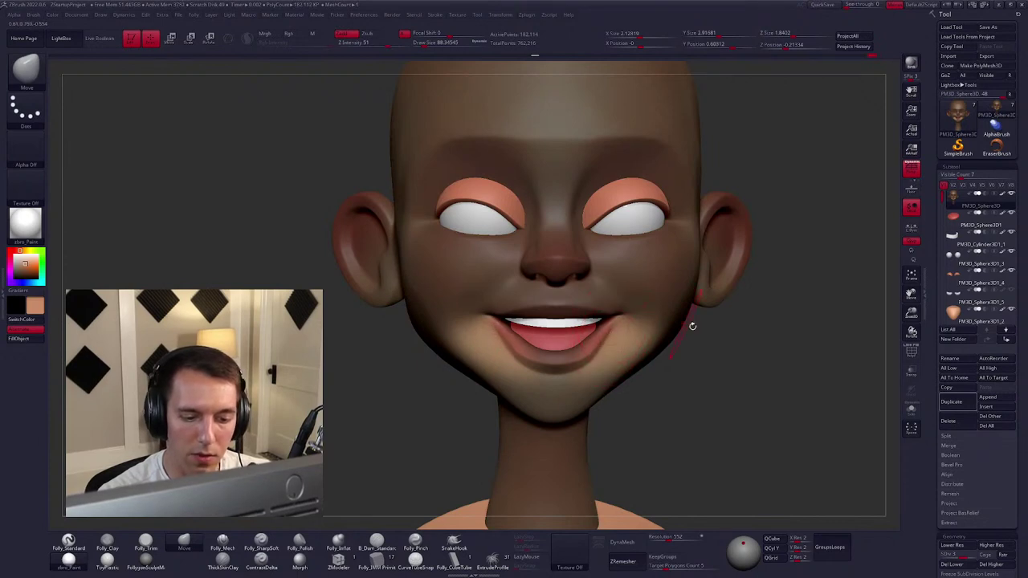
pyautogui.keyDown('ctrl'); pyautogui.moveTo(692, 326); pyautogui.dragTo(671, 356); pyautogui.keyUp('ctrl')
pyautogui.moveTo(590, 353)
pyautogui.keyDown('ctrl'); pyautogui.mouseDown(button='right')
pyautogui.moveTo(590, 333)
pyautogui.moveTo(602, 358)
pyautogui.moveTo(768, 281)
pyautogui.moveTo(631, 369)
pyautogui.mouseUp(button='right'); pyautogui.keyUp('ctrl')
pyautogui.hotkey('alt', 's')
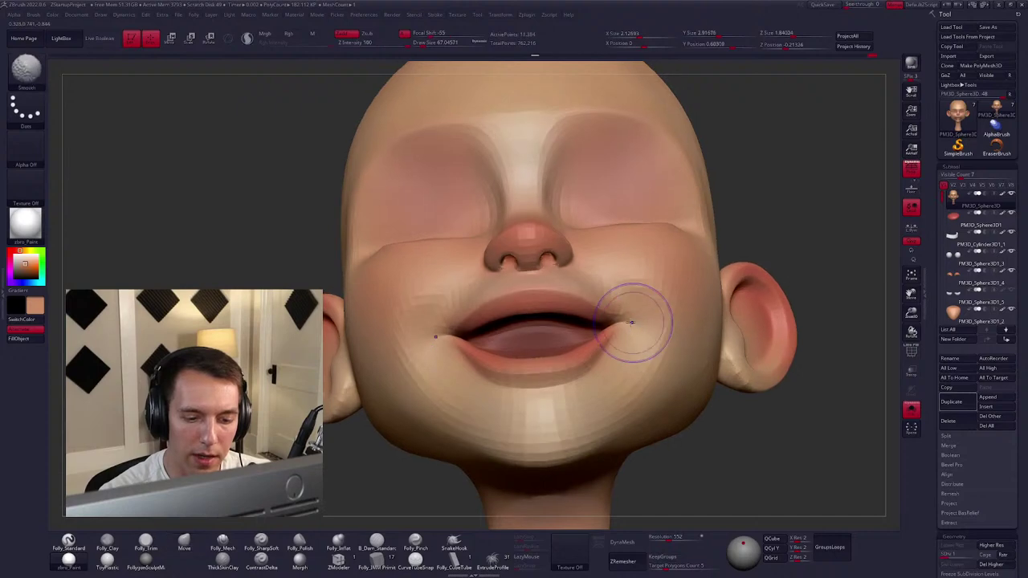
# Mask and blur a band across the upper lip and cheeks, then unhide eyes, teeth and shoulders.
pyautogui.hotkey('shift', 'f')
pyautogui.hotkey('shift', 'f')
pyautogui.moveTo(626, 313); pyautogui.dragTo(614, 321, button='right')
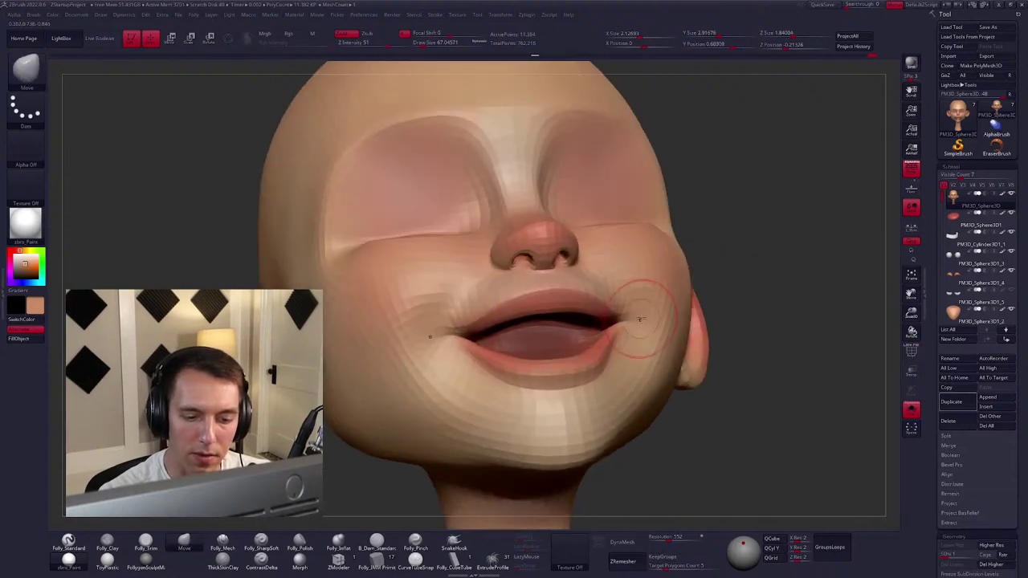
pyautogui.press('ctrl')
pyautogui.moveTo(488, 340)
pyautogui.keyDown('ctrl'); pyautogui.mouseDown()
pyautogui.moveTo(666, 265)
pyautogui.moveTo(346, 321)
pyautogui.mouseUp(); pyautogui.keyUp('ctrl')
pyautogui.moveTo(482, 338)
pyautogui.mouseDown(button='right')
pyautogui.moveTo(611, 375)
pyautogui.moveTo(591, 372)
pyautogui.mouseUp(button='right')
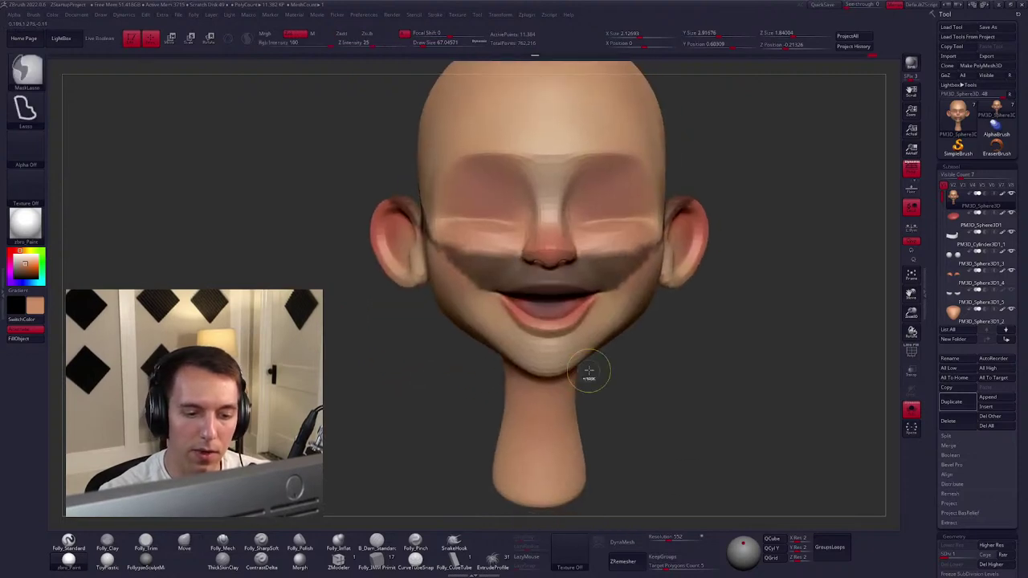
pyautogui.keyDown('ctrl'); pyautogui.click(602, 357); pyautogui.keyUp('ctrl')
pyautogui.press('space')
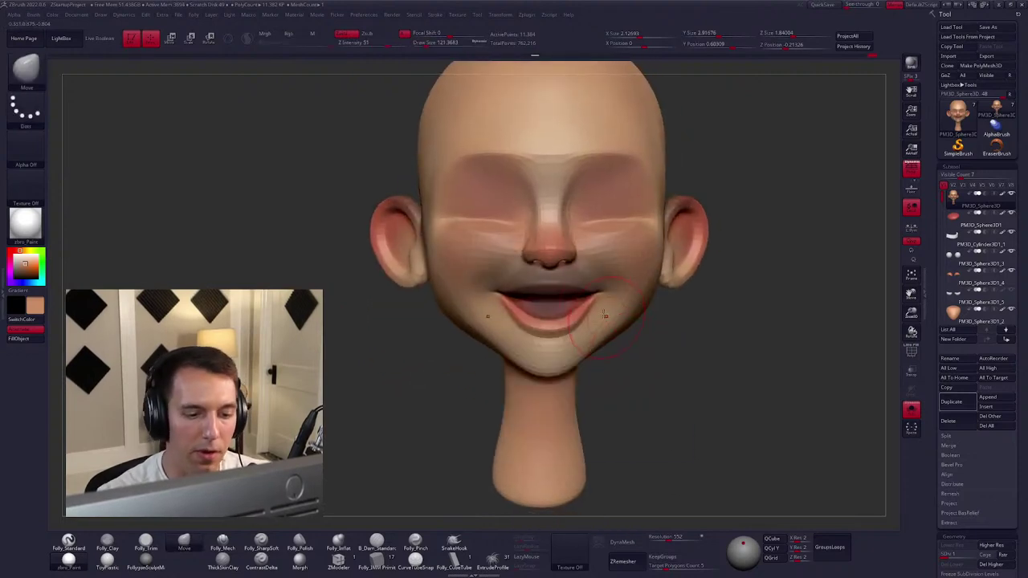
pyautogui.hotkey('ctrl', 'shift', 's')
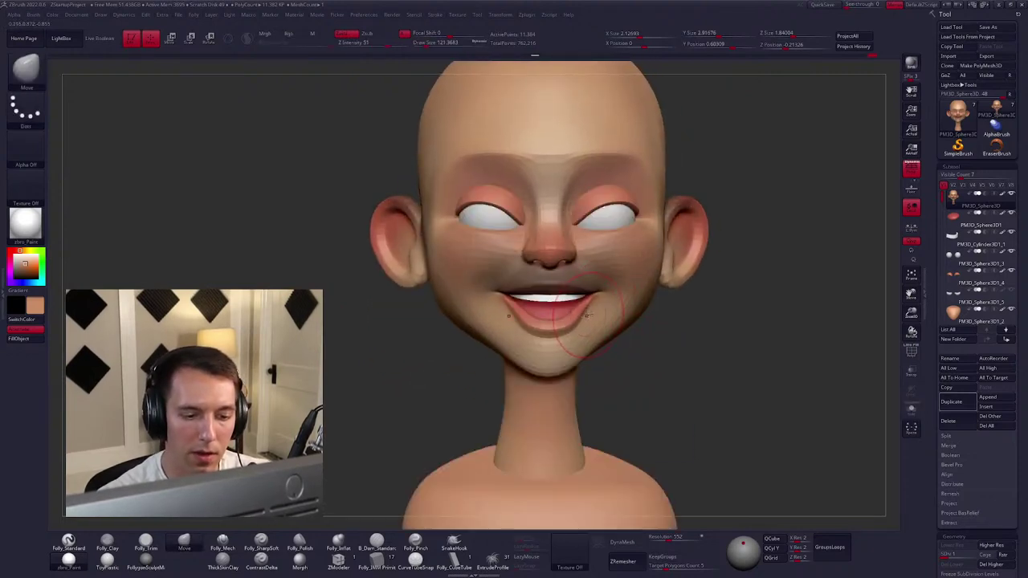
# Sculpt the mouth corners and chin, varying Draw Size between about 67 and 159.
pyautogui.press('space')
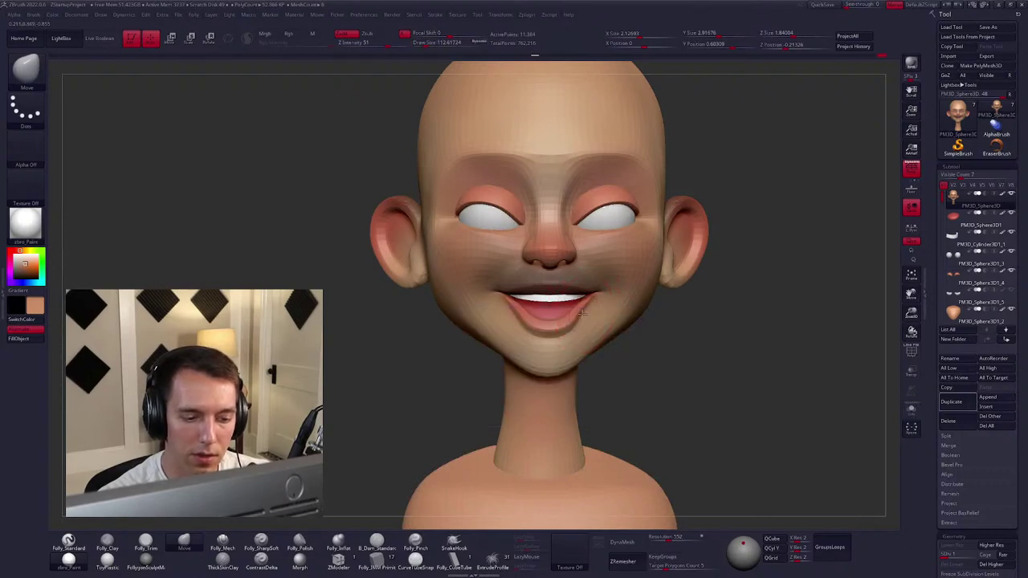
pyautogui.moveTo(587, 325)
pyautogui.mouseDown(button='right')
pyautogui.moveTo(562, 326)
pyautogui.moveTo(578, 329)
pyautogui.moveTo(570, 343)
pyautogui.moveTo(590, 337)
pyautogui.mouseUp(button='right')
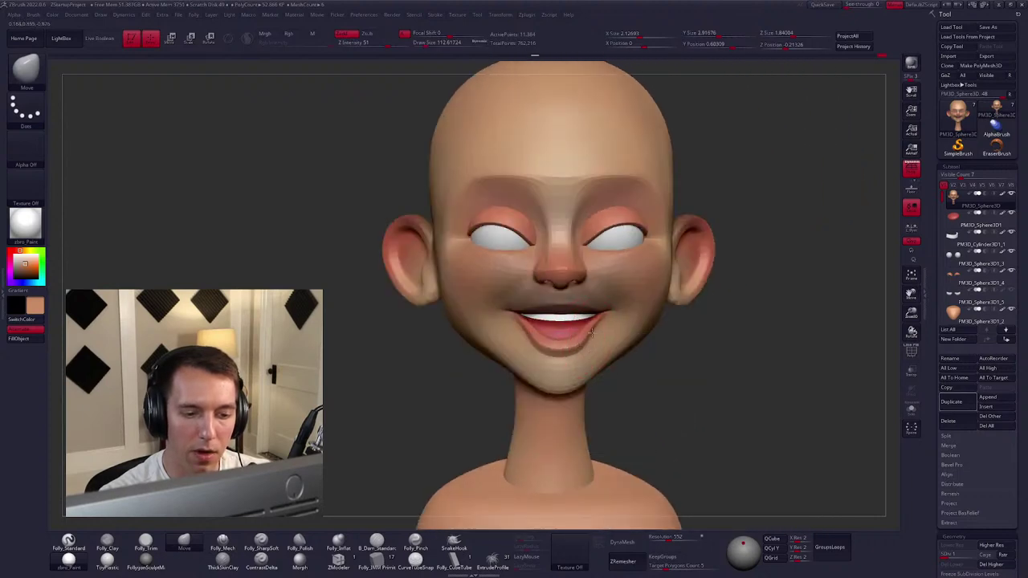
pyautogui.press('space')
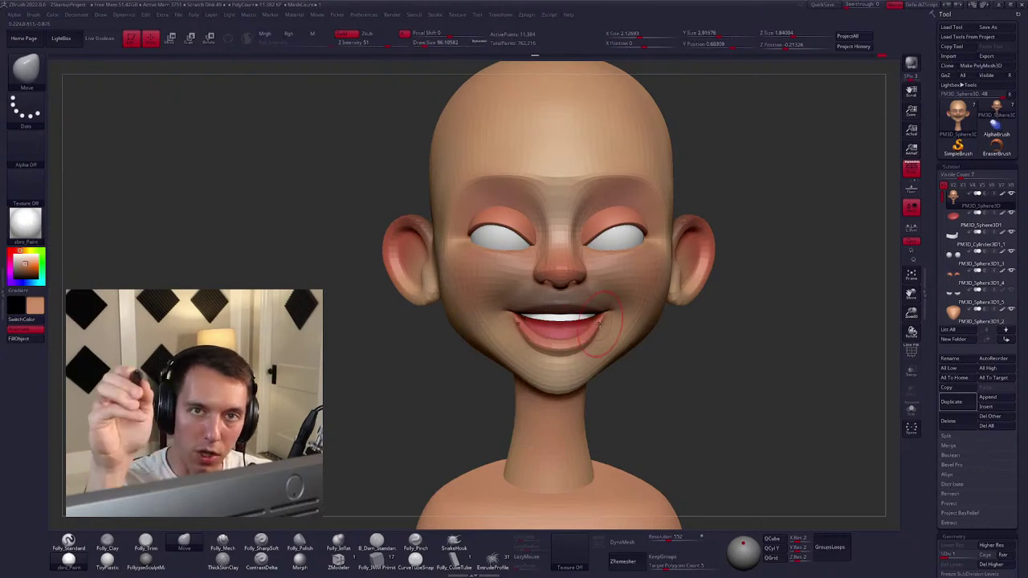
pyautogui.press('space')
pyautogui.moveTo(600, 325); pyautogui.dragTo(586, 325)
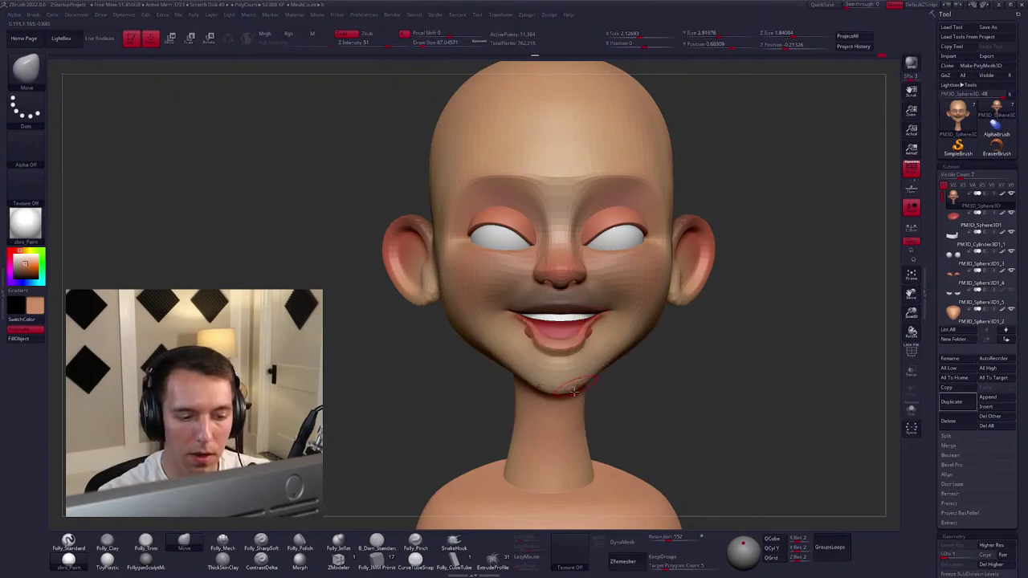
pyautogui.press(']')
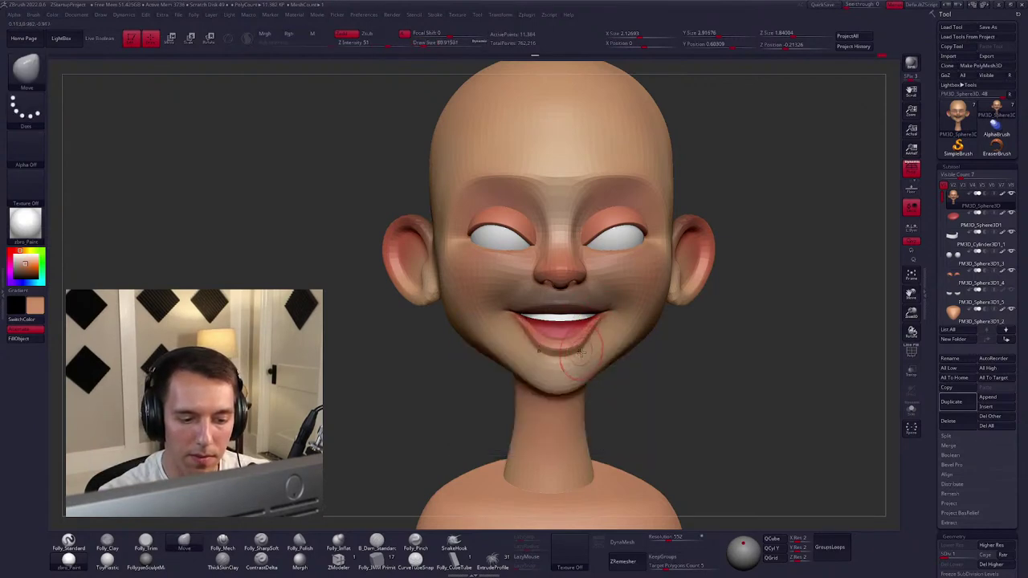
pyautogui.moveTo(573, 362)
pyautogui.mouseDown(button='right')
pyautogui.moveTo(625, 357)
pyautogui.moveTo(634, 305)
pyautogui.moveTo(695, 287)
pyautogui.moveTo(610, 313)
pyautogui.mouseUp(button='right')
pyautogui.press('space')
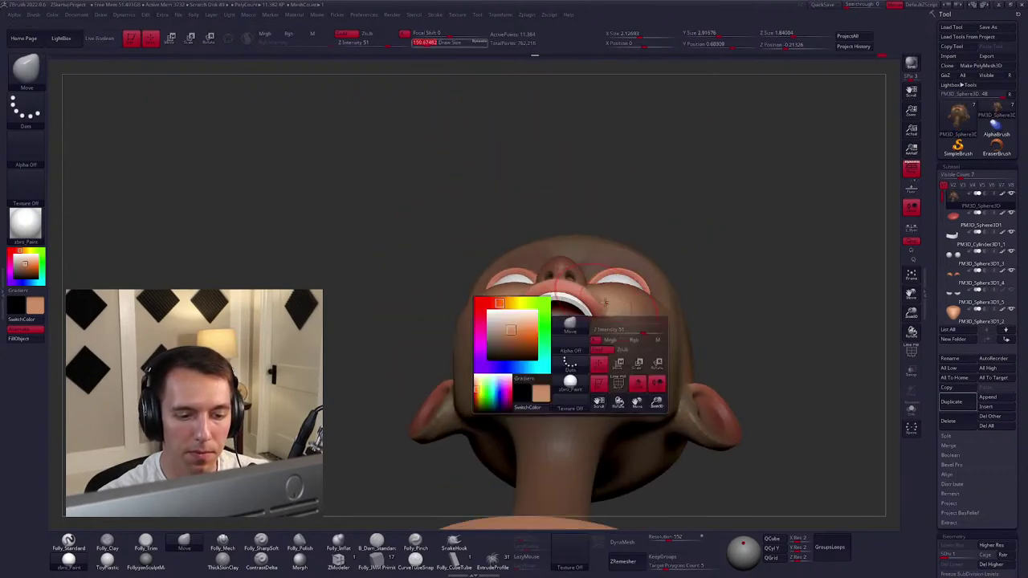
pyautogui.moveTo(586, 325); pyautogui.dragTo(601, 309)
pyautogui.moveTo(600, 309)
pyautogui.mouseDown(button='right')
pyautogui.moveTo(610, 329)
pyautogui.moveTo(535, 363)
pyautogui.moveTo(594, 317)
pyautogui.moveTo(613, 326)
pyautogui.mouseUp(button='right')
pyautogui.press('[')
pyautogui.press('[')
pyautogui.press('[')
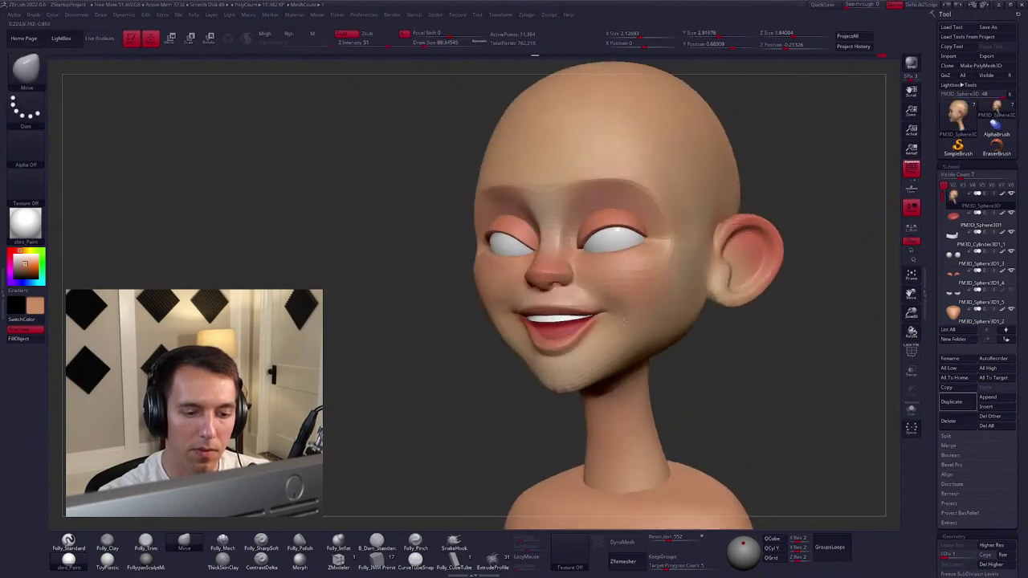
pyautogui.press('space')
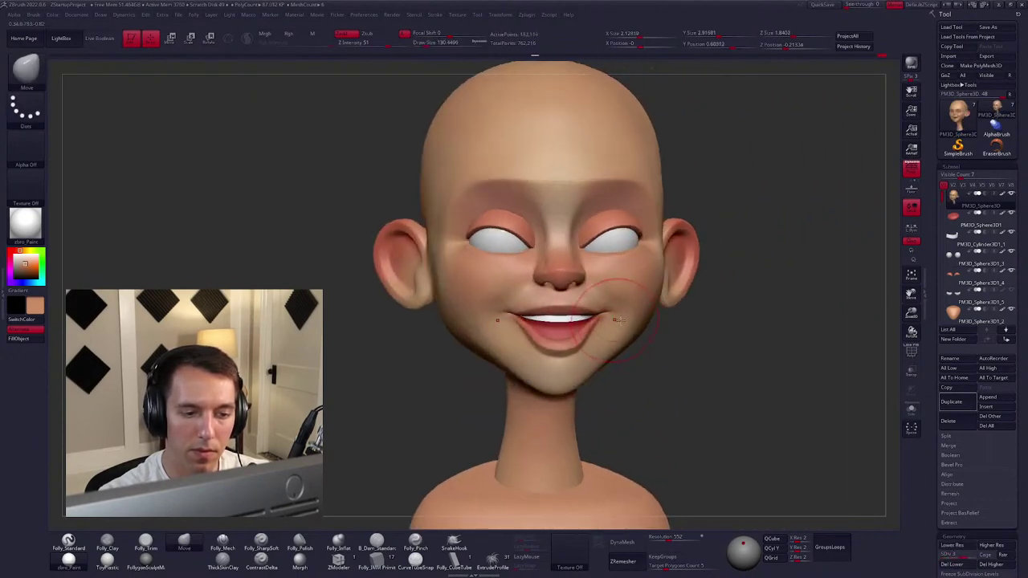
pyautogui.keyDown('ctrl'); pyautogui.moveTo(613, 326); pyautogui.dragTo(590, 332, button='right'); pyautogui.keyUp('ctrl')
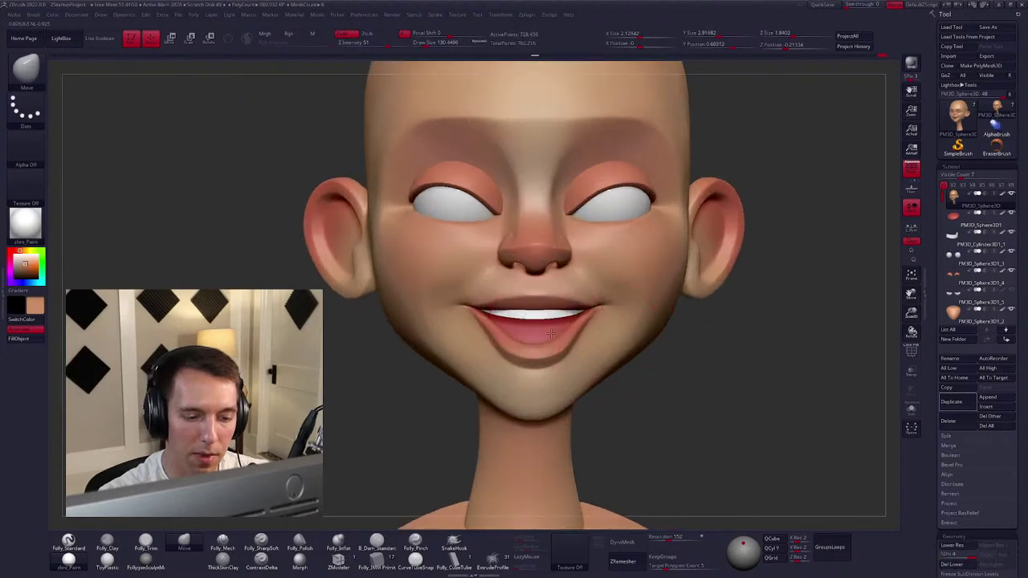
# Select and Solo the red mouth piece and reposition it to fit the smile.
pyautogui.keyDown('alt'); pyautogui.click(550, 334); pyautogui.keyUp('alt')
pyautogui.hotkey('shift', 'alt', 's')
pyautogui.hotkey('shift', 'alt', 's')
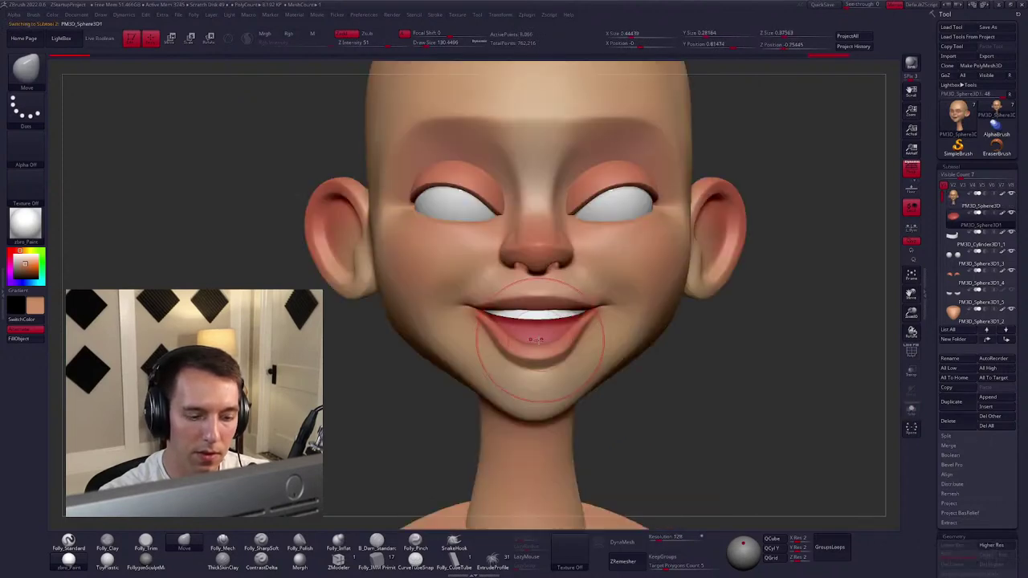
pyautogui.press('w')
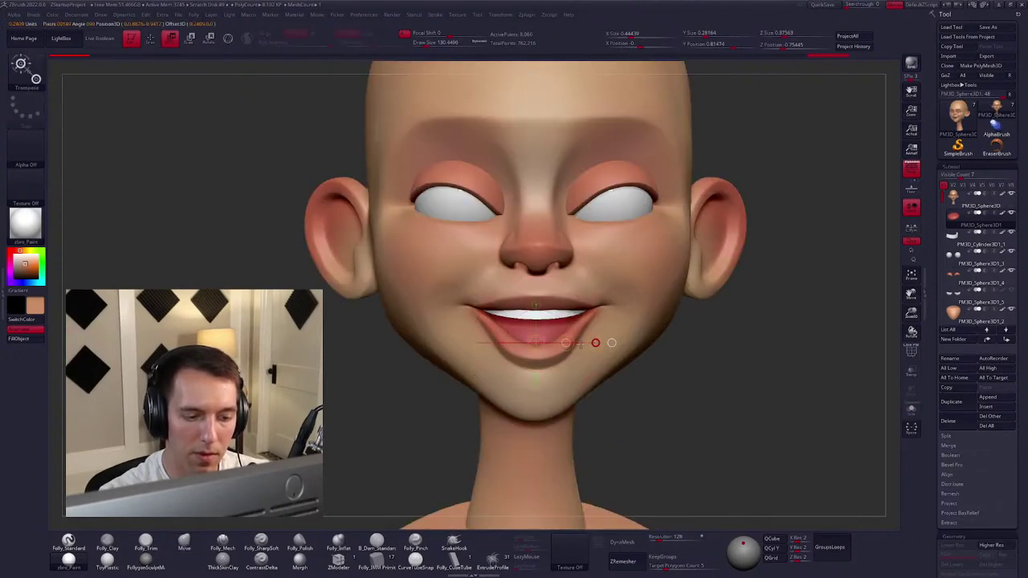
pyautogui.press('q')
pyautogui.moveTo(578, 343); pyautogui.dragTo(559, 323, button='right')
pyautogui.hotkey('shift', 'alt', 's')
pyautogui.hotkey('shift', 'alt', 's')
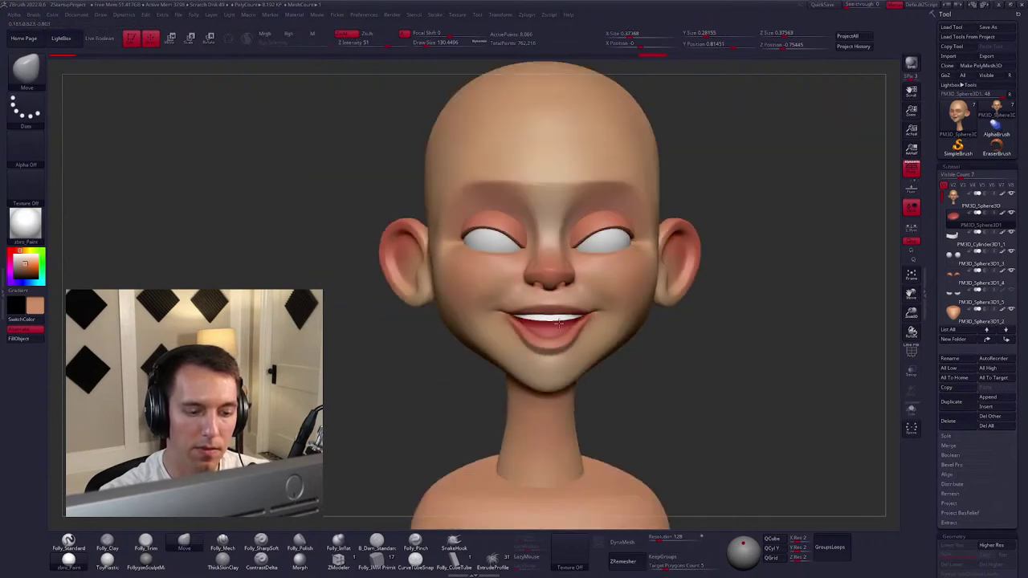
pyautogui.hotkey('shift', 'alt', 's')
pyautogui.press('space')
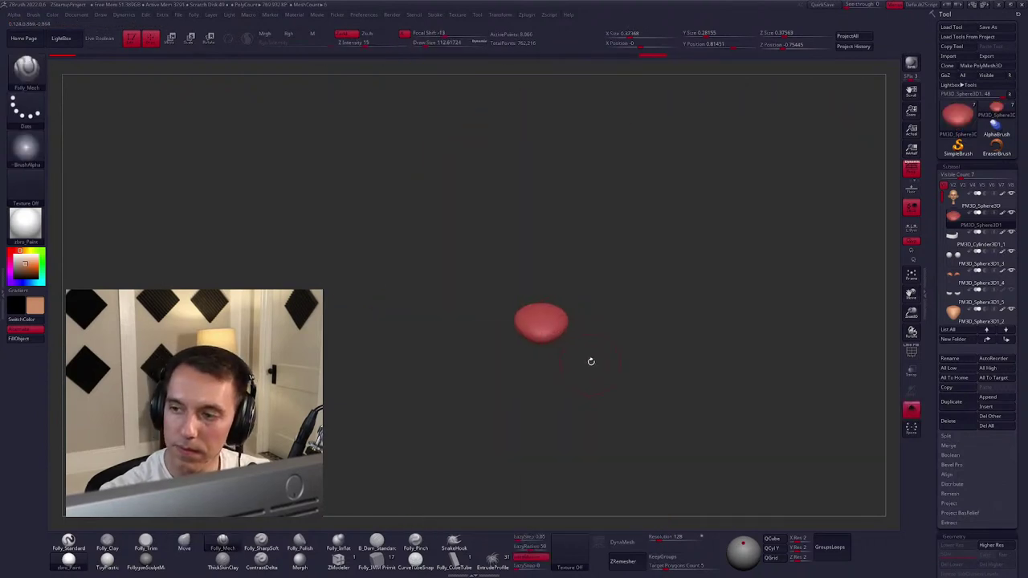
pyautogui.hotkey('shift', 'alt', 's')
pyautogui.moveTo(585, 356)
pyautogui.mouseDown(button='right')
pyautogui.moveTo(619, 346)
pyautogui.moveTo(603, 348)
pyautogui.moveTo(614, 334)
pyautogui.moveTo(596, 354)
pyautogui.moveTo(526, 279)
pyautogui.moveTo(512, 291)
pyautogui.mouseUp(button='right')
# Return to the head subtool, pick the Folly_Mech brush, and sculpt and smooth the face.
pyautogui.keyDown('alt'); pyautogui.click(589, 327); pyautogui.keyUp('alt')
pyautogui.press('space')
pyautogui.press('space')
pyautogui.press('w')
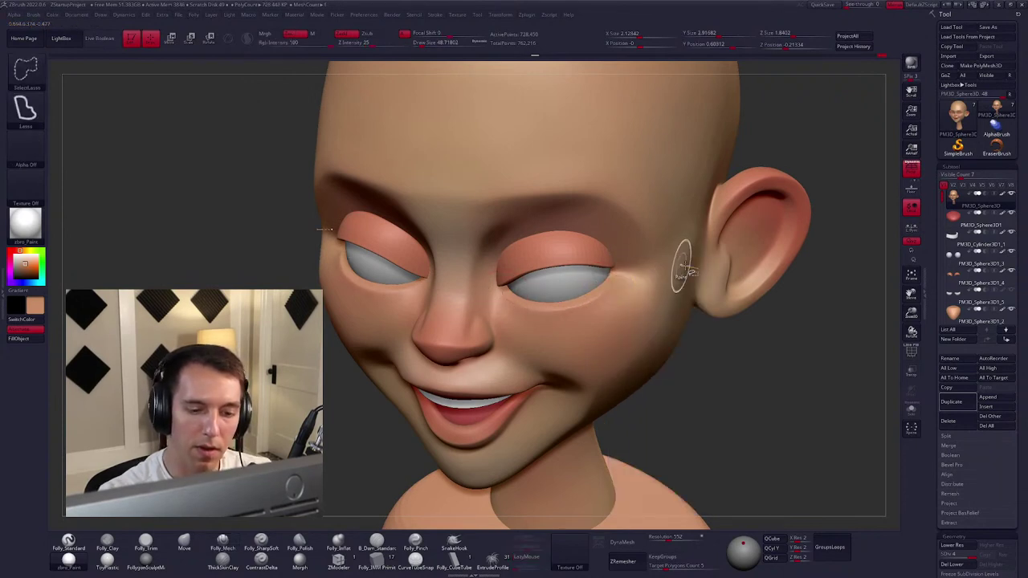
pyautogui.press('b')
pyautogui.press('b')
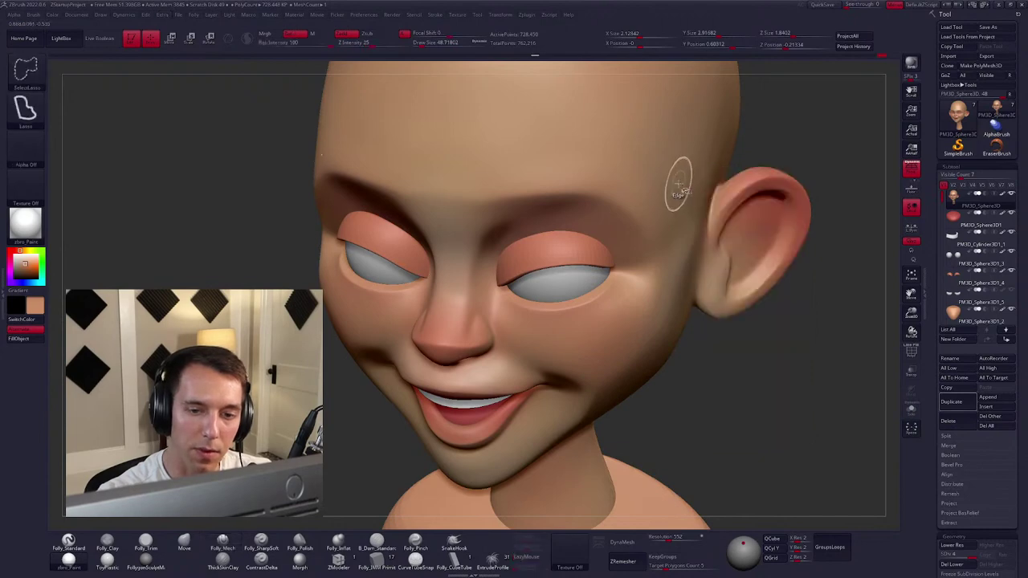
pyautogui.press('w')
pyautogui.press('b')
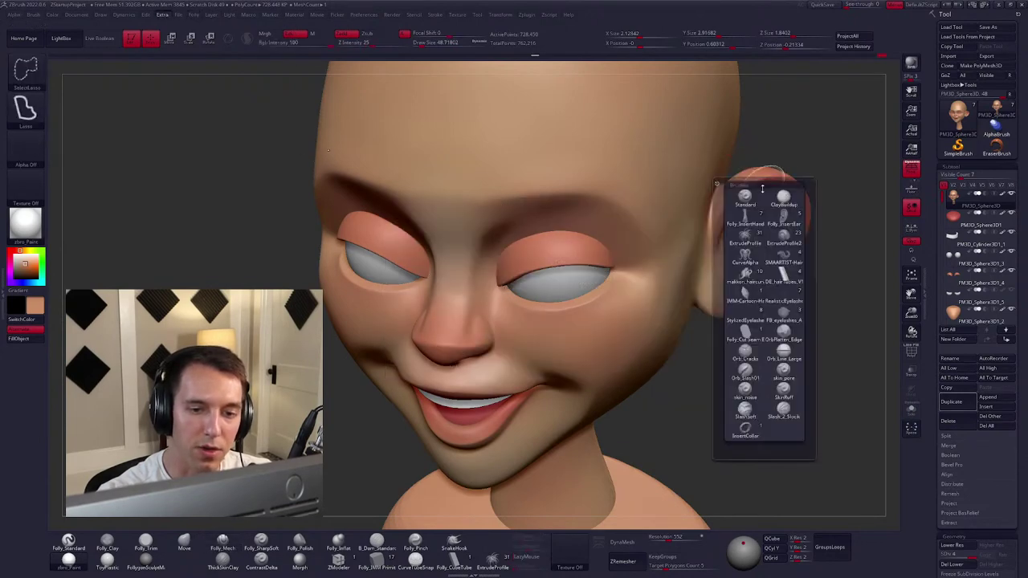
pyautogui.click(745, 296)
pyautogui.moveTo(594, 340); pyautogui.dragTo(577, 312, button='right')
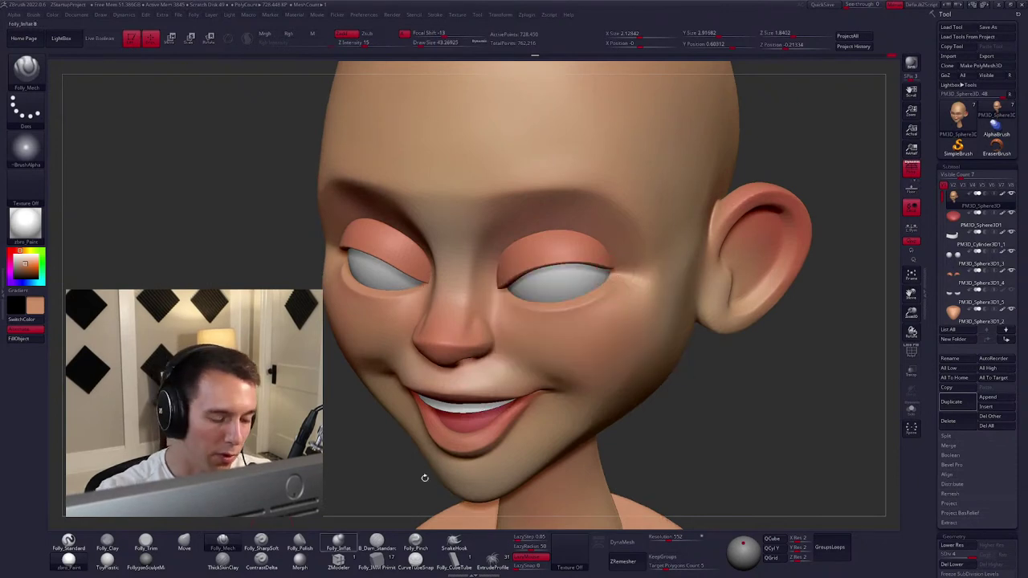
pyautogui.press('shift')
pyautogui.moveTo(591, 325); pyautogui.dragTo(598, 317, button='right')
pyautogui.rightClick(598, 317)
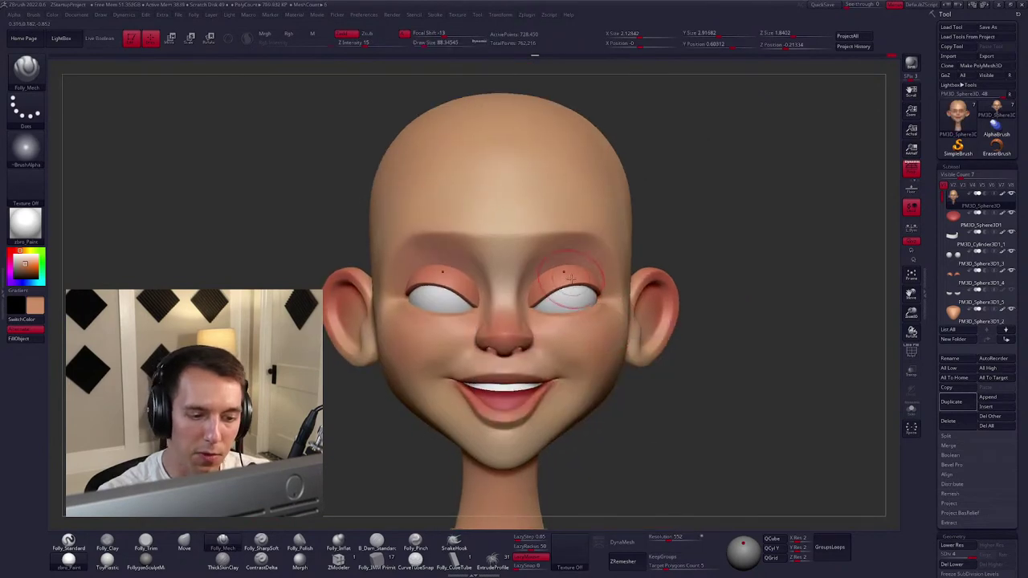
# Select and isolate the right eyeball, mask it leaving the iris area free, then show everything.
pyautogui.keyDown('alt'); pyautogui.click(584, 304); pyautogui.keyUp('alt')
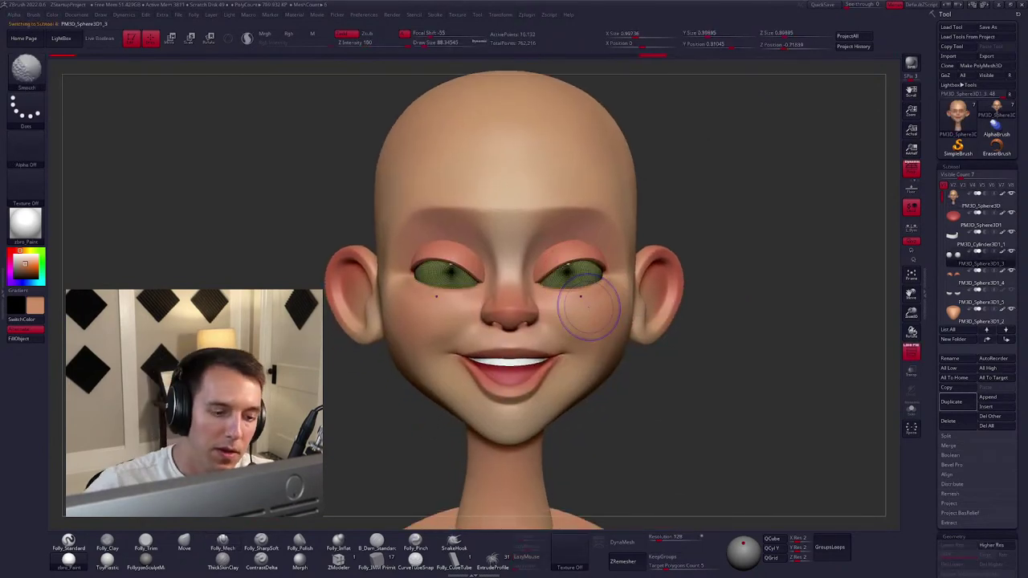
pyautogui.keyDown('alt'); pyautogui.click(567, 285); pyautogui.keyUp('alt')
pyautogui.press('b')
pyautogui.press('s')
pyautogui.press('t')
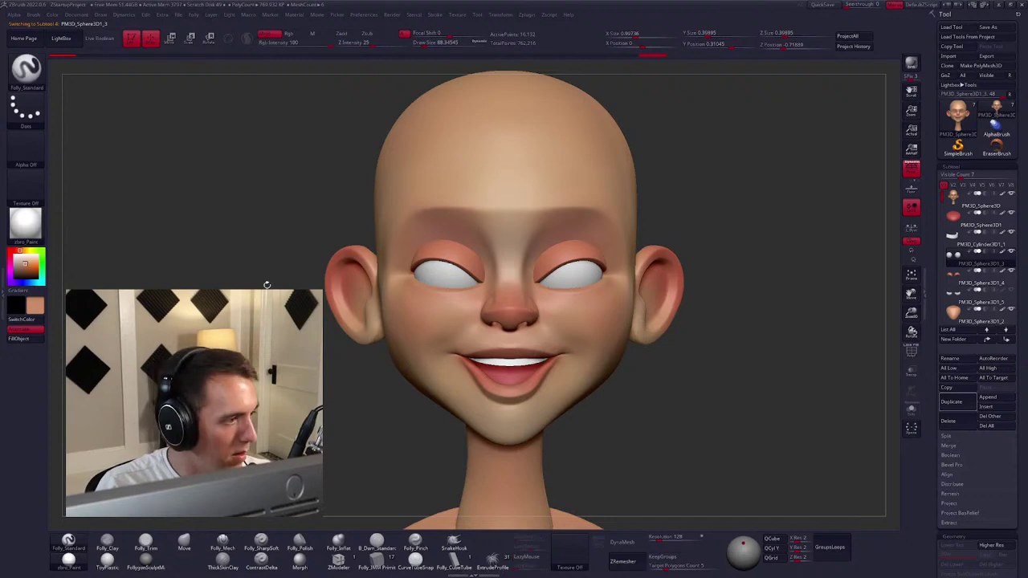
pyautogui.hotkey('ctrl', 'shift', 'f')
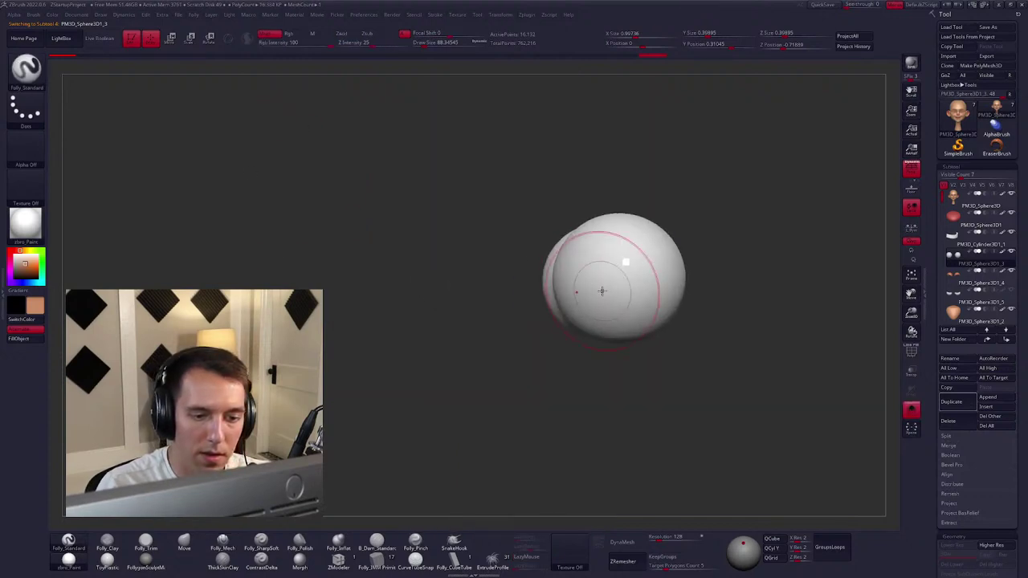
pyautogui.press('space')
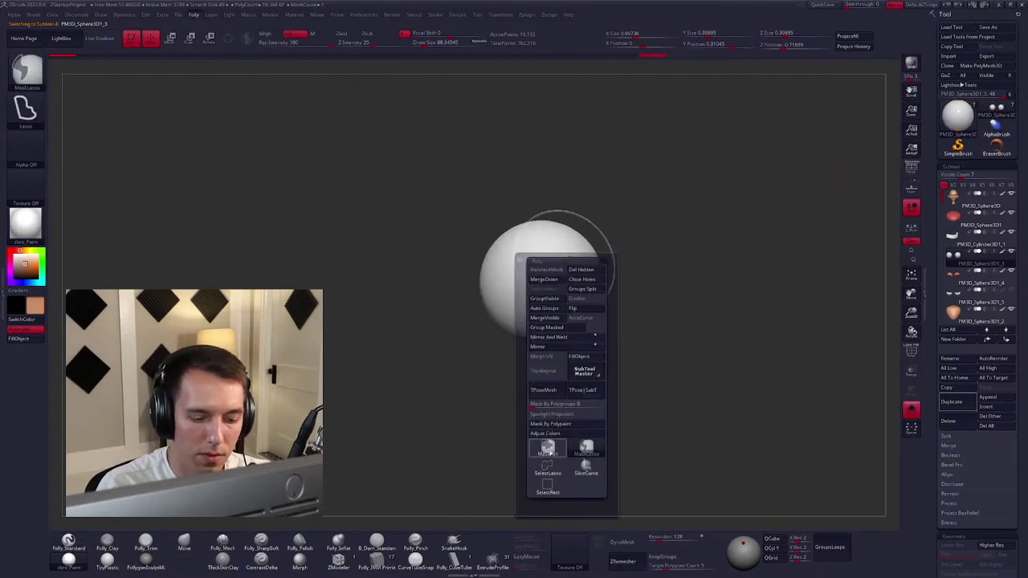
pyautogui.press('f')
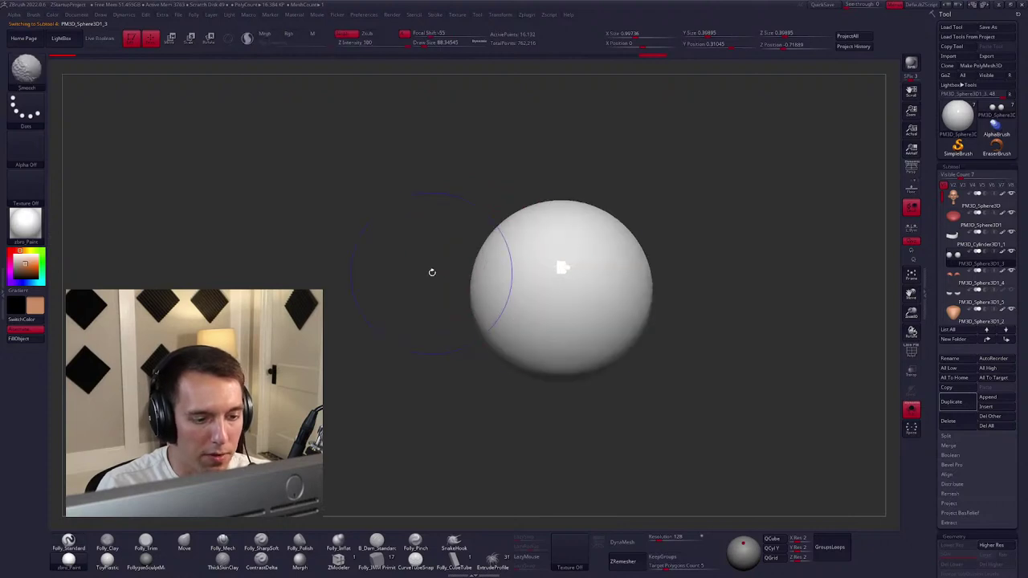
pyautogui.hotkey('shift', 'f')
pyautogui.keyDown('ctrl'); pyautogui.moveTo(424, 232); pyautogui.dragTo(480, 359); pyautogui.keyUp('ctrl')
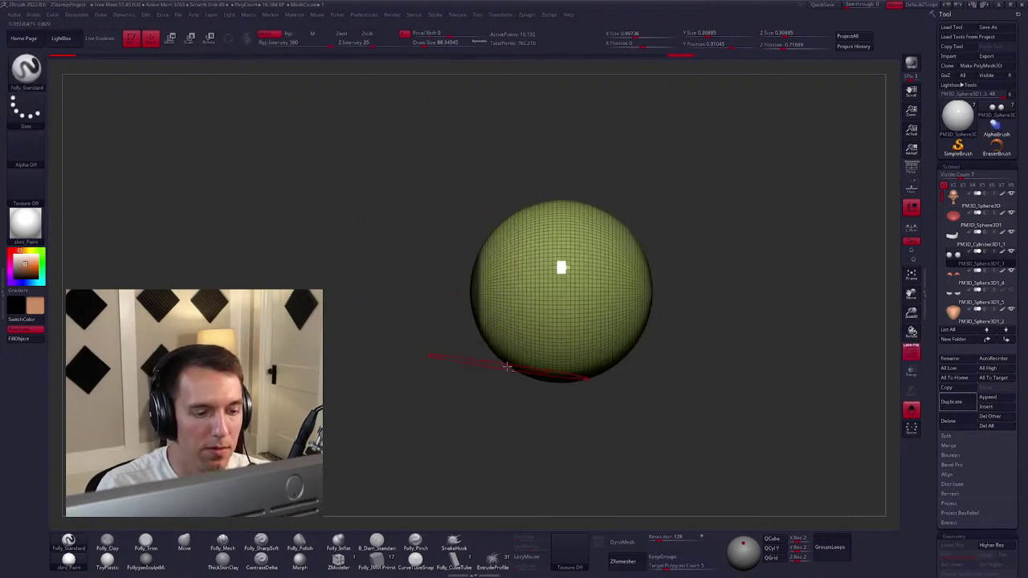
pyautogui.hotkey('ctrl', 'shift', 'f')
pyautogui.hotkey('shift', 'f')
pyautogui.hotkey('shift', 'alt', 's')
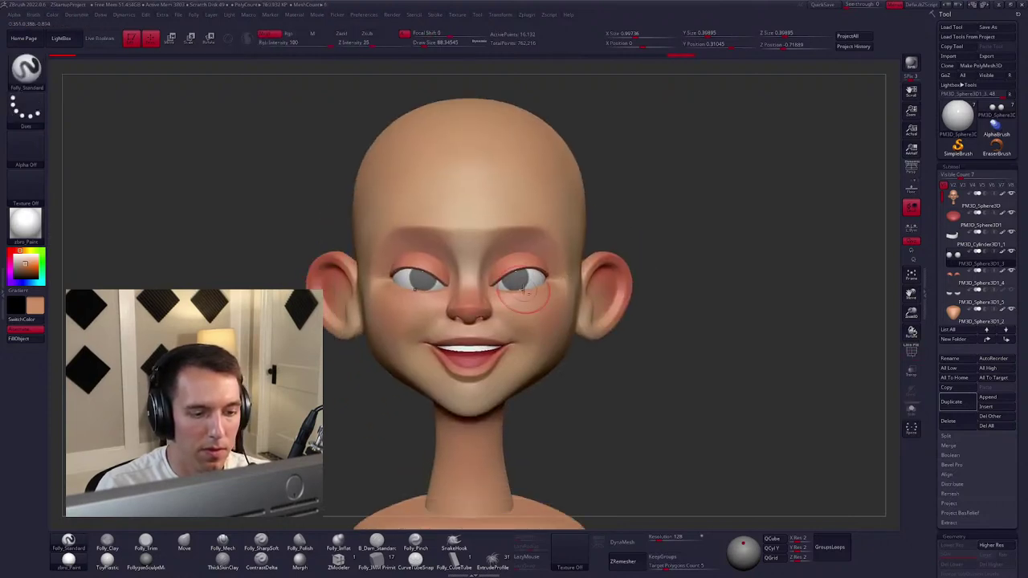
# Frame the head in front view and pick a pale yellow paint colour.
pyautogui.keyDown('ctrl'); pyautogui.moveTo(550, 302); pyautogui.dragTo(525, 303, button='right'); pyautogui.keyUp('ctrl')
pyautogui.press('f')
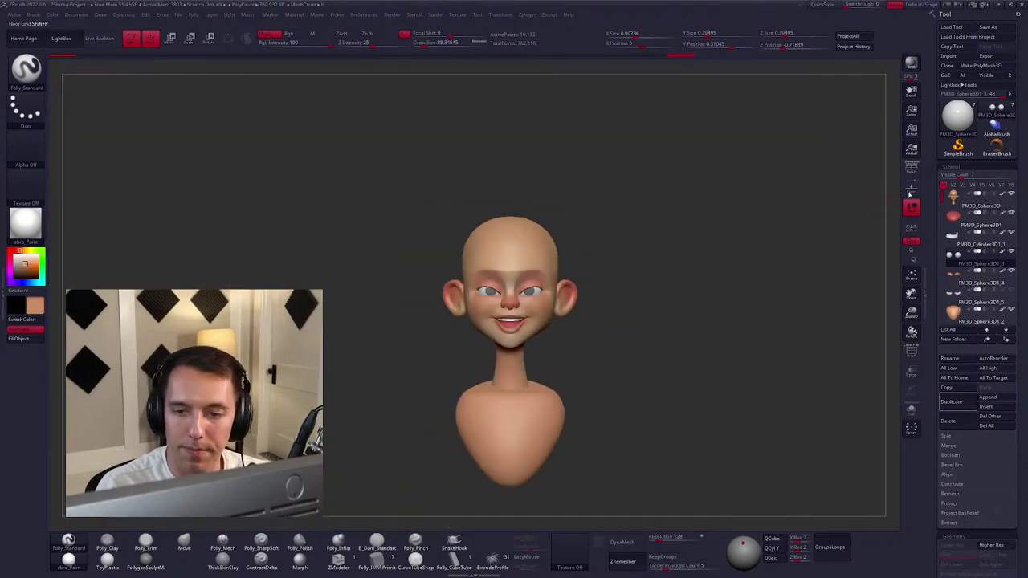
pyautogui.moveTo(615, 280)
pyautogui.mouseDown(button='right')
pyautogui.moveTo(594, 305)
pyautogui.moveTo(619, 295)
pyautogui.mouseUp(button='right')
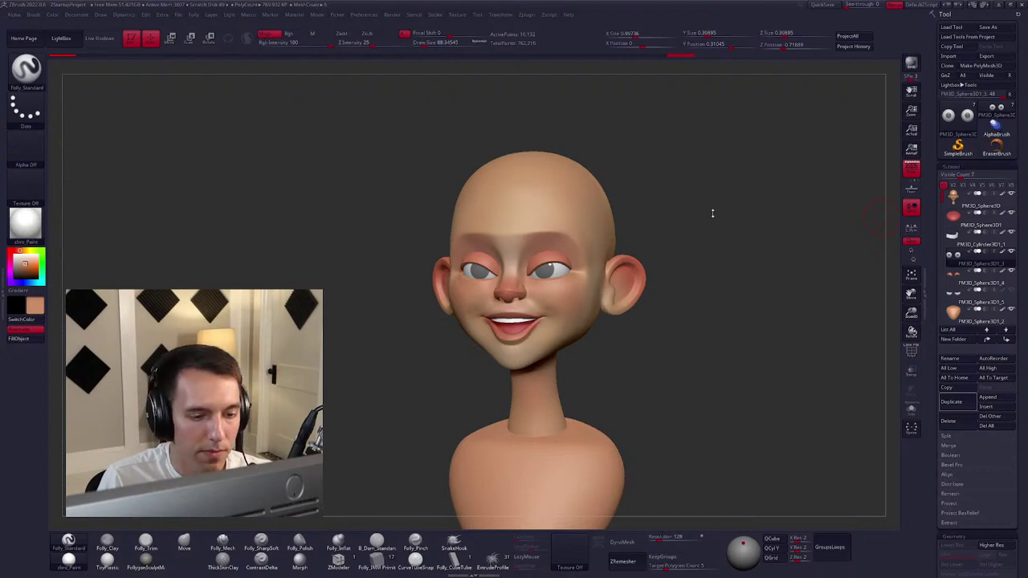
pyautogui.moveTo(638, 259); pyautogui.dragTo(668, 248, button='right')
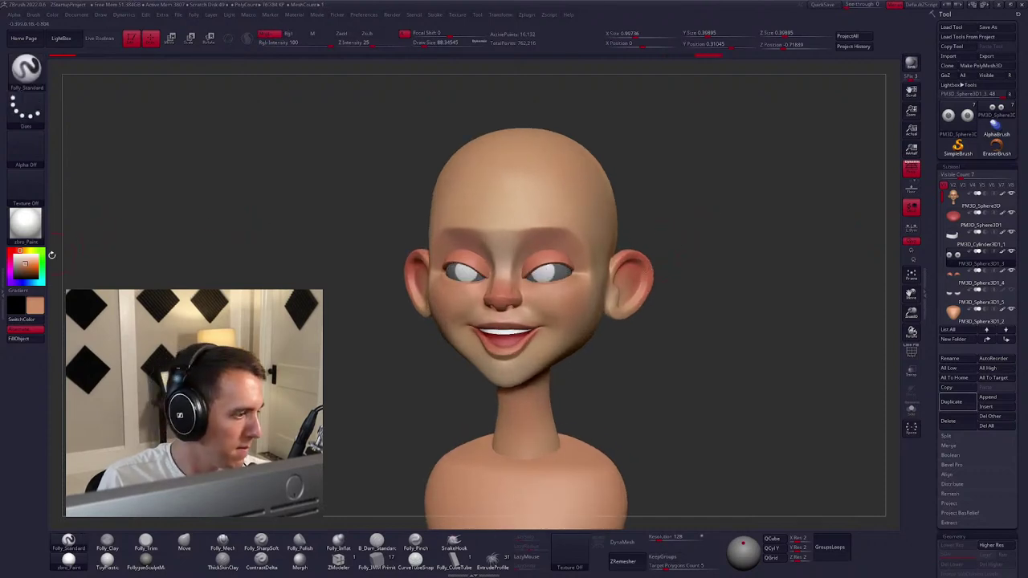
pyautogui.moveTo(30, 251); pyautogui.dragTo(32, 250)
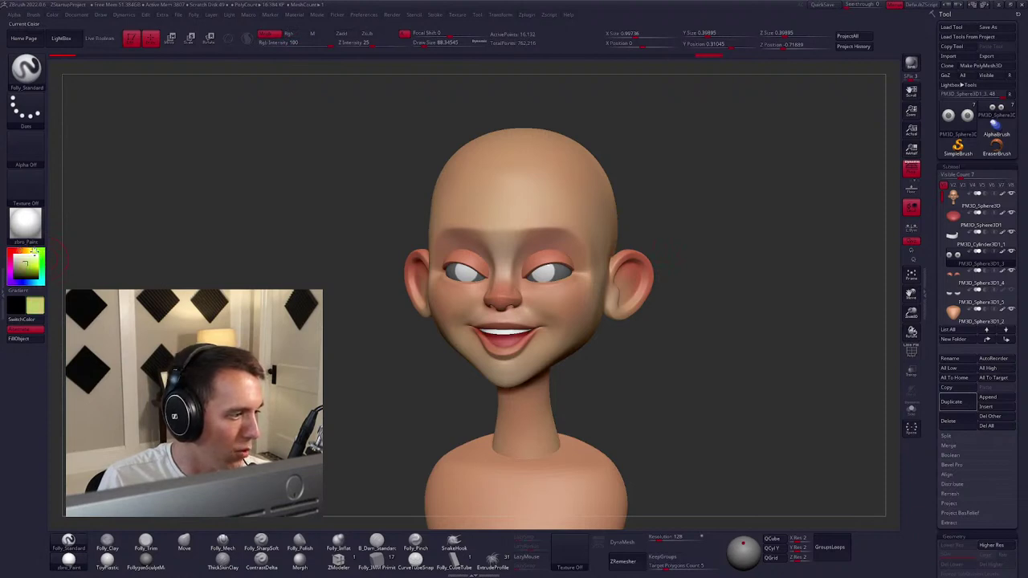
# Solo the eyeballs, enable Rgb and FillObject green into the unmasked iris area.
pyautogui.keyDown('ctrl'); pyautogui.click(182, 261); pyautogui.keyUp('ctrl')
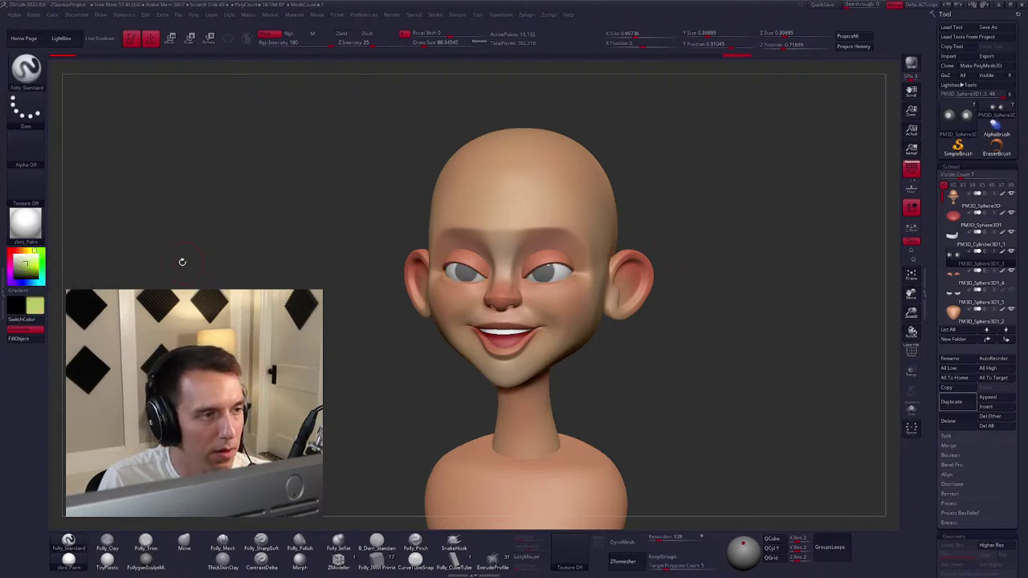
pyautogui.keyDown('ctrl'); pyautogui.click(184, 261); pyautogui.keyUp('ctrl')
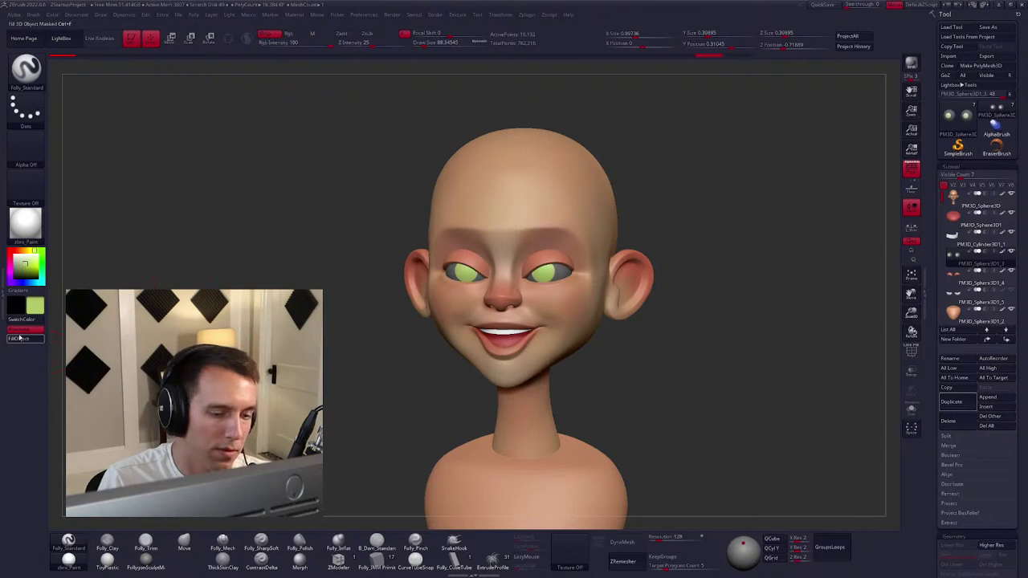
pyautogui.hotkey('ctrl', 'shift', 's')
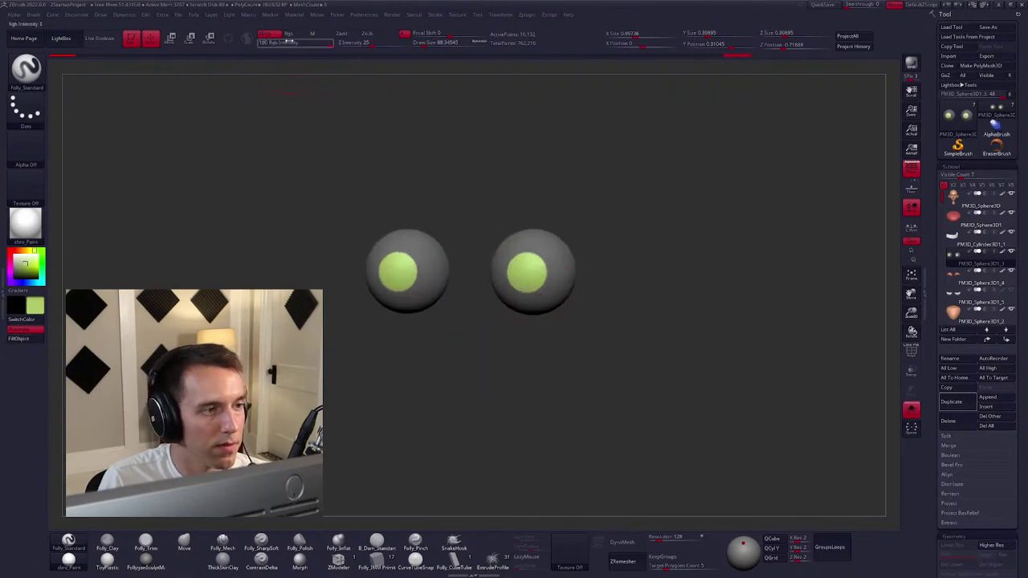
pyautogui.click(295, 33)
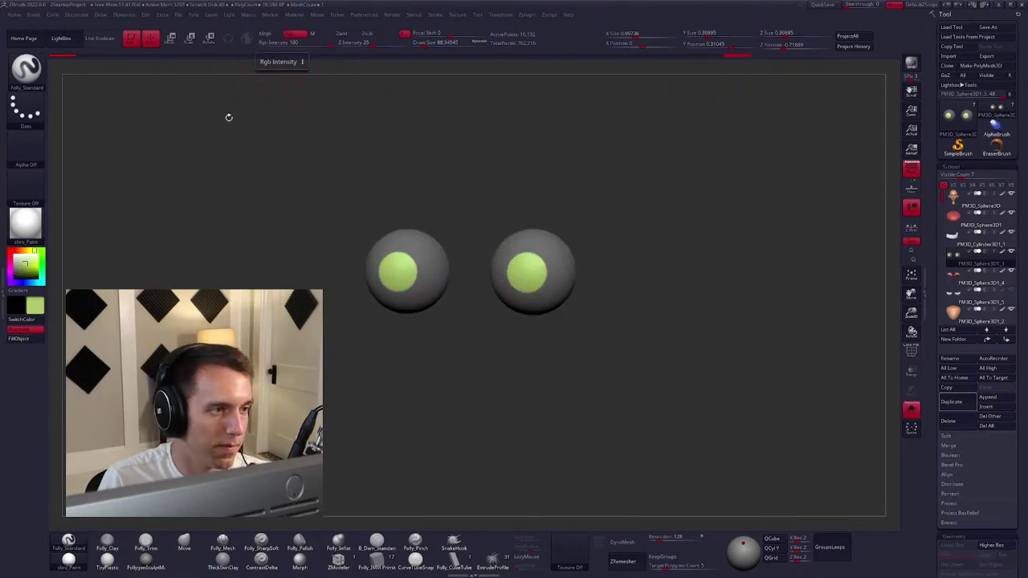
pyautogui.click(25, 341)
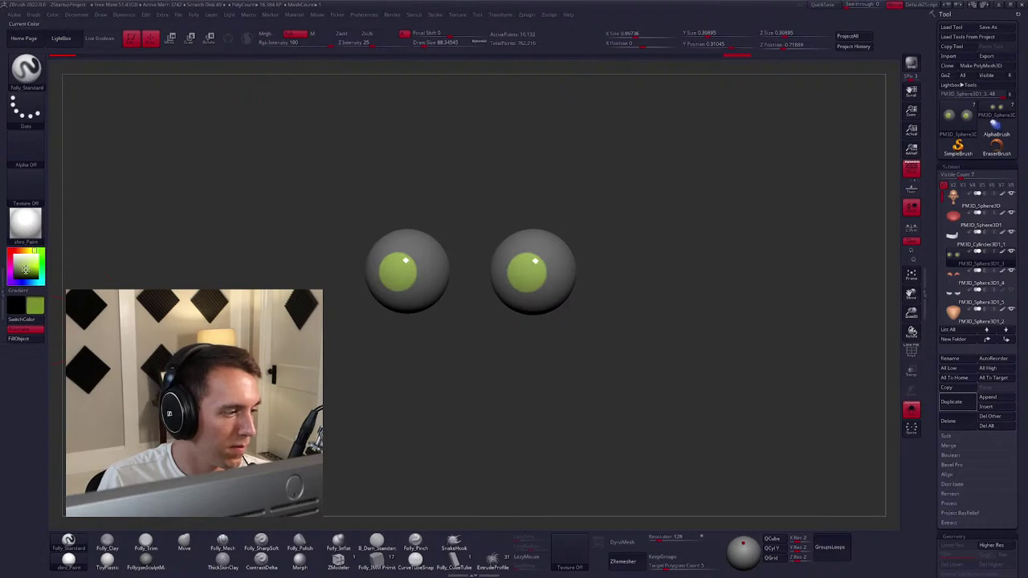
# Check the green irises on the full head, then isolate the eyeballs again.
pyautogui.hotkey('ctrl', 'shift', 's')
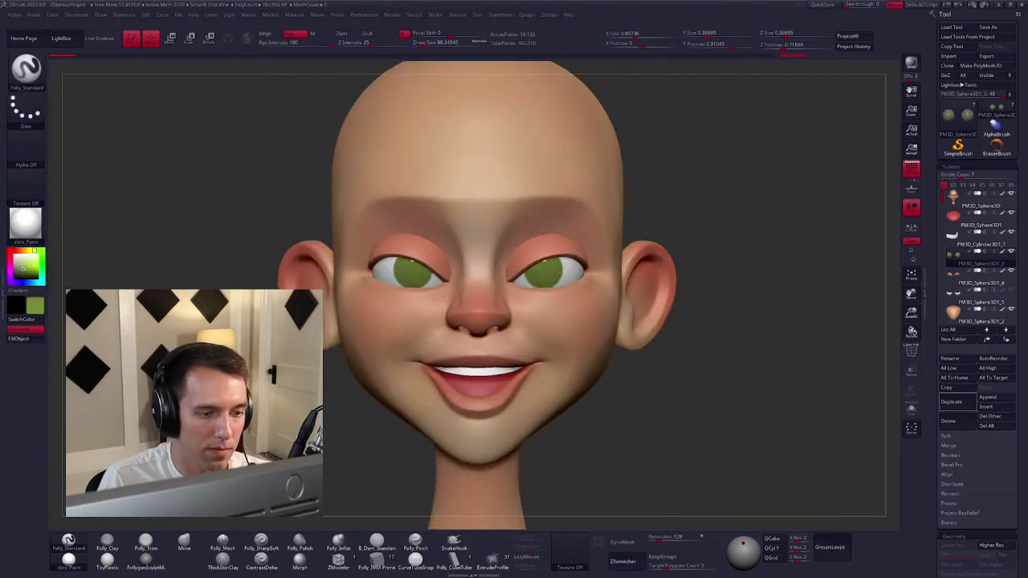
pyautogui.keyDown('alt'); pyautogui.moveTo(327, 377); pyautogui.dragTo(327, 301); pyautogui.keyUp('alt')
pyautogui.hotkey('ctrl', 'shift', 's')
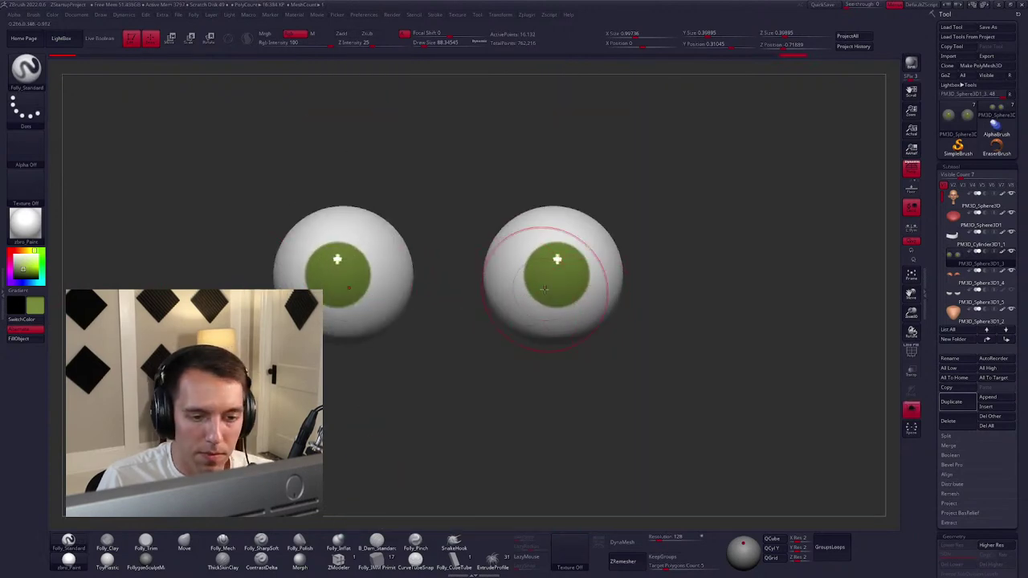
# Use Transpose Move to shift the iris area along the eyeball's depth.
pyautogui.hotkey('ctrl', 'a')
pyautogui.keyDown('ctrl'); pyautogui.click(690, 272); pyautogui.keyUp('ctrl')
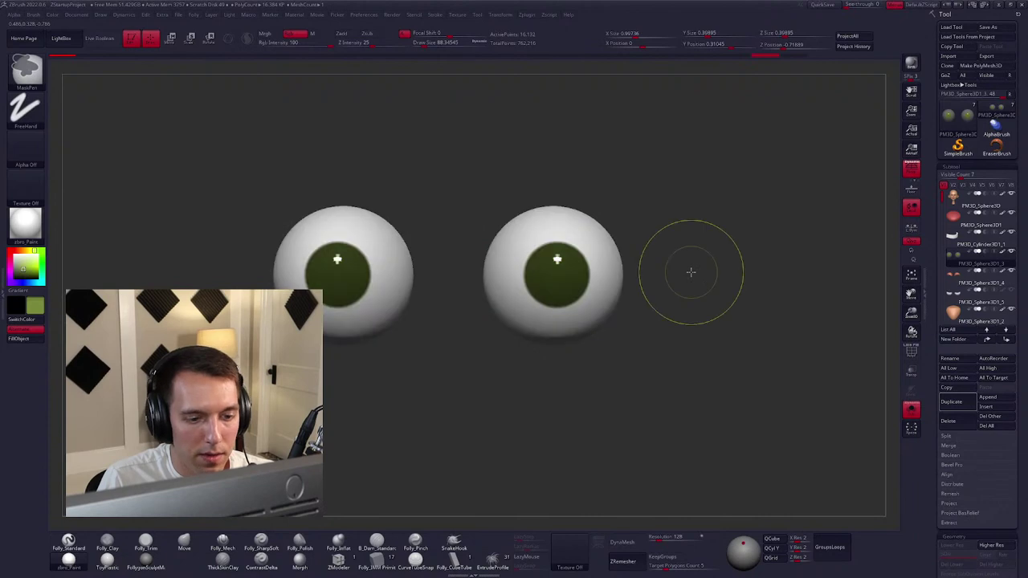
pyautogui.press('w')
pyautogui.hotkey('shift', 'f')
pyautogui.keyDown('ctrl'); pyautogui.moveTo(582, 275); pyautogui.dragTo(638, 275); pyautogui.keyUp('ctrl')
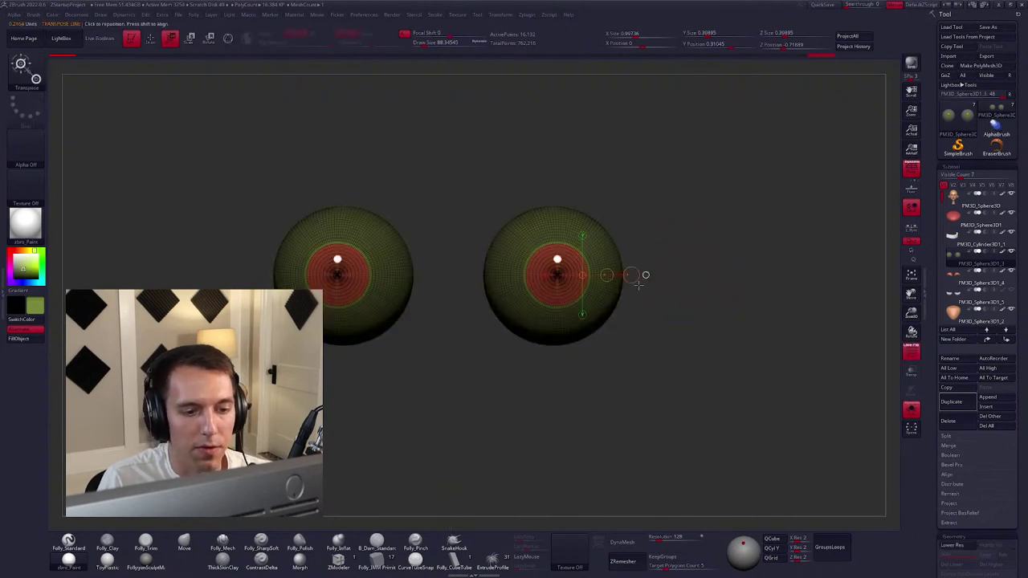
pyautogui.press('q')
pyautogui.moveTo(679, 311)
pyautogui.mouseDown()
pyautogui.moveTo(674, 321)
pyautogui.moveTo(646, 243)
pyautogui.moveTo(626, 246)
pyautogui.mouseUp()
pyautogui.press('w')
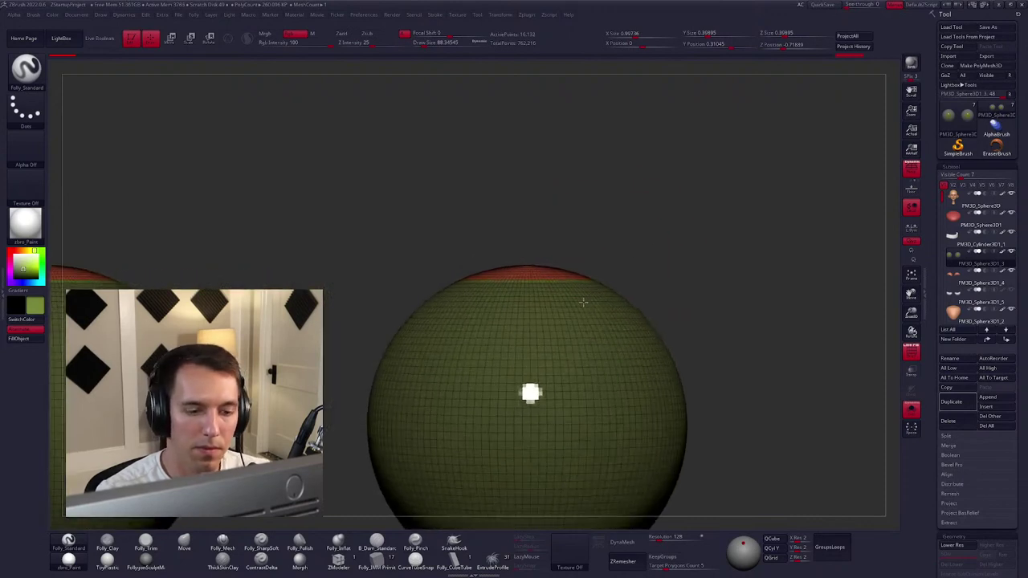
pyautogui.moveTo(526, 273)
pyautogui.mouseDown()
pyautogui.moveTo(526, 219)
pyautogui.moveTo(589, 326)
pyautogui.mouseUp()
# Toggle Solo off and rotate the bust to check the eyes in their sockets.
pyautogui.scroll(-5, 548, 190)
pyautogui.press('q')
pyautogui.scroll(-3, 672, 349)
pyautogui.hotkey('shift', 'f')
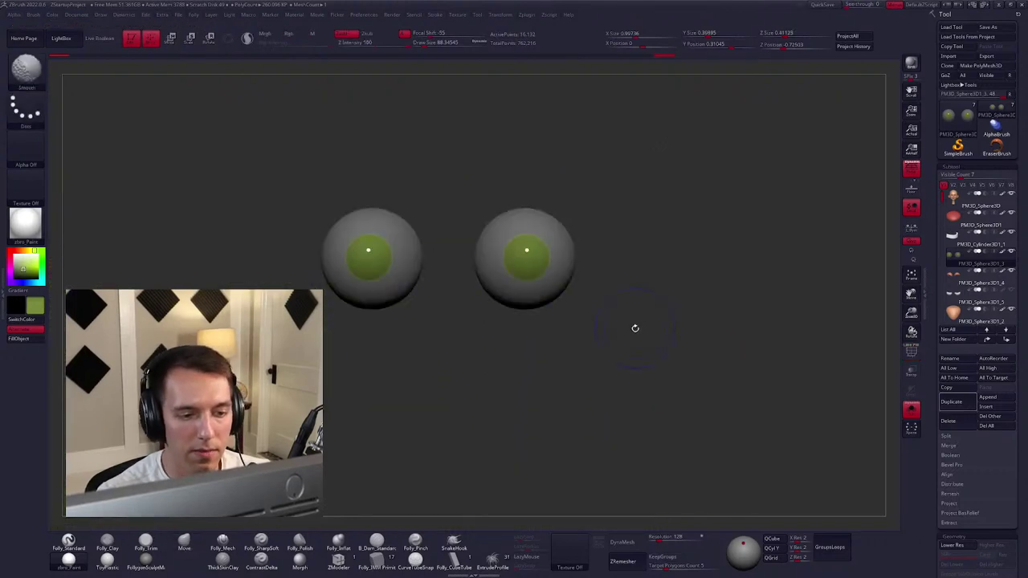
pyautogui.hotkey('ctrl', 'shift', 'alt', 's')
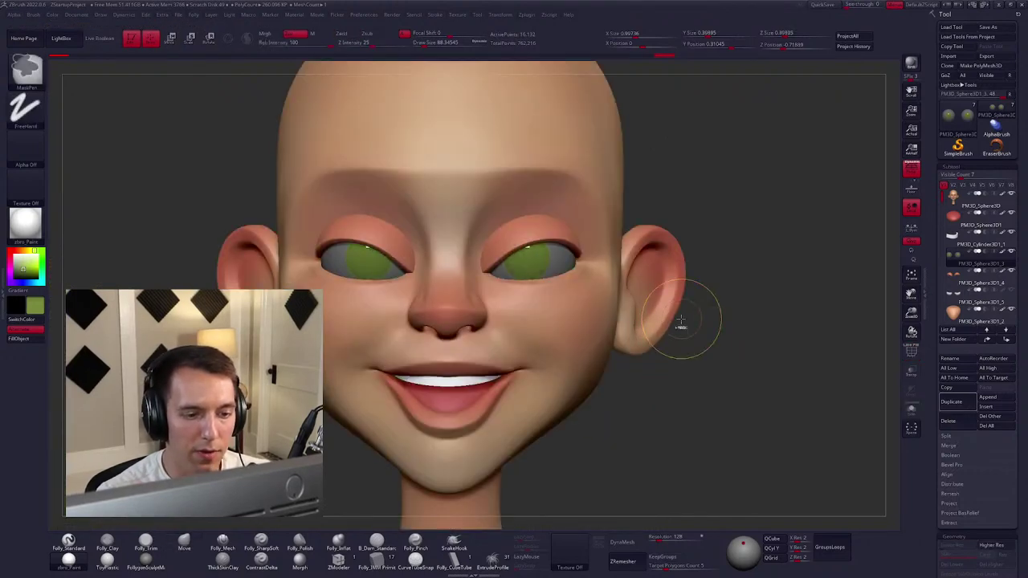
pyautogui.hotkey('ctrl', 'shift', 'alt', 's')
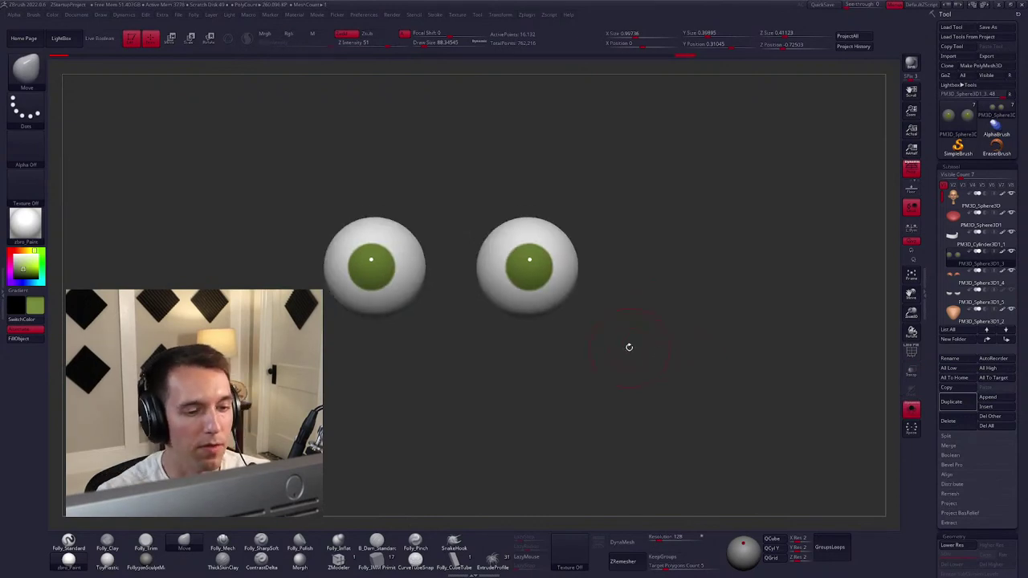
pyautogui.hotkey('ctrl', 'shift', 'alt', 's')
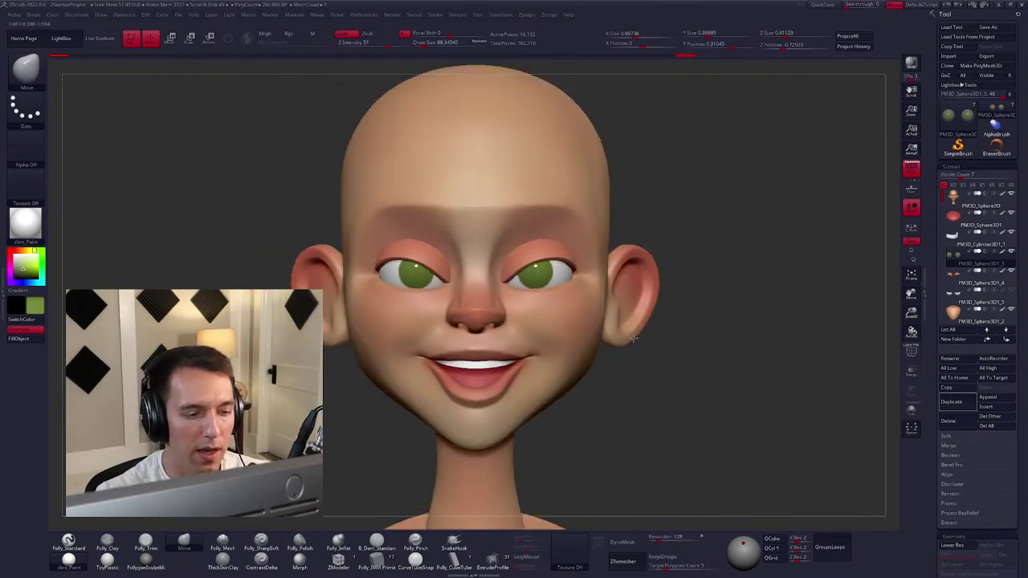
pyautogui.keyDown('ctrl'); pyautogui.moveTo(633, 339); pyautogui.dragTo(649, 338, button='right'); pyautogui.keyUp('ctrl')
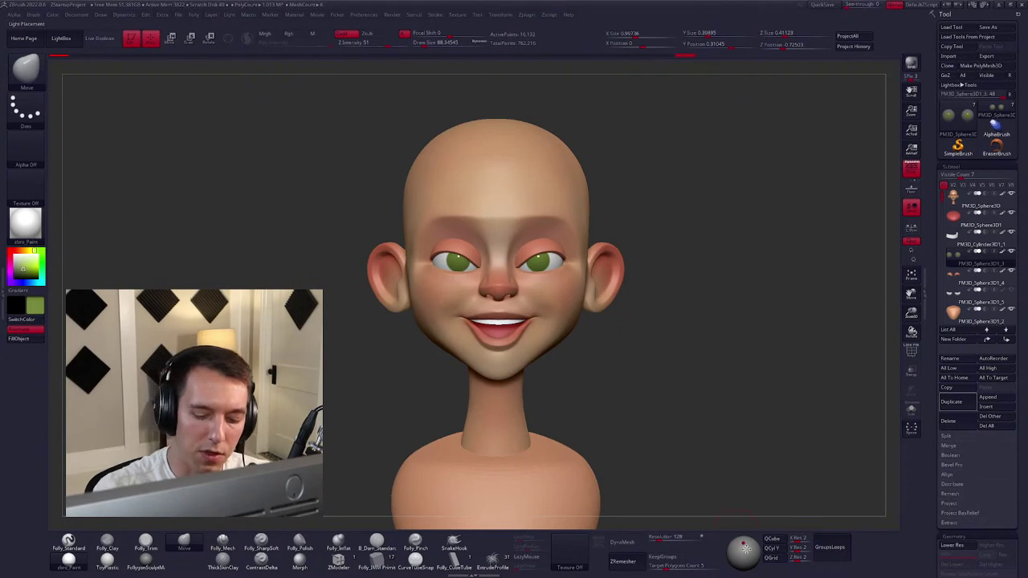
pyautogui.moveTo(740, 534)
pyautogui.mouseDown()
pyautogui.moveTo(728, 520)
pyautogui.moveTo(742, 561)
pyautogui.moveTo(741, 543)
pyautogui.mouseUp()
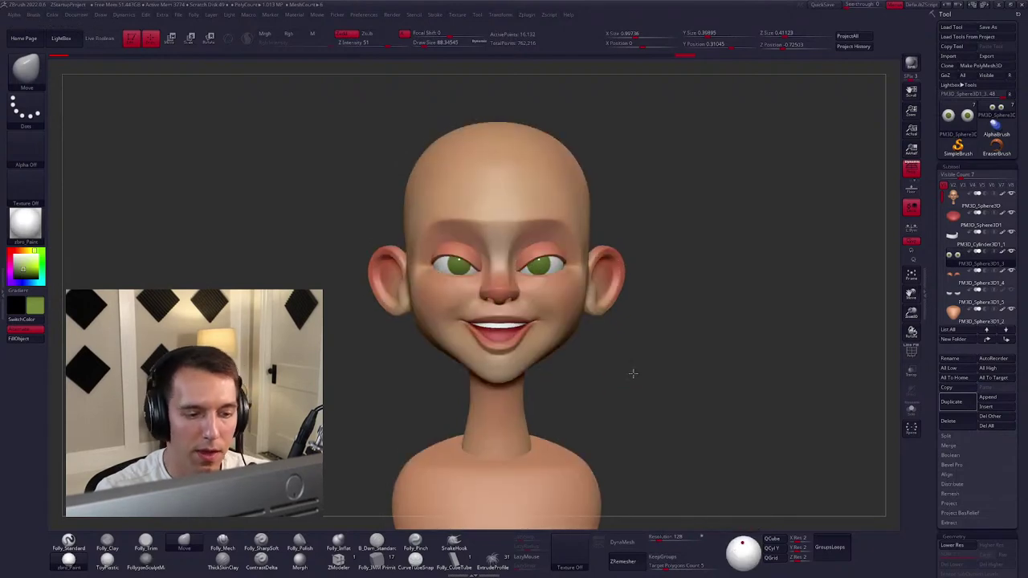
pyautogui.moveTo(632, 373)
pyautogui.mouseDown()
pyautogui.moveTo(586, 376)
pyautogui.moveTo(627, 372)
pyautogui.moveTo(633, 389)
pyautogui.mouseUp()
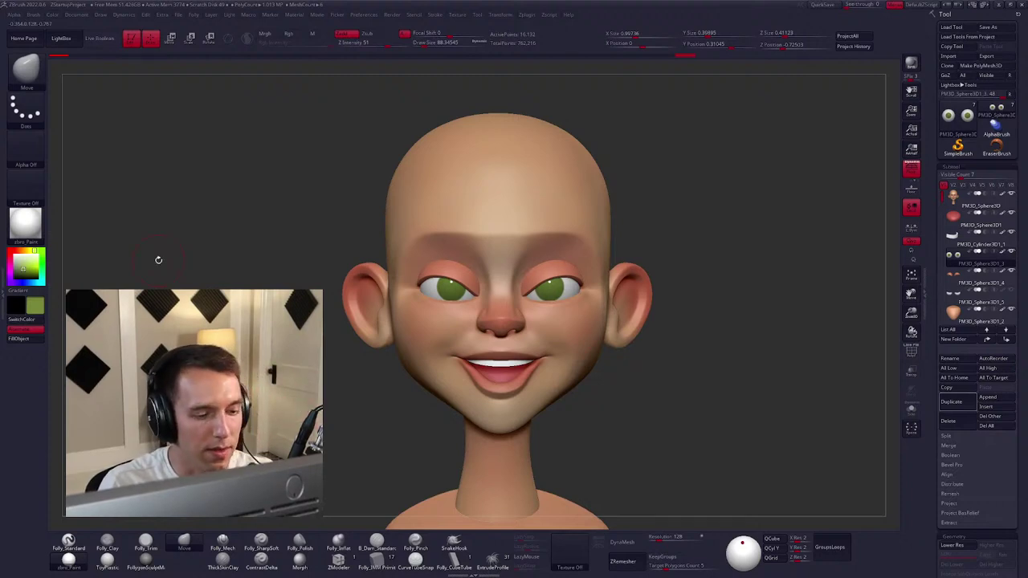
pyautogui.hotkey('ctrl', 'shift', 's')
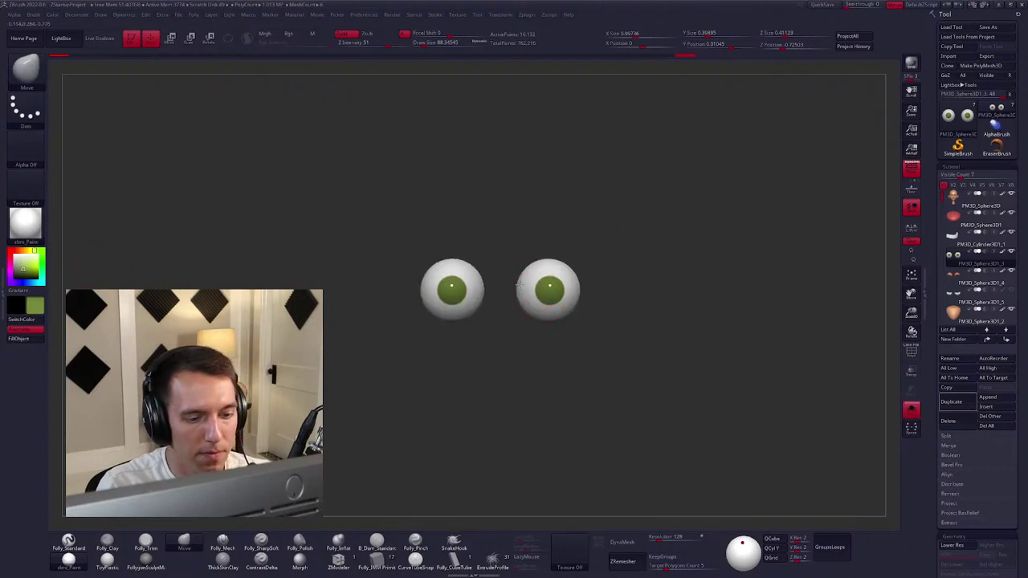
pyautogui.press('f')
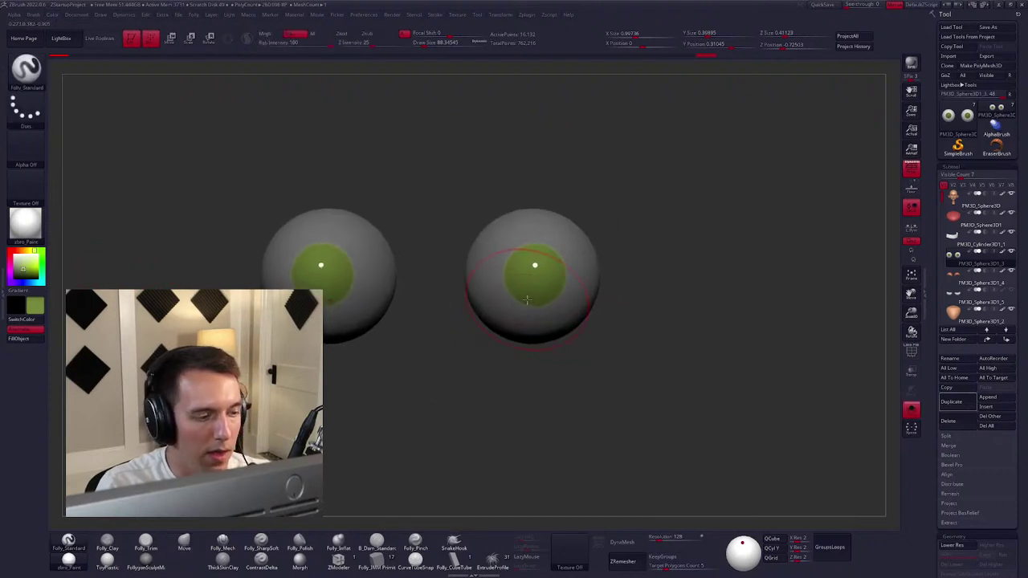
pyautogui.press('w')
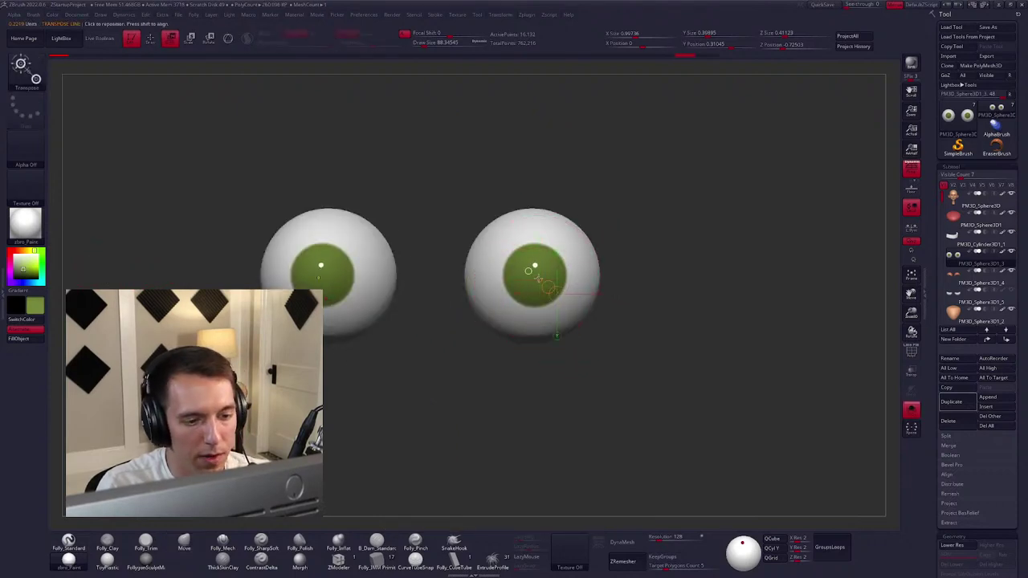
pyautogui.press('q')
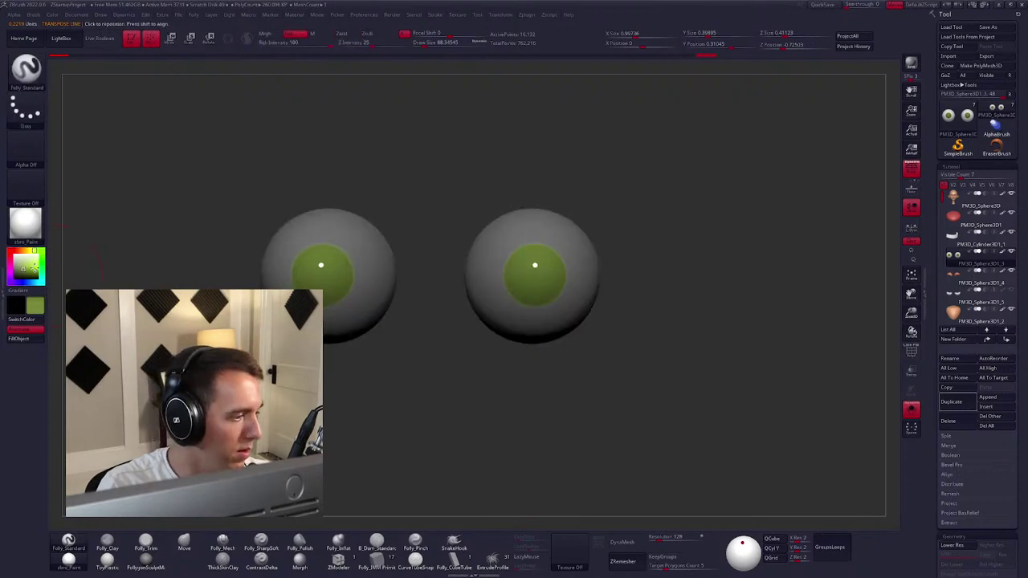
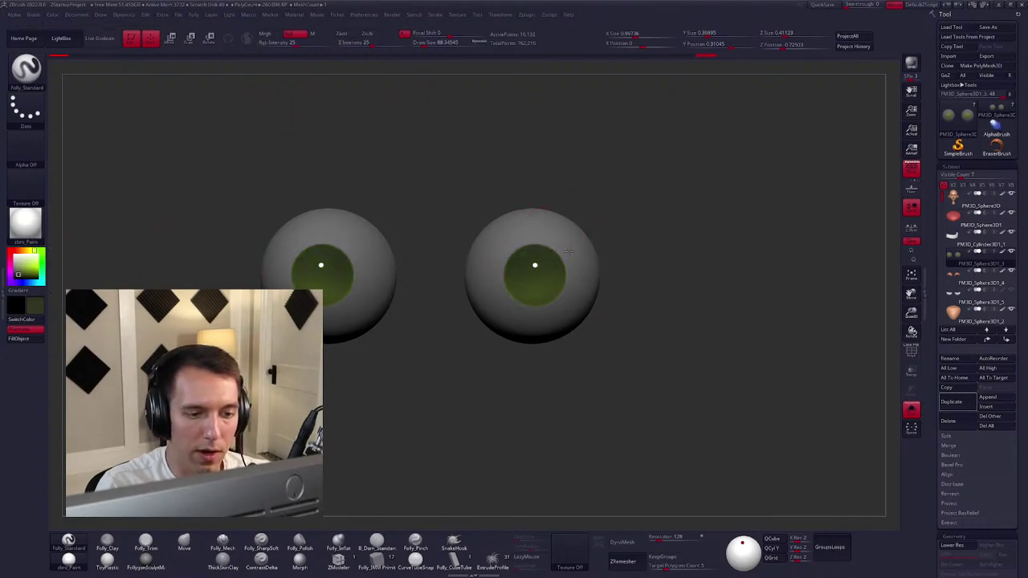
# Turn Solo off so the full head shows again, then pick the Move brush.
pyautogui.hotkey('alt', 's')
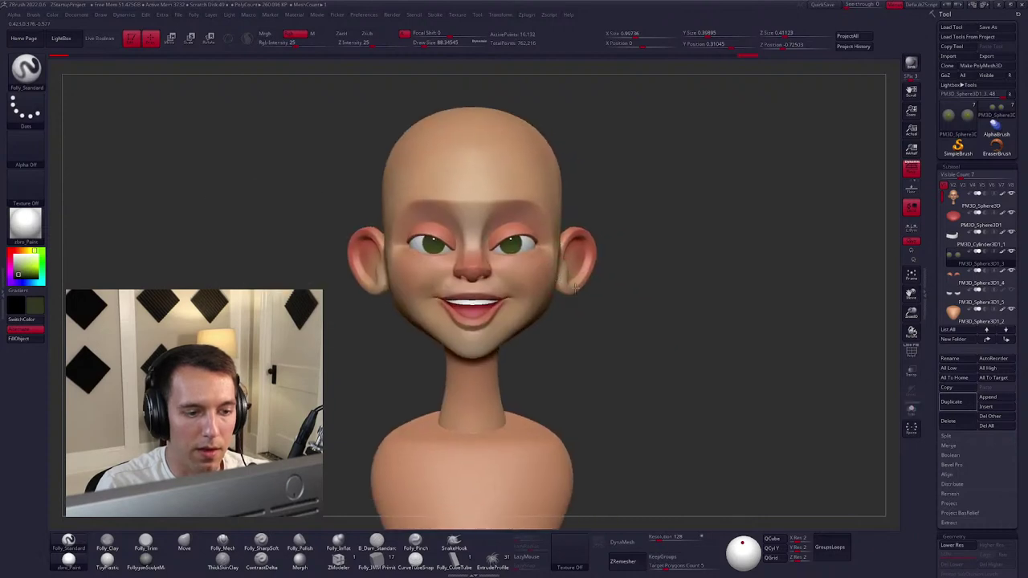
pyautogui.moveTo(575, 288)
pyautogui.mouseDown(button='right')
pyautogui.moveTo(594, 320)
pyautogui.moveTo(626, 324)
pyautogui.moveTo(585, 312)
pyautogui.moveTo(530, 269)
pyautogui.moveTo(545, 240)
pyautogui.moveTo(585, 282)
pyautogui.moveTo(562, 309)
pyautogui.mouseUp(button='right')
pyautogui.press('b')
pyautogui.press('m')
pyautogui.press('v')
# Shrink the Move brush to about 130 and check the eyelids from front and side.
pyautogui.press('space')
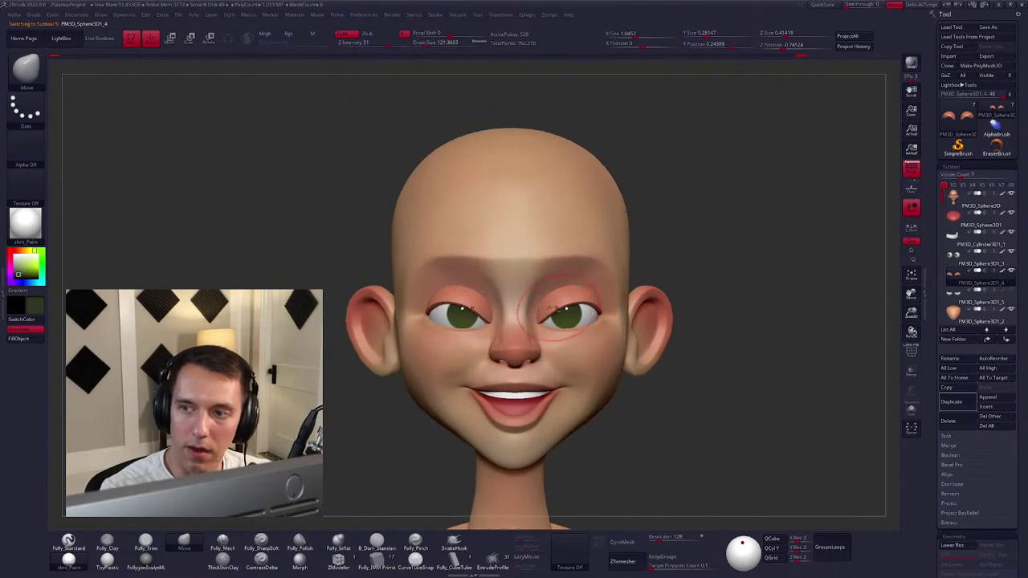
pyautogui.press('space')
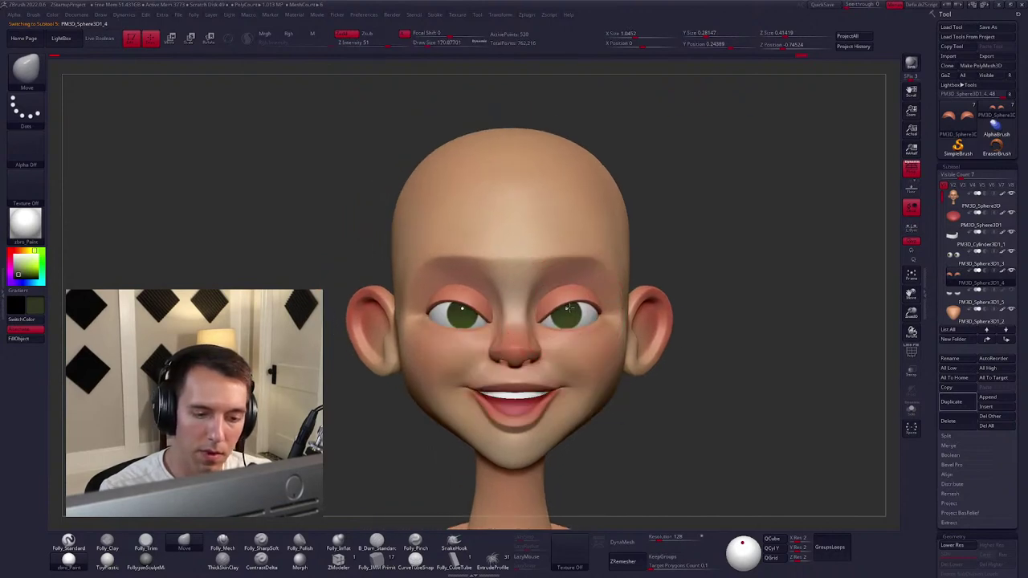
pyautogui.press('space')
pyautogui.keyDown('shift'); pyautogui.moveTo(567, 313); pyautogui.dragTo(590, 316, button='right'); pyautogui.keyUp('shift')
pyautogui.press('space')
pyautogui.press('space')
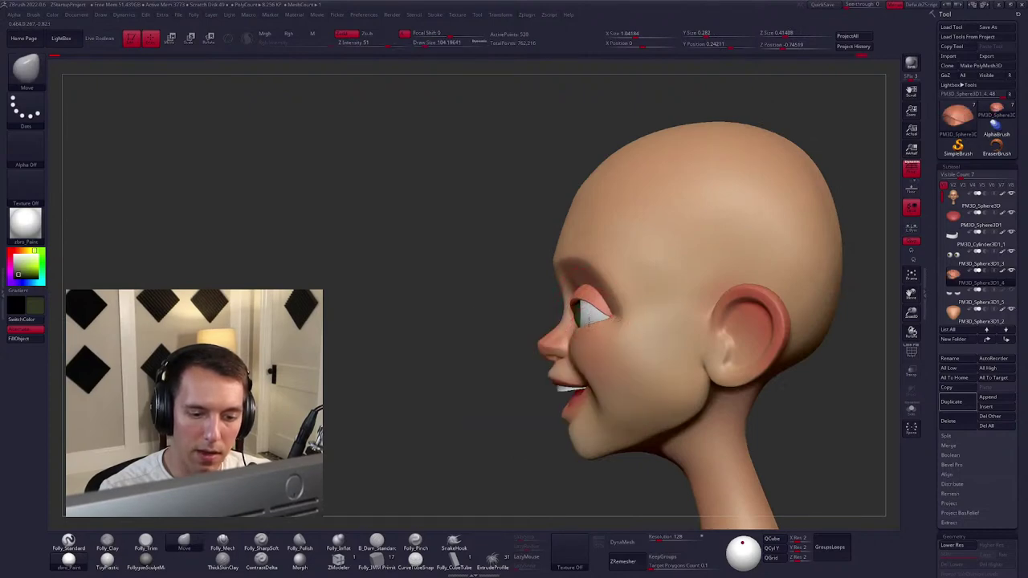
pyautogui.moveTo(586, 320)
pyautogui.mouseDown(button='right')
pyautogui.moveTo(588, 291)
pyautogui.moveTo(554, 260)
pyautogui.moveTo(524, 277)
pyautogui.mouseUp(button='right')
pyautogui.press('space')
pyautogui.press('space')
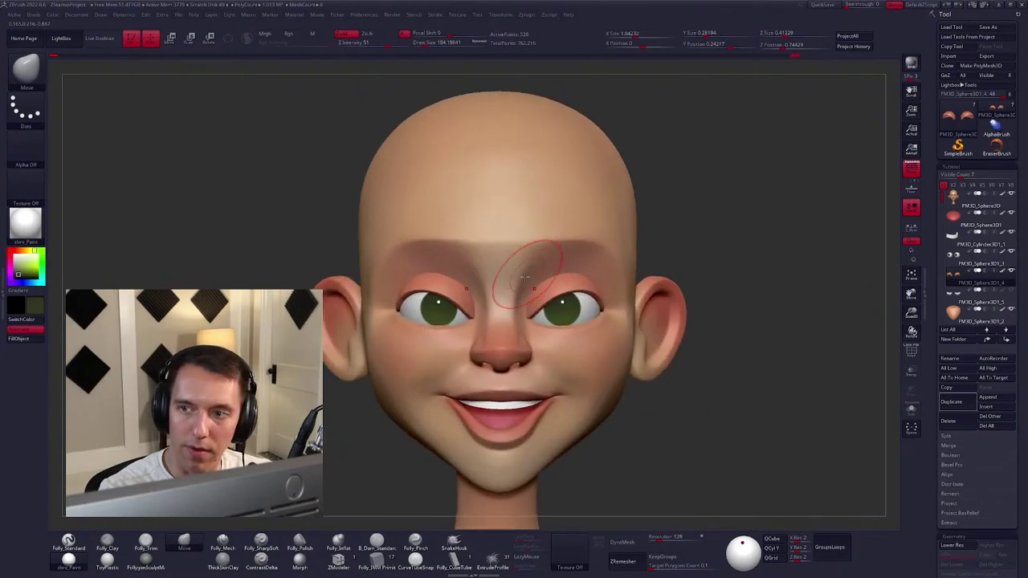
# Solo the eyelids, lasso-mask the lower right eyelid for smoothing, then show the full head.
pyautogui.hotkey('shift', 'ctrl', 's')
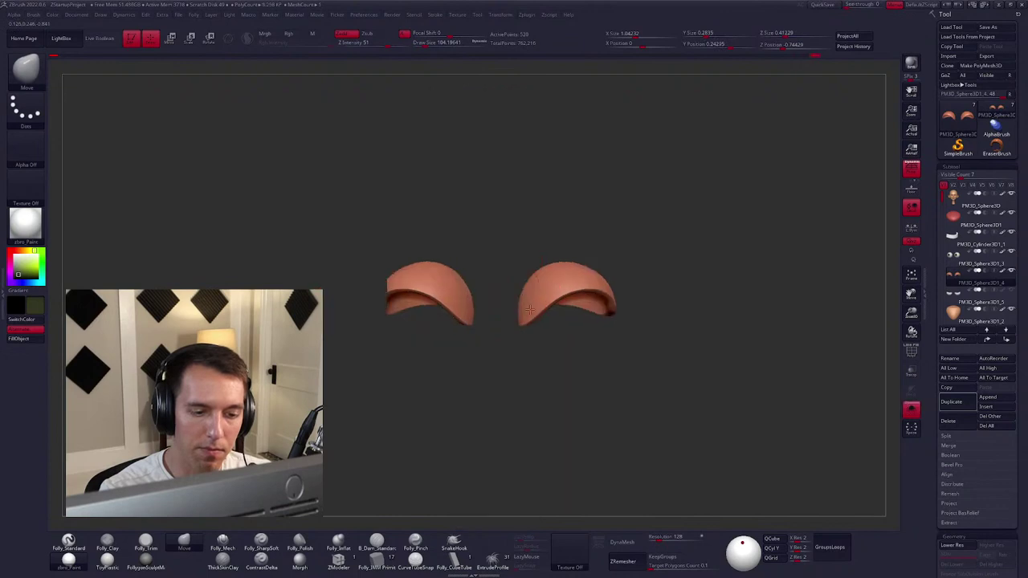
pyautogui.press('ctrl')
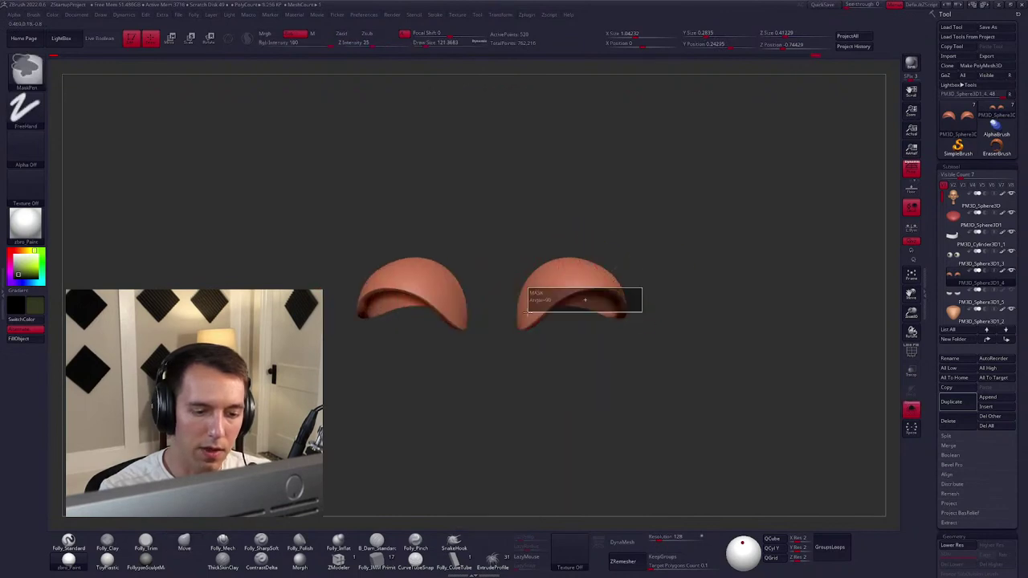
pyautogui.press('space')
pyautogui.click(578, 404)
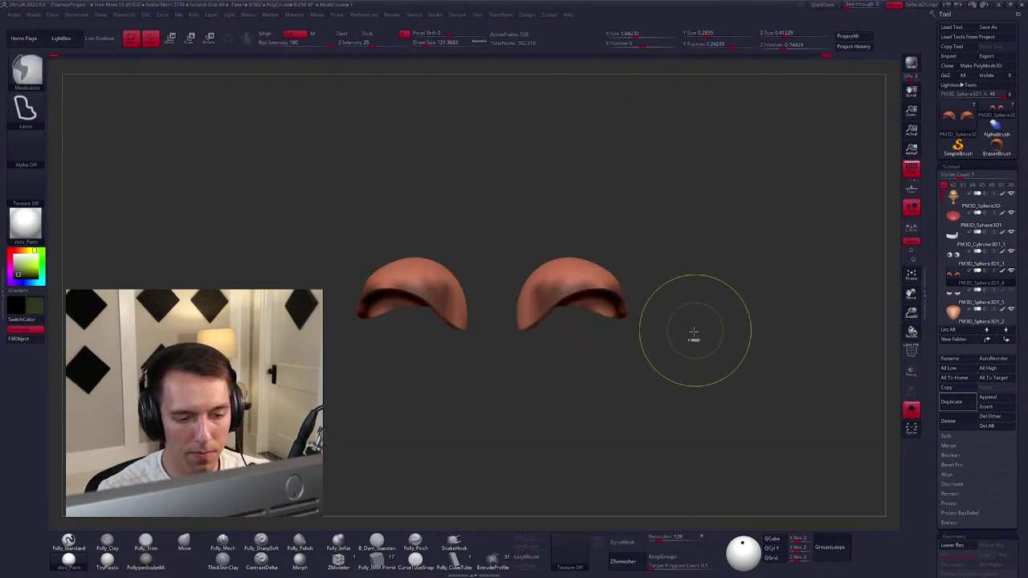
pyautogui.press('shift')
pyautogui.press('ctrl')
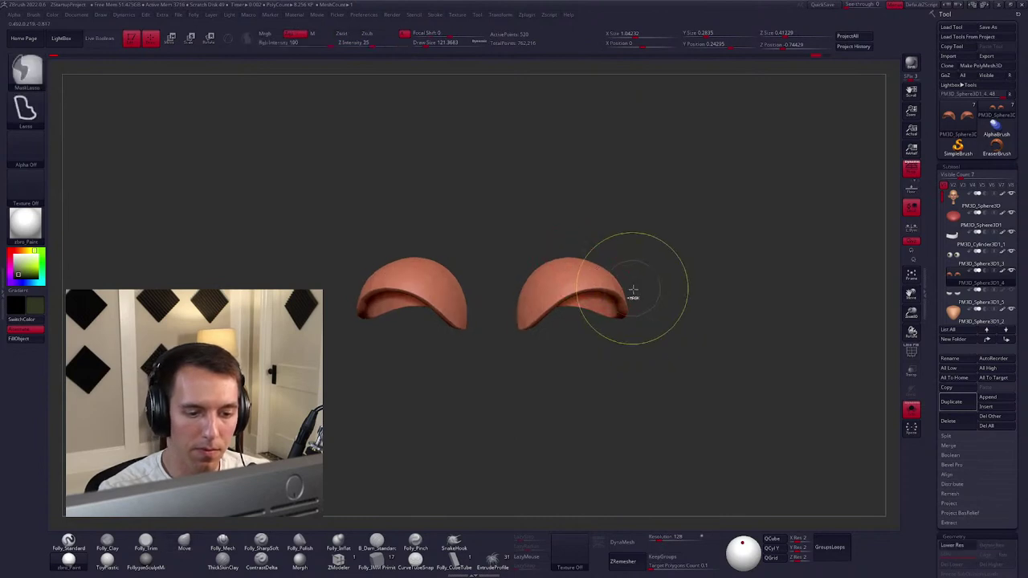
pyautogui.moveTo(505, 345)
pyautogui.keyDown('ctrl'); pyautogui.mouseDown()
pyautogui.moveTo(551, 423)
pyautogui.moveTo(605, 356)
pyautogui.mouseUp(); pyautogui.keyUp('ctrl')
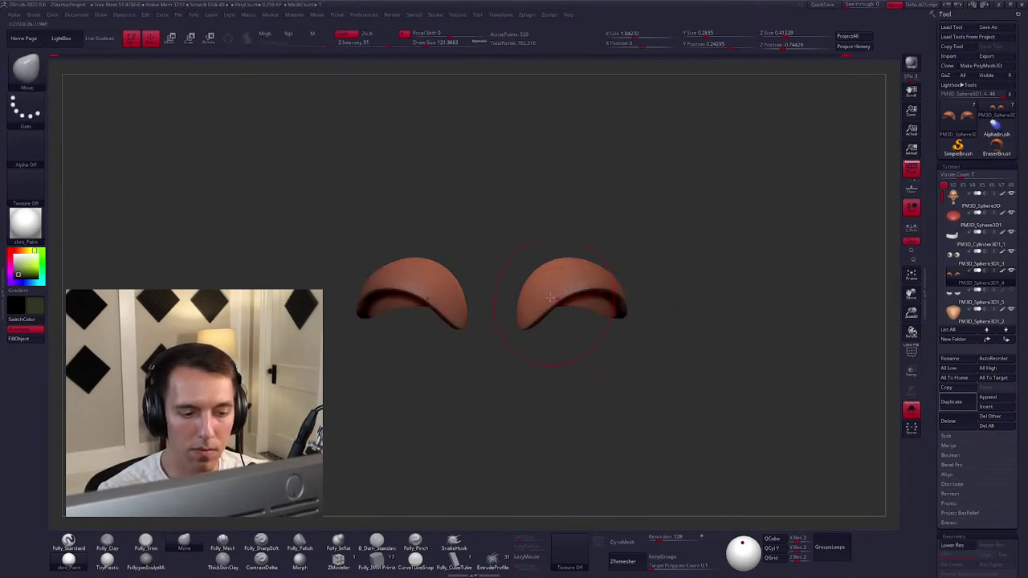
pyautogui.hotkey('alt', 's')
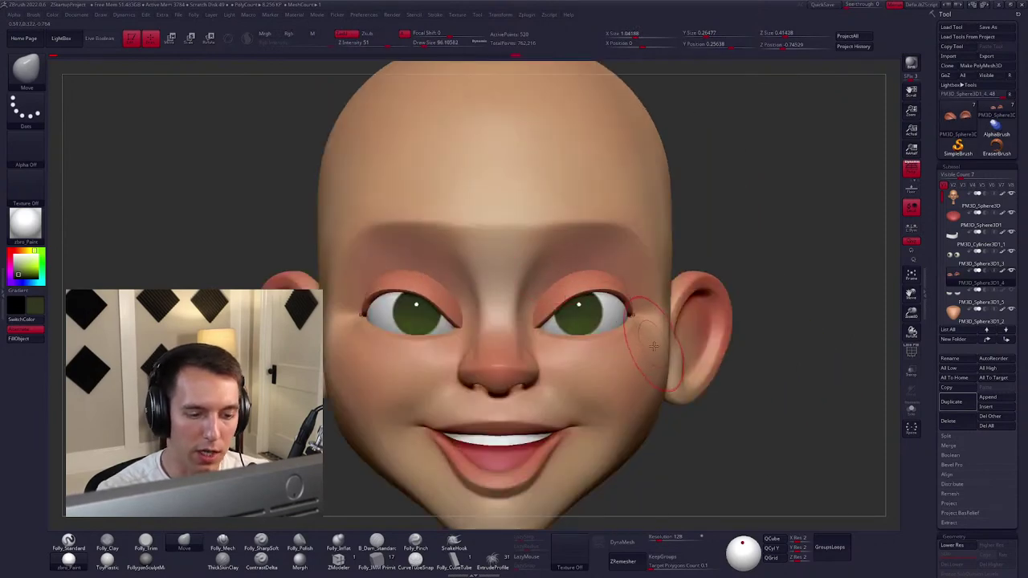
# Make PM3D_Sphere3D1_6 active, solo it with Polyframe on, and zoom into the right eyelid.
pyautogui.moveTo(654, 346)
pyautogui.mouseDown(button='right')
pyautogui.moveTo(622, 346)
pyautogui.moveTo(643, 346)
pyautogui.mouseUp(button='right')
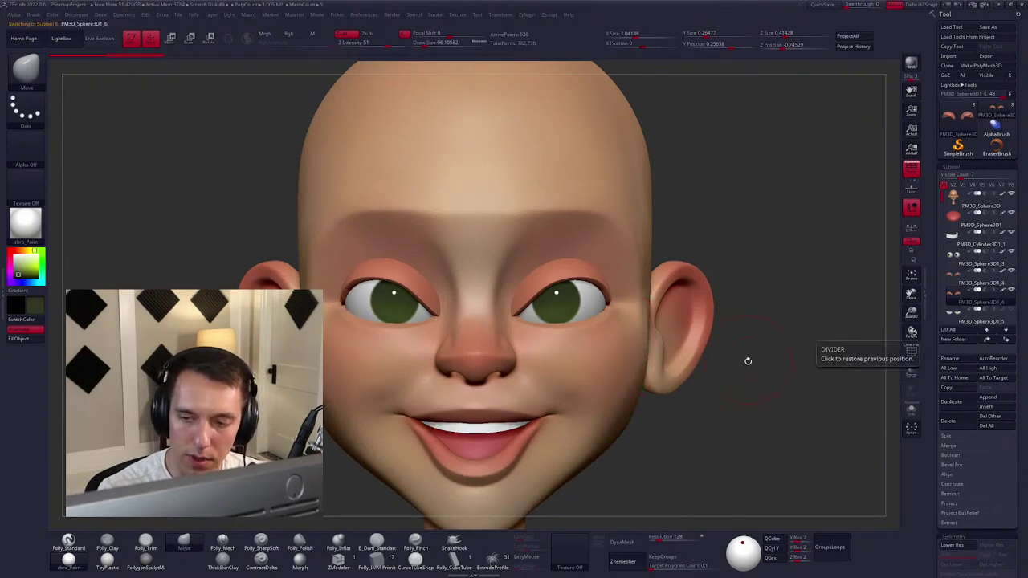
pyautogui.moveTo(745, 358); pyautogui.dragTo(737, 352, button='right')
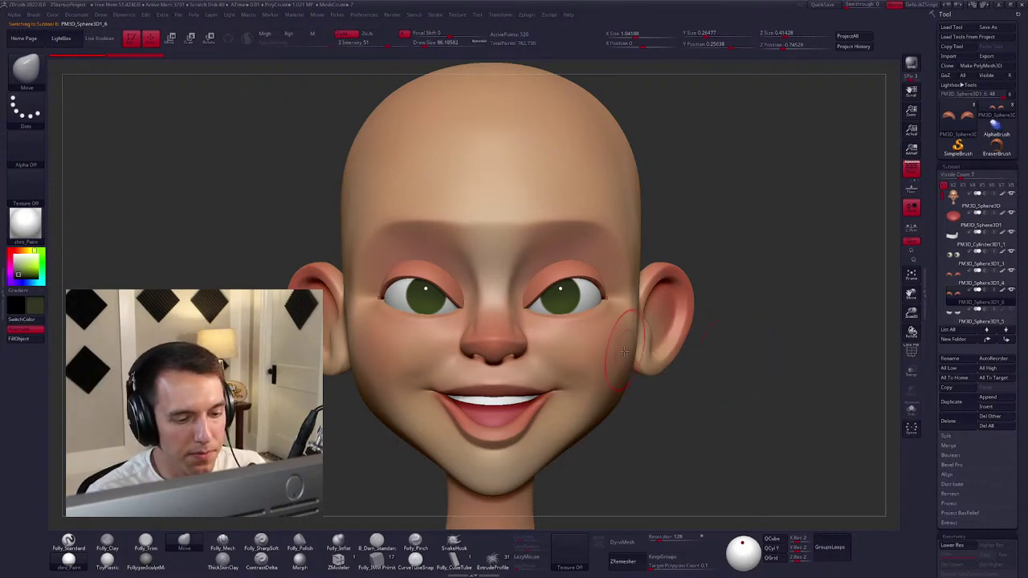
pyautogui.moveTo(624, 350)
pyautogui.mouseDown(button='right')
pyautogui.moveTo(624, 360)
pyautogui.moveTo(619, 346)
pyautogui.mouseUp(button='right')
pyautogui.hotkey('shift', 'alt', 's')
pyautogui.hotkey('shift', 'f')
pyautogui.scroll(3, 604, 309)
pyautogui.scroll(2, 598, 303)
pyautogui.press('space')
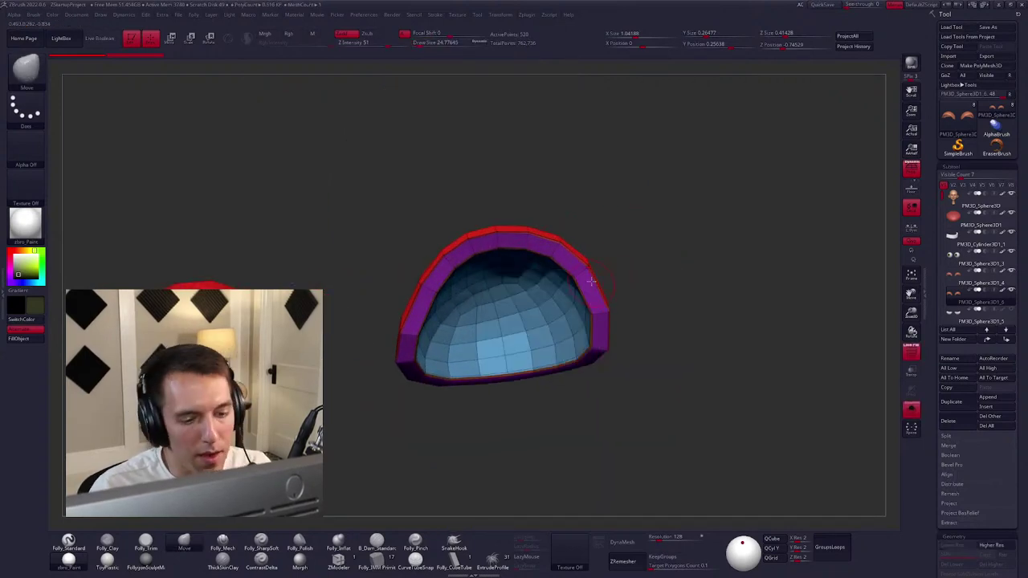
# Hide the blue inner polygroup and red outline strip, leaving only the purple rims.
pyautogui.keyDown('ctrl'); pyautogui.keyDown('shift'); pyautogui.click(586, 271); pyautogui.keyUp('shift'); pyautogui.keyUp('ctrl')
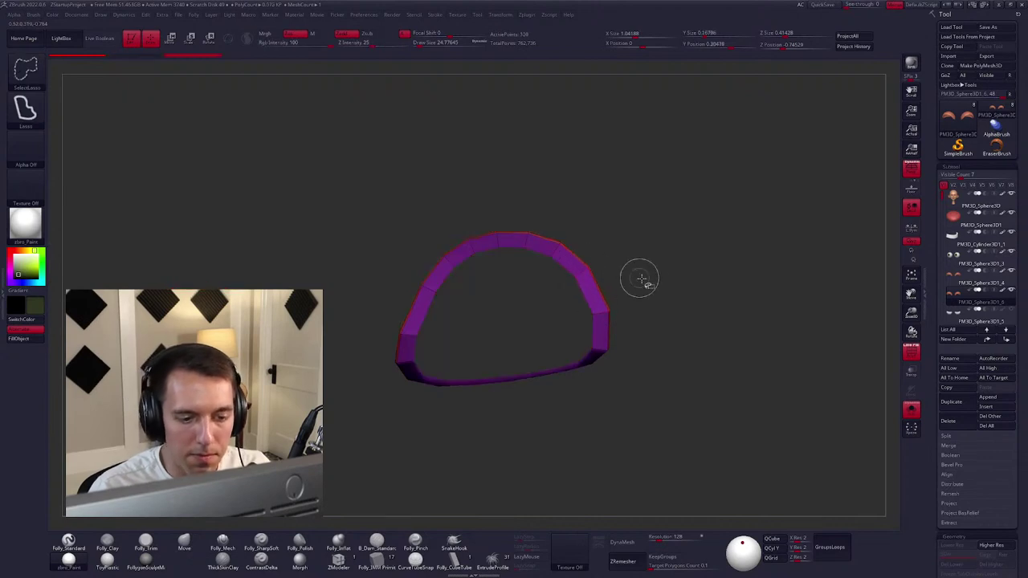
pyautogui.press('space')
pyautogui.moveTo(646, 281); pyautogui.dragTo(554, 270, button='right')
pyautogui.scroll(2, 587, 304)
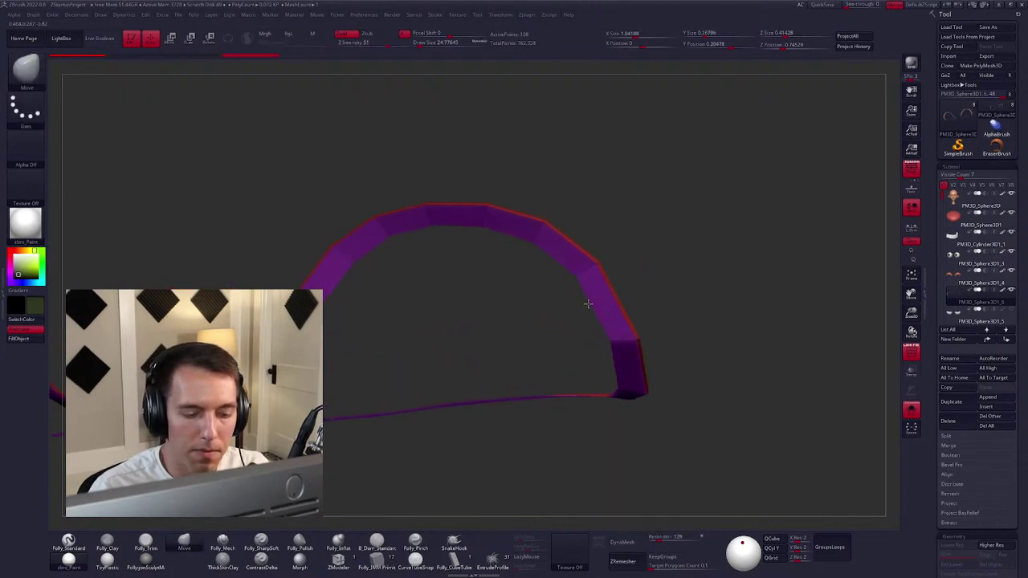
pyautogui.keyDown('ctrl'); pyautogui.keyDown('shift'); pyautogui.click(545, 221); pyautogui.keyUp('shift'); pyautogui.keyUp('ctrl')
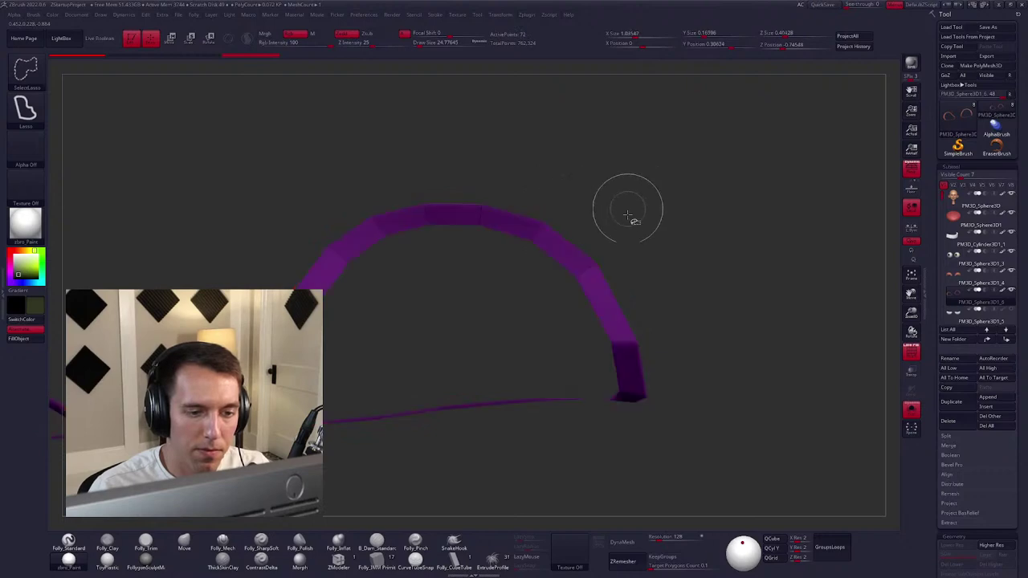
pyautogui.press('space')
pyautogui.moveTo(594, 233)
pyautogui.mouseDown(button='right')
pyautogui.moveTo(589, 214)
pyautogui.moveTo(602, 236)
pyautogui.mouseUp(button='right')
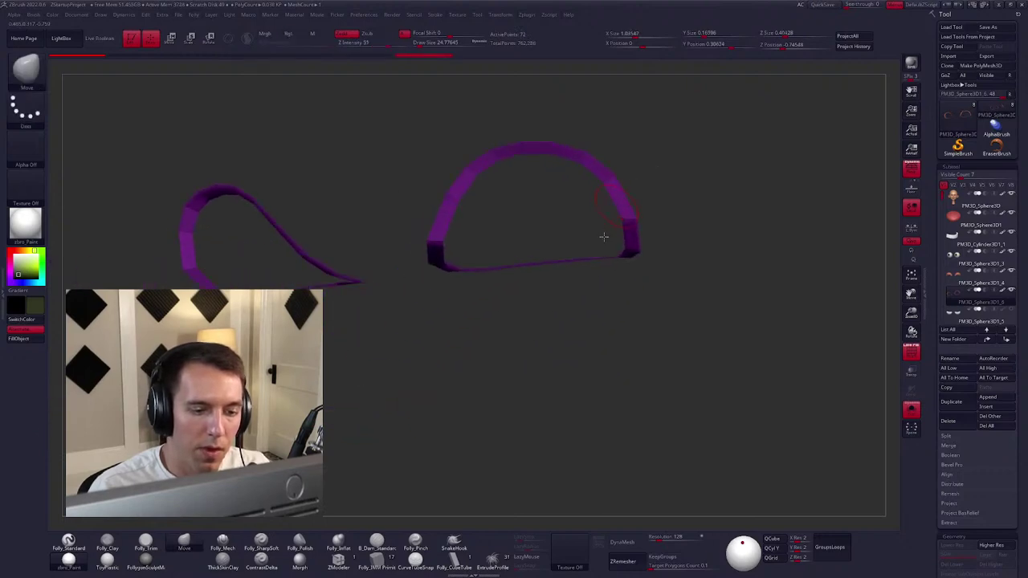
pyautogui.keyDown('ctrl'); pyautogui.keyDown('shift'); pyautogui.click(603, 236); pyautogui.keyUp('shift'); pyautogui.keyUp('ctrl')
pyautogui.keyDown('ctrl'); pyautogui.keyDown('shift'); pyautogui.click(610, 225); pyautogui.keyUp('shift'); pyautogui.keyUp('ctrl')
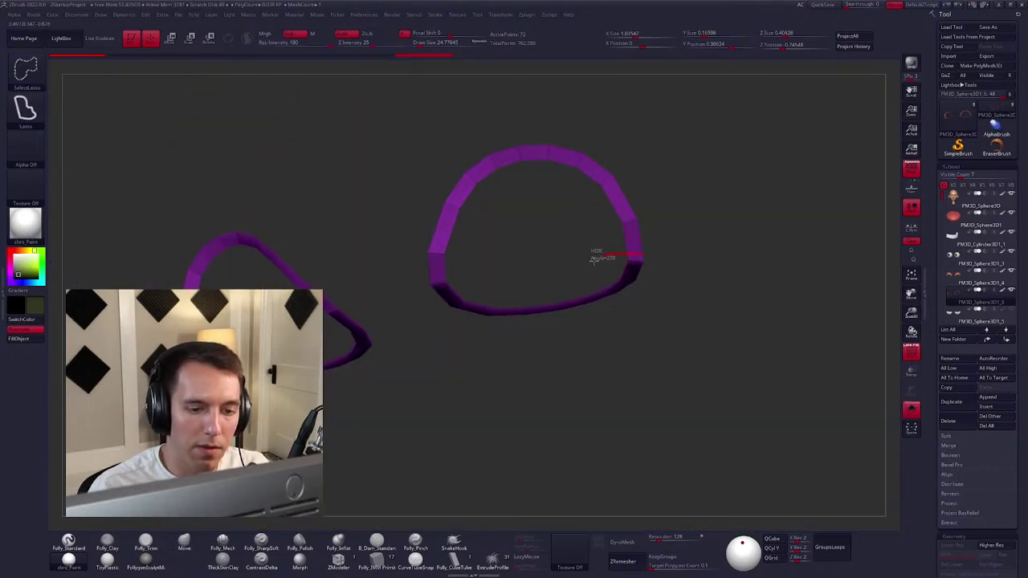
# Lasso away the lower section of the rim ring, leaving a thin upper arc.
pyautogui.keyDown('ctrl'); pyautogui.keyDown('shift'); pyautogui.moveTo(594, 259); pyautogui.dragTo(595, 259); pyautogui.keyUp('shift'); pyautogui.keyUp('ctrl')
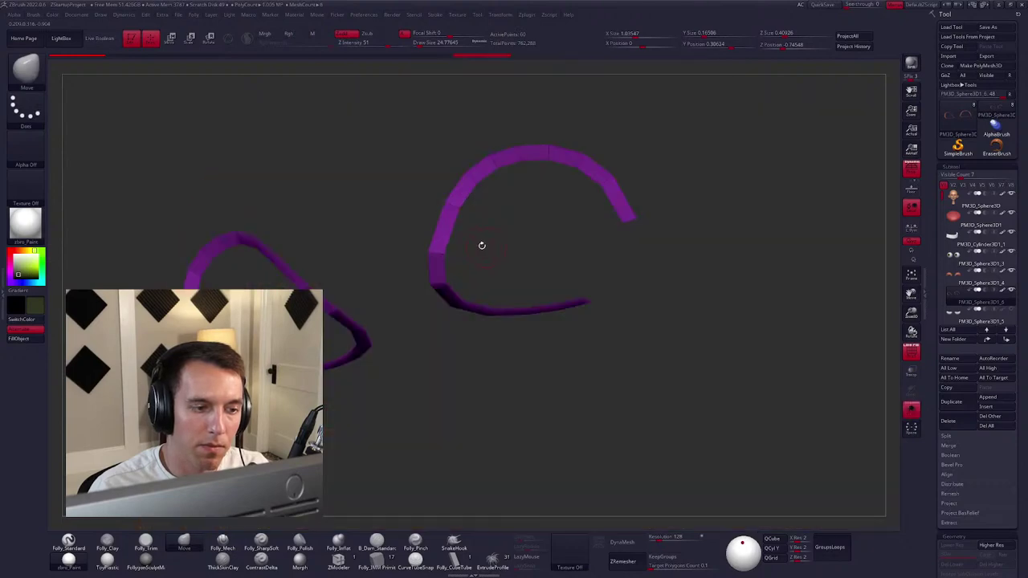
pyautogui.moveTo(470, 269)
pyautogui.keyDown('ctrl'); pyautogui.keyDown('shift'); pyautogui.mouseDown()
pyautogui.moveTo(384, 278)
pyautogui.moveTo(440, 340)
pyautogui.moveTo(636, 334)
pyautogui.moveTo(608, 289)
pyautogui.mouseUp(); pyautogui.keyUp('shift'); pyautogui.keyUp('ctrl')
pyautogui.press('space')
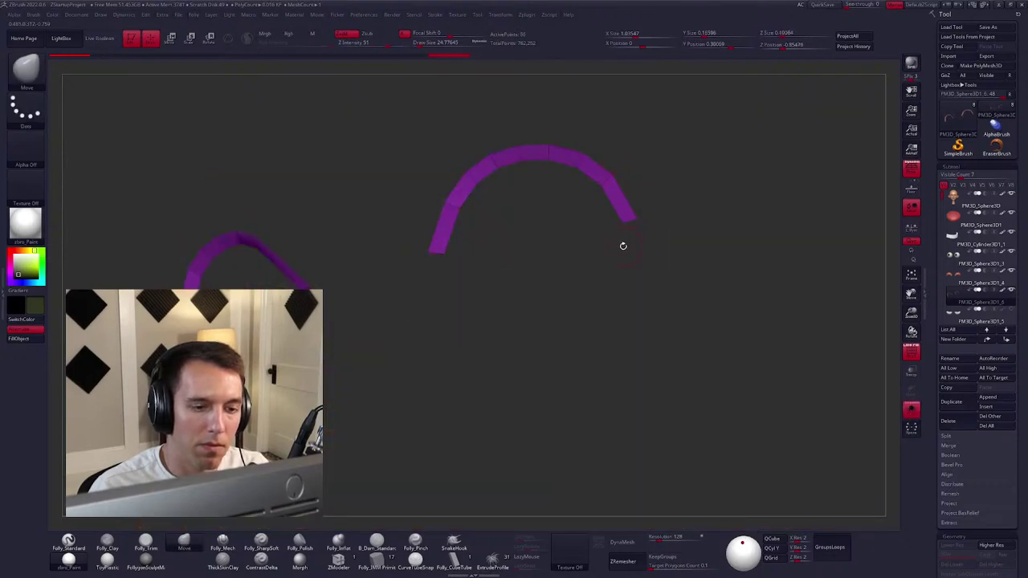
pyautogui.keyDown('ctrl'); pyautogui.keyDown('shift'); pyautogui.click(622, 246); pyautogui.keyUp('shift'); pyautogui.keyUp('ctrl')
pyautogui.moveTo(622, 246)
pyautogui.mouseDown(button='right')
pyautogui.moveTo(621, 233)
pyautogui.moveTo(621, 257)
pyautogui.mouseUp(button='right')
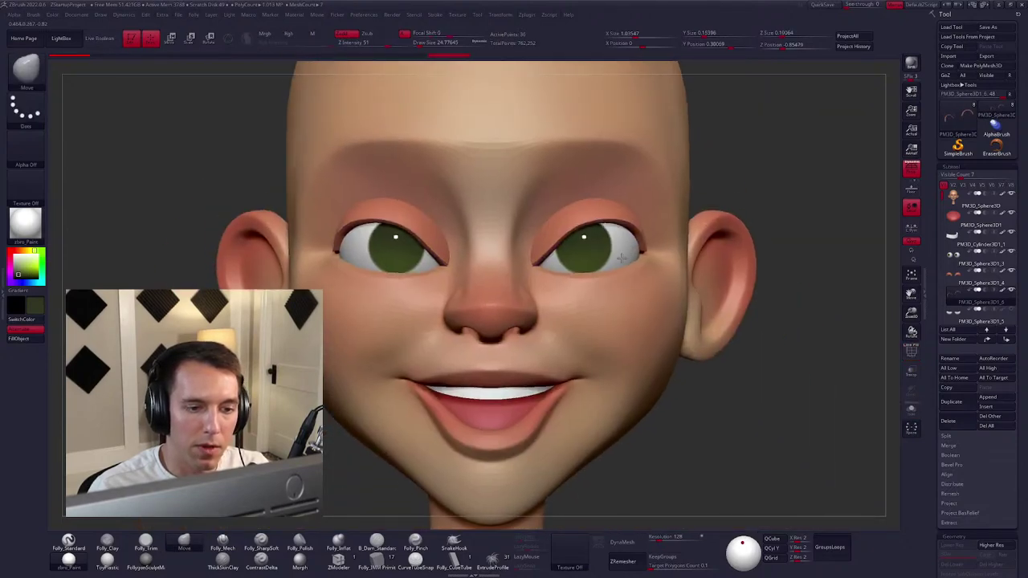
# Swap the main and secondary colours and fill the lash arcs black.
pyautogui.press('b')
pyautogui.press('s')
pyautogui.press('t')
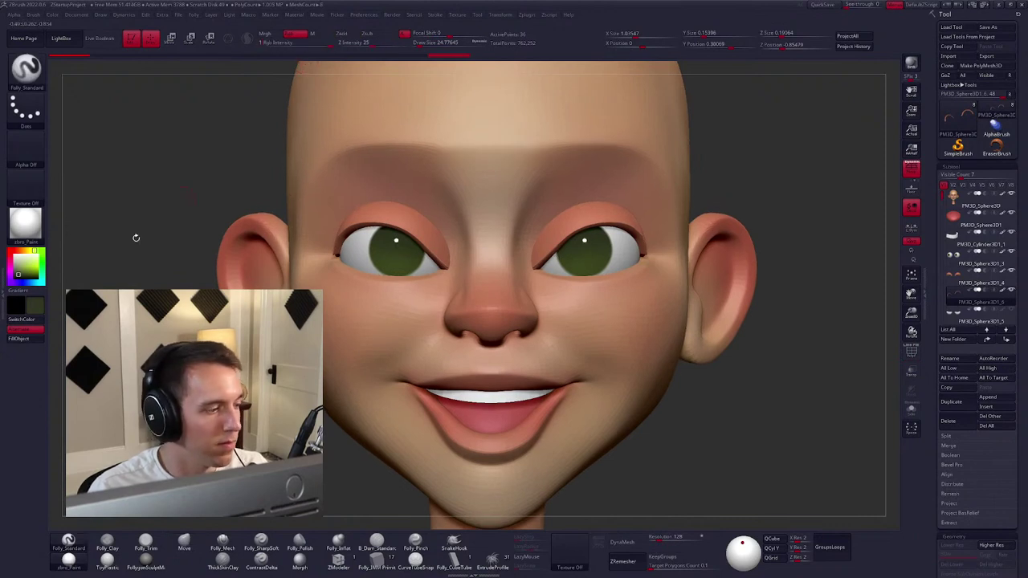
pyautogui.click(43, 321)
pyautogui.click(35, 331)
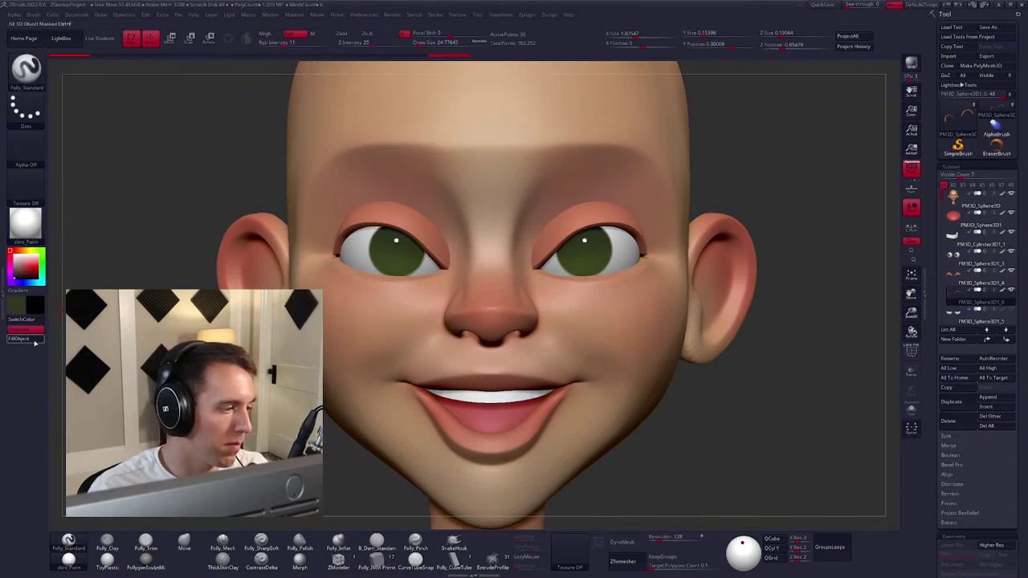
pyautogui.press('v')
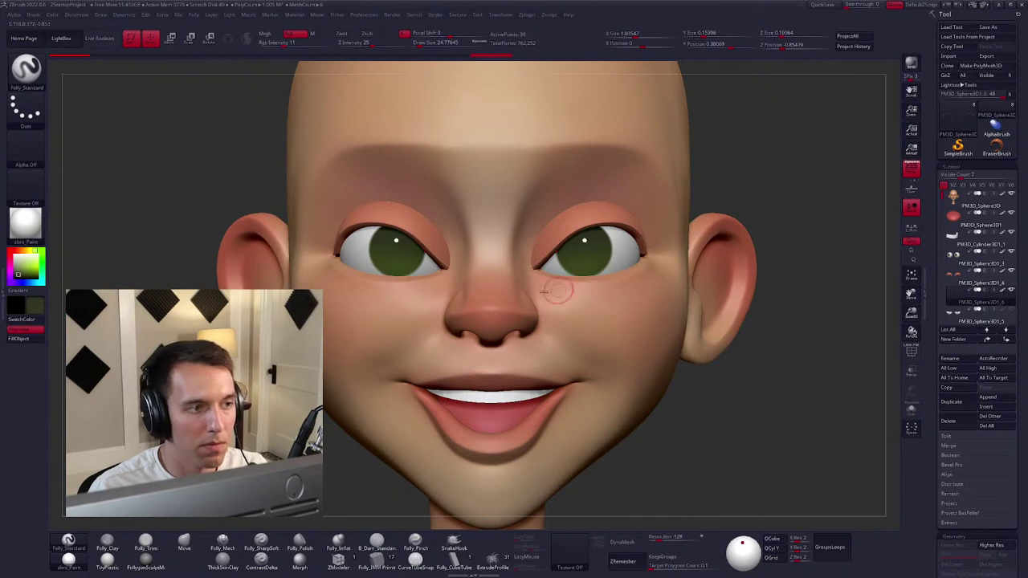
pyautogui.press('v')
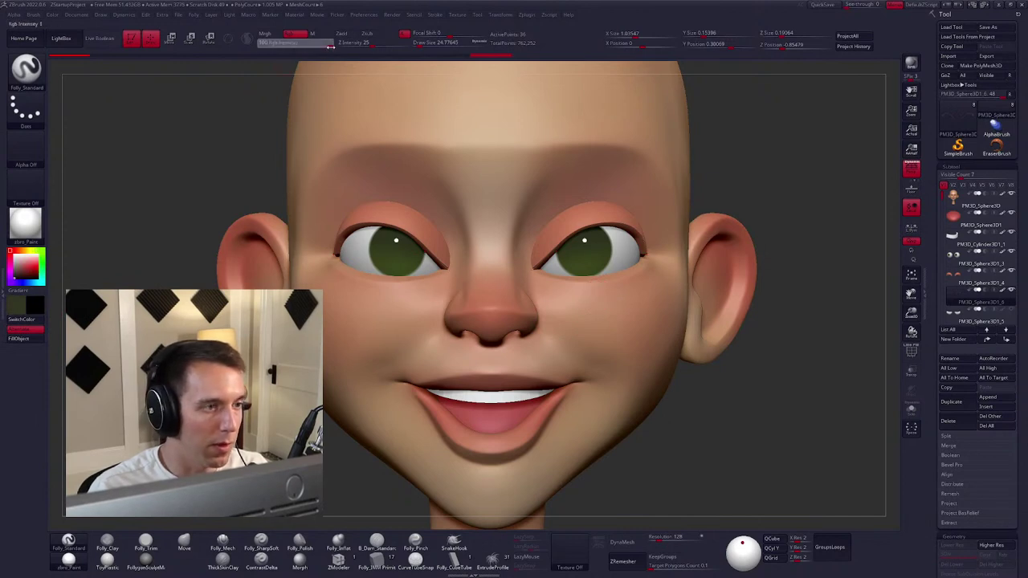
pyautogui.press('v')
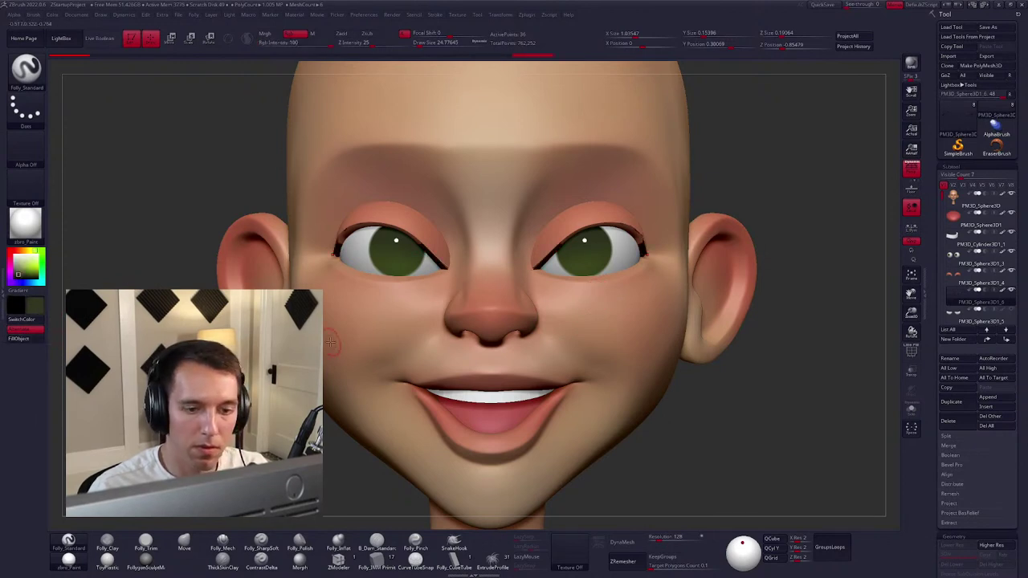
# Inspect the dark lash arcs isolated and from below, then return to a front view.
pyautogui.press('b')
pyautogui.press('m')
pyautogui.press('v')
pyautogui.press('space')
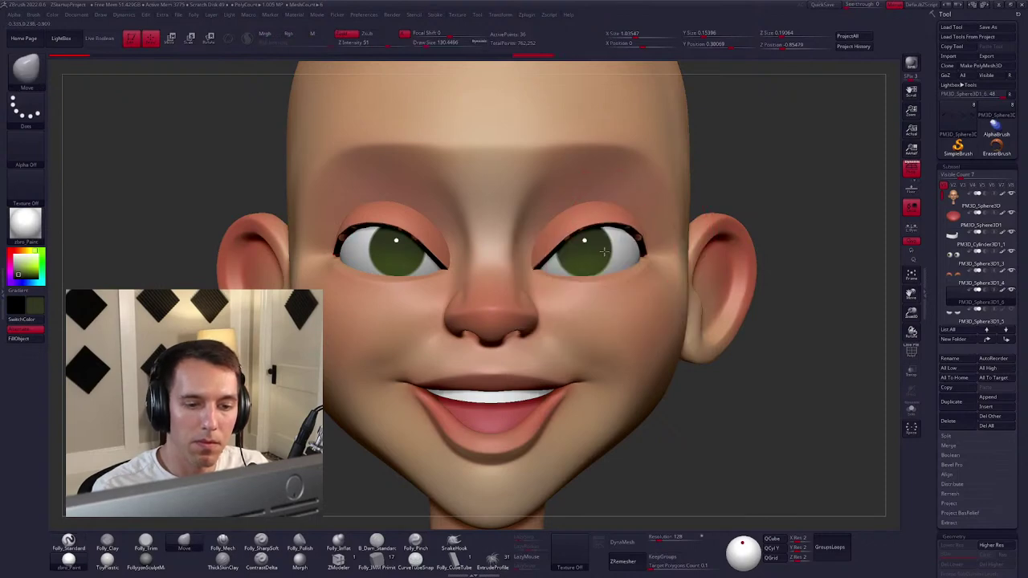
pyautogui.rightClick(634, 240)
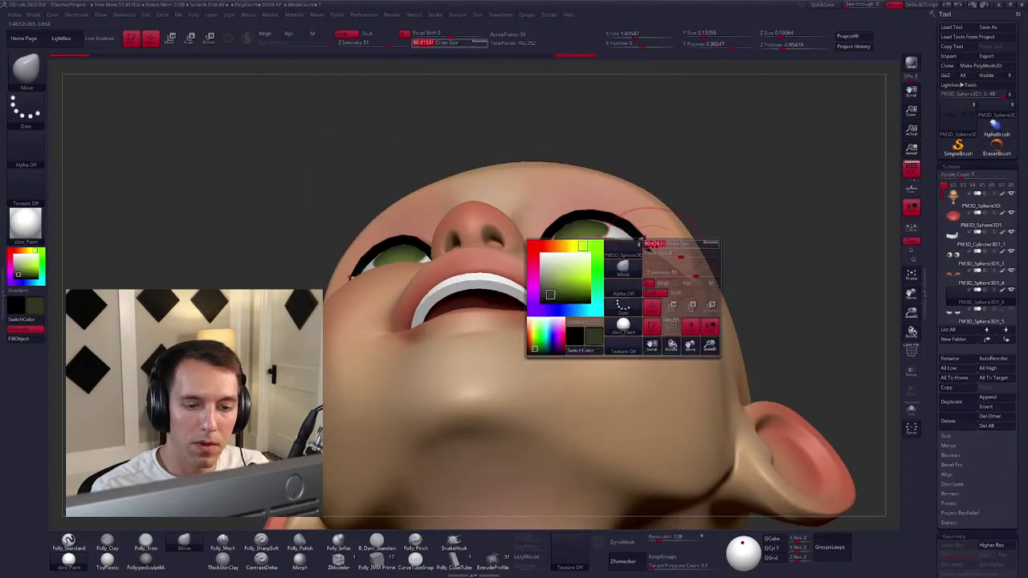
pyautogui.moveTo(634, 241)
pyautogui.mouseDown(button='right')
pyautogui.moveTo(663, 286)
pyautogui.moveTo(650, 298)
pyautogui.moveTo(761, 363)
pyautogui.moveTo(679, 360)
pyautogui.moveTo(694, 379)
pyautogui.moveTo(660, 356)
pyautogui.mouseUp(button='right')
pyautogui.hotkey('ctrl', 'shift', 'f')
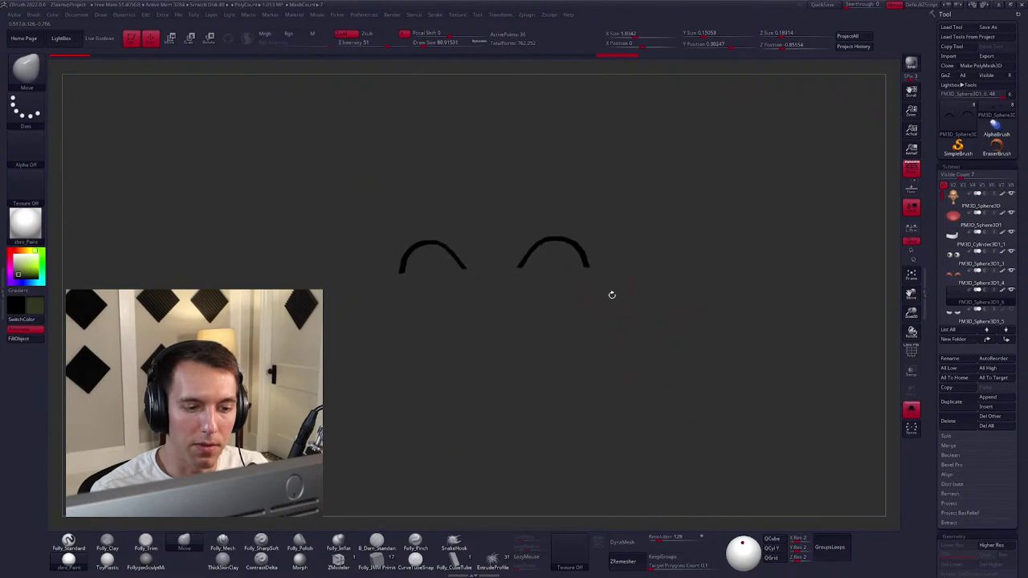
pyautogui.moveTo(610, 294)
pyautogui.keyDown('ctrl'); pyautogui.mouseDown(button='right')
pyautogui.moveTo(599, 321)
pyautogui.moveTo(608, 274)
pyautogui.moveTo(639, 308)
pyautogui.mouseUp(button='right'); pyautogui.keyUp('ctrl')
pyautogui.press('space')
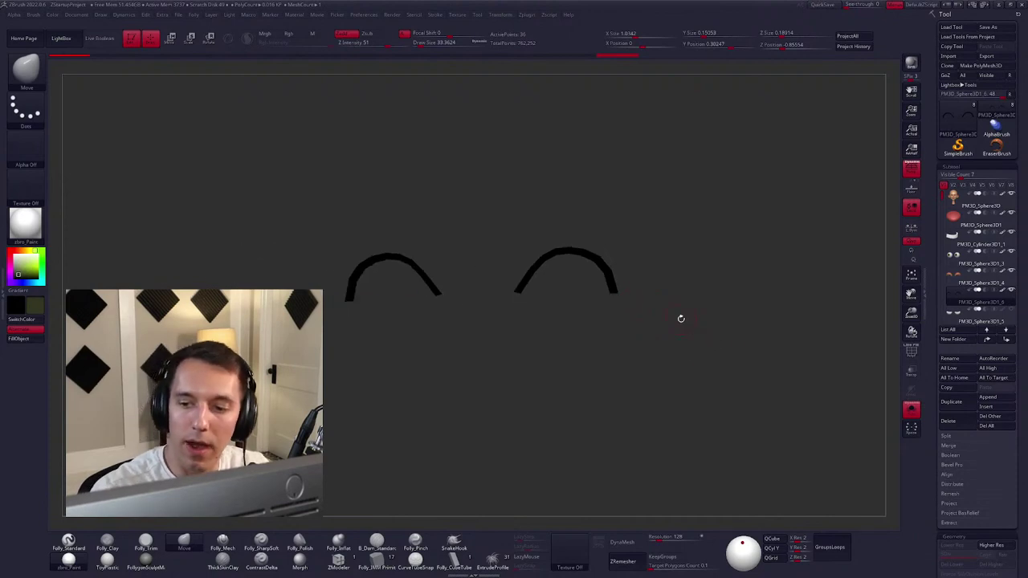
pyautogui.hotkey('shift', 's')
pyautogui.moveTo(691, 248); pyautogui.dragTo(657, 288)
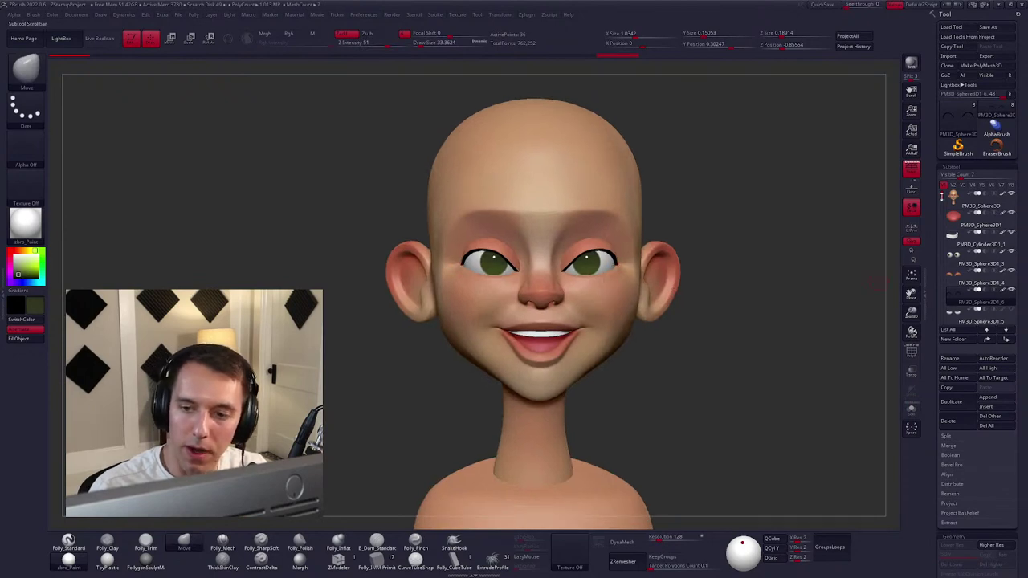
# Select the PM3D_Sphere3D1_5 piece and switch to an enlarged Move brush.
pyautogui.moveTo(941, 196); pyautogui.dragTo(939, 217)
pyautogui.keyDown('alt'); pyautogui.click(645, 281); pyautogui.keyUp('alt')
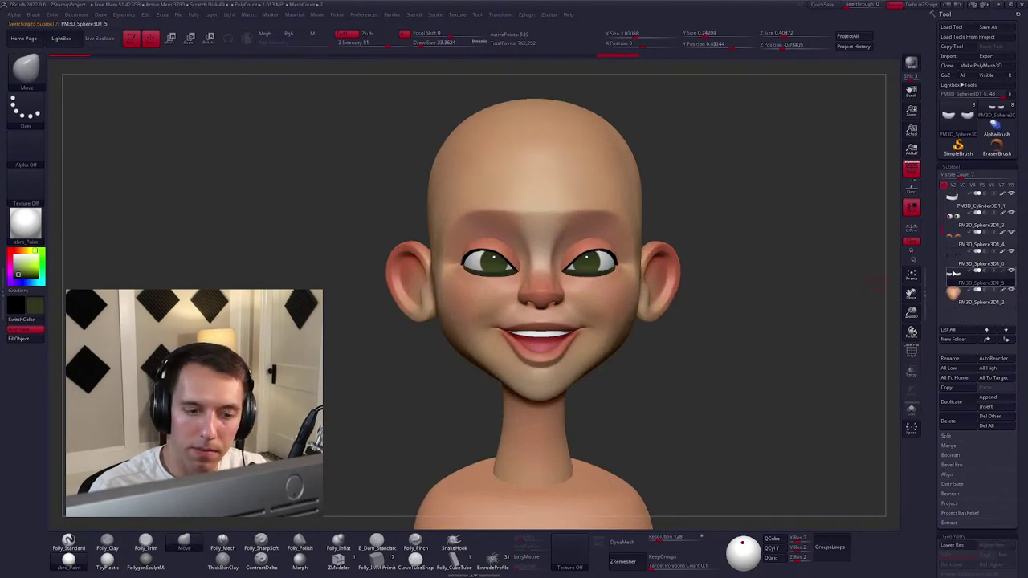
pyautogui.press('c')
pyautogui.press('b')
pyautogui.press('s')
pyautogui.press('t')
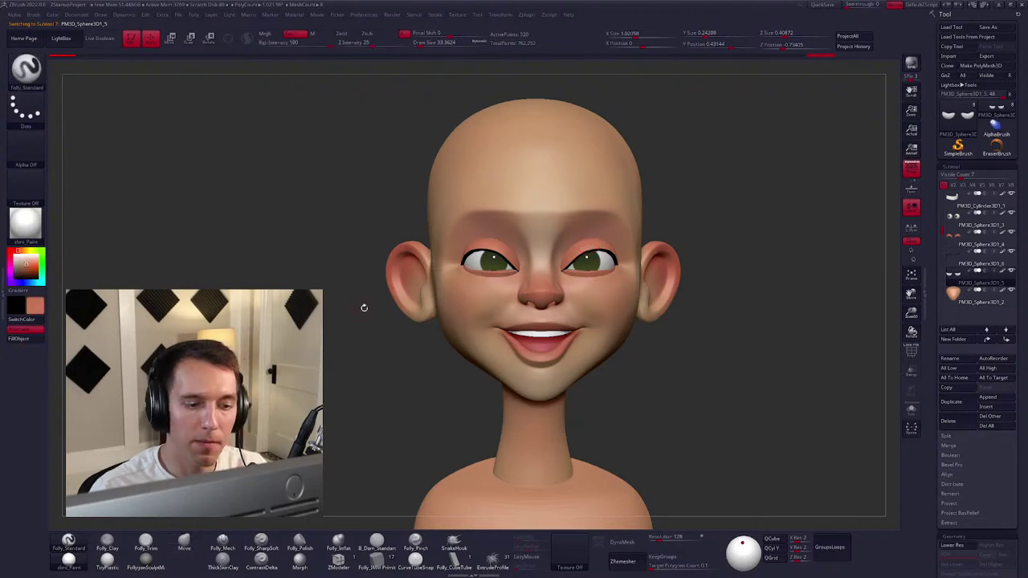
pyautogui.press('b')
pyautogui.press('m')
pyautogui.press('v')
pyautogui.press(']')
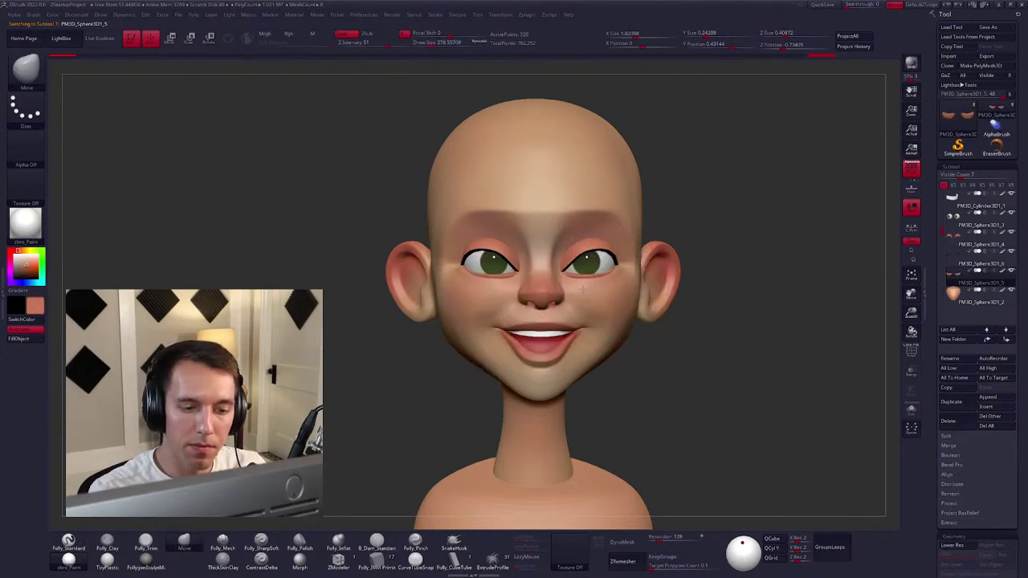
# Delete PM3D_Sphere3D1_5 after confirming, then make the head PM3D_Sphere3D1 active.
pyautogui.moveTo(612, 274); pyautogui.dragTo(617, 278)
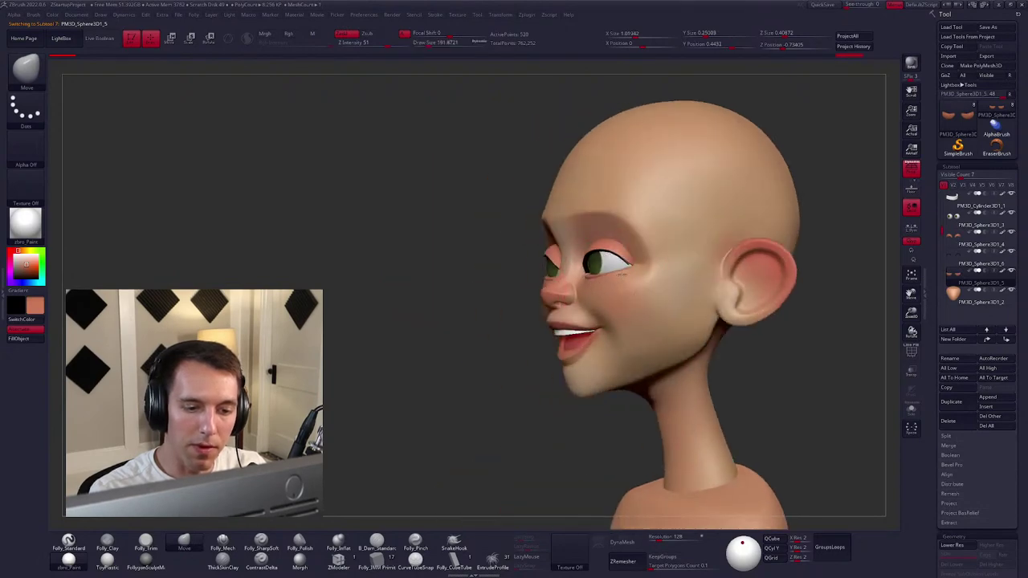
pyautogui.moveTo(618, 277)
pyautogui.mouseDown(button='right')
pyautogui.moveTo(571, 269)
pyautogui.moveTo(564, 286)
pyautogui.moveTo(595, 284)
pyautogui.moveTo(585, 289)
pyautogui.moveTo(587, 277)
pyautogui.moveTo(676, 330)
pyautogui.mouseUp(button='right')
pyautogui.press('1')
pyautogui.press('1')
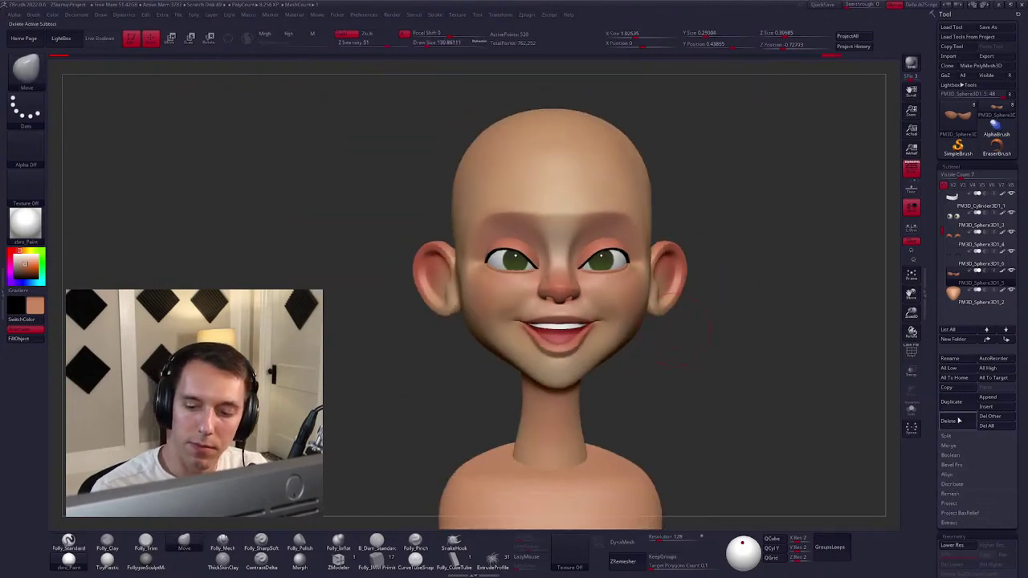
pyautogui.click(948, 421)
pyautogui.click(883, 440)
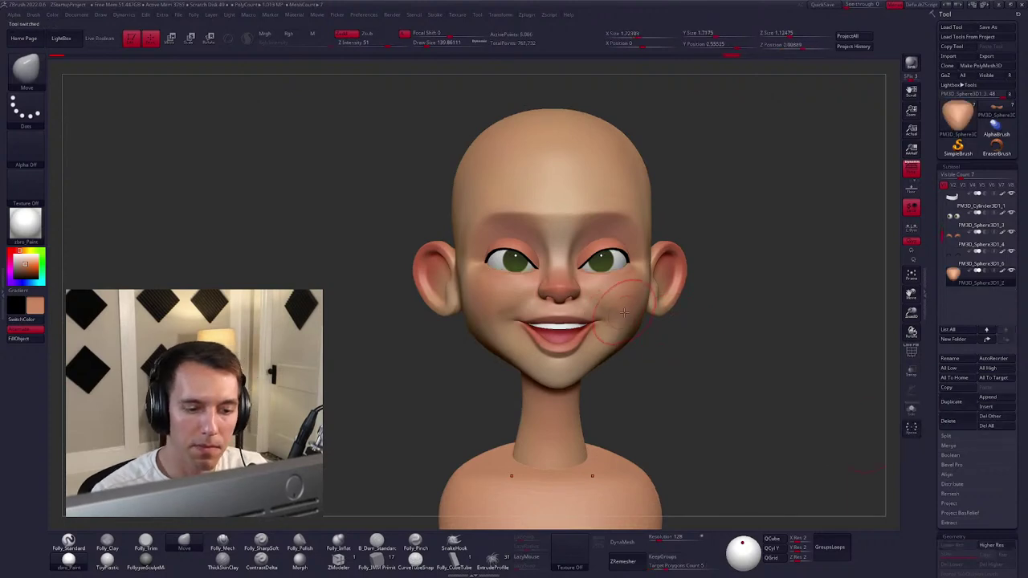
pyautogui.keyDown('alt'); pyautogui.click(624, 311); pyautogui.keyUp('alt')
pyautogui.moveTo(434, 449); pyautogui.dragTo(391, 448)
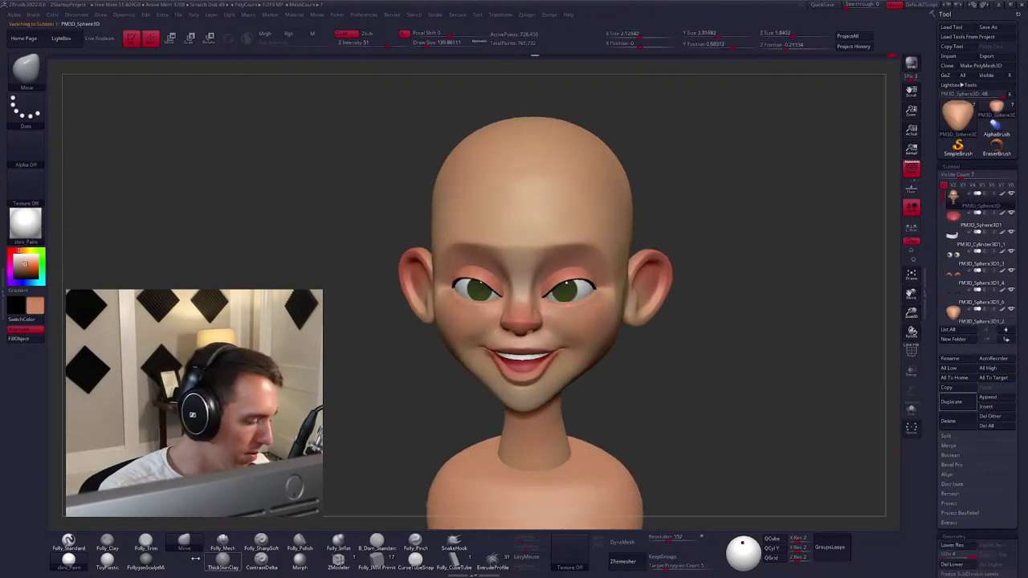
# Solo the head and carve an upper-eyelid crease with the Folly_SharpSoft brush.
pyautogui.click(261, 541)
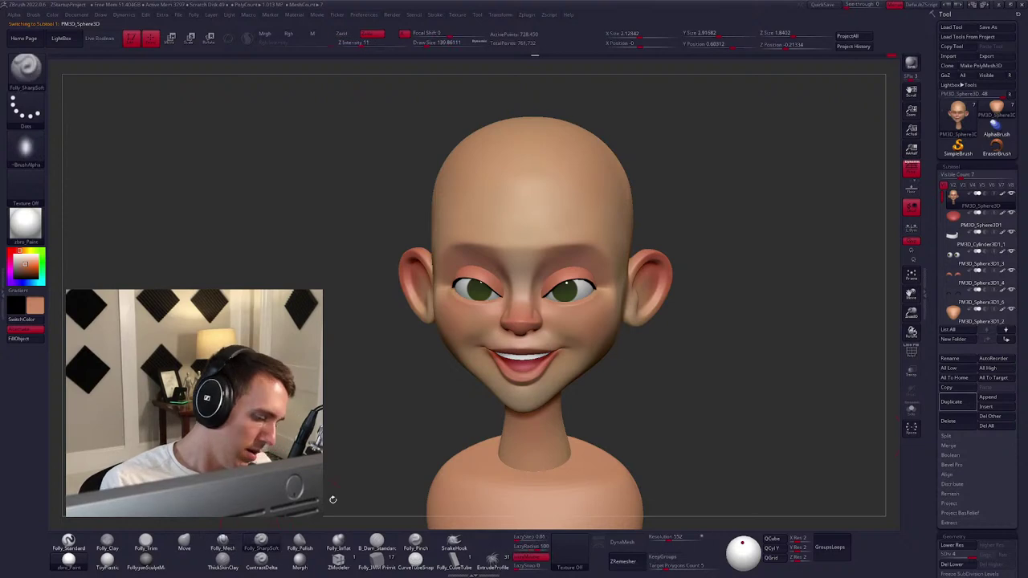
pyautogui.hotkey('shift', 'alt', 's')
pyautogui.moveTo(541, 341)
pyautogui.mouseDown(button='right')
pyautogui.moveTo(534, 333)
pyautogui.moveTo(539, 345)
pyautogui.mouseUp(button='right')
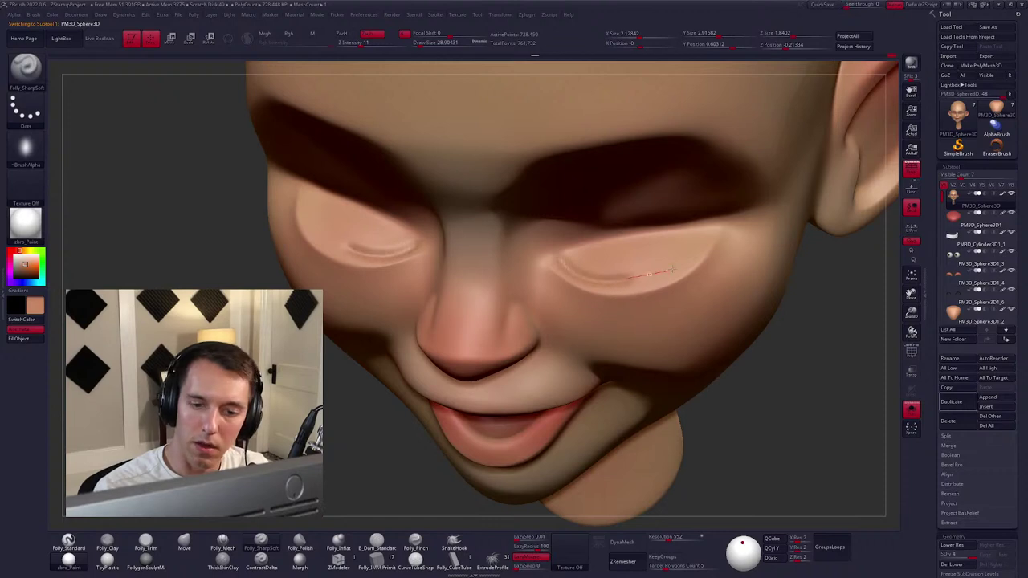
pyautogui.moveTo(674, 269); pyautogui.dragTo(703, 244)
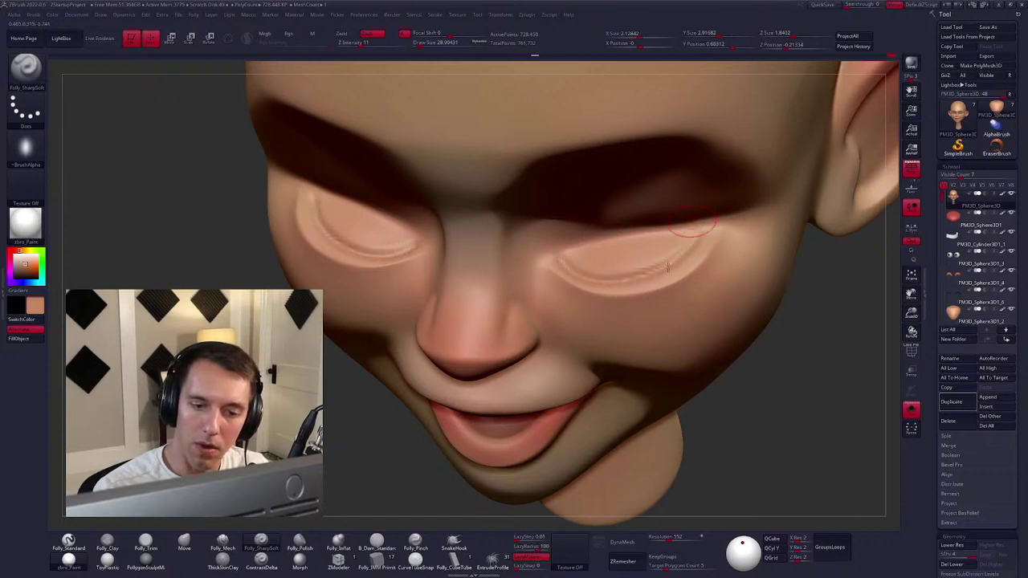
pyautogui.hotkey('shift', 'alt', 's')
pyautogui.moveTo(667, 267); pyautogui.dragTo(600, 295, button='right')
pyautogui.rightClick(679, 289)
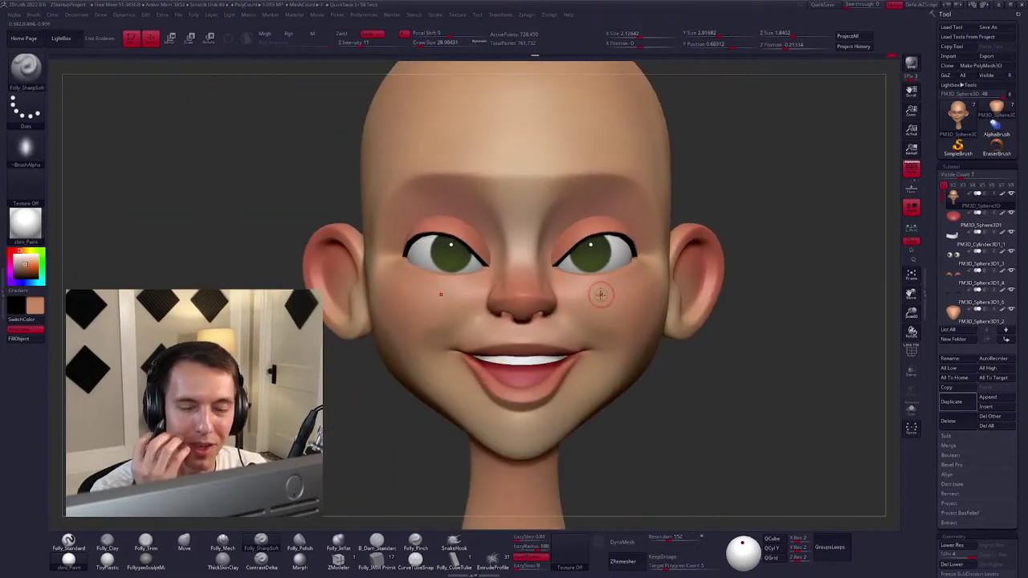
pyautogui.moveTo(675, 334)
pyautogui.mouseDown(button='right')
pyautogui.moveTo(695, 324)
pyautogui.moveTo(642, 305)
pyautogui.mouseUp(button='right')
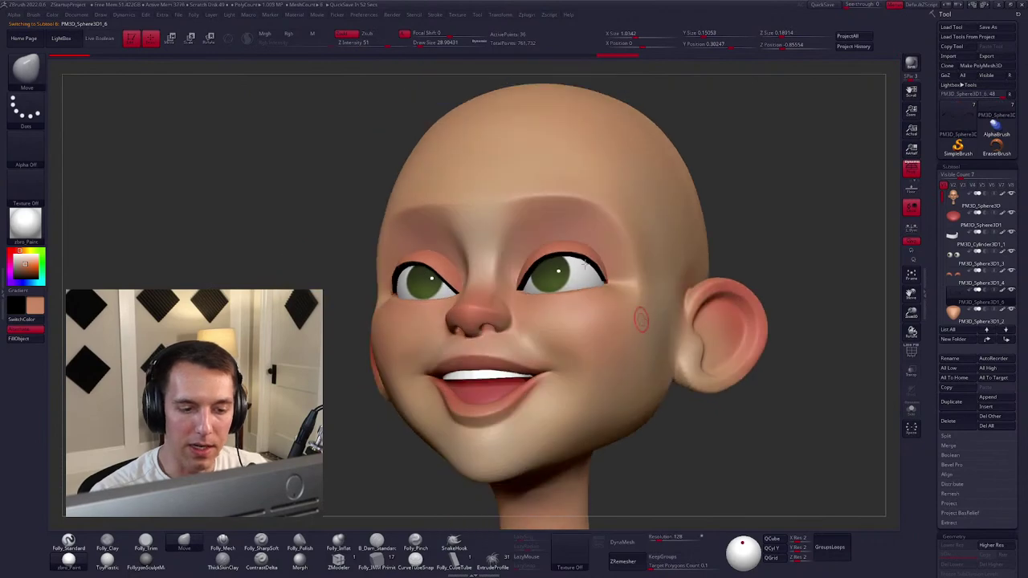
pyautogui.rightClick(594, 265)
pyautogui.moveTo(594, 265); pyautogui.dragTo(597, 255, button='right')
# Mask the lower part of the eyelid arc and pull its upper edge outward with Move.
pyautogui.hotkey('shift', 'ctrl', 's')
pyautogui.rightClick(616, 318)
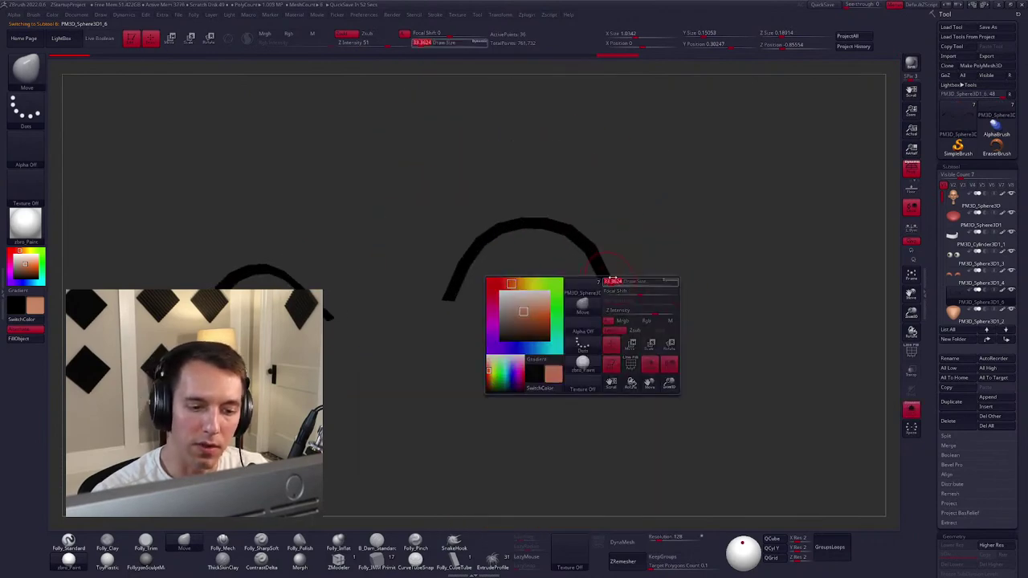
pyautogui.click(548, 363)
pyautogui.moveTo(596, 257)
pyautogui.keyDown('ctrl'); pyautogui.mouseDown()
pyautogui.moveTo(551, 222)
pyautogui.moveTo(493, 219)
pyautogui.moveTo(447, 325)
pyautogui.moveTo(603, 304)
pyautogui.mouseUp(); pyautogui.keyUp('ctrl')
pyautogui.hotkey('shift', 'ctrl', 's')
pyautogui.rightClick(603, 305)
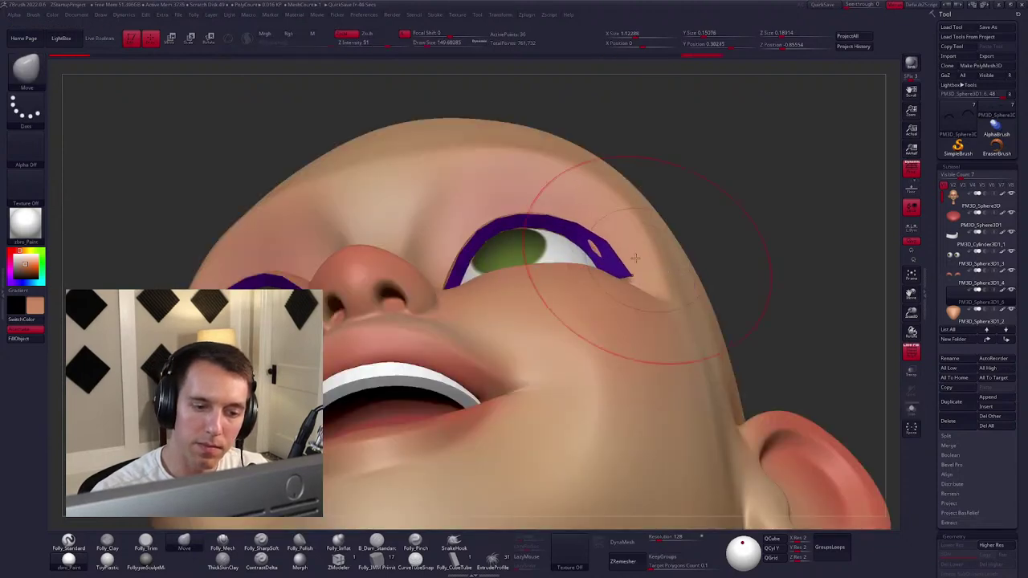
pyautogui.moveTo(562, 241); pyautogui.dragTo(522, 215)
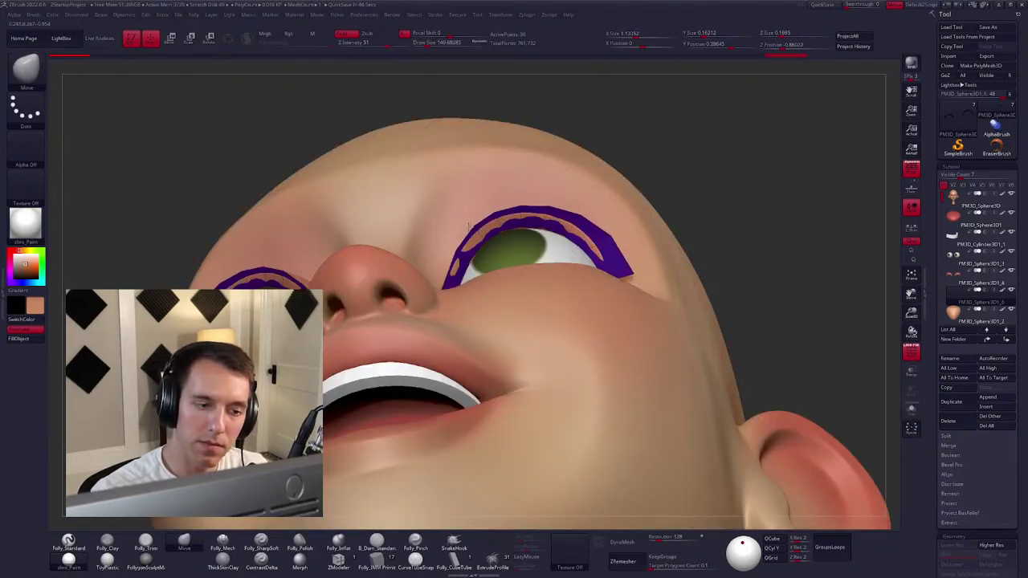
pyautogui.moveTo(562, 230)
pyautogui.mouseDown(button='right')
pyautogui.moveTo(599, 310)
pyautogui.moveTo(619, 233)
pyautogui.mouseUp(button='right')
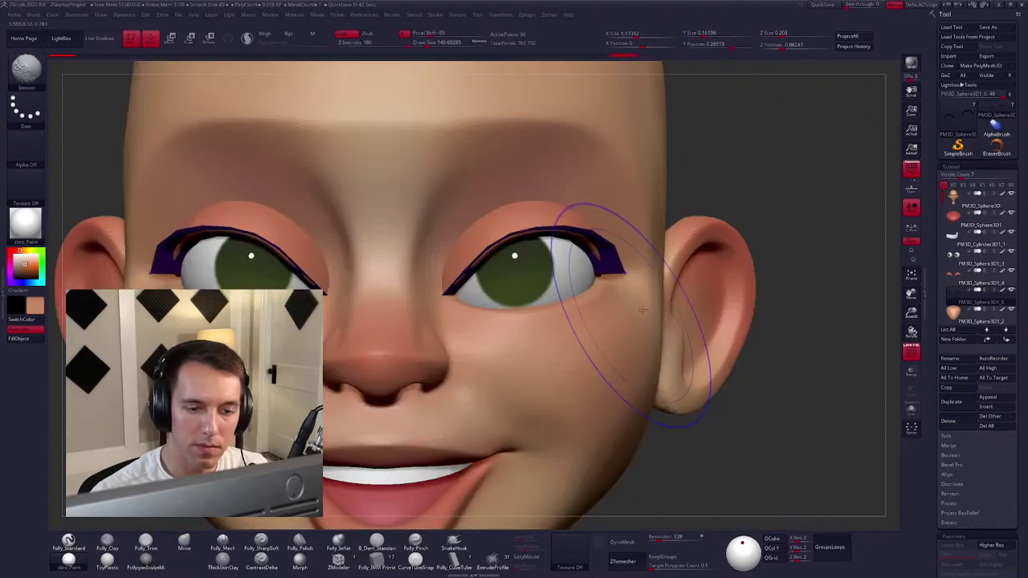
pyautogui.rightClick(610, 321)
# Solo and frame the eyelid shells, then turn on Polyframe.
pyautogui.moveTo(829, 207); pyautogui.dragTo(811, 257, button='right')
pyautogui.click(910, 409)
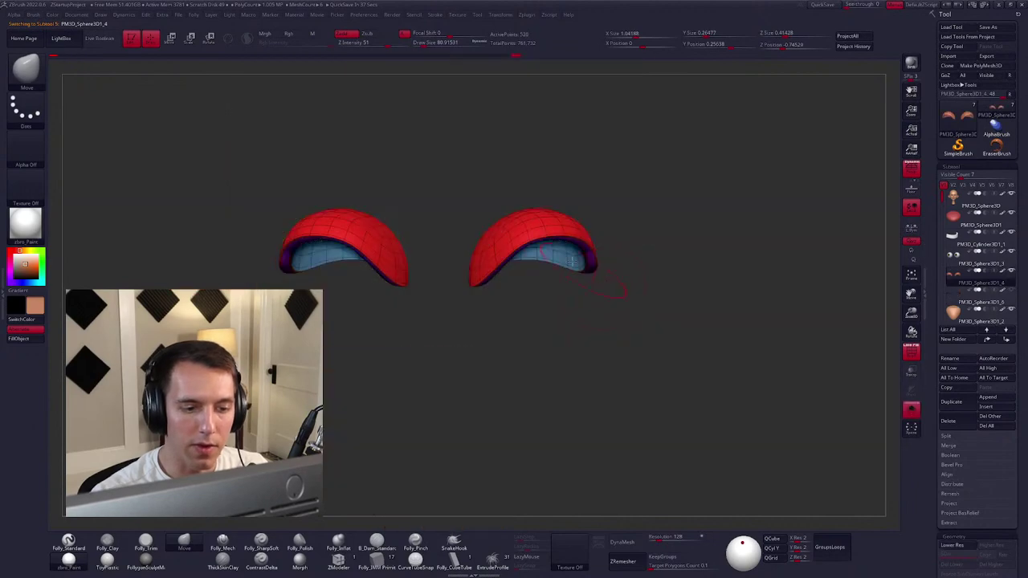
pyautogui.press('f')
pyautogui.rightClick(546, 234)
pyautogui.moveTo(546, 241); pyautogui.dragTo(643, 330, button='right')
pyautogui.hotkey('shift', 'alt', 's')
pyautogui.hotkey('shift', 'alt', 's')
pyautogui.hotkey('shift', 'f')
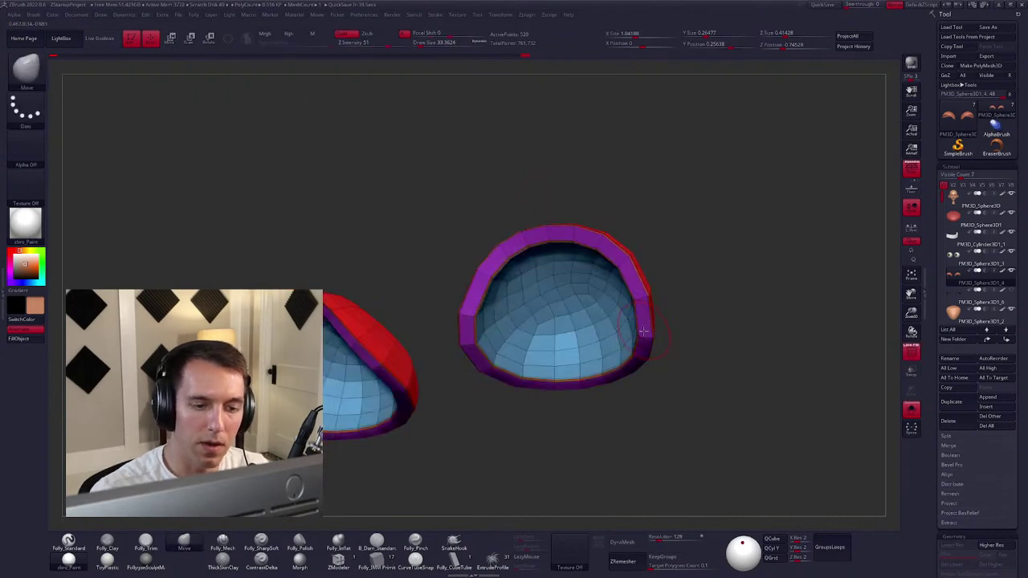
# Temporarily hide the inner faces and rims of both shells, then unhide everything.
pyautogui.moveTo(619, 287)
pyautogui.mouseDown(button='right')
pyautogui.moveTo(583, 238)
pyautogui.moveTo(582, 211)
pyautogui.mouseUp(button='right')
pyautogui.hotkey('ctrl', 'shift')
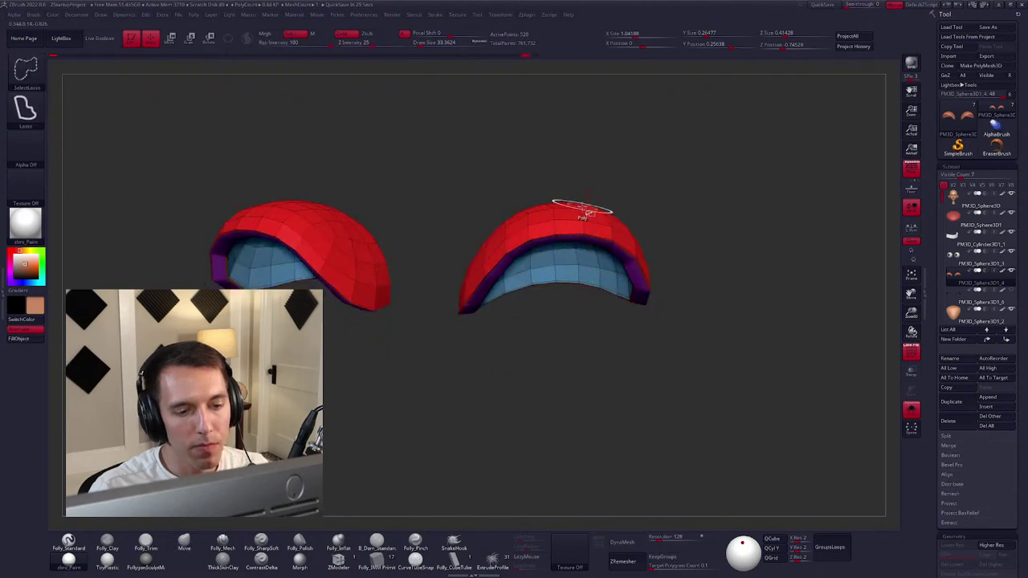
pyautogui.keyDown('ctrl'); pyautogui.keyDown('shift'); pyautogui.click(581, 210); pyautogui.keyUp('shift'); pyautogui.keyUp('ctrl')
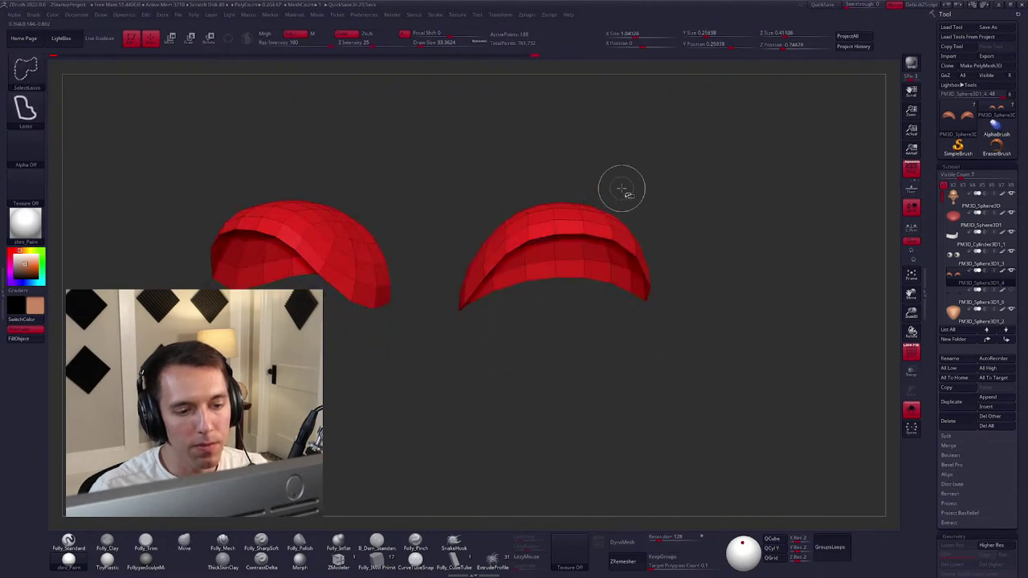
pyautogui.keyDown('ctrl'); pyautogui.keyDown('shift'); pyautogui.click(684, 188); pyautogui.keyUp('shift'); pyautogui.keyUp('ctrl')
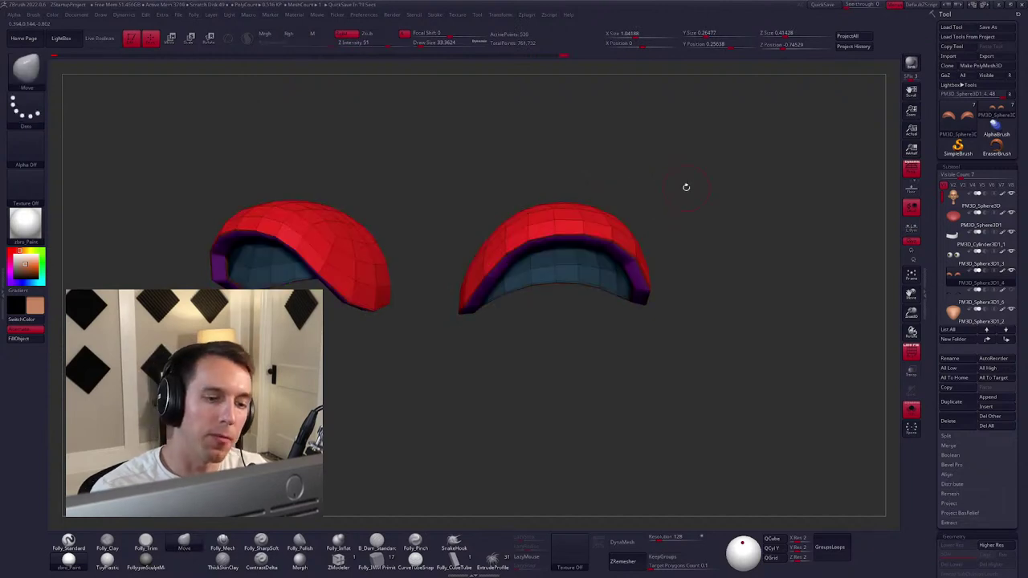
pyautogui.hotkey('ctrl', 'shift', 'd')
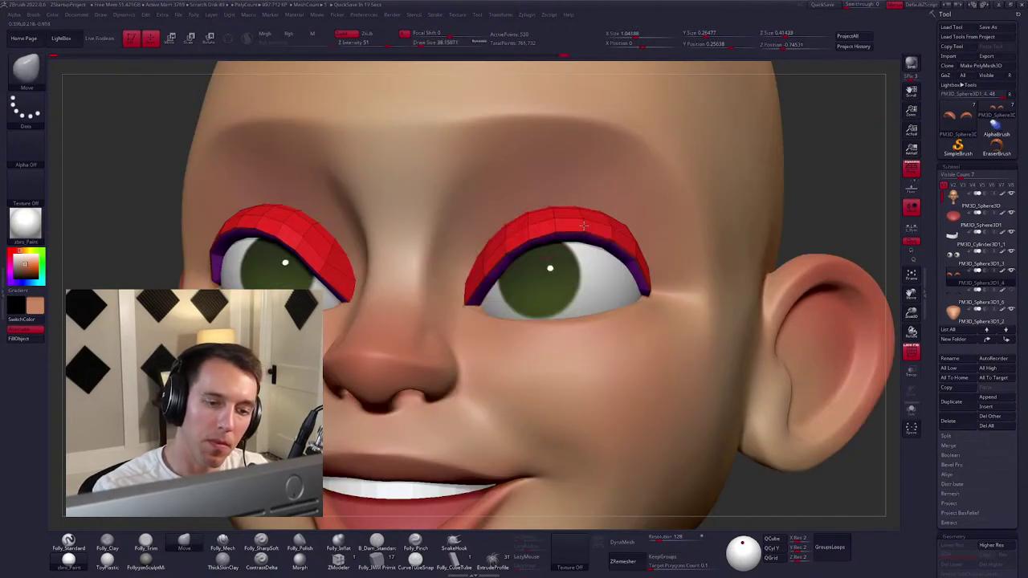
# In side profile, lift the eyelid shell's lower edge upward with Move.
pyautogui.moveTo(612, 234)
pyautogui.mouseDown(button='right')
pyautogui.moveTo(594, 241)
pyautogui.moveTo(634, 249)
pyautogui.mouseUp(button='right')
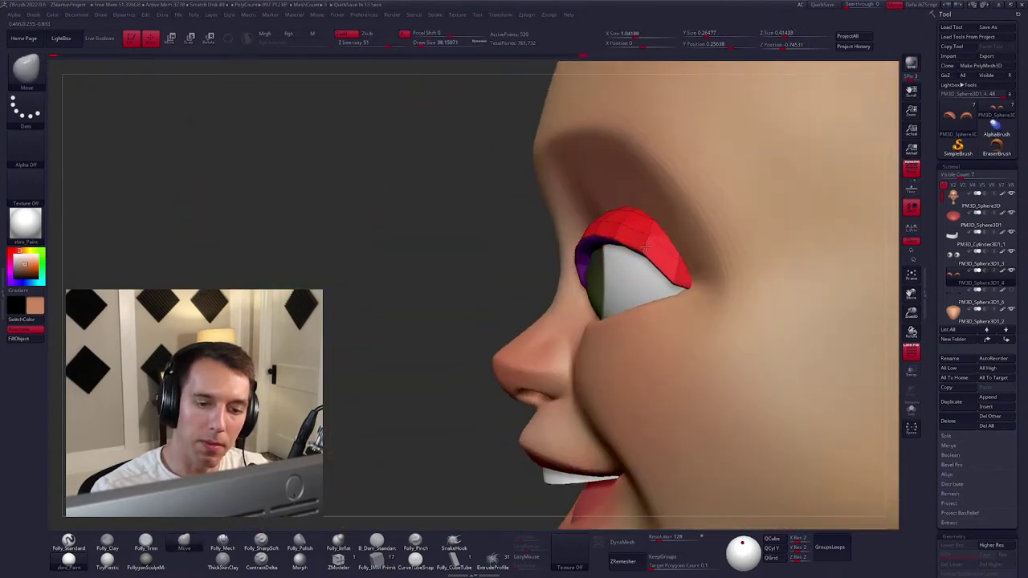
pyautogui.moveTo(665, 267); pyautogui.dragTo(679, 270)
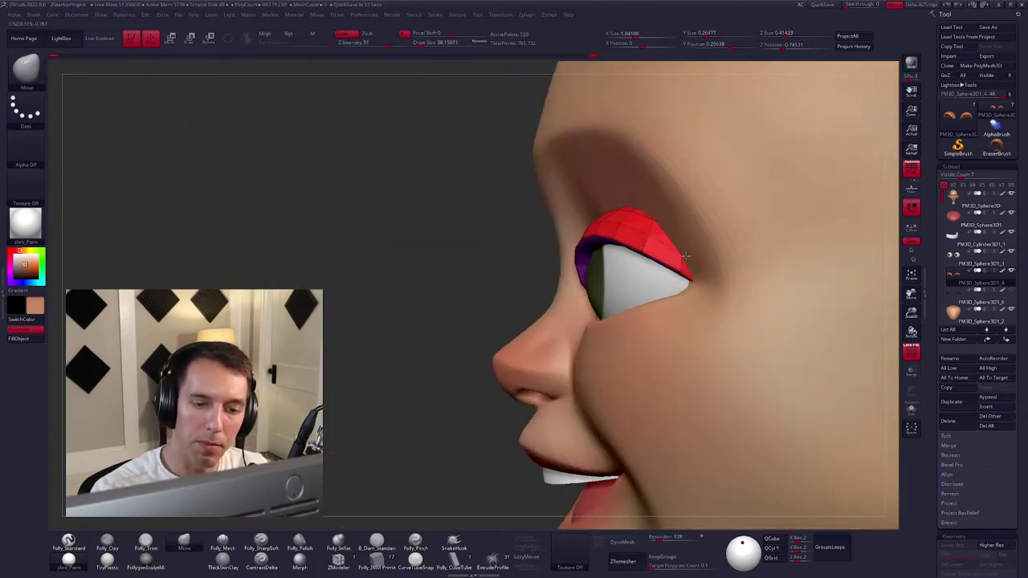
pyautogui.moveTo(633, 245); pyautogui.dragTo(615, 333, button='right')
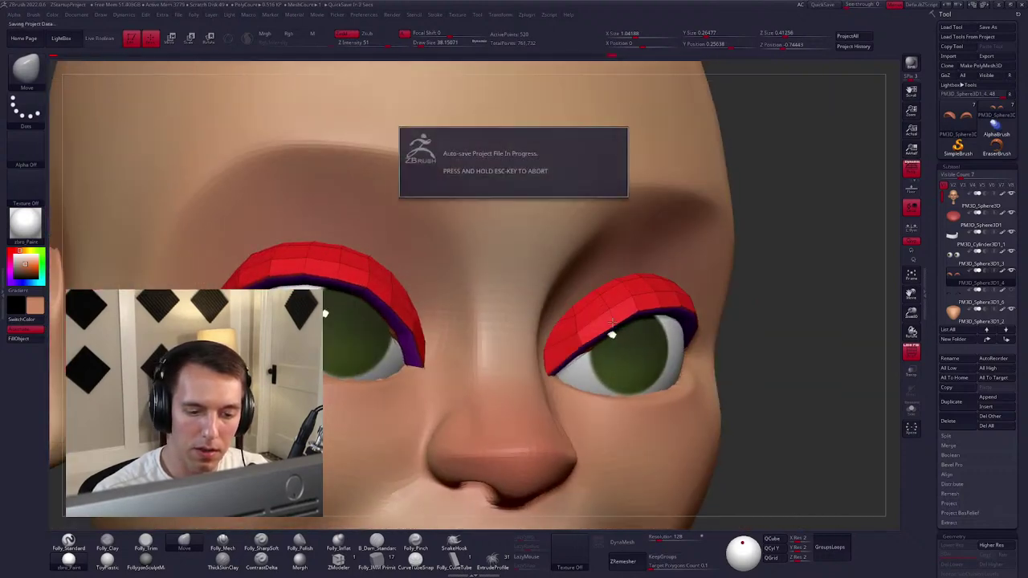
pyautogui.hotkey('alt', 'shift', 's')
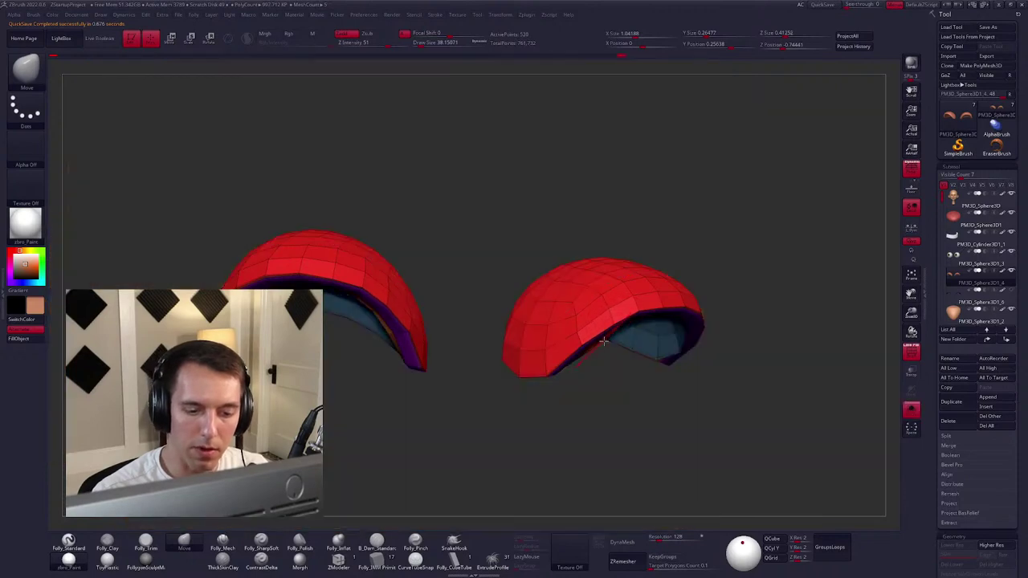
pyautogui.moveTo(617, 334)
pyautogui.mouseDown(button='right')
pyautogui.moveTo(602, 345)
pyautogui.moveTo(562, 248)
pyautogui.moveTo(578, 274)
pyautogui.moveTo(616, 230)
pyautogui.moveTo(651, 257)
pyautogui.moveTo(608, 336)
pyautogui.moveTo(514, 279)
pyautogui.mouseUp(button='right')
pyautogui.press('space')
# Check both eyelid shells, then select the white eyeball sphere subtool.
pyautogui.hotkey('alt', 's')
pyautogui.hotkey('alt', 's')
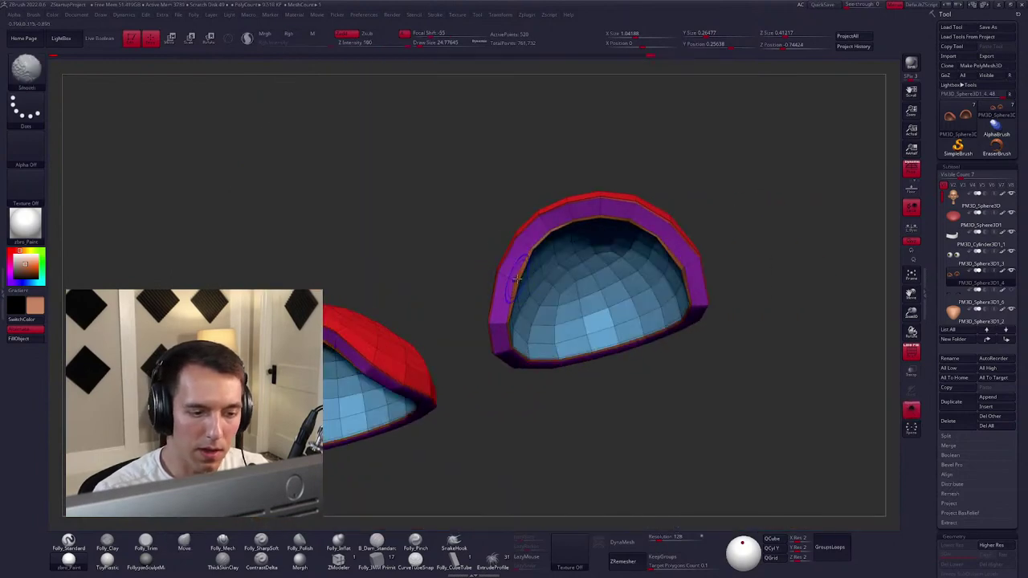
pyautogui.press('f')
pyautogui.hotkey('alt', 's')
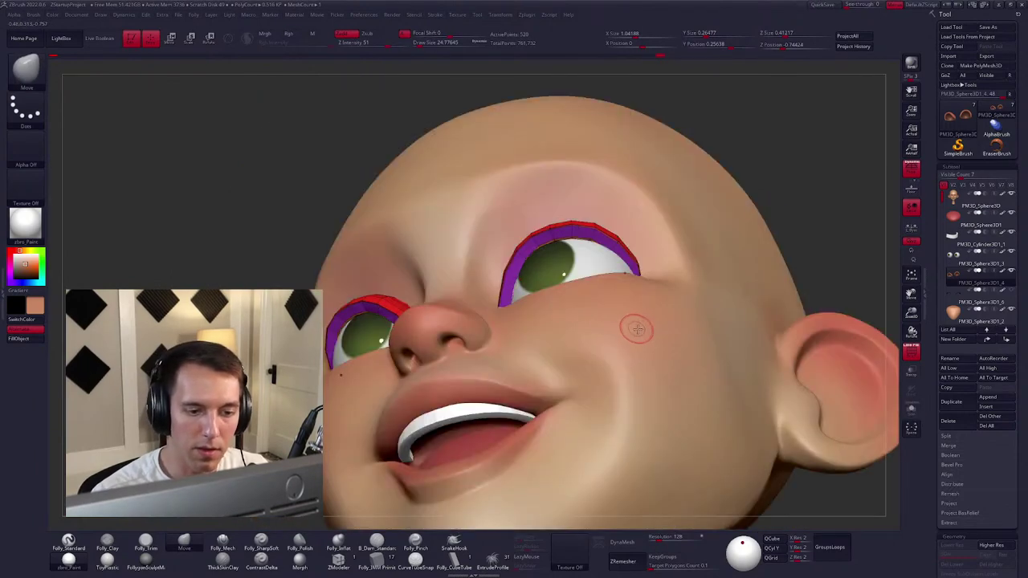
pyautogui.moveTo(568, 241); pyautogui.dragTo(666, 270, button='right')
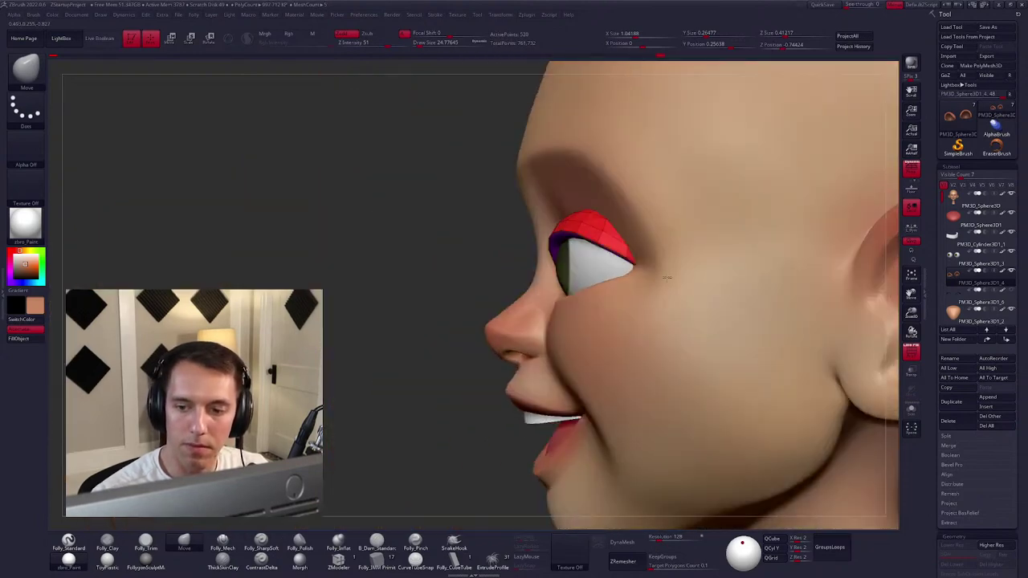
pyautogui.keyDown('alt'); pyautogui.click(665, 270); pyautogui.keyUp('alt')
pyautogui.hotkey('alt', 's')
pyautogui.click(954, 253)
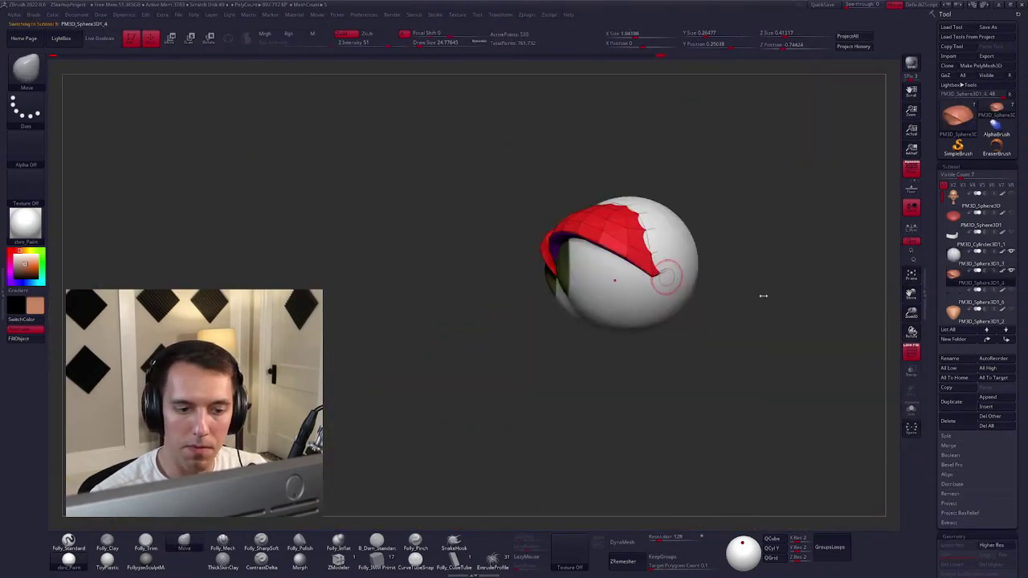
# Isolate the red eyelid shells and orbit to inspect their hollow backs over the eyeball.
pyautogui.moveTo(761, 293); pyautogui.dragTo(517, 273, button='right')
pyautogui.keyDown('alt'); pyautogui.click(517, 273); pyautogui.keyUp('alt')
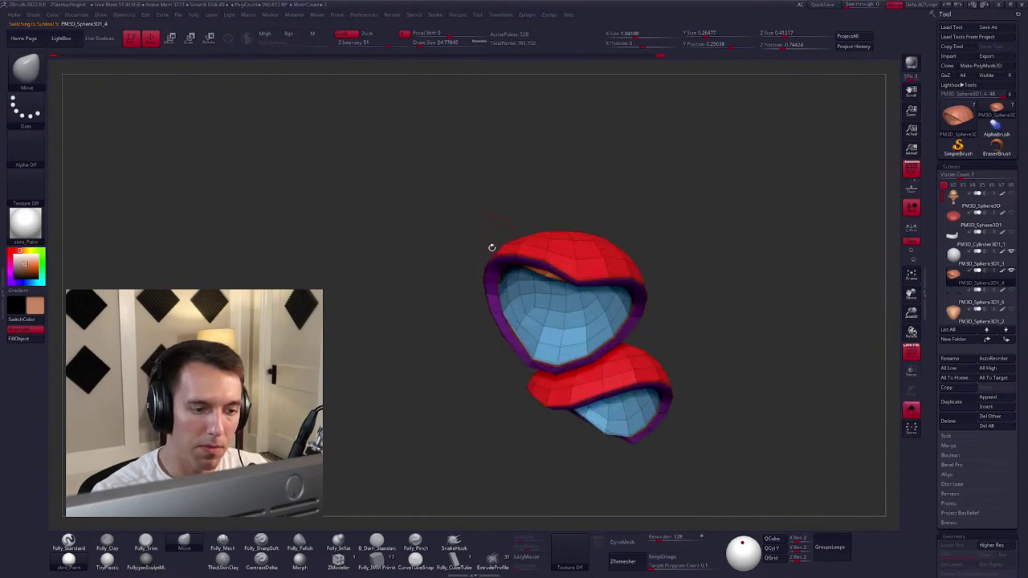
pyautogui.press('w')
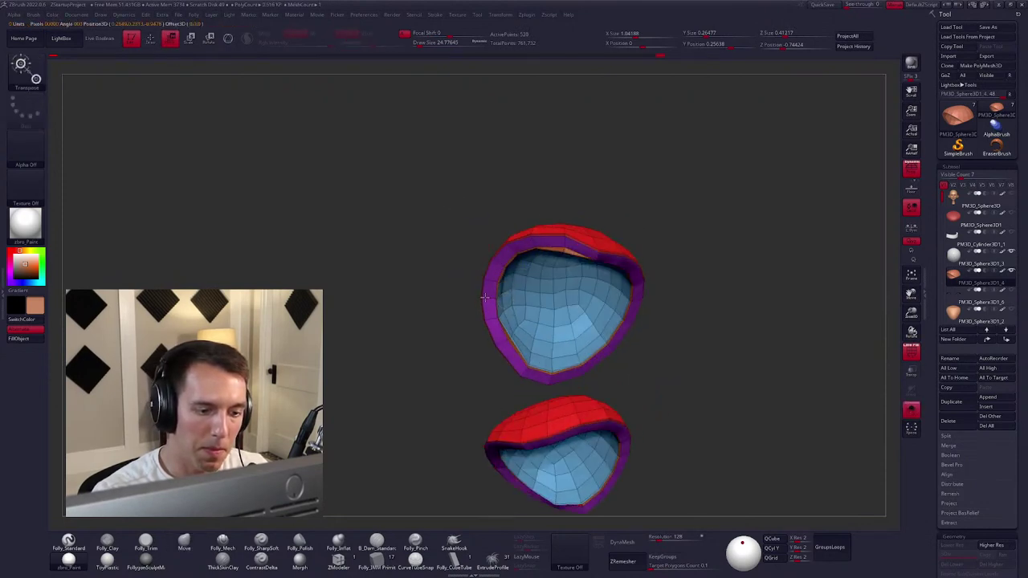
pyautogui.moveTo(492, 277); pyautogui.dragTo(475, 360, button='right')
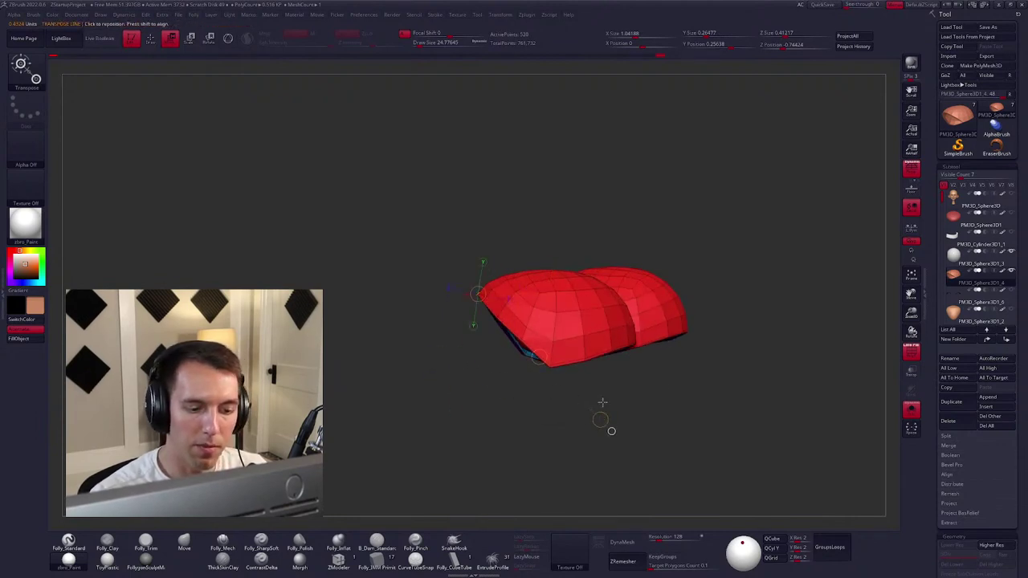
pyautogui.hotkey('ctrl', 'shift', 's')
pyautogui.moveTo(610, 424)
pyautogui.mouseDown(button='right')
pyautogui.moveTo(690, 422)
pyautogui.moveTo(619, 424)
pyautogui.moveTo(558, 372)
pyautogui.moveTo(559, 385)
pyautogui.moveTo(527, 391)
pyautogui.moveTo(580, 394)
pyautogui.moveTo(509, 395)
pyautogui.moveTo(559, 394)
pyautogui.moveTo(637, 338)
pyautogui.mouseUp(button='right')
pyautogui.press('q')
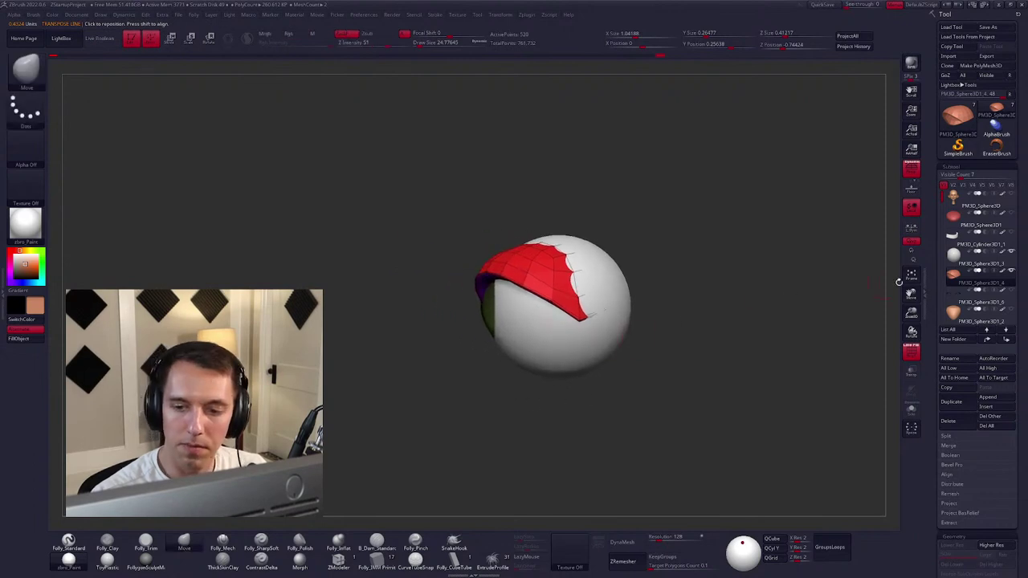
pyautogui.moveTo(743, 315)
pyautogui.mouseDown(button='right')
pyautogui.moveTo(730, 332)
pyautogui.moveTo(710, 295)
pyautogui.moveTo(610, 274)
pyautogui.moveTo(598, 305)
pyautogui.moveTo(630, 306)
pyautogui.mouseUp(button='right')
# Remove an edge loop from the eyelid shells with ZModeler's Delete action on EdgeLoop Complete.
pyautogui.click(337, 559)
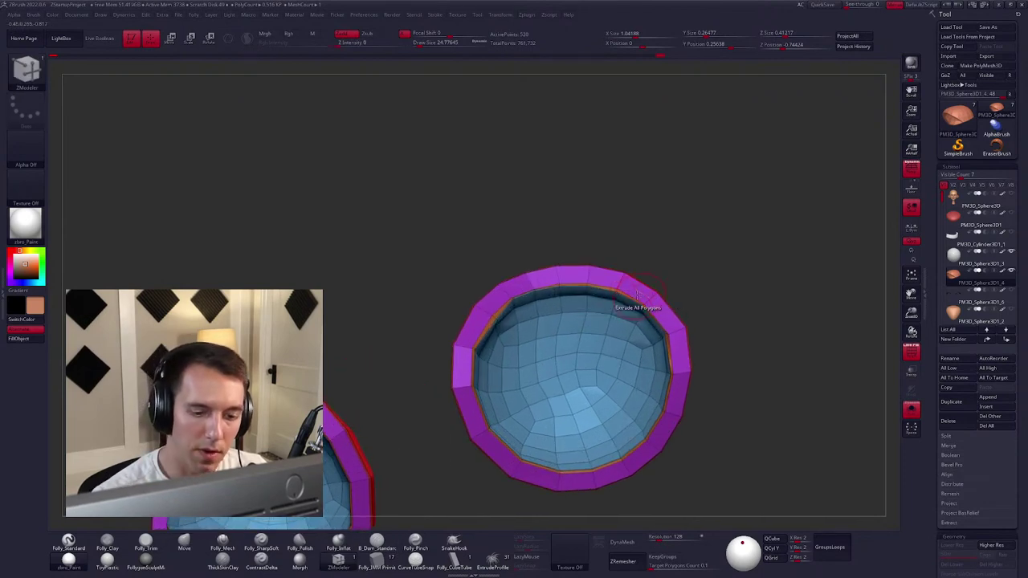
pyautogui.press('space')
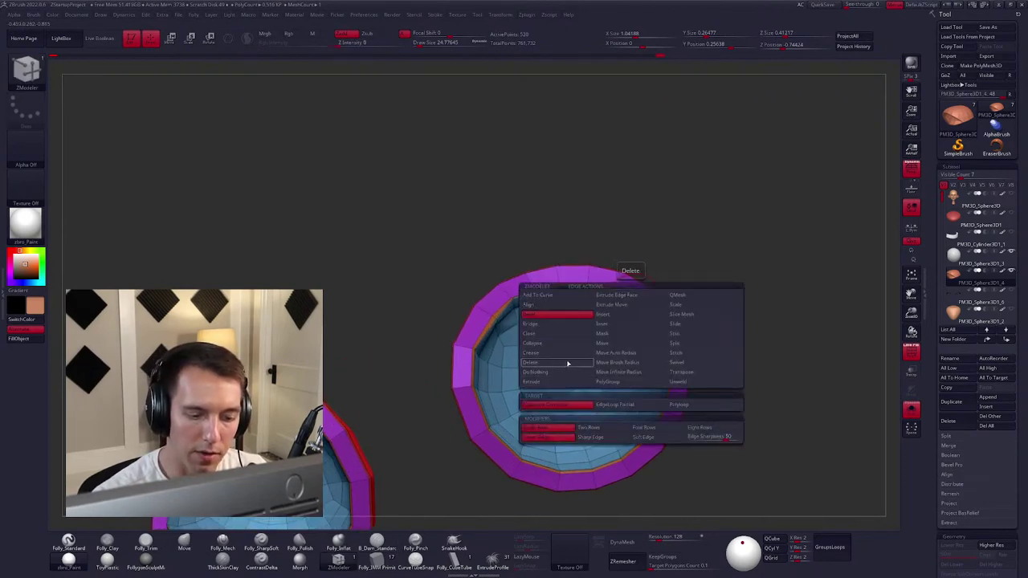
pyautogui.click(564, 362)
pyautogui.click(604, 405)
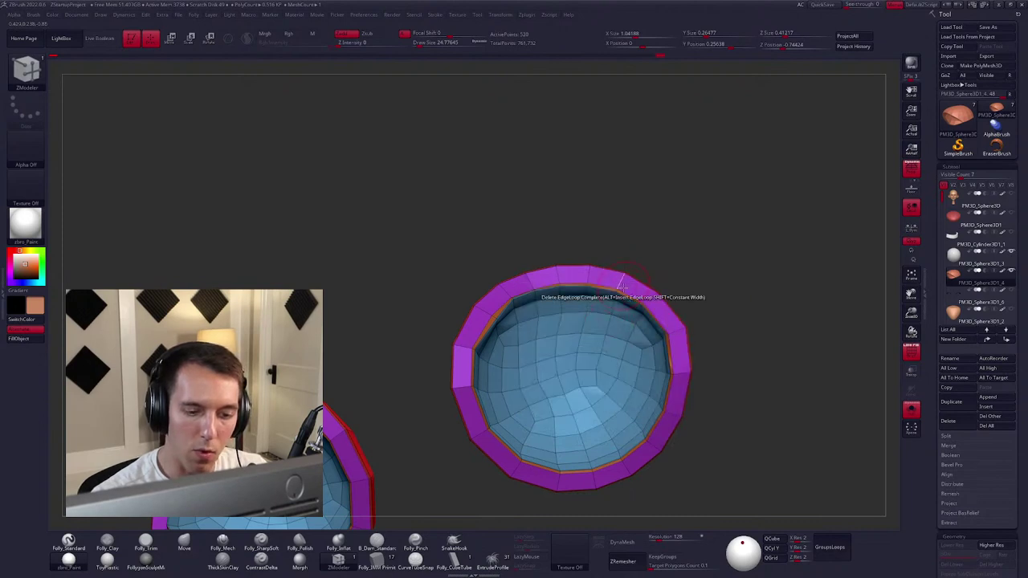
pyautogui.hotkey('shift', 'f')
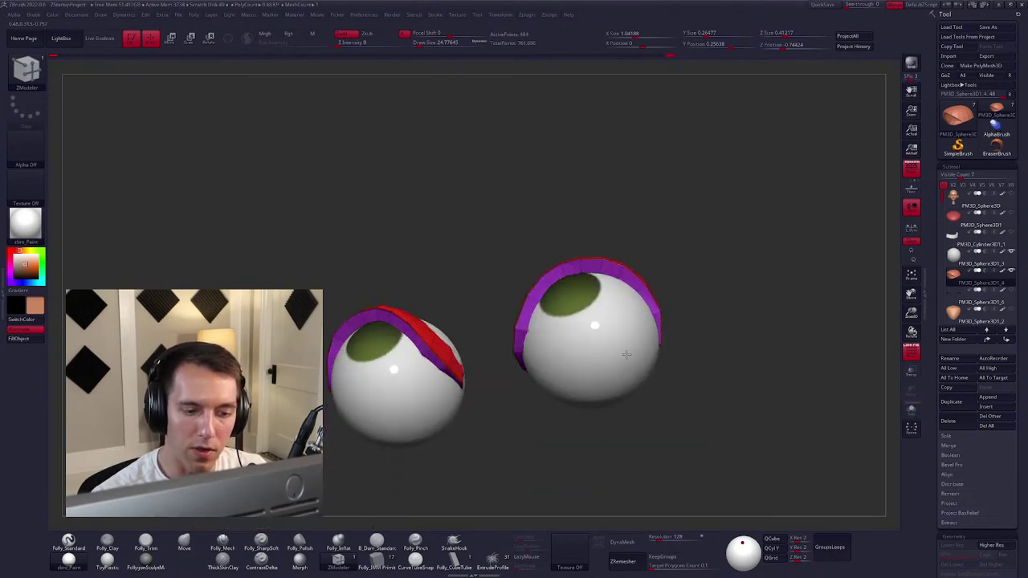
# Return to the Move brush and unhide the head, ears and lashes around the eyelids.
pyautogui.press('b')
pyautogui.press('m')
pyautogui.press('v')
pyautogui.moveTo(598, 287); pyautogui.dragTo(577, 297, button='right')
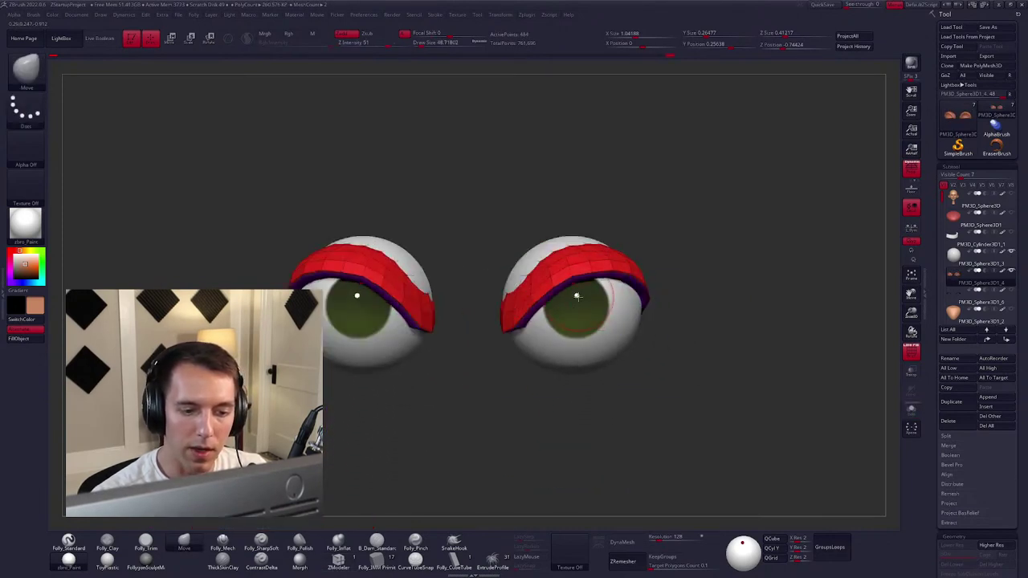
pyautogui.press('space')
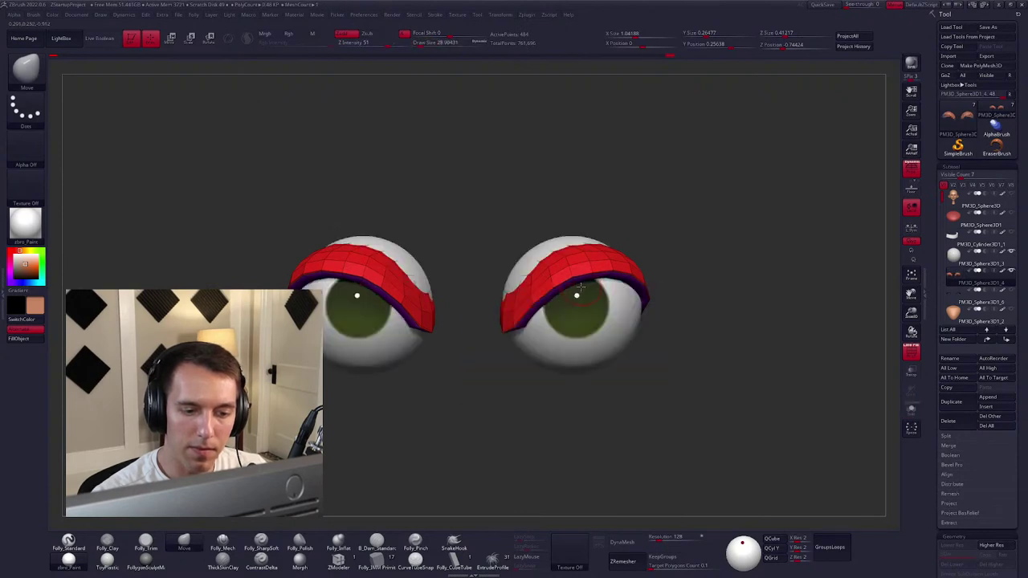
pyautogui.click(1010, 271)
pyautogui.keyDown('shift'); pyautogui.click(1010, 270); pyautogui.keyUp('shift')
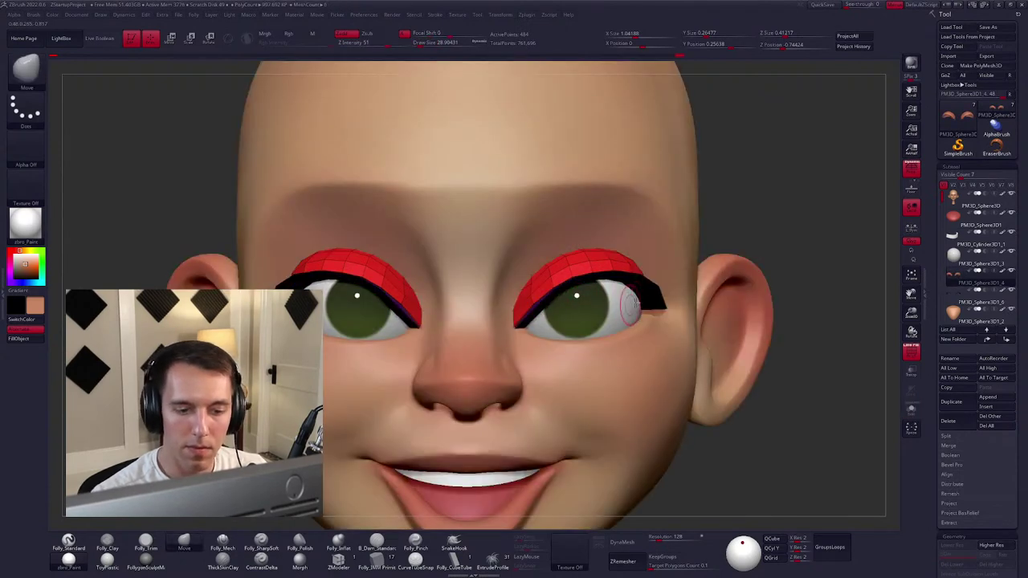
# Isolate the eyelid shells and fill them with skin colour.
pyautogui.moveTo(803, 257); pyautogui.dragTo(671, 303, button='right')
pyautogui.hotkey('shift', 'f')
pyautogui.hotkey('ctrl', 'shift', 'f')
pyautogui.press('space')
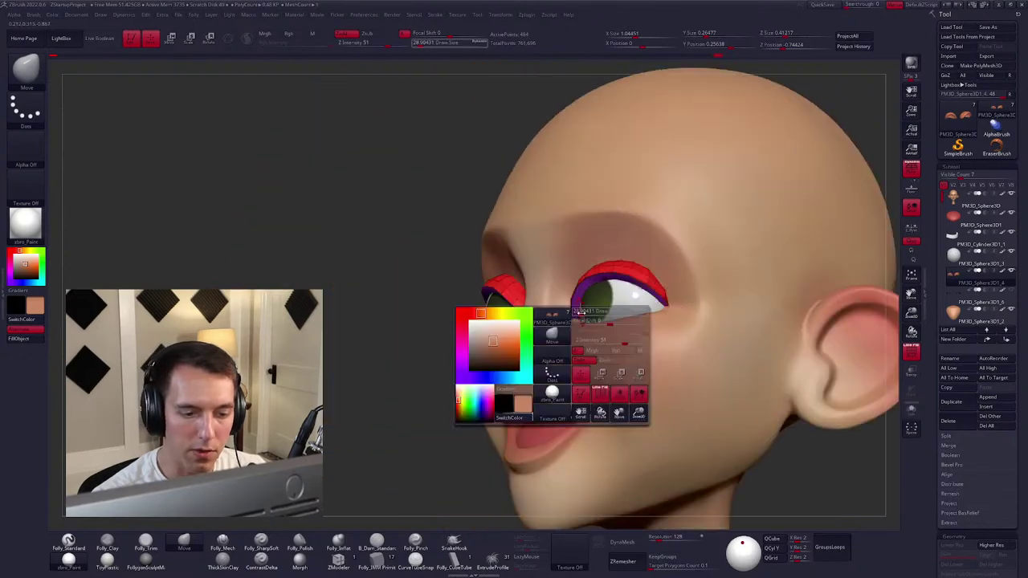
pyautogui.hotkey('ctrl', 'shift', 'f')
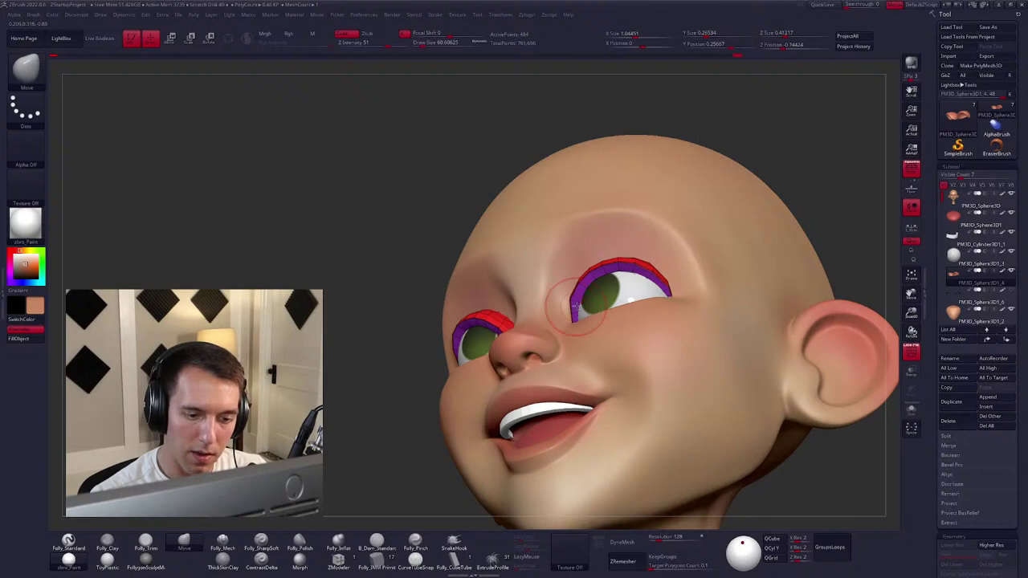
pyautogui.moveTo(575, 305)
pyautogui.mouseDown(button='right')
pyautogui.moveTo(574, 289)
pyautogui.moveTo(573, 301)
pyautogui.moveTo(643, 267)
pyautogui.moveTo(622, 305)
pyautogui.moveTo(624, 334)
pyautogui.moveTo(666, 321)
pyautogui.moveTo(731, 338)
pyautogui.moveTo(688, 310)
pyautogui.moveTo(593, 312)
pyautogui.moveTo(550, 254)
pyautogui.mouseUp(button='right')
pyautogui.press('b')
pyautogui.press('s')
pyautogui.press('t')
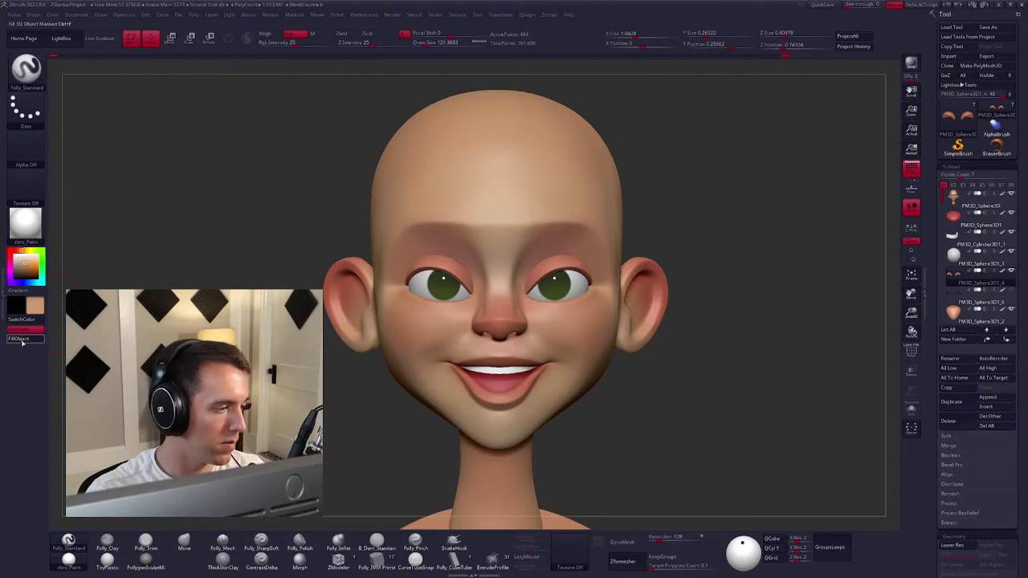
pyautogui.moveTo(368, 335); pyautogui.dragTo(505, 312, button='right')
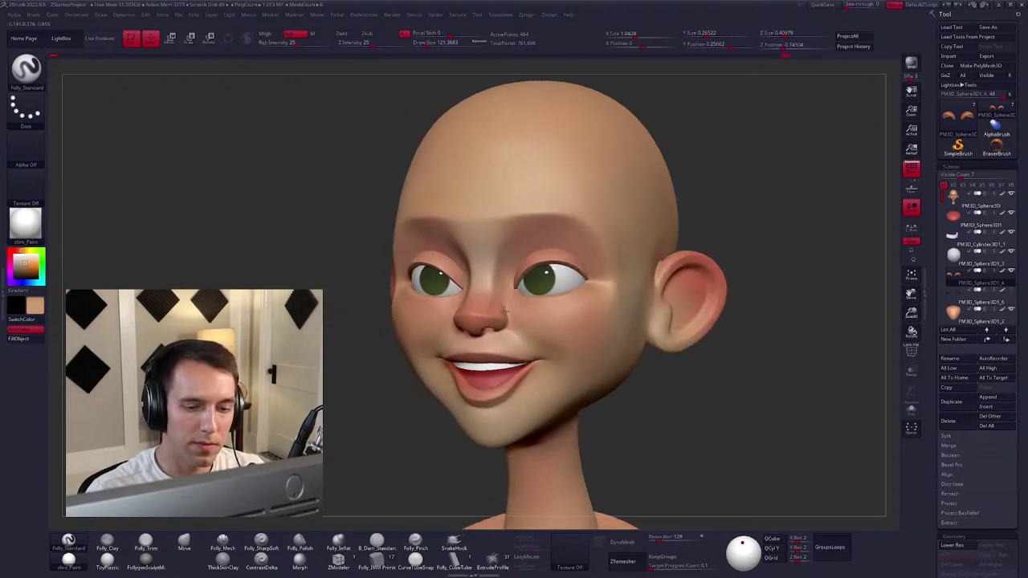
# Select the eyeliner strip, zoom in on it and mask the right half of its arc.
pyautogui.click(963, 302)
pyautogui.keyDown('ctrl'); pyautogui.moveTo(579, 322); pyautogui.dragTo(580, 291, button='right'); pyautogui.keyUp('ctrl')
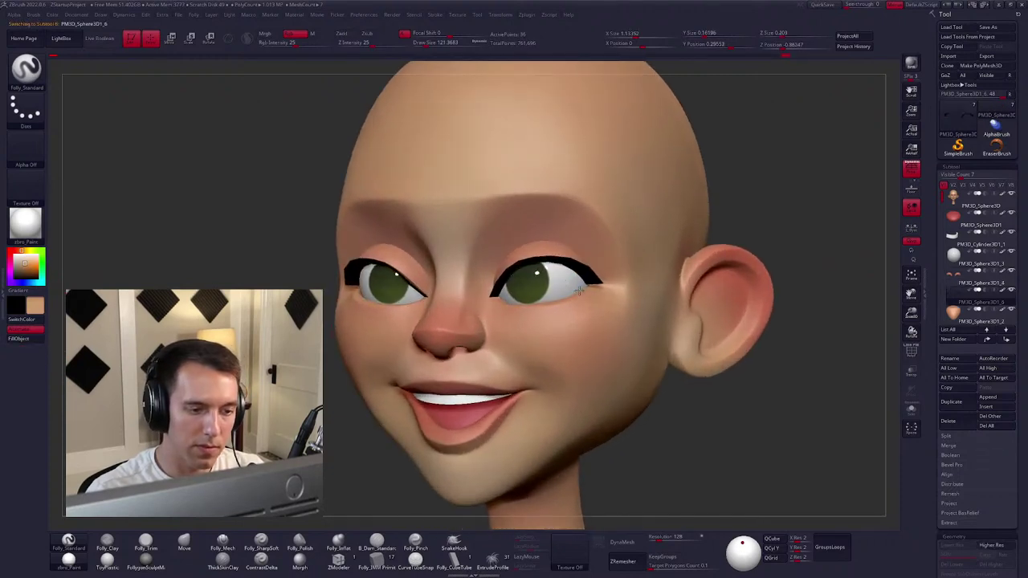
pyautogui.moveTo(540, 330); pyautogui.dragTo(527, 172, button='right')
pyautogui.press('space')
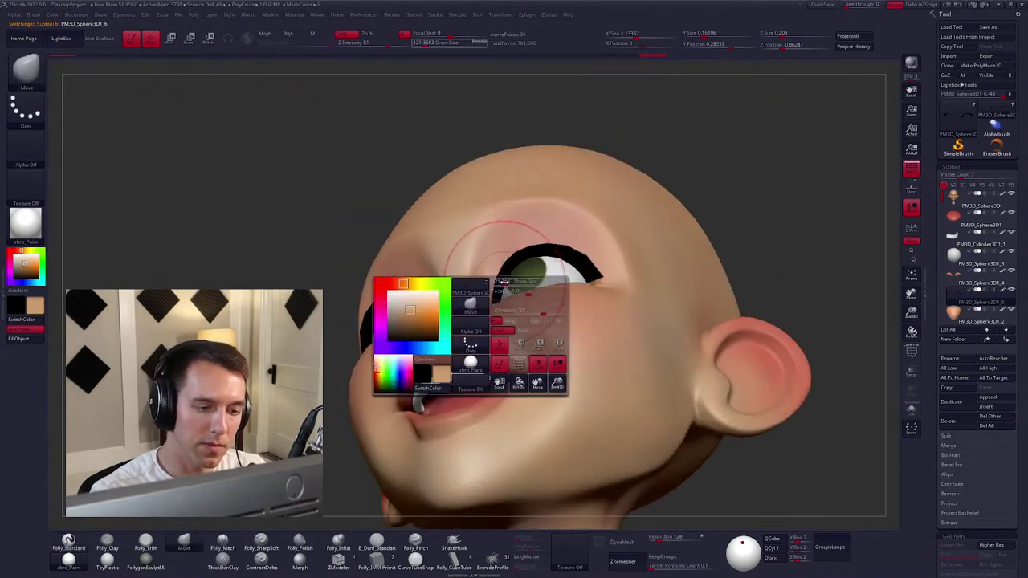
pyautogui.moveTo(492, 306)
pyautogui.mouseDown(button='right')
pyautogui.moveTo(491, 266)
pyautogui.moveTo(499, 303)
pyautogui.moveTo(610, 244)
pyautogui.mouseUp(button='right')
pyautogui.hotkey('ctrl', 'shift', 's')
pyautogui.hotkey('ctrl', 'shift', 's')
pyautogui.moveTo(655, 273)
pyautogui.keyDown('ctrl'); pyautogui.mouseDown()
pyautogui.moveTo(605, 233)
pyautogui.moveTo(545, 234)
pyautogui.moveTo(512, 255)
pyautogui.moveTo(503, 302)
pyautogui.mouseUp(); pyautogui.keyUp('ctrl')
# Reshape the eyeliner with the Move brush to follow the upper lids, then reselect the head.
pyautogui.press('space')
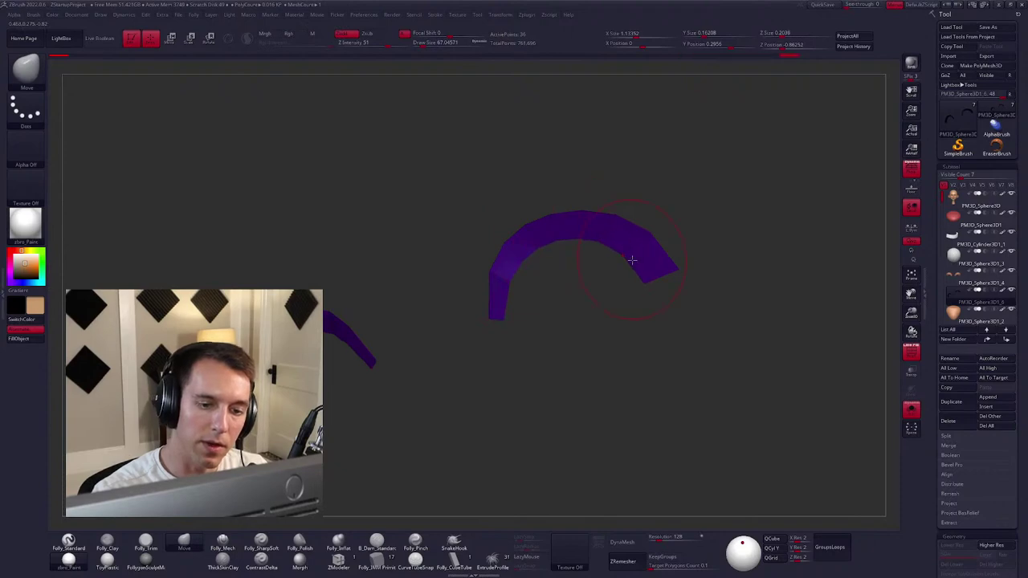
pyautogui.hotkey('ctrl', 'shift', 's')
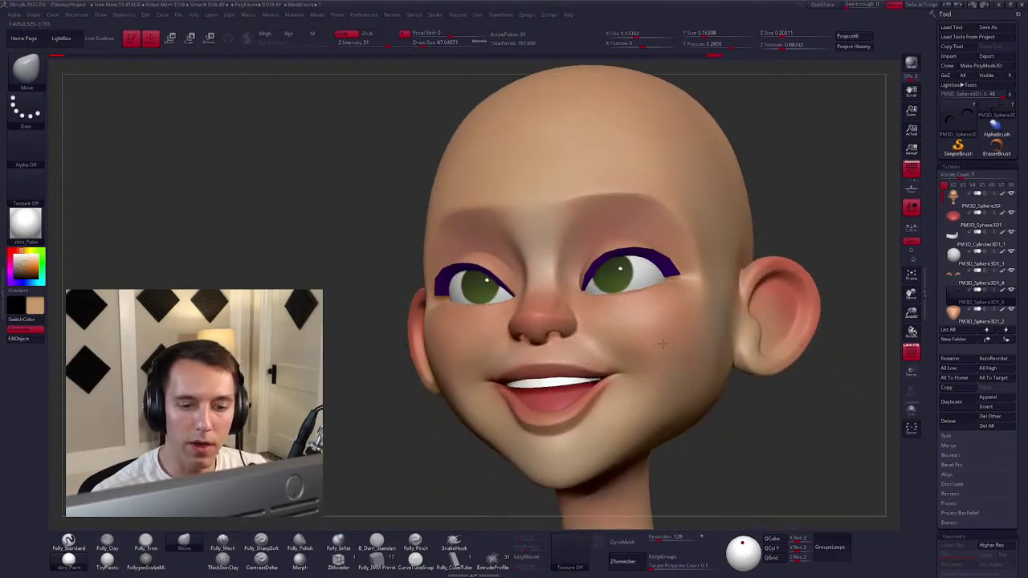
pyautogui.moveTo(712, 329)
pyautogui.mouseDown()
pyautogui.moveTo(598, 299)
pyautogui.moveTo(612, 299)
pyautogui.mouseUp()
pyautogui.press('space')
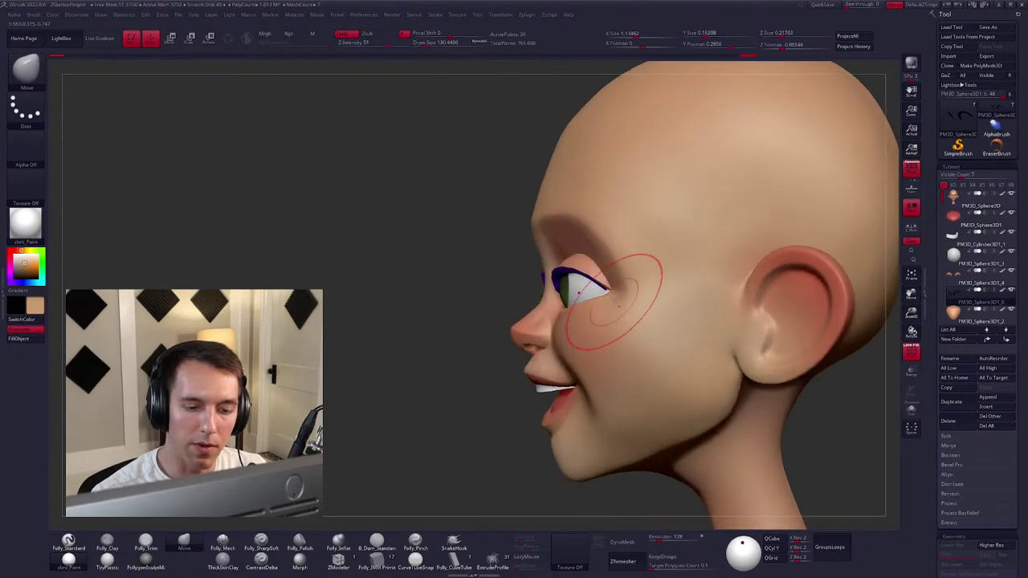
pyautogui.keyDown('alt'); pyautogui.click(609, 302); pyautogui.keyUp('alt')
pyautogui.press('shift')
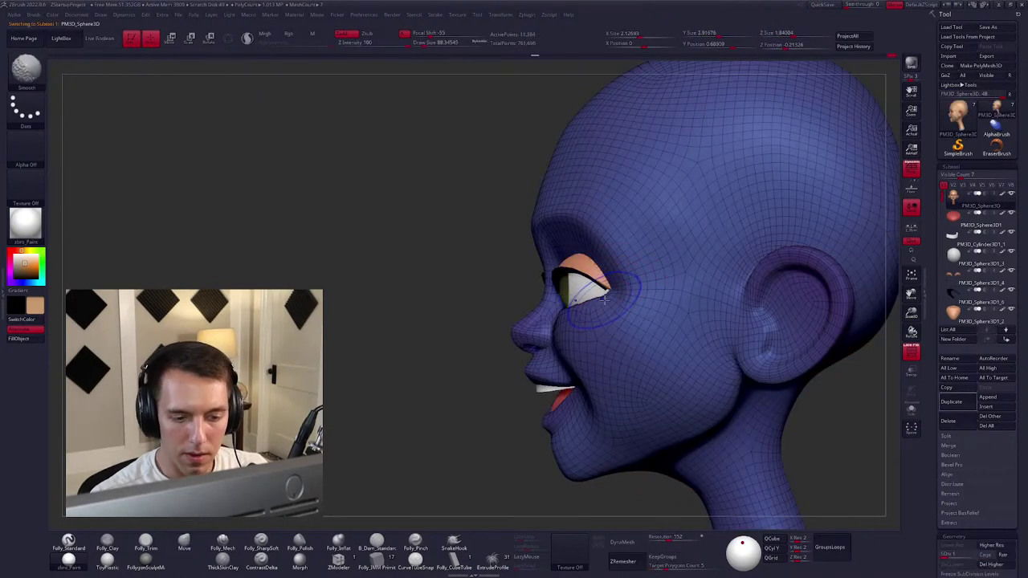
# Orbit the head to look at the eyes and enlarge the brush to about 74.
pyautogui.hotkey('shift', 'f')
pyautogui.press('space')
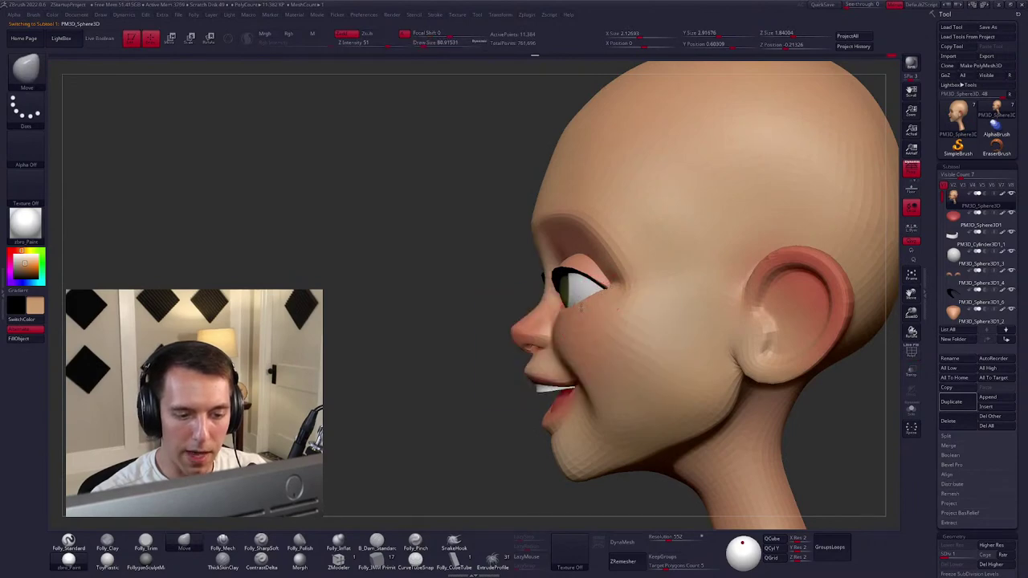
pyautogui.keyDown('shift'); pyautogui.moveTo(584, 310); pyautogui.dragTo(581, 300, button='right'); pyautogui.keyUp('shift')
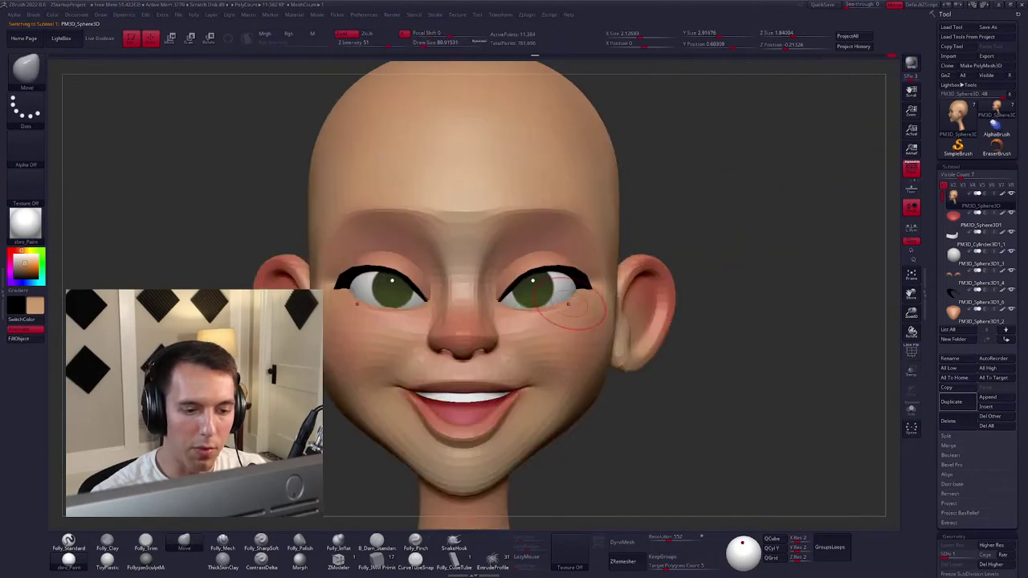
pyautogui.press('space')
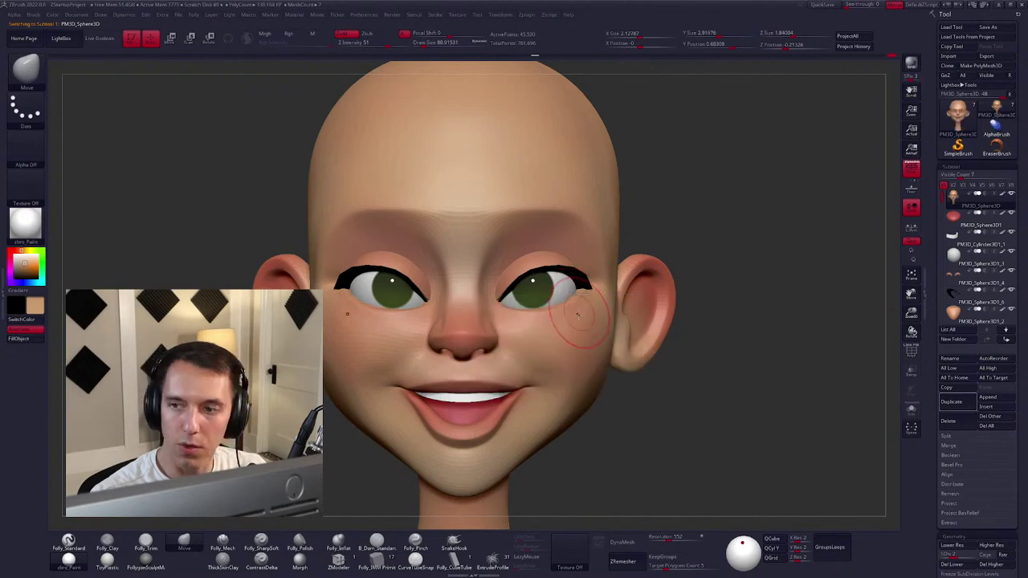
pyautogui.moveTo(584, 310)
pyautogui.mouseDown(button='right')
pyautogui.moveTo(575, 334)
pyautogui.moveTo(563, 341)
pyautogui.moveTo(578, 327)
pyautogui.moveTo(561, 331)
pyautogui.mouseUp(button='right')
pyautogui.press('space')
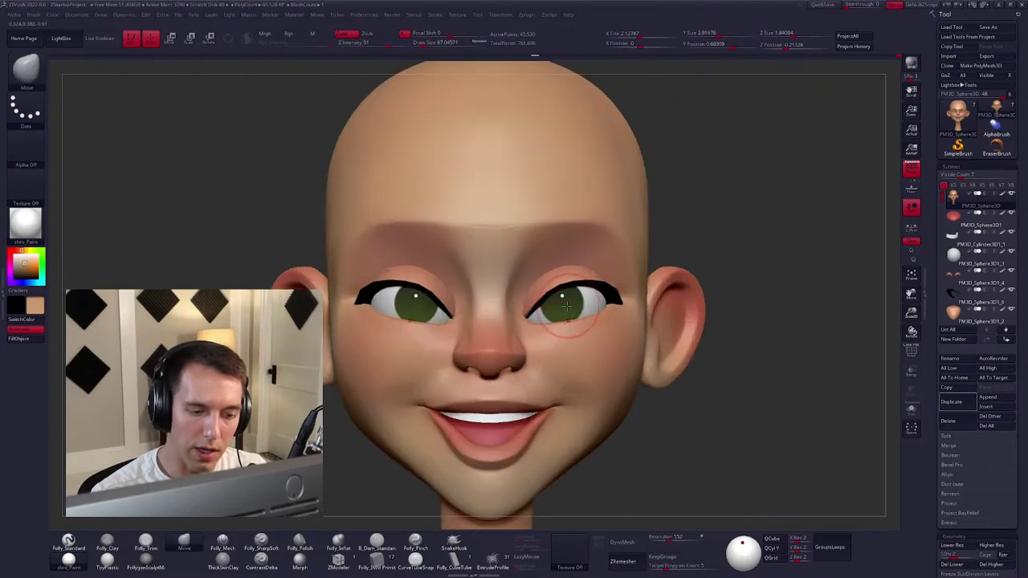
pyautogui.moveTo(554, 339); pyautogui.dragTo(531, 318, button='right')
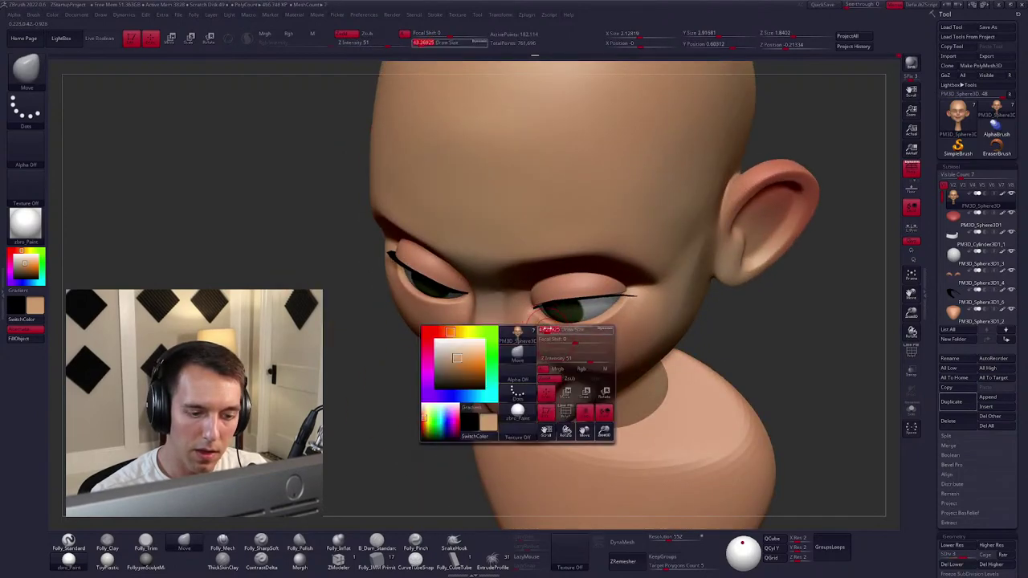
pyautogui.press('s')
pyautogui.moveTo(537, 317); pyautogui.dragTo(597, 321)
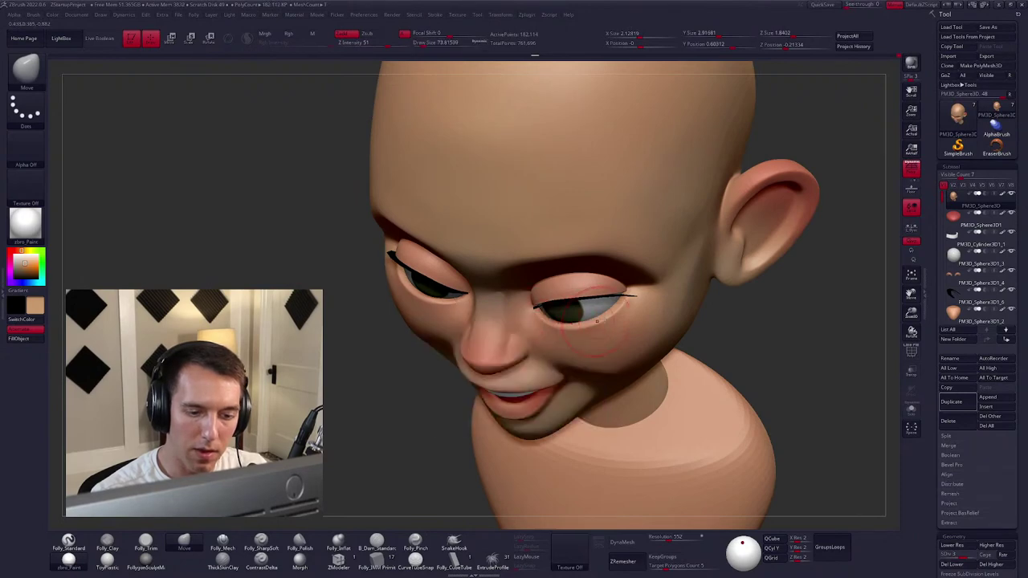
pyautogui.moveTo(630, 297)
pyautogui.mouseDown(button='right')
pyautogui.moveTo(601, 324)
pyautogui.moveTo(533, 318)
pyautogui.mouseUp(button='right')
# Isolate the head without eyes and teeth and smooth the eye areas with Folly_Clay.
pyautogui.press('m')
pyautogui.hotkey('alt', 's')
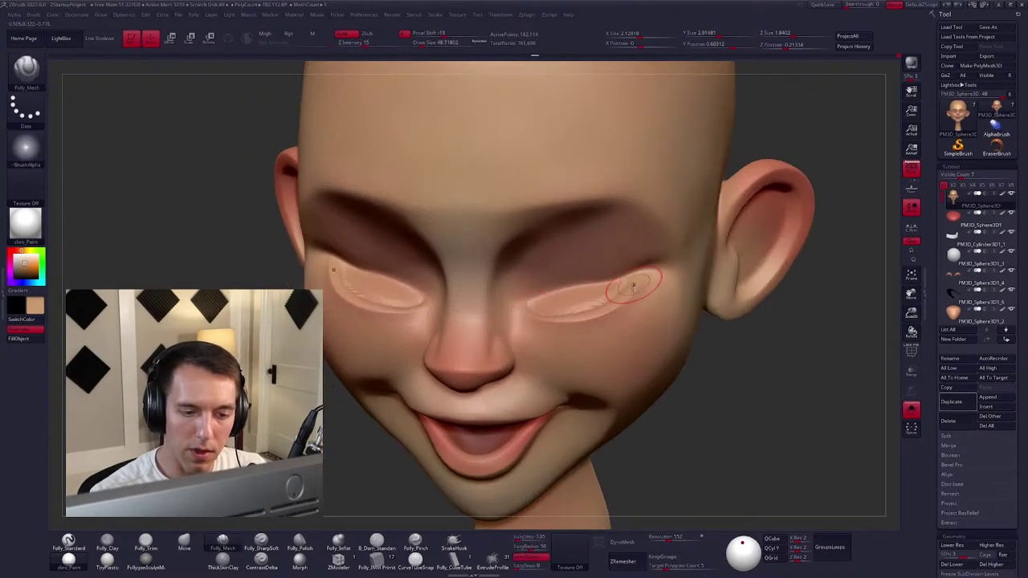
pyautogui.moveTo(634, 286)
pyautogui.mouseDown(button='right')
pyautogui.moveTo(592, 314)
pyautogui.moveTo(542, 292)
pyautogui.moveTo(599, 305)
pyautogui.moveTo(554, 302)
pyautogui.moveTo(591, 309)
pyautogui.moveTo(637, 374)
pyautogui.moveTo(619, 356)
pyautogui.moveTo(610, 385)
pyautogui.moveTo(629, 275)
pyautogui.moveTo(634, 311)
pyautogui.mouseUp(button='right')
pyautogui.press('c')
pyautogui.press('shift')
pyautogui.press('s')
pyautogui.press('space')
pyautogui.hotkey('shift', 's')
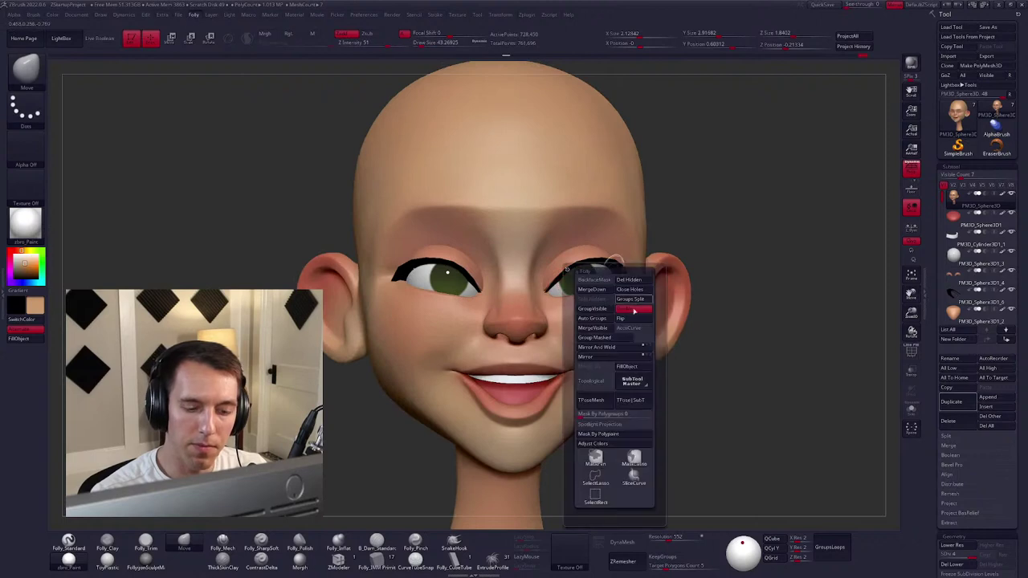
# Check the eye creases from several angles with the eyes and teeth hidden, then show them again.
pyautogui.hotkey('shift', 'f')
pyautogui.hotkey('shift', 'f')
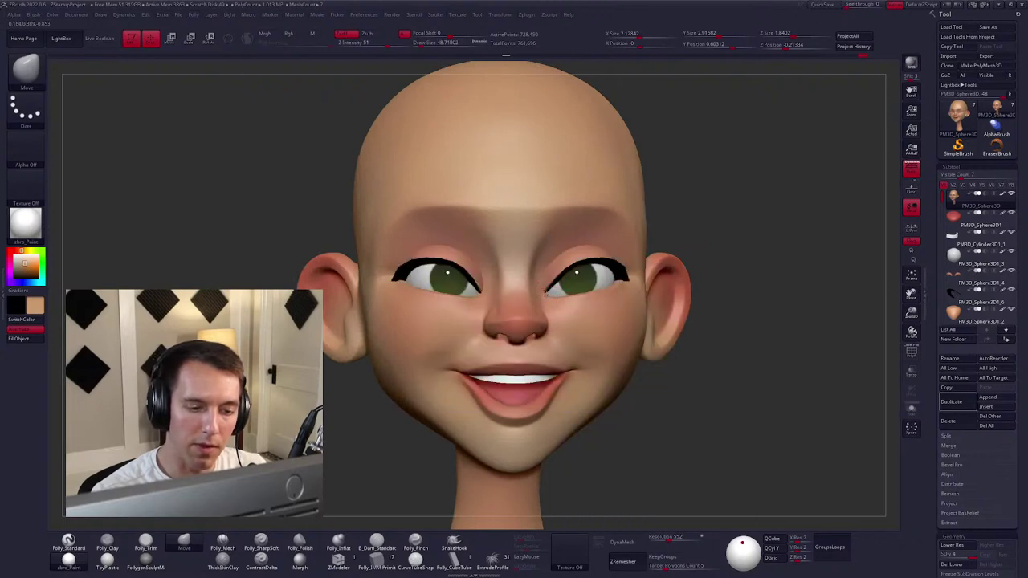
pyautogui.press('space')
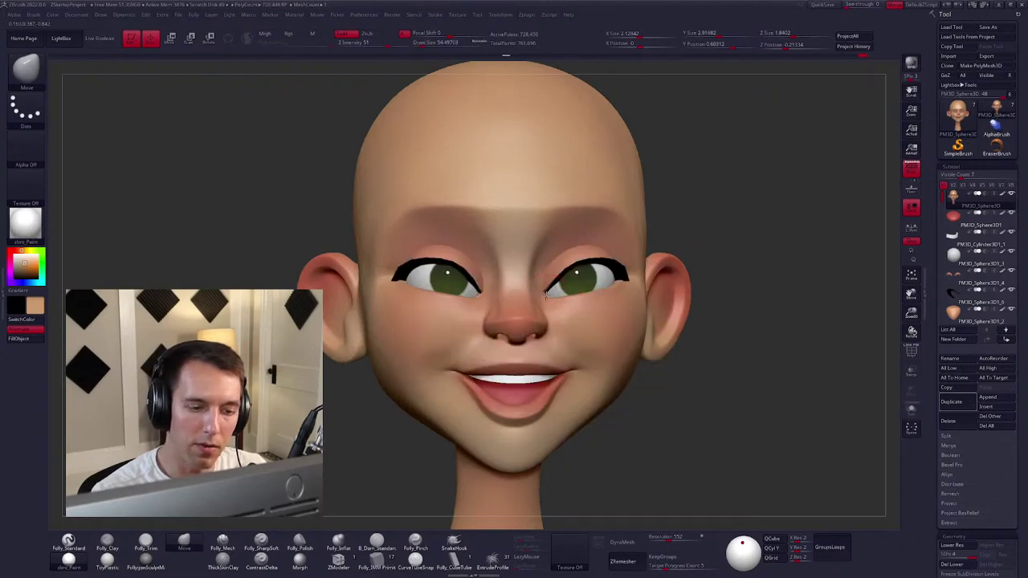
pyautogui.rightClick(631, 277)
pyautogui.moveTo(631, 277)
pyautogui.mouseDown(button='right')
pyautogui.moveTo(554, 310)
pyautogui.moveTo(548, 295)
pyautogui.mouseUp(button='right')
pyautogui.hotkey('shift', 'f')
pyautogui.rightClick(620, 278)
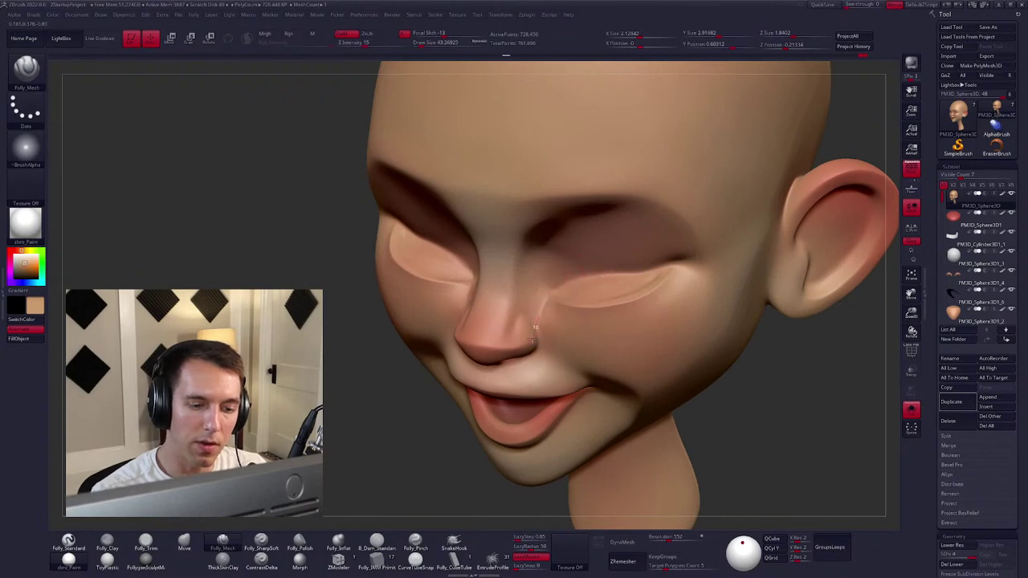
pyautogui.moveTo(613, 272); pyautogui.dragTo(554, 301, button='right')
pyautogui.hotkey('shift', 'f')
# Switch back to the Move brush and adjust the eye area from a front view.
pyautogui.press('b')
pyautogui.press('m')
pyautogui.press('v')
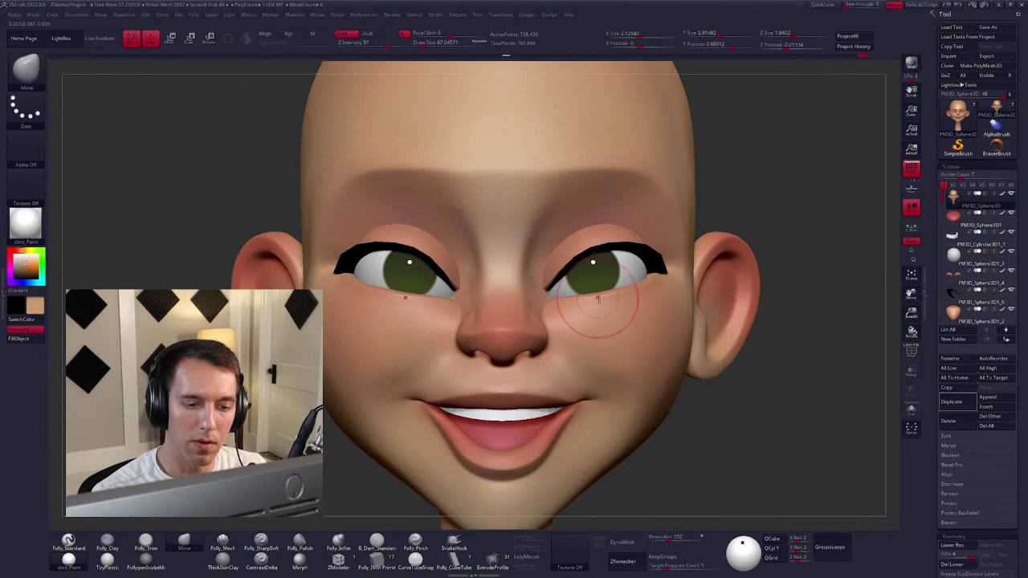
pyautogui.moveTo(628, 331)
pyautogui.mouseDown(button='right')
pyautogui.moveTo(574, 340)
pyautogui.moveTo(540, 305)
pyautogui.mouseUp(button='right')
pyautogui.press('space')
pyautogui.press('space')
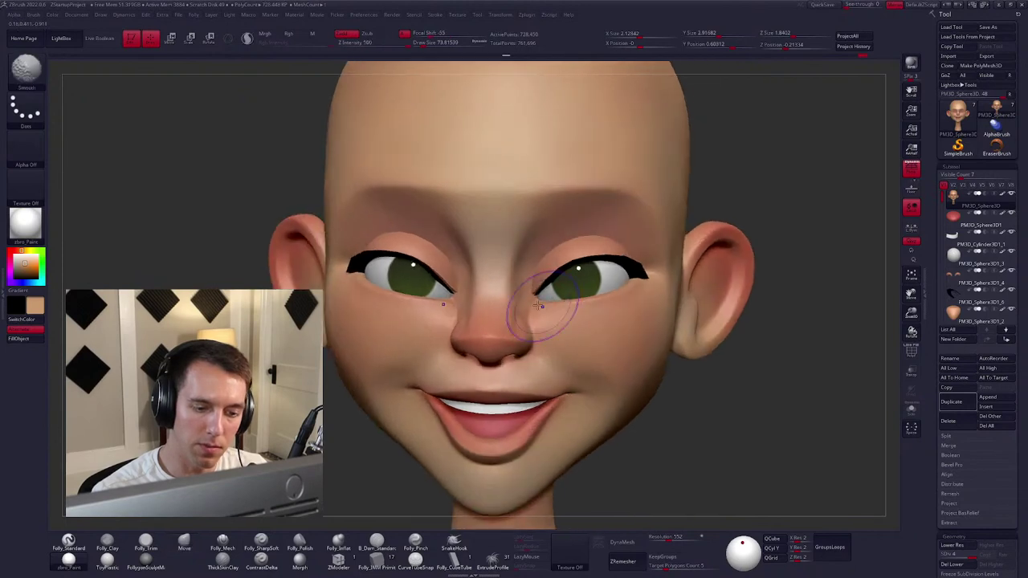
pyautogui.press('shift')
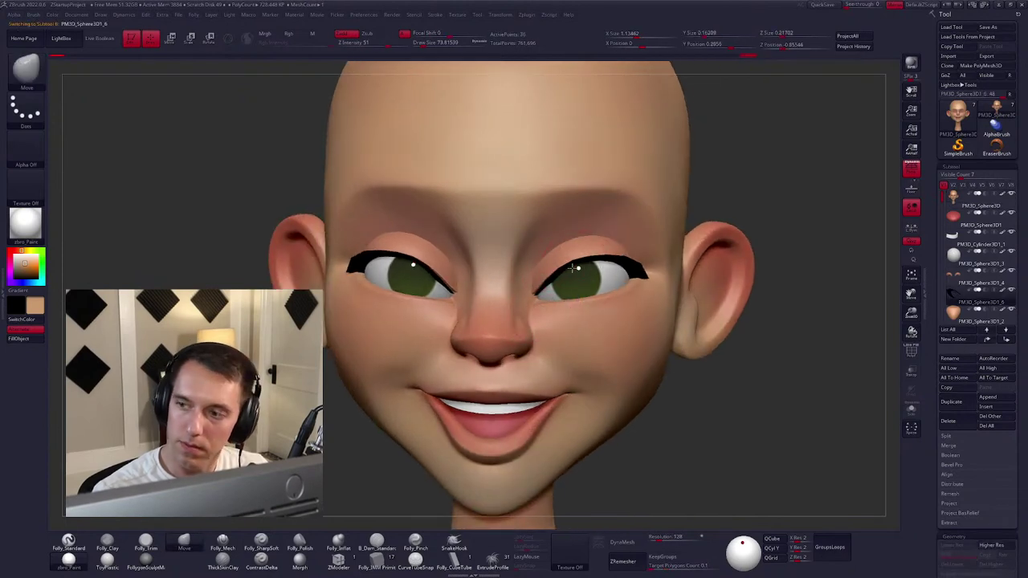
pyautogui.moveTo(572, 267); pyautogui.dragTo(588, 318, button='right')
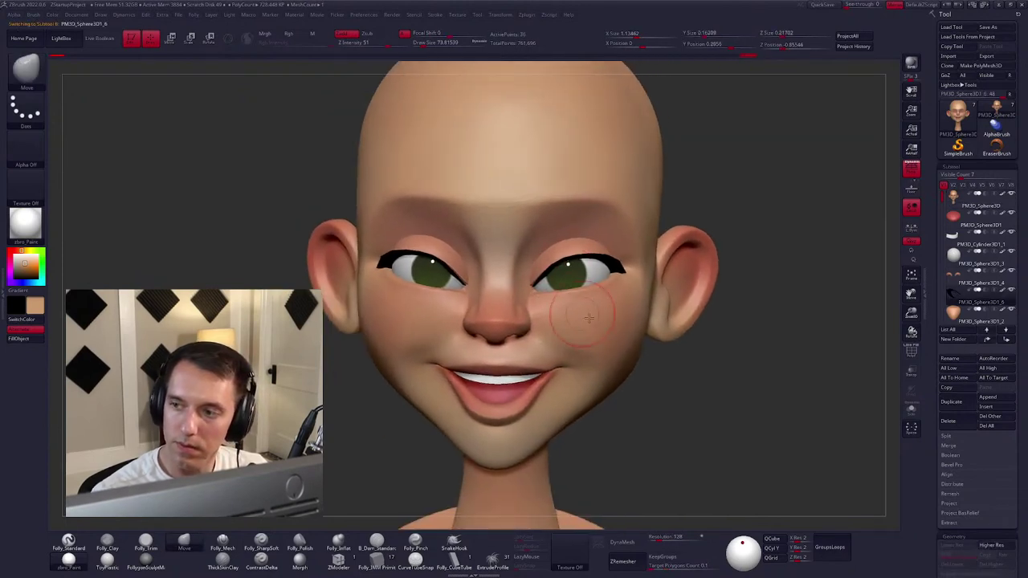
# Select the eyelash subtool and hide it, then check the face from three-quarter and front.
pyautogui.moveTo(1009, 273)
pyautogui.click(1009, 297)
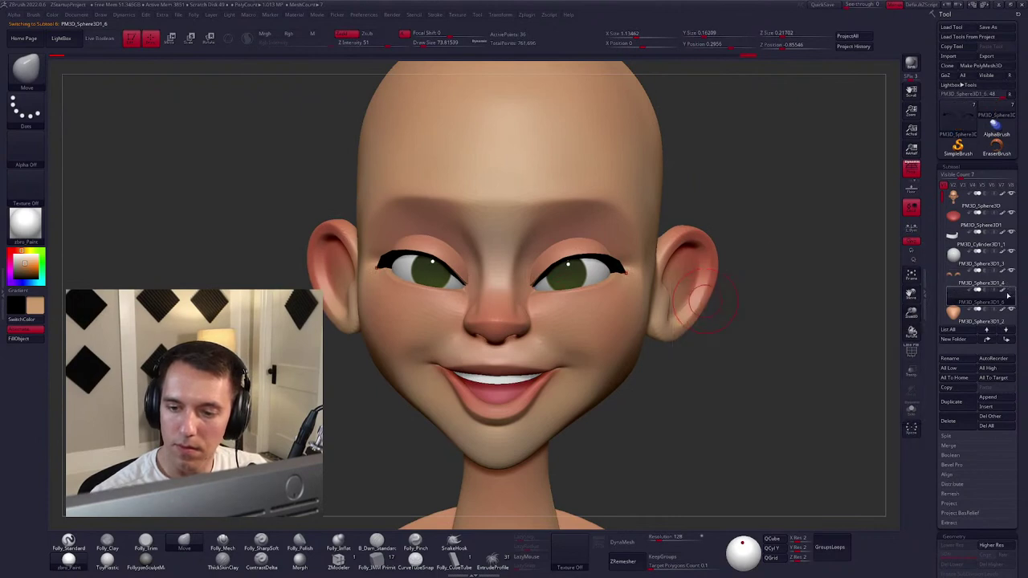
pyautogui.click(1010, 277)
pyautogui.moveTo(562, 305); pyautogui.dragTo(532, 291, button='right')
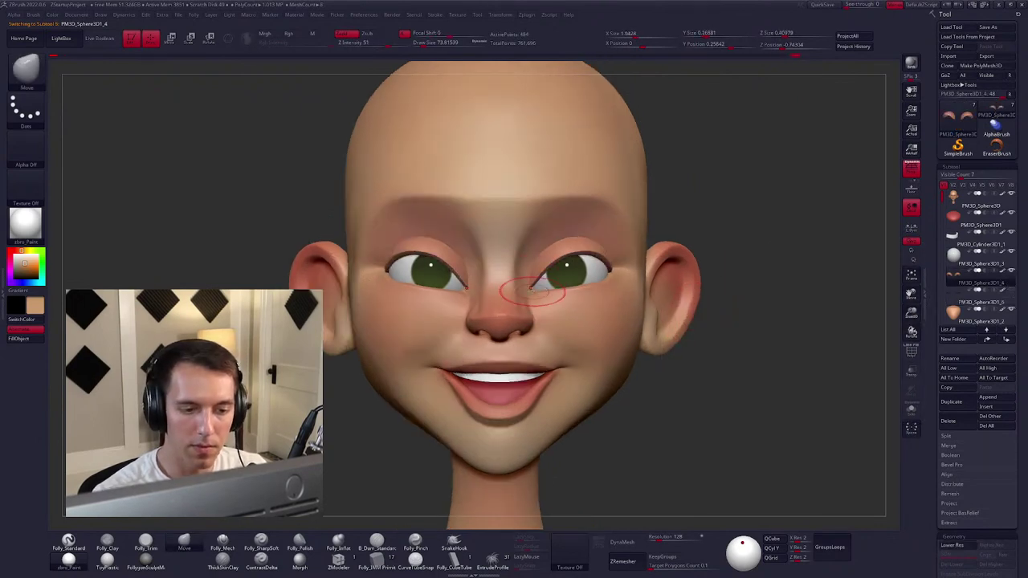
pyautogui.rightClick(529, 294)
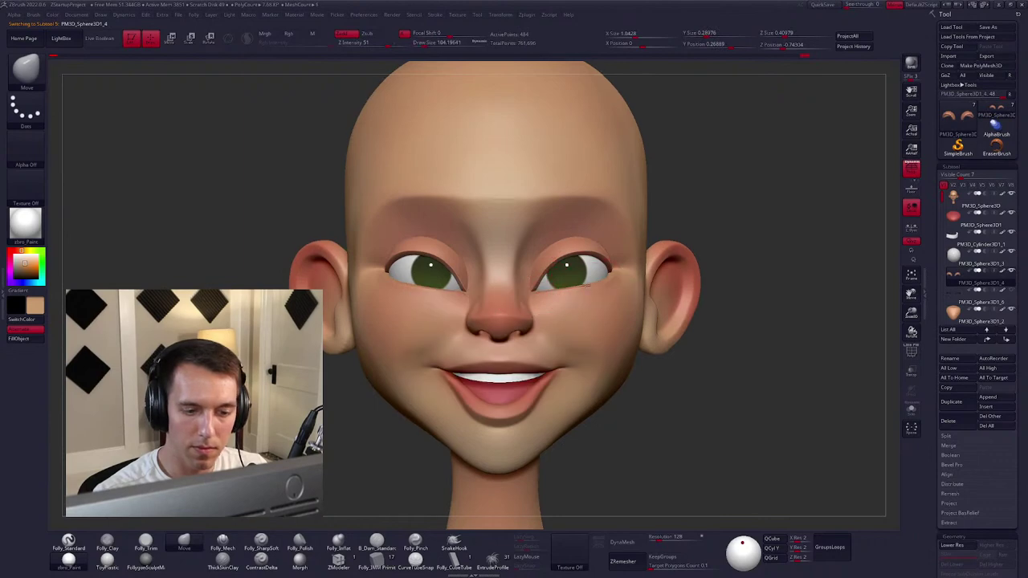
pyautogui.moveTo(529, 293); pyautogui.dragTo(449, 297, button='right')
pyautogui.moveTo(612, 277)
pyautogui.mouseDown(button='right')
pyautogui.moveTo(601, 337)
pyautogui.moveTo(567, 253)
pyautogui.moveTo(544, 232)
pyautogui.moveTo(562, 215)
pyautogui.moveTo(571, 239)
pyautogui.mouseUp(button='right')
# Inspect the brow piece in isolation, then make the head mesh the active subtool.
pyautogui.click(910, 409)
pyautogui.click(910, 409)
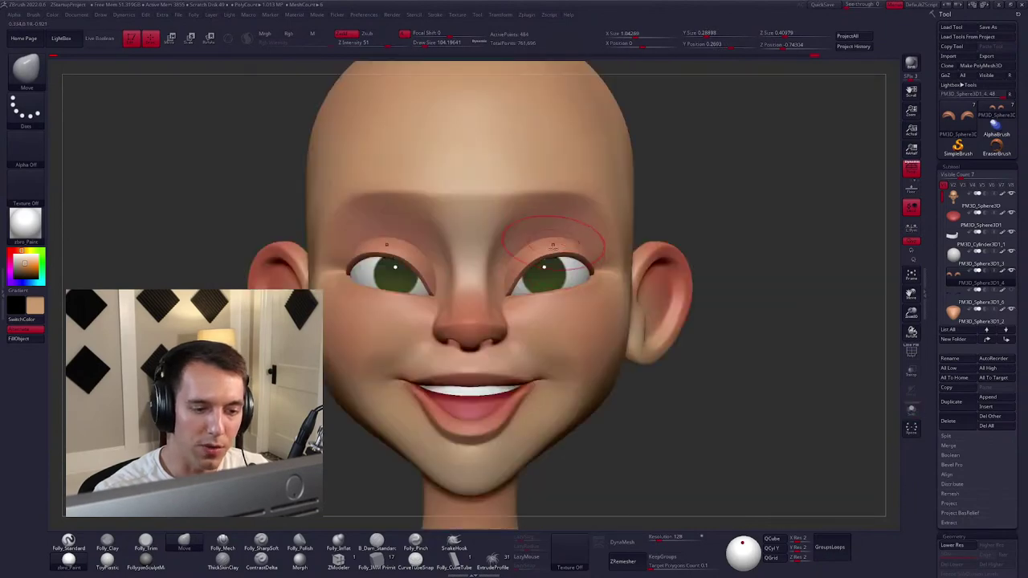
pyautogui.moveTo(562, 362)
pyautogui.mouseDown(button='right')
pyautogui.moveTo(516, 321)
pyautogui.moveTo(522, 257)
pyautogui.moveTo(512, 302)
pyautogui.moveTo(564, 345)
pyautogui.moveTo(597, 329)
pyautogui.moveTo(548, 287)
pyautogui.moveTo(501, 306)
pyautogui.mouseUp(button='right')
pyautogui.keyDown('alt'); pyautogui.click(573, 300); pyautogui.keyUp('alt')
# Sculpt the eyelid creases with Move and Folly_Mesh, smoothing along the folds.
pyautogui.press('b')
pyautogui.press('m')
pyautogui.press('v')
pyautogui.press('b')
pyautogui.press('f')
pyautogui.press('m')
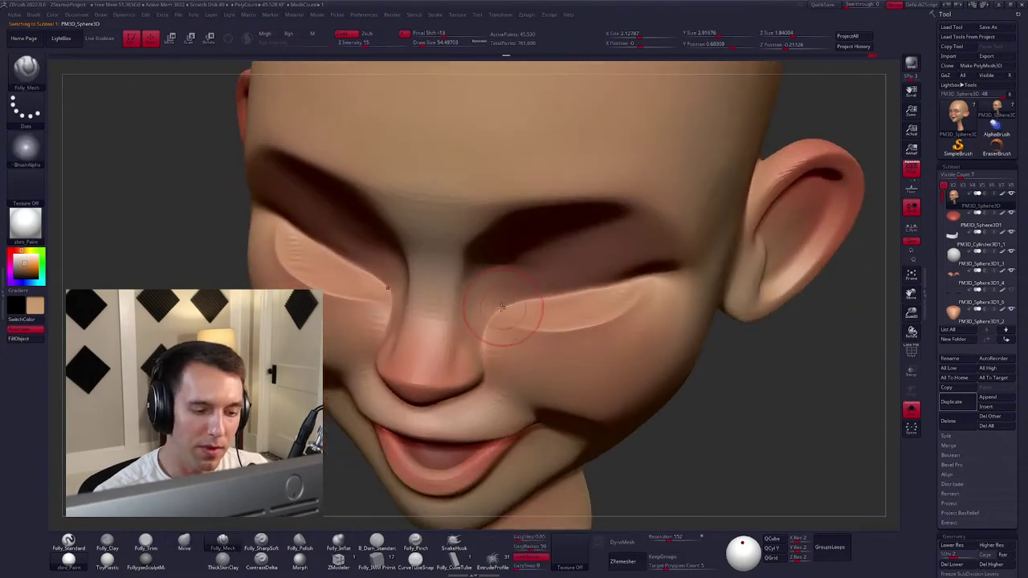
pyautogui.moveTo(626, 273)
pyautogui.mouseDown(button='right')
pyautogui.moveTo(562, 298)
pyautogui.moveTo(576, 319)
pyautogui.moveTo(591, 297)
pyautogui.moveTo(498, 328)
pyautogui.mouseUp(button='right')
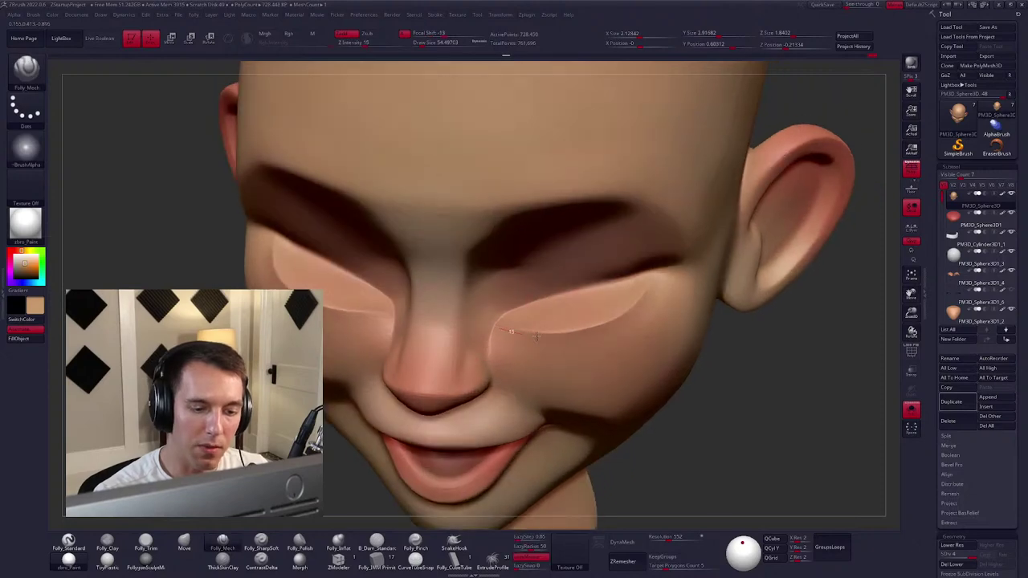
pyautogui.moveTo(661, 262); pyautogui.dragTo(515, 336, button='right')
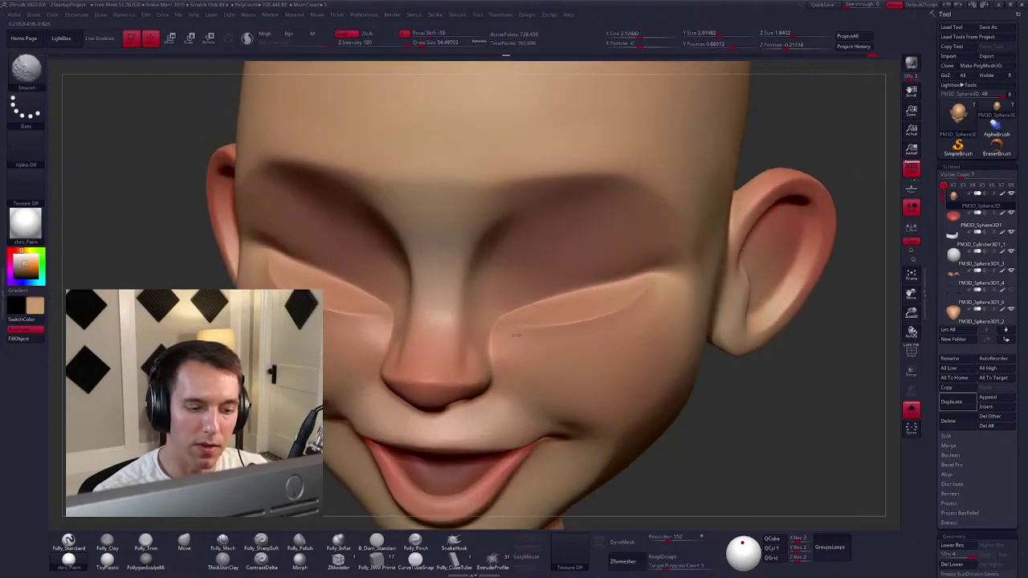
# Zoom out and orbit to check the fuller cheeks beneath the eye slits.
pyautogui.keyDown('ctrl'); pyautogui.moveTo(649, 287); pyautogui.dragTo(594, 384, button='right'); pyautogui.keyUp('ctrl')
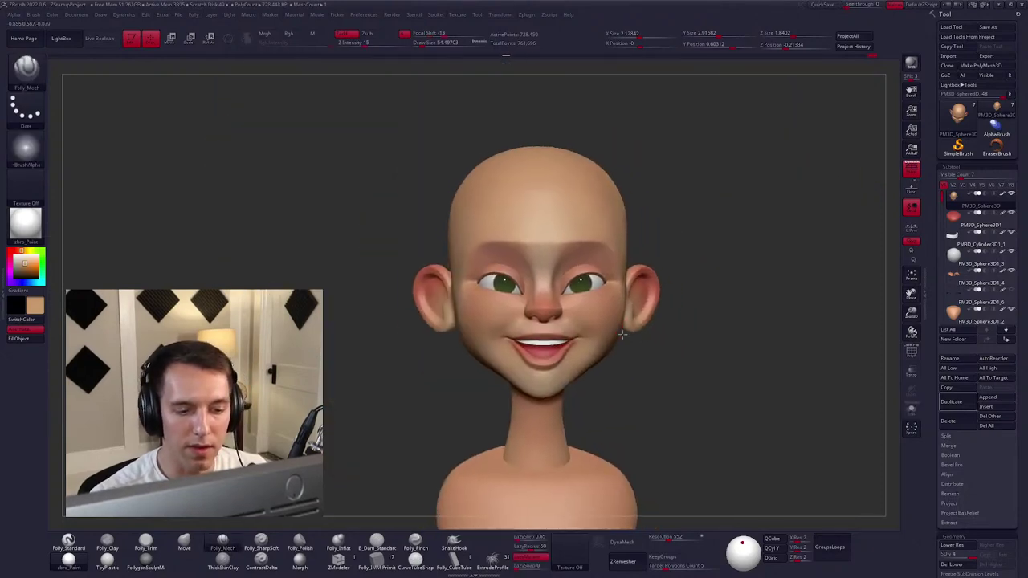
pyautogui.press('space')
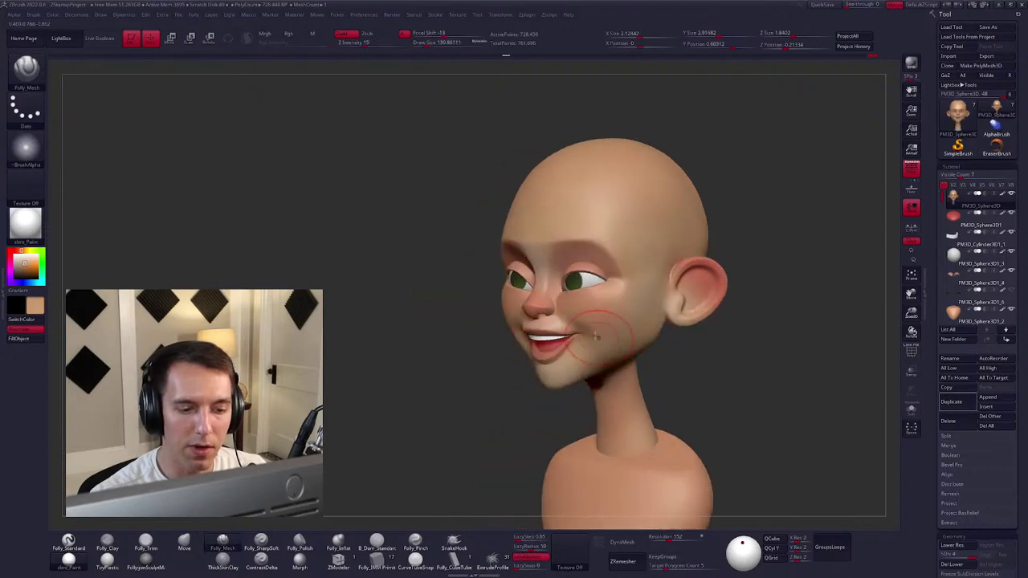
pyautogui.moveTo(562, 337)
pyautogui.mouseDown(button='right')
pyautogui.moveTo(615, 320)
pyautogui.moveTo(556, 288)
pyautogui.moveTo(584, 270)
pyautogui.mouseUp(button='right')
pyautogui.press('space')
pyautogui.moveTo(612, 344); pyautogui.dragTo(546, 315, button='right')
# Reshape the nose tip with the Move brush, resizing it to fit the nose.
pyautogui.press('b')
pyautogui.press('m')
pyautogui.press('v')
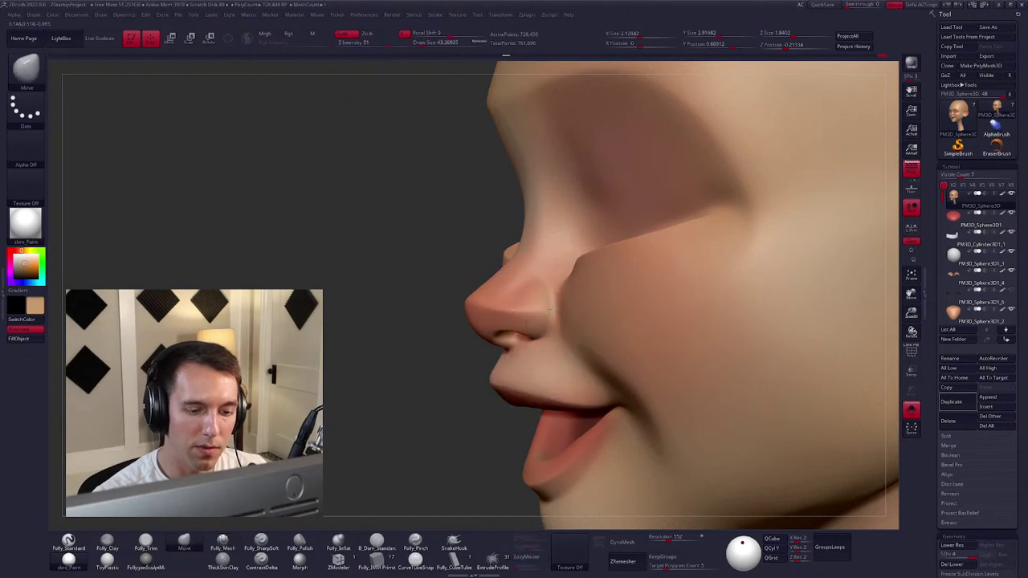
pyautogui.press('space')
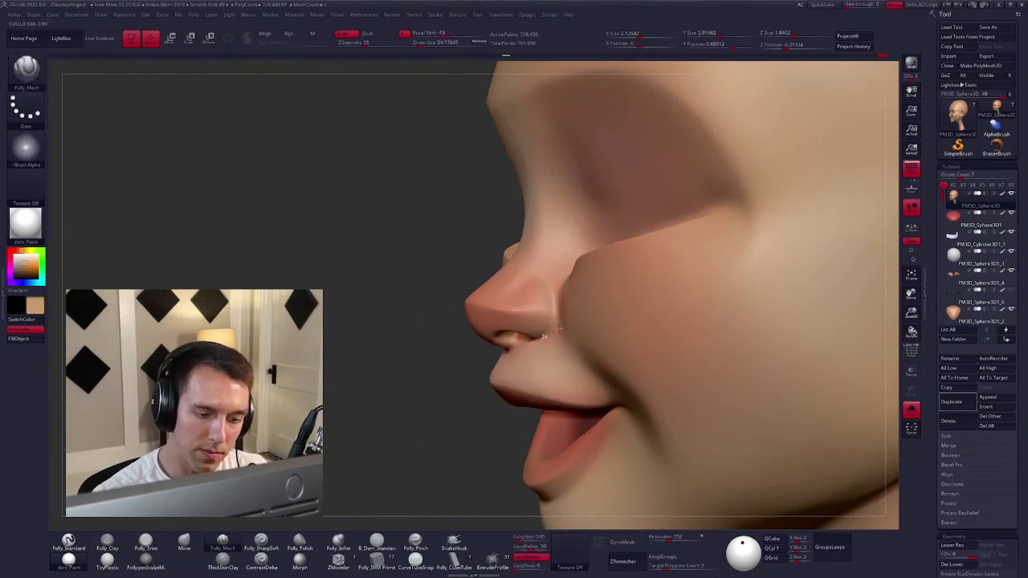
pyautogui.moveTo(530, 262); pyautogui.dragTo(544, 279, button='right')
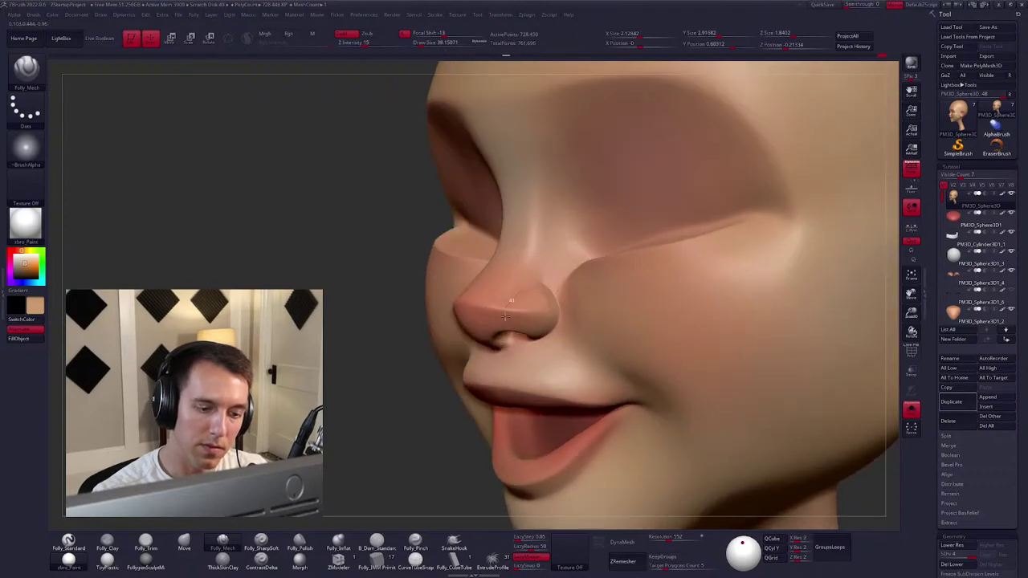
pyautogui.moveTo(506, 316)
pyautogui.mouseDown(button='right')
pyautogui.moveTo(622, 331)
pyautogui.moveTo(578, 329)
pyautogui.moveTo(601, 339)
pyautogui.moveTo(513, 312)
pyautogui.mouseUp(button='right')
pyautogui.press('f')
pyautogui.press('b')
pyautogui.press('m')
pyautogui.press('v')
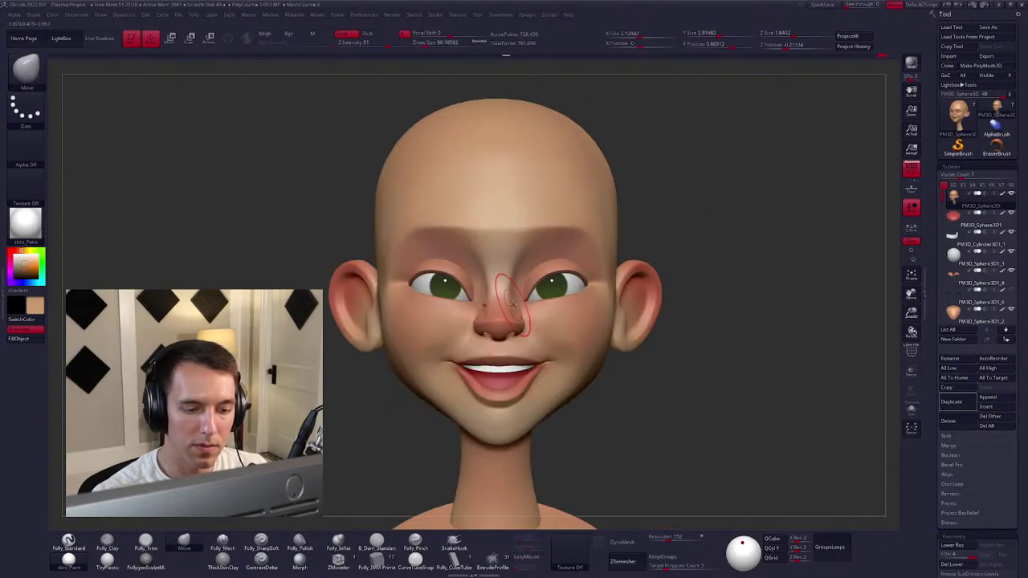
pyautogui.press('[')
pyautogui.press('[')
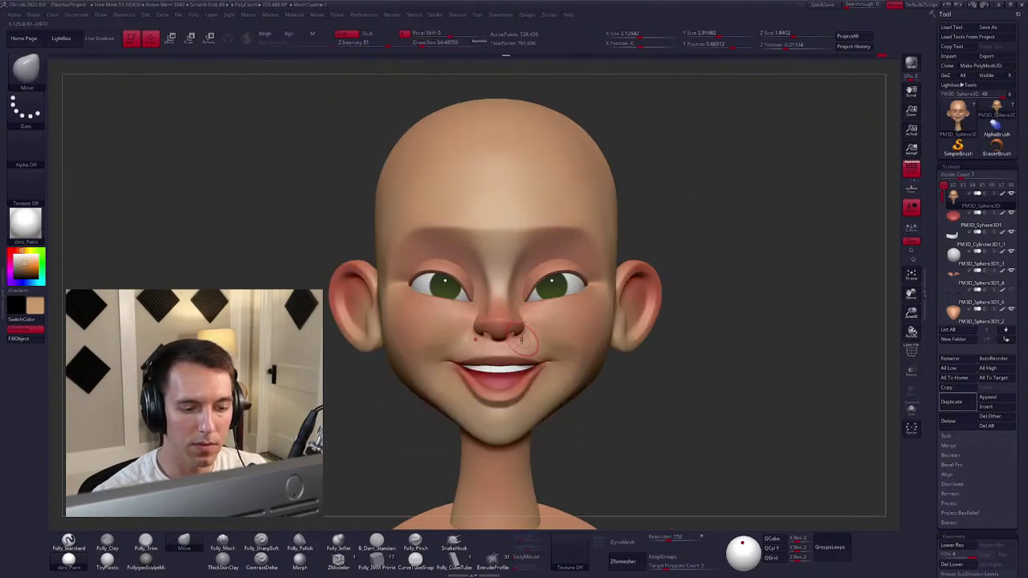
pyautogui.press(']')
# Refine the nose and nostrils with a smaller Folly_Mesh brush, checking profile and three-quarter views.
pyautogui.moveTo(498, 339); pyautogui.dragTo(518, 352, button='right')
pyautogui.moveTo(518, 353)
pyautogui.mouseDown(button='right')
pyautogui.moveTo(546, 321)
pyautogui.moveTo(562, 345)
pyautogui.mouseUp(button='right')
pyautogui.press('space')
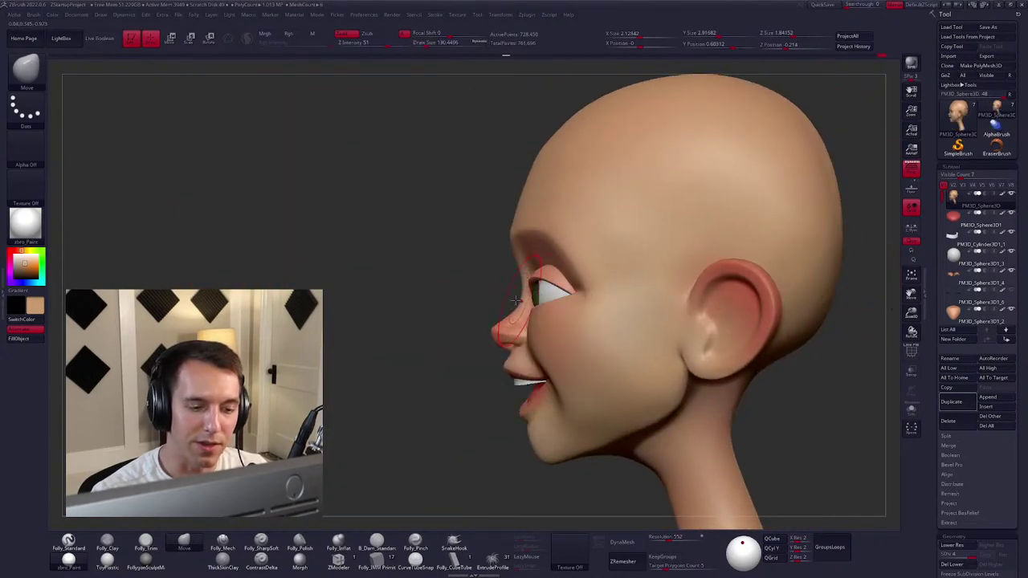
pyautogui.press('space')
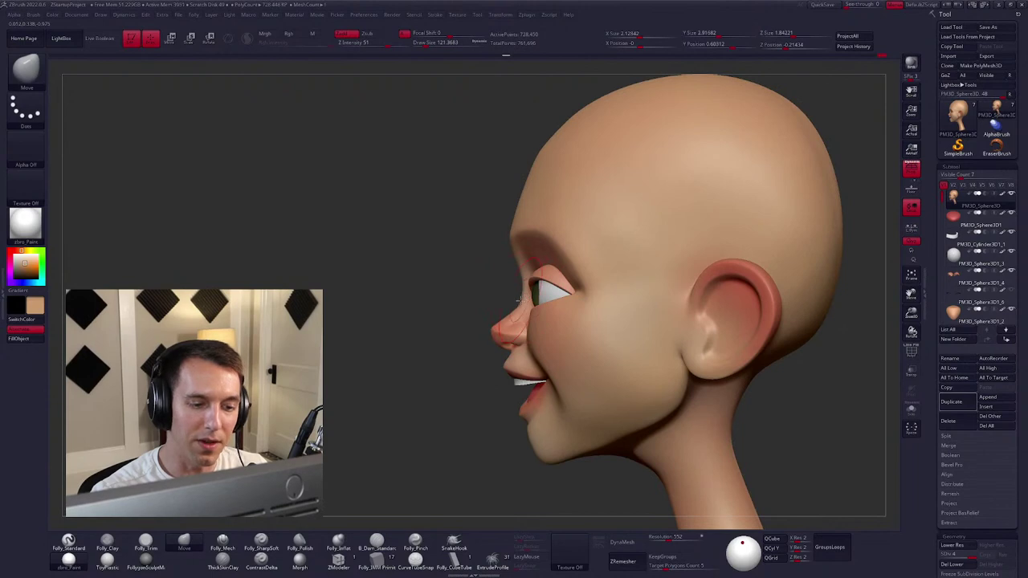
pyautogui.moveTo(513, 299); pyautogui.dragTo(624, 337, button='right')
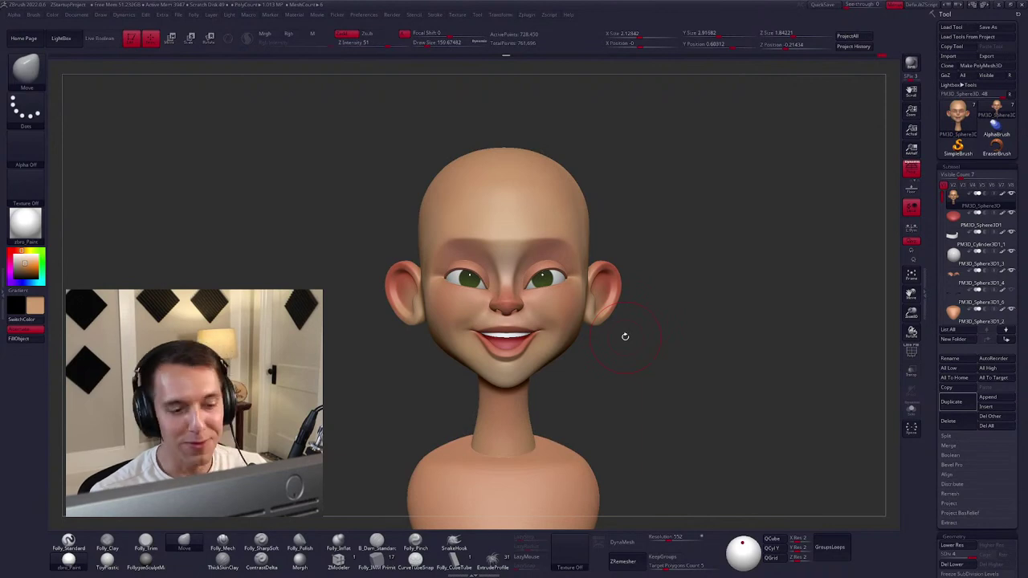
pyautogui.moveTo(589, 341); pyautogui.dragTo(620, 329, button='right')
pyautogui.press('space')
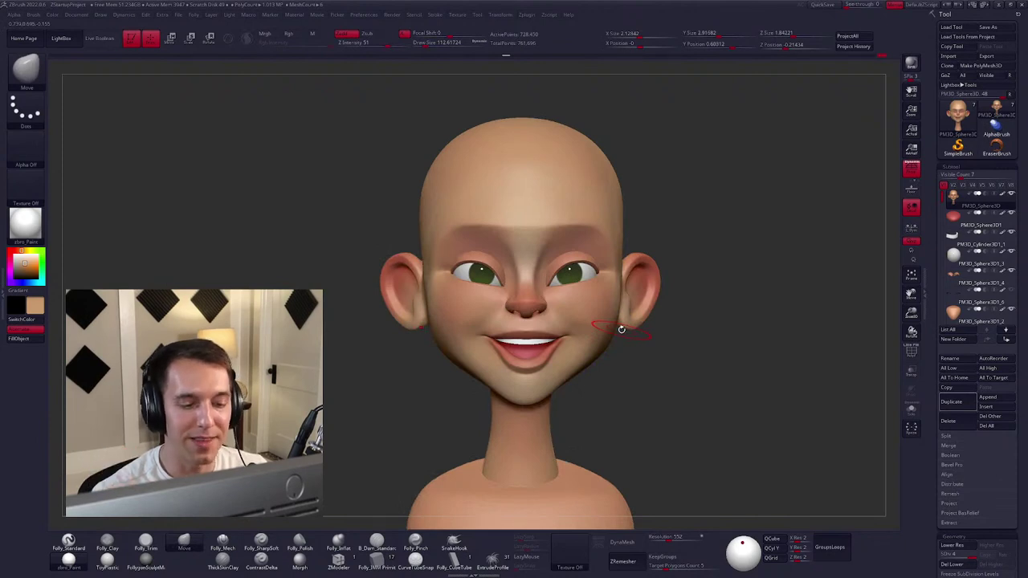
pyautogui.moveTo(621, 329)
pyautogui.mouseDown(button='right')
pyautogui.moveTo(536, 350)
pyautogui.moveTo(569, 383)
pyautogui.moveTo(552, 325)
pyautogui.moveTo(572, 292)
pyautogui.mouseUp(button='right')
pyautogui.press('space')
pyautogui.moveTo(470, 388)
pyautogui.mouseDown(button='right')
pyautogui.moveTo(557, 305)
pyautogui.moveTo(530, 399)
pyautogui.moveTo(536, 357)
pyautogui.moveTo(568, 349)
pyautogui.moveTo(534, 355)
pyautogui.moveTo(522, 373)
pyautogui.moveTo(595, 338)
pyautogui.mouseUp(button='right')
# Make the eyelashes the active subtool and show them over the eyes again.
pyautogui.rightClick(522, 378)
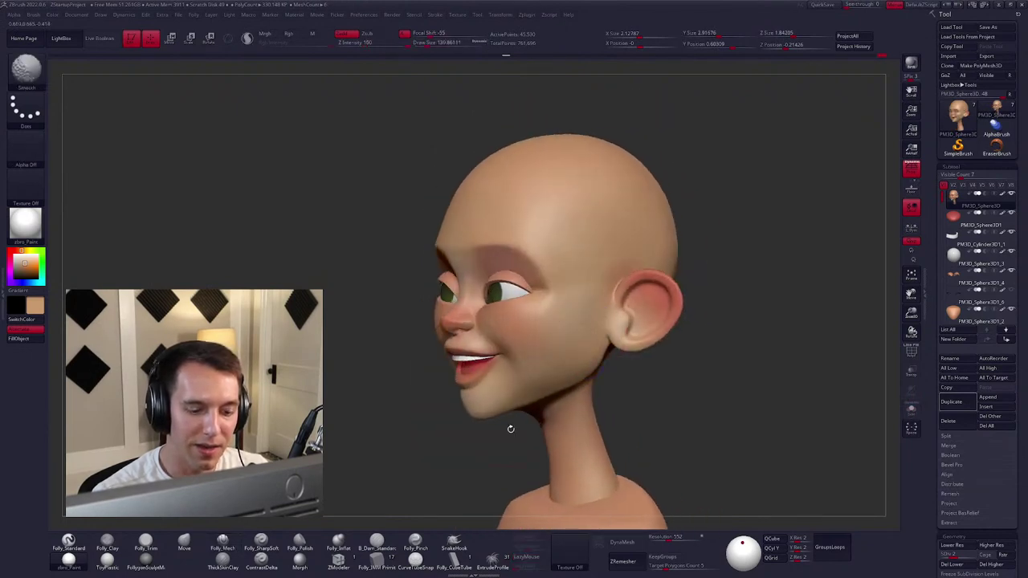
pyautogui.moveTo(509, 425)
pyautogui.mouseDown(button='right')
pyautogui.moveTo(563, 375)
pyautogui.moveTo(537, 323)
pyautogui.moveTo(551, 339)
pyautogui.moveTo(565, 337)
pyautogui.moveTo(634, 282)
pyautogui.mouseUp(button='right')
pyautogui.rightClick(545, 343)
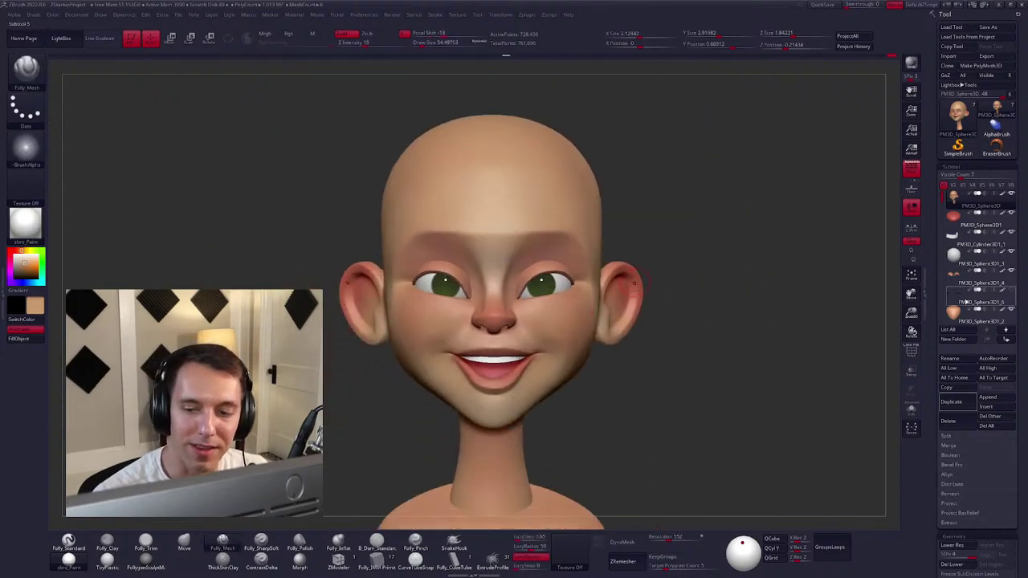
pyautogui.click(980, 302)
pyautogui.press('space')
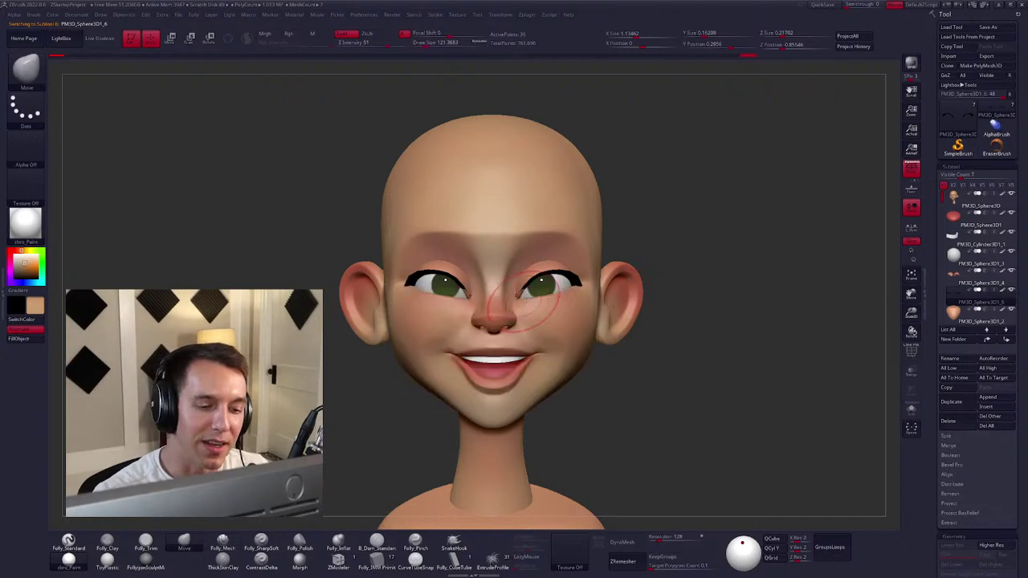
# Shrink the Move brush and push the lash strips into wider arcs along both upper lids.
pyautogui.moveTo(522, 302)
pyautogui.mouseDown(button='right')
pyautogui.moveTo(553, 309)
pyautogui.moveTo(532, 294)
pyautogui.moveTo(551, 321)
pyautogui.moveTo(567, 309)
pyautogui.mouseUp(button='right')
pyautogui.press('space')
pyautogui.press('[')
pyautogui.press('[')
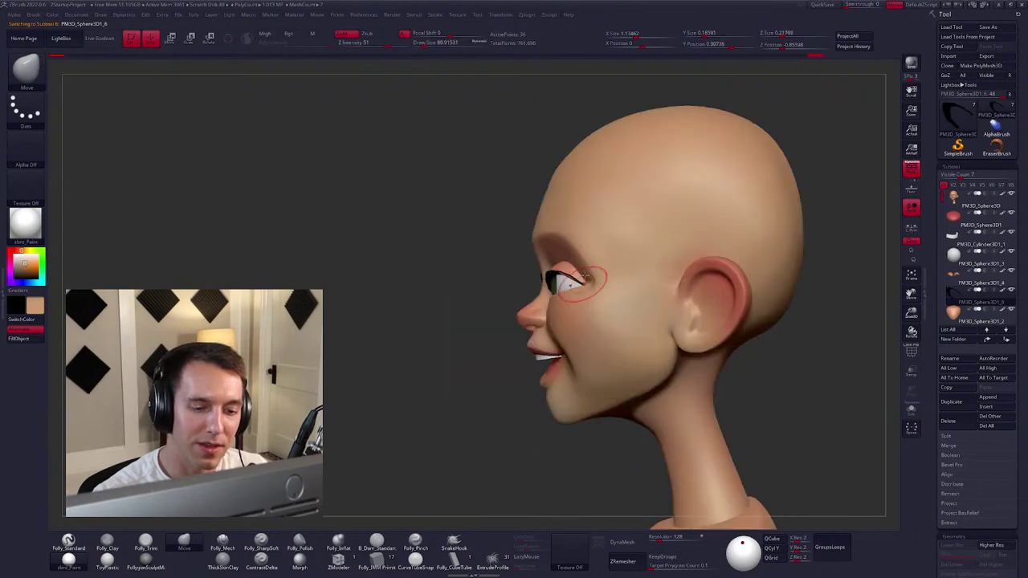
pyautogui.press('space')
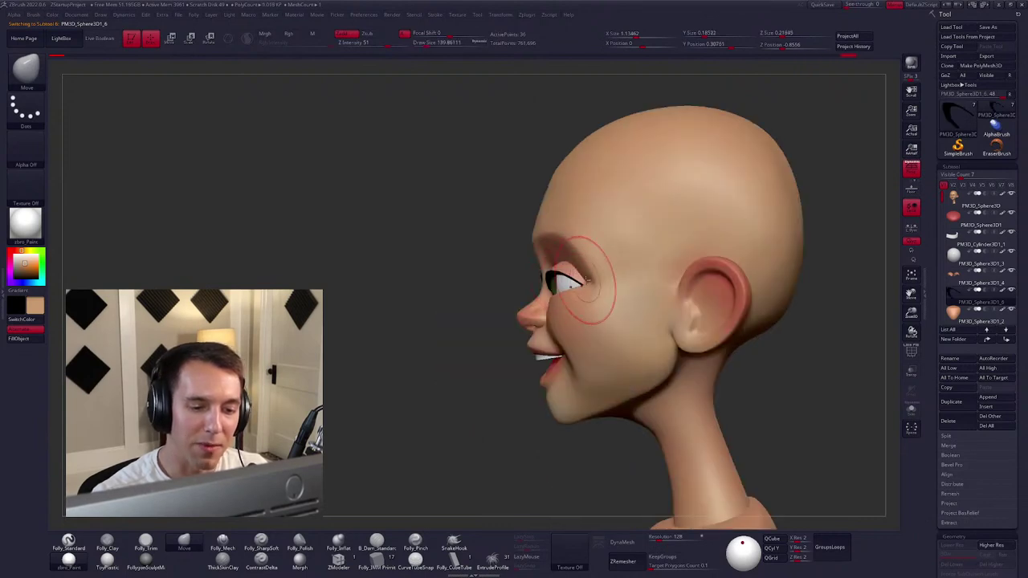
pyautogui.press('space')
pyautogui.moveTo(583, 287); pyautogui.dragTo(546, 282, button='right')
pyautogui.press('space')
pyautogui.moveTo(546, 283); pyautogui.dragTo(531, 282)
pyautogui.moveTo(531, 282); pyautogui.dragTo(504, 305, button='right')
pyautogui.moveTo(505, 305); pyautogui.dragTo(500, 303)
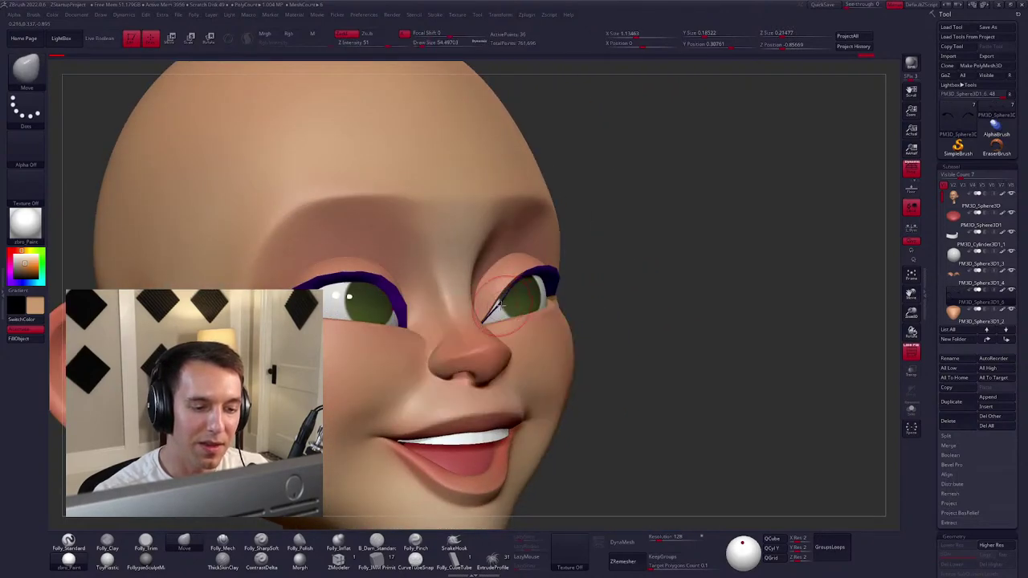
pyautogui.moveTo(495, 313); pyautogui.dragTo(532, 255, button='right')
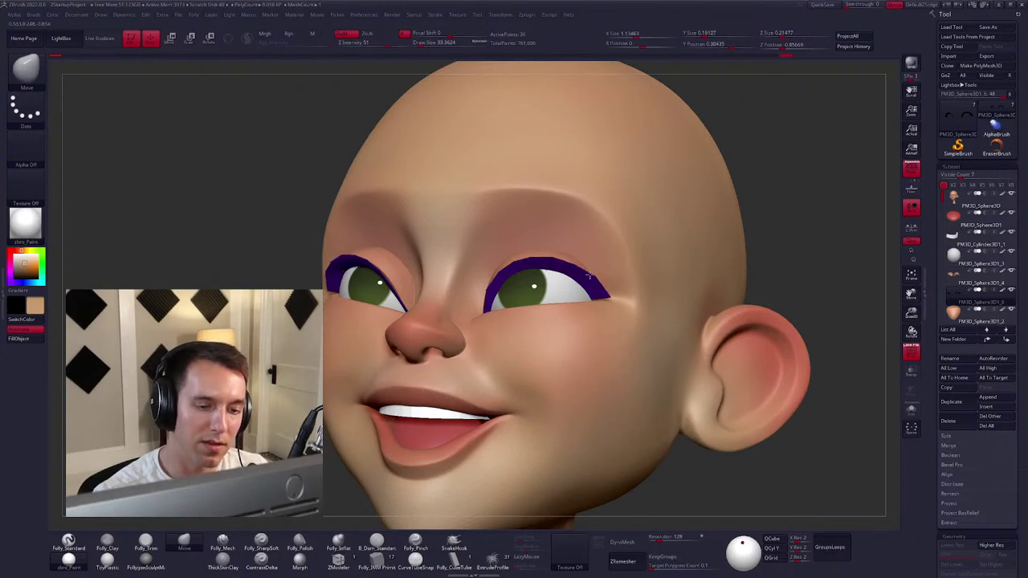
# Solo the eyelash subtool in a front view and switch to the ZModeler brush.
pyautogui.hotkey('ctrl', 'shift', 's')
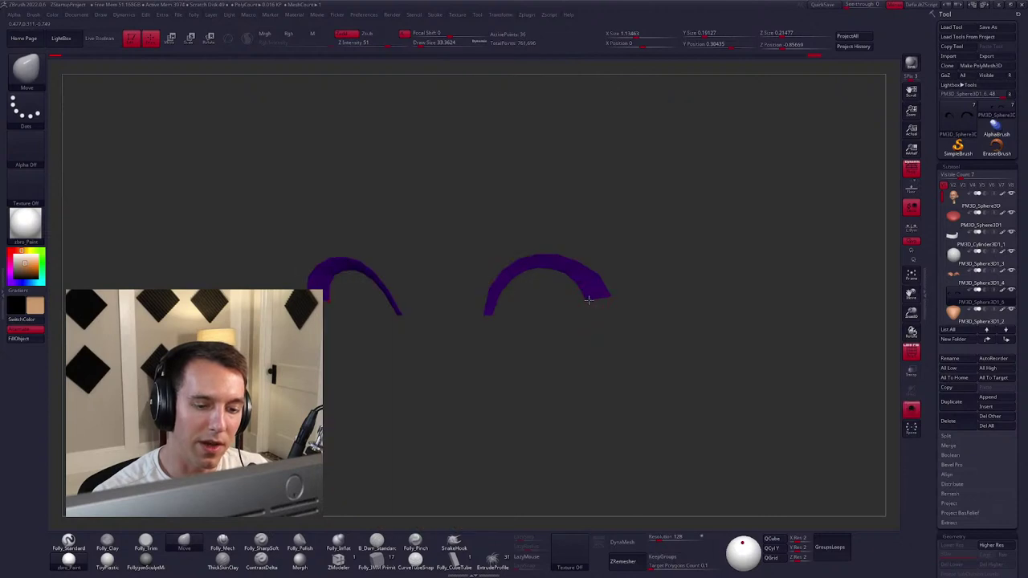
pyautogui.hotkey('ctrl', 'shift', 's')
pyautogui.moveTo(607, 305); pyautogui.dragTo(394, 482)
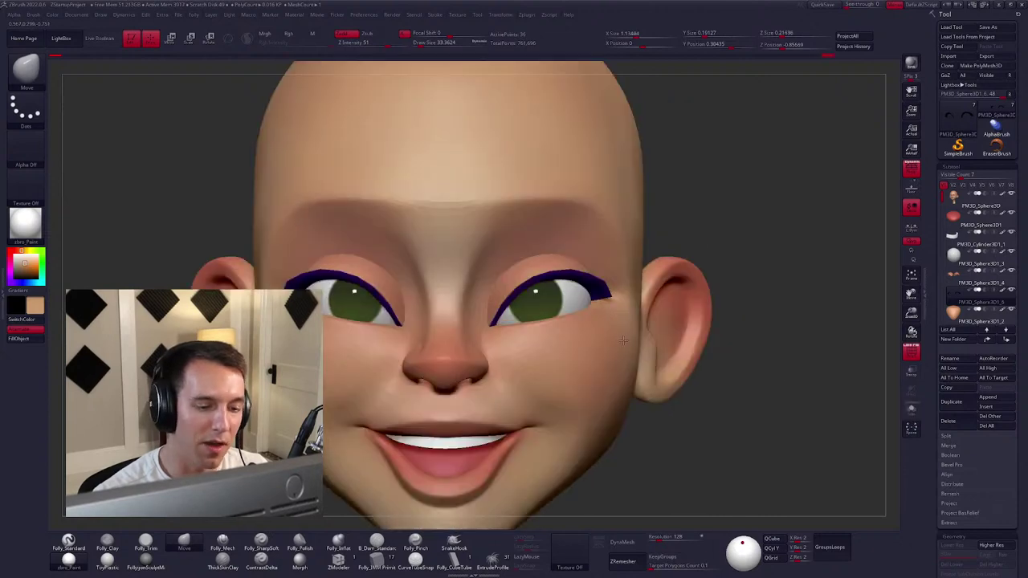
pyautogui.click(354, 562)
pyautogui.hotkey('ctrl', 'shift', 's')
pyautogui.moveTo(549, 314)
pyautogui.mouseDown()
pyautogui.moveTo(603, 294)
pyautogui.moveTo(571, 272)
pyautogui.moveTo(578, 293)
pyautogui.mouseUp()
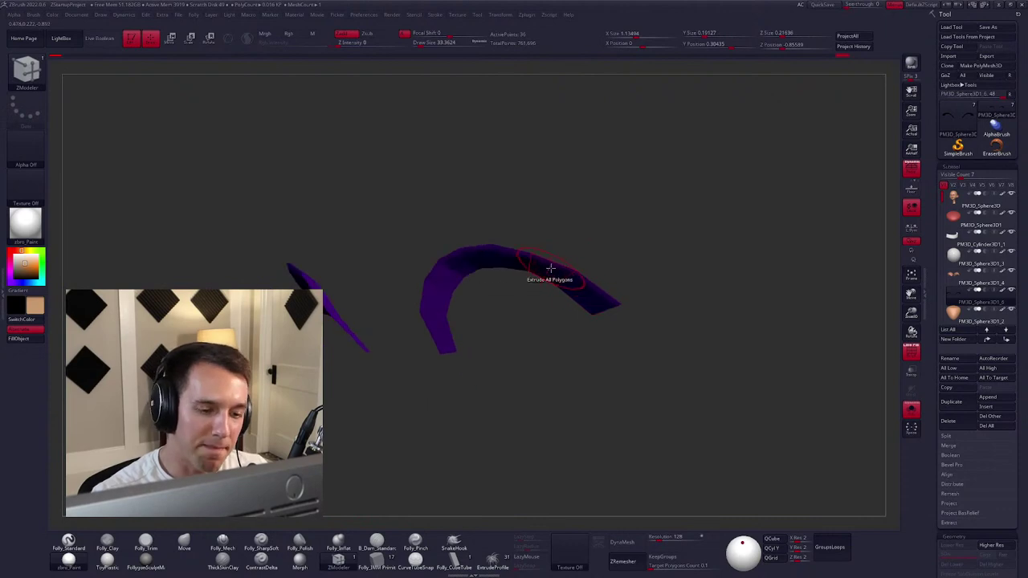
# Apply the ZModeler Scale action to the lash polygons and flip the eyelash normals.
pyautogui.press('space')
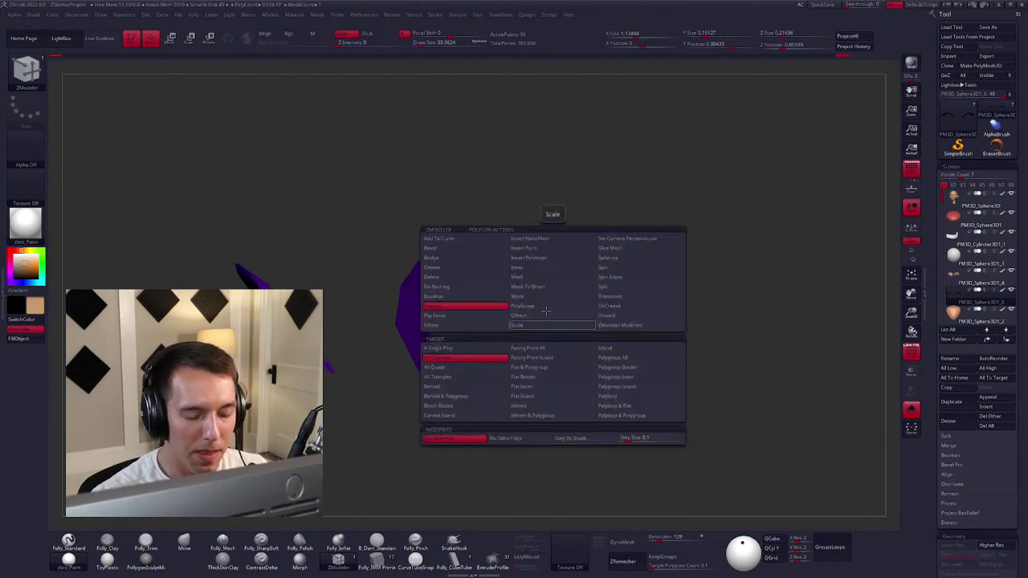
pyautogui.click(514, 325)
pyautogui.hotkey('alt', 's')
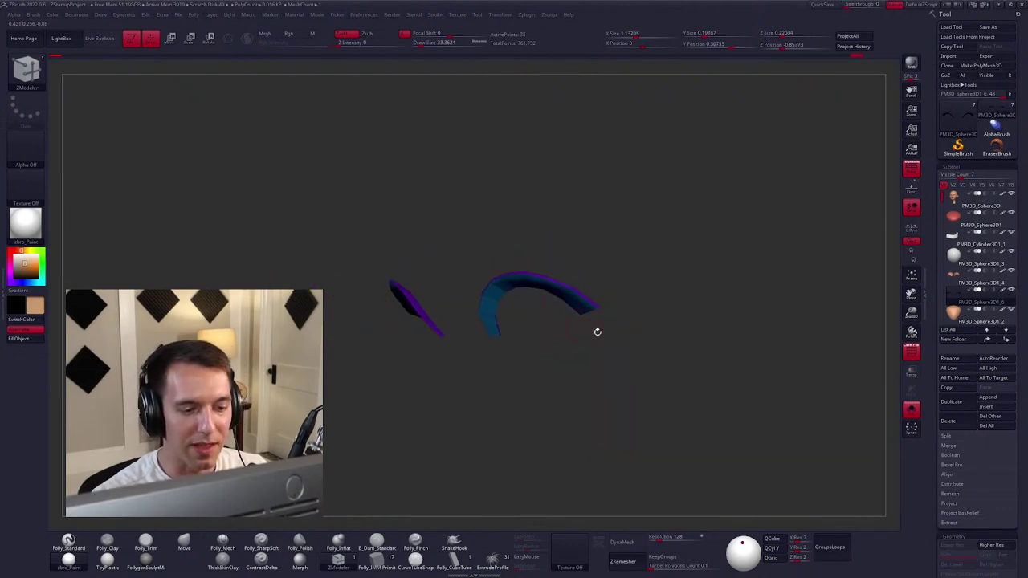
pyautogui.press('space')
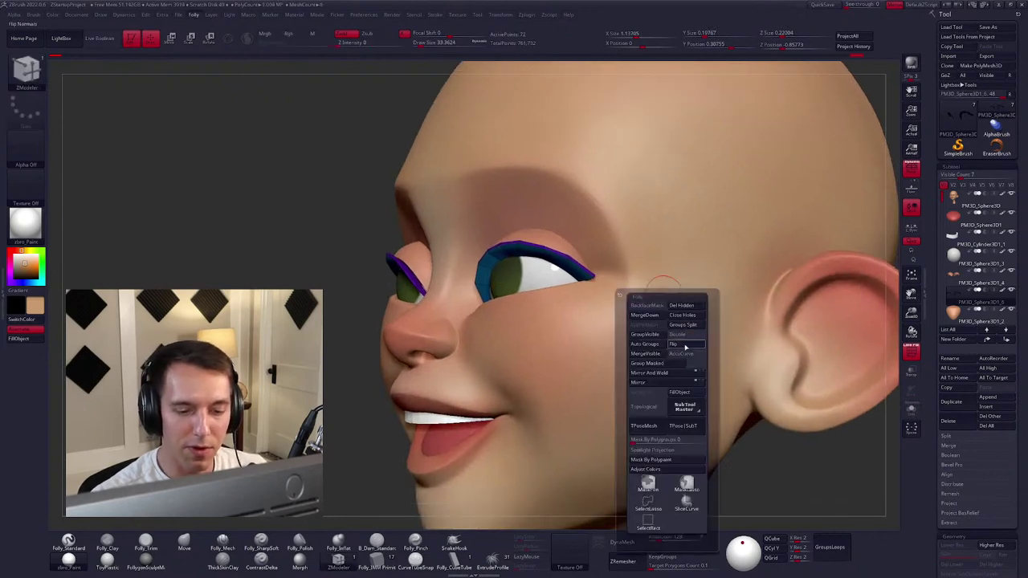
pyautogui.click(687, 342)
# Colour the eyelashes black and select the Move brush with B, M, V.
pyautogui.moveTo(741, 293)
pyautogui.mouseDown()
pyautogui.moveTo(672, 340)
pyautogui.moveTo(680, 322)
pyautogui.moveTo(554, 281)
pyautogui.mouseUp()
pyautogui.hotkey('alt', 's')
pyautogui.click(674, 325)
pyautogui.press('b')
pyautogui.press('m')
pyautogui.press('v')
# Reposition the isolated lash strips over the eyes with Transpose (W).
pyautogui.hotkey('ctrl', 'shift', 's')
pyautogui.hotkey('alt', 's')
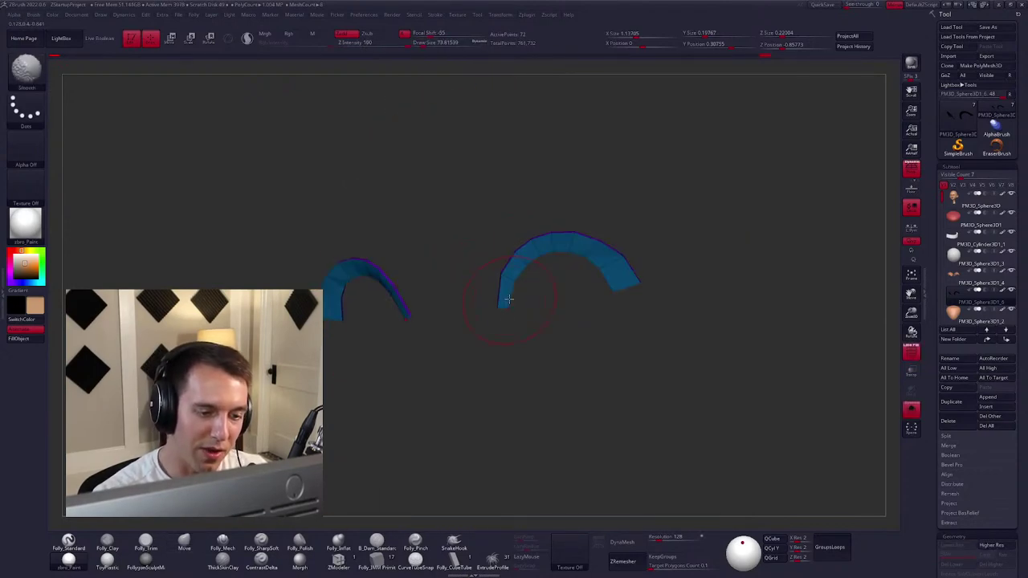
pyautogui.press('w')
pyautogui.scroll(3, 512, 314)
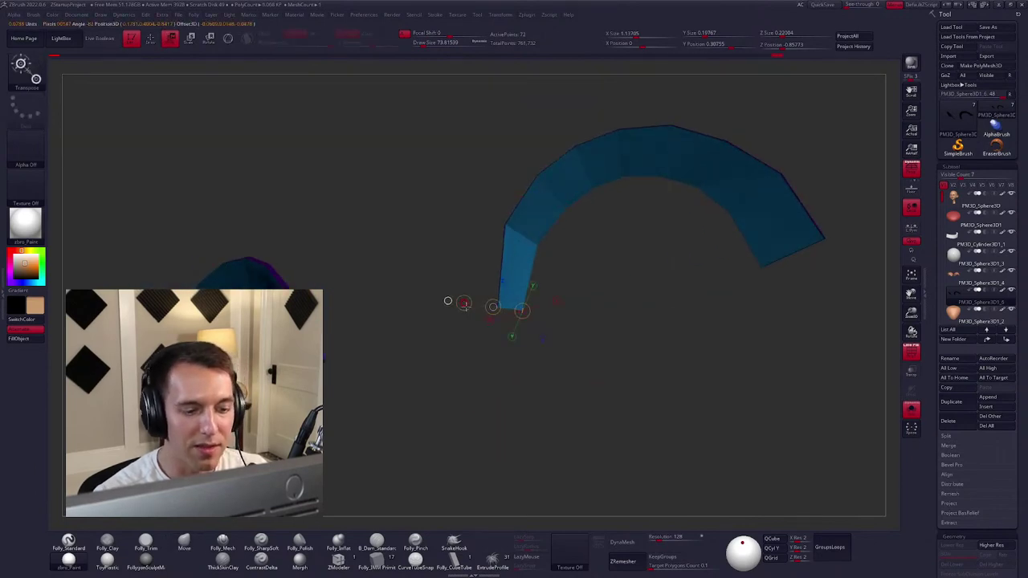
pyautogui.hotkey('ctrl', 'shift', 's')
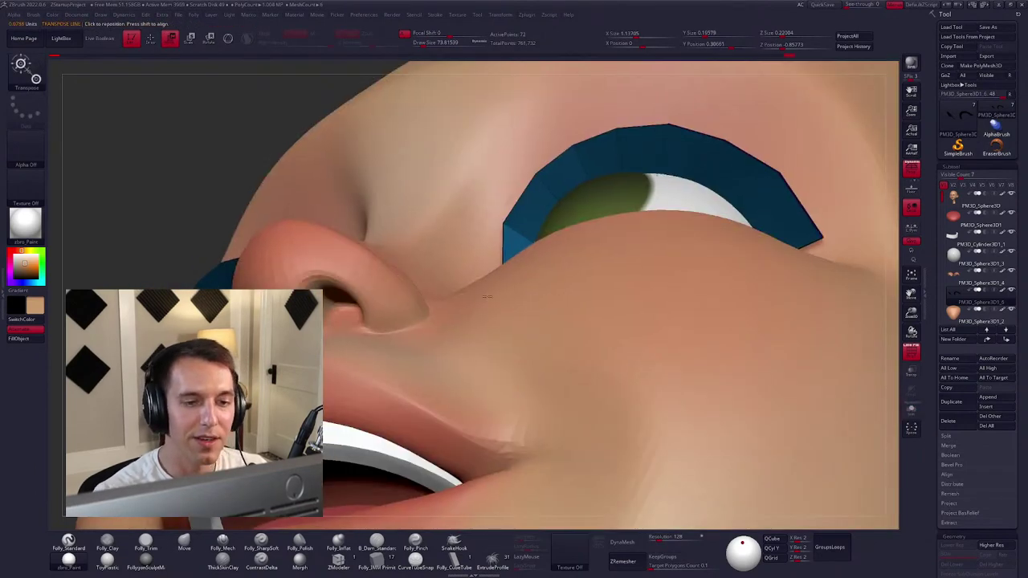
pyautogui.scroll(-3, 502, 309)
# Reshape the lashes with a resized Move brush so they hug both eyes, then re-isolate them.
pyautogui.press('q')
pyautogui.press('c')
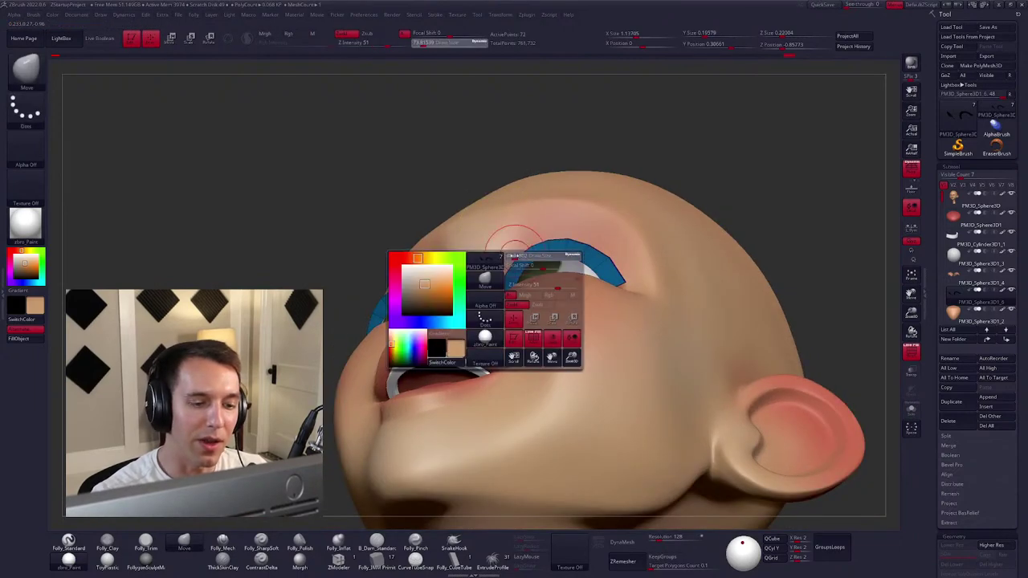
pyautogui.moveTo(520, 279); pyautogui.dragTo(562, 305)
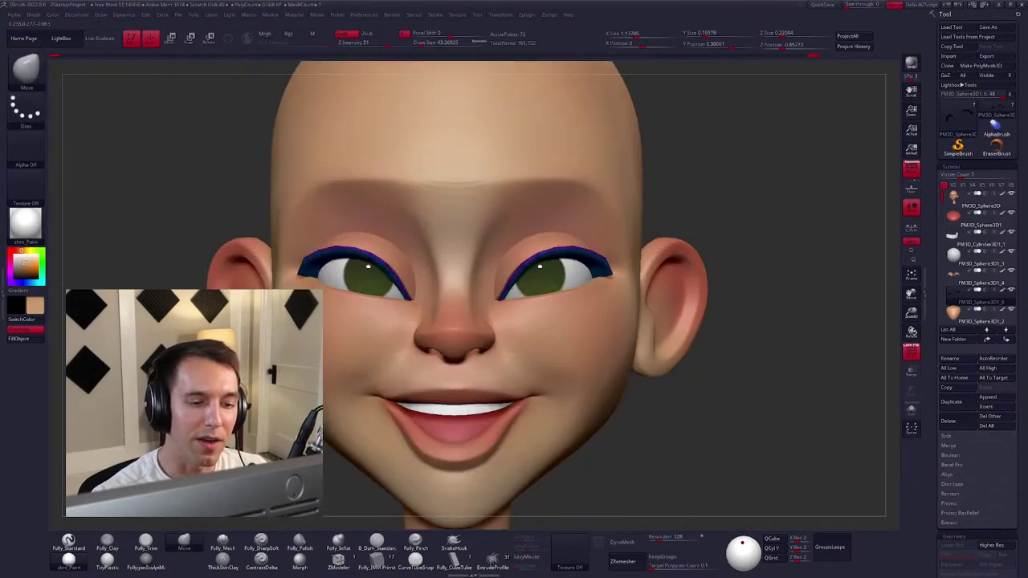
pyautogui.moveTo(326, 262); pyautogui.dragTo(588, 241)
pyautogui.press('space')
pyautogui.press('space')
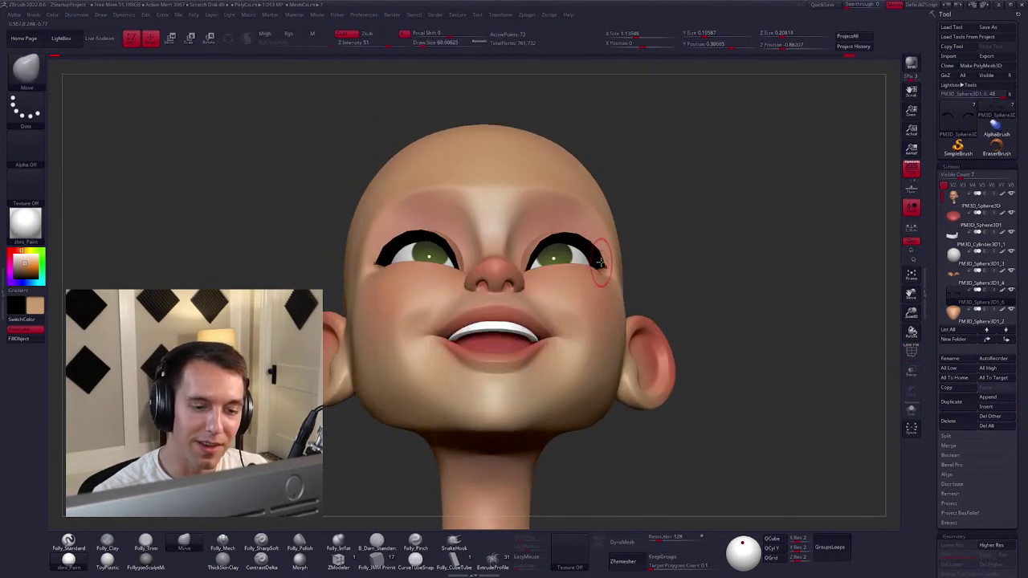
pyautogui.moveTo(593, 252); pyautogui.dragTo(629, 321, button='right')
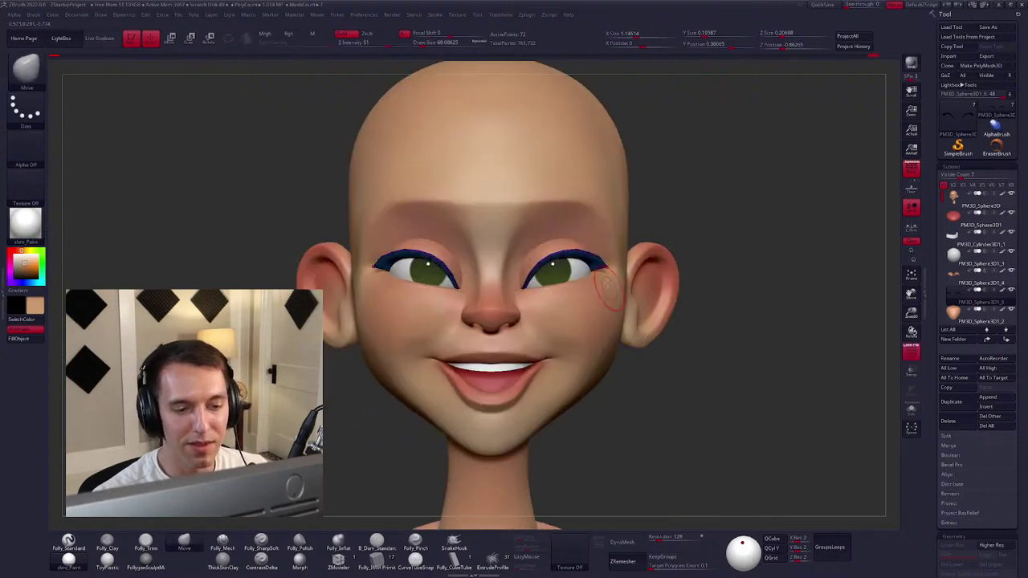
pyautogui.keyDown('alt'); pyautogui.click(606, 267); pyautogui.keyUp('alt')
# Select the ZModeler brush on the lash mesh and try the Bevel edge action.
pyautogui.moveTo(607, 266); pyautogui.dragTo(620, 273, button='right')
pyautogui.press('space')
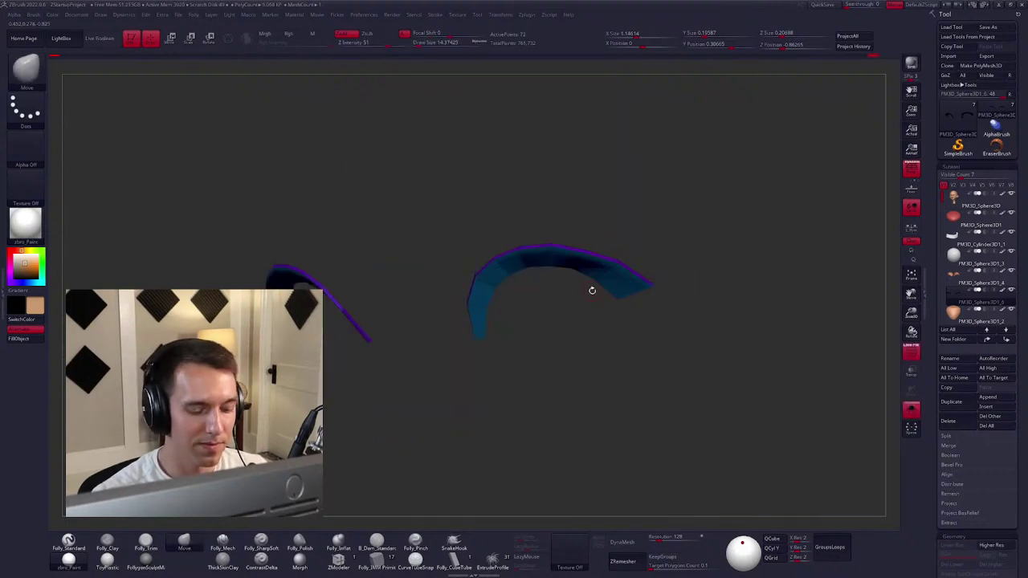
pyautogui.click(338, 560)
pyautogui.moveTo(638, 334)
pyautogui.mouseDown(button='right')
pyautogui.moveTo(612, 346)
pyautogui.moveTo(610, 326)
pyautogui.mouseUp(button='right')
pyautogui.moveTo(613, 268); pyautogui.dragTo(574, 284, button='right')
pyautogui.press('space')
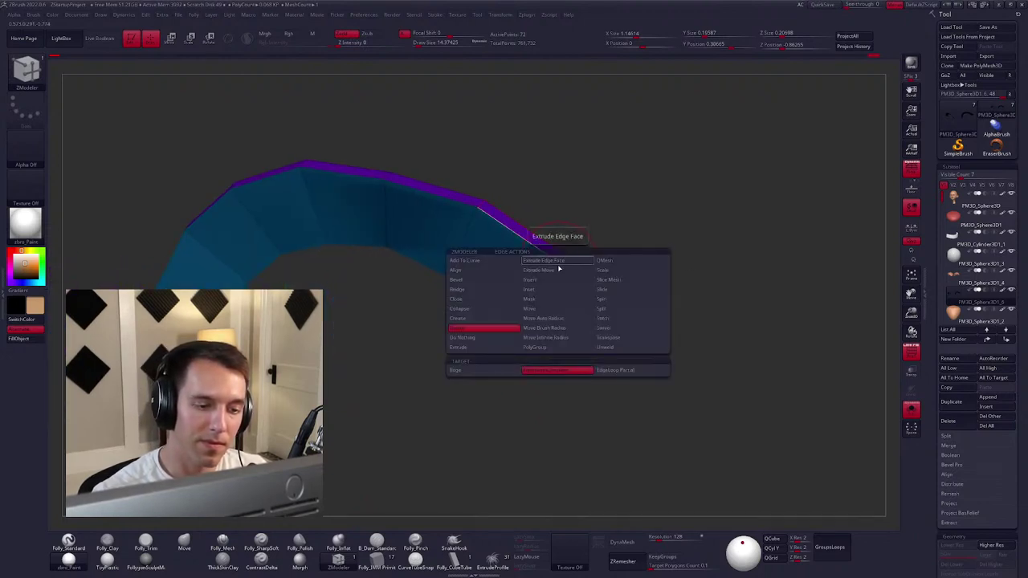
pyautogui.click(488, 280)
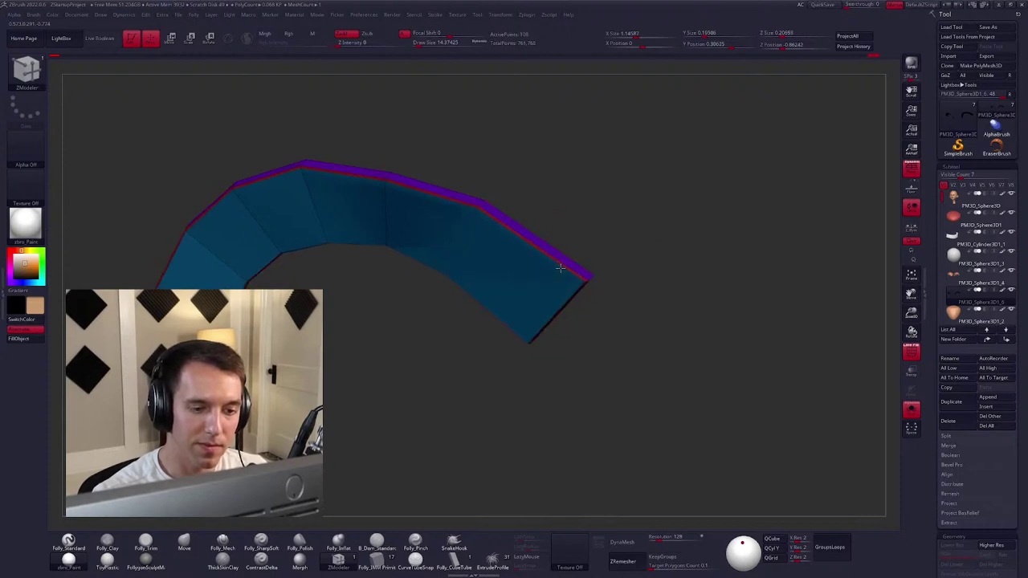
# Try the Inset and Insert PolyLoops polygon actions on the lash strip, undoing the polyloops.
pyautogui.moveTo(559, 267)
pyautogui.mouseDown(button='right')
pyautogui.moveTo(544, 284)
pyautogui.moveTo(565, 265)
pyautogui.moveTo(570, 279)
pyautogui.mouseUp(button='right')
pyautogui.press('space')
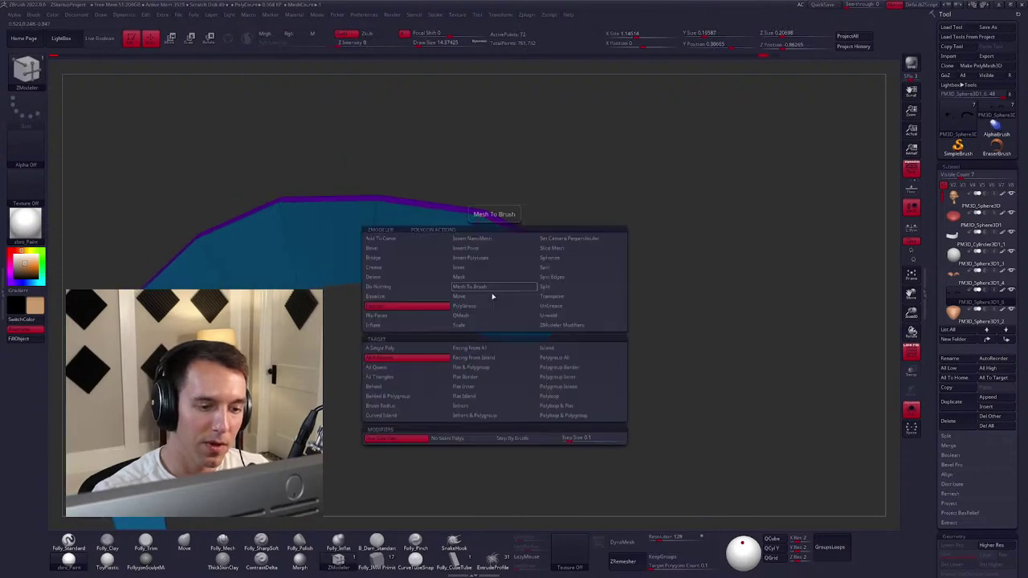
pyautogui.click(493, 267)
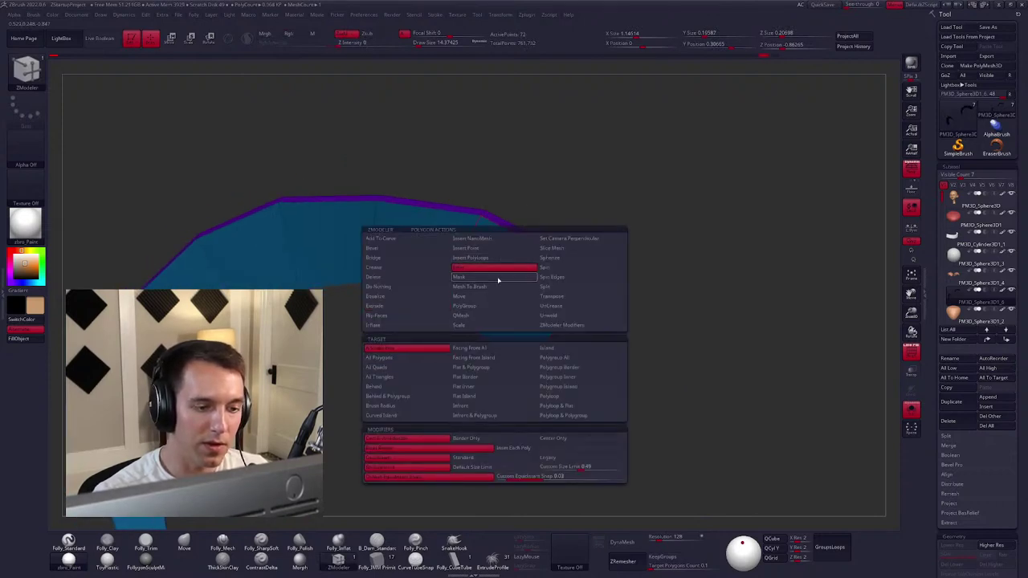
pyautogui.press('space')
pyautogui.press('space')
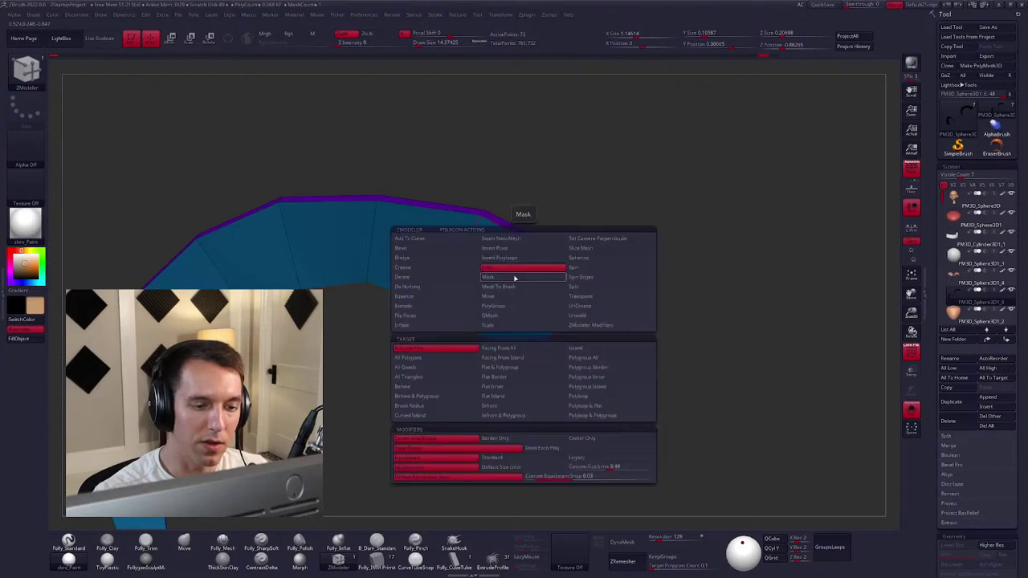
pyautogui.click(518, 265)
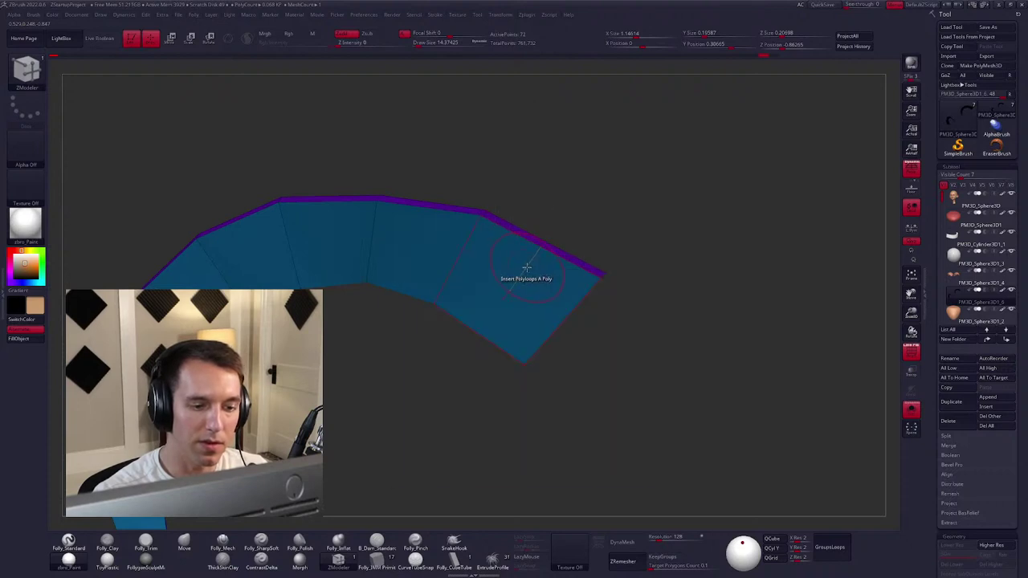
pyautogui.moveTo(509, 275); pyautogui.dragTo(553, 291)
pyautogui.hotkey('ctrl', 'z')
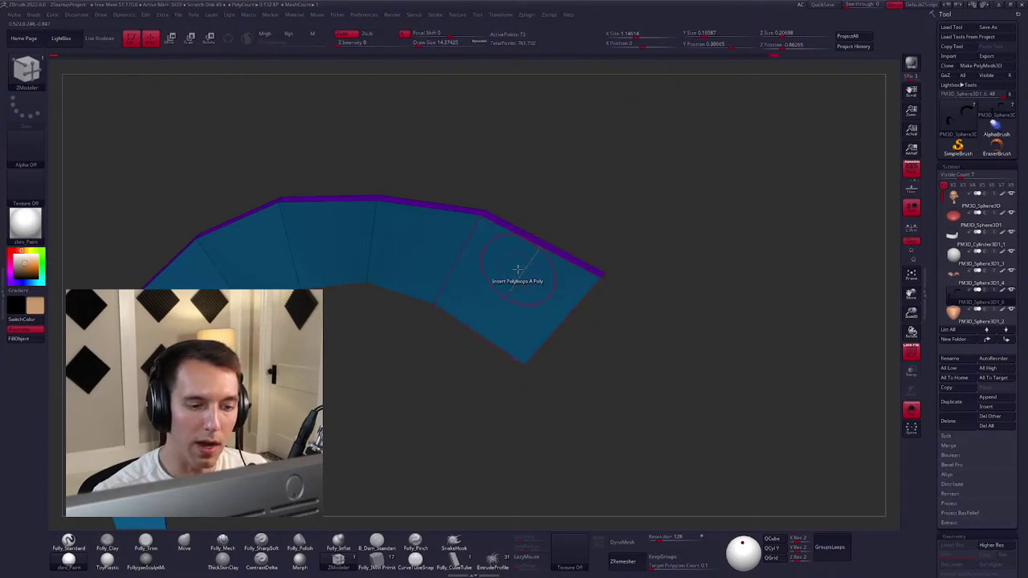
# Insert EdgeLoops along both lash strips to add segments.
pyautogui.press('space')
pyautogui.press('space')
pyautogui.press('space')
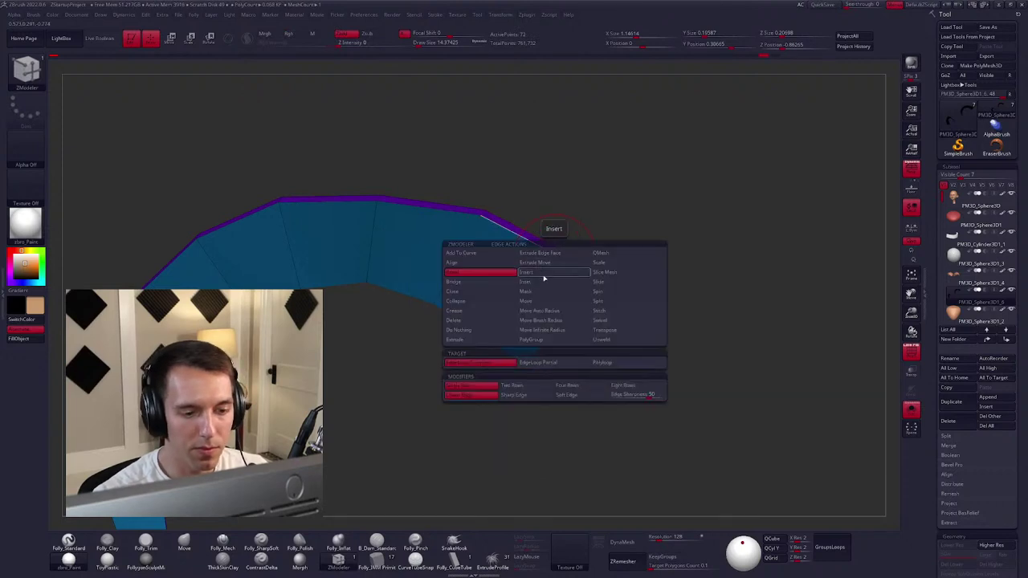
pyautogui.click(544, 274)
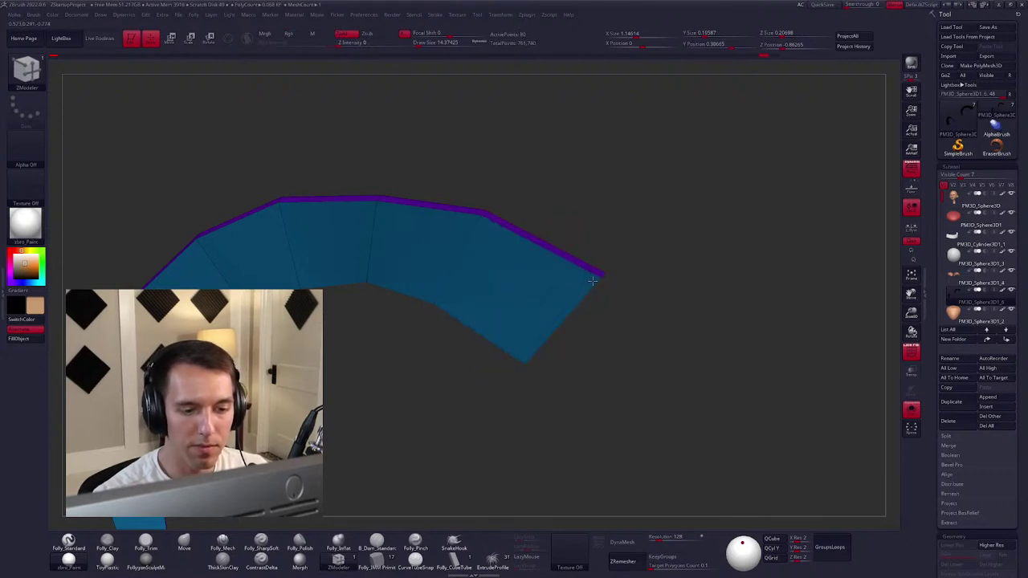
pyautogui.moveTo(594, 351); pyautogui.dragTo(642, 273)
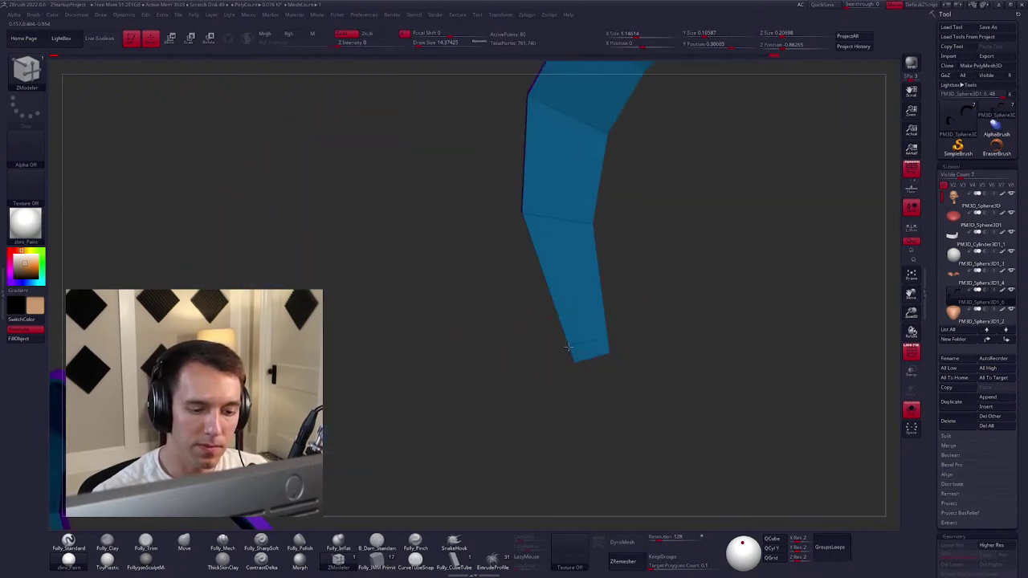
pyautogui.moveTo(578, 346); pyautogui.dragTo(562, 293, button='right')
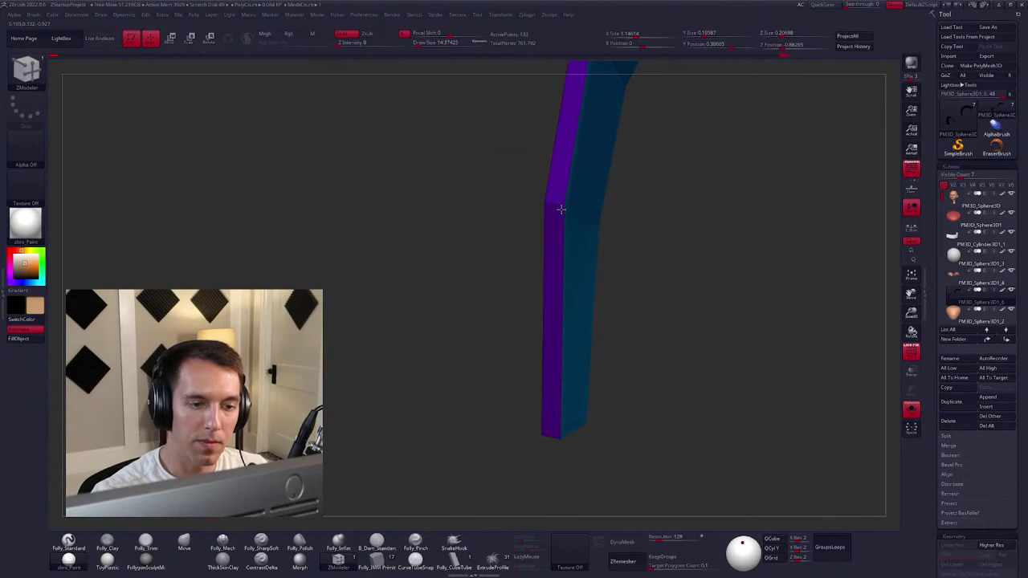
pyautogui.moveTo(556, 217); pyautogui.dragTo(689, 348, button='right')
# Turn Solo off to show the full face and orbit to a side view of the lashes.
pyautogui.press('b')
pyautogui.press('m')
pyautogui.press('v')
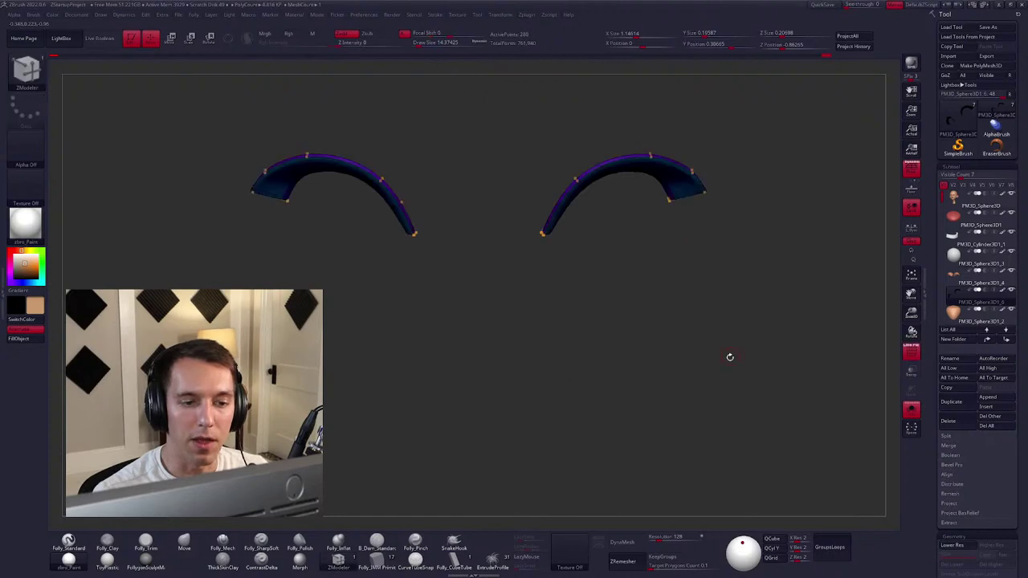
pyautogui.hotkey('ctrl', 'shift', 's')
pyautogui.rightClick(708, 317)
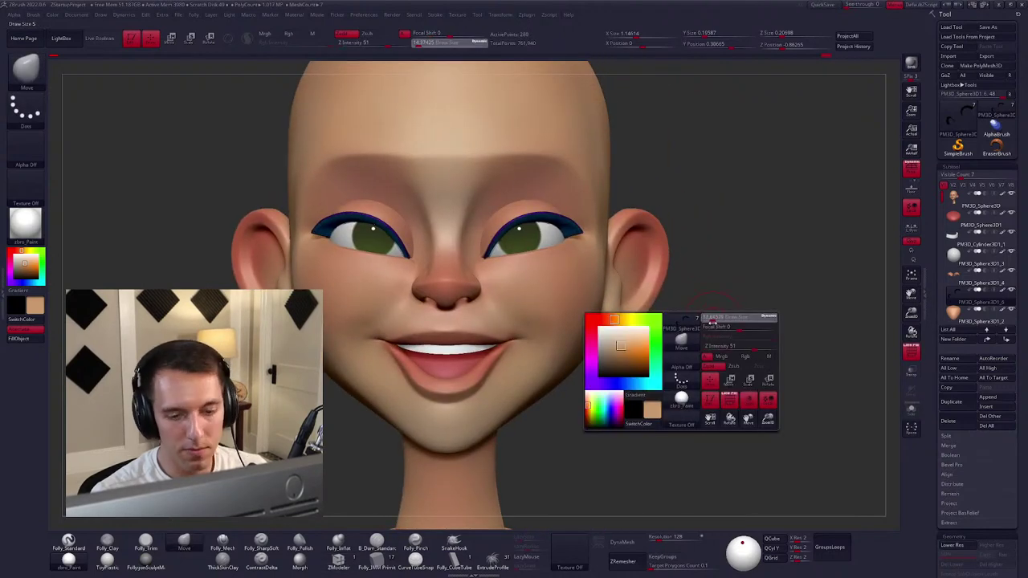
pyautogui.moveTo(725, 333); pyautogui.dragTo(613, 336, button='right')
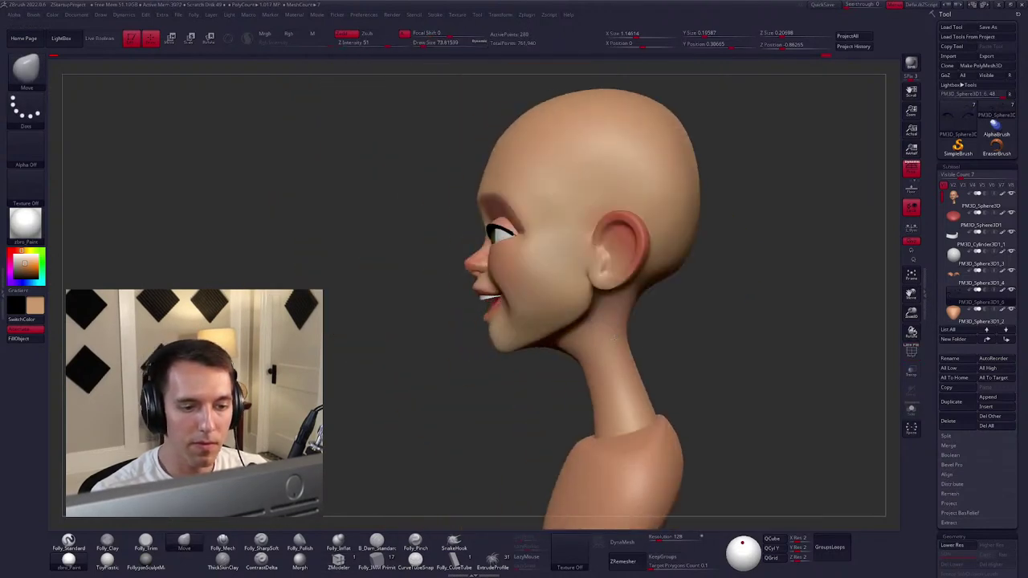
pyautogui.keyDown('alt'); pyautogui.moveTo(507, 247); pyautogui.dragTo(558, 266, button='right'); pyautogui.keyUp('alt')
# Enlarge the Draw Size and solo the head subtool without eyes or teeth.
pyautogui.press('space')
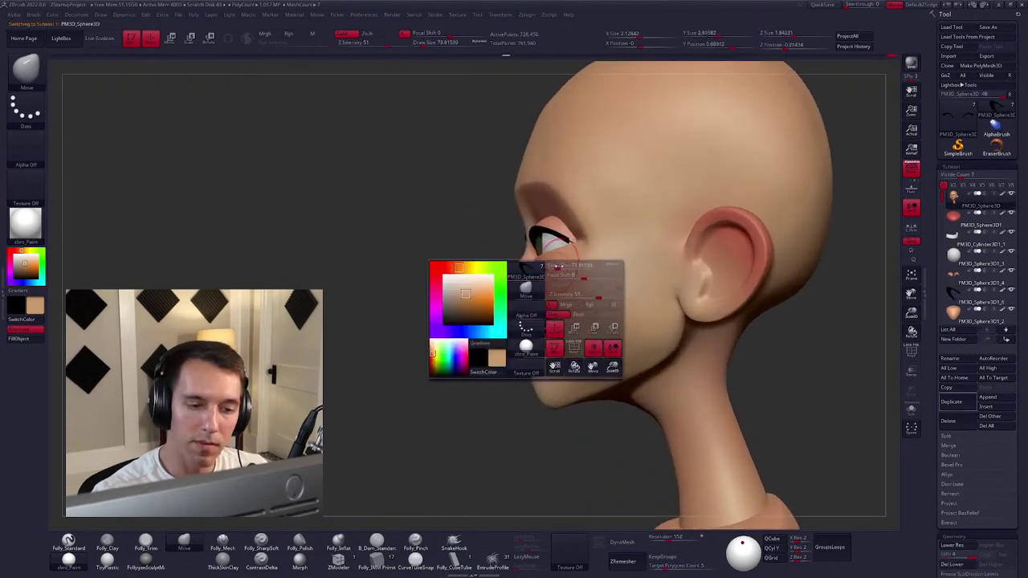
pyautogui.moveTo(558, 266); pyautogui.dragTo(569, 256)
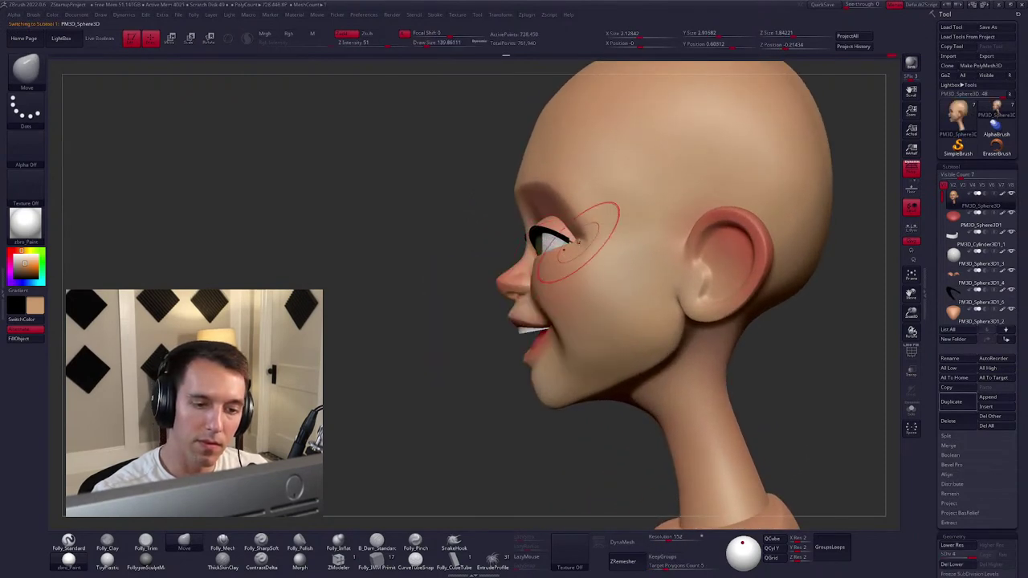
pyautogui.press('space')
pyautogui.moveTo(572, 240); pyautogui.dragTo(574, 241)
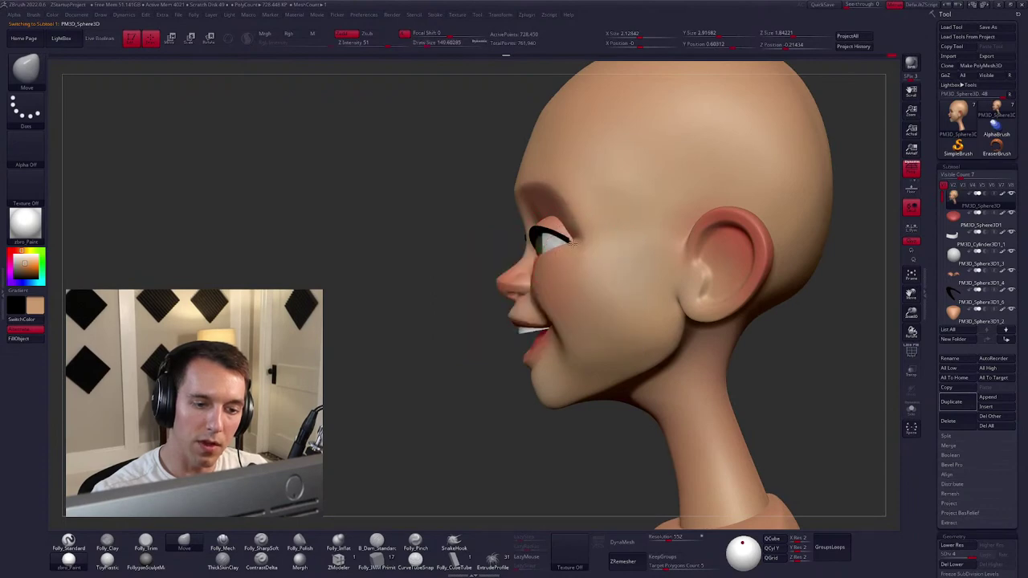
pyautogui.moveTo(572, 241); pyautogui.dragTo(580, 268, button='right')
pyautogui.press('space')
pyautogui.click(573, 266)
# Pick the Folly Clay brush and isolate the head mesh in a three-quarter view.
pyautogui.press('2')
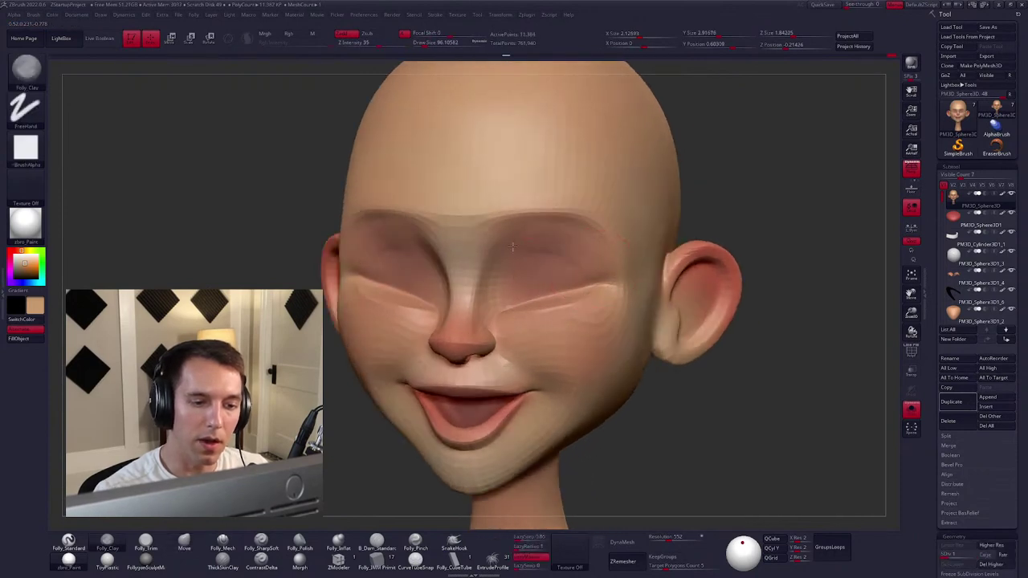
pyautogui.press('space')
pyautogui.moveTo(511, 247); pyautogui.dragTo(579, 258, button='right')
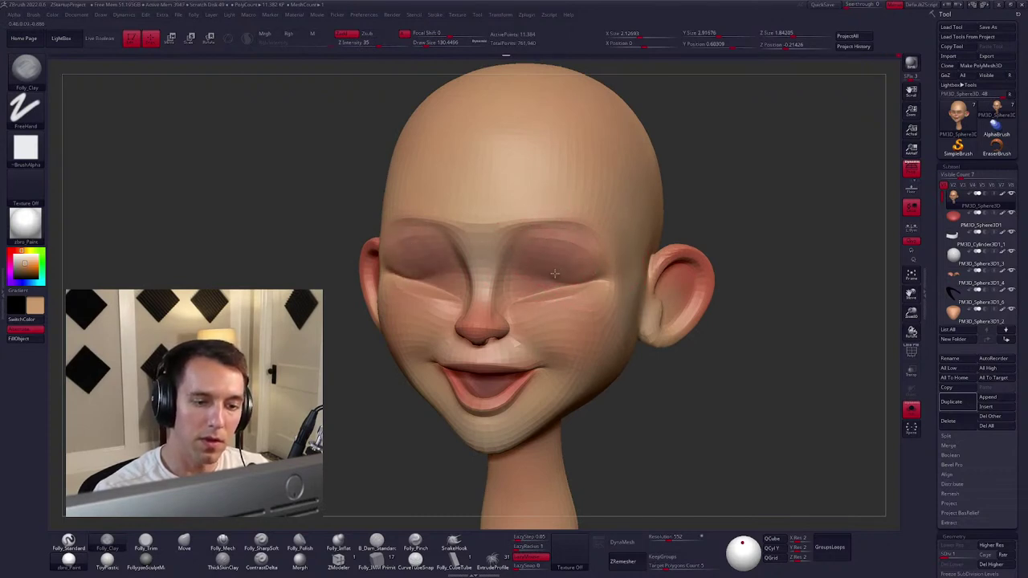
pyautogui.press('m')
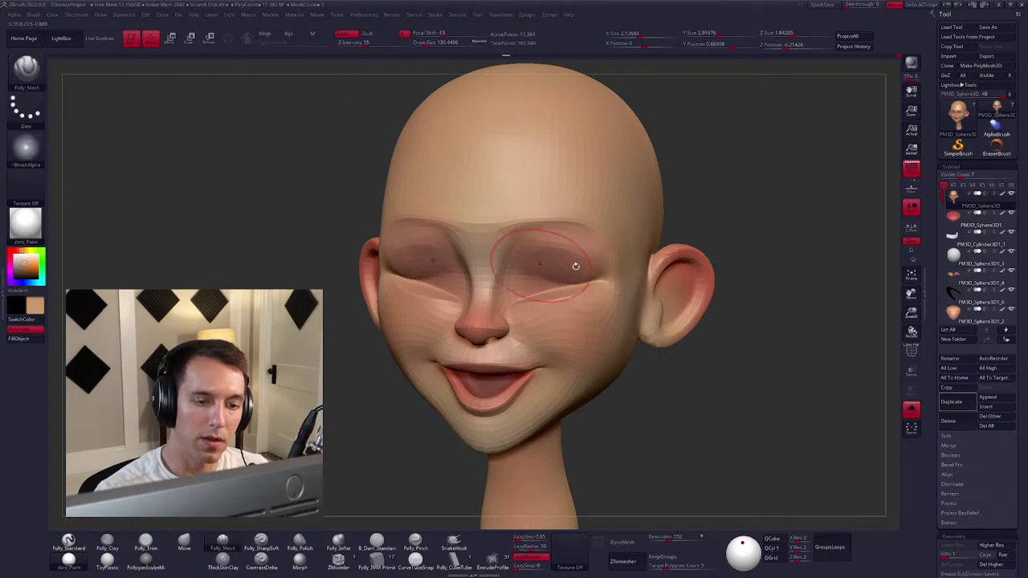
pyautogui.moveTo(500, 278); pyautogui.dragTo(570, 251, button='right')
pyautogui.moveTo(583, 259)
pyautogui.mouseDown(button='right')
pyautogui.moveTo(603, 335)
pyautogui.moveTo(574, 297)
pyautogui.moveTo(610, 273)
pyautogui.moveTo(547, 235)
pyautogui.moveTo(607, 252)
pyautogui.moveTo(602, 258)
pyautogui.mouseUp(button='right')
pyautogui.hotkey('alt', 's')
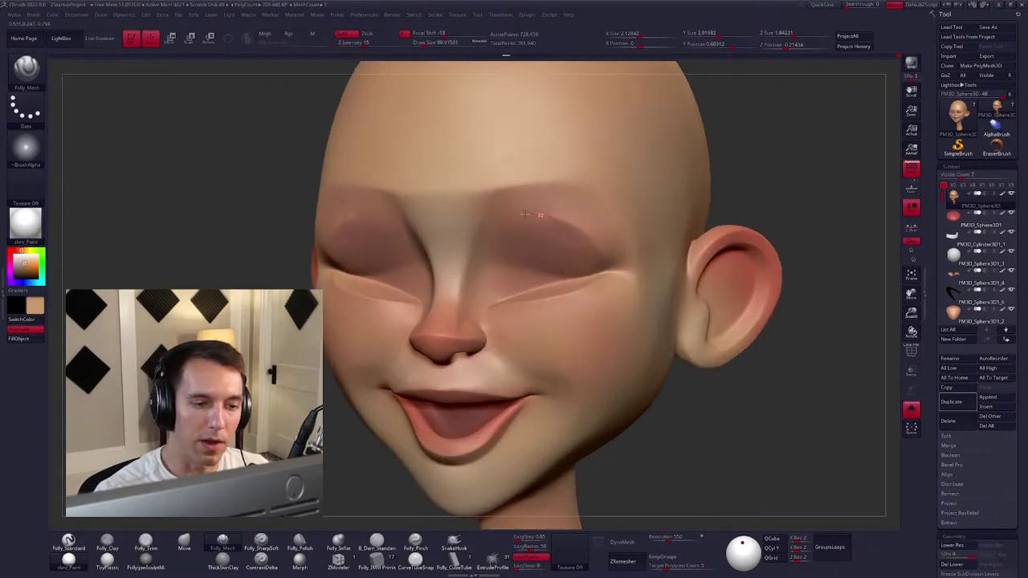
# Shift-smooth the skin above the brows and around the head.
pyautogui.press('shift')
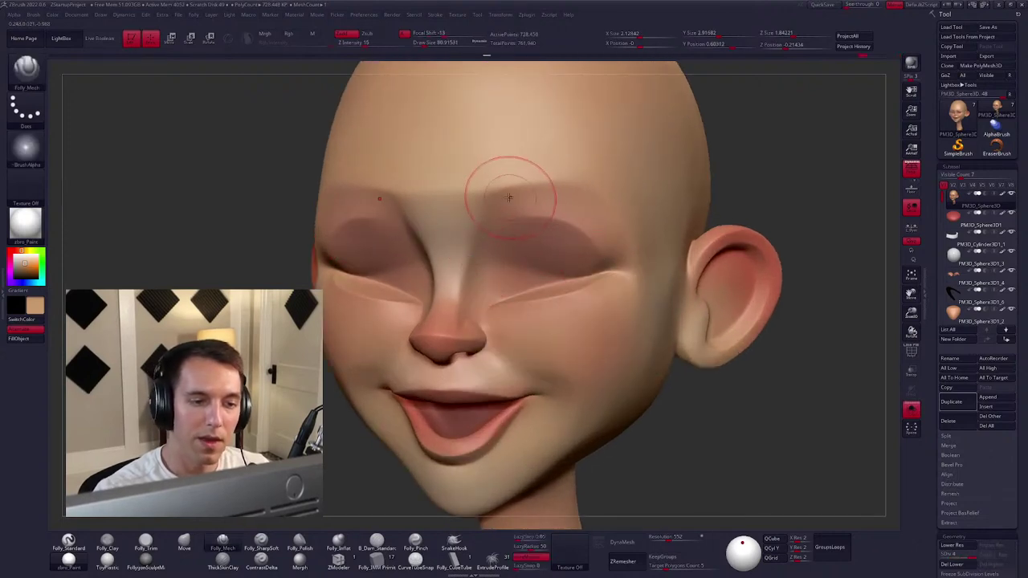
pyautogui.moveTo(509, 187); pyautogui.dragTo(425, 220, button='right')
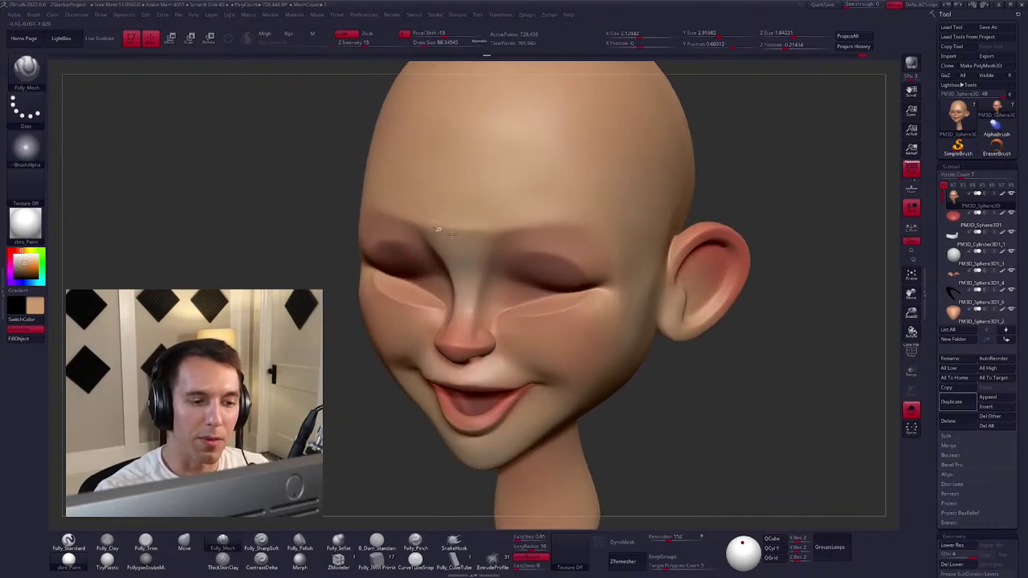
pyautogui.moveTo(606, 236); pyautogui.dragTo(504, 233, button='right')
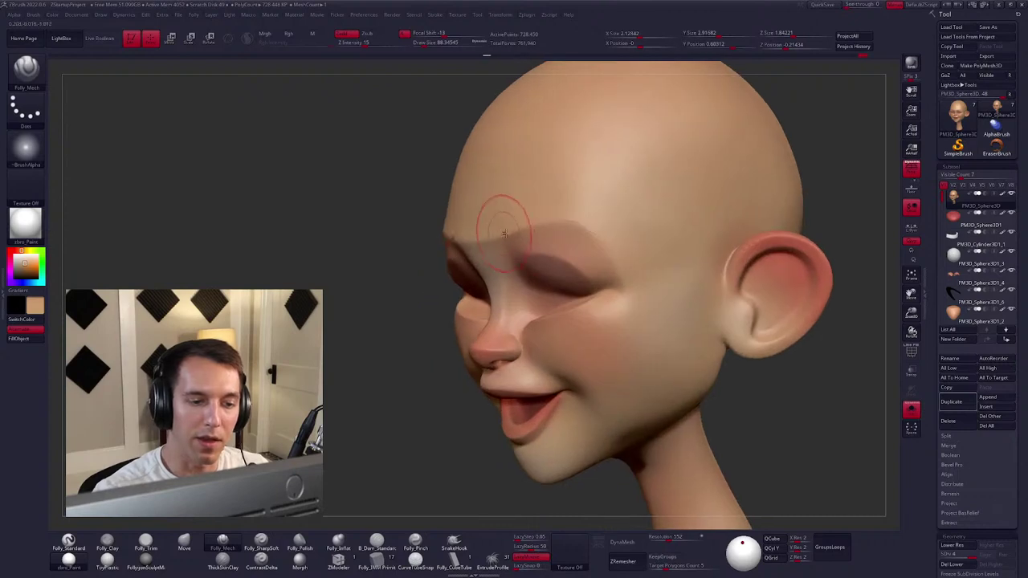
pyautogui.moveTo(602, 323); pyautogui.dragTo(640, 334, button='right')
pyautogui.press('shift')
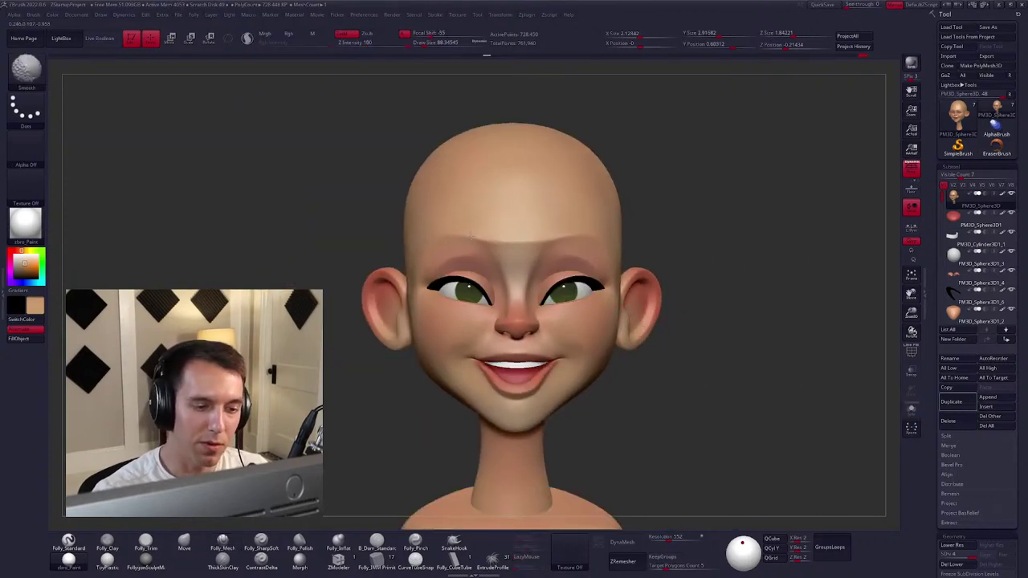
pyautogui.moveTo(464, 258)
pyautogui.mouseDown(button='right')
pyautogui.moveTo(677, 319)
pyautogui.moveTo(657, 312)
pyautogui.mouseUp(button='right')
# Step the head down one subdivision level and duplicate the head subtool.
pyautogui.hotkey('shift', 'd')
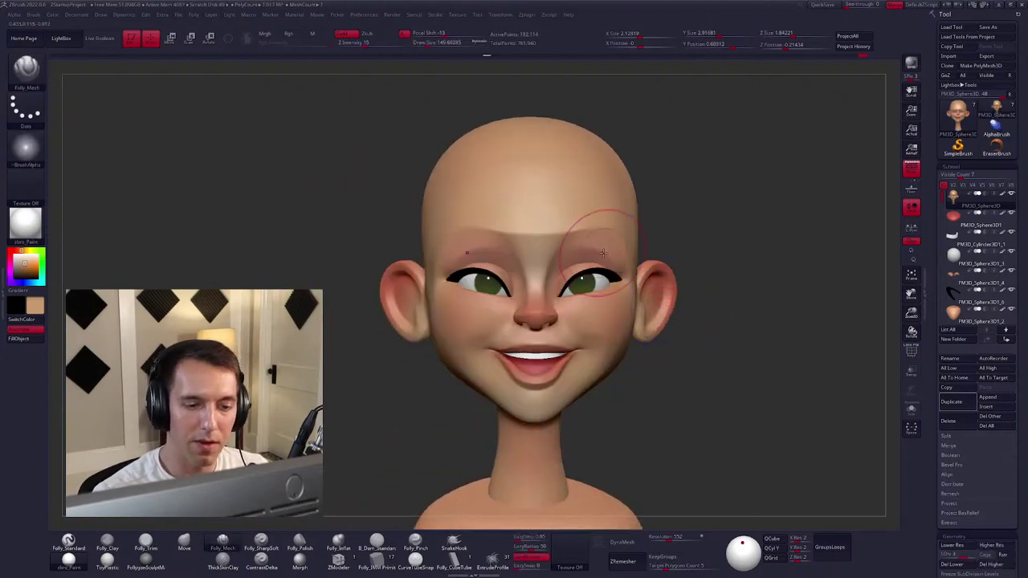
pyautogui.keyDown('ctrl'); pyautogui.moveTo(597, 257); pyautogui.dragTo(610, 281, button='right'); pyautogui.keyUp('ctrl')
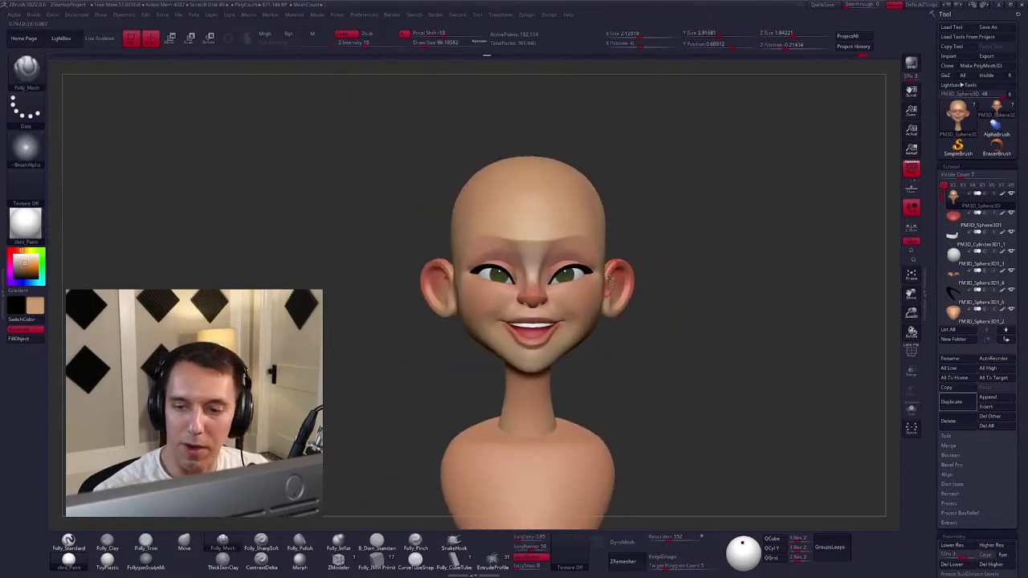
pyautogui.click(953, 403)
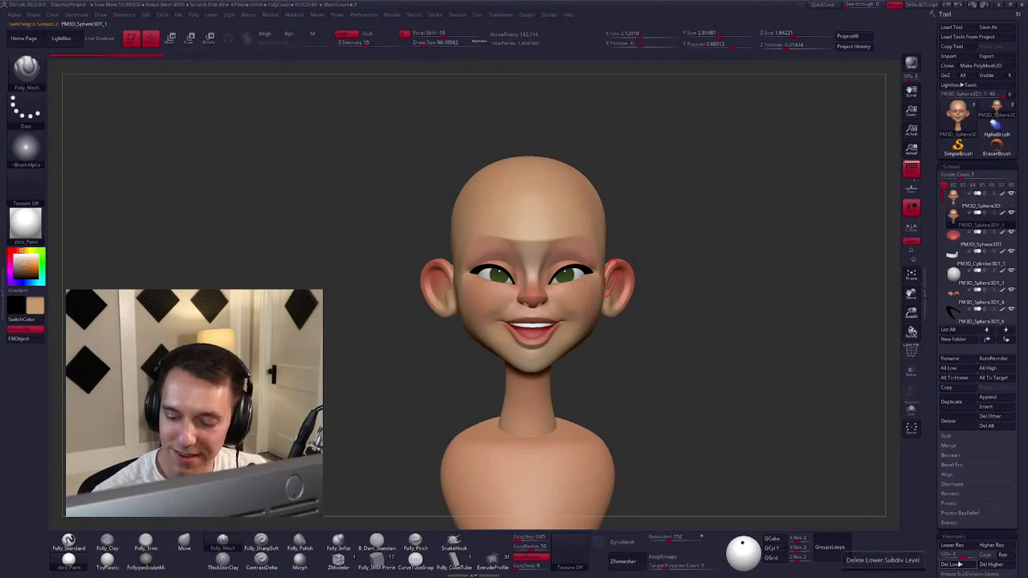
# Delete the copy's lower subdivisions, solo it, and choose the MaskPen brush.
pyautogui.click(952, 564)
pyautogui.click(912, 408)
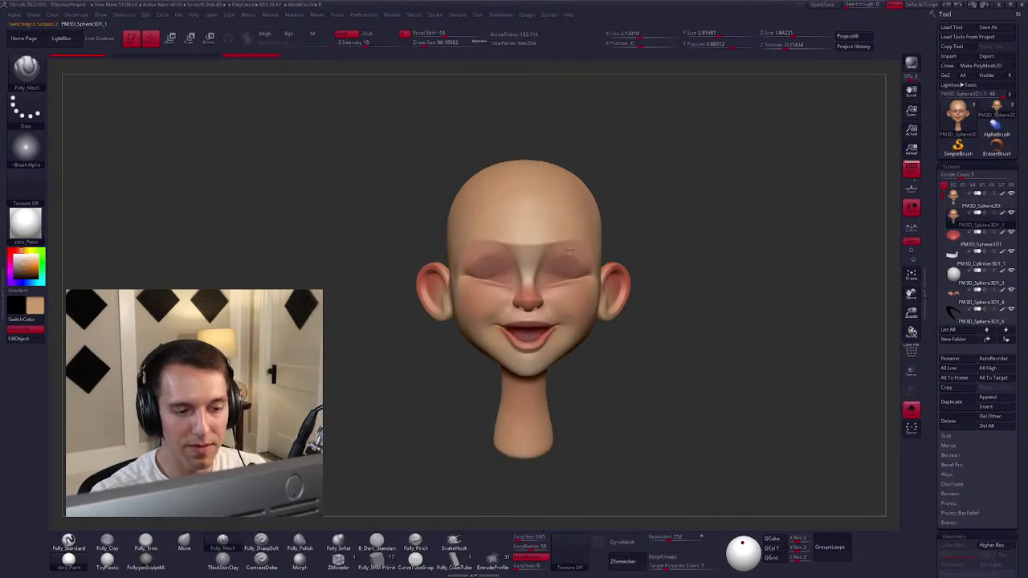
pyautogui.moveTo(540, 144); pyautogui.dragTo(537, 257)
pyautogui.keyDown('ctrl'); pyautogui.moveTo(537, 257); pyautogui.dragTo(530, 241, button='right'); pyautogui.keyUp('ctrl')
pyautogui.press('space')
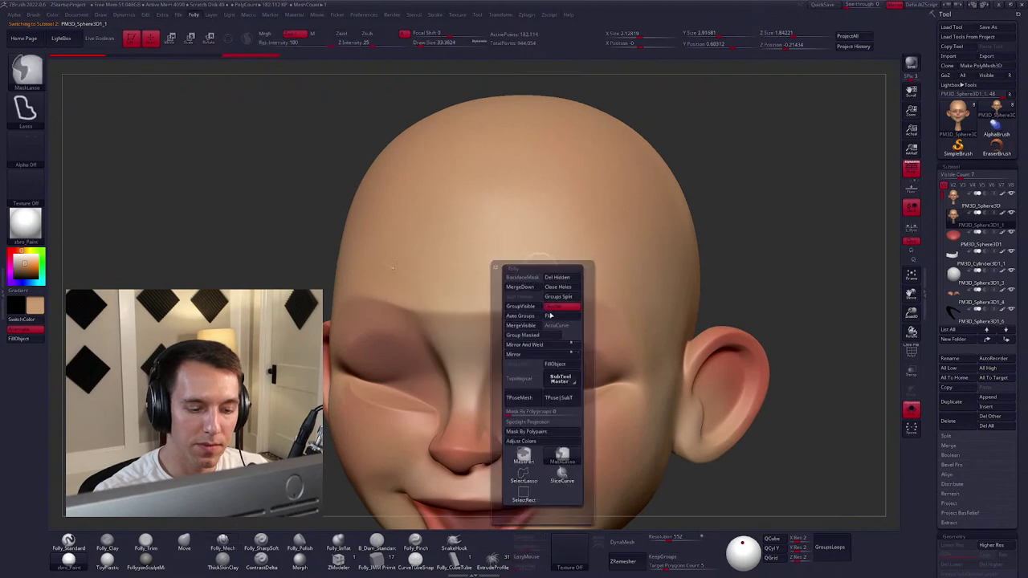
pyautogui.click(522, 456)
# Paint mirrored arched eyebrow masks above the closed eyes and frame the head.
pyautogui.moveTo(596, 240); pyautogui.dragTo(498, 298, button='right')
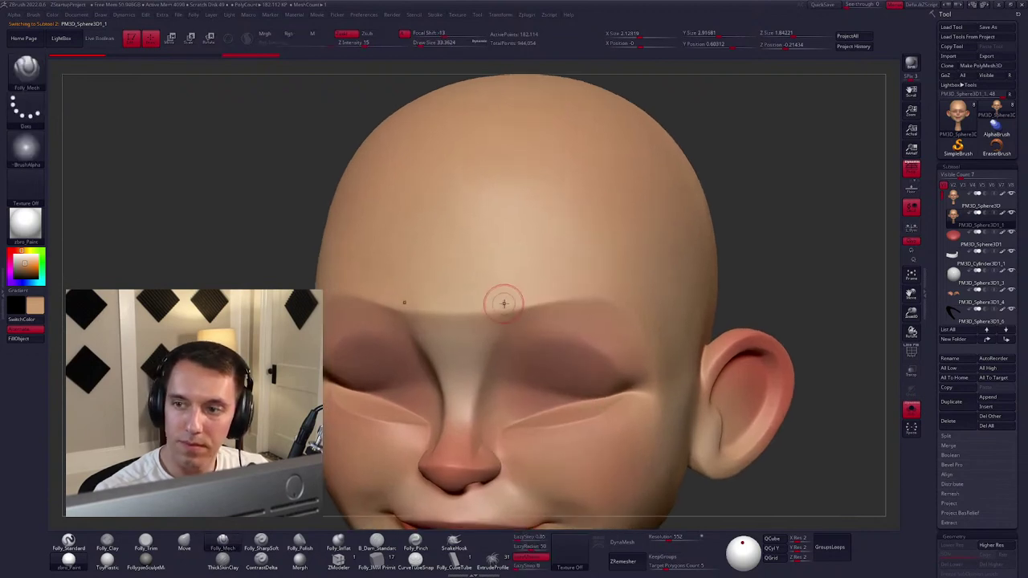
pyautogui.press('space')
pyautogui.keyDown('ctrl'); pyautogui.click(511, 294); pyautogui.keyUp('ctrl')
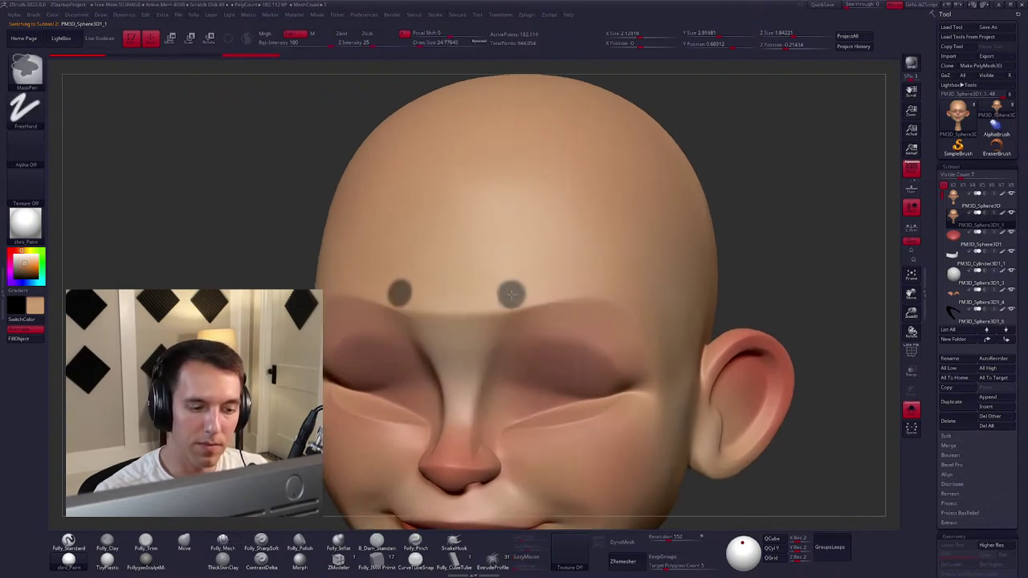
pyautogui.press('space')
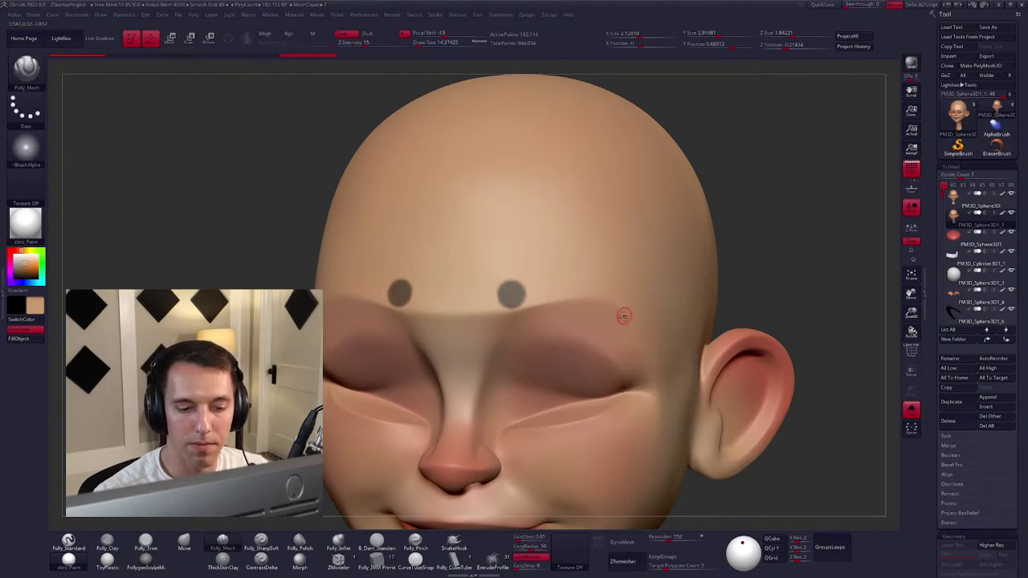
pyautogui.moveTo(619, 305); pyautogui.dragTo(635, 307, button='right')
pyautogui.keyDown('ctrl'); pyautogui.click(635, 307); pyautogui.keyUp('ctrl')
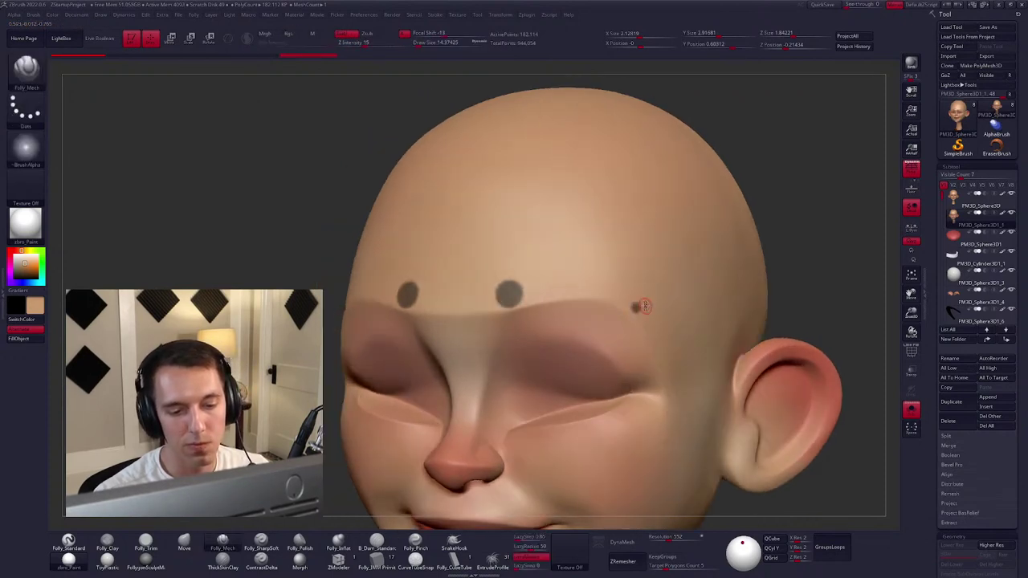
pyautogui.moveTo(504, 295)
pyautogui.keyDown('ctrl'); pyautogui.mouseDown()
pyautogui.moveTo(577, 295)
pyautogui.moveTo(633, 315)
pyautogui.moveTo(598, 288)
pyautogui.moveTo(502, 290)
pyautogui.moveTo(567, 287)
pyautogui.mouseUp(); pyautogui.keyUp('ctrl')
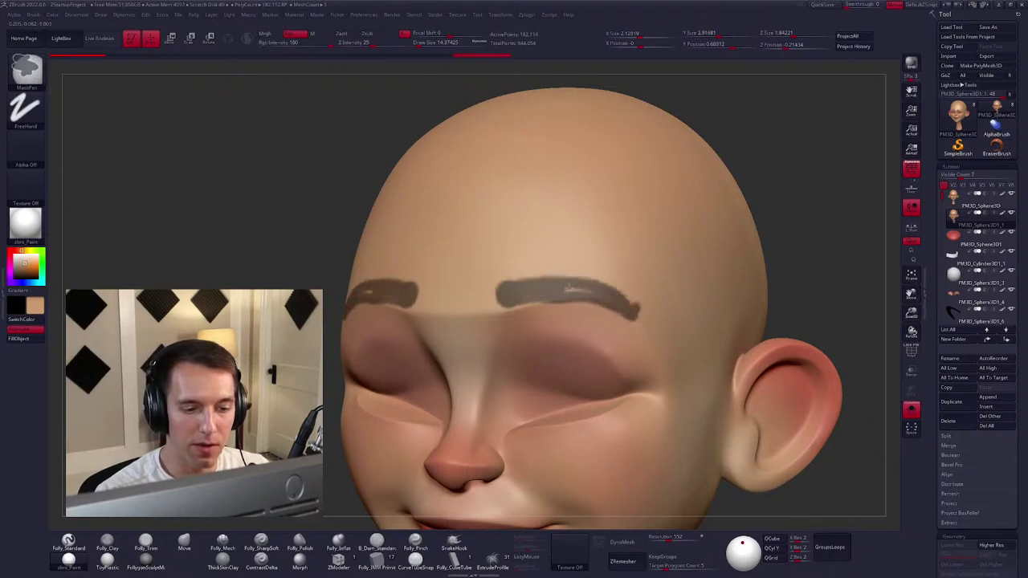
pyautogui.press('f')
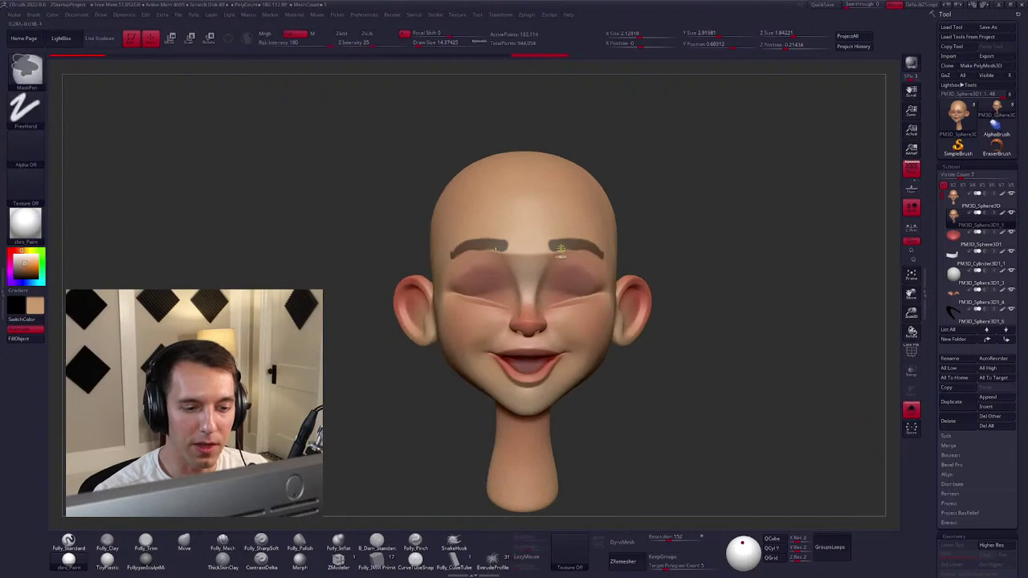
# Turn the eyebrow mask into its own polygroup and clear the mask.
pyautogui.rightClick(522, 318)
pyautogui.moveTo(522, 317)
pyautogui.mouseDown(button='right')
pyautogui.moveTo(548, 248)
pyautogui.moveTo(533, 229)
pyautogui.mouseUp(button='right')
pyautogui.press('space')
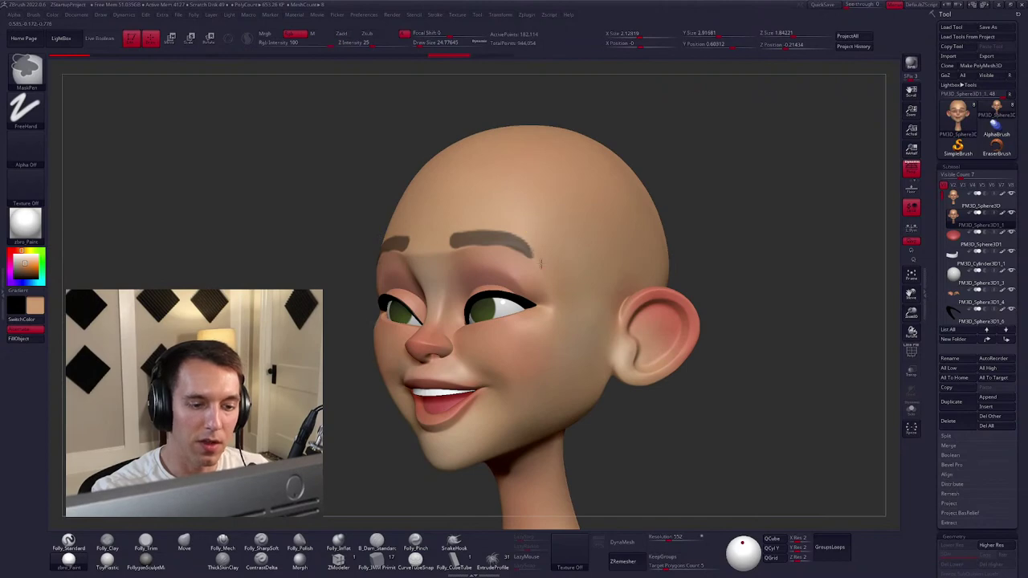
pyautogui.moveTo(540, 263); pyautogui.dragTo(464, 281, button='right')
pyautogui.moveTo(529, 268)
pyautogui.mouseDown(button='right')
pyautogui.moveTo(558, 266)
pyautogui.moveTo(544, 255)
pyautogui.mouseUp(button='right')
pyautogui.hotkey('ctrl', 'a')
pyautogui.hotkey('ctrl', 'shift', 'a')
# Keep only the eyebrow polygroups on the copy and apply GroupsLoops.
pyautogui.hotkey('shift', 'f')
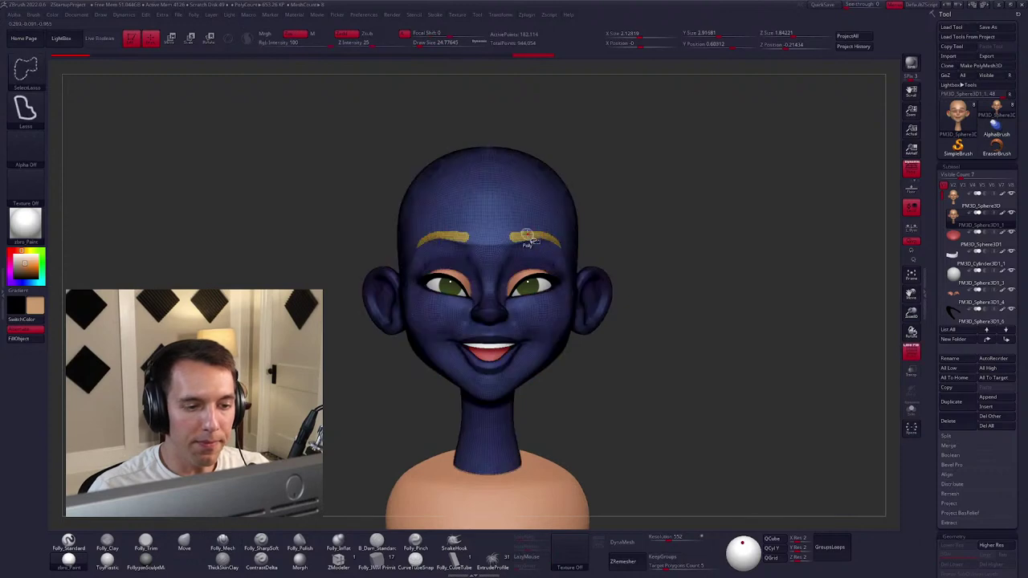
pyautogui.hotkey('shift', 'f')
pyautogui.rightClick(528, 232)
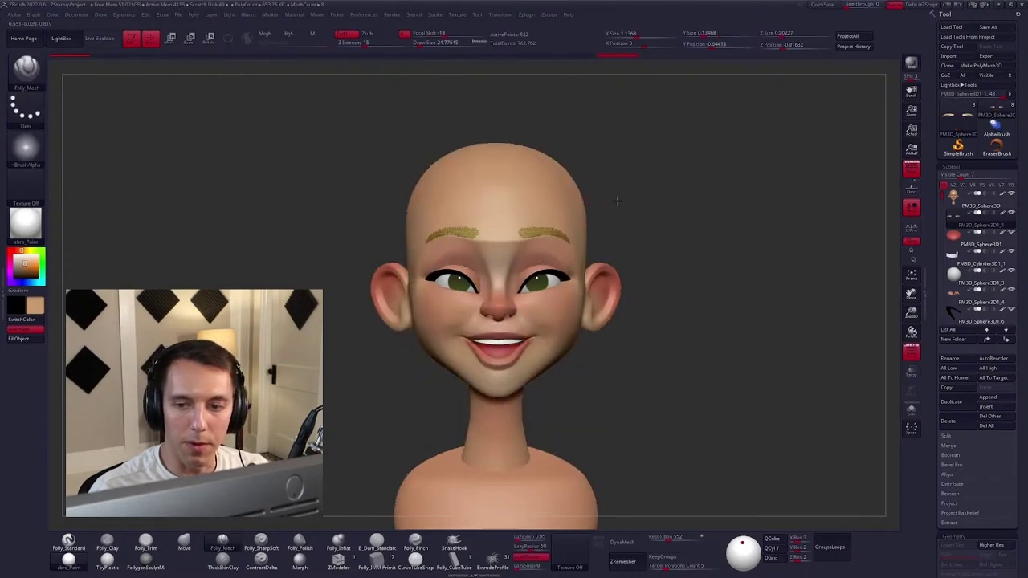
pyautogui.moveTo(615, 200); pyautogui.dragTo(611, 206)
pyautogui.moveTo(591, 232); pyautogui.dragTo(584, 231, button='right')
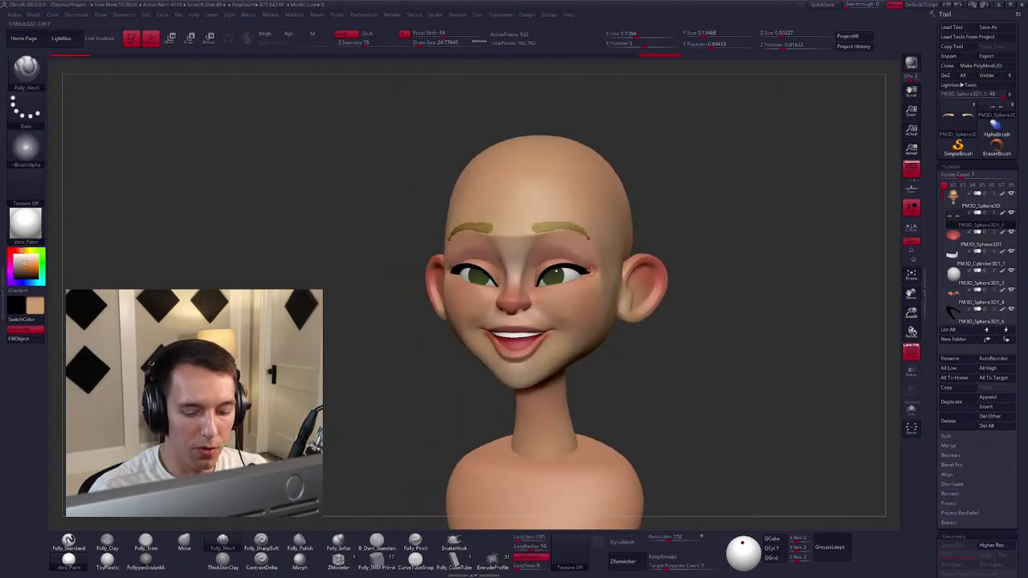
pyautogui.click(827, 550)
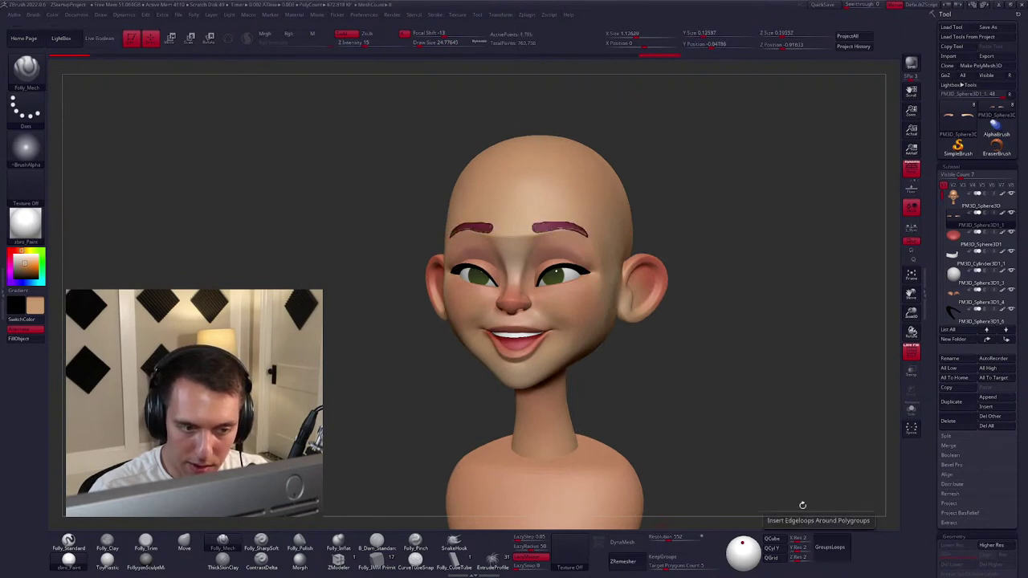
# ZRemesh the eyebrows, then rerun it at a lower Target Polygons Count.
pyautogui.click(641, 564)
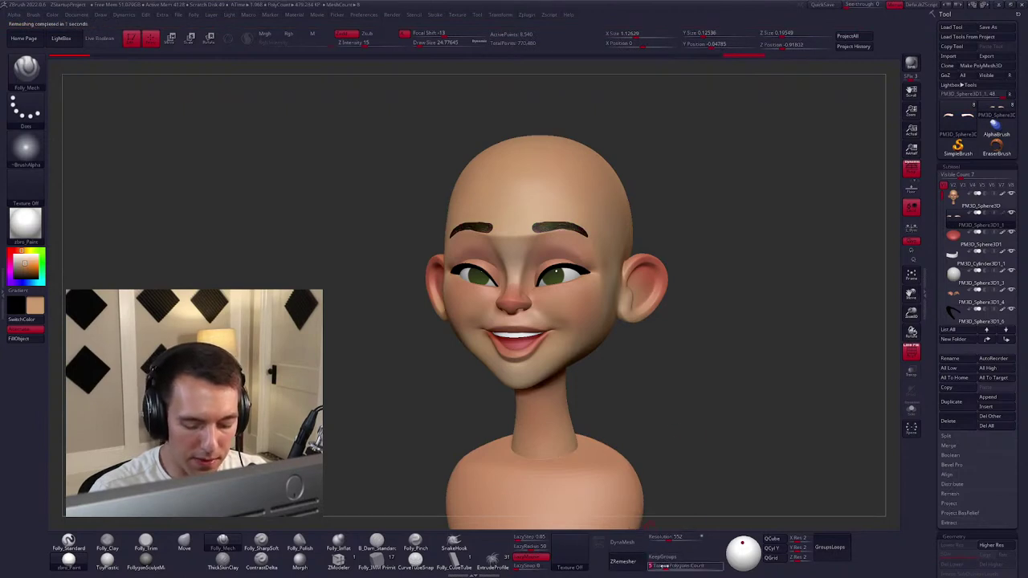
pyautogui.click(623, 561)
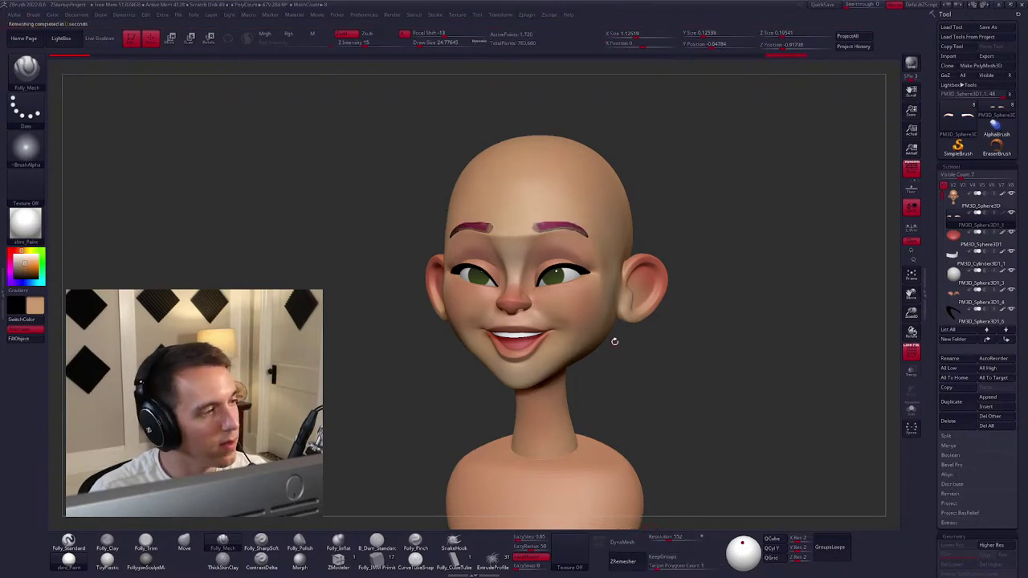
pyautogui.hotkey('ctrl', 'shift', 's')
pyautogui.press('f')
pyautogui.moveTo(626, 286); pyautogui.dragTo(568, 494)
pyautogui.moveTo(660, 564); pyautogui.dragTo(650, 565)
pyautogui.click(623, 562)
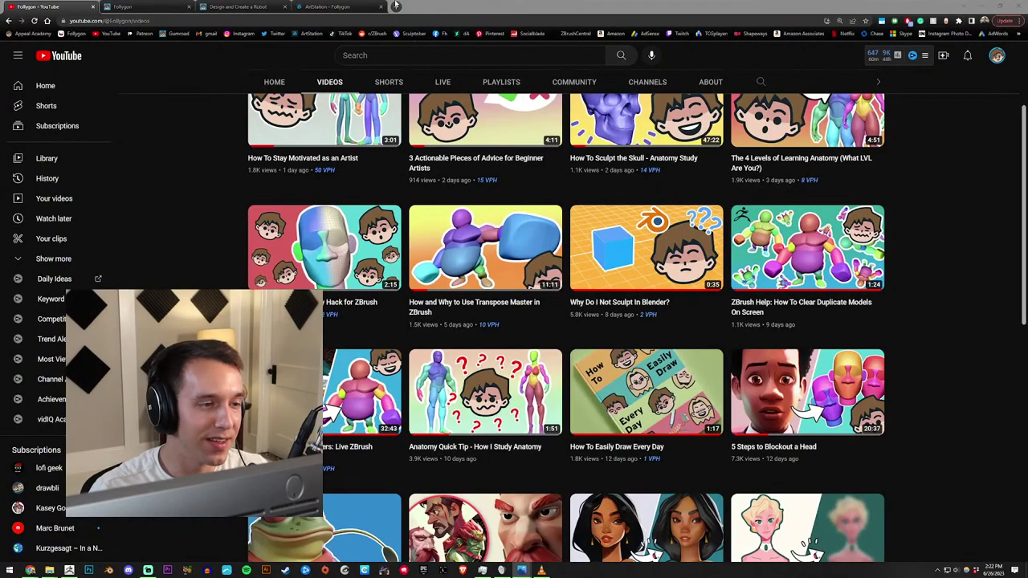
# Search Google for 'wolf perspective' in a new browser tab.
pyautogui.click(395, 5)
pyautogui.write('wolf p')
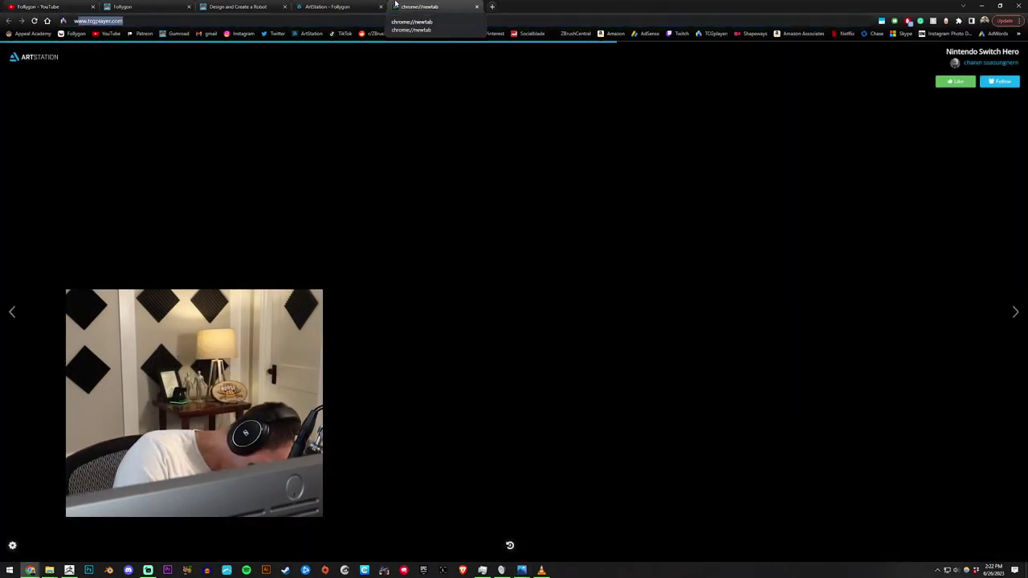
pyautogui.write('ers')
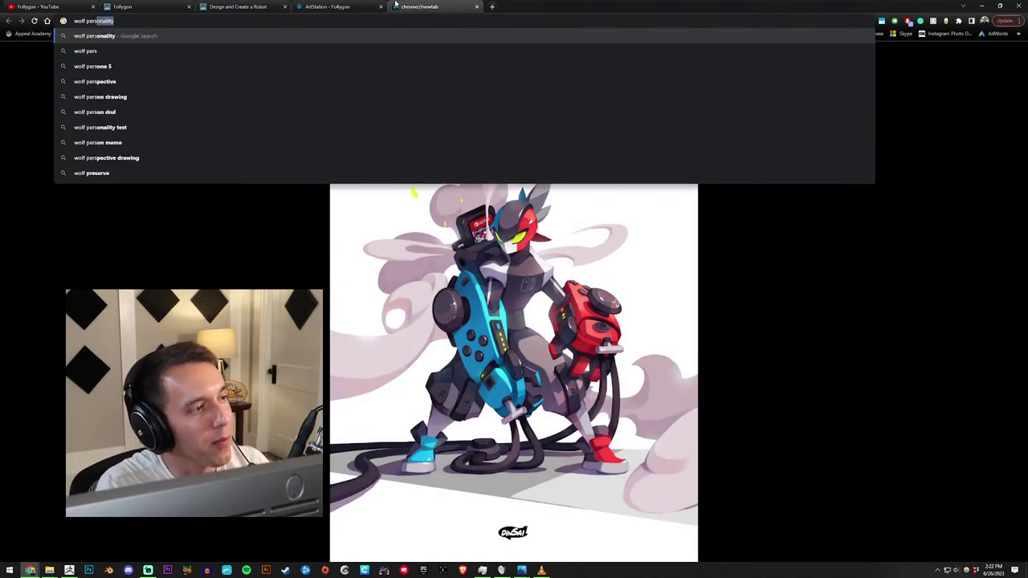
pyautogui.write('pe')
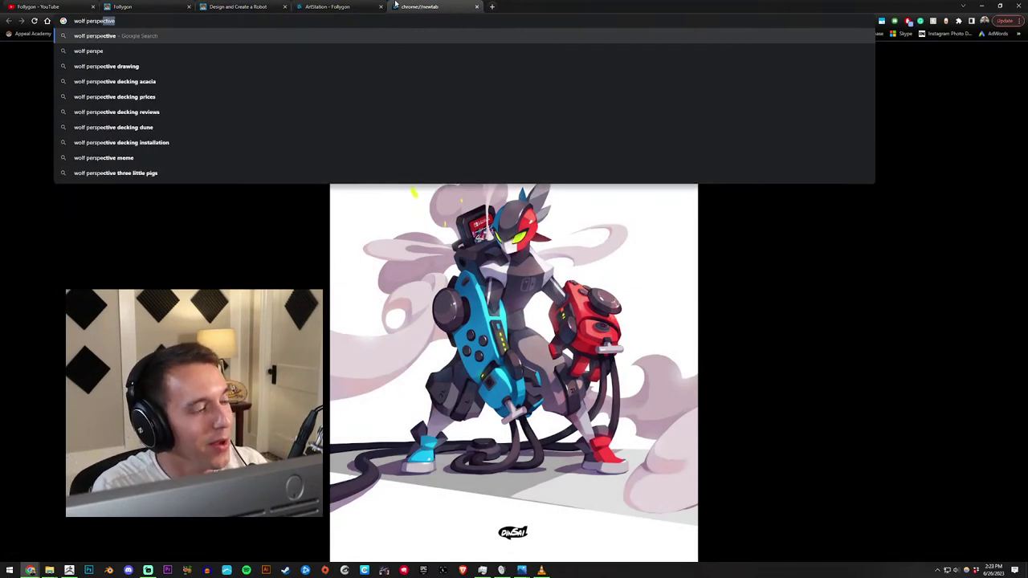
pyautogui.press('Return')
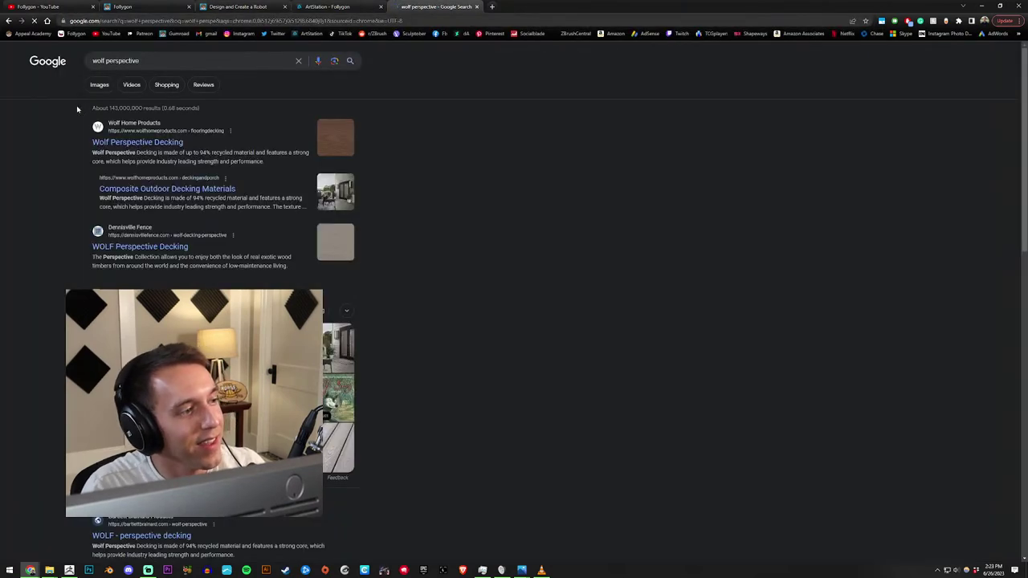
# Search image results for 'wolf perspective meme' and preview the meme image.
pyautogui.click(100, 86)
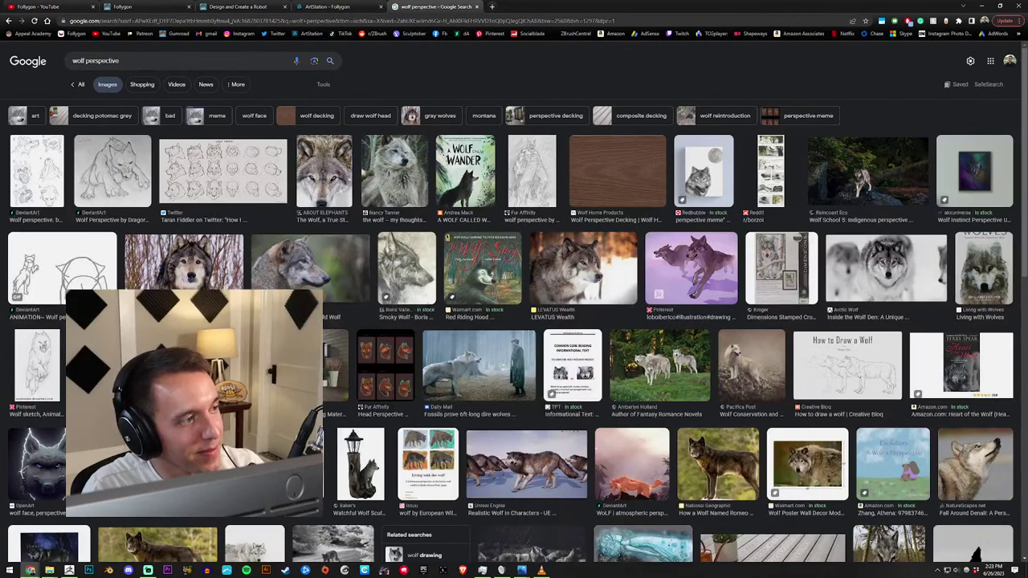
pyautogui.click(118, 60)
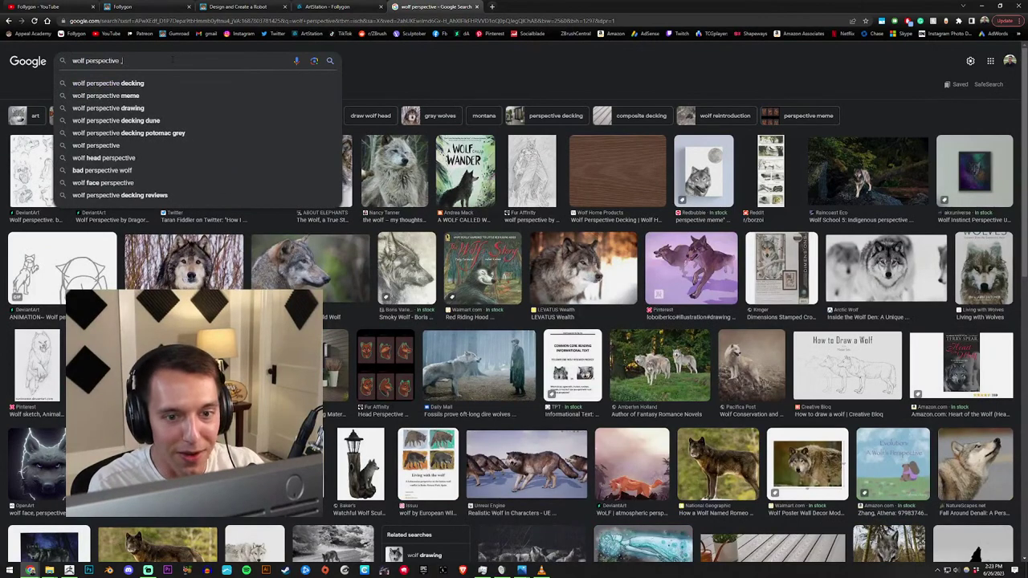
pyautogui.write('mem')
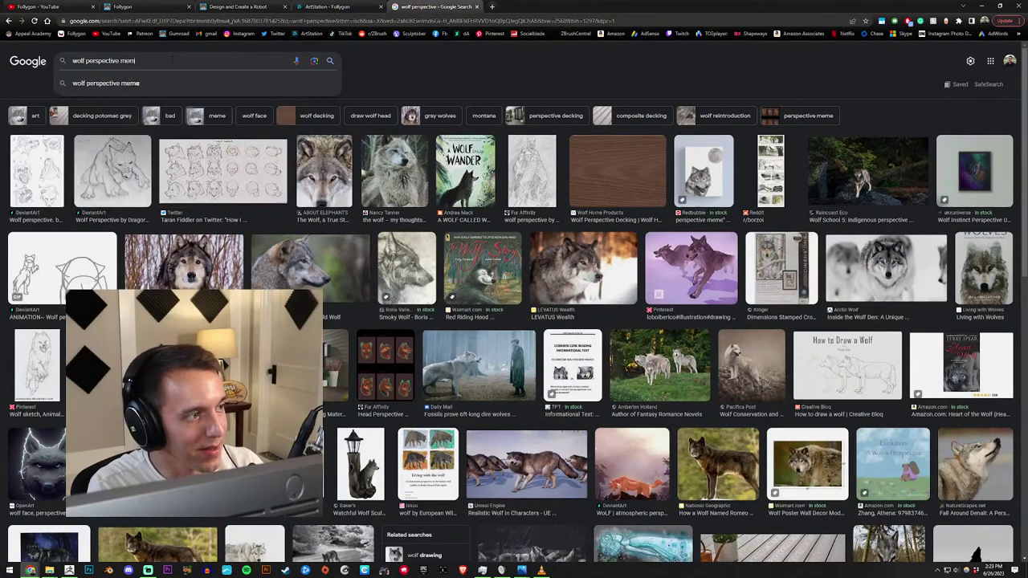
pyautogui.write('e')
pyautogui.press('Return')
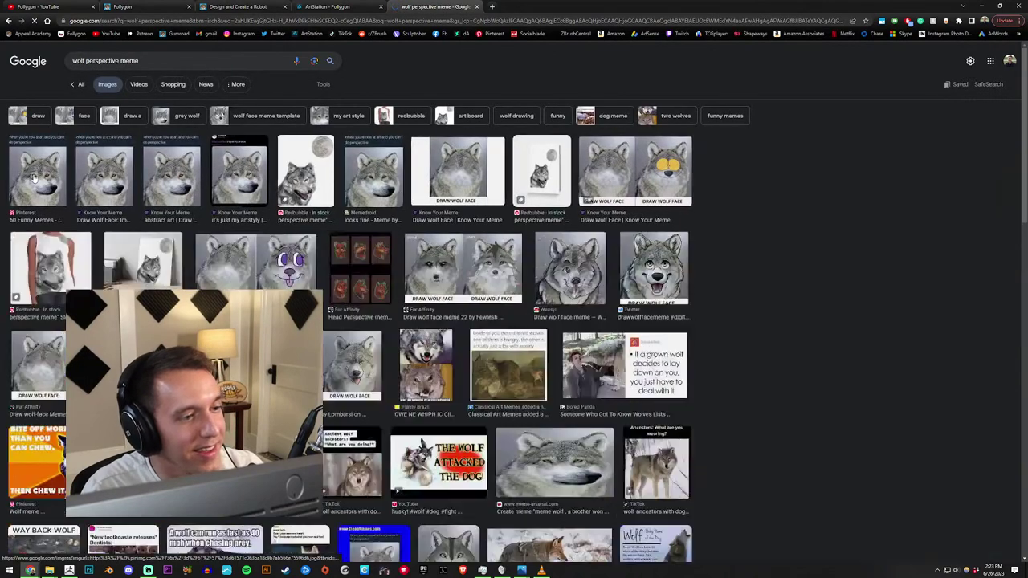
pyautogui.click(383, 171)
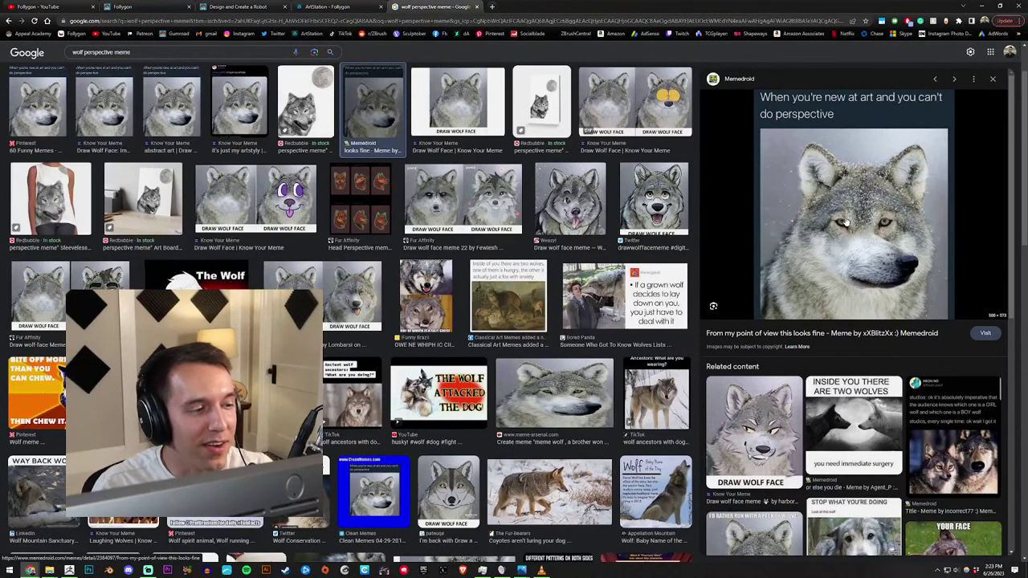
# Open the wolf meme image in its own tab, view it, then close it.
pyautogui.rightClick(855, 217)
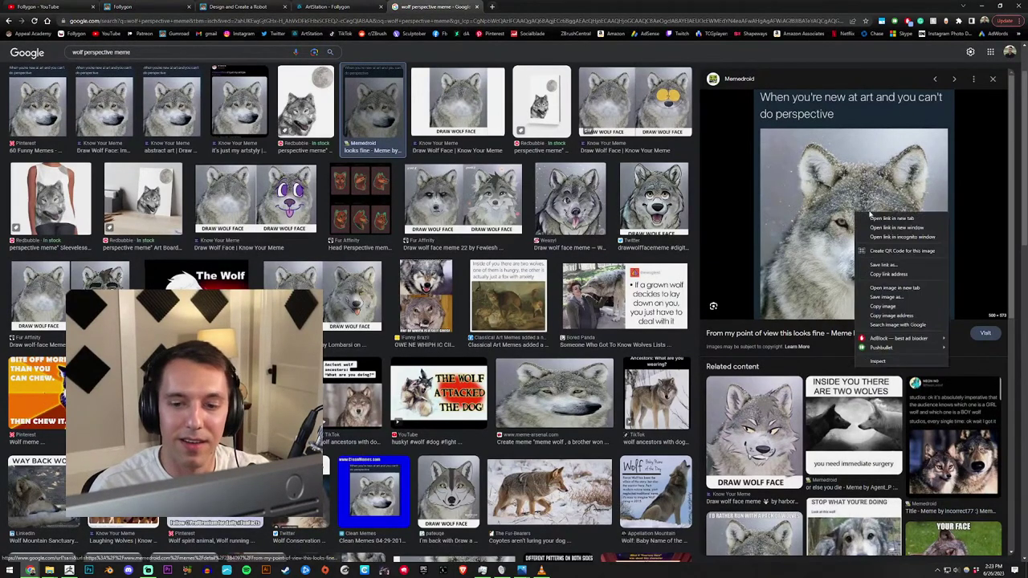
pyautogui.click(893, 287)
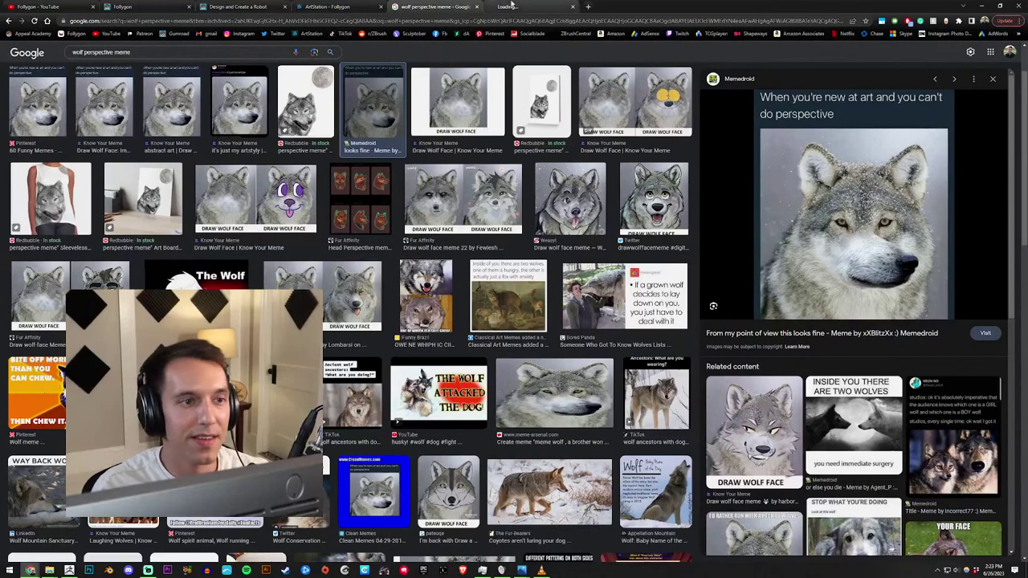
pyautogui.hotkey('ctrl', 'w')
pyautogui.keyDown('ctrl'); pyautogui.scroll(3, 505, 250); pyautogui.keyUp('ctrl')
pyautogui.keyDown('ctrl'); pyautogui.scroll(1, 506, 249); pyautogui.keyUp('ctrl')
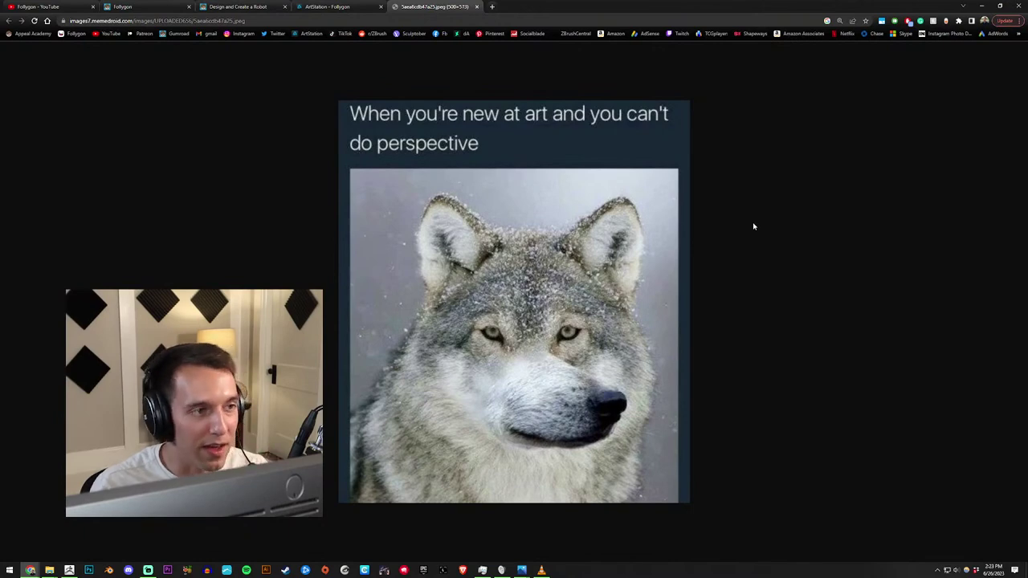
pyautogui.hotkey('ctrl', 'w')
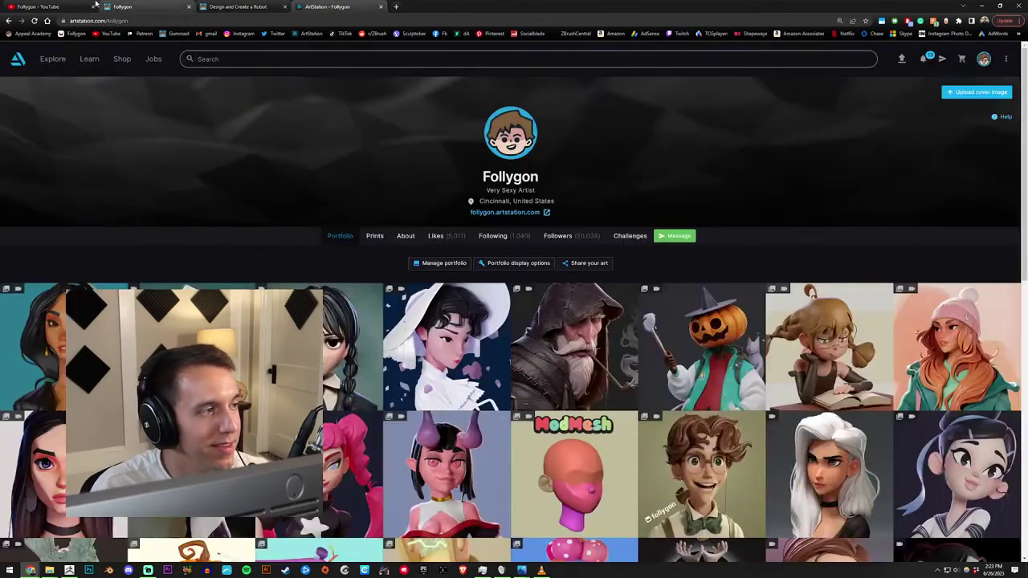
# Look through the artist's Gumroad tab and return to ZBrush.
pyautogui.hotkey('ctrl', '1')
pyautogui.hotkey('ctrl', '2')
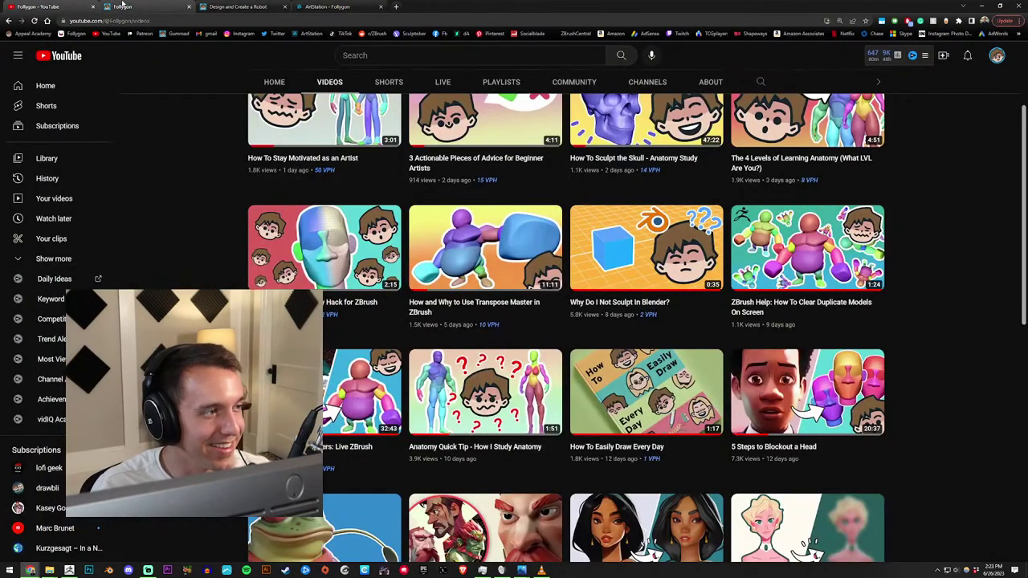
pyautogui.scroll(10, 173, 197)
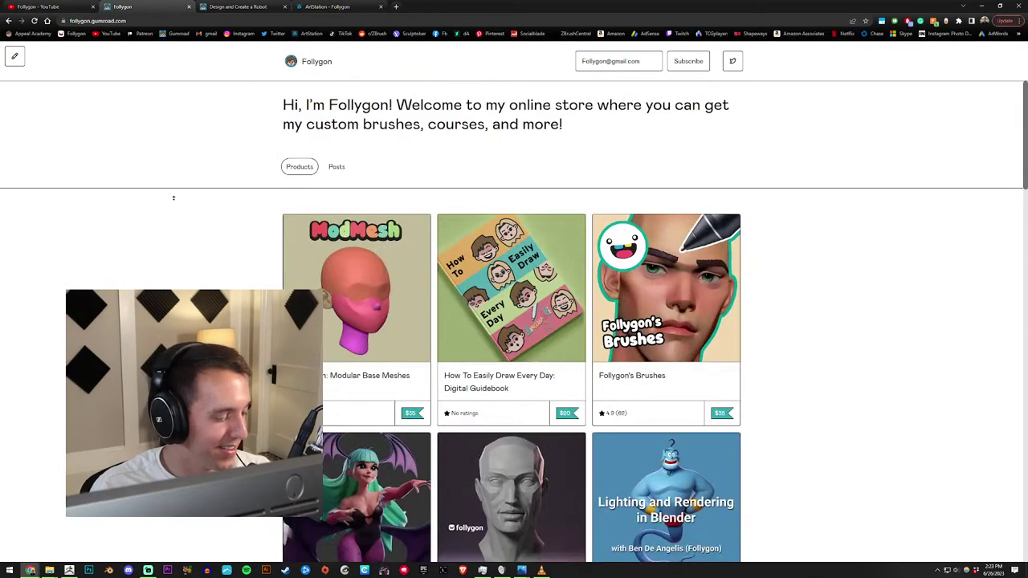
pyautogui.click(88, 570)
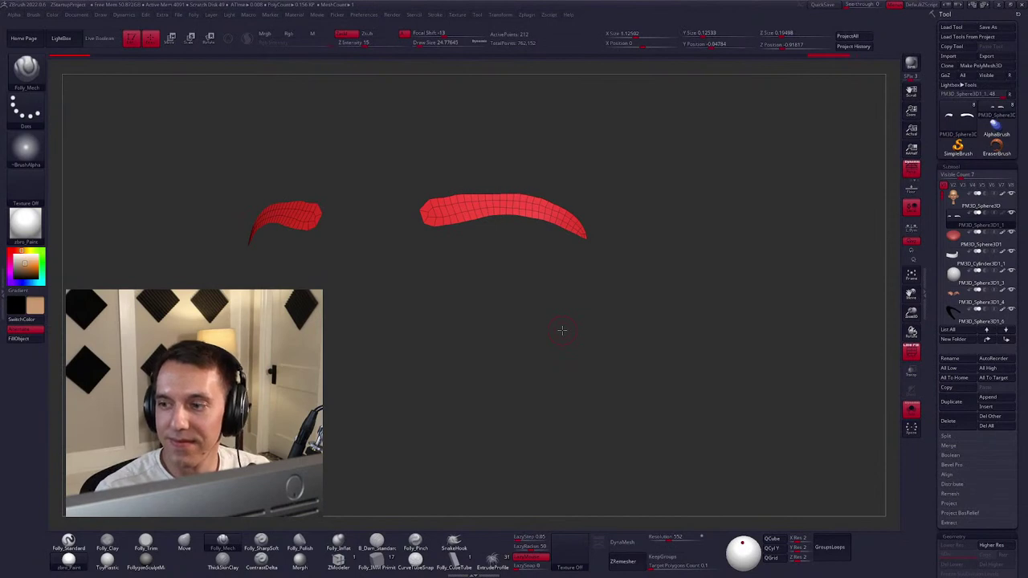
# Frame the two brow strips and hide part of them with a freehand outline.
pyautogui.moveTo(562, 329)
pyautogui.keyDown('alt'); pyautogui.mouseDown()
pyautogui.moveTo(590, 321)
pyautogui.moveTo(640, 348)
pyautogui.mouseUp(); pyautogui.keyUp('alt')
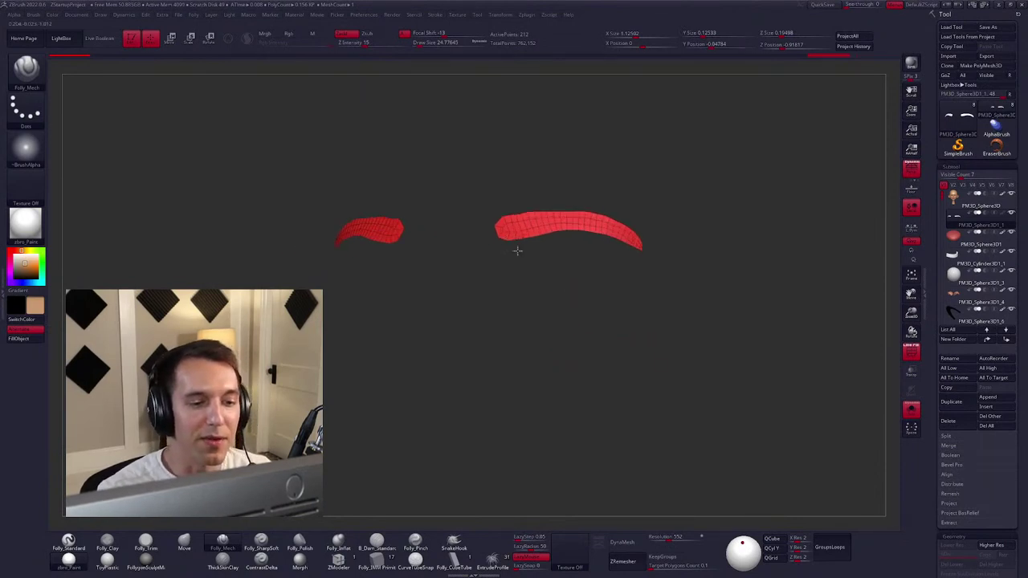
pyautogui.scroll(3, 506, 247)
pyautogui.press('b')
pyautogui.press('m')
pyautogui.press('v')
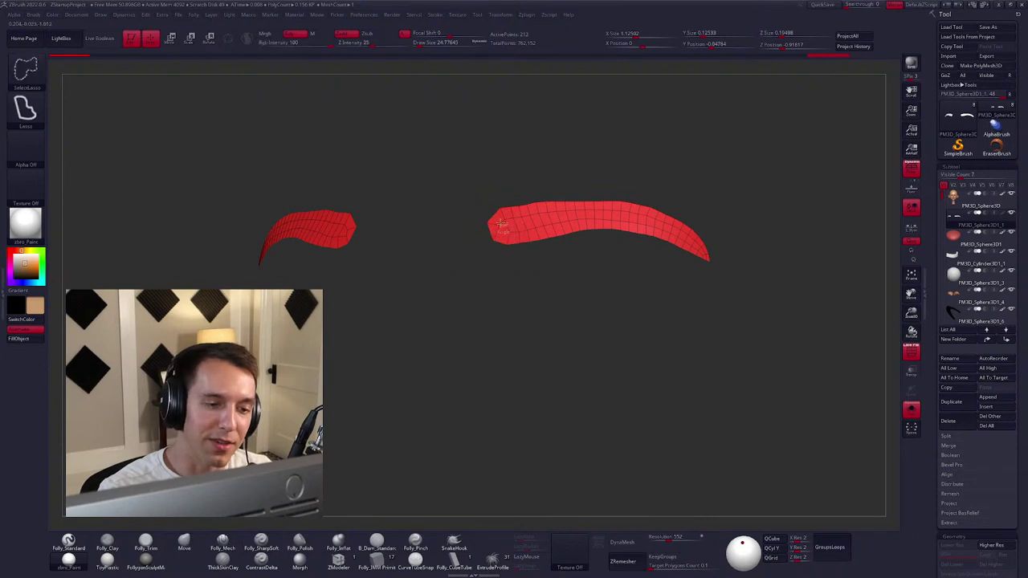
pyautogui.keyDown('ctrl'); pyautogui.keyDown('alt'); pyautogui.keyDown('shift'); pyautogui.moveTo(500, 229); pyautogui.dragTo(465, 260); pyautogui.keyUp('shift'); pyautogui.keyUp('alt'); pyautogui.keyUp('ctrl')
pyautogui.rightClick(594, 243)
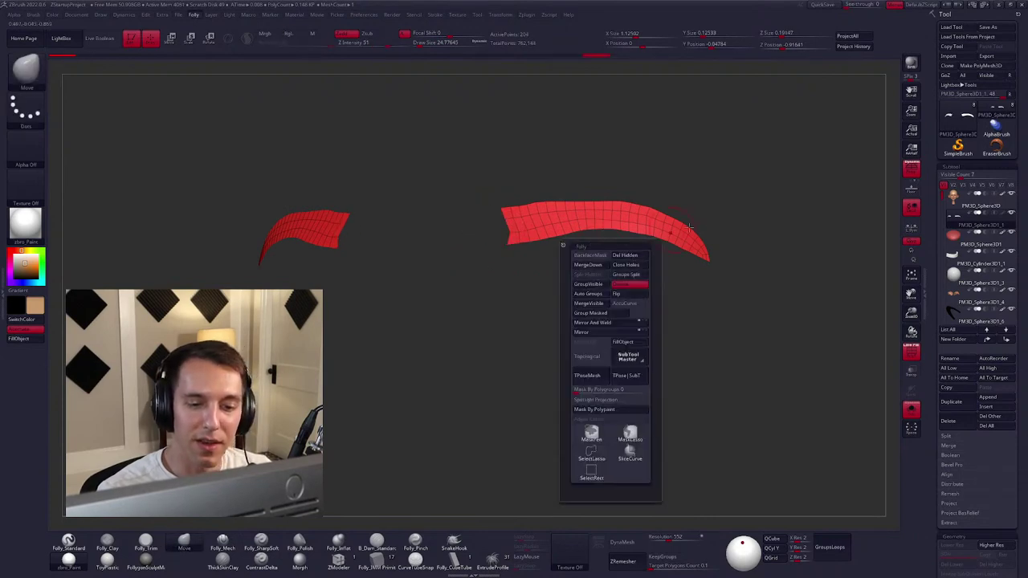
pyautogui.moveTo(658, 346); pyautogui.dragTo(633, 315)
pyautogui.scroll(2, 633, 315)
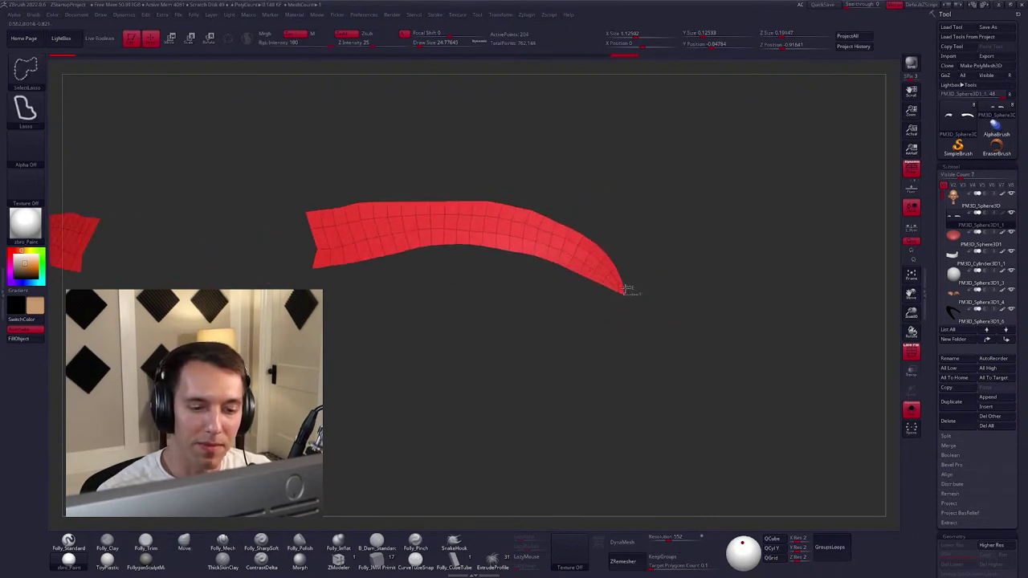
pyautogui.rightClick(639, 307)
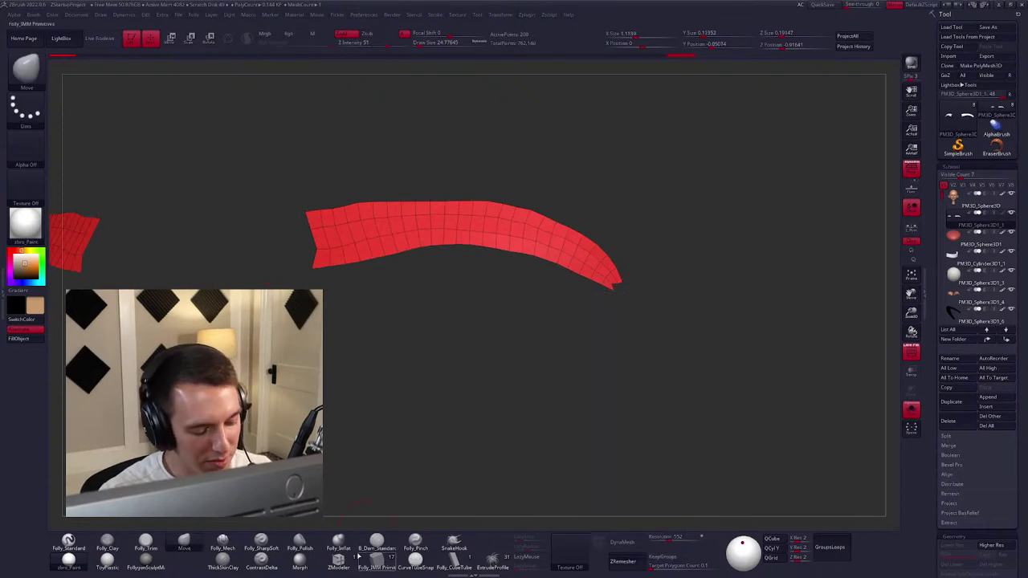
# Mask the long strip, unmask its tip with MaskLasso, and bend the tip down with Transpose.
pyautogui.click(338, 559)
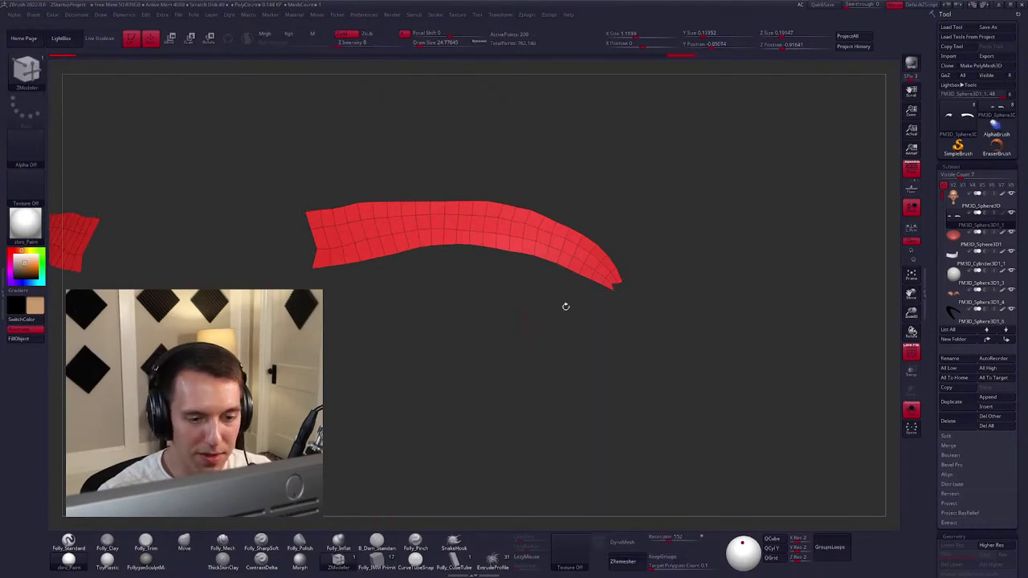
pyautogui.rightClick(614, 282)
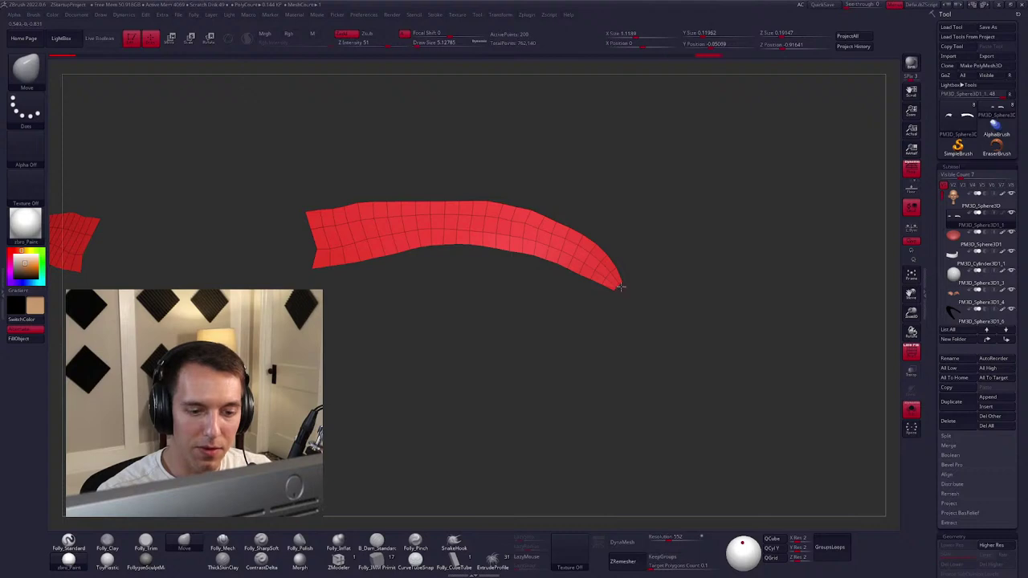
pyautogui.keyDown('ctrl'); pyautogui.click(623, 289); pyautogui.keyUp('ctrl')
pyautogui.hotkey('shift', 'f')
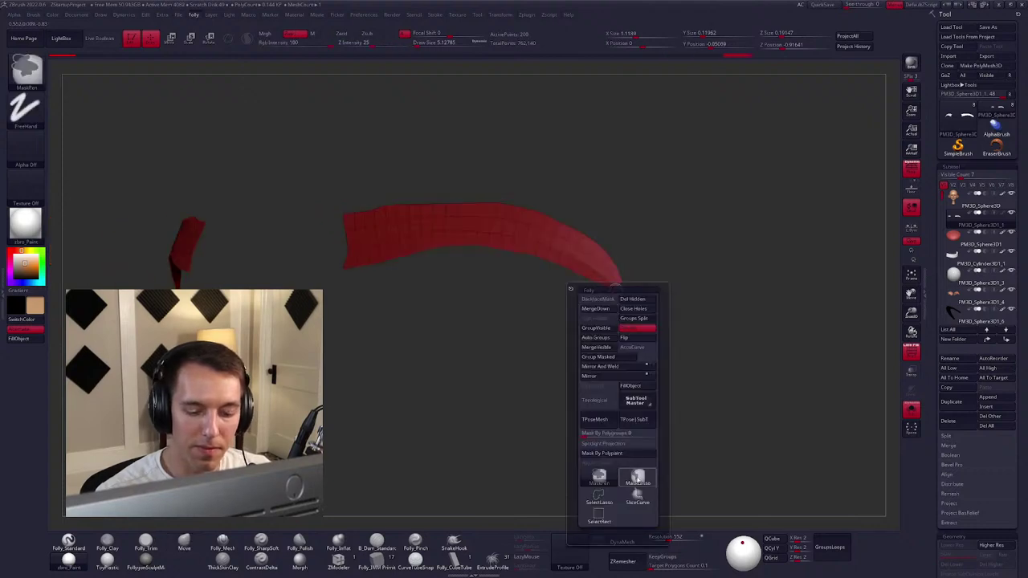
pyautogui.click(637, 477)
pyautogui.moveTo(619, 276)
pyautogui.keyDown('ctrl'); pyautogui.keyDown('alt'); pyautogui.mouseDown()
pyautogui.moveTo(620, 315)
pyautogui.moveTo(618, 283)
pyautogui.mouseUp(); pyautogui.keyUp('alt'); pyautogui.keyUp('ctrl')
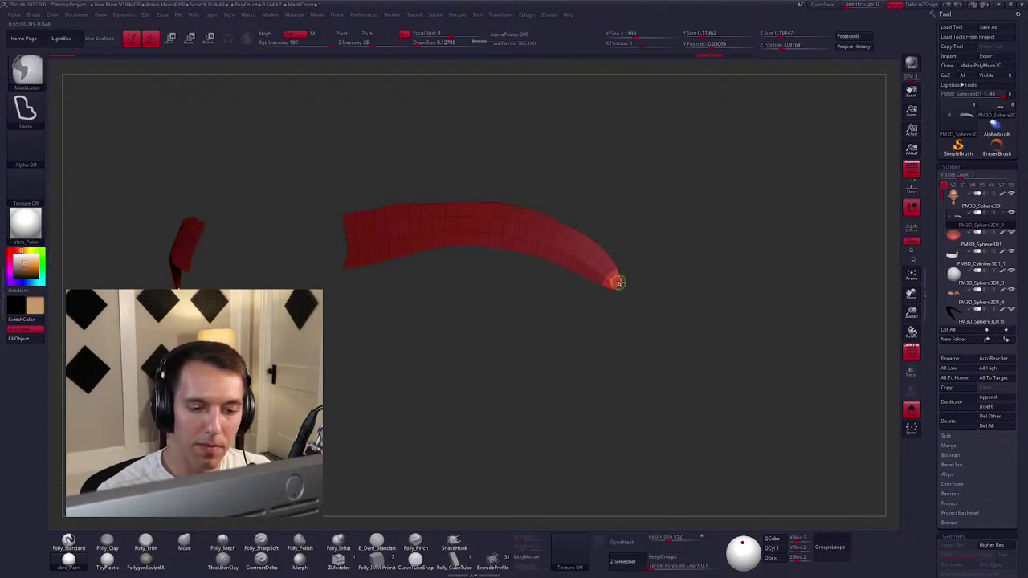
pyautogui.press('w')
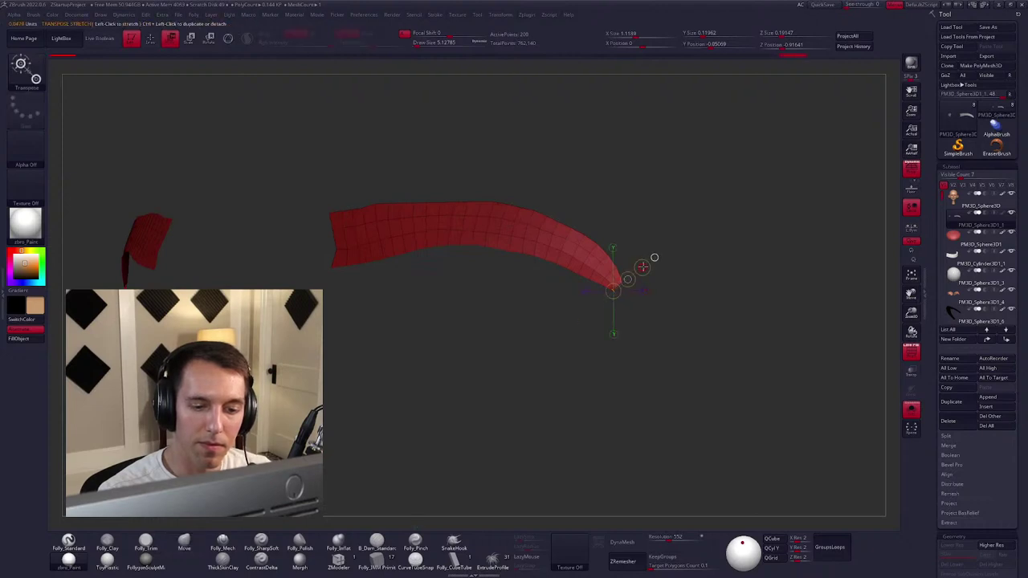
pyautogui.moveTo(653, 257); pyautogui.dragTo(643, 265)
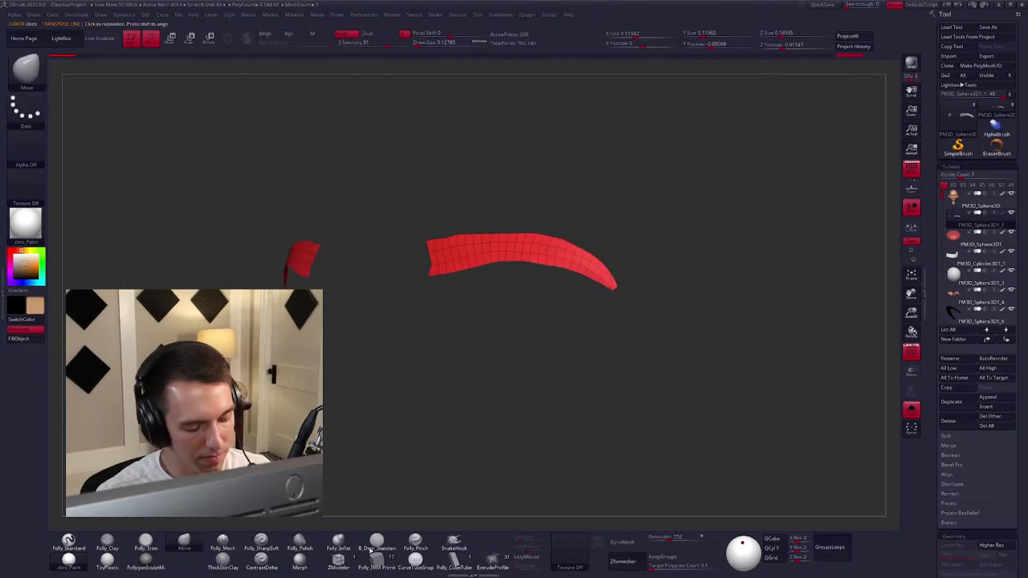
# Delete an edge loop from the long eyebrow strip with ZModeler's Delete EdgeLoop.
pyautogui.click(338, 558)
pyautogui.press('f')
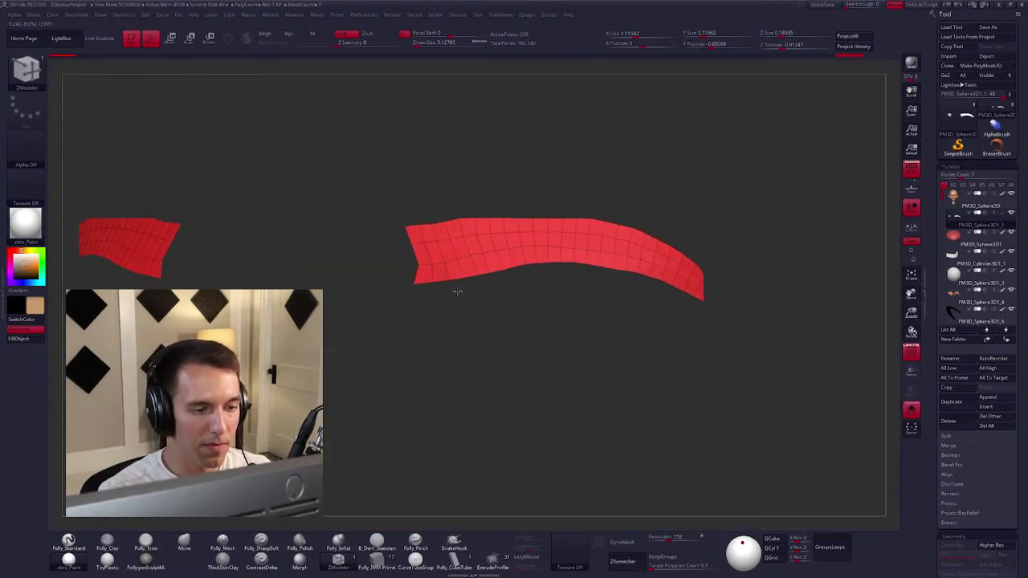
pyautogui.press('space')
pyautogui.click(356, 321)
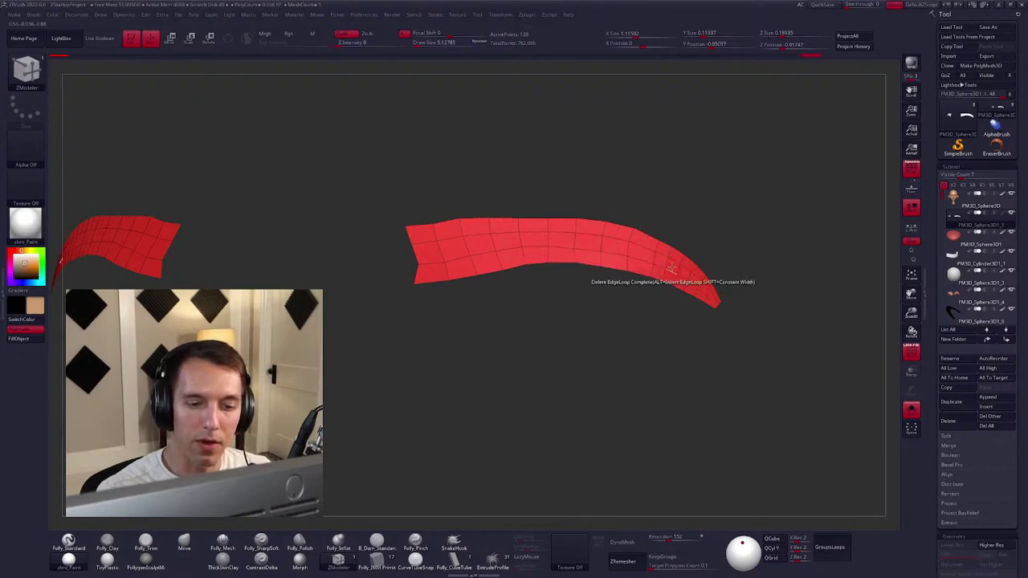
pyautogui.click(673, 271)
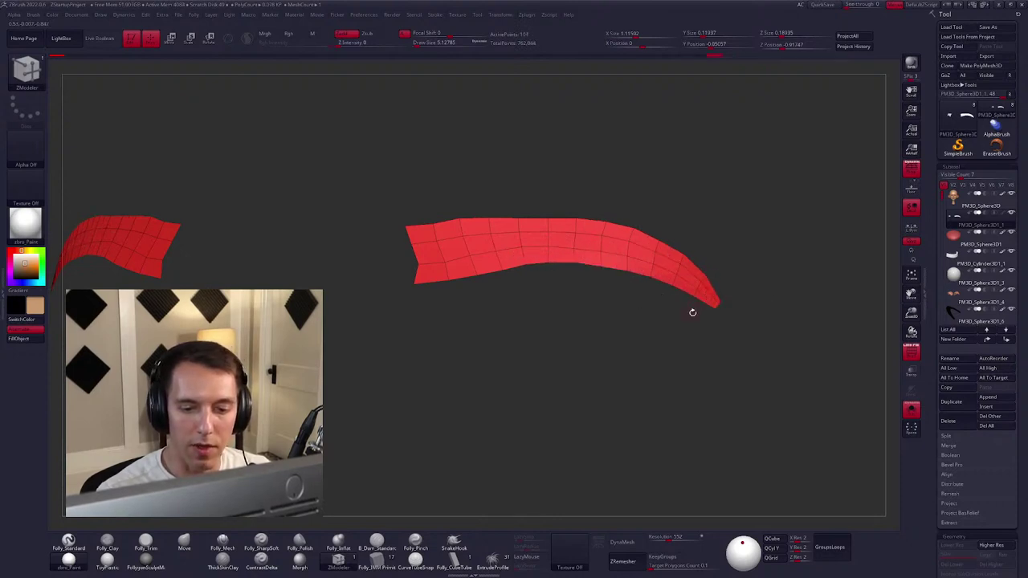
# Turn Solo off to show the full head around the brows, facing front.
pyautogui.moveTo(693, 312); pyautogui.dragTo(640, 289)
pyautogui.press('b')
pyautogui.press('m')
pyautogui.press('v')
pyautogui.press('space')
pyautogui.press('space')
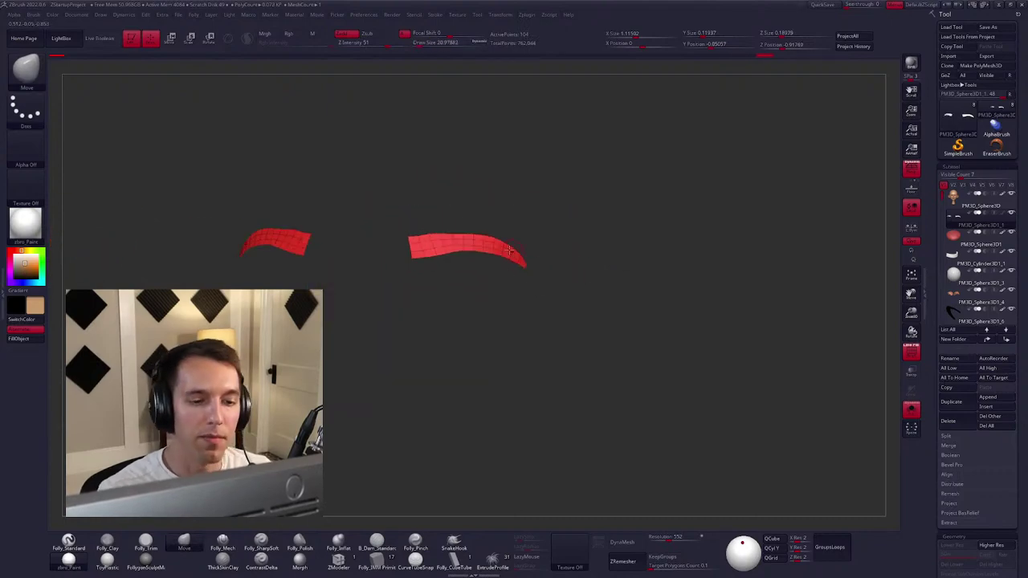
pyautogui.click(911, 410)
pyautogui.moveTo(803, 361); pyautogui.dragTo(536, 251)
pyautogui.press('space')
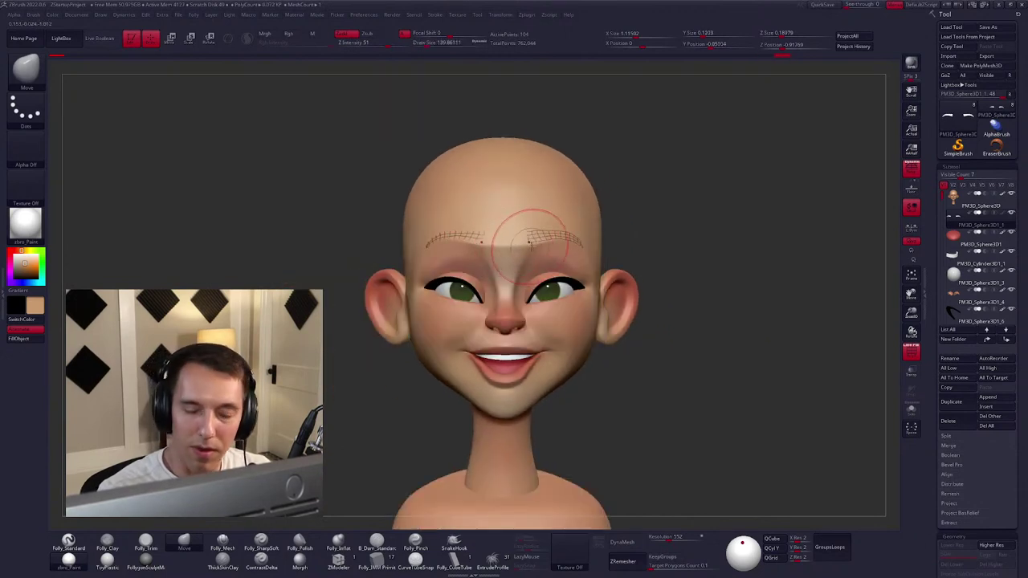
# Switch to a standard brush with Rgb Intensity 100 and tan as the main colour.
pyautogui.moveTo(546, 237); pyautogui.dragTo(522, 265, button='right')
pyautogui.press('space')
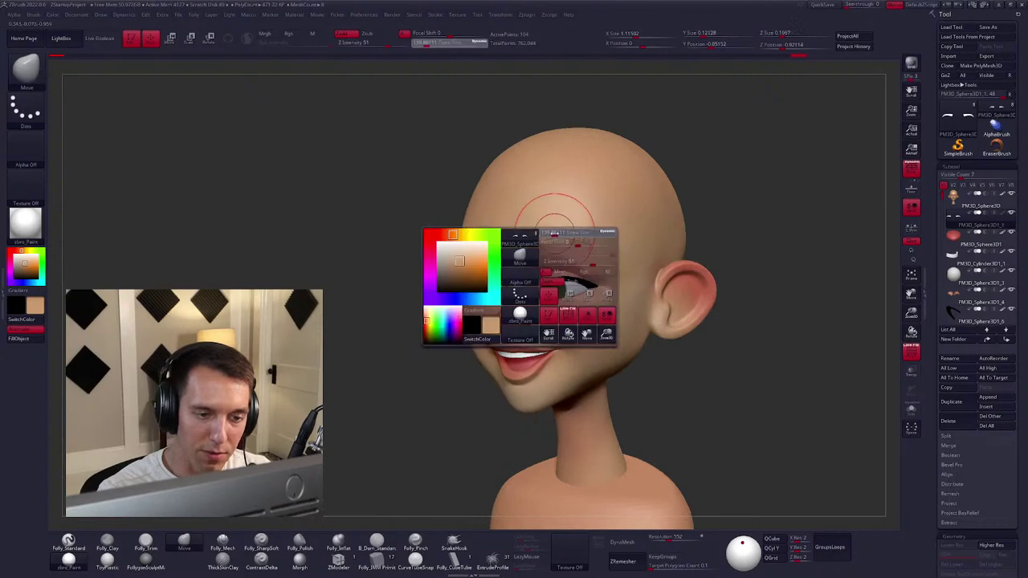
pyautogui.press('space')
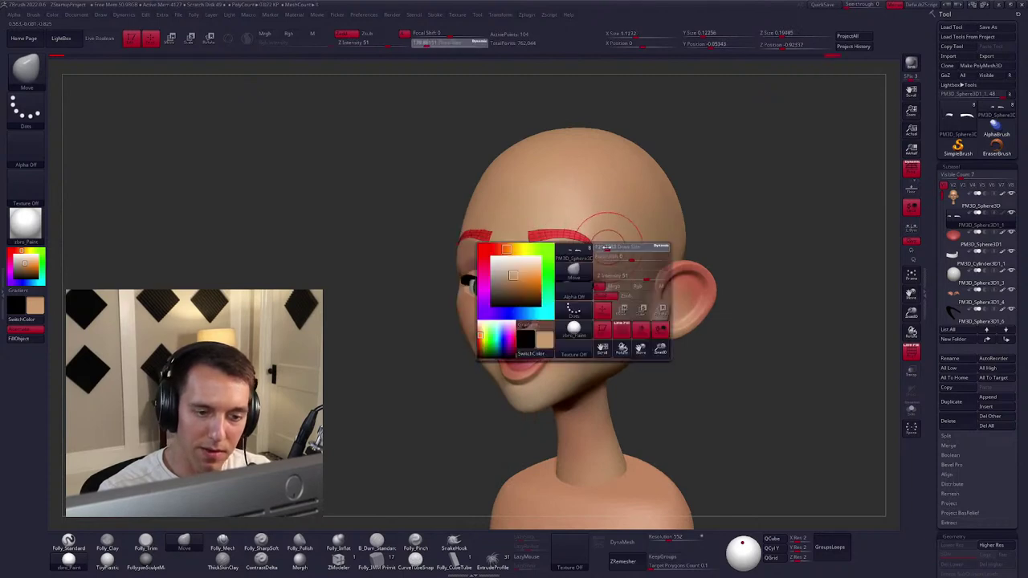
pyautogui.moveTo(604, 249); pyautogui.dragTo(543, 239, button='right')
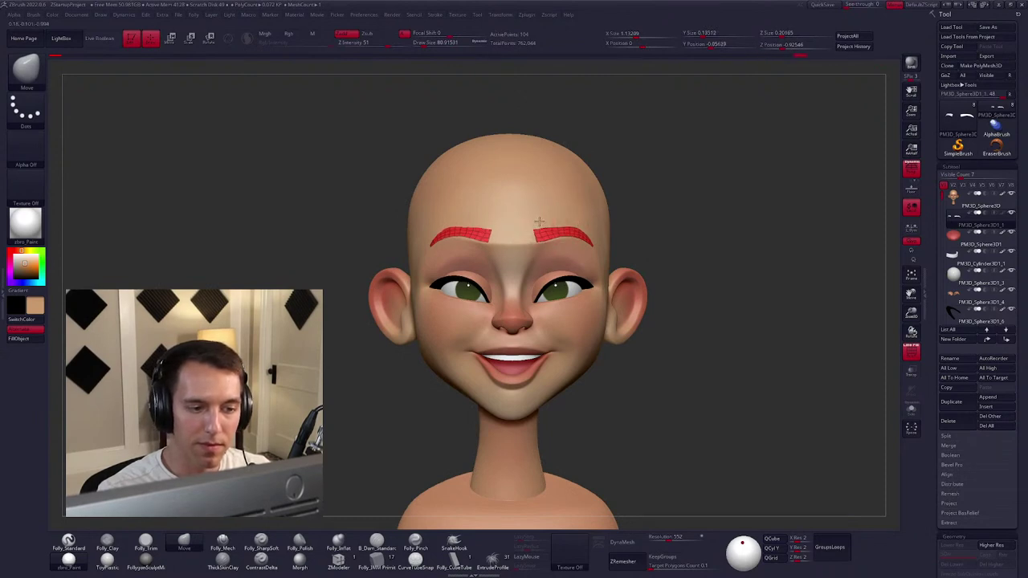
pyautogui.keyDown('alt'); pyautogui.moveTo(665, 344); pyautogui.dragTo(642, 344); pyautogui.keyUp('alt')
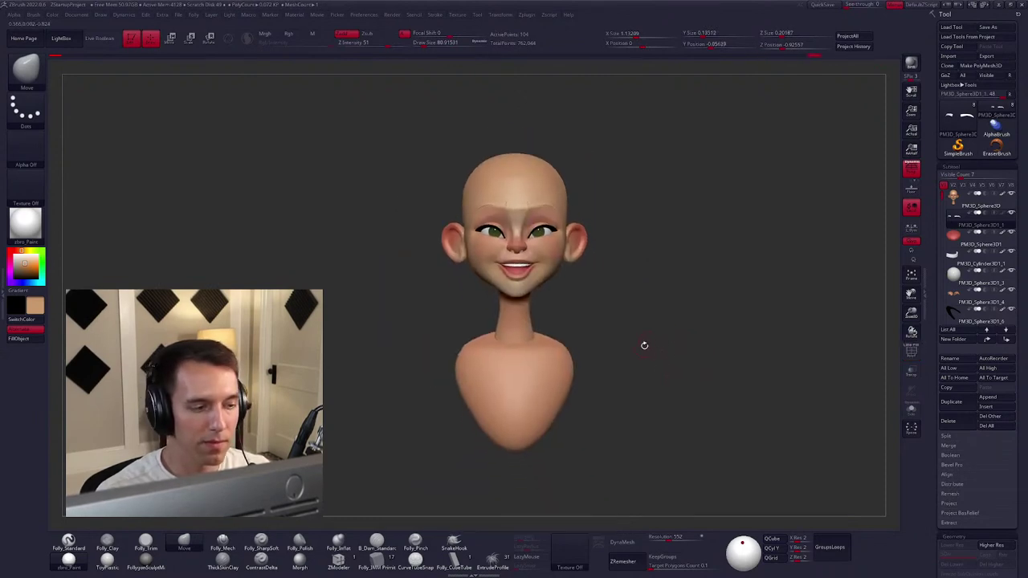
pyautogui.press('1')
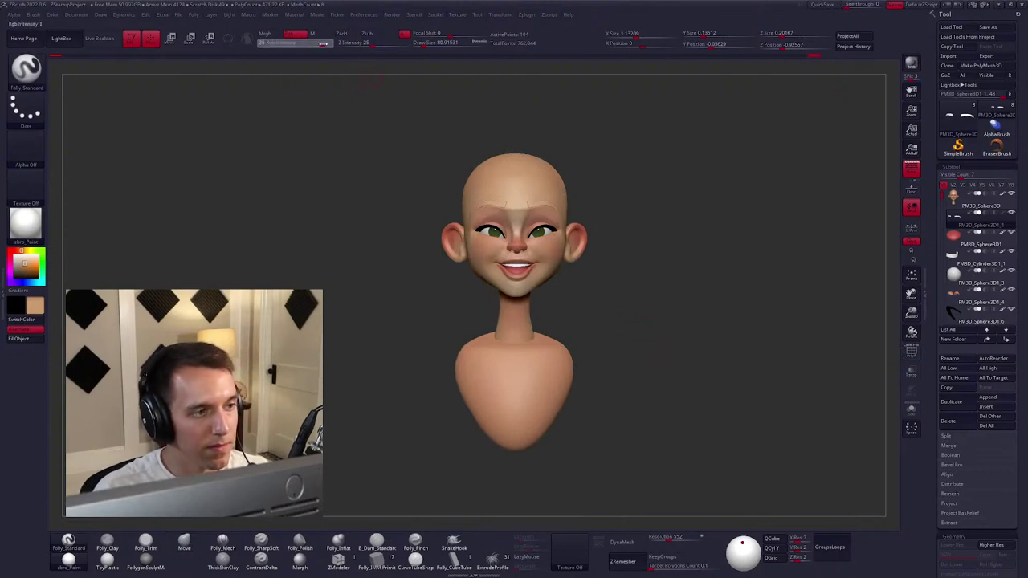
pyautogui.click(329, 42)
pyautogui.press('v')
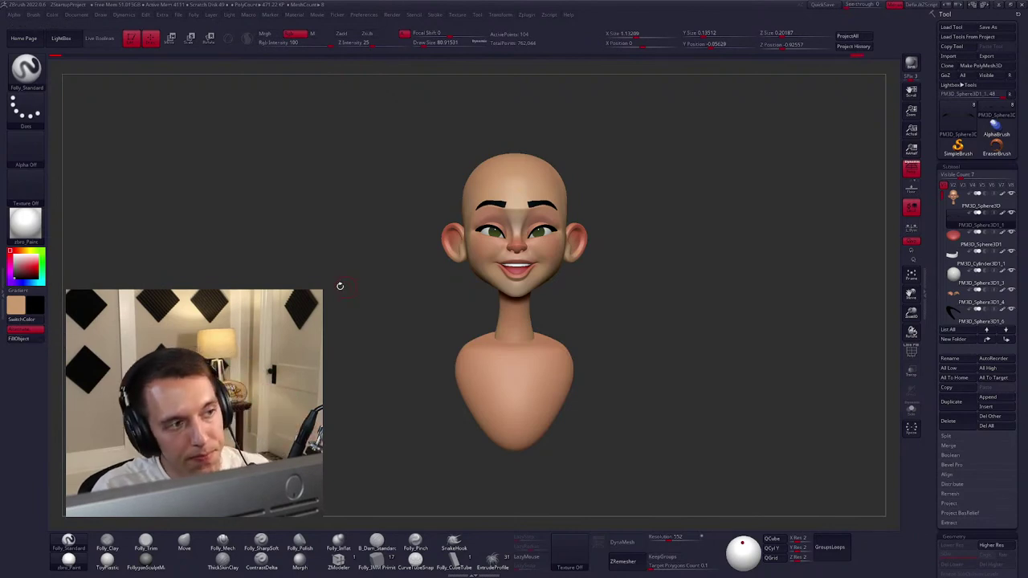
pyautogui.keyDown('ctrl'); pyautogui.moveTo(580, 204); pyautogui.dragTo(608, 229, button='right'); pyautogui.keyUp('ctrl')
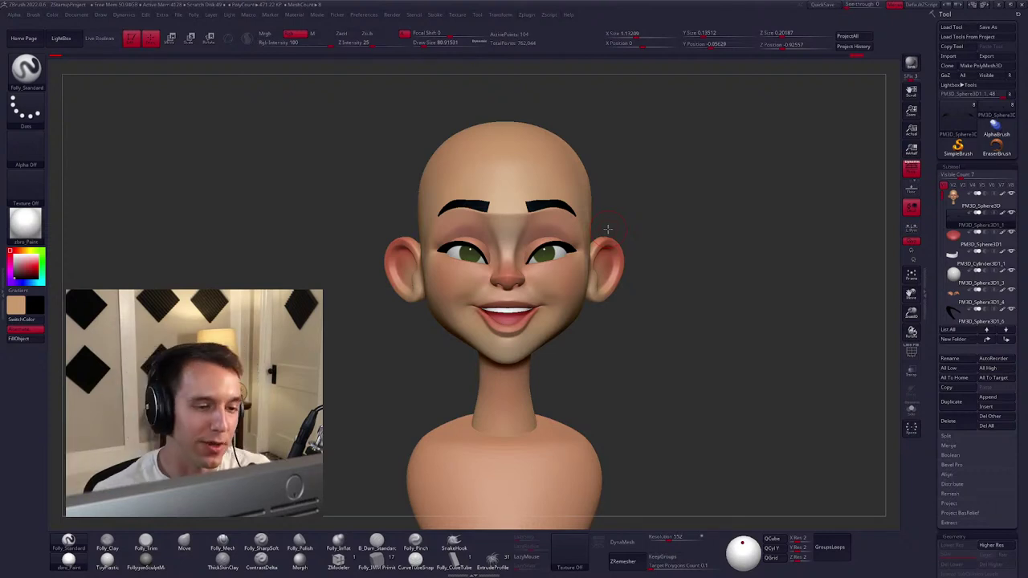
# Reshape the brow arches with the Move brush, shrinking it to about 60.
pyautogui.press('b')
pyautogui.press('m')
pyautogui.press('v')
pyautogui.moveTo(608, 230)
pyautogui.mouseDown()
pyautogui.moveTo(562, 225)
pyautogui.moveTo(568, 187)
pyautogui.mouseUp()
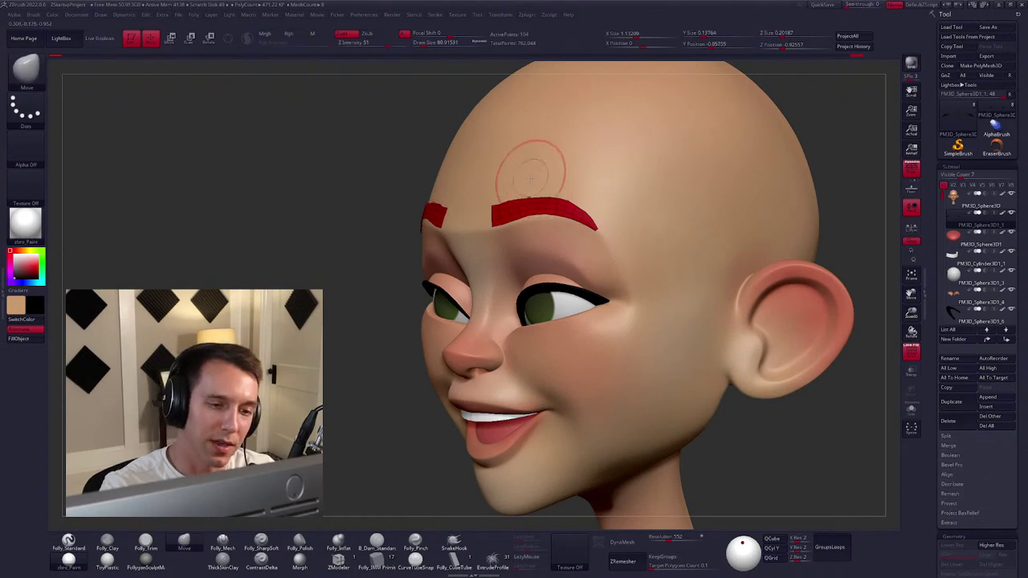
pyautogui.moveTo(532, 166); pyautogui.dragTo(502, 180, button='right')
pyautogui.press('space')
pyautogui.moveTo(503, 180); pyautogui.dragTo(482, 193)
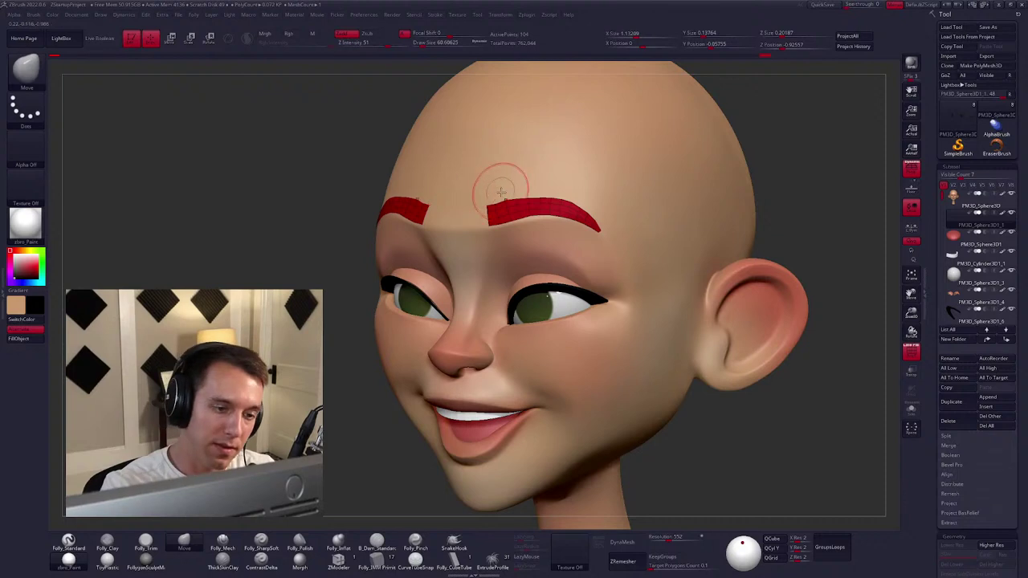
# Resize the brush to about 29 then 67, then Solo the eyebrows and pick ZModeler.
pyautogui.press('space')
pyautogui.moveTo(496, 185); pyautogui.dragTo(548, 186)
pyautogui.press('space')
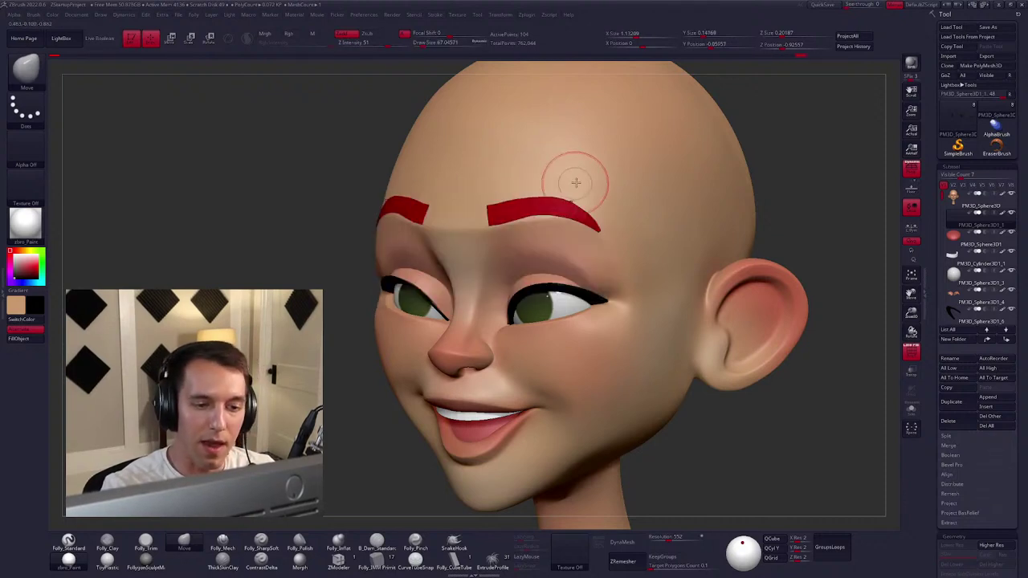
pyautogui.moveTo(608, 218)
pyautogui.mouseDown(button='right')
pyautogui.moveTo(594, 277)
pyautogui.moveTo(568, 236)
pyautogui.mouseUp(button='right')
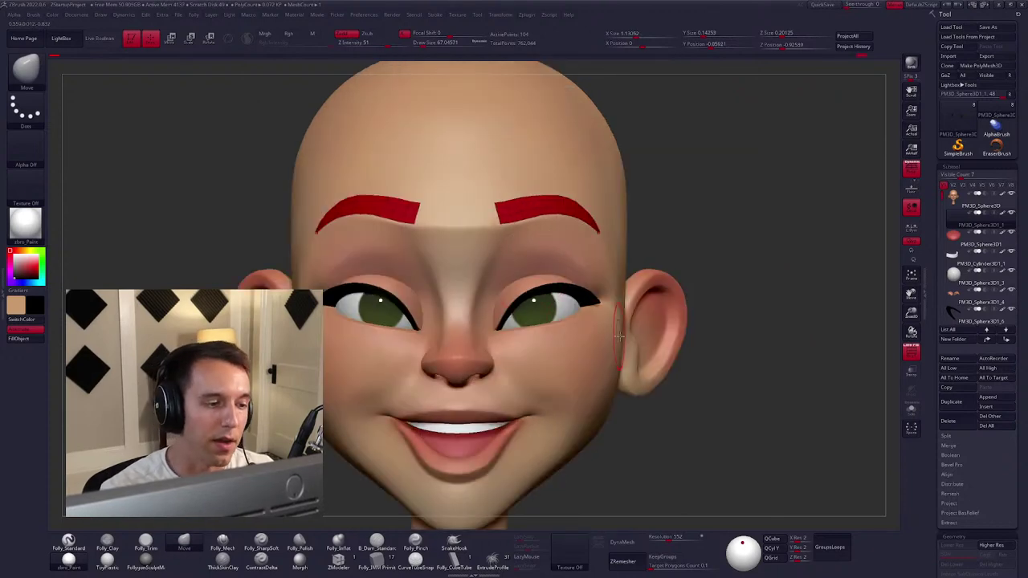
pyautogui.hotkey('shift', 'alt', 's')
pyautogui.click(338, 558)
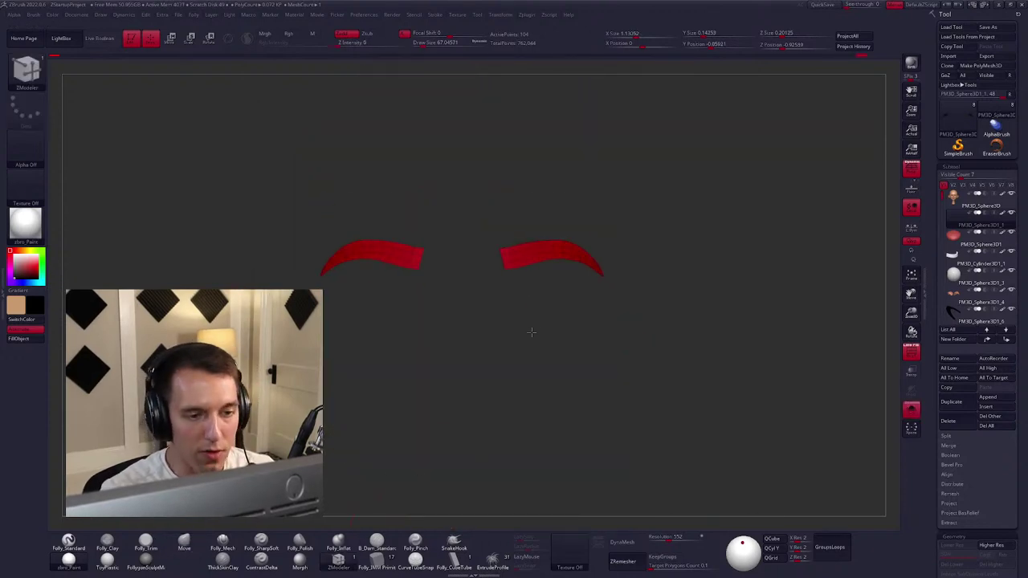
# Extrude the eyebrow strips with ZModeler's Extrude targeting All Polygons to add thickness.
pyautogui.moveTo(530, 332); pyautogui.dragTo(532, 281, button='right')
pyautogui.press('space')
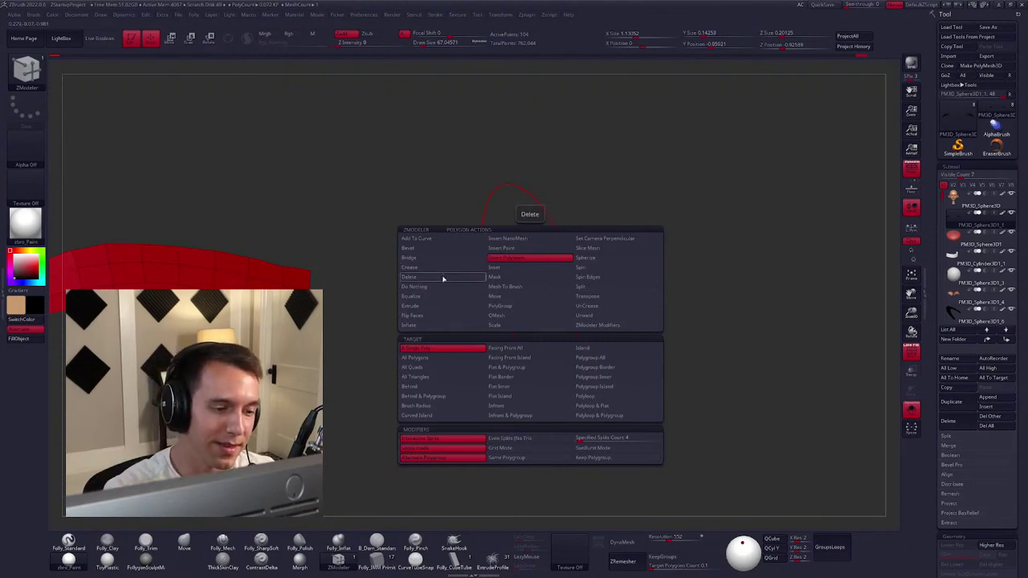
pyautogui.press('space')
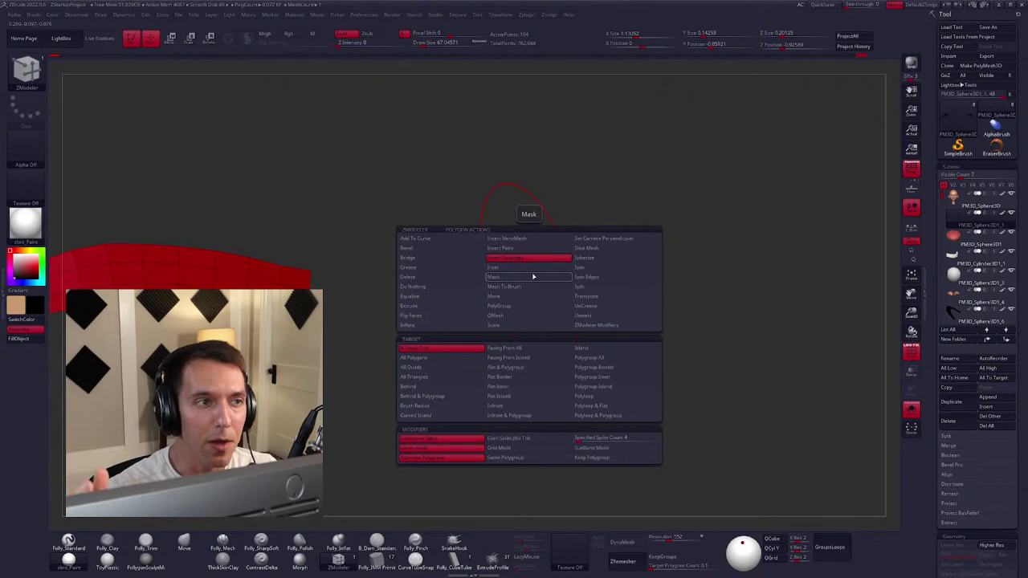
pyautogui.click(438, 305)
pyautogui.click(434, 357)
pyautogui.moveTo(552, 230); pyautogui.dragTo(530, 273)
pyautogui.keyDown('ctrl'); pyautogui.moveTo(542, 276); pyautogui.dragTo(573, 241, button='right'); pyautogui.keyUp('ctrl')
pyautogui.press('space')
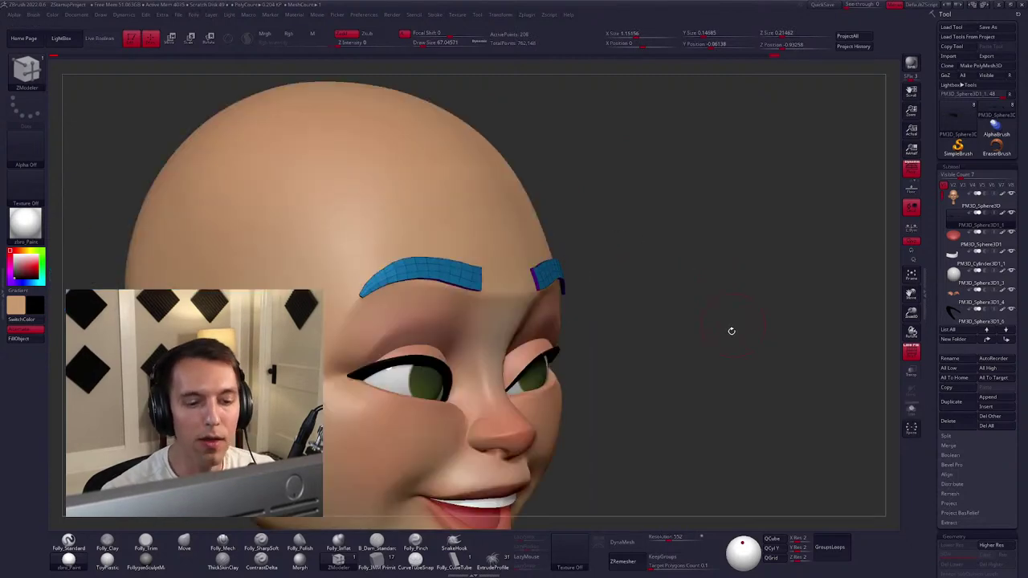
# Show the other face parts again, then Solo the head mesh with the Move brush active.
pyautogui.moveTo(730, 328); pyautogui.dragTo(711, 329)
pyautogui.hotkey('shift', 'f')
pyautogui.press('f')
pyautogui.press('b')
pyautogui.press('m')
pyautogui.press('v')
pyautogui.press('space')
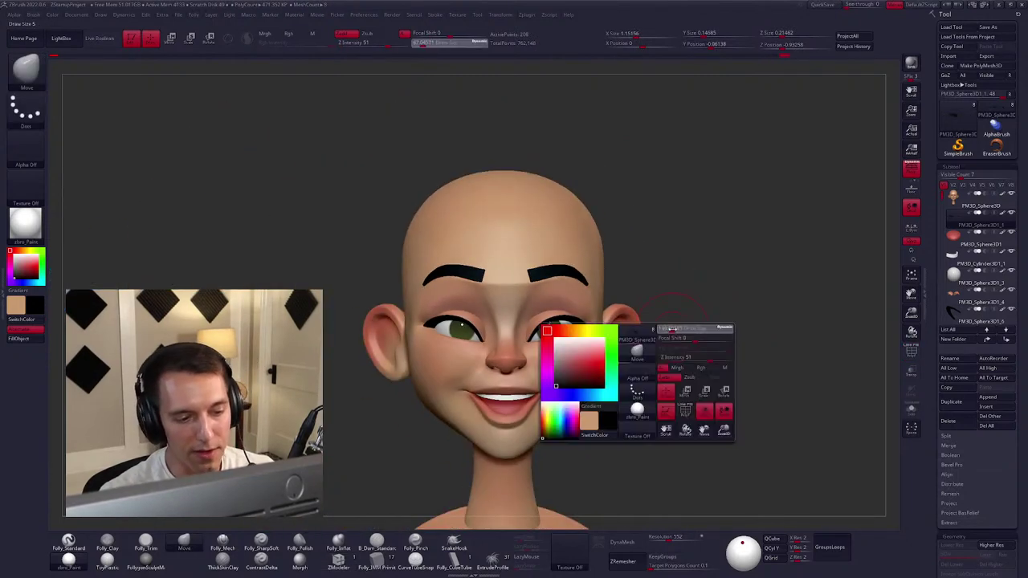
pyautogui.moveTo(518, 289)
pyautogui.mouseDown(button='right')
pyautogui.moveTo(498, 289)
pyautogui.moveTo(557, 291)
pyautogui.moveTo(491, 297)
pyautogui.moveTo(512, 270)
pyautogui.mouseUp(button='right')
pyautogui.press('space')
pyautogui.keyDown('ctrl'); pyautogui.keyDown('shift'); pyautogui.click(511, 270); pyautogui.keyUp('shift'); pyautogui.keyUp('ctrl')
pyautogui.press('space')
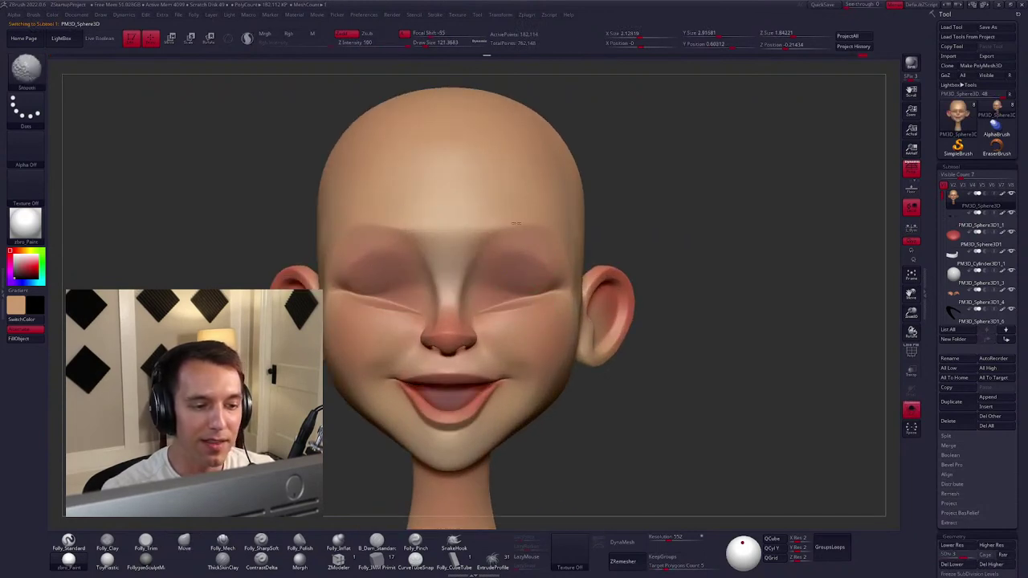
# Sculpt the brow ridge with Folly_Mech and show the eyes, brows and teeth again.
pyautogui.moveTo(464, 224)
pyautogui.mouseDown(button='right')
pyautogui.moveTo(438, 297)
pyautogui.moveTo(520, 253)
pyautogui.moveTo(482, 259)
pyautogui.moveTo(534, 264)
pyautogui.moveTo(522, 269)
pyautogui.moveTo(575, 296)
pyautogui.mouseUp(button='right')
pyautogui.press('space')
pyautogui.press('b')
pyautogui.press('v')
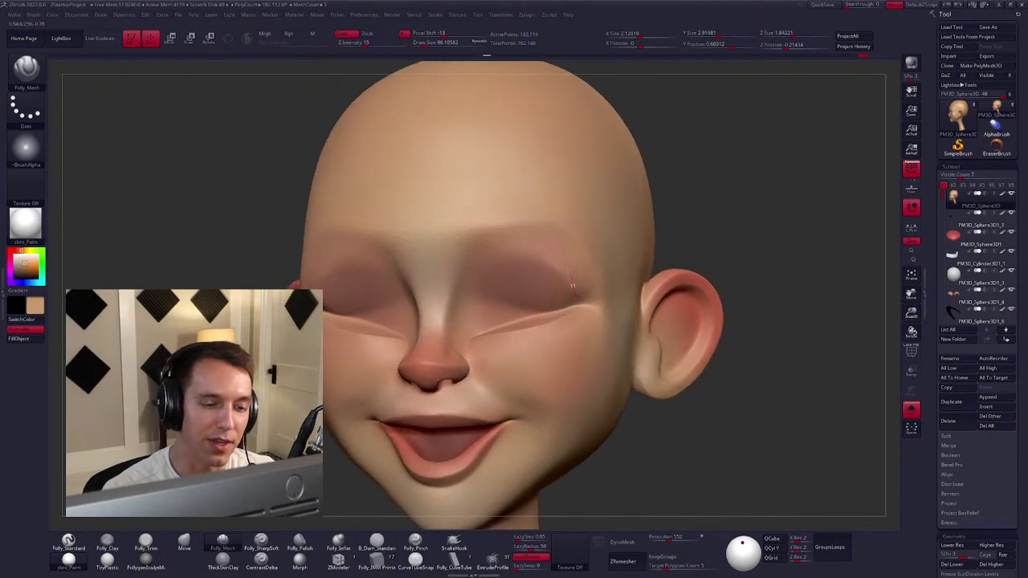
pyautogui.moveTo(490, 257)
pyautogui.mouseDown(button='right')
pyautogui.moveTo(551, 268)
pyautogui.moveTo(503, 238)
pyautogui.mouseUp(button='right')
pyautogui.hotkey('ctrl', 'shift', 's')
pyautogui.hotkey('ctrl', 'shift', 's')
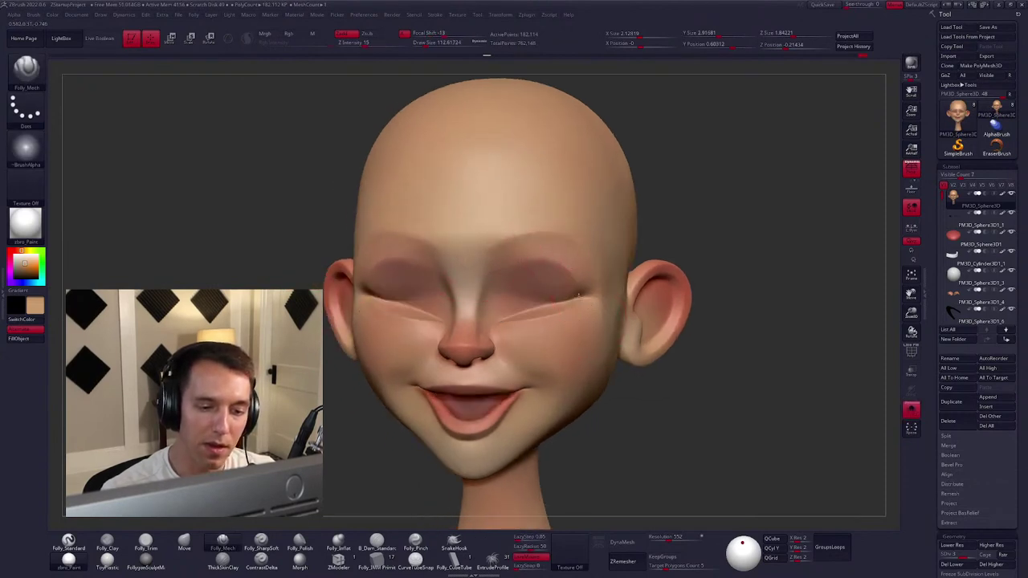
pyautogui.moveTo(580, 295)
pyautogui.mouseDown(button='right')
pyautogui.moveTo(554, 241)
pyautogui.moveTo(582, 277)
pyautogui.moveTo(577, 313)
pyautogui.mouseUp(button='right')
pyautogui.hotkey('ctrl', 'shift', 's')
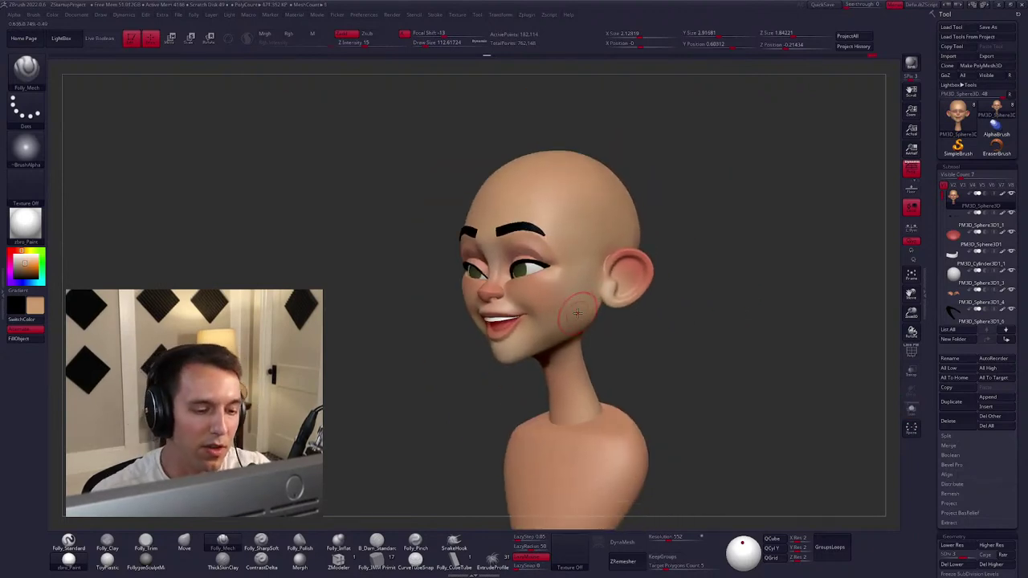
pyautogui.moveTo(578, 314); pyautogui.dragTo(530, 242, button='right')
# Smooth the eye sockets and cheeks, check with Polyframe on and off, and enlarge the Move brush.
pyautogui.press('shift')
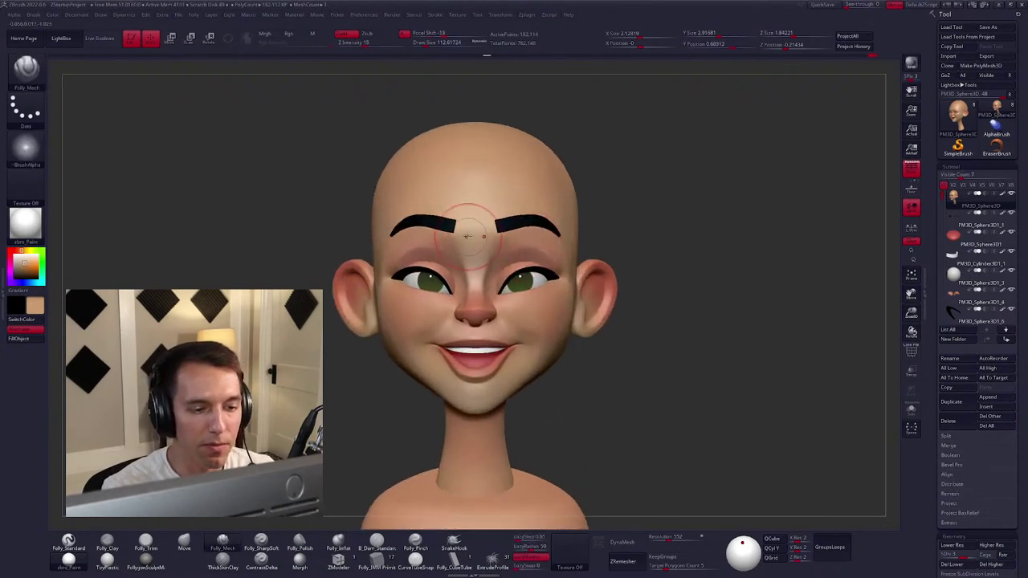
pyautogui.press('space')
pyautogui.moveTo(408, 252)
pyautogui.mouseDown(button='right')
pyautogui.moveTo(503, 250)
pyautogui.moveTo(518, 239)
pyautogui.mouseUp(button='right')
pyautogui.press('space')
pyautogui.hotkey('shift', 'f')
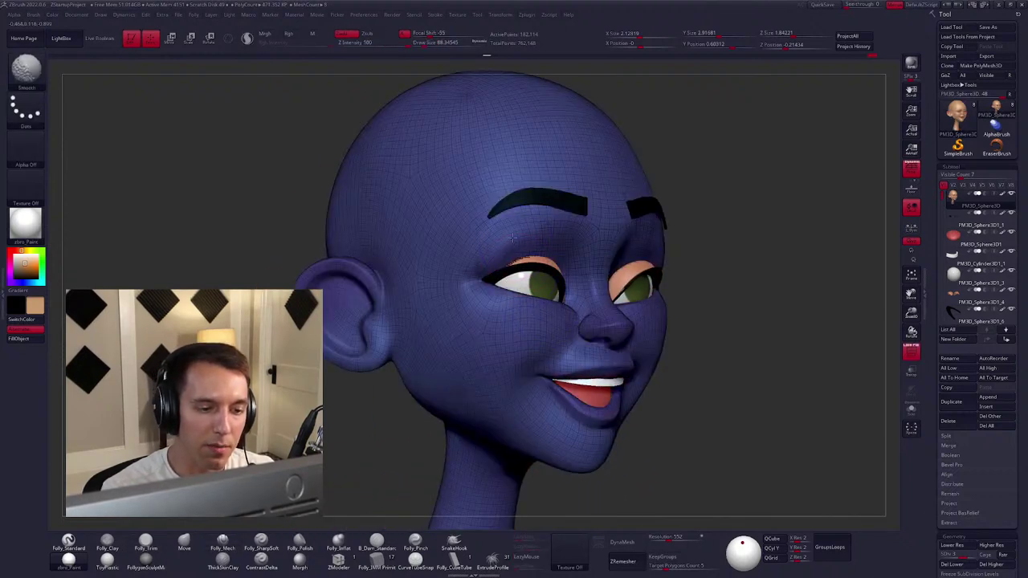
pyautogui.hotkey('shift', 'f')
pyautogui.moveTo(505, 245)
pyautogui.keyDown('shift'); pyautogui.mouseDown(button='right')
pyautogui.moveTo(635, 314)
pyautogui.moveTo(554, 287)
pyautogui.mouseUp(button='right'); pyautogui.keyUp('shift')
pyautogui.press('b')
pyautogui.press('m')
pyautogui.press('v')
pyautogui.press('space')
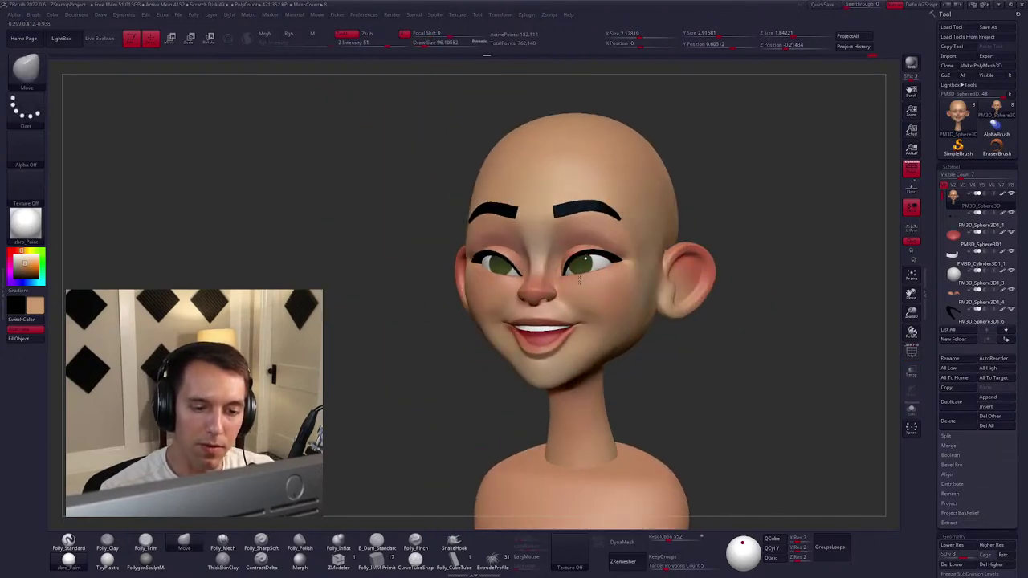
pyautogui.moveTo(585, 278); pyautogui.dragTo(596, 274)
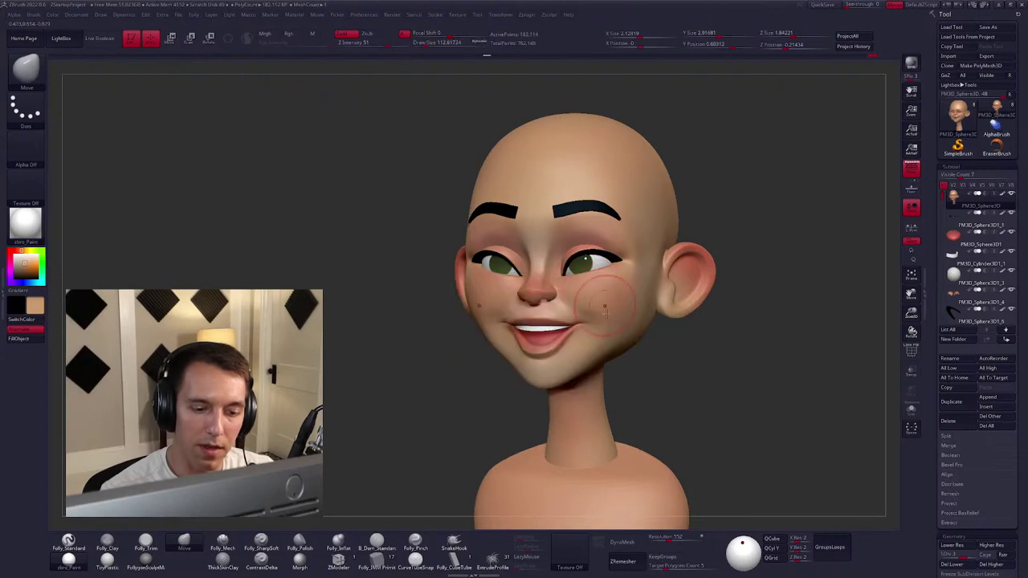
# Smooth the cheeks around the mouth corners, checking from profile to three-quarter view.
pyautogui.moveTo(603, 309)
pyautogui.mouseDown(button='right')
pyautogui.moveTo(535, 306)
pyautogui.moveTo(534, 291)
pyautogui.moveTo(460, 277)
pyautogui.moveTo(464, 266)
pyautogui.moveTo(521, 273)
pyautogui.moveTo(463, 285)
pyautogui.moveTo(529, 273)
pyautogui.moveTo(537, 306)
pyautogui.moveTo(506, 279)
pyautogui.moveTo(524, 280)
pyautogui.moveTo(535, 211)
pyautogui.mouseUp(button='right')
pyautogui.rightClick(488, 282)
pyautogui.scroll(-4, 534, 211)
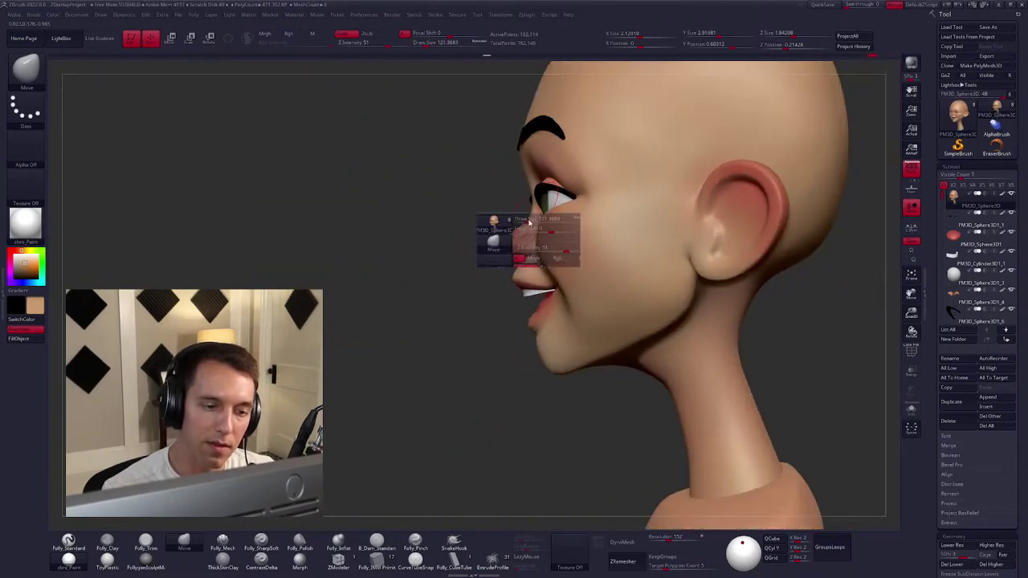
pyautogui.moveTo(530, 213); pyautogui.dragTo(633, 357, button='right')
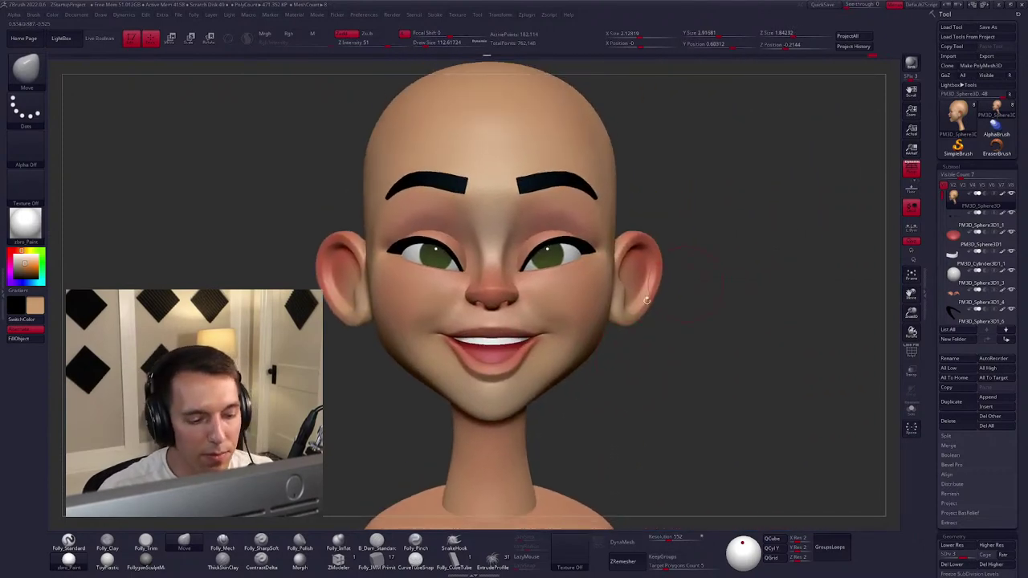
pyautogui.moveTo(577, 321); pyautogui.dragTo(514, 345, button='right')
pyautogui.press('shift')
# Build up the cheek by the mouth corner with Folly_Clay, smooth with Folly_Mech, and review.
pyautogui.press('space')
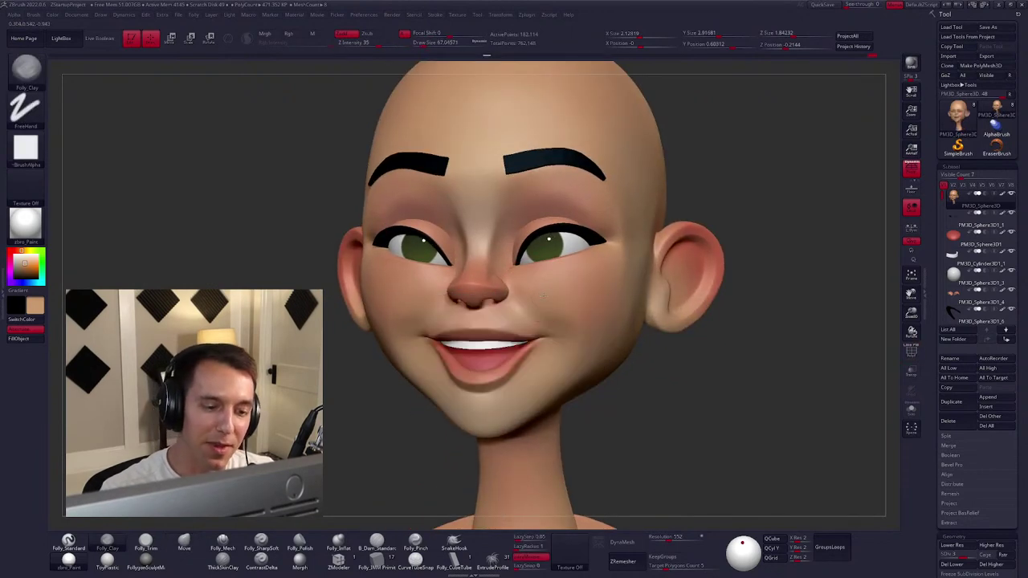
pyautogui.moveTo(562, 321); pyautogui.dragTo(547, 294)
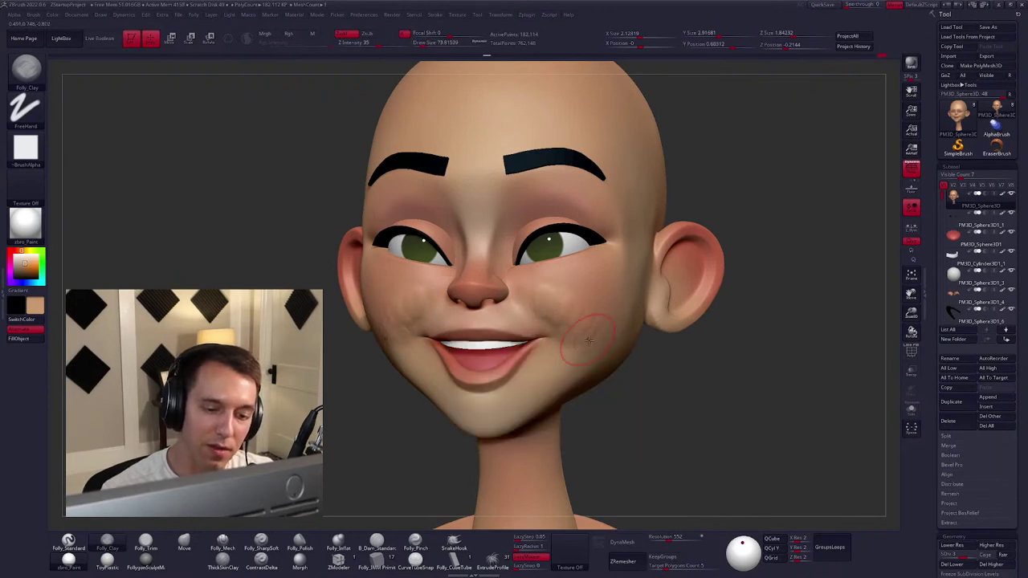
pyautogui.press('shift')
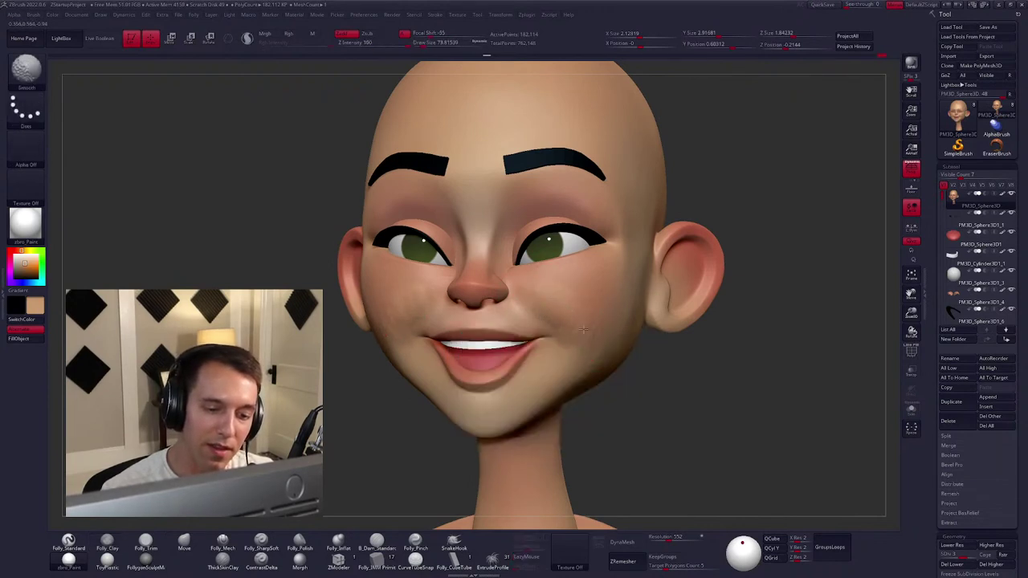
pyautogui.press('space')
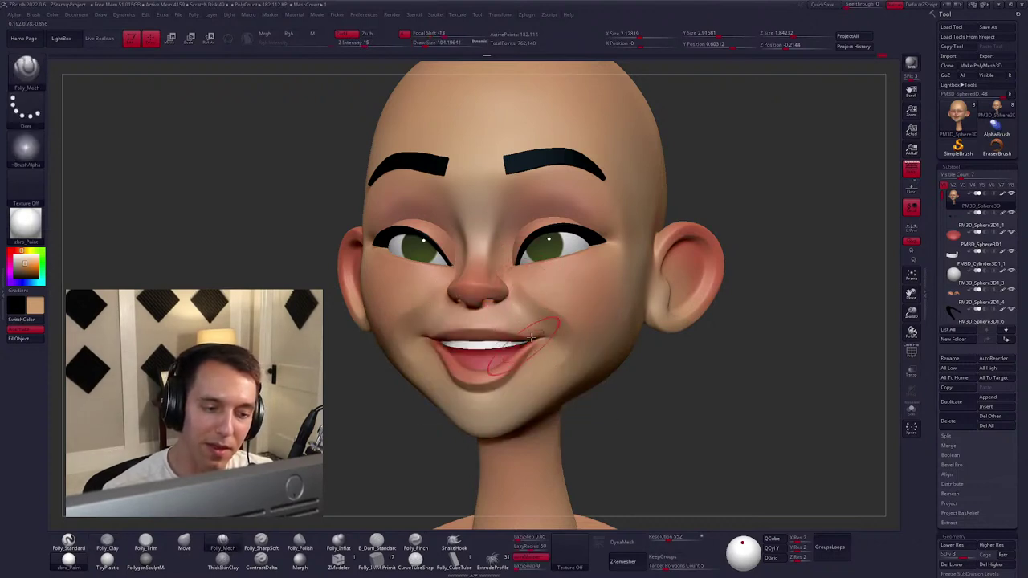
pyautogui.press('space')
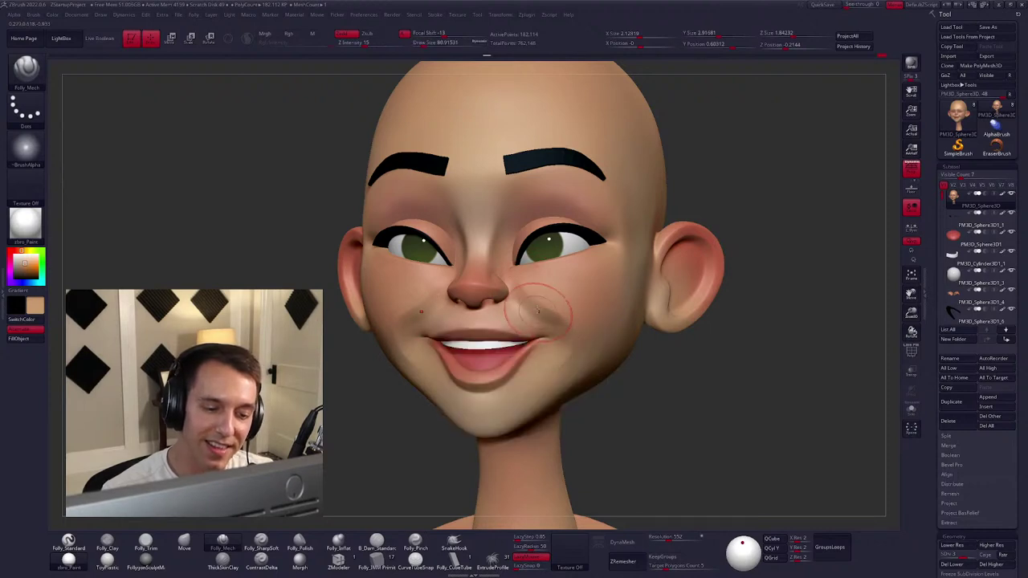
pyautogui.press('shift')
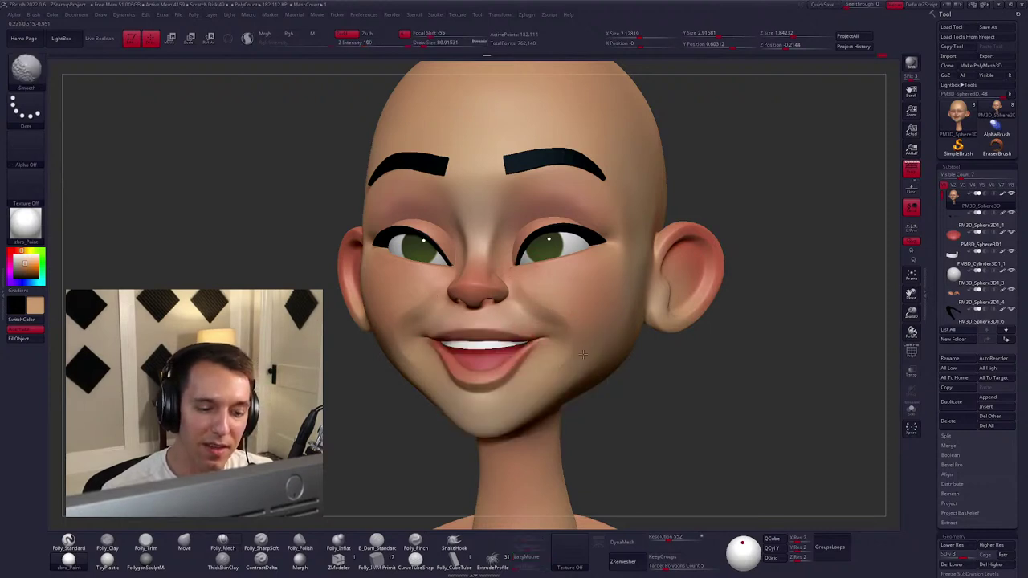
pyautogui.moveTo(582, 353)
pyautogui.mouseDown(button='right')
pyautogui.moveTo(562, 357)
pyautogui.moveTo(592, 355)
pyautogui.moveTo(583, 330)
pyautogui.moveTo(597, 348)
pyautogui.moveTo(738, 333)
pyautogui.moveTo(704, 321)
pyautogui.mouseUp(button='right')
pyautogui.press('space')
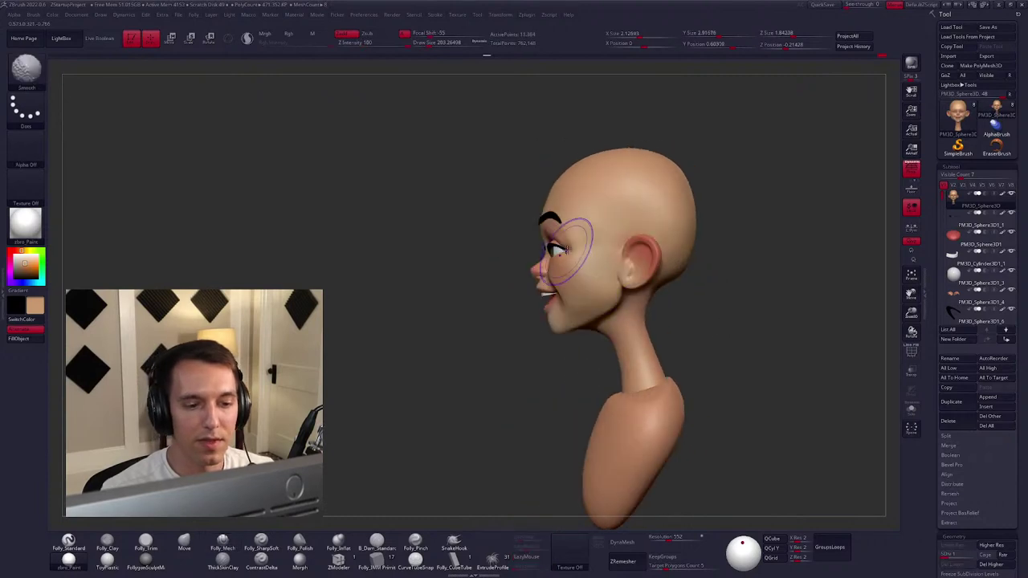
# Zoom in on the head with the Move brush and select the eyebrow subtool.
pyautogui.press('b')
pyautogui.press('m')
pyautogui.press('v')
pyautogui.keyDown('ctrl'); pyautogui.moveTo(562, 250); pyautogui.dragTo(574, 255, button='right'); pyautogui.keyUp('ctrl')
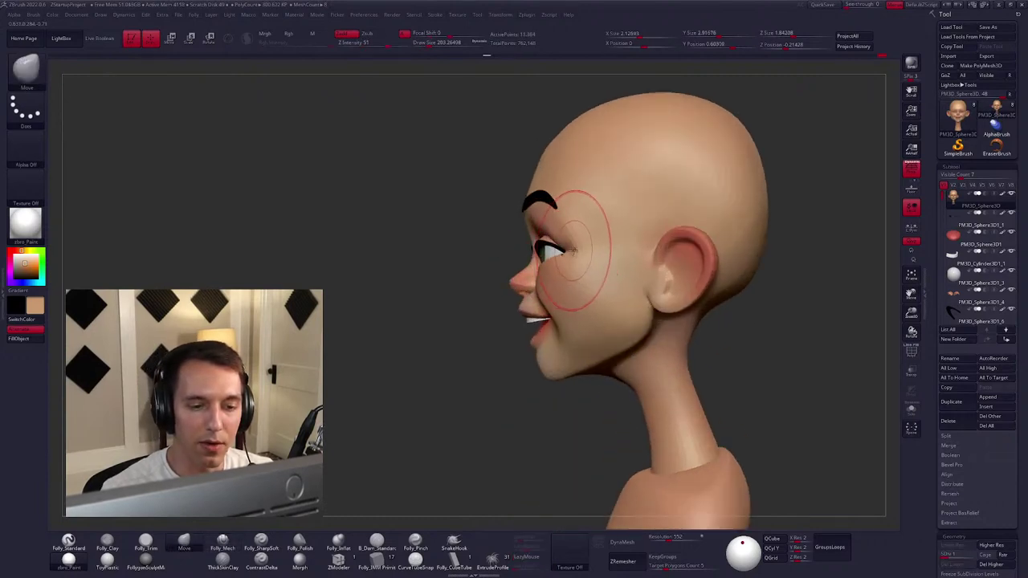
pyautogui.hotkey('shift', 's')
pyautogui.hotkey('shift', 's')
pyautogui.press('space')
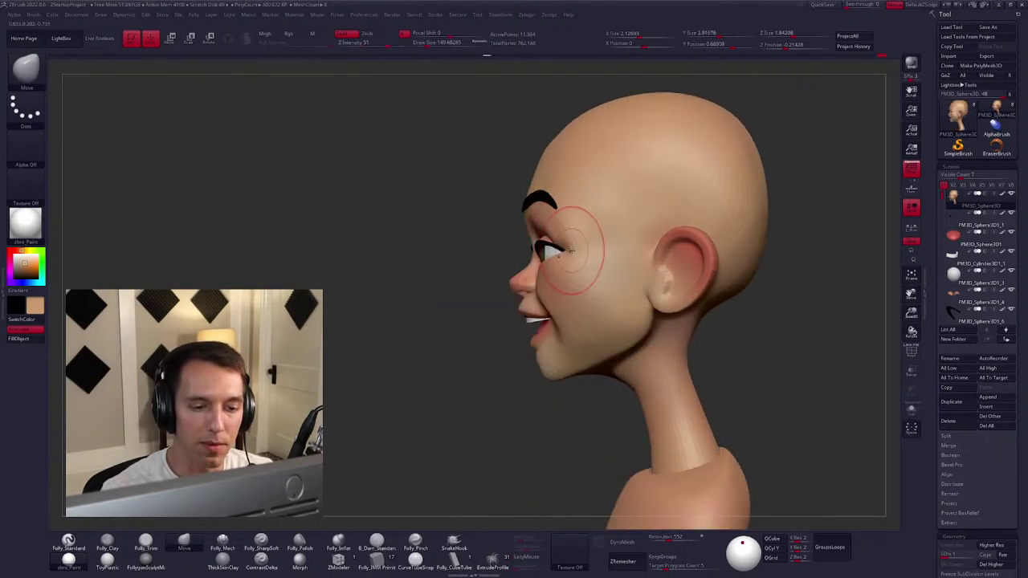
pyautogui.keyDown('ctrl'); pyautogui.moveTo(566, 245); pyautogui.dragTo(585, 229, button='right'); pyautogui.keyUp('ctrl')
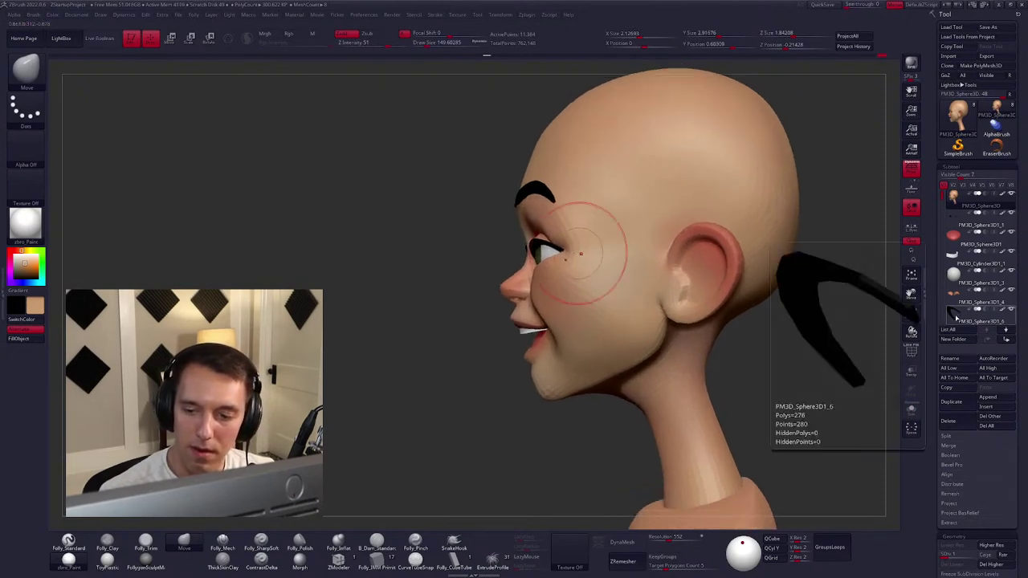
pyautogui.click(955, 305)
pyautogui.keyDown('ctrl'); pyautogui.moveTo(569, 264); pyautogui.dragTo(554, 251, button='right'); pyautogui.keyUp('ctrl')
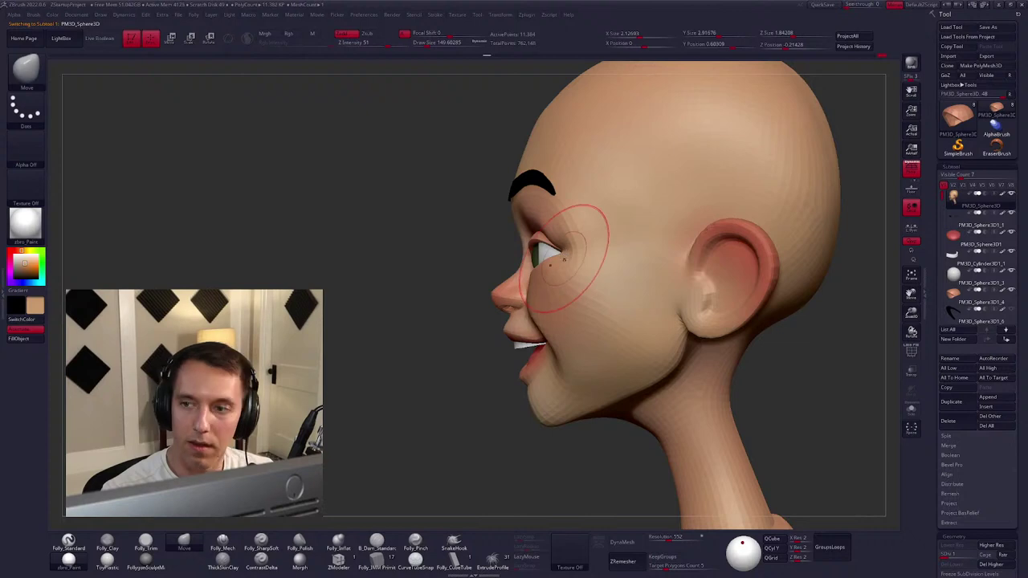
# Nudge PM3D_Sphere3D1_4 and PM3D_Sphere3D1_6 to hug the eye, checking from front and three-quarter.
pyautogui.press('d')
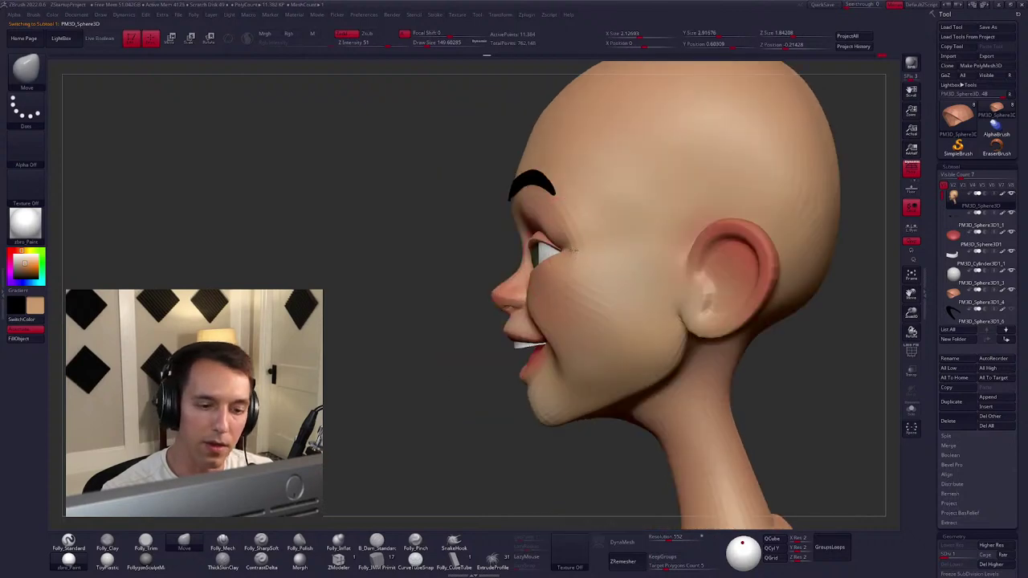
pyautogui.press('space')
pyautogui.keyDown('alt'); pyautogui.click(624, 276); pyautogui.keyUp('alt')
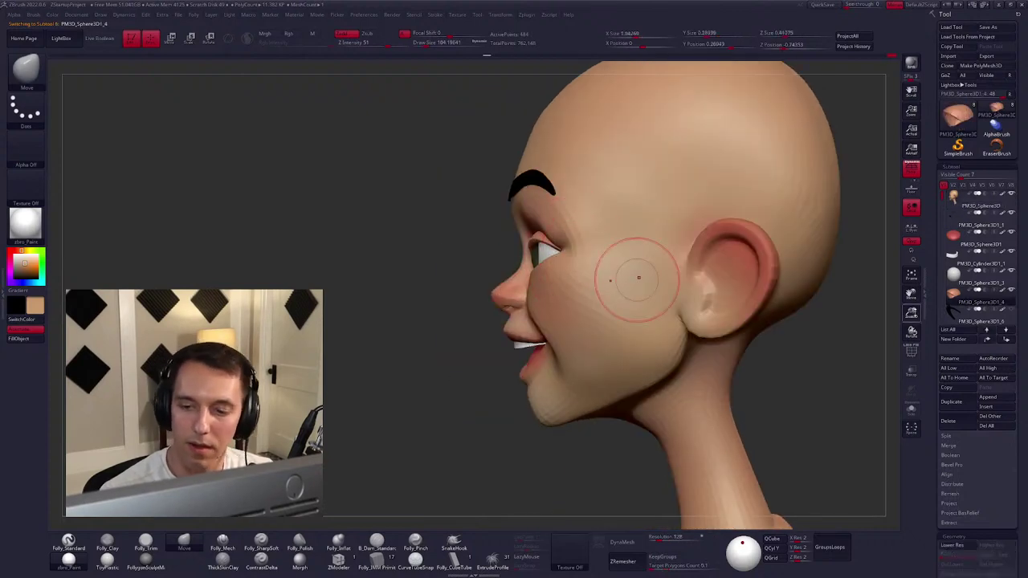
pyautogui.keyDown('alt'); pyautogui.click(579, 251); pyautogui.keyUp('alt')
pyautogui.press('space')
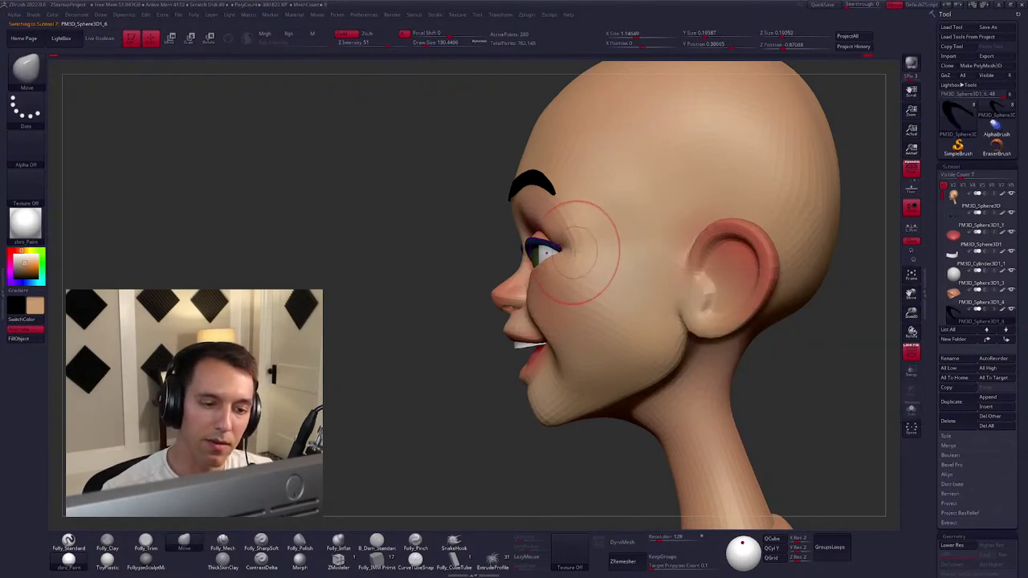
pyautogui.moveTo(585, 252); pyautogui.dragTo(690, 256, button='right')
pyautogui.keyDown('ctrl'); pyautogui.moveTo(562, 256); pyautogui.dragTo(572, 287, button='right'); pyautogui.keyUp('ctrl')
pyautogui.press('space')
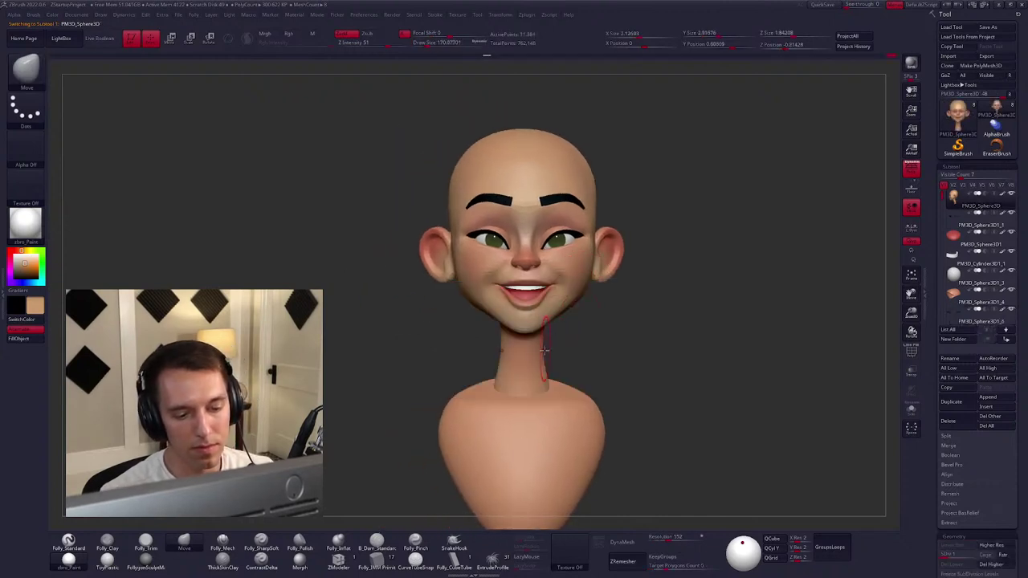
pyautogui.keyDown('alt'); pyautogui.click(541, 350); pyautogui.keyUp('alt')
pyautogui.moveTo(541, 351); pyautogui.dragTo(565, 377, button='right')
pyautogui.press('w')
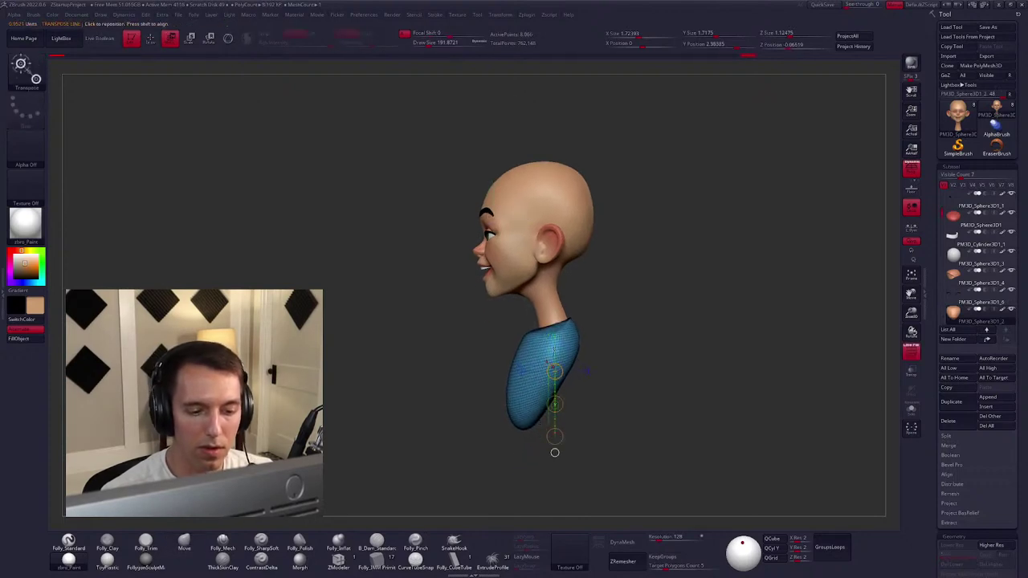
pyautogui.keyDown('alt'); pyautogui.click(562, 326); pyautogui.keyUp('alt')
pyautogui.moveTo(562, 326)
pyautogui.keyDown('alt'); pyautogui.mouseDown()
pyautogui.moveTo(469, 347)
pyautogui.moveTo(586, 366)
pyautogui.moveTo(582, 394)
pyautogui.mouseUp(); pyautogui.keyUp('alt')
pyautogui.press('q')
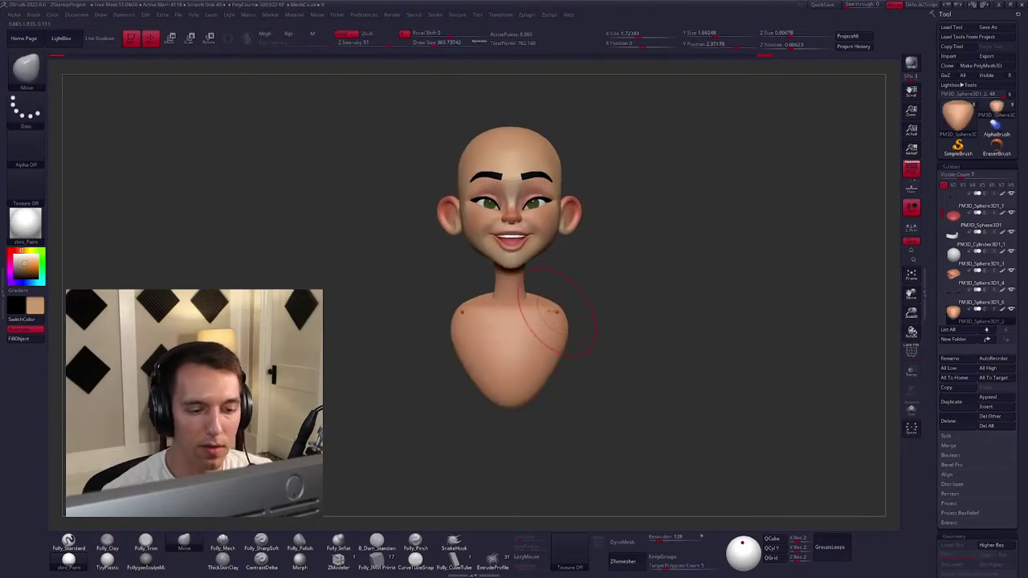
pyautogui.moveTo(515, 296)
pyautogui.mouseDown(button='right')
pyautogui.moveTo(502, 309)
pyautogui.moveTo(532, 310)
pyautogui.moveTo(500, 374)
pyautogui.mouseUp(button='right')
pyautogui.rightClick(501, 309)
pyautogui.hotkey('shift', 's')
pyautogui.moveTo(484, 233)
pyautogui.mouseDown(button='right')
pyautogui.moveTo(449, 218)
pyautogui.moveTo(541, 261)
pyautogui.mouseUp(button='right')
pyautogui.press('b')
pyautogui.press('m')
pyautogui.press('v')
pyautogui.hotkey('shift', 's')
pyautogui.moveTo(542, 259); pyautogui.dragTo(495, 283)
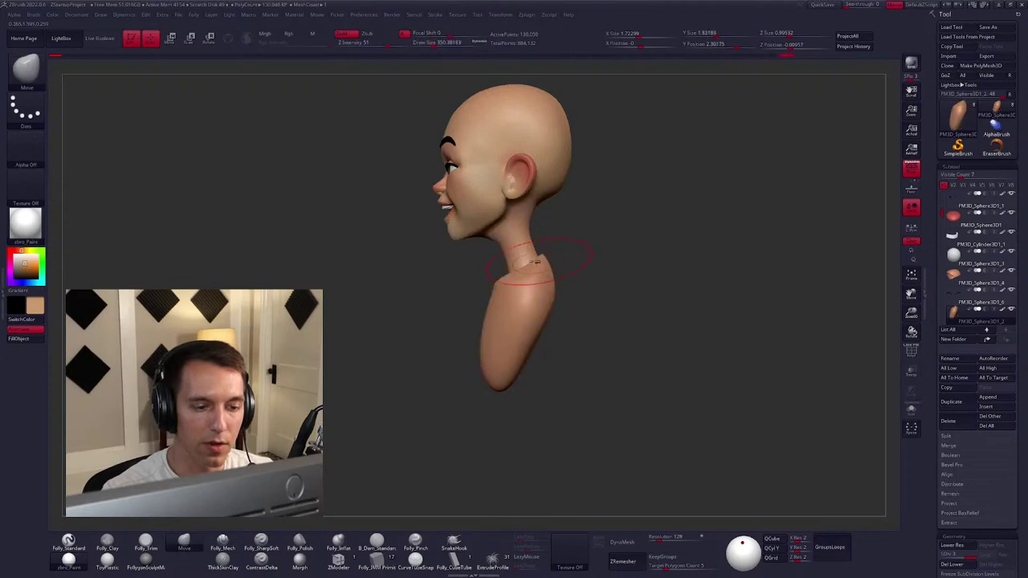
pyautogui.moveTo(501, 280); pyautogui.dragTo(580, 267, button='right')
pyautogui.press('space')
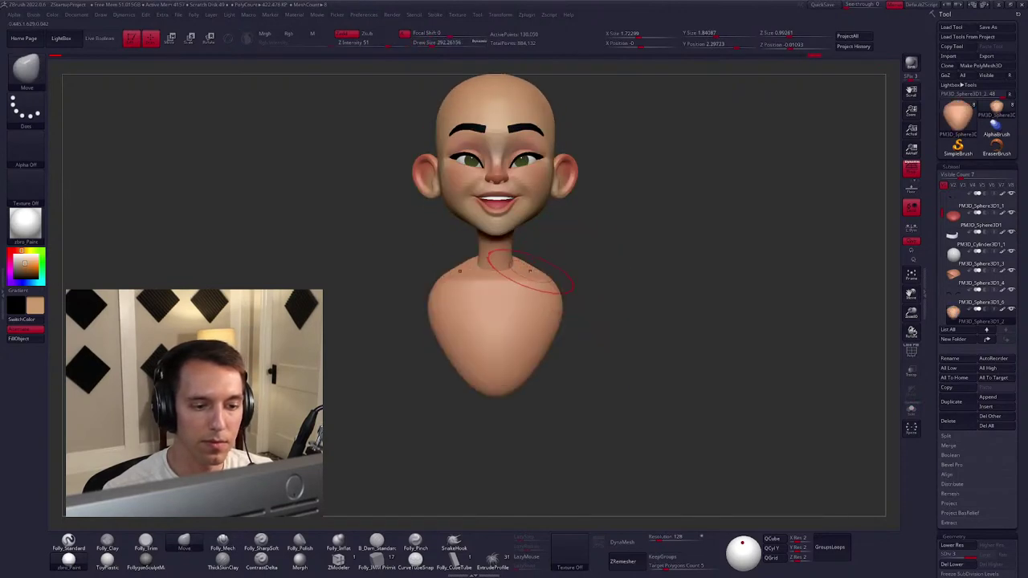
pyautogui.moveTo(551, 305)
pyautogui.mouseDown(button='right')
pyautogui.moveTo(534, 301)
pyautogui.moveTo(547, 285)
pyautogui.mouseUp(button='right')
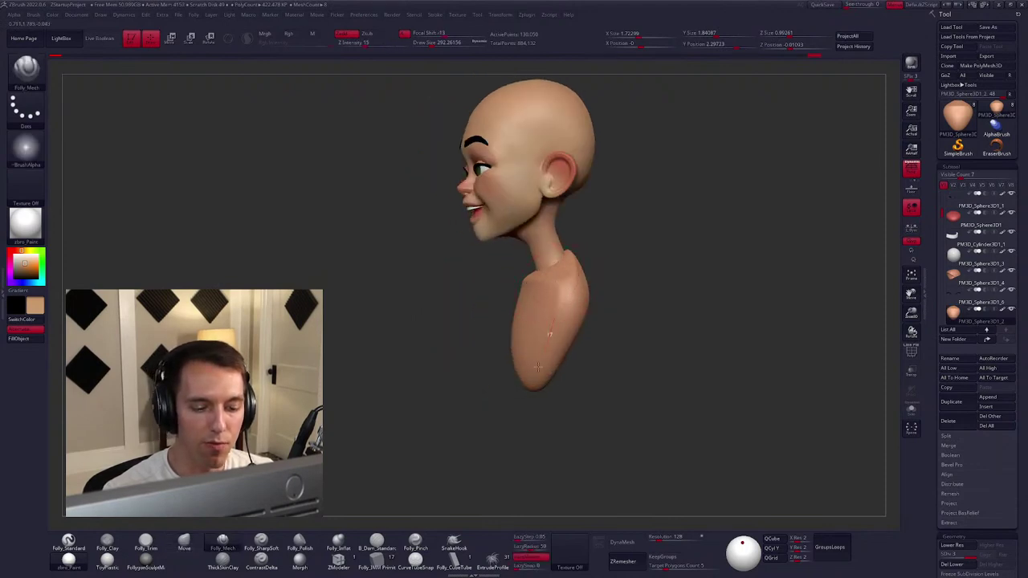
# Build up a clavicle notch at the neck base with an enlarged Folly_Clay brush.
pyautogui.moveTo(537, 366); pyautogui.dragTo(489, 368, button='right')
pyautogui.moveTo(595, 395); pyautogui.dragTo(586, 293, button='right')
pyautogui.moveTo(561, 390)
pyautogui.mouseDown(button='right')
pyautogui.moveTo(514, 345)
pyautogui.moveTo(543, 281)
pyautogui.mouseUp(button='right')
pyautogui.moveTo(499, 363)
pyautogui.mouseDown(button='right')
pyautogui.moveTo(472, 358)
pyautogui.moveTo(568, 265)
pyautogui.mouseUp(button='right')
pyautogui.moveTo(525, 417); pyautogui.dragTo(547, 310, button='right')
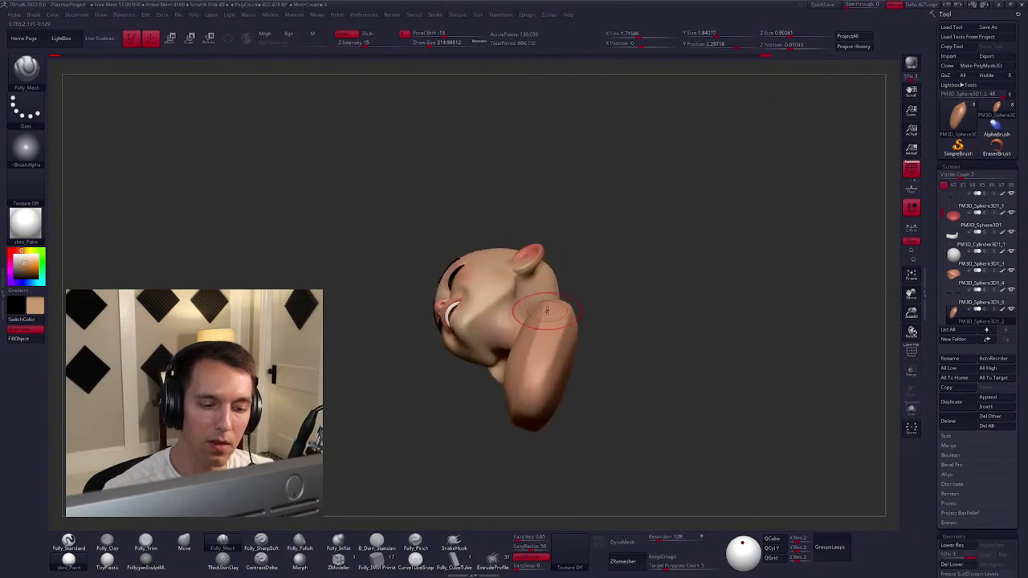
pyautogui.moveTo(546, 401); pyautogui.dragTo(560, 366, button='right')
pyautogui.moveTo(525, 396); pyautogui.dragTo(536, 380, button='right')
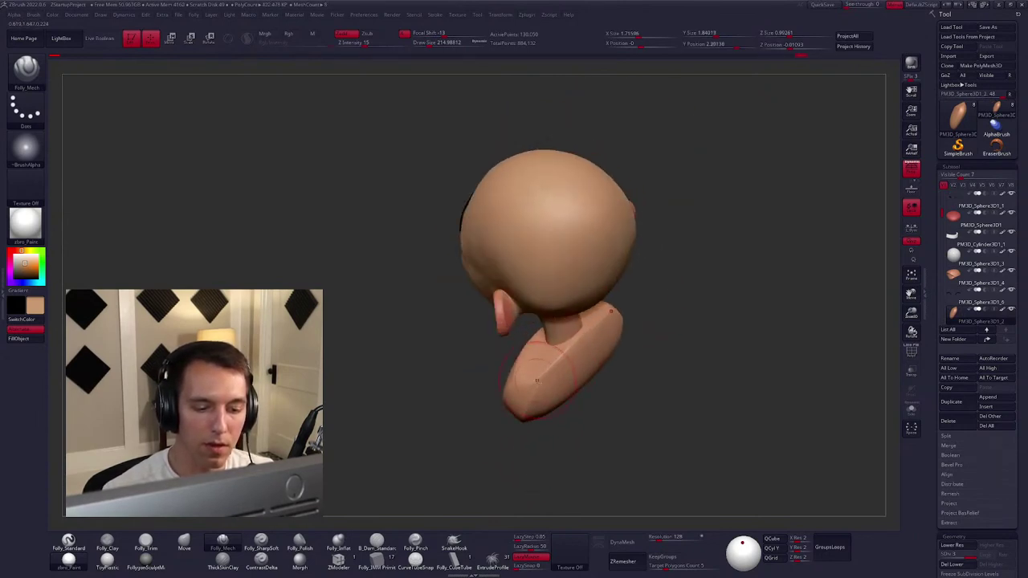
pyautogui.moveTo(616, 304)
pyautogui.mouseDown(button='right')
pyautogui.moveTo(567, 404)
pyautogui.moveTo(471, 342)
pyautogui.mouseUp(button='right')
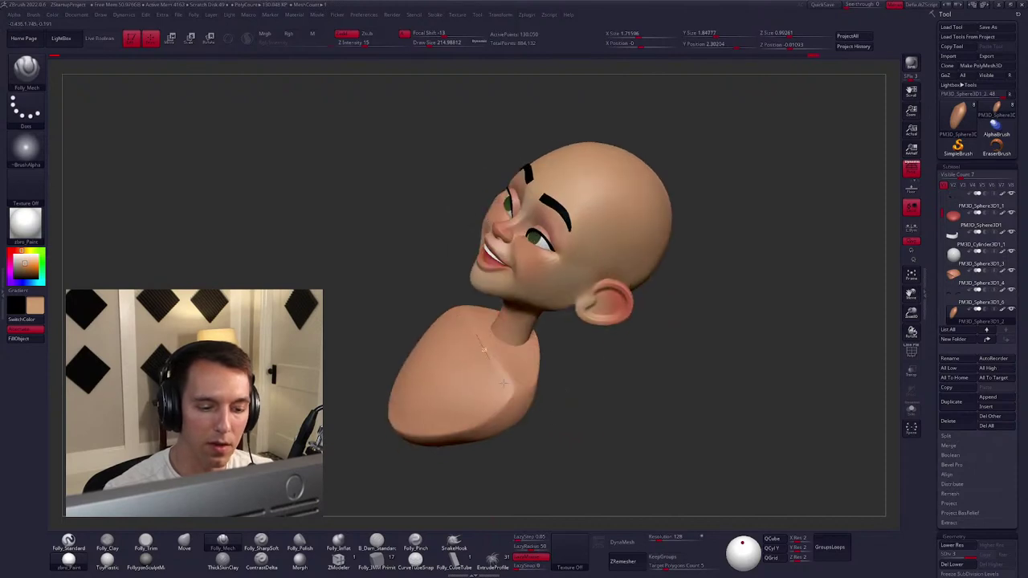
pyautogui.moveTo(503, 383)
pyautogui.mouseDown(button='right')
pyautogui.moveTo(546, 378)
pyautogui.moveTo(578, 321)
pyautogui.moveTo(488, 321)
pyautogui.mouseUp(button='right')
pyautogui.press('space')
pyautogui.press('c')
pyautogui.scroll(3, 492, 321)
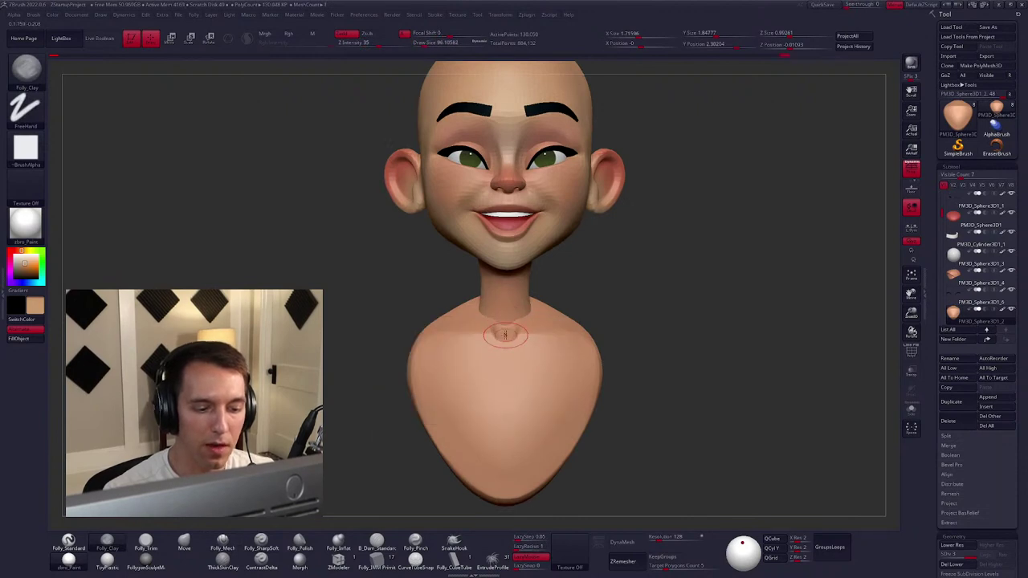
pyautogui.press(']')
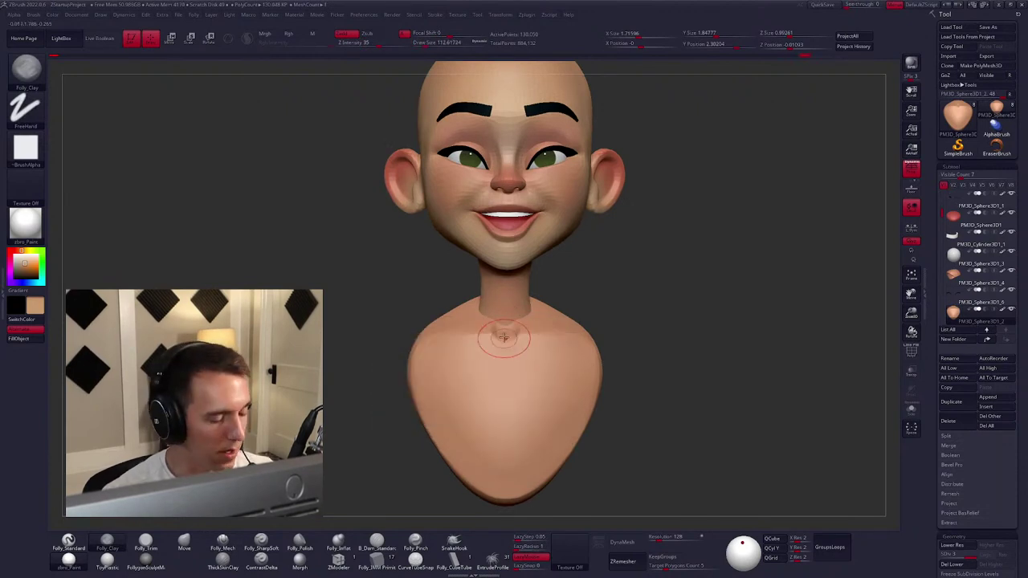
# Pull the clavicle notch slightly downward with the Move brush.
pyautogui.press('v')
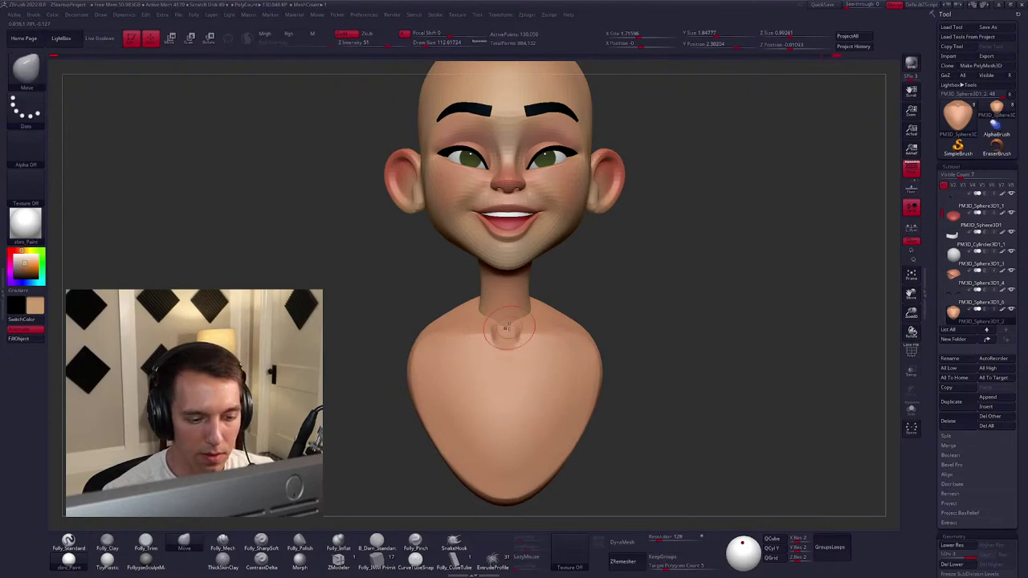
pyautogui.press('space')
pyautogui.moveTo(508, 333); pyautogui.dragTo(512, 349)
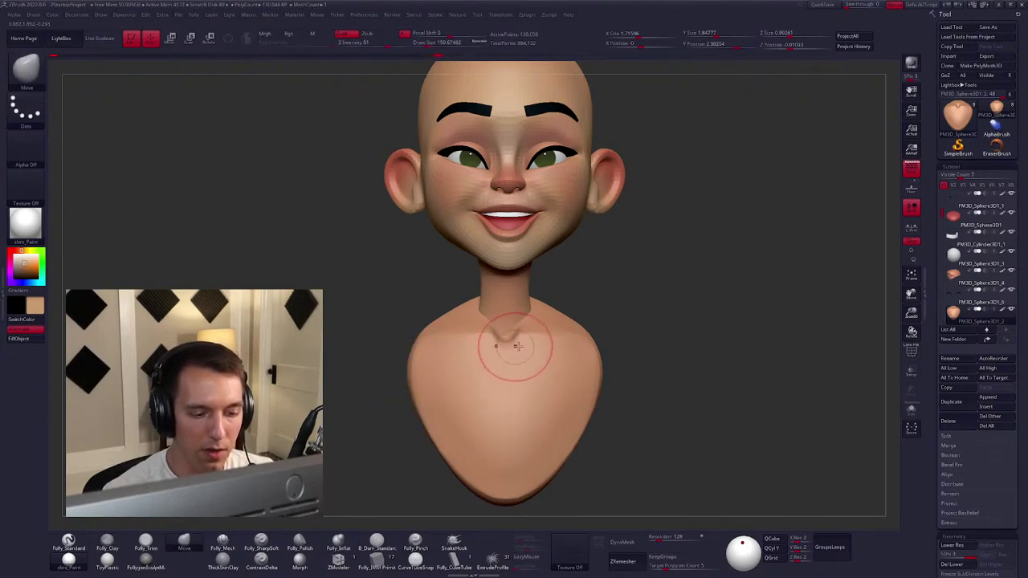
# Turn on Solo to show only the chest subtool, viewed from slightly above.
pyautogui.press('b')
pyautogui.press('f')
pyautogui.press('m')
pyautogui.moveTo(507, 362); pyautogui.dragTo(508, 347, button='right')
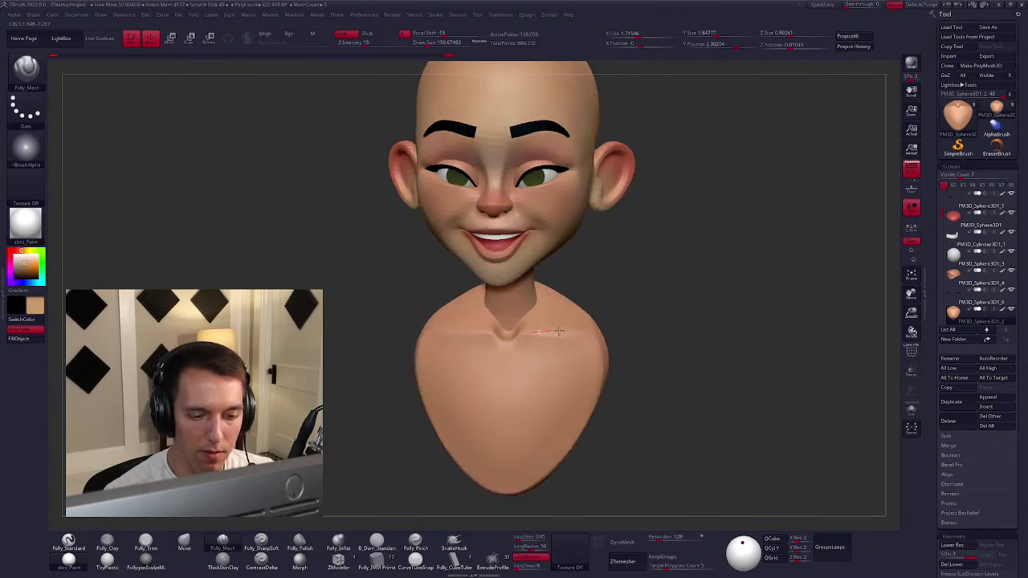
pyautogui.moveTo(575, 321)
pyautogui.mouseDown(button='right')
pyautogui.moveTo(554, 351)
pyautogui.moveTo(538, 313)
pyautogui.moveTo(566, 317)
pyautogui.moveTo(578, 305)
pyautogui.moveTo(534, 317)
pyautogui.moveTo(554, 322)
pyautogui.mouseUp(button='right')
pyautogui.press('space')
pyautogui.press('space')
# Smooth and reshape the notch at the top of the chest with Move.
pyautogui.moveTo(490, 345); pyautogui.dragTo(498, 327, button='right')
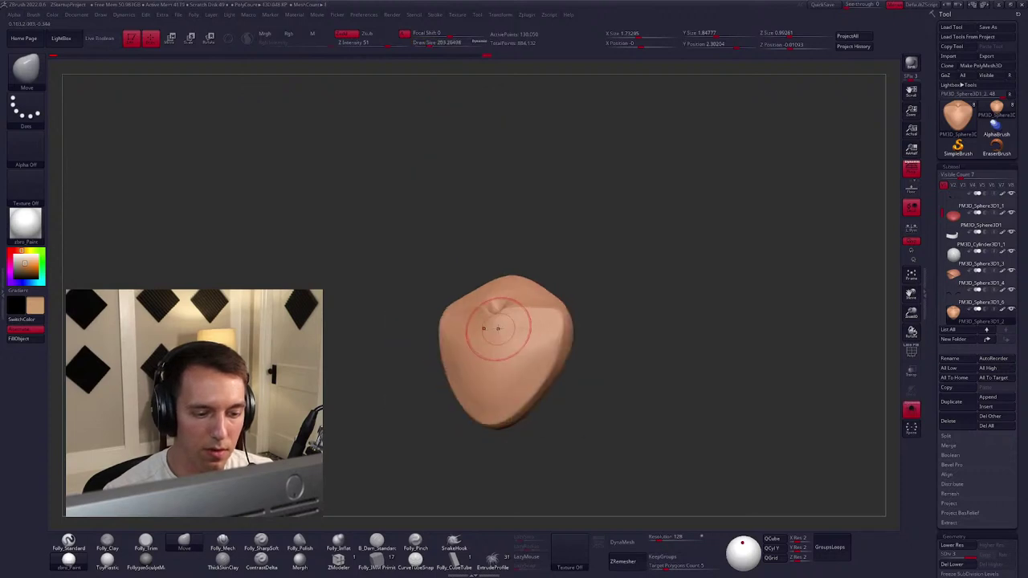
pyautogui.press('shift')
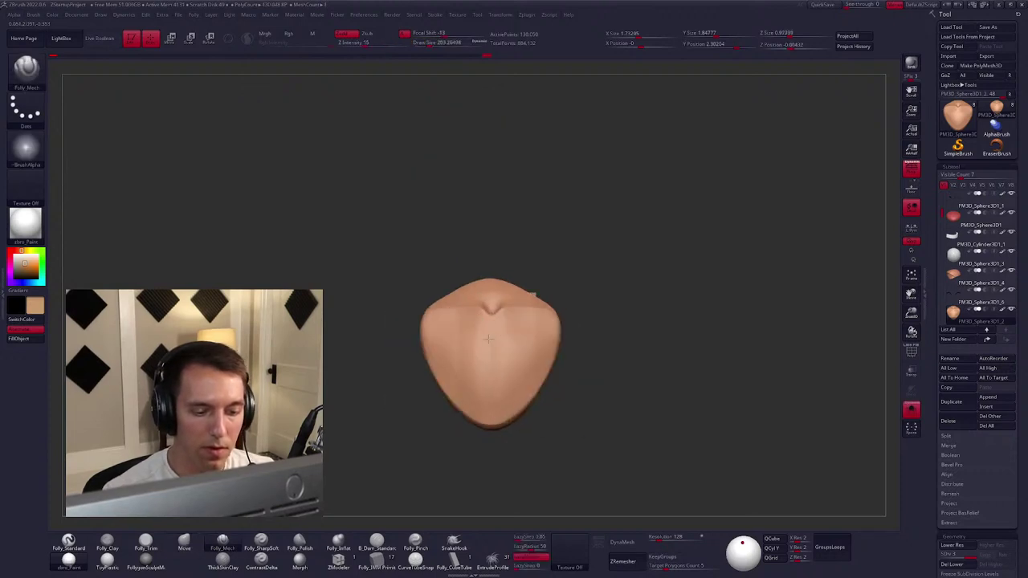
pyautogui.moveTo(490, 468)
pyautogui.mouseDown(button='right')
pyautogui.moveTo(489, 364)
pyautogui.moveTo(525, 362)
pyautogui.moveTo(485, 327)
pyautogui.mouseUp(button='right')
pyautogui.press('shift')
pyautogui.press('b')
pyautogui.press('m')
pyautogui.press('v')
pyautogui.moveTo(485, 327); pyautogui.dragTo(482, 320)
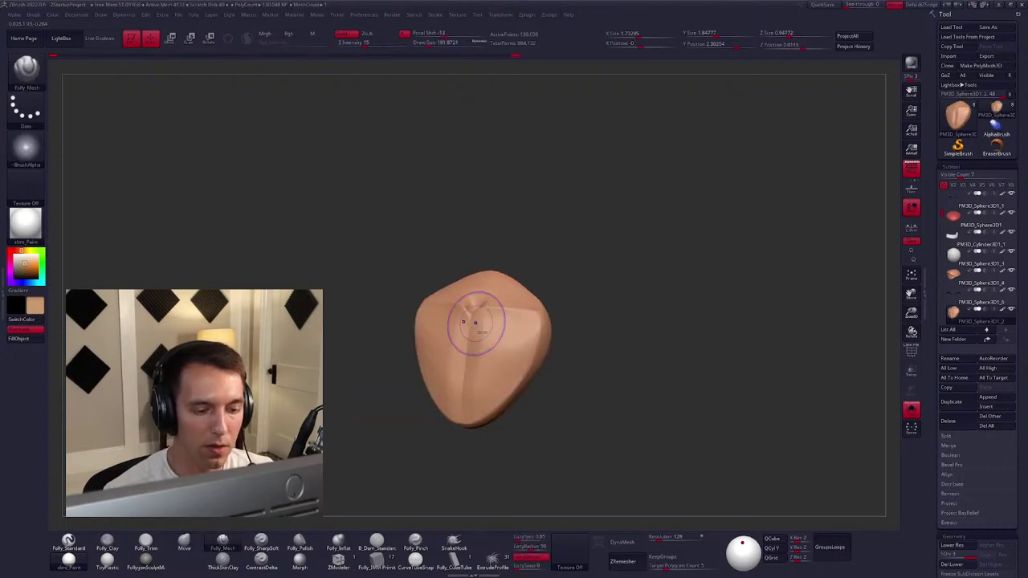
# Flatten the chest planes with Folly_Trim, then turn Solo off to show all subtools.
pyautogui.press('shift')
pyautogui.press('b')
pyautogui.press('f')
pyautogui.press('t')
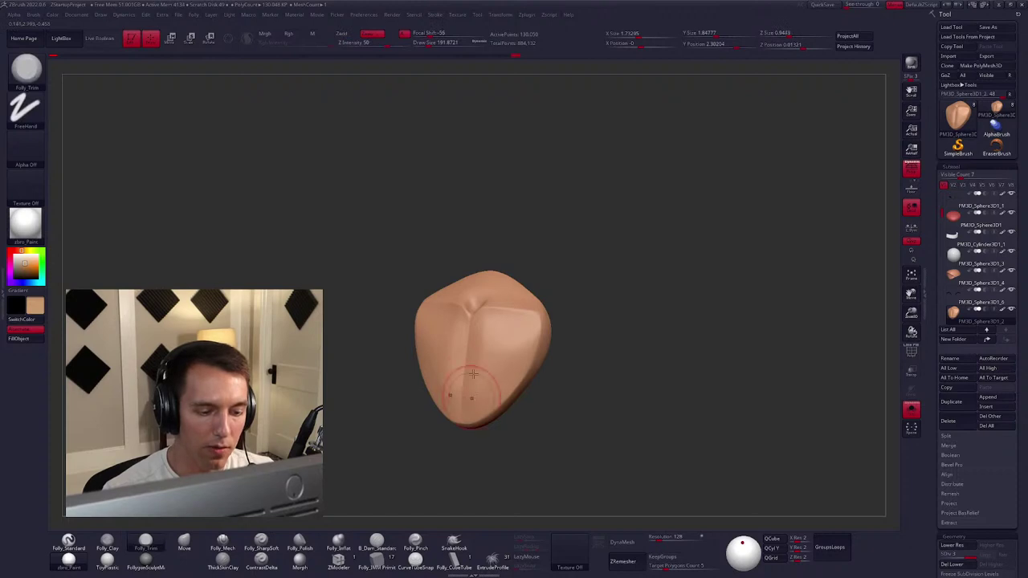
pyautogui.moveTo(500, 348); pyautogui.dragTo(602, 375, button='right')
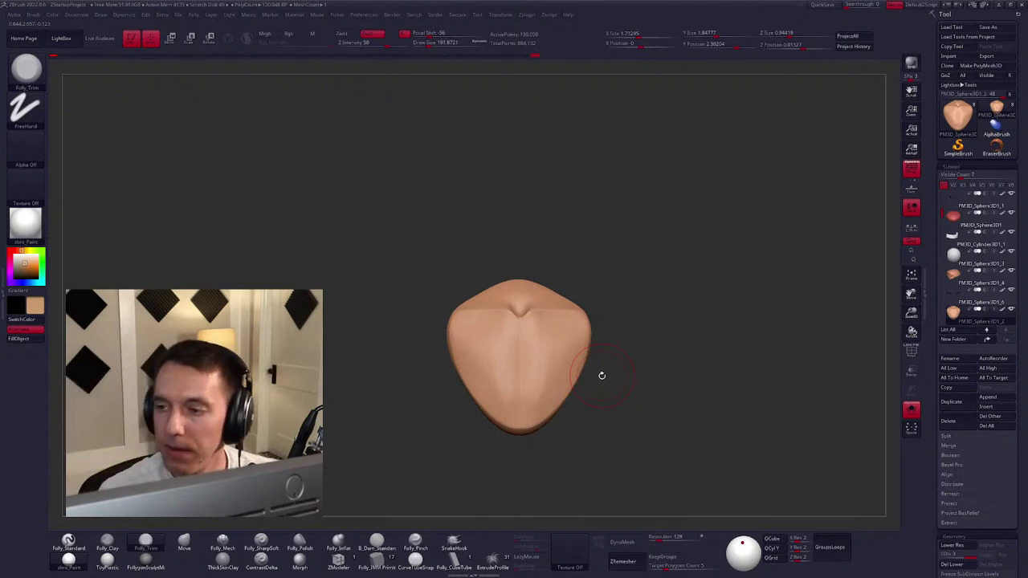
pyautogui.moveTo(601, 375); pyautogui.dragTo(538, 314)
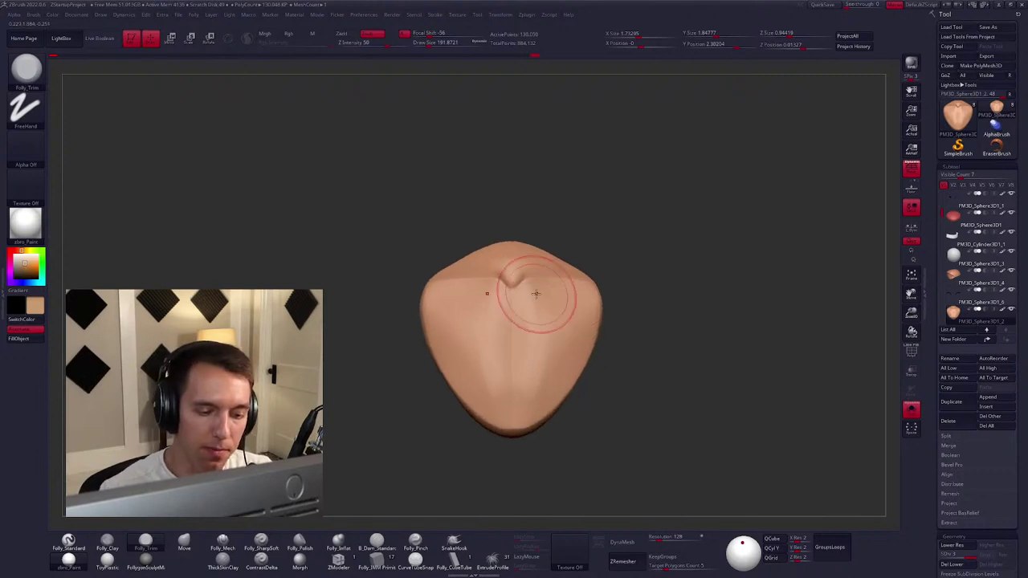
pyautogui.hotkey('alt', 's')
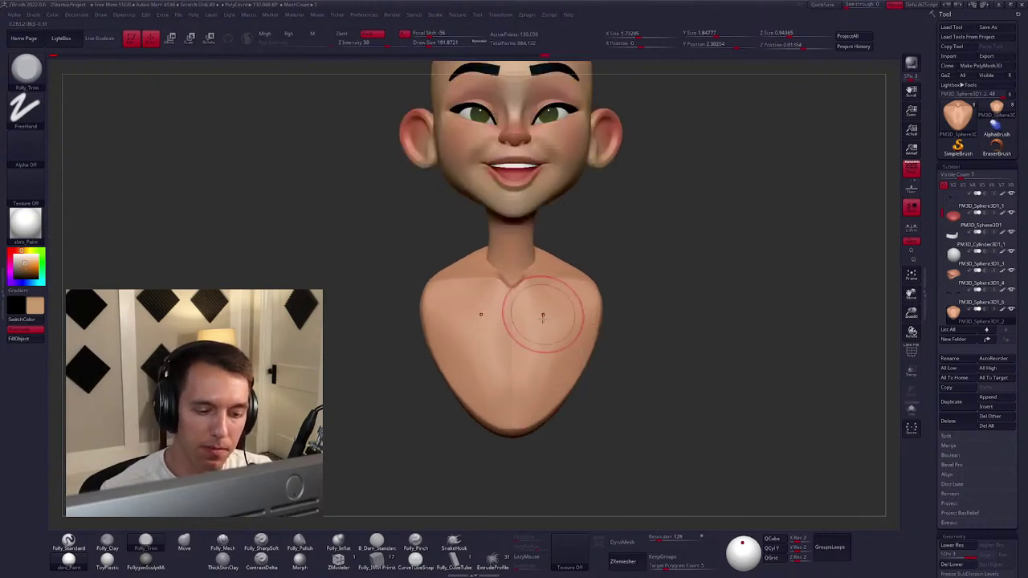
pyautogui.keyDown('alt'); pyautogui.moveTo(554, 336); pyautogui.dragTo(528, 321); pyautogui.keyUp('alt')
# DynaMesh the chest subtool at resolution 128, checking its PolyF wireframe.
pyautogui.press('space')
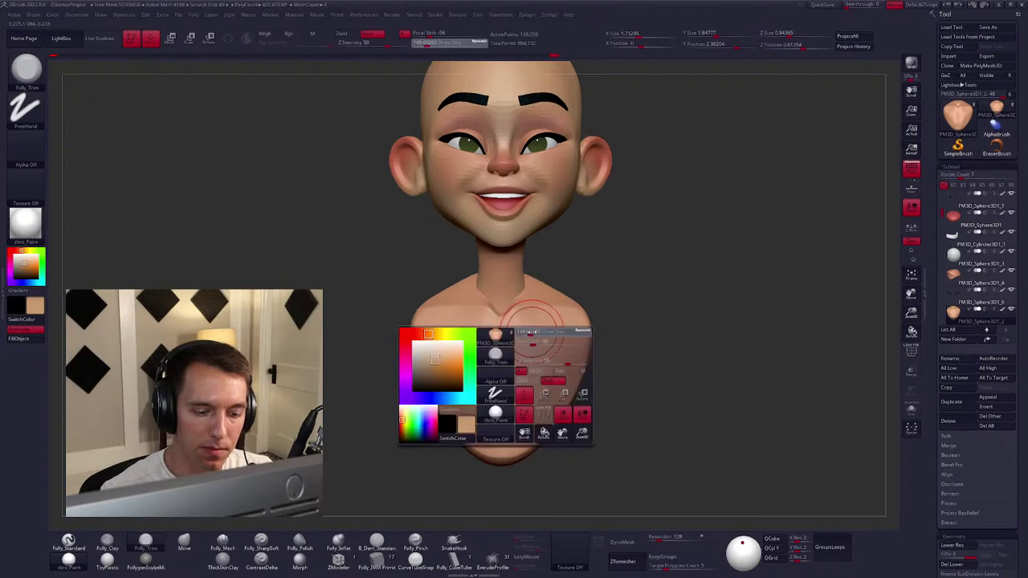
pyautogui.hotkey('shift', 'f')
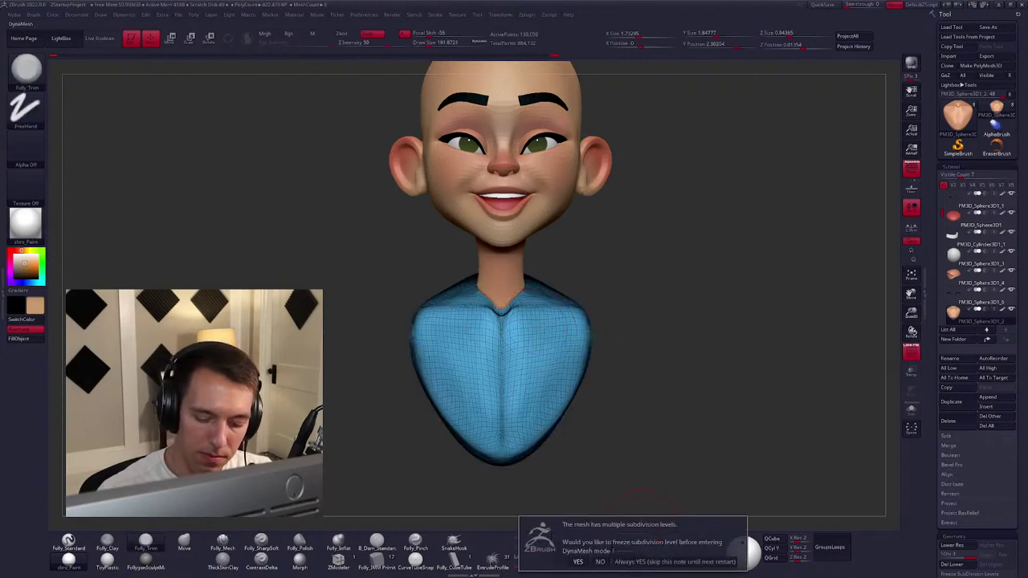
pyautogui.click(626, 542)
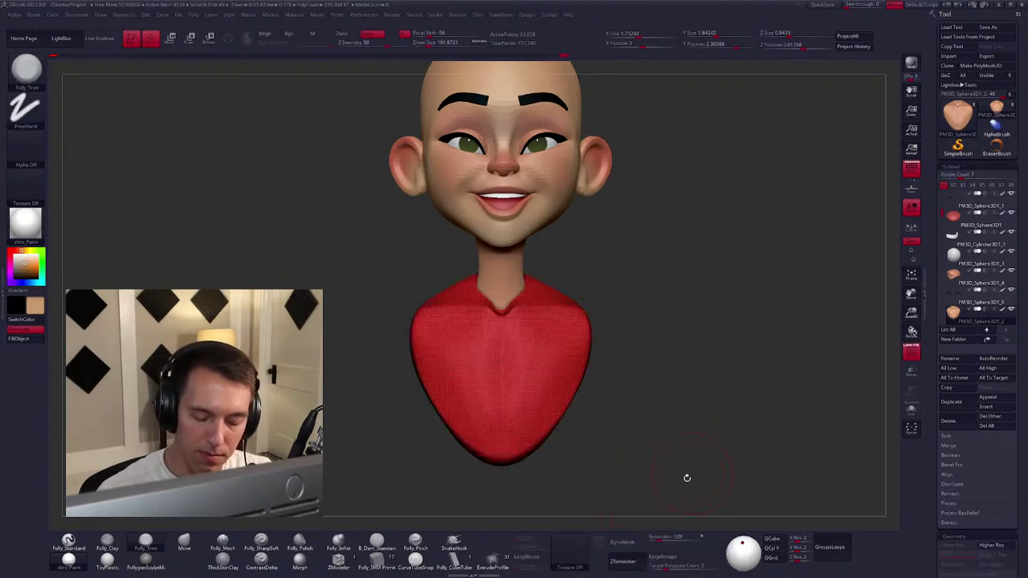
pyautogui.hotkey('shift', 'f')
# Run ZRemesher on the chest for a clean, much lower-resolution topology.
pyautogui.click(639, 558)
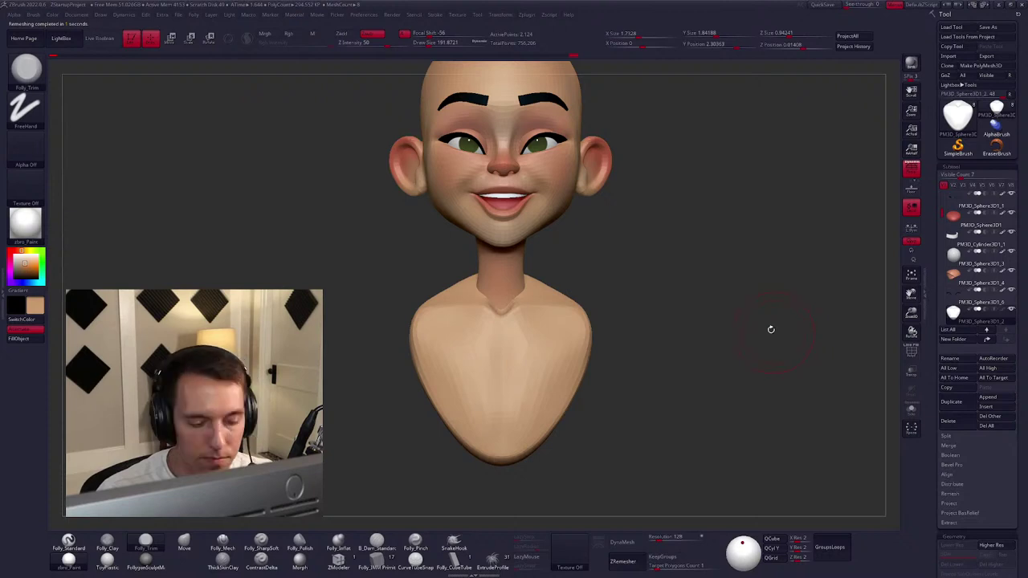
pyautogui.hotkey('shift', 'f')
pyautogui.hotkey('shift', 'f')
pyautogui.press('f')
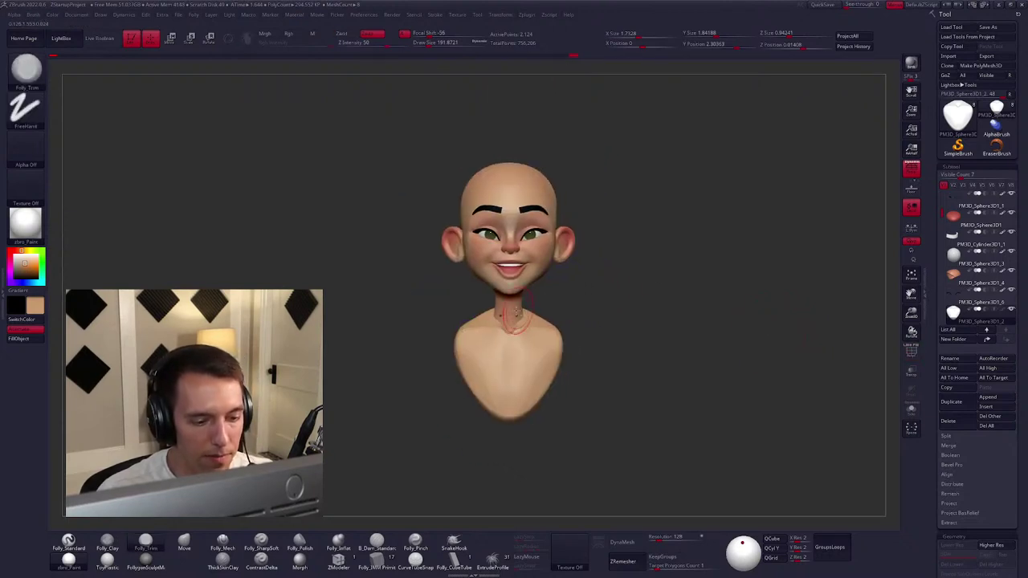
pyautogui.press('b')
pyautogui.press('s')
pyautogui.press('t')
pyautogui.keyDown('ctrl'); pyautogui.moveTo(507, 314); pyautogui.dragTo(518, 274, button='right'); pyautogui.keyUp('ctrl')
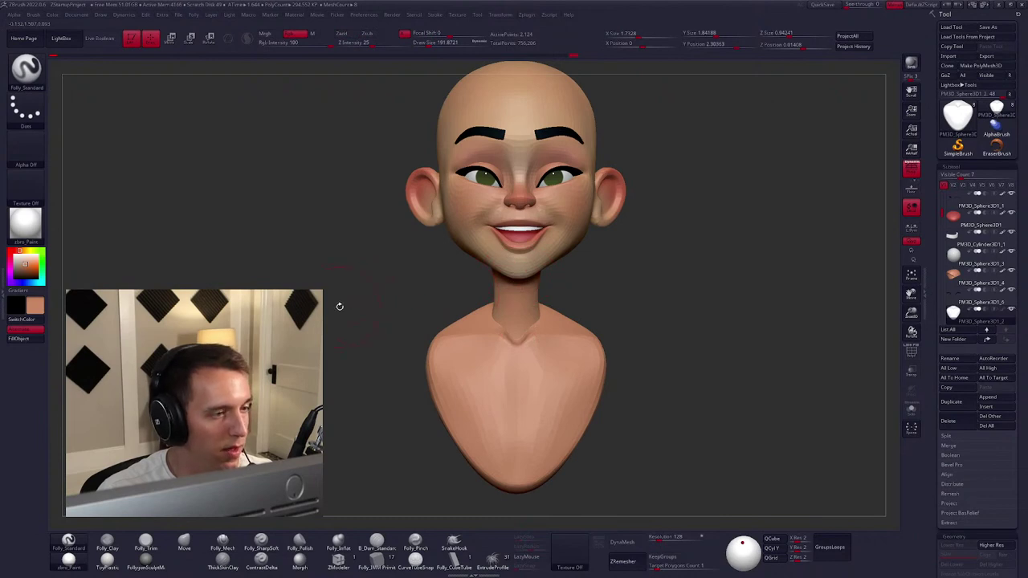
# Divide the remeshed chest to restore subdivision levels and sample the skin tone as paint colour.
pyautogui.press('d')
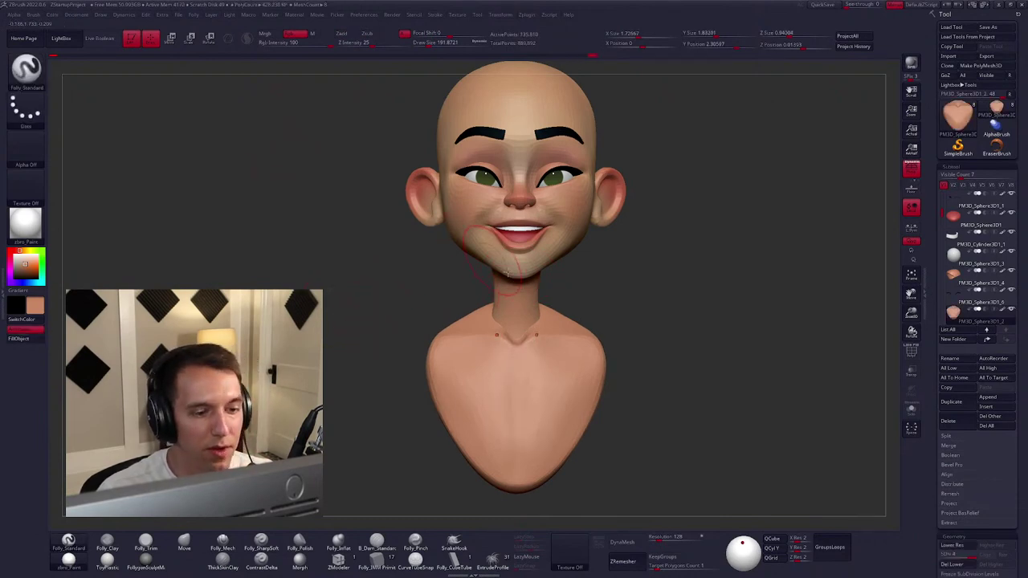
pyautogui.press('c')
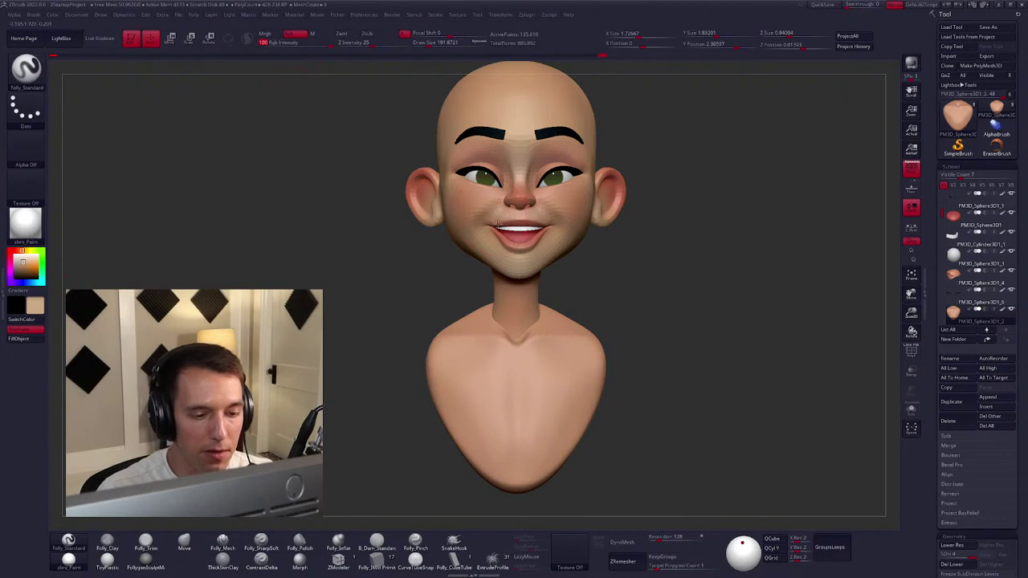
pyautogui.moveTo(497, 223); pyautogui.dragTo(524, 234, button='right')
pyautogui.moveTo(451, 321); pyautogui.dragTo(477, 338, button='right')
# Check the chest's subdivision levels in PolyF, stepping to the lowest and back up.
pyautogui.hotkey('shift', 'f')
pyautogui.hotkey('shift', 'd')
pyautogui.hotkey('shift', 'd')
pyautogui.hotkey('shift', 'd')
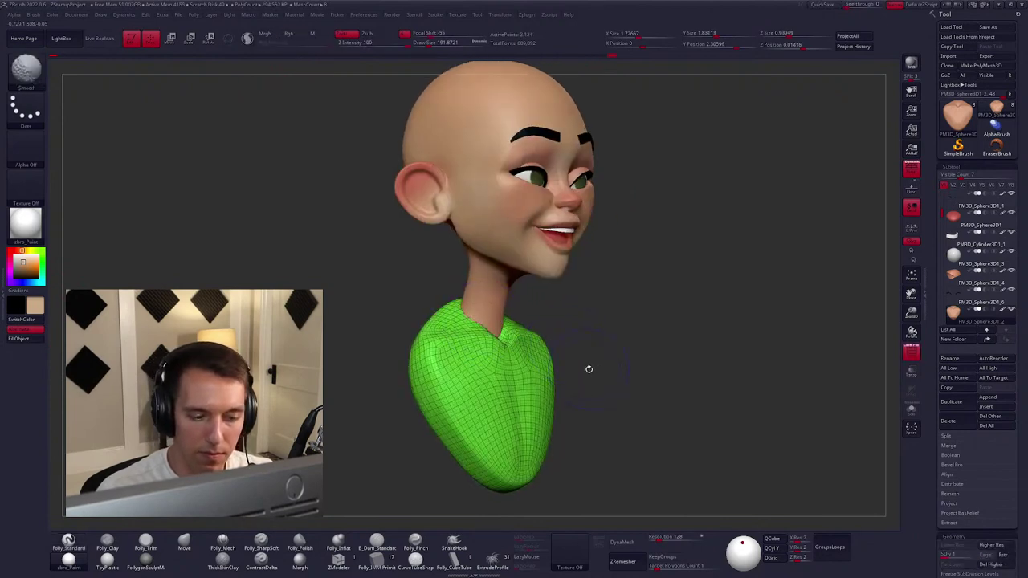
pyautogui.hotkey('shift', 'f')
pyautogui.press('d')
pyautogui.press('d')
pyautogui.press('d')
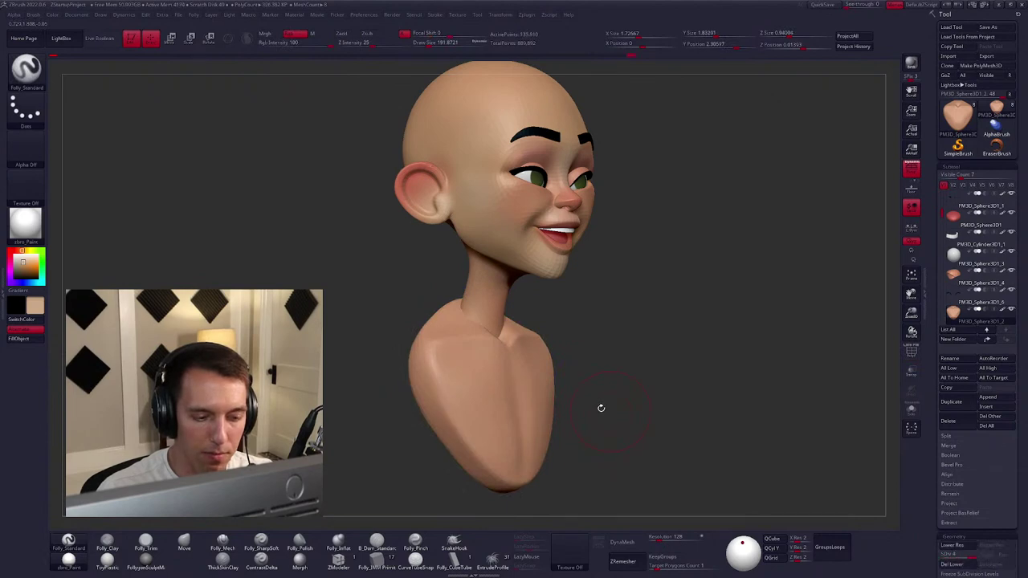
pyautogui.moveTo(601, 408); pyautogui.dragTo(562, 332, button='right')
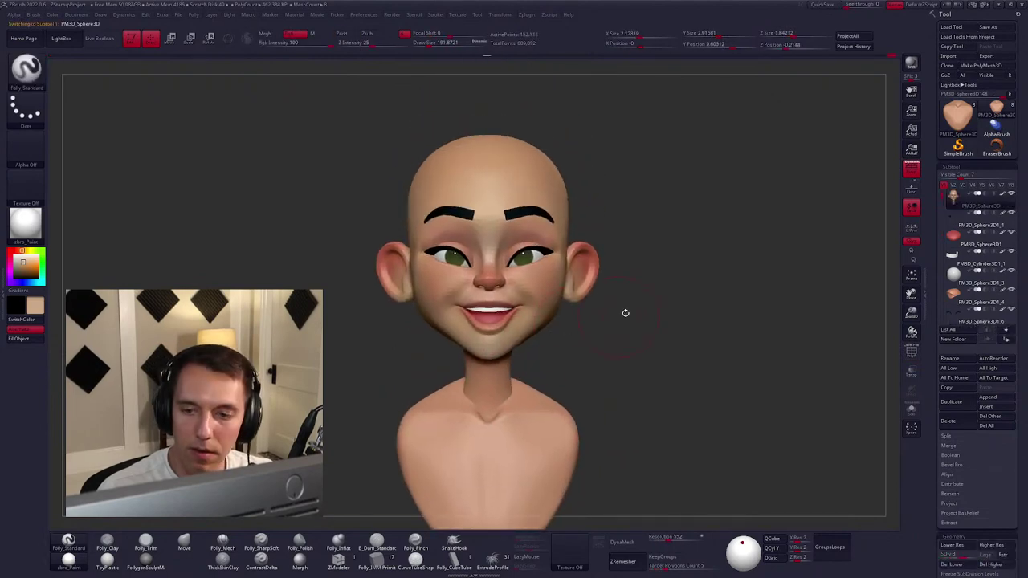
pyautogui.keyDown('alt'); pyautogui.moveTo(625, 313); pyautogui.dragTo(654, 302, button='right'); pyautogui.keyUp('alt')
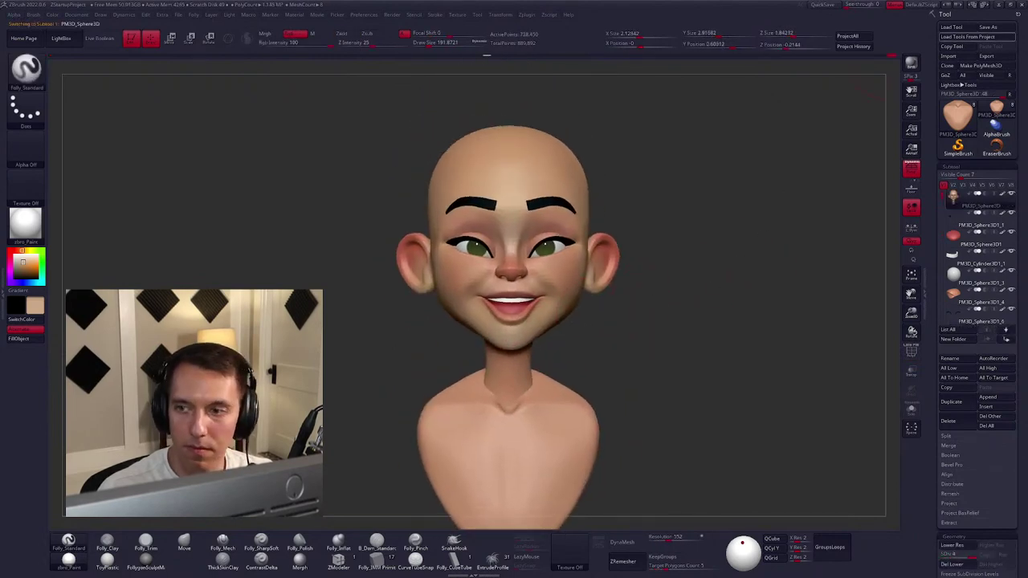
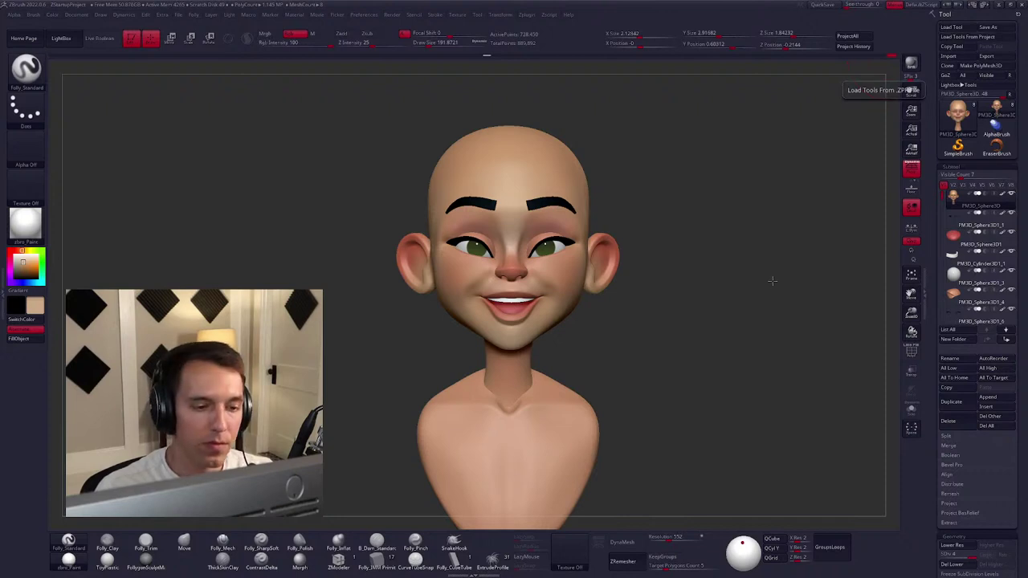
# Select the duplicated head subtool and lasso-mask the back and top of its skull.
pyautogui.moveTo(771, 280)
pyautogui.mouseDown()
pyautogui.moveTo(534, 283)
pyautogui.moveTo(587, 318)
pyautogui.moveTo(626, 298)
pyautogui.moveTo(590, 299)
pyautogui.mouseUp()
pyautogui.press('shift')
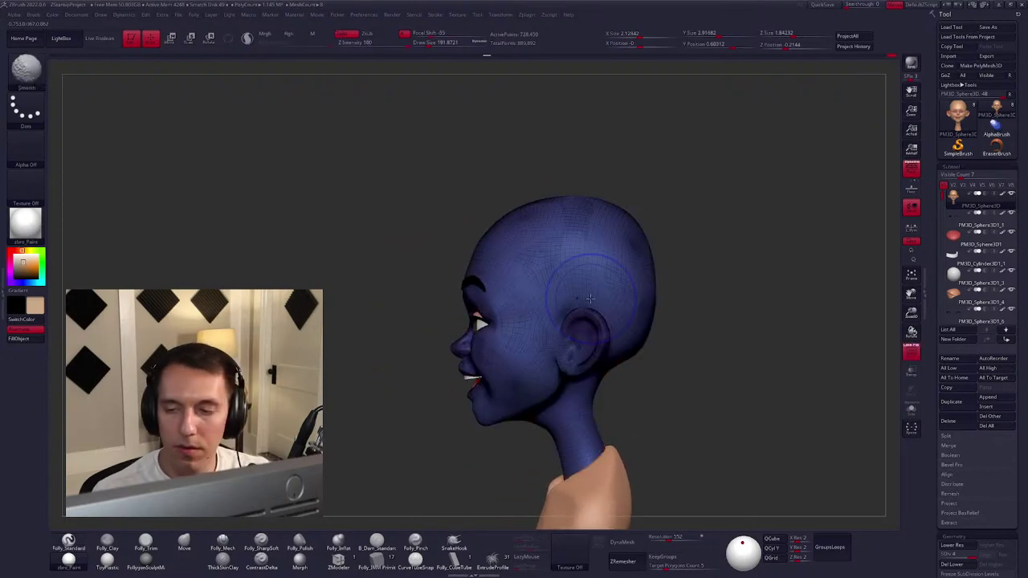
pyautogui.moveTo(618, 303); pyautogui.dragTo(640, 307)
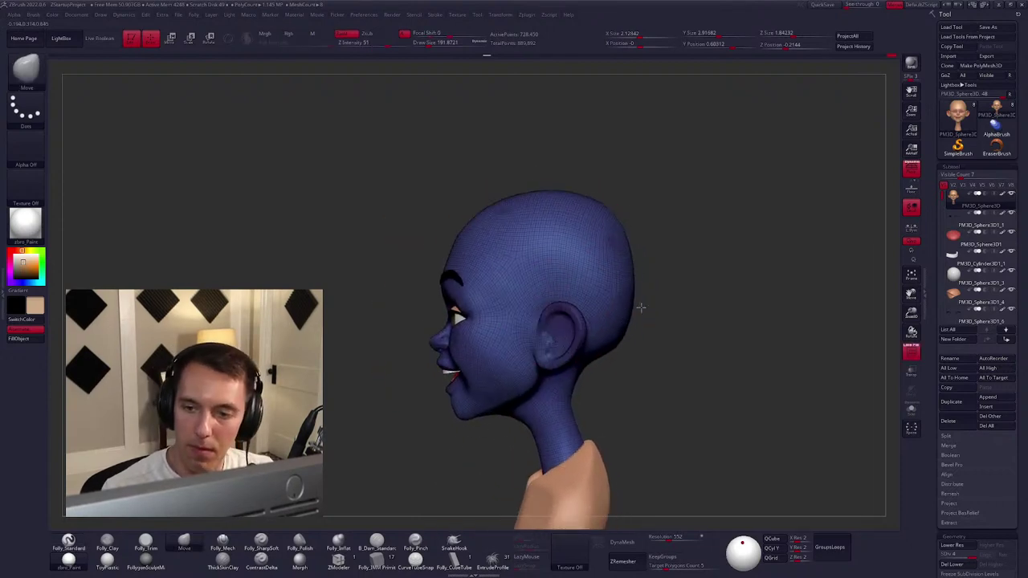
pyautogui.keyDown('alt'); pyautogui.click(656, 305); pyautogui.keyUp('alt')
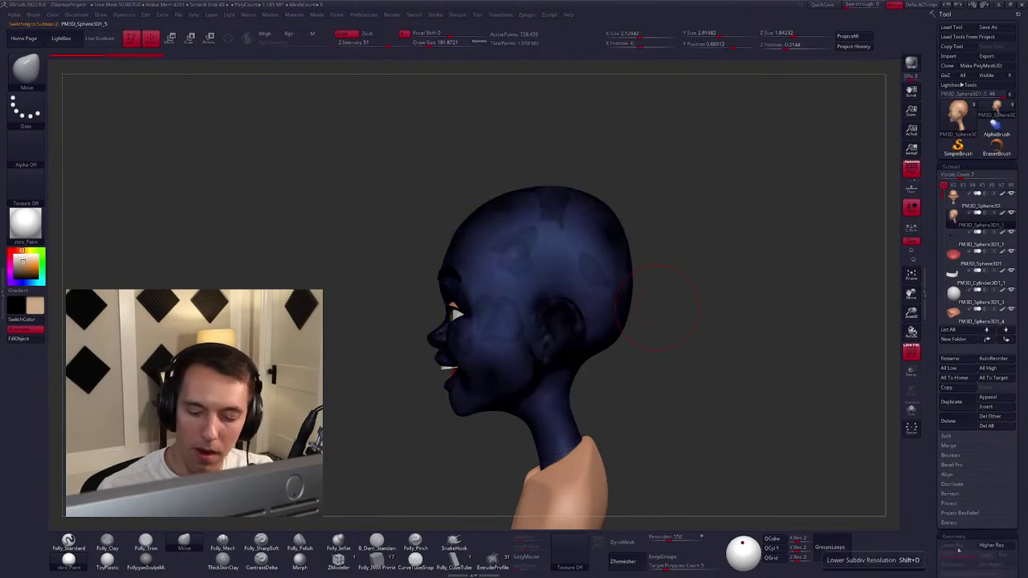
pyautogui.hotkey('shift', 'f')
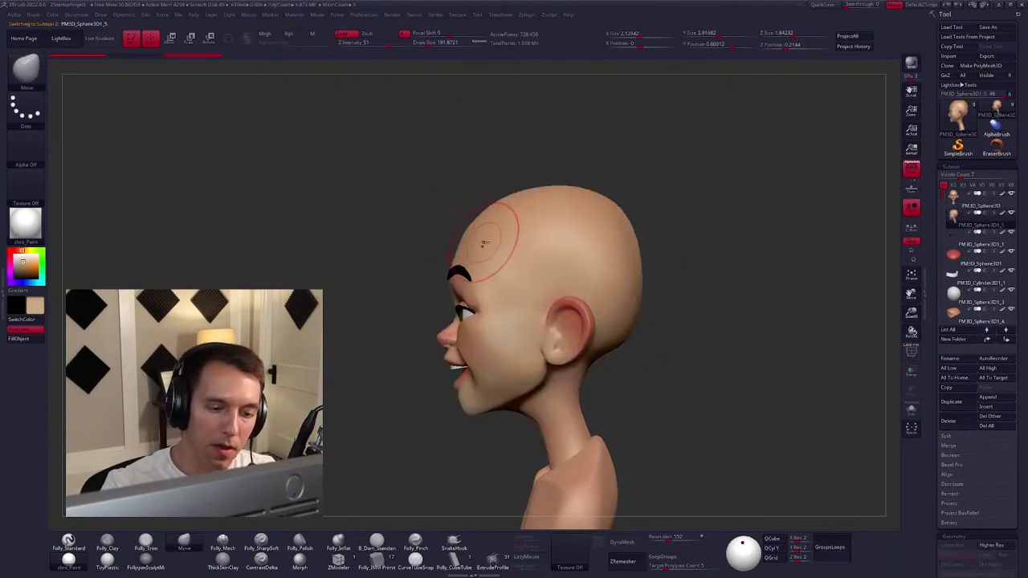
pyautogui.press('ctrl')
pyautogui.moveTo(475, 249)
pyautogui.keyDown('ctrl'); pyautogui.mouseDown()
pyautogui.moveTo(518, 316)
pyautogui.moveTo(552, 330)
pyautogui.moveTo(574, 359)
pyautogui.moveTo(627, 367)
pyautogui.moveTo(673, 206)
pyautogui.mouseUp(); pyautogui.keyUp('ctrl')
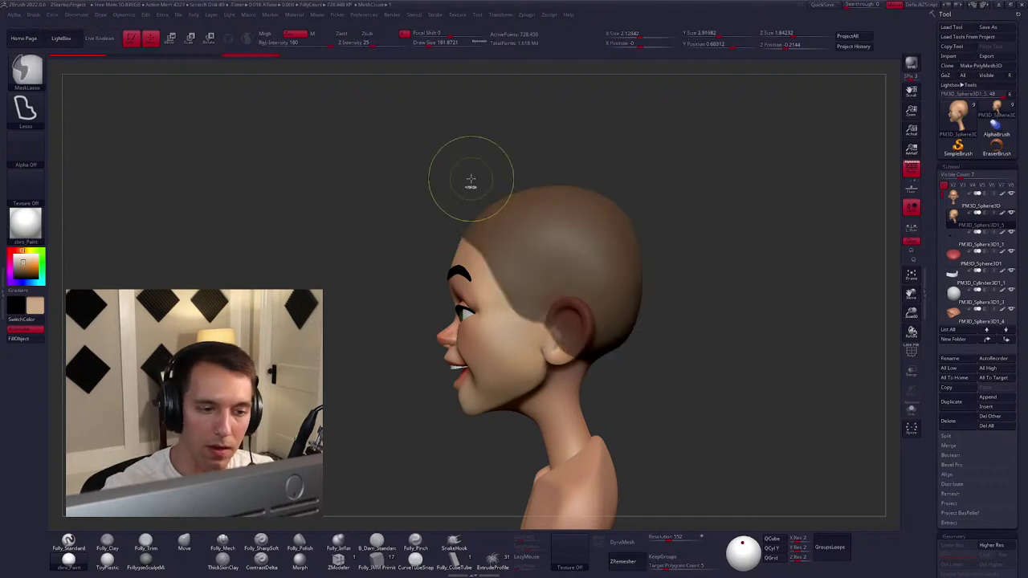
pyautogui.moveTo(468, 177); pyautogui.dragTo(514, 269)
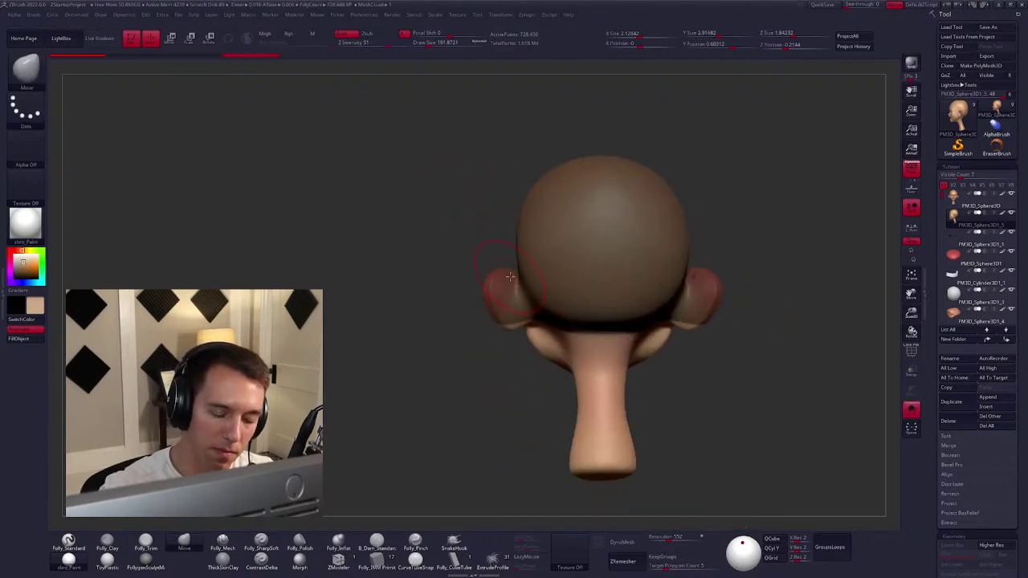
# Show polygroups on the head copy and hide its neck polygroup.
pyautogui.hotkey('ctrl', 'shift')
pyautogui.hotkey('shift', 'f')
pyautogui.hotkey('ctrl', 'shift')
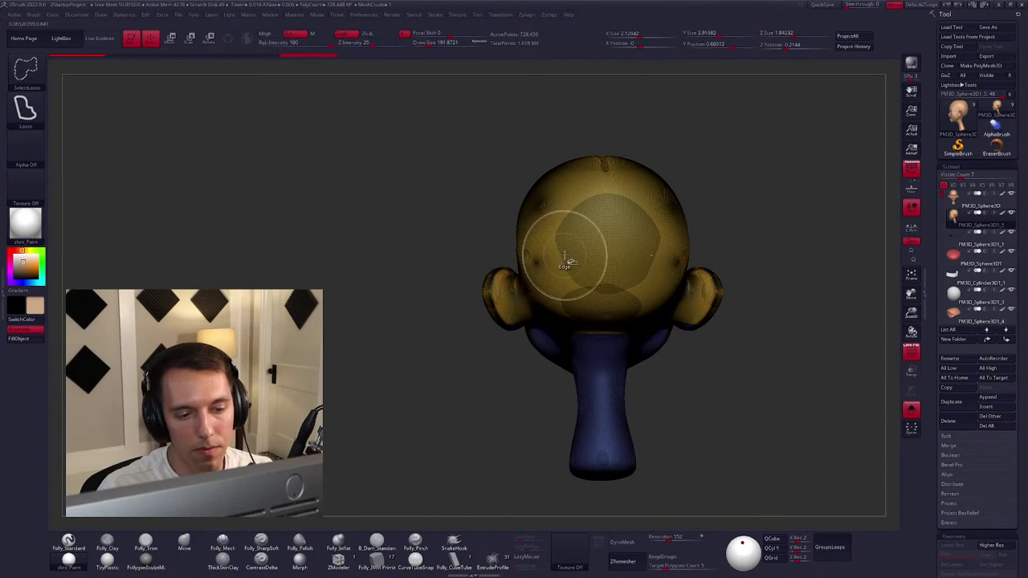
pyautogui.keyDown('ctrl'); pyautogui.keyDown('shift'); pyautogui.click(561, 233); pyautogui.keyUp('shift'); pyautogui.keyUp('ctrl')
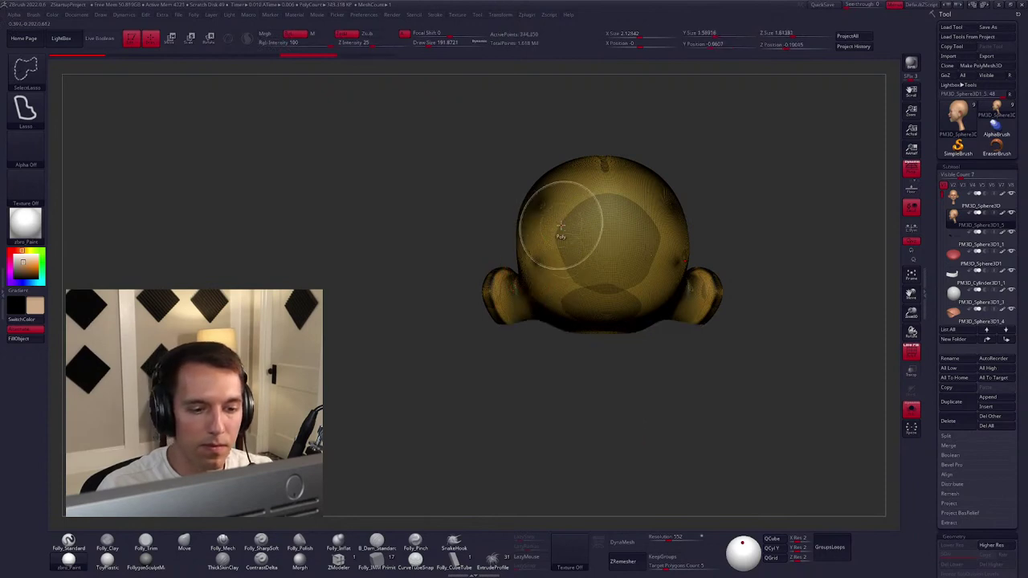
pyautogui.press('space')
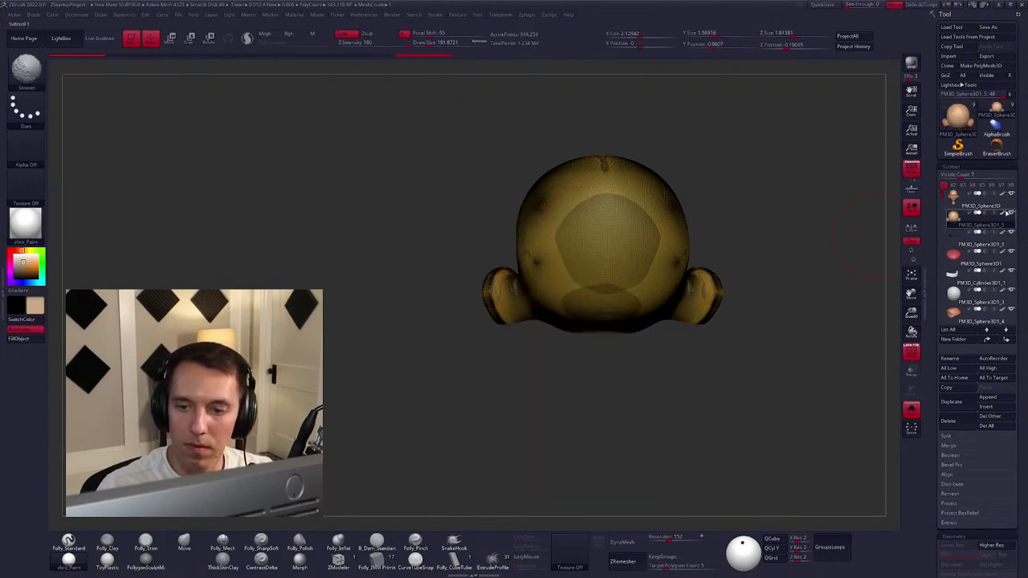
pyautogui.click(972, 218)
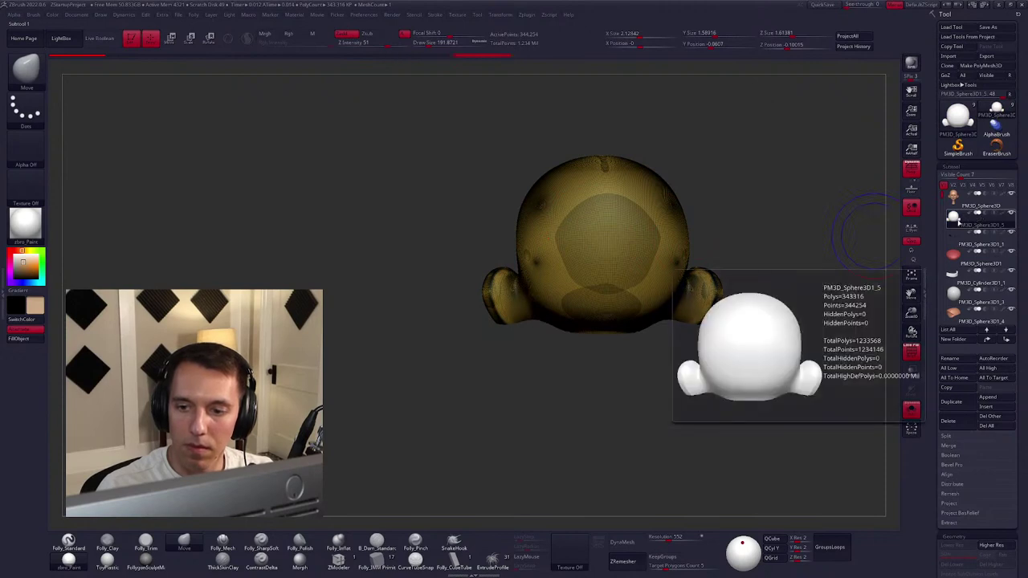
pyautogui.keyDown('ctrl'); pyautogui.keyDown('shift'); pyautogui.click(741, 243); pyautogui.keyUp('shift'); pyautogui.keyUp('ctrl')
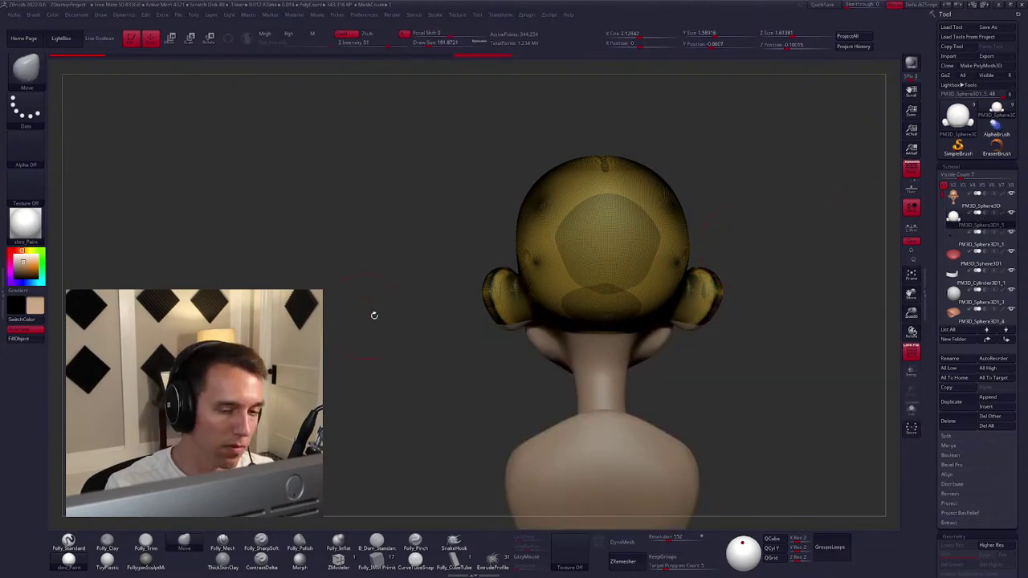
# Lasso-hide the face area and delete hidden geometry, leaving only the cap shell.
pyautogui.hotkey('shift', 'f')
pyautogui.moveTo(390, 305)
pyautogui.mouseDown()
pyautogui.moveTo(558, 275)
pyautogui.moveTo(433, 281)
pyautogui.mouseUp()
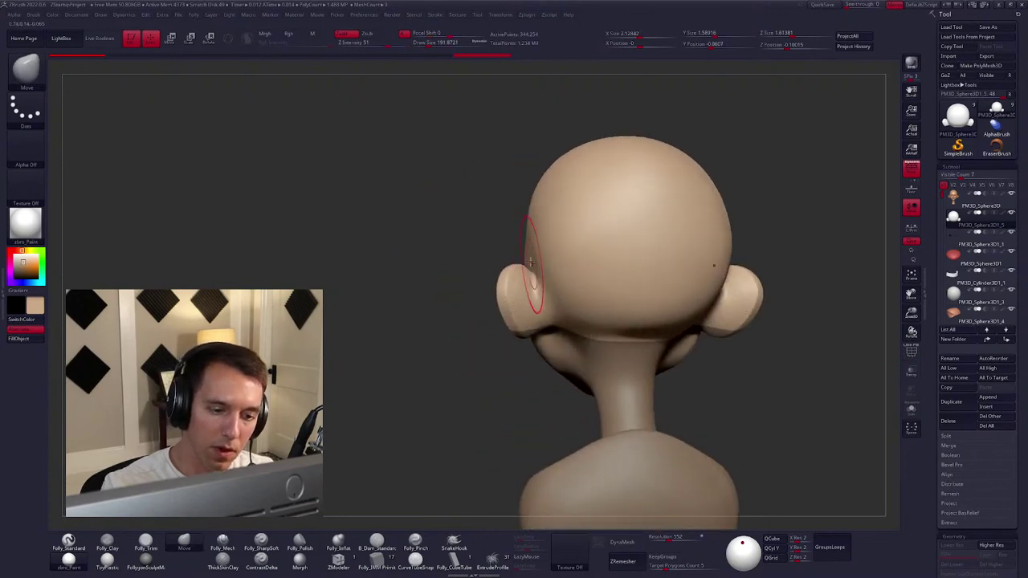
pyautogui.moveTo(530, 261); pyautogui.dragTo(510, 276)
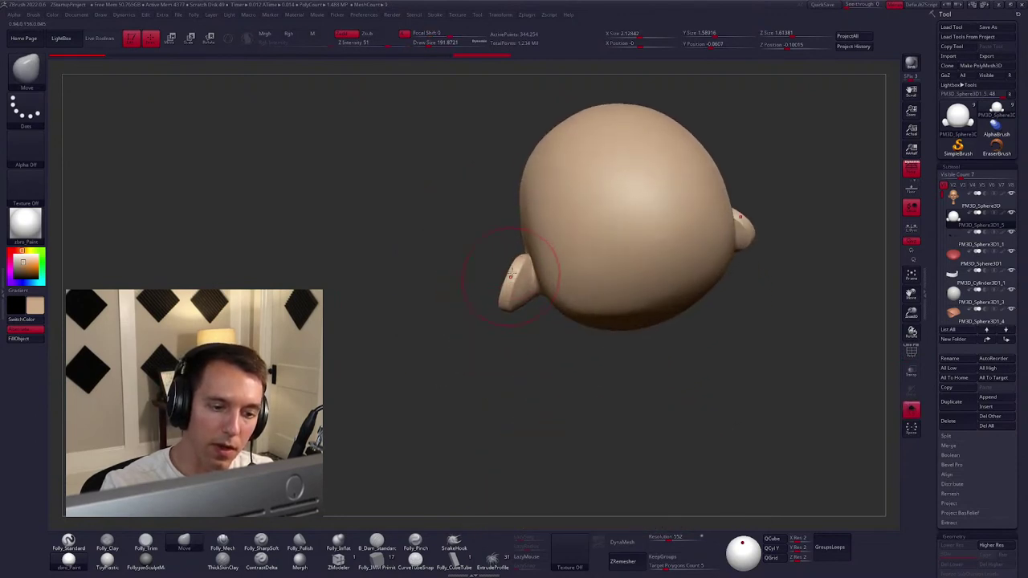
pyautogui.hotkey('ctrl', 'shift')
pyautogui.moveTo(514, 343)
pyautogui.keyDown('ctrl'); pyautogui.keyDown('alt'); pyautogui.keyDown('shift'); pyautogui.mouseDown()
pyautogui.moveTo(526, 298)
pyautogui.moveTo(546, 321)
pyautogui.moveTo(585, 262)
pyautogui.mouseUp(); pyautogui.keyUp('shift'); pyautogui.keyUp('alt'); pyautogui.keyUp('ctrl')
pyautogui.press('space')
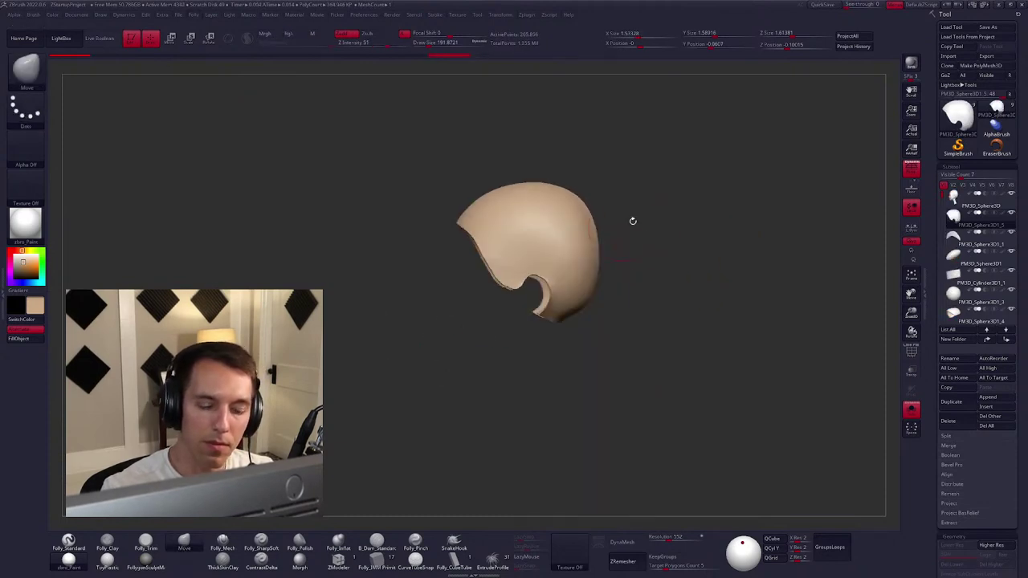
pyautogui.keyDown('ctrl'); pyautogui.keyDown('shift'); pyautogui.click(631, 218); pyautogui.keyUp('shift'); pyautogui.keyUp('ctrl')
pyautogui.moveTo(631, 218)
pyautogui.mouseDown()
pyautogui.moveTo(663, 243)
pyautogui.moveTo(878, 179)
pyautogui.moveTo(592, 274)
pyautogui.moveTo(583, 361)
pyautogui.moveTo(566, 353)
pyautogui.mouseUp()
# Solo the cap, clean its edge near the ear, and ZRemesh it to about 3,800 points.
pyautogui.press('space')
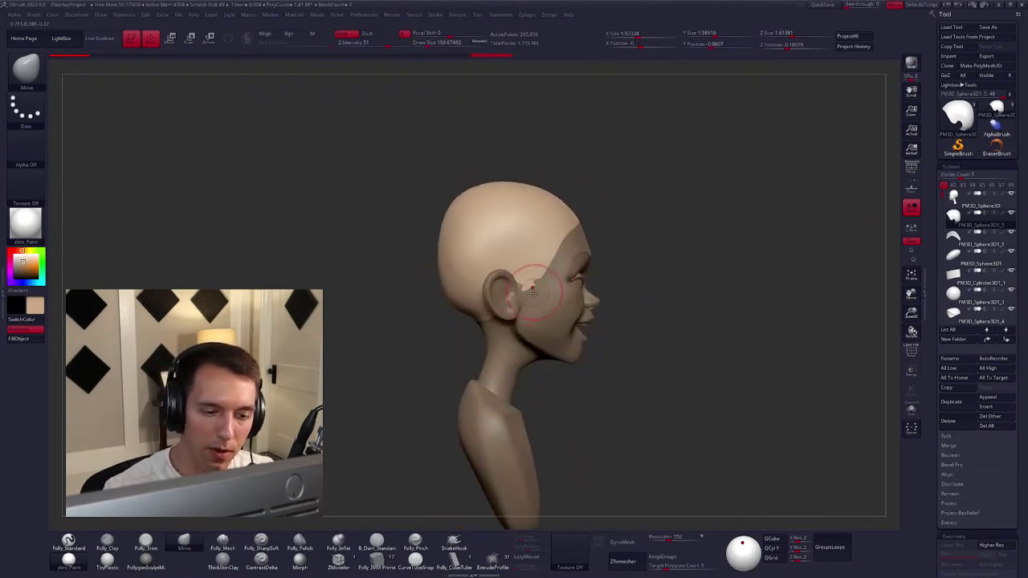
pyautogui.press('space')
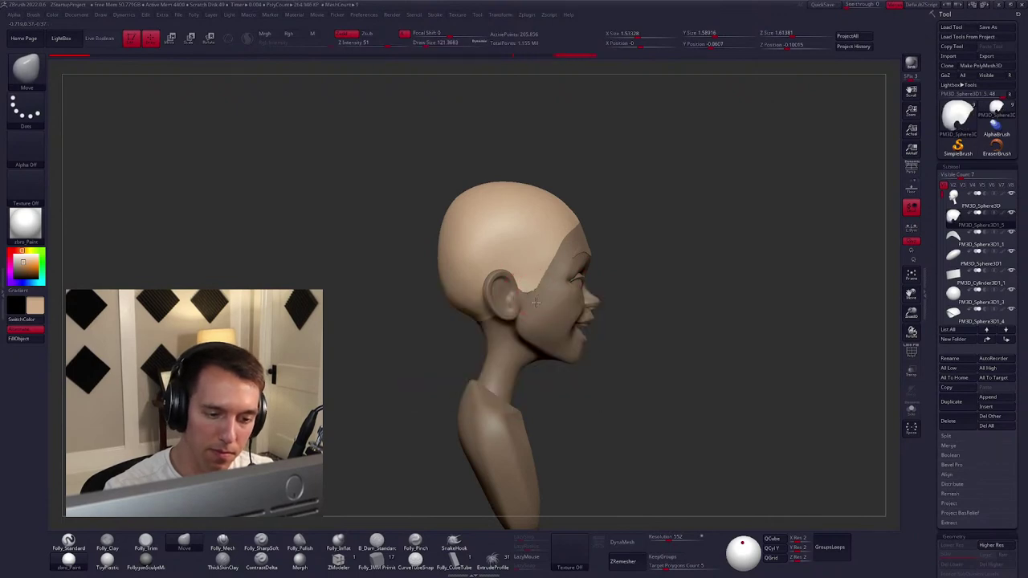
pyautogui.hotkey('ctrl', 'shift', 's')
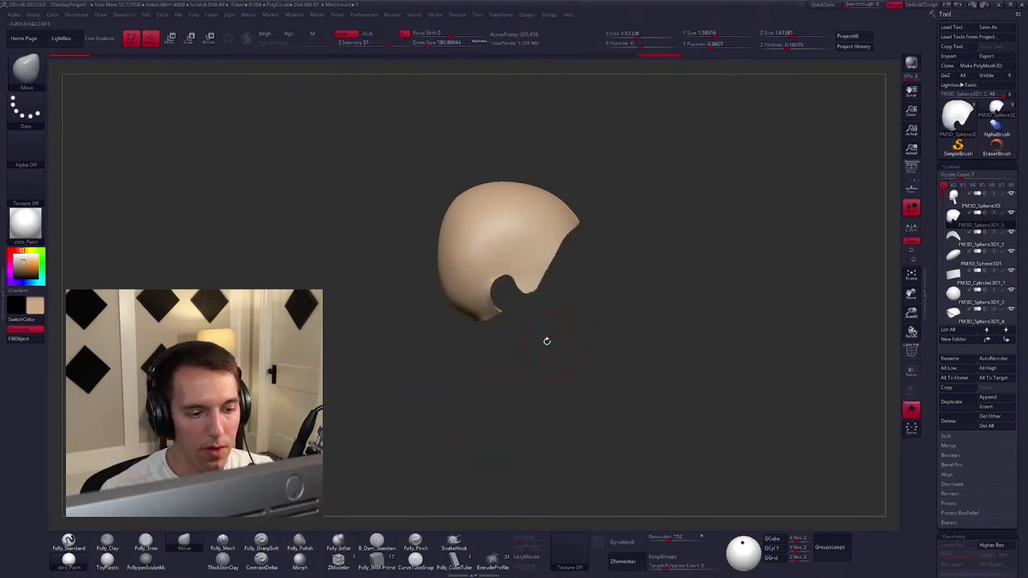
pyautogui.moveTo(546, 340)
pyautogui.mouseDown()
pyautogui.moveTo(543, 321)
pyautogui.moveTo(574, 341)
pyautogui.moveTo(595, 339)
pyautogui.moveTo(578, 240)
pyautogui.mouseUp()
pyautogui.hotkey('ctrl', 'shift')
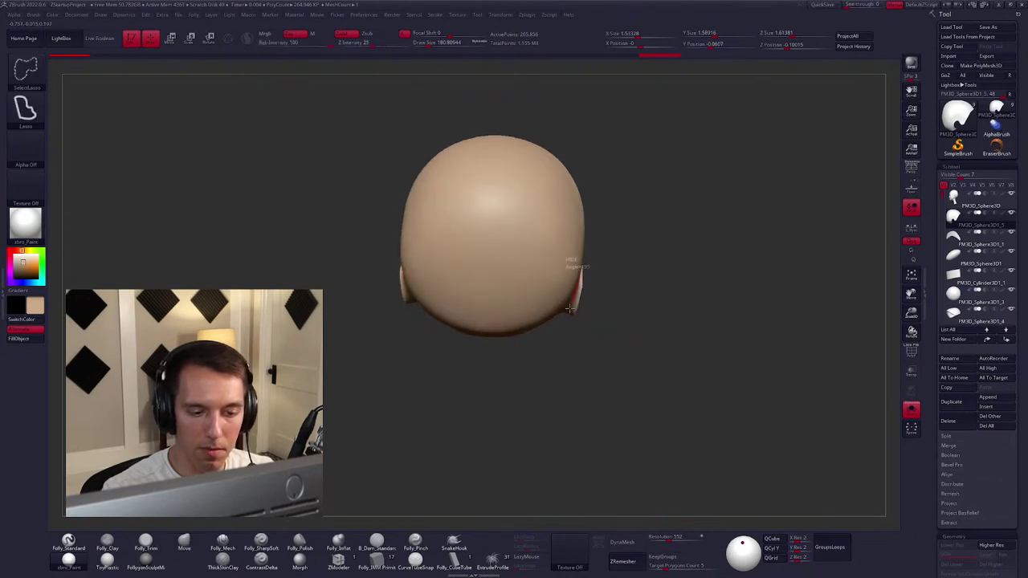
pyautogui.press('space')
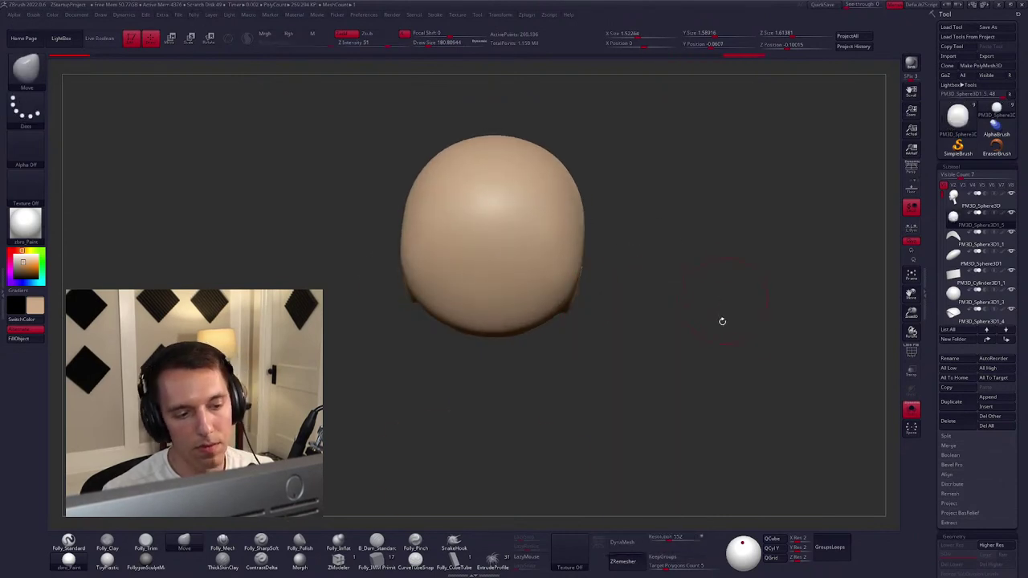
pyautogui.hotkey('ctrl', 'shift', 's')
pyautogui.moveTo(671, 322); pyautogui.dragTo(546, 315, button='right')
pyautogui.press('space')
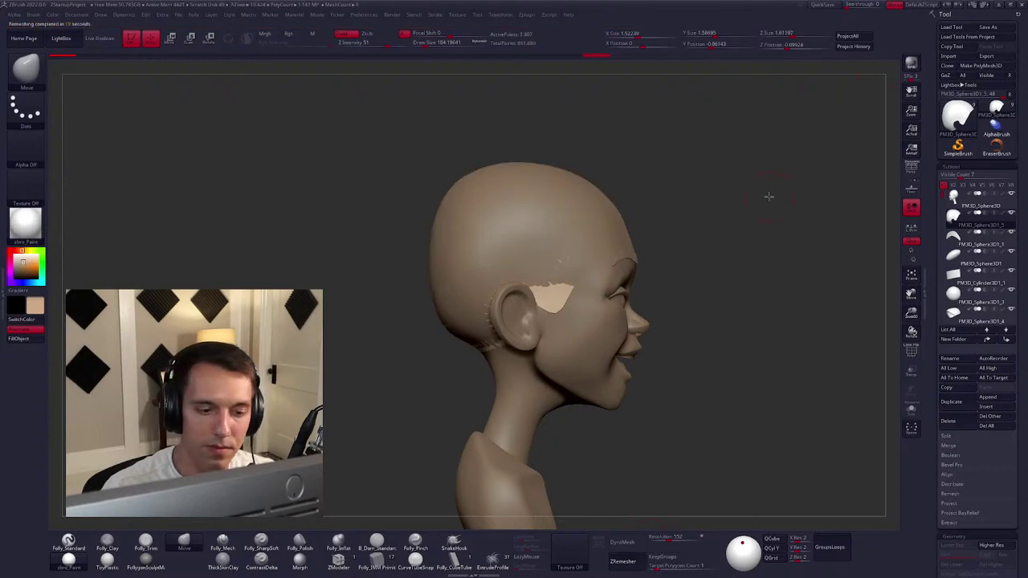
# Enlarge the Move brush considerably while orbiting around the hair cap.
pyautogui.moveTo(769, 195); pyautogui.dragTo(724, 239)
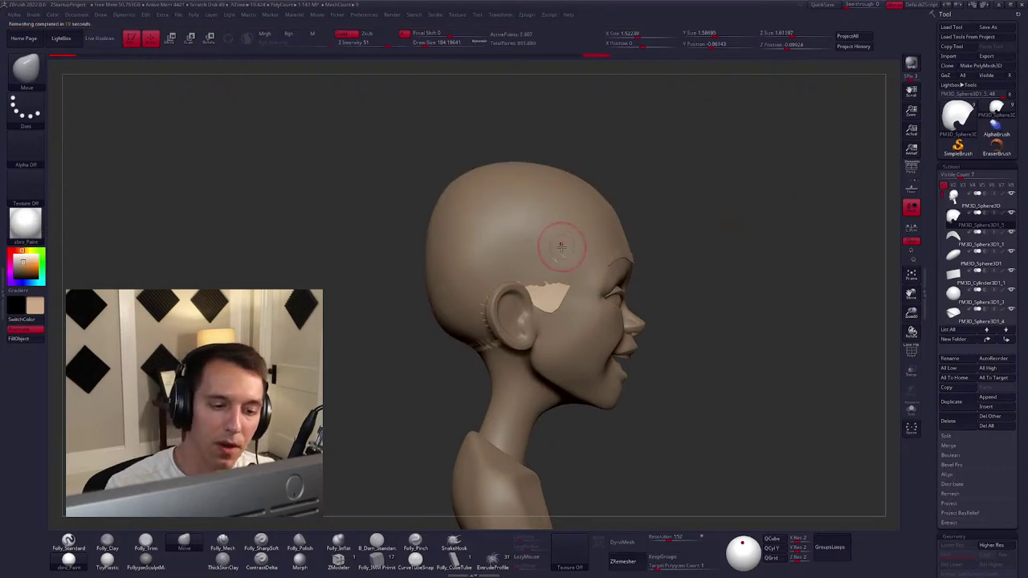
pyautogui.press('space')
pyautogui.moveTo(533, 256)
pyautogui.mouseDown(button='right')
pyautogui.moveTo(552, 244)
pyautogui.moveTo(587, 245)
pyautogui.mouseUp(button='right')
pyautogui.press('space')
pyautogui.press('space')
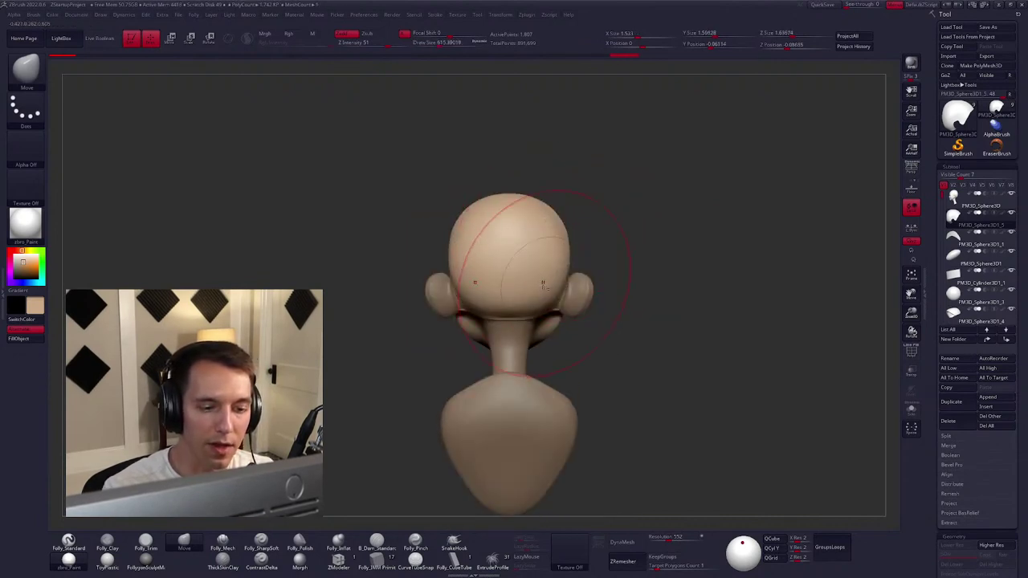
pyautogui.moveTo(546, 233)
pyautogui.mouseDown(button='right')
pyautogui.moveTo(567, 284)
pyautogui.moveTo(514, 249)
pyautogui.moveTo(520, 241)
pyautogui.moveTo(597, 273)
pyautogui.moveTo(704, 268)
pyautogui.moveTo(691, 287)
pyautogui.moveTo(726, 247)
pyautogui.mouseUp(button='right')
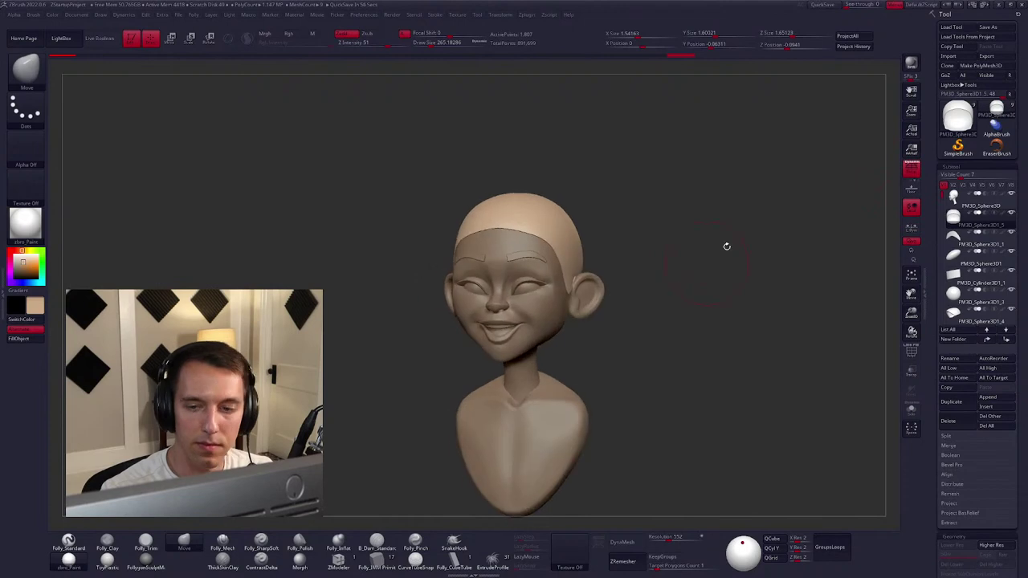
# Push the cap's hairline snugly against the forehead, temples and ear.
pyautogui.moveTo(594, 257)
pyautogui.mouseDown(button='right')
pyautogui.moveTo(540, 243)
pyautogui.moveTo(562, 257)
pyautogui.moveTo(529, 272)
pyautogui.moveTo(556, 286)
pyautogui.moveTo(573, 250)
pyautogui.moveTo(546, 277)
pyautogui.mouseUp(button='right')
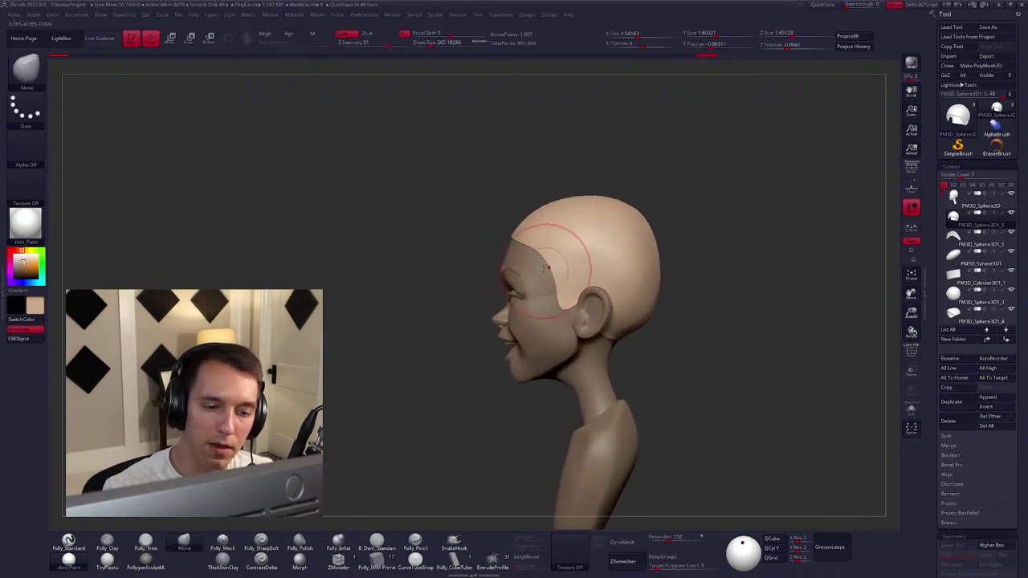
pyautogui.rightClick(547, 261)
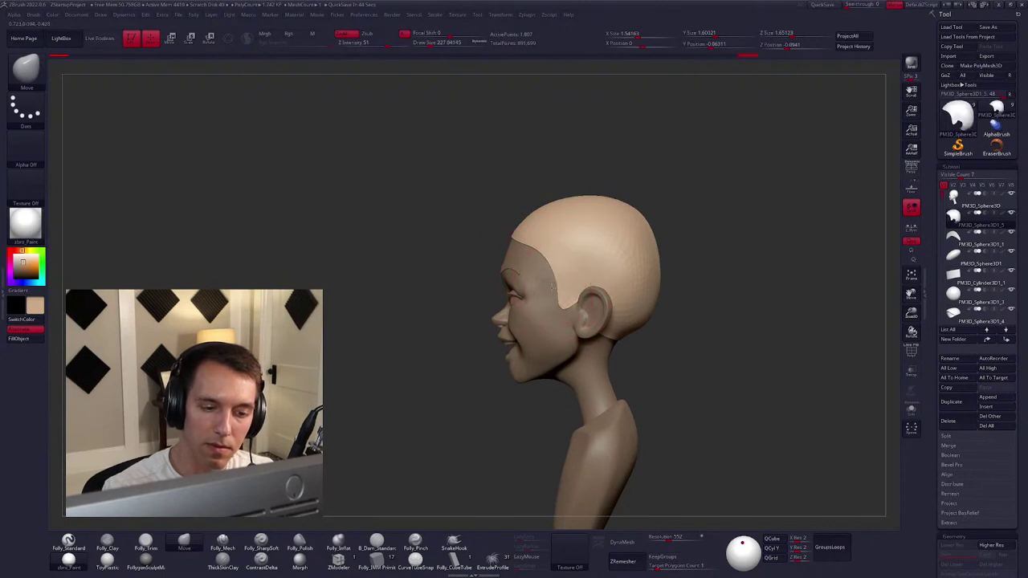
pyautogui.moveTo(553, 285)
pyautogui.mouseDown(button='right')
pyautogui.moveTo(514, 297)
pyautogui.moveTo(544, 248)
pyautogui.moveTo(594, 246)
pyautogui.moveTo(566, 255)
pyautogui.moveTo(562, 275)
pyautogui.mouseUp(button='right')
pyautogui.rightClick(514, 297)
pyautogui.rightClick(562, 275)
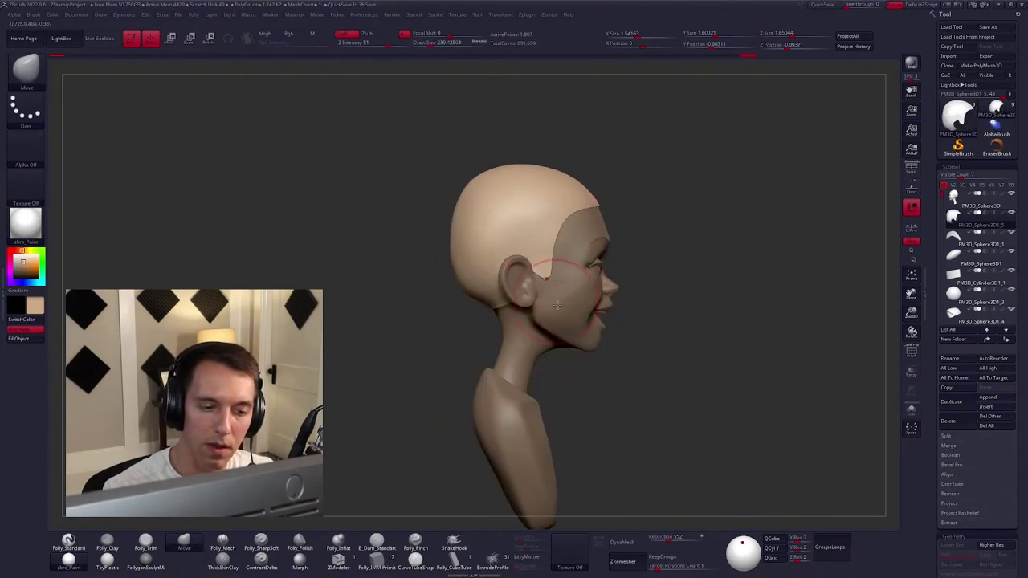
pyautogui.moveTo(570, 311)
pyautogui.mouseDown(button='right')
pyautogui.moveTo(672, 358)
pyautogui.moveTo(596, 349)
pyautogui.mouseUp(button='right')
pyautogui.hotkey('shift', 'f')
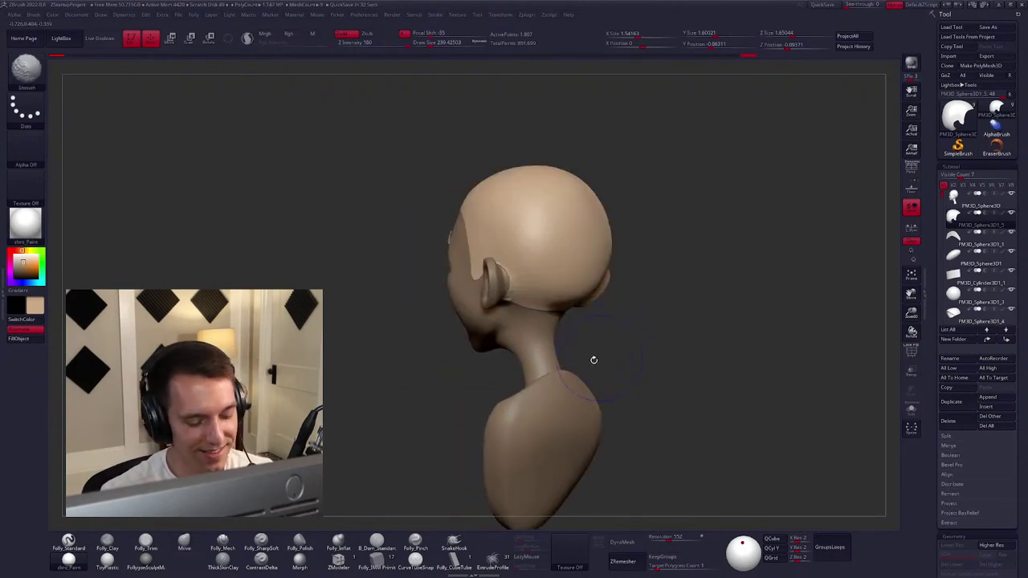
pyautogui.click(338, 560)
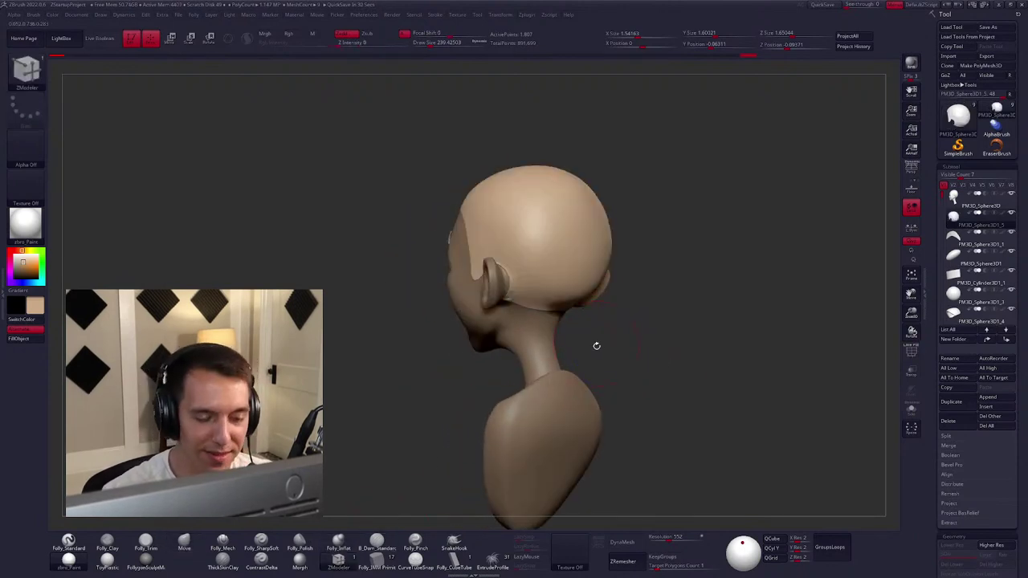
# Solo the cap and extrude all its polygons with ZModeler to give it thickness.
pyautogui.moveTo(596, 345); pyautogui.dragTo(666, 345, button='right')
pyautogui.hotkey('alt', 's')
pyautogui.moveTo(562, 321)
pyautogui.keyDown('ctrl'); pyautogui.mouseDown(button='right')
pyautogui.moveTo(611, 281)
pyautogui.moveTo(590, 230)
pyautogui.moveTo(551, 248)
pyautogui.mouseUp(button='right'); pyautogui.keyUp('ctrl')
pyautogui.hotkey('shift', 'f')
pyautogui.press('space')
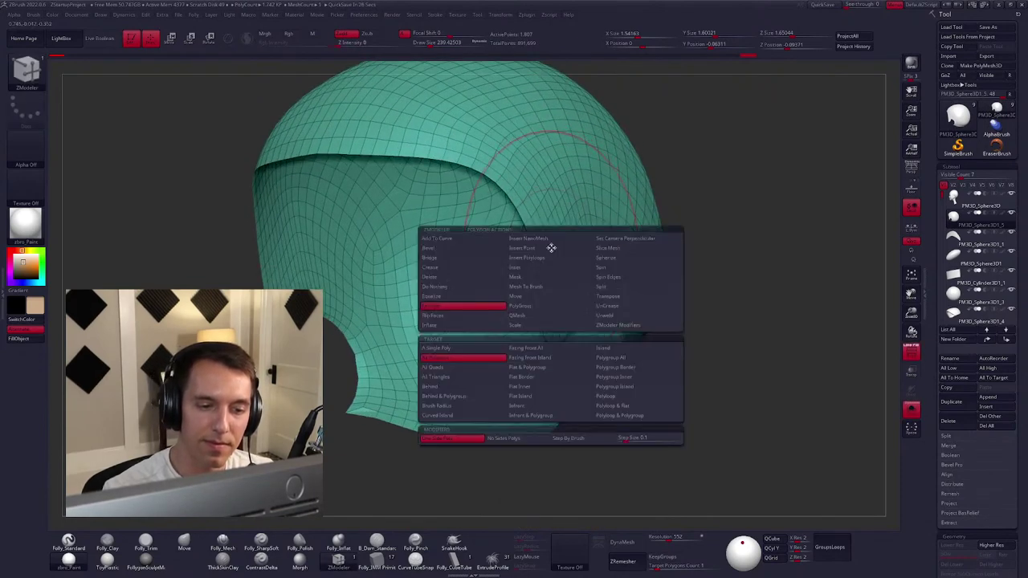
pyautogui.moveTo(539, 259); pyautogui.dragTo(537, 251)
# Enable Double, flip the cap's normals, and bring back the rest of the bust.
pyautogui.keyDown('ctrl'); pyautogui.moveTo(537, 251); pyautogui.dragTo(682, 241, button='right'); pyautogui.keyUp('ctrl')
pyautogui.press('space')
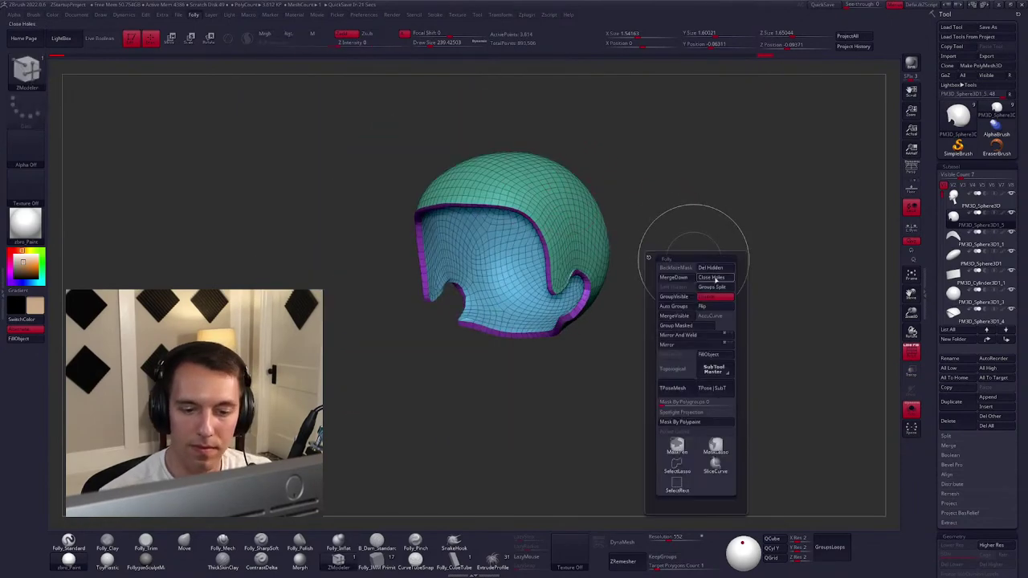
pyautogui.click(713, 298)
pyautogui.click(702, 306)
pyautogui.press('b')
pyautogui.press('m')
pyautogui.press('v')
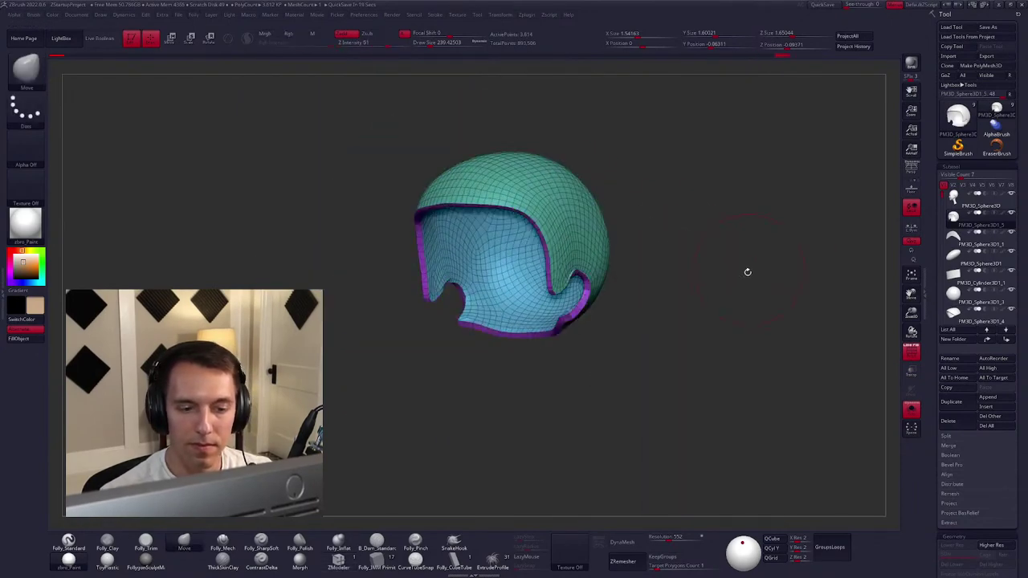
pyautogui.hotkey('shift', 's')
pyautogui.moveTo(643, 349)
pyautogui.keyDown('ctrl'); pyautogui.mouseDown(button='right')
pyautogui.moveTo(633, 325)
pyautogui.moveTo(654, 319)
pyautogui.moveTo(589, 334)
pyautogui.moveTo(607, 342)
pyautogui.moveTo(625, 313)
pyautogui.moveTo(675, 316)
pyautogui.moveTo(661, 335)
pyautogui.moveTo(615, 316)
pyautogui.moveTo(660, 335)
pyautogui.moveTo(626, 349)
pyautogui.mouseUp(button='right'); pyautogui.keyUp('ctrl')
pyautogui.hotkey('shift', 'f')
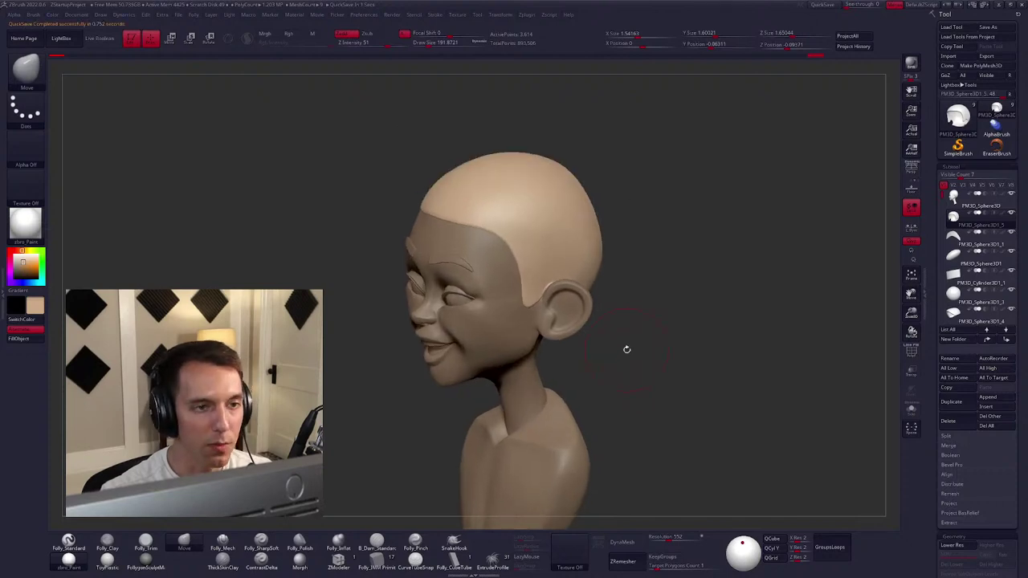
# Duplicate the hair cap subtool and split the copy apart with Groups Split.
pyautogui.rightClick(677, 310)
pyautogui.moveTo(677, 311); pyautogui.dragTo(671, 309, button='right')
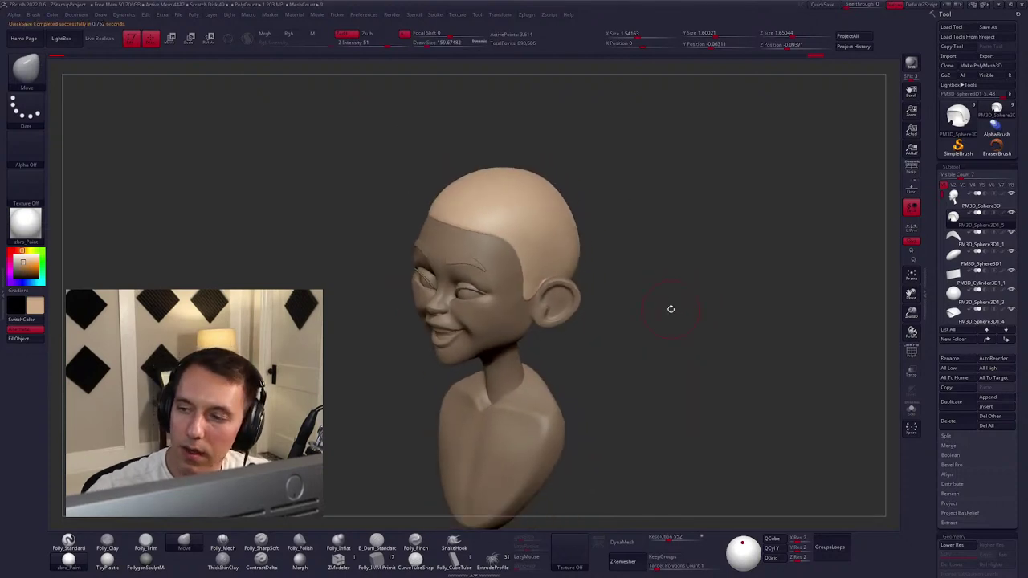
pyautogui.rightClick(670, 309)
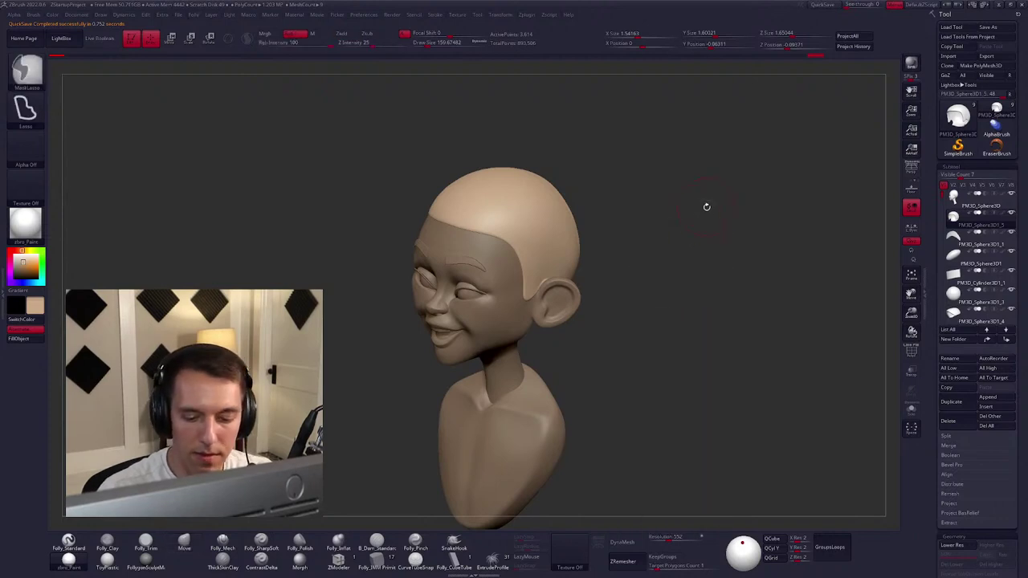
pyautogui.moveTo(704, 206); pyautogui.dragTo(607, 241, button='right')
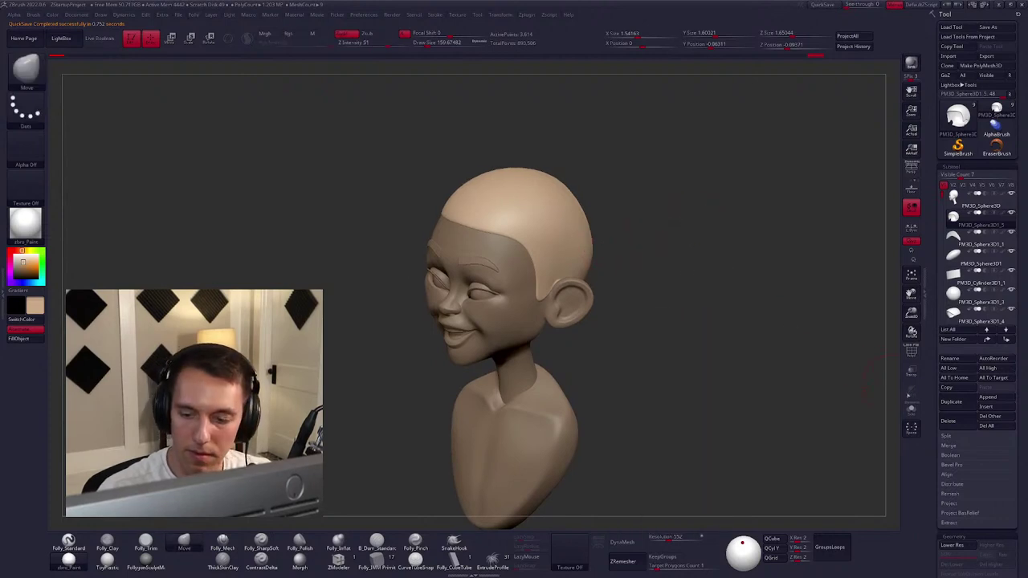
pyautogui.click(949, 401)
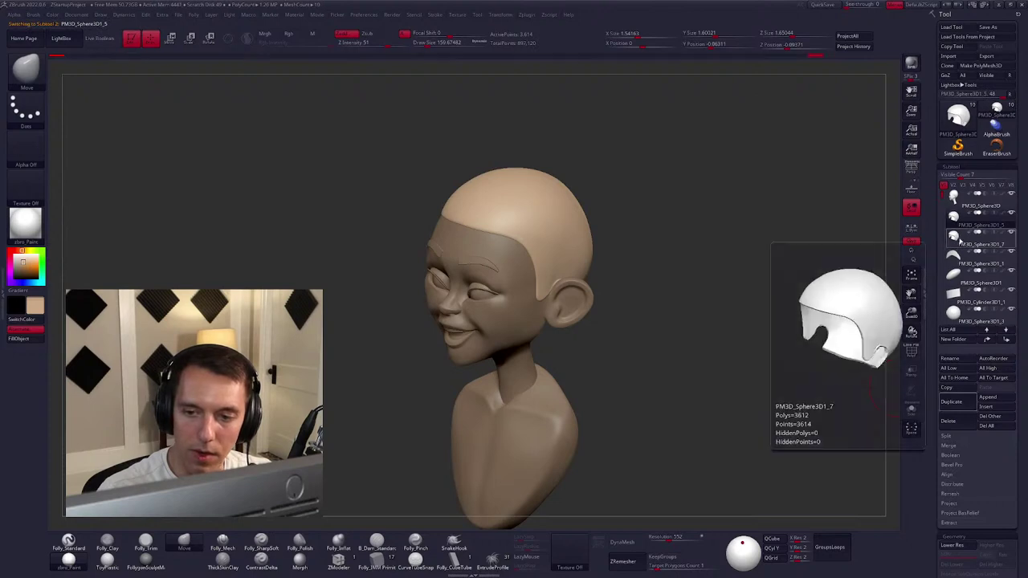
pyautogui.press('space')
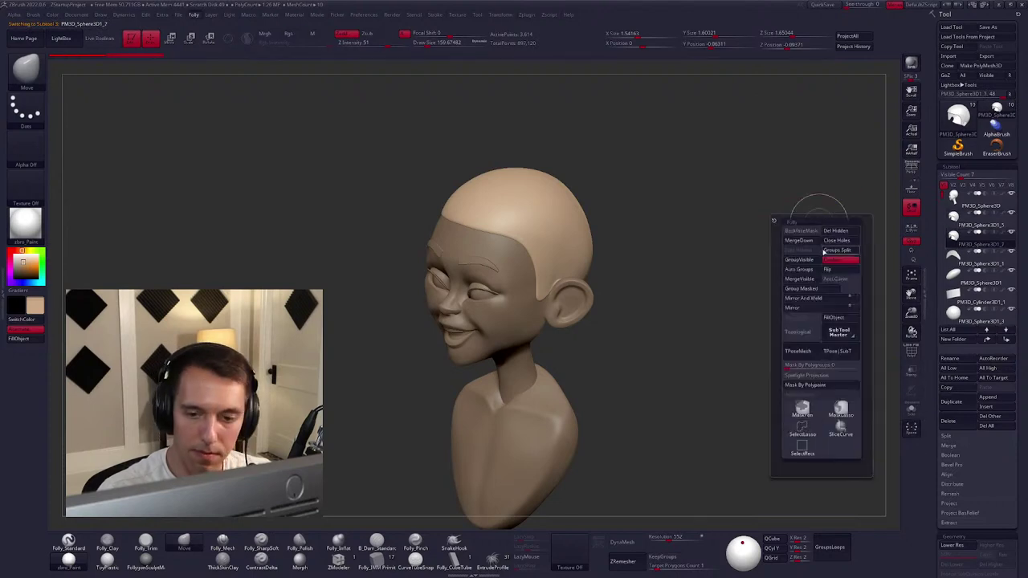
pyautogui.click(828, 260)
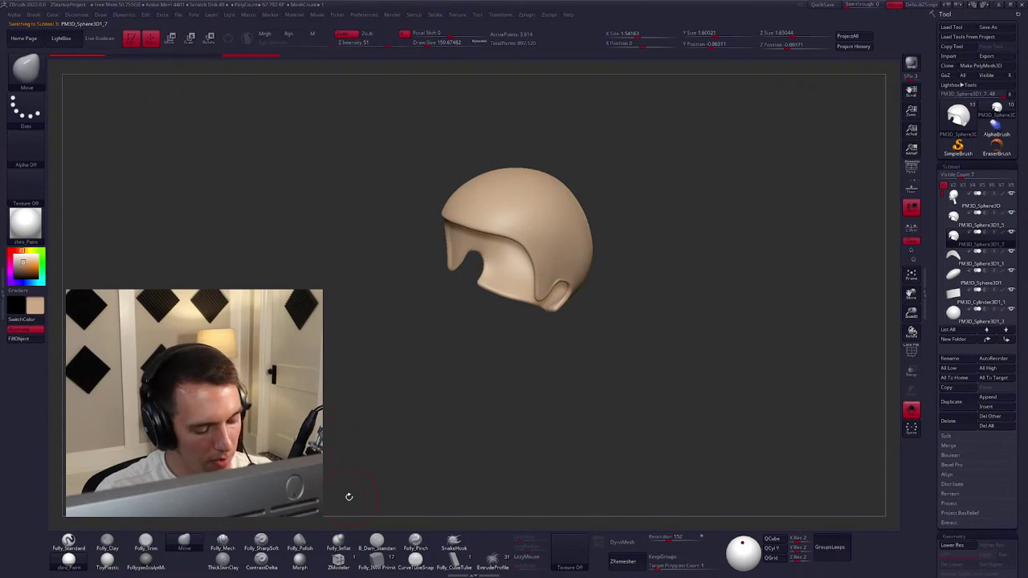
# Pick the CurveTubeSnap brush and turn Solo off to view the full head.
pyautogui.click(418, 567)
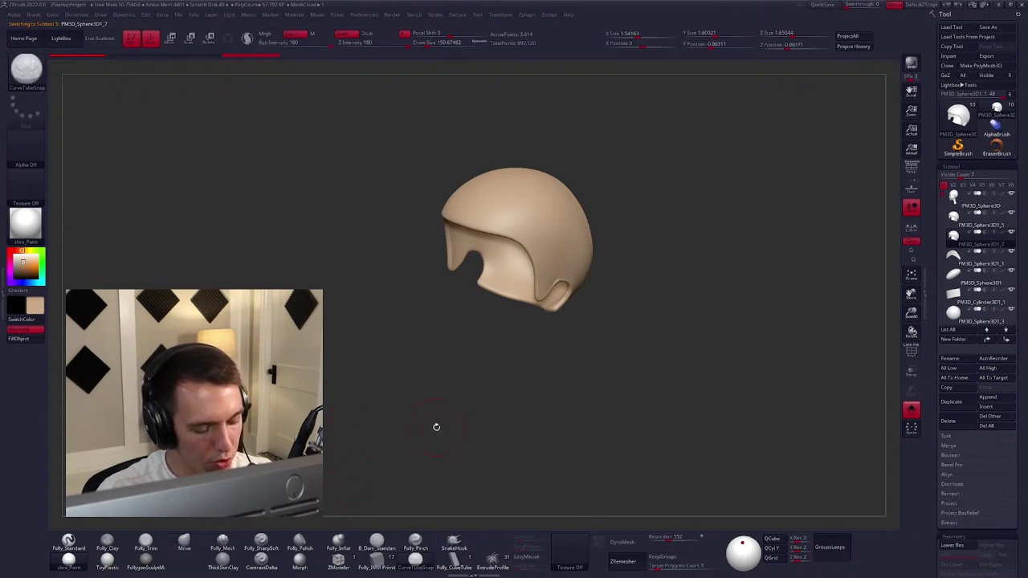
pyautogui.moveTo(436, 423)
pyautogui.mouseDown()
pyautogui.moveTo(452, 367)
pyautogui.moveTo(576, 327)
pyautogui.mouseUp()
pyautogui.hotkey('shift', 's')
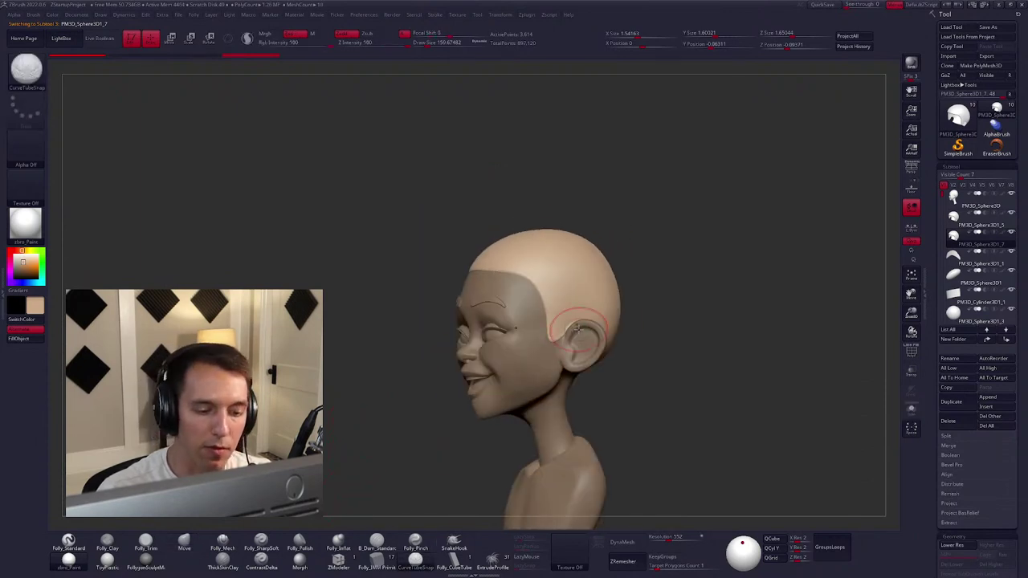
pyautogui.moveTo(640, 335); pyautogui.dragTo(640, 351)
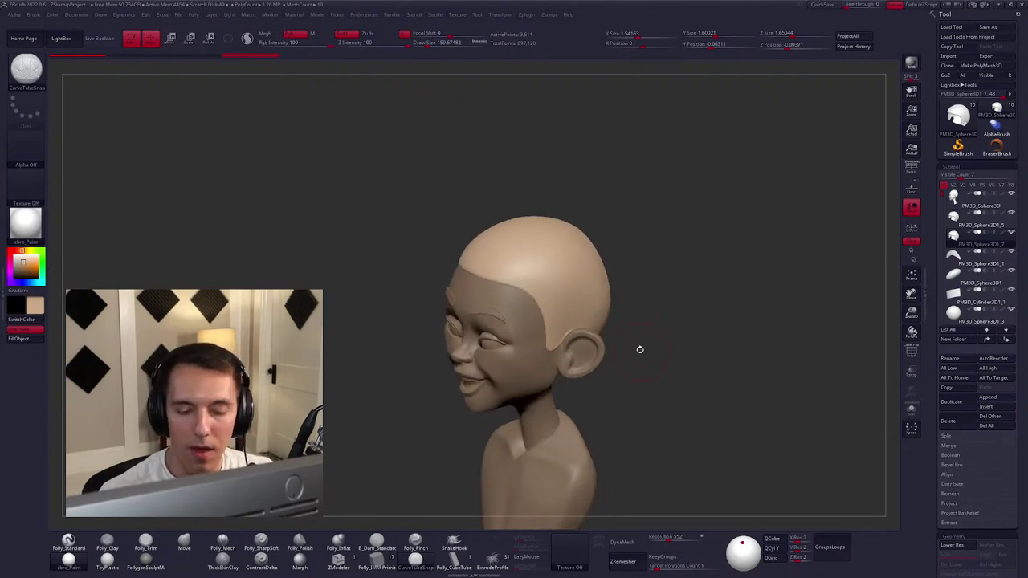
pyautogui.moveTo(529, 270); pyautogui.dragTo(535, 301)
pyautogui.moveTo(535, 301)
pyautogui.mouseDown(button='right')
pyautogui.moveTo(505, 278)
pyautogui.moveTo(504, 305)
pyautogui.moveTo(488, 300)
pyautogui.moveTo(496, 329)
pyautogui.moveTo(523, 328)
pyautogui.moveTo(533, 305)
pyautogui.moveTo(505, 310)
pyautogui.mouseUp(button='right')
pyautogui.press('space')
# Switch to Folly_Clay and temporarily hide the face and neck to inspect the cap's hollow interior.
pyautogui.press('c')
pyautogui.press('ctrl')
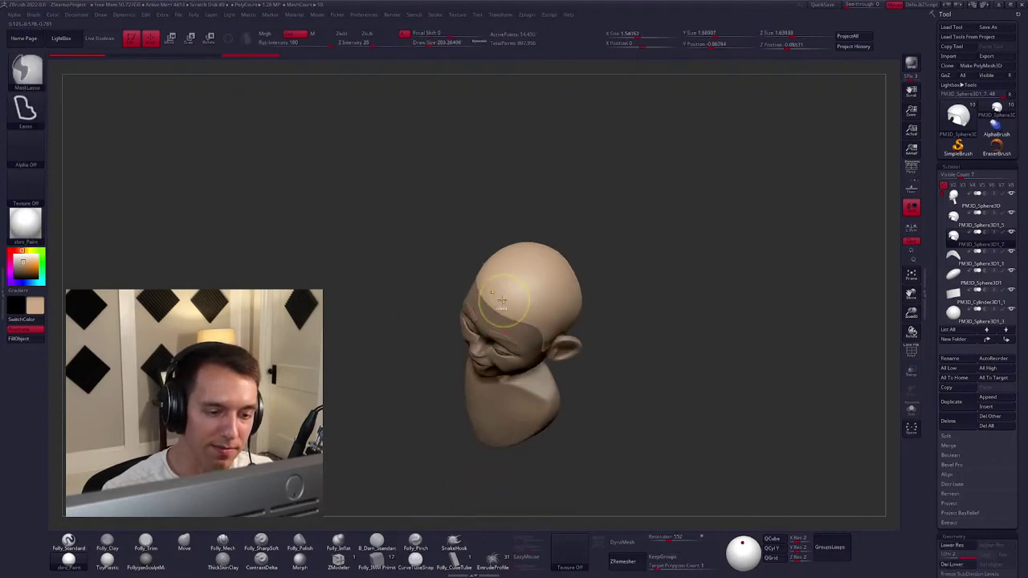
pyautogui.keyDown('ctrl'); pyautogui.keyDown('shift'); pyautogui.click(498, 310); pyautogui.keyUp('shift'); pyautogui.keyUp('ctrl')
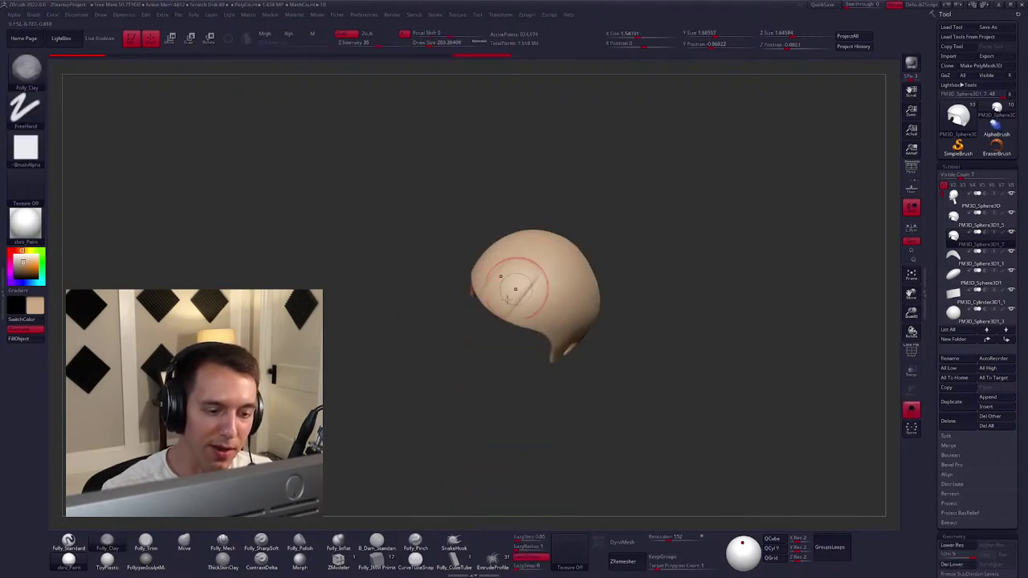
pyautogui.moveTo(542, 334); pyautogui.dragTo(543, 315, button='right')
pyautogui.keyDown('ctrl'); pyautogui.keyDown('shift'); pyautogui.click(614, 341); pyautogui.keyUp('shift'); pyautogui.keyUp('ctrl')
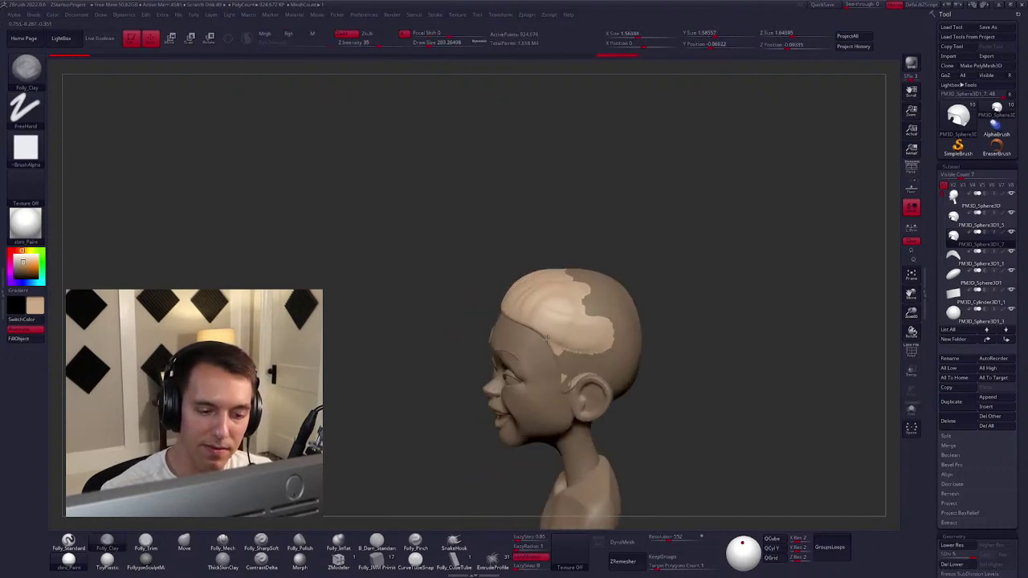
pyautogui.moveTo(614, 341); pyautogui.dragTo(505, 326, button='right')
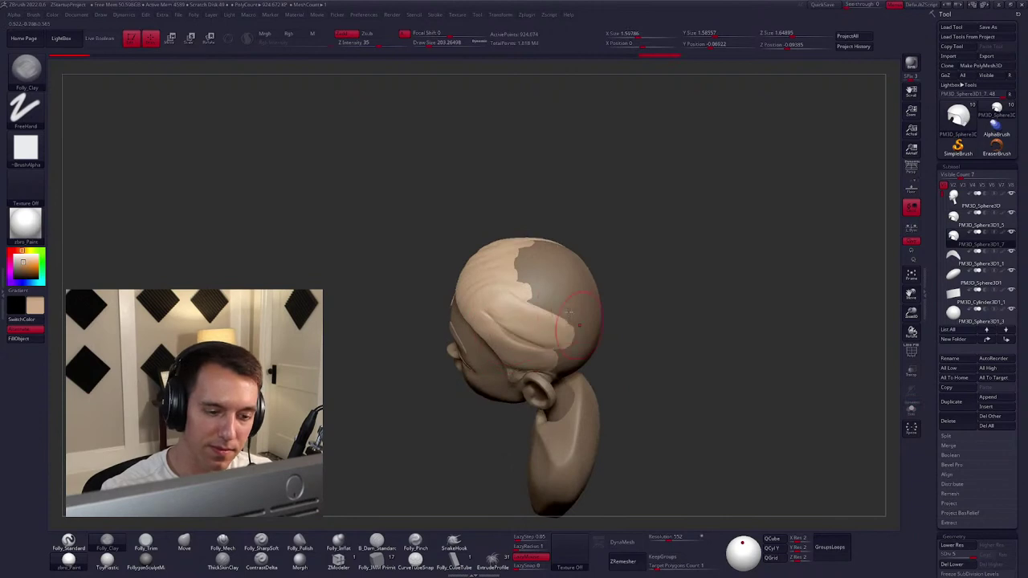
# Build hair out over the back, top and back hairline of the head.
pyautogui.moveTo(568, 315); pyautogui.dragTo(577, 295)
pyautogui.moveTo(585, 359); pyautogui.dragTo(511, 283, button='right')
pyautogui.moveTo(510, 284); pyautogui.dragTo(521, 313)
pyautogui.moveTo(549, 364); pyautogui.dragTo(490, 374, button='right')
pyautogui.moveTo(490, 374); pyautogui.dragTo(514, 369)
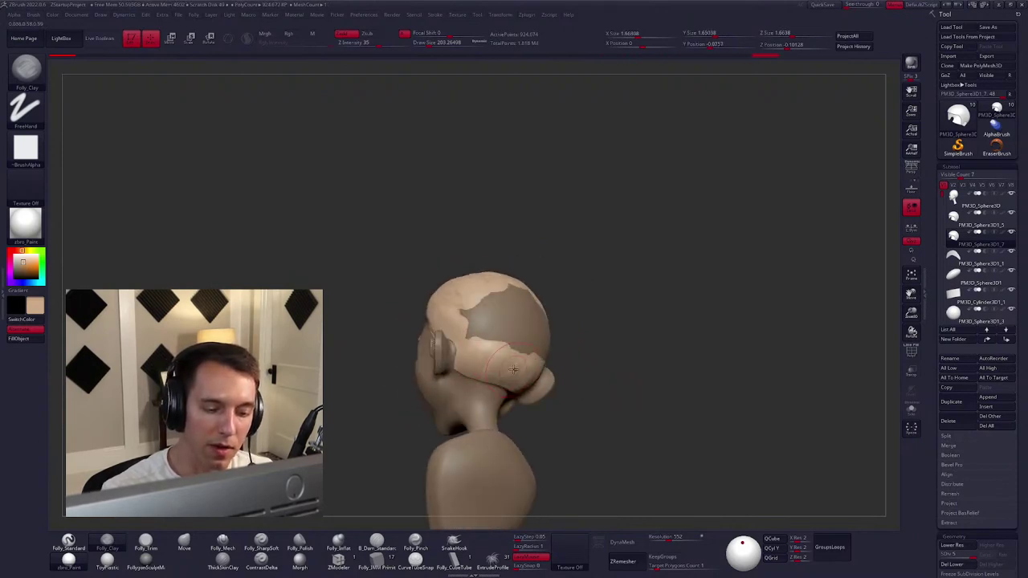
pyautogui.moveTo(510, 383); pyautogui.dragTo(445, 451, button='right')
# Solo the hair cap and delete its lower subdivision levels.
pyautogui.click(381, 568)
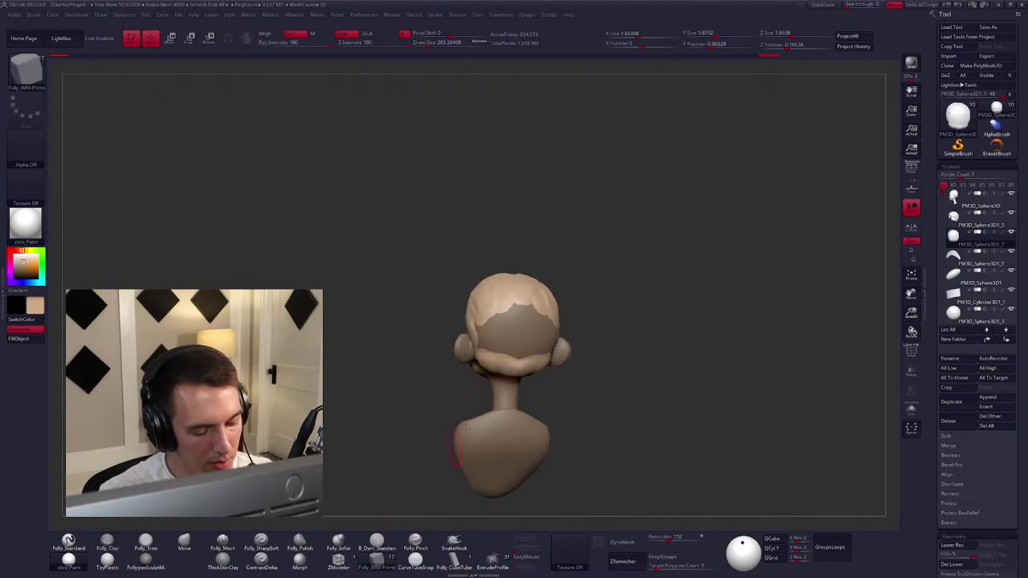
pyautogui.click(522, 315)
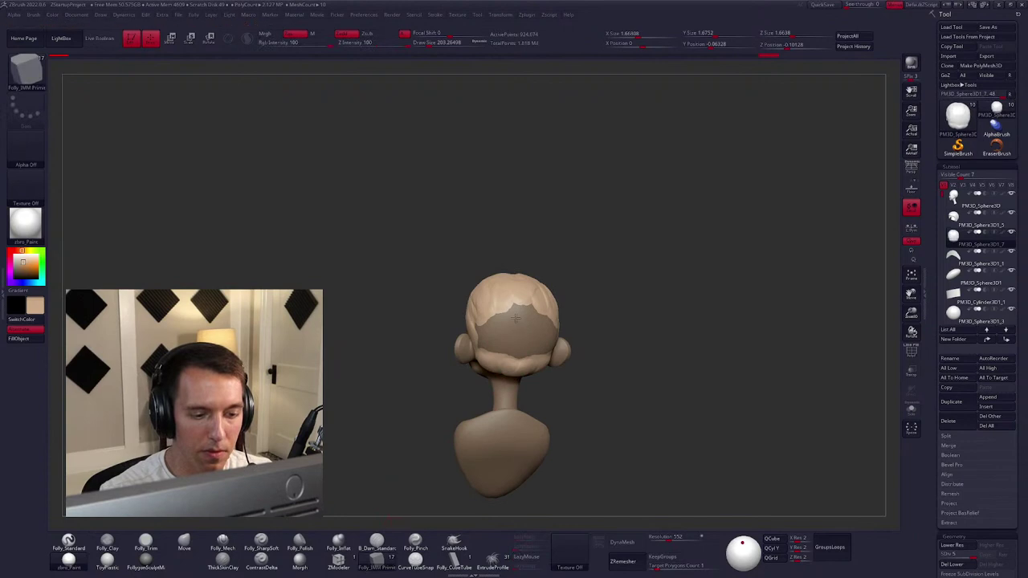
pyautogui.hotkey('alt', 's')
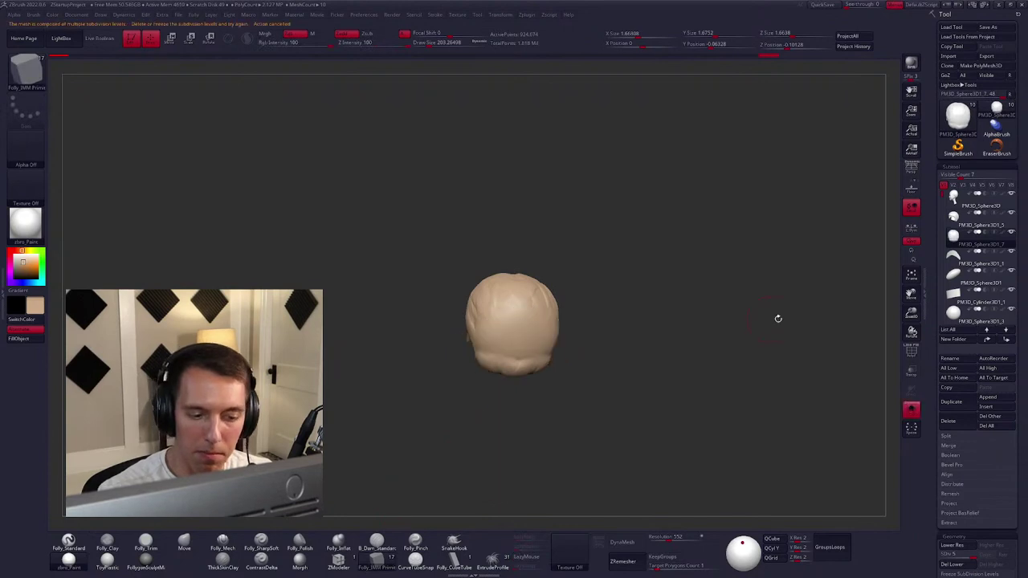
pyautogui.click(949, 564)
# Insert a sphere on the back of the head and reshape it into a bun with Transpose.
pyautogui.moveTo(522, 312); pyautogui.dragTo(568, 318)
pyautogui.press('w')
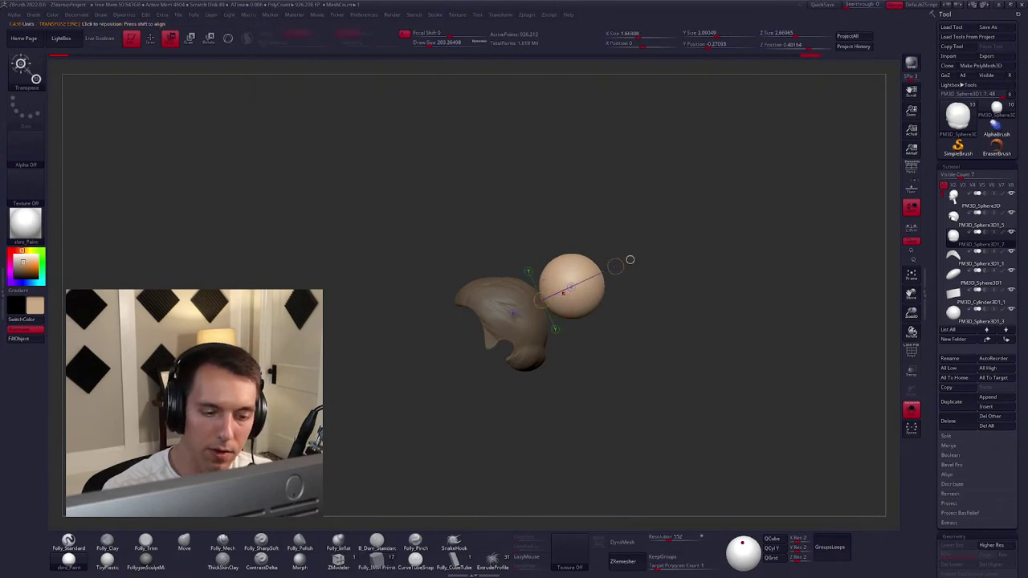
pyautogui.moveTo(619, 259)
pyautogui.mouseDown()
pyautogui.moveTo(630, 259)
pyautogui.moveTo(583, 252)
pyautogui.moveTo(563, 332)
pyautogui.moveTo(543, 293)
pyautogui.moveTo(594, 322)
pyautogui.mouseUp()
pyautogui.press('q')
pyautogui.press('space')
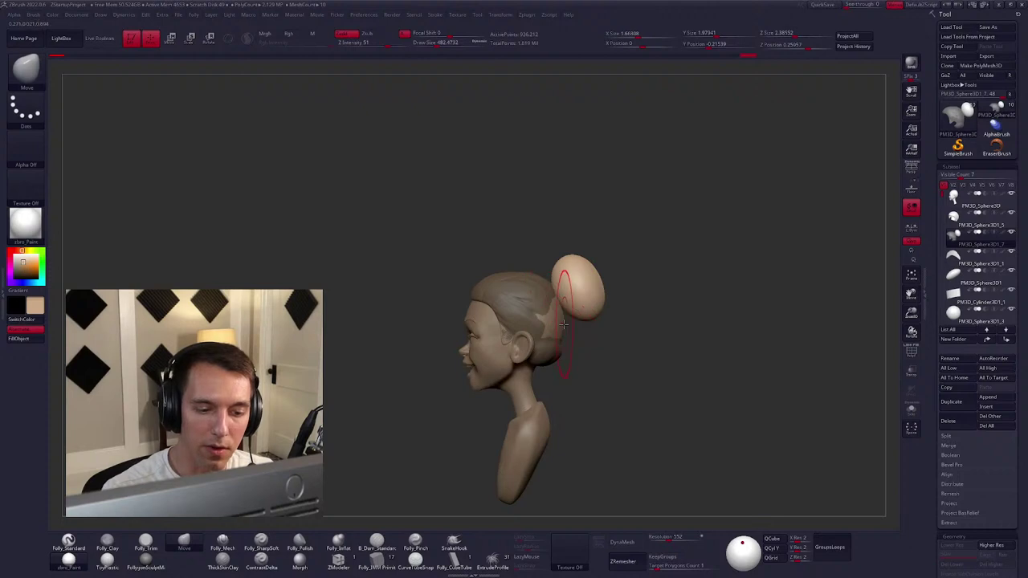
# Refine the hair around the bun with the Move brush from top and back views.
pyautogui.moveTo(565, 324); pyautogui.dragTo(600, 278)
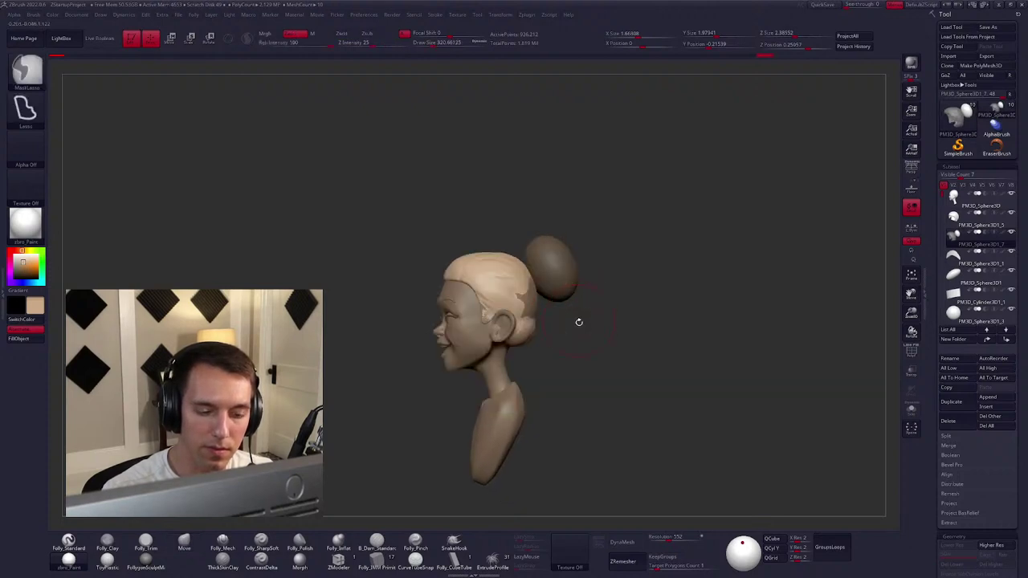
pyautogui.moveTo(578, 322); pyautogui.dragTo(530, 299)
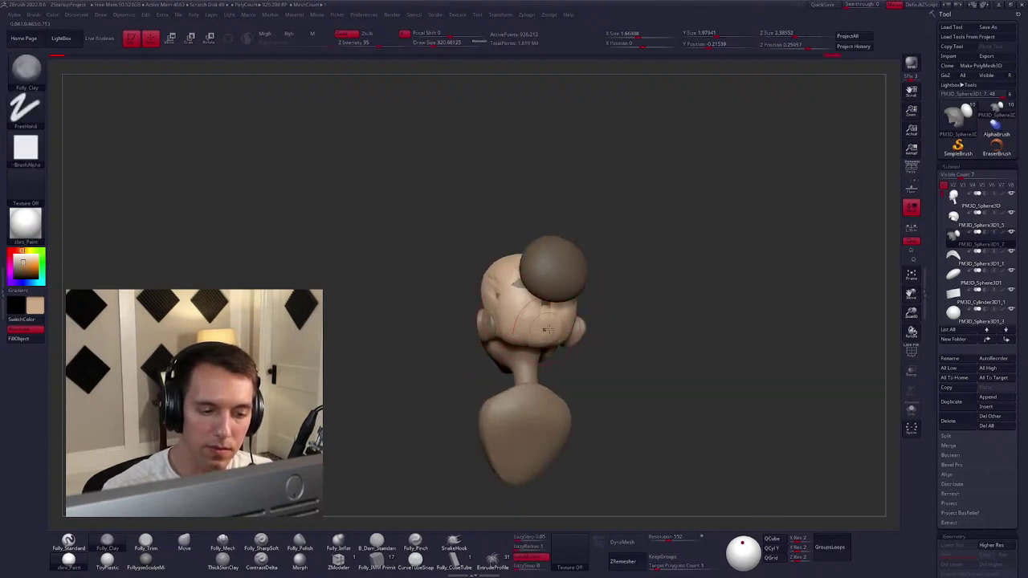
pyautogui.press('b')
pyautogui.press('m')
pyautogui.press('v')
pyautogui.moveTo(533, 343)
pyautogui.mouseDown(button='right')
pyautogui.moveTo(511, 344)
pyautogui.moveTo(527, 346)
pyautogui.moveTo(541, 321)
pyautogui.moveTo(510, 340)
pyautogui.mouseUp(button='right')
pyautogui.press('b')
pyautogui.press('c')
pyautogui.press('l')
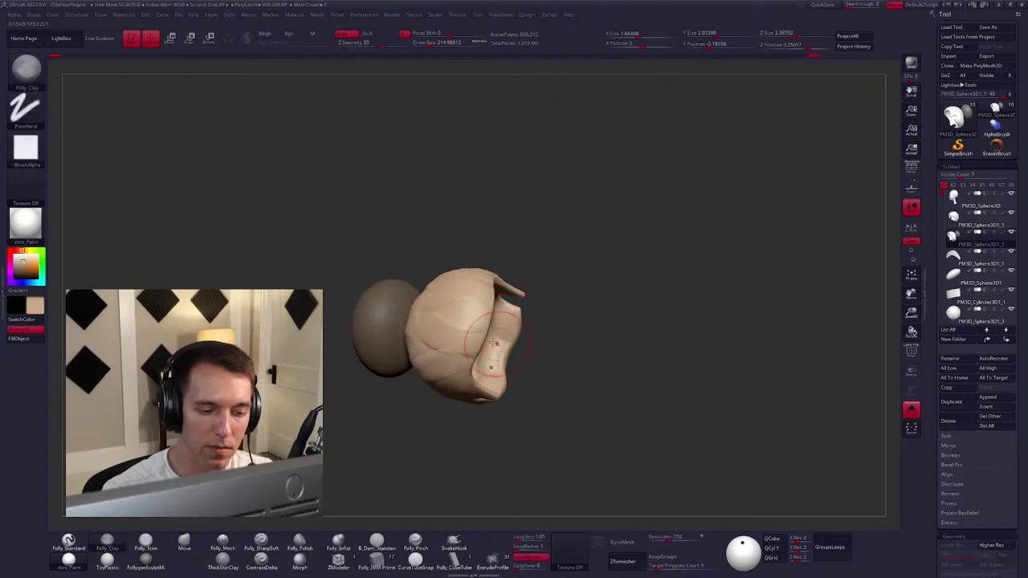
pyautogui.moveTo(504, 319)
pyautogui.mouseDown(button='right')
pyautogui.moveTo(583, 376)
pyautogui.moveTo(573, 365)
pyautogui.moveTo(580, 351)
pyautogui.moveTo(492, 303)
pyautogui.mouseUp(button='right')
# Alternate Folly_Mech and Move brushes to shape the cap around the bun's sides and back.
pyautogui.press('b')
pyautogui.press('m')
pyautogui.press('e')
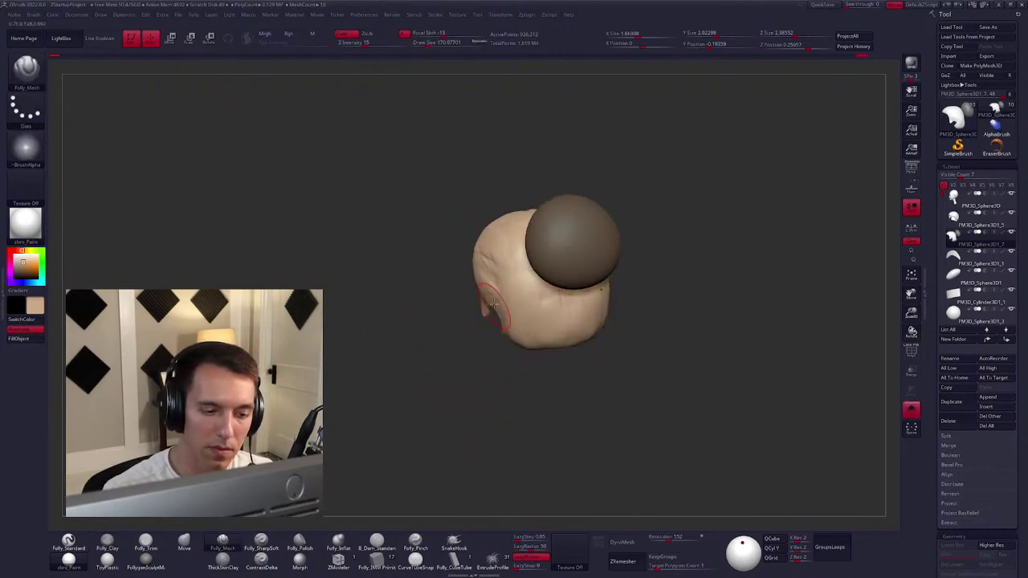
pyautogui.moveTo(563, 300); pyautogui.dragTo(594, 348, button='right')
pyautogui.press('b')
pyautogui.press('m')
pyautogui.press('v')
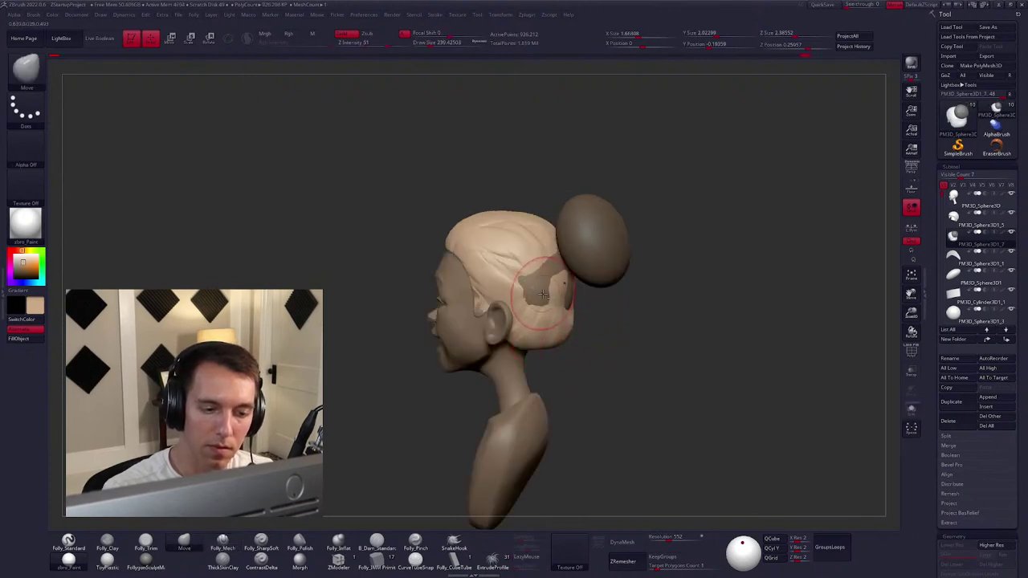
pyautogui.moveTo(554, 279)
pyautogui.mouseDown(button='right')
pyautogui.moveTo(546, 337)
pyautogui.moveTo(528, 327)
pyautogui.moveTo(564, 349)
pyautogui.moveTo(660, 350)
pyautogui.moveTo(635, 369)
pyautogui.moveTo(599, 350)
pyautogui.moveTo(607, 356)
pyautogui.moveTo(610, 329)
pyautogui.mouseUp(button='right')
pyautogui.press('b')
pyautogui.press('m')
pyautogui.press('e')
pyautogui.press('b')
pyautogui.press('m')
pyautogui.press('v')
pyautogui.rightClick(563, 349)
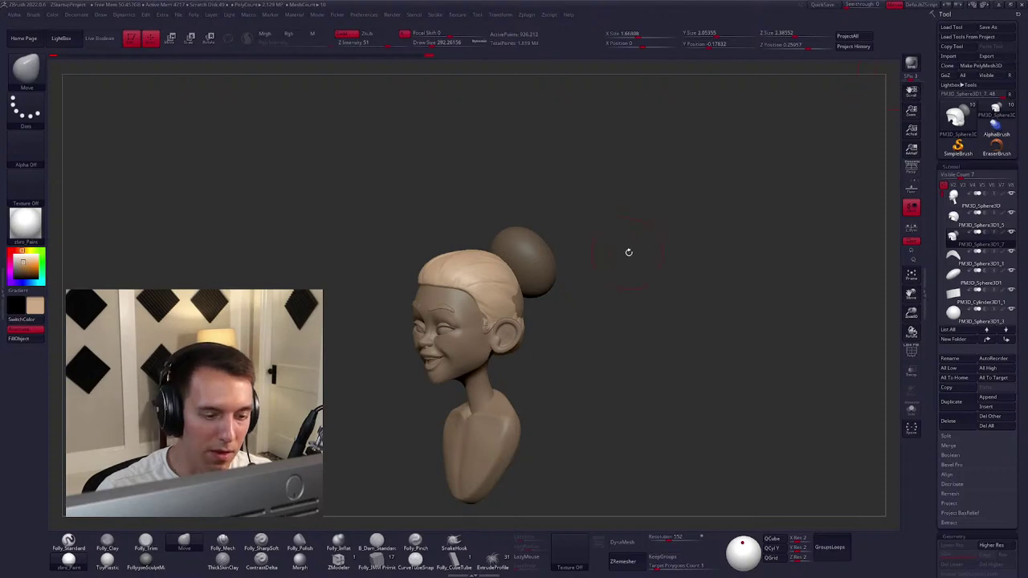
# Solo the hair cap and set up a smaller Folly_Clay brush for detailing.
pyautogui.moveTo(626, 253); pyautogui.dragTo(657, 260)
pyautogui.press('space')
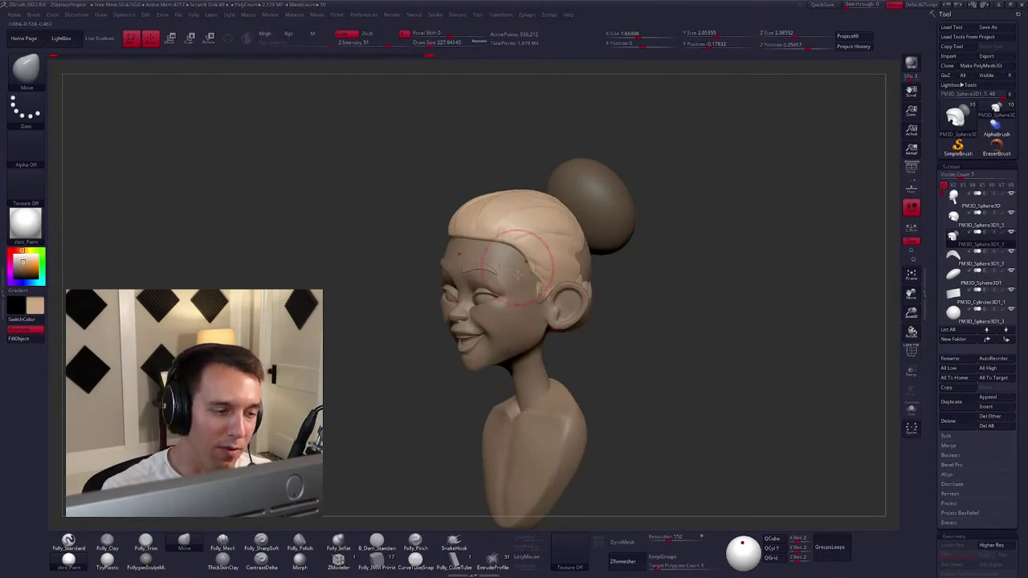
pyautogui.keyDown('alt'); pyautogui.moveTo(515, 266); pyautogui.dragTo(538, 299, button='right'); pyautogui.keyUp('alt')
pyautogui.hotkey('shift', 's')
pyautogui.moveTo(538, 298); pyautogui.dragTo(508, 155)
pyautogui.press('c')
pyautogui.moveTo(509, 155)
pyautogui.mouseDown(button='right')
pyautogui.moveTo(497, 172)
pyautogui.moveTo(504, 193)
pyautogui.moveTo(598, 172)
pyautogui.moveTo(598, 242)
pyautogui.moveTo(634, 261)
pyautogui.moveTo(669, 366)
pyautogui.moveTo(680, 324)
pyautogui.moveTo(699, 344)
pyautogui.moveTo(688, 351)
pyautogui.moveTo(695, 330)
pyautogui.moveTo(681, 361)
pyautogui.moveTo(615, 353)
pyautogui.moveTo(762, 343)
pyautogui.moveTo(715, 345)
pyautogui.moveTo(801, 296)
pyautogui.moveTo(698, 331)
pyautogui.mouseUp(button='right')
pyautogui.rightClick(504, 193)
# Lasso-hide the hair bun and turn to a front view of the head.
pyautogui.hotkey('ctrl', 'shift')
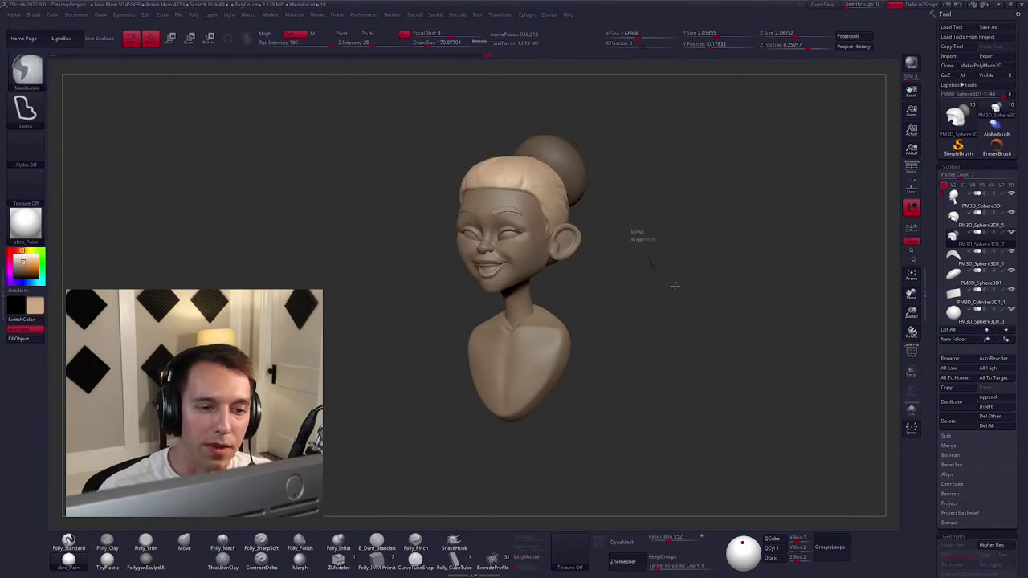
pyautogui.keyDown('ctrl'); pyautogui.keyDown('shift'); pyautogui.moveTo(451, 169); pyautogui.dragTo(539, 182); pyautogui.keyUp('shift'); pyautogui.keyUp('ctrl')
pyautogui.rightClick(537, 177)
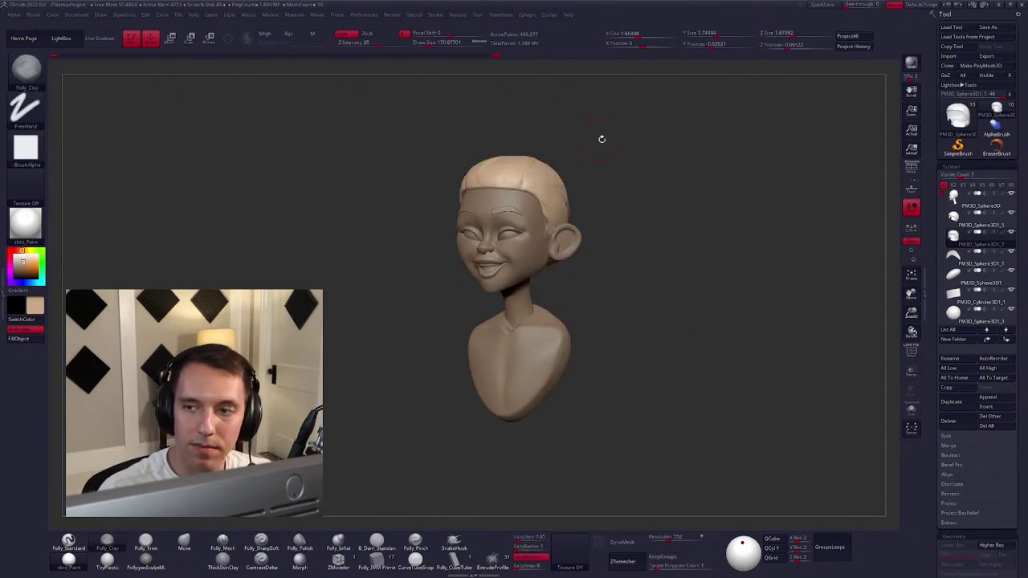
pyautogui.keyDown('shift'); pyautogui.moveTo(601, 137); pyautogui.dragTo(593, 213, button='right'); pyautogui.keyUp('shift')
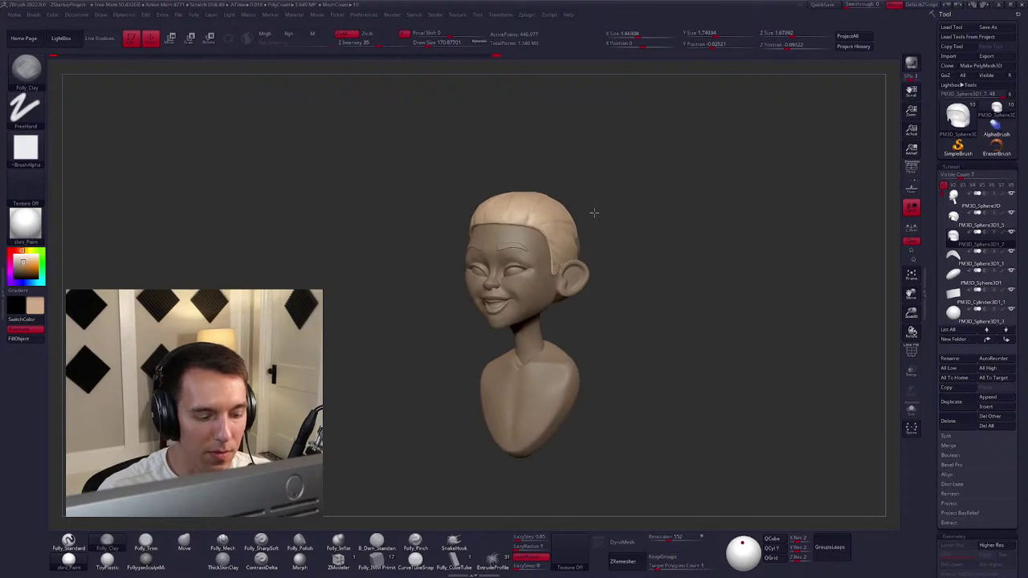
# Give the CurveTubeSnap brush a descending taper falloff curve and collapse the left tray.
pyautogui.click(376, 560)
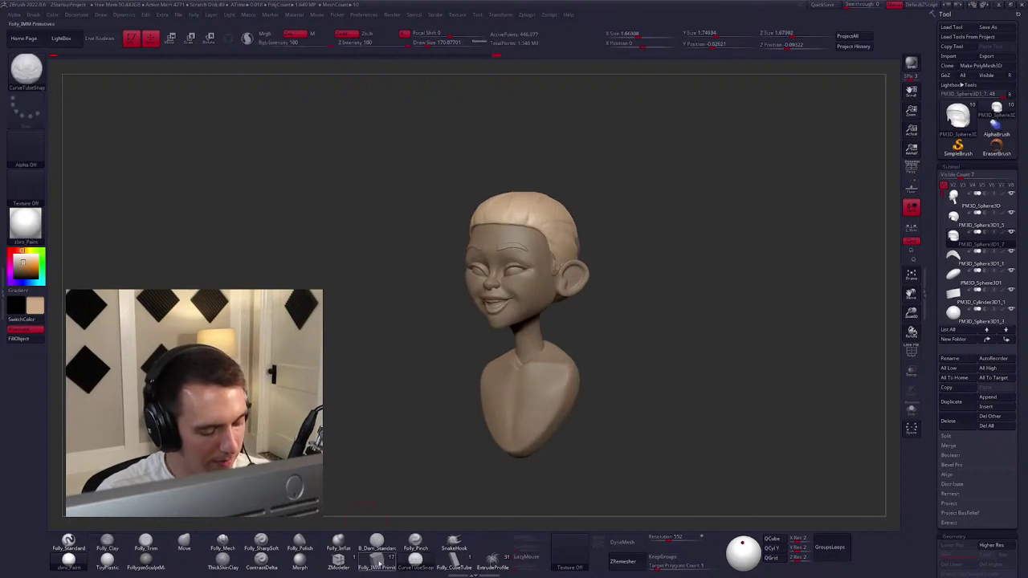
pyautogui.click(4, 295)
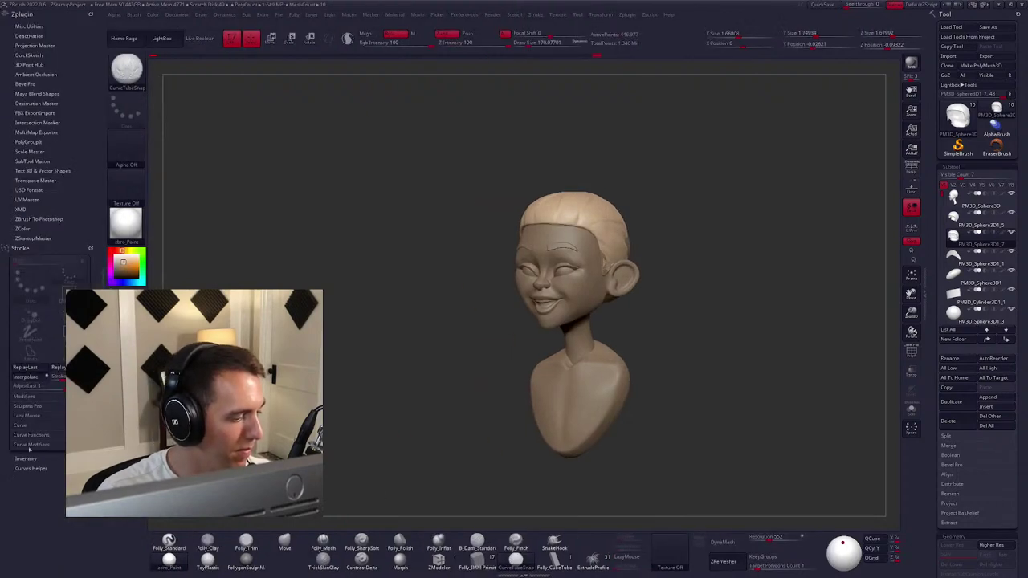
pyautogui.click(35, 444)
pyautogui.click(61, 463)
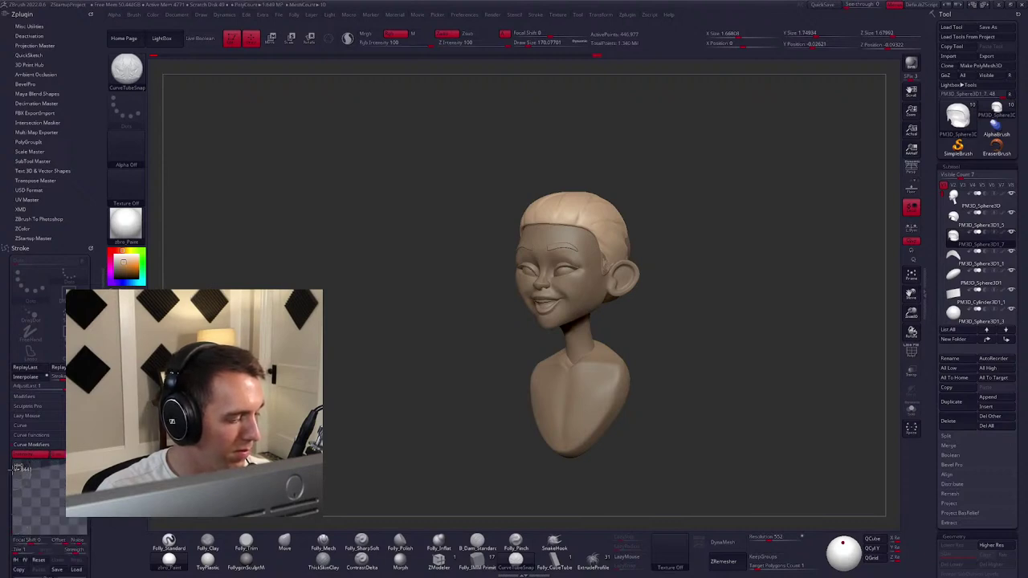
pyautogui.moveTo(18, 468); pyautogui.dragTo(80, 535)
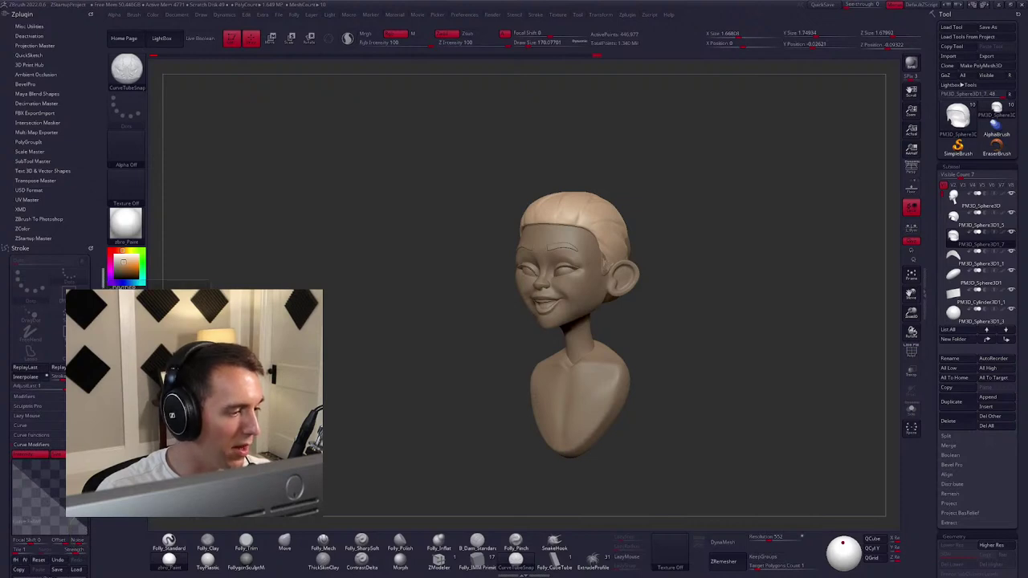
pyautogui.click(101, 285)
pyautogui.moveTo(384, 313)
pyautogui.mouseDown()
pyautogui.moveTo(572, 310)
pyautogui.moveTo(570, 349)
pyautogui.moveTo(526, 292)
pyautogui.moveTo(525, 304)
pyautogui.moveTo(506, 309)
pyautogui.moveTo(513, 304)
pyautogui.moveTo(484, 278)
pyautogui.moveTo(482, 244)
pyautogui.mouseUp()
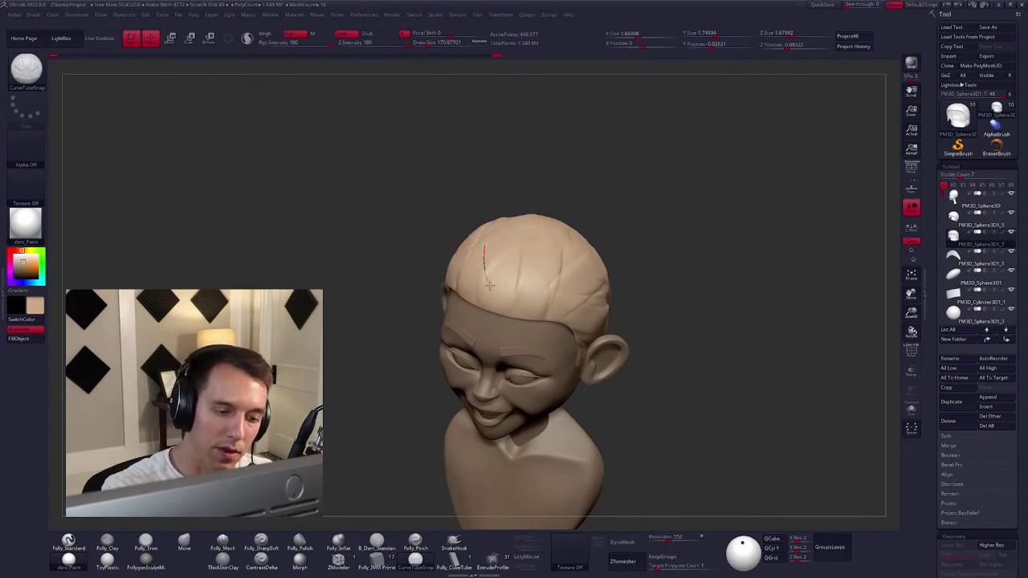
# Draw a CurveTubeSnap hair strip across the head and check its polygroups.
pyautogui.moveTo(573, 333); pyautogui.dragTo(575, 335)
pyautogui.moveTo(575, 336); pyautogui.dragTo(551, 333, button='right')
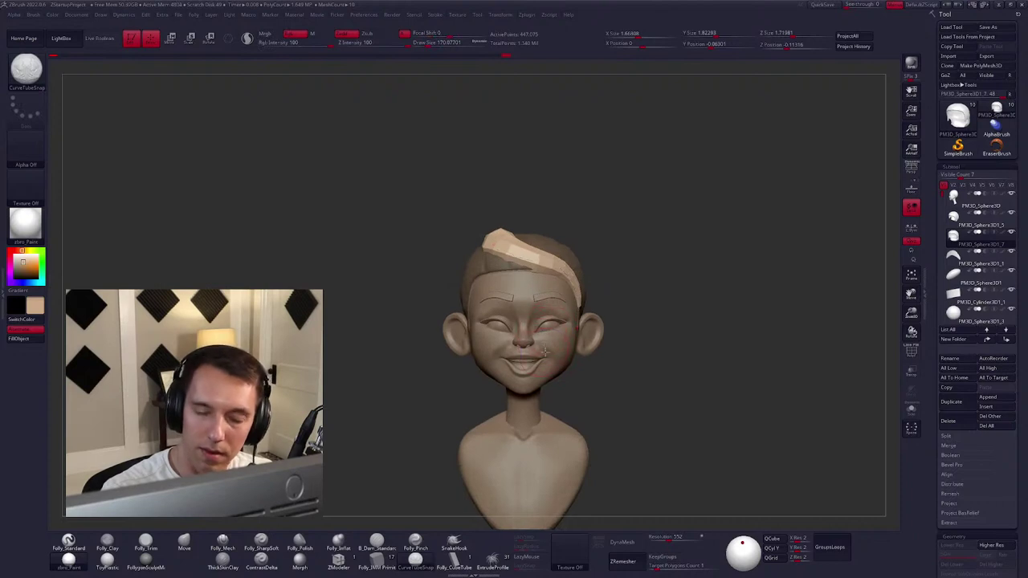
pyautogui.hotkey('shift', 'f')
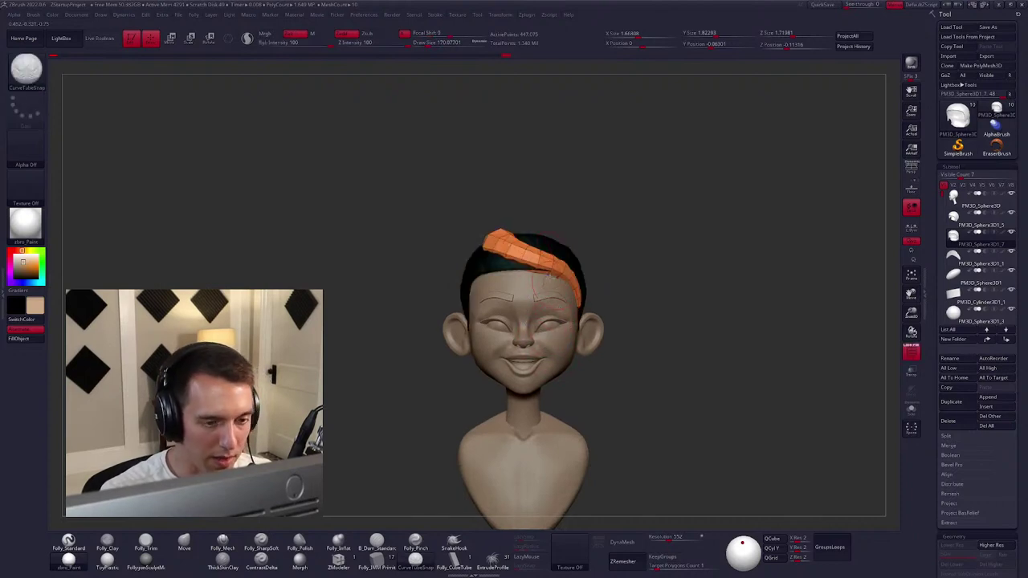
pyautogui.hotkey('shift', 'f')
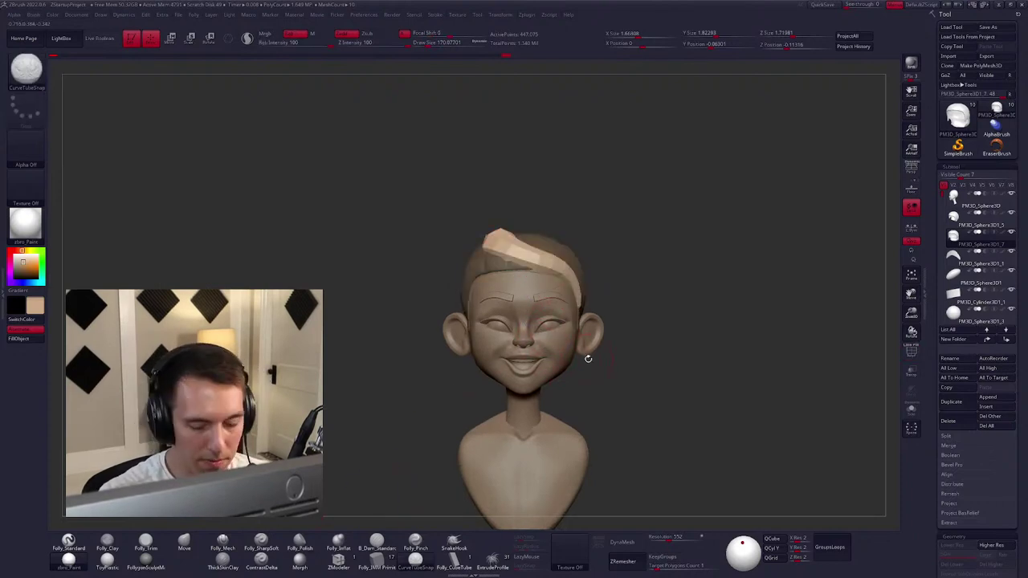
pyautogui.moveTo(588, 359); pyautogui.dragTo(476, 323)
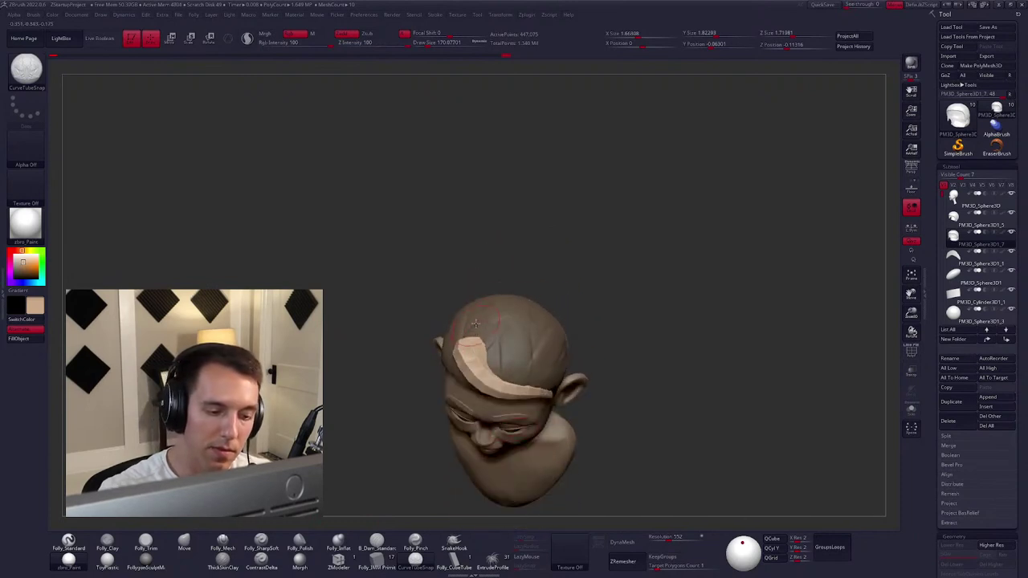
pyautogui.moveTo(552, 385)
pyautogui.mouseDown()
pyautogui.moveTo(564, 367)
pyautogui.moveTo(555, 347)
pyautogui.mouseUp()
# Briefly pick the Move brush (BMV), pan the head up, then return to curve tubes.
pyautogui.press('b')
pyautogui.press('m')
pyautogui.press('v')
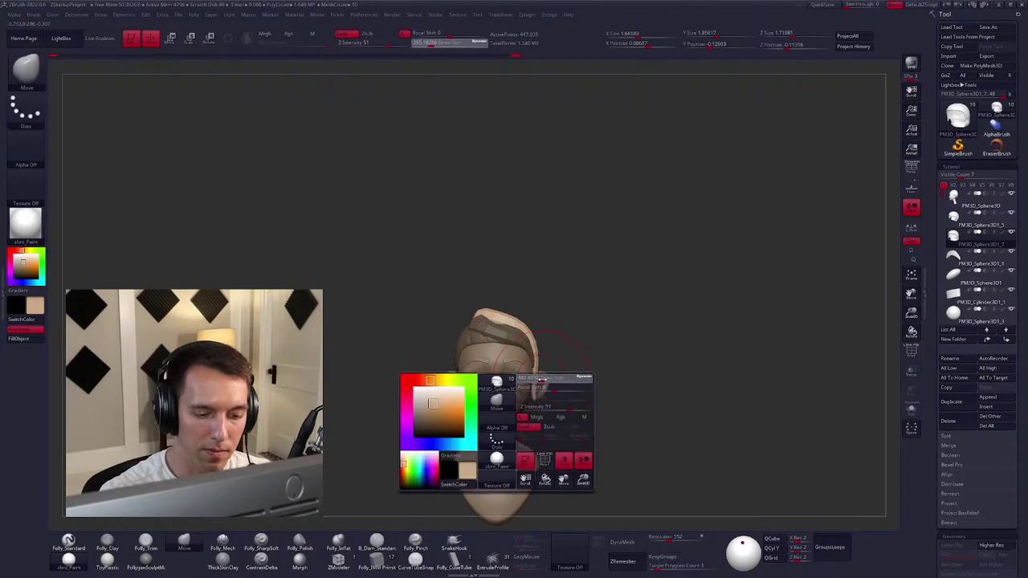
pyautogui.moveTo(520, 405)
pyautogui.mouseDown()
pyautogui.moveTo(560, 304)
pyautogui.moveTo(591, 314)
pyautogui.moveTo(594, 332)
pyautogui.moveTo(589, 291)
pyautogui.moveTo(485, 263)
pyautogui.mouseUp()
pyautogui.press('space')
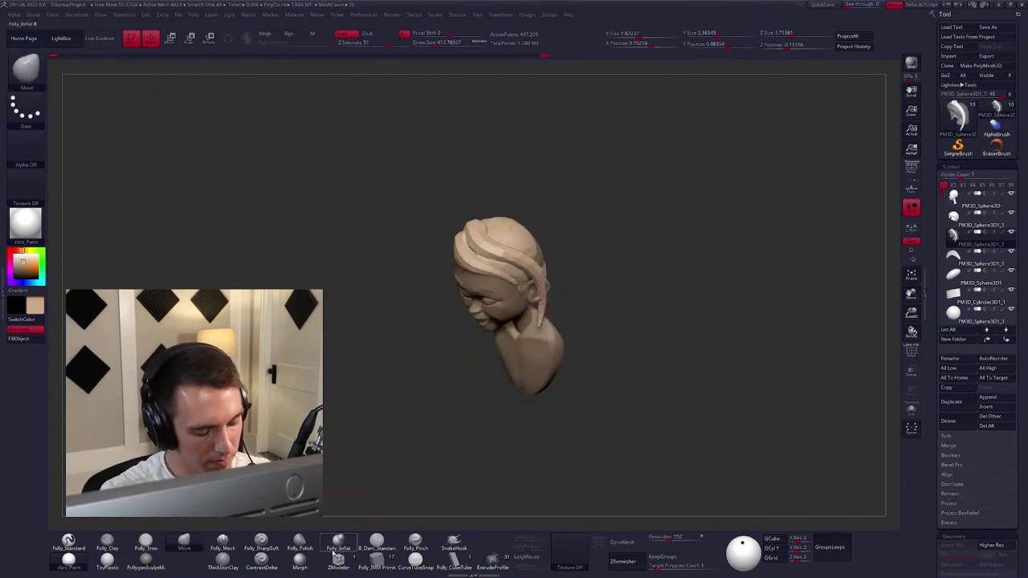
pyautogui.click(415, 560)
# Rotate and zoom out to check the long lock sweeping past the jaw.
pyautogui.moveTo(428, 459)
pyautogui.mouseDown()
pyautogui.moveTo(555, 388)
pyautogui.moveTo(562, 276)
pyautogui.moveTo(538, 294)
pyautogui.mouseUp()
pyautogui.press('space')
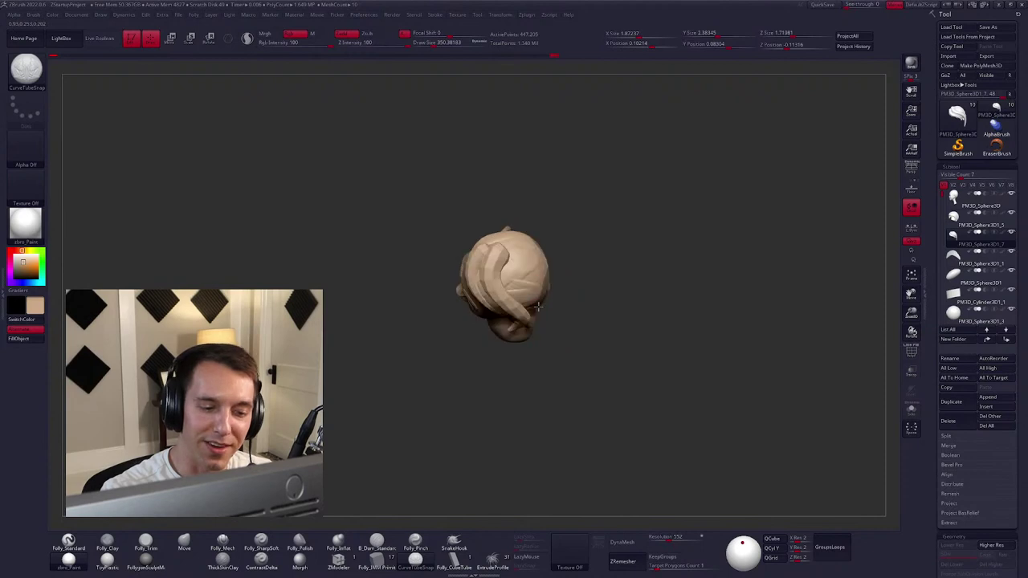
pyautogui.press('space')
pyautogui.moveTo(512, 280); pyautogui.dragTo(517, 240)
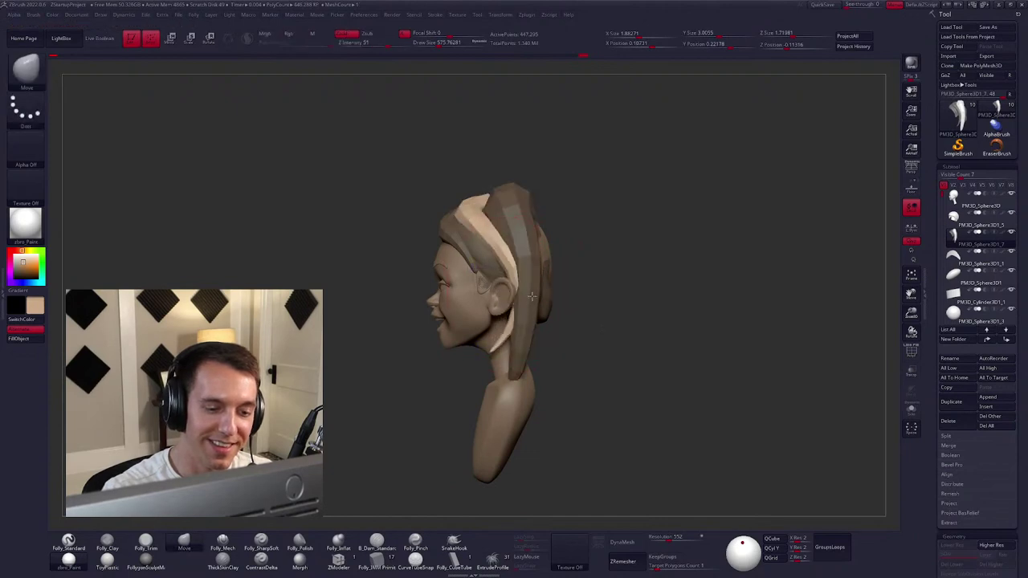
pyautogui.moveTo(531, 296); pyautogui.dragTo(546, 305)
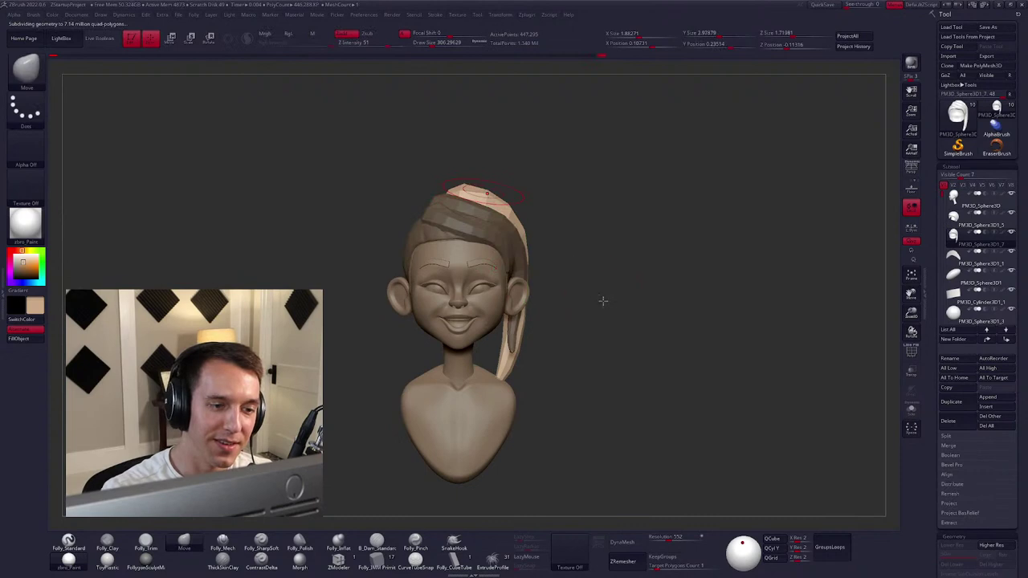
pyautogui.moveTo(603, 300); pyautogui.dragTo(560, 264)
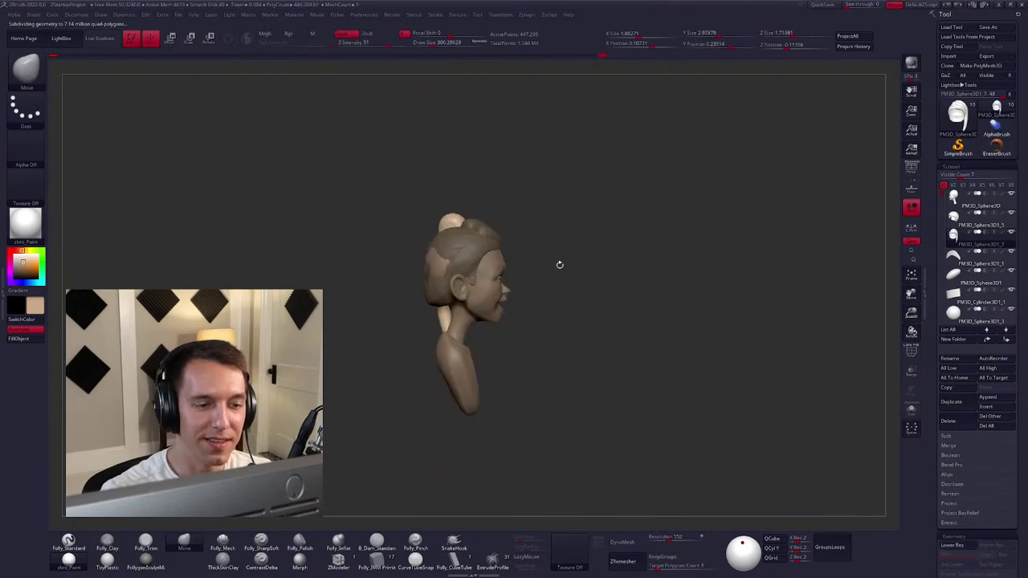
# Drop the hair to lowest subdivision, lasso-hide the front hair, and Split Hidden.
pyautogui.moveTo(463, 223); pyautogui.dragTo(441, 217, button='right')
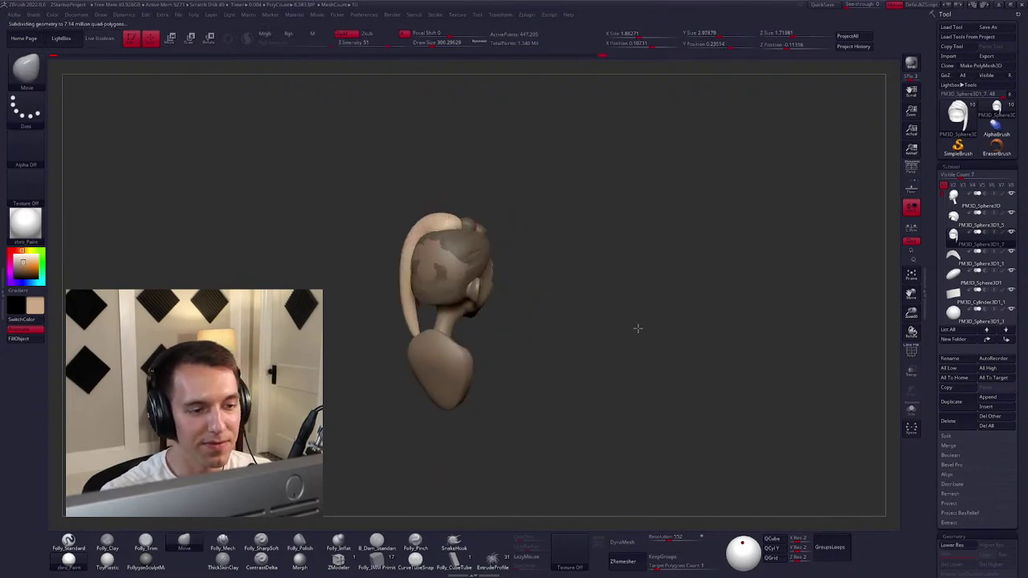
pyautogui.hotkey('shift', 'd')
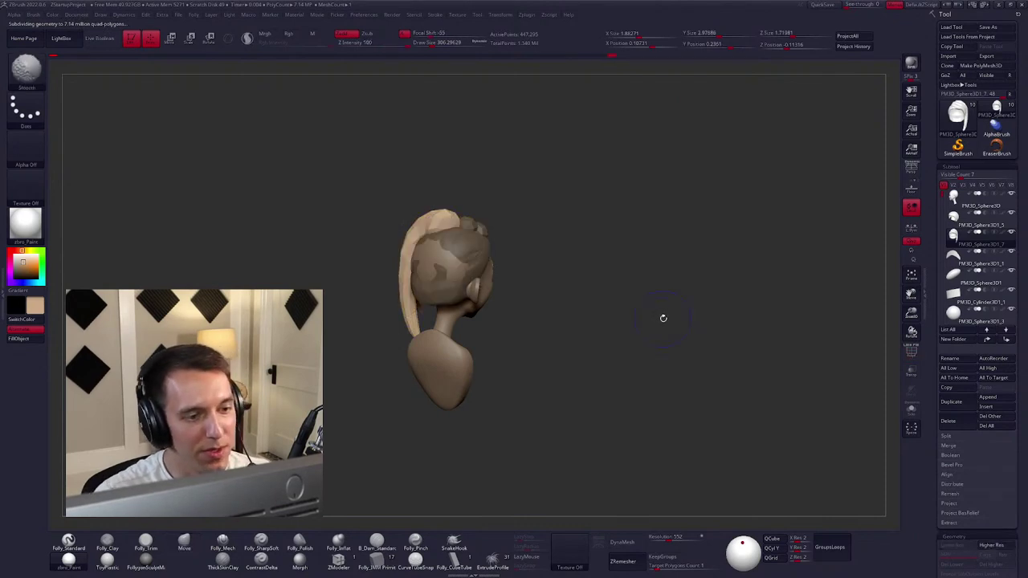
pyautogui.moveTo(595, 279)
pyautogui.mouseDown(button='right')
pyautogui.moveTo(610, 289)
pyautogui.moveTo(603, 296)
pyautogui.mouseUp(button='right')
pyautogui.hotkey('shift', 'f')
pyautogui.hotkey('shift', 'f')
pyautogui.hotkey('ctrl', 'shift')
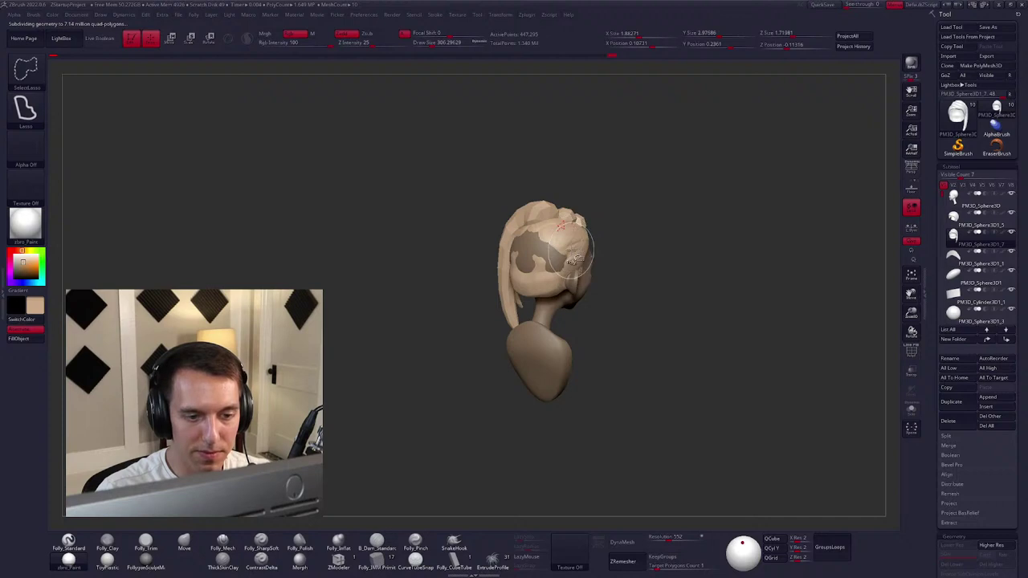
pyautogui.keyDown('ctrl'); pyautogui.keyDown('shift'); pyautogui.click(575, 247); pyautogui.keyUp('shift'); pyautogui.keyUp('ctrl')
pyautogui.press('space')
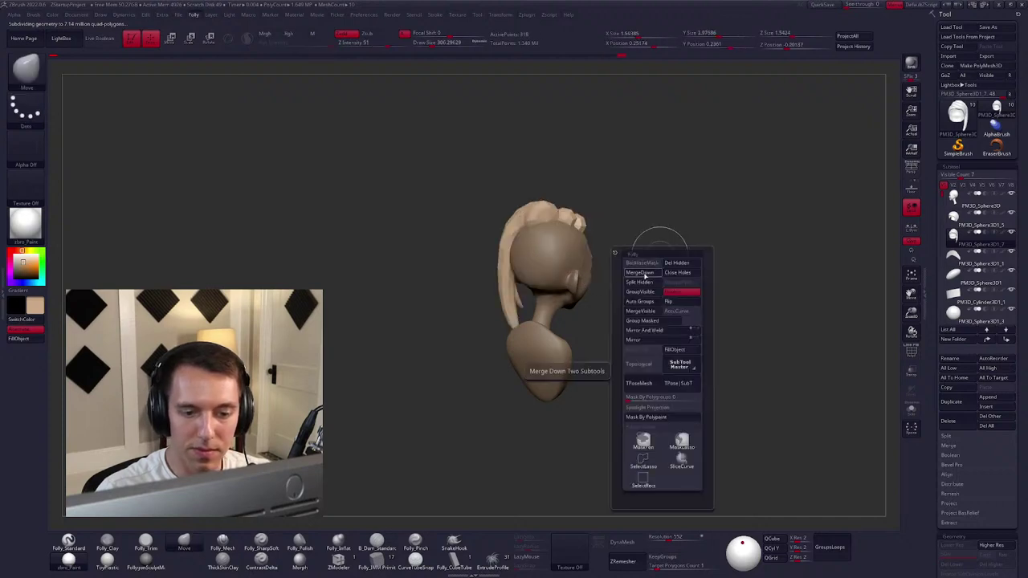
pyautogui.click(647, 283)
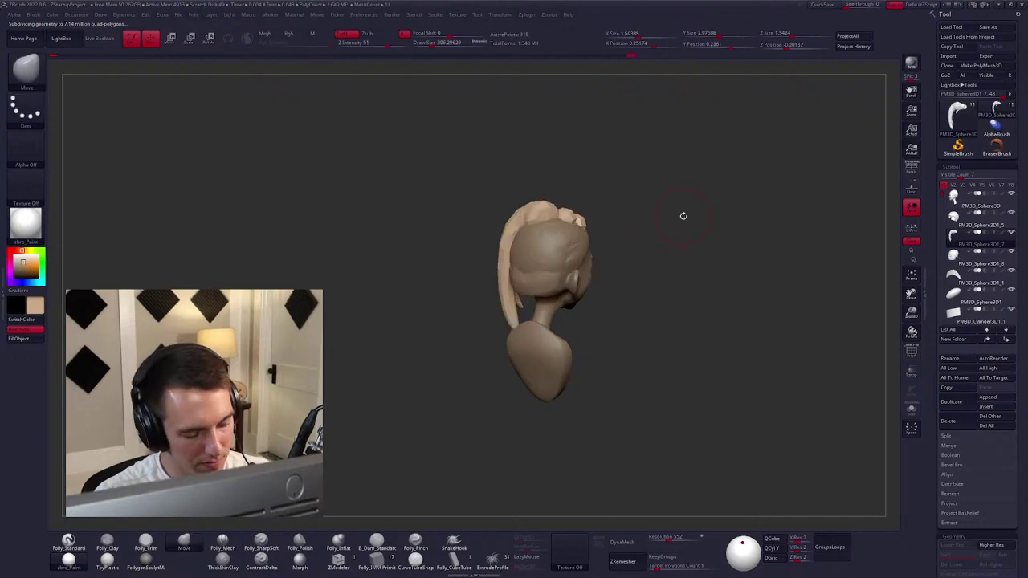
# Orbit around the model, check polygroups, and pick the Move brush (BMV).
pyautogui.moveTo(484, 390)
pyautogui.keyDown('shift'); pyautogui.mouseDown()
pyautogui.moveTo(572, 271)
pyautogui.moveTo(547, 279)
pyautogui.moveTo(674, 278)
pyautogui.mouseUp(); pyautogui.keyUp('shift')
pyautogui.moveTo(540, 257); pyautogui.dragTo(524, 242)
pyautogui.press('space')
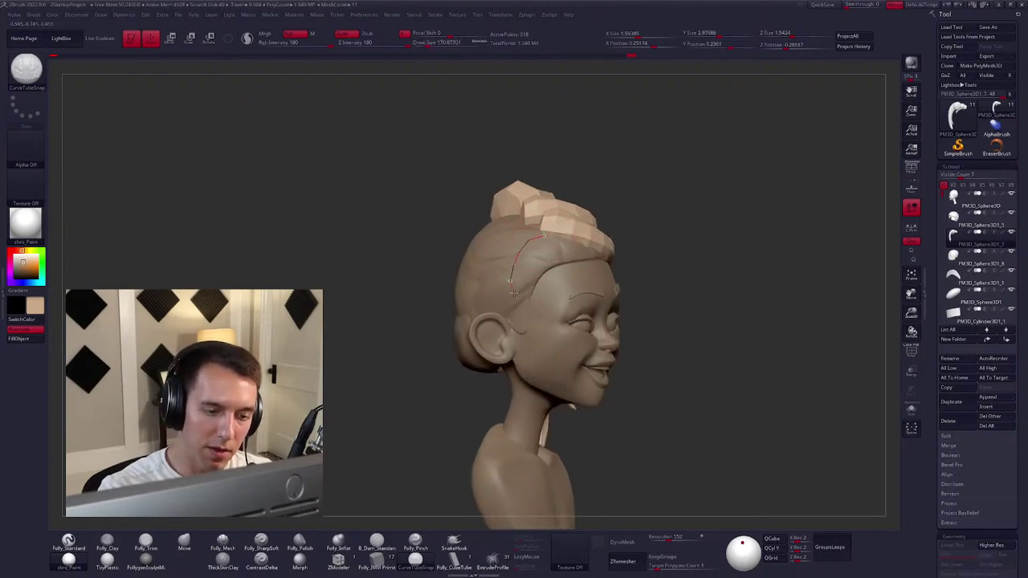
pyautogui.moveTo(513, 293); pyautogui.dragTo(470, 289)
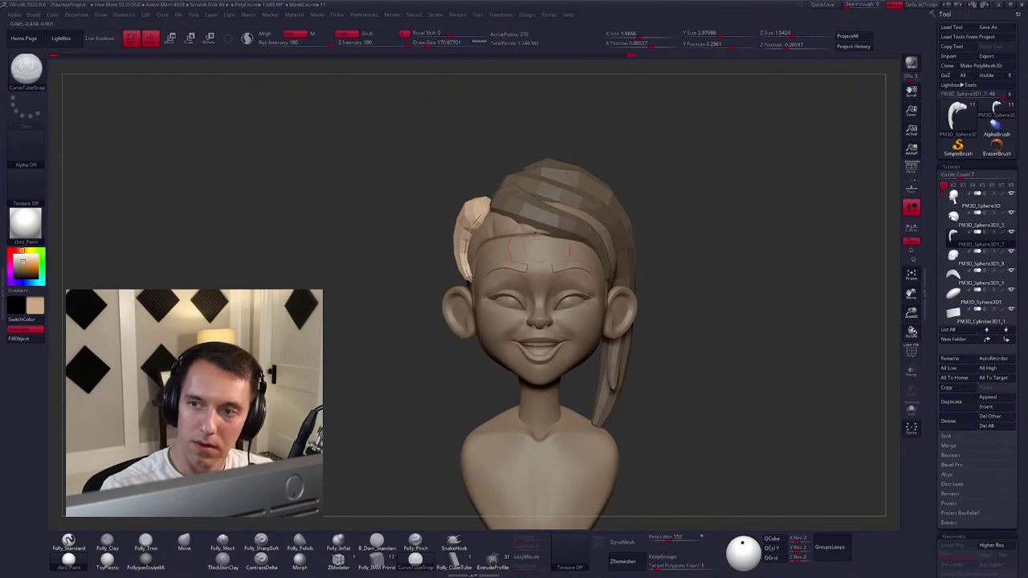
pyautogui.hotkey('shift', 'f')
pyautogui.press('b')
pyautogui.press('m')
pyautogui.press('v')
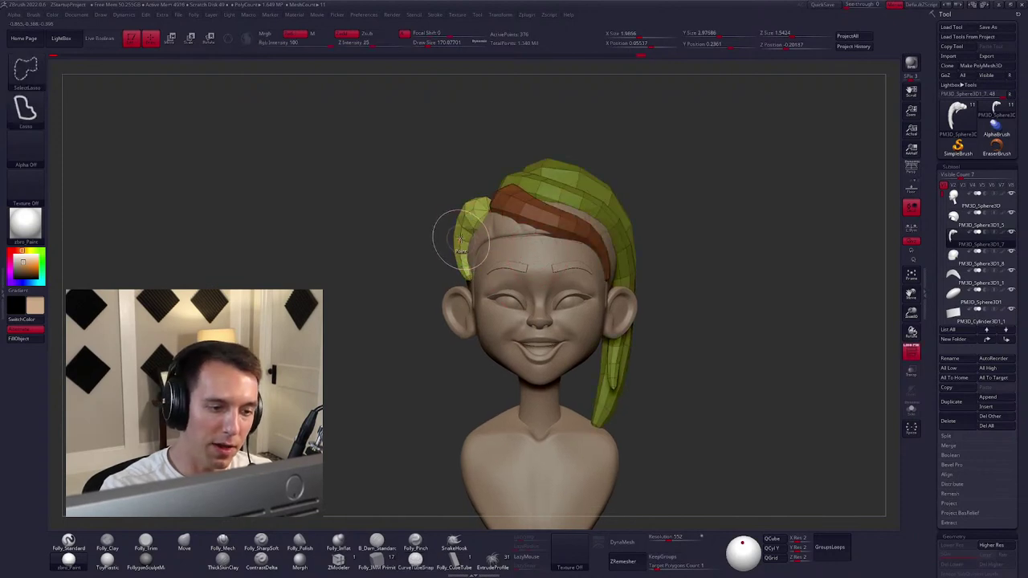
# Draw a new CurveTubeSnap lock down the back of the head.
pyautogui.moveTo(492, 212); pyautogui.dragTo(567, 300, button='right')
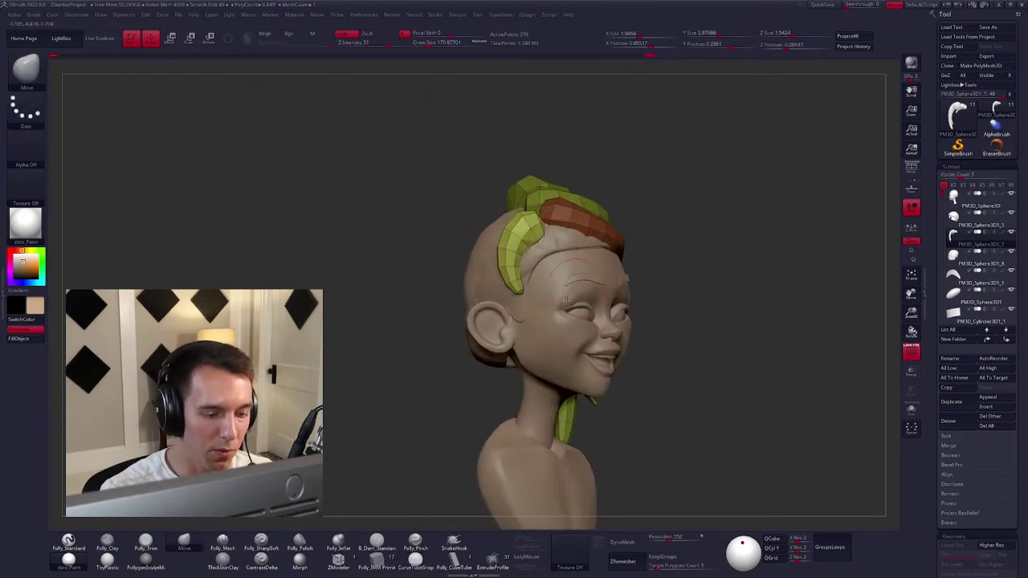
pyautogui.click(416, 559)
pyautogui.moveTo(470, 372)
pyautogui.mouseDown(button='right')
pyautogui.moveTo(550, 319)
pyautogui.moveTo(525, 271)
pyautogui.mouseUp(button='right')
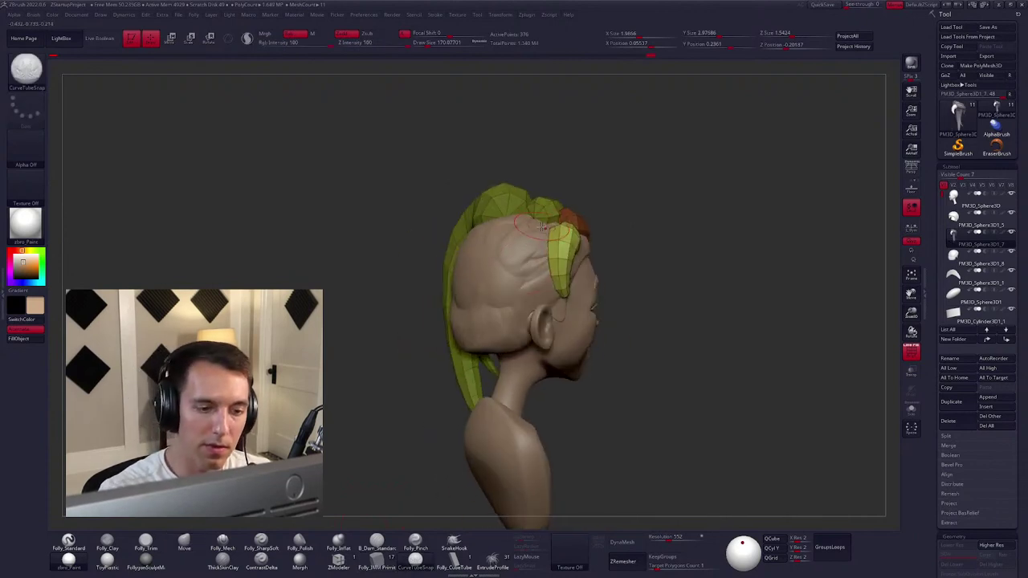
pyautogui.moveTo(522, 342); pyautogui.dragTo(520, 356)
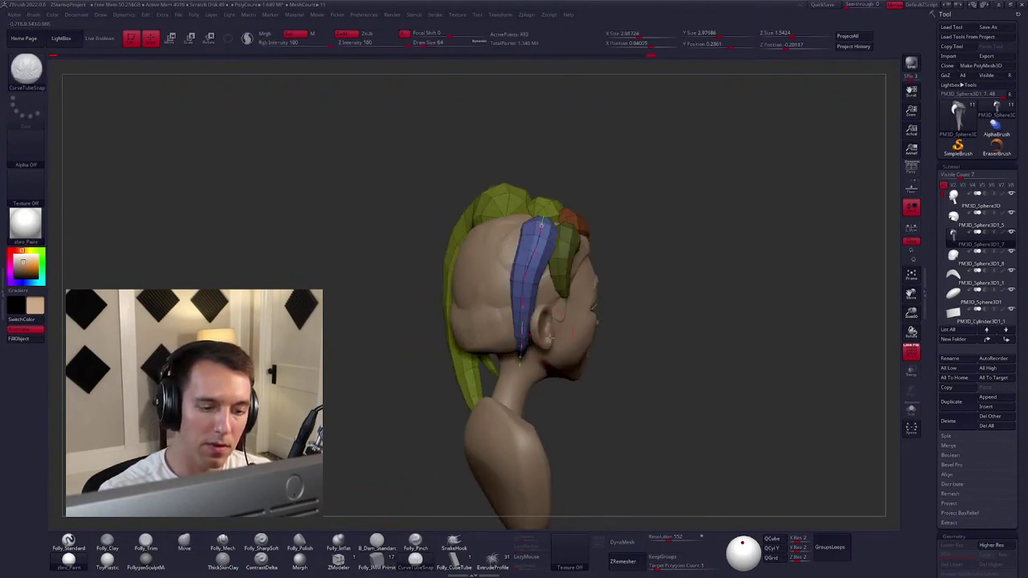
pyautogui.moveTo(565, 338); pyautogui.dragTo(610, 275, button='right')
# Select the newly split hair subtool and DynaMesh the locks into one mesh.
pyautogui.click(960, 244)
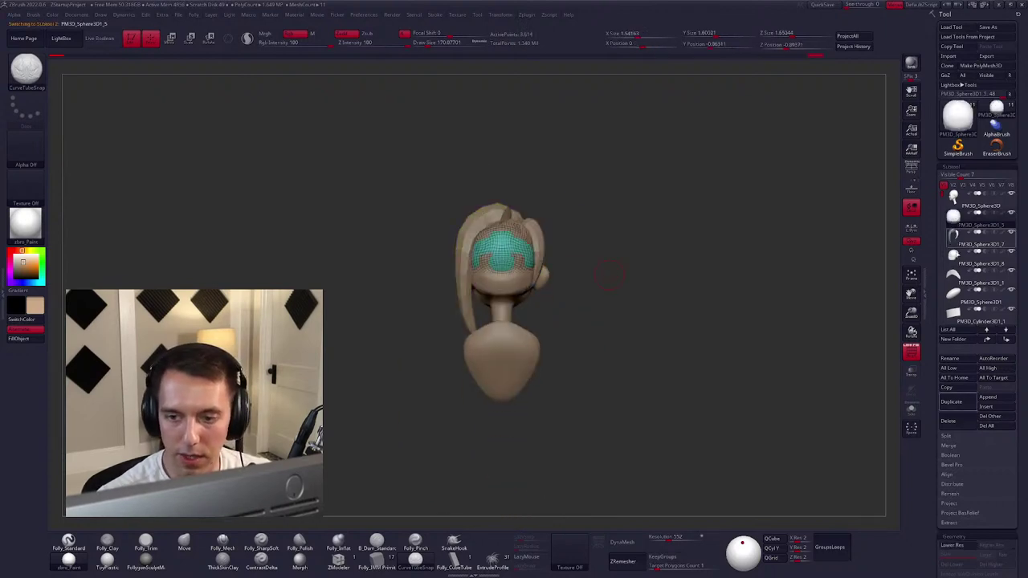
pyautogui.click(960, 263)
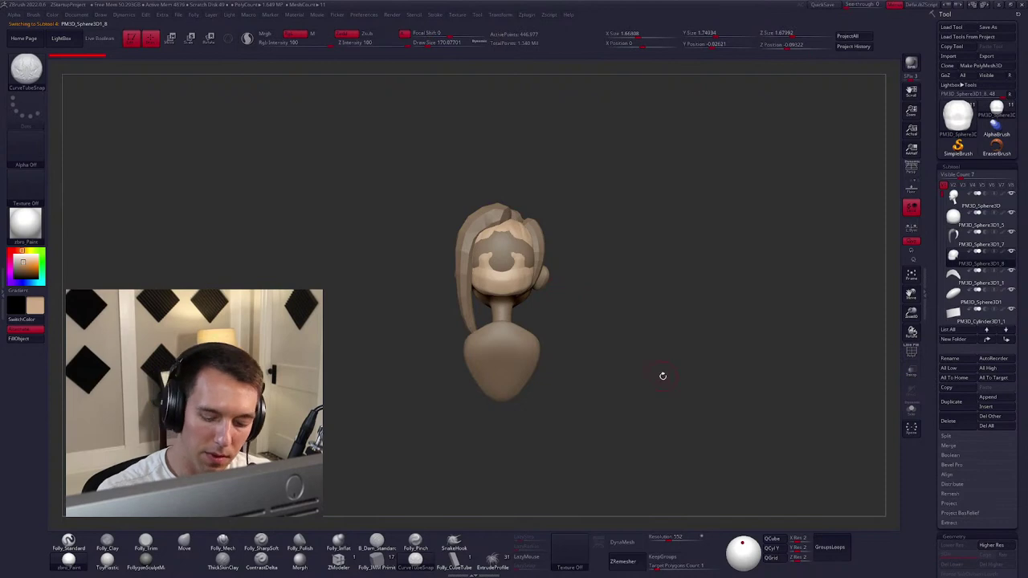
pyautogui.click(622, 542)
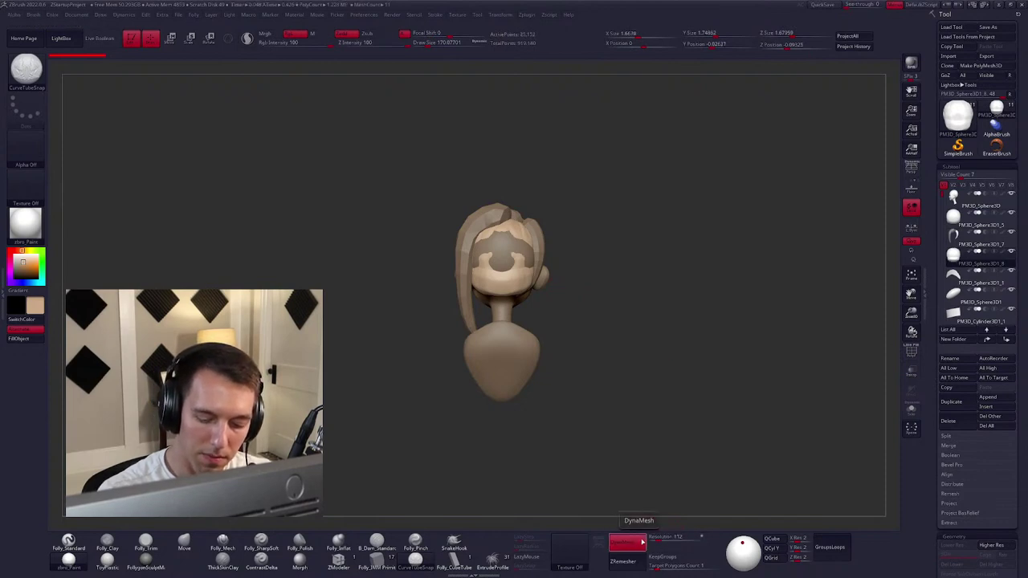
# Push the hair shape into place with the Move brush and adjust the mask.
pyautogui.press('space')
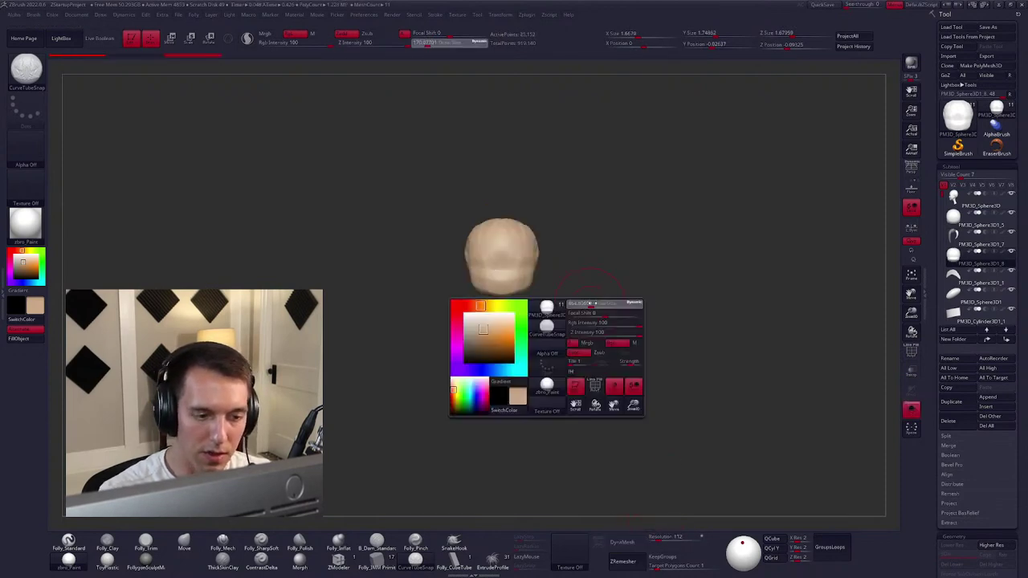
pyautogui.press('b')
pyautogui.press('m')
pyautogui.press('v')
pyautogui.moveTo(498, 293)
pyautogui.mouseDown()
pyautogui.moveTo(518, 277)
pyautogui.moveTo(523, 287)
pyautogui.mouseUp()
pyautogui.hotkey('ctrl', 'shift')
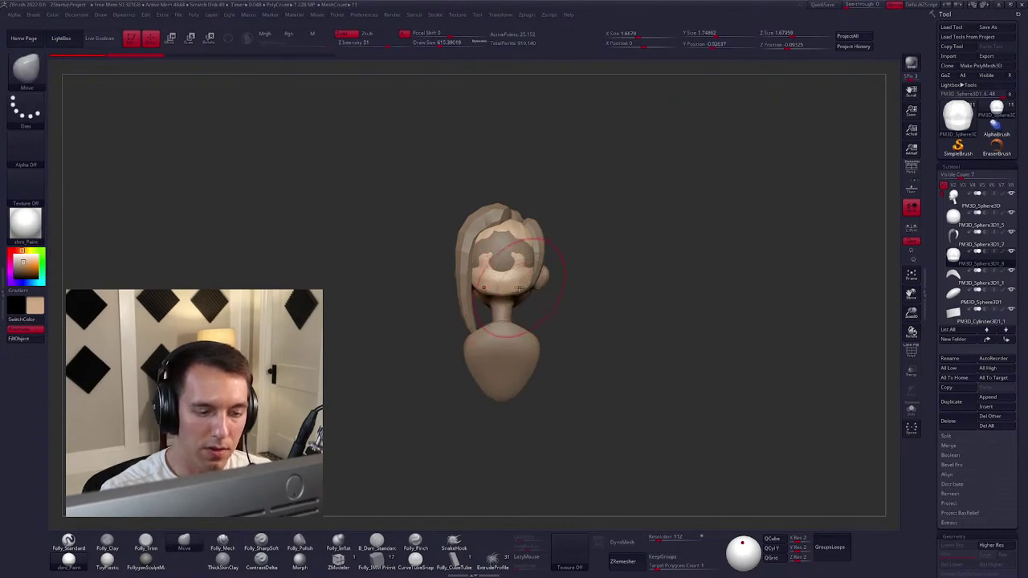
pyautogui.keyDown('ctrl'); pyautogui.click(520, 282); pyautogui.keyUp('ctrl')
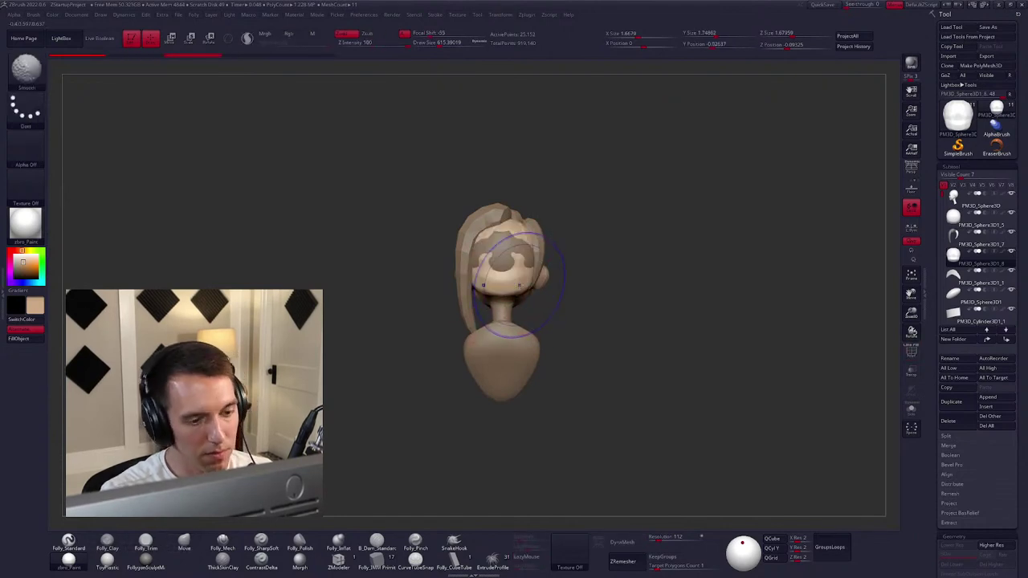
pyautogui.moveTo(522, 255); pyautogui.dragTo(534, 275, button='right')
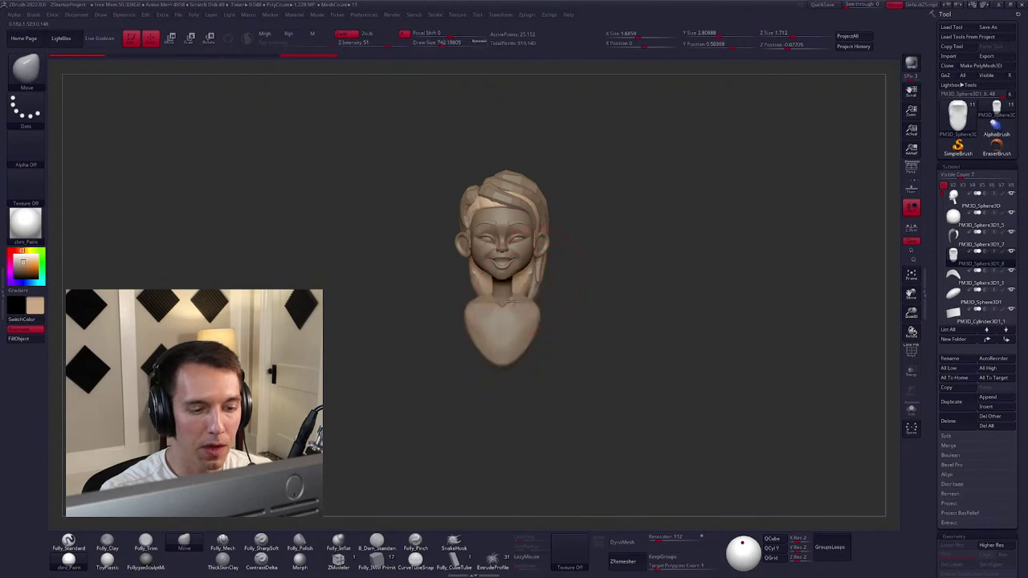
# Solo the hair strand and bulge its left side outward.
pyautogui.hotkey('shift', 'alt', 's')
pyautogui.moveTo(474, 311)
pyautogui.mouseDown(button='right')
pyautogui.moveTo(581, 317)
pyautogui.moveTo(569, 344)
pyautogui.moveTo(545, 305)
pyautogui.mouseUp(button='right')
pyautogui.hotkey('shift', 'alt', 's')
pyautogui.keyDown('alt'); pyautogui.click(530, 273); pyautogui.keyUp('alt')
pyautogui.hotkey('shift', 'alt', 's')
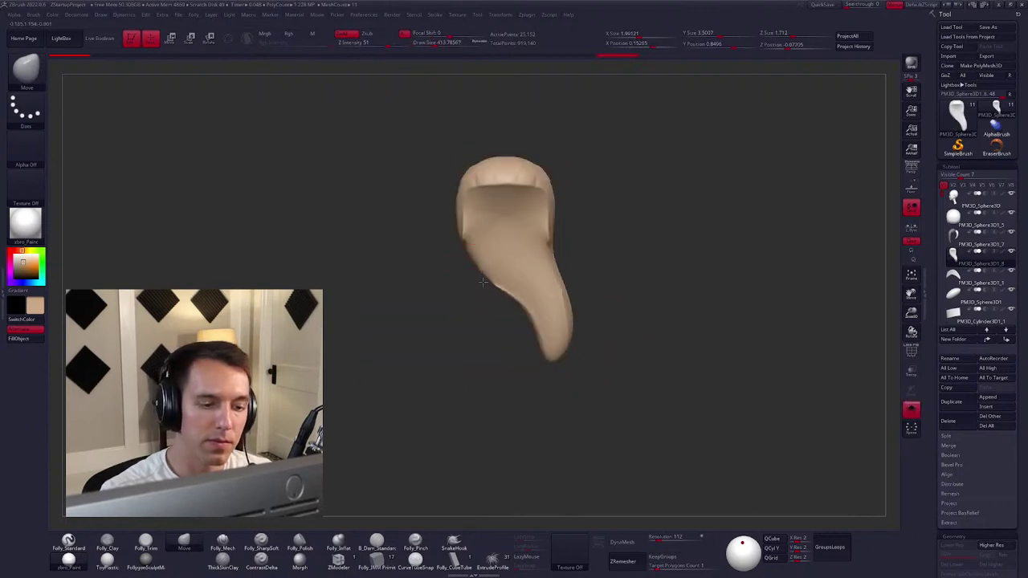
pyautogui.moveTo(483, 282); pyautogui.dragTo(439, 303)
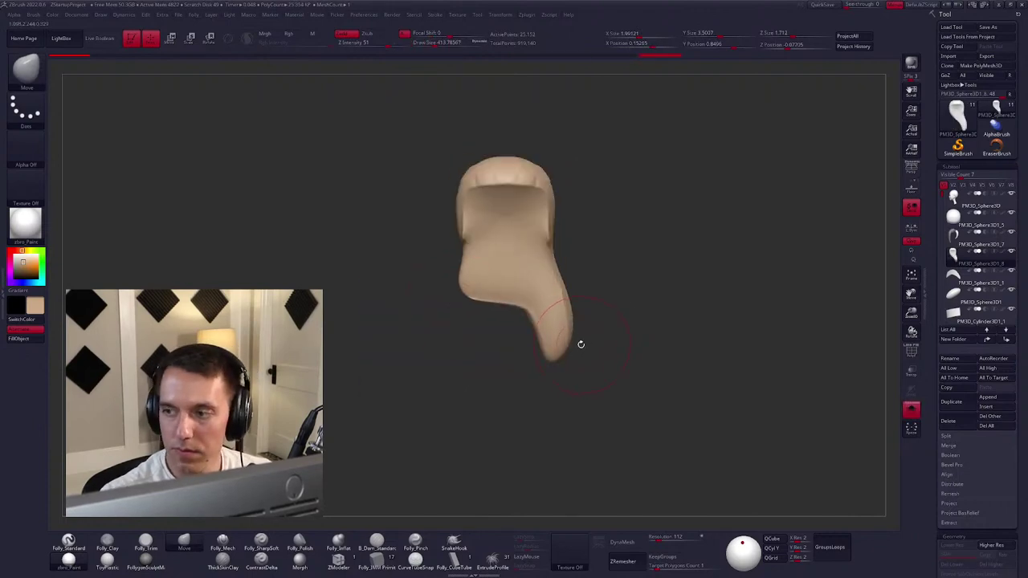
pyautogui.hotkey('shift', 'alt', 's')
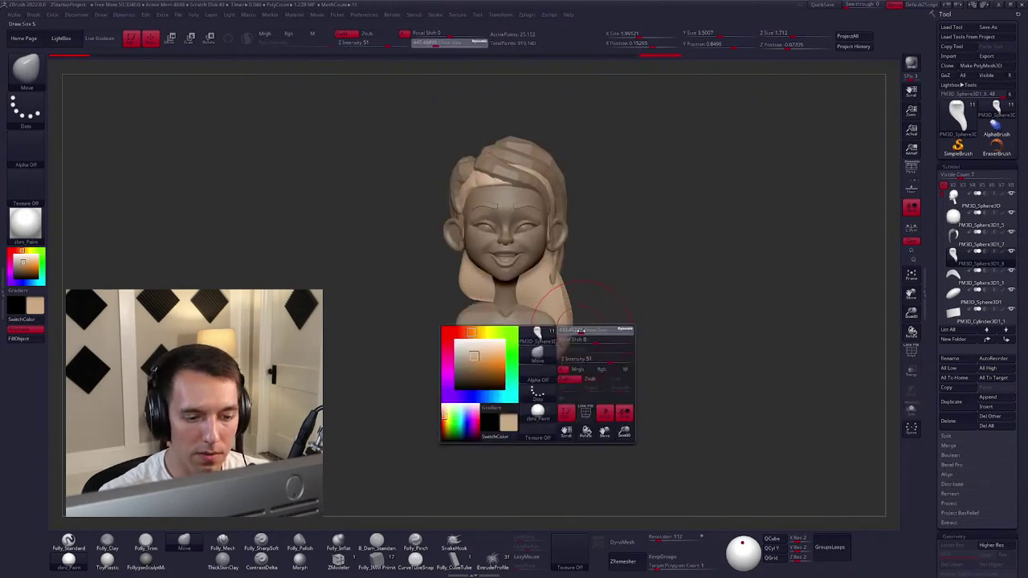
pyautogui.hotkey('shift', 'alt', 's')
pyautogui.hotkey('shift', 'alt', 's')
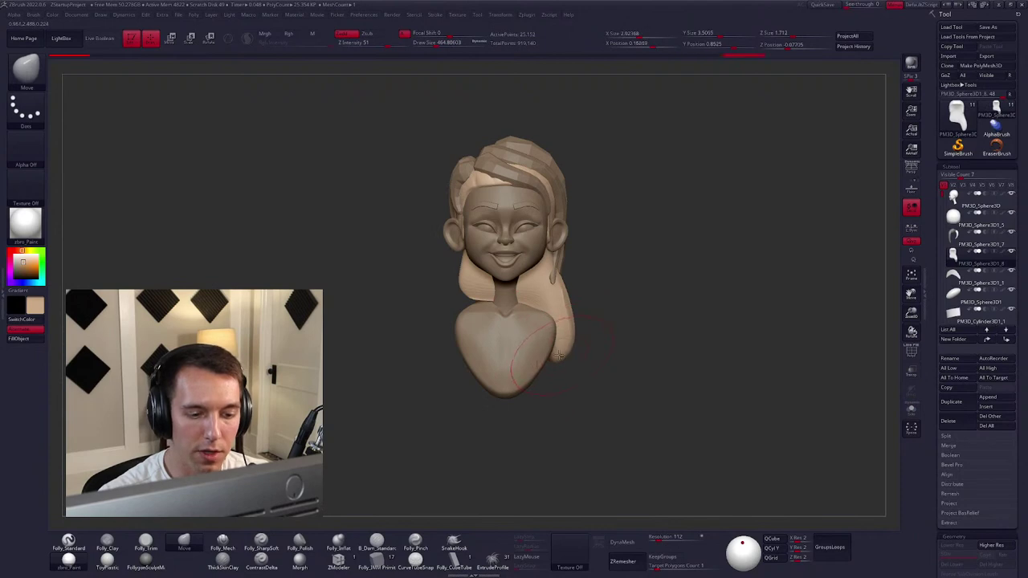
# DynaMesh the long hair strand at resolution 112 for even geometry.
pyautogui.moveTo(565, 341); pyautogui.dragTo(577, 315)
pyautogui.moveTo(570, 355); pyautogui.dragTo(588, 349)
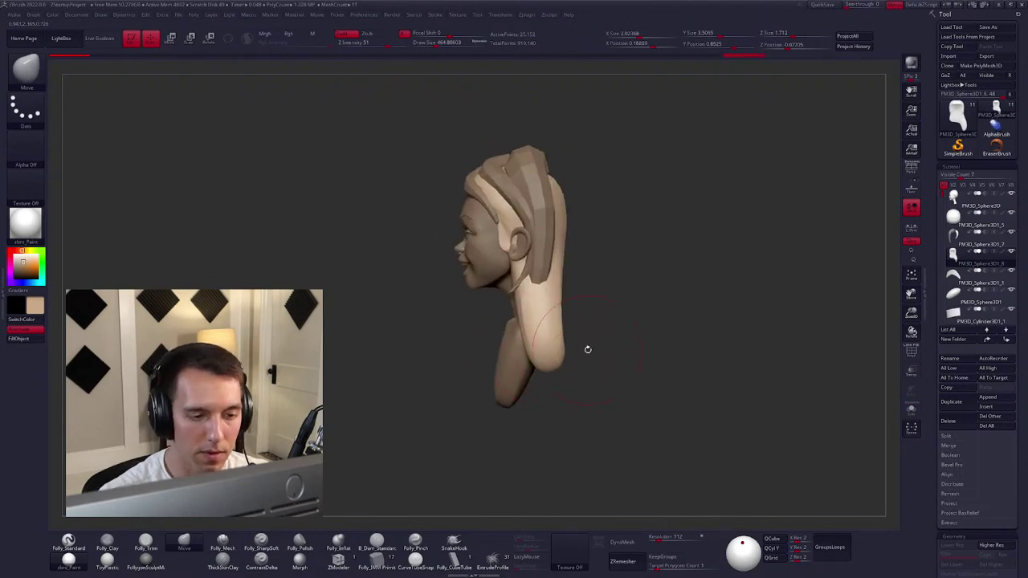
pyautogui.hotkey('shift', 'f')
pyautogui.hotkey('shift', 'f')
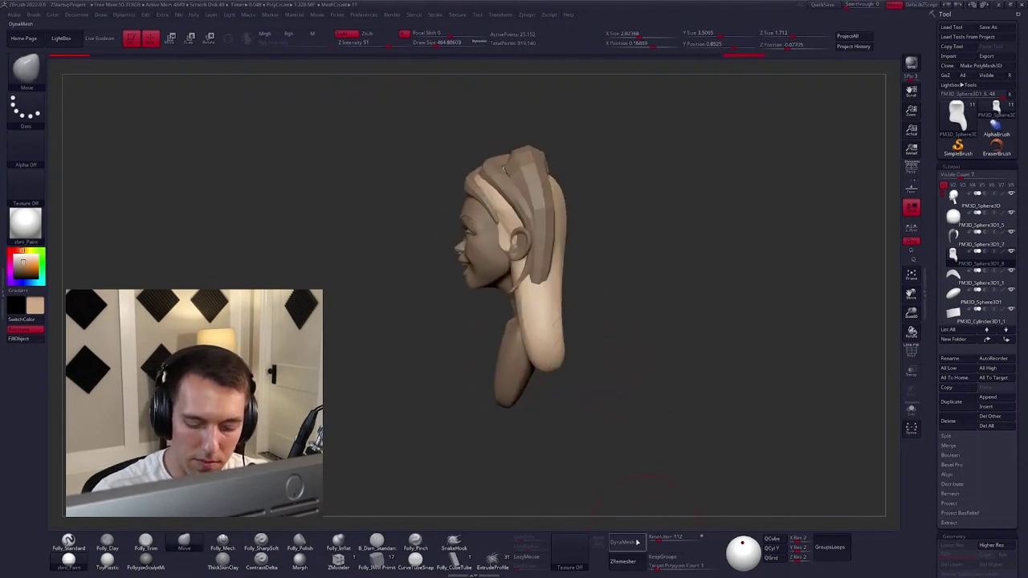
pyautogui.click(630, 542)
pyautogui.moveTo(615, 352); pyautogui.dragTo(642, 356)
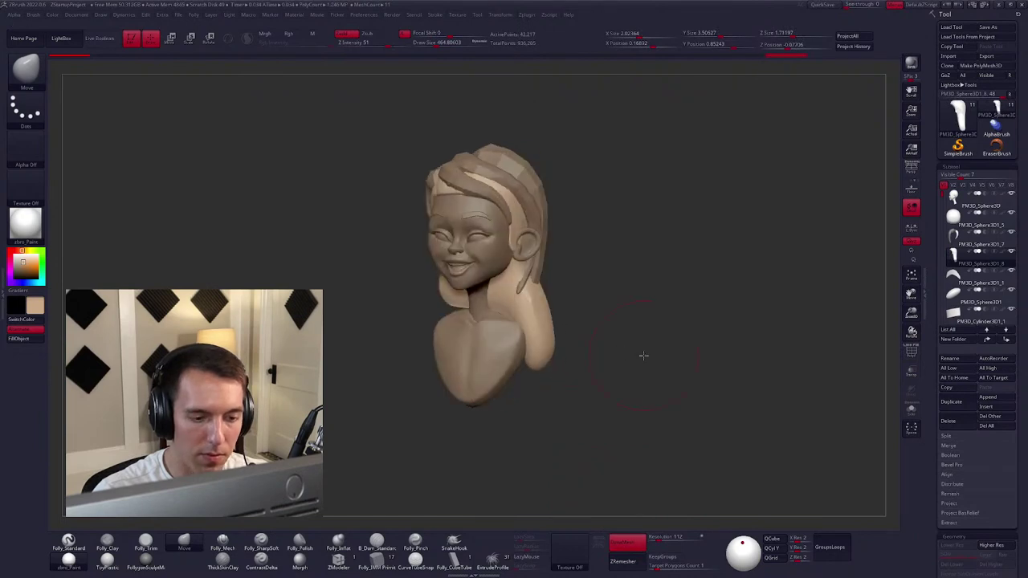
pyautogui.hotkey('shift', 'f')
pyautogui.hotkey('shift', 'f')
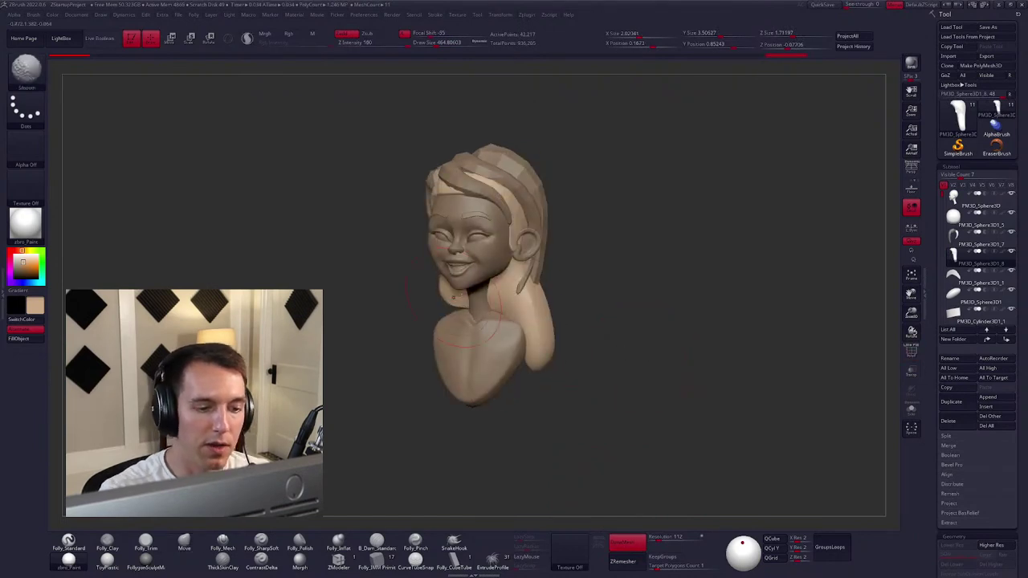
# Switch to the Folly_Clay brush and tumble the head to inspect underside and back.
pyautogui.moveTo(454, 298); pyautogui.dragTo(546, 285, button='right')
pyautogui.rightClick(546, 265)
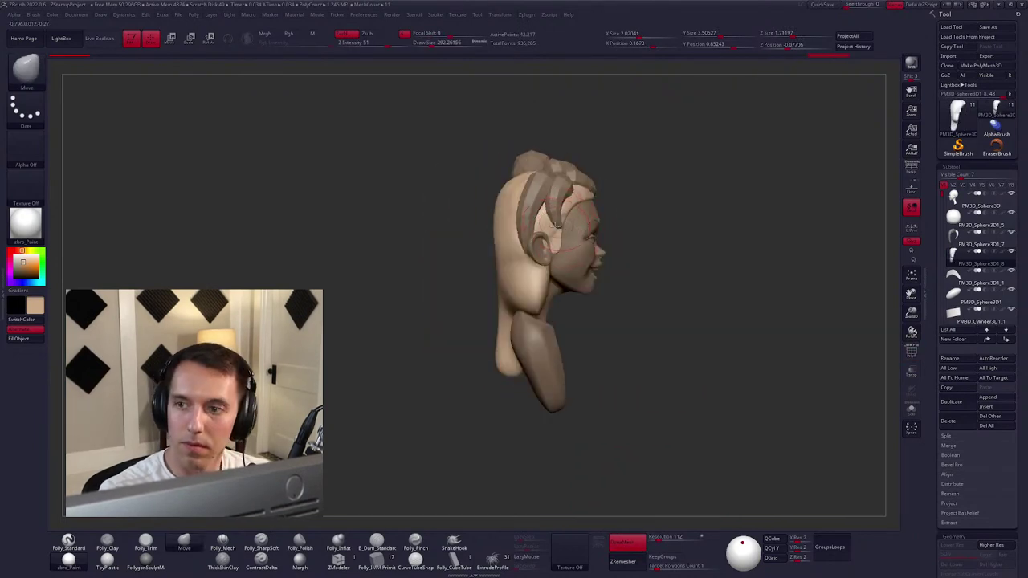
pyautogui.moveTo(555, 227)
pyautogui.mouseDown(button='right')
pyautogui.moveTo(496, 246)
pyautogui.moveTo(549, 228)
pyautogui.mouseUp(button='right')
pyautogui.press('c')
pyautogui.moveTo(515, 407); pyautogui.dragTo(514, 201, button='right')
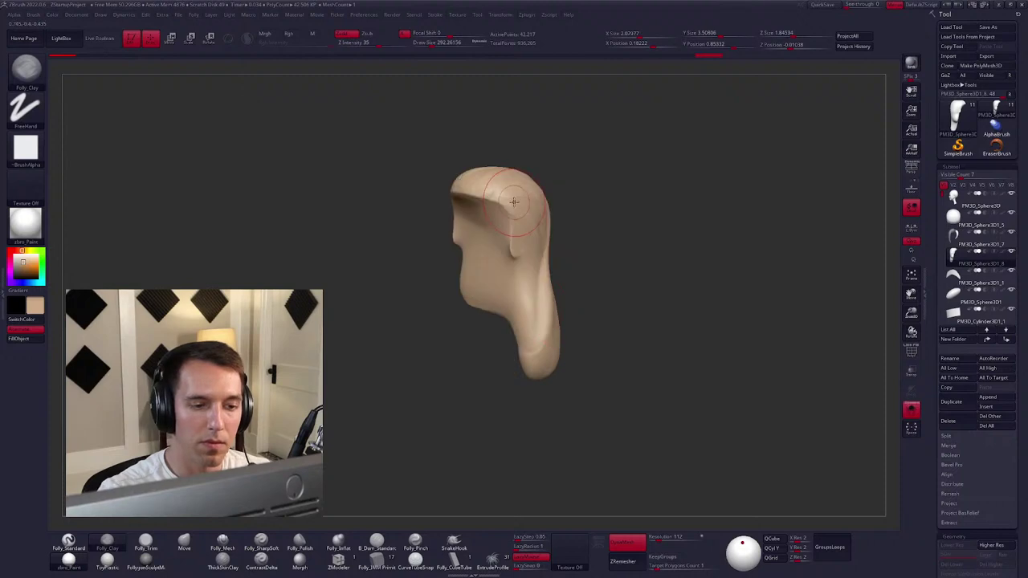
# Pick the Move brush for reshaping the hair strand.
pyautogui.moveTo(566, 365)
pyautogui.mouseDown(button='right')
pyautogui.moveTo(592, 378)
pyautogui.moveTo(562, 321)
pyautogui.mouseUp(button='right')
pyautogui.press('space')
pyautogui.scroll(5, 514, 265)
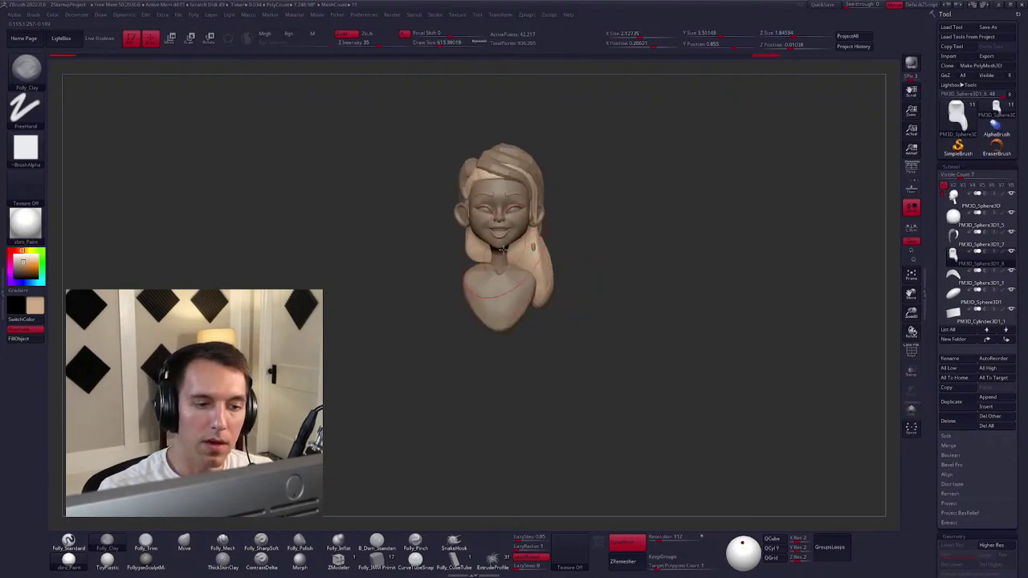
pyautogui.press('b')
pyautogui.press('m')
pyautogui.press('v')
# Lower the Move brush Draw Size to about 447 and orbit the bust to check the strand.
pyautogui.moveTo(460, 269); pyautogui.dragTo(469, 258, button='right')
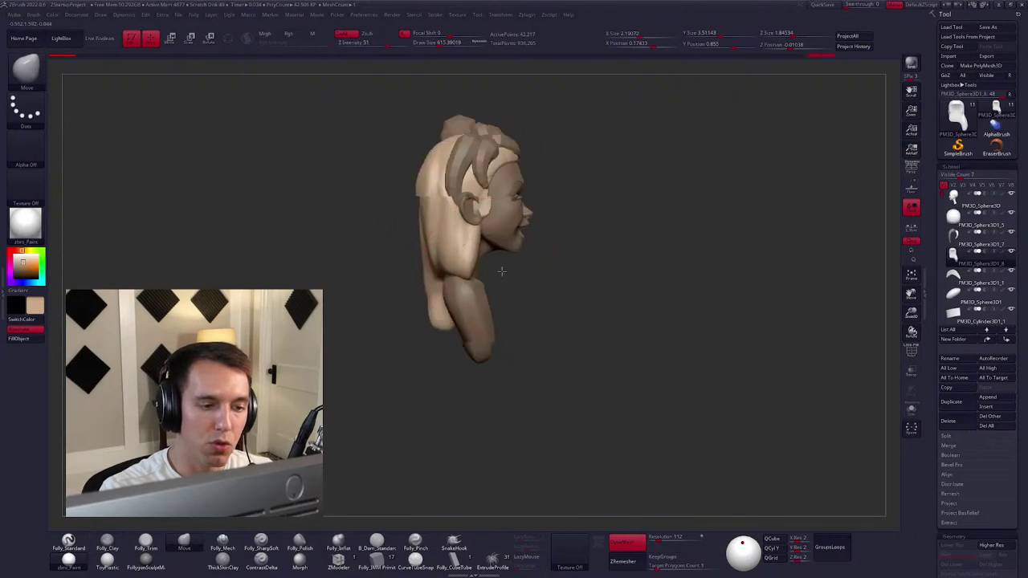
pyautogui.press('space')
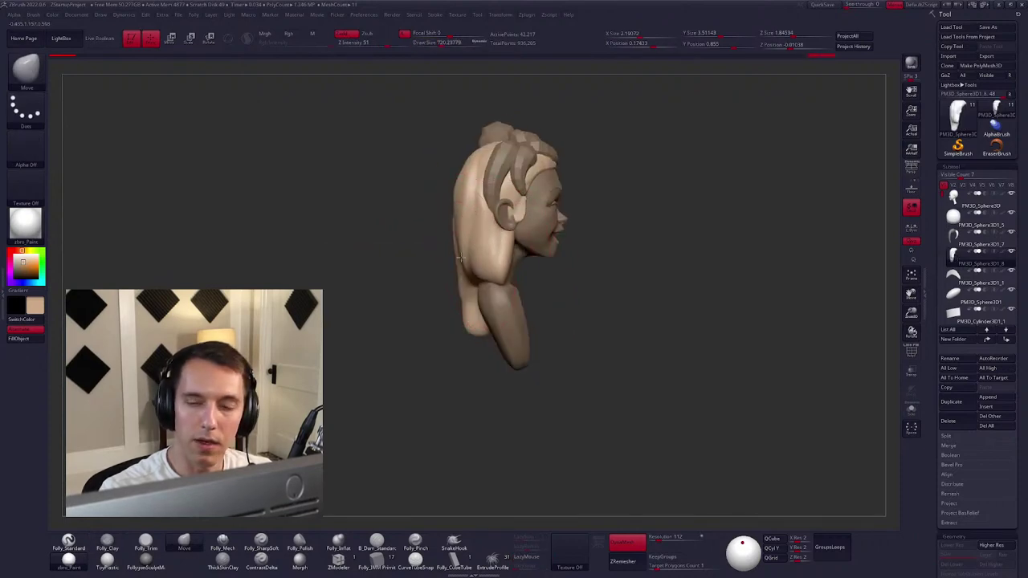
pyautogui.press('space')
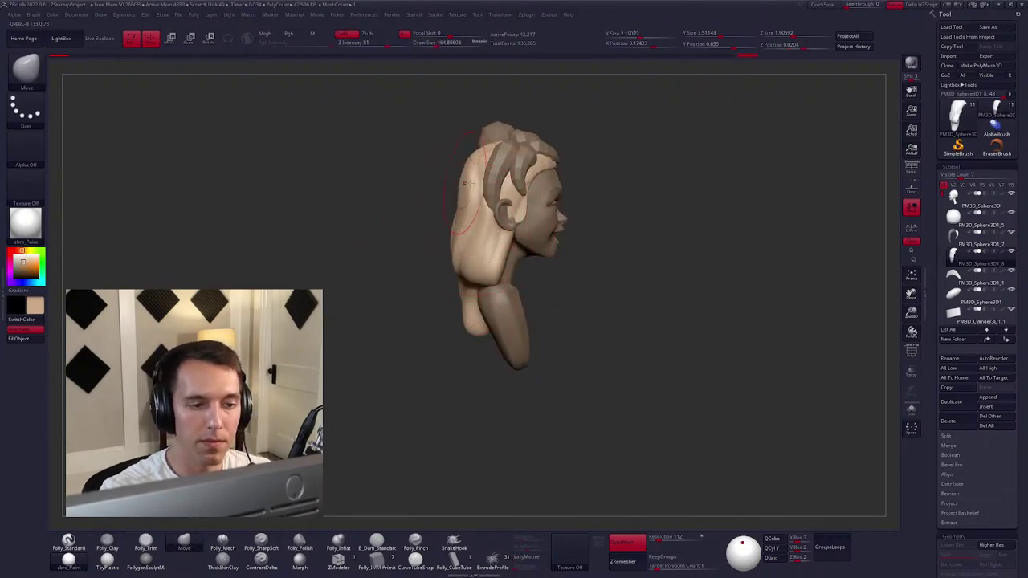
pyautogui.press('space')
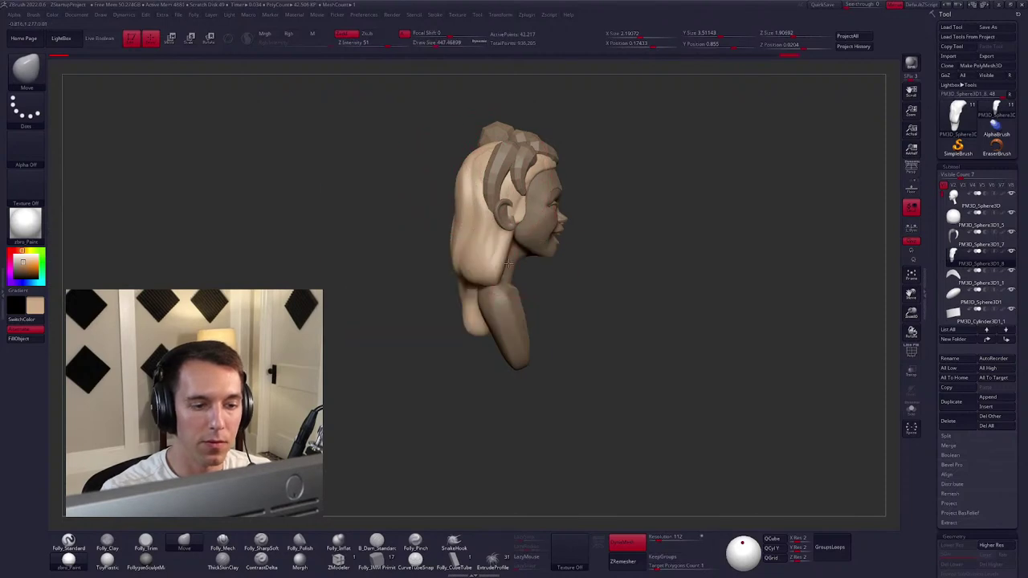
pyautogui.moveTo(522, 274); pyautogui.dragTo(466, 280, button='right')
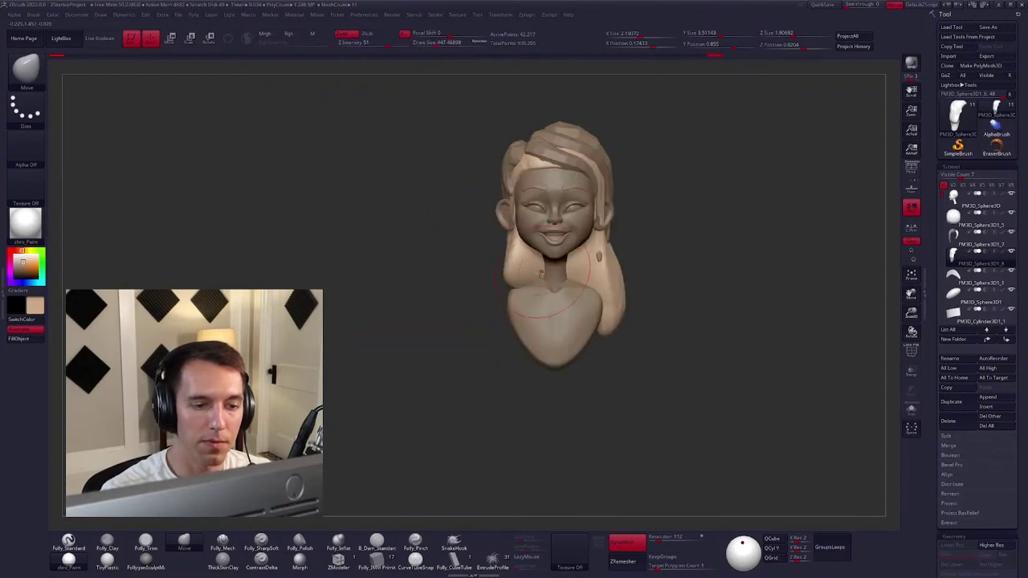
pyautogui.moveTo(530, 277)
pyautogui.mouseDown(button='right')
pyautogui.moveTo(536, 263)
pyautogui.moveTo(484, 292)
pyautogui.moveTo(487, 307)
pyautogui.mouseUp(button='right')
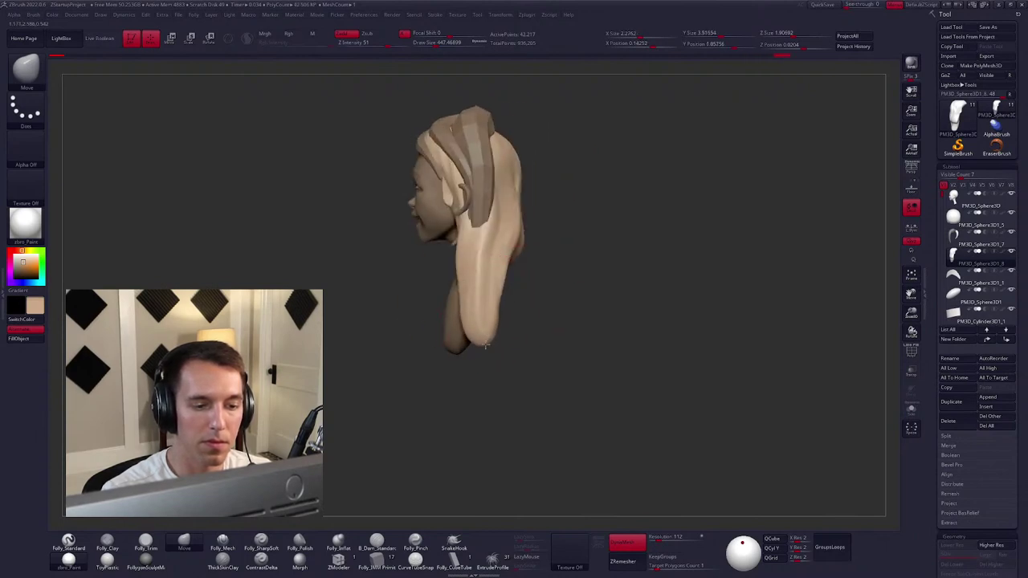
pyautogui.moveTo(486, 345); pyautogui.dragTo(532, 300, button='right')
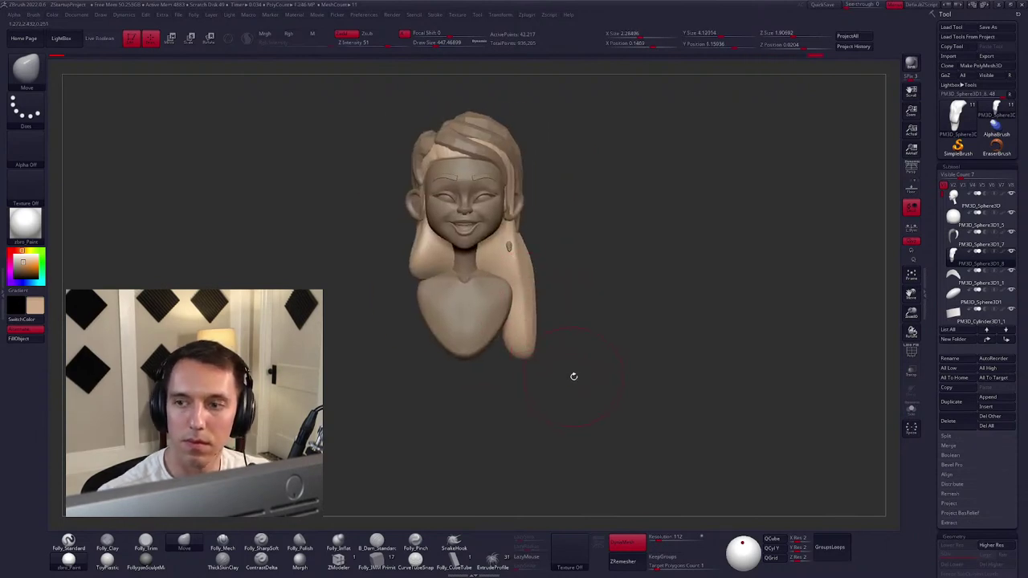
pyautogui.moveTo(594, 370); pyautogui.dragTo(544, 374, button='right')
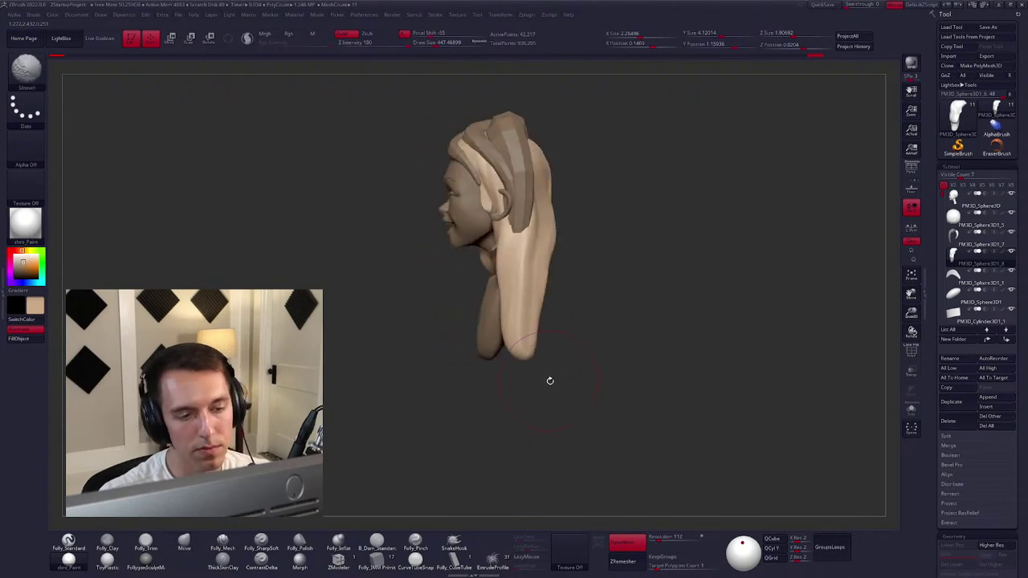
# Select the hair piece and reposition it with the Gizmo before returning to the Move brush.
pyautogui.moveTo(743, 305); pyautogui.dragTo(731, 345, button='right')
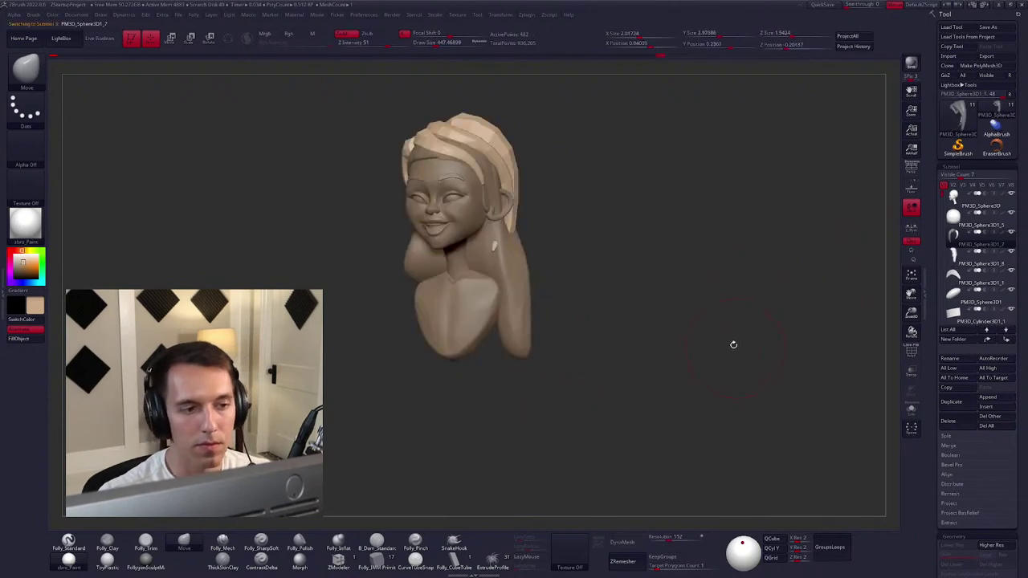
pyautogui.moveTo(629, 343); pyautogui.dragTo(607, 340, button='right')
pyautogui.rightClick(607, 340)
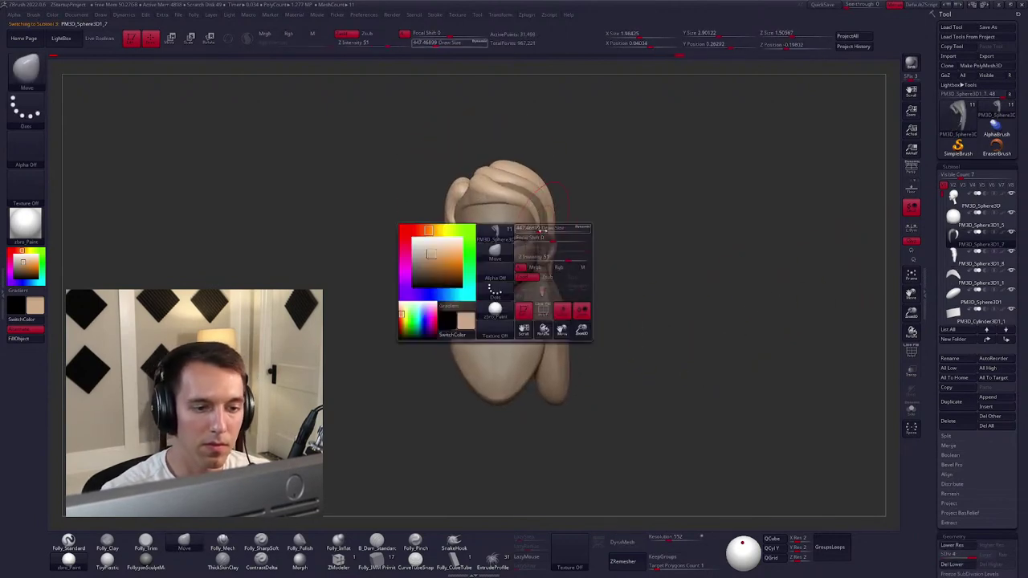
pyautogui.keyDown('alt'); pyautogui.click(534, 245); pyautogui.keyUp('alt')
pyautogui.rightClick(534, 245)
pyautogui.press('w')
pyautogui.moveTo(534, 246)
pyautogui.mouseDown(button='right')
pyautogui.moveTo(590, 275)
pyautogui.moveTo(522, 197)
pyautogui.mouseUp(button='right')
pyautogui.press('q')
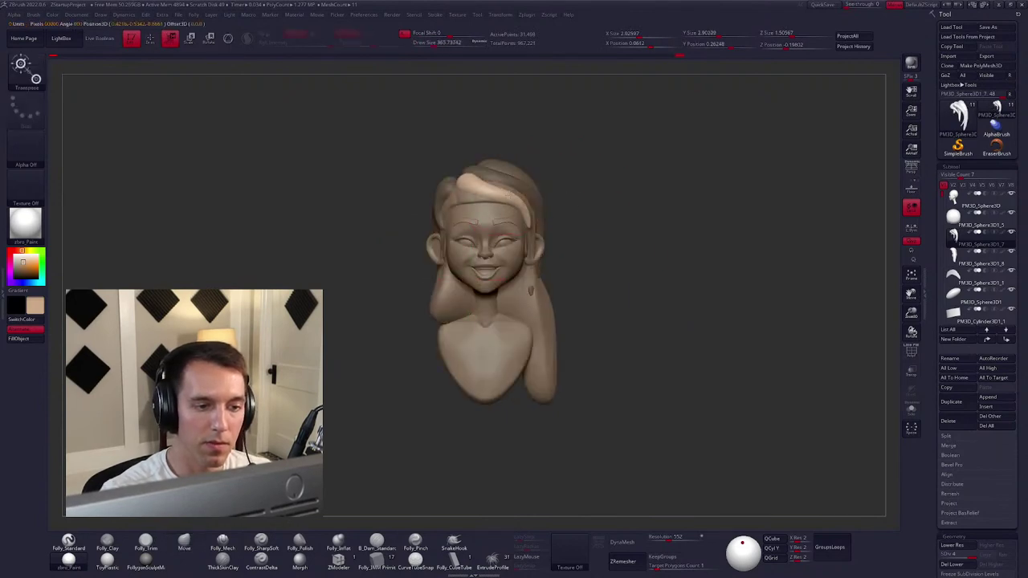
# Shift the hair piece lower on the head.
pyautogui.rightClick(519, 192)
pyautogui.rightClick(522, 192)
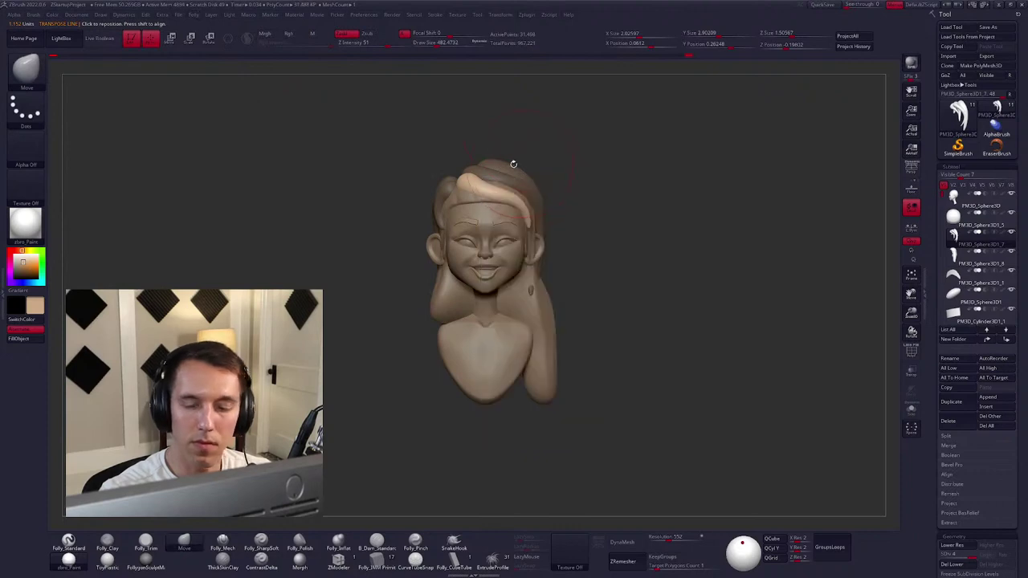
pyautogui.moveTo(534, 213)
pyautogui.keyDown('alt'); pyautogui.mouseDown(button='right')
pyautogui.moveTo(534, 285)
pyautogui.moveTo(504, 322)
pyautogui.mouseUp(button='right'); pyautogui.keyUp('alt')
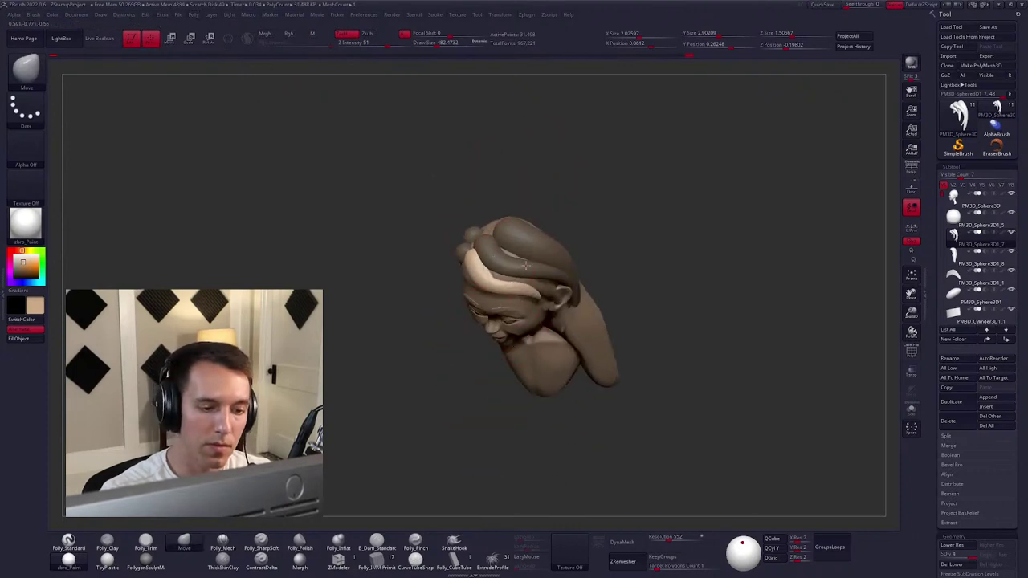
pyautogui.moveTo(525, 265)
pyautogui.mouseDown(button='right')
pyautogui.moveTo(484, 264)
pyautogui.moveTo(515, 291)
pyautogui.mouseUp(button='right')
pyautogui.press('w')
pyautogui.press('q')
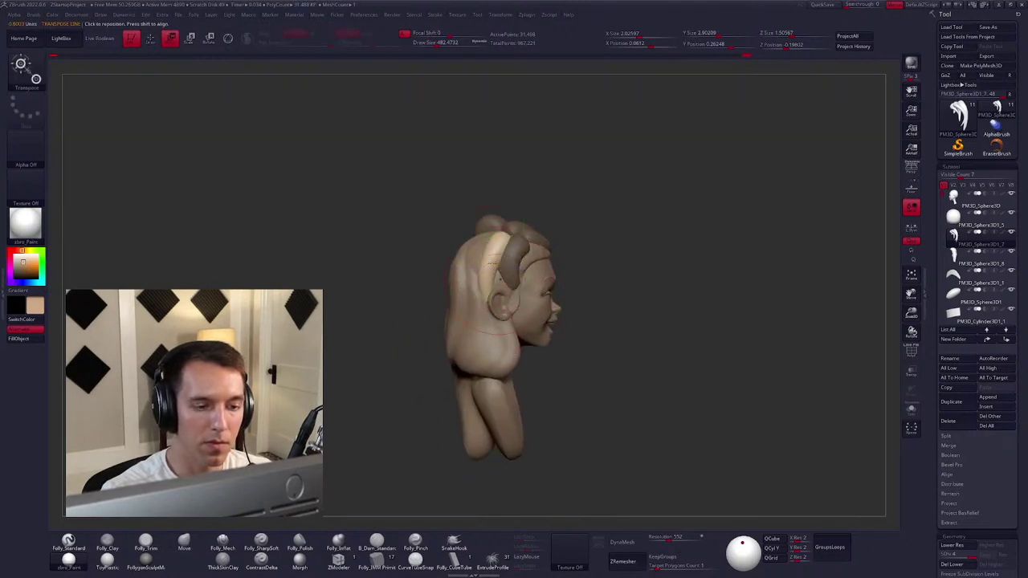
# Resize the brush and adjust the hair piece from a three-quarter front view.
pyautogui.moveTo(499, 257); pyautogui.dragTo(491, 281, button='right')
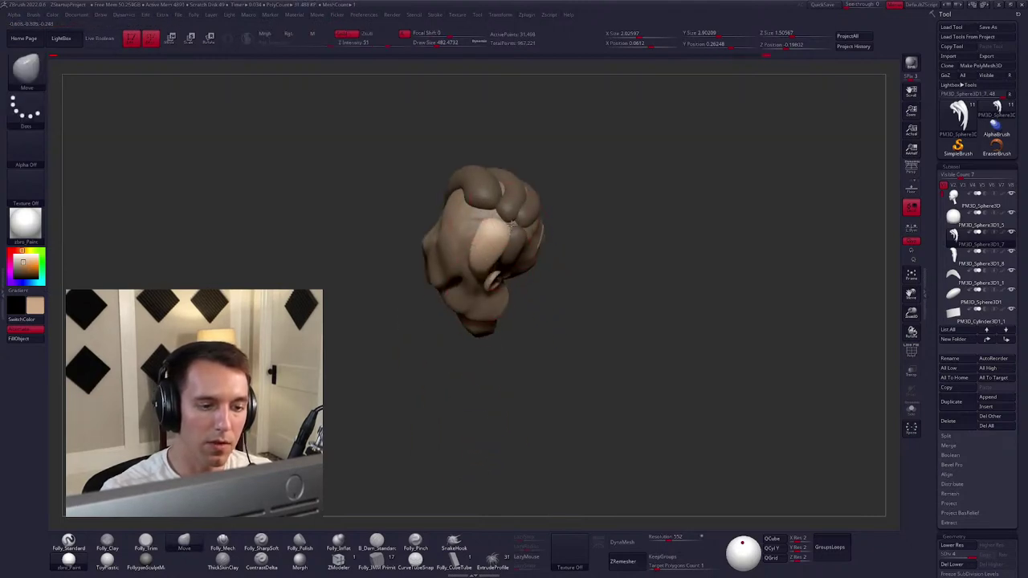
pyautogui.moveTo(512, 226)
pyautogui.mouseDown(button='right')
pyautogui.moveTo(506, 177)
pyautogui.moveTo(520, 240)
pyautogui.mouseUp(button='right')
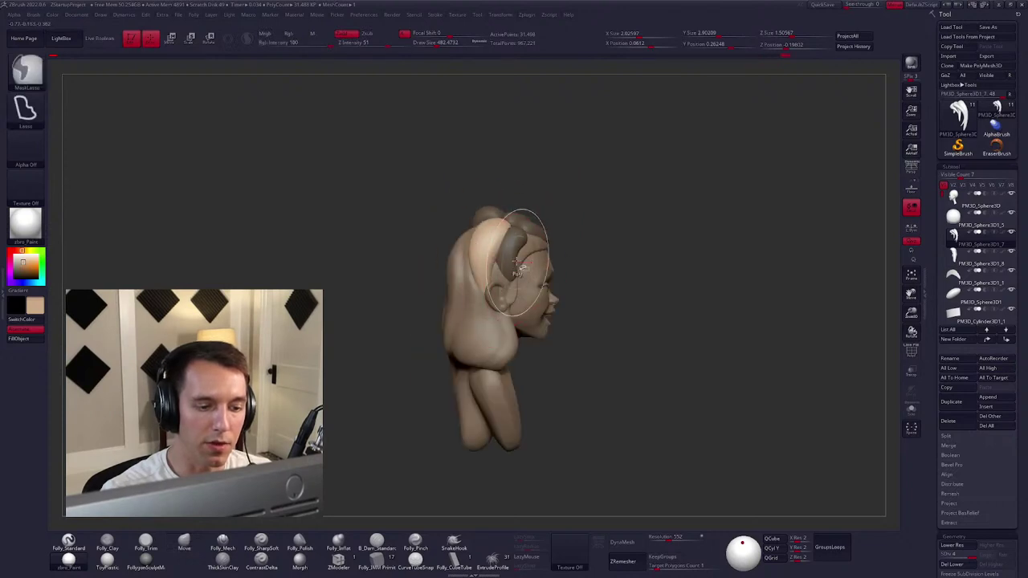
pyautogui.rightClick(480, 286)
pyautogui.rightClick(503, 311)
pyautogui.moveTo(503, 311)
pyautogui.mouseDown(button='right')
pyautogui.moveTo(486, 313)
pyautogui.moveTo(512, 328)
pyautogui.moveTo(508, 241)
pyautogui.mouseUp(button='right')
pyautogui.press('w')
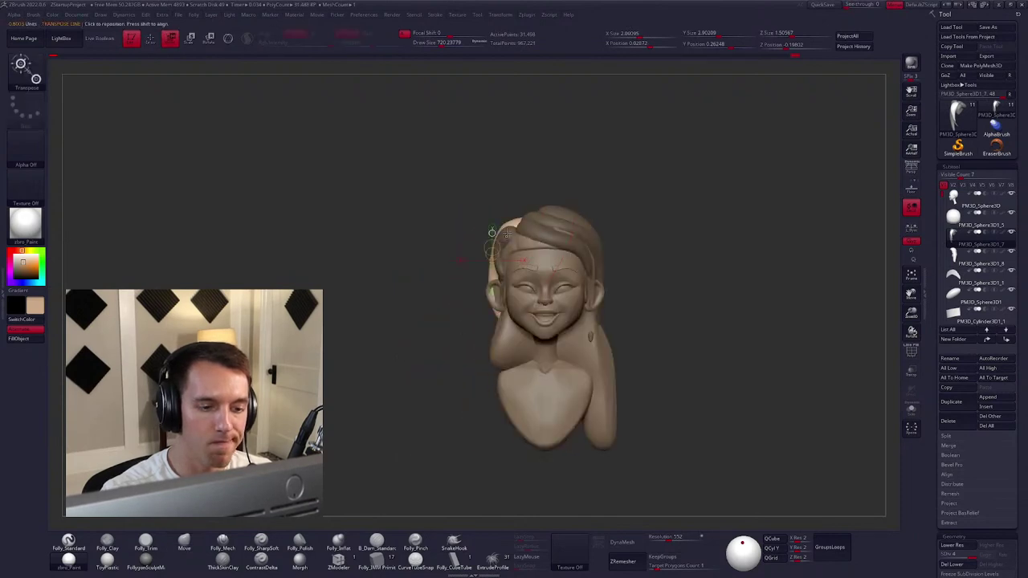
pyautogui.press('q')
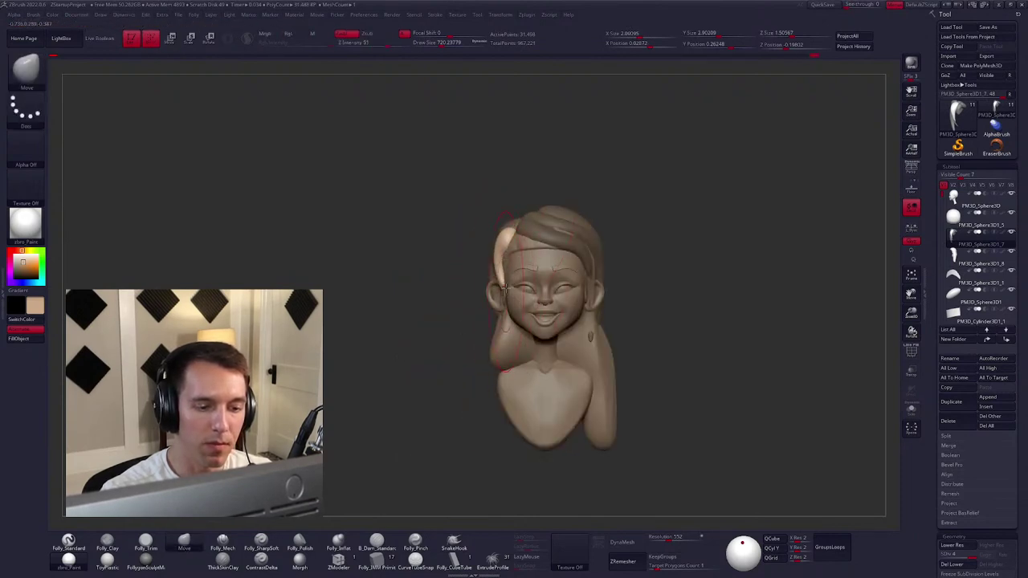
# Reposition the hair piece from several angles and reselect the Move brush.
pyautogui.keyDown('shift'); pyautogui.moveTo(507, 288); pyautogui.dragTo(503, 295, button='right'); pyautogui.keyUp('shift')
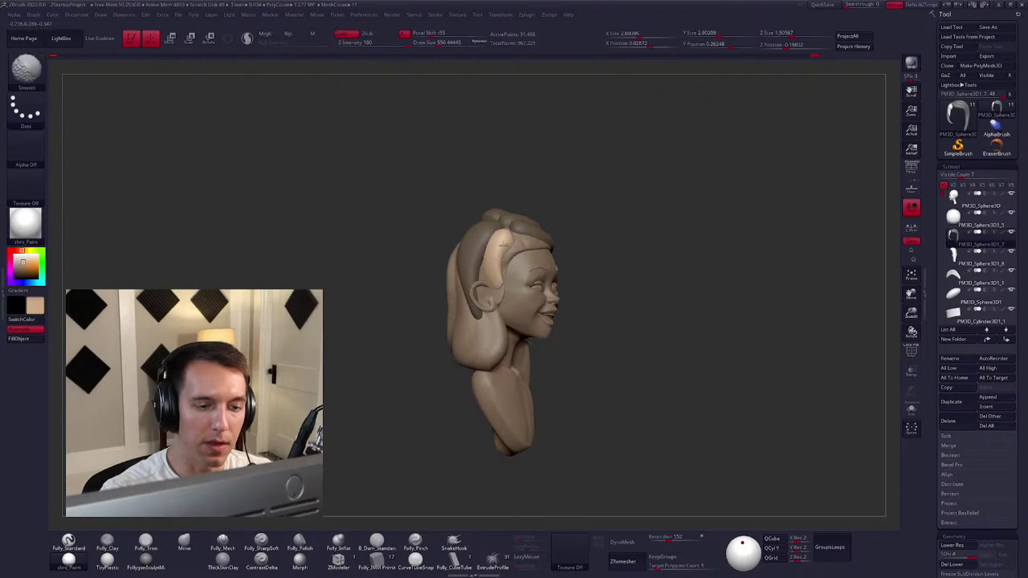
pyautogui.moveTo(501, 245); pyautogui.dragTo(516, 228, button='right')
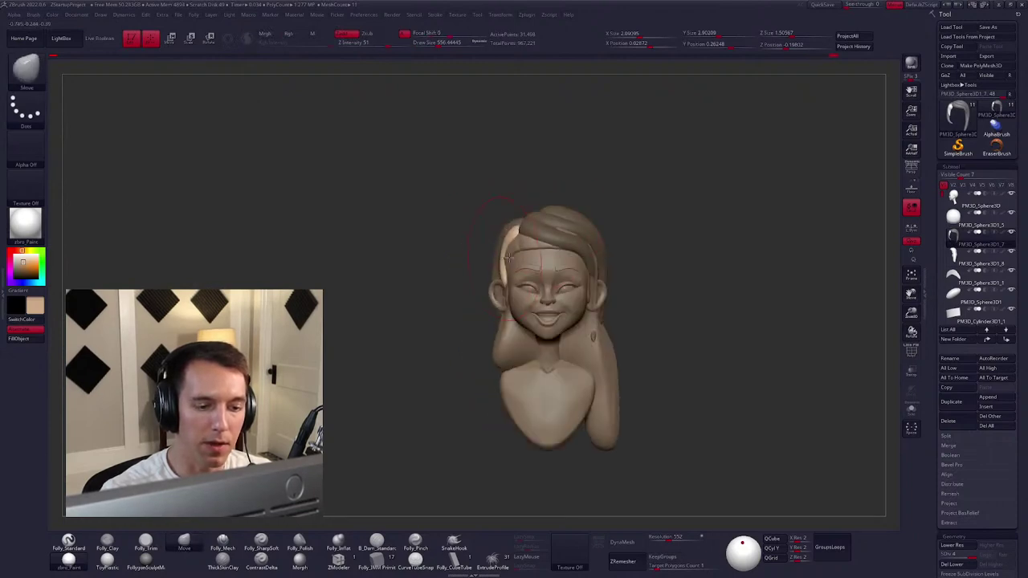
pyautogui.moveTo(485, 297); pyautogui.dragTo(507, 187, button='right')
pyautogui.press('w')
pyautogui.press('q')
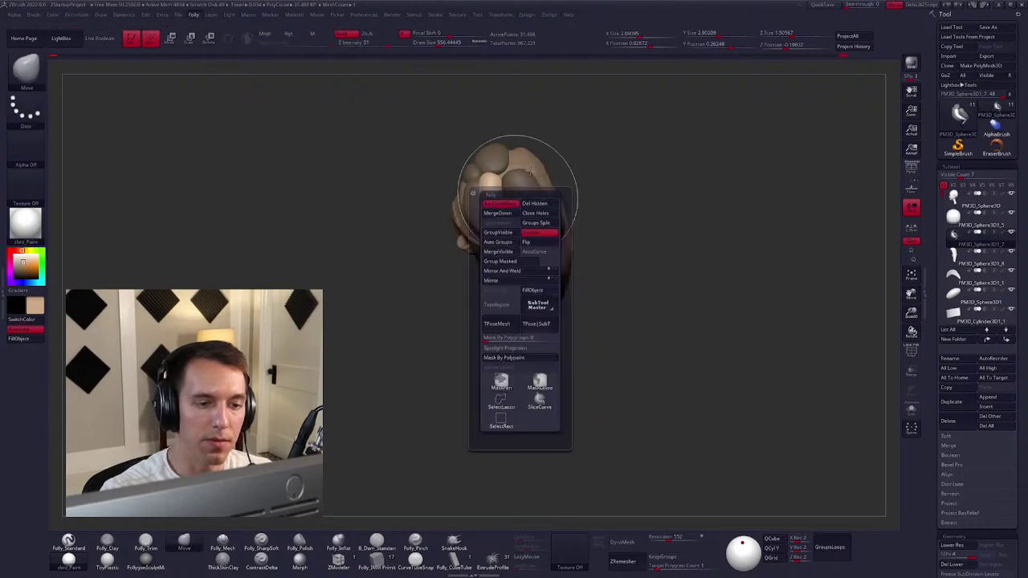
pyautogui.press('w')
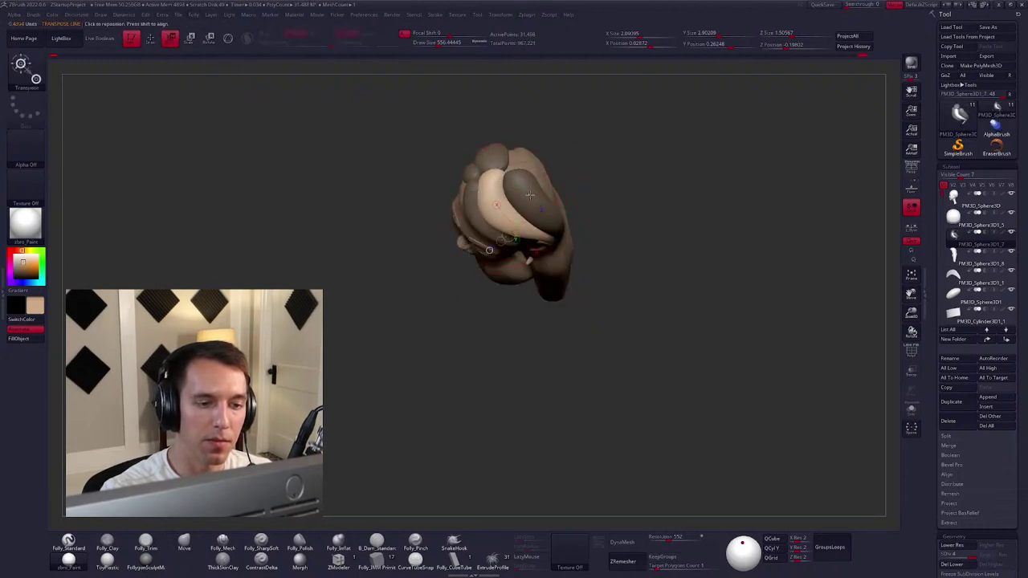
pyautogui.moveTo(498, 265)
pyautogui.mouseDown(button='right')
pyautogui.moveTo(530, 225)
pyautogui.moveTo(565, 244)
pyautogui.mouseUp(button='right')
pyautogui.press('b')
pyautogui.press('m')
pyautogui.press('v')
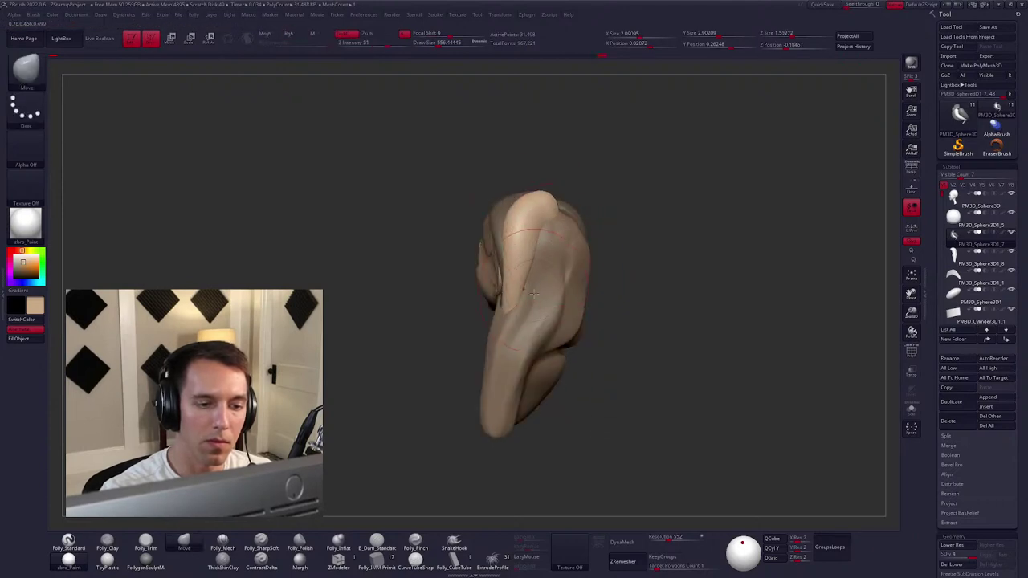
# Isolate the hair strands by hiding the rest, inspect them, then reveal the face and body.
pyautogui.moveTo(533, 294); pyautogui.dragTo(573, 292, button='right')
pyautogui.press('space')
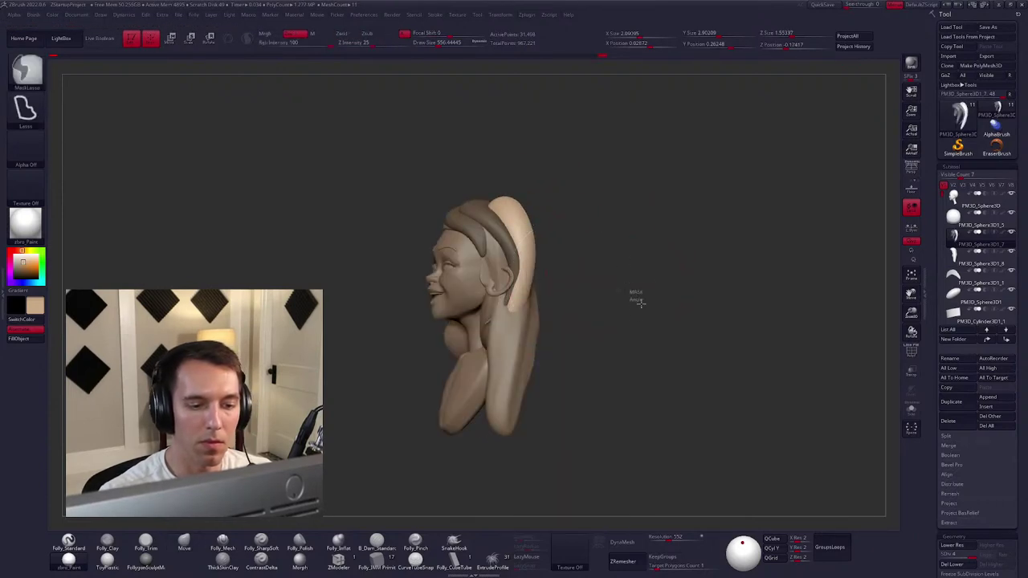
pyautogui.keyDown('ctrl'); pyautogui.keyDown('shift'); pyautogui.click(514, 241); pyautogui.keyUp('shift'); pyautogui.keyUp('ctrl')
pyautogui.moveTo(562, 337); pyautogui.dragTo(615, 345, button='right')
pyautogui.keyDown('ctrl'); pyautogui.keyDown('shift'); pyautogui.click(615, 345); pyautogui.keyUp('shift'); pyautogui.keyUp('ctrl')
# Resize the brush to about 1031 then 833, and select the PM3D_Sphere3D1_8 hair piece.
pyautogui.press('space')
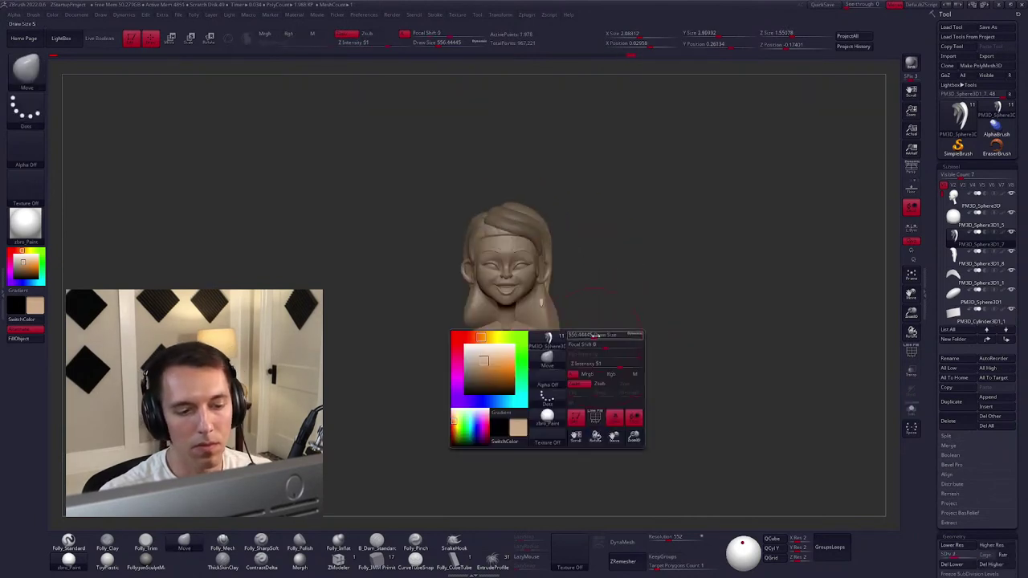
pyautogui.moveTo(594, 334); pyautogui.dragTo(639, 334)
pyautogui.moveTo(563, 331); pyautogui.dragTo(523, 316, button='right')
pyautogui.press('space')
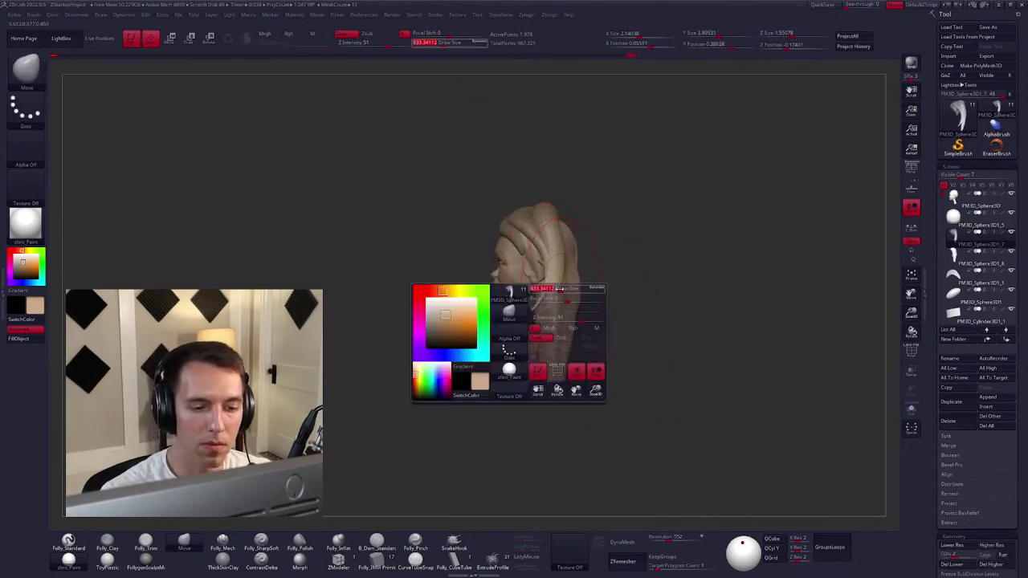
pyautogui.moveTo(578, 328); pyautogui.dragTo(560, 328)
pyautogui.moveTo(563, 331)
pyautogui.mouseDown(button='right')
pyautogui.moveTo(633, 328)
pyautogui.moveTo(624, 317)
pyautogui.moveTo(652, 331)
pyautogui.mouseUp(button='right')
pyautogui.moveTo(570, 268)
pyautogui.keyDown('shift'); pyautogui.mouseDown(button='right')
pyautogui.moveTo(580, 259)
pyautogui.moveTo(538, 256)
pyautogui.moveTo(610, 257)
pyautogui.moveTo(553, 245)
pyautogui.mouseUp(button='right'); pyautogui.keyUp('shift')
pyautogui.keyDown('alt'); pyautogui.click(573, 268); pyautogui.keyUp('alt')
pyautogui.press('space')
pyautogui.press('space')
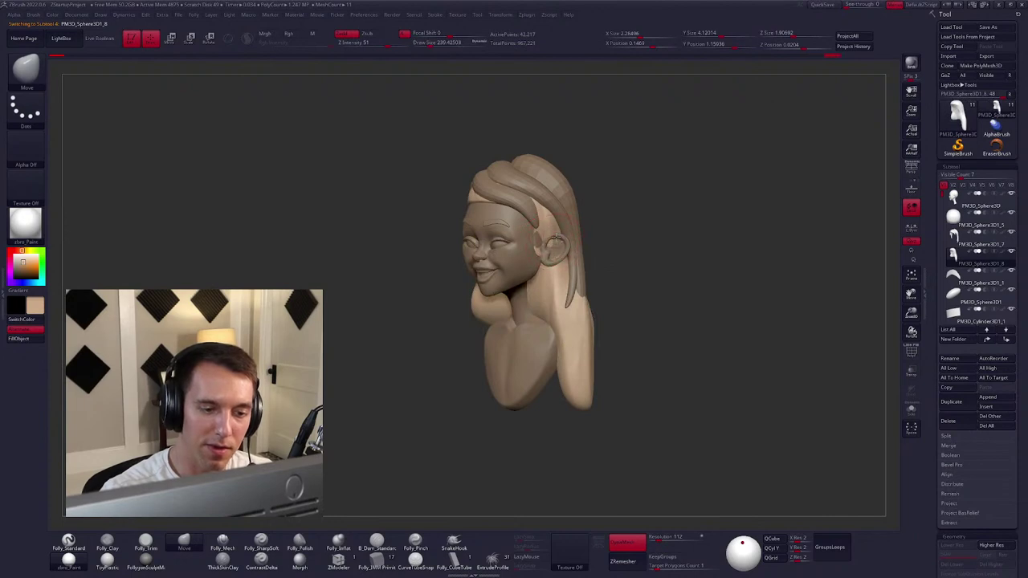
# Move the front hair piece down one slot and DynaMesh it, deleting lower subdivisions.
pyautogui.press('space')
pyautogui.moveTo(555, 238)
pyautogui.mouseDown(button='right')
pyautogui.moveTo(553, 280)
pyautogui.moveTo(569, 297)
pyautogui.mouseUp(button='right')
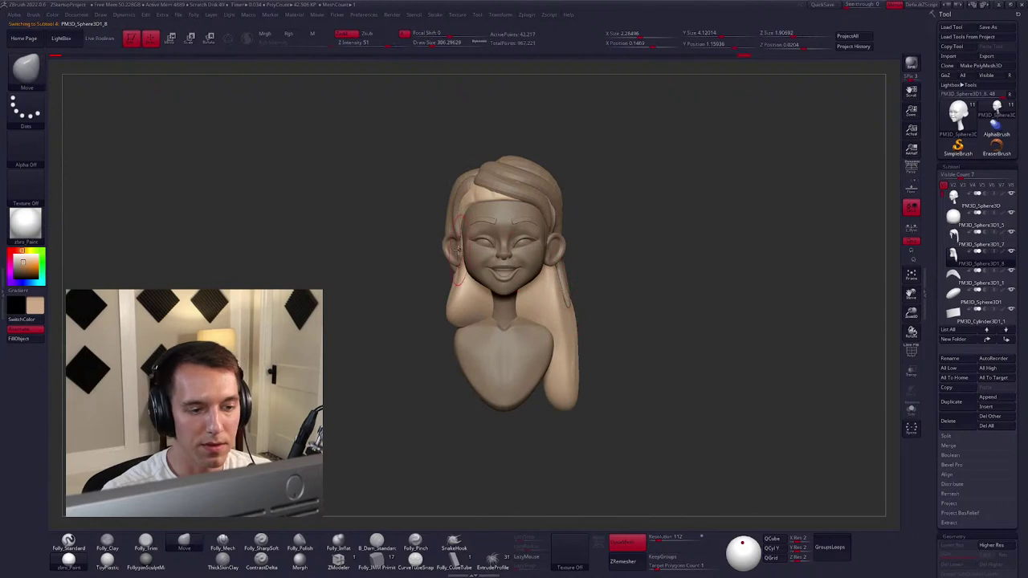
pyautogui.moveTo(463, 255); pyautogui.dragTo(462, 257, button='right')
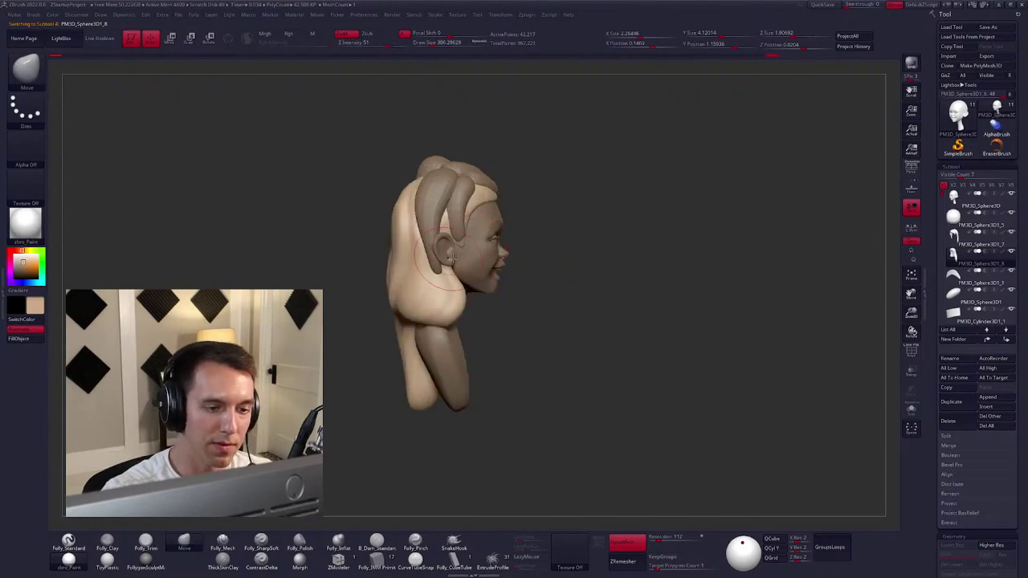
pyautogui.moveTo(522, 302)
pyautogui.mouseDown(button='right')
pyautogui.moveTo(615, 317)
pyautogui.moveTo(549, 207)
pyautogui.moveTo(663, 313)
pyautogui.moveTo(849, 262)
pyautogui.mouseUp(button='right')
pyautogui.press('Up')
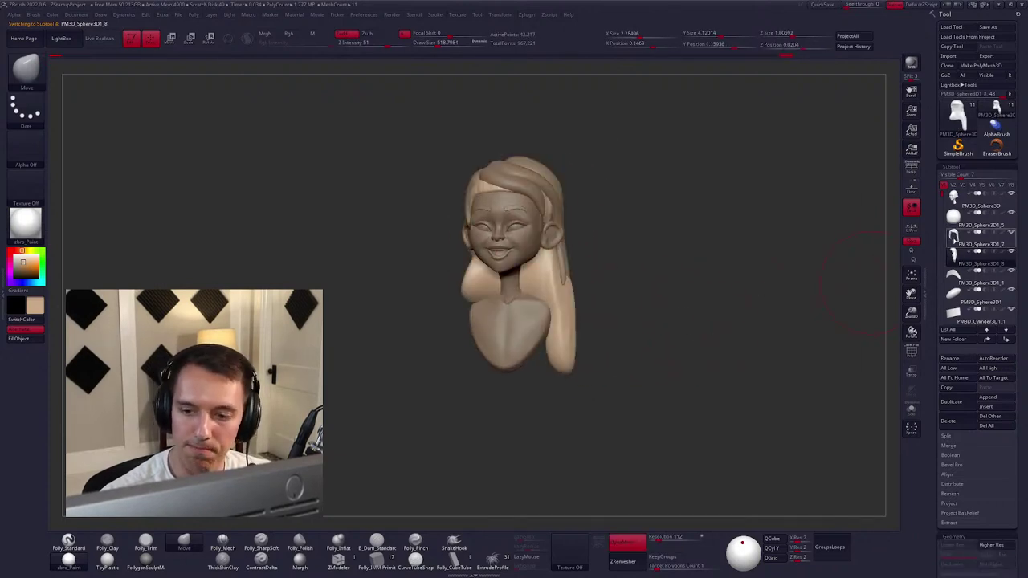
pyautogui.press('Up')
pyautogui.click(1005, 330)
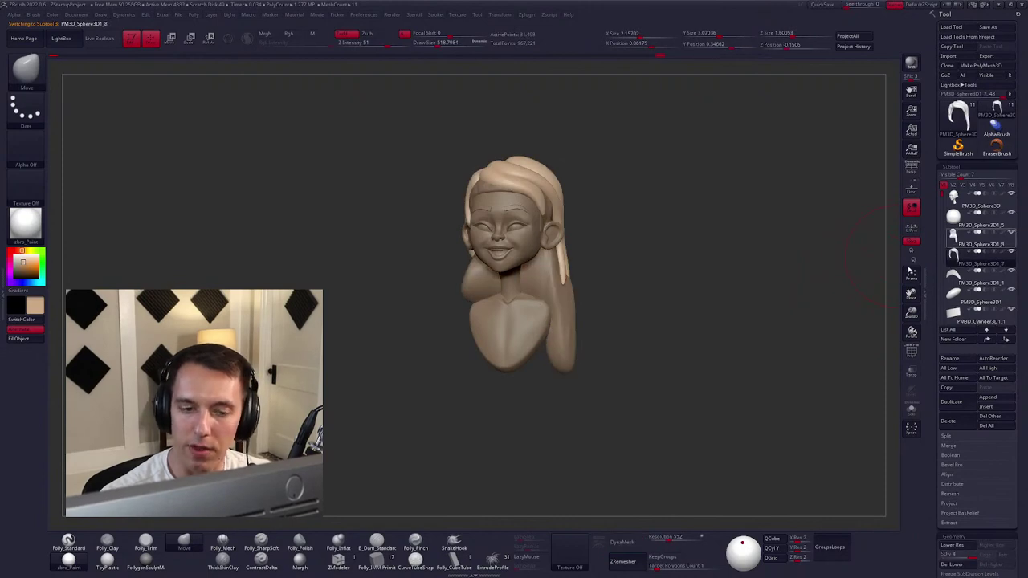
pyautogui.press('space')
pyautogui.click(774, 476)
pyautogui.click(661, 320)
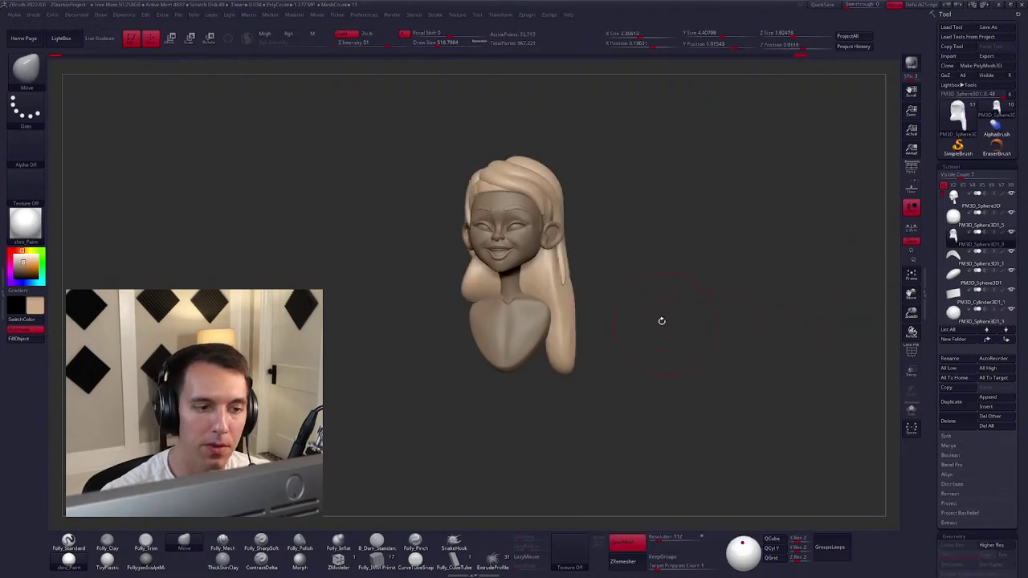
# Trim the hair piece with the Folly_Trim brush, checking it from the top and back.
pyautogui.press('space')
pyautogui.moveTo(595, 325)
pyautogui.keyDown('shift'); pyautogui.mouseDown()
pyautogui.moveTo(565, 289)
pyautogui.moveTo(604, 281)
pyautogui.mouseUp(); pyautogui.keyUp('shift')
pyautogui.moveTo(481, 233)
pyautogui.mouseDown()
pyautogui.moveTo(601, 246)
pyautogui.moveTo(492, 246)
pyautogui.moveTo(501, 259)
pyautogui.mouseUp()
pyautogui.press('b')
pyautogui.press('f')
pyautogui.press('t')
pyautogui.press('space')
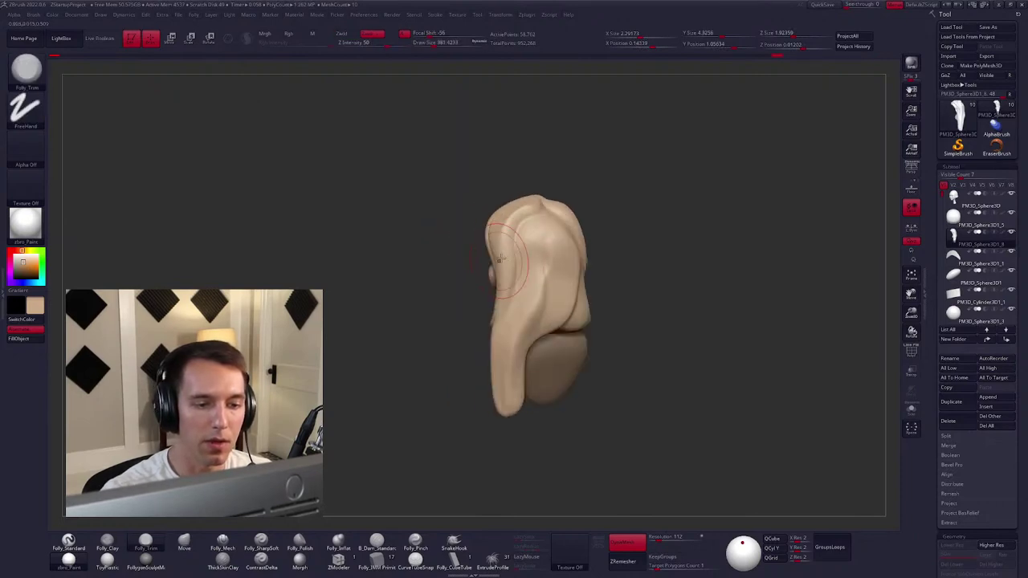
pyautogui.click(270, 537)
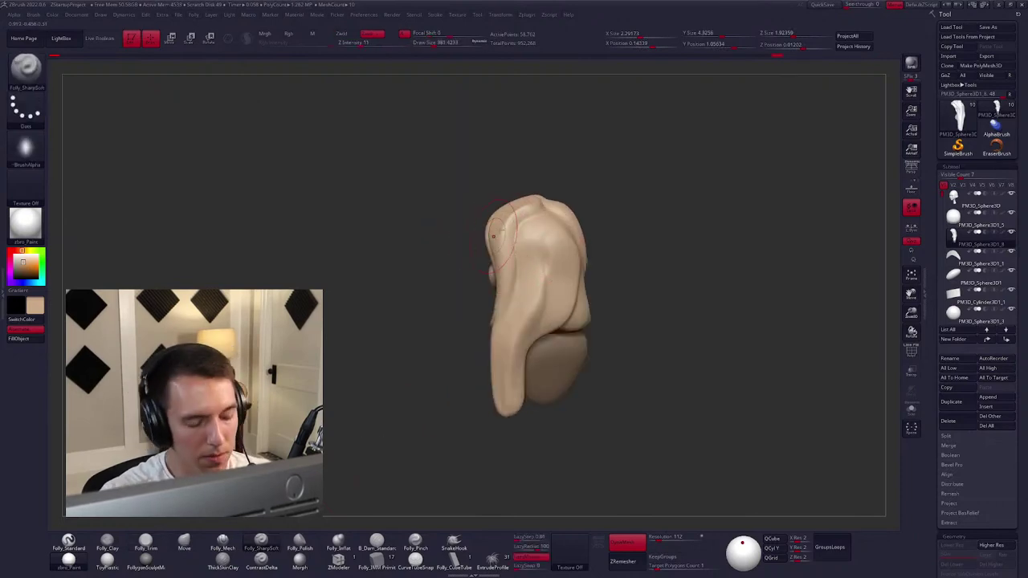
pyautogui.press('space')
pyautogui.moveTo(522, 240); pyautogui.dragTo(540, 234)
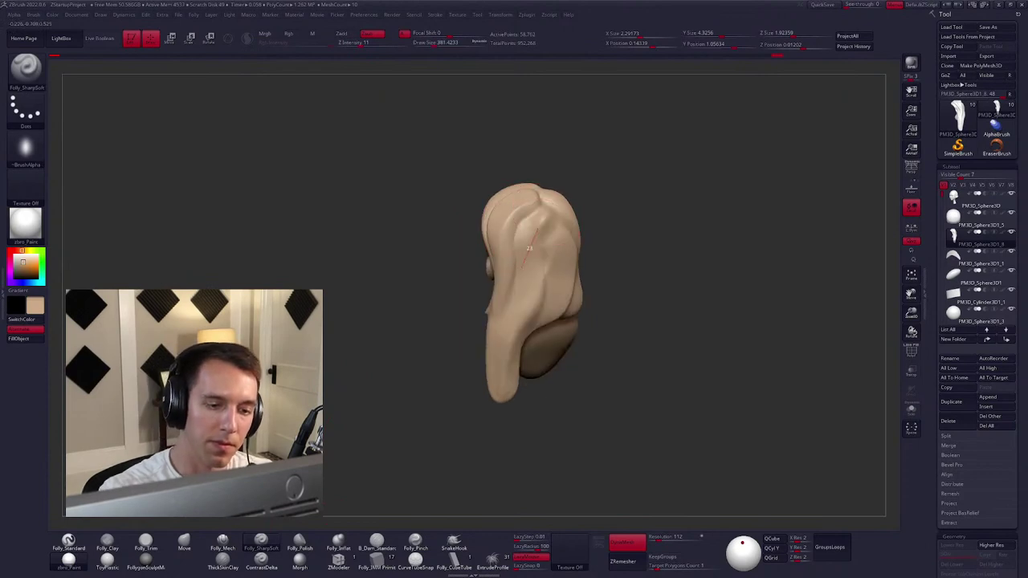
pyautogui.moveTo(424, 381); pyautogui.dragTo(513, 344)
pyautogui.press('space')
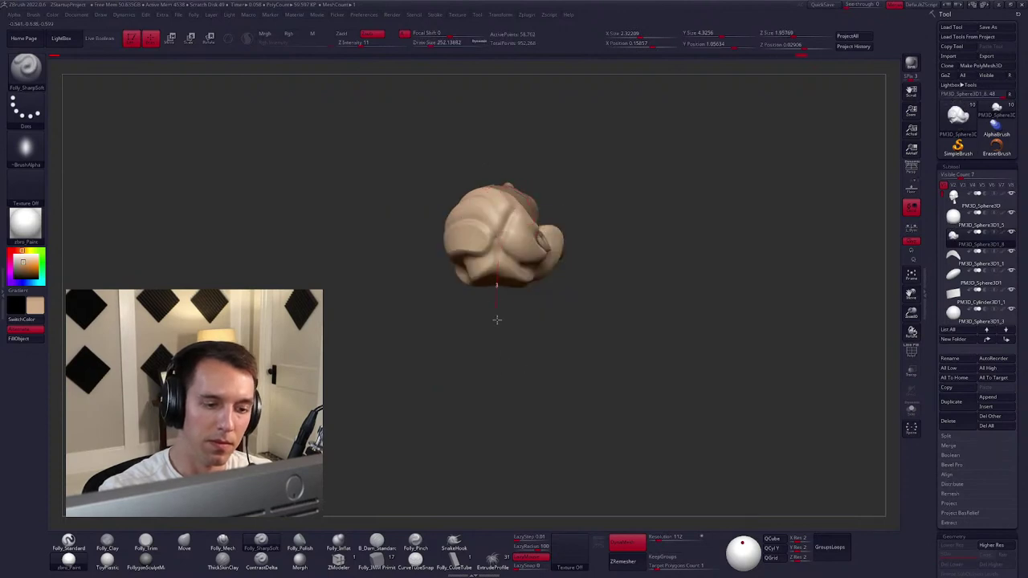
# Switch between custom sculpting and trimming brushes while viewing the hair from a three-quarter side.
pyautogui.press('b')
pyautogui.press('m')
pyautogui.press('e')
pyautogui.moveTo(492, 340)
pyautogui.mouseDown()
pyautogui.moveTo(506, 341)
pyautogui.moveTo(498, 241)
pyautogui.moveTo(509, 223)
pyautogui.moveTo(475, 257)
pyautogui.moveTo(611, 320)
pyautogui.moveTo(615, 335)
pyautogui.mouseUp()
pyautogui.press('space')
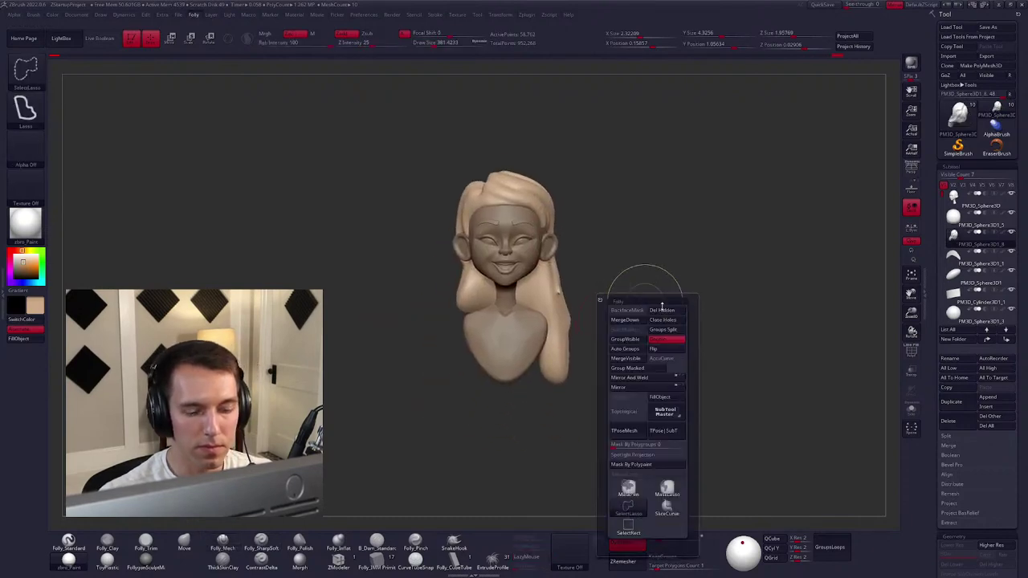
pyautogui.moveTo(712, 285)
pyautogui.mouseDown()
pyautogui.moveTo(476, 302)
pyautogui.moveTo(591, 333)
pyautogui.moveTo(592, 299)
pyautogui.mouseUp()
pyautogui.press('b')
pyautogui.press('t')
pyautogui.press('r')
pyautogui.press('space')
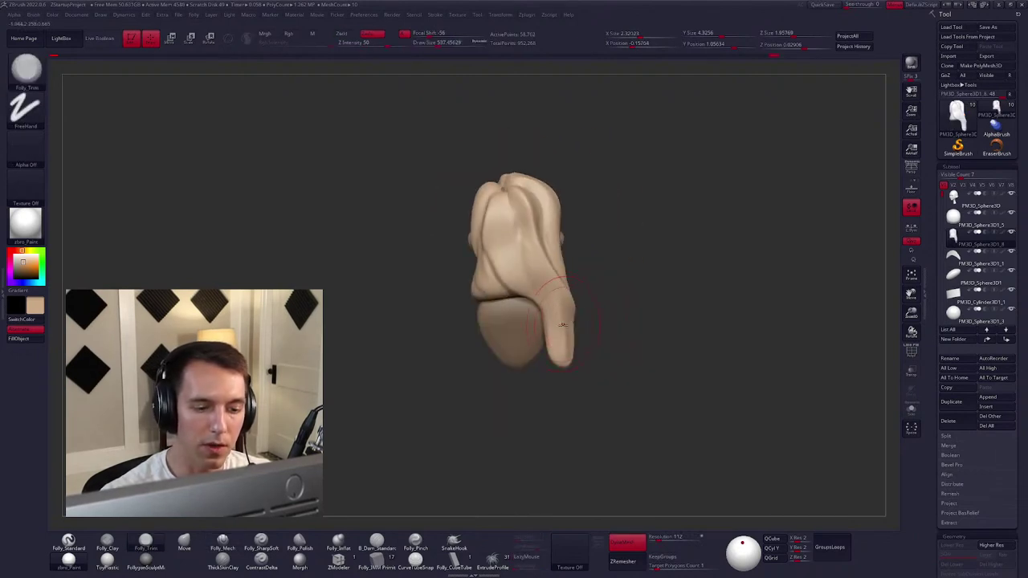
# Push the lower hair ends over the bust into shape with the Move brush.
pyautogui.press('b')
pyautogui.press('m')
pyautogui.press('v')
pyautogui.moveTo(527, 317); pyautogui.dragTo(525, 340)
pyautogui.moveTo(554, 375)
pyautogui.mouseDown()
pyautogui.moveTo(611, 394)
pyautogui.moveTo(543, 344)
pyautogui.moveTo(535, 283)
pyautogui.mouseUp()
pyautogui.press('space')
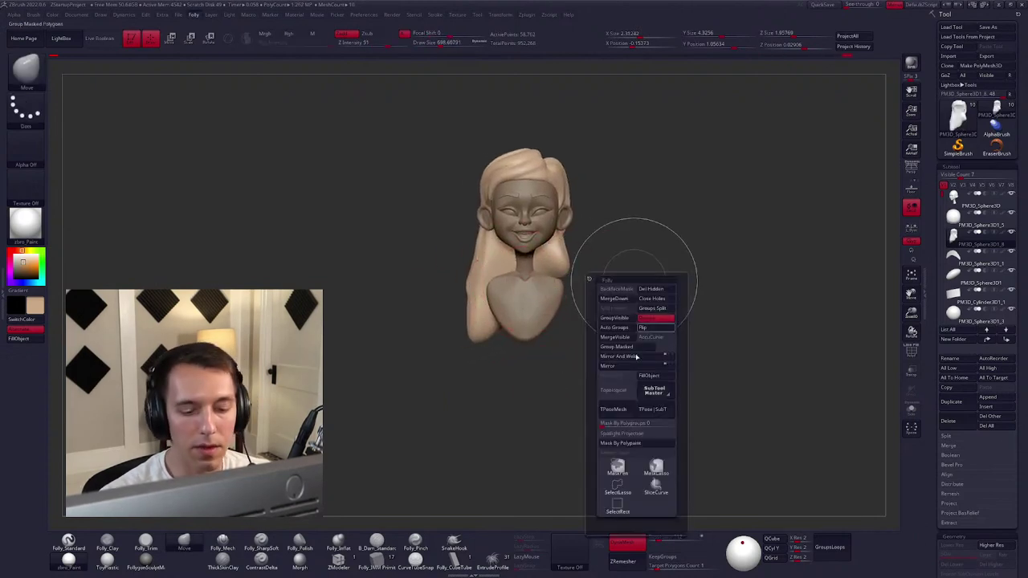
pyautogui.moveTo(578, 377)
pyautogui.mouseDown()
pyautogui.moveTo(711, 312)
pyautogui.moveTo(525, 282)
pyautogui.mouseUp()
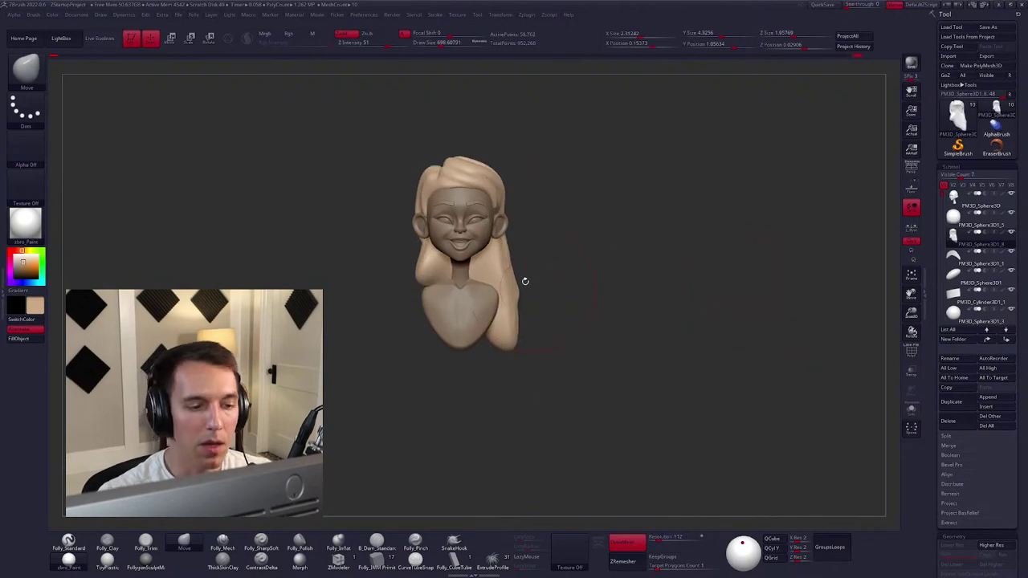
pyautogui.click(454, 542)
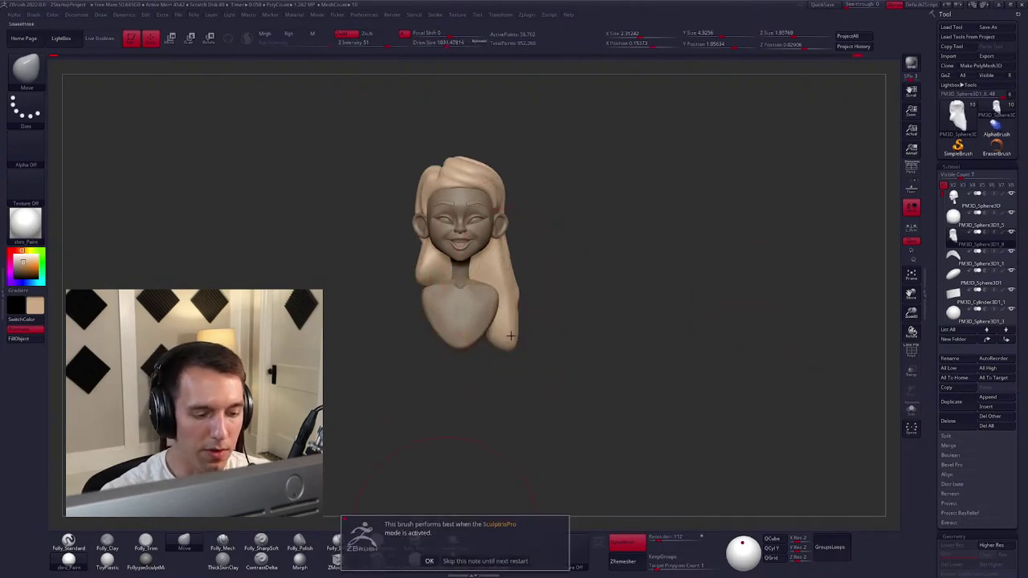
# Pull a long extra hair lock out to the right with SnakeHook.
pyautogui.moveTo(570, 318); pyautogui.dragTo(603, 301)
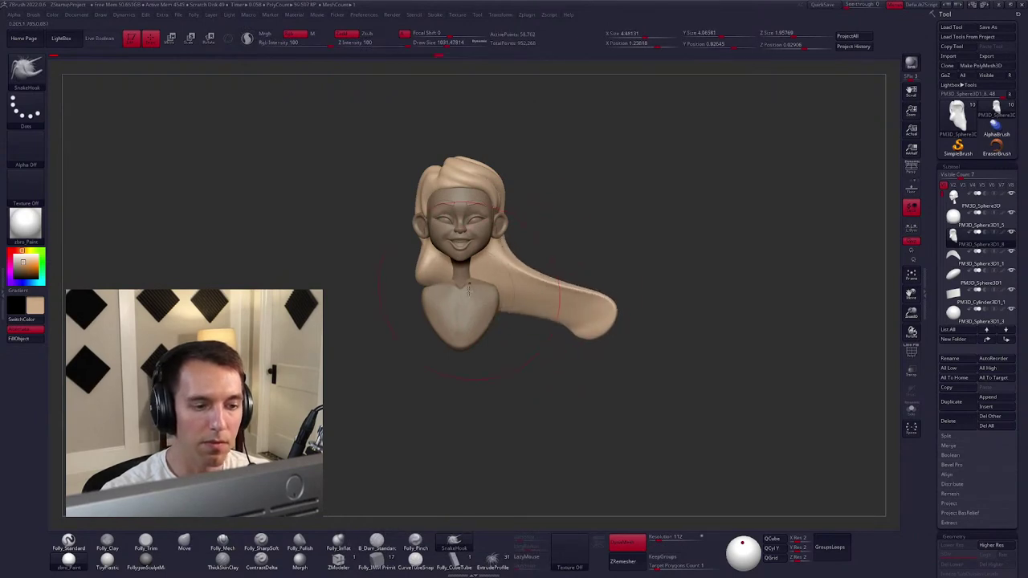
pyautogui.press('space')
pyautogui.press('b')
pyautogui.press('m')
pyautogui.press('v')
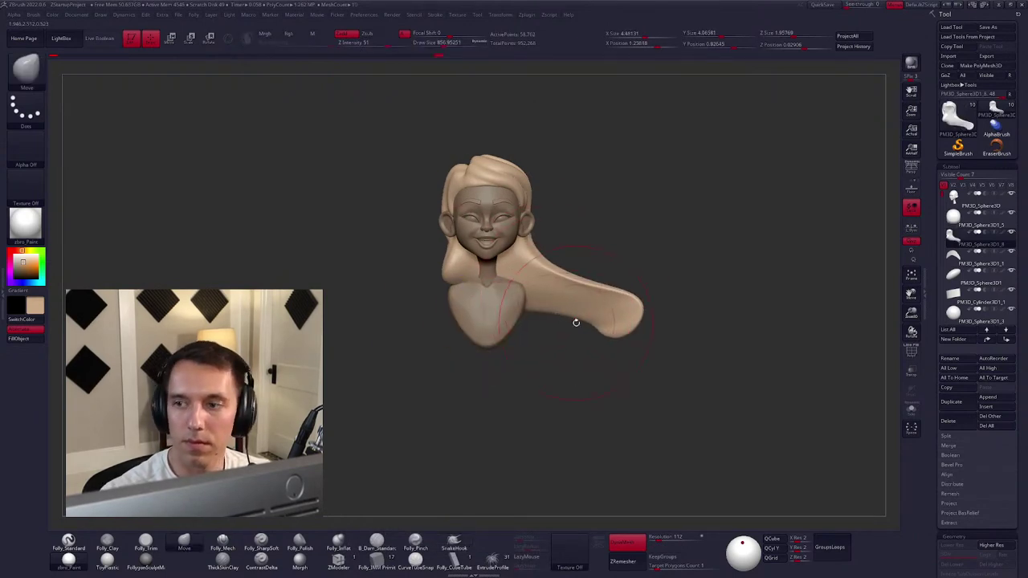
pyautogui.moveTo(574, 321); pyautogui.dragTo(611, 367)
pyautogui.moveTo(540, 371)
pyautogui.mouseDown()
pyautogui.moveTo(607, 367)
pyautogui.moveTo(599, 374)
pyautogui.mouseUp()
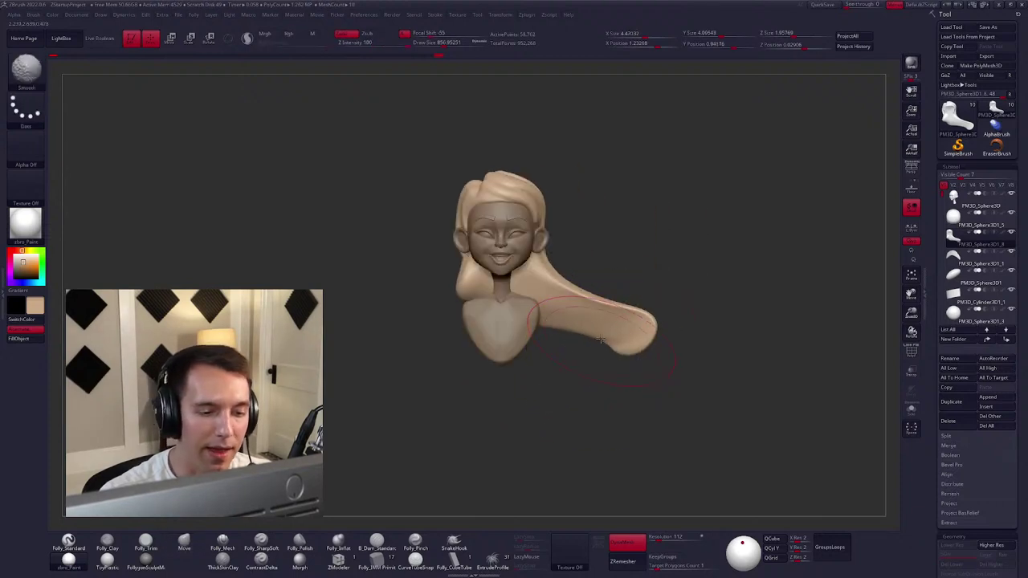
# Hide the pulled-out hair lock with a Ctrl+Shift lasso.
pyautogui.hotkey('ctrl', 'shift')
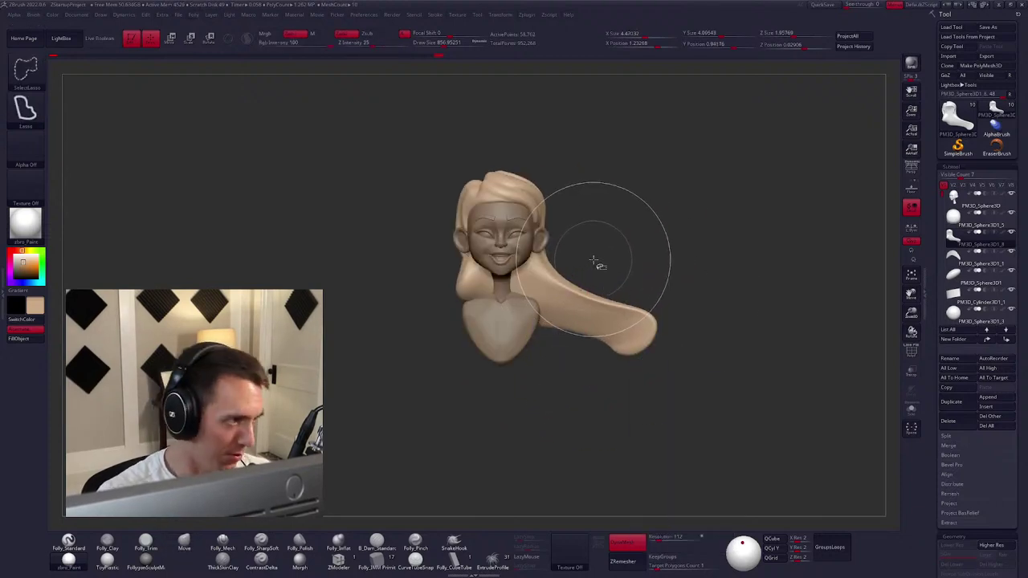
pyautogui.moveTo(551, 259)
pyautogui.mouseDown()
pyautogui.moveTo(594, 417)
pyautogui.moveTo(659, 305)
pyautogui.mouseUp()
pyautogui.press('space')
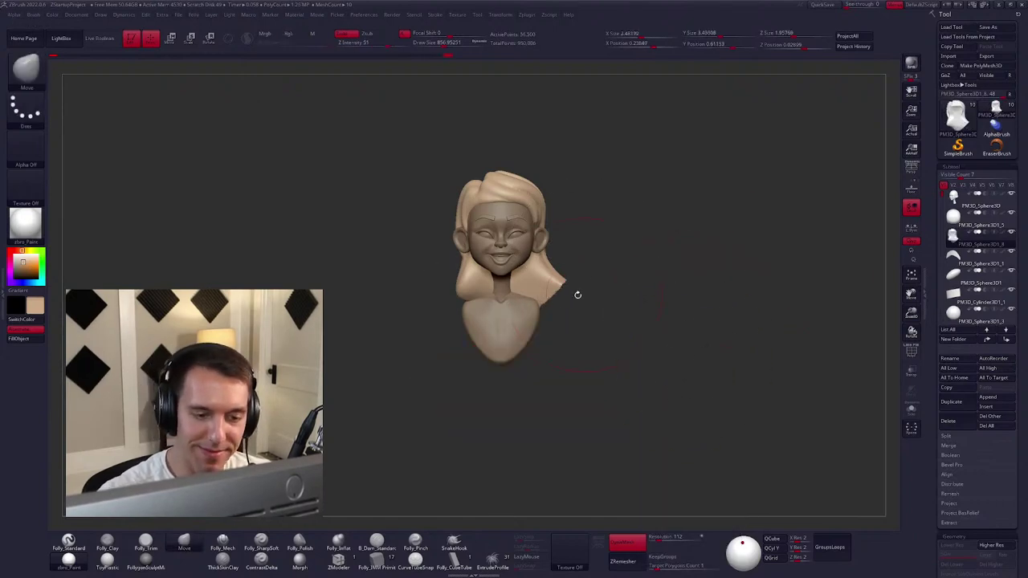
pyautogui.moveTo(576, 294); pyautogui.dragTo(511, 315)
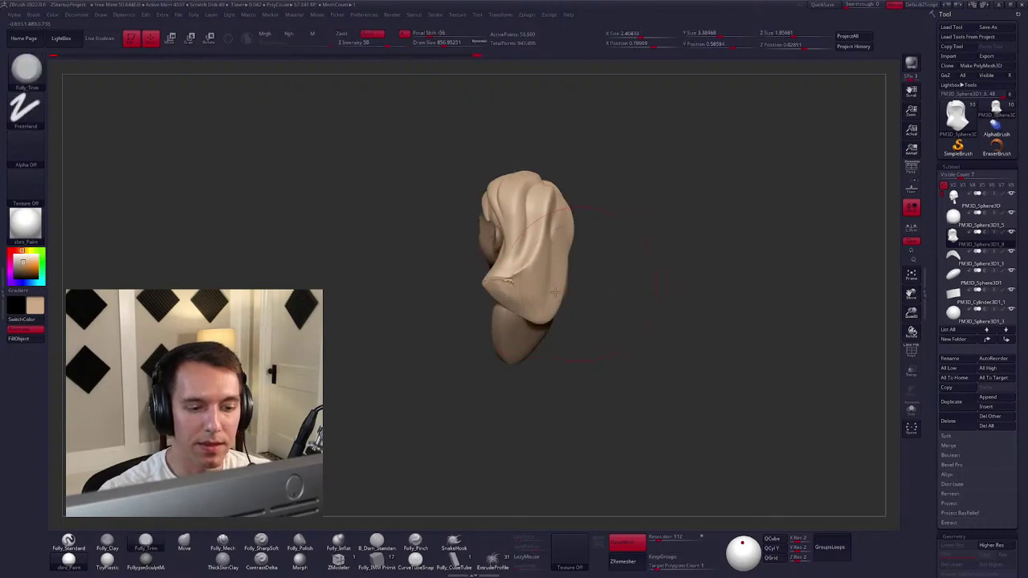
pyautogui.keyDown('shift'); pyautogui.moveTo(482, 281); pyautogui.dragTo(499, 282); pyautogui.keyUp('shift')
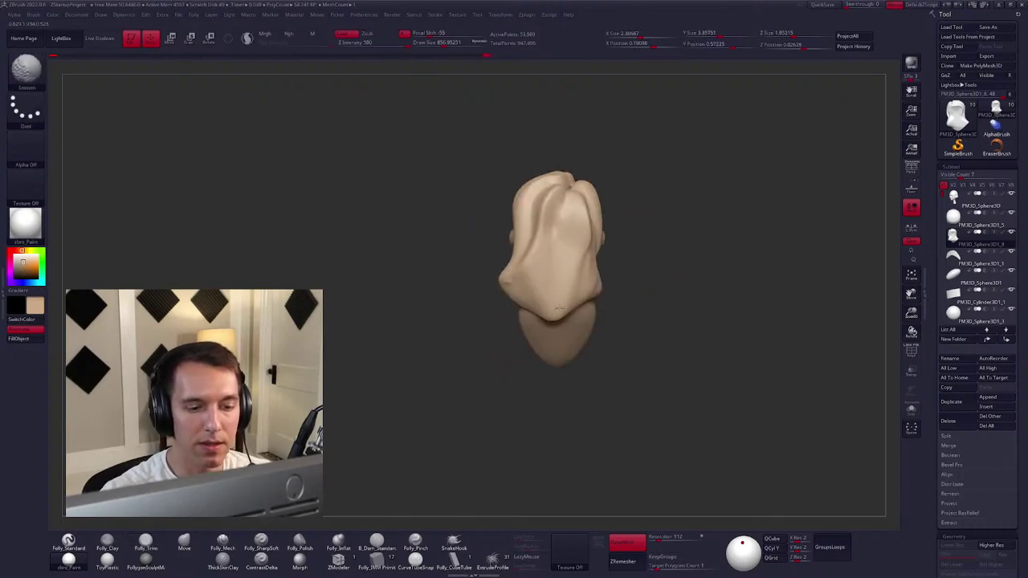
# Smooth and reshape the hair at the back of the head with the Move brush.
pyautogui.press('b')
pyautogui.press('m')
pyautogui.press('v')
pyautogui.moveTo(558, 308)
pyautogui.keyDown('shift'); pyautogui.mouseDown()
pyautogui.moveTo(633, 314)
pyautogui.moveTo(571, 348)
pyautogui.moveTo(633, 340)
pyautogui.moveTo(533, 287)
pyautogui.mouseUp(); pyautogui.keyUp('shift')
pyautogui.press('space')
pyautogui.press('space')
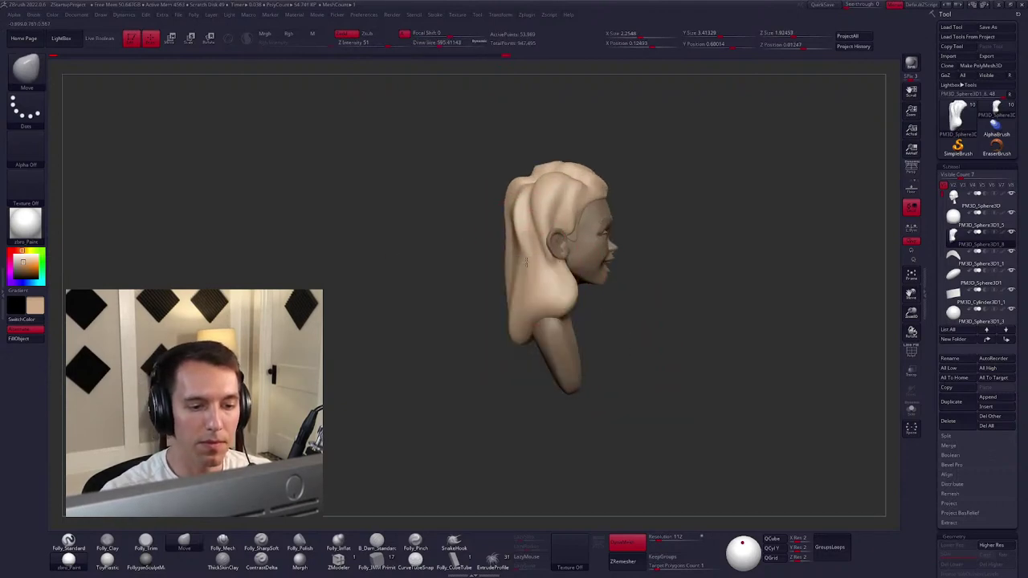
pyautogui.press('space')
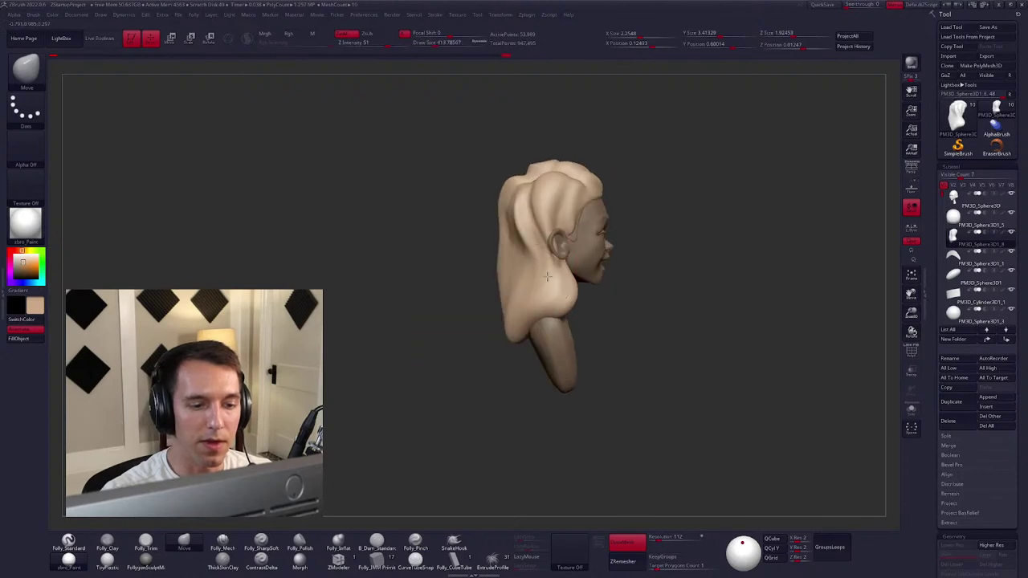
pyautogui.keyDown('shift'); pyautogui.moveTo(537, 271); pyautogui.dragTo(556, 271); pyautogui.keyUp('shift')
pyautogui.press('b')
pyautogui.press('m')
pyautogui.press('v')
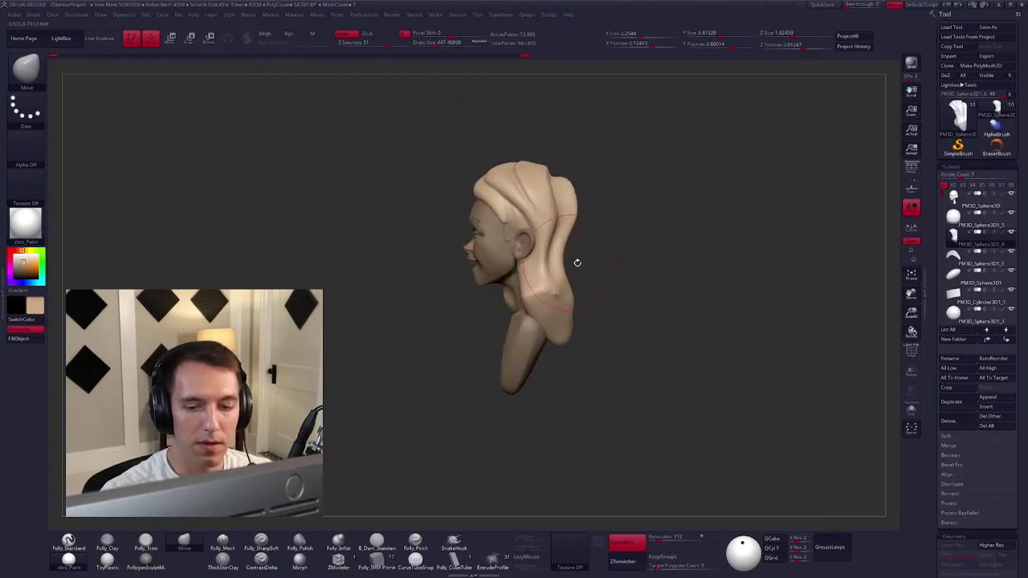
pyautogui.press('space')
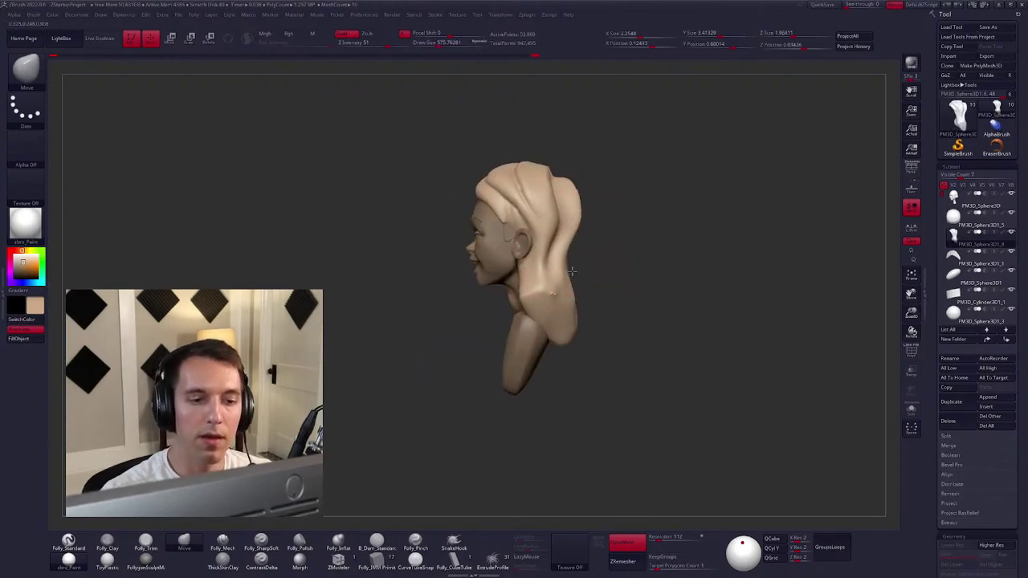
pyautogui.keyDown('shift'); pyautogui.moveTo(576, 262); pyautogui.dragTo(463, 254); pyautogui.keyUp('shift')
pyautogui.press('space')
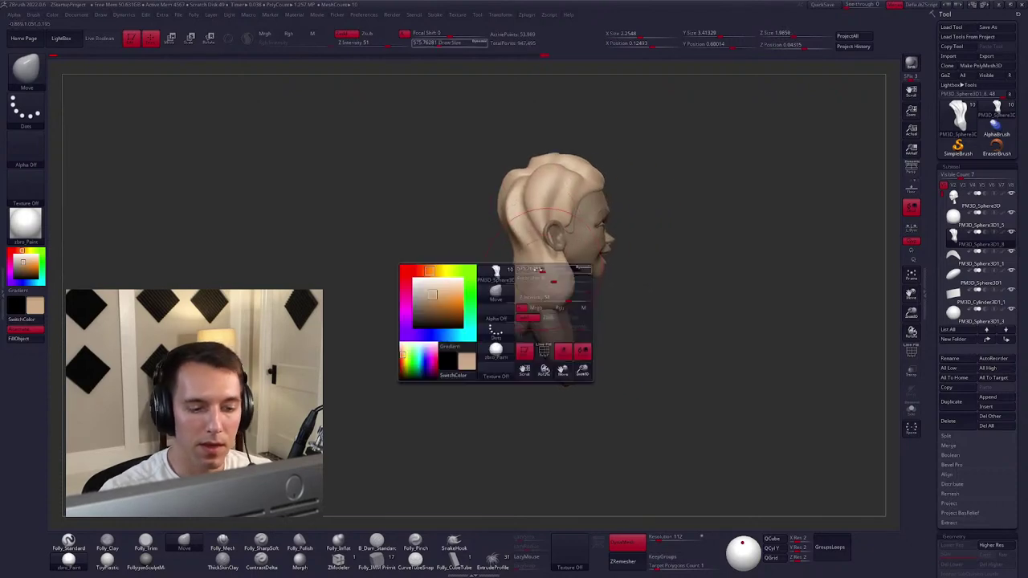
# Orbit around the isolated hair lock to inspect its top and sides.
pyautogui.press('space')
pyautogui.moveTo(508, 287); pyautogui.dragTo(450, 264)
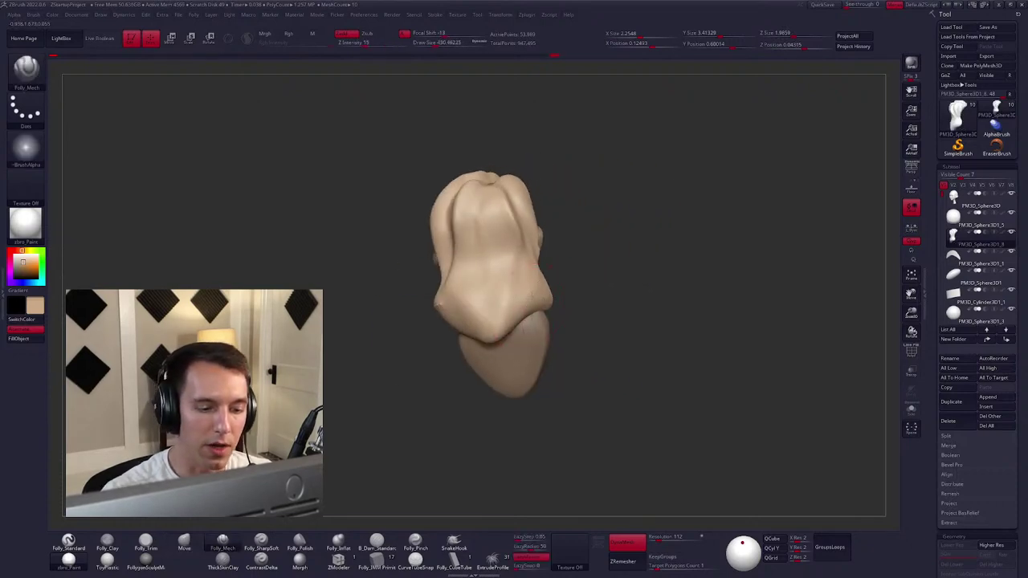
pyautogui.moveTo(468, 336); pyautogui.dragTo(495, 323)
pyautogui.moveTo(432, 305)
pyautogui.mouseDown()
pyautogui.moveTo(447, 283)
pyautogui.moveTo(490, 305)
pyautogui.mouseUp()
pyautogui.press('space')
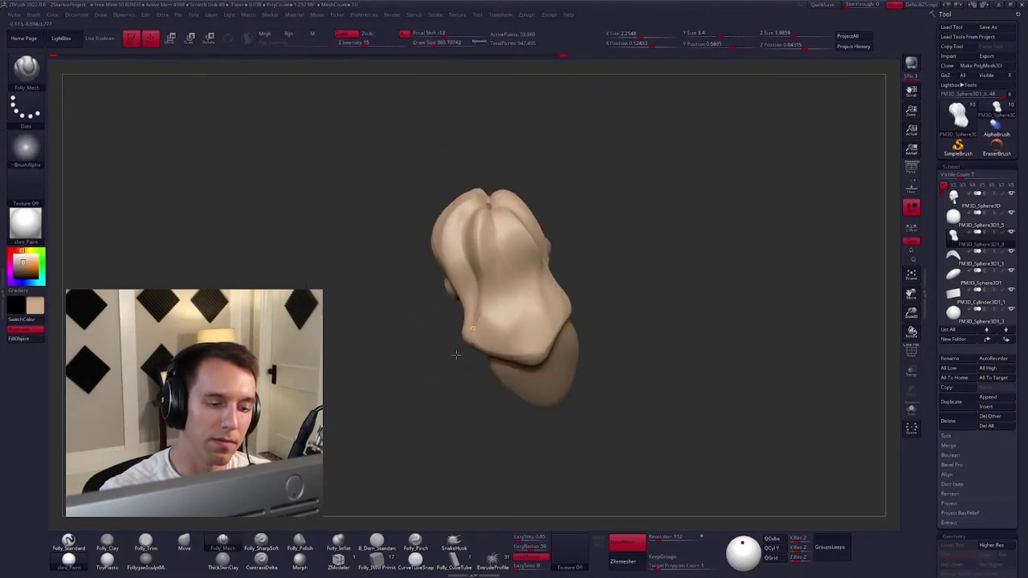
pyautogui.moveTo(455, 354); pyautogui.dragTo(494, 241)
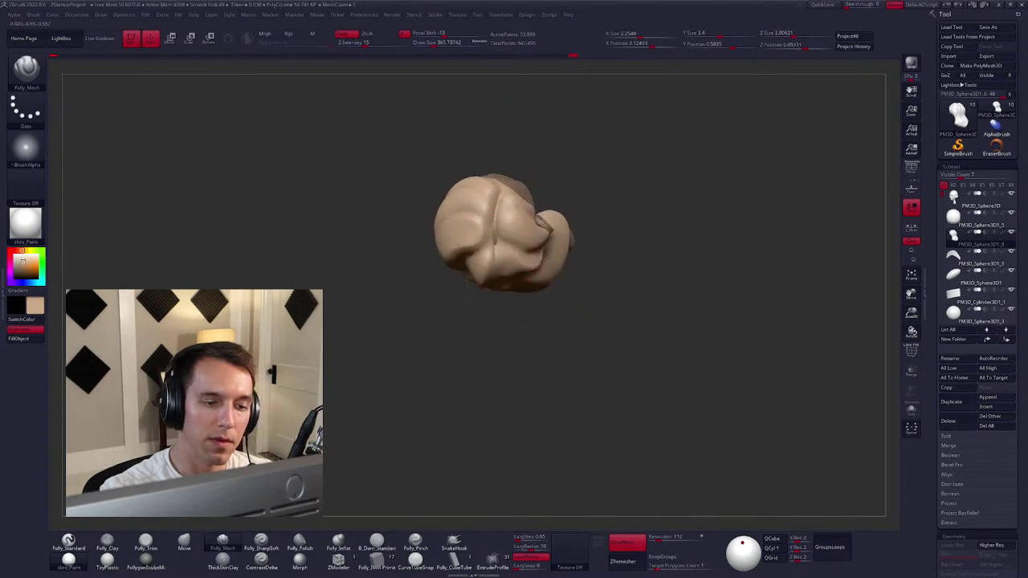
pyautogui.moveTo(494, 286); pyautogui.dragTo(509, 213)
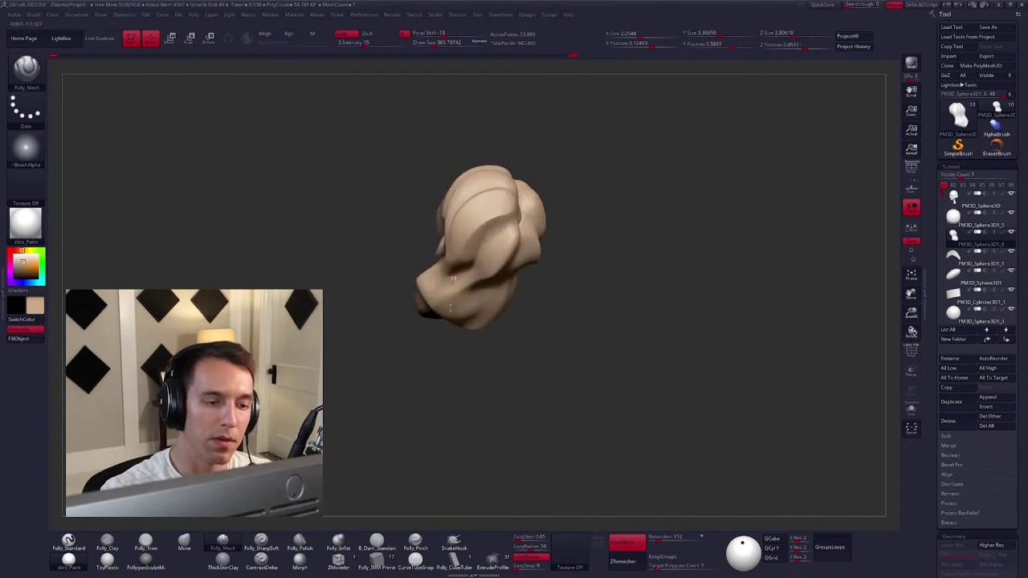
pyautogui.moveTo(449, 306)
pyautogui.mouseDown()
pyautogui.moveTo(490, 230)
pyautogui.moveTo(452, 340)
pyautogui.moveTo(522, 329)
pyautogui.moveTo(492, 333)
pyautogui.moveTo(544, 271)
pyautogui.moveTo(489, 257)
pyautogui.moveTo(477, 233)
pyautogui.mouseUp()
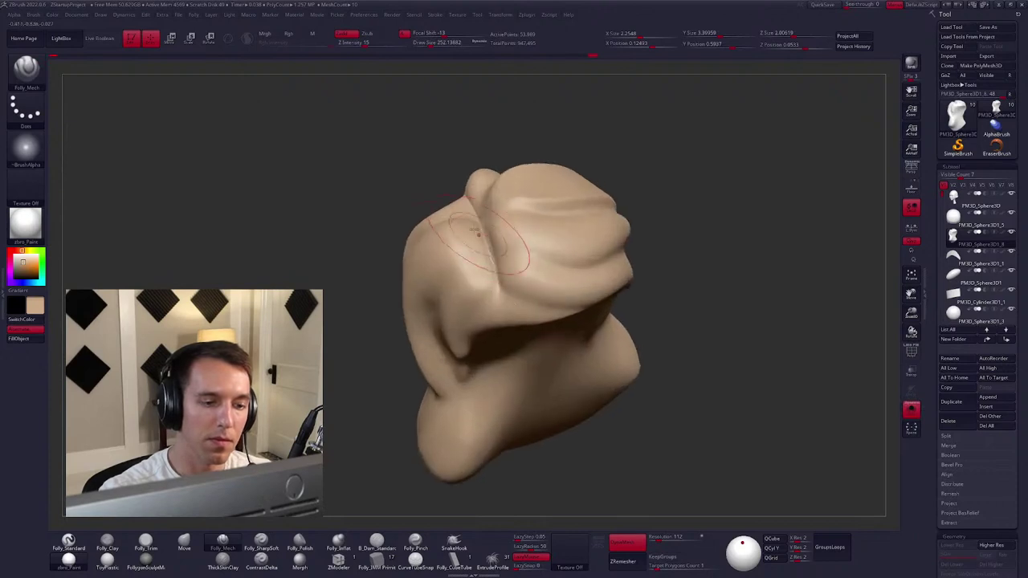
pyautogui.moveTo(742, 161); pyautogui.dragTo(754, 149)
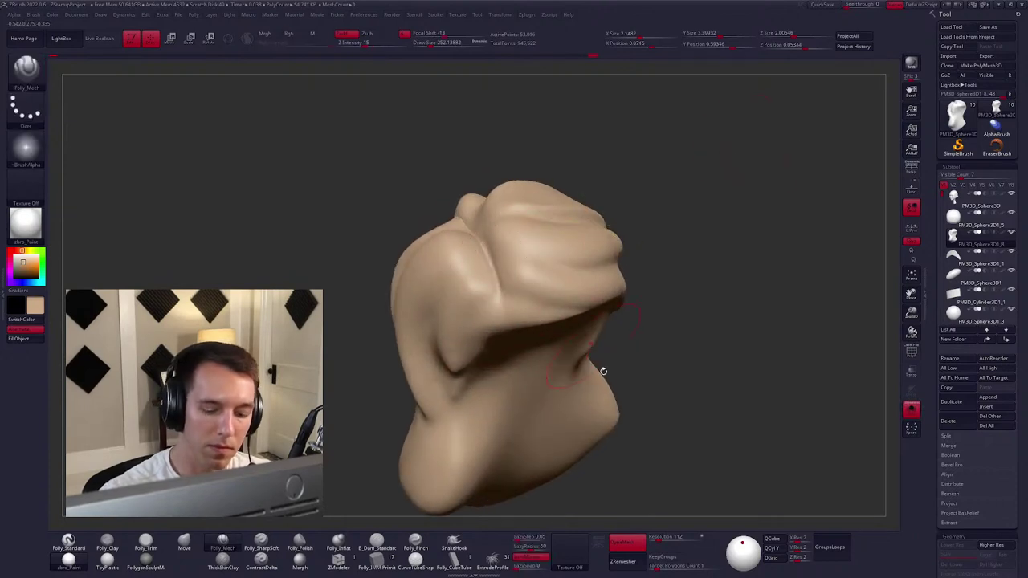
# Remesh the lock at a higher DynaMesh resolution and pick the Folly_SharpSoft brush.
pyautogui.moveTo(659, 543); pyautogui.dragTo(671, 543)
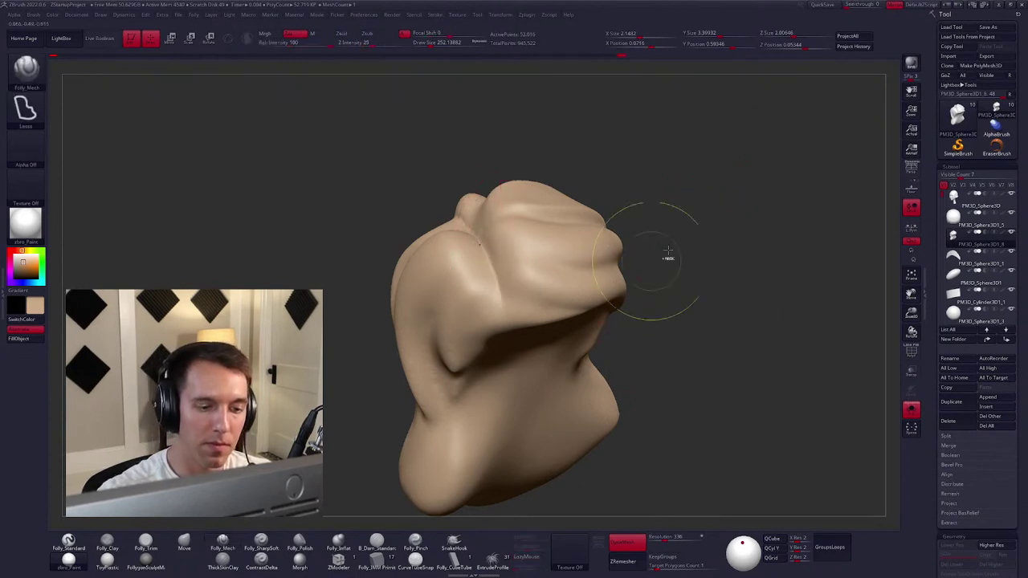
pyautogui.moveTo(693, 339)
pyautogui.mouseDown()
pyautogui.moveTo(630, 370)
pyautogui.moveTo(624, 319)
pyautogui.moveTo(553, 328)
pyautogui.moveTo(535, 290)
pyautogui.mouseUp()
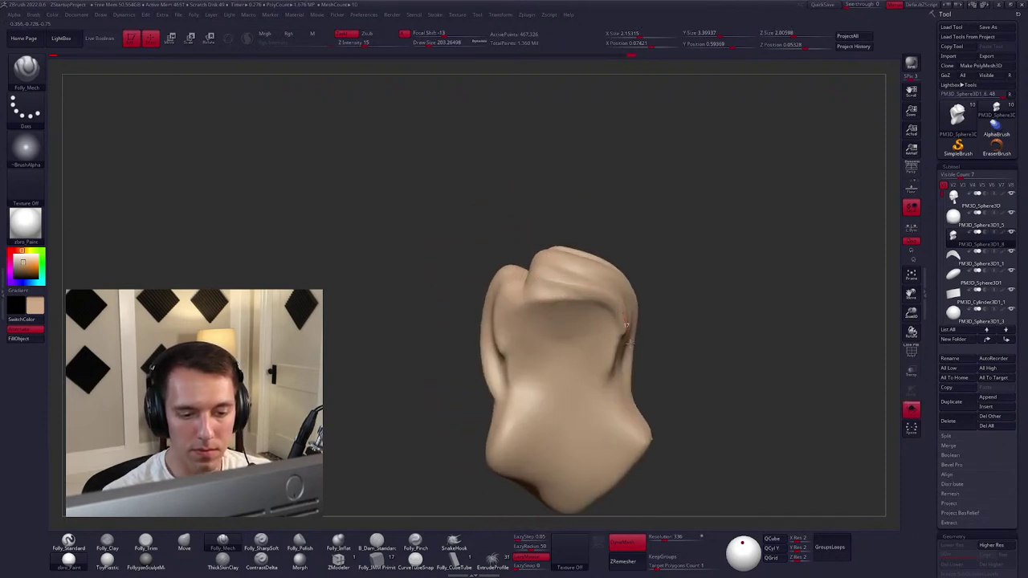
pyautogui.click(261, 543)
pyautogui.moveTo(594, 336)
pyautogui.mouseDown(button='right')
pyautogui.moveTo(562, 319)
pyautogui.moveTo(572, 301)
pyautogui.mouseUp(button='right')
pyautogui.press('space')
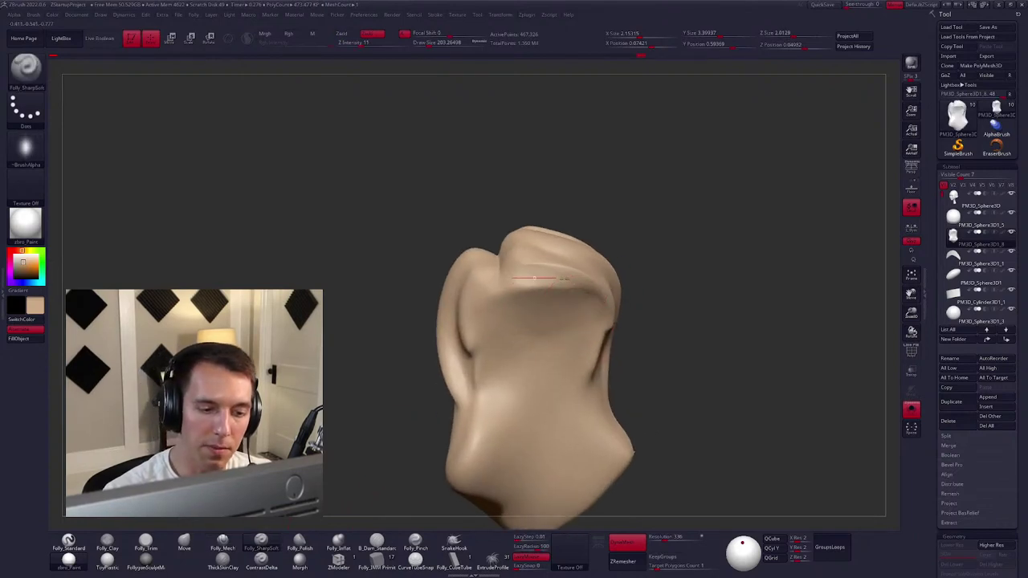
pyautogui.moveTo(557, 367)
pyautogui.mouseDown(button='right')
pyautogui.moveTo(579, 355)
pyautogui.moveTo(578, 295)
pyautogui.mouseUp(button='right')
pyautogui.scroll(-10, 932, 361)
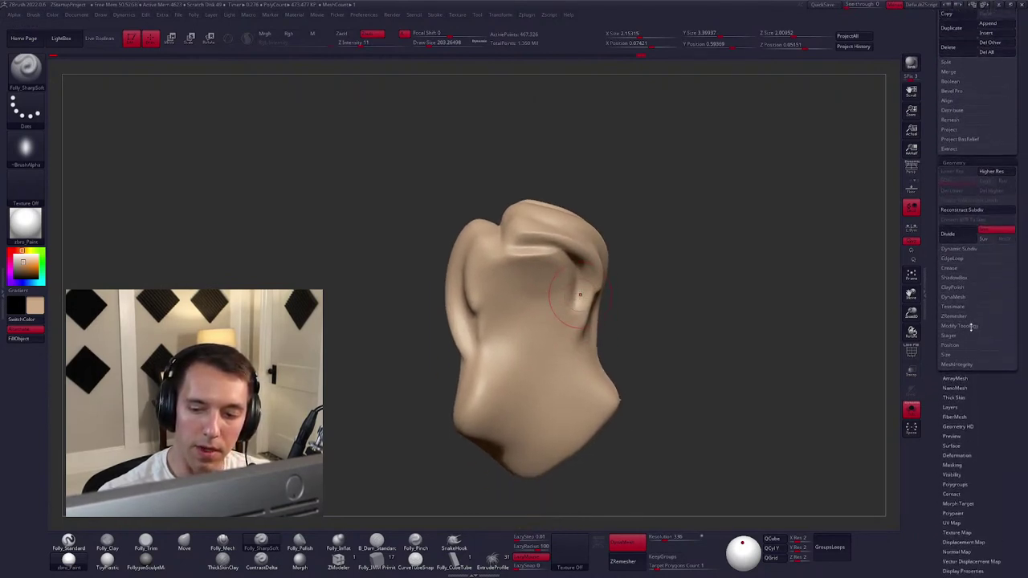
# Show the whole bust and mirror the hair lock across X with Tool > Deformation > Mirror.
pyautogui.click(972, 326)
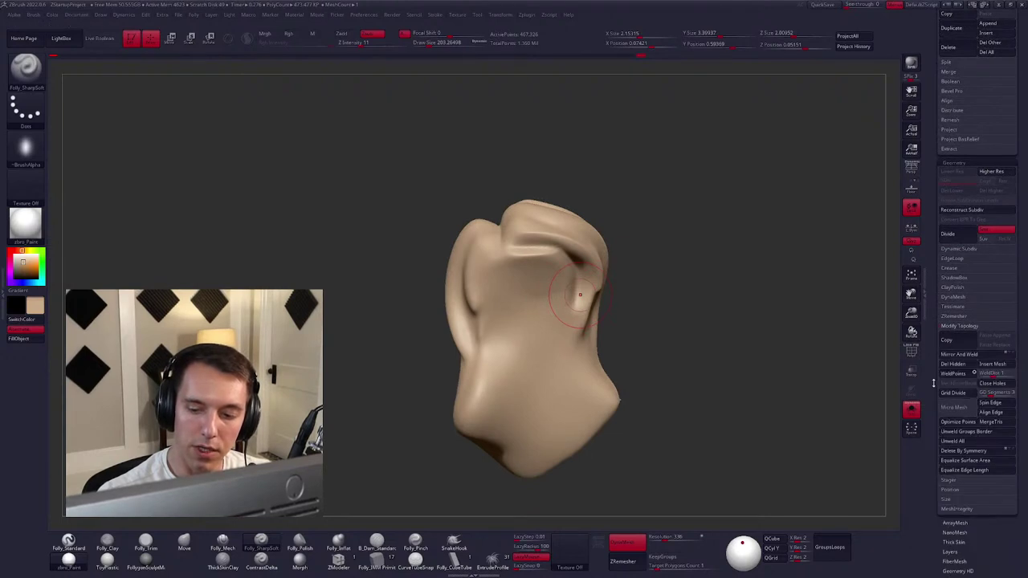
pyautogui.scroll(-10, 933, 382)
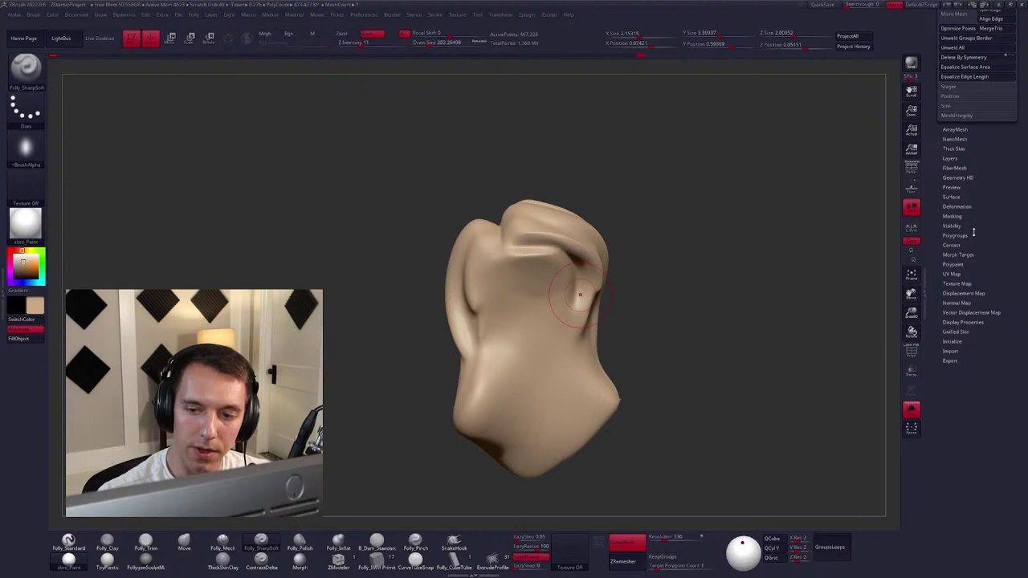
pyautogui.click(956, 206)
pyautogui.hotkey('ctrl', 'z')
pyautogui.hotkey('ctrl', 'z')
pyautogui.hotkey('ctrl', 'z')
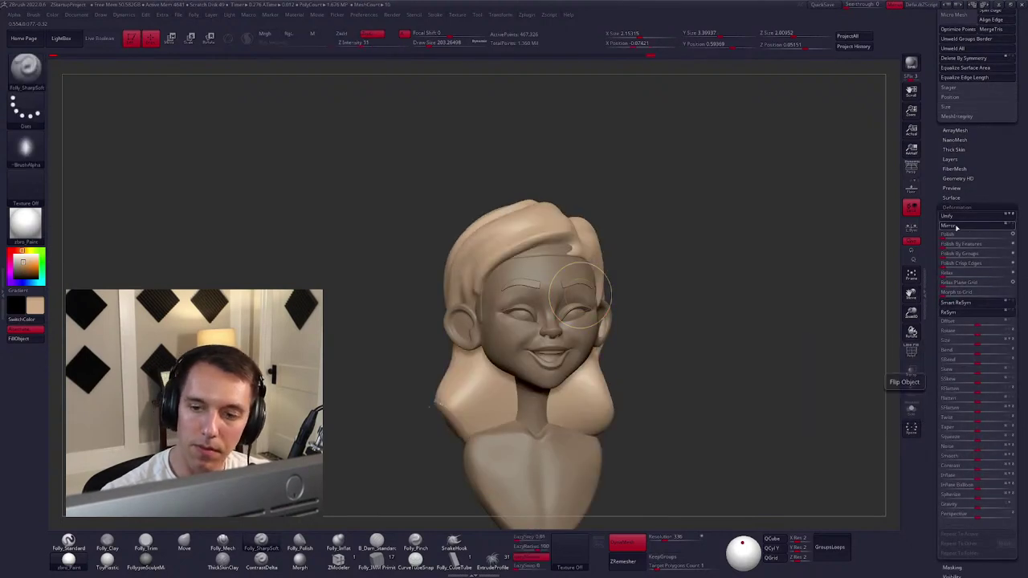
pyautogui.click(955, 227)
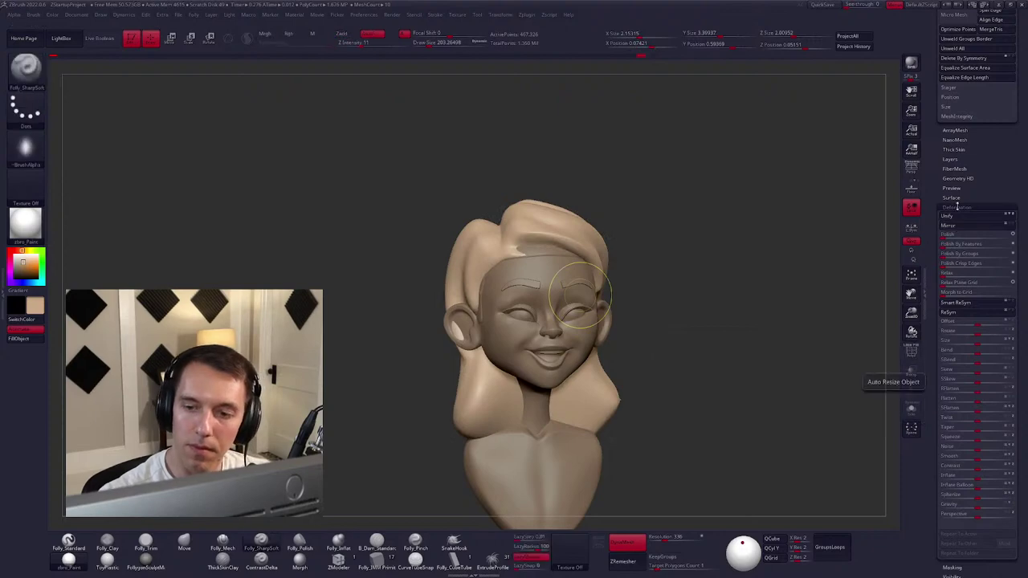
pyautogui.scroll(10, 943, 353)
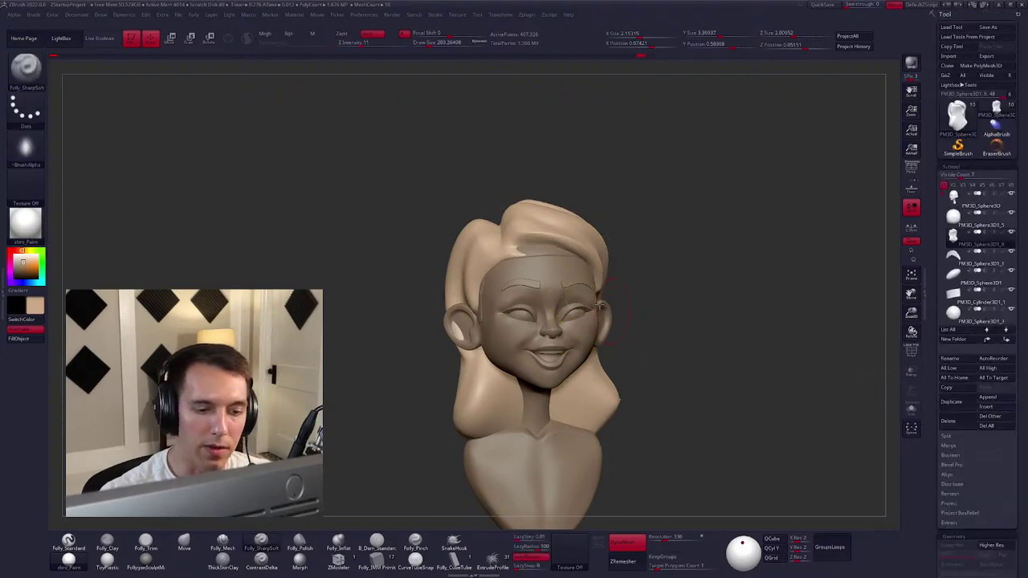
# Carve creases down the lock with Folly_SharpSoft and build clay along the central groove.
pyautogui.moveTo(607, 307); pyautogui.dragTo(499, 230)
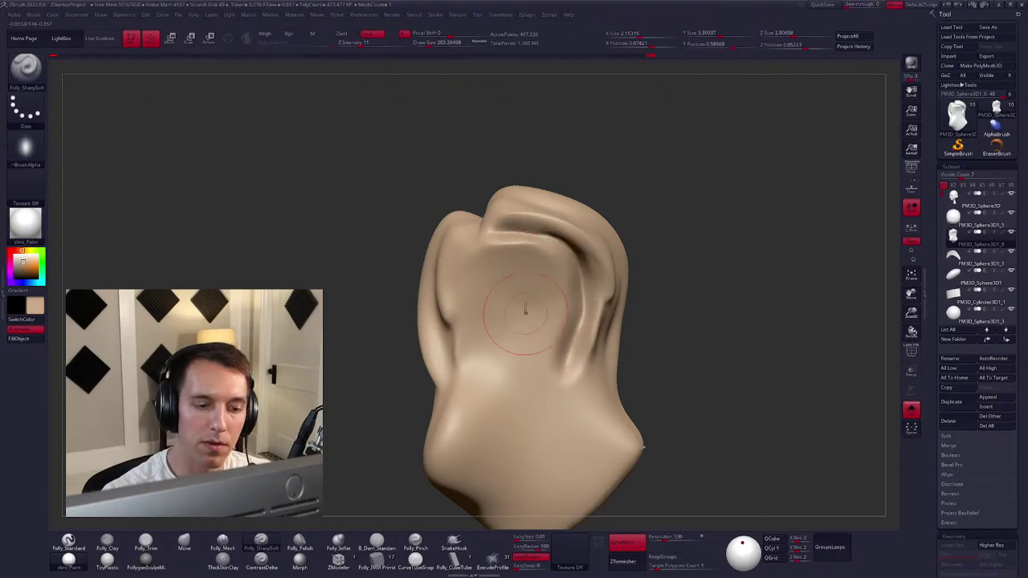
pyautogui.moveTo(522, 305); pyautogui.dragTo(549, 290, button='right')
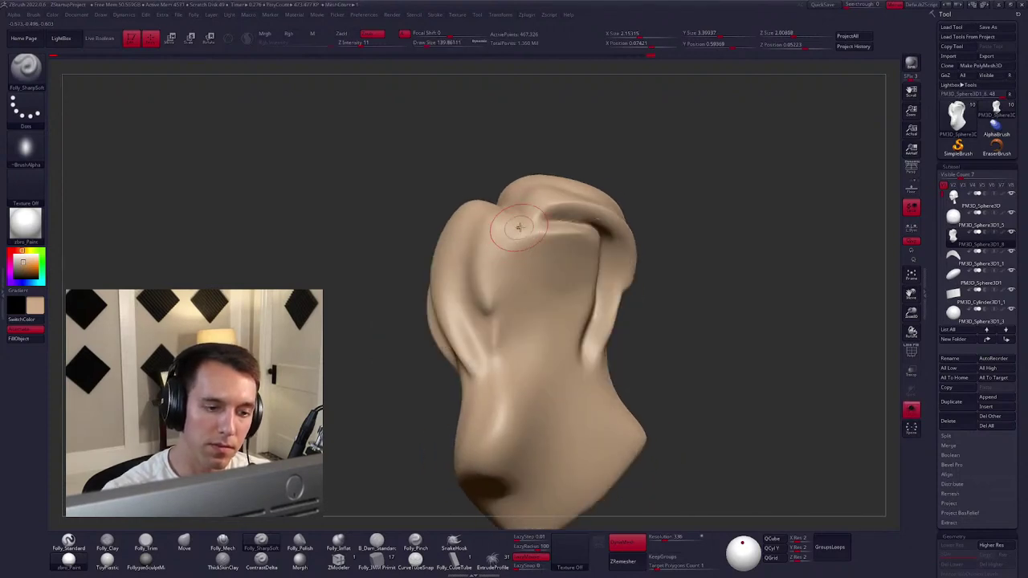
pyautogui.moveTo(489, 273); pyautogui.dragTo(530, 386)
pyautogui.moveTo(521, 233); pyautogui.dragTo(543, 333)
pyautogui.press('b')
pyautogui.press('c')
pyautogui.press('l')
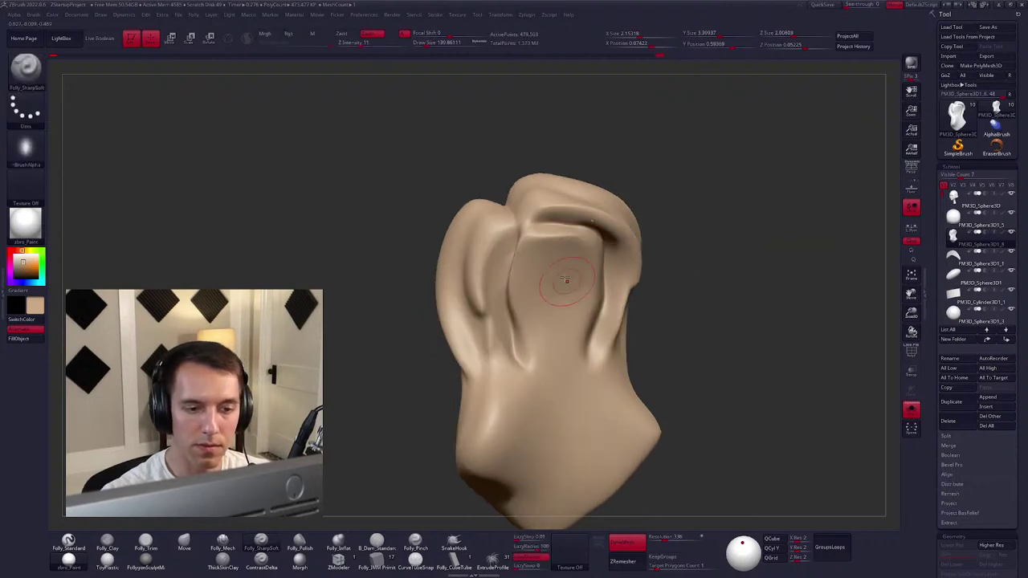
pyautogui.moveTo(776, 252)
pyautogui.mouseDown()
pyautogui.moveTo(557, 271)
pyautogui.moveTo(526, 245)
pyautogui.moveTo(532, 353)
pyautogui.moveTo(571, 265)
pyautogui.mouseUp()
pyautogui.press('space')
pyautogui.moveTo(581, 305)
pyautogui.mouseDown()
pyautogui.moveTo(576, 354)
pyautogui.moveTo(510, 329)
pyautogui.mouseUp()
# Flatten and smooth the lock's surface with Folly_Trim and Smooth.
pyautogui.press('space')
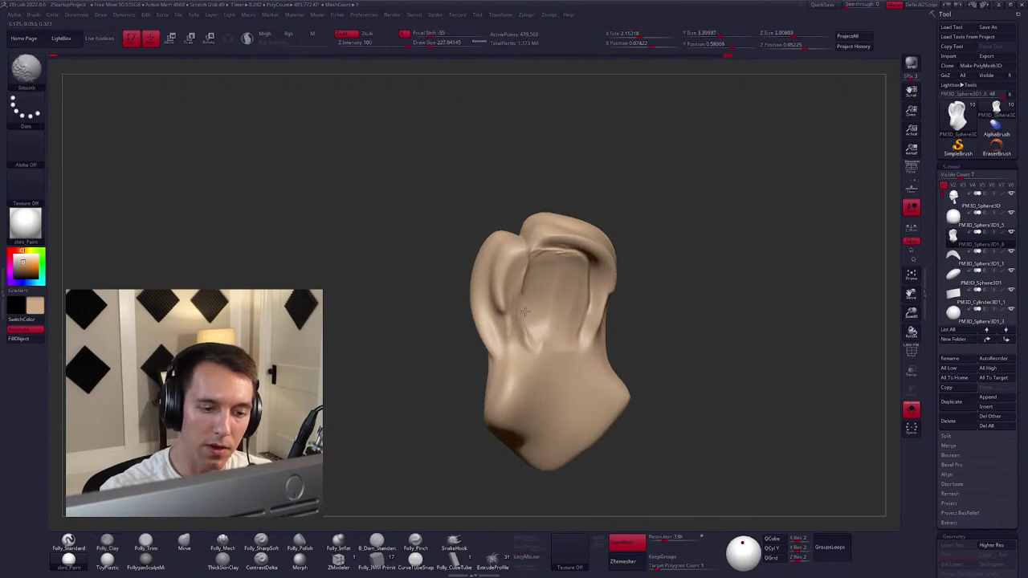
pyautogui.keyDown('shift'); pyautogui.moveTo(524, 312); pyautogui.dragTo(527, 274, button='right'); pyautogui.keyUp('shift')
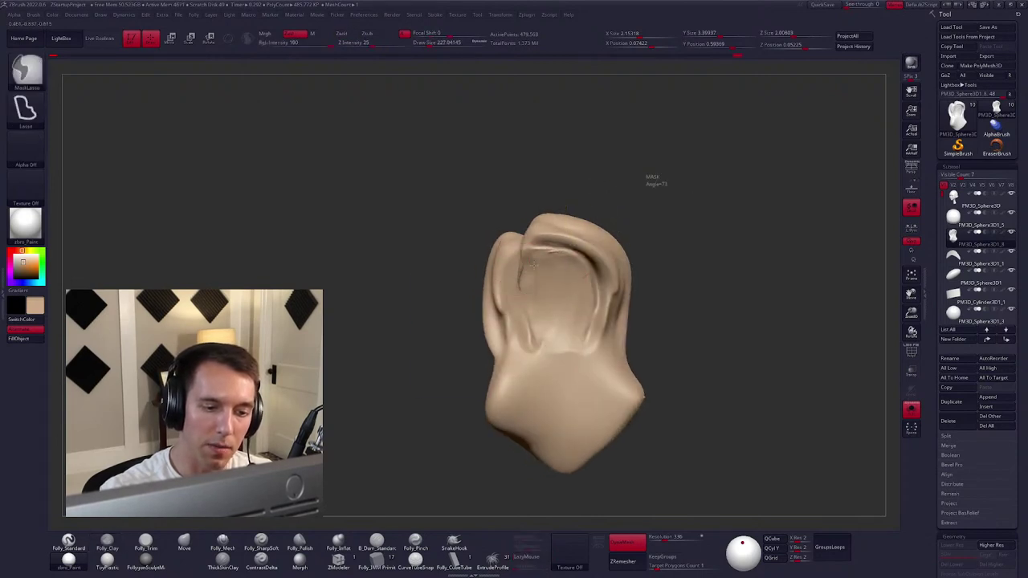
pyautogui.moveTo(651, 176)
pyautogui.mouseDown(button='right')
pyautogui.moveTo(532, 277)
pyautogui.moveTo(519, 263)
pyautogui.moveTo(587, 306)
pyautogui.mouseUp(button='right')
pyautogui.press('3')
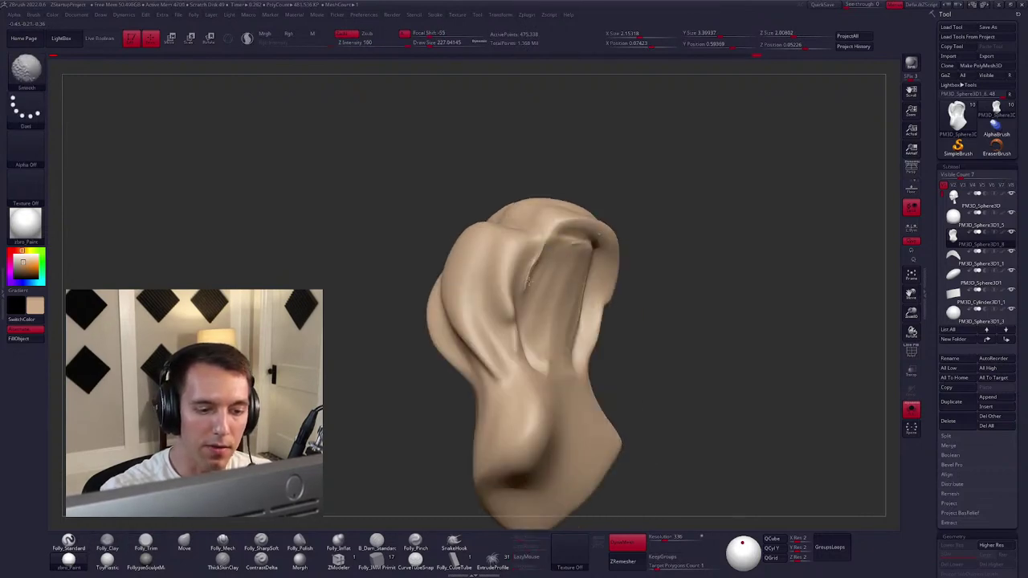
pyautogui.press('shift')
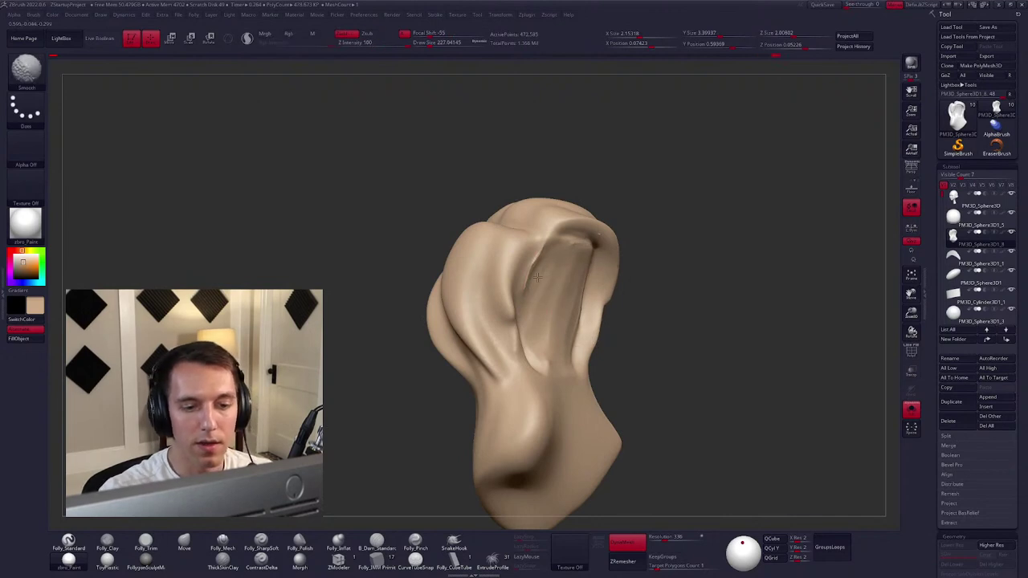
pyautogui.moveTo(536, 259); pyautogui.dragTo(610, 273, button='right')
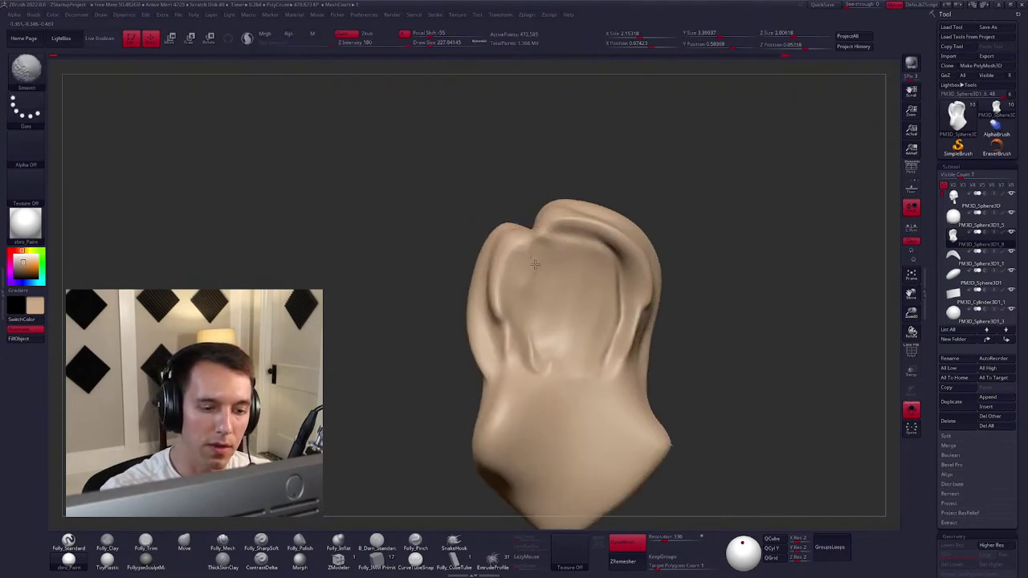
# Sharpen the crease in the lock's hollow and along its upper rim with Folly_SharpSoft.
pyautogui.click(262, 542)
pyautogui.press('space')
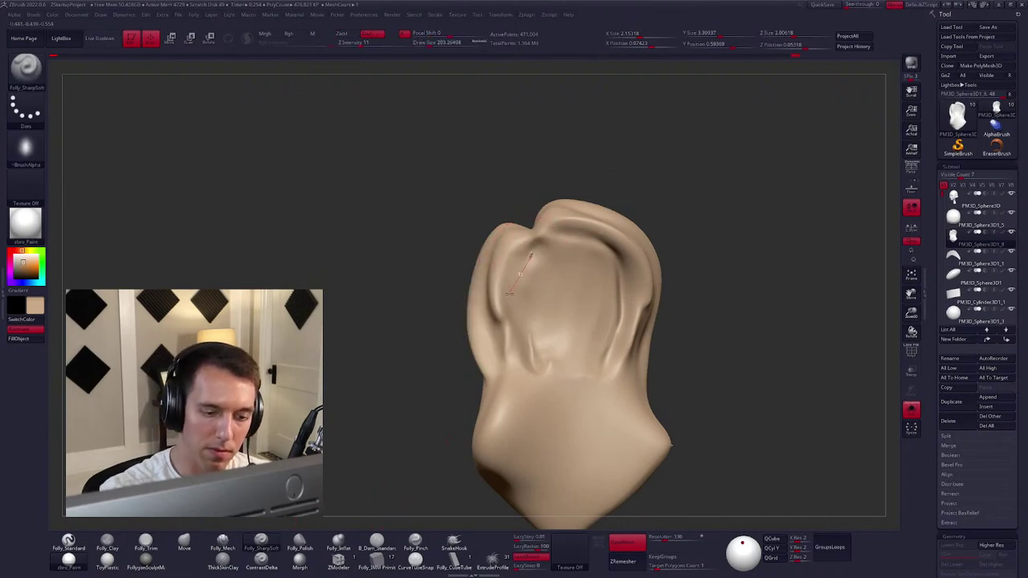
pyautogui.moveTo(516, 337); pyautogui.dragTo(519, 341)
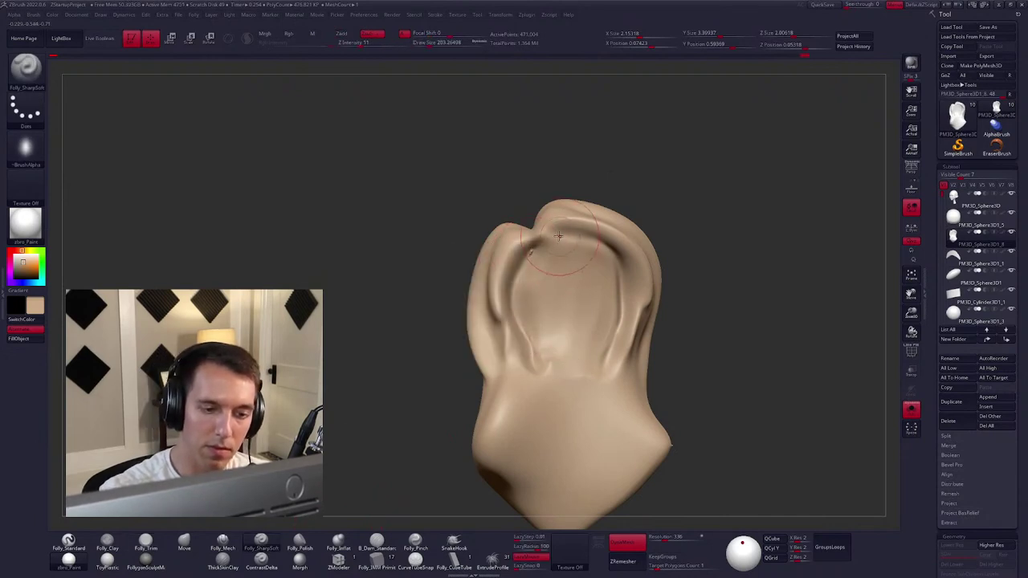
pyautogui.moveTo(558, 236)
pyautogui.mouseDown()
pyautogui.moveTo(594, 246)
pyautogui.moveTo(612, 266)
pyautogui.moveTo(573, 366)
pyautogui.mouseUp()
pyautogui.press('shift')
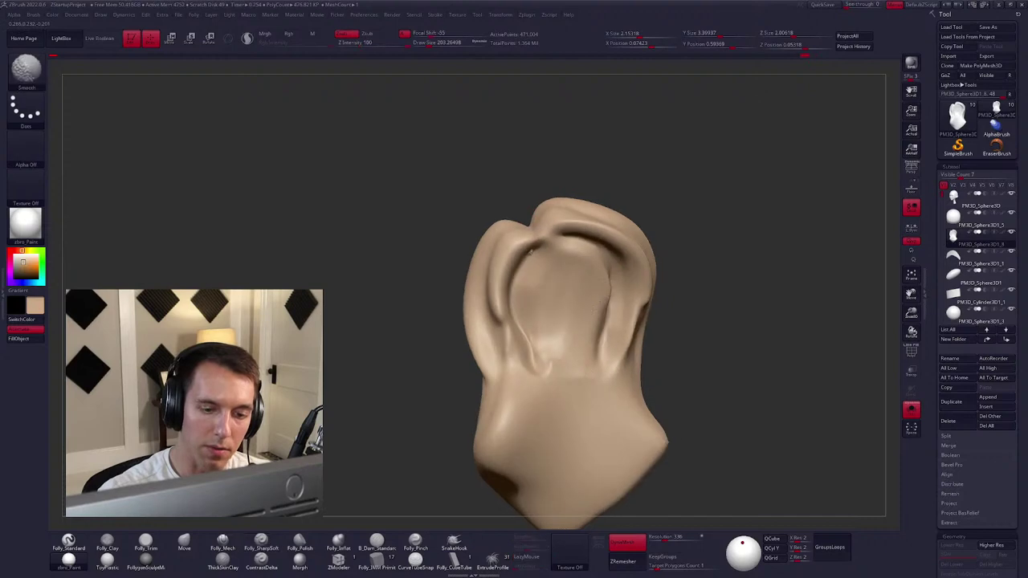
# Frame the whole sculpt with F and turn off Solo to show the full bust.
pyautogui.press('f')
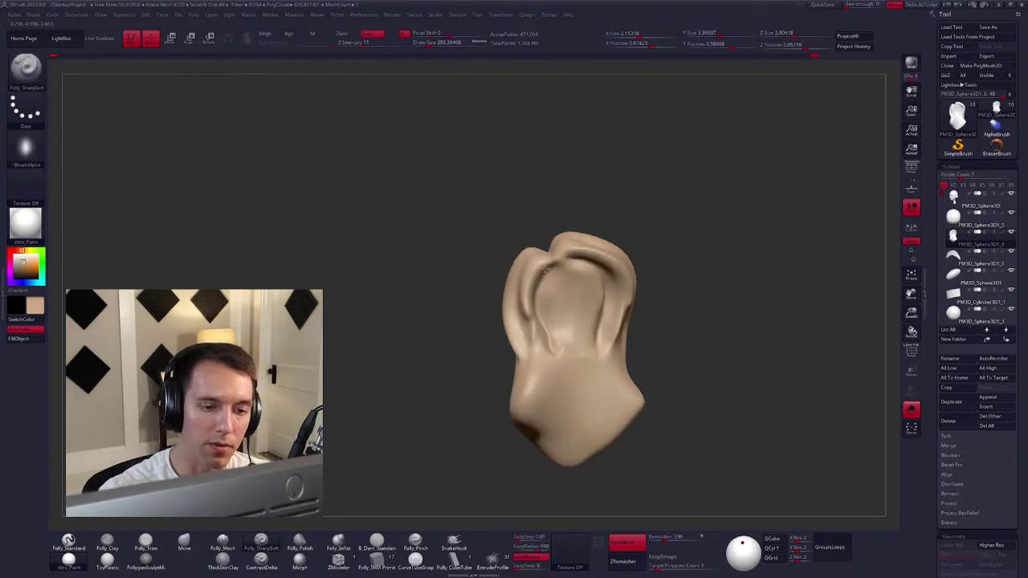
pyautogui.moveTo(545, 295)
pyautogui.mouseDown(button='right')
pyautogui.moveTo(645, 324)
pyautogui.moveTo(633, 340)
pyautogui.moveTo(558, 233)
pyautogui.moveTo(509, 260)
pyautogui.moveTo(582, 251)
pyautogui.moveTo(570, 248)
pyautogui.moveTo(540, 287)
pyautogui.moveTo(698, 340)
pyautogui.moveTo(662, 328)
pyautogui.moveTo(658, 367)
pyautogui.moveTo(672, 340)
pyautogui.moveTo(608, 327)
pyautogui.moveTo(619, 310)
pyautogui.moveTo(707, 317)
pyautogui.mouseUp(button='right')
pyautogui.rightClick(550, 248)
pyautogui.press('b')
pyautogui.press('c')
pyautogui.press('l')
# Switch to the Move brush and turn the bust to a three-quarter view of the face.
pyautogui.press('b')
pyautogui.press('m')
pyautogui.press('v')
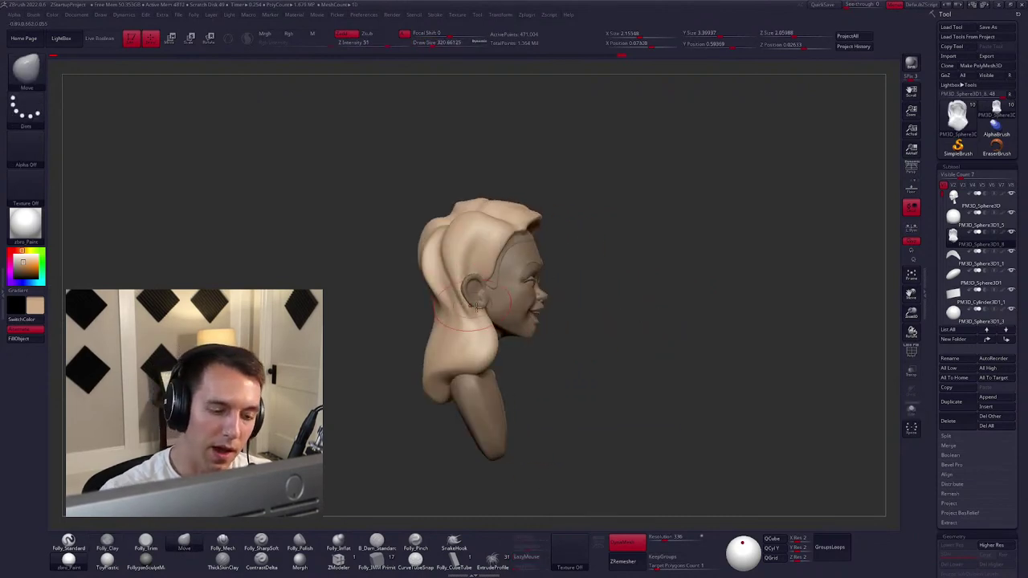
pyautogui.moveTo(477, 305); pyautogui.dragTo(449, 309, button='right')
pyautogui.press('space')
pyautogui.moveTo(493, 243)
pyautogui.keyDown('alt'); pyautogui.mouseDown(button='right')
pyautogui.moveTo(530, 269)
pyautogui.moveTo(525, 277)
pyautogui.moveTo(589, 296)
pyautogui.mouseUp(button='right'); pyautogui.keyUp('alt')
pyautogui.press('b')
pyautogui.press('f')
pyautogui.press('m')
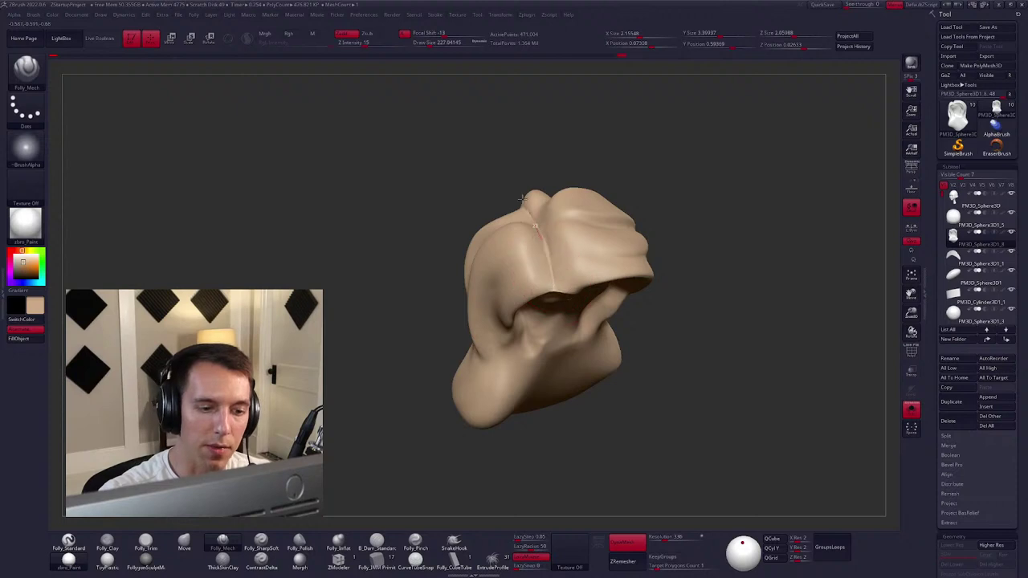
pyautogui.moveTo(522, 197); pyautogui.dragTo(691, 305, button='right')
pyautogui.press('b')
pyautogui.press('m')
pyautogui.press('v')
pyautogui.press('space')
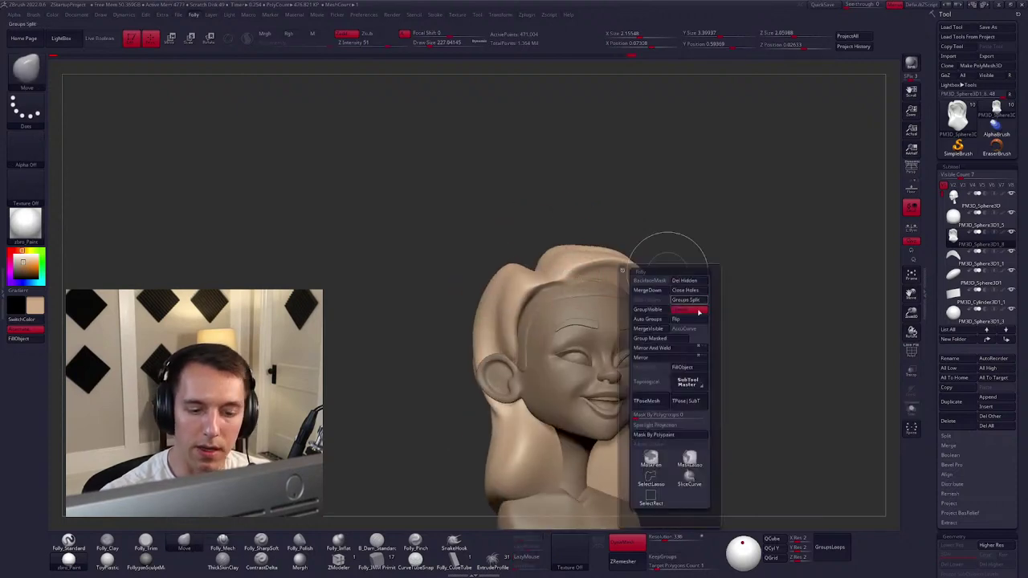
pyautogui.press('space')
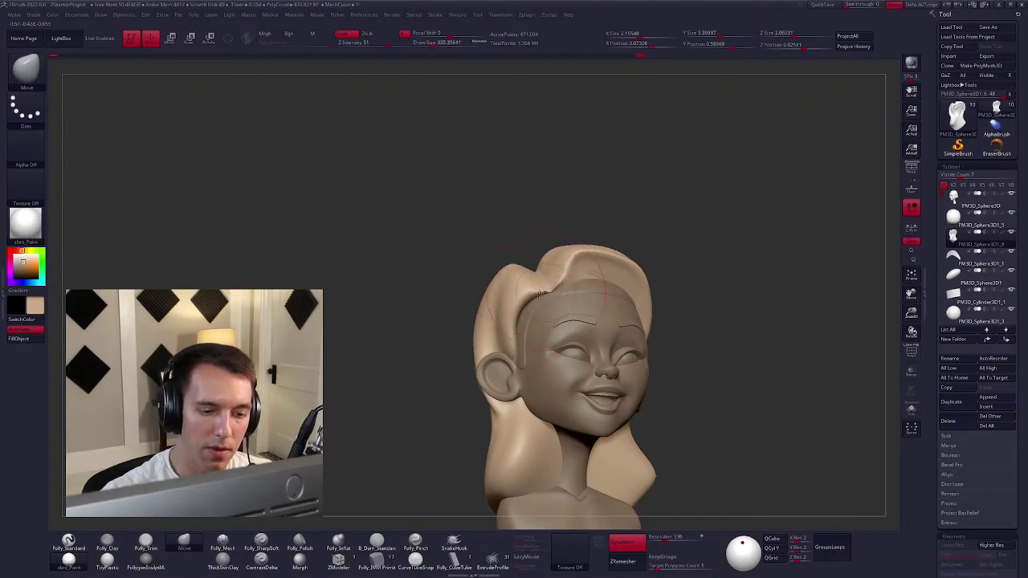
# Enlarge the Move brush to about 575 and drag the hair behind the ear over the neck.
pyautogui.moveTo(524, 287)
pyautogui.mouseDown(button='right')
pyautogui.moveTo(651, 334)
pyautogui.moveTo(582, 306)
pyautogui.mouseUp(button='right')
pyautogui.press('space')
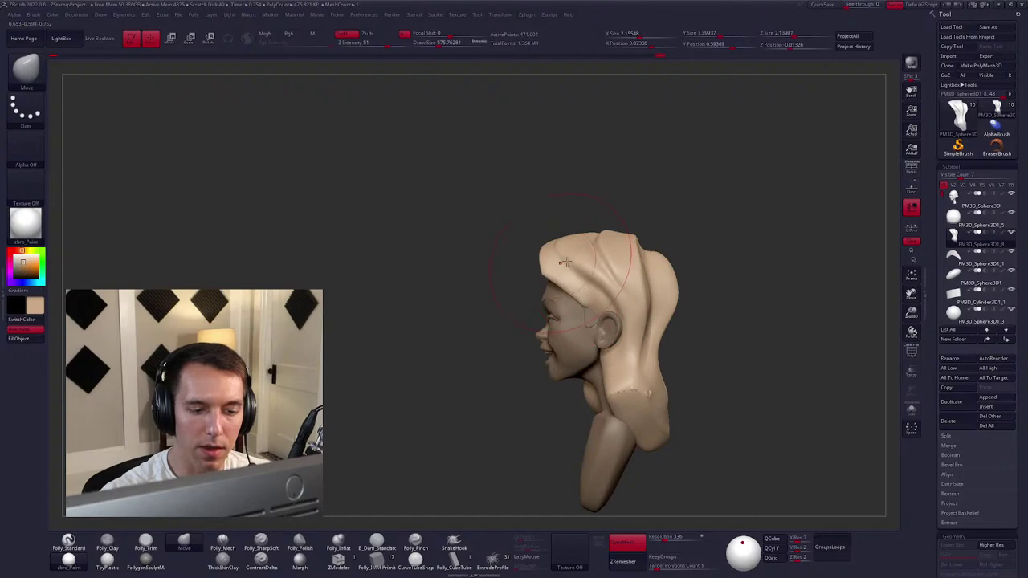
pyautogui.keyDown('alt'); pyautogui.moveTo(564, 262); pyautogui.dragTo(489, 216, button='right'); pyautogui.keyUp('alt')
pyautogui.press('shift')
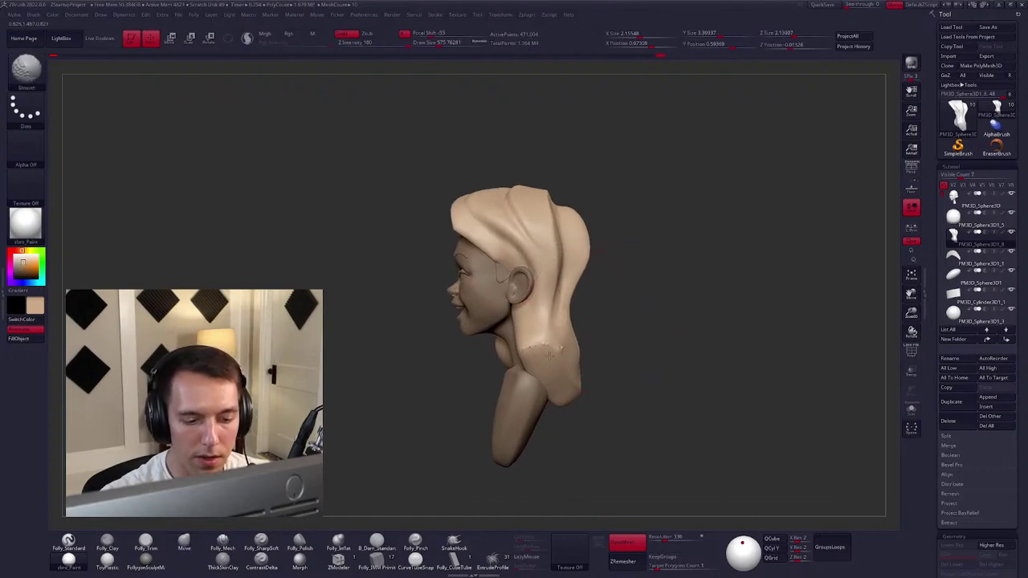
pyautogui.press('space')
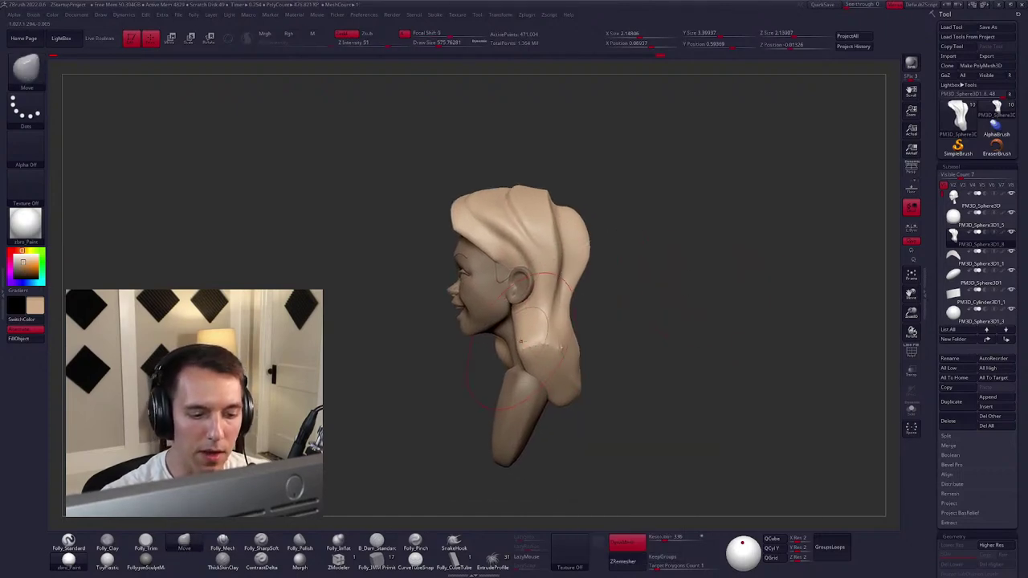
pyautogui.moveTo(520, 342); pyautogui.dragTo(530, 377)
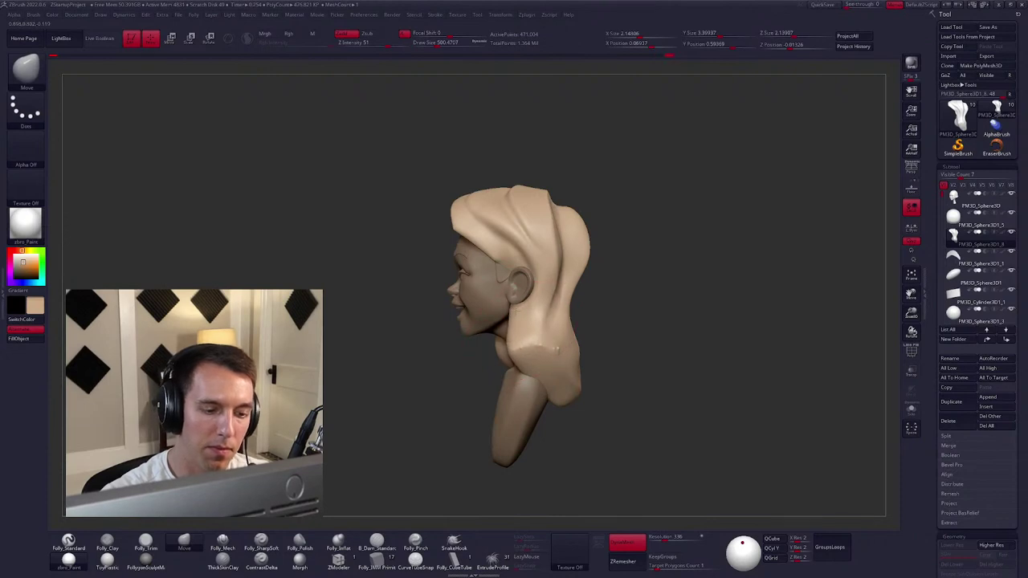
# Carve a groove down the back of the hair with the Folly_Mech brush.
pyautogui.moveTo(546, 315)
pyautogui.mouseDown(button='right')
pyautogui.moveTo(514, 313)
pyautogui.moveTo(528, 197)
pyautogui.mouseUp(button='right')
pyautogui.press('space')
pyautogui.press('2')
pyautogui.moveTo(508, 205); pyautogui.dragTo(496, 329)
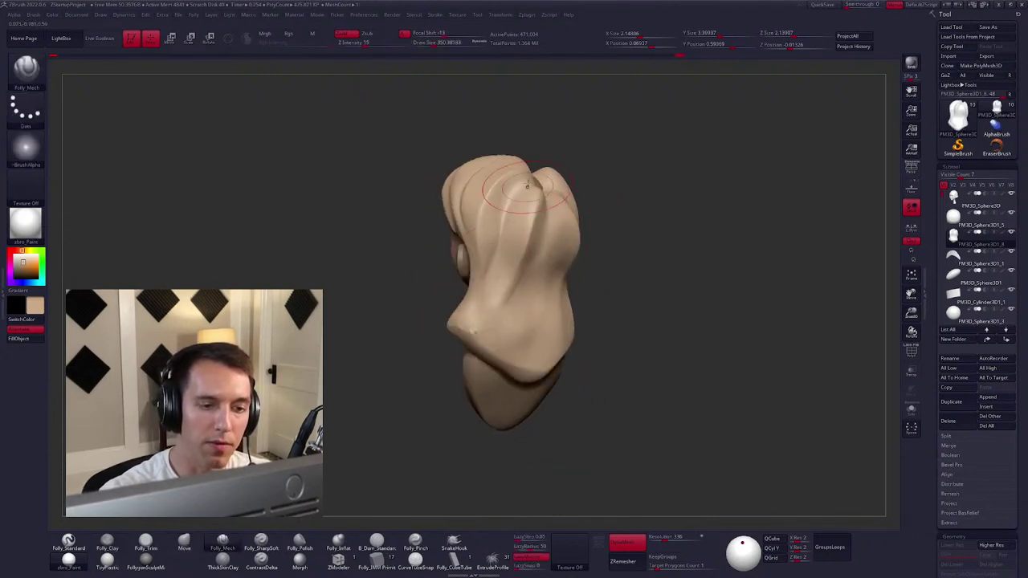
# Select the Folly_SharpSoft brush and carve a groove down the back lock.
pyautogui.moveTo(496, 329); pyautogui.dragTo(528, 185, button='right')
pyautogui.moveTo(436, 328); pyautogui.dragTo(379, 421, button='right')
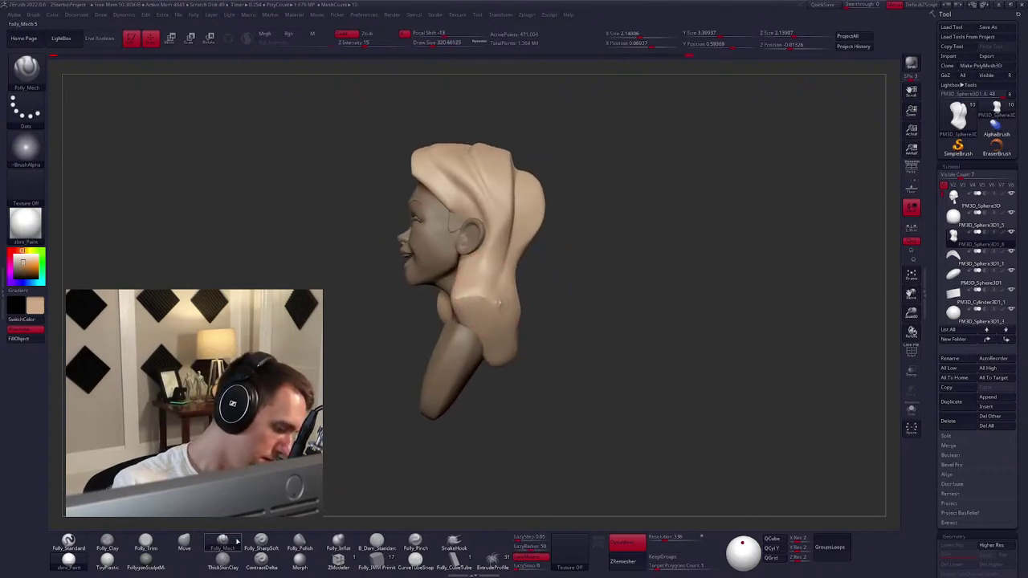
pyautogui.click(261, 542)
pyautogui.moveTo(617, 367)
pyautogui.keyDown('alt'); pyautogui.mouseDown(button='right')
pyautogui.moveTo(642, 365)
pyautogui.moveTo(602, 339)
pyautogui.moveTo(549, 173)
pyautogui.mouseUp(button='right'); pyautogui.keyUp('alt')
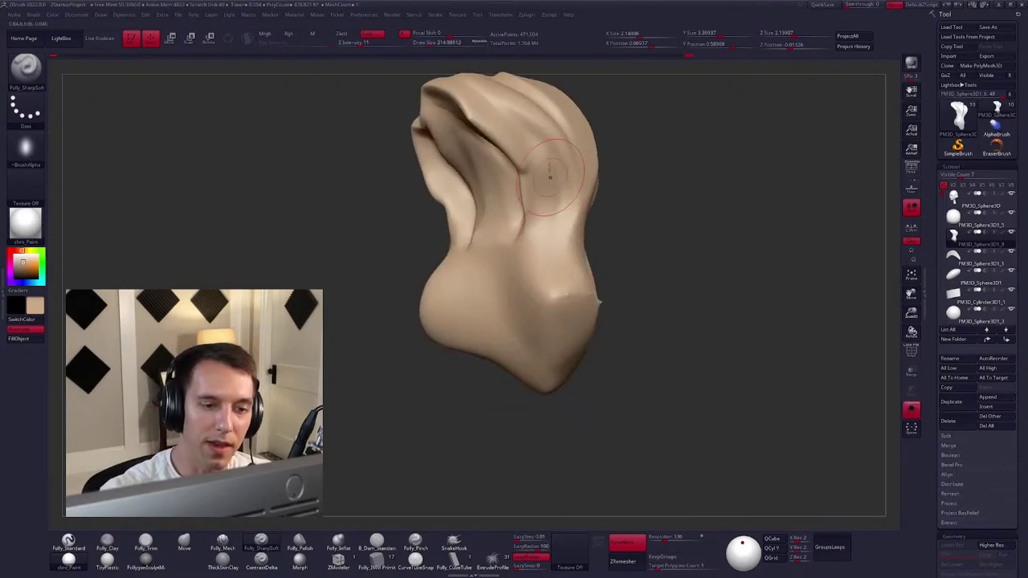
pyautogui.moveTo(537, 141)
pyautogui.mouseDown()
pyautogui.moveTo(557, 309)
pyautogui.moveTo(530, 411)
pyautogui.moveTo(503, 405)
pyautogui.mouseUp()
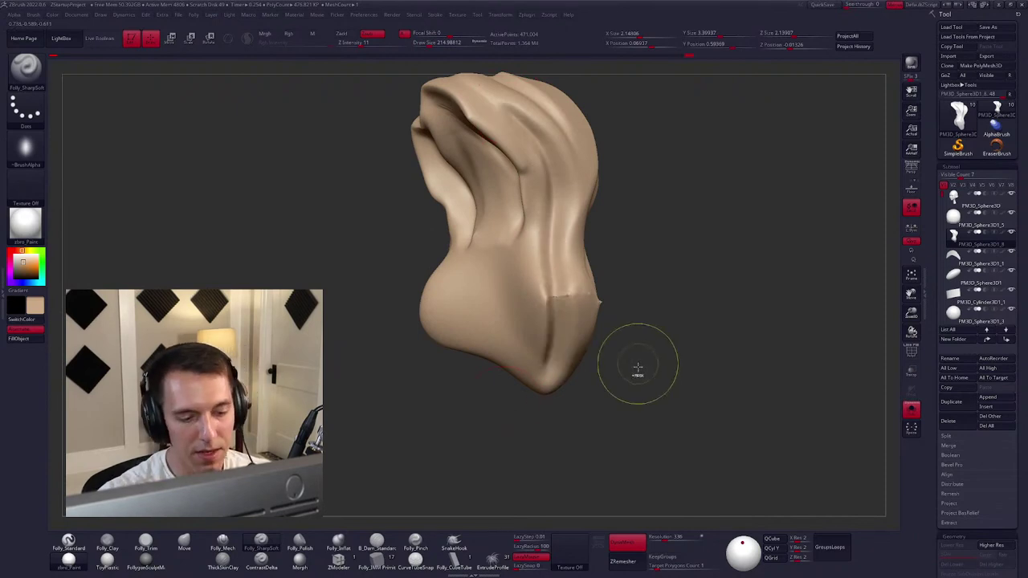
# Shift-smooth the groove, then cut a second crease down the lock.
pyautogui.press('shift')
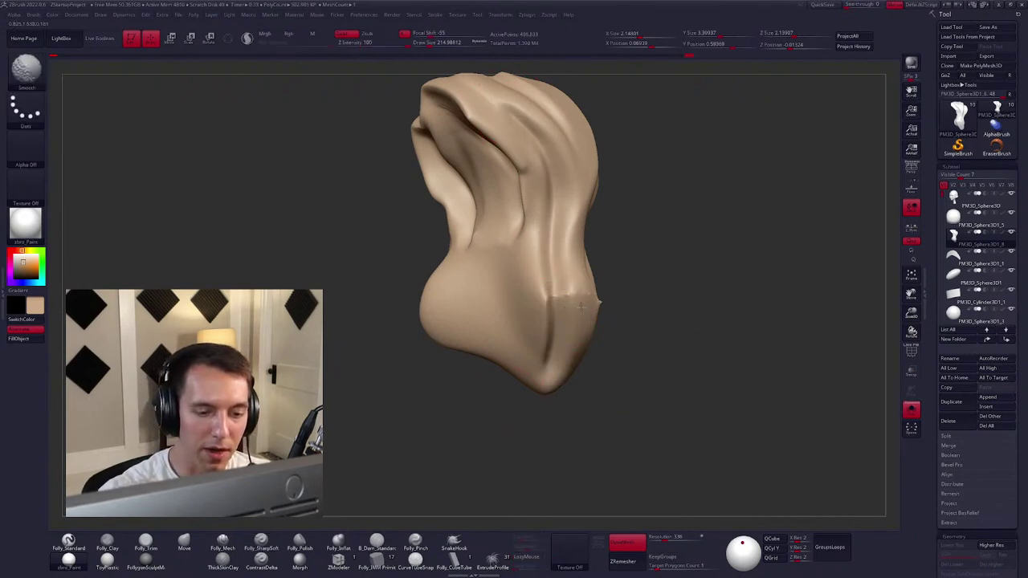
pyautogui.moveTo(580, 303); pyautogui.dragTo(560, 186, button='right')
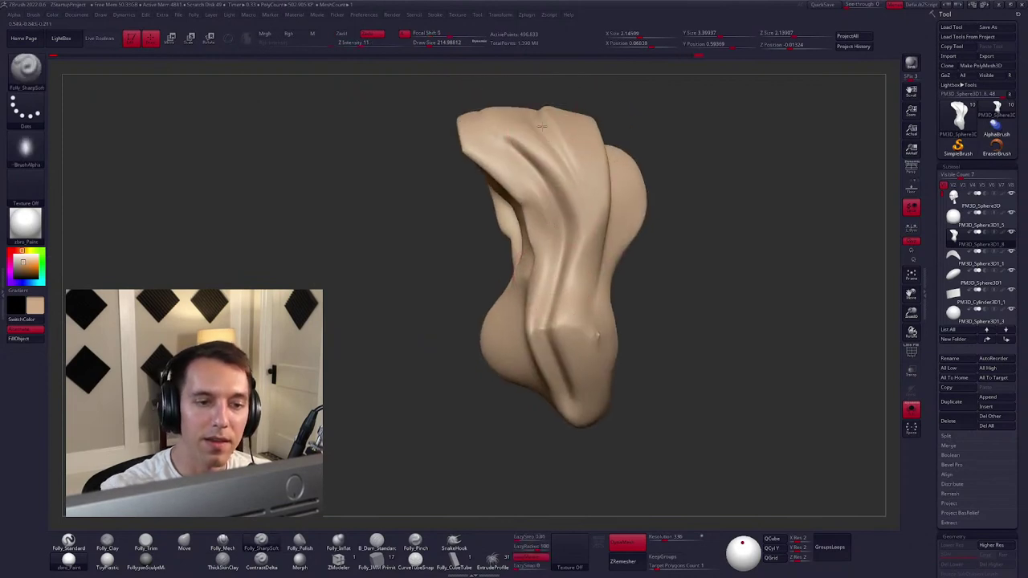
pyautogui.moveTo(542, 126)
pyautogui.mouseDown()
pyautogui.moveTo(590, 206)
pyautogui.moveTo(566, 338)
pyautogui.moveTo(569, 369)
pyautogui.moveTo(584, 407)
pyautogui.mouseUp()
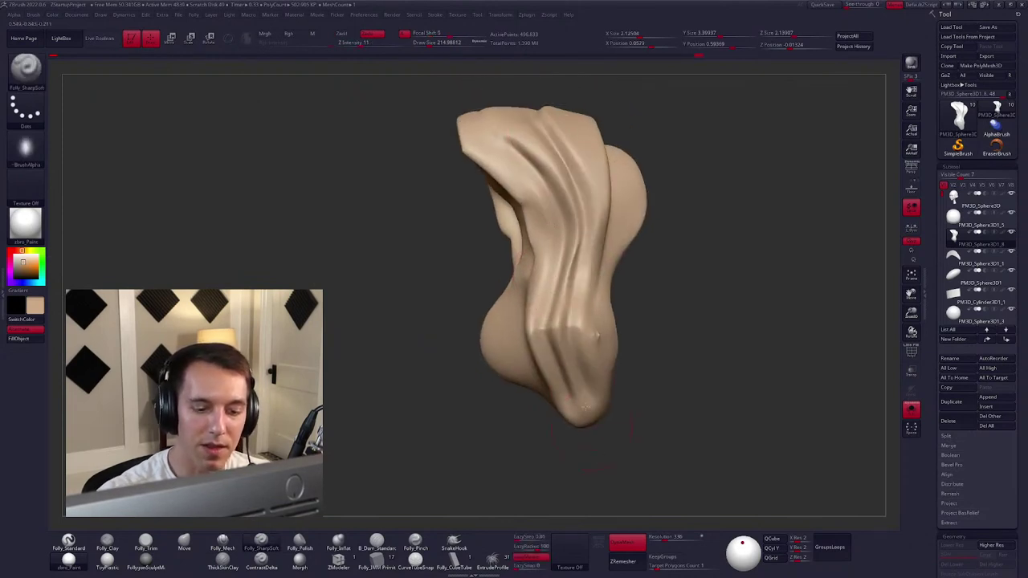
pyautogui.moveTo(585, 408); pyautogui.dragTo(554, 343, button='right')
# Reduce the Draw Size to about 230 in the spacebar popup.
pyautogui.press('space')
pyautogui.moveTo(527, 383); pyautogui.dragTo(518, 184, button='right')
pyautogui.press('space')
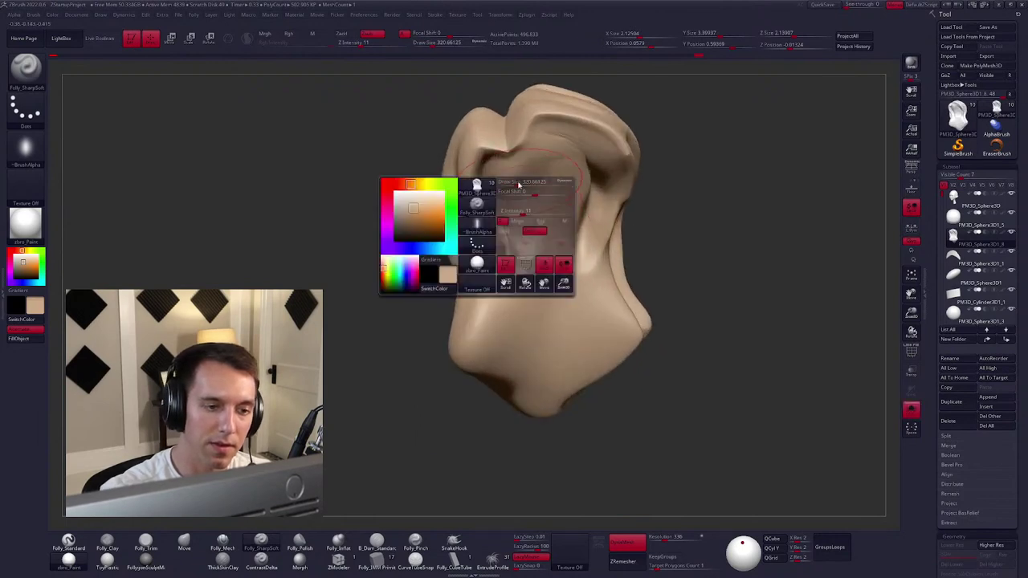
pyautogui.moveTo(519, 184); pyautogui.dragTo(496, 164)
pyautogui.moveTo(482, 206); pyautogui.dragTo(521, 251, button='right')
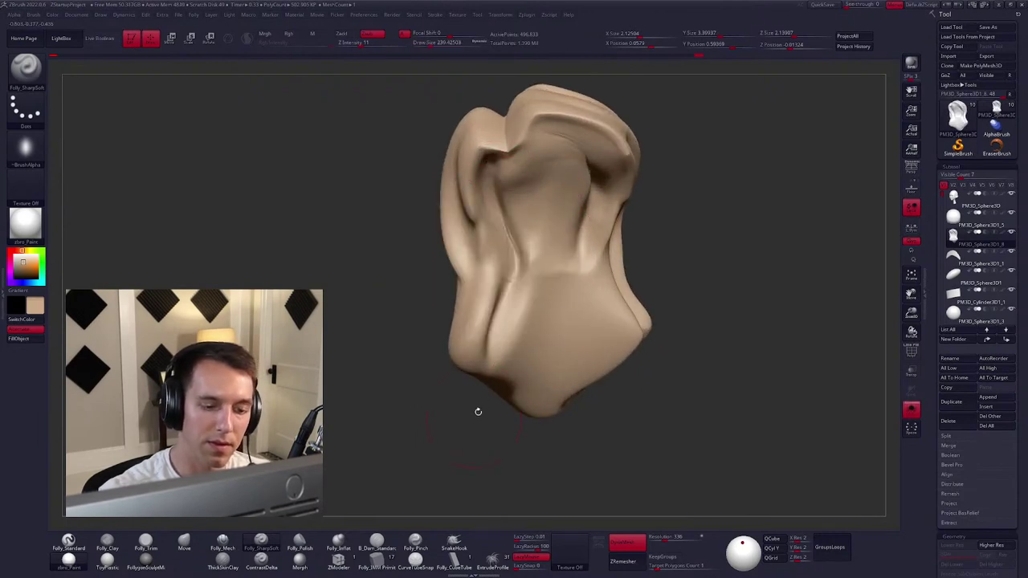
pyautogui.moveTo(477, 413); pyautogui.dragTo(532, 267, button='right')
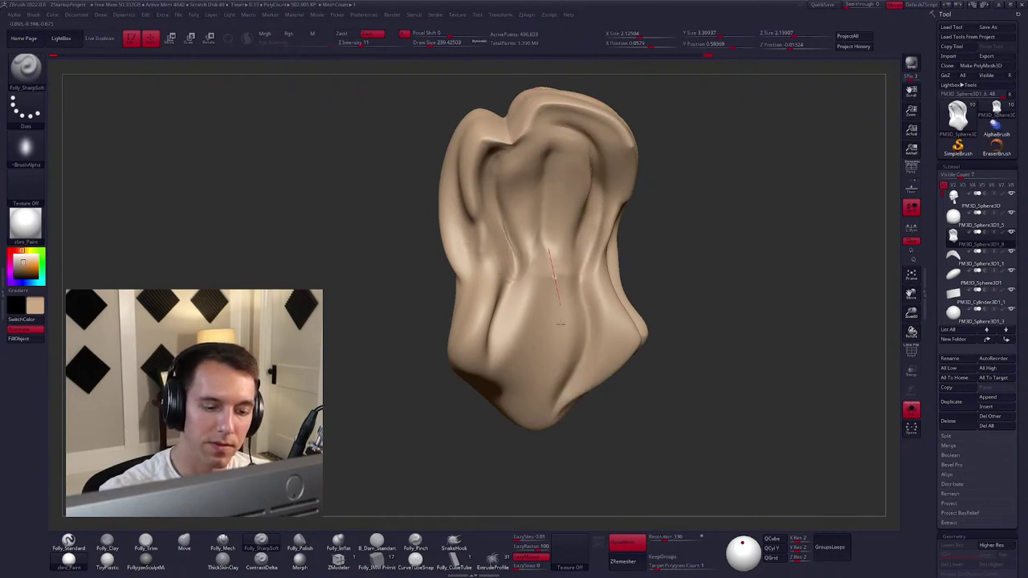
# Show the whole bust again and switch to the Move brush (BMV).
pyautogui.hotkey('shift', 's')
pyautogui.moveTo(577, 386)
pyautogui.mouseDown(button='right')
pyautogui.moveTo(546, 338)
pyautogui.moveTo(566, 309)
pyautogui.moveTo(558, 317)
pyautogui.moveTo(554, 299)
pyautogui.moveTo(554, 321)
pyautogui.moveTo(550, 297)
pyautogui.moveTo(595, 374)
pyautogui.moveTo(663, 339)
pyautogui.moveTo(628, 351)
pyautogui.moveTo(619, 332)
pyautogui.moveTo(585, 335)
pyautogui.mouseUp(button='right')
pyautogui.press('b')
pyautogui.press('m')
pyautogui.press('v')
pyautogui.press('space')
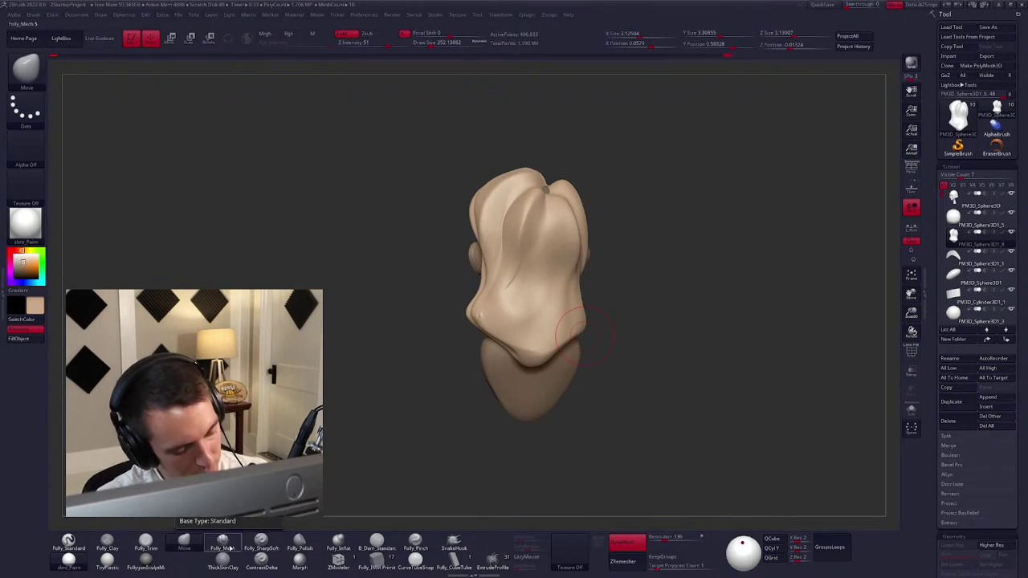
# Return to the sharp creasing brush and deepen the central hair groove.
pyautogui.click(264, 544)
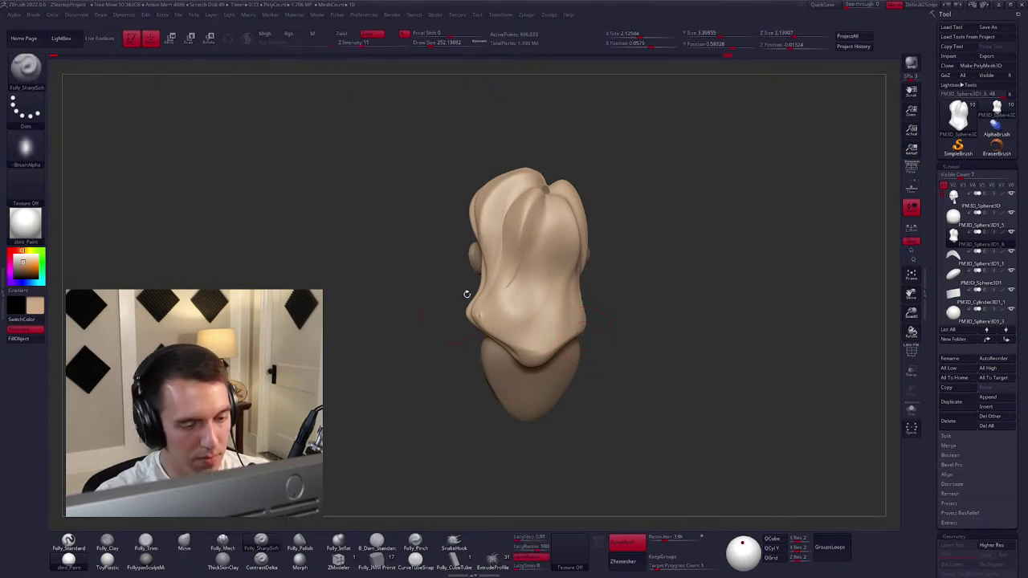
pyautogui.press('space')
pyautogui.moveTo(466, 294); pyautogui.dragTo(544, 187, button='right')
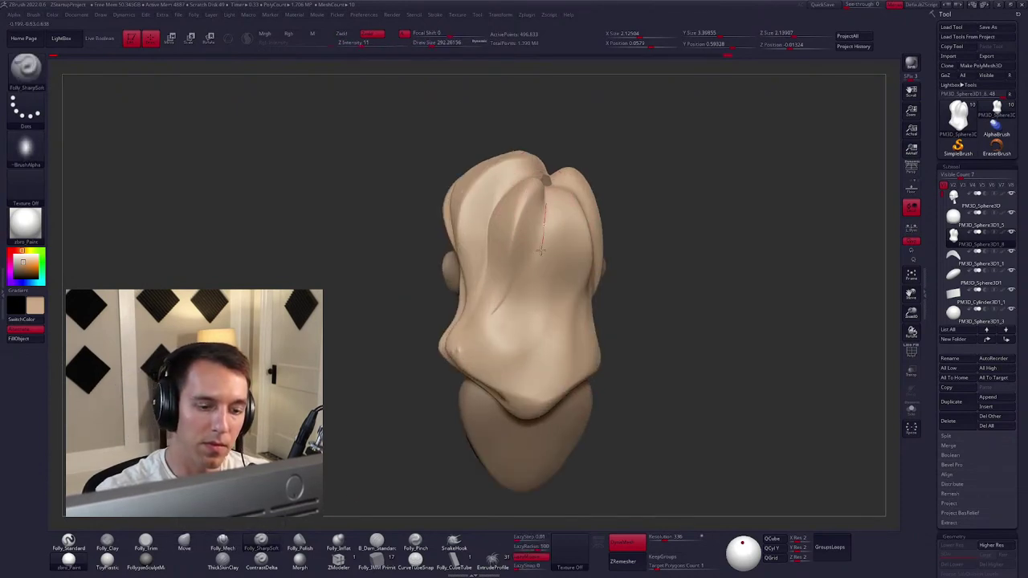
pyautogui.moveTo(540, 250); pyautogui.dragTo(490, 353)
# Deepen another groove down the lock with repeated strokes.
pyautogui.press('space')
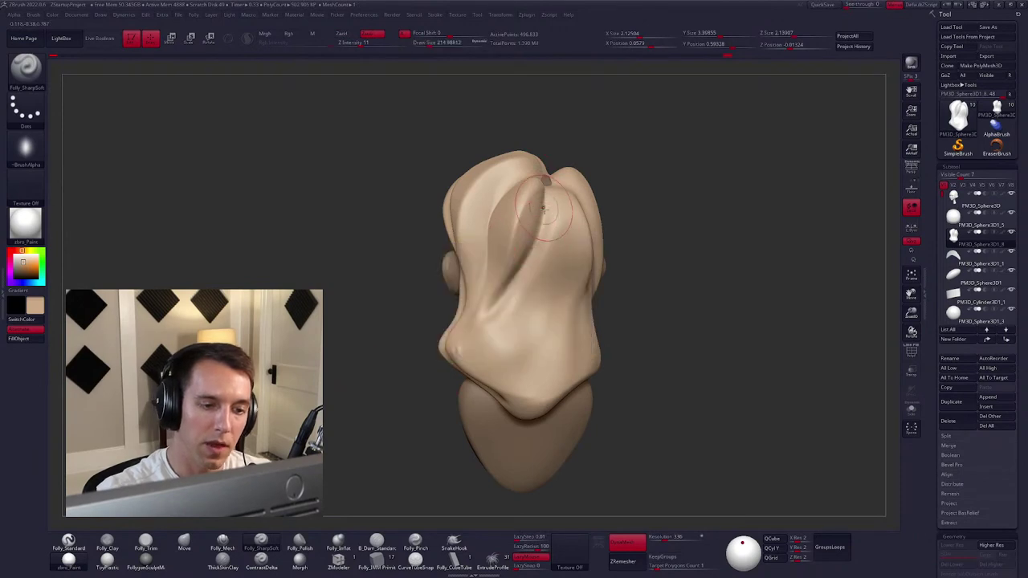
pyautogui.press('space')
pyautogui.moveTo(560, 201); pyautogui.dragTo(545, 171, button='right')
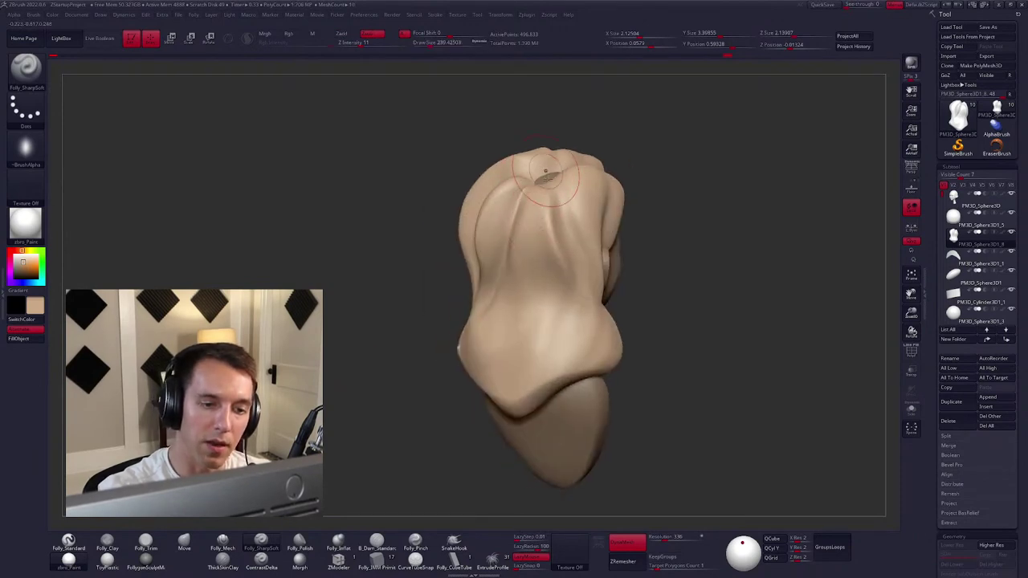
pyautogui.moveTo(551, 233)
pyautogui.mouseDown()
pyautogui.moveTo(569, 317)
pyautogui.moveTo(513, 398)
pyautogui.mouseUp()
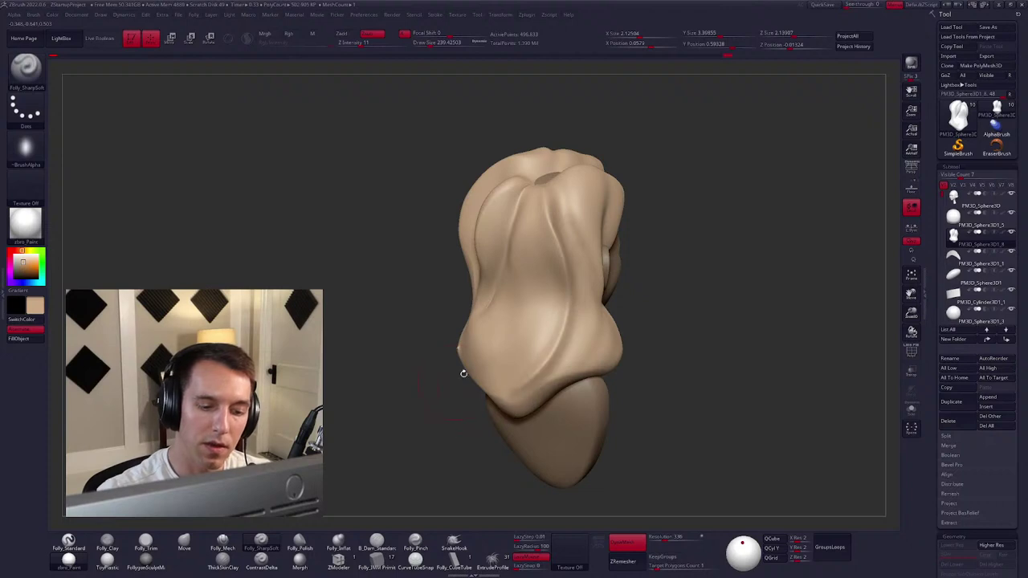
pyautogui.moveTo(514, 397); pyautogui.dragTo(558, 200, button='right')
pyautogui.moveTo(558, 200)
pyautogui.mouseDown()
pyautogui.moveTo(582, 273)
pyautogui.moveTo(495, 422)
pyautogui.mouseUp()
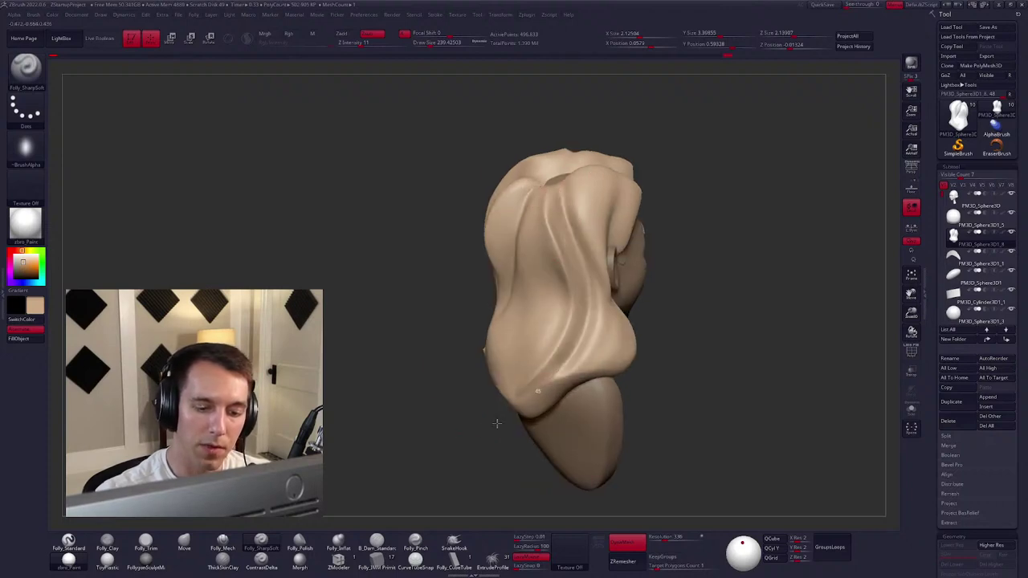
# Sharpen the groove on the upper hair and continue it down the lock.
pyautogui.moveTo(495, 422); pyautogui.dragTo(585, 366, button='right')
pyautogui.moveTo(546, 222); pyautogui.dragTo(551, 205, button='right')
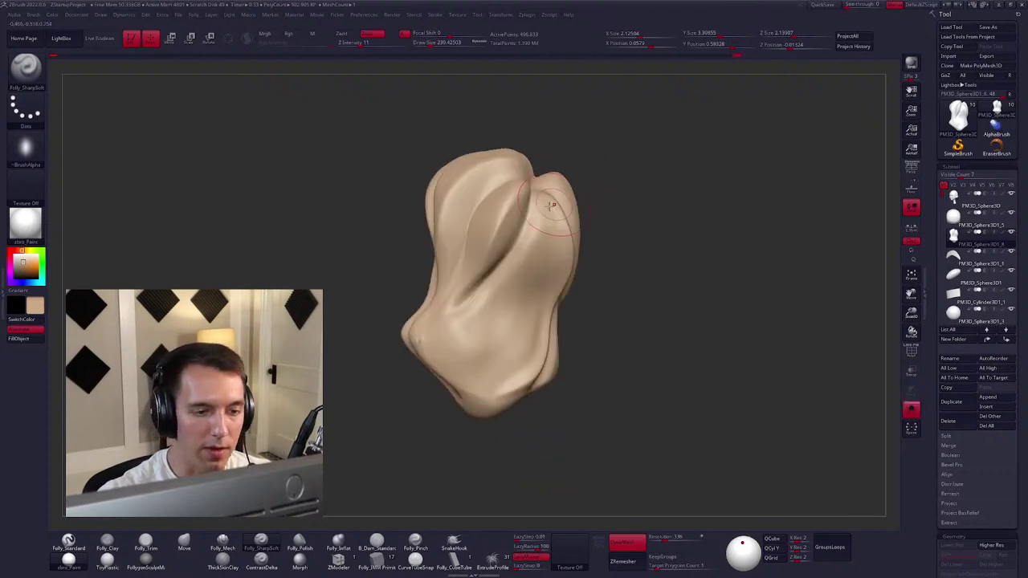
pyautogui.moveTo(521, 239); pyautogui.dragTo(451, 315)
pyautogui.moveTo(459, 384)
pyautogui.mouseDown(button='right')
pyautogui.moveTo(503, 328)
pyautogui.moveTo(520, 208)
pyautogui.mouseUp(button='right')
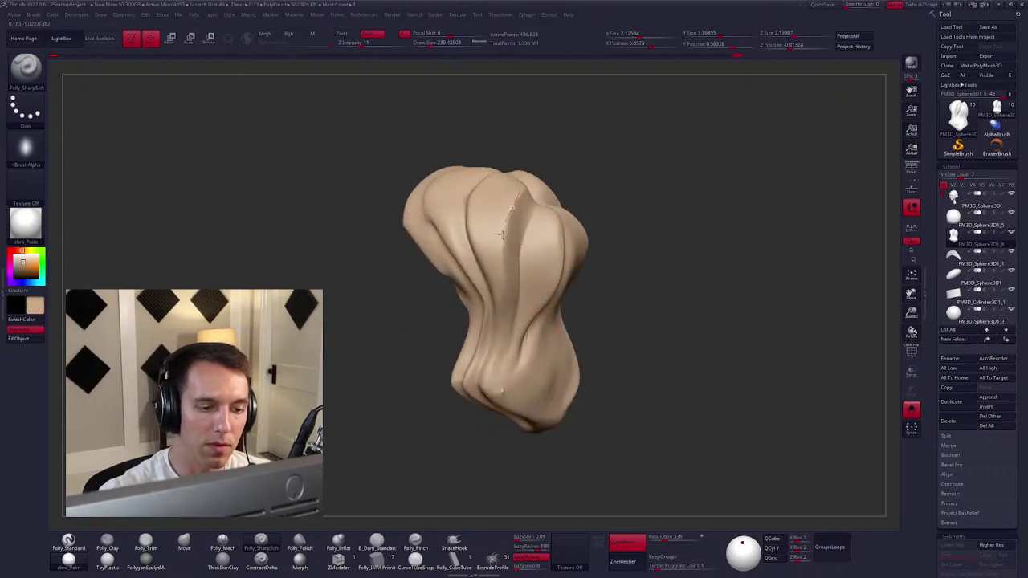
pyautogui.moveTo(501, 234); pyautogui.dragTo(488, 379)
pyautogui.moveTo(488, 379)
pyautogui.mouseDown(button='right')
pyautogui.moveTo(526, 255)
pyautogui.moveTo(526, 171)
pyautogui.mouseUp(button='right')
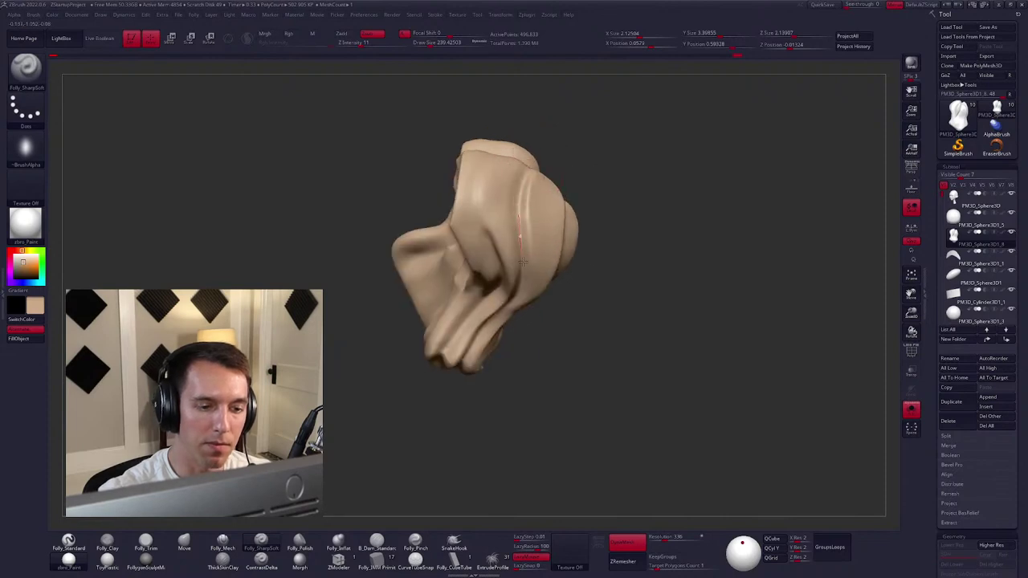
# Smooth the rough surface along the lock and turn to face the front.
pyautogui.moveTo(512, 310); pyautogui.dragTo(525, 205, button='right')
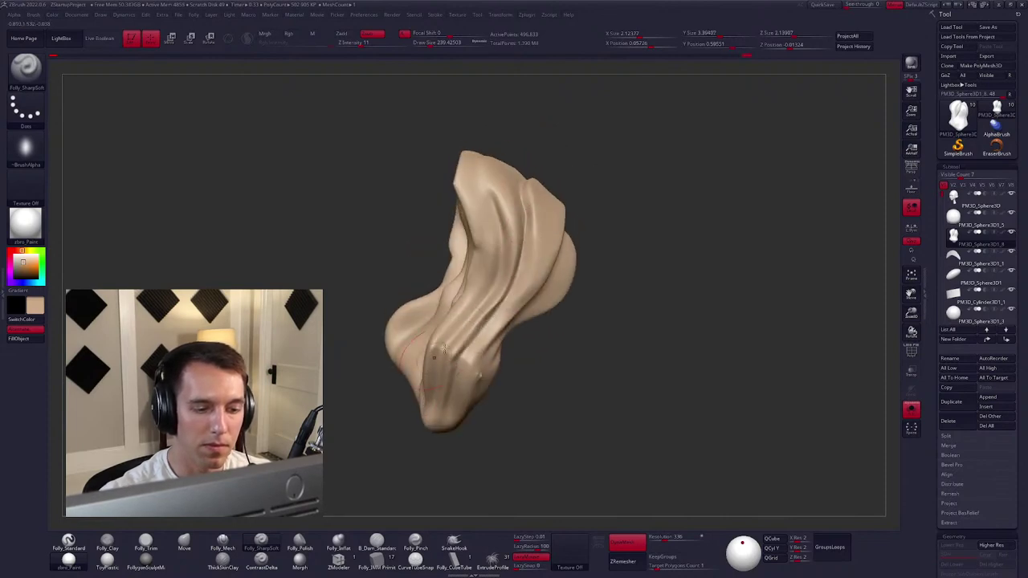
pyautogui.keyDown('shift'); pyautogui.moveTo(434, 353); pyautogui.dragTo(498, 274); pyautogui.keyUp('shift')
pyautogui.moveTo(466, 349)
pyautogui.mouseDown(button='right')
pyautogui.moveTo(555, 360)
pyautogui.moveTo(542, 321)
pyautogui.mouseUp(button='right')
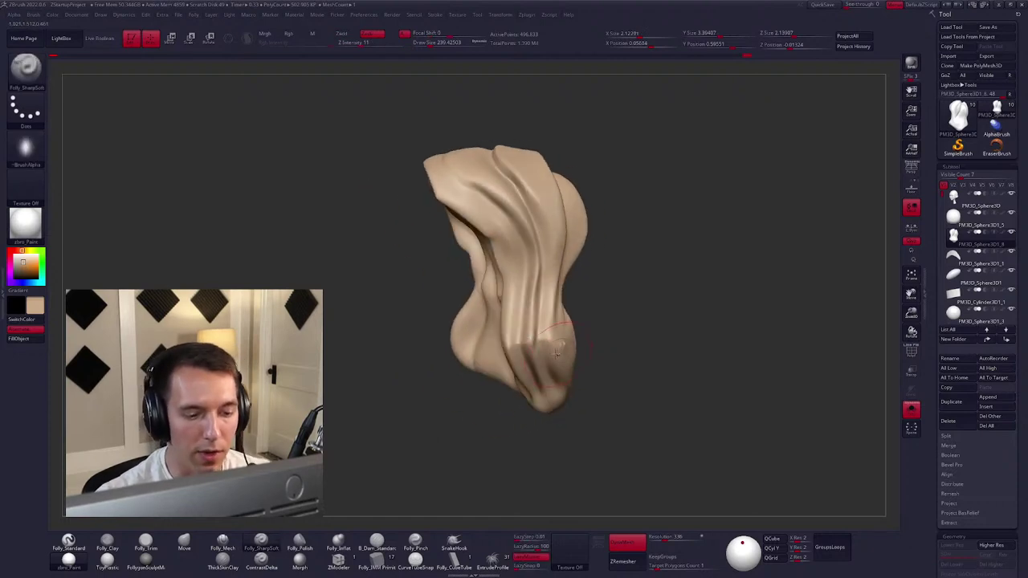
pyautogui.press('c')
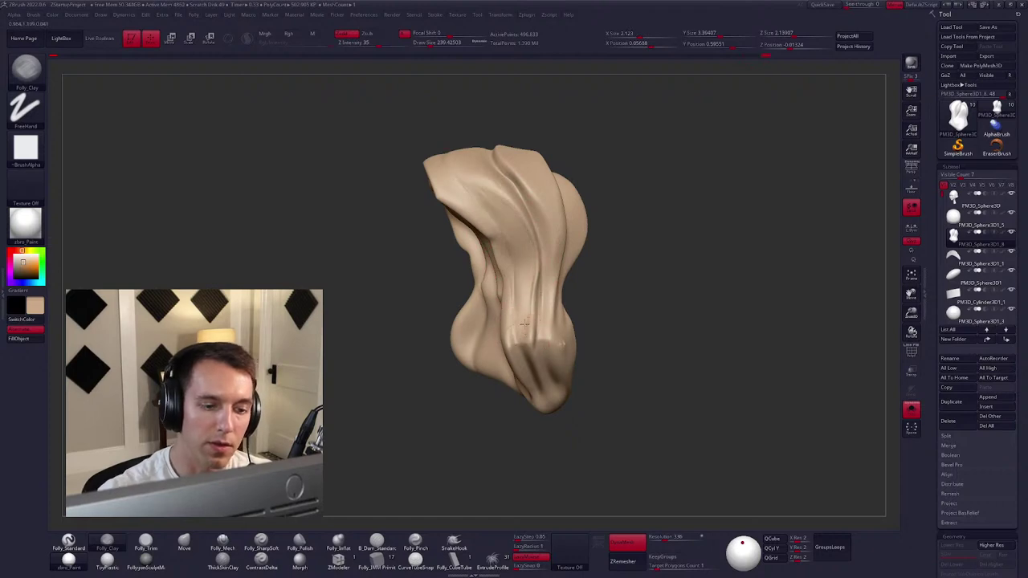
pyautogui.press('shift')
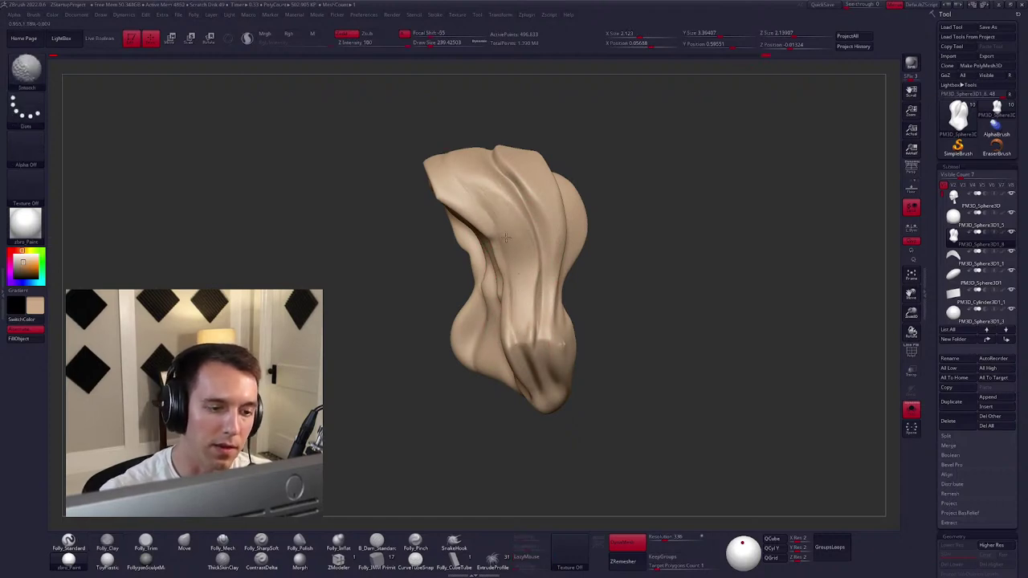
pyautogui.press('m')
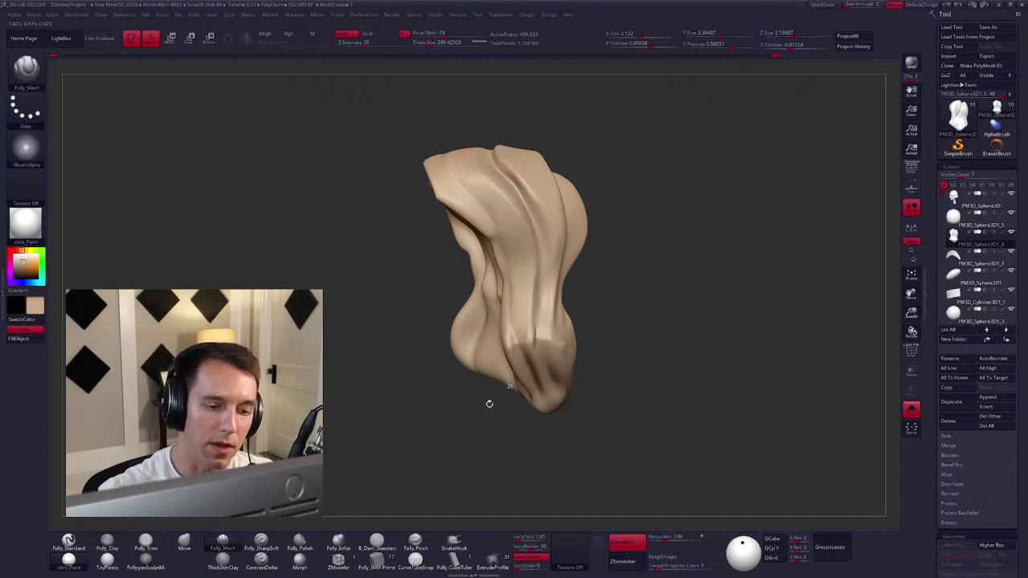
pyautogui.moveTo(487, 402)
pyautogui.mouseDown()
pyautogui.moveTo(562, 378)
pyautogui.moveTo(609, 341)
pyautogui.moveTo(555, 315)
pyautogui.mouseUp()
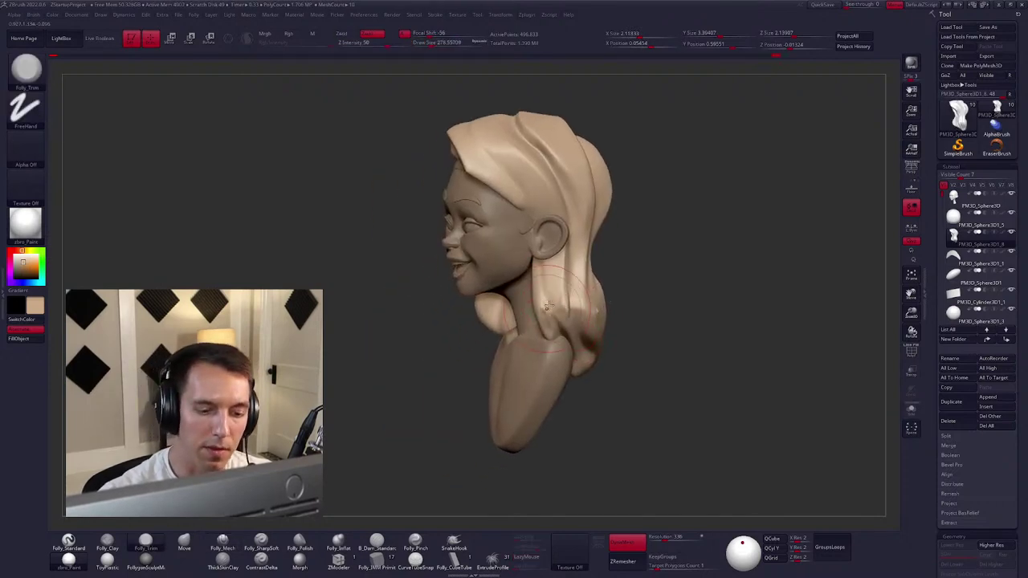
# Isolate the hair and select the sharp creasing brush, orbiting around the hair mass.
pyautogui.hotkey('ctrl', 'shift', 's')
pyautogui.moveTo(642, 241)
pyautogui.mouseDown()
pyautogui.moveTo(679, 202)
pyautogui.moveTo(522, 241)
pyautogui.mouseUp()
pyautogui.press('space')
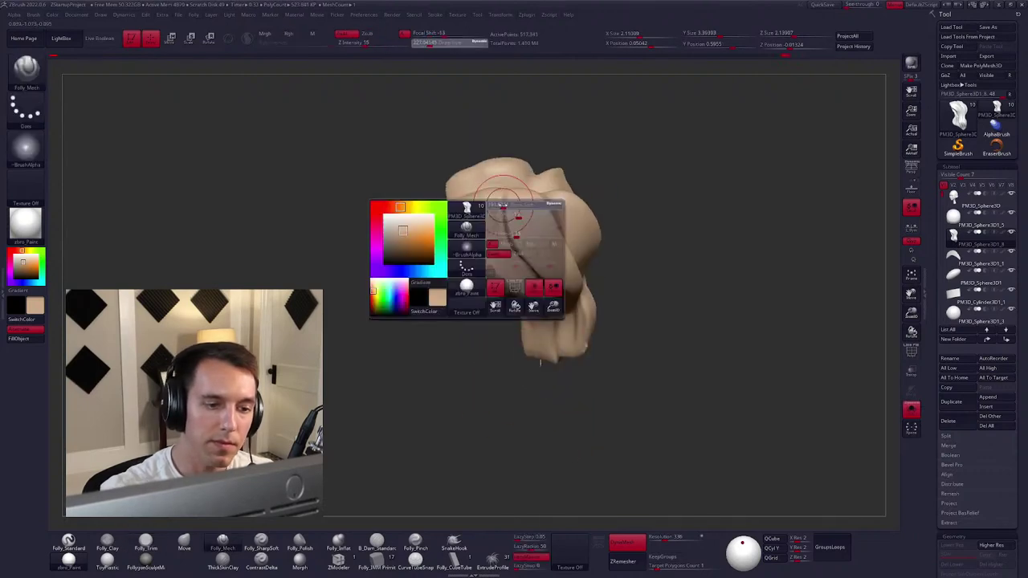
pyautogui.moveTo(458, 249); pyautogui.dragTo(499, 215)
pyautogui.click(273, 545)
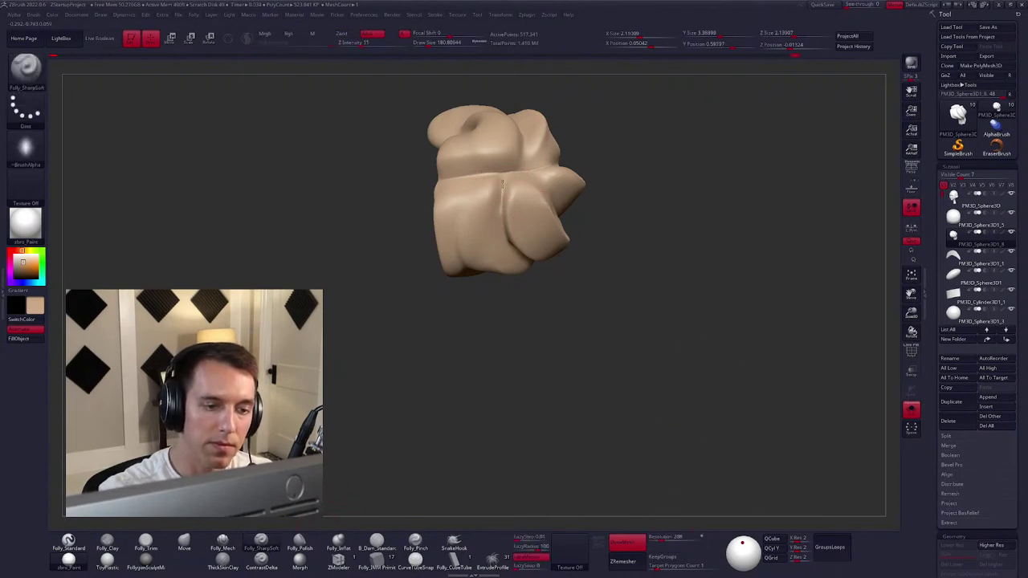
pyautogui.moveTo(502, 277); pyautogui.dragTo(508, 200)
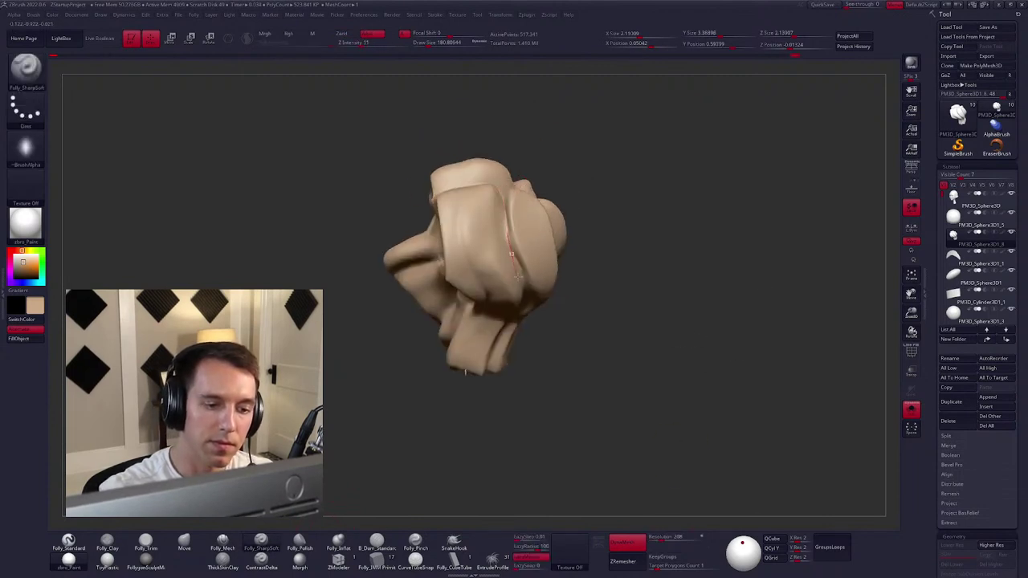
pyautogui.moveTo(525, 298)
pyautogui.mouseDown()
pyautogui.moveTo(534, 233)
pyautogui.moveTo(519, 225)
pyautogui.moveTo(518, 197)
pyautogui.mouseUp()
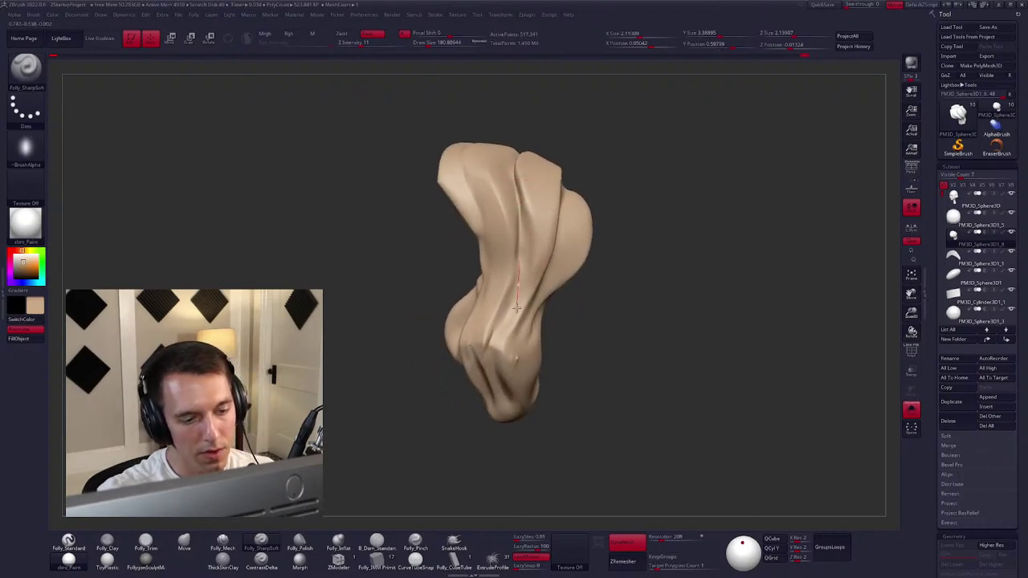
pyautogui.moveTo(504, 454)
pyautogui.mouseDown()
pyautogui.moveTo(509, 483)
pyautogui.moveTo(509, 282)
pyautogui.mouseUp()
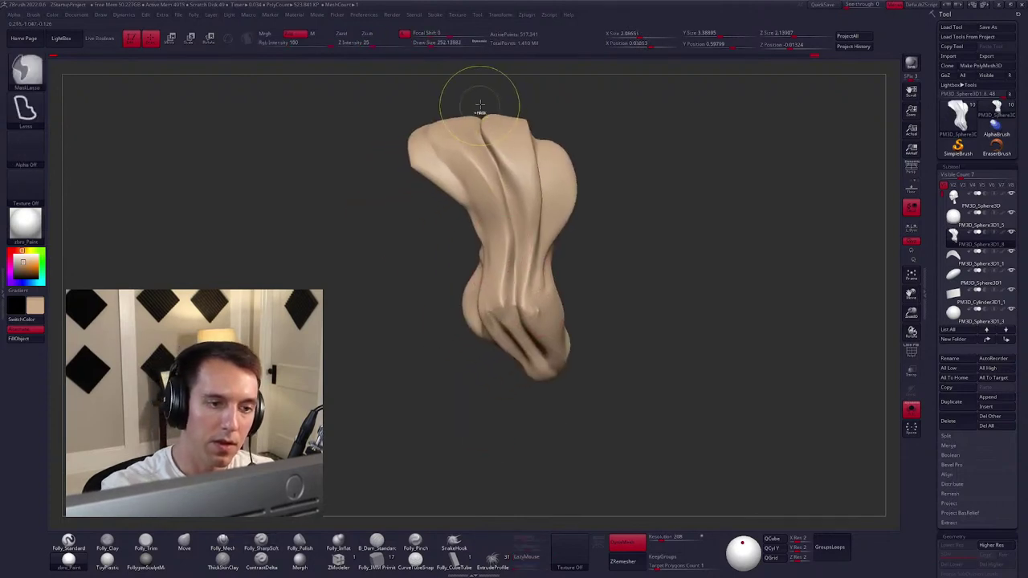
pyautogui.moveTo(477, 92)
pyautogui.mouseDown()
pyautogui.moveTo(491, 112)
pyautogui.moveTo(483, 131)
pyautogui.moveTo(525, 195)
pyautogui.moveTo(537, 435)
pyautogui.moveTo(354, 363)
pyautogui.moveTo(446, 56)
pyautogui.mouseUp()
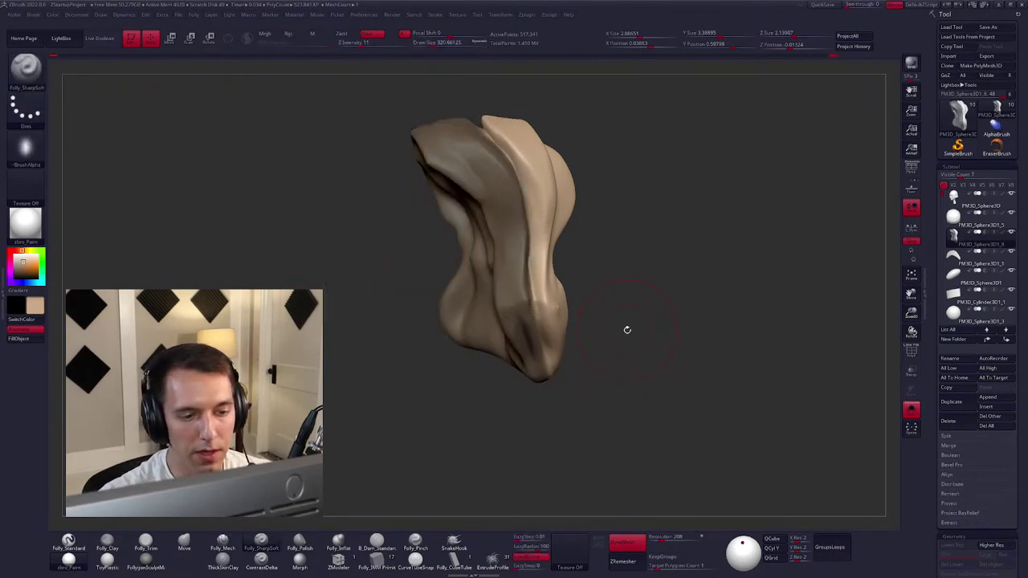
# Clear the hair mask, bring back the head and arm, and make the hair subtool active.
pyautogui.keyDown('ctrl'); pyautogui.click(626, 326); pyautogui.keyUp('ctrl')
pyautogui.keyDown('ctrl'); pyautogui.keyDown('shift'); pyautogui.click(598, 329); pyautogui.keyUp('shift'); pyautogui.keyUp('ctrl')
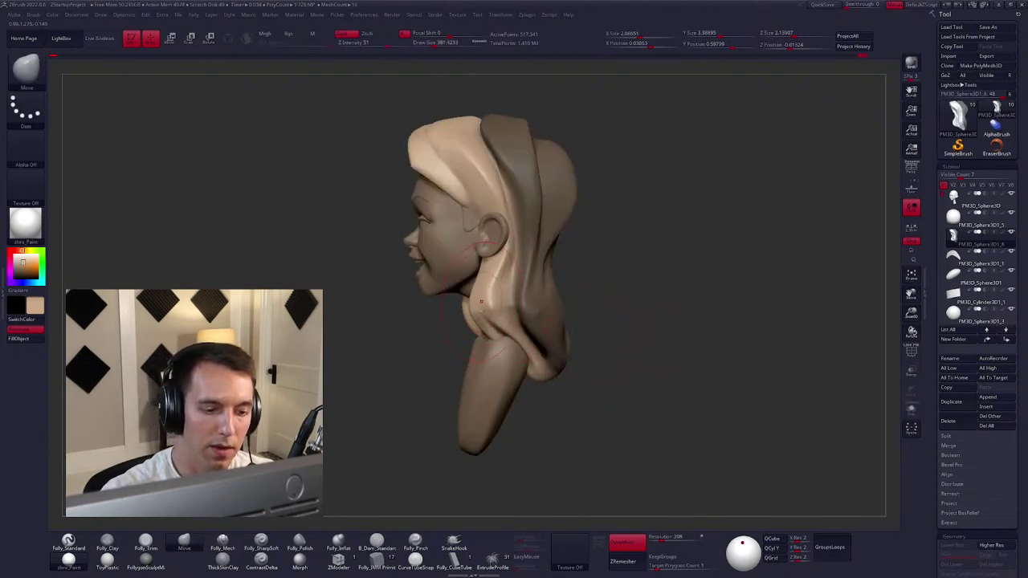
pyautogui.keyDown('ctrl'); pyautogui.keyDown('shift'); pyautogui.click(518, 344); pyautogui.keyUp('shift'); pyautogui.keyUp('ctrl')
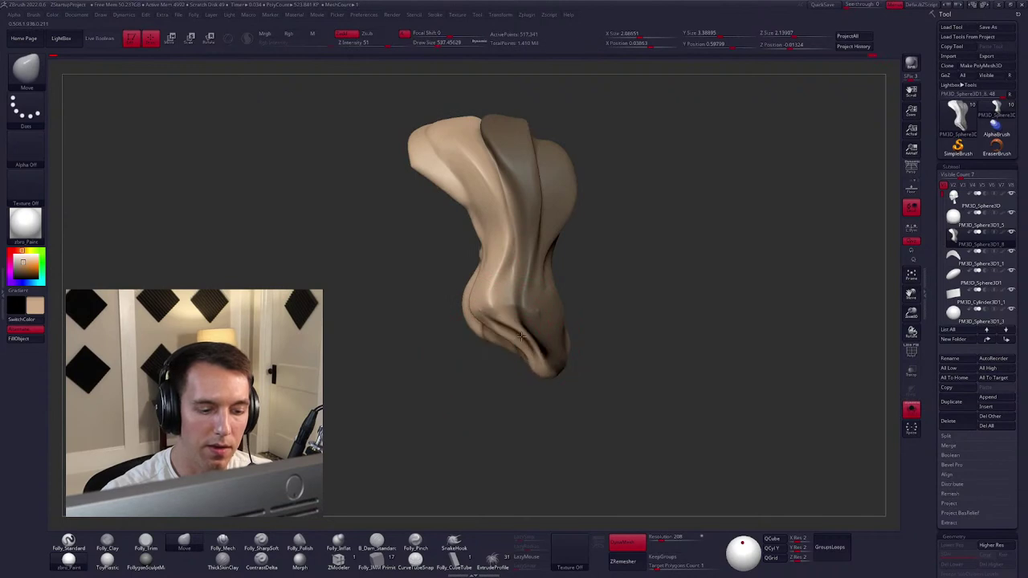
pyautogui.keyDown('ctrl'); pyautogui.click(590, 321); pyautogui.keyUp('ctrl')
pyautogui.keyDown('ctrl'); pyautogui.keyDown('shift'); pyautogui.click(572, 319); pyautogui.keyUp('shift'); pyautogui.keyUp('ctrl')
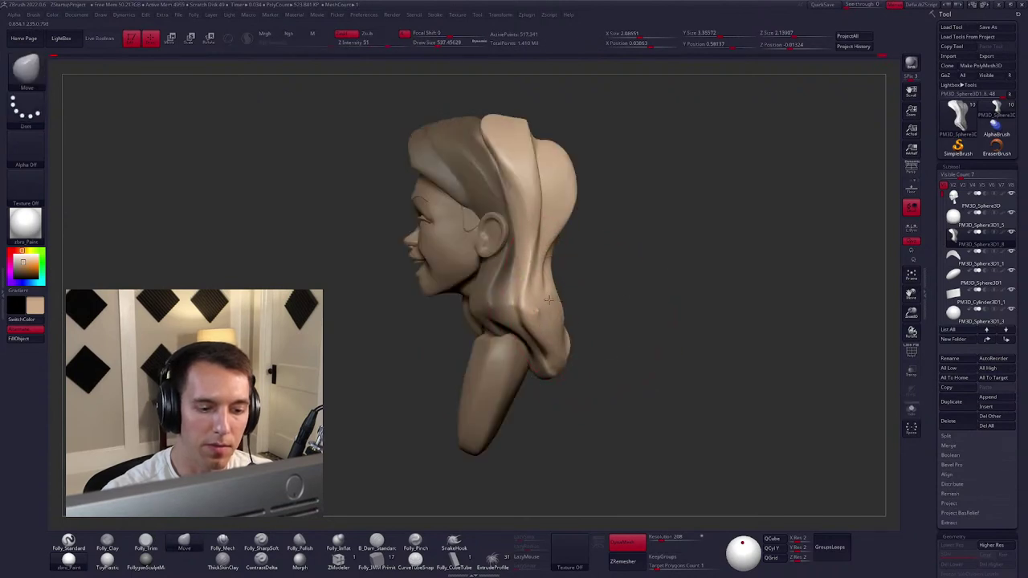
pyautogui.press('space')
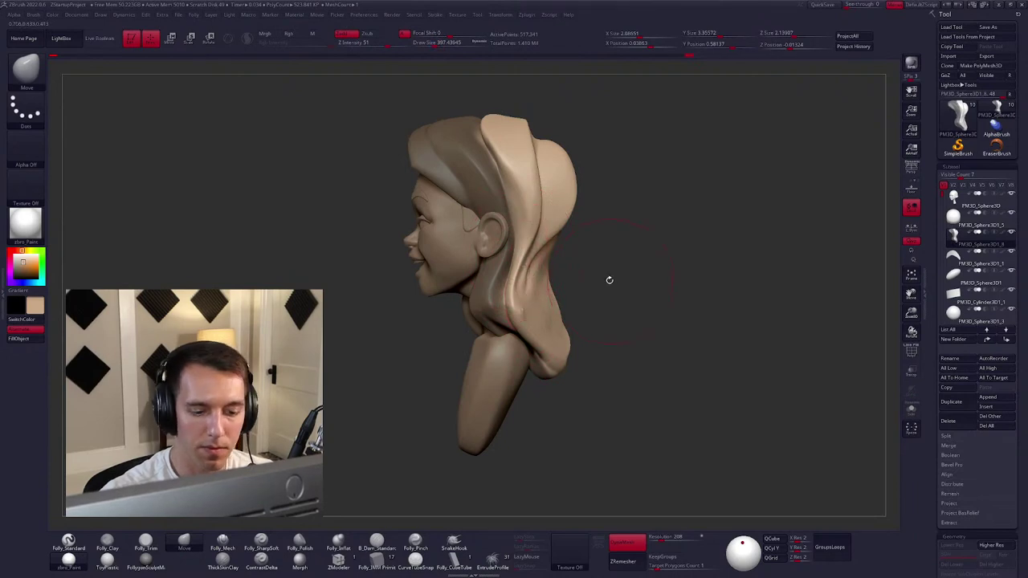
pyautogui.keyDown('alt'); pyautogui.click(501, 344); pyautogui.keyUp('alt')
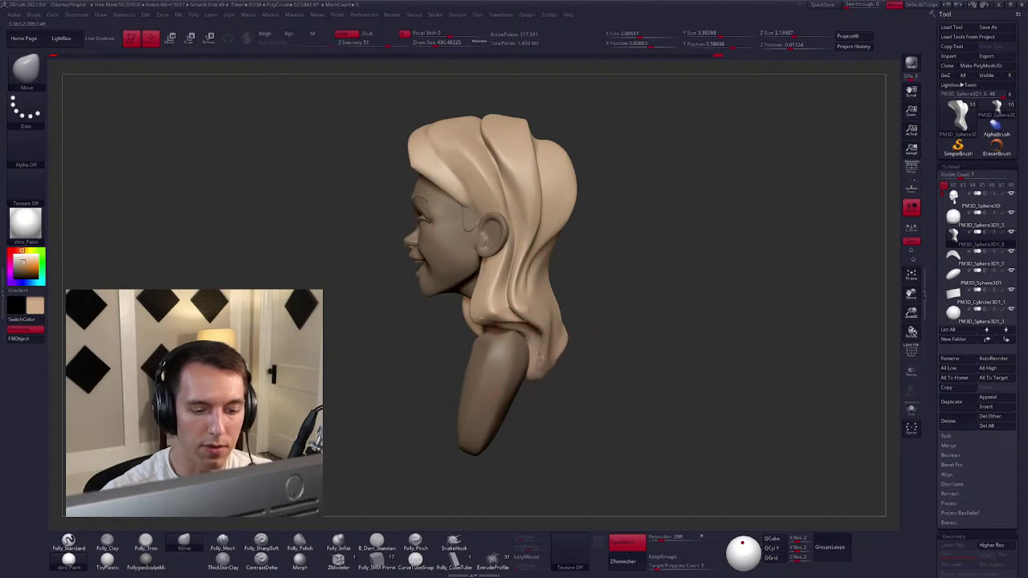
pyautogui.moveTo(506, 341)
pyautogui.mouseDown(button='right')
pyautogui.moveTo(553, 319)
pyautogui.moveTo(525, 311)
pyautogui.moveTo(578, 317)
pyautogui.moveTo(498, 330)
pyautogui.moveTo(470, 311)
pyautogui.mouseUp(button='right')
# Switch to the Move brush (BMV) while viewing the back of the hair.
pyautogui.moveTo(508, 263); pyautogui.dragTo(529, 287, button='right')
pyautogui.moveTo(539, 231); pyautogui.dragTo(523, 248, button='right')
pyautogui.press('space')
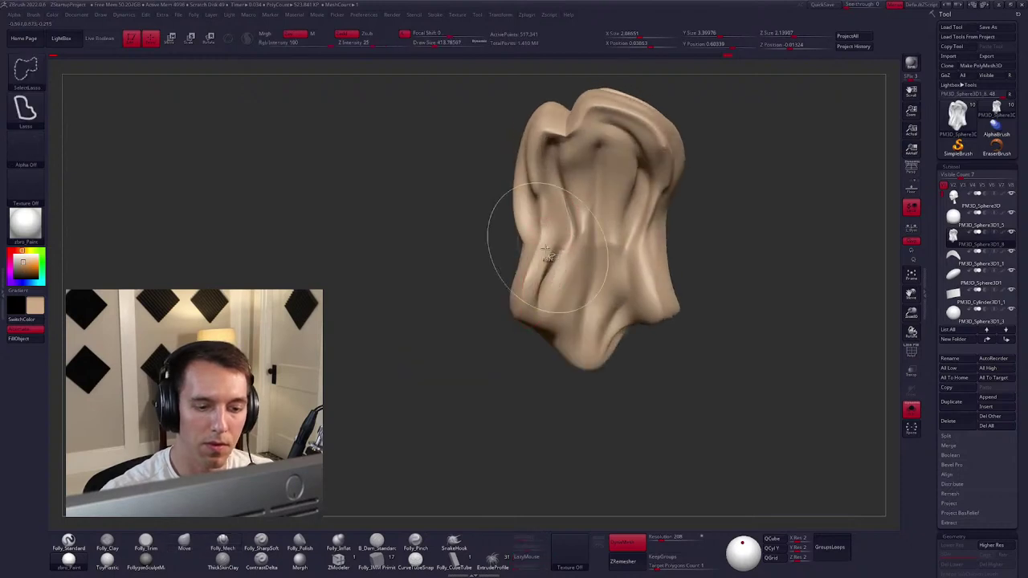
pyautogui.press('b')
pyautogui.press('m')
pyautogui.press('v')
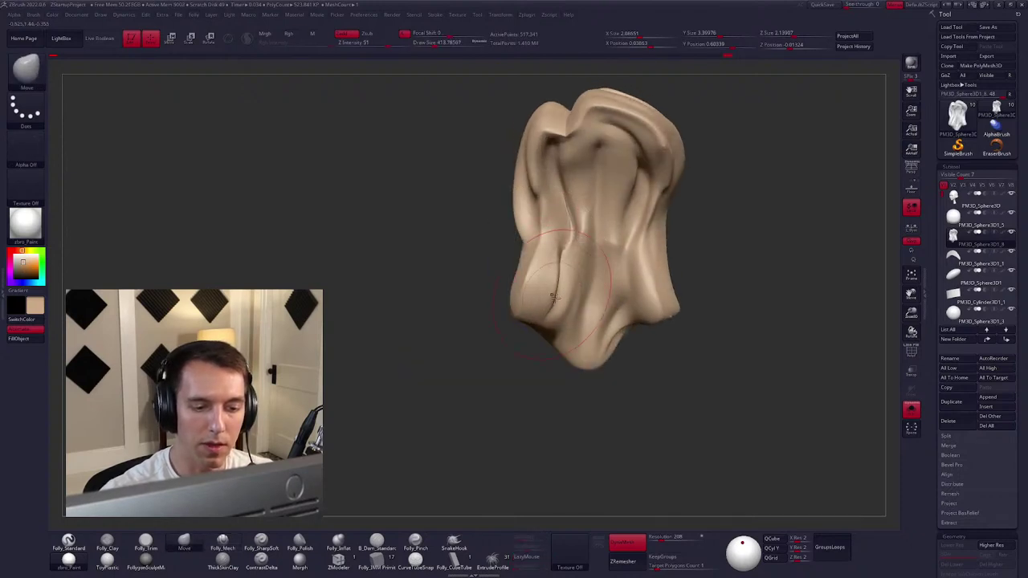
pyautogui.moveTo(565, 293)
pyautogui.keyDown('shift'); pyautogui.mouseDown(button='right')
pyautogui.moveTo(591, 336)
pyautogui.moveTo(595, 327)
pyautogui.mouseUp(button='right'); pyautogui.keyUp('shift')
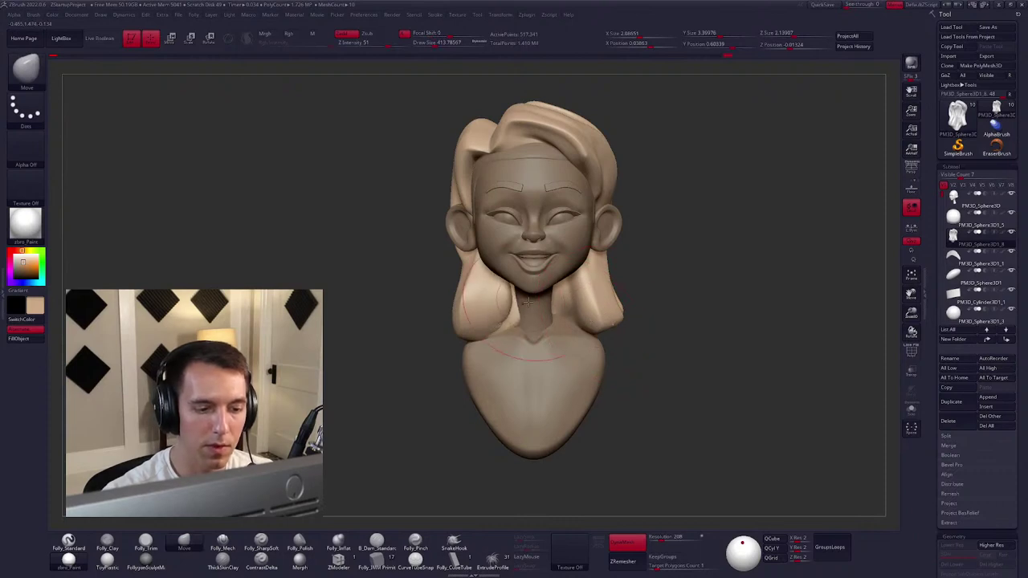
# Shift-smooth the creased fold on the side of the hair.
pyautogui.press('shift')
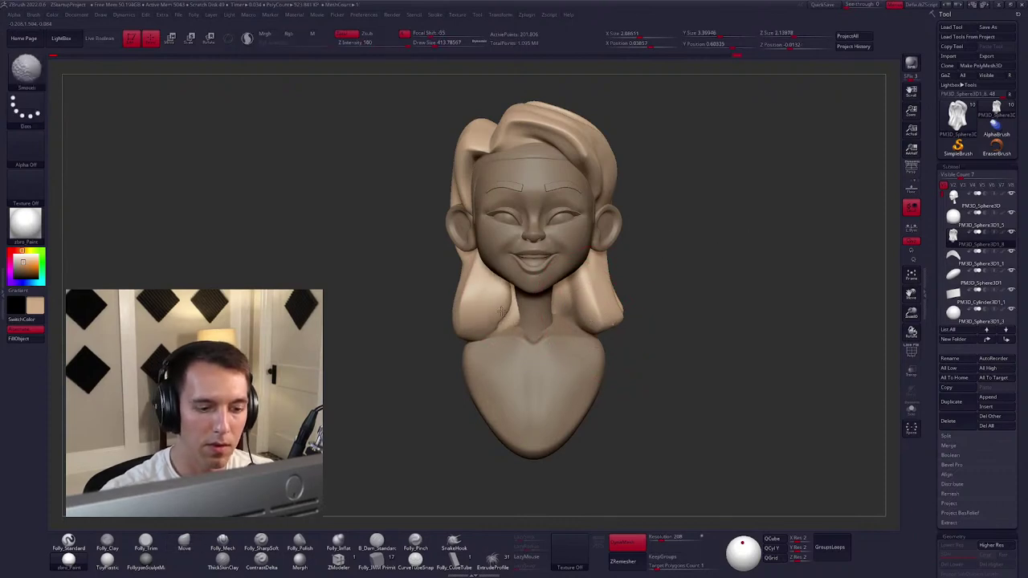
pyautogui.moveTo(500, 310)
pyautogui.mouseDown(button='right')
pyautogui.moveTo(535, 298)
pyautogui.moveTo(593, 323)
pyautogui.moveTo(554, 320)
pyautogui.mouseUp(button='right')
pyautogui.rightClick(593, 324)
pyautogui.moveTo(477, 204)
pyautogui.keyDown('shift'); pyautogui.mouseDown(button='right')
pyautogui.moveTo(486, 229)
pyautogui.moveTo(553, 229)
pyautogui.moveTo(523, 294)
pyautogui.moveTo(506, 249)
pyautogui.mouseUp(button='right'); pyautogui.keyUp('shift')
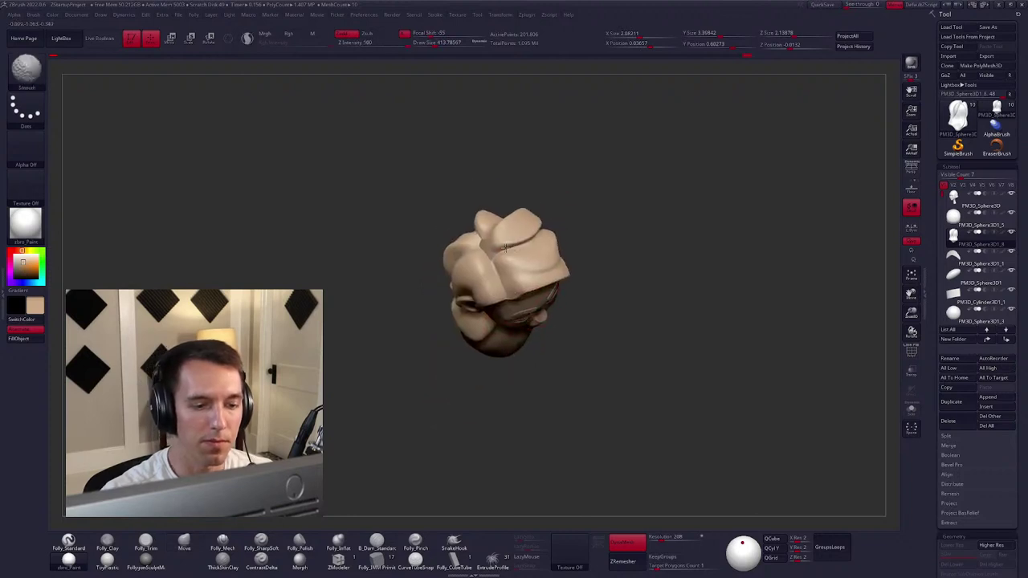
pyautogui.rightClick(574, 241)
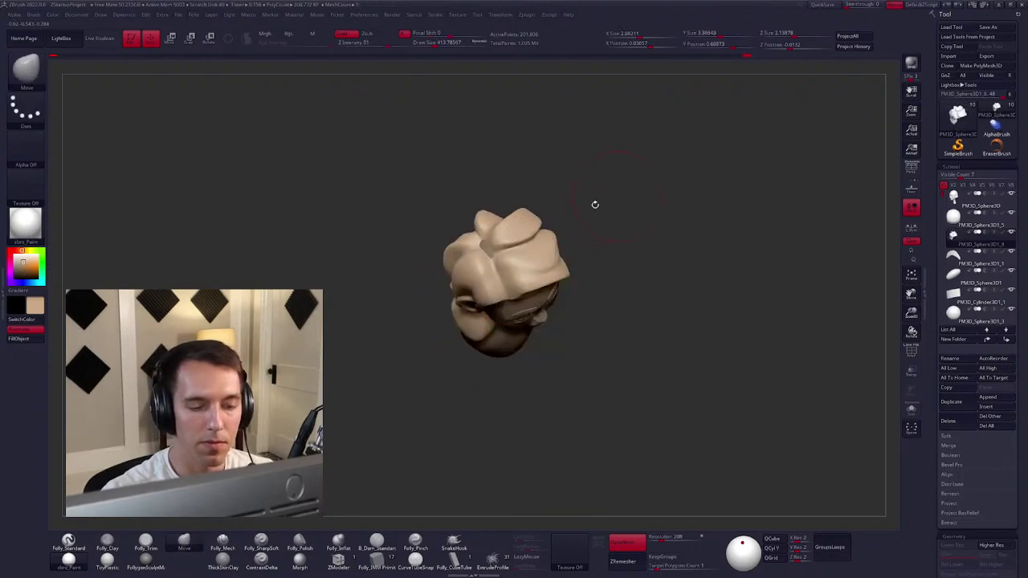
pyautogui.press('space')
pyautogui.keyDown('alt'); pyautogui.moveTo(530, 238); pyautogui.dragTo(478, 261, button='right'); pyautogui.keyUp('alt')
pyautogui.moveTo(566, 230); pyautogui.dragTo(532, 244, button='right')
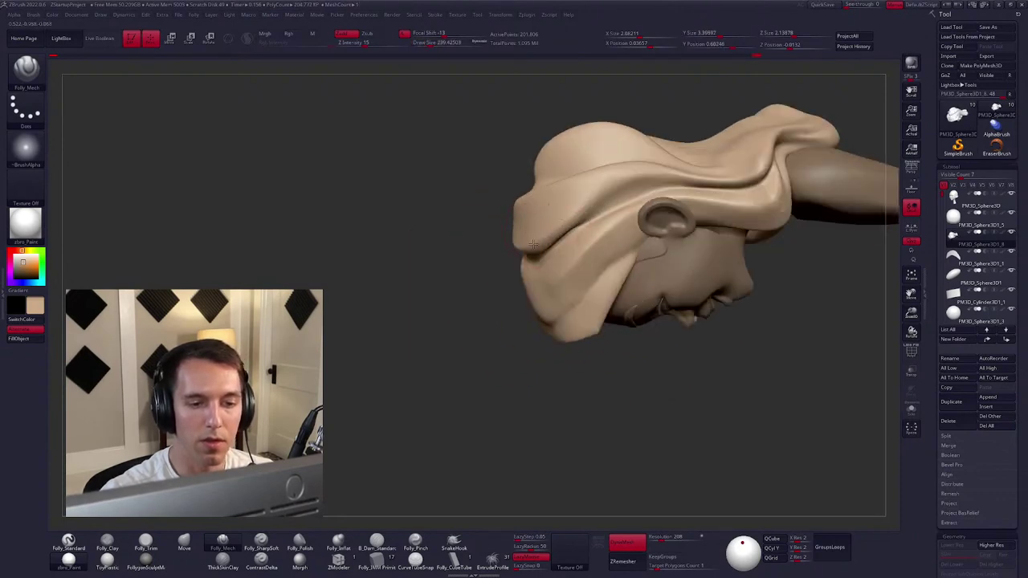
pyautogui.moveTo(624, 177)
pyautogui.mouseDown(button='right')
pyautogui.moveTo(568, 238)
pyautogui.moveTo(558, 228)
pyautogui.mouseUp(button='right')
pyautogui.keyDown('shift'); pyautogui.moveTo(498, 285); pyautogui.dragTo(486, 297); pyautogui.keyUp('shift')
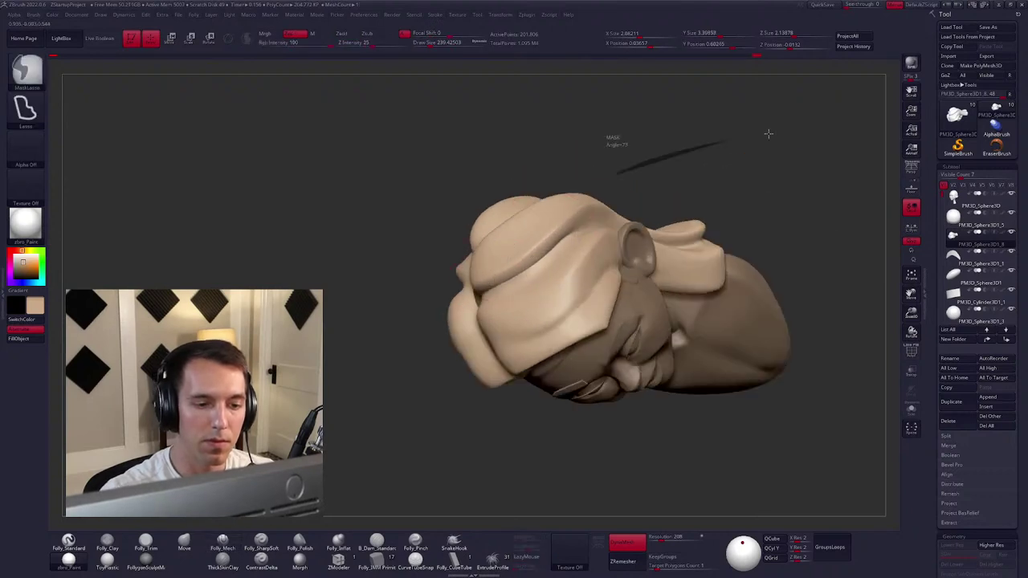
# Smooth the folds on the hair's underside and check them from several angles.
pyautogui.moveTo(547, 255); pyautogui.dragTo(481, 293, button='right')
pyautogui.rightClick(481, 293)
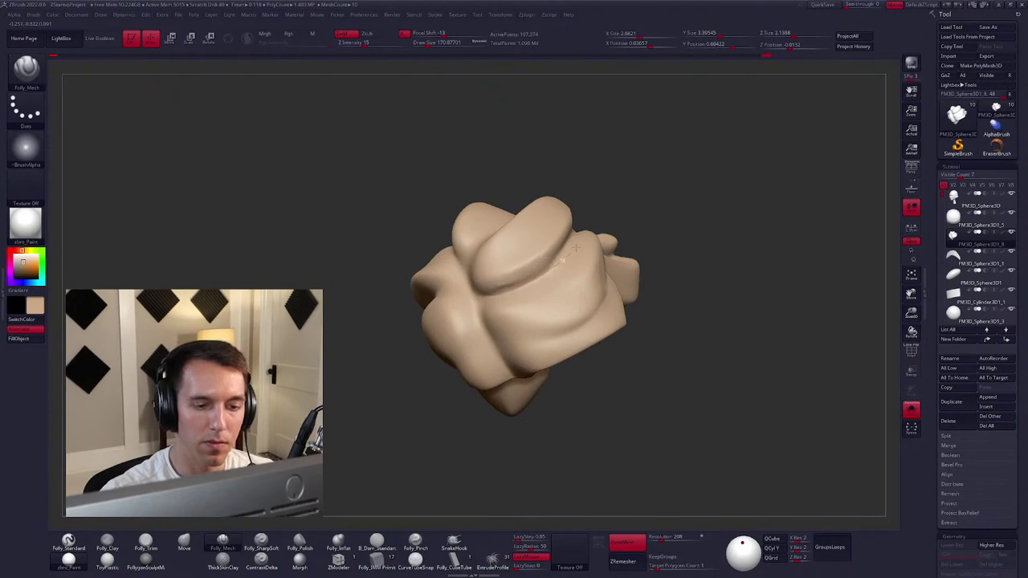
pyautogui.moveTo(575, 248); pyautogui.dragTo(506, 299, button='right')
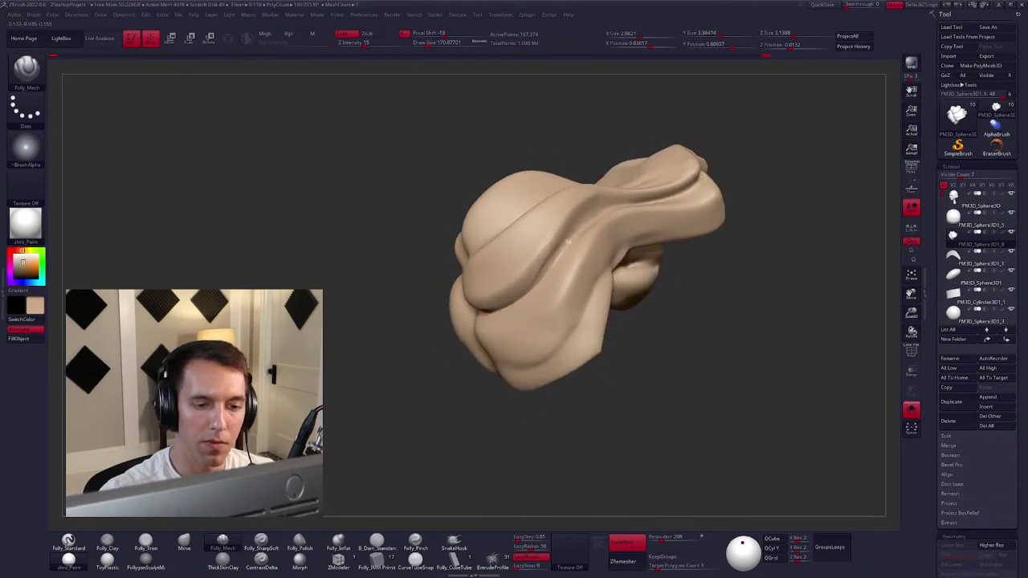
pyautogui.moveTo(588, 215); pyautogui.dragTo(585, 172, button='right')
pyautogui.rightClick(530, 277)
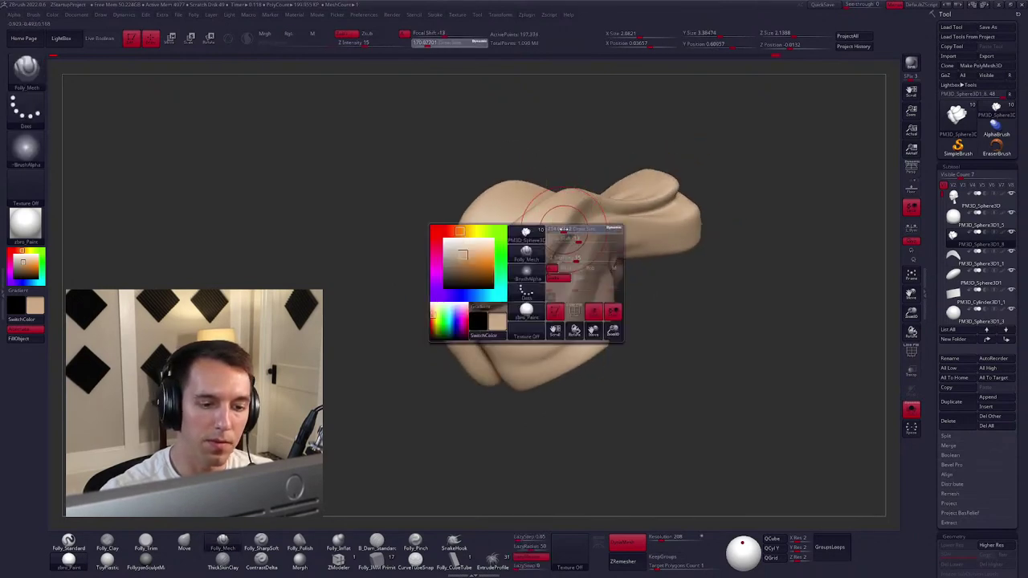
pyautogui.press('shift')
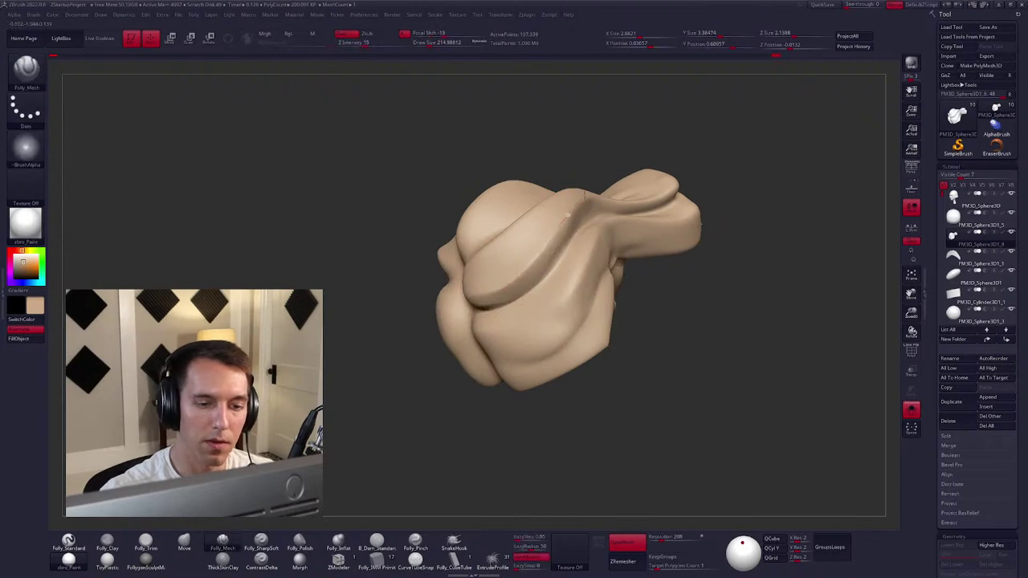
pyautogui.moveTo(568, 215)
pyautogui.mouseDown(button='right')
pyautogui.moveTo(581, 206)
pyautogui.moveTo(532, 268)
pyautogui.mouseUp(button='right')
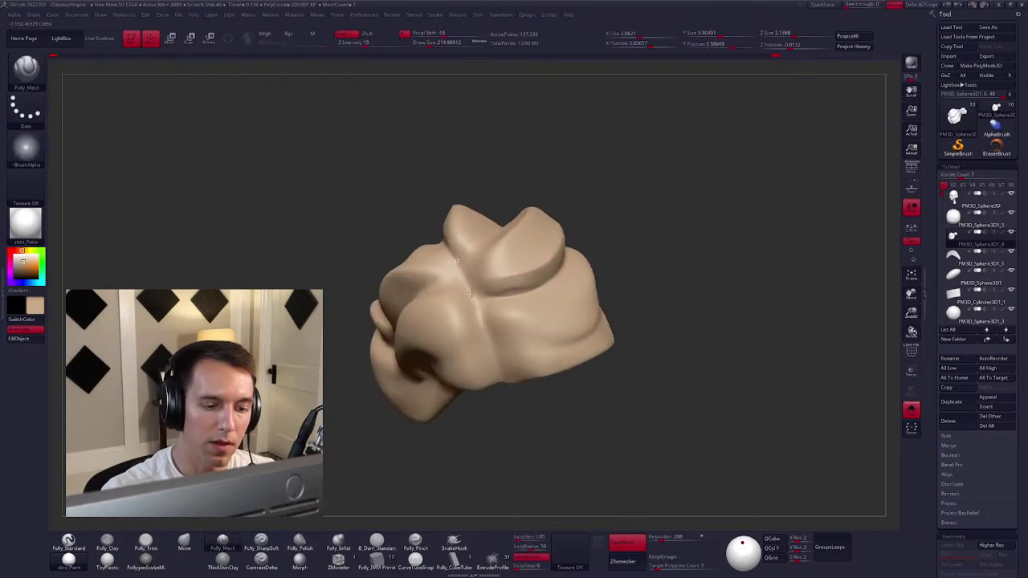
pyautogui.moveTo(490, 372)
pyautogui.mouseDown(button='right')
pyautogui.moveTo(570, 435)
pyautogui.moveTo(645, 409)
pyautogui.moveTo(683, 344)
pyautogui.moveTo(558, 258)
pyautogui.moveTo(630, 210)
pyautogui.mouseUp(button='right')
pyautogui.moveTo(596, 265); pyautogui.dragTo(595, 194, button='right')
pyautogui.moveTo(517, 406)
pyautogui.mouseDown(button='right')
pyautogui.moveTo(587, 372)
pyautogui.moveTo(585, 362)
pyautogui.moveTo(576, 394)
pyautogui.moveTo(515, 299)
pyautogui.moveTo(513, 273)
pyautogui.mouseUp(button='right')
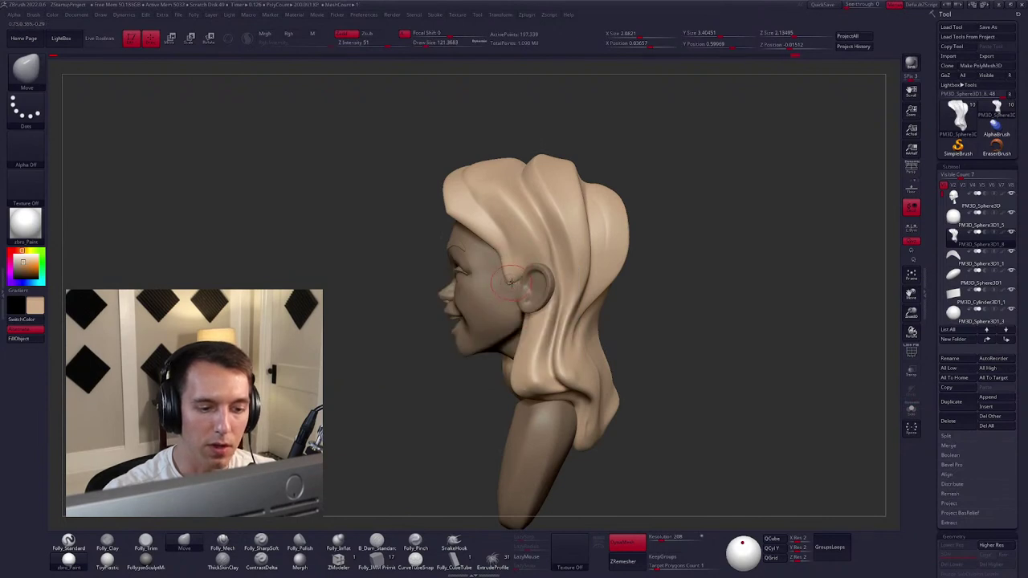
# Review the ear and hair from front and three-quarter views.
pyautogui.moveTo(507, 317)
pyautogui.keyDown('shift'); pyautogui.mouseDown(button='right')
pyautogui.moveTo(544, 306)
pyautogui.moveTo(493, 289)
pyautogui.moveTo(534, 285)
pyautogui.moveTo(509, 279)
pyautogui.mouseUp(button='right'); pyautogui.keyUp('shift')
pyautogui.rightClick(500, 353)
pyautogui.rightClick(509, 280)
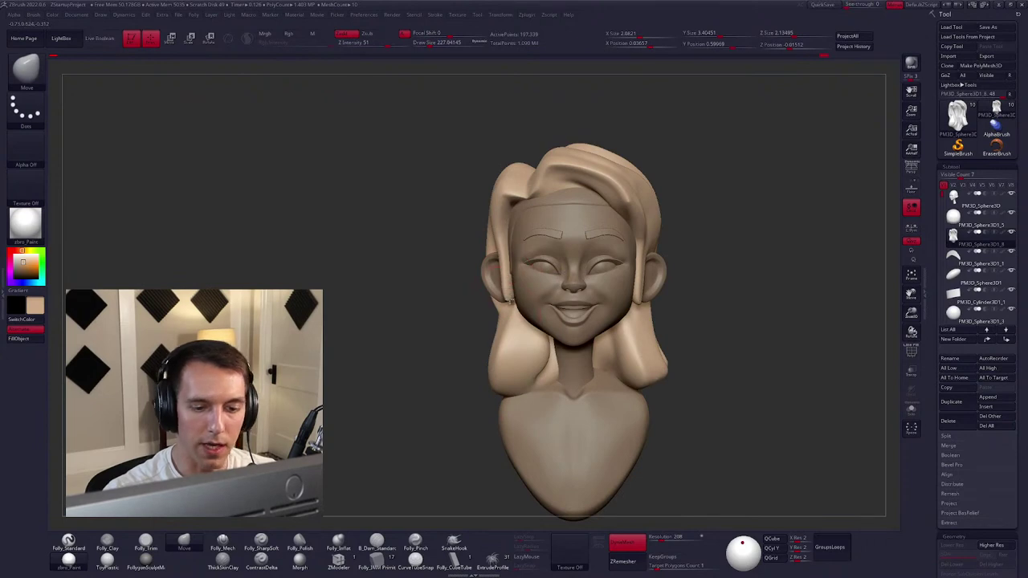
pyautogui.moveTo(619, 343)
pyautogui.mouseDown(button='right')
pyautogui.moveTo(608, 326)
pyautogui.moveTo(665, 340)
pyautogui.moveTo(638, 329)
pyautogui.moveTo(646, 342)
pyautogui.moveTo(578, 360)
pyautogui.moveTo(615, 337)
pyautogui.moveTo(639, 341)
pyautogui.mouseUp(button='right')
pyautogui.press('ctrl')
pyautogui.press('space')
# Zoom out to fit the whole bust and turn the head forward, then three-quarter.
pyautogui.keyDown('alt'); pyautogui.moveTo(636, 371); pyautogui.dragTo(585, 289); pyautogui.keyUp('alt')
pyautogui.moveTo(553, 259)
pyautogui.mouseDown(button='right')
pyautogui.moveTo(532, 239)
pyautogui.moveTo(550, 187)
pyautogui.mouseUp(button='right')
pyautogui.rightClick(530, 239)
pyautogui.rightClick(474, 281)
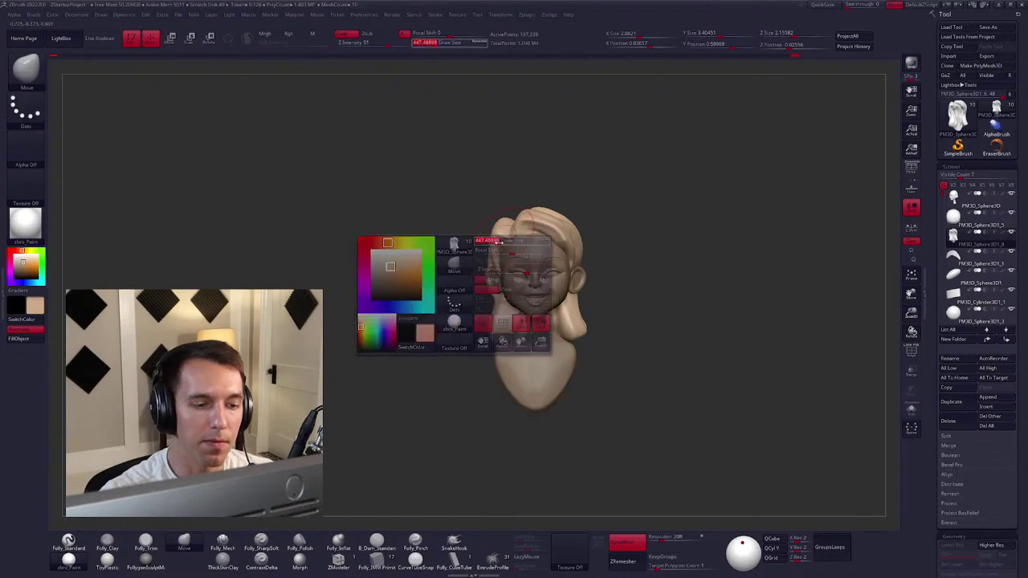
pyautogui.moveTo(474, 281); pyautogui.dragTo(504, 253, button='right')
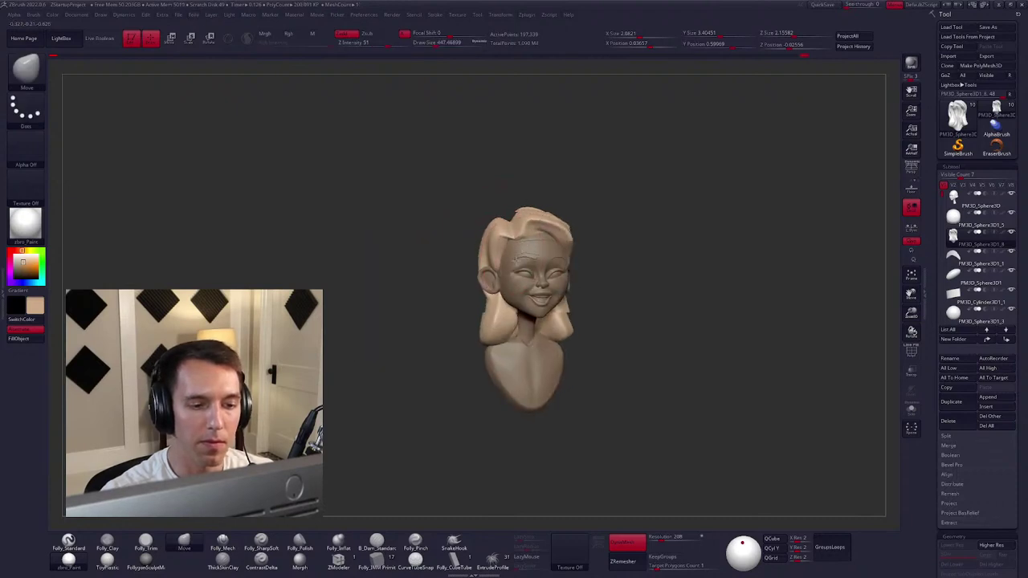
pyautogui.rightClick(510, 277)
pyautogui.moveTo(510, 277)
pyautogui.mouseDown(button='right')
pyautogui.moveTo(560, 228)
pyautogui.moveTo(697, 223)
pyautogui.moveTo(683, 326)
pyautogui.moveTo(651, 390)
pyautogui.moveTo(578, 329)
pyautogui.moveTo(502, 296)
pyautogui.moveTo(506, 286)
pyautogui.mouseUp(button='right')
pyautogui.rightClick(571, 227)
# Flatten the hair undersides with the Folly Trim brush (BFT) and Shift-smooth them.
pyautogui.press('b')
pyautogui.press('m')
pyautogui.press('v')
pyautogui.press('b')
pyautogui.press('f')
pyautogui.press('t')
pyautogui.moveTo(506, 218); pyautogui.dragTo(509, 222, button='right')
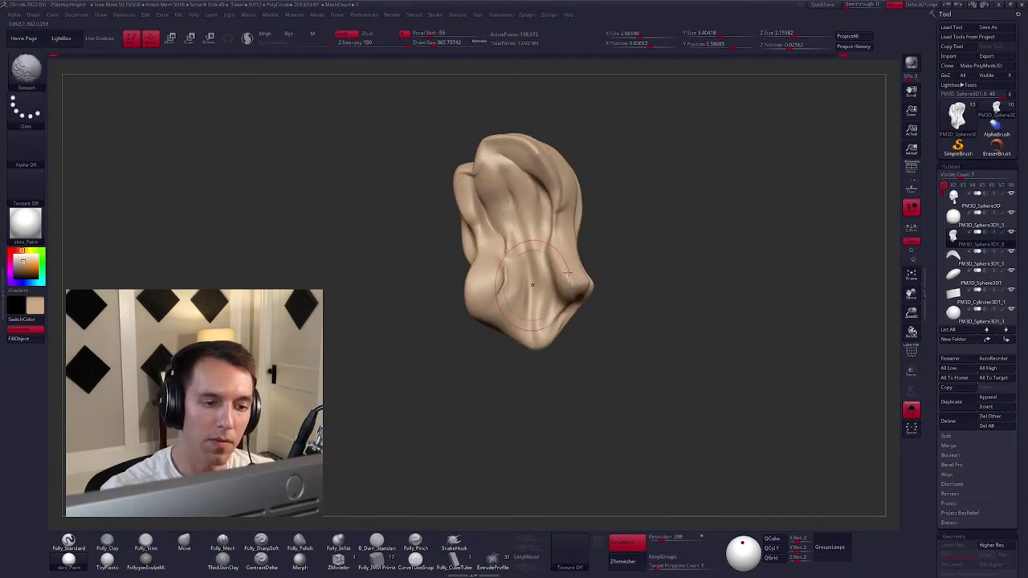
pyautogui.press('shift')
pyautogui.moveTo(505, 260); pyautogui.dragTo(559, 321, button='right')
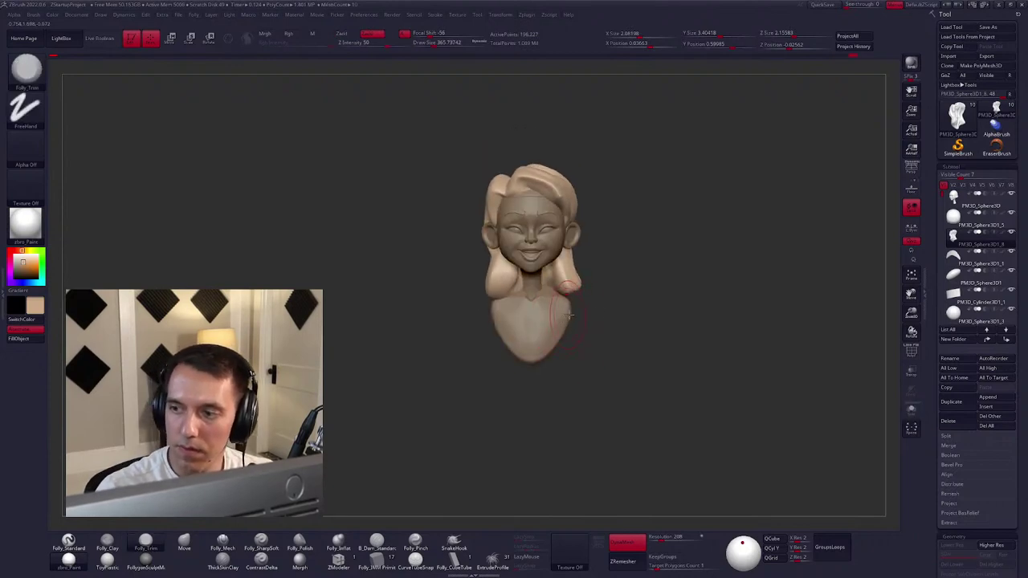
# Check the polygroup colours, then start ZRemesher on the hair.
pyautogui.hotkey('shift', 'f')
pyautogui.hotkey('shift', 'f')
pyautogui.moveTo(667, 252); pyautogui.dragTo(623, 523, button='right')
pyautogui.click(639, 558)
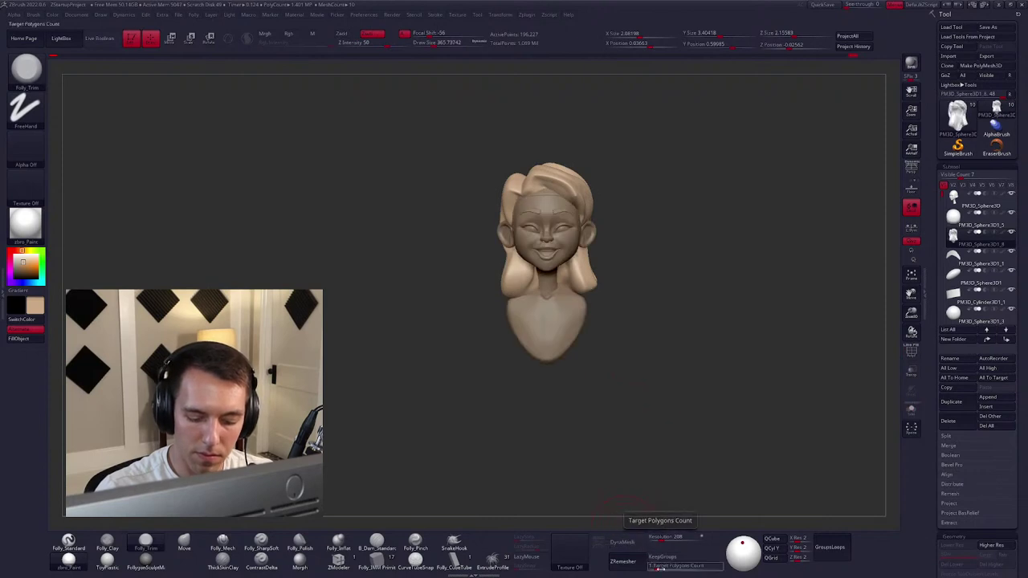
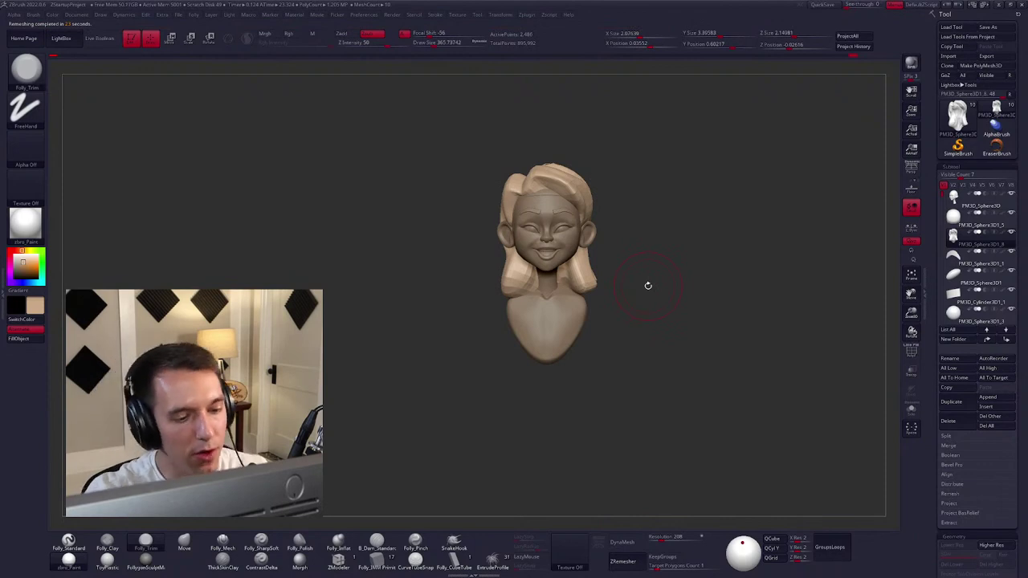
# Step the bust down and up through subdivision levels and check the Project History.
pyautogui.moveTo(624, 200)
pyautogui.keyDown('ctrl'); pyautogui.mouseDown(button='right')
pyautogui.moveTo(628, 214)
pyautogui.moveTo(662, 214)
pyautogui.mouseUp(button='right'); pyautogui.keyUp('ctrl')
pyautogui.rightClick(693, 172)
pyautogui.hotkey('shift', 'd')
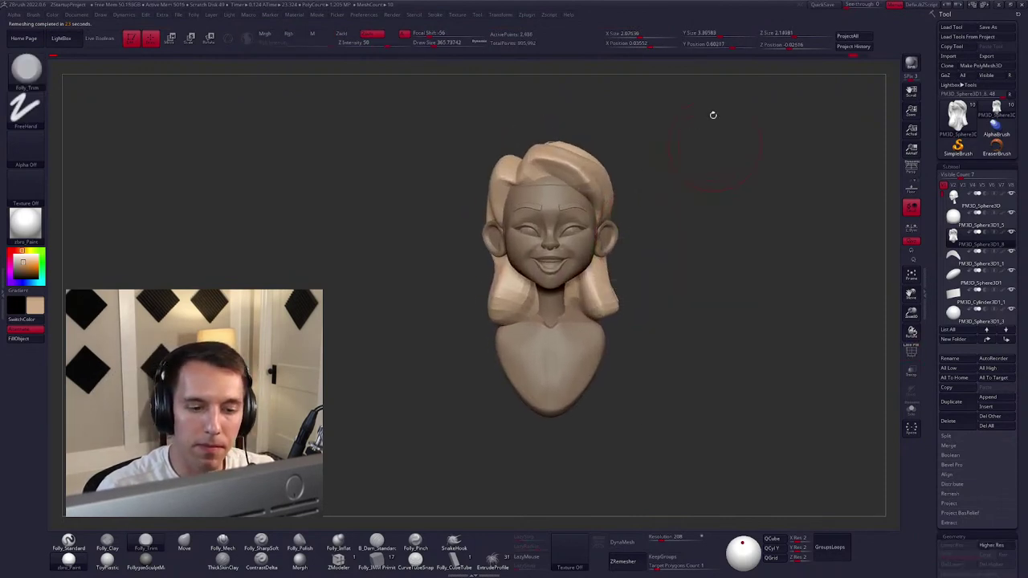
pyautogui.moveTo(725, 222); pyautogui.dragTo(681, 229)
pyautogui.press('d')
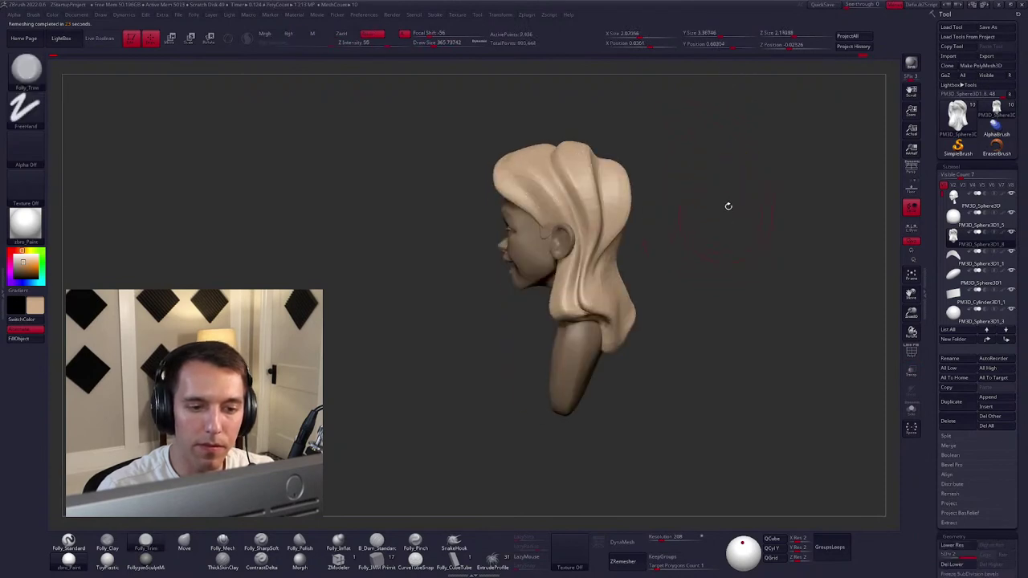
pyautogui.click(864, 47)
pyautogui.moveTo(722, 240)
pyautogui.mouseDown()
pyautogui.moveTo(610, 209)
pyautogui.moveTo(616, 202)
pyautogui.mouseUp()
pyautogui.hotkey('shift', 'd')
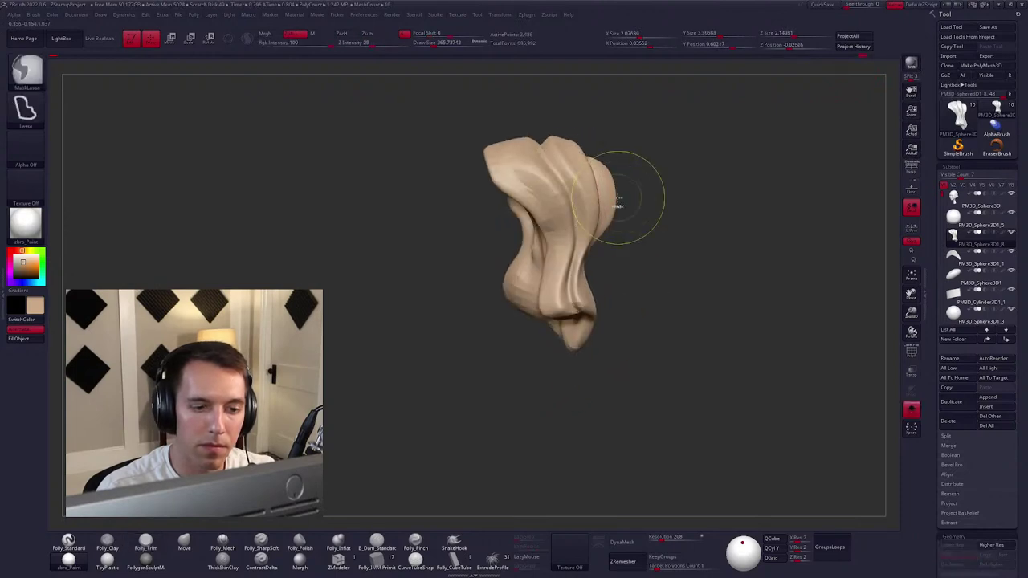
pyautogui.press('d')
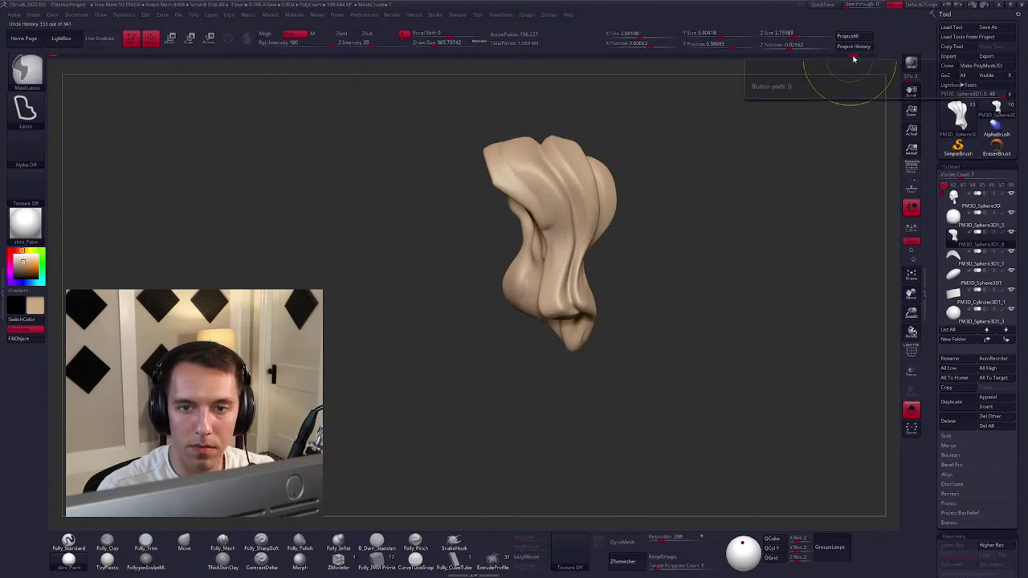
# Return to the highest subdivision level and zoom close on the back of the hair.
pyautogui.hotkey('ctrl', 'shift')
pyautogui.hotkey('shift', 'd')
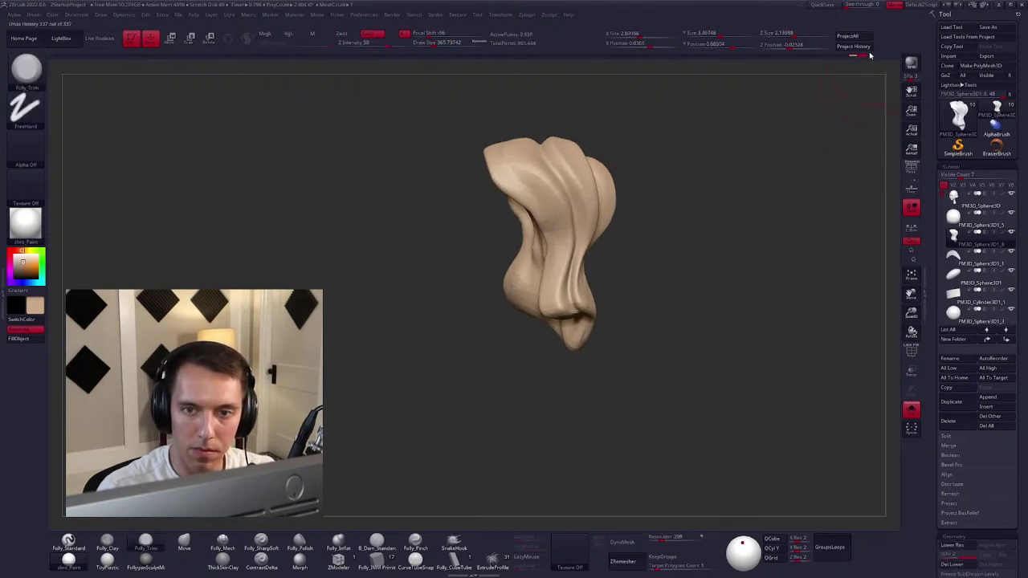
pyautogui.press('d')
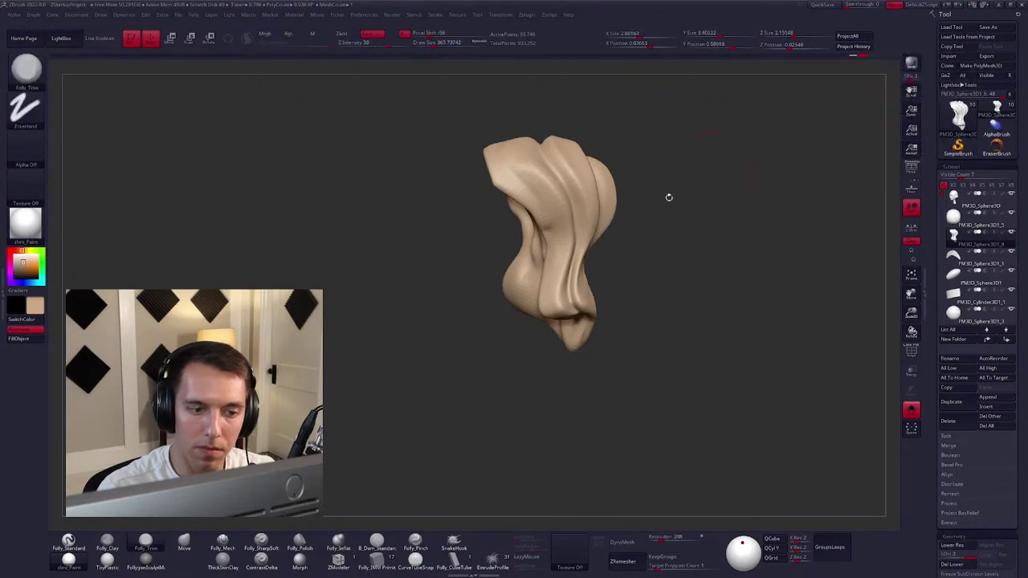
pyautogui.keyDown('ctrl'); pyautogui.keyDown('shift'); pyautogui.click(755, 126); pyautogui.keyUp('shift'); pyautogui.keyUp('ctrl')
pyautogui.press('shift')
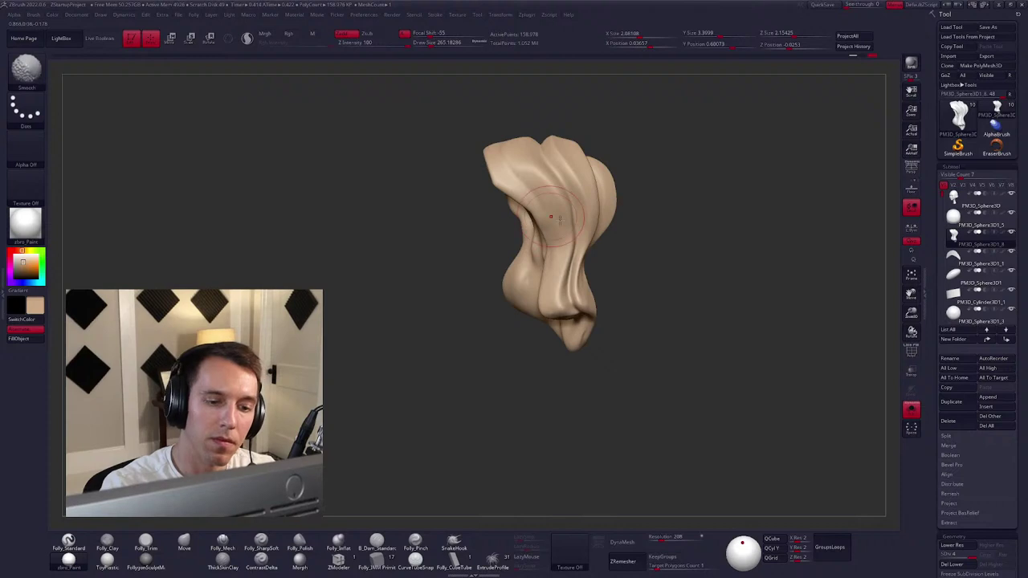
pyautogui.moveTo(614, 237)
pyautogui.keyDown('shift'); pyautogui.mouseDown()
pyautogui.moveTo(610, 252)
pyautogui.moveTo(677, 330)
pyautogui.moveTo(677, 314)
pyautogui.mouseUp(); pyautogui.keyUp('shift')
pyautogui.press('space')
pyautogui.moveTo(558, 233)
pyautogui.mouseDown()
pyautogui.moveTo(586, 247)
pyautogui.moveTo(598, 272)
pyautogui.mouseUp()
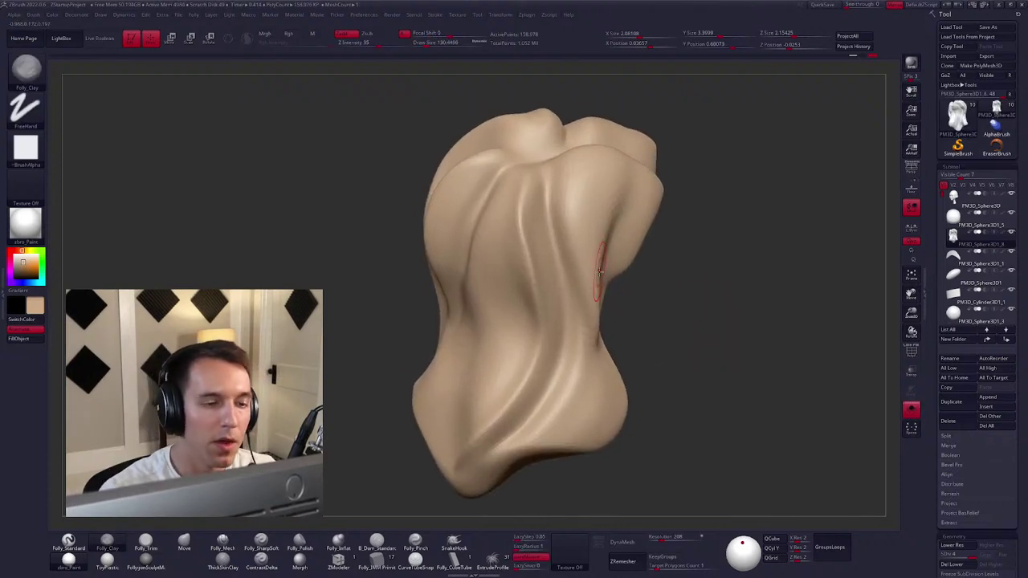
# Dock the Stroke settings beside the canvas with Curve and Lazy Mouse collapsed.
pyautogui.click(434, 14)
pyautogui.click(464, 214)
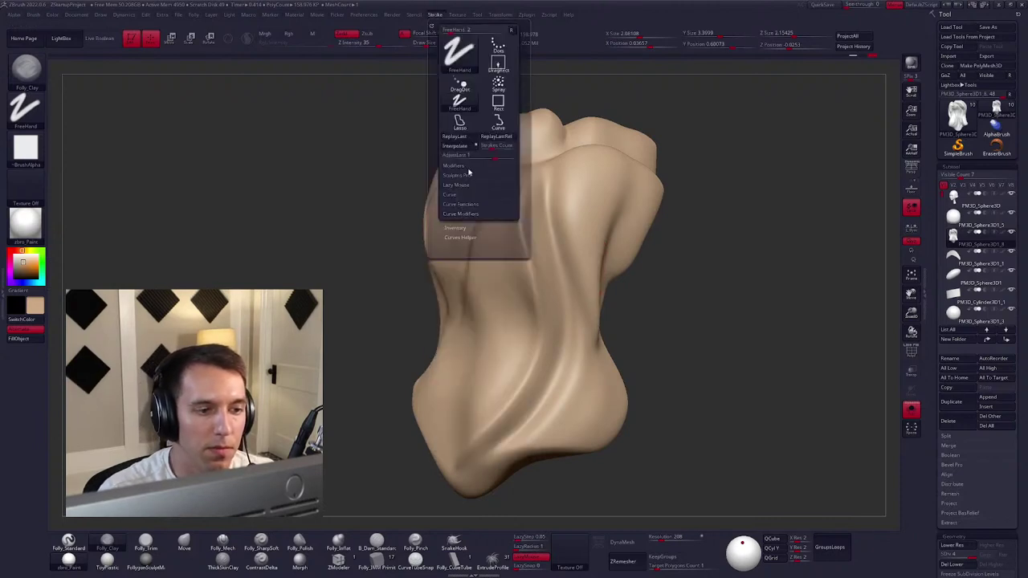
pyautogui.click(464, 186)
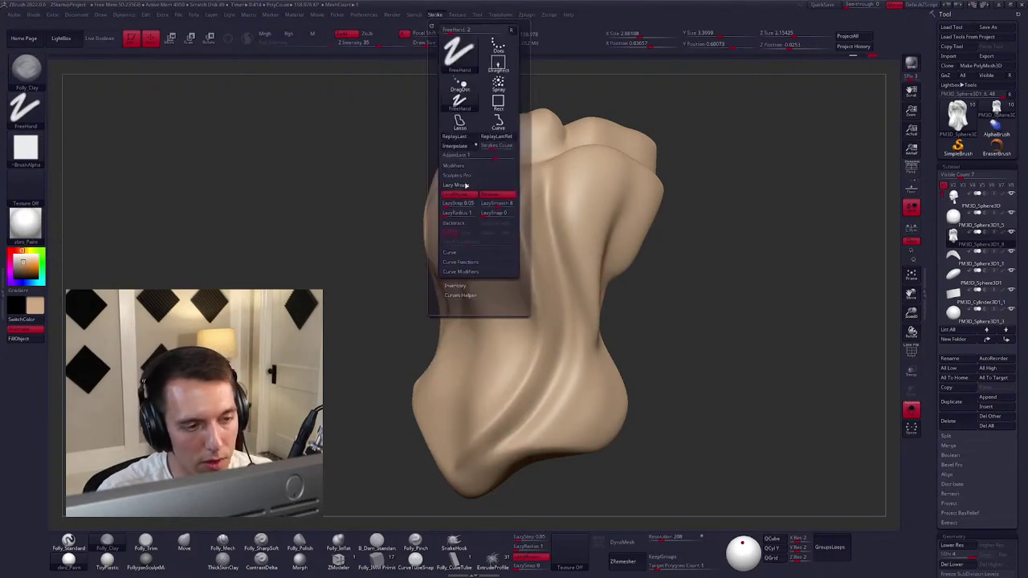
pyautogui.click(457, 189)
pyautogui.moveTo(431, 27); pyautogui.dragTo(18, 26)
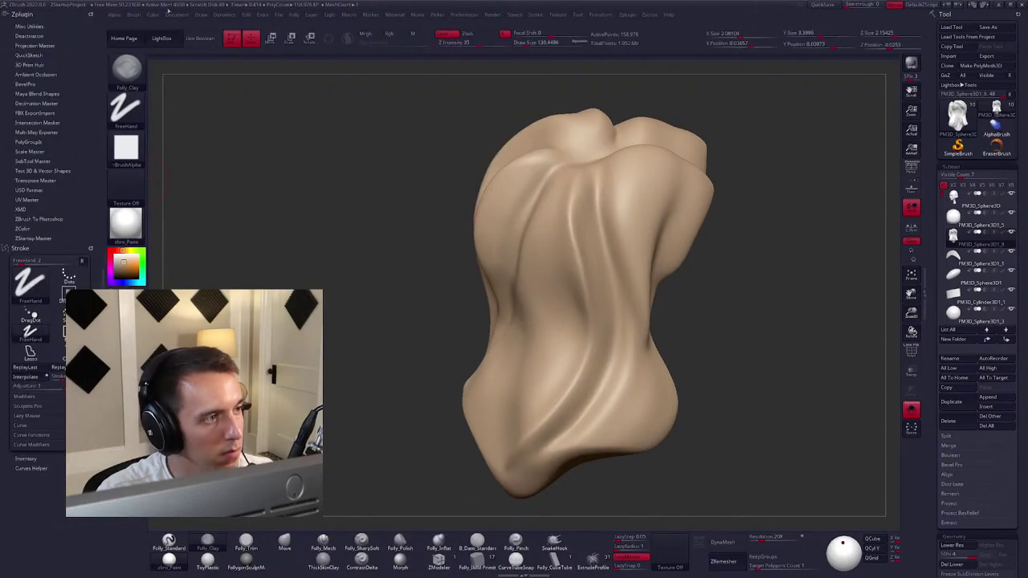
# Dock the Brush settings in the left tray and expand its Samples section.
pyautogui.click(139, 15)
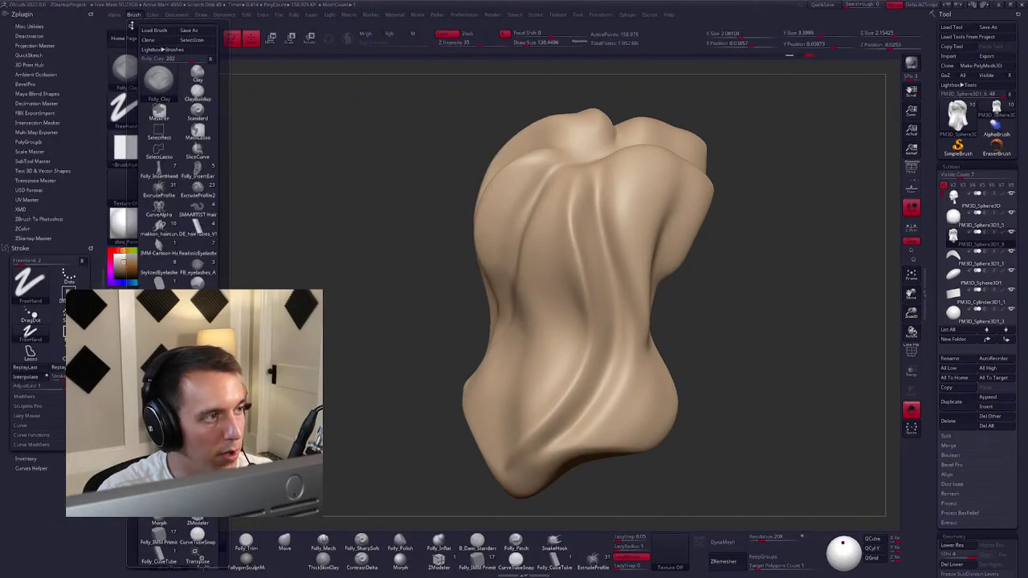
pyautogui.click(132, 25)
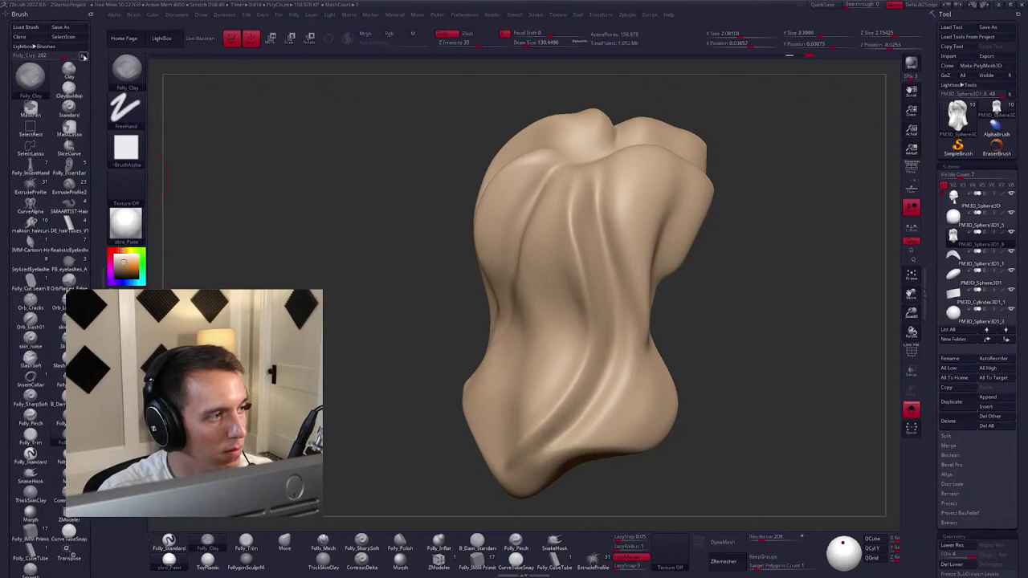
pyautogui.scroll(-5, 37, 347)
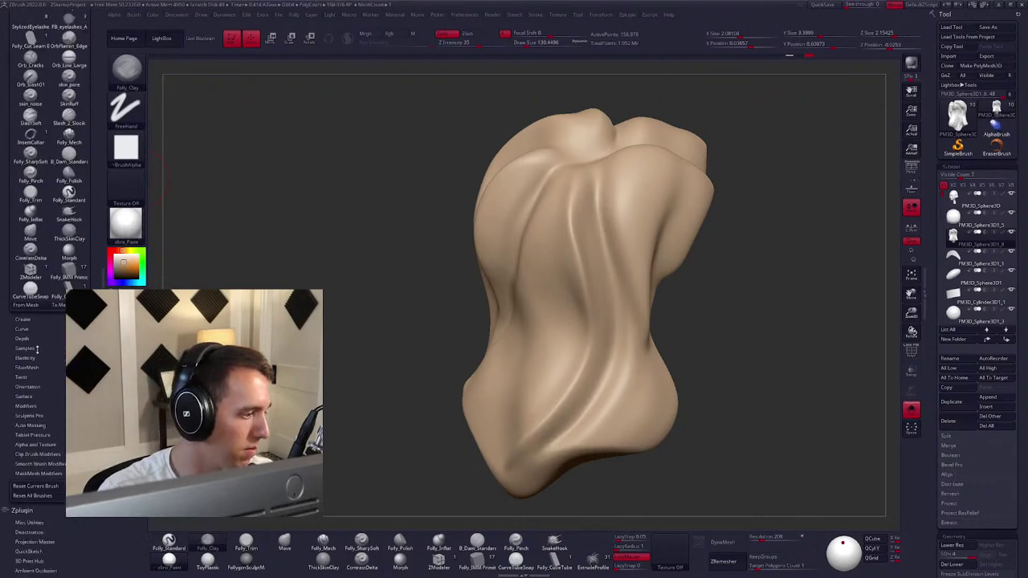
pyautogui.moveTo(36, 347); pyautogui.dragTo(43, 273)
pyautogui.click(43, 273)
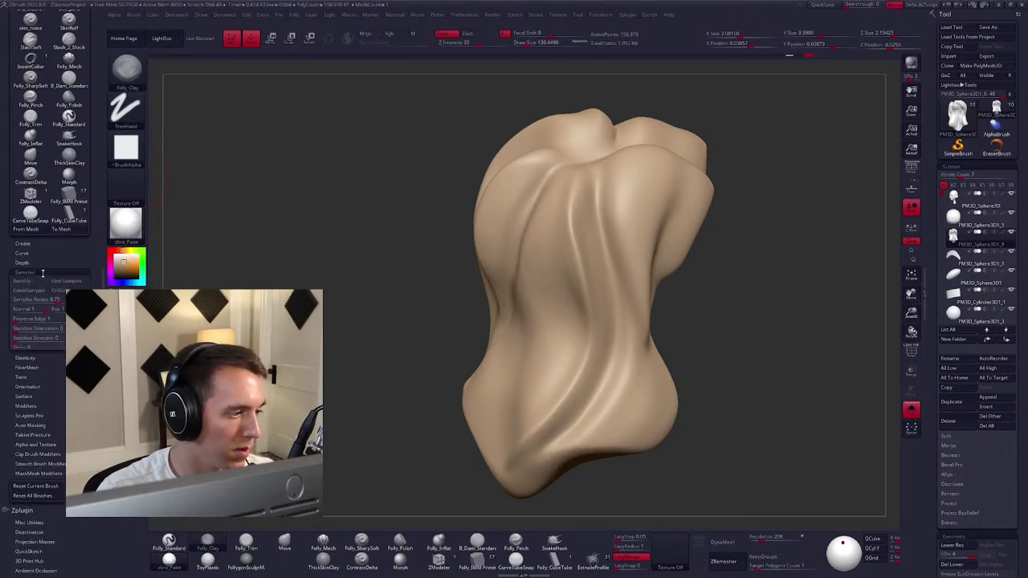
pyautogui.scroll(-3, 50, 265)
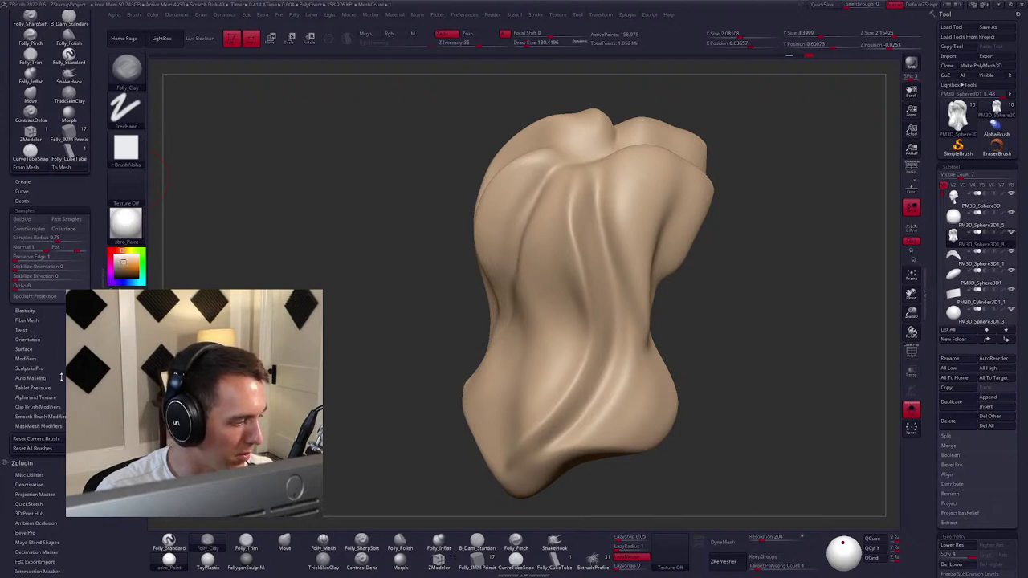
# Select the Folly_Standard brush with Zadd on and draw size about 38.
pyautogui.press('b')
pyautogui.press('s')
pyautogui.press('t')
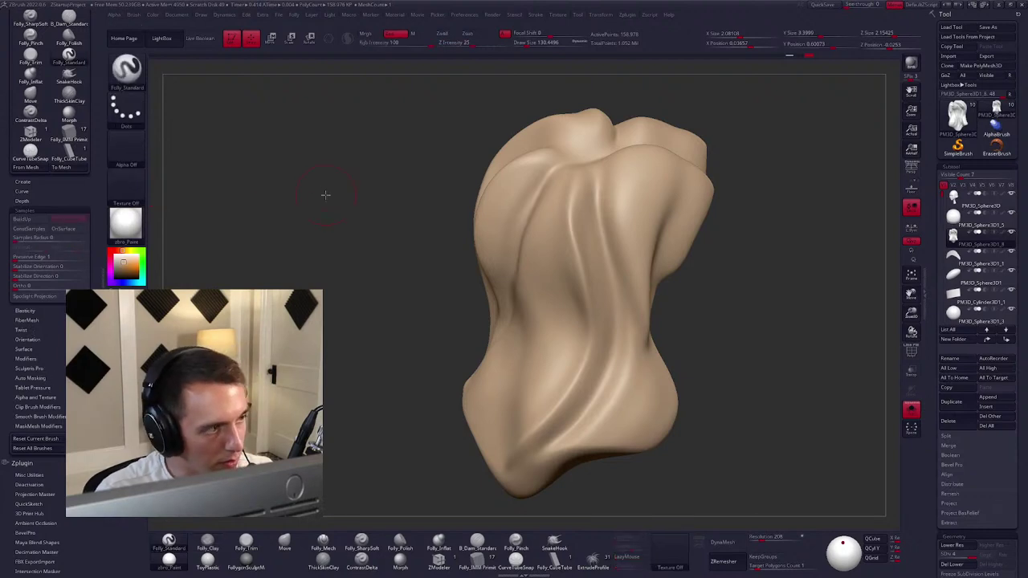
pyautogui.press('space')
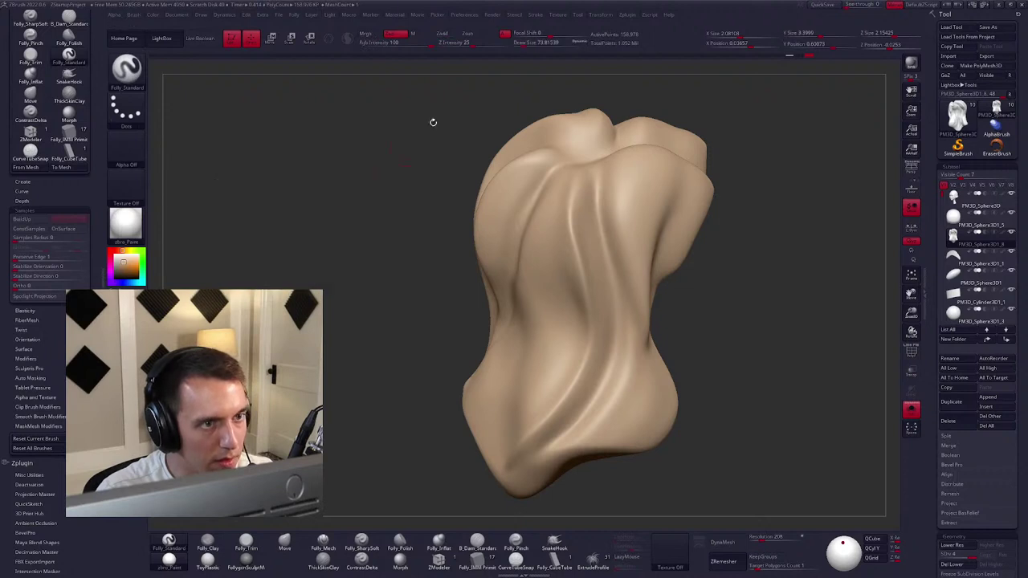
pyautogui.click(446, 34)
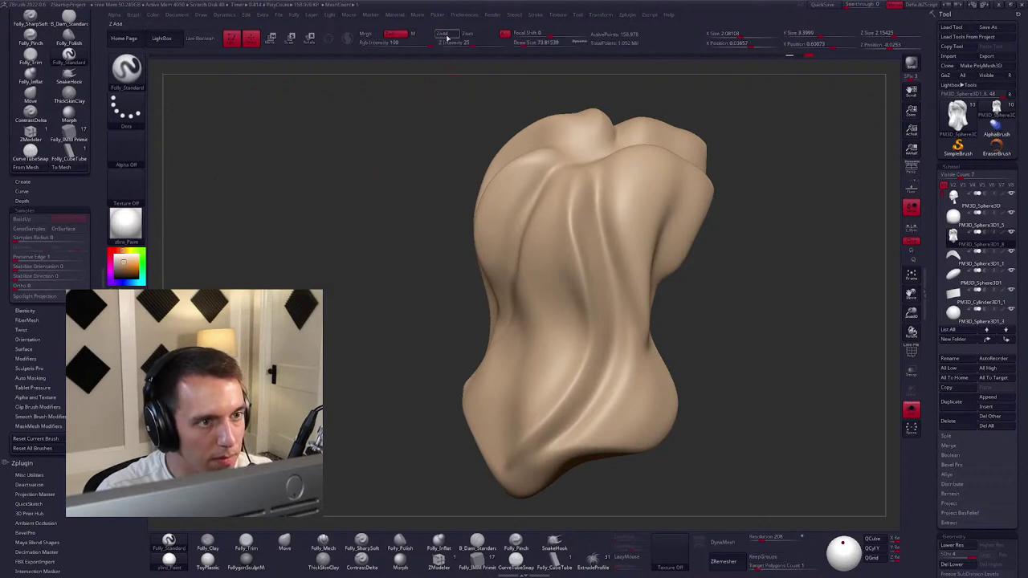
pyautogui.click(130, 112)
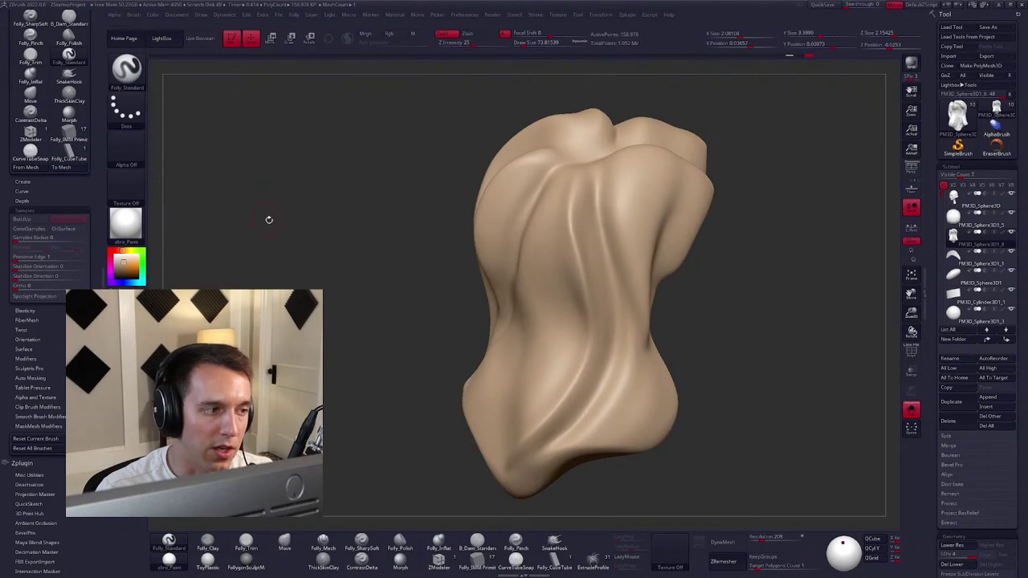
pyautogui.press('space')
pyautogui.click(265, 221)
# Try a raised strand down the upper back of the hair, then undo it.
pyautogui.moveTo(310, 220)
pyautogui.mouseDown()
pyautogui.moveTo(521, 211)
pyautogui.moveTo(526, 223)
pyautogui.mouseUp()
pyautogui.moveTo(571, 190); pyautogui.dragTo(535, 289)
pyautogui.hotkey('ctrl', 'z')
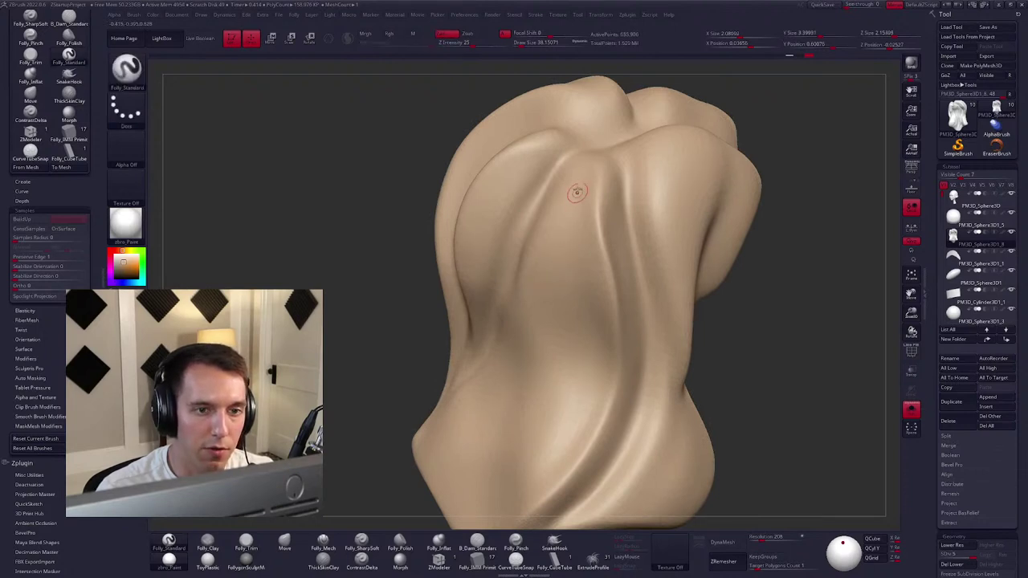
# Sculpt a thin raised strand diagonally down the back of the hair.
pyautogui.moveTo(585, 184)
pyautogui.mouseDown()
pyautogui.moveTo(557, 278)
pyautogui.moveTo(516, 353)
pyautogui.mouseUp()
pyautogui.moveTo(515, 353); pyautogui.dragTo(562, 265, button='right')
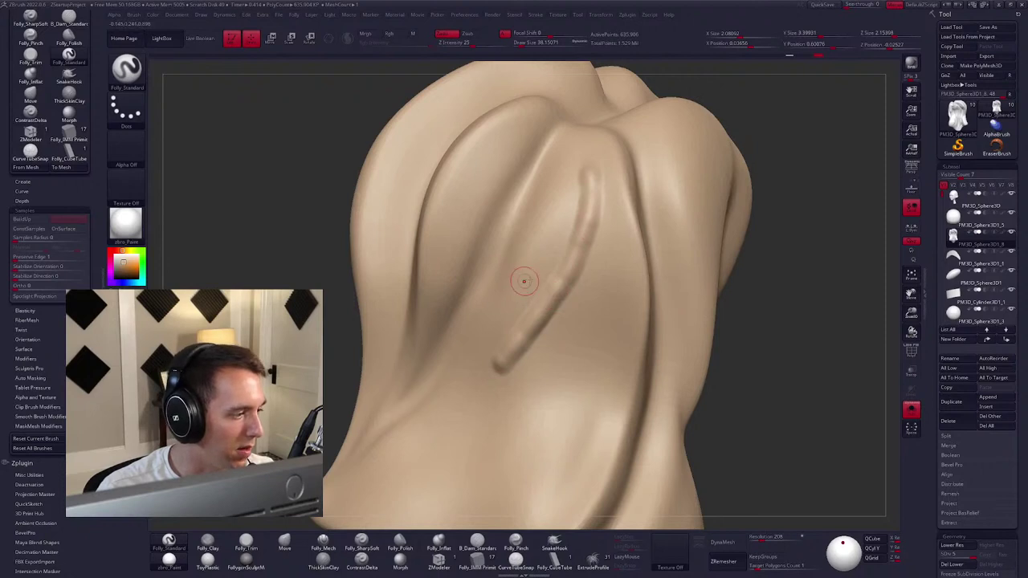
pyautogui.click(51, 208)
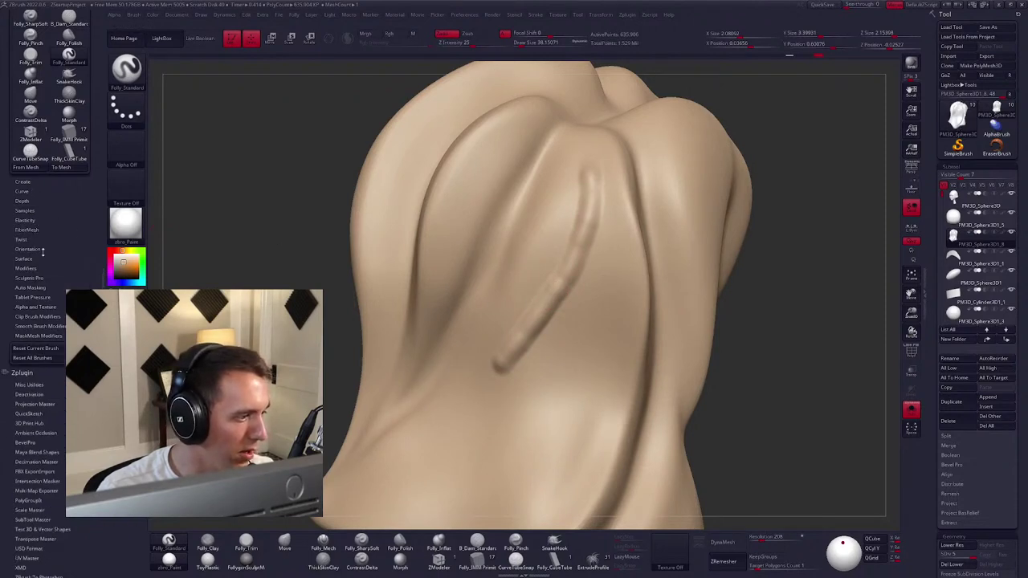
# Inspect the Brush Modifiers, then collapse them and close the docked brush settings.
pyautogui.click(26, 268)
pyautogui.scroll(-2, 40, 241)
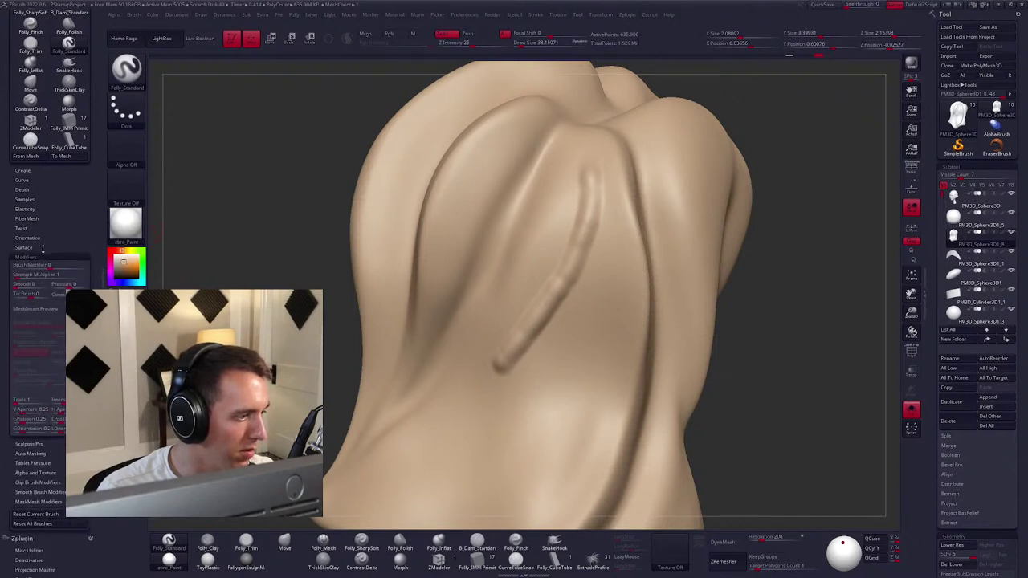
pyautogui.scroll(-1, 45, 225)
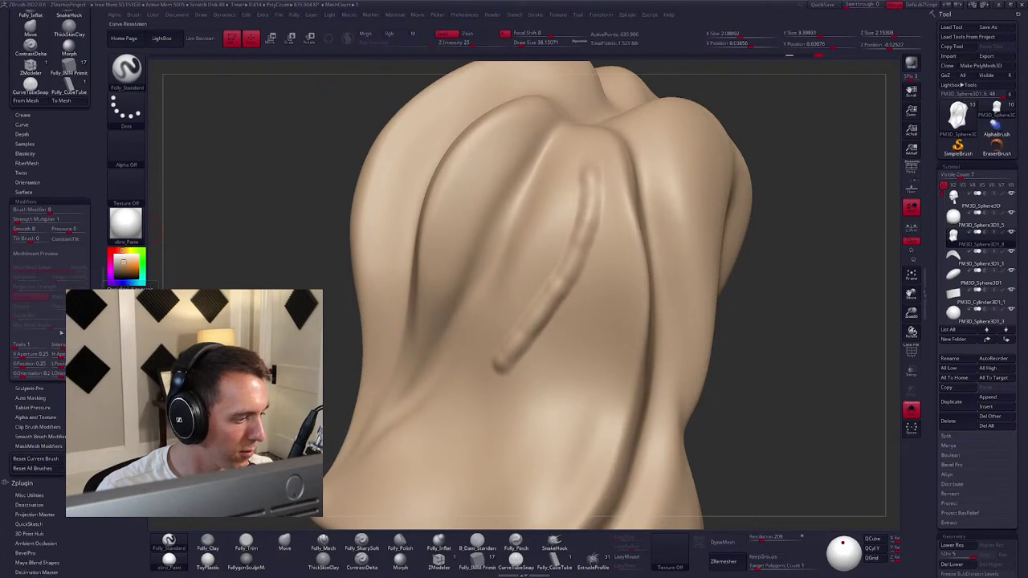
pyautogui.moveTo(35, 399)
pyautogui.mouseDown()
pyautogui.moveTo(31, 374)
pyautogui.moveTo(56, 390)
pyautogui.moveTo(58, 411)
pyautogui.mouseUp()
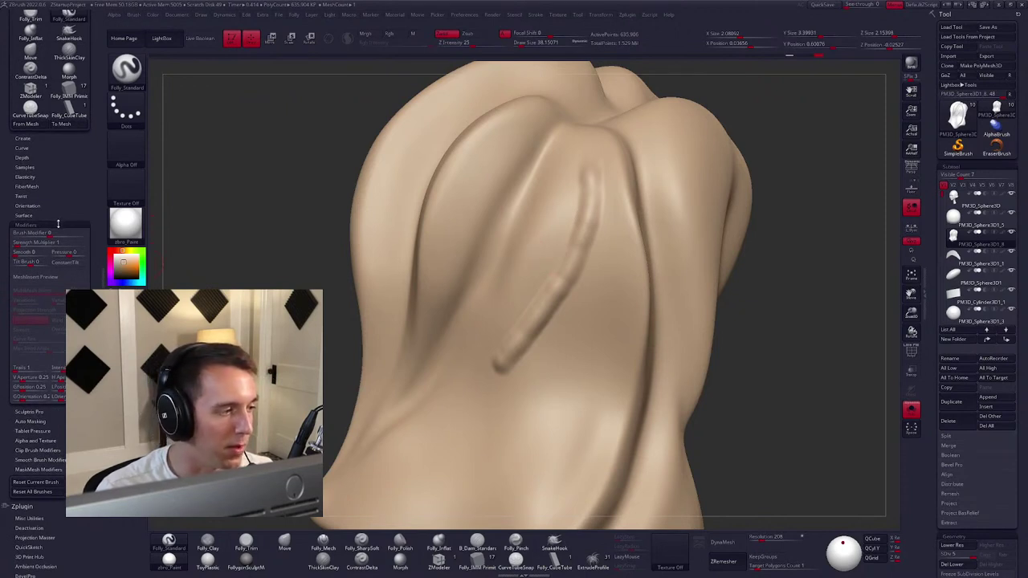
pyautogui.click(58, 225)
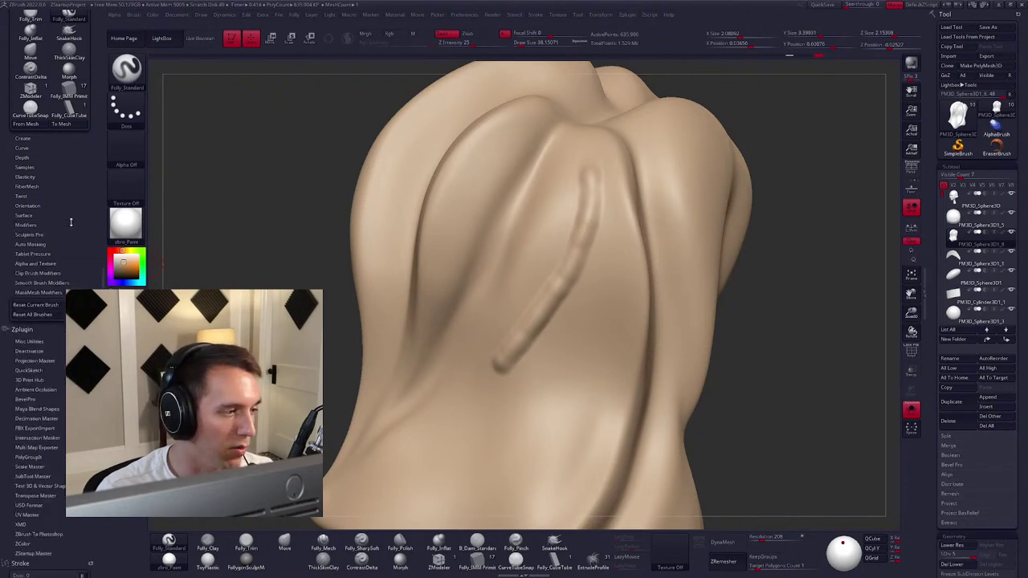
pyautogui.click(103, 241)
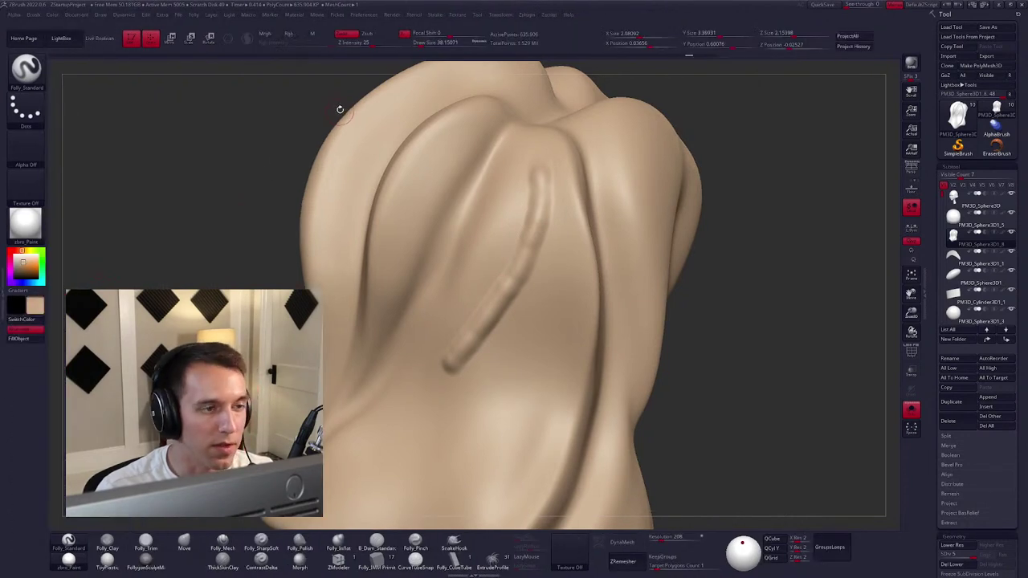
# Turn on Lazy Mouse and sculpt a long strand down the back of the hair.
pyautogui.click(434, 15)
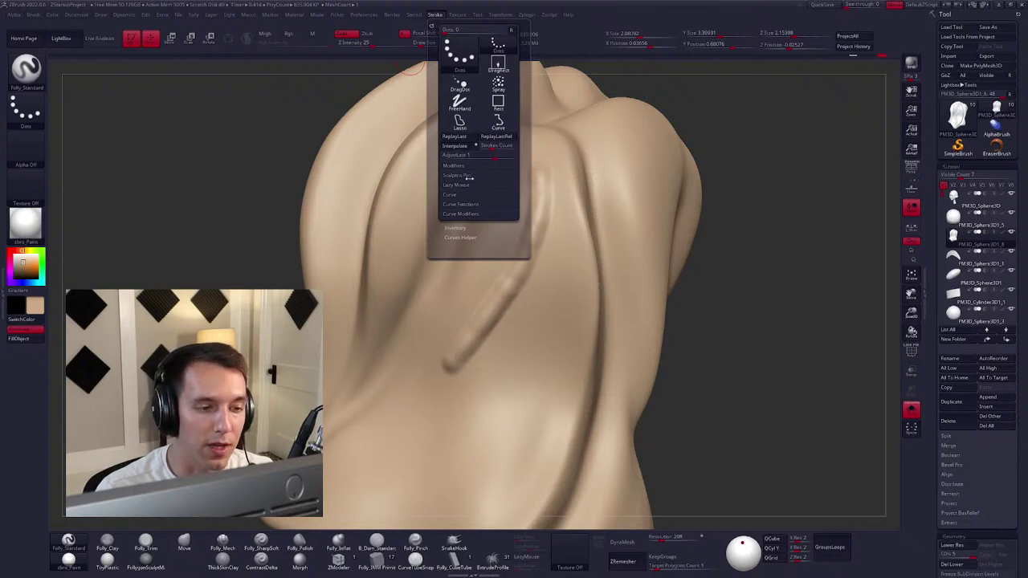
pyautogui.click(466, 190)
pyautogui.click(461, 195)
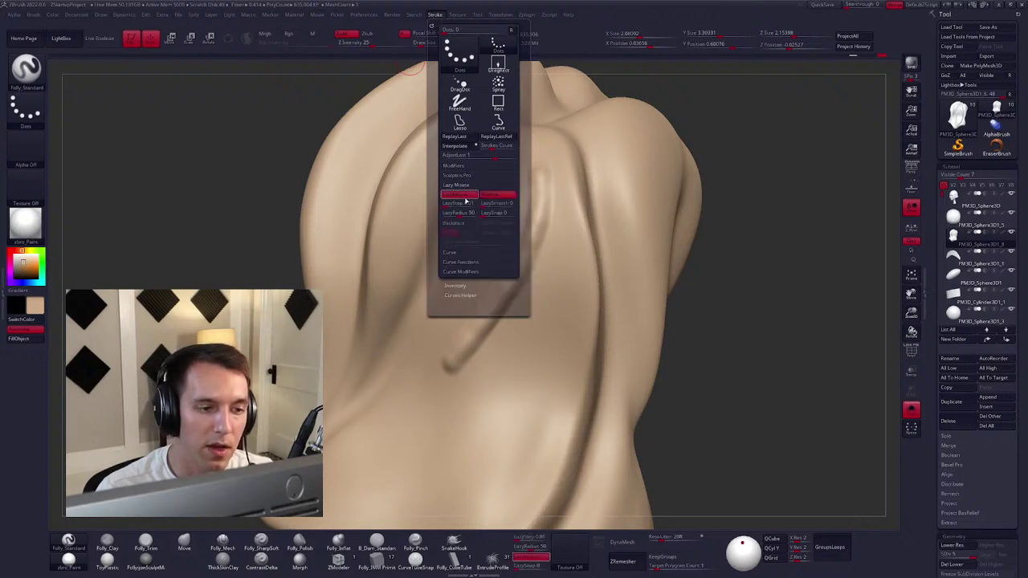
pyautogui.moveTo(562, 213)
pyautogui.mouseDown()
pyautogui.moveTo(532, 338)
pyautogui.moveTo(482, 400)
pyautogui.moveTo(422, 438)
pyautogui.mouseUp()
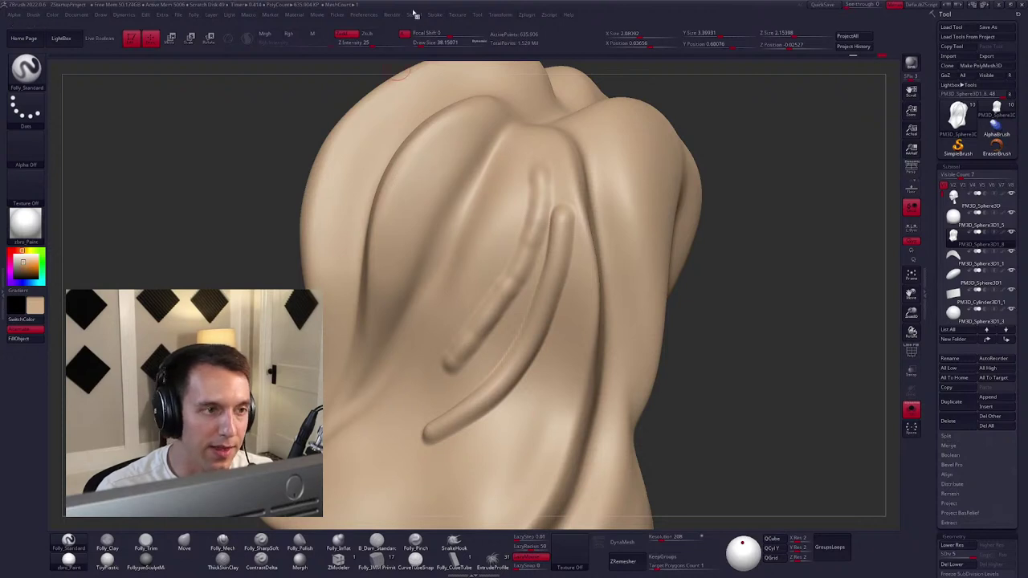
# Reduce the LazyRadius, undo the strands and sculpt a curved strand down the hair back.
pyautogui.click(442, 15)
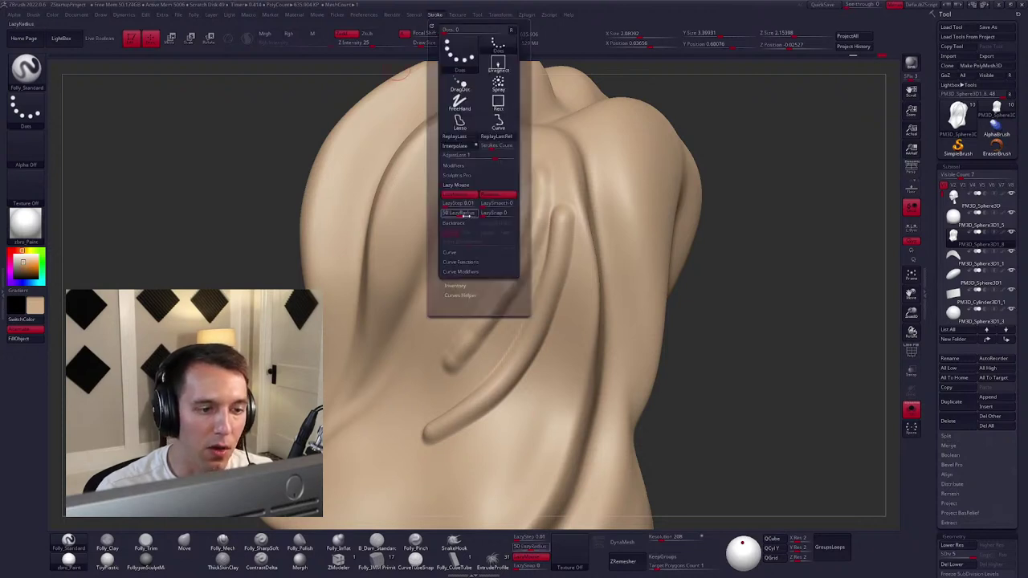
pyautogui.moveTo(458, 217); pyautogui.dragTo(438, 214)
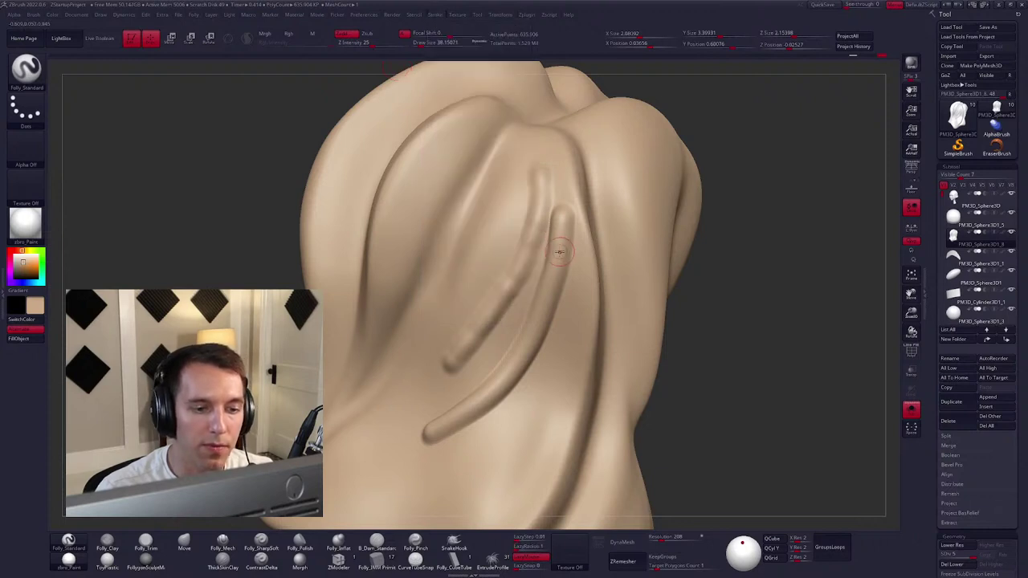
pyautogui.hotkey('ctrl', 'z')
pyautogui.hotkey('ctrl', 'z')
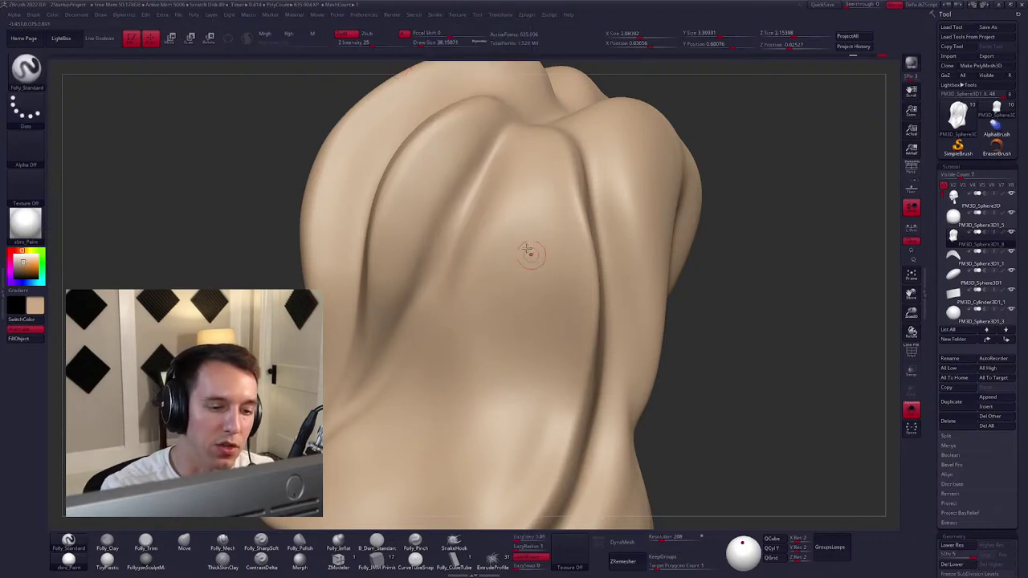
pyautogui.moveTo(539, 183); pyautogui.dragTo(433, 418)
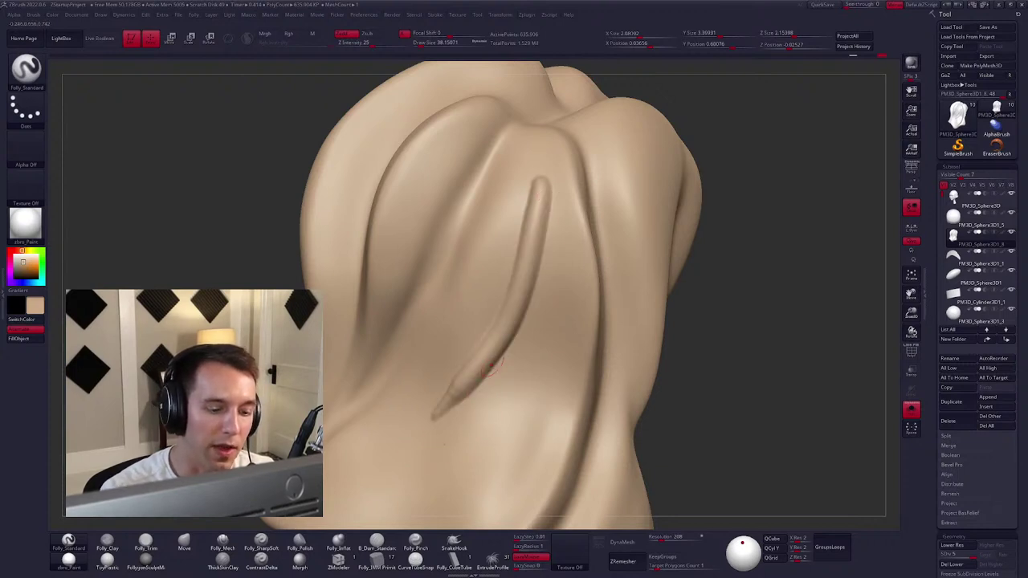
# Change the LazyStep, sculpt a curving tube strand, then undo it.
pyautogui.click(434, 15)
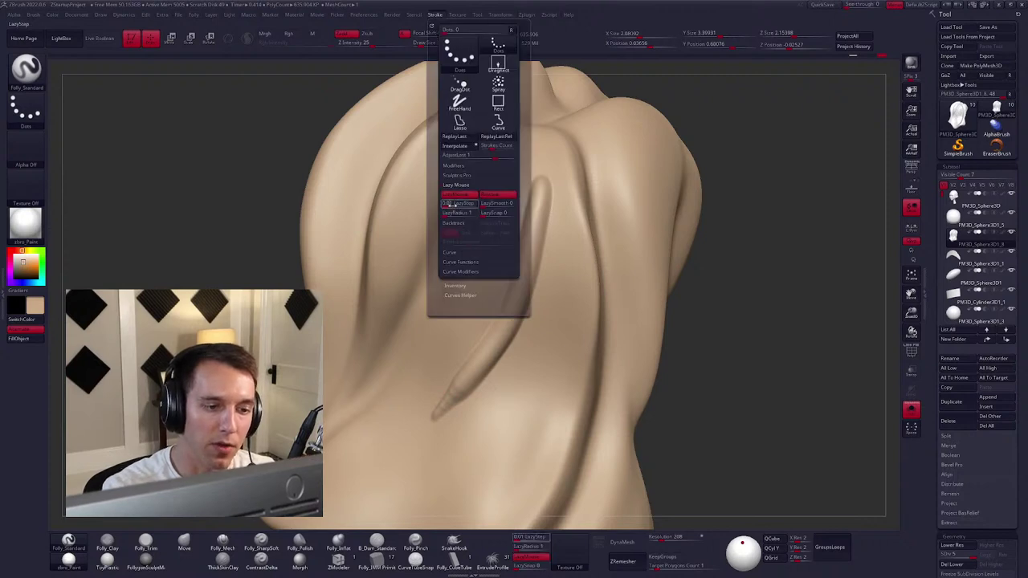
pyautogui.click(452, 204)
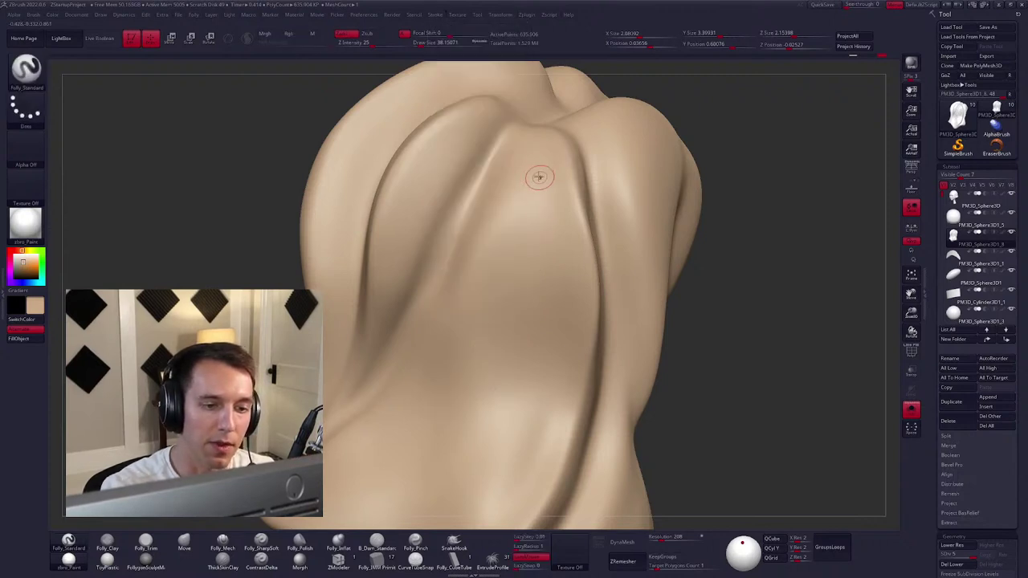
pyautogui.moveTo(530, 154)
pyautogui.mouseDown()
pyautogui.moveTo(536, 181)
pyautogui.moveTo(490, 364)
pyautogui.moveTo(526, 438)
pyautogui.mouseUp()
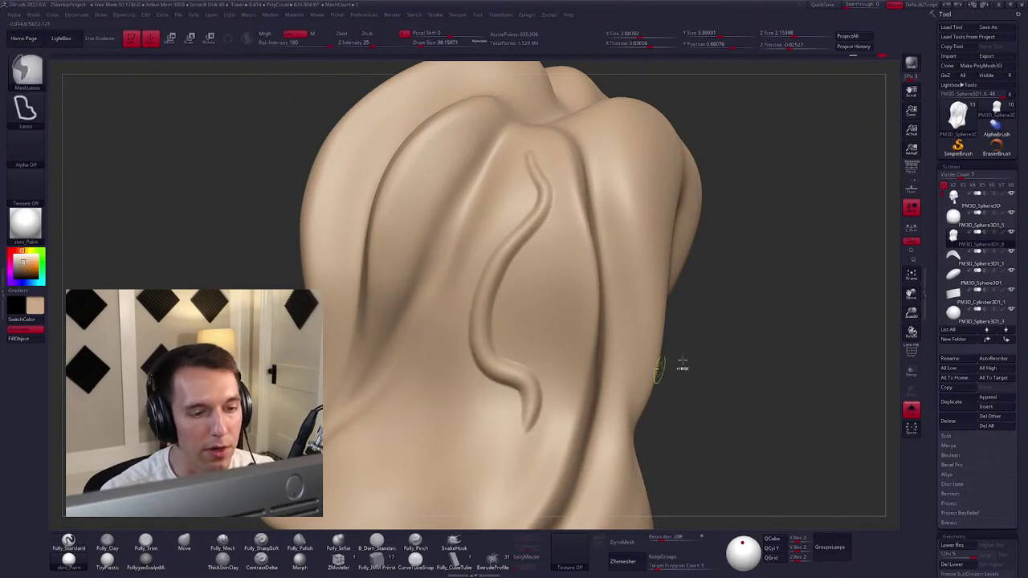
pyautogui.hotkey('ctrl', 'z')
# Zoom out, switch to the Move brush and rotate the head from profile to front.
pyautogui.moveTo(741, 367)
pyautogui.keyDown('ctrl'); pyautogui.mouseDown(button='right')
pyautogui.moveTo(729, 391)
pyautogui.moveTo(670, 374)
pyautogui.mouseUp(button='right'); pyautogui.keyUp('ctrl')
pyautogui.press('b')
pyautogui.press('m')
pyautogui.press('v')
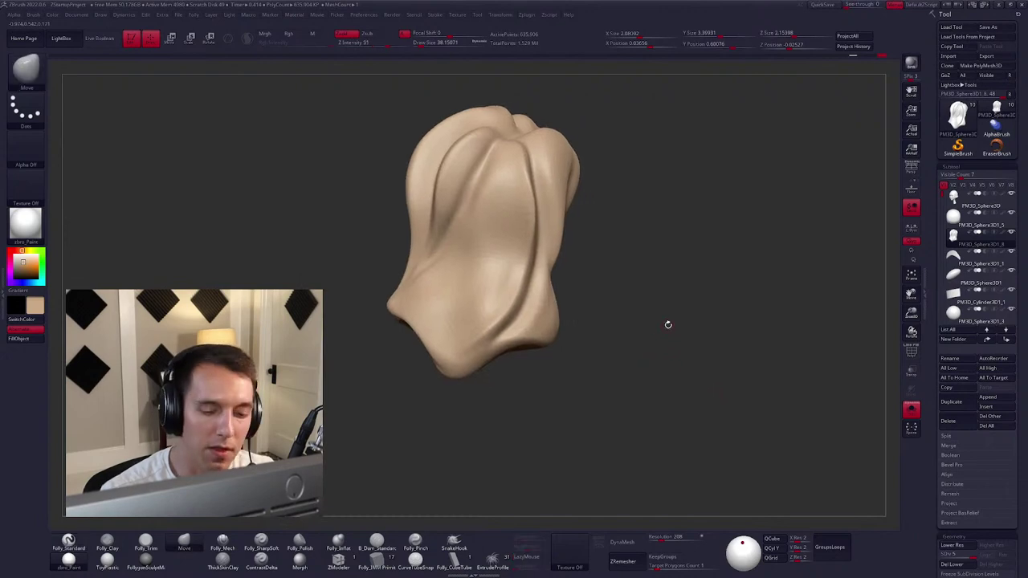
pyautogui.press('space')
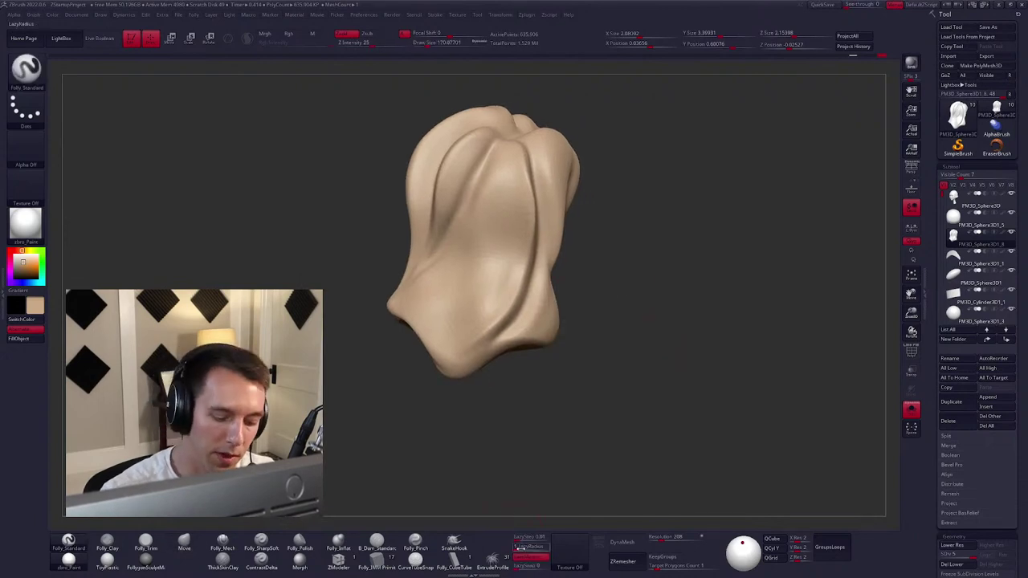
pyautogui.moveTo(634, 409)
pyautogui.keyDown('shift'); pyautogui.mouseDown()
pyautogui.moveTo(615, 407)
pyautogui.moveTo(625, 426)
pyautogui.moveTo(636, 422)
pyautogui.moveTo(622, 428)
pyautogui.mouseUp(); pyautogui.keyUp('shift')
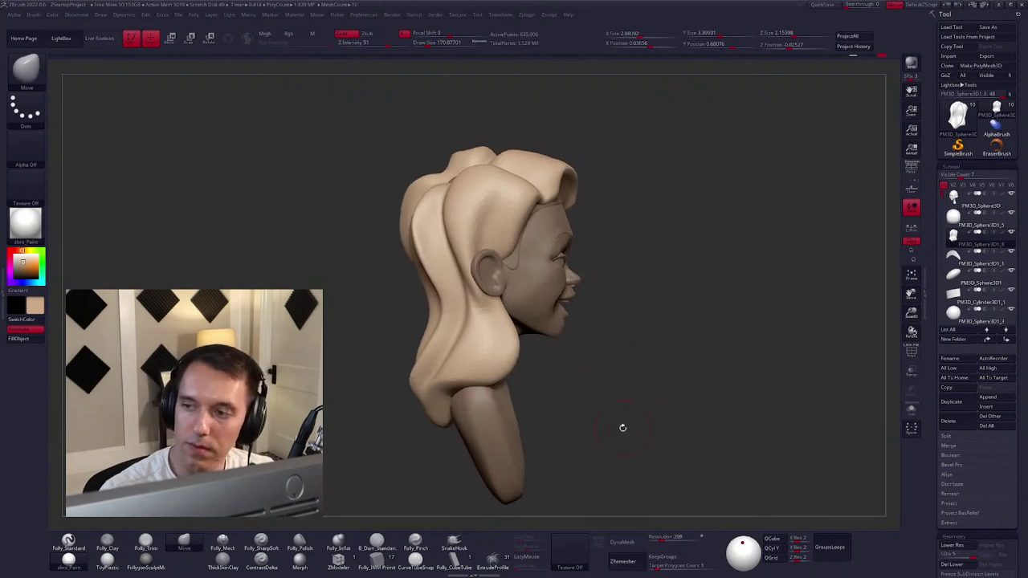
pyautogui.moveTo(652, 367)
pyautogui.mouseDown()
pyautogui.moveTo(631, 402)
pyautogui.moveTo(602, 413)
pyautogui.moveTo(622, 420)
pyautogui.moveTo(642, 411)
pyautogui.moveTo(597, 358)
pyautogui.moveTo(562, 214)
pyautogui.moveTo(514, 194)
pyautogui.moveTo(549, 228)
pyautogui.moveTo(530, 179)
pyautogui.mouseUp()
pyautogui.press('space')
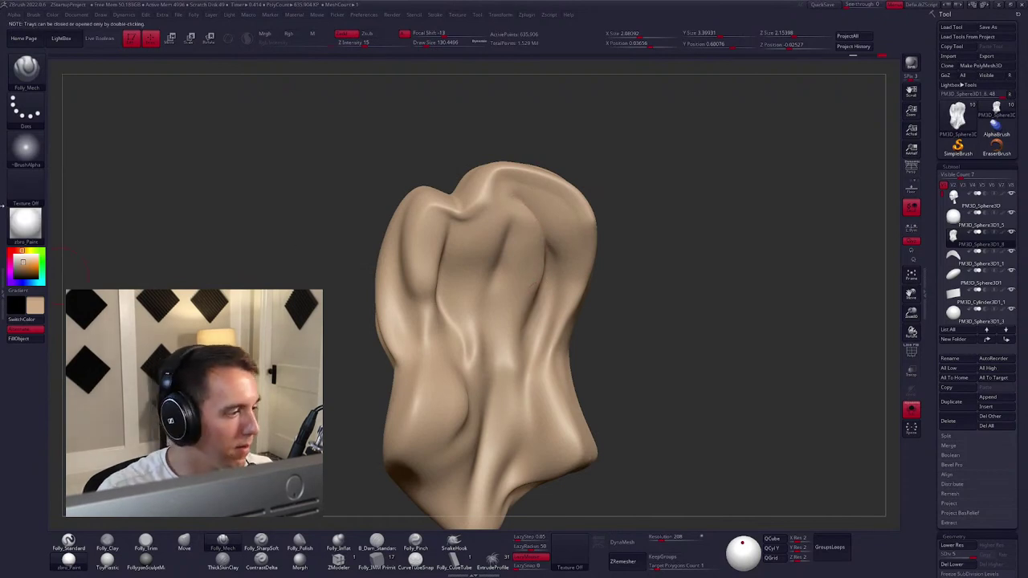
# Reselect Folly_Standard and review its Samples options in the brush panel.
pyautogui.click(3, 205)
pyautogui.press('b')
pyautogui.press('s')
pyautogui.press('t')
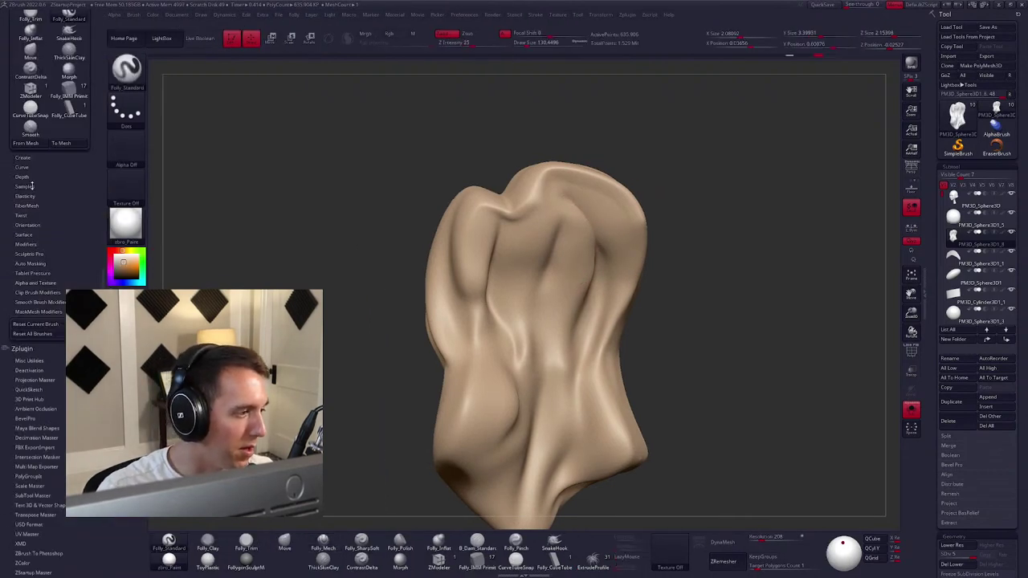
pyautogui.click(25, 186)
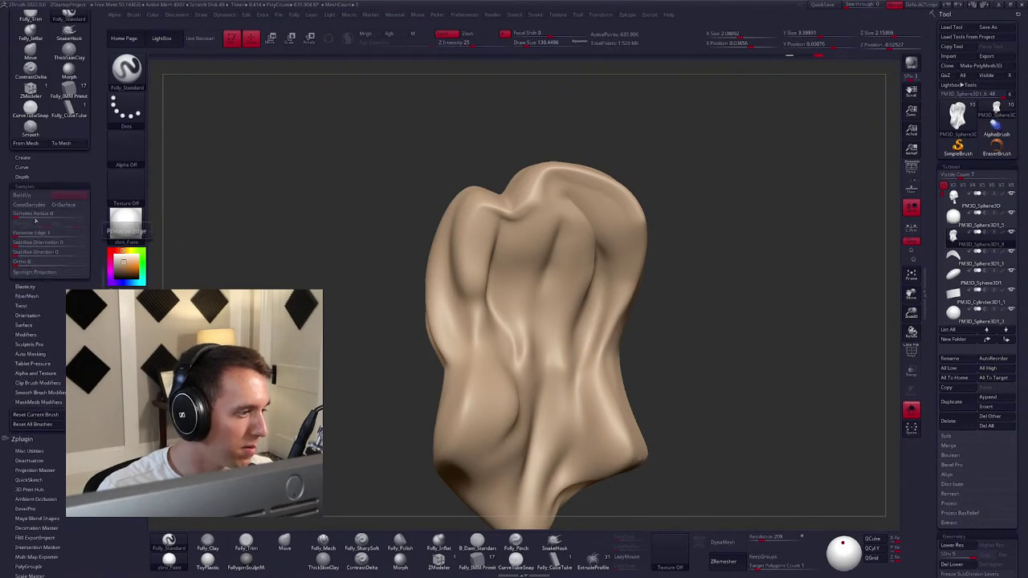
pyautogui.scroll(5, 56, 307)
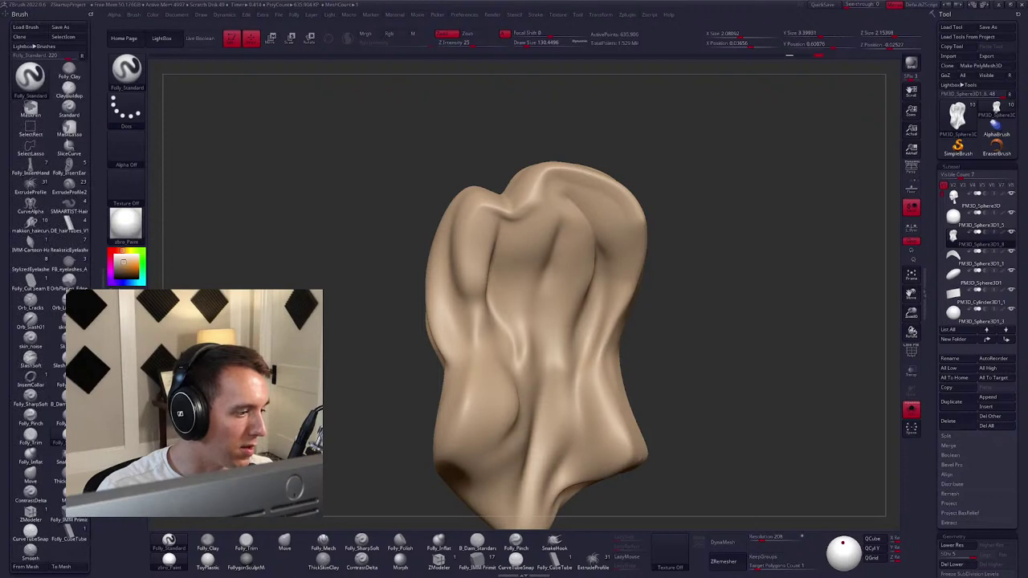
pyautogui.click(105, 321)
# Rotate to a three-quarter view while switching among the Move, Trim and other brushes.
pyautogui.moveTo(458, 313)
pyautogui.mouseDown(button='right')
pyautogui.moveTo(505, 310)
pyautogui.moveTo(479, 293)
pyautogui.moveTo(469, 225)
pyautogui.moveTo(491, 216)
pyautogui.moveTo(475, 232)
pyautogui.moveTo(459, 206)
pyautogui.mouseUp(button='right')
pyautogui.press('b')
pyautogui.press('m')
pyautogui.press('v')
pyautogui.press('space')
pyautogui.press('b')
pyautogui.press('t')
pyautogui.press('r')
pyautogui.press('b')
pyautogui.press('m')
pyautogui.press('e')
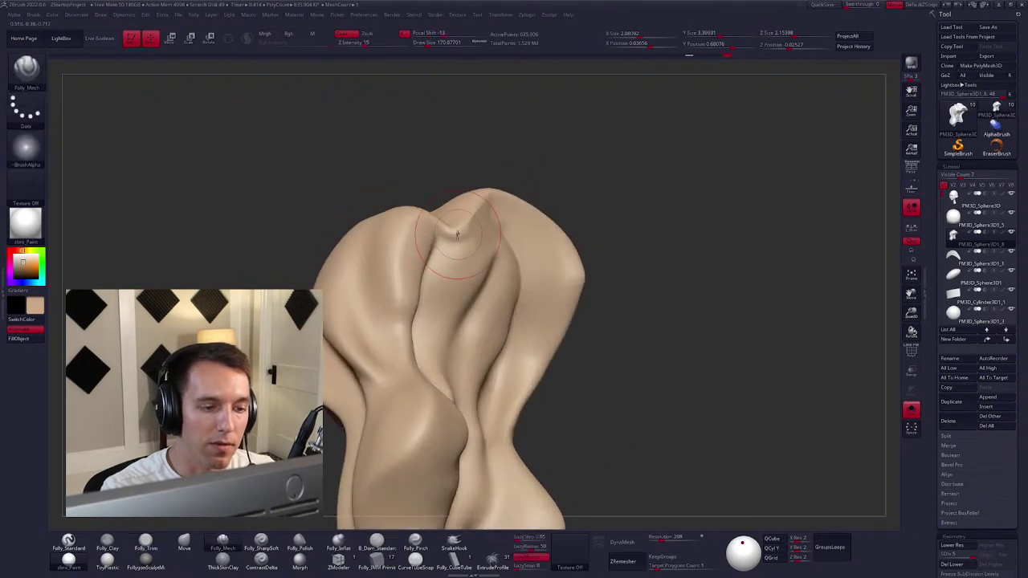
# Shift-smooth the upper fold of the hair mass, then zoom out to the front.
pyautogui.moveTo(426, 337); pyautogui.dragTo(441, 336, button='right')
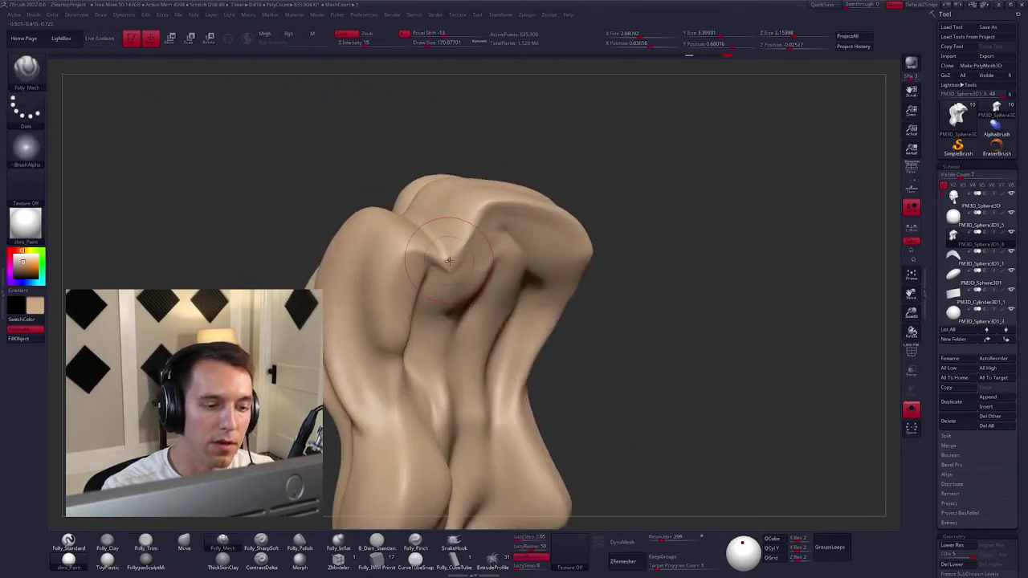
pyautogui.moveTo(483, 196); pyautogui.dragTo(483, 215, button='right')
pyautogui.keyDown('shift'); pyautogui.moveTo(533, 199); pyautogui.dragTo(504, 226); pyautogui.keyUp('shift')
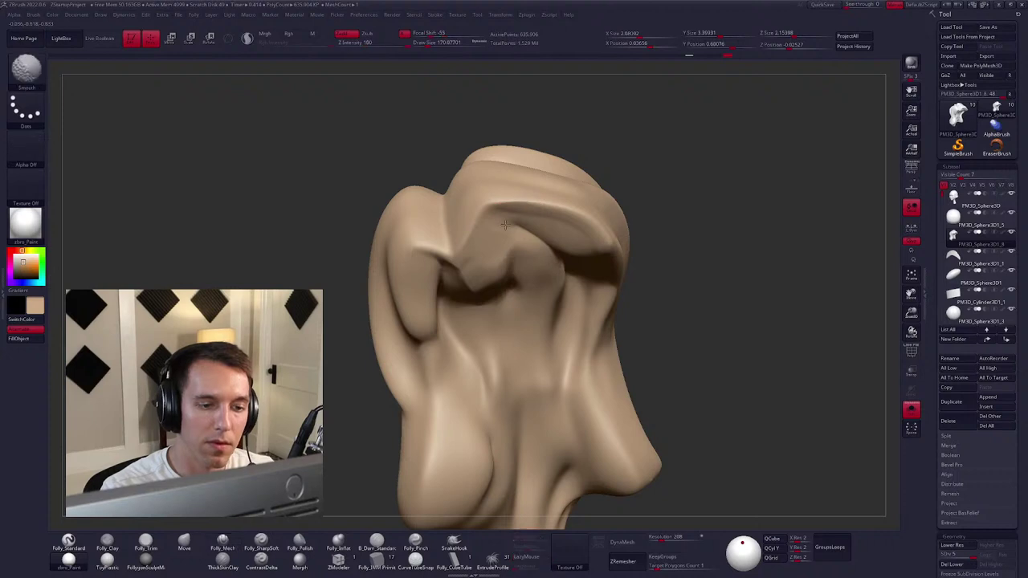
pyautogui.moveTo(437, 255)
pyautogui.mouseDown(button='right')
pyautogui.moveTo(514, 297)
pyautogui.moveTo(583, 316)
pyautogui.moveTo(603, 287)
pyautogui.moveTo(619, 310)
pyautogui.mouseUp(button='right')
pyautogui.press('space')
# Switch to the Move brush and bring the head back to a front view.
pyautogui.press('b')
pyautogui.press('m')
pyautogui.press('v')
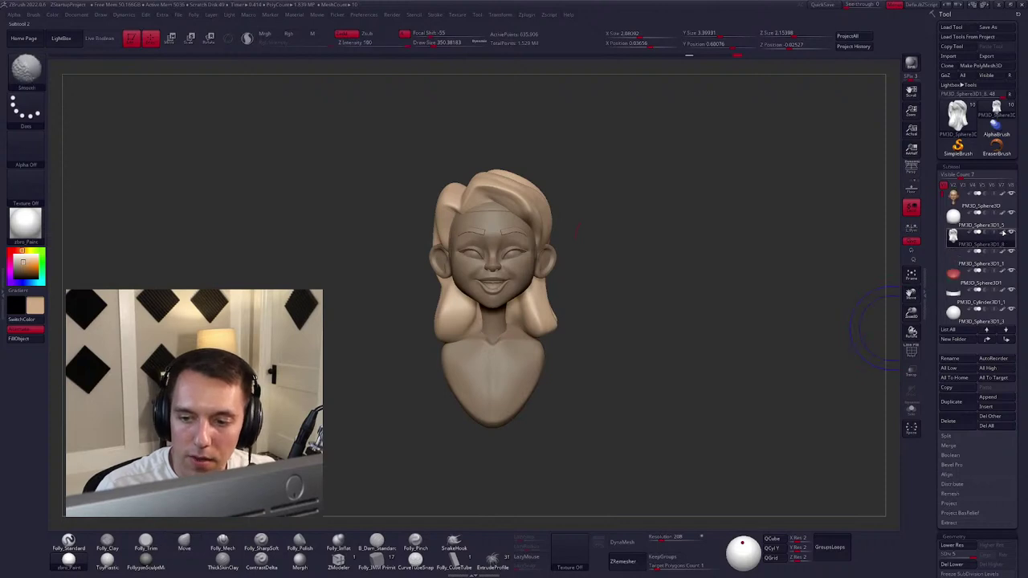
pyautogui.moveTo(514, 277)
pyautogui.mouseDown(button='right')
pyautogui.moveTo(540, 251)
pyautogui.moveTo(566, 251)
pyautogui.mouseUp(button='right')
pyautogui.press('space')
# Switch to Folly_Standard and choose a dark brown in the colour picker.
pyautogui.press('b')
pyautogui.press('s')
pyautogui.press('t')
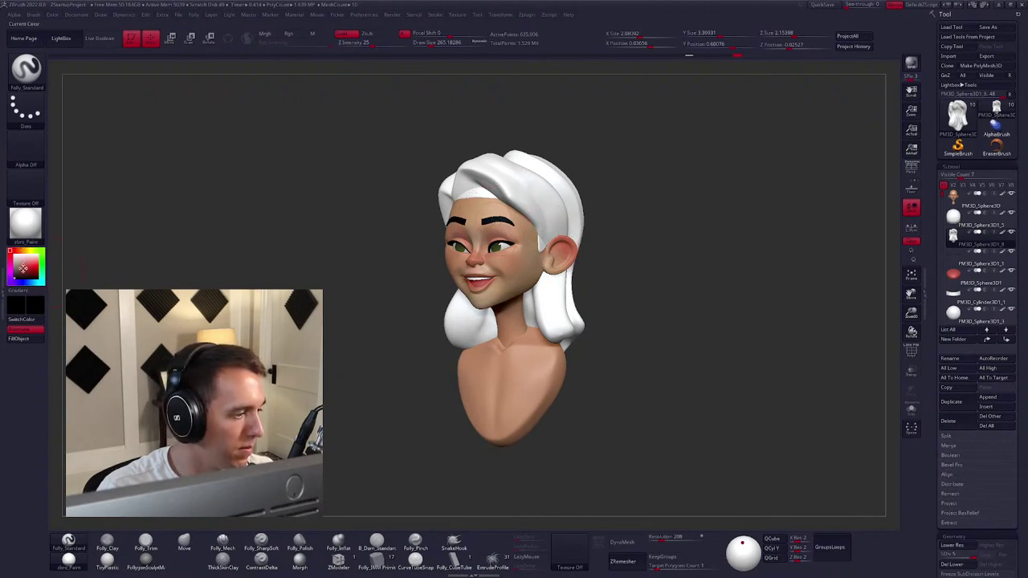
pyautogui.click(18, 273)
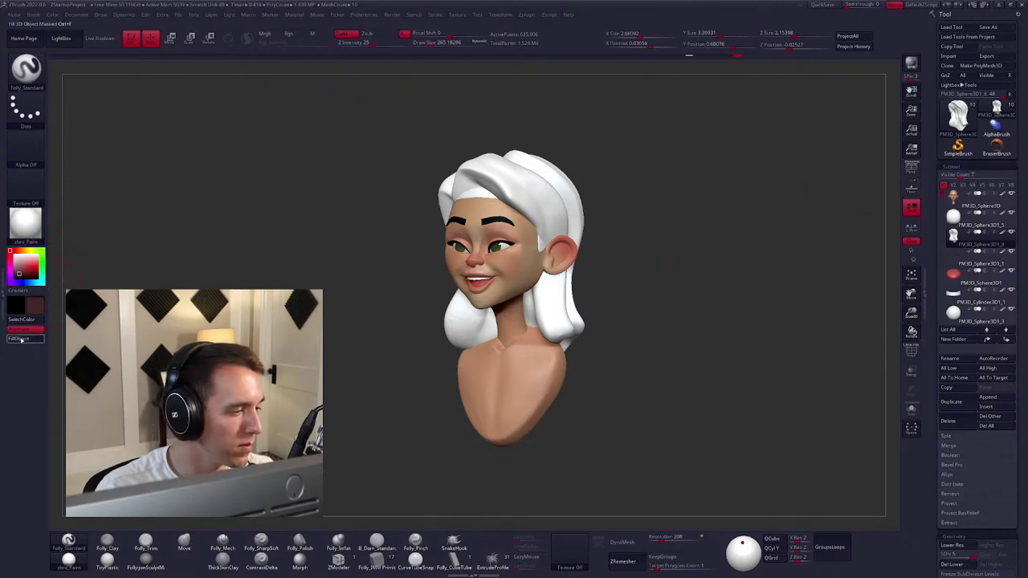
# Enable Mrgb, disable Zadd and fill the hair with dark brown.
pyautogui.click(267, 34)
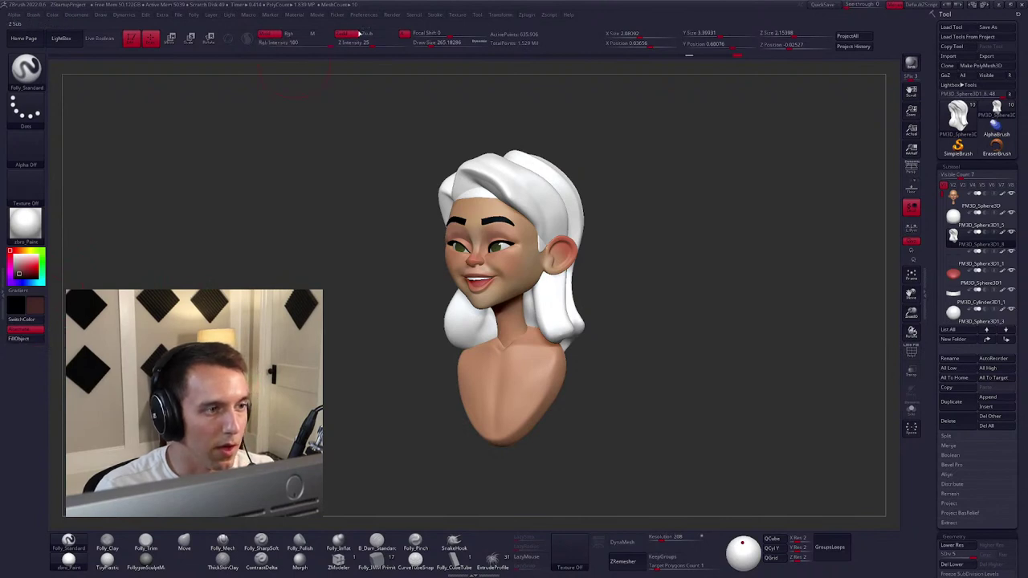
pyautogui.click(345, 33)
pyautogui.click(18, 338)
pyautogui.moveTo(454, 300); pyautogui.dragTo(470, 291)
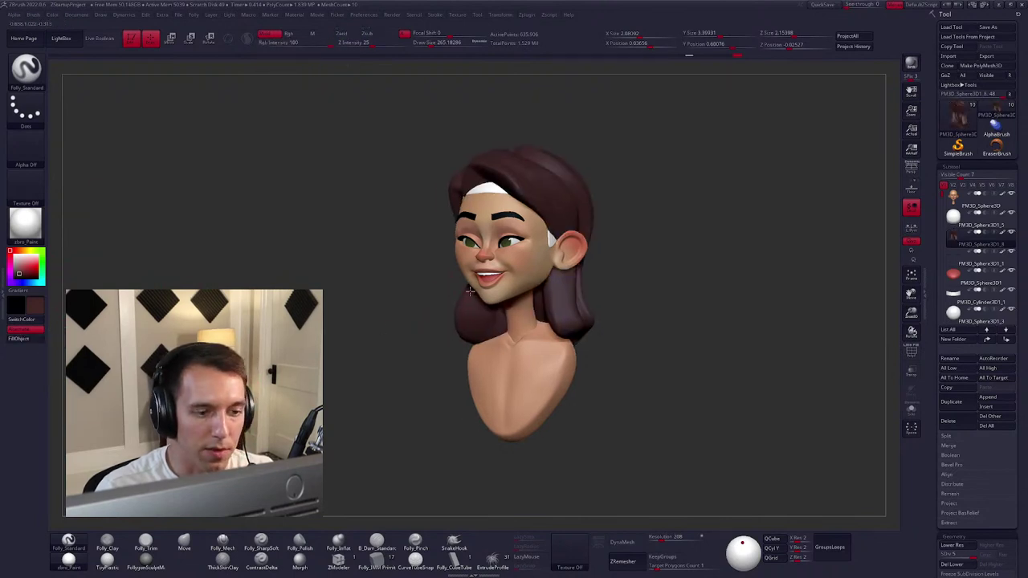
# Select the headband subtool, fill it dark brown and check it from the side.
pyautogui.keyDown('alt'); pyautogui.click(481, 190); pyautogui.keyUp('alt')
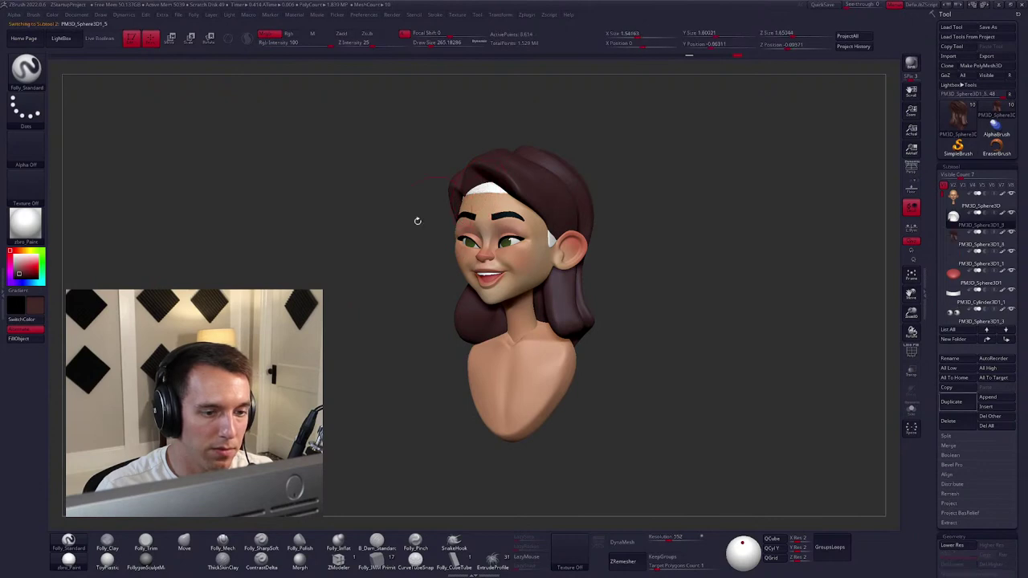
pyautogui.click(29, 339)
pyautogui.moveTo(497, 279)
pyautogui.mouseDown()
pyautogui.moveTo(532, 278)
pyautogui.moveTo(483, 279)
pyautogui.moveTo(499, 226)
pyautogui.mouseUp()
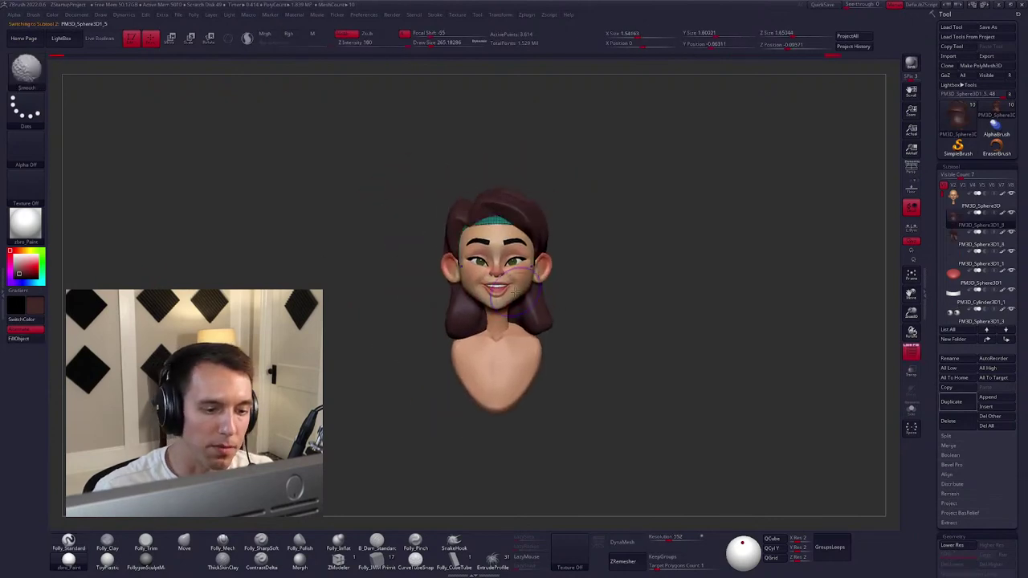
pyautogui.press('b')
pyautogui.press('m')
pyautogui.press('v')
pyautogui.moveTo(497, 227)
pyautogui.mouseDown(button='right')
pyautogui.moveTo(498, 257)
pyautogui.moveTo(530, 249)
pyautogui.mouseUp(button='right')
pyautogui.press('space')
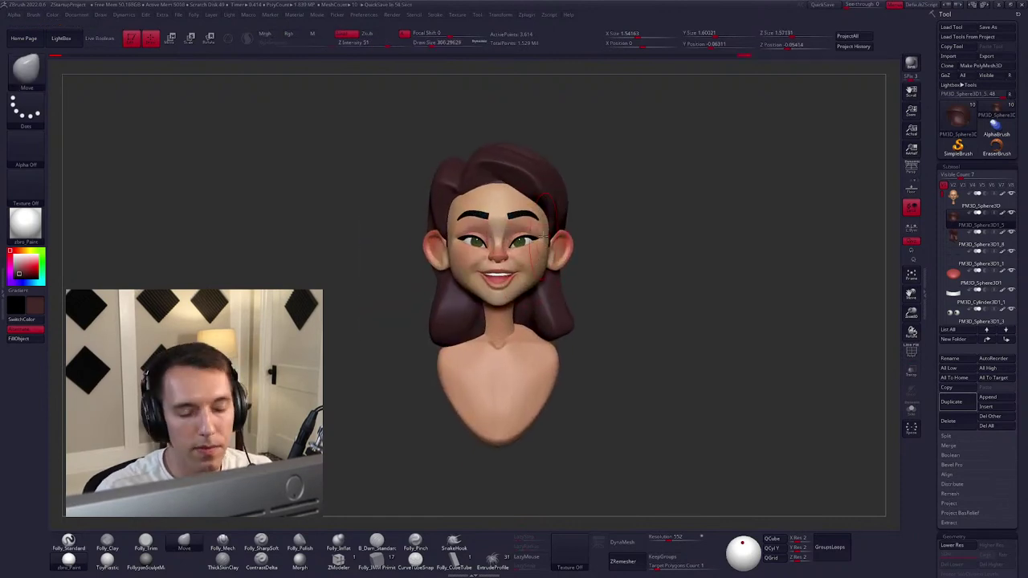
# Select the eyebrows subtool and fill it with brown.
pyautogui.keyDown('alt'); pyautogui.click(532, 215); pyautogui.keyUp('alt')
pyautogui.press('b')
pyautogui.press('s')
pyautogui.press('t')
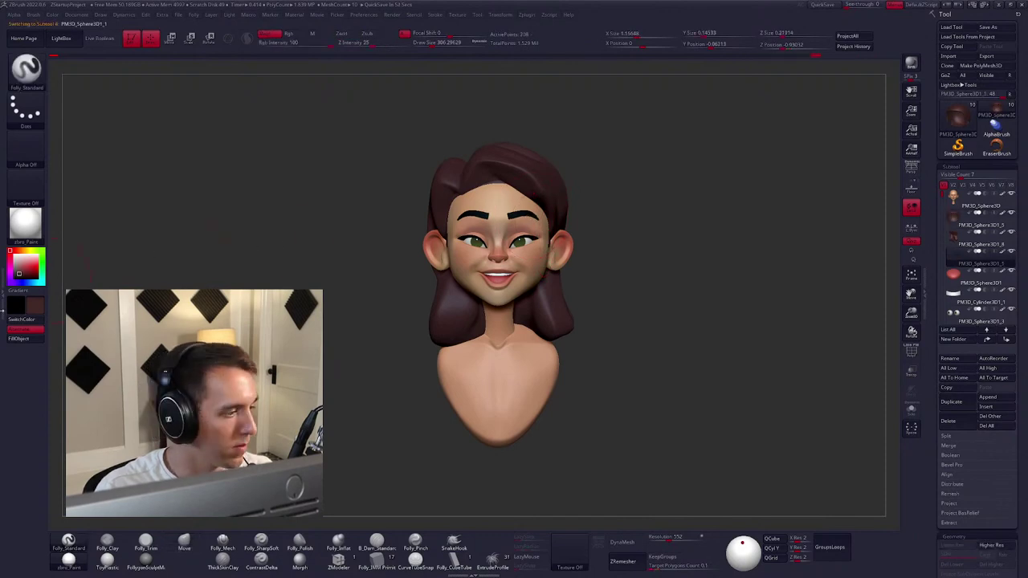
pyautogui.click(18, 338)
pyautogui.moveTo(522, 289); pyautogui.dragTo(574, 287, button='right')
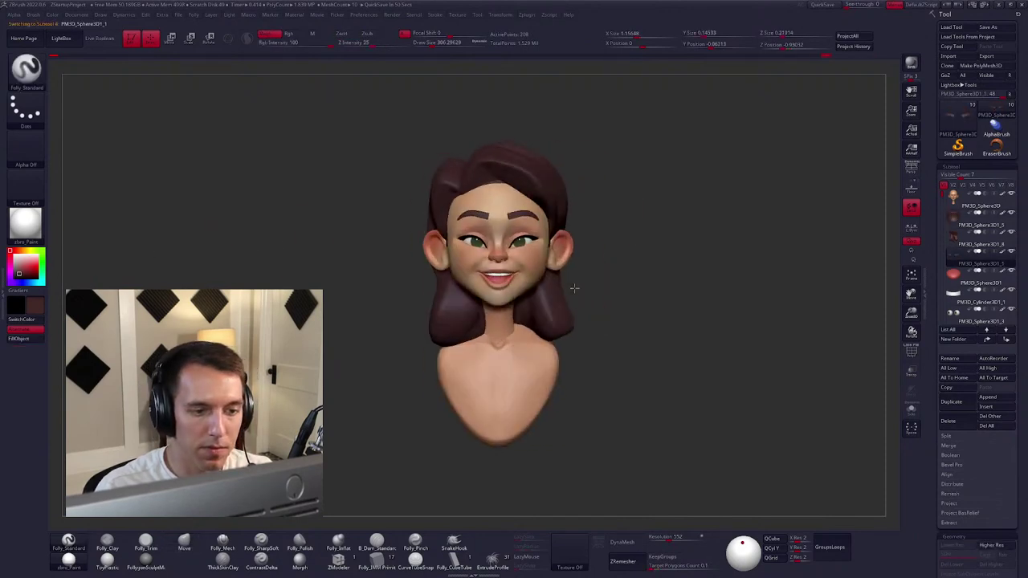
# Select the face and neck subtool and zoom in close on the face.
pyautogui.keyDown('alt'); pyautogui.click(526, 253); pyautogui.keyUp('alt')
pyautogui.press('b')
pyautogui.press('m')
pyautogui.press('v')
pyautogui.press('space')
pyautogui.moveTo(526, 253); pyautogui.dragTo(560, 263, button='right')
pyautogui.keyDown('ctrl'); pyautogui.moveTo(559, 302); pyautogui.dragTo(608, 345, button='right'); pyautogui.keyUp('ctrl')
# Switch to the Standard brush and rotate the head to front view, toggling the polygroup wireframe.
pyautogui.press('b')
pyautogui.press('s')
pyautogui.press('t')
pyautogui.hotkey('shift', 'f')
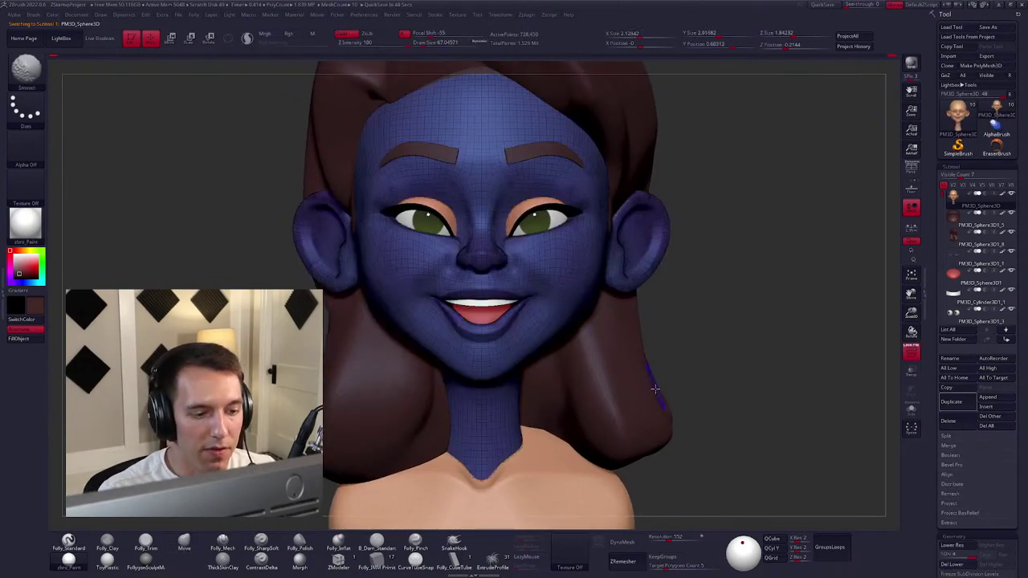
pyautogui.hotkey('shift', 'f')
pyautogui.press('b')
pyautogui.press('m')
pyautogui.press('v')
pyautogui.moveTo(652, 391)
pyautogui.mouseDown(button='right')
pyautogui.moveTo(491, 291)
pyautogui.moveTo(466, 247)
pyautogui.mouseUp(button='right')
pyautogui.hotkey('shift', 'f')
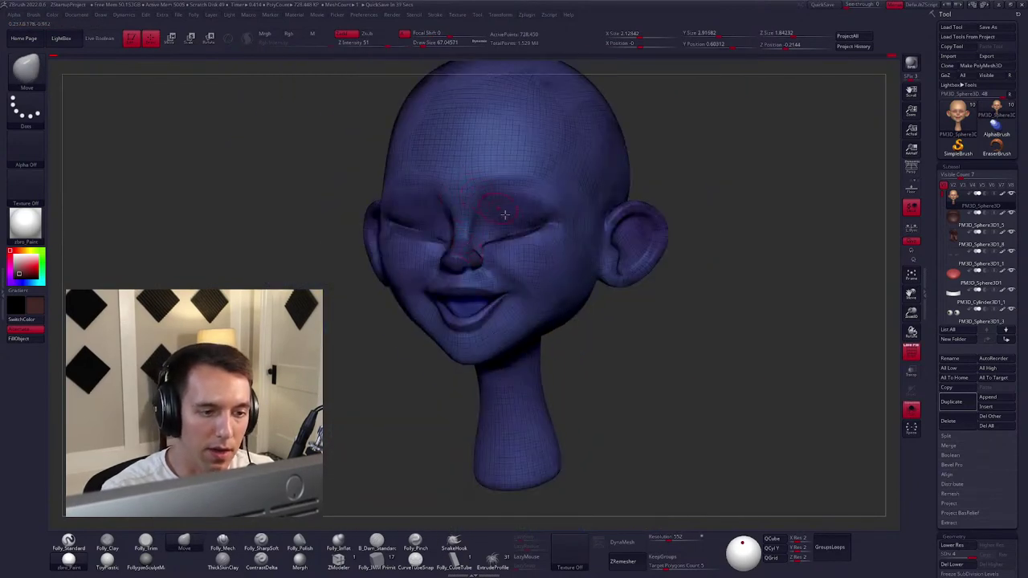
pyautogui.hotkey('shift', 'f')
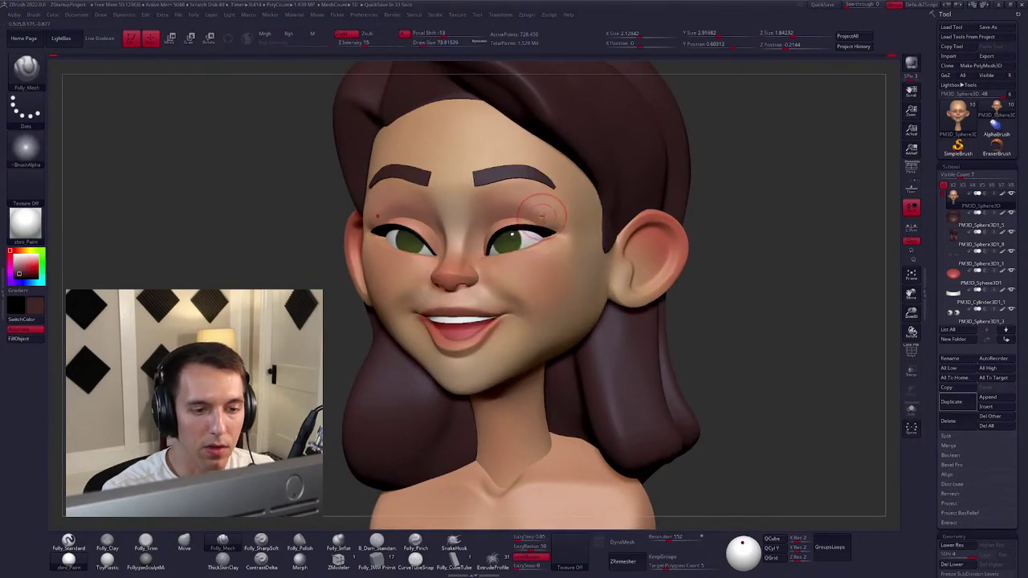
# Lower the Draw Size and smooth the brow area, snapping back to a straight front view.
pyautogui.click(911, 410)
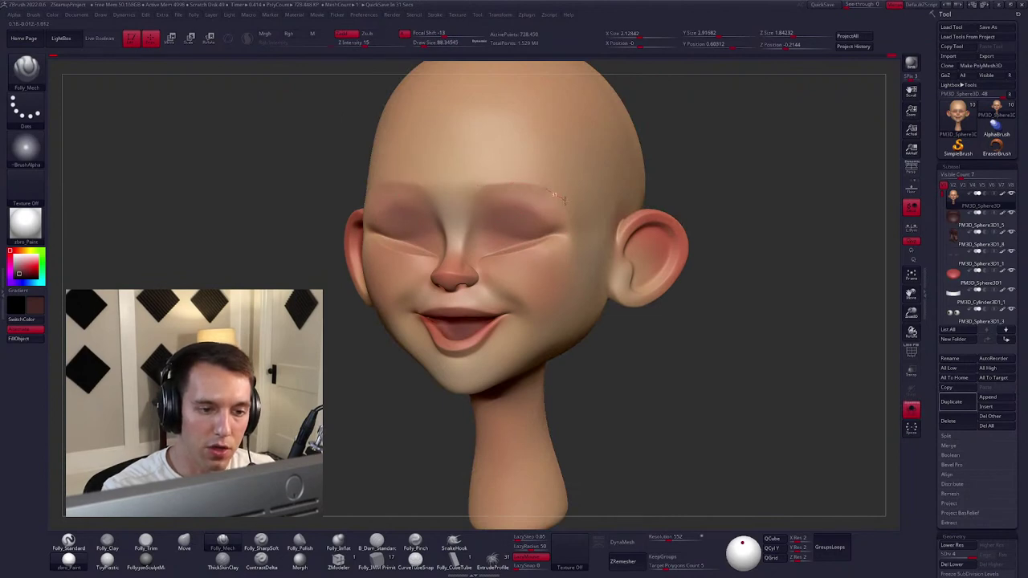
pyautogui.moveTo(570, 228); pyautogui.dragTo(513, 196, button='right')
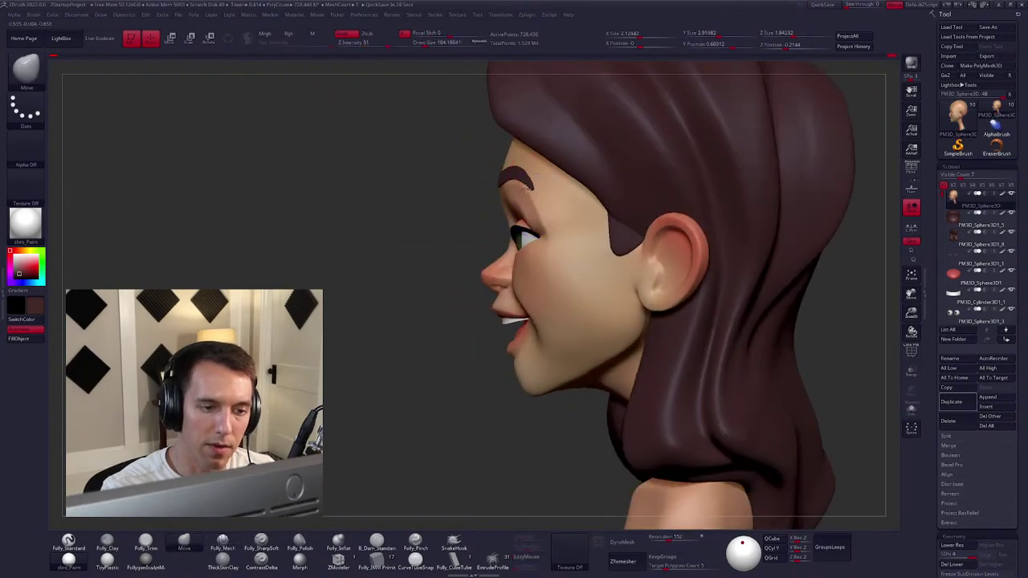
pyautogui.press('[')
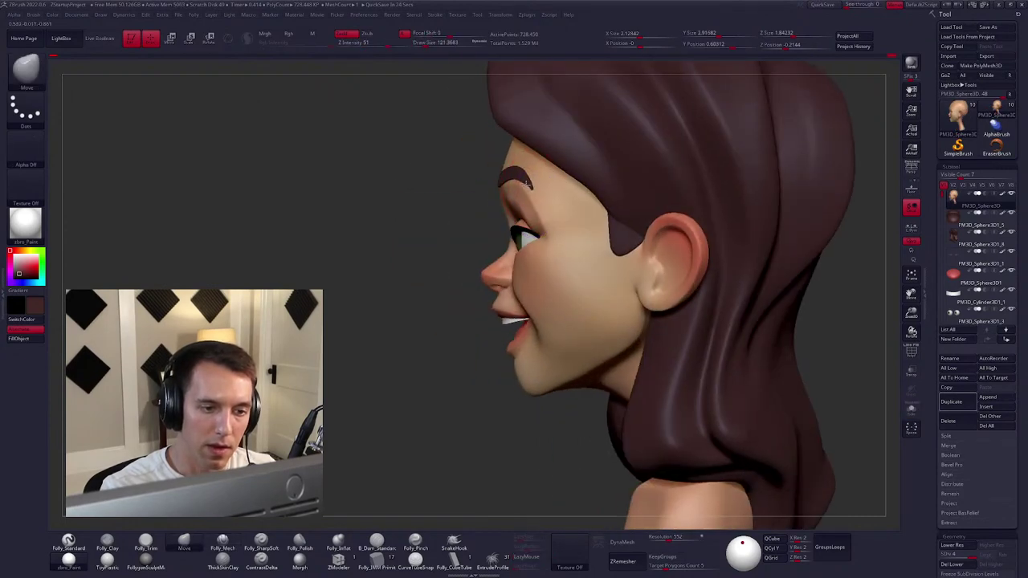
pyautogui.moveTo(529, 183)
pyautogui.keyDown('shift'); pyautogui.mouseDown(button='right')
pyautogui.moveTo(520, 197)
pyautogui.moveTo(534, 228)
pyautogui.mouseUp(button='right'); pyautogui.keyUp('shift')
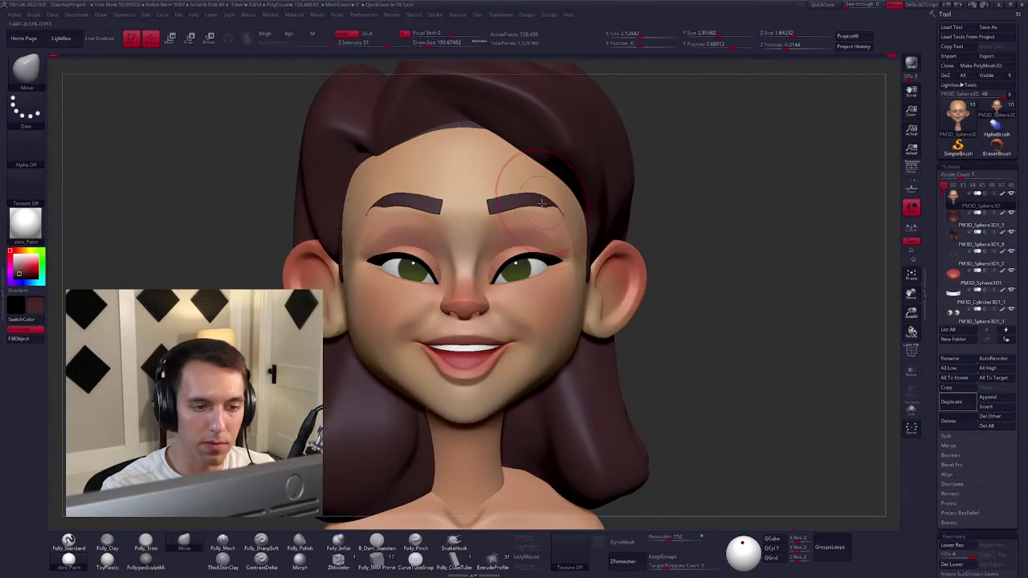
# Select the eyebrow subtool and turn on PolyF to show its polygroups.
pyautogui.keyDown('alt'); pyautogui.click(541, 202); pyautogui.keyUp('alt')
pyautogui.hotkey('shift', 'f')
pyautogui.moveTo(541, 203)
pyautogui.mouseDown(button='right')
pyautogui.moveTo(519, 225)
pyautogui.moveTo(567, 245)
pyautogui.mouseUp(button='right')
pyautogui.press('space')
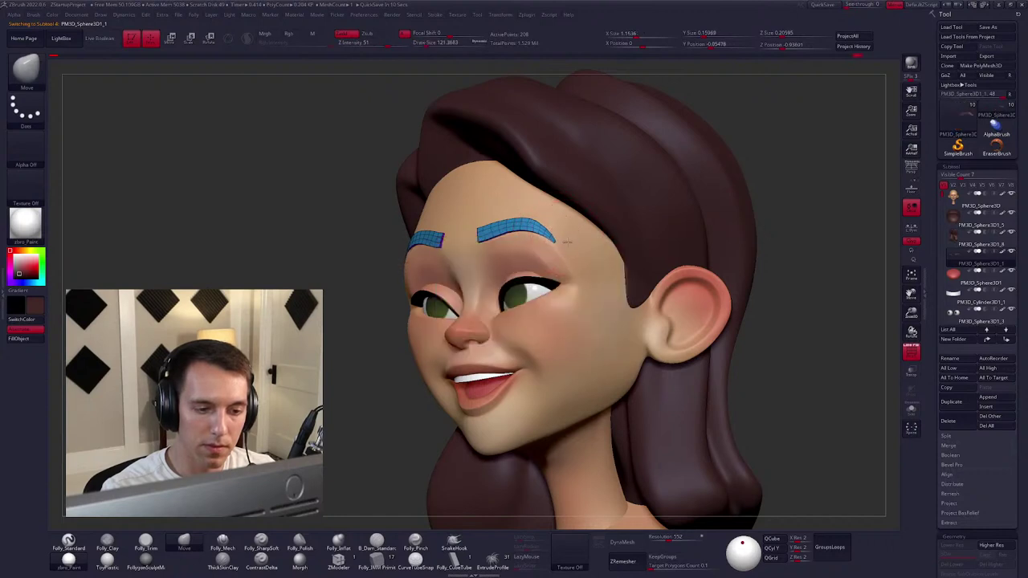
# Turn the head to a three-quarter view and isolate the eyebrows.
pyautogui.moveTo(543, 212); pyautogui.dragTo(458, 206, button='right')
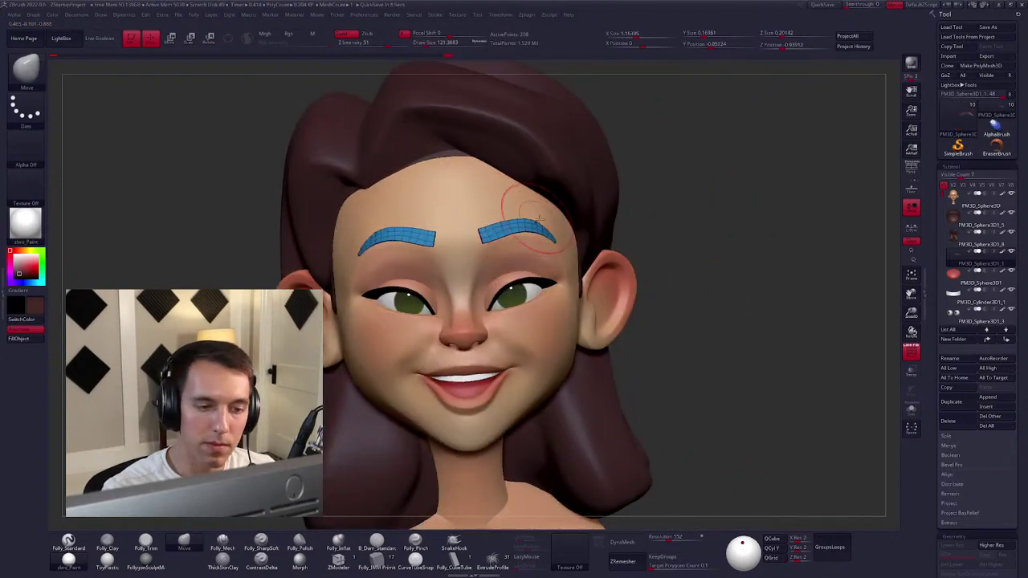
pyautogui.moveTo(539, 216)
pyautogui.mouseDown(button='right')
pyautogui.moveTo(505, 215)
pyautogui.moveTo(522, 216)
pyautogui.mouseUp(button='right')
pyautogui.press('space')
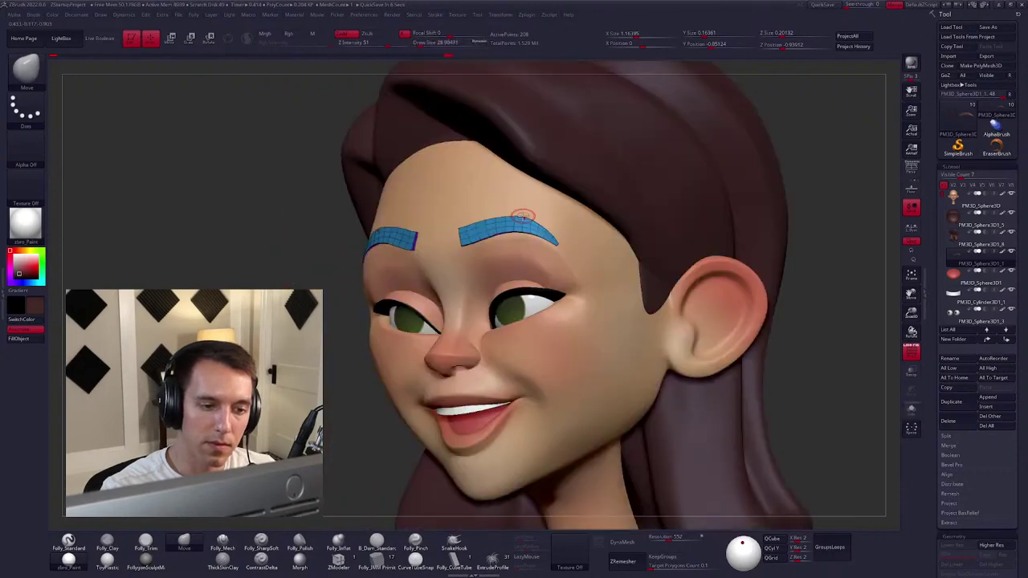
pyautogui.hotkey('ctrl', 'shift', 'f')
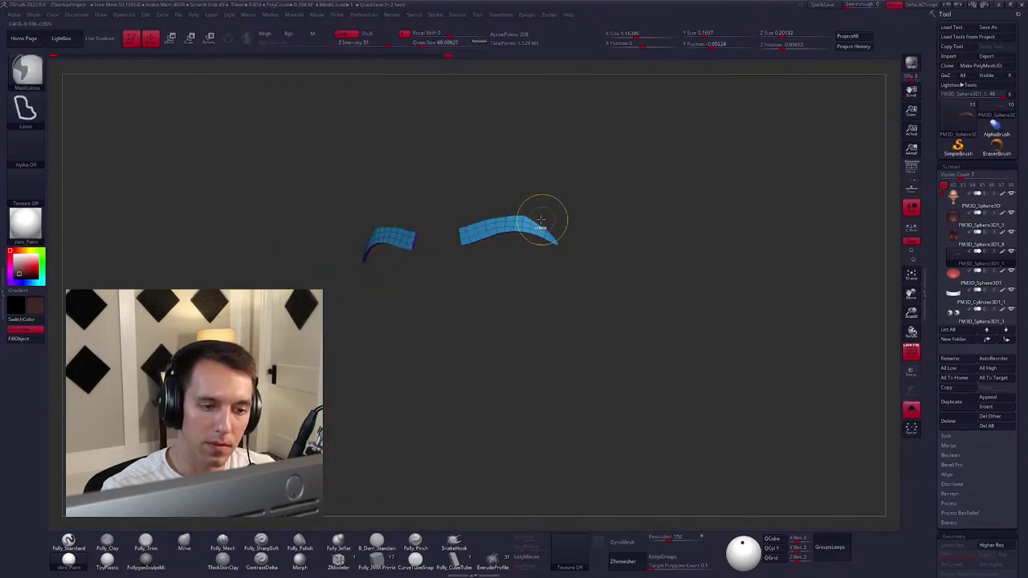
# Lasso-mask the eyebrow and rotate its outer tail downward with the Transpose gizmo.
pyautogui.keyDown('ctrl'); pyautogui.moveTo(537, 259); pyautogui.dragTo(578, 233); pyautogui.keyUp('ctrl')
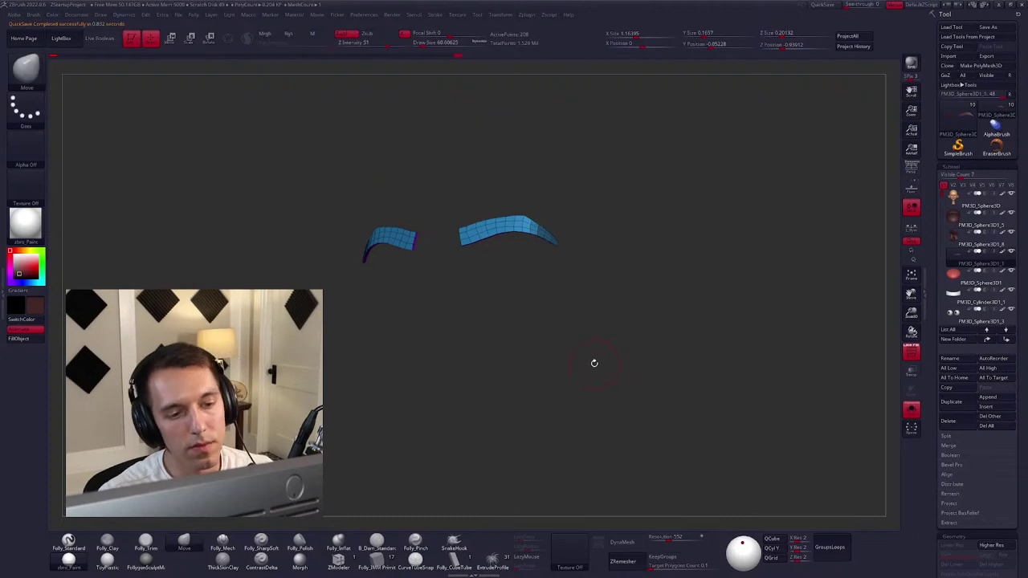
pyautogui.moveTo(562, 289)
pyautogui.mouseDown(button='right')
pyautogui.moveTo(546, 257)
pyautogui.moveTo(538, 292)
pyautogui.mouseUp(button='right')
pyautogui.press('w')
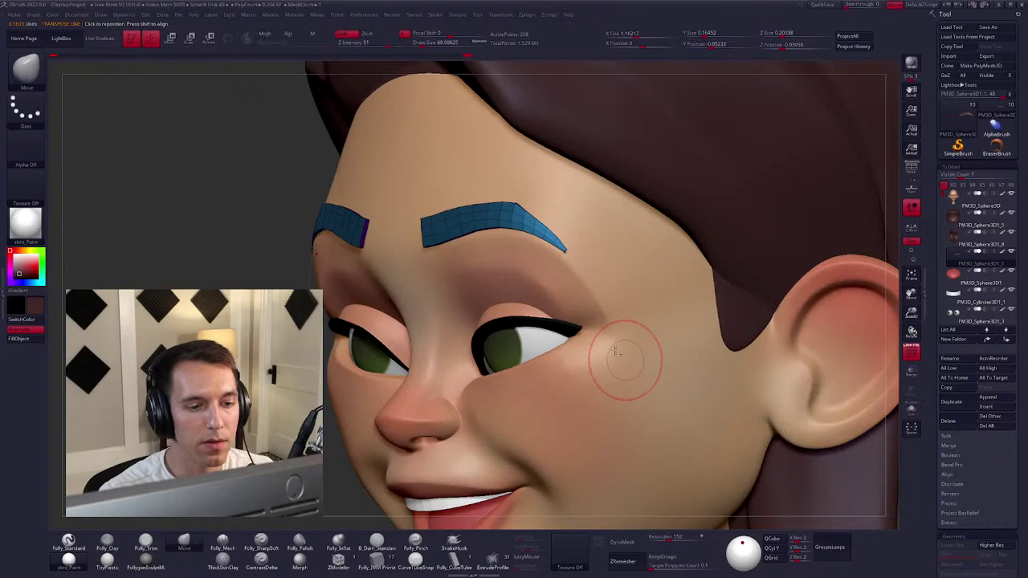
pyautogui.moveTo(624, 360); pyautogui.dragTo(623, 318, button='right')
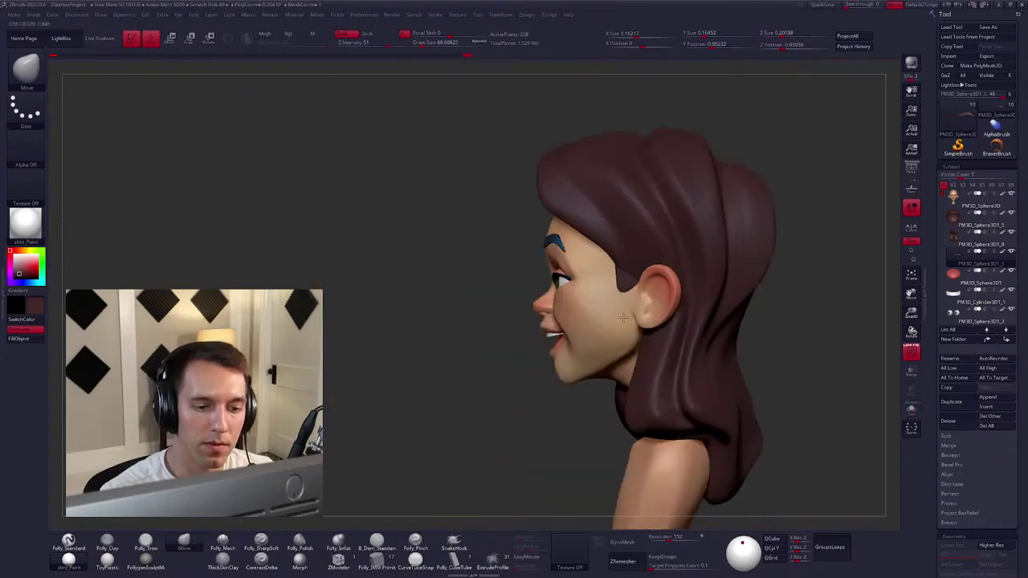
# Return to a front view, enlarge the brush and select the face mesh.
pyautogui.moveTo(780, 333)
pyautogui.mouseDown(button='right')
pyautogui.moveTo(672, 367)
pyautogui.moveTo(580, 320)
pyautogui.mouseUp(button='right')
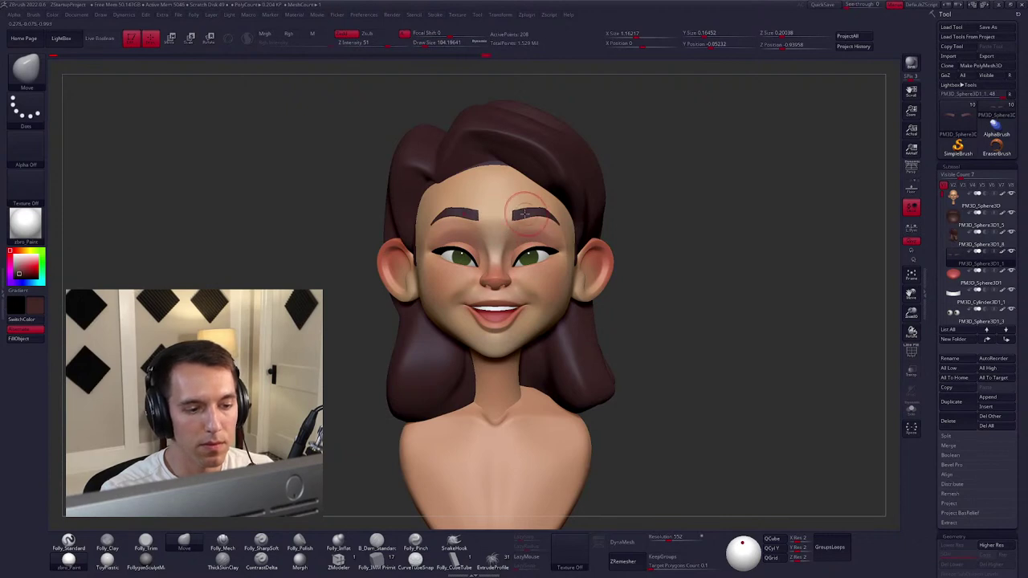
pyautogui.keyDown('alt'); pyautogui.moveTo(514, 216); pyautogui.dragTo(537, 227, button='right'); pyautogui.keyUp('alt')
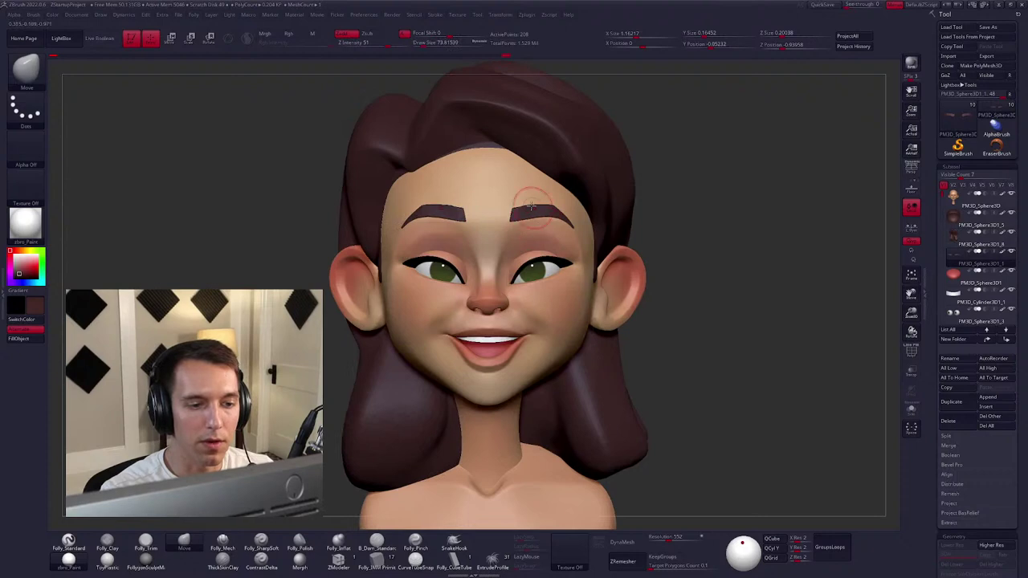
pyautogui.press(']')
pyautogui.moveTo(568, 345); pyautogui.dragTo(575, 341, button='right')
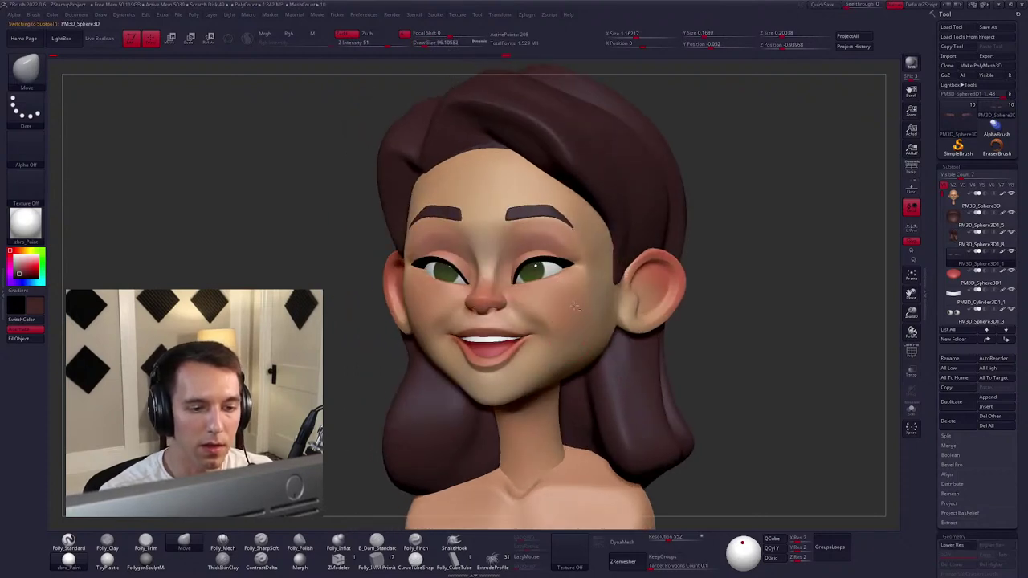
pyautogui.keyDown('alt'); pyautogui.click(571, 299); pyautogui.keyUp('alt')
pyautogui.keyDown('ctrl'); pyautogui.moveTo(585, 363); pyautogui.dragTo(551, 310, button='right'); pyautogui.keyUp('ctrl')
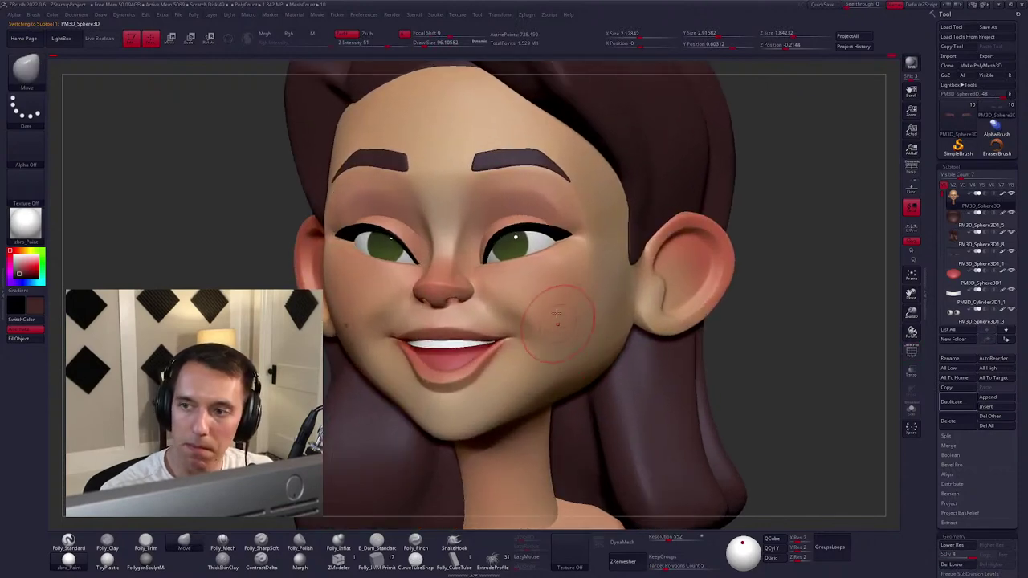
# Select and solo the upper eyelid subtool, then switch to the Move brush and ZModeler.
pyautogui.moveTo(549, 246)
pyautogui.mouseDown(button='right')
pyautogui.moveTo(546, 221)
pyautogui.moveTo(558, 257)
pyautogui.moveTo(556, 229)
pyautogui.mouseUp(button='right')
pyautogui.keyDown('alt'); pyautogui.click(556, 229); pyautogui.keyUp('alt')
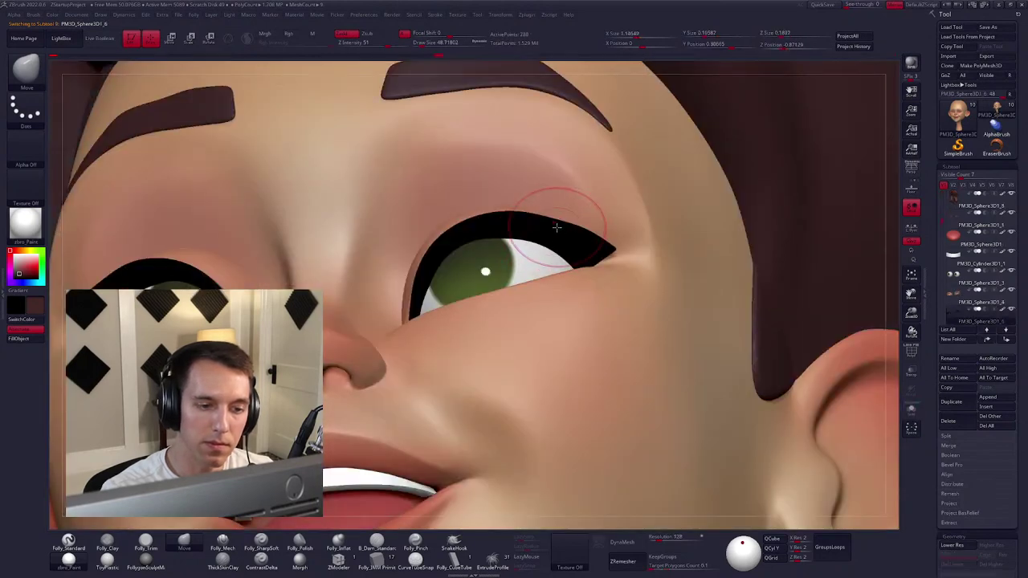
pyautogui.hotkey('shift', 'f')
pyautogui.hotkey('ctrl', 'shift', 's')
pyautogui.press('b')
pyautogui.press('m')
pyautogui.press('v')
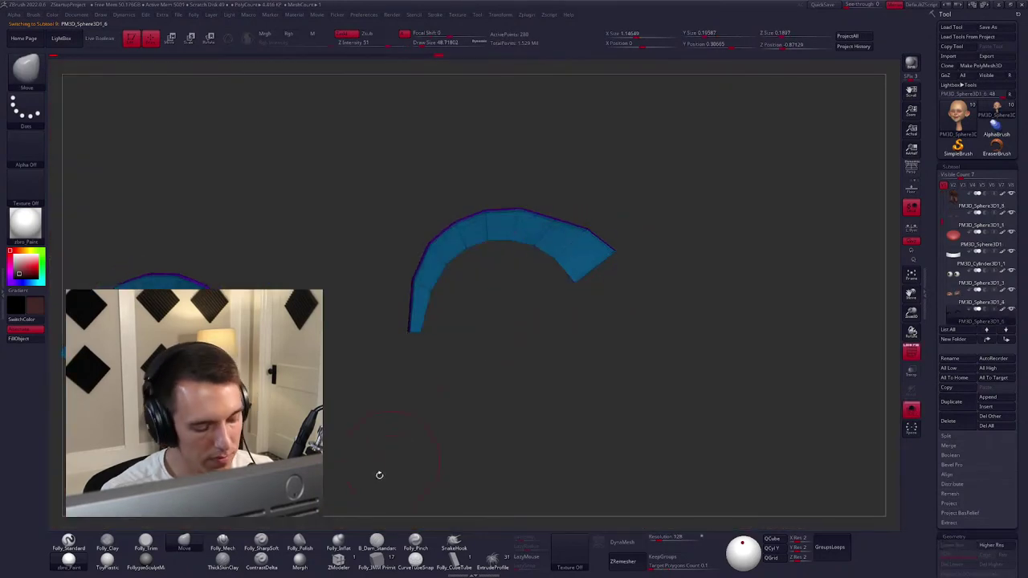
pyautogui.click(340, 560)
# Insert an edge loop across the eyelid and lasso-mask its top and left side.
pyautogui.moveTo(449, 358); pyautogui.dragTo(522, 257, button='right')
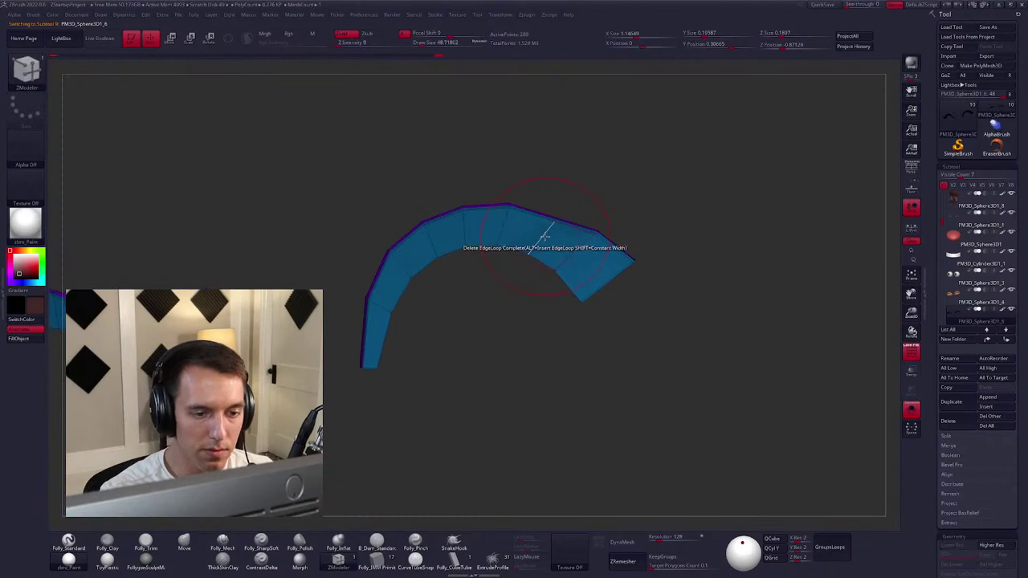
pyautogui.press('space')
pyautogui.click(516, 254)
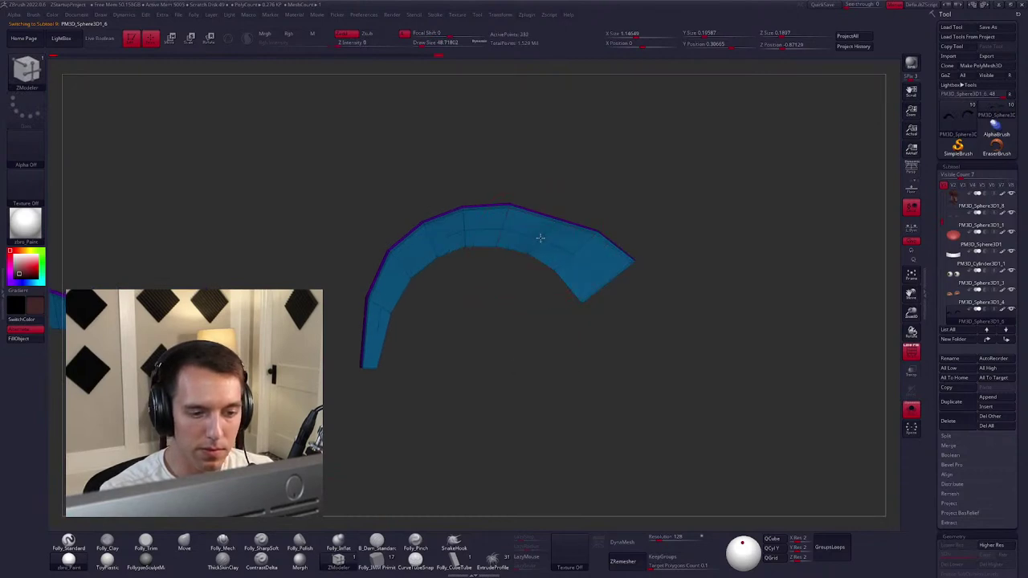
pyautogui.press('ctrl')
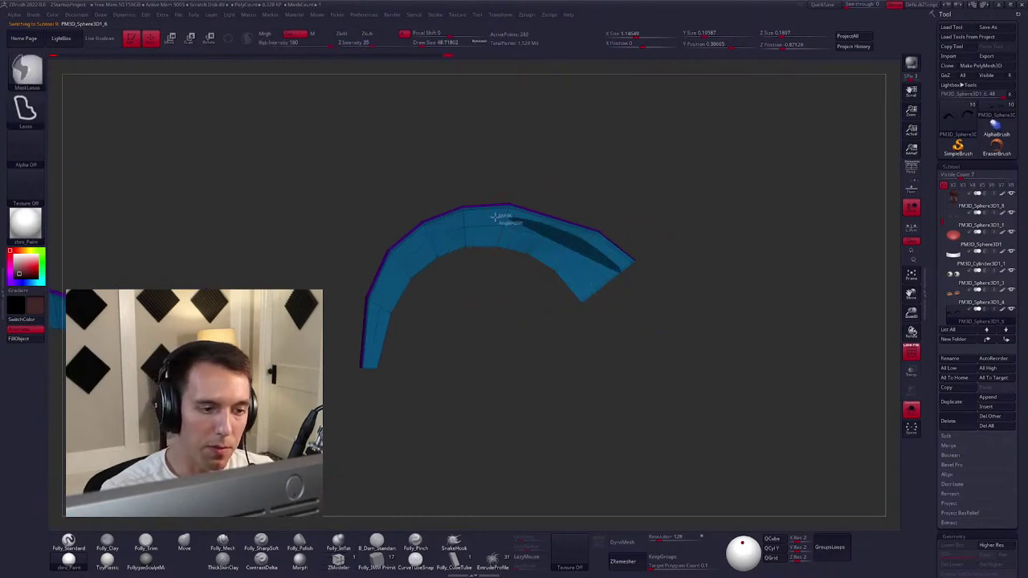
pyautogui.moveTo(493, 215)
pyautogui.keyDown('ctrl'); pyautogui.mouseDown()
pyautogui.moveTo(415, 231)
pyautogui.moveTo(374, 291)
pyautogui.moveTo(365, 360)
pyautogui.moveTo(277, 360)
pyautogui.moveTo(277, 285)
pyautogui.moveTo(619, 233)
pyautogui.moveTo(589, 302)
pyautogui.moveTo(527, 264)
pyautogui.moveTo(551, 229)
pyautogui.moveTo(535, 232)
pyautogui.mouseUp(); pyautogui.keyUp('ctrl')
# Check the eyelid against the full face from several angles and reduce the Draw Size.
pyautogui.hotkey('shift', 'ctrl', 's')
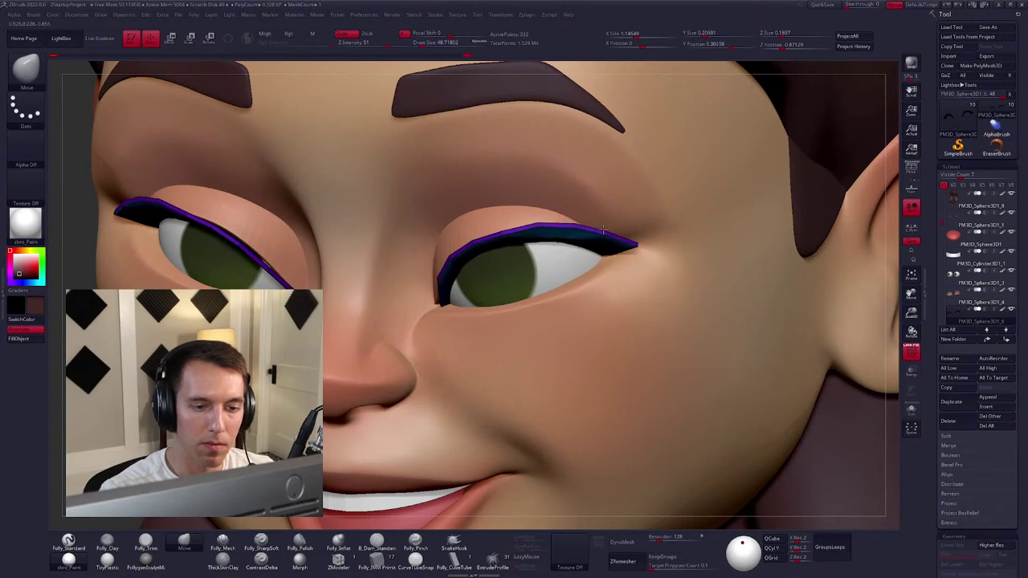
pyautogui.moveTo(526, 225); pyautogui.dragTo(514, 227, button='right')
pyautogui.hotkey('shift', 's')
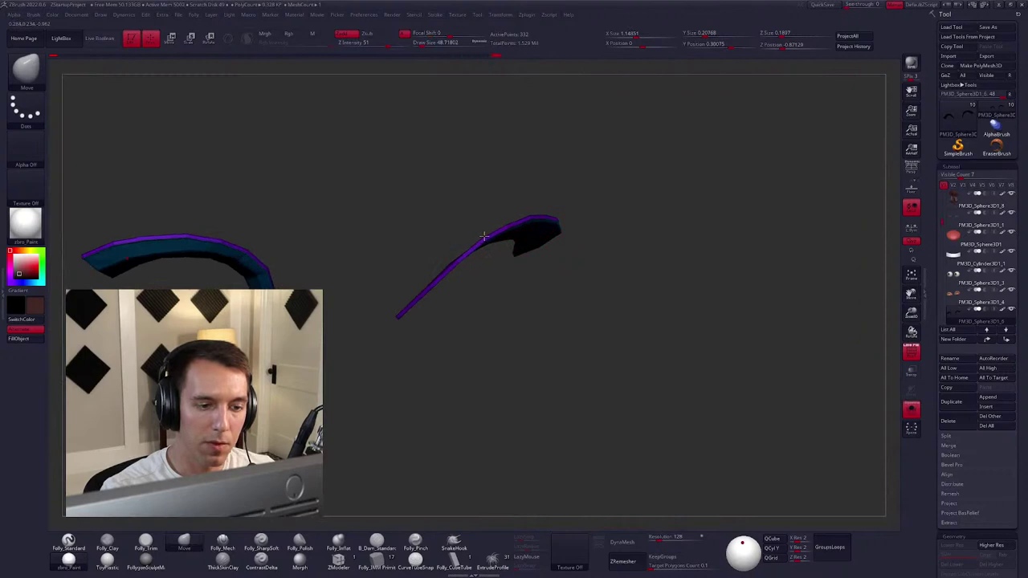
pyautogui.hotkey('shift', 's')
pyautogui.hotkey('shift', 's')
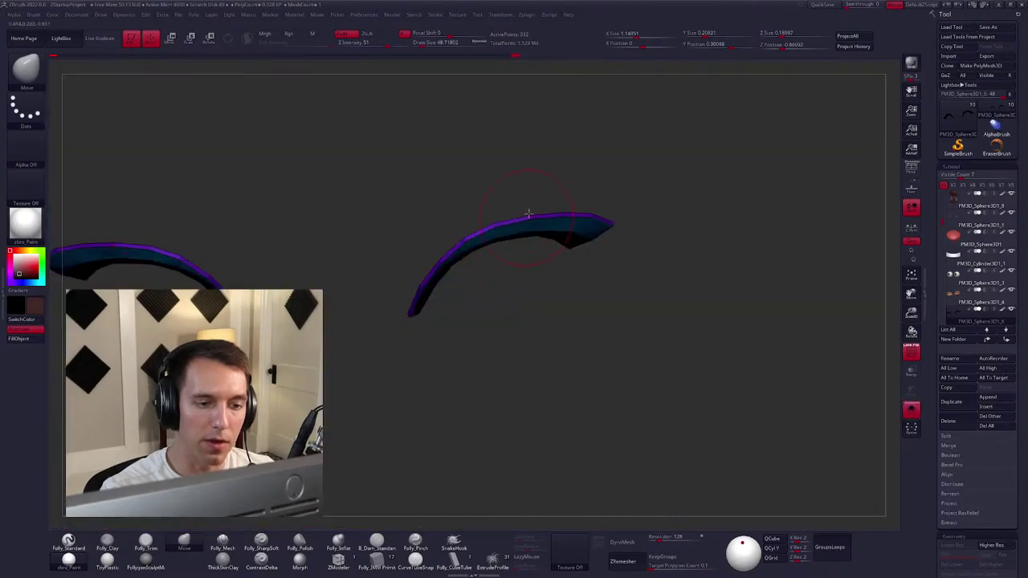
pyautogui.moveTo(535, 218); pyautogui.dragTo(557, 220, button='right')
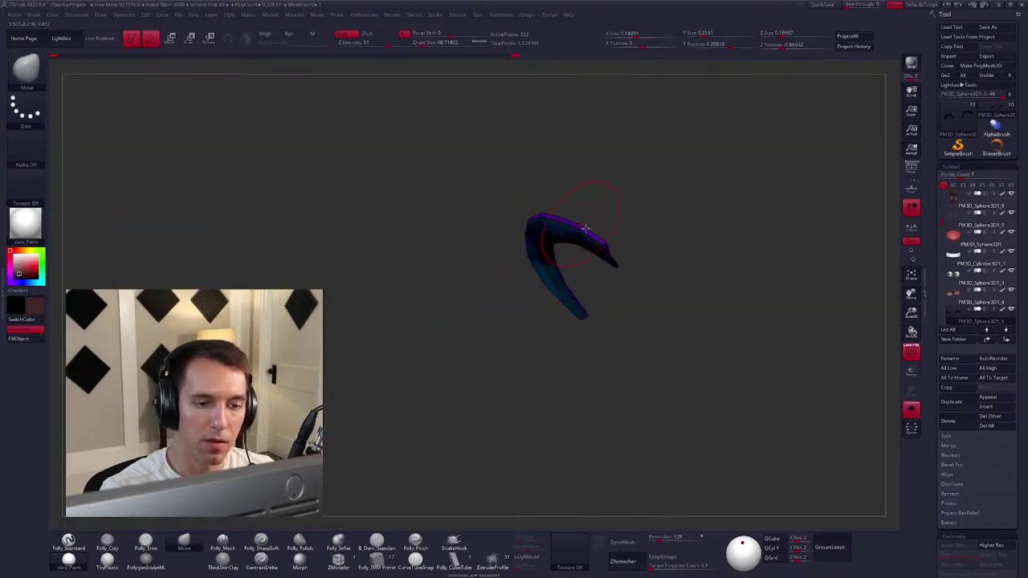
pyautogui.hotkey('shift', 's')
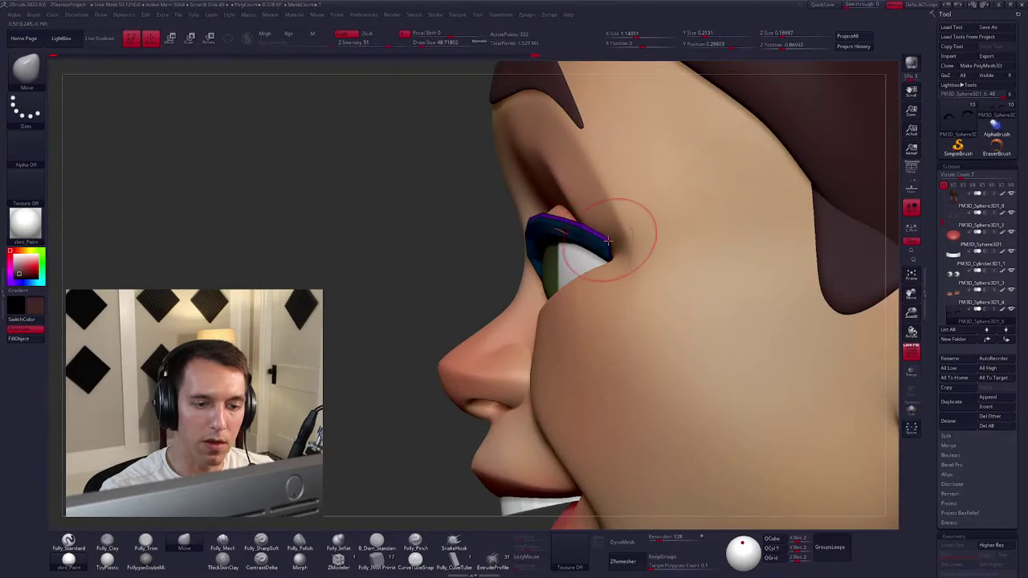
pyautogui.press('[')
pyautogui.press('[')
pyautogui.press('[')
# Frame the face in front view and select the eyeliner mesh.
pyautogui.moveTo(611, 237); pyautogui.dragTo(523, 249, button='right')
pyautogui.keyDown('alt'); pyautogui.moveTo(719, 325); pyautogui.dragTo(673, 325, button='right'); pyautogui.keyUp('alt')
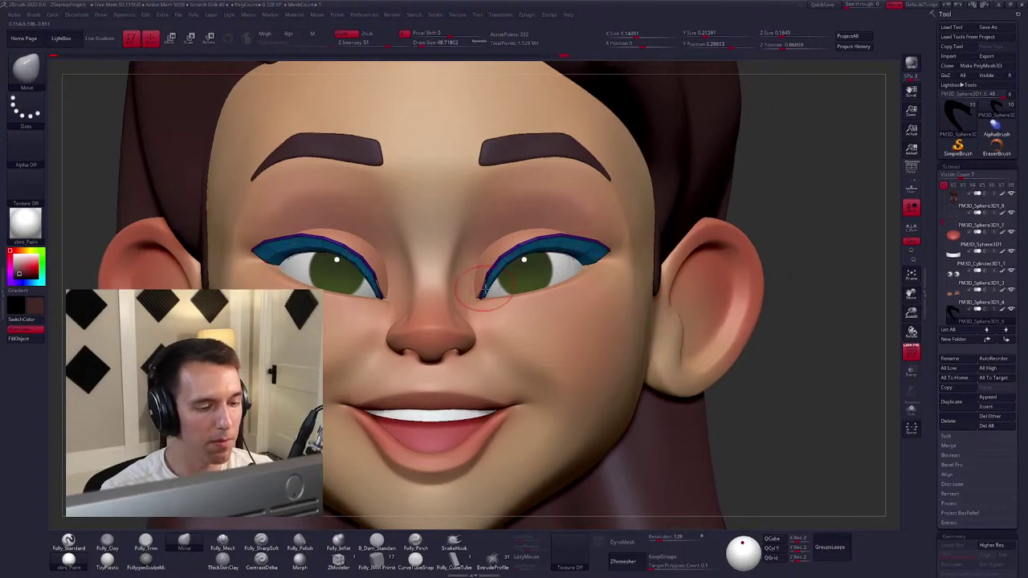
pyautogui.moveTo(492, 297); pyautogui.dragTo(578, 293, button='right')
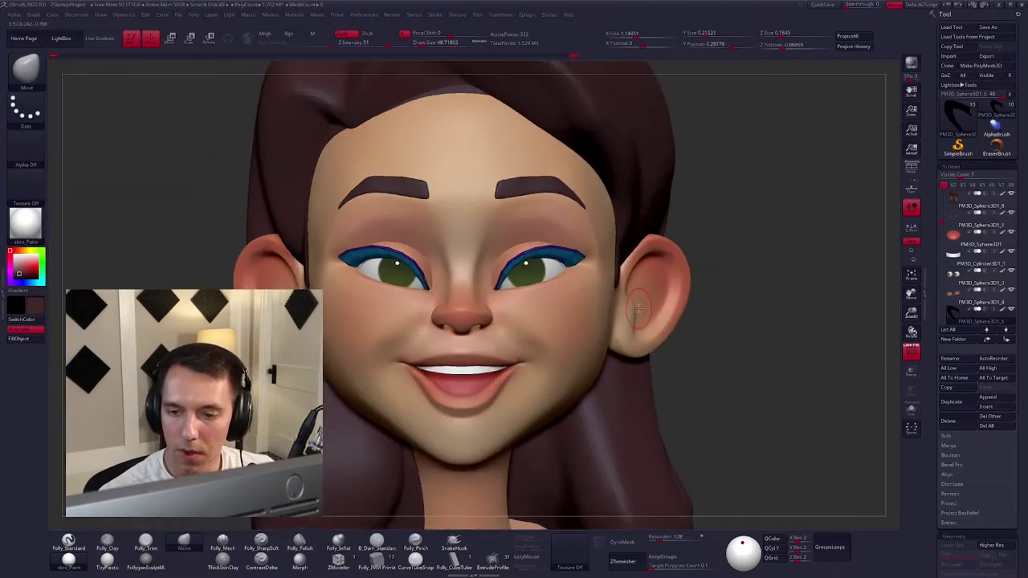
pyautogui.keyDown('alt'); pyautogui.click(639, 307); pyautogui.keyUp('alt')
# Hide the eyeliner, turn off perspective, select the face and pick a larger Folly_SharpSoft brush.
pyautogui.keyDown('alt'); pyautogui.click(546, 255); pyautogui.keyUp('alt')
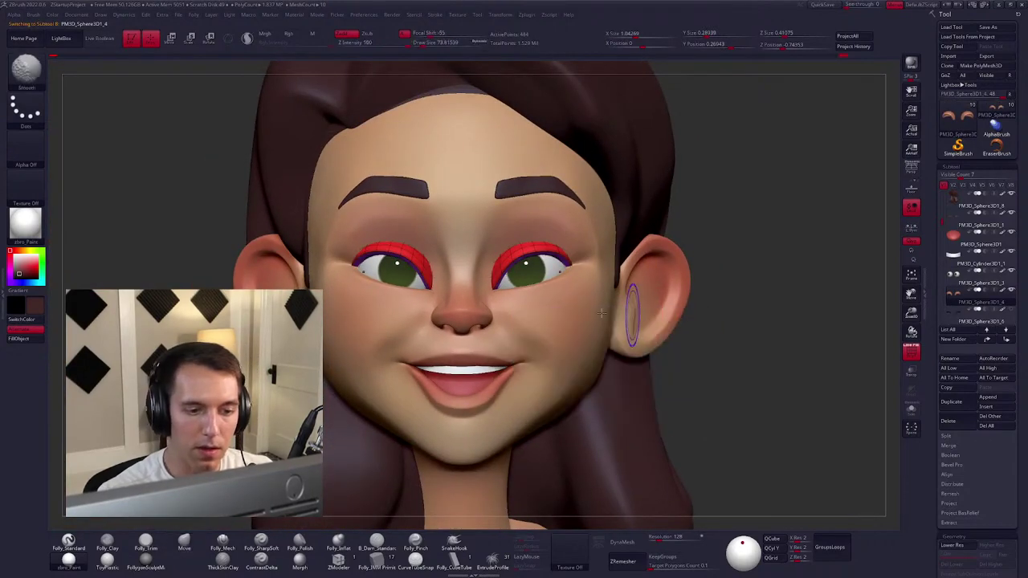
pyautogui.keyDown('ctrl'); pyautogui.moveTo(529, 273); pyautogui.dragTo(538, 277, button='right'); pyautogui.keyUp('ctrl')
pyautogui.press('p')
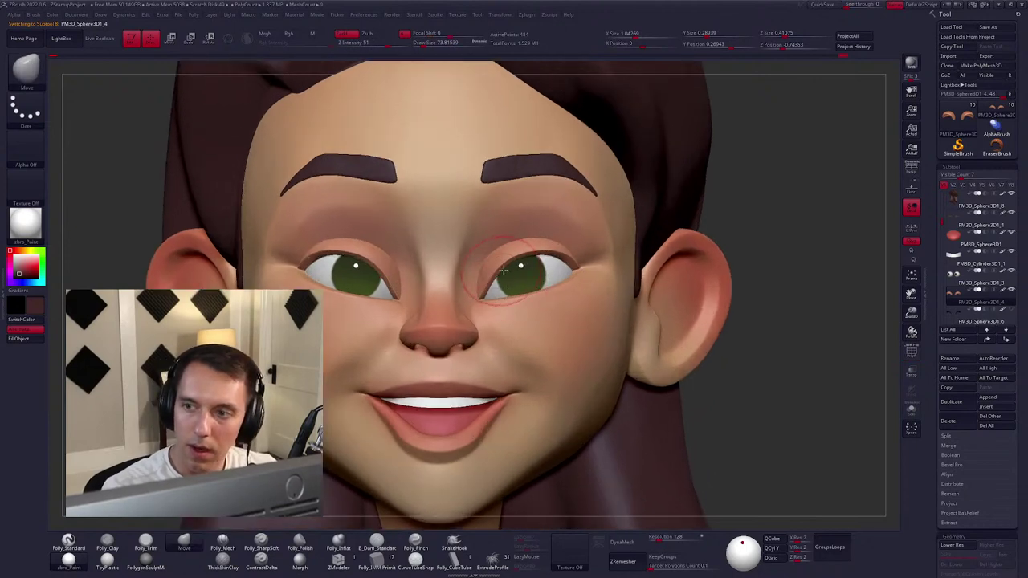
pyautogui.press('space')
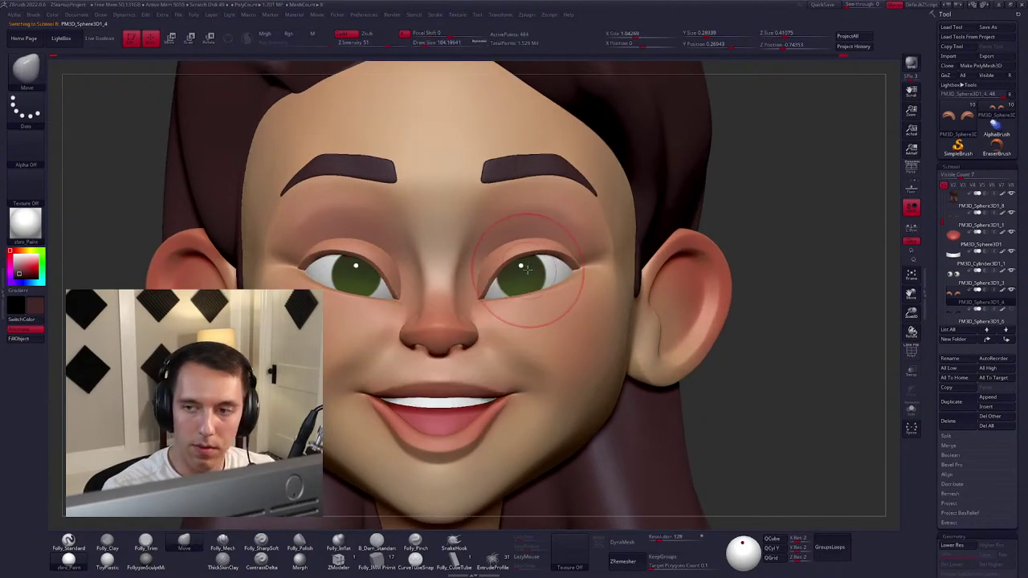
pyautogui.keyDown('alt'); pyautogui.moveTo(527, 275); pyautogui.dragTo(530, 284, button='right'); pyautogui.keyUp('alt')
pyautogui.keyDown('alt'); pyautogui.click(496, 251); pyautogui.keyUp('alt')
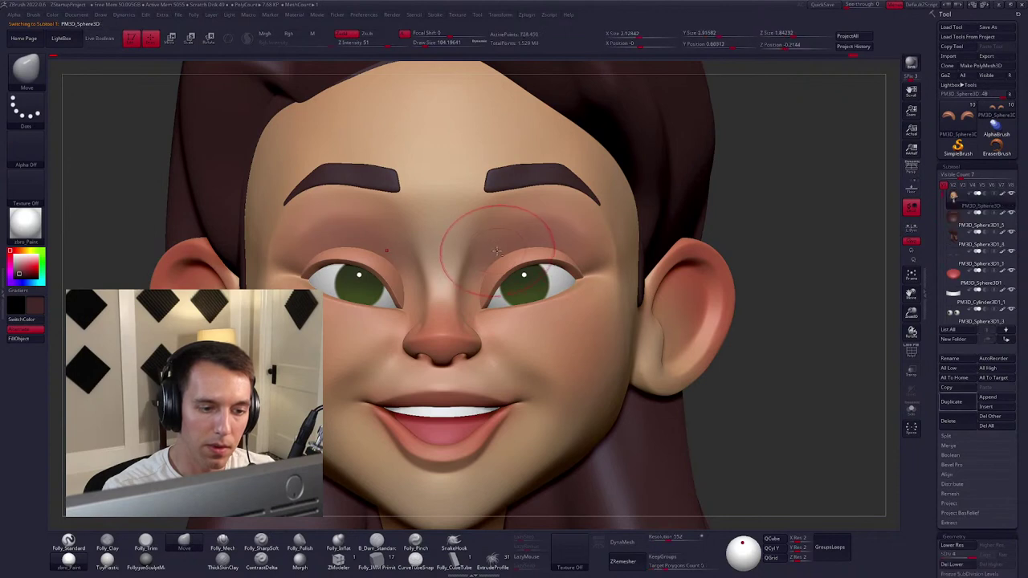
pyautogui.press('space')
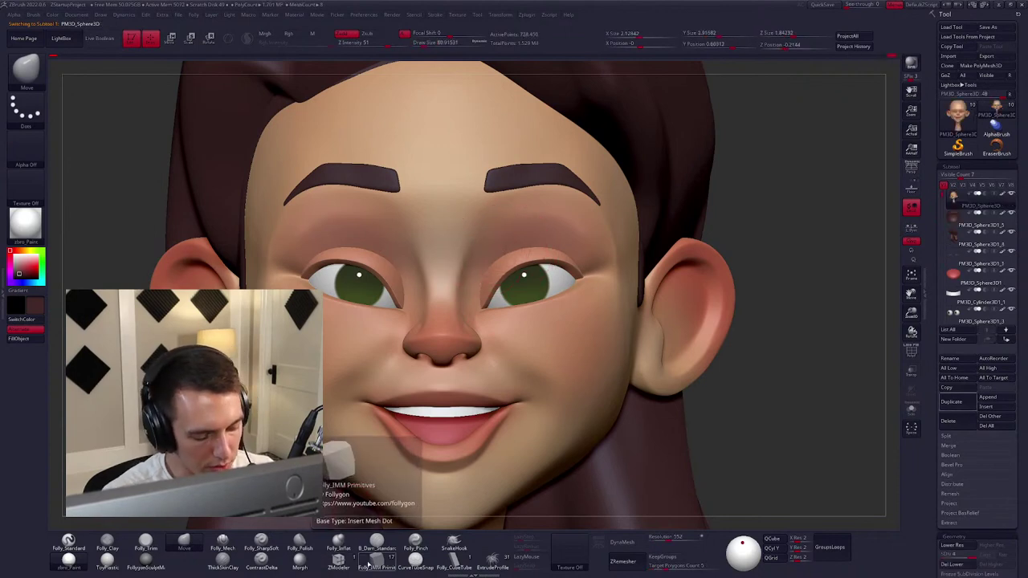
pyautogui.click(261, 548)
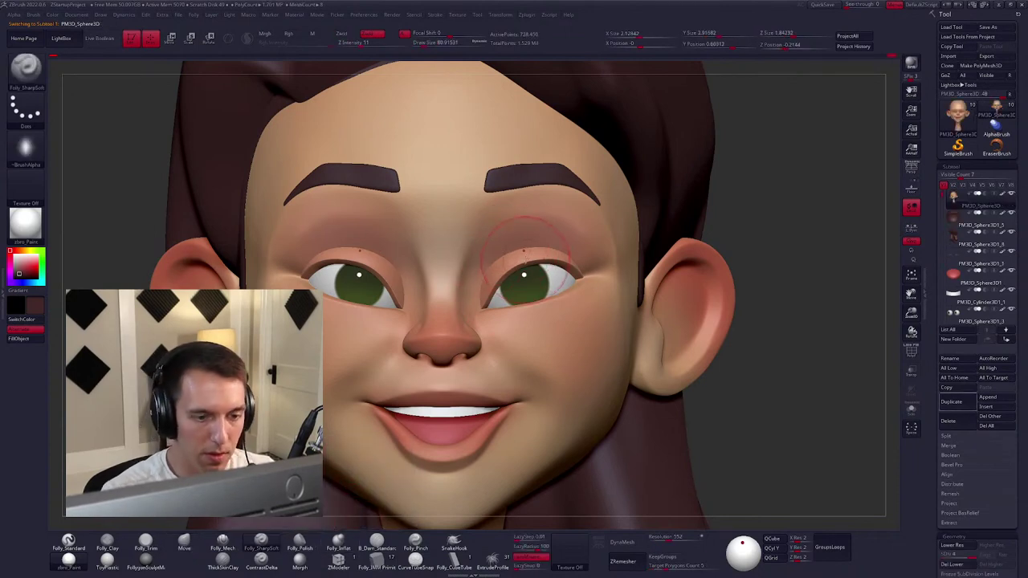
pyautogui.press(']')
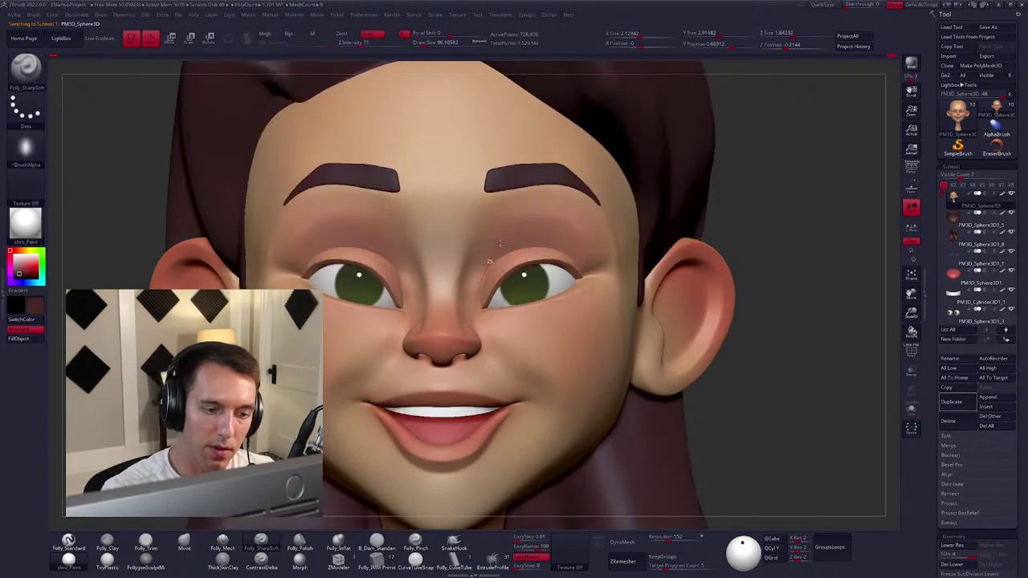
# Solo the head, deepen the crease above both eyes, and smooth it at a lower subdivision.
pyautogui.hotkey('ctrl', 'shift', 's')
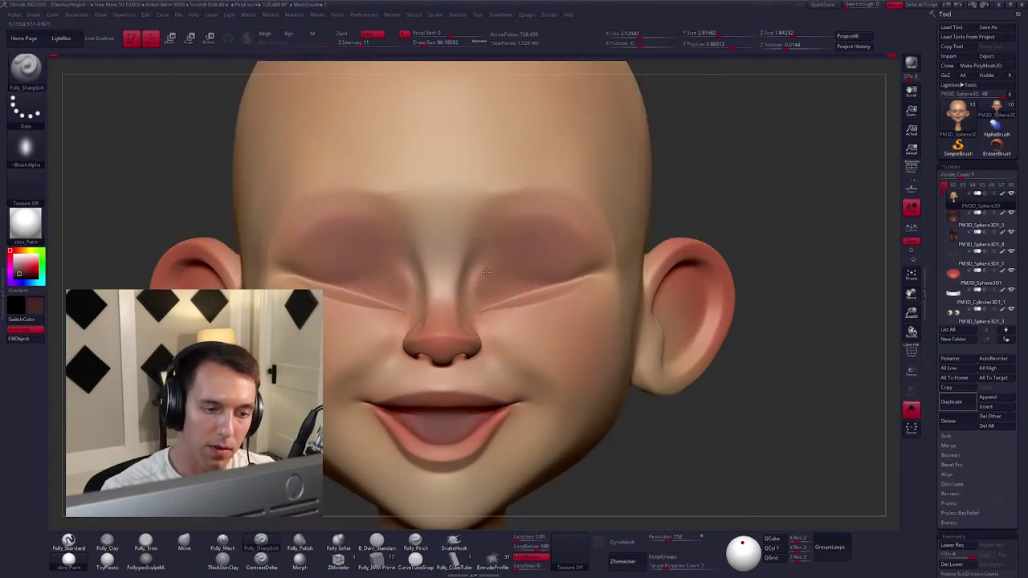
pyautogui.moveTo(514, 258)
pyautogui.mouseDown()
pyautogui.moveTo(558, 247)
pyautogui.moveTo(546, 251)
pyautogui.mouseUp()
pyautogui.hotkey('ctrl', 'shift', 's')
pyautogui.press('b')
pyautogui.press('m')
pyautogui.press('v')
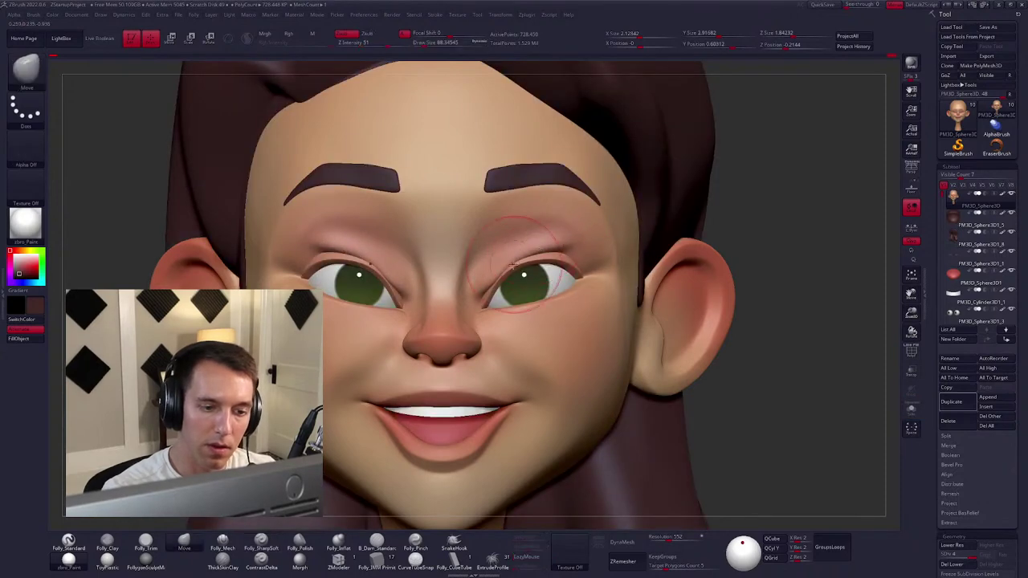
pyautogui.hotkey('ctrl', 'shift', 's')
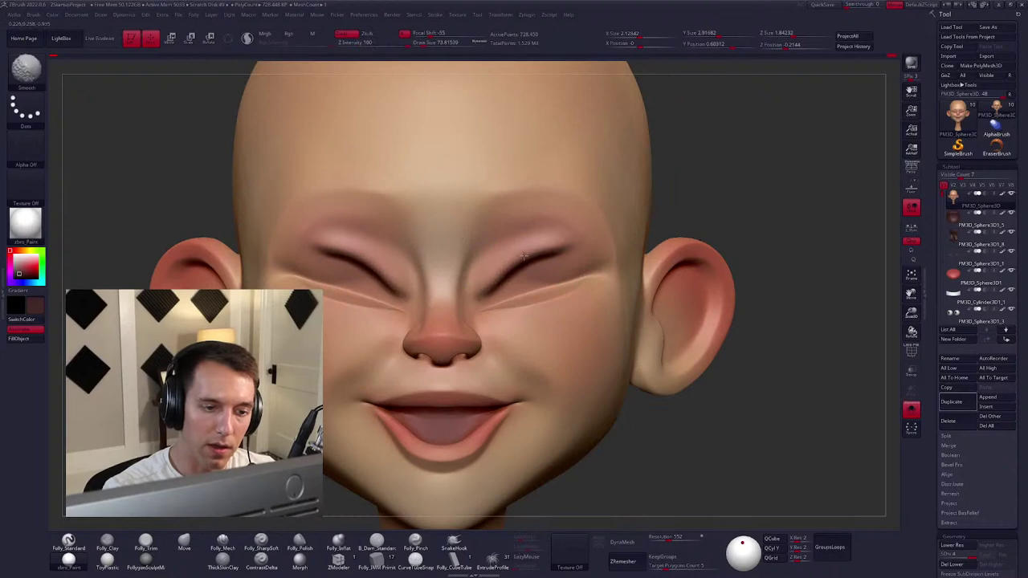
pyautogui.hotkey('shift', 'd')
pyautogui.keyDown('shift'); pyautogui.moveTo(377, 272); pyautogui.dragTo(335, 249); pyautogui.keyUp('shift')
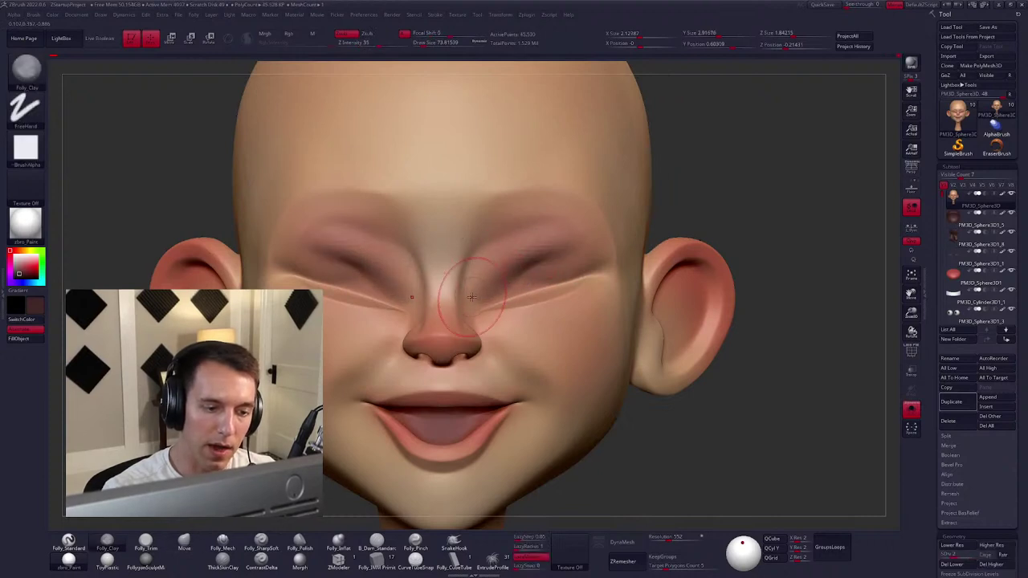
# Soften the eye creases with the Folly_Mech brush and Shift-smoothing, checking front and side views.
pyautogui.press('b')
pyautogui.press('m')
pyautogui.press('e')
pyautogui.press('shift')
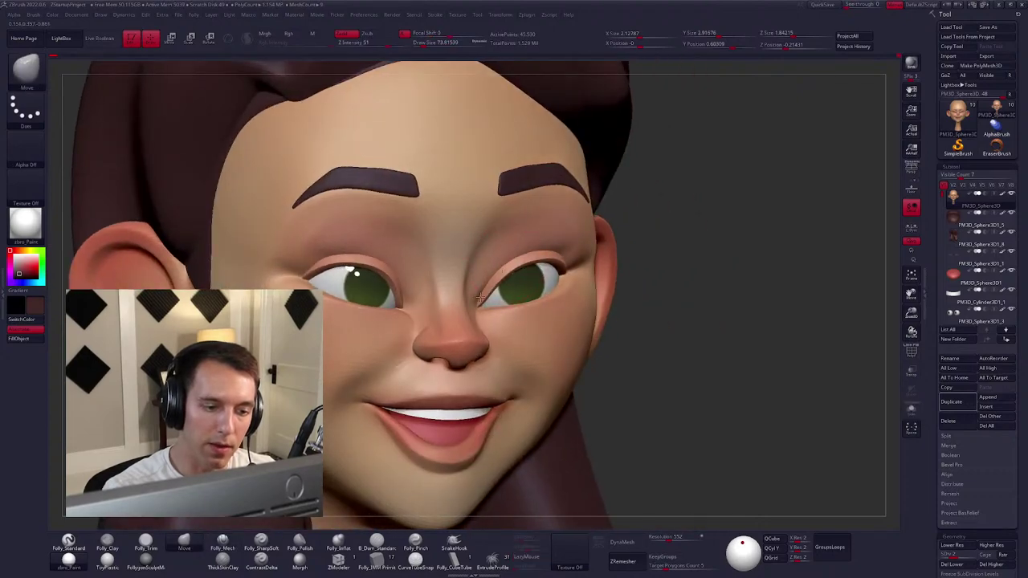
pyautogui.keyDown('shift'); pyautogui.moveTo(505, 289); pyautogui.dragTo(562, 230, button='right'); pyautogui.keyUp('shift')
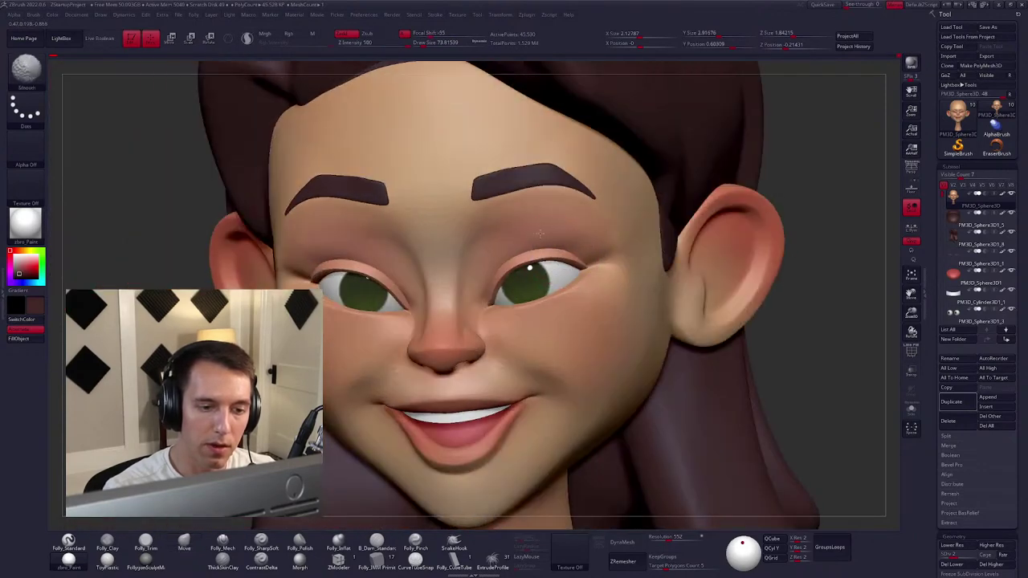
pyautogui.moveTo(508, 249)
pyautogui.mouseDown(button='right')
pyautogui.moveTo(562, 258)
pyautogui.moveTo(534, 265)
pyautogui.moveTo(554, 281)
pyautogui.moveTo(540, 304)
pyautogui.moveTo(520, 270)
pyautogui.moveTo(576, 252)
pyautogui.moveTo(556, 240)
pyautogui.moveTo(495, 283)
pyautogui.mouseUp(button='right')
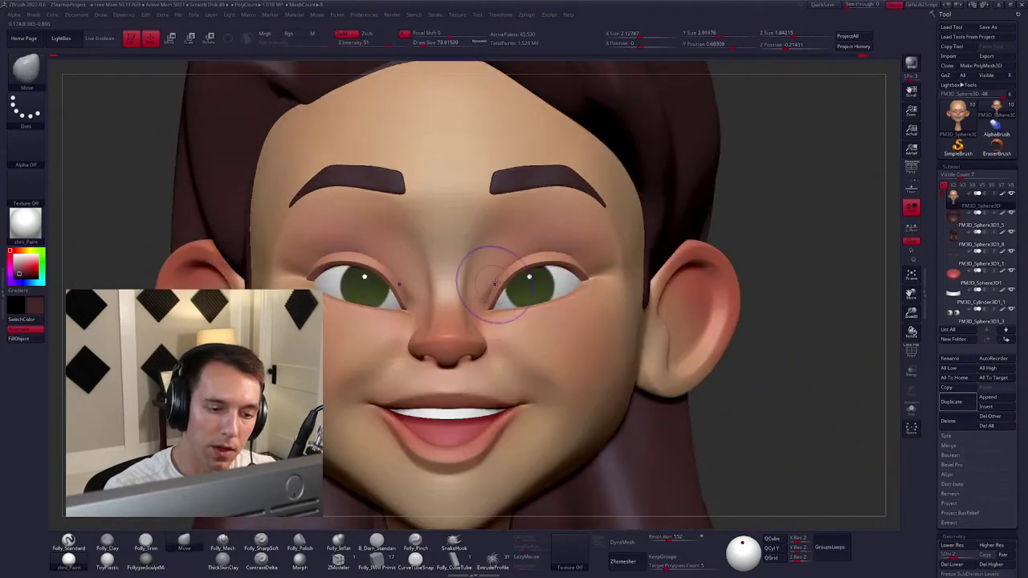
pyautogui.press('m')
pyautogui.hotkey('alt', 's')
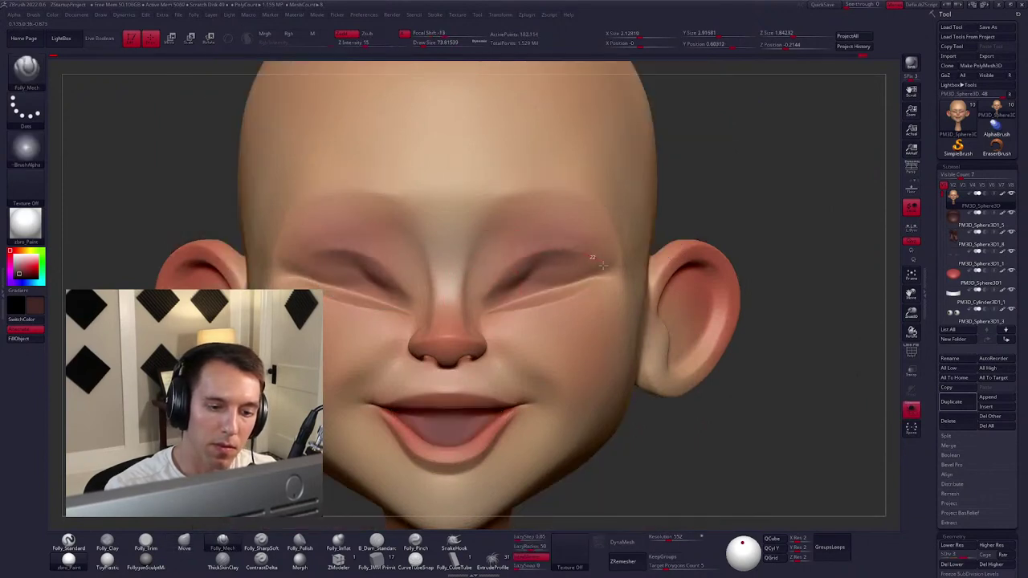
pyautogui.hotkey('alt', 's')
pyautogui.hotkey('alt', 's')
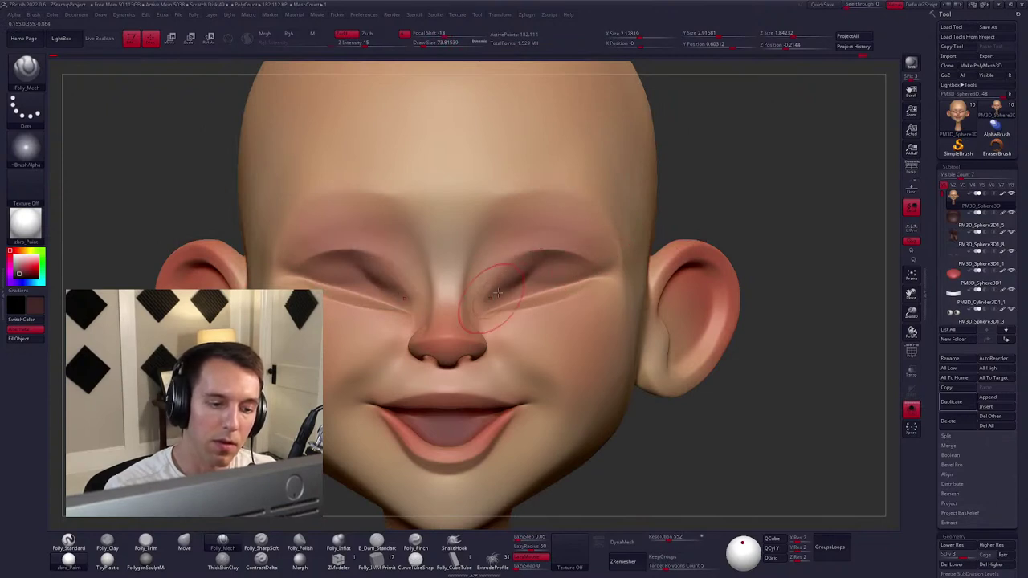
# Refine the creases with the trim brush and smoothing, then unsolo and frame the whole bust.
pyautogui.press('b')
pyautogui.press('f')
pyautogui.press('t')
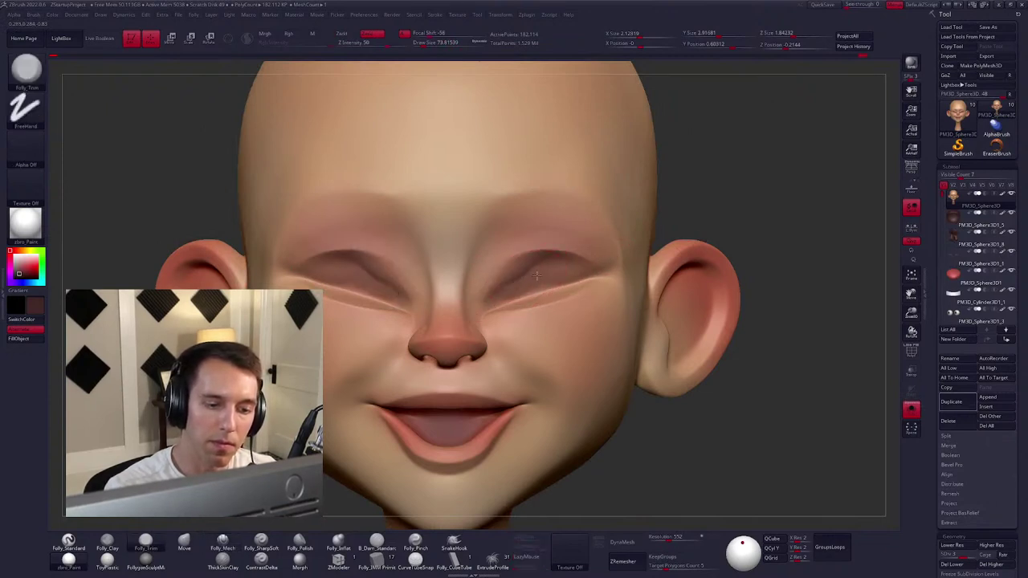
pyautogui.press('shift')
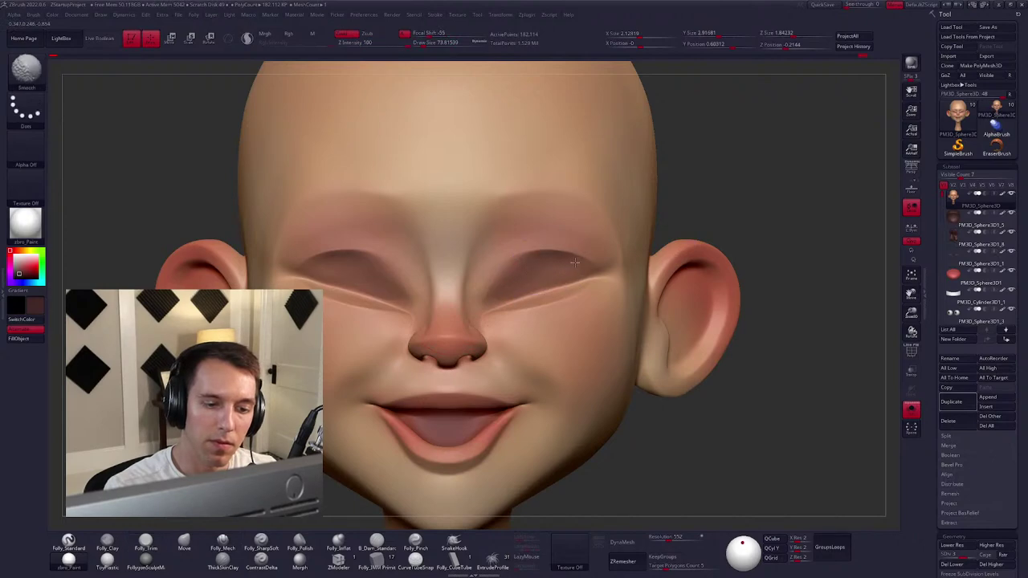
pyautogui.hotkey('ctrl', 'shift', 's')
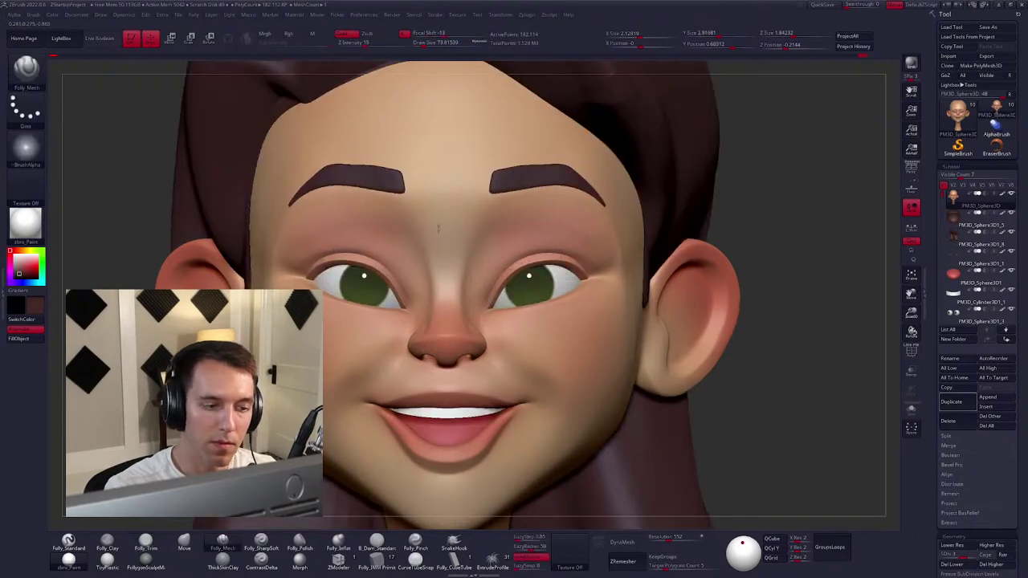
pyautogui.press('f')
# Show the black eyelash piece on both eyes and select the blue eyelid subtool.
pyautogui.keyDown('alt'); pyautogui.moveTo(648, 335); pyautogui.dragTo(666, 381); pyautogui.keyUp('alt')
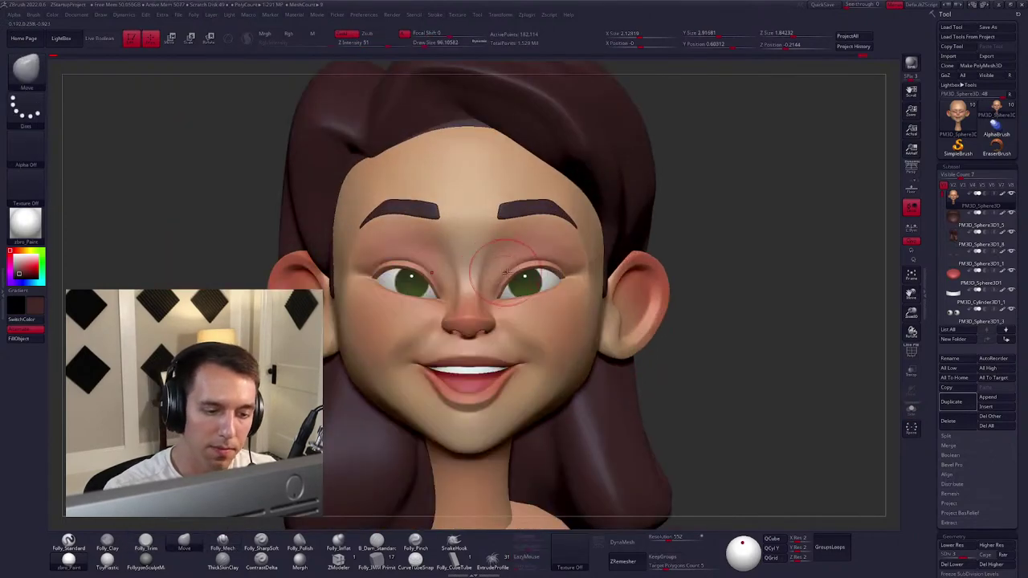
pyautogui.keyDown('alt'); pyautogui.moveTo(518, 282); pyautogui.dragTo(491, 294); pyautogui.keyUp('alt')
pyautogui.press('space')
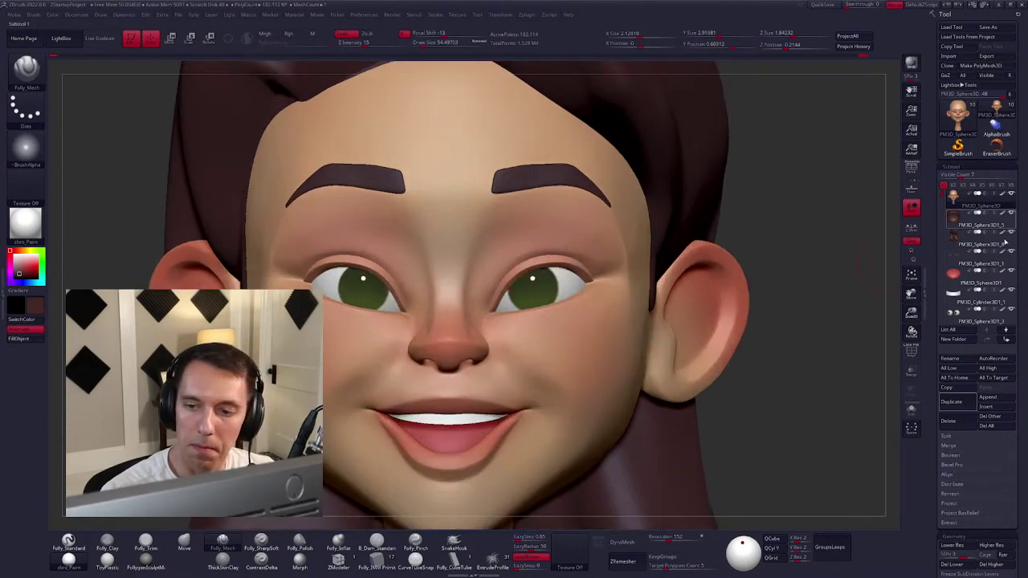
pyautogui.press('shift')
pyautogui.click(949, 213)
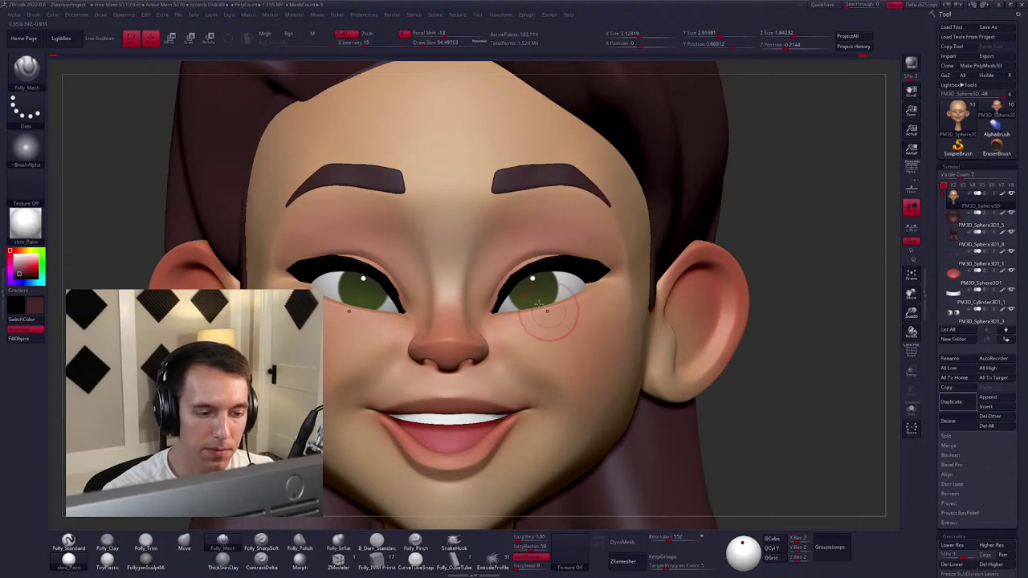
pyautogui.keyDown('alt'); pyautogui.click(567, 263); pyautogui.keyUp('alt')
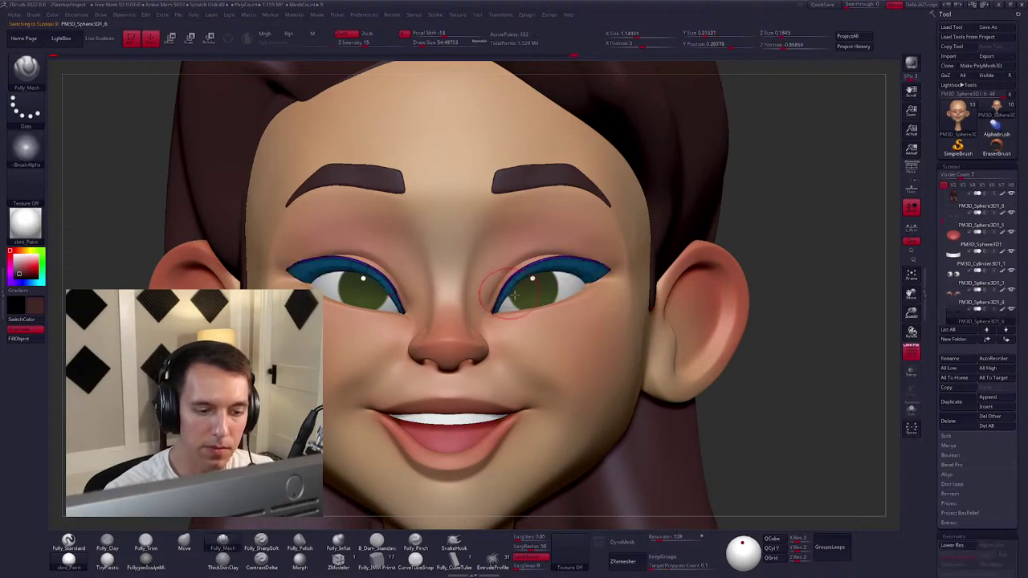
# Select the PM3D_Sphere3D head base and solo it so only the bald face shows.
pyautogui.moveTo(567, 265); pyautogui.dragTo(518, 296, button='right')
pyautogui.press('space')
pyautogui.press('b')
pyautogui.press('m')
pyautogui.press('v')
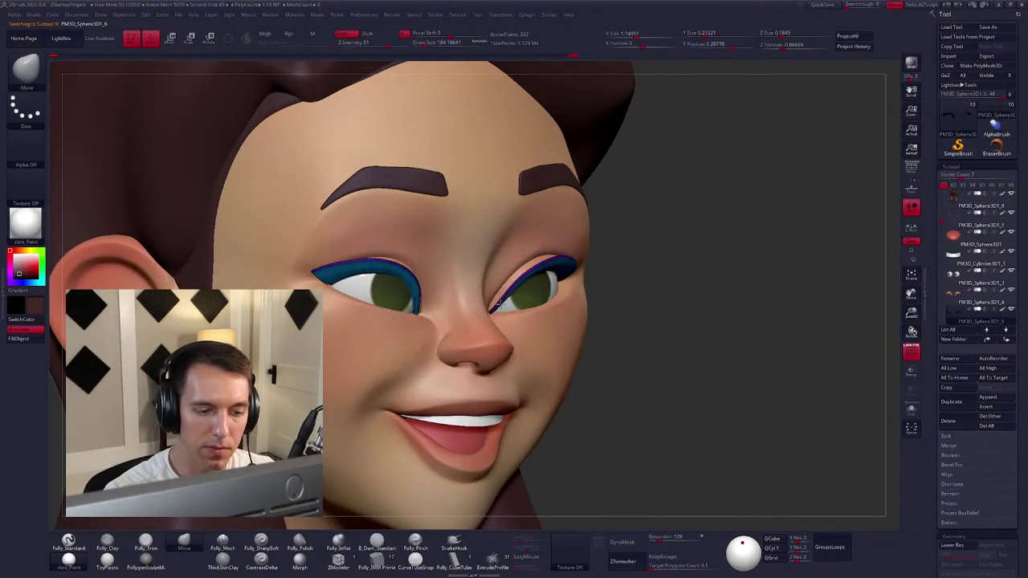
pyautogui.keyDown('shift'); pyautogui.moveTo(499, 304); pyautogui.dragTo(593, 296, button='right'); pyautogui.keyUp('shift')
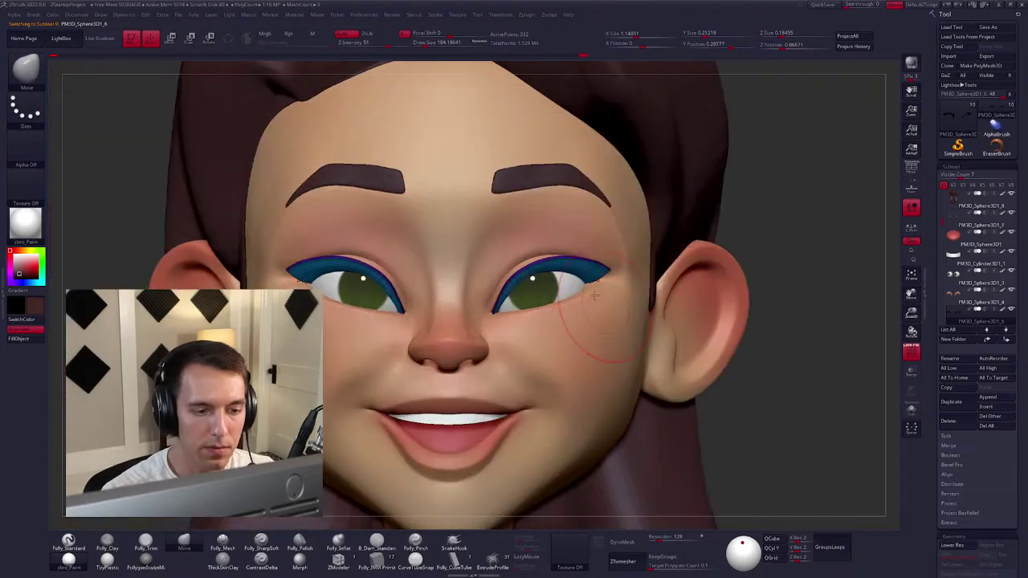
pyautogui.keyDown('alt'); pyautogui.click(524, 235); pyautogui.keyUp('alt')
pyautogui.press('space')
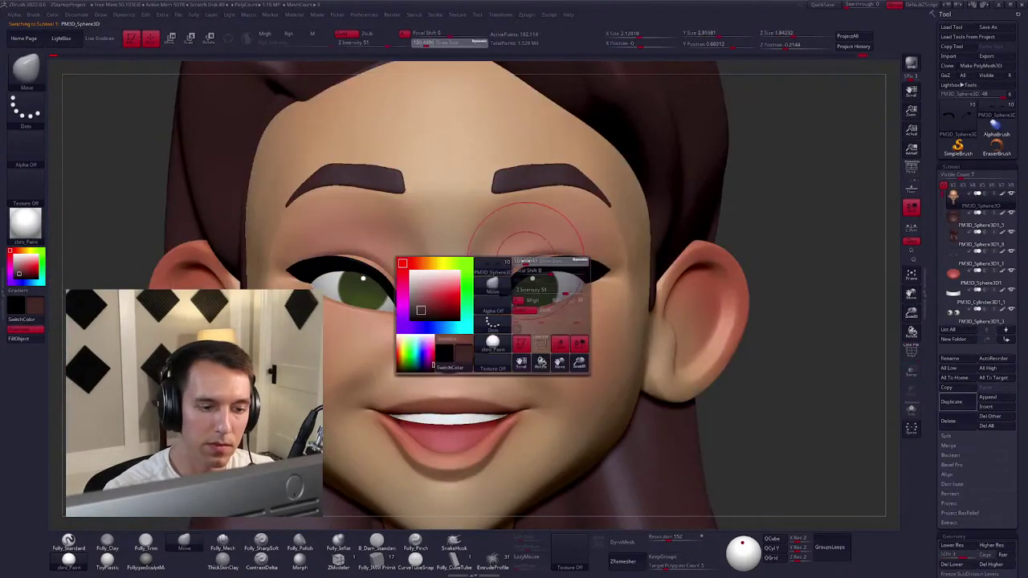
pyautogui.moveTo(524, 261)
pyautogui.mouseDown(button='right')
pyautogui.moveTo(562, 265)
pyautogui.moveTo(527, 261)
pyautogui.moveTo(567, 257)
pyautogui.moveTo(535, 253)
pyautogui.mouseUp(button='right')
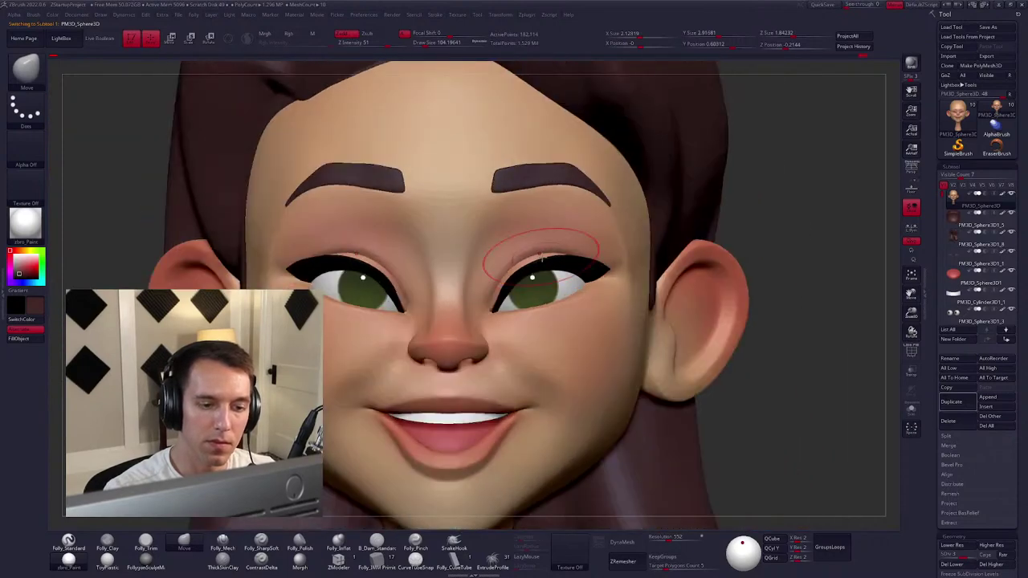
pyautogui.hotkey('shift', 's')
pyautogui.press('space')
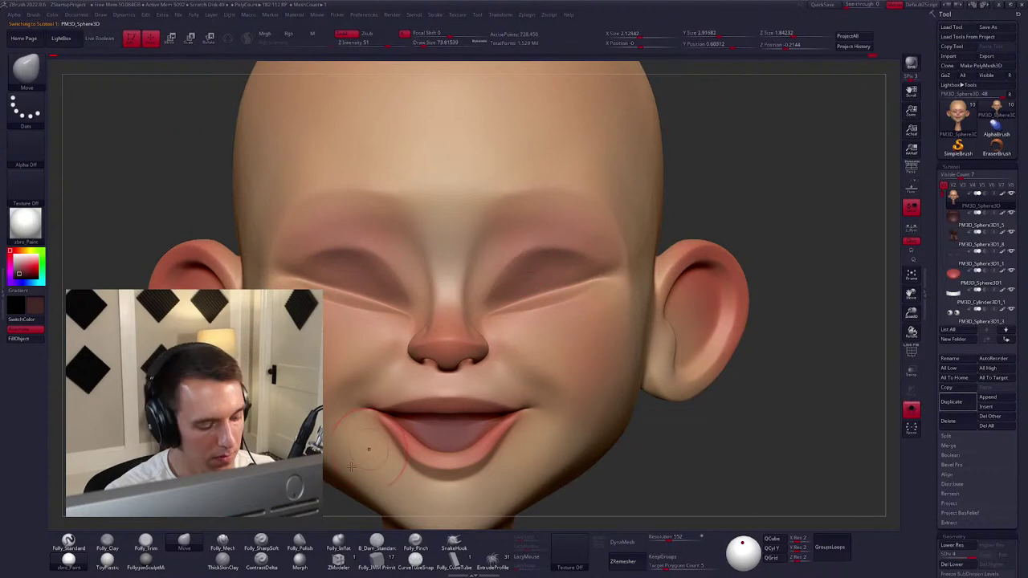
# Carve both upper-eyelid creases with Folly_SharpSculpt and Folly_Mech, then Shift-smooth them.
pyautogui.press('1')
pyautogui.keyDown('ctrl'); pyautogui.moveTo(430, 357); pyautogui.dragTo(498, 278, button='right'); pyautogui.keyUp('ctrl')
pyautogui.moveTo(480, 313)
pyautogui.mouseDown()
pyautogui.moveTo(530, 256)
pyautogui.moveTo(595, 243)
pyautogui.moveTo(643, 259)
pyautogui.mouseUp()
pyautogui.press('2')
pyautogui.press('space')
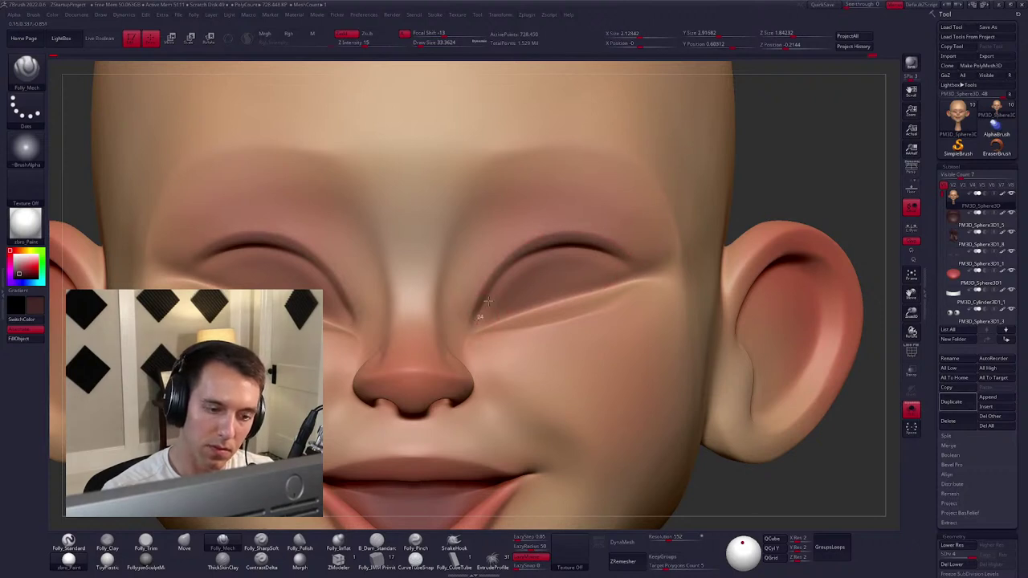
pyautogui.moveTo(632, 271)
pyautogui.mouseDown()
pyautogui.moveTo(613, 253)
pyautogui.moveTo(567, 249)
pyautogui.moveTo(529, 259)
pyautogui.moveTo(498, 283)
pyautogui.mouseUp()
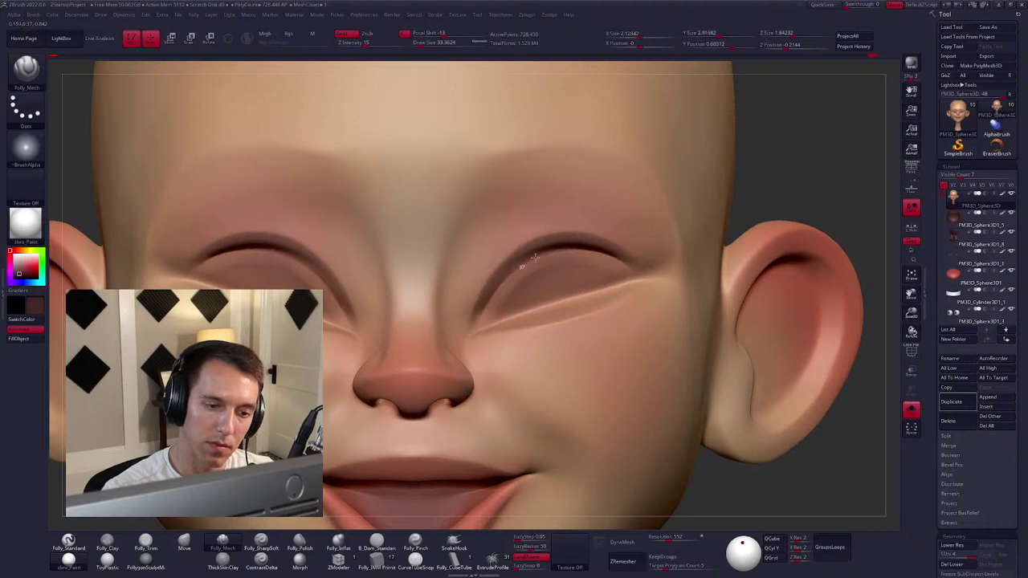
pyautogui.press('space')
pyautogui.press('shift')
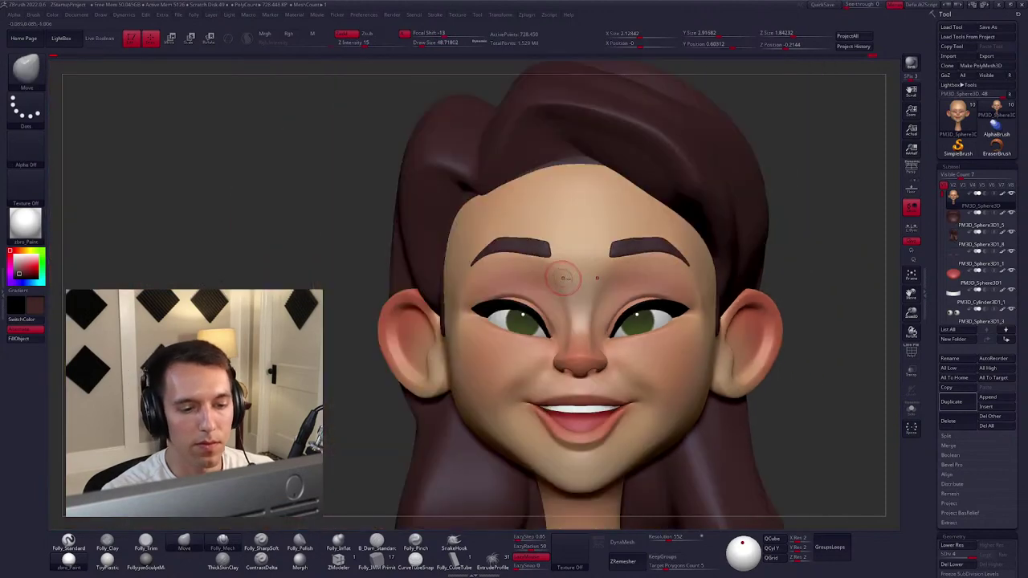
pyautogui.moveTo(564, 279); pyautogui.dragTo(558, 285, button='right')
pyautogui.press('space')
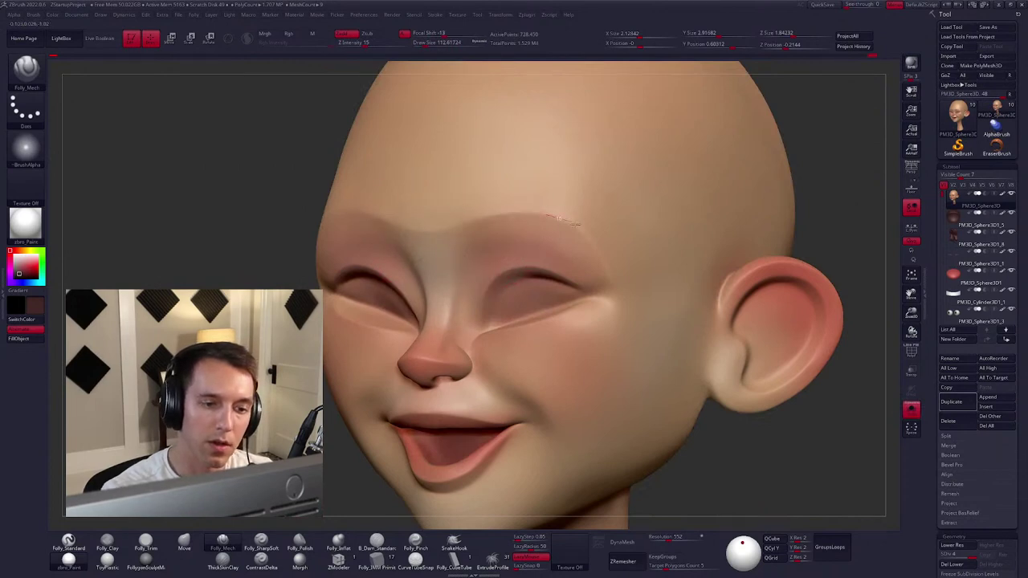
pyautogui.press('shift')
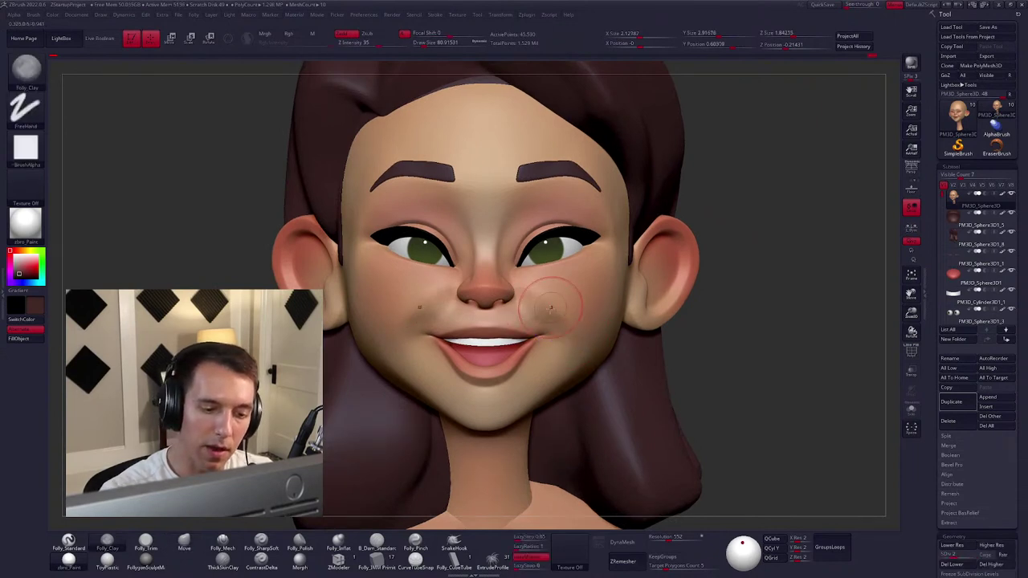
# Enlarge the brush and do a final Shift-smooth pass before reimporting via GoZ.
pyautogui.press(']')
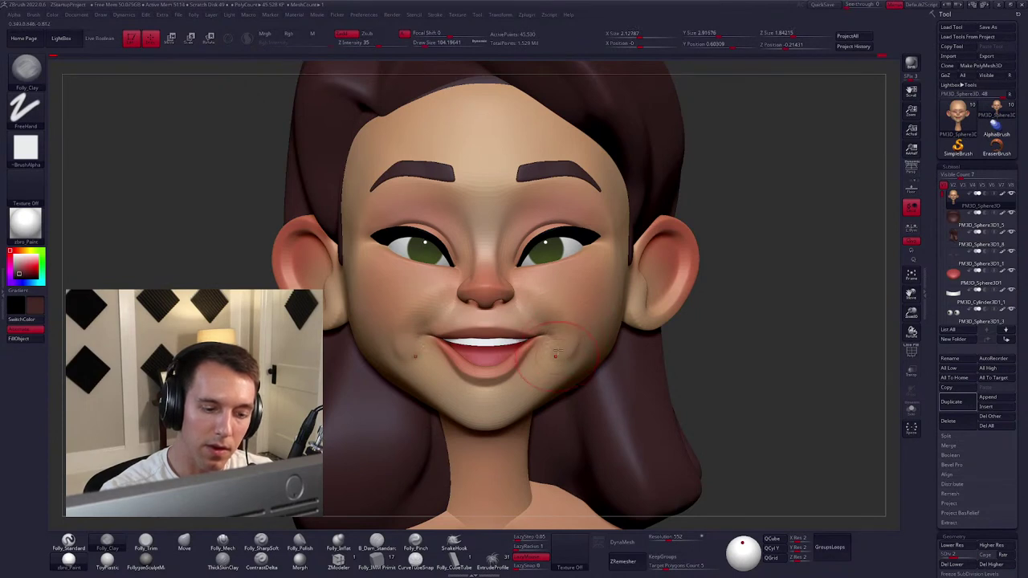
pyautogui.press('shift')
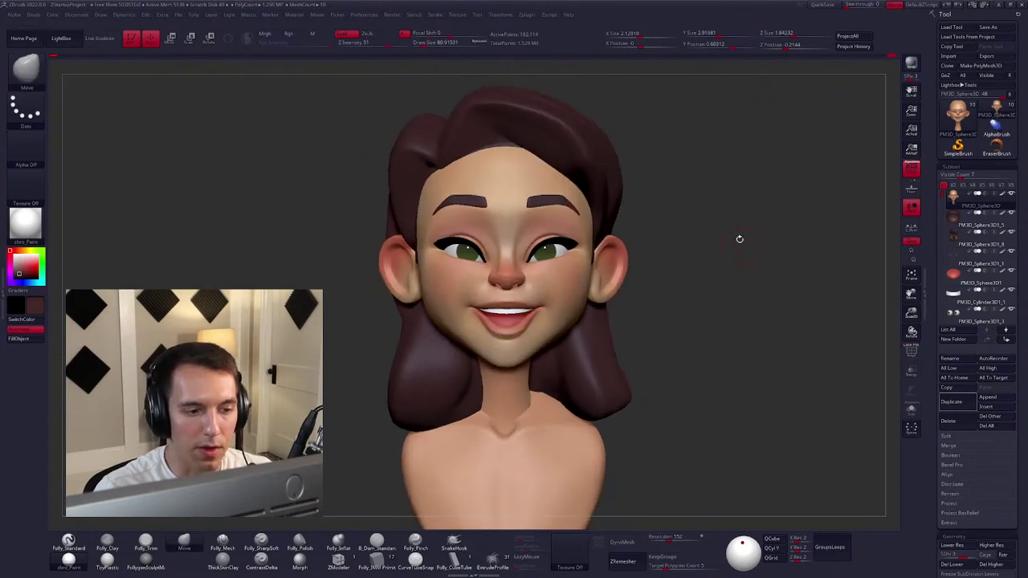
pyautogui.hotkey('shift', 'f')
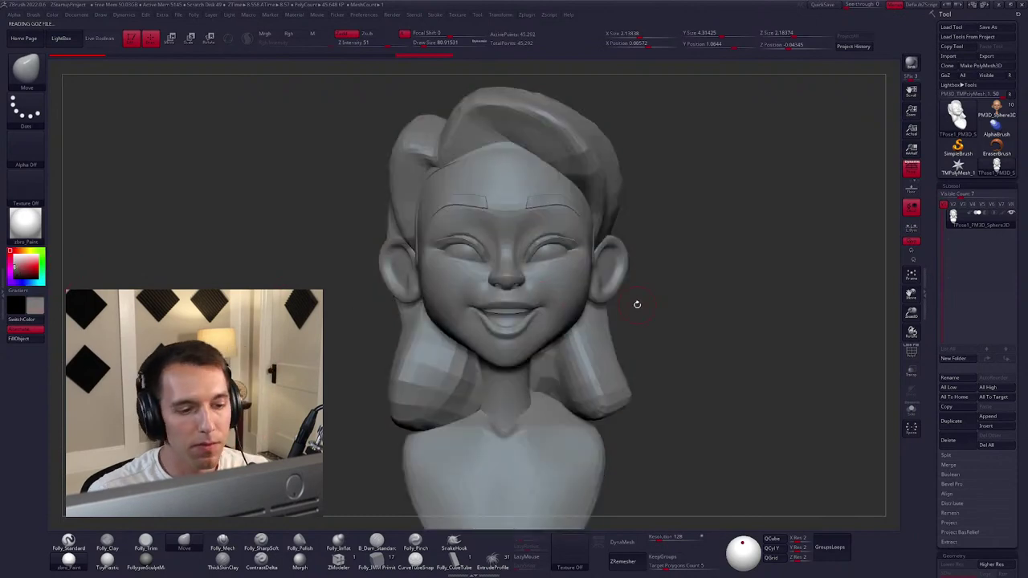
# Shrink the Move brush and push the eye area into shape from side and front views.
pyautogui.press('w')
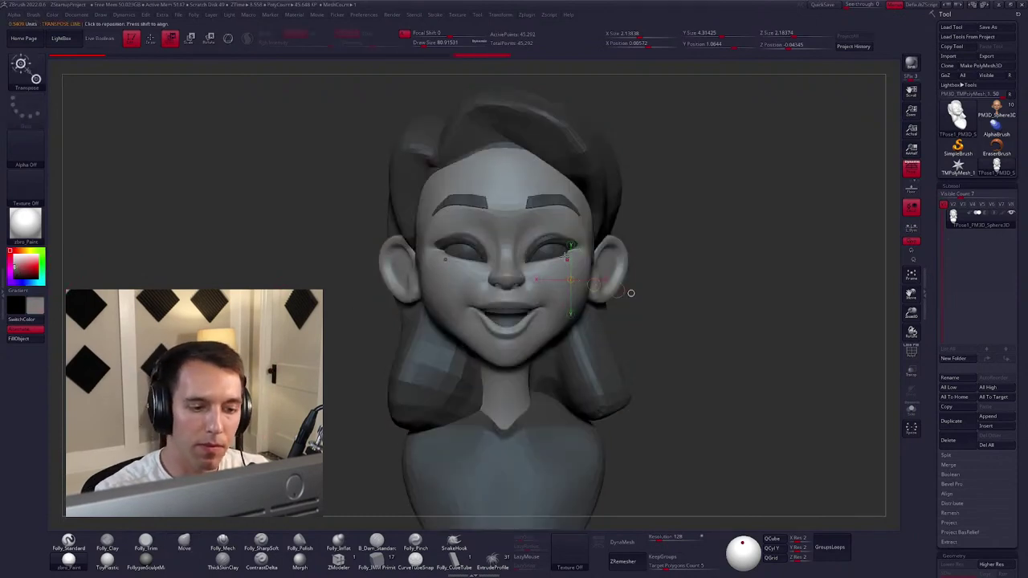
pyautogui.press('q')
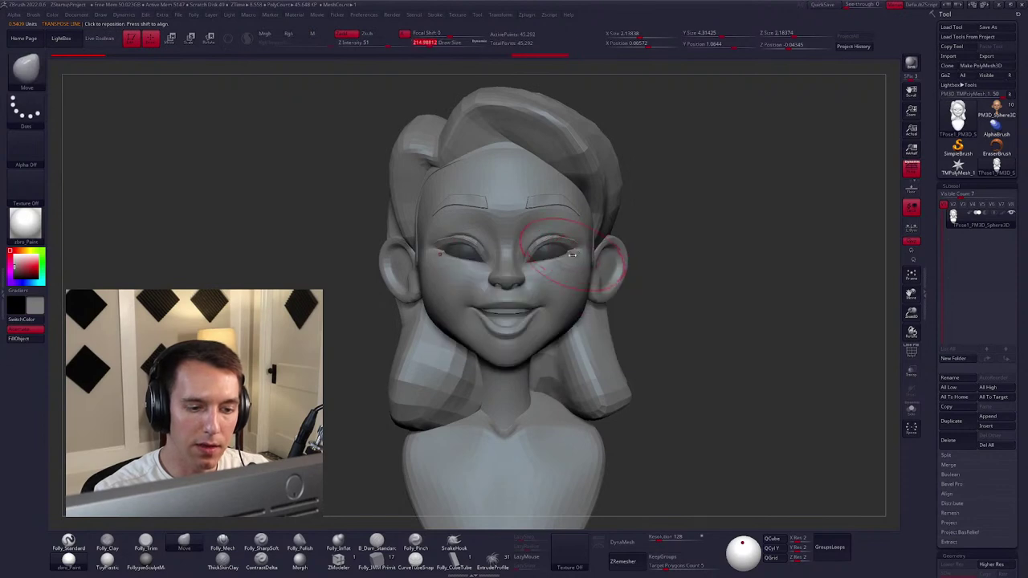
pyautogui.press('[')
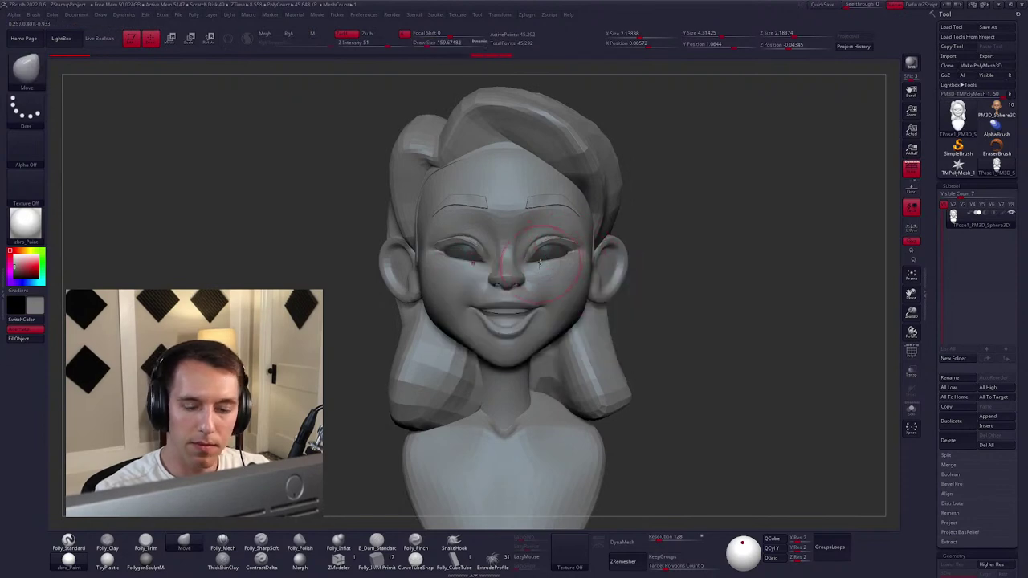
pyautogui.moveTo(538, 261); pyautogui.dragTo(546, 281, button='right')
pyautogui.press('[')
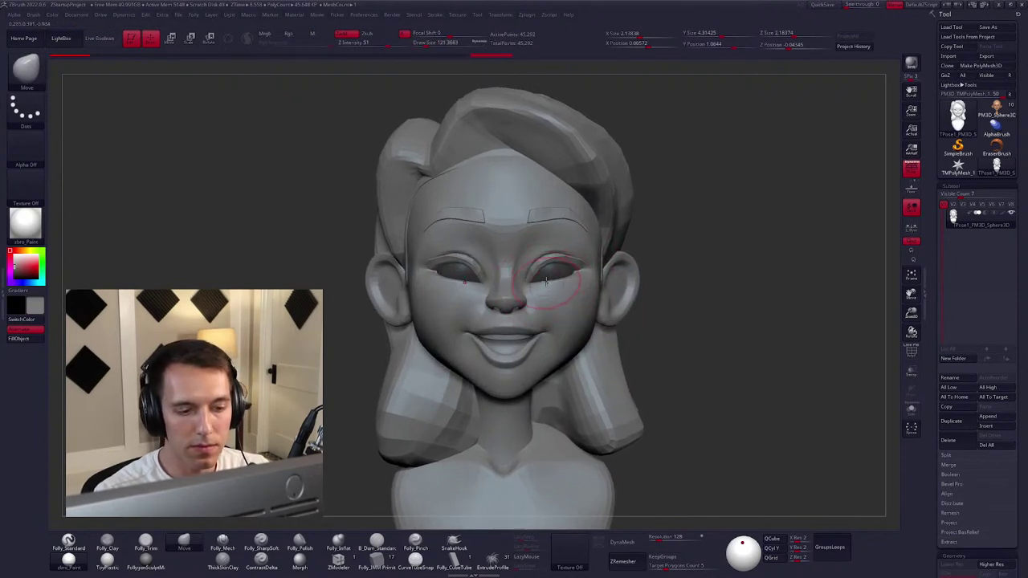
pyautogui.moveTo(559, 285); pyautogui.dragTo(603, 279, button='right')
pyautogui.keyDown('shift'); pyautogui.moveTo(556, 286); pyautogui.dragTo(557, 288); pyautogui.keyUp('shift')
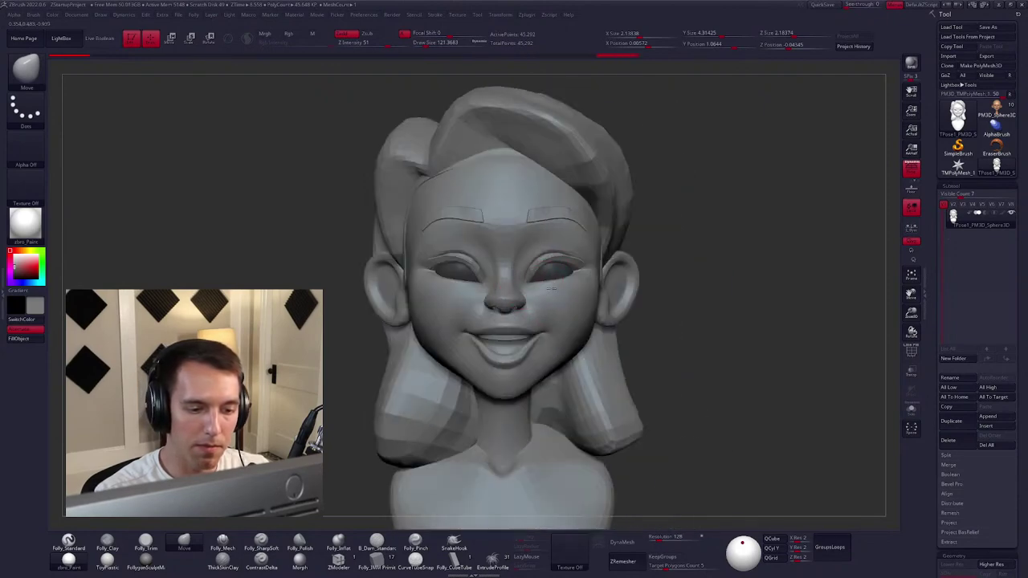
# Resize the Move brush and push the nose from three-quarter and profile angles.
pyautogui.press('space')
pyautogui.moveTo(577, 277)
pyautogui.mouseDown(button='right')
pyautogui.moveTo(554, 276)
pyautogui.moveTo(586, 273)
pyautogui.moveTo(589, 282)
pyautogui.mouseUp(button='right')
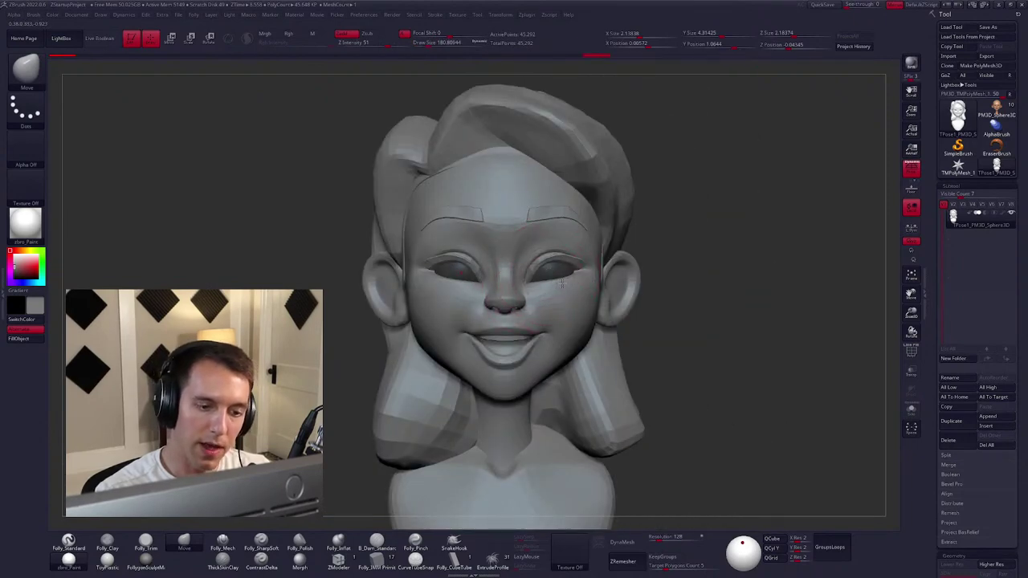
pyautogui.moveTo(562, 281)
pyautogui.mouseDown(button='right')
pyautogui.moveTo(702, 324)
pyautogui.moveTo(643, 308)
pyautogui.mouseUp(button='right')
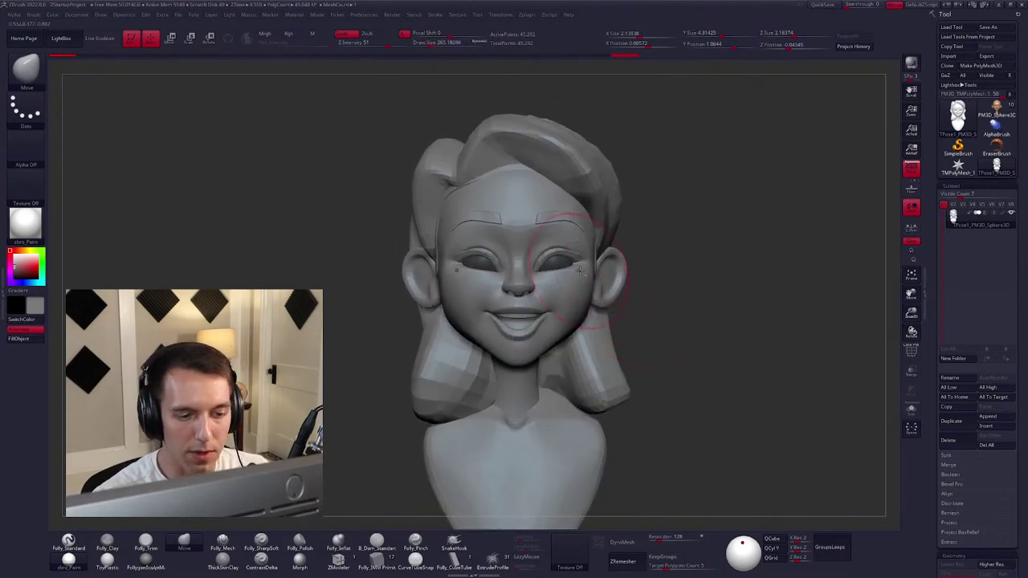
pyautogui.moveTo(579, 272)
pyautogui.keyDown('ctrl'); pyautogui.mouseDown(button='right')
pyautogui.moveTo(547, 287)
pyautogui.moveTo(508, 281)
pyautogui.moveTo(516, 276)
pyautogui.mouseUp(button='right'); pyautogui.keyUp('ctrl')
pyautogui.press('space')
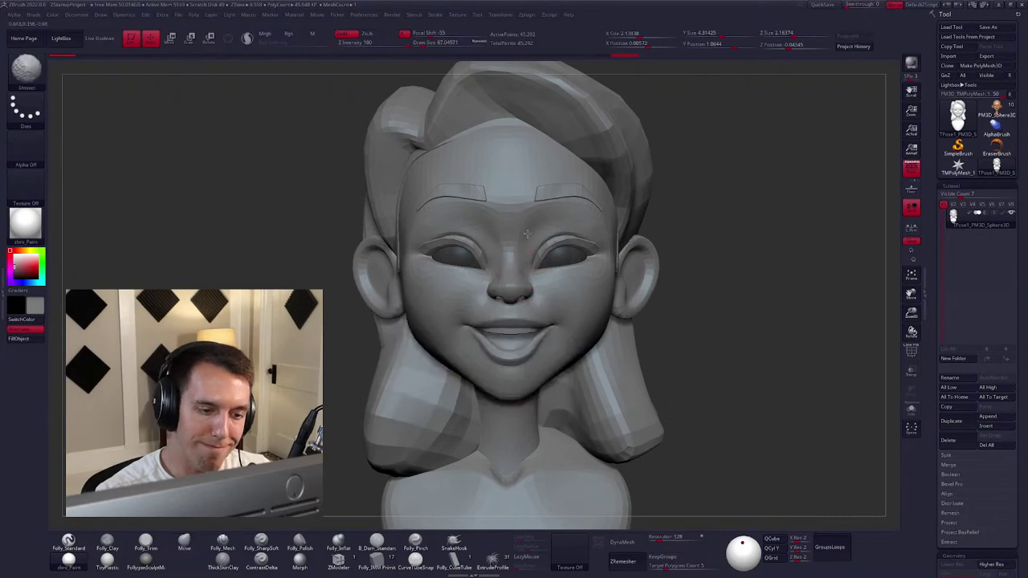
pyautogui.press(']')
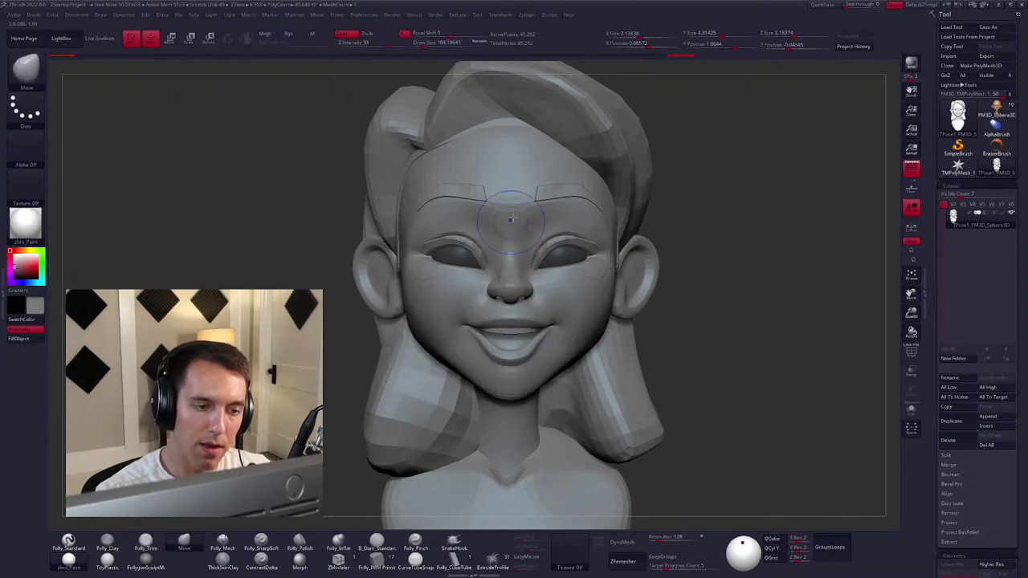
pyautogui.moveTo(514, 245)
pyautogui.mouseDown(button='right')
pyautogui.moveTo(450, 233)
pyautogui.moveTo(490, 245)
pyautogui.moveTo(516, 272)
pyautogui.moveTo(497, 257)
pyautogui.moveTo(527, 241)
pyautogui.mouseUp(button='right')
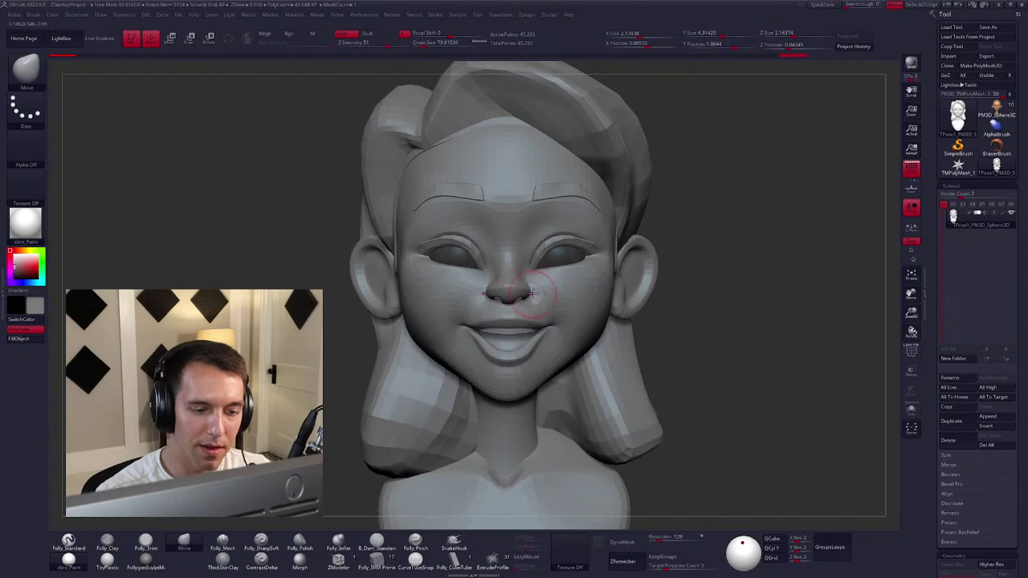
pyautogui.moveTo(582, 318); pyautogui.dragTo(516, 316, button='right')
# Reshape the mouth into a more open, rounded smile with fuller lips.
pyautogui.press('space')
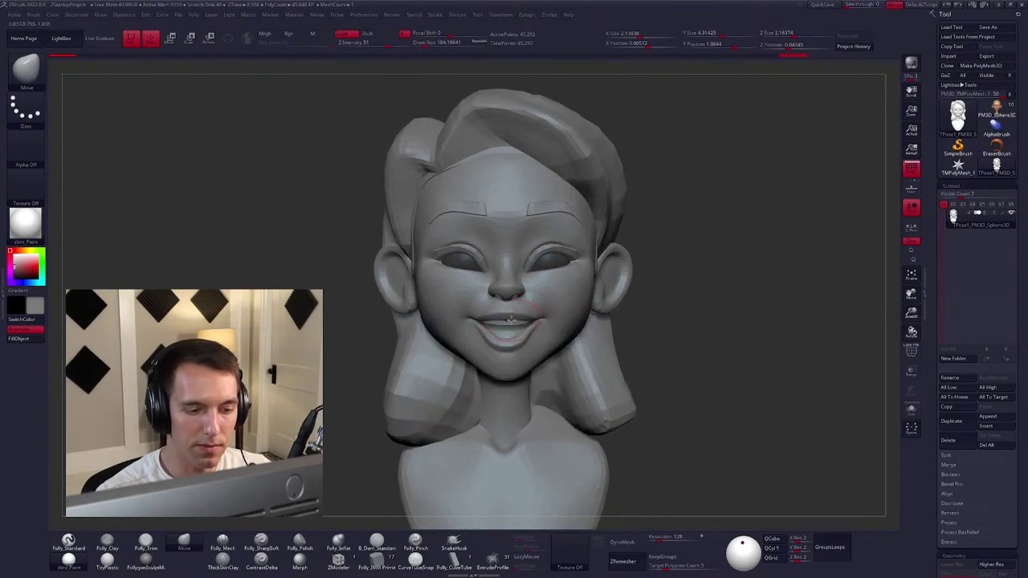
pyautogui.press('f')
pyautogui.press('w')
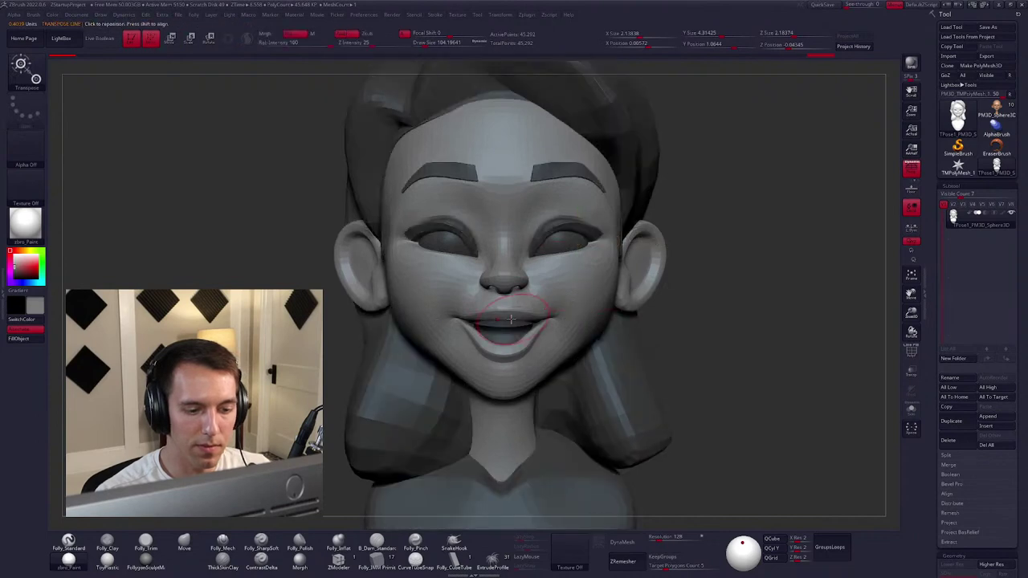
pyautogui.press('q')
pyautogui.press('space')
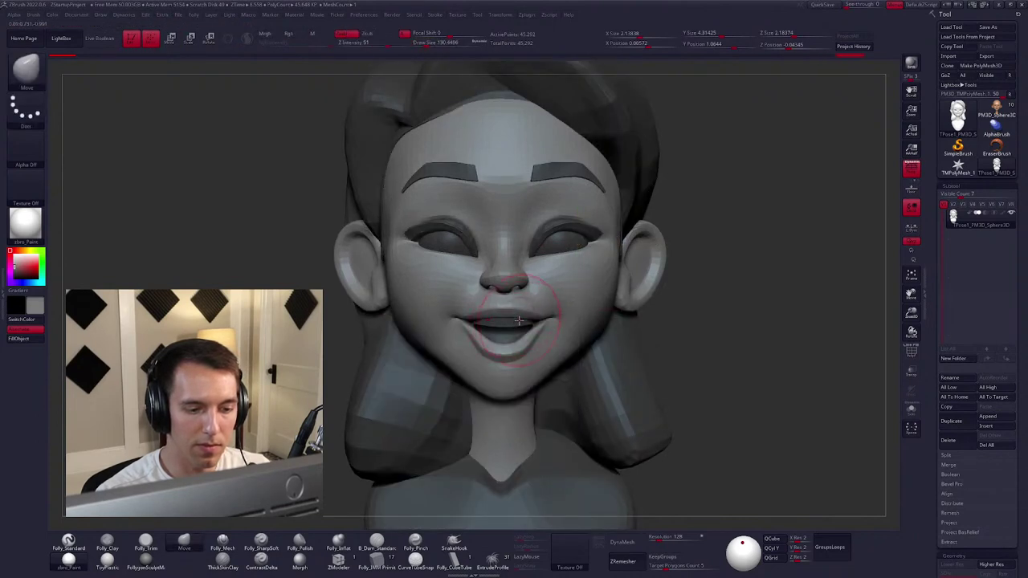
pyautogui.moveTo(520, 318); pyautogui.dragTo(527, 322, button='right')
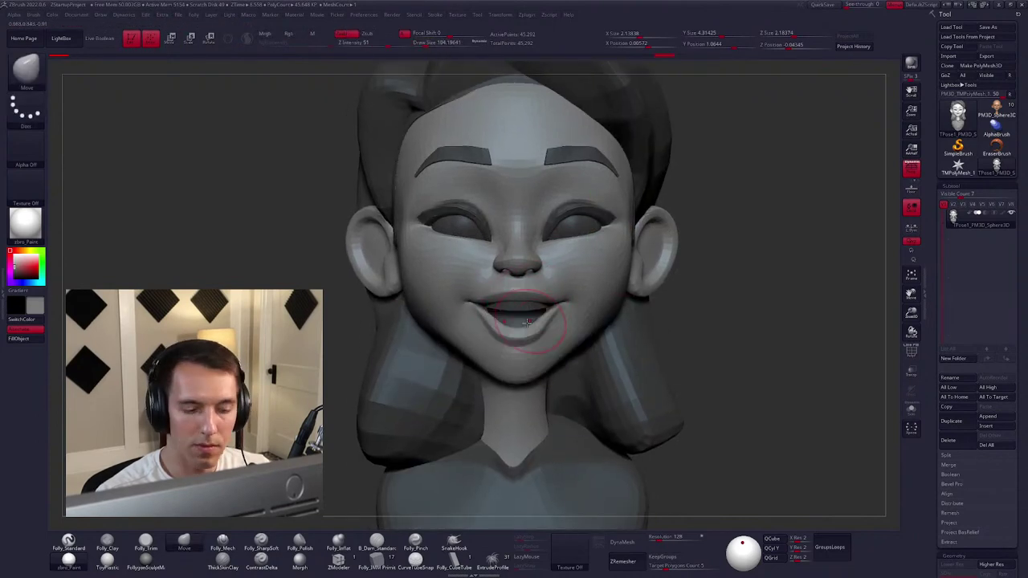
pyautogui.keyDown('alt'); pyautogui.click(522, 319); pyautogui.keyUp('alt')
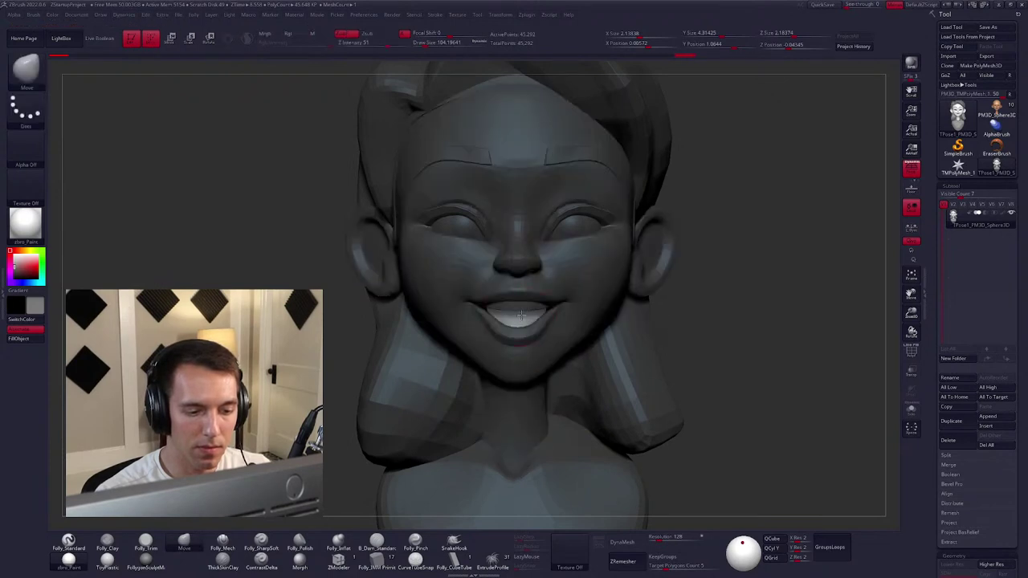
pyautogui.moveTo(525, 310); pyautogui.dragTo(518, 321, button='right')
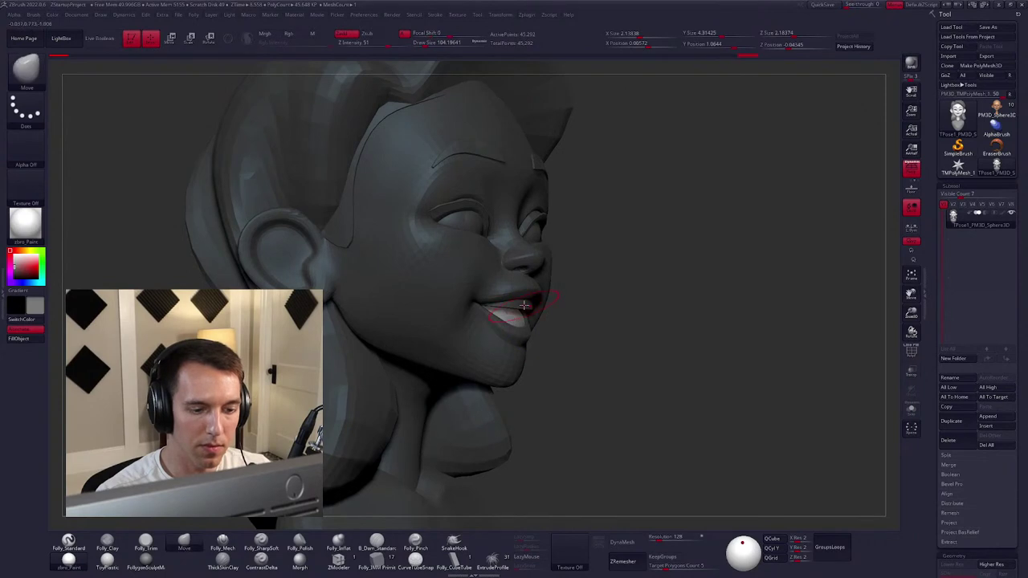
# Shift the lips in profile with a Transpose action line drawn from the lips outward.
pyautogui.press('w')
pyautogui.moveTo(581, 275); pyautogui.dragTo(526, 319, button='right')
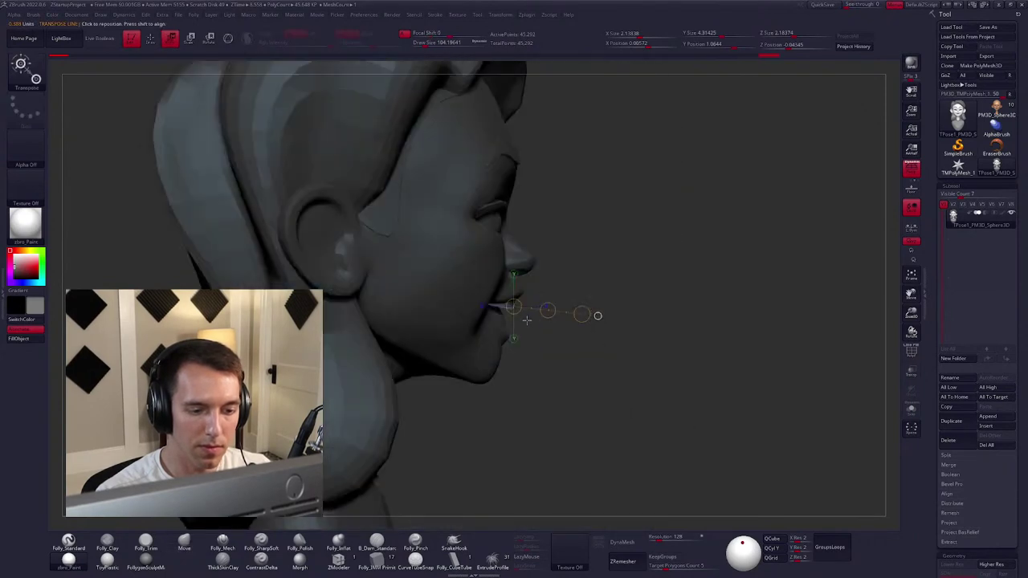
pyautogui.moveTo(511, 310); pyautogui.dragTo(590, 329)
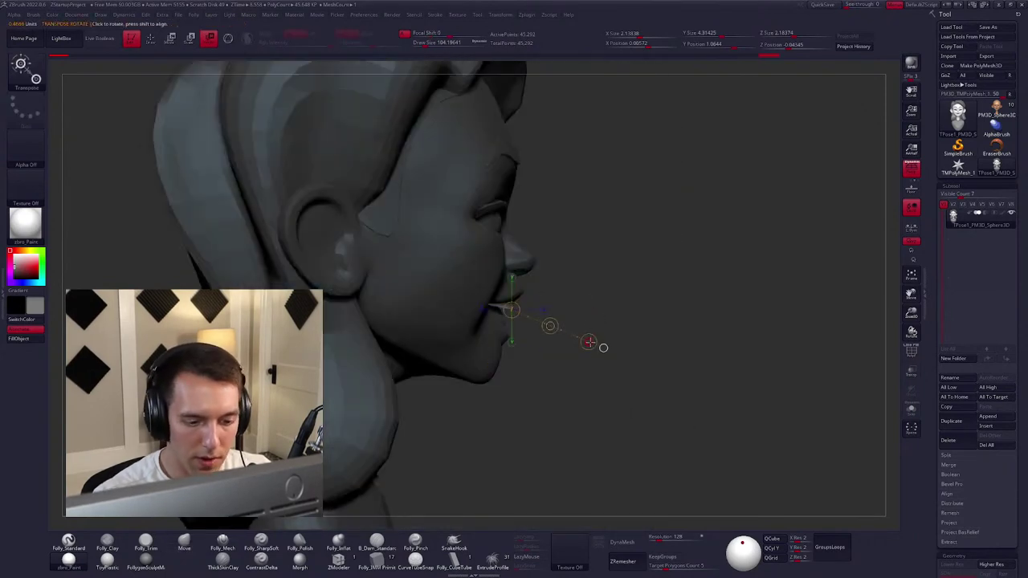
# Reduce the Move brush size and tweak the shape around the eyes from the front.
pyautogui.press('q')
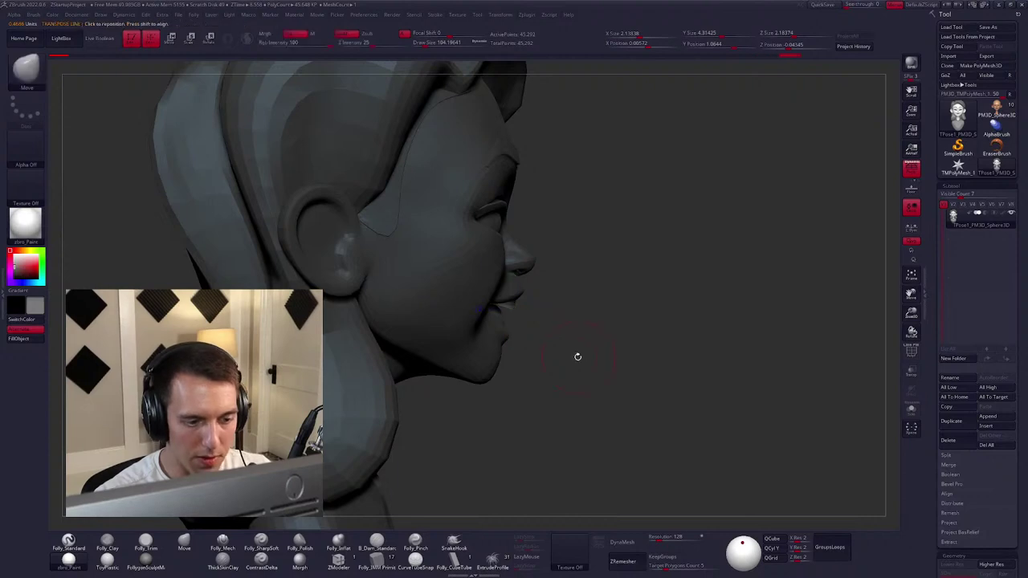
pyautogui.moveTo(576, 356)
pyautogui.mouseDown(button='right')
pyautogui.moveTo(594, 360)
pyautogui.moveTo(585, 362)
pyautogui.moveTo(576, 334)
pyautogui.moveTo(624, 326)
pyautogui.moveTo(586, 329)
pyautogui.moveTo(596, 298)
pyautogui.moveTo(613, 296)
pyautogui.mouseUp(button='right')
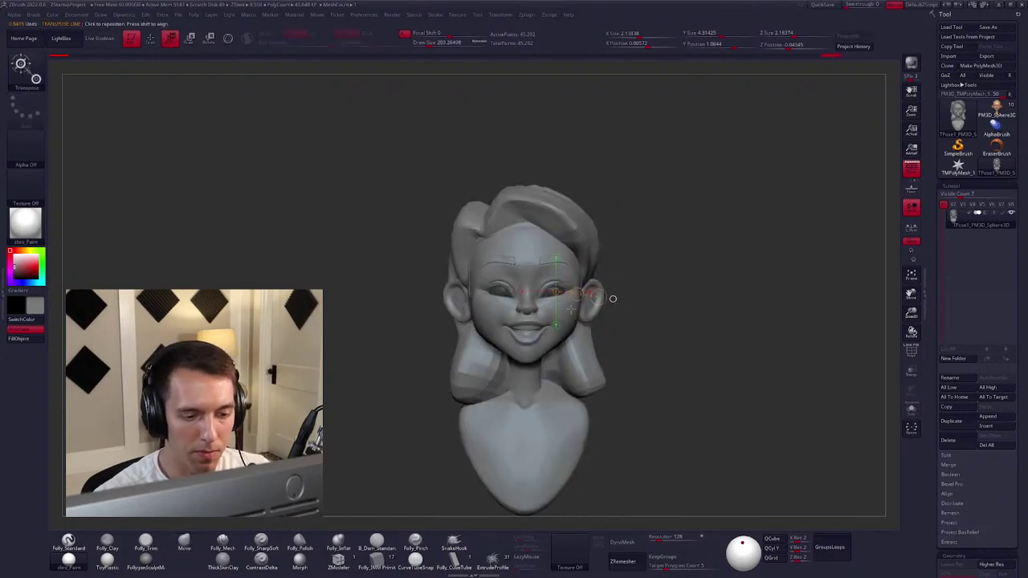
pyautogui.press('space')
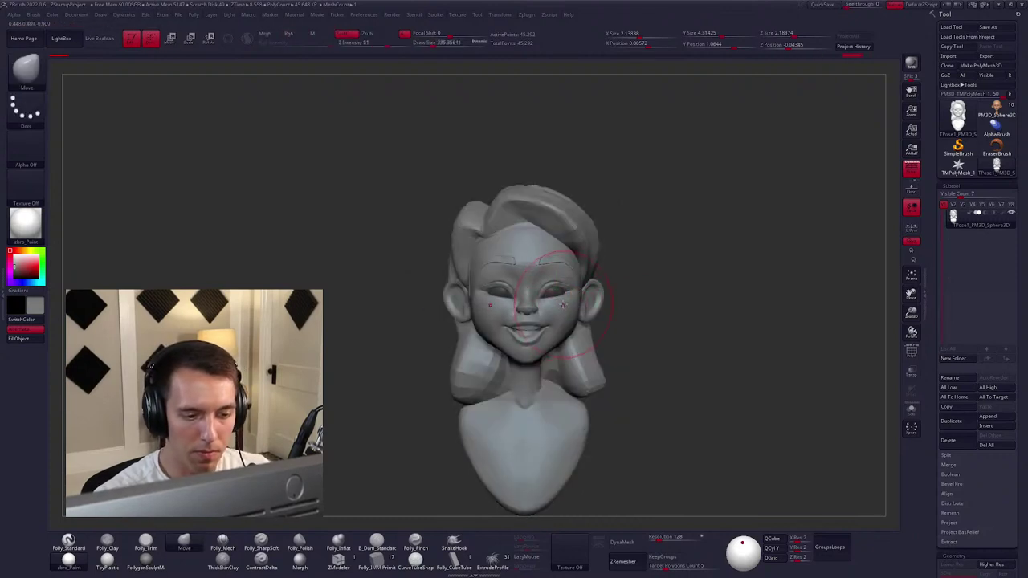
pyautogui.press('space')
pyautogui.moveTo(565, 306); pyautogui.dragTo(559, 299)
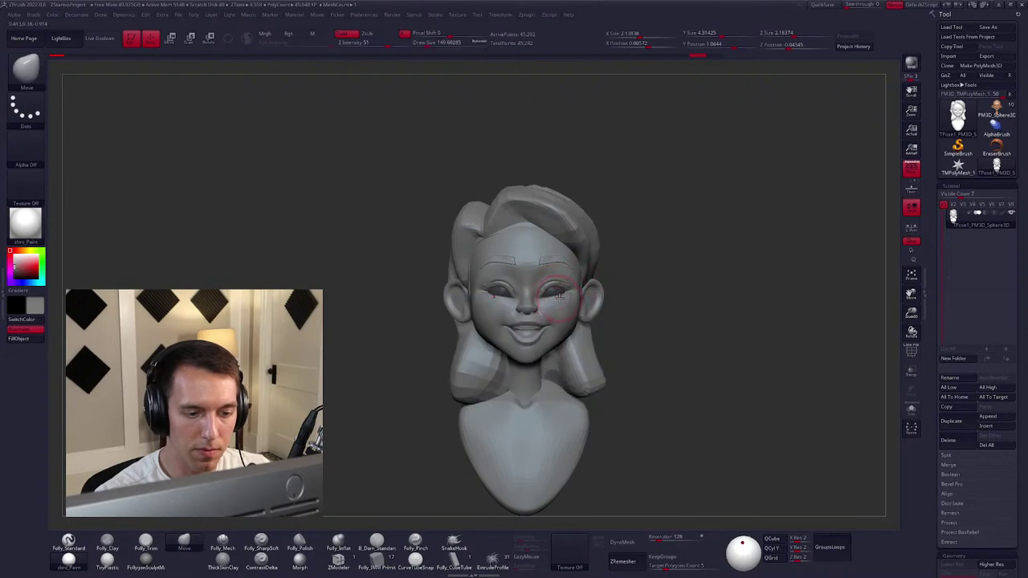
pyautogui.moveTo(558, 298)
pyautogui.mouseDown(button='right')
pyautogui.moveTo(545, 300)
pyautogui.moveTo(594, 394)
pyautogui.moveTo(592, 344)
pyautogui.moveTo(579, 355)
pyautogui.mouseUp(button='right')
# Hide the hair subtool and check the head's polygroups with polyframe on.
pyautogui.keyDown('ctrl'); pyautogui.keyDown('shift'); pyautogui.click(596, 344); pyautogui.keyUp('shift'); pyautogui.keyUp('ctrl')
pyautogui.keyDown('ctrl'); pyautogui.keyDown('shift'); pyautogui.click(642, 367); pyautogui.keyUp('shift'); pyautogui.keyUp('ctrl')
pyautogui.hotkey('shift', 'f')
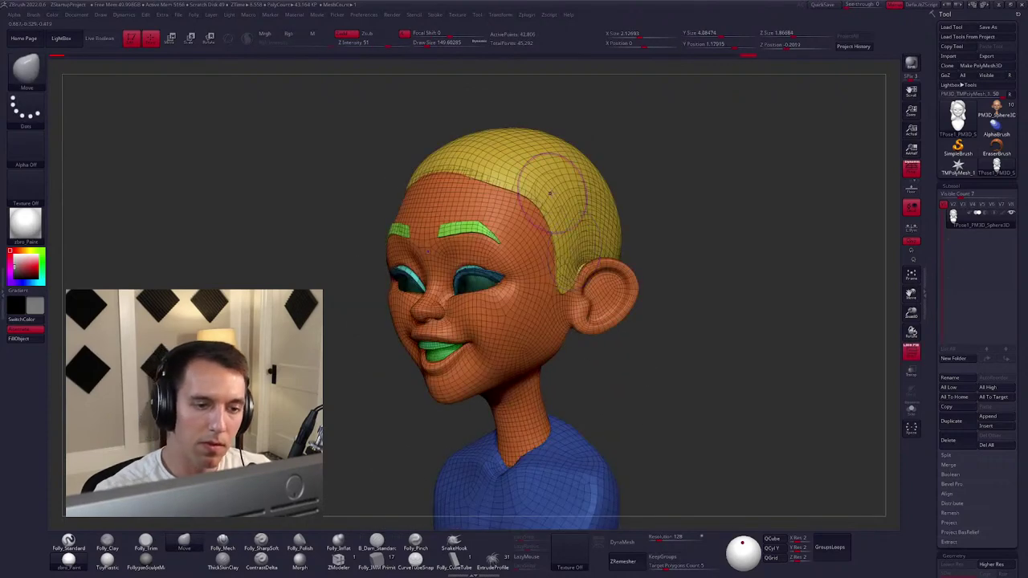
pyautogui.keyDown('ctrl'); pyautogui.keyDown('shift'); pyautogui.click(549, 206); pyautogui.keyUp('shift'); pyautogui.keyUp('ctrl')
pyautogui.moveTo(549, 206); pyautogui.dragTo(615, 229, button='right')
pyautogui.hotkey('shift', 'f')
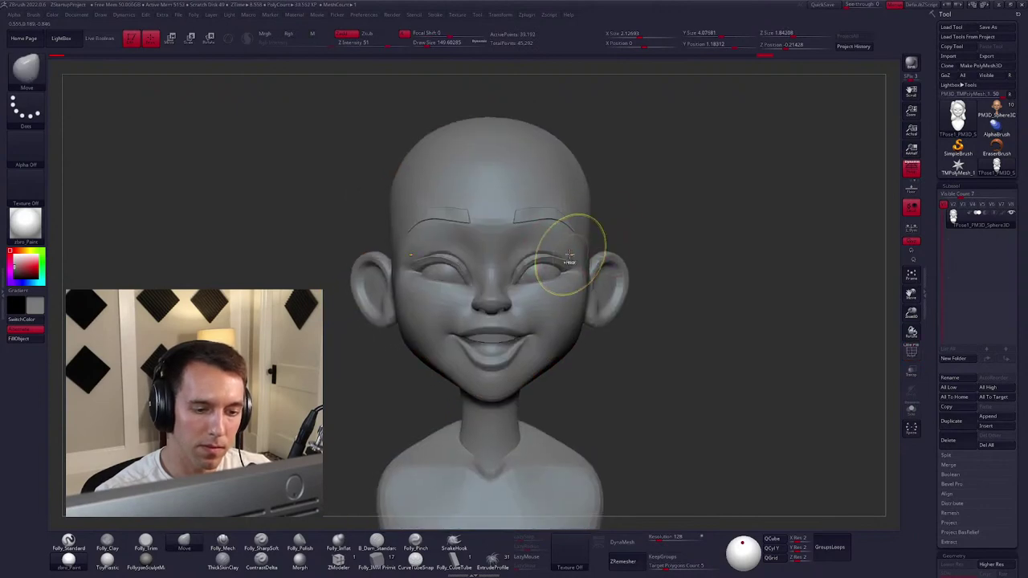
# Lasso-mask around both eyes, invert the mask, and show the hair again.
pyautogui.press('ctrl')
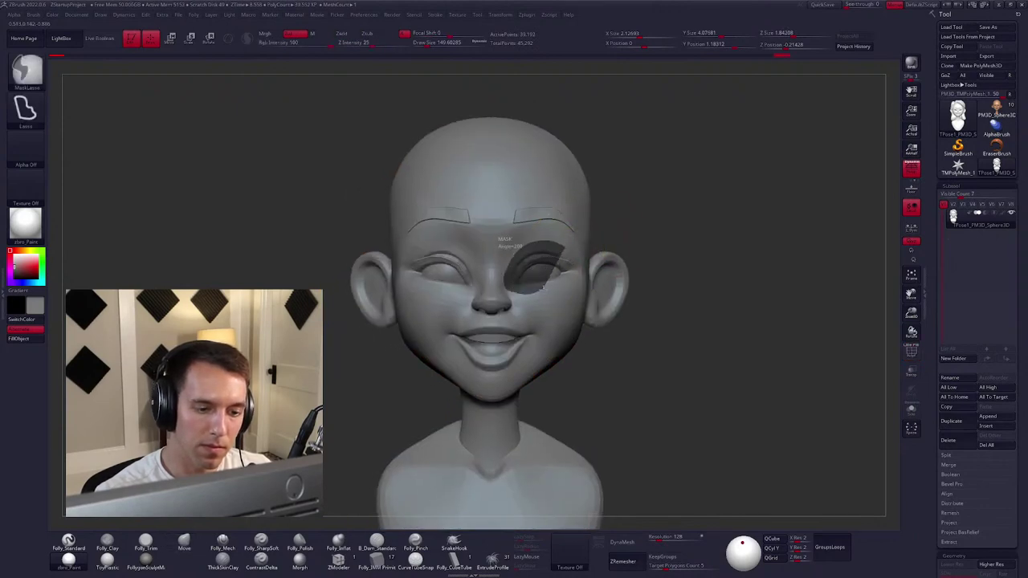
pyautogui.keyDown('ctrl'); pyautogui.moveTo(575, 263); pyautogui.dragTo(569, 264); pyautogui.keyUp('ctrl')
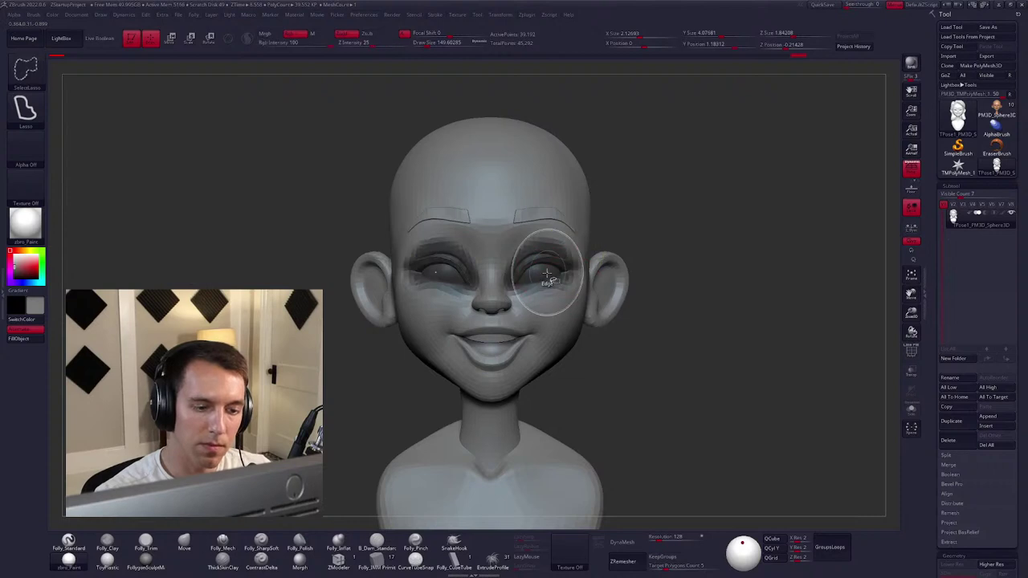
pyautogui.keyDown('ctrl'); pyautogui.moveTo(542, 276); pyautogui.dragTo(561, 306, button='right'); pyautogui.keyUp('ctrl')
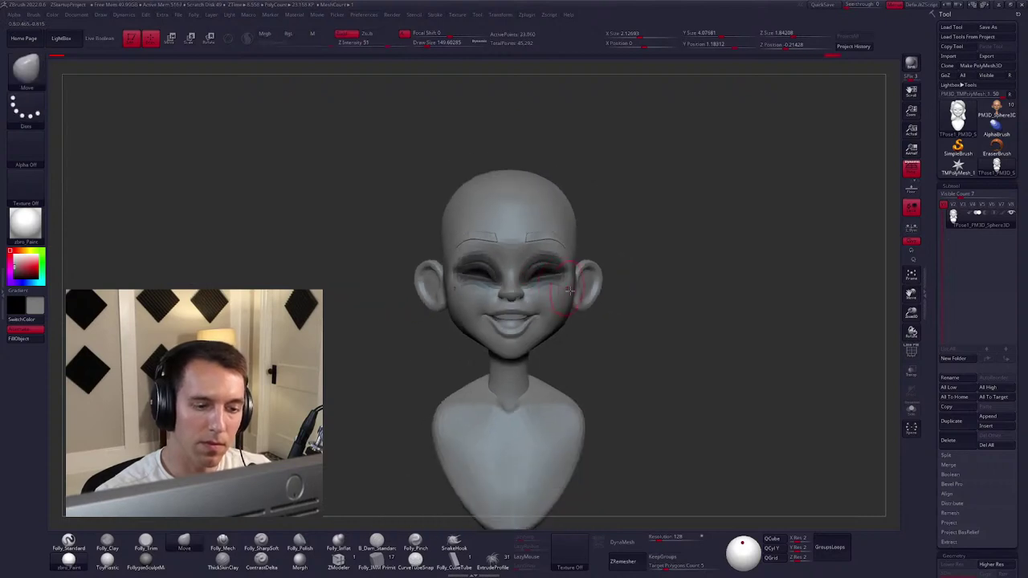
pyautogui.keyDown('ctrl'); pyautogui.click(605, 347); pyautogui.keyUp('ctrl')
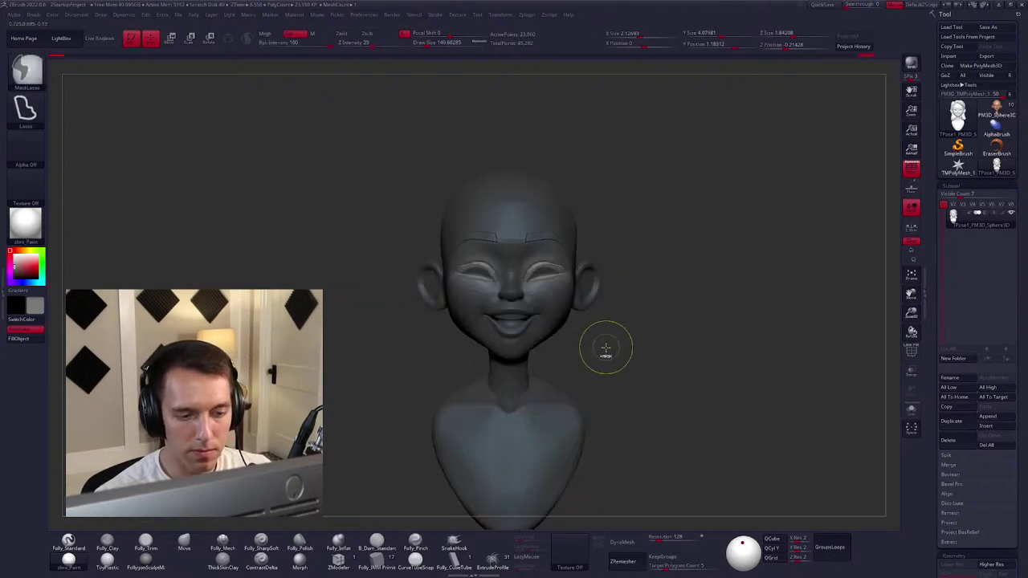
pyautogui.keyDown('ctrl'); pyautogui.moveTo(605, 353); pyautogui.dragTo(607, 358); pyautogui.keyUp('ctrl')
pyautogui.keyDown('ctrl'); pyautogui.keyDown('shift'); pyautogui.click(615, 360); pyautogui.keyUp('shift'); pyautogui.keyUp('ctrl')
pyautogui.hotkey('shift', 'f')
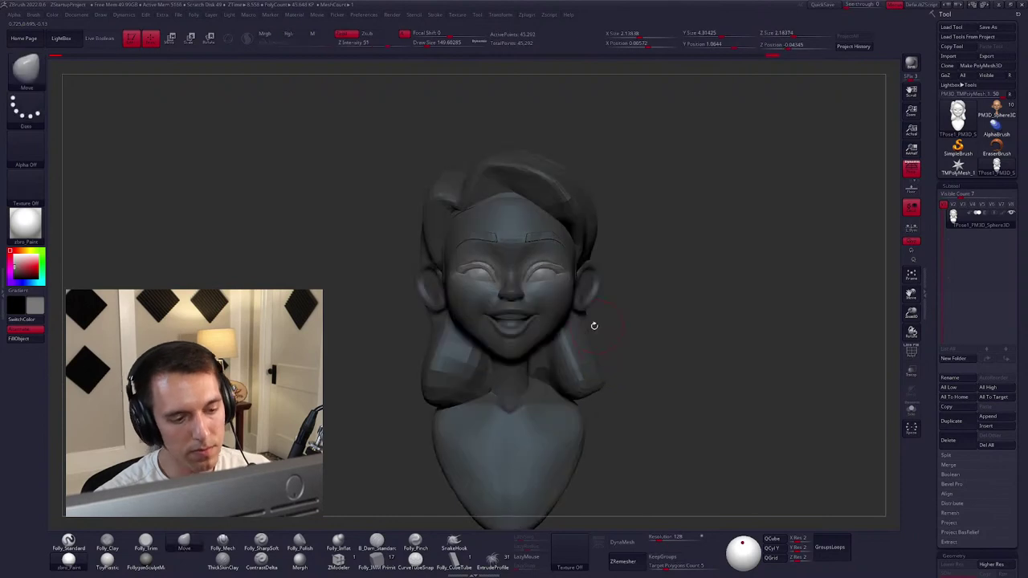
pyautogui.hotkey('shift', 'f')
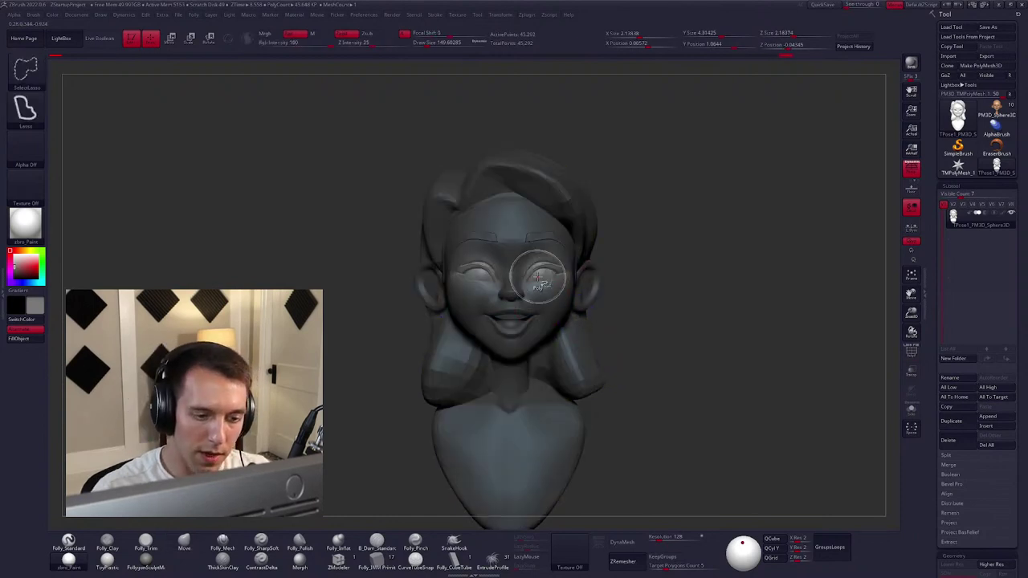
pyautogui.keyDown('ctrl'); pyautogui.keyDown('shift'); pyautogui.click(545, 280); pyautogui.keyUp('shift'); pyautogui.keyUp('ctrl')
pyautogui.moveTo(577, 295)
pyautogui.keyDown('ctrl'); pyautogui.keyDown('shift'); pyautogui.mouseDown()
pyautogui.moveTo(481, 210)
pyautogui.moveTo(600, 324)
pyautogui.mouseUp(); pyautogui.keyUp('shift'); pyautogui.keyUp('ctrl')
pyautogui.keyDown('ctrl'); pyautogui.keyDown('shift'); pyautogui.click(600, 323); pyautogui.keyUp('shift'); pyautogui.keyUp('ctrl')
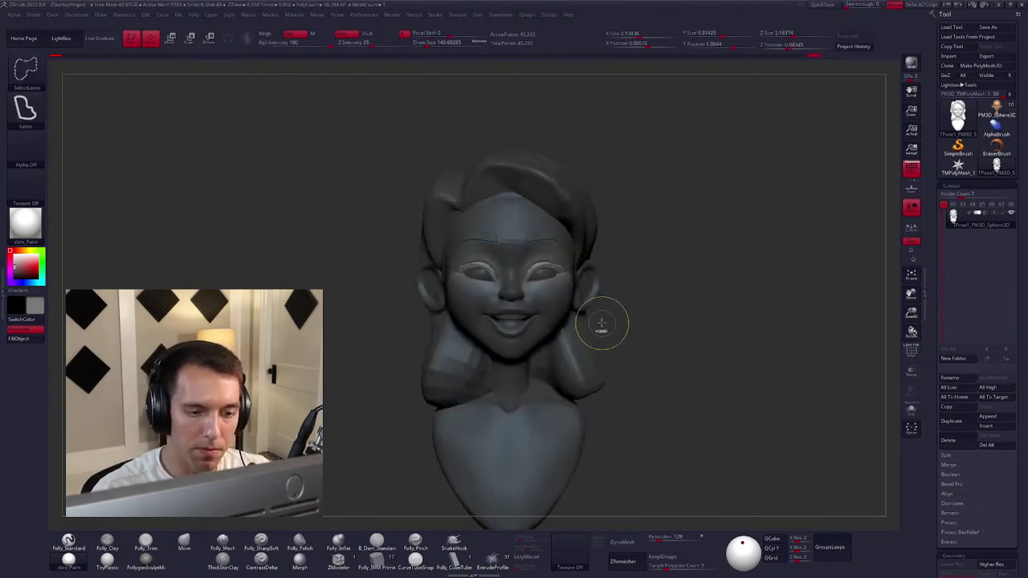
# Transpose Move the area around the girl's right eye.
pyautogui.press('w')
pyautogui.press('f')
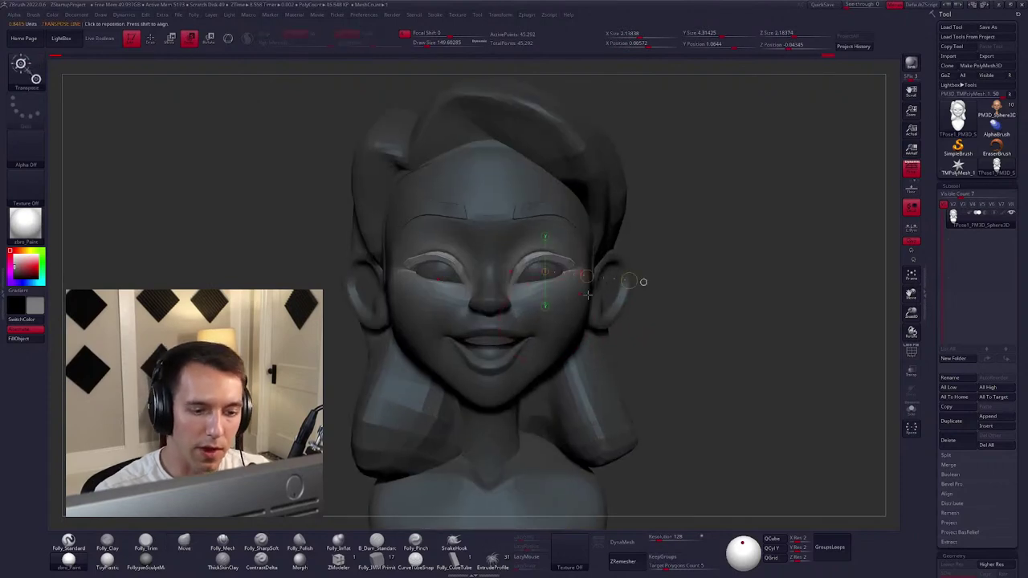
pyautogui.moveTo(588, 295); pyautogui.dragTo(643, 282)
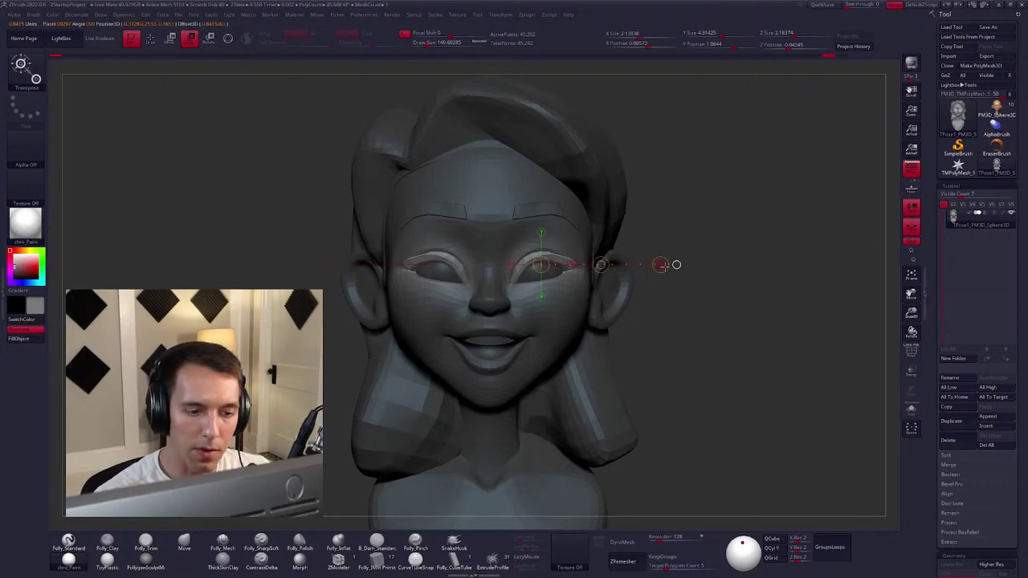
# Shape the eye area with a Move brush of about 130, then activate the eyeball subtool.
pyautogui.press('q')
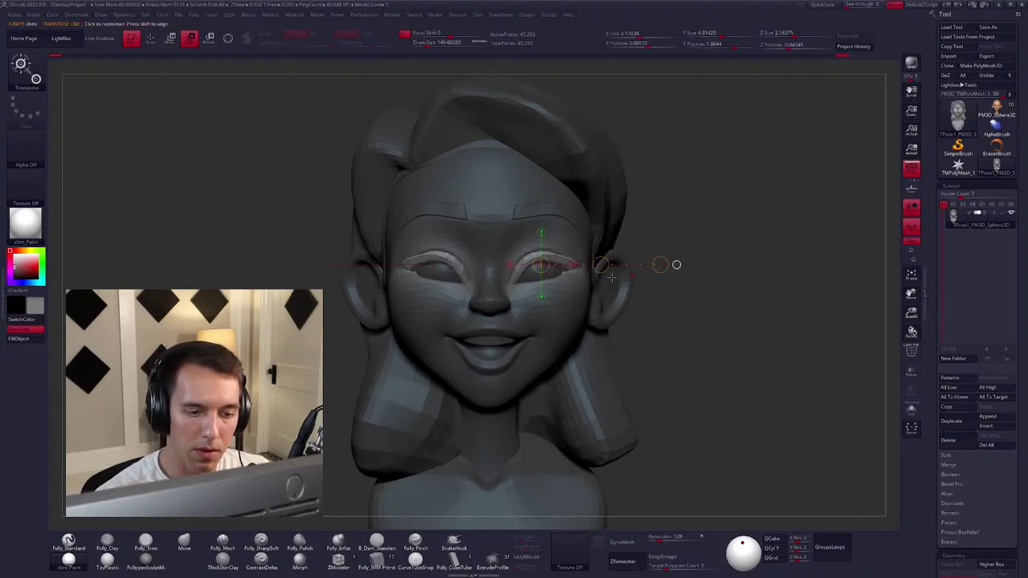
pyautogui.press('b')
pyautogui.press('m')
pyautogui.press('v')
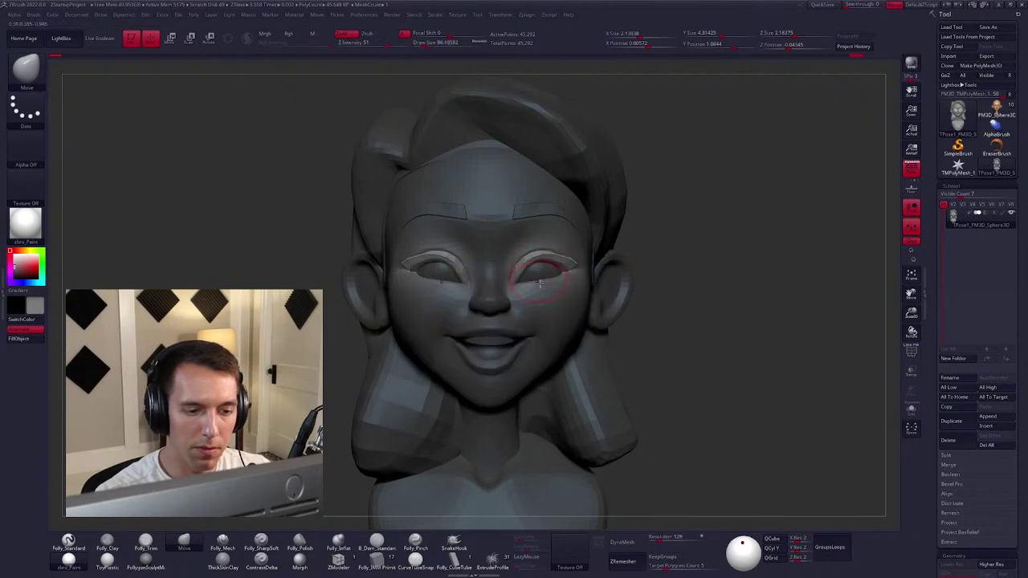
pyautogui.press('space')
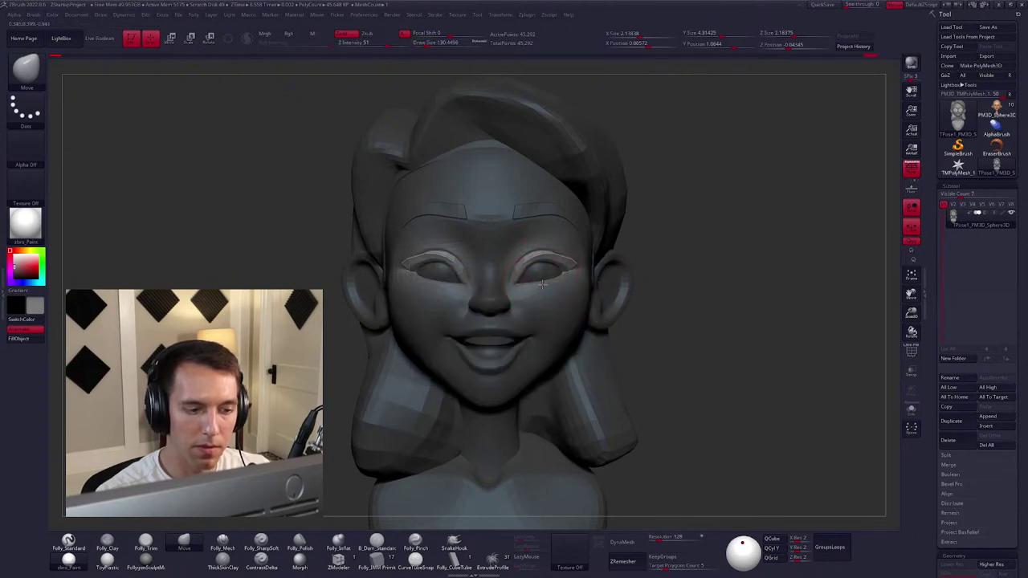
pyautogui.moveTo(542, 286); pyautogui.dragTo(536, 273, button='right')
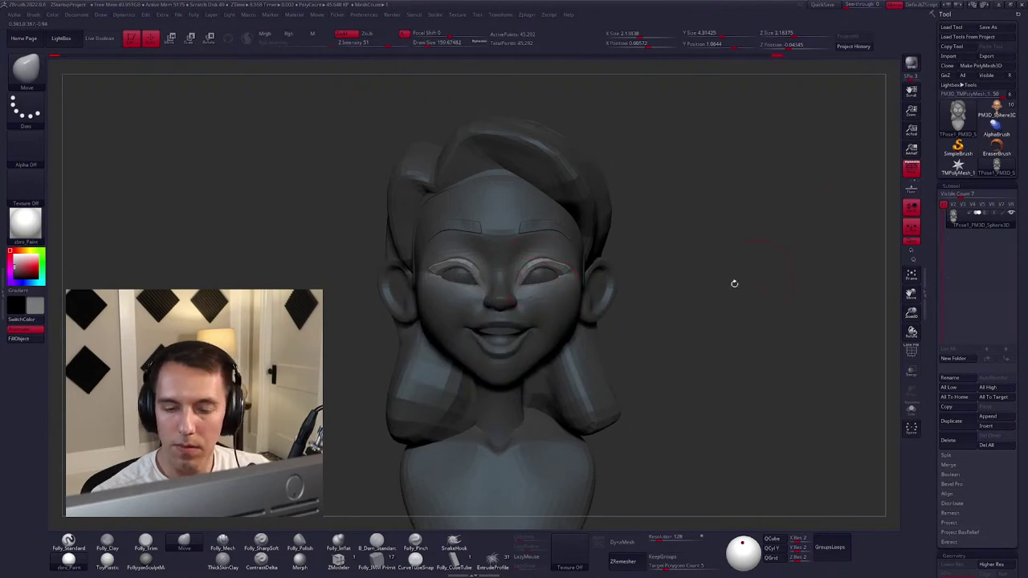
pyautogui.press('w')
pyautogui.keyDown('alt'); pyautogui.click(546, 273); pyautogui.keyUp('alt')
# Isolate the eyeball spheres and set them deeper into the sockets in side view.
pyautogui.moveTo(547, 275); pyautogui.dragTo(547, 315)
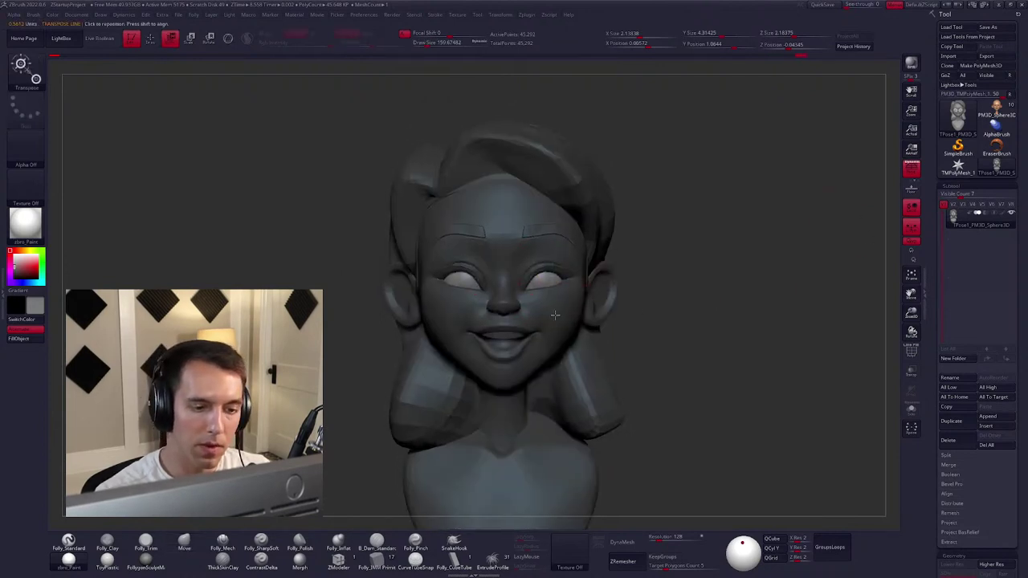
pyautogui.keyDown('ctrl'); pyautogui.moveTo(651, 269); pyautogui.dragTo(645, 296, button='right'); pyautogui.keyUp('ctrl')
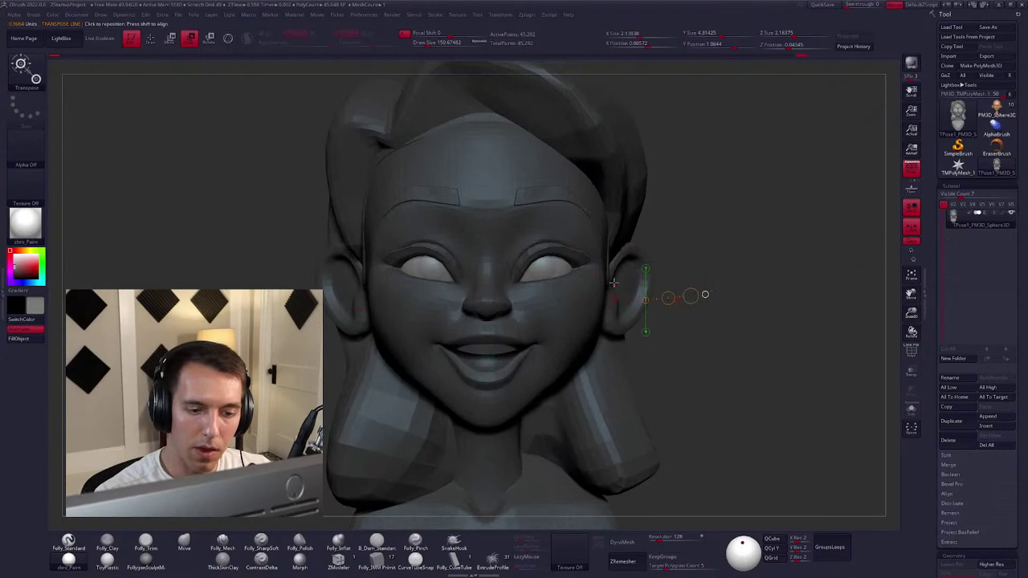
pyautogui.keyDown('ctrl'); pyautogui.keyDown('shift'); pyautogui.click(562, 279); pyautogui.keyUp('shift'); pyautogui.keyUp('ctrl')
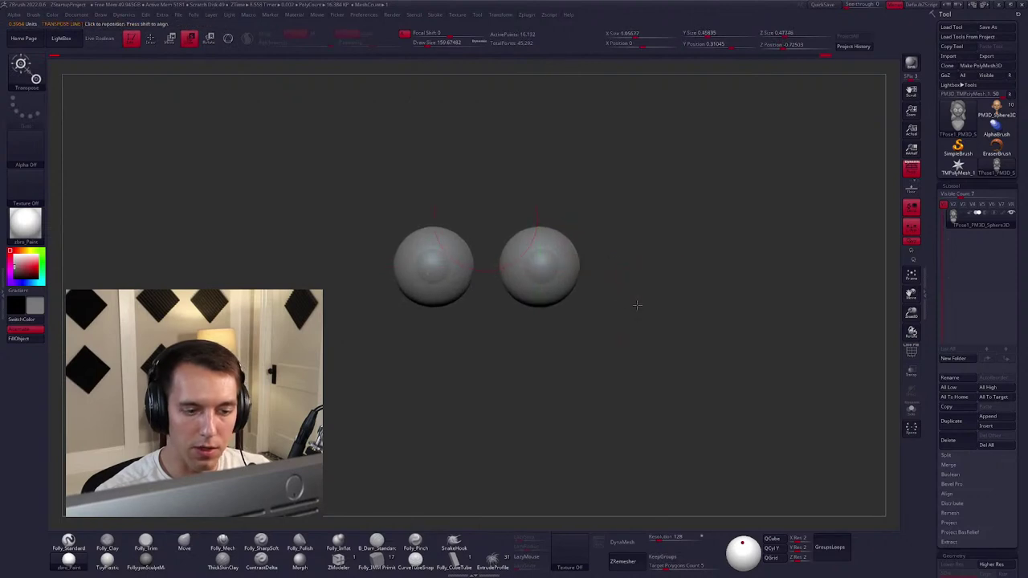
pyautogui.keyDown('ctrl'); pyautogui.keyDown('shift'); pyautogui.click(682, 319); pyautogui.keyUp('shift'); pyautogui.keyUp('ctrl')
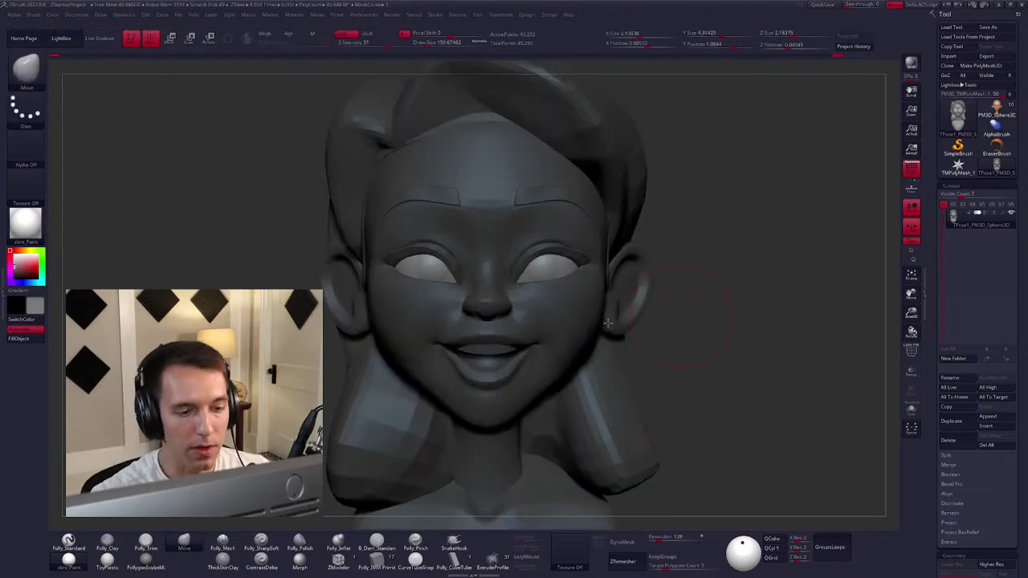
pyautogui.moveTo(608, 323); pyautogui.dragTo(544, 297, button='right')
pyautogui.press('w')
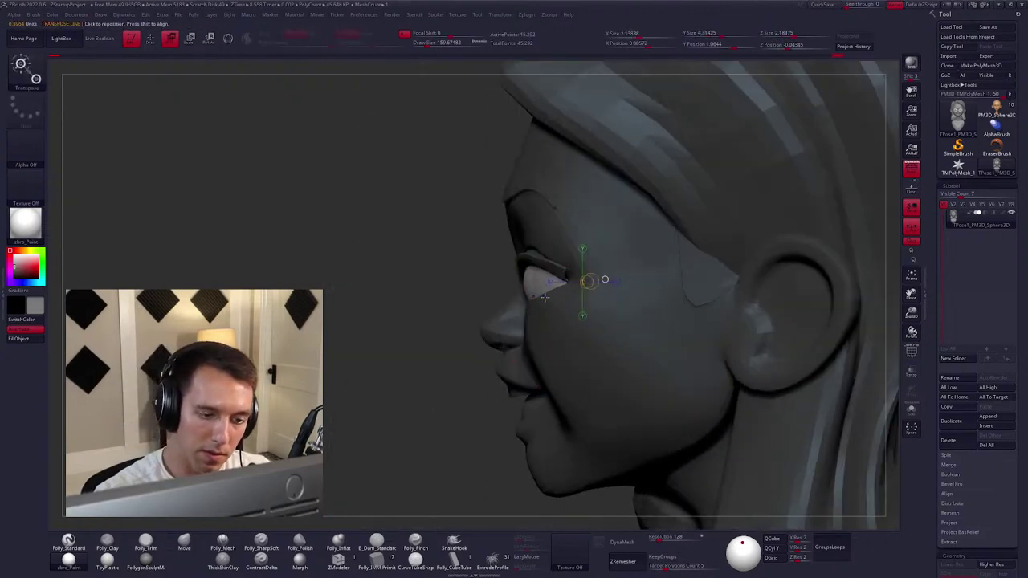
pyautogui.click(543, 297)
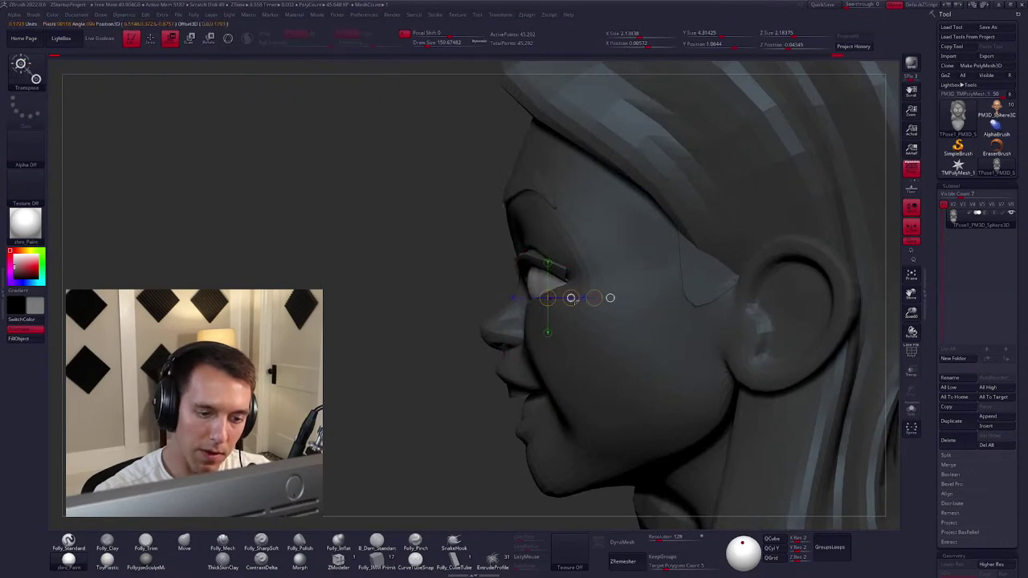
pyautogui.press('q')
pyautogui.moveTo(572, 298)
pyautogui.mouseDown(button='right')
pyautogui.moveTo(610, 317)
pyautogui.moveTo(573, 341)
pyautogui.moveTo(591, 313)
pyautogui.mouseUp(button='right')
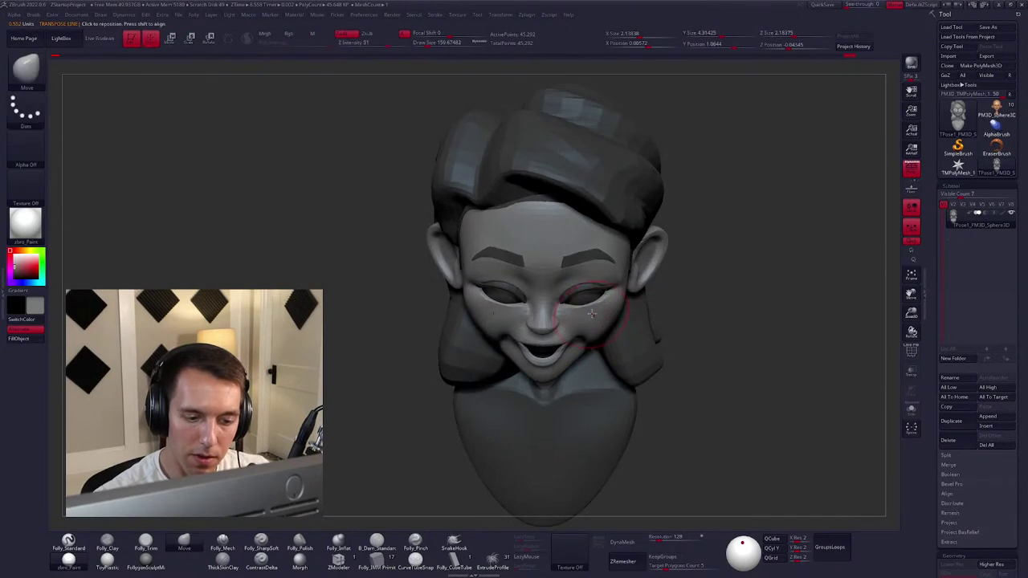
# With a brush of about 121, mask and move the nose, shape the eyelids, then clear the mask.
pyautogui.press('[')
pyautogui.press('[')
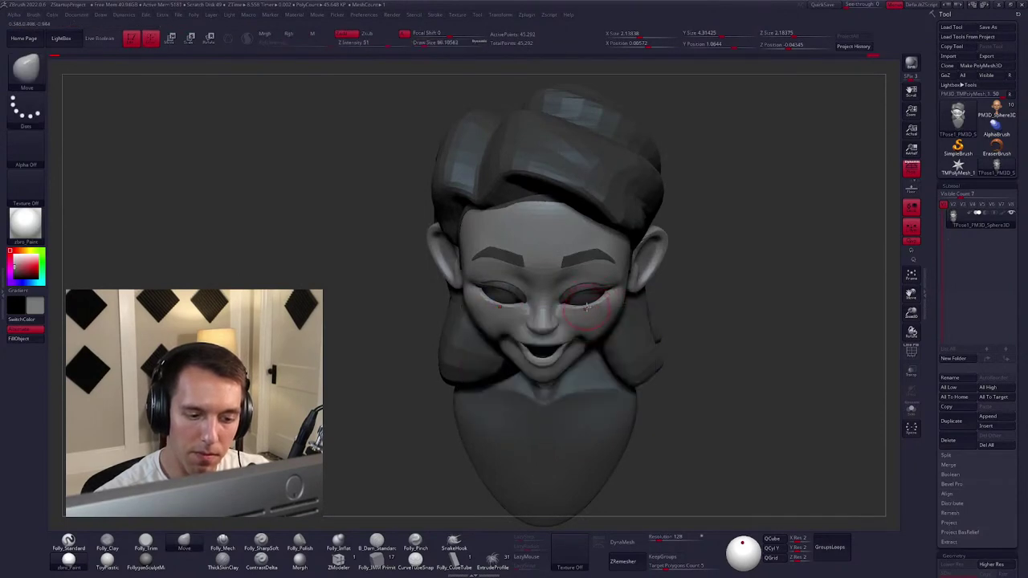
pyautogui.press(']')
pyautogui.moveTo(598, 304)
pyautogui.mouseDown(button='right')
pyautogui.moveTo(586, 303)
pyautogui.moveTo(637, 319)
pyautogui.moveTo(525, 324)
pyautogui.moveTo(544, 349)
pyautogui.moveTo(447, 302)
pyautogui.mouseUp(button='right')
pyautogui.press('w')
pyautogui.keyDown('ctrl'); pyautogui.click(537, 322); pyautogui.keyUp('ctrl')
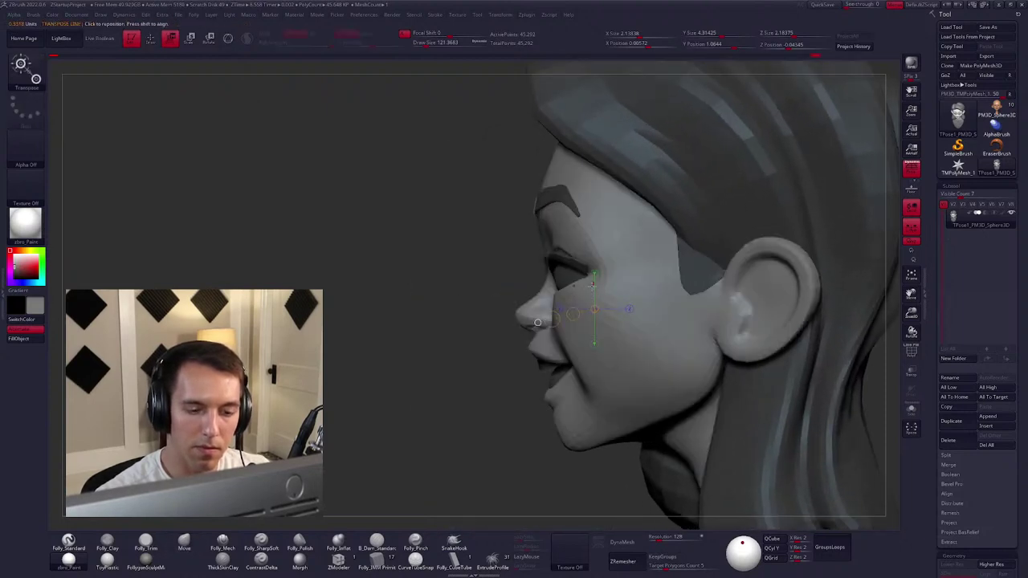
pyautogui.press('q')
pyautogui.press('space')
pyautogui.moveTo(589, 281)
pyautogui.mouseDown(button='right')
pyautogui.moveTo(598, 331)
pyautogui.moveTo(614, 337)
pyautogui.moveTo(679, 264)
pyautogui.moveTo(567, 303)
pyautogui.mouseUp(button='right')
pyautogui.press('space')
pyautogui.keyDown('ctrl'); pyautogui.click(636, 344); pyautogui.keyUp('ctrl')
pyautogui.press('space')
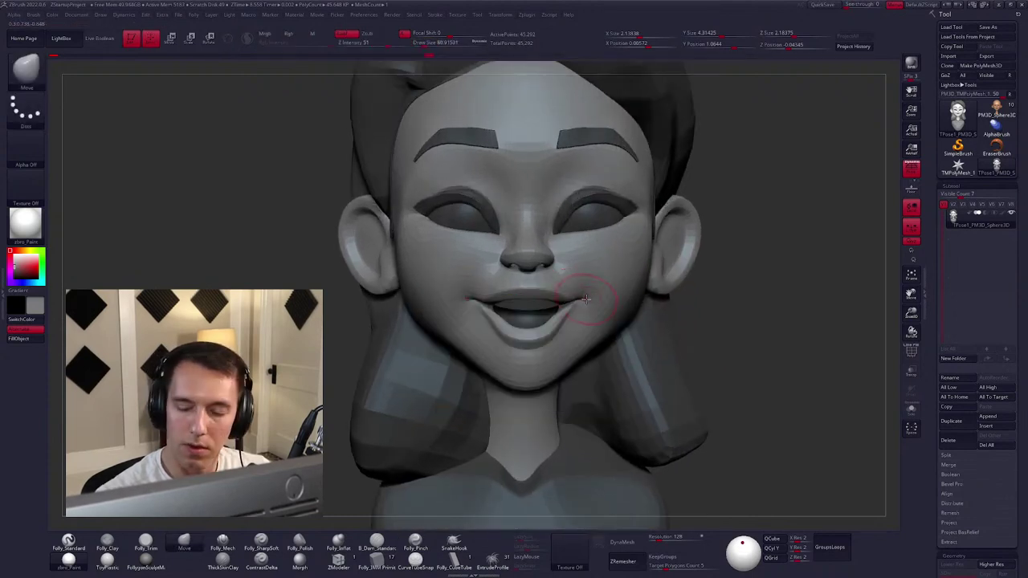
# Push and smooth the smile and lower mouth area from low three-quarter angles.
pyautogui.moveTo(587, 297)
pyautogui.mouseDown(button='right')
pyautogui.moveTo(542, 297)
pyautogui.moveTo(527, 319)
pyautogui.mouseUp(button='right')
pyautogui.press('space')
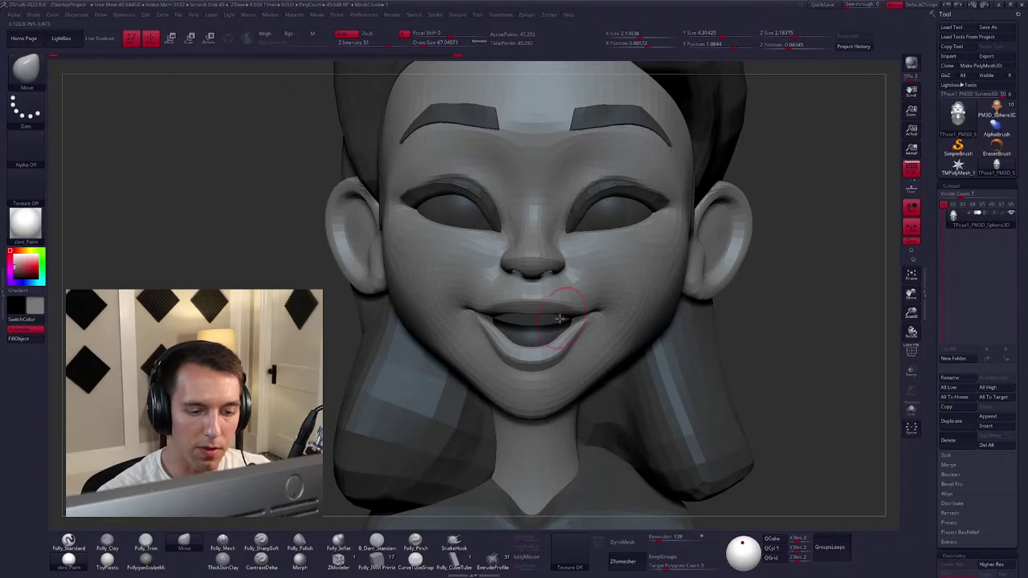
pyautogui.moveTo(560, 319); pyautogui.dragTo(572, 305, button='right')
pyautogui.press('space')
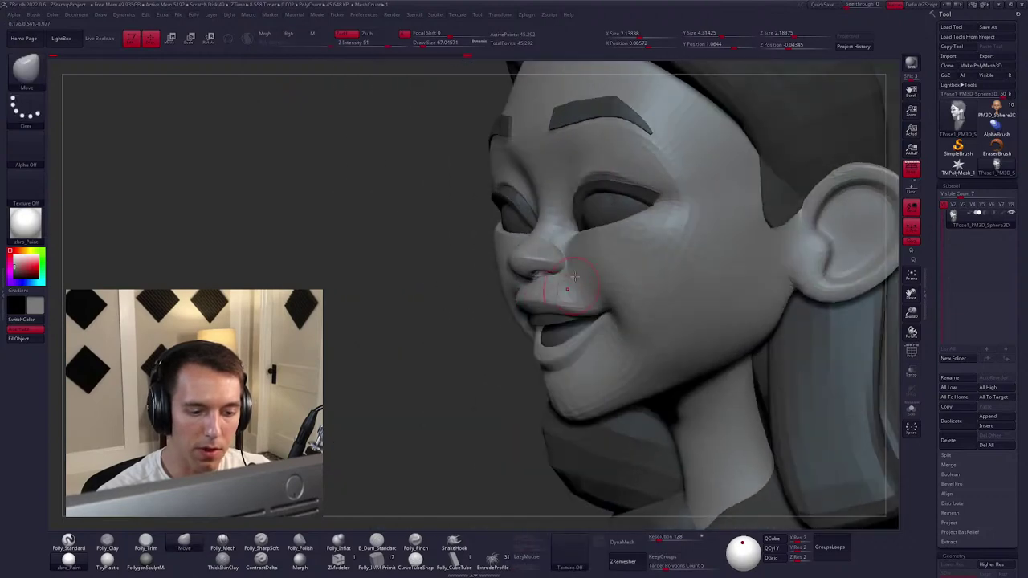
pyautogui.moveTo(528, 307)
pyautogui.mouseDown(button='right')
pyautogui.moveTo(514, 310)
pyautogui.moveTo(533, 309)
pyautogui.mouseUp(button='right')
pyautogui.moveTo(528, 305)
pyautogui.keyDown('ctrl'); pyautogui.keyDown('shift'); pyautogui.mouseDown()
pyautogui.moveTo(514, 321)
pyautogui.moveTo(526, 301)
pyautogui.mouseUp(); pyautogui.keyUp('shift'); pyautogui.keyUp('ctrl')
pyautogui.moveTo(526, 301); pyautogui.dragTo(512, 343, button='right')
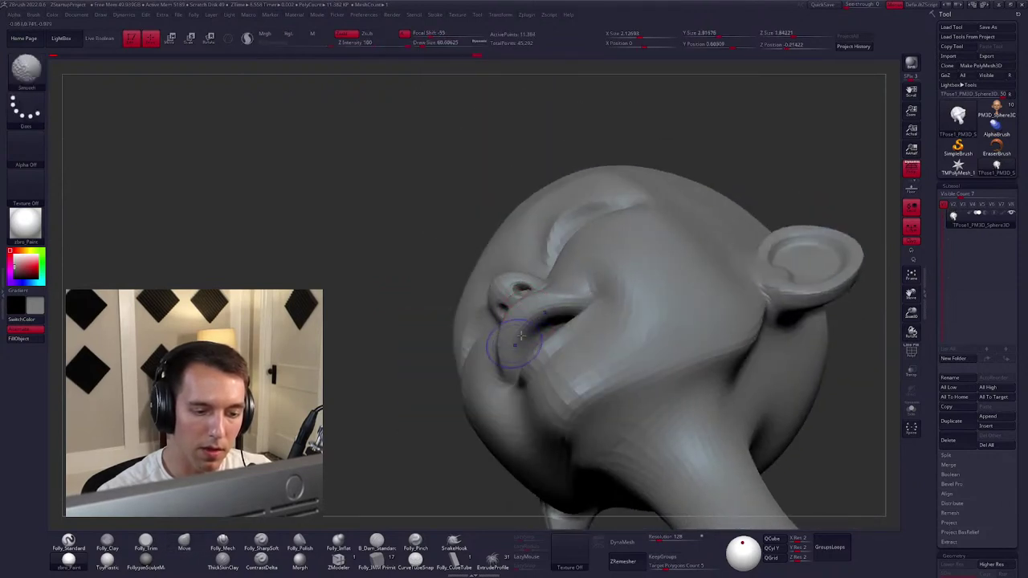
pyautogui.keyDown('shift'); pyautogui.moveTo(520, 336); pyautogui.dragTo(526, 312); pyautogui.keyUp('shift')
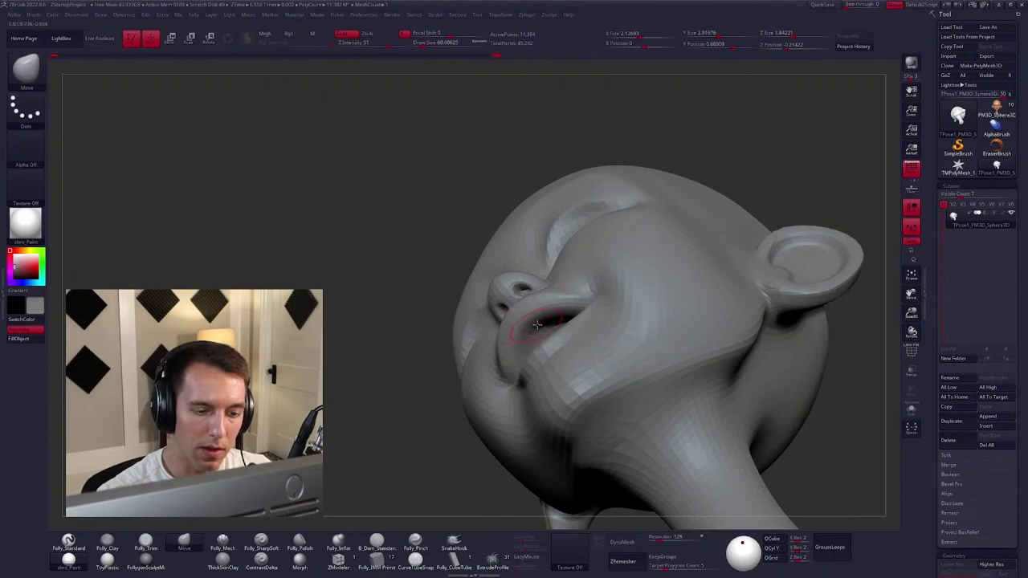
pyautogui.moveTo(549, 314)
pyautogui.mouseDown(button='right')
pyautogui.moveTo(656, 394)
pyautogui.moveTo(646, 350)
pyautogui.moveTo(642, 374)
pyautogui.moveTo(548, 287)
pyautogui.mouseUp(button='right')
# Build up the cheeks with a clay brush sized to about 74.
pyautogui.press('m')
pyautogui.press('space')
pyautogui.moveTo(418, 175); pyautogui.dragTo(438, 175)
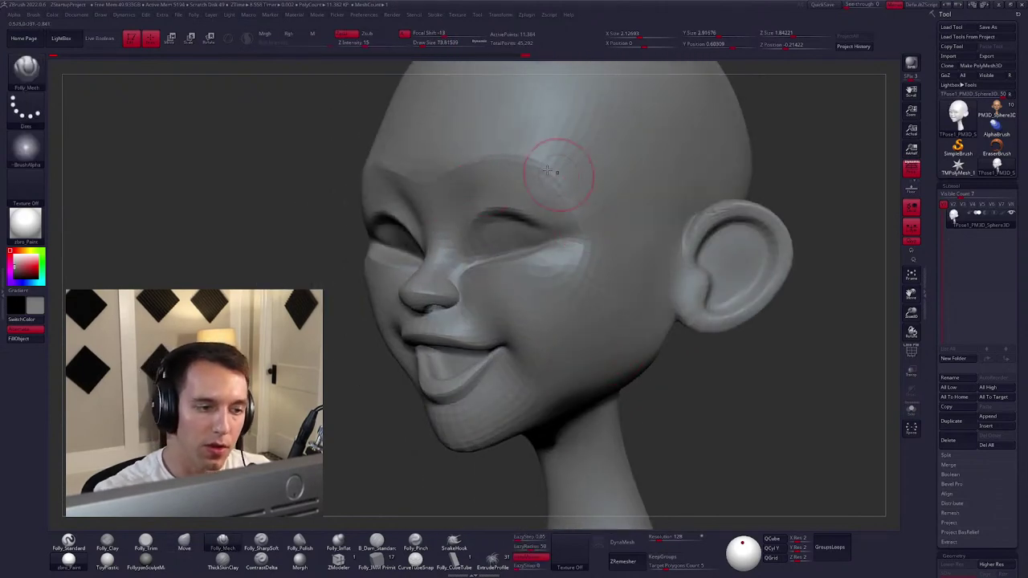
pyautogui.moveTo(449, 277)
pyautogui.mouseDown(button='right')
pyautogui.moveTo(540, 366)
pyautogui.moveTo(505, 337)
pyautogui.moveTo(490, 296)
pyautogui.mouseUp(button='right')
pyautogui.press('space')
pyautogui.press('c')
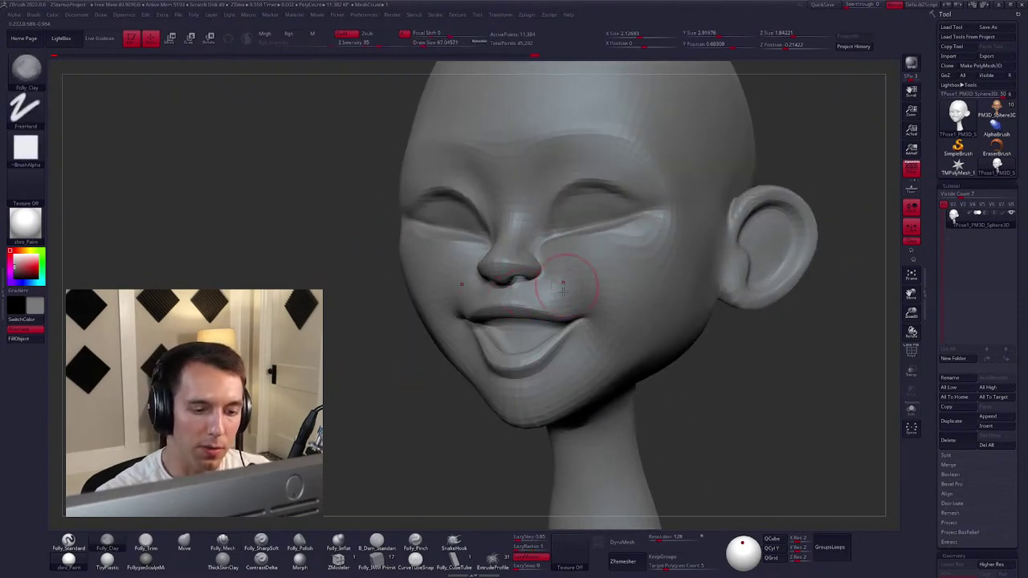
pyautogui.moveTo(562, 291)
pyautogui.mouseDown(button='right')
pyautogui.moveTo(566, 349)
pyautogui.moveTo(585, 387)
pyautogui.moveTo(594, 337)
pyautogui.moveTo(614, 357)
pyautogui.moveTo(575, 347)
pyautogui.mouseUp(button='right')
# Show the hair and eyebrows again and mask-move the jaw with the gizmo.
pyautogui.press('space')
pyautogui.press('m')
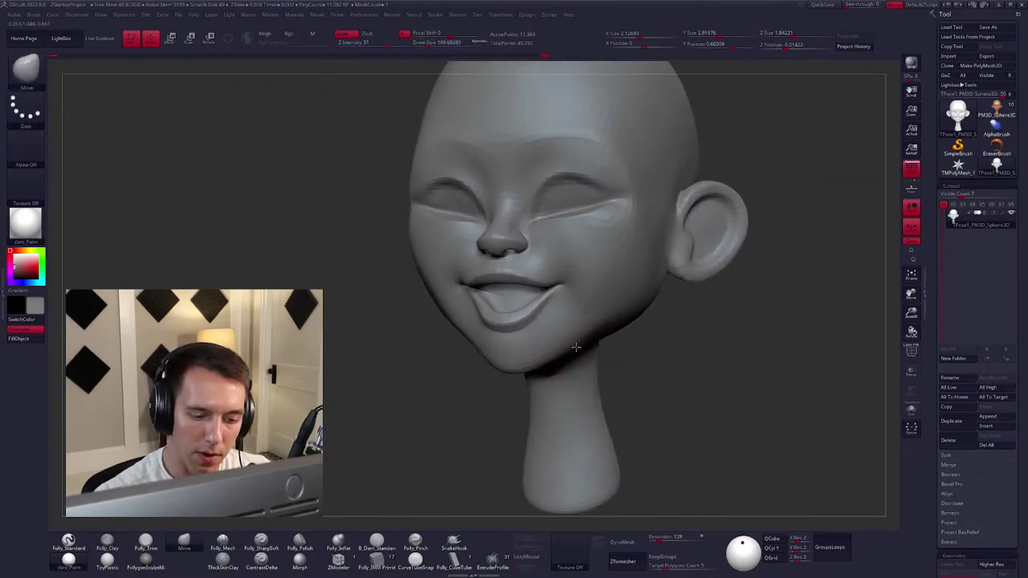
pyautogui.keyDown('ctrl'); pyautogui.keyDown('shift'); pyautogui.click(664, 363); pyautogui.keyUp('shift'); pyautogui.keyUp('ctrl')
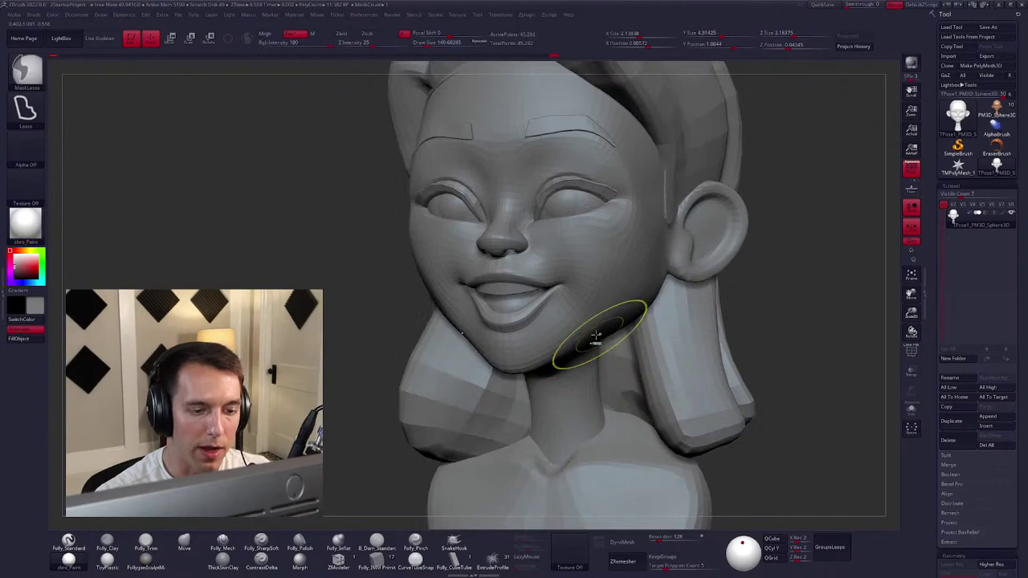
pyautogui.moveTo(703, 342)
pyautogui.mouseDown(button='right')
pyautogui.moveTo(752, 305)
pyautogui.moveTo(559, 305)
pyautogui.moveTo(559, 332)
pyautogui.mouseUp(button='right')
pyautogui.press('w')
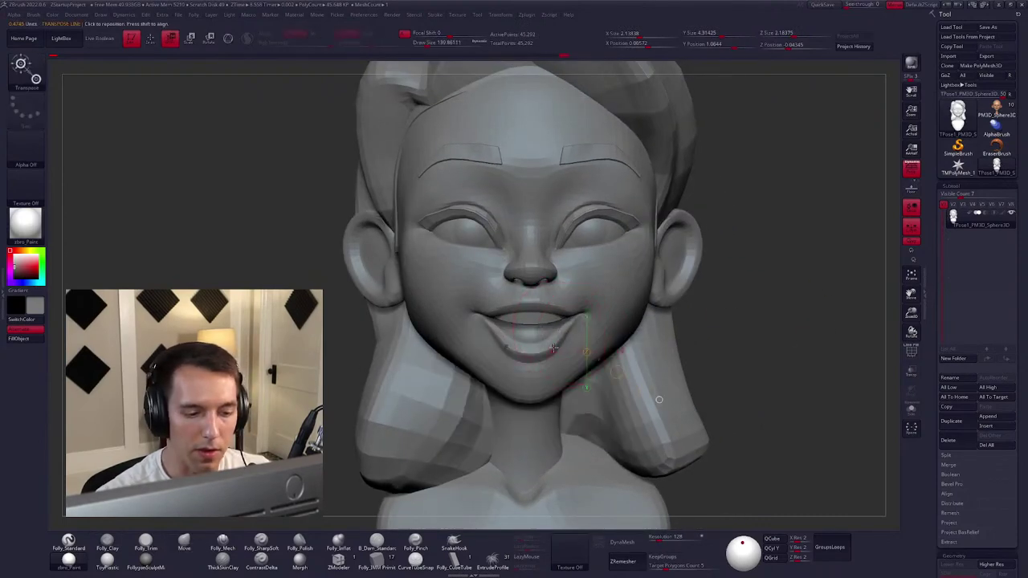
pyautogui.press('q')
pyautogui.moveTo(558, 332)
pyautogui.mouseDown(button='right')
pyautogui.moveTo(574, 340)
pyautogui.moveTo(524, 333)
pyautogui.moveTo(578, 294)
pyautogui.moveTo(592, 298)
pyautogui.moveTo(592, 319)
pyautogui.moveTo(580, 324)
pyautogui.moveTo(566, 298)
pyautogui.moveTo(594, 277)
pyautogui.mouseUp(button='right')
pyautogui.press('space')
# Turn off perspective and push the side of the face by the ear with a Move brush of about 252.
pyautogui.press('shift')
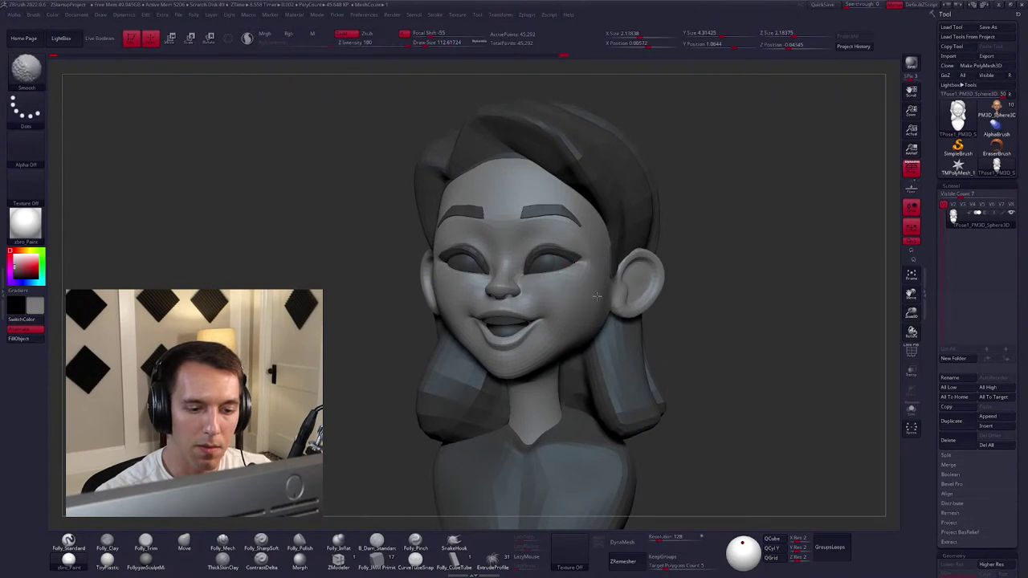
pyautogui.press('b')
pyautogui.press('m')
pyautogui.press('v')
pyautogui.moveTo(597, 296); pyautogui.dragTo(618, 273, button='right')
pyautogui.click(911, 167)
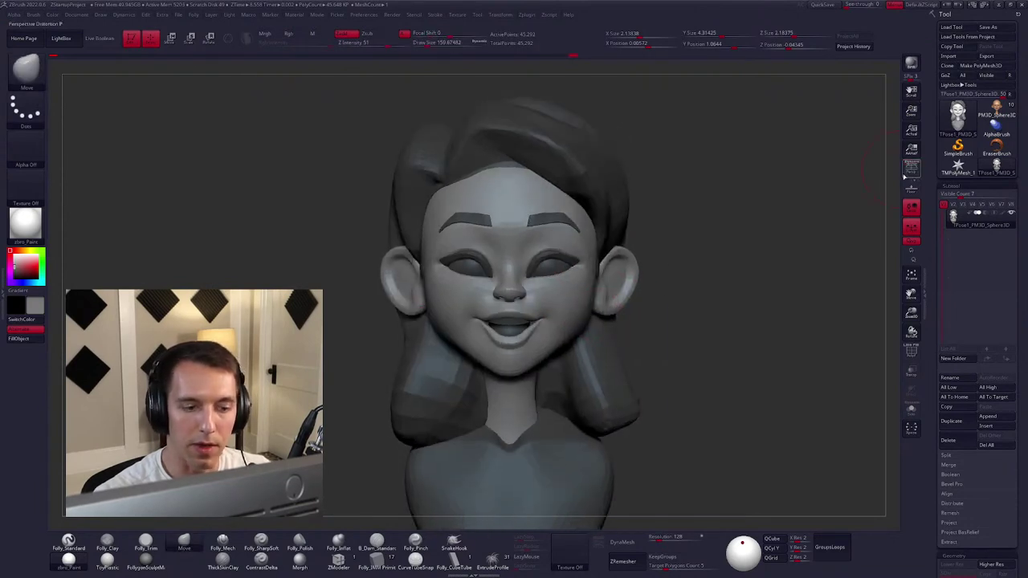
pyautogui.press('space')
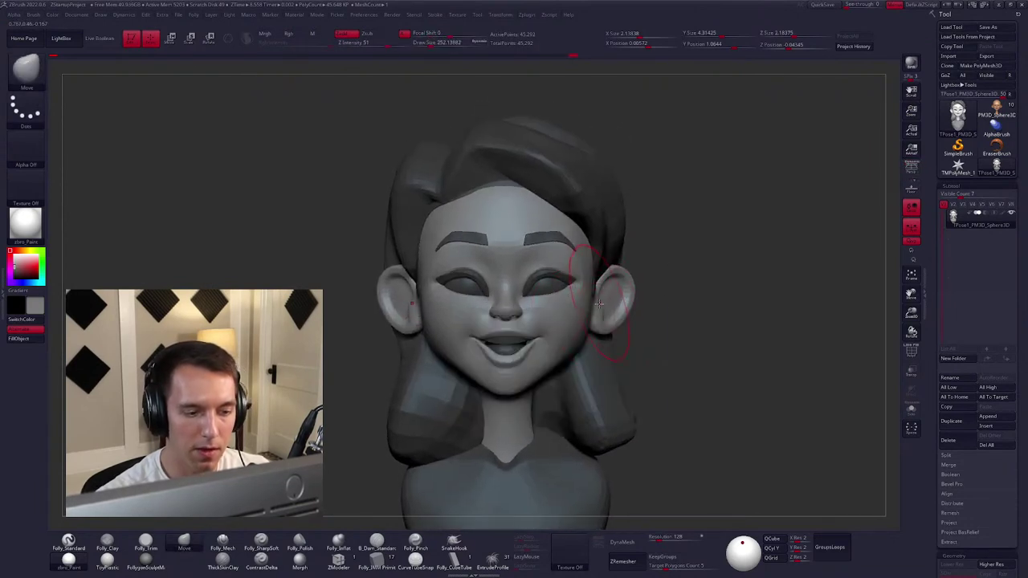
pyautogui.hotkey('ctrl', 'z')
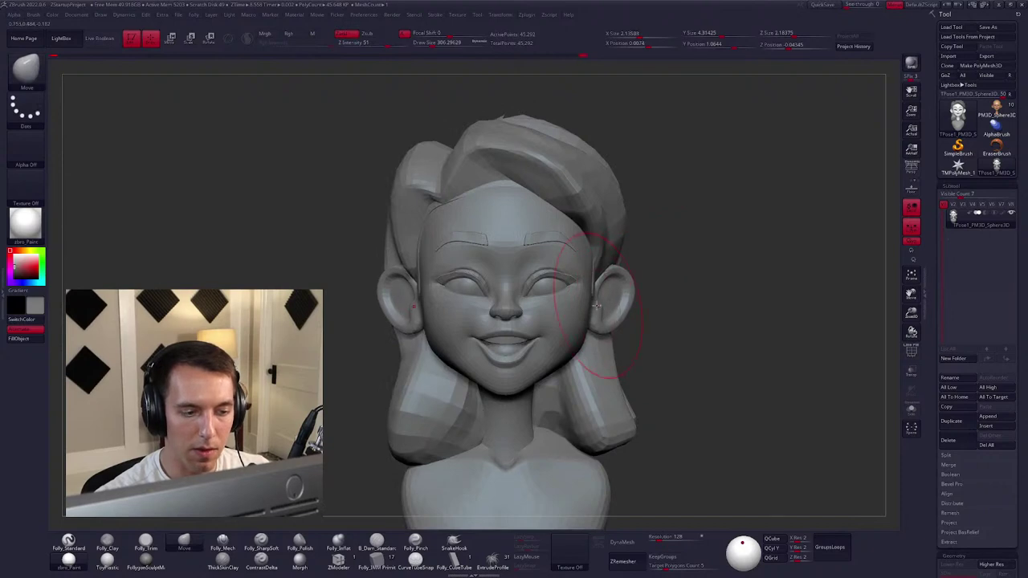
pyautogui.moveTo(596, 302)
pyautogui.mouseDown(button='right')
pyautogui.moveTo(543, 365)
pyautogui.moveTo(542, 312)
pyautogui.mouseUp(button='right')
# Hide the hair to expose the bald head, viewed in side profile.
pyautogui.press('w')
pyautogui.press('q')
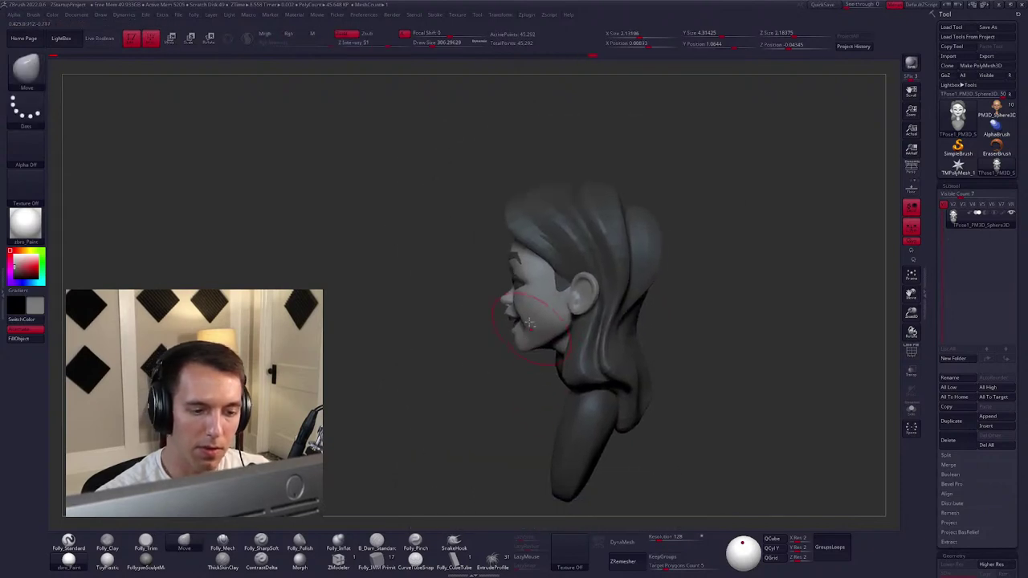
pyautogui.press('space')
pyautogui.keyDown('ctrl'); pyautogui.keyDown('shift'); pyautogui.click(618, 310); pyautogui.keyUp('shift'); pyautogui.keyUp('ctrl')
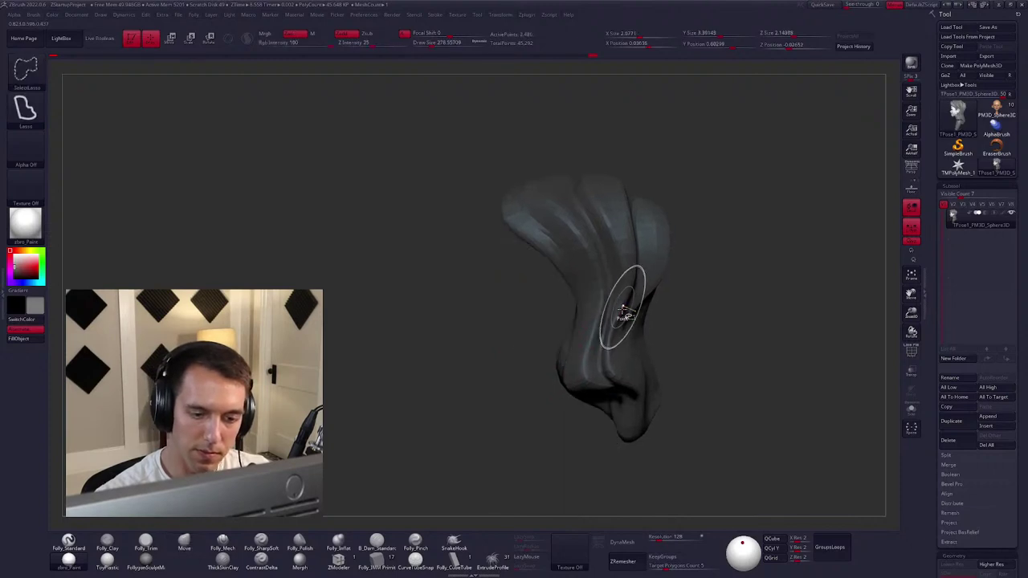
pyautogui.keyDown('ctrl'); pyautogui.keyDown('shift'); pyautogui.click(679, 339); pyautogui.keyUp('shift'); pyautogui.keyUp('ctrl')
pyautogui.keyDown('ctrl'); pyautogui.keyDown('shift'); pyautogui.click(611, 276); pyautogui.keyUp('shift'); pyautogui.keyUp('ctrl')
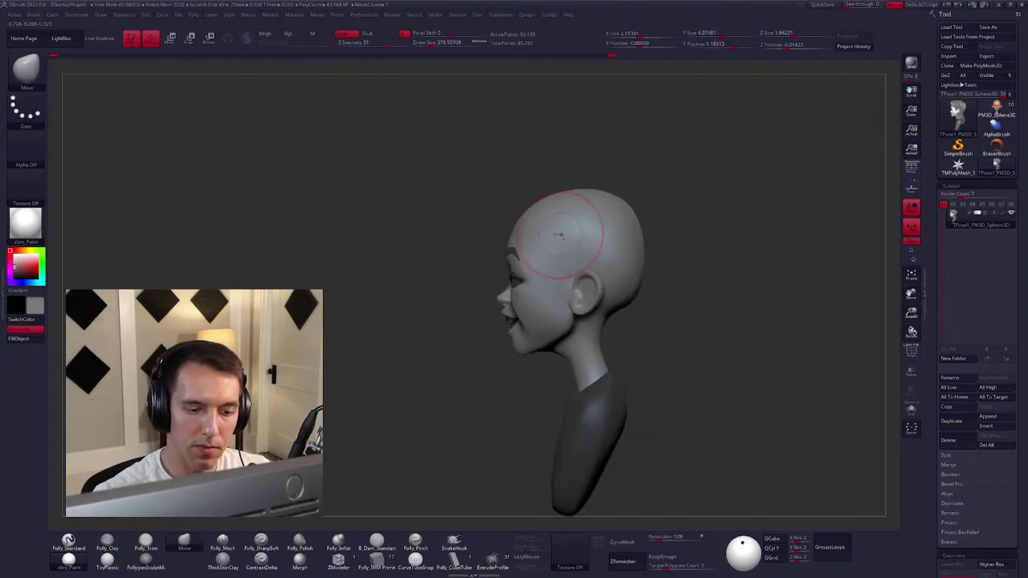
pyautogui.moveTo(522, 188); pyautogui.dragTo(527, 183, button='right')
# Lasso-mask the head and face, then Transpose the unmasked neck under the jaw.
pyautogui.press('ctrl')
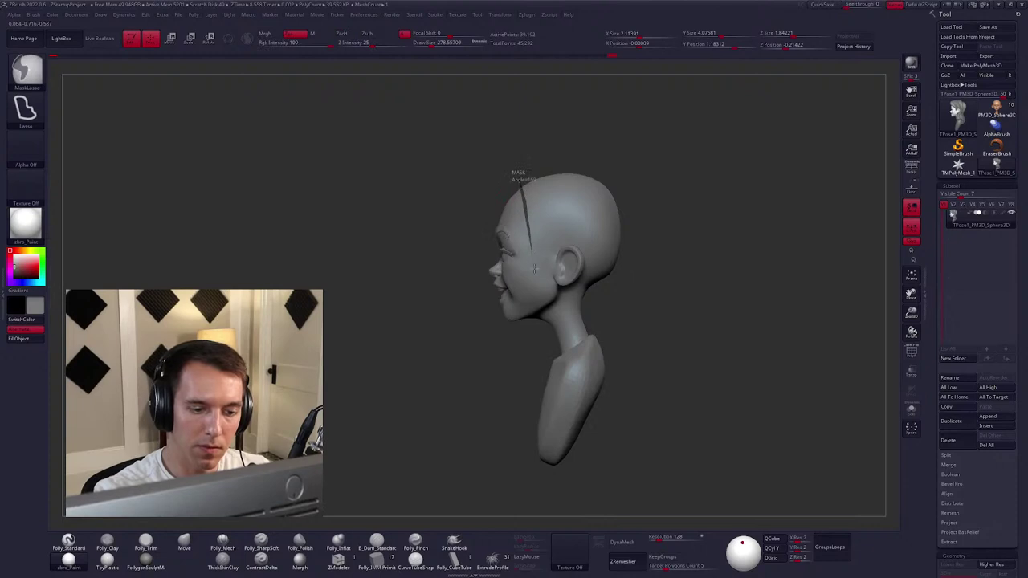
pyautogui.moveTo(537, 331)
pyautogui.keyDown('ctrl'); pyautogui.mouseDown()
pyautogui.moveTo(628, 306)
pyautogui.moveTo(509, 350)
pyautogui.moveTo(528, 332)
pyautogui.mouseUp(); pyautogui.keyUp('ctrl')
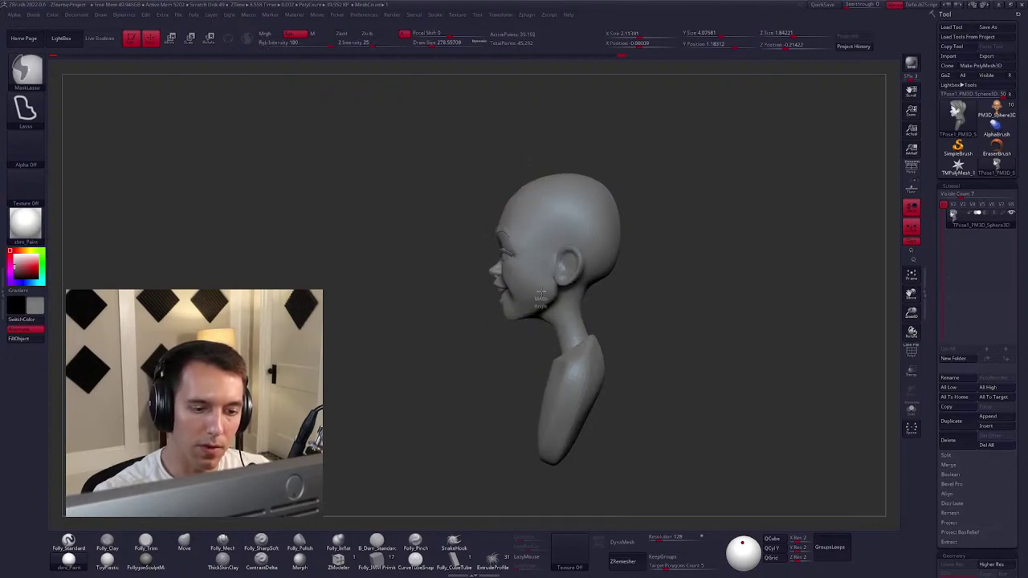
pyautogui.moveTo(504, 175)
pyautogui.keyDown('ctrl'); pyautogui.mouseDown()
pyautogui.moveTo(433, 280)
pyautogui.moveTo(482, 321)
pyautogui.mouseUp(); pyautogui.keyUp('ctrl')
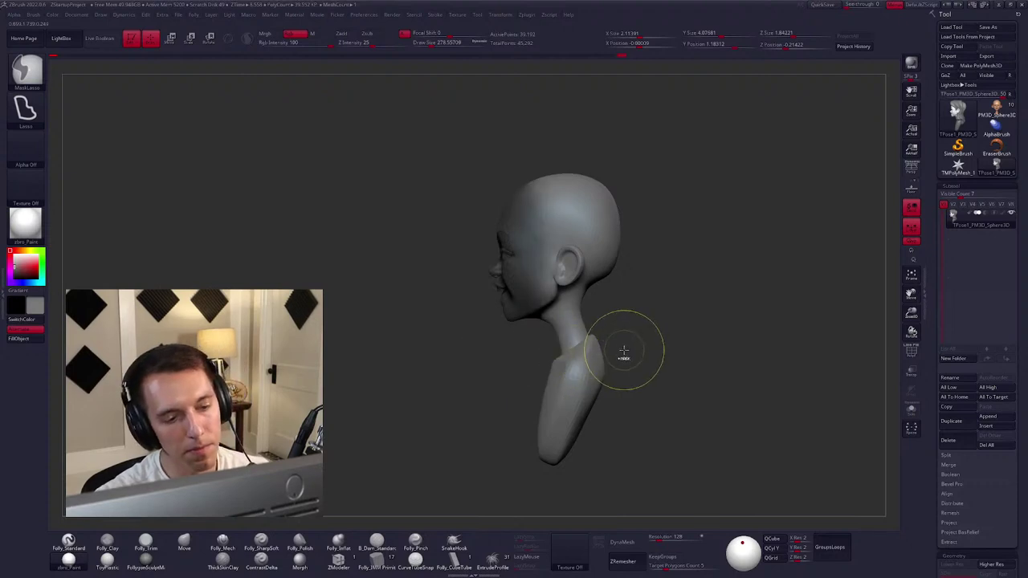
pyautogui.press('w')
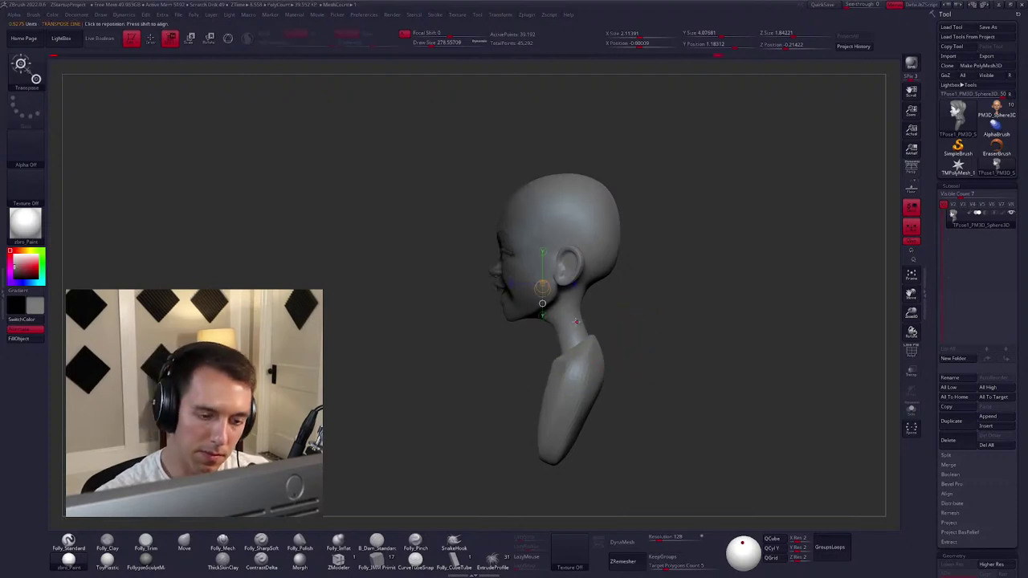
pyautogui.moveTo(615, 327); pyautogui.dragTo(615, 327)
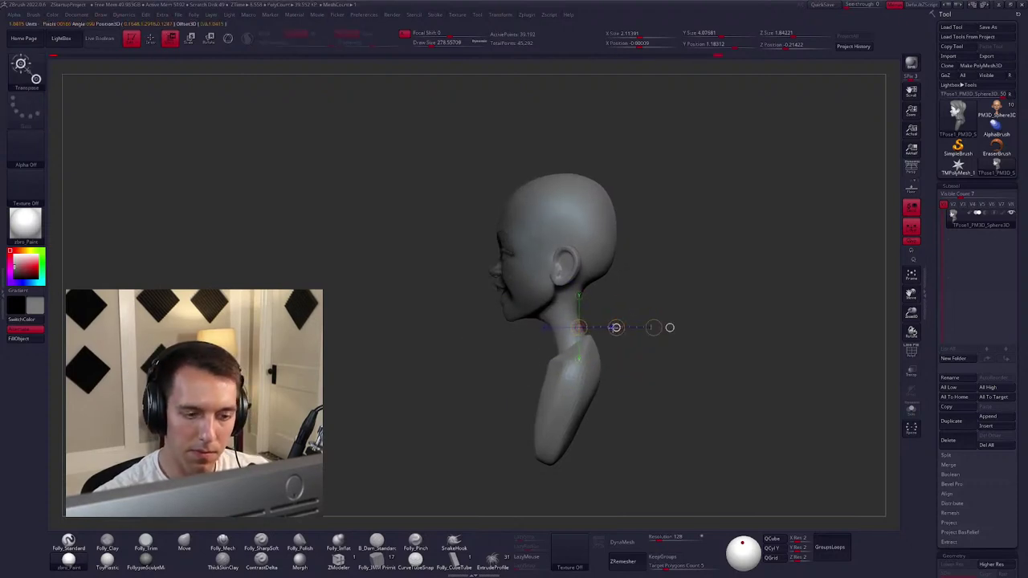
pyautogui.press('q')
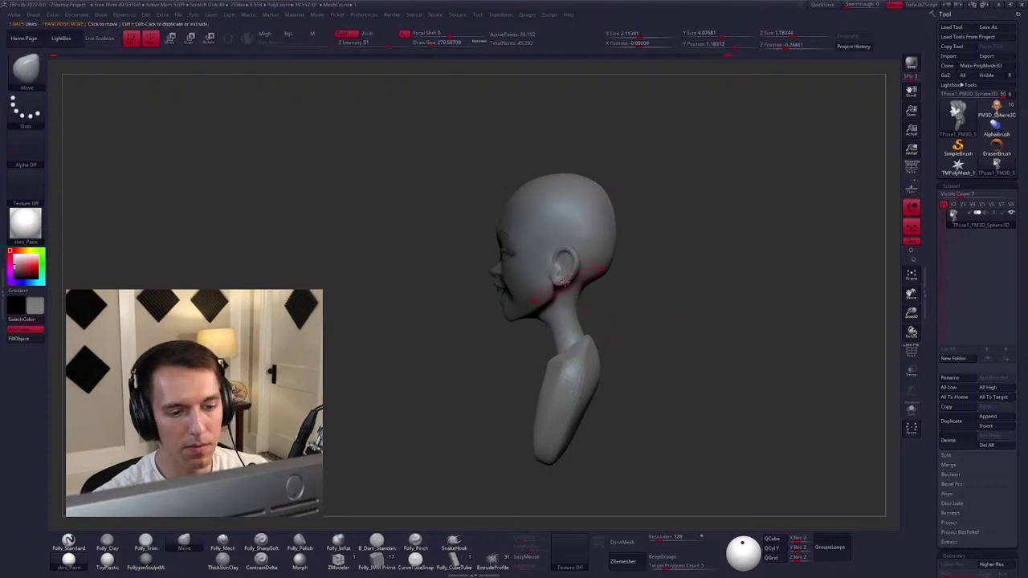
pyautogui.press('space')
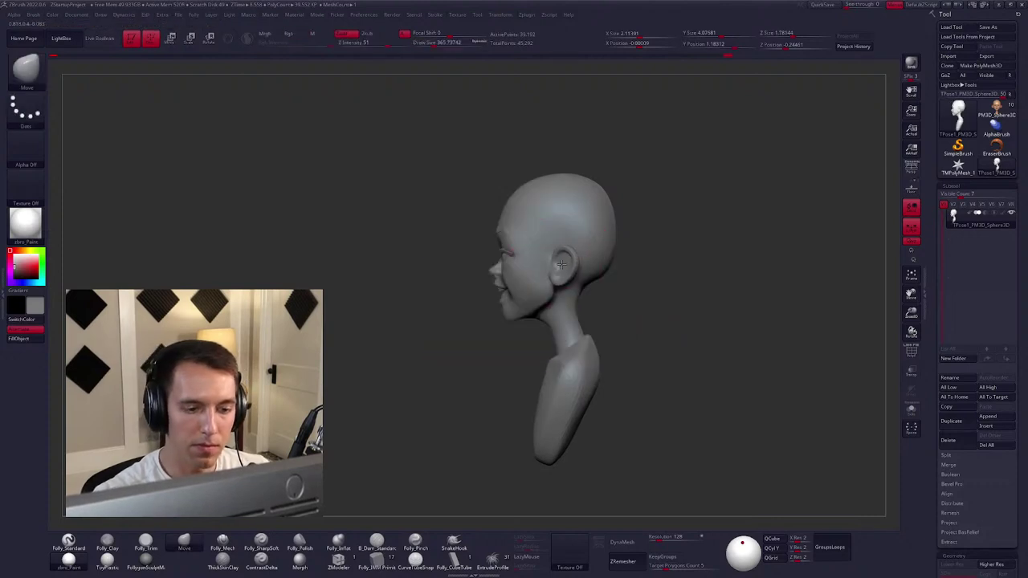
pyautogui.press('space')
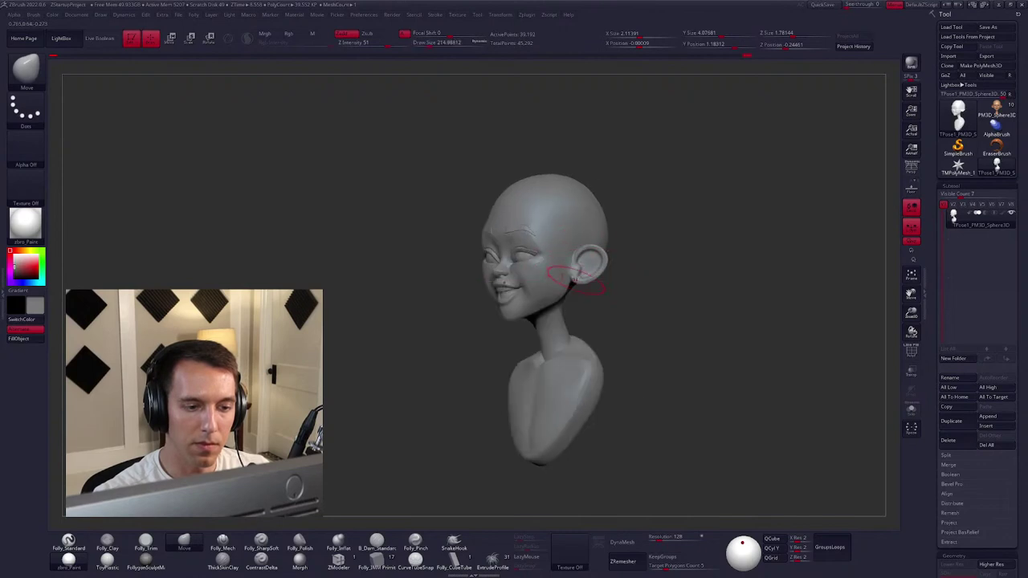
# Mask the head and bust, show the hair, and pull its top up into a taller crown.
pyautogui.press('shift')
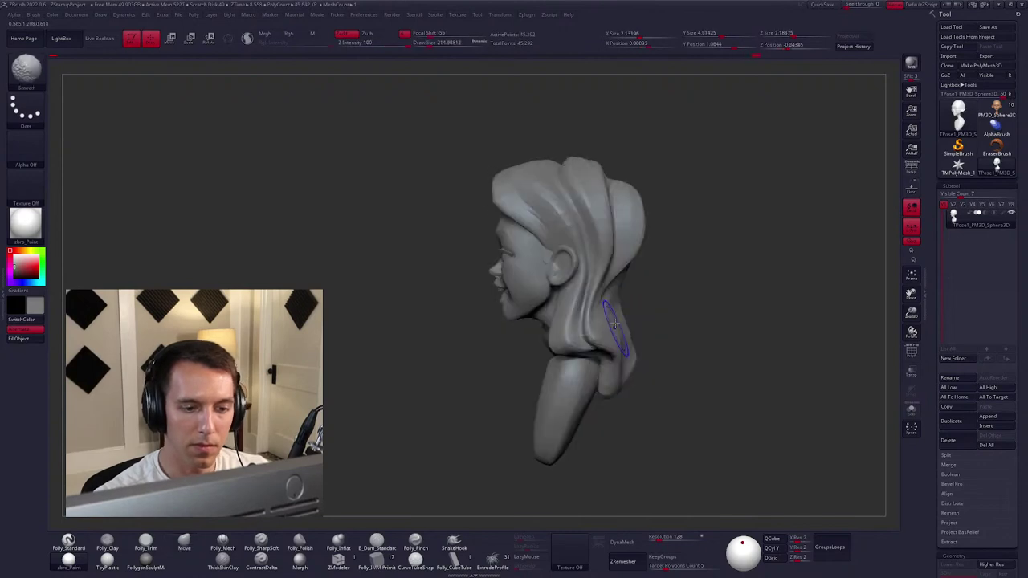
pyautogui.moveTo(614, 323); pyautogui.dragTo(582, 269, button='right')
pyautogui.hotkey('ctrl', 'shift')
pyautogui.keyDown('ctrl'); pyautogui.keyDown('alt'); pyautogui.keyDown('shift'); pyautogui.click(590, 288); pyautogui.keyUp('shift'); pyautogui.keyUp('alt'); pyautogui.keyUp('ctrl')
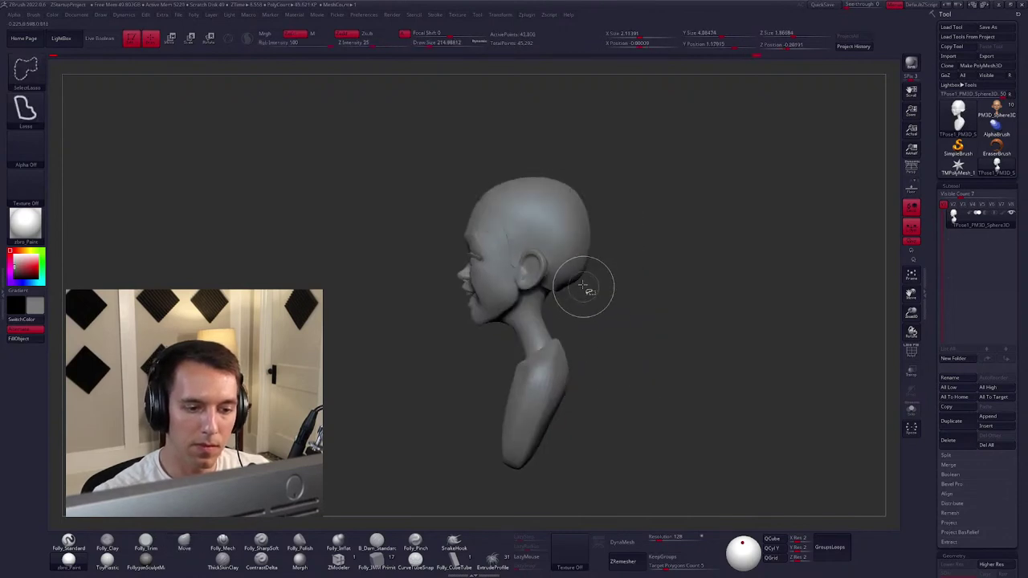
pyautogui.keyDown('ctrl'); pyautogui.click(599, 286); pyautogui.keyUp('ctrl')
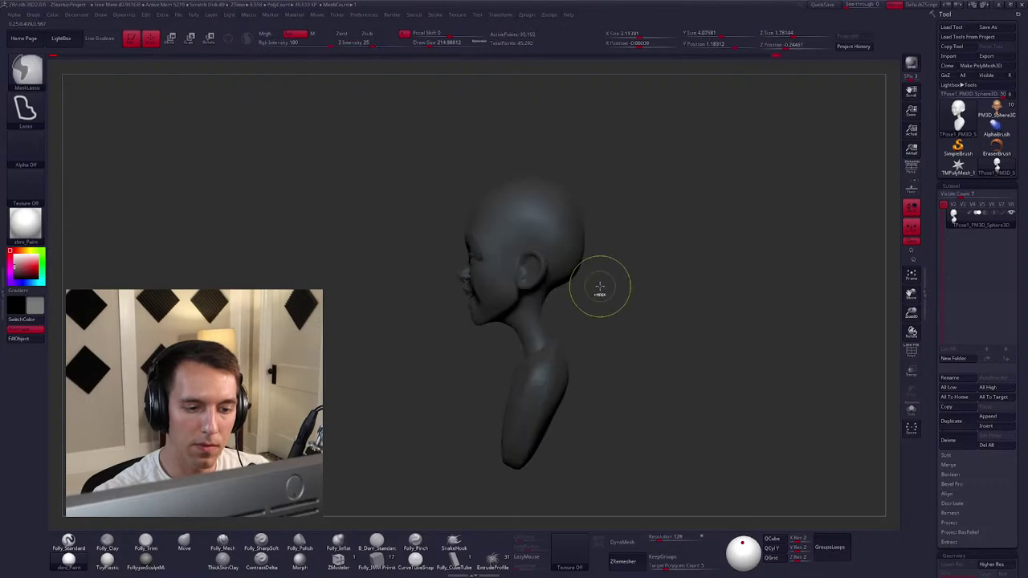
pyautogui.keyDown('ctrl'); pyautogui.keyDown('shift'); pyautogui.click(608, 292); pyautogui.keyUp('shift'); pyautogui.keyUp('ctrl')
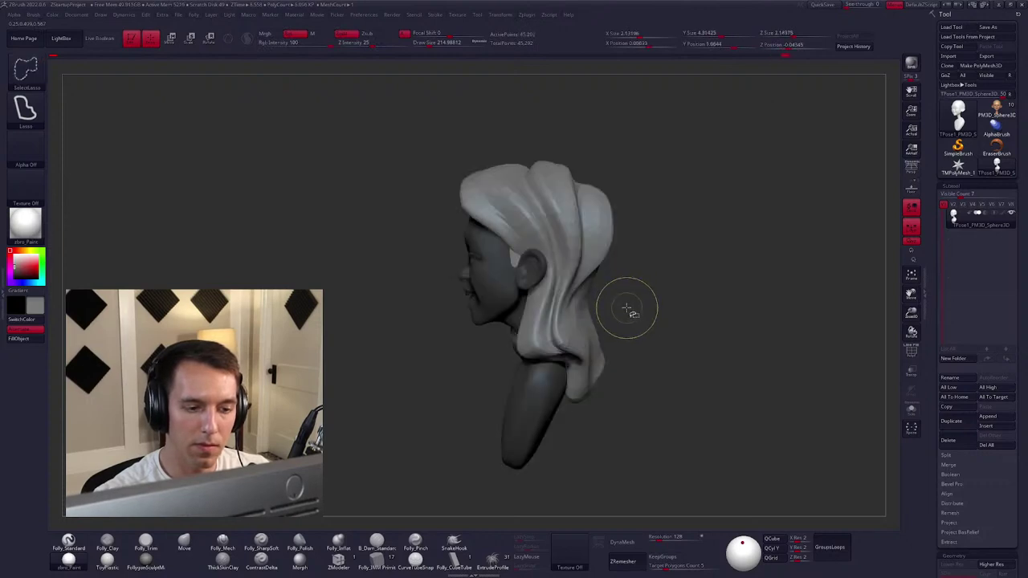
pyautogui.rightClick(626, 309)
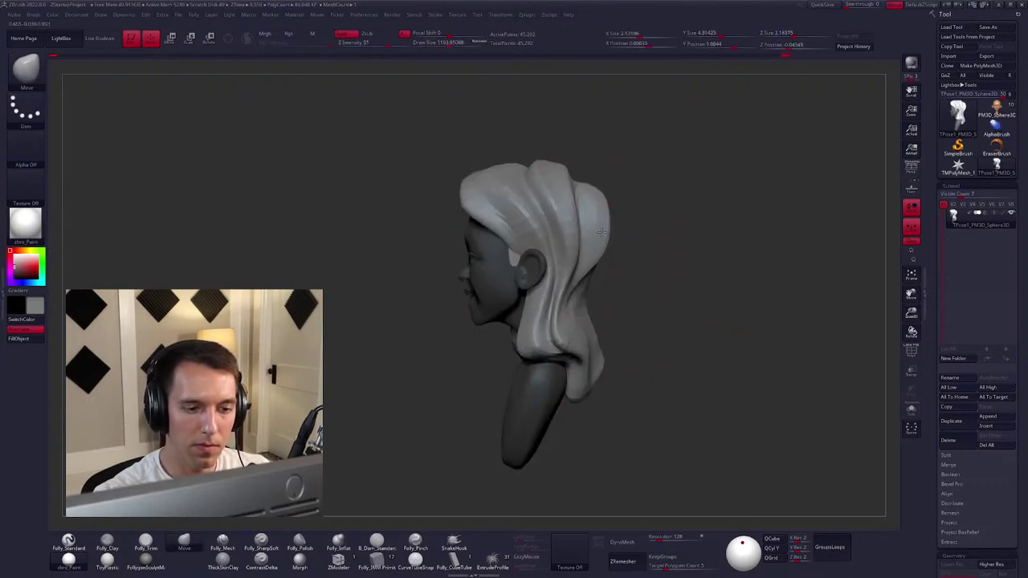
pyautogui.moveTo(601, 190); pyautogui.dragTo(598, 178)
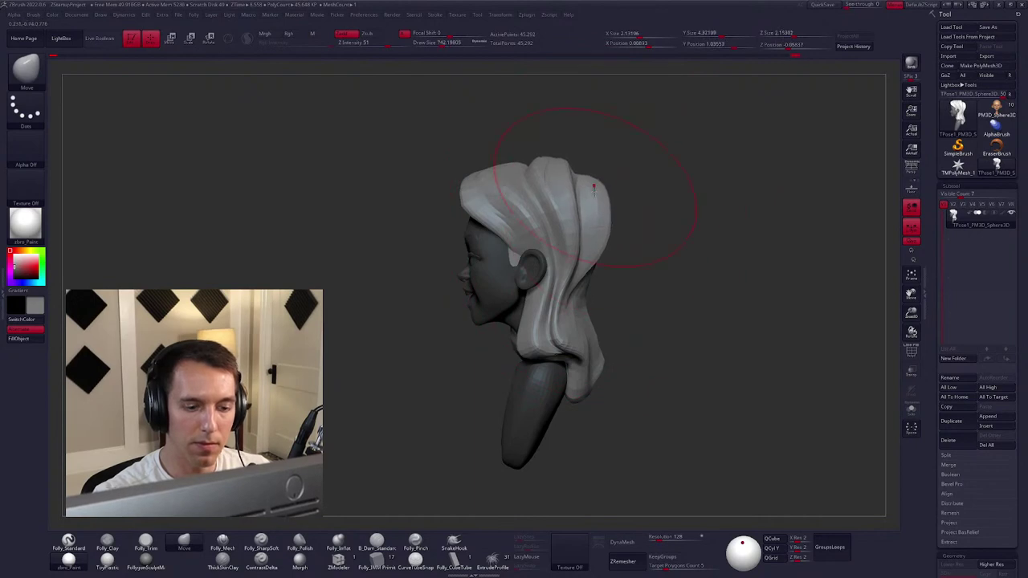
# Clear the mask from face and body and show the polygroup wireframe.
pyautogui.rightClick(562, 309)
pyautogui.moveTo(562, 309)
pyautogui.mouseDown(button='right')
pyautogui.moveTo(602, 340)
pyautogui.moveTo(601, 321)
pyautogui.moveTo(580, 345)
pyautogui.moveTo(566, 289)
pyautogui.moveTo(586, 341)
pyautogui.moveTo(576, 332)
pyautogui.mouseUp(button='right')
pyautogui.keyDown('ctrl'); pyautogui.click(610, 333); pyautogui.keyUp('ctrl')
pyautogui.scroll(4, 562, 287)
pyautogui.rightClick(586, 341)
pyautogui.hotkey('shift', 'f')
pyautogui.hotkey('shift', 'f')
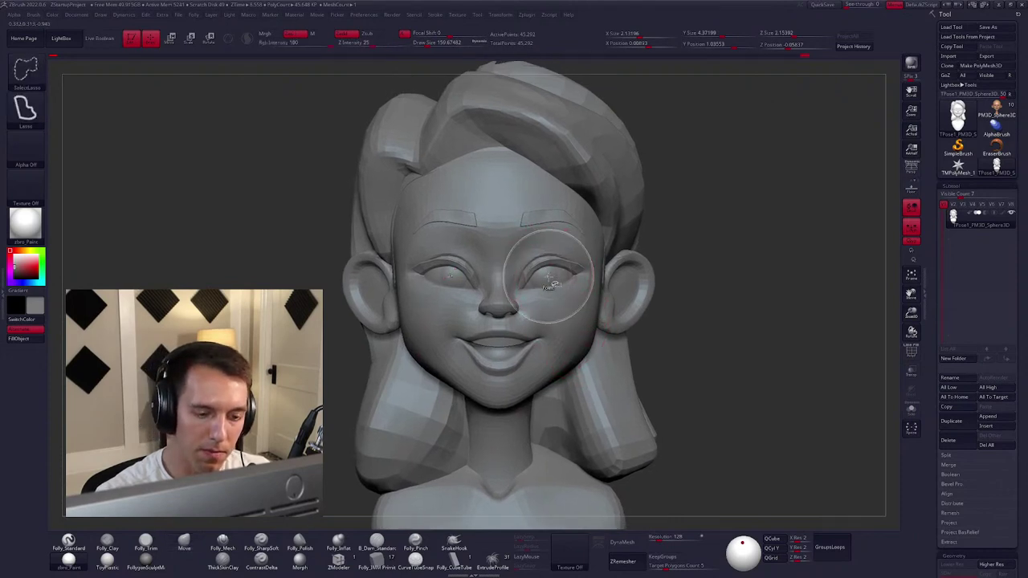
# Isolate the eyeballs, then reactivate the head with the brush resized to about 191.
pyautogui.keyDown('ctrl'); pyautogui.keyDown('shift'); pyautogui.click(551, 273); pyautogui.keyUp('shift'); pyautogui.keyUp('ctrl')
pyautogui.keyDown('ctrl'); pyautogui.keyDown('shift'); pyautogui.click(585, 321); pyautogui.keyUp('shift'); pyautogui.keyUp('ctrl')
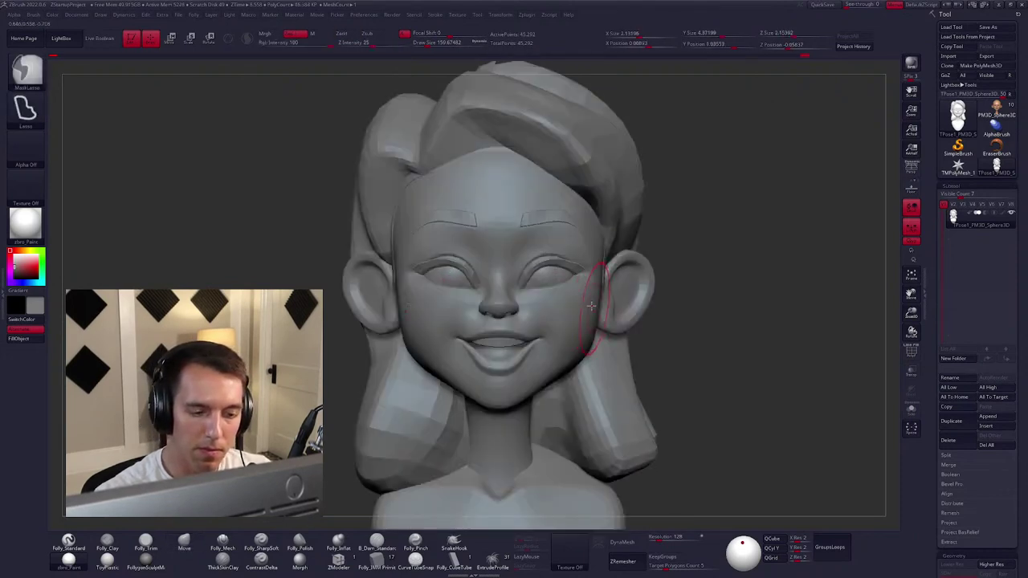
pyautogui.keyDown('alt'); pyautogui.click(546, 280); pyautogui.keyUp('alt')
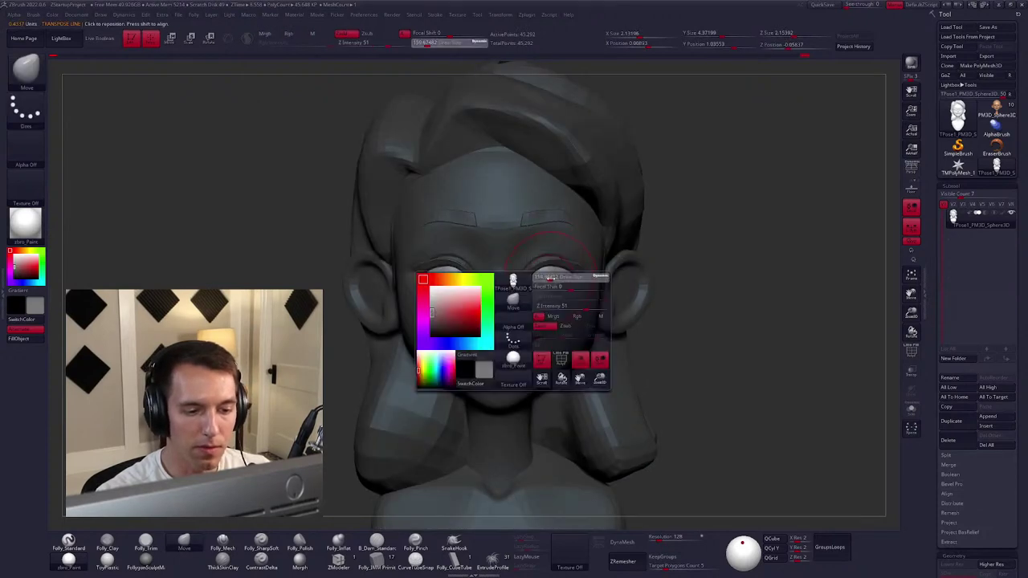
pyautogui.keyDown('alt'); pyautogui.click(545, 281); pyautogui.keyUp('alt')
pyautogui.press('space')
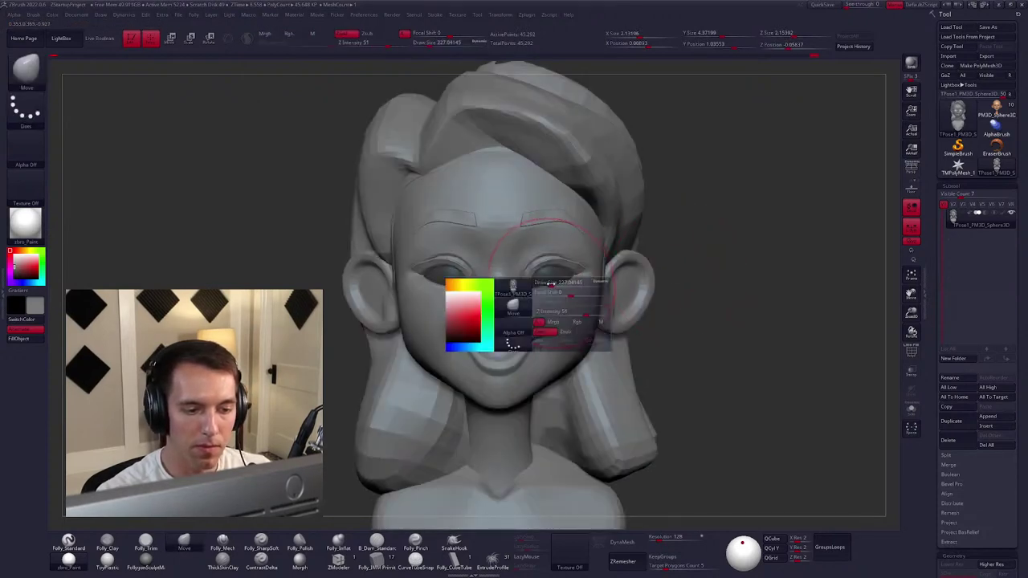
pyautogui.moveTo(549, 282); pyautogui.dragTo(527, 284)
pyautogui.moveTo(539, 289)
pyautogui.keyDown('ctrl'); pyautogui.mouseDown(button='right')
pyautogui.moveTo(603, 277)
pyautogui.moveTo(578, 273)
pyautogui.moveTo(656, 266)
pyautogui.moveTo(611, 241)
pyautogui.mouseUp(button='right'); pyautogui.keyUp('ctrl')
pyautogui.press(']')
# Mask everything except the eyes and reposition them with the Transpose gizmo.
pyautogui.press('ctrl')
pyautogui.keyDown('ctrl'); pyautogui.click(656, 267); pyautogui.keyUp('ctrl')
pyautogui.press('w')
pyautogui.moveTo(547, 241); pyautogui.dragTo(546, 297)
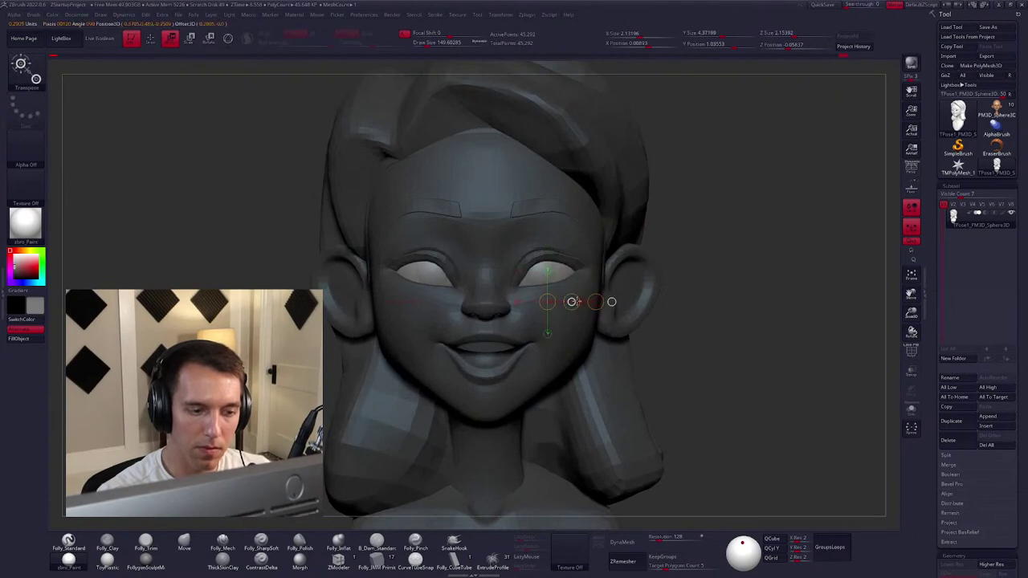
pyautogui.moveTo(564, 324)
pyautogui.keyDown('alt'); pyautogui.mouseDown(button='right')
pyautogui.moveTo(589, 345)
pyautogui.moveTo(599, 316)
pyautogui.moveTo(621, 319)
pyautogui.moveTo(610, 319)
pyautogui.mouseUp(button='right'); pyautogui.keyUp('alt')
pyautogui.press('q')
# Invert the mask twice and mask around the eye and nose area.
pyautogui.moveTo(672, 316)
pyautogui.mouseDown(button='right')
pyautogui.moveTo(514, 279)
pyautogui.moveTo(482, 305)
pyautogui.moveTo(491, 304)
pyautogui.mouseUp(button='right')
pyautogui.keyDown('ctrl'); pyautogui.click(424, 339); pyautogui.keyUp('ctrl')
pyautogui.keyDown('ctrl'); pyautogui.click(424, 339); pyautogui.keyUp('ctrl')
pyautogui.keyDown('ctrl'); pyautogui.moveTo(491, 304); pyautogui.dragTo(509, 281); pyautogui.keyUp('ctrl')
pyautogui.moveTo(508, 280)
pyautogui.mouseDown(button='right')
pyautogui.moveTo(493, 283)
pyautogui.moveTo(500, 267)
pyautogui.moveTo(481, 272)
pyautogui.moveTo(548, 241)
pyautogui.moveTo(534, 273)
pyautogui.moveTo(574, 317)
pyautogui.moveTo(602, 337)
pyautogui.moveTo(625, 320)
pyautogui.moveTo(616, 343)
pyautogui.moveTo(603, 328)
pyautogui.moveTo(591, 367)
pyautogui.moveTo(522, 361)
pyautogui.moveTo(572, 343)
pyautogui.mouseUp(button='right')
pyautogui.press('space')
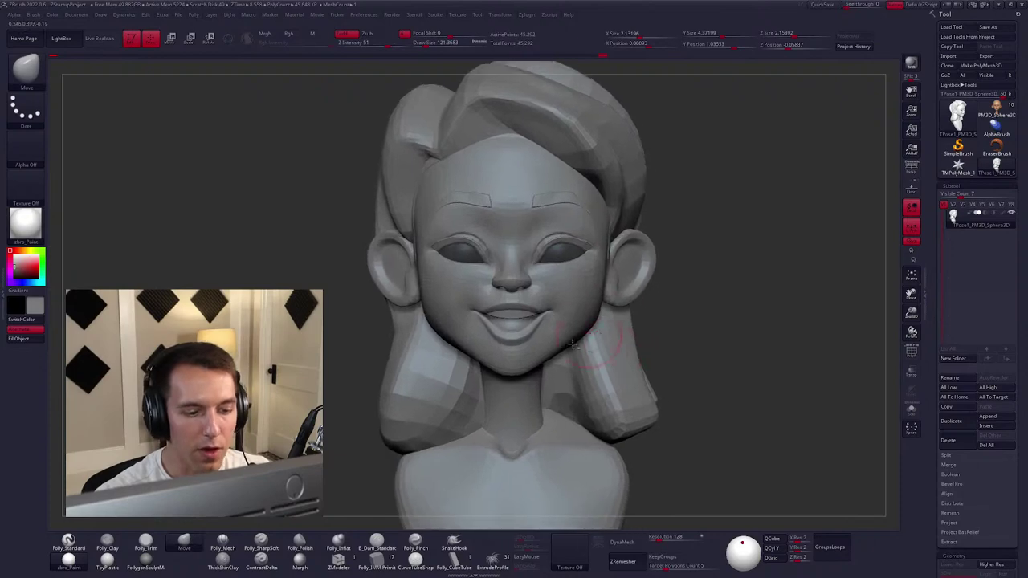
pyautogui.moveTo(526, 297); pyautogui.dragTo(543, 281, button='right')
# Lasso-mask the nose, invert so only it is free, and Transpose its tip outward.
pyautogui.press('ctrl')
pyautogui.press('ctrl')
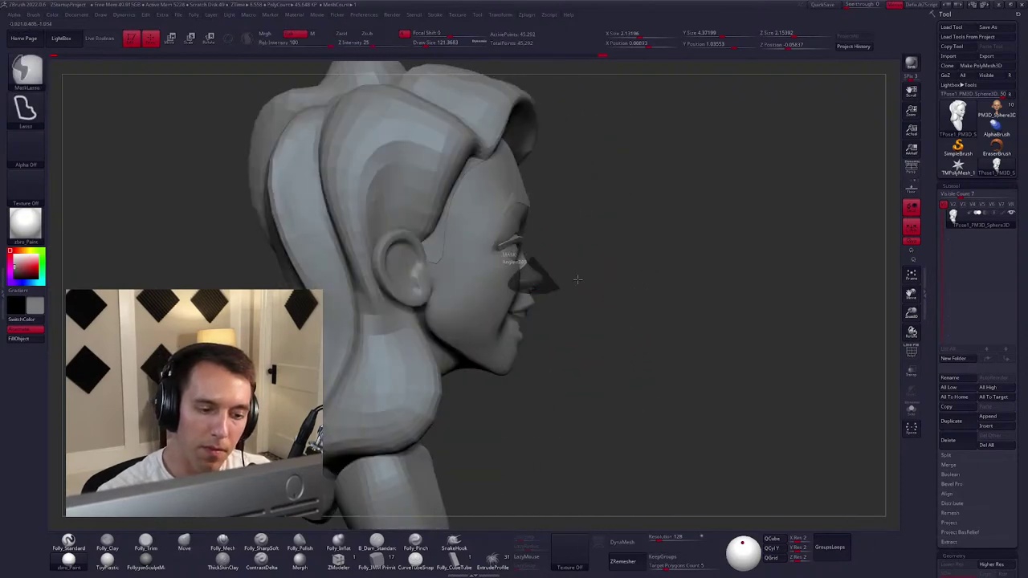
pyautogui.keyDown('ctrl'); pyautogui.moveTo(577, 279); pyautogui.dragTo(575, 281); pyautogui.keyUp('ctrl')
pyautogui.moveTo(575, 281); pyautogui.dragTo(546, 293, button='right')
pyautogui.keyDown('ctrl'); pyautogui.keyDown('alt'); pyautogui.moveTo(505, 255); pyautogui.dragTo(544, 304); pyautogui.keyUp('alt'); pyautogui.keyUp('ctrl')
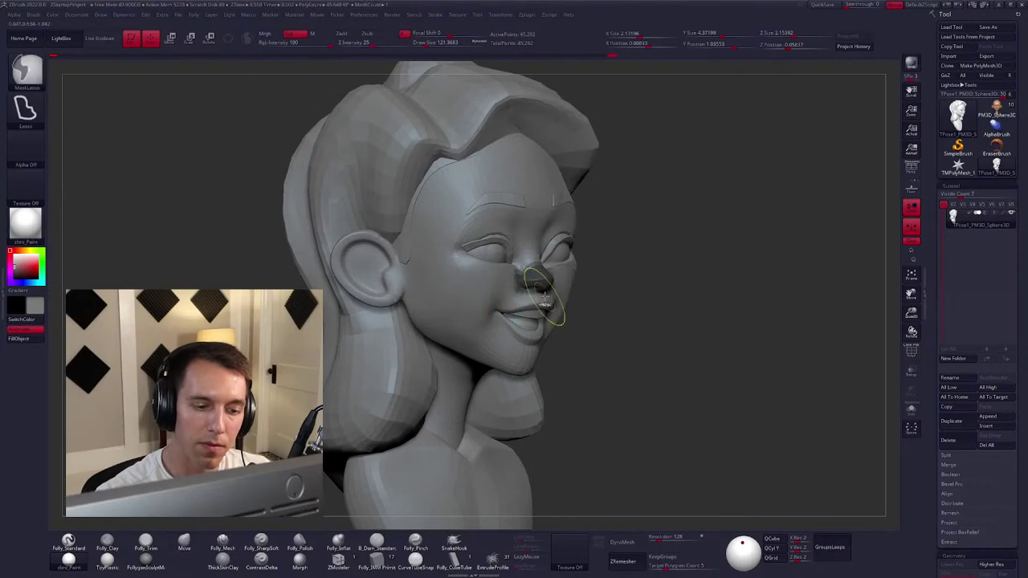
pyautogui.keyDown('ctrl'); pyautogui.click(603, 344); pyautogui.keyUp('ctrl')
pyautogui.moveTo(603, 344); pyautogui.dragTo(575, 348, button='right')
pyautogui.press('w')
pyautogui.press('y')
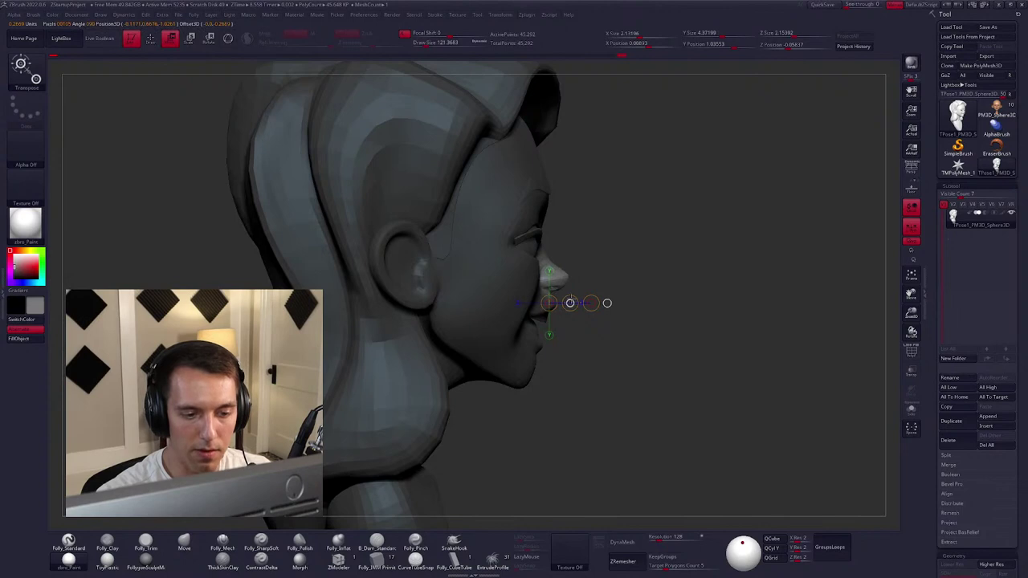
pyautogui.moveTo(543, 282); pyautogui.dragTo(624, 281)
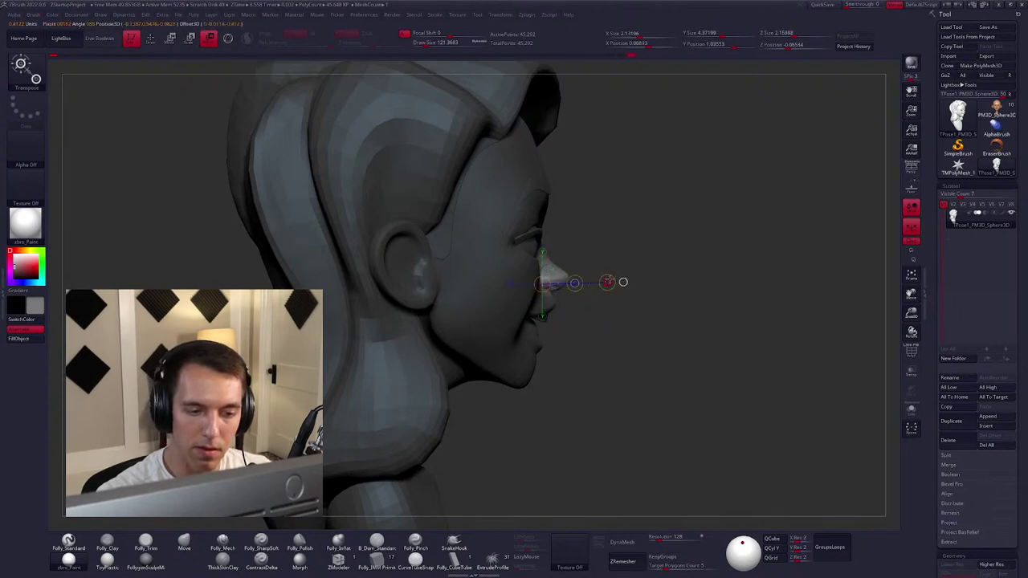
pyautogui.press('q')
# Transpose-move the mouth and chin along a line drawn down the face.
pyautogui.moveTo(619, 339)
pyautogui.mouseDown(button='right')
pyautogui.moveTo(610, 341)
pyautogui.moveTo(679, 324)
pyautogui.mouseUp(button='right')
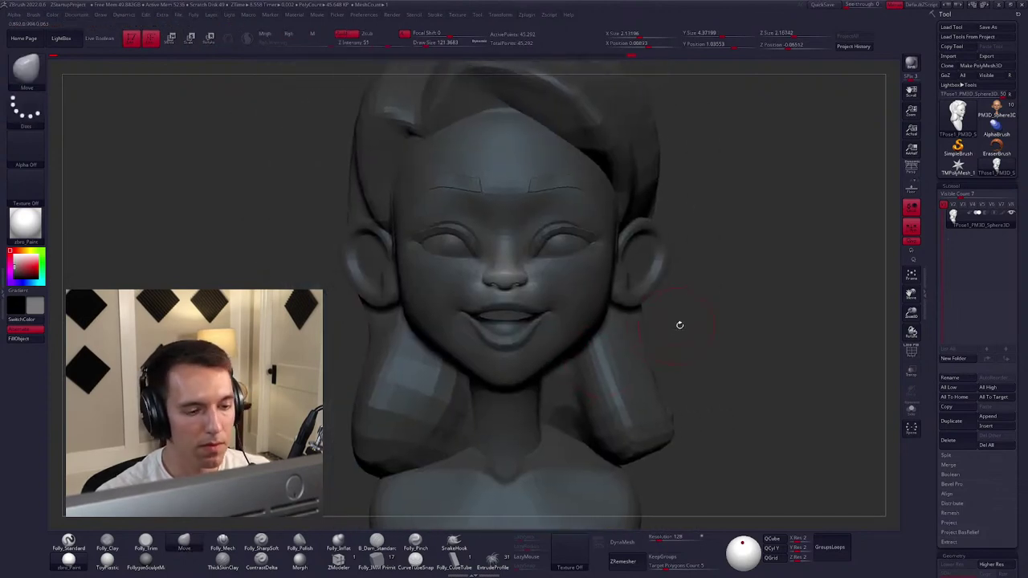
pyautogui.press('w')
pyautogui.moveTo(543, 293); pyautogui.dragTo(543, 353)
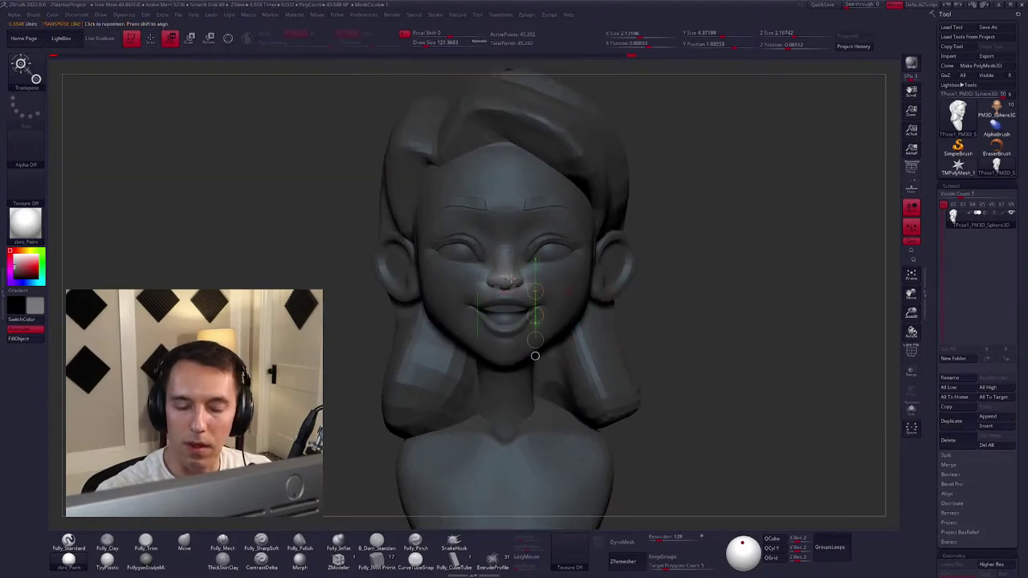
pyautogui.press('q')
pyautogui.moveTo(562, 284)
pyautogui.keyDown('ctrl'); pyautogui.mouseDown(button='right')
pyautogui.moveTo(540, 255)
pyautogui.moveTo(493, 230)
pyautogui.mouseUp(button='right'); pyautogui.keyUp('ctrl')
pyautogui.press('shift')
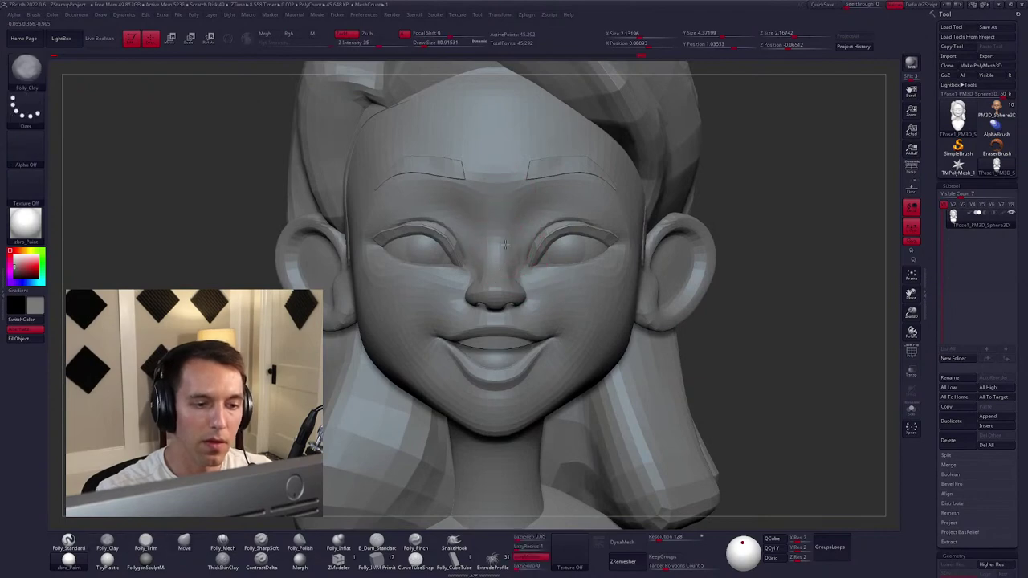
# With the Move brush, clear the mask from the hair and eyebrows, then orbit to check the head.
pyautogui.press('c')
pyautogui.moveTo(514, 232)
pyautogui.mouseDown(button='right')
pyautogui.moveTo(504, 257)
pyautogui.moveTo(458, 255)
pyautogui.moveTo(523, 219)
pyautogui.moveTo(531, 252)
pyautogui.mouseUp(button='right')
pyautogui.press('m')
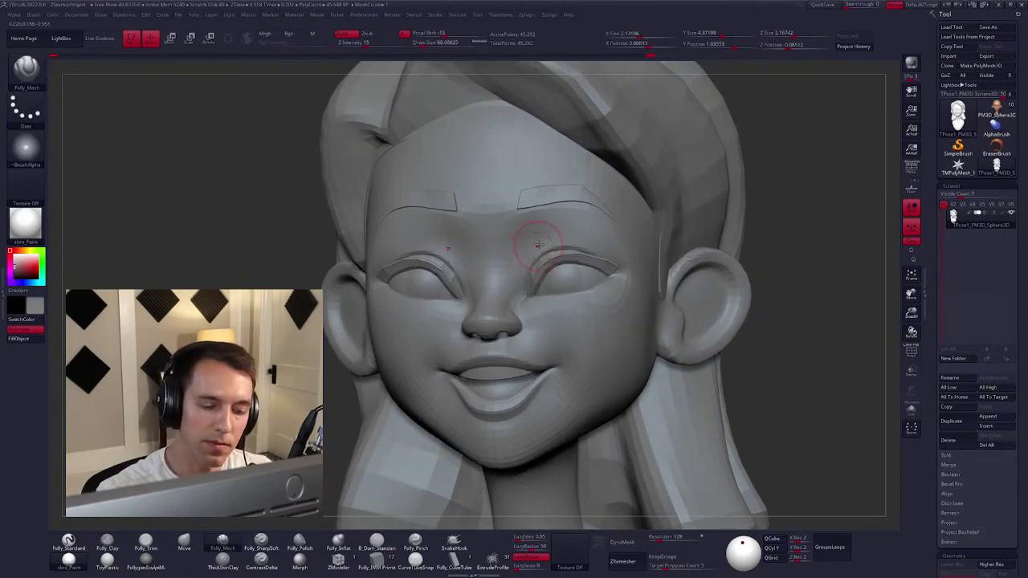
pyautogui.press('w')
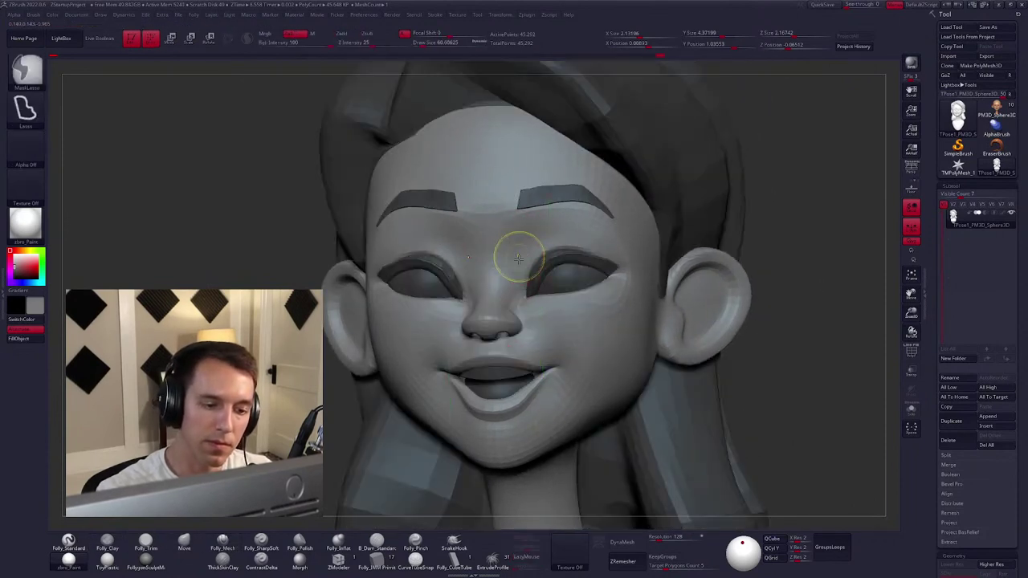
pyautogui.press('m')
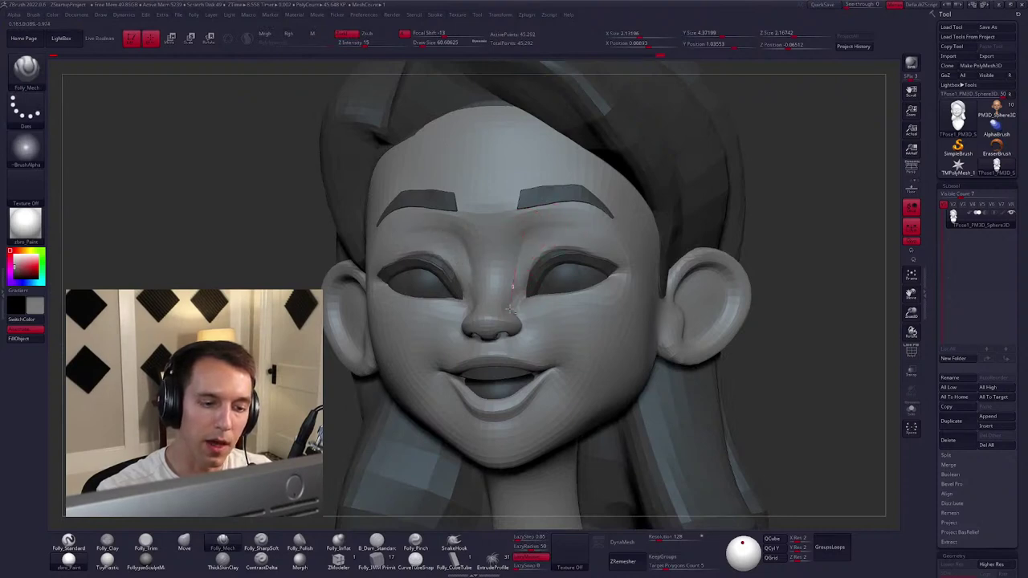
pyautogui.moveTo(510, 307); pyautogui.dragTo(515, 233, button='right')
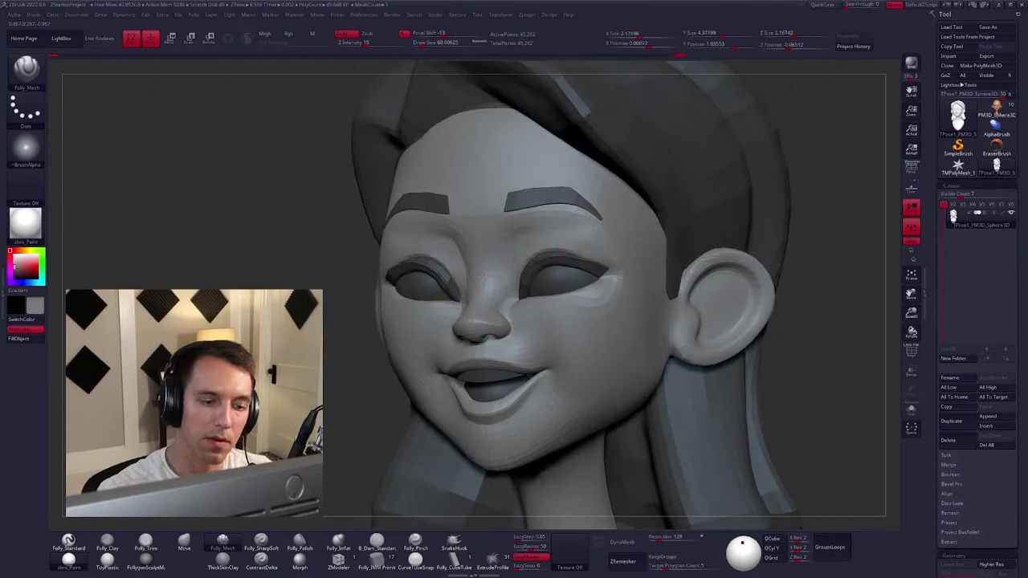
pyautogui.press('m')
pyautogui.moveTo(598, 236)
pyautogui.mouseDown(button='right')
pyautogui.moveTo(498, 281)
pyautogui.moveTo(511, 261)
pyautogui.moveTo(603, 326)
pyautogui.moveTo(654, 322)
pyautogui.mouseUp(button='right')
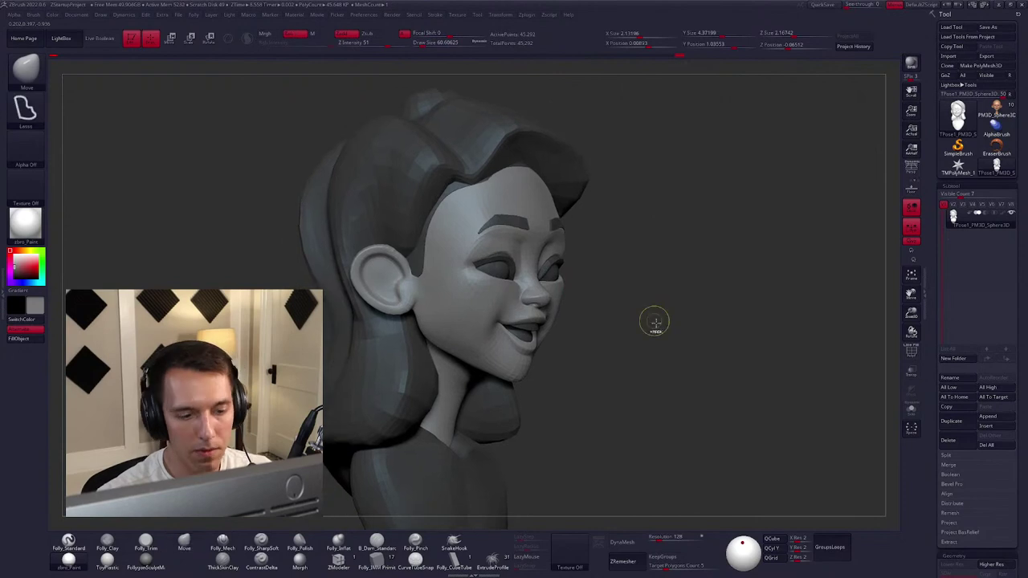
pyautogui.keyDown('ctrl'); pyautogui.moveTo(654, 322); pyautogui.dragTo(642, 325); pyautogui.keyUp('ctrl')
pyautogui.moveTo(622, 321)
pyautogui.mouseDown(button='right')
pyautogui.moveTo(635, 313)
pyautogui.moveTo(621, 325)
pyautogui.moveTo(587, 299)
pyautogui.moveTo(482, 265)
pyautogui.moveTo(537, 291)
pyautogui.moveTo(658, 272)
pyautogui.mouseUp(button='right')
pyautogui.moveTo(771, 265)
pyautogui.mouseDown(button='right')
pyautogui.moveTo(618, 351)
pyautogui.moveTo(626, 337)
pyautogui.mouseUp(button='right')
# Hide the hair to leave only the head, and make the brush smaller.
pyautogui.hotkey('ctrl', 'shift')
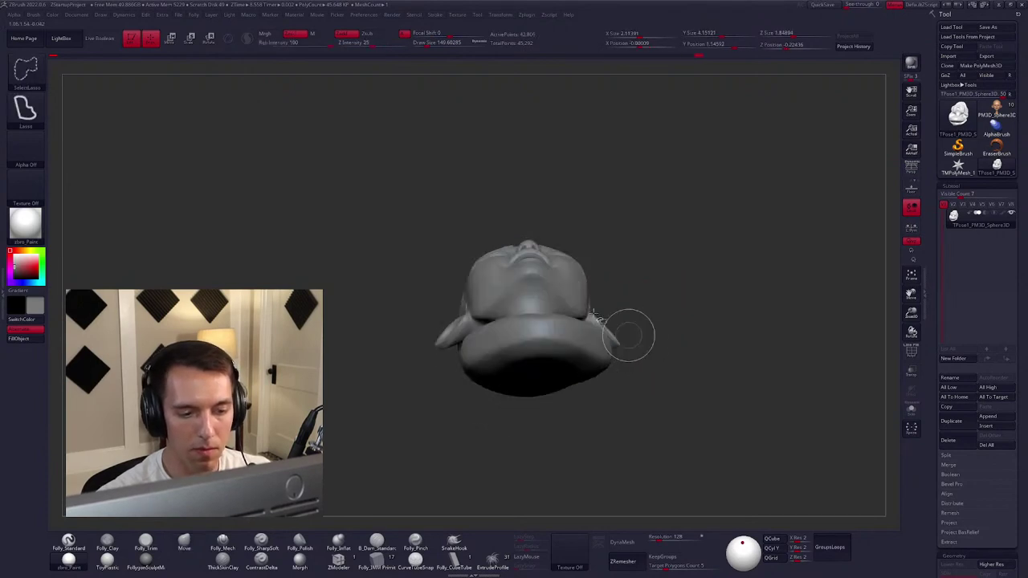
pyautogui.moveTo(586, 278)
pyautogui.keyDown('shift'); pyautogui.mouseDown(button='right')
pyautogui.moveTo(578, 313)
pyautogui.moveTo(610, 280)
pyautogui.moveTo(593, 281)
pyautogui.mouseUp(button='right'); pyautogui.keyUp('shift')
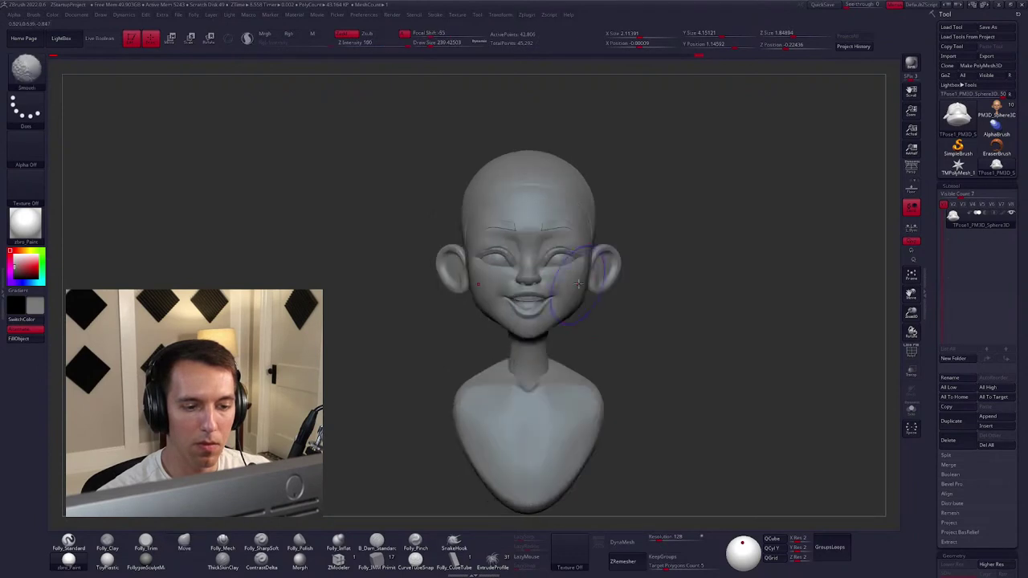
pyautogui.press('space')
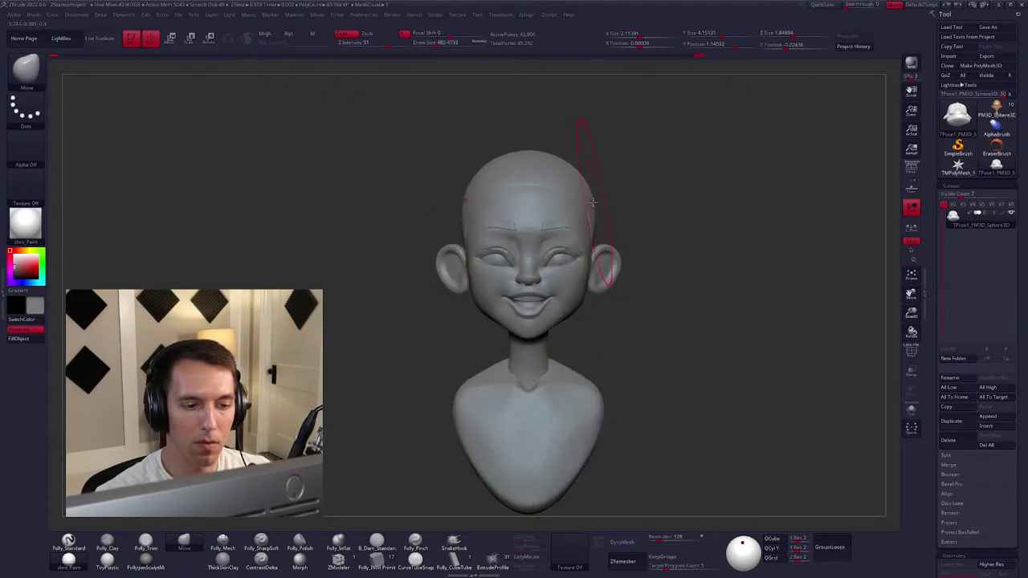
pyautogui.moveTo(591, 201); pyautogui.dragTo(567, 260, button='right')
pyautogui.press('space')
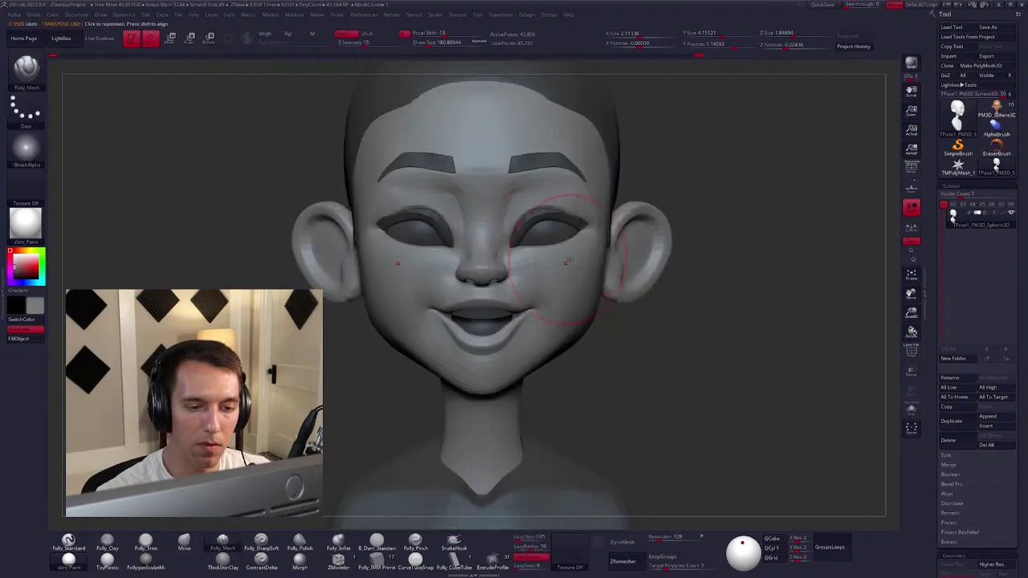
pyautogui.press('space')
pyautogui.moveTo(515, 367); pyautogui.dragTo(510, 377, button='right')
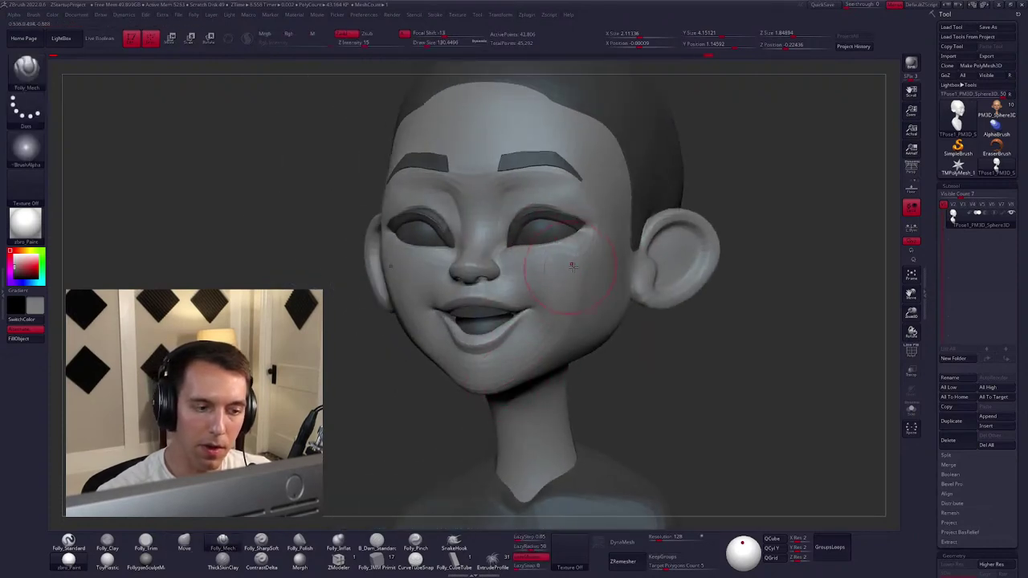
pyautogui.moveTo(572, 267); pyautogui.dragTo(552, 273, button='right')
pyautogui.press('space')
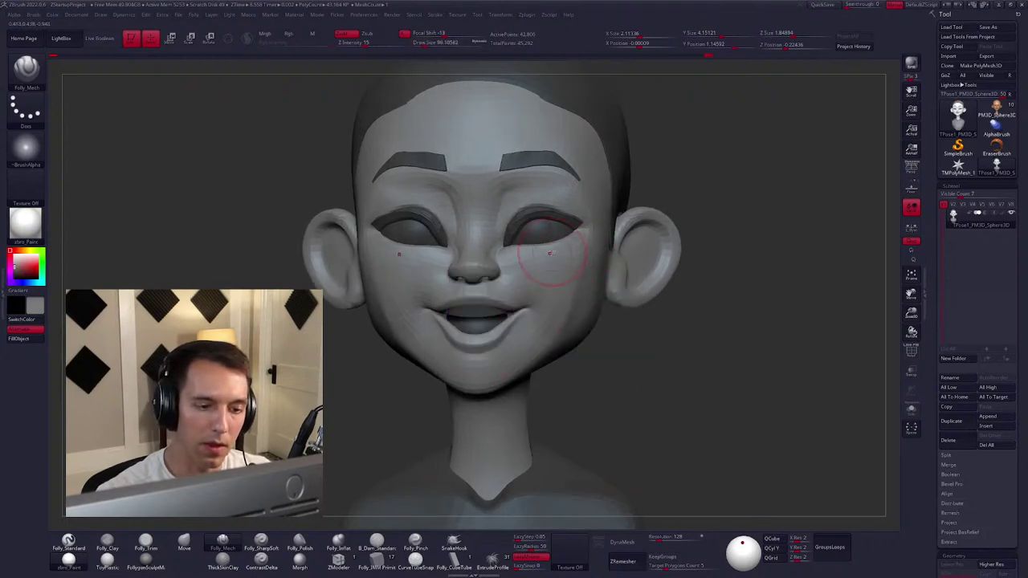
pyautogui.moveTo(517, 353); pyautogui.dragTo(450, 321, button='right')
# Push both cheeks up under the eyes with the symmetrical Move brush.
pyautogui.press('b')
pyautogui.press('m')
pyautogui.press('v')
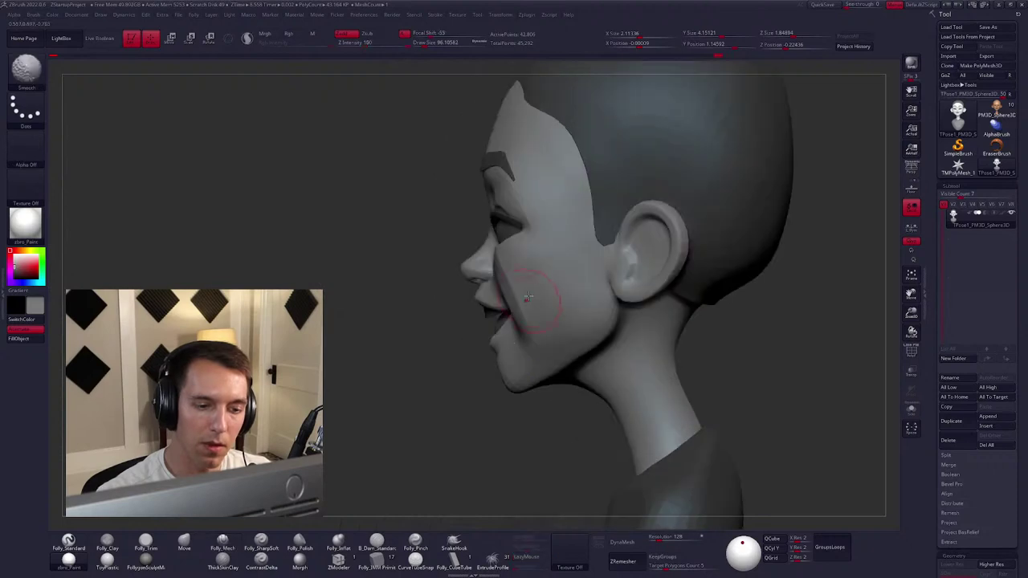
pyautogui.moveTo(514, 277); pyautogui.dragTo(586, 303, button='right')
pyautogui.moveTo(549, 265)
pyautogui.mouseDown()
pyautogui.moveTo(544, 256)
pyautogui.moveTo(537, 337)
pyautogui.mouseUp()
pyautogui.moveTo(583, 352)
pyautogui.keyDown('ctrl'); pyautogui.mouseDown(button='right')
pyautogui.moveTo(571, 360)
pyautogui.moveTo(591, 367)
pyautogui.moveTo(560, 357)
pyautogui.moveTo(576, 294)
pyautogui.mouseUp(button='right'); pyautogui.keyUp('ctrl')
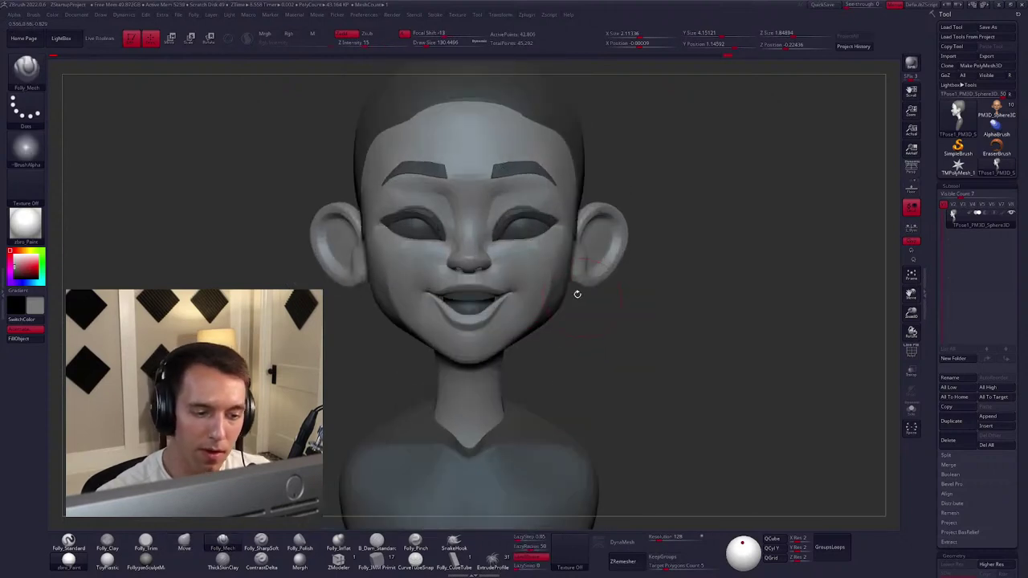
pyautogui.moveTo(532, 328); pyautogui.dragTo(610, 325, button='right')
# Shrink the Move brush to about 104 and mask the area beside the chin and cheek.
pyautogui.press('b')
pyautogui.press('m')
pyautogui.press('v')
pyautogui.press('space')
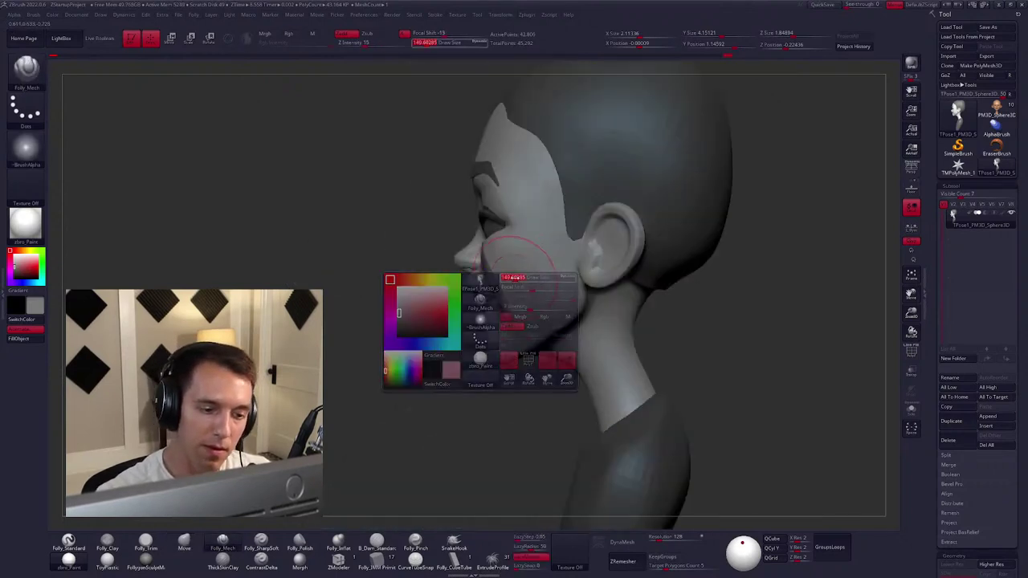
pyautogui.press('space')
pyautogui.moveTo(506, 271); pyautogui.dragTo(502, 267)
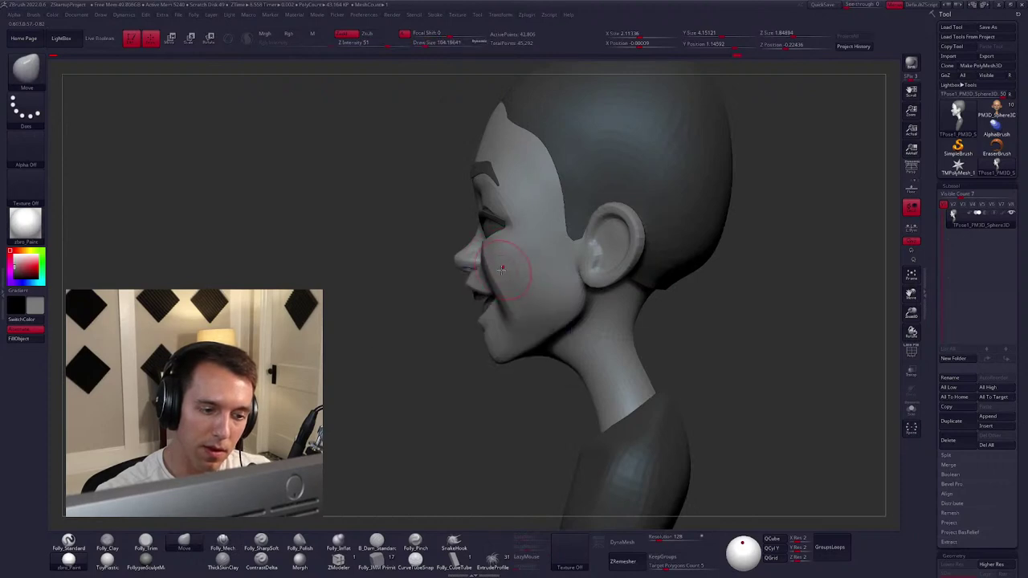
pyautogui.moveTo(498, 265); pyautogui.dragTo(577, 339, button='right')
pyautogui.press('space')
pyautogui.press('space')
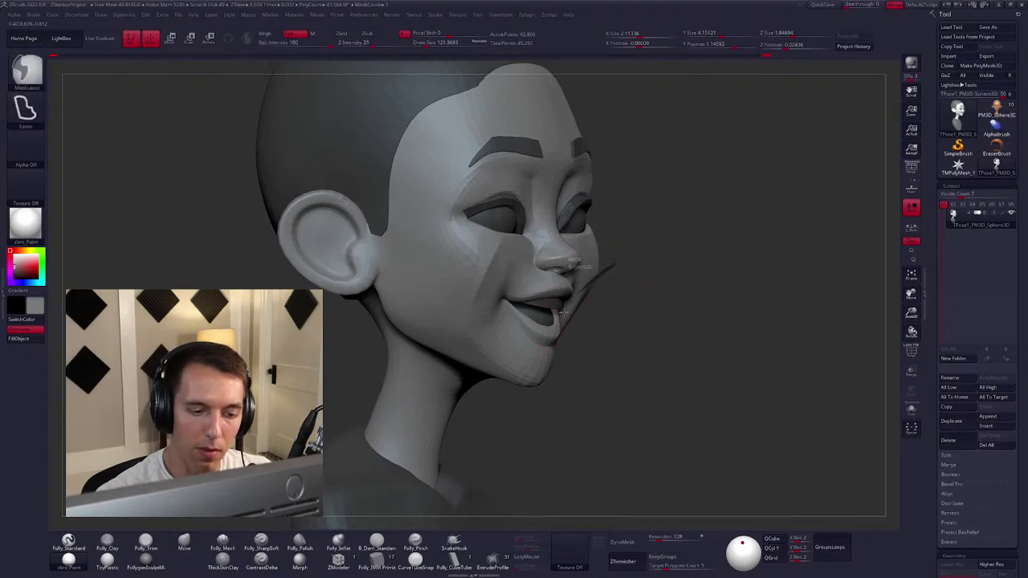
pyautogui.moveTo(620, 263)
pyautogui.keyDown('ctrl'); pyautogui.mouseDown()
pyautogui.moveTo(705, 419)
pyautogui.moveTo(714, 412)
pyautogui.mouseUp(); pyautogui.keyUp('ctrl')
pyautogui.moveTo(710, 407)
pyautogui.keyDown('ctrl'); pyautogui.mouseDown()
pyautogui.moveTo(624, 361)
pyautogui.moveTo(571, 370)
pyautogui.moveTo(509, 351)
pyautogui.mouseUp(); pyautogui.keyUp('ctrl')
# Reshape the chin and jawline with the Folly_Clay and Move brushes.
pyautogui.press('b')
pyautogui.press('c')
pyautogui.press('l')
pyautogui.moveTo(510, 352); pyautogui.dragTo(516, 359, button='right')
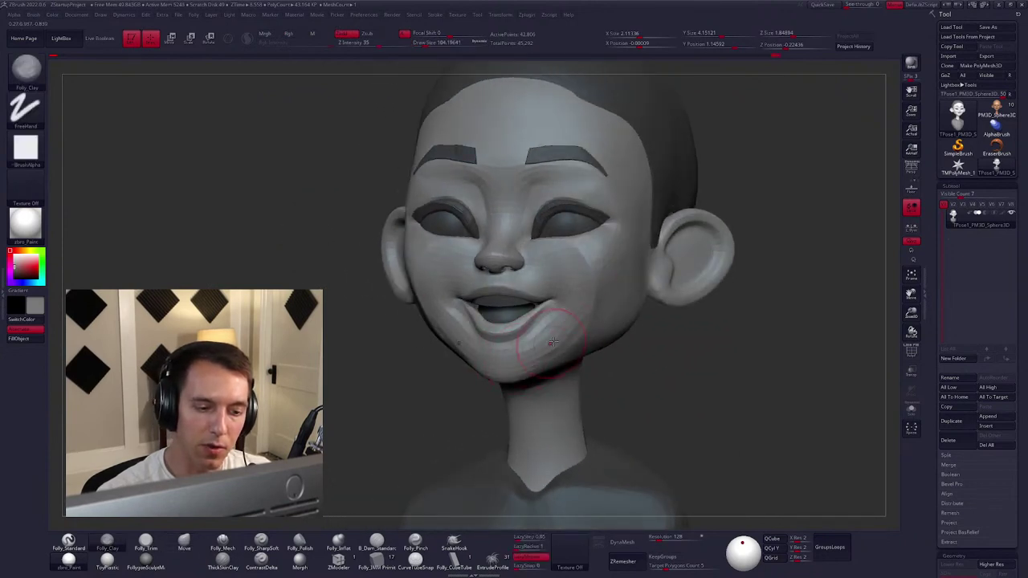
pyautogui.moveTo(553, 342)
pyautogui.mouseDown(button='right')
pyautogui.moveTo(585, 286)
pyautogui.moveTo(514, 265)
pyautogui.moveTo(525, 263)
pyautogui.mouseUp(button='right')
pyautogui.press('b')
pyautogui.press('m')
pyautogui.press('v')
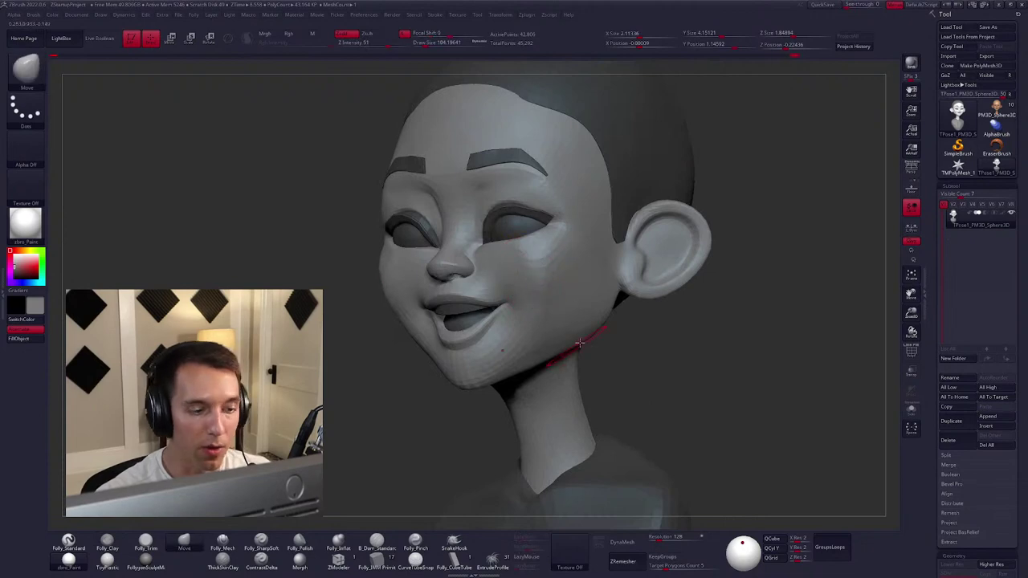
pyautogui.moveTo(579, 343)
pyautogui.keyDown('ctrl'); pyautogui.mouseDown(button='right')
pyautogui.moveTo(574, 328)
pyautogui.moveTo(595, 339)
pyautogui.moveTo(586, 316)
pyautogui.moveTo(596, 327)
pyautogui.moveTo(576, 336)
pyautogui.mouseUp(button='right'); pyautogui.keyUp('ctrl')
# Resize the brush and orbit to the back of the head with Folly_Clay active.
pyautogui.rightClick(595, 328)
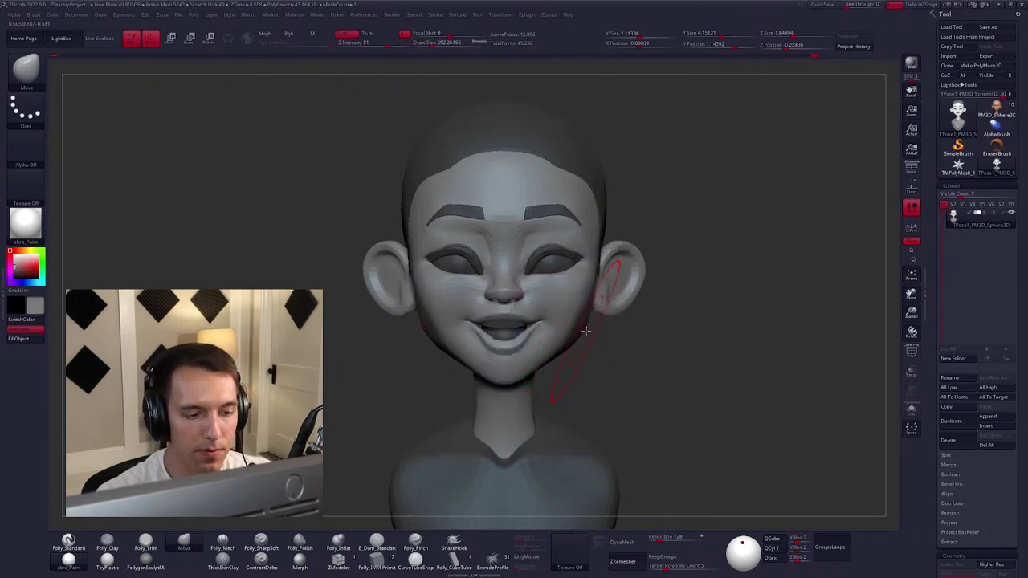
pyautogui.rightClick(586, 330)
pyautogui.rightClick(584, 329)
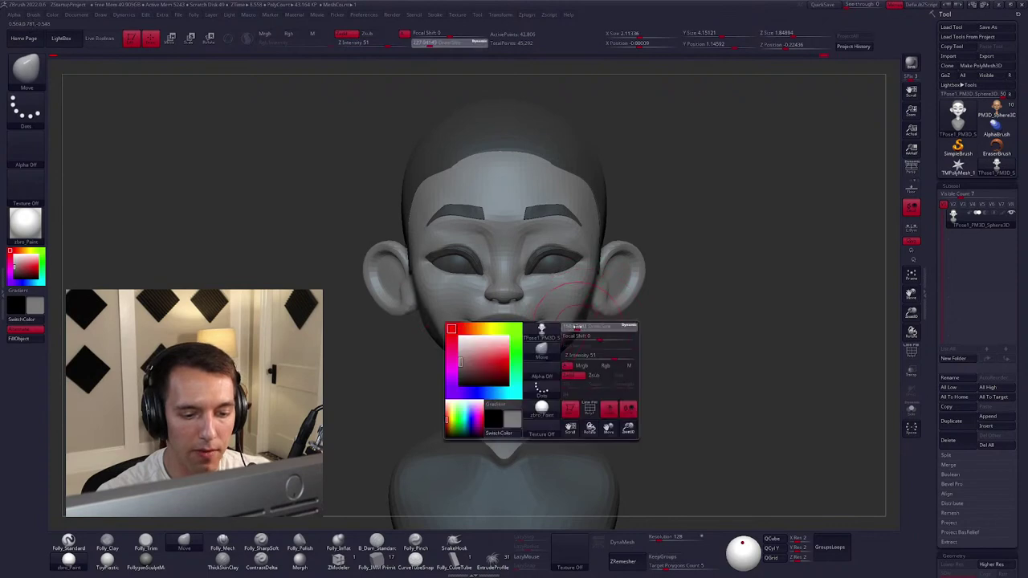
pyautogui.moveTo(584, 329); pyautogui.dragTo(592, 291, button='right')
pyautogui.press('b')
pyautogui.press('c')
pyautogui.press('l')
pyautogui.moveTo(563, 345)
pyautogui.mouseDown(button='right')
pyautogui.moveTo(585, 348)
pyautogui.moveTo(571, 329)
pyautogui.mouseUp(button='right')
# Reshape the jaw-to-neck line with the Move brush at size about 141, orbiting back to front.
pyautogui.rightClick(571, 326)
pyautogui.press('b')
pyautogui.press('m')
pyautogui.press('v')
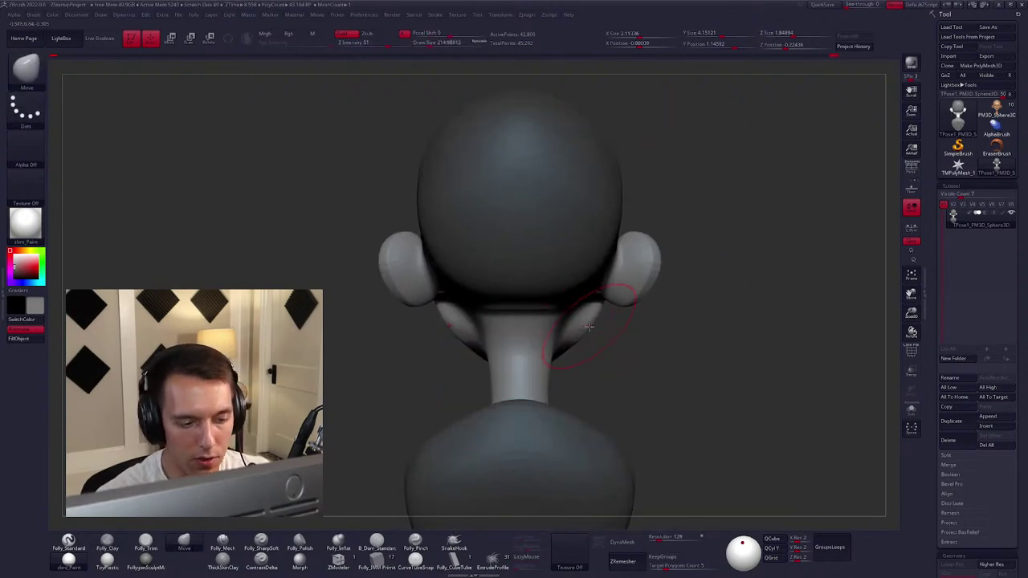
pyautogui.press('[')
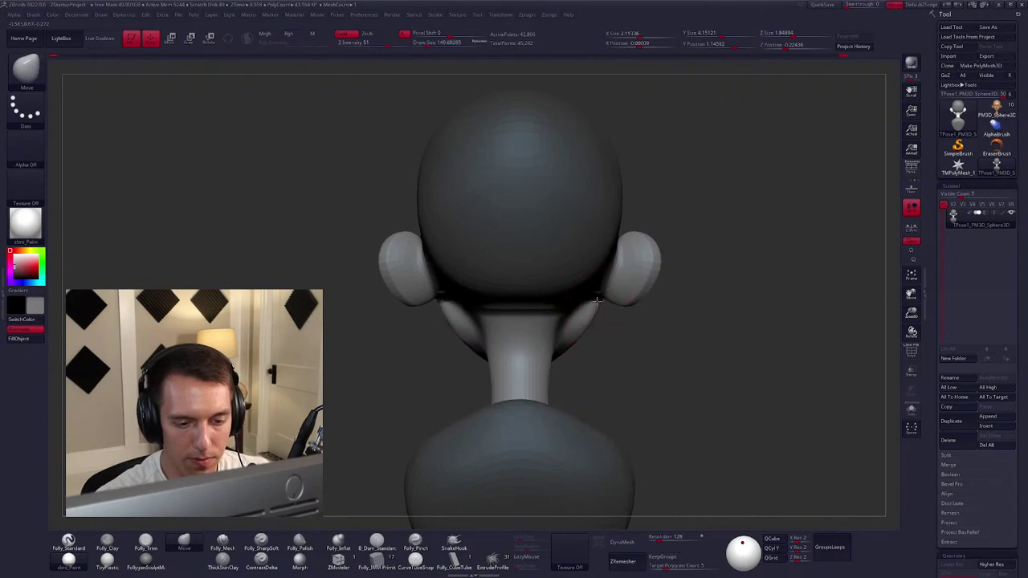
pyautogui.moveTo(584, 324)
pyautogui.mouseDown(button='right')
pyautogui.moveTo(610, 330)
pyautogui.moveTo(534, 319)
pyautogui.moveTo(563, 325)
pyautogui.moveTo(550, 335)
pyautogui.mouseUp(button='right')
pyautogui.rightClick(631, 299)
pyautogui.rightClick(576, 321)
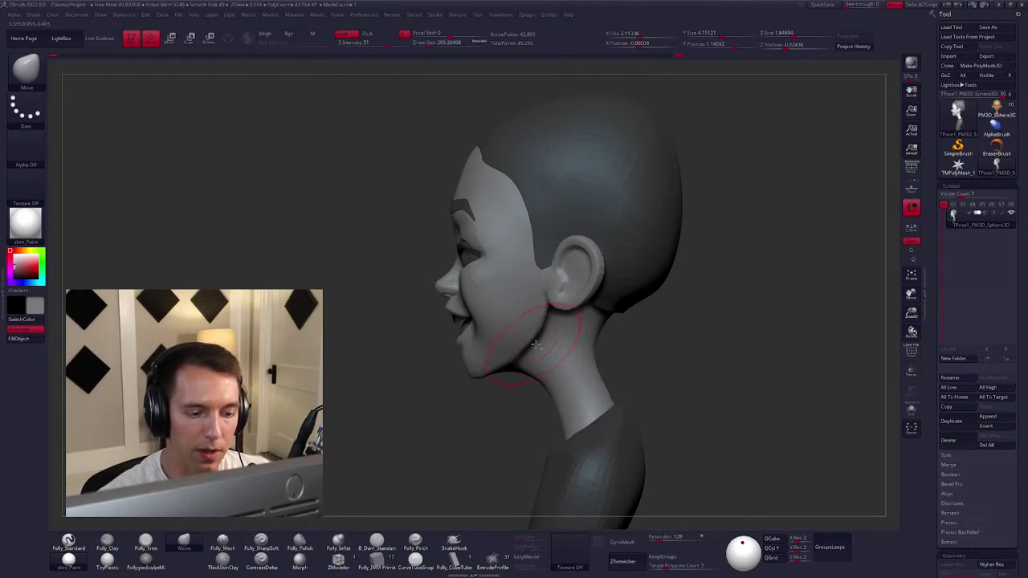
pyautogui.press('space')
pyautogui.moveTo(535, 345); pyautogui.dragTo(590, 287, button='right')
# Fill out the cheek and jaw with Folly_Clay from profile to three-quarter front.
pyautogui.press('b')
pyautogui.press('c')
pyautogui.press('l')
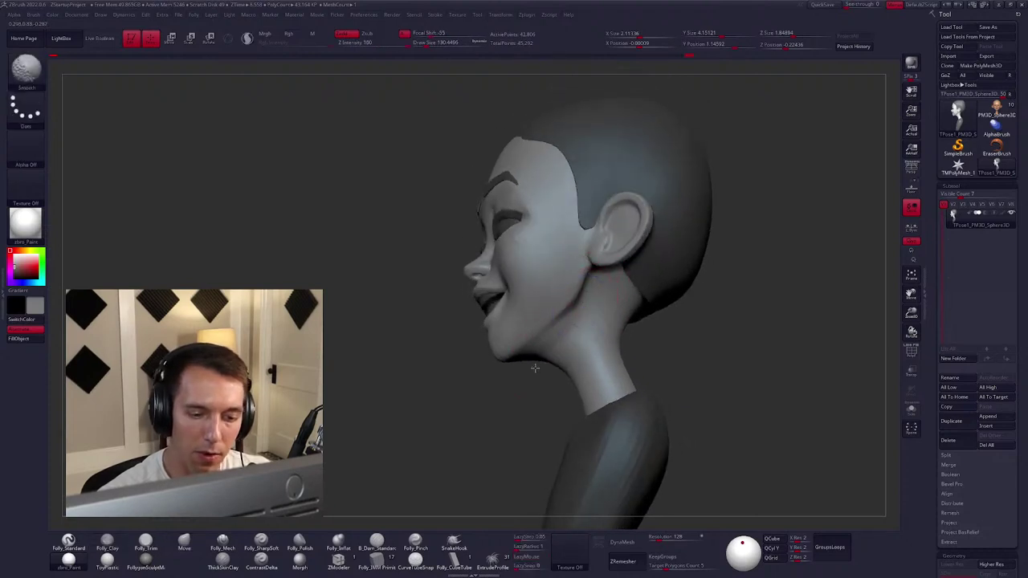
pyautogui.moveTo(586, 298)
pyautogui.mouseDown(button='right')
pyautogui.moveTo(578, 349)
pyautogui.moveTo(598, 337)
pyautogui.moveTo(591, 326)
pyautogui.moveTo(561, 330)
pyautogui.moveTo(471, 378)
pyautogui.mouseUp(button='right')
pyautogui.press('b')
pyautogui.press('m')
pyautogui.press('v')
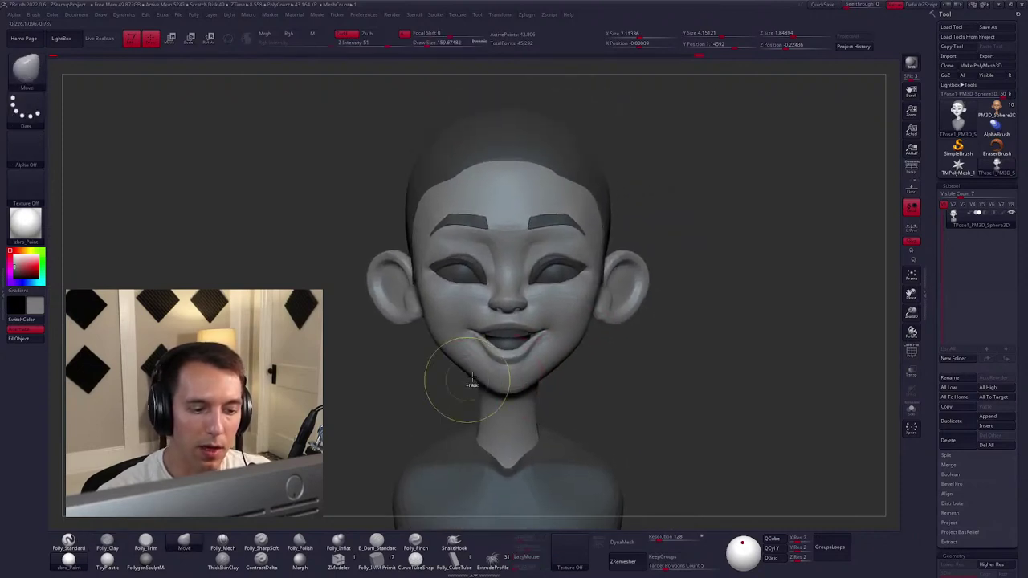
# Ctrl-lasso mask the upper head and set the Move brush to about 214.
pyautogui.moveTo(470, 378)
pyautogui.keyDown('ctrl'); pyautogui.mouseDown()
pyautogui.moveTo(507, 387)
pyautogui.moveTo(642, 177)
pyautogui.moveTo(422, 142)
pyautogui.moveTo(397, 328)
pyautogui.moveTo(489, 392)
pyautogui.mouseUp(); pyautogui.keyUp('ctrl')
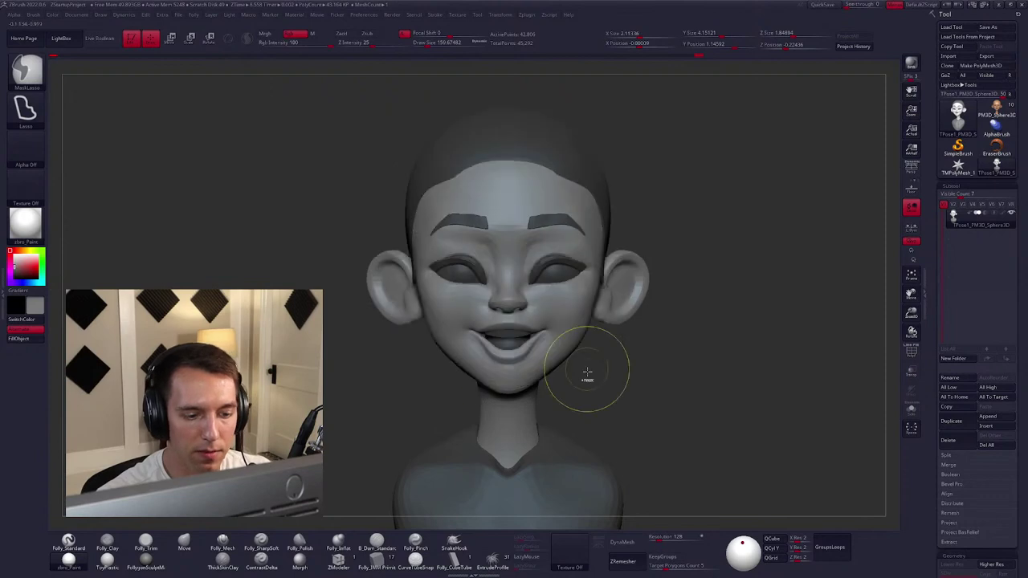
pyautogui.moveTo(589, 367)
pyautogui.mouseDown(button='right')
pyautogui.moveTo(568, 332)
pyautogui.moveTo(578, 341)
pyautogui.moveTo(537, 336)
pyautogui.moveTo(607, 234)
pyautogui.mouseUp(button='right')
pyautogui.press('b')
pyautogui.press('f')
pyautogui.press('m')
pyautogui.press('b')
pyautogui.press('m')
pyautogui.press('v')
pyautogui.press('space')
pyautogui.press('space')
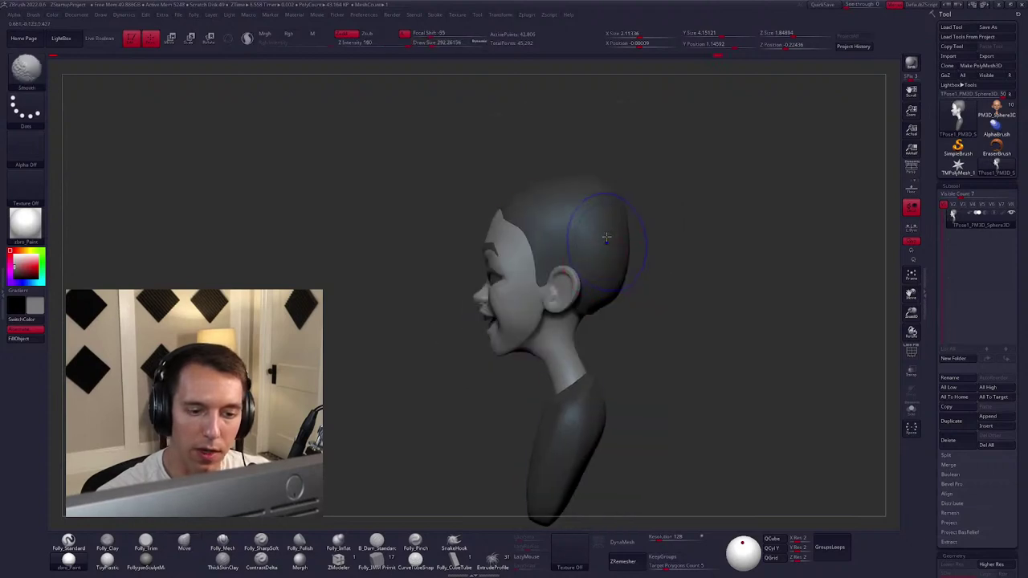
# With Polyframe on, invert the mask to isolate the scalp and Move the skull back (size ~413).
pyautogui.hotkey('shift', 'f')
pyautogui.press('w')
pyautogui.keyDown('ctrl'); pyautogui.click(634, 266); pyautogui.keyUp('ctrl')
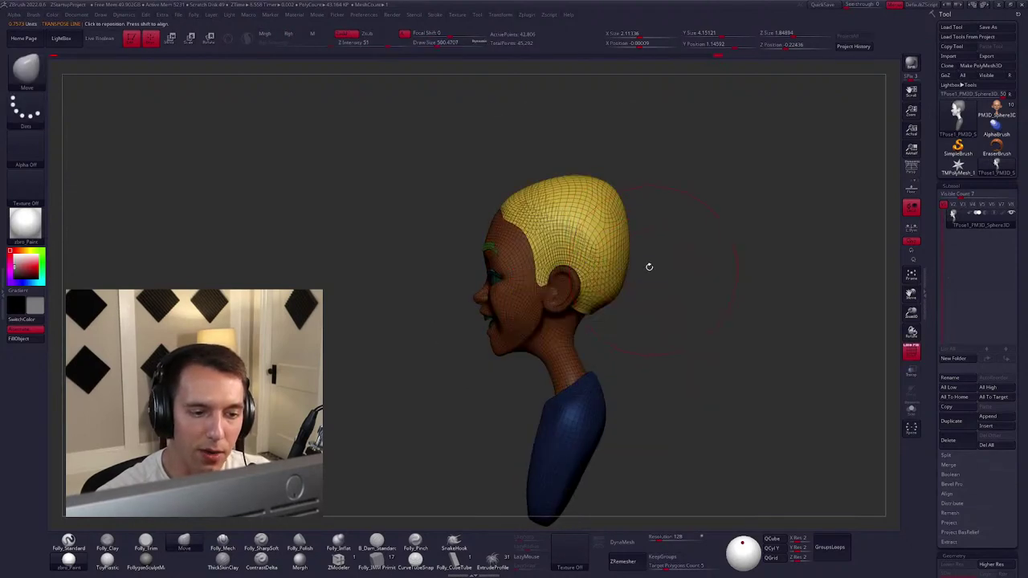
pyautogui.press('space')
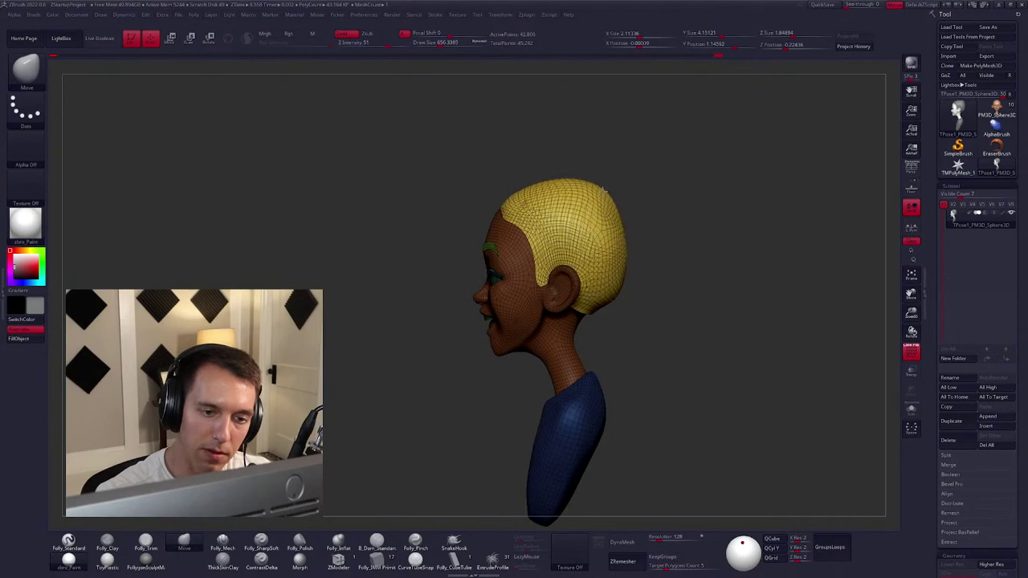
pyautogui.press('space')
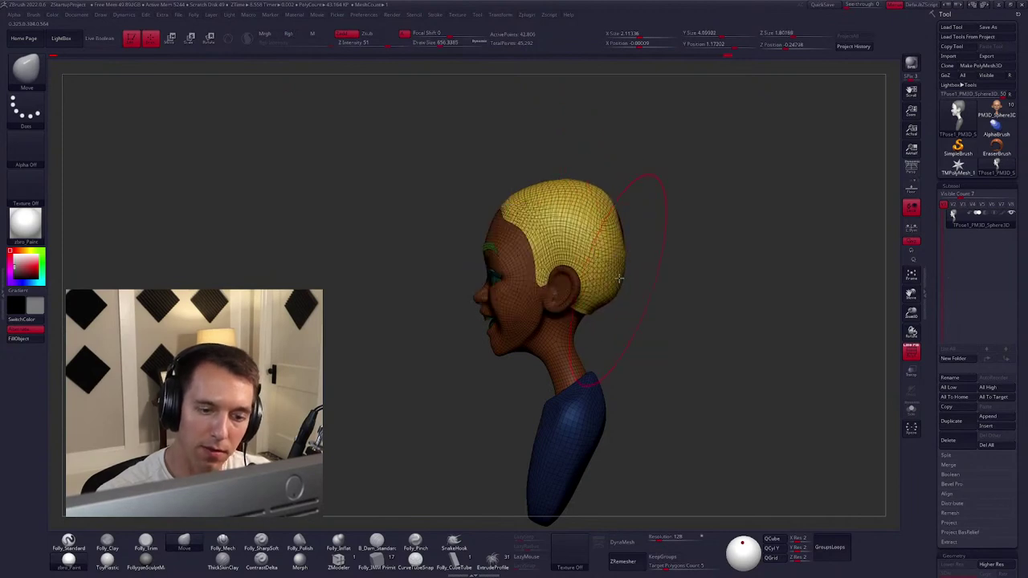
pyautogui.press('[')
pyautogui.press('[')
pyautogui.press('[')
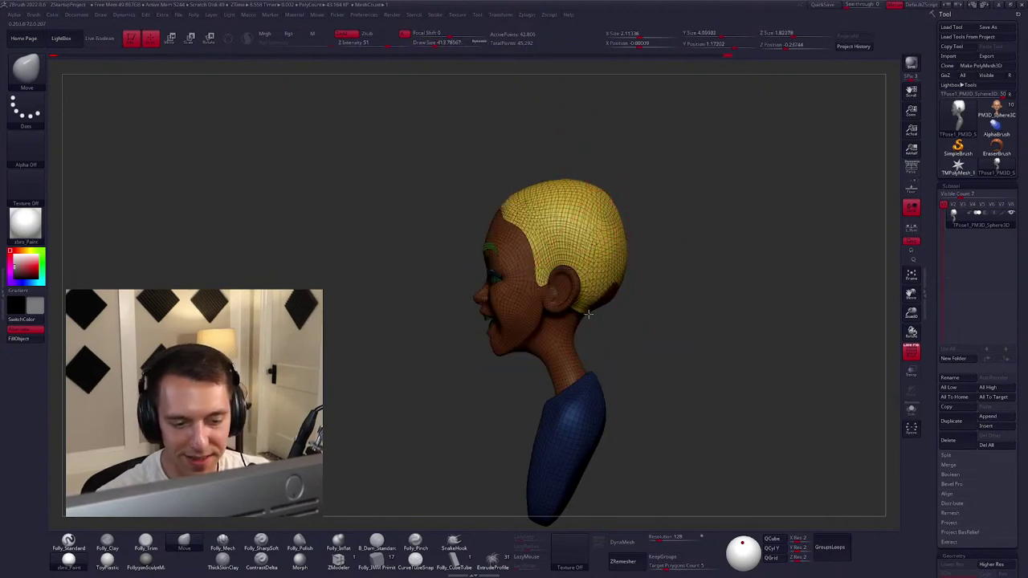
pyautogui.moveTo(605, 307); pyautogui.dragTo(549, 277)
# Turn Polyframe off and unhide the hair so the full bust shows.
pyautogui.hotkey('shift', 'f')
pyautogui.press('space')
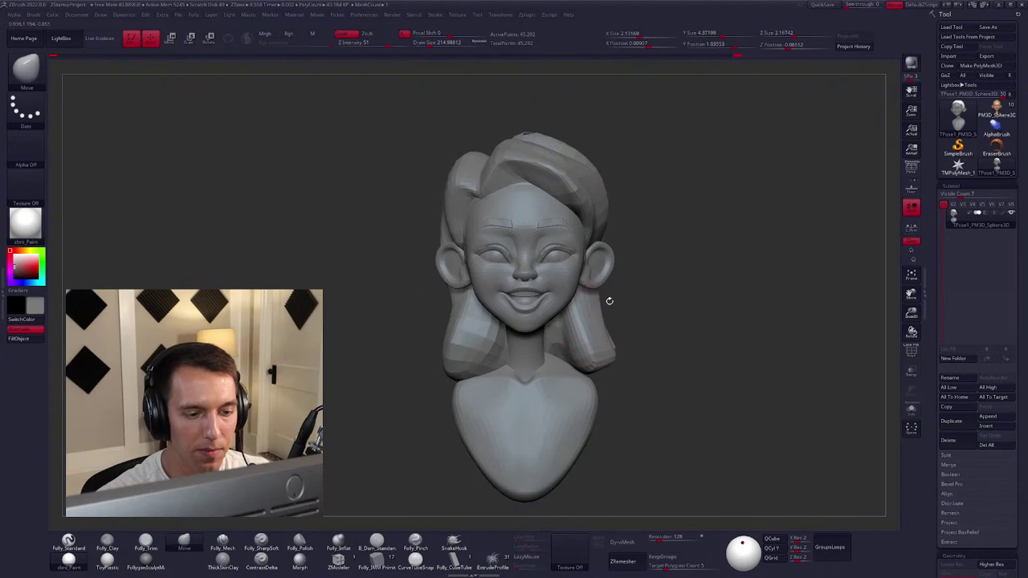
pyautogui.moveTo(609, 300)
pyautogui.mouseDown()
pyautogui.moveTo(638, 302)
pyautogui.moveTo(618, 306)
pyautogui.mouseUp()
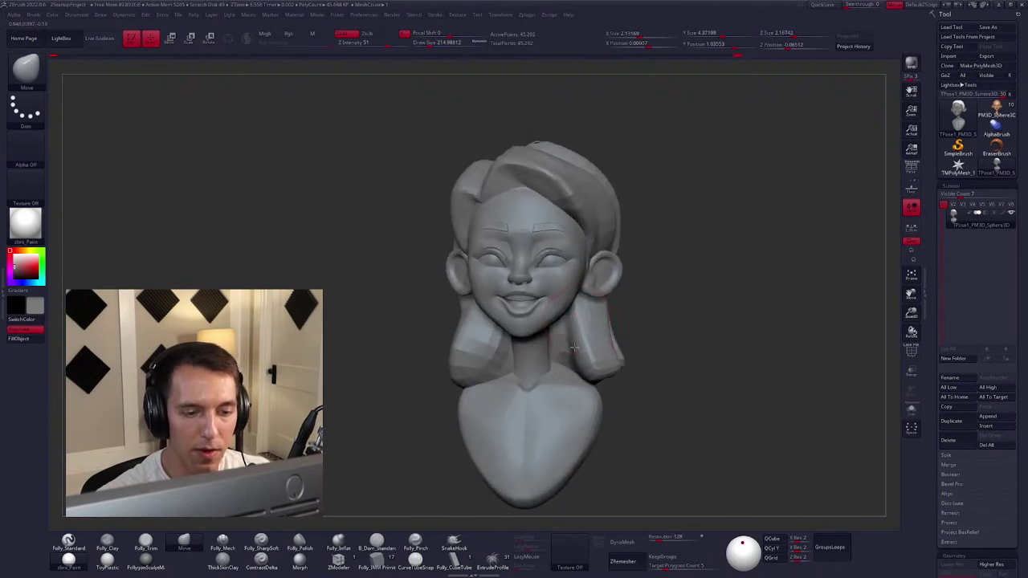
pyautogui.press('space')
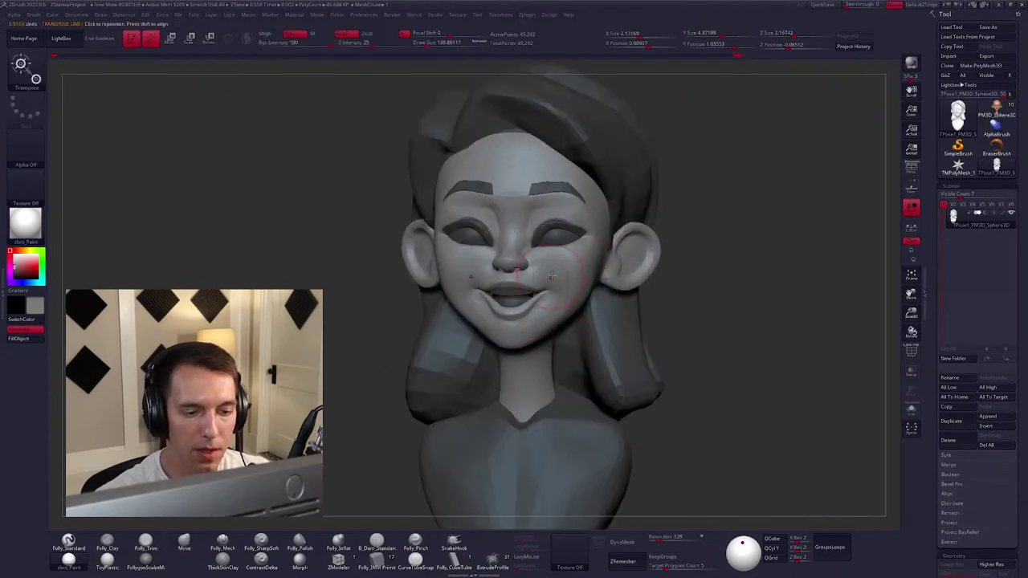
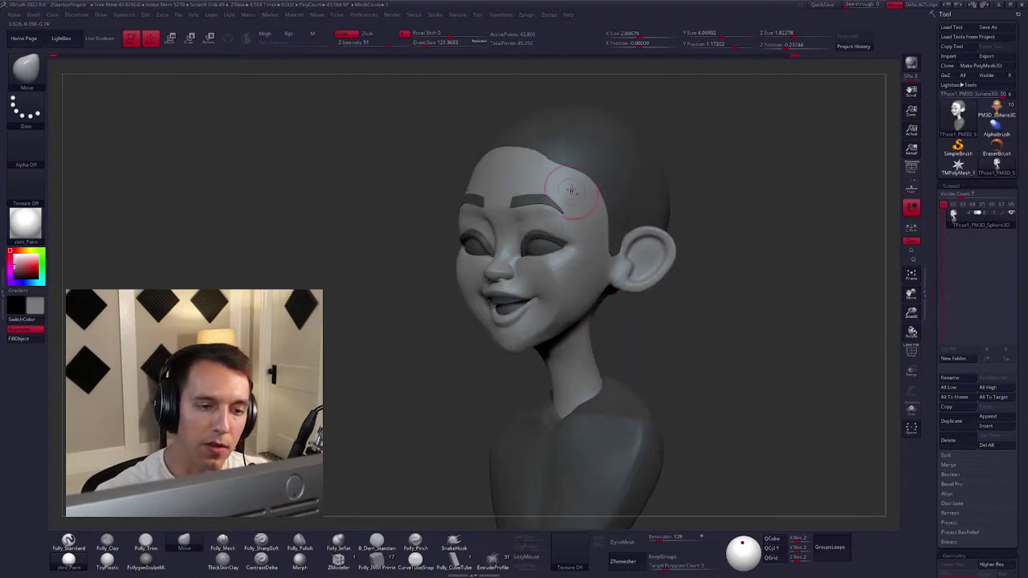
# Build up the bald skull with a larger Folly_Clay brush and Shift-smooth it from several angles.
pyautogui.moveTo(570, 189); pyautogui.dragTo(596, 207, button='right')
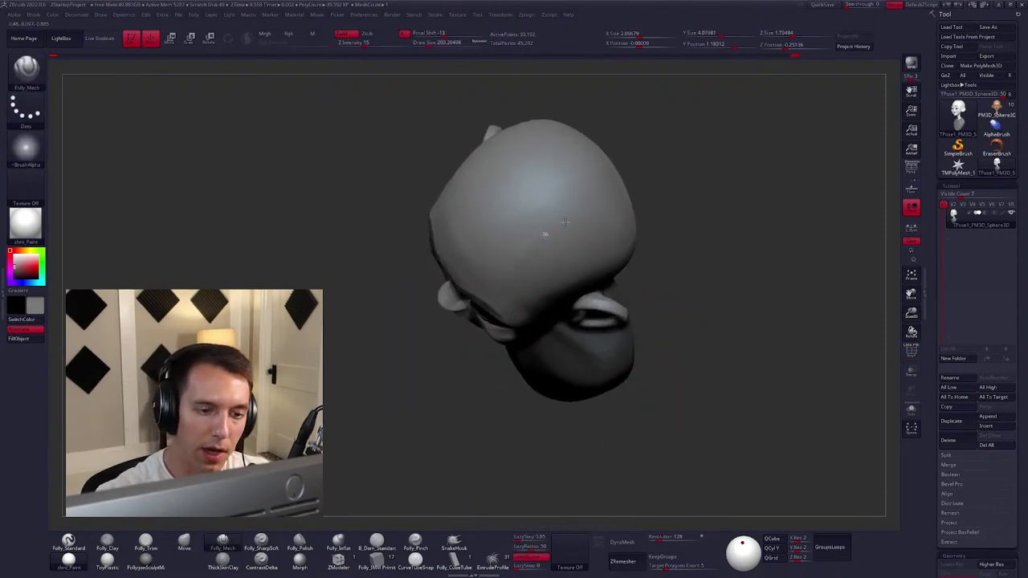
pyautogui.press(']')
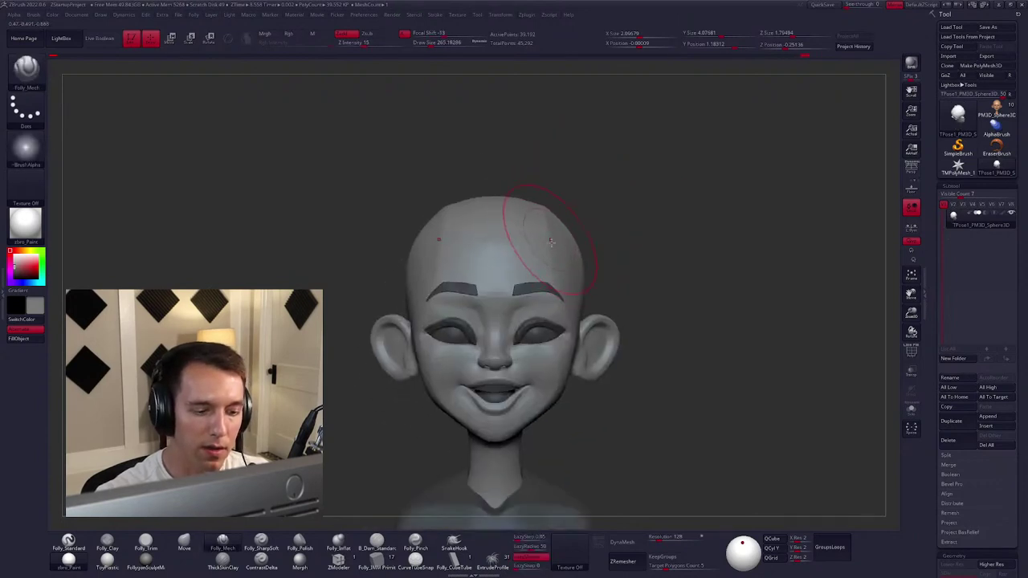
pyautogui.keyDown('alt'); pyautogui.moveTo(551, 241); pyautogui.dragTo(552, 222, button='right'); pyautogui.keyUp('alt')
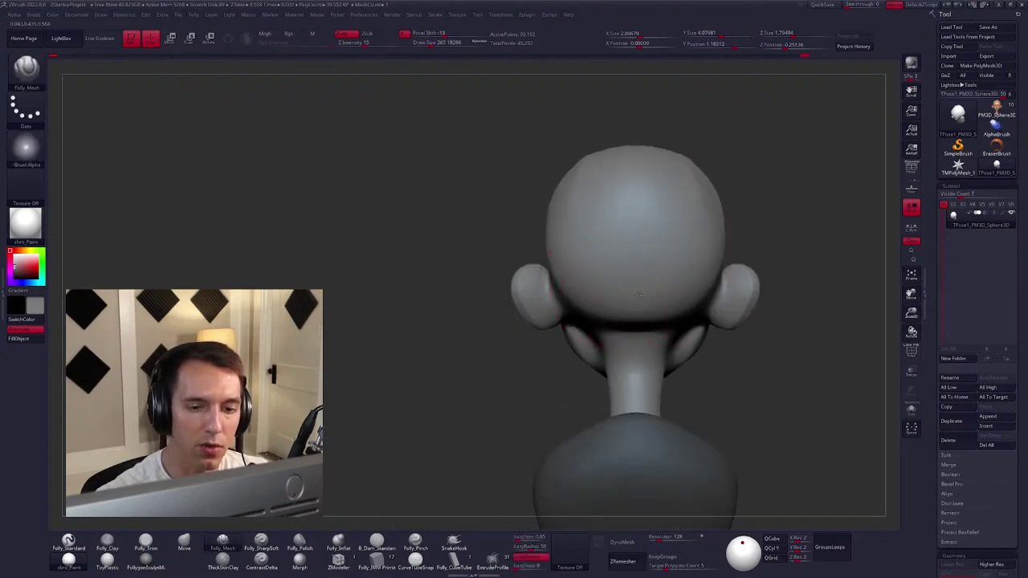
pyautogui.moveTo(638, 295); pyautogui.dragTo(565, 298, button='right')
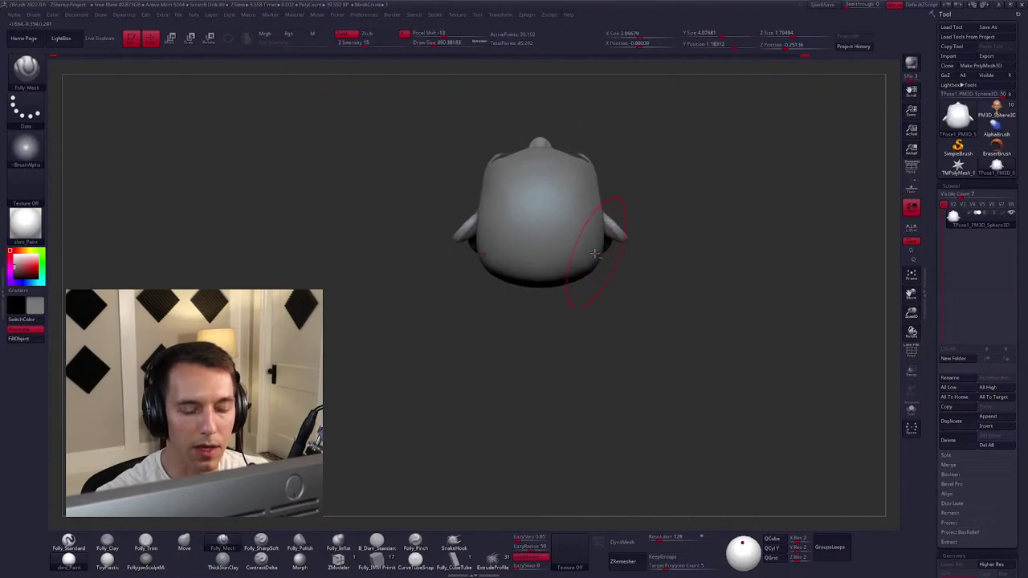
pyautogui.moveTo(594, 253); pyautogui.dragTo(584, 277, button='right')
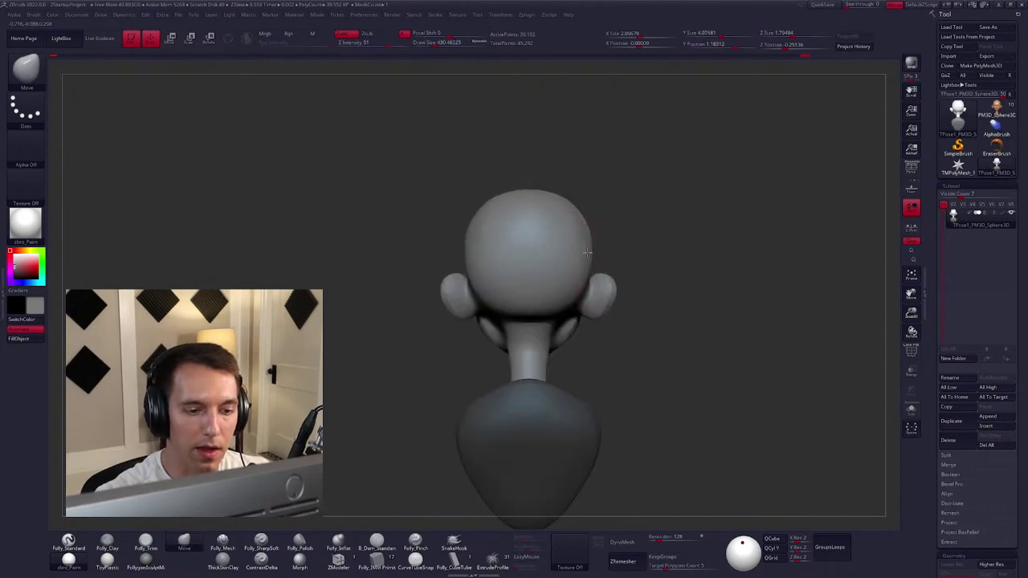
pyautogui.moveTo(587, 252); pyautogui.dragTo(617, 256, button='right')
pyautogui.moveTo(537, 246); pyautogui.dragTo(499, 241, button='right')
pyautogui.press('1')
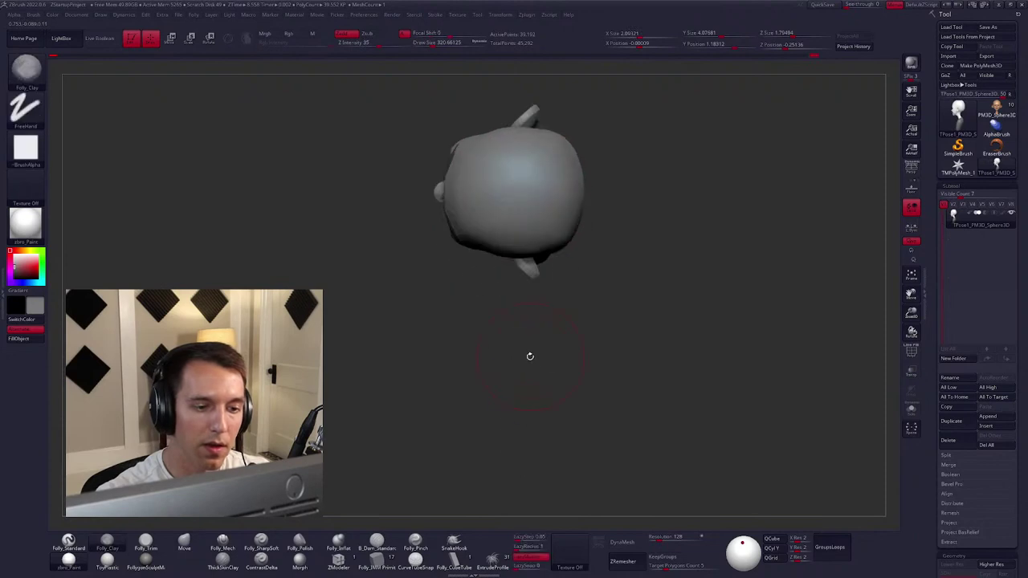
pyautogui.press('space')
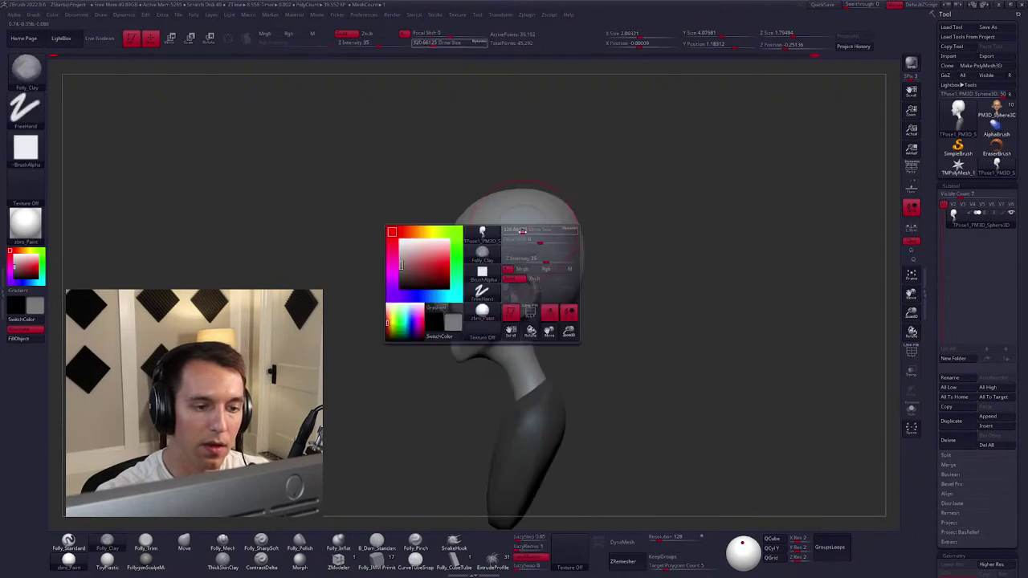
pyautogui.press('shift')
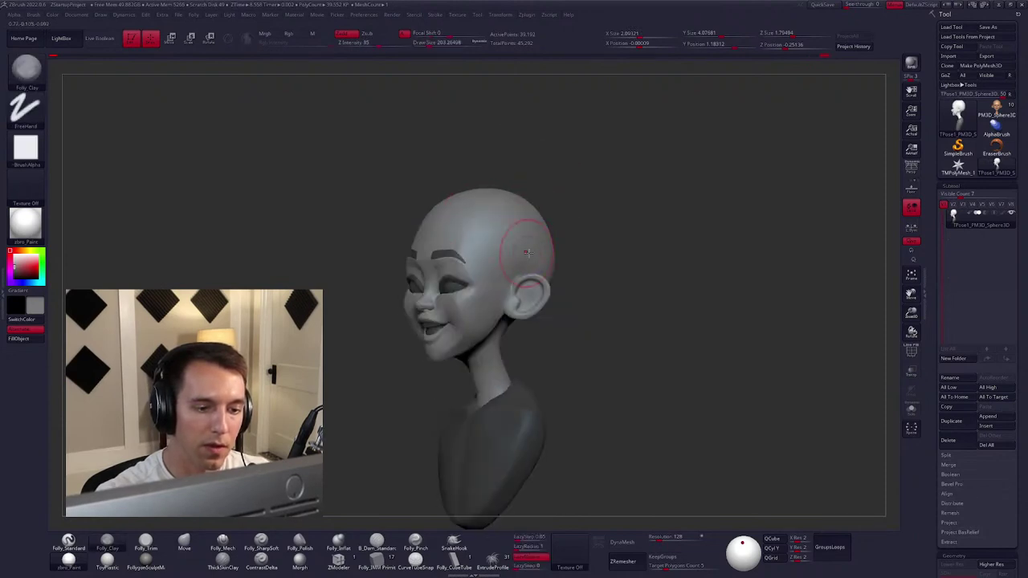
# Lasso-mask both ears, then smooth the head, checking from front, three-quarter and side views.
pyautogui.press('ctrl')
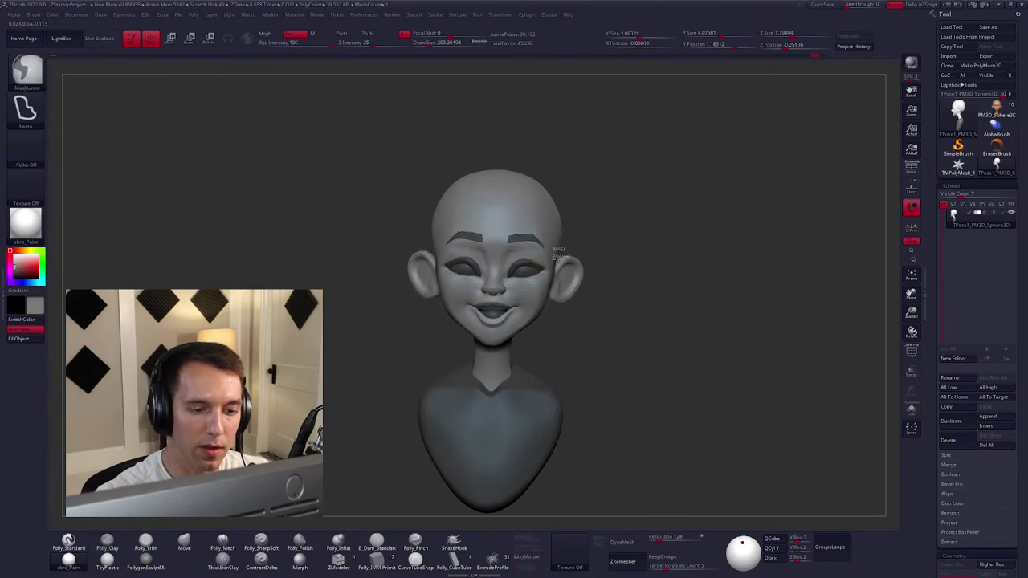
pyautogui.moveTo(555, 341); pyautogui.dragTo(621, 261)
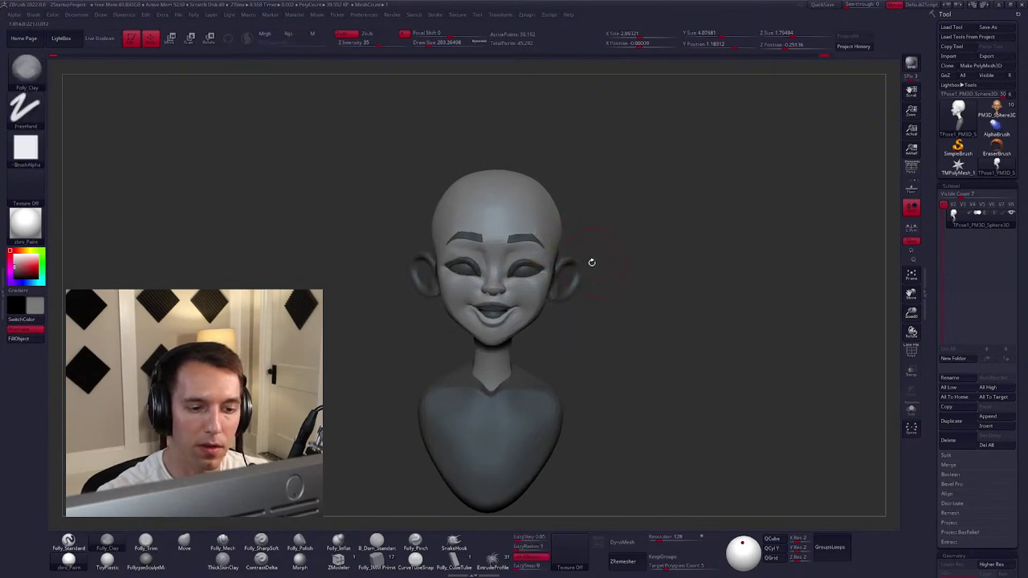
pyautogui.moveTo(618, 233); pyautogui.dragTo(584, 231)
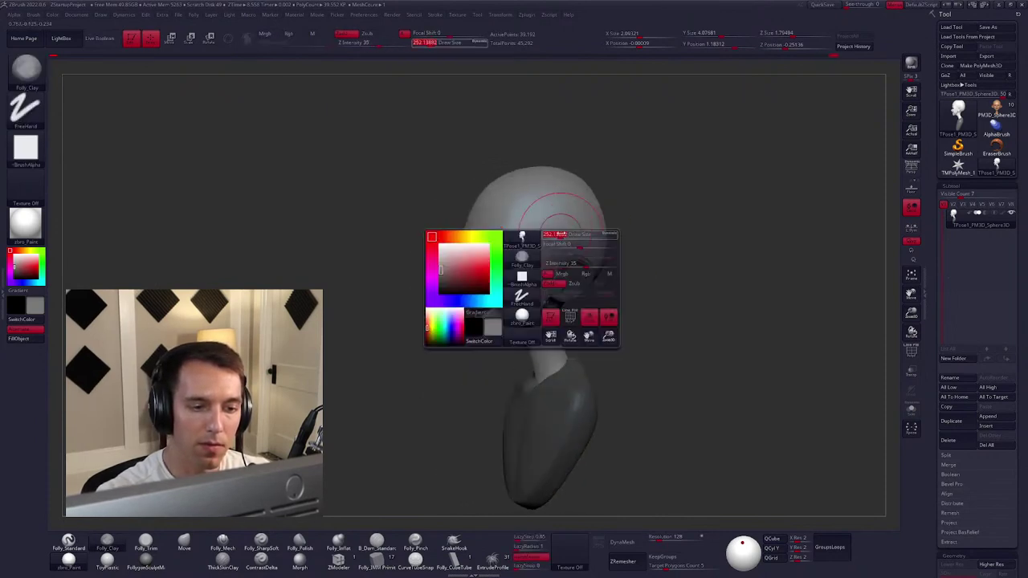
pyautogui.press('shift')
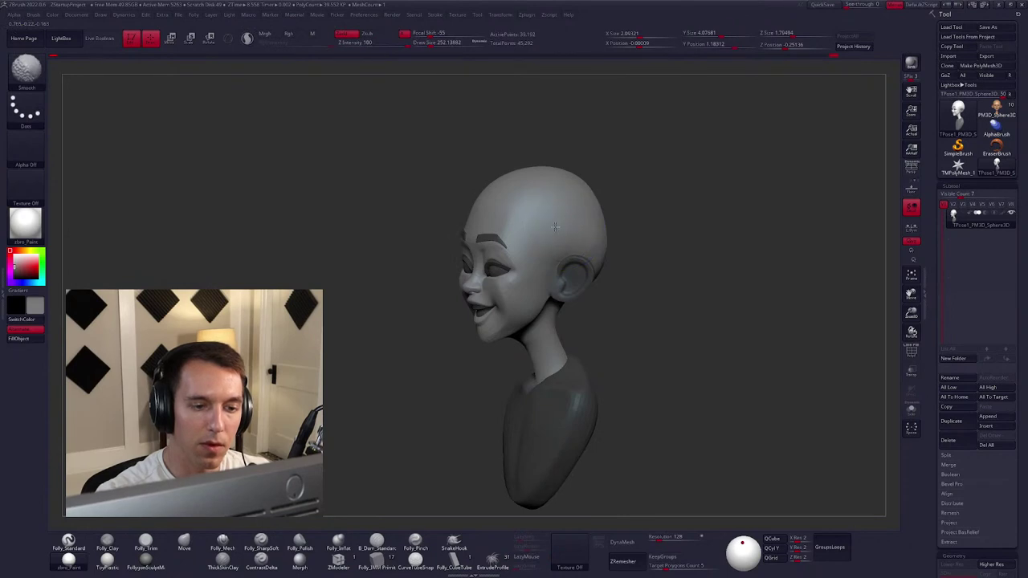
pyautogui.keyDown('shift'); pyautogui.moveTo(555, 227); pyautogui.dragTo(581, 229); pyautogui.keyUp('shift')
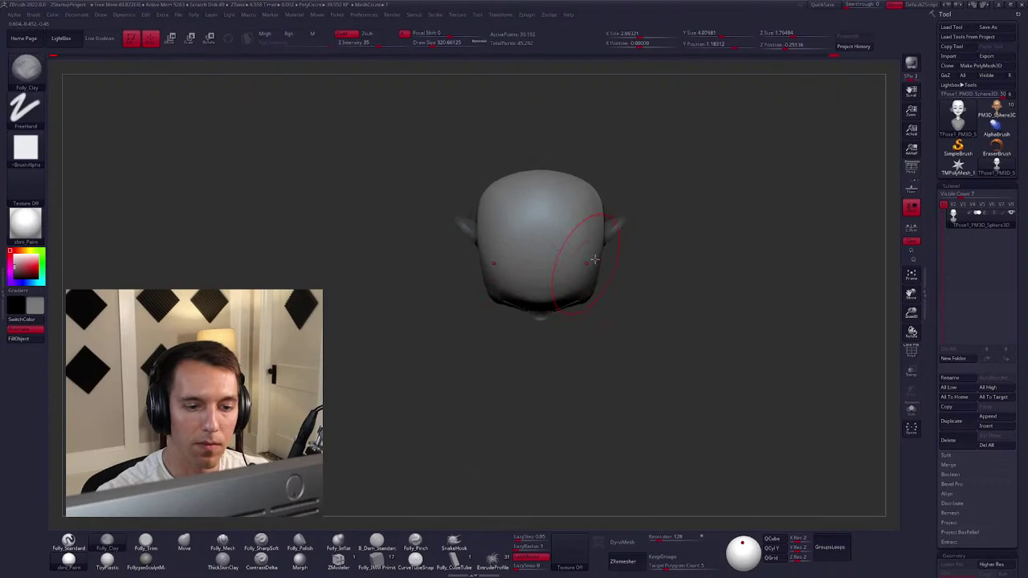
pyautogui.moveTo(594, 259); pyautogui.dragTo(594, 188, button='right')
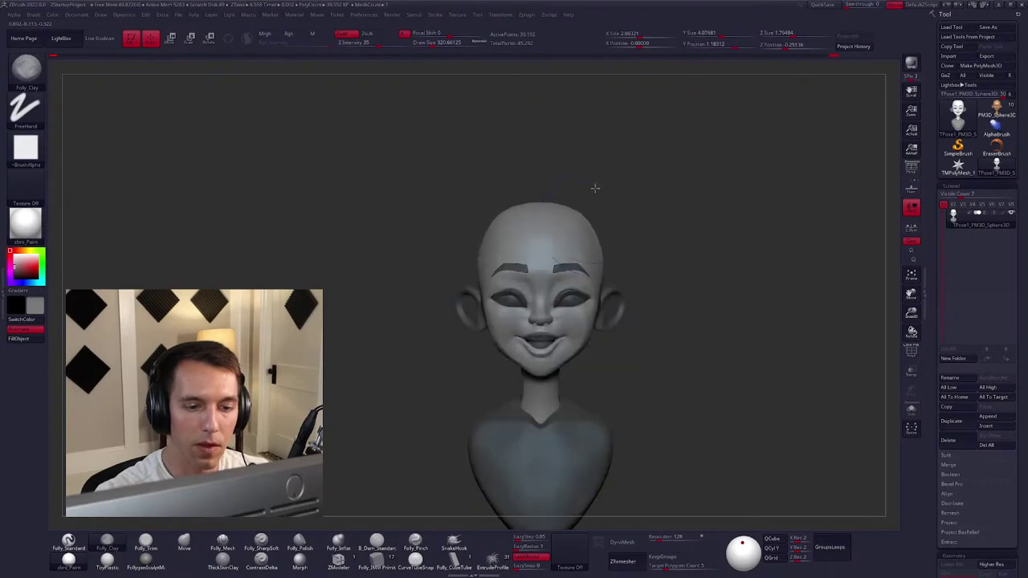
pyautogui.press('space')
pyautogui.moveTo(562, 241); pyautogui.dragTo(558, 257, button='right')
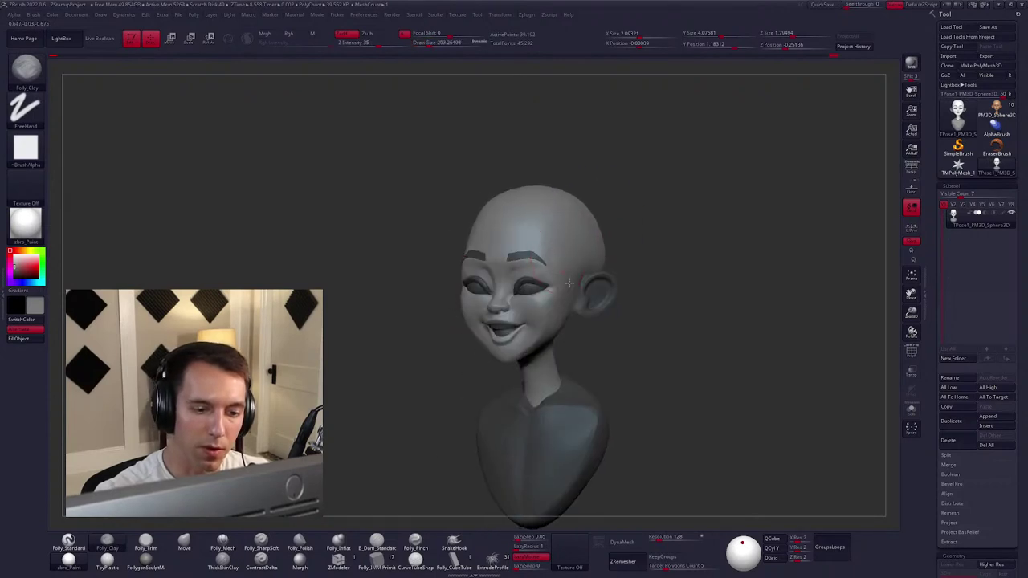
pyautogui.press('shift')
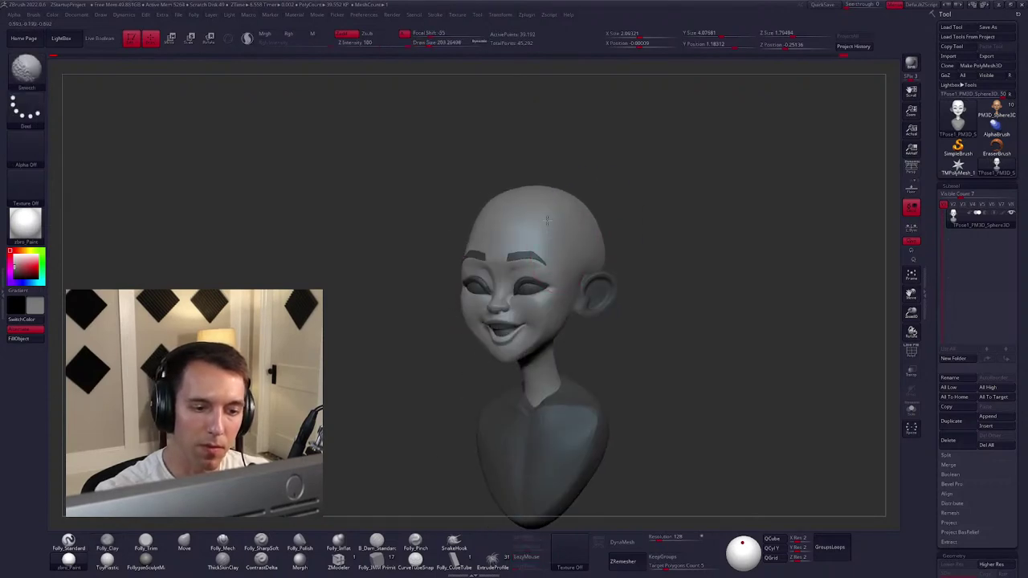
pyautogui.moveTo(549, 221)
pyautogui.mouseDown(button='right')
pyautogui.moveTo(596, 298)
pyautogui.moveTo(584, 342)
pyautogui.moveTo(606, 337)
pyautogui.moveTo(601, 307)
pyautogui.moveTo(650, 289)
pyautogui.moveTo(619, 305)
pyautogui.mouseUp(button='right')
# Show the hair again, zoom in on the head, and size down the Move brush.
pyautogui.keyDown('ctrl'); pyautogui.keyDown('shift'); pyautogui.click(591, 321); pyautogui.keyUp('shift'); pyautogui.keyUp('ctrl')
pyautogui.press('space')
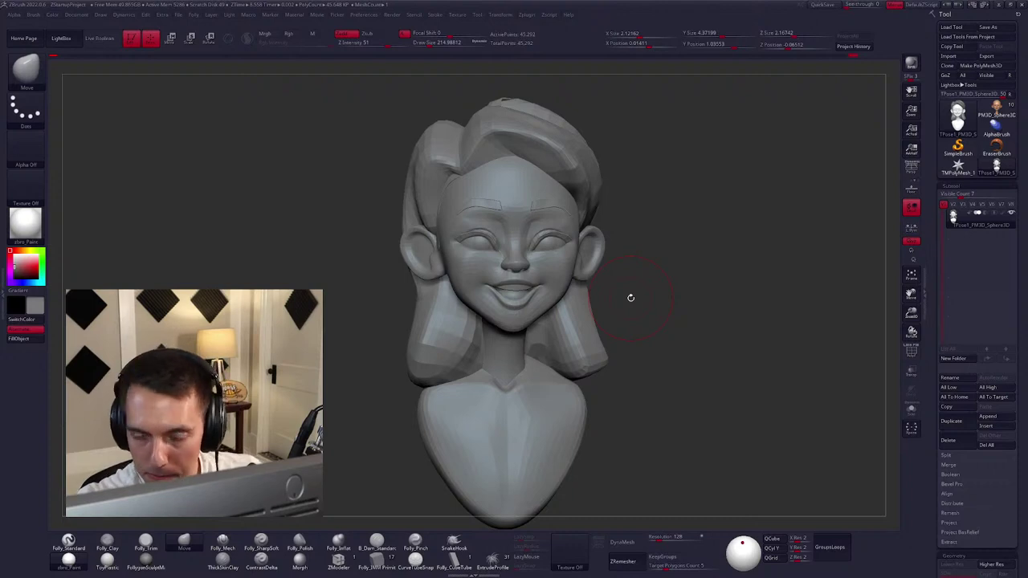
pyautogui.moveTo(630, 298)
pyautogui.keyDown('ctrl'); pyautogui.mouseDown(button='right')
pyautogui.moveTo(562, 297)
pyautogui.moveTo(573, 293)
pyautogui.mouseUp(button='right'); pyautogui.keyUp('ctrl')
pyautogui.press('w')
pyautogui.press('q')
pyautogui.press('[')
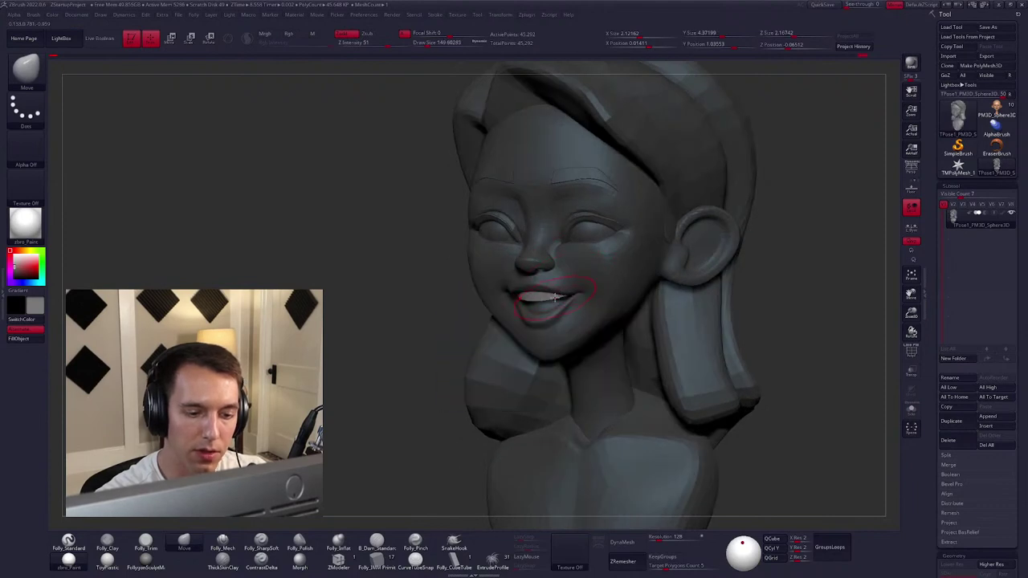
pyautogui.press('[')
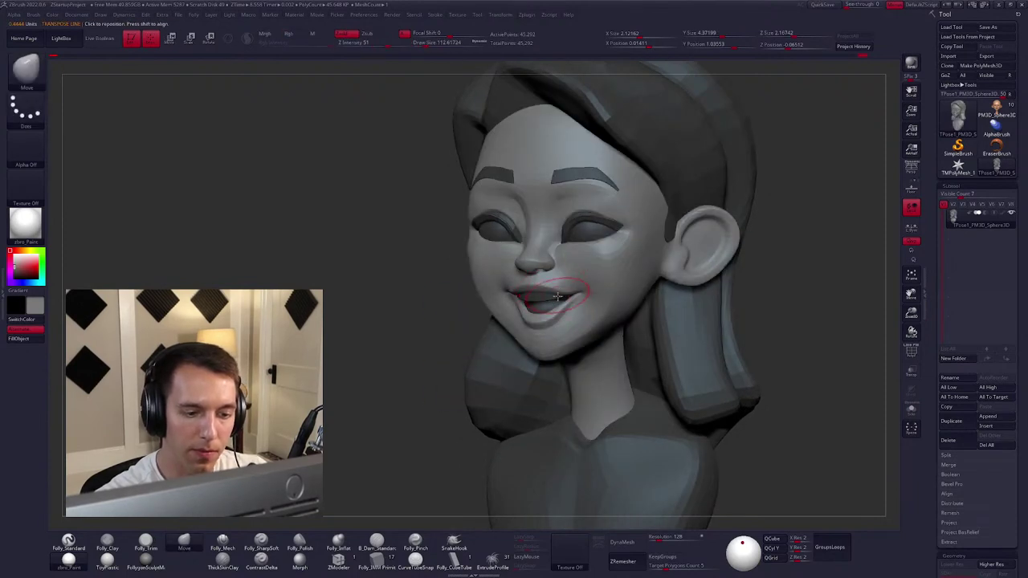
pyautogui.press(']')
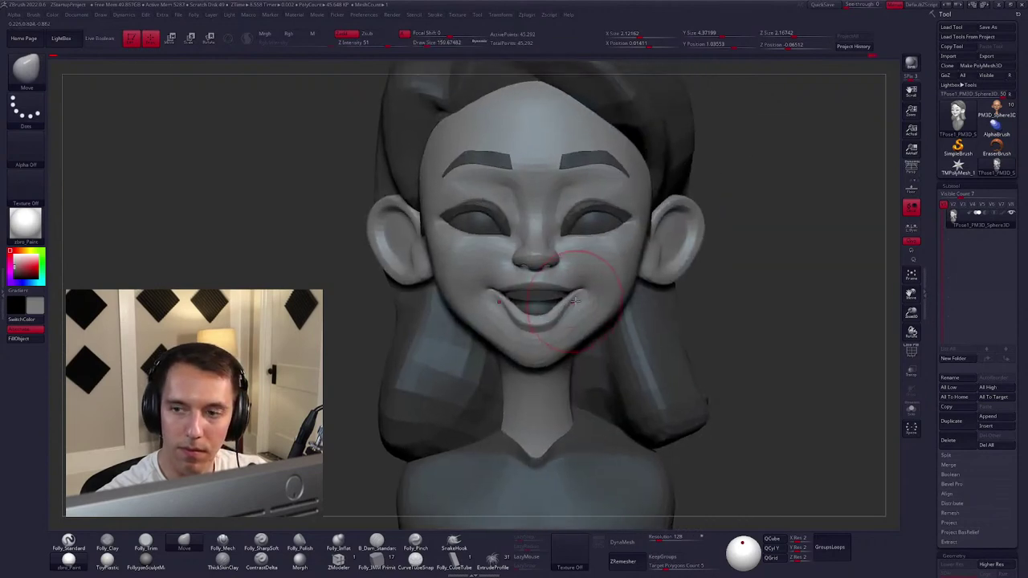
pyautogui.press('[')
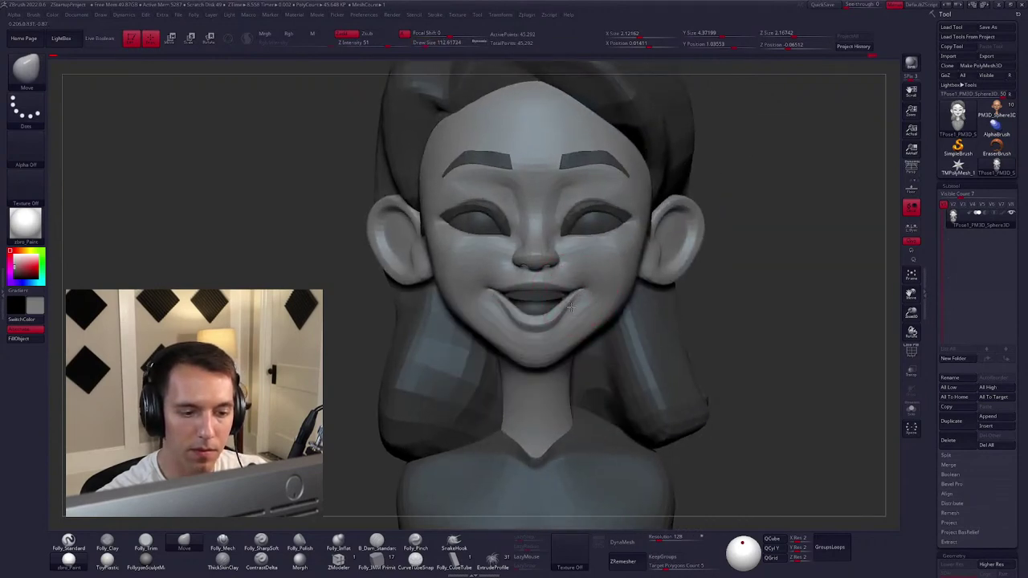
pyautogui.press('space')
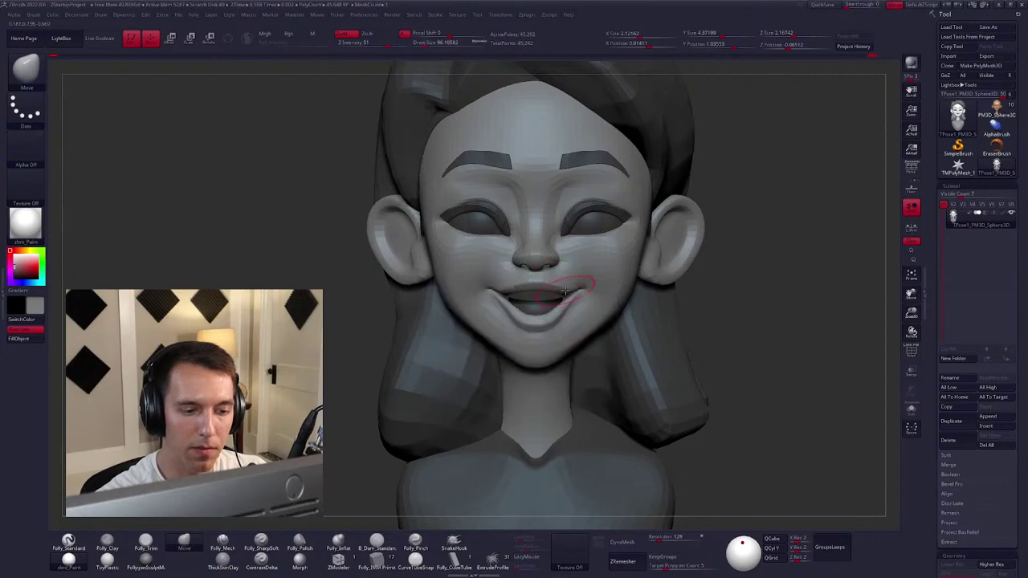
pyautogui.press('space')
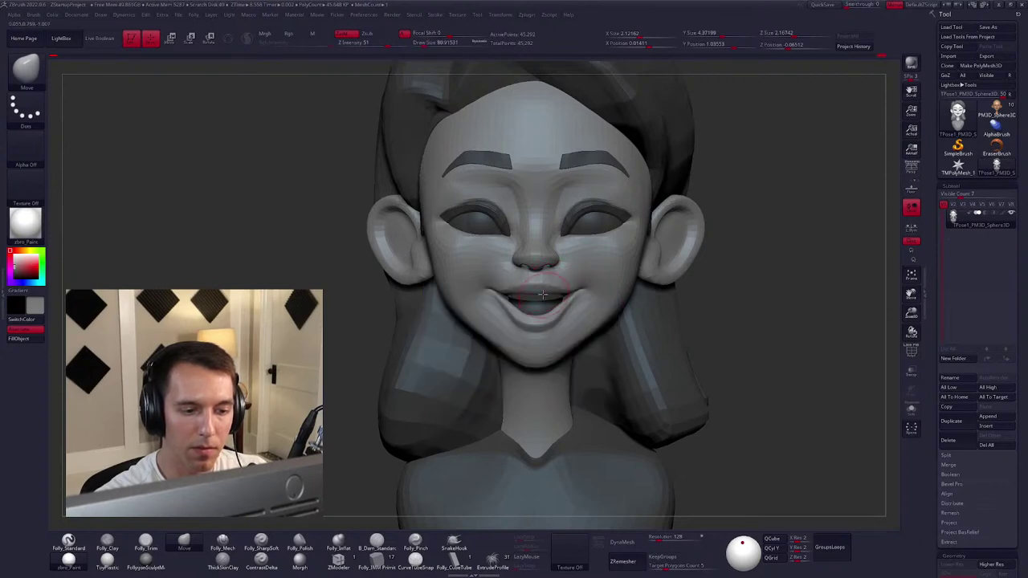
pyautogui.press('space')
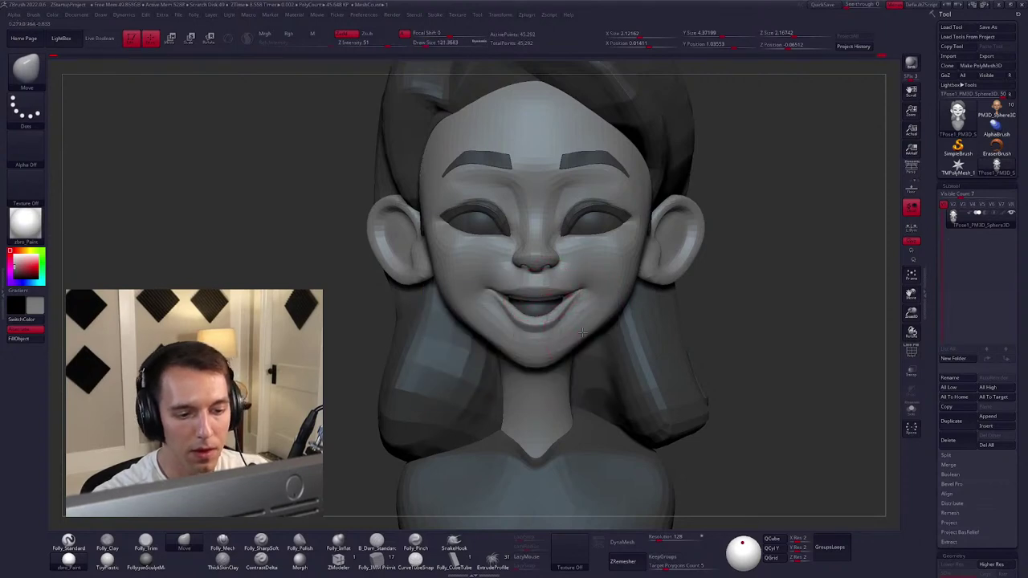
# Lasso-mask and push the mouth corners into a deeper smile, checking from three-quarter view.
pyautogui.moveTo(582, 332)
pyautogui.mouseDown(button='right')
pyautogui.moveTo(591, 341)
pyautogui.moveTo(539, 292)
pyautogui.moveTo(563, 293)
pyautogui.moveTo(620, 261)
pyautogui.mouseUp(button='right')
pyautogui.press('space')
pyautogui.press('space')
pyautogui.press('ctrl')
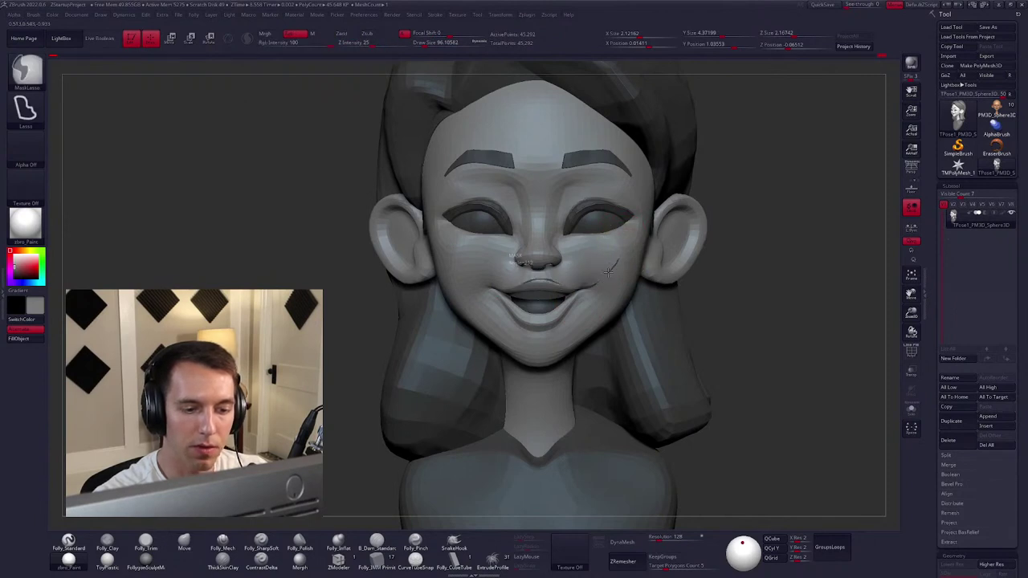
pyautogui.press('space')
pyautogui.moveTo(553, 303)
pyautogui.mouseDown(button='right')
pyautogui.moveTo(560, 293)
pyautogui.moveTo(605, 305)
pyautogui.moveTo(665, 294)
pyautogui.moveTo(642, 324)
pyautogui.moveTo(601, 328)
pyautogui.moveTo(630, 314)
pyautogui.mouseUp(button='right')
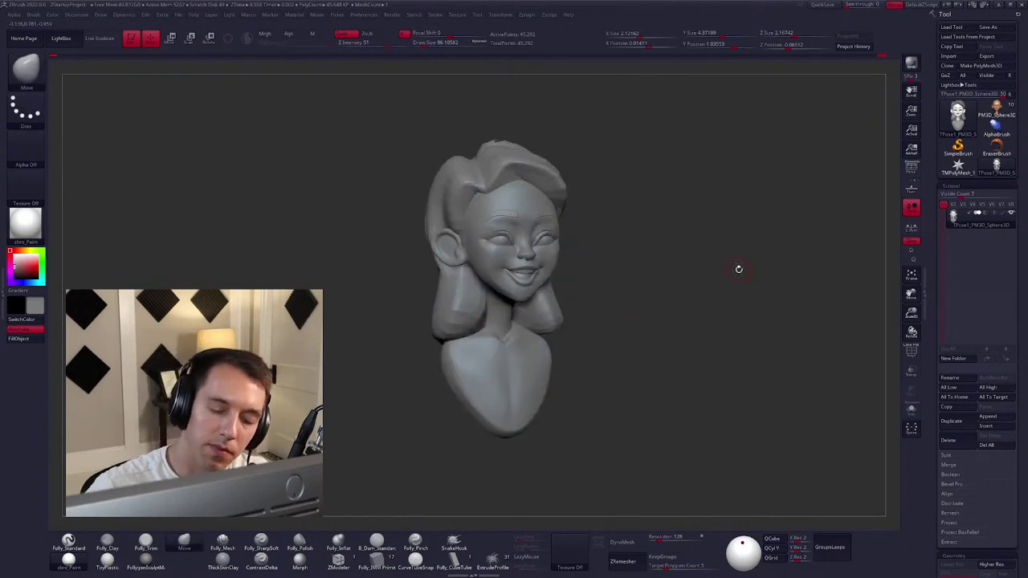
# Transfer the T-pose smile edits back onto the full subtools with TPose|SubT.
pyautogui.moveTo(739, 269); pyautogui.dragTo(686, 232, button='right')
pyautogui.press('space')
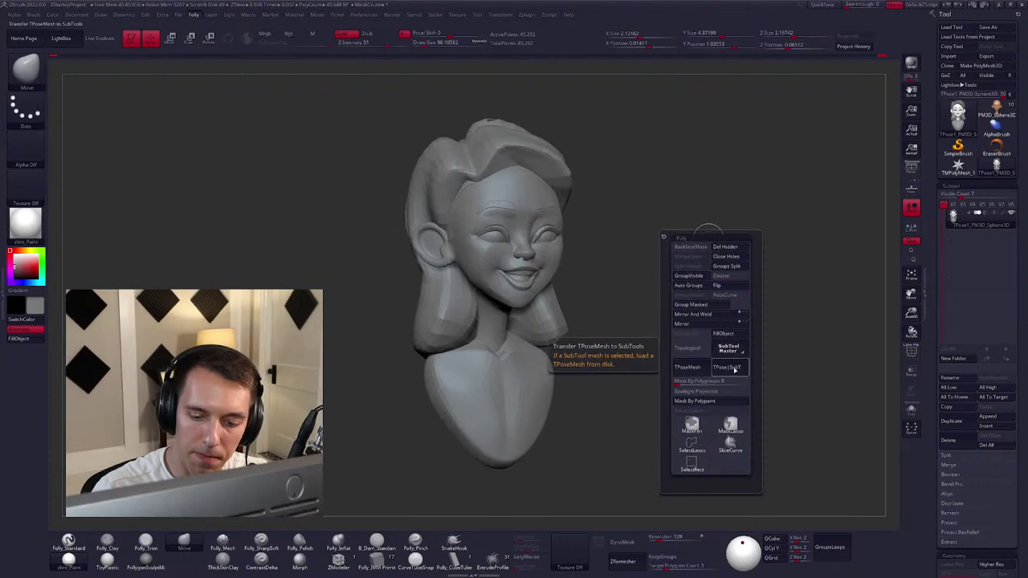
pyautogui.click(734, 366)
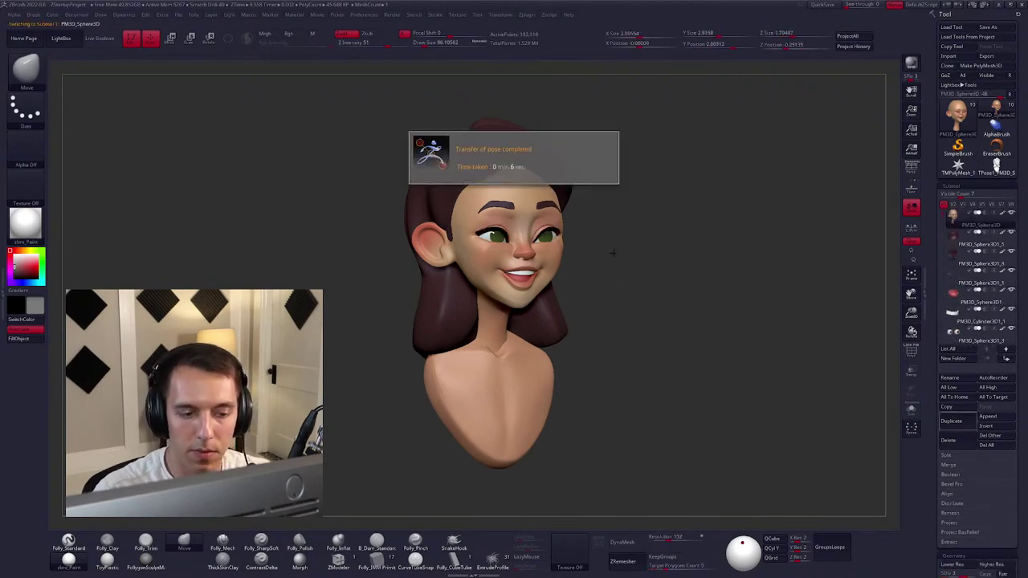
# Frame the coloured bust in front view and isolate the head subtool.
pyautogui.moveTo(629, 282)
pyautogui.mouseDown()
pyautogui.moveTo(574, 258)
pyautogui.moveTo(554, 317)
pyautogui.moveTo(526, 344)
pyautogui.mouseUp()
pyautogui.press('f')
pyautogui.press('space')
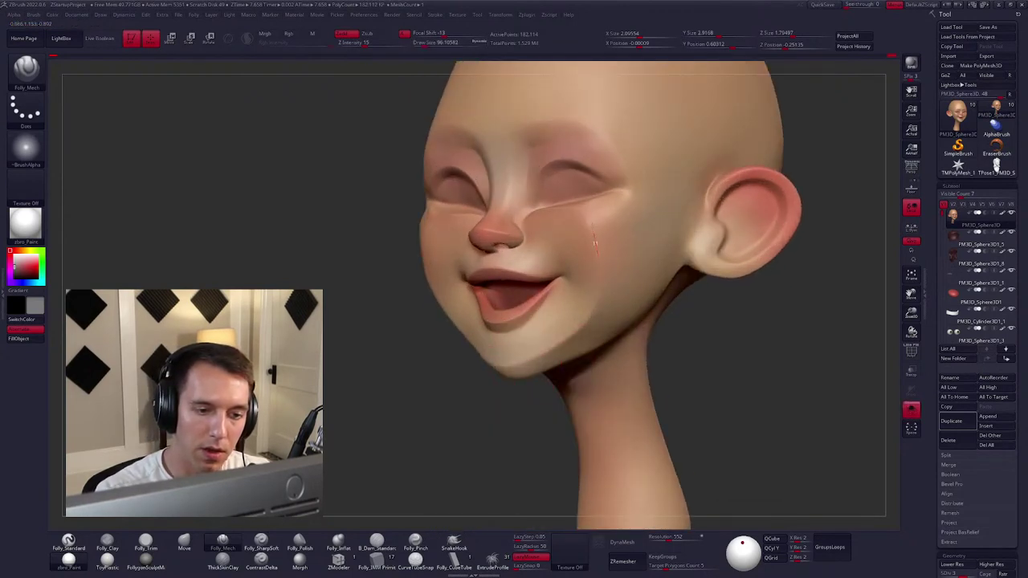
pyautogui.hotkey('ctrl', 'z')
pyautogui.moveTo(594, 240); pyautogui.dragTo(562, 257)
pyautogui.press('space')
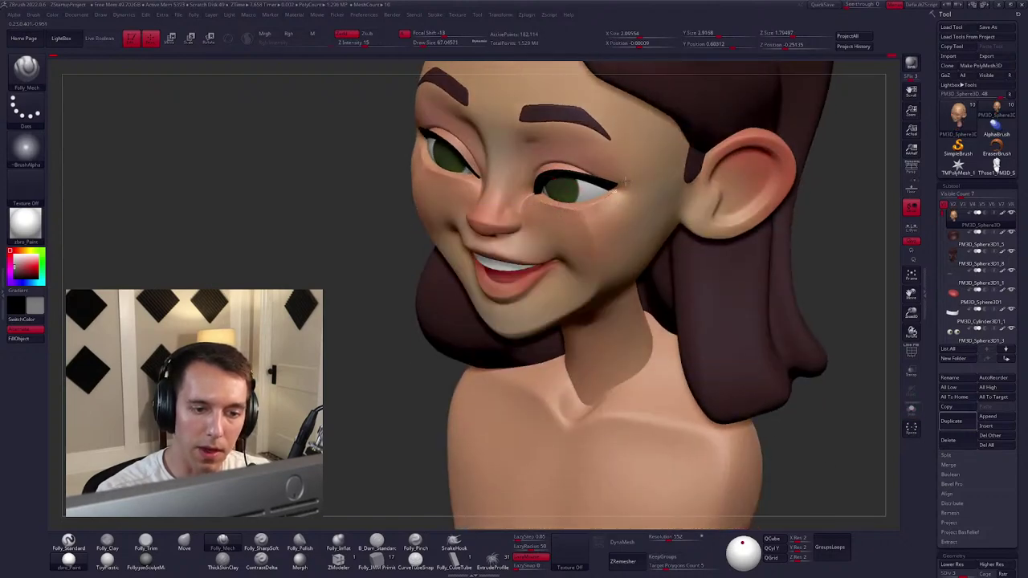
pyautogui.moveTo(625, 181)
pyautogui.mouseDown(button='right')
pyautogui.moveTo(596, 238)
pyautogui.moveTo(586, 221)
pyautogui.moveTo(542, 241)
pyautogui.mouseUp(button='right')
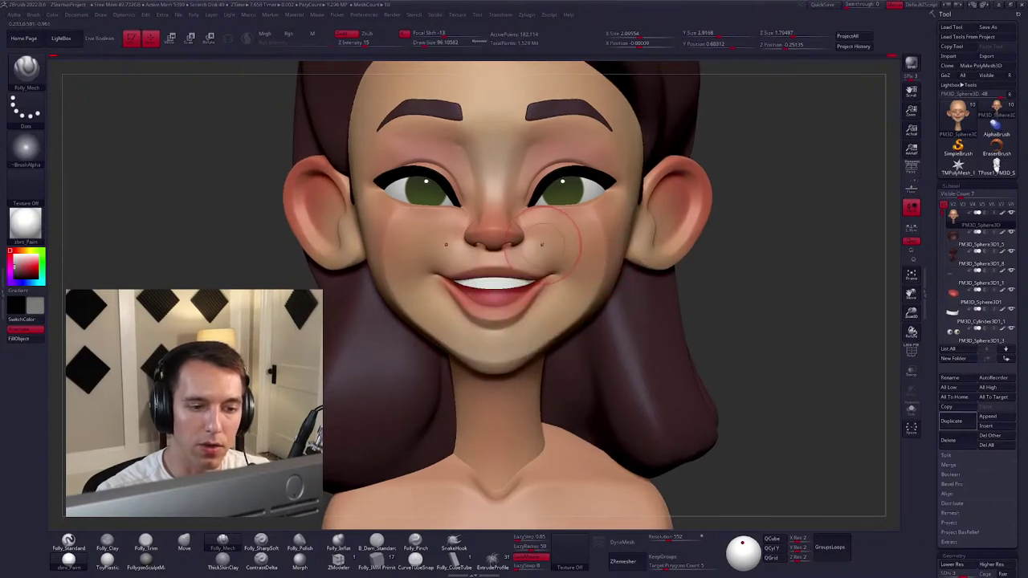
pyautogui.hotkey('ctrl', 'shift', 's')
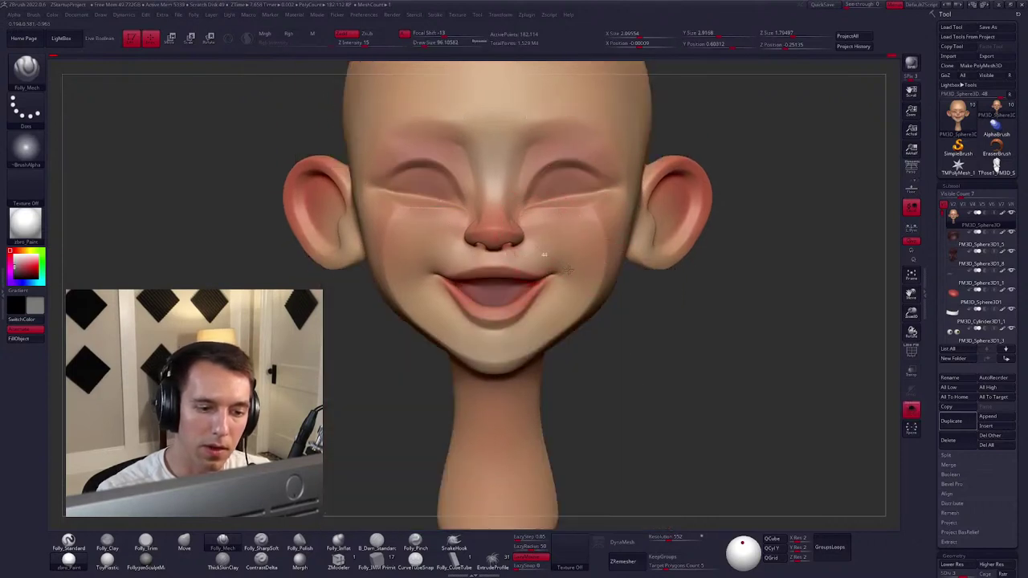
# Build up and smooth the right cheek and mouth corner with Folly_Clay.
pyautogui.moveTo(573, 294); pyautogui.dragTo(543, 228, button='right')
pyautogui.moveTo(580, 273)
pyautogui.mouseDown(button='right')
pyautogui.moveTo(535, 226)
pyautogui.moveTo(540, 236)
pyautogui.mouseUp(button='right')
pyautogui.press('1')
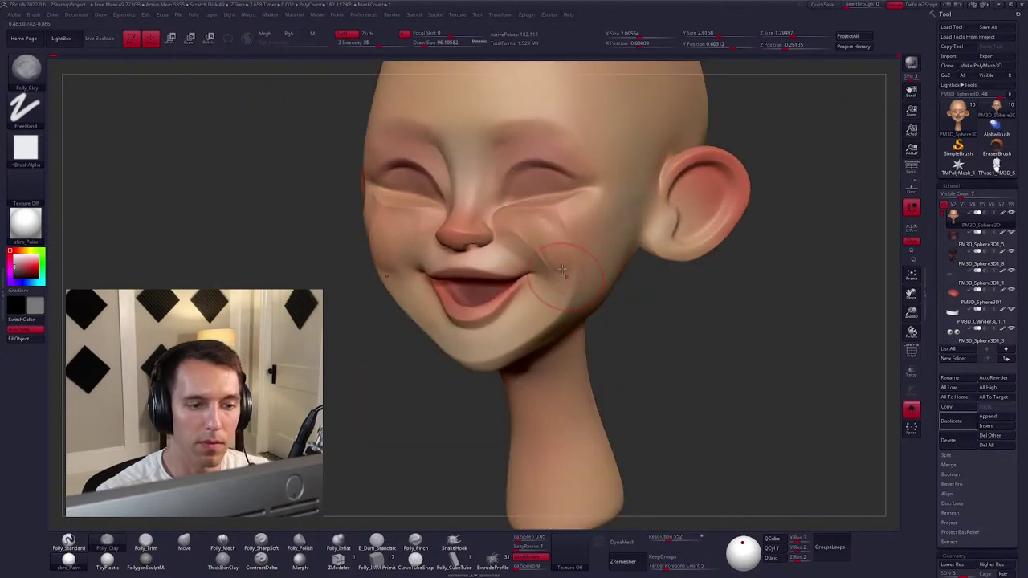
pyautogui.press('shift')
pyautogui.keyDown('shift'); pyautogui.moveTo(534, 237); pyautogui.dragTo(540, 243); pyautogui.keyUp('shift')
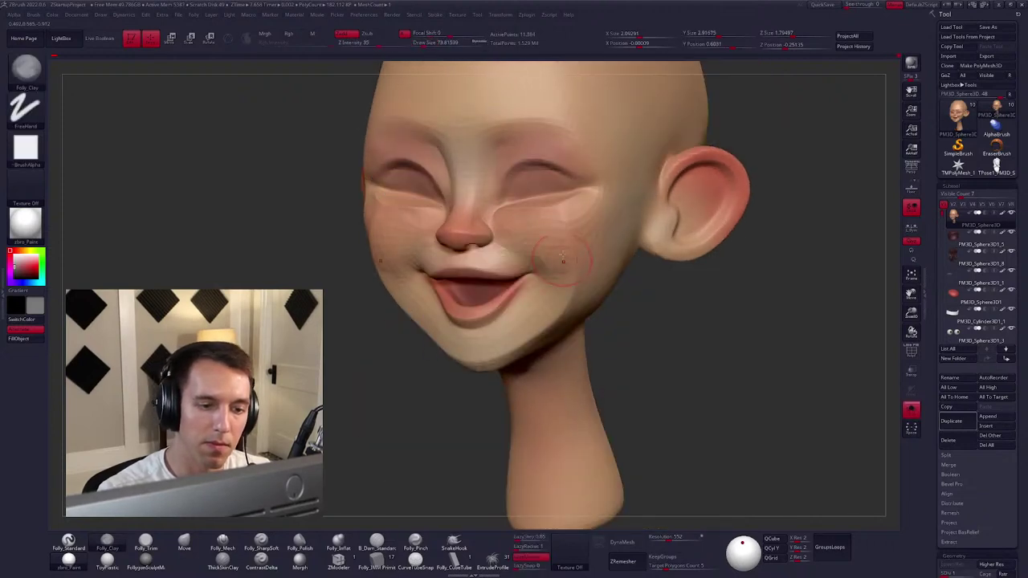
pyautogui.keyDown('shift'); pyautogui.moveTo(562, 290); pyautogui.dragTo(573, 267); pyautogui.keyUp('shift')
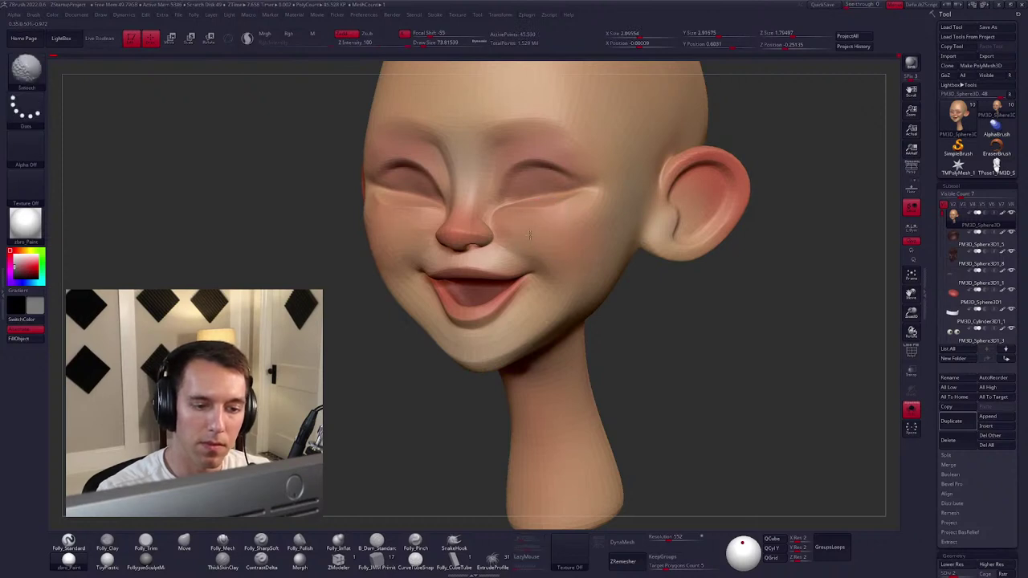
pyautogui.keyDown('shift'); pyautogui.moveTo(537, 227); pyautogui.dragTo(540, 277); pyautogui.keyUp('shift')
# With Folly_Mech, smooth the forehead, brow and nose-bridge area in front view.
pyautogui.press('m')
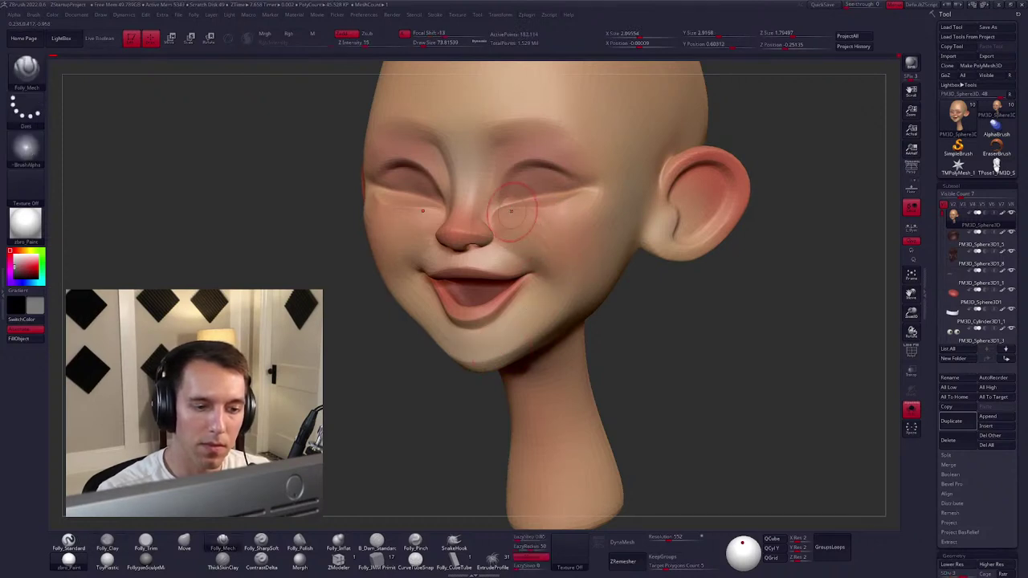
pyautogui.press('shift')
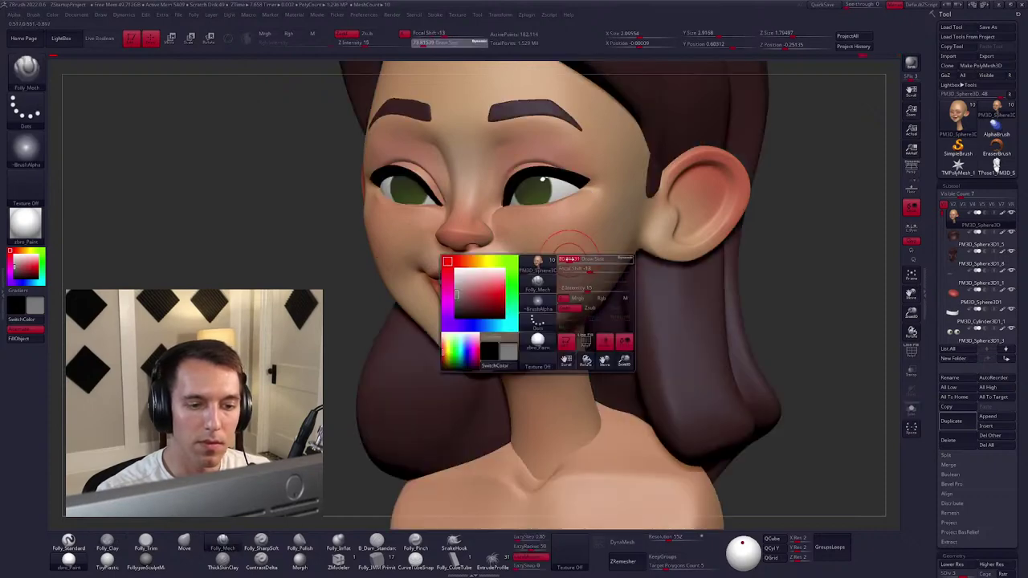
pyautogui.keyDown('alt'); pyautogui.moveTo(557, 250); pyautogui.dragTo(528, 227, button='right'); pyautogui.keyUp('alt')
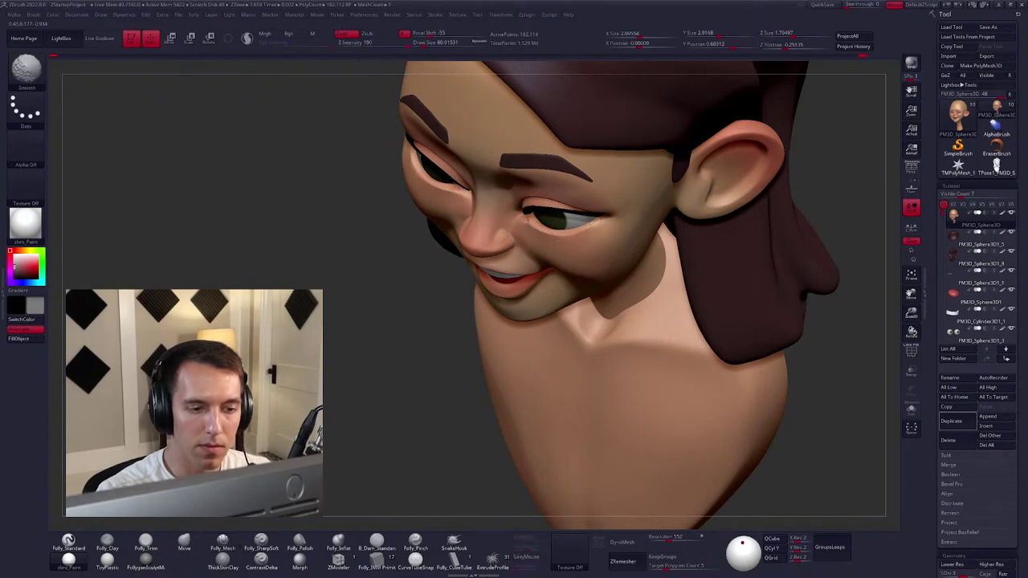
pyautogui.keyDown('shift'); pyautogui.moveTo(579, 222); pyautogui.dragTo(611, 265, button='right'); pyautogui.keyUp('shift')
pyautogui.rightClick(674, 324)
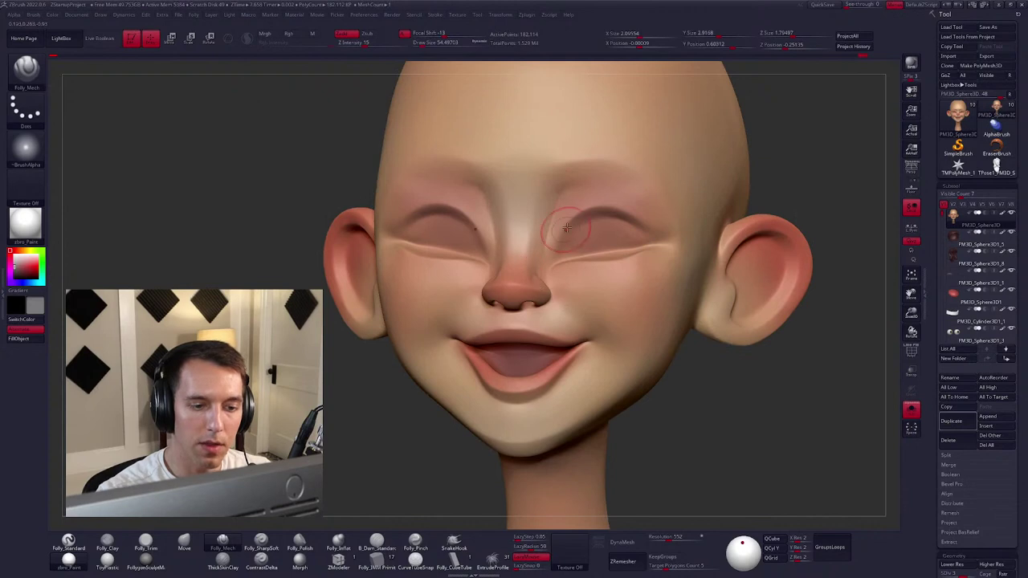
pyautogui.keyDown('ctrl'); pyautogui.moveTo(544, 241); pyautogui.dragTo(606, 200, button='right'); pyautogui.keyUp('ctrl')
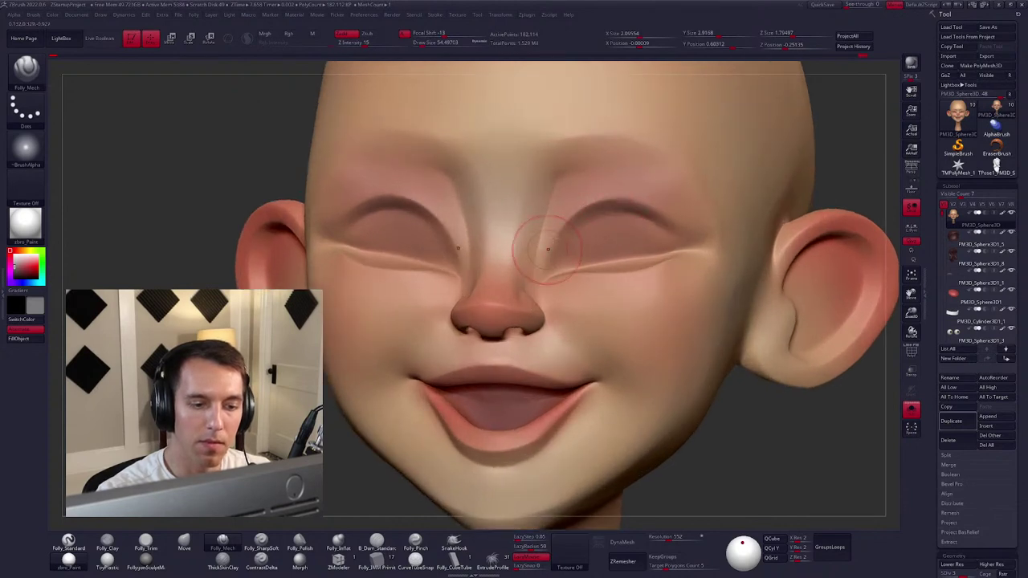
pyautogui.press('shift')
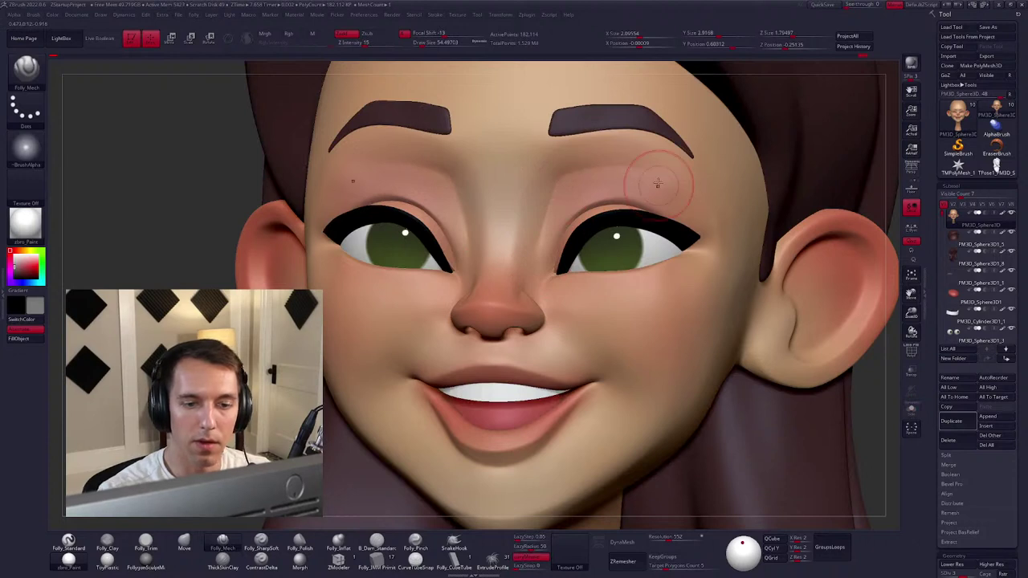
pyautogui.press('shift')
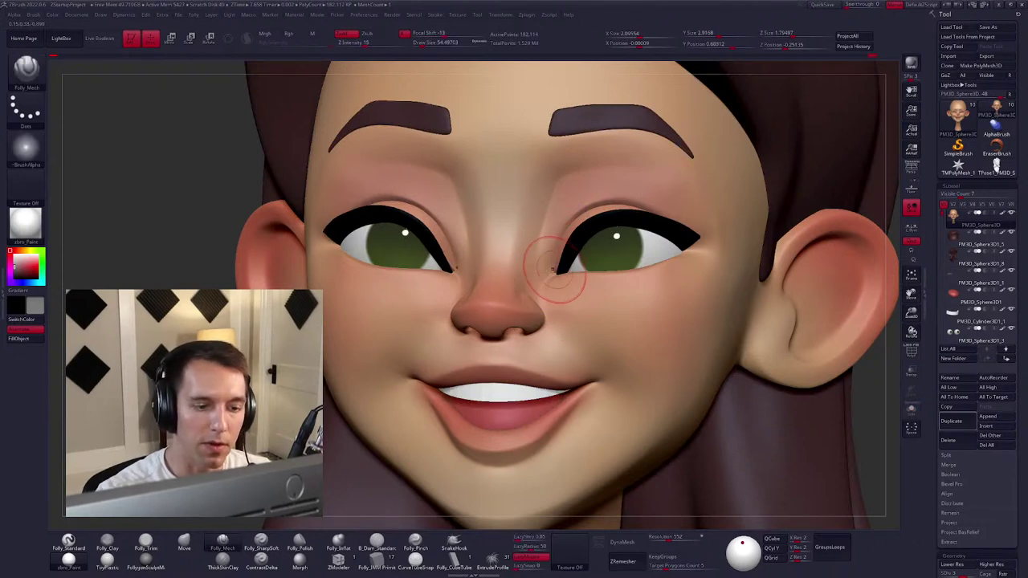
# Smooth the cheek, then zoom out to check the whole bald head from three-quarter and front.
pyautogui.moveTo(550, 252)
pyautogui.mouseDown(button='right')
pyautogui.moveTo(528, 241)
pyautogui.moveTo(533, 285)
pyautogui.moveTo(584, 282)
pyautogui.moveTo(607, 267)
pyautogui.moveTo(658, 349)
pyautogui.mouseUp(button='right')
pyautogui.press('shift')
pyautogui.press('w')
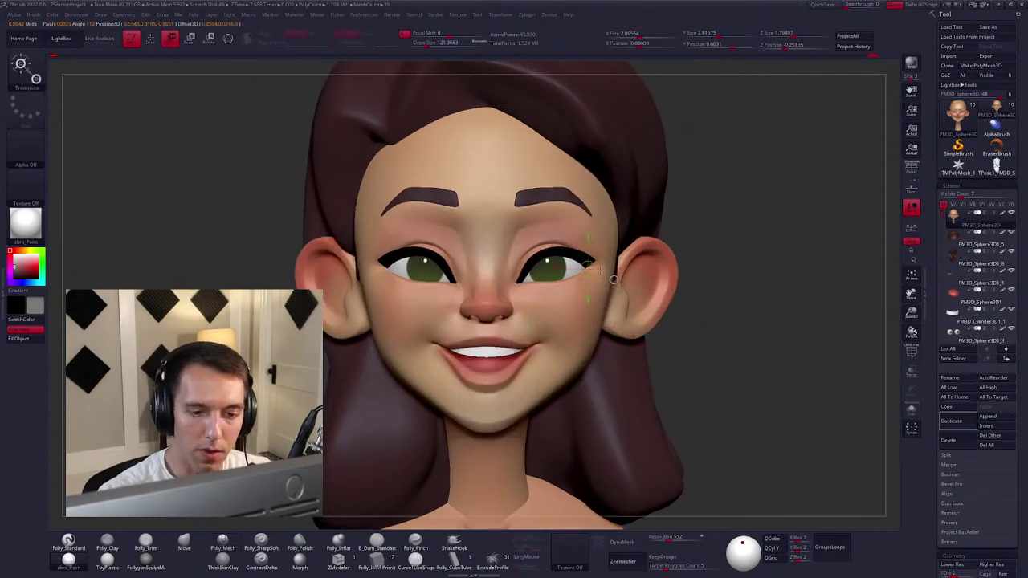
pyautogui.press('q')
pyautogui.moveTo(594, 361)
pyautogui.mouseDown(button='right')
pyautogui.moveTo(662, 363)
pyautogui.moveTo(648, 338)
pyautogui.moveTo(651, 350)
pyautogui.mouseUp(button='right')
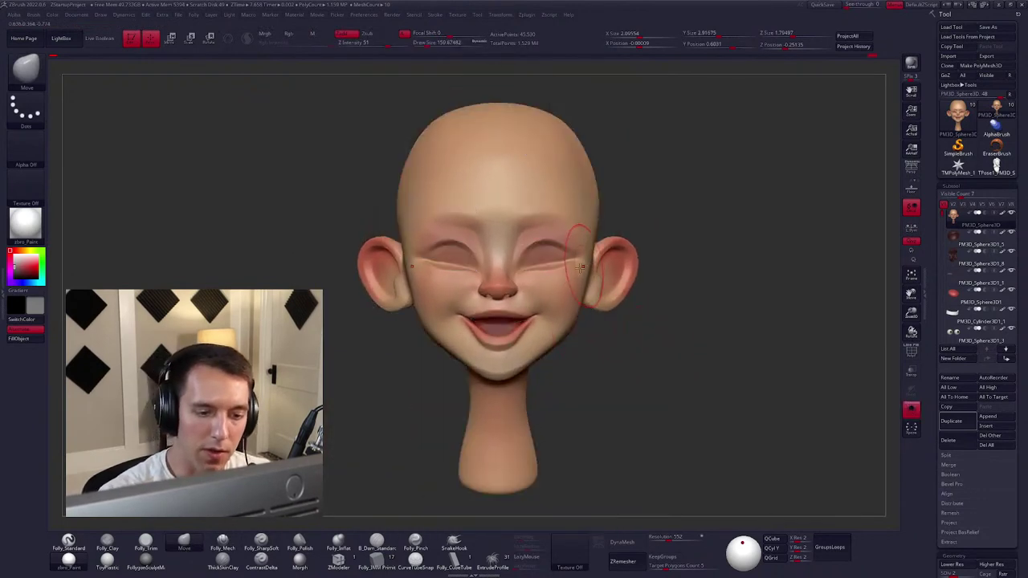
pyautogui.moveTo(642, 249); pyautogui.dragTo(590, 249, button='right')
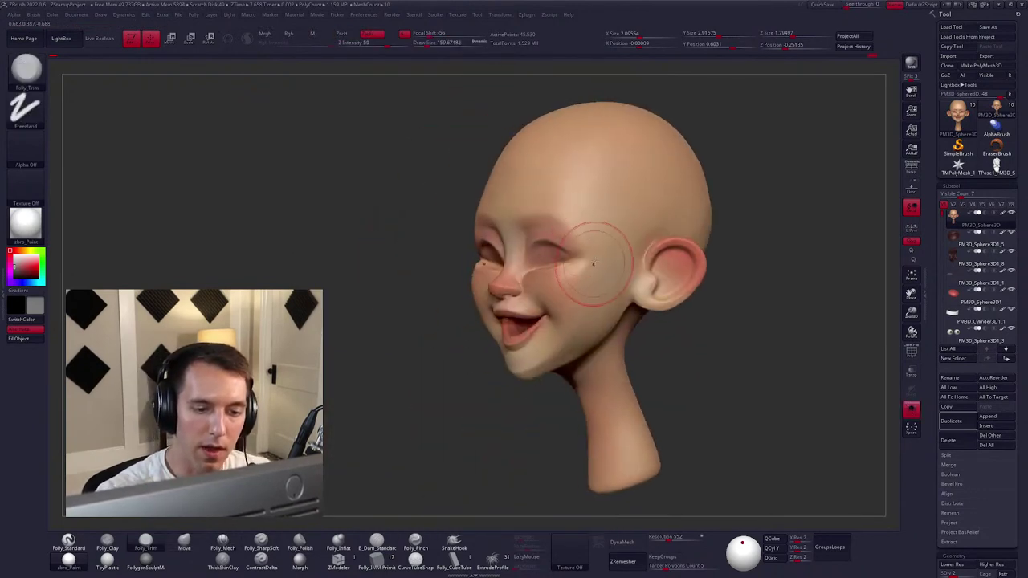
pyautogui.moveTo(601, 325); pyautogui.dragTo(615, 331, button='right')
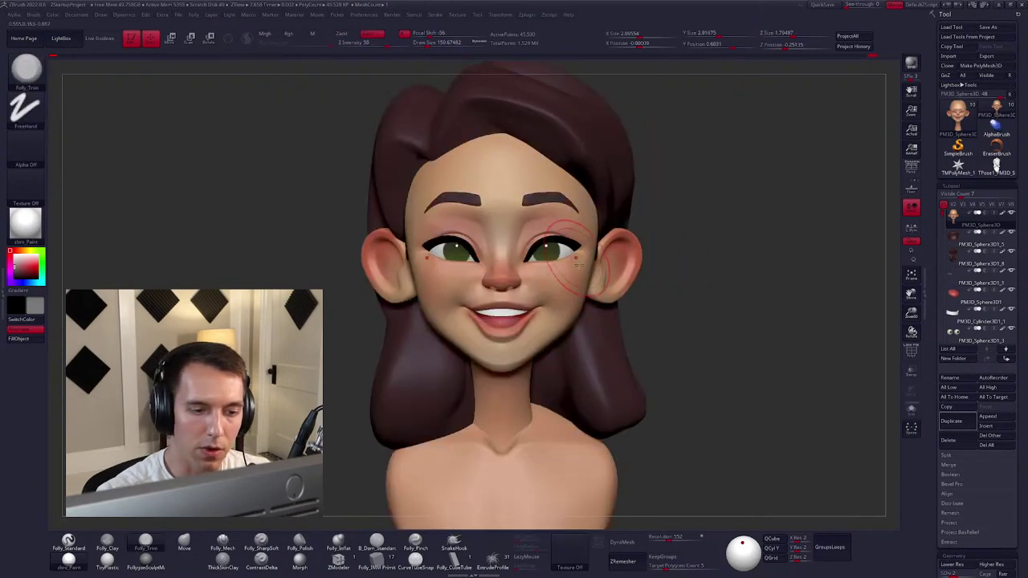
# Mask the area under both eyes and hide the hair to reveal the bald head.
pyautogui.moveTo(577, 264); pyautogui.dragTo(580, 265, button='right')
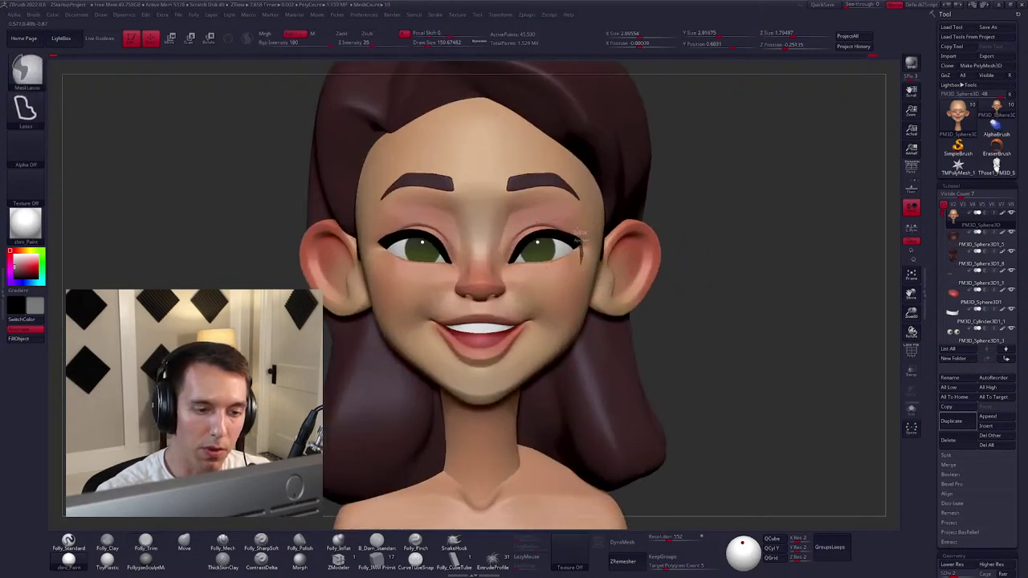
pyautogui.moveTo(578, 233)
pyautogui.keyDown('ctrl'); pyautogui.mouseDown()
pyautogui.moveTo(502, 241)
pyautogui.moveTo(538, 309)
pyautogui.moveTo(586, 273)
pyautogui.mouseUp(); pyautogui.keyUp('ctrl')
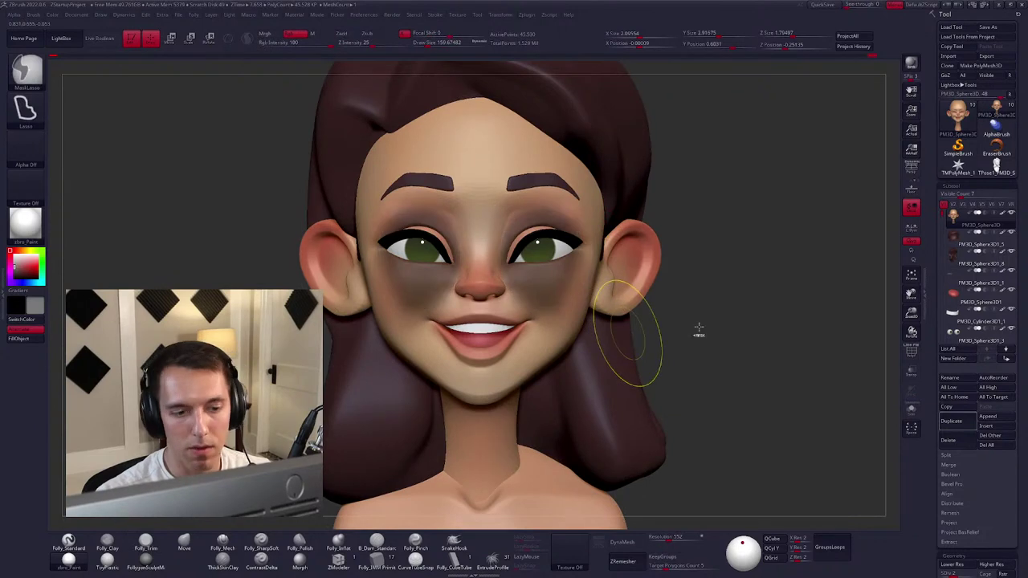
pyautogui.press('space')
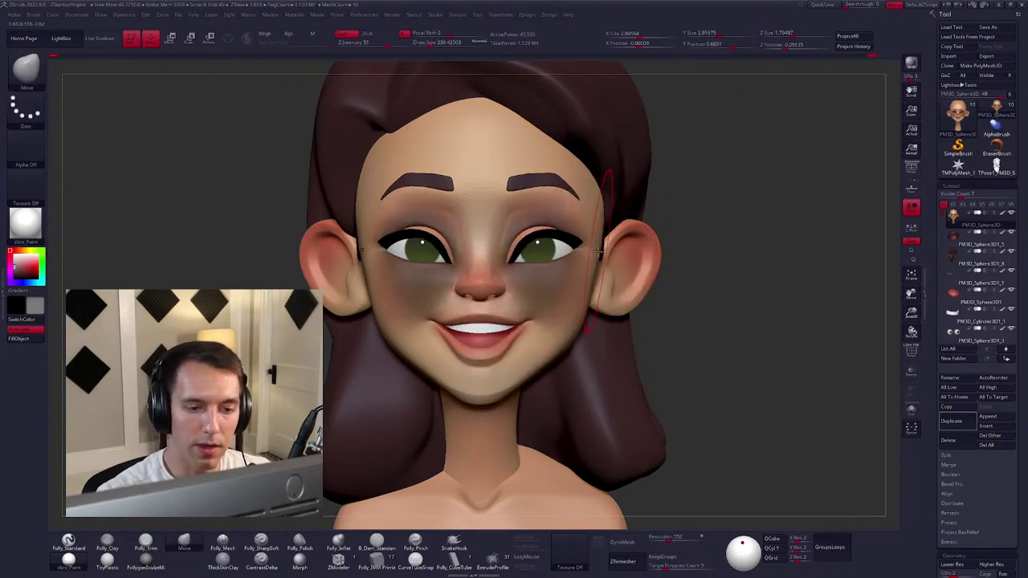
pyautogui.moveTo(599, 251); pyautogui.dragTo(672, 312, button='right')
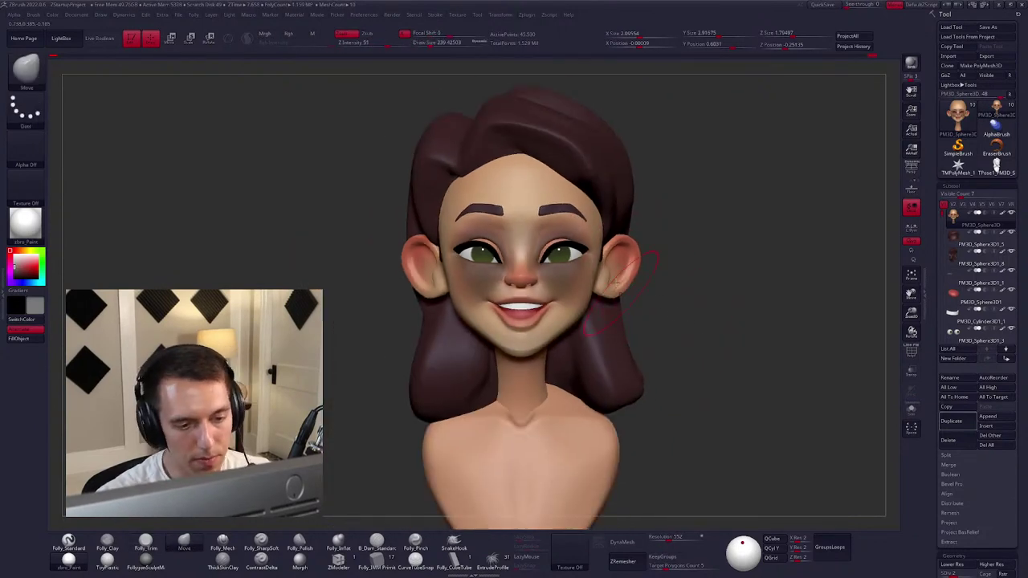
pyautogui.click(1011, 233)
# Redo the mask around the eyes and select the eyelid subtool PM3D_Sphere3D1_6.
pyautogui.keyDown('ctrl'); pyautogui.keyDown('shift'); pyautogui.moveTo(595, 300); pyautogui.dragTo(594, 312); pyautogui.keyUp('shift'); pyautogui.keyUp('ctrl')
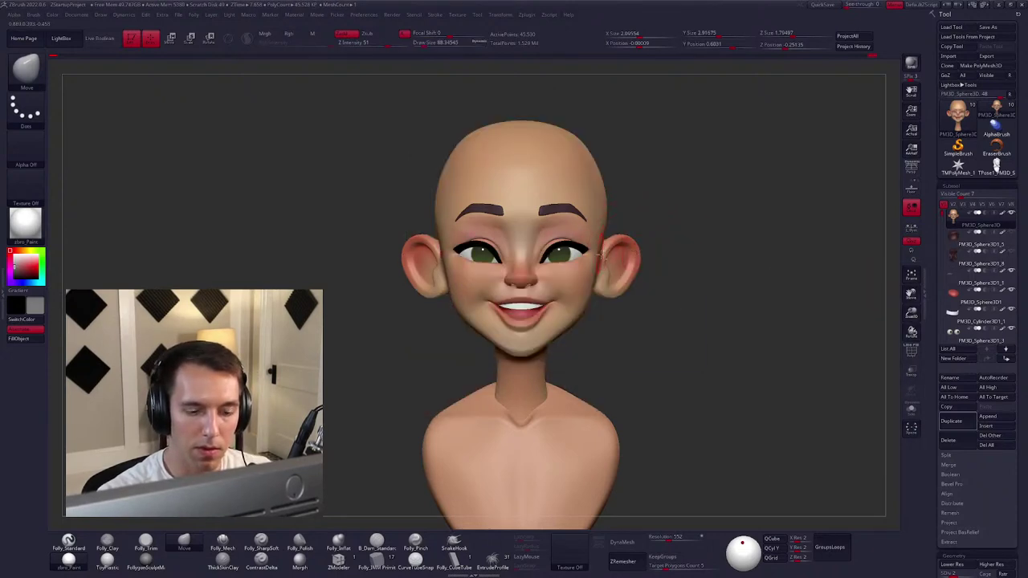
pyautogui.keyDown('ctrl'); pyautogui.moveTo(643, 229); pyautogui.dragTo(570, 265, button='right'); pyautogui.keyUp('ctrl')
pyautogui.hotkey('ctrl', 'z')
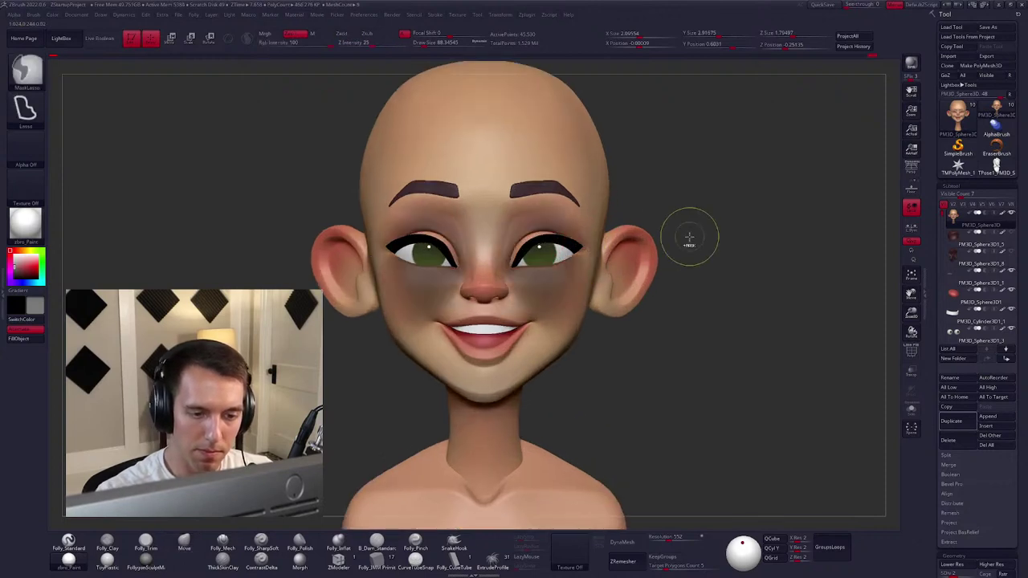
pyautogui.keyDown('ctrl'); pyautogui.click(688, 230); pyautogui.keyUp('ctrl')
pyautogui.keyDown('ctrl'); pyautogui.keyDown('shift'); pyautogui.moveTo(530, 228); pyautogui.dragTo(576, 254); pyautogui.keyUp('shift'); pyautogui.keyUp('ctrl')
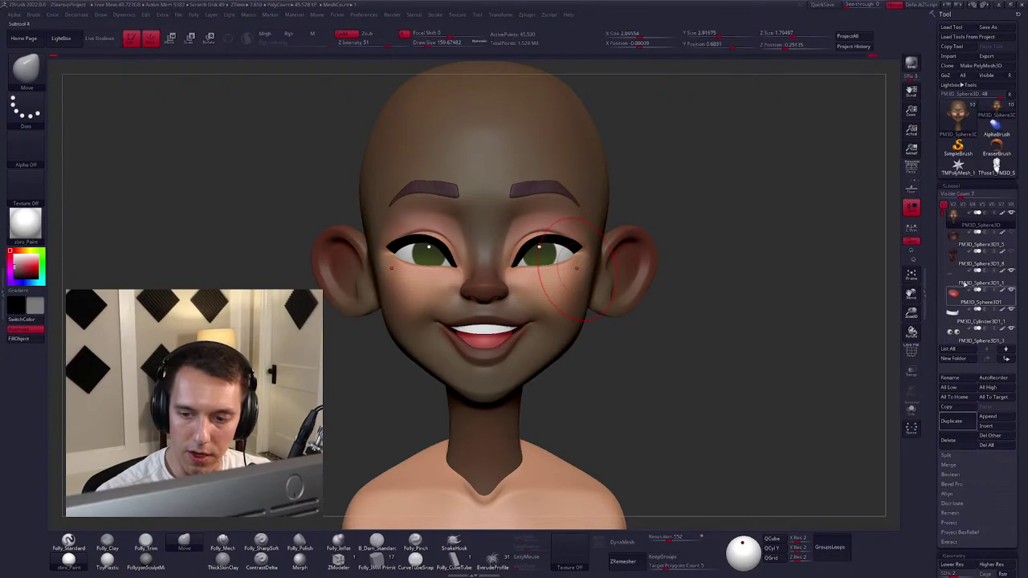
pyautogui.moveTo(942, 205); pyautogui.dragTo(946, 253)
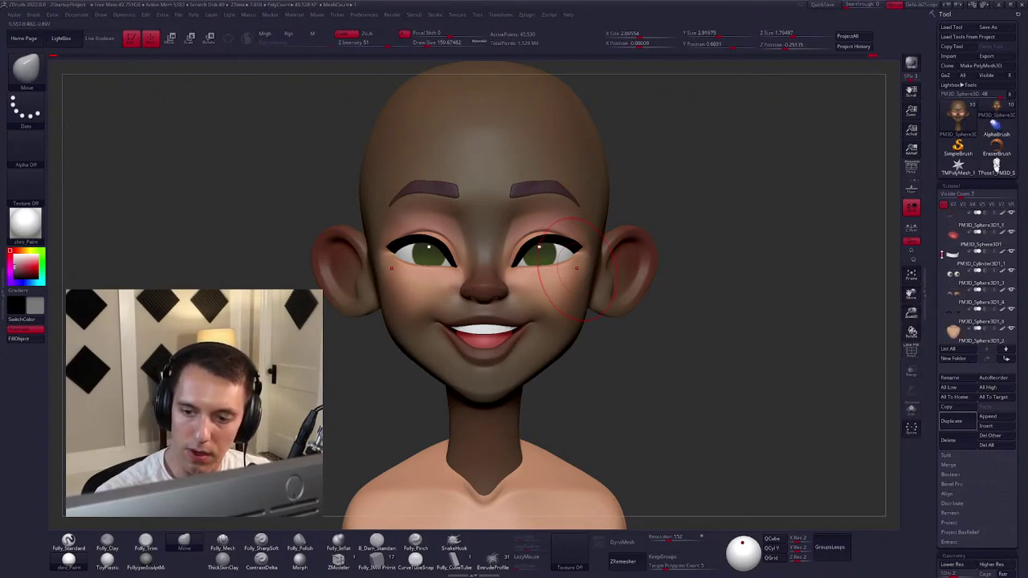
pyautogui.click(956, 310)
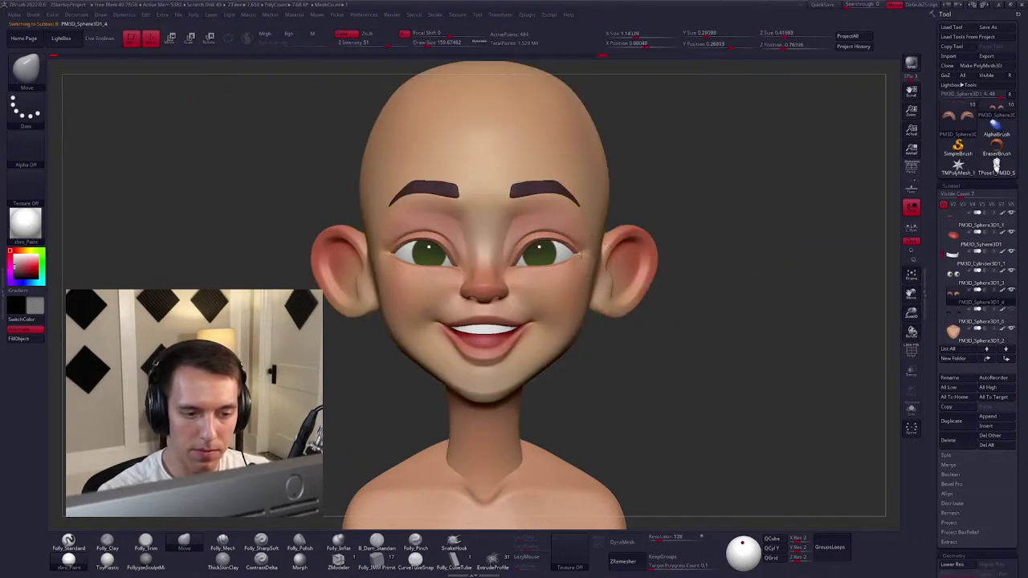
# Solo the eyelid shells, tighten their rims over the eyes, then check them with the full head shown.
pyautogui.press('space')
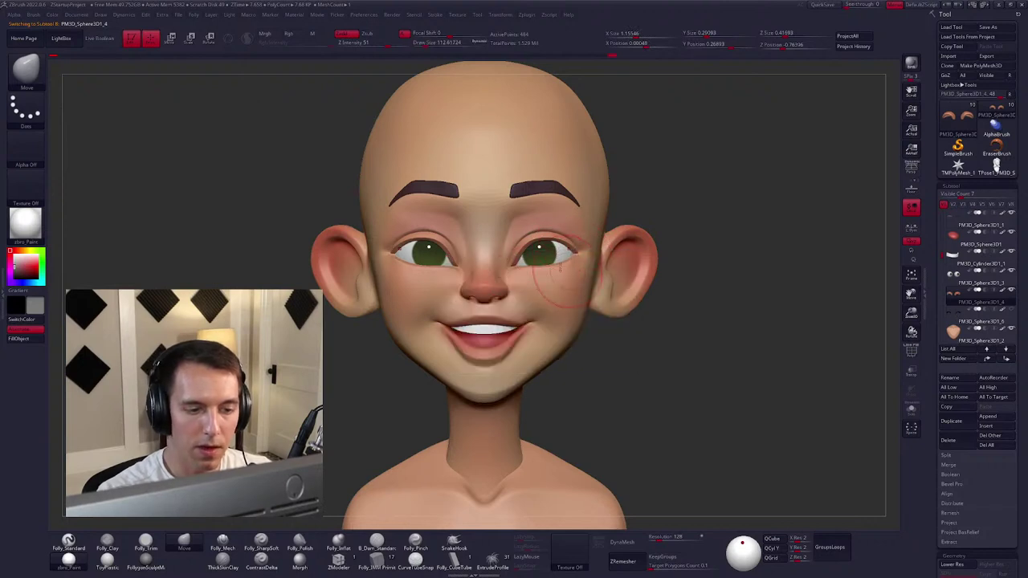
pyautogui.moveTo(559, 269)
pyautogui.mouseDown(button='right')
pyautogui.moveTo(548, 251)
pyautogui.moveTo(558, 269)
pyautogui.mouseUp(button='right')
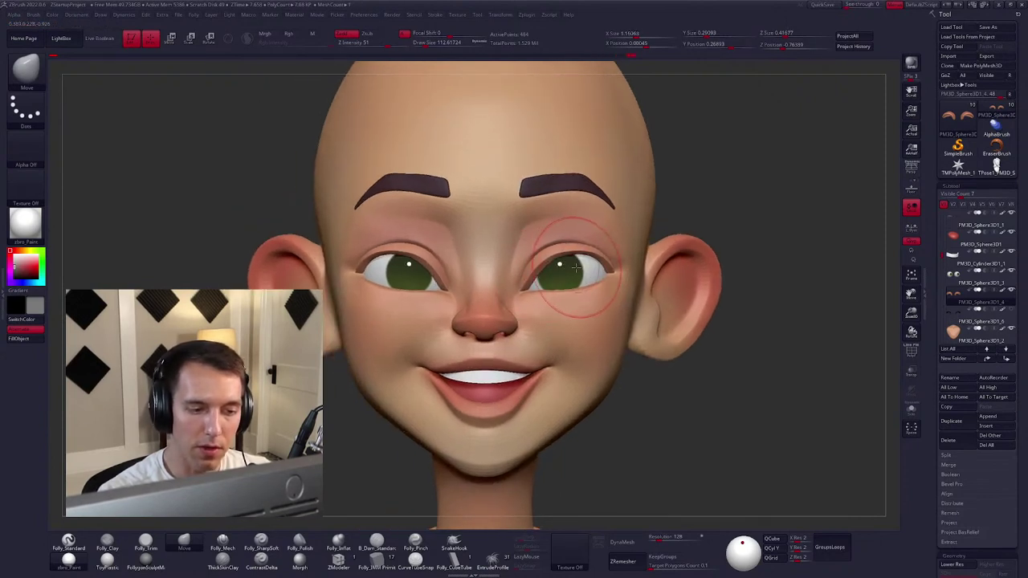
pyautogui.moveTo(598, 287); pyautogui.dragTo(587, 246, button='right')
pyautogui.hotkey('ctrl', 'shift', 's')
pyautogui.hotkey('ctrl', 'z')
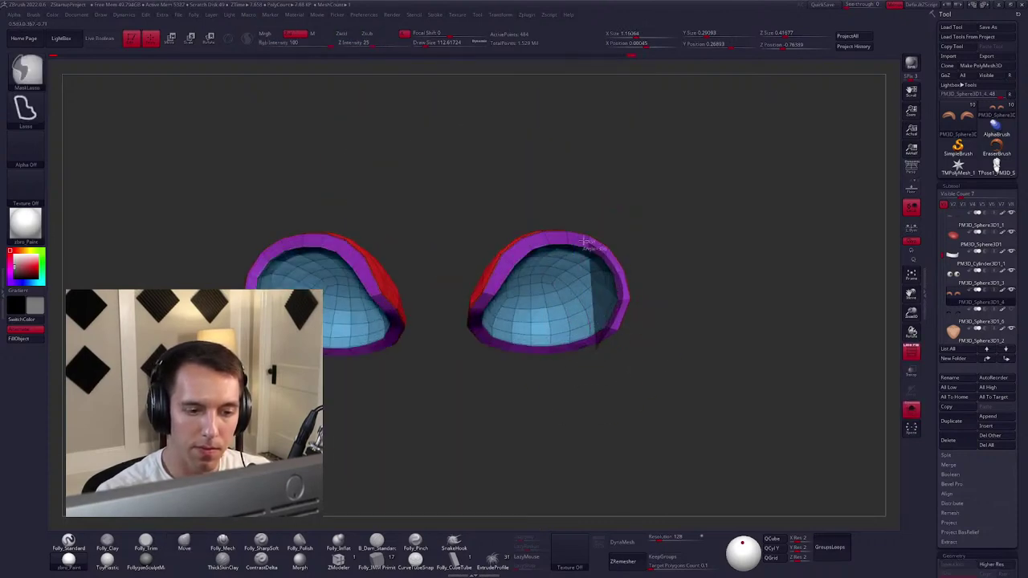
pyautogui.moveTo(586, 241)
pyautogui.keyDown('ctrl'); pyautogui.mouseDown()
pyautogui.moveTo(478, 241)
pyautogui.moveTo(589, 247)
pyautogui.mouseUp(); pyautogui.keyUp('ctrl')
pyautogui.hotkey('ctrl', 'shift', 's')
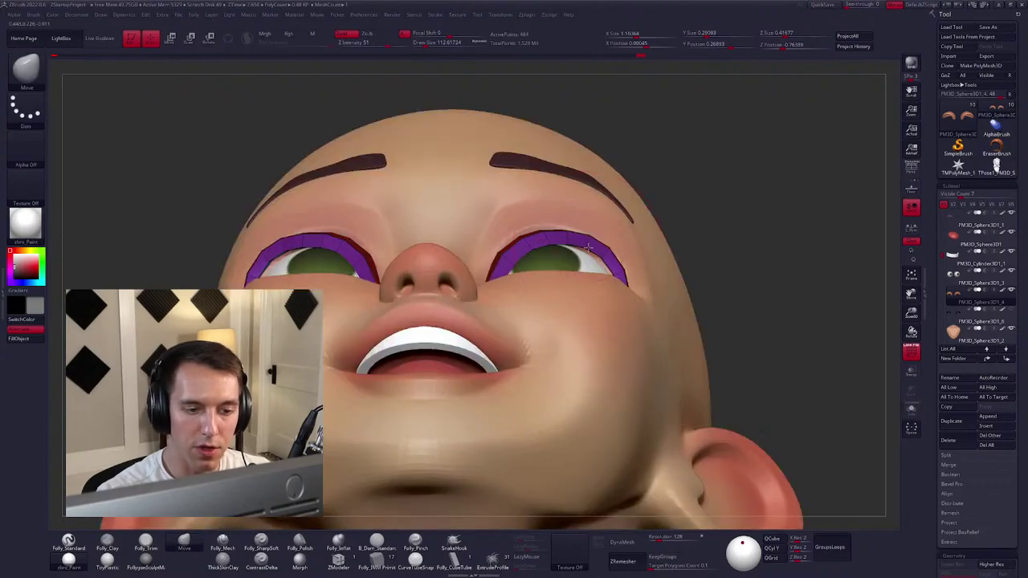
pyautogui.moveTo(589, 247)
pyautogui.mouseDown(button='right')
pyautogui.moveTo(596, 277)
pyautogui.moveTo(543, 326)
pyautogui.moveTo(671, 340)
pyautogui.moveTo(610, 305)
pyautogui.moveTo(594, 277)
pyautogui.moveTo(530, 321)
pyautogui.moveTo(593, 347)
pyautogui.mouseUp(button='right')
pyautogui.press('shift')
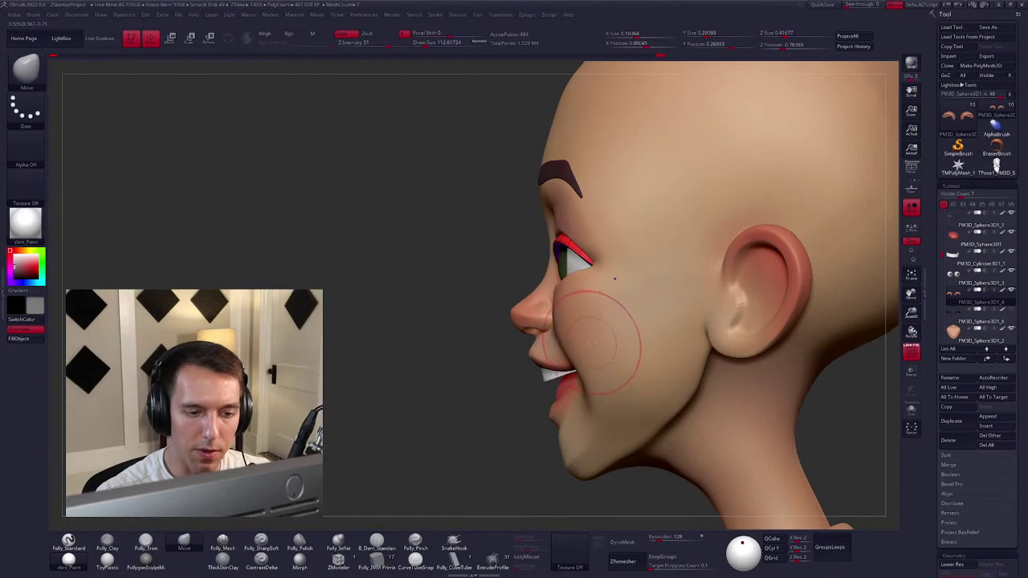
pyautogui.moveTo(562, 241)
pyautogui.mouseDown(button='right')
pyautogui.moveTo(546, 257)
pyautogui.moveTo(562, 297)
pyautogui.mouseUp(button='right')
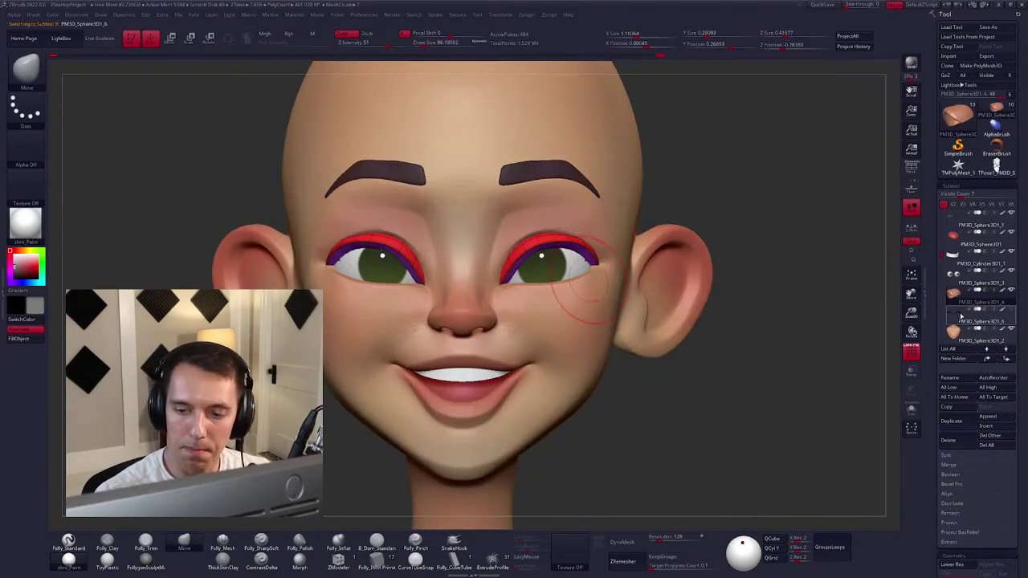
# Make the eyeliner subtool active and enlarge the brush, checking the eyes from several angles.
pyautogui.keyDown('alt'); pyautogui.click(572, 256); pyautogui.keyUp('alt')
pyautogui.press('space')
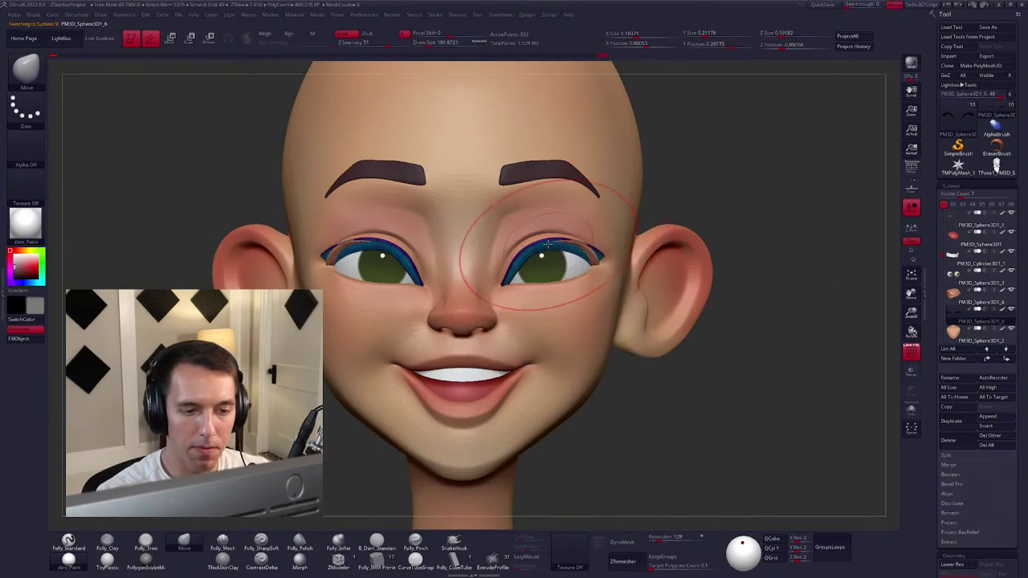
pyautogui.press('space')
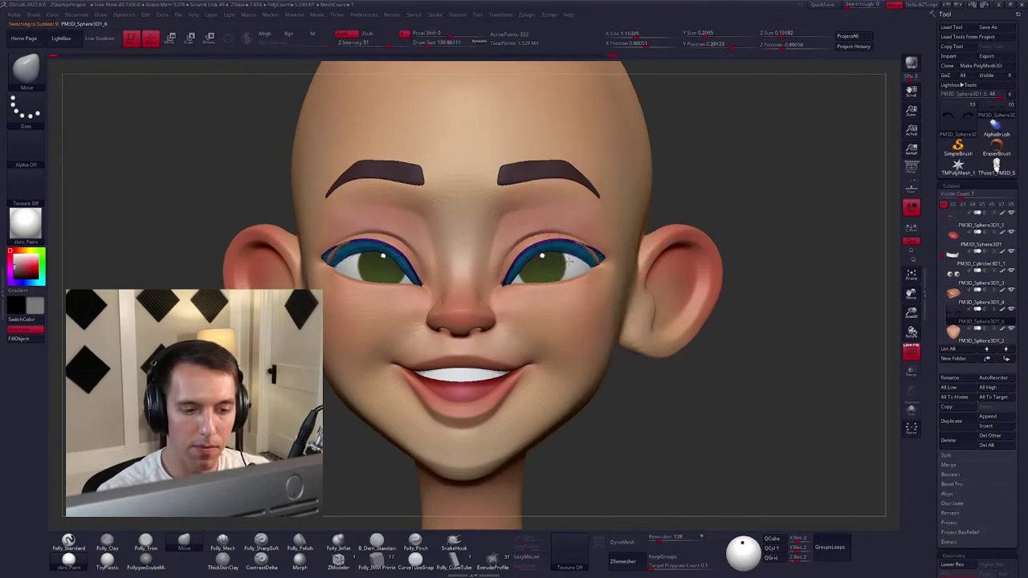
pyautogui.moveTo(598, 255)
pyautogui.mouseDown(button='right')
pyautogui.moveTo(565, 254)
pyautogui.moveTo(578, 241)
pyautogui.mouseUp(button='right')
pyautogui.rightClick(578, 241)
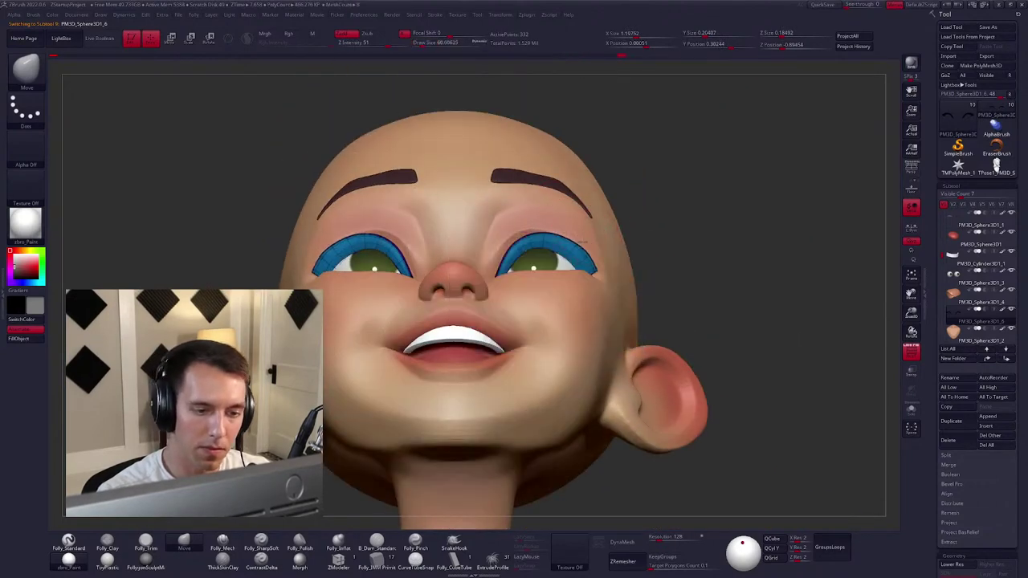
pyautogui.rightClick(591, 253)
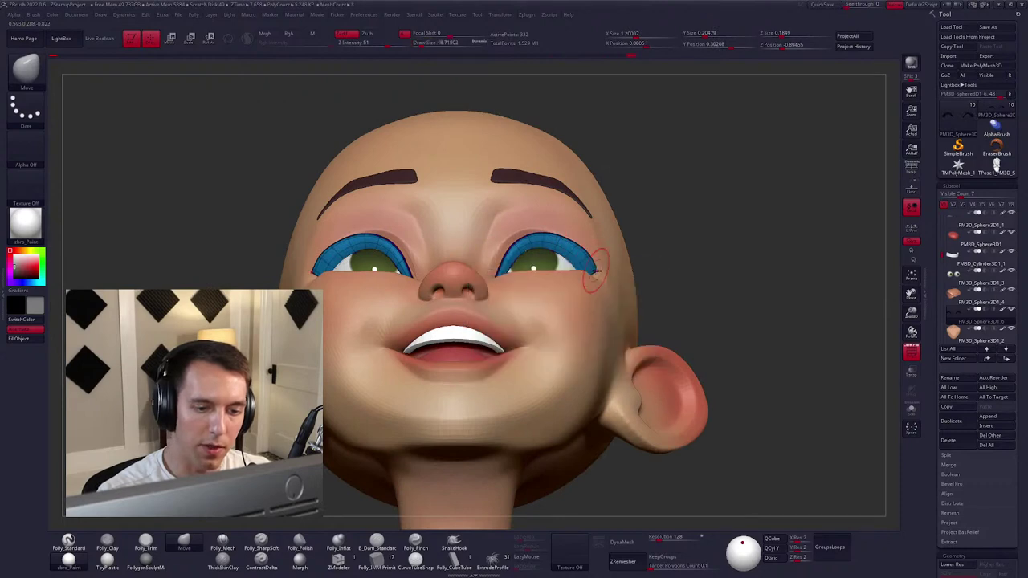
pyautogui.press(']')
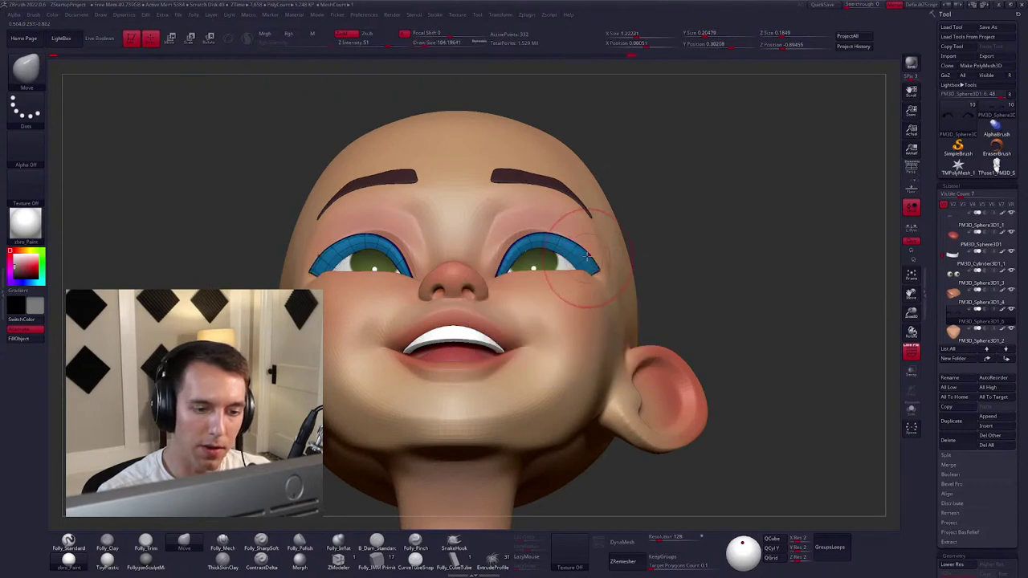
pyautogui.moveTo(574, 236); pyautogui.dragTo(539, 260, button='right')
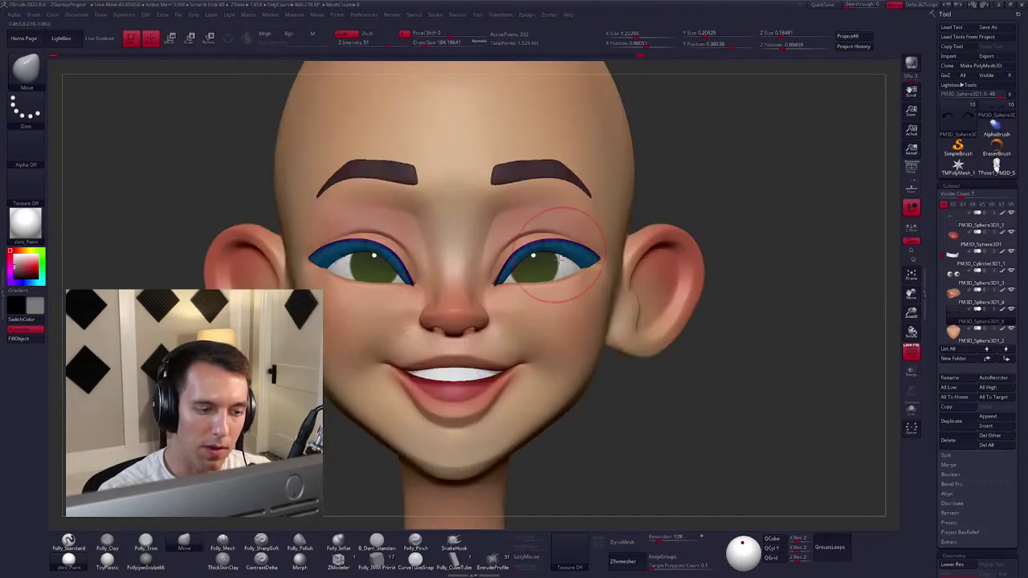
pyautogui.moveTo(579, 329)
pyautogui.mouseDown(button='right')
pyautogui.moveTo(562, 297)
pyautogui.moveTo(573, 321)
pyautogui.moveTo(569, 310)
pyautogui.mouseUp(button='right')
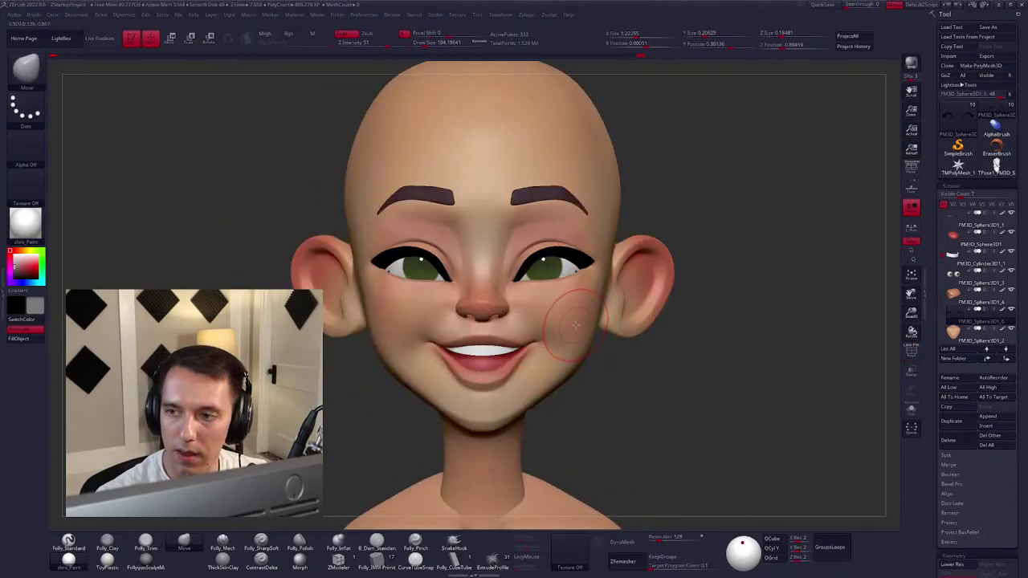
# Solo the eyeliner, mask and invert to free its outer wing tip, and reposition it with Transpose Move.
pyautogui.hotkey('ctrl', 'shift', 's')
pyautogui.moveTo(518, 268)
pyautogui.mouseDown(button='right')
pyautogui.moveTo(522, 277)
pyautogui.moveTo(484, 246)
pyautogui.moveTo(492, 289)
pyautogui.mouseUp(button='right')
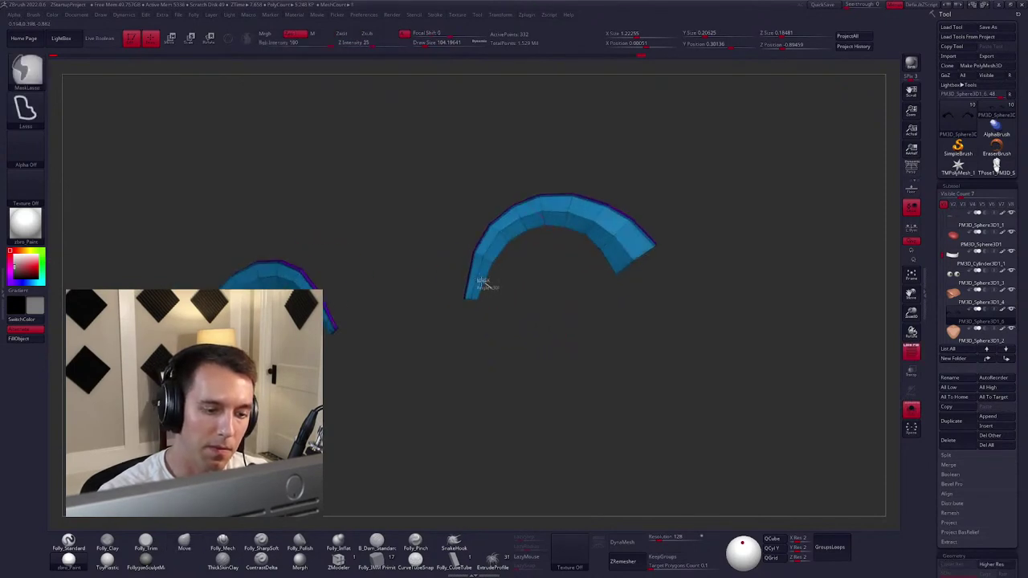
pyautogui.keyDown('ctrl'); pyautogui.moveTo(484, 283); pyautogui.dragTo(470, 298); pyautogui.keyUp('ctrl')
pyautogui.keyDown('ctrl'); pyautogui.click(471, 305); pyautogui.keyUp('ctrl')
pyautogui.moveTo(470, 305); pyautogui.dragTo(478, 300, button='right')
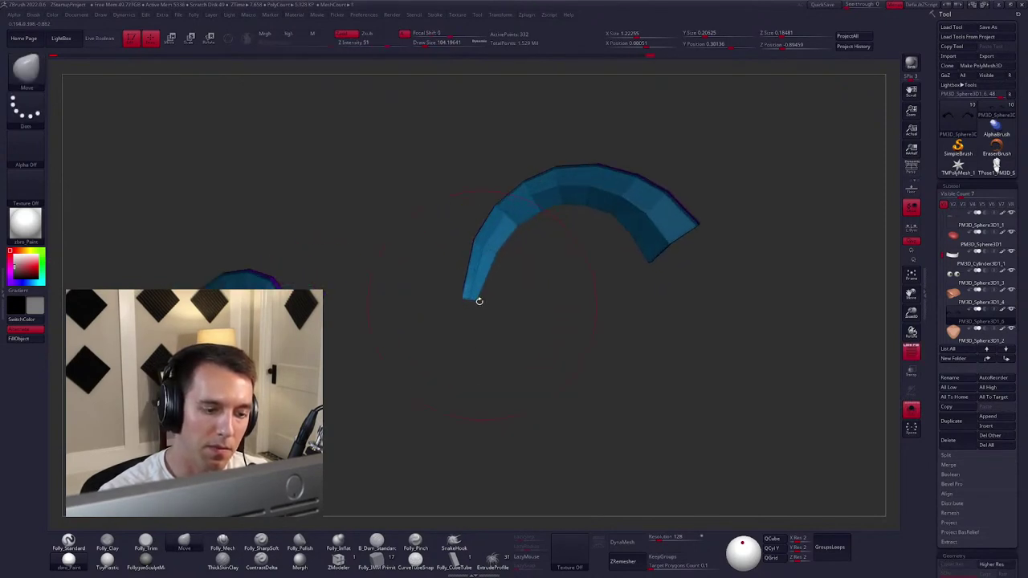
pyautogui.press('w')
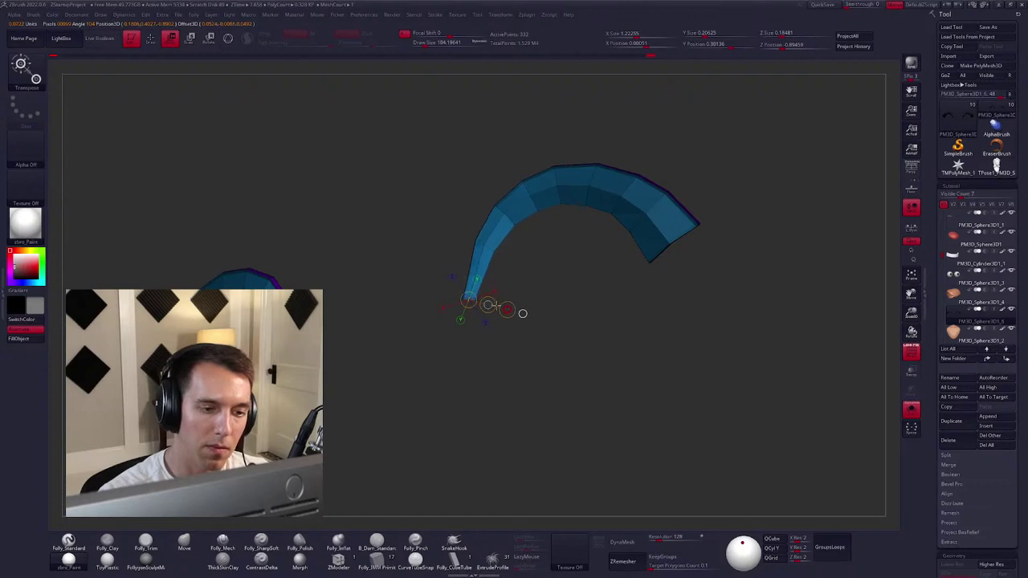
pyautogui.hotkey('ctrl', 'shift', 's')
pyautogui.press('q')
# Refine the isolated eyeliner wing along the outer eye corner with the Move brush.
pyautogui.press('space')
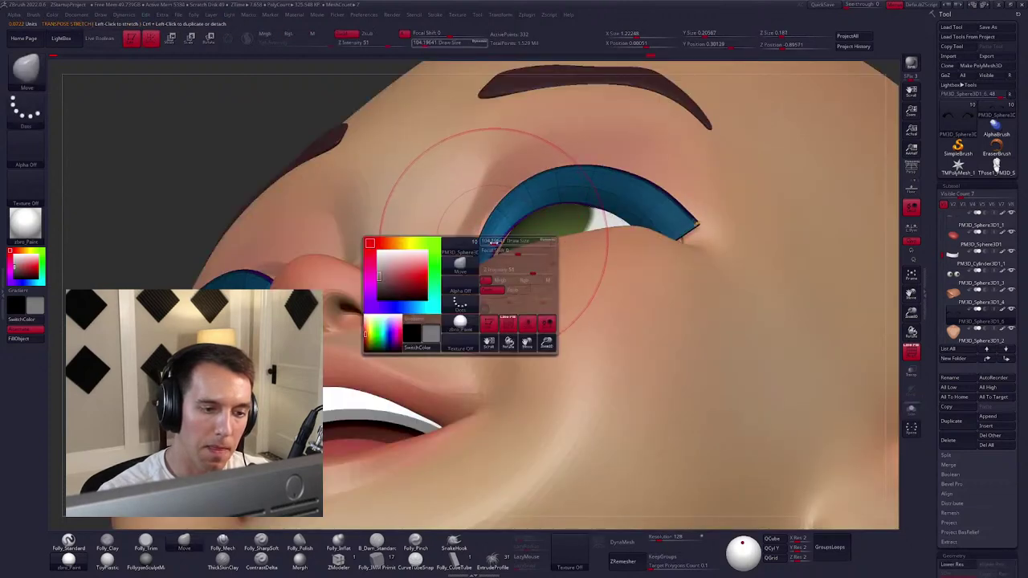
pyautogui.moveTo(492, 240)
pyautogui.mouseDown(button='right')
pyautogui.moveTo(474, 277)
pyautogui.moveTo(487, 290)
pyautogui.moveTo(506, 280)
pyautogui.moveTo(471, 284)
pyautogui.moveTo(647, 321)
pyautogui.moveTo(652, 337)
pyautogui.moveTo(610, 265)
pyautogui.mouseUp(button='right')
pyautogui.hotkey('ctrl', 'shift', 's')
pyautogui.hotkey('ctrl', 'shift', 's')
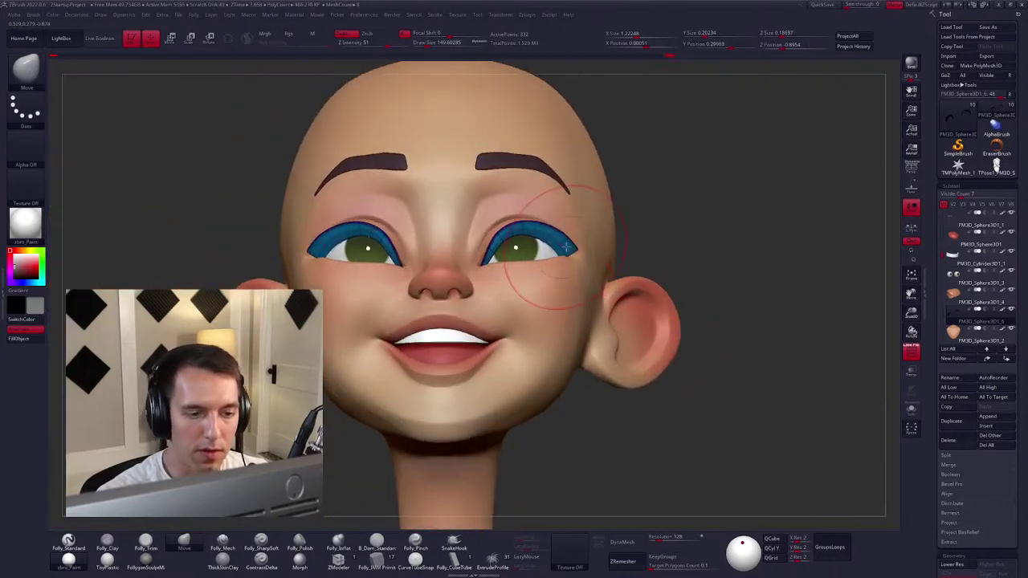
pyautogui.moveTo(530, 257)
pyautogui.mouseDown(button='right')
pyautogui.moveTo(498, 229)
pyautogui.moveTo(501, 244)
pyautogui.moveTo(514, 220)
pyautogui.mouseUp(button='right')
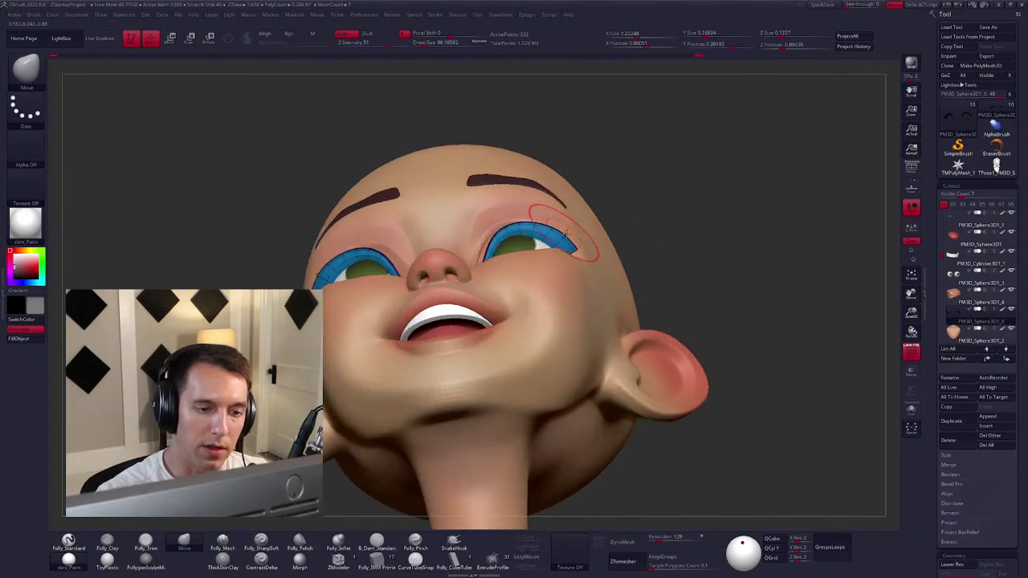
pyautogui.press('space')
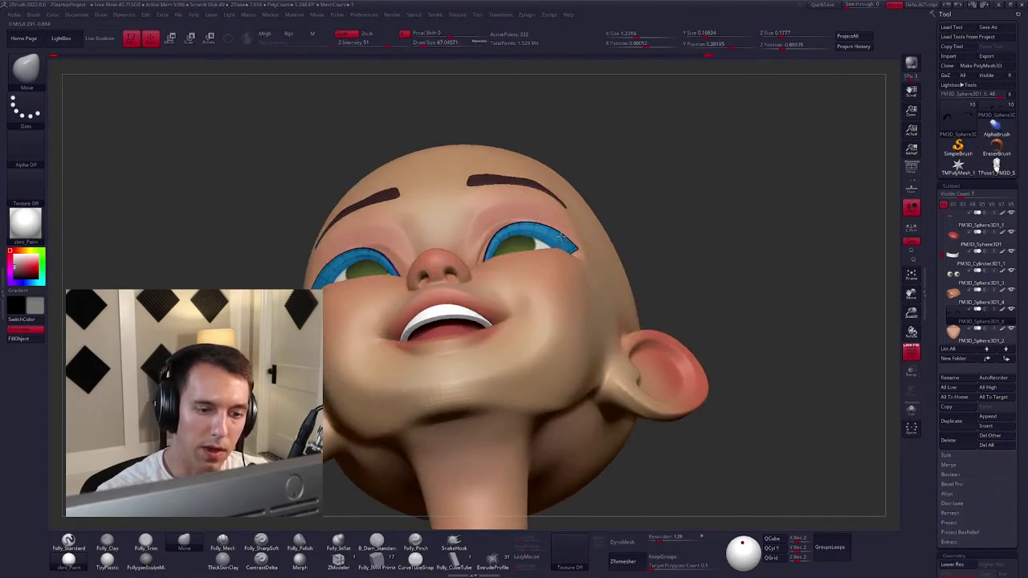
pyautogui.moveTo(562, 235); pyautogui.dragTo(618, 327, button='right')
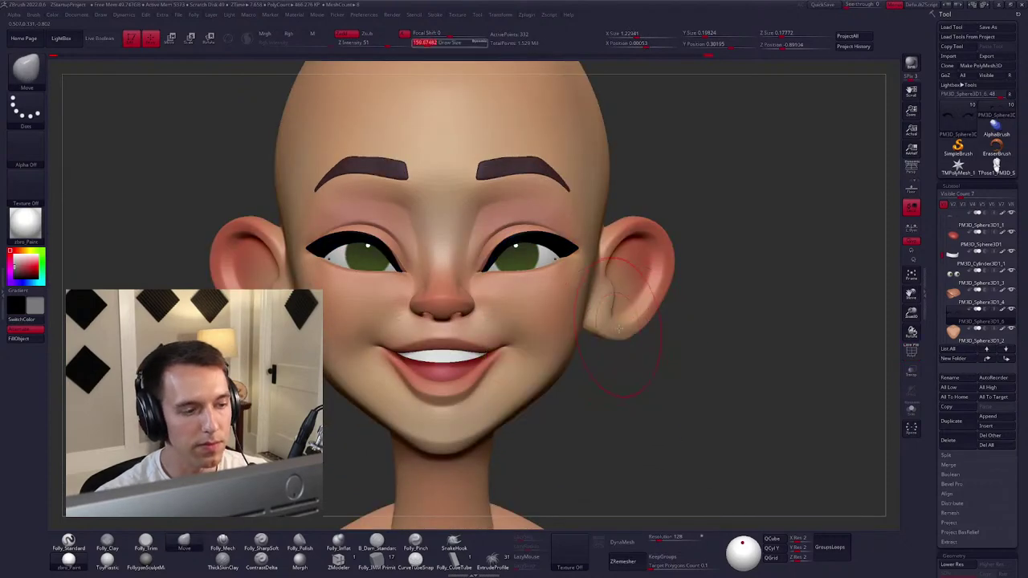
# Select the eyelid subtool and isolate it.
pyautogui.click(961, 299)
pyautogui.moveTo(514, 273)
pyautogui.mouseDown(button='right')
pyautogui.moveTo(474, 236)
pyautogui.moveTo(469, 283)
pyautogui.moveTo(479, 259)
pyautogui.moveTo(532, 294)
pyautogui.moveTo(526, 269)
pyautogui.mouseUp(button='right')
pyautogui.hotkey('ctrl', 'shift', 'f')
pyautogui.hotkey('ctrl', 'shift', 'f')
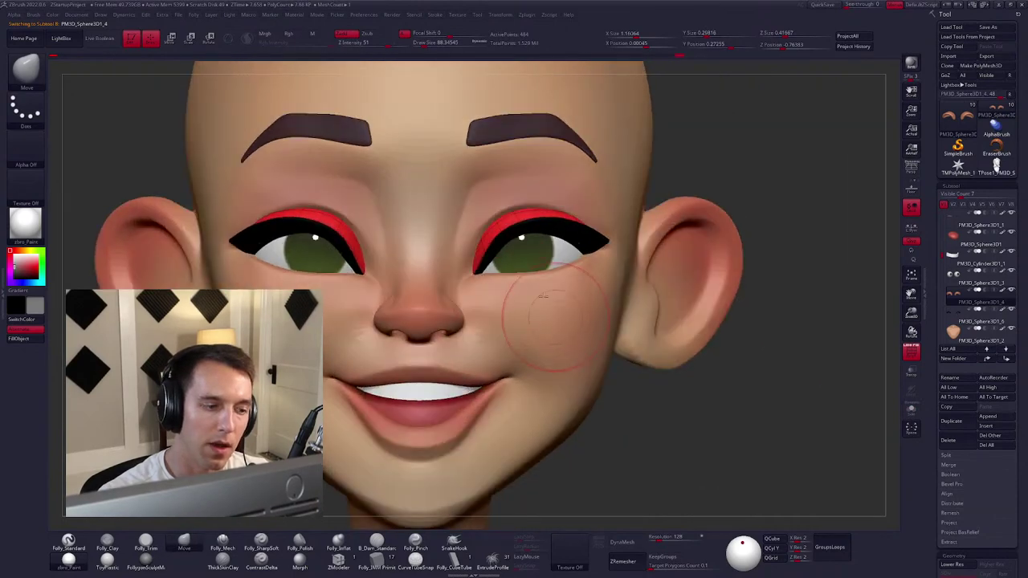
# Hide the eyeliner and push the isolated eyelid shape around the eyes.
pyautogui.press('f')
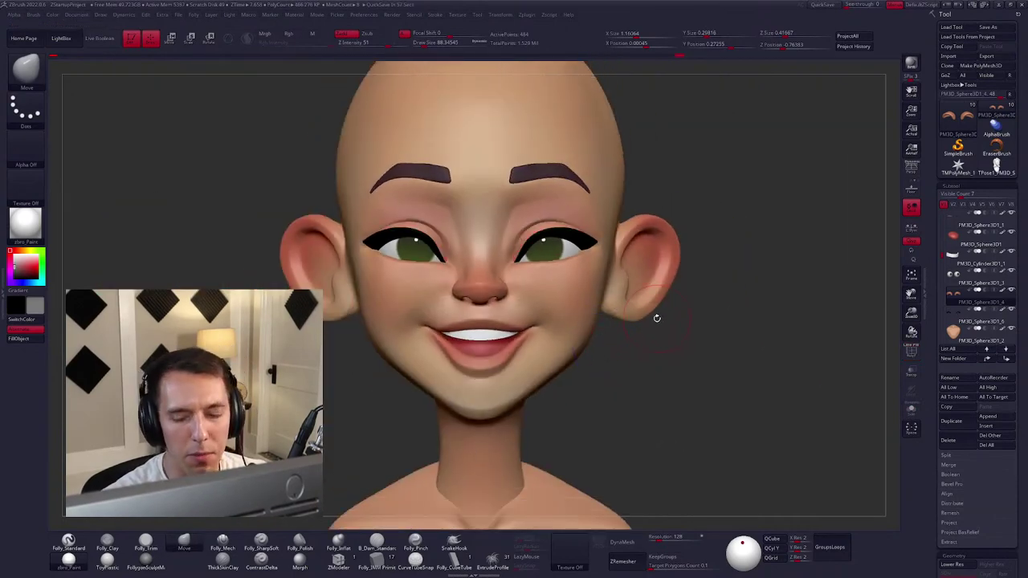
pyautogui.click(1010, 308)
pyautogui.moveTo(703, 312); pyautogui.dragTo(586, 231, button='right')
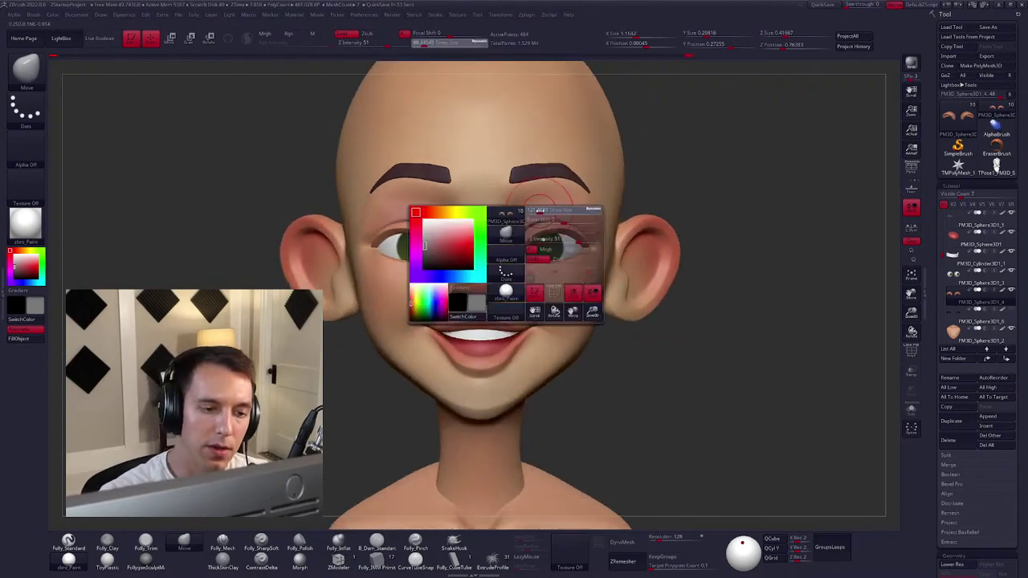
pyautogui.keyDown('ctrl'); pyautogui.keyDown('shift'); pyautogui.click(529, 209); pyautogui.keyUp('shift'); pyautogui.keyUp('ctrl')
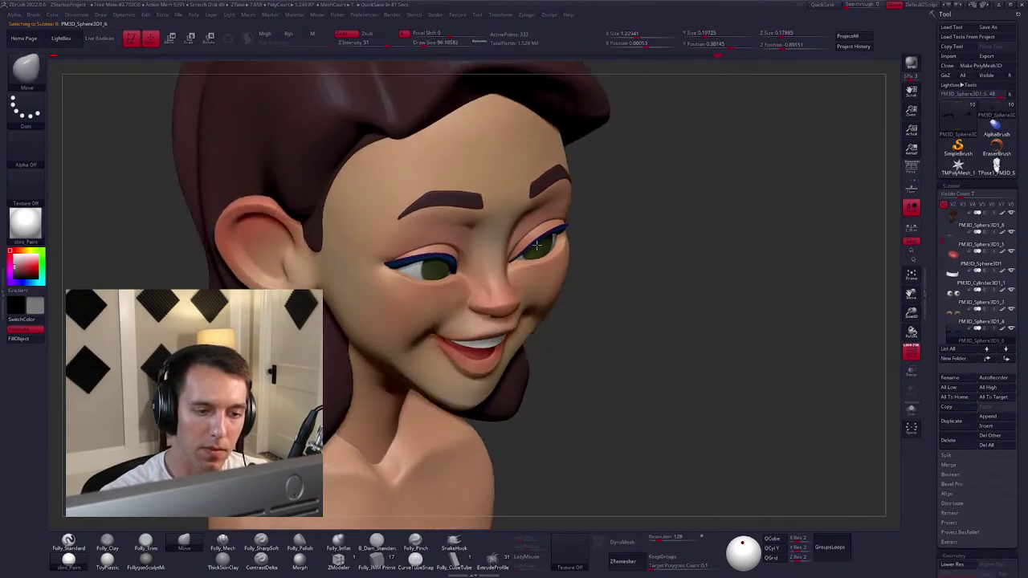
pyautogui.keyDown('alt'); pyautogui.click(523, 256); pyautogui.keyUp('alt')
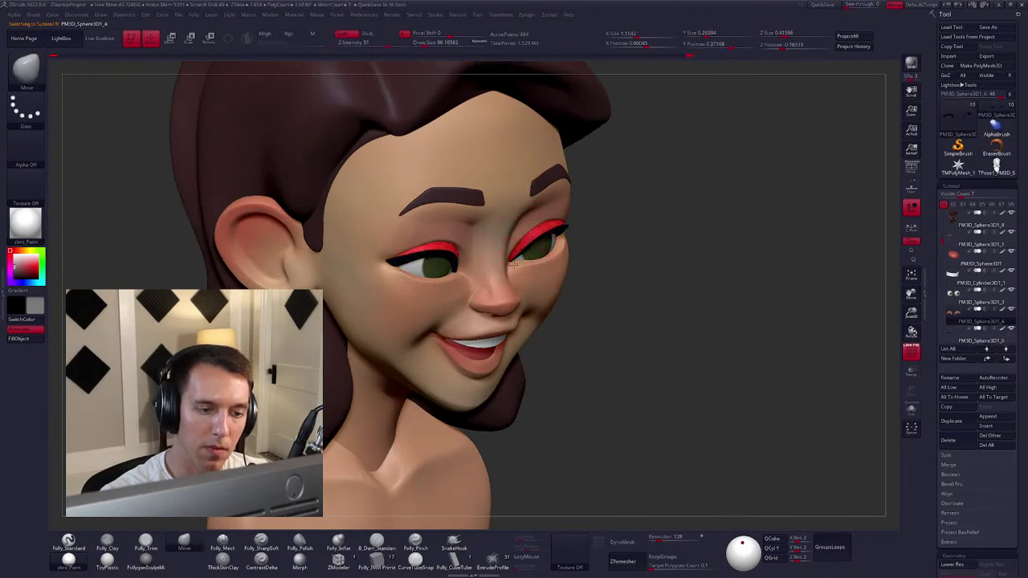
pyautogui.moveTo(512, 264); pyautogui.dragTo(530, 235, button='right')
# Alternate between face and eyelid subtools, resizing the brush and tweaking them in three-quarter view.
pyautogui.keyDown('alt'); pyautogui.click(548, 214); pyautogui.keyUp('alt')
pyautogui.press('space')
pyautogui.press('space')
pyautogui.keyDown('alt'); pyautogui.click(536, 234); pyautogui.keyUp('alt')
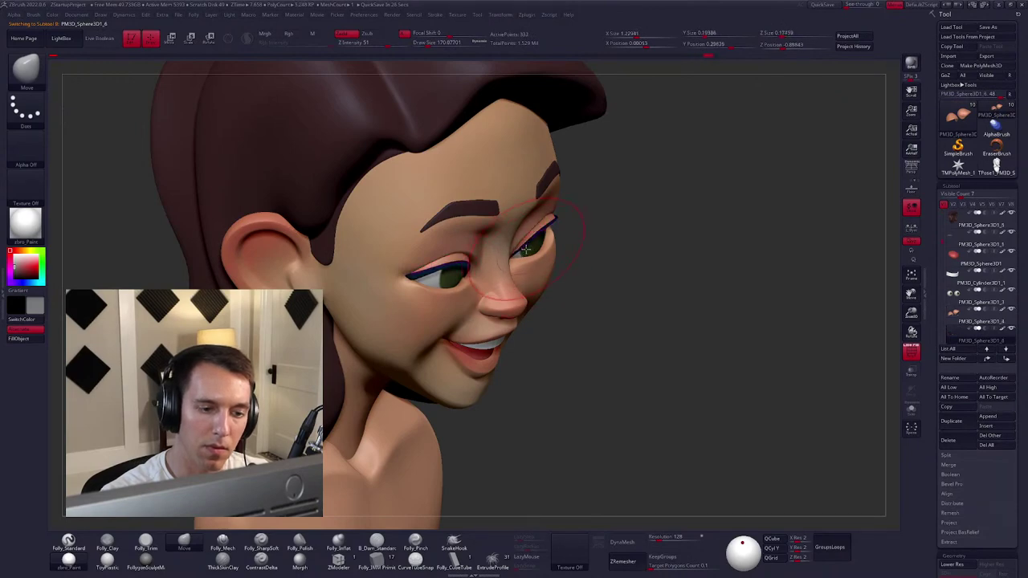
pyautogui.moveTo(523, 252)
pyautogui.mouseDown(button='right')
pyautogui.moveTo(505, 258)
pyautogui.moveTo(512, 268)
pyautogui.moveTo(539, 255)
pyautogui.mouseUp(button='right')
pyautogui.press('space')
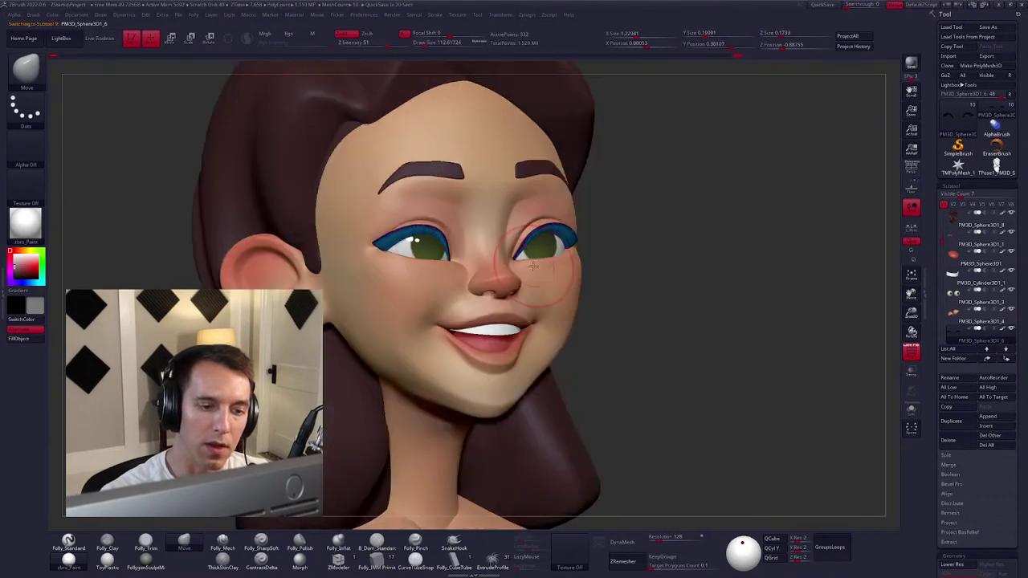
pyautogui.press('space')
pyautogui.moveTo(541, 255); pyautogui.dragTo(530, 254)
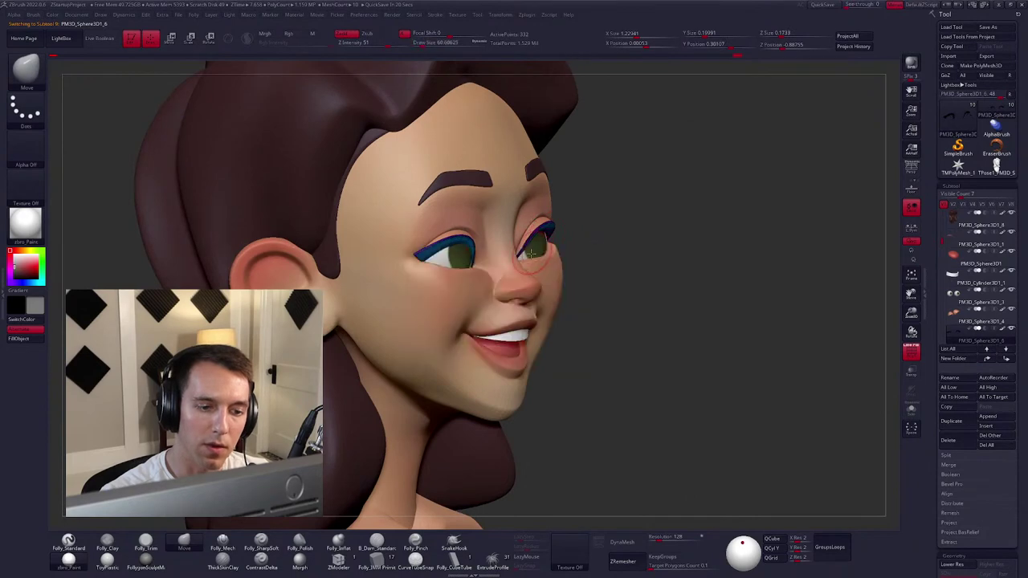
pyautogui.moveTo(526, 250); pyautogui.dragTo(593, 282, button='right')
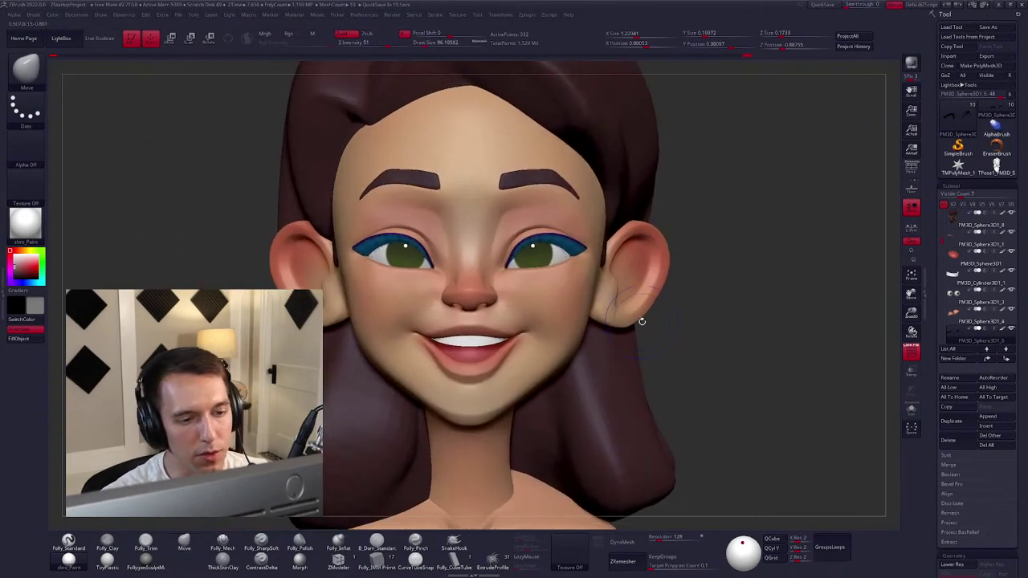
pyautogui.keyDown('alt'); pyautogui.click(550, 215); pyautogui.keyUp('alt')
pyautogui.moveTo(550, 215)
pyautogui.mouseDown(button='right')
pyautogui.moveTo(533, 237)
pyautogui.moveTo(597, 230)
pyautogui.mouseUp(button='right')
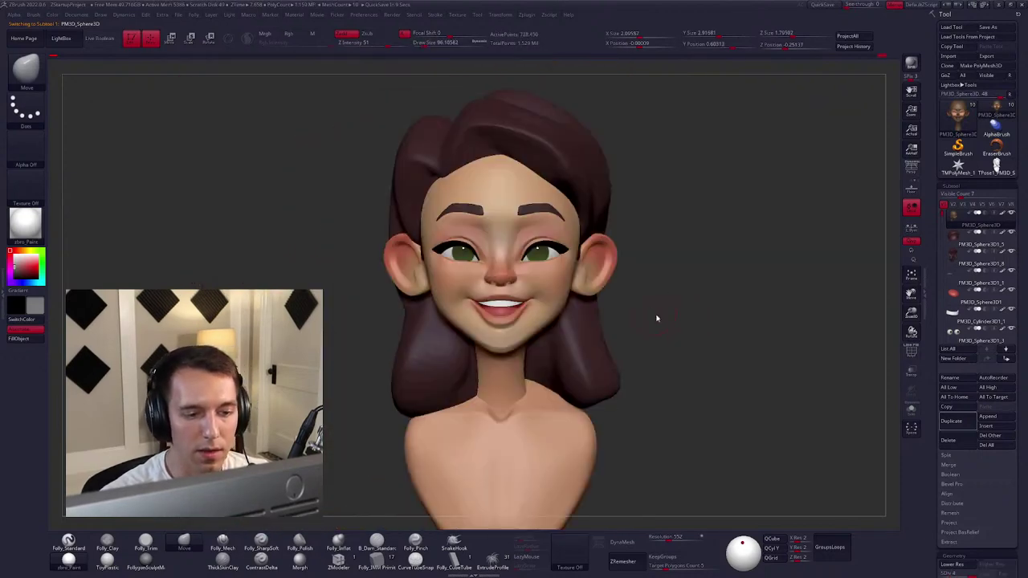
# Smooth the eyelid with a smaller brush, then show the rest of the character again.
pyautogui.moveTo(656, 316)
pyautogui.mouseDown(button='right')
pyautogui.moveTo(638, 323)
pyautogui.moveTo(545, 226)
pyautogui.mouseUp(button='right')
pyautogui.press('shift')
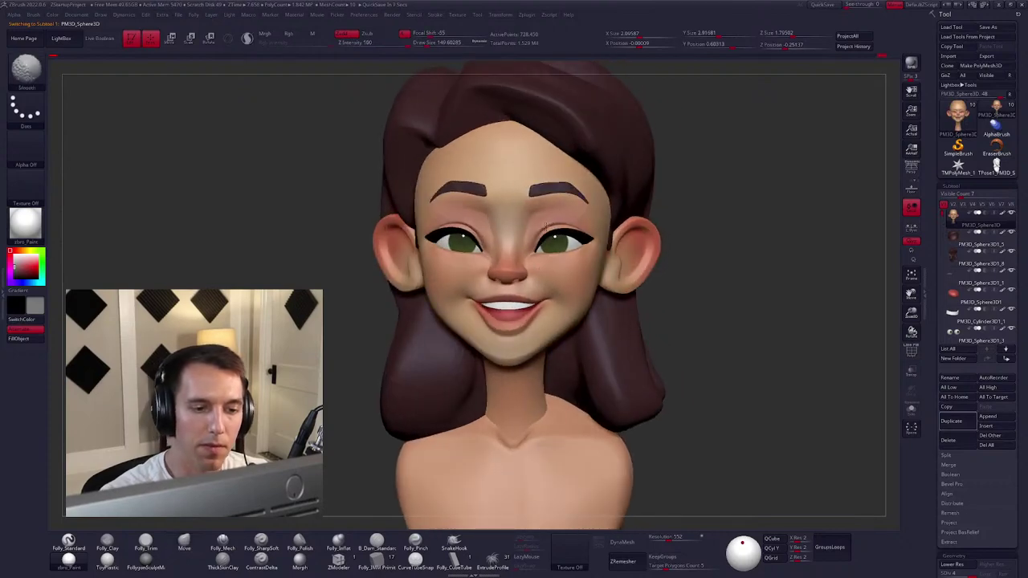
pyautogui.press('space')
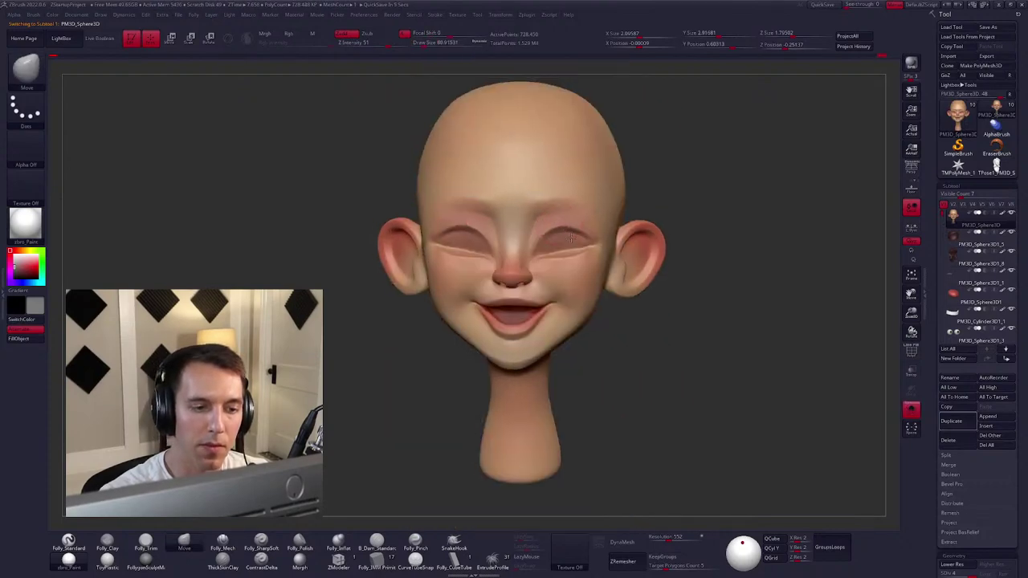
pyautogui.press('space')
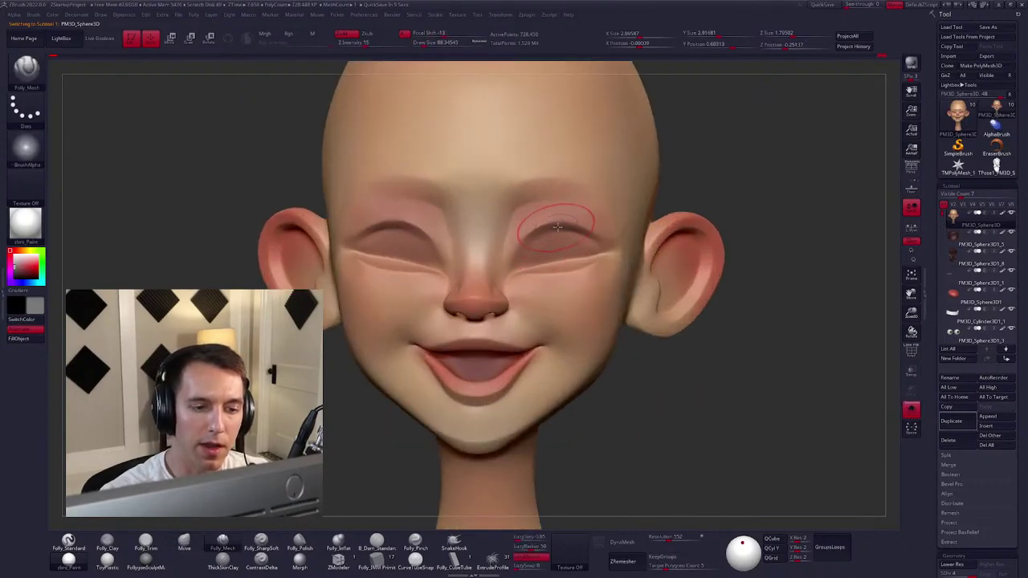
pyautogui.moveTo(562, 233); pyautogui.dragTo(578, 243)
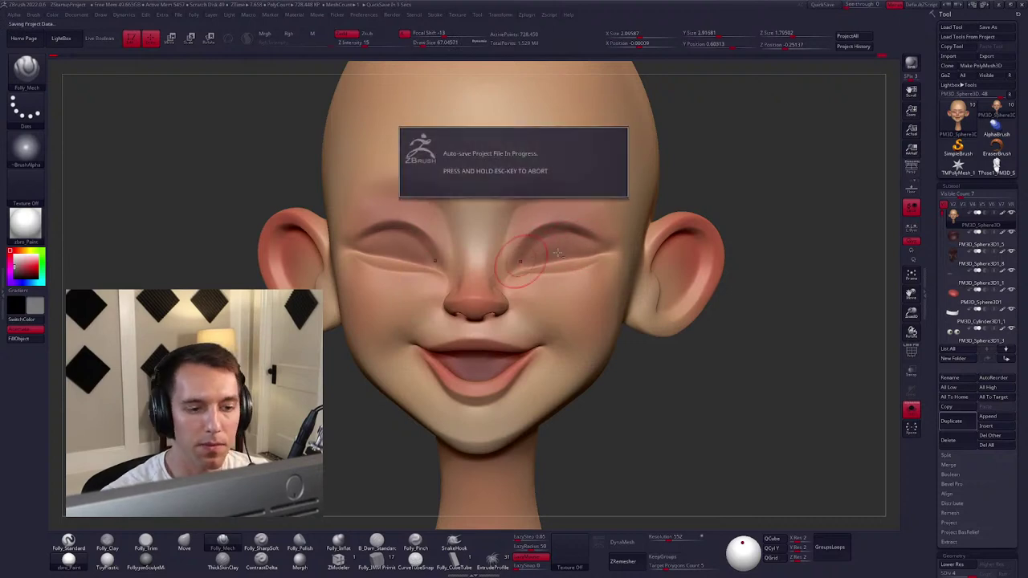
pyautogui.press('space')
pyautogui.hotkey('ctrl', 'shift')
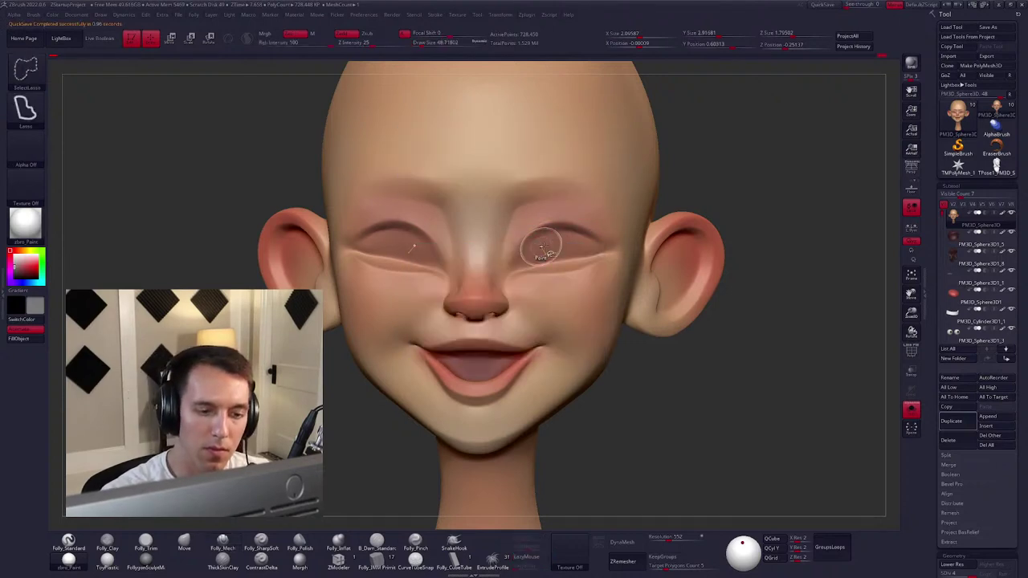
pyautogui.press('space')
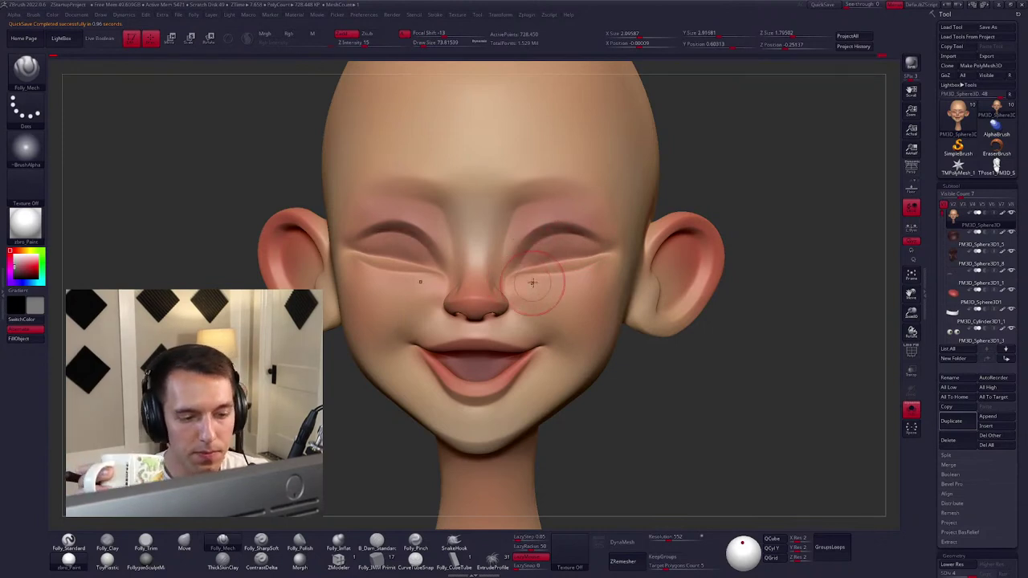
pyautogui.hotkey('alt', 's')
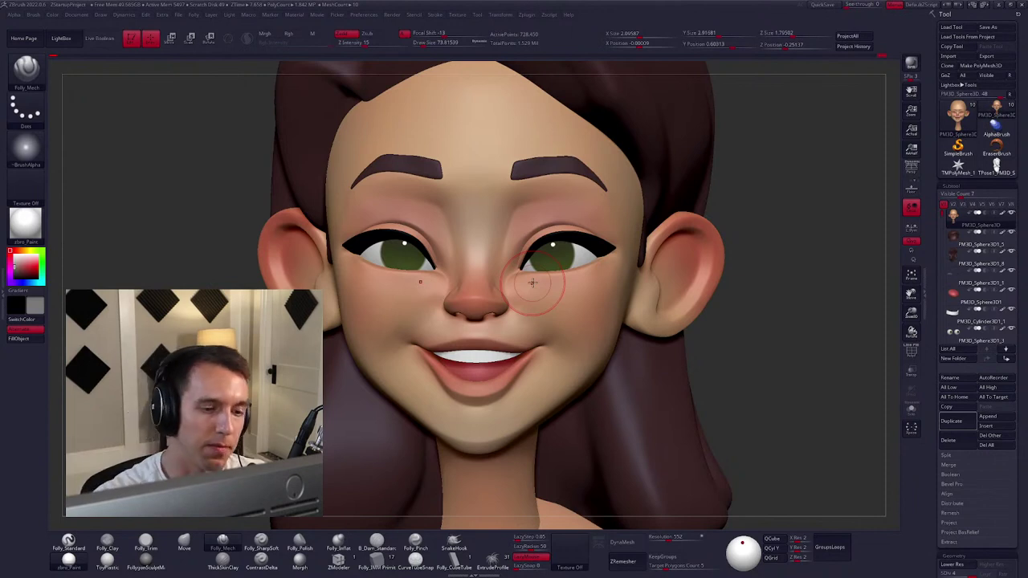
# Switch sculpting to the Move brush (B-M-V), then bring the browser window forward.
pyautogui.press('b')
pyautogui.press('m')
pyautogui.press('v')
pyautogui.press('space')
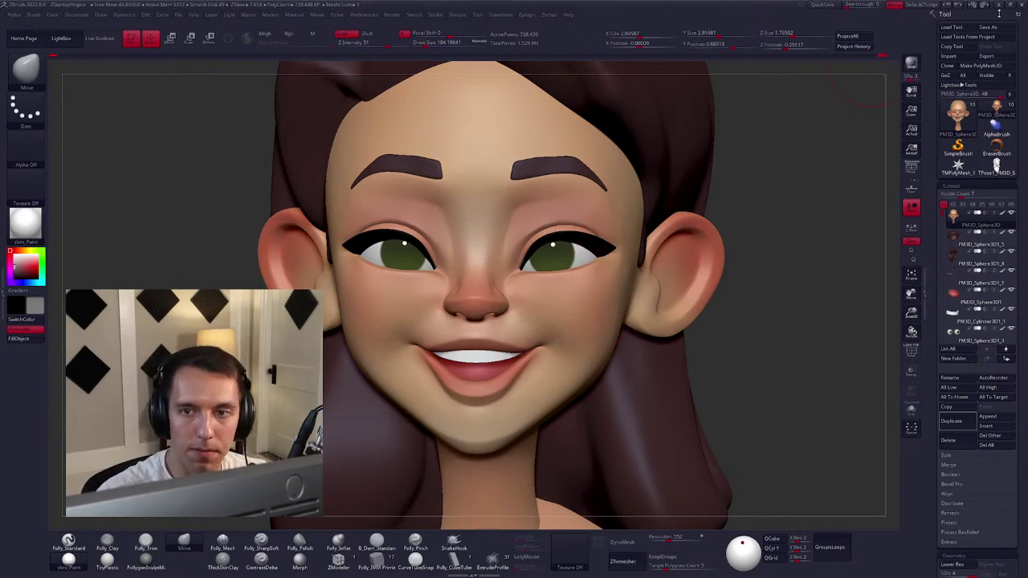
pyautogui.click(995, 12)
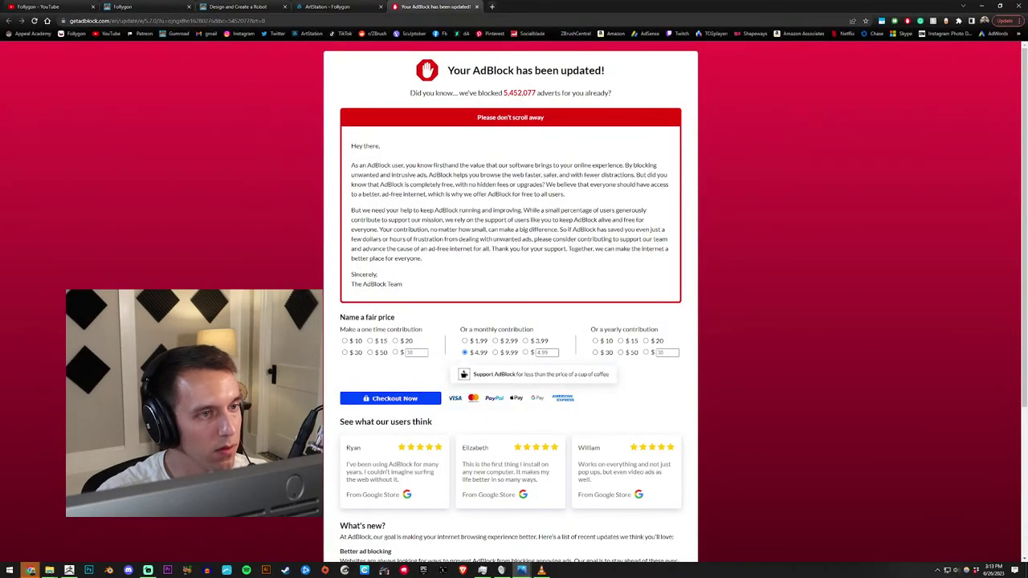
# Close the AdBlock tab, browse the YouTube channel's videos page, then return to ZBrush.
pyautogui.middleClick(450, 9)
pyautogui.click(75, 7)
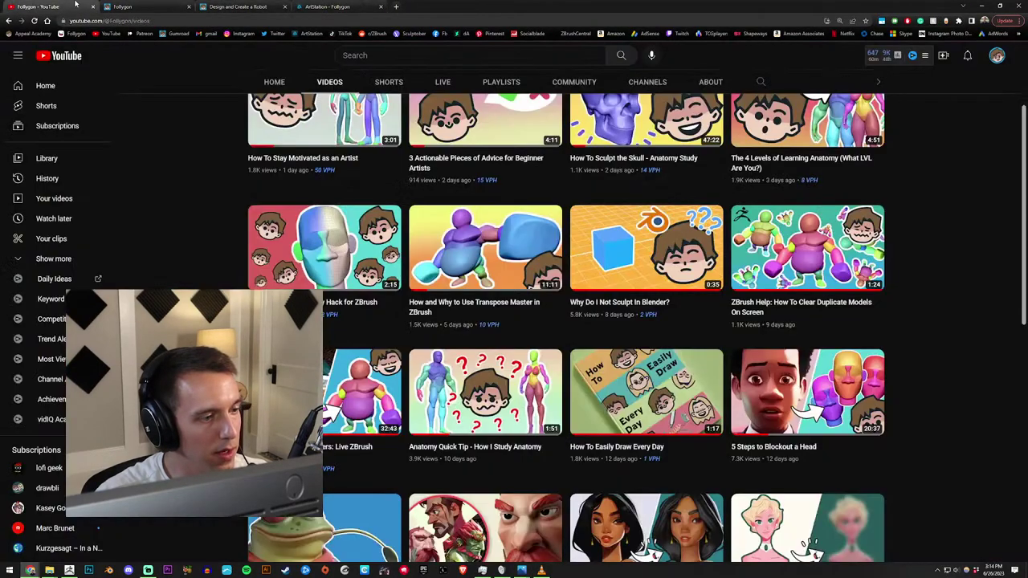
pyautogui.scroll(2, 193, 211)
pyautogui.scroll(-1, 218, 187)
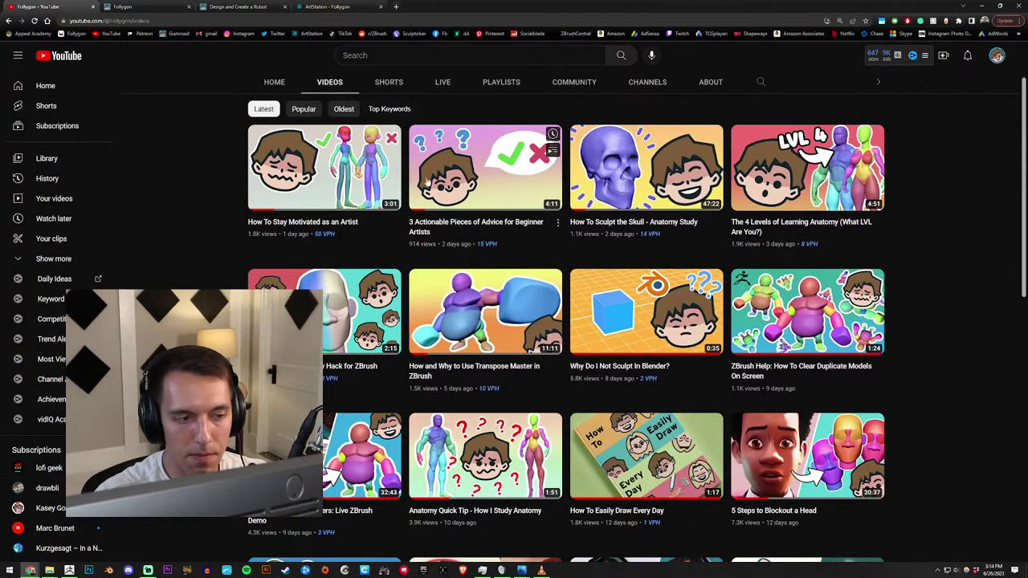
pyautogui.scroll(-1, 476, 245)
pyautogui.moveTo(511, 281)
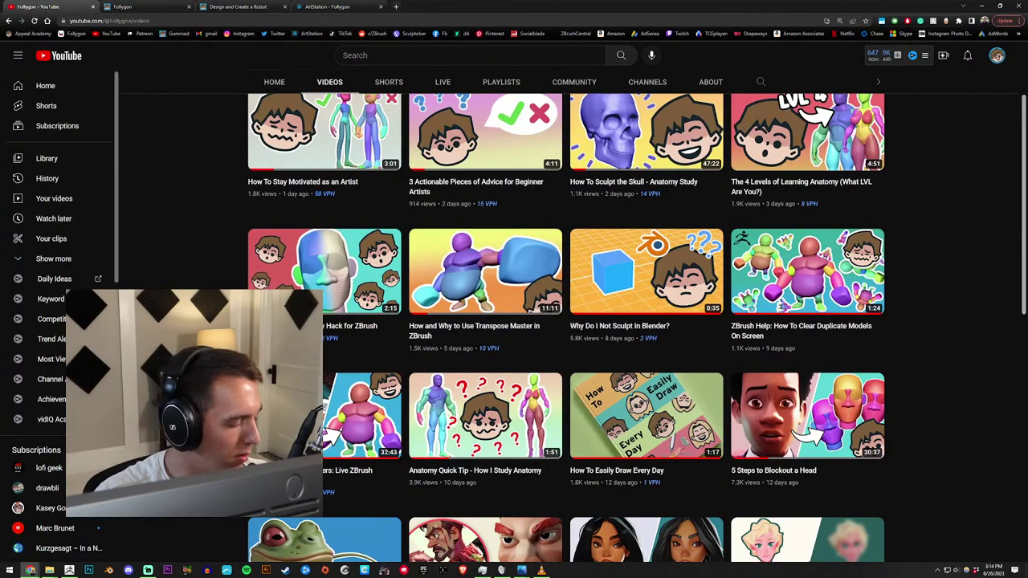
pyautogui.hotkey('alt', 'Tab')
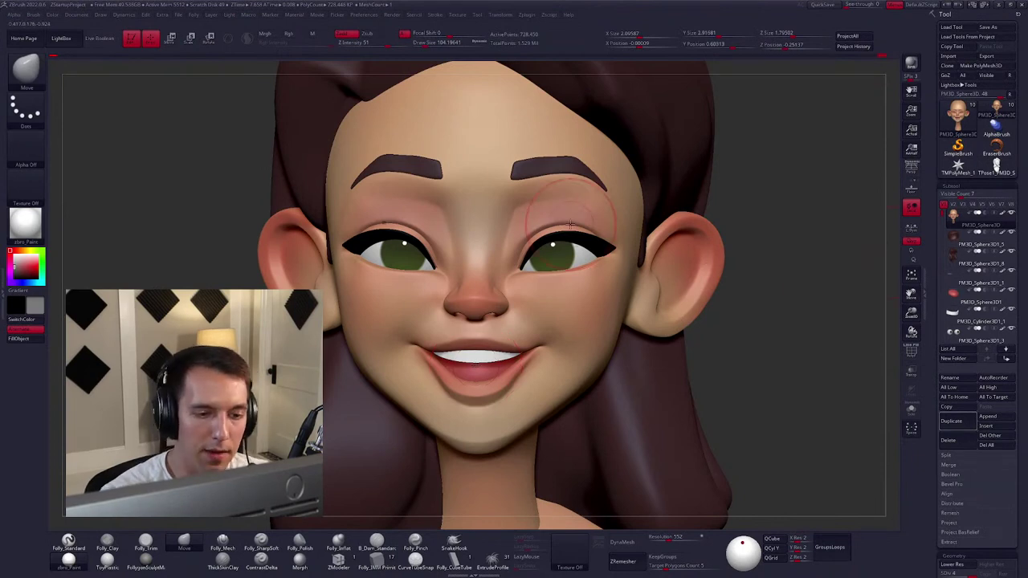
# Select the upper-lid eyeliner piece, then frame and tilt the bust to look up at the face.
pyautogui.keyDown('alt'); pyautogui.click(566, 235); pyautogui.keyUp('alt')
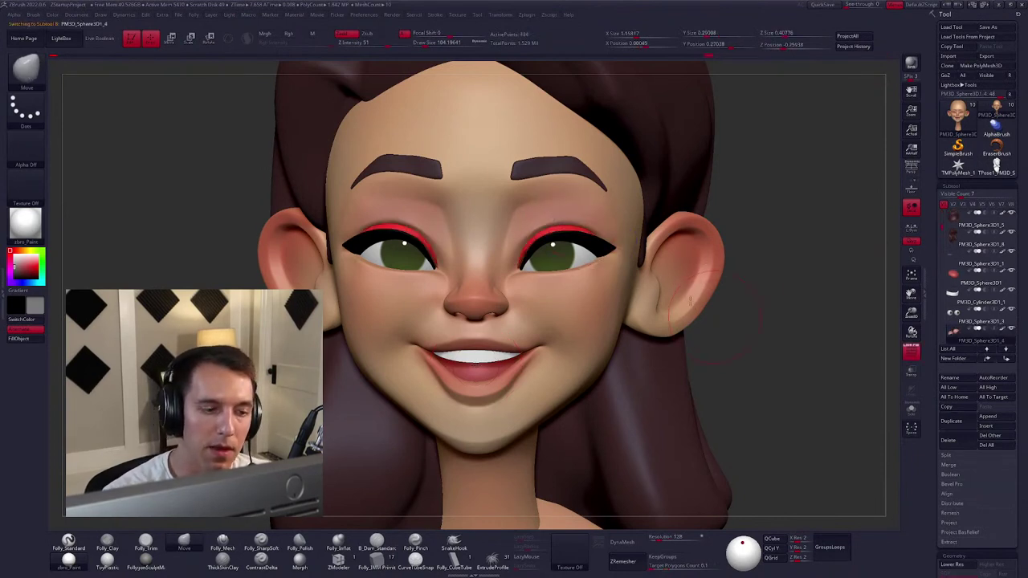
pyautogui.press('f')
pyautogui.moveTo(771, 362); pyautogui.dragTo(795, 363)
pyautogui.scroll(3, 556, 256)
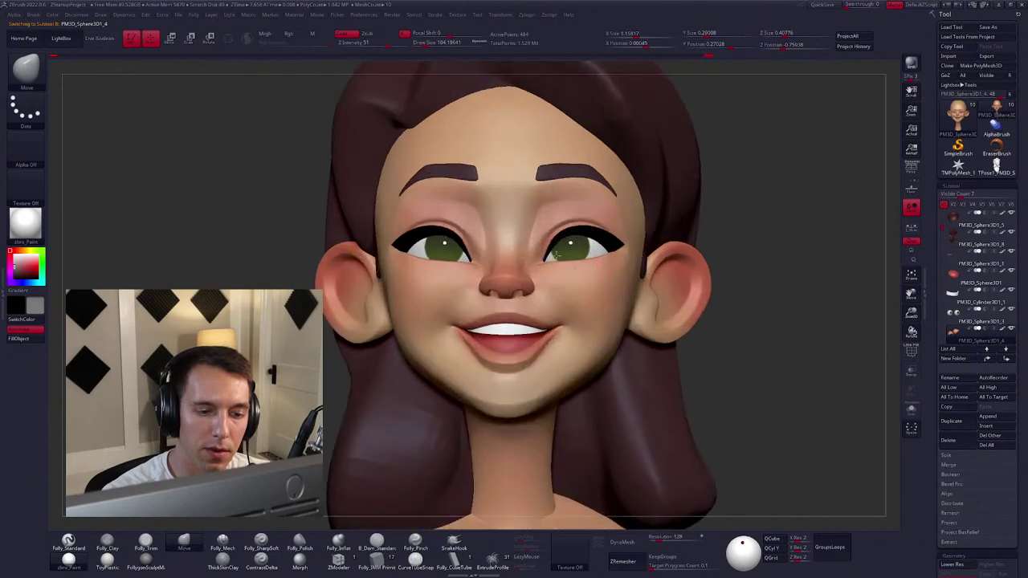
pyautogui.moveTo(557, 255)
pyautogui.mouseDown(button='right')
pyautogui.moveTo(554, 229)
pyautogui.moveTo(663, 338)
pyautogui.moveTo(619, 354)
pyautogui.moveTo(619, 345)
pyautogui.moveTo(649, 377)
pyautogui.moveTo(627, 353)
pyautogui.mouseUp(button='right')
pyautogui.scroll(5, 554, 292)
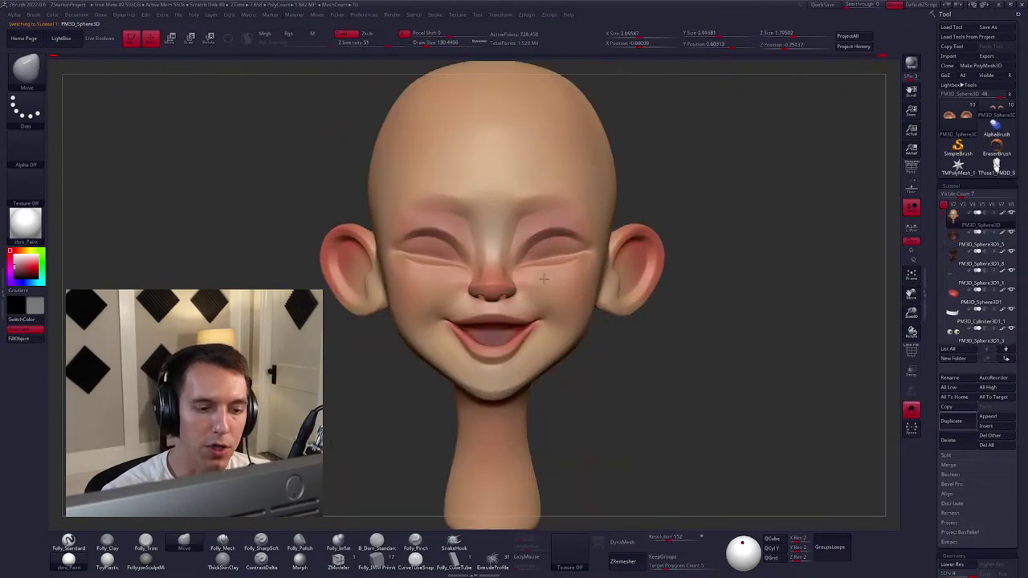
pyautogui.scroll(3, 535, 230)
pyautogui.press('space')
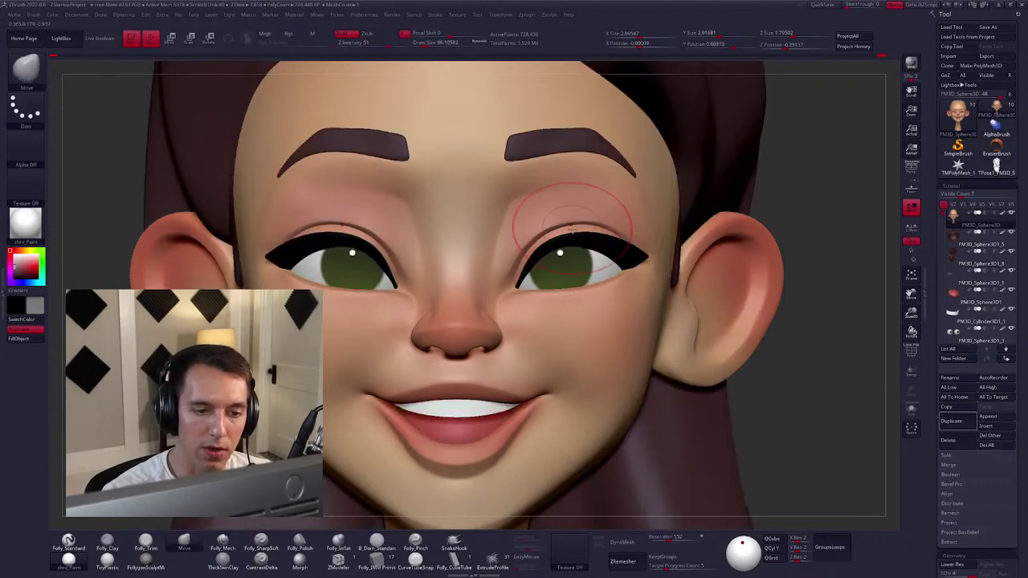
# Check the eyelash piece, then bring up the grey TPose1_PM3D_Sphere3D_50 tool.
pyautogui.moveTo(571, 228)
pyautogui.mouseDown(button='right')
pyautogui.moveTo(574, 257)
pyautogui.moveTo(578, 229)
pyautogui.moveTo(574, 241)
pyautogui.moveTo(588, 229)
pyautogui.mouseUp(button='right')
pyautogui.press('space')
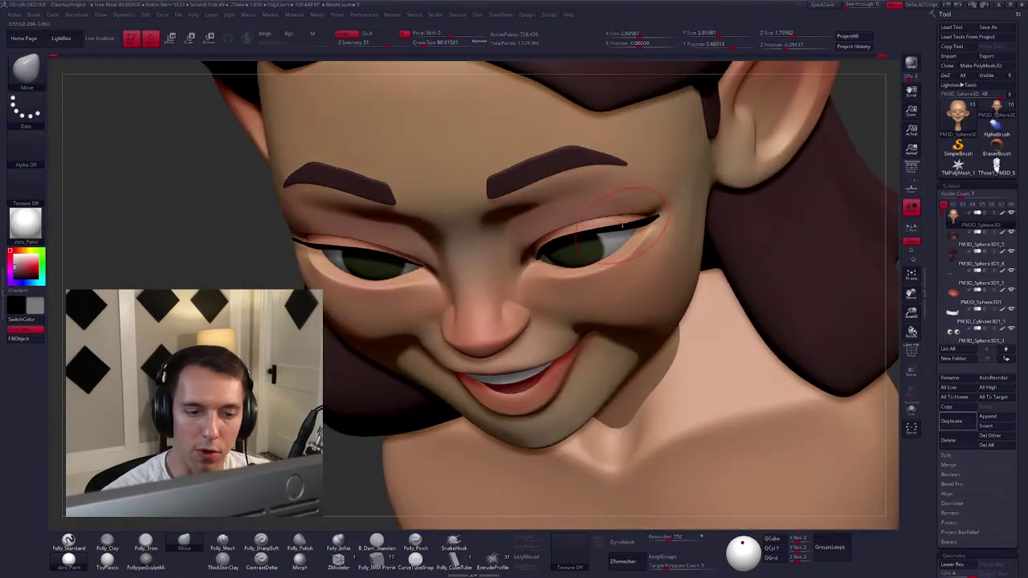
pyautogui.keyDown('alt'); pyautogui.click(631, 226); pyautogui.keyUp('alt')
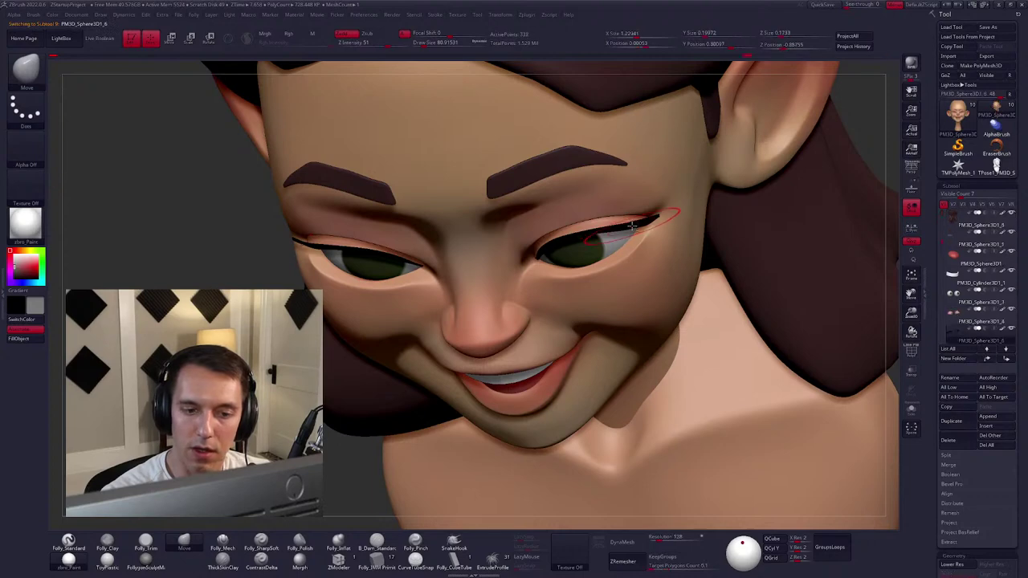
pyautogui.press('Up')
pyautogui.press('Up')
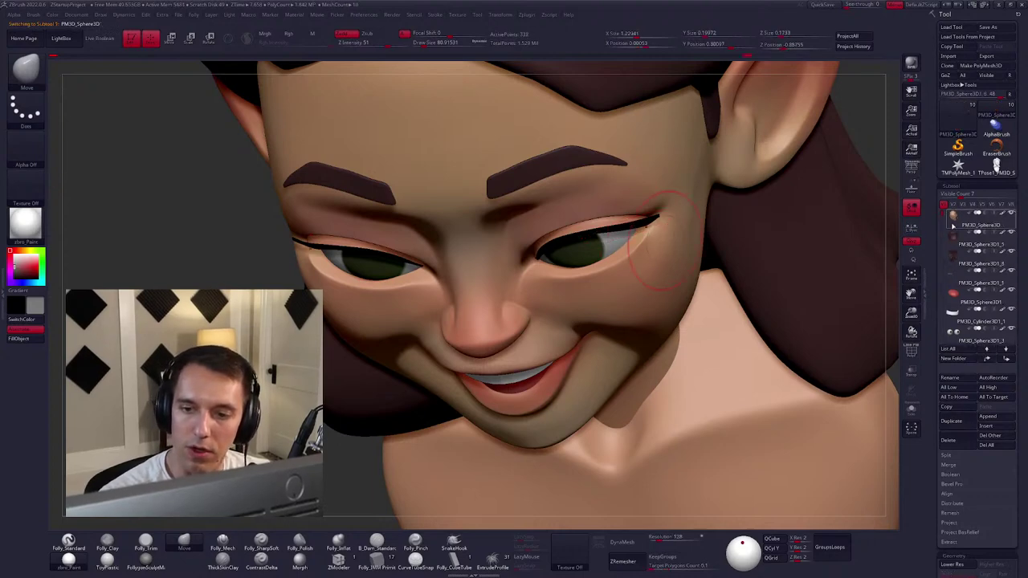
pyautogui.click(996, 166)
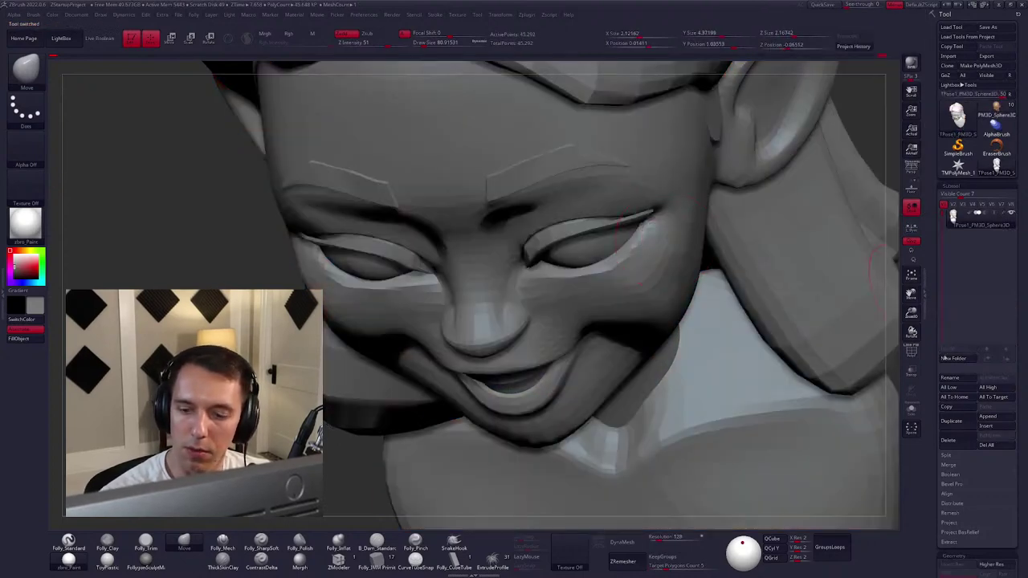
# Delete the grey T-pose copy to restore the coloured bust, then pick the Smooth brush.
pyautogui.click(949, 440)
pyautogui.click(883, 461)
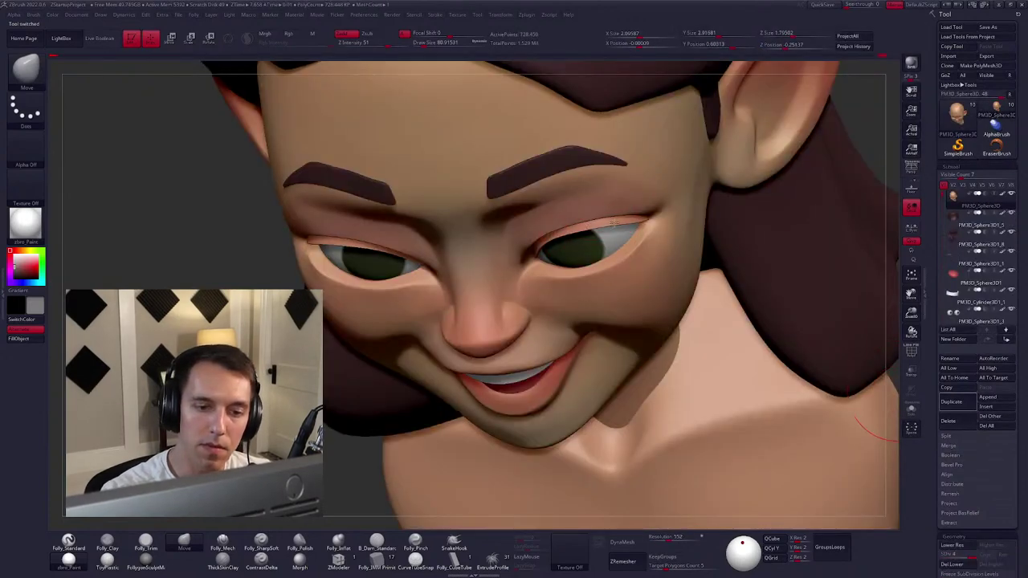
pyautogui.moveTo(871, 429); pyautogui.dragTo(570, 201)
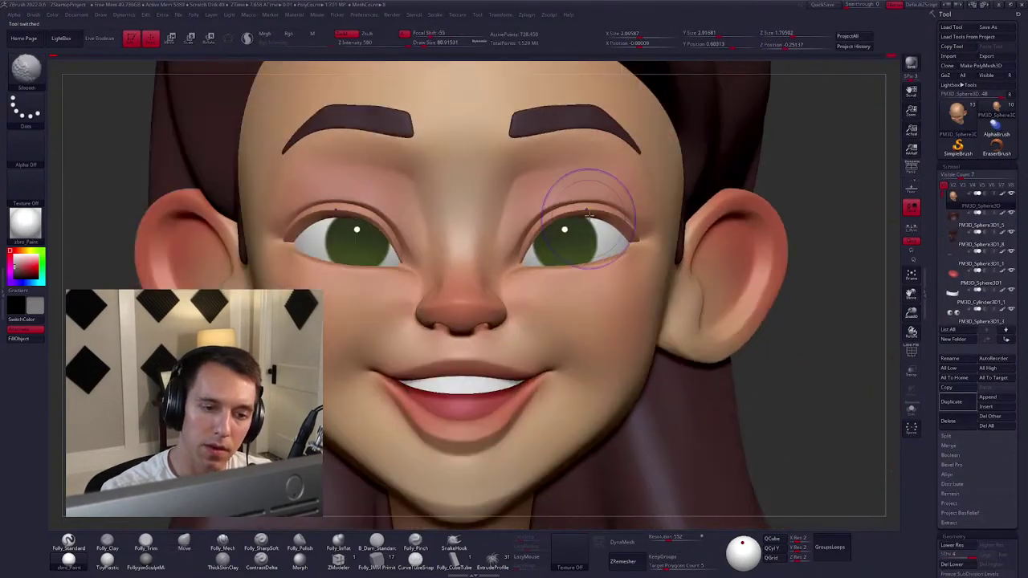
pyautogui.press('space')
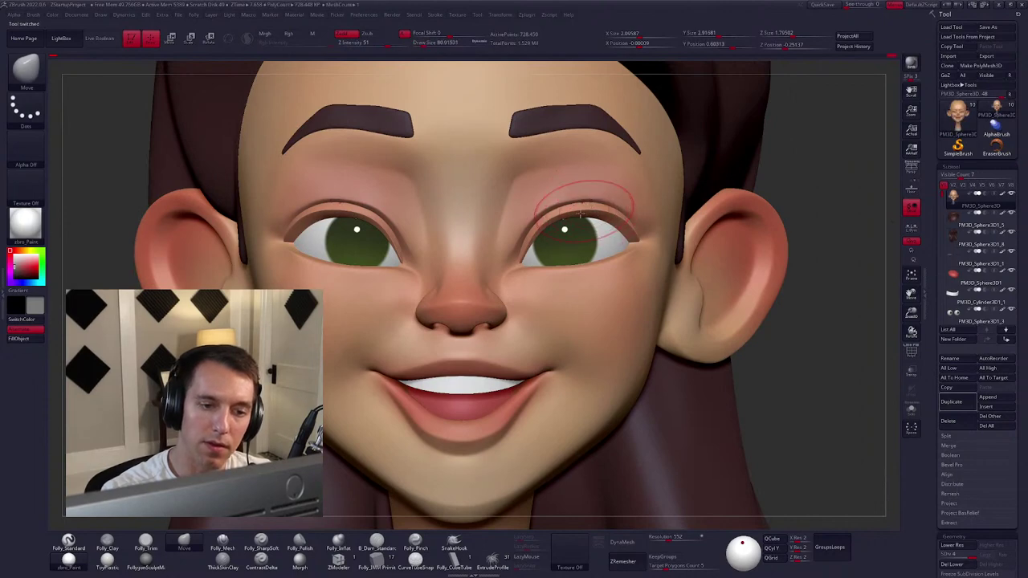
pyautogui.moveTo(573, 173)
pyautogui.mouseDown(button='right')
pyautogui.moveTo(580, 204)
pyautogui.moveTo(583, 197)
pyautogui.moveTo(485, 241)
pyautogui.moveTo(538, 233)
pyautogui.moveTo(560, 193)
pyautogui.moveTo(670, 373)
pyautogui.moveTo(560, 245)
pyautogui.moveTo(567, 273)
pyautogui.moveTo(648, 334)
pyautogui.moveTo(737, 334)
pyautogui.moveTo(716, 356)
pyautogui.moveTo(588, 295)
pyautogui.moveTo(549, 307)
pyautogui.moveTo(566, 294)
pyautogui.moveTo(450, 298)
pyautogui.mouseUp(button='right')
# Select the eyeliner, then the head skin, and zoom in on the eye area for smoothing.
pyautogui.press('space')
pyautogui.press('space')
pyautogui.press('space')
pyautogui.keyDown('alt'); pyautogui.click(566, 277); pyautogui.keyUp('alt')
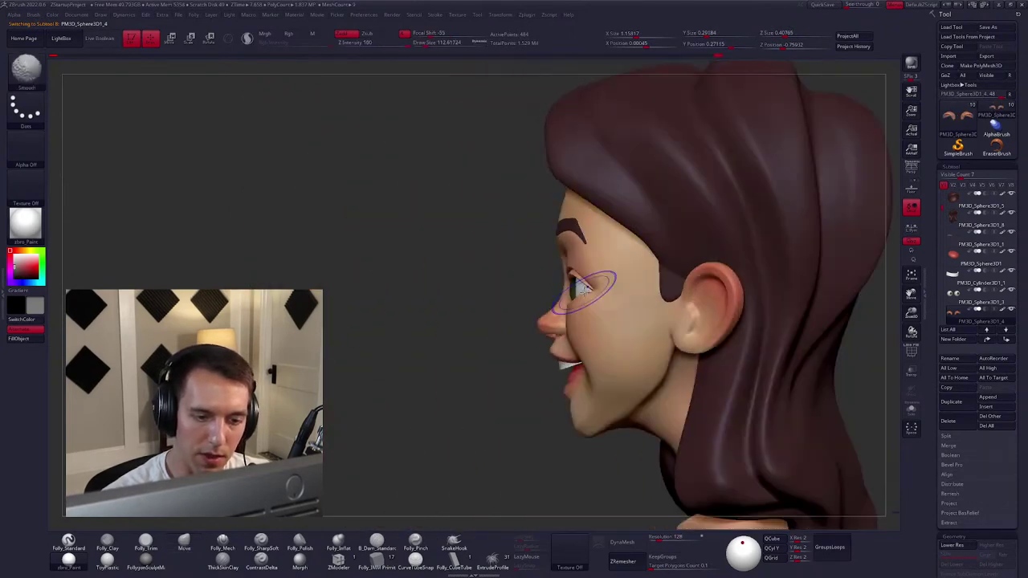
pyautogui.keyDown('alt'); pyautogui.click(580, 291); pyautogui.keyUp('alt')
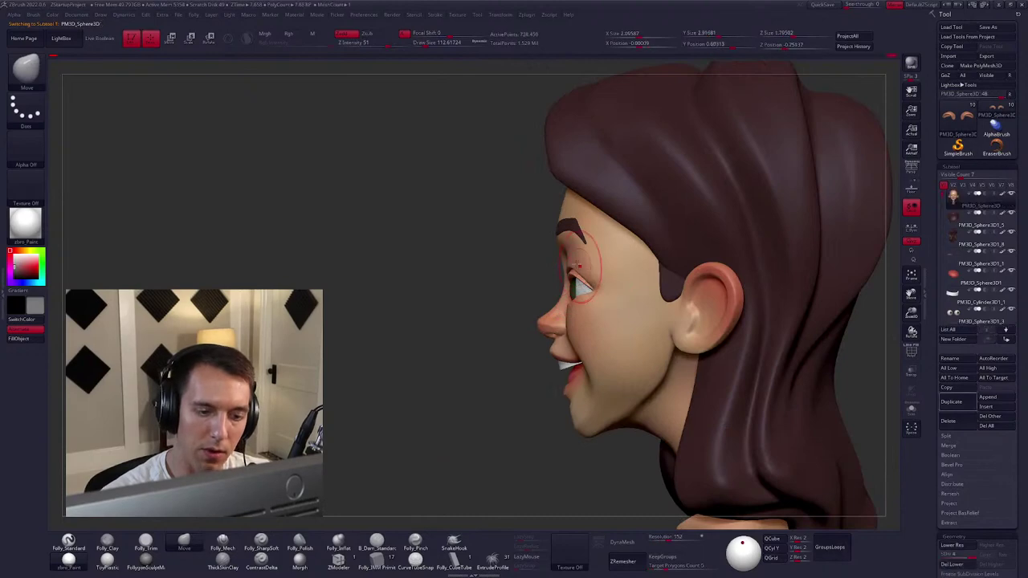
pyautogui.moveTo(580, 291)
pyautogui.keyDown('ctrl'); pyautogui.mouseDown(button='right')
pyautogui.moveTo(582, 301)
pyautogui.moveTo(584, 286)
pyautogui.moveTo(642, 305)
pyautogui.moveTo(814, 252)
pyautogui.mouseUp(button='right'); pyautogui.keyUp('ctrl')
pyautogui.press('space')
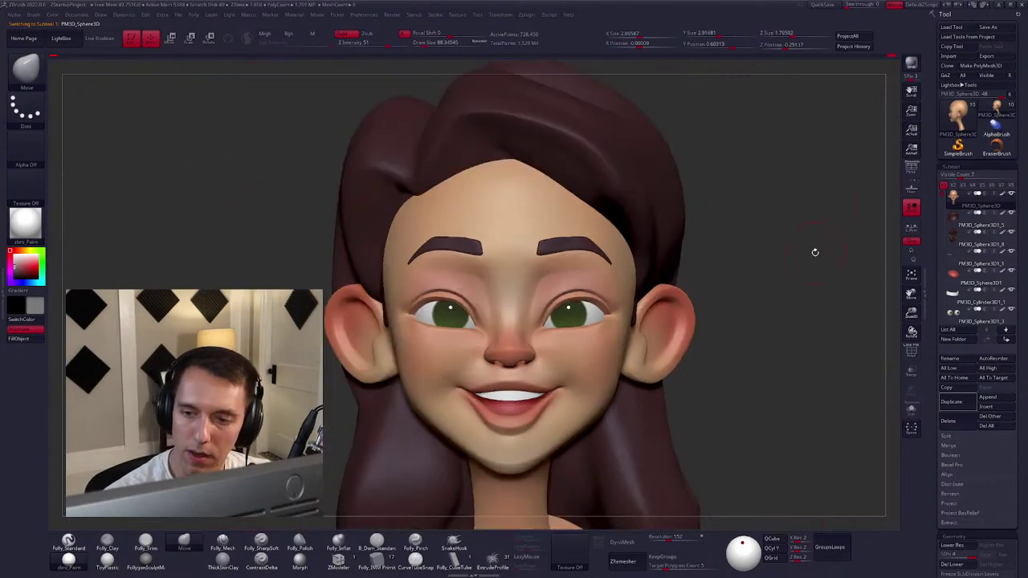
# Select the black eyeliner piece and turn the head to a three-quarter view.
pyautogui.click(957, 207)
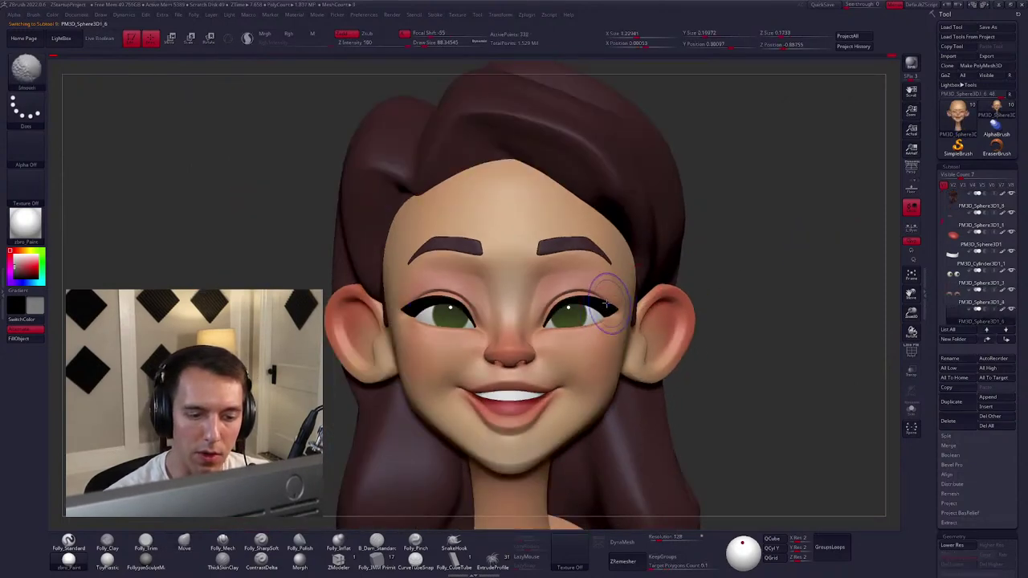
pyautogui.moveTo(606, 303)
pyautogui.mouseDown(button='right')
pyautogui.moveTo(560, 335)
pyautogui.moveTo(466, 329)
pyautogui.moveTo(576, 325)
pyautogui.moveTo(706, 298)
pyautogui.moveTo(661, 309)
pyautogui.moveTo(668, 313)
pyautogui.mouseUp(button='right')
pyautogui.rightClick(559, 336)
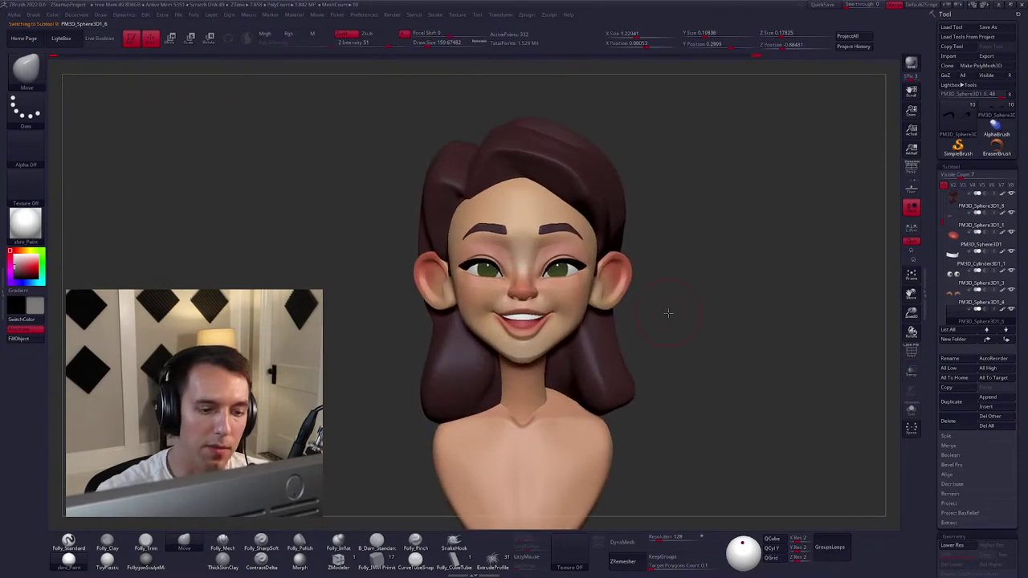
pyautogui.moveTo(560, 320)
pyautogui.mouseDown(button='right')
pyautogui.moveTo(604, 320)
pyautogui.moveTo(543, 316)
pyautogui.mouseUp(button='right')
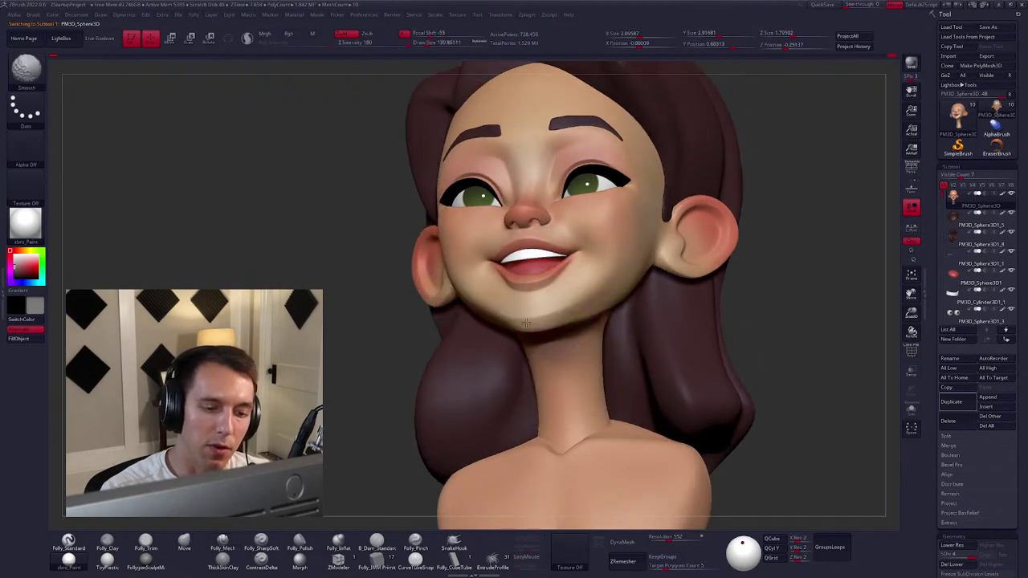
pyautogui.press('space')
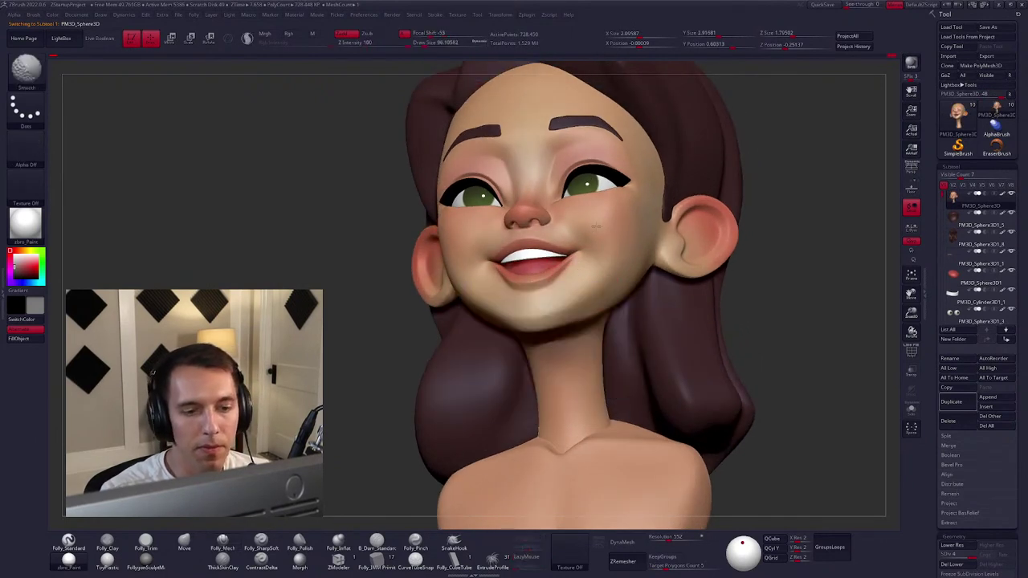
# Reduce the brush Draw Size to about 38 and sculpt the smile lines and chin.
pyautogui.moveTo(590, 222)
pyautogui.mouseDown(button='right')
pyautogui.moveTo(606, 285)
pyautogui.moveTo(603, 265)
pyautogui.moveTo(598, 313)
pyautogui.moveTo(591, 302)
pyautogui.moveTo(591, 271)
pyautogui.moveTo(606, 351)
pyautogui.moveTo(586, 354)
pyautogui.moveTo(609, 349)
pyautogui.mouseUp(button='right')
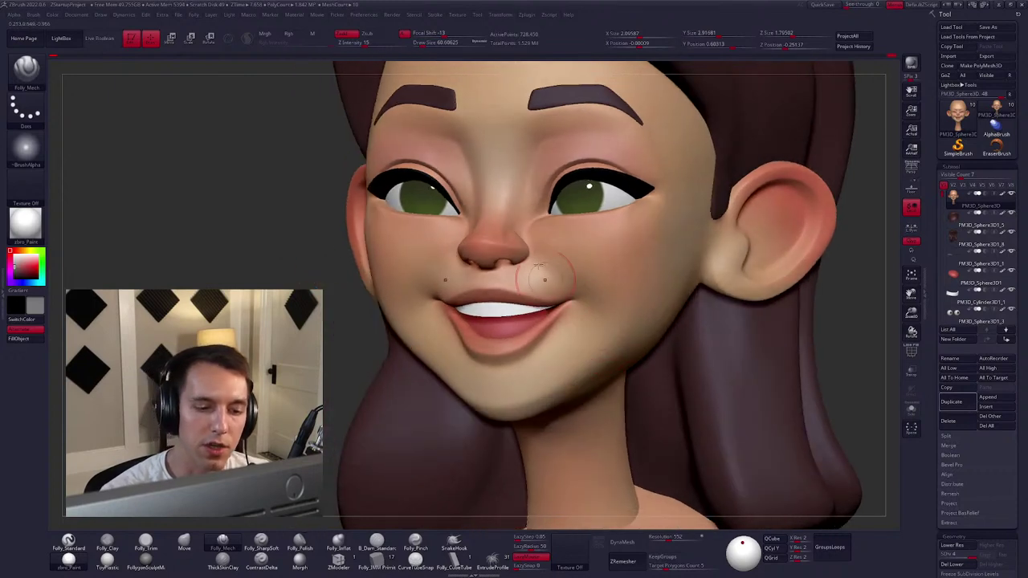
pyautogui.moveTo(543, 277); pyautogui.dragTo(531, 267, button='right')
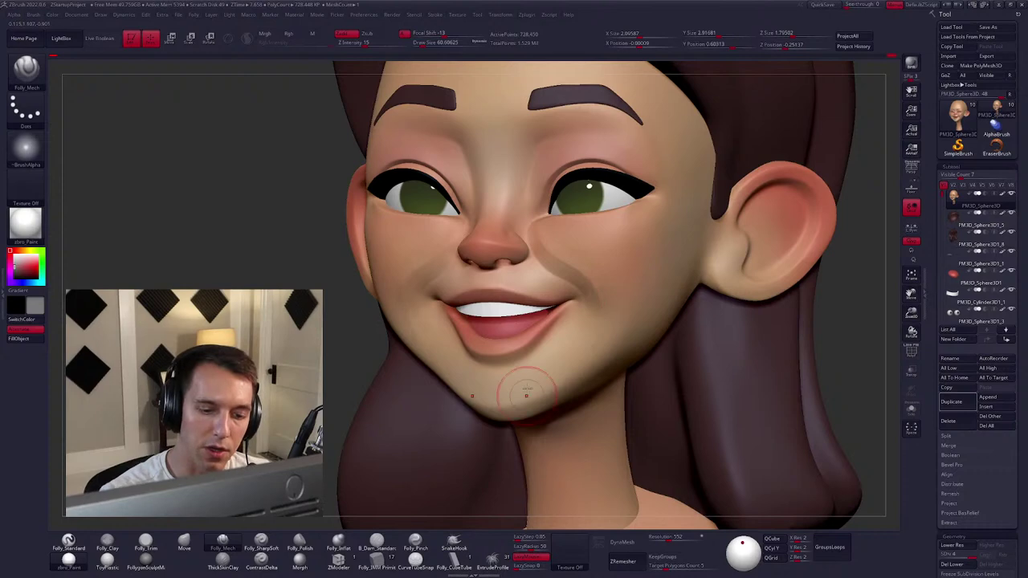
pyautogui.moveTo(526, 393)
pyautogui.keyDown('alt'); pyautogui.mouseDown(button='right')
pyautogui.moveTo(603, 363)
pyautogui.moveTo(601, 345)
pyautogui.moveTo(619, 355)
pyautogui.moveTo(588, 307)
pyautogui.mouseUp(button='right'); pyautogui.keyUp('alt')
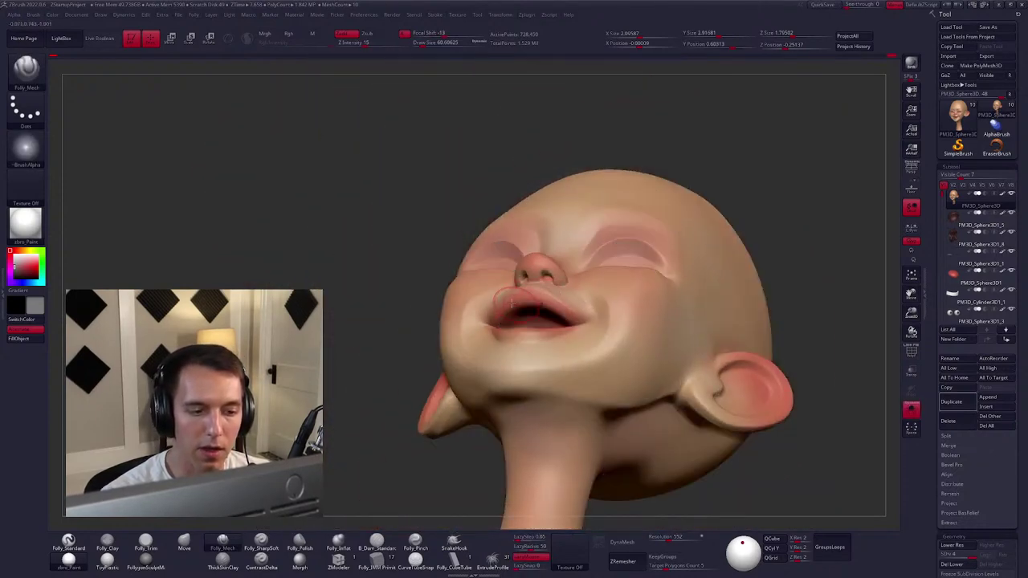
pyautogui.moveTo(562, 322); pyautogui.dragTo(498, 267)
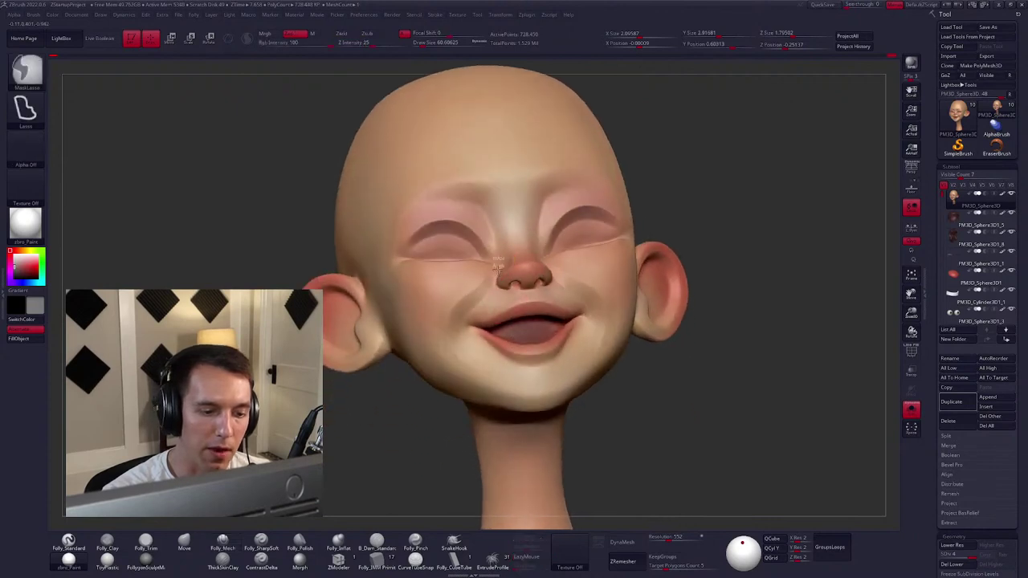
# Lasso-mask the nose, mouth, chin and neck, then switch to the Move brush.
pyautogui.moveTo(463, 351)
pyautogui.keyDown('ctrl'); pyautogui.mouseDown()
pyautogui.moveTo(495, 388)
pyautogui.moveTo(494, 434)
pyautogui.moveTo(476, 461)
pyautogui.moveTo(522, 466)
pyautogui.moveTo(554, 425)
pyautogui.moveTo(530, 295)
pyautogui.mouseUp(); pyautogui.keyUp('ctrl')
pyautogui.moveTo(545, 363)
pyautogui.mouseDown(button='right')
pyautogui.moveTo(521, 433)
pyautogui.moveTo(499, 299)
pyautogui.moveTo(598, 327)
pyautogui.mouseUp(button='right')
pyautogui.press('b')
pyautogui.press('m')
pyautogui.press('v')
# Zoom in close on the face and prepare to draw a lasso mask.
pyautogui.press('space')
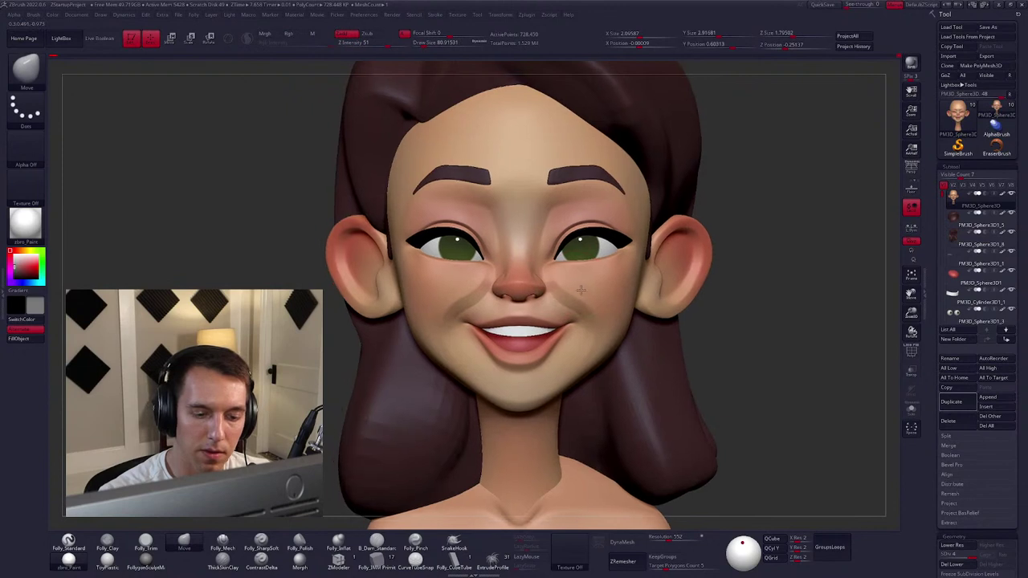
pyautogui.scroll(3, 580, 289)
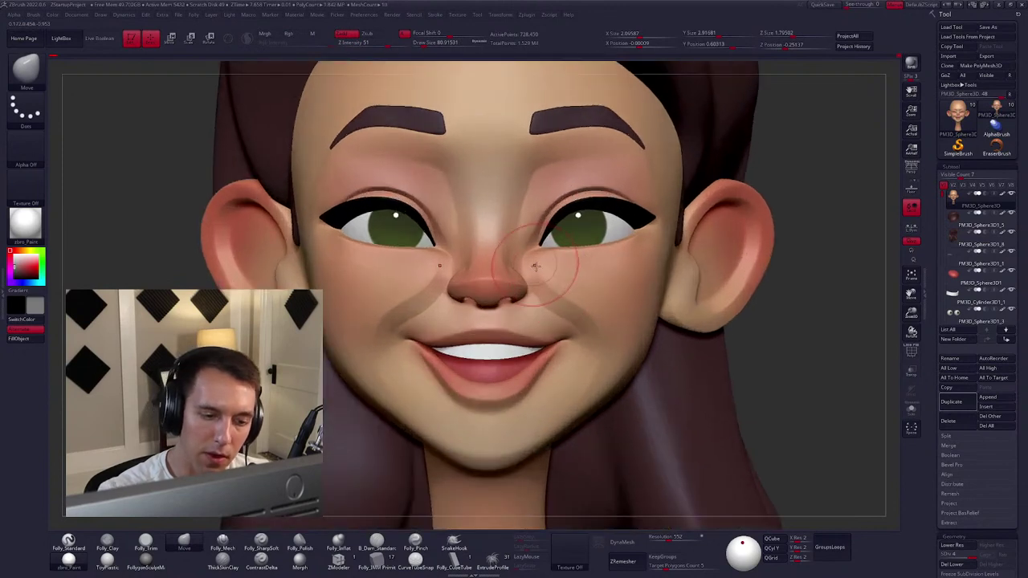
pyautogui.press('ctrl')
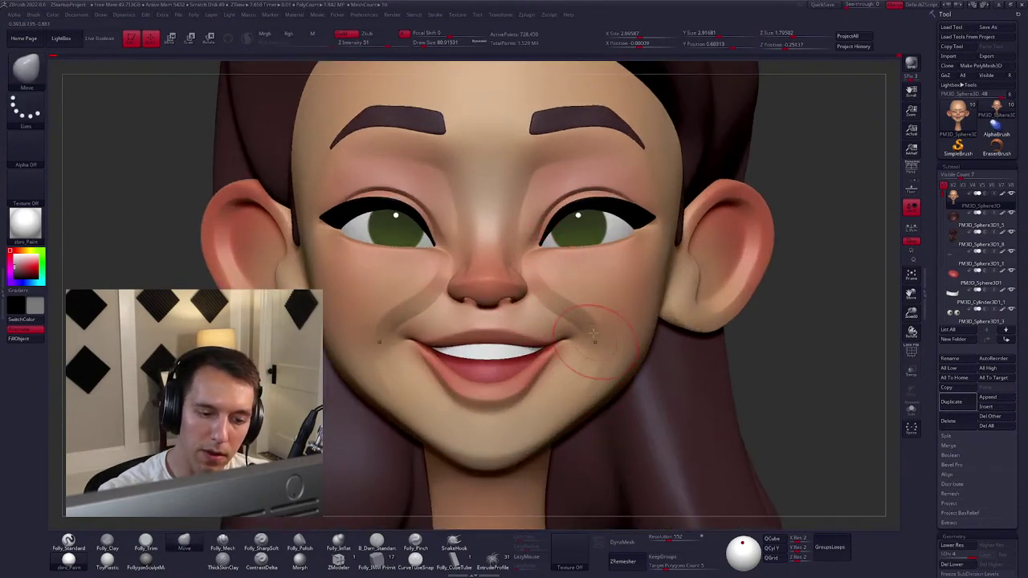
pyautogui.press('ctrl')
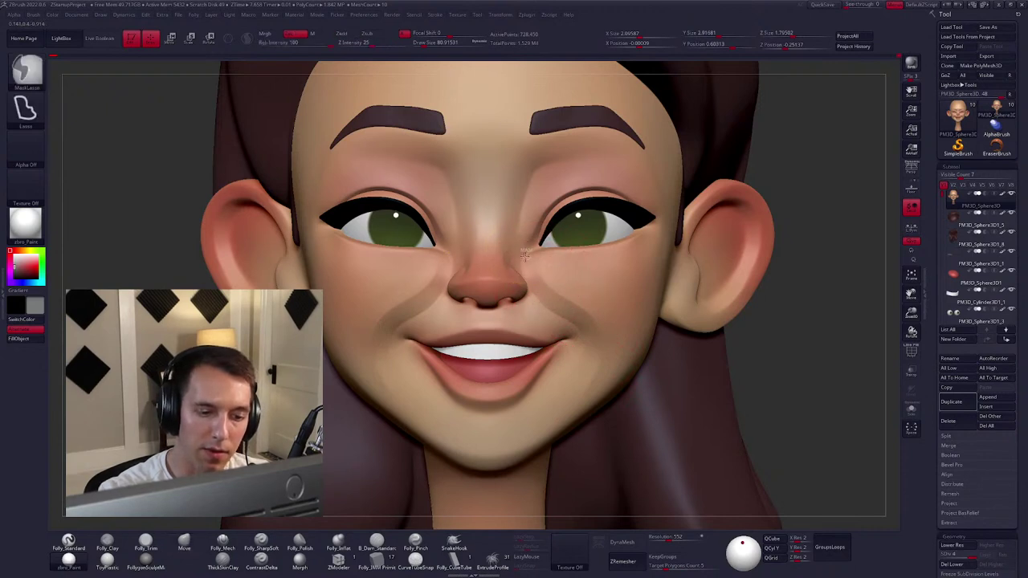
# Mask the lower face around mouth and chin, blur the mask edge, then clear it.
pyautogui.moveTo(586, 401)
pyautogui.keyDown('ctrl'); pyautogui.mouseDown()
pyautogui.moveTo(464, 430)
pyautogui.moveTo(427, 346)
pyautogui.moveTo(481, 197)
pyautogui.mouseUp(); pyautogui.keyUp('ctrl')
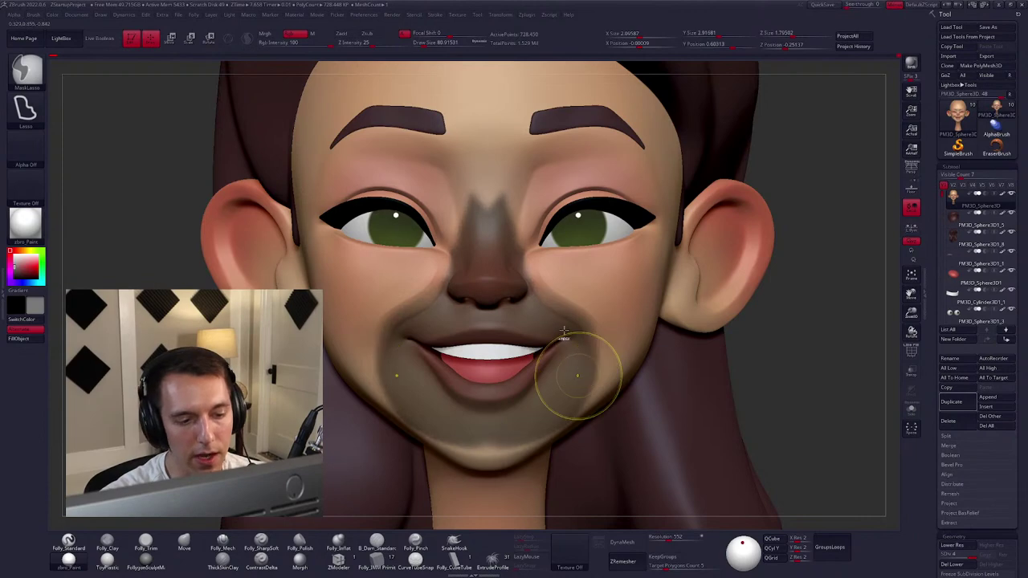
pyautogui.press('ctrl')
pyautogui.moveTo(555, 284); pyautogui.dragTo(557, 286, button='right')
pyautogui.rightClick(557, 285)
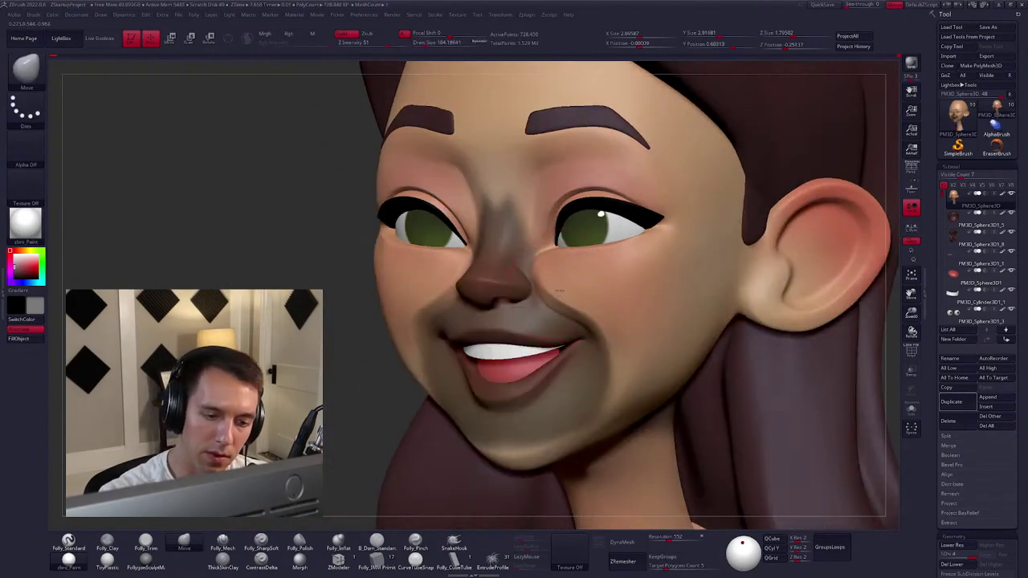
pyautogui.keyDown('ctrl'); pyautogui.click(559, 286); pyautogui.keyUp('ctrl')
pyautogui.keyDown('shift'); pyautogui.moveTo(560, 283); pyautogui.dragTo(553, 279, button='right'); pyautogui.keyUp('shift')
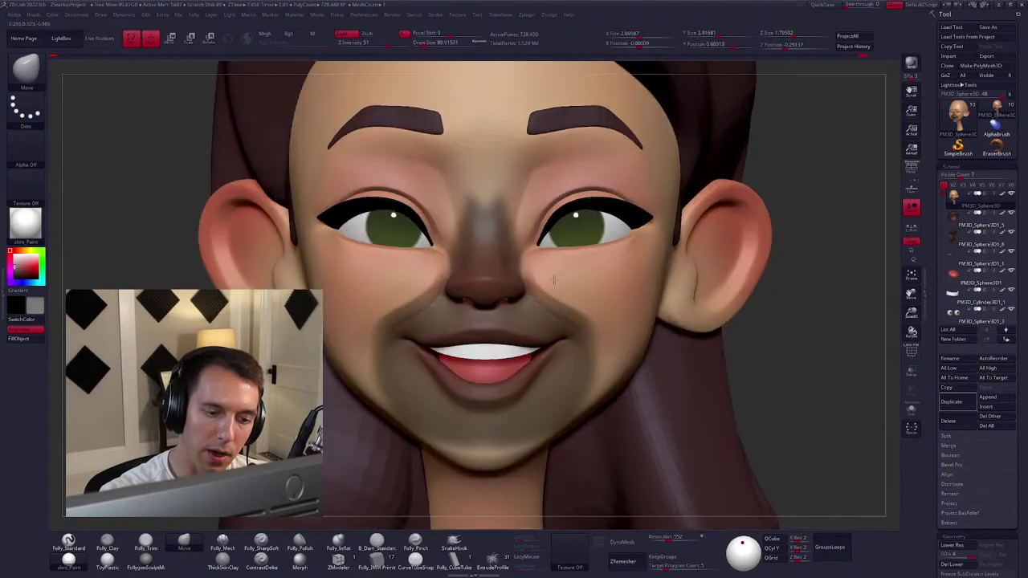
pyautogui.keyDown('ctrl'); pyautogui.click(556, 284); pyautogui.keyUp('ctrl')
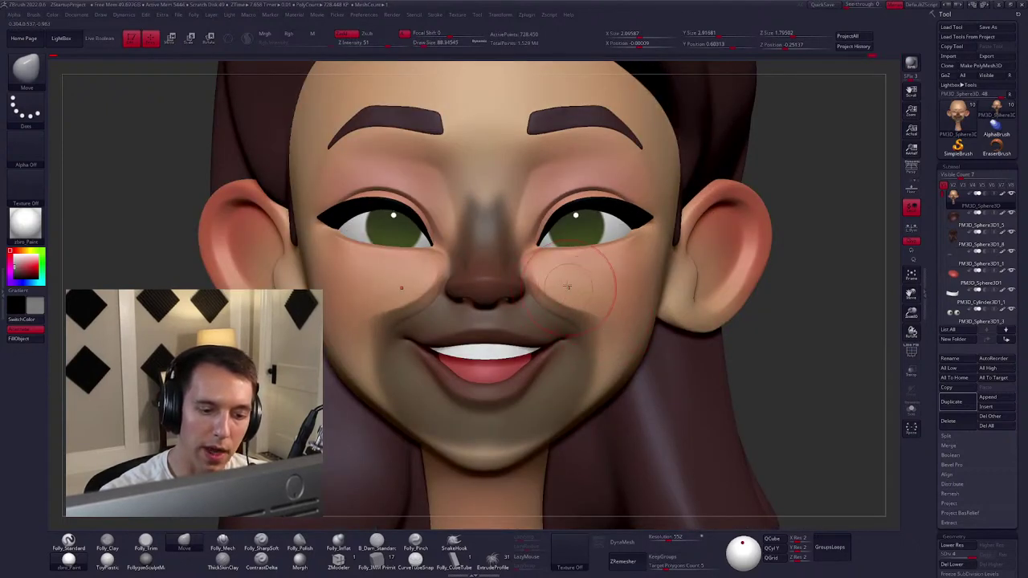
pyautogui.keyDown('ctrl'); pyautogui.click(787, 385); pyautogui.keyUp('ctrl')
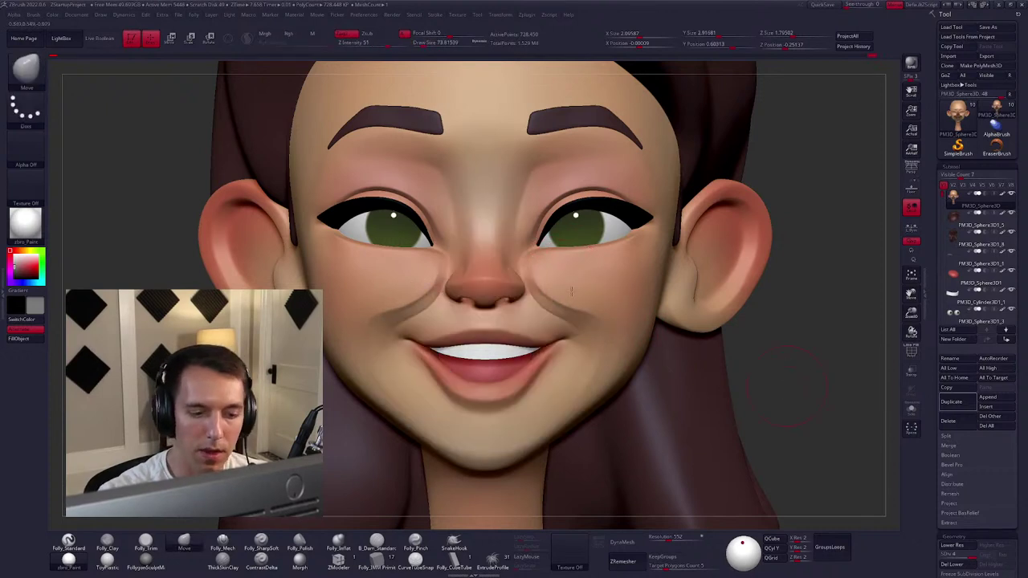
# Drop to a lower subdivision level and gently smooth the cheeks.
pyautogui.press('space')
pyautogui.press('shift')
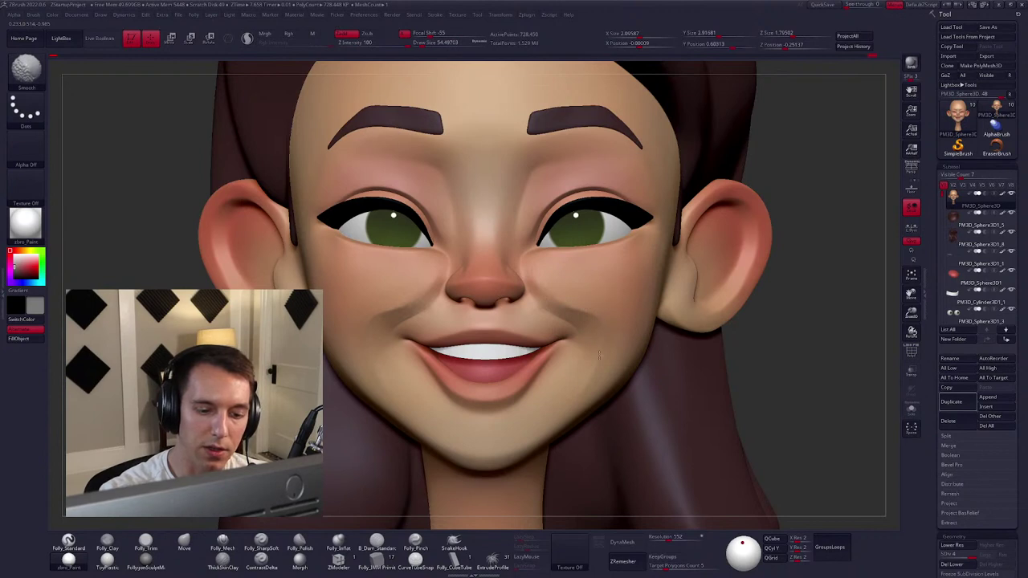
pyautogui.hotkey('shift', 'd')
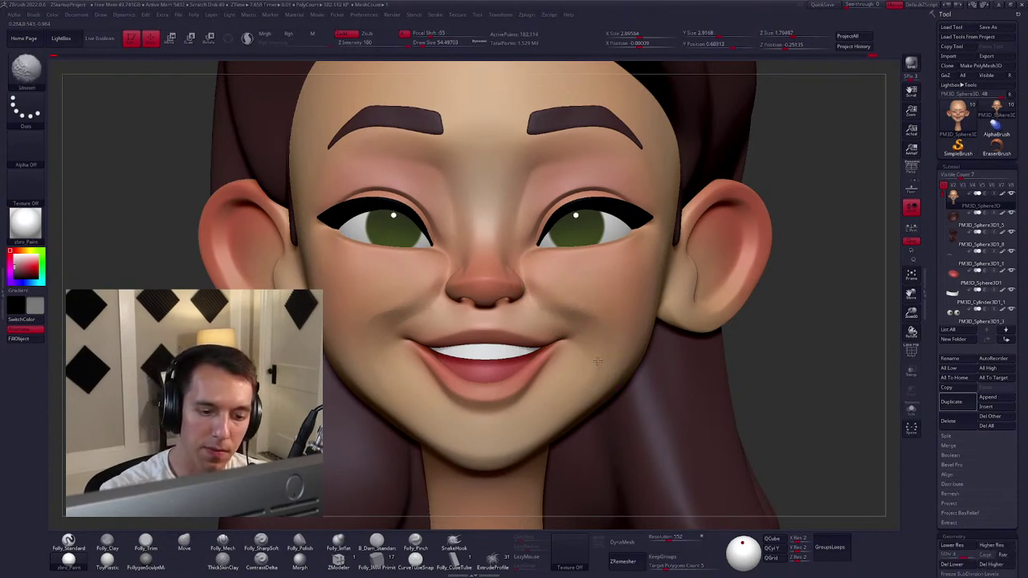
pyautogui.press('space')
pyautogui.press('ctrl')
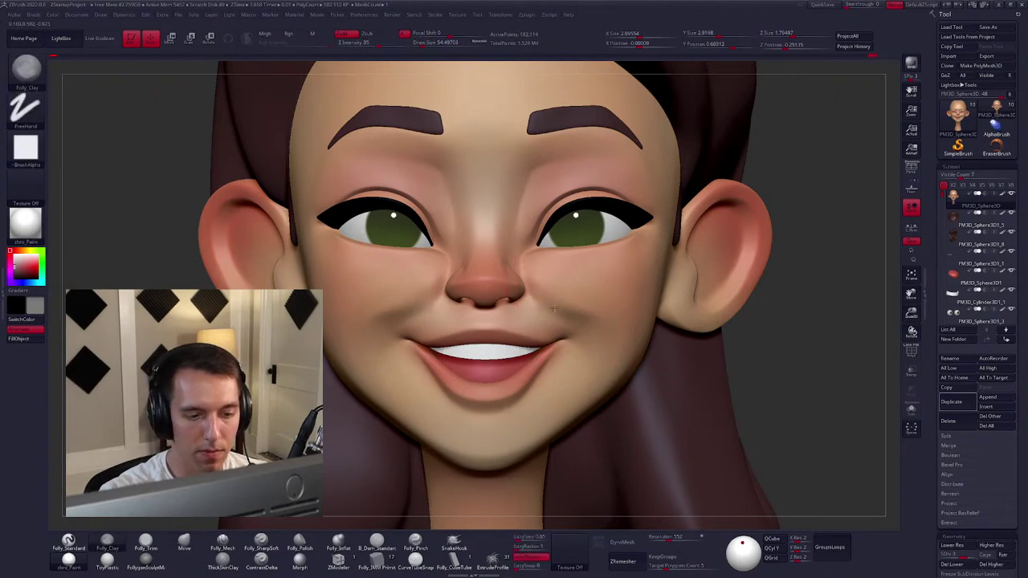
pyautogui.press('shift')
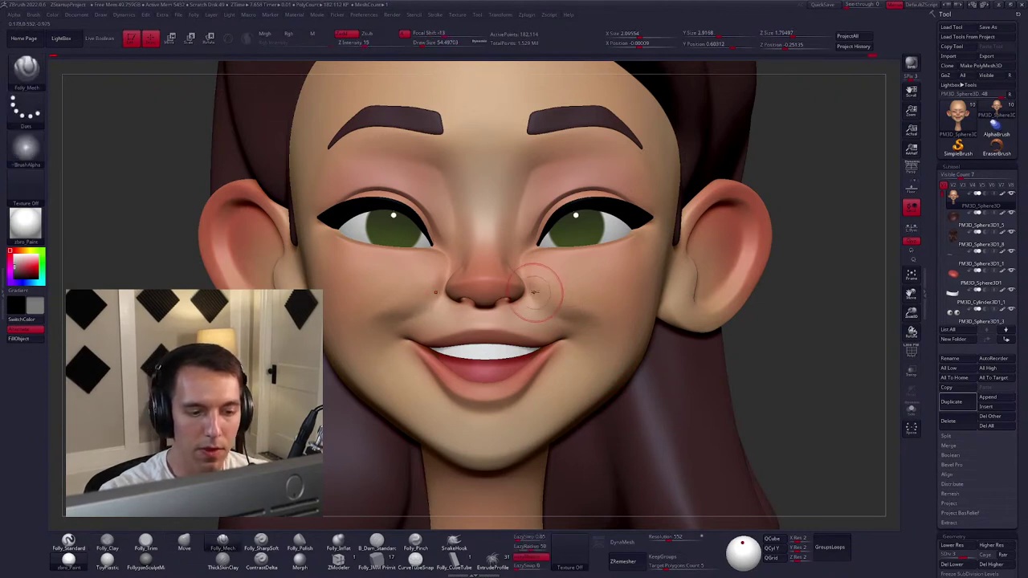
pyautogui.press('shift')
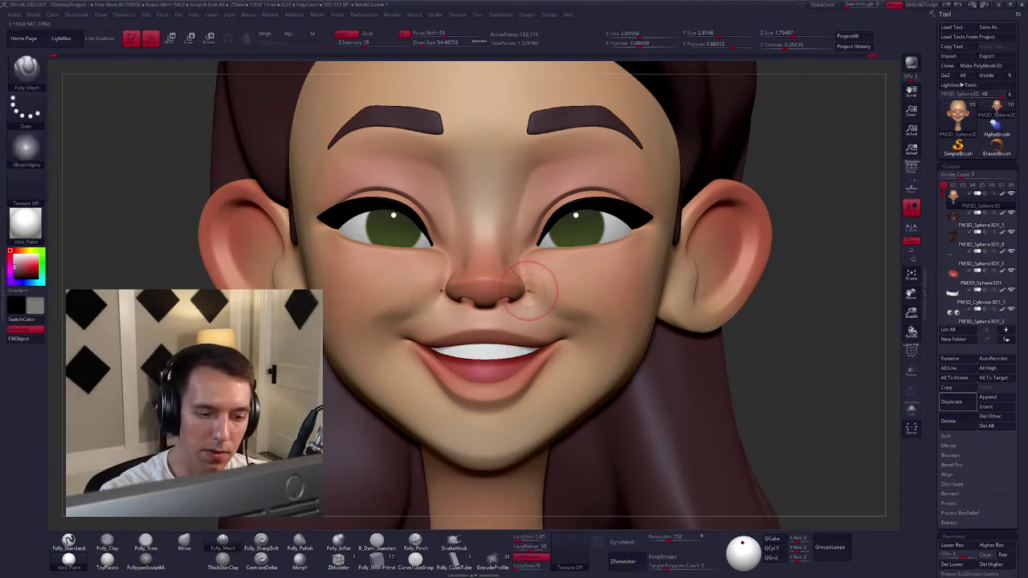
# Nudge the cheek beside the nose with the Move brush, smooth it, and zoom out to the bust.
pyautogui.press('b')
pyautogui.press('m')
pyautogui.press('v')
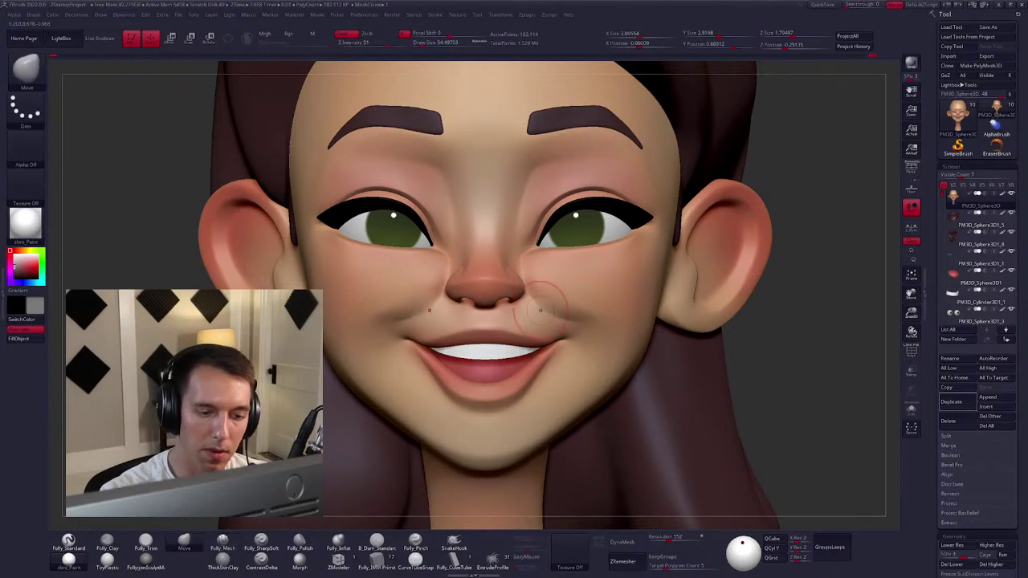
pyautogui.press('shift')
pyautogui.press('space')
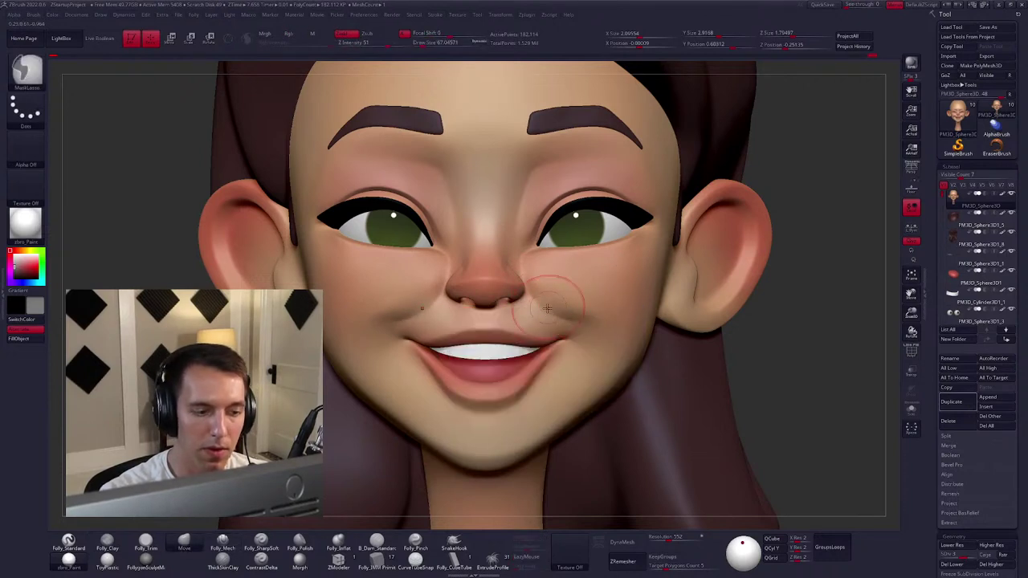
pyautogui.moveTo(590, 314)
pyautogui.keyDown('alt'); pyautogui.mouseDown()
pyautogui.moveTo(677, 351)
pyautogui.moveTo(660, 340)
pyautogui.moveTo(672, 361)
pyautogui.moveTo(553, 361)
pyautogui.moveTo(561, 289)
pyautogui.mouseUp(); pyautogui.keyUp('alt')
pyautogui.press('space')
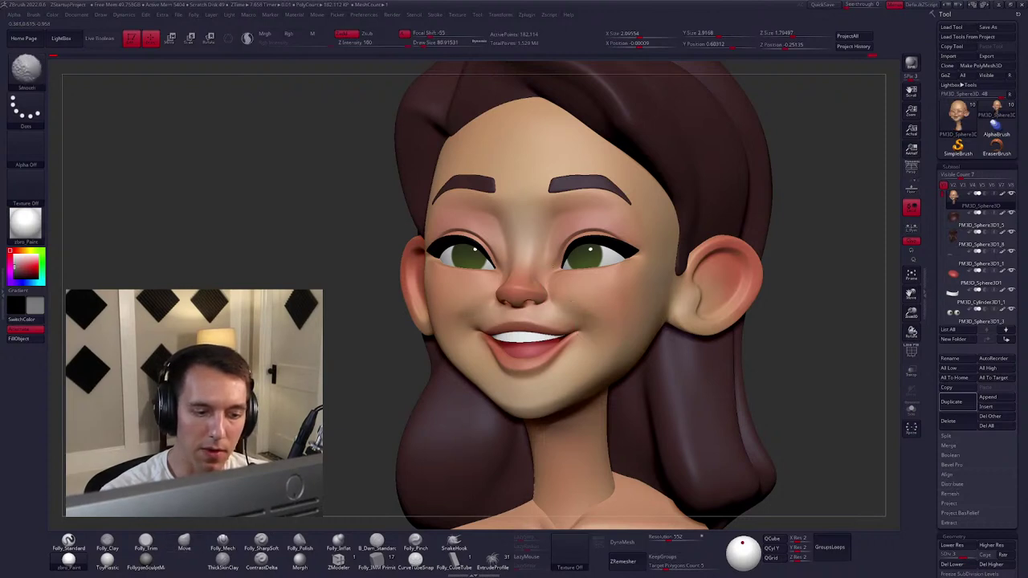
pyautogui.moveTo(590, 318); pyautogui.dragTo(590, 348)
pyautogui.keyDown('ctrl'); pyautogui.moveTo(591, 347); pyautogui.dragTo(591, 317, button='right'); pyautogui.keyUp('ctrl')
pyautogui.press('shift')
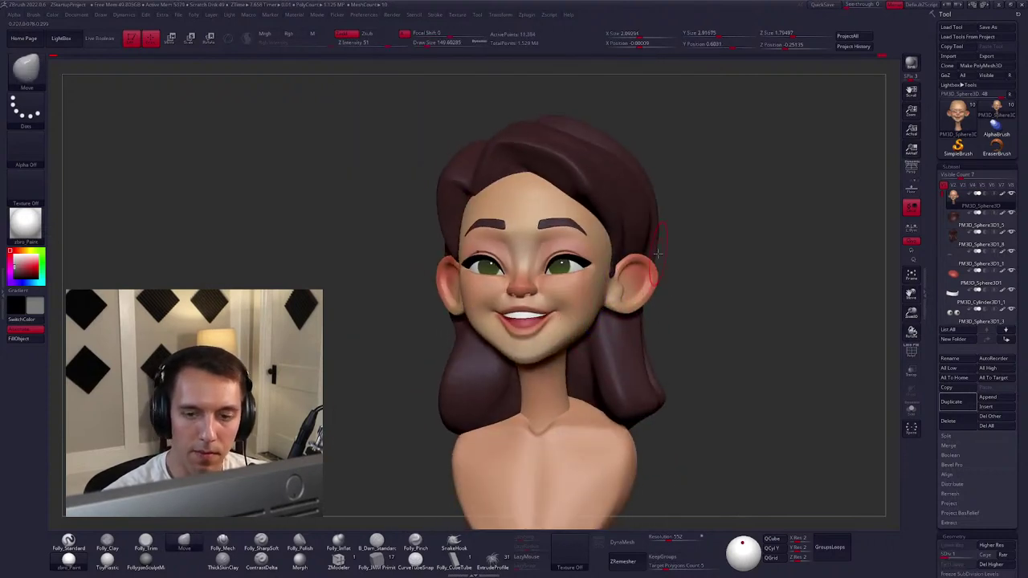
pyautogui.moveTo(590, 337)
pyautogui.mouseDown(button='right')
pyautogui.moveTo(585, 321)
pyautogui.moveTo(571, 324)
pyautogui.moveTo(610, 316)
pyautogui.moveTo(615, 287)
pyautogui.moveTo(722, 339)
pyautogui.moveTo(694, 320)
pyautogui.moveTo(699, 344)
pyautogui.moveTo(729, 348)
pyautogui.mouseUp(button='right')
pyautogui.press('space')
pyautogui.press('shift')
pyautogui.press('space')
pyautogui.hotkey('shift', 'f')
pyautogui.hotkey('shift', 'f')
pyautogui.moveTo(677, 325)
pyautogui.mouseDown(button='right')
pyautogui.moveTo(681, 344)
pyautogui.moveTo(654, 342)
pyautogui.moveTo(663, 351)
pyautogui.moveTo(682, 337)
pyautogui.mouseUp(button='right')
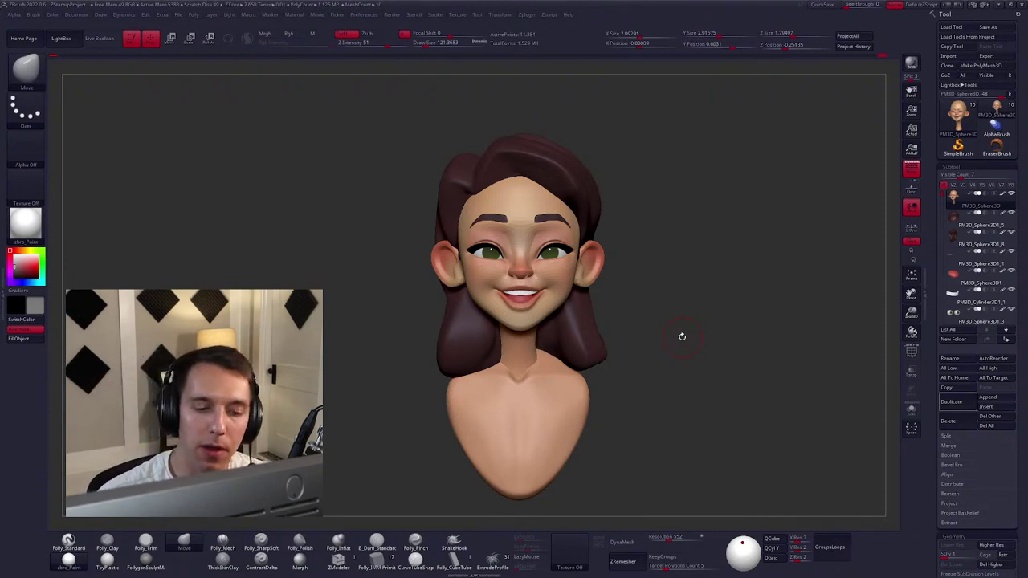
# Select the face mesh, hide the hair, and isolate the mouth-corner patch with wireframe shown.
pyautogui.keyDown('alt'); pyautogui.click(592, 296); pyautogui.keyUp('alt')
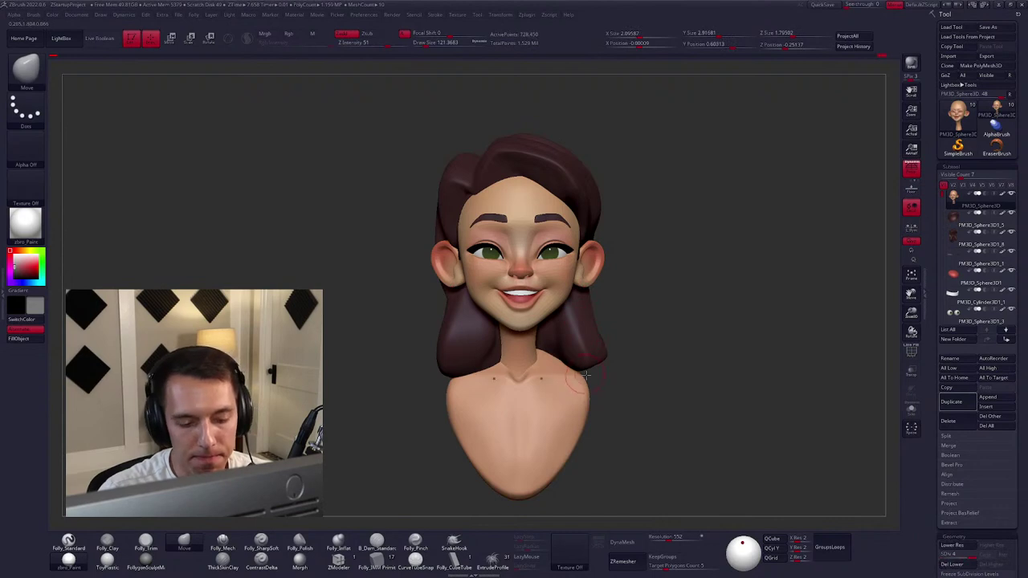
pyautogui.moveTo(586, 375); pyautogui.dragTo(562, 322, button='right')
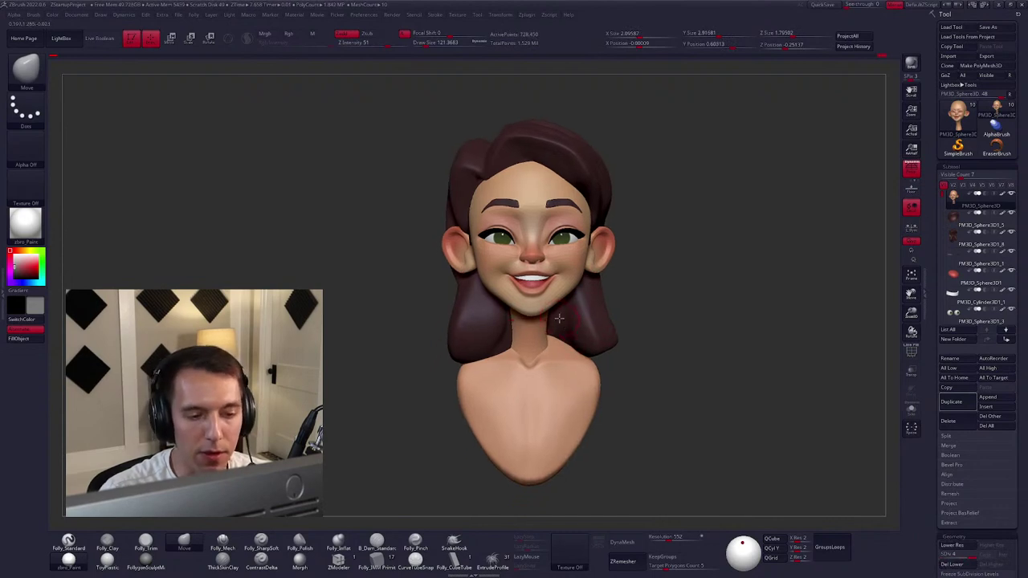
pyautogui.click(1012, 232)
pyautogui.moveTo(659, 306)
pyautogui.mouseDown(button='right')
pyautogui.moveTo(624, 294)
pyautogui.moveTo(552, 323)
pyautogui.moveTo(554, 305)
pyautogui.moveTo(538, 289)
pyautogui.moveTo(534, 314)
pyautogui.mouseUp(button='right')
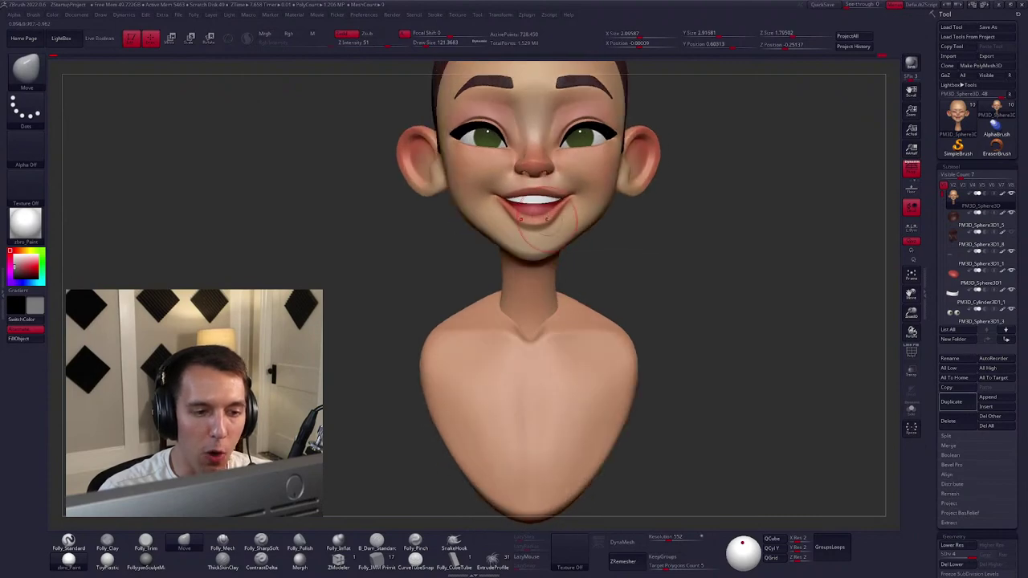
pyautogui.moveTo(546, 225)
pyautogui.mouseDown(button='right')
pyautogui.moveTo(541, 241)
pyautogui.moveTo(594, 232)
pyautogui.moveTo(592, 211)
pyautogui.moveTo(631, 229)
pyautogui.mouseUp(button='right')
pyautogui.press('space')
pyautogui.hotkey('shift', 'f')
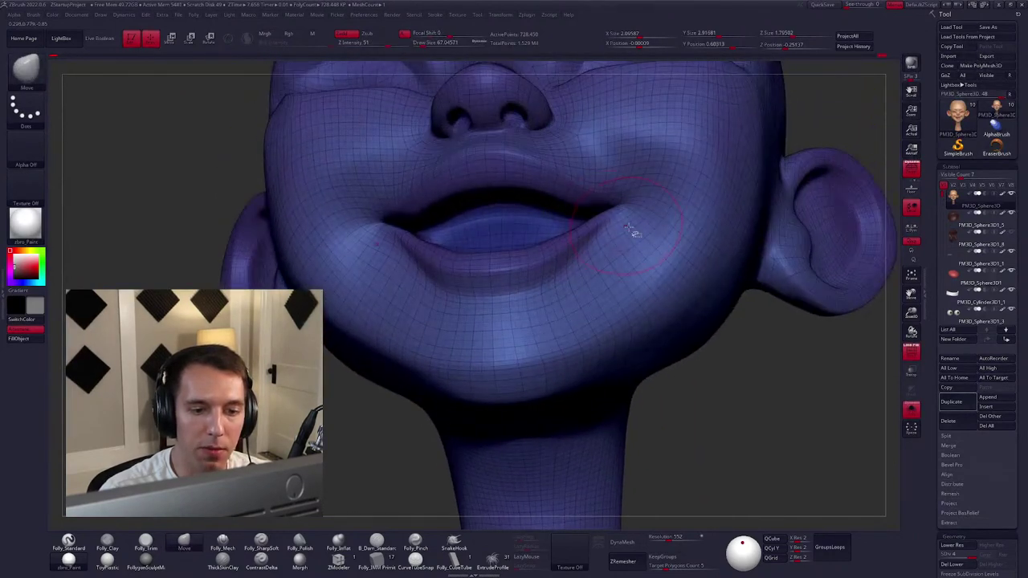
pyautogui.keyDown('ctrl'); pyautogui.keyDown('shift'); pyautogui.moveTo(633, 233); pyautogui.dragTo(634, 228); pyautogui.keyUp('shift'); pyautogui.keyUp('ctrl')
pyautogui.moveTo(634, 228); pyautogui.dragTo(619, 248, button='right')
pyautogui.hotkey('shift', 'f')
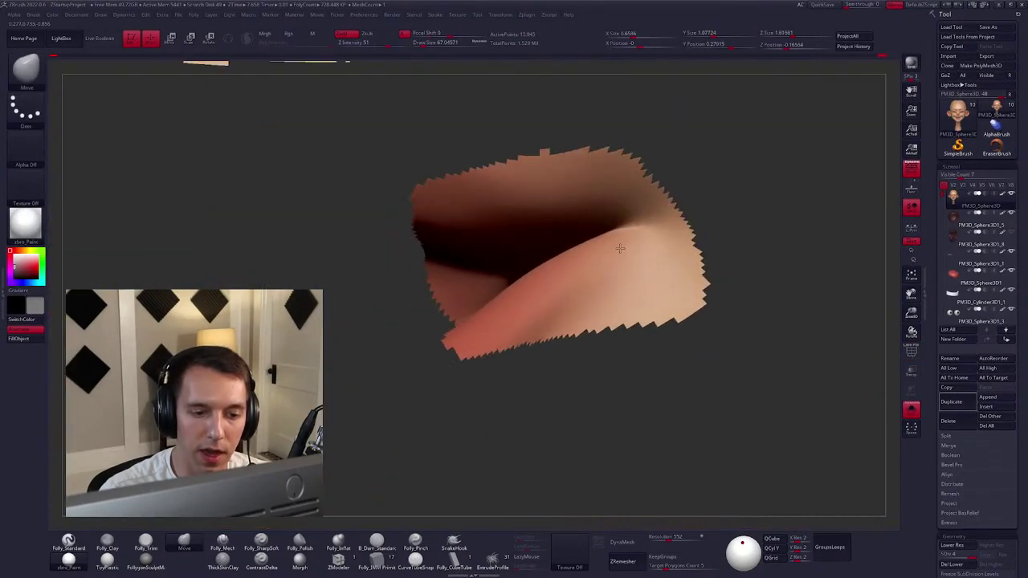
# Unhide the head, eyes, brows and torso, select the torso, and leave the long hair hidden.
pyautogui.keyDown('ctrl'); pyautogui.keyDown('shift'); pyautogui.click(289, 158); pyautogui.keyUp('shift'); pyautogui.keyUp('ctrl')
pyautogui.press('f')
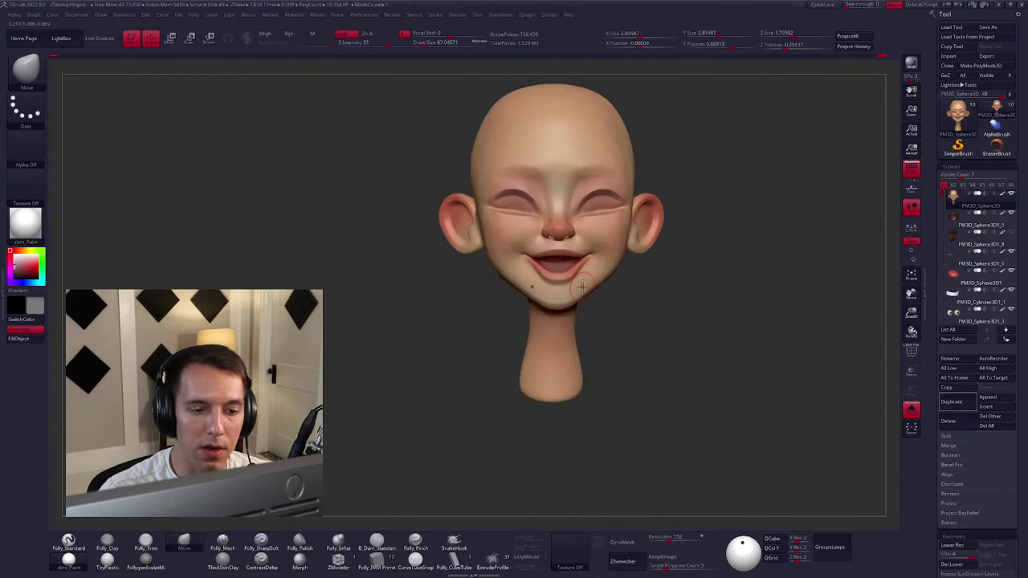
pyautogui.hotkey('shift', 'alt', 's')
pyautogui.keyDown('alt'); pyautogui.moveTo(581, 286); pyautogui.dragTo(555, 309, button='right'); pyautogui.keyUp('alt')
pyautogui.keyDown('alt'); pyautogui.click(528, 331); pyautogui.keyUp('alt')
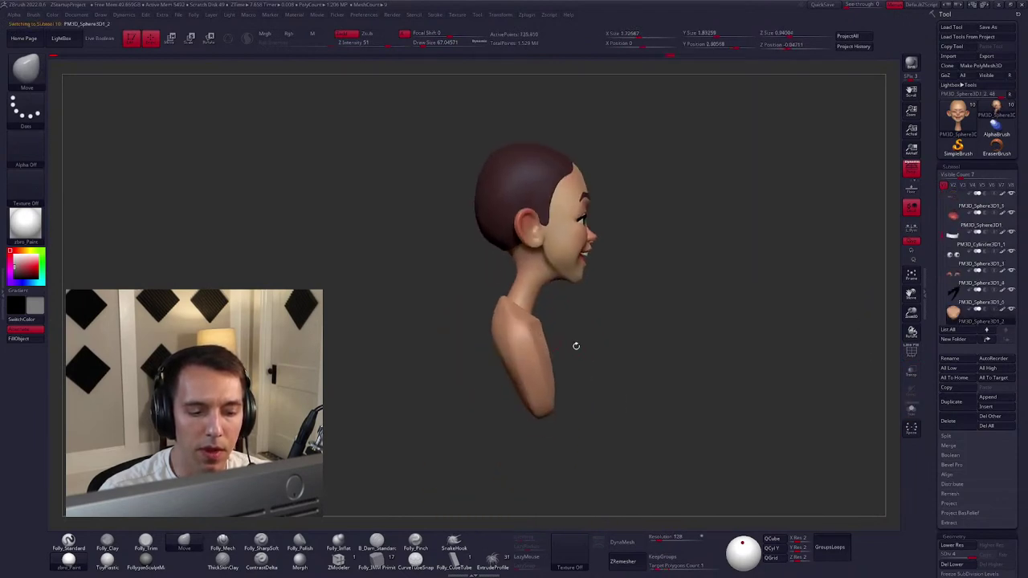
pyautogui.press('space')
pyautogui.press('space')
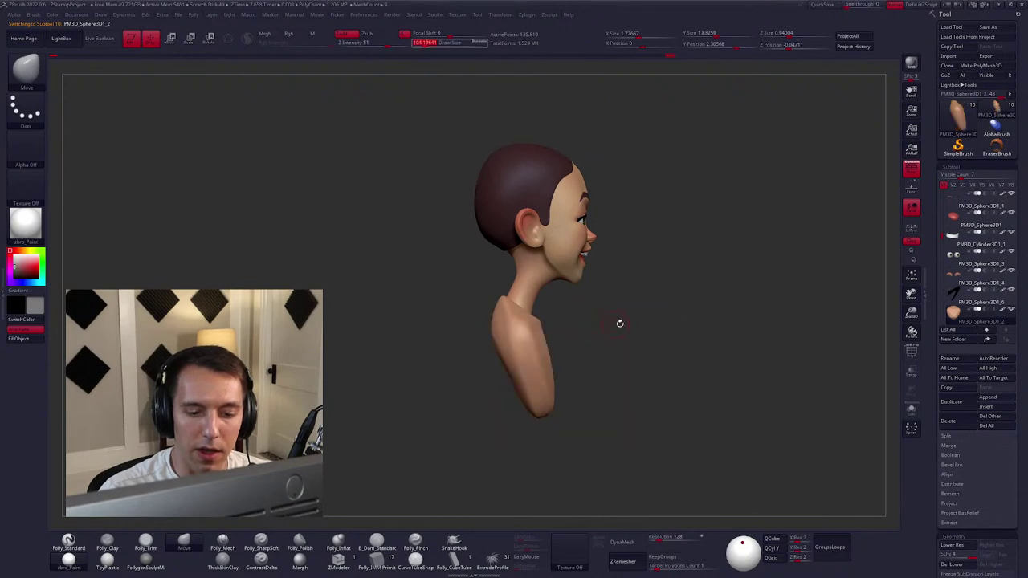
pyautogui.moveTo(618, 322)
pyautogui.keyDown('shift'); pyautogui.mouseDown(button='right')
pyautogui.moveTo(580, 317)
pyautogui.moveTo(610, 315)
pyautogui.mouseUp(button='right'); pyautogui.keyUp('shift')
pyautogui.click(1011, 308)
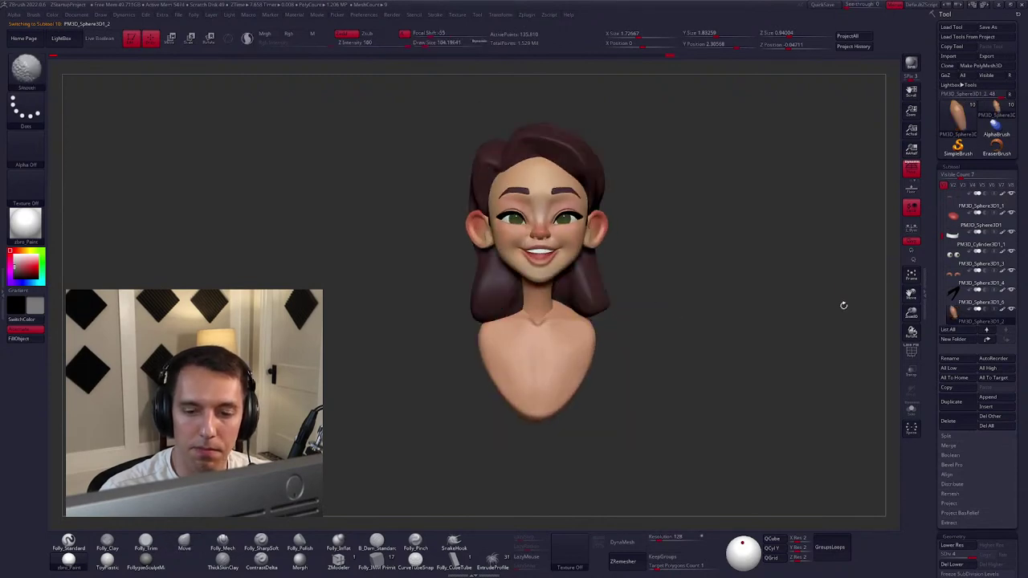
pyautogui.moveTo(840, 303); pyautogui.dragTo(627, 306, button='right')
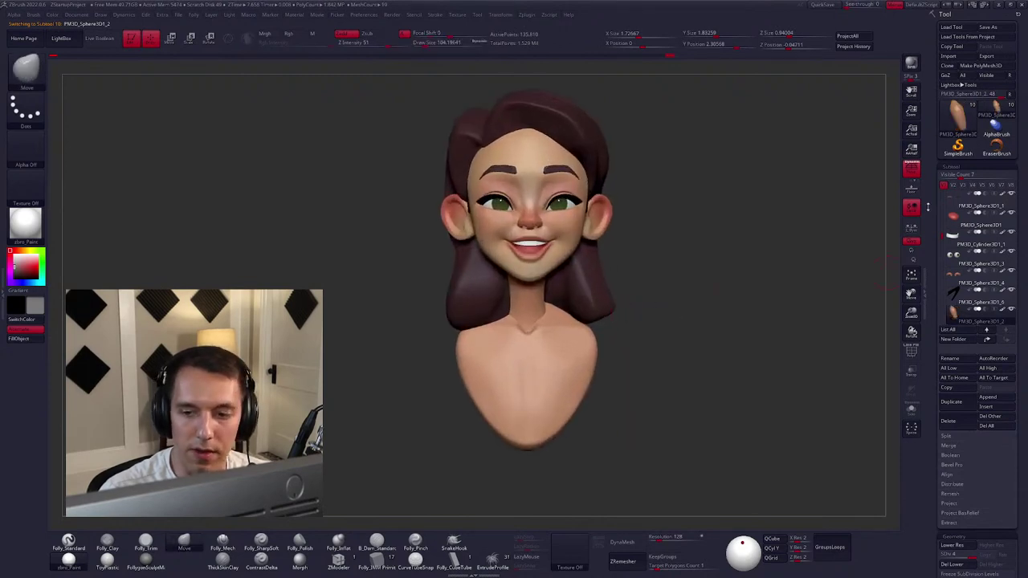
pyautogui.scroll(3, 988, 241)
pyautogui.click(1010, 235)
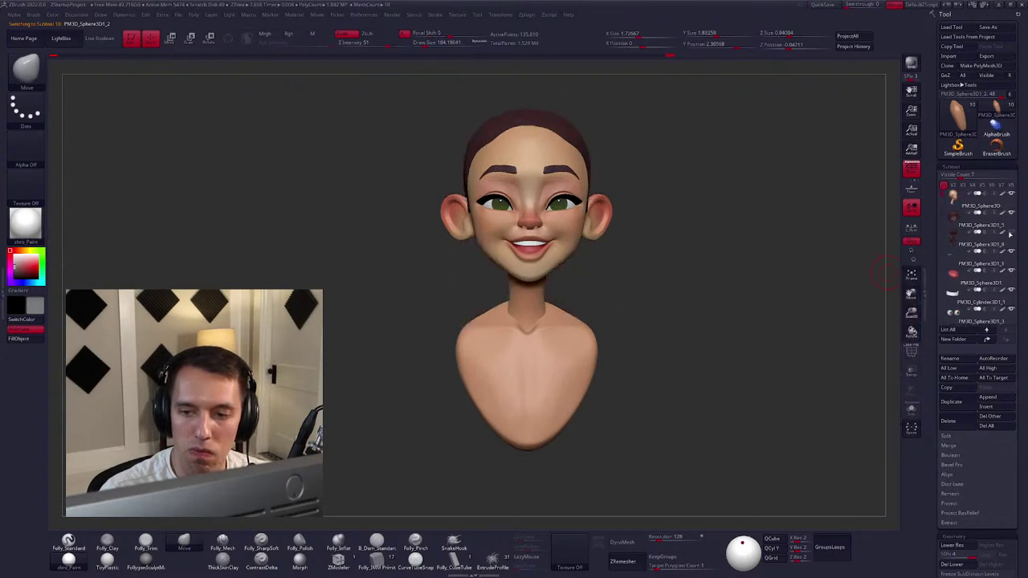
# Select the PM3D_Sphere3D head subtool and duplicate it.
pyautogui.keyDown('alt'); pyautogui.moveTo(733, 238); pyautogui.dragTo(672, 254, button='right'); pyautogui.keyUp('alt')
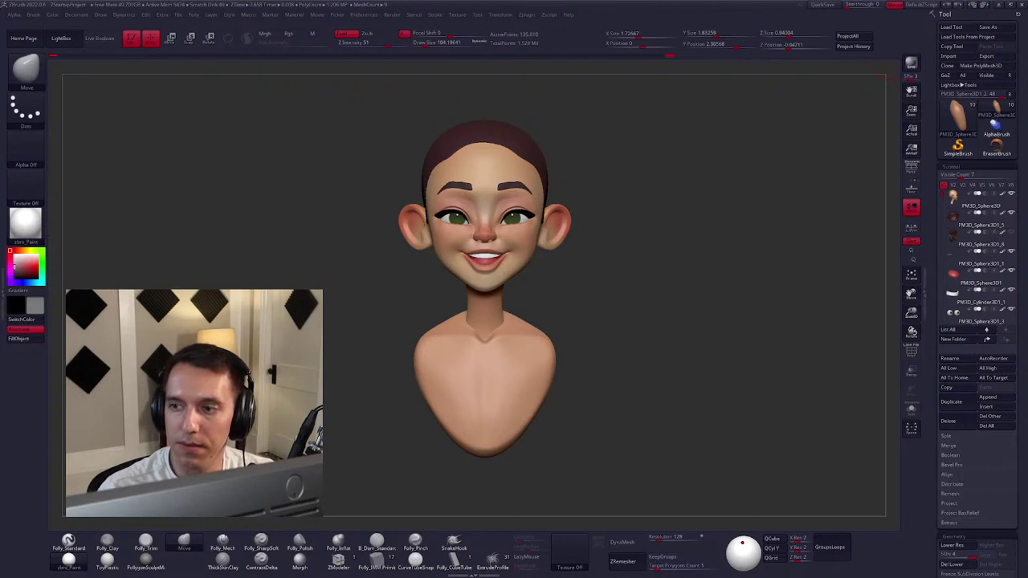
pyautogui.moveTo(596, 270)
pyautogui.keyDown('alt'); pyautogui.mouseDown()
pyautogui.moveTo(651, 269)
pyautogui.moveTo(591, 280)
pyautogui.moveTo(632, 284)
pyautogui.moveTo(603, 283)
pyautogui.mouseUp(); pyautogui.keyUp('alt')
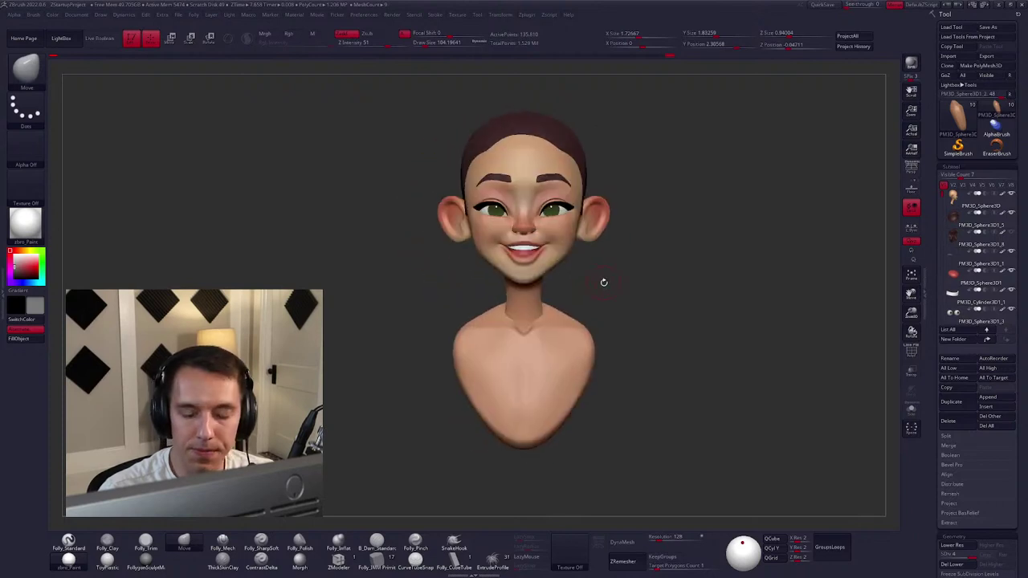
pyautogui.click(980, 202)
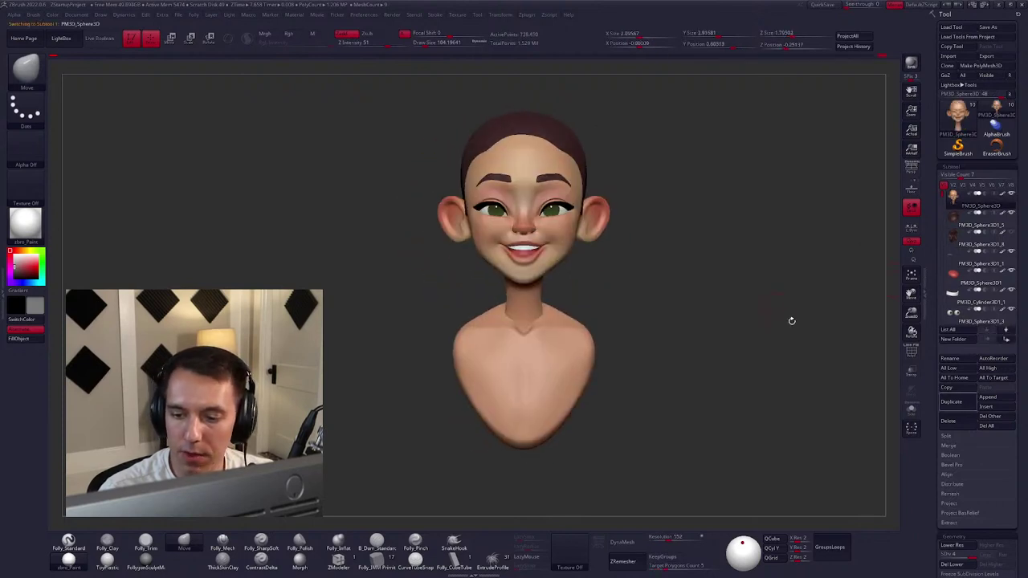
pyautogui.click(950, 402)
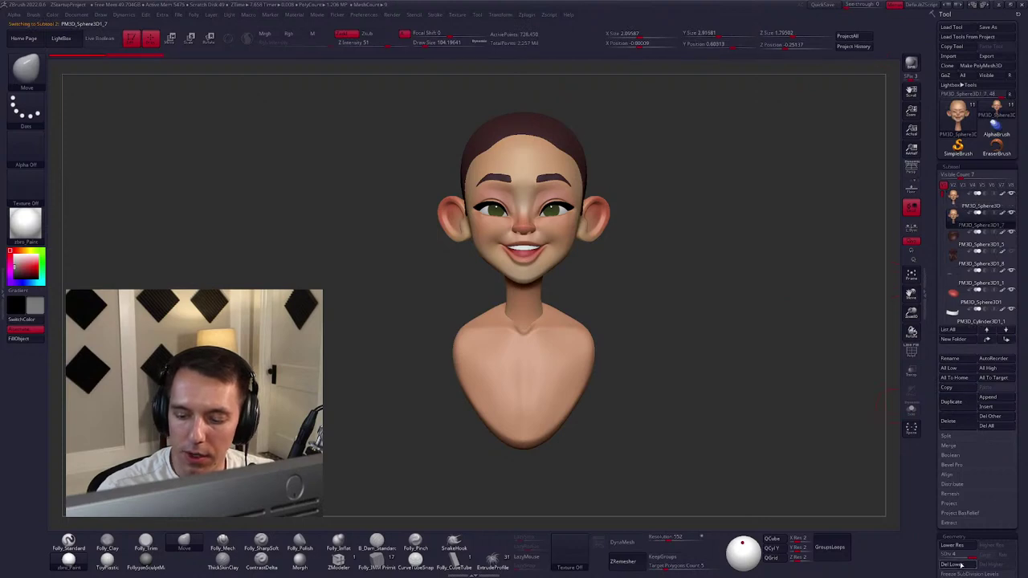
# From a side profile, lasso-slice the duplicate across the base of the neck.
pyautogui.moveTo(801, 434)
pyautogui.mouseDown()
pyautogui.moveTo(559, 346)
pyautogui.moveTo(557, 262)
pyautogui.mouseUp()
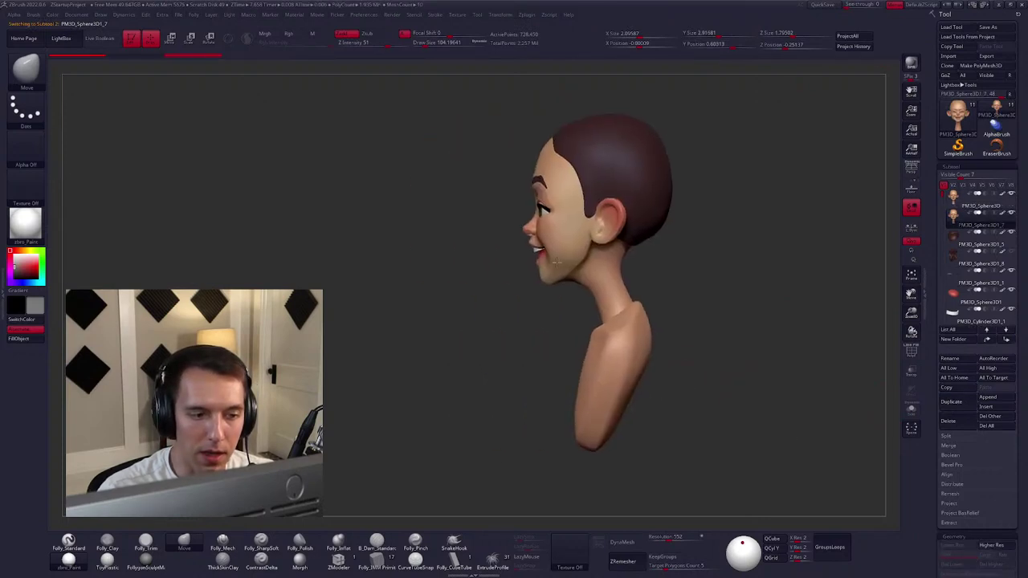
pyautogui.press('space')
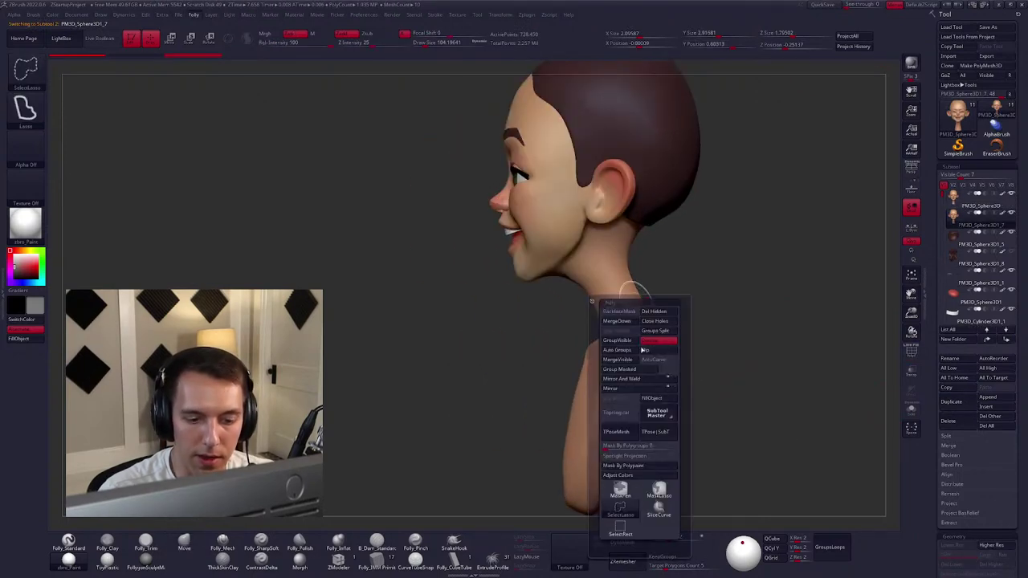
pyautogui.click(647, 492)
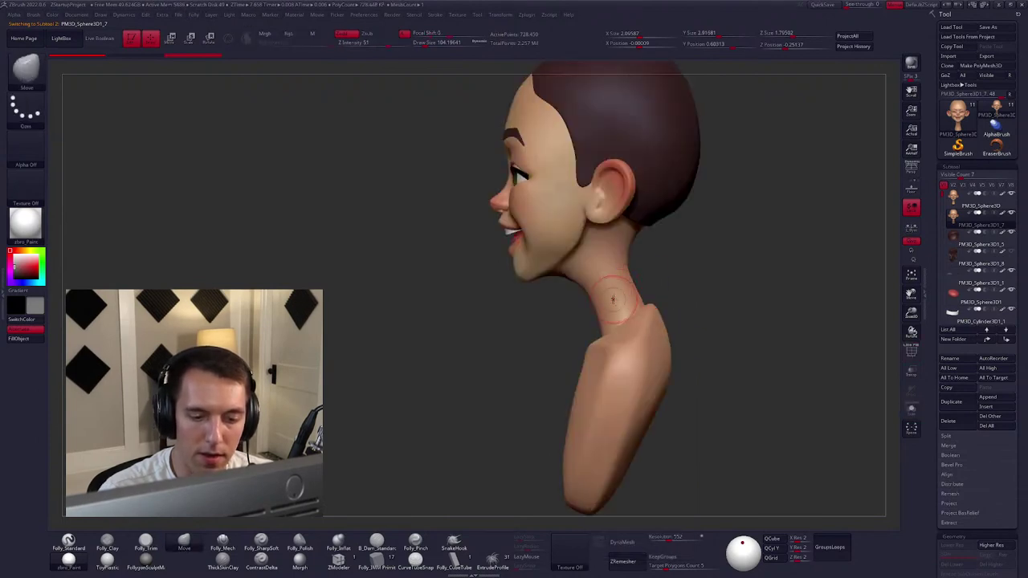
pyautogui.moveTo(664, 279)
pyautogui.keyDown('ctrl'); pyautogui.keyDown('shift'); pyautogui.mouseDown()
pyautogui.moveTo(429, 335)
pyautogui.moveTo(438, 383)
pyautogui.moveTo(436, 371)
pyautogui.mouseUp(); pyautogui.keyUp('shift'); pyautogui.keyUp('ctrl')
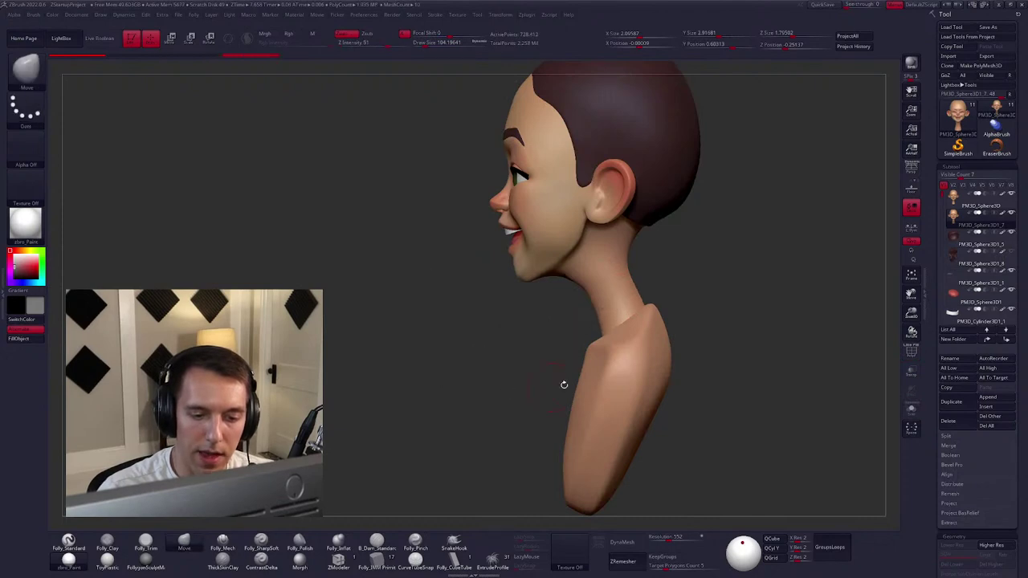
# Isolate the sliced neck ring, then unhide all subtools and return to a front view.
pyautogui.keyDown('ctrl'); pyautogui.keyDown('shift'); pyautogui.click(607, 301); pyautogui.keyUp('shift'); pyautogui.keyUp('ctrl')
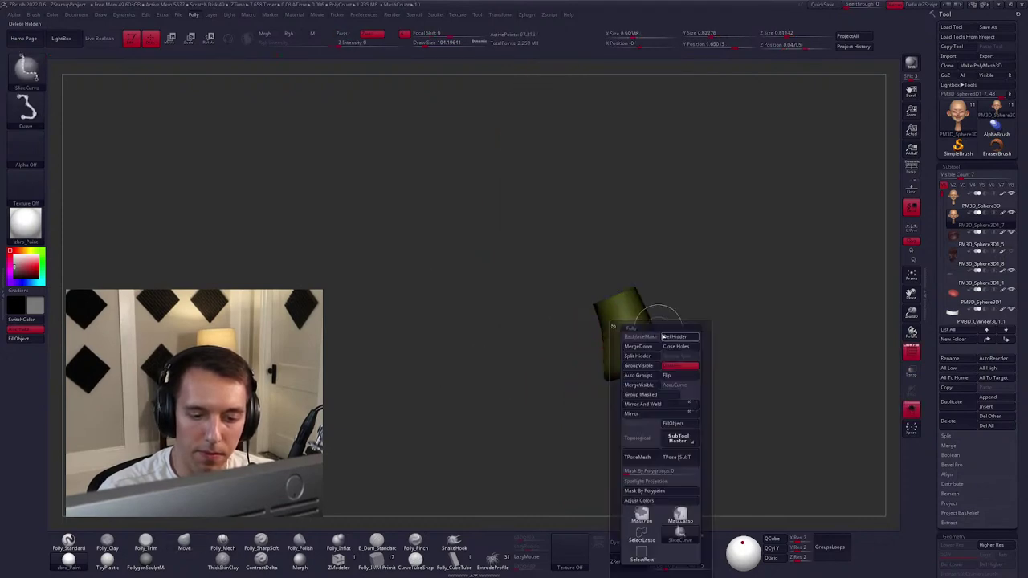
pyautogui.moveTo(606, 288); pyautogui.dragTo(632, 331)
pyautogui.keyDown('ctrl'); pyautogui.keyDown('shift'); pyautogui.click(612, 294); pyautogui.keyUp('shift'); pyautogui.keyUp('ctrl')
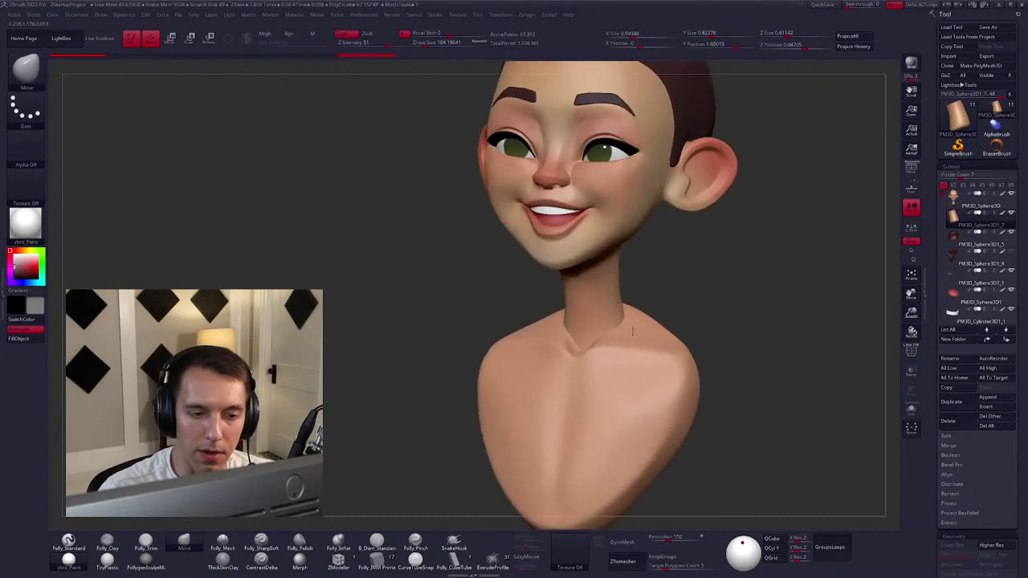
pyautogui.press('w')
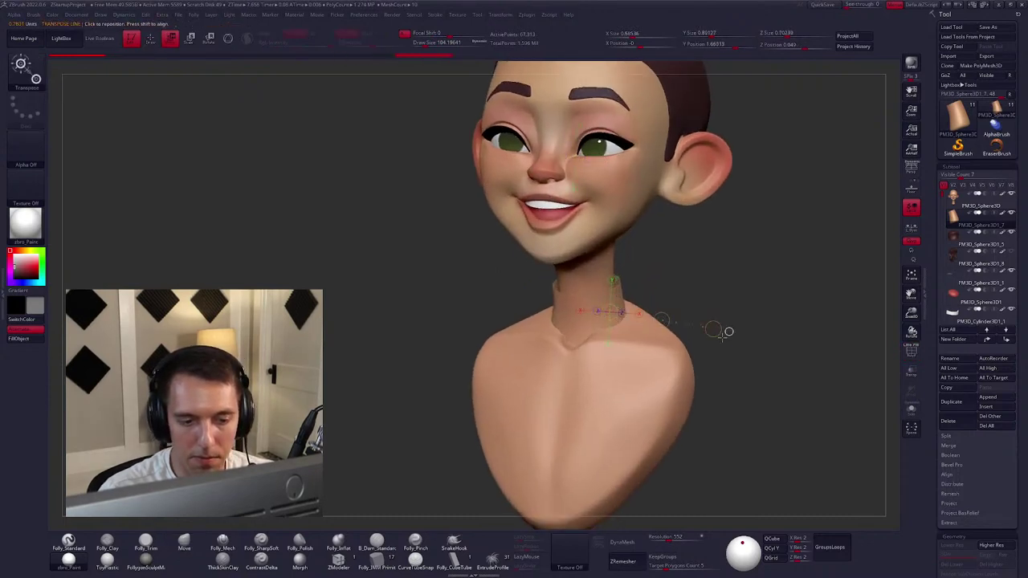
pyautogui.press('q')
pyautogui.moveTo(390, 292)
pyautogui.keyDown('shift'); pyautogui.mouseDown()
pyautogui.moveTo(468, 260)
pyautogui.moveTo(384, 278)
pyautogui.mouseUp(); pyautogui.keyUp('shift')
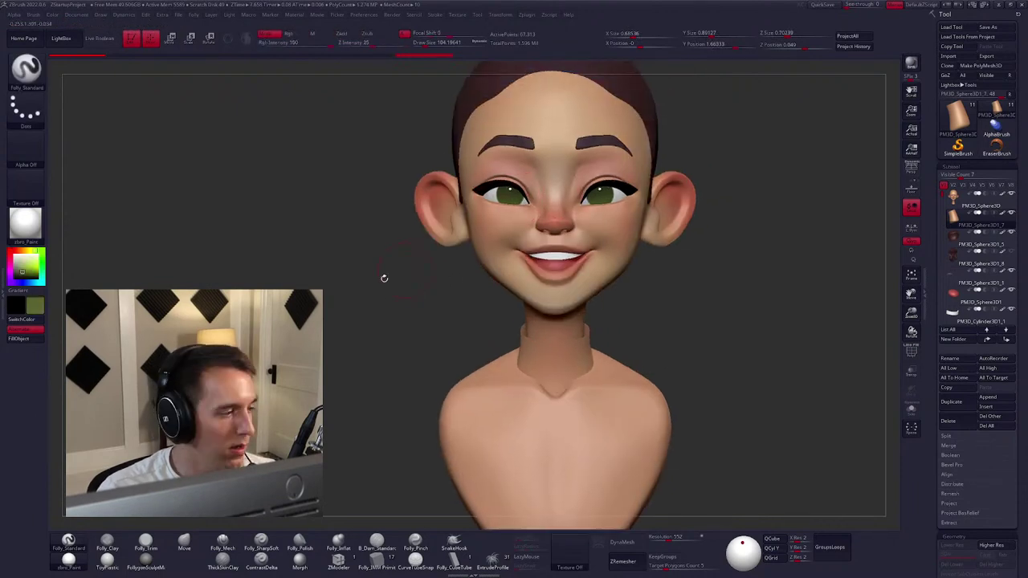
# Fill the neck collar piece with a darker green.
pyautogui.click(32, 338)
pyautogui.keyDown('alt'); pyautogui.moveTo(265, 305); pyautogui.dragTo(257, 265); pyautogui.keyUp('alt')
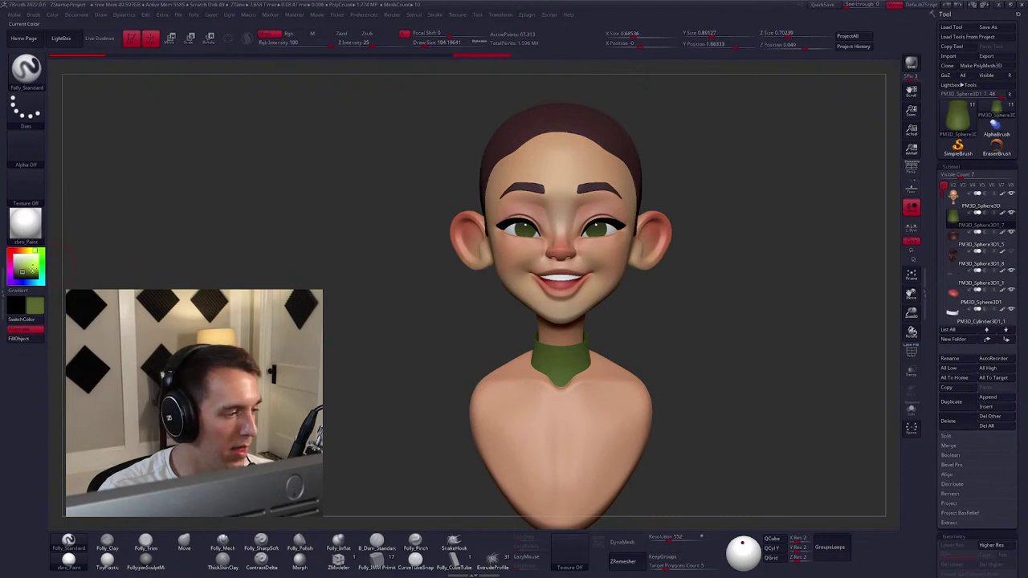
pyautogui.click(17, 274)
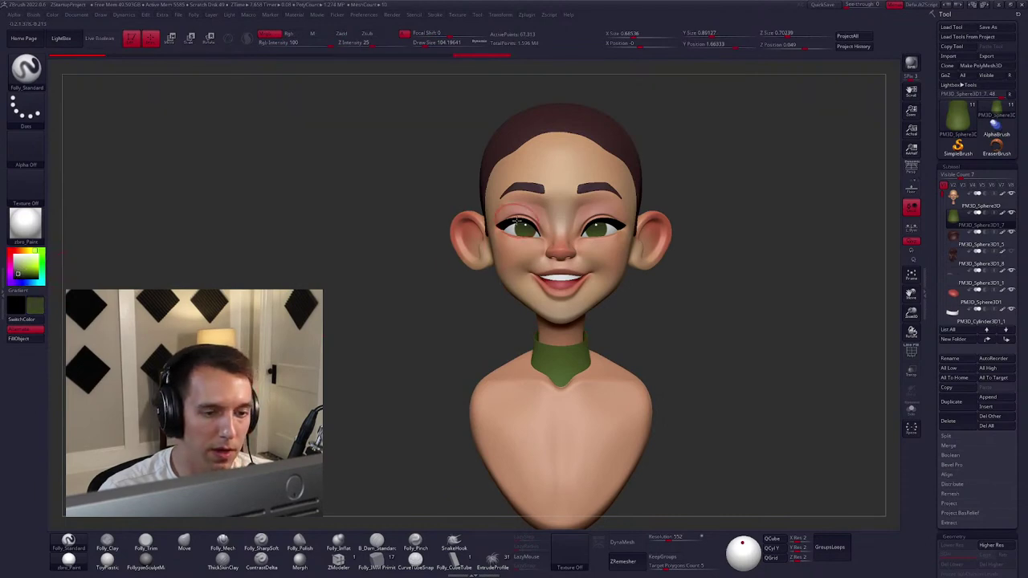
pyautogui.click(32, 338)
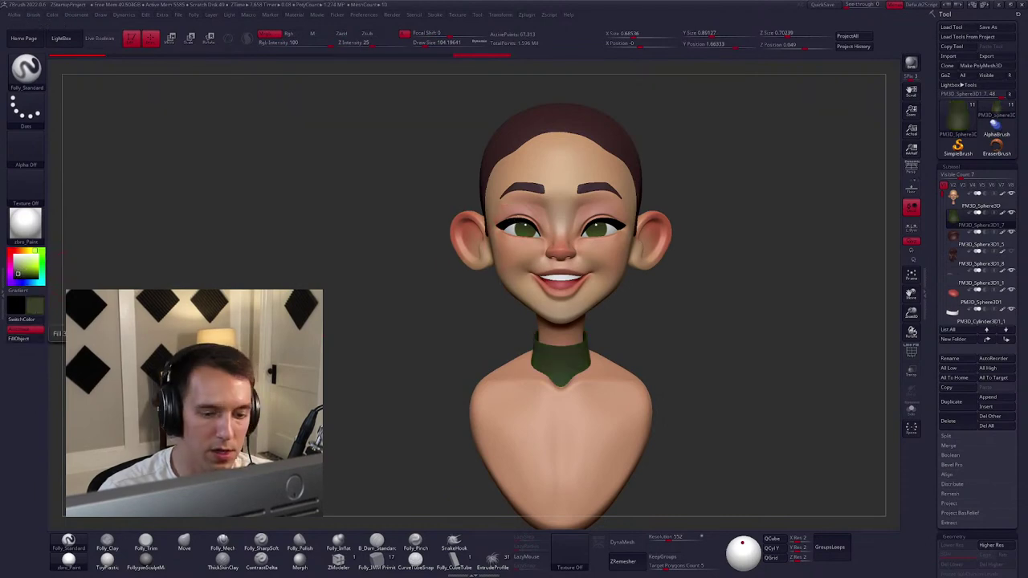
# Fill the PM3D_Sphere3D1_2 bust body subtool with the same dark green, then reselect the collar.
pyautogui.moveTo(554, 354); pyautogui.dragTo(608, 310, button='right')
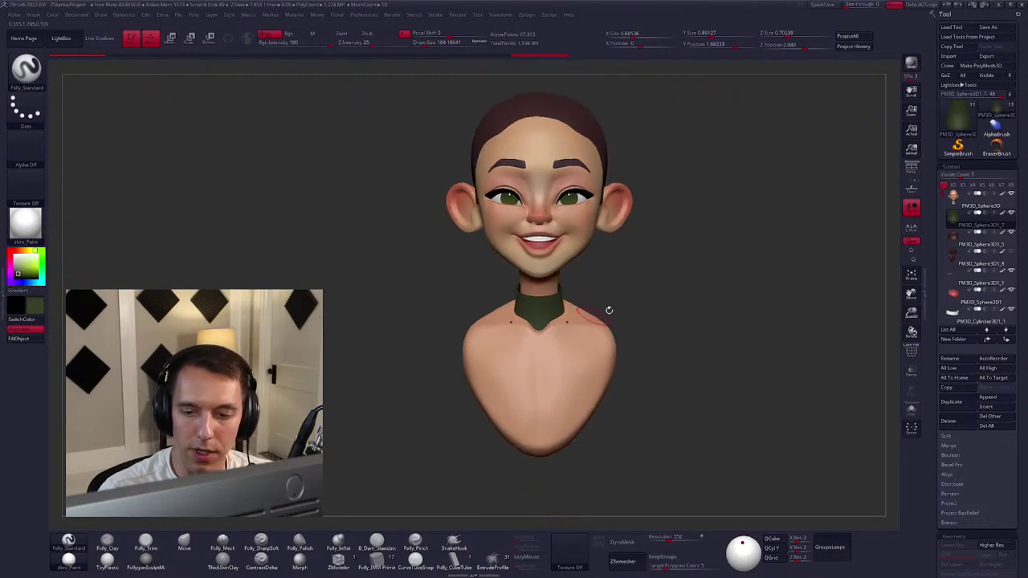
pyautogui.keyDown('alt'); pyautogui.click(518, 338); pyautogui.keyUp('alt')
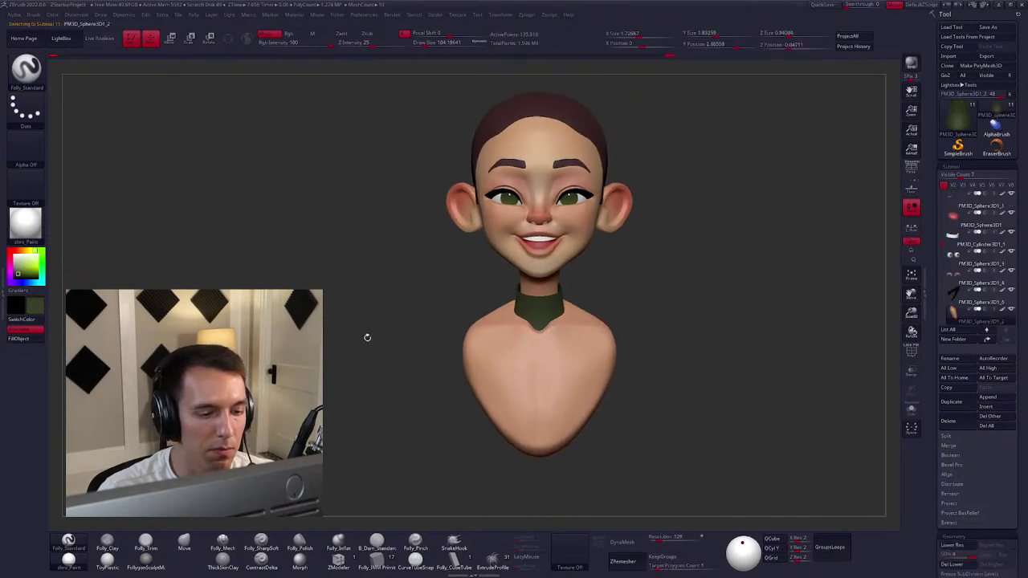
pyautogui.click(20, 339)
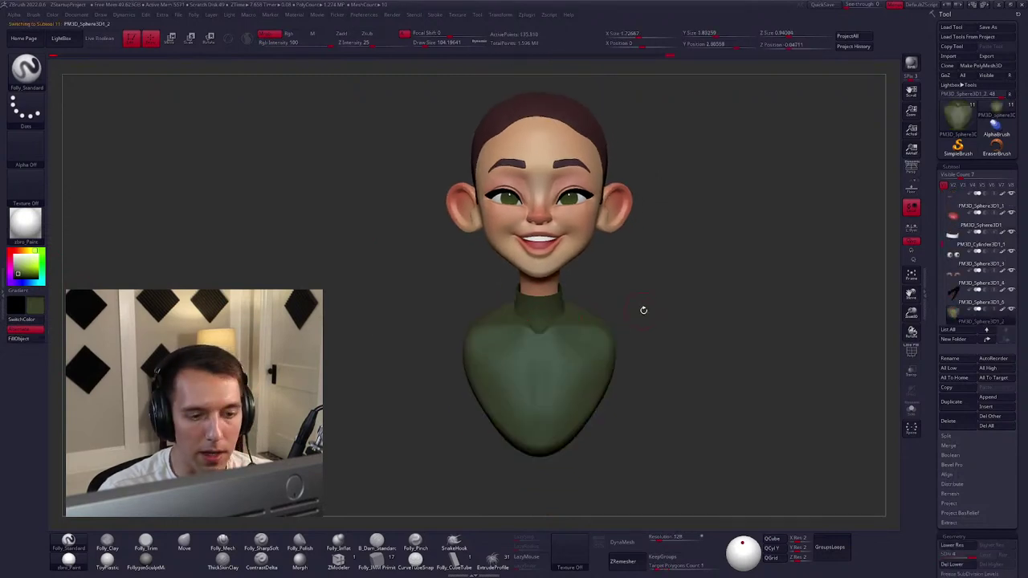
pyautogui.moveTo(643, 310); pyautogui.dragTo(667, 312)
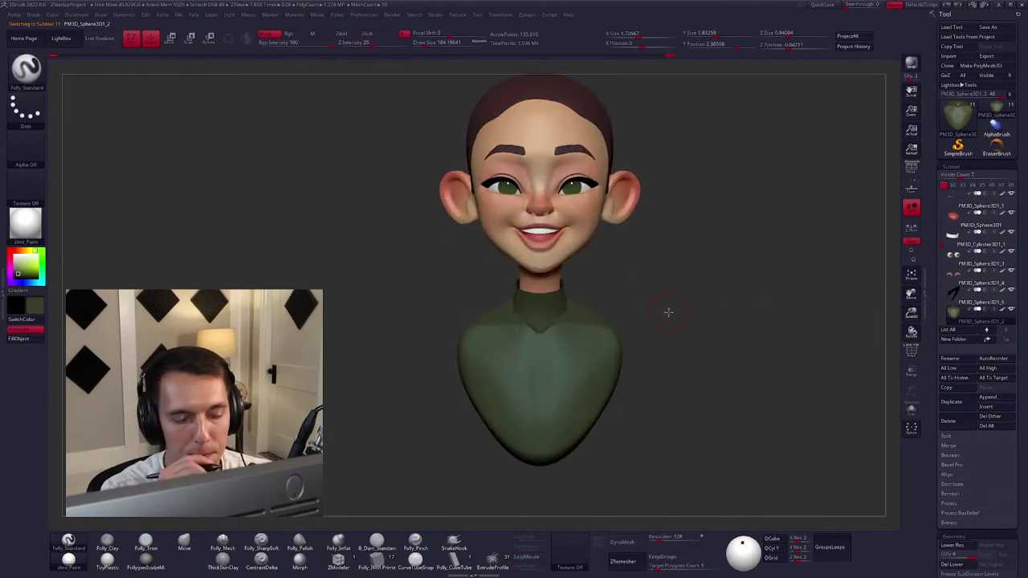
pyautogui.moveTo(684, 335)
pyautogui.mouseDown()
pyautogui.moveTo(635, 332)
pyautogui.moveTo(683, 323)
pyautogui.moveTo(644, 326)
pyautogui.mouseUp()
pyautogui.keyDown('alt'); pyautogui.click(607, 334); pyautogui.keyUp('alt')
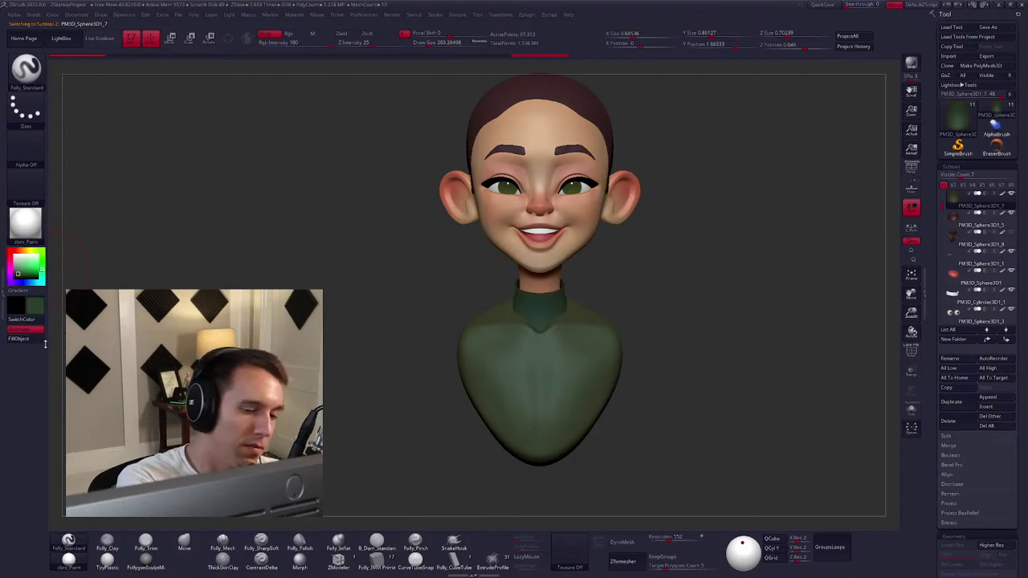
# Refill the sweater body subtool with a cooler teal green.
pyautogui.keyDown('alt'); pyautogui.click(495, 357); pyautogui.keyUp('alt')
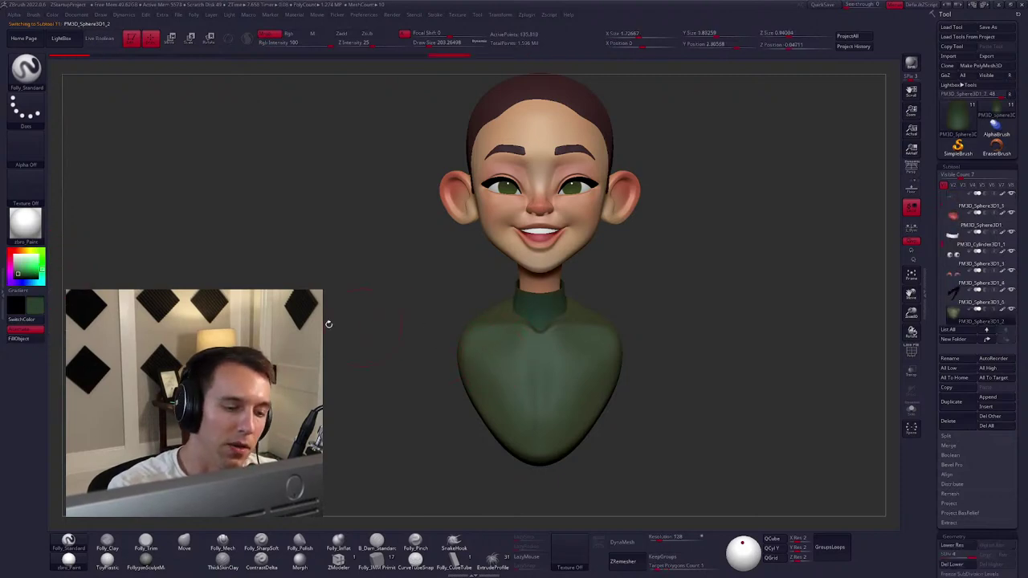
pyautogui.click(32, 339)
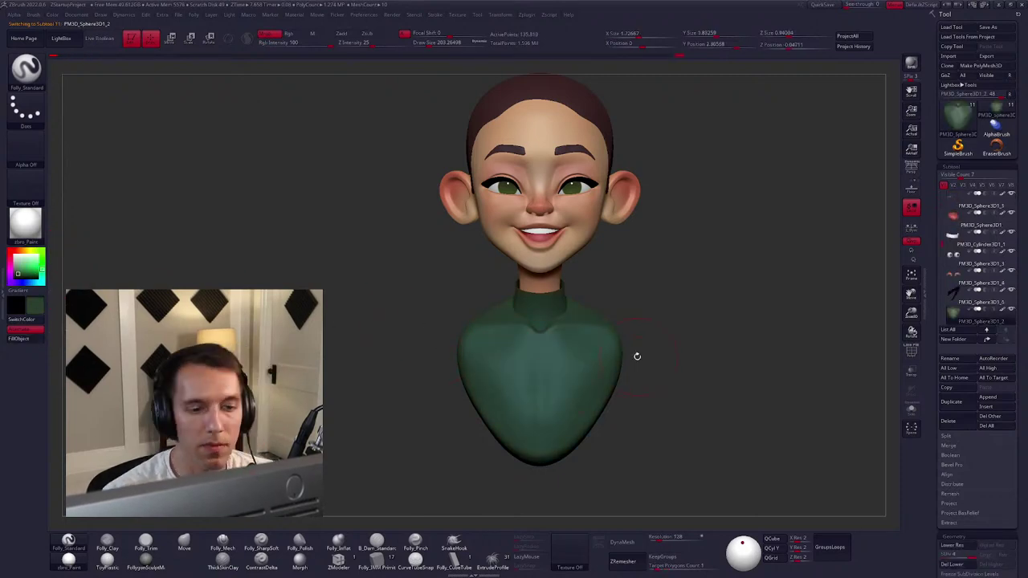
pyautogui.moveTo(661, 321); pyautogui.dragTo(526, 301)
# Solo the collar subtool and turn it toward a three-quarter view.
pyautogui.click(607, 373)
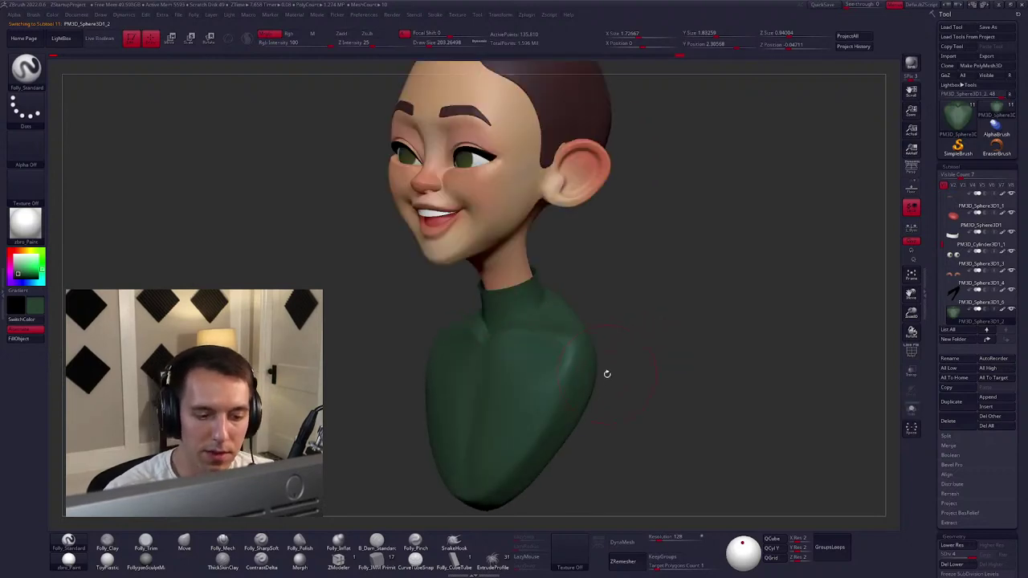
pyautogui.keyDown('alt'); pyautogui.click(497, 287); pyautogui.keyUp('alt')
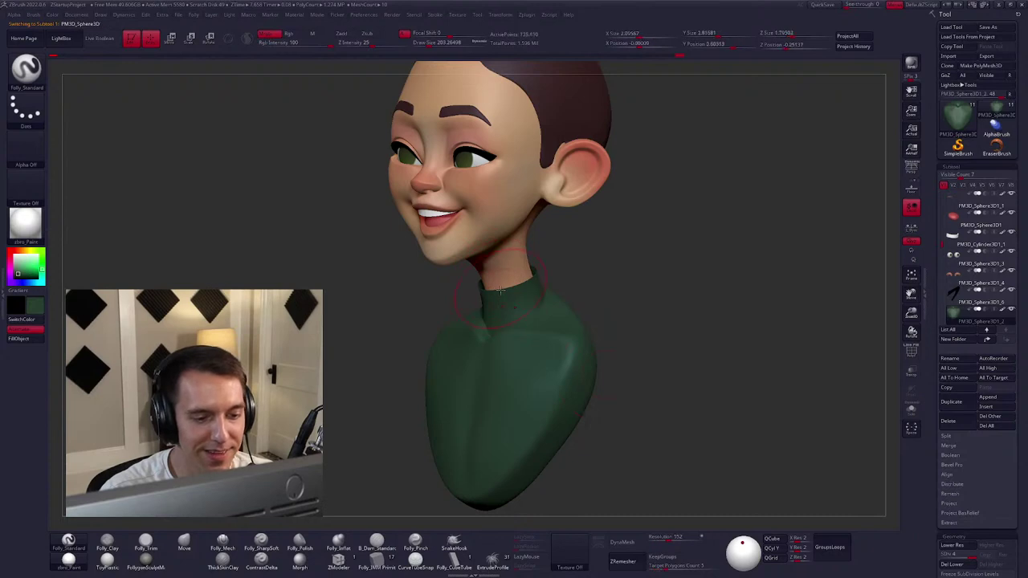
pyautogui.moveTo(594, 297)
pyautogui.mouseDown()
pyautogui.moveTo(656, 348)
pyautogui.moveTo(644, 349)
pyautogui.moveTo(655, 345)
pyautogui.moveTo(648, 329)
pyautogui.mouseUp()
pyautogui.press('space')
pyautogui.press('space')
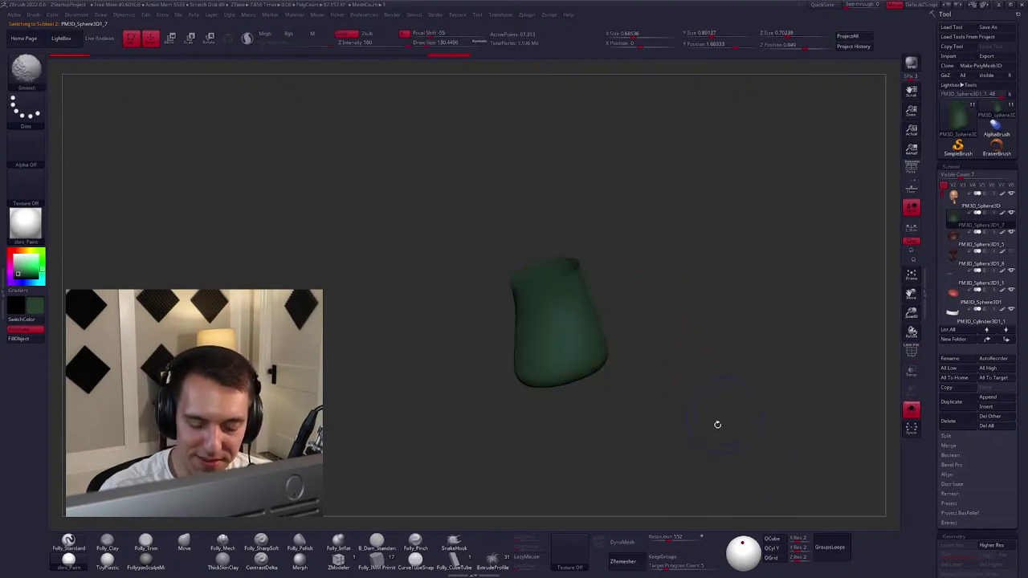
# Add edge loops at the collar's polygroup borders, remesh it, and unhide all subtools.
pyautogui.click(825, 546)
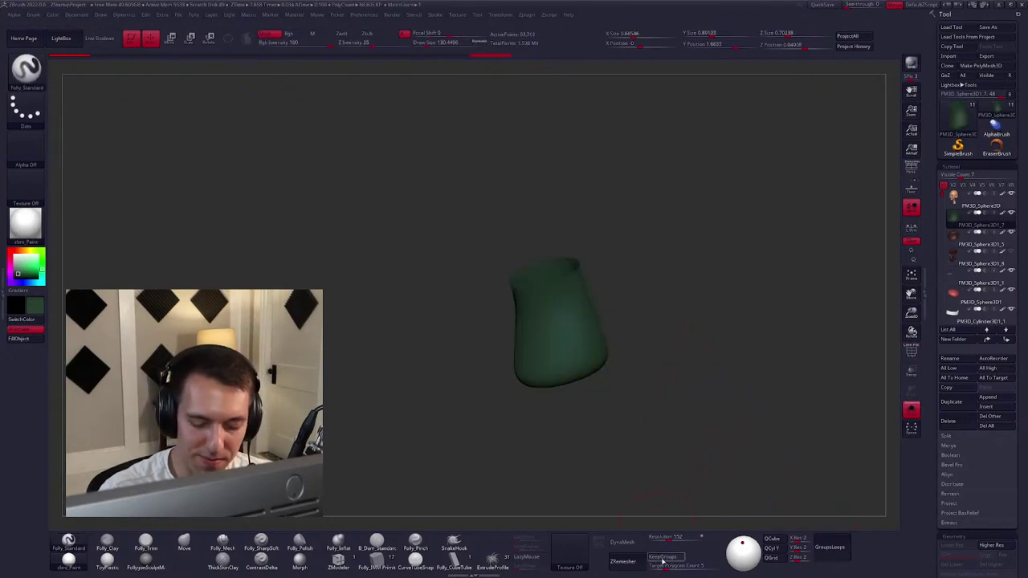
pyautogui.click(641, 561)
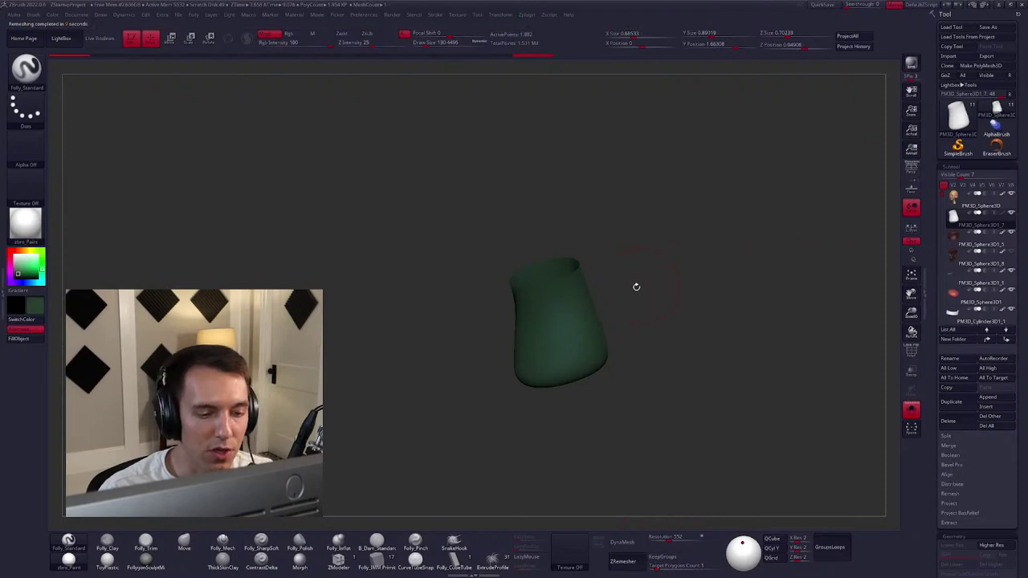
pyautogui.hotkey('shift', 'ctrl', 's')
pyautogui.moveTo(636, 287)
pyautogui.mouseDown()
pyautogui.moveTo(624, 259)
pyautogui.moveTo(656, 252)
pyautogui.moveTo(637, 267)
pyautogui.moveTo(635, 296)
pyautogui.mouseUp()
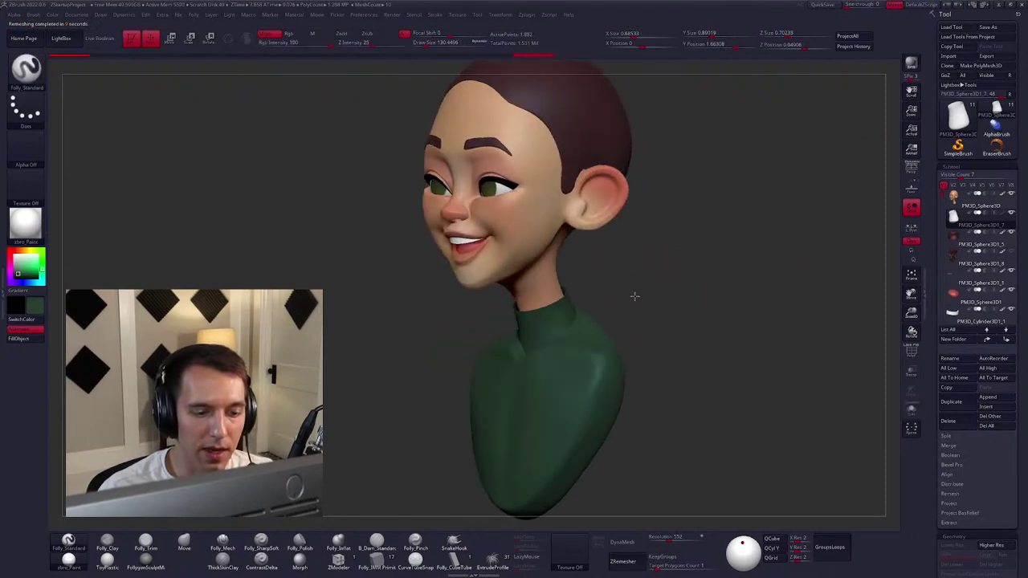
# Check the collar's polygroup wireframe from the front and remesh the collar again.
pyautogui.hotkey('shift', 'f')
pyautogui.moveTo(513, 164); pyautogui.dragTo(570, 204, button='right')
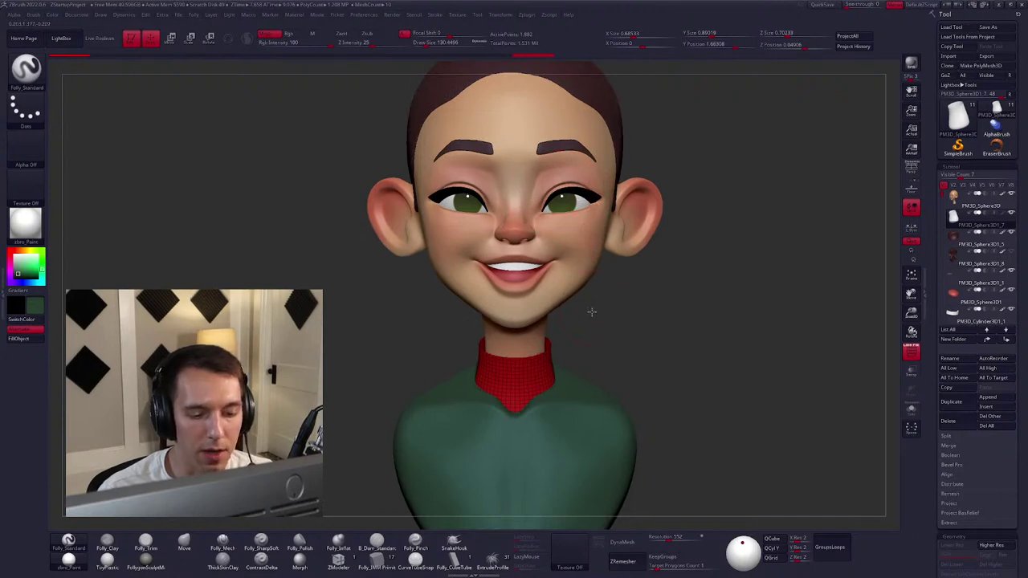
pyautogui.moveTo(591, 311); pyautogui.dragTo(584, 309)
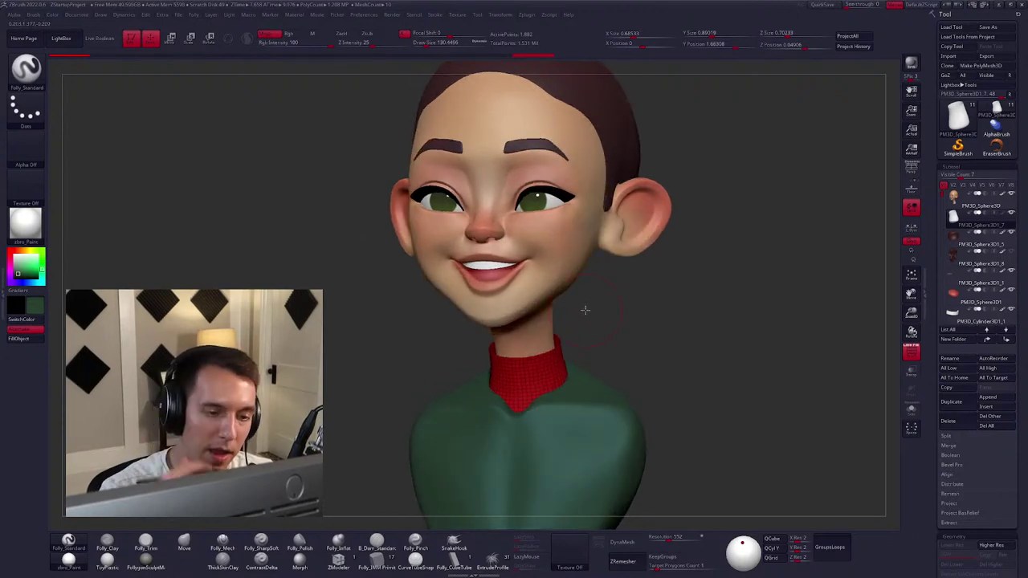
pyautogui.moveTo(584, 310); pyautogui.dragTo(578, 273)
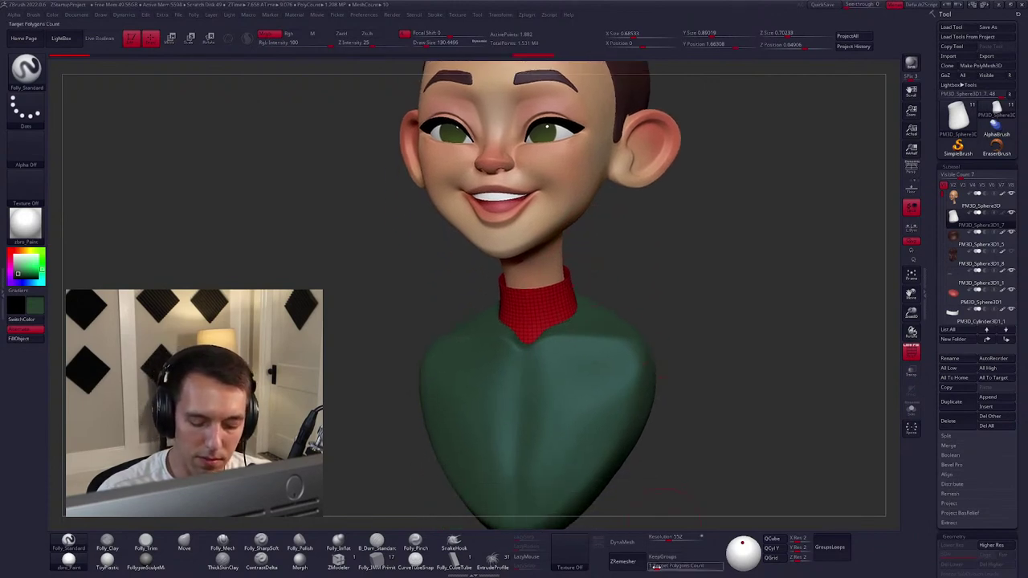
pyautogui.click(623, 561)
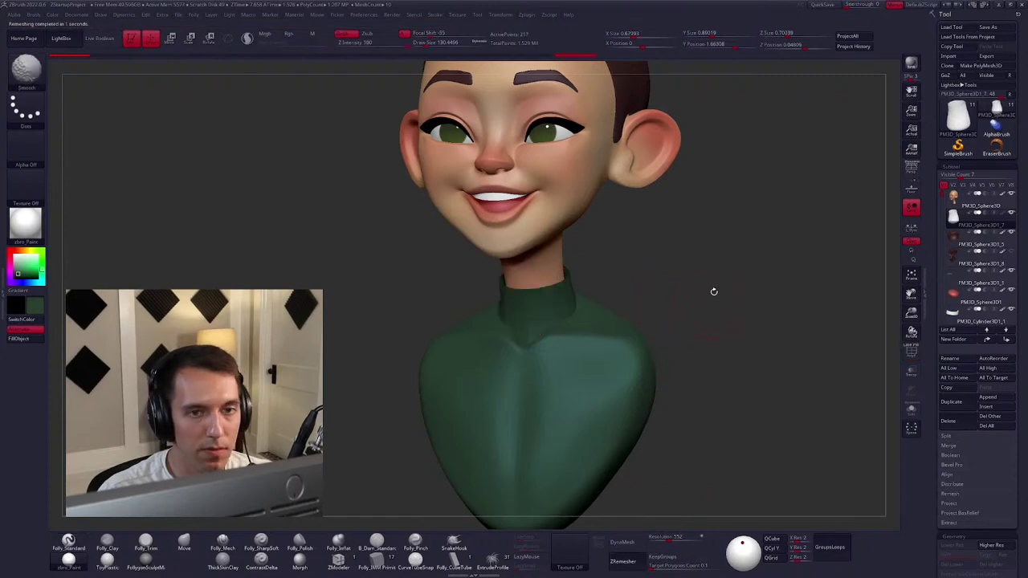
# Face the character front, pick the Move brush (B-M-V) and solo the collar cylinder.
pyautogui.moveTo(713, 292); pyautogui.dragTo(728, 254)
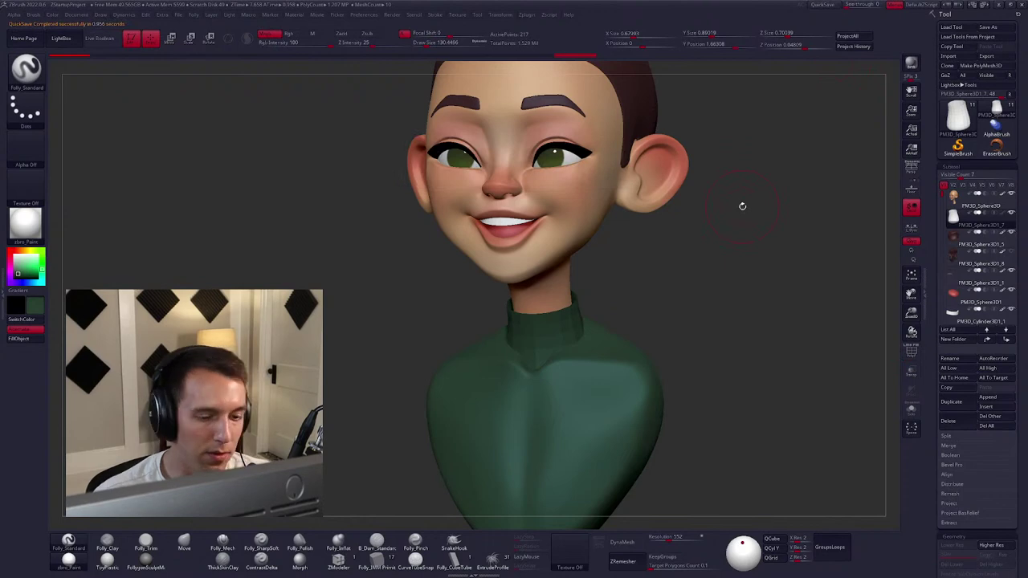
pyautogui.moveTo(601, 362)
pyautogui.mouseDown(button='right')
pyautogui.moveTo(546, 288)
pyautogui.moveTo(550, 348)
pyautogui.moveTo(546, 333)
pyautogui.moveTo(566, 366)
pyautogui.mouseUp(button='right')
pyautogui.press('b')
pyautogui.press('m')
pyautogui.press('v')
pyautogui.hotkey('ctrl', 'shift', 's')
# Mask part of the turtleneck collar using its polygroup wireframe as a guide.
pyautogui.moveTo(544, 300)
pyautogui.mouseDown(button='right')
pyautogui.moveTo(541, 360)
pyautogui.moveTo(535, 309)
pyautogui.mouseUp(button='right')
pyautogui.hotkey('shift', 'f')
pyautogui.keyDown('ctrl'); pyautogui.moveTo(534, 271); pyautogui.dragTo(535, 322); pyautogui.keyUp('ctrl')
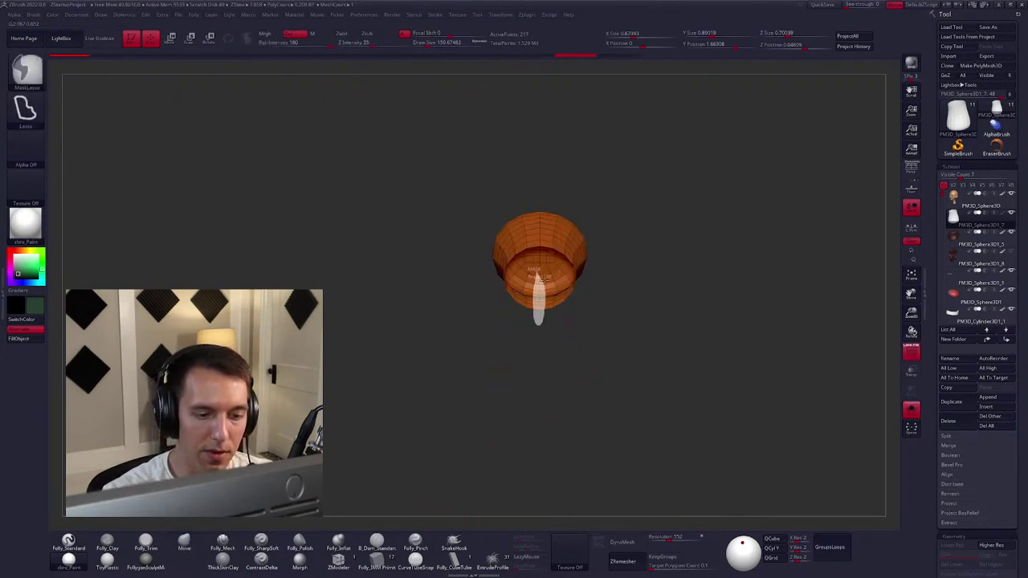
pyautogui.hotkey('shift', 'f')
pyautogui.moveTo(535, 321)
pyautogui.mouseDown(button='right')
pyautogui.moveTo(526, 290)
pyautogui.moveTo(545, 281)
pyautogui.mouseUp(button='right')
# Move the unmasked collar section into place around the neck with Transpose.
pyautogui.press('w')
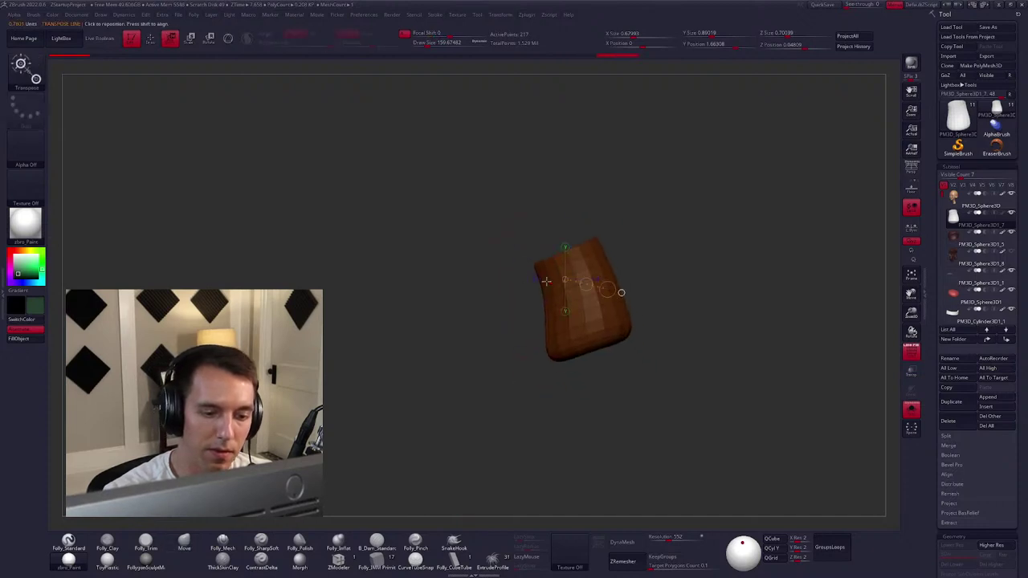
pyautogui.moveTo(558, 268); pyautogui.dragTo(483, 294)
pyautogui.moveTo(480, 316); pyautogui.dragTo(601, 338)
pyautogui.press('q')
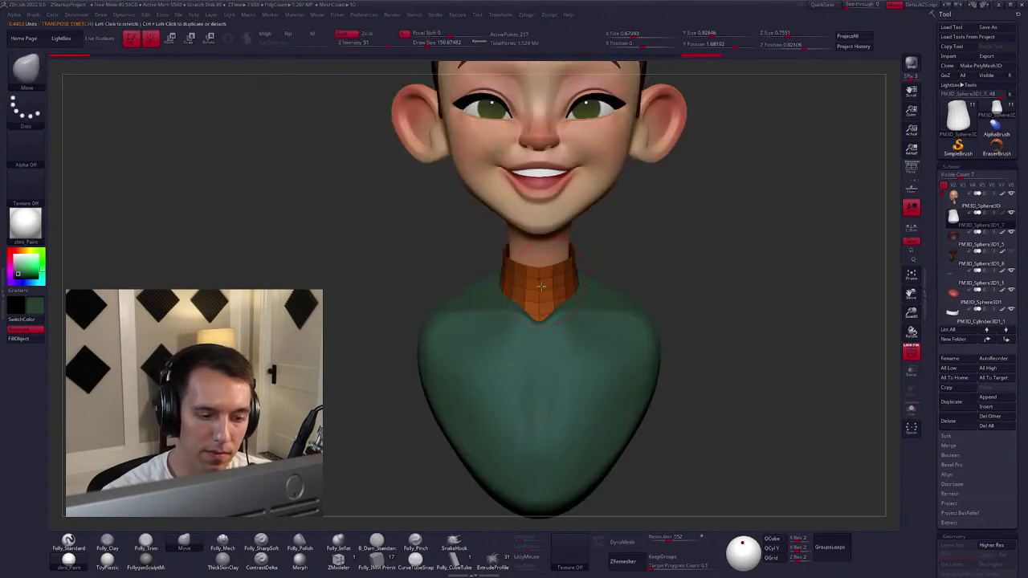
pyautogui.moveTo(541, 286); pyautogui.dragTo(560, 278, button='right')
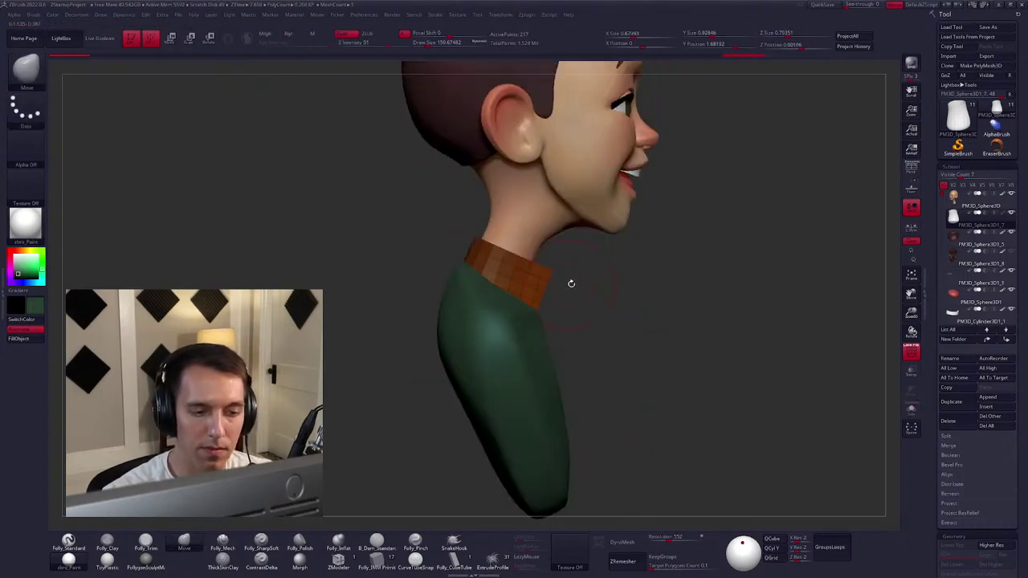
# Select the collar subtool and check its fit around the neck from front and side.
pyautogui.keyDown('alt'); pyautogui.click(494, 260); pyautogui.keyUp('alt')
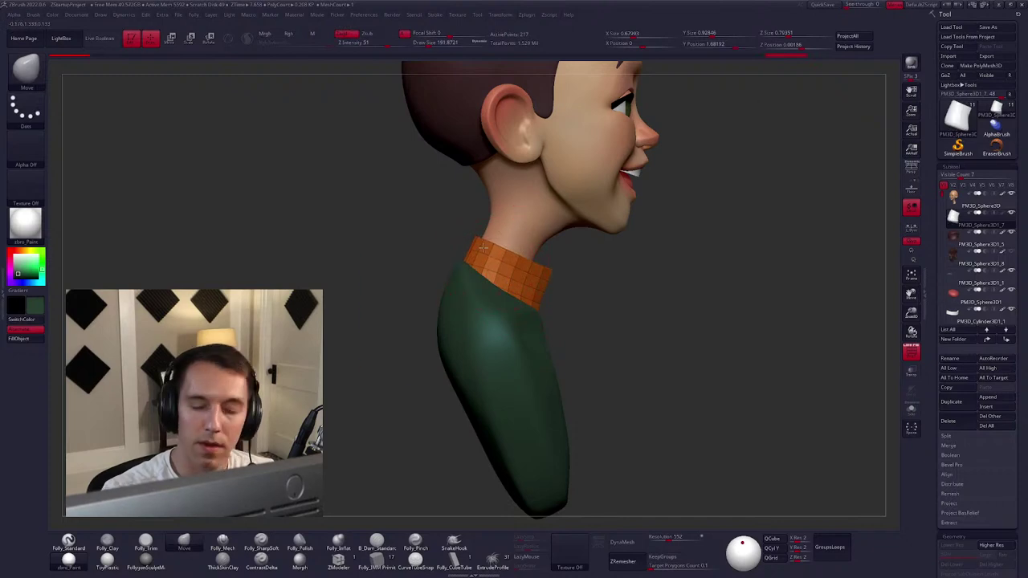
pyautogui.moveTo(688, 351); pyautogui.dragTo(648, 331, button='right')
pyautogui.rightClick(663, 314)
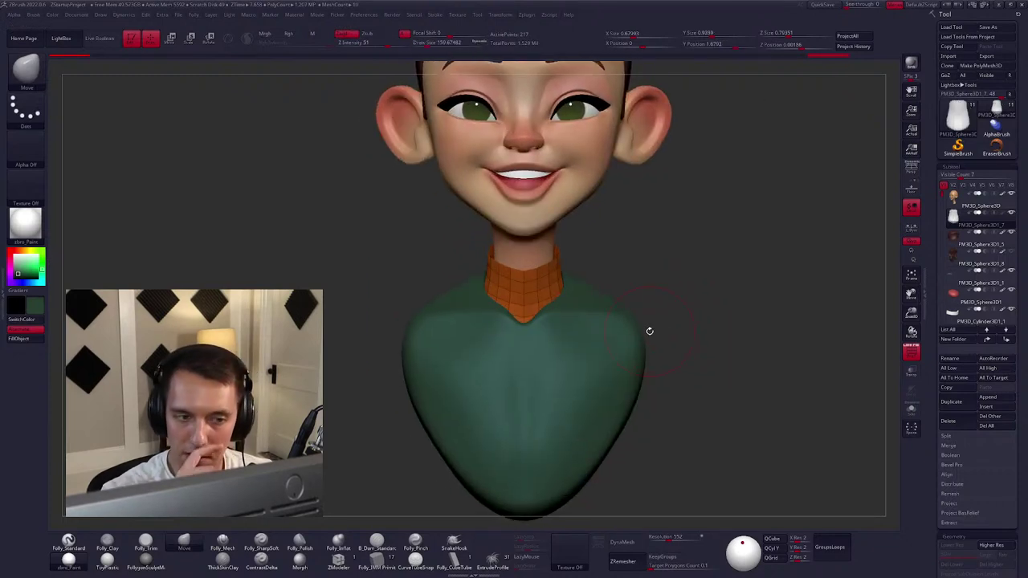
pyautogui.moveTo(538, 274); pyautogui.dragTo(543, 279, button='right')
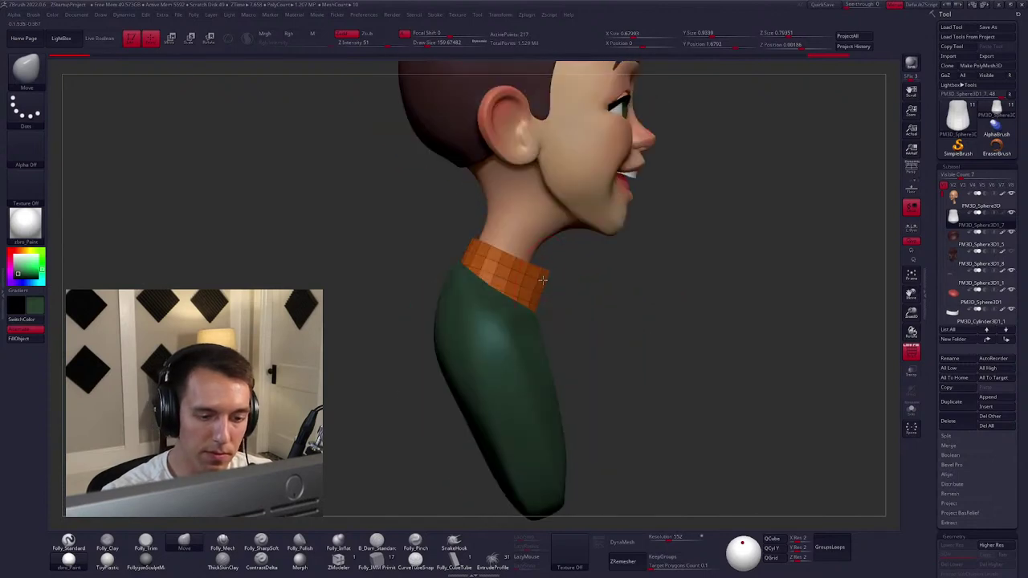
pyautogui.moveTo(636, 349); pyautogui.dragTo(613, 350, button='right')
# Enlarge the brush to about 150 and select the head subtool.
pyautogui.press('space')
pyautogui.press('space')
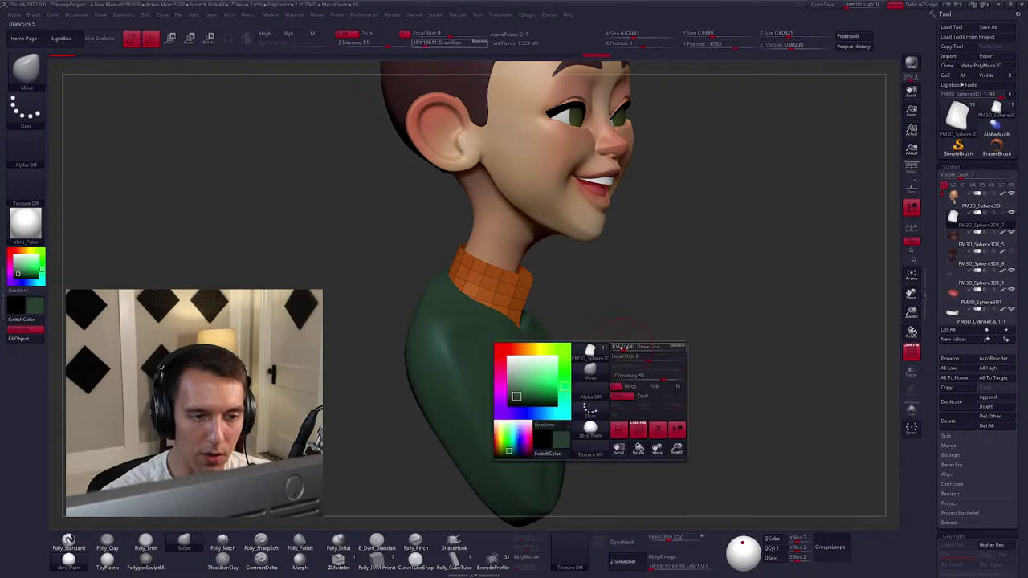
pyautogui.moveTo(625, 347); pyautogui.dragTo(628, 349)
pyautogui.moveTo(627, 349)
pyautogui.mouseDown(button='right')
pyautogui.moveTo(627, 371)
pyautogui.moveTo(610, 367)
pyautogui.moveTo(613, 351)
pyautogui.mouseUp(button='right')
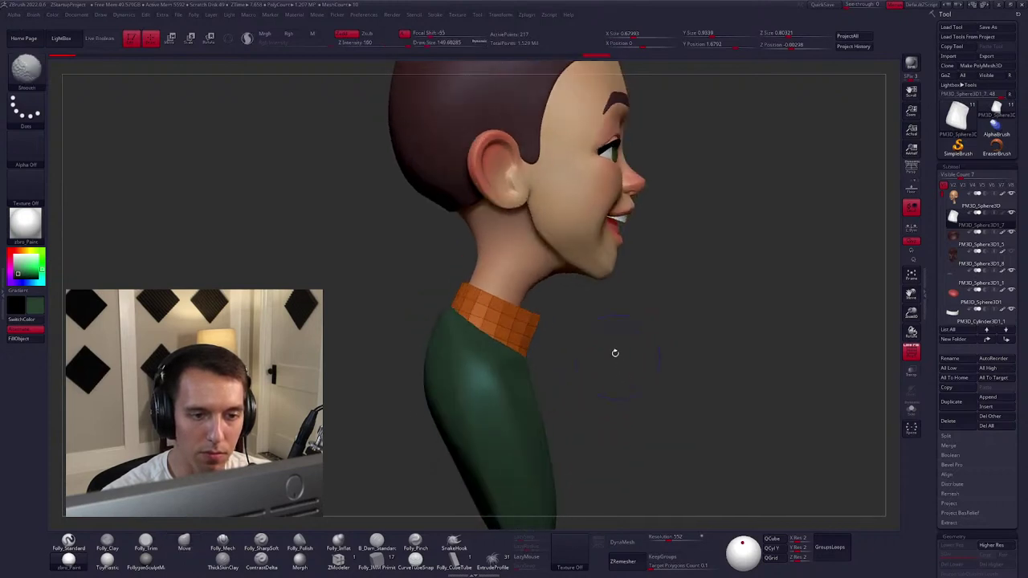
pyautogui.keyDown('alt'); pyautogui.click(546, 257); pyautogui.keyUp('alt')
pyautogui.moveTo(546, 257); pyautogui.dragTo(569, 236, button='right')
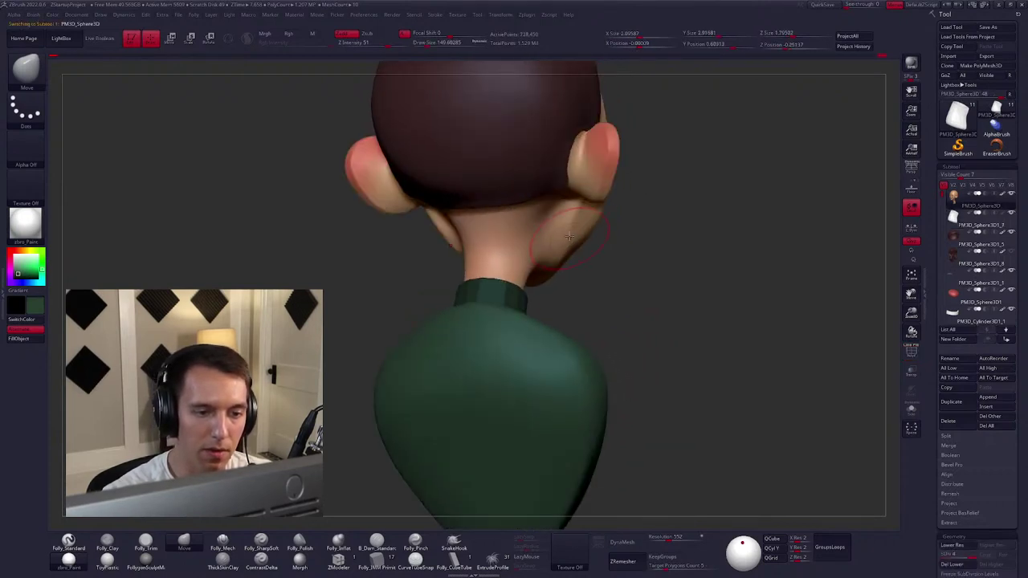
# Drop the head to SDiv 1, solo it, and build up then smooth the jaw below the ear.
pyautogui.hotkey('shift', 'd')
pyautogui.press('c')
pyautogui.hotkey('alt', 'shift', 's')
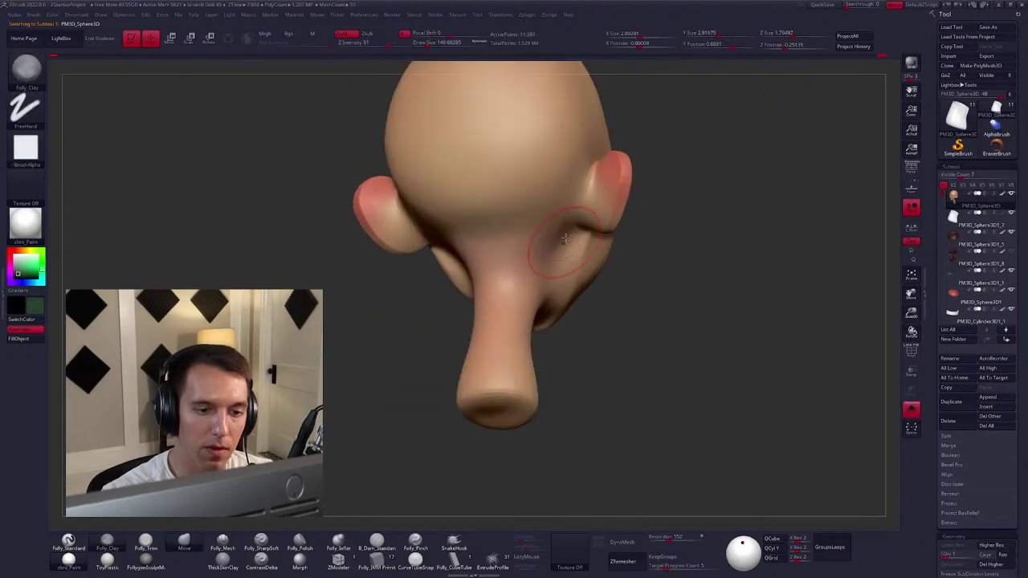
pyautogui.moveTo(565, 239); pyautogui.dragTo(556, 258)
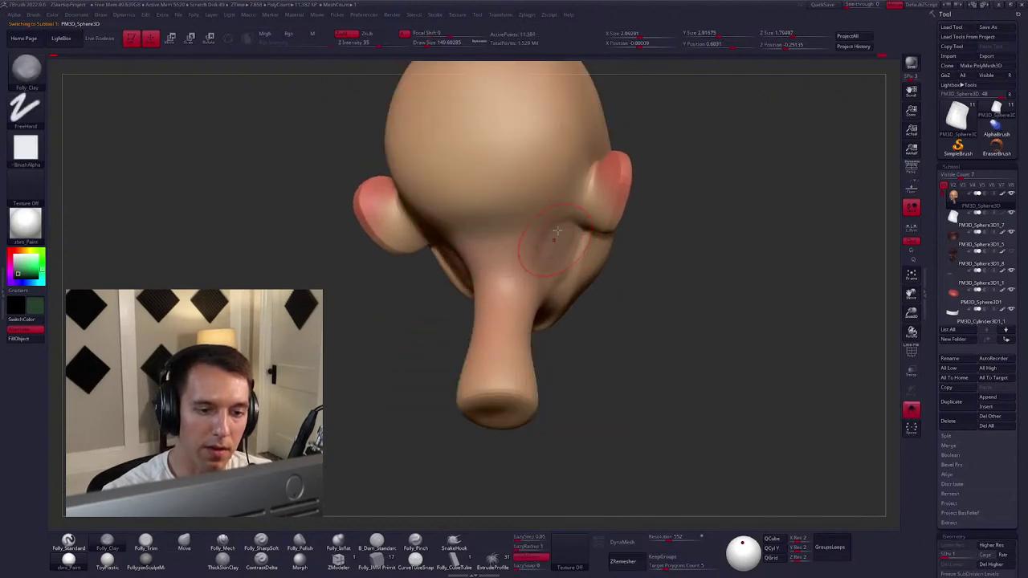
pyautogui.moveTo(554, 233); pyautogui.dragTo(547, 232, button='right')
pyautogui.press('shift')
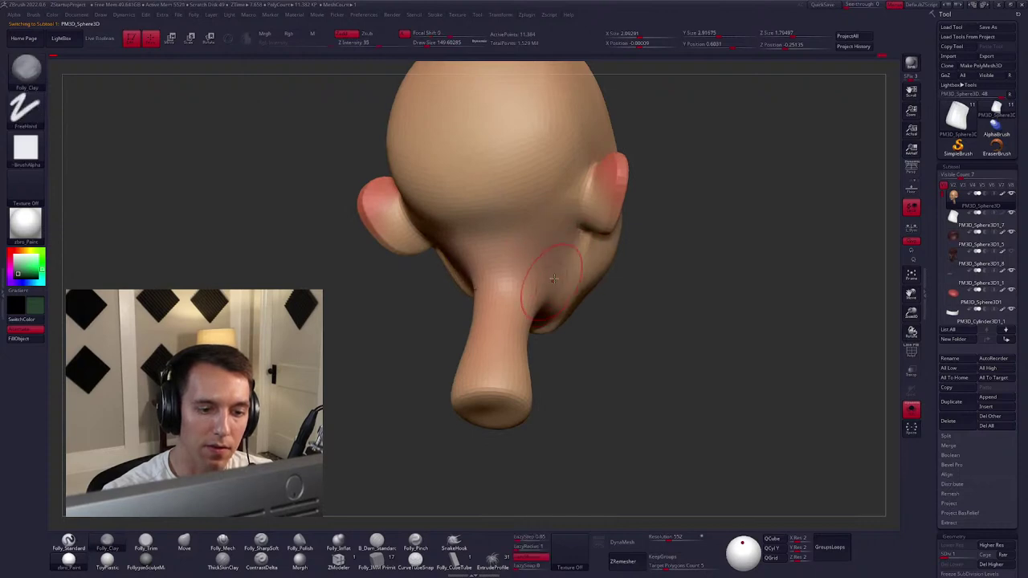
pyautogui.moveTo(562, 255); pyautogui.dragTo(590, 235, button='right')
pyautogui.press('shift')
pyautogui.moveTo(560, 323)
pyautogui.mouseDown(button='right')
pyautogui.moveTo(550, 295)
pyautogui.moveTo(513, 299)
pyautogui.moveTo(530, 299)
pyautogui.mouseUp(button='right')
# Switch to the Move brush and set its size and strength on the isolated head.
pyautogui.press('shift')
pyautogui.press('space')
pyautogui.press('b')
pyautogui.press('m')
pyautogui.press('v')
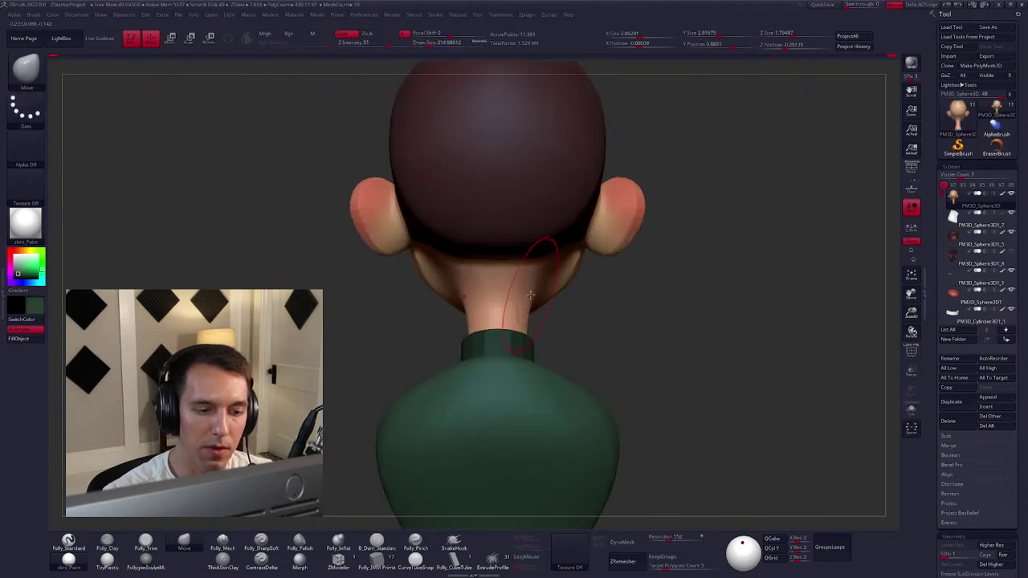
pyautogui.keyDown('alt'); pyautogui.click(529, 295); pyautogui.keyUp('alt')
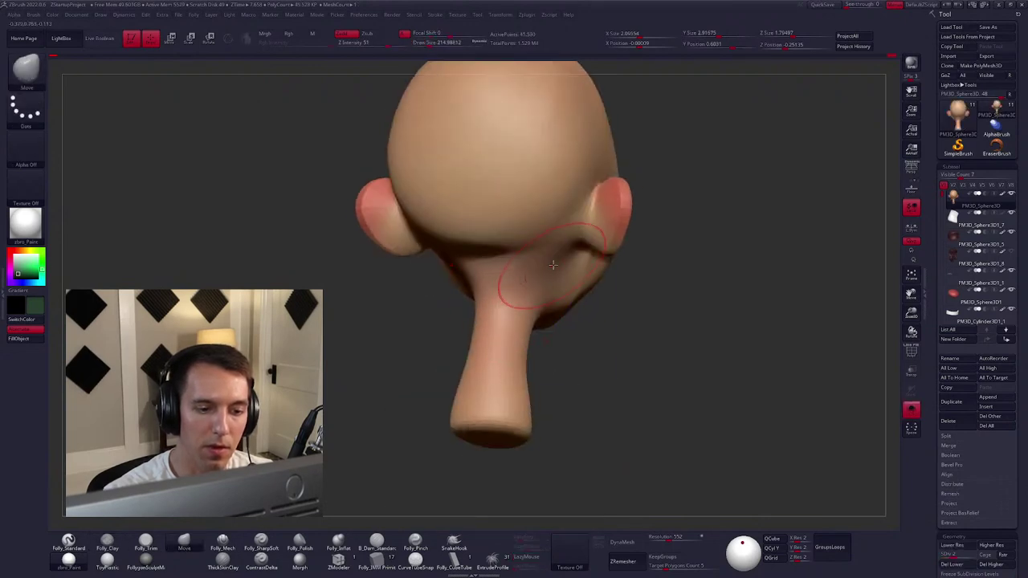
pyautogui.moveTo(553, 265)
pyautogui.mouseDown(button='right')
pyautogui.moveTo(569, 257)
pyautogui.moveTo(552, 269)
pyautogui.moveTo(585, 196)
pyautogui.moveTo(571, 244)
pyautogui.moveTo(588, 257)
pyautogui.mouseUp(button='right')
# Try another brush, return to Clay Buildup, and sculpt and smooth the head's left side.
pyautogui.press('space')
pyautogui.press('b')
pyautogui.press('f')
pyautogui.press('m')
pyautogui.press('b')
pyautogui.press('f')
pyautogui.press('c')
pyautogui.press('shift')
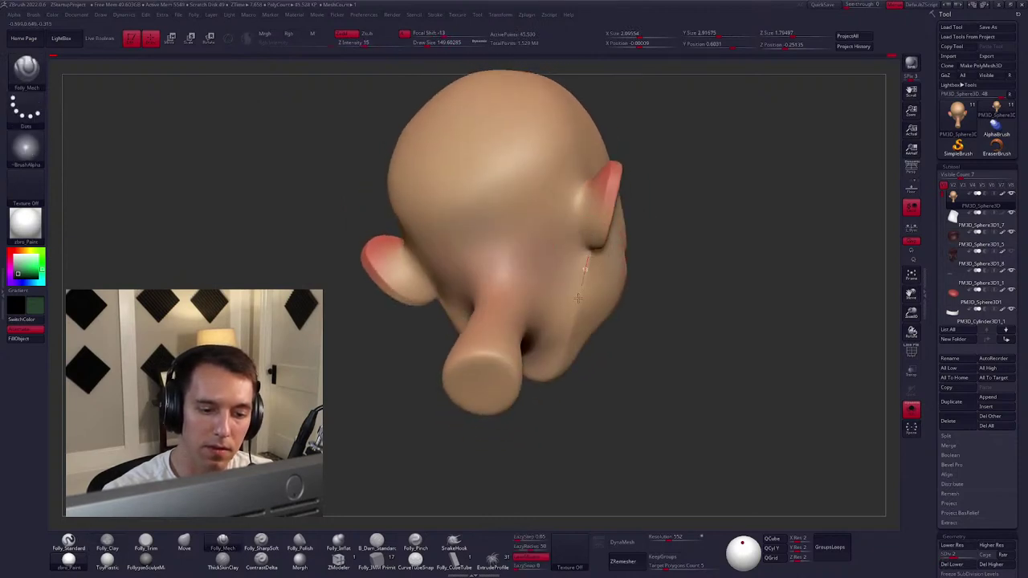
pyautogui.press('shift')
pyautogui.moveTo(570, 333)
pyautogui.mouseDown(button='right')
pyautogui.moveTo(558, 337)
pyautogui.moveTo(581, 256)
pyautogui.mouseUp(button='right')
pyautogui.press('shift')
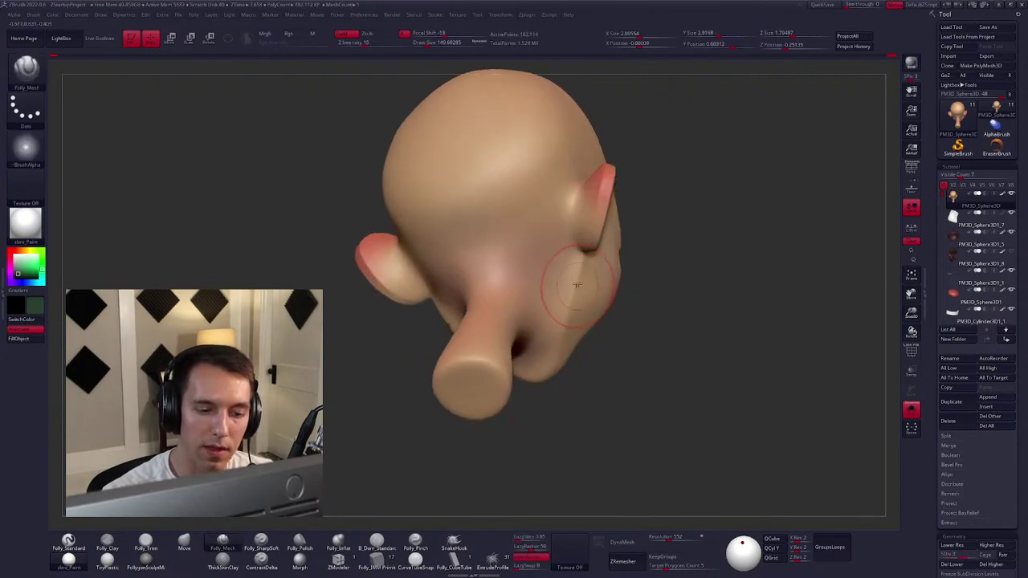
pyautogui.moveTo(575, 325)
pyautogui.mouseDown(button='right')
pyautogui.moveTo(591, 323)
pyautogui.moveTo(524, 284)
pyautogui.mouseUp(button='right')
# Flatten the jaw and neck area with the Trim brush, smoothing from several angles.
pyautogui.press('t')
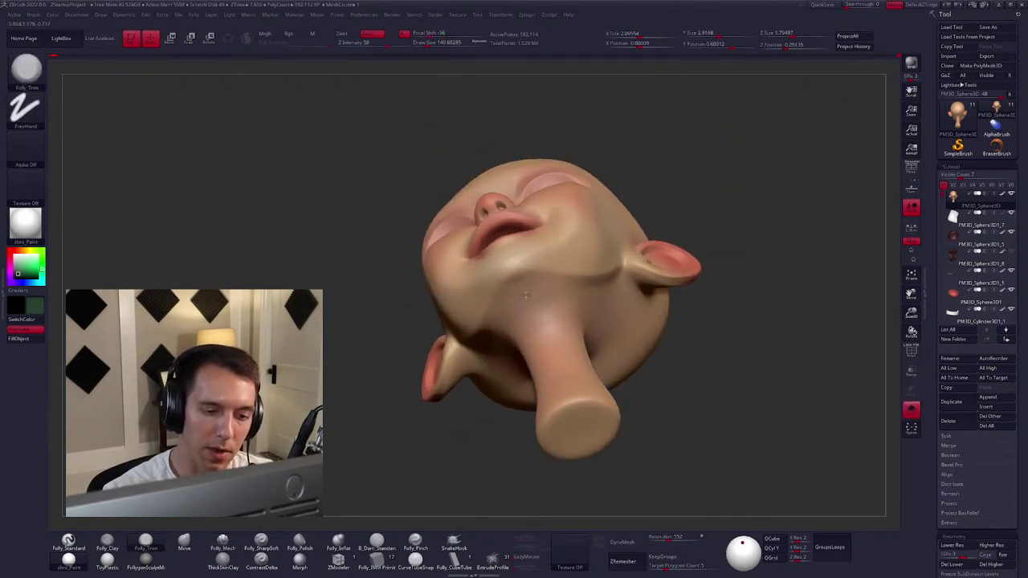
pyautogui.press('shift')
pyautogui.moveTo(529, 305)
pyautogui.mouseDown(button='right')
pyautogui.moveTo(503, 289)
pyautogui.moveTo(522, 283)
pyautogui.moveTo(515, 286)
pyautogui.mouseUp(button='right')
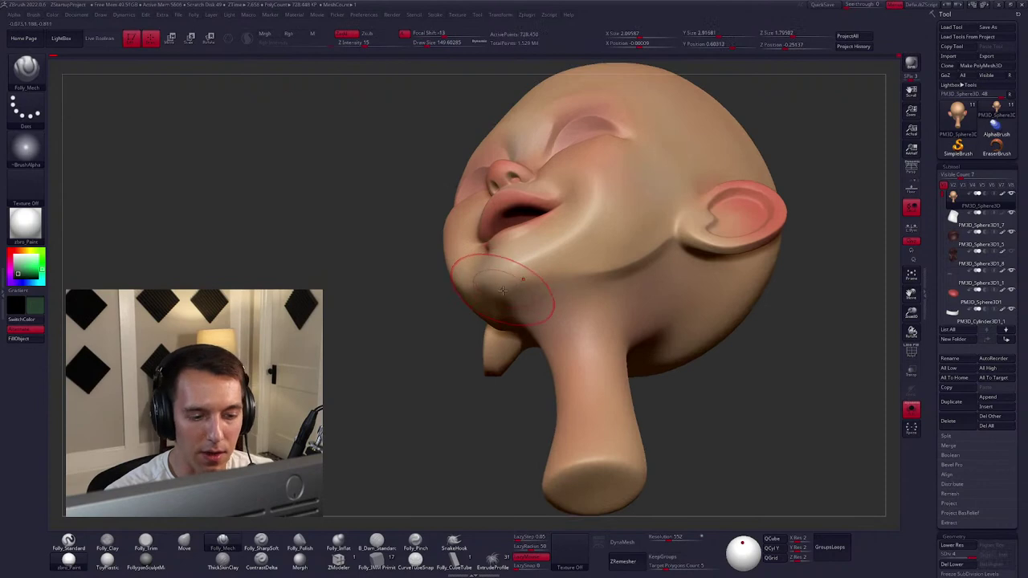
pyautogui.press('shift')
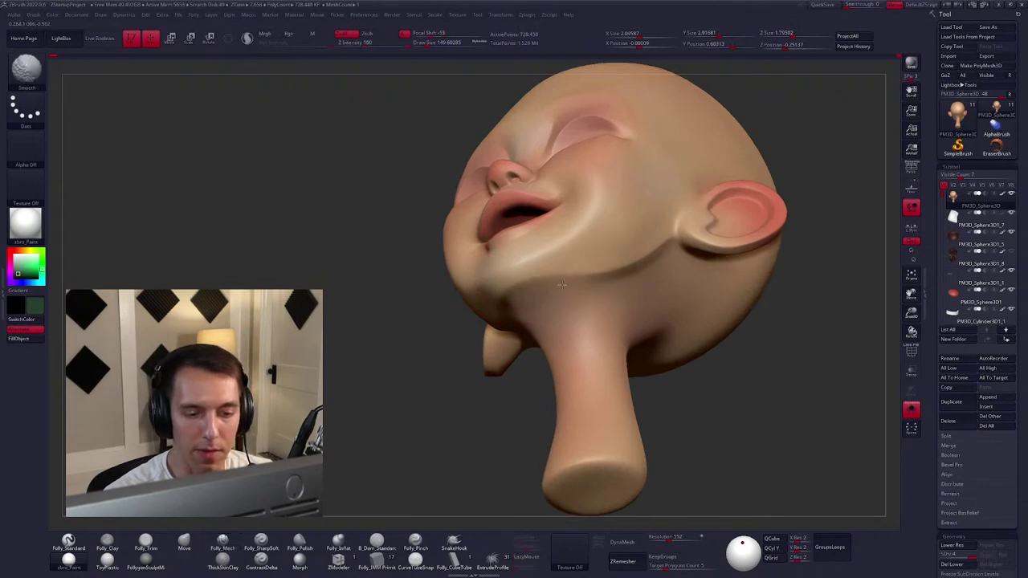
pyautogui.keyDown('shift'); pyautogui.moveTo(574, 295); pyautogui.dragTo(562, 324, button='right'); pyautogui.keyUp('shift')
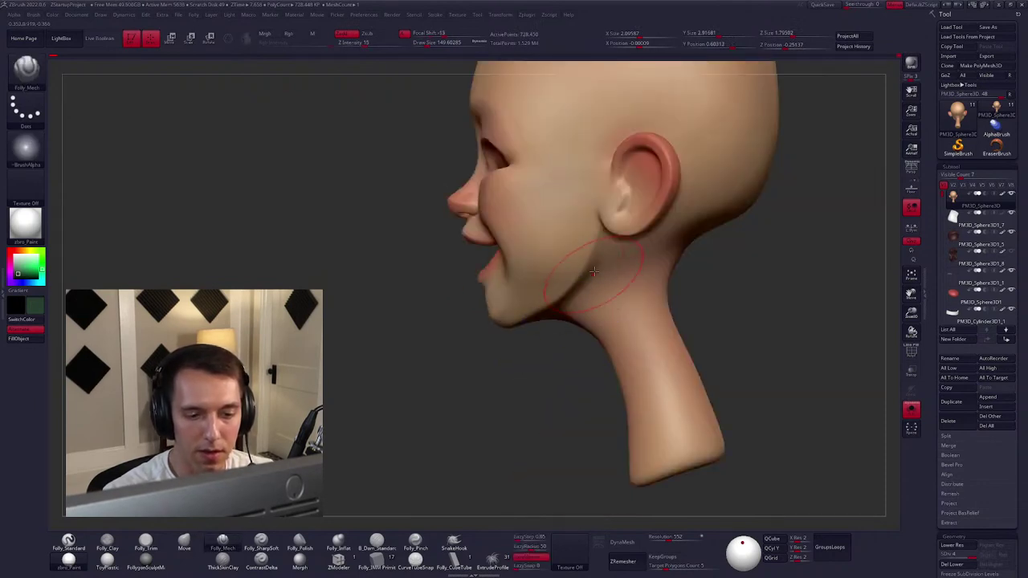
pyautogui.moveTo(603, 254); pyautogui.dragTo(551, 241, button='right')
pyautogui.press('shift')
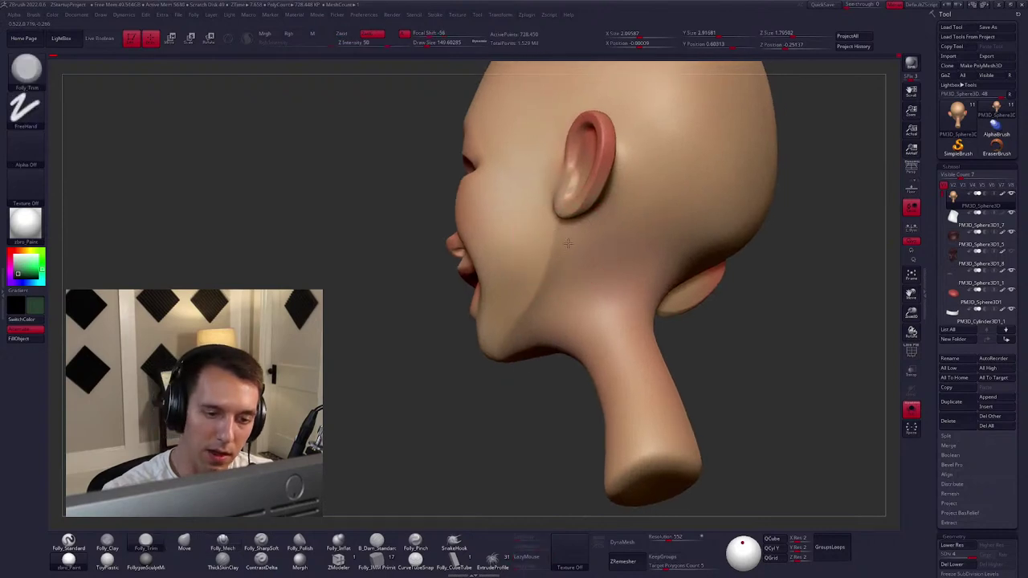
pyautogui.press('shift')
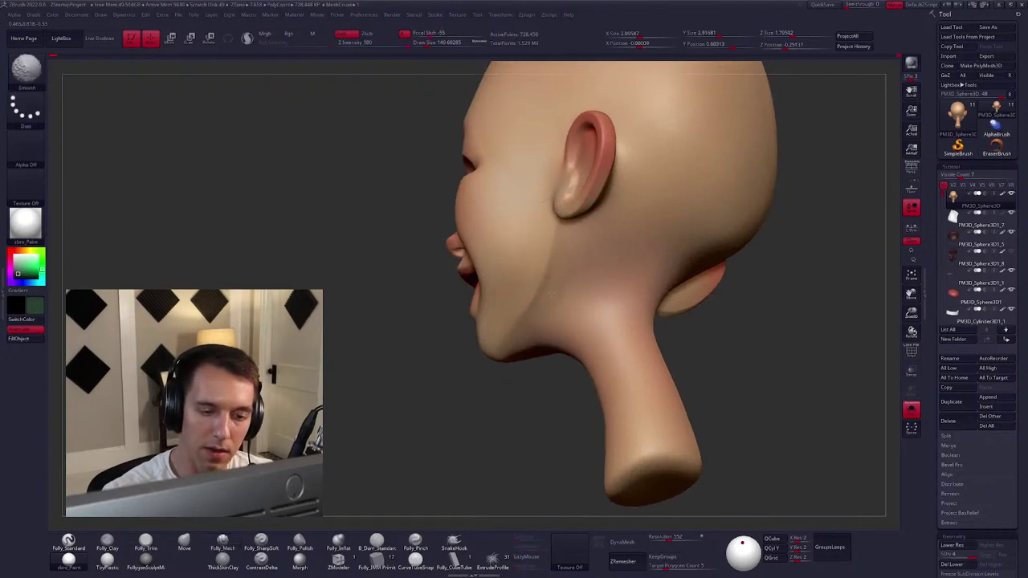
pyautogui.moveTo(545, 294)
pyautogui.mouseDown(button='right')
pyautogui.moveTo(566, 294)
pyautogui.moveTo(558, 301)
pyautogui.moveTo(523, 281)
pyautogui.moveTo(566, 306)
pyautogui.moveTo(504, 253)
pyautogui.moveTo(528, 206)
pyautogui.mouseUp(button='right')
pyautogui.rightClick(565, 293)
# Unhide the hair, eyes and body, smooth once more, and show the head's polyframe.
pyautogui.hotkey('ctrl', 'shift', 's')
pyautogui.press('shift')
pyautogui.hotkey('shift', 'f')
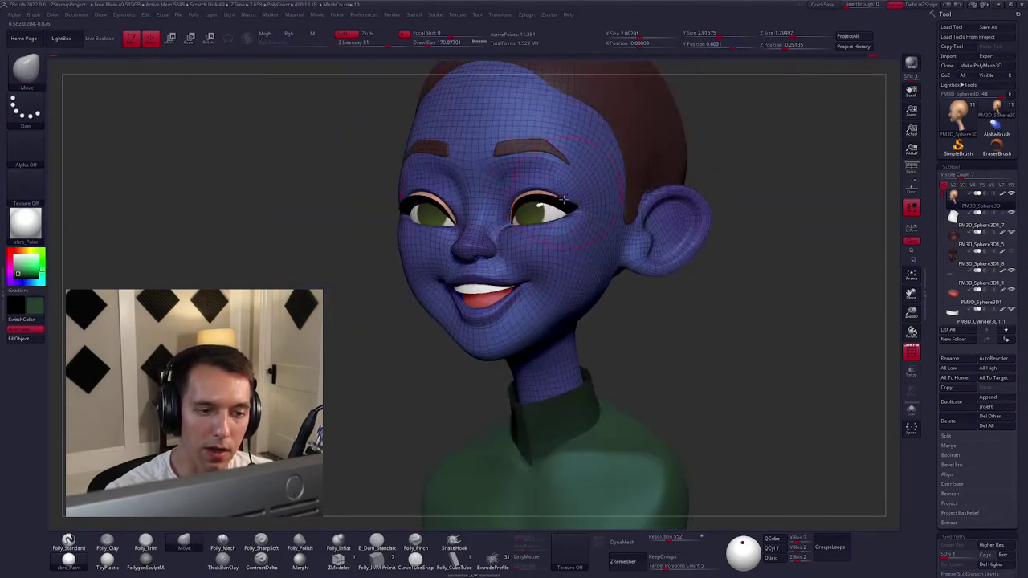
# Work around the side and back of the neck, resizing the brush between 150 and 180.
pyautogui.hotkey('shift', 'f')
pyautogui.moveTo(715, 319); pyautogui.dragTo(562, 288, button='right')
pyautogui.press('space')
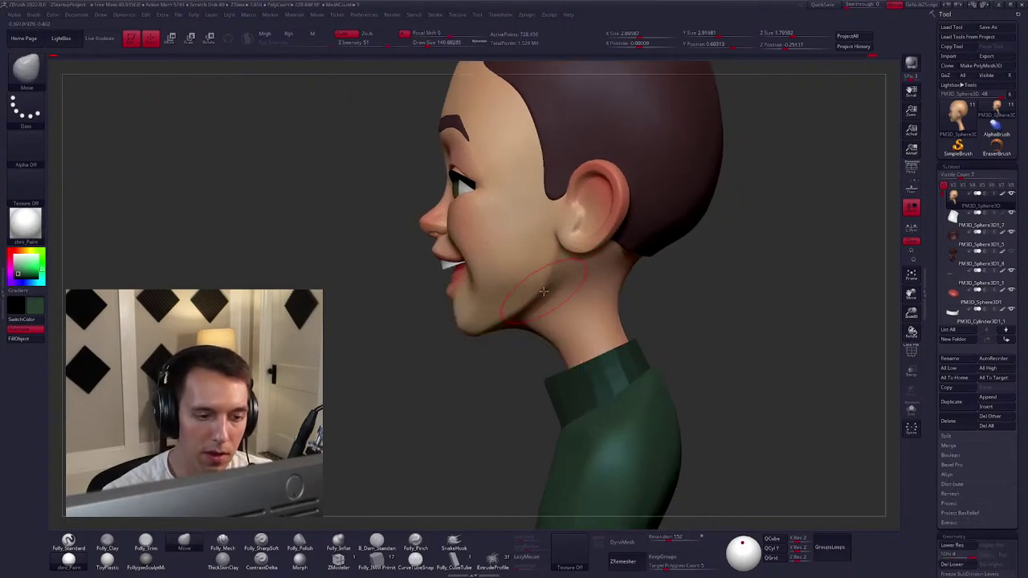
pyautogui.moveTo(623, 328)
pyautogui.mouseDown(button='right')
pyautogui.moveTo(631, 298)
pyautogui.moveTo(542, 283)
pyautogui.mouseUp(button='right')
pyautogui.press('space')
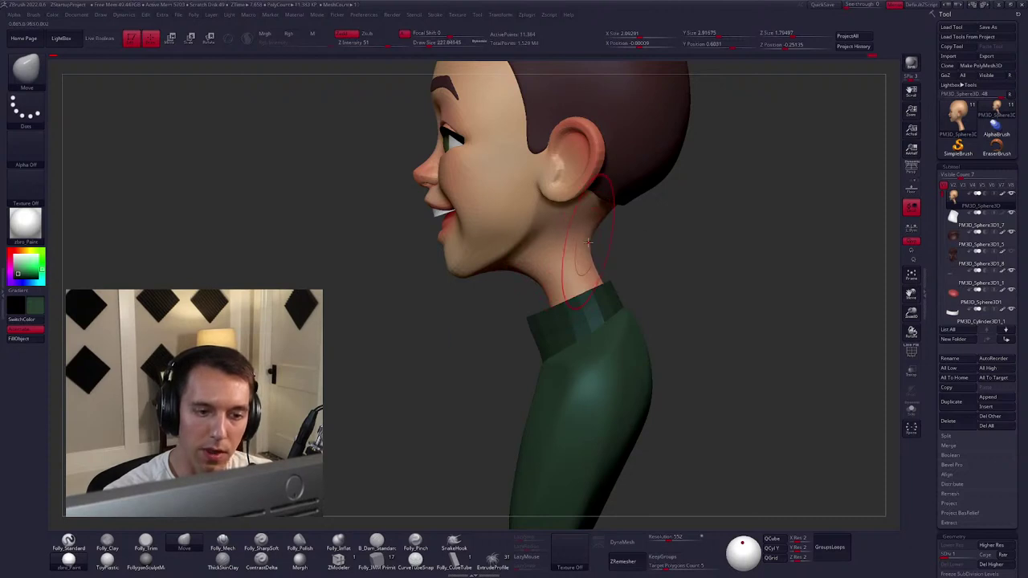
pyautogui.moveTo(588, 241); pyautogui.dragTo(590, 277, button='right')
# Solo the head, then unhide the bust and check the slimmer neck against the collar front and side.
pyautogui.hotkey('ctrl', 'shift', 's')
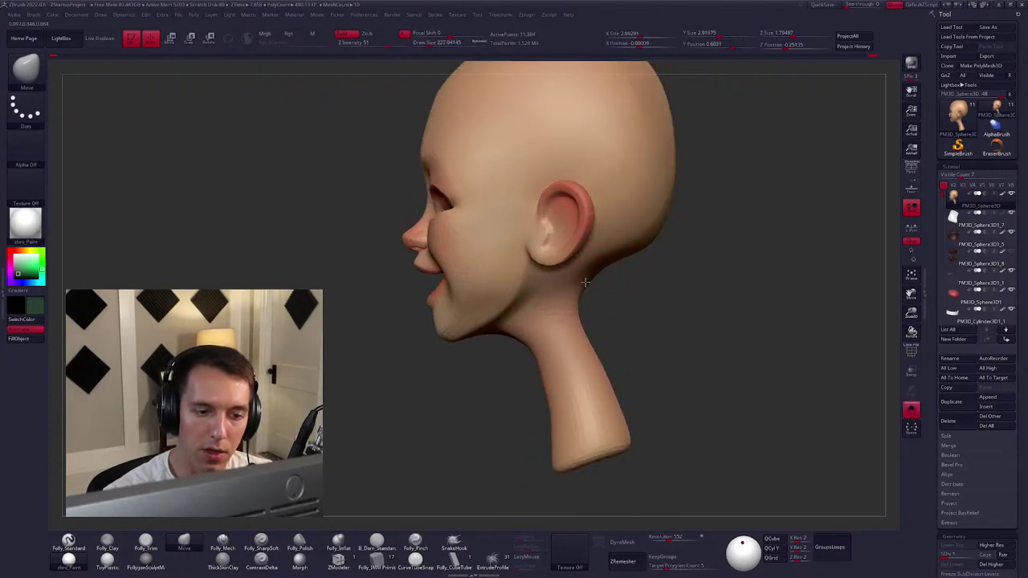
pyautogui.keyDown('alt'); pyautogui.moveTo(561, 387); pyautogui.dragTo(560, 339, button='right'); pyautogui.keyUp('alt')
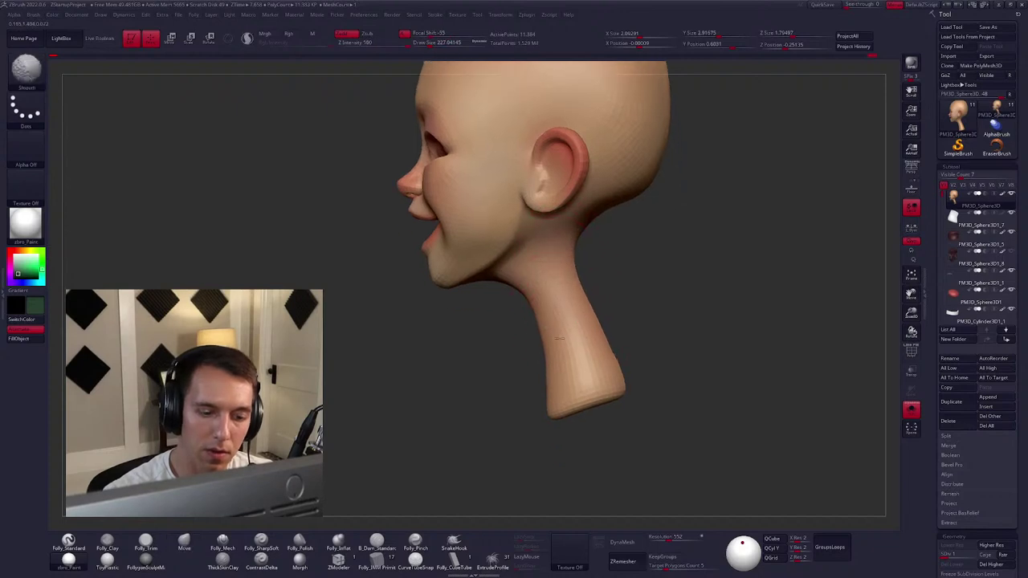
pyautogui.moveTo(559, 405)
pyautogui.keyDown('shift'); pyautogui.mouseDown(button='right')
pyautogui.moveTo(614, 339)
pyautogui.moveTo(598, 321)
pyautogui.mouseUp(button='right'); pyautogui.keyUp('shift')
pyautogui.hotkey('ctrl', 'shift', 's')
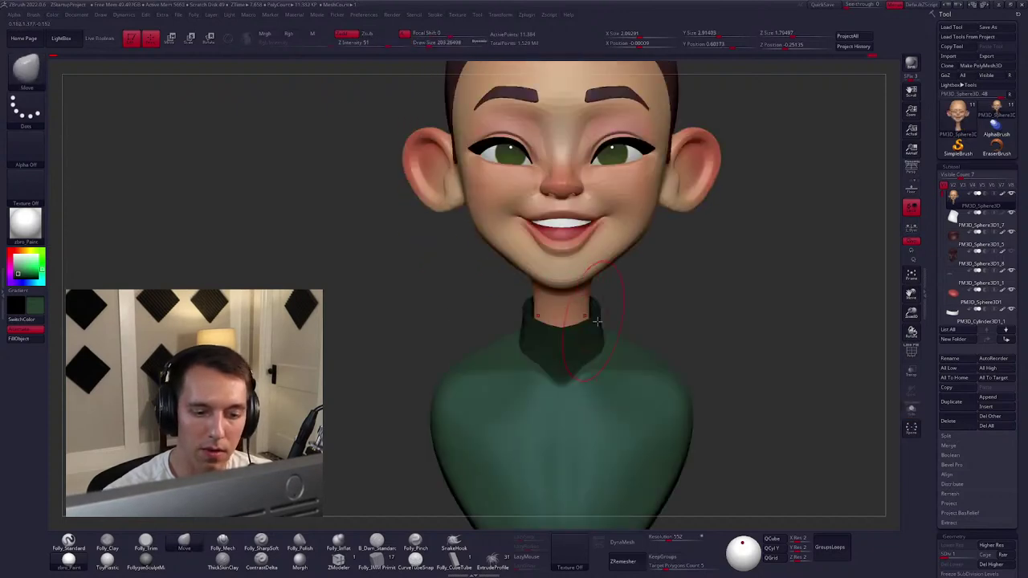
pyautogui.moveTo(672, 332); pyautogui.dragTo(568, 276, button='right')
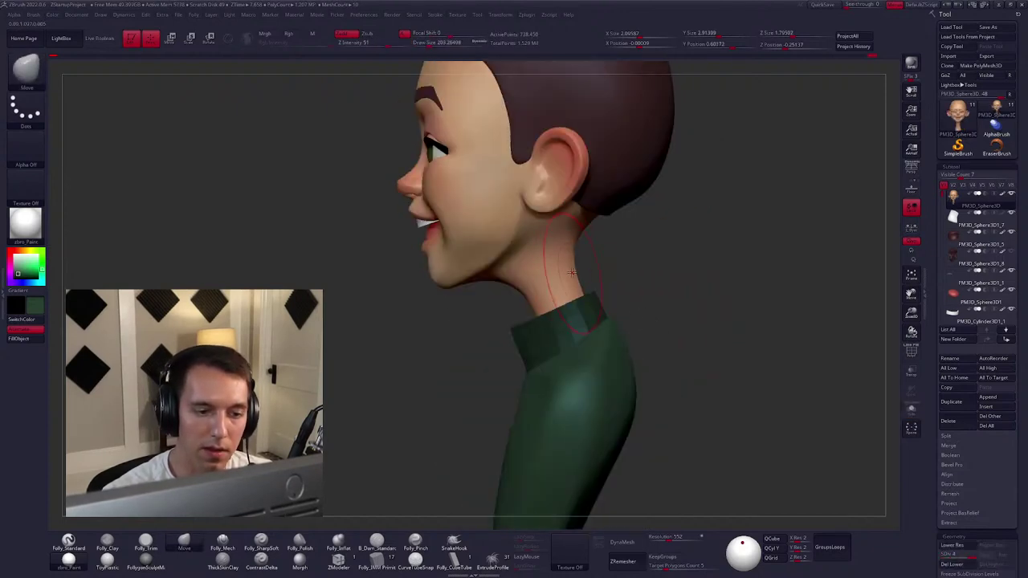
pyautogui.press('space')
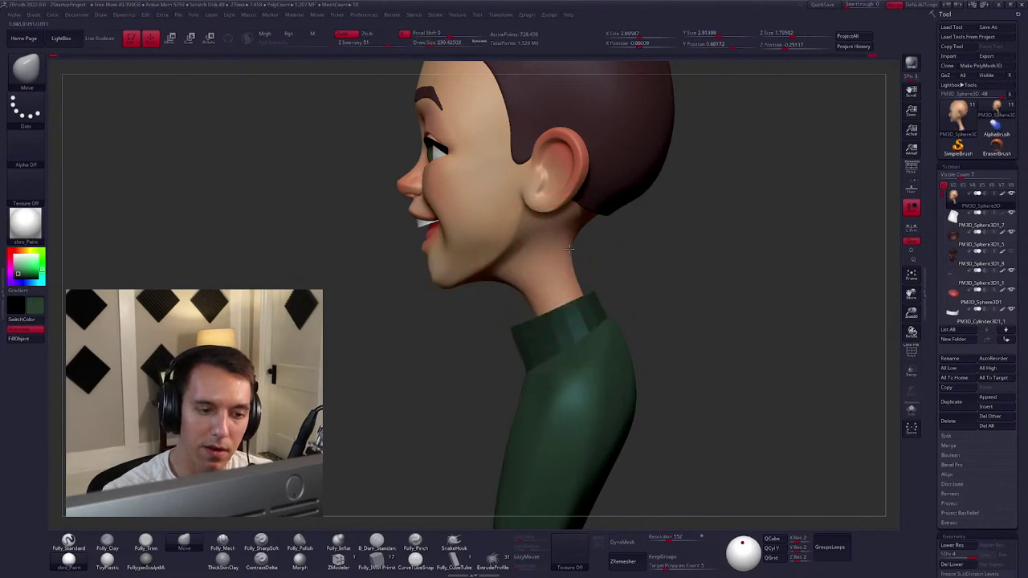
pyautogui.moveTo(570, 250); pyautogui.dragTo(610, 327, button='right')
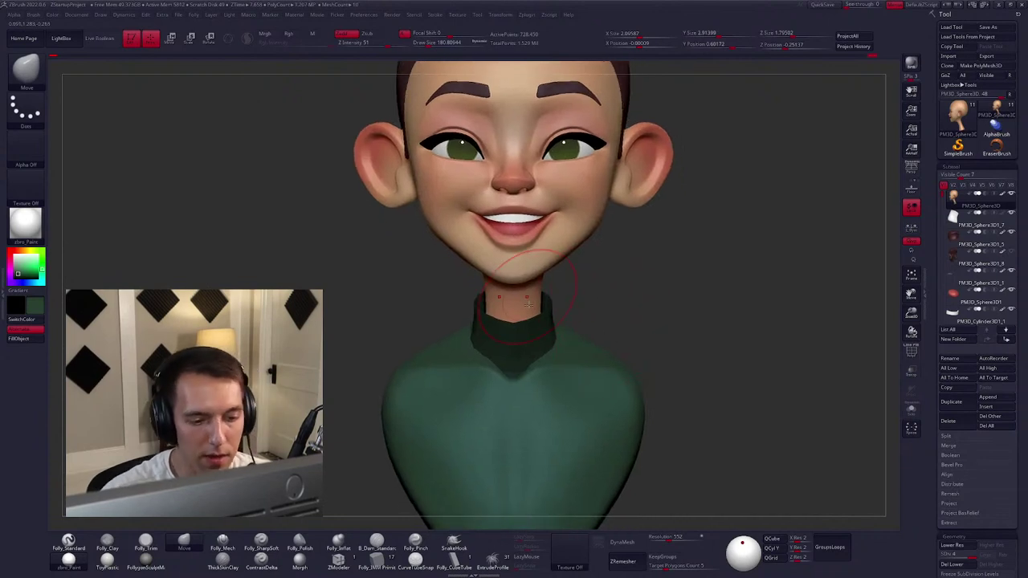
pyautogui.keyDown('alt'); pyautogui.moveTo(520, 351); pyautogui.dragTo(590, 355, button='right'); pyautogui.keyUp('alt')
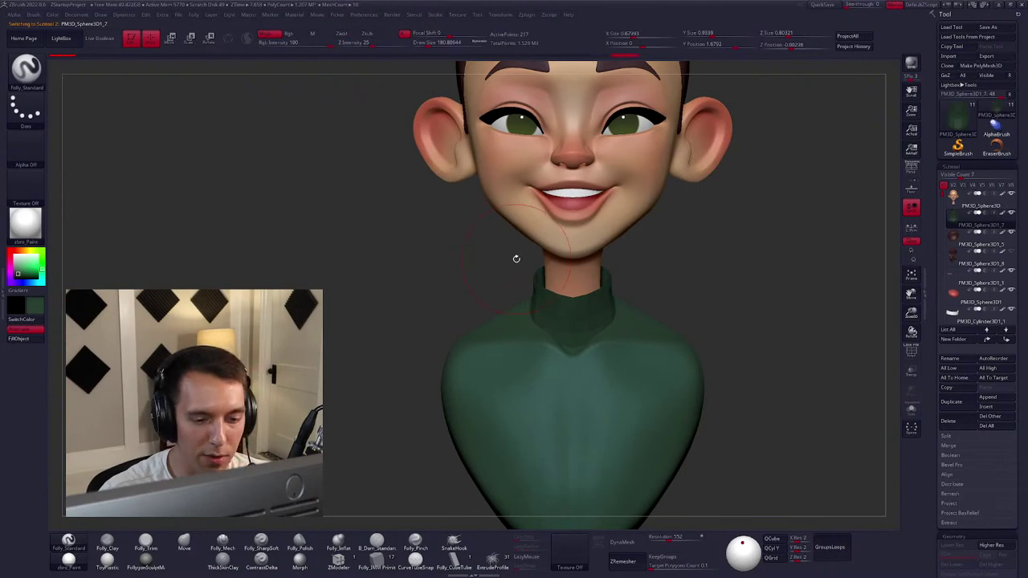
# In ZModeler, solo the collar and insert a vertical edge loop down its front.
pyautogui.click(338, 559)
pyautogui.hotkey('ctrl', 'shift', 's')
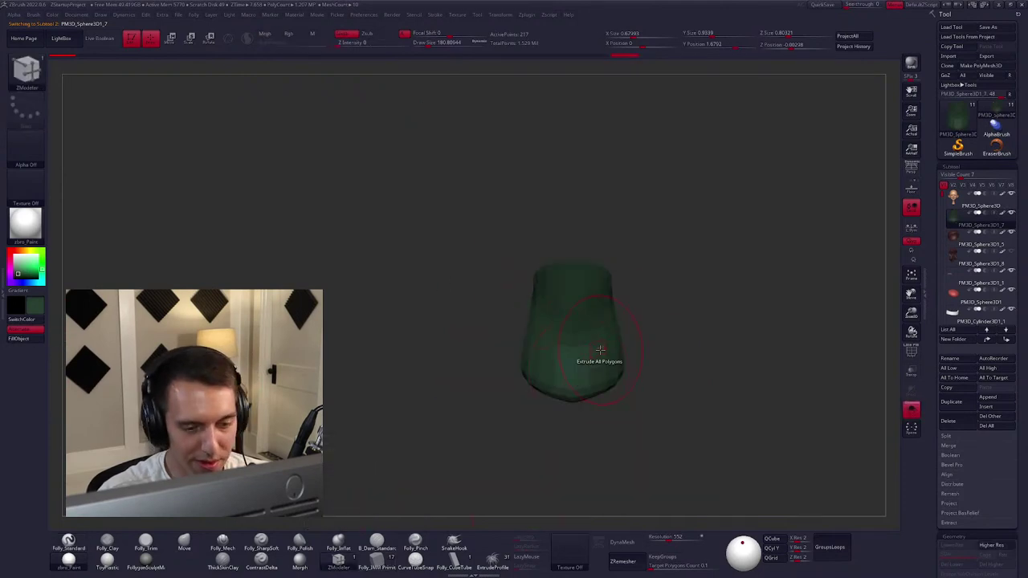
pyautogui.press('f')
pyautogui.hotkey('shift', 'f')
pyautogui.press('space')
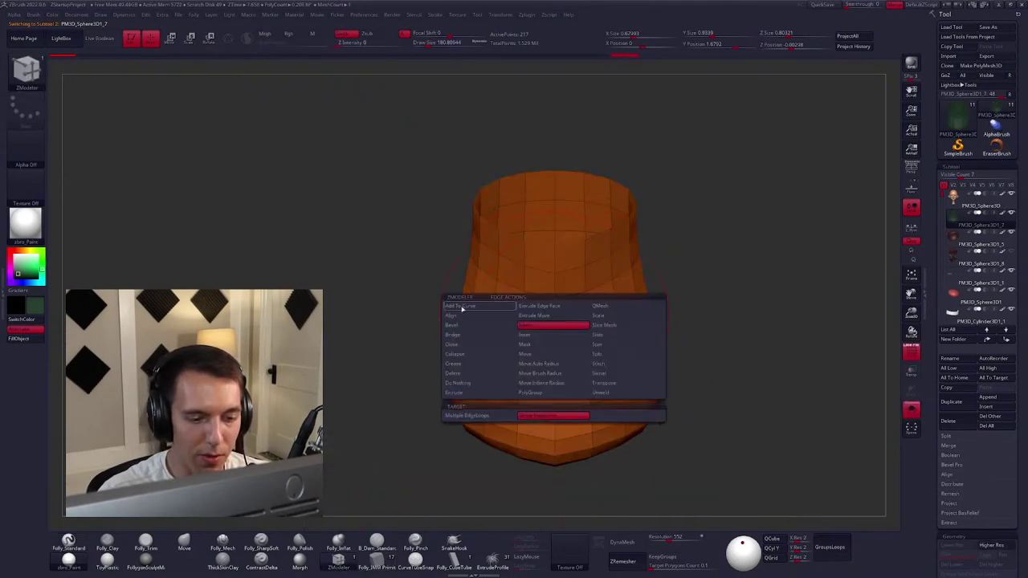
pyautogui.click(547, 314)
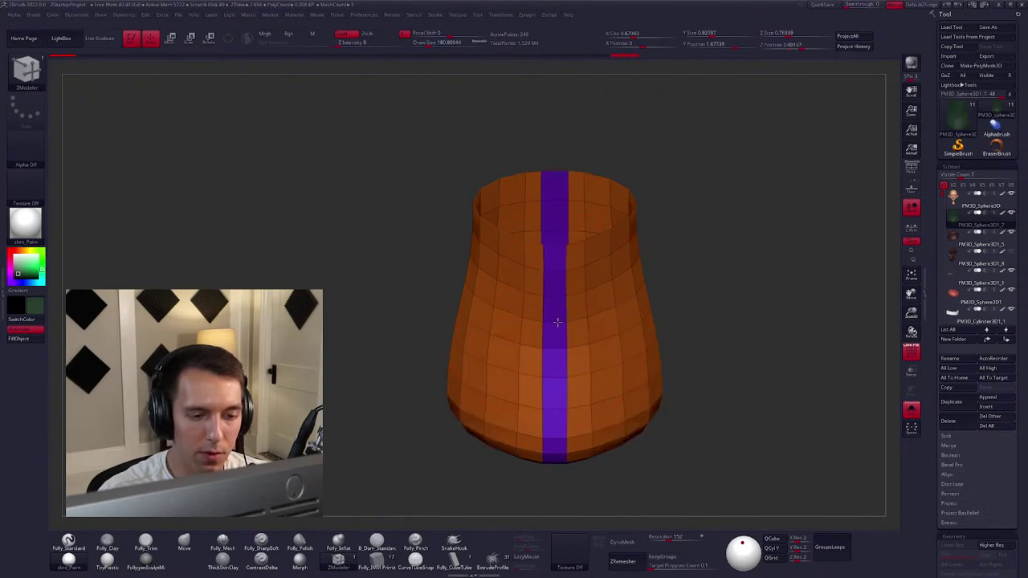
pyautogui.hotkey('ctrl', 'z')
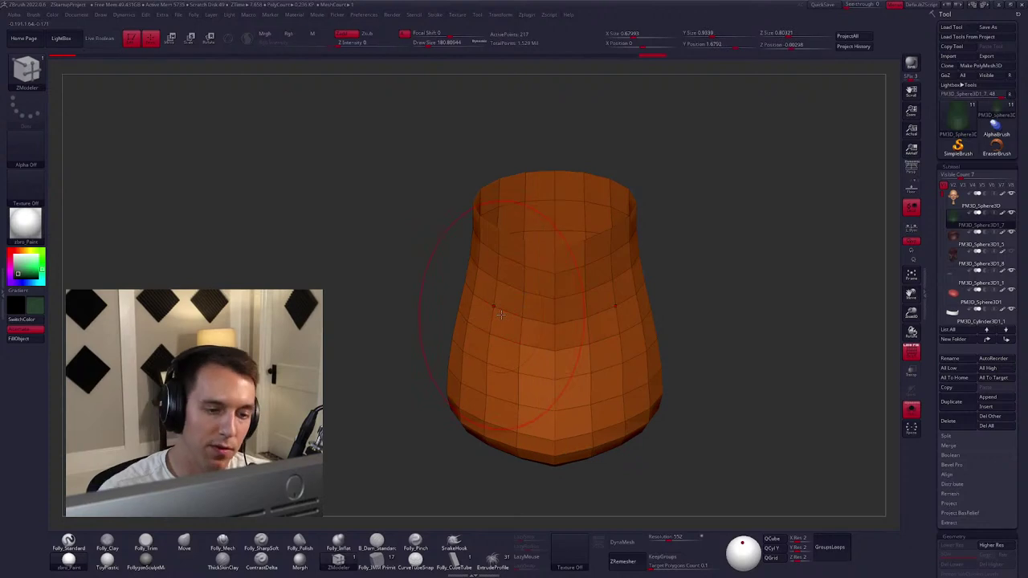
pyautogui.click(555, 310)
pyautogui.moveTo(691, 321); pyautogui.dragTo(631, 344)
# Check the new loop against the full bust, then re-isolate and frame the collar.
pyautogui.hotkey('alt', 's')
pyautogui.scroll(-5, 649, 331)
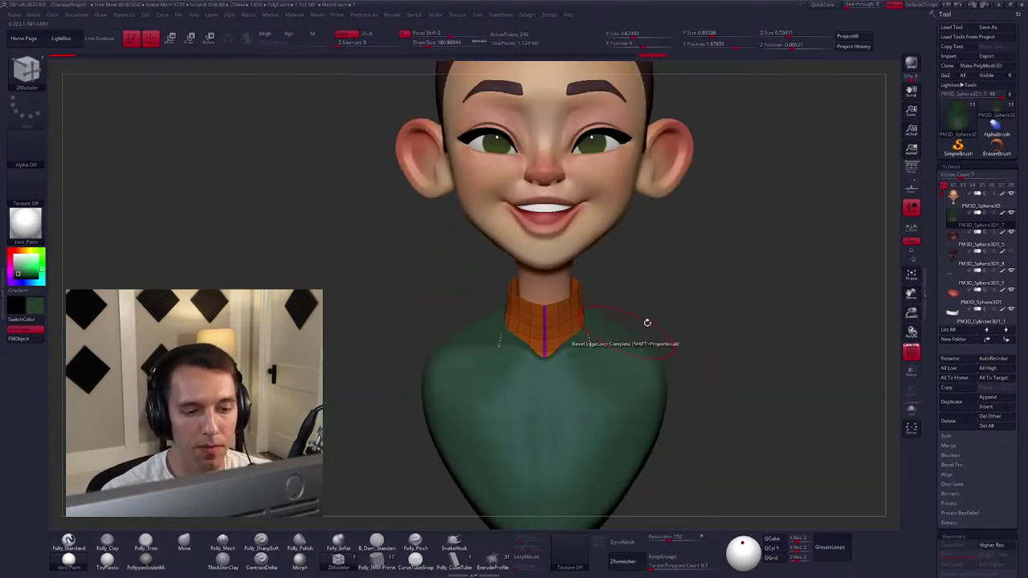
pyautogui.hotkey('shift', 'f')
pyautogui.moveTo(669, 317)
pyautogui.mouseDown()
pyautogui.moveTo(683, 321)
pyautogui.moveTo(644, 328)
pyautogui.moveTo(663, 322)
pyautogui.mouseUp()
pyautogui.click(340, 547)
pyautogui.hotkey('alt', 's')
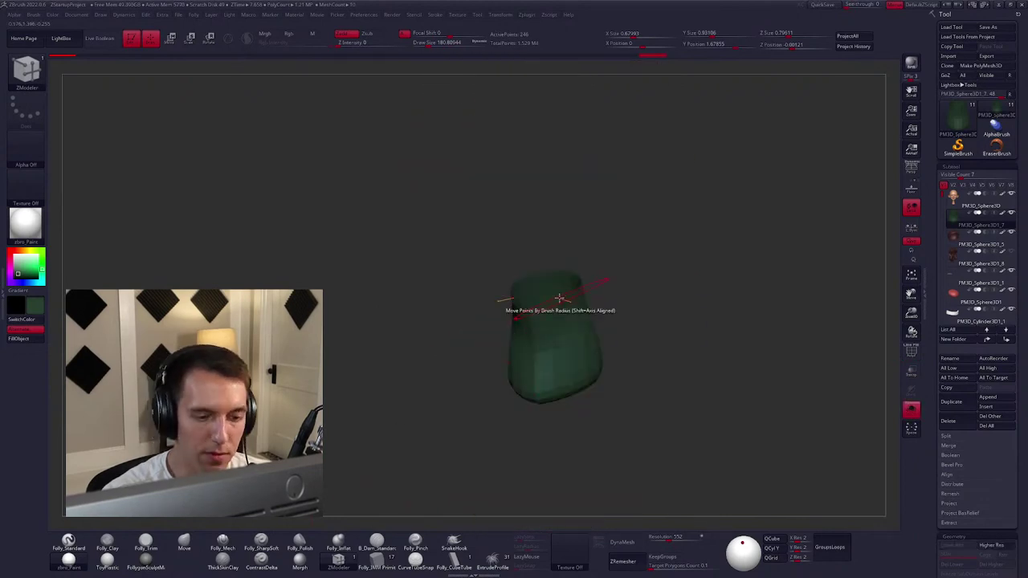
pyautogui.press('f')
pyautogui.hotkey('shift', 'f')
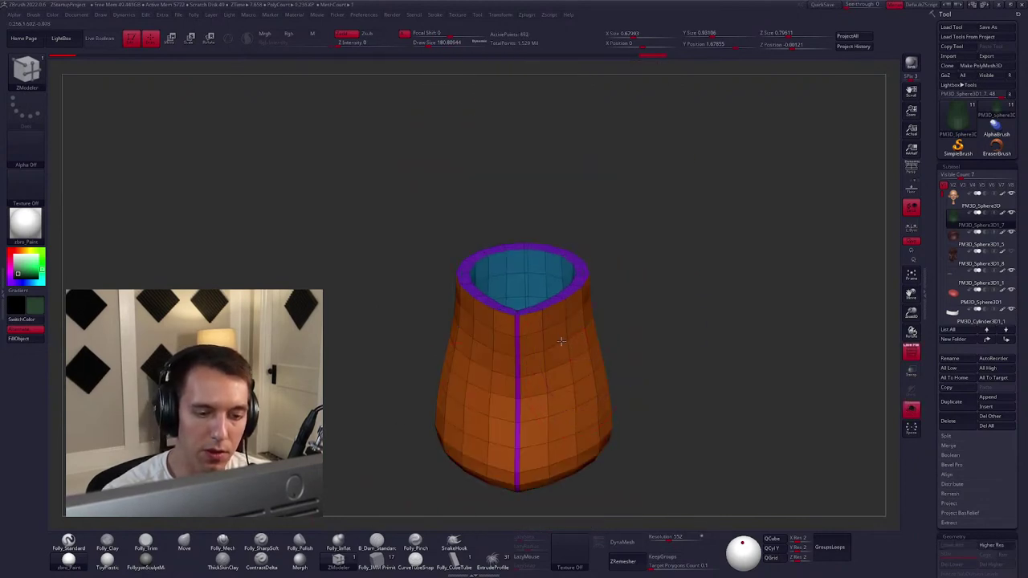
pyautogui.moveTo(598, 314); pyautogui.dragTo(642, 278)
# Flip the collar's faces and make it render double-sided.
pyautogui.press('space')
pyautogui.click(664, 324)
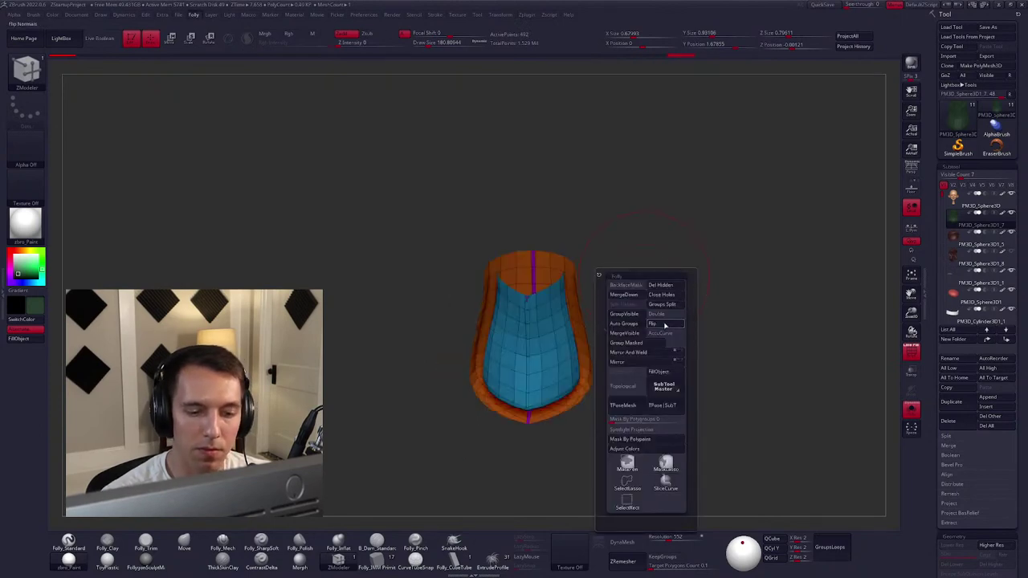
pyautogui.click(670, 318)
pyautogui.hotkey('shift', 'f')
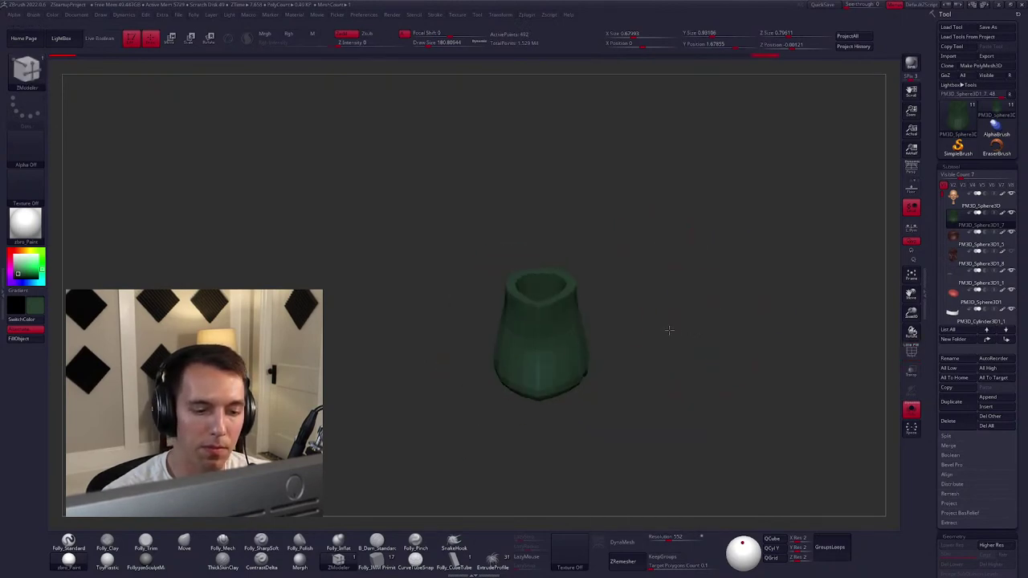
pyautogui.hotkey('alt', 's')
pyautogui.press('b')
pyautogui.press('m')
pyautogui.press('v')
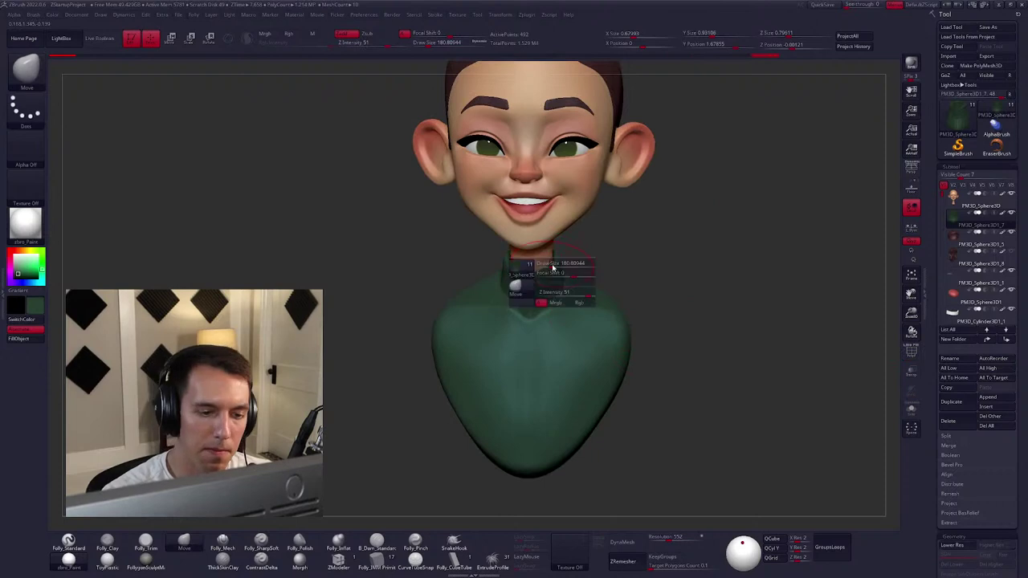
# Bevel the collar's complete top edge loop into a thick rim.
pyautogui.click(341, 560)
pyautogui.hotkey('alt', 's')
pyautogui.press('f')
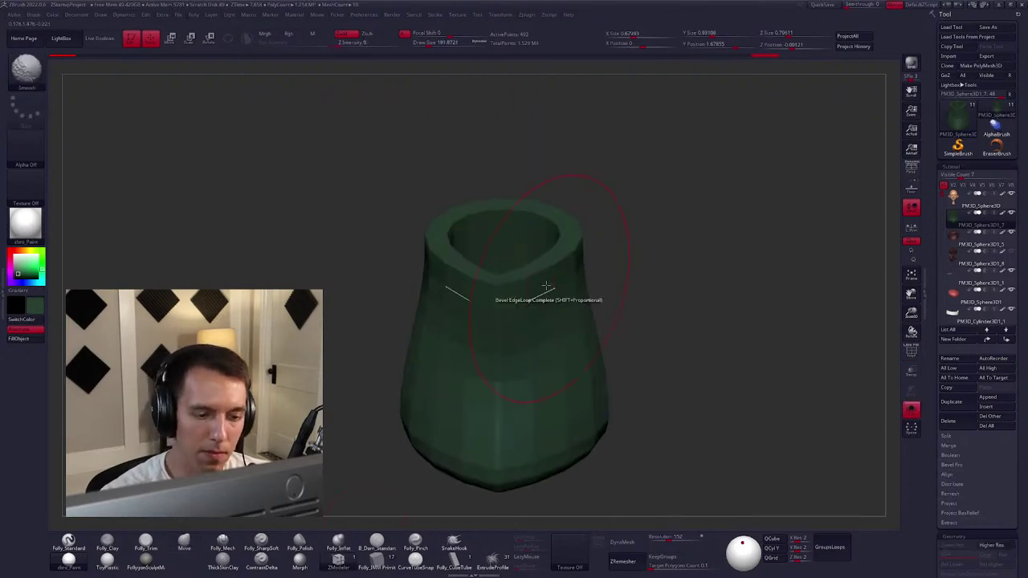
pyautogui.hotkey('shift', 'f')
pyautogui.press('space')
pyautogui.click(462, 300)
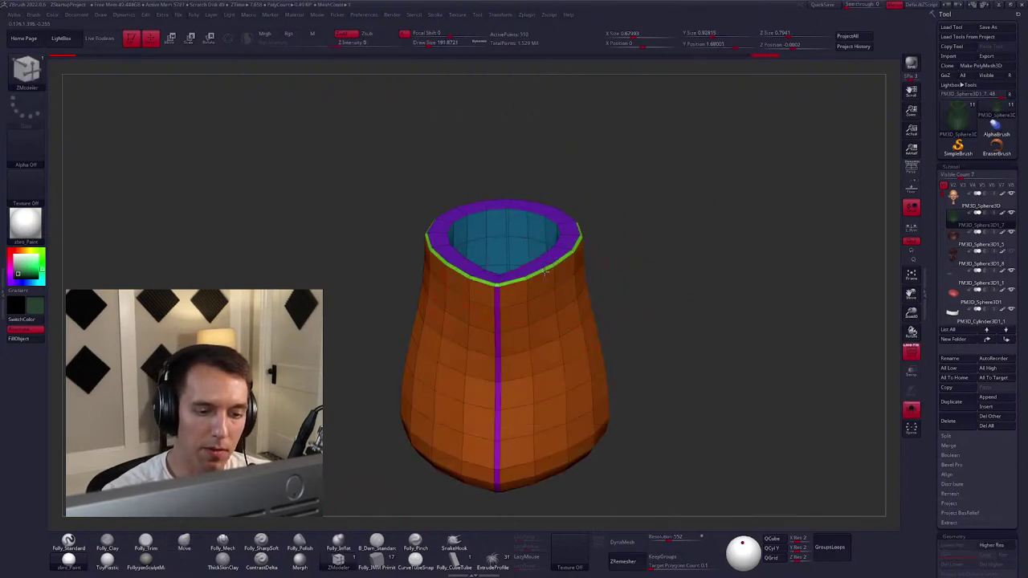
pyautogui.moveTo(500, 230); pyautogui.dragTo(504, 218)
pyautogui.hotkey('shift', 'f')
pyautogui.press('b')
pyautogui.press('m')
pyautogui.press('v')
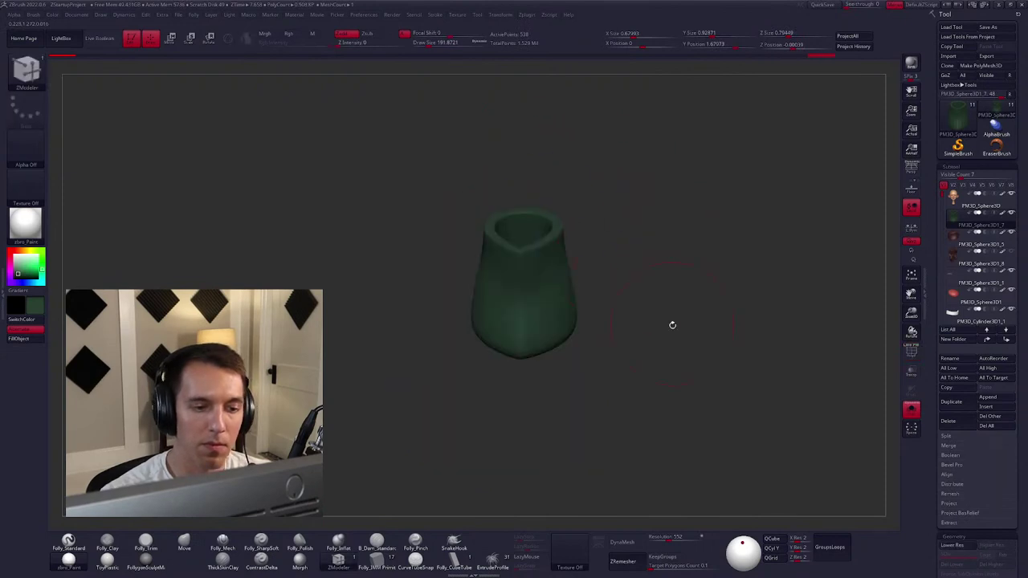
pyautogui.hotkey('alt', 's')
pyautogui.press('space')
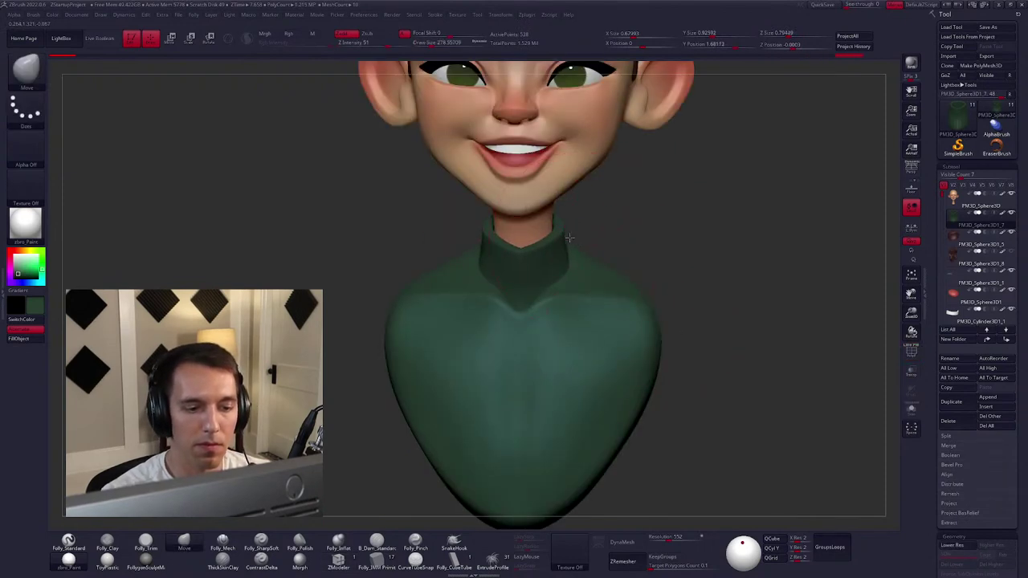
# Select the sweater torso subtool and inspect it from front, side and back.
pyautogui.press('f')
pyautogui.moveTo(601, 260)
pyautogui.mouseDown()
pyautogui.moveTo(606, 317)
pyautogui.moveTo(676, 321)
pyautogui.moveTo(618, 322)
pyautogui.mouseUp()
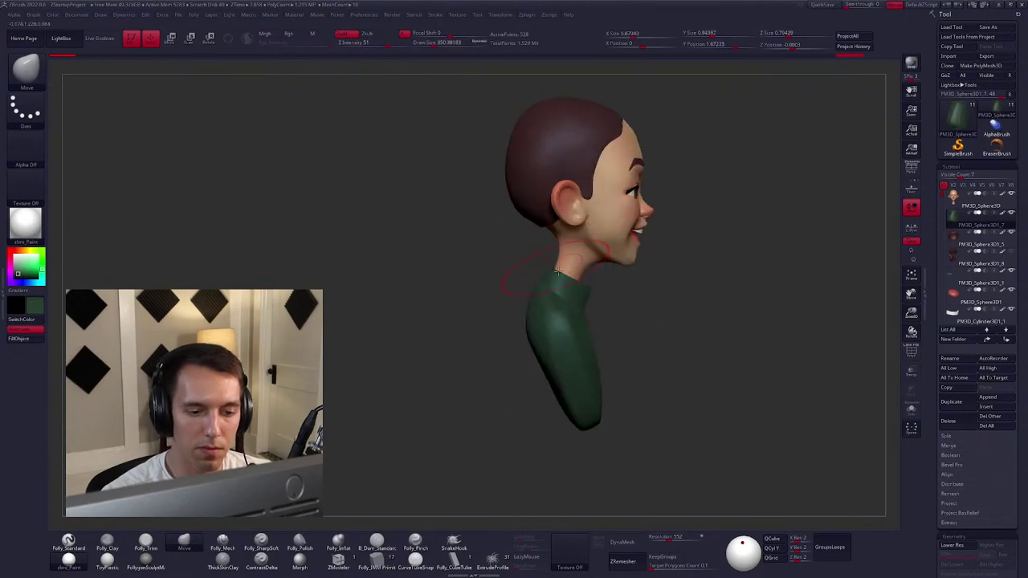
pyautogui.moveTo(556, 273)
pyautogui.mouseDown()
pyautogui.moveTo(522, 305)
pyautogui.moveTo(578, 317)
pyautogui.moveTo(597, 348)
pyautogui.mouseUp()
pyautogui.keyDown('alt'); pyautogui.click(589, 318); pyautogui.keyUp('alt')
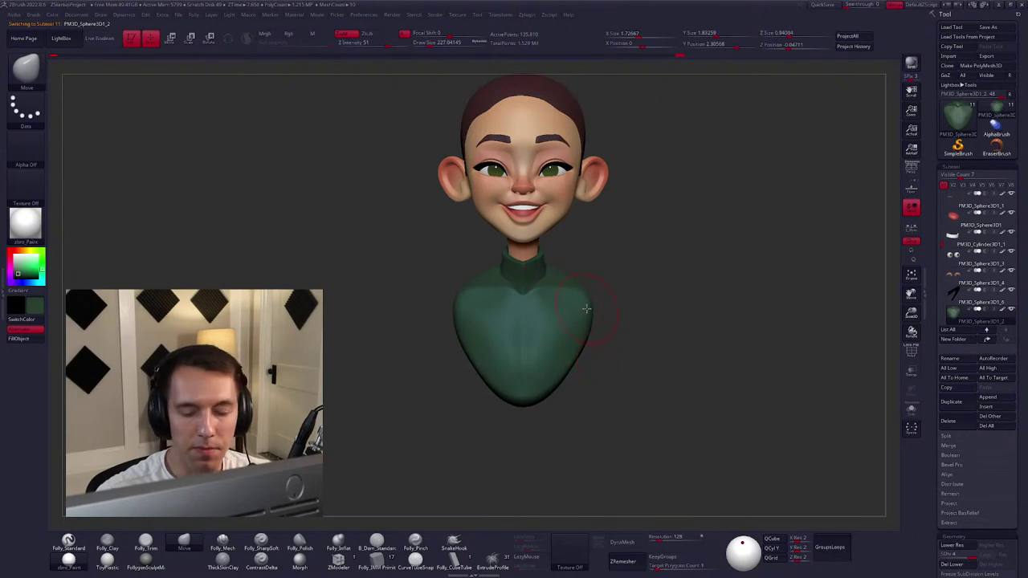
pyautogui.press('2')
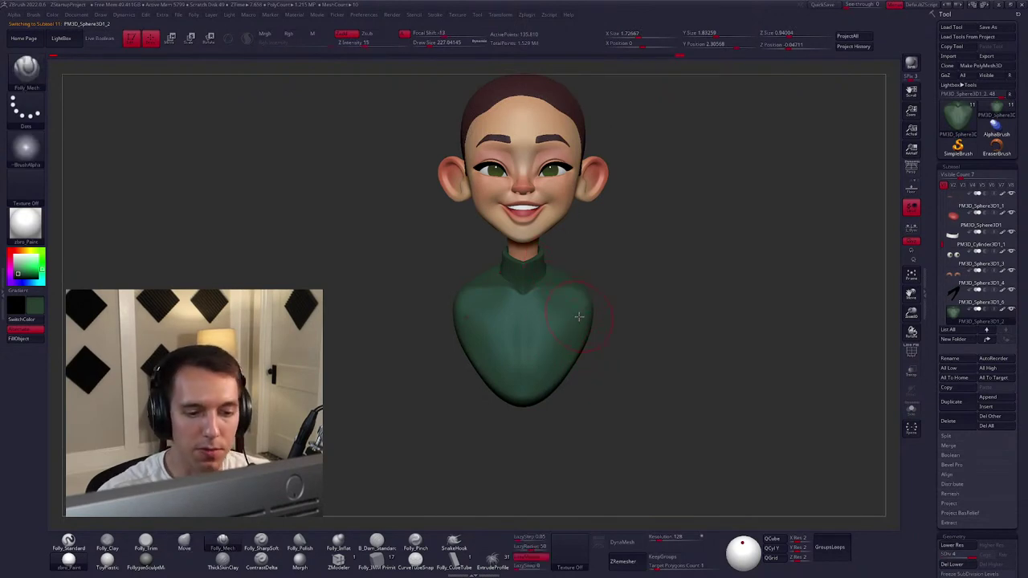
pyautogui.keyDown('alt'); pyautogui.moveTo(578, 315); pyautogui.dragTo(528, 321); pyautogui.keyUp('alt')
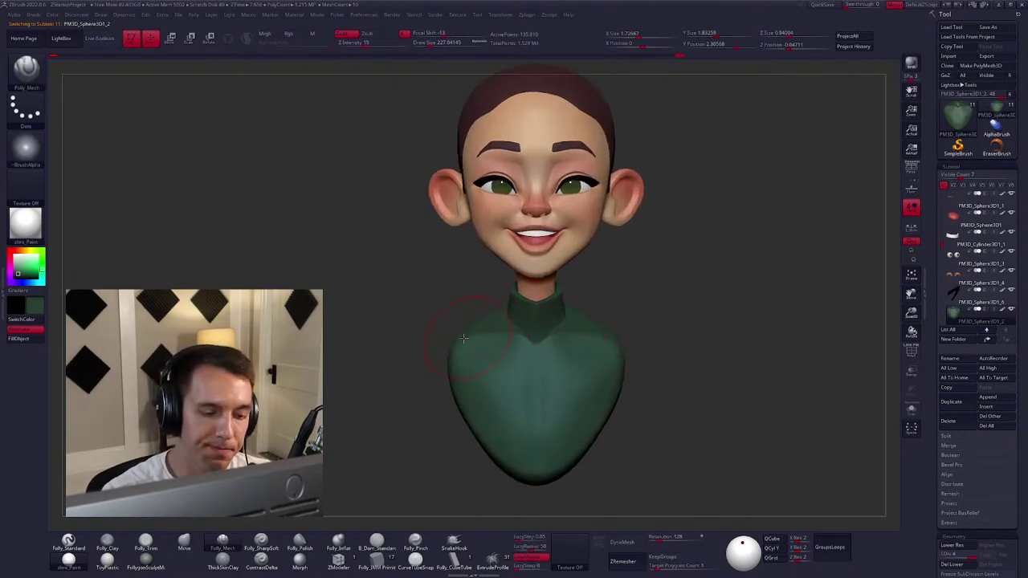
pyautogui.moveTo(594, 335)
pyautogui.mouseDown()
pyautogui.moveTo(552, 353)
pyautogui.moveTo(530, 303)
pyautogui.mouseUp()
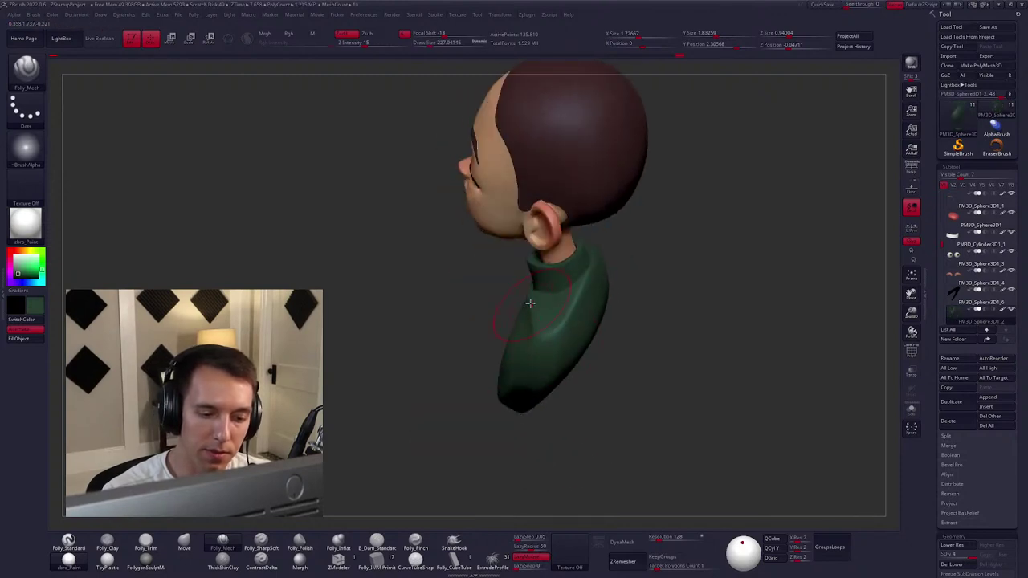
pyautogui.hotkey('ctrl', 'shift', 'f')
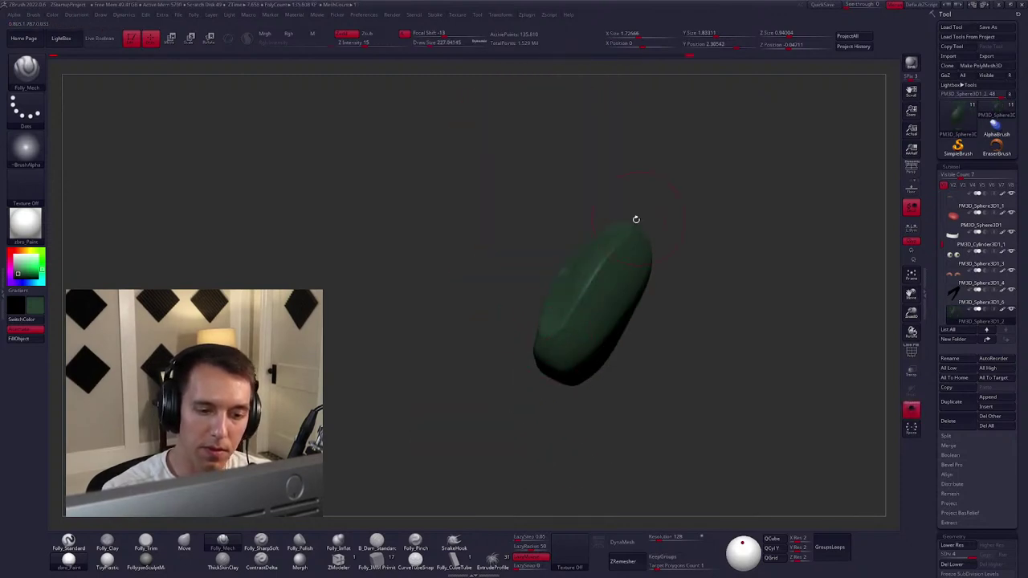
pyautogui.moveTo(635, 219)
pyautogui.mouseDown()
pyautogui.moveTo(550, 270)
pyautogui.moveTo(555, 211)
pyautogui.moveTo(569, 328)
pyautogui.moveTo(626, 256)
pyautogui.moveTo(612, 261)
pyautogui.moveTo(605, 312)
pyautogui.mouseUp()
pyautogui.press('t')
pyautogui.hotkey('ctrl', 'shift', 'f')
pyautogui.press('b')
pyautogui.press('m')
pyautogui.press('v')
# Scale the sweater torso inward with Transpose Scale lines across the chest.
pyautogui.press('e')
pyautogui.moveTo(542, 284); pyautogui.dragTo(635, 284)
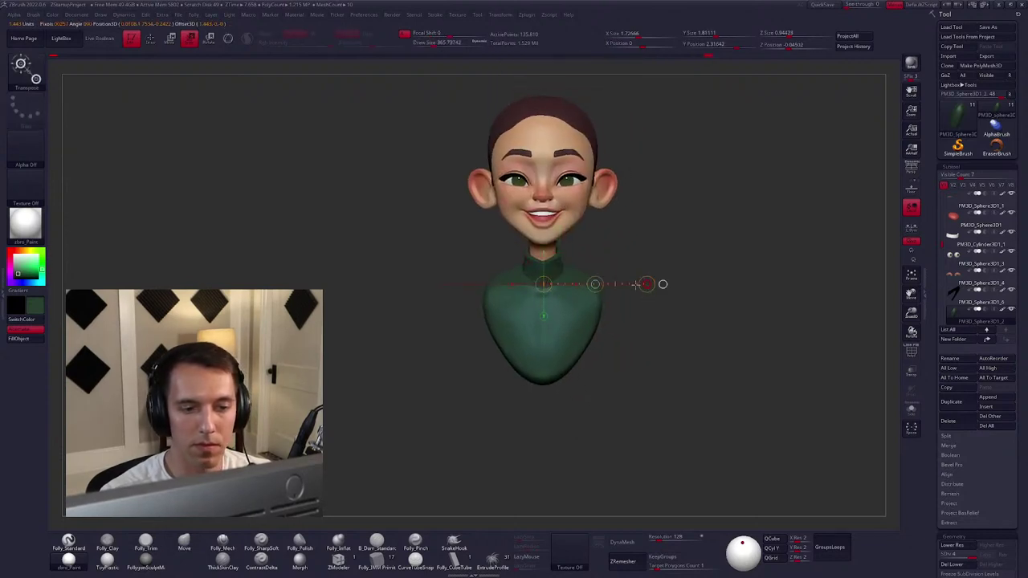
pyautogui.press('q')
pyautogui.keyDown('alt'); pyautogui.moveTo(626, 332); pyautogui.dragTo(603, 348); pyautogui.keyUp('alt')
pyautogui.press('e')
pyautogui.moveTo(522, 321)
pyautogui.mouseDown()
pyautogui.moveTo(642, 319)
pyautogui.moveTo(604, 322)
pyautogui.mouseUp()
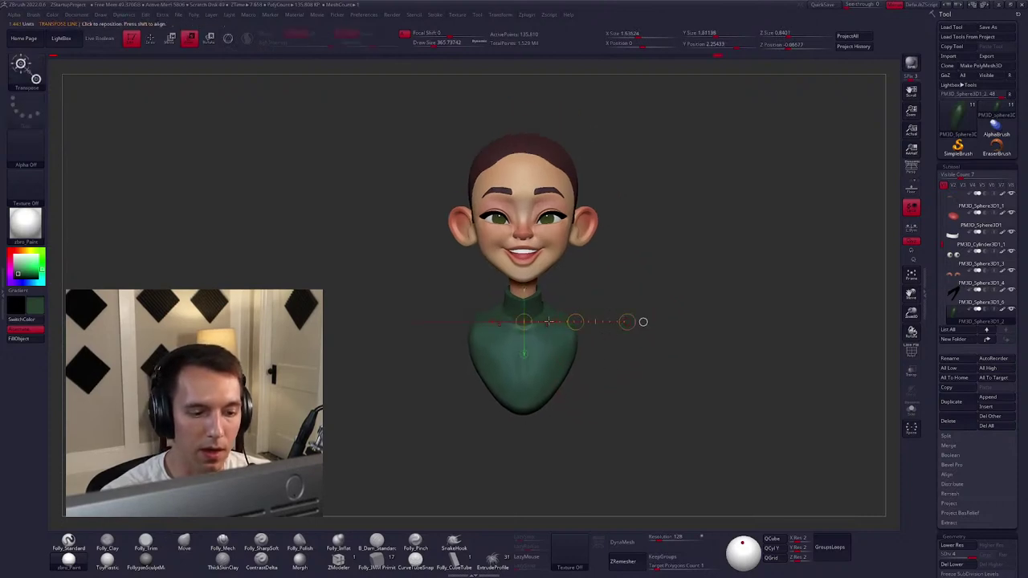
pyautogui.moveTo(527, 309); pyautogui.dragTo(528, 375)
pyautogui.moveTo(529, 97); pyautogui.dragTo(529, 160)
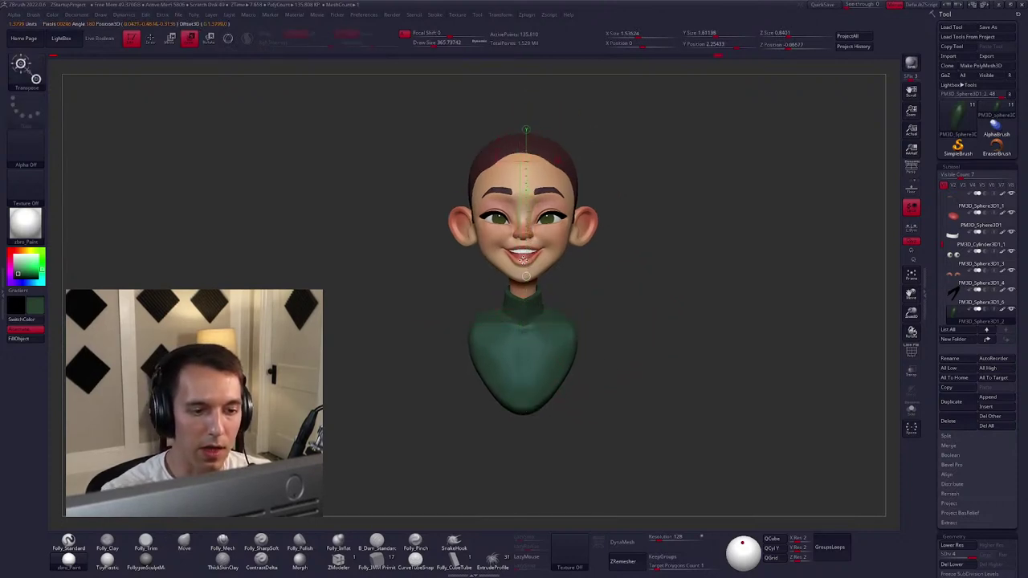
pyautogui.press('q')
pyautogui.moveTo(582, 384)
pyautogui.mouseDown()
pyautogui.moveTo(604, 378)
pyautogui.moveTo(504, 385)
pyautogui.mouseUp()
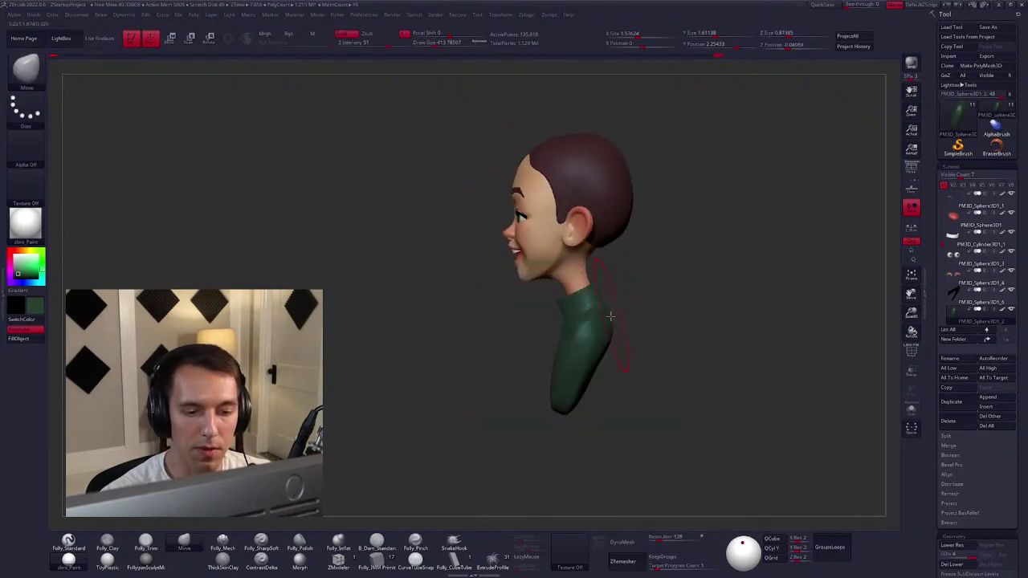
# DynaMesh the sweater, freezing its subdivision levels first.
pyautogui.moveTo(610, 317); pyautogui.dragTo(560, 352)
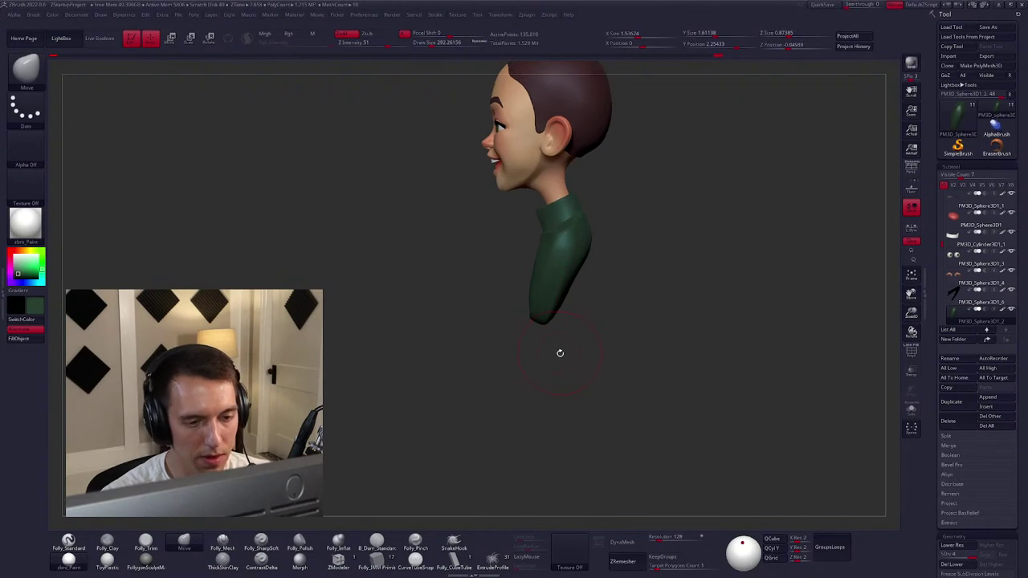
pyautogui.moveTo(542, 313)
pyautogui.mouseDown()
pyautogui.moveTo(569, 330)
pyautogui.moveTo(554, 406)
pyautogui.mouseUp()
pyautogui.press('1')
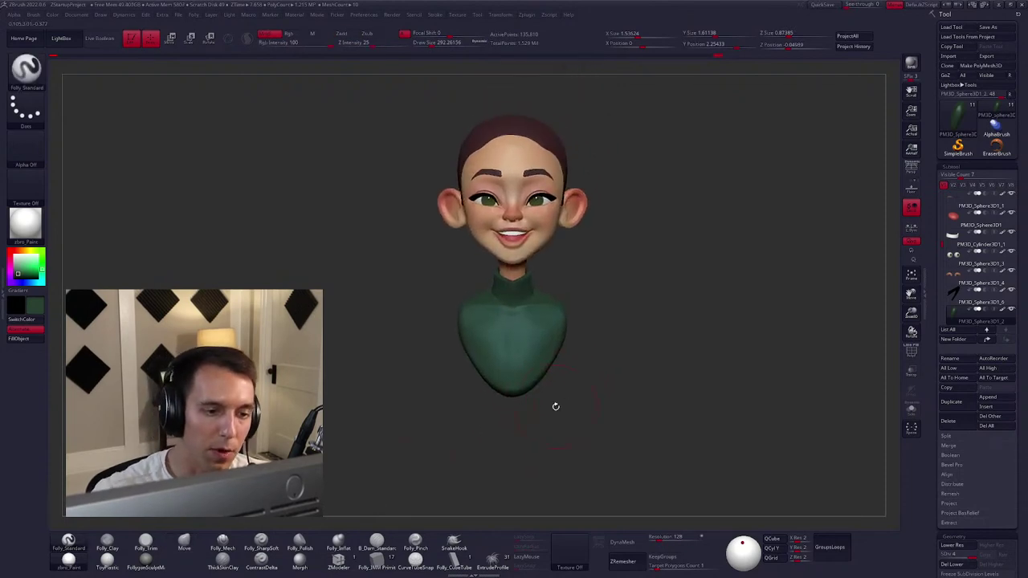
pyautogui.keyDown('alt'); pyautogui.moveTo(658, 311); pyautogui.dragTo(660, 322); pyautogui.keyUp('alt')
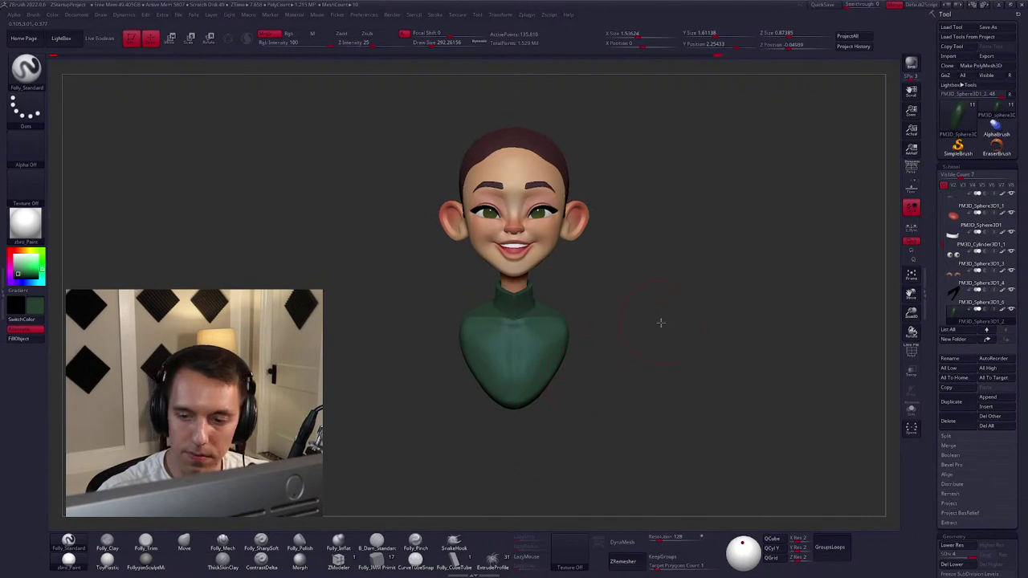
pyautogui.press('shift')
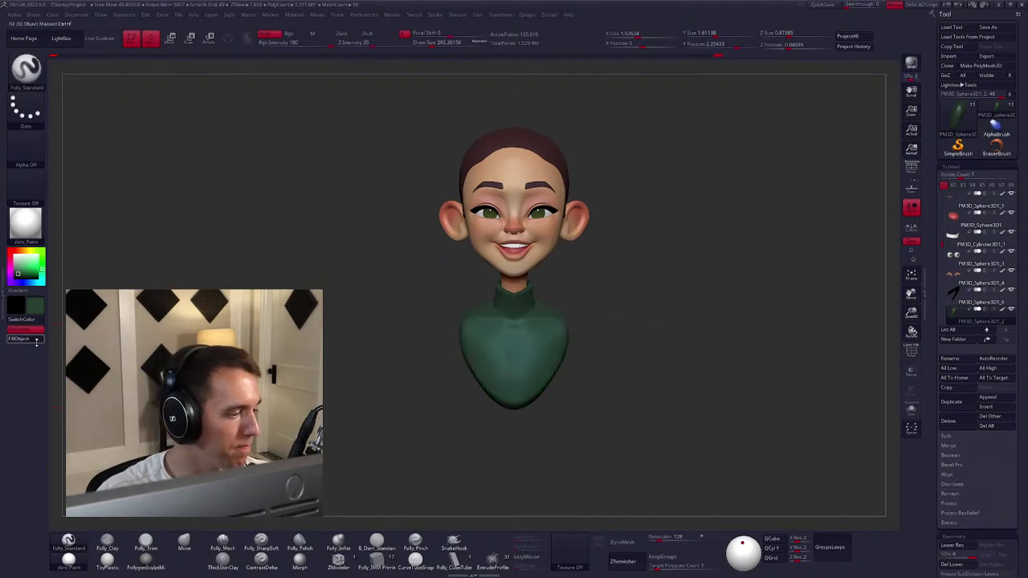
pyautogui.click(636, 542)
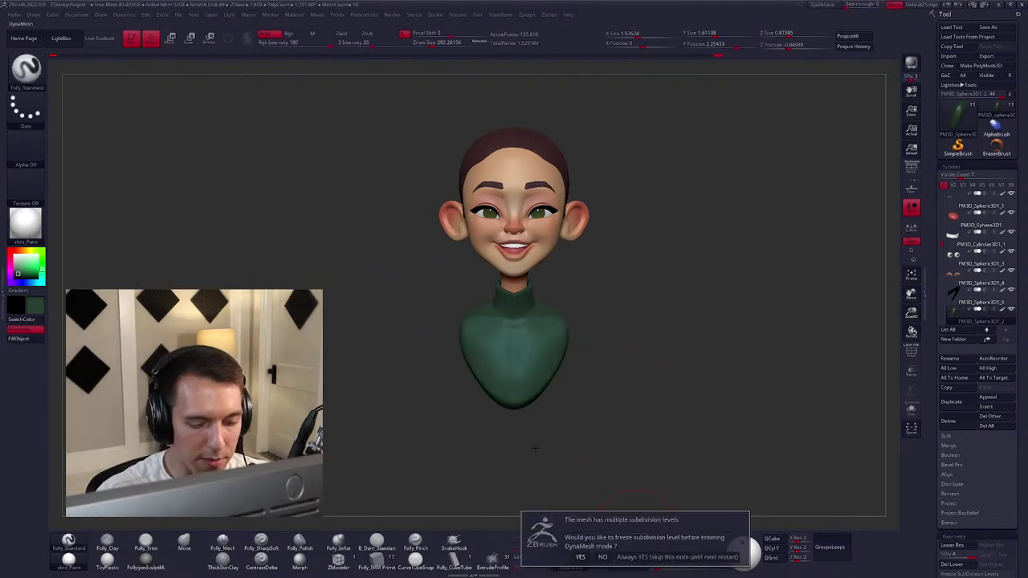
pyautogui.press('Return')
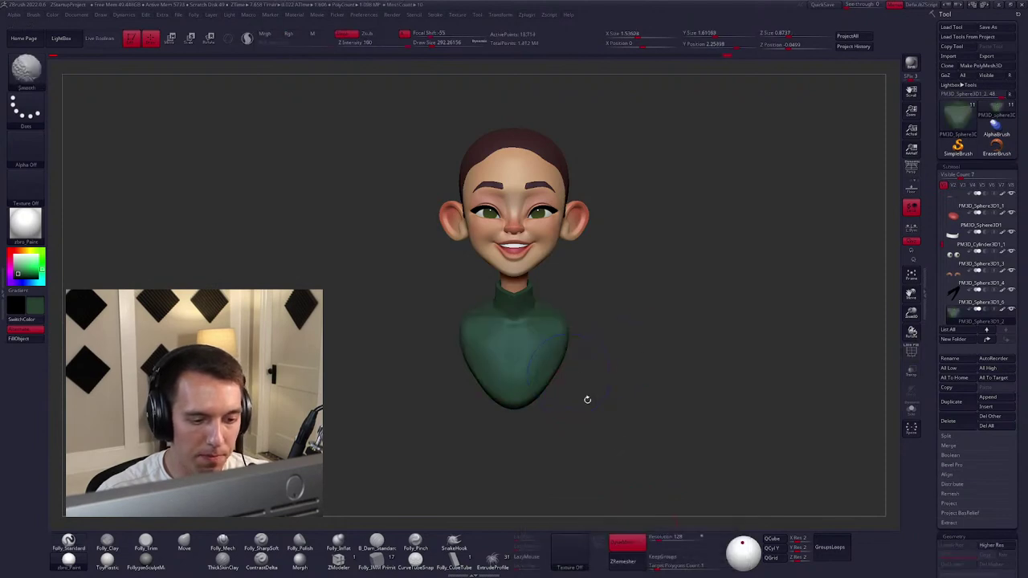
# ZRemesh the sweater with Target Polygons 0.1, then select the neck piece.
pyautogui.click(624, 560)
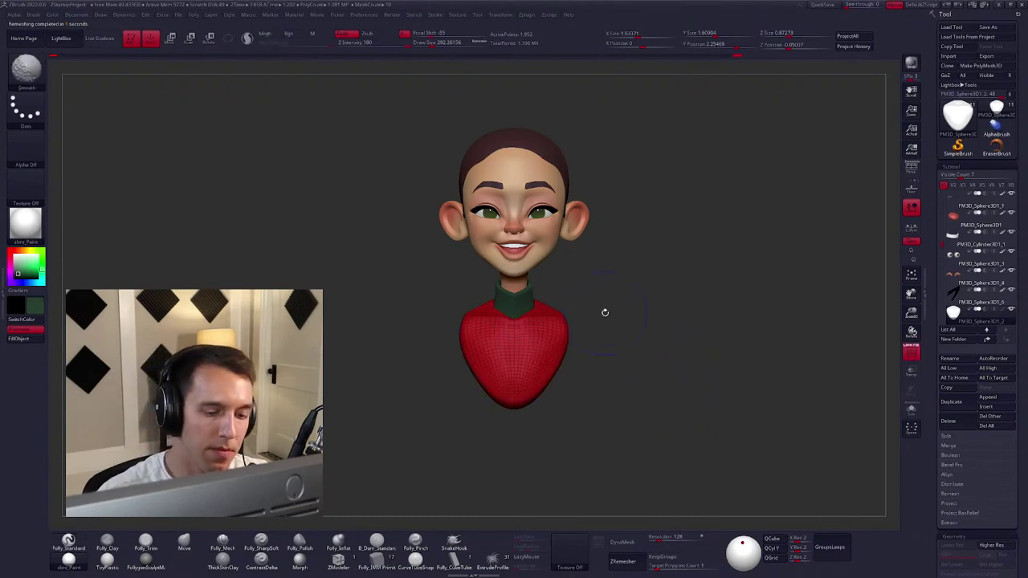
pyautogui.click(623, 561)
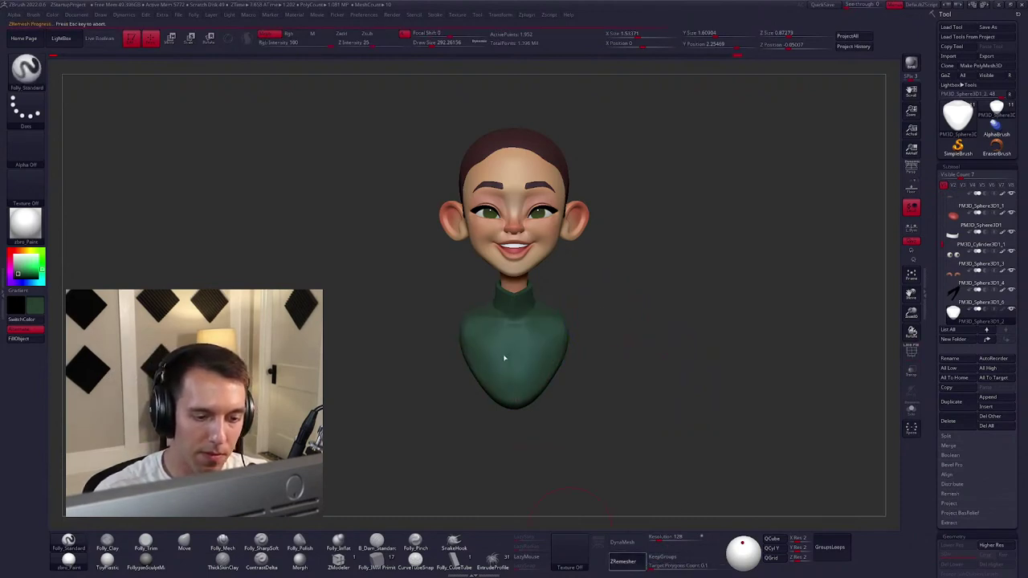
pyautogui.moveTo(418, 337); pyautogui.dragTo(486, 317)
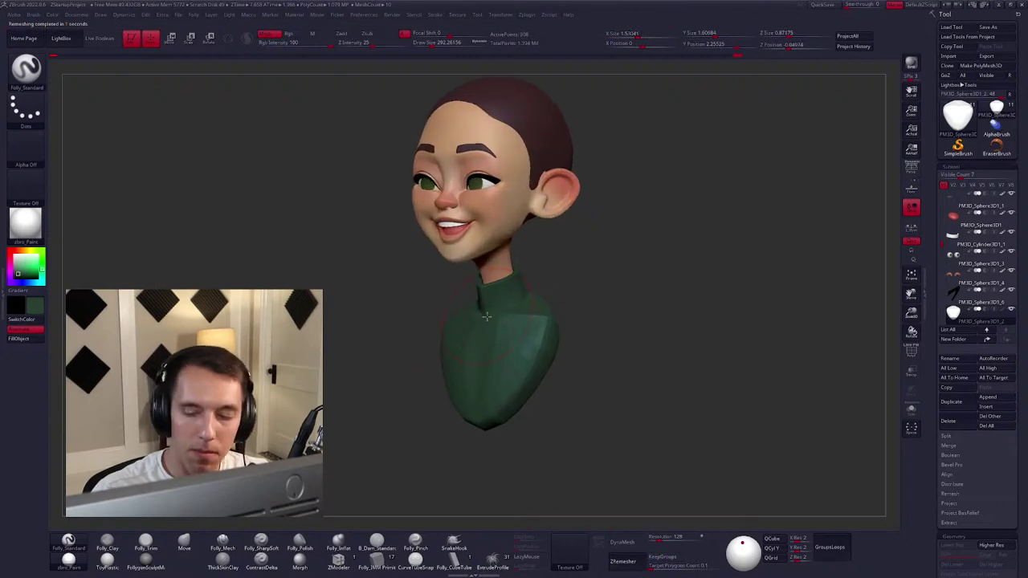
pyautogui.click(31, 343)
pyautogui.keyDown('alt'); pyautogui.moveTo(393, 316); pyautogui.dragTo(514, 341); pyautogui.keyUp('alt')
pyautogui.press('space')
pyautogui.press('ctrl')
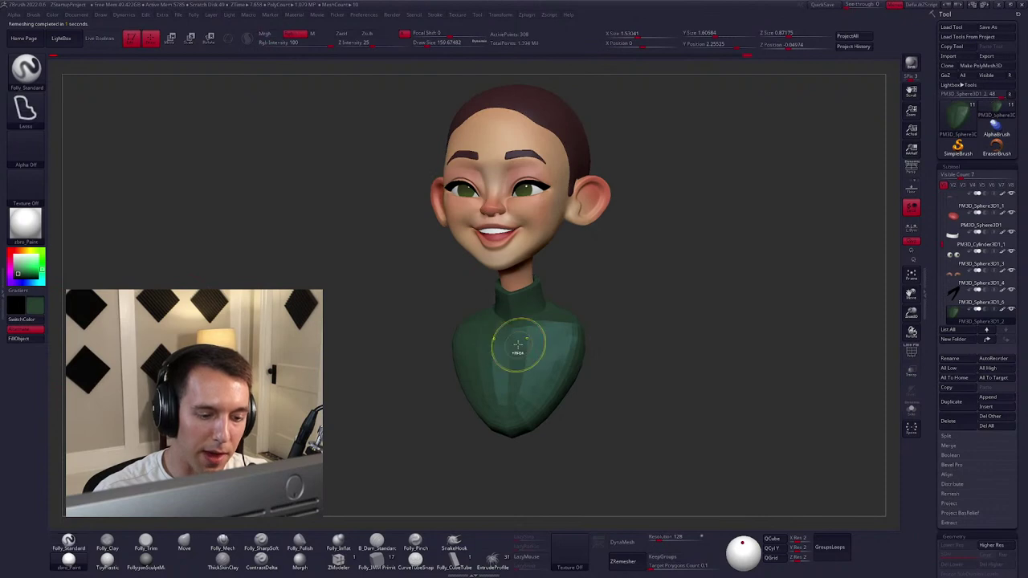
pyautogui.moveTo(530, 353)
pyautogui.keyDown('shift'); pyautogui.mouseDown(button='right')
pyautogui.moveTo(631, 339)
pyautogui.moveTo(615, 356)
pyautogui.moveTo(593, 333)
pyautogui.mouseUp(button='right'); pyautogui.keyUp('shift')
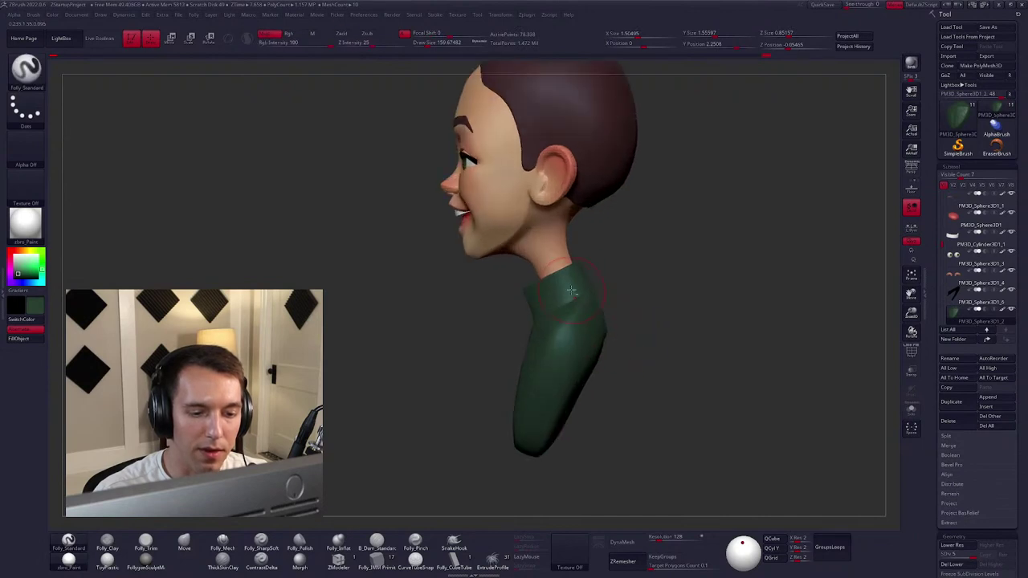
pyautogui.keyDown('alt'); pyautogui.click(575, 294); pyautogui.keyUp('alt')
# Solo the neck piece with polygroups shown and slice it into two groups.
pyautogui.press('b')
pyautogui.press('m')
pyautogui.press('v')
pyautogui.rightClick(607, 281)
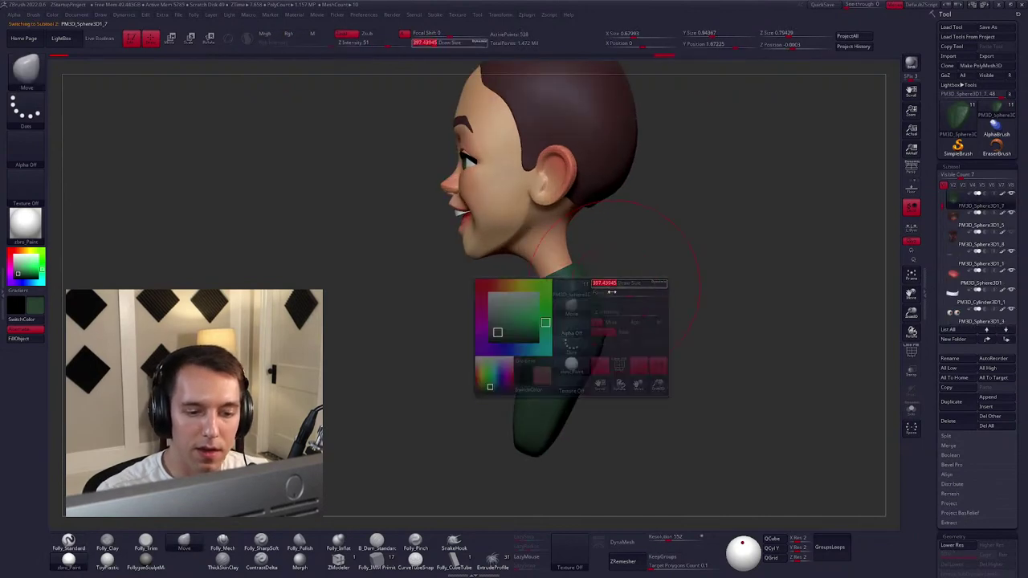
pyautogui.moveTo(623, 350); pyautogui.dragTo(594, 301, button='right')
pyautogui.hotkey('alt', 's')
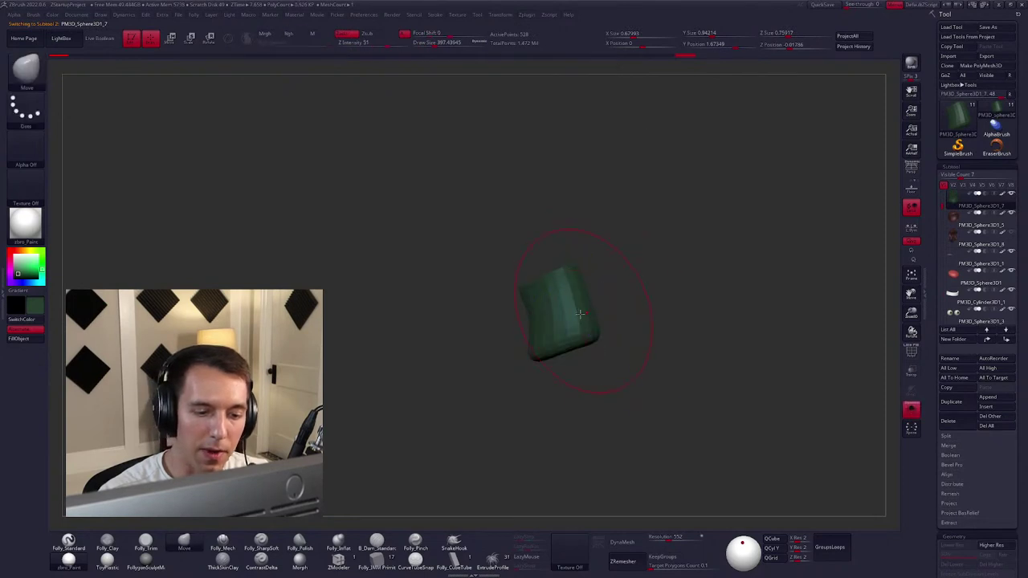
pyautogui.hotkey('shift', 'f')
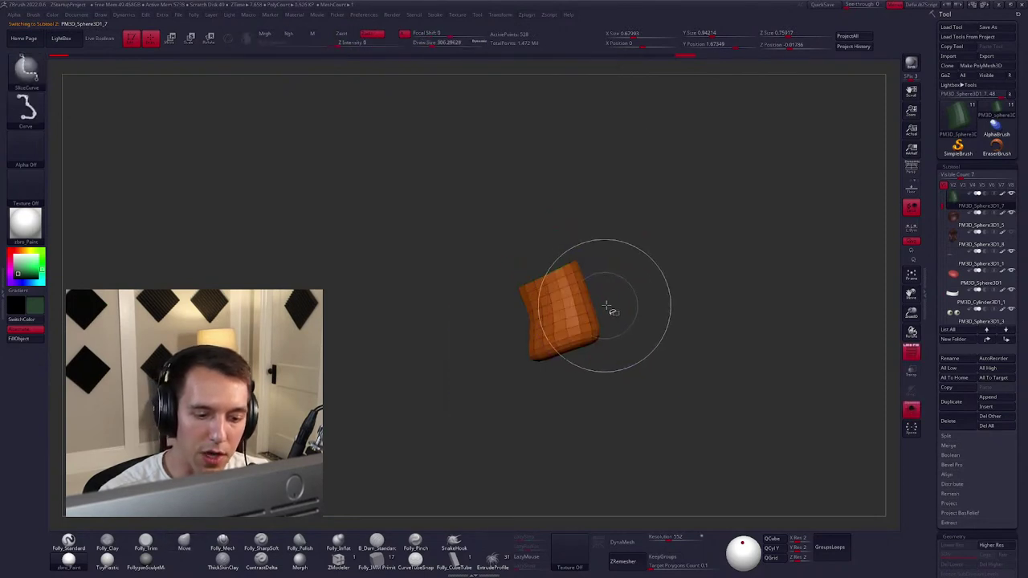
pyautogui.keyDown('ctrl'); pyautogui.keyDown('shift'); pyautogui.moveTo(607, 306); pyautogui.dragTo(488, 348); pyautogui.keyUp('shift'); pyautogui.keyUp('ctrl')
# Hide the neck's lower polygroup, exit Solo, and select the sweater subtool.
pyautogui.press('m')
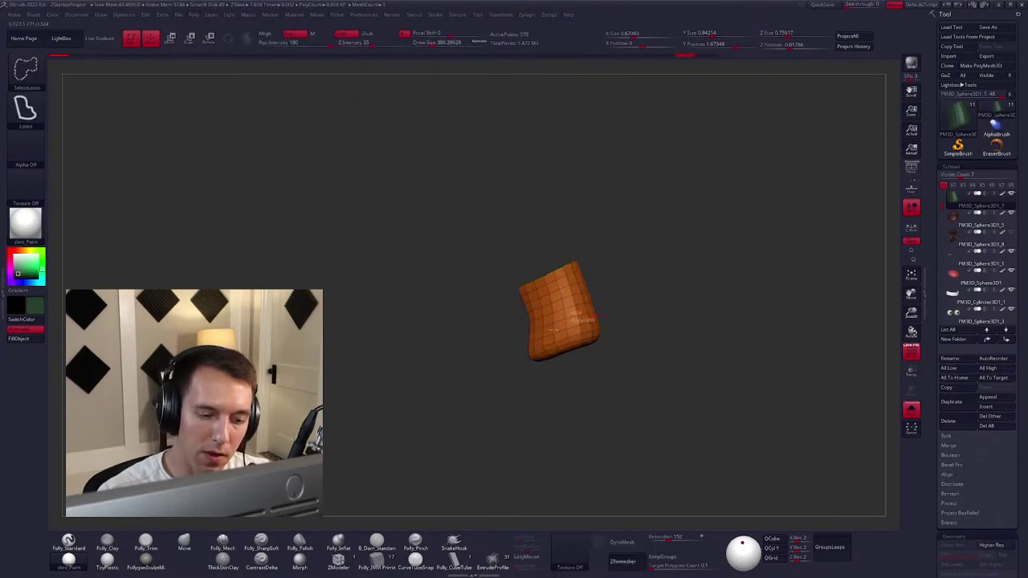
pyautogui.keyDown('ctrl'); pyautogui.keyDown('shift'); pyautogui.moveTo(609, 317); pyautogui.dragTo(610, 395); pyautogui.keyUp('shift'); pyautogui.keyUp('ctrl')
pyautogui.keyDown('ctrl'); pyautogui.keyDown('shift'); pyautogui.click(718, 282); pyautogui.keyUp('shift'); pyautogui.keyUp('ctrl')
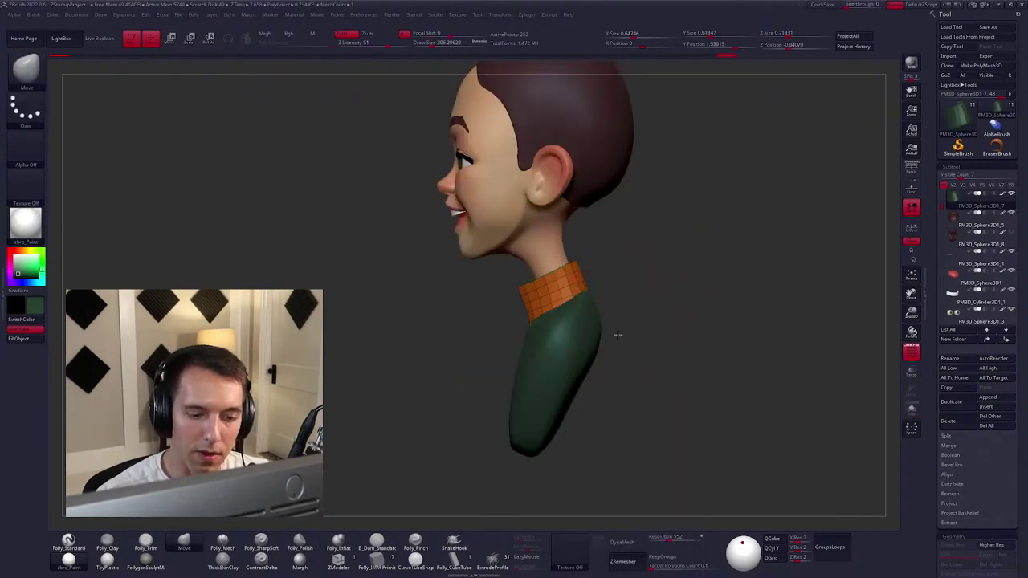
pyautogui.moveTo(718, 281)
pyautogui.mouseDown()
pyautogui.moveTo(646, 333)
pyautogui.moveTo(658, 339)
pyautogui.moveTo(573, 338)
pyautogui.moveTo(582, 354)
pyautogui.moveTo(567, 347)
pyautogui.moveTo(648, 309)
pyautogui.moveTo(464, 336)
pyautogui.mouseUp()
pyautogui.hotkey('shift', 'f')
pyautogui.keyDown('alt'); pyautogui.click(583, 357); pyautogui.keyUp('alt')
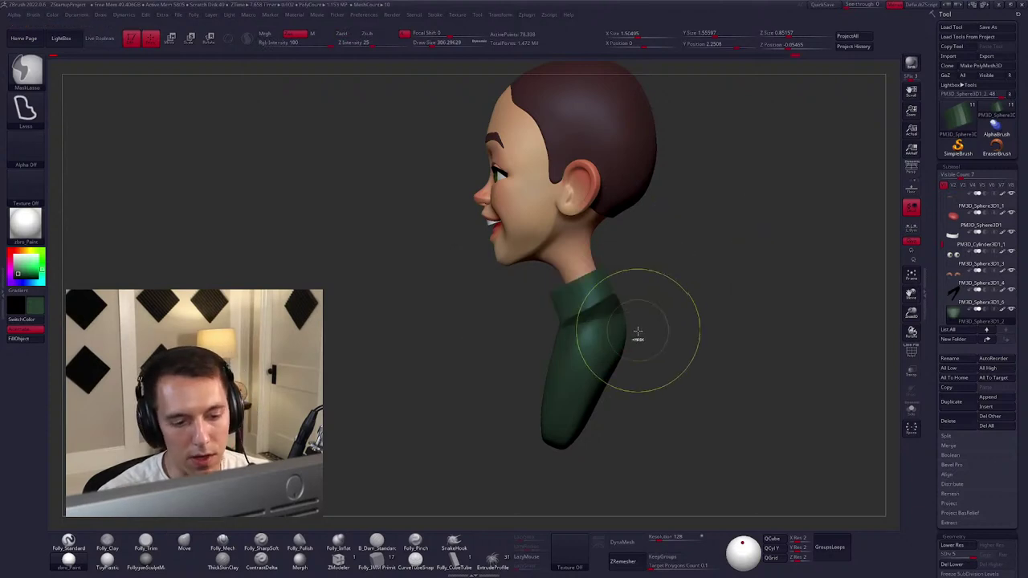
# At a lower subdivision, Transpose-move the sweater's neck toward the head and clear the mask.
pyautogui.hotkey('shift', 'd')
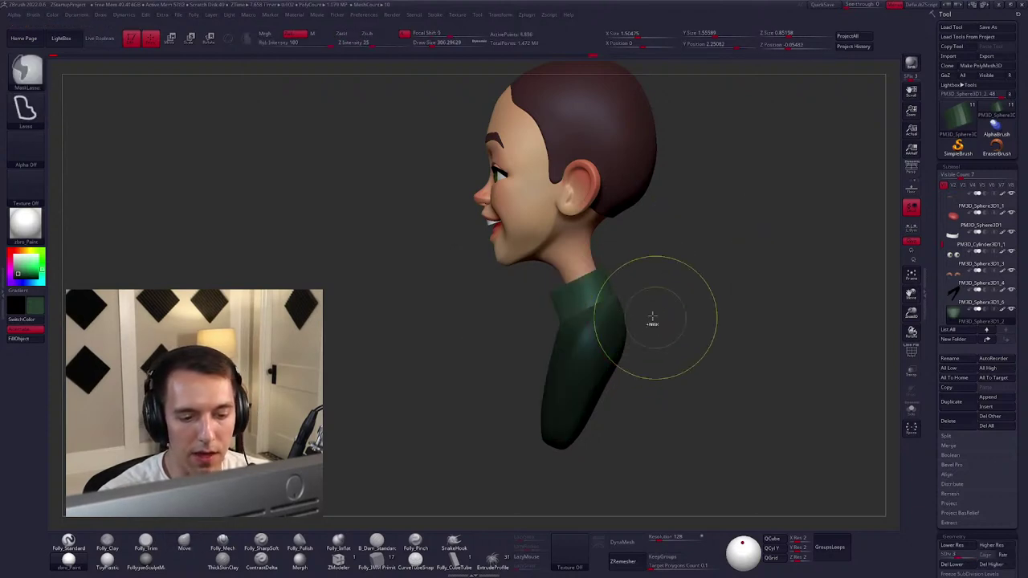
pyautogui.press('w')
pyautogui.moveTo(562, 321); pyautogui.dragTo(632, 287)
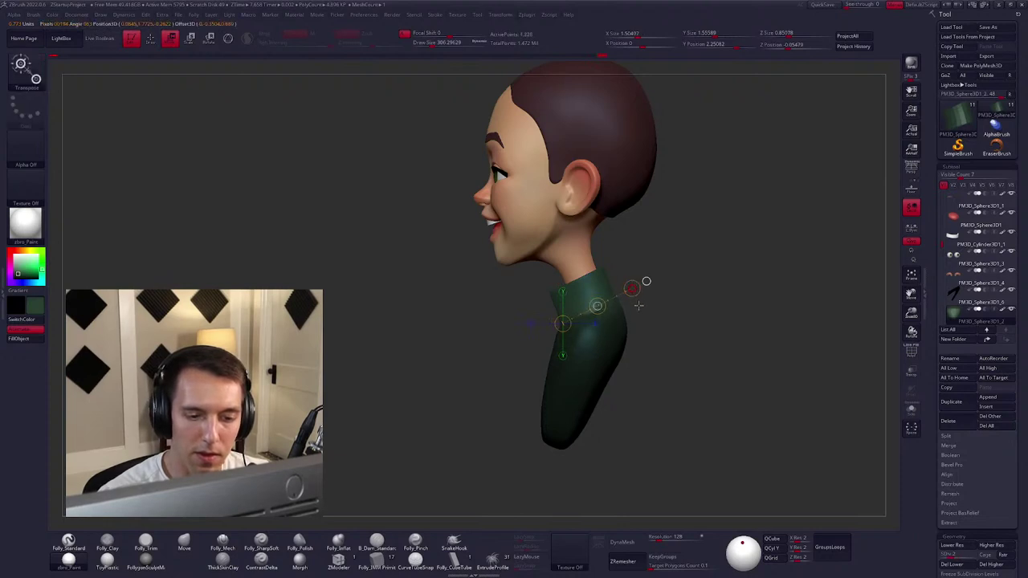
pyautogui.keyDown('ctrl'); pyautogui.click(639, 302); pyautogui.keyUp('ctrl')
pyautogui.press('q')
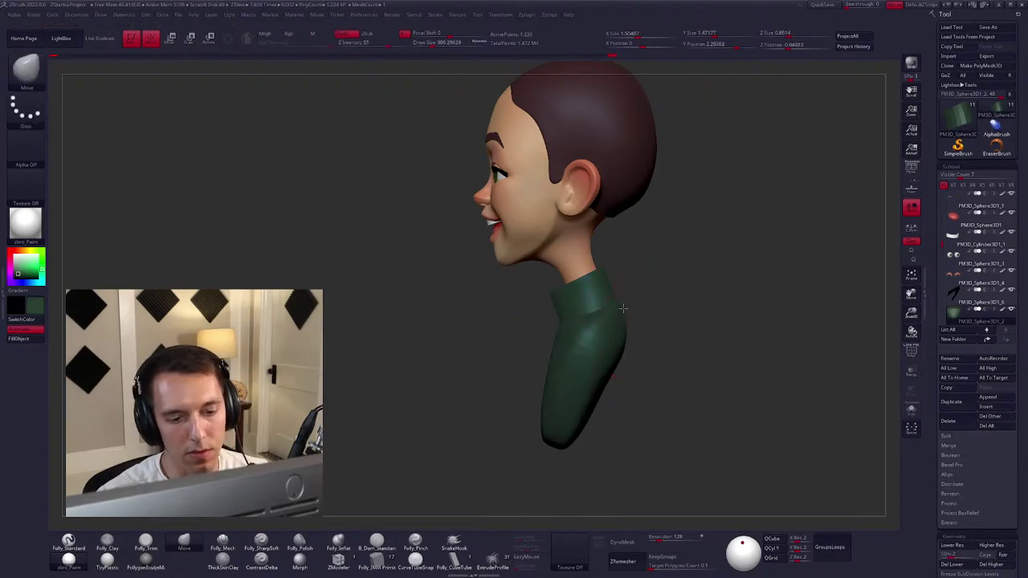
pyautogui.keyDown('shift'); pyautogui.moveTo(639, 321); pyautogui.dragTo(594, 335); pyautogui.keyUp('shift')
pyautogui.keyDown('ctrl'); pyautogui.moveTo(613, 334); pyautogui.dragTo(676, 328, button='right'); pyautogui.keyUp('ctrl')
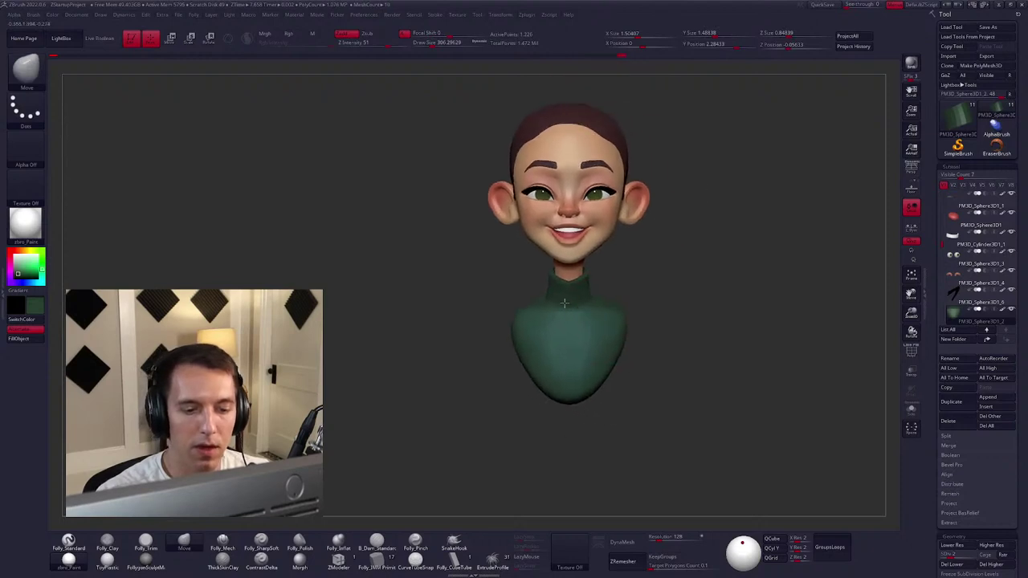
# At the highest subdivision, Transpose-move the chest down and shrink the Move brush to about 191.
pyautogui.hotkey('shift', 'd')
pyautogui.press('w')
pyautogui.moveTo(573, 347); pyautogui.dragTo(573, 455)
pyautogui.moveTo(642, 347)
pyautogui.mouseDown()
pyautogui.moveTo(633, 386)
pyautogui.moveTo(659, 390)
pyautogui.moveTo(769, 371)
pyautogui.moveTo(653, 328)
pyautogui.moveTo(660, 341)
pyautogui.mouseUp()
pyautogui.press('q')
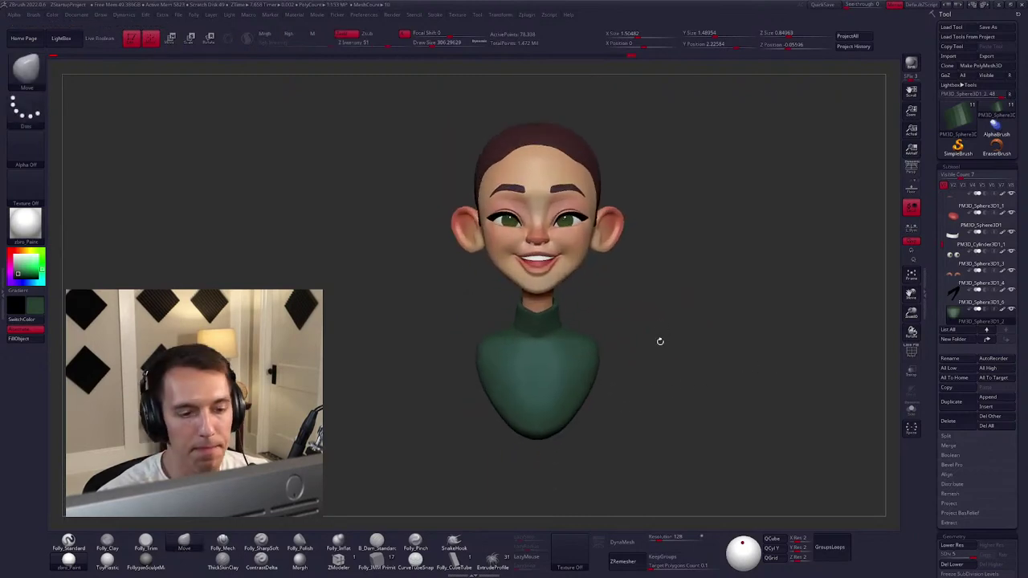
pyautogui.press('space')
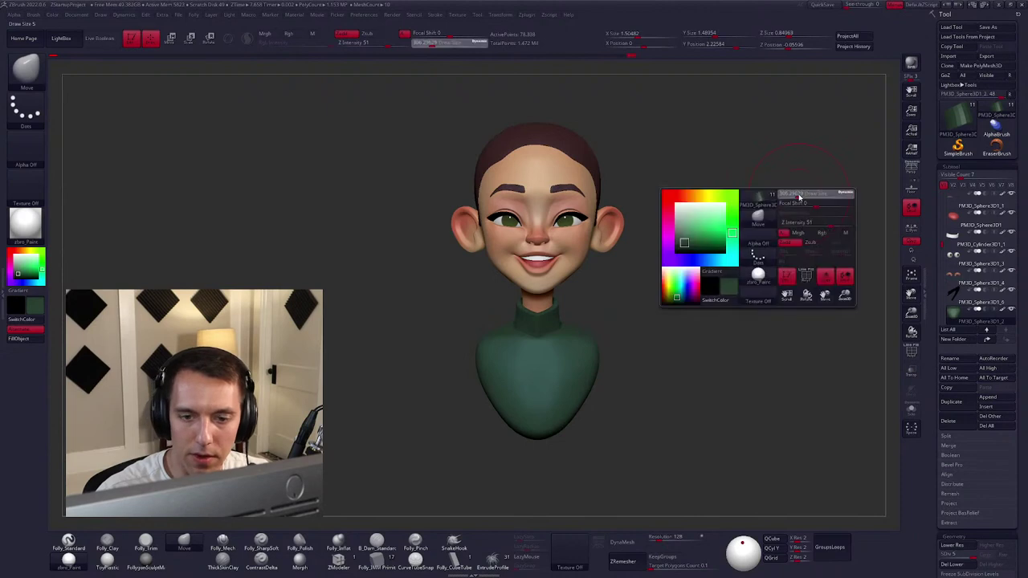
pyautogui.moveTo(798, 194); pyautogui.dragTo(796, 190)
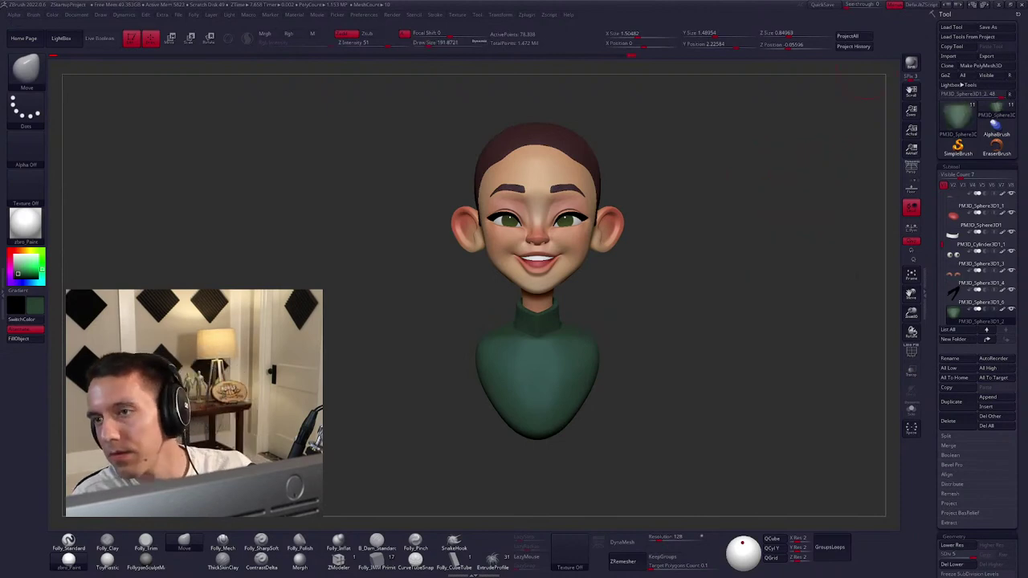
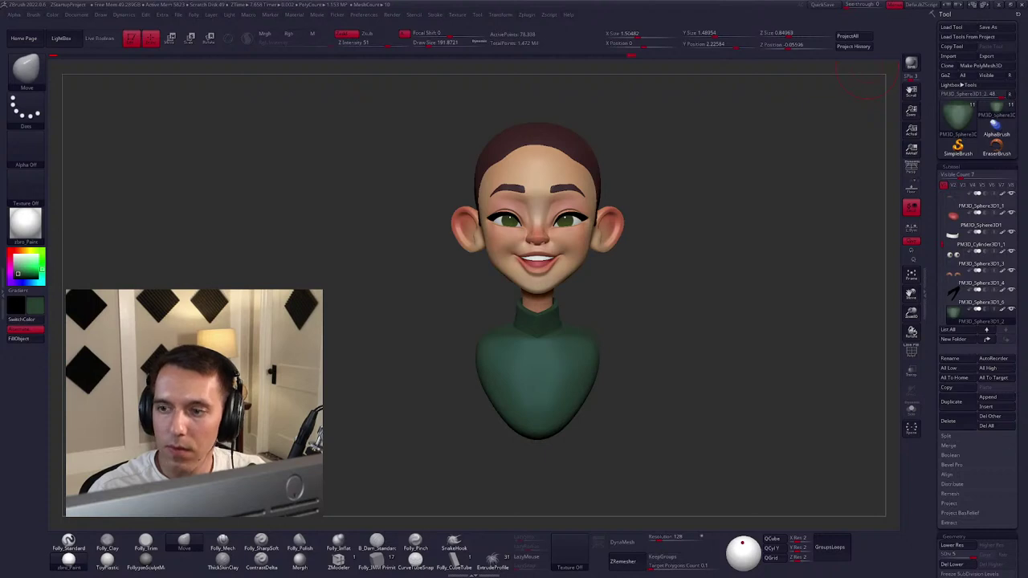
# Select the collar subtool, solo it and frame it with polygroups and wireframe visible.
pyautogui.moveTo(660, 261); pyautogui.dragTo(610, 300)
pyautogui.press('space')
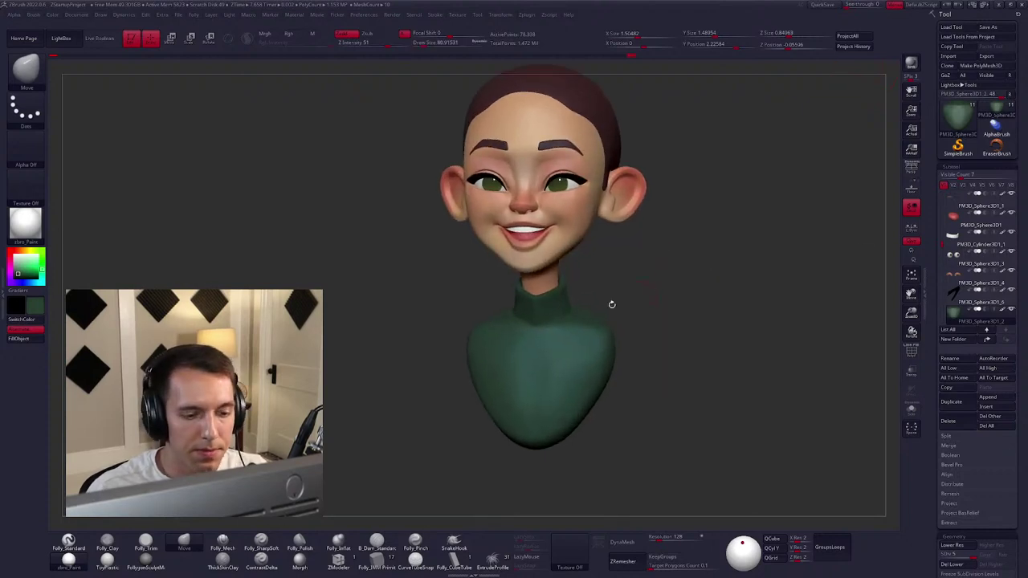
pyautogui.keyDown('alt'); pyautogui.click(549, 311); pyautogui.keyUp('alt')
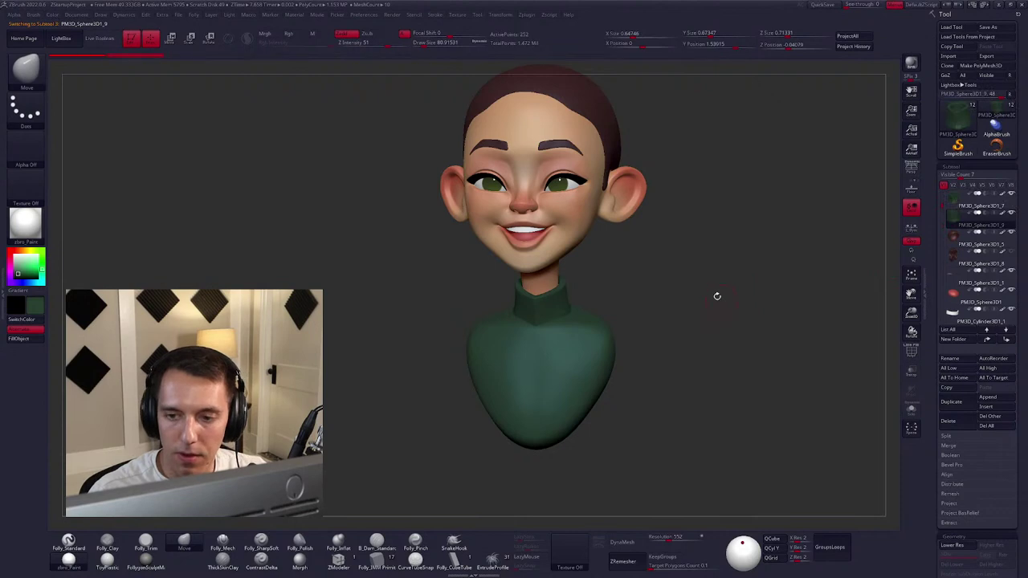
pyautogui.hotkey('shift', 'alt', 's')
pyautogui.press('f')
pyautogui.hotkey('shift', 'f')
pyautogui.press('space')
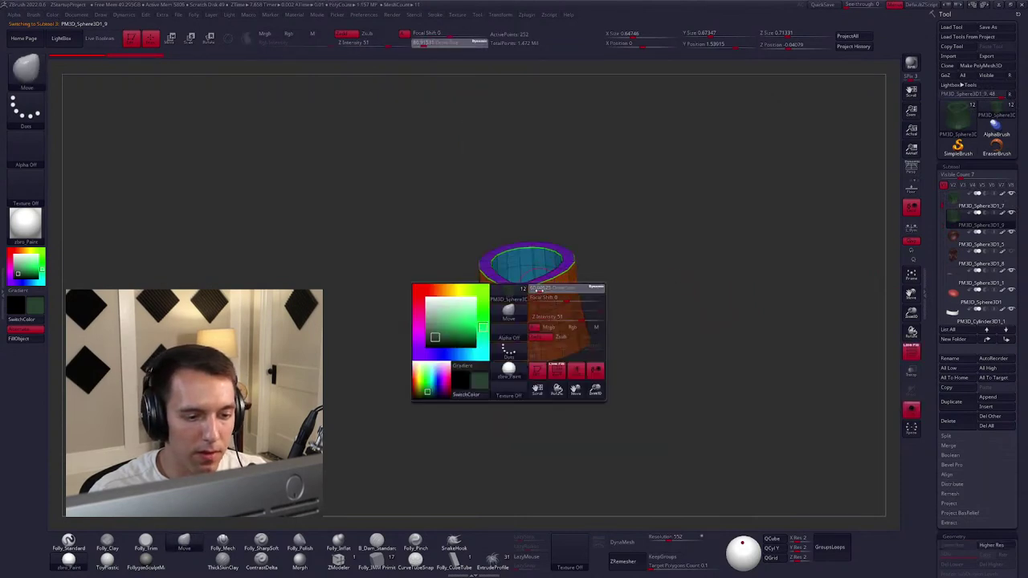
pyautogui.press('f')
# Isolate the collar's top ring polygroup and hide the inner ring, leaving only the thin rim.
pyautogui.hotkey('ctrl', 'shift')
pyautogui.press('space')
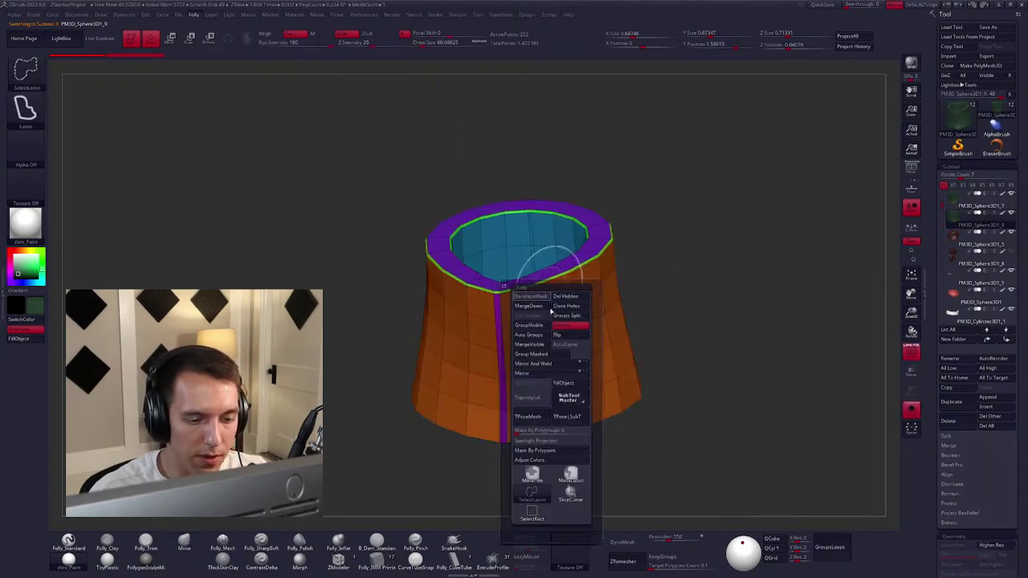
pyautogui.click(532, 509)
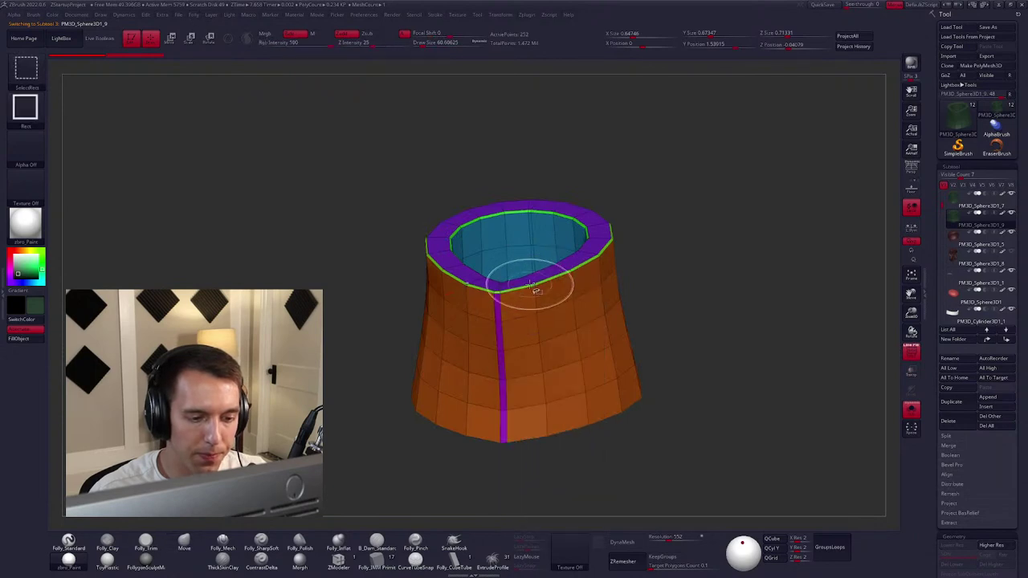
pyautogui.keyDown('ctrl'); pyautogui.keyDown('shift'); pyautogui.click(530, 282); pyautogui.keyUp('shift'); pyautogui.keyUp('ctrl')
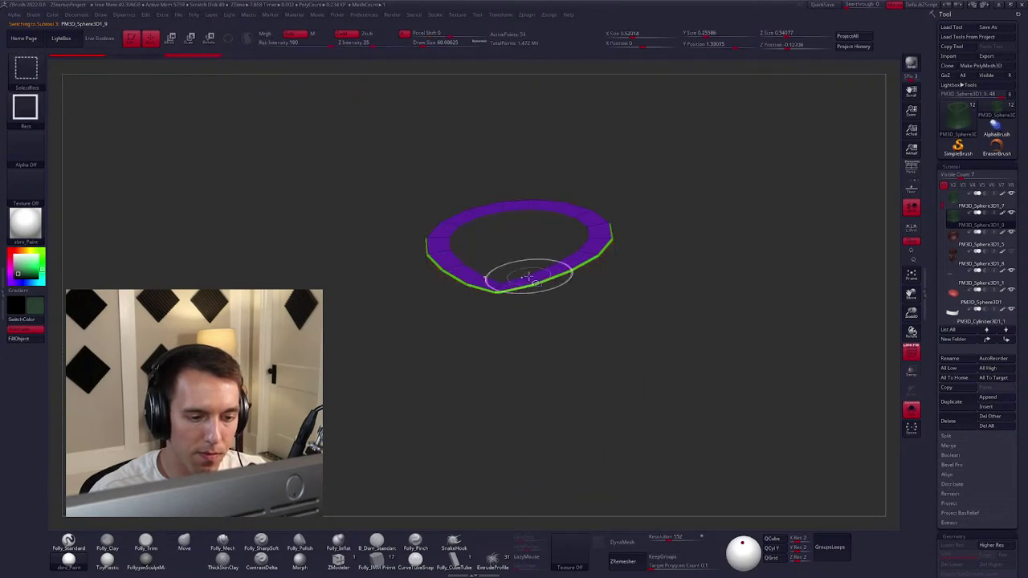
pyautogui.keyDown('ctrl'); pyautogui.keyDown('shift'); pyautogui.click(532, 277); pyautogui.keyUp('shift'); pyautogui.keyUp('ctrl')
pyautogui.press('space')
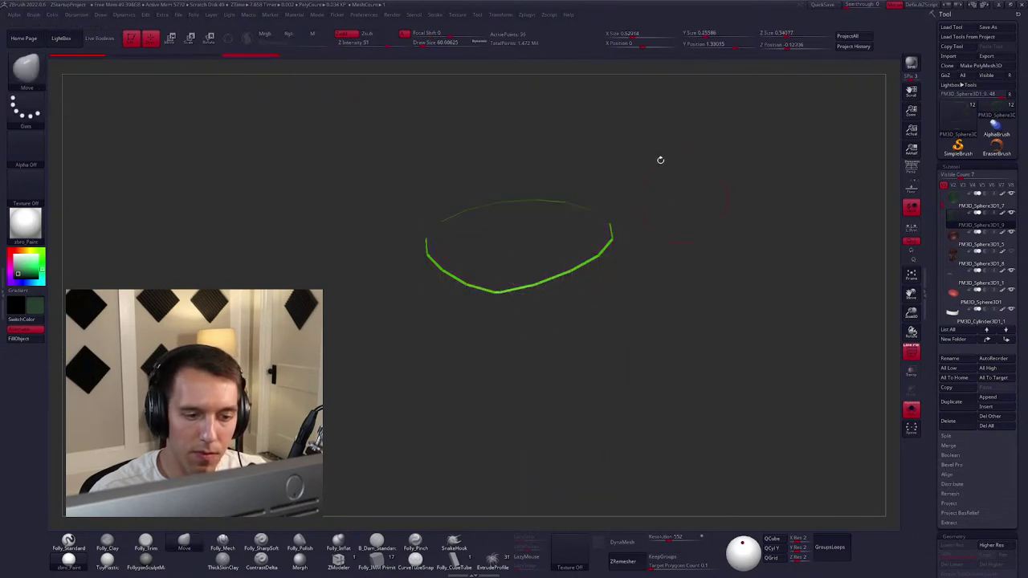
# Fill the remaining collar rim with yellow.
pyautogui.moveTo(658, 158)
pyautogui.mouseDown()
pyautogui.moveTo(619, 260)
pyautogui.moveTo(633, 257)
pyautogui.mouseUp()
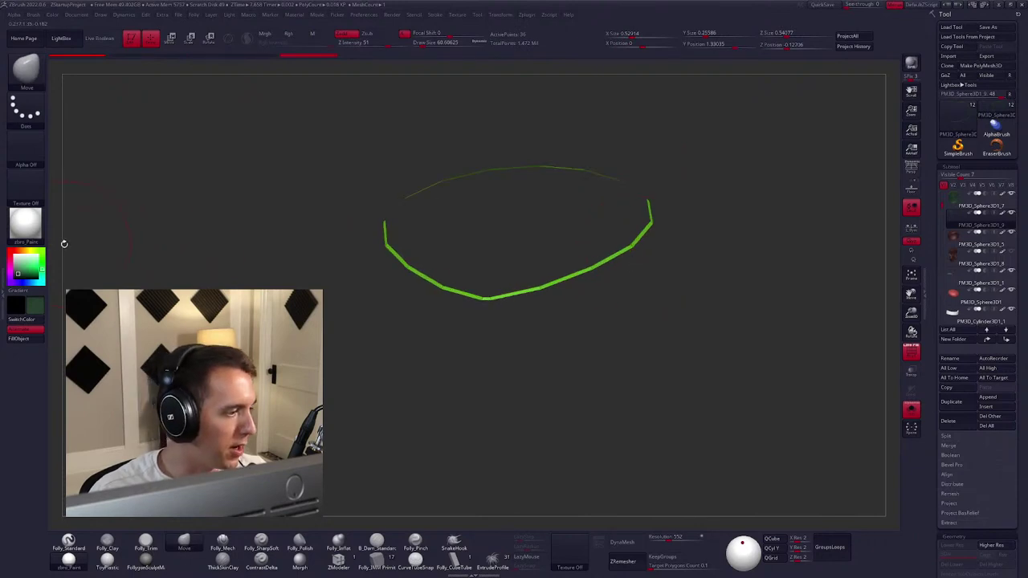
pyautogui.click(26, 265)
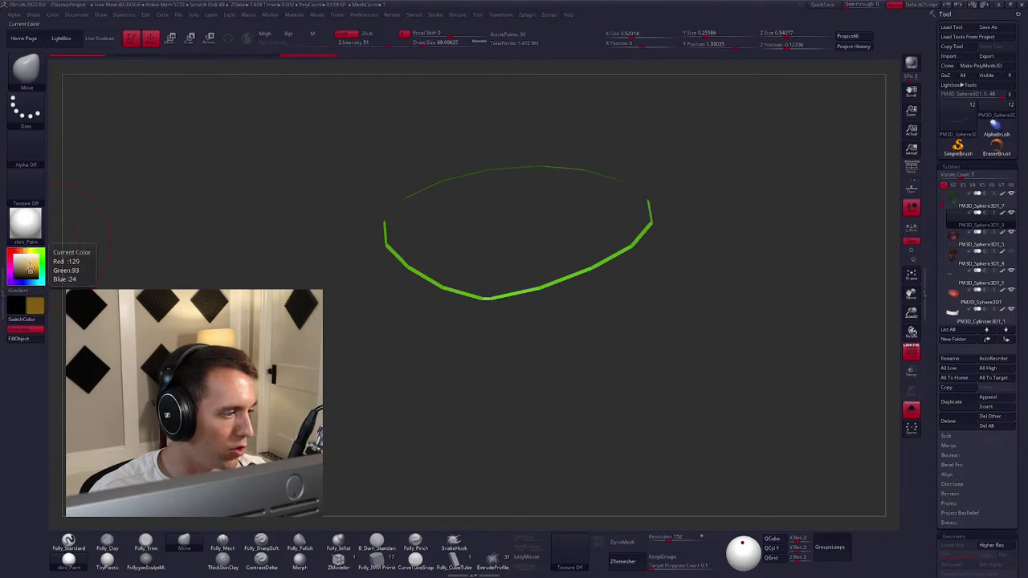
pyautogui.press('1')
pyautogui.click(26, 338)
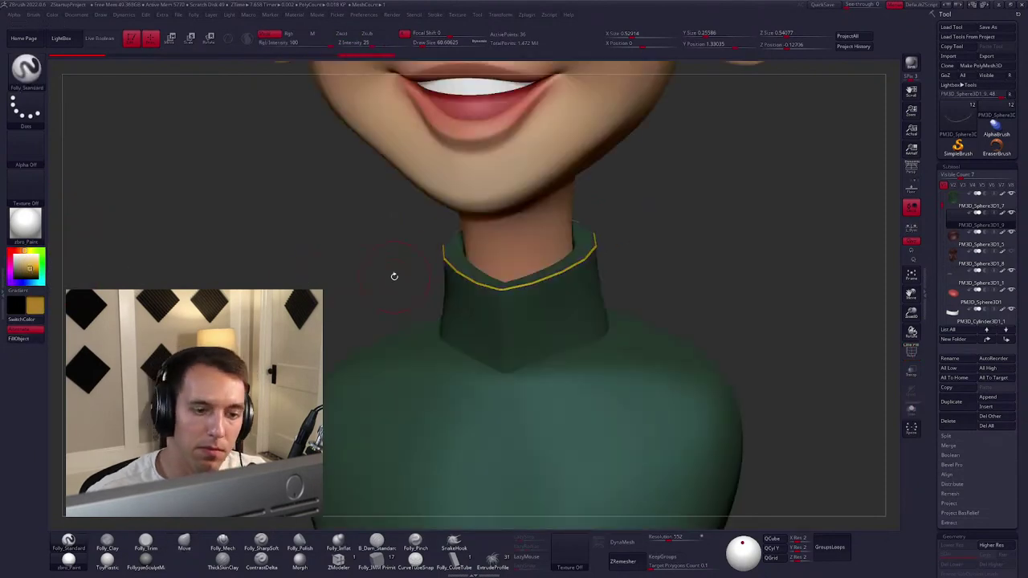
# Show only the yellow rim, frame it, and switch to the ZModeler brush.
pyautogui.hotkey('shift', 's')
pyautogui.press('f')
pyautogui.press('w')
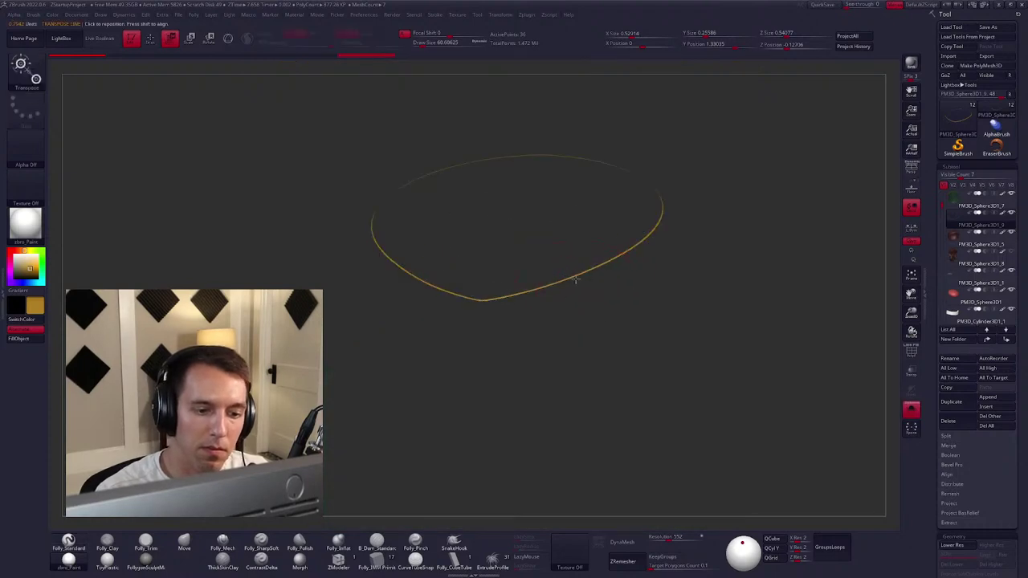
pyautogui.moveTo(575, 278); pyautogui.dragTo(642, 346)
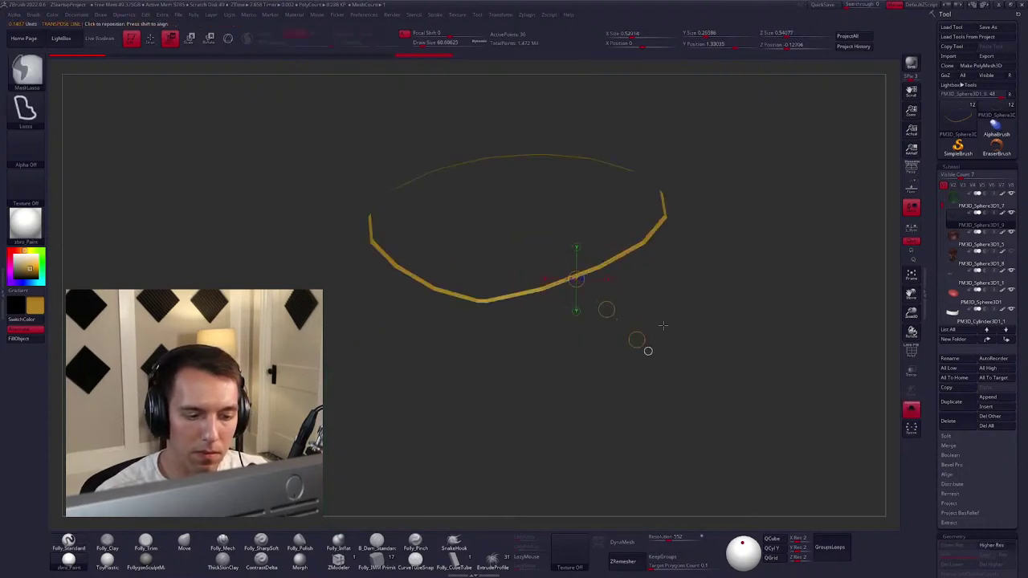
pyautogui.press('q')
pyautogui.press('space')
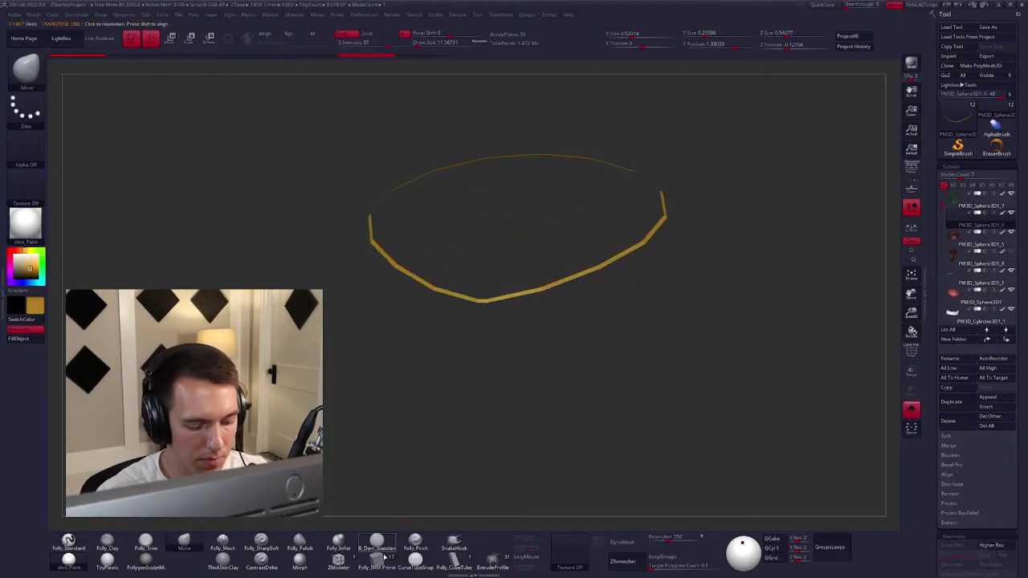
pyautogui.click(338, 558)
pyautogui.moveTo(562, 345); pyautogui.dragTo(626, 318)
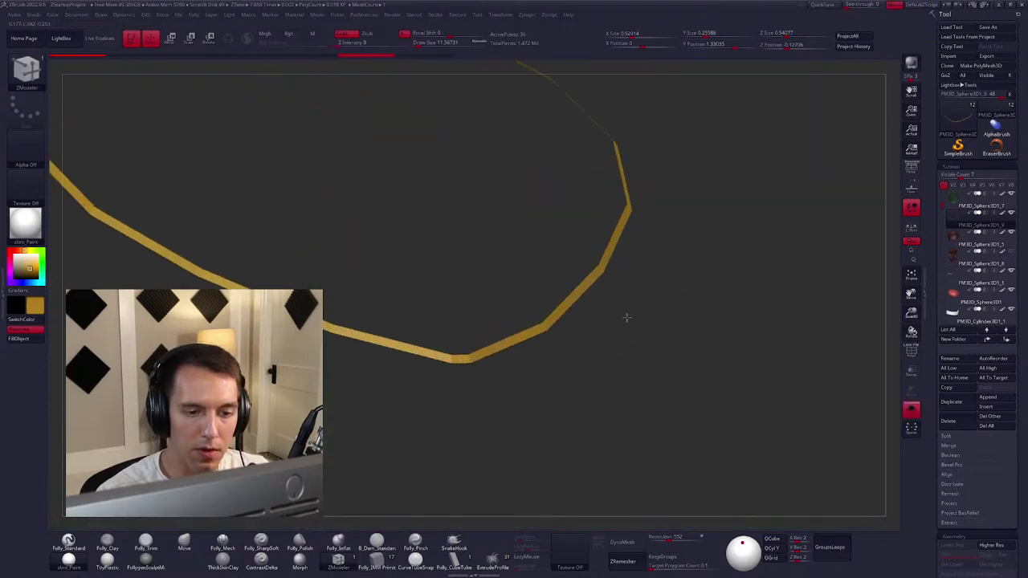
pyautogui.moveTo(573, 294)
pyautogui.mouseDown()
pyautogui.moveTo(592, 297)
pyautogui.moveTo(579, 304)
pyautogui.mouseUp()
# Extrude the rim into a solid band, unhide the character, and flip the band's faces outward.
pyautogui.press('space')
pyautogui.click(592, 294)
pyautogui.press('w')
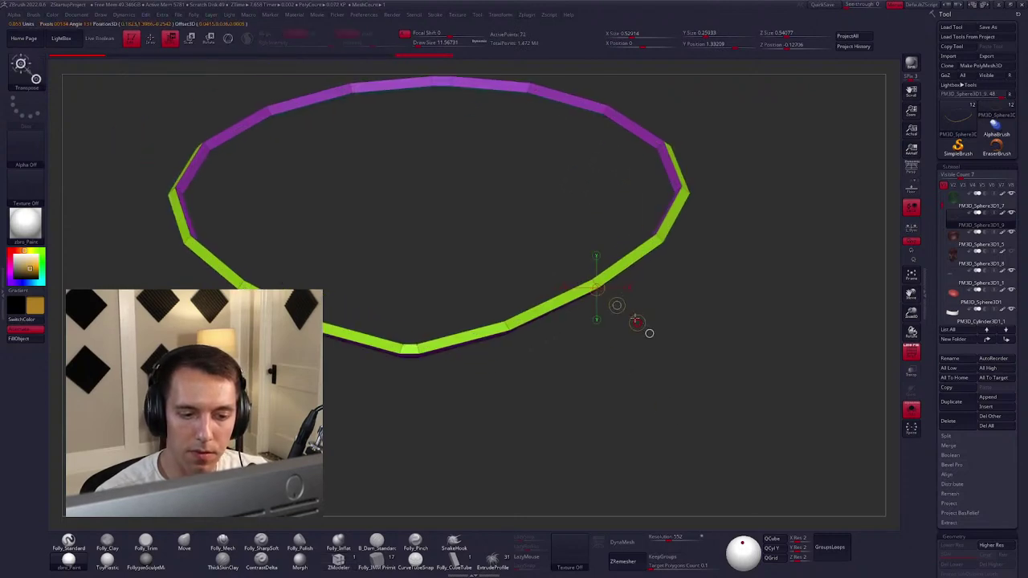
pyautogui.hotkey('shift', 'ctrl', 's')
pyautogui.press('space')
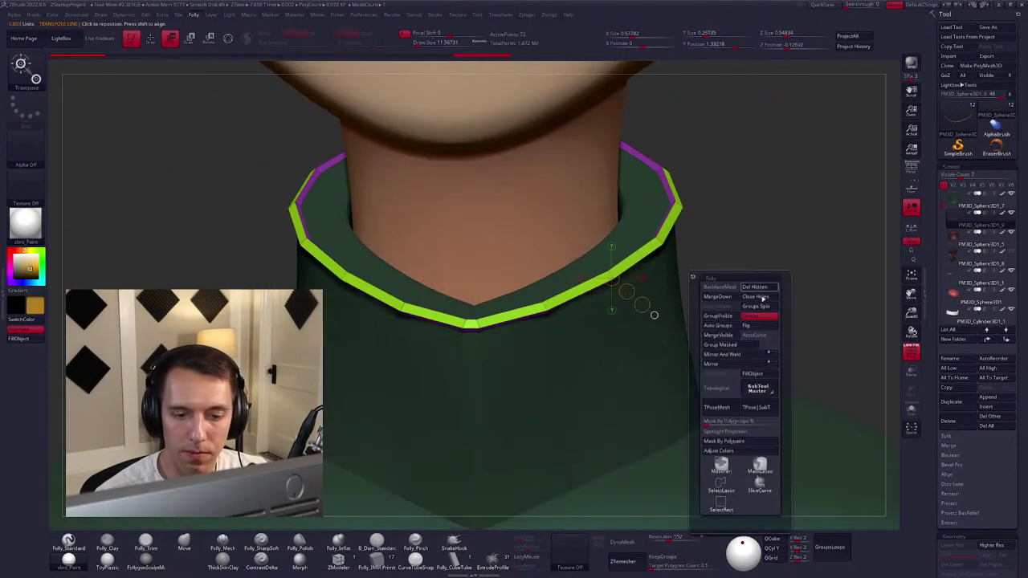
pyautogui.click(758, 326)
# Orbit and zoom around the bust to check the new gold collar trim.
pyautogui.scroll(-5, 689, 298)
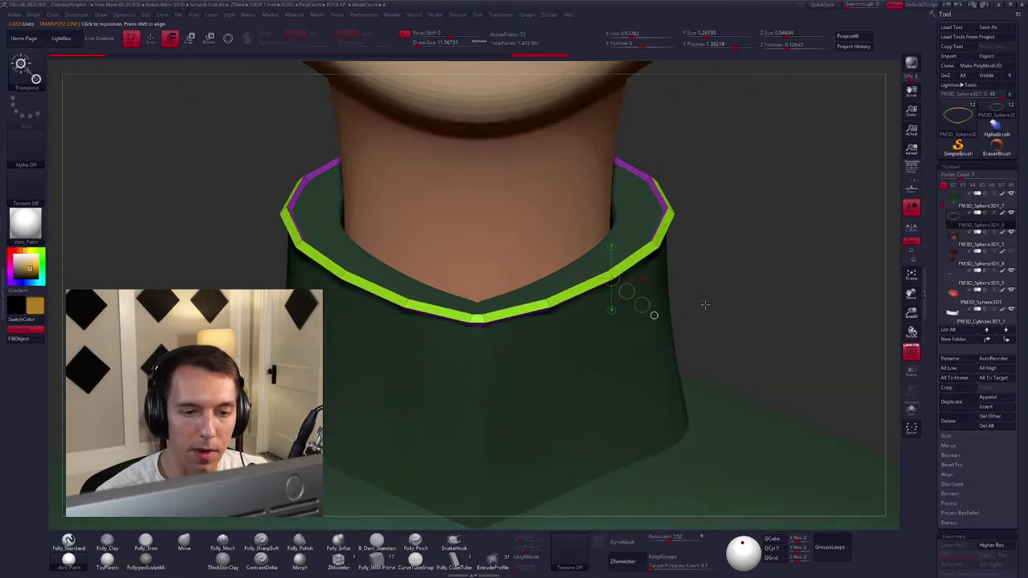
pyautogui.press('q')
pyautogui.press('space')
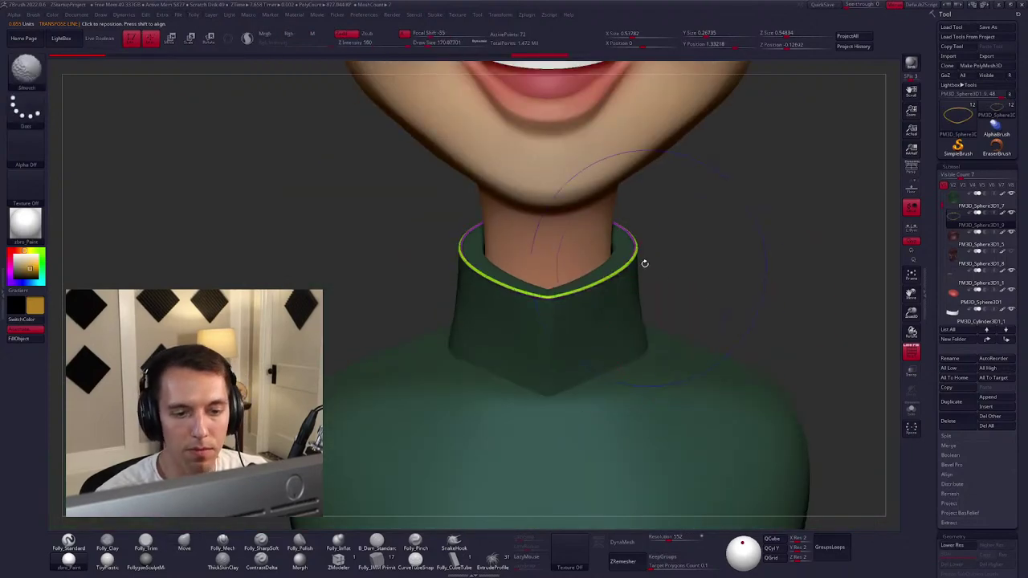
pyautogui.moveTo(610, 148)
pyautogui.keyDown('ctrl'); pyautogui.keyDown('shift'); pyautogui.mouseDown()
pyautogui.moveTo(677, 353)
pyautogui.moveTo(610, 161)
pyautogui.mouseUp(); pyautogui.keyUp('shift'); pyautogui.keyUp('ctrl')
pyautogui.scroll(-5, 588, 234)
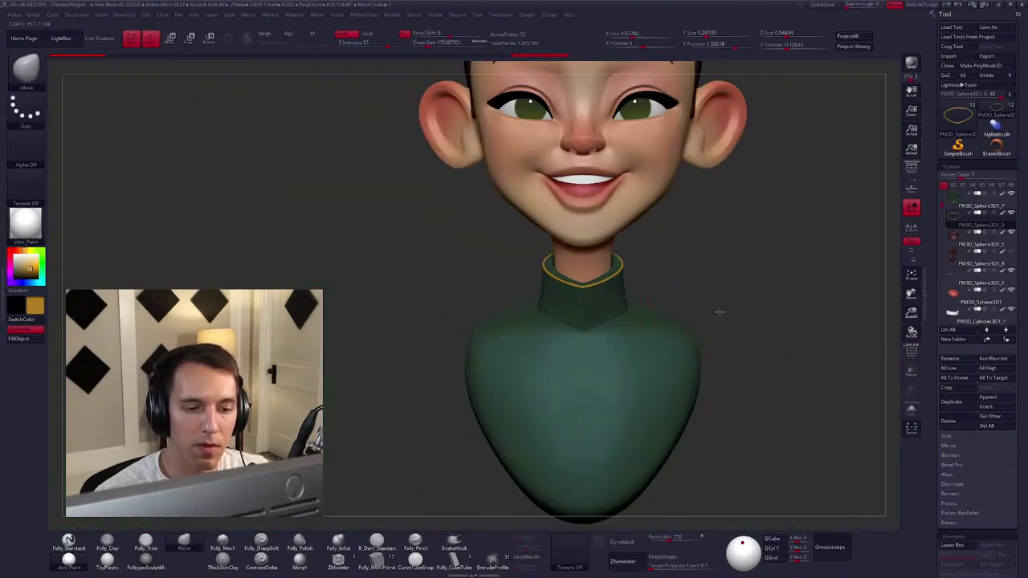
pyautogui.moveTo(589, 235)
pyautogui.mouseDown(button='right')
pyautogui.moveTo(562, 241)
pyautogui.moveTo(707, 315)
pyautogui.moveTo(645, 323)
pyautogui.moveTo(677, 328)
pyautogui.moveTo(647, 329)
pyautogui.moveTo(661, 340)
pyautogui.moveTo(671, 326)
pyautogui.mouseUp(button='right')
pyautogui.press('space')
pyautogui.scroll(-3, 674, 321)
pyautogui.scroll(2, 661, 340)
pyautogui.press('space')
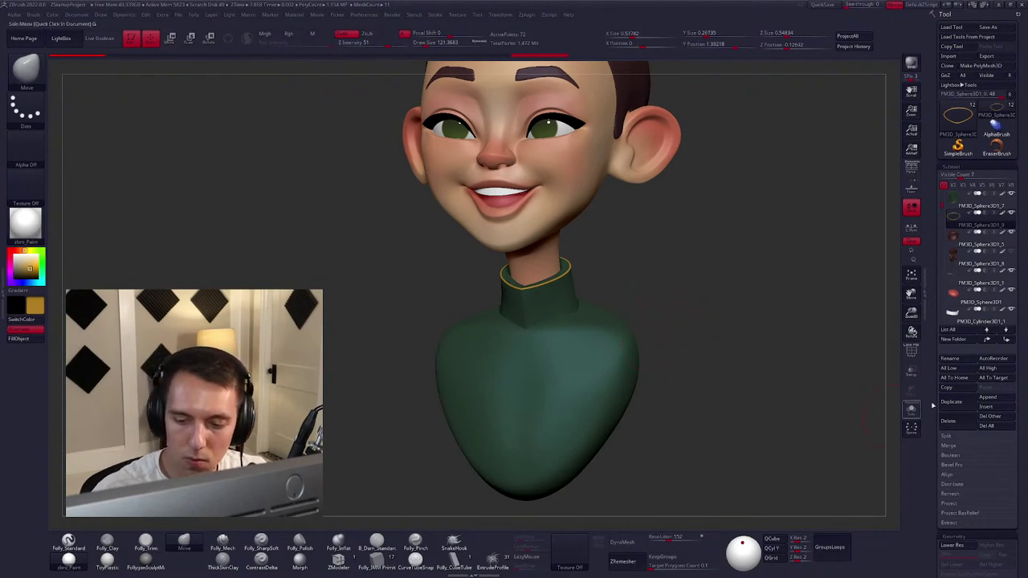
# Duplicate the subtool and insert a sphere button on the collar front with IMM Primitives.
pyautogui.click(950, 401)
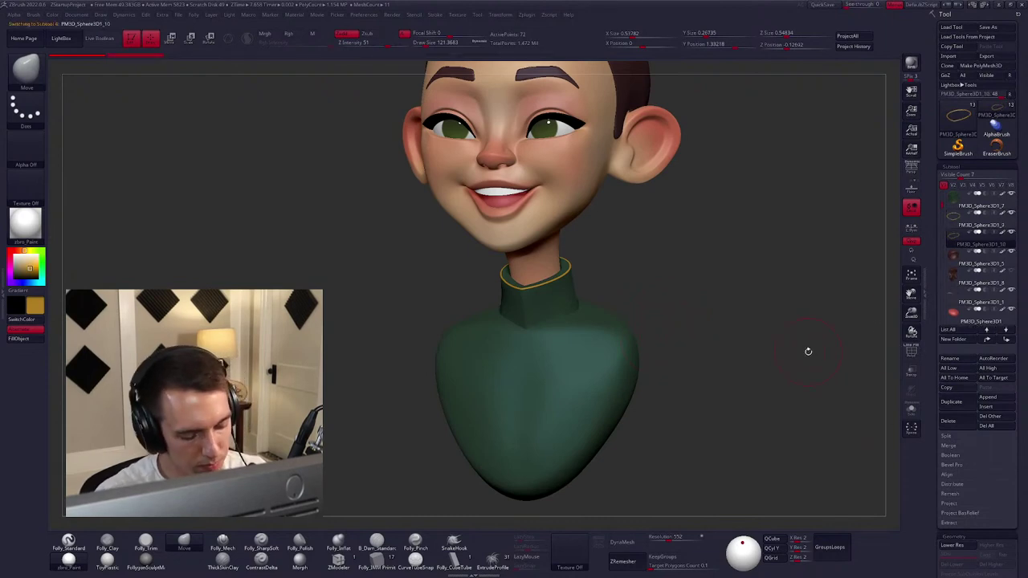
pyautogui.click(376, 558)
pyautogui.press('f')
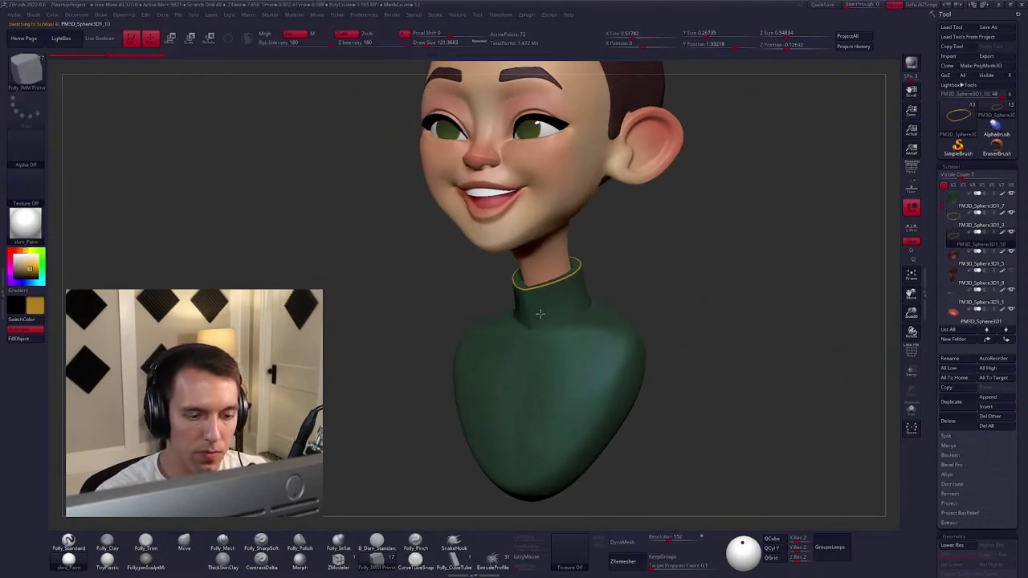
pyautogui.press('space')
pyautogui.hotkey('ctrl', 'shift', 's')
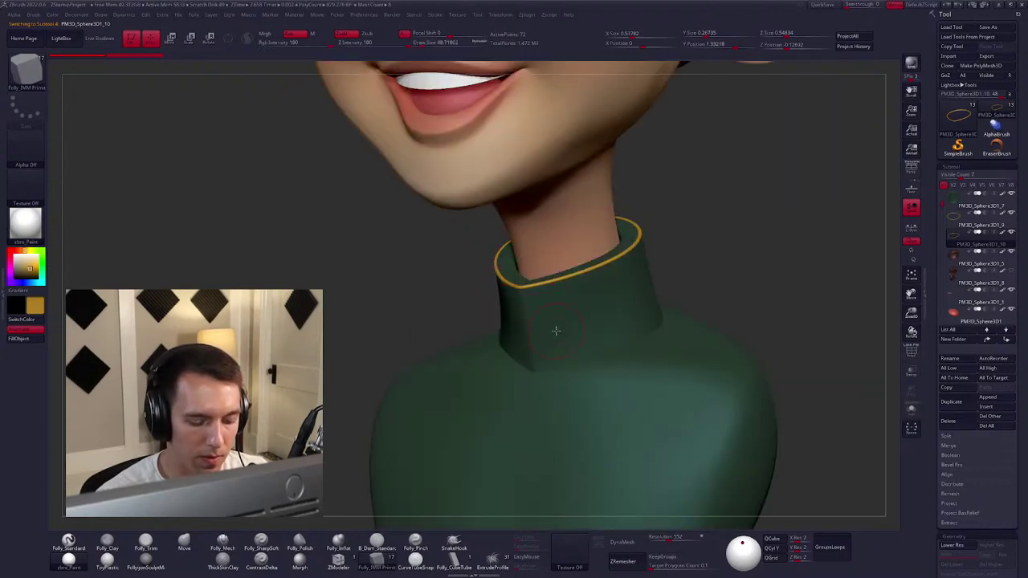
pyautogui.moveTo(552, 333); pyautogui.dragTo(555, 333)
# Transpose-move the gold button into place just below the collar trim.
pyautogui.press('space')
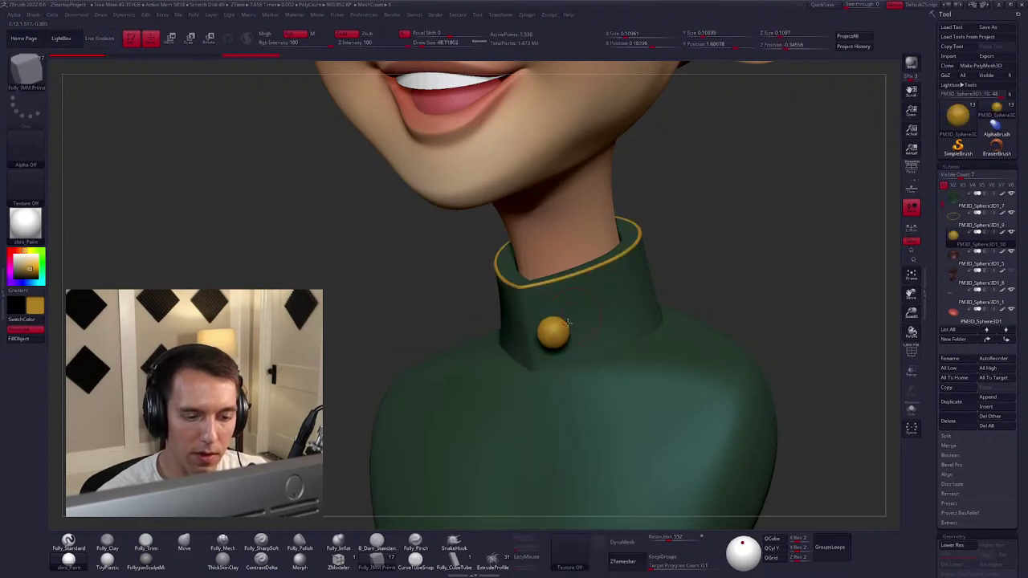
pyautogui.moveTo(583, 331); pyautogui.dragTo(593, 328, button='right')
pyautogui.press('w')
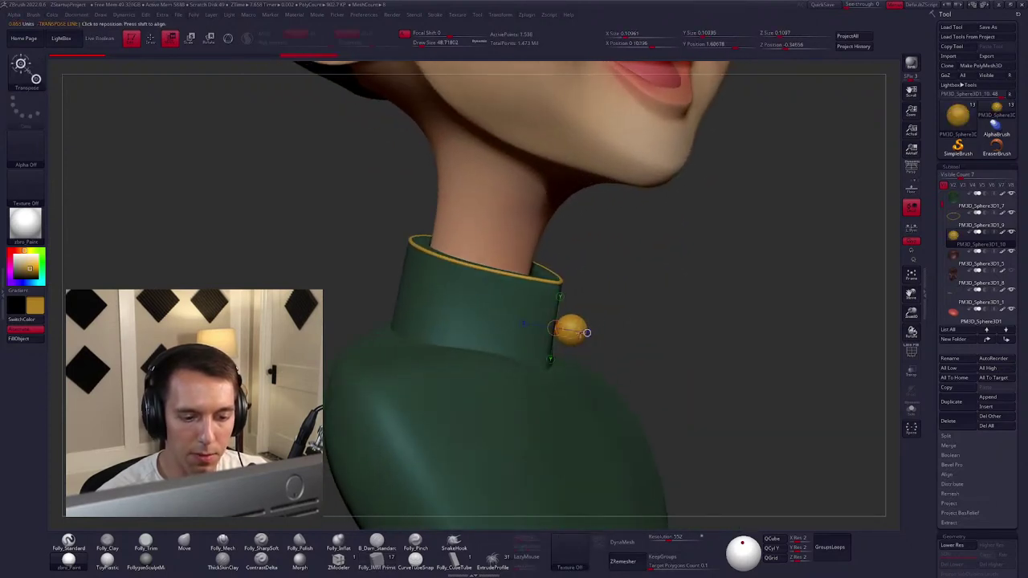
pyautogui.moveTo(575, 335)
pyautogui.mouseDown()
pyautogui.moveTo(558, 329)
pyautogui.moveTo(634, 305)
pyautogui.moveTo(629, 236)
pyautogui.moveTo(695, 317)
pyautogui.moveTo(679, 315)
pyautogui.moveTo(674, 341)
pyautogui.mouseUp()
pyautogui.press('q')
pyautogui.press('space')
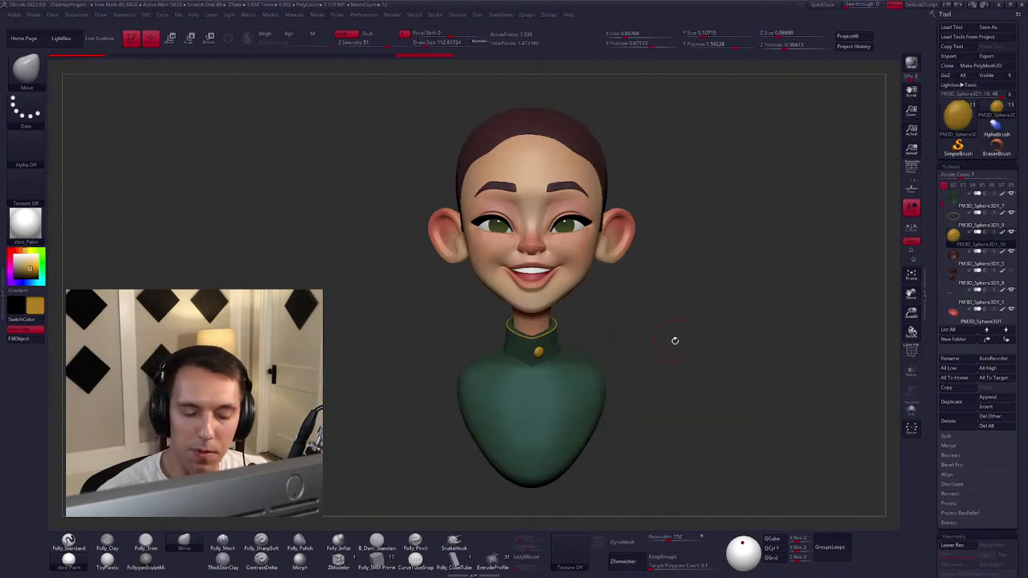
# Show the hair, select the PM3D_Sphere3D face mesh, and orbit to study the head's side.
pyautogui.keyDown('alt'); pyautogui.click(543, 347); pyautogui.keyUp('alt')
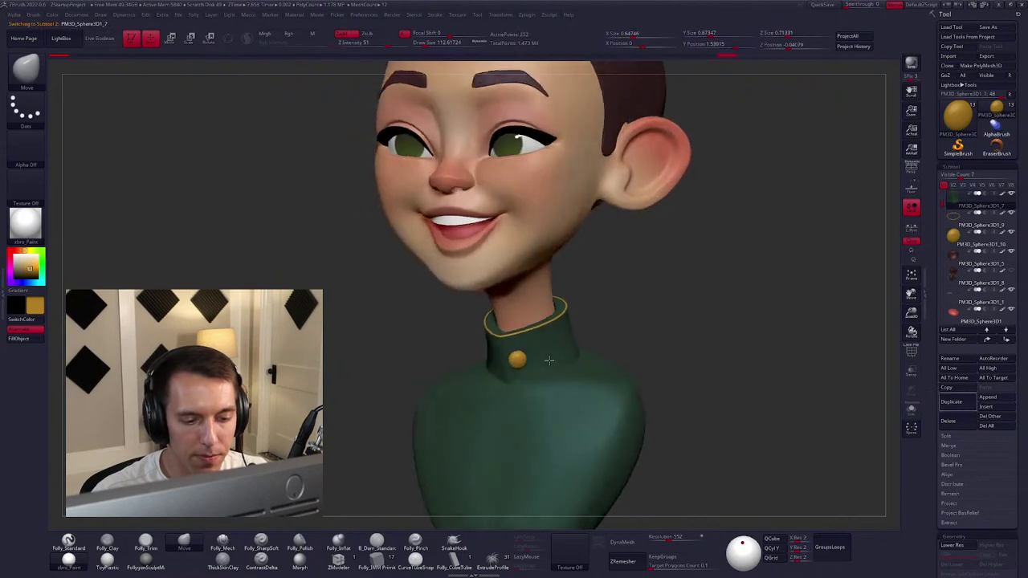
pyautogui.moveTo(546, 358)
pyautogui.mouseDown(button='right')
pyautogui.moveTo(661, 356)
pyautogui.moveTo(660, 338)
pyautogui.moveTo(711, 323)
pyautogui.moveTo(688, 326)
pyautogui.mouseUp(button='right')
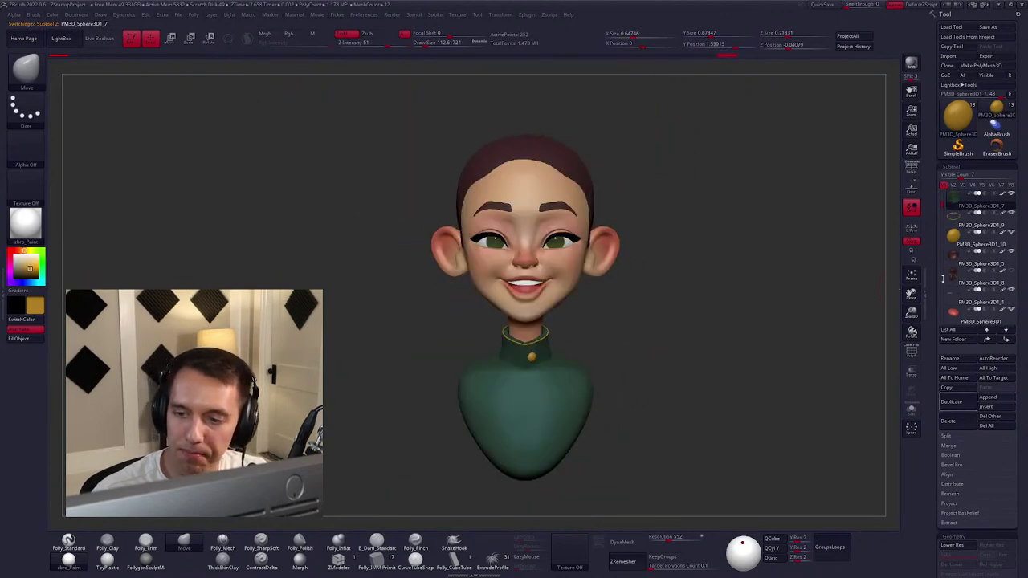
pyautogui.click(947, 281)
pyautogui.keyDown('ctrl'); pyautogui.moveTo(817, 271); pyautogui.dragTo(552, 334, button='right'); pyautogui.keyUp('ctrl')
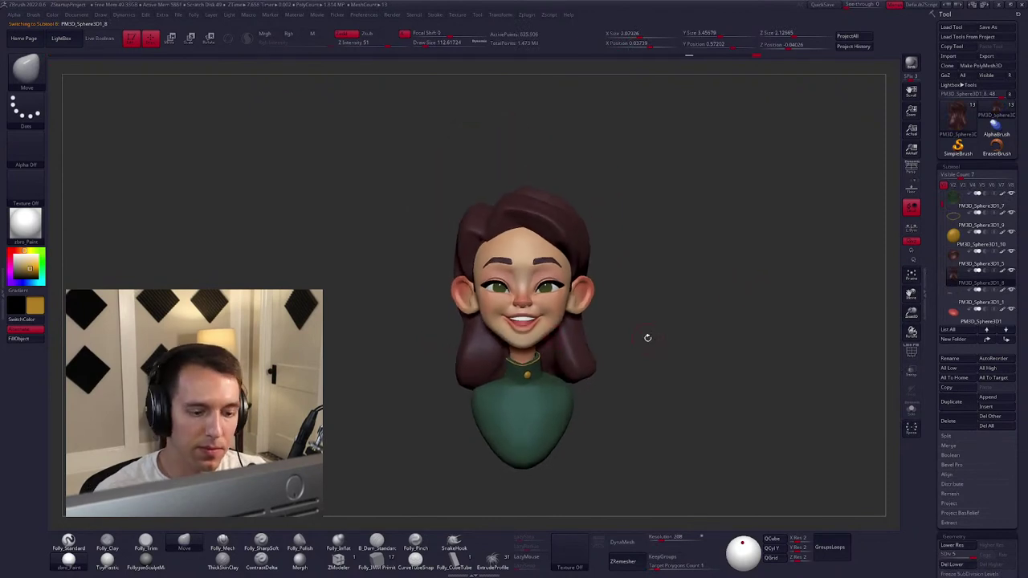
pyautogui.moveTo(647, 337); pyautogui.dragTo(521, 367, button='right')
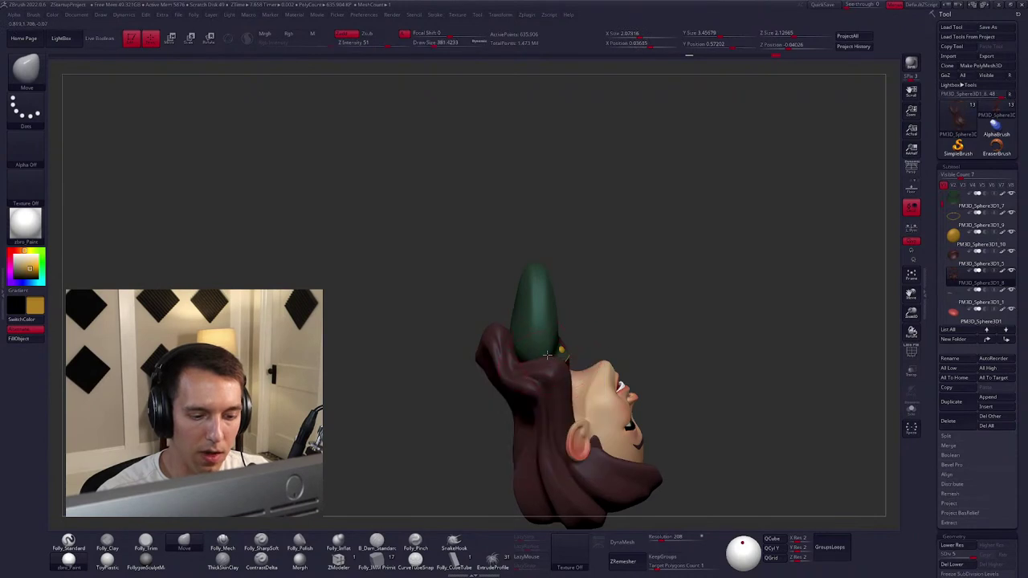
pyautogui.moveTo(546, 355)
pyautogui.mouseDown(button='right')
pyautogui.moveTo(533, 326)
pyautogui.moveTo(616, 309)
pyautogui.moveTo(593, 324)
pyautogui.mouseUp(button='right')
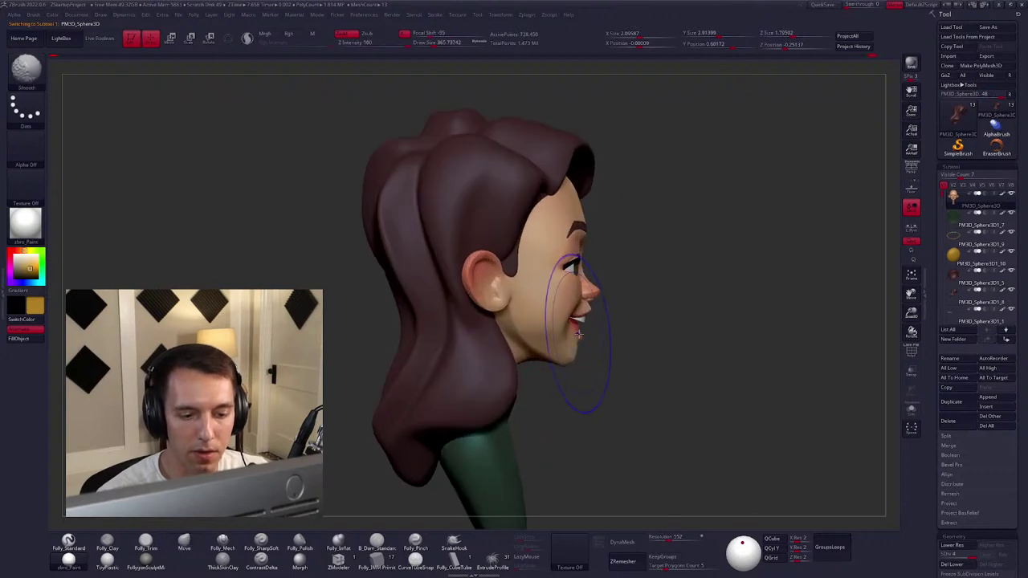
pyautogui.keyDown('alt'); pyautogui.click(592, 324); pyautogui.keyUp('alt')
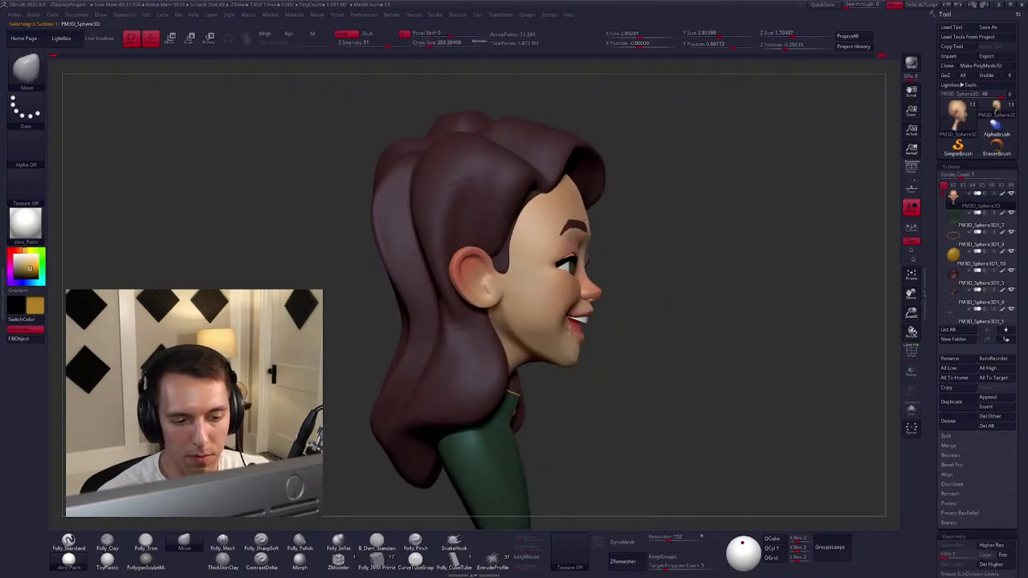
pyautogui.moveTo(569, 326)
pyautogui.mouseDown(button='right')
pyautogui.moveTo(555, 346)
pyautogui.moveTo(546, 329)
pyautogui.mouseUp(button='right')
# Enlarge the brush, switch to a colour-painting standard brush and lower the Rgb Intensity.
pyautogui.press('space')
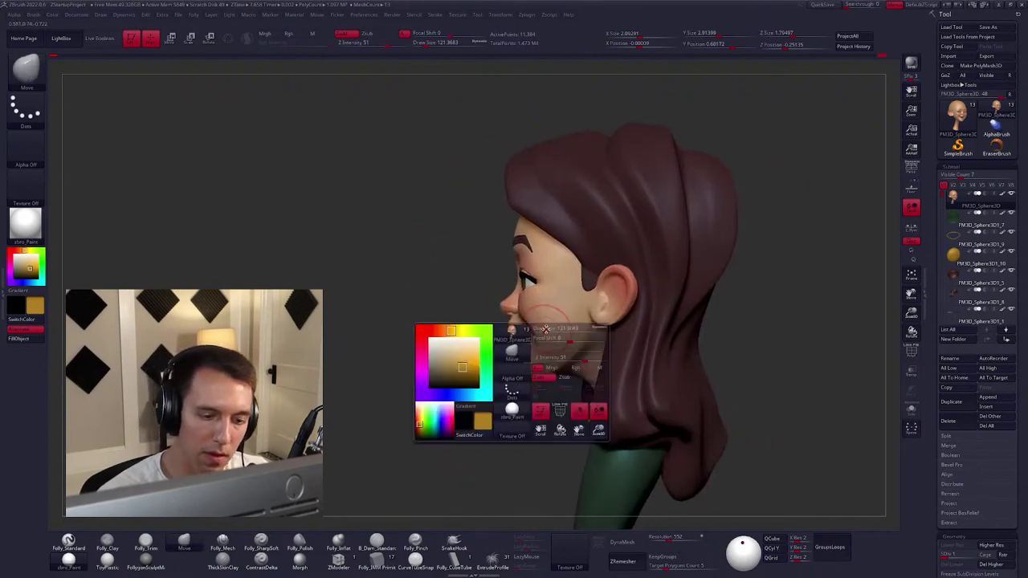
pyautogui.moveTo(546, 329); pyautogui.dragTo(534, 331)
pyautogui.moveTo(540, 334); pyautogui.dragTo(626, 313, button='right')
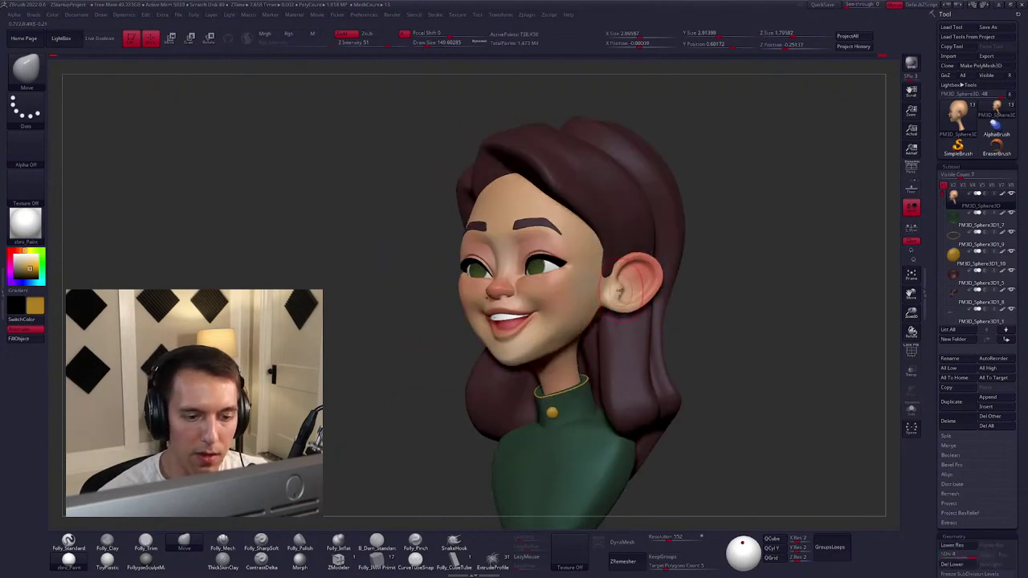
pyautogui.press('c')
pyautogui.press('space')
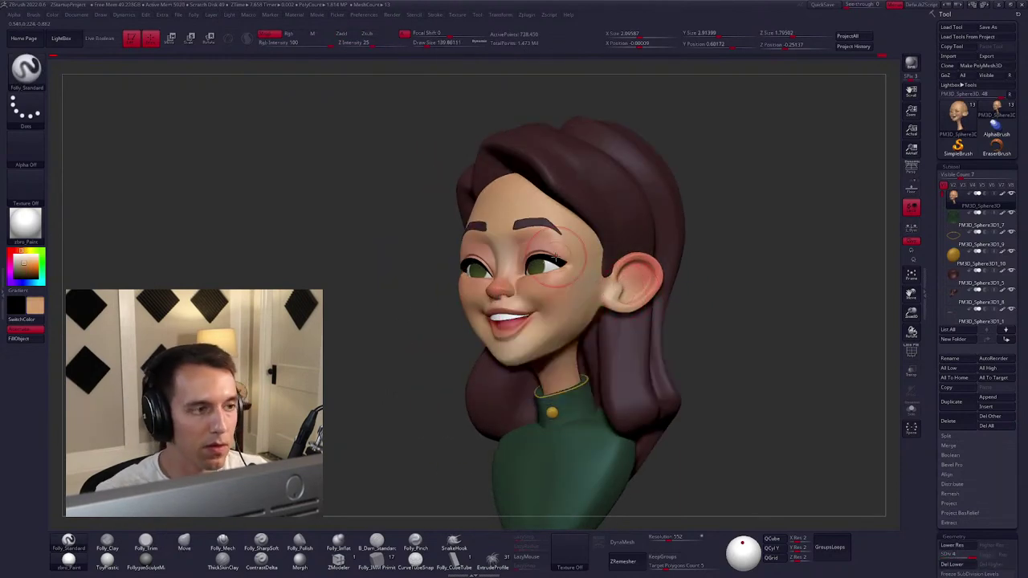
pyautogui.moveTo(299, 42); pyautogui.dragTo(277, 42)
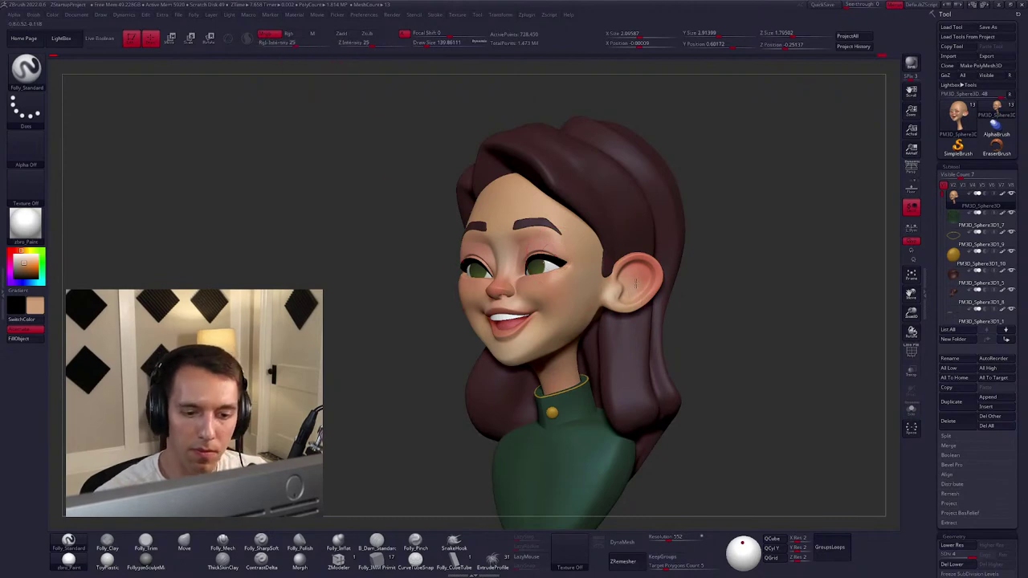
pyautogui.moveTo(632, 291); pyautogui.dragTo(610, 295, button='right')
# Solo the face, change the paint colour, and reduce Rgb Intensity to 15.
pyautogui.click(910, 409)
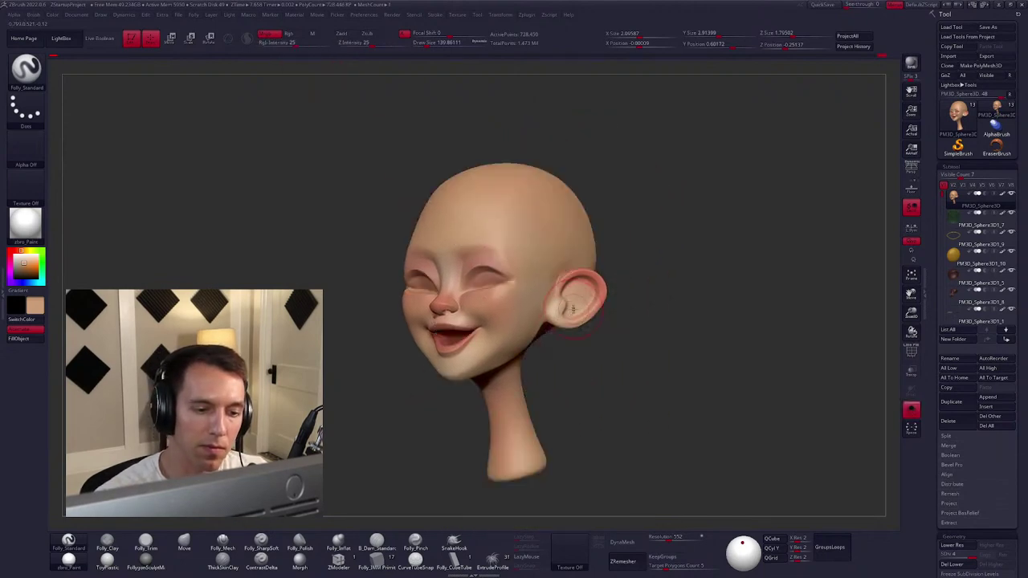
pyautogui.moveTo(417, 322); pyautogui.dragTo(347, 314, button='right')
pyautogui.moveTo(27, 269)
pyautogui.mouseDown()
pyautogui.moveTo(25, 280)
pyautogui.moveTo(22, 271)
pyautogui.mouseUp()
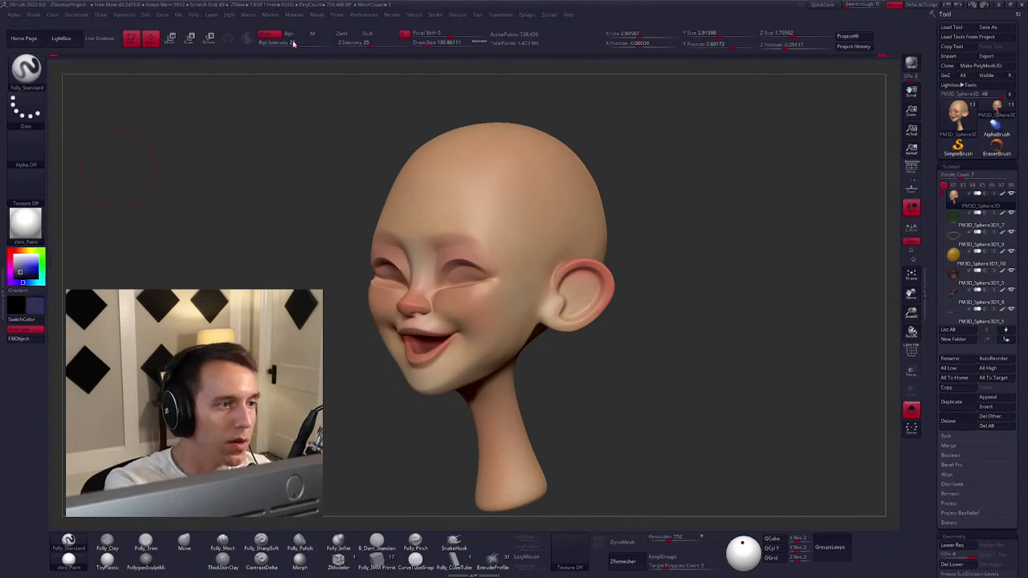
pyautogui.moveTo(281, 41); pyautogui.dragTo(272, 42)
pyautogui.press('space')
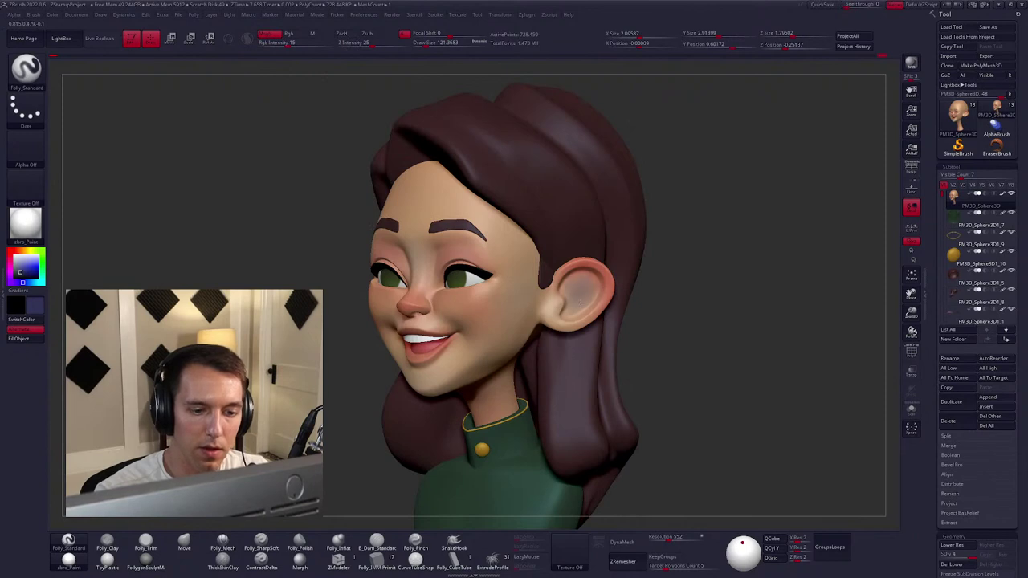
pyautogui.press('space')
pyautogui.moveTo(581, 336); pyautogui.dragTo(542, 270, button='right')
pyautogui.press('space')
pyautogui.press('space')
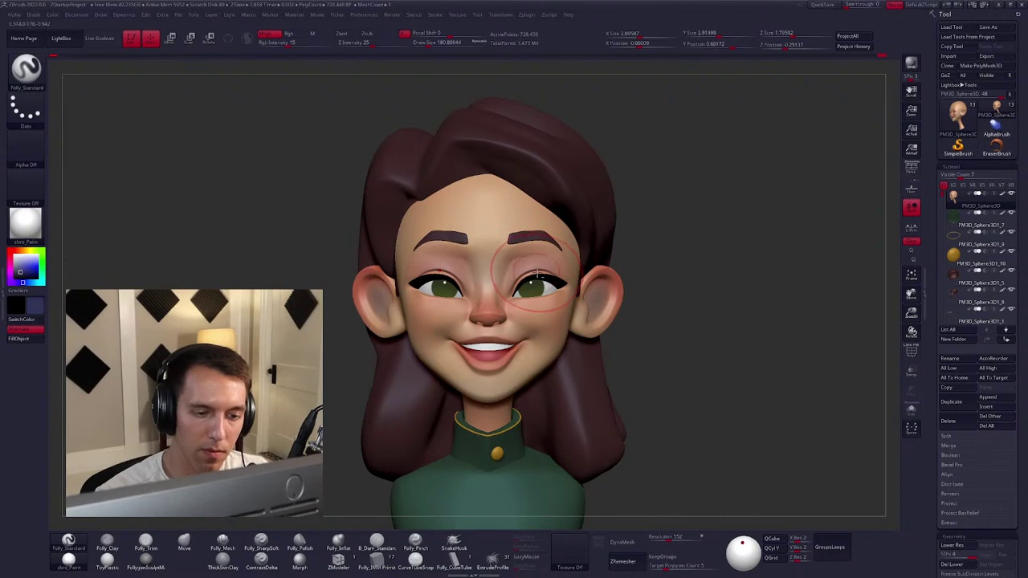
# Check the eyelids in isolation, then make the face mesh active again.
pyautogui.keyDown('alt'); pyautogui.click(536, 275); pyautogui.keyUp('alt')
pyautogui.hotkey('ctrl', 'shift', 's')
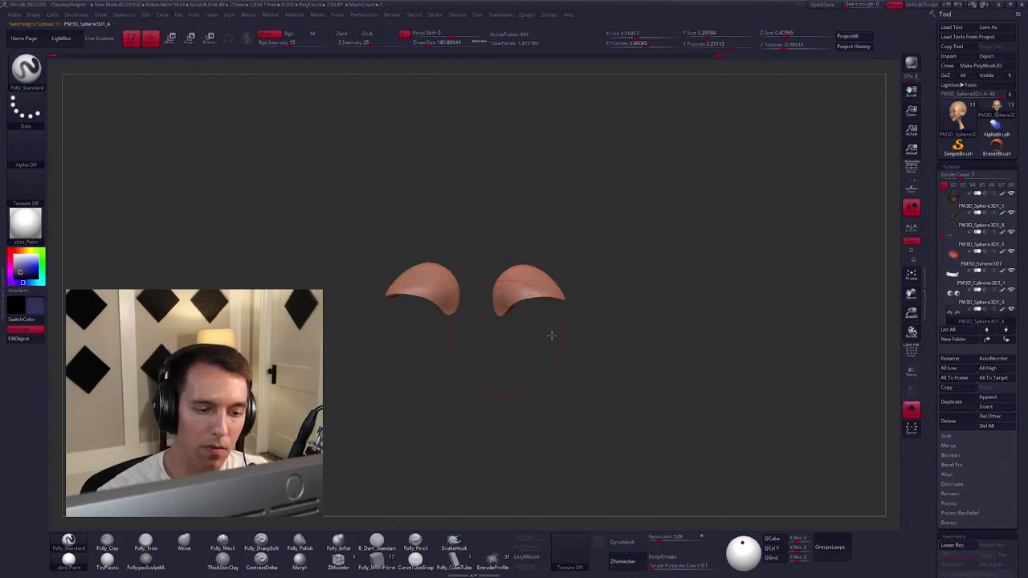
pyautogui.hotkey('ctrl', 'shift', 's')
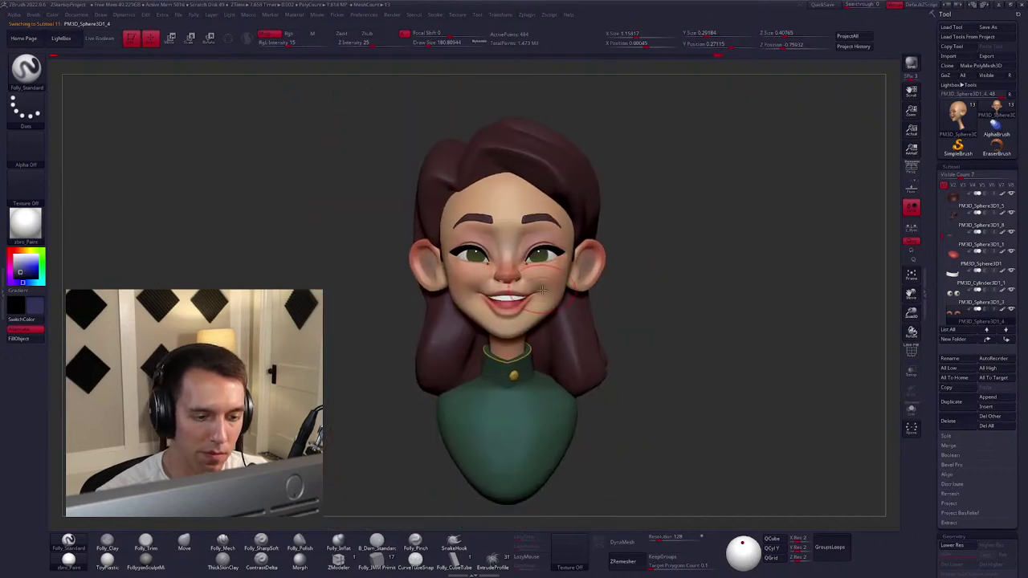
pyautogui.keyDown('alt'); pyautogui.click(543, 290); pyautogui.keyUp('alt')
pyautogui.moveTo(543, 290); pyautogui.dragTo(507, 285, button='right')
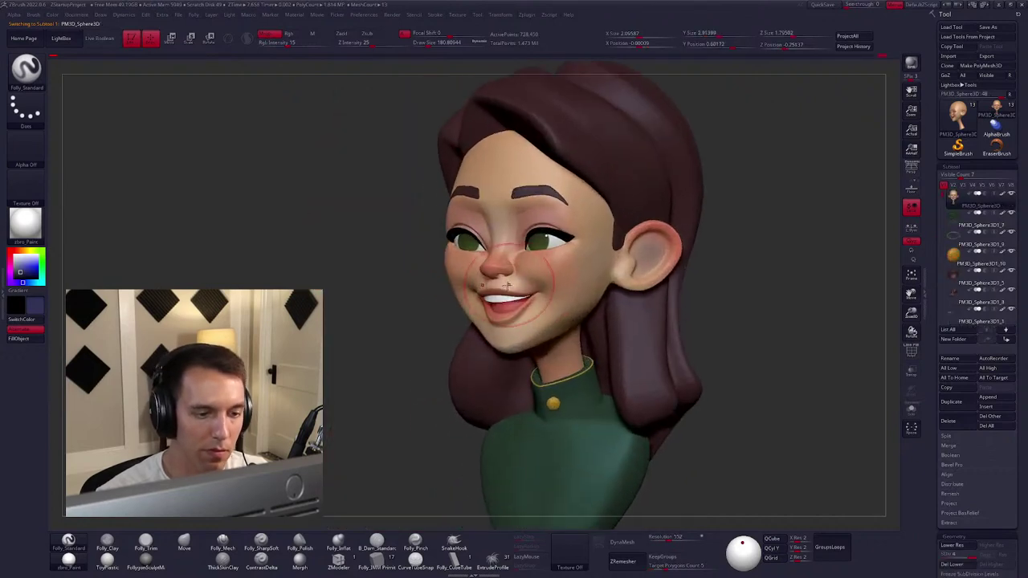
# Pick an orange-red paint colour, shrink the brush to about 130, and turn the head toward the ears.
pyautogui.click(21, 255)
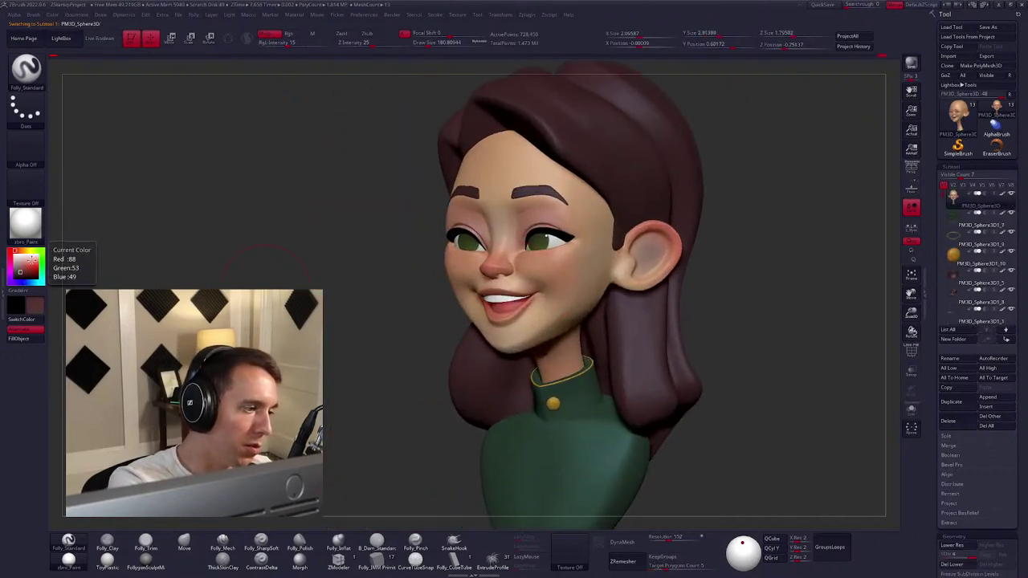
pyautogui.click(34, 265)
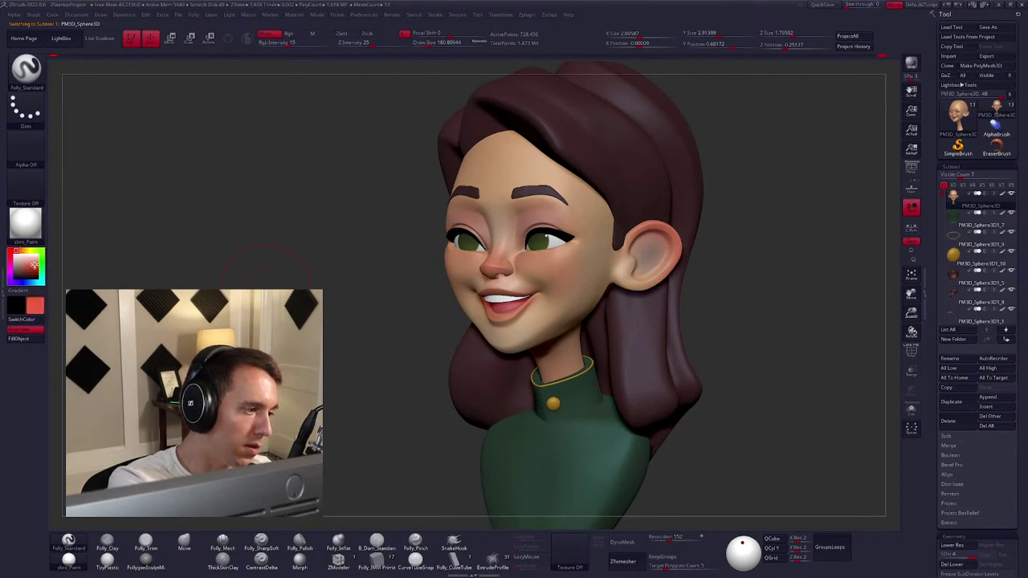
pyautogui.press('s')
pyautogui.moveTo(546, 261); pyautogui.dragTo(531, 278)
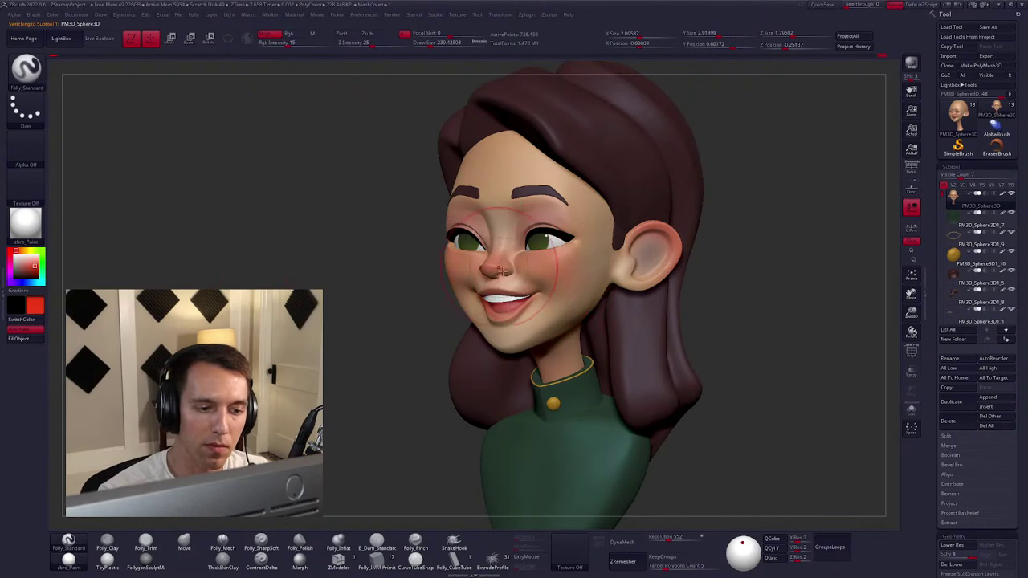
pyautogui.keyDown('shift'); pyautogui.moveTo(541, 261); pyautogui.dragTo(556, 229, button='right'); pyautogui.keyUp('shift')
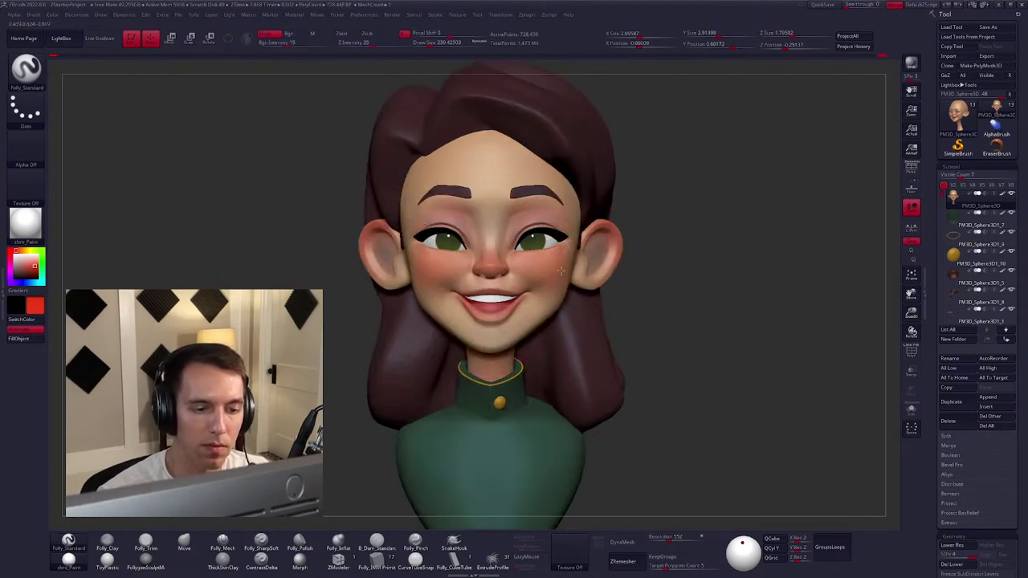
pyautogui.moveTo(572, 275)
pyautogui.mouseDown(button='right')
pyautogui.moveTo(604, 264)
pyautogui.moveTo(570, 322)
pyautogui.mouseUp(button='right')
pyautogui.hotkey('shift', 'f')
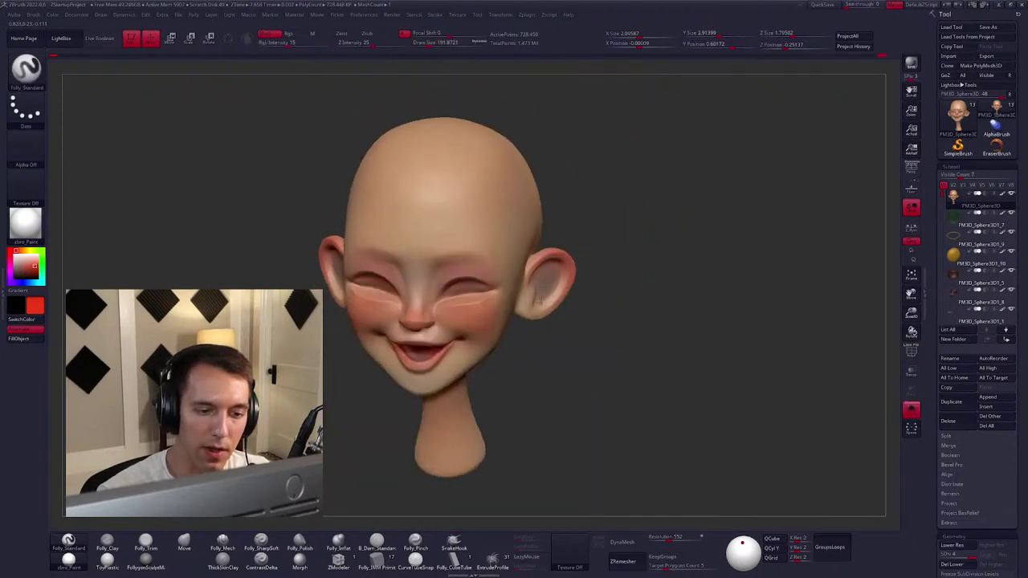
pyautogui.moveTo(538, 258)
pyautogui.mouseDown(button='right')
pyautogui.moveTo(566, 277)
pyautogui.moveTo(516, 294)
pyautogui.moveTo(543, 269)
pyautogui.moveTo(557, 274)
pyautogui.moveTo(547, 276)
pyautogui.moveTo(562, 264)
pyautogui.moveTo(558, 252)
pyautogui.moveTo(562, 265)
pyautogui.moveTo(546, 281)
pyautogui.moveTo(634, 275)
pyautogui.moveTo(598, 267)
pyautogui.mouseUp(button='right')
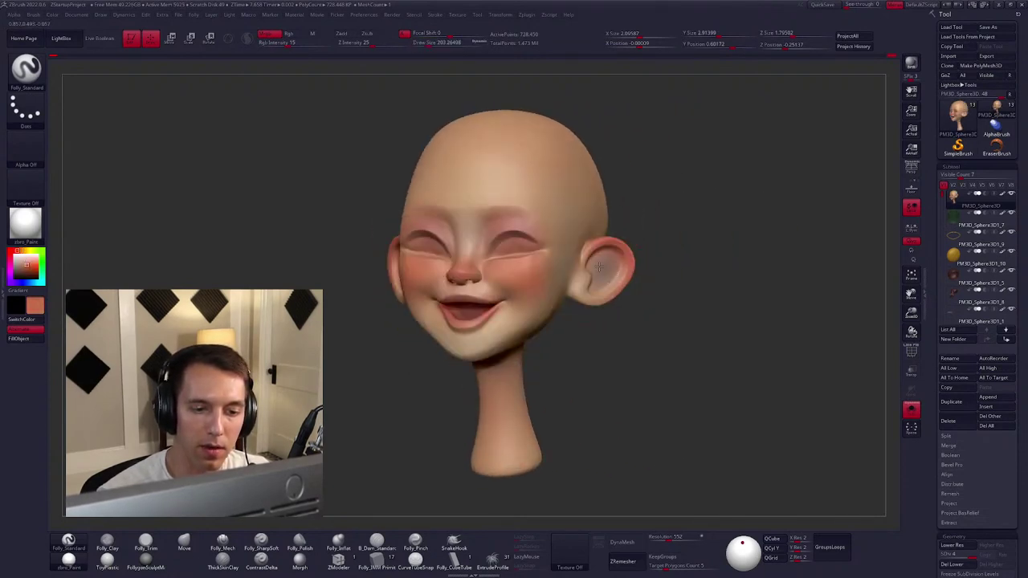
pyautogui.press('c')
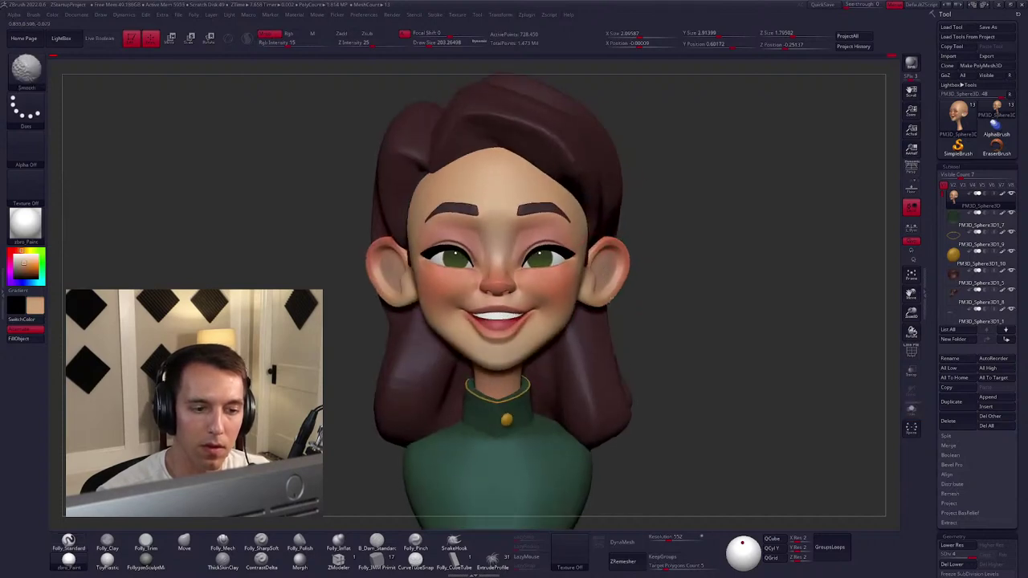
# Switch to the Move brush, enable perspective, and drop to a lower subdivision level.
pyautogui.moveTo(614, 357)
pyautogui.mouseDown(button='right')
pyautogui.moveTo(642, 366)
pyautogui.moveTo(634, 346)
pyautogui.moveTo(654, 345)
pyautogui.moveTo(606, 319)
pyautogui.moveTo(658, 314)
pyautogui.moveTo(518, 274)
pyautogui.moveTo(530, 277)
pyautogui.mouseUp(button='right')
pyautogui.press('space')
pyautogui.press('b')
pyautogui.press('m')
pyautogui.press('v')
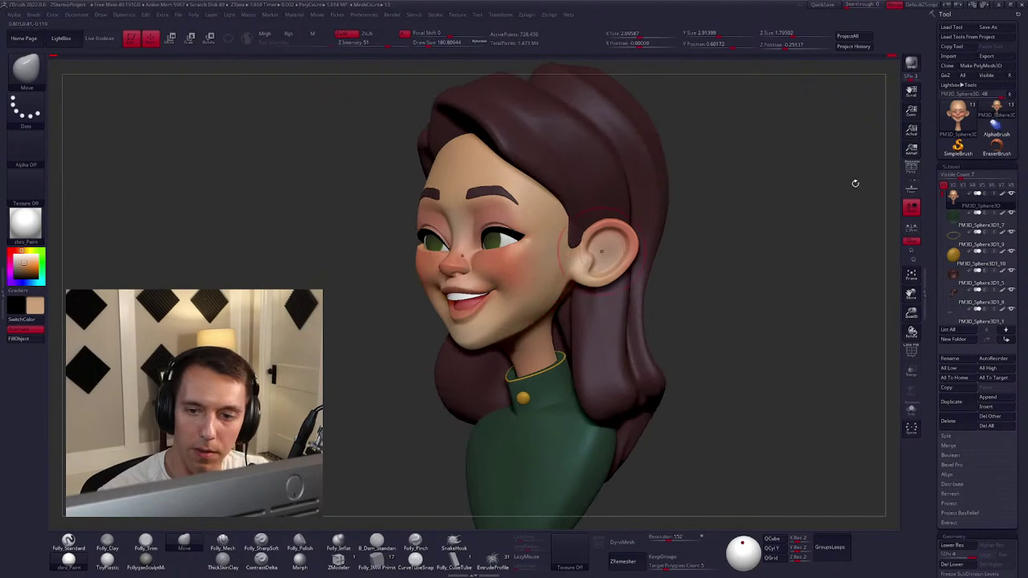
pyautogui.press('p')
pyautogui.press('space')
pyautogui.press('shift')
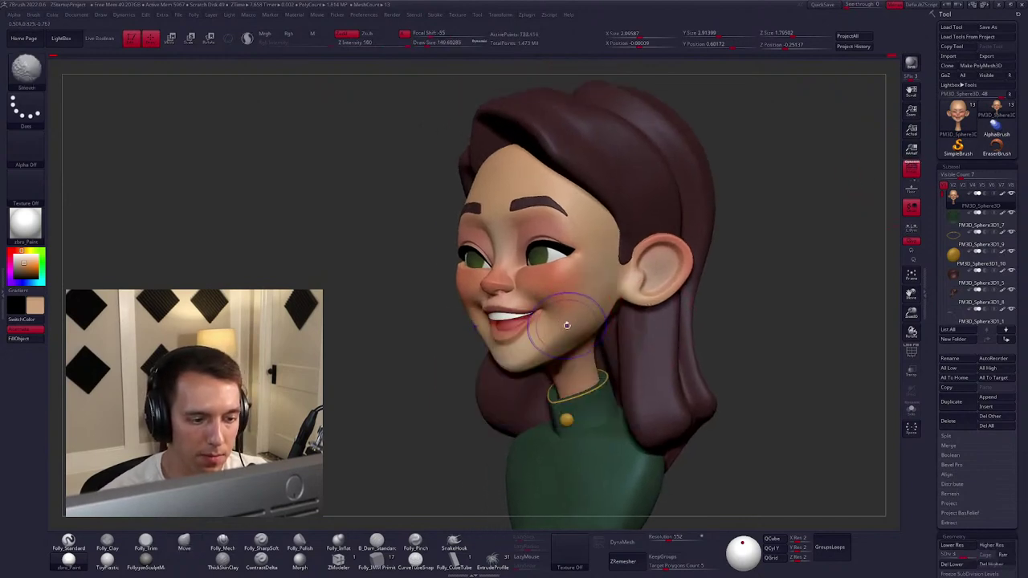
pyautogui.hotkey('shift', 'd')
pyautogui.press('space')
# Select the Folly_Clay brush, show the other subtools again, and review the bust from the front.
pyautogui.moveTo(539, 364)
pyautogui.mouseDown(button='right')
pyautogui.moveTo(501, 360)
pyautogui.moveTo(564, 317)
pyautogui.moveTo(567, 330)
pyautogui.moveTo(585, 332)
pyautogui.moveTo(549, 345)
pyautogui.moveTo(560, 329)
pyautogui.mouseUp(button='right')
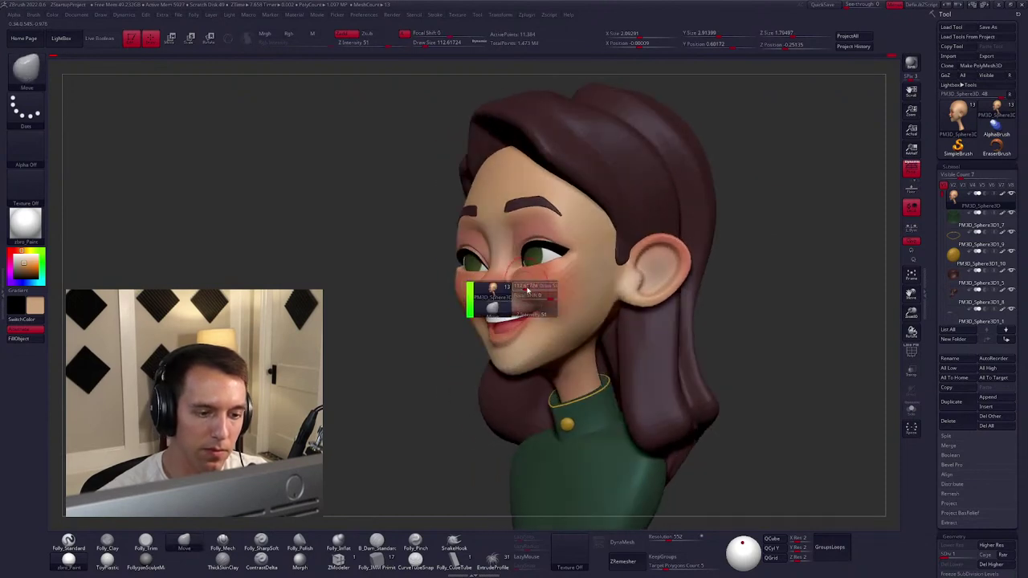
pyautogui.moveTo(527, 291); pyautogui.dragTo(574, 299, button='right')
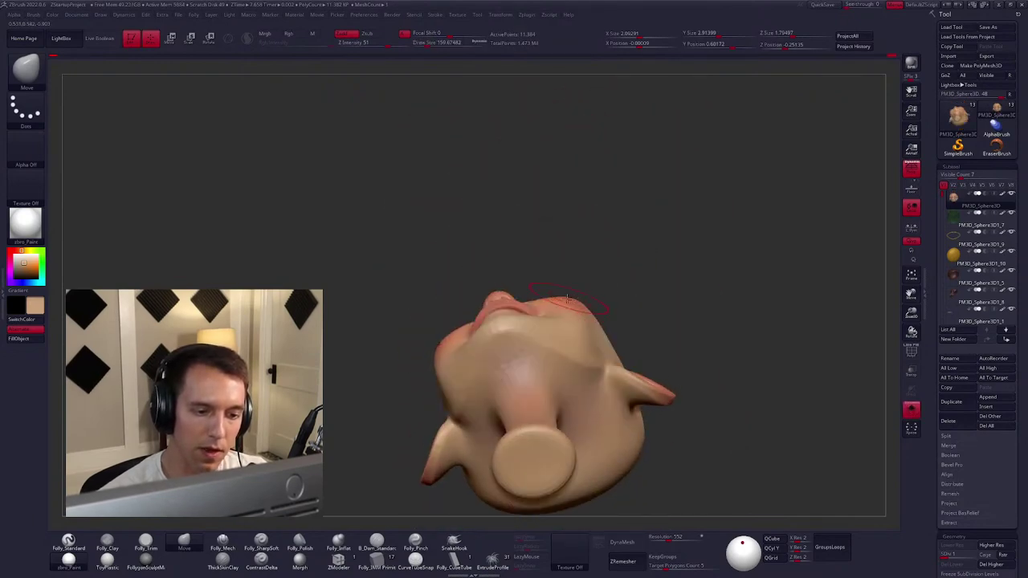
pyautogui.rightClick(570, 301)
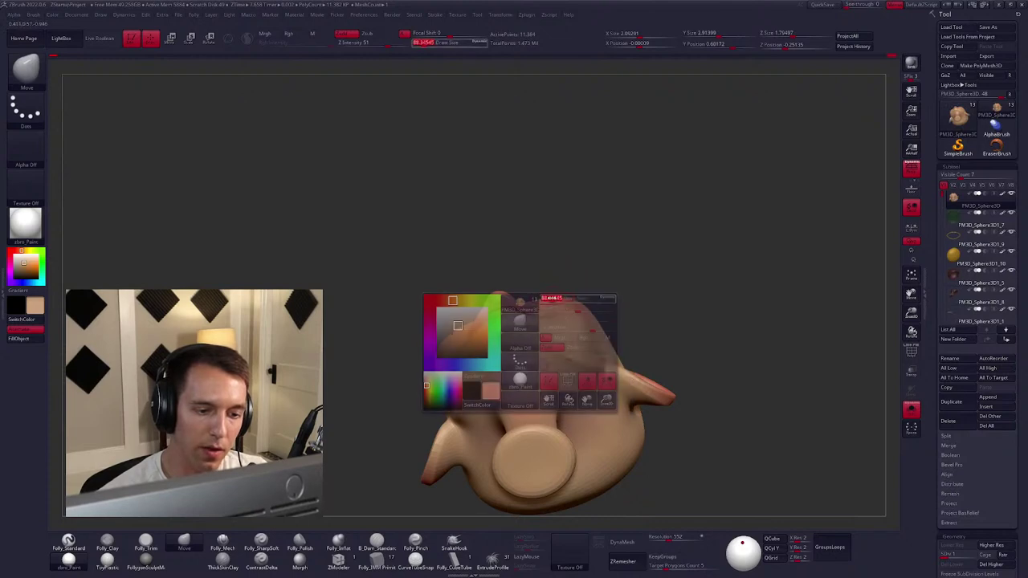
pyautogui.moveTo(570, 301); pyautogui.dragTo(568, 361, button='right')
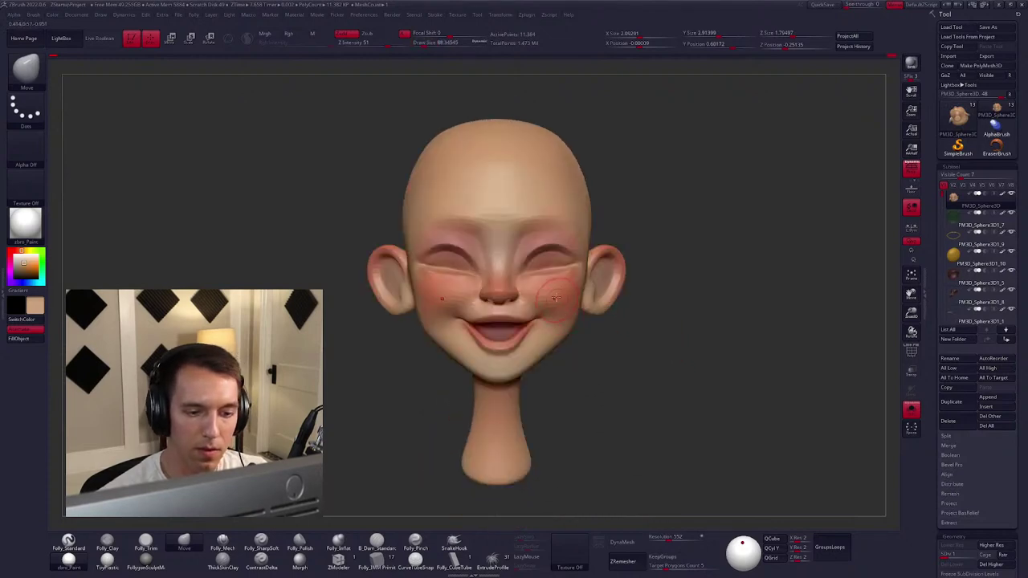
pyautogui.moveTo(553, 299); pyautogui.dragTo(544, 291, button='right')
pyautogui.press('c')
pyautogui.hotkey('ctrl', 'shift', 's')
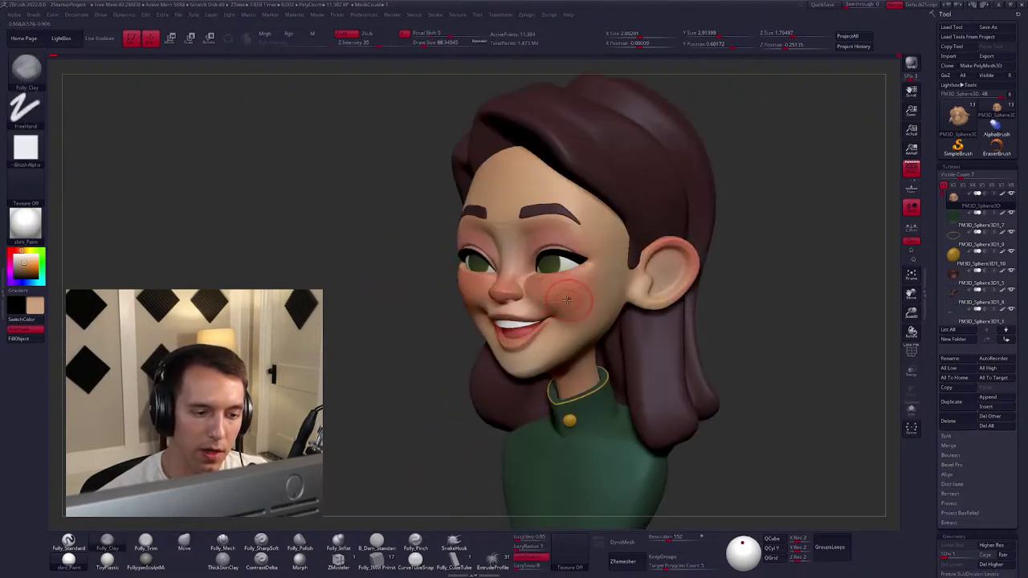
pyautogui.keyDown('shift'); pyautogui.moveTo(566, 299); pyautogui.dragTo(591, 330, button='right'); pyautogui.keyUp('shift')
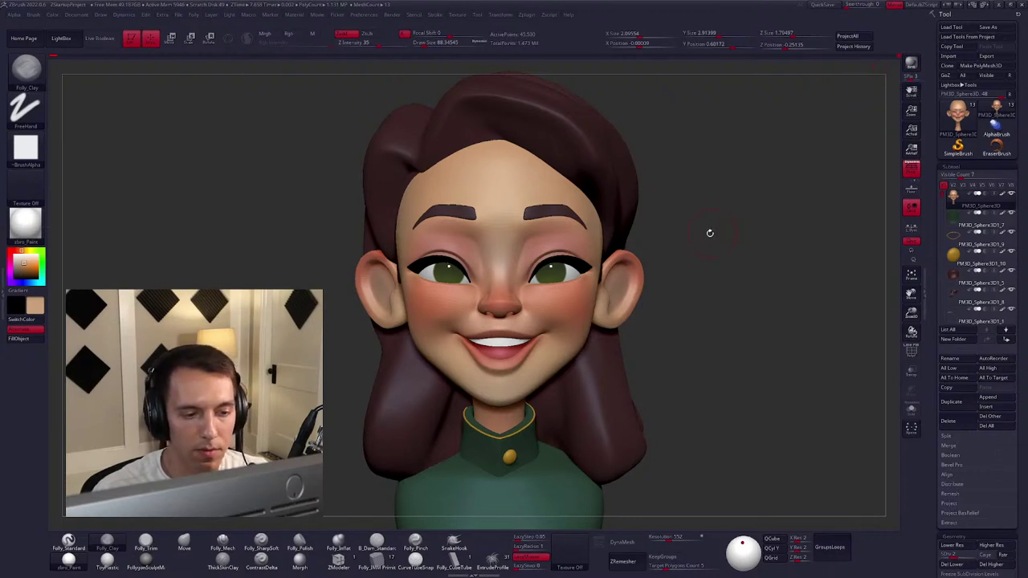
pyautogui.keyDown('alt'); pyautogui.moveTo(687, 285); pyautogui.dragTo(605, 335, button='right'); pyautogui.keyUp('alt')
# Solo the green body, enable Keep Polypaint in Decimation Master, then show all subtools again.
pyautogui.keyDown('alt'); pyautogui.click(572, 327); pyautogui.keyUp('alt')
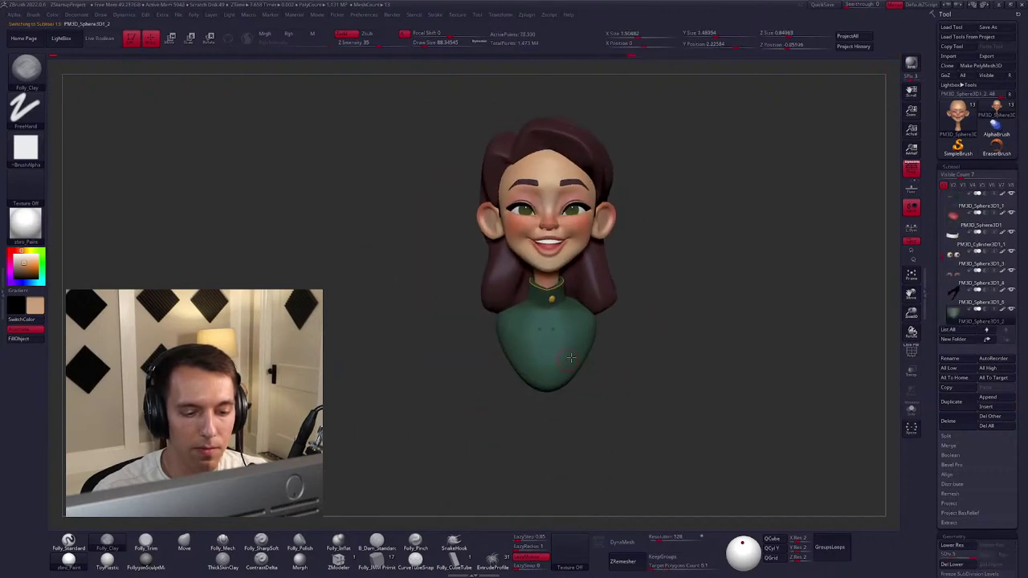
pyautogui.hotkey('shift', 's')
pyautogui.click(2, 209)
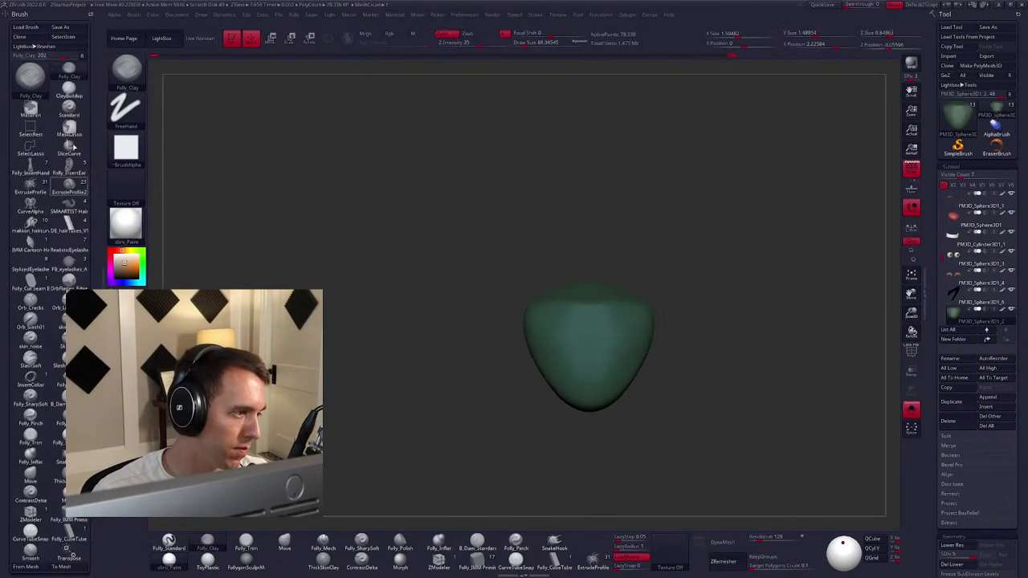
pyautogui.click(90, 14)
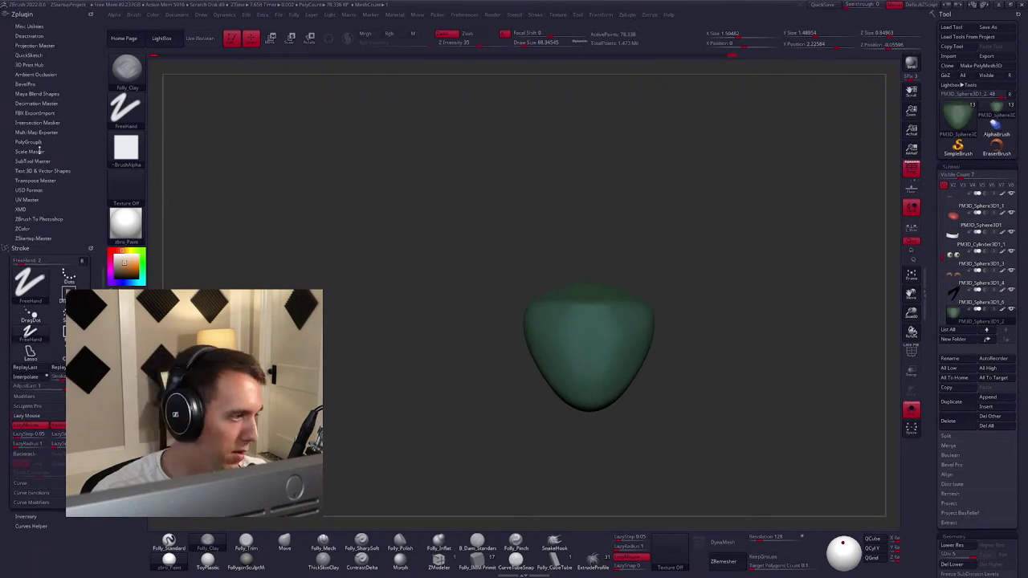
pyautogui.click(39, 105)
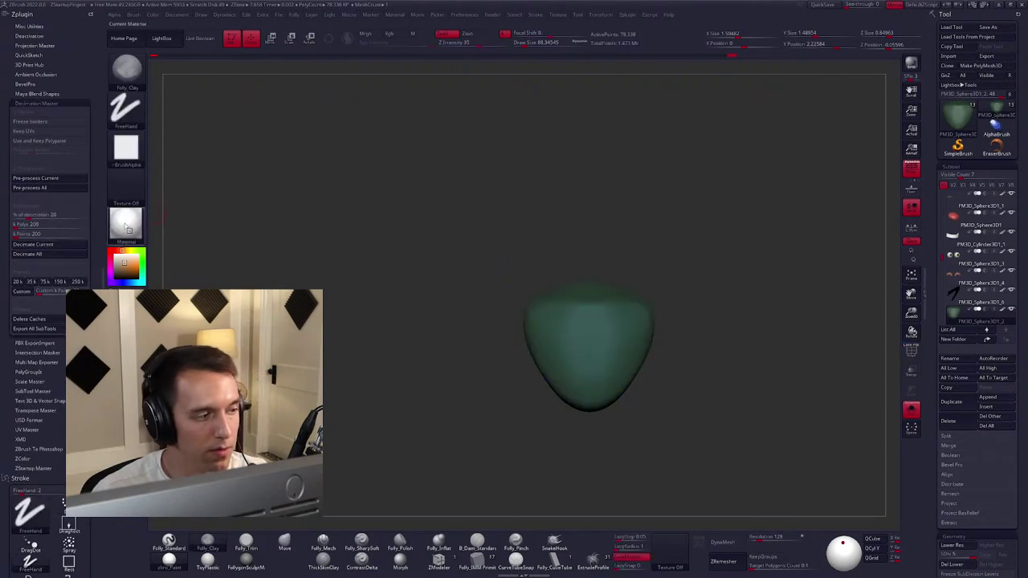
pyautogui.click(47, 143)
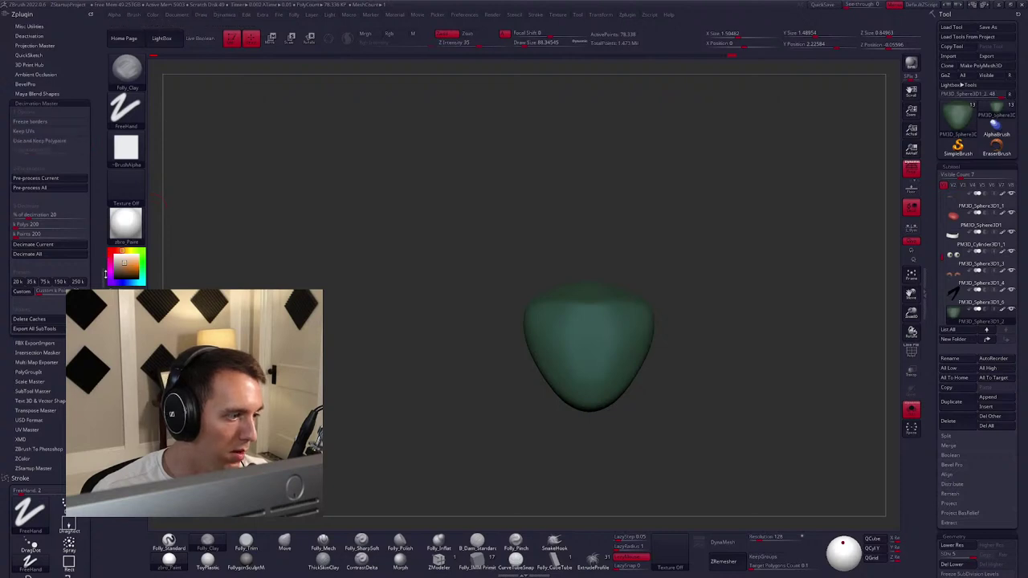
pyautogui.click(105, 274)
pyautogui.hotkey('alt', 'shift', 's')
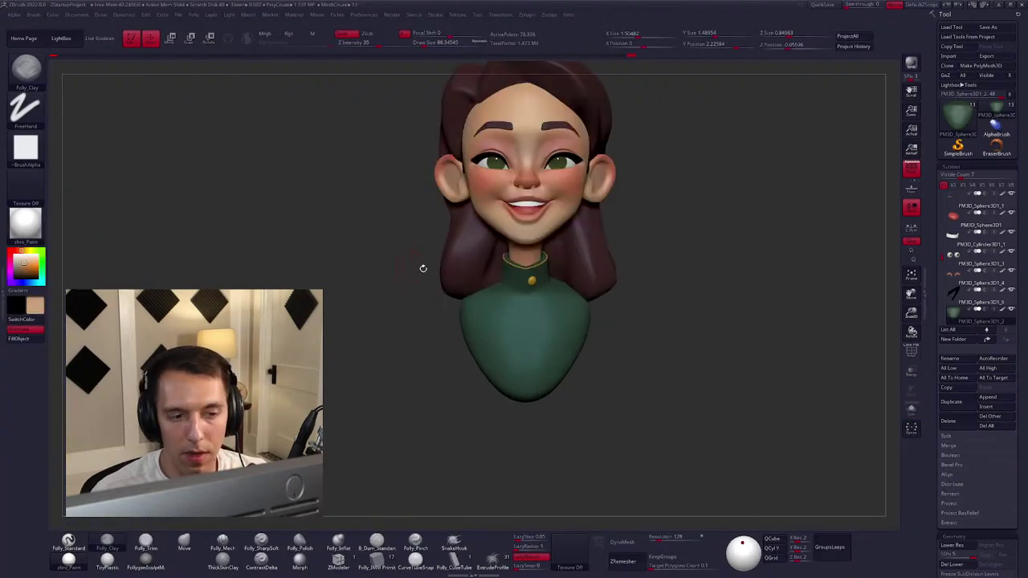
# Step up a subdivision level, pick the Folly_Mech brush, and isolate the face subtool.
pyautogui.moveTo(512, 282)
pyautogui.mouseDown(button='right')
pyautogui.moveTo(545, 244)
pyautogui.moveTo(543, 296)
pyautogui.moveTo(542, 276)
pyautogui.moveTo(557, 321)
pyautogui.moveTo(590, 346)
pyautogui.moveTo(504, 280)
pyautogui.moveTo(522, 330)
pyautogui.moveTo(513, 304)
pyautogui.mouseUp(button='right')
pyautogui.press('b')
pyautogui.press('m')
pyautogui.press('v')
pyautogui.press('space')
pyautogui.press('shift')
pyautogui.press('d')
pyautogui.click(222, 541)
pyautogui.hotkey('shift', 'ctrl', 's')
# Sculpt and smooth the nose wings and nostrils, switching subdivision levels as needed.
pyautogui.press('space')
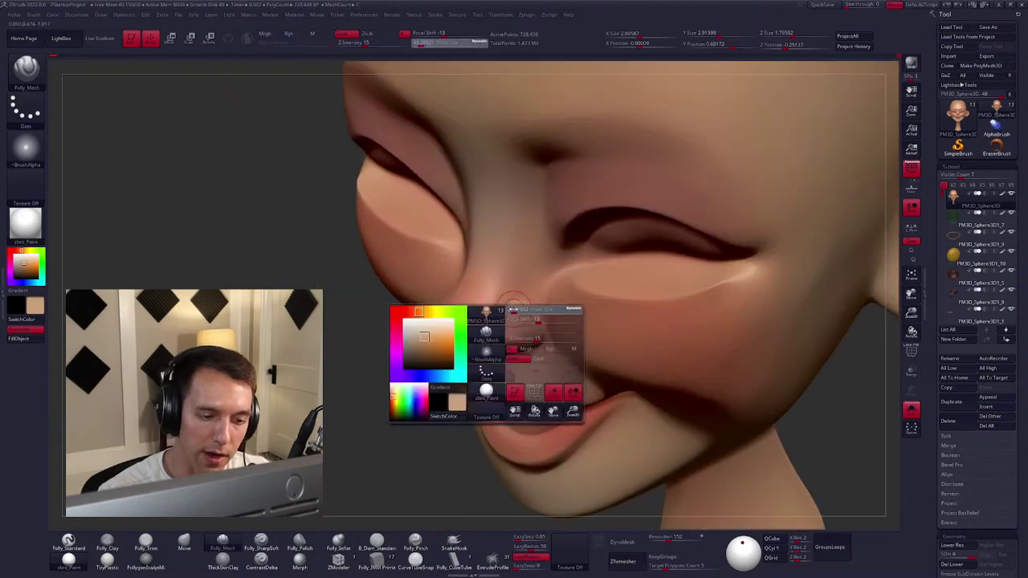
pyautogui.press('space')
pyautogui.press('space')
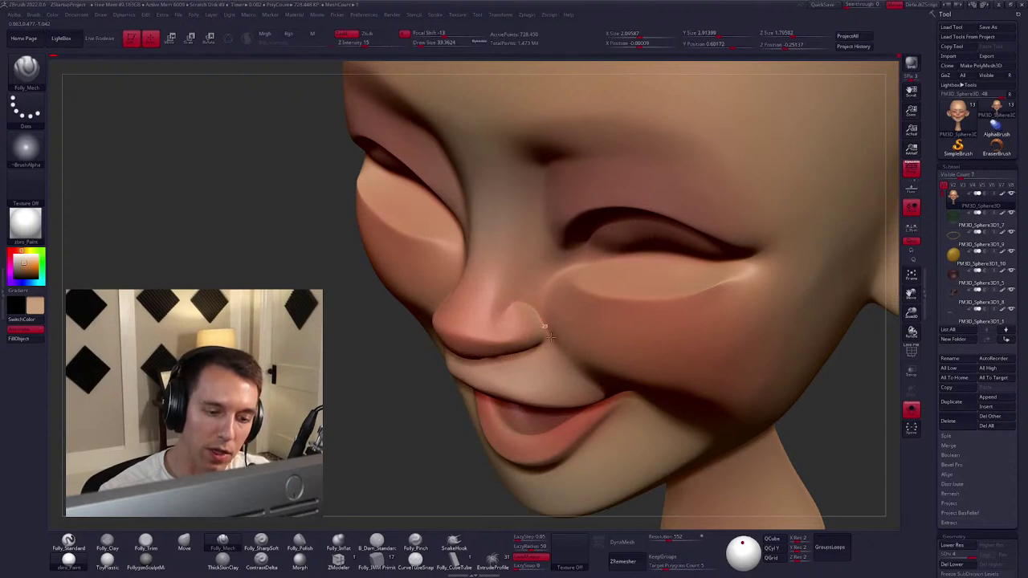
pyautogui.moveTo(544, 331)
pyautogui.mouseDown(button='right')
pyautogui.moveTo(564, 336)
pyautogui.moveTo(541, 335)
pyautogui.mouseUp(button='right')
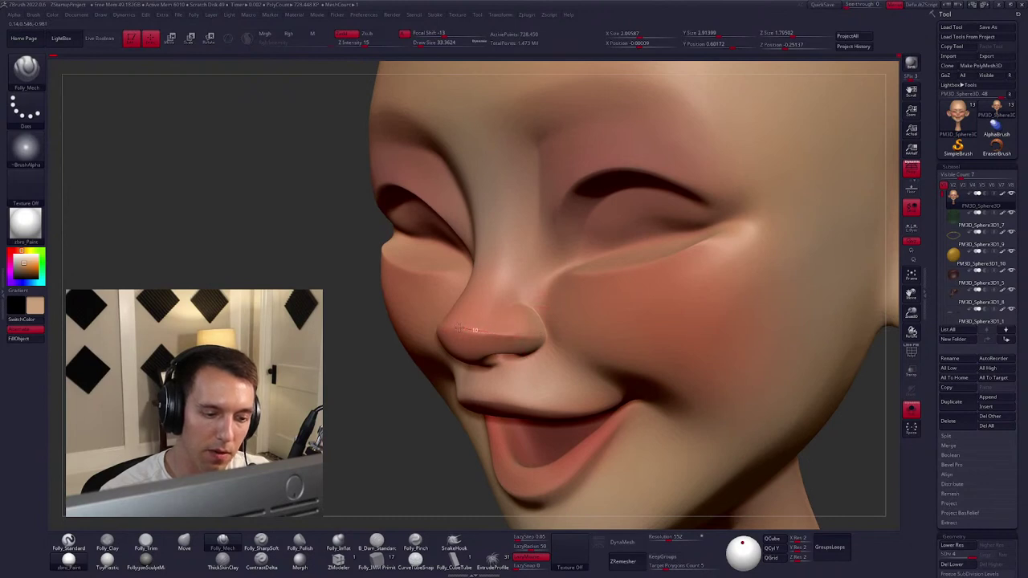
pyautogui.press('shift')
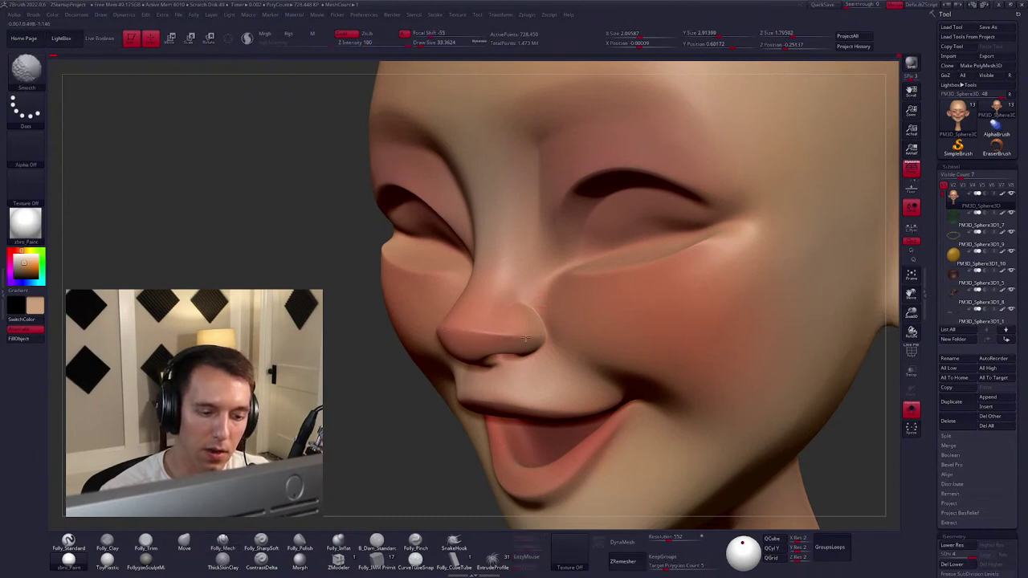
pyautogui.hotkey('shift', 'd')
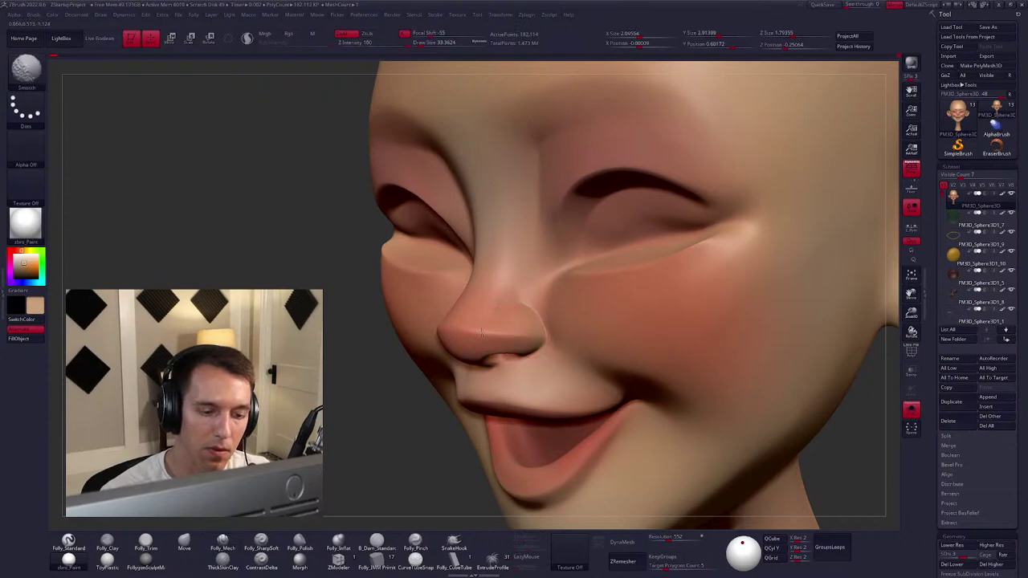
pyautogui.moveTo(508, 338)
pyautogui.mouseDown()
pyautogui.moveTo(509, 265)
pyautogui.moveTo(463, 274)
pyautogui.mouseUp()
pyautogui.press('d')
pyautogui.press('b')
pyautogui.press('m')
pyautogui.press('v')
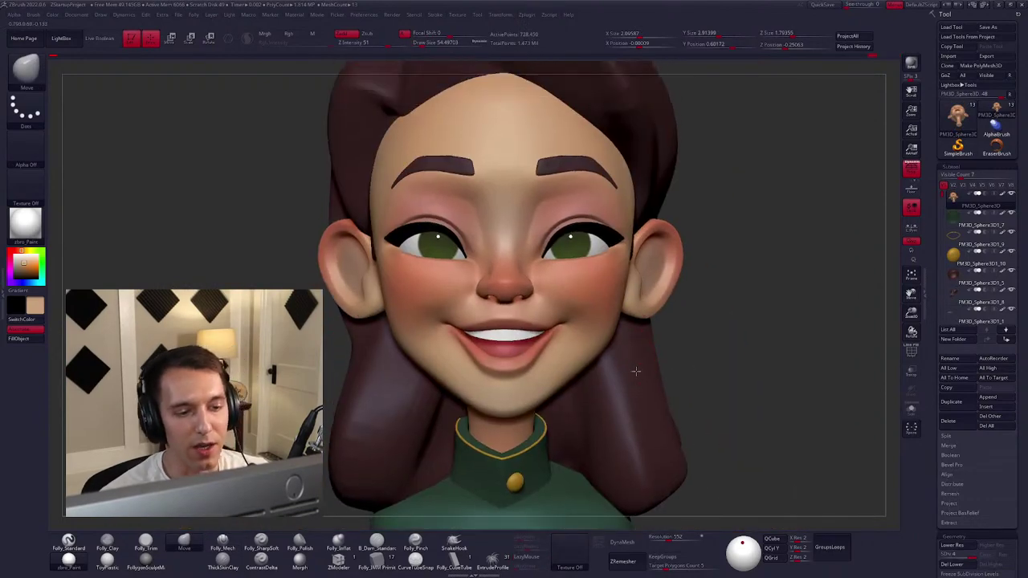
# Reshape the nose with the Move brush from a three-quarter view, smoothing it with Shift.
pyautogui.moveTo(635, 371); pyautogui.dragTo(633, 362, button='right')
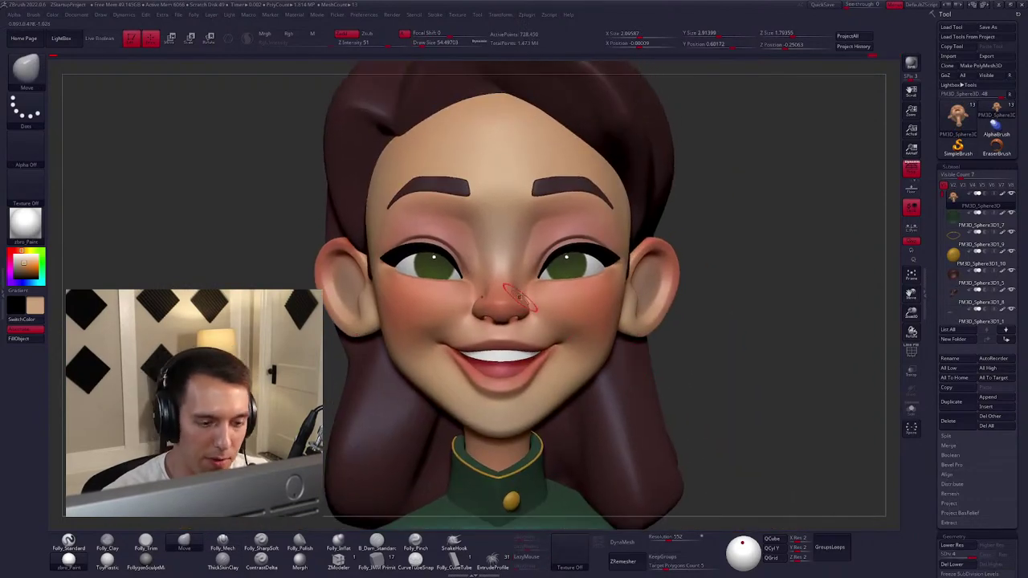
pyautogui.press('space')
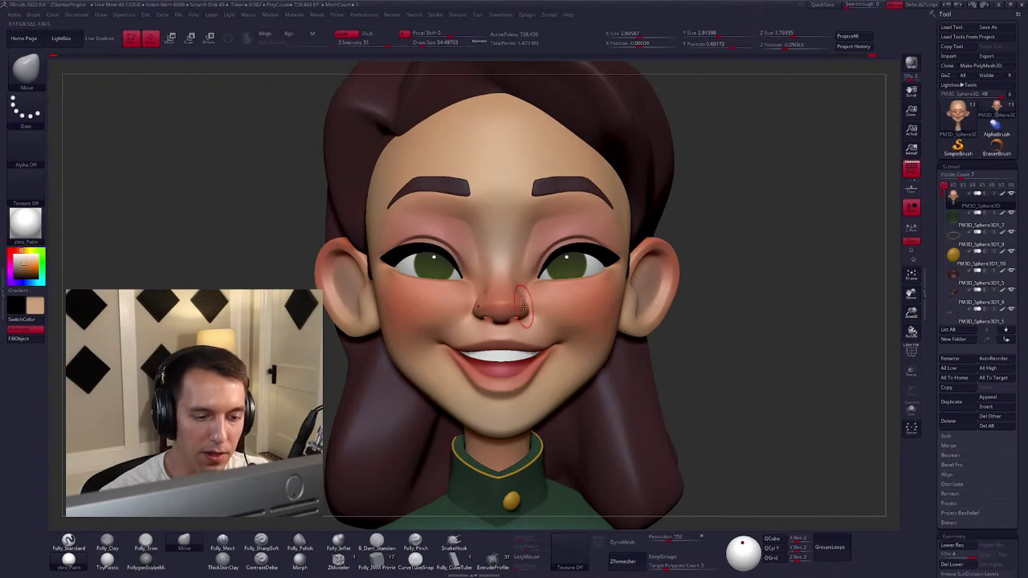
pyautogui.moveTo(522, 305); pyautogui.dragTo(479, 297, button='right')
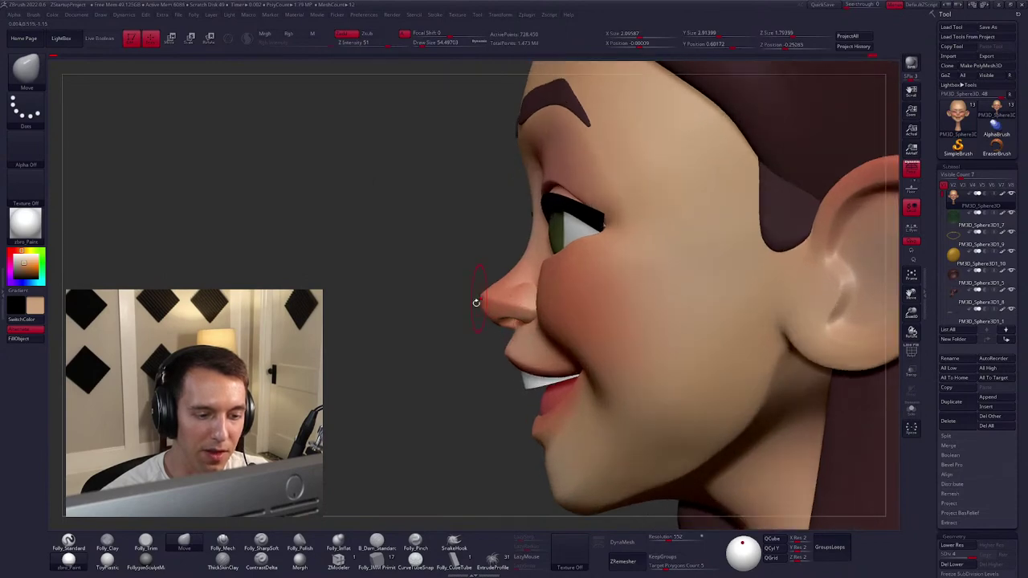
pyautogui.moveTo(523, 334)
pyautogui.mouseDown(button='right')
pyautogui.moveTo(559, 327)
pyautogui.moveTo(527, 311)
pyautogui.moveTo(556, 285)
pyautogui.moveTo(553, 297)
pyautogui.mouseUp(button='right')
pyautogui.rightClick(559, 327)
pyautogui.rightClick(552, 297)
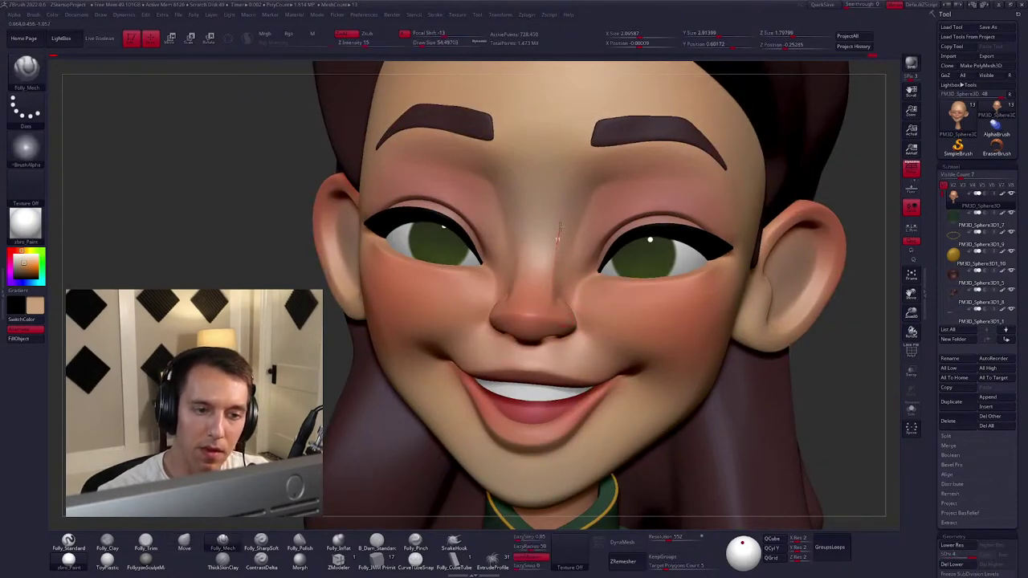
pyautogui.press('shift')
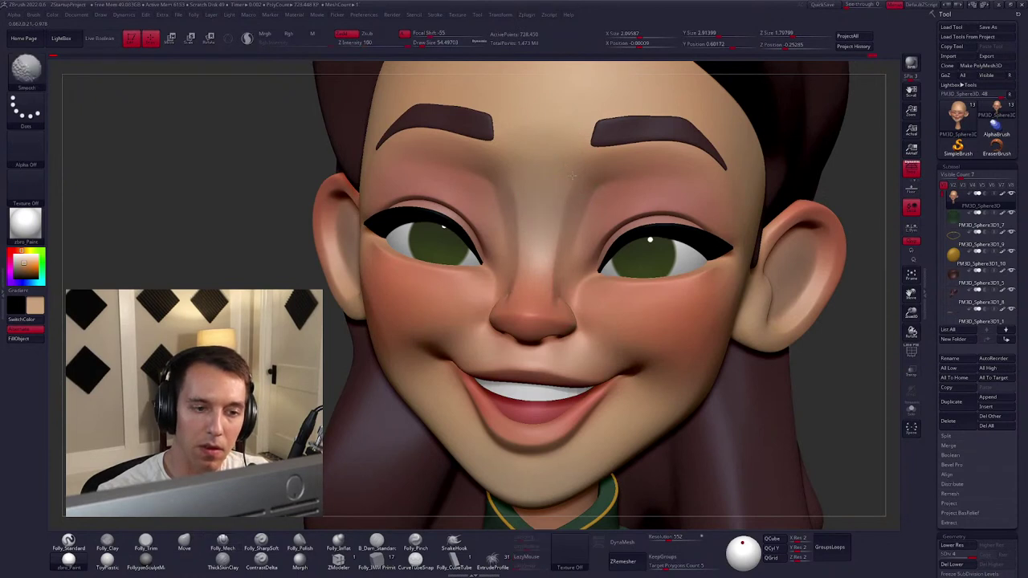
# From a straight front view, Shift-smooth the bridge between the brows.
pyautogui.keyDown('shift'); pyautogui.moveTo(548, 281); pyautogui.dragTo(550, 265, button='right'); pyautogui.keyUp('shift')
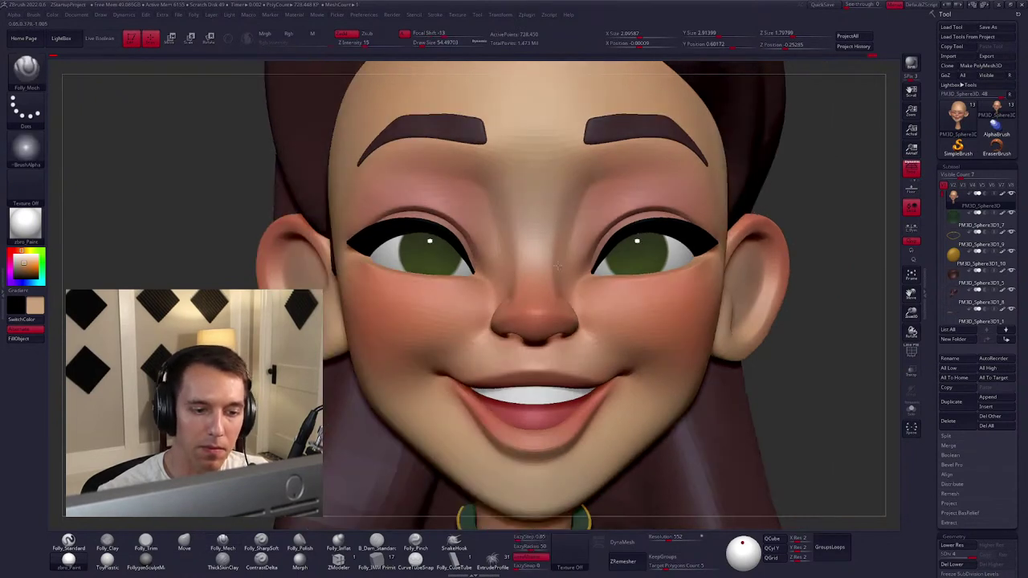
pyautogui.rightClick(551, 254)
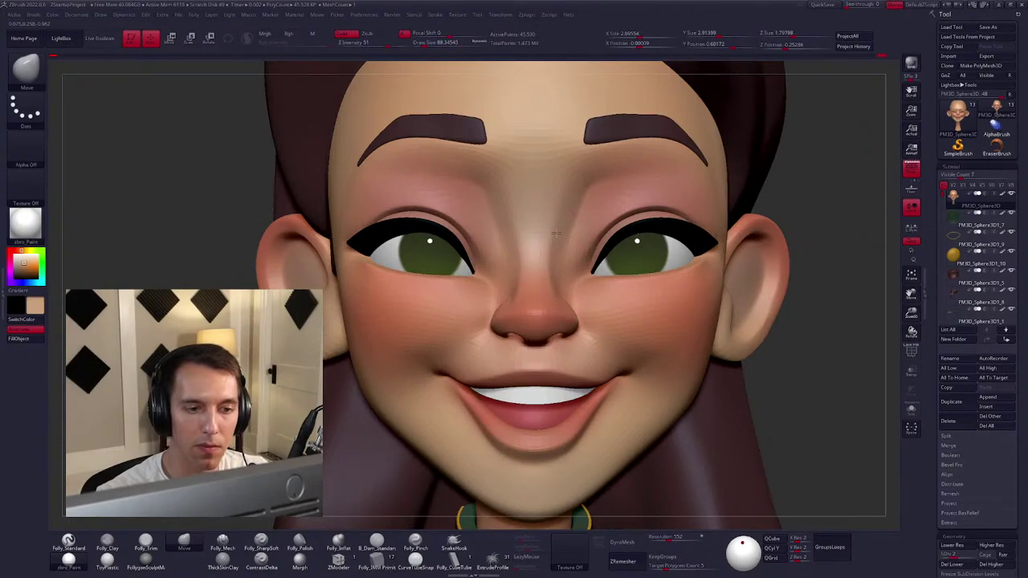
pyautogui.rightClick(557, 240)
pyautogui.press('shift')
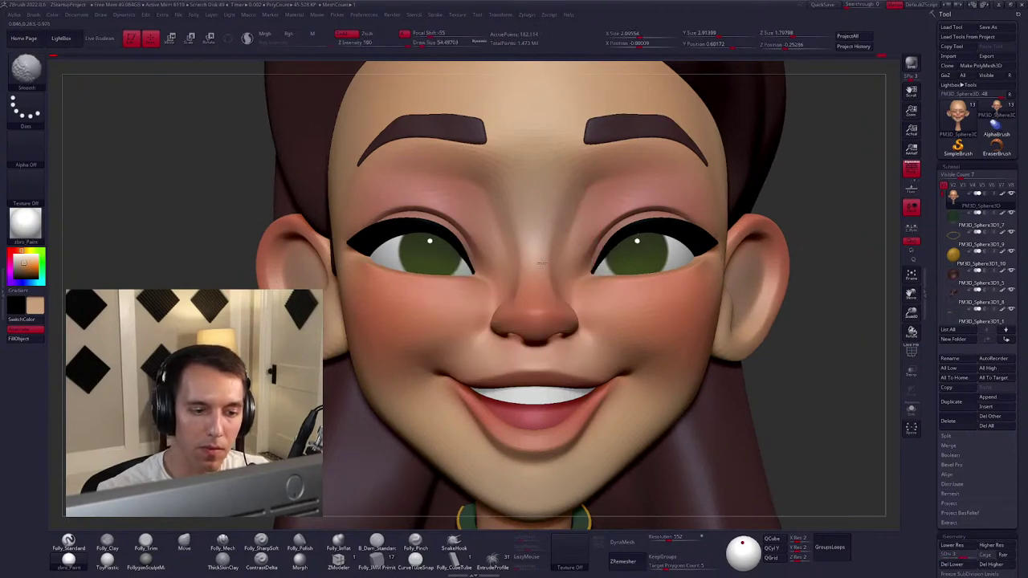
# Check the nose in right profile and three-quarter view, then zoom out to the whole bust.
pyautogui.moveTo(549, 275)
pyautogui.keyDown('ctrl'); pyautogui.mouseDown(button='right')
pyautogui.moveTo(562, 337)
pyautogui.moveTo(674, 351)
pyautogui.moveTo(608, 339)
pyautogui.mouseUp(button='right'); pyautogui.keyUp('ctrl')
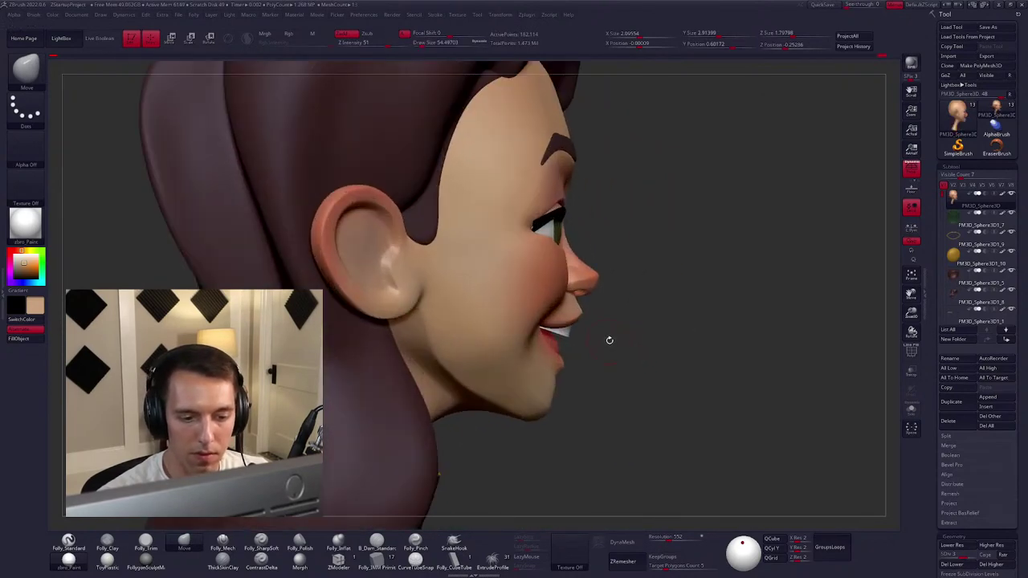
pyautogui.rightClick(615, 342)
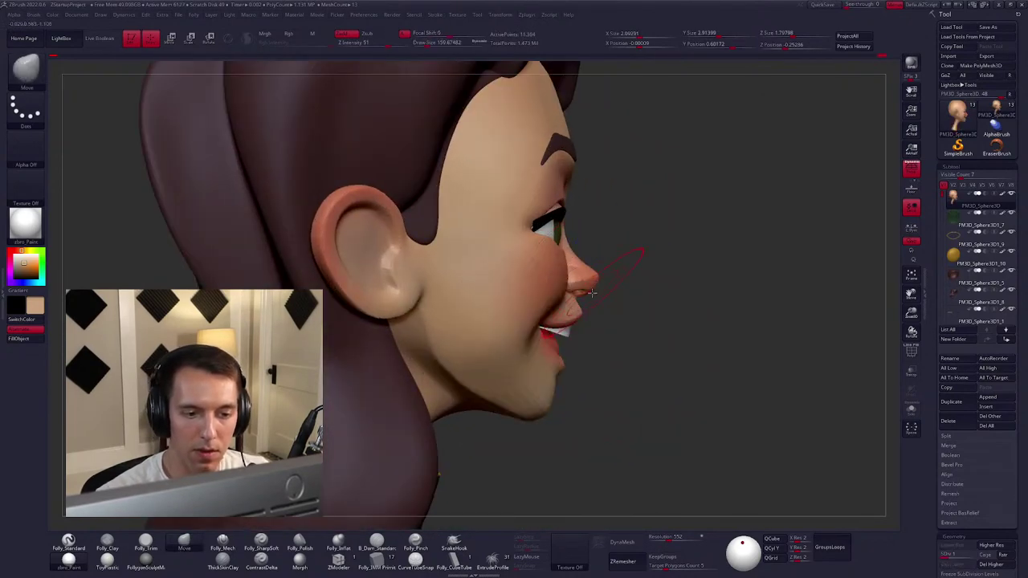
pyautogui.moveTo(591, 308); pyautogui.dragTo(607, 343, button='right')
pyautogui.moveTo(668, 319)
pyautogui.keyDown('ctrl'); pyautogui.mouseDown(button='right')
pyautogui.moveTo(660, 344)
pyautogui.moveTo(630, 315)
pyautogui.moveTo(626, 280)
pyautogui.moveTo(619, 285)
pyautogui.moveTo(634, 289)
pyautogui.mouseUp(button='right'); pyautogui.keyUp('ctrl')
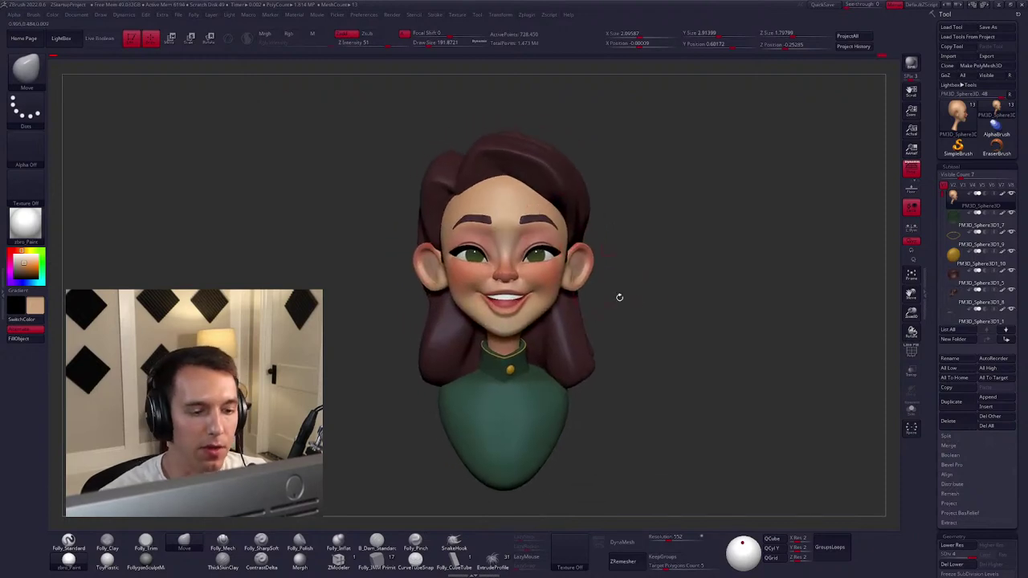
pyautogui.rightClick(700, 299)
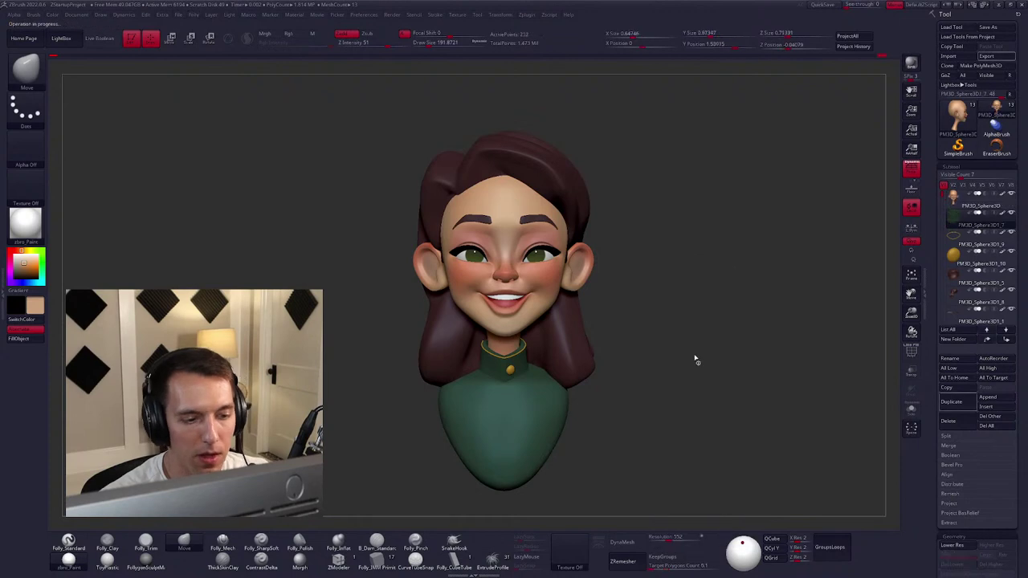
# Mask everything except the eyebrows and return to the Move brush.
pyautogui.click(694, 359)
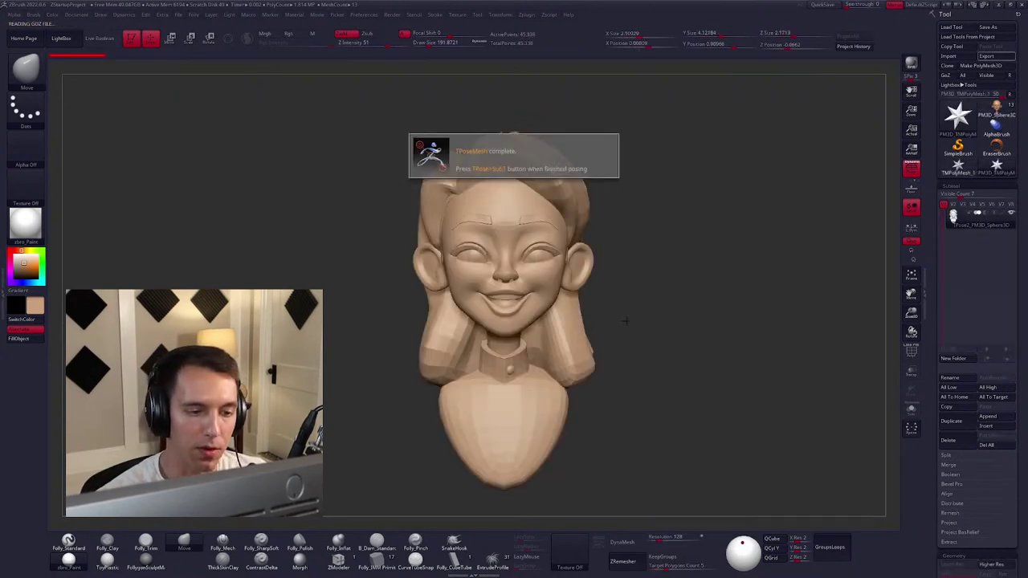
pyautogui.press('w')
pyautogui.keyDown('ctrl'); pyautogui.click(530, 220); pyautogui.keyUp('ctrl')
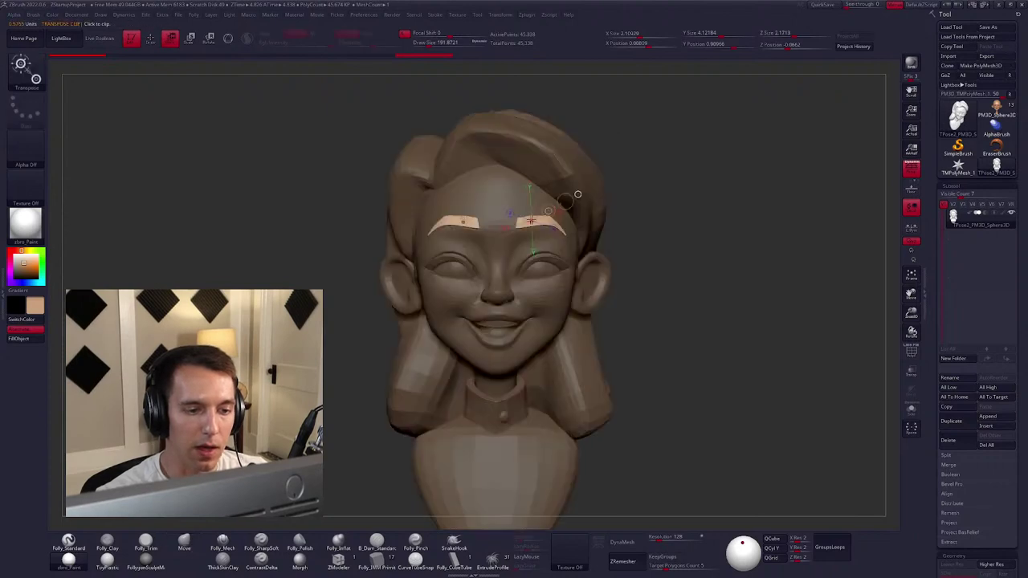
pyautogui.press('q')
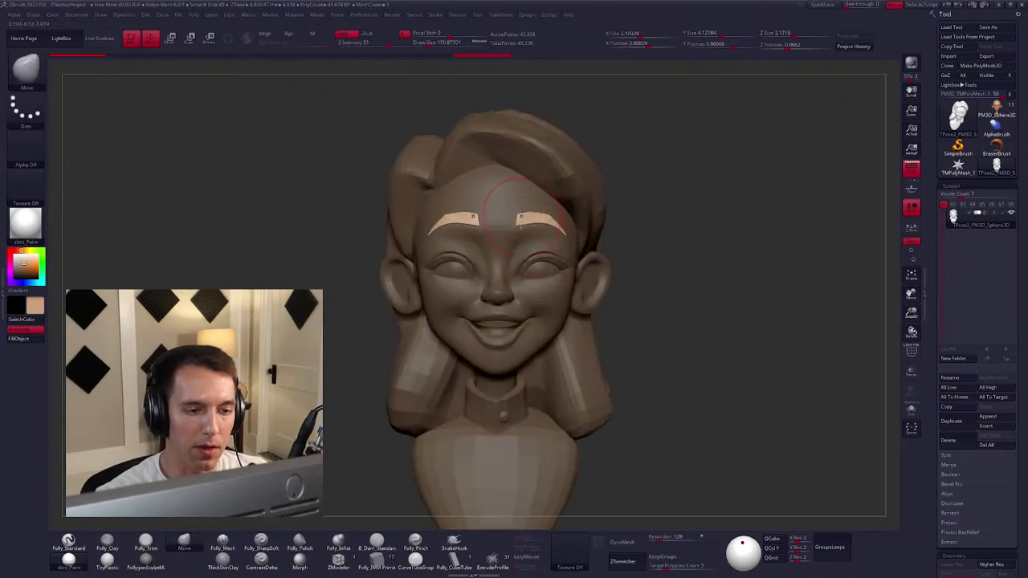
# Adjust the Move brush size through the spacebar palette: about 89, then 113, then 96.
pyautogui.press('space')
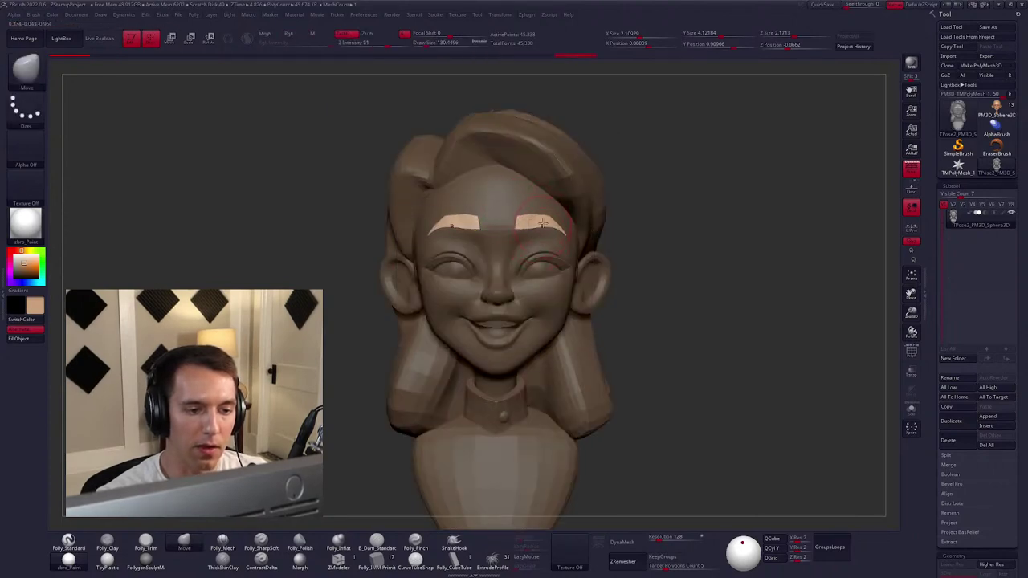
pyautogui.moveTo(539, 204); pyautogui.dragTo(544, 211, button='right')
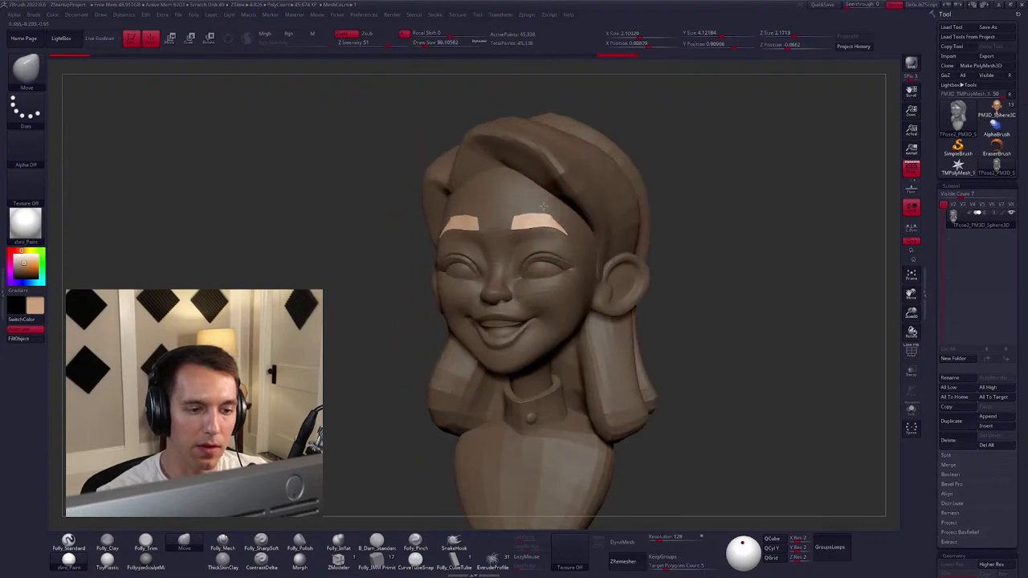
pyautogui.press('space')
pyautogui.press('space')
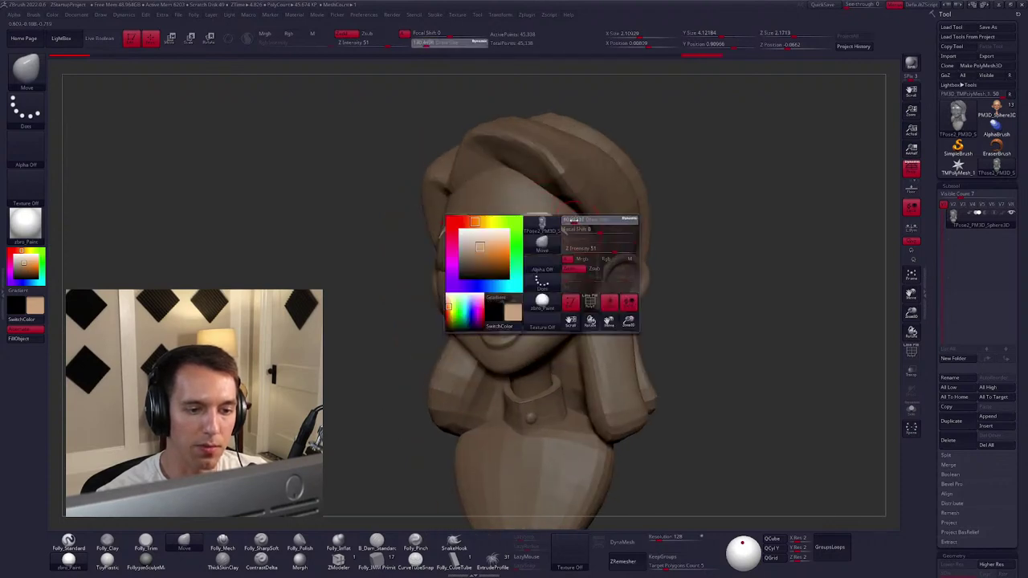
pyautogui.moveTo(570, 220); pyautogui.dragTo(562, 217, button='right')
pyautogui.press('space')
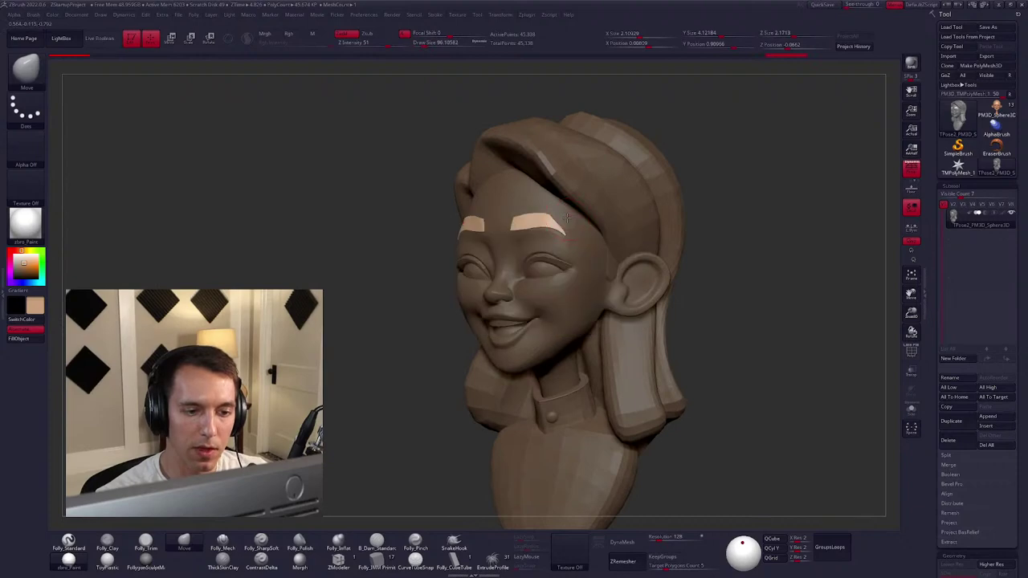
pyautogui.press('space')
pyautogui.moveTo(571, 243); pyautogui.dragTo(562, 243, button='right')
pyautogui.moveTo(622, 327); pyautogui.dragTo(577, 250, button='right')
pyautogui.press('space')
pyautogui.moveTo(575, 250); pyautogui.dragTo(582, 241)
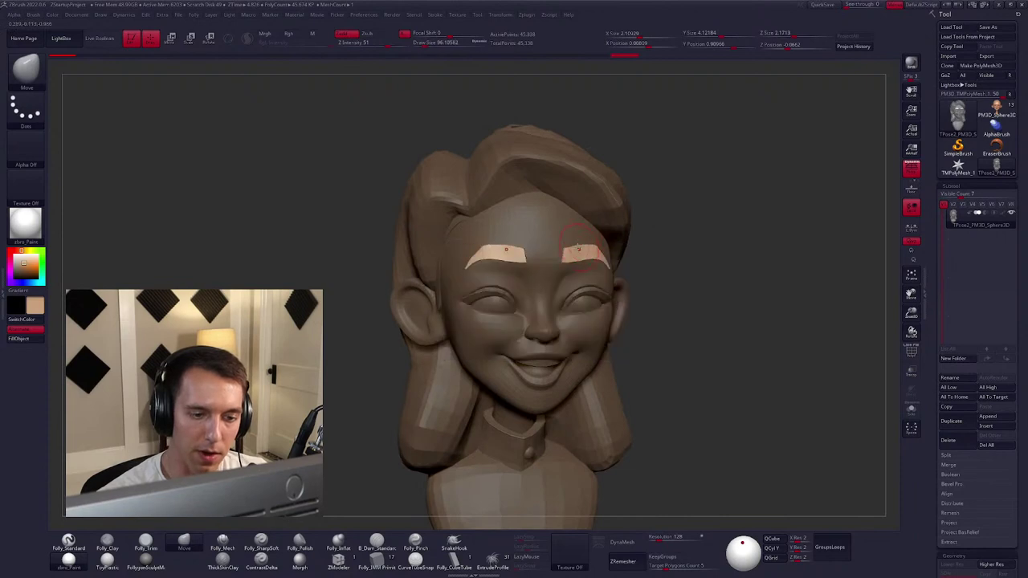
# Orbit into right profile, enlarge the brush to about 350, then enable PolyF and isolate the hair polygroup.
pyautogui.moveTo(572, 242)
pyautogui.mouseDown(button='right')
pyautogui.moveTo(586, 243)
pyautogui.moveTo(582, 268)
pyautogui.mouseUp(button='right')
pyautogui.moveTo(597, 328); pyautogui.dragTo(577, 315, button='right')
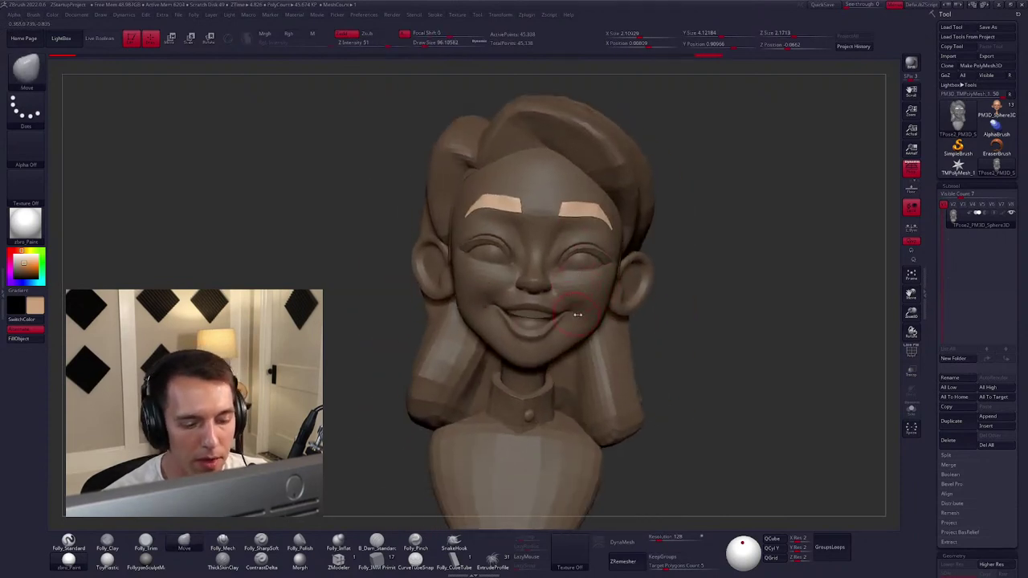
pyautogui.moveTo(683, 298)
pyautogui.mouseDown(button='right')
pyautogui.moveTo(596, 326)
pyautogui.moveTo(610, 325)
pyautogui.moveTo(635, 289)
pyautogui.moveTo(570, 287)
pyautogui.moveTo(582, 302)
pyautogui.mouseUp(button='right')
pyautogui.press('w')
pyautogui.press('q')
pyautogui.press('space')
pyautogui.press('space')
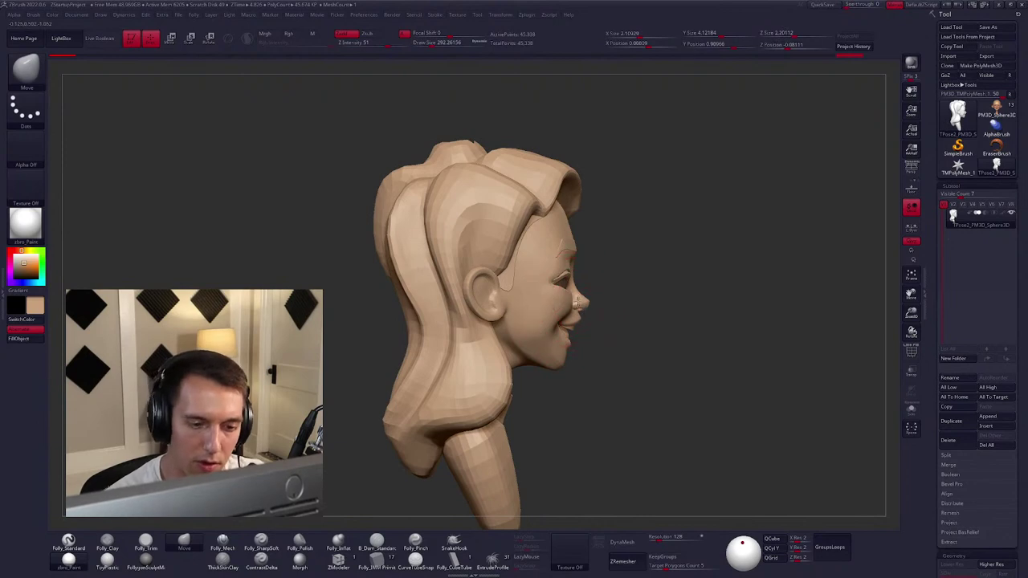
pyautogui.press('space')
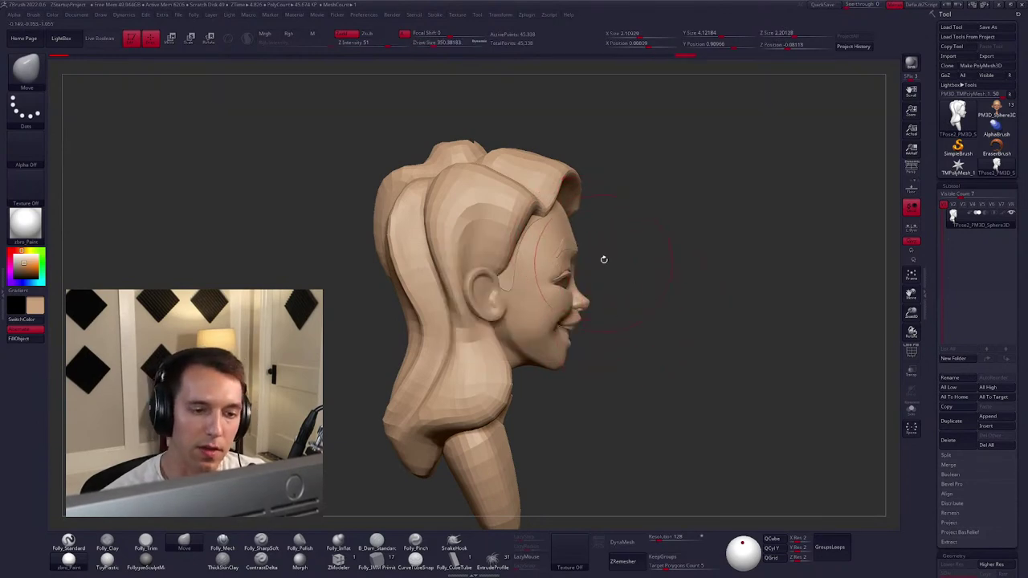
pyautogui.hotkey('shift', 'f')
pyautogui.keyDown('ctrl'); pyautogui.keyDown('shift'); pyautogui.click(558, 174); pyautogui.keyUp('shift'); pyautogui.keyUp('ctrl')
# Hide the green hair polygroup to inspect the bald head, then bring the hair back.
pyautogui.keyDown('ctrl'); pyautogui.keyDown('shift'); pyautogui.click(568, 181); pyautogui.keyUp('shift'); pyautogui.keyUp('ctrl')
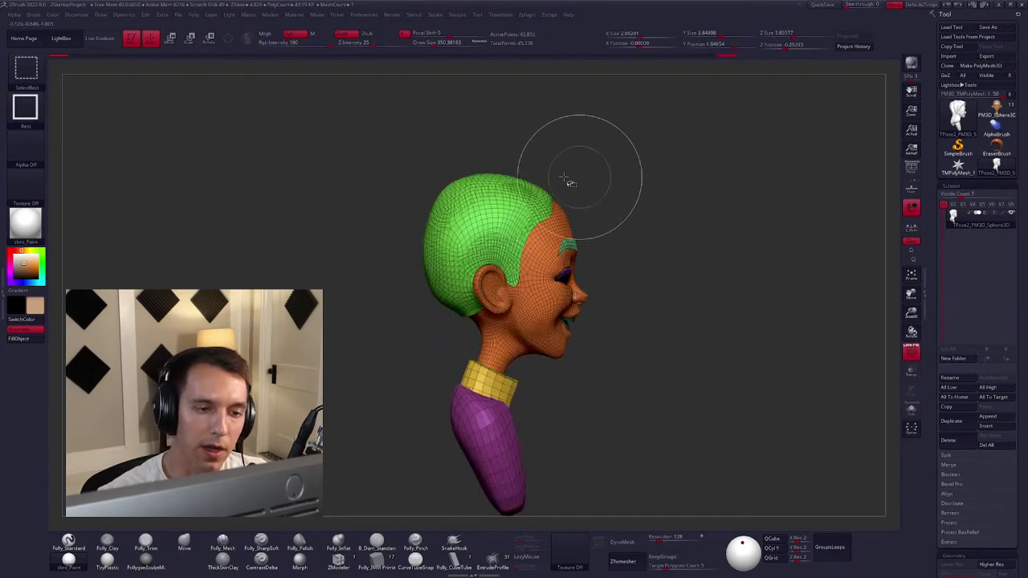
pyautogui.keyDown('ctrl'); pyautogui.keyDown('shift'); pyautogui.click(554, 186); pyautogui.keyUp('shift'); pyautogui.keyUp('ctrl')
pyautogui.hotkey('shift', 'f')
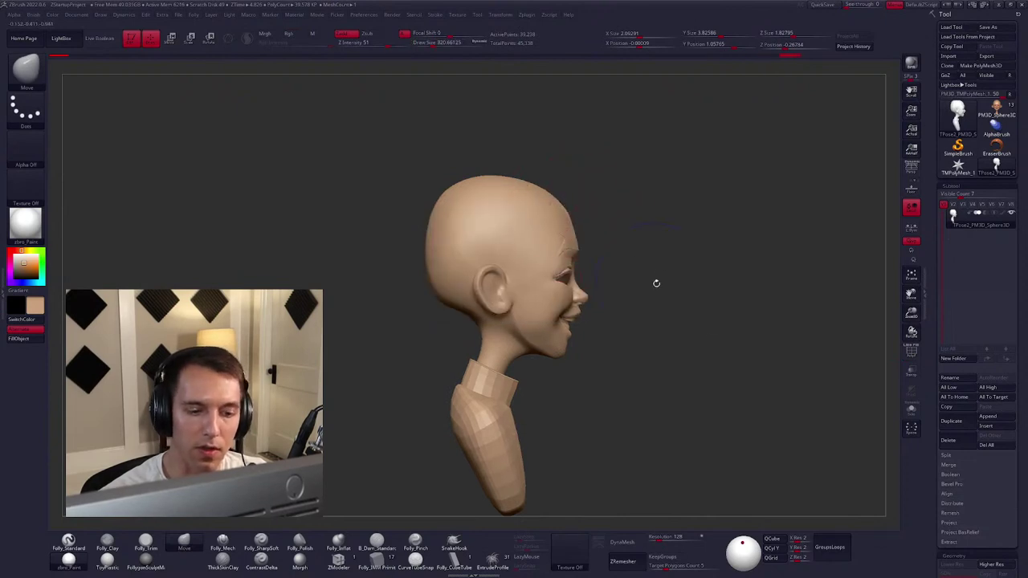
pyautogui.keyDown('ctrl'); pyautogui.keyDown('shift'); pyautogui.click(666, 307); pyautogui.keyUp('shift'); pyautogui.keyUp('ctrl')
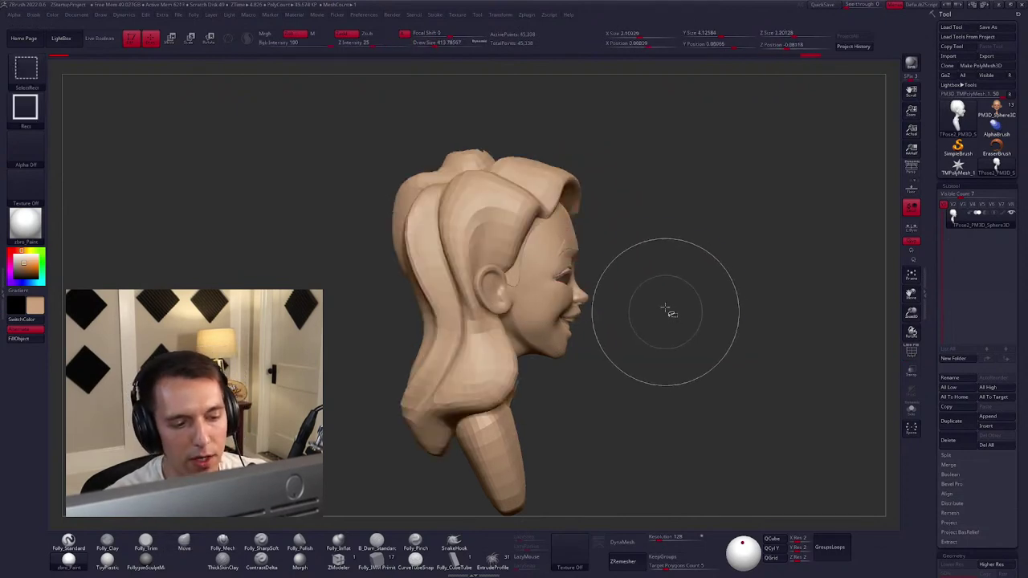
# Check the bust from front and right profile, then mask the whole head except the eyebrows.
pyautogui.moveTo(688, 313)
pyautogui.mouseDown()
pyautogui.moveTo(669, 314)
pyautogui.moveTo(621, 249)
pyautogui.mouseUp()
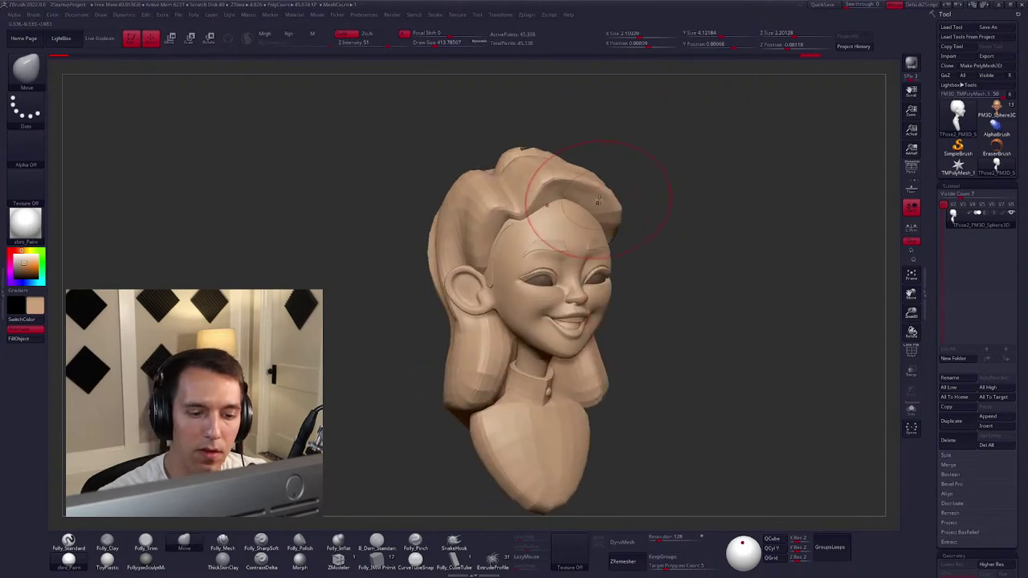
pyautogui.moveTo(597, 201)
pyautogui.mouseDown()
pyautogui.moveTo(575, 256)
pyautogui.moveTo(540, 289)
pyautogui.mouseUp()
pyautogui.press('space')
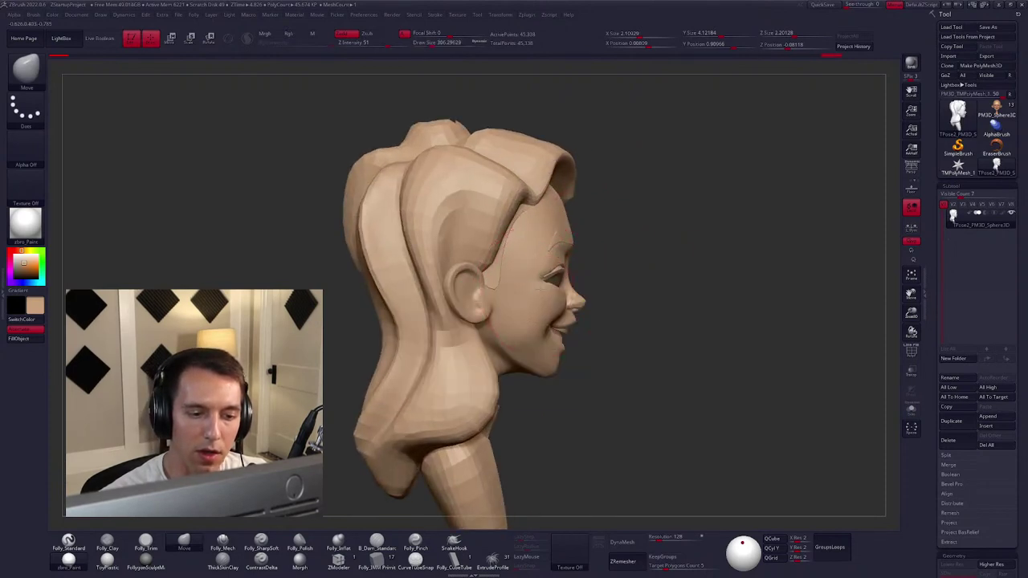
pyautogui.moveTo(594, 313)
pyautogui.mouseDown()
pyautogui.moveTo(529, 313)
pyautogui.moveTo(601, 285)
pyautogui.mouseUp()
pyautogui.press('space')
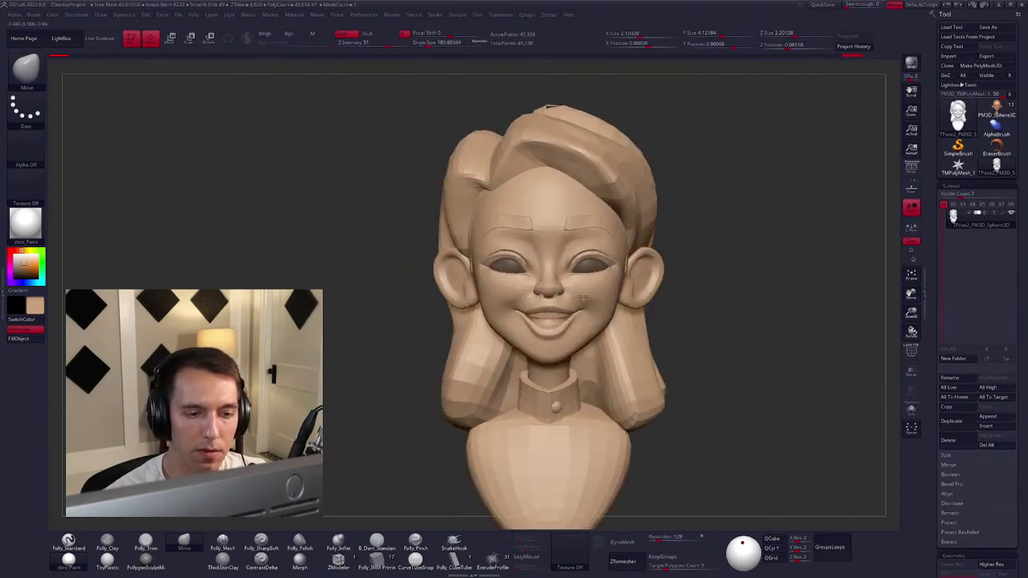
pyautogui.press('w')
pyautogui.keyDown('ctrl'); pyautogui.click(585, 218); pyautogui.keyUp('ctrl')
pyautogui.press('q')
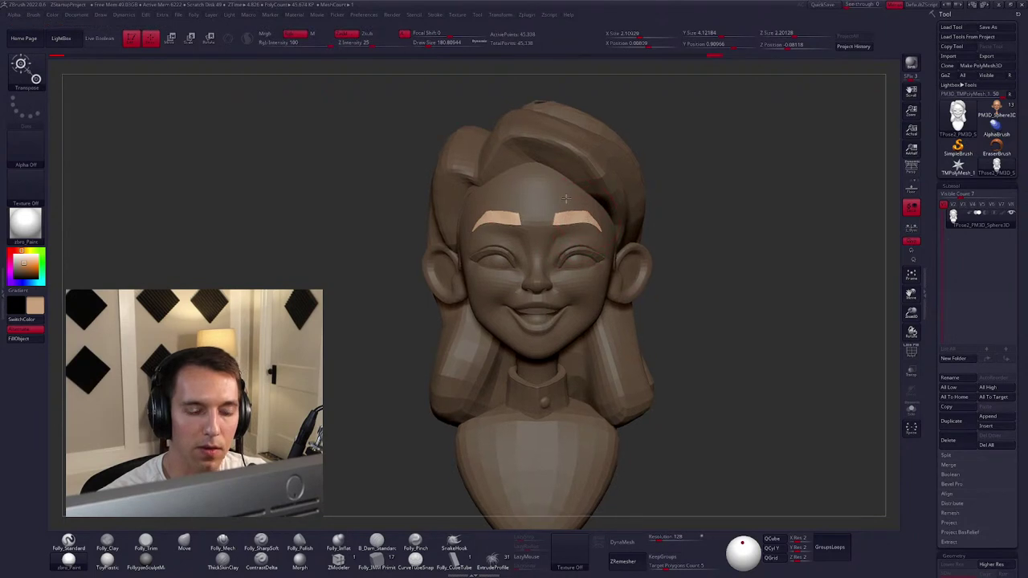
# Zoom out, reselect the Move brush, clear the mask, and toggle the hair and PolyF display.
pyautogui.keyDown('alt'); pyautogui.moveTo(722, 321); pyautogui.dragTo(707, 265); pyautogui.keyUp('alt')
pyautogui.press('b')
pyautogui.press('m')
pyautogui.press('v')
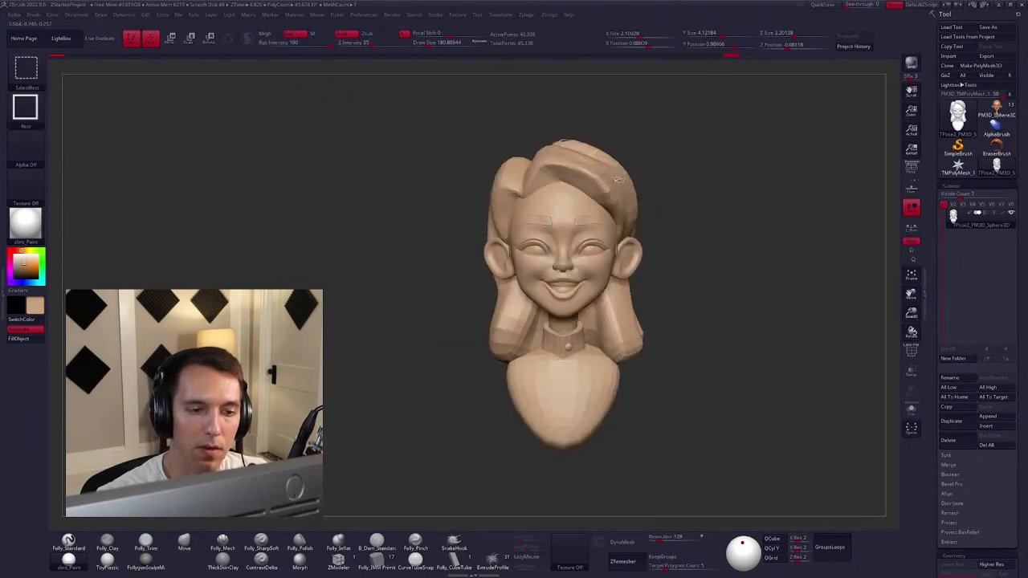
pyautogui.keyDown('ctrl'); pyautogui.keyDown('alt'); pyautogui.keyDown('shift'); pyautogui.click(618, 169); pyautogui.keyUp('shift'); pyautogui.keyUp('alt'); pyautogui.keyUp('ctrl')
pyautogui.hotkey('shift', 'f')
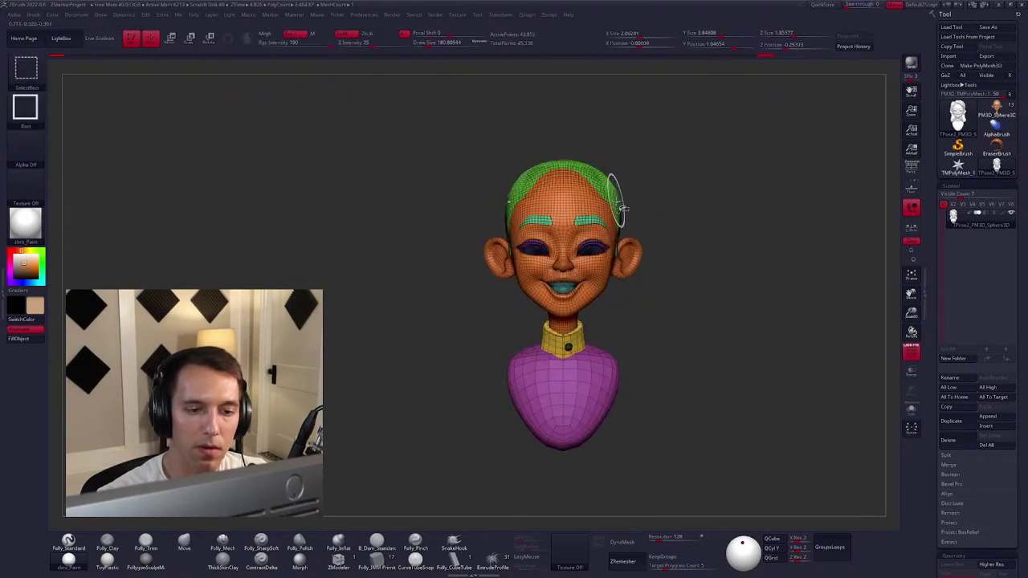
pyautogui.keyDown('ctrl'); pyautogui.keyDown('shift'); pyautogui.click(655, 198); pyautogui.keyUp('shift'); pyautogui.keyUp('ctrl')
pyautogui.press('b')
pyautogui.press('m')
pyautogui.press('v')
pyautogui.hotkey('shift', 'f')
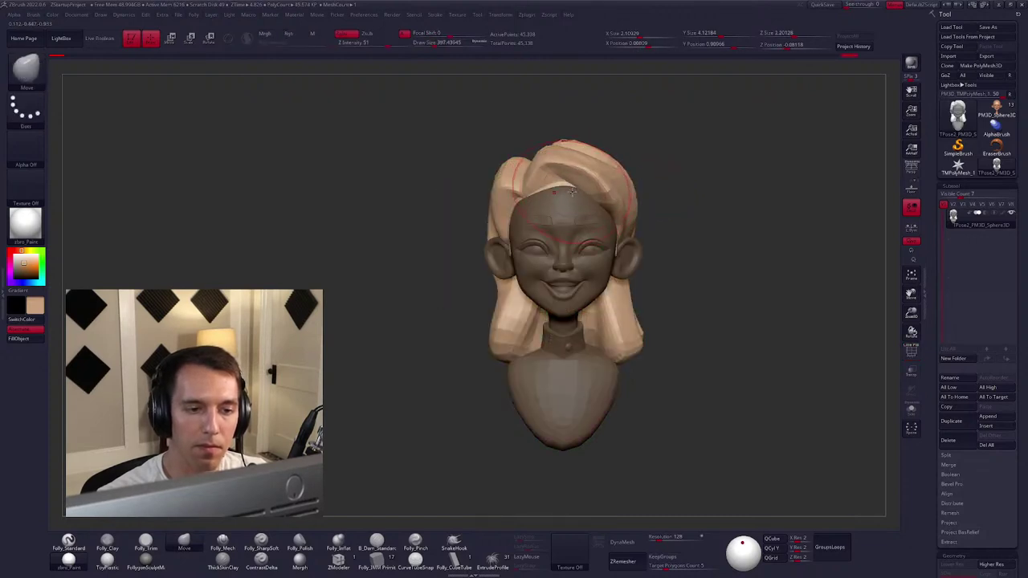
# Turn the head to a three-quarter view and clear the mask from the face.
pyautogui.press('space')
pyautogui.moveTo(466, 201); pyautogui.dragTo(575, 198)
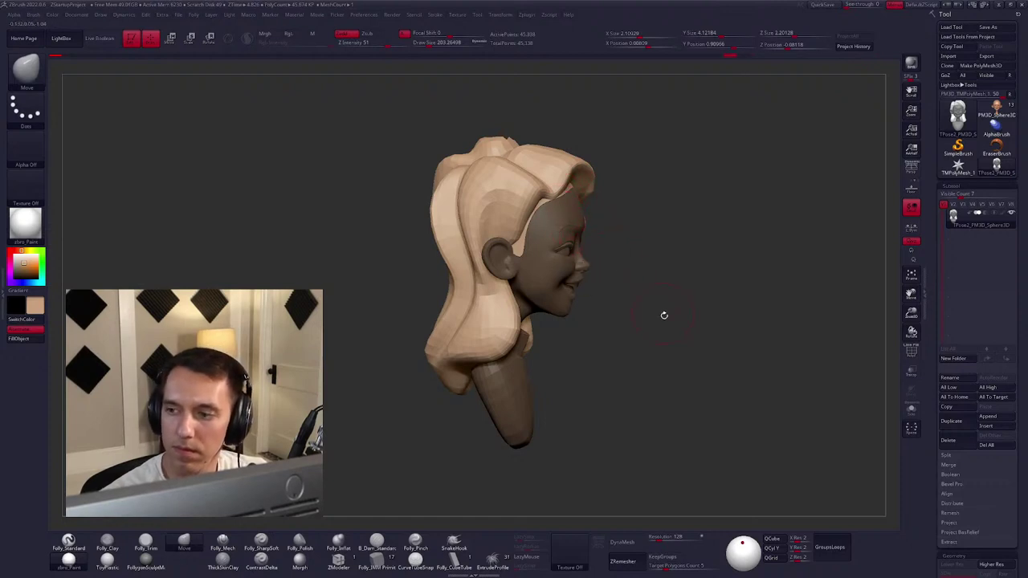
pyautogui.moveTo(664, 314)
pyautogui.mouseDown()
pyautogui.moveTo(657, 343)
pyautogui.moveTo(647, 323)
pyautogui.mouseUp()
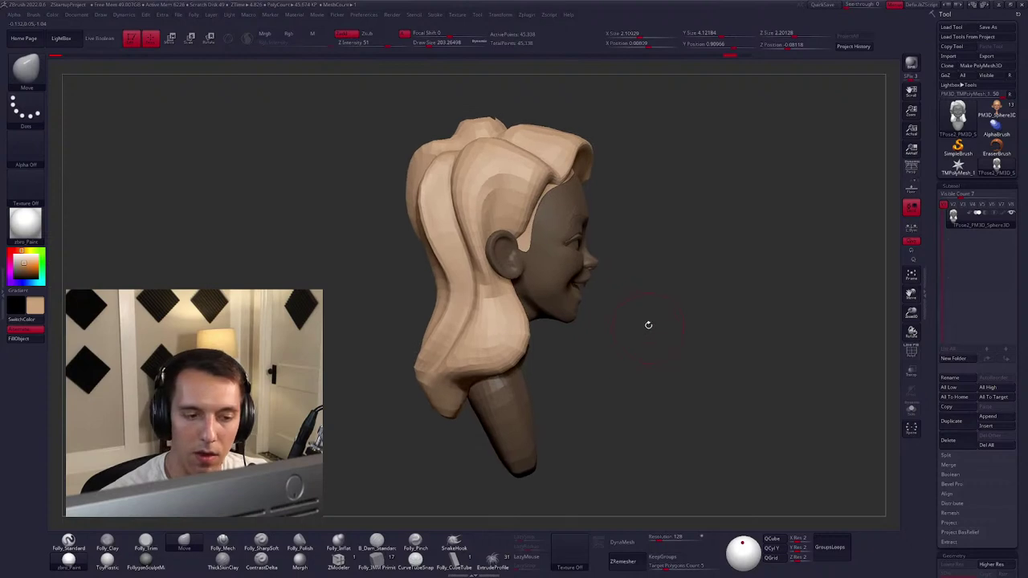
pyautogui.keyDown('ctrl'); pyautogui.click(647, 340); pyautogui.keyUp('ctrl')
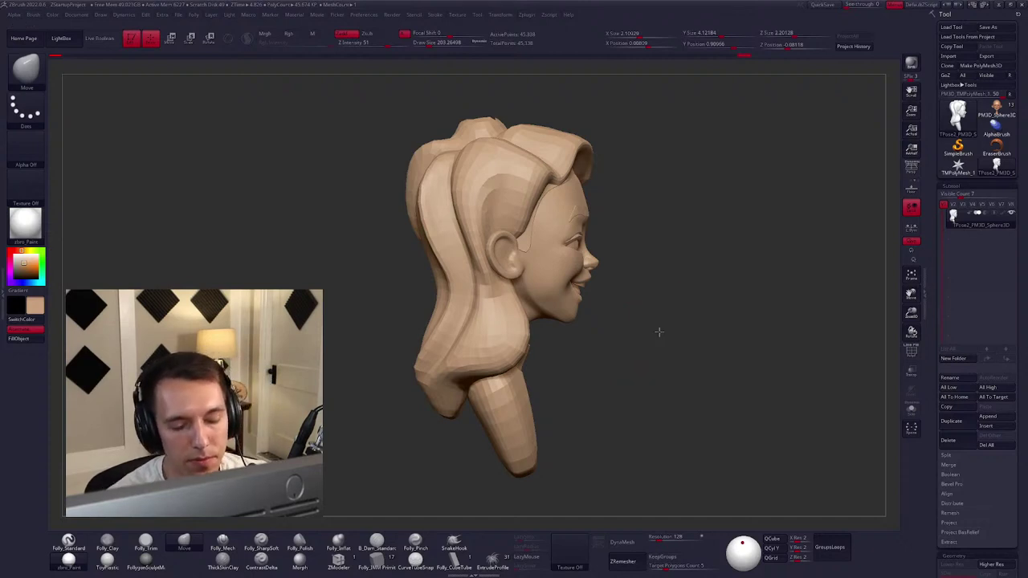
# Resize the Move brush between about 200 and 335 to fit over the ear.
pyautogui.moveTo(659, 332)
pyautogui.mouseDown()
pyautogui.moveTo(640, 339)
pyautogui.moveTo(582, 243)
pyautogui.moveTo(656, 328)
pyautogui.moveTo(630, 321)
pyautogui.moveTo(625, 309)
pyautogui.moveTo(684, 312)
pyautogui.moveTo(609, 297)
pyautogui.mouseUp()
pyautogui.press('space')
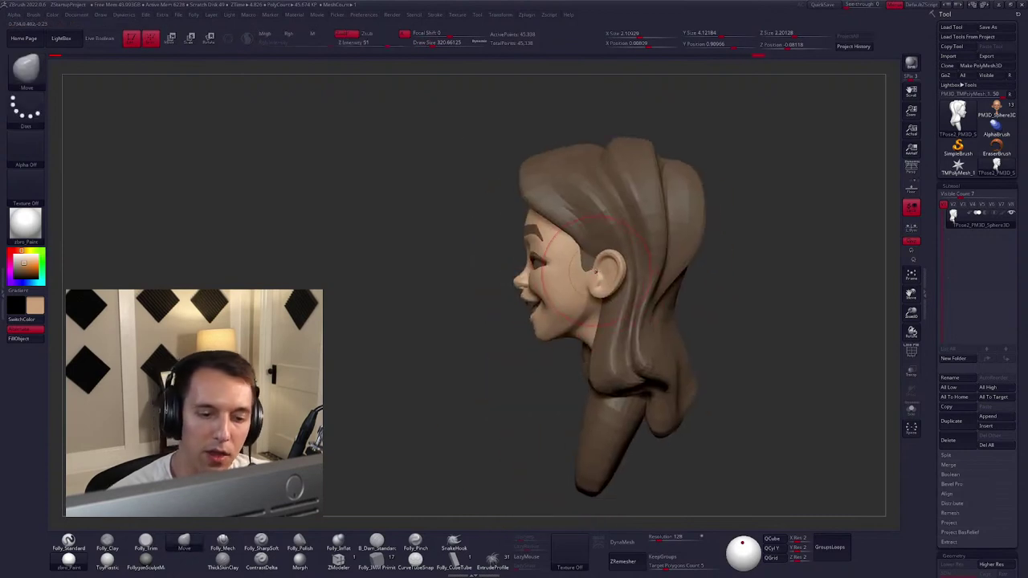
pyautogui.press('space')
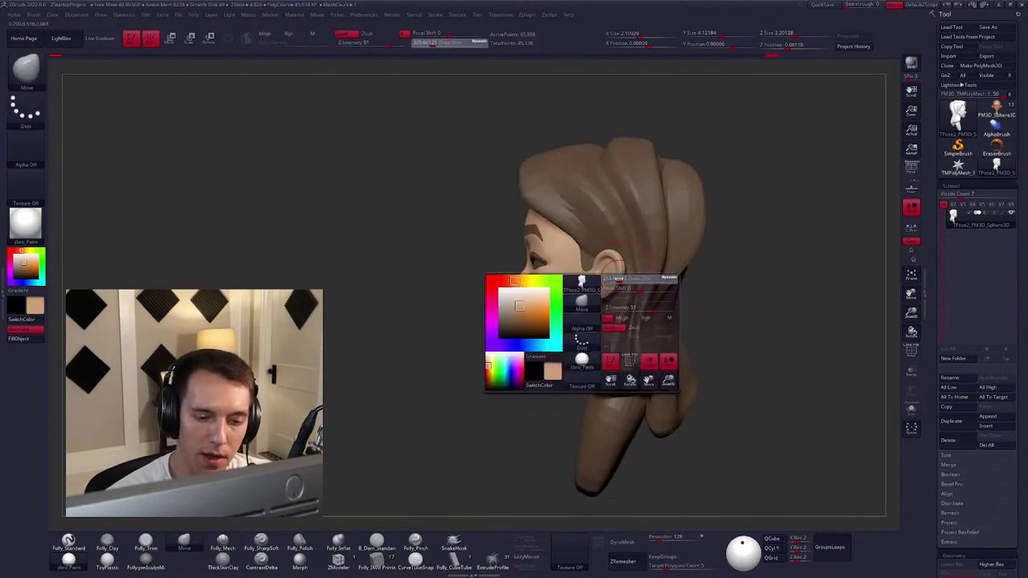
pyautogui.press('space')
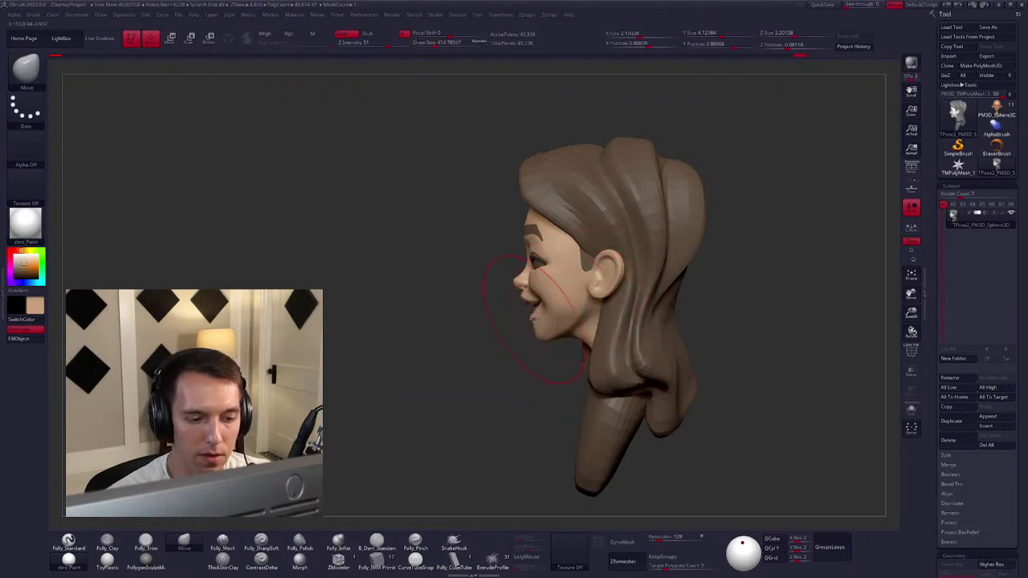
pyautogui.press('space')
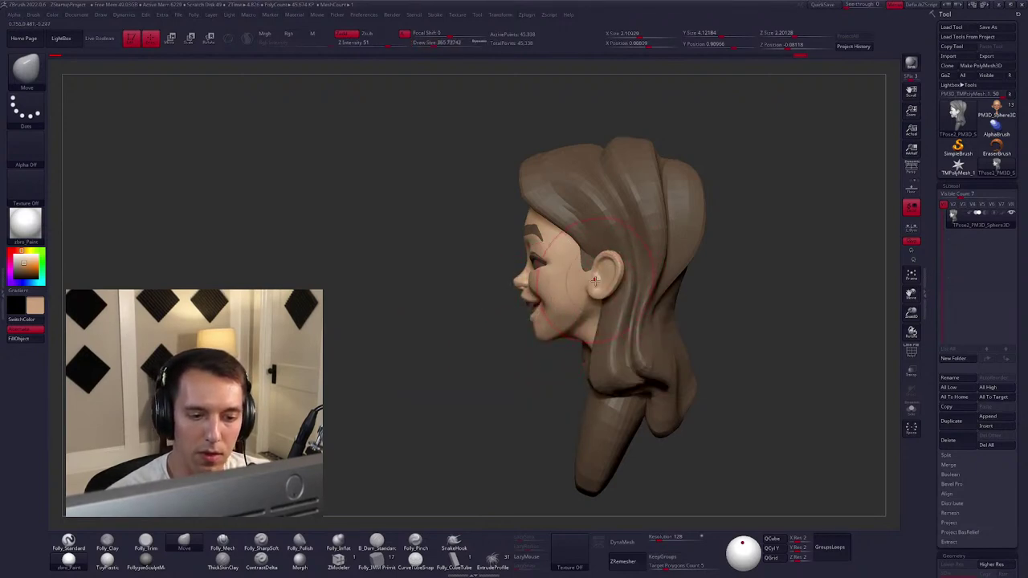
# From a straight front view, lasso-mask the face and body, leaving the hair free.
pyautogui.moveTo(723, 305); pyautogui.dragTo(642, 314)
pyautogui.press('space')
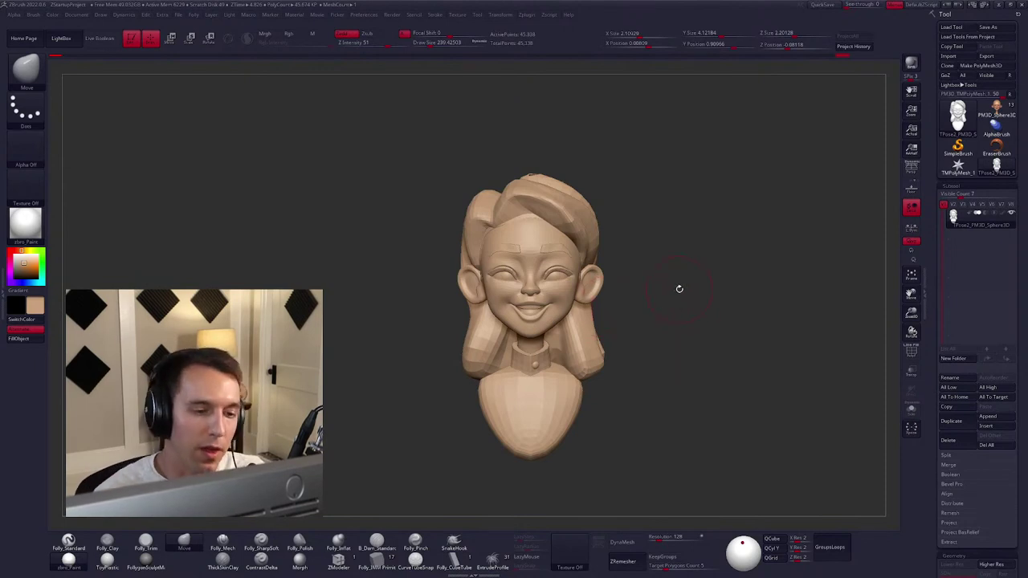
pyautogui.moveTo(626, 336); pyautogui.dragTo(605, 268)
# Place a Transpose action line across the hair and orbit round to the back of the hair.
pyautogui.press('w')
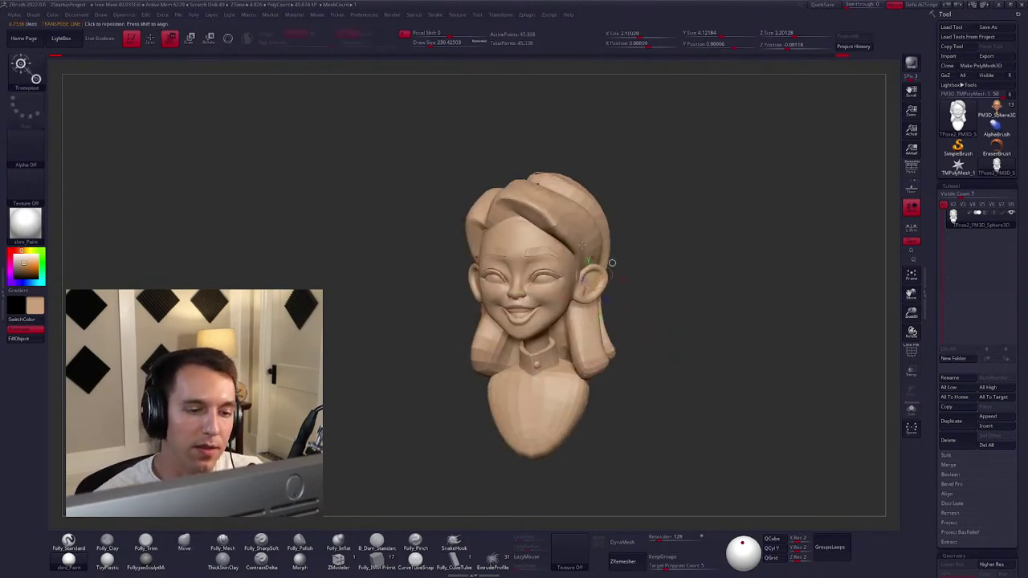
pyautogui.keyDown('ctrl'); pyautogui.moveTo(566, 215); pyautogui.dragTo(634, 233); pyautogui.keyUp('ctrl')
pyautogui.press('q')
pyautogui.moveTo(559, 237); pyautogui.dragTo(545, 248, button='right')
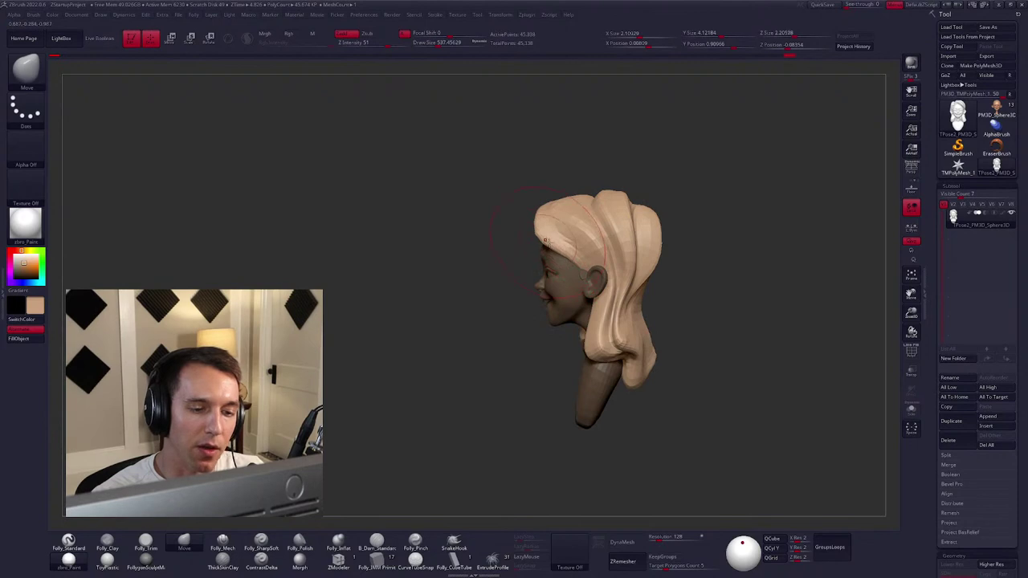
pyautogui.rightClick(546, 241)
pyautogui.rightClick(580, 275)
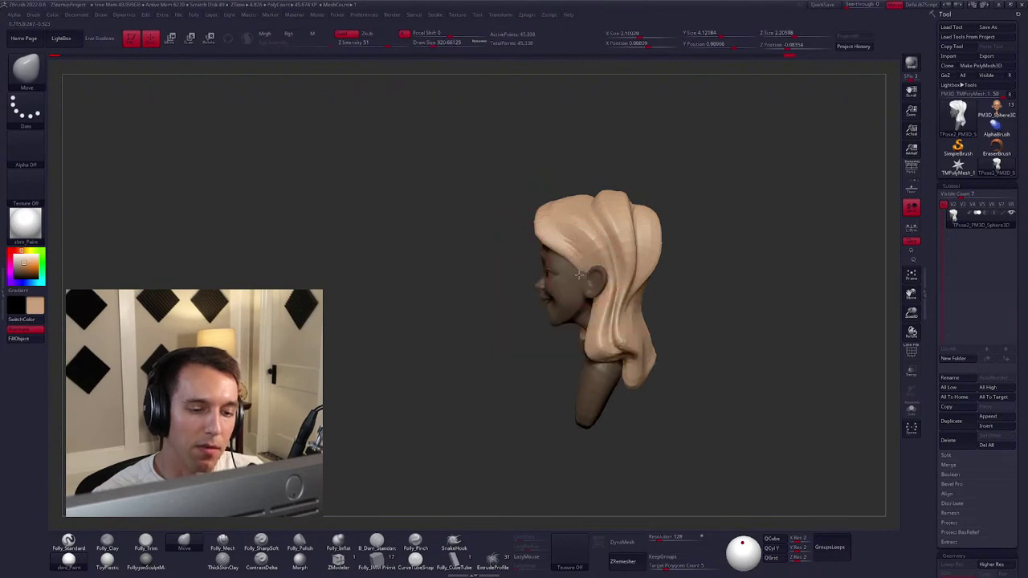
pyautogui.moveTo(578, 276); pyautogui.dragTo(623, 270, button='right')
pyautogui.moveTo(638, 321); pyautogui.dragTo(552, 280, button='right')
pyautogui.rightClick(595, 281)
pyautogui.rightClick(557, 273)
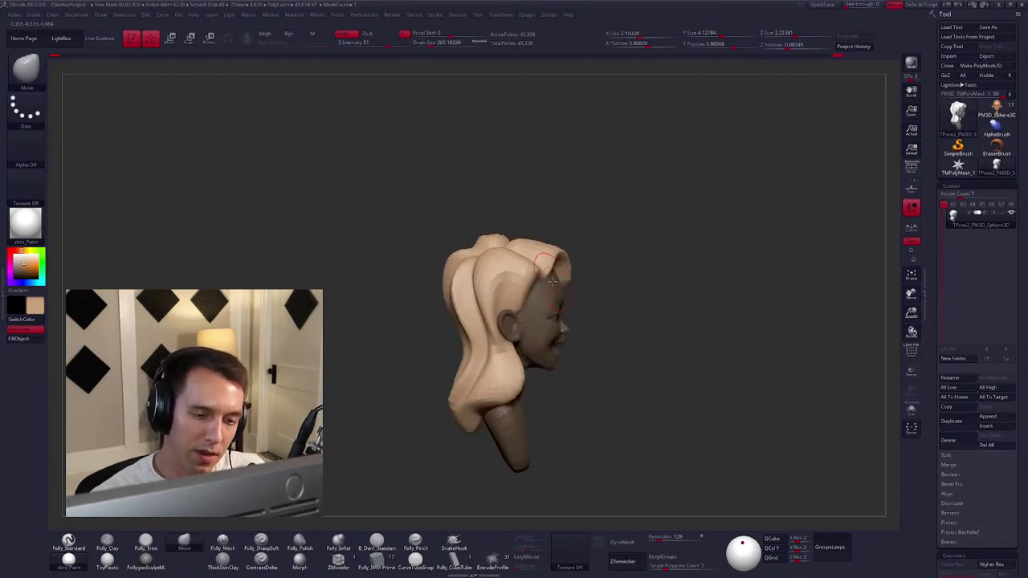
pyautogui.rightClick(543, 281)
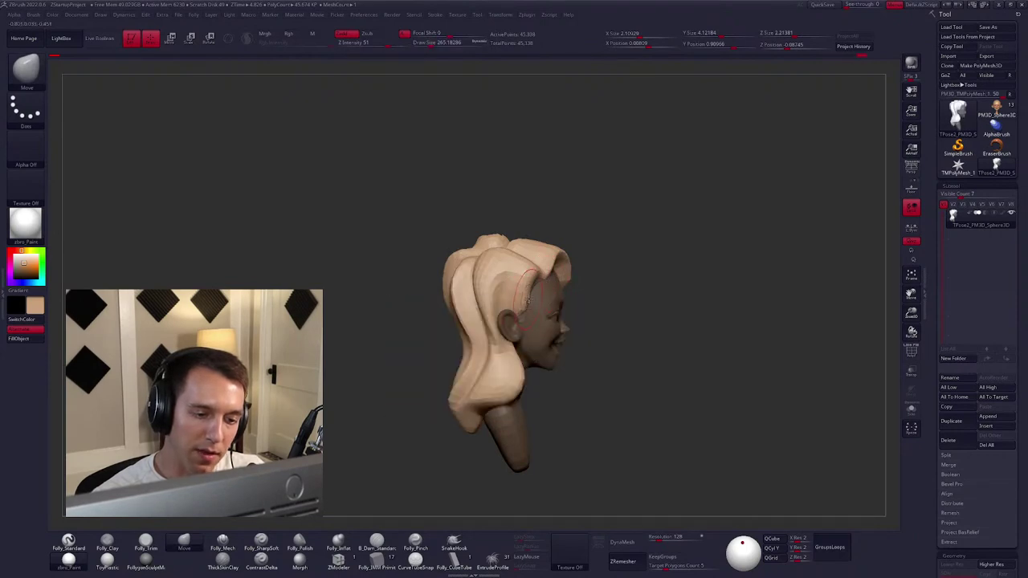
# Clear the mask from the face and body and zoom in on the head.
pyautogui.moveTo(541, 319); pyautogui.dragTo(613, 320, button='right')
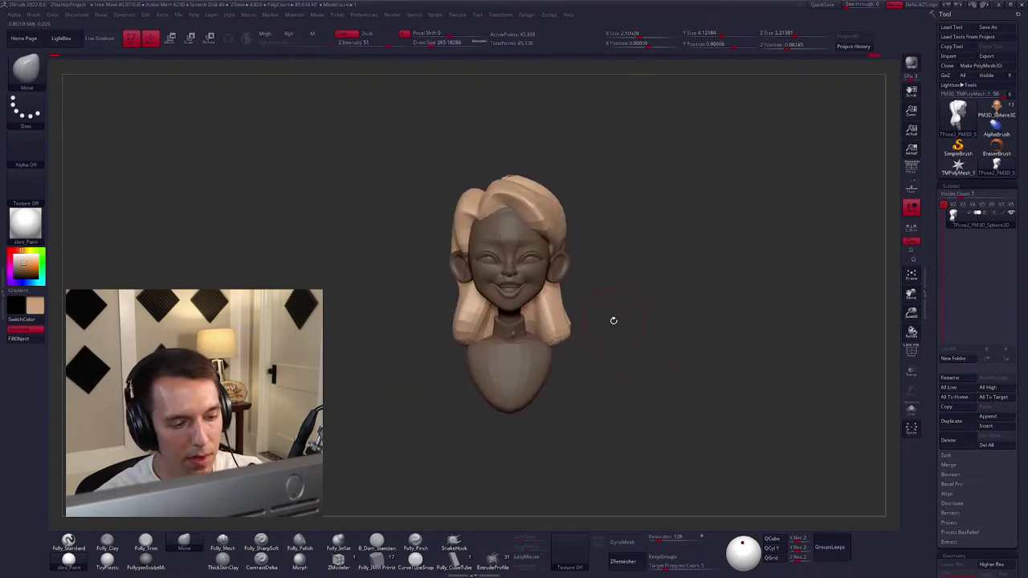
pyautogui.keyDown('ctrl'); pyautogui.moveTo(623, 322); pyautogui.dragTo(612, 345); pyautogui.keyUp('ctrl')
pyautogui.moveTo(611, 344)
pyautogui.keyDown('ctrl'); pyautogui.mouseDown(button='right')
pyautogui.moveTo(592, 361)
pyautogui.moveTo(610, 354)
pyautogui.mouseUp(button='right'); pyautogui.keyUp('ctrl')
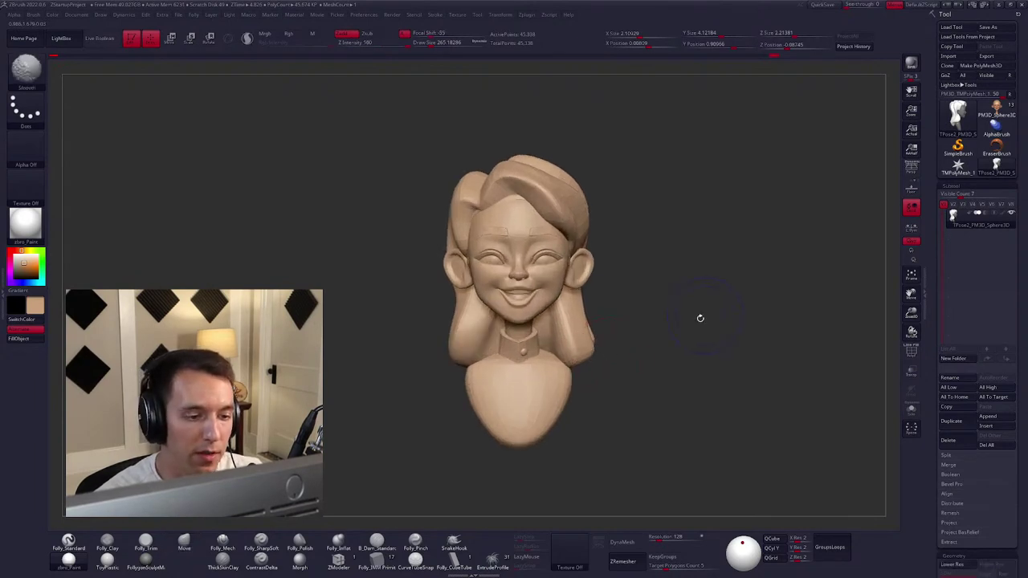
pyautogui.moveTo(700, 318)
pyautogui.mouseDown(button='right')
pyautogui.moveTo(592, 329)
pyautogui.moveTo(618, 314)
pyautogui.moveTo(609, 350)
pyautogui.mouseUp(button='right')
pyautogui.rightClick(601, 328)
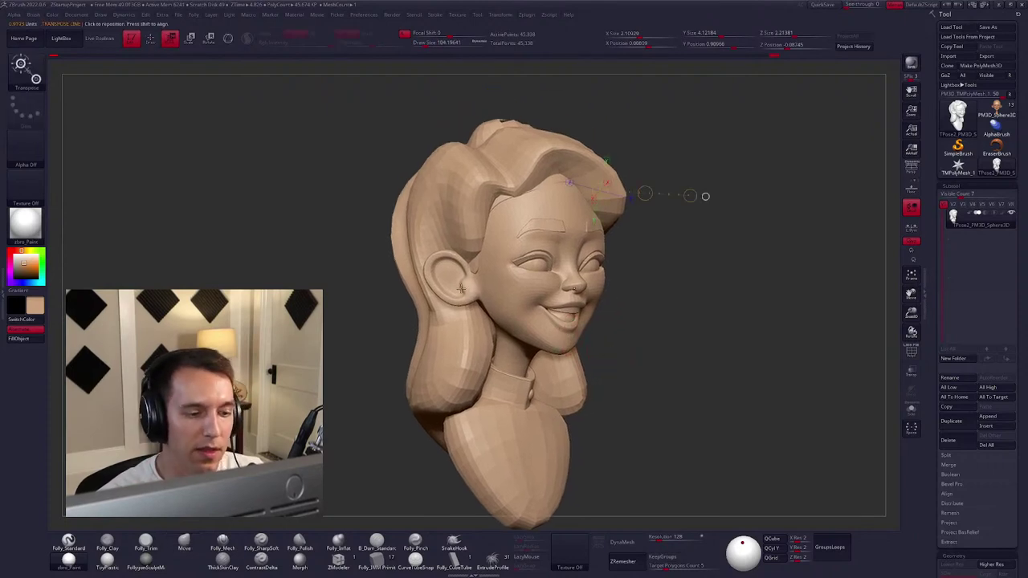
# Show the smooth model with its painted colours and orbit side to side to review the ears.
pyautogui.press('d')
pyautogui.moveTo(444, 276); pyautogui.dragTo(531, 308, button='right')
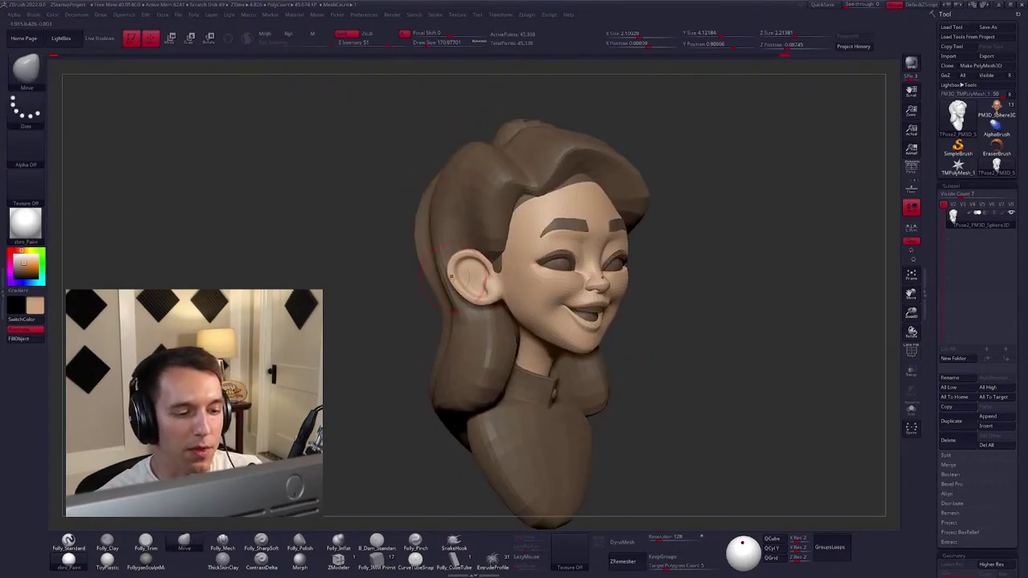
pyautogui.press('space')
pyautogui.press('space')
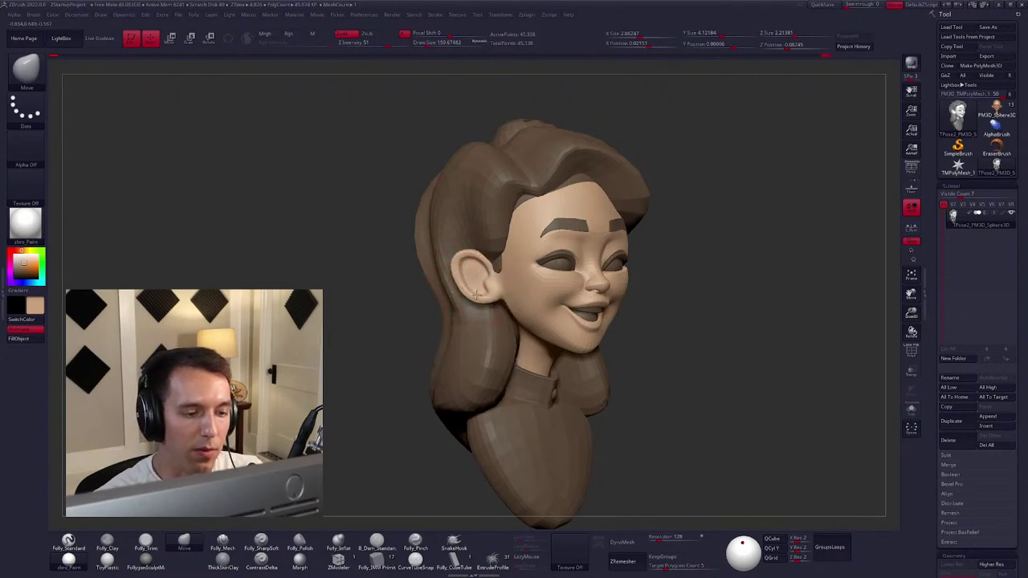
pyautogui.moveTo(523, 325); pyautogui.dragTo(655, 341, button='right')
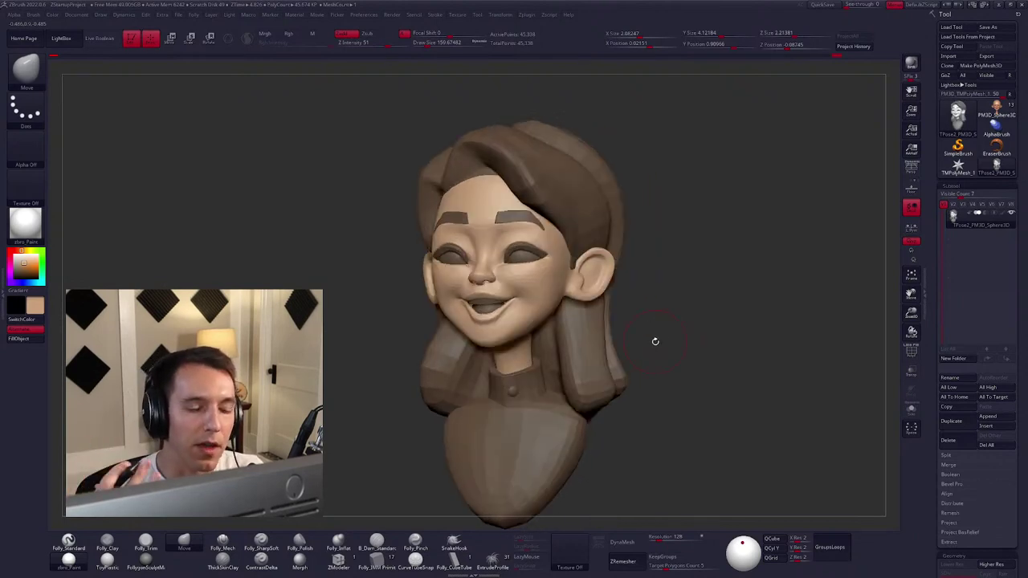
pyautogui.moveTo(627, 337); pyautogui.dragTo(583, 318, button='right')
# Hide the hair subtool and zoom toward the ear on the bald head.
pyautogui.keyDown('ctrl'); pyautogui.keyDown('shift'); pyautogui.click(606, 345); pyautogui.keyUp('shift'); pyautogui.keyUp('ctrl')
pyautogui.keyDown('ctrl'); pyautogui.keyDown('shift'); pyautogui.click(635, 349); pyautogui.keyUp('shift'); pyautogui.keyUp('ctrl')
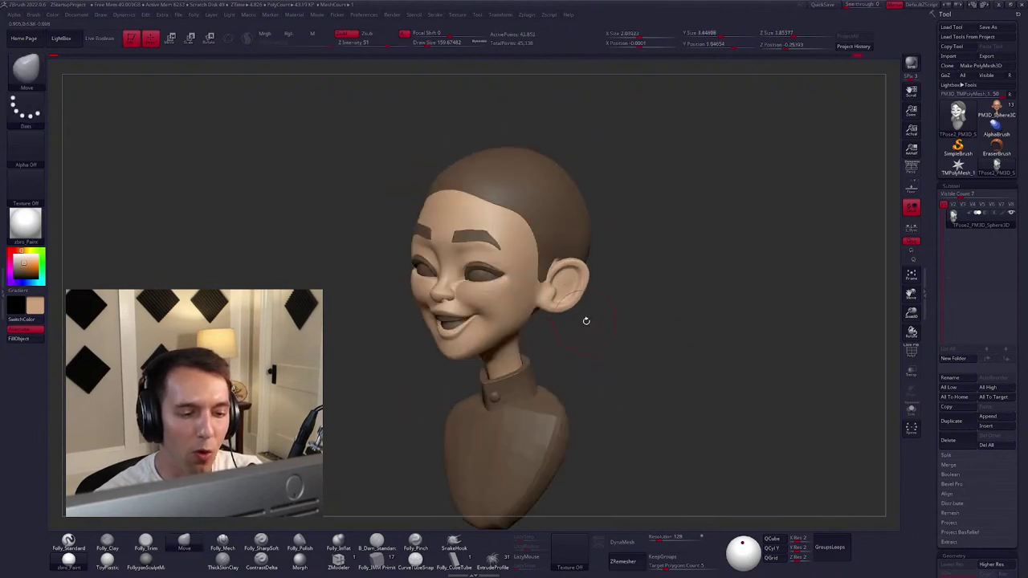
pyautogui.press('space')
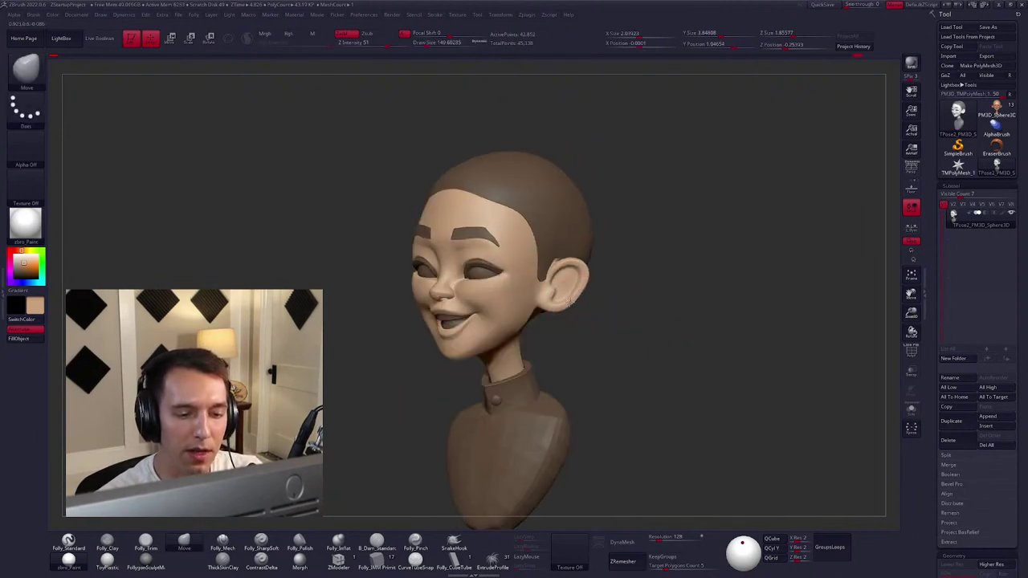
pyautogui.moveTo(567, 307); pyautogui.dragTo(568, 321, button='right')
# Reposition the ear with the Transpose move gizmo, orbiting around it.
pyautogui.press('space')
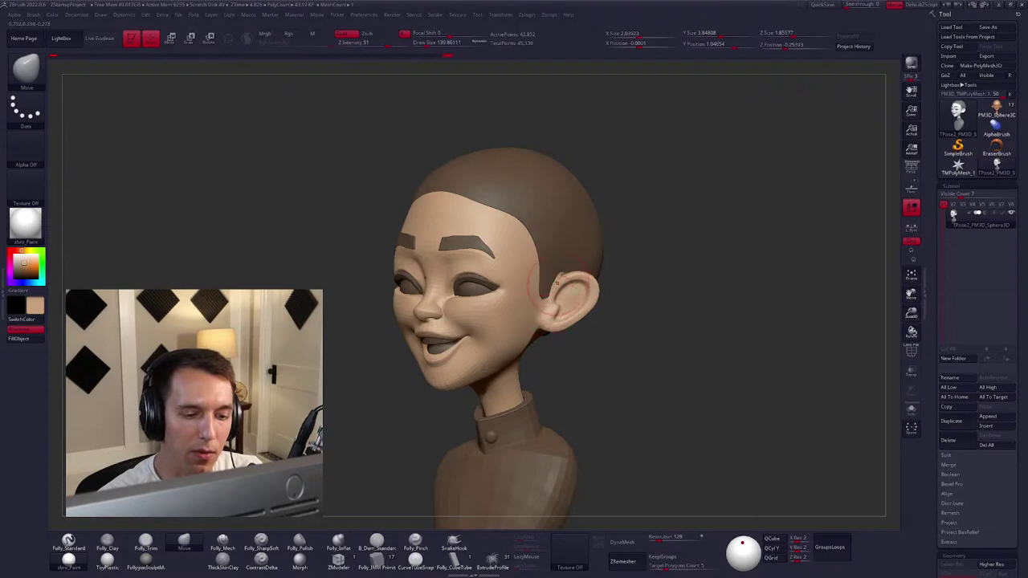
pyautogui.press('w')
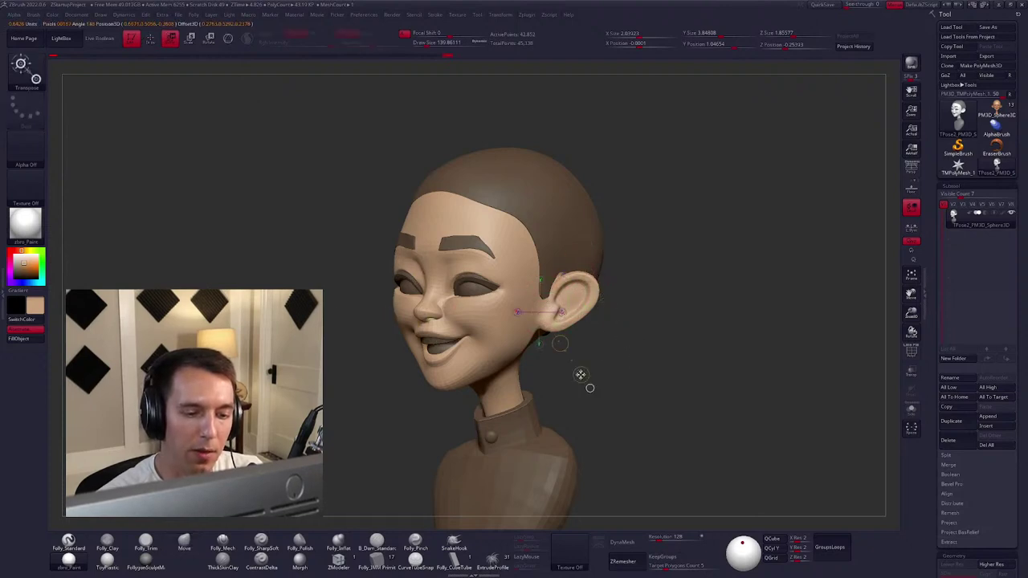
pyautogui.press('q')
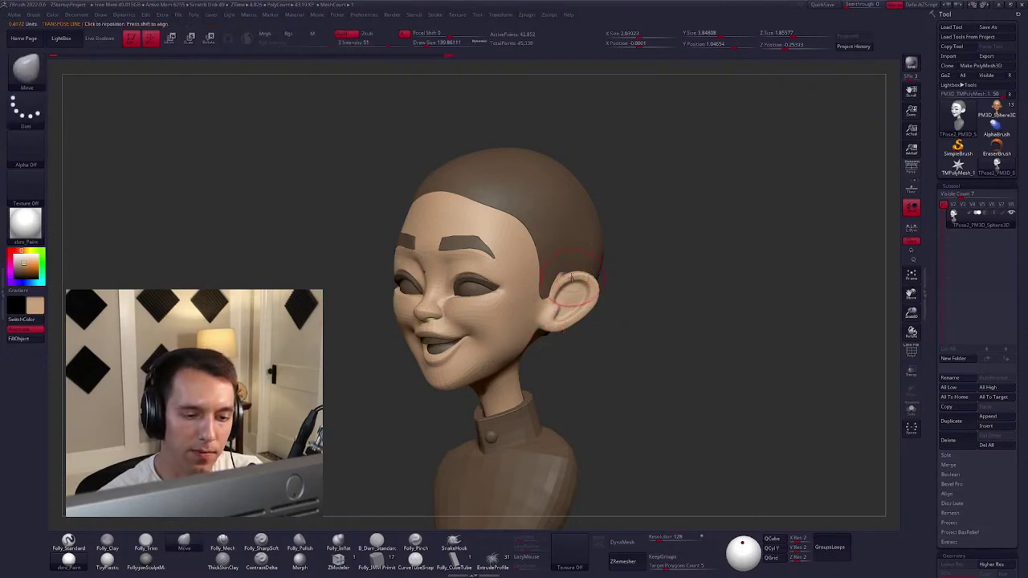
pyautogui.moveTo(574, 281)
pyautogui.mouseDown(button='right')
pyautogui.moveTo(562, 289)
pyautogui.moveTo(566, 273)
pyautogui.mouseUp(button='right')
pyautogui.hotkey('shift', 'space')
pyautogui.hotkey('shift', 'space')
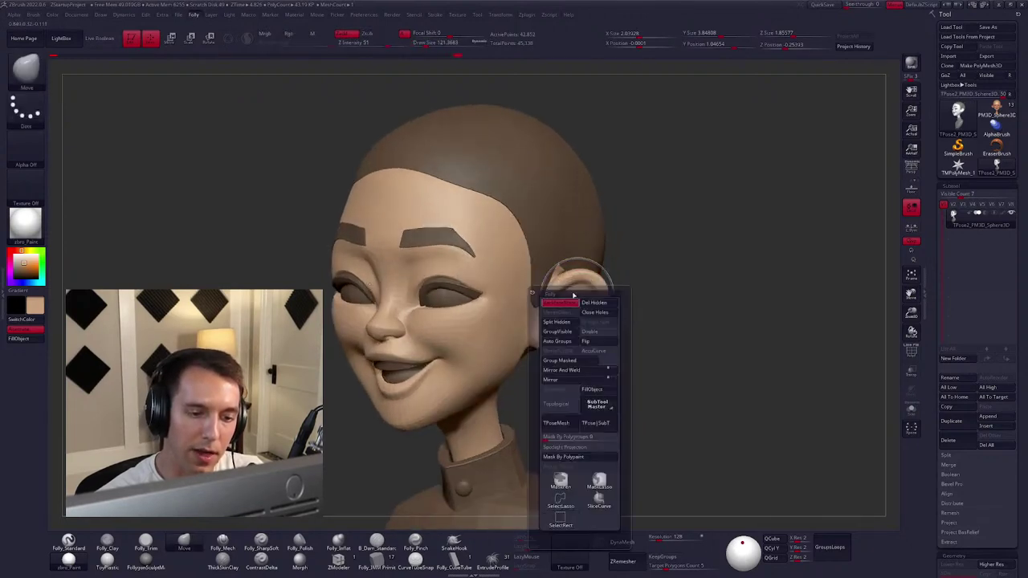
# Mask the face and neck below the skull cap so only the cranium stays free.
pyautogui.moveTo(610, 319)
pyautogui.mouseDown(button='right')
pyautogui.moveTo(582, 316)
pyautogui.moveTo(597, 398)
pyautogui.mouseUp(button='right')
pyautogui.press('w')
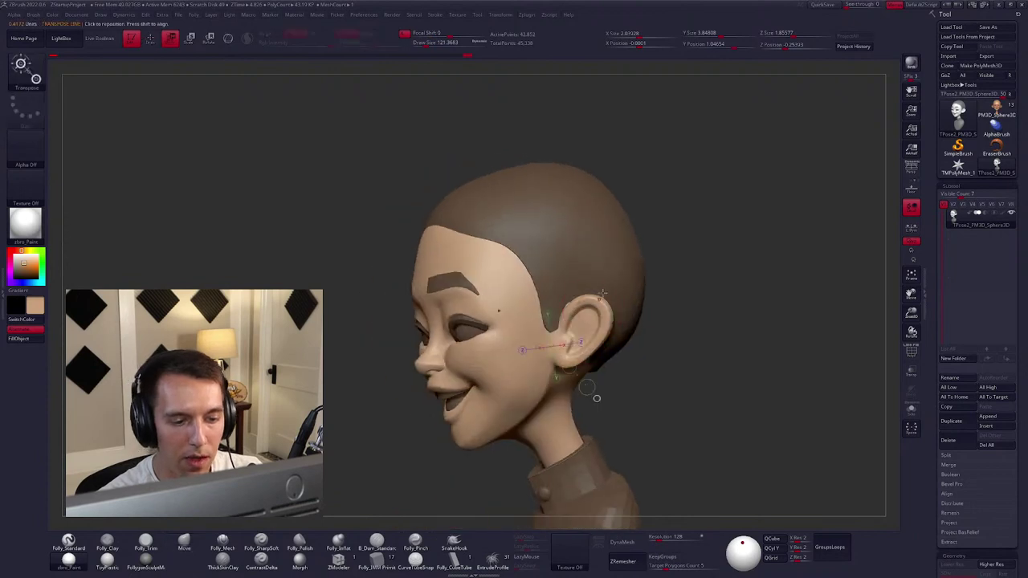
pyautogui.keyDown('ctrl'); pyautogui.moveTo(597, 398); pyautogui.dragTo(562, 241); pyautogui.keyUp('ctrl')
pyautogui.moveTo(562, 241)
pyautogui.mouseDown(button='right')
pyautogui.moveTo(594, 321)
pyautogui.moveTo(578, 321)
pyautogui.moveTo(626, 293)
pyautogui.moveTo(587, 329)
pyautogui.moveTo(561, 336)
pyautogui.moveTo(670, 287)
pyautogui.moveTo(592, 317)
pyautogui.moveTo(661, 280)
pyautogui.mouseUp(button='right')
pyautogui.press('q')
pyautogui.press('space')
pyautogui.press('space')
pyautogui.press('space')
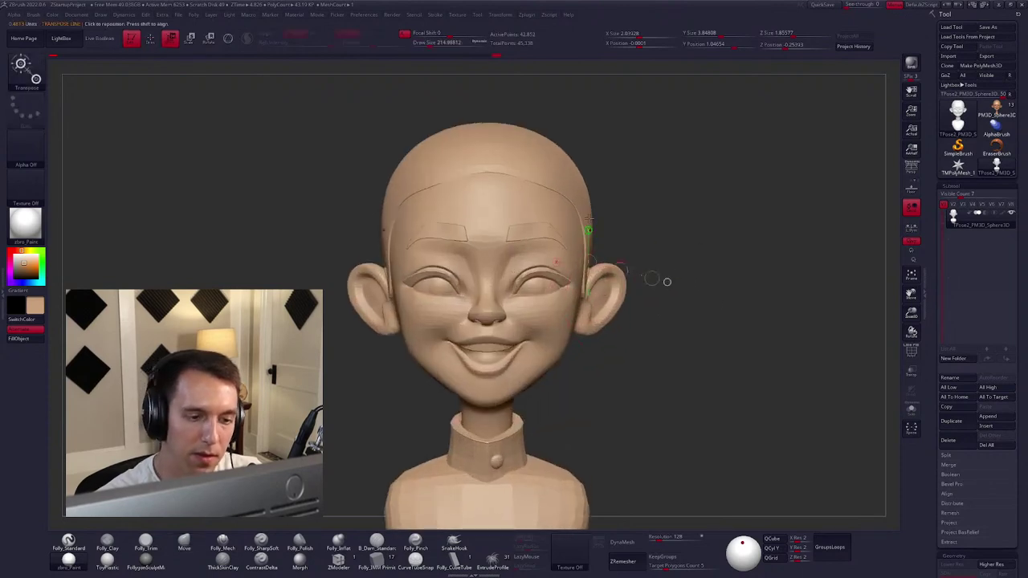
pyautogui.keyDown('ctrl'); pyautogui.click(647, 179); pyautogui.keyUp('ctrl')
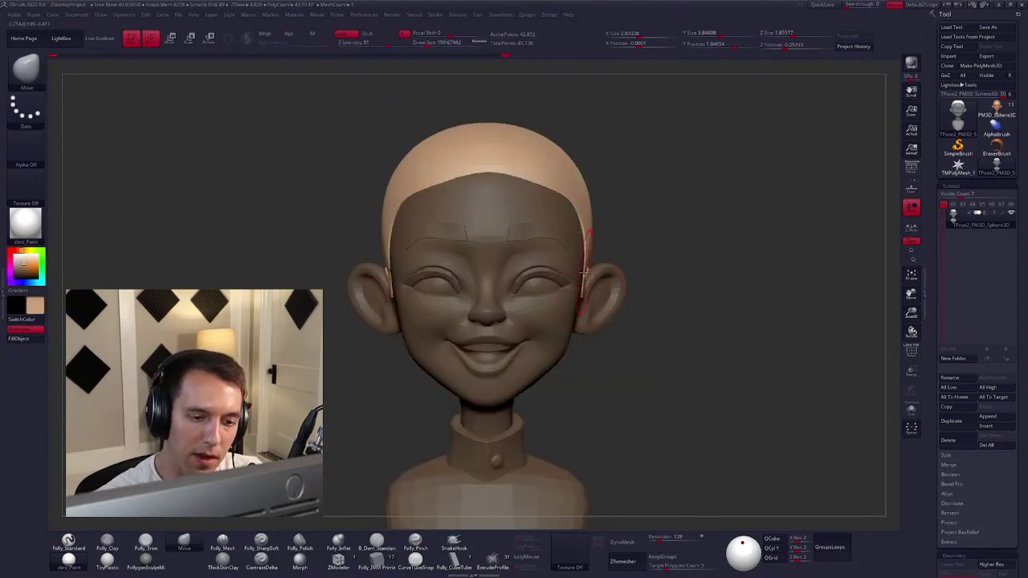
pyautogui.keyDown('alt'); pyautogui.moveTo(590, 308); pyautogui.dragTo(555, 341, button='right'); pyautogui.keyUp('alt')
# Toggle the hair off and on, mask the bust, and invert the mask onto the hair.
pyautogui.keyDown('ctrl'); pyautogui.keyDown('shift'); pyautogui.click(635, 329); pyautogui.keyUp('shift'); pyautogui.keyUp('ctrl')
pyautogui.keyDown('ctrl'); pyautogui.click(635, 328); pyautogui.keyUp('ctrl')
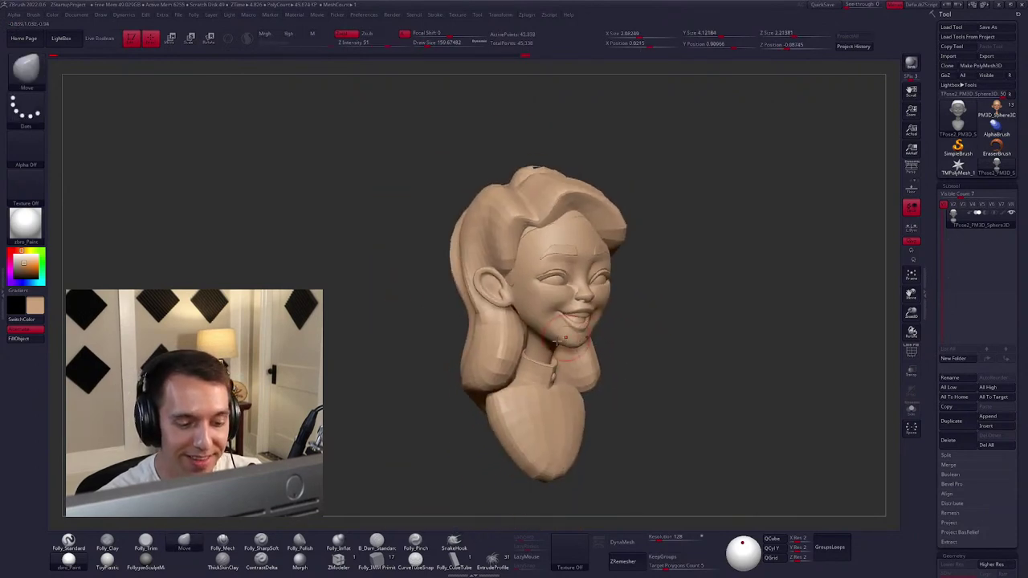
pyautogui.keyDown('ctrl'); pyautogui.keyDown('shift'); pyautogui.click(504, 354); pyautogui.keyUp('shift'); pyautogui.keyUp('ctrl')
pyautogui.keyDown('ctrl'); pyautogui.keyDown('shift'); pyautogui.click(532, 333); pyautogui.keyUp('shift'); pyautogui.keyUp('ctrl')
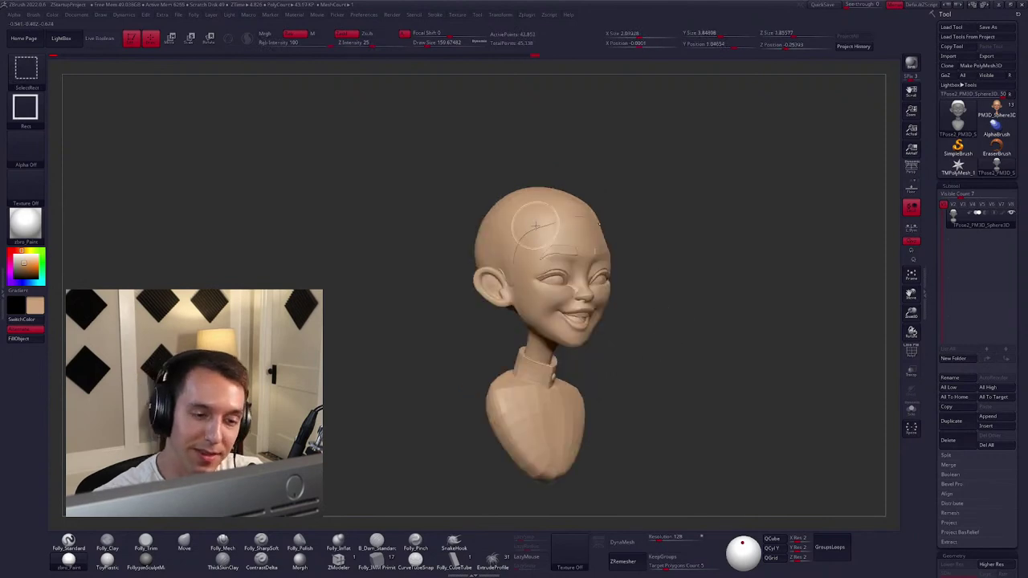
pyautogui.keyDown('ctrl'); pyautogui.click(658, 281); pyautogui.keyUp('ctrl')
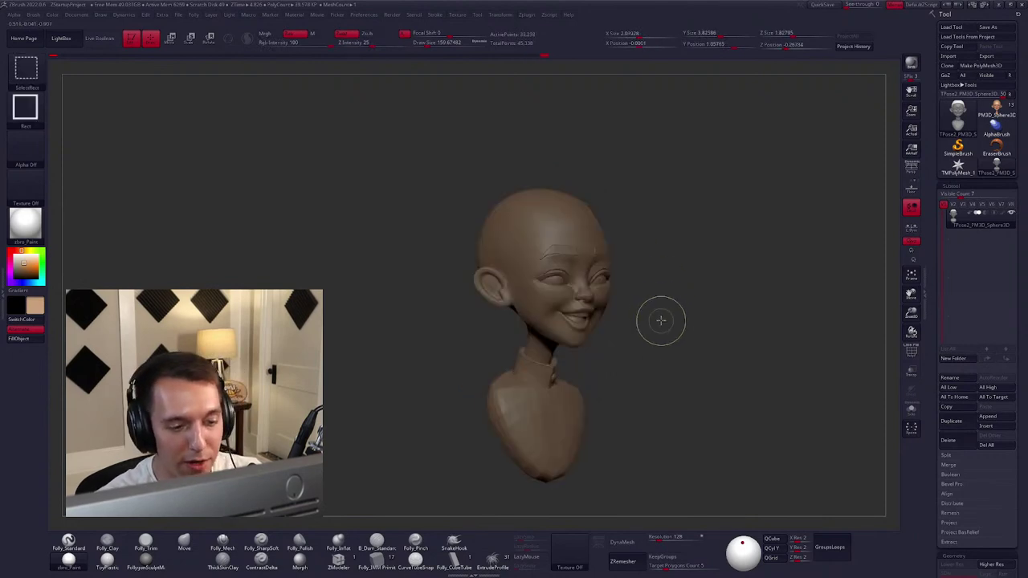
pyautogui.keyDown('ctrl'); pyautogui.keyDown('shift'); pyautogui.click(661, 320); pyautogui.keyUp('shift'); pyautogui.keyUp('ctrl')
pyautogui.keyDown('ctrl'); pyautogui.click(661, 320); pyautogui.keyUp('ctrl')
# In side profile, enlarge the Draw Size to about 215, then 278.
pyautogui.moveTo(661, 321); pyautogui.dragTo(596, 309, button='right')
pyautogui.press('space')
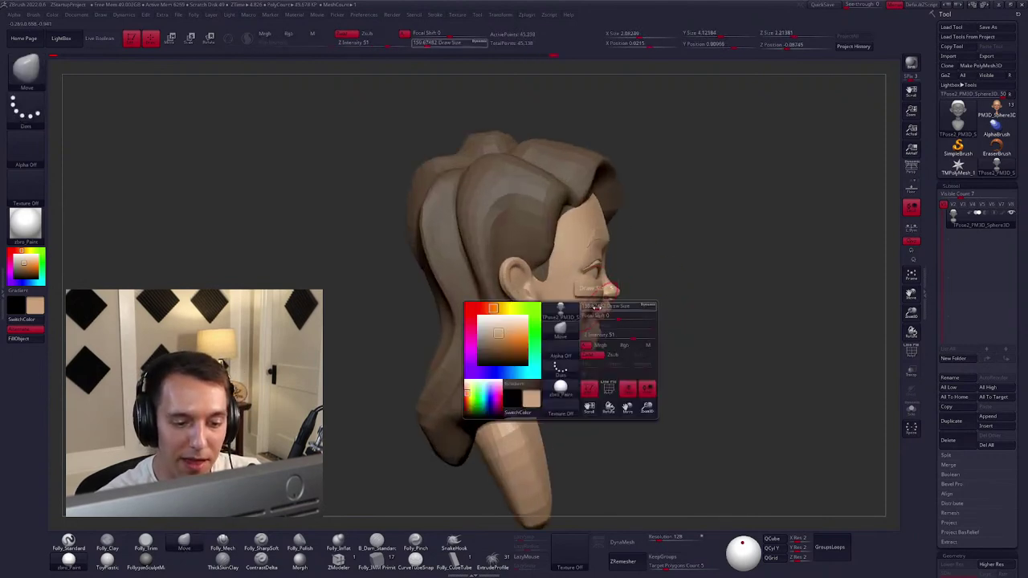
pyautogui.moveTo(596, 308); pyautogui.dragTo(587, 319)
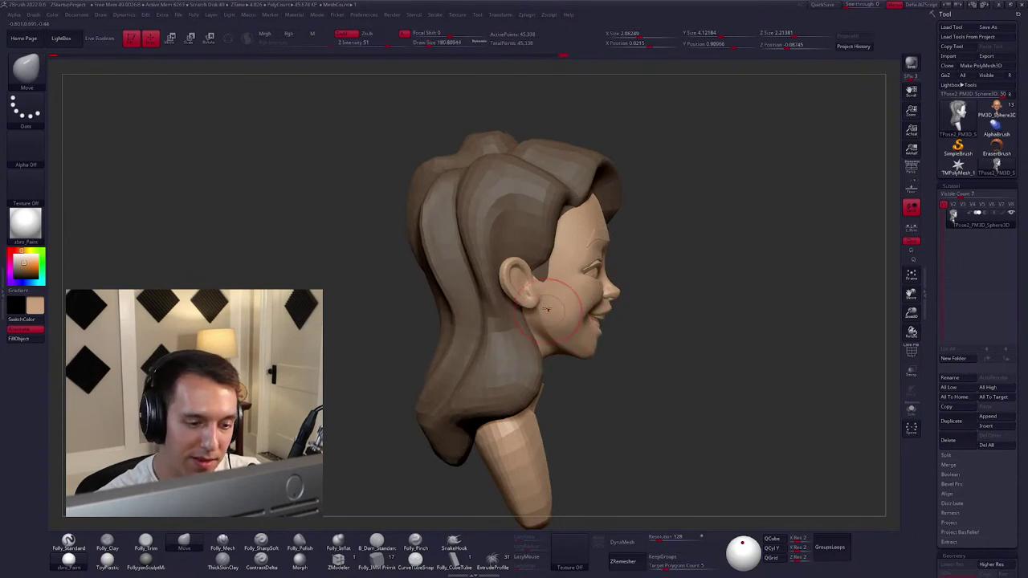
pyautogui.press('space')
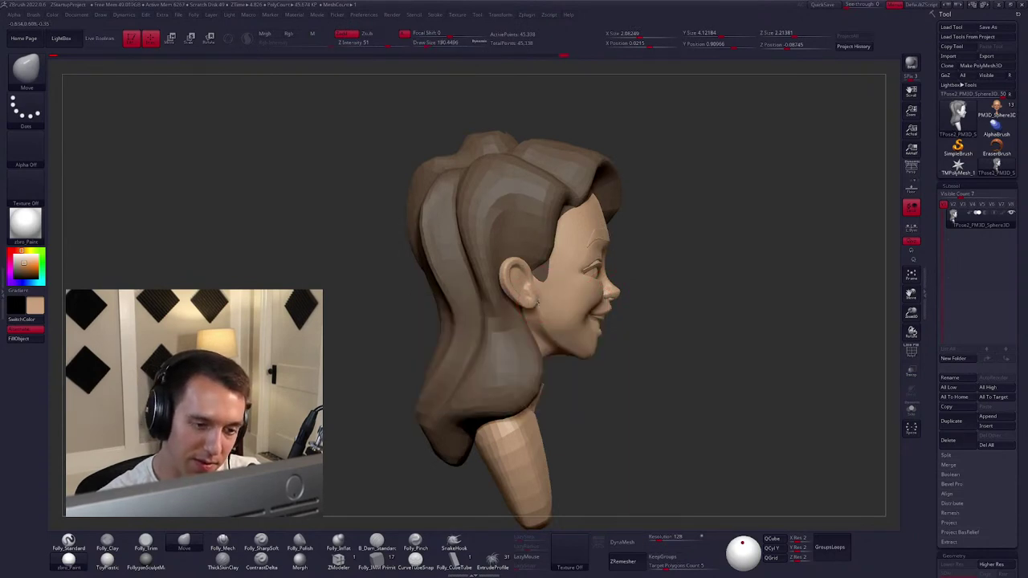
pyautogui.press('space')
pyautogui.moveTo(536, 294); pyautogui.dragTo(577, 286)
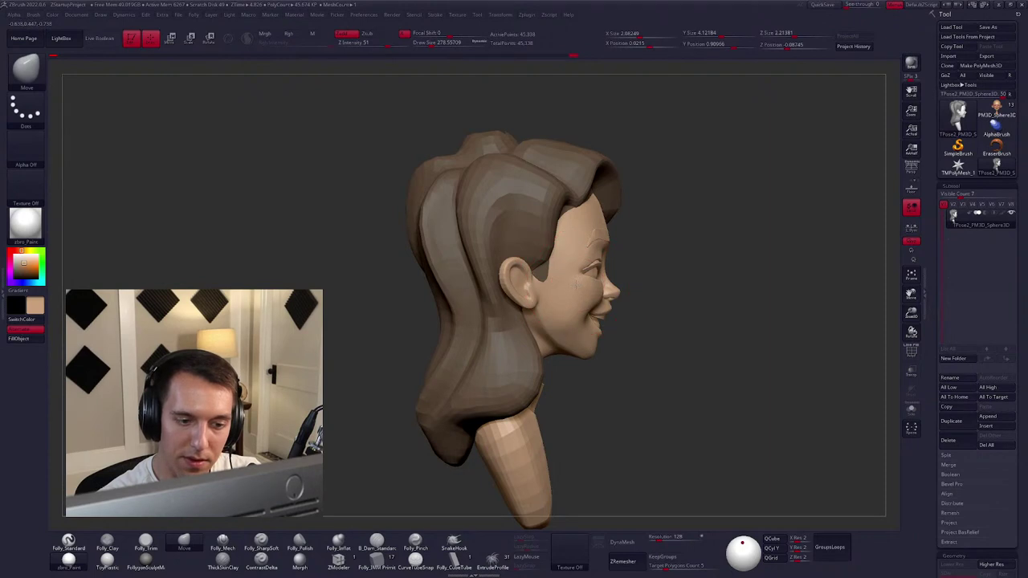
# Briefly hide and reshow the head, then invert the mask so the hair is protected.
pyautogui.keyDown('ctrl'); pyautogui.keyDown('shift'); pyautogui.click(622, 277); pyautogui.keyUp('shift'); pyautogui.keyUp('ctrl')
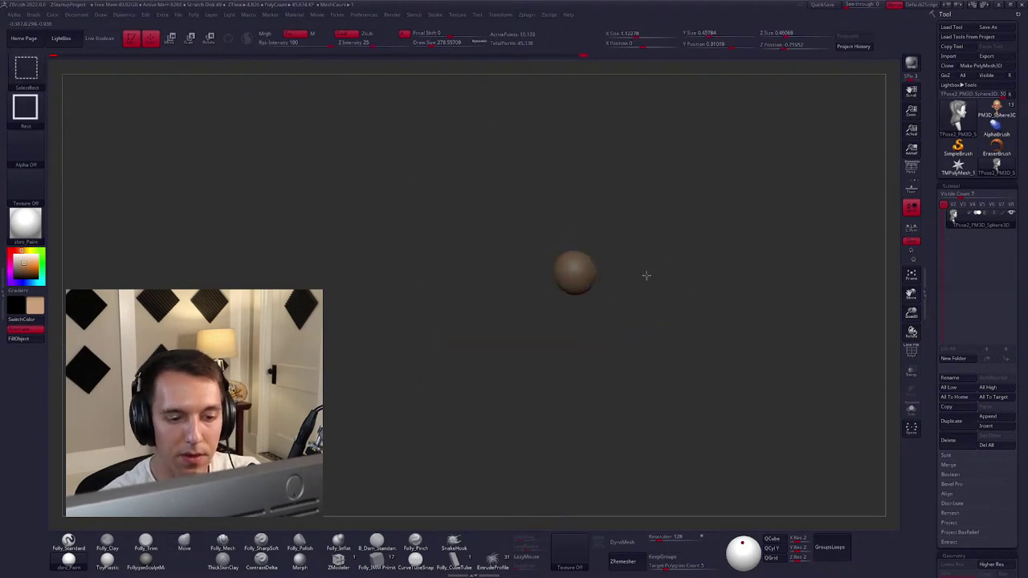
pyautogui.keyDown('ctrl'); pyautogui.keyDown('shift'); pyautogui.click(647, 276); pyautogui.keyUp('shift'); pyautogui.keyUp('ctrl')
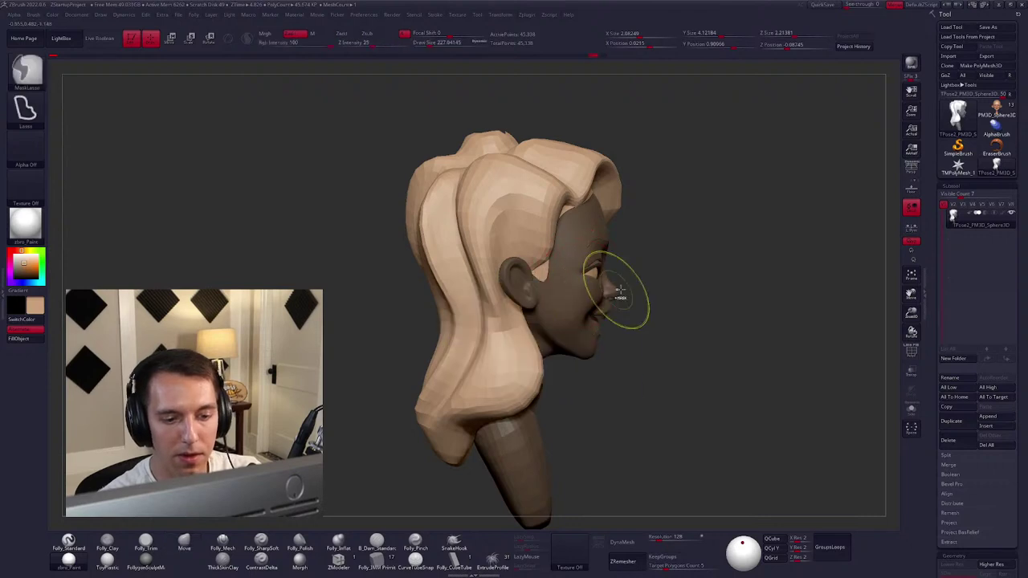
pyautogui.hotkey('ctrl', 'i')
pyautogui.moveTo(574, 292); pyautogui.dragTo(667, 269, button='right')
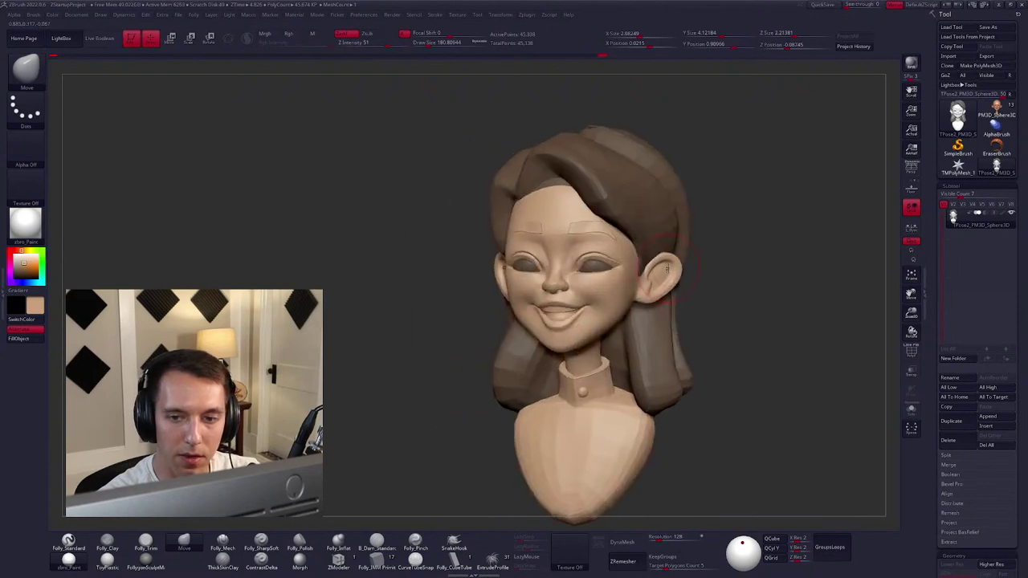
# Orbit through side and front views, then isolate the two eyebrow polygroups.
pyautogui.moveTo(911, 170); pyautogui.dragTo(592, 303)
pyautogui.press('space')
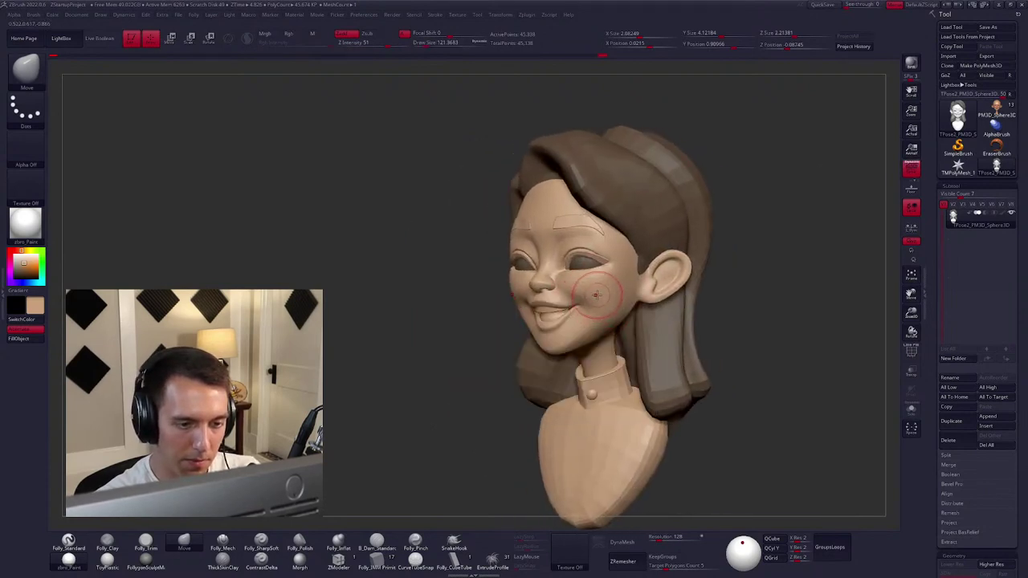
pyautogui.moveTo(600, 294); pyautogui.dragTo(584, 328, button='right')
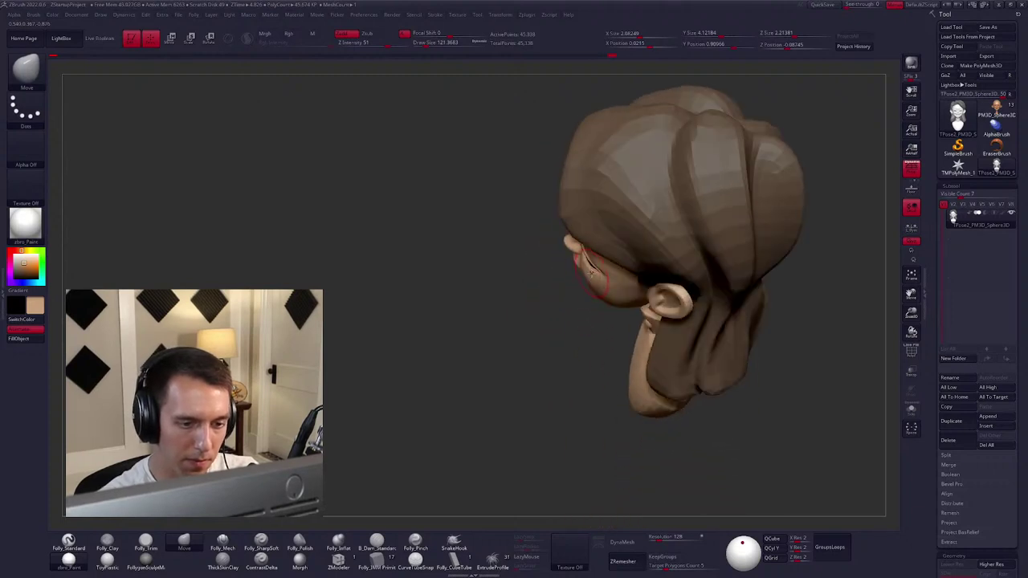
pyautogui.moveTo(594, 277); pyautogui.dragTo(546, 241, button='right')
pyautogui.keyDown('ctrl'); pyautogui.keyDown('shift'); pyautogui.click(619, 272); pyautogui.keyUp('shift'); pyautogui.keyUp('ctrl')
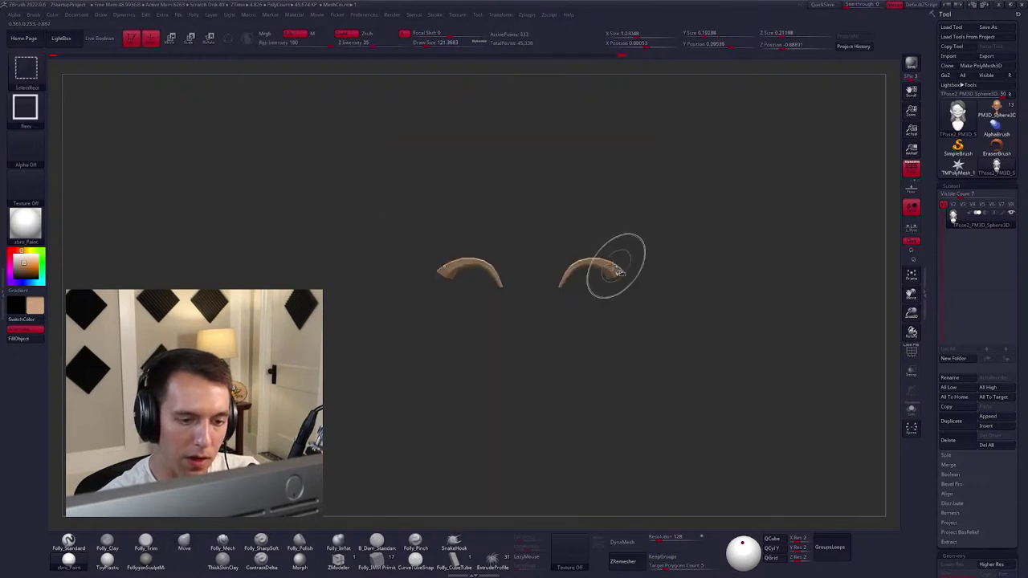
# Lasso-mask the face, isolate the head, and orbit to inspect the ears from above.
pyautogui.keyDown('ctrl'); pyautogui.keyDown('shift'); pyautogui.click(656, 241); pyautogui.keyUp('shift'); pyautogui.keyUp('ctrl')
pyautogui.press('ctrl')
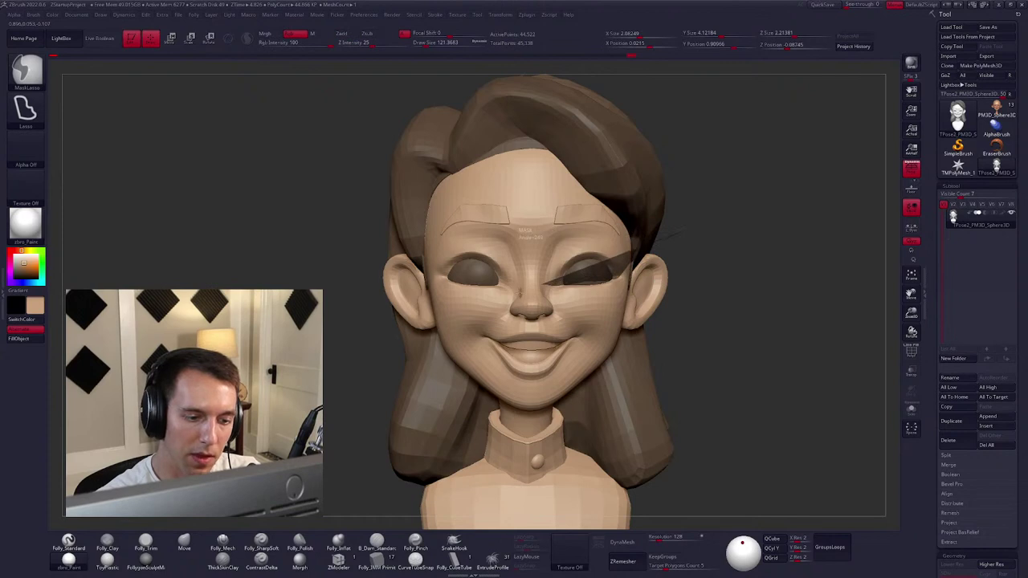
pyautogui.moveTo(519, 293)
pyautogui.keyDown('ctrl'); pyautogui.mouseDown()
pyautogui.moveTo(460, 374)
pyautogui.moveTo(495, 442)
pyautogui.moveTo(703, 429)
pyautogui.moveTo(747, 289)
pyautogui.moveTo(658, 339)
pyautogui.moveTo(611, 336)
pyautogui.moveTo(670, 280)
pyautogui.mouseUp(); pyautogui.keyUp('ctrl')
pyautogui.press('ctrl')
pyautogui.keyDown('ctrl'); pyautogui.keyDown('alt'); pyautogui.keyDown('shift'); pyautogui.click(647, 306); pyautogui.keyUp('shift'); pyautogui.keyUp('alt'); pyautogui.keyUp('ctrl')
pyautogui.keyDown('ctrl'); pyautogui.click(688, 322); pyautogui.keyUp('ctrl')
pyautogui.keyDown('ctrl'); pyautogui.keyDown('shift'); pyautogui.click(684, 327); pyautogui.keyUp('shift'); pyautogui.keyUp('ctrl')
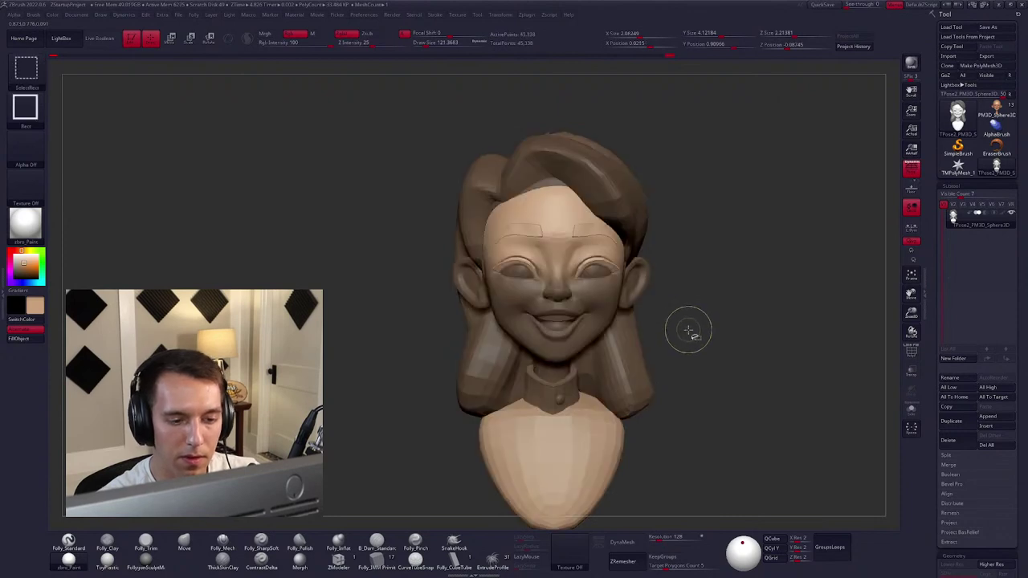
pyautogui.keyDown('ctrl'); pyautogui.keyDown('shift'); pyautogui.click(615, 312); pyautogui.keyUp('shift'); pyautogui.keyUp('ctrl')
pyautogui.moveTo(612, 313); pyautogui.dragTo(604, 364)
pyautogui.press('space')
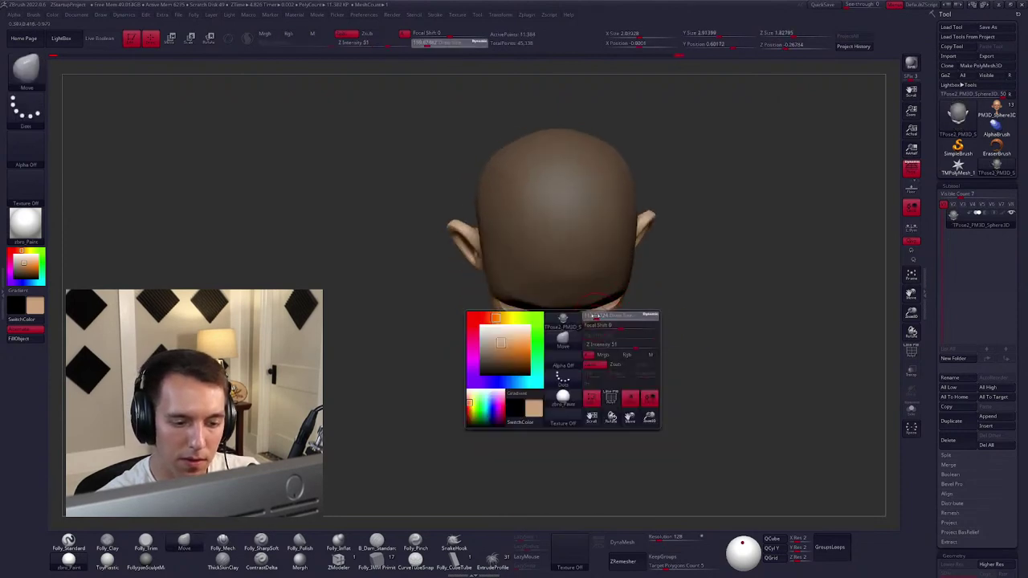
pyautogui.keyDown('ctrl'); pyautogui.moveTo(598, 313); pyautogui.dragTo(586, 326, button='right'); pyautogui.keyUp('ctrl')
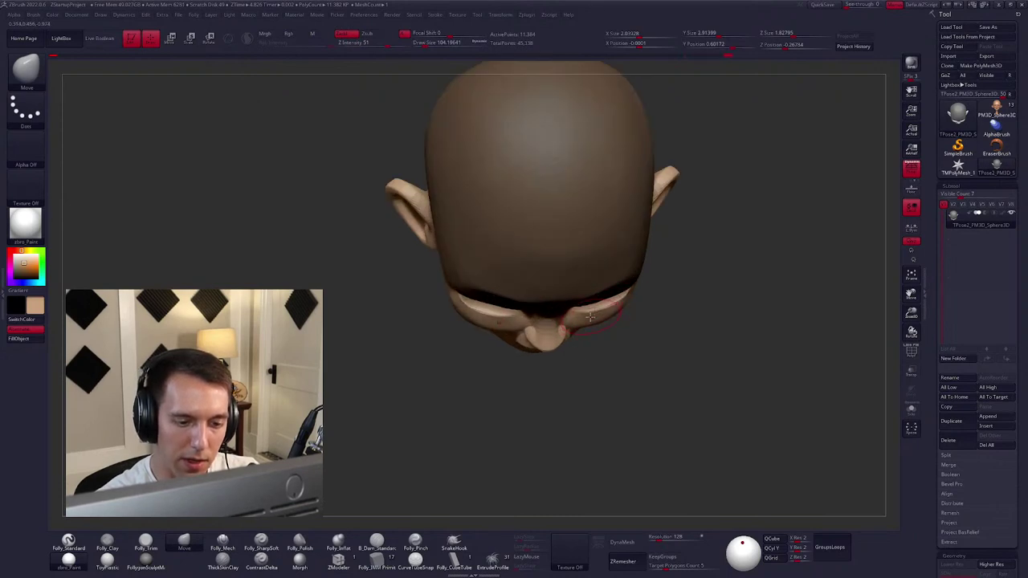
pyautogui.moveTo(592, 313)
pyautogui.mouseDown()
pyautogui.moveTo(610, 297)
pyautogui.moveTo(688, 275)
pyautogui.moveTo(627, 278)
pyautogui.moveTo(579, 301)
pyautogui.moveTo(611, 285)
pyautogui.moveTo(590, 313)
pyautogui.moveTo(683, 204)
pyautogui.mouseUp()
# Show the hair and bust again, invert the mask, and turn on the polygroup wireframe.
pyautogui.keyDown('ctrl'); pyautogui.keyDown('shift'); pyautogui.click(661, 280); pyautogui.keyUp('shift'); pyautogui.keyUp('ctrl')
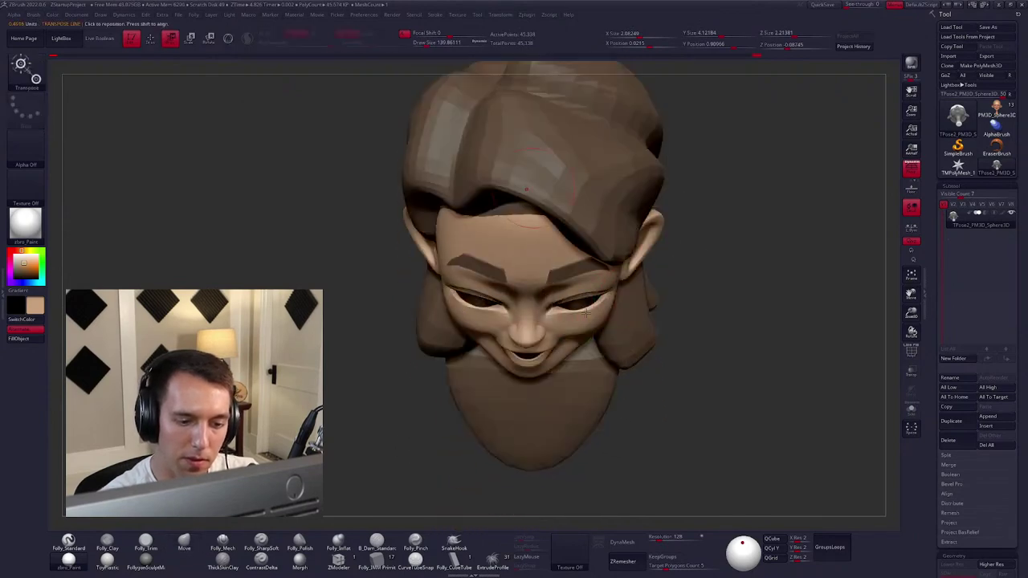
pyautogui.press('space')
pyautogui.moveTo(602, 301); pyautogui.dragTo(576, 308)
pyautogui.keyDown('ctrl'); pyautogui.click(656, 301); pyautogui.keyUp('ctrl')
pyautogui.hotkey('shift', 'f')
pyautogui.hotkey('shift', 'f')
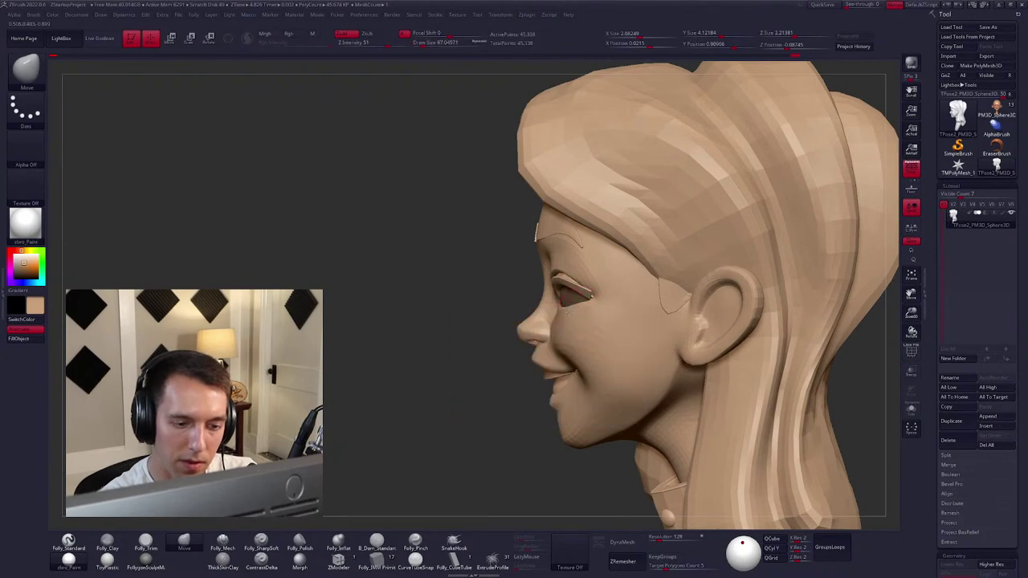
pyautogui.moveTo(565, 313)
pyautogui.mouseDown(button='right')
pyautogui.moveTo(582, 302)
pyautogui.moveTo(618, 307)
pyautogui.moveTo(613, 297)
pyautogui.moveTo(598, 311)
pyautogui.moveTo(626, 323)
pyautogui.moveTo(598, 341)
pyautogui.mouseUp(button='right')
# Mask everything except the eyebrow polygroup and size the brush for shaping the brows.
pyautogui.press('w')
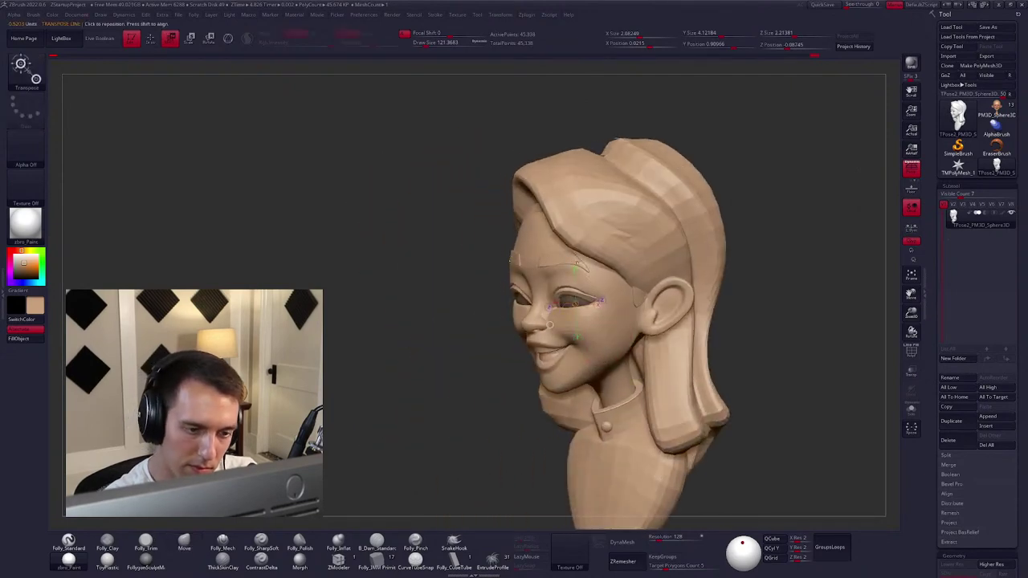
pyautogui.keyDown('ctrl'); pyautogui.keyDown('shift'); pyautogui.click(576, 264); pyautogui.keyUp('shift'); pyautogui.keyUp('ctrl')
pyautogui.press('q')
pyautogui.moveTo(514, 270)
pyautogui.mouseDown(button='right')
pyautogui.moveTo(551, 269)
pyautogui.moveTo(566, 285)
pyautogui.moveTo(557, 273)
pyautogui.mouseUp(button='right')
pyautogui.press('space')
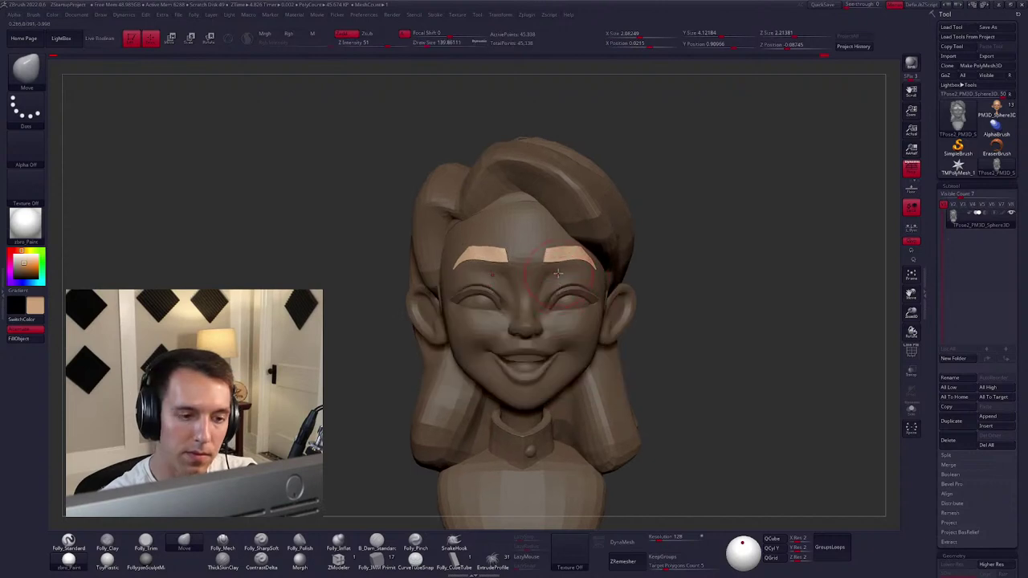
pyautogui.press('[')
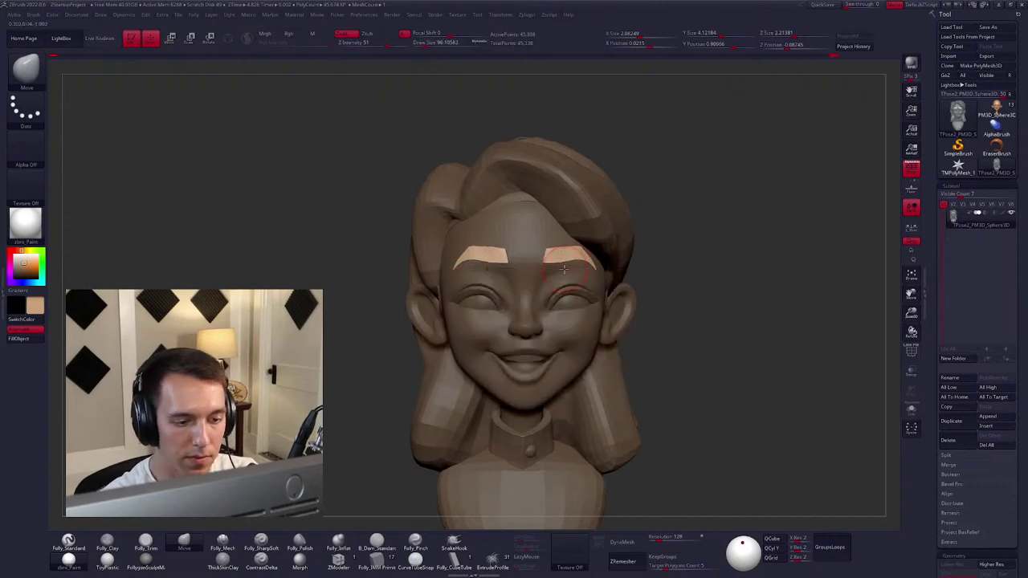
pyautogui.moveTo(564, 269)
pyautogui.mouseDown(button='right')
pyautogui.moveTo(591, 282)
pyautogui.moveTo(582, 298)
pyautogui.mouseUp(button='right')
pyautogui.press(']')
pyautogui.press('space')
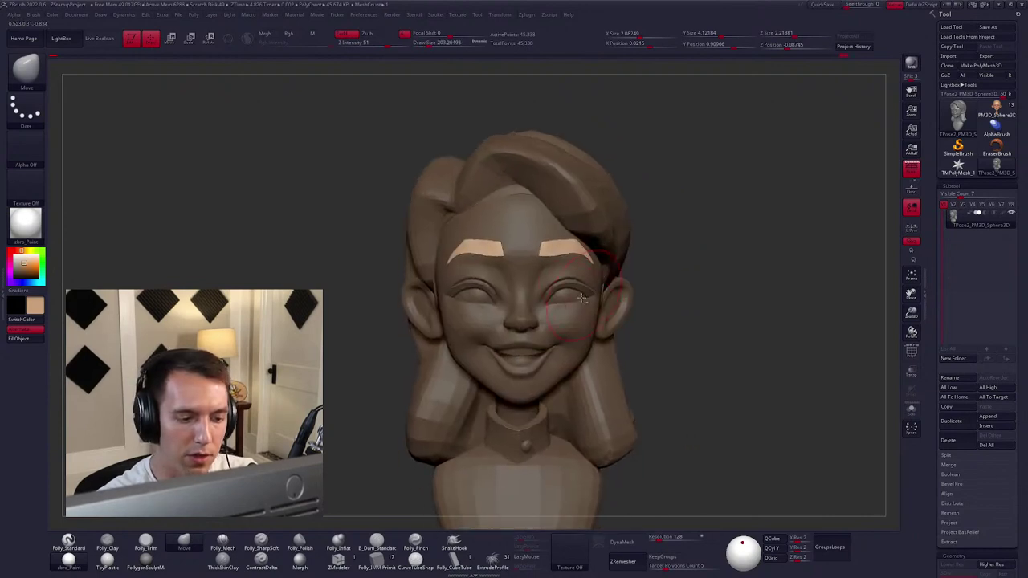
# Hide the hair and face skin to leave the bald head, then view it from the front.
pyautogui.keyDown('ctrl'); pyautogui.keyDown('shift'); pyautogui.click(622, 244); pyautogui.keyUp('shift'); pyautogui.keyUp('ctrl')
pyautogui.keyDown('ctrl'); pyautogui.keyDown('shift'); pyautogui.click(631, 233); pyautogui.keyUp('shift'); pyautogui.keyUp('ctrl')
pyautogui.moveTo(635, 248); pyautogui.dragTo(565, 281, button='right')
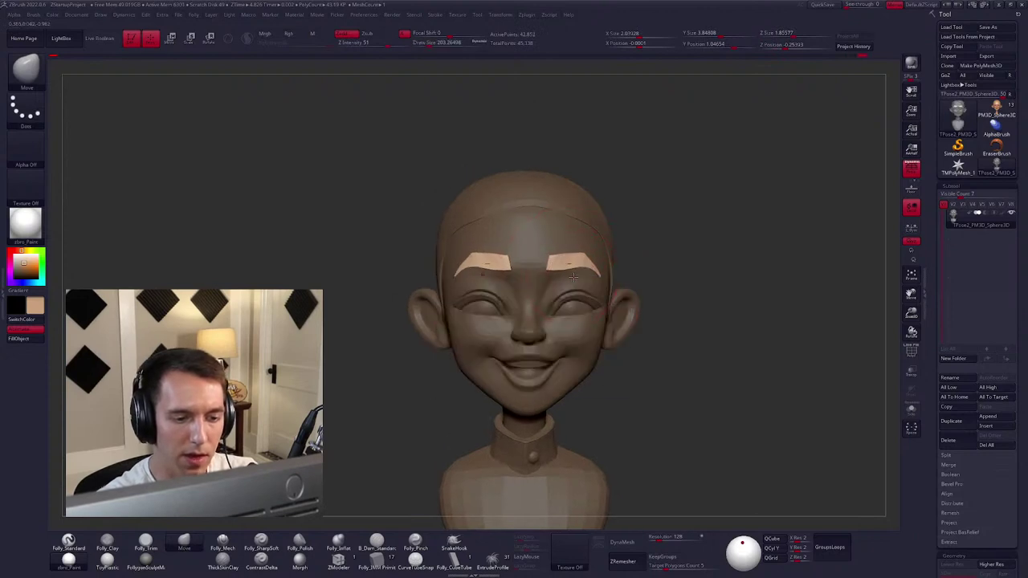
pyautogui.press('s')
pyautogui.moveTo(587, 279); pyautogui.dragTo(560, 266)
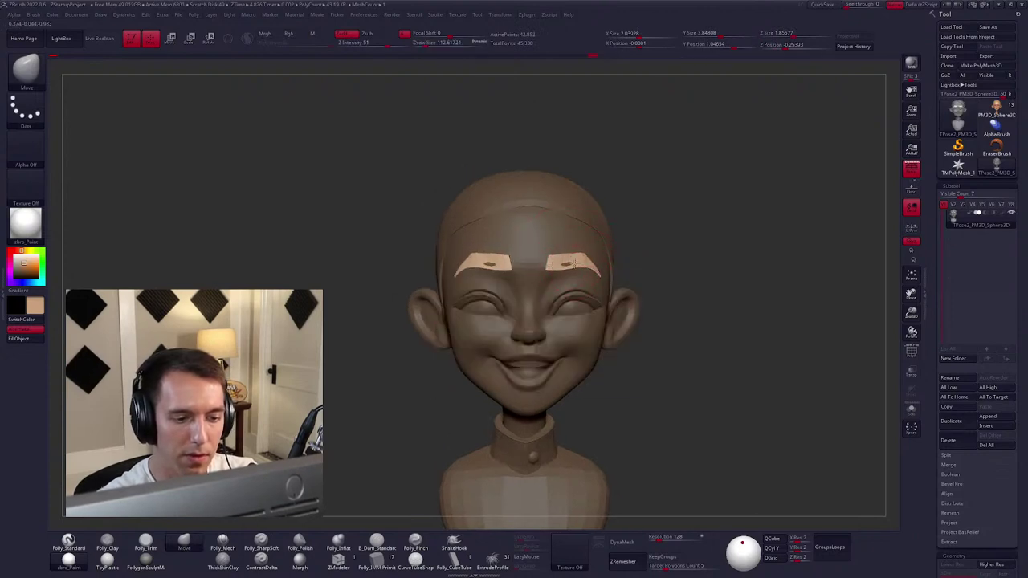
pyautogui.hotkey('ctrl', 'i')
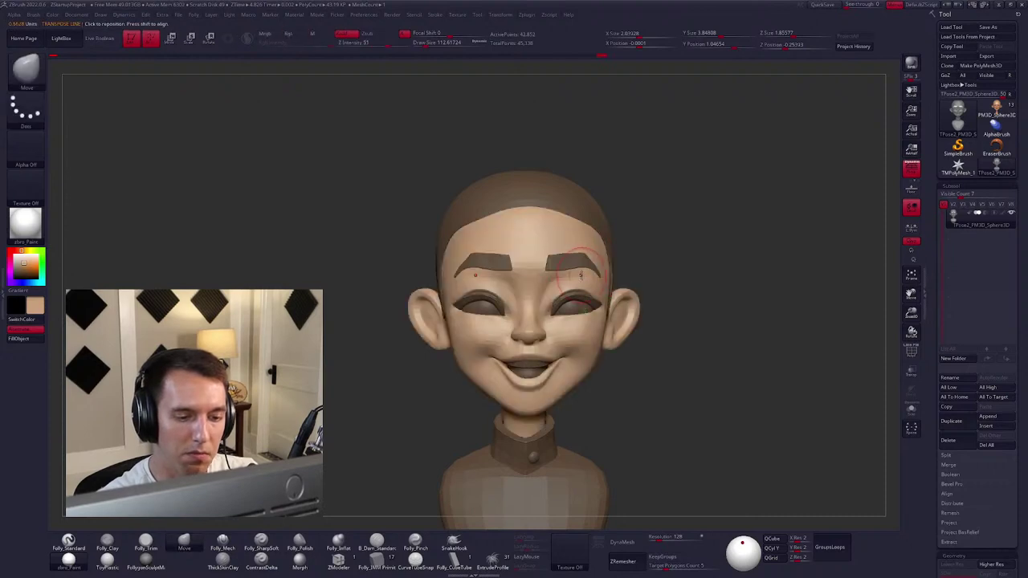
pyautogui.moveTo(518, 297)
pyautogui.keyDown('ctrl'); pyautogui.keyDown('alt'); pyautogui.mouseDown()
pyautogui.moveTo(594, 464)
pyautogui.moveTo(724, 367)
pyautogui.moveTo(725, 268)
pyautogui.moveTo(558, 267)
pyautogui.mouseUp(); pyautogui.keyUp('alt'); pyautogui.keyUp('ctrl')
pyautogui.press('s')
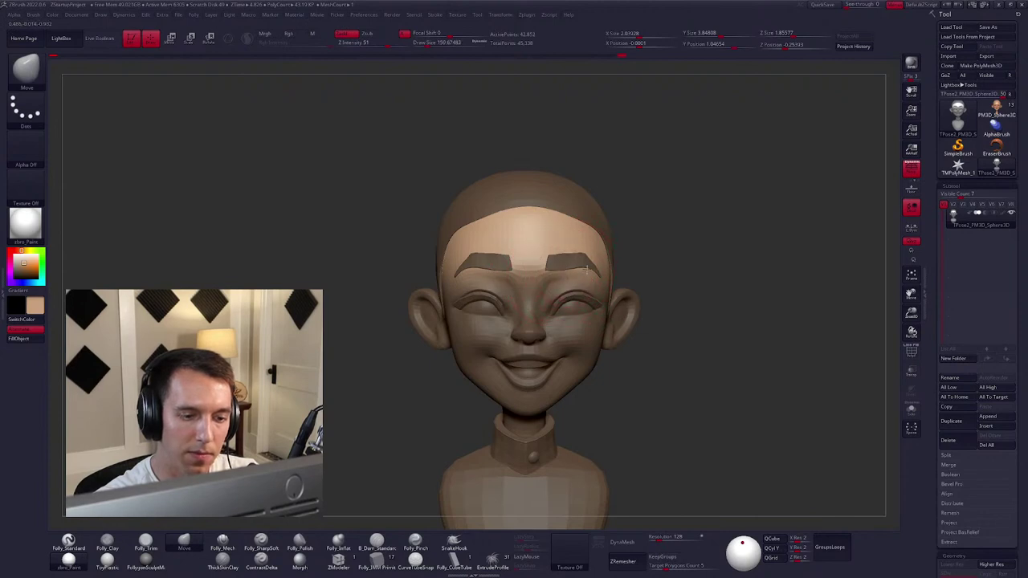
pyautogui.keyDown('alt'); pyautogui.moveTo(663, 259); pyautogui.dragTo(634, 260); pyautogui.keyUp('alt')
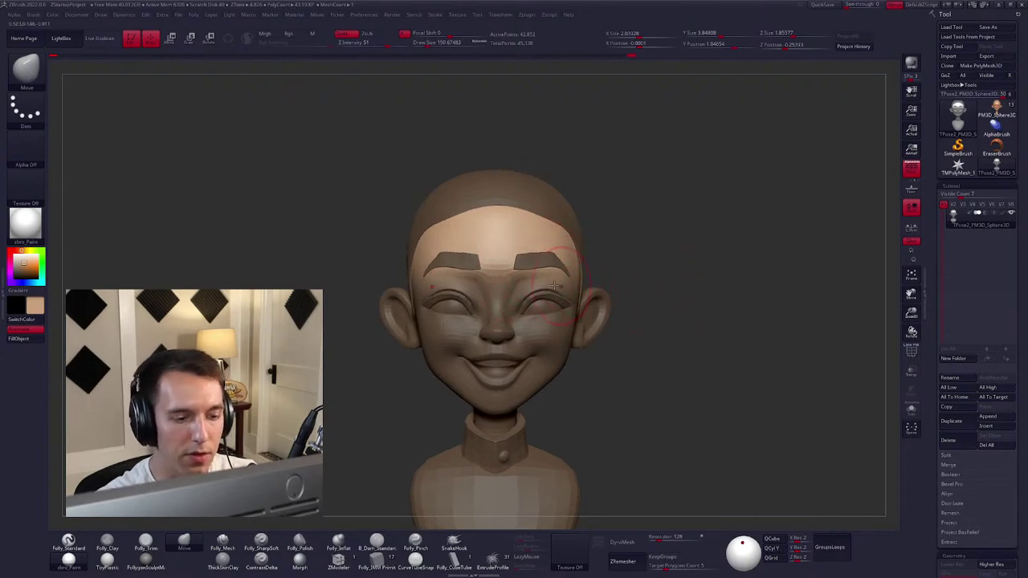
pyautogui.keyDown('ctrl'); pyautogui.keyDown('shift'); pyautogui.click(621, 262); pyautogui.keyUp('shift'); pyautogui.keyUp('ctrl')
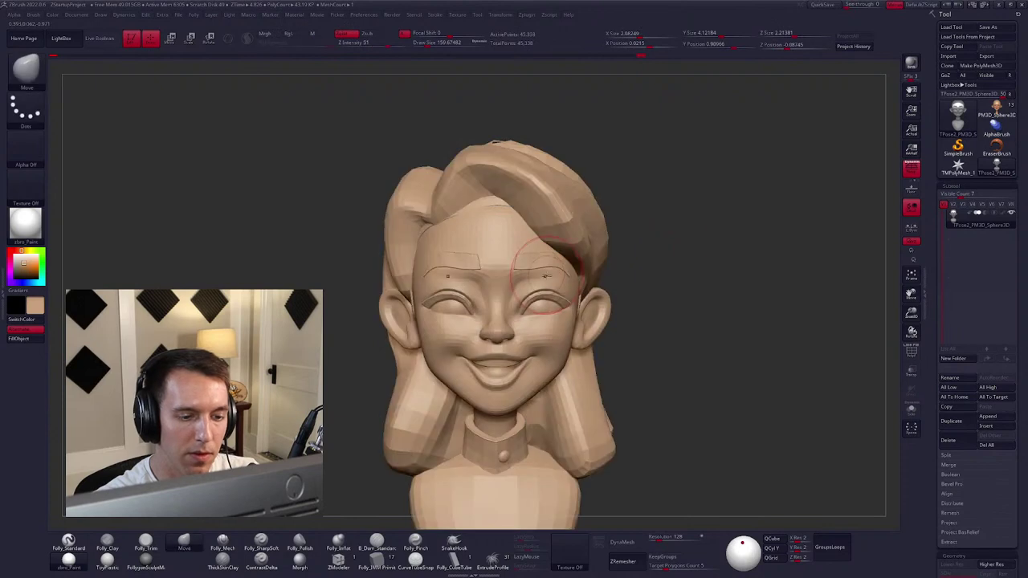
pyautogui.press('space')
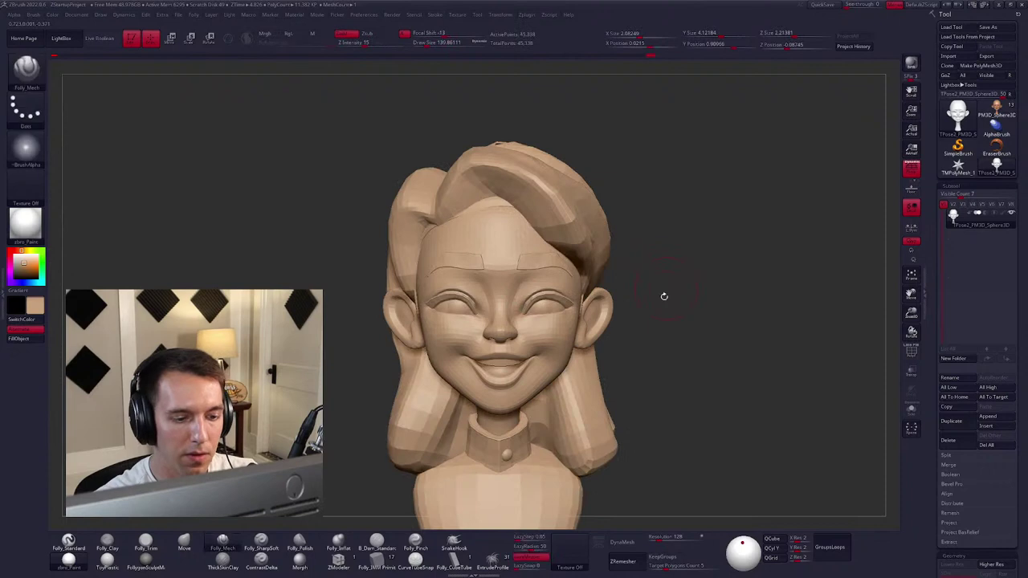
pyautogui.moveTo(664, 296)
pyautogui.mouseDown()
pyautogui.moveTo(661, 286)
pyautogui.moveTo(621, 305)
pyautogui.moveTo(665, 306)
pyautogui.moveTo(637, 311)
pyautogui.mouseUp()
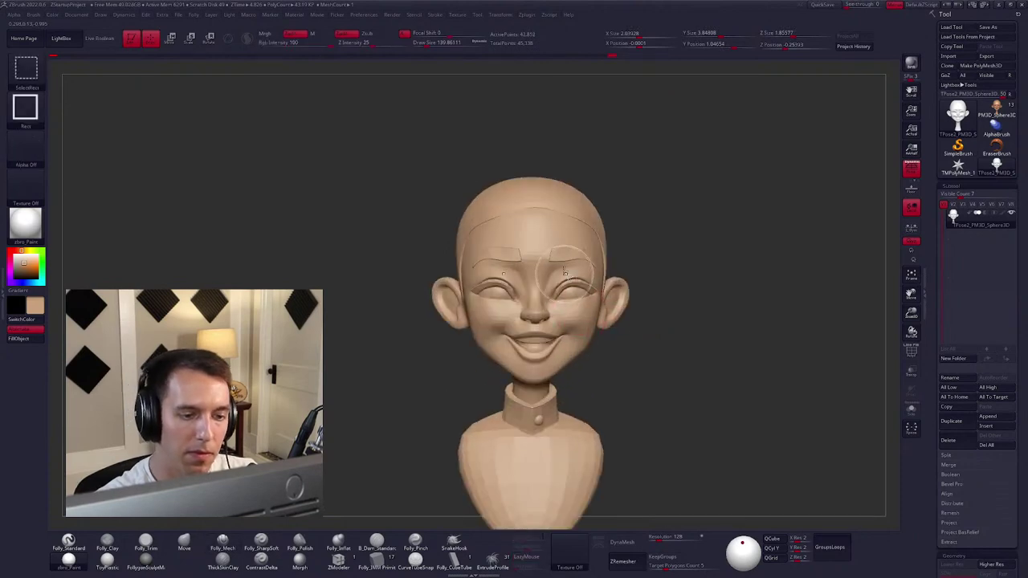
# Mask all but the eyebrows and refine their shape with the Move brush.
pyautogui.keyDown('ctrl'); pyautogui.keyDown('shift'); pyautogui.click(564, 273); pyautogui.keyUp('shift'); pyautogui.keyUp('ctrl')
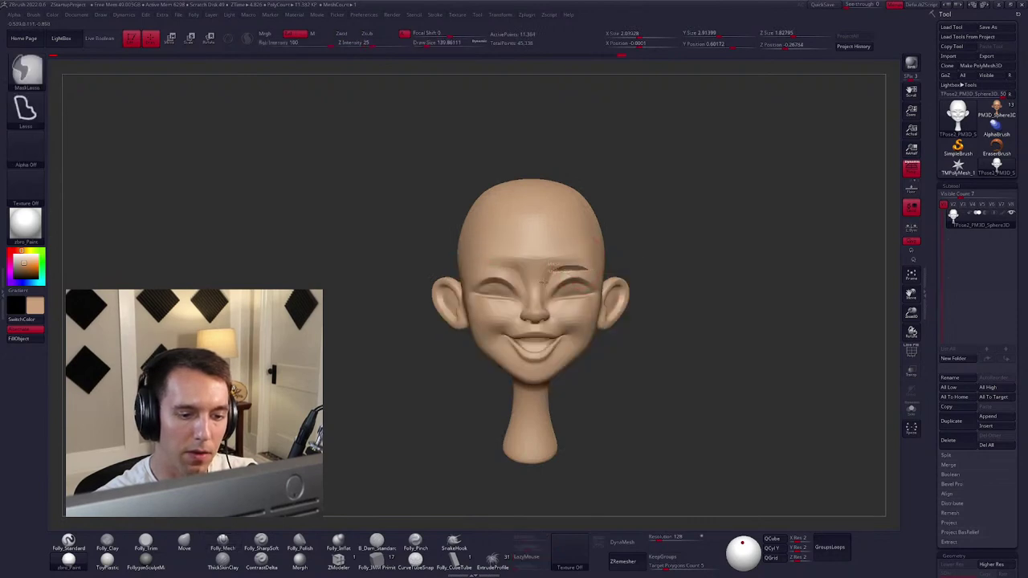
pyautogui.moveTo(562, 265)
pyautogui.keyDown('ctrl'); pyautogui.mouseDown()
pyautogui.moveTo(575, 340)
pyautogui.moveTo(658, 289)
pyautogui.mouseUp(); pyautogui.keyUp('ctrl')
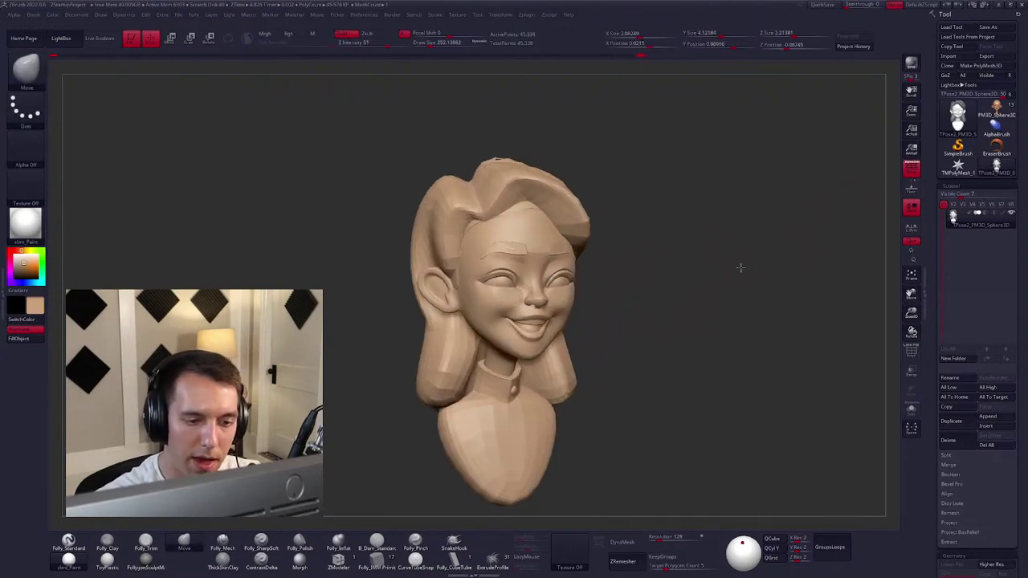
pyautogui.press('w')
pyautogui.keyDown('ctrl'); pyautogui.click(607, 238); pyautogui.keyUp('ctrl')
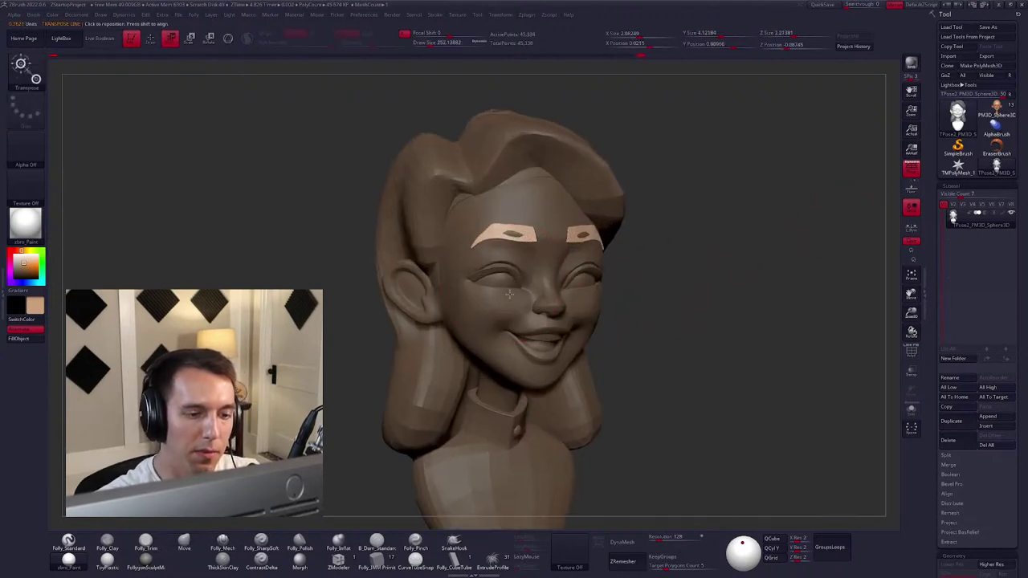
pyautogui.press('q')
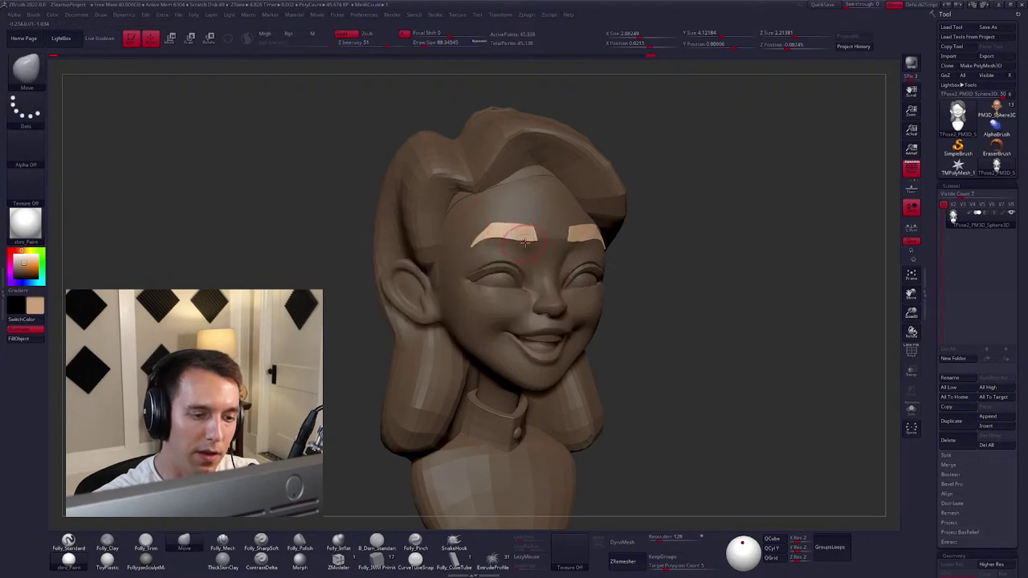
pyautogui.moveTo(524, 241); pyautogui.dragTo(602, 316, button='right')
pyautogui.press('space')
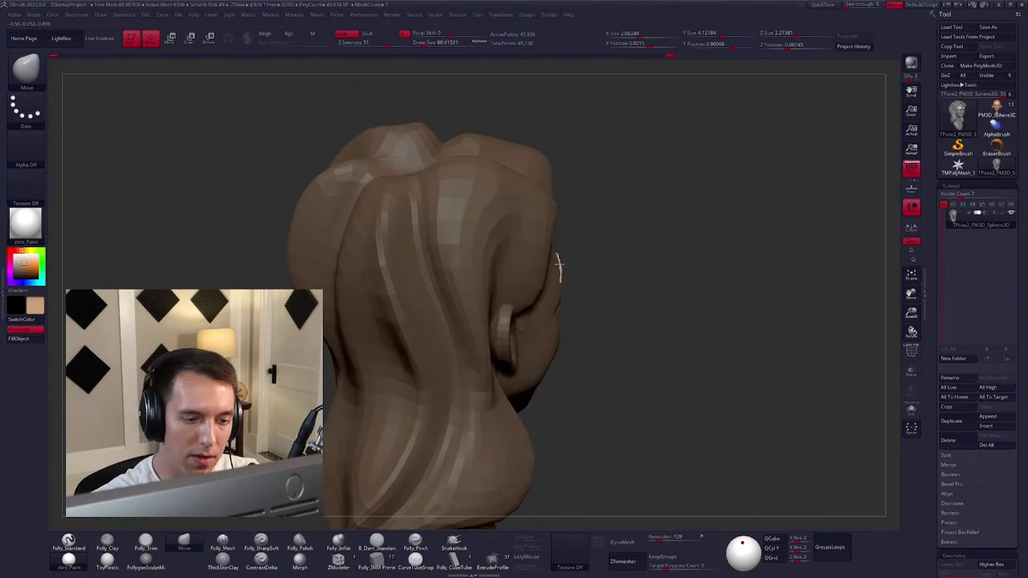
pyautogui.moveTo(558, 268)
pyautogui.mouseDown(button='right')
pyautogui.moveTo(667, 298)
pyautogui.moveTo(564, 317)
pyautogui.moveTo(572, 335)
pyautogui.moveTo(560, 271)
pyautogui.moveTo(534, 277)
pyautogui.moveTo(541, 304)
pyautogui.moveTo(588, 319)
pyautogui.mouseUp(button='right')
pyautogui.press('space')
pyautogui.press('space')
pyautogui.moveTo(511, 238)
pyautogui.mouseDown(button='right')
pyautogui.moveTo(647, 259)
pyautogui.moveTo(562, 295)
pyautogui.moveTo(614, 283)
pyautogui.moveTo(586, 299)
pyautogui.moveTo(550, 291)
pyautogui.mouseUp(button='right')
# Hide the hair to check the bald head in back and side profile, then show it again.
pyautogui.rightClick(561, 300)
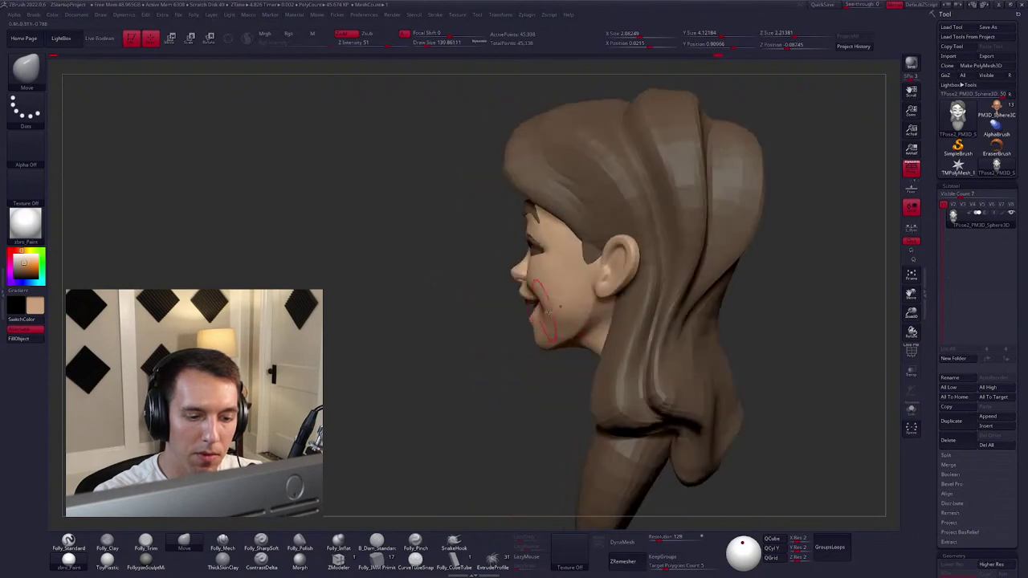
pyautogui.keyDown('ctrl'); pyautogui.keyDown('alt'); pyautogui.keyDown('shift'); pyautogui.click(550, 291); pyautogui.keyUp('shift'); pyautogui.keyUp('alt'); pyautogui.keyUp('ctrl')
pyautogui.keyDown('ctrl'); pyautogui.keyDown('shift'); pyautogui.click(762, 323); pyautogui.keyUp('shift'); pyautogui.keyUp('ctrl')
pyautogui.moveTo(722, 347)
pyautogui.mouseDown(button='right')
pyautogui.moveTo(521, 337)
pyautogui.moveTo(590, 299)
pyautogui.mouseUp(button='right')
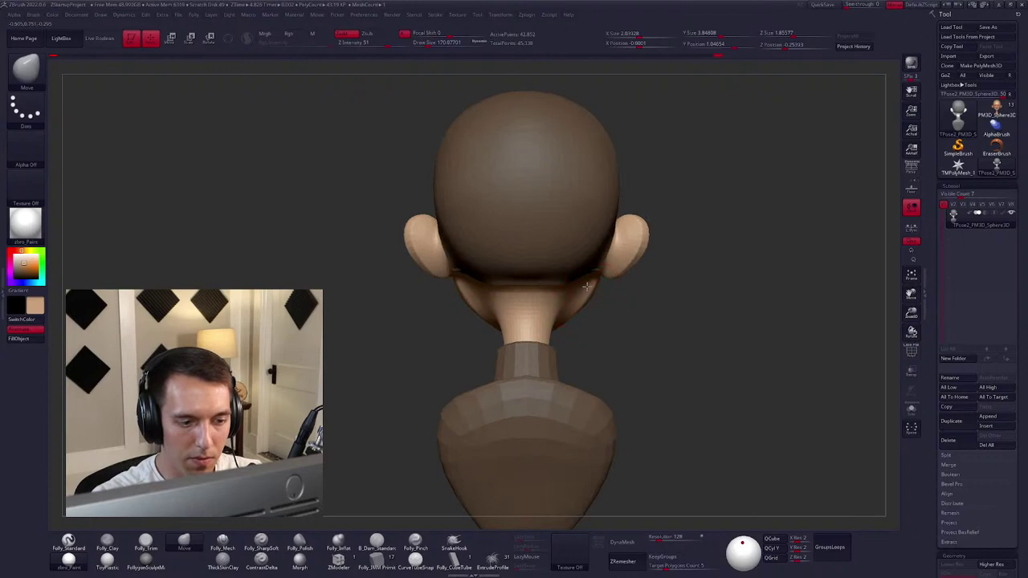
pyautogui.press('space')
pyautogui.moveTo(586, 300); pyautogui.dragTo(613, 298, button='right')
pyautogui.press('m')
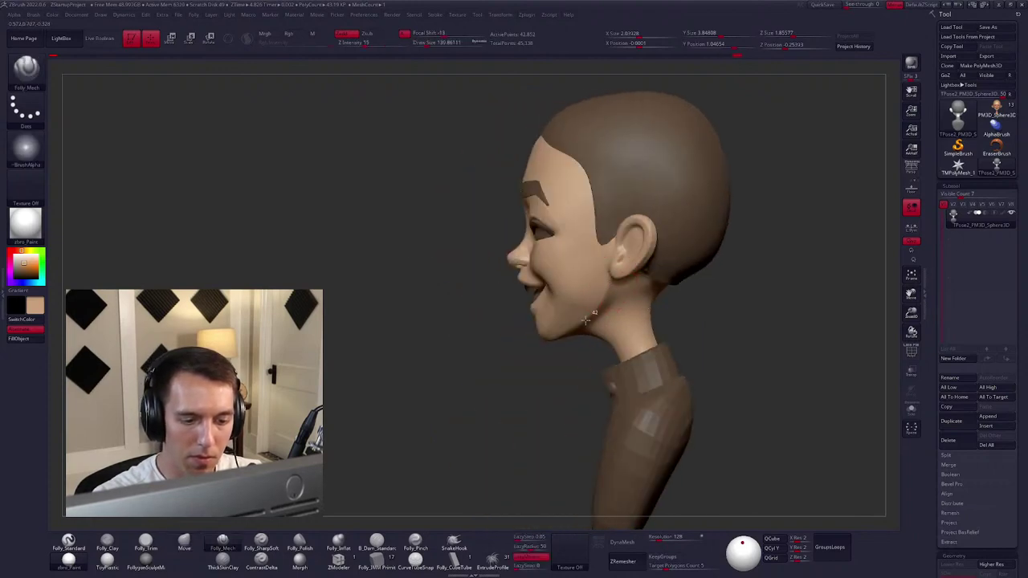
pyautogui.moveTo(584, 315)
pyautogui.mouseDown(button='right')
pyautogui.moveTo(626, 328)
pyautogui.moveTo(592, 316)
pyautogui.mouseUp(button='right')
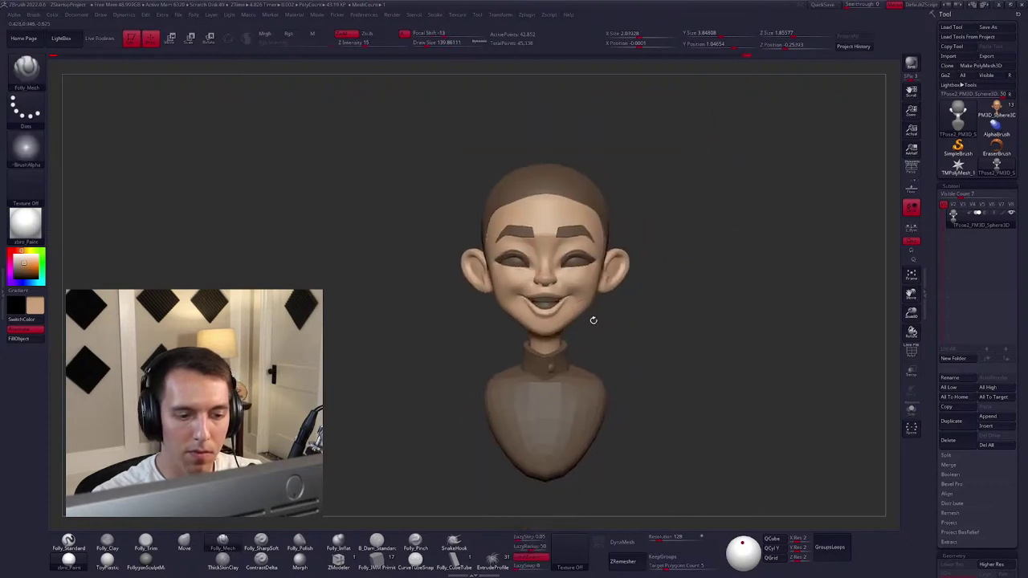
pyautogui.keyDown('ctrl'); pyautogui.keyDown('shift'); pyautogui.click(663, 337); pyautogui.keyUp('shift'); pyautogui.keyUp('ctrl')
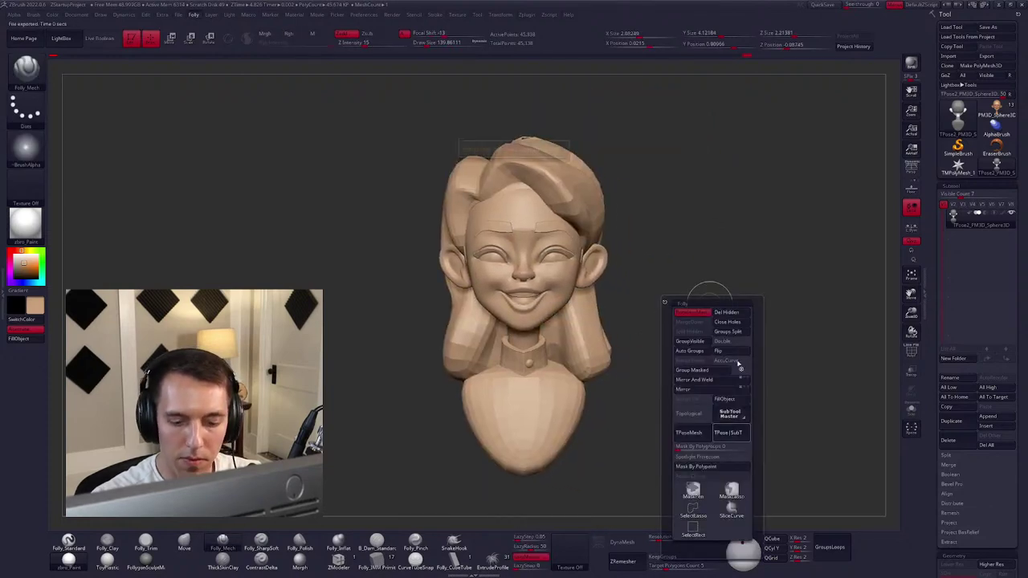
# Solo the head subtool, zoom in on its ear, and pick the Folly_Mech creasing brush.
pyautogui.press('Down')
pyautogui.press('Down')
pyautogui.press('Down')
pyautogui.press('Down')
pyautogui.press('Down')
pyautogui.press('Down')
pyautogui.press('Down')
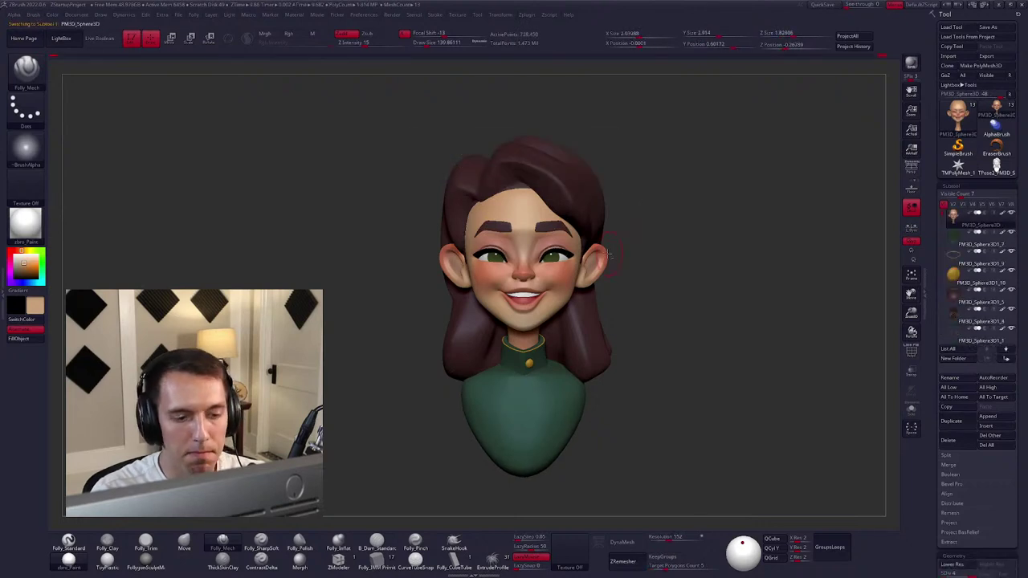
pyautogui.moveTo(620, 269); pyautogui.dragTo(554, 253)
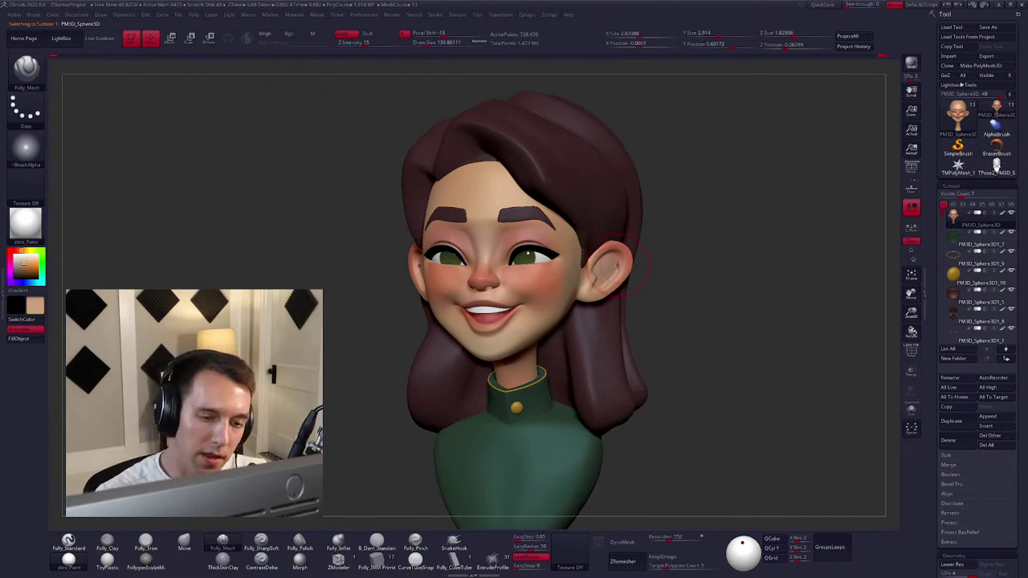
pyautogui.hotkey('ctrl', 'shift', 's')
pyautogui.click(261, 546)
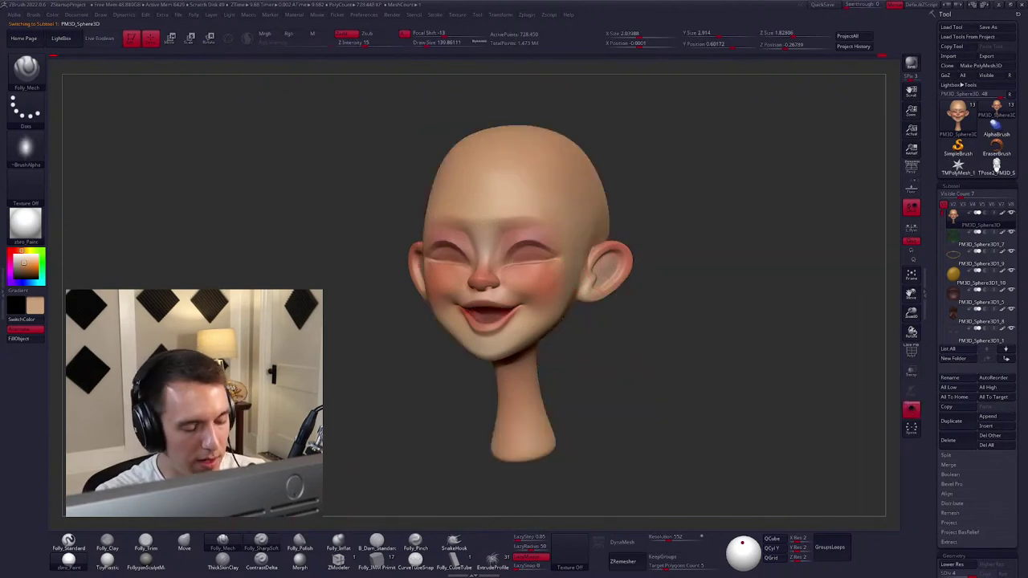
pyautogui.moveTo(723, 337); pyautogui.dragTo(579, 274)
pyautogui.press('space')
pyautogui.press('space')
pyautogui.press('1')
pyautogui.press('space')
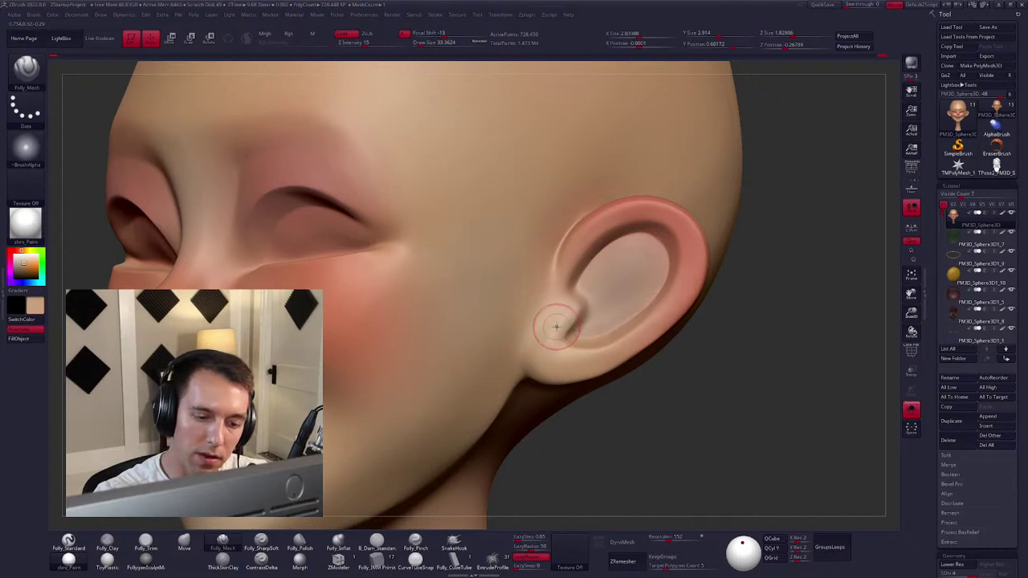
# Crease the inner ear from the tragus down to the lobe with Folly_Mech, toggling to Move in between.
pyautogui.moveTo(555, 326); pyautogui.dragTo(572, 336)
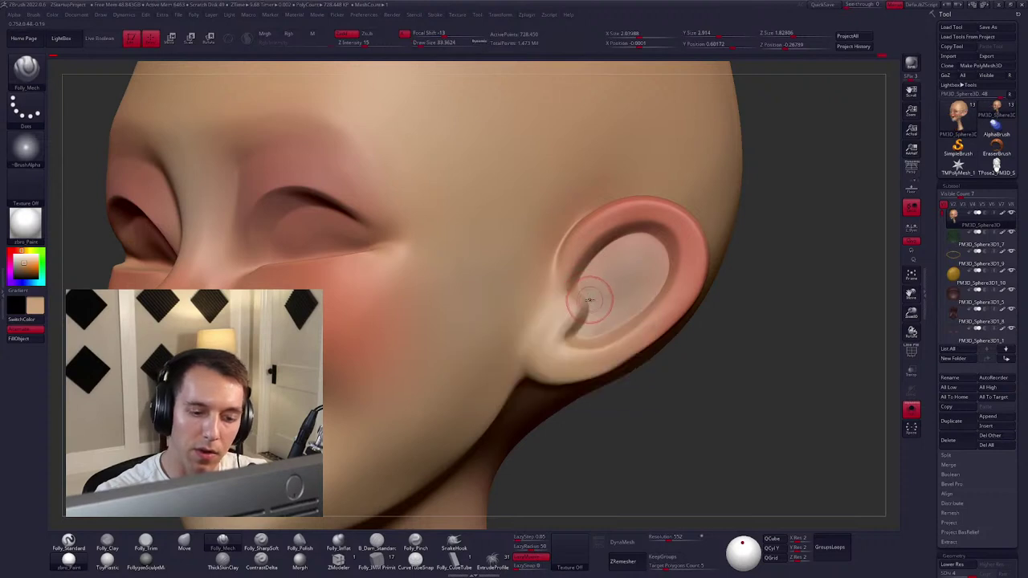
pyautogui.press('b')
pyautogui.press('m')
pyautogui.press('v')
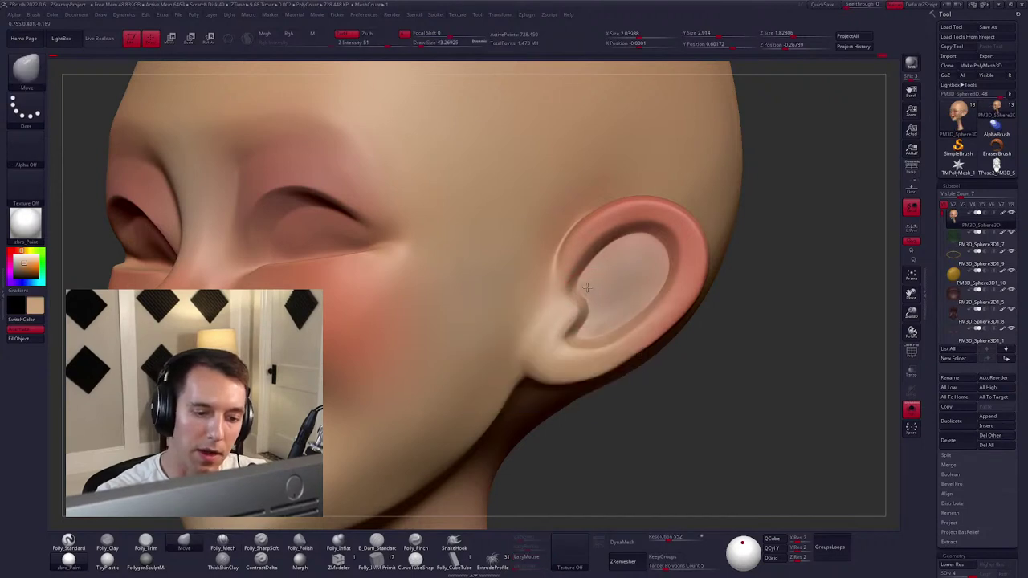
pyautogui.press('b')
pyautogui.press('f')
pyautogui.press('m')
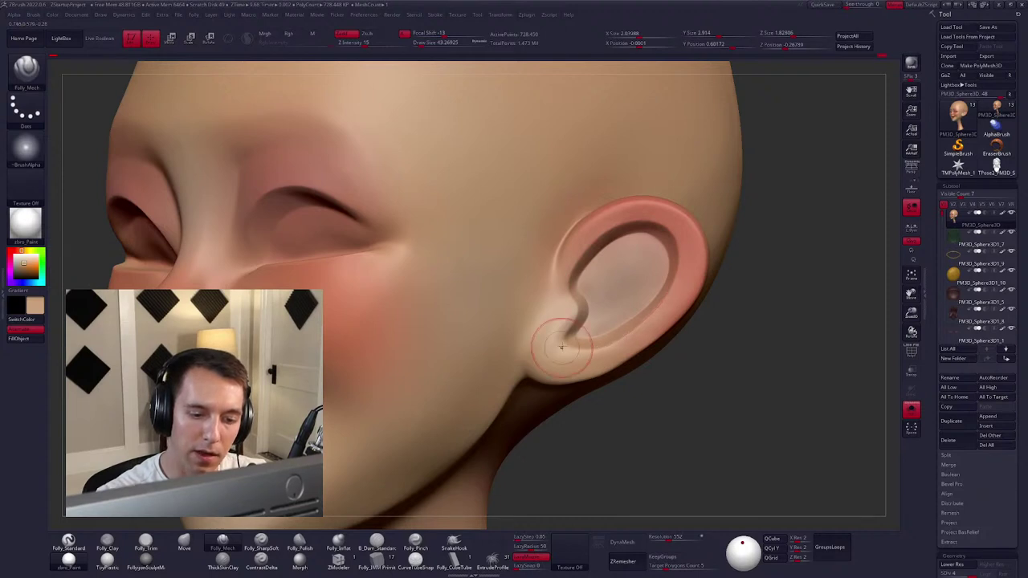
pyautogui.moveTo(567, 325)
pyautogui.mouseDown(button='right')
pyautogui.moveTo(554, 321)
pyautogui.moveTo(571, 319)
pyautogui.mouseUp(button='right')
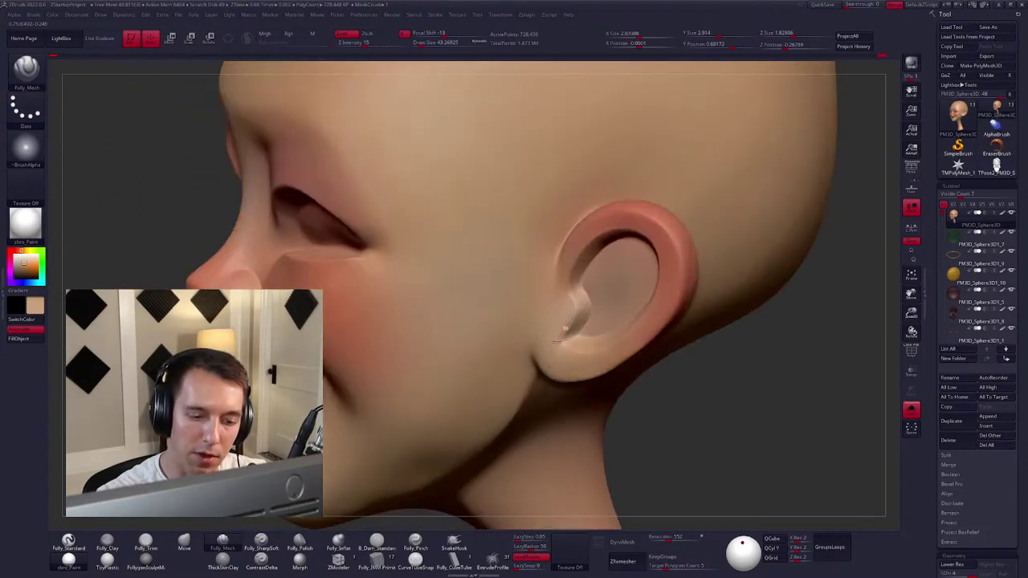
pyautogui.moveTo(557, 354); pyautogui.dragTo(560, 342, button='right')
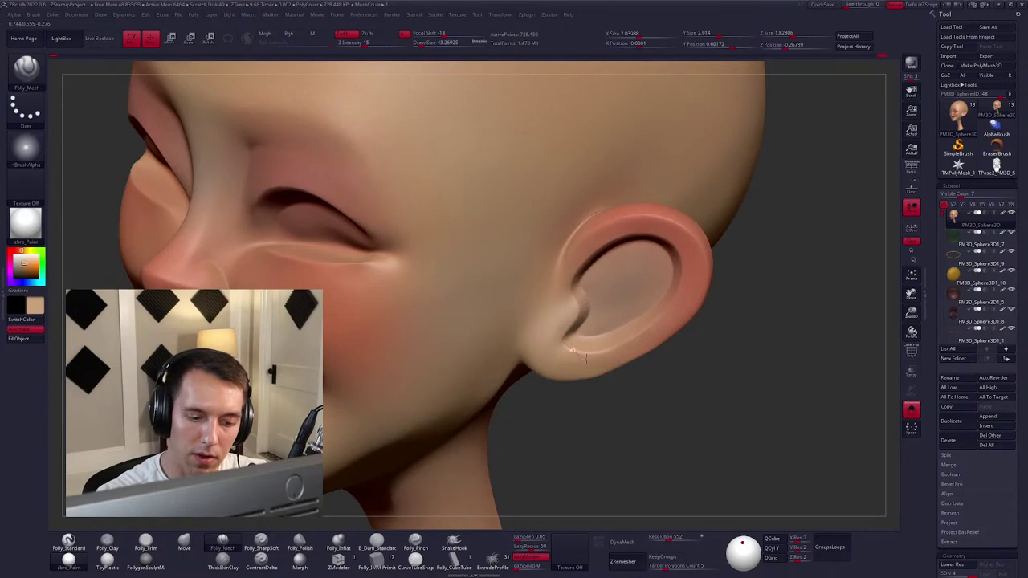
pyautogui.moveTo(635, 341); pyautogui.dragTo(539, 229, button='right')
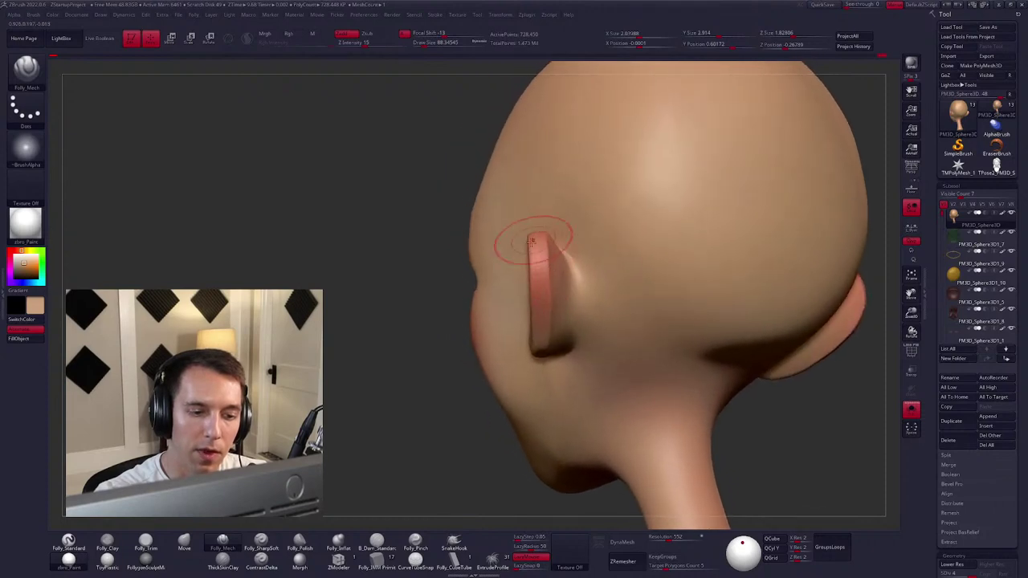
# Lasso-mask around the ear and shrink the brush from 96 to 73.
pyautogui.press('w')
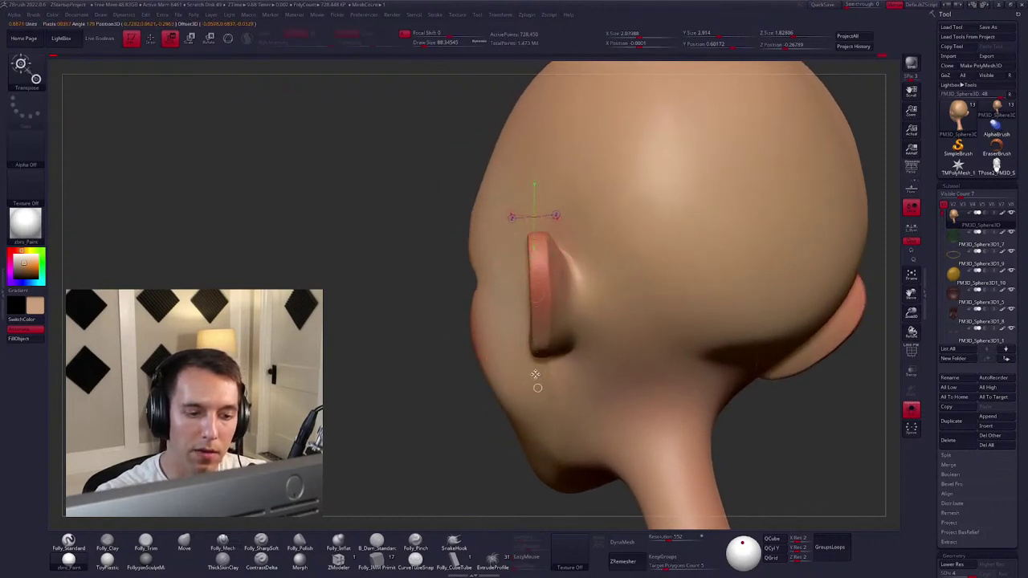
pyautogui.press('q')
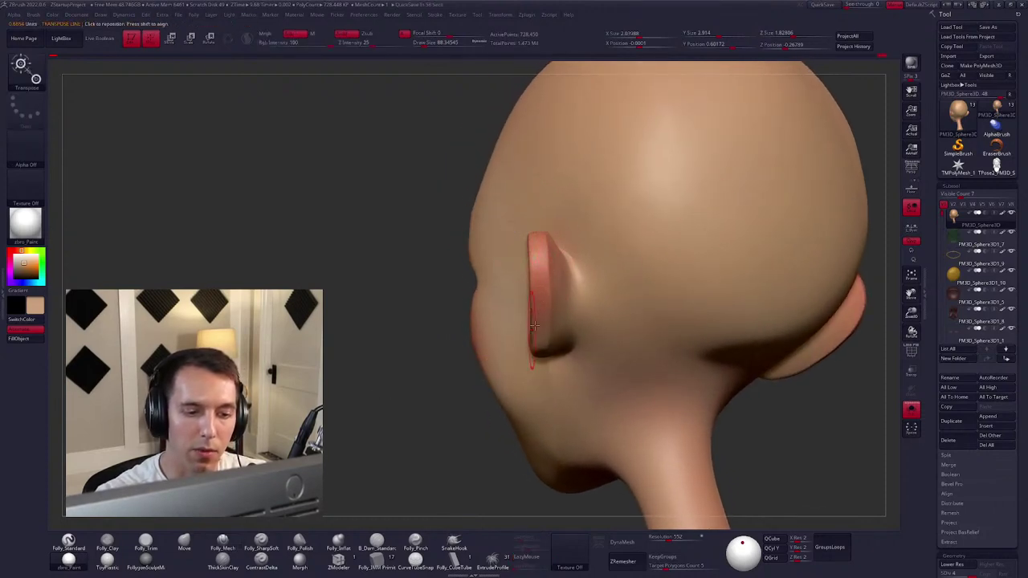
pyautogui.moveTo(534, 390); pyautogui.dragTo(532, 195, button='right')
pyautogui.press('ctrl')
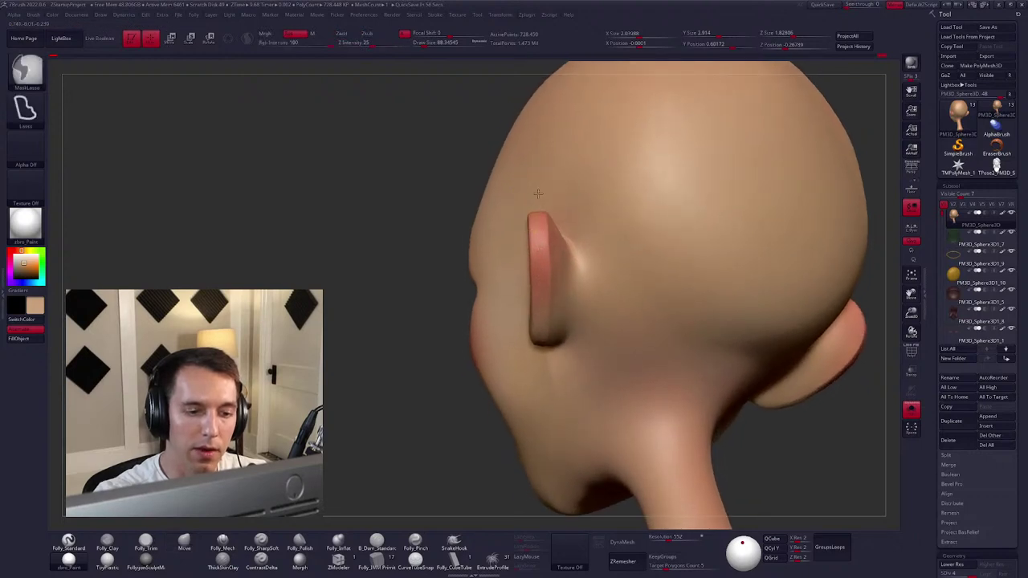
pyautogui.moveTo(540, 339)
pyautogui.keyDown('ctrl'); pyautogui.mouseDown()
pyautogui.moveTo(367, 322)
pyautogui.moveTo(535, 378)
pyautogui.mouseUp(); pyautogui.keyUp('ctrl')
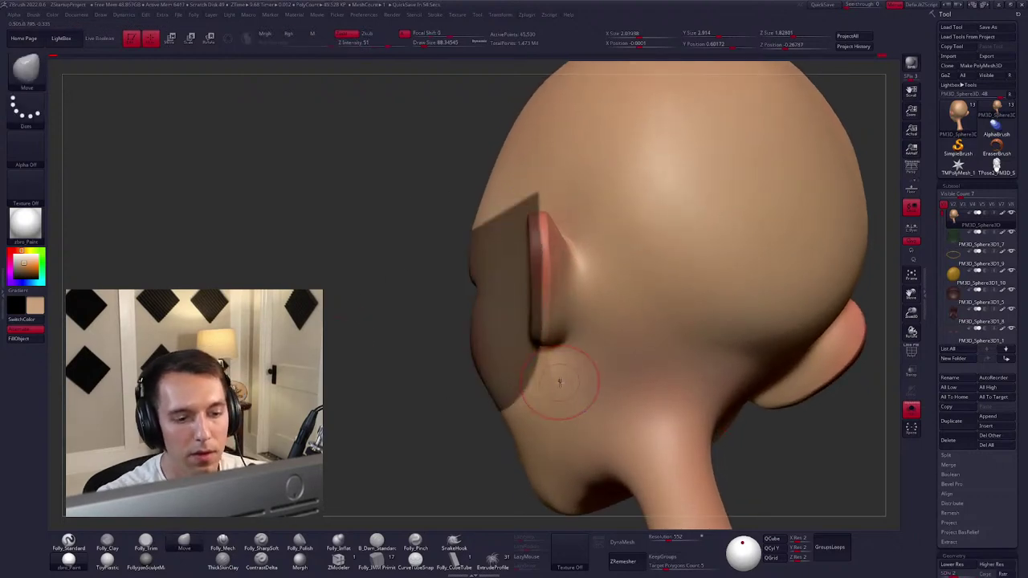
pyautogui.press('space')
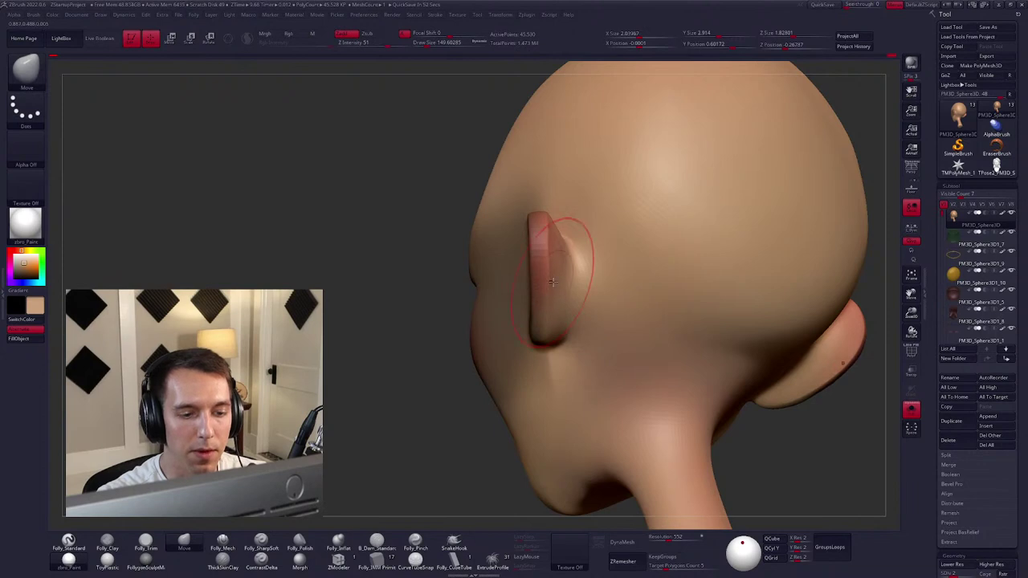
pyautogui.press('space')
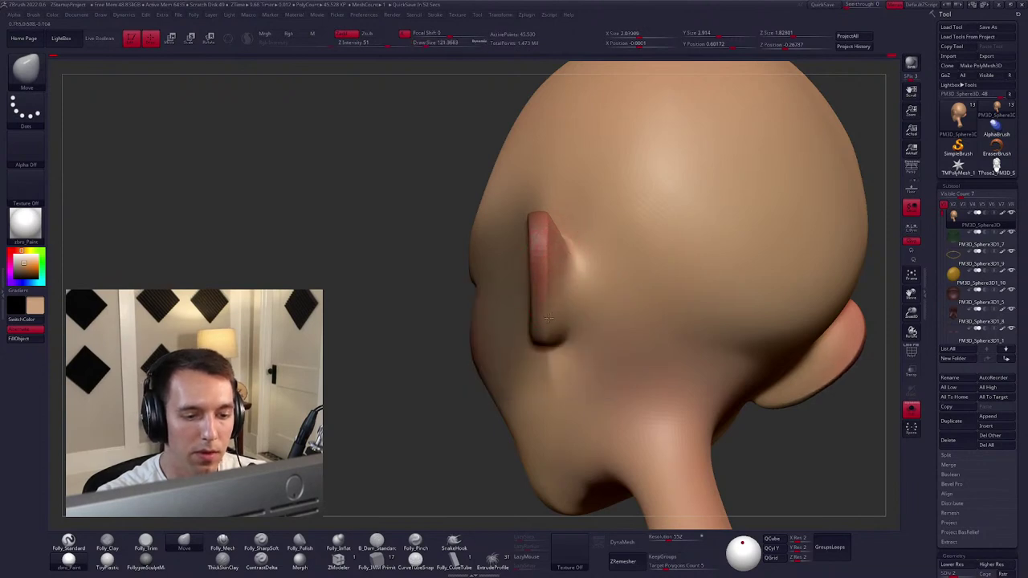
pyautogui.press('space')
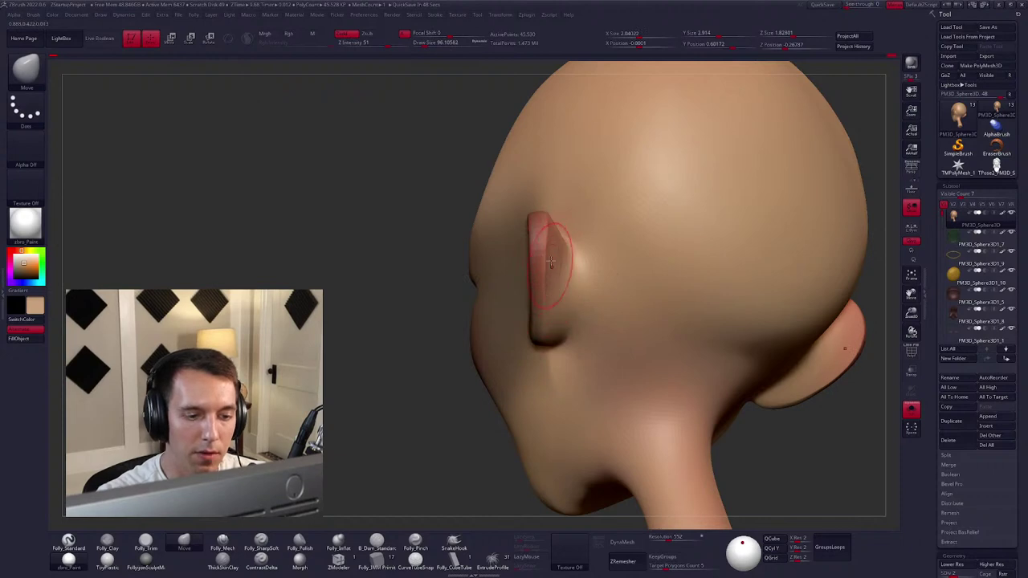
pyautogui.press('space')
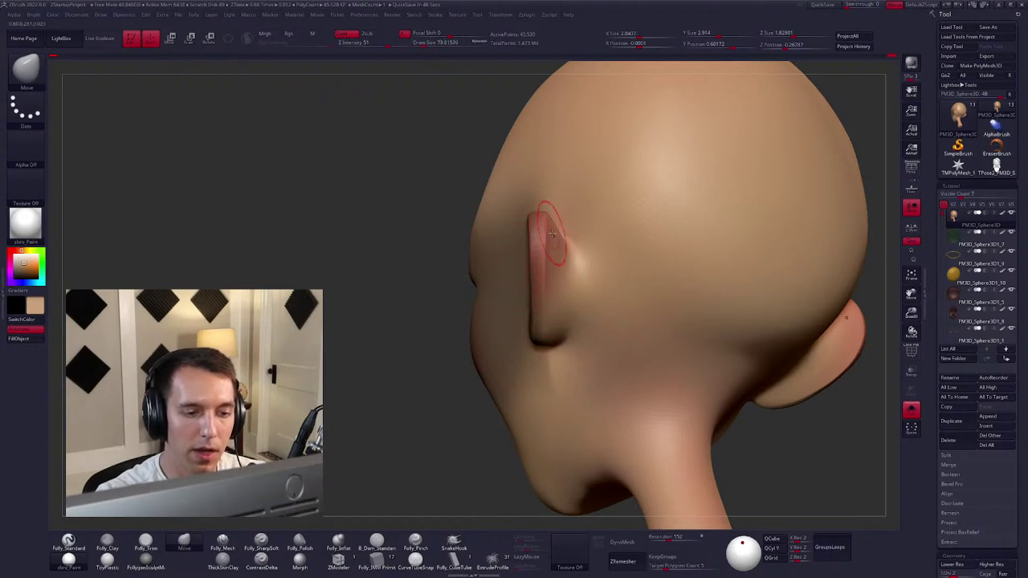
pyautogui.moveTo(501, 257)
pyautogui.mouseDown(button='right')
pyautogui.moveTo(514, 321)
pyautogui.moveTo(547, 231)
pyautogui.mouseUp(button='right')
pyautogui.press('space')
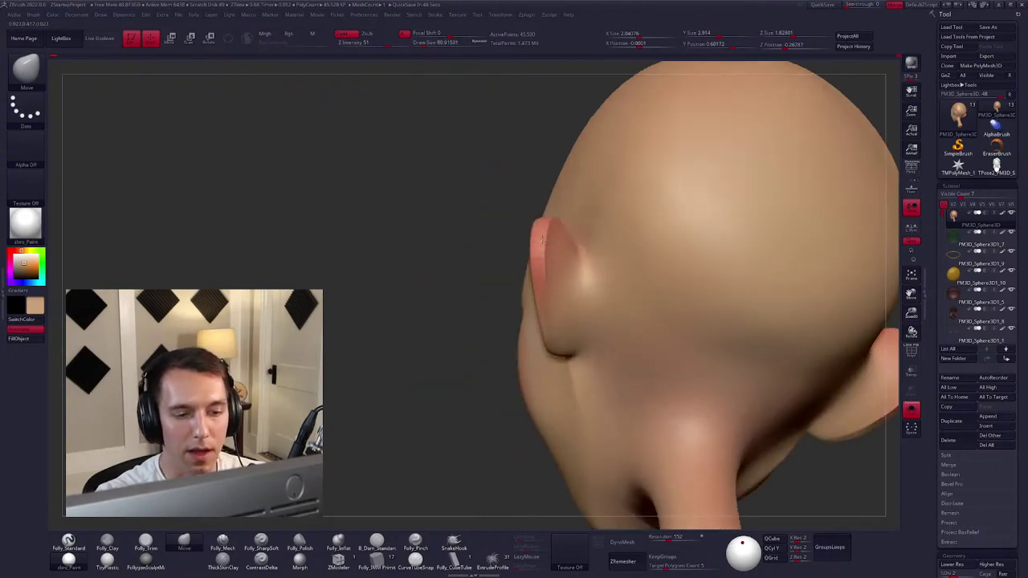
# Smooth the back of the ear where it joins the skull, checking it edge-on and from behind.
pyautogui.moveTo(546, 333); pyautogui.dragTo(557, 236, button='right')
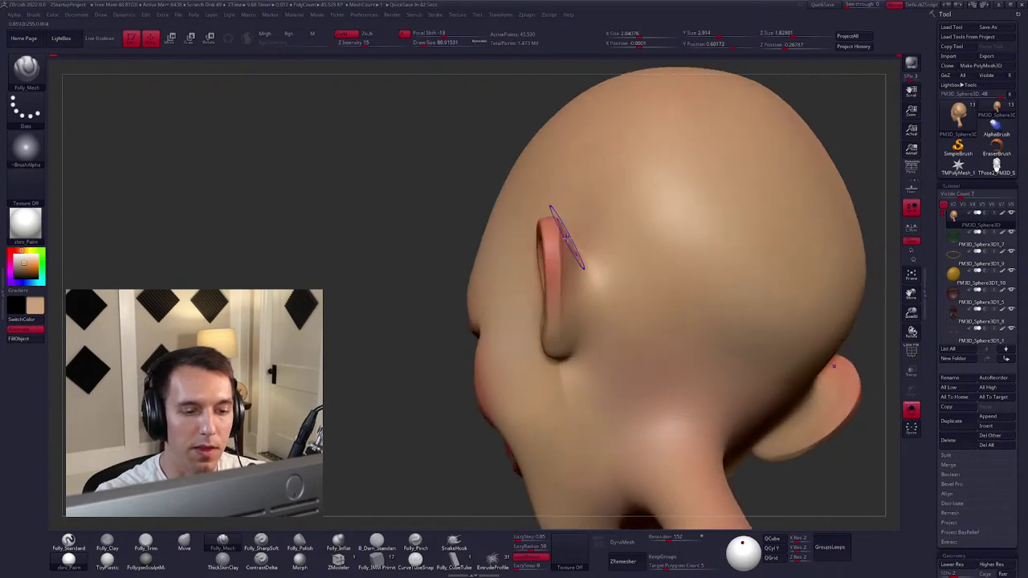
pyautogui.moveTo(551, 326); pyautogui.dragTo(554, 253, button='right')
pyautogui.press('shift')
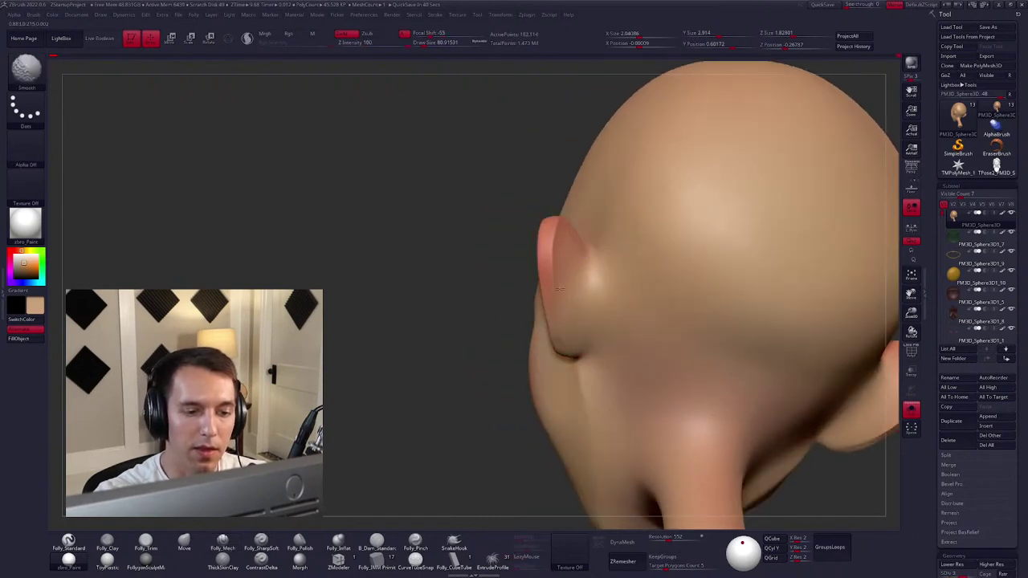
pyautogui.moveTo(559, 289)
pyautogui.mouseDown(button='right')
pyautogui.moveTo(554, 253)
pyautogui.moveTo(558, 290)
pyautogui.mouseUp(button='right')
pyautogui.press('shift')
pyautogui.moveTo(558, 290)
pyautogui.keyDown('shift'); pyautogui.mouseDown()
pyautogui.moveTo(563, 330)
pyautogui.moveTo(556, 261)
pyautogui.mouseUp(); pyautogui.keyUp('shift')
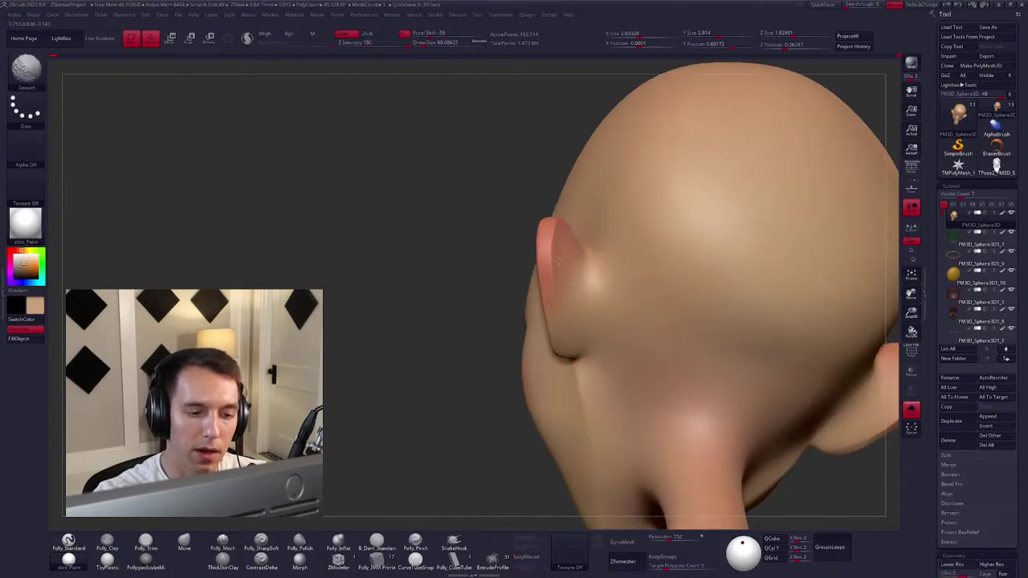
pyautogui.moveTo(556, 299); pyautogui.dragTo(575, 218, button='right')
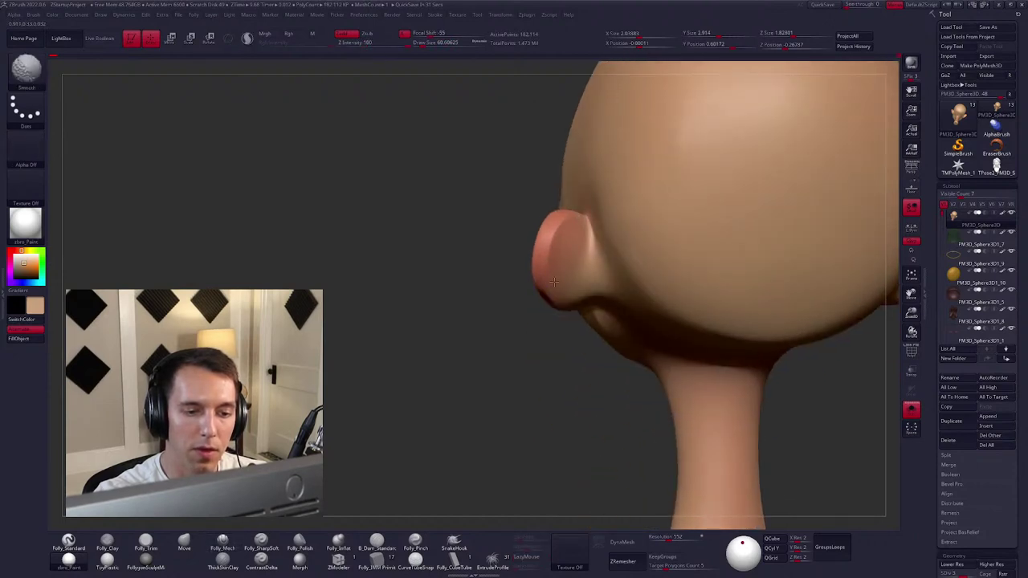
pyautogui.moveTo(554, 281)
pyautogui.mouseDown(button='right')
pyautogui.moveTo(567, 226)
pyautogui.moveTo(562, 287)
pyautogui.moveTo(554, 278)
pyautogui.mouseUp(button='right')
pyautogui.press('shift')
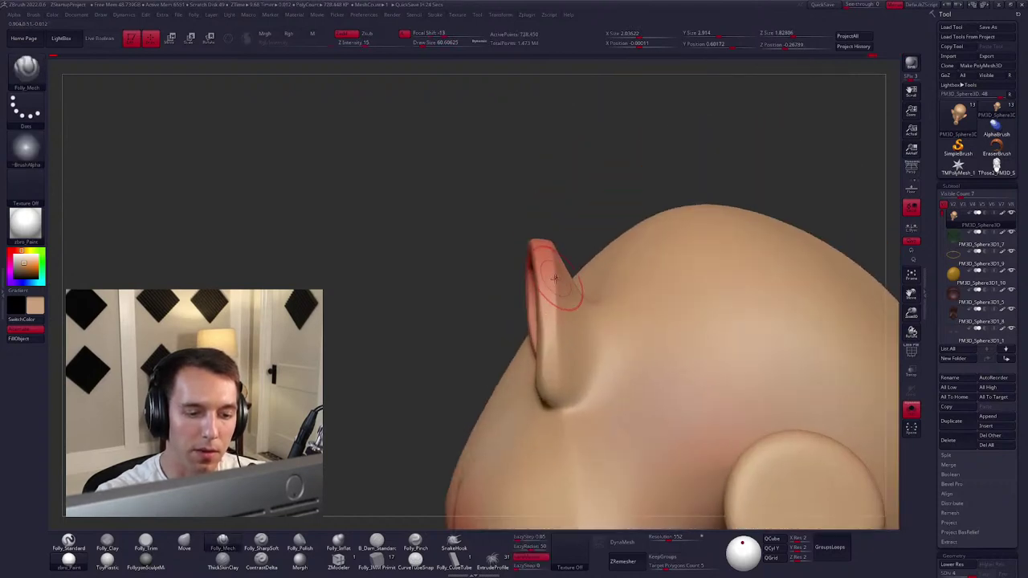
# Push and smooth the back and side of the ear with Move and Shift-smoothing.
pyautogui.moveTo(557, 436); pyautogui.dragTo(565, 368, button='right')
pyautogui.press('space')
pyautogui.press('b')
pyautogui.press('m')
pyautogui.press('v')
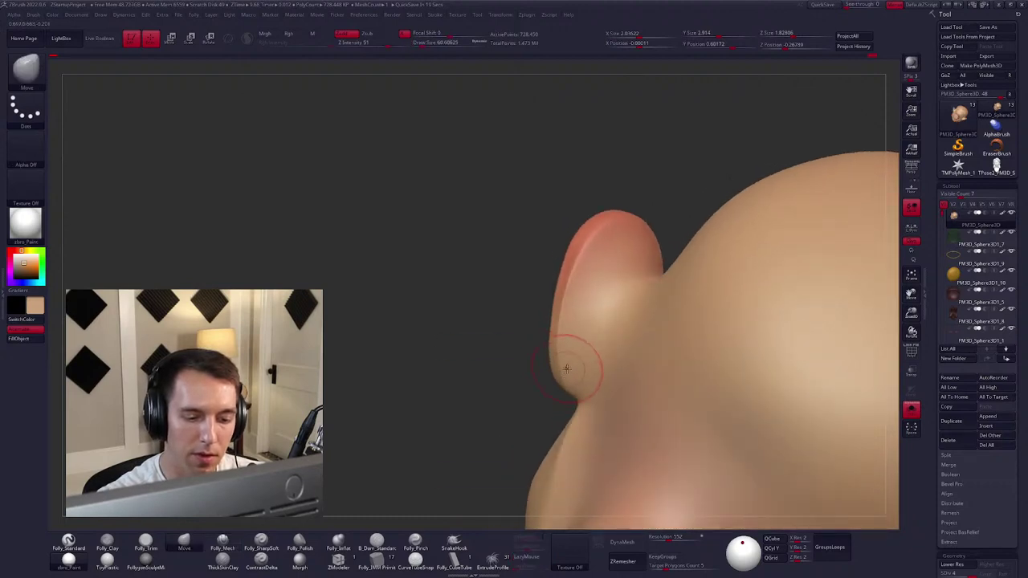
pyautogui.press('shift')
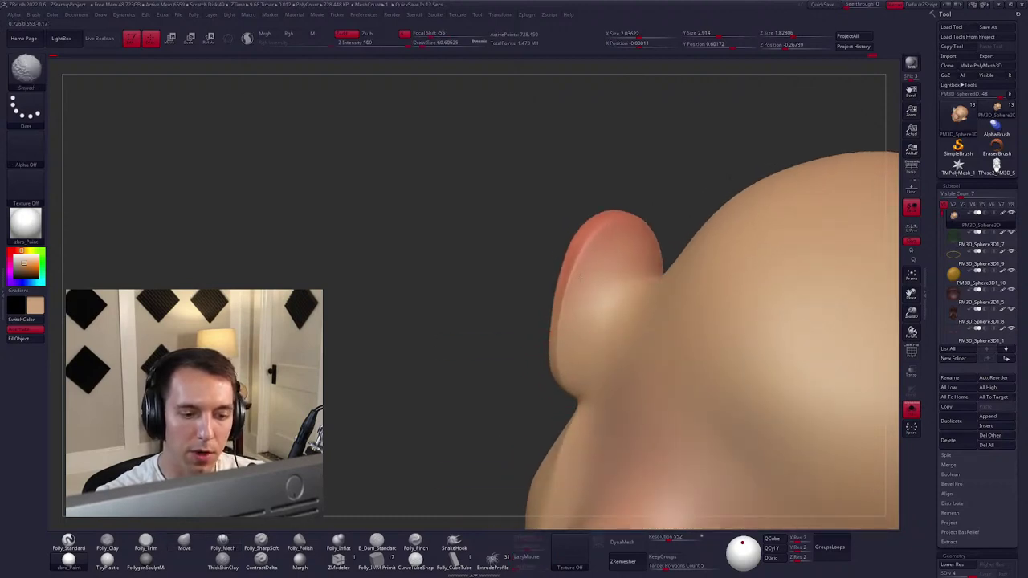
pyautogui.moveTo(565, 386)
pyautogui.mouseDown(button='right')
pyautogui.moveTo(554, 366)
pyautogui.moveTo(567, 336)
pyautogui.mouseUp(button='right')
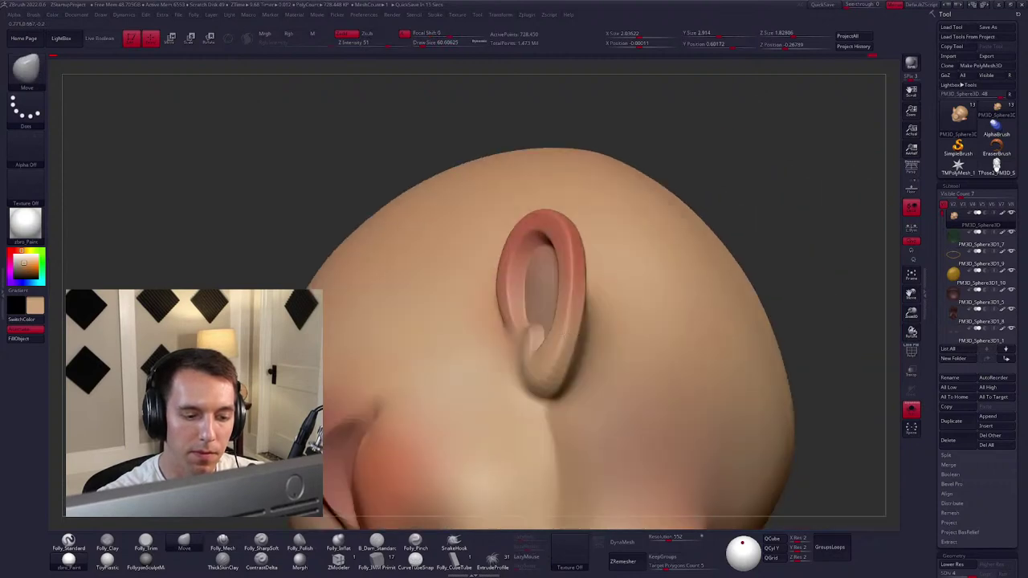
pyautogui.press('space')
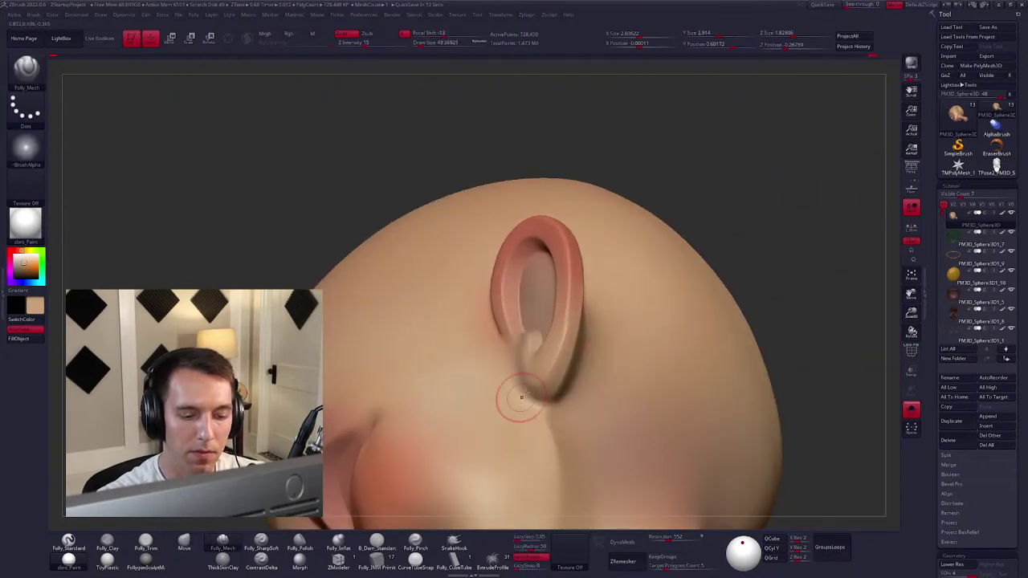
pyautogui.moveTo(521, 397); pyautogui.dragTo(516, 388, button='right')
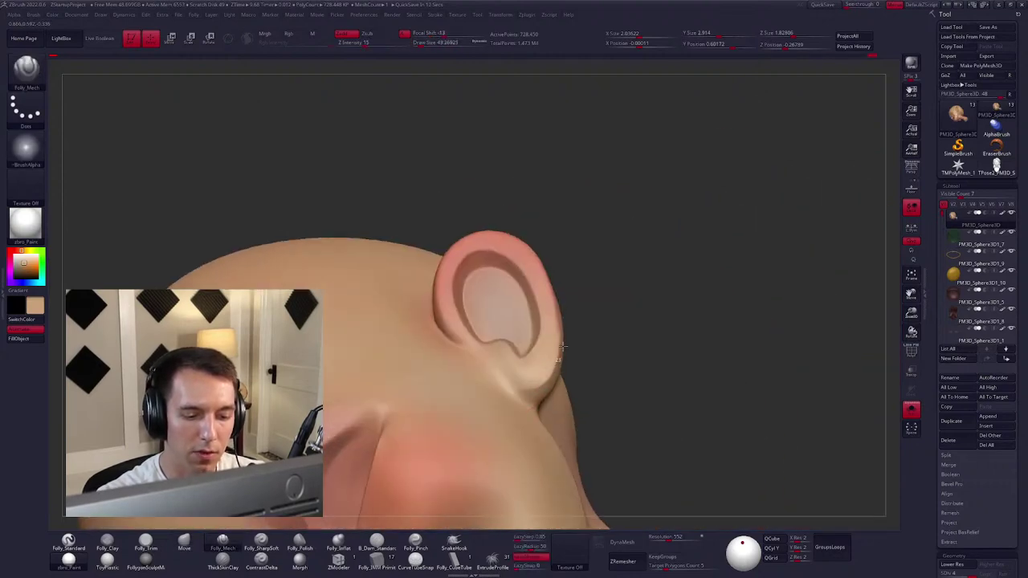
pyautogui.press('shift')
pyautogui.moveTo(543, 391)
pyautogui.mouseDown(button='right')
pyautogui.moveTo(586, 367)
pyautogui.moveTo(587, 338)
pyautogui.moveTo(586, 356)
pyautogui.moveTo(546, 332)
pyautogui.mouseUp(button='right')
pyautogui.rightClick(587, 338)
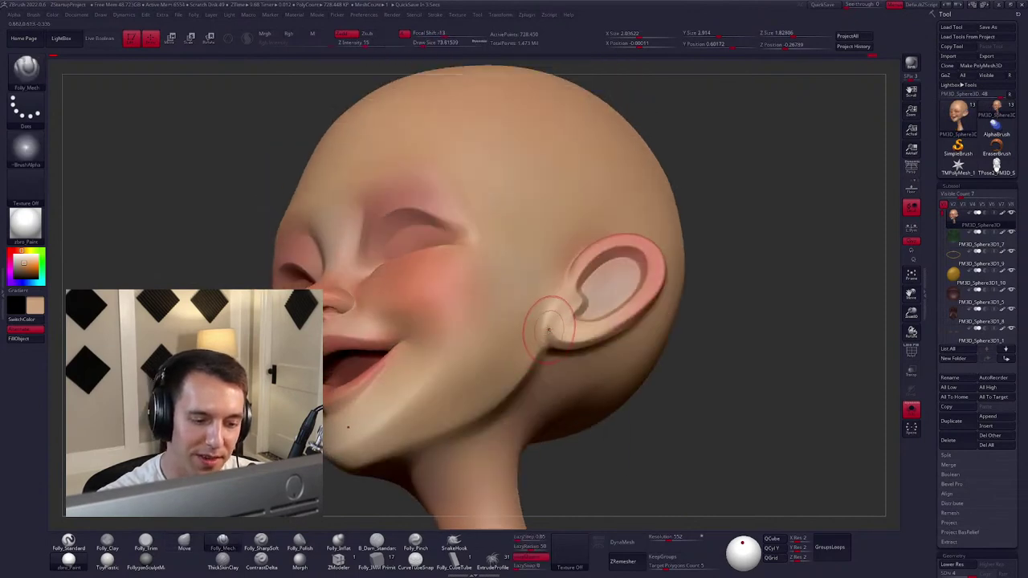
pyautogui.press('shift')
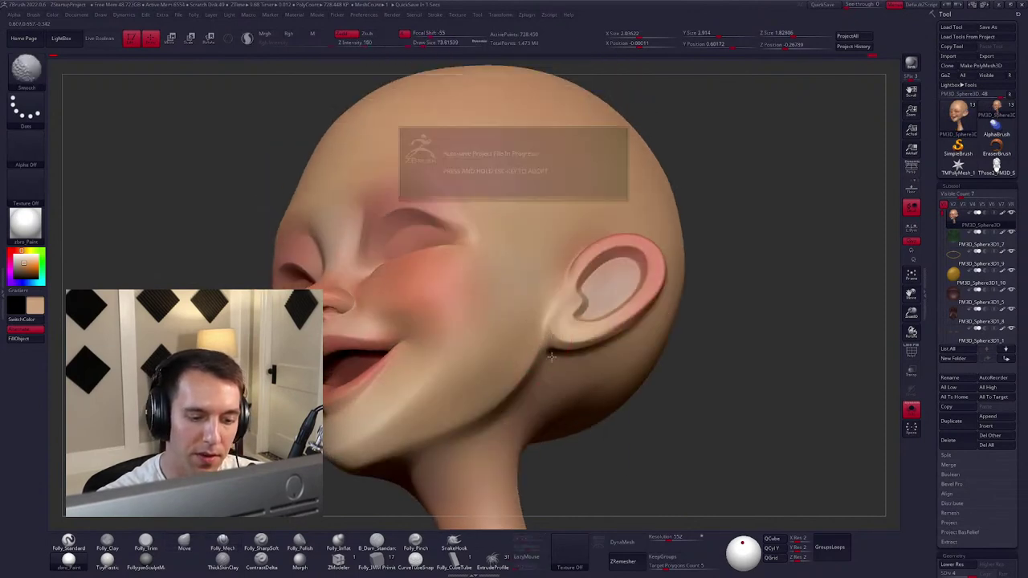
pyautogui.moveTo(587, 329); pyautogui.dragTo(562, 313, button='right')
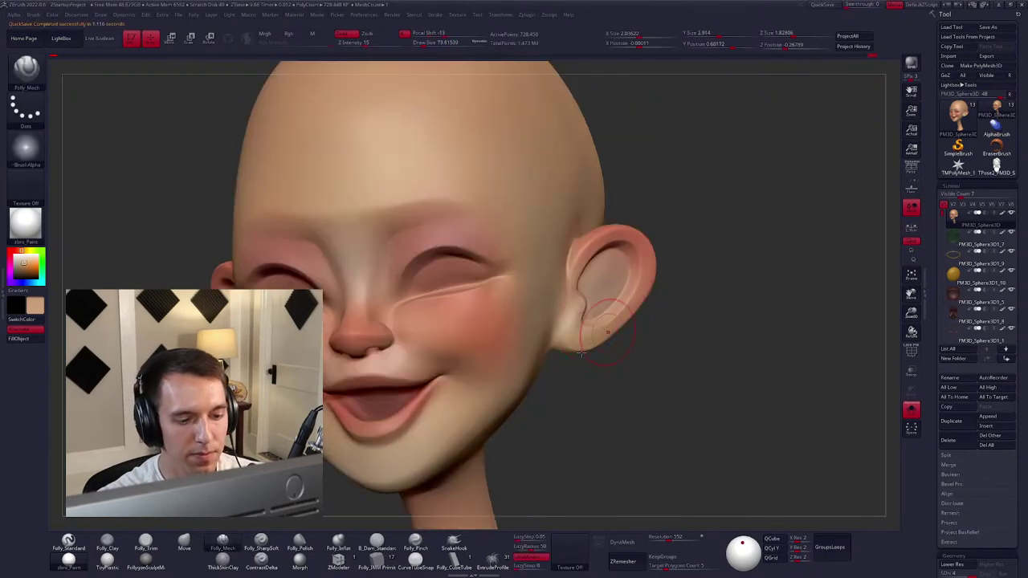
# Show the full bust briefly, then solo the head again and pick Folly_SharpSoft.
pyautogui.hotkey('shift', 's')
pyautogui.press('f')
pyautogui.moveTo(623, 345)
pyautogui.mouseDown(button='right')
pyautogui.moveTo(647, 337)
pyautogui.moveTo(591, 351)
pyautogui.moveTo(546, 302)
pyautogui.moveTo(575, 285)
pyautogui.mouseUp(button='right')
pyautogui.hotkey('shift', 's')
pyautogui.click(262, 543)
# Carve the ear's inner fold with Folly_SharpSoft, then show hair, eyes and body again.
pyautogui.press('space')
pyautogui.press('space')
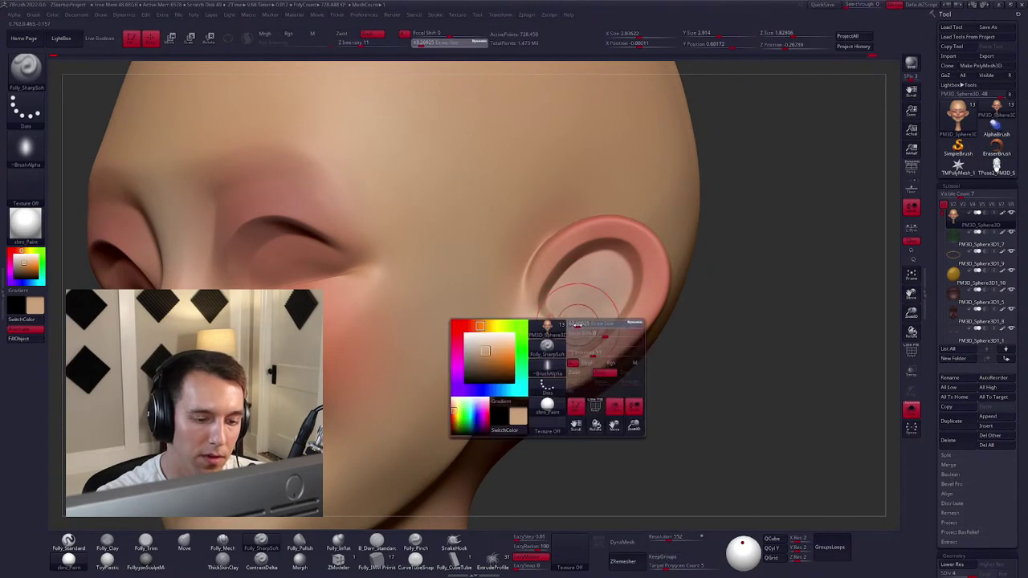
pyautogui.moveTo(585, 323); pyautogui.dragTo(588, 285, button='right')
pyautogui.press('space')
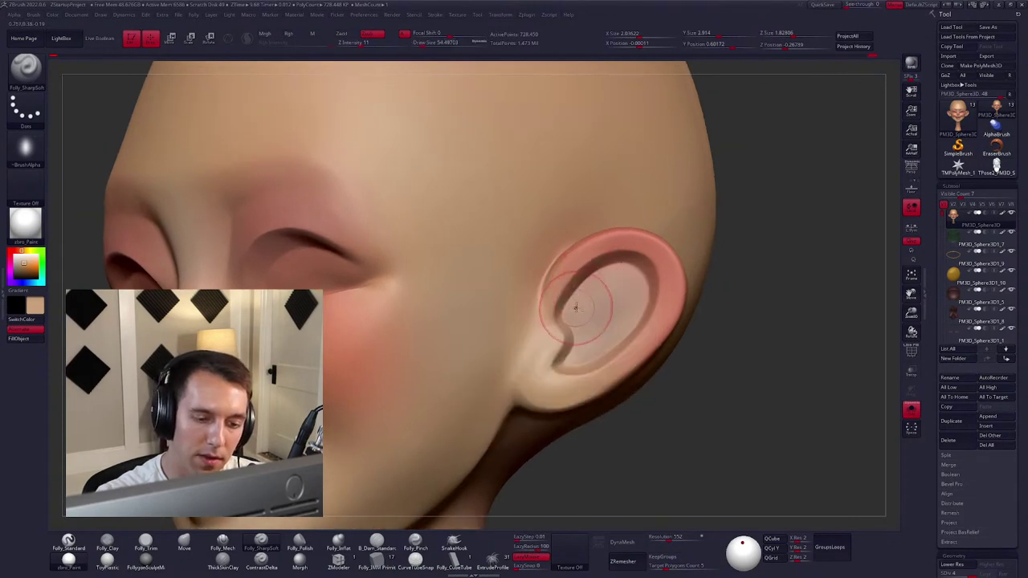
pyautogui.moveTo(594, 281)
pyautogui.mouseDown()
pyautogui.moveTo(648, 274)
pyautogui.moveTo(634, 329)
pyautogui.moveTo(577, 367)
pyautogui.mouseUp()
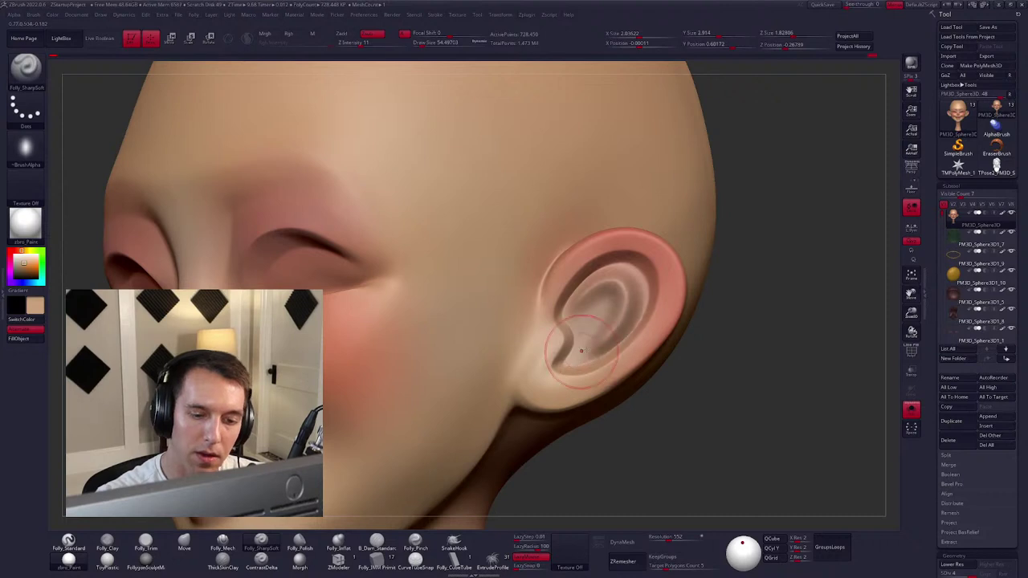
pyautogui.moveTo(577, 367); pyautogui.dragTo(632, 400, button='right')
pyautogui.hotkey('alt', 's')
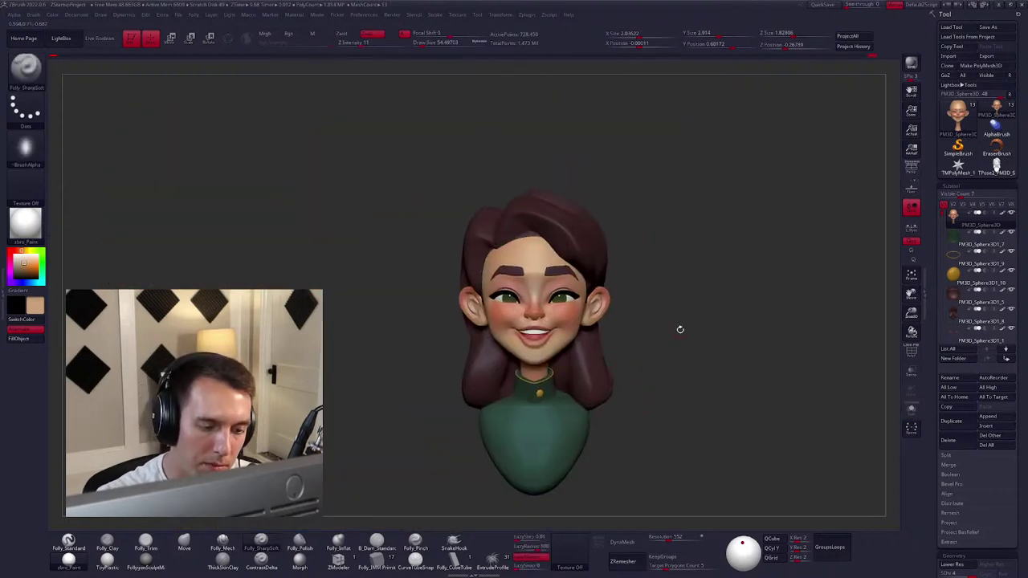
# Solo the bald head again, zoom close on the ear, and switch to the Move brush at strength 51.
pyautogui.press('ctrl')
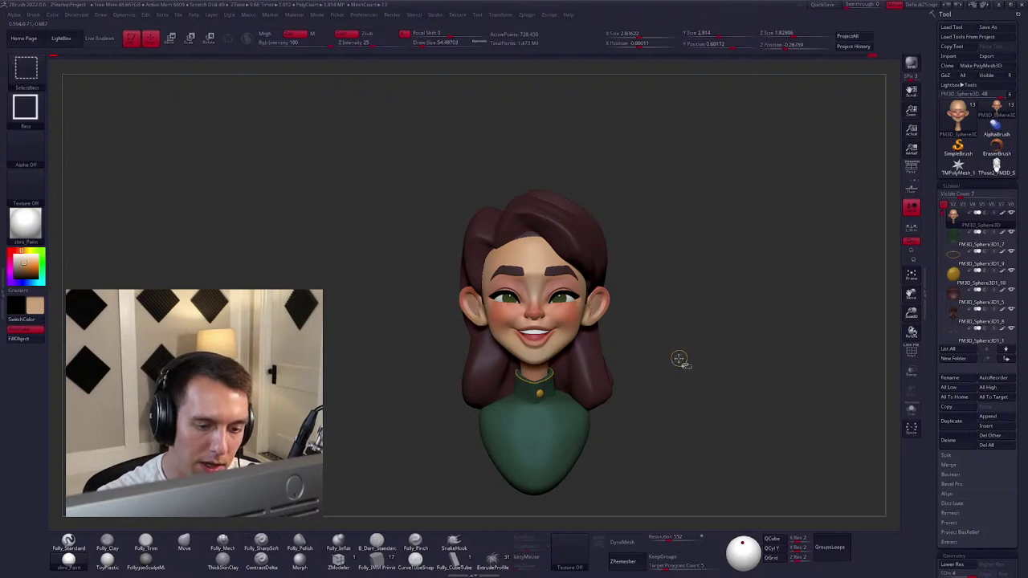
pyautogui.hotkey('alt', 's')
pyautogui.press('f')
pyautogui.moveTo(621, 397); pyautogui.dragTo(601, 362)
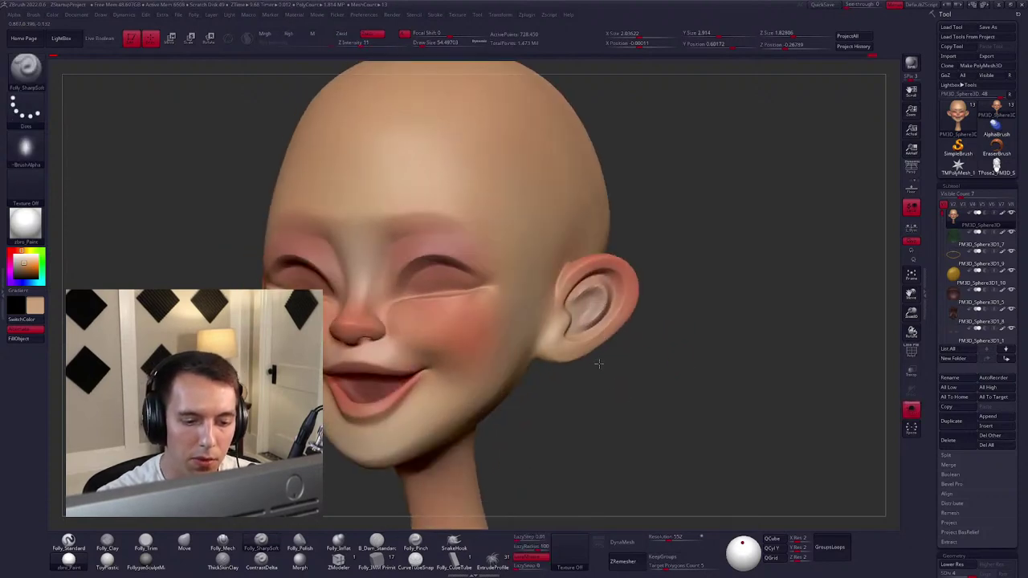
pyautogui.hotkey('alt', 's')
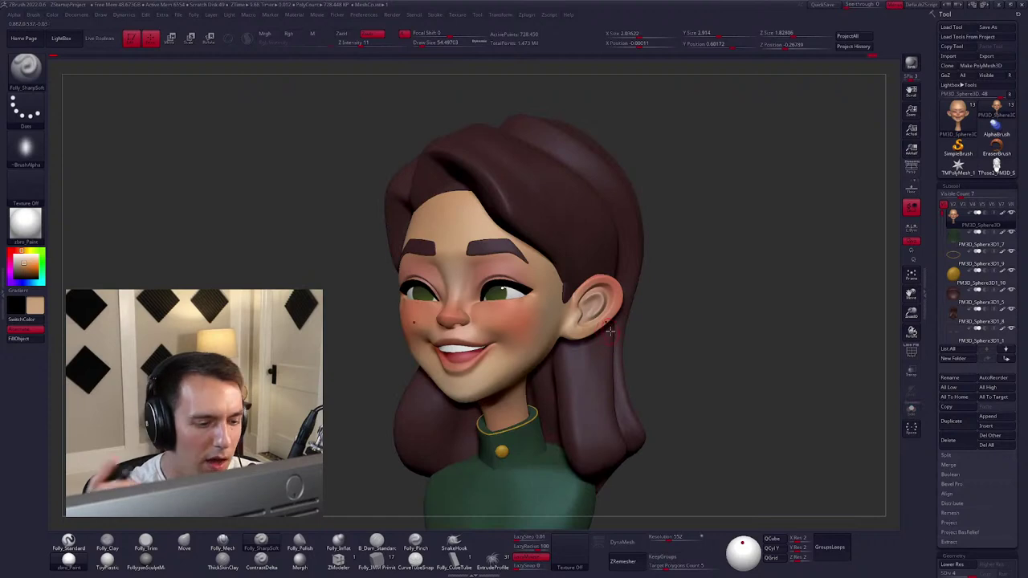
pyautogui.hotkey('alt', 's')
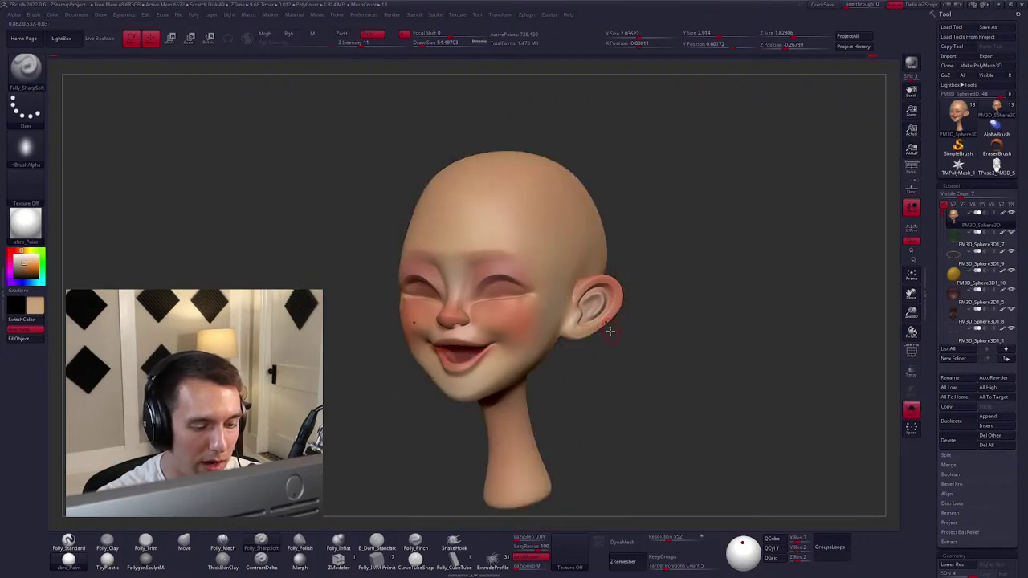
pyautogui.moveTo(624, 340)
pyautogui.keyDown('alt'); pyautogui.mouseDown()
pyautogui.moveTo(657, 382)
pyautogui.moveTo(642, 345)
pyautogui.moveTo(570, 322)
pyautogui.moveTo(577, 294)
pyautogui.moveTo(562, 310)
pyautogui.moveTo(530, 309)
pyautogui.moveTo(600, 281)
pyautogui.moveTo(601, 315)
pyautogui.moveTo(540, 346)
pyautogui.moveTo(619, 406)
pyautogui.moveTo(533, 211)
pyautogui.moveTo(499, 261)
pyautogui.mouseUp(); pyautogui.keyUp('alt')
pyautogui.press('b')
pyautogui.press('m')
pyautogui.press('v')
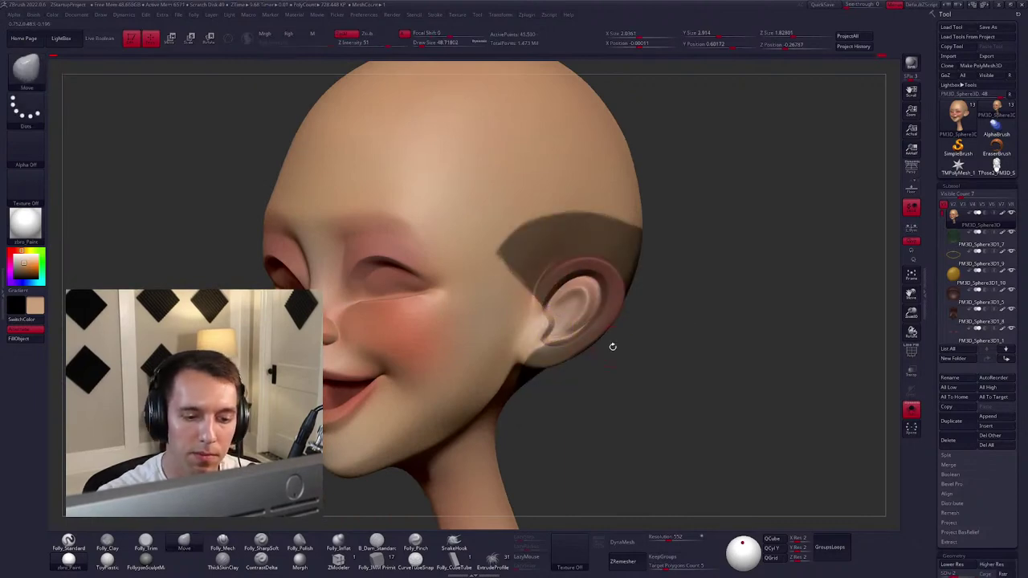
# Clear the mask around the ear and turn the head to a front view.
pyautogui.keyDown('ctrl'); pyautogui.moveTo(611, 346); pyautogui.dragTo(594, 338); pyautogui.keyUp('ctrl')
pyautogui.press('space')
pyautogui.press('space')
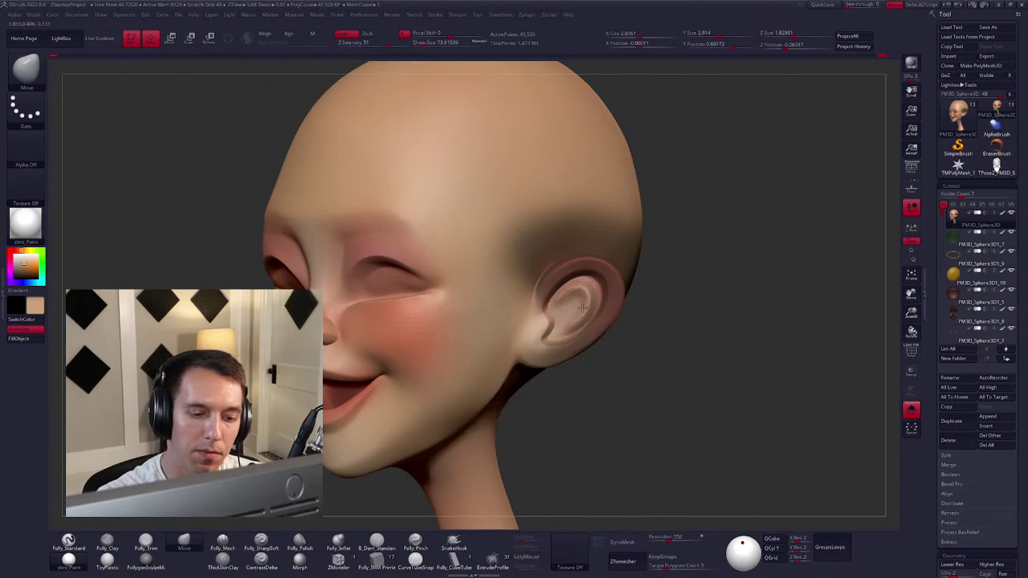
pyautogui.moveTo(581, 305)
pyautogui.mouseDown(button='right')
pyautogui.moveTo(571, 301)
pyautogui.moveTo(582, 311)
pyautogui.mouseUp(button='right')
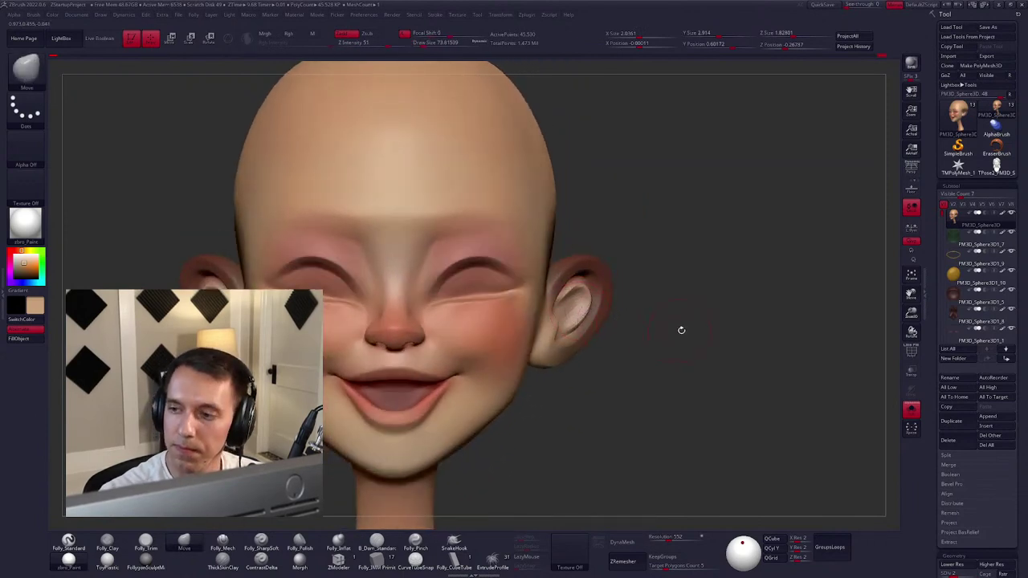
pyautogui.moveTo(681, 330); pyautogui.dragTo(625, 349, button='right')
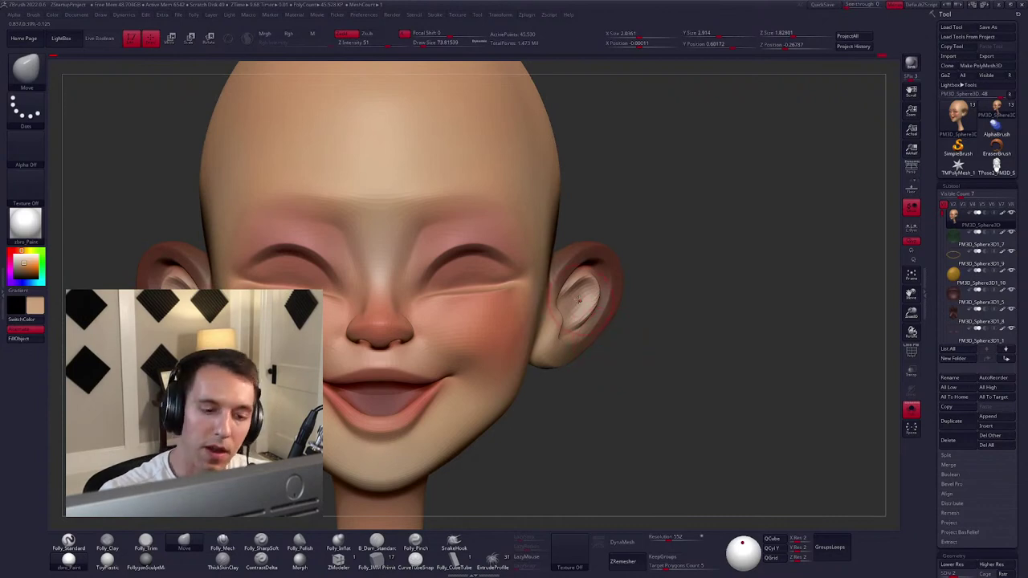
# Reshape the ear with the Folly_Clay and Move brushes, checking it from side and front.
pyautogui.press('c')
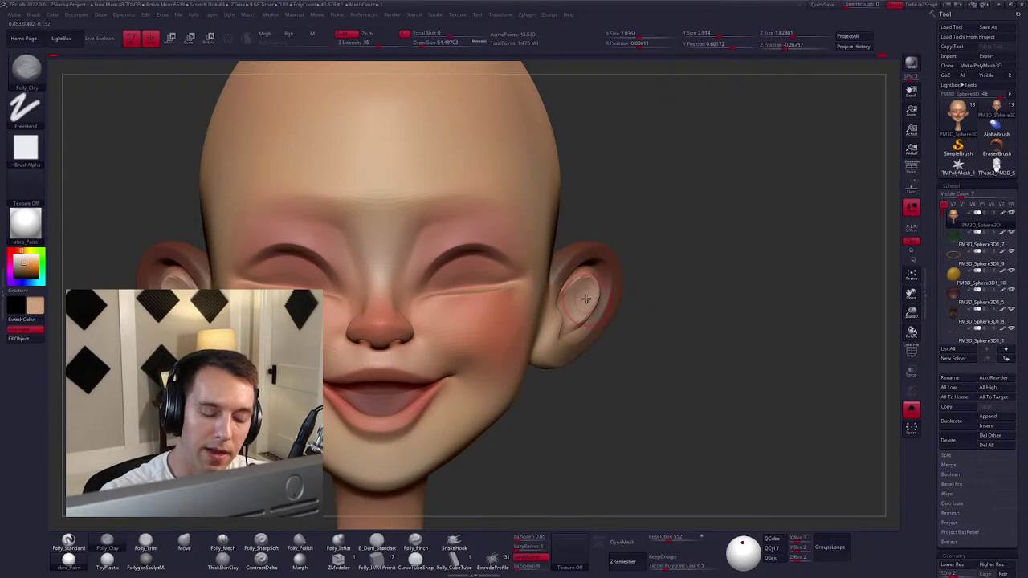
pyautogui.keyDown('shift'); pyautogui.moveTo(576, 304); pyautogui.dragTo(578, 296); pyautogui.keyUp('shift')
pyautogui.moveTo(579, 295); pyautogui.dragTo(588, 287, button='right')
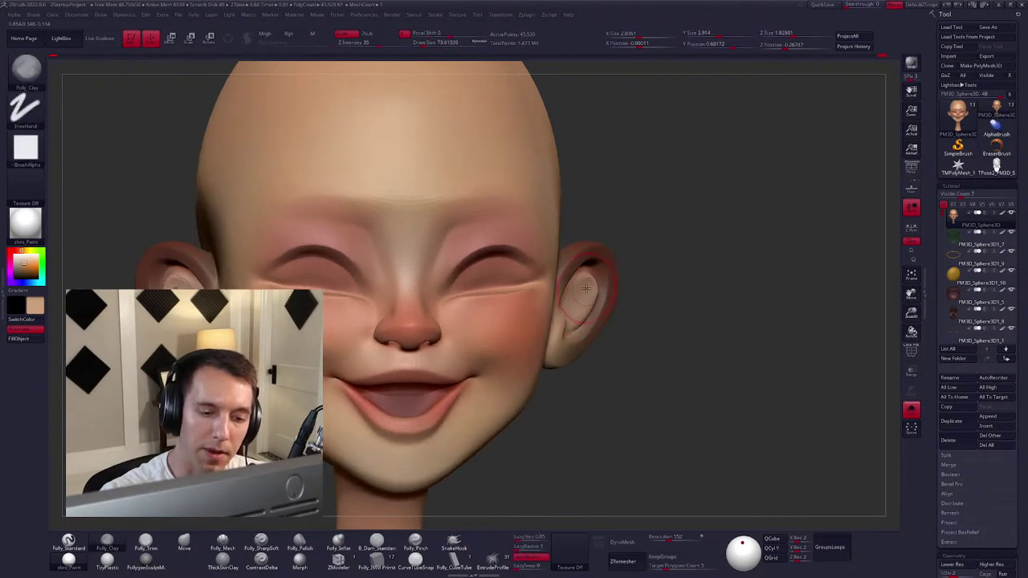
pyautogui.press('m')
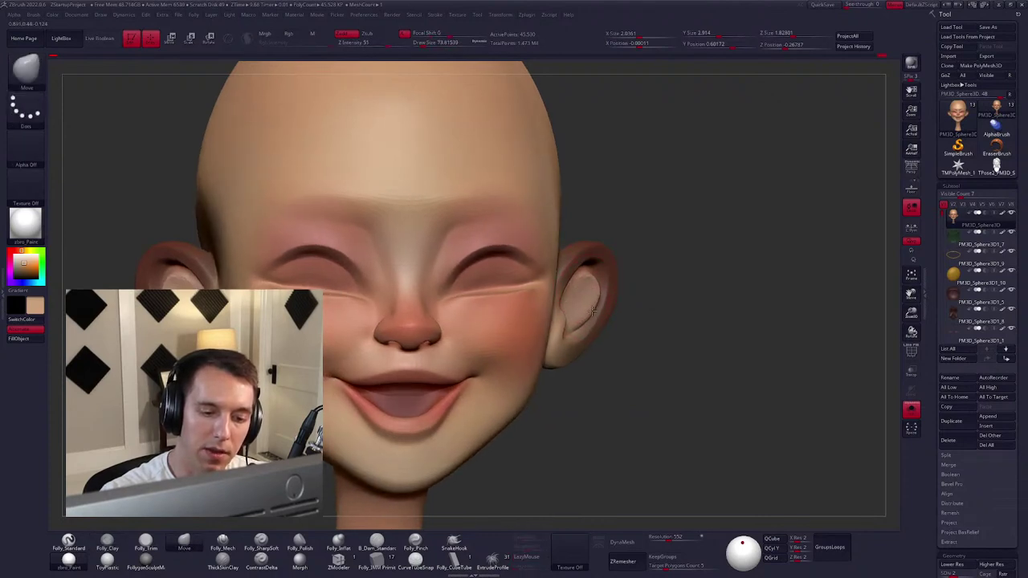
pyautogui.moveTo(592, 311); pyautogui.dragTo(561, 293, button='right')
pyautogui.press('2')
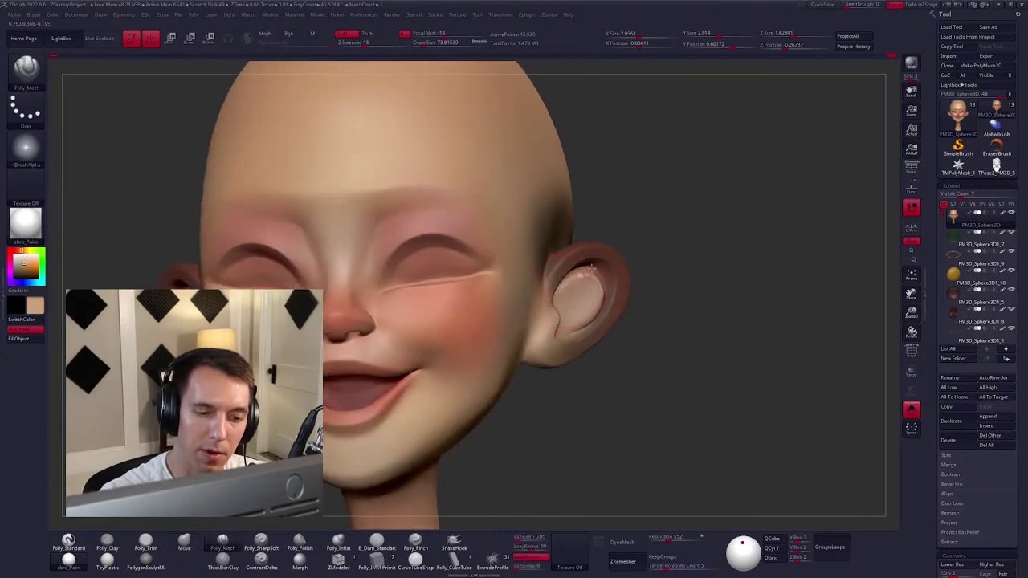
pyautogui.moveTo(568, 325); pyautogui.dragTo(603, 322, button='right')
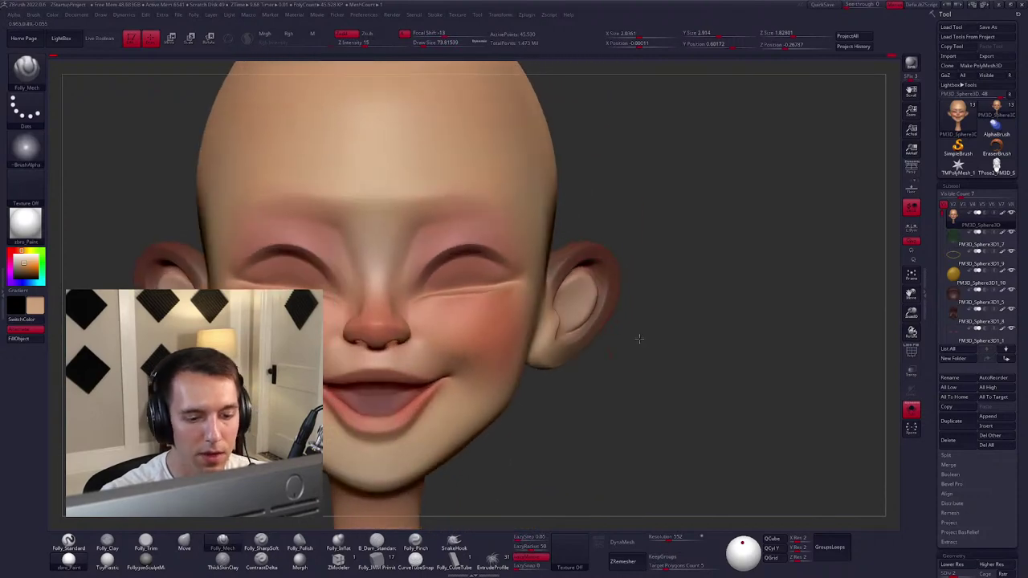
# Frame the head and lasso-mask the whole head except the ears.
pyautogui.press('f')
pyautogui.press('space')
pyautogui.press('ctrl')
pyautogui.keyDown('ctrl'); pyautogui.click(651, 313); pyautogui.keyUp('ctrl')
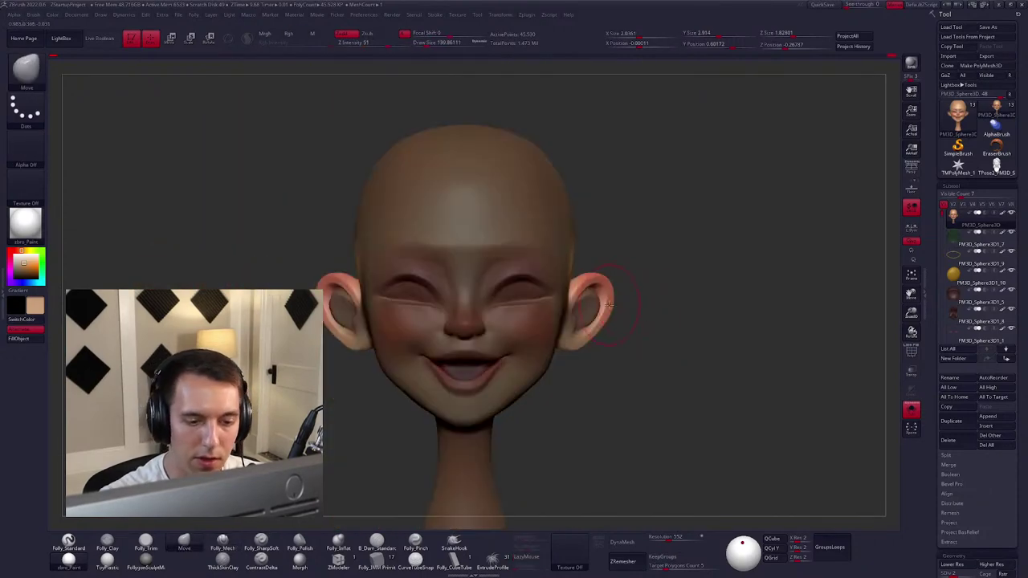
# Leave only the ears unmasked and review them from back and front with a much smaller brush.
pyautogui.press('space')
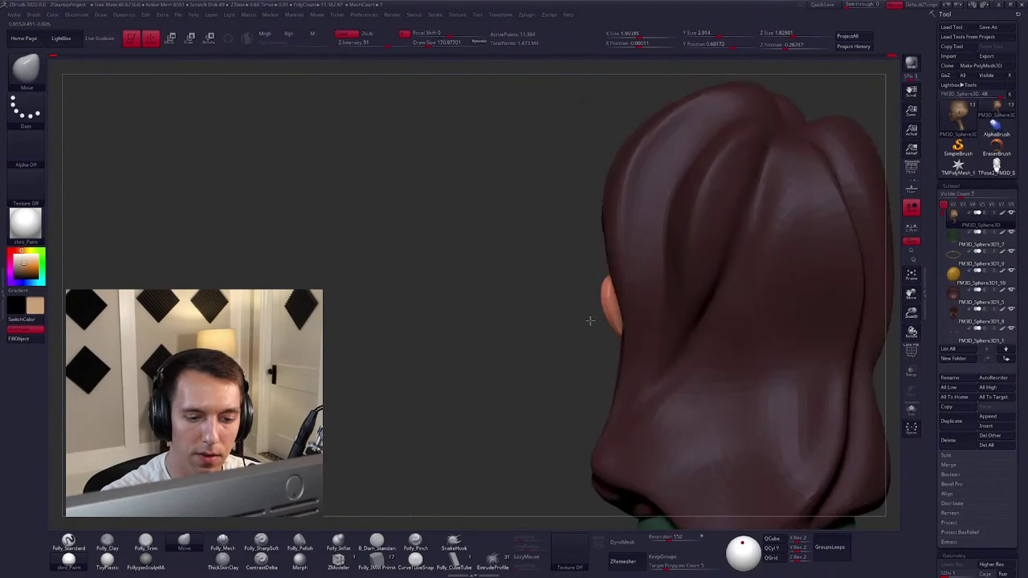
pyautogui.press('space')
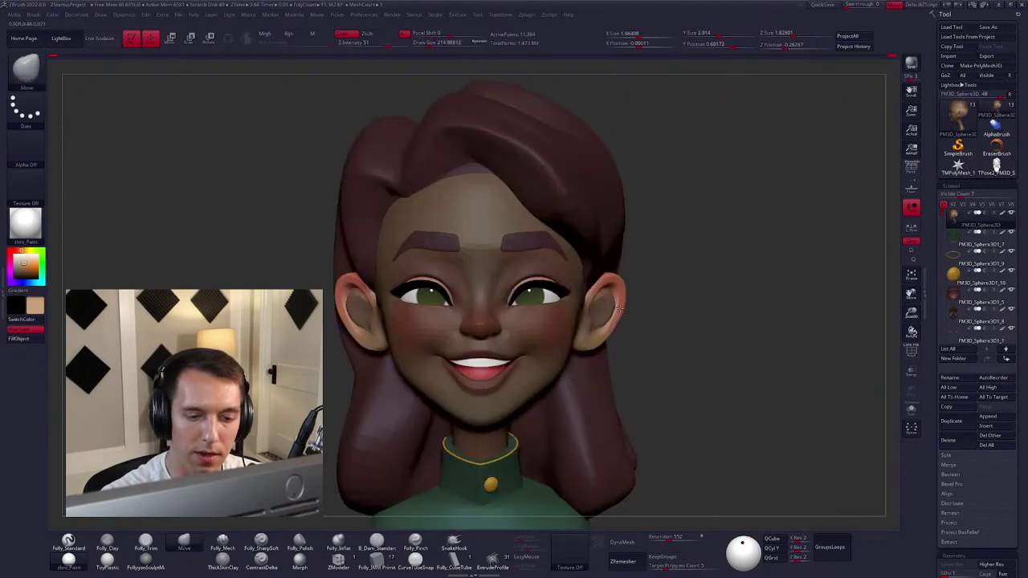
pyautogui.press('space')
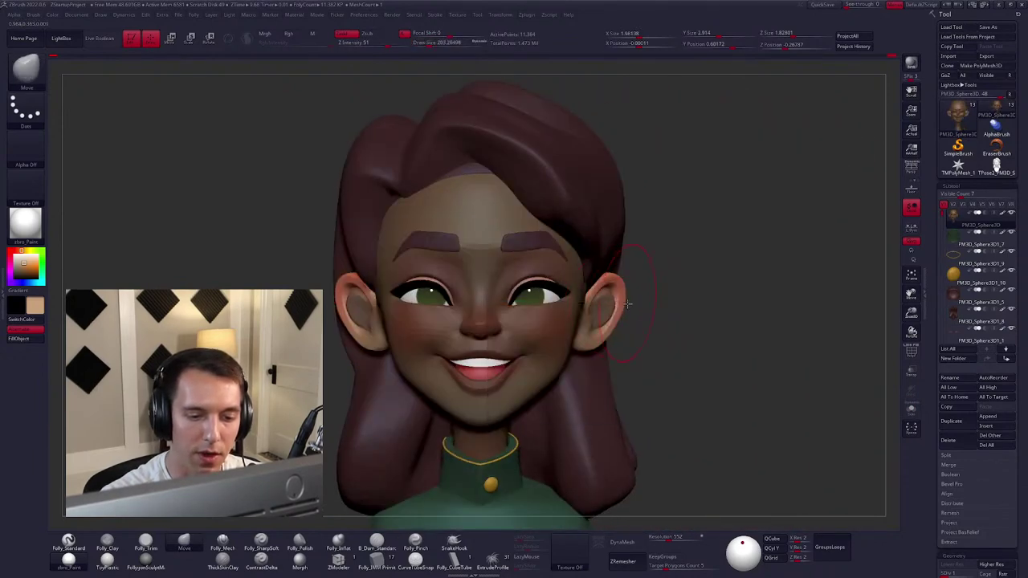
pyautogui.press('[')
pyautogui.press('[')
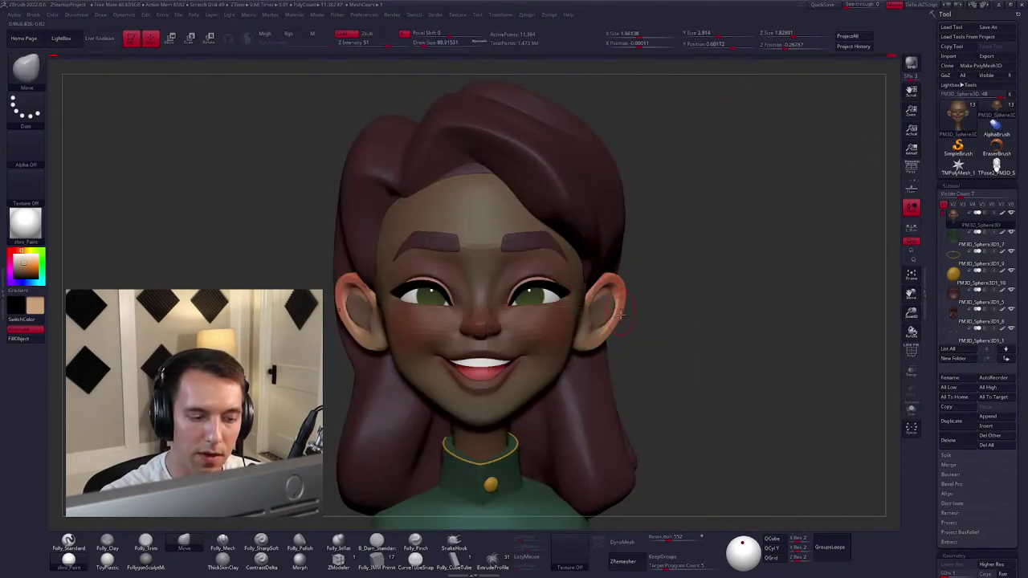
pyautogui.moveTo(618, 313); pyautogui.dragTo(623, 299)
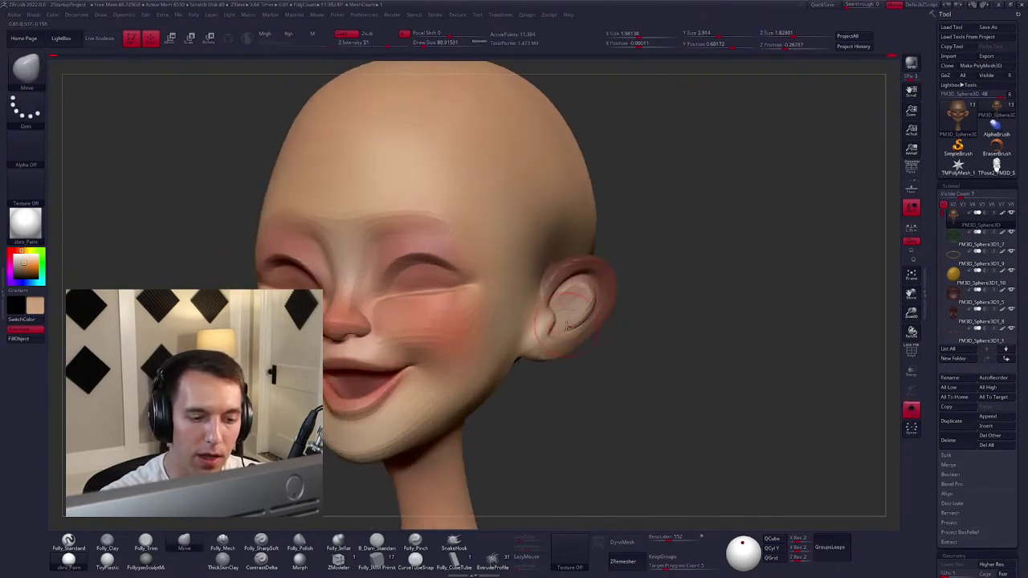
# Raise the head's subdivision level and smooth the ear.
pyautogui.press('d')
pyautogui.moveTo(590, 314)
pyautogui.mouseDown()
pyautogui.moveTo(604, 298)
pyautogui.moveTo(560, 289)
pyautogui.mouseUp()
pyautogui.press('space')
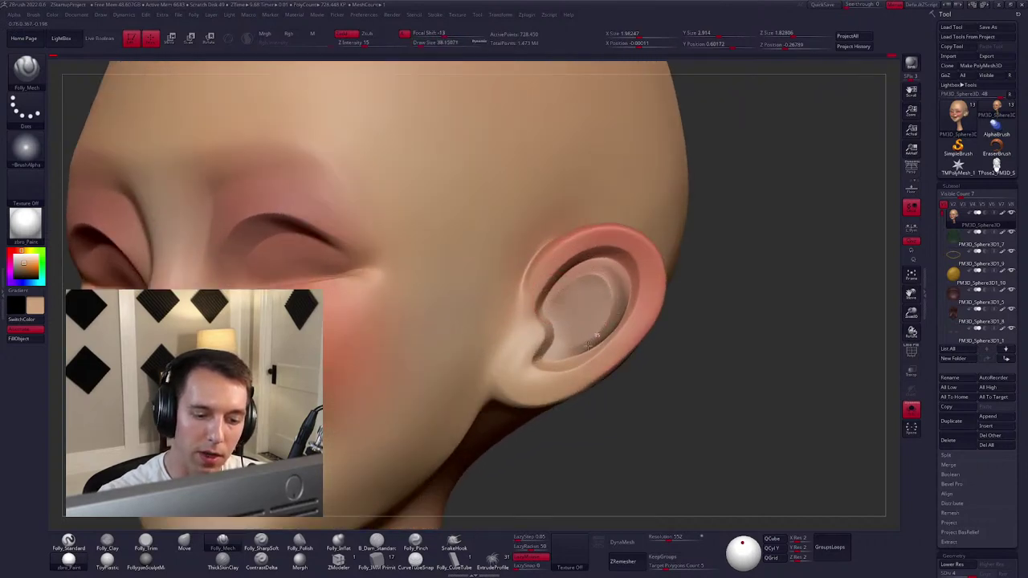
pyautogui.press('shift')
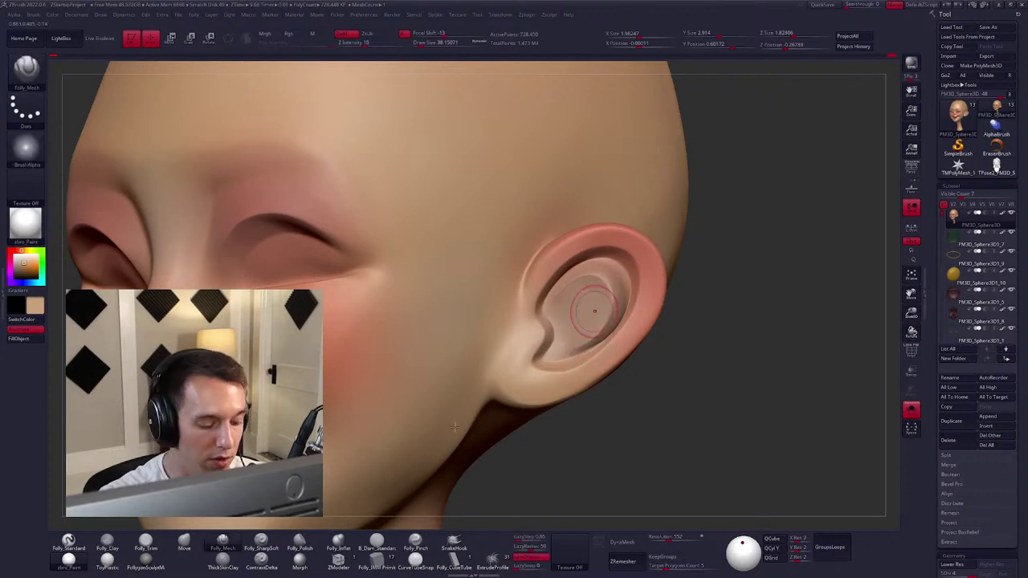
pyautogui.moveTo(385, 474)
pyautogui.mouseDown(button='right')
pyautogui.moveTo(589, 323)
pyautogui.moveTo(553, 289)
pyautogui.mouseUp(button='right')
# Mask around the inner ear and invert the mask to free it.
pyautogui.moveTo(543, 274)
pyautogui.keyDown('ctrl'); pyautogui.mouseDown()
pyautogui.moveTo(562, 289)
pyautogui.moveTo(596, 274)
pyautogui.moveTo(605, 315)
pyautogui.mouseUp(); pyautogui.keyUp('ctrl')
pyautogui.moveTo(573, 348)
pyautogui.keyDown('ctrl'); pyautogui.mouseDown()
pyautogui.moveTo(552, 354)
pyautogui.moveTo(546, 309)
pyautogui.moveTo(615, 315)
pyautogui.moveTo(610, 306)
pyautogui.mouseUp(); pyautogui.keyUp('ctrl')
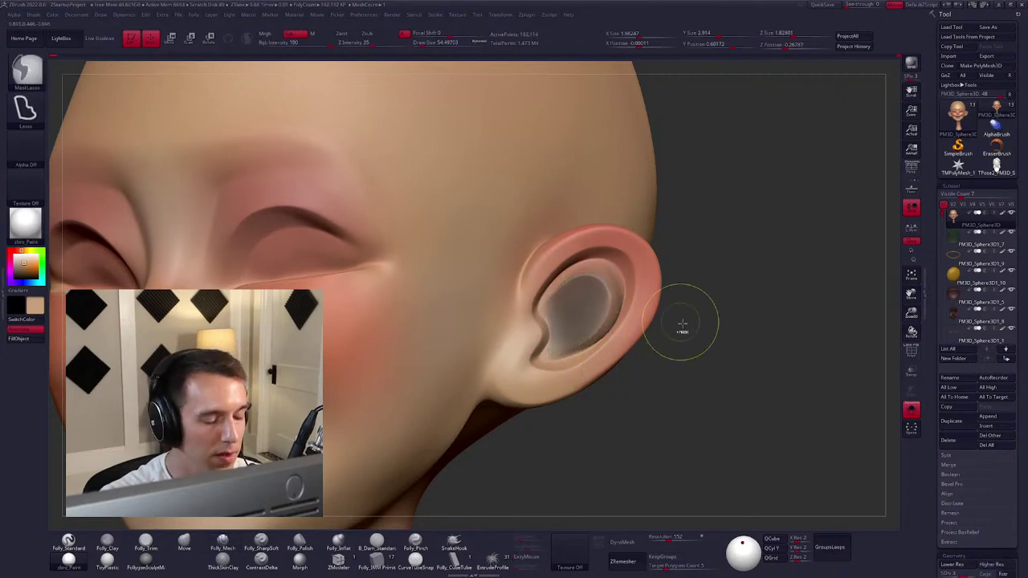
pyautogui.keyDown('ctrl'); pyautogui.click(683, 326); pyautogui.keyUp('ctrl')
# Push the ear's inner bowl softer with a small Move brush, then select the face subtool.
pyautogui.press('b')
pyautogui.press('m')
pyautogui.press('v')
pyautogui.moveTo(598, 329); pyautogui.dragTo(586, 313, button='right')
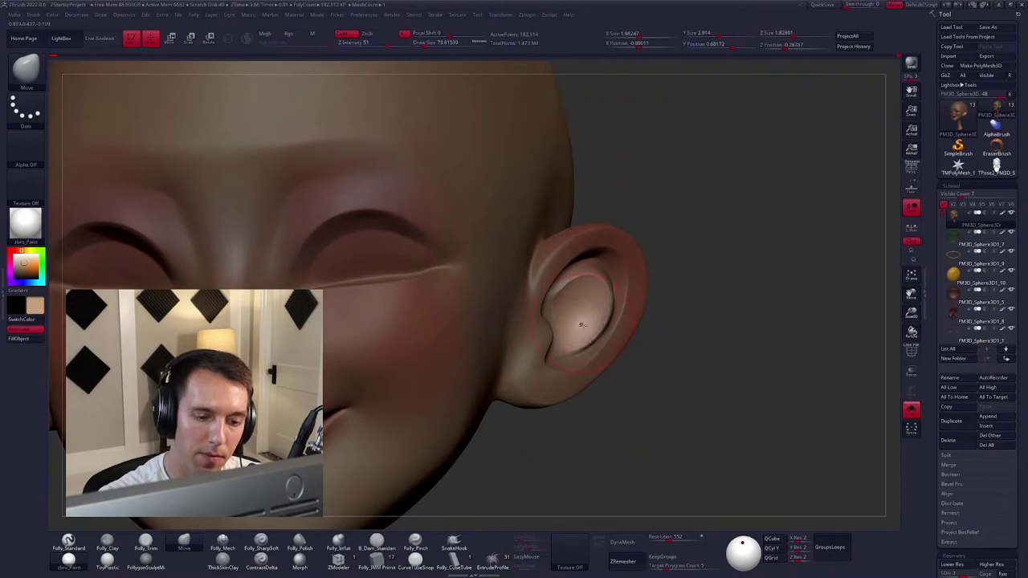
pyautogui.moveTo(581, 324); pyautogui.dragTo(582, 315, button='right')
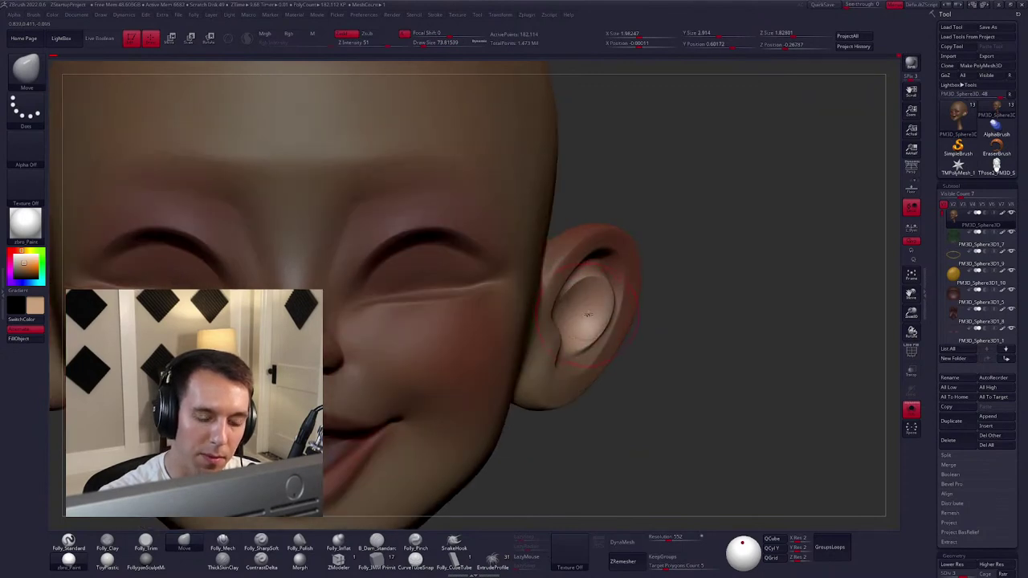
pyautogui.press('[')
pyautogui.press('[')
pyautogui.press('f')
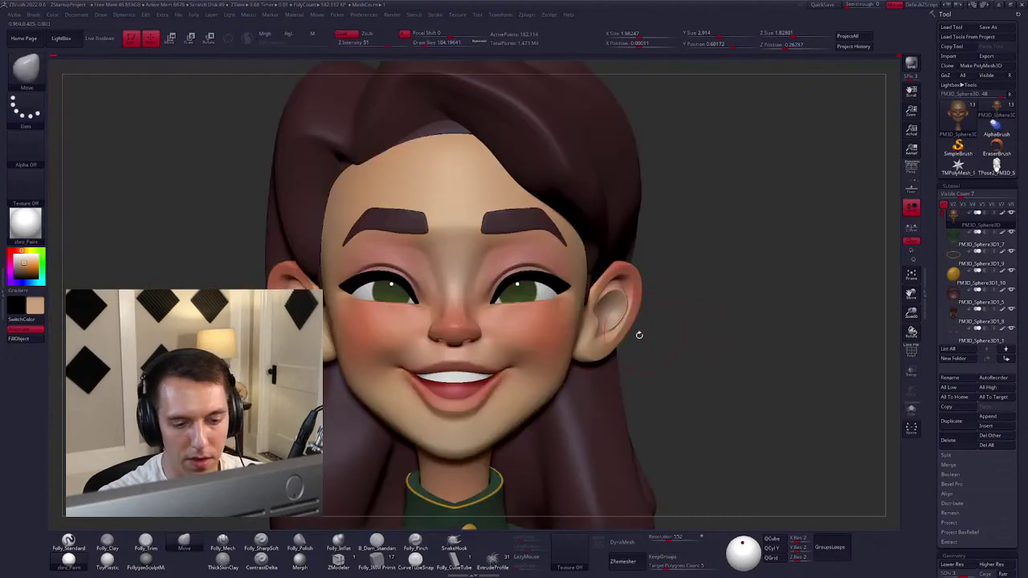
pyautogui.moveTo(638, 338); pyautogui.dragTo(594, 310, button='right')
pyautogui.keyDown('alt'); pyautogui.click(612, 320); pyautogui.keyUp('alt')
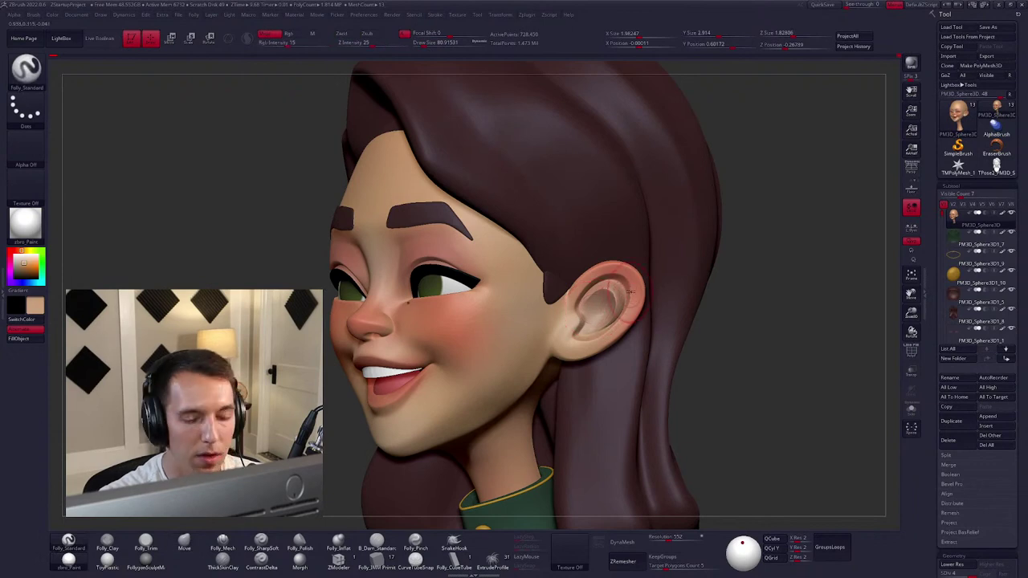
# Zoom in on the ear and sample the light inner-ear and reddish ear colours.
pyautogui.moveTo(636, 290); pyautogui.dragTo(626, 298, button='right')
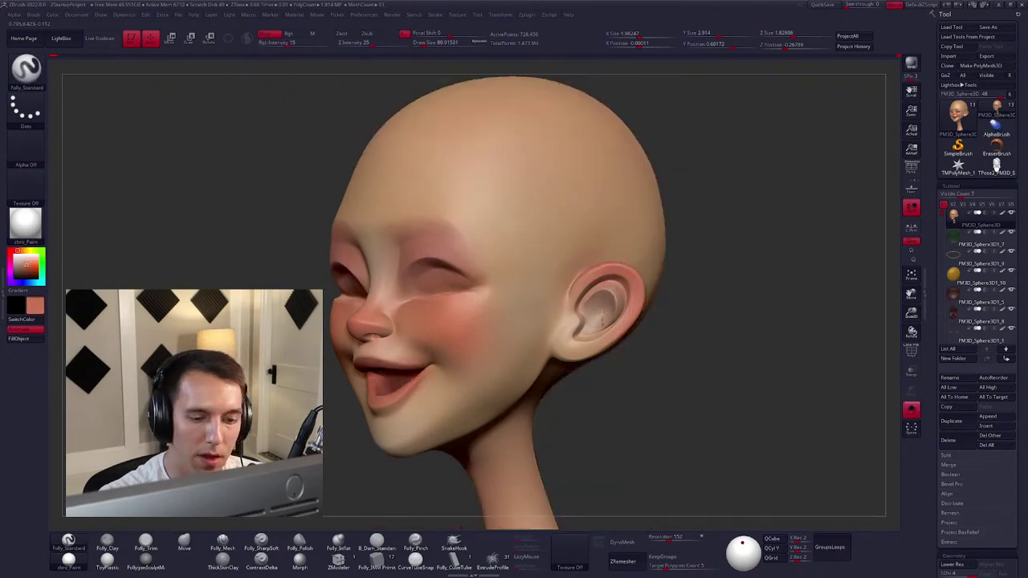
pyautogui.moveTo(610, 313)
pyautogui.keyDown('alt'); pyautogui.mouseDown(button='right')
pyautogui.moveTo(594, 289)
pyautogui.moveTo(589, 325)
pyautogui.mouseUp(button='right'); pyautogui.keyUp('alt')
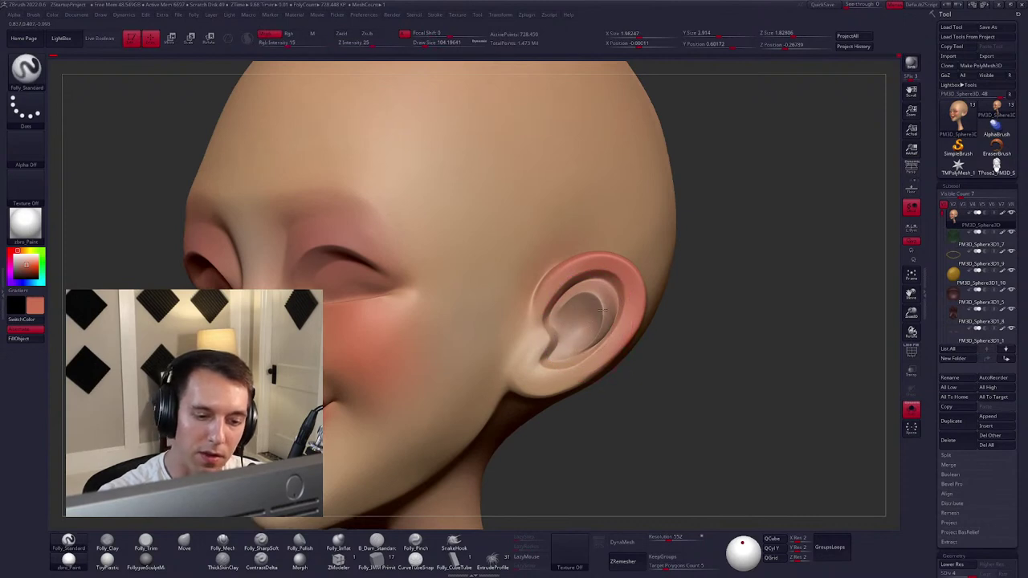
pyautogui.moveTo(590, 315); pyautogui.dragTo(590, 307, button='right')
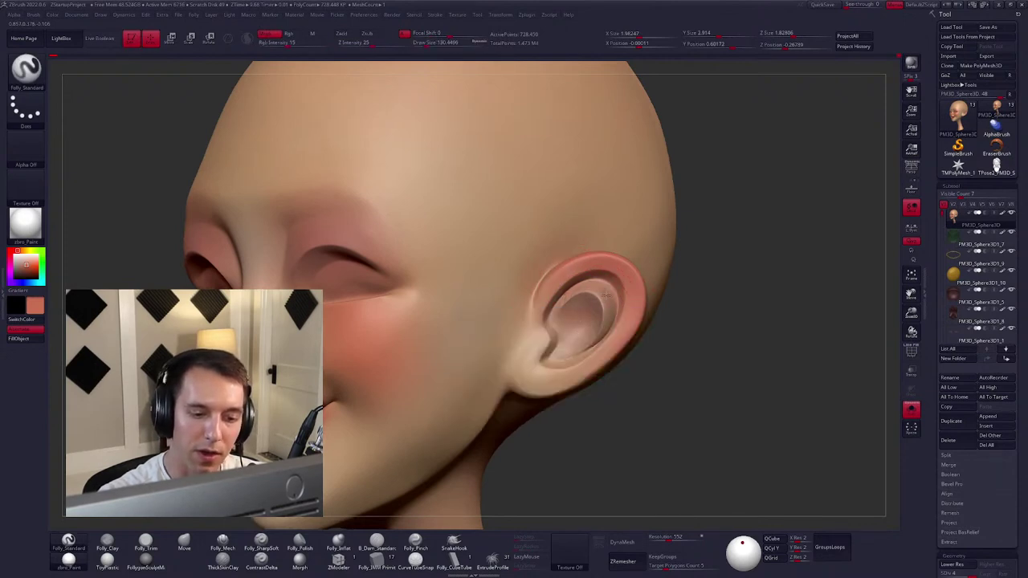
pyautogui.press('c')
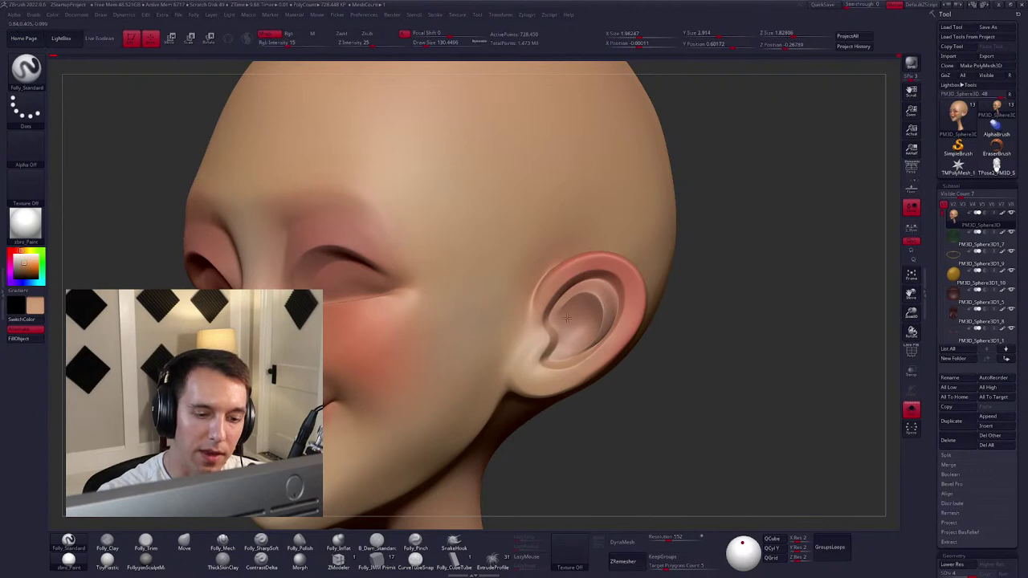
pyautogui.press('c')
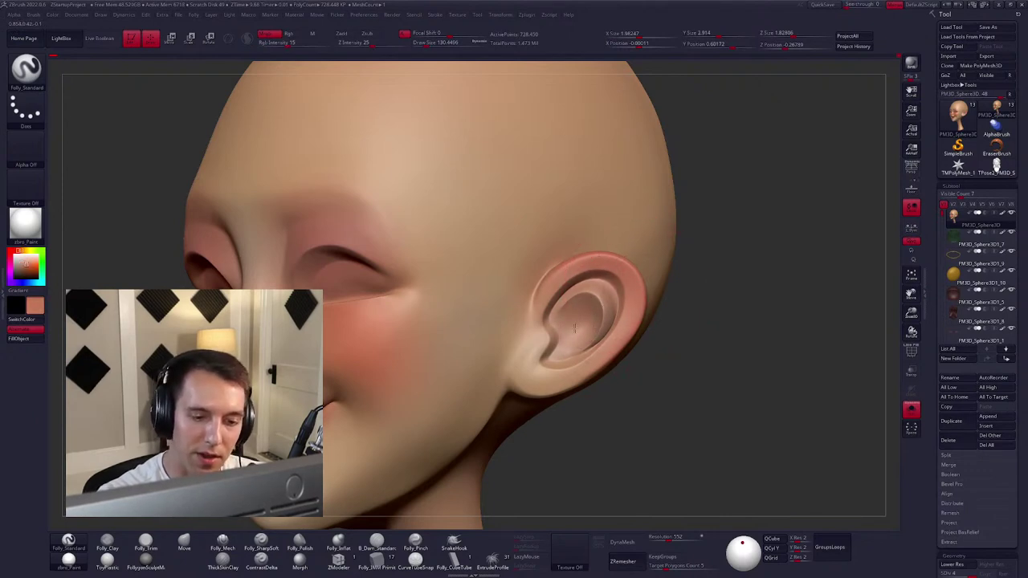
# Nudge the ear into a slimmer, more upright shape with the Move brush.
pyautogui.moveTo(611, 296)
pyautogui.mouseDown(button='right')
pyautogui.moveTo(598, 305)
pyautogui.moveTo(609, 316)
pyautogui.moveTo(594, 324)
pyautogui.moveTo(592, 265)
pyautogui.moveTo(586, 297)
pyautogui.moveTo(562, 326)
pyautogui.moveTo(585, 313)
pyautogui.moveTo(580, 322)
pyautogui.moveTo(594, 321)
pyautogui.mouseUp(button='right')
pyautogui.press('space')
pyautogui.press('space')
pyautogui.press('b')
pyautogui.press('m')
pyautogui.press('v')
pyautogui.press('space')
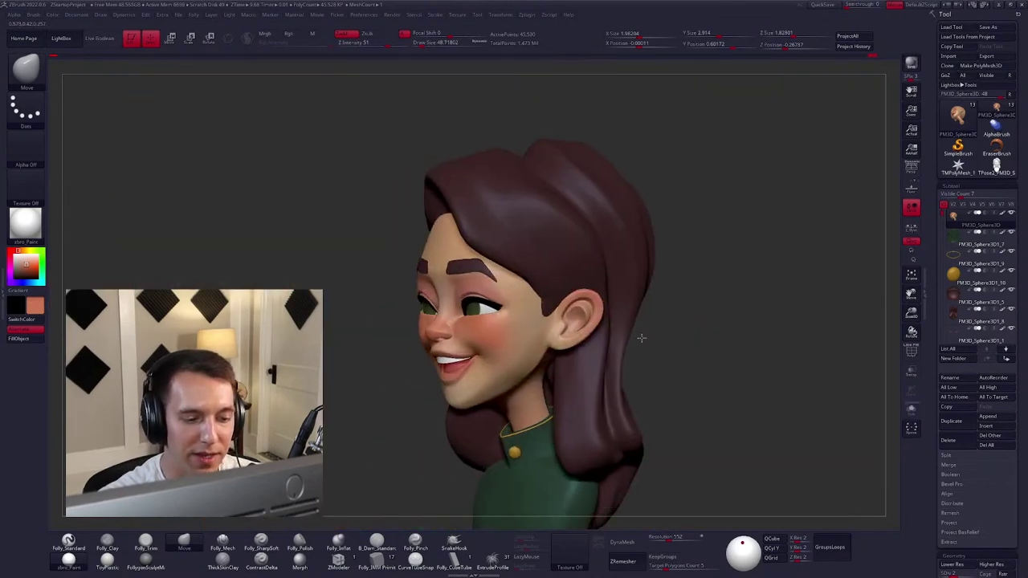
# Crease the ear rim with Folly_Mech and smooth the inner ear surface.
pyautogui.moveTo(641, 338); pyautogui.dragTo(642, 332, button='right')
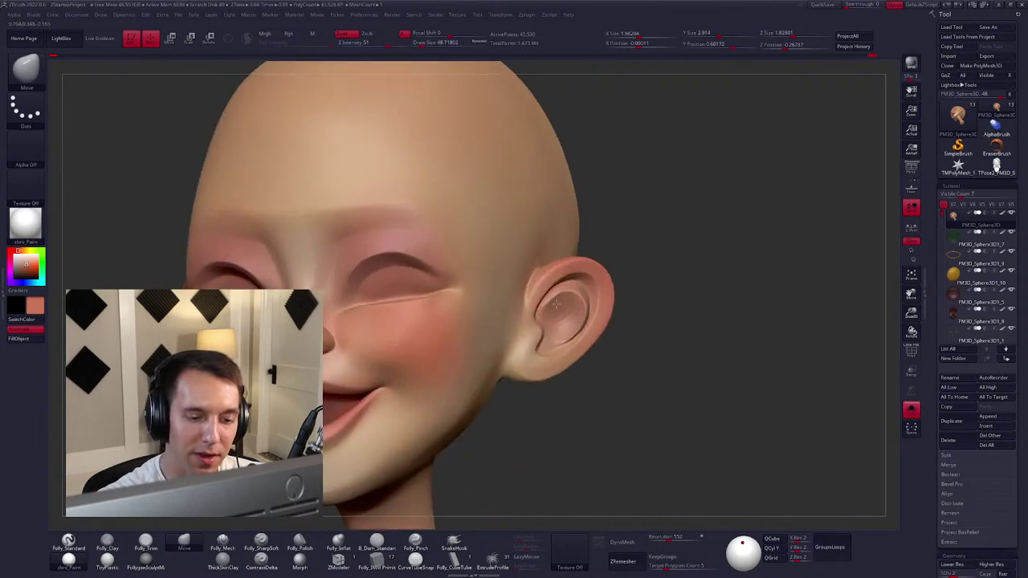
pyautogui.press('space')
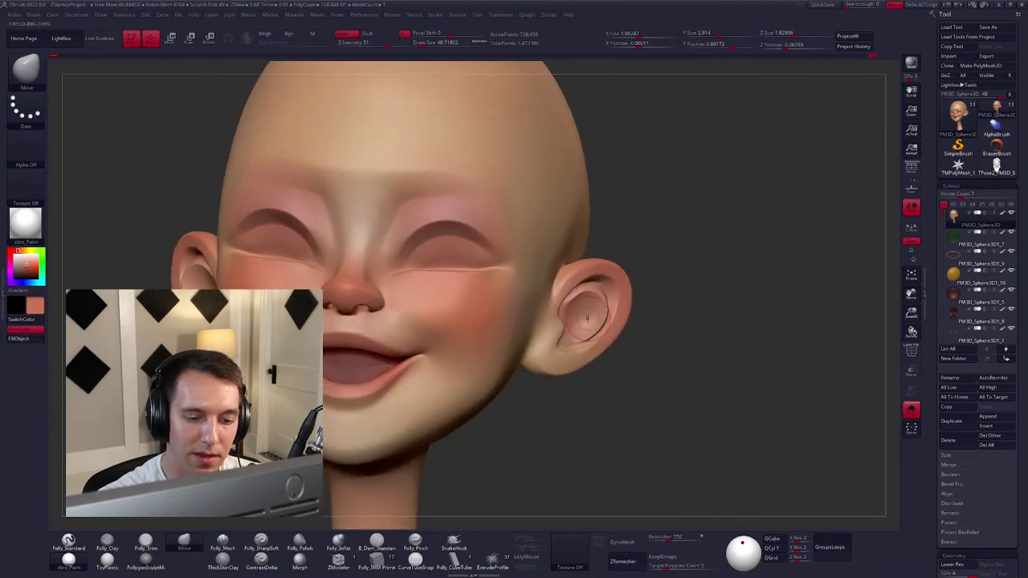
pyautogui.press('shift')
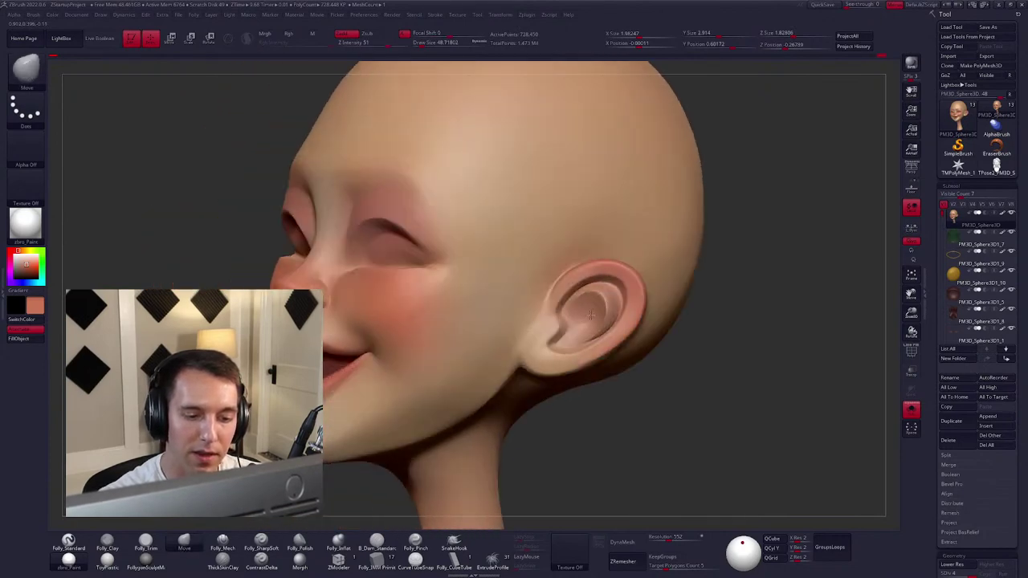
pyautogui.press('shift')
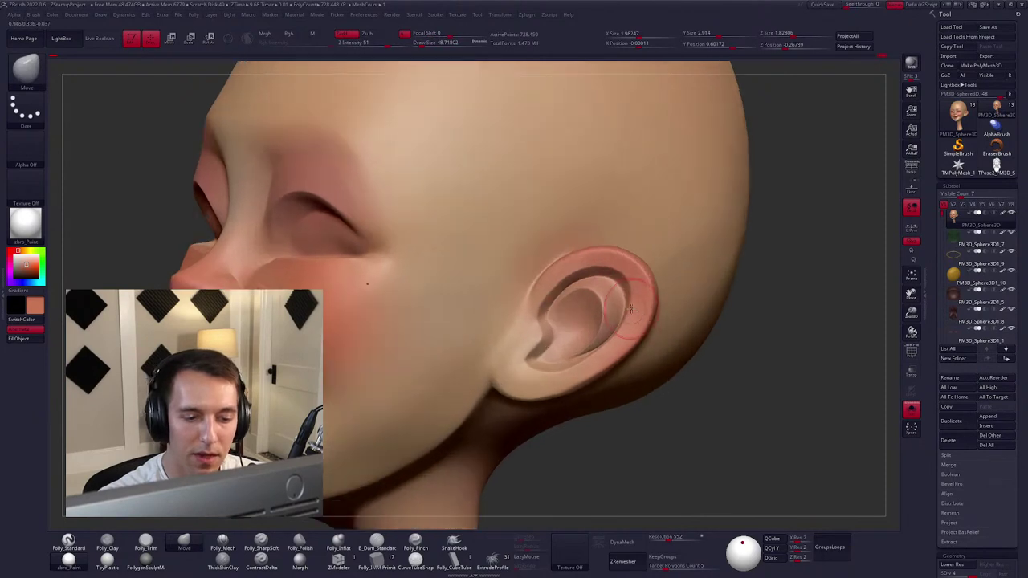
pyautogui.press('space')
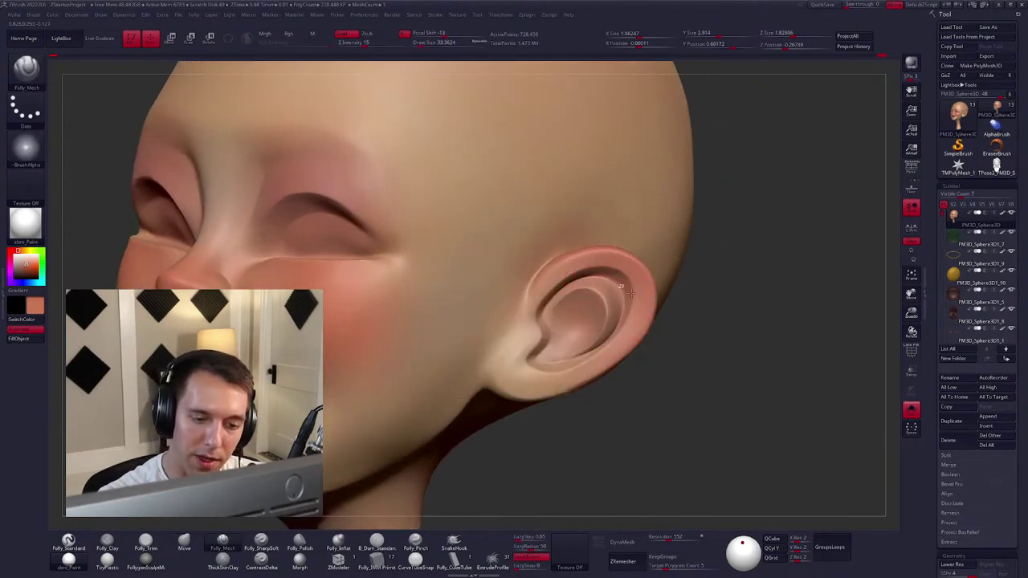
pyautogui.press('space')
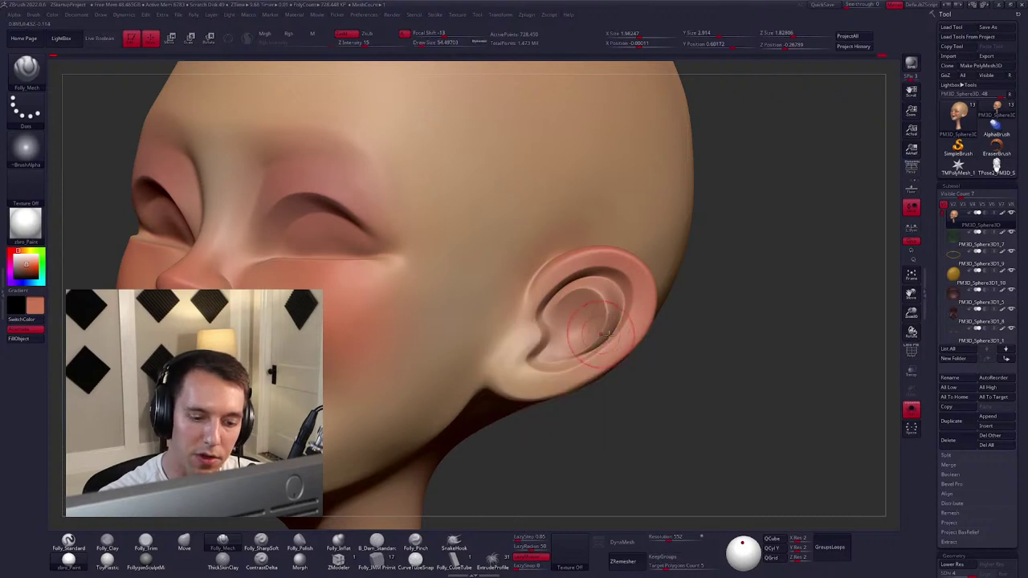
pyautogui.moveTo(587, 356); pyautogui.dragTo(587, 338)
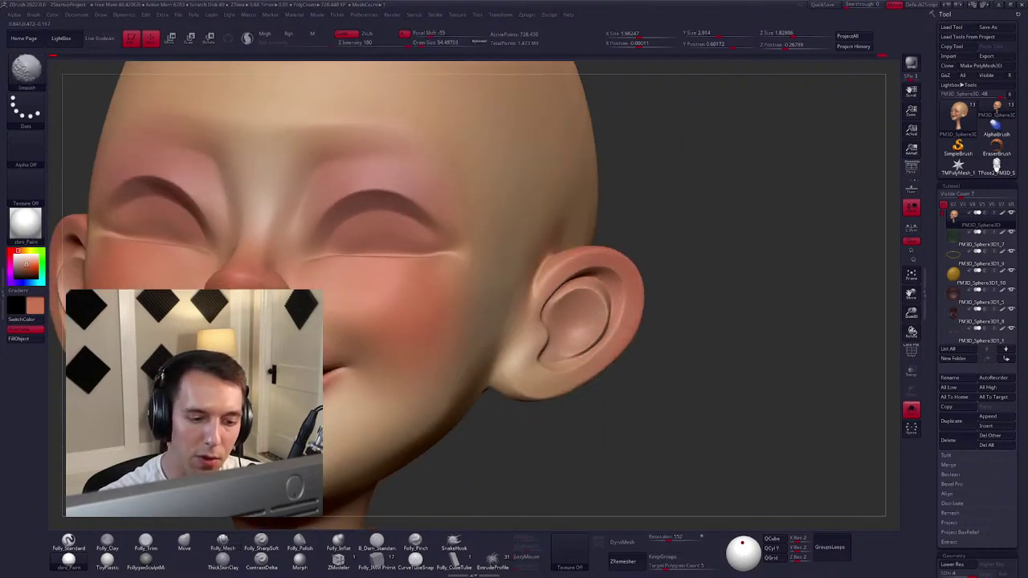
# Drop the face mesh one subdivision level and lasso-mask the inner ear bowl.
pyautogui.hotkey('shift', 'd')
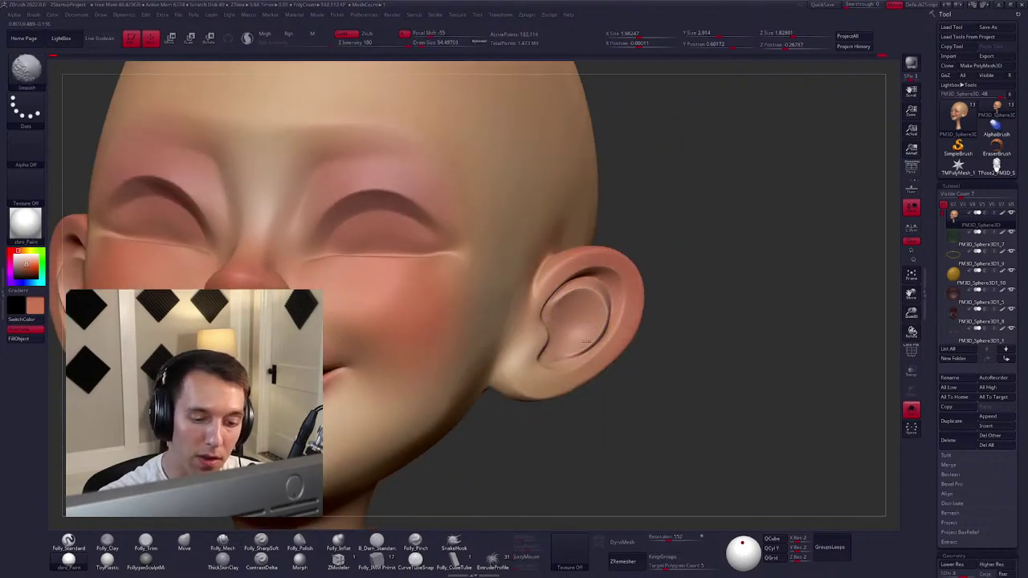
pyautogui.moveTo(587, 341)
pyautogui.mouseDown()
pyautogui.moveTo(566, 332)
pyautogui.moveTo(551, 281)
pyautogui.mouseUp()
pyautogui.press('ctrl')
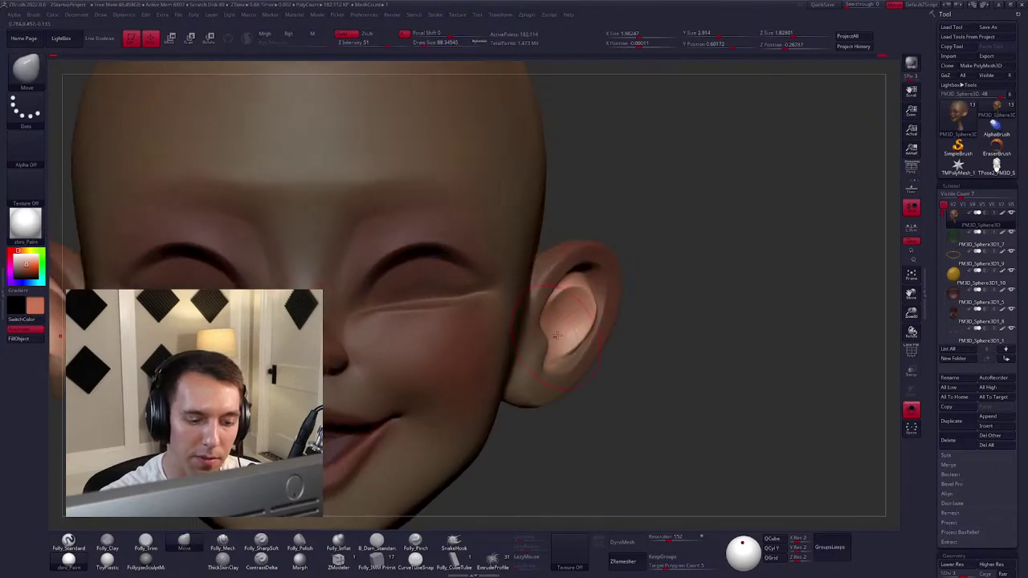
# Push and smooth the inner ear bowl, adjusting the brush size.
pyautogui.press('[')
pyautogui.press(']')
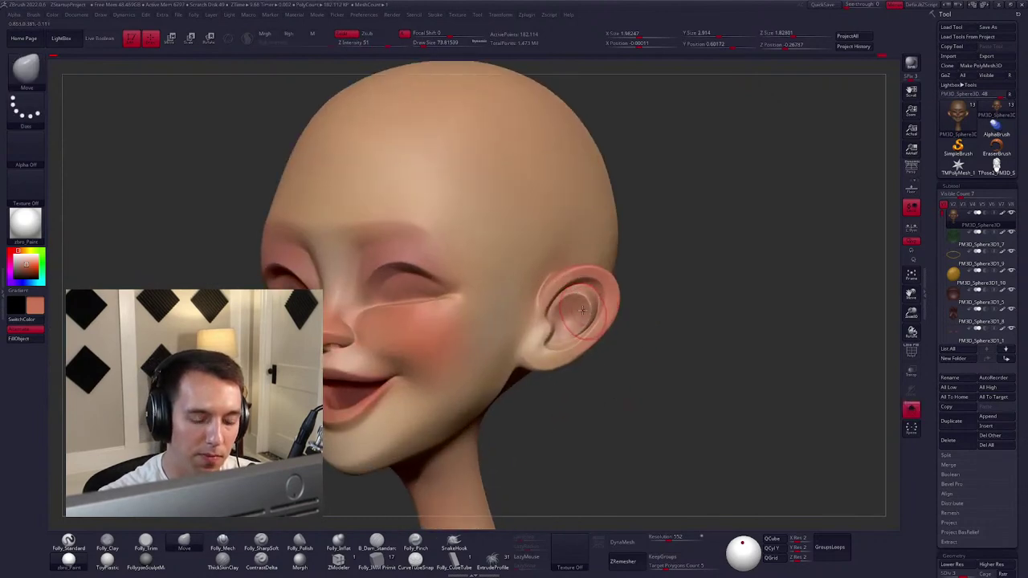
pyautogui.moveTo(585, 309); pyautogui.dragTo(565, 311, button='right')
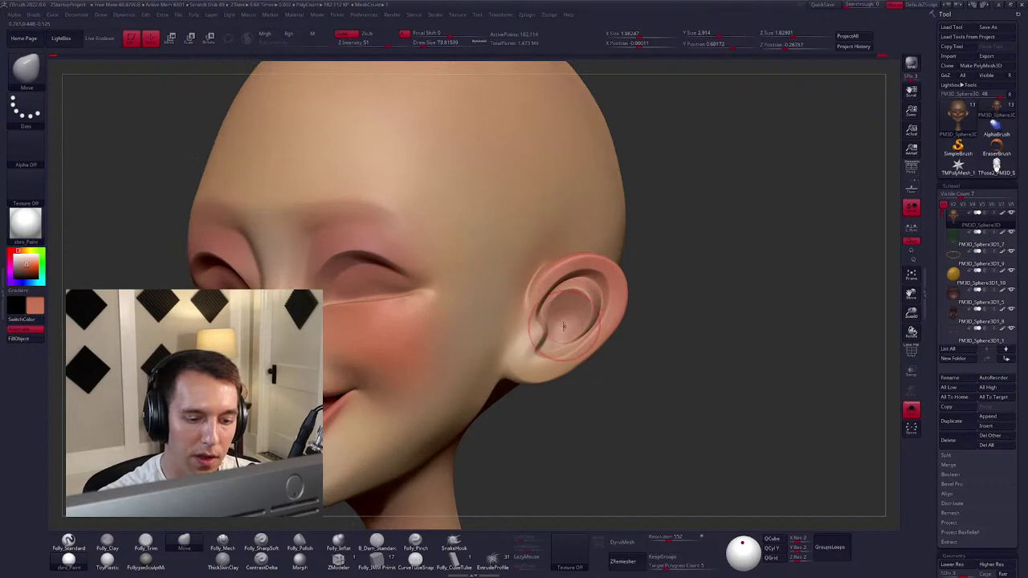
pyautogui.press('shift')
pyautogui.keyDown('shift'); pyautogui.moveTo(577, 305); pyautogui.dragTo(582, 315); pyautogui.keyUp('shift')
pyautogui.press(']')
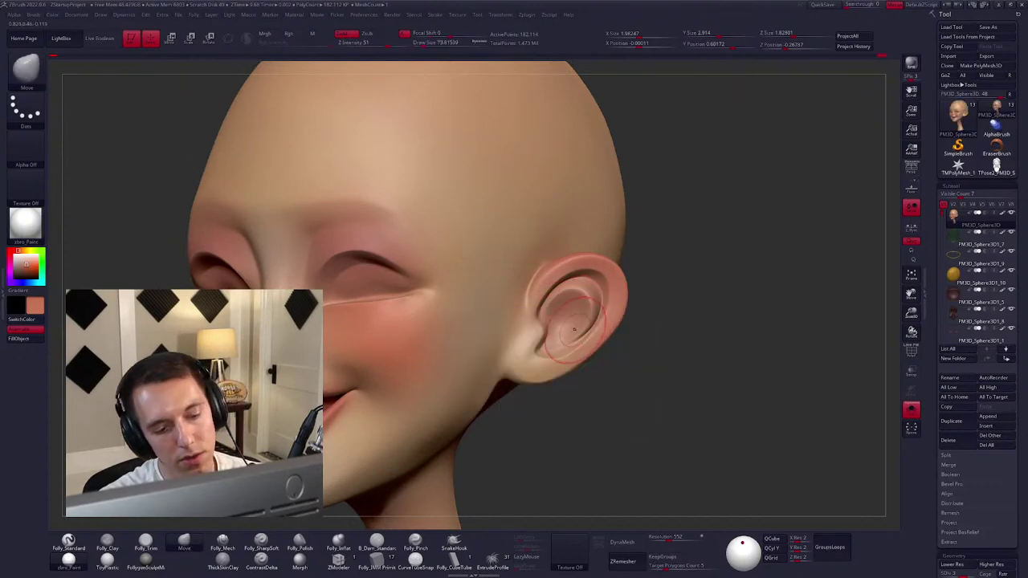
pyautogui.press('shift')
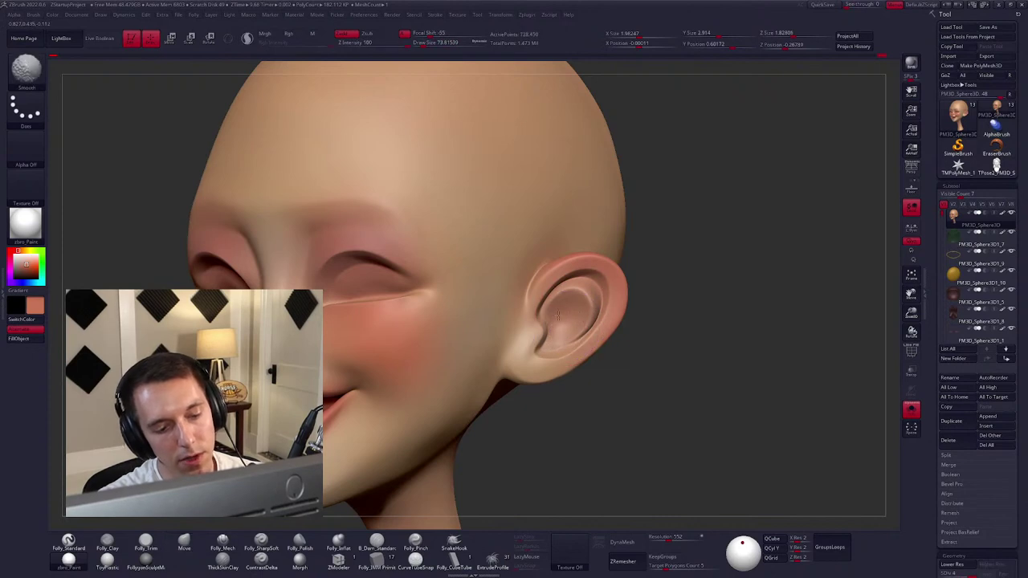
pyautogui.moveTo(558, 316)
pyautogui.keyDown('shift'); pyautogui.mouseDown()
pyautogui.moveTo(585, 311)
pyautogui.moveTo(596, 278)
pyautogui.mouseUp(); pyautogui.keyUp('shift')
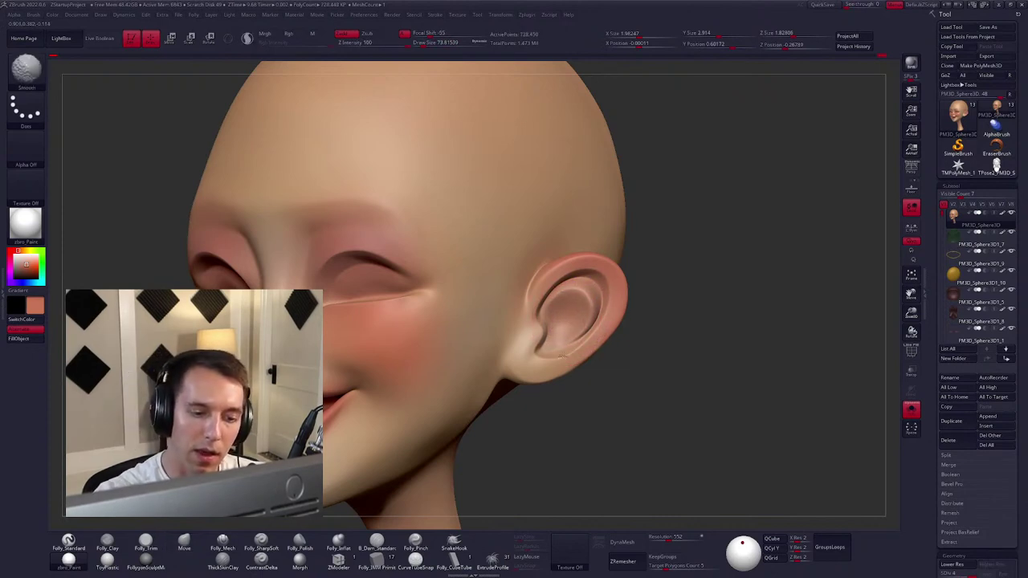
# Lower the subdivision level, smooth further and rotate to check the ear and skull side.
pyautogui.press('shift')
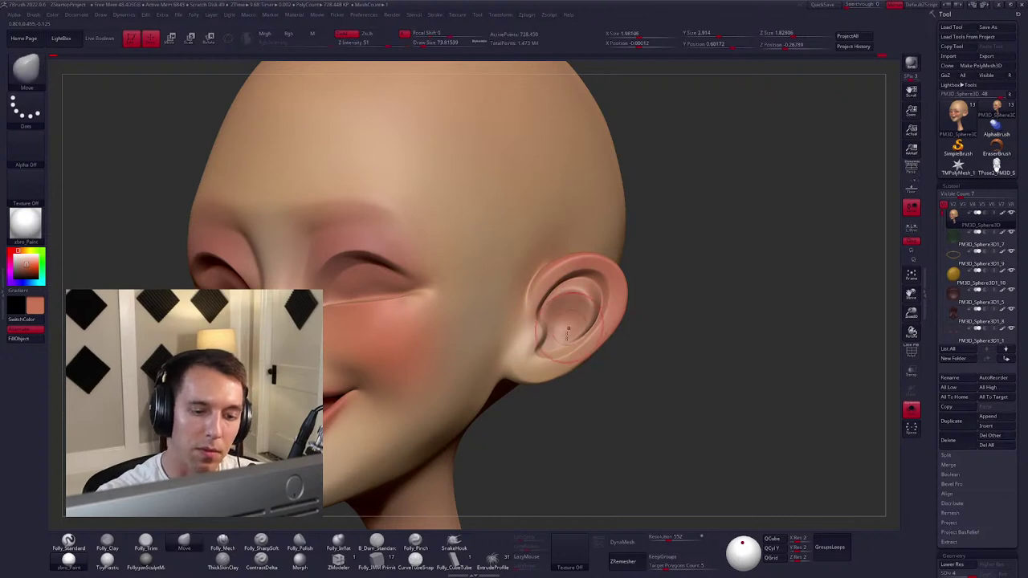
pyautogui.press('shift')
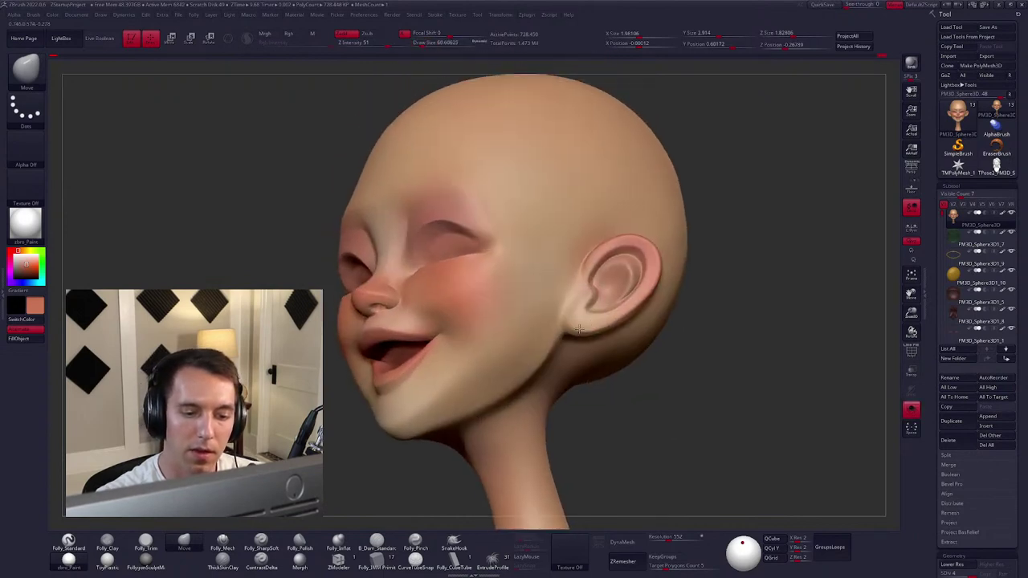
pyautogui.hotkey('shift', 'd')
pyautogui.hotkey('shift', 'd')
pyautogui.press('shift')
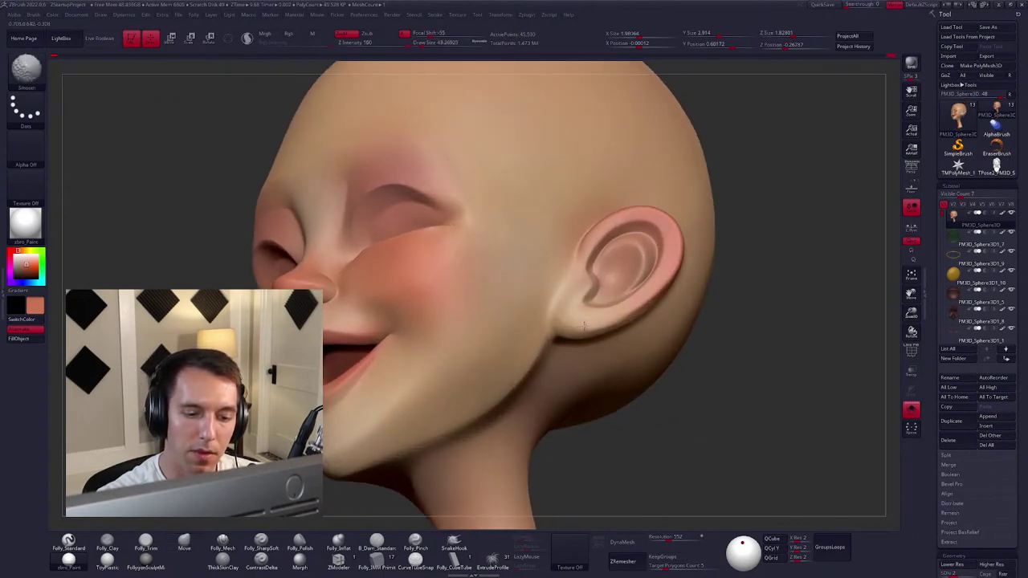
pyautogui.moveTo(573, 330); pyautogui.dragTo(633, 250, button='right')
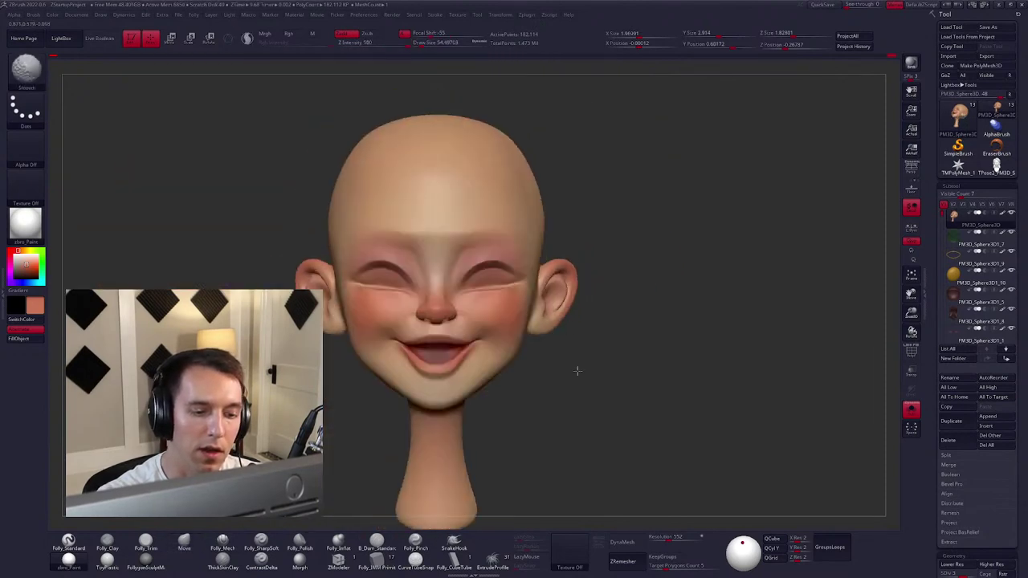
pyautogui.press('b')
pyautogui.press('m')
pyautogui.press('v')
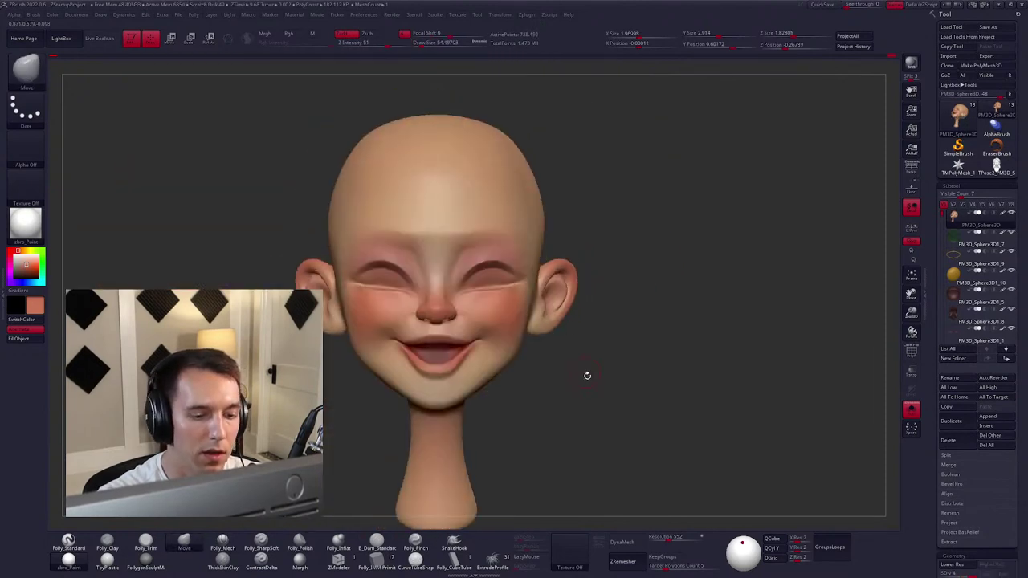
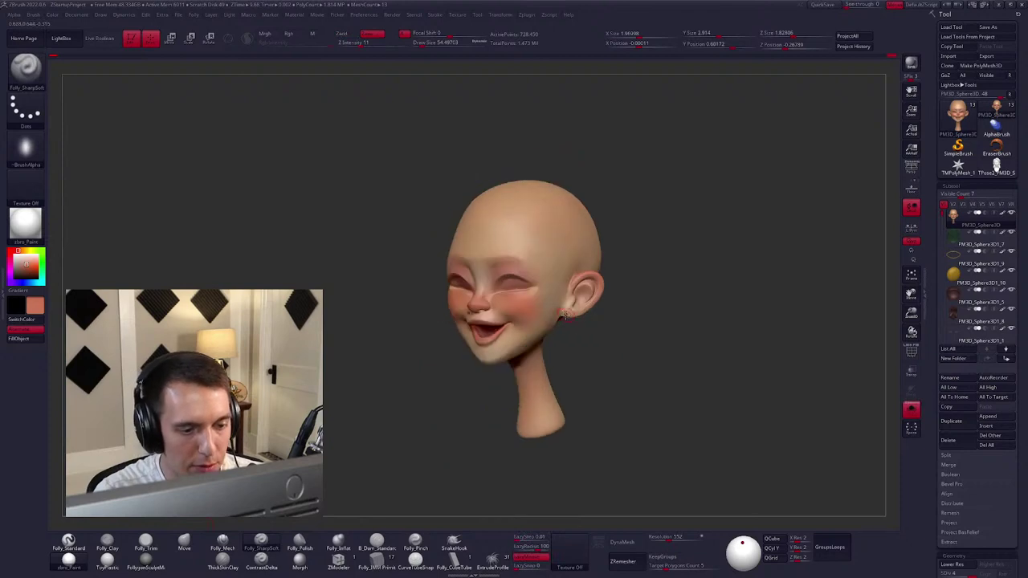
# Carve a crease down the side of the cheek, extending it up to the temple.
pyautogui.scroll(3, 566, 316)
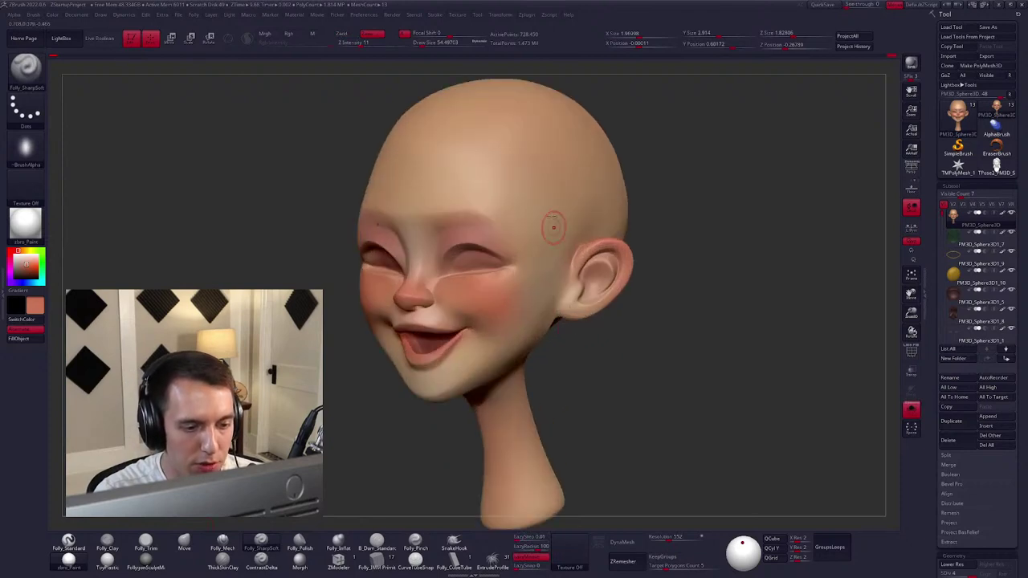
pyautogui.moveTo(551, 222)
pyautogui.mouseDown()
pyautogui.moveTo(559, 266)
pyautogui.moveTo(477, 362)
pyautogui.mouseUp()
pyautogui.moveTo(505, 311); pyautogui.dragTo(573, 190)
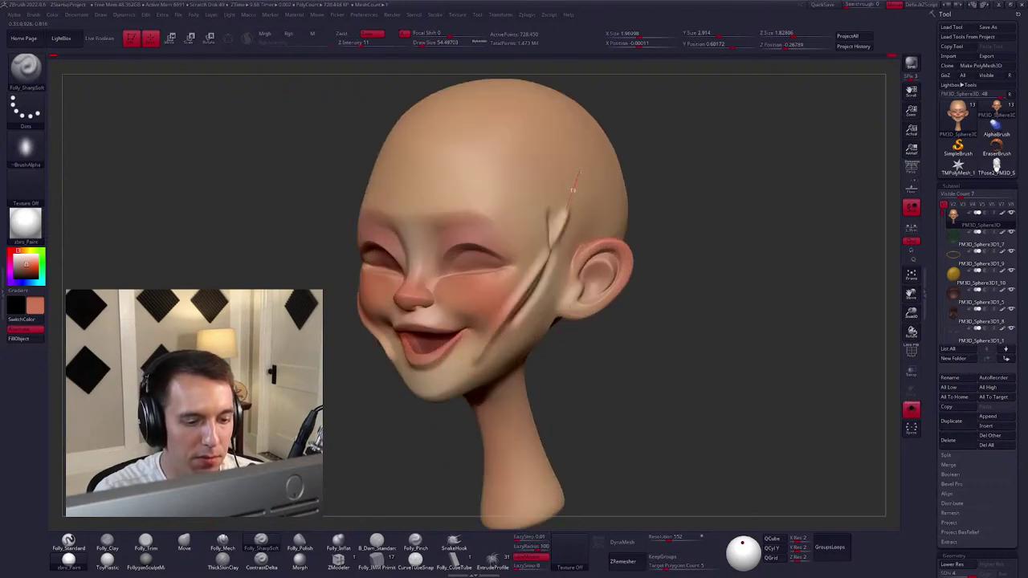
pyautogui.press('ctrl')
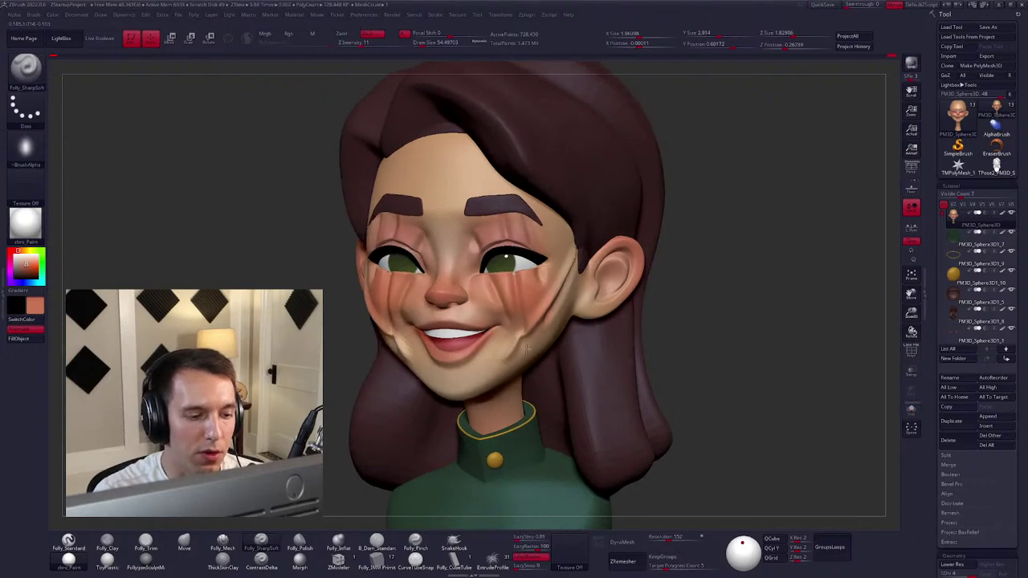
pyautogui.keyDown('ctrl'); pyautogui.moveTo(527, 347); pyautogui.dragTo(564, 318, button='right'); pyautogui.keyUp('ctrl')
pyautogui.press('ctrl')
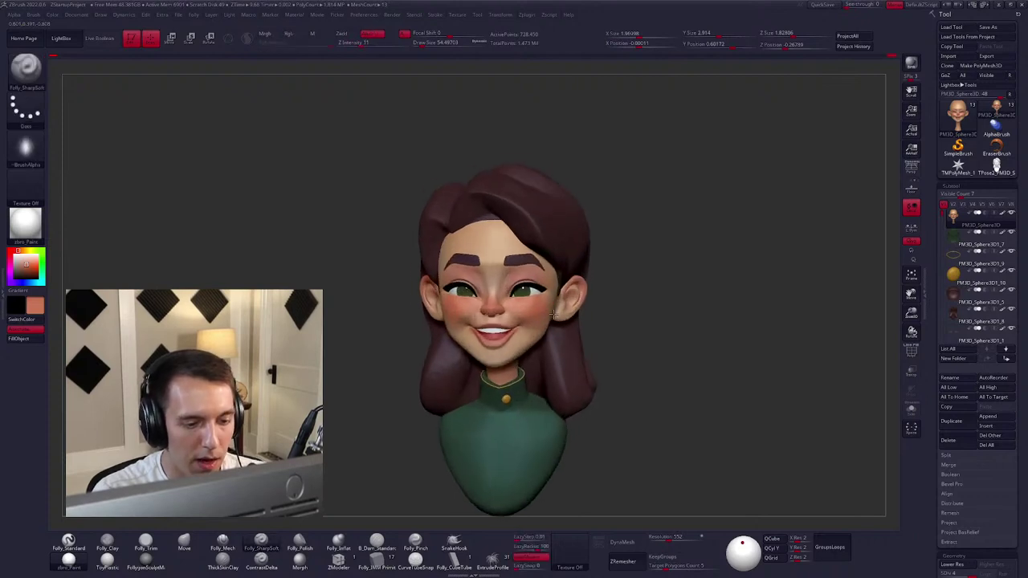
pyautogui.moveTo(553, 314); pyautogui.dragTo(530, 351, button='right')
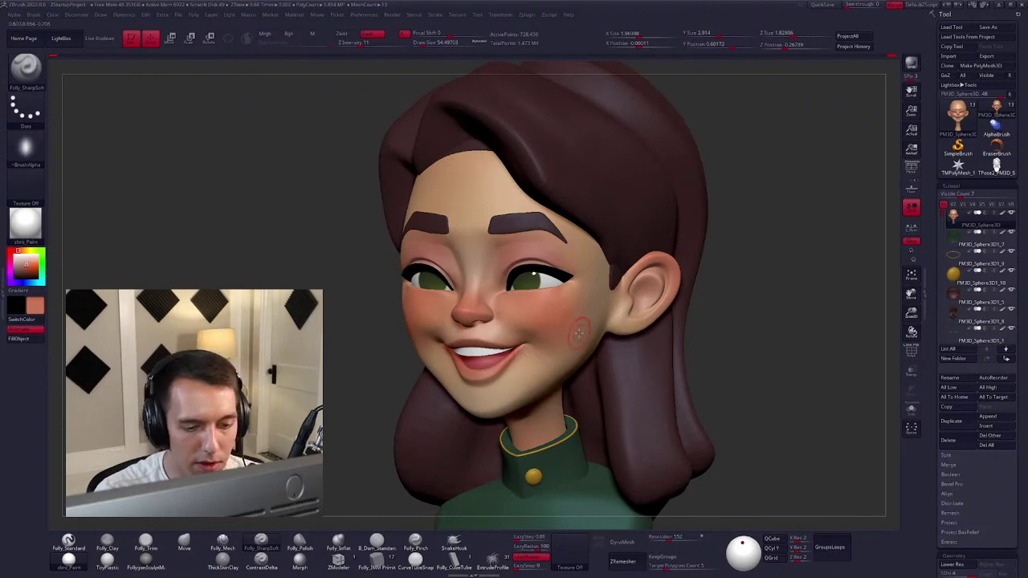
# Solo the head, enlarge the brush, and soften the side of the head from scalp to jaw.
pyautogui.hotkey('shift', 'ctrl', 's')
pyautogui.rightClick(566, 195)
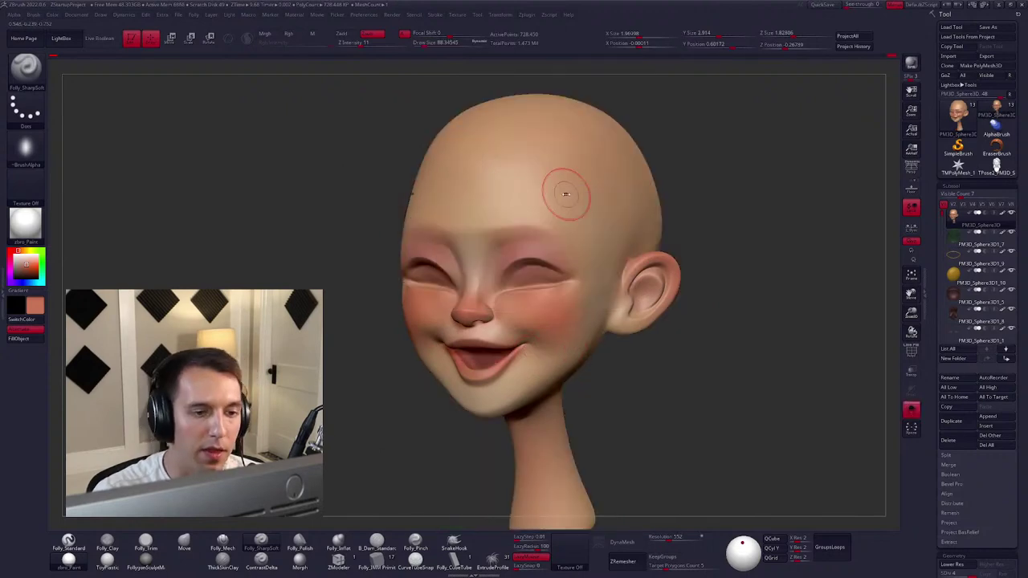
pyautogui.rightClick(566, 195)
pyautogui.moveTo(557, 161); pyautogui.dragTo(557, 172, button='right')
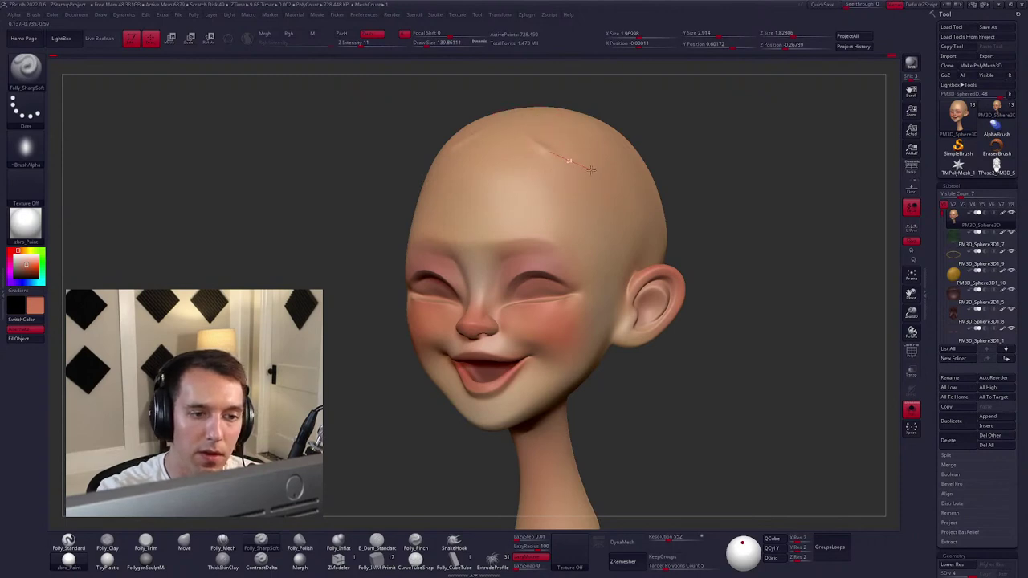
pyautogui.moveTo(590, 170)
pyautogui.mouseDown()
pyautogui.moveTo(601, 305)
pyautogui.moveTo(579, 373)
pyautogui.moveTo(584, 399)
pyautogui.mouseUp()
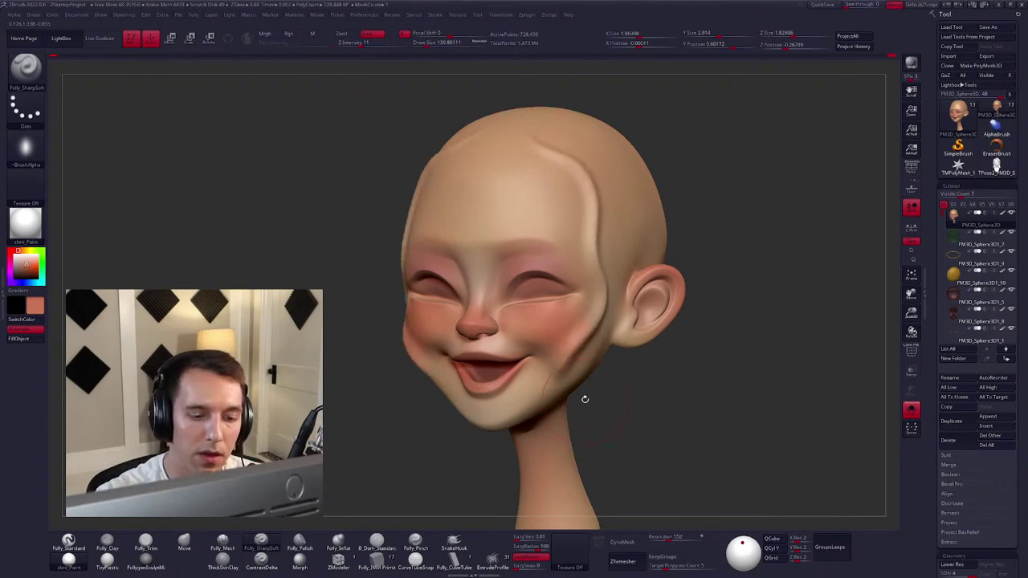
pyautogui.keyDown('alt'); pyautogui.moveTo(565, 361); pyautogui.dragTo(581, 399, button='right'); pyautogui.keyUp('alt')
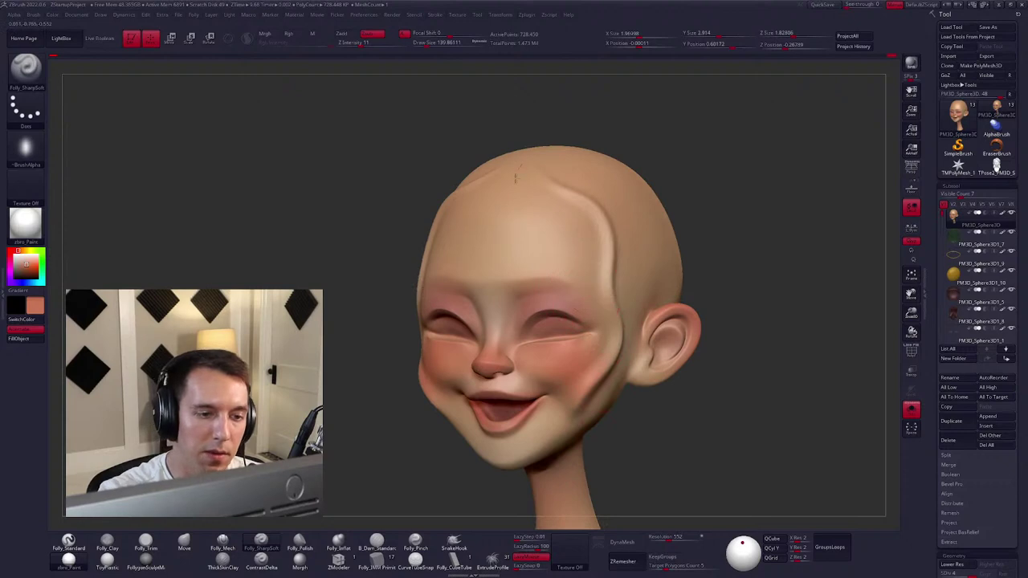
# Carve a curved crease down the right forehead, then lower subdivision and select the Move brush.
pyautogui.moveTo(572, 225); pyautogui.dragTo(595, 300)
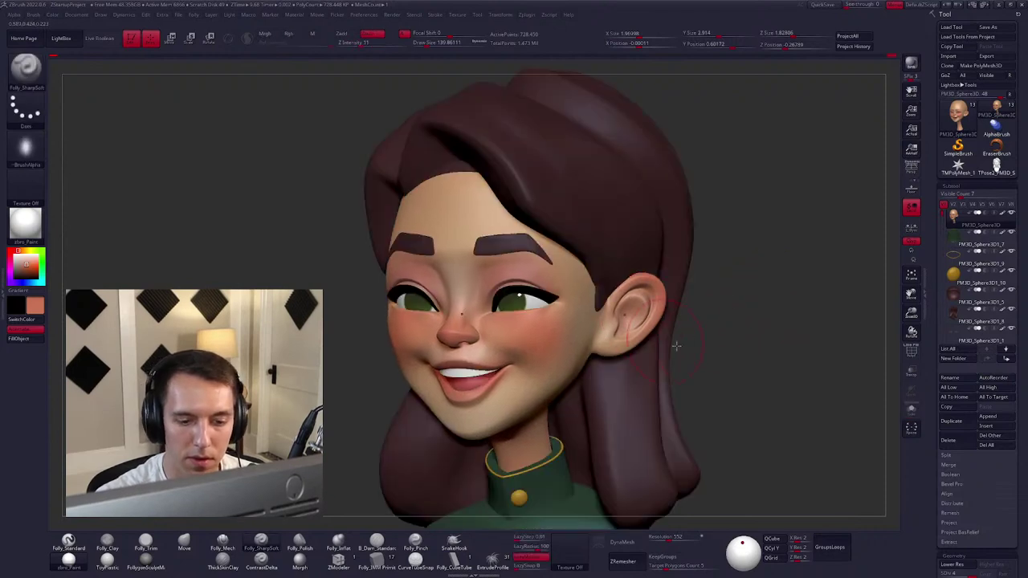
pyautogui.moveTo(723, 325)
pyautogui.mouseDown()
pyautogui.moveTo(684, 358)
pyautogui.moveTo(694, 365)
pyautogui.moveTo(552, 334)
pyautogui.moveTo(646, 377)
pyautogui.moveTo(657, 400)
pyautogui.mouseUp()
pyautogui.press('b')
pyautogui.press('m')
pyautogui.press('v')
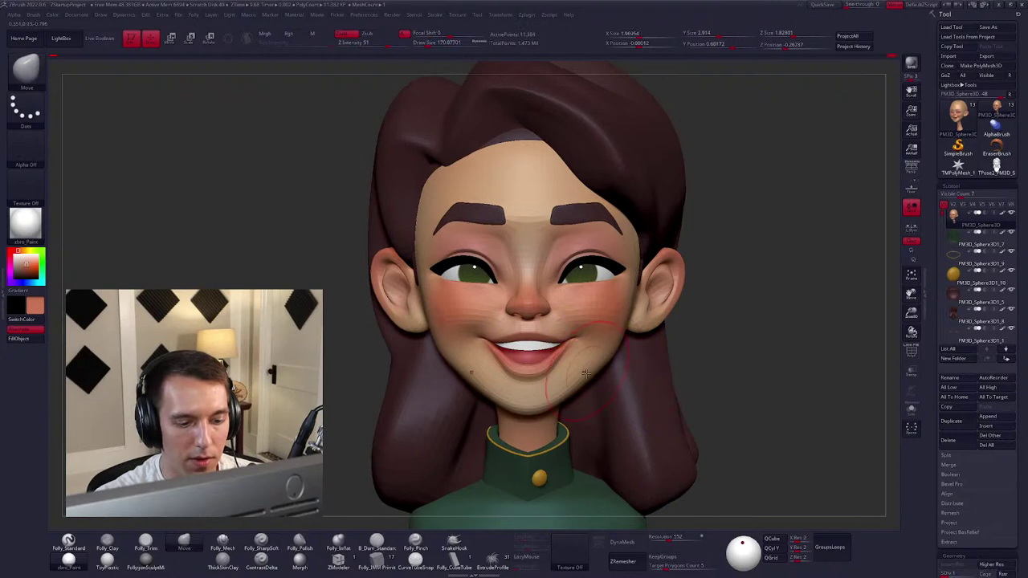
# Pull the jaw and chin with Move, smooth the surface, and check the front and profile.
pyautogui.moveTo(584, 372)
pyautogui.mouseDown()
pyautogui.moveTo(590, 380)
pyautogui.moveTo(616, 338)
pyautogui.moveTo(685, 331)
pyautogui.moveTo(818, 210)
pyautogui.mouseUp()
pyautogui.press('space')
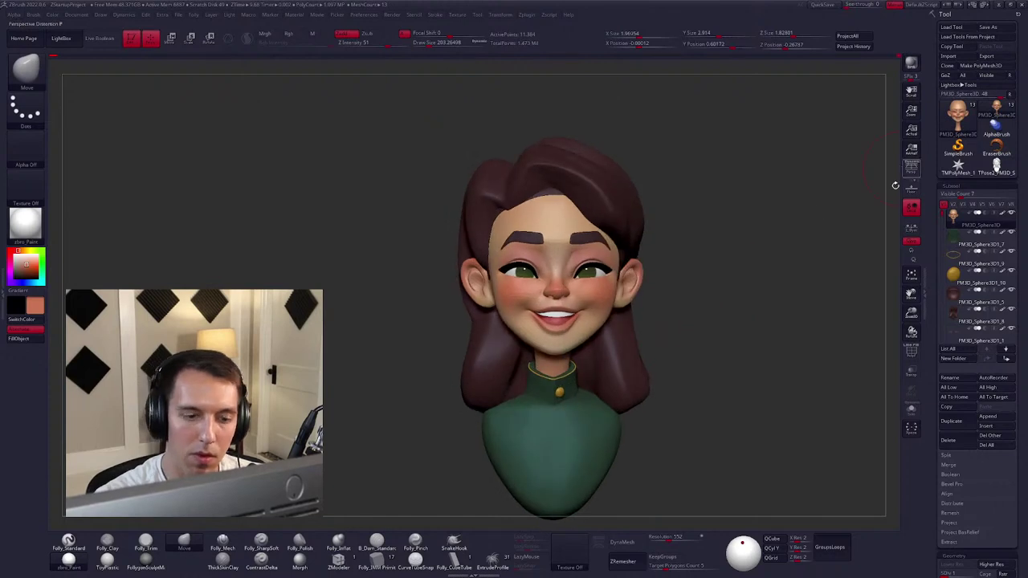
pyautogui.moveTo(894, 186)
pyautogui.mouseDown()
pyautogui.moveTo(754, 298)
pyautogui.moveTo(578, 340)
pyautogui.moveTo(598, 322)
pyautogui.mouseUp()
pyautogui.rightClick(598, 323)
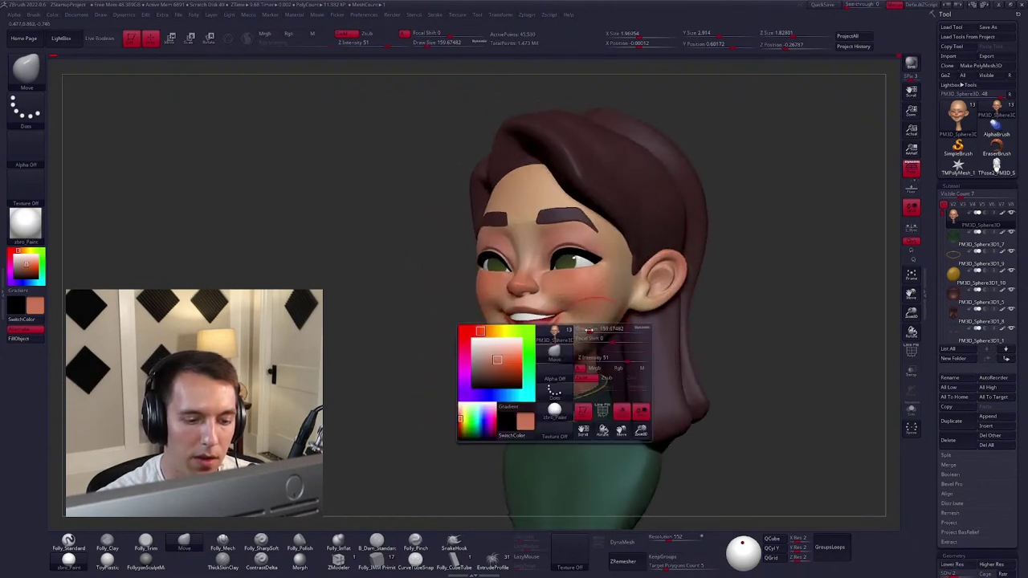
pyautogui.press('shift')
pyautogui.rightClick(598, 322)
pyautogui.moveTo(606, 320)
pyautogui.keyDown('shift'); pyautogui.mouseDown(button='right')
pyautogui.moveTo(598, 323)
pyautogui.moveTo(603, 309)
pyautogui.moveTo(585, 313)
pyautogui.moveTo(561, 279)
pyautogui.mouseUp(button='right'); pyautogui.keyUp('shift')
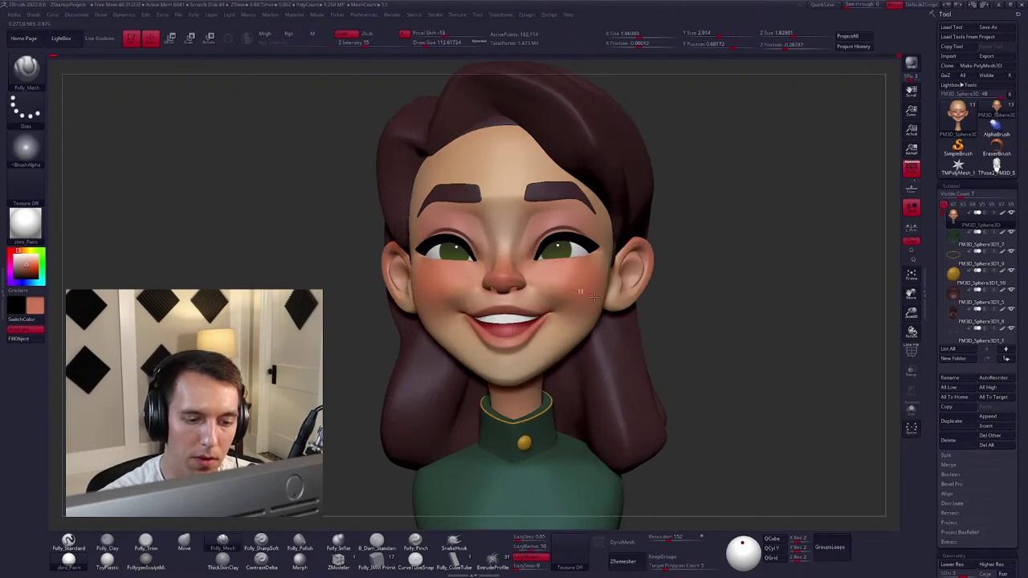
pyautogui.moveTo(558, 330)
pyautogui.mouseDown(button='right')
pyautogui.moveTo(594, 326)
pyautogui.moveTo(554, 286)
pyautogui.moveTo(601, 316)
pyautogui.moveTo(616, 306)
pyautogui.mouseUp(button='right')
# Reselect the Move brush and shrink its size for finer cheek shaping.
pyautogui.press('b')
pyautogui.press('m')
pyautogui.press('v')
pyautogui.press('space')
pyautogui.moveTo(617, 305); pyautogui.dragTo(610, 309)
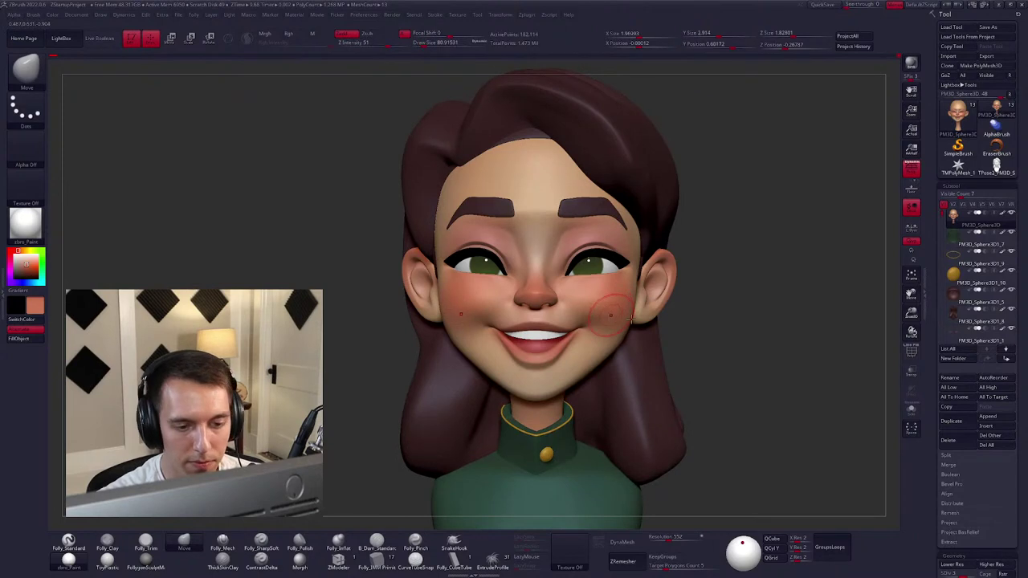
# Step the head to its highest subdivision and pick Folly_SharpSoft at a smaller size.
pyautogui.press('d')
pyautogui.click(261, 546)
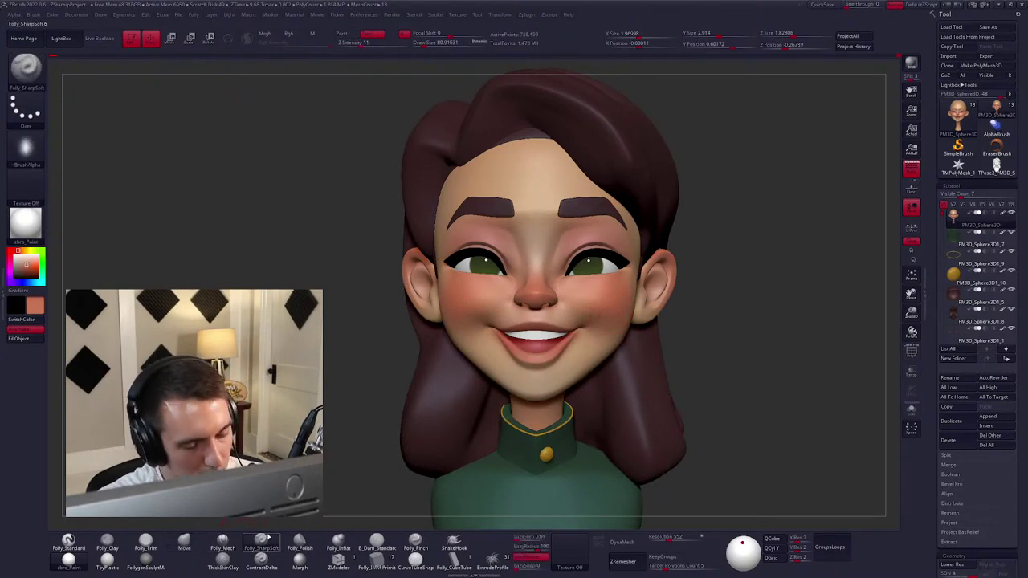
pyautogui.hotkey('ctrl', 'shift', 's')
pyautogui.scroll(3, 538, 361)
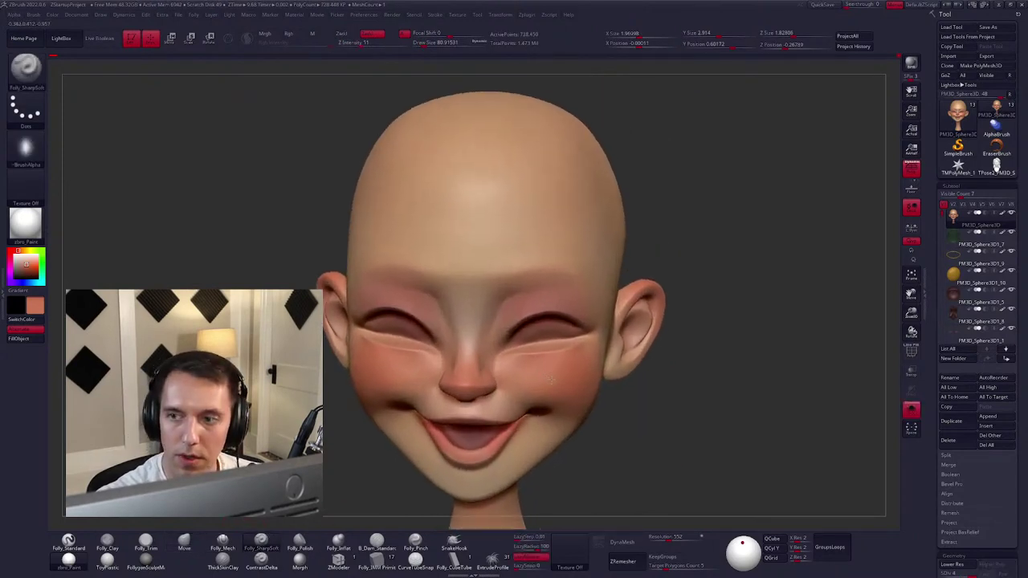
pyautogui.press('space')
pyautogui.moveTo(539, 361); pyautogui.dragTo(533, 363)
pyautogui.hotkey('ctrl', 'shift', 's')
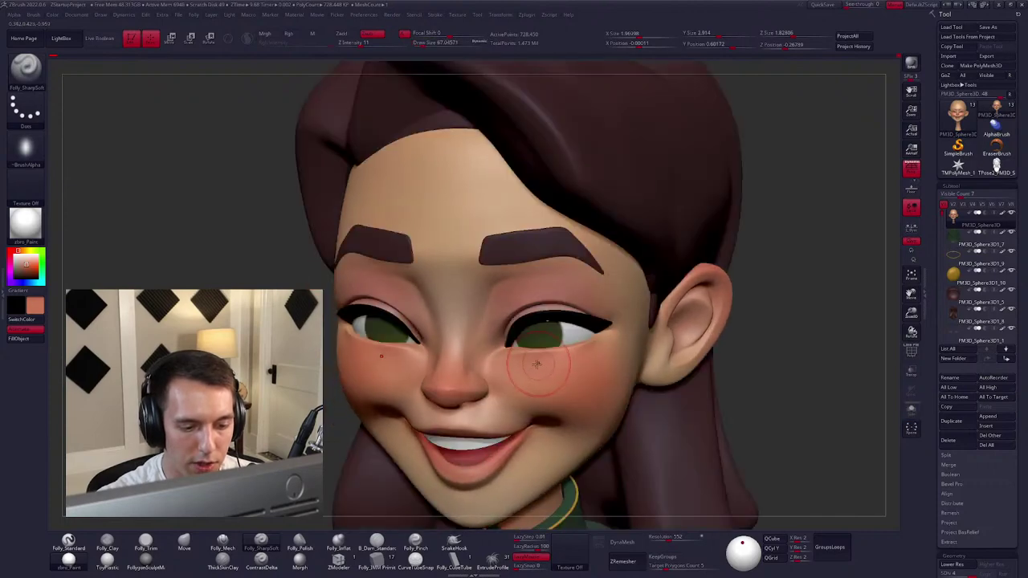
pyautogui.moveTo(543, 362)
pyautogui.mouseDown(button='right')
pyautogui.moveTo(511, 362)
pyautogui.moveTo(513, 333)
pyautogui.mouseUp(button='right')
# At low subdivision, lasso-mask and invert a cheek band, then push the cheeks up and clear the mask.
pyautogui.press('b')
pyautogui.press('m')
pyautogui.press('v')
pyautogui.moveTo(514, 336)
pyautogui.keyDown('ctrl'); pyautogui.mouseDown()
pyautogui.moveTo(494, 349)
pyautogui.moveTo(486, 383)
pyautogui.moveTo(529, 405)
pyautogui.moveTo(594, 362)
pyautogui.moveTo(574, 347)
pyautogui.mouseUp(); pyautogui.keyUp('ctrl')
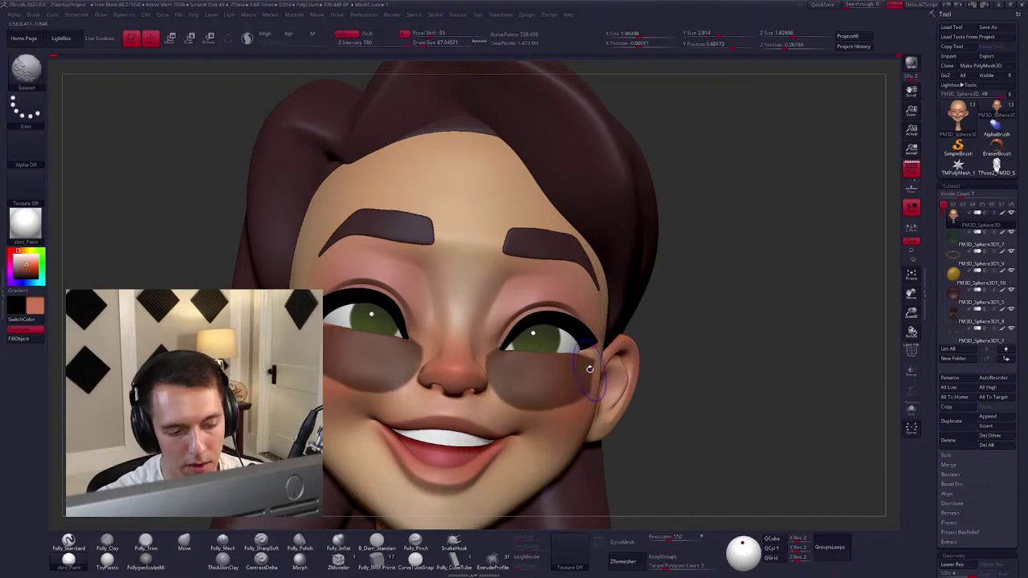
pyautogui.keyDown('ctrl'); pyautogui.click(643, 329); pyautogui.keyUp('ctrl')
pyautogui.moveTo(642, 329); pyautogui.dragTo(518, 331, button='right')
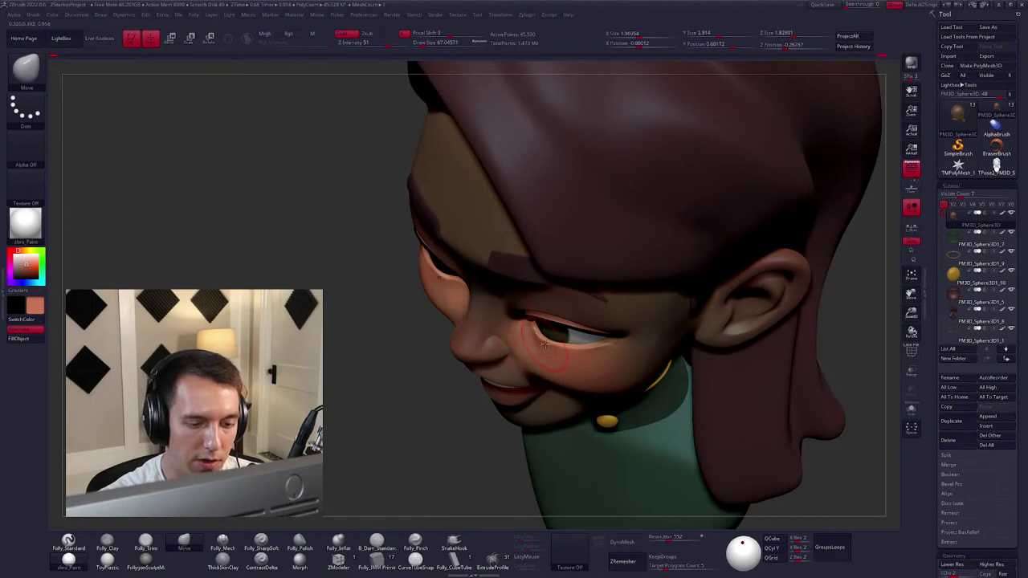
pyautogui.moveTo(552, 347)
pyautogui.mouseDown(button='right')
pyautogui.moveTo(575, 340)
pyautogui.moveTo(539, 328)
pyautogui.mouseUp(button='right')
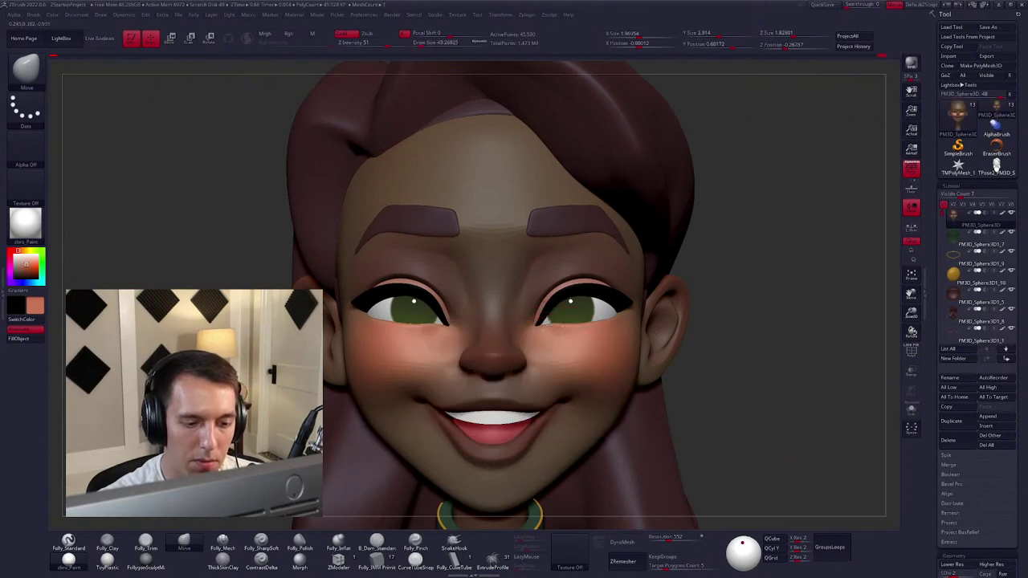
pyautogui.moveTo(542, 338)
pyautogui.mouseDown(button='right')
pyautogui.moveTo(627, 320)
pyautogui.moveTo(536, 334)
pyautogui.mouseUp(button='right')
pyautogui.rightClick(551, 332)
pyautogui.rightClick(628, 319)
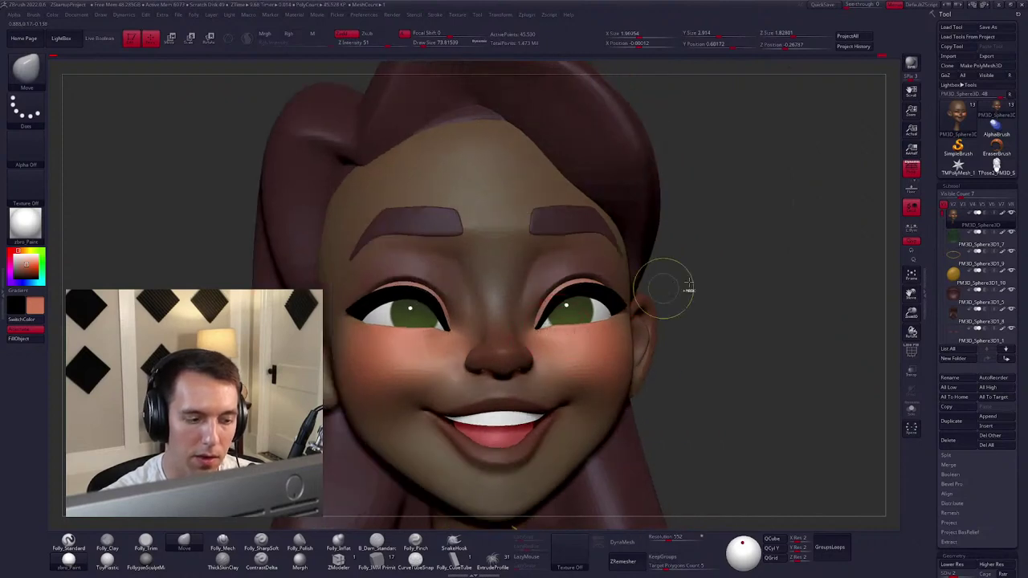
pyautogui.hotkey('ctrl', 'z')
pyautogui.moveTo(696, 291); pyautogui.dragTo(674, 298, button='right')
# Return to the highest subdivision and size Folly_SharpSoft with the head soloed.
pyautogui.press('d')
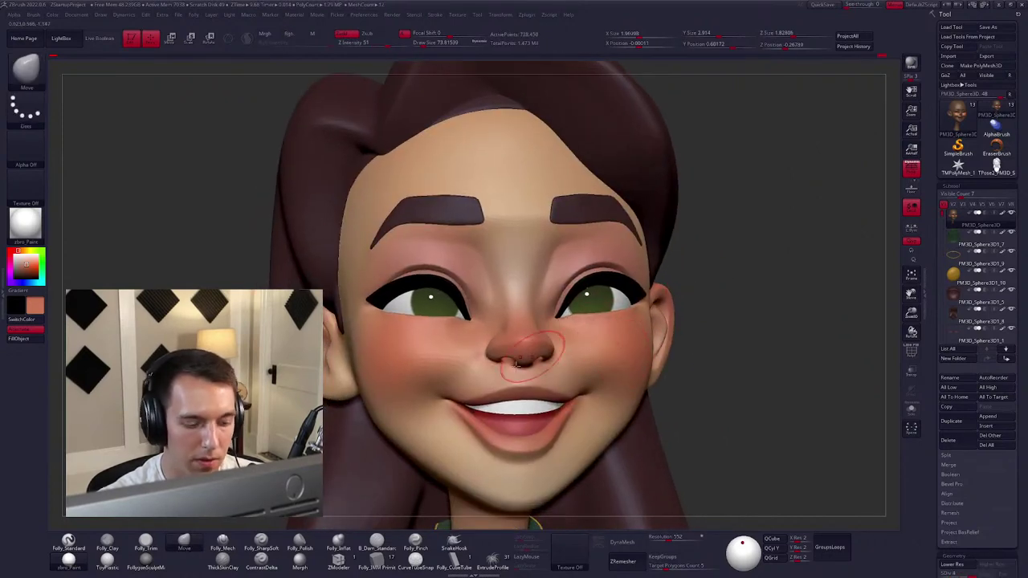
pyautogui.click(261, 542)
pyautogui.click(910, 409)
pyautogui.moveTo(610, 321); pyautogui.dragTo(574, 337, button='right')
pyautogui.press('space')
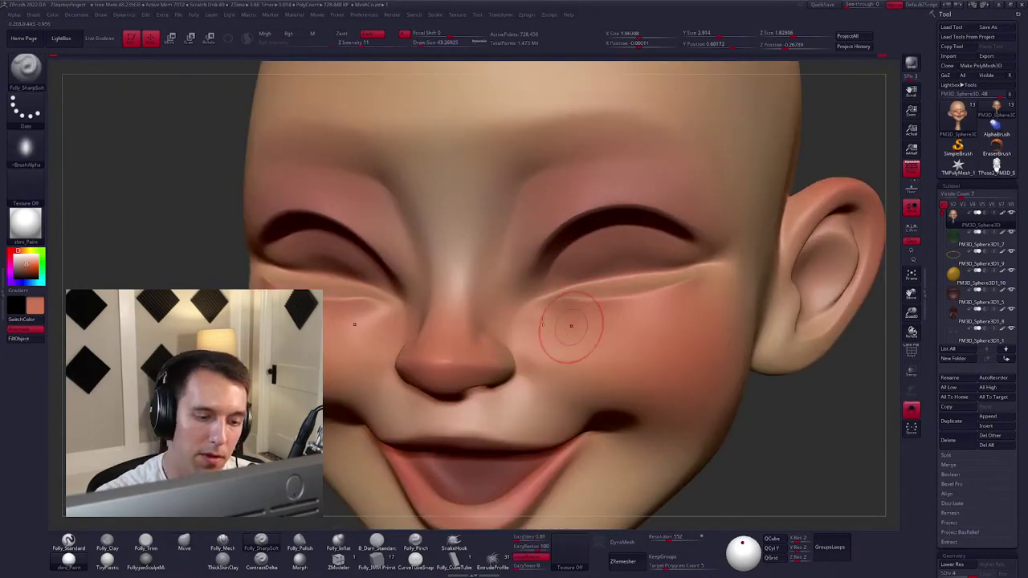
pyautogui.hotkey('ctrl', 'shift', 's')
pyautogui.press('space')
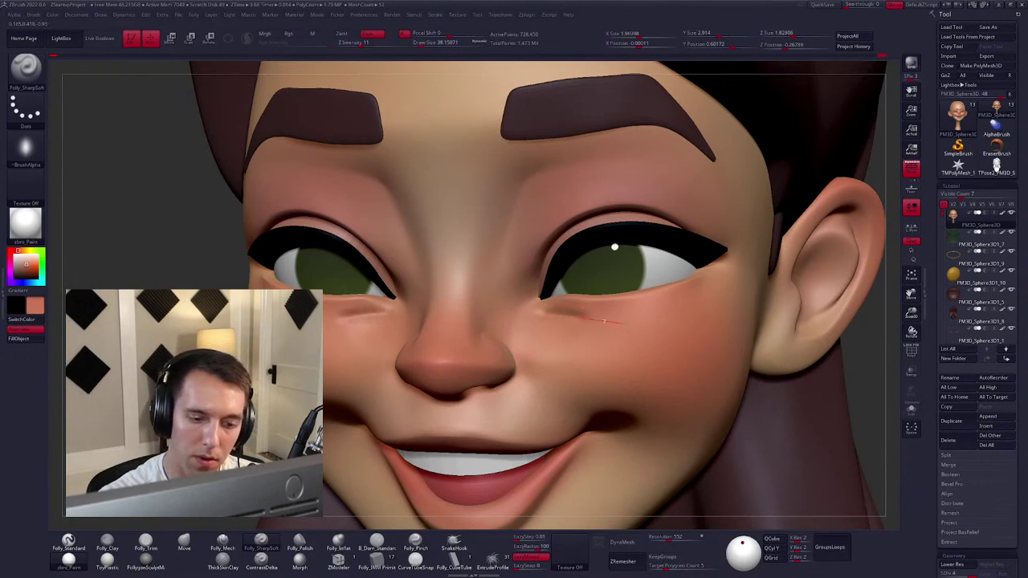
# Carve and refine a crisp crease under the right eye, then smooth it.
pyautogui.moveTo(603, 321); pyautogui.dragTo(650, 319)
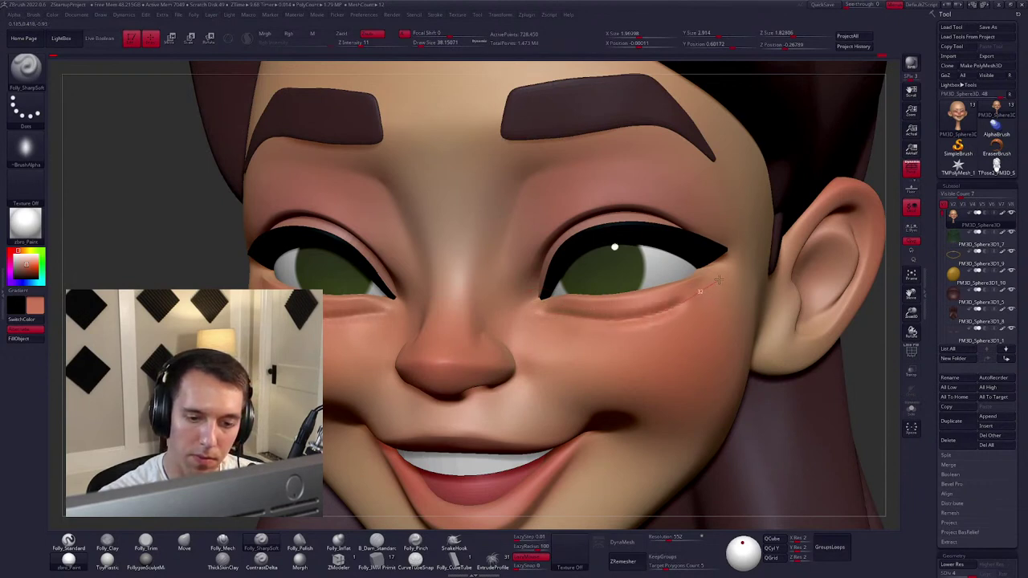
pyautogui.hotkey('shift', 'f')
pyautogui.hotkey('shift', 'f')
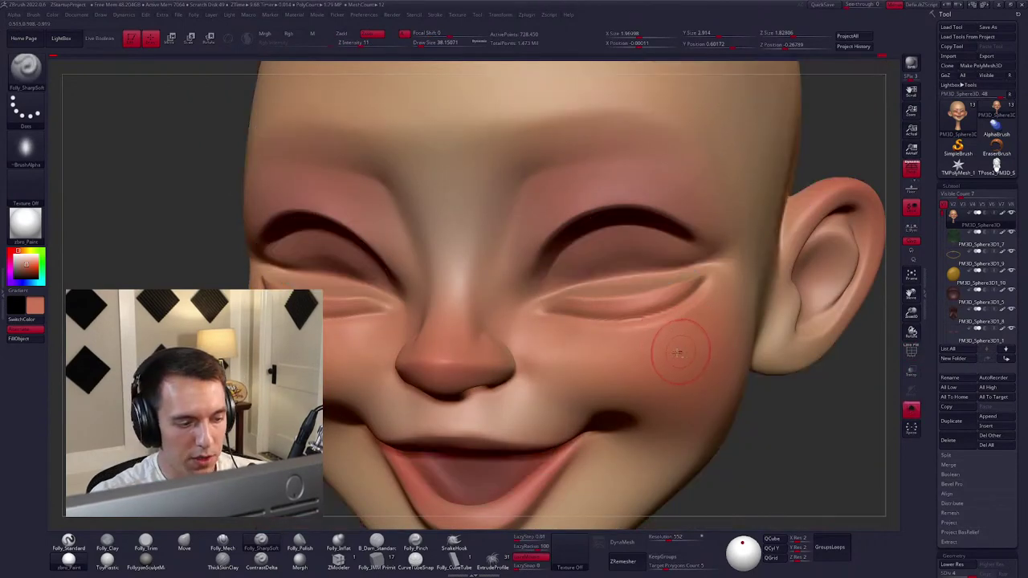
pyautogui.keyDown('ctrl'); pyautogui.moveTo(682, 349); pyautogui.dragTo(610, 352, button='right'); pyautogui.keyUp('ctrl')
pyautogui.hotkey('shift', 'f')
pyautogui.hotkey('shift', 'f')
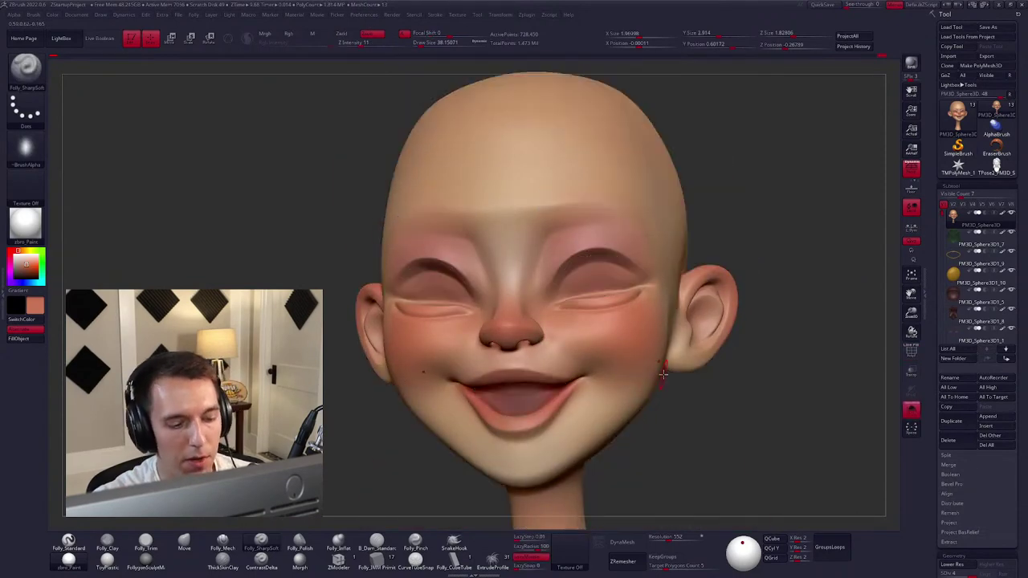
pyautogui.moveTo(663, 373); pyautogui.dragTo(543, 294, button='right')
pyautogui.press('space')
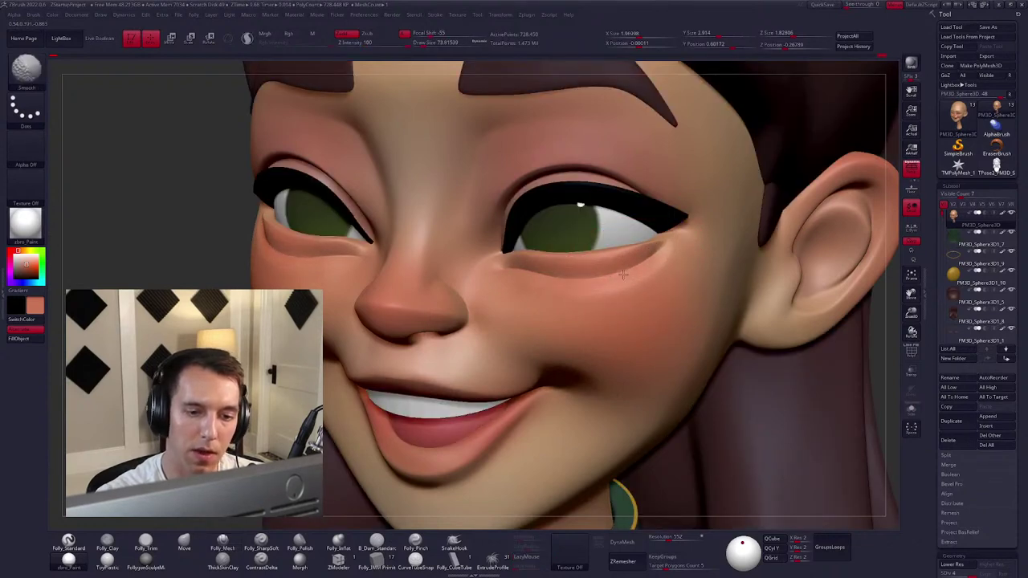
# Hide the lower-lid lash piece with a lasso selection and smooth around the eye.
pyautogui.press('space')
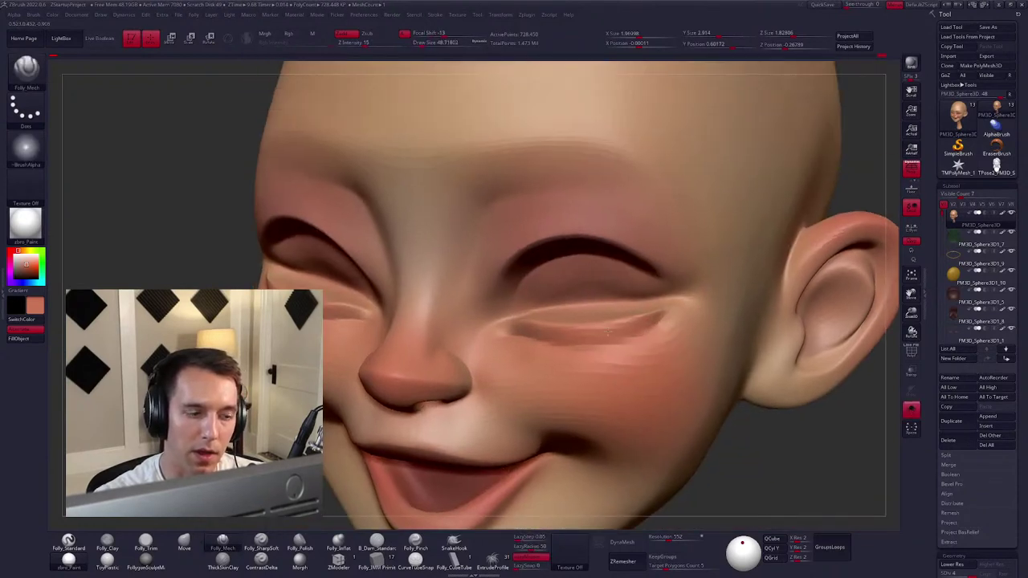
pyautogui.press('space')
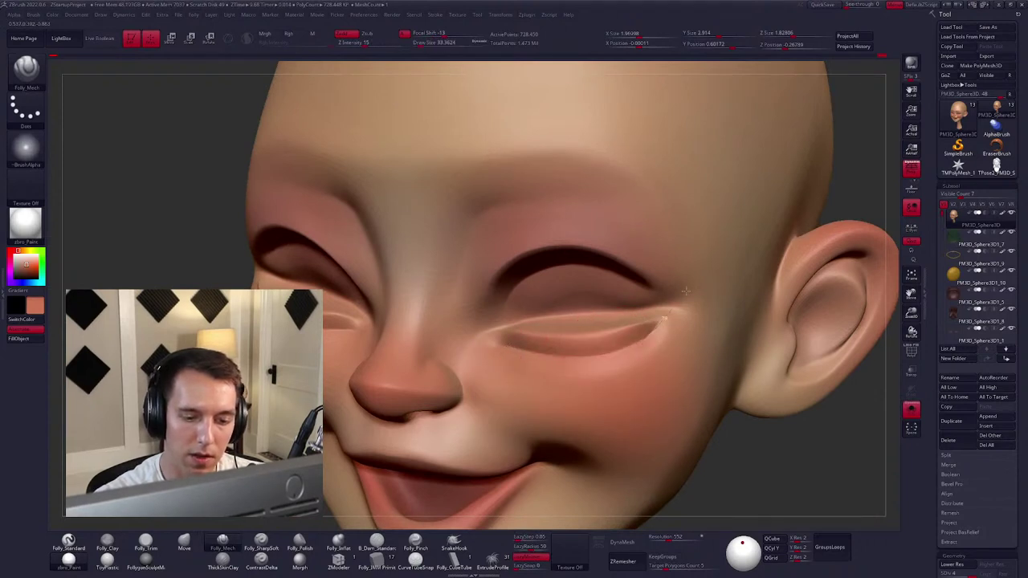
pyautogui.press('shift')
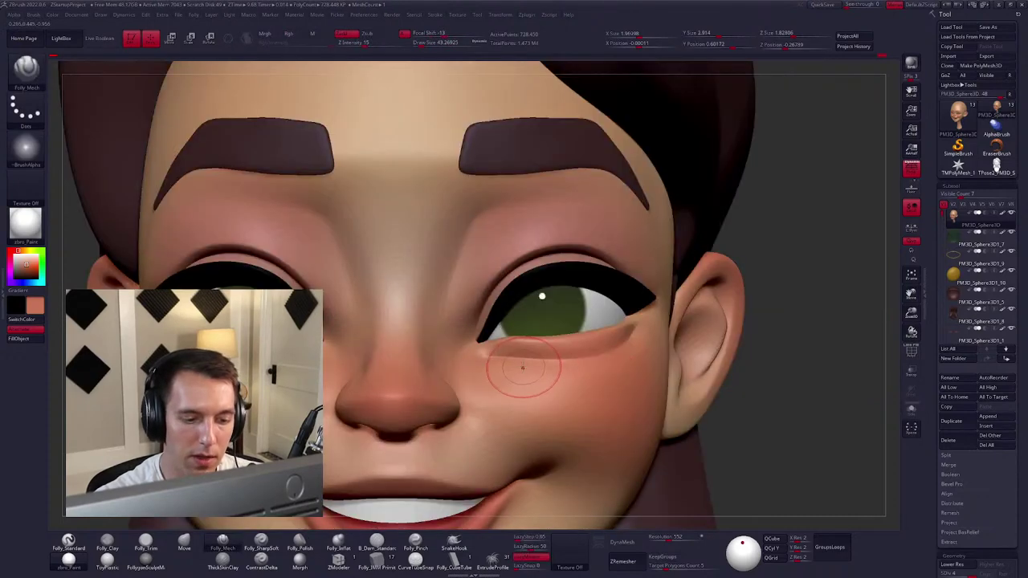
pyautogui.moveTo(512, 364); pyautogui.dragTo(602, 334, button='right')
pyautogui.hotkey('ctrl', 'shift')
pyautogui.moveTo(640, 291); pyautogui.dragTo(678, 293)
pyautogui.moveTo(634, 316)
pyautogui.keyDown('ctrl'); pyautogui.keyDown('alt'); pyautogui.keyDown('shift'); pyautogui.mouseDown()
pyautogui.moveTo(498, 277)
pyautogui.moveTo(630, 333)
pyautogui.mouseUp(); pyautogui.keyUp('shift'); pyautogui.keyUp('alt'); pyautogui.keyUp('ctrl')
pyautogui.rightClick(629, 333)
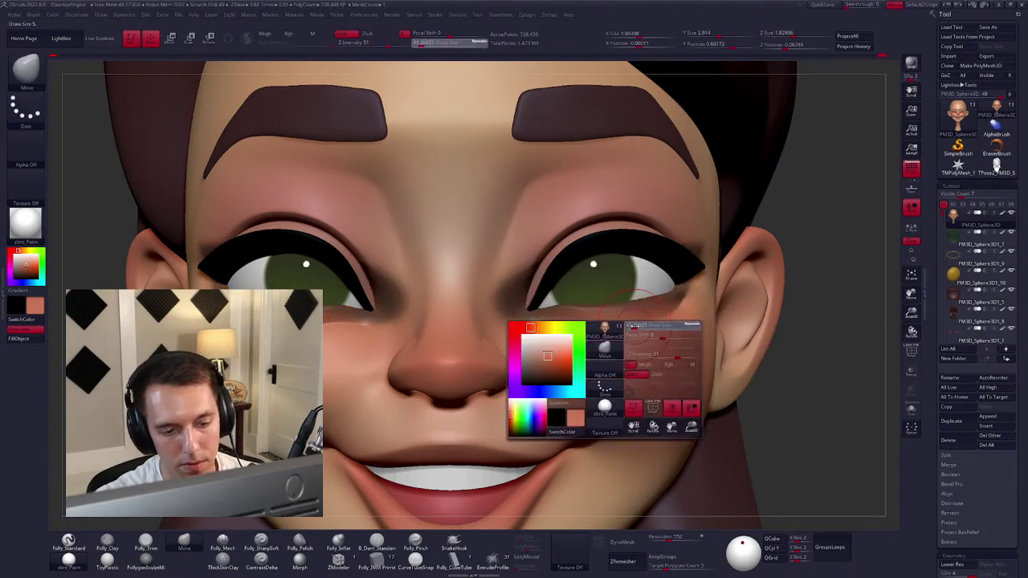
pyautogui.moveTo(664, 337)
pyautogui.mouseDown(button='right')
pyautogui.moveTo(611, 329)
pyautogui.moveTo(693, 318)
pyautogui.moveTo(575, 337)
pyautogui.moveTo(728, 353)
pyautogui.moveTo(677, 321)
pyautogui.moveTo(706, 347)
pyautogui.moveTo(651, 280)
pyautogui.moveTo(699, 316)
pyautogui.moveTo(677, 323)
pyautogui.moveTo(679, 348)
pyautogui.moveTo(673, 341)
pyautogui.mouseUp(button='right')
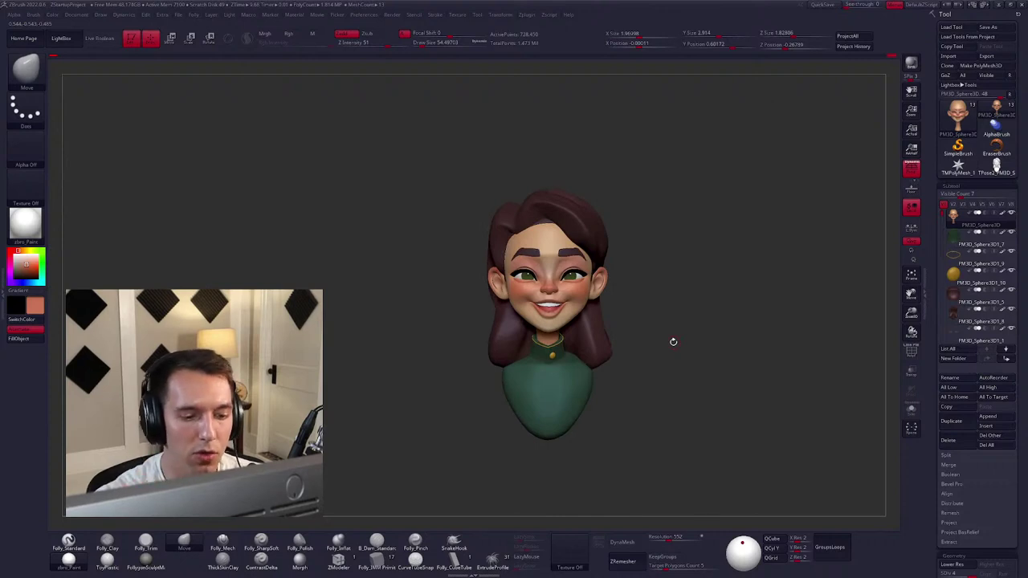
# Smooth the lower-eyelid crease and bring the eyes, brows and hair back into view.
pyautogui.keyDown('alt'); pyautogui.moveTo(673, 342); pyautogui.dragTo(659, 379, button='right'); pyautogui.keyUp('alt')
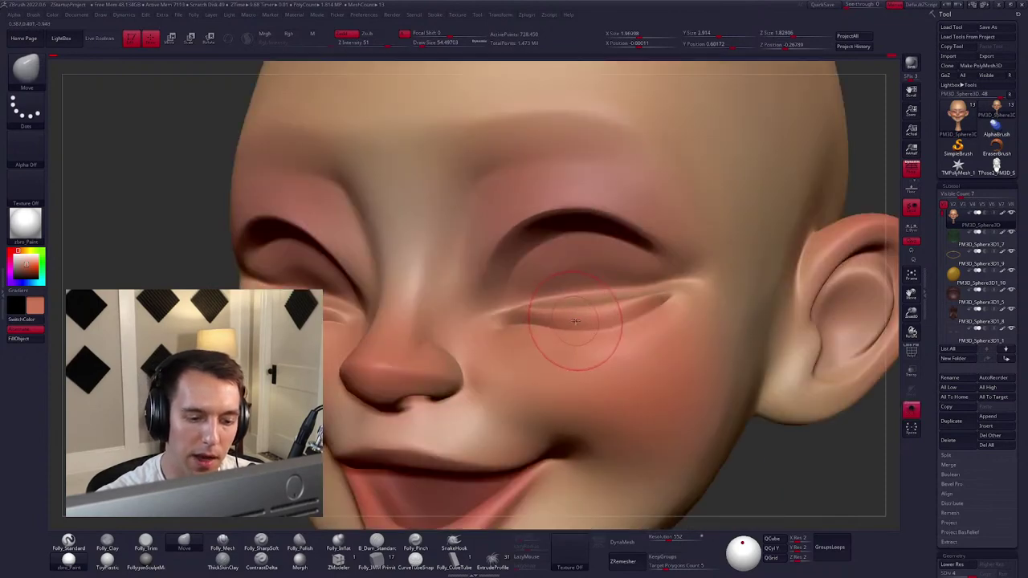
pyautogui.press('s')
pyautogui.press('m')
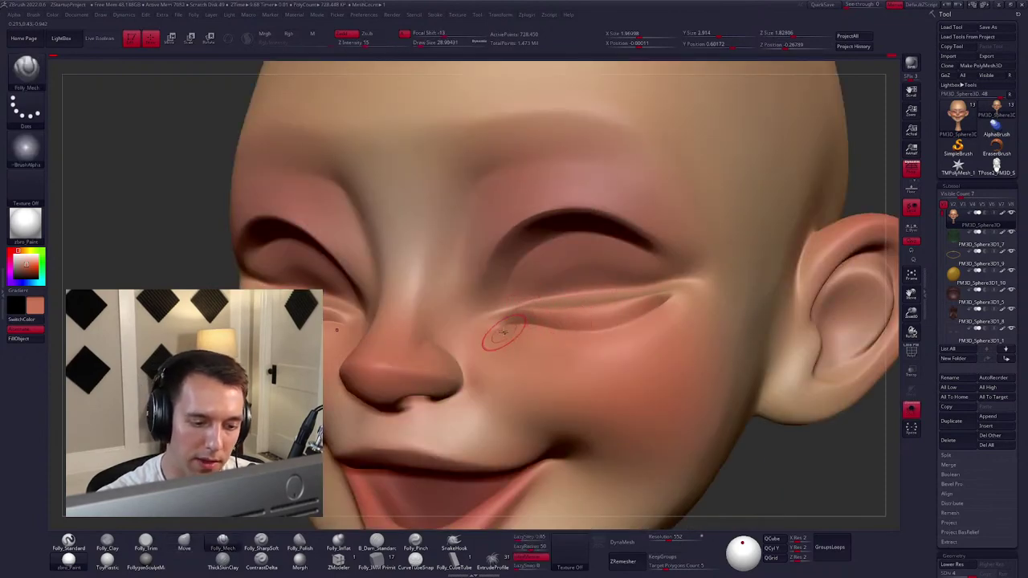
pyautogui.press('shift')
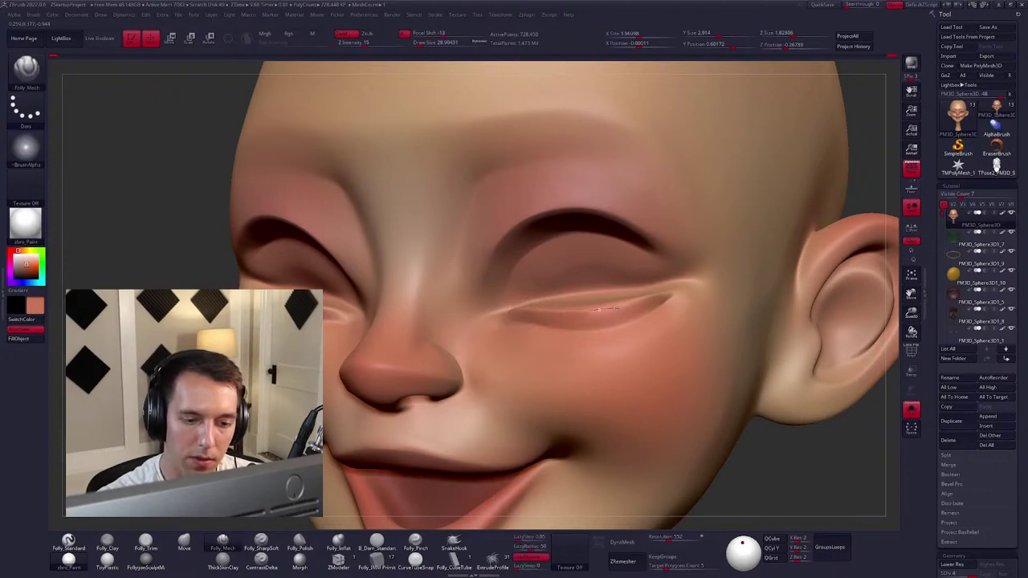
pyautogui.press('shift')
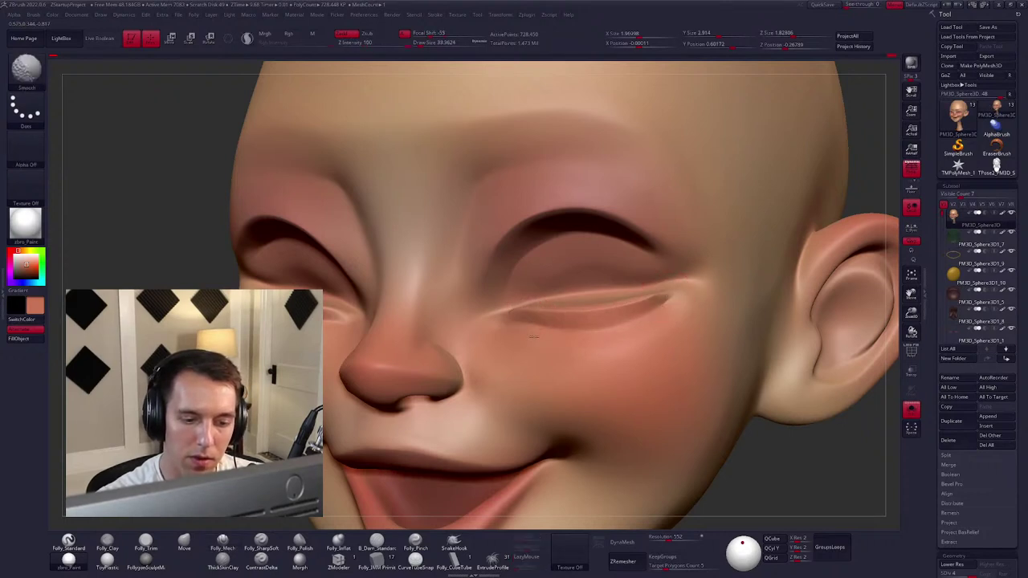
pyautogui.press('shift')
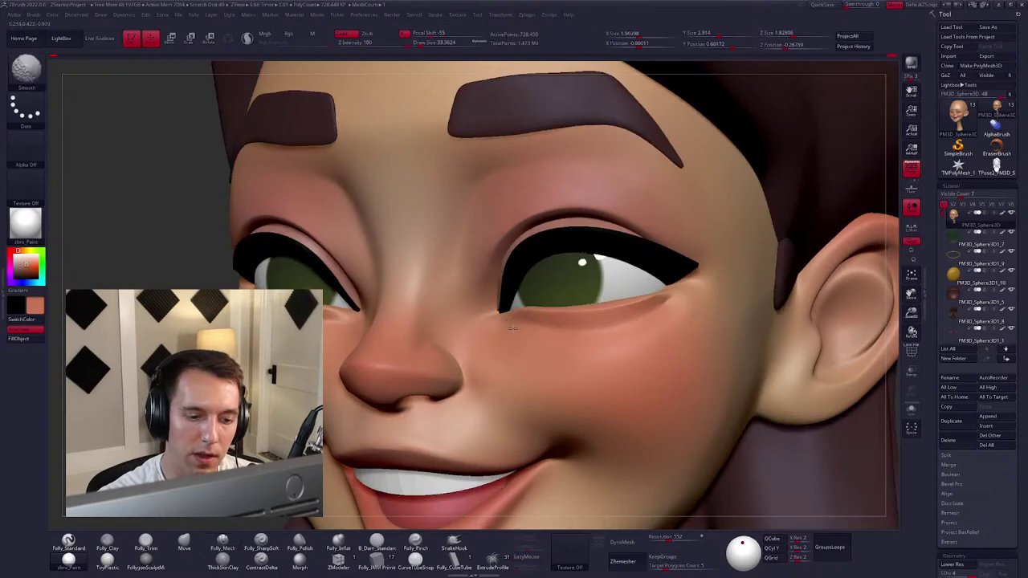
pyautogui.moveTo(209, 160); pyautogui.dragTo(113, 177)
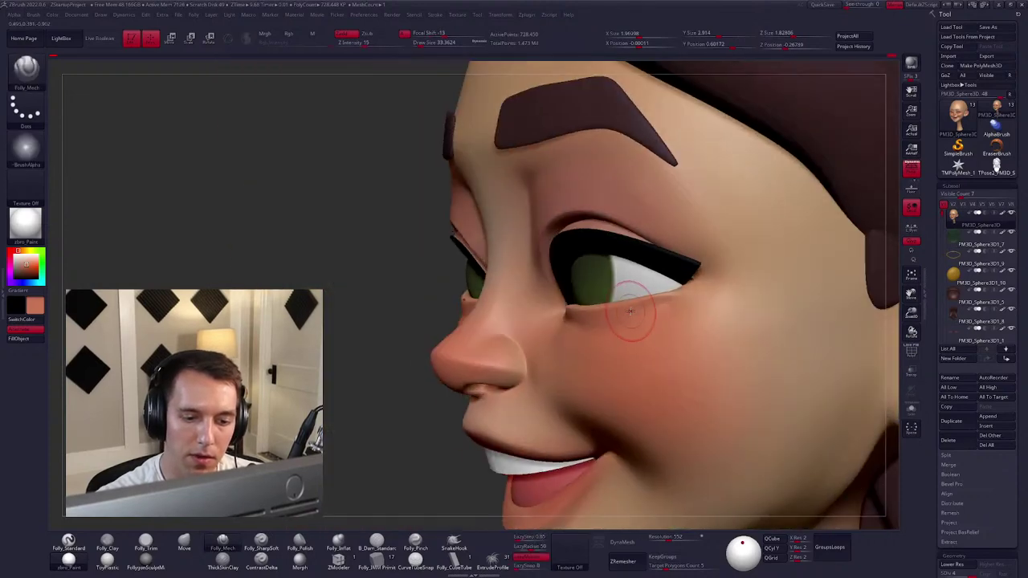
# Switch from Move to the Folly crease brush and isolate the face without eyes and brows.
pyautogui.press('b')
pyautogui.press('m')
pyautogui.press('v')
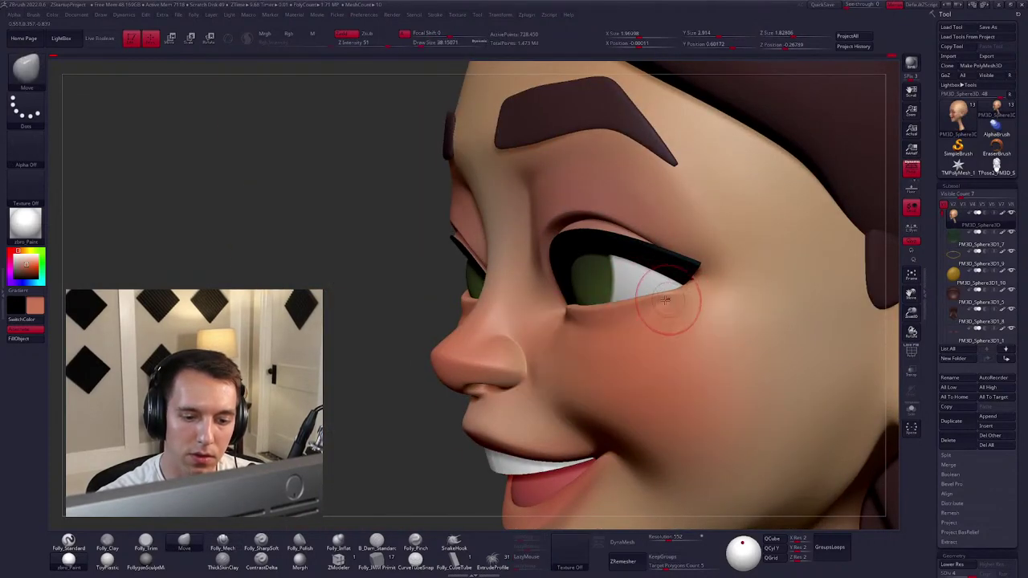
pyautogui.click(260, 542)
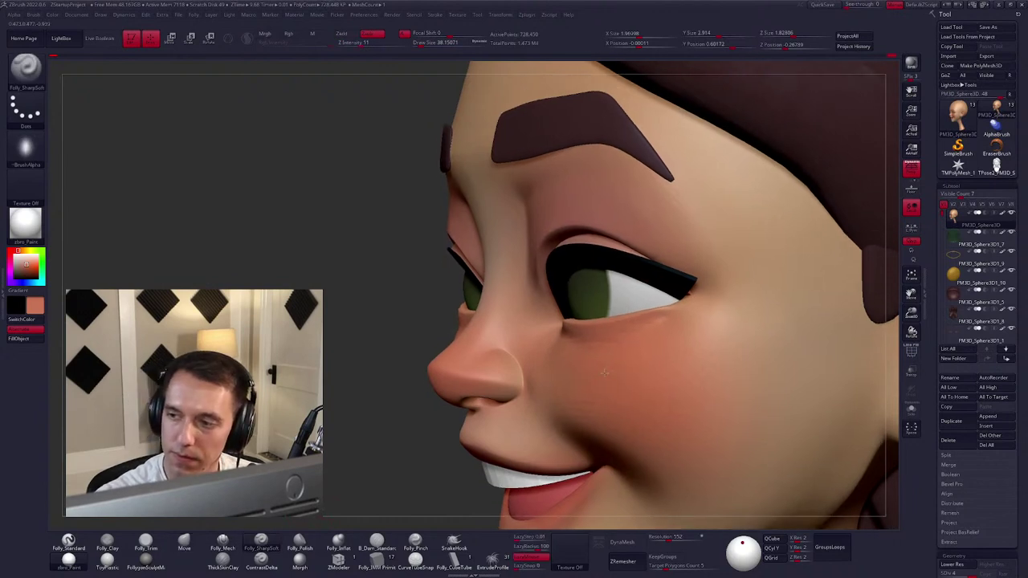
pyautogui.moveTo(606, 353)
pyautogui.mouseDown(button='right')
pyautogui.moveTo(614, 374)
pyautogui.moveTo(620, 345)
pyautogui.moveTo(569, 349)
pyautogui.mouseUp(button='right')
pyautogui.hotkey('ctrl', 'alt', 's')
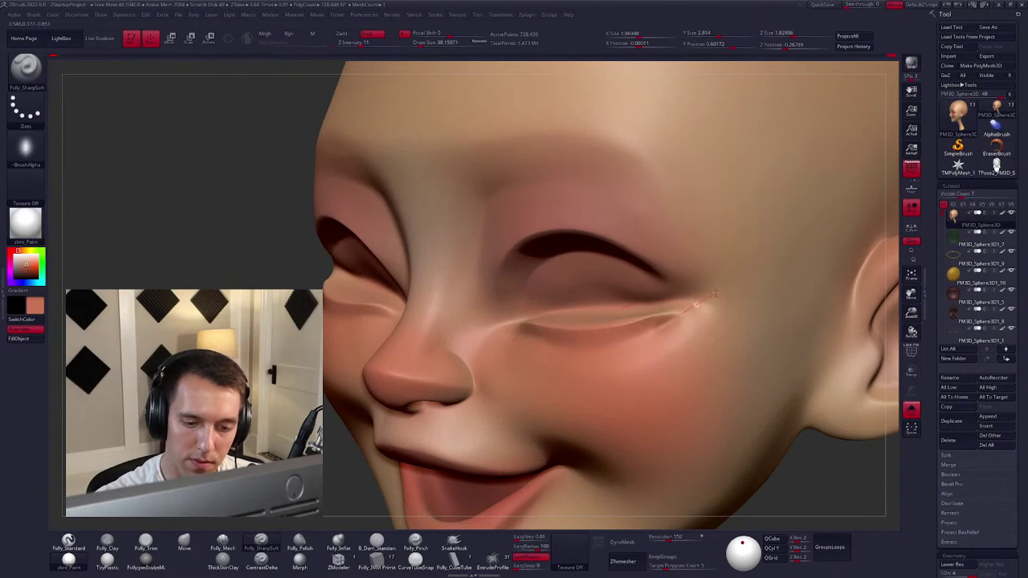
pyautogui.press('shift')
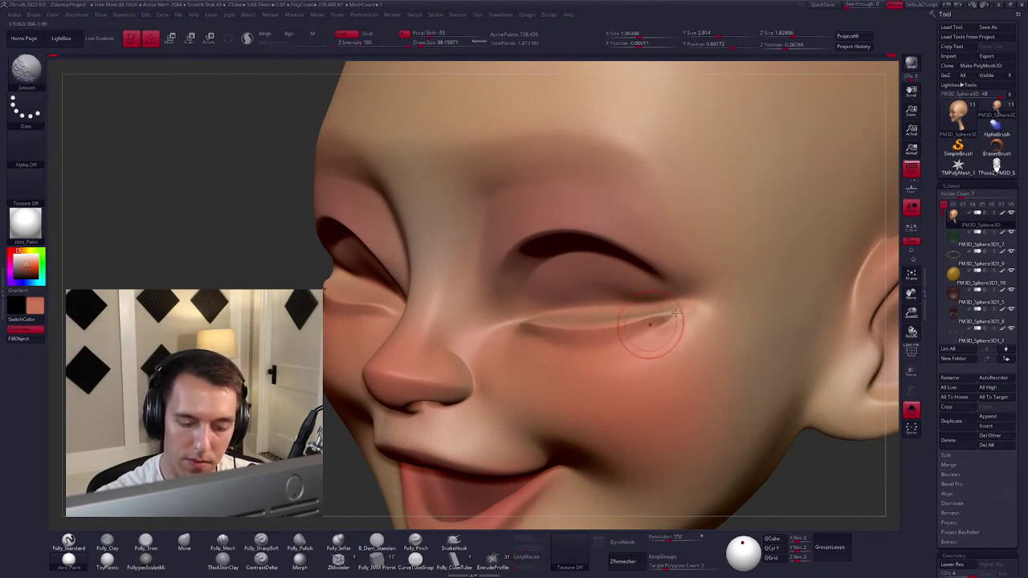
# Mask and blur a patch on the cheek, then frame the isolated head from the front.
pyautogui.moveTo(688, 310)
pyautogui.keyDown('ctrl'); pyautogui.mouseDown()
pyautogui.moveTo(623, 398)
pyautogui.moveTo(697, 305)
pyautogui.mouseUp(); pyautogui.keyUp('ctrl')
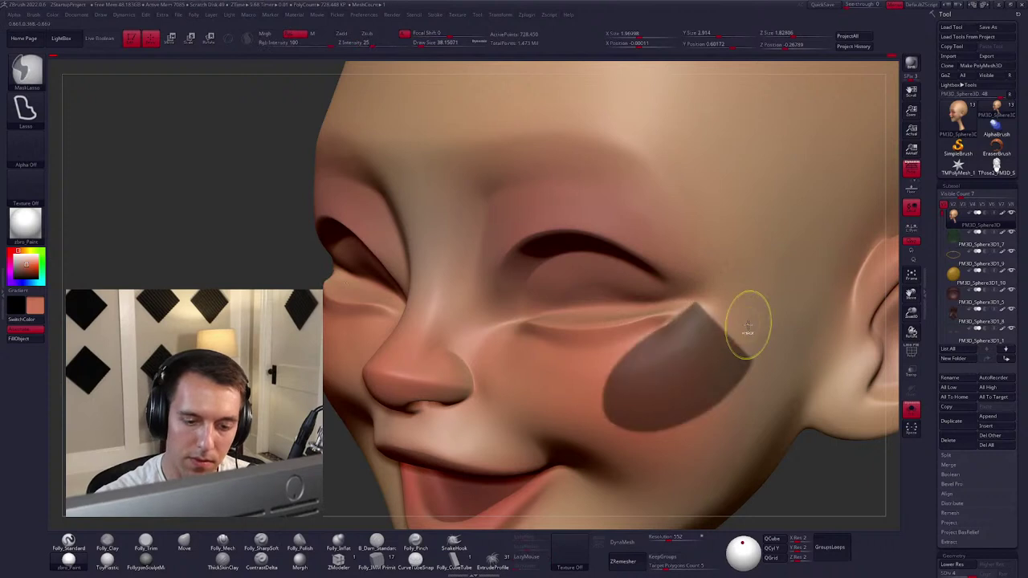
pyautogui.keyDown('ctrl'); pyautogui.click(672, 318); pyautogui.keyUp('ctrl')
pyautogui.moveTo(678, 321); pyautogui.dragTo(703, 315, button='right')
pyautogui.hotkey('alt', 's')
pyautogui.press('f')
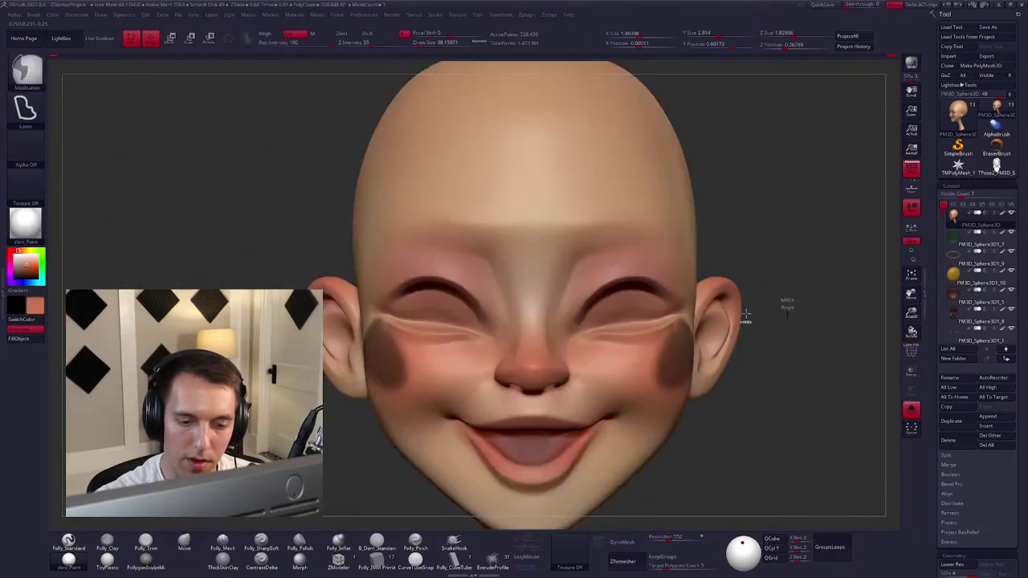
pyautogui.moveTo(738, 314); pyautogui.dragTo(677, 333, button='right')
pyautogui.press('t')
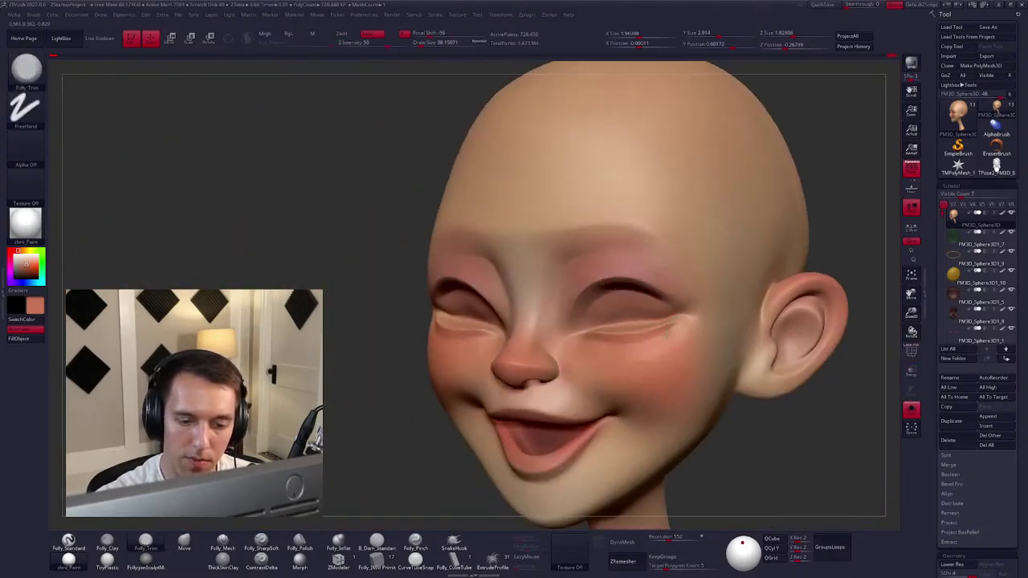
# Toggle Solo on the face and select the cheek-sculpting brush at a smaller size.
pyautogui.hotkey('shift', 's')
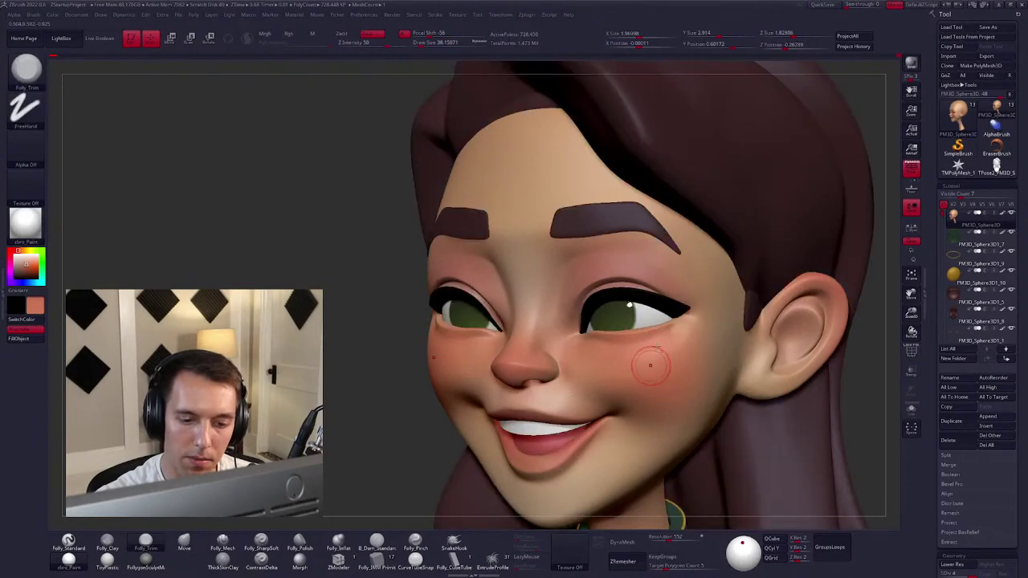
pyautogui.moveTo(649, 361); pyautogui.dragTo(643, 313, button='right')
pyautogui.press('space')
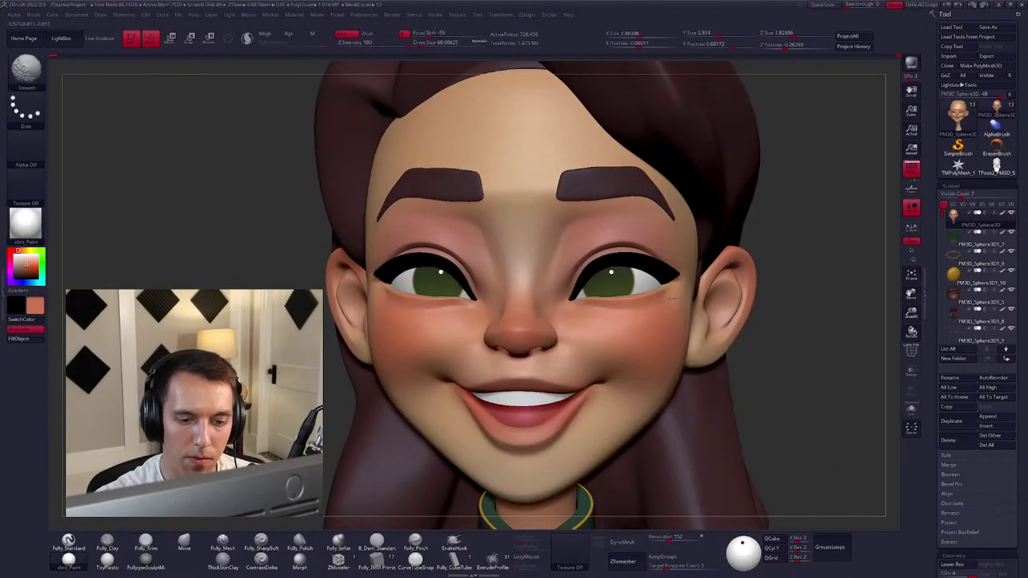
pyautogui.press('m')
pyautogui.hotkey('shift', 's')
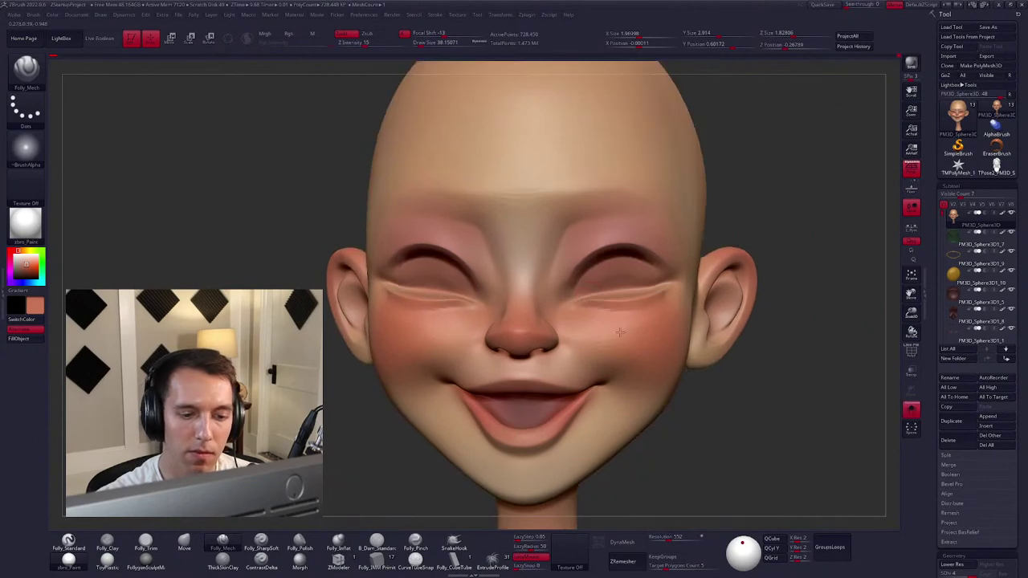
pyautogui.keyDown('ctrl'); pyautogui.moveTo(608, 314); pyautogui.dragTo(573, 308, button='right'); pyautogui.keyUp('ctrl')
pyautogui.press('space')
pyautogui.press('[')
pyautogui.press('space')
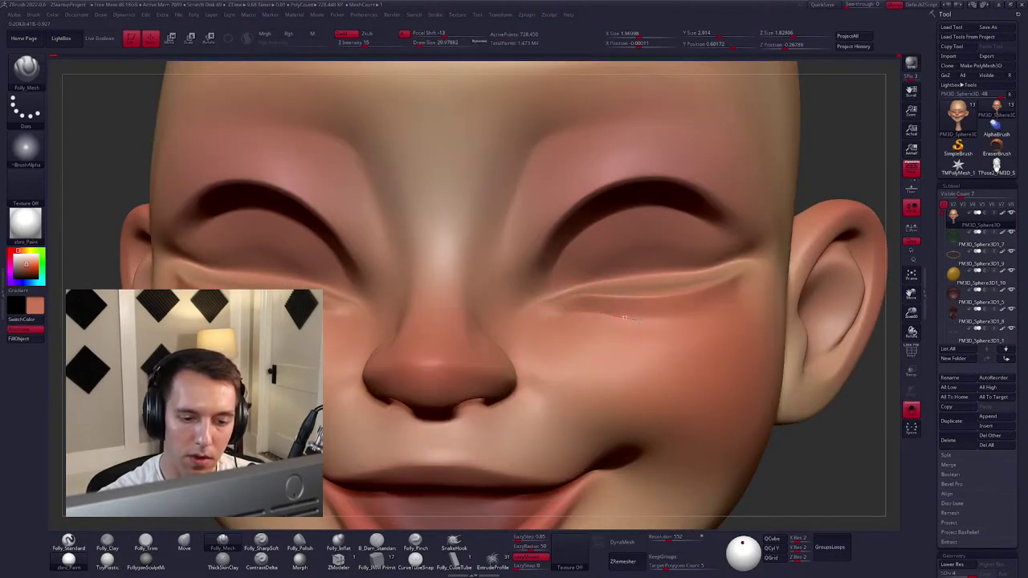
pyautogui.moveTo(739, 289); pyautogui.dragTo(570, 344, button='right')
# Smooth and push the cheeks with Move, checking the face from the front and above.
pyautogui.press('space')
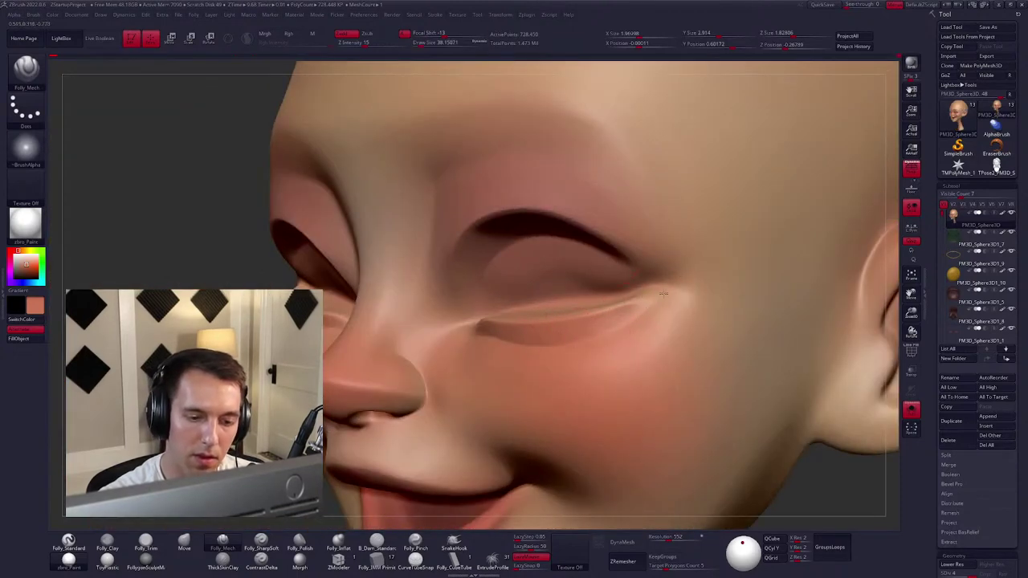
pyautogui.press('shift')
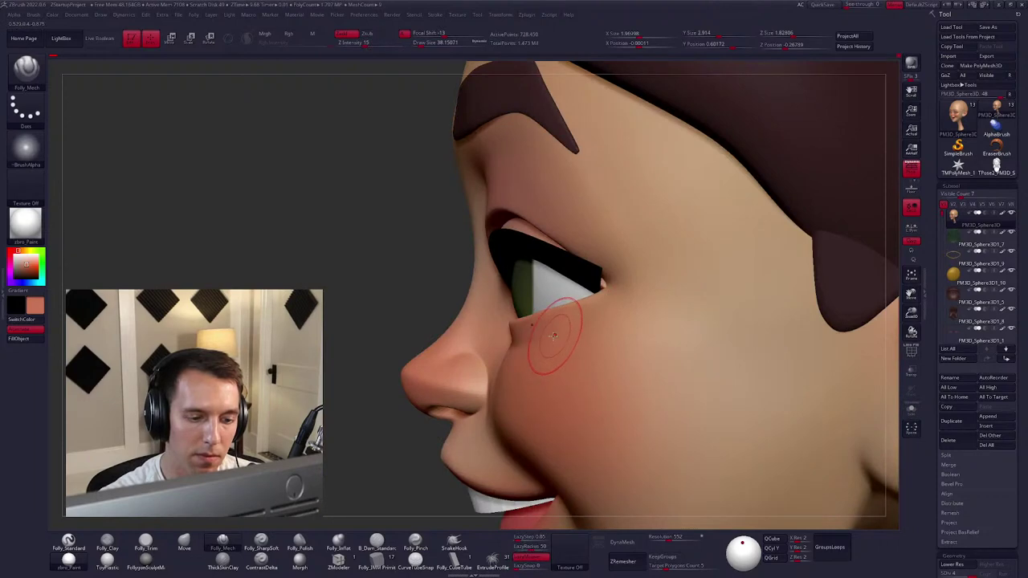
pyautogui.press('space')
pyautogui.click(513, 323)
pyautogui.moveTo(533, 328)
pyautogui.mouseDown(button='right')
pyautogui.moveTo(634, 330)
pyautogui.moveTo(648, 315)
pyautogui.moveTo(612, 318)
pyautogui.mouseUp(button='right')
pyautogui.press('space')
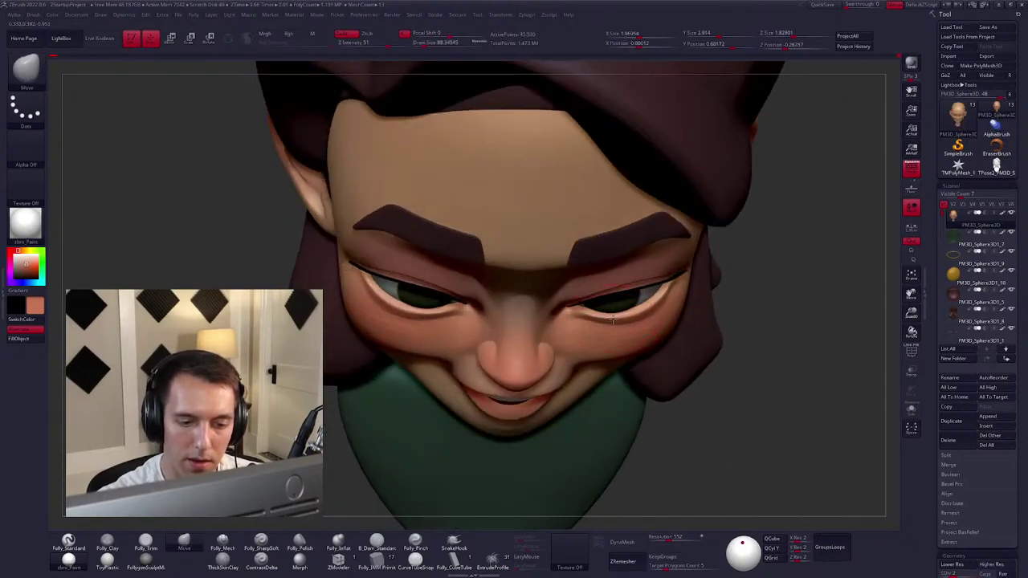
pyautogui.keyDown('shift'); pyautogui.moveTo(660, 294); pyautogui.dragTo(652, 314, button='right'); pyautogui.keyUp('shift')
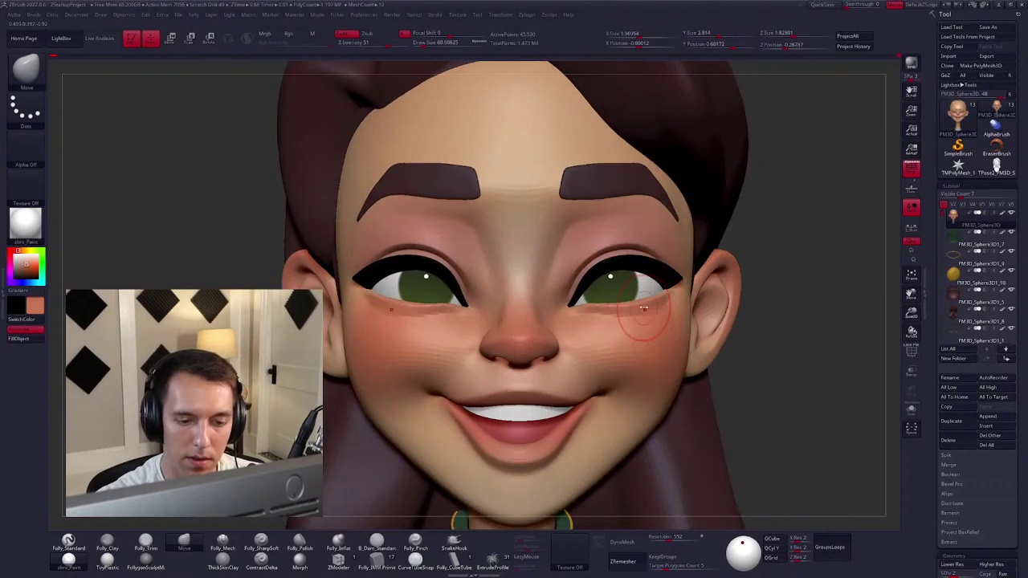
pyautogui.moveTo(633, 326)
pyautogui.mouseDown(button='right')
pyautogui.moveTo(552, 354)
pyautogui.moveTo(671, 313)
pyautogui.mouseUp(button='right')
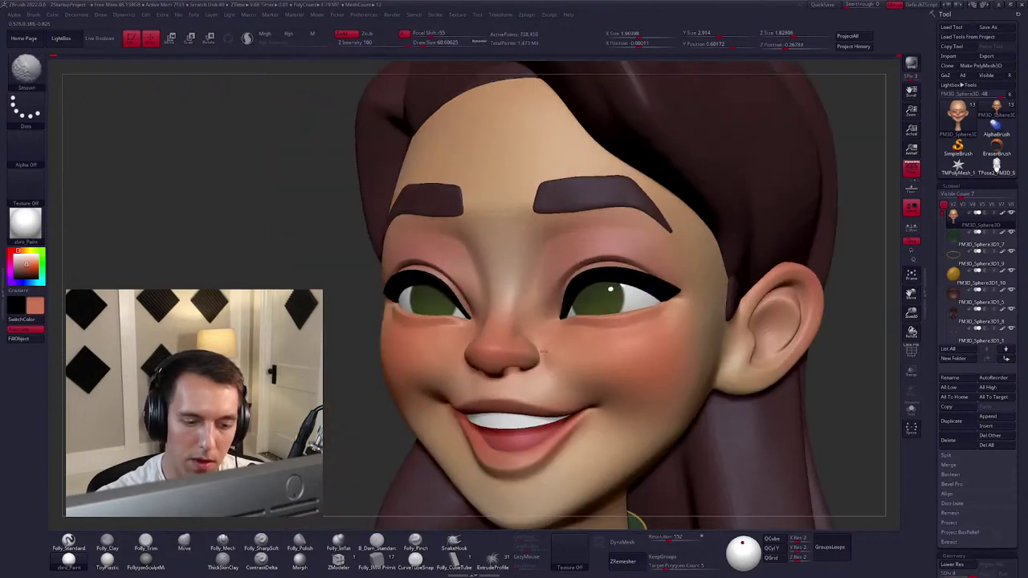
pyautogui.moveTo(618, 345); pyautogui.dragTo(632, 351, button='right')
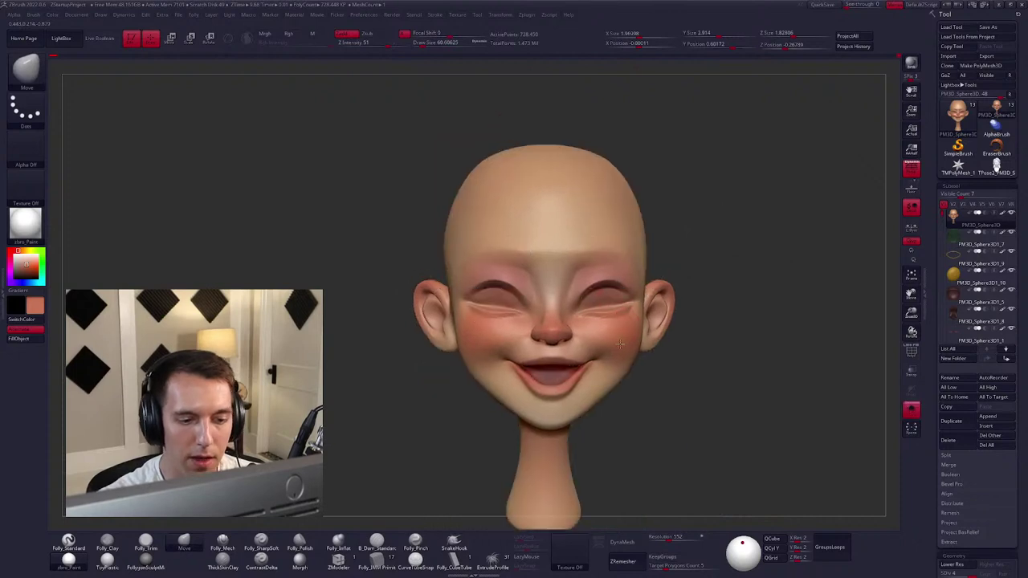
pyautogui.press('space')
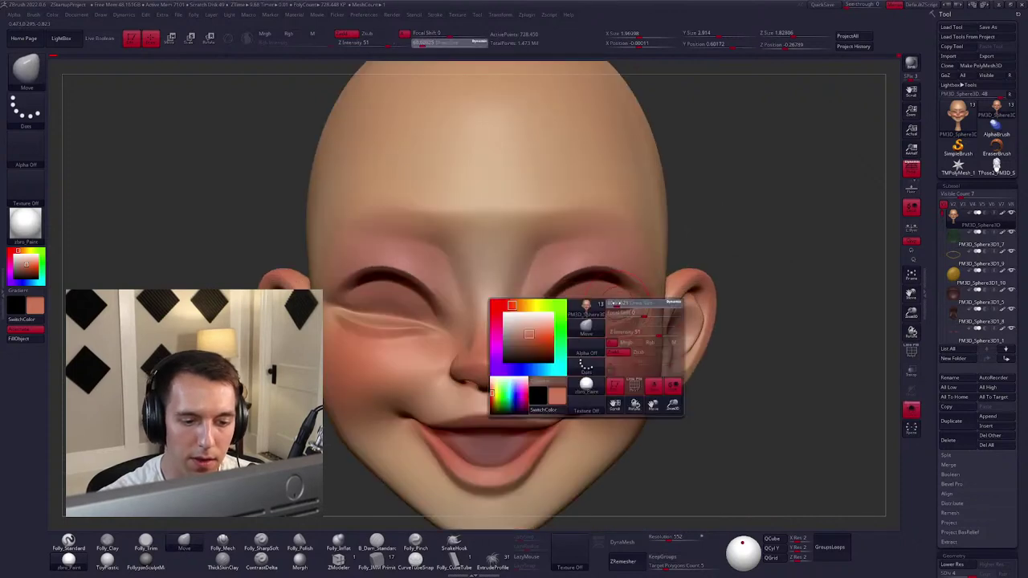
pyautogui.keyDown('shift'); pyautogui.moveTo(618, 313); pyautogui.dragTo(598, 265, button='right'); pyautogui.keyUp('shift')
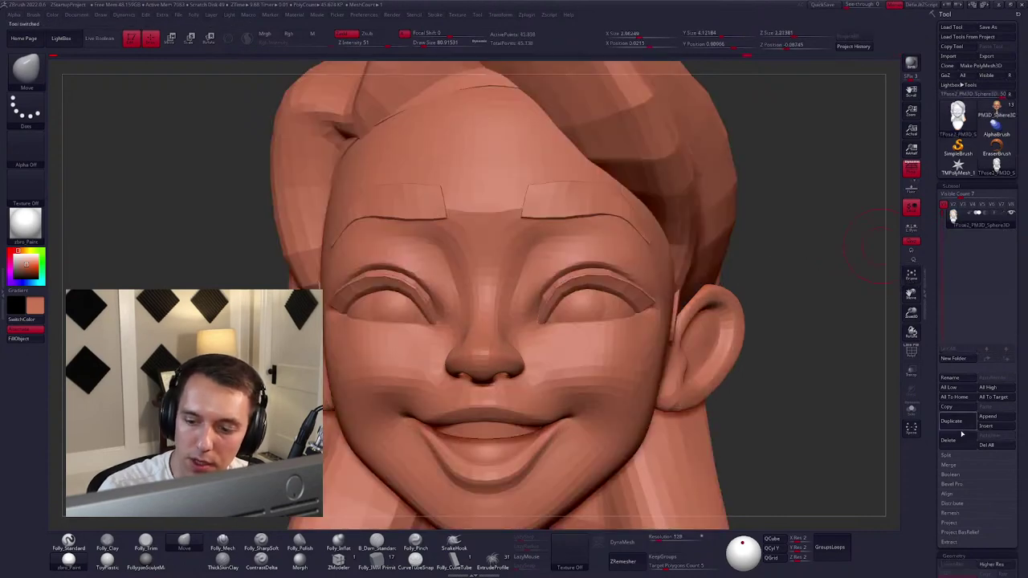
# Load the finished character head and hide the black eyeliner subtool.
pyautogui.click(962, 436)
pyautogui.click(883, 459)
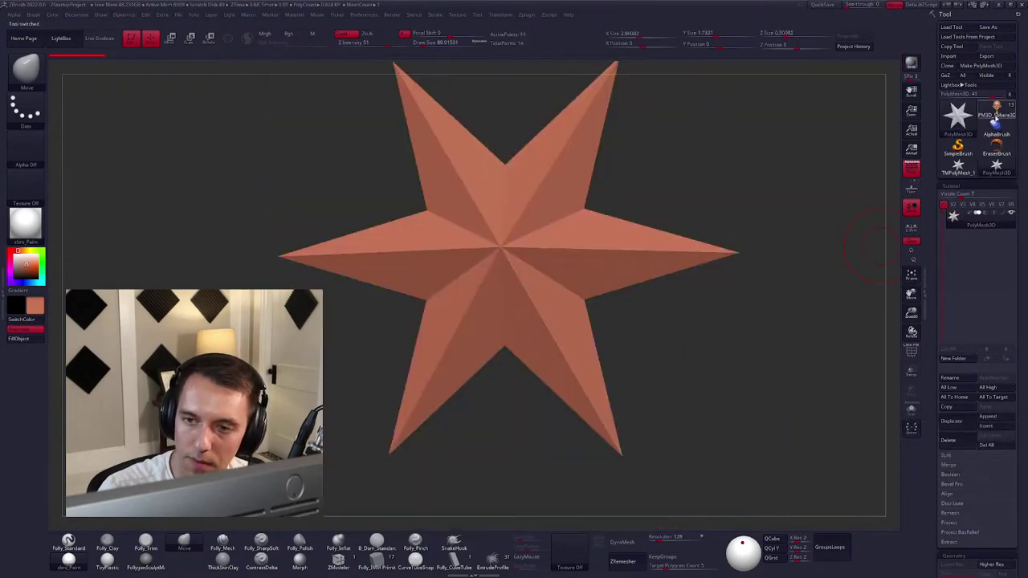
pyautogui.click(995, 110)
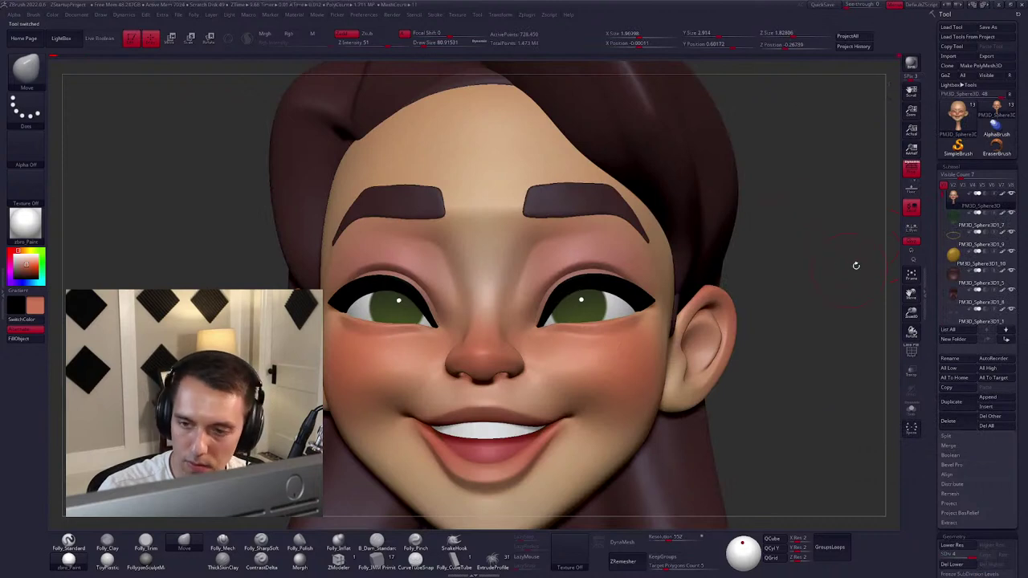
pyautogui.keyDown('alt'); pyautogui.click(599, 289); pyautogui.keyUp('alt')
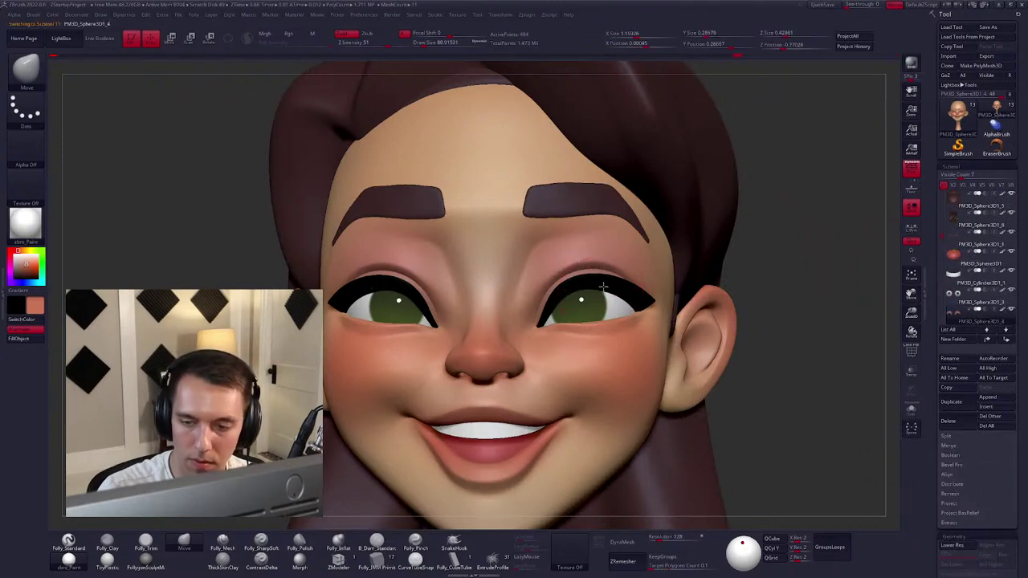
pyautogui.keyDown('alt'); pyautogui.click(602, 287); pyautogui.keyUp('alt')
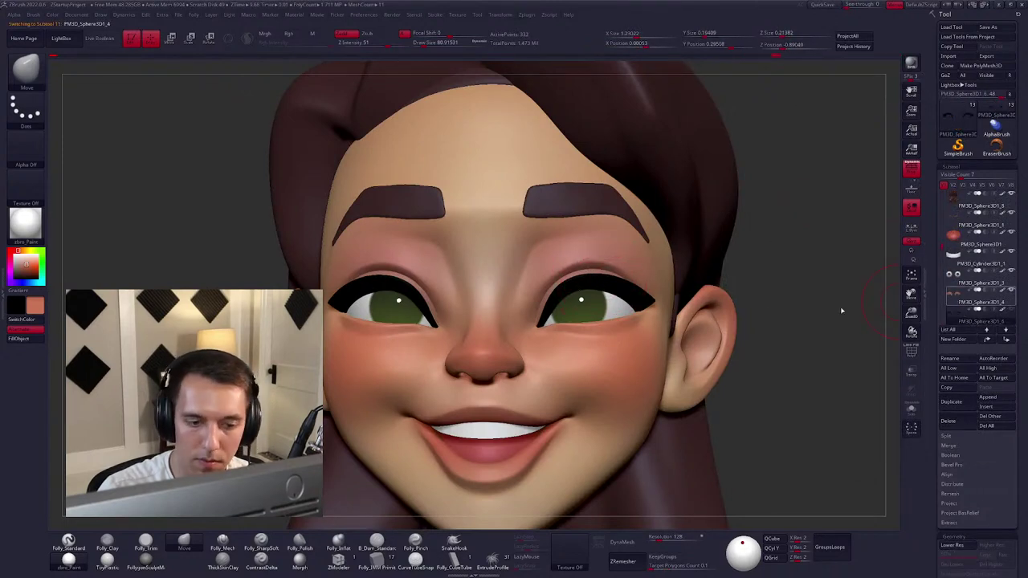
pyautogui.press('Up')
pyautogui.press('Up')
# Solo the eyebrows, smooth the right eyebrow, and show the whole head again.
pyautogui.press('ctrl')
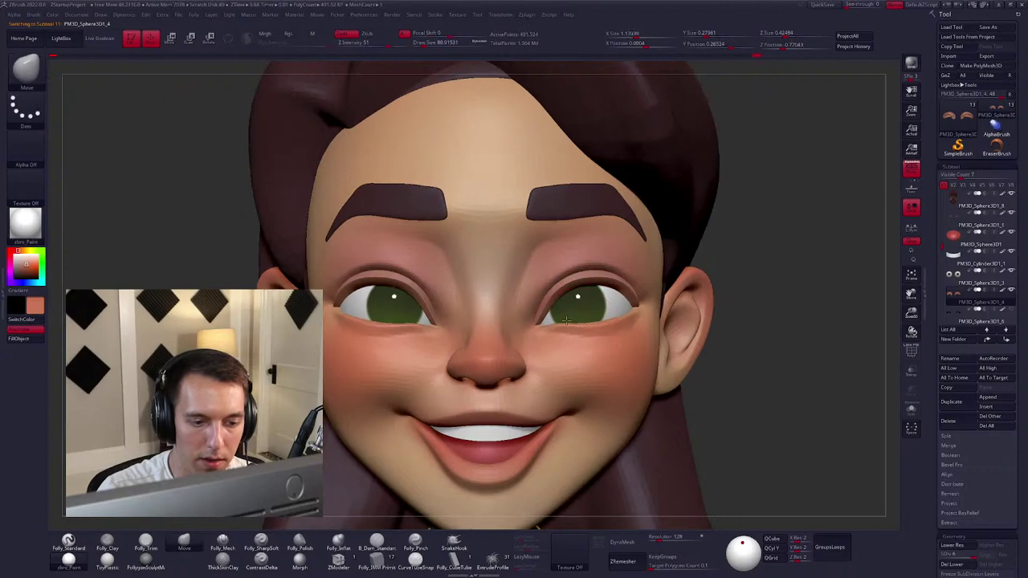
pyautogui.moveTo(557, 300)
pyautogui.mouseDown(button='right')
pyautogui.moveTo(558, 313)
pyautogui.moveTo(559, 300)
pyautogui.mouseUp(button='right')
pyautogui.hotkey('ctrl', 'shift', 's')
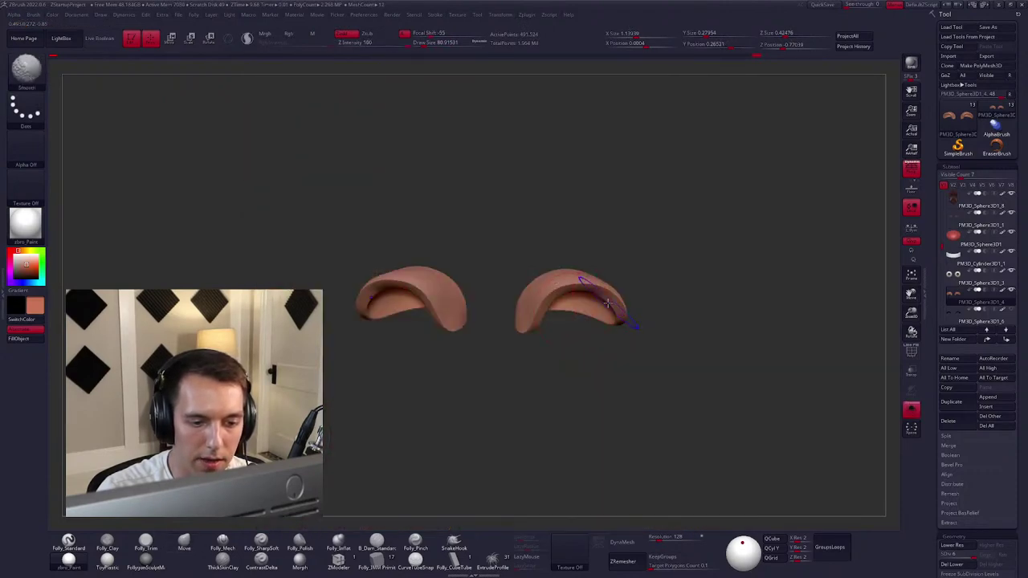
pyautogui.keyDown('shift'); pyautogui.moveTo(579, 280); pyautogui.dragTo(606, 324); pyautogui.keyUp('shift')
pyautogui.hotkey('ctrl', 'shift', 's')
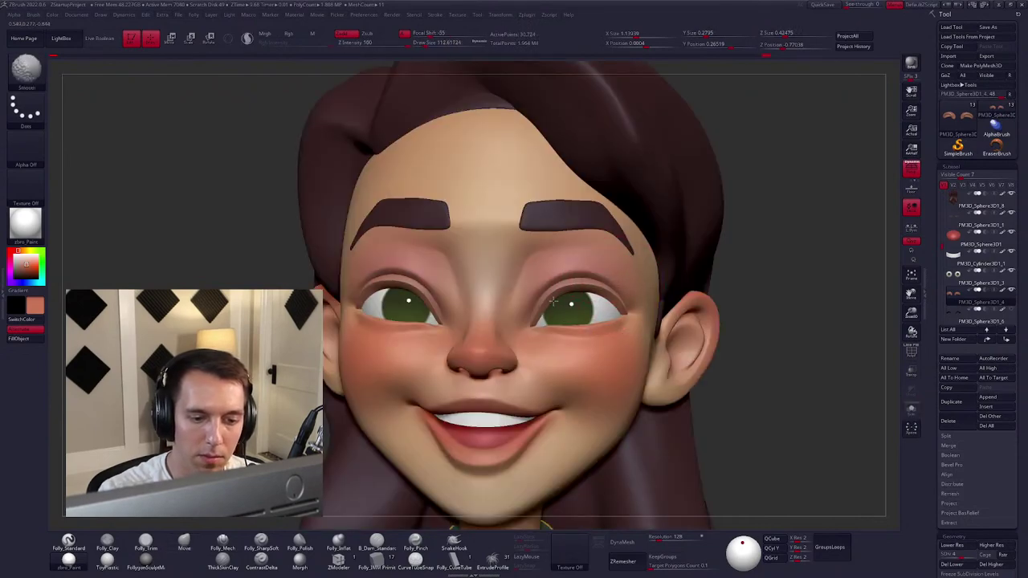
# Switch back to the Move brush and view the head from below.
pyautogui.press('b')
pyautogui.press('m')
pyautogui.press('v')
pyautogui.moveTo(553, 301)
pyautogui.mouseDown(button='right')
pyautogui.moveTo(578, 282)
pyautogui.moveTo(608, 283)
pyautogui.moveTo(572, 283)
pyautogui.moveTo(578, 315)
pyautogui.moveTo(698, 353)
pyautogui.mouseUp(button='right')
pyautogui.press('space')
pyautogui.press('space')
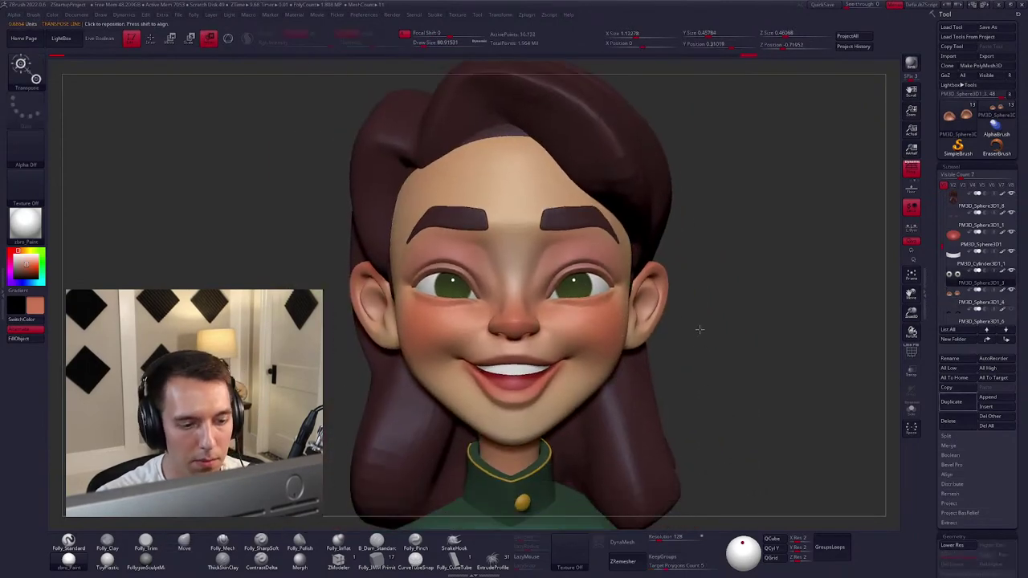
# Solo the eyes and shift them downward with a Transpose Move line.
pyautogui.hotkey('ctrl', 'shift', 's')
pyautogui.press('w')
pyautogui.moveTo(591, 293); pyautogui.dragTo(590, 405)
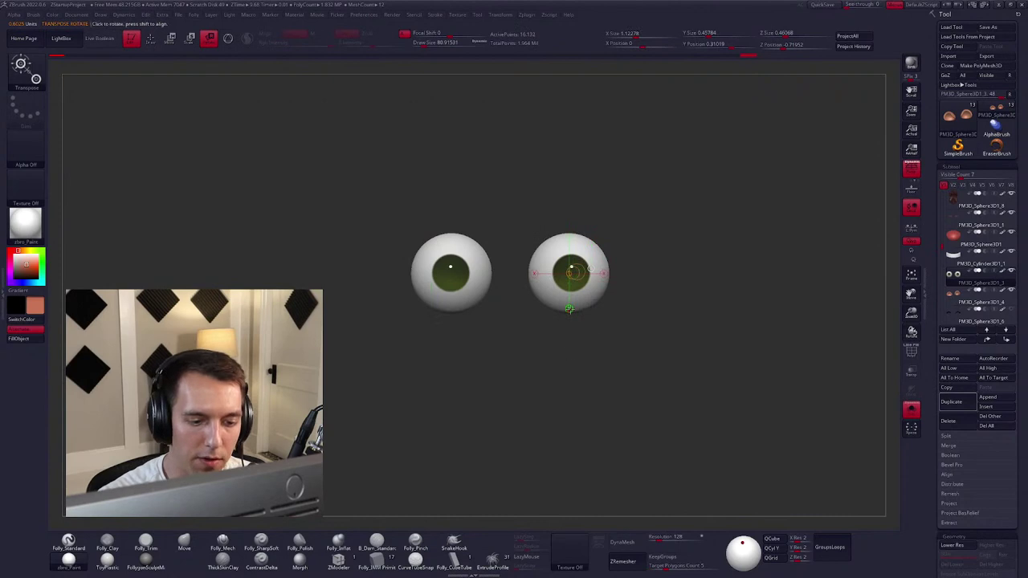
pyautogui.hotkey('ctrl', 'shift', 's')
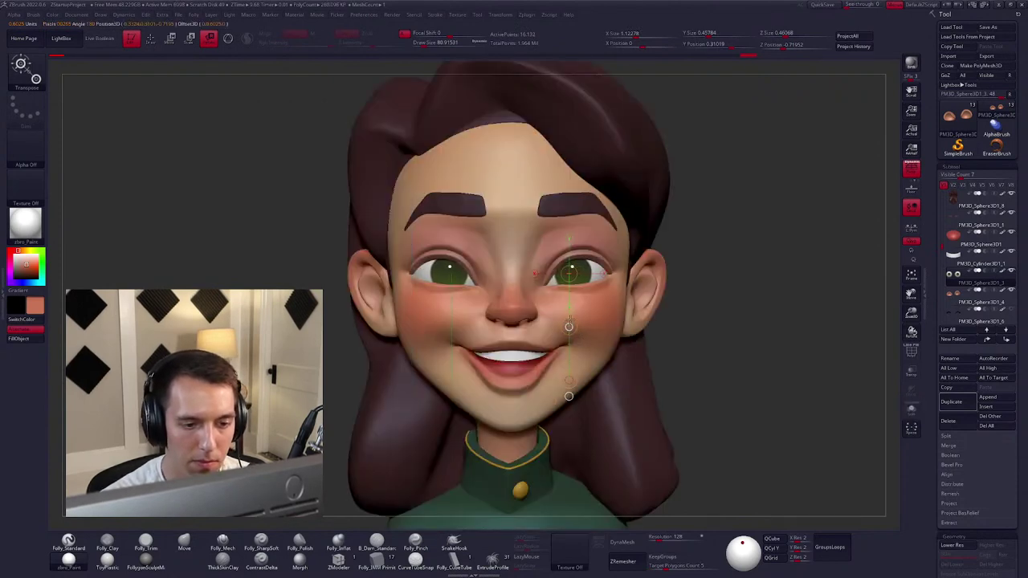
pyautogui.press('q')
pyautogui.moveTo(568, 325)
pyautogui.keyDown('ctrl'); pyautogui.mouseDown(button='right')
pyautogui.moveTo(680, 340)
pyautogui.moveTo(678, 359)
pyautogui.moveTo(666, 328)
pyautogui.moveTo(692, 318)
pyautogui.mouseUp(button='right'); pyautogui.keyUp('ctrl')
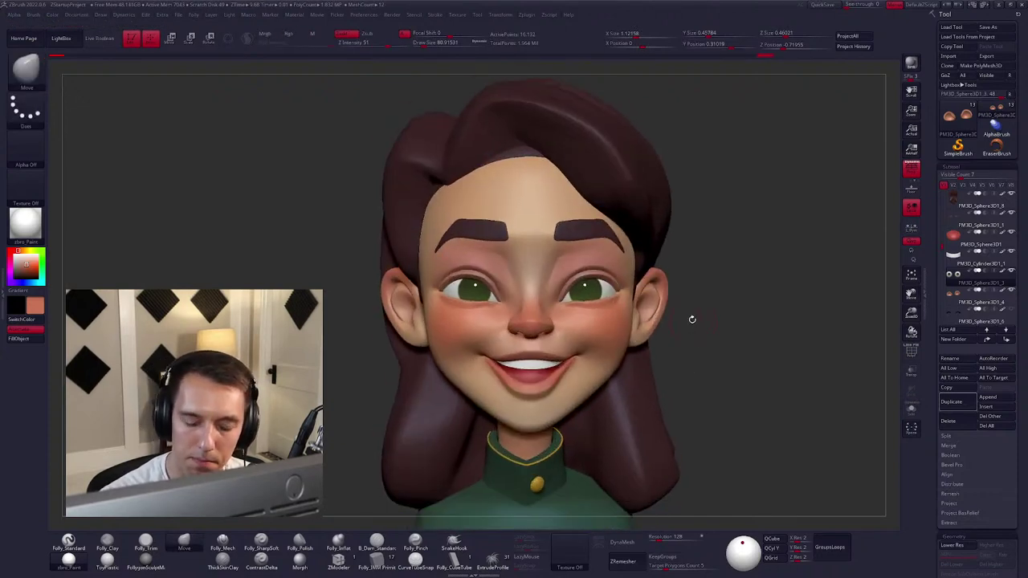
# Select the right eyelid shell and adjust it with Move and smoothing, checking from a low angle.
pyautogui.keyDown('alt'); pyautogui.click(598, 276); pyautogui.keyUp('alt')
pyautogui.rightClick(593, 277)
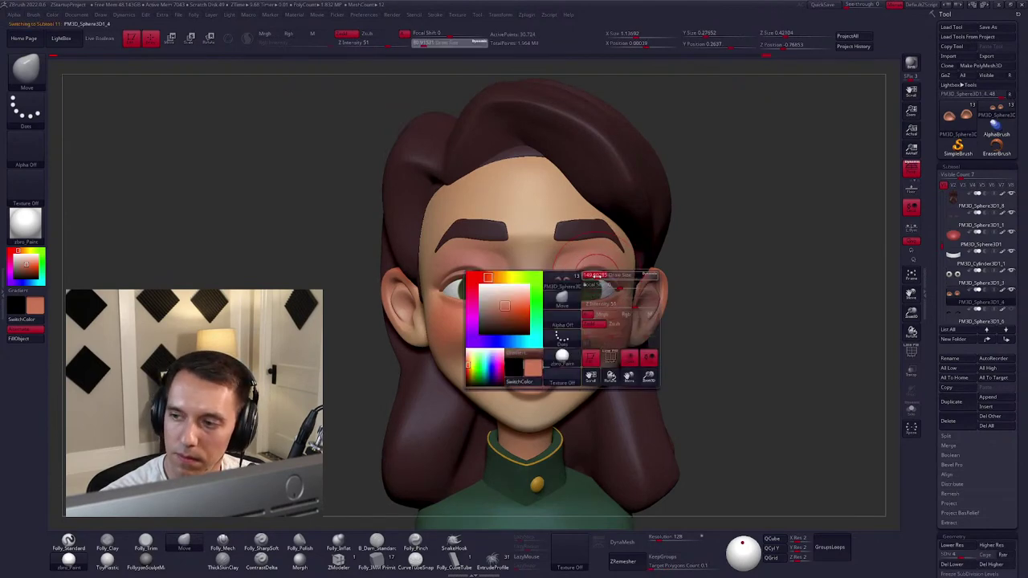
pyautogui.moveTo(592, 277)
pyautogui.mouseDown(button='right')
pyautogui.moveTo(606, 300)
pyautogui.moveTo(616, 281)
pyautogui.moveTo(640, 310)
pyautogui.moveTo(541, 343)
pyautogui.moveTo(578, 277)
pyautogui.moveTo(538, 289)
pyautogui.mouseUp(button='right')
pyautogui.rightClick(608, 294)
pyautogui.press('w')
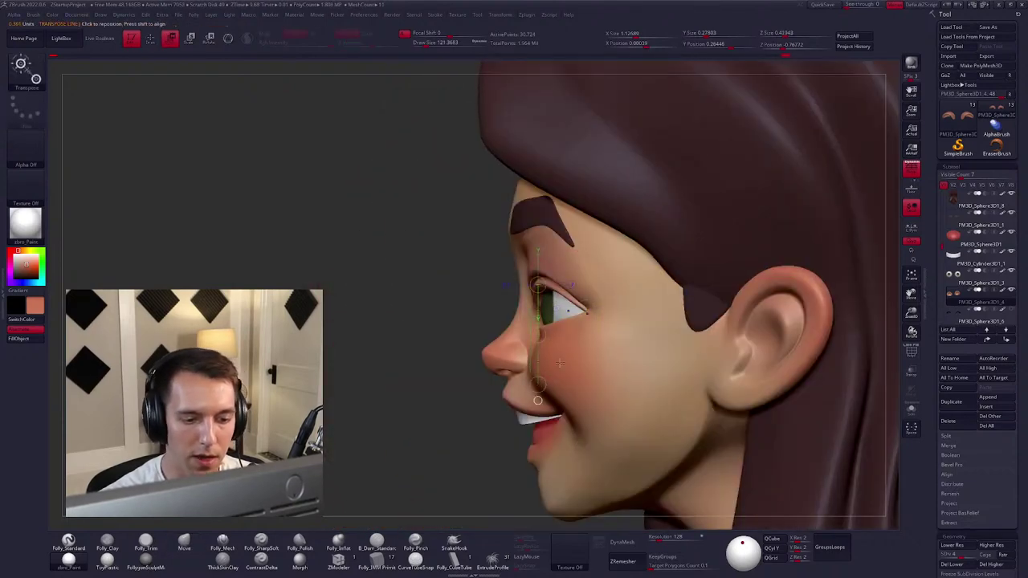
pyautogui.press('q')
pyautogui.moveTo(560, 363)
pyautogui.mouseDown(button='right')
pyautogui.moveTo(658, 346)
pyautogui.moveTo(674, 366)
pyautogui.mouseUp(button='right')
pyautogui.press('shift')
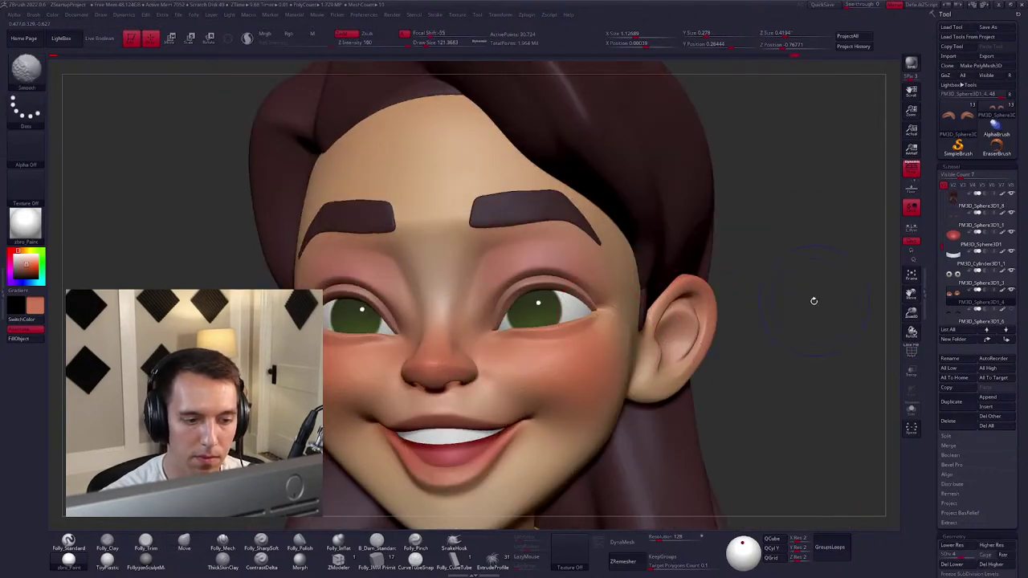
# Delete the eyebrows' higher subdivision levels and make the eyelash mesh visible again.
pyautogui.hotkey('shift', 's')
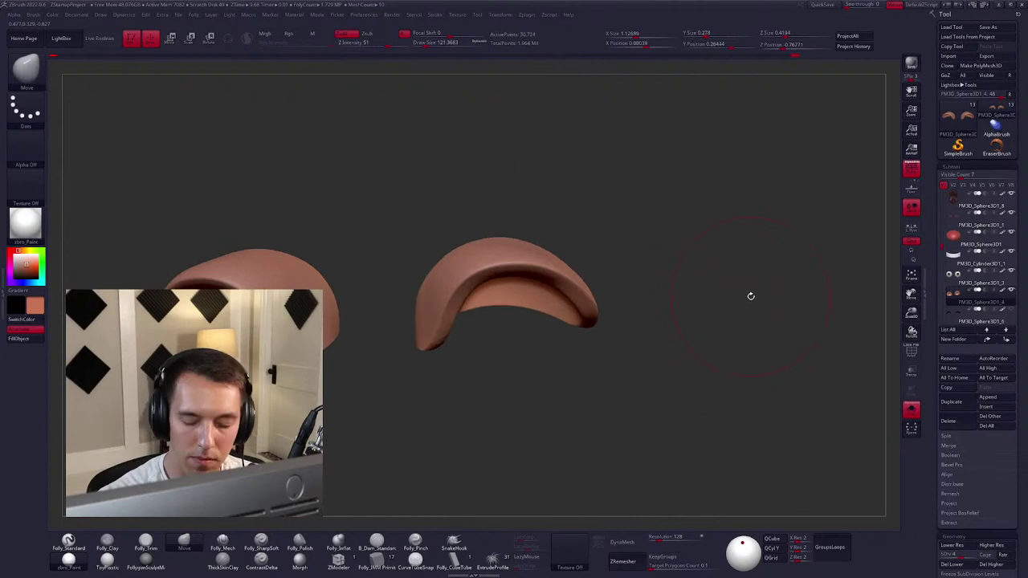
pyautogui.click(993, 565)
pyautogui.hotkey('shift', 's')
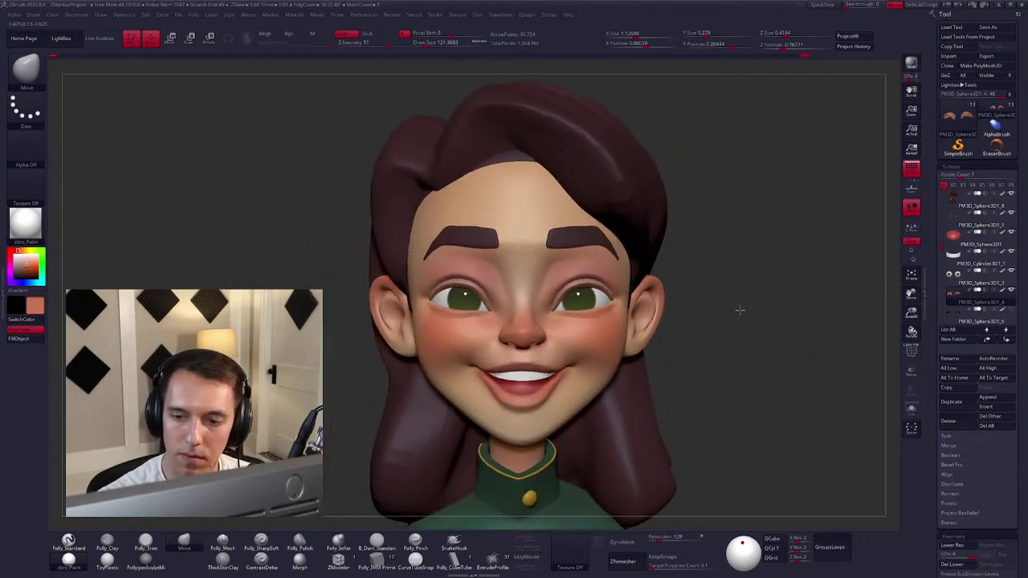
pyautogui.click(958, 312)
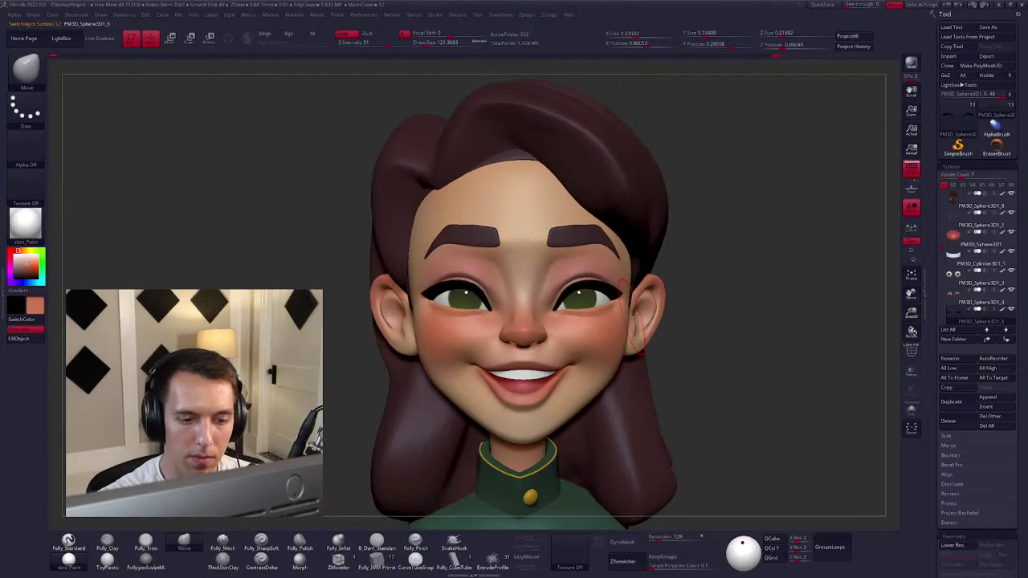
# With PolyF on, shape the eyeliner wings around the eyes, checking the left profile and front.
pyautogui.hotkey('shift', 'f')
pyautogui.moveTo(575, 297)
pyautogui.mouseDown(button='right')
pyautogui.moveTo(590, 279)
pyautogui.moveTo(556, 297)
pyautogui.moveTo(598, 320)
pyautogui.moveTo(665, 324)
pyautogui.moveTo(683, 351)
pyautogui.moveTo(660, 374)
pyautogui.moveTo(670, 331)
pyautogui.moveTo(693, 356)
pyautogui.moveTo(656, 344)
pyautogui.moveTo(622, 361)
pyautogui.mouseUp(button='right')
pyautogui.rightClick(556, 297)
pyautogui.moveTo(592, 287)
pyautogui.keyDown('ctrl'); pyautogui.mouseDown(button='right')
pyautogui.moveTo(626, 357)
pyautogui.moveTo(611, 317)
pyautogui.mouseUp(button='right'); pyautogui.keyUp('ctrl')
pyautogui.press('space')
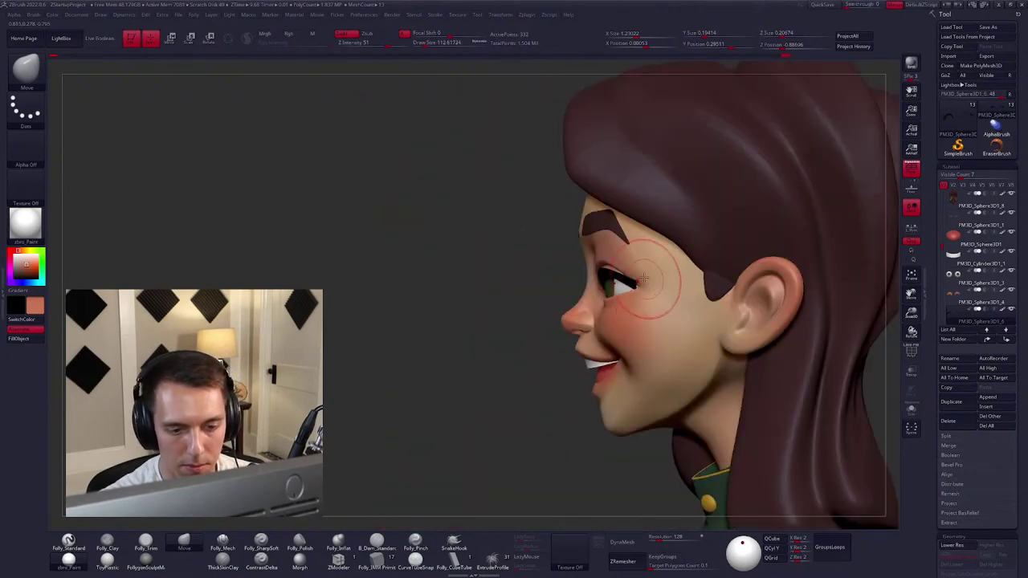
pyautogui.scroll(5, 643, 277)
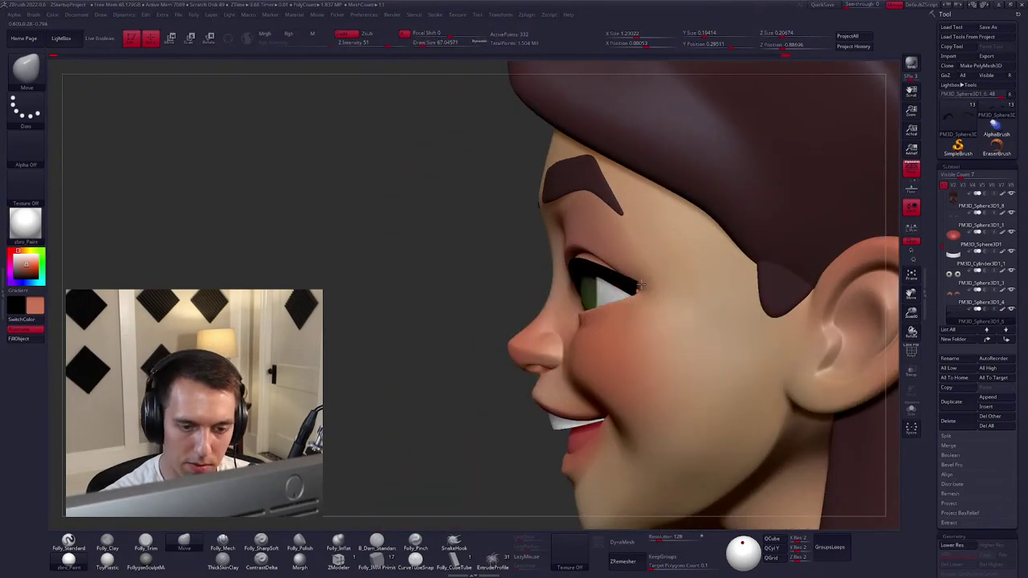
pyautogui.moveTo(646, 291)
pyautogui.mouseDown(button='right')
pyautogui.moveTo(672, 325)
pyautogui.moveTo(653, 377)
pyautogui.moveTo(623, 325)
pyautogui.moveTo(521, 321)
pyautogui.moveTo(485, 303)
pyautogui.moveTo(531, 325)
pyautogui.moveTo(540, 346)
pyautogui.mouseUp(button='right')
# Select the teeth subtool, toggle Solo on it, and orbit to a front view of the face.
pyautogui.press('f')
pyautogui.keyDown('alt'); pyautogui.click(540, 346); pyautogui.keyUp('alt')
pyautogui.scroll(5, 539, 347)
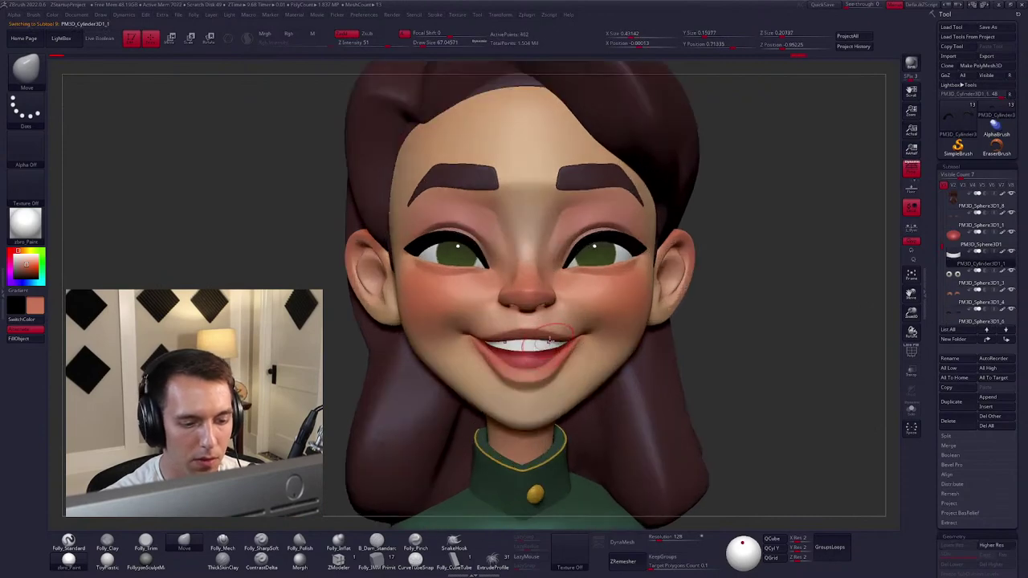
pyautogui.moveTo(538, 347); pyautogui.dragTo(567, 345, button='right')
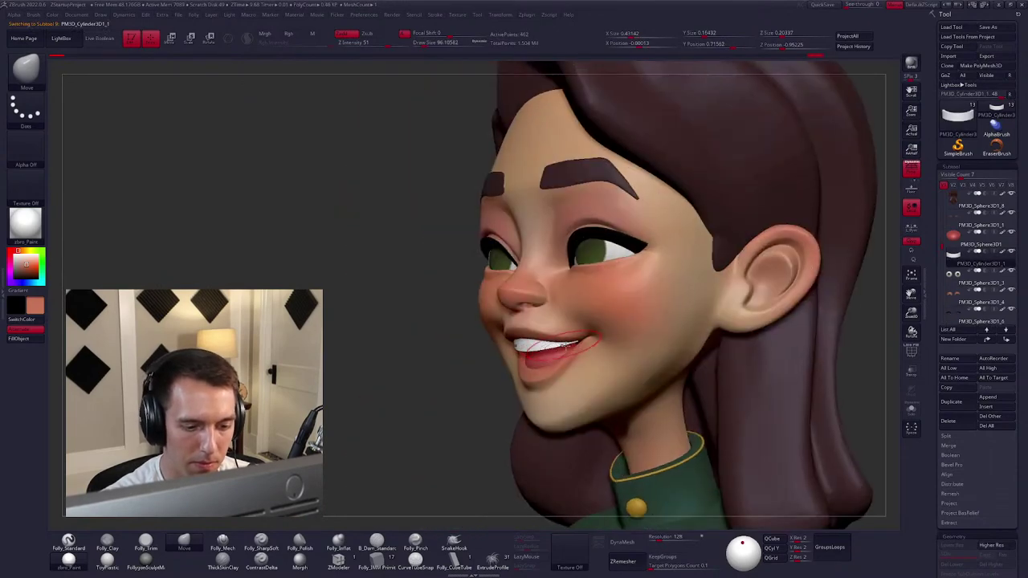
pyautogui.hotkey('alt', 's')
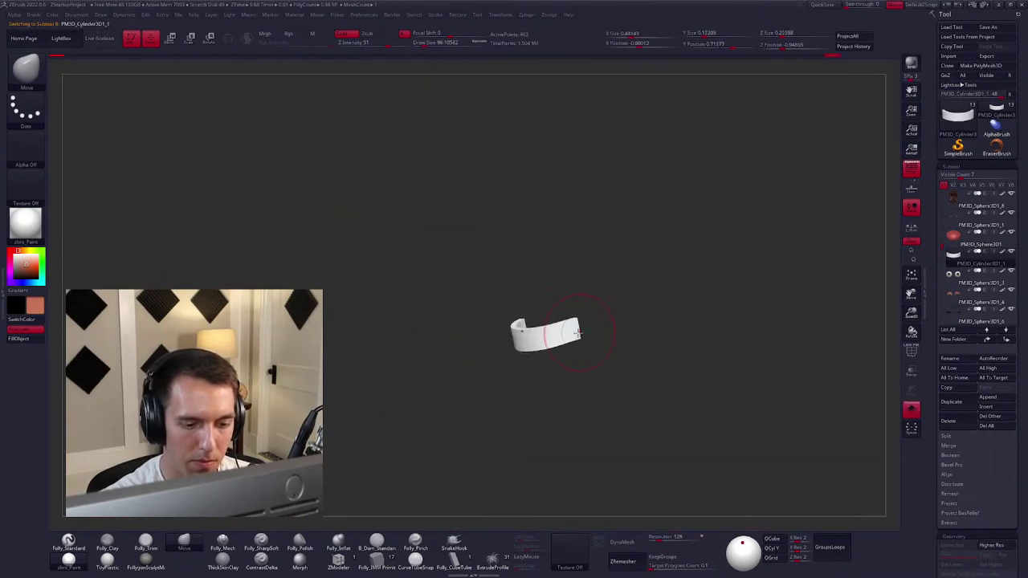
pyautogui.hotkey('alt', 's')
pyautogui.hotkey('alt', 's')
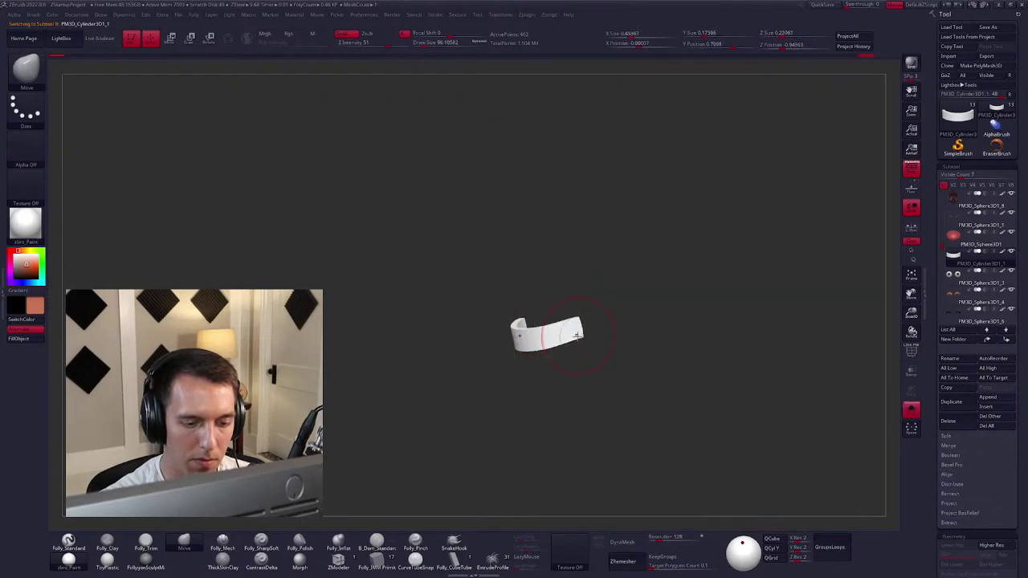
pyautogui.hotkey('alt', 's')
pyautogui.moveTo(576, 335)
pyautogui.mouseDown(button='right')
pyautogui.moveTo(627, 312)
pyautogui.moveTo(615, 337)
pyautogui.mouseUp(button='right')
pyautogui.press('space')
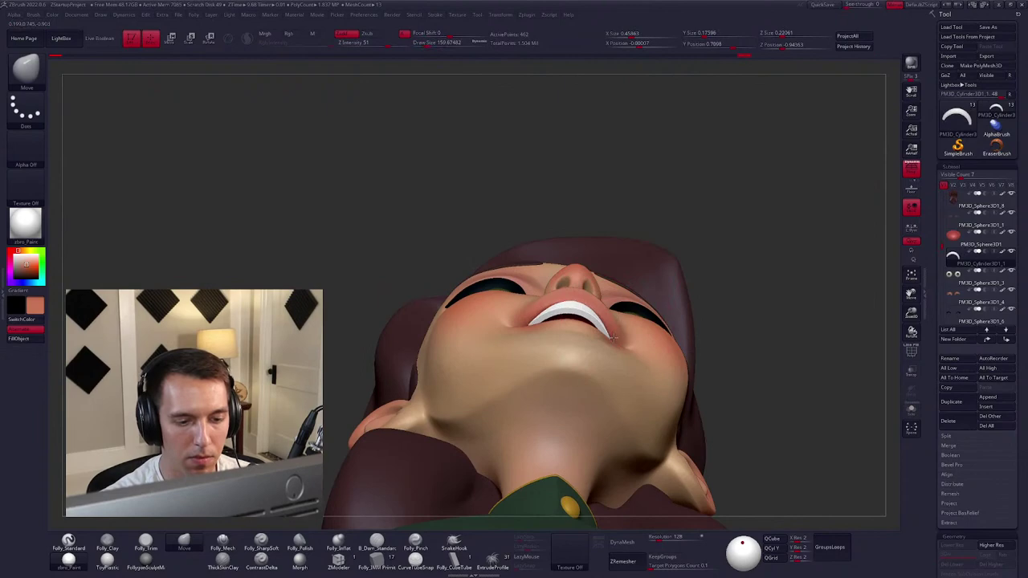
pyautogui.moveTo(591, 300); pyautogui.dragTo(598, 356, button='right')
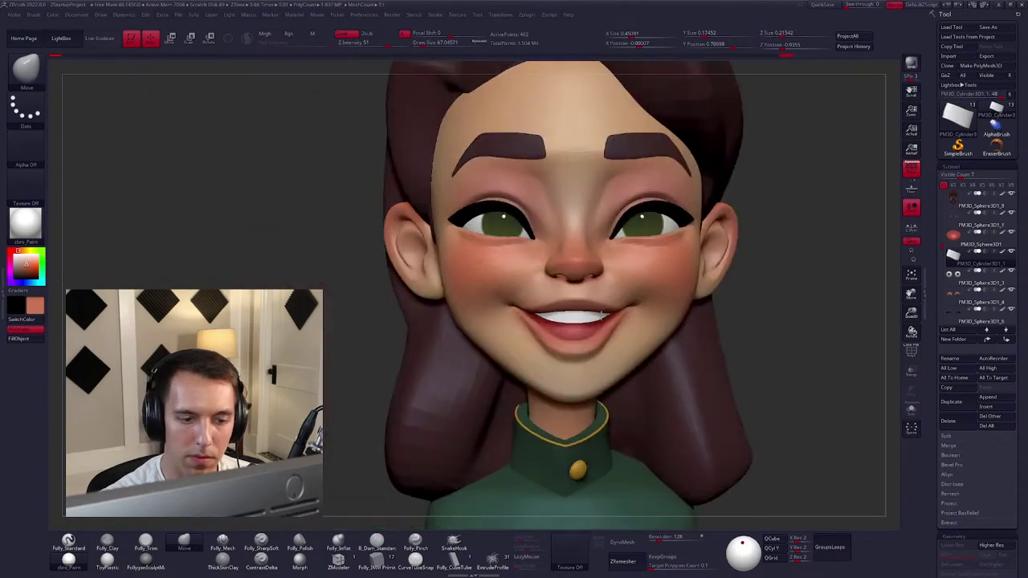
# Solo the teeth with the wireframe shown and pick a ZModeler edge action.
pyautogui.hotkey('shift', 's')
pyautogui.hotkey('shift', 'f')
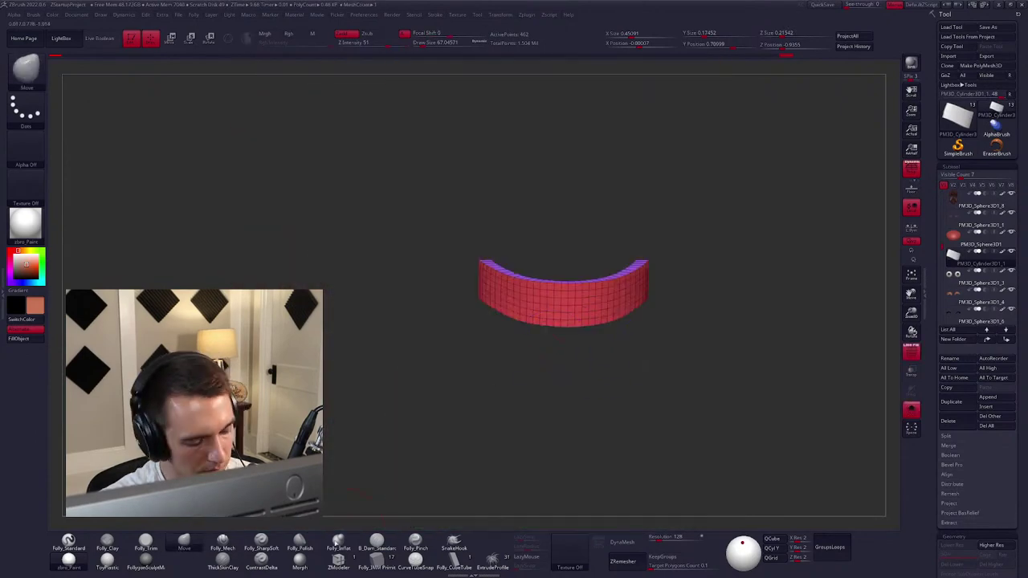
pyautogui.press('b')
pyautogui.press('z')
pyautogui.press('m')
pyautogui.press('f')
pyautogui.press('space')
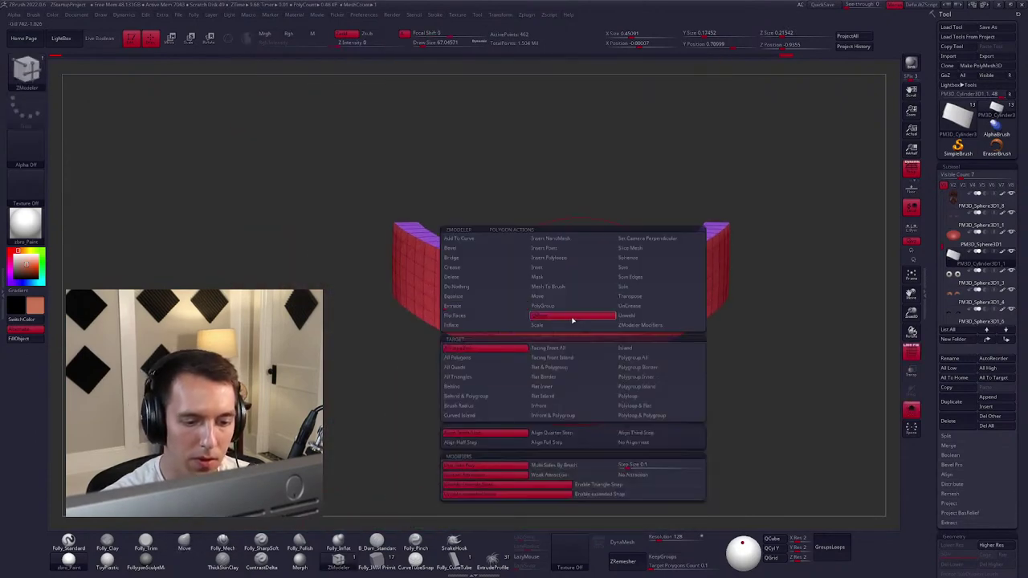
pyautogui.press('space')
pyautogui.click(492, 326)
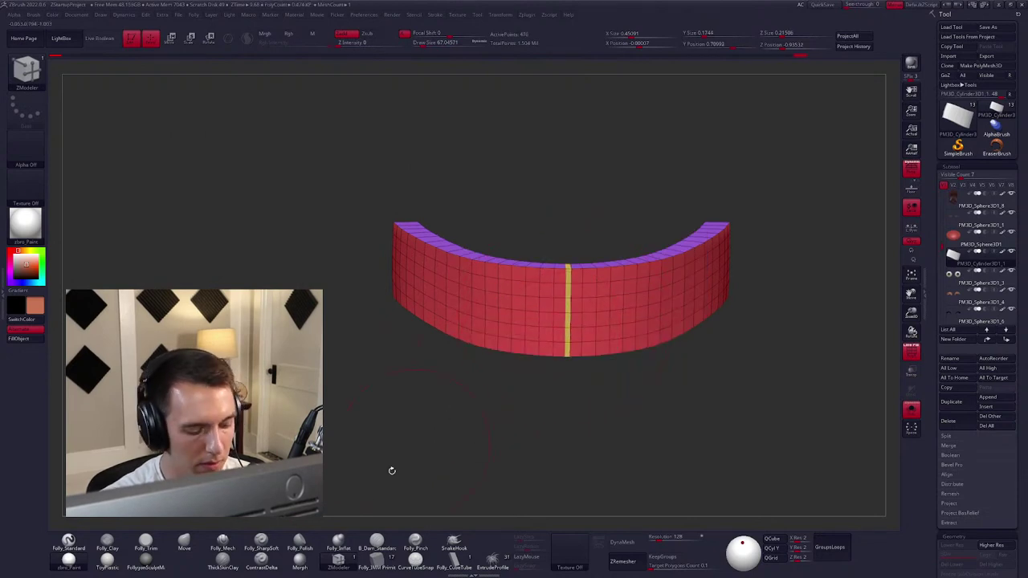
pyautogui.moveTo(610, 418); pyautogui.dragTo(554, 402)
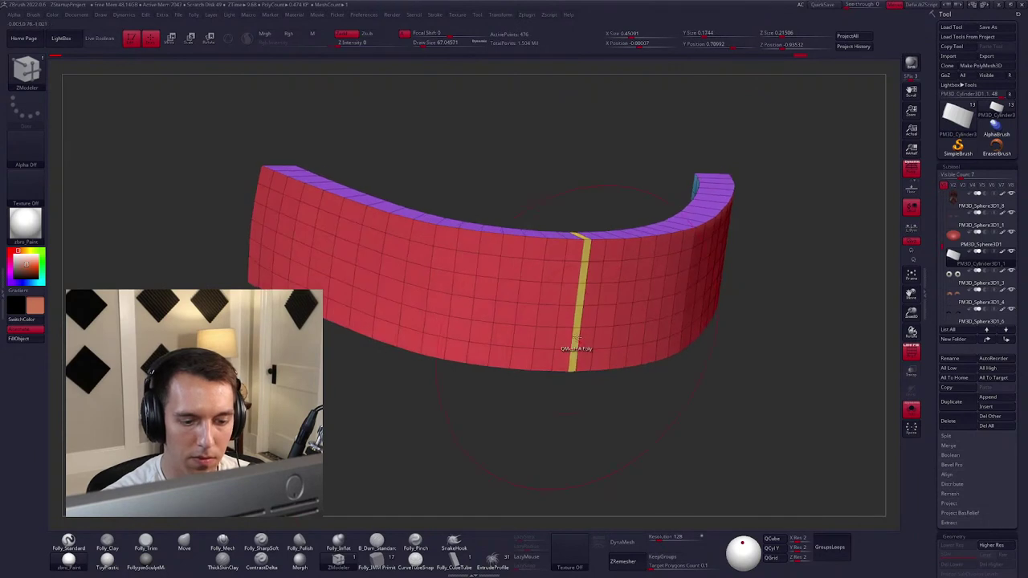
# Apply ZModeler's Equalize polygon action with a Polyloop target to the teeth strip.
pyautogui.press('space')
pyautogui.moveTo(575, 340)
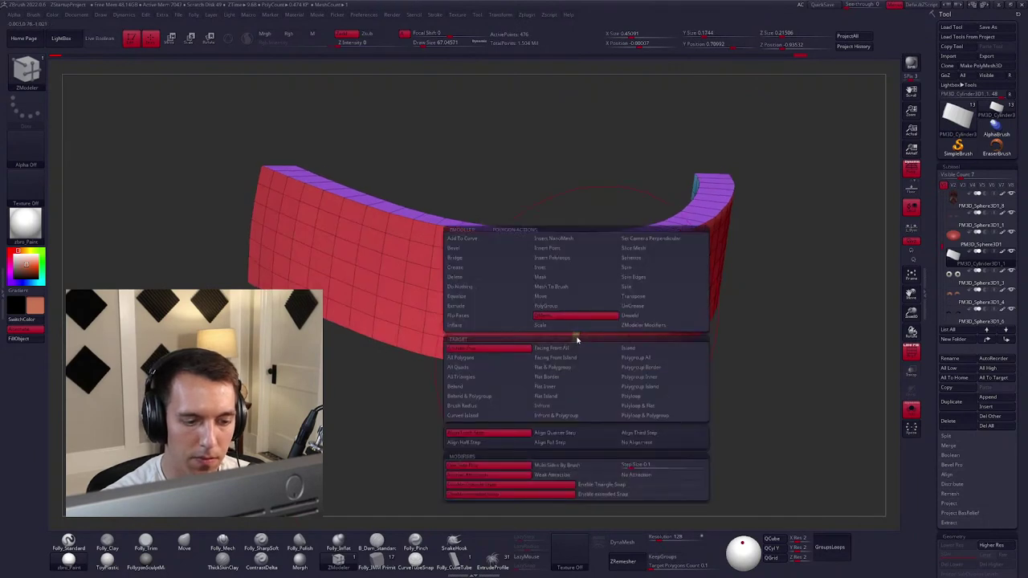
pyautogui.click(492, 299)
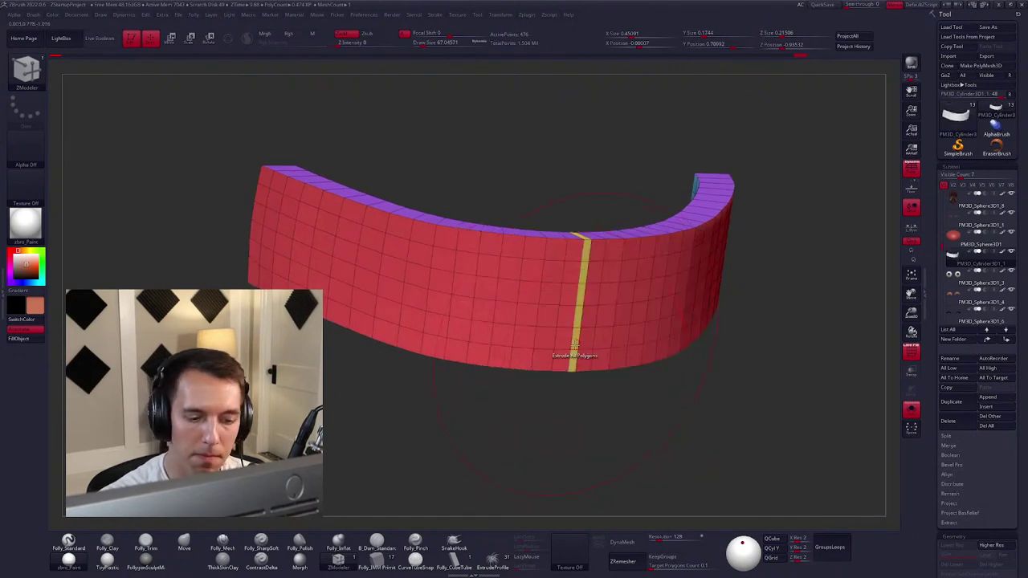
pyautogui.click(573, 342)
pyautogui.press('space')
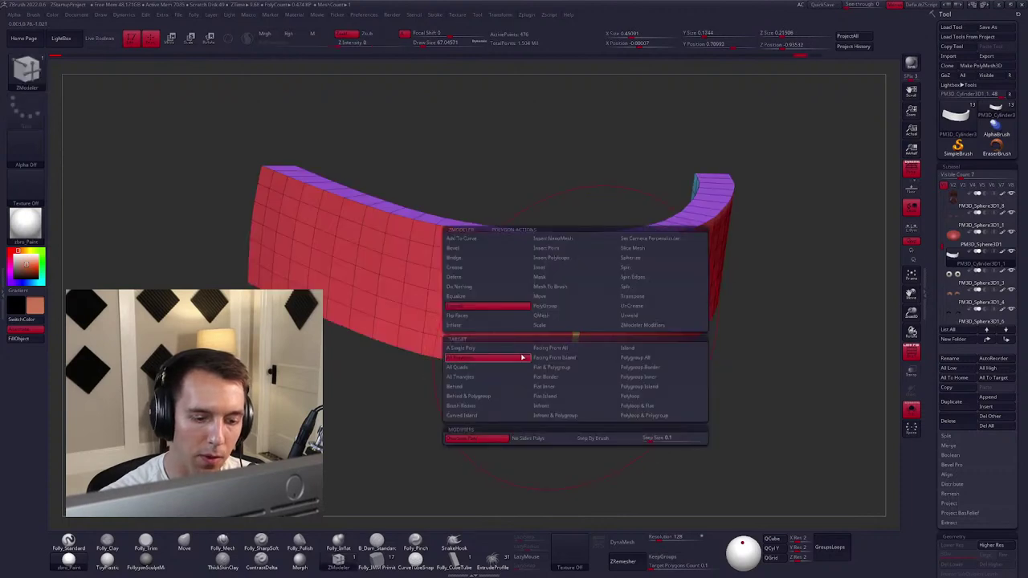
pyautogui.click(635, 396)
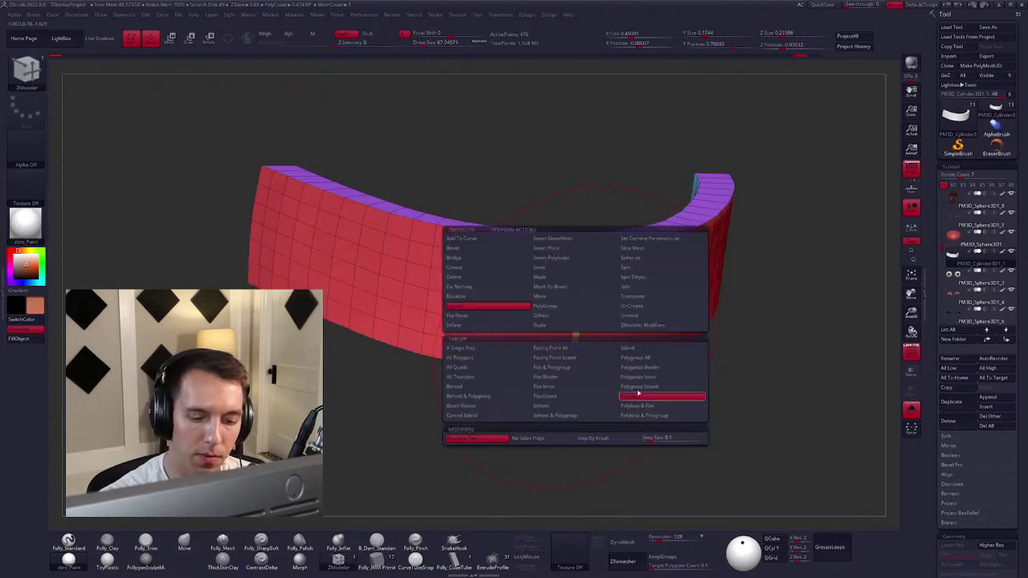
pyautogui.moveTo(576, 346); pyautogui.dragTo(578, 377, button='right')
# Hide the wireframe, zoom out to the whole bust, and switch to the Move brush.
pyautogui.hotkey('shift', 'f')
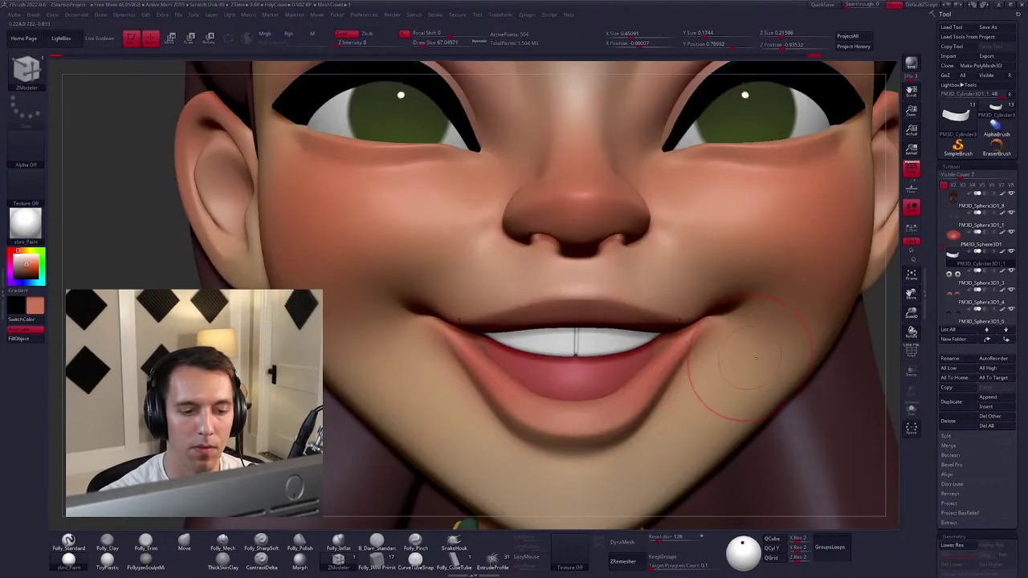
pyautogui.moveTo(754, 359)
pyautogui.keyDown('ctrl'); pyautogui.mouseDown(button='right')
pyautogui.moveTo(807, 323)
pyautogui.moveTo(682, 324)
pyautogui.moveTo(688, 316)
pyautogui.mouseUp(button='right'); pyautogui.keyUp('ctrl')
pyautogui.press('b')
pyautogui.press('m')
pyautogui.press('v')
pyautogui.rightClick(696, 300)
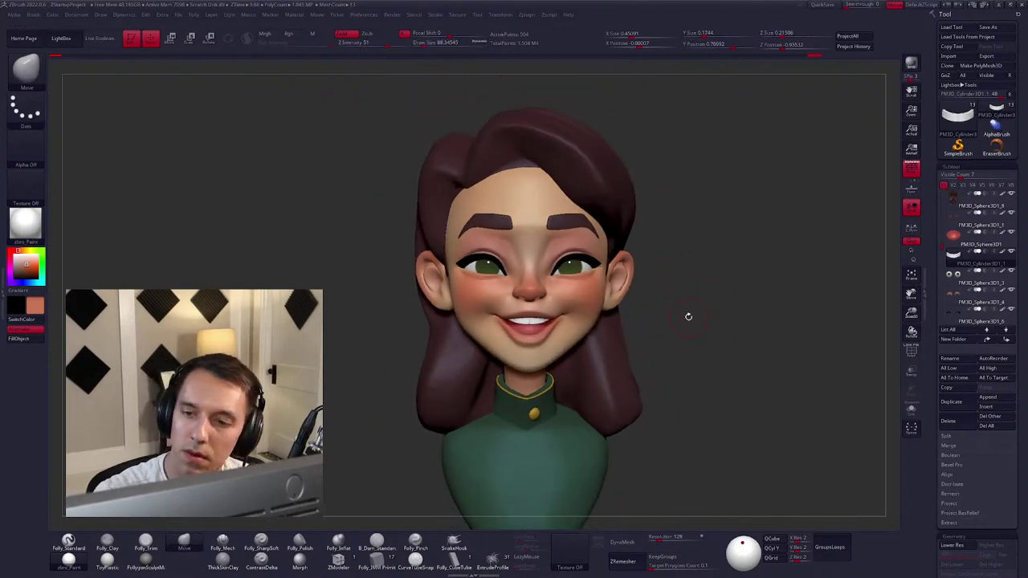
# Select the tongue subtool and toggle Solo to compare it against the head.
pyautogui.keyDown('alt'); pyautogui.click(553, 314); pyautogui.keyUp('alt')
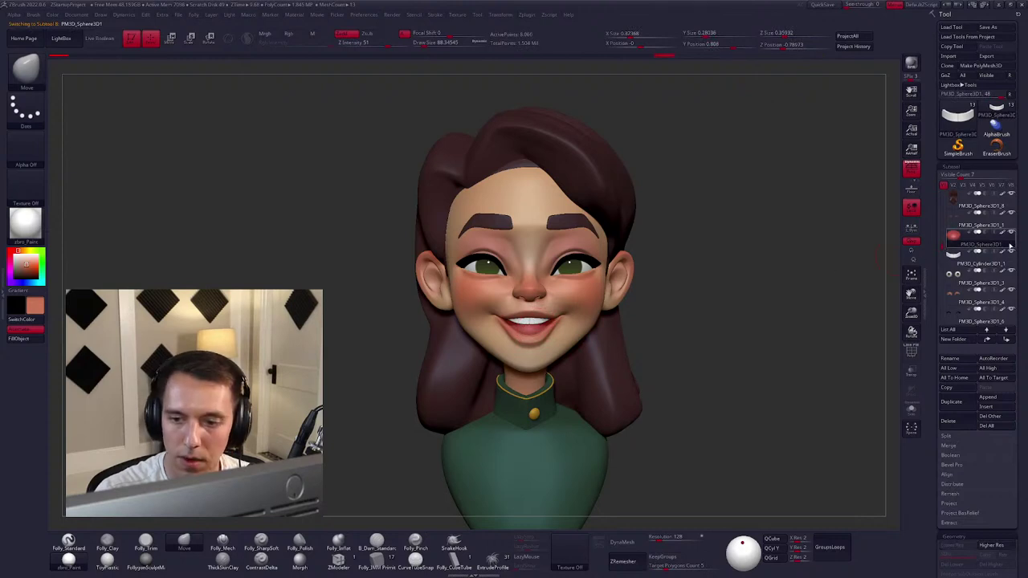
pyautogui.moveTo(655, 289)
pyautogui.mouseDown(button='right')
pyautogui.moveTo(631, 283)
pyautogui.moveTo(640, 301)
pyautogui.mouseUp(button='right')
pyautogui.moveTo(557, 356); pyautogui.dragTo(578, 366, button='right')
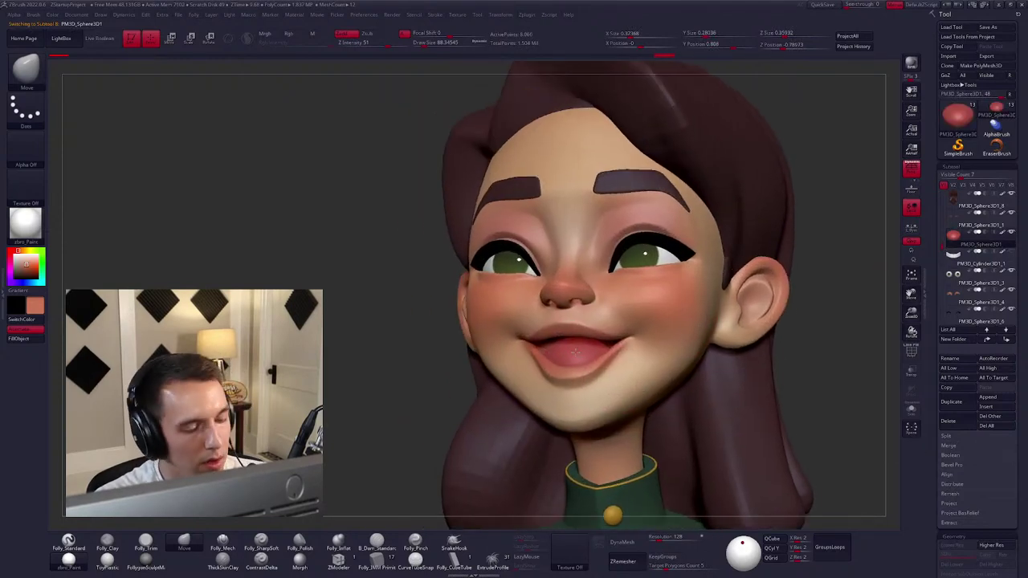
pyautogui.hotkey('shift', 'ctrl', 's')
pyautogui.hotkey('shift', 'ctrl', 's')
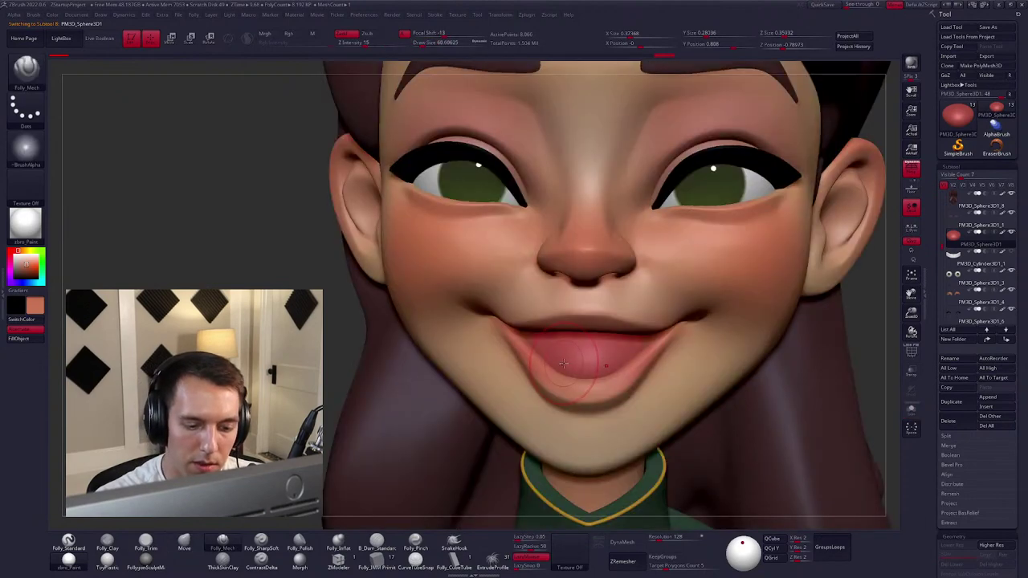
pyautogui.hotkey('shift', 'ctrl', 's')
pyautogui.moveTo(645, 347)
pyautogui.mouseDown(button='right')
pyautogui.moveTo(614, 361)
pyautogui.moveTo(596, 353)
pyautogui.mouseUp(button='right')
pyautogui.hotkey('shift', 'ctrl', 's')
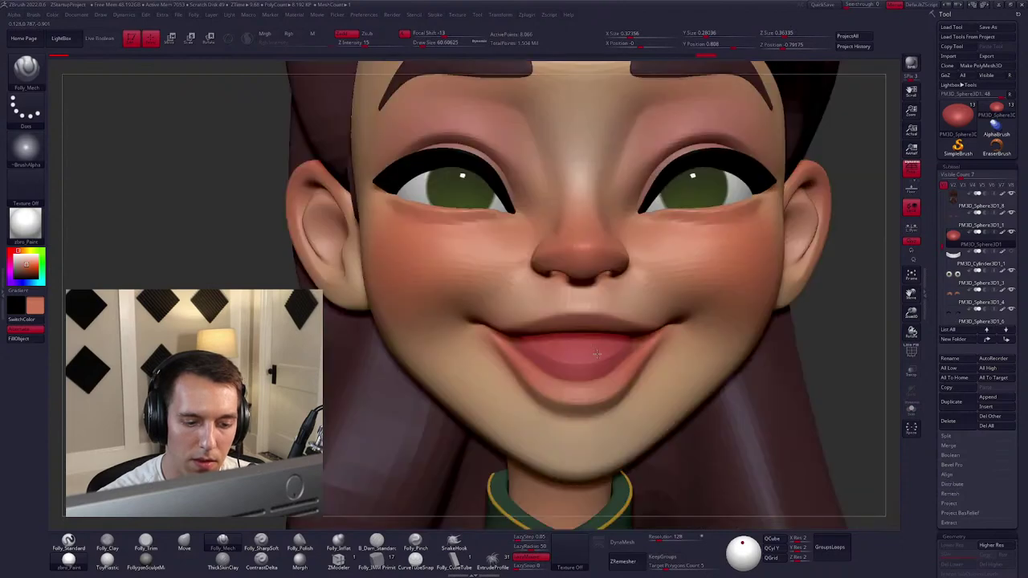
pyautogui.hotkey('shift', 'ctrl', 's')
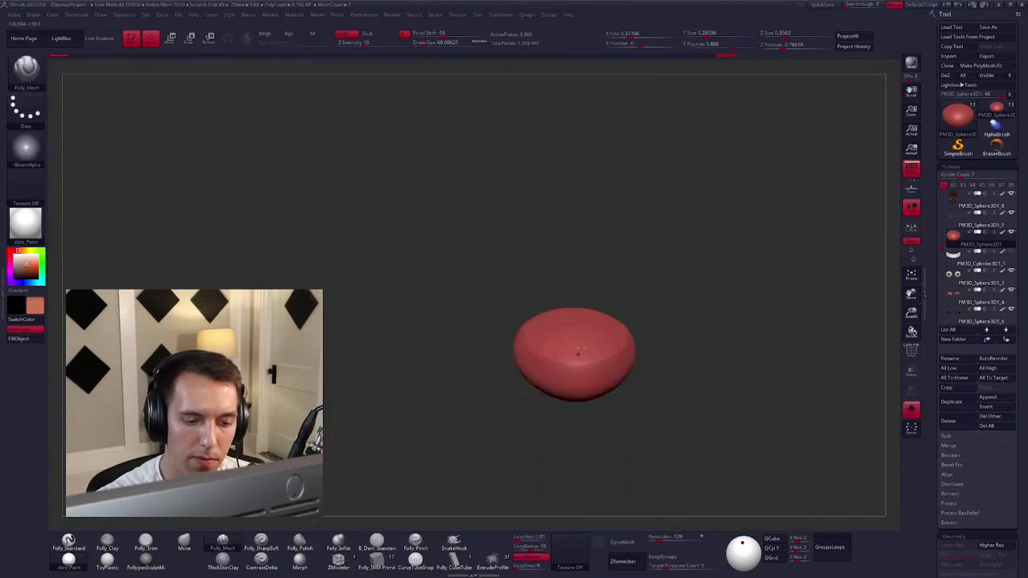
pyautogui.hotkey('shift', 'ctrl', 's')
pyautogui.moveTo(565, 370); pyautogui.dragTo(604, 350, button='right')
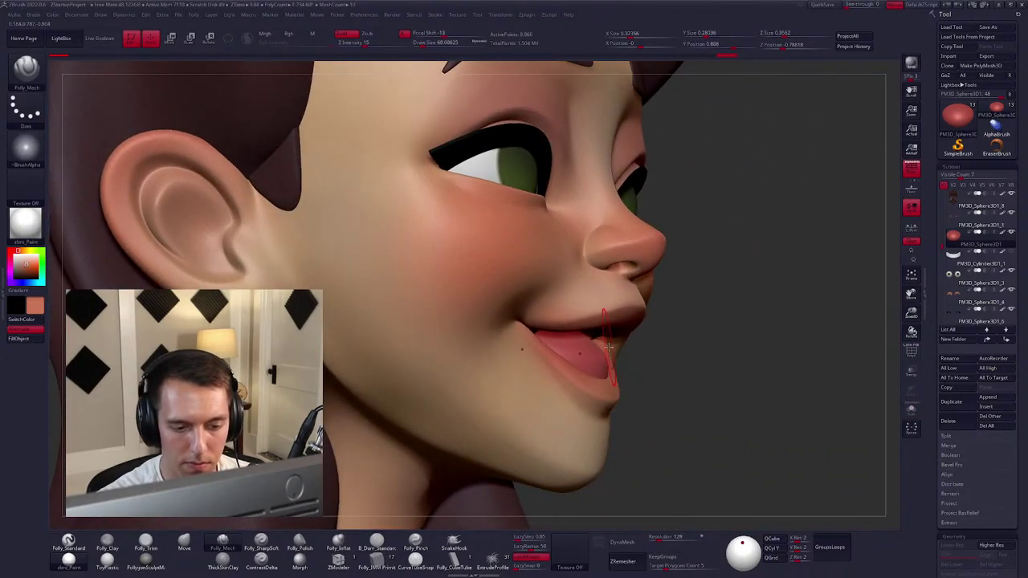
# Reshape the isolated tongue with the Move brush into a broader, flatter rounded form.
pyautogui.press('space')
pyautogui.press('b')
pyautogui.press('m')
pyautogui.press('v')
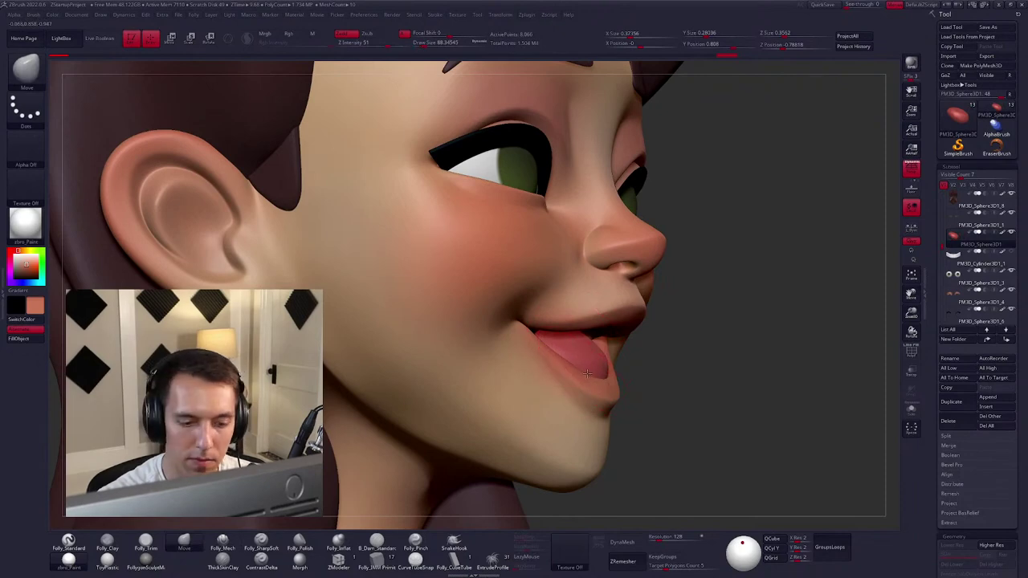
pyautogui.moveTo(599, 375)
pyautogui.mouseDown(button='right')
pyautogui.moveTo(591, 354)
pyautogui.moveTo(583, 397)
pyautogui.mouseUp(button='right')
pyautogui.hotkey('shift', 'ctrl', 's')
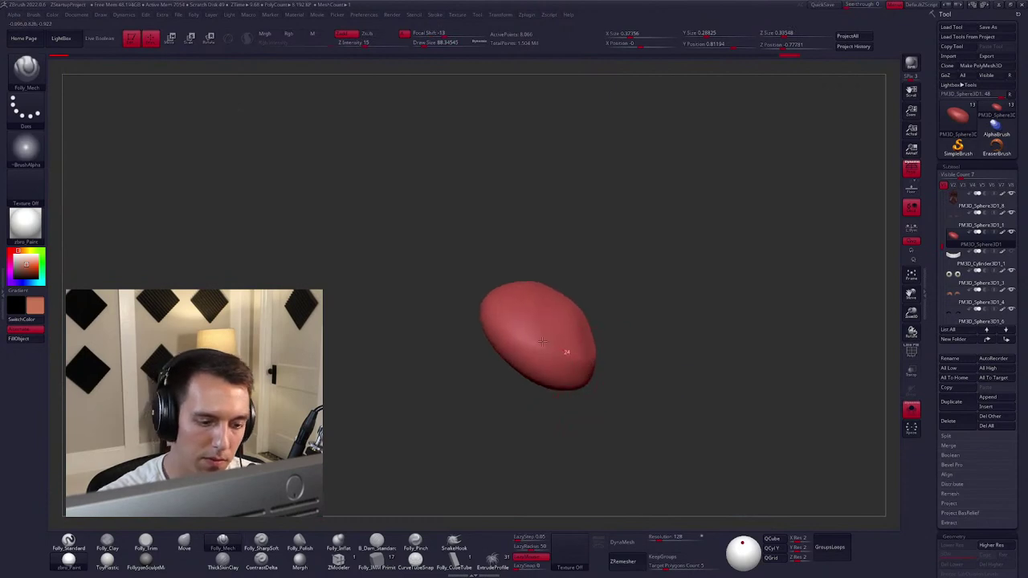
pyautogui.moveTo(475, 362); pyautogui.dragTo(543, 342, button='right')
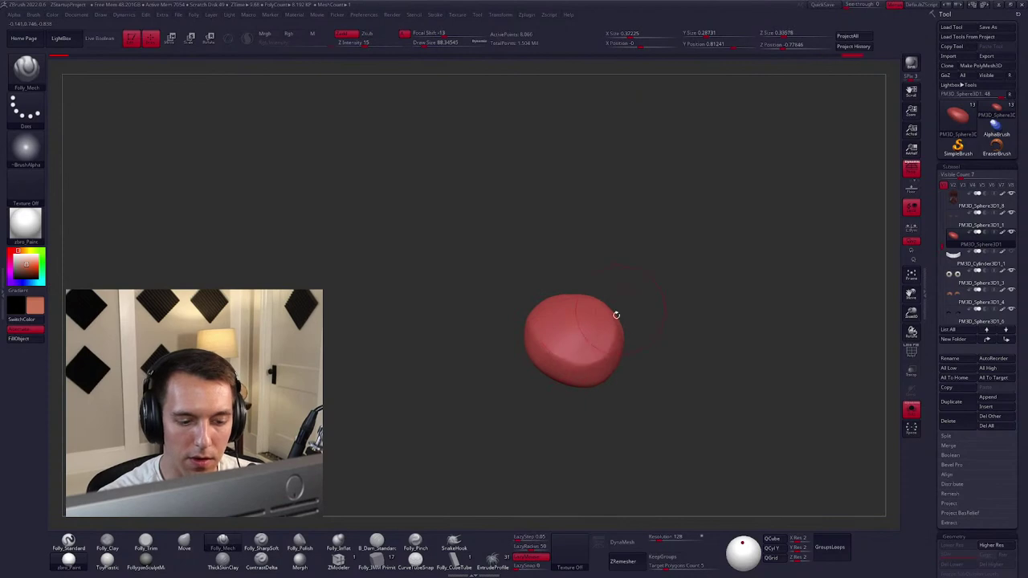
pyautogui.moveTo(615, 315); pyautogui.dragTo(614, 337, button='right')
pyautogui.press('b')
pyautogui.press('m')
pyautogui.press('v')
pyautogui.hotkey('shift', 'ctrl', 's')
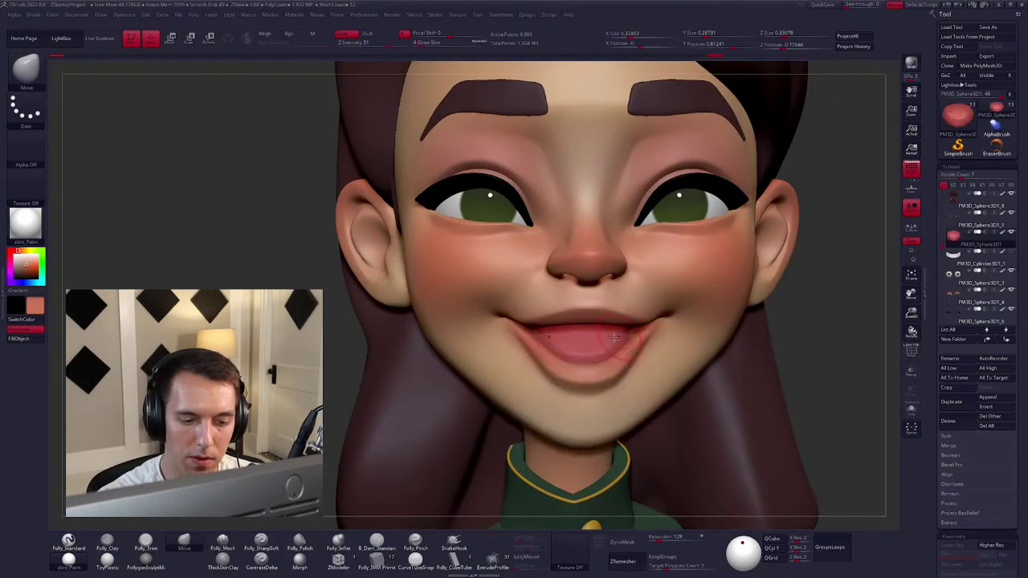
pyautogui.hotkey('shift', 'ctrl', 's')
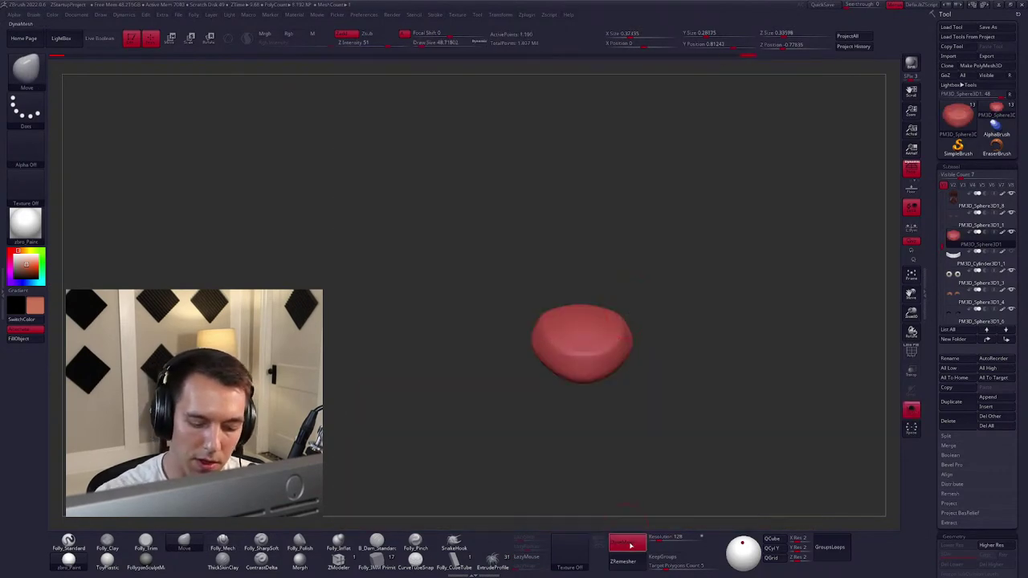
# DynaMesh the tongue, then ZRemesh it with Target Polygons set to 0.1.
pyautogui.click(630, 545)
pyautogui.press('b')
pyautogui.press('s')
pyautogui.press('t')
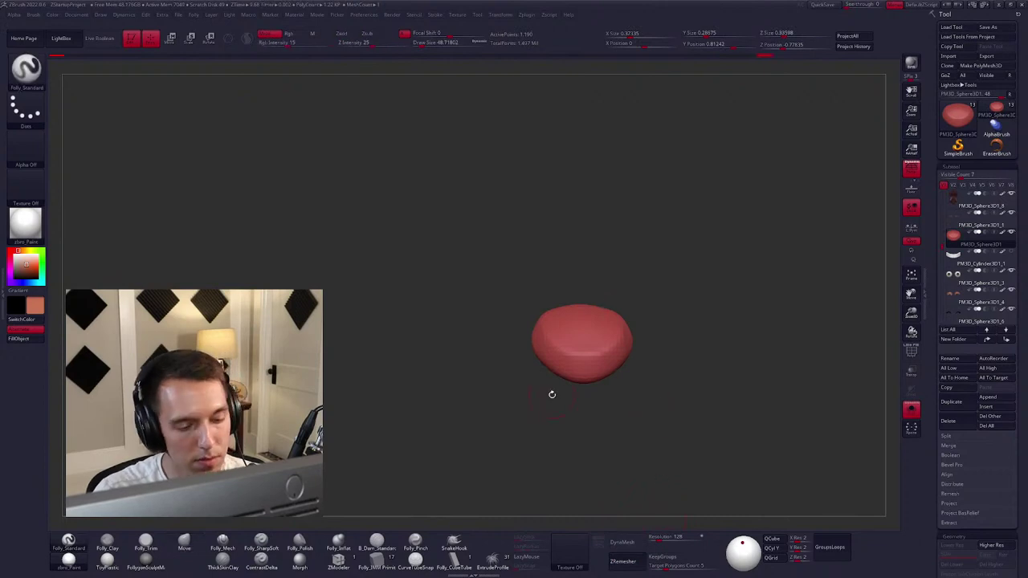
pyautogui.press('c')
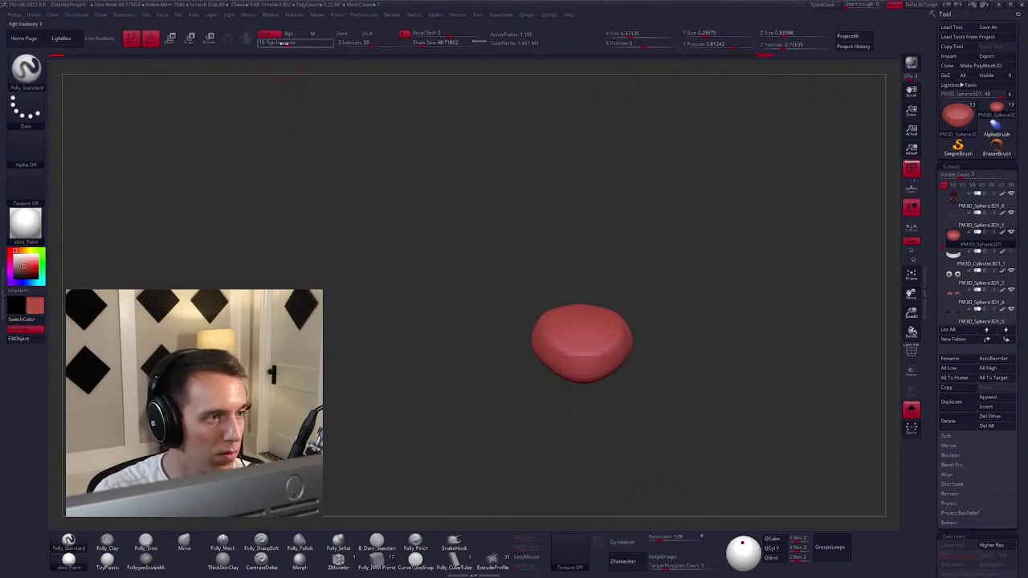
pyautogui.moveTo(663, 566); pyautogui.dragTo(647, 565)
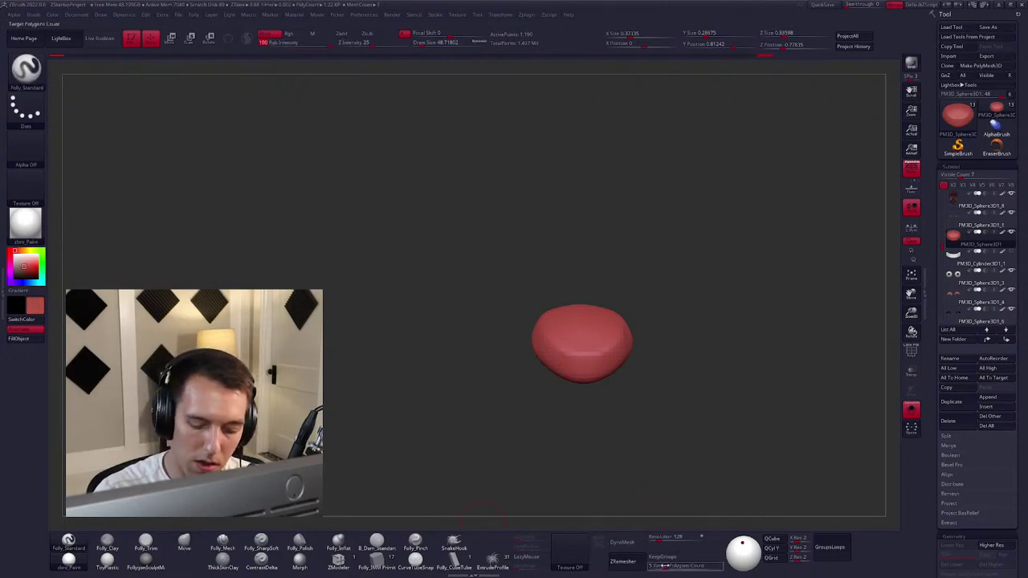
pyautogui.click(623, 562)
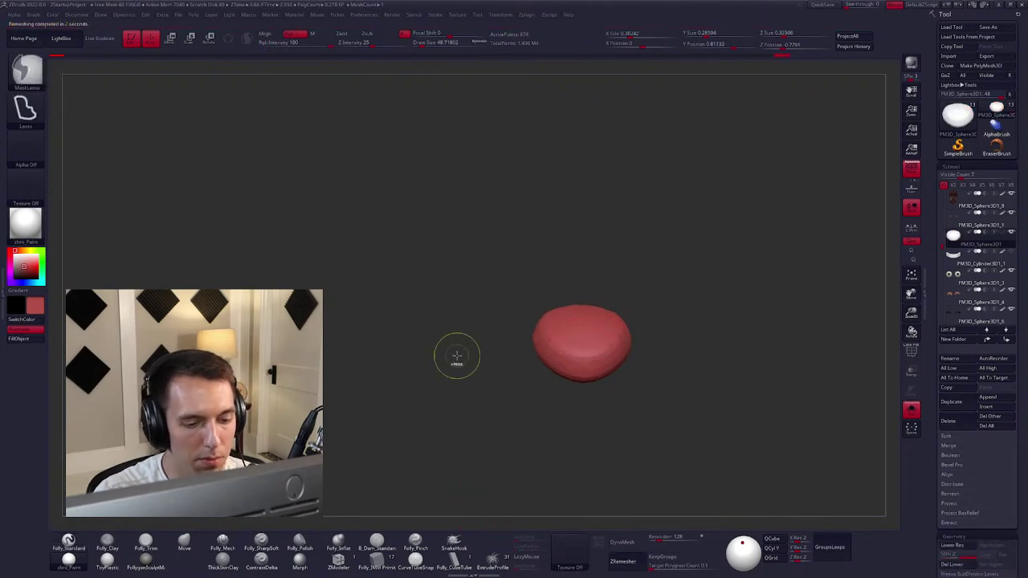
# Subdivide the tongue, fill it with the lip's red, and bring back the full bust.
pyautogui.hotkey('ctrl', 'd')
pyautogui.click(32, 338)
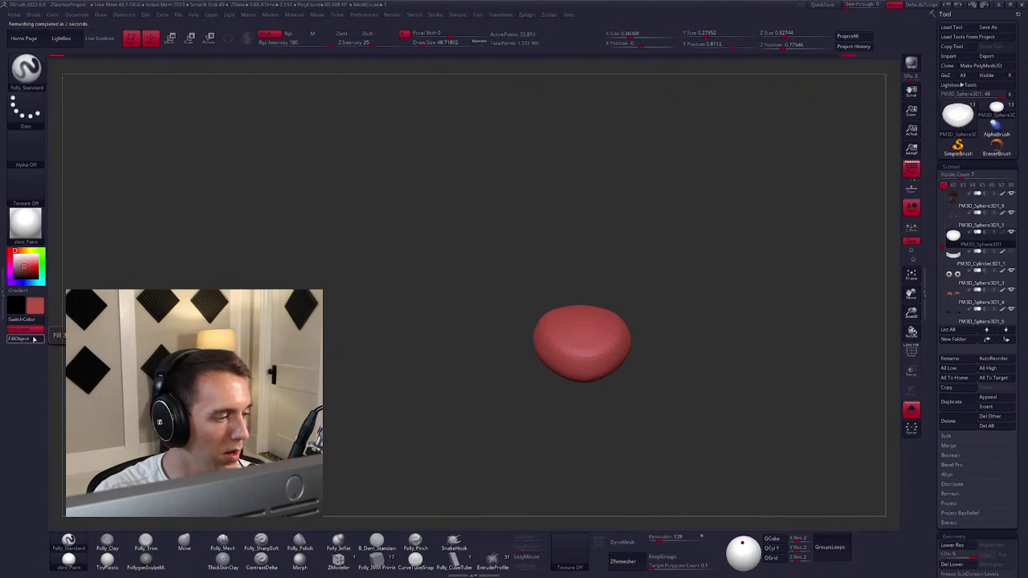
pyautogui.hotkey('shift', 's')
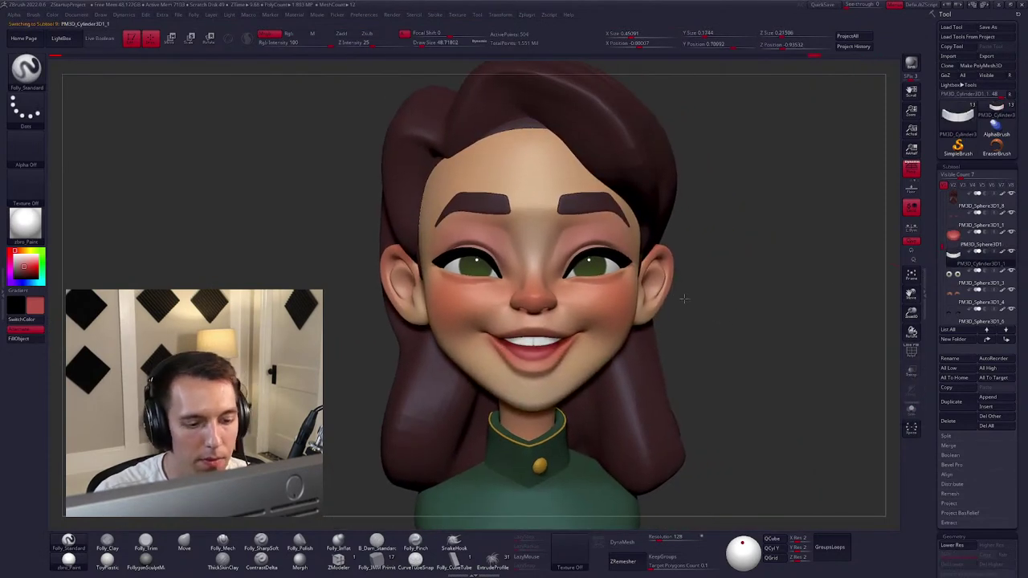
# Frame the bust, try Transpose Scale on the tongue, then return to the Move brush and zoom out.
pyautogui.press('f')
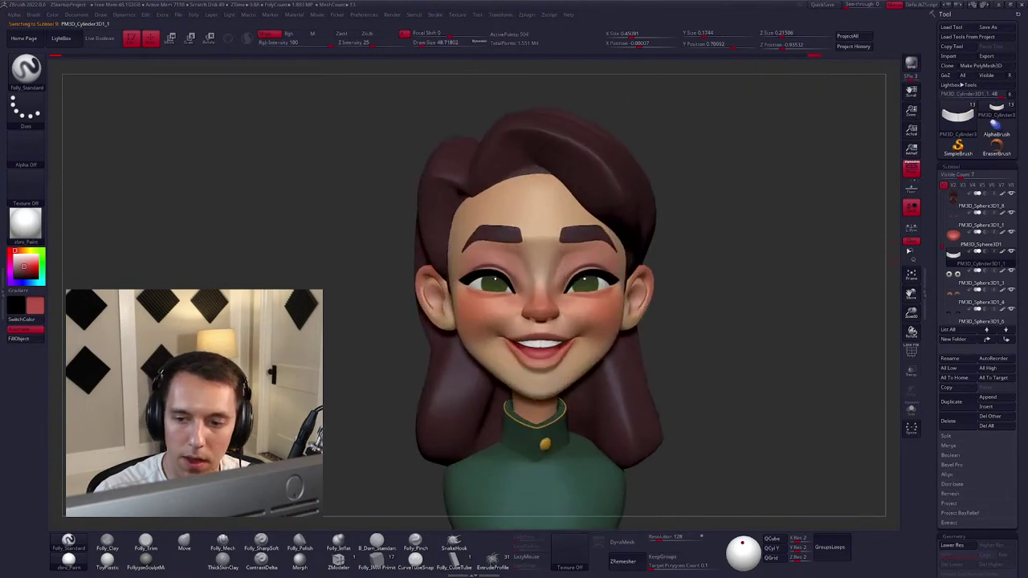
pyautogui.keyDown('alt'); pyautogui.click(598, 355); pyautogui.keyUp('alt')
pyautogui.press('e')
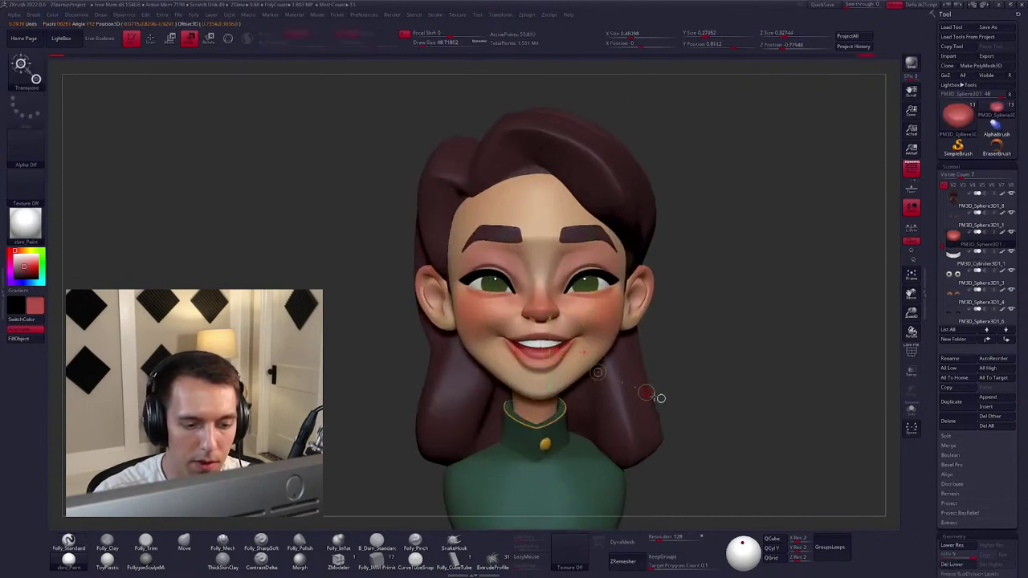
pyautogui.press('q')
pyautogui.press('b')
pyautogui.press('m')
pyautogui.press('v')
pyautogui.scroll(-5, 664, 361)
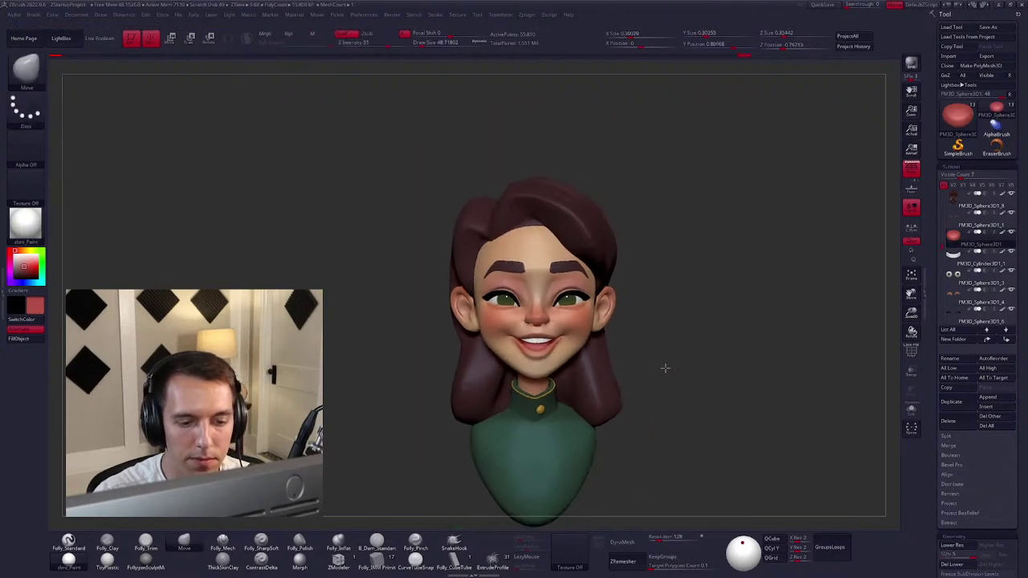
pyautogui.moveTo(672, 329)
pyautogui.mouseDown()
pyautogui.moveTo(663, 331)
pyautogui.moveTo(677, 334)
pyautogui.mouseUp()
pyautogui.press('space')
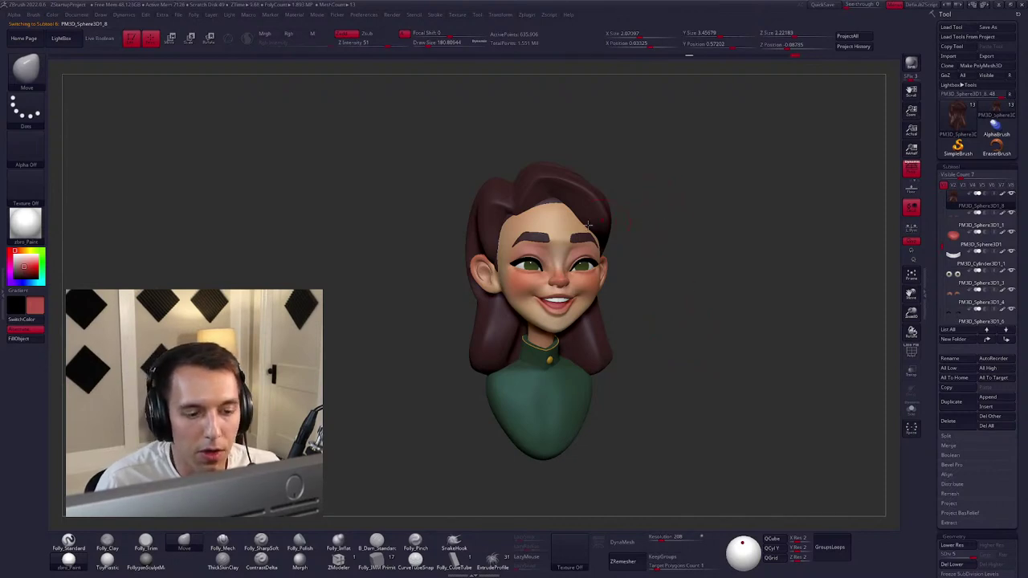
# Orbit to the back of the hair and adjust the brush draw size.
pyautogui.scroll(2, 560, 231)
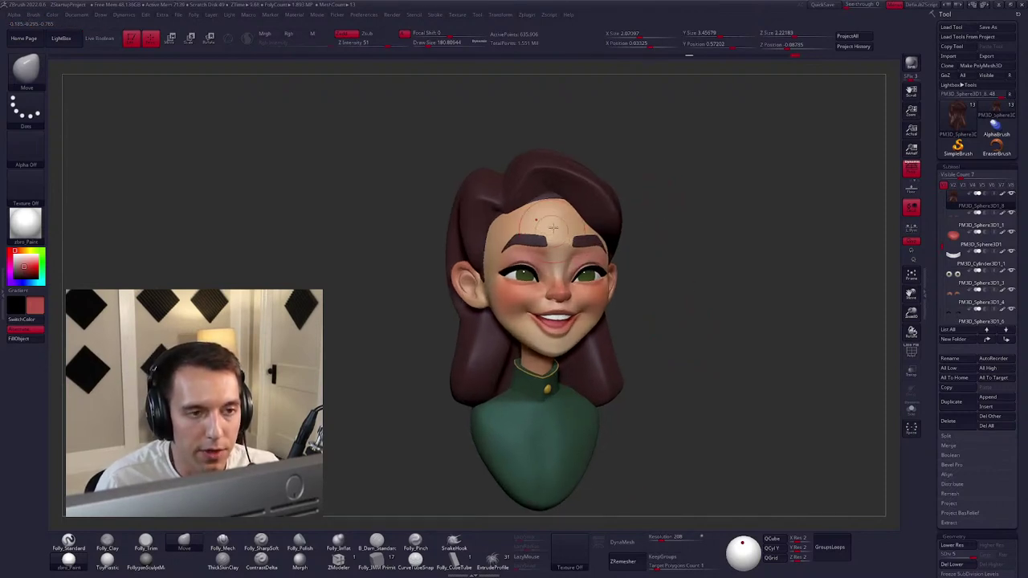
pyautogui.moveTo(577, 239)
pyautogui.mouseDown(button='right')
pyautogui.moveTo(611, 231)
pyautogui.moveTo(580, 212)
pyautogui.mouseUp(button='right')
pyautogui.keyDown('alt'); pyautogui.moveTo(483, 286); pyautogui.dragTo(562, 258, button='right'); pyautogui.keyUp('alt')
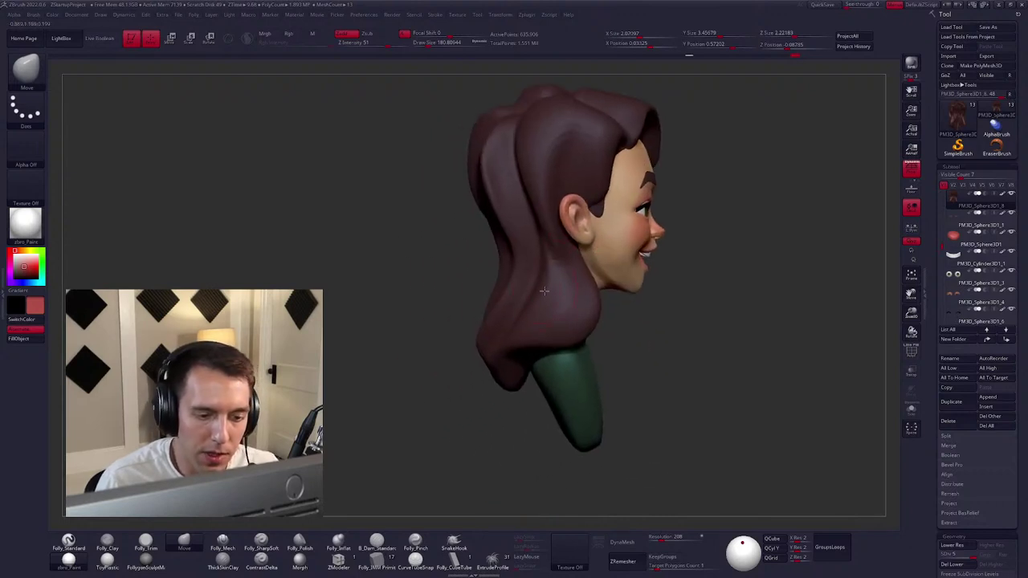
pyautogui.scroll(-2, 544, 290)
pyautogui.press('space')
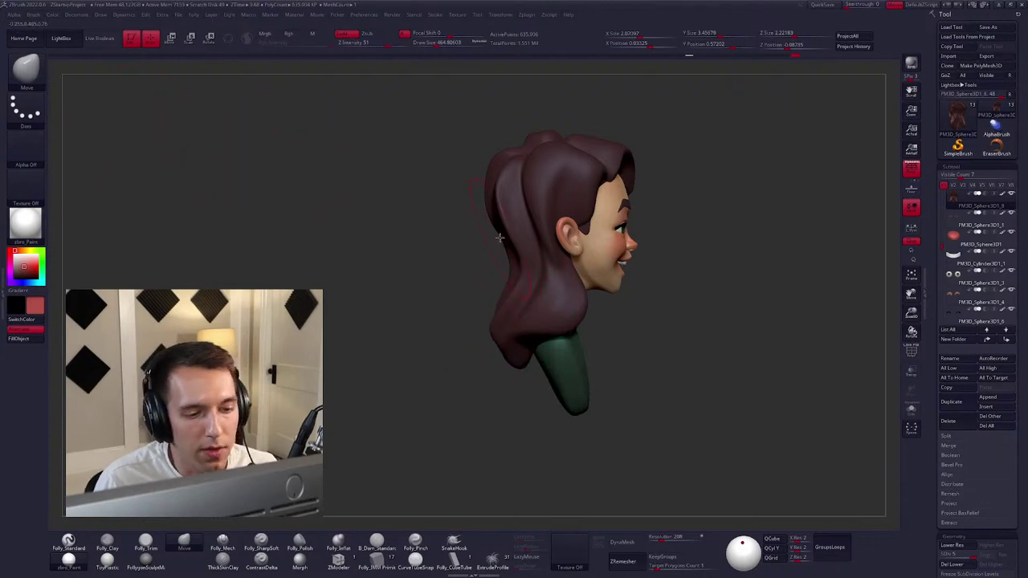
pyautogui.press('space')
pyautogui.moveTo(499, 238); pyautogui.dragTo(491, 229)
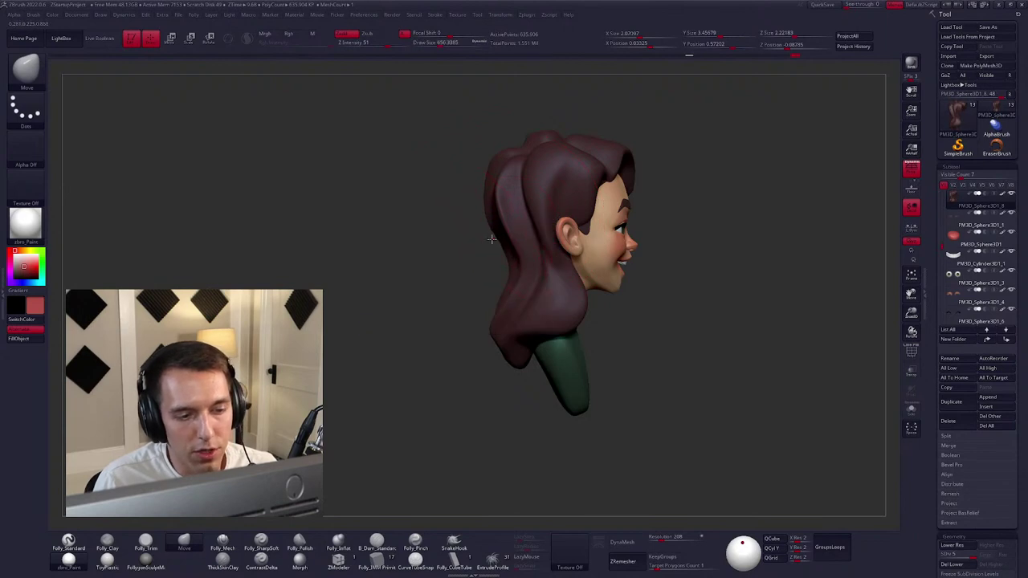
pyautogui.moveTo(504, 237); pyautogui.dragTo(572, 243, button='right')
pyautogui.press('space')
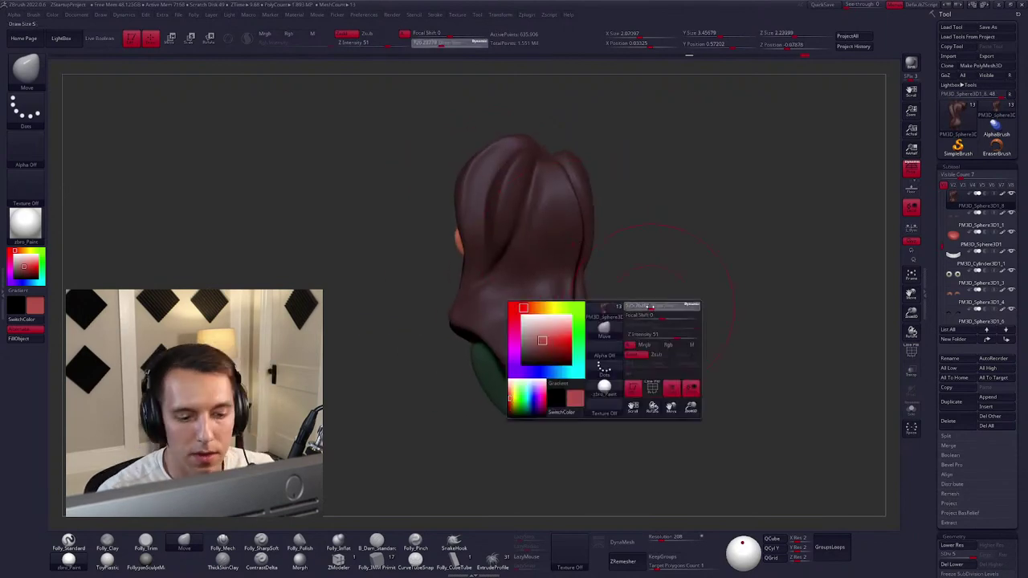
pyautogui.moveTo(648, 300)
pyautogui.mouseDown(button='right')
pyautogui.moveTo(624, 304)
pyautogui.moveTo(586, 215)
pyautogui.mouseUp(button='right')
pyautogui.press('space')
pyautogui.moveTo(586, 215); pyautogui.dragTo(558, 215)
pyautogui.moveTo(558, 214); pyautogui.dragTo(558, 178, button='right')
# Sculpt the hair around the ear with the clay, Smooth and Folly_Trim brushes.
pyautogui.press('1')
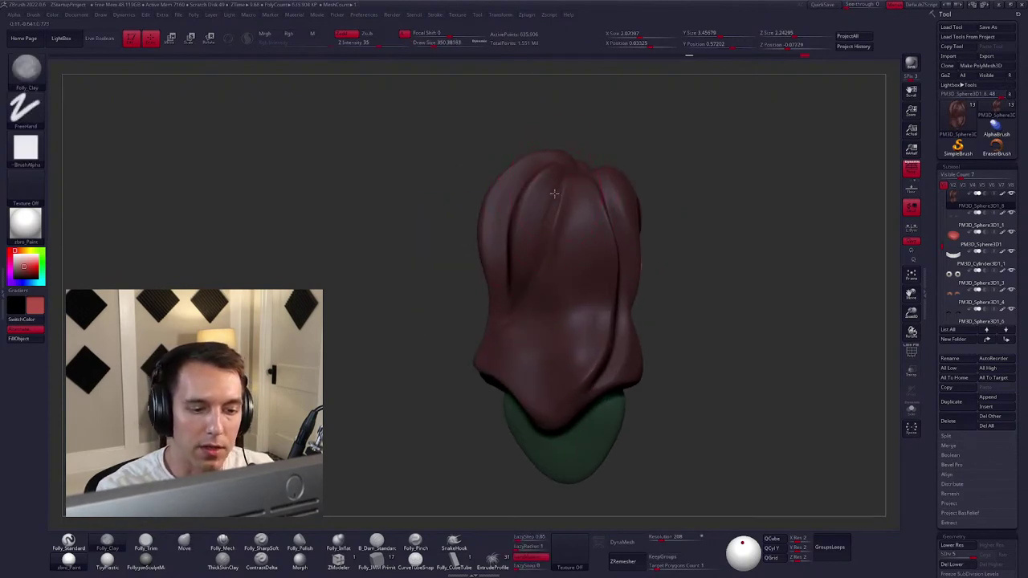
pyautogui.moveTo(533, 257); pyautogui.dragTo(549, 221, button='right')
pyautogui.press('shift')
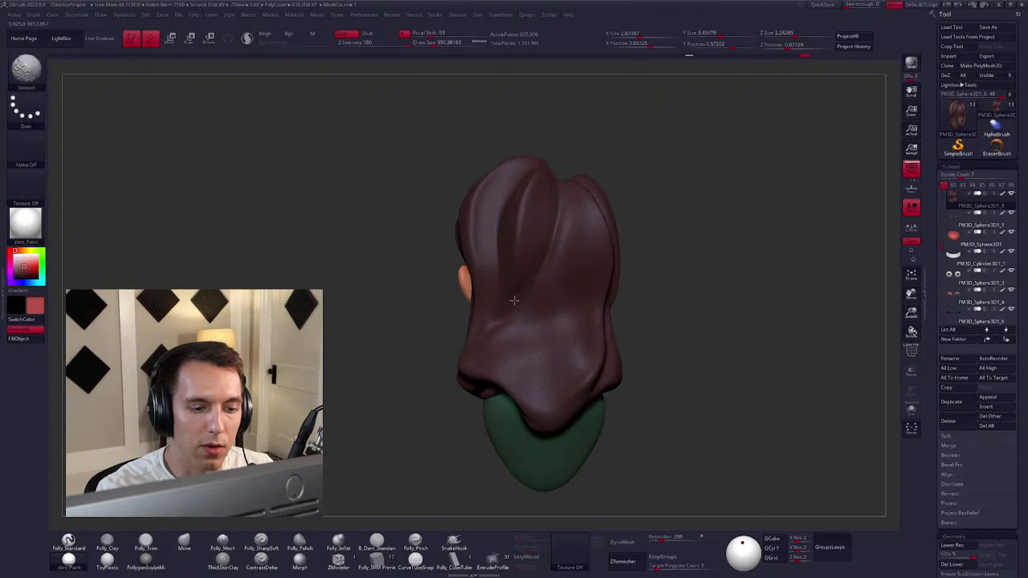
pyautogui.press('2')
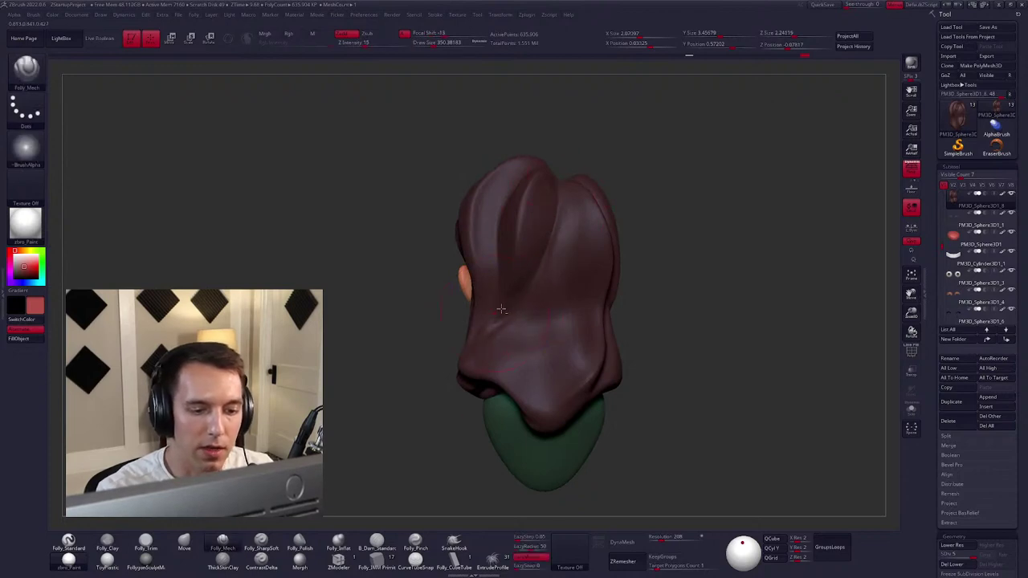
pyautogui.moveTo(500, 308); pyautogui.dragTo(573, 195, button='right')
pyautogui.moveTo(598, 247); pyautogui.dragTo(567, 242, button='right')
pyautogui.press('space')
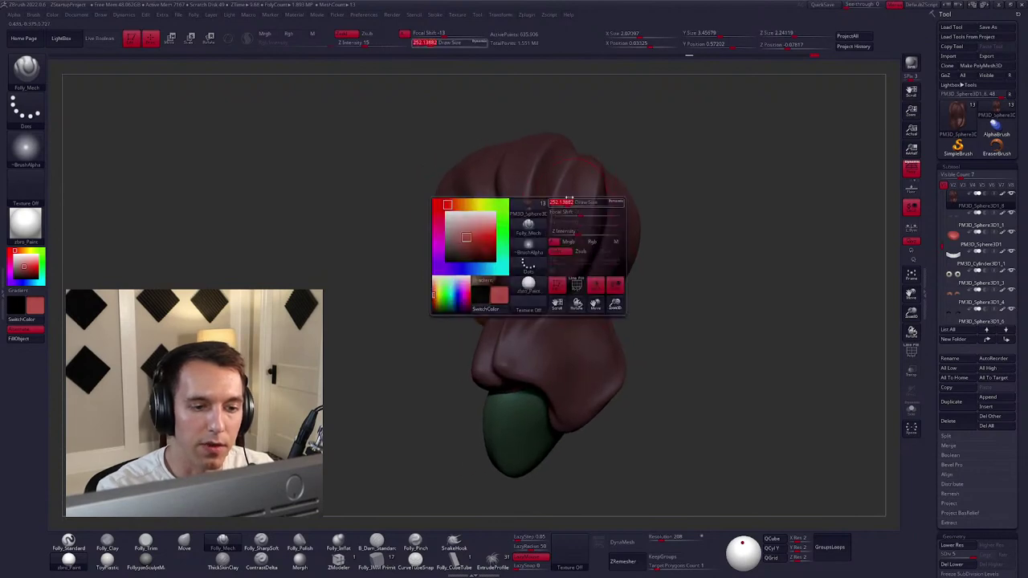
pyautogui.press('3')
pyautogui.moveTo(578, 200)
pyautogui.keyDown('shift'); pyautogui.mouseDown(button='right')
pyautogui.moveTo(601, 291)
pyautogui.moveTo(642, 332)
pyautogui.moveTo(633, 328)
pyautogui.moveTo(709, 335)
pyautogui.moveTo(635, 335)
pyautogui.moveTo(694, 329)
pyautogui.moveTo(629, 321)
pyautogui.moveTo(600, 329)
pyautogui.moveTo(554, 290)
pyautogui.mouseUp(button='right'); pyautogui.keyUp('shift')
# Switch to the Move brush and use Solo to reshape the isolated hair.
pyautogui.press('space')
pyautogui.press('b')
pyautogui.press('m')
pyautogui.press('v')
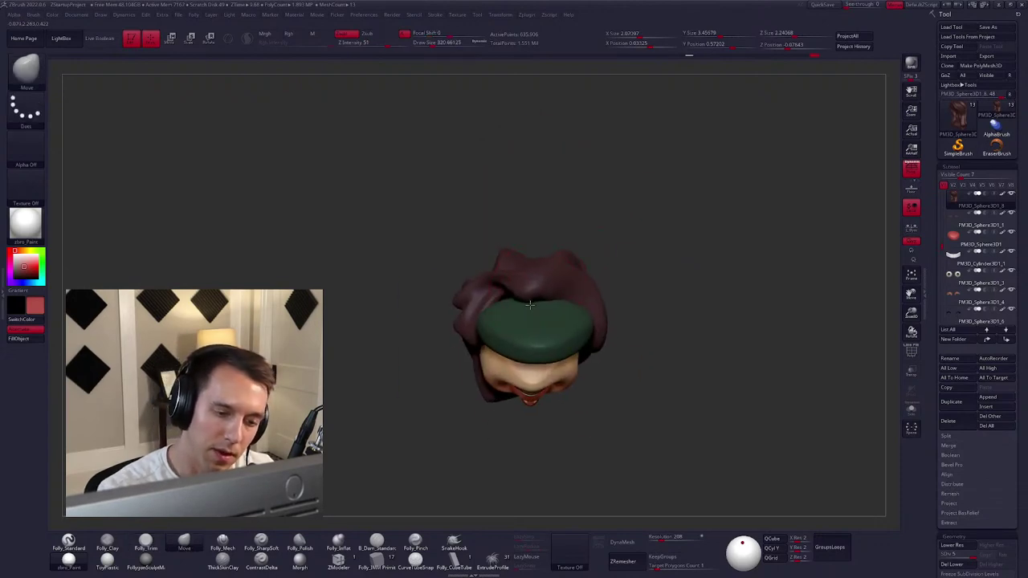
pyautogui.click(261, 542)
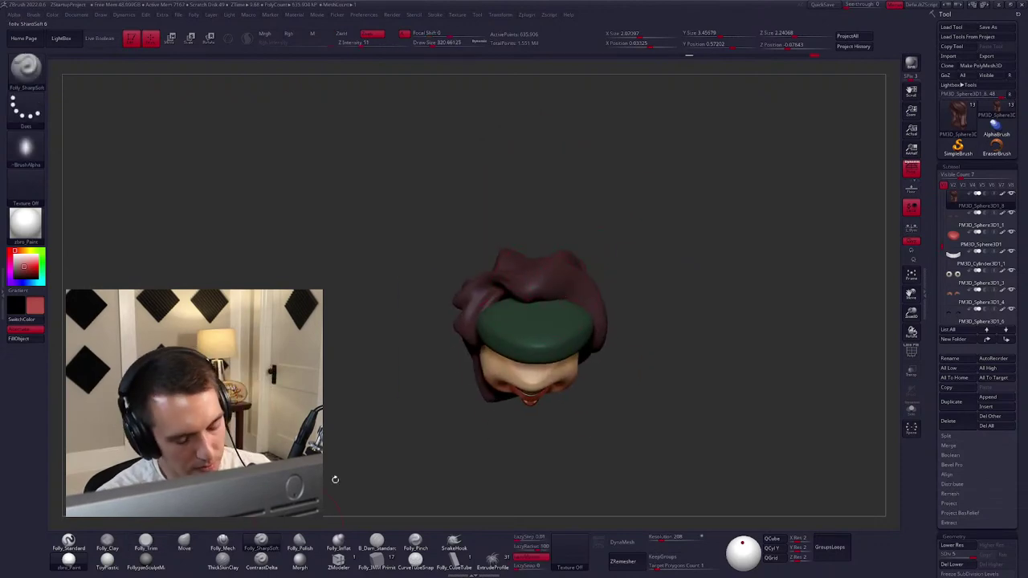
pyautogui.moveTo(419, 479); pyautogui.dragTo(593, 338, button='right')
pyautogui.moveTo(509, 298); pyautogui.dragTo(493, 305, button='right')
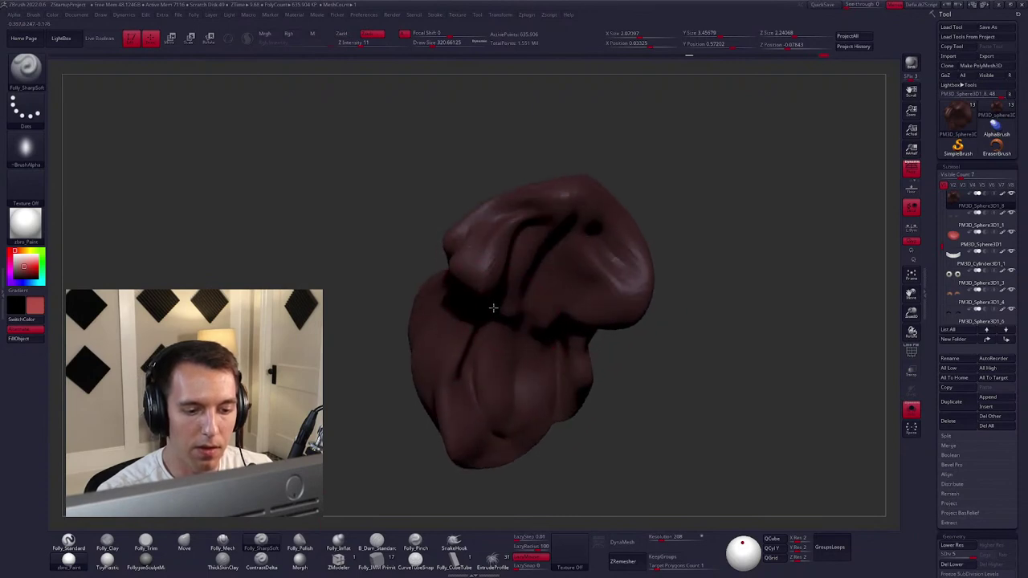
pyautogui.click(910, 410)
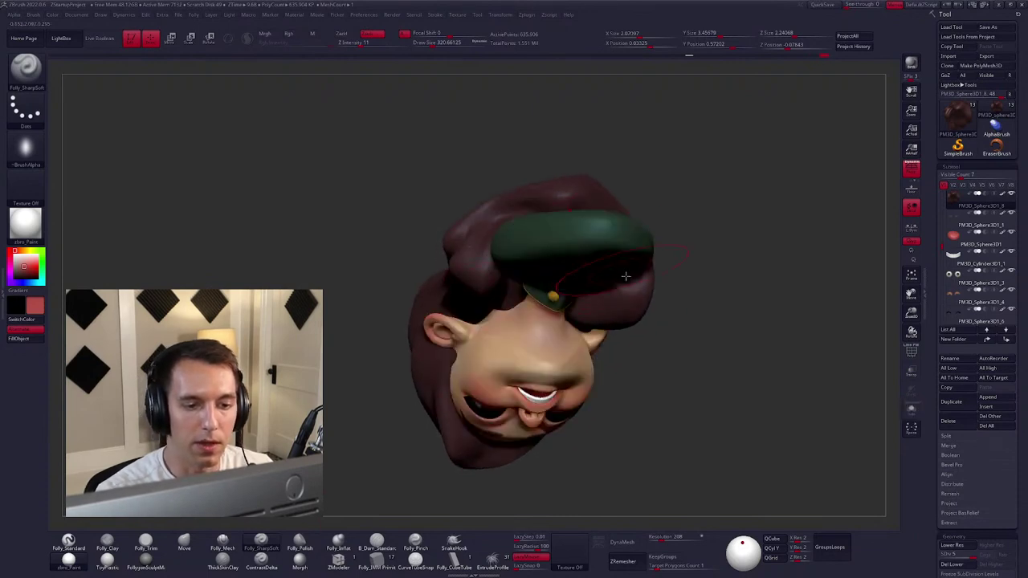
pyautogui.moveTo(578, 305); pyautogui.dragTo(545, 320, button='right')
# Isolate the hair again and trim it with Folly_Trim before showing the whole bust.
pyautogui.hotkey('ctrl', 'shift', 's')
pyautogui.hotkey('ctrl', 'shift', 's')
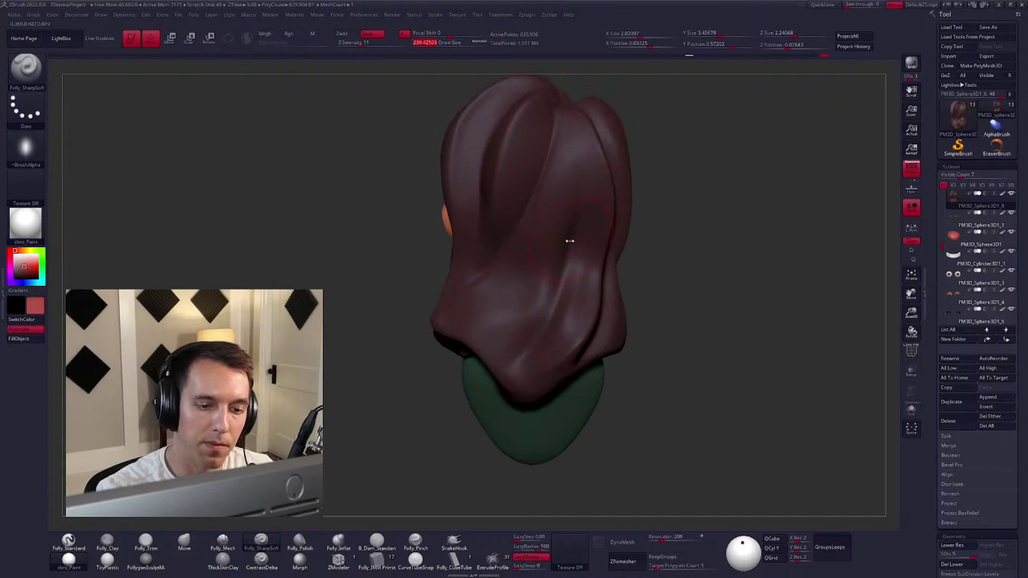
pyautogui.press('m')
pyautogui.moveTo(569, 253)
pyautogui.keyDown('ctrl'); pyautogui.mouseDown(button='right')
pyautogui.moveTo(573, 298)
pyautogui.moveTo(590, 281)
pyautogui.moveTo(608, 337)
pyautogui.moveTo(670, 346)
pyautogui.moveTo(642, 362)
pyautogui.moveTo(623, 346)
pyautogui.moveTo(805, 329)
pyautogui.moveTo(738, 337)
pyautogui.moveTo(680, 363)
pyautogui.moveTo(666, 321)
pyautogui.moveTo(656, 353)
pyautogui.mouseUp(button='right'); pyautogui.keyUp('ctrl')
pyautogui.hotkey('ctrl', 'shift', 's')
pyautogui.press('t')
pyautogui.hotkey('ctrl', 'shift', 's')
# Smooth the hair, clear the mask, and set the brush size to about 485.
pyautogui.press('space')
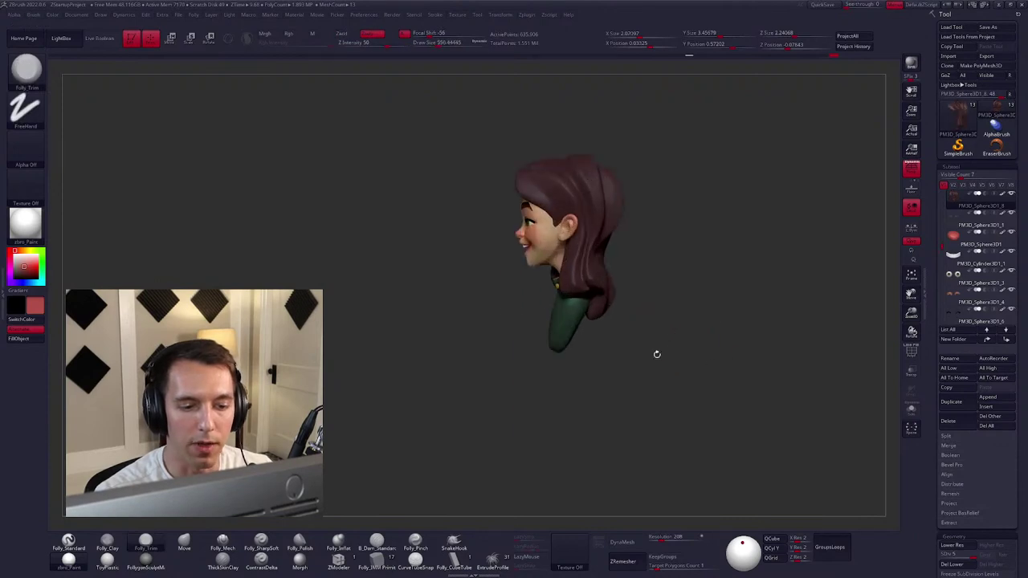
pyautogui.press('shift')
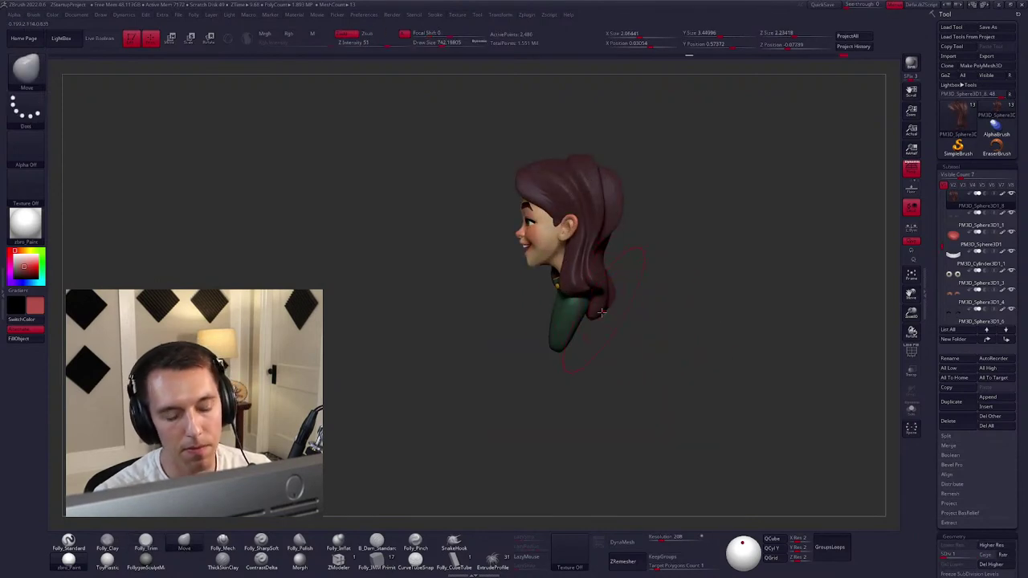
pyautogui.press('ctrl')
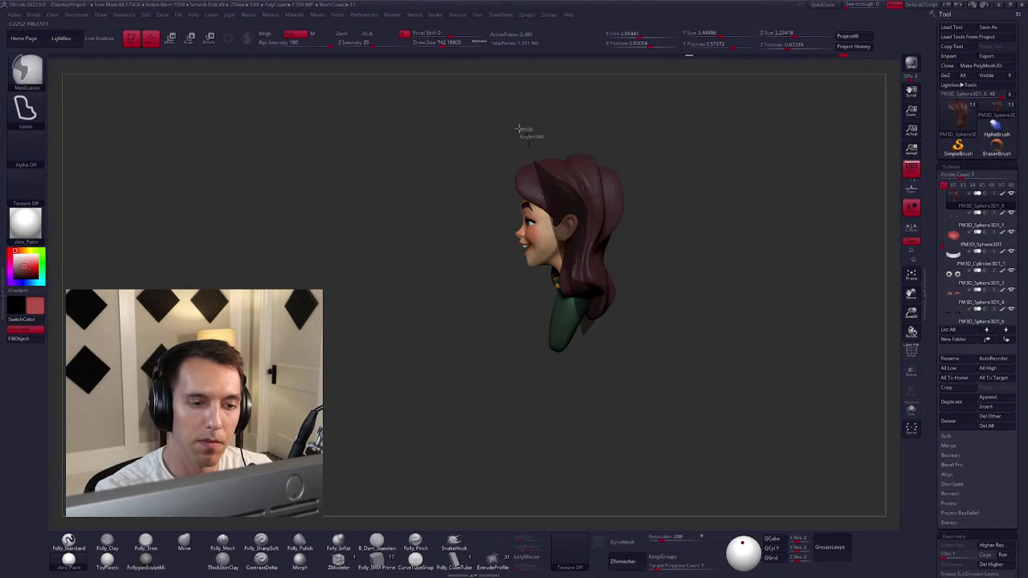
pyautogui.moveTo(522, 126)
pyautogui.keyDown('ctrl'); pyautogui.mouseDown()
pyautogui.moveTo(481, 388)
pyautogui.moveTo(514, 377)
pyautogui.mouseUp(); pyautogui.keyUp('ctrl')
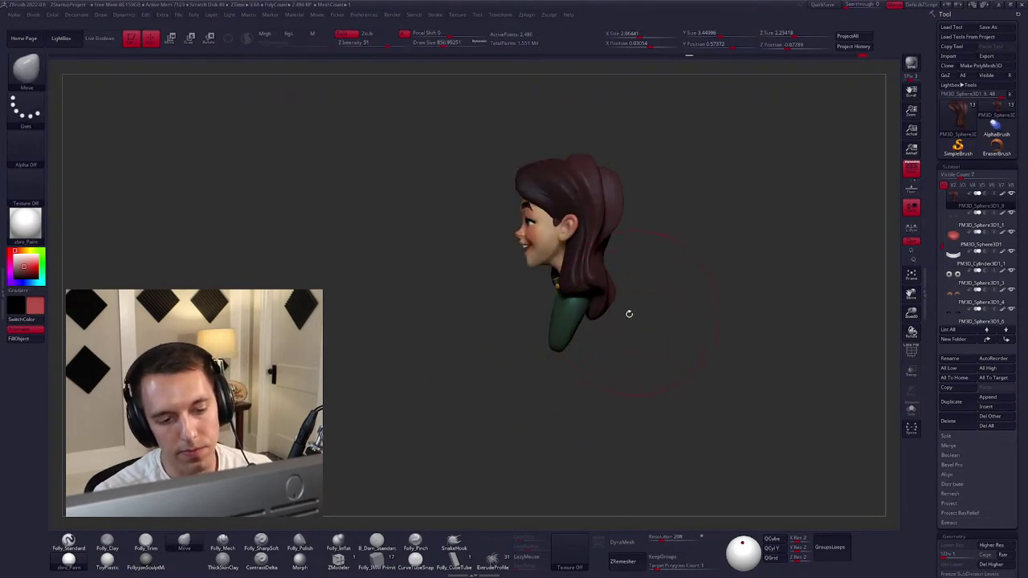
pyautogui.moveTo(622, 314); pyautogui.dragTo(537, 303)
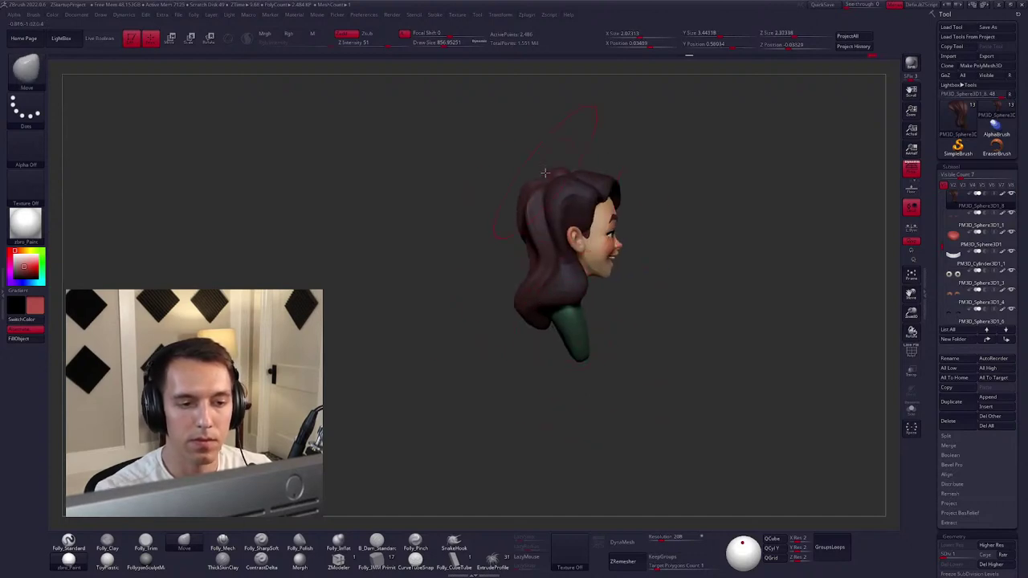
pyautogui.moveTo(562, 270); pyautogui.dragTo(641, 269)
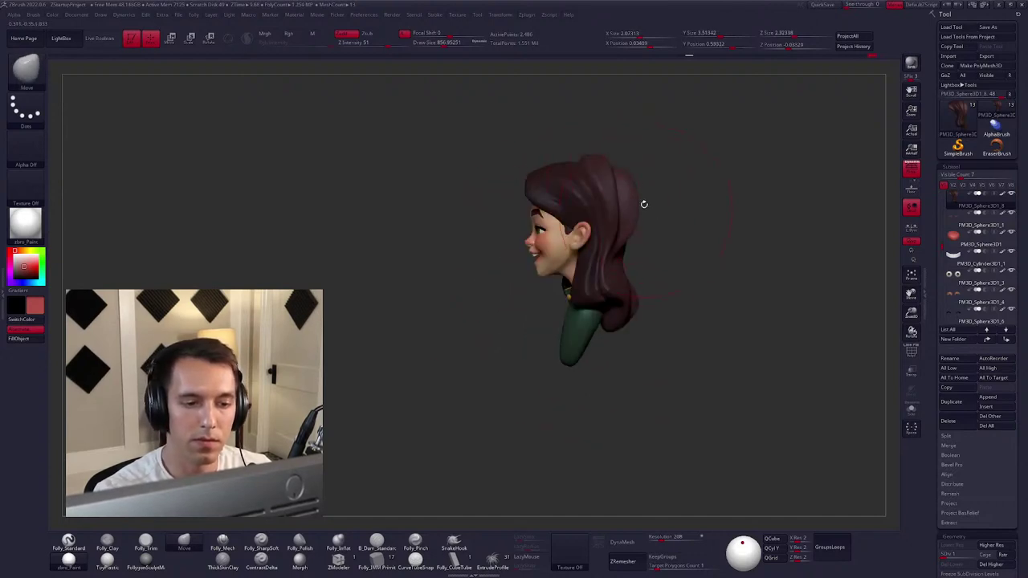
pyautogui.keyDown('shift'); pyautogui.moveTo(580, 160); pyautogui.dragTo(608, 176); pyautogui.keyUp('shift')
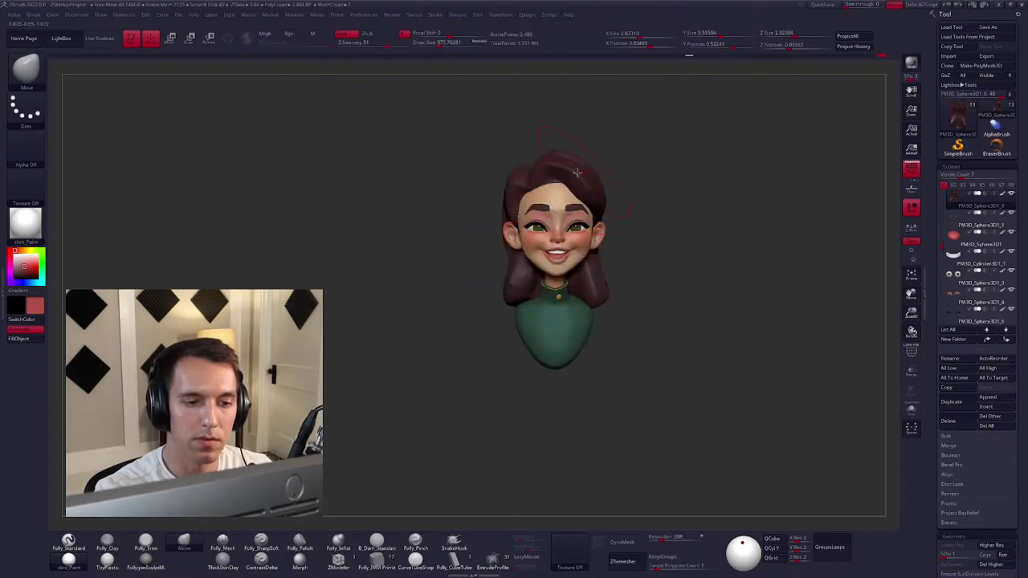
pyautogui.press('space')
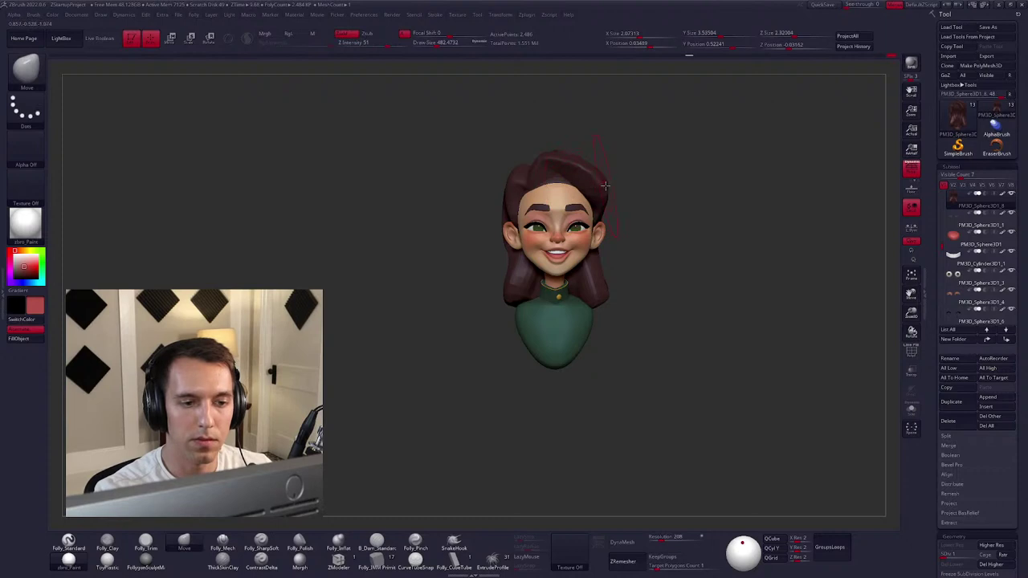
pyautogui.press('space')
pyautogui.press('space')
pyautogui.press('space')
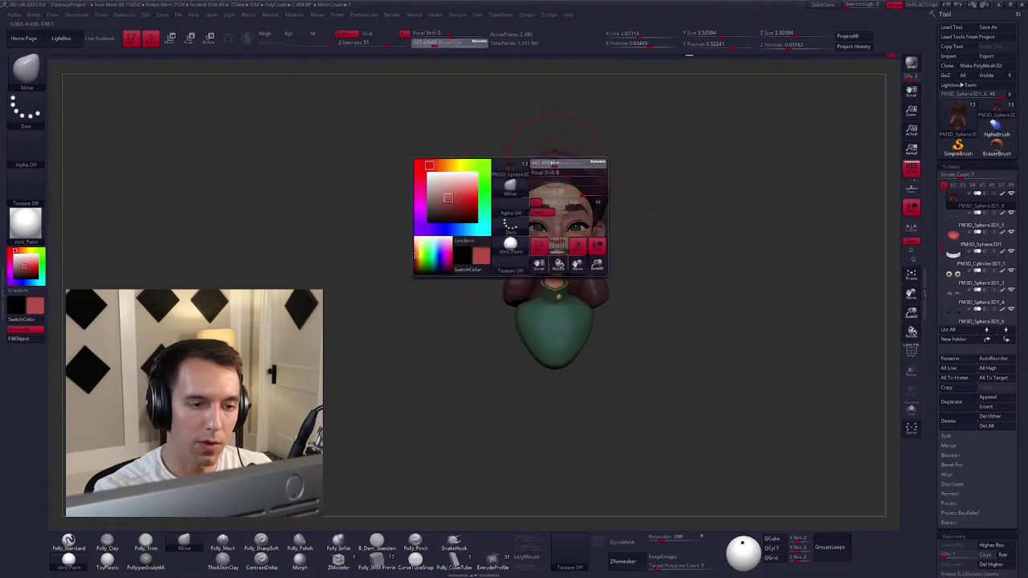
pyautogui.moveTo(554, 163); pyautogui.dragTo(534, 171)
# Reduce the brush size to 350 and refine the hair near the face from several angles.
pyautogui.moveTo(526, 195)
pyautogui.mouseDown(button='right')
pyautogui.moveTo(488, 259)
pyautogui.moveTo(536, 167)
pyautogui.moveTo(549, 353)
pyautogui.moveTo(665, 127)
pyautogui.moveTo(516, 209)
pyautogui.mouseUp(button='right')
pyautogui.press('ctrl')
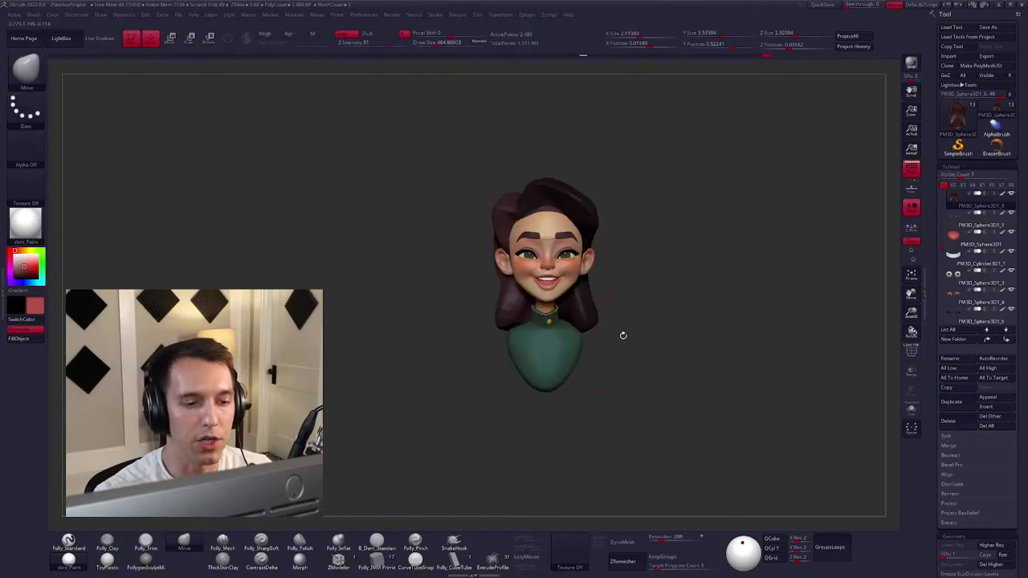
pyautogui.moveTo(652, 343); pyautogui.dragTo(658, 344, button='right')
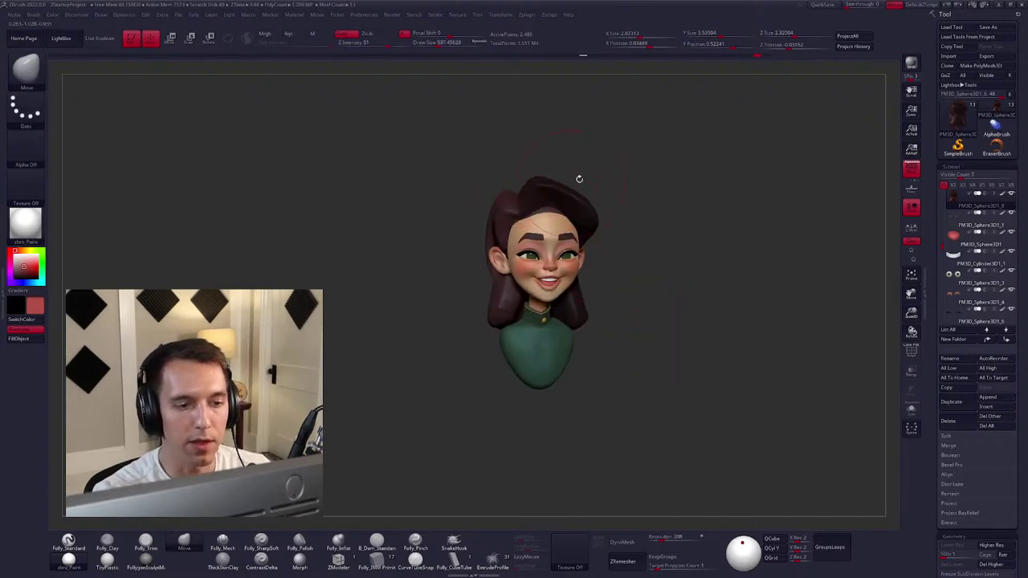
pyautogui.moveTo(578, 176)
pyautogui.mouseDown(button='right')
pyautogui.moveTo(560, 174)
pyautogui.moveTo(601, 222)
pyautogui.moveTo(580, 213)
pyautogui.mouseUp(button='right')
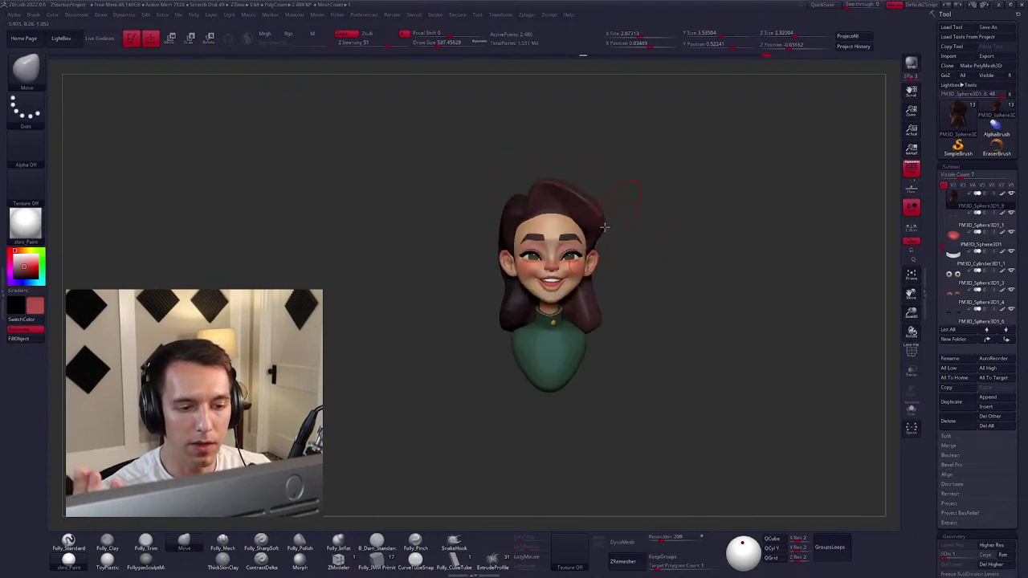
pyautogui.press('space')
pyautogui.moveTo(642, 325); pyautogui.dragTo(625, 325)
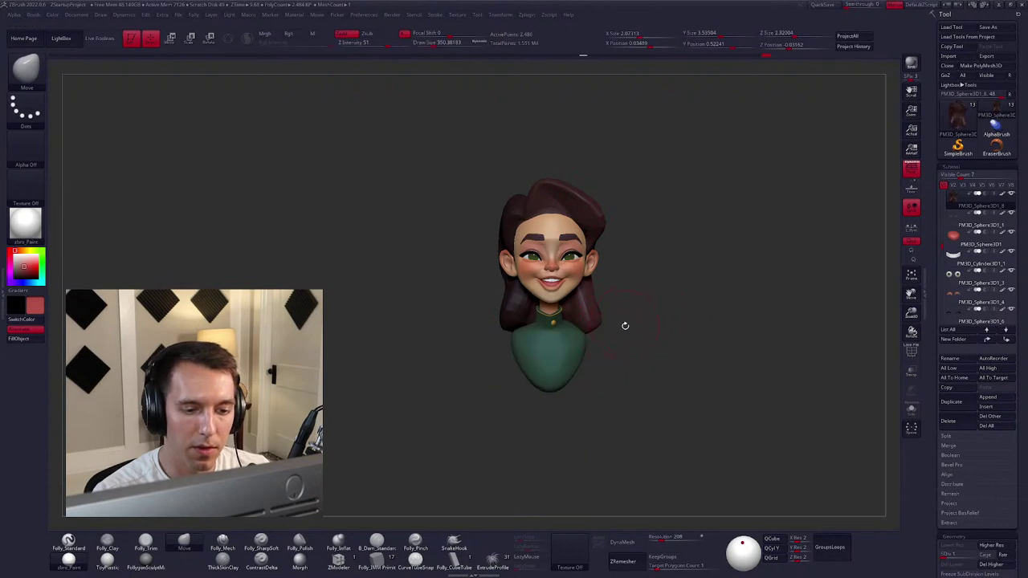
pyautogui.keyDown('alt'); pyautogui.moveTo(639, 346); pyautogui.dragTo(656, 330, button='right'); pyautogui.keyUp('alt')
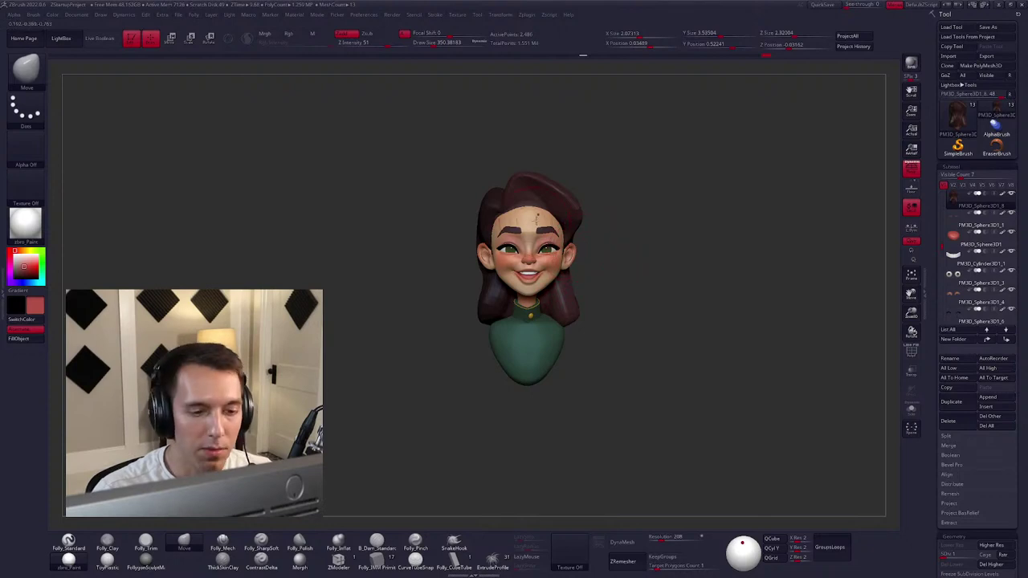
pyautogui.keyDown('ctrl'); pyautogui.moveTo(555, 206); pyautogui.dragTo(579, 234, button='right'); pyautogui.keyUp('ctrl')
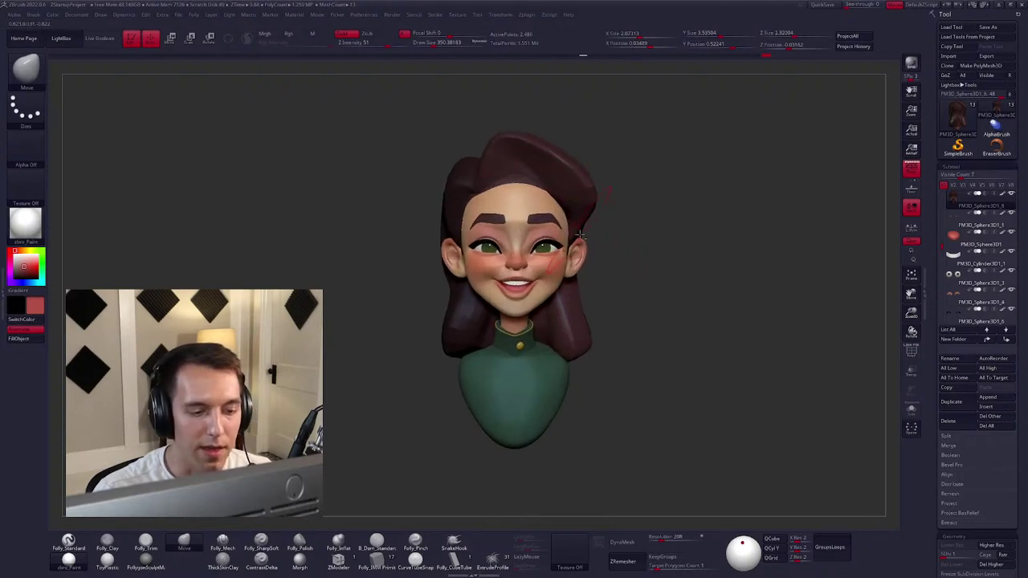
pyautogui.rightClick(622, 281)
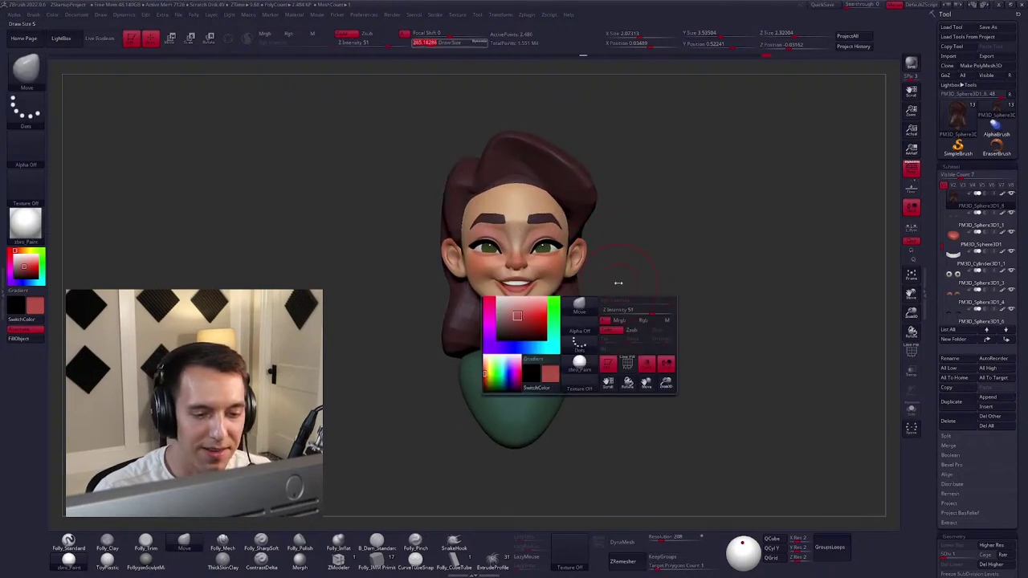
pyautogui.rightClick(594, 305)
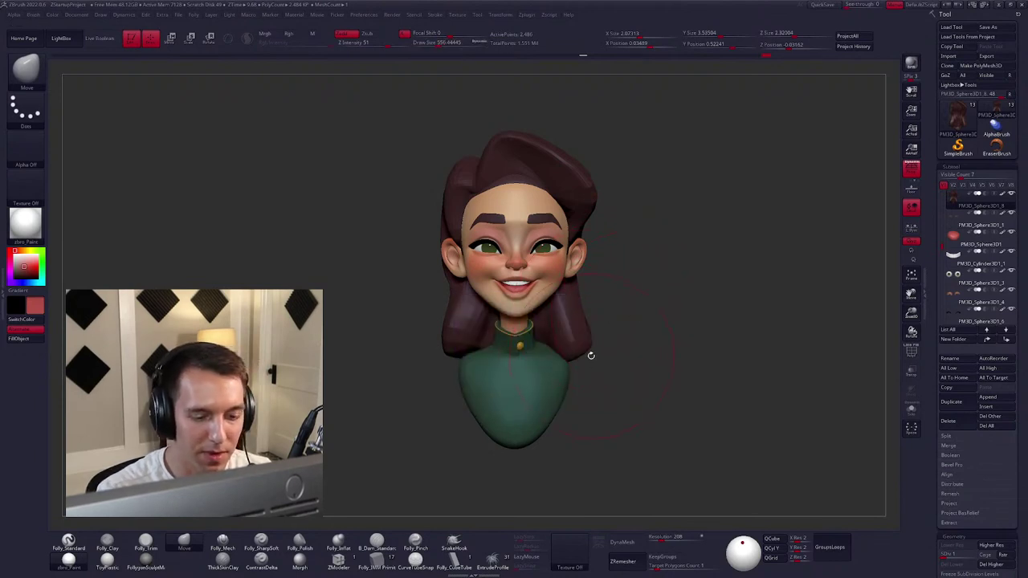
pyautogui.moveTo(463, 360)
pyautogui.mouseDown(button='right')
pyautogui.moveTo(586, 341)
pyautogui.moveTo(540, 272)
pyautogui.moveTo(562, 244)
pyautogui.moveTo(538, 251)
pyautogui.moveTo(554, 256)
pyautogui.moveTo(554, 289)
pyautogui.moveTo(574, 305)
pyautogui.moveTo(569, 321)
pyautogui.moveTo(609, 306)
pyautogui.moveTo(521, 319)
pyautogui.moveTo(489, 292)
pyautogui.moveTo(518, 231)
pyautogui.moveTo(514, 263)
pyautogui.moveTo(523, 265)
pyautogui.moveTo(522, 253)
pyautogui.moveTo(490, 269)
pyautogui.moveTo(520, 321)
pyautogui.moveTo(518, 254)
pyautogui.mouseUp(button='right')
pyautogui.rightClick(566, 314)
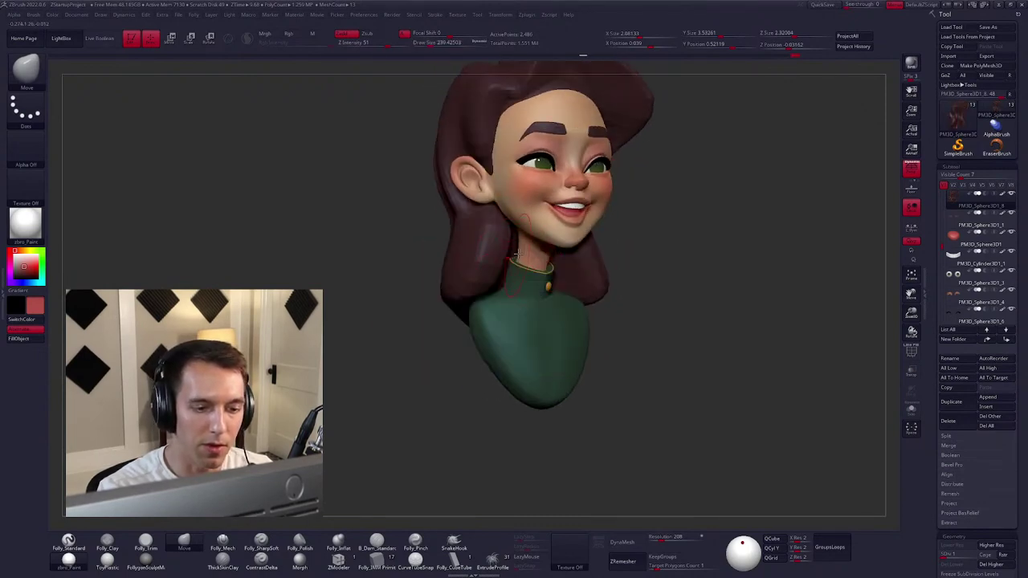
# Step to the top subdivision and delete the hair's lower subdivision levels.
pyautogui.hotkey('shift', 'alt', 's')
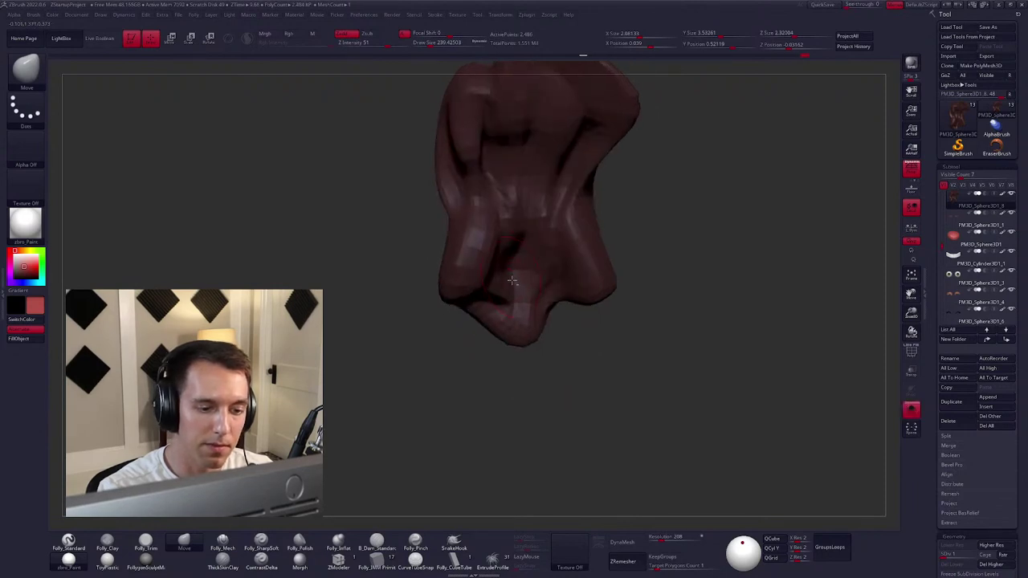
pyautogui.moveTo(523, 219); pyautogui.dragTo(578, 281, button='right')
pyautogui.hotkey('shift', 'alt', 's')
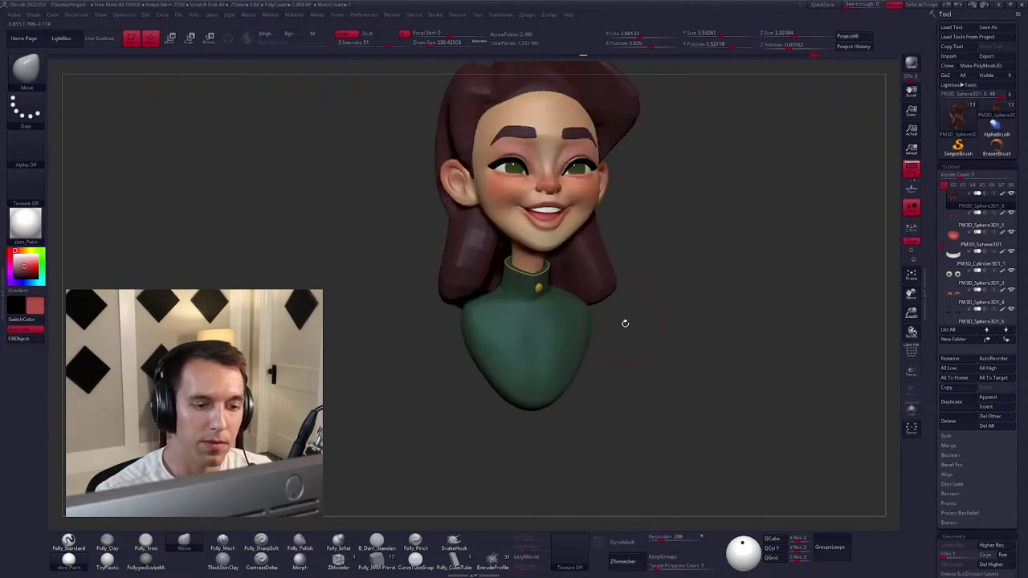
pyautogui.moveTo(623, 321); pyautogui.dragTo(611, 367, button='right')
pyautogui.keyDown('ctrl'); pyautogui.moveTo(710, 329); pyautogui.dragTo(629, 335, button='right'); pyautogui.keyUp('ctrl')
pyautogui.press('space')
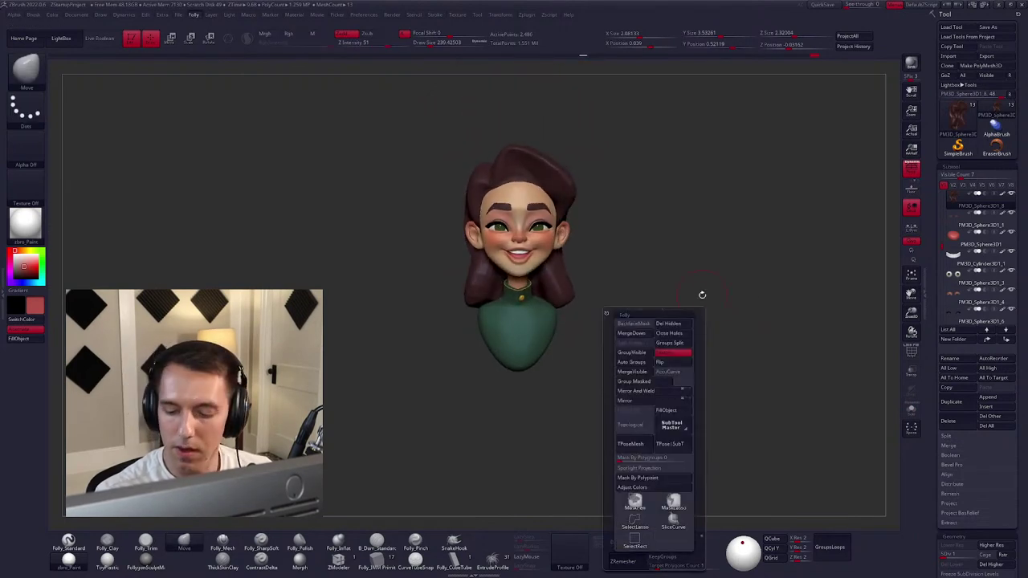
pyautogui.press('d')
pyautogui.click(969, 566)
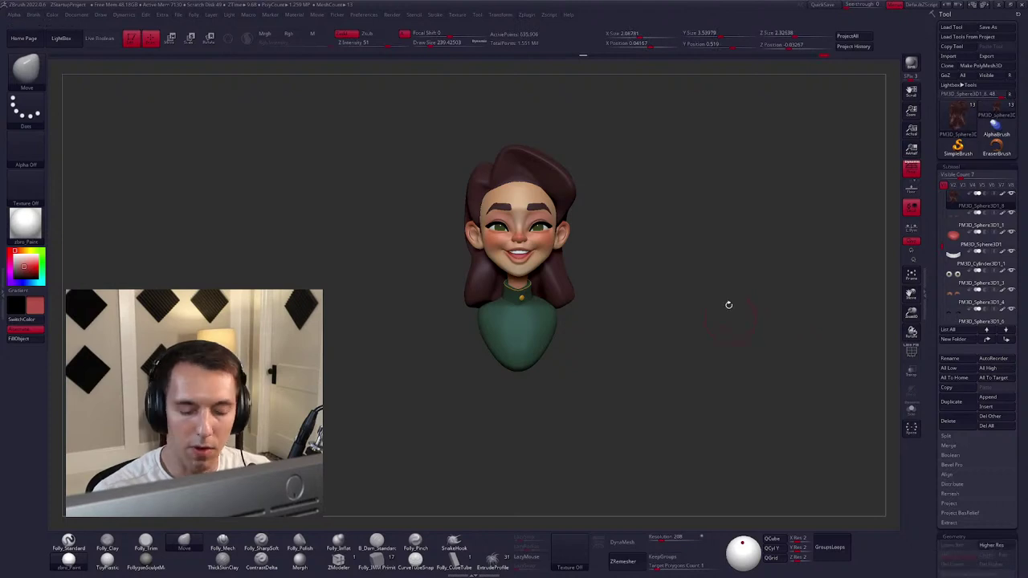
pyautogui.press('space')
# Try Reconstruct Subdiv on the hair, which cancels, then toggle Solo to check it.
pyautogui.moveTo(635, 358); pyautogui.dragTo(610, 369, button='right')
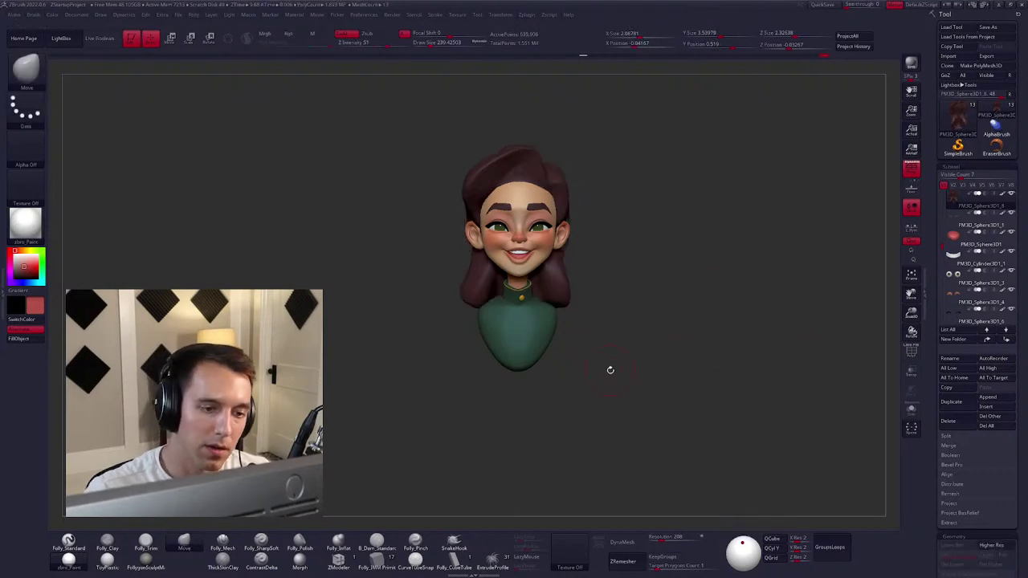
pyautogui.scroll(-2, 955, 526)
pyautogui.click(952, 522)
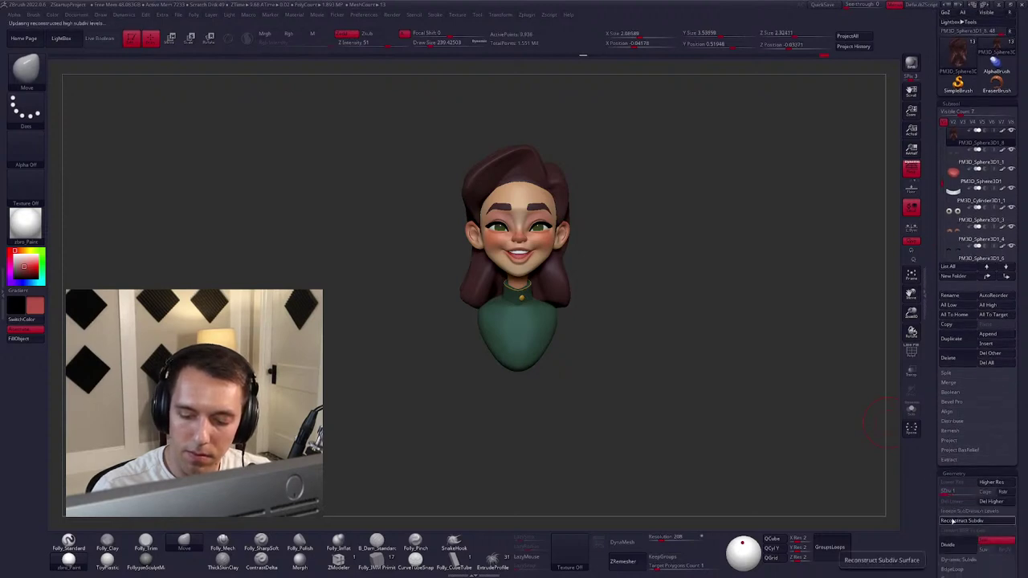
pyautogui.moveTo(634, 357)
pyautogui.mouseDown(button='right')
pyautogui.moveTo(606, 361)
pyautogui.moveTo(634, 369)
pyautogui.mouseUp(button='right')
pyautogui.press('space')
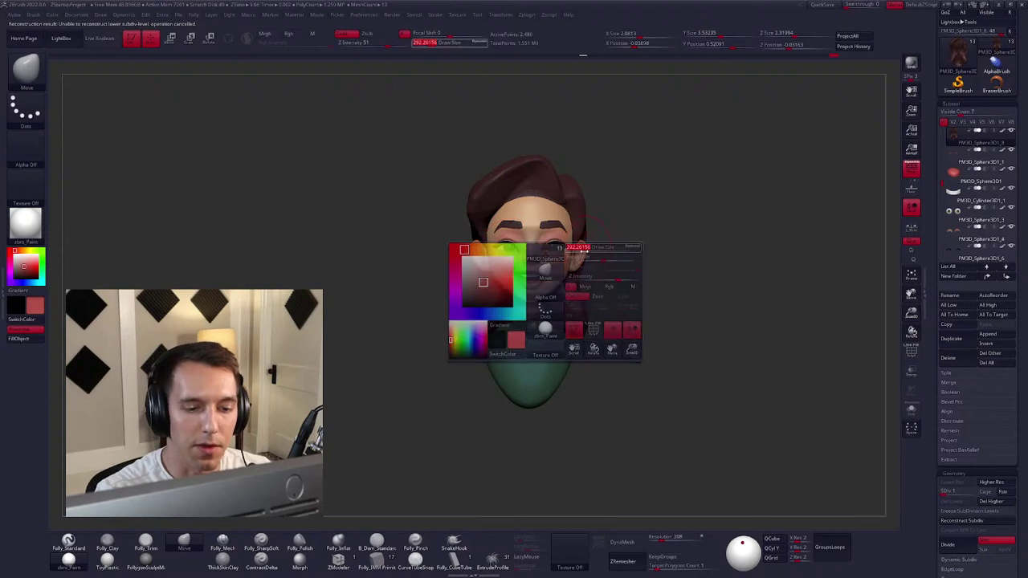
pyautogui.click(579, 249)
pyautogui.hotkey('ctrl', 'shift', 'f')
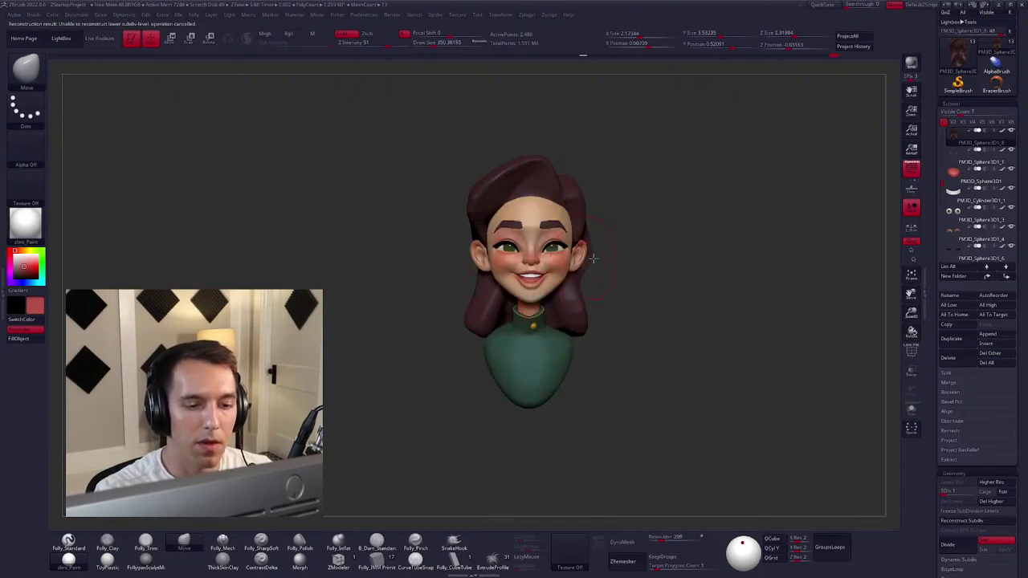
# Smooth the side of the hair from the left profile.
pyautogui.moveTo(592, 258); pyautogui.dragTo(624, 278, button='right')
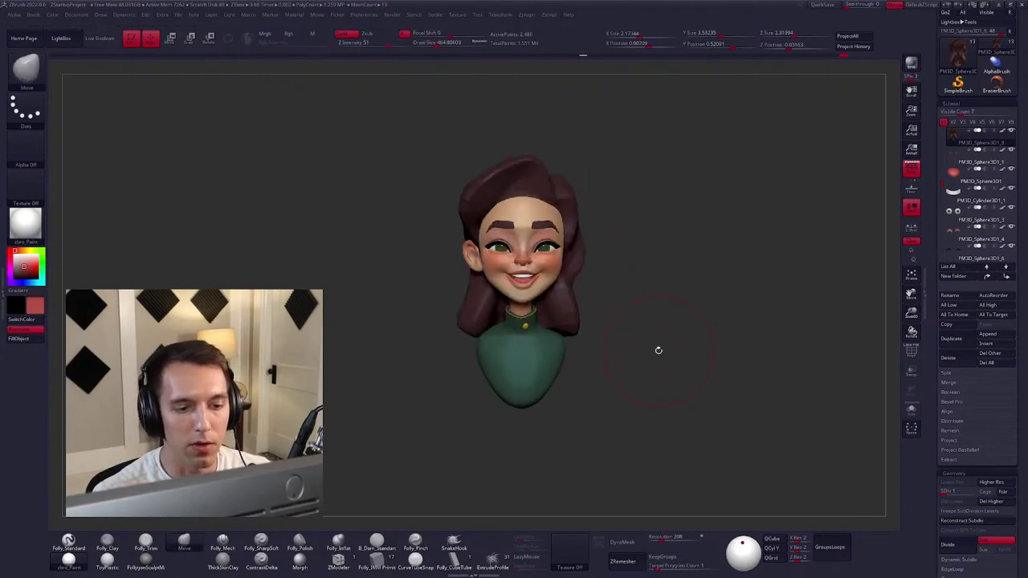
pyautogui.moveTo(658, 350); pyautogui.dragTo(557, 260, button='right')
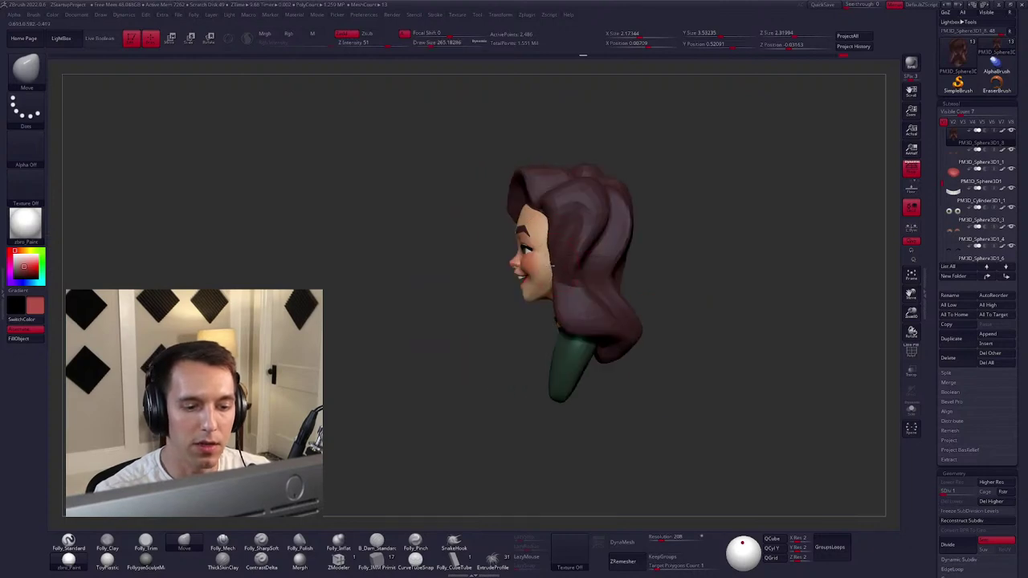
pyautogui.moveTo(552, 262); pyautogui.dragTo(555, 265)
pyautogui.keyDown('shift'); pyautogui.moveTo(551, 270); pyautogui.dragTo(593, 281, button='right'); pyautogui.keyUp('shift')
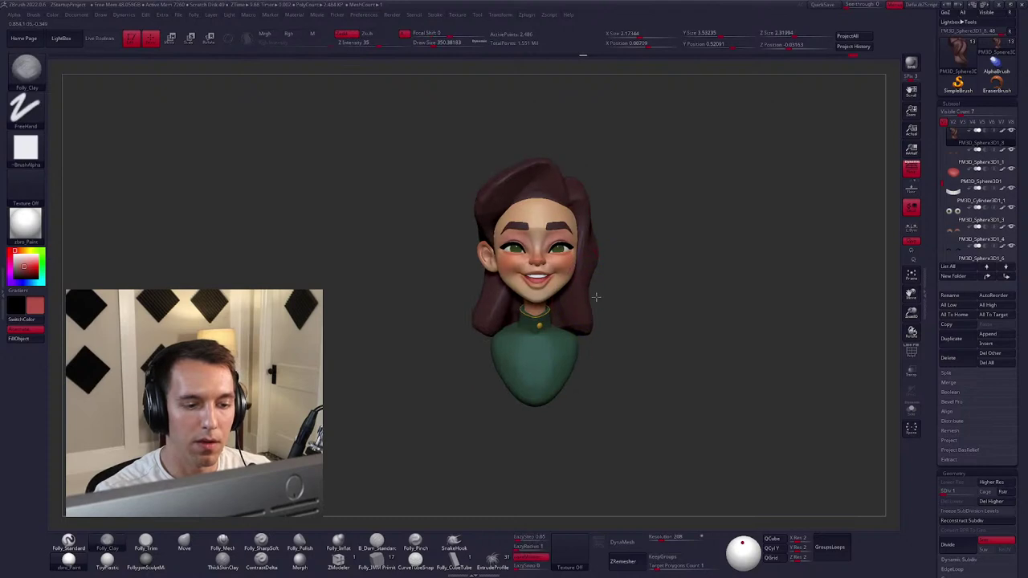
pyautogui.moveTo(616, 349); pyautogui.dragTo(634, 350, button='right')
# Switch to the Move brush and frame the bust from the front.
pyautogui.press('space')
pyautogui.press('b')
pyautogui.press('m')
pyautogui.press('v')
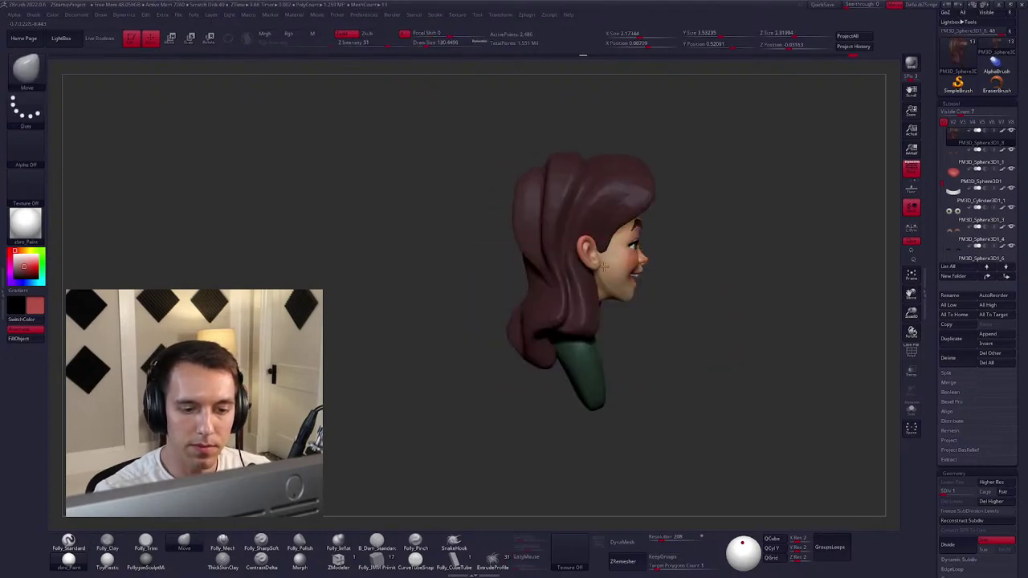
pyautogui.keyDown('shift'); pyautogui.moveTo(610, 265); pyautogui.dragTo(530, 238, button='right'); pyautogui.keyUp('shift')
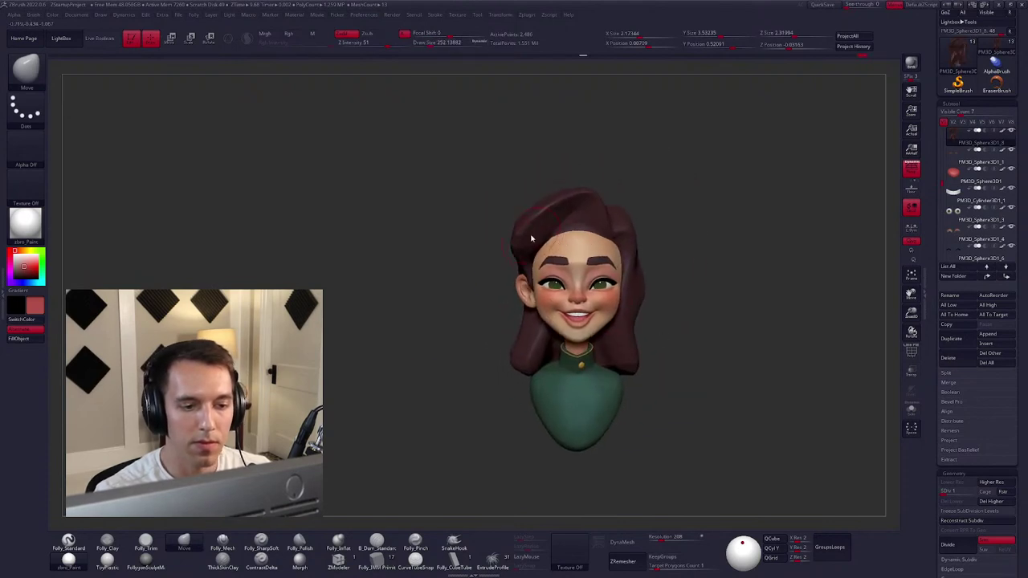
pyautogui.keyDown('alt'); pyautogui.moveTo(568, 285); pyautogui.dragTo(536, 268, button='right'); pyautogui.keyUp('alt')
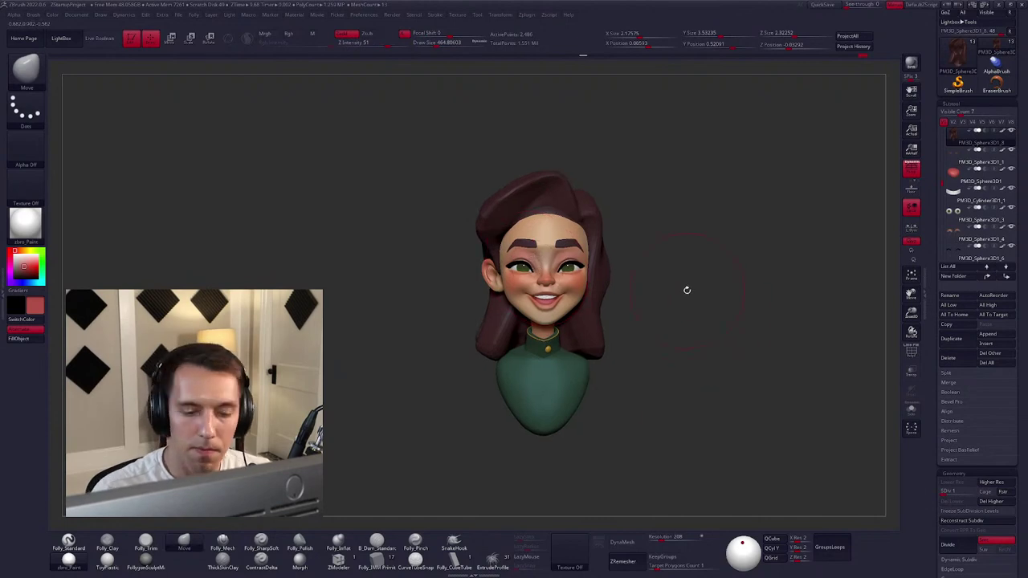
# Inspect the hair from the right profile and enlarge the brush for smoothing.
pyautogui.press('space')
pyautogui.keyDown('alt'); pyautogui.moveTo(736, 222); pyautogui.dragTo(752, 242, button='right'); pyautogui.keyUp('alt')
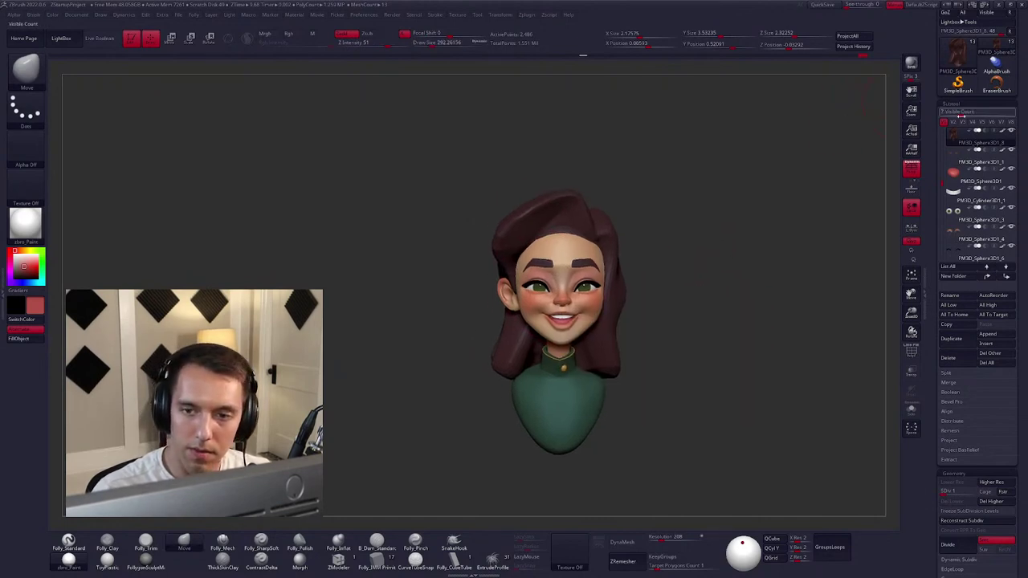
pyautogui.moveTo(936, 147); pyautogui.dragTo(936, 211)
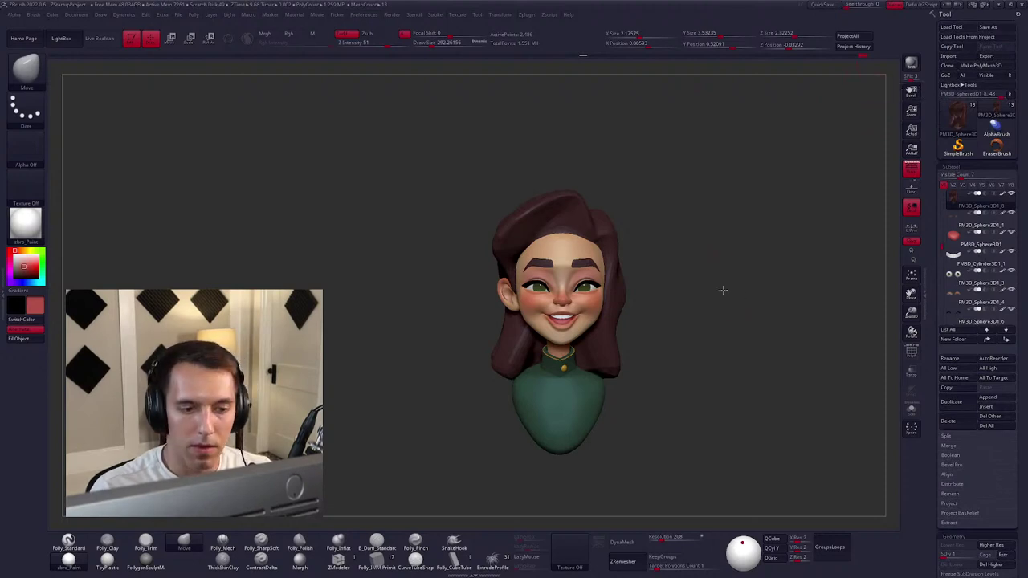
pyautogui.keyDown('alt'); pyautogui.moveTo(722, 287); pyautogui.dragTo(647, 232); pyautogui.keyUp('alt')
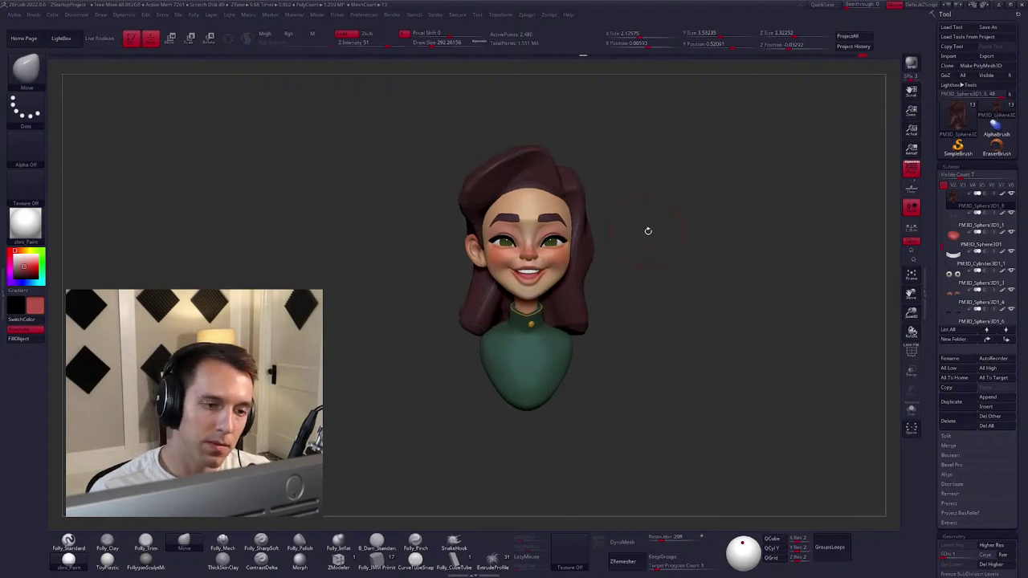
pyautogui.moveTo(656, 337); pyautogui.dragTo(664, 342)
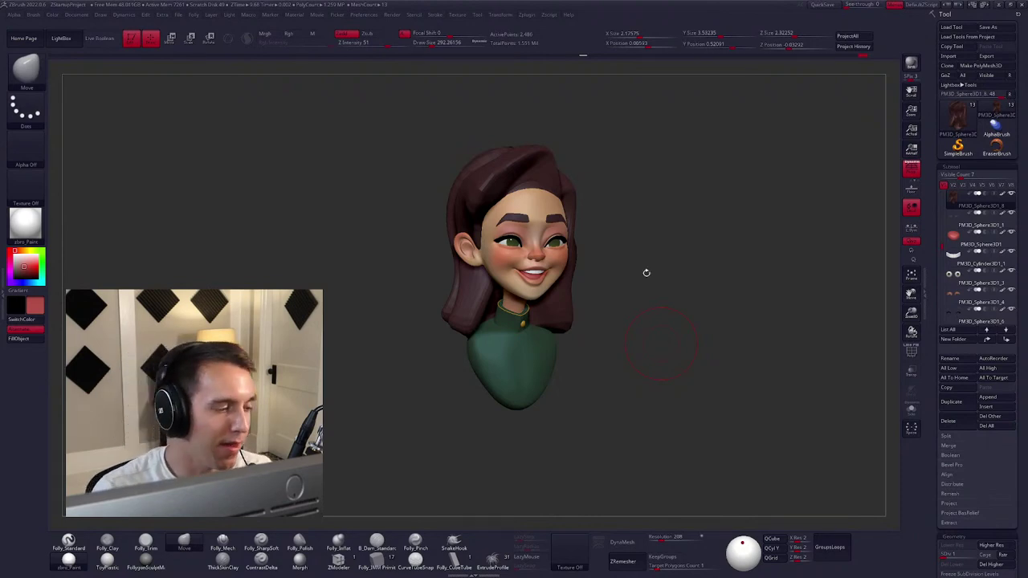
pyautogui.moveTo(554, 179); pyautogui.dragTo(587, 203, button='right')
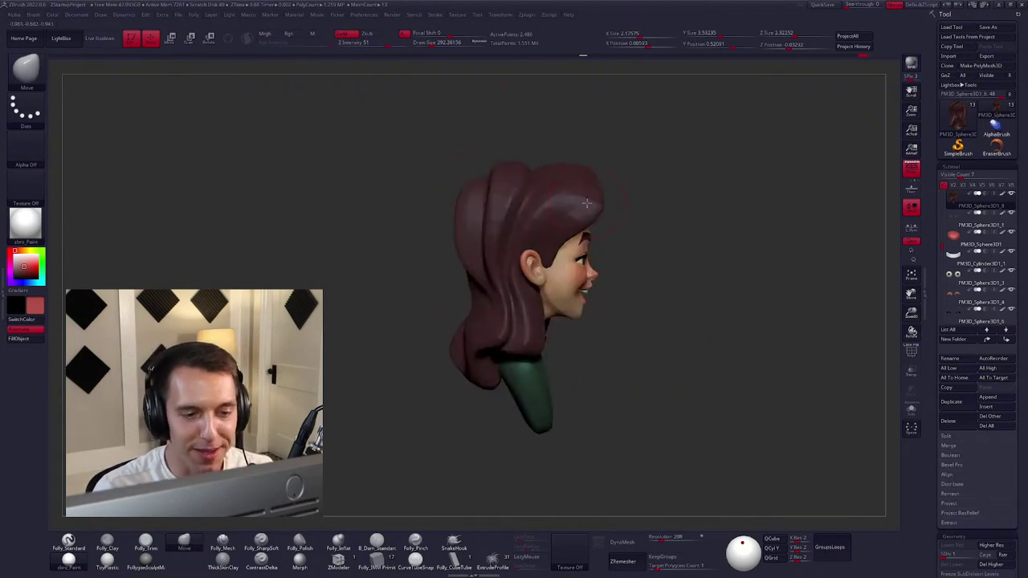
pyautogui.press('space')
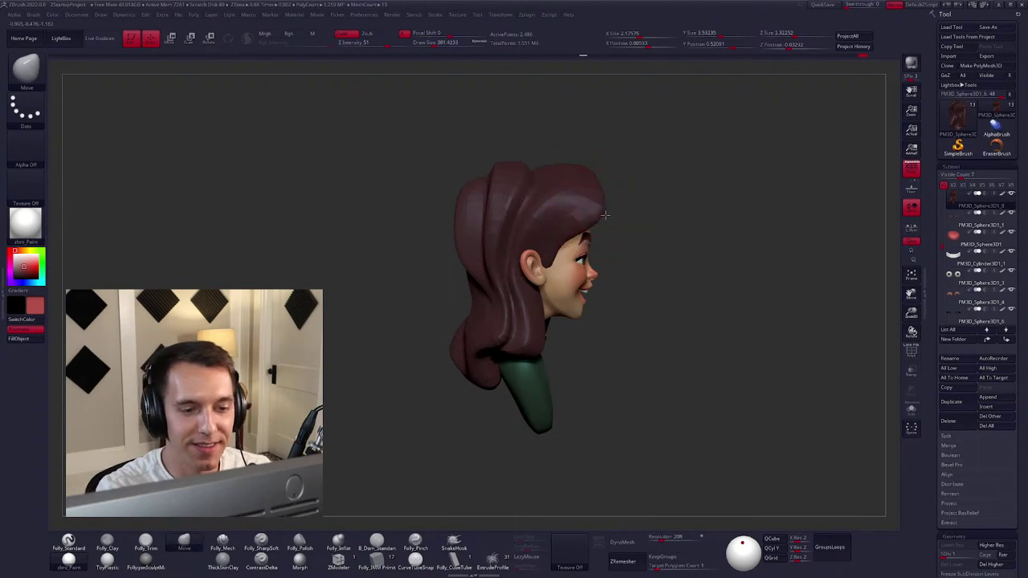
# Smooth the crown of the hair and check it both isolated and with the whole character.
pyautogui.keyDown('shift'); pyautogui.moveTo(592, 212); pyautogui.dragTo(597, 220); pyautogui.keyUp('shift')
pyautogui.keyDown('ctrl'); pyautogui.keyDown('shift'); pyautogui.click(597, 220); pyautogui.keyUp('shift'); pyautogui.keyUp('ctrl')
pyautogui.press('b')
pyautogui.press('m')
pyautogui.press('v')
pyautogui.moveTo(591, 265); pyautogui.dragTo(589, 276, button='right')
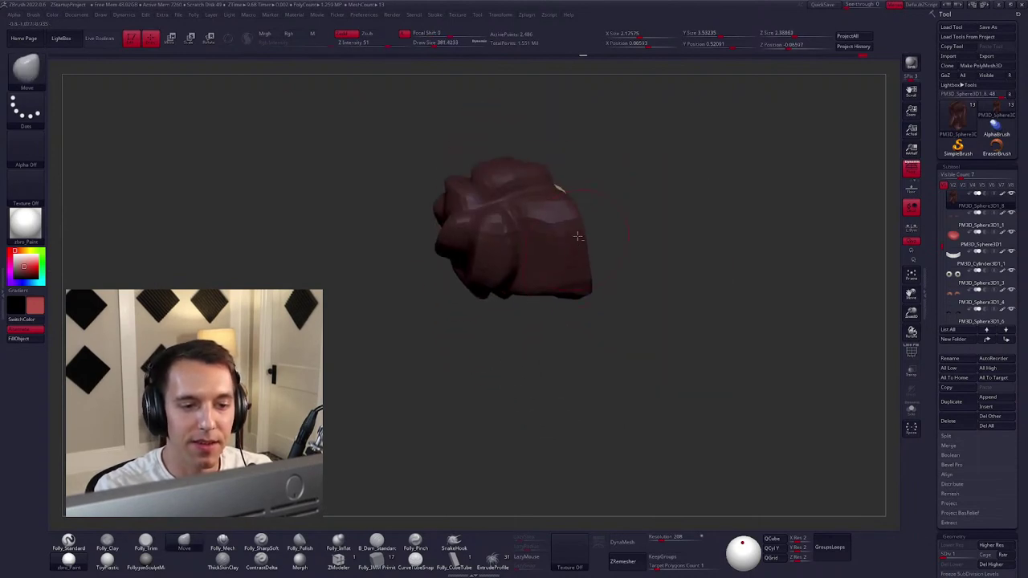
pyautogui.press('space')
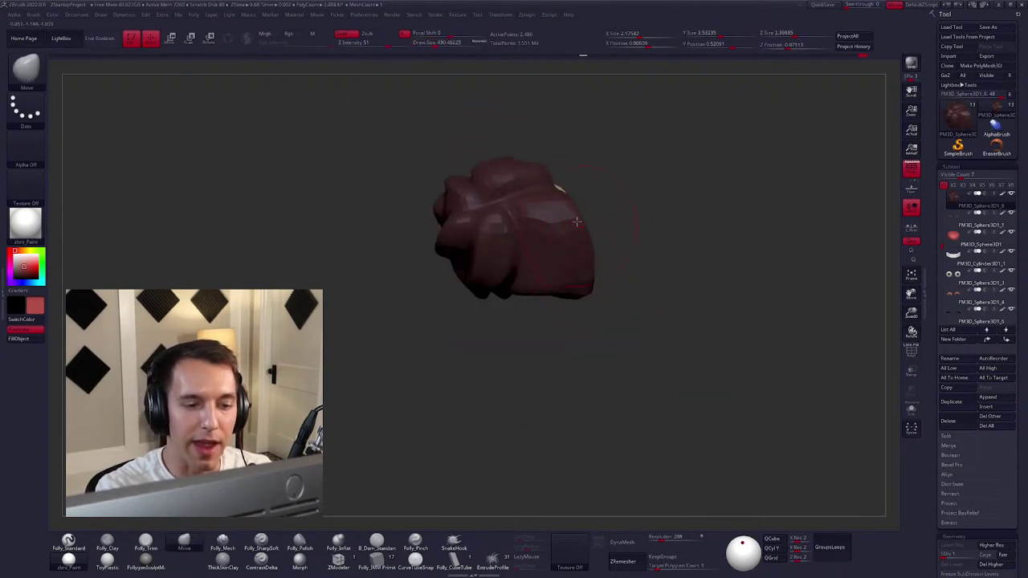
pyautogui.keyDown('ctrl'); pyautogui.keyDown('shift'); pyautogui.click(603, 233); pyautogui.keyUp('shift'); pyautogui.keyUp('ctrl')
pyautogui.moveTo(602, 233)
pyautogui.mouseDown(button='right')
pyautogui.moveTo(587, 216)
pyautogui.moveTo(608, 242)
pyautogui.mouseUp(button='right')
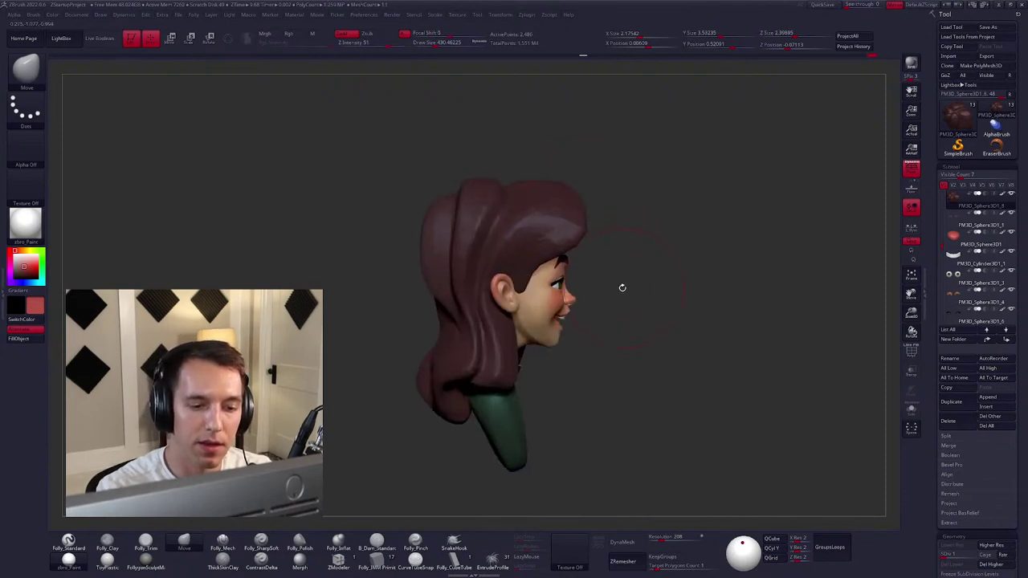
pyautogui.moveTo(622, 287); pyautogui.dragTo(619, 344, button='right')
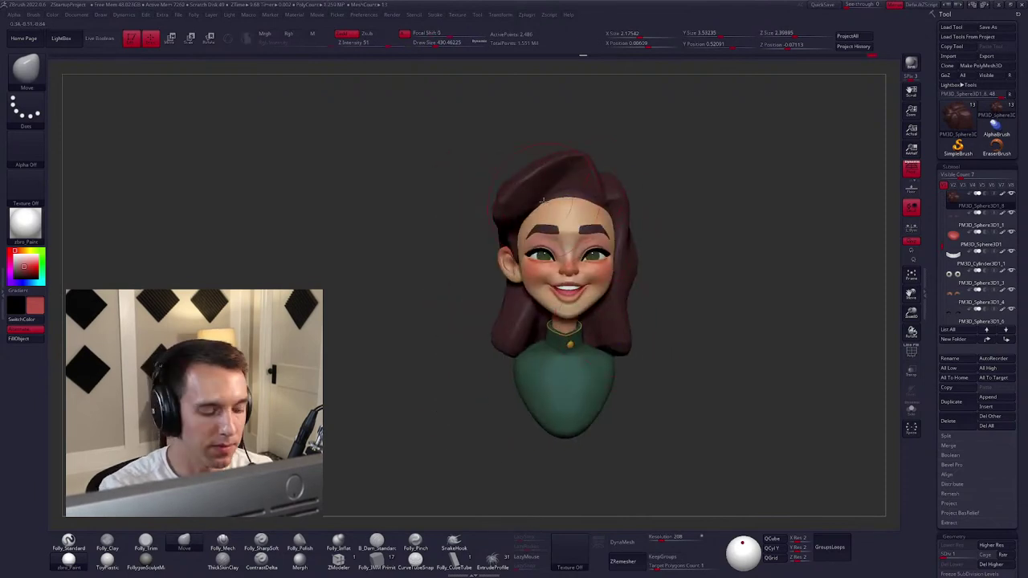
# Solo the hair and carve sharp folds along the crown with Folly_SharpSoft.
pyautogui.keyDown('ctrl'); pyautogui.keyDown('shift'); pyautogui.click(540, 329); pyautogui.keyUp('shift'); pyautogui.keyUp('ctrl')
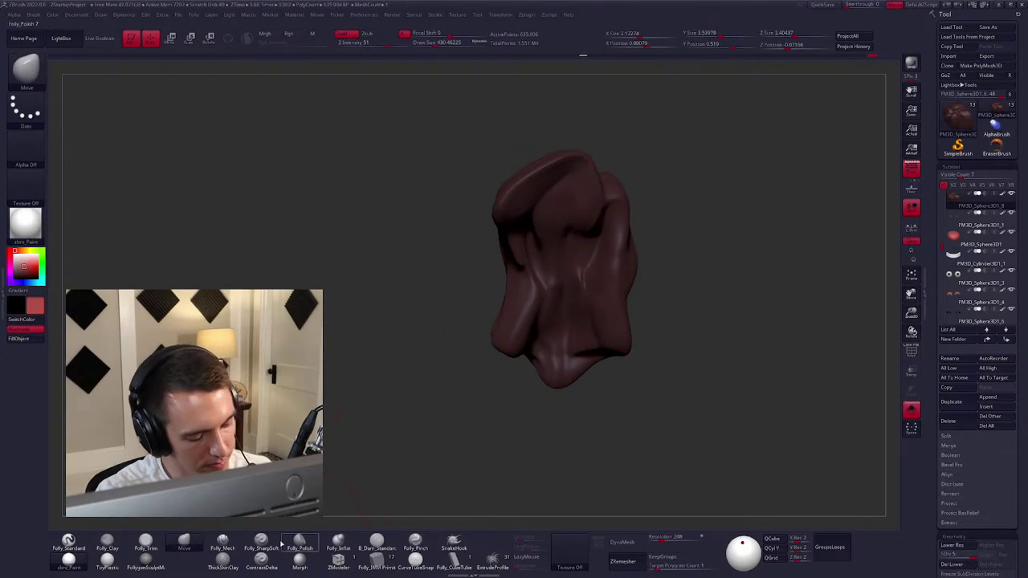
pyautogui.click(261, 543)
pyautogui.hotkey('ctrl', 'z')
pyautogui.hotkey('ctrl', 'z')
pyautogui.hotkey('ctrl', 'z')
pyautogui.hotkey('ctrl', 'z')
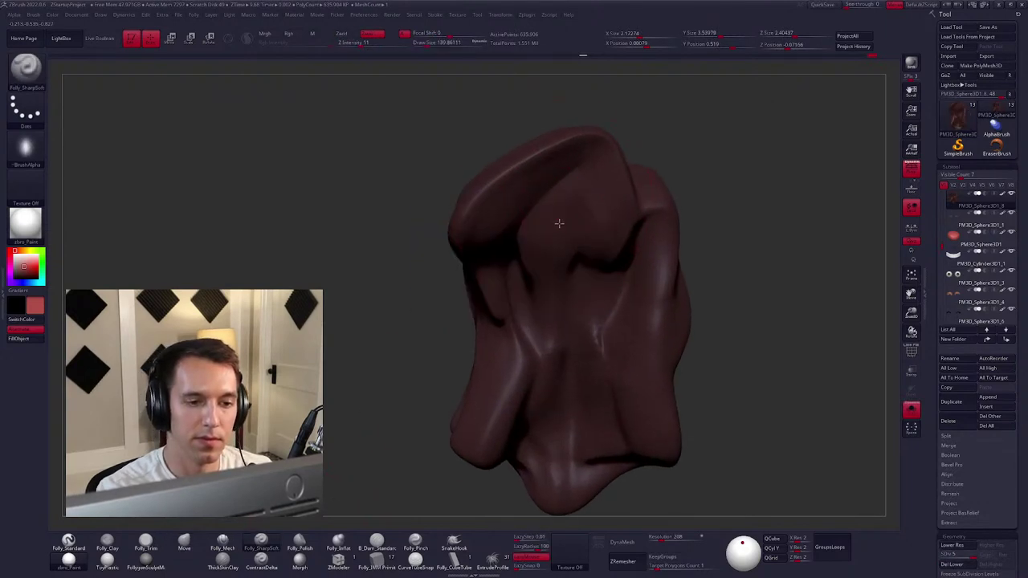
pyautogui.hotkey('ctrl', 'shift', 'z')
pyautogui.hotkey('ctrl', 'shift', 'z')
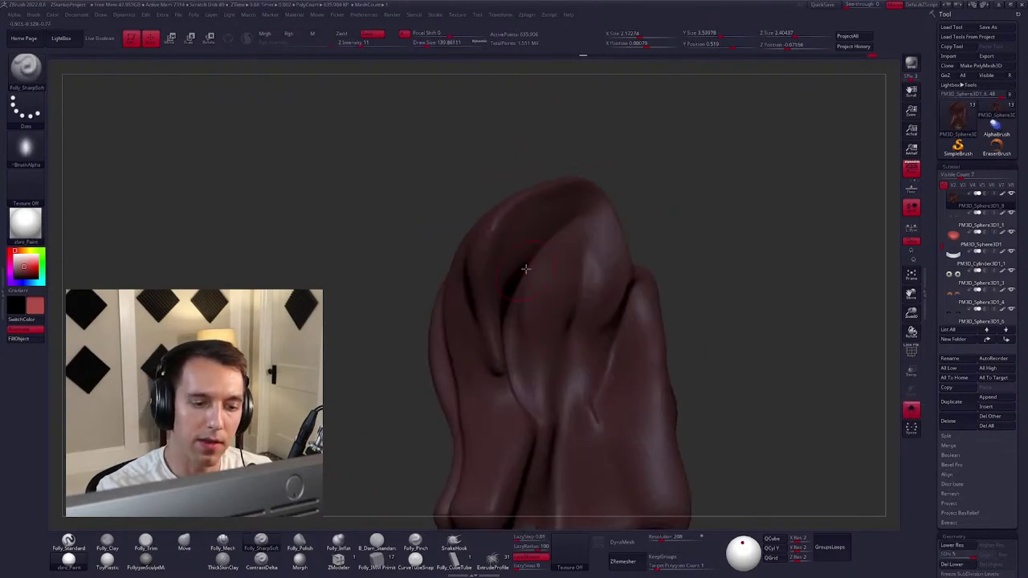
pyautogui.hotkey('ctrl', 'shift', 'z')
pyautogui.hotkey('ctrl', 'shift', 'z')
pyautogui.hotkey('ctrl', 'shift', 'z')
pyautogui.hotkey('ctrl', 'shift', 'z')
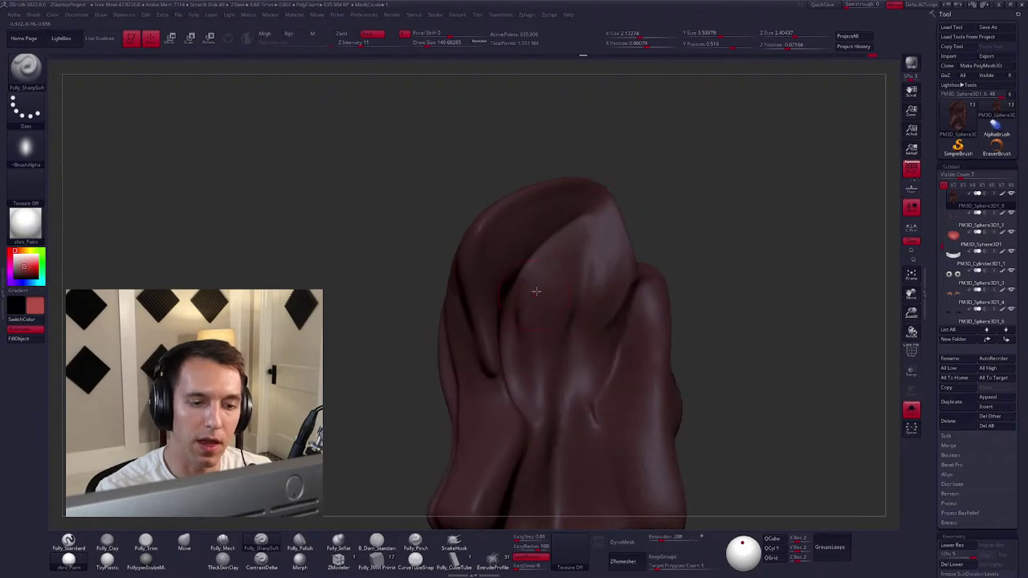
pyautogui.moveTo(625, 286); pyautogui.dragTo(575, 176)
pyautogui.moveTo(581, 212)
pyautogui.mouseDown()
pyautogui.moveTo(520, 218)
pyautogui.moveTo(474, 272)
pyautogui.mouseUp()
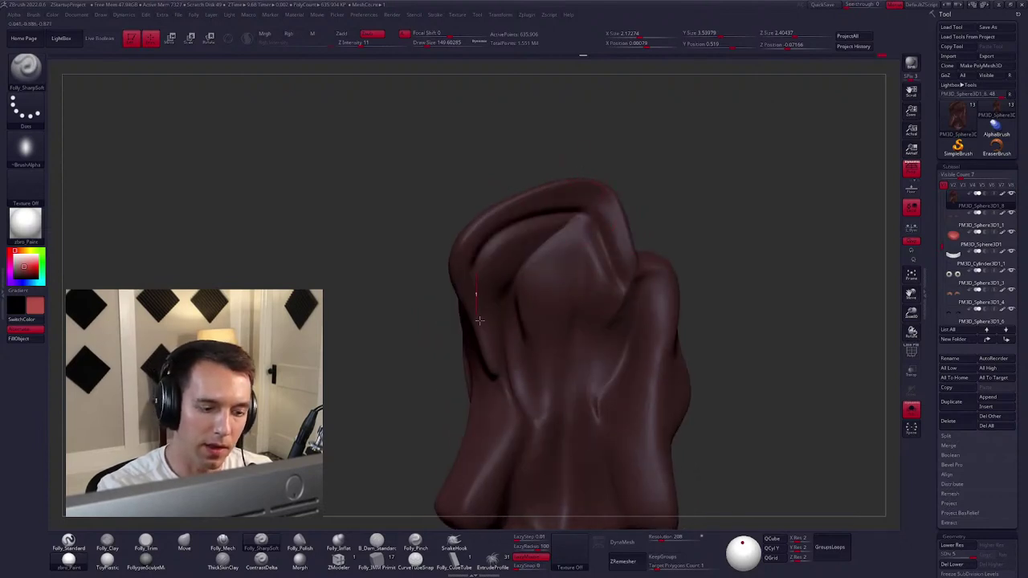
# Carve more creases down from the hair's top, checking against the full character.
pyautogui.hotkey('alt', 's')
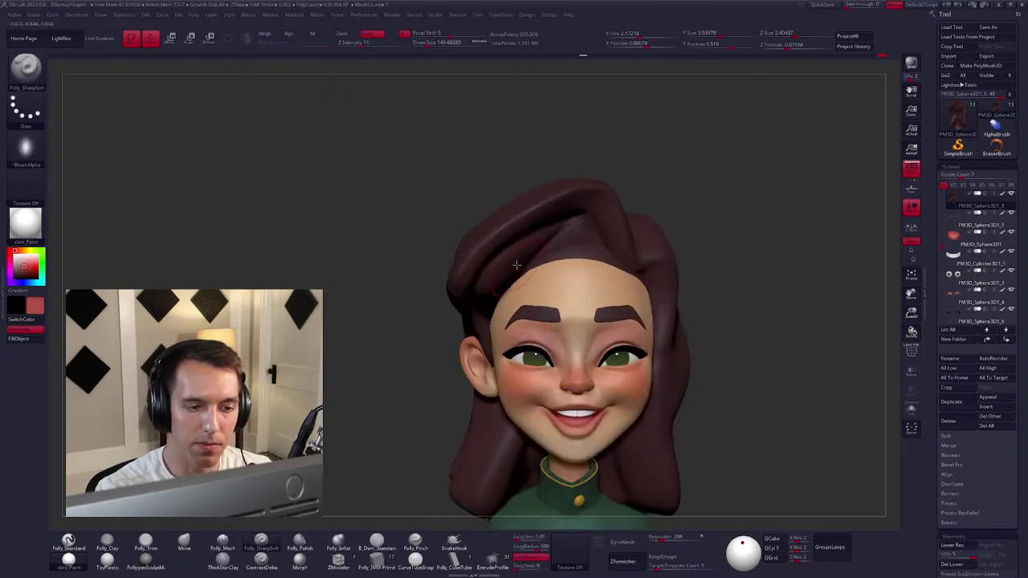
pyautogui.hotkey('alt', 's')
pyautogui.press('space')
pyautogui.moveTo(512, 243)
pyautogui.mouseDown()
pyautogui.moveTo(488, 307)
pyautogui.moveTo(537, 313)
pyautogui.mouseUp()
pyautogui.moveTo(578, 245); pyautogui.dragTo(522, 297)
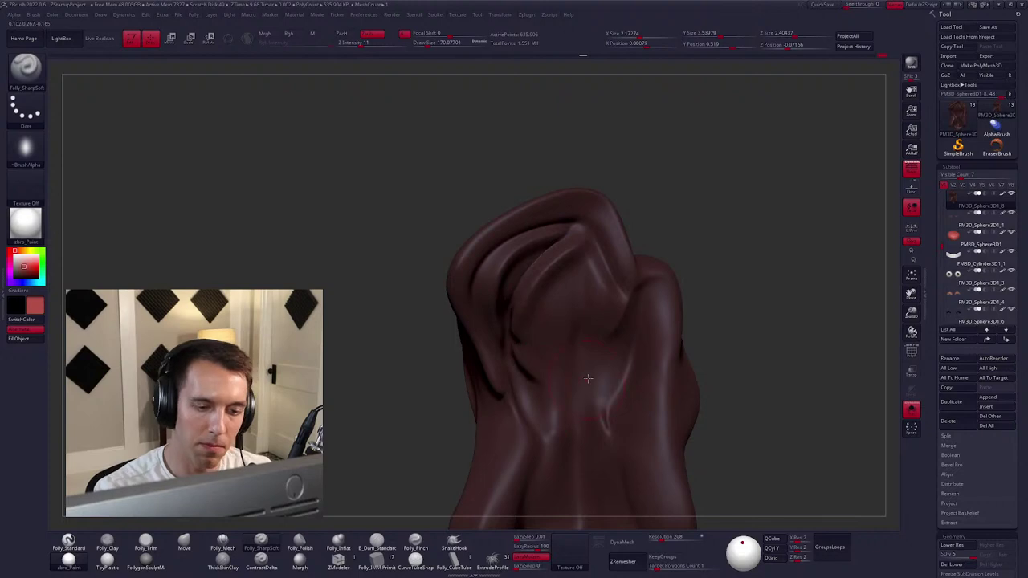
pyautogui.hotkey('alt', 's')
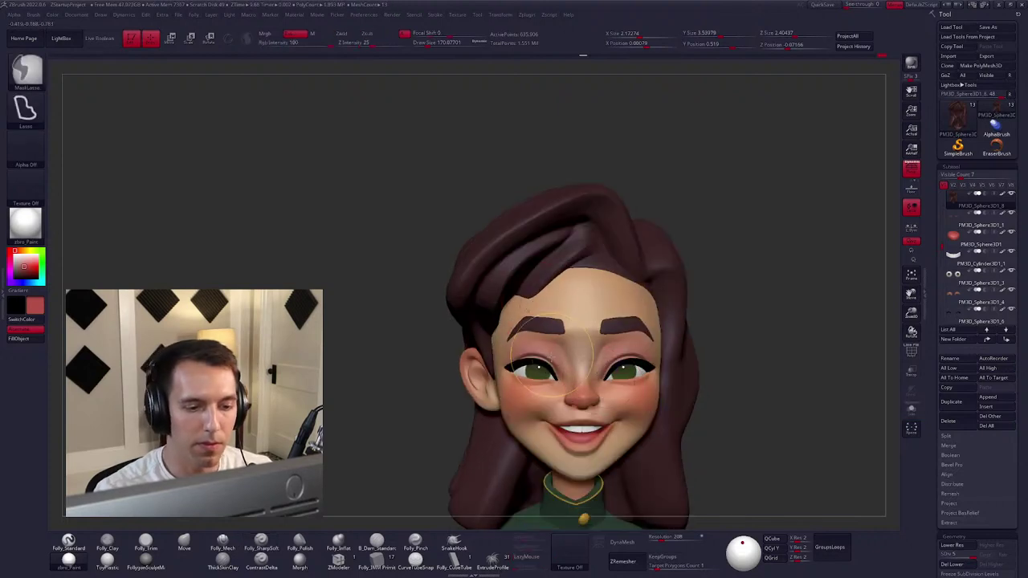
pyautogui.hotkey('alt', 's')
# Isolate the hair on its own and orbit around its locks to inspect the shape.
pyautogui.moveTo(546, 235); pyautogui.dragTo(519, 287, button='right')
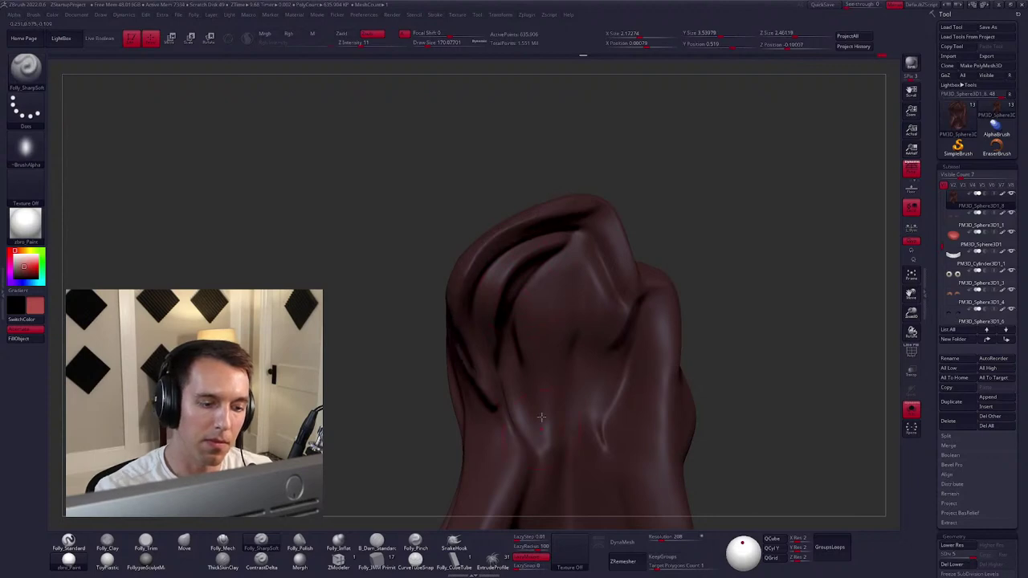
pyautogui.moveTo(472, 374); pyautogui.dragTo(473, 353, button='right')
pyautogui.hotkey('alt', 's')
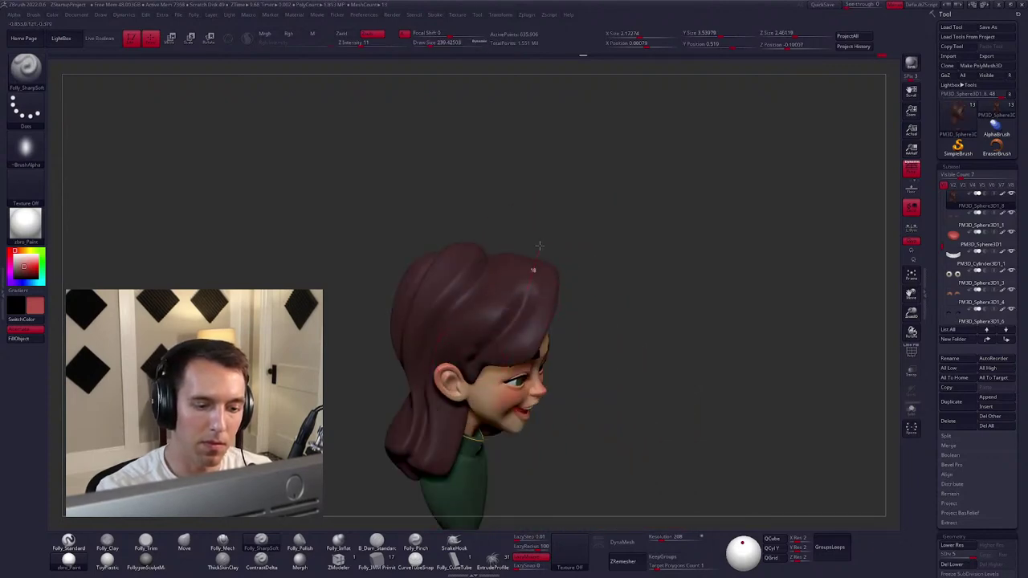
pyautogui.moveTo(530, 291); pyautogui.dragTo(515, 332, button='right')
pyautogui.moveTo(493, 177)
pyautogui.mouseDown(button='right')
pyautogui.moveTo(538, 280)
pyautogui.moveTo(558, 212)
pyautogui.mouseUp(button='right')
pyautogui.press('ctrl')
pyautogui.hotkey('alt', 's')
pyautogui.press('space')
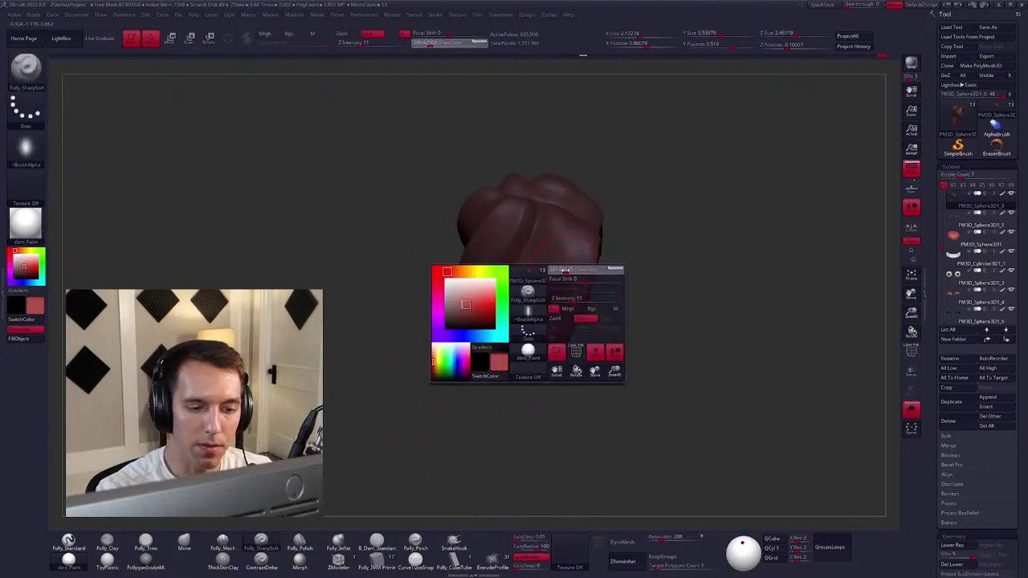
pyautogui.moveTo(566, 281)
pyautogui.mouseDown(button='right')
pyautogui.moveTo(558, 299)
pyautogui.moveTo(572, 284)
pyautogui.moveTo(581, 197)
pyautogui.mouseUp(button='right')
pyautogui.press('ctrl')
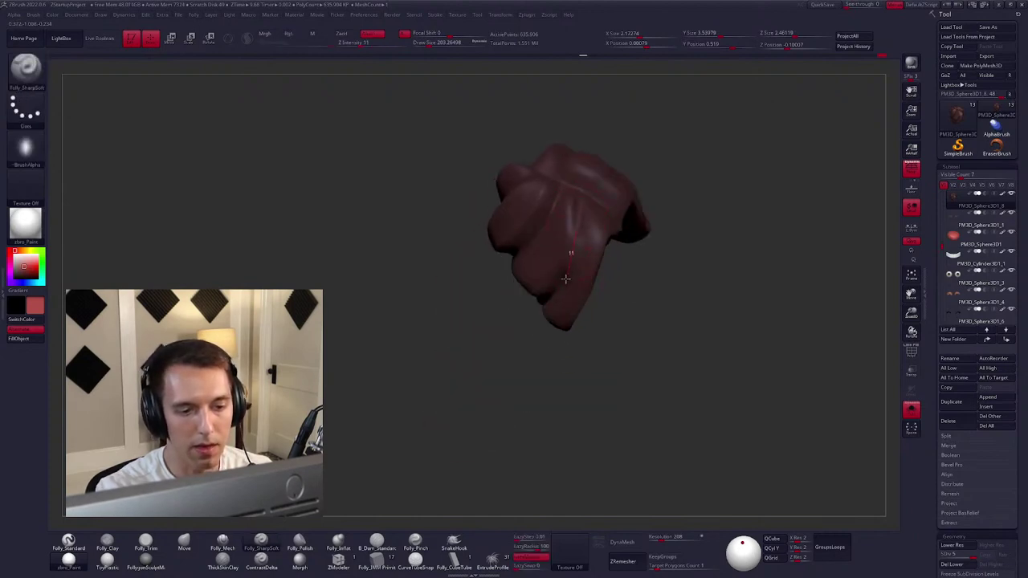
pyautogui.moveTo(541, 311)
pyautogui.mouseDown(button='right')
pyautogui.moveTo(606, 263)
pyautogui.moveTo(600, 206)
pyautogui.mouseUp(button='right')
pyautogui.press('m')
pyautogui.moveTo(556, 287); pyautogui.dragTo(585, 282, button='right')
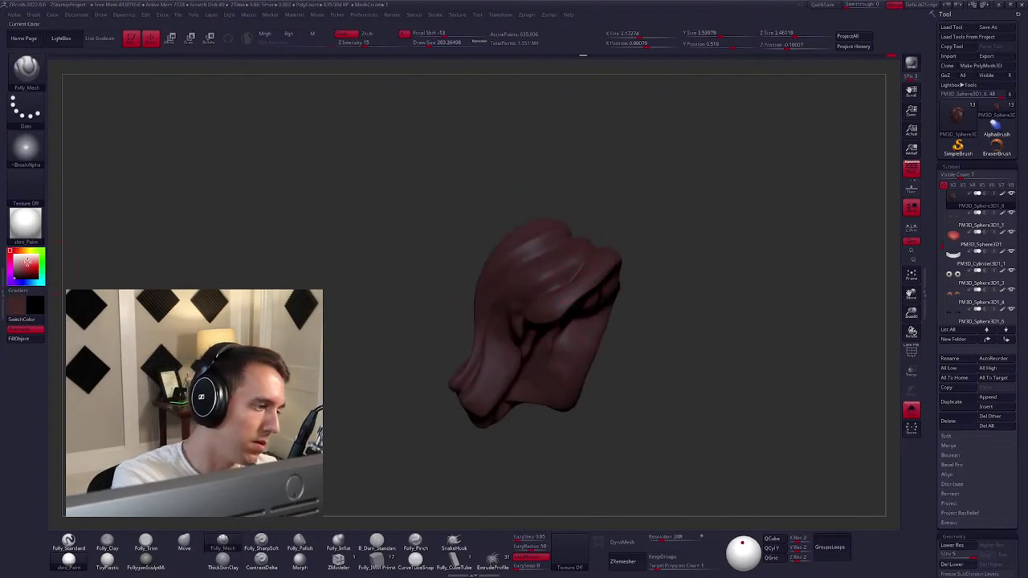
# Show the hair in a plain grey material and reshape it from the front with Move and a sharp brush.
pyautogui.click(977, 199)
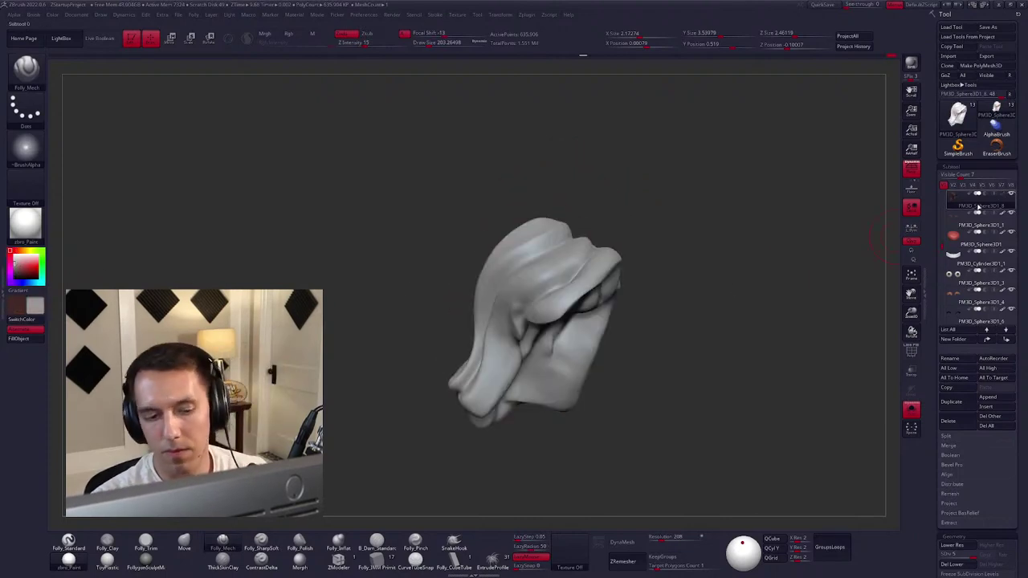
pyautogui.moveTo(666, 313)
pyautogui.mouseDown()
pyautogui.moveTo(688, 314)
pyautogui.moveTo(599, 321)
pyautogui.mouseUp()
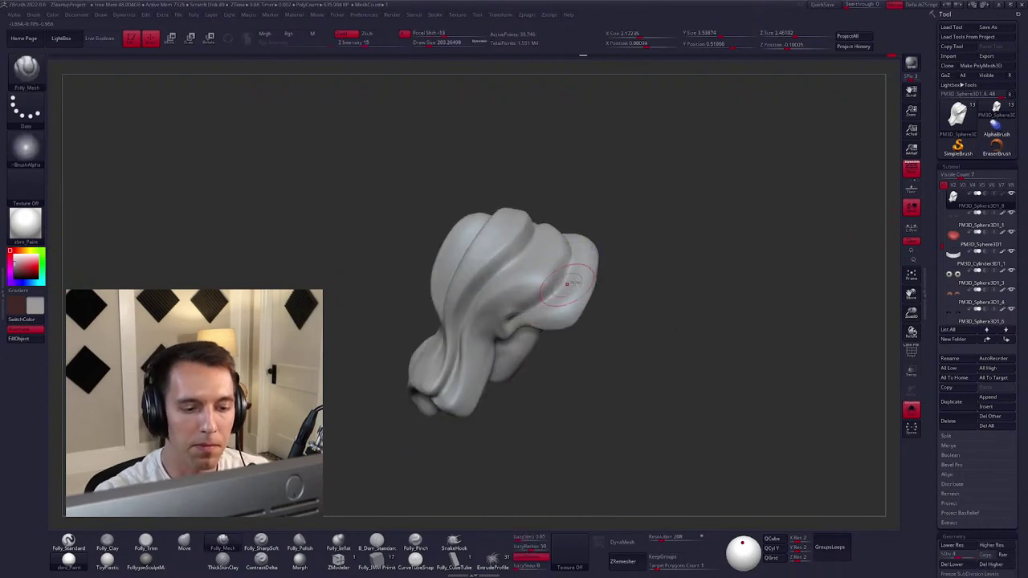
pyautogui.moveTo(670, 321)
pyautogui.mouseDown()
pyautogui.moveTo(505, 297)
pyautogui.moveTo(491, 277)
pyautogui.moveTo(509, 278)
pyautogui.mouseUp()
pyautogui.press('b')
pyautogui.press('m')
pyautogui.press('v')
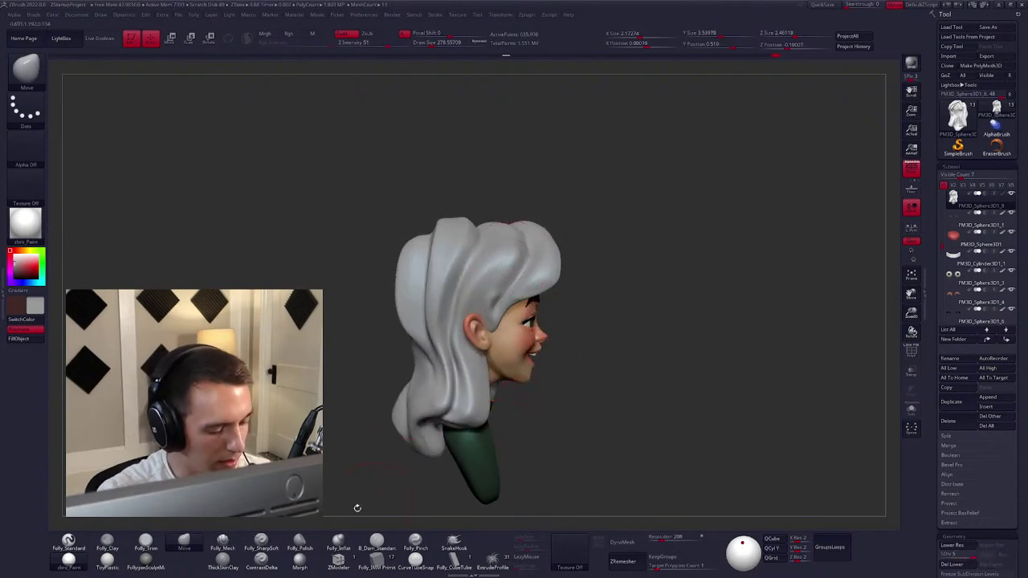
pyautogui.click(261, 543)
# Trim the hair's back and side profile with Folly_Trim, then DynaMesh it.
pyautogui.moveTo(627, 337)
pyautogui.mouseDown()
pyautogui.moveTo(562, 321)
pyautogui.moveTo(560, 263)
pyautogui.moveTo(579, 244)
pyautogui.mouseUp()
pyautogui.press('space')
pyautogui.moveTo(476, 337)
pyautogui.mouseDown()
pyautogui.moveTo(522, 317)
pyautogui.moveTo(558, 277)
pyautogui.moveTo(693, 351)
pyautogui.moveTo(682, 335)
pyautogui.moveTo(633, 529)
pyautogui.mouseUp()
pyautogui.press('b')
pyautogui.press('t')
pyautogui.press('r')
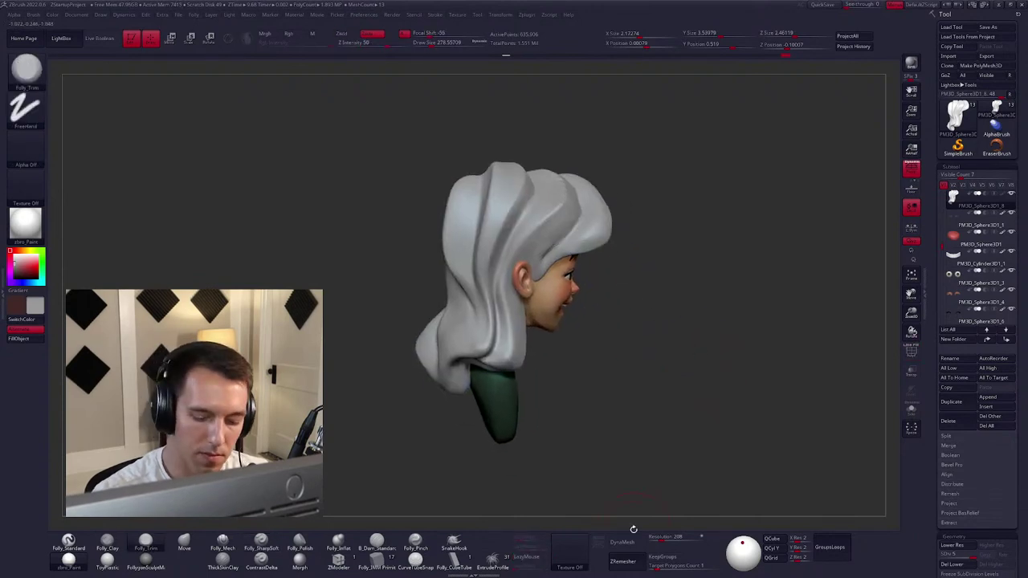
pyautogui.click(626, 542)
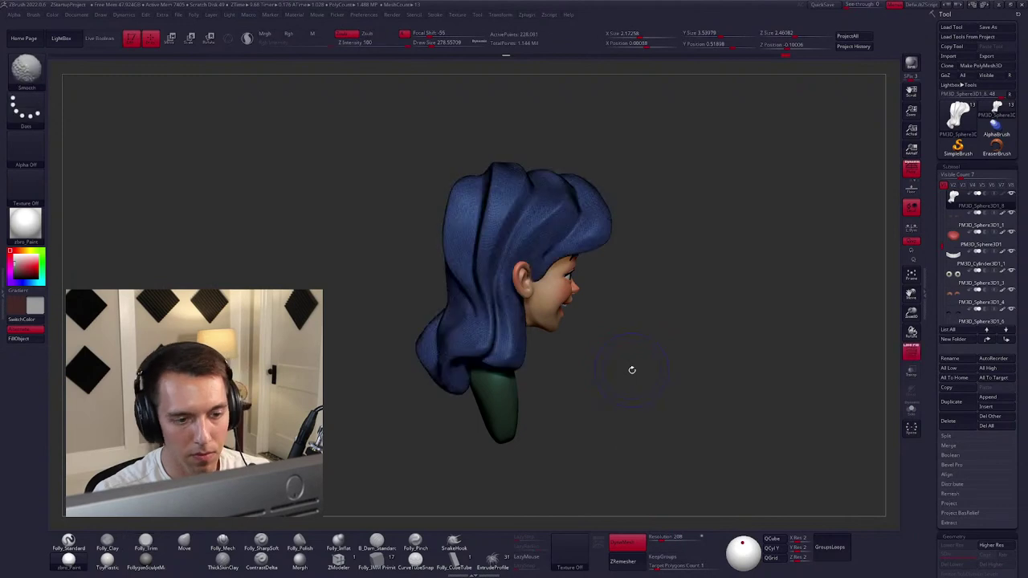
# Hide the PolyF wireframe and sculpt the hair with Folly_SharpSoft from side, top and back.
pyautogui.hotkey('shift', 'f')
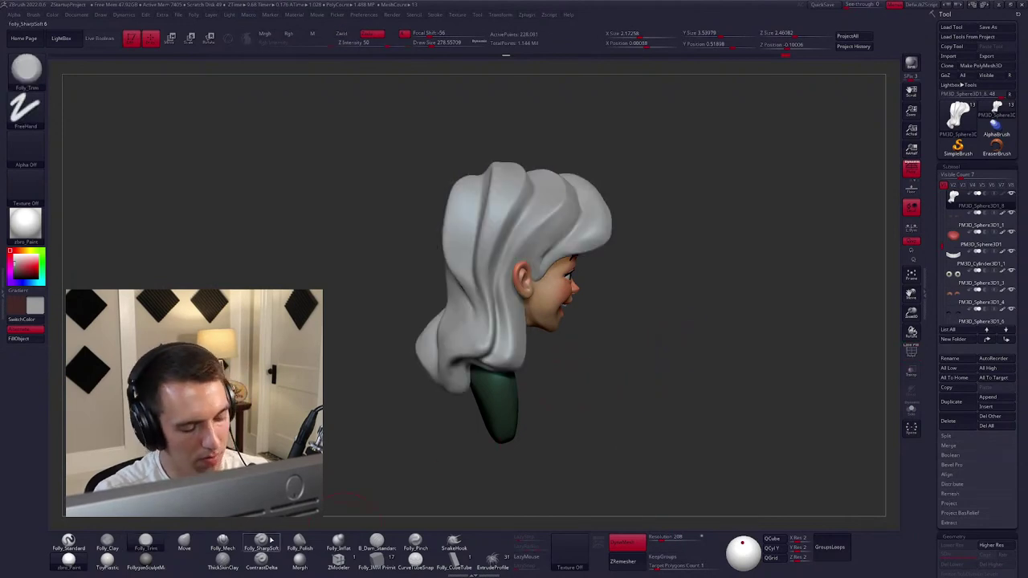
pyautogui.click(262, 543)
pyautogui.moveTo(634, 330)
pyautogui.mouseDown()
pyautogui.moveTo(651, 351)
pyautogui.moveTo(655, 340)
pyautogui.moveTo(627, 332)
pyautogui.moveTo(642, 331)
pyautogui.mouseUp()
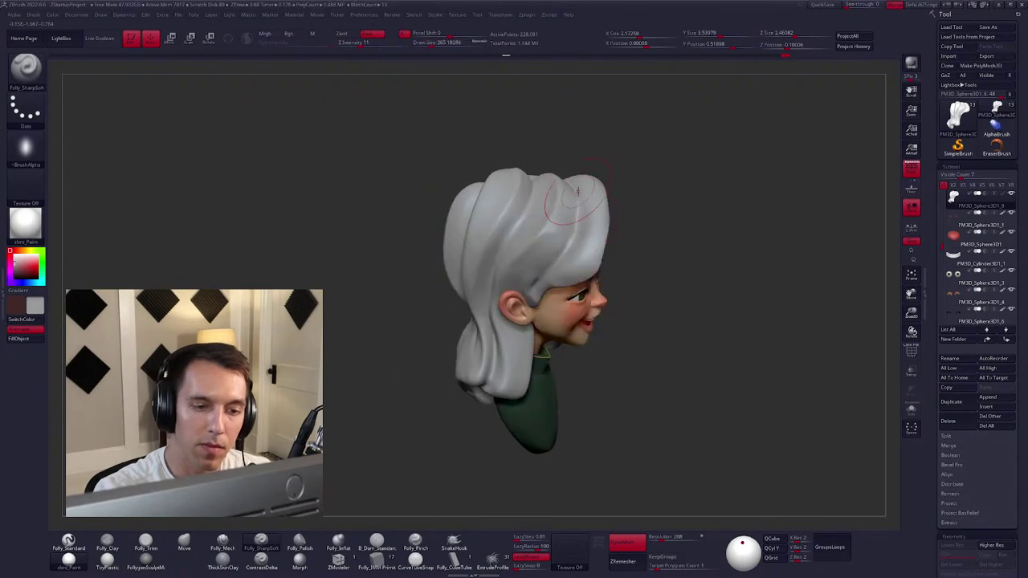
pyautogui.keyDown('shift'); pyautogui.moveTo(526, 297); pyautogui.dragTo(533, 305); pyautogui.keyUp('shift')
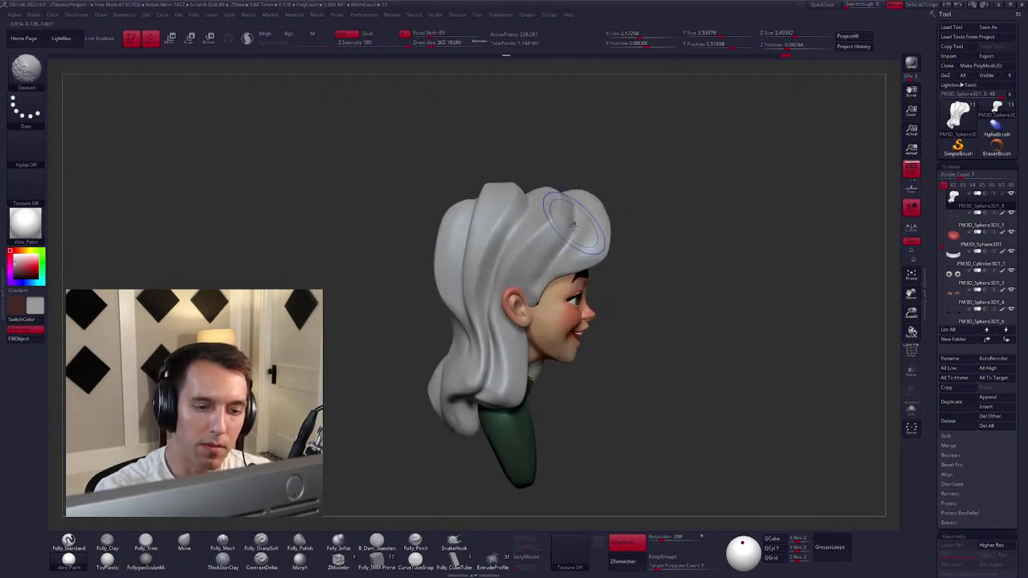
pyautogui.moveTo(573, 225); pyautogui.dragTo(574, 293)
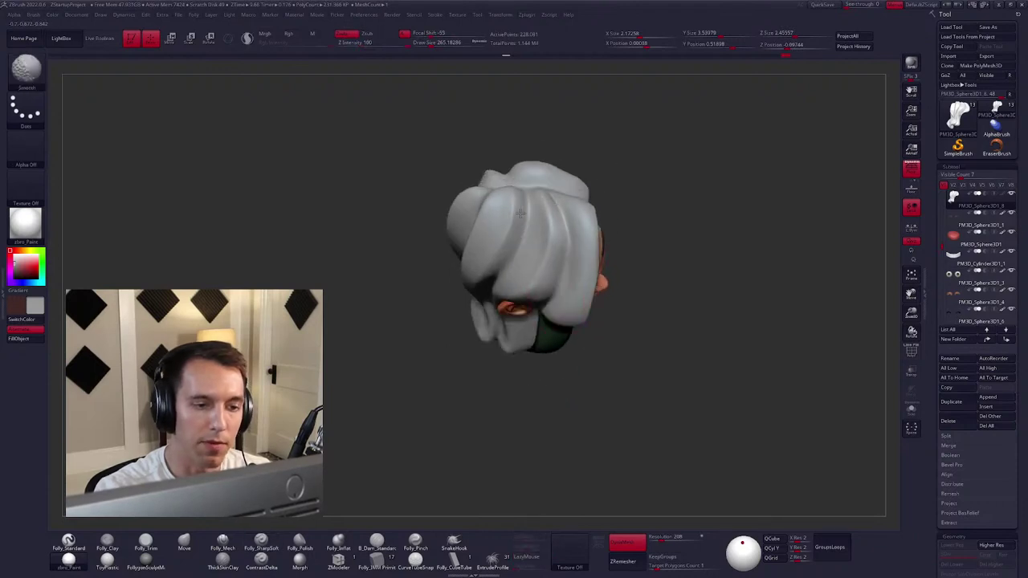
pyautogui.moveTo(510, 277)
pyautogui.mouseDown()
pyautogui.moveTo(624, 310)
pyautogui.moveTo(631, 348)
pyautogui.moveTo(657, 346)
pyautogui.moveTo(631, 360)
pyautogui.moveTo(585, 282)
pyautogui.moveTo(530, 277)
pyautogui.moveTo(590, 270)
pyautogui.mouseUp()
# Solo the hair, build up strands with Folly_Clay, then restore the full character.
pyautogui.press('space')
pyautogui.press('b')
pyautogui.press('m')
pyautogui.press('v')
pyautogui.hotkey('shift', 'ctrl', 's')
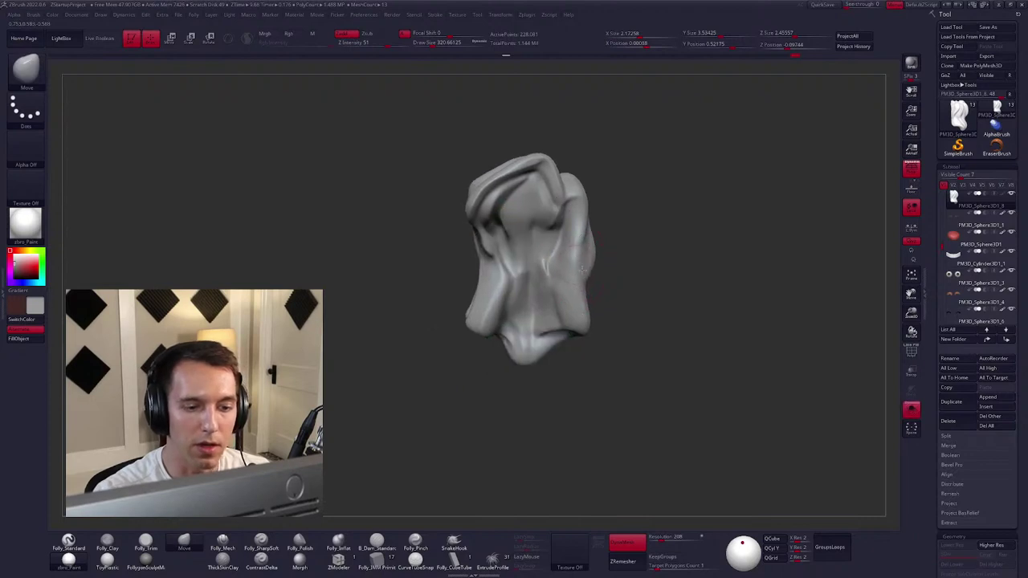
pyautogui.press('f')
pyautogui.click(107, 543)
pyautogui.moveTo(691, 241); pyautogui.dragTo(565, 199)
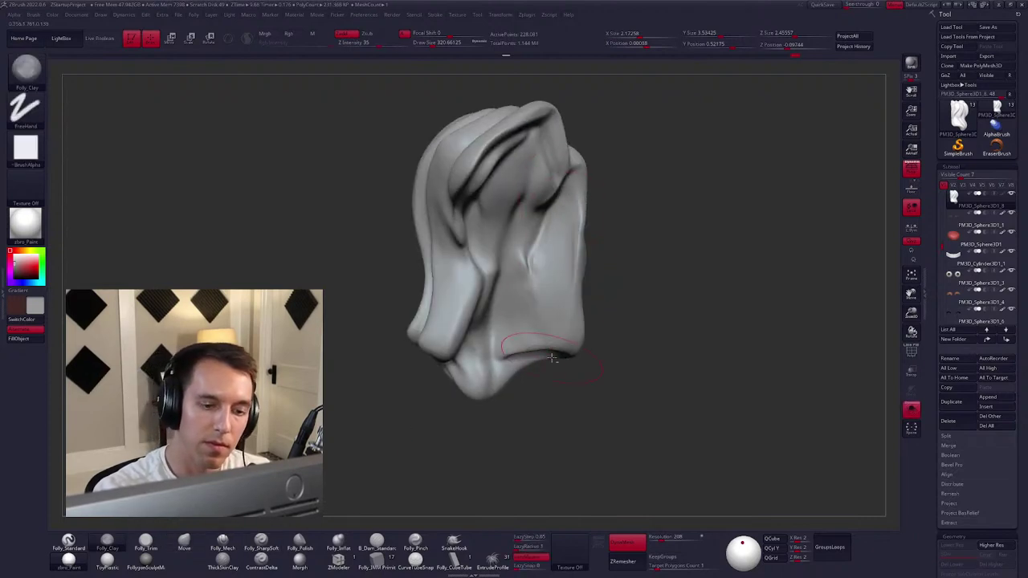
pyautogui.moveTo(552, 358); pyautogui.dragTo(626, 345)
pyautogui.hotkey('shift', 'ctrl', 's')
# Flatten the hair at the crown with Move and Folly_Trim from a left profile.
pyautogui.press('b')
pyautogui.press('m')
pyautogui.press('v')
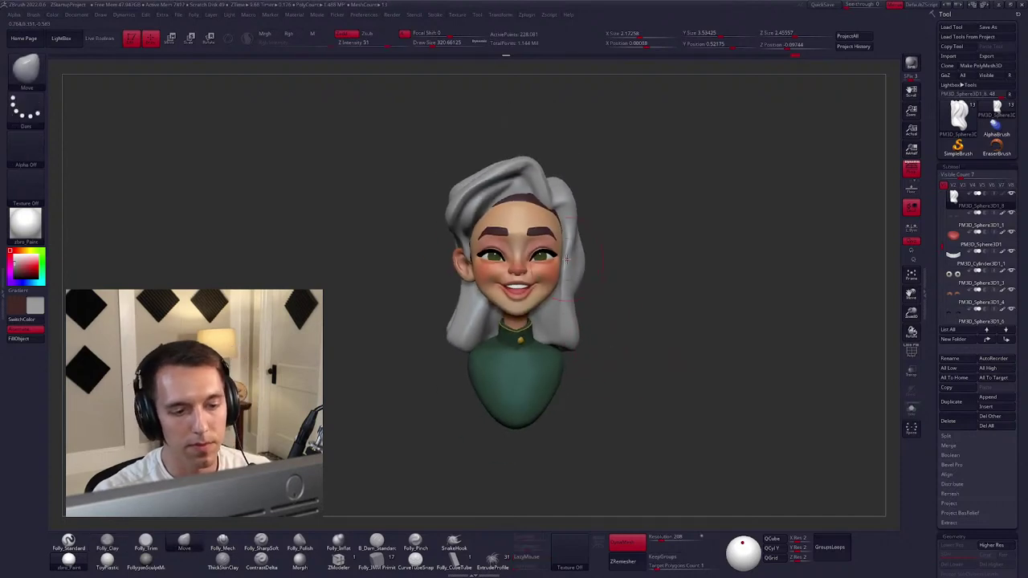
pyautogui.moveTo(568, 273)
pyautogui.mouseDown()
pyautogui.moveTo(554, 274)
pyautogui.moveTo(586, 275)
pyautogui.moveTo(562, 274)
pyautogui.mouseUp()
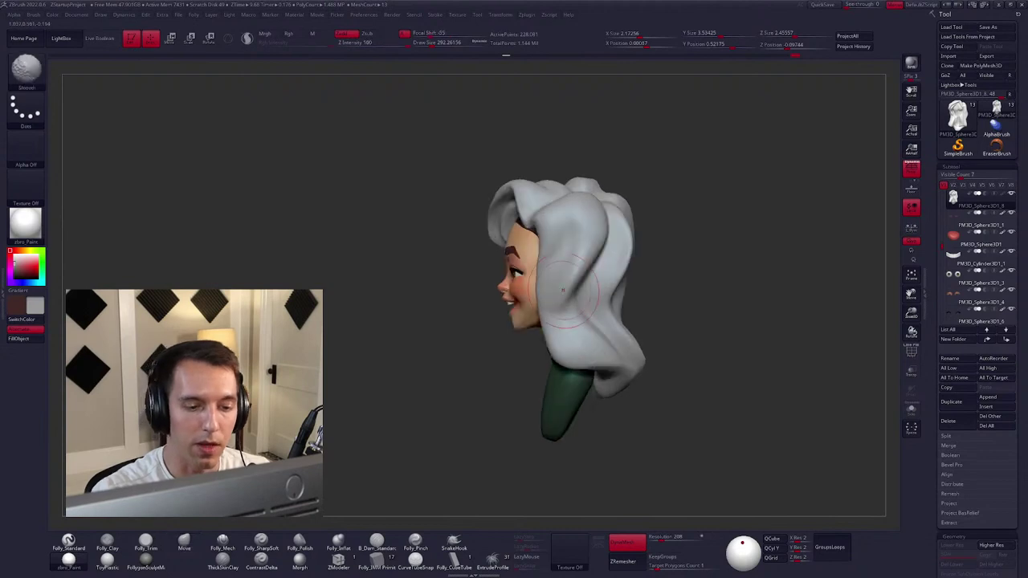
pyautogui.press('b')
pyautogui.press('f')
pyautogui.press('t')
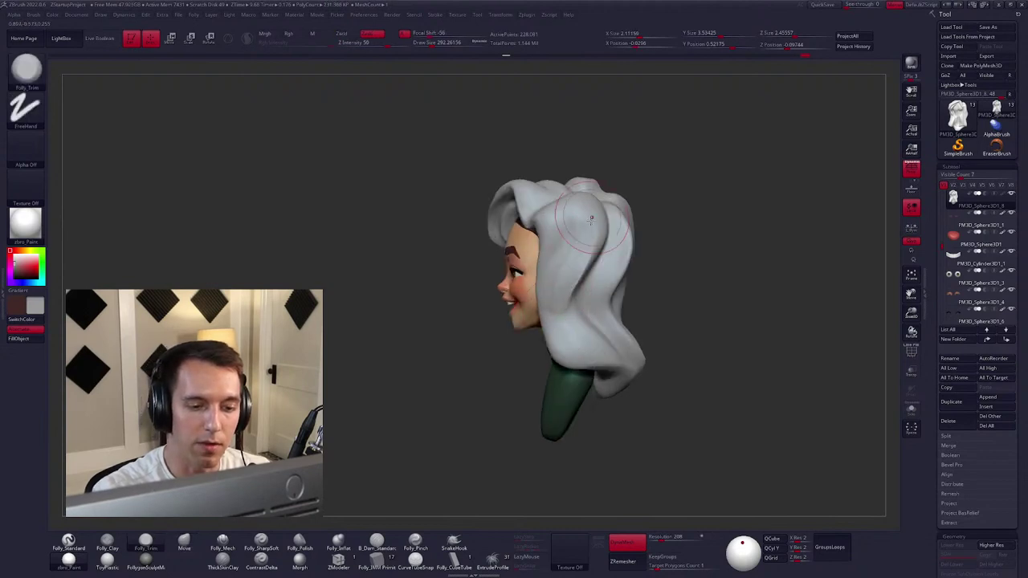
pyautogui.moveTo(590, 217); pyautogui.dragTo(572, 247)
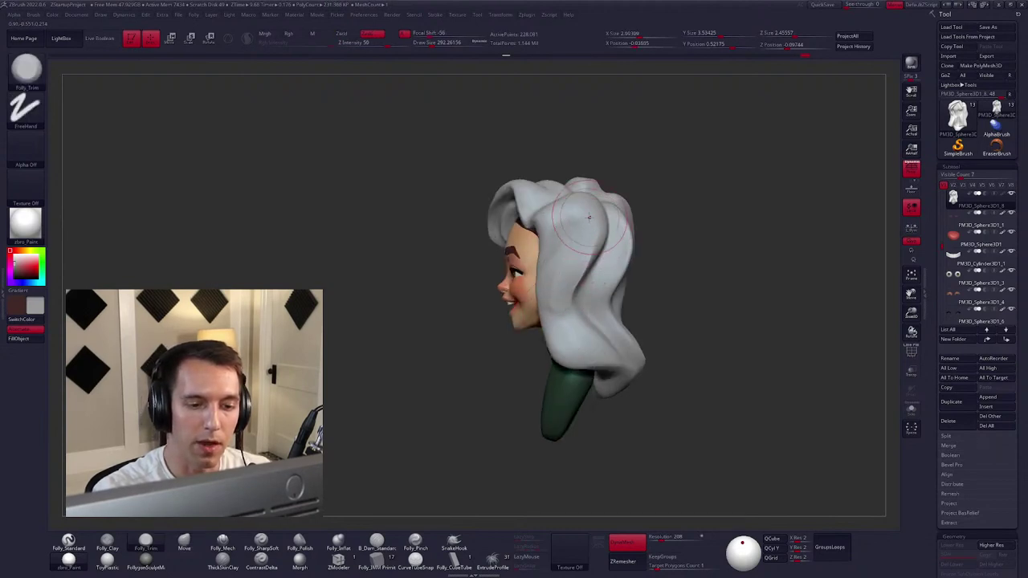
# Pick another Folly brush and check the hair from the back and front.
pyautogui.moveTo(514, 197); pyautogui.dragTo(596, 193)
pyautogui.press('b')
pyautogui.press('f')
pyautogui.press('m')
pyautogui.moveTo(579, 279); pyautogui.dragTo(631, 318)
# Mask parts of the hair and shift the model slightly right with Transpose.
pyautogui.press('w')
pyautogui.moveTo(610, 170); pyautogui.dragTo(610, 422)
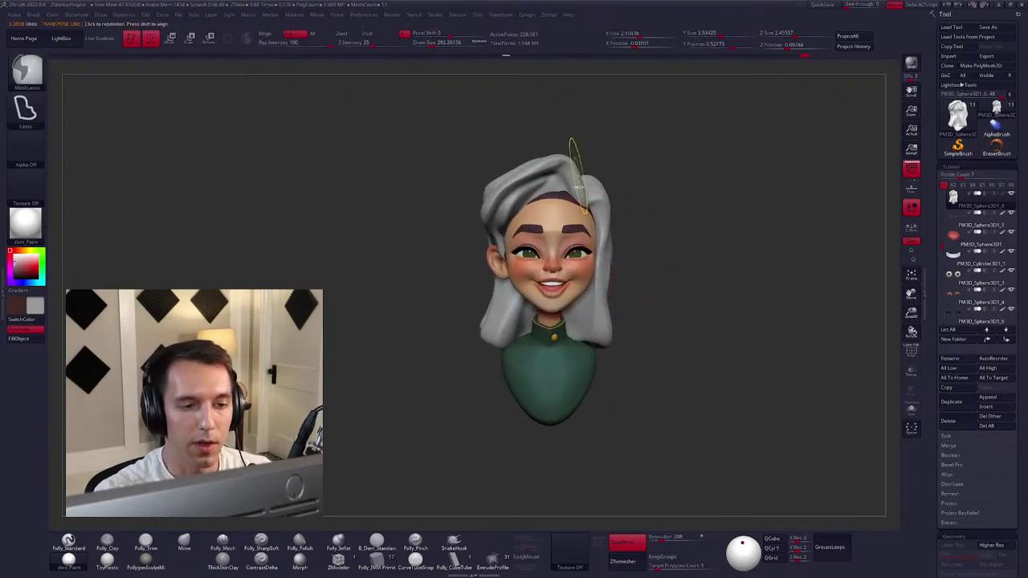
pyautogui.moveTo(598, 157)
pyautogui.keyDown('ctrl'); pyautogui.mouseDown()
pyautogui.moveTo(468, 169)
pyautogui.moveTo(482, 345)
pyautogui.moveTo(554, 377)
pyautogui.mouseUp(); pyautogui.keyUp('ctrl')
pyautogui.keyDown('ctrl'); pyautogui.moveTo(679, 349); pyautogui.dragTo(633, 366); pyautogui.keyUp('ctrl')
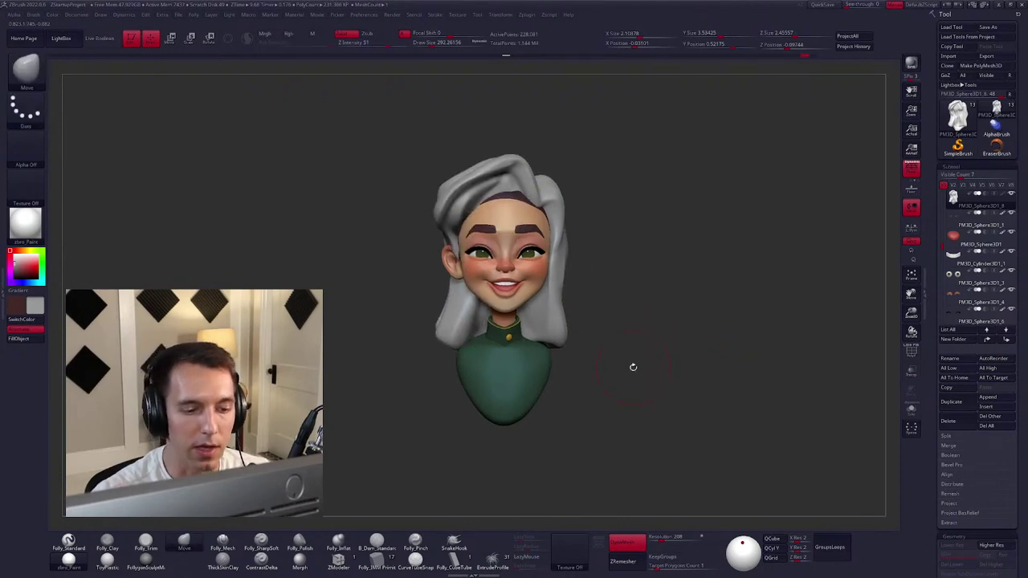
pyautogui.keyDown('alt'); pyautogui.moveTo(506, 386); pyautogui.dragTo(548, 383); pyautogui.keyUp('alt')
pyautogui.press('space')
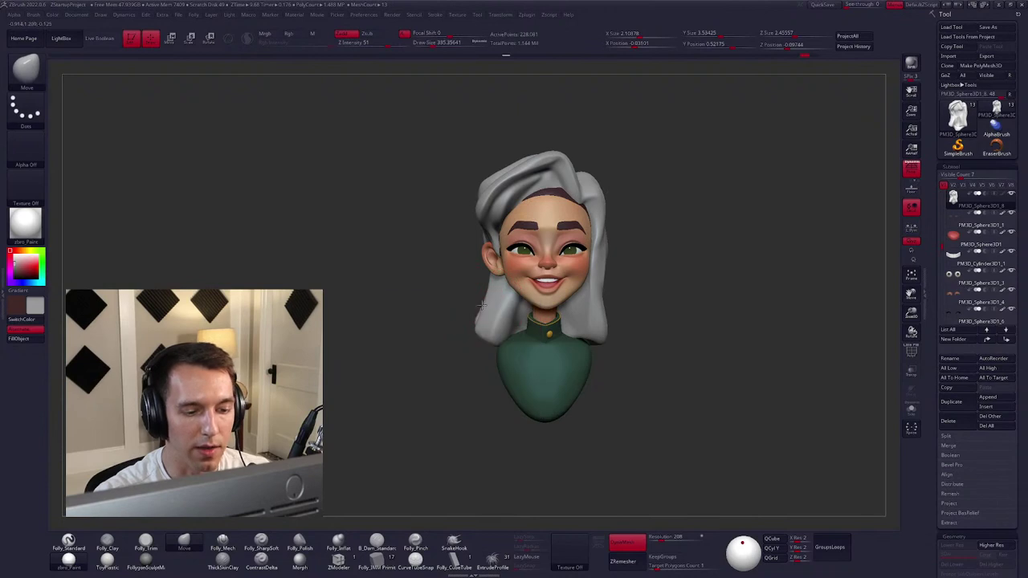
pyautogui.moveTo(486, 337); pyautogui.dragTo(560, 316)
pyautogui.moveTo(523, 239)
pyautogui.keyDown('ctrl'); pyautogui.mouseDown()
pyautogui.moveTo(545, 292)
pyautogui.moveTo(490, 259)
pyautogui.moveTo(478, 218)
pyautogui.moveTo(539, 224)
pyautogui.moveTo(554, 241)
pyautogui.moveTo(550, 303)
pyautogui.mouseUp(); pyautogui.keyUp('ctrl')
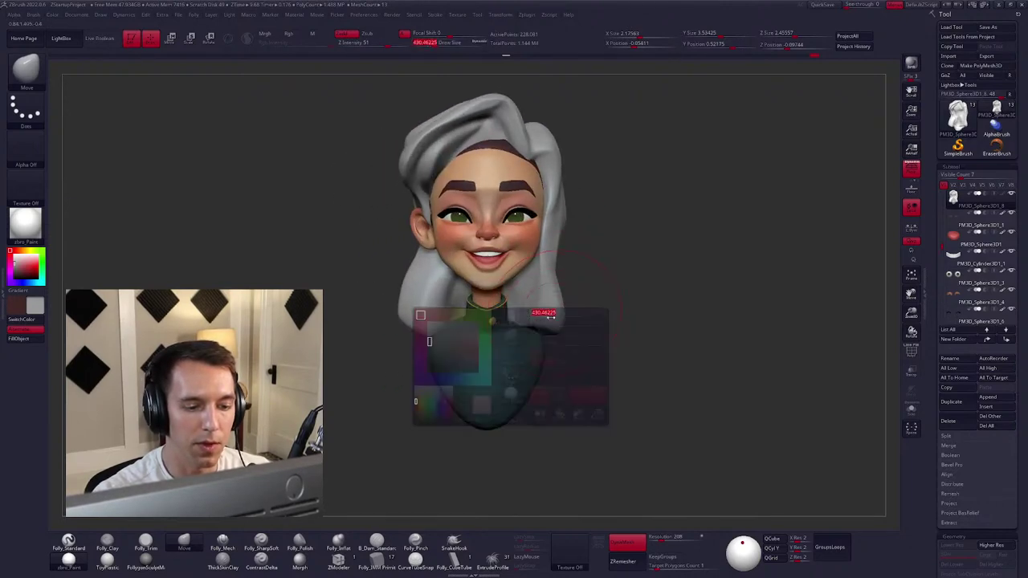
# Make the hair the active subtool, Solo it, and switch to the clay brush.
pyautogui.hotkey('ctrl', 'shift', 's')
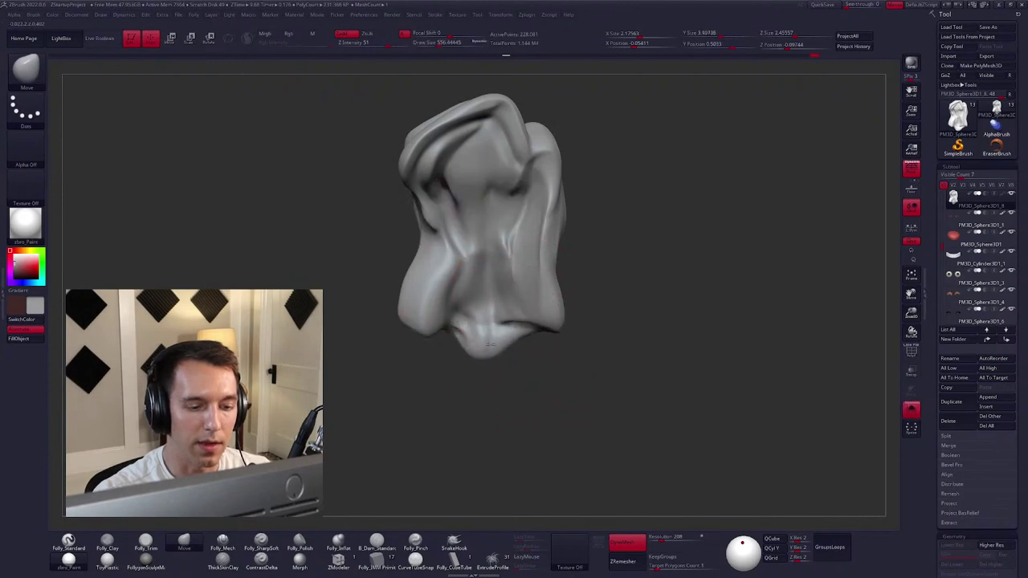
pyautogui.hotkey('ctrl', 'shift', 's')
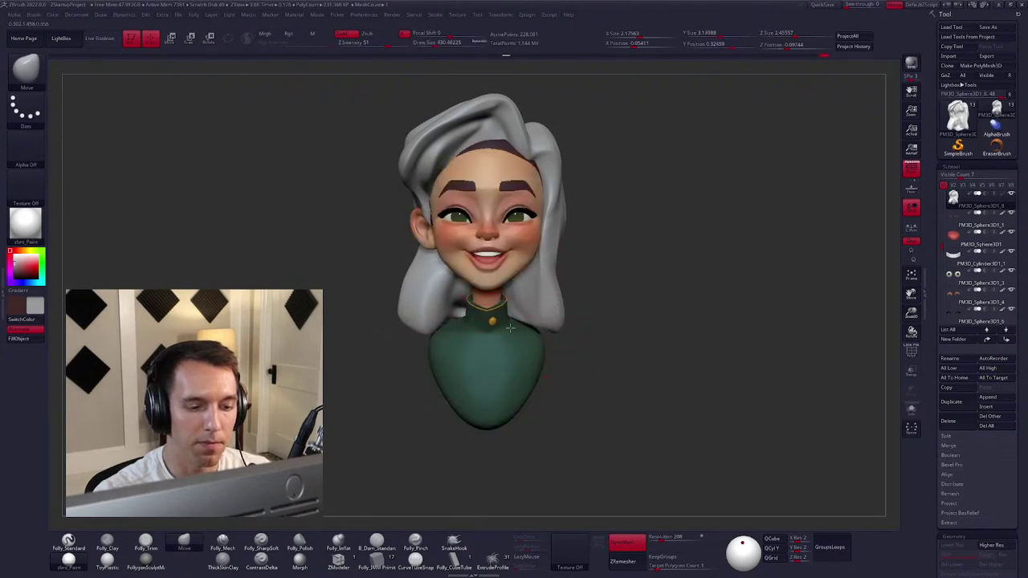
pyautogui.moveTo(522, 330); pyautogui.dragTo(565, 249)
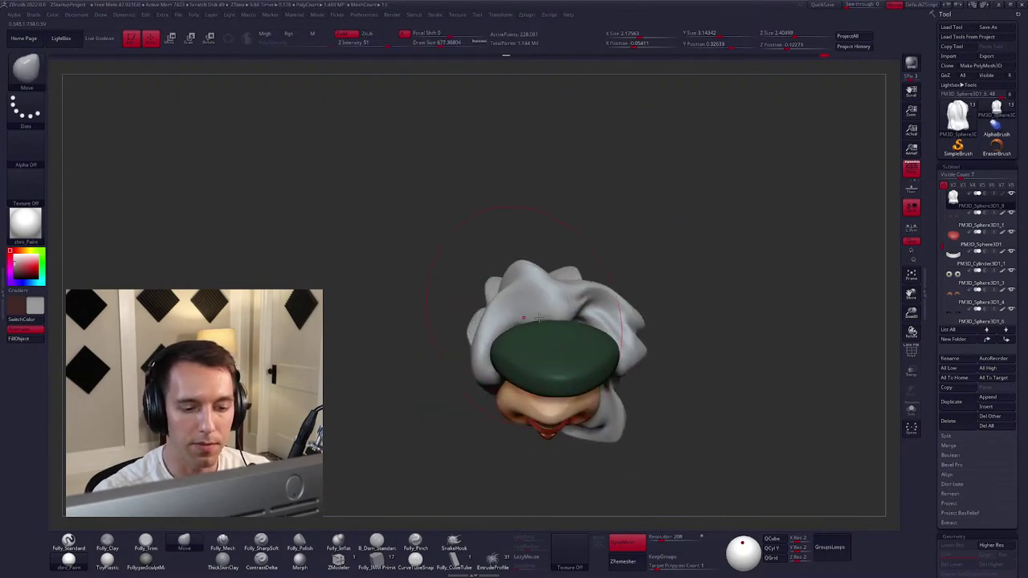
pyautogui.keyDown('alt'); pyautogui.click(538, 319); pyautogui.keyUp('alt')
pyautogui.hotkey('ctrl', 'shift', 's')
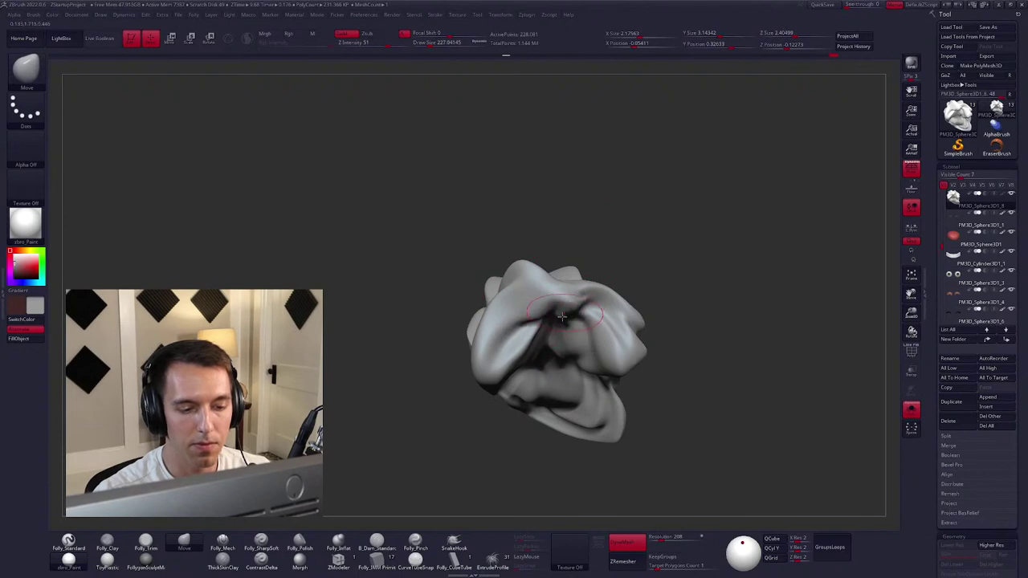
pyautogui.scroll(-2, 567, 307)
pyautogui.press('1')
pyautogui.hotkey('ctrl', 'shift', 's')
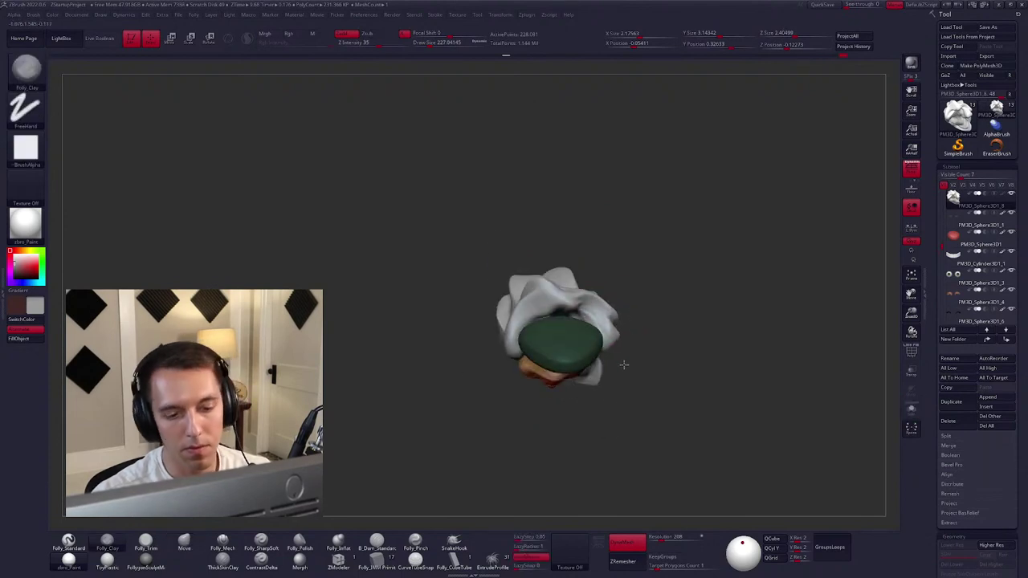
pyautogui.press('space')
# Choose the Move brush and check the head from side and front views.
pyautogui.press('b')
pyautogui.press('m')
pyautogui.press('v')
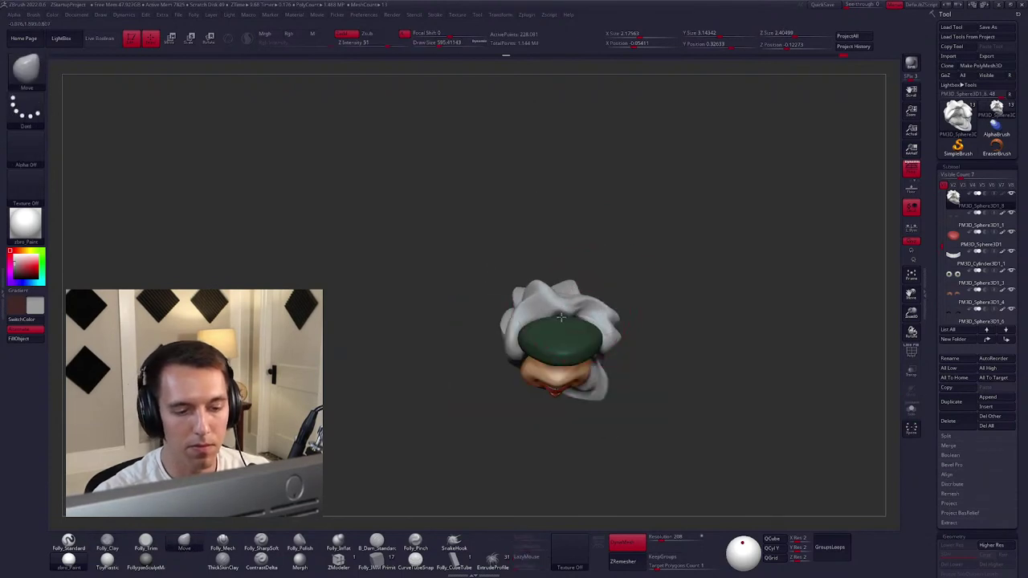
pyautogui.moveTo(634, 265)
pyautogui.mouseDown()
pyautogui.moveTo(654, 373)
pyautogui.moveTo(613, 339)
pyautogui.mouseUp()
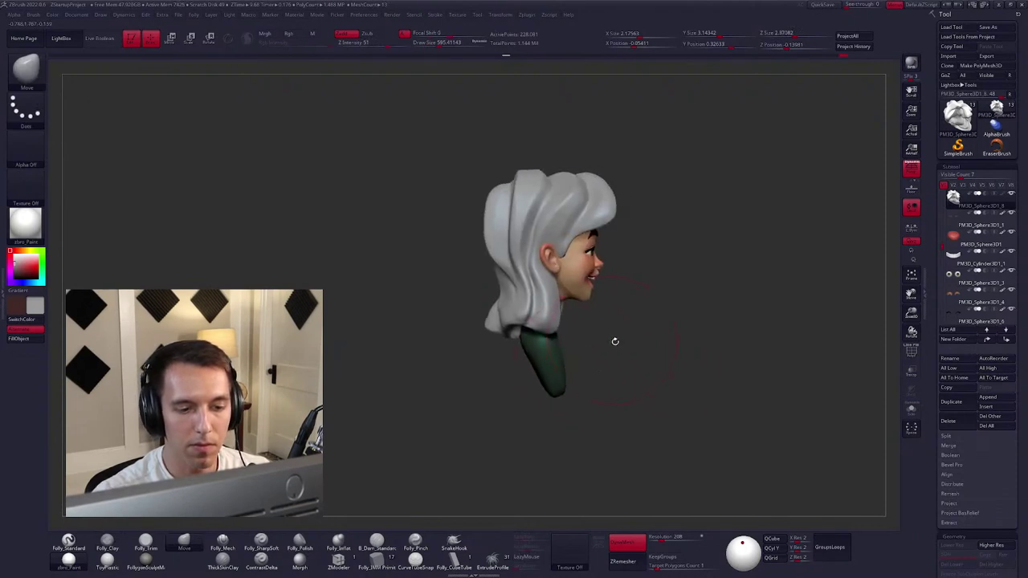
pyautogui.moveTo(555, 295); pyautogui.dragTo(500, 317, button='right')
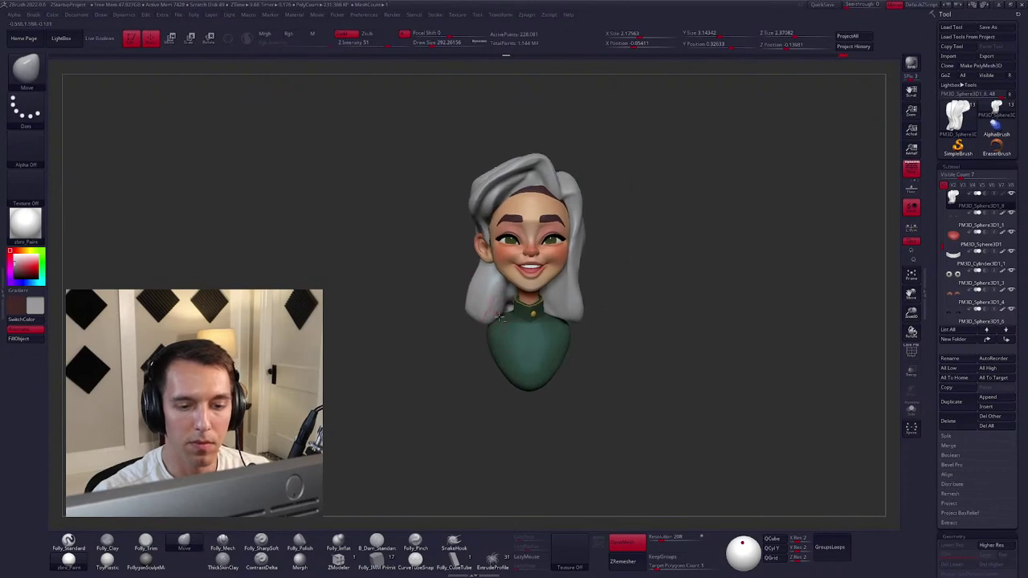
# Isolate the hair, sculpt its lock ends with Folly_Clay, and turn the bust front.
pyautogui.hotkey('alt', 's')
pyautogui.press('c')
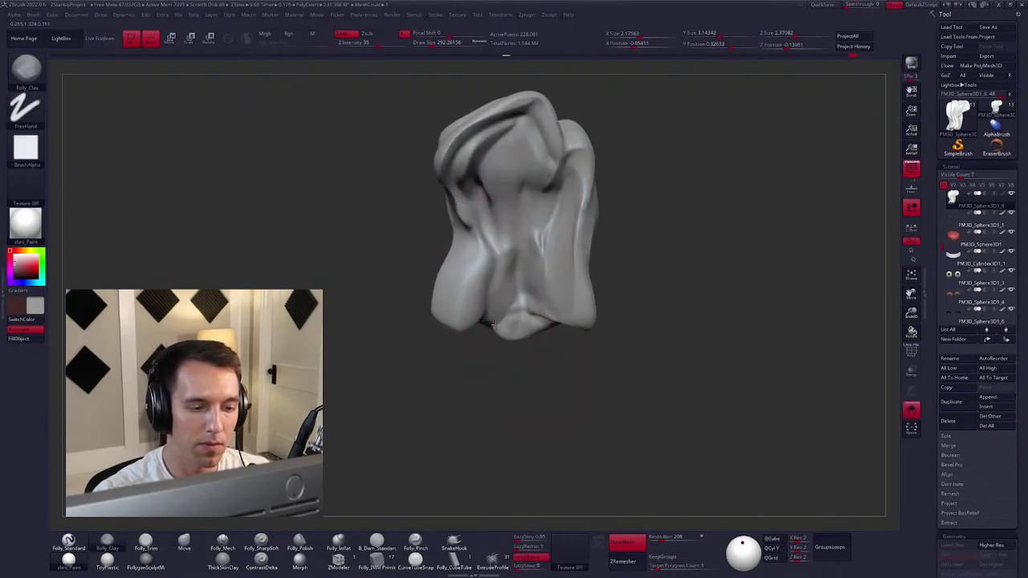
pyautogui.moveTo(501, 316); pyautogui.dragTo(585, 224, button='right')
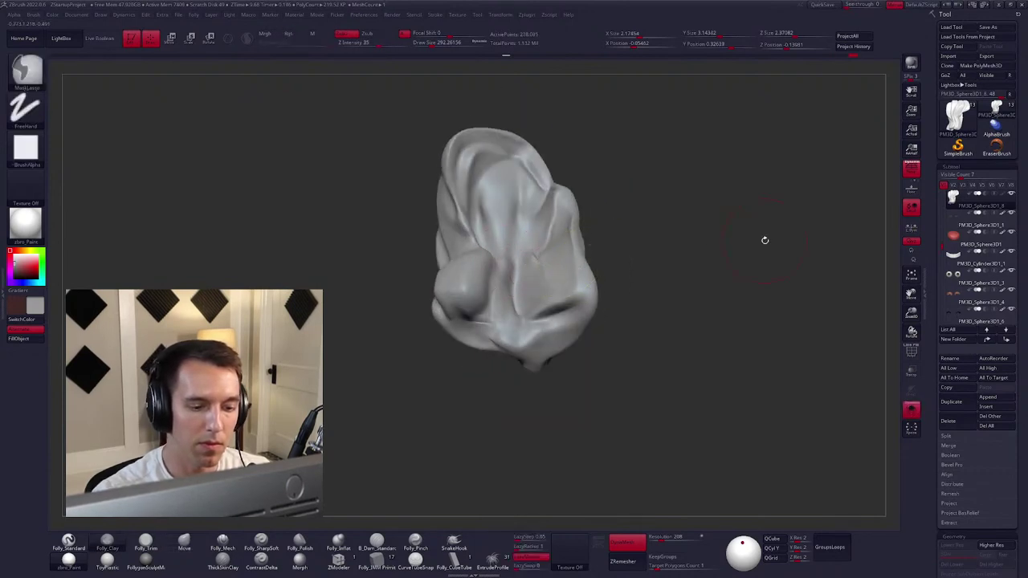
pyautogui.moveTo(578, 362); pyautogui.dragTo(601, 365, button='right')
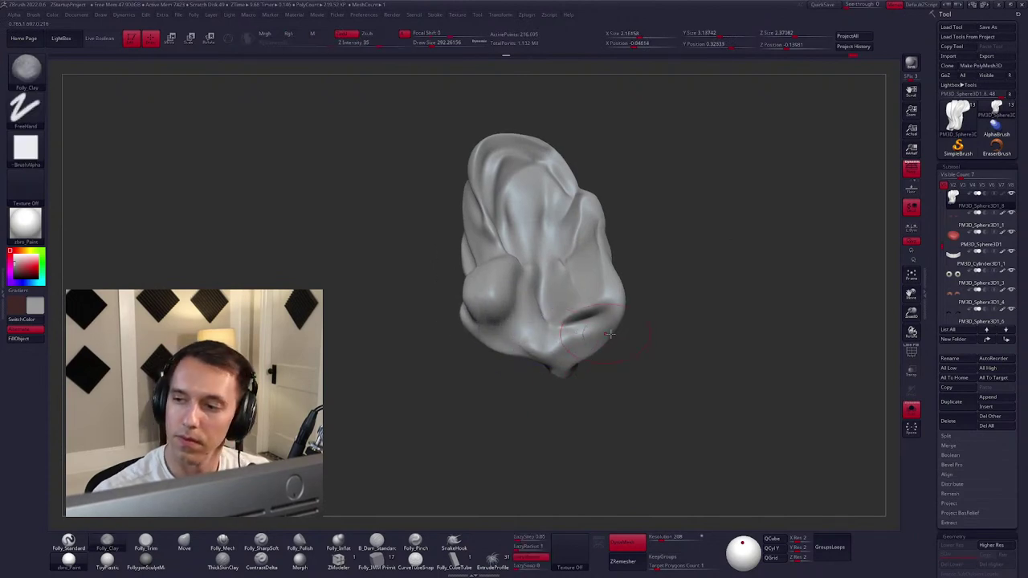
pyautogui.moveTo(562, 370)
pyautogui.mouseDown(button='right')
pyautogui.moveTo(603, 404)
pyautogui.moveTo(624, 361)
pyautogui.moveTo(610, 365)
pyautogui.mouseUp(button='right')
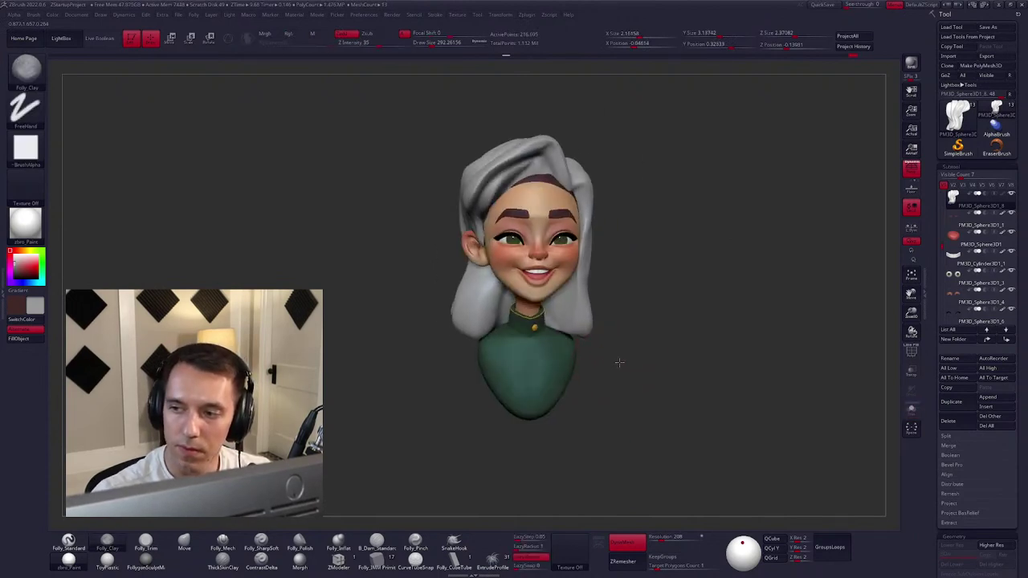
pyautogui.moveTo(608, 355); pyautogui.dragTo(590, 248, button='right')
pyautogui.rightClick(604, 321)
# Smooth the hair, switch to Folly_Mech, and isolate the grey hair mesh.
pyautogui.press('shift')
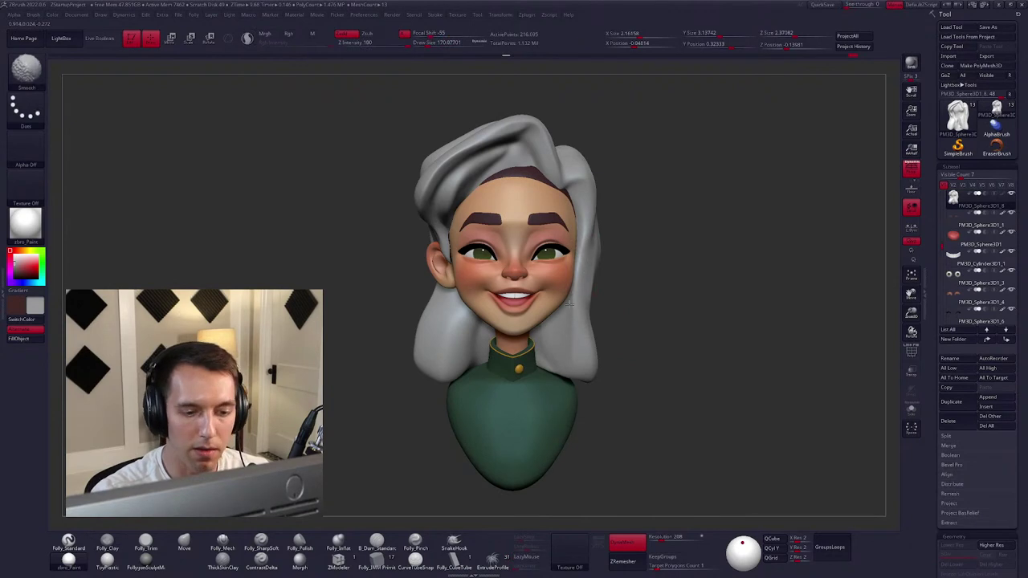
pyautogui.moveTo(569, 303); pyautogui.dragTo(540, 216, button='right')
pyautogui.rightClick(537, 215)
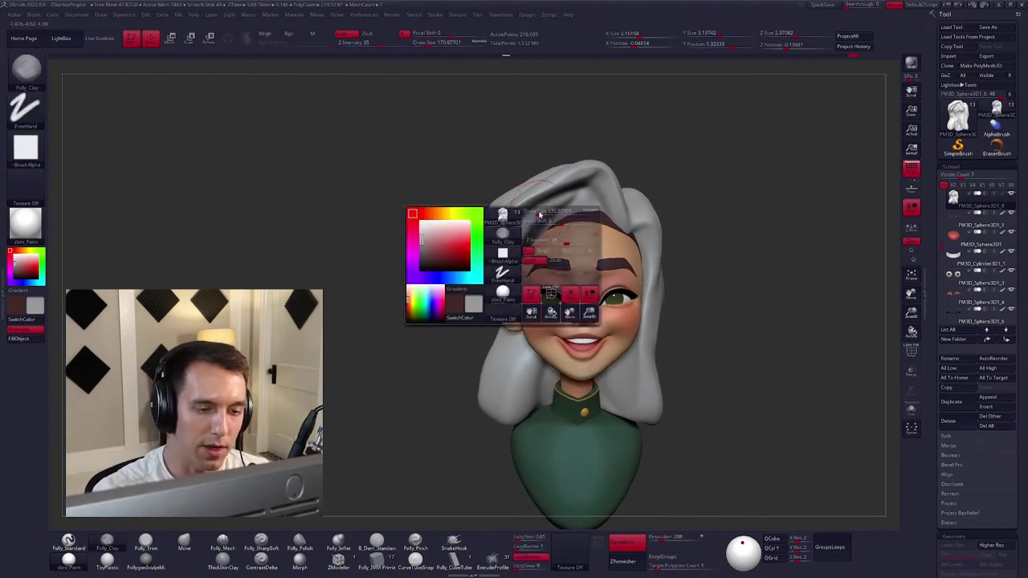
pyautogui.keyDown('alt'); pyautogui.click(538, 215); pyautogui.keyUp('alt')
pyautogui.hotkey('shift', 'alt', 's')
pyautogui.press('b')
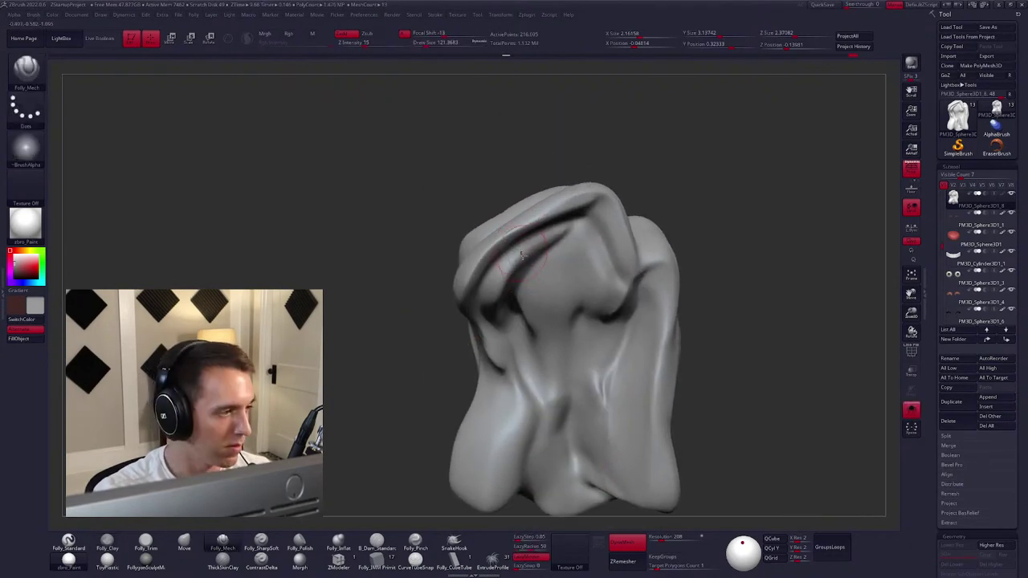
pyautogui.moveTo(521, 255)
pyautogui.mouseDown(button='right')
pyautogui.moveTo(527, 212)
pyautogui.moveTo(546, 210)
pyautogui.mouseUp(button='right')
# Build up clay along the hair's top edge and smooth it.
pyautogui.rightClick(549, 232)
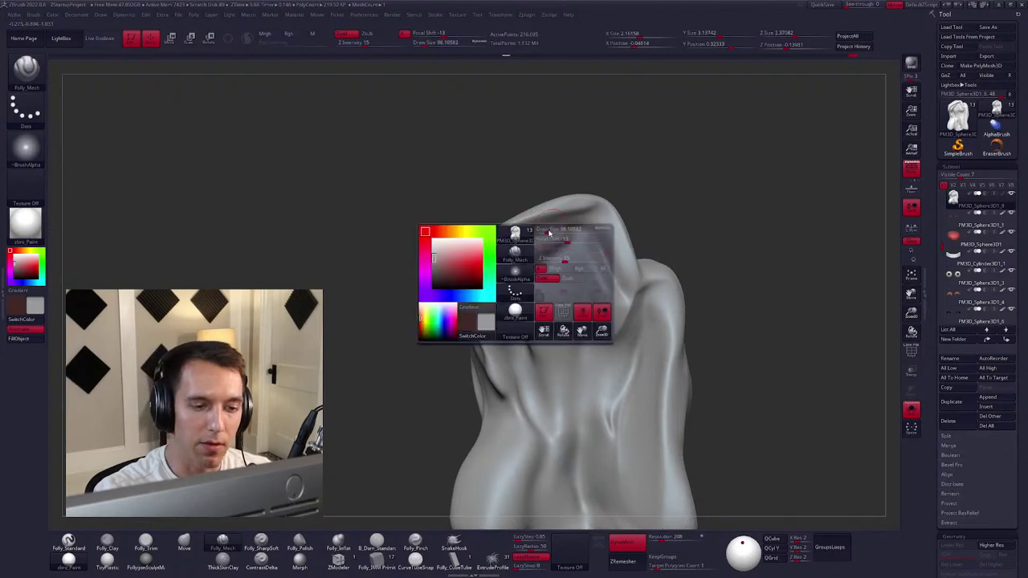
pyautogui.press('c')
pyautogui.rightClick(503, 242)
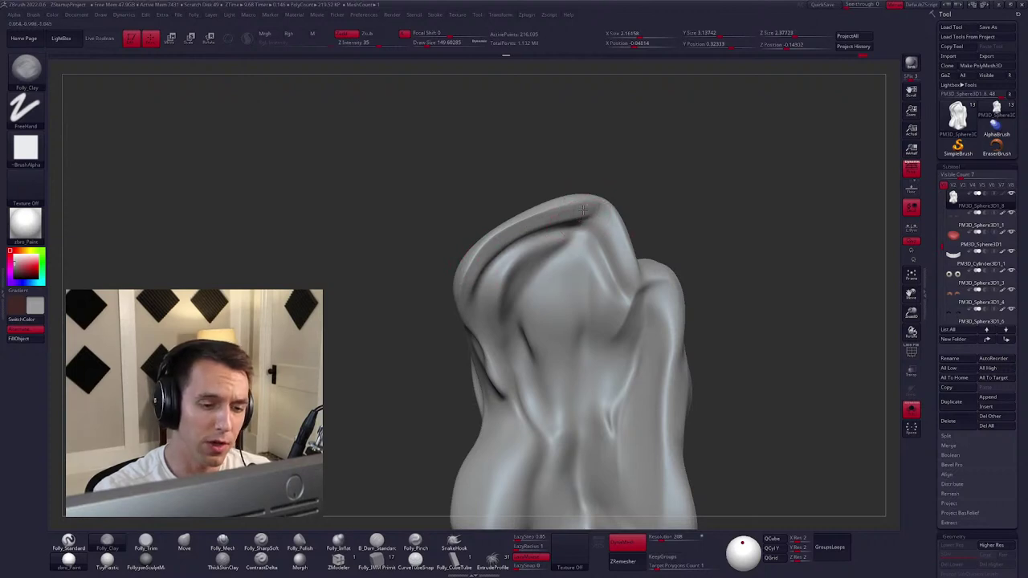
pyautogui.moveTo(583, 209)
pyautogui.mouseDown()
pyautogui.moveTo(528, 227)
pyautogui.moveTo(477, 264)
pyautogui.mouseUp()
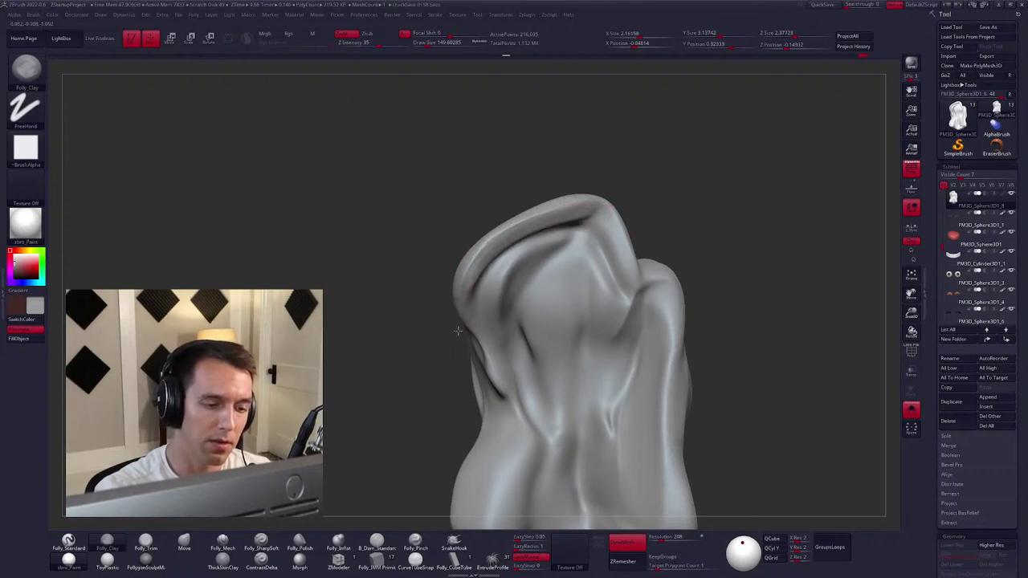
pyautogui.press('shift')
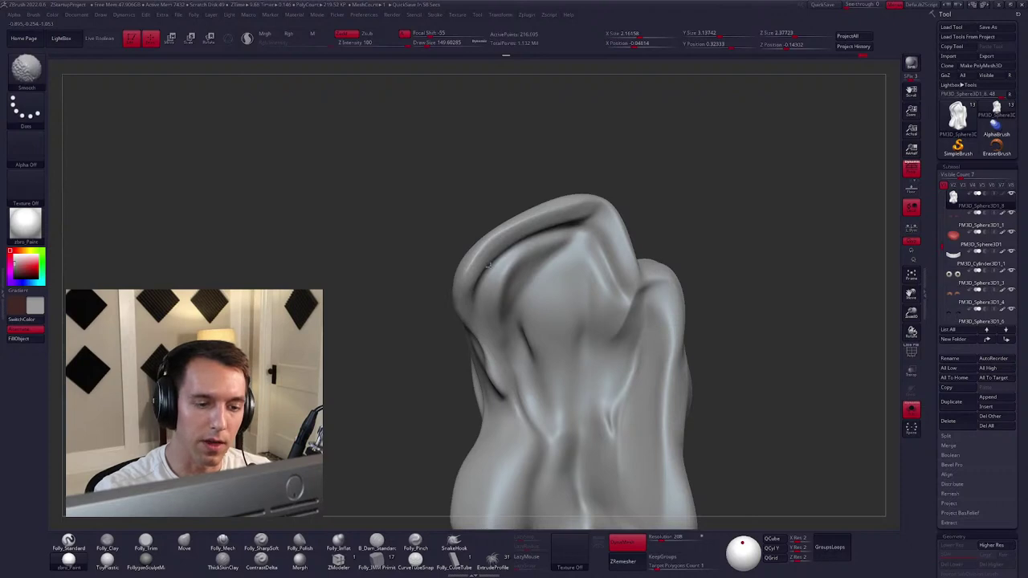
pyautogui.press('space')
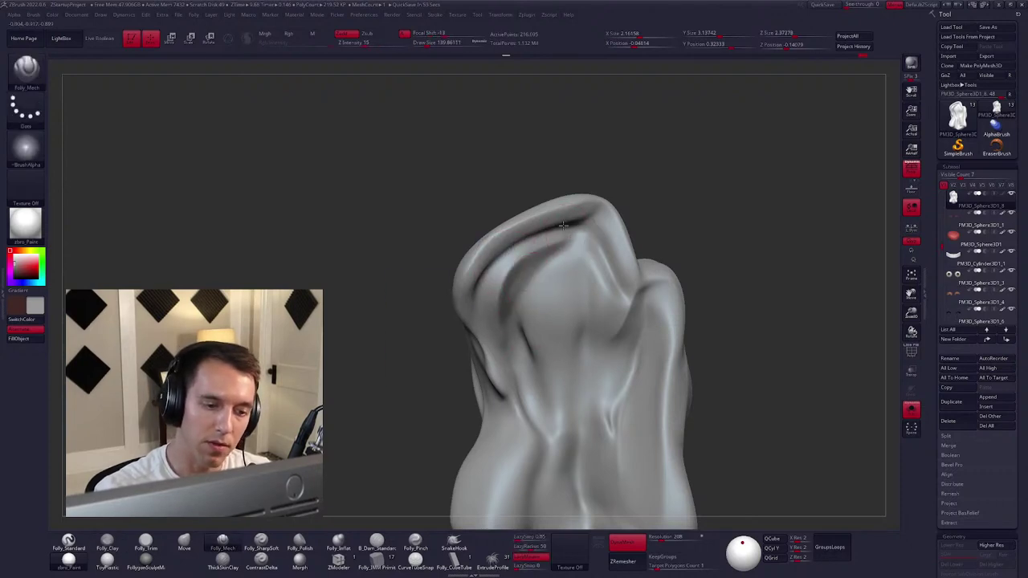
# Smooth the hair's underside and other side, then show the whole character again.
pyautogui.moveTo(495, 283)
pyautogui.mouseDown()
pyautogui.moveTo(552, 237)
pyautogui.moveTo(514, 233)
pyautogui.moveTo(553, 206)
pyautogui.mouseUp()
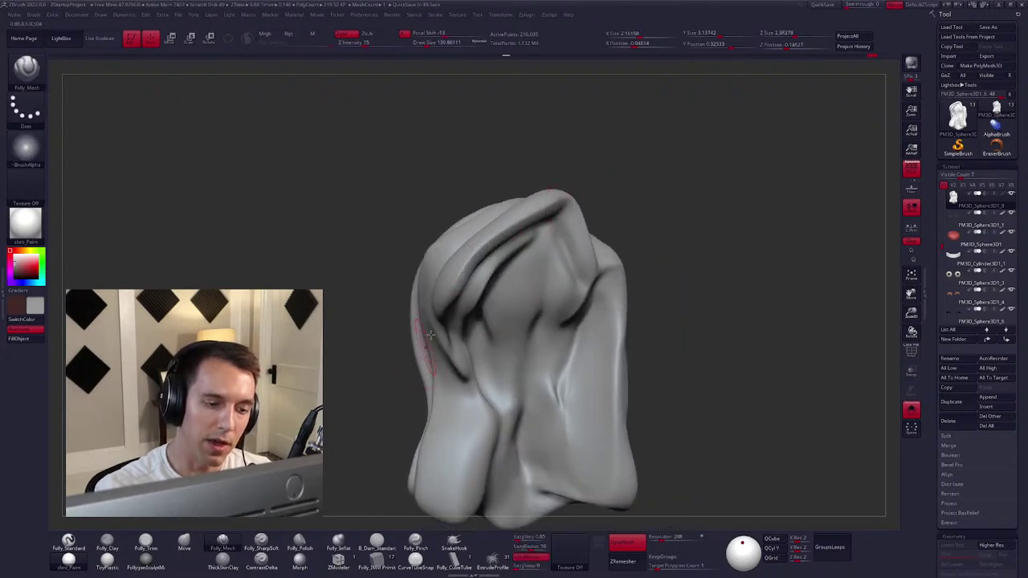
pyautogui.moveTo(431, 335); pyautogui.dragTo(477, 259)
pyautogui.moveTo(460, 367)
pyautogui.mouseDown()
pyautogui.moveTo(477, 295)
pyautogui.moveTo(464, 246)
pyautogui.mouseUp()
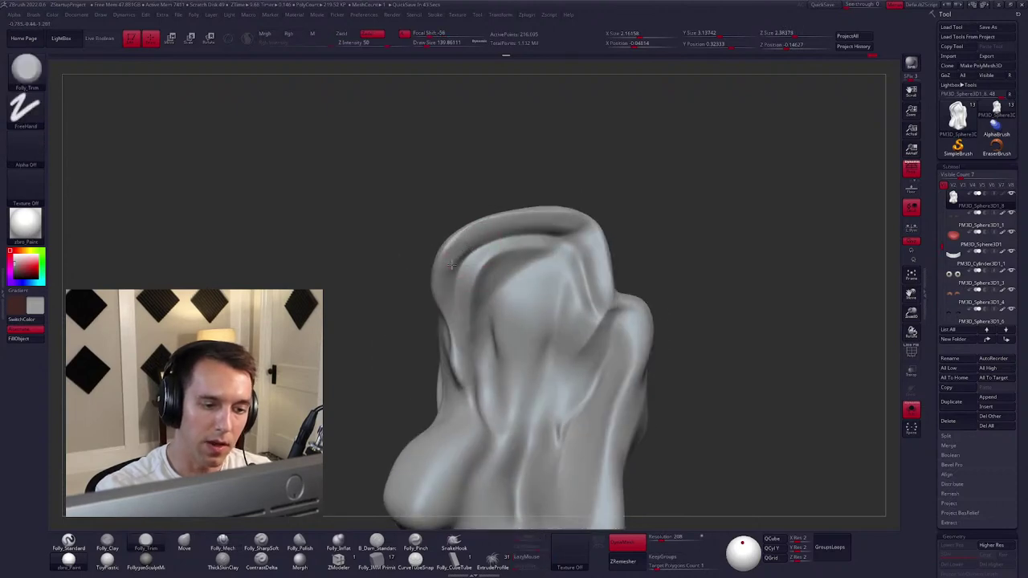
pyautogui.press('shift')
pyautogui.moveTo(465, 247)
pyautogui.mouseDown(button='right')
pyautogui.moveTo(546, 263)
pyautogui.moveTo(498, 281)
pyautogui.mouseUp(button='right')
pyautogui.press('space')
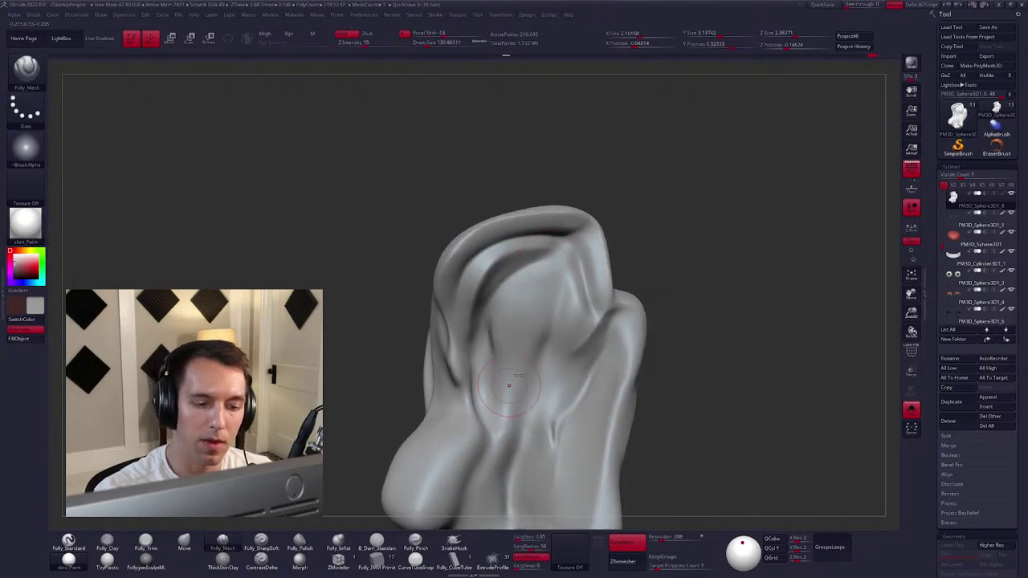
pyautogui.press('f')
pyautogui.moveTo(610, 450); pyautogui.dragTo(591, 356, button='right')
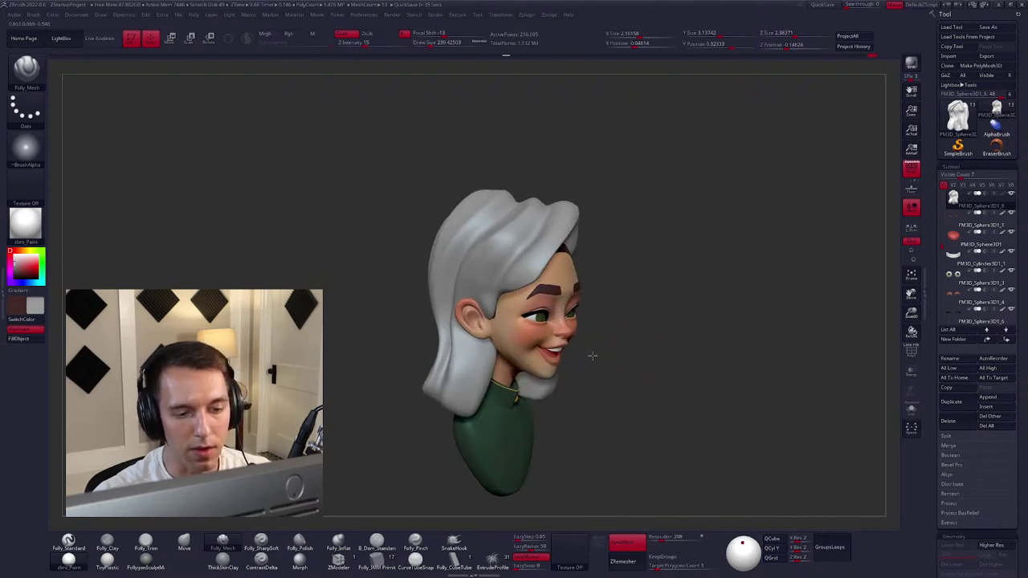
# Isolate the hair again and carve strand grooves with Folly_Mech around its sides.
pyautogui.press('space')
pyautogui.hotkey('shift', 'alt', 's')
pyautogui.moveTo(514, 305)
pyautogui.mouseDown(button='right')
pyautogui.moveTo(522, 312)
pyautogui.moveTo(547, 175)
pyautogui.mouseUp(button='right')
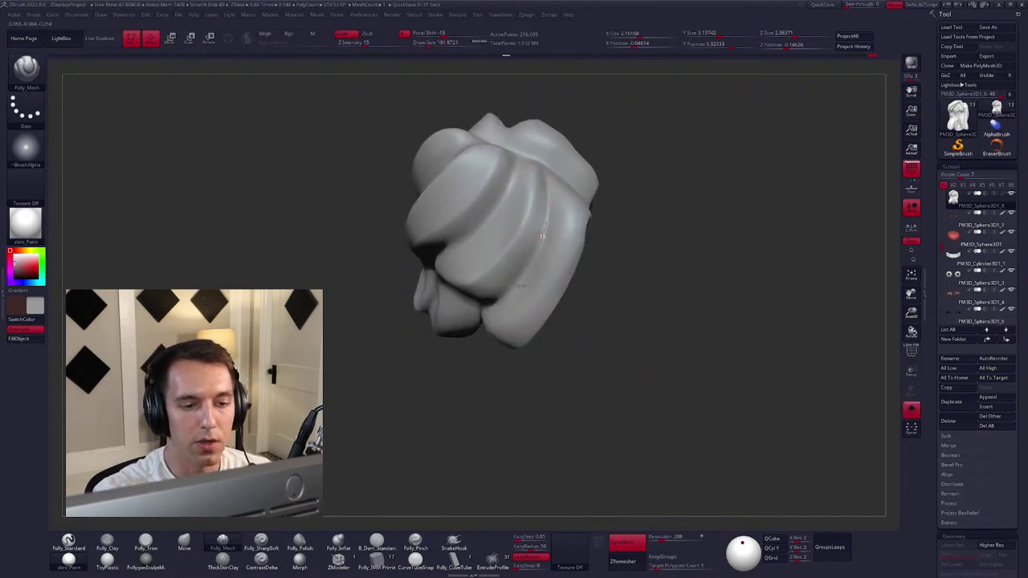
pyautogui.moveTo(543, 236); pyautogui.dragTo(533, 241, button='right')
pyautogui.moveTo(436, 328); pyautogui.dragTo(511, 287, button='right')
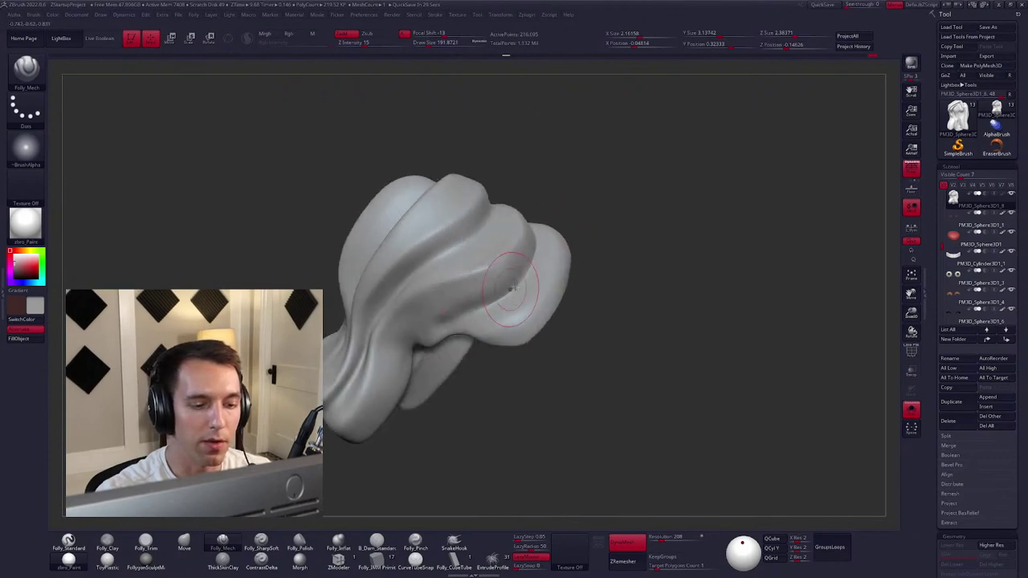
pyautogui.moveTo(452, 318)
pyautogui.mouseDown(button='right')
pyautogui.moveTo(564, 182)
pyautogui.moveTo(536, 263)
pyautogui.mouseUp(button='right')
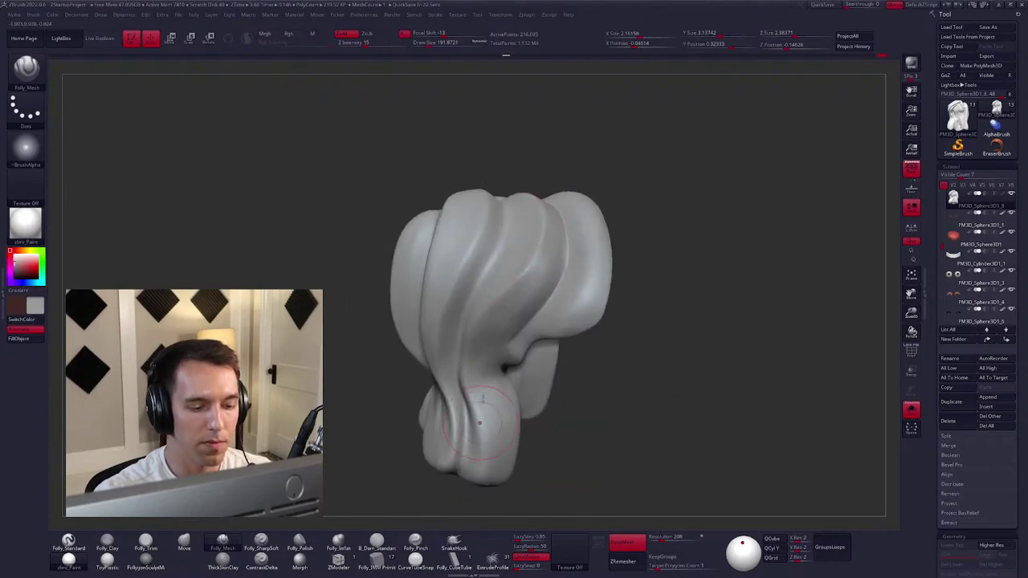
pyautogui.moveTo(482, 399)
pyautogui.mouseDown(button='right')
pyautogui.moveTo(493, 264)
pyautogui.moveTo(505, 247)
pyautogui.mouseUp(button='right')
pyautogui.rightClick(493, 264)
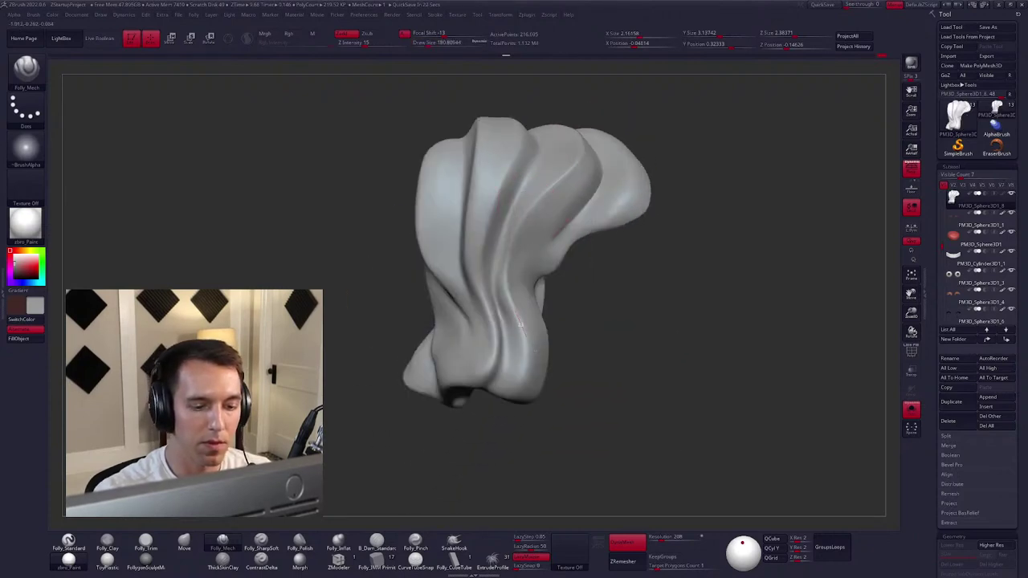
# Carve and smooth the front and top locks, then view the head in side profile.
pyautogui.moveTo(518, 322); pyautogui.dragTo(504, 174, button='right')
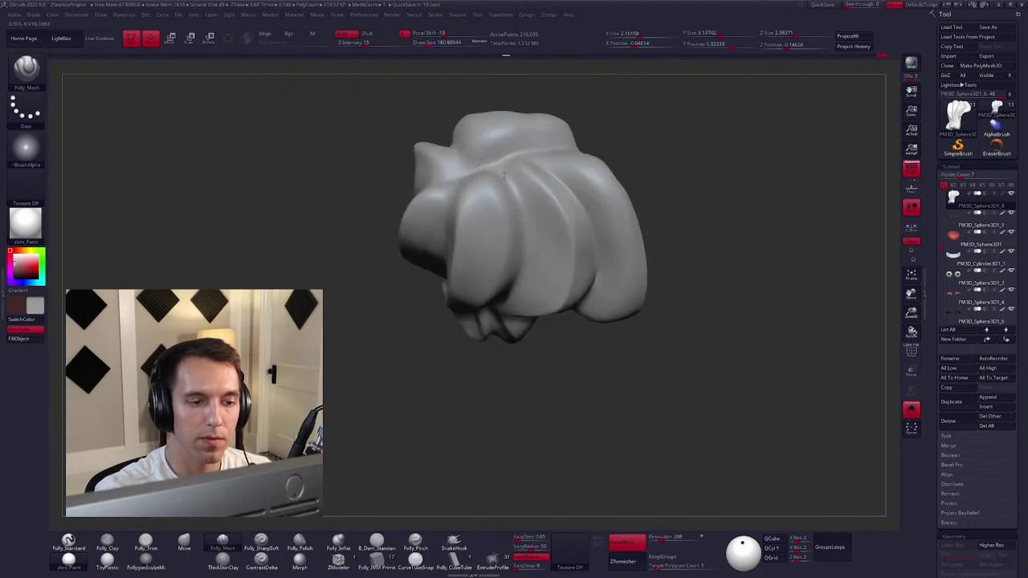
pyautogui.moveTo(501, 321); pyautogui.dragTo(523, 204, button='right')
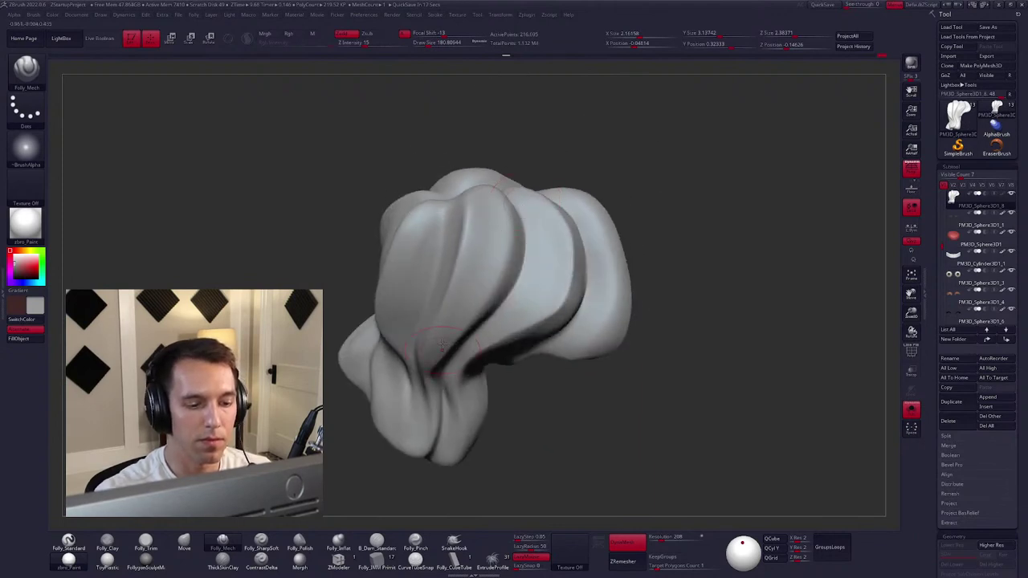
pyautogui.moveTo(442, 344); pyautogui.dragTo(546, 215, button='right')
pyautogui.rightClick(506, 277)
pyautogui.moveTo(465, 376); pyautogui.dragTo(545, 221, button='right')
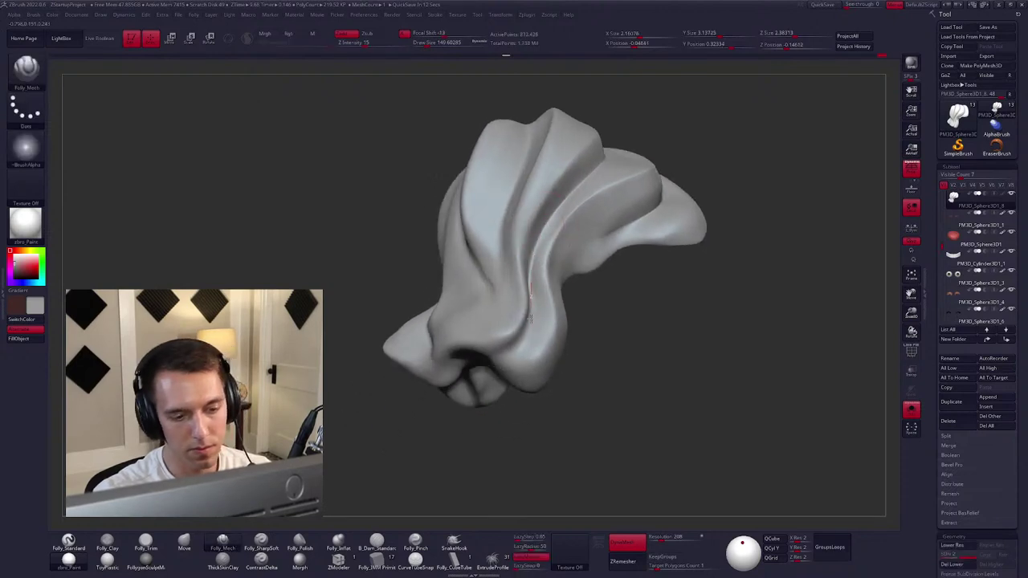
pyautogui.moveTo(529, 318); pyautogui.dragTo(555, 258, button='right')
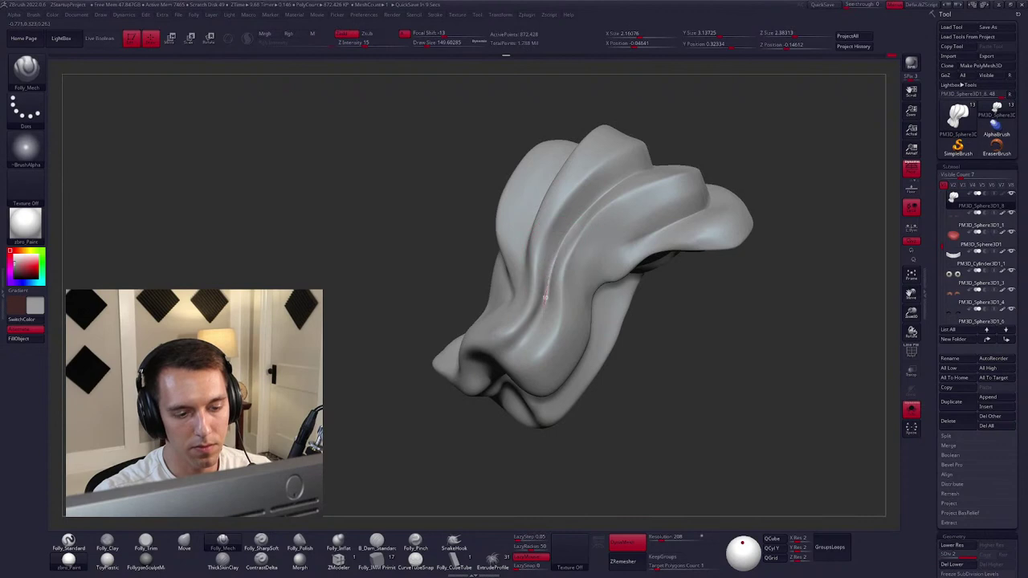
pyautogui.press('shift')
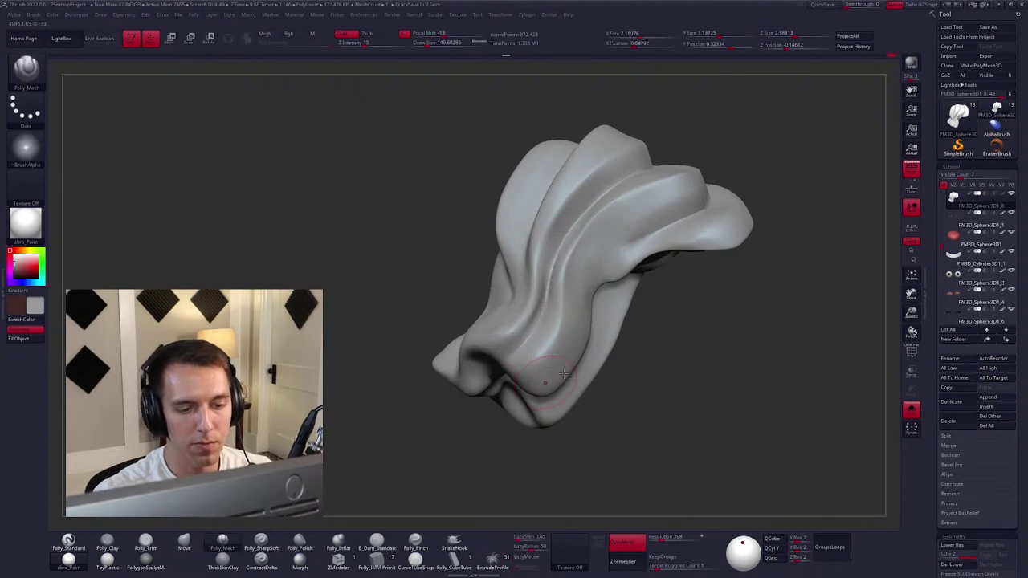
pyautogui.moveTo(527, 341)
pyautogui.mouseDown(button='right')
pyautogui.moveTo(635, 383)
pyautogui.moveTo(630, 338)
pyautogui.moveTo(618, 344)
pyautogui.moveTo(554, 312)
pyautogui.mouseUp(button='right')
# Soften the strand grooves on the hair's top and back with Folly_Clay and Shift-Smooth.
pyautogui.press('space')
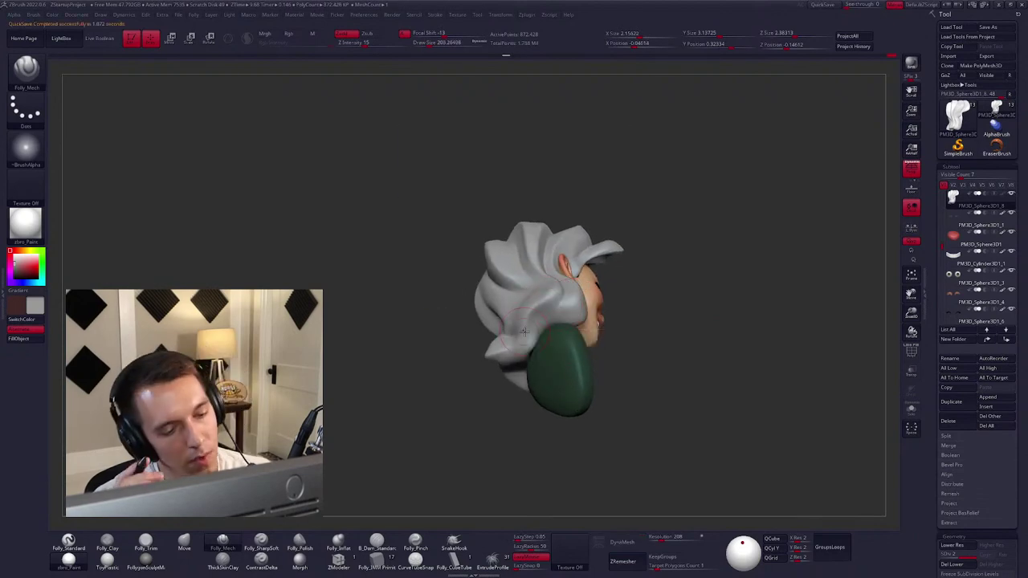
pyautogui.moveTo(523, 331)
pyautogui.mouseDown(button='right')
pyautogui.moveTo(567, 234)
pyautogui.moveTo(519, 316)
pyautogui.mouseUp(button='right')
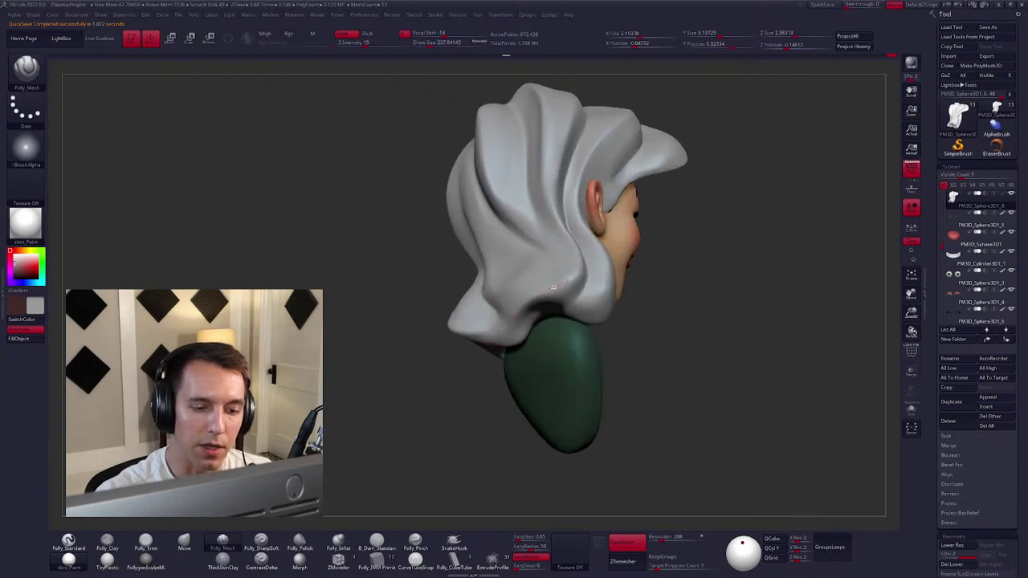
pyautogui.moveTo(578, 268); pyautogui.dragTo(559, 310, button='right')
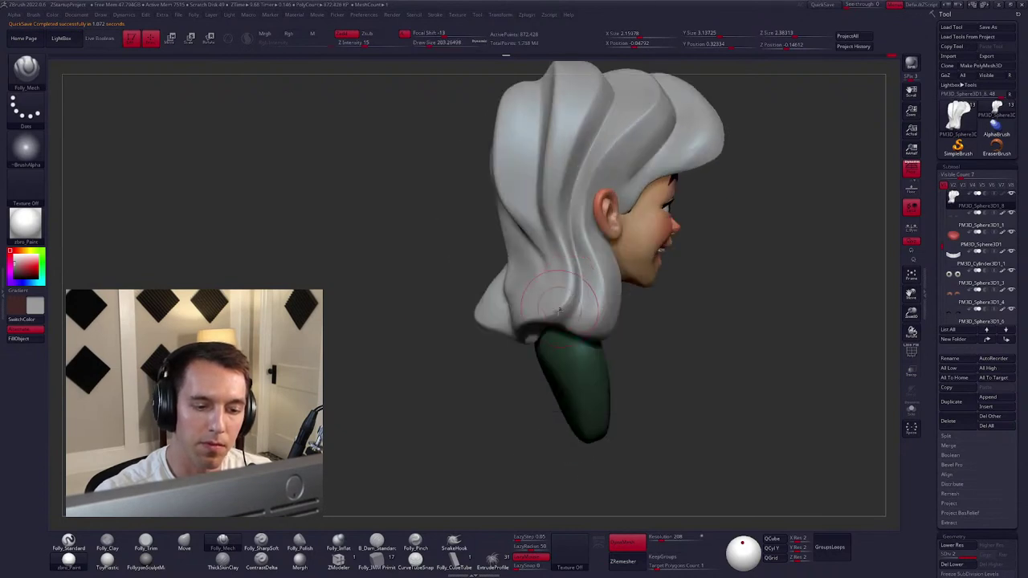
pyautogui.keyDown('alt'); pyautogui.moveTo(556, 306); pyautogui.dragTo(562, 312, button='right'); pyautogui.keyUp('alt')
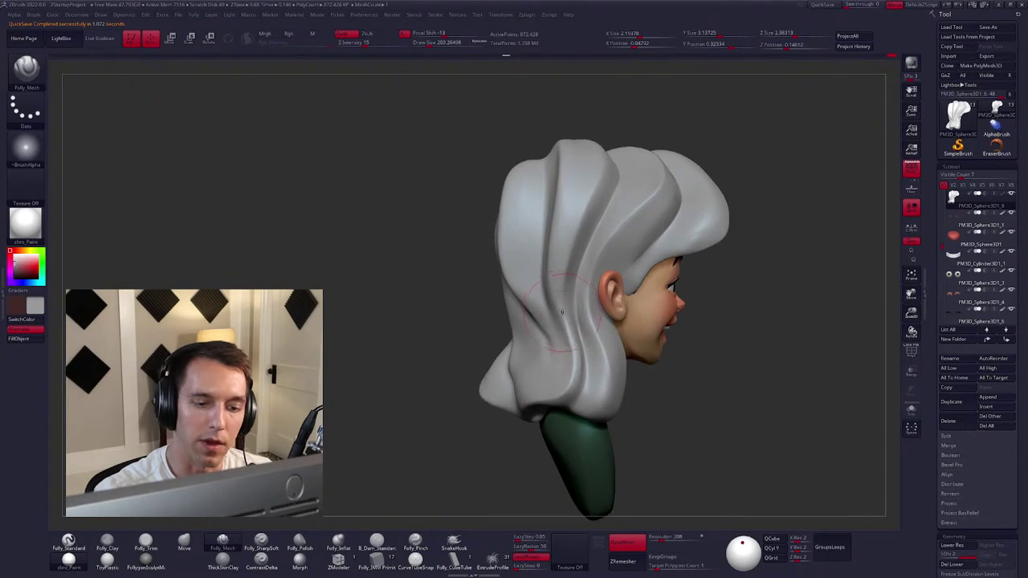
pyautogui.moveTo(594, 143); pyautogui.dragTo(552, 308, button='right')
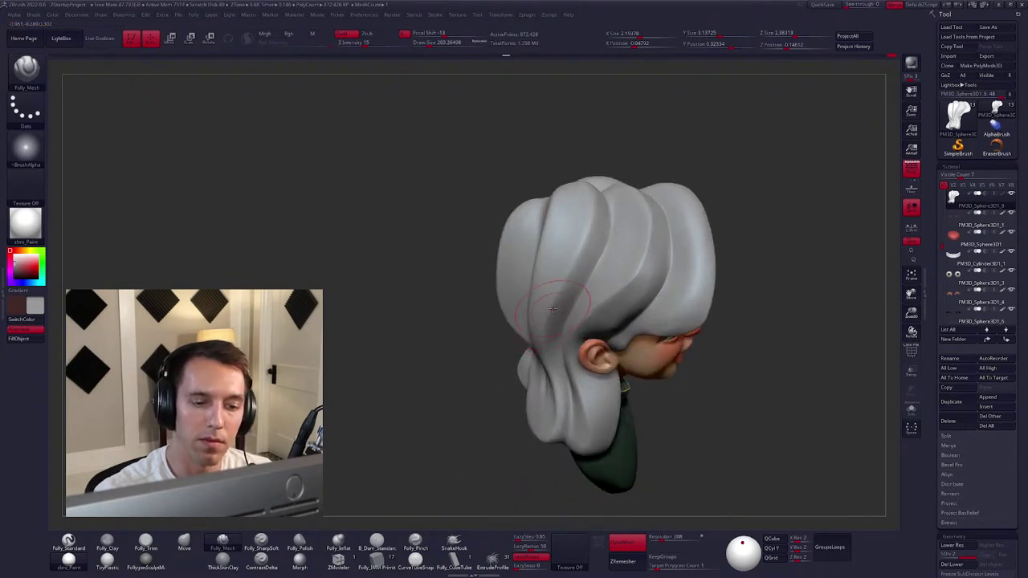
pyautogui.moveTo(556, 242); pyautogui.dragTo(567, 229, button='right')
pyautogui.rightClick(567, 230)
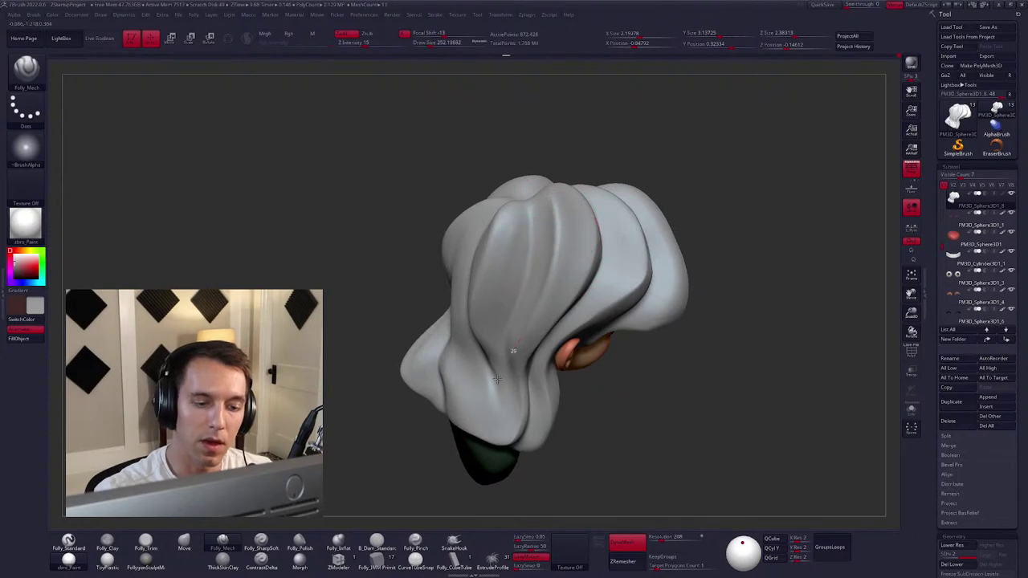
pyautogui.moveTo(496, 379); pyautogui.dragTo(533, 240, button='right')
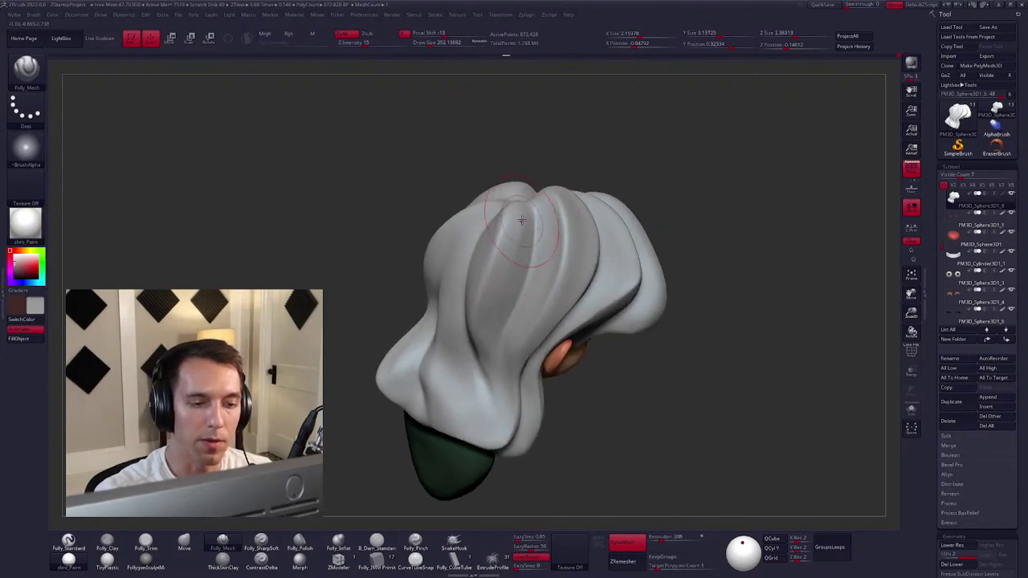
pyautogui.press('2')
pyautogui.press('shift')
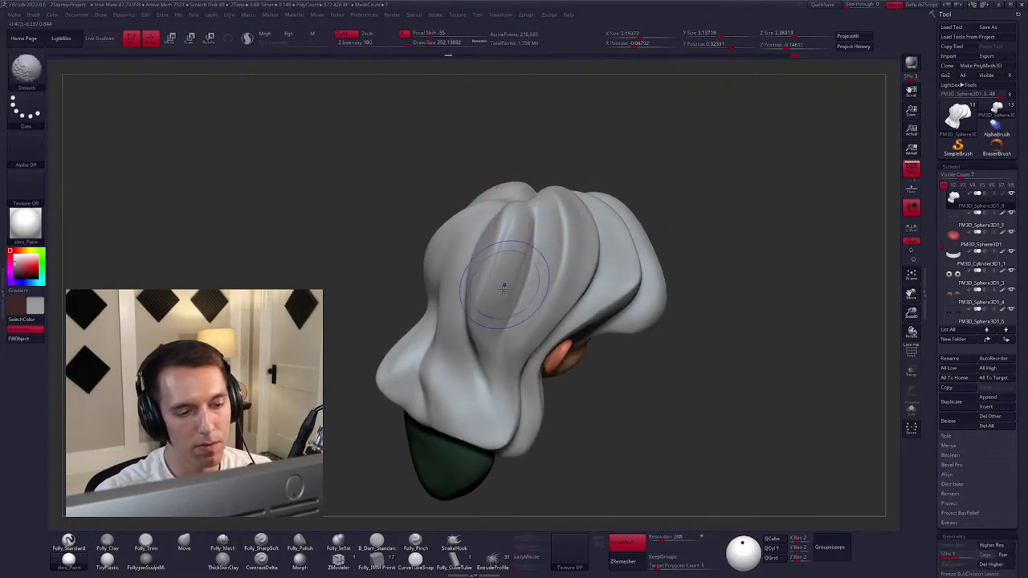
pyautogui.moveTo(492, 322); pyautogui.dragTo(507, 206, button='right')
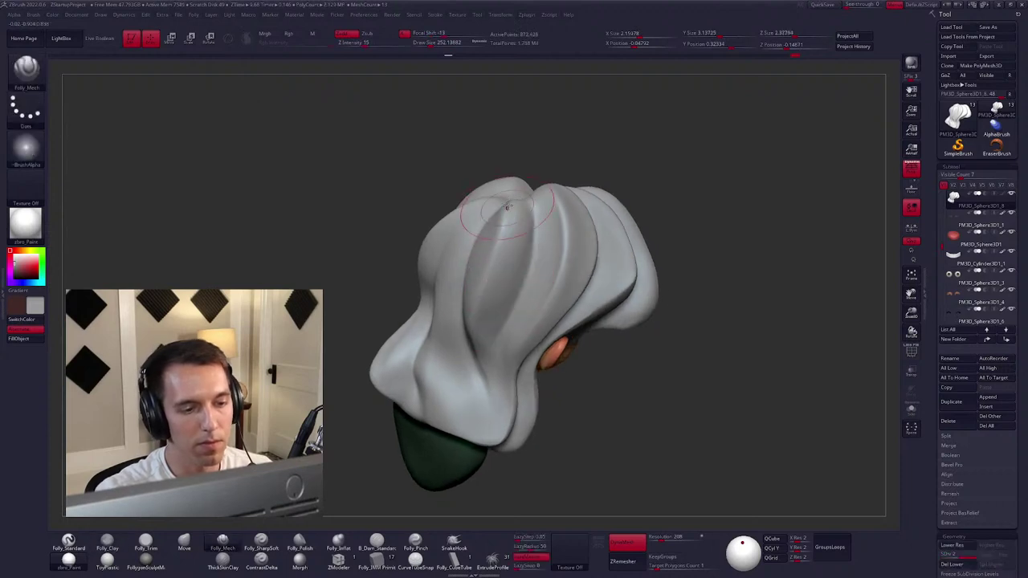
pyautogui.moveTo(488, 275)
pyautogui.mouseDown(button='right')
pyautogui.moveTo(502, 215)
pyautogui.moveTo(538, 233)
pyautogui.mouseUp(button='right')
# Shift-smooth the hair near the crown with a smaller brush.
pyautogui.press('space')
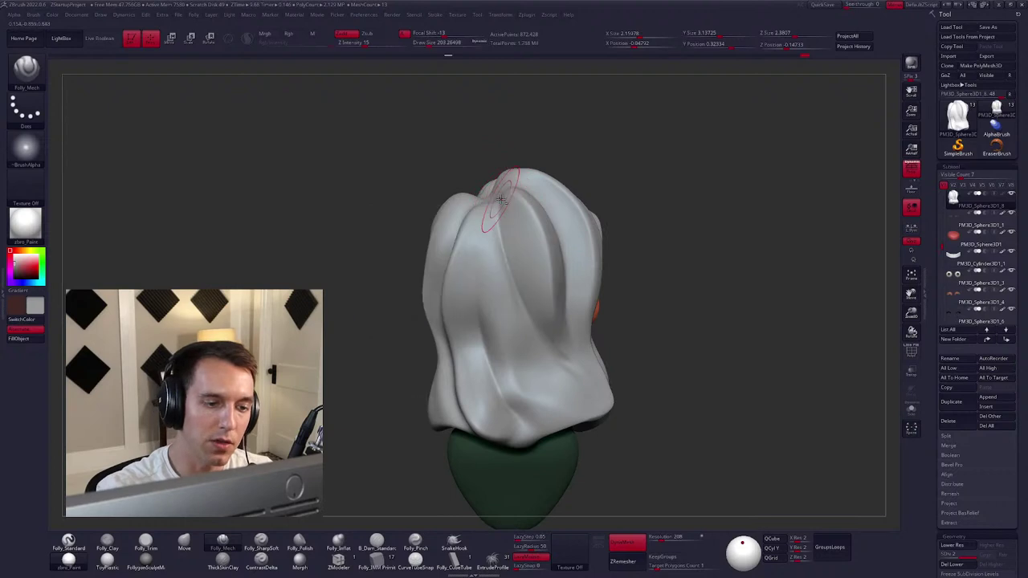
pyautogui.press('shift')
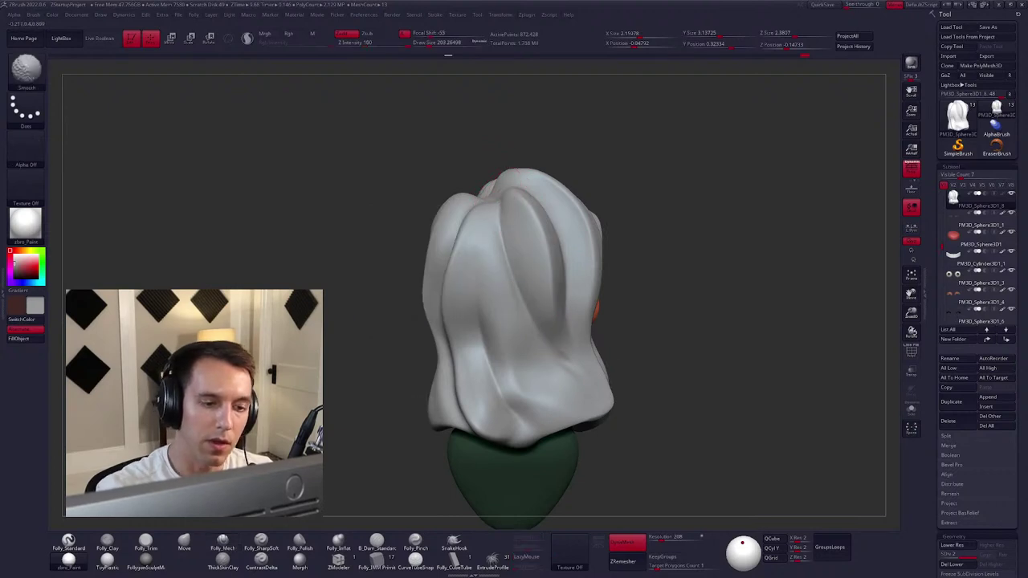
pyautogui.keyDown('alt'); pyautogui.moveTo(672, 346); pyautogui.dragTo(685, 324, button='right'); pyautogui.keyUp('alt')
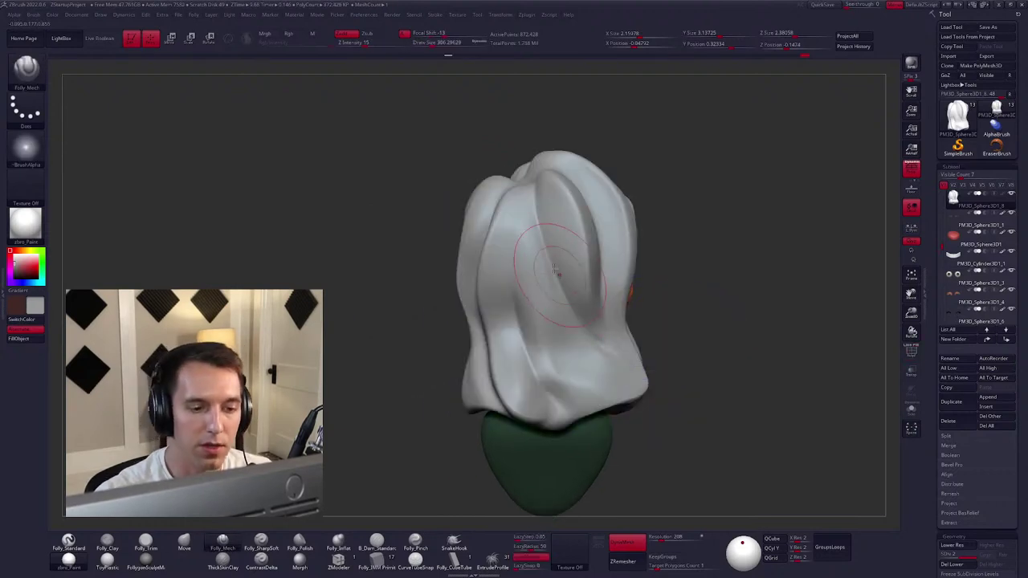
pyautogui.press('b')
pyautogui.press('m')
pyautogui.press('v')
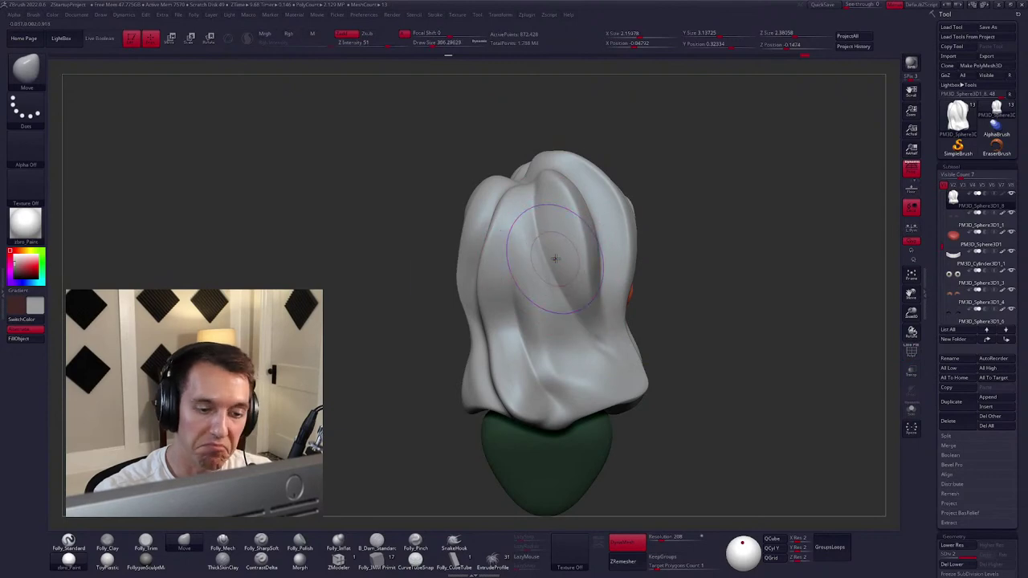
pyautogui.press('shift')
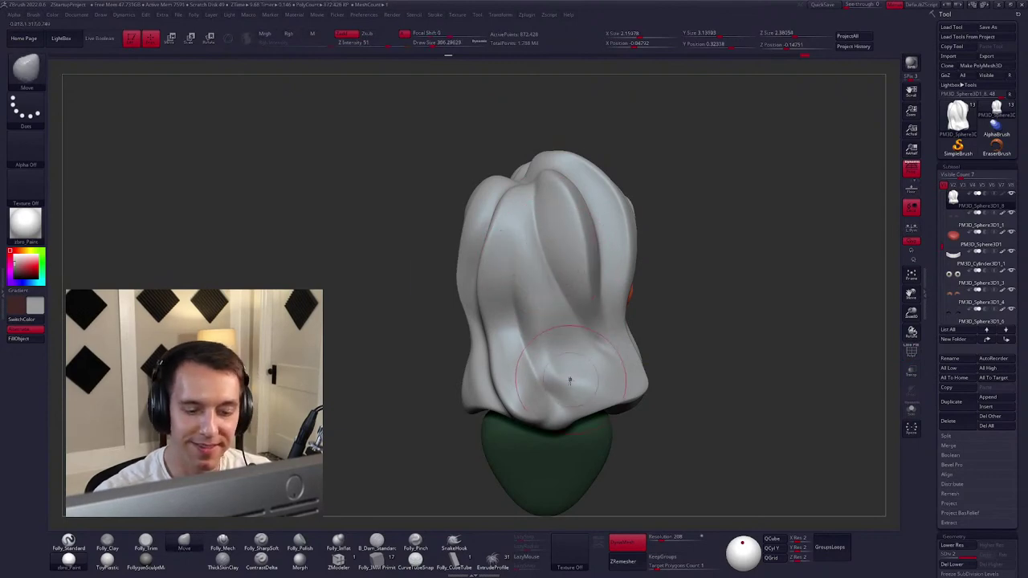
pyautogui.press('b')
pyautogui.press('f')
pyautogui.press('m')
# Smooth the back of the hair and carve a small dent at its lower edge.
pyautogui.moveTo(562, 362)
pyautogui.mouseDown(button='right')
pyautogui.moveTo(524, 299)
pyautogui.moveTo(556, 324)
pyautogui.mouseUp(button='right')
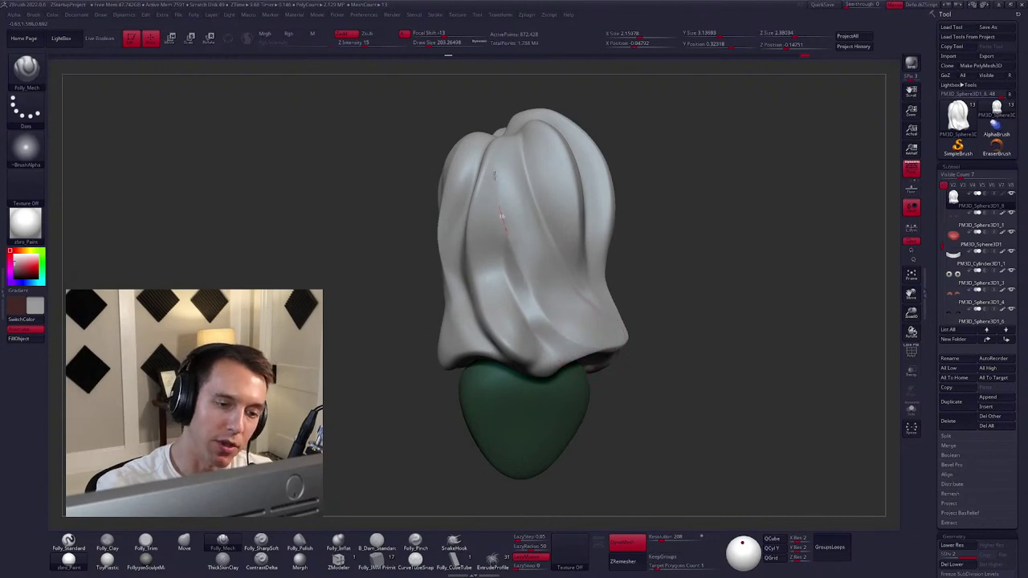
pyautogui.press('space')
pyautogui.press('shift')
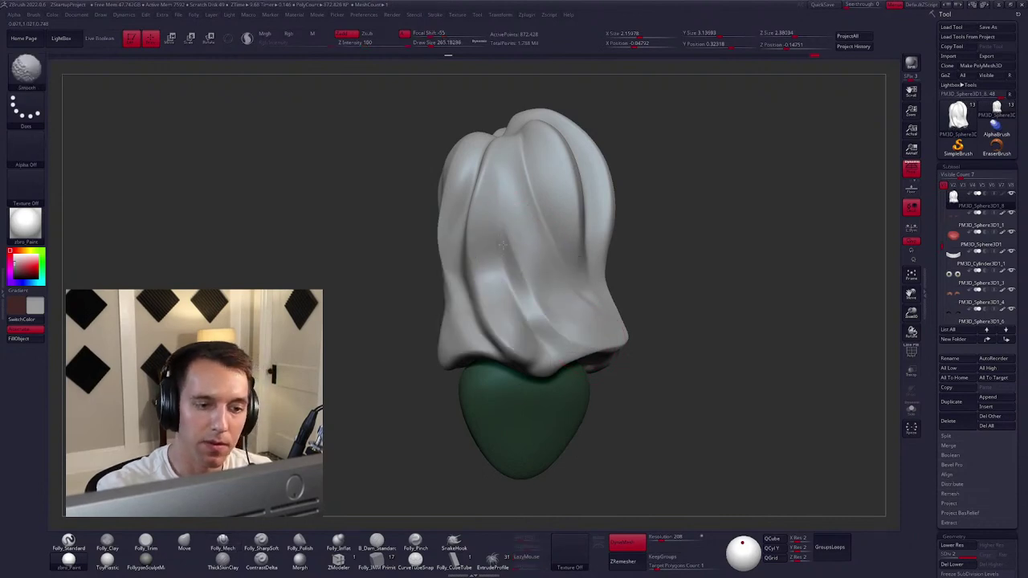
pyautogui.moveTo(536, 339)
pyautogui.mouseDown(button='right')
pyautogui.moveTo(512, 295)
pyautogui.moveTo(523, 310)
pyautogui.moveTo(514, 312)
pyautogui.mouseUp(button='right')
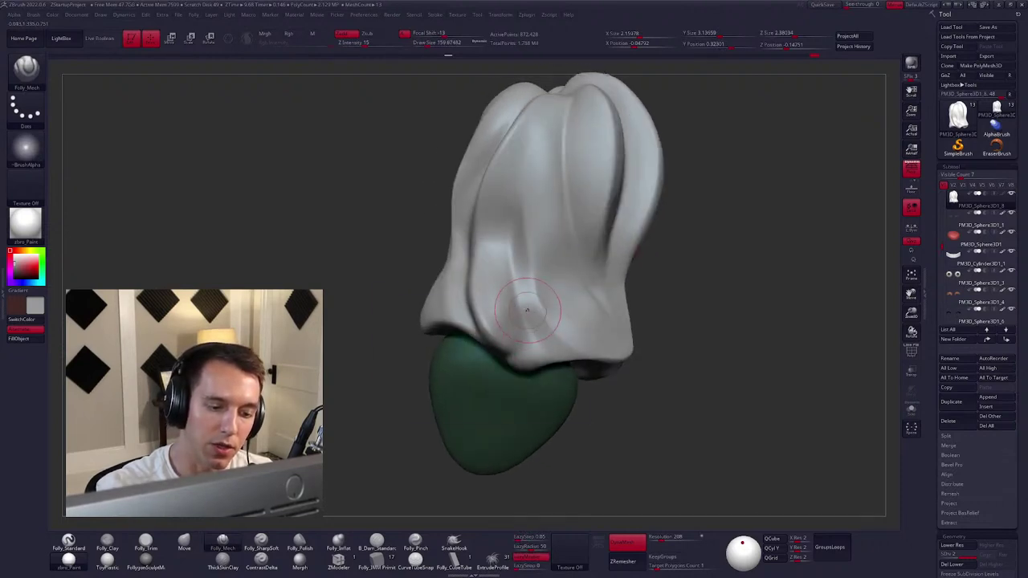
pyautogui.moveTo(527, 310)
pyautogui.mouseDown()
pyautogui.moveTo(532, 297)
pyautogui.moveTo(535, 347)
pyautogui.mouseUp()
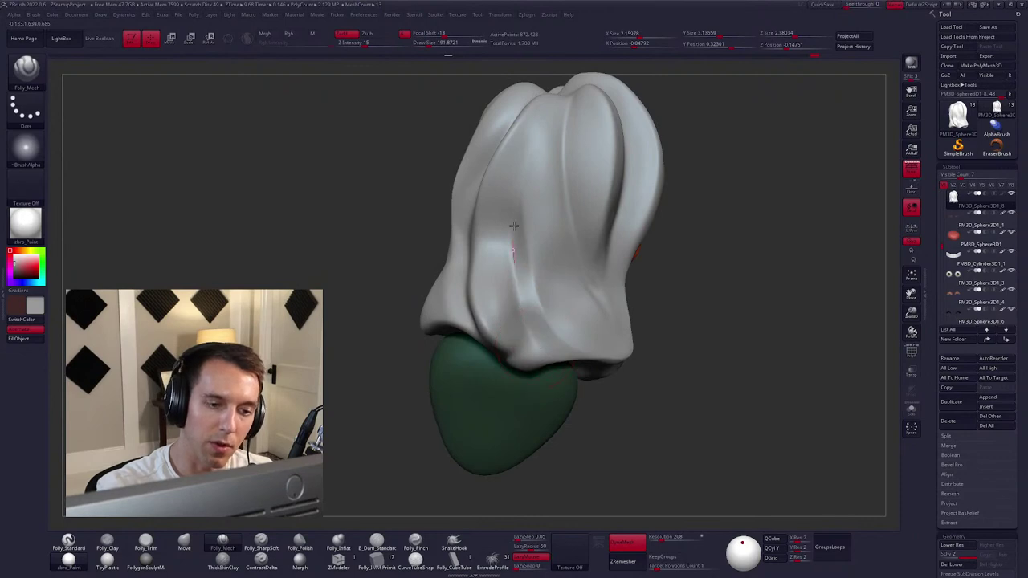
pyautogui.moveTo(513, 225)
pyautogui.mouseDown(button='right')
pyautogui.moveTo(512, 318)
pyautogui.moveTo(550, 161)
pyautogui.mouseUp(button='right')
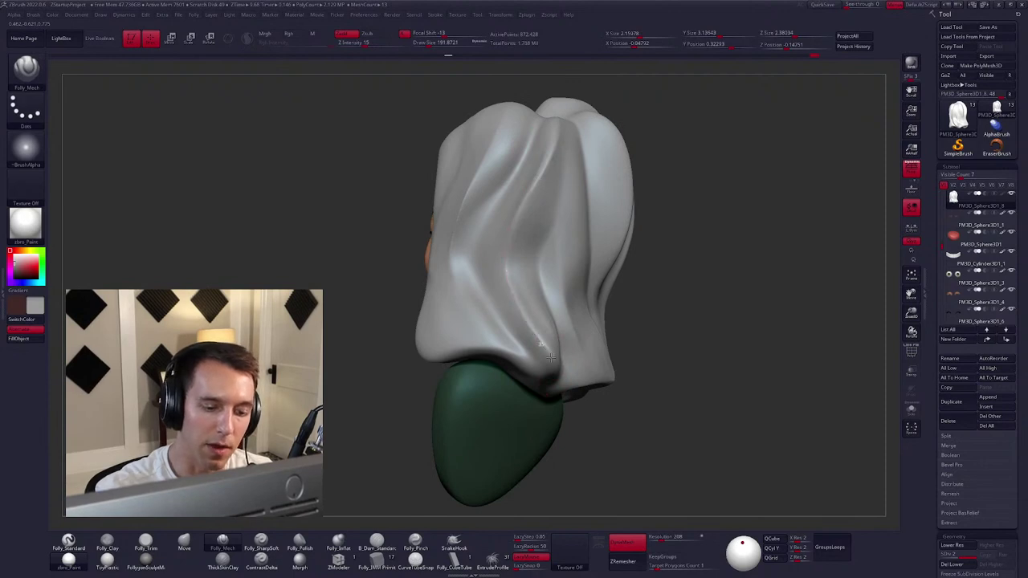
pyautogui.moveTo(551, 358); pyautogui.dragTo(518, 248, button='right')
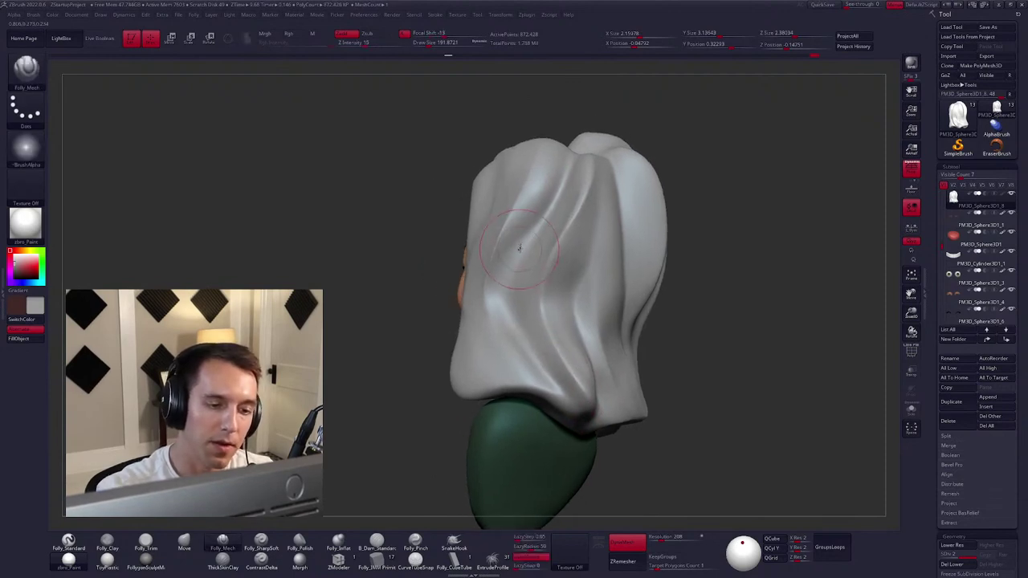
pyautogui.keyDown('shift'); pyautogui.moveTo(518, 248); pyautogui.dragTo(528, 215); pyautogui.keyUp('shift')
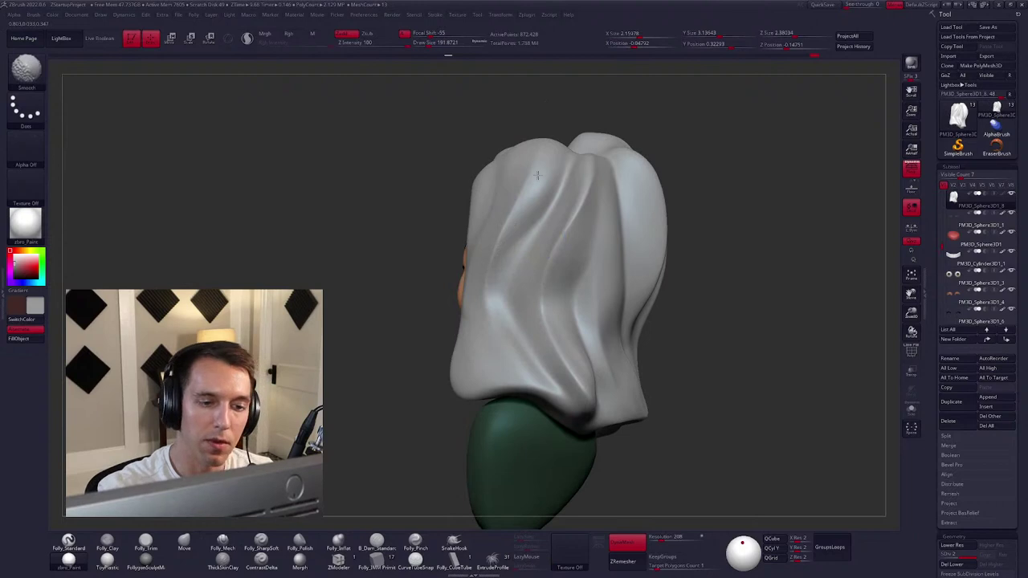
# Swap between the Clay and Trim brushes while turning the head from left profile to front.
pyautogui.moveTo(523, 229)
pyautogui.mouseDown(button='right')
pyautogui.moveTo(595, 373)
pyautogui.moveTo(573, 232)
pyautogui.moveTo(554, 198)
pyautogui.moveTo(543, 210)
pyautogui.moveTo(556, 207)
pyautogui.mouseUp(button='right')
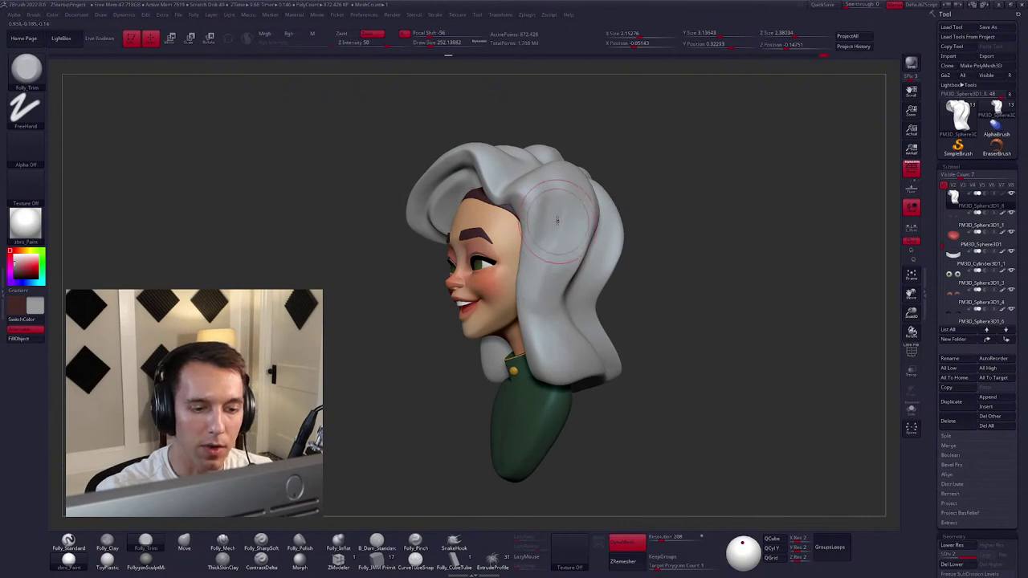
pyautogui.press('c')
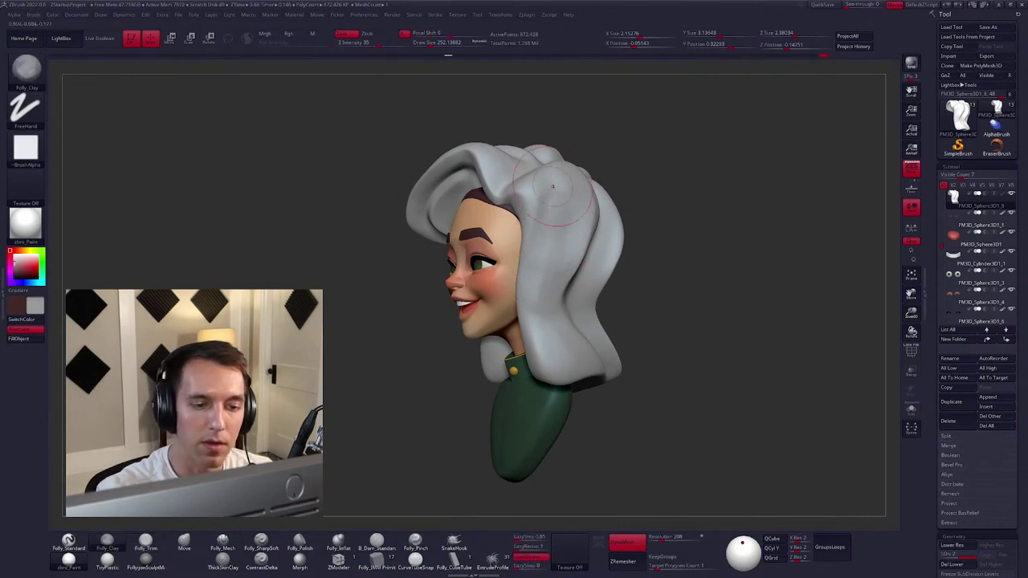
pyautogui.press('t')
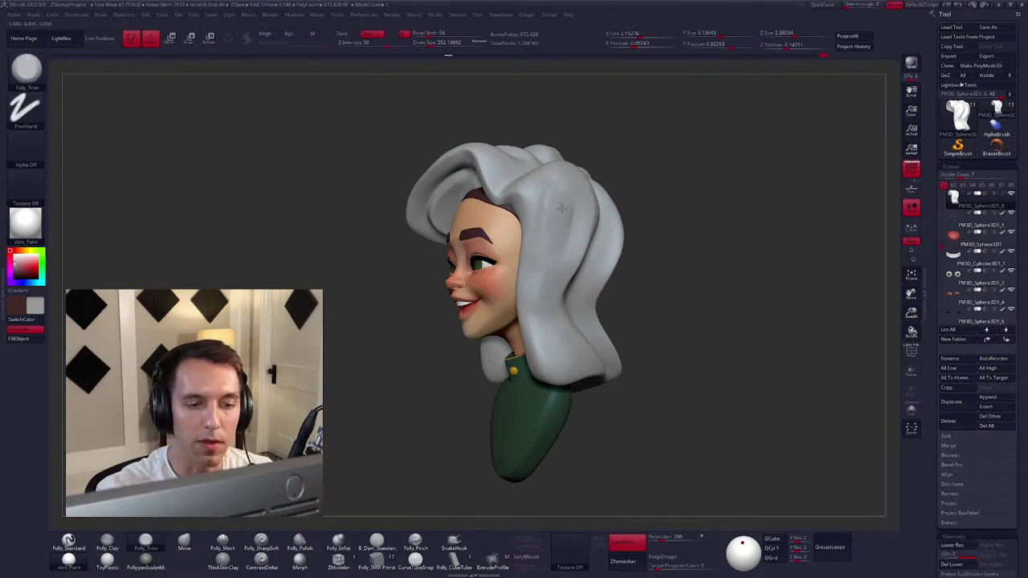
pyautogui.press('shift')
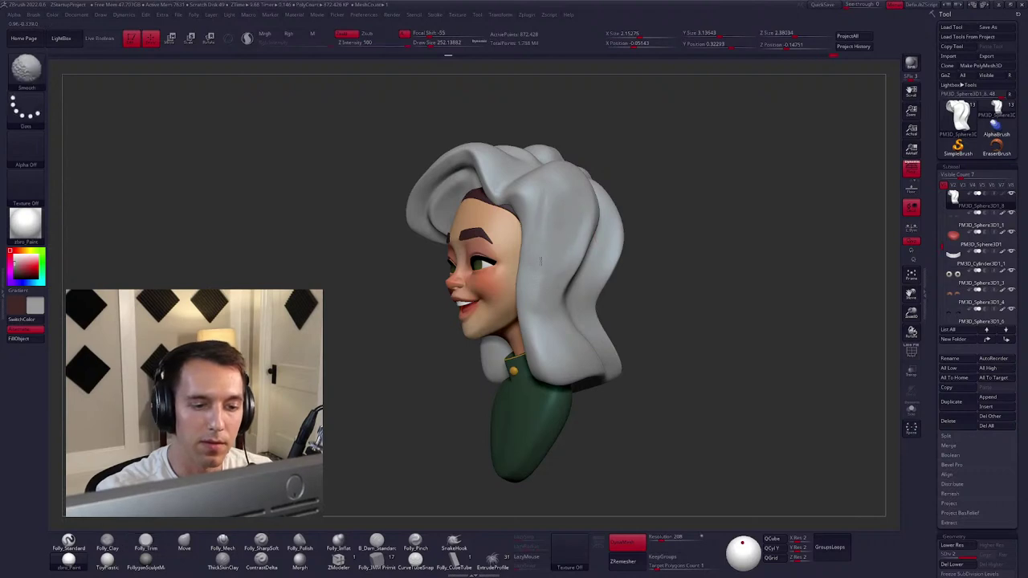
pyautogui.moveTo(541, 259); pyautogui.dragTo(618, 291, button='right')
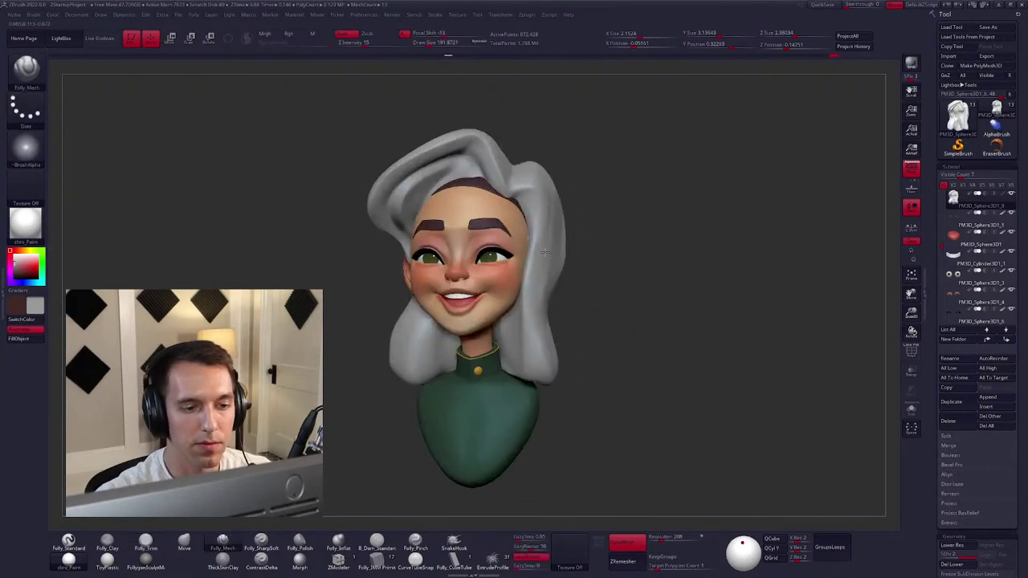
# Toggle Solo on and off on the hair while orbiting it to a front view.
pyautogui.keyDown('ctrl'); pyautogui.keyDown('shift'); pyautogui.click(545, 252); pyautogui.keyUp('shift'); pyautogui.keyUp('ctrl')
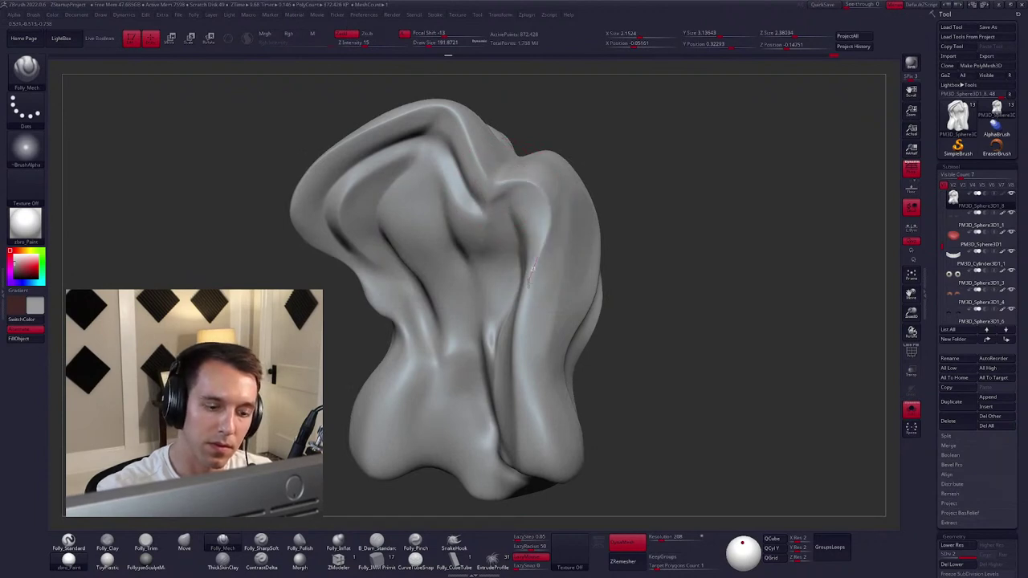
pyautogui.moveTo(523, 346)
pyautogui.mouseDown(button='right')
pyautogui.moveTo(562, 347)
pyautogui.moveTo(591, 370)
pyautogui.moveTo(598, 341)
pyautogui.moveTo(534, 299)
pyautogui.moveTo(566, 269)
pyautogui.moveTo(546, 304)
pyautogui.mouseUp(button='right')
pyautogui.keyDown('ctrl'); pyautogui.keyDown('shift'); pyautogui.click(592, 401); pyautogui.keyUp('shift'); pyautogui.keyUp('ctrl')
pyautogui.keyDown('ctrl'); pyautogui.keyDown('shift'); pyautogui.click(574, 337); pyautogui.keyUp('shift'); pyautogui.keyUp('ctrl')
pyautogui.rightClick(566, 269)
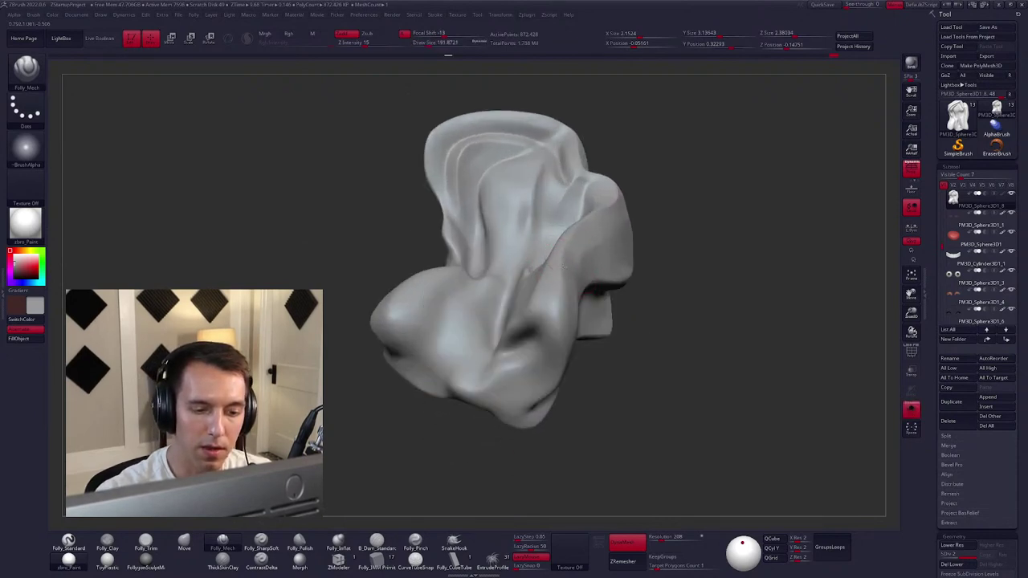
pyautogui.moveTo(538, 371); pyautogui.dragTo(473, 352, button='right')
pyautogui.keyDown('ctrl'); pyautogui.keyDown('shift'); pyautogui.click(591, 349); pyautogui.keyUp('shift'); pyautogui.keyUp('ctrl')
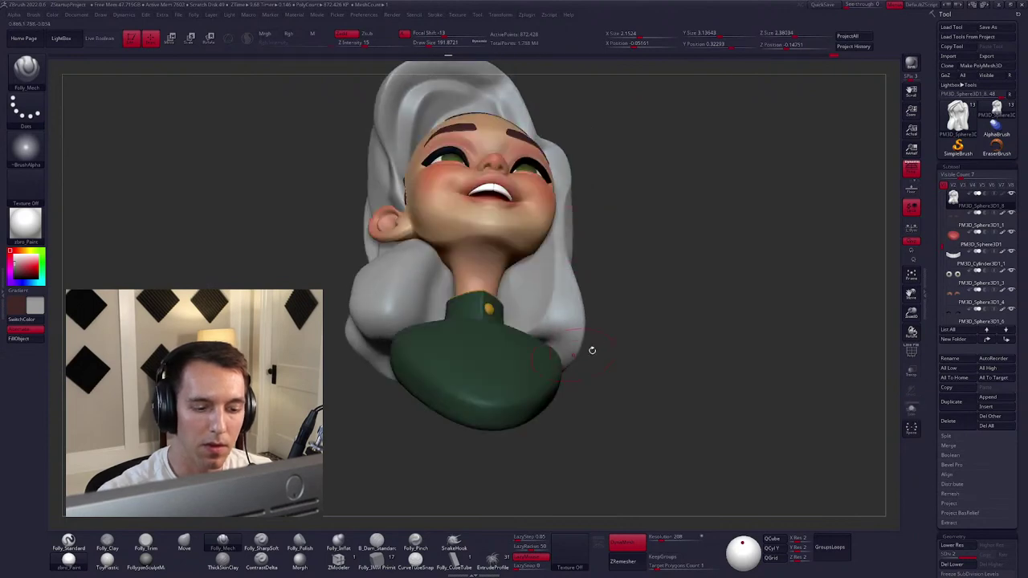
pyautogui.moveTo(592, 348)
pyautogui.mouseDown(button='right')
pyautogui.moveTo(619, 395)
pyautogui.moveTo(647, 374)
pyautogui.moveTo(589, 356)
pyautogui.mouseUp(button='right')
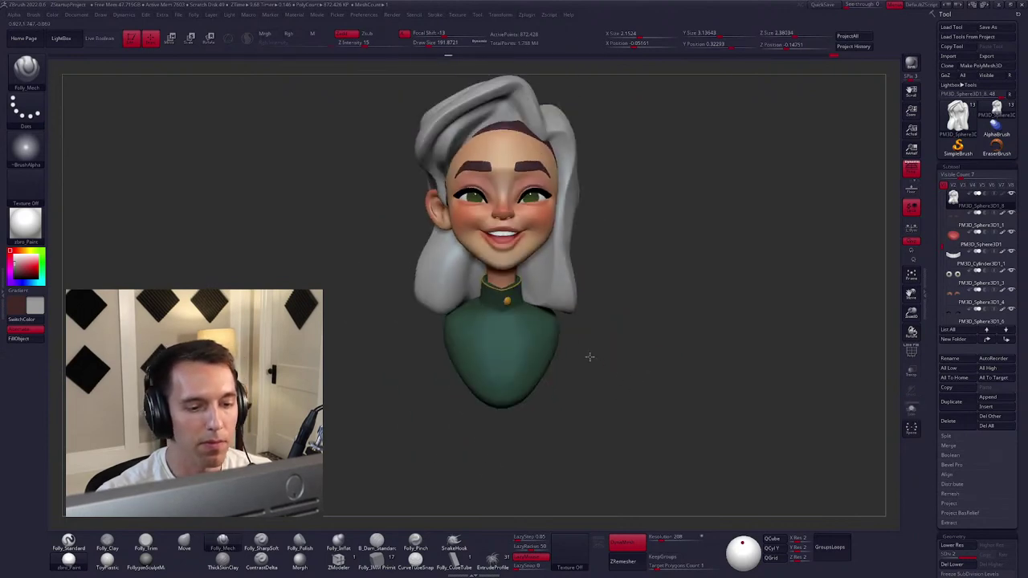
# Inspect the isolated hair from below, toggling Solo between hair and full character.
pyautogui.keyDown('ctrl'); pyautogui.keyDown('shift'); pyautogui.click(503, 322); pyautogui.keyUp('shift'); pyautogui.keyUp('ctrl')
pyautogui.moveTo(502, 322); pyautogui.dragTo(439, 322, button='right')
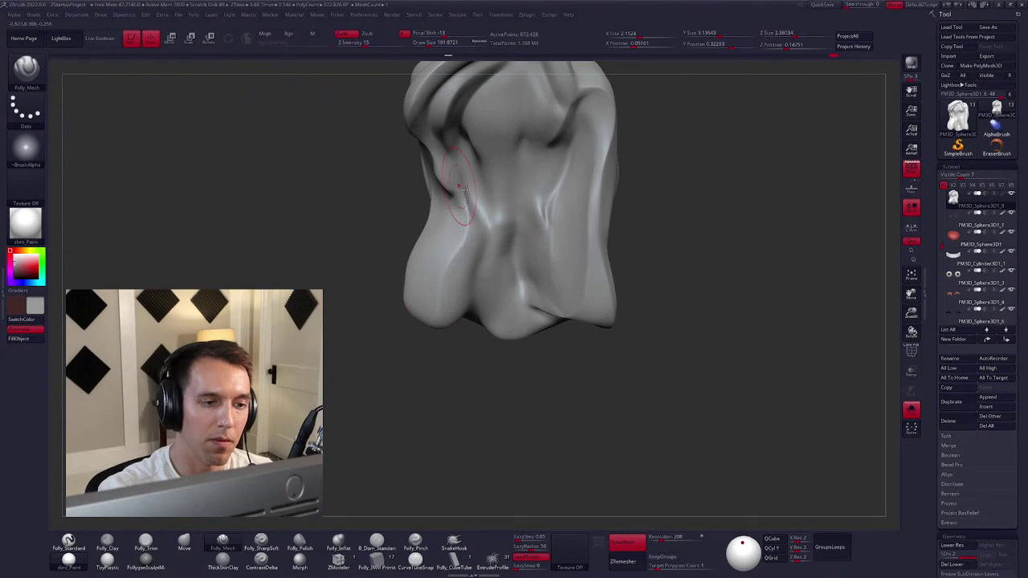
pyautogui.keyDown('ctrl'); pyautogui.keyDown('shift'); pyautogui.click(498, 192); pyautogui.keyUp('shift'); pyautogui.keyUp('ctrl')
pyautogui.keyDown('ctrl'); pyautogui.keyDown('shift'); pyautogui.click(492, 207); pyautogui.keyUp('shift'); pyautogui.keyUp('ctrl')
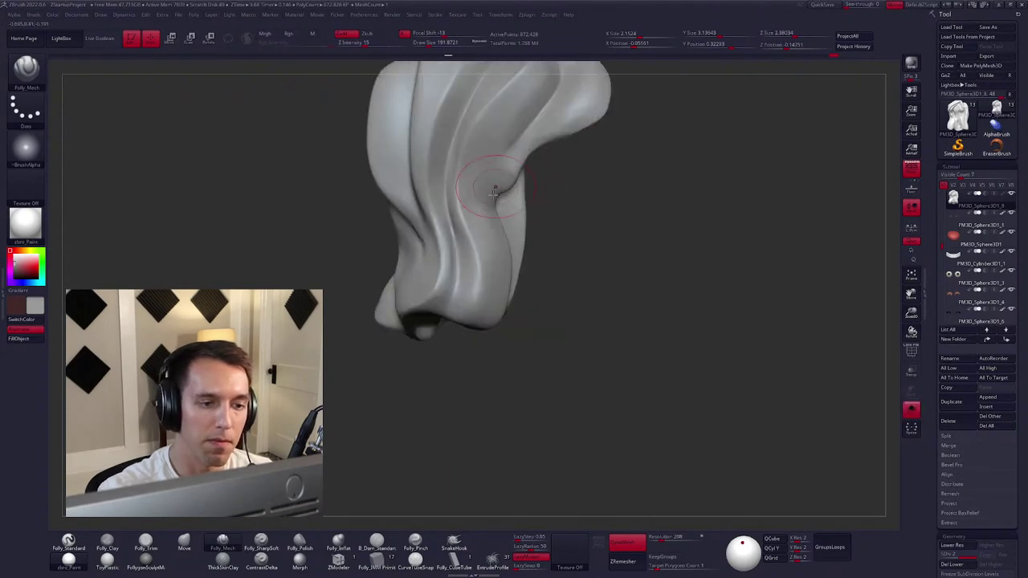
pyautogui.keyDown('ctrl'); pyautogui.keyDown('shift'); pyautogui.click(604, 341); pyautogui.keyUp('shift'); pyautogui.keyUp('ctrl')
pyautogui.keyDown('ctrl'); pyautogui.keyDown('shift'); pyautogui.click(604, 344); pyautogui.keyUp('shift'); pyautogui.keyUp('ctrl')
pyautogui.moveTo(604, 345); pyautogui.dragTo(592, 339, button='right')
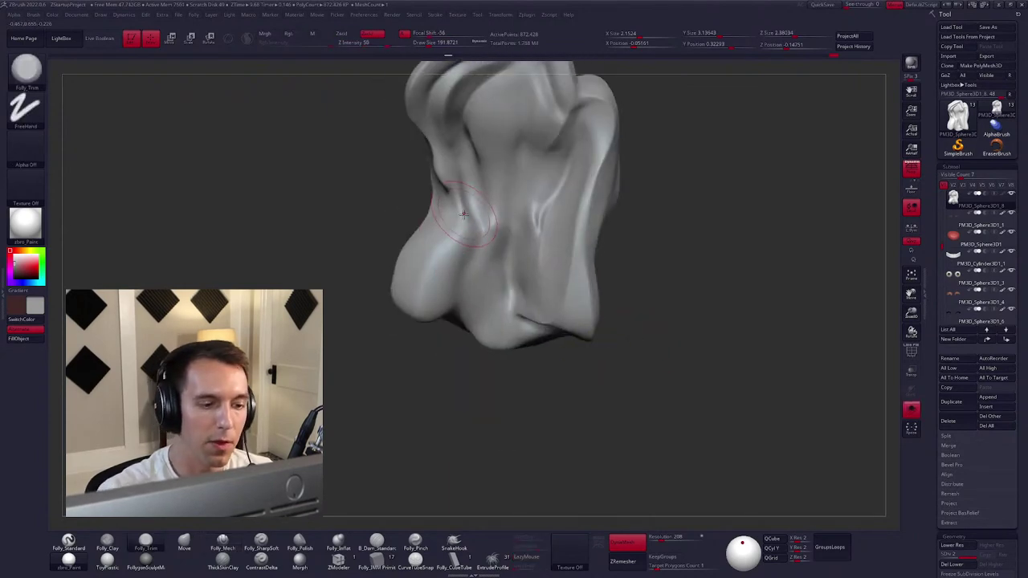
pyautogui.moveTo(438, 265); pyautogui.dragTo(431, 258, button='right')
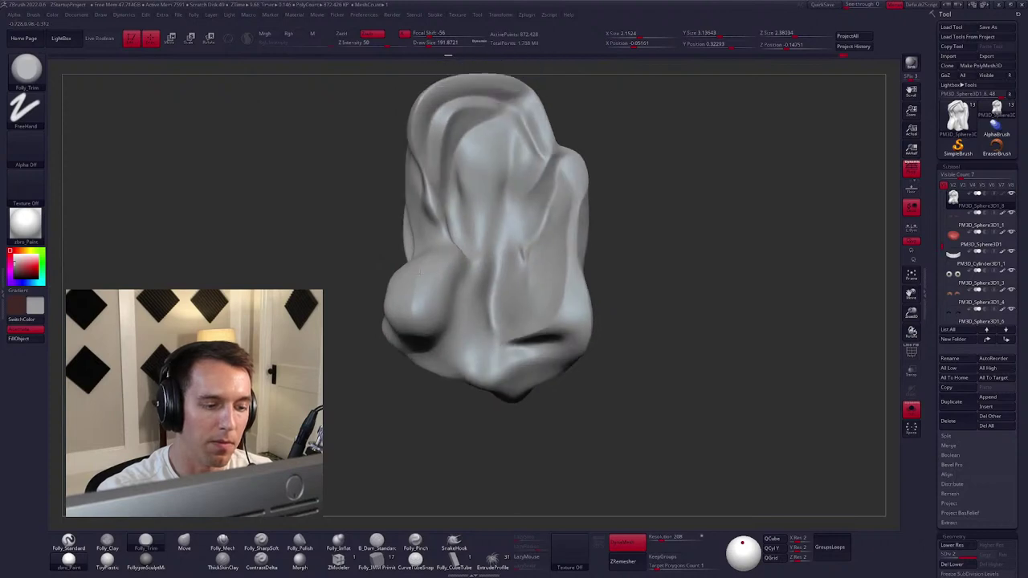
# Turn Solo off, snap to front view, zoom out on the whole bust and select Move.
pyautogui.press('shift')
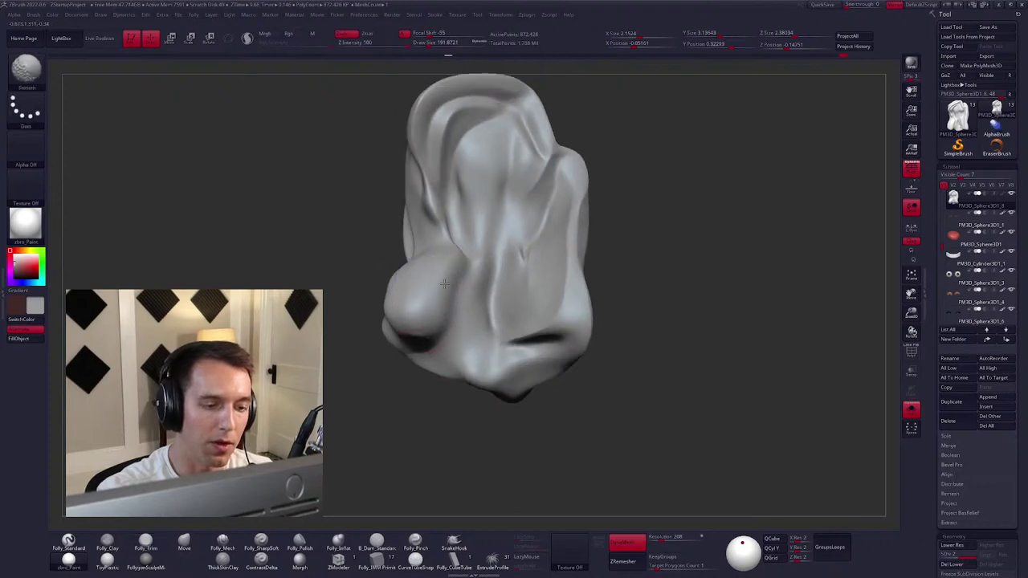
pyautogui.keyDown('ctrl'); pyautogui.keyDown('shift'); pyautogui.click(631, 321); pyautogui.keyUp('shift'); pyautogui.keyUp('ctrl')
pyautogui.keyDown('shift'); pyautogui.moveTo(631, 321); pyautogui.dragTo(672, 404, button='right'); pyautogui.keyUp('shift')
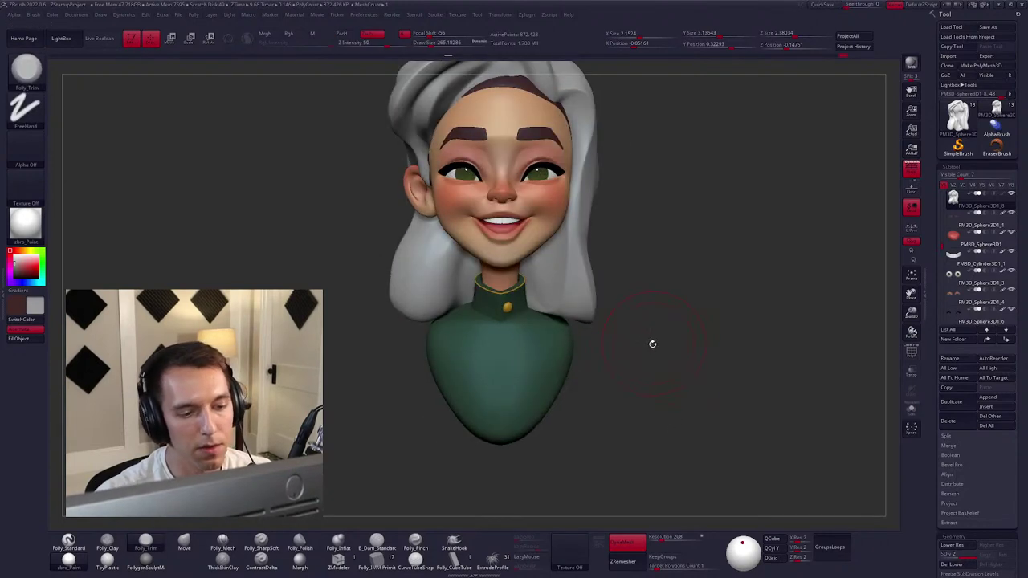
pyautogui.moveTo(651, 343)
pyautogui.keyDown('ctrl'); pyautogui.mouseDown(button='right')
pyautogui.moveTo(619, 332)
pyautogui.moveTo(648, 402)
pyautogui.mouseUp(button='right'); pyautogui.keyUp('ctrl')
pyautogui.press('b')
pyautogui.press('m')
pyautogui.press('v')
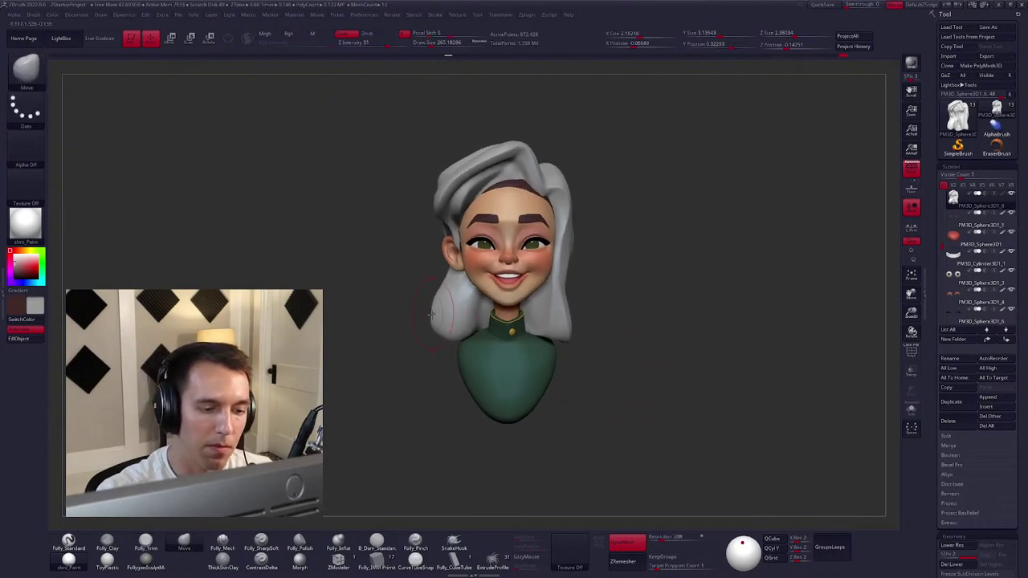
# Undo the hair-lock push and delete the hair's lower subdivision levels (Del Lower).
pyautogui.moveTo(446, 319); pyautogui.dragTo(457, 328)
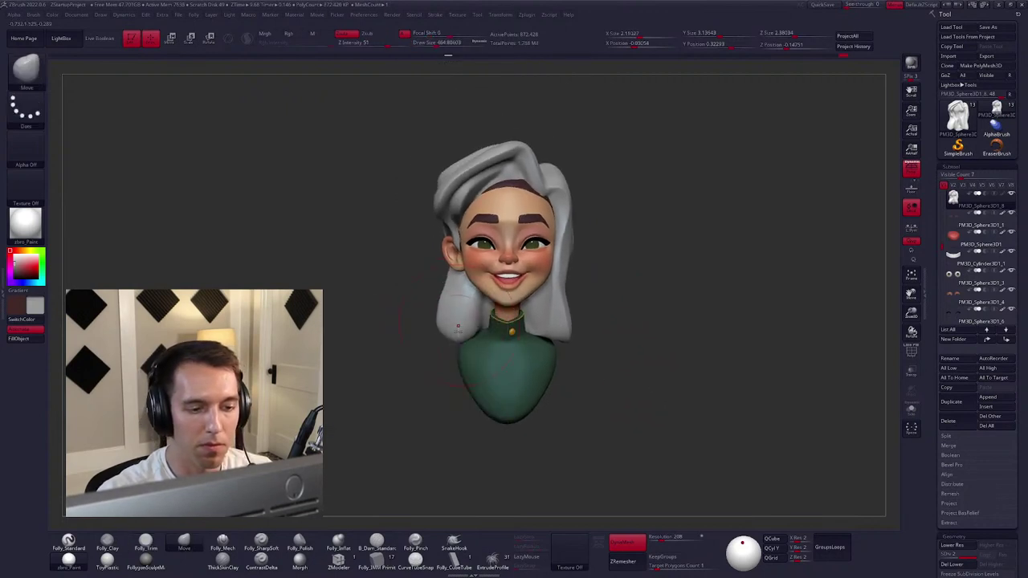
pyautogui.hotkey('ctrl', 'z')
pyautogui.press('space')
pyautogui.hotkey('shift', 'q')
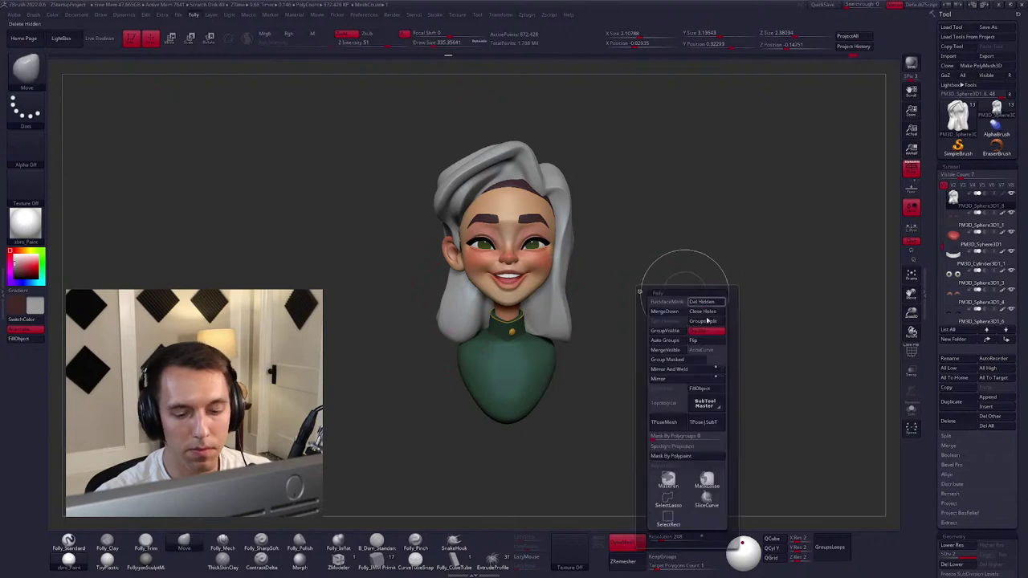
pyautogui.click(688, 370)
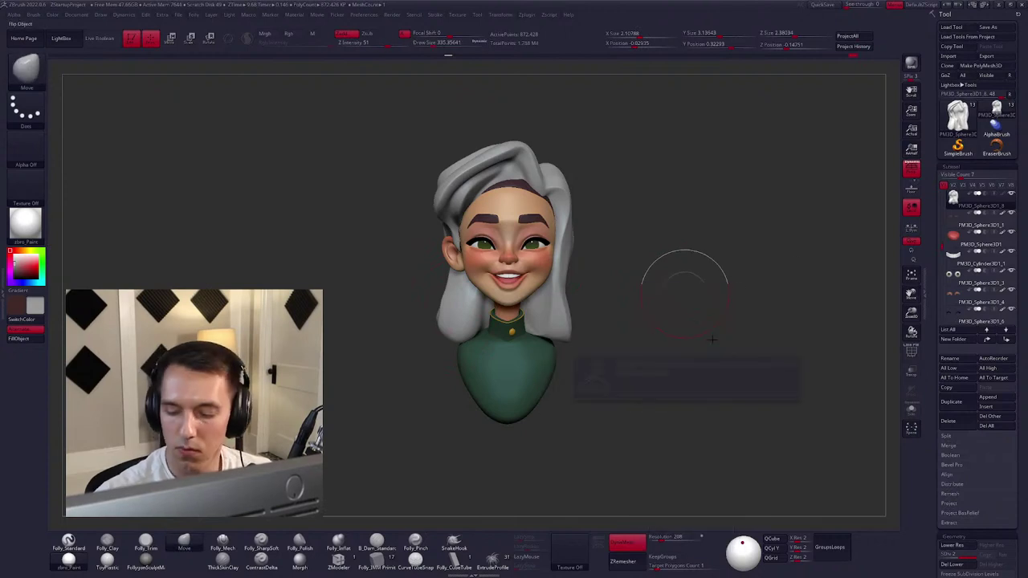
pyautogui.click(952, 564)
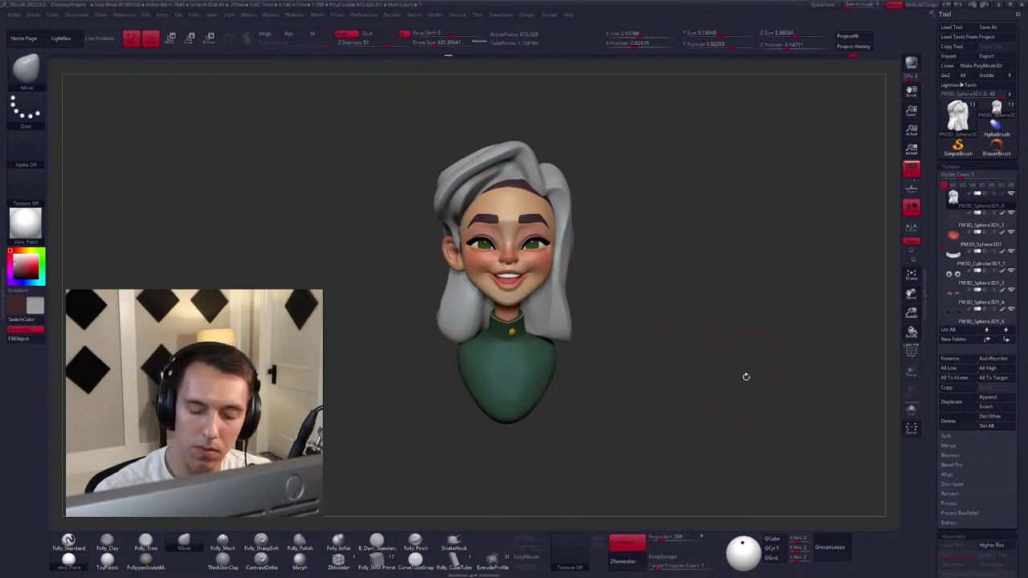
# Apply Mirror And Weld to the hair and orbit the head to check both sides.
pyautogui.hotkey('shift', 'q')
pyautogui.click(747, 383)
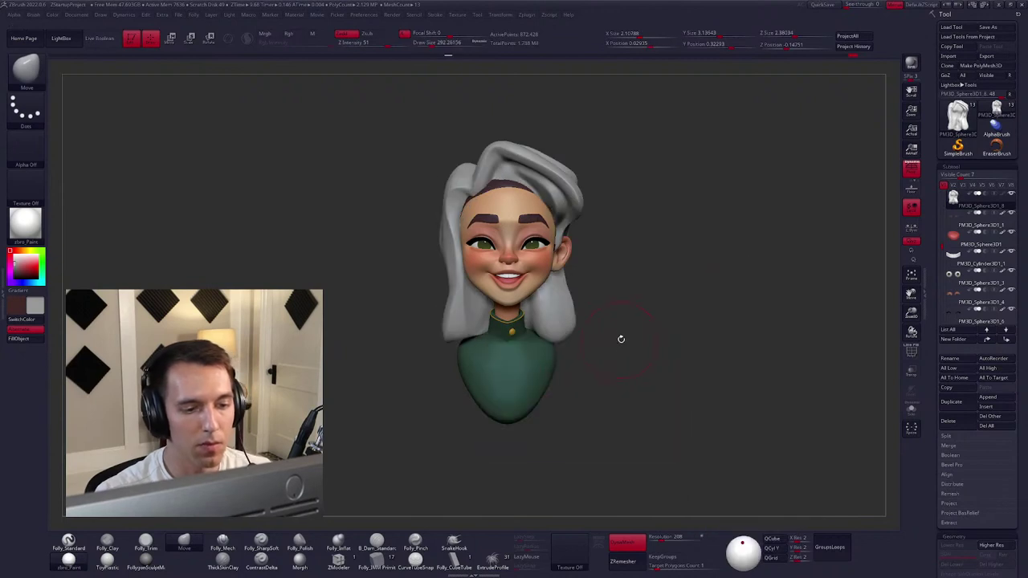
pyautogui.keyDown('alt'); pyautogui.moveTo(621, 339); pyautogui.dragTo(578, 351, button='right'); pyautogui.keyUp('alt')
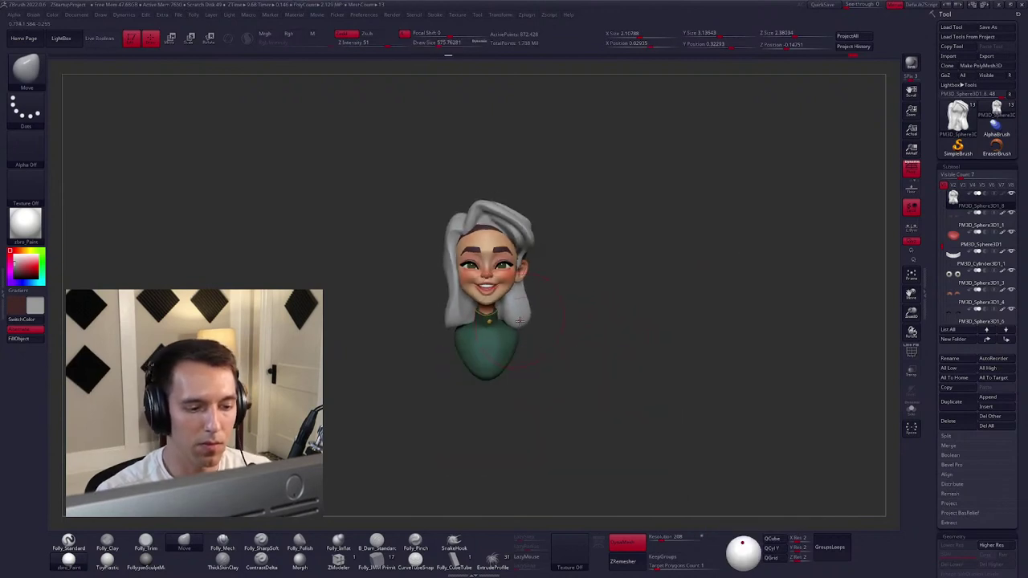
pyautogui.press('space')
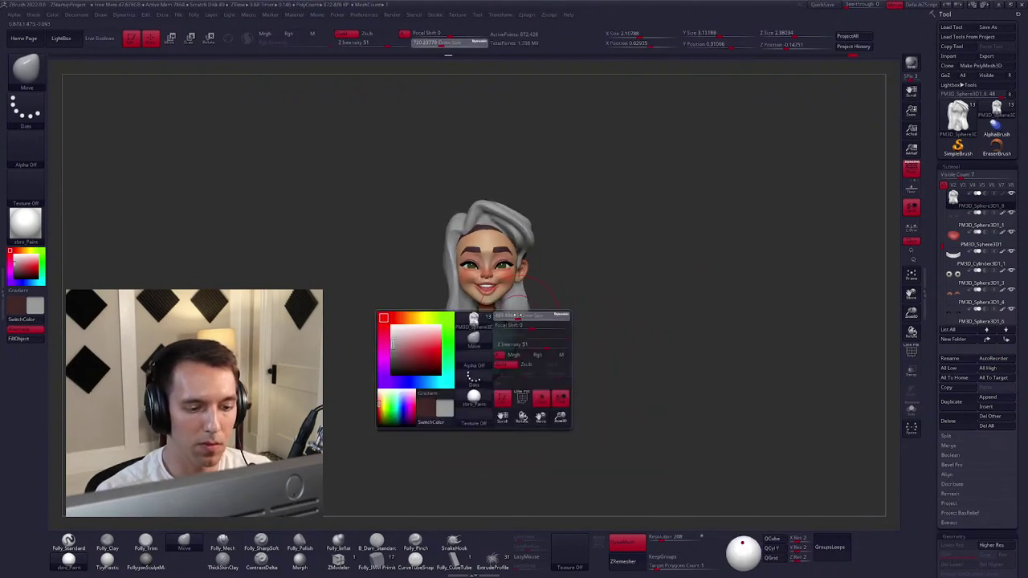
pyautogui.press('space')
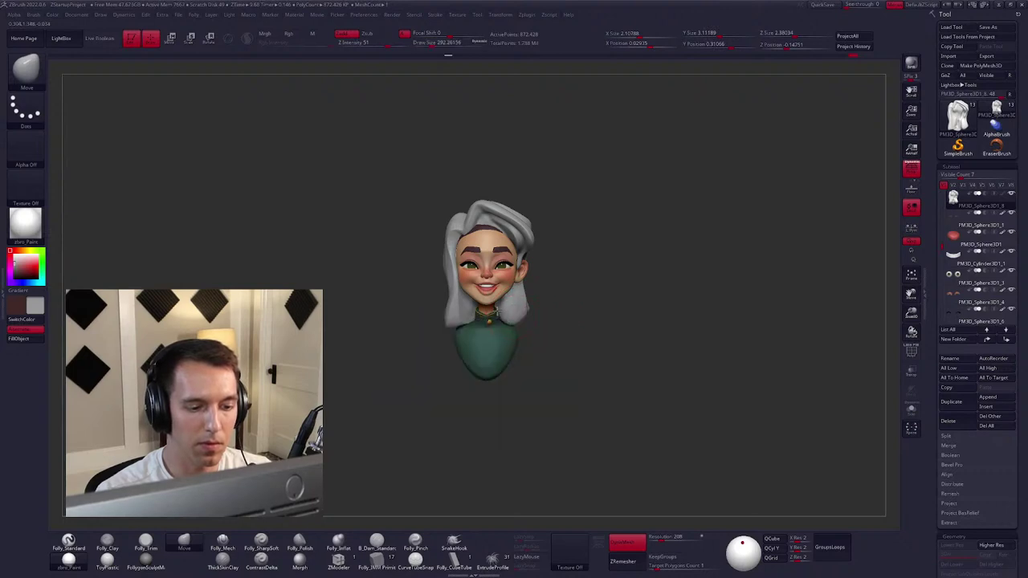
pyautogui.moveTo(500, 322); pyautogui.dragTo(490, 255, button='right')
pyautogui.moveTo(590, 344); pyautogui.dragTo(531, 215, button='right')
# Solo the hair and build clay volume on its centre and left side.
pyautogui.press('space')
pyautogui.press('c')
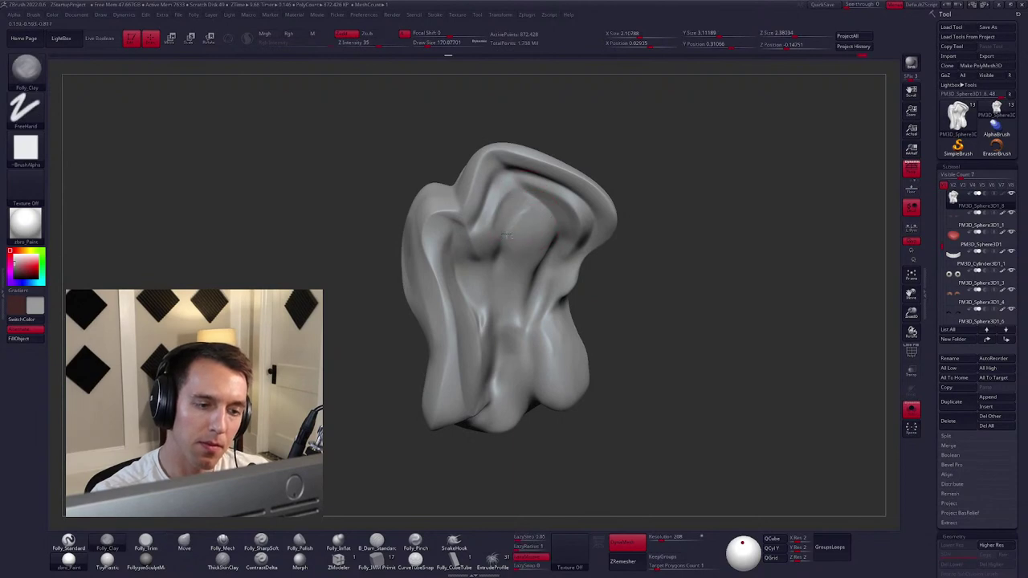
pyautogui.moveTo(532, 225); pyautogui.dragTo(542, 271)
pyautogui.moveTo(514, 189); pyautogui.dragTo(492, 246)
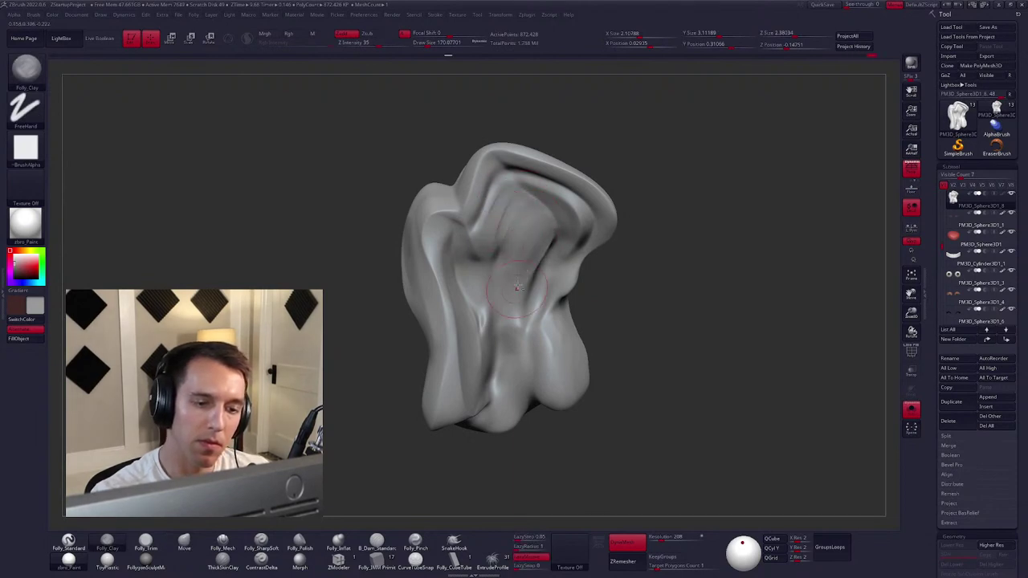
pyautogui.moveTo(524, 271); pyautogui.dragTo(533, 260, button='right')
pyautogui.press('shift')
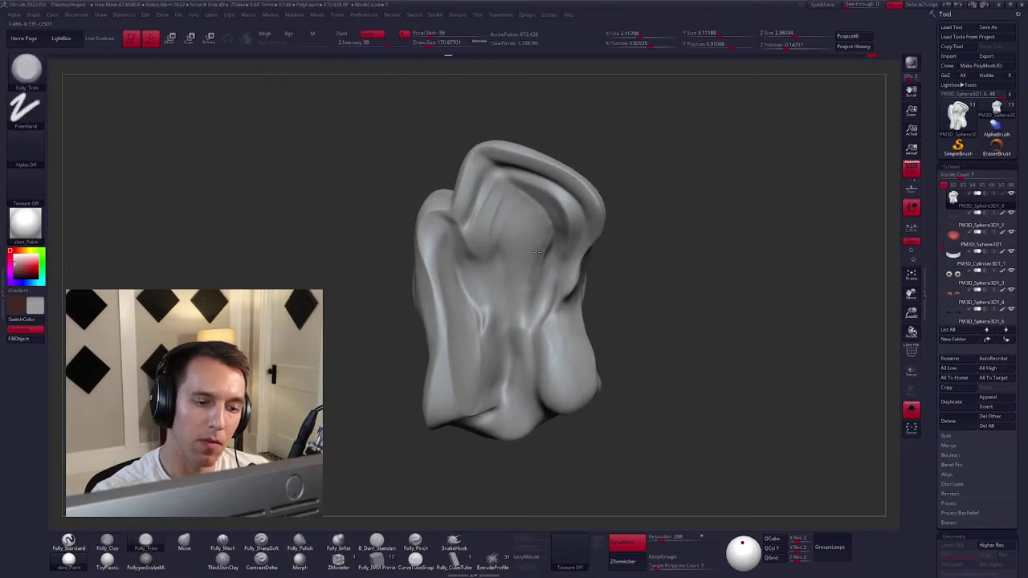
pyautogui.press('shift')
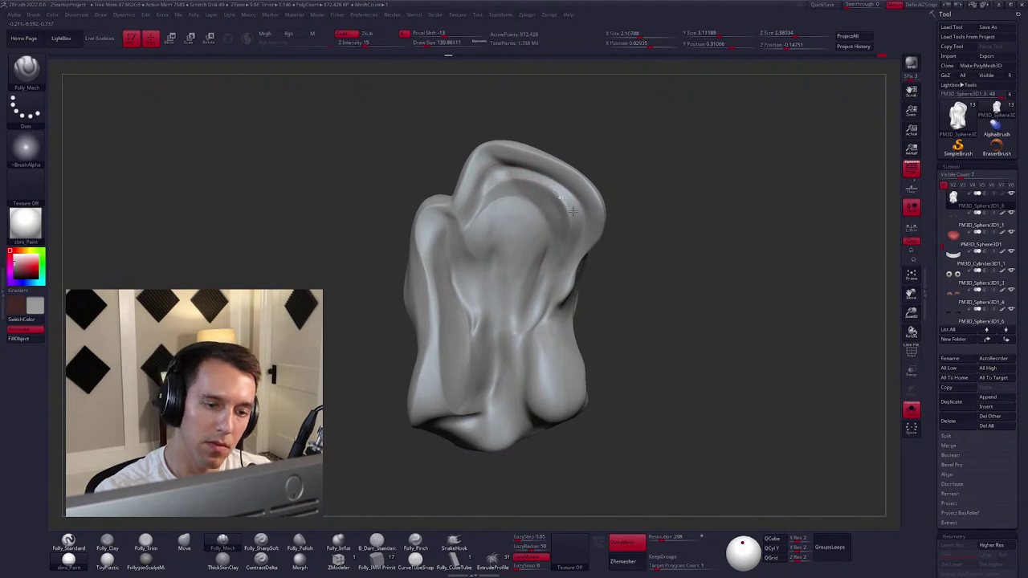
# Carve a ridge and groove along the hair's top rim, undoing the smoothing afterwards.
pyautogui.moveTo(568, 254); pyautogui.dragTo(516, 233, button='right')
pyautogui.moveTo(515, 233)
pyautogui.mouseDown()
pyautogui.moveTo(526, 237)
pyautogui.moveTo(494, 265)
pyautogui.moveTo(522, 289)
pyautogui.moveTo(549, 217)
pyautogui.mouseUp()
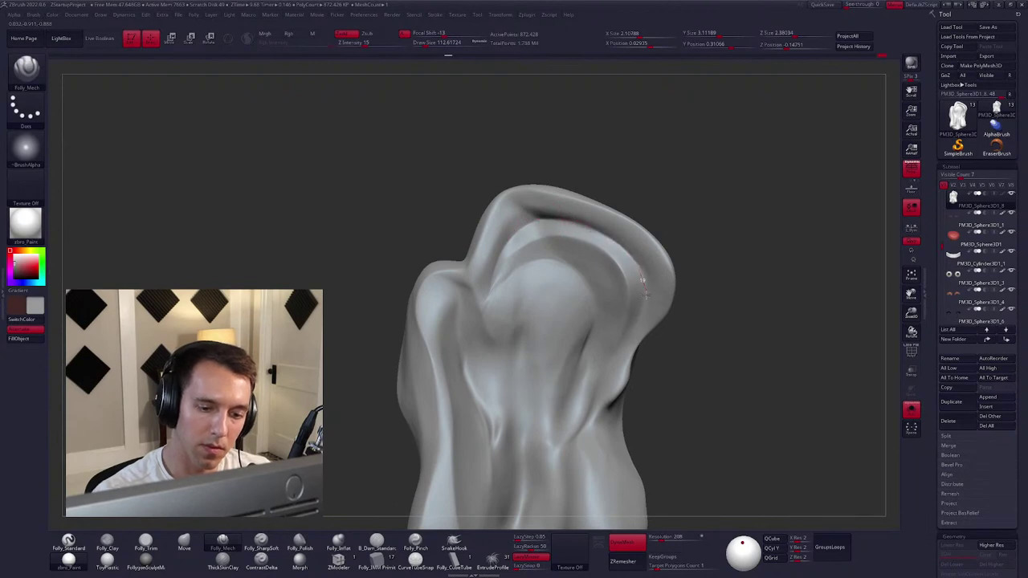
pyautogui.moveTo(514, 241)
pyautogui.keyDown('shift'); pyautogui.mouseDown()
pyautogui.moveTo(450, 337)
pyautogui.moveTo(560, 211)
pyautogui.mouseUp(); pyautogui.keyUp('shift')
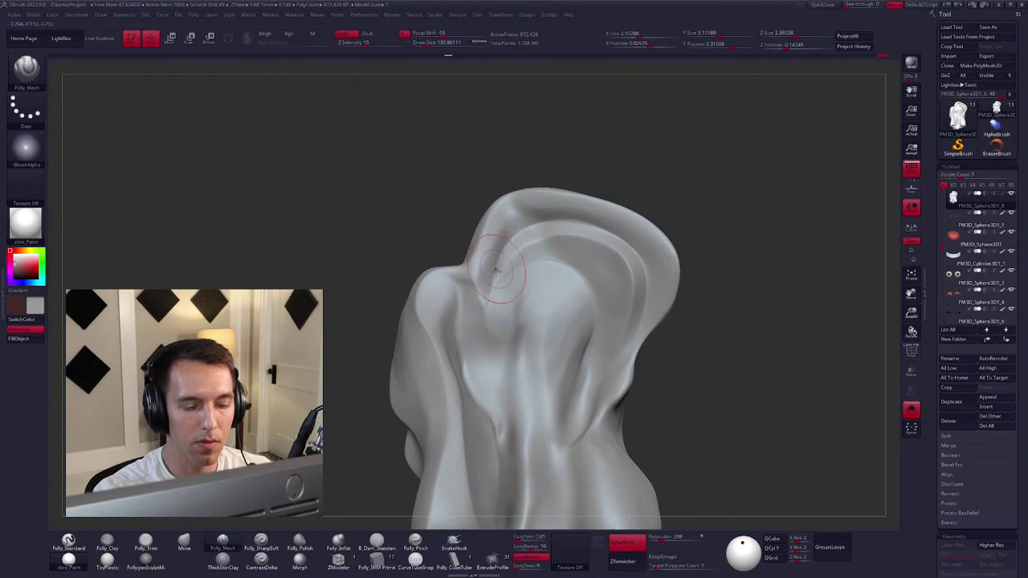
pyautogui.hotkey('ctrl', 'z')
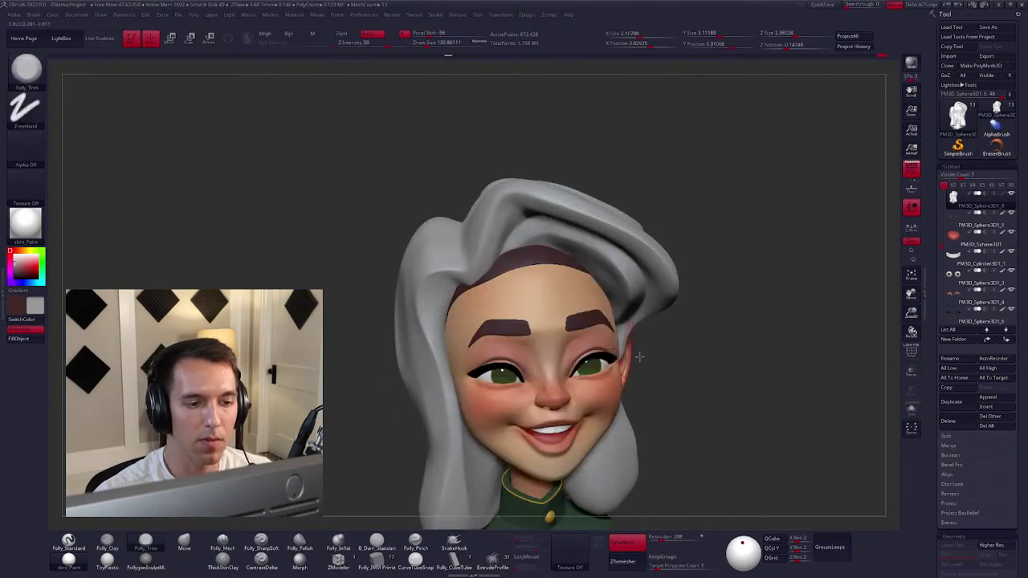
# Select the Move brush and zoom out to inspect the whole bust.
pyautogui.scroll(-5, 628, 337)
pyautogui.press('b')
pyautogui.press('m')
pyautogui.press('v')
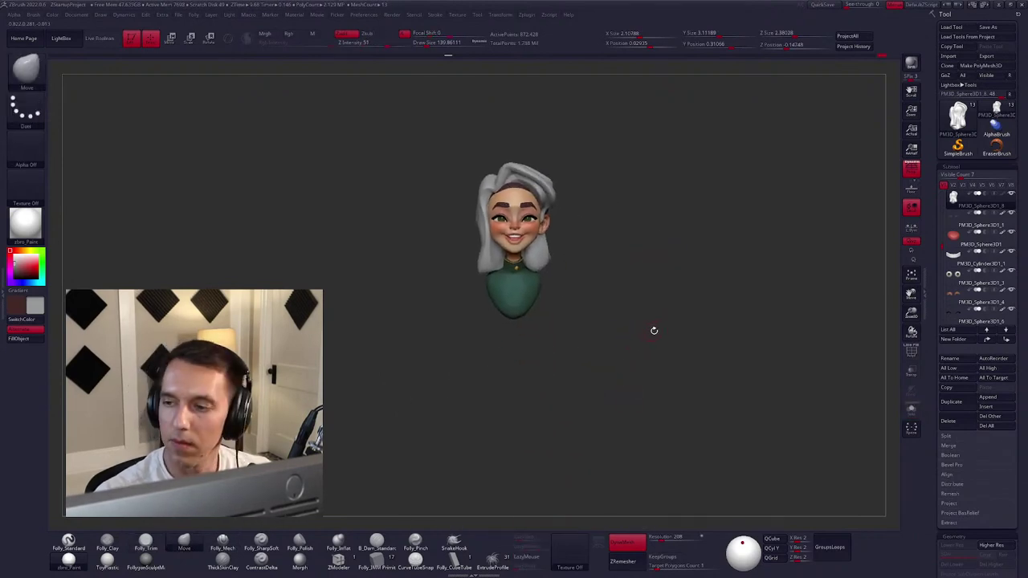
pyautogui.scroll(3, 659, 345)
pyautogui.moveTo(662, 350); pyautogui.dragTo(659, 342)
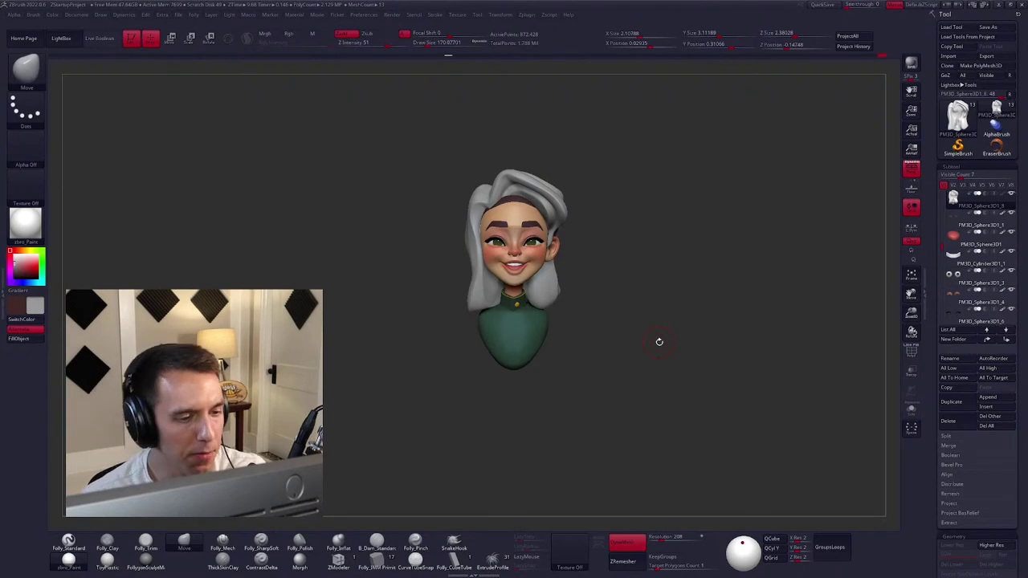
# Solo the hair and inspect it around the ear with Folly_Mech, then unsolo.
pyautogui.moveTo(574, 233); pyautogui.dragTo(572, 265)
pyautogui.press('f')
pyautogui.press('space')
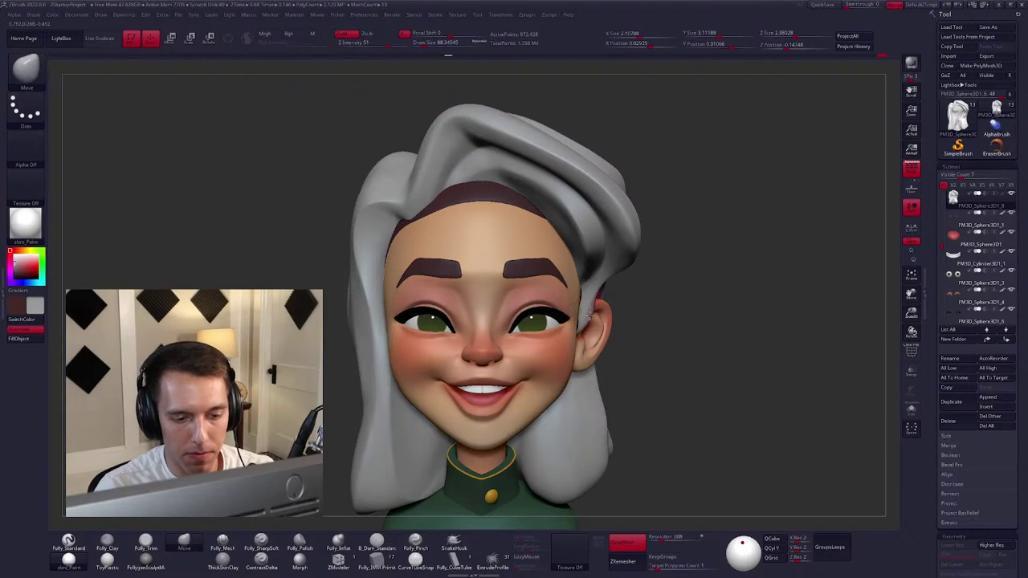
pyautogui.hotkey('shift', 'alt', 's')
pyautogui.moveTo(588, 311); pyautogui.dragTo(530, 277)
pyautogui.press('f')
pyautogui.press('space')
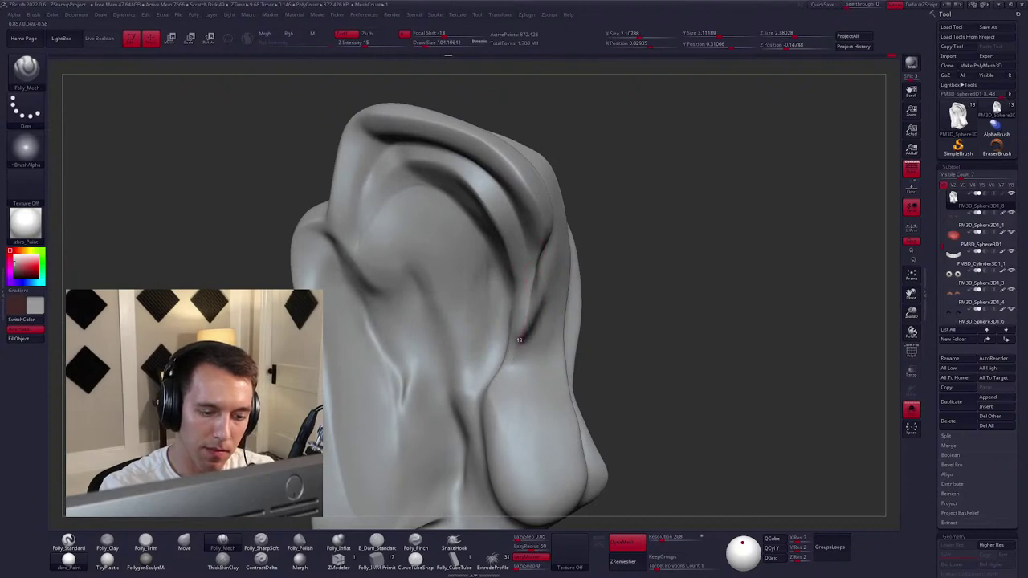
pyautogui.moveTo(518, 339); pyautogui.dragTo(526, 310)
pyautogui.hotkey('shift', 'alt', 's')
# With the Move brush, view the whole bust in profile and QuickSave the project.
pyautogui.press('b')
pyautogui.press('m')
pyautogui.press('v')
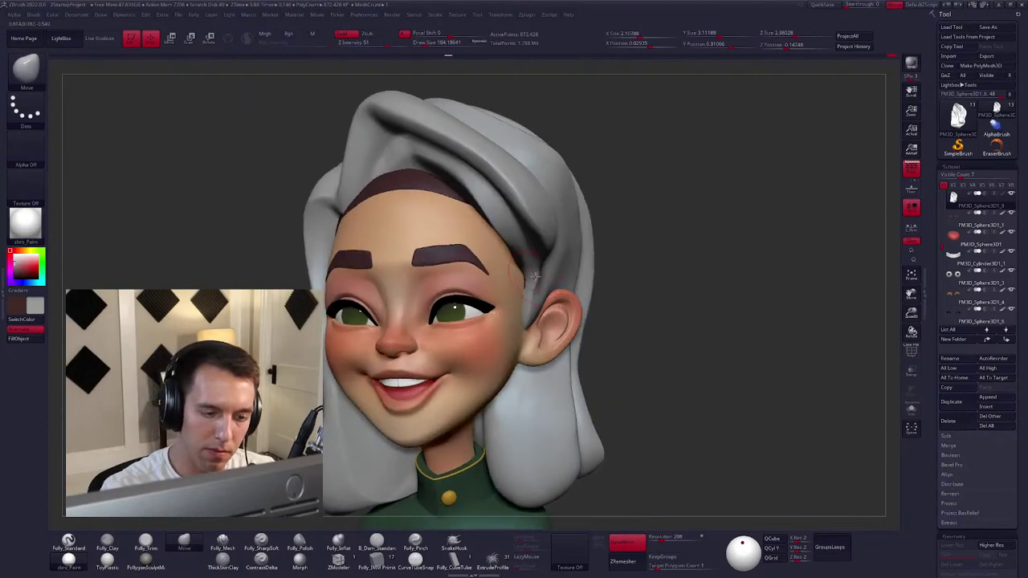
pyautogui.press('space')
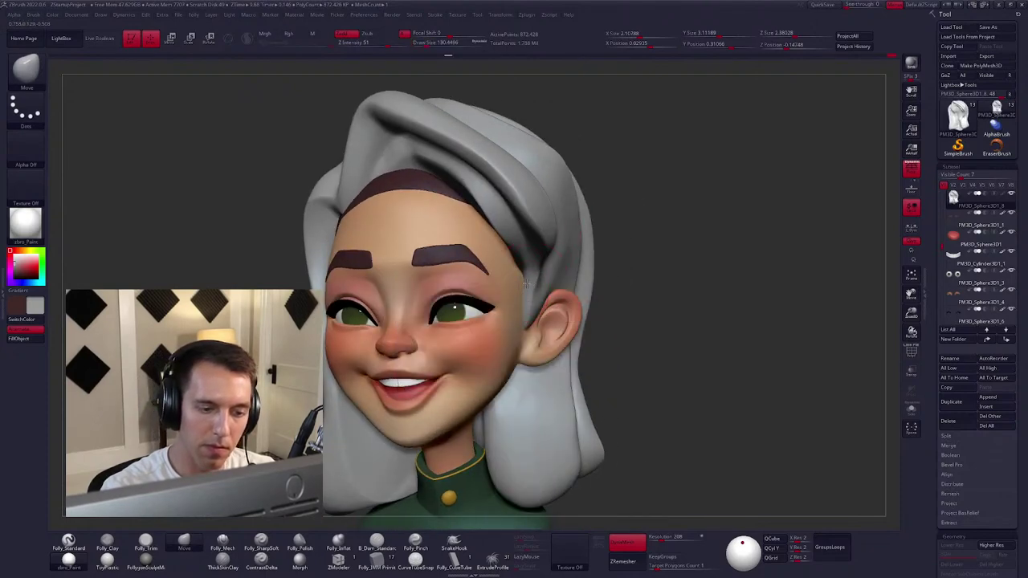
pyautogui.press('space')
pyautogui.keyDown('alt'); pyautogui.moveTo(525, 278); pyautogui.dragTo(645, 333); pyautogui.keyUp('alt')
pyautogui.press('space')
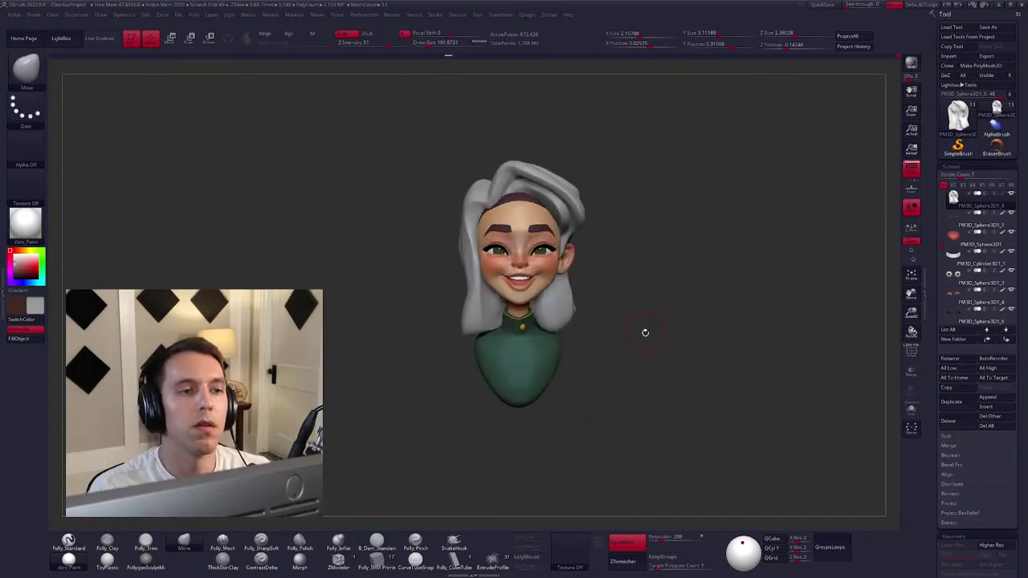
pyautogui.press('space')
pyautogui.keyDown('alt'); pyautogui.moveTo(720, 184); pyautogui.dragTo(723, 186); pyautogui.keyUp('alt')
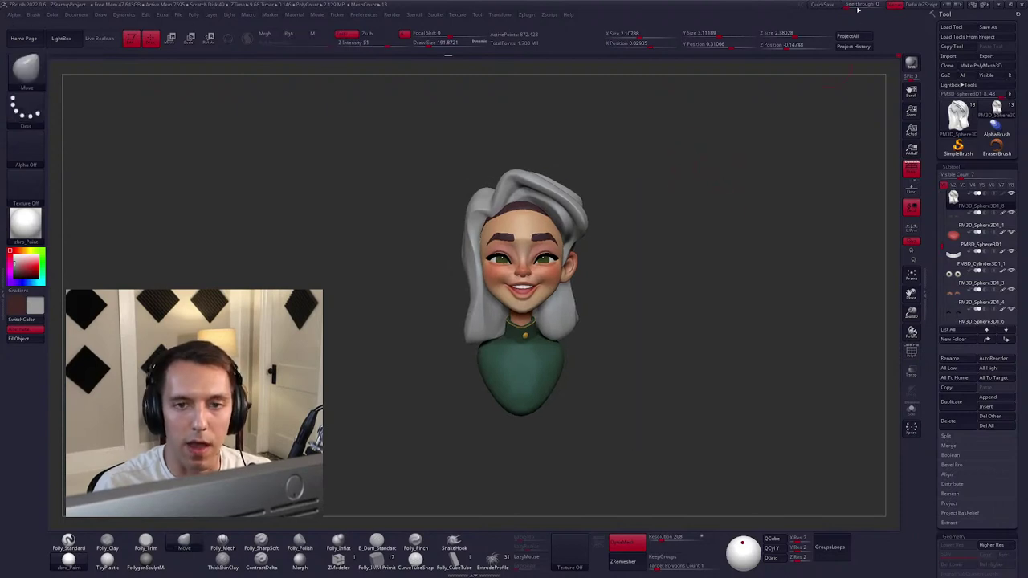
pyautogui.click(813, 4)
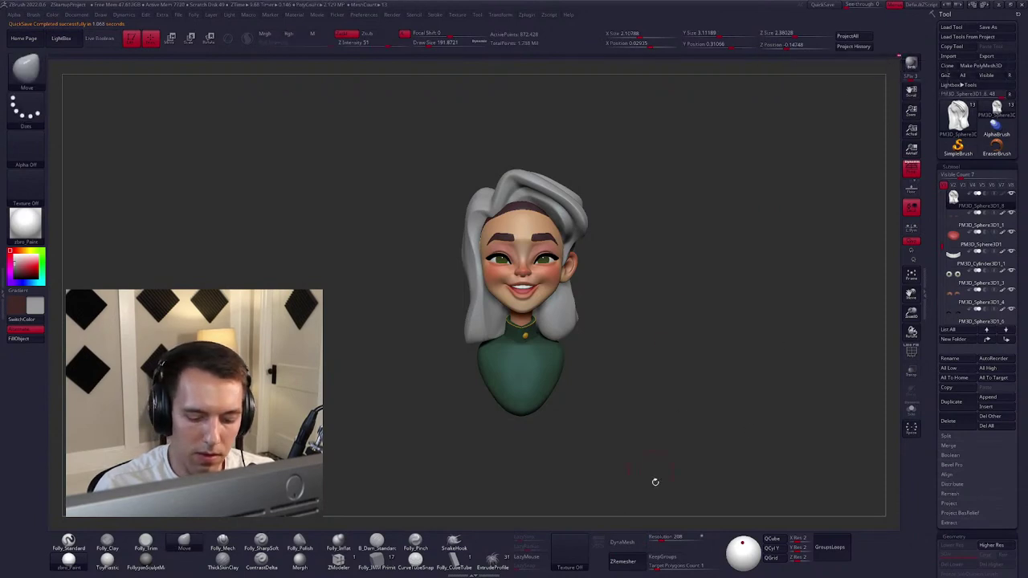
# Solo and rotate the hair to check it, unsolo, then run ZRemesher on the hair.
pyautogui.click(629, 559)
pyautogui.moveTo(593, 461); pyautogui.dragTo(672, 460)
pyautogui.moveTo(673, 442); pyautogui.dragTo(714, 410)
pyautogui.click(633, 555)
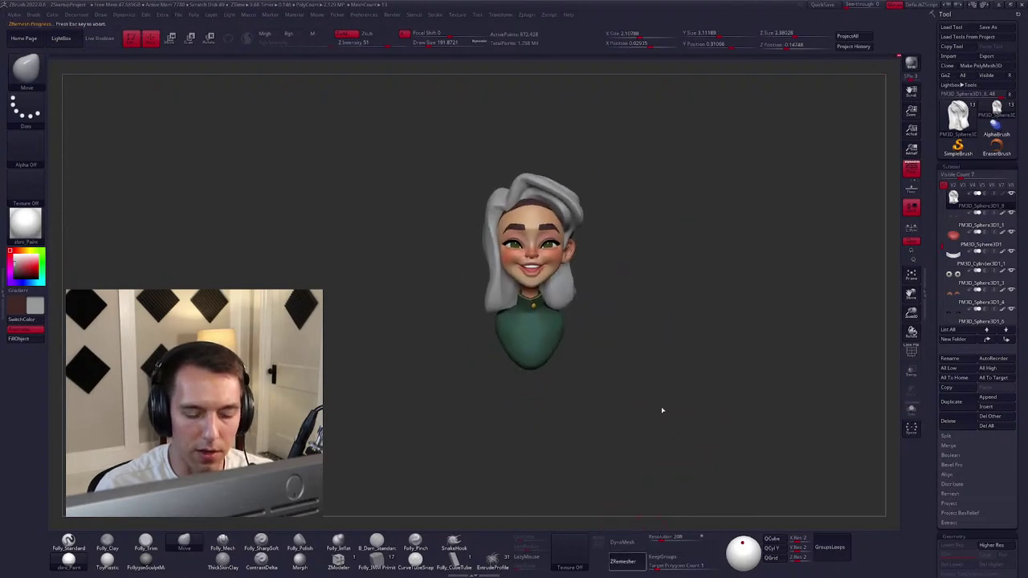
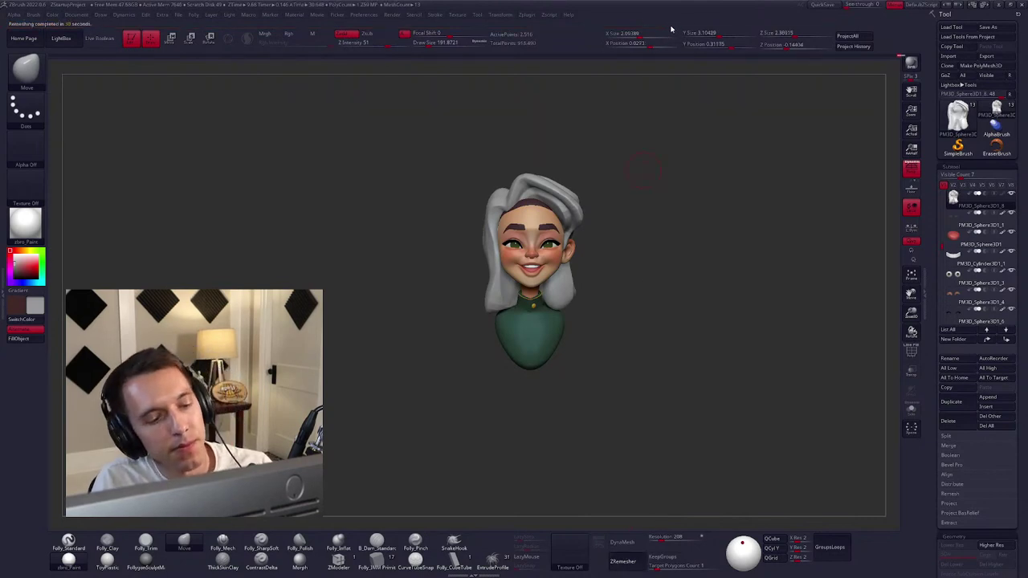
# Show the hair's polygon wireframe and subdivide the hair to a higher level.
pyautogui.moveTo(608, 184); pyautogui.dragTo(675, 201)
pyautogui.press('space')
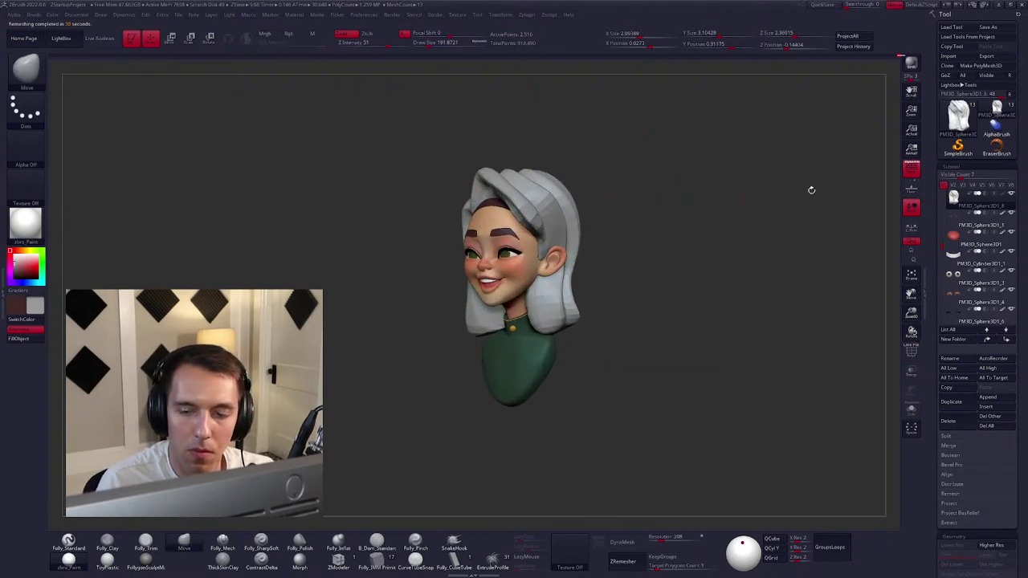
pyautogui.keyDown('alt'); pyautogui.moveTo(727, 241); pyautogui.dragTo(750, 223); pyautogui.keyUp('alt')
pyautogui.hotkey('shift', 'f')
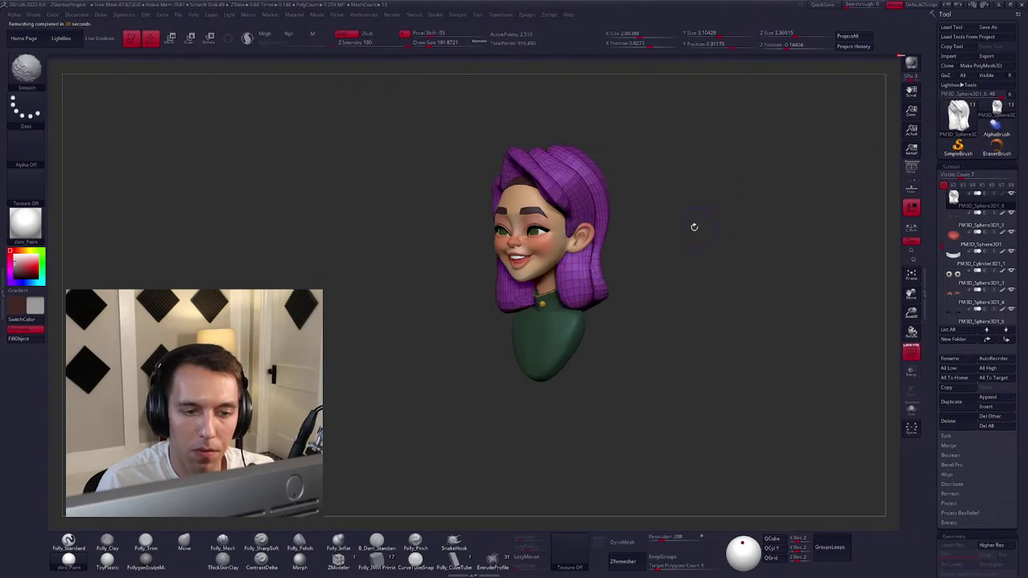
pyautogui.hotkey('ctrl', 'd')
pyautogui.hotkey('shift', 'f')
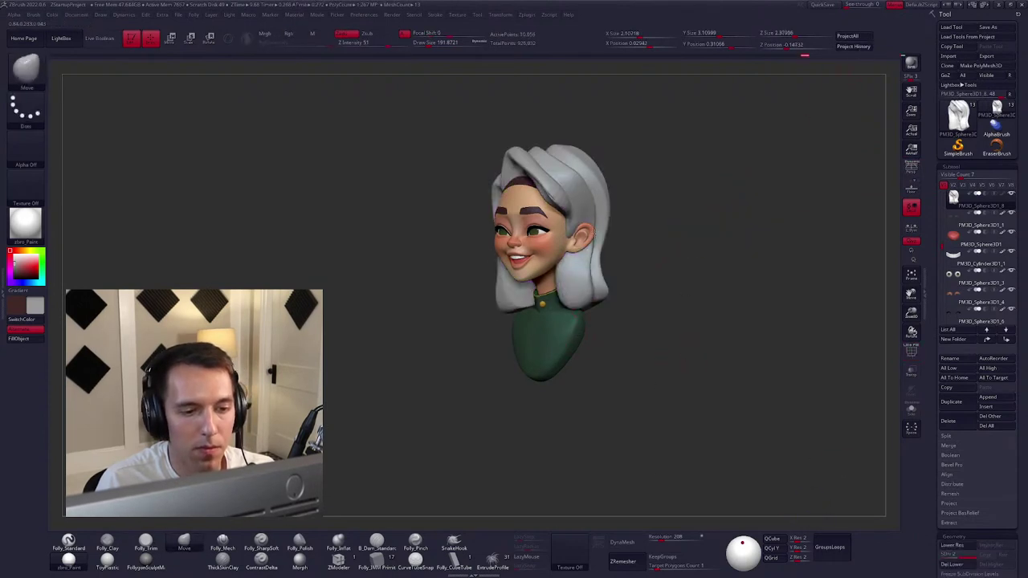
pyautogui.moveTo(671, 192); pyautogui.dragTo(682, 181)
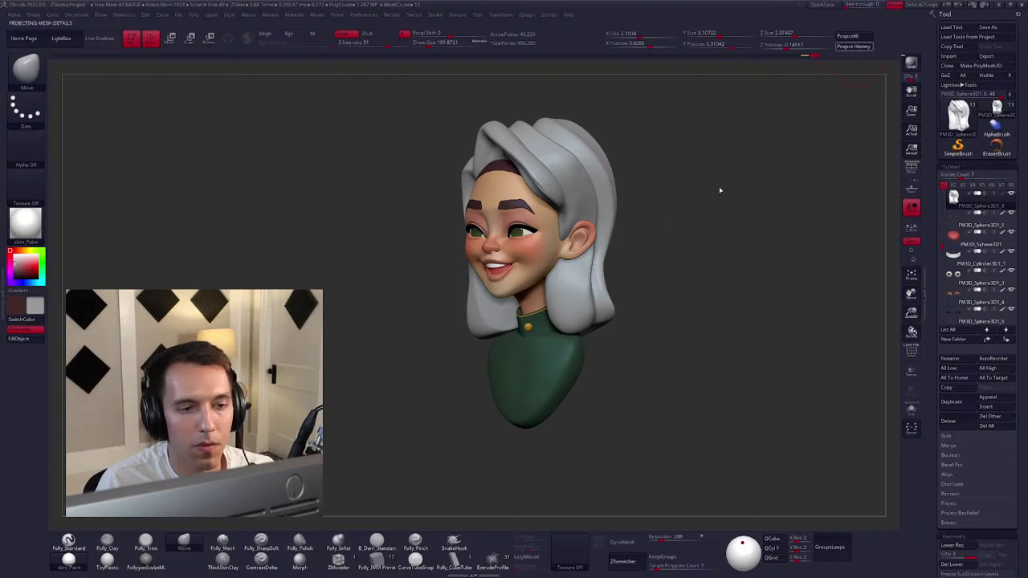
# Lasso-mask several regions across the top of the hair, including the back.
pyautogui.press('ctrl')
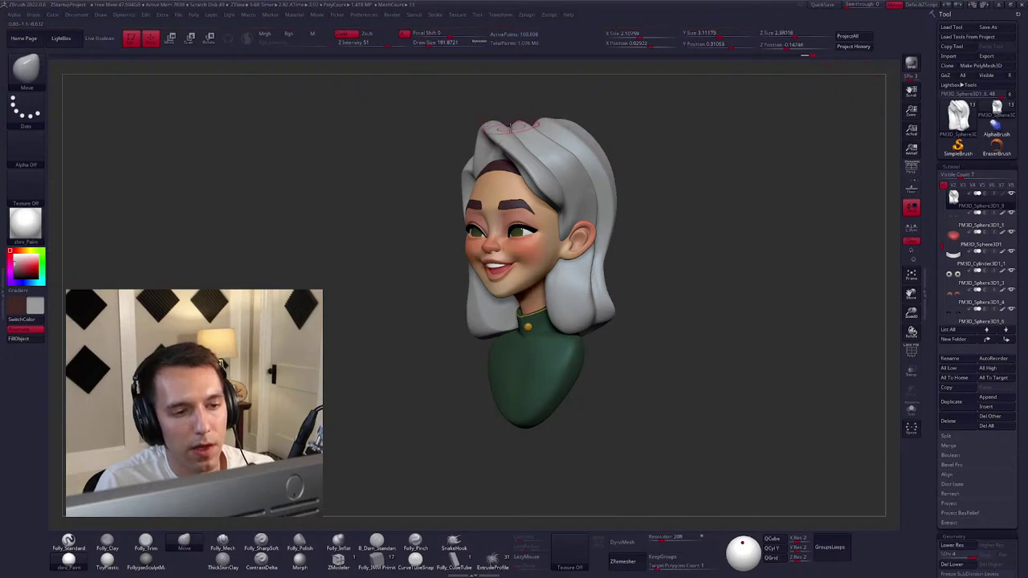
pyautogui.keyDown('ctrl'); pyautogui.moveTo(518, 119); pyautogui.dragTo(534, 138); pyautogui.keyUp('ctrl')
pyautogui.moveTo(470, 107)
pyautogui.keyDown('ctrl'); pyautogui.mouseDown()
pyautogui.moveTo(485, 128)
pyautogui.moveTo(610, 154)
pyautogui.moveTo(666, 195)
pyautogui.moveTo(637, 206)
pyautogui.moveTo(661, 213)
pyautogui.mouseUp(); pyautogui.keyUp('ctrl')
pyautogui.press('space')
pyautogui.press('shift')
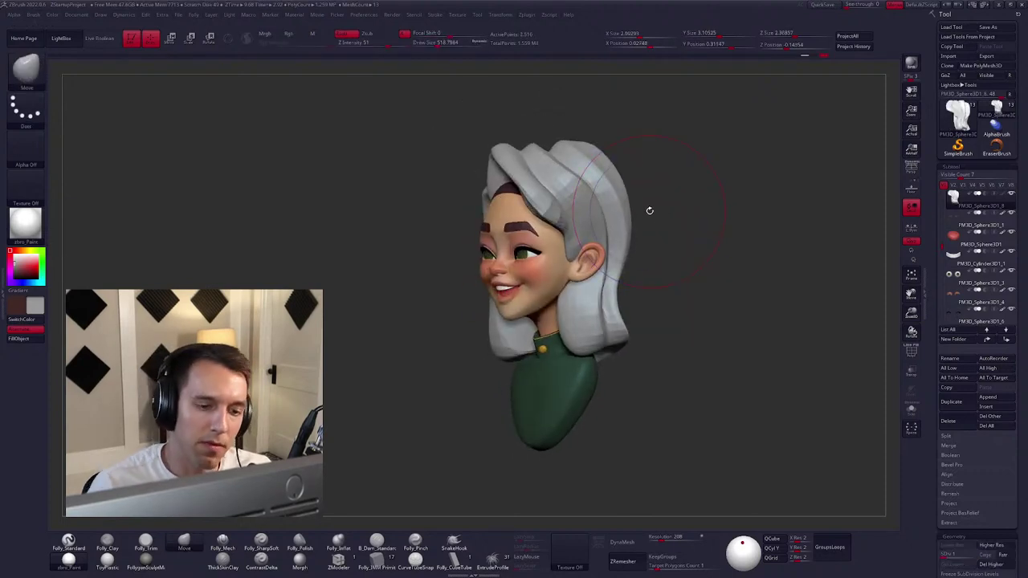
pyautogui.press('space')
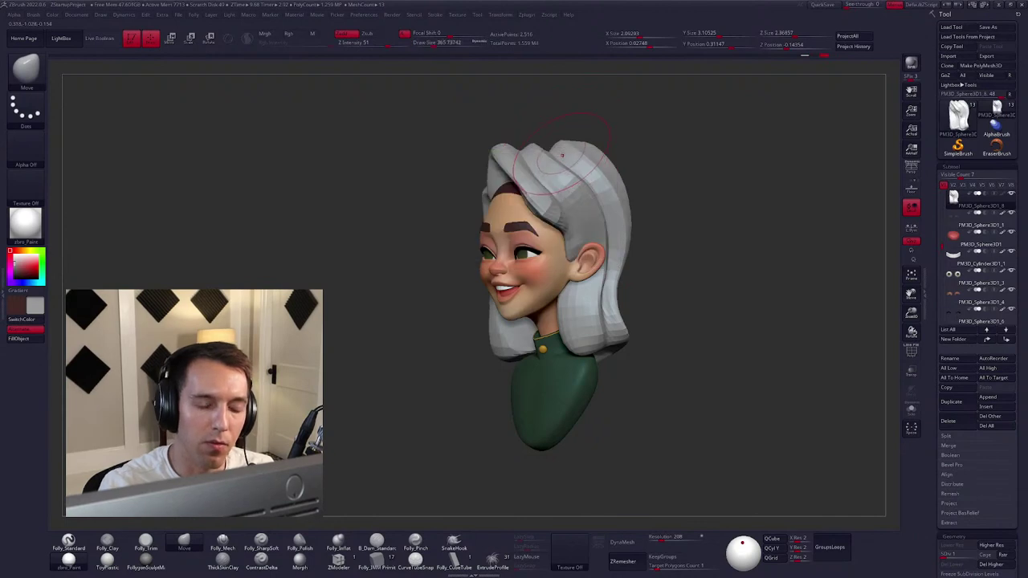
pyautogui.moveTo(667, 353); pyautogui.dragTo(622, 328)
pyautogui.moveTo(561, 248)
pyautogui.mouseDown(button='right')
pyautogui.moveTo(522, 204)
pyautogui.moveTo(554, 153)
pyautogui.mouseUp(button='right')
pyautogui.moveTo(565, 135)
pyautogui.keyDown('ctrl'); pyautogui.mouseDown()
pyautogui.moveTo(511, 195)
pyautogui.moveTo(573, 300)
pyautogui.moveTo(608, 217)
pyautogui.mouseUp(); pyautogui.keyUp('ctrl')
# Build up the top of the hair with Folly_Clay and smooth it.
pyautogui.press('space')
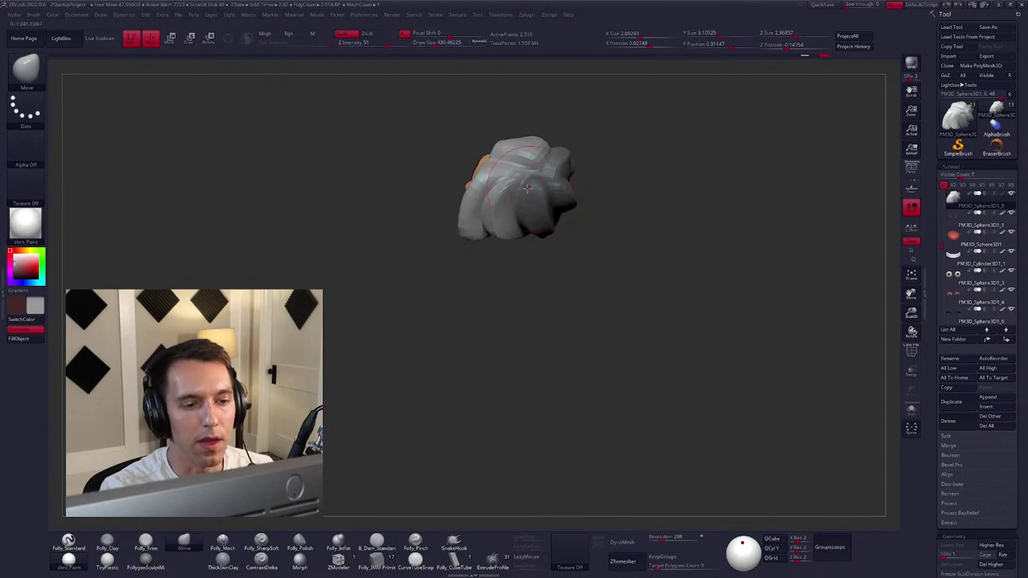
pyautogui.moveTo(532, 202); pyautogui.dragTo(517, 156, button='right')
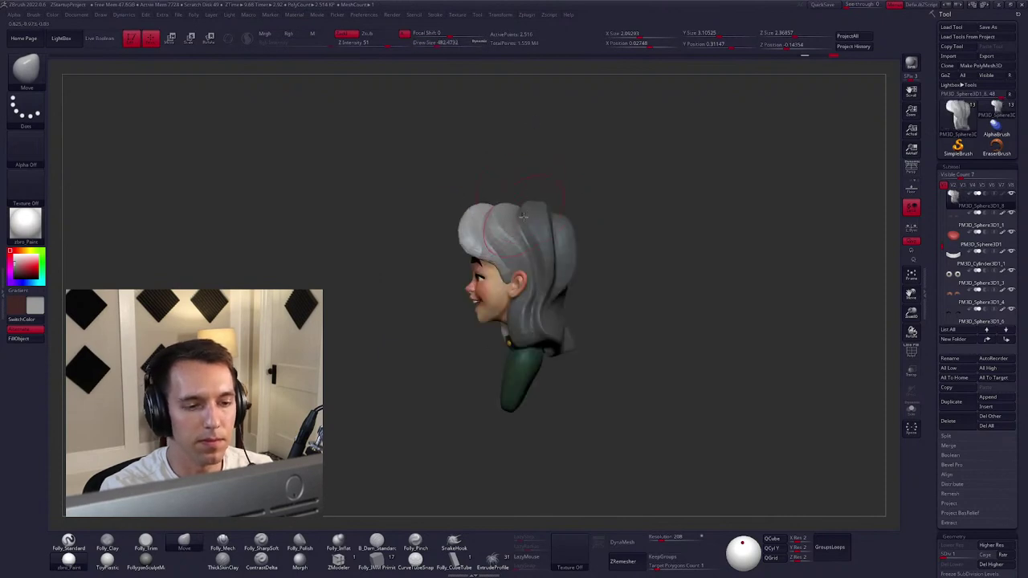
pyautogui.moveTo(516, 213)
pyautogui.mouseDown(button='right')
pyautogui.moveTo(523, 210)
pyautogui.moveTo(490, 210)
pyautogui.moveTo(486, 237)
pyautogui.mouseUp(button='right')
pyautogui.press('space')
pyautogui.press('shift')
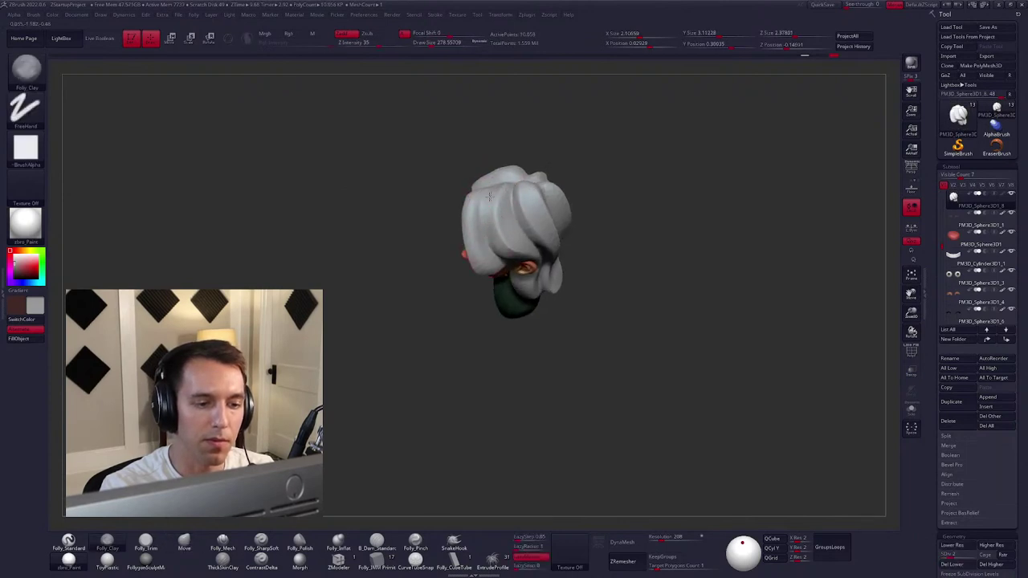
pyautogui.press('shift')
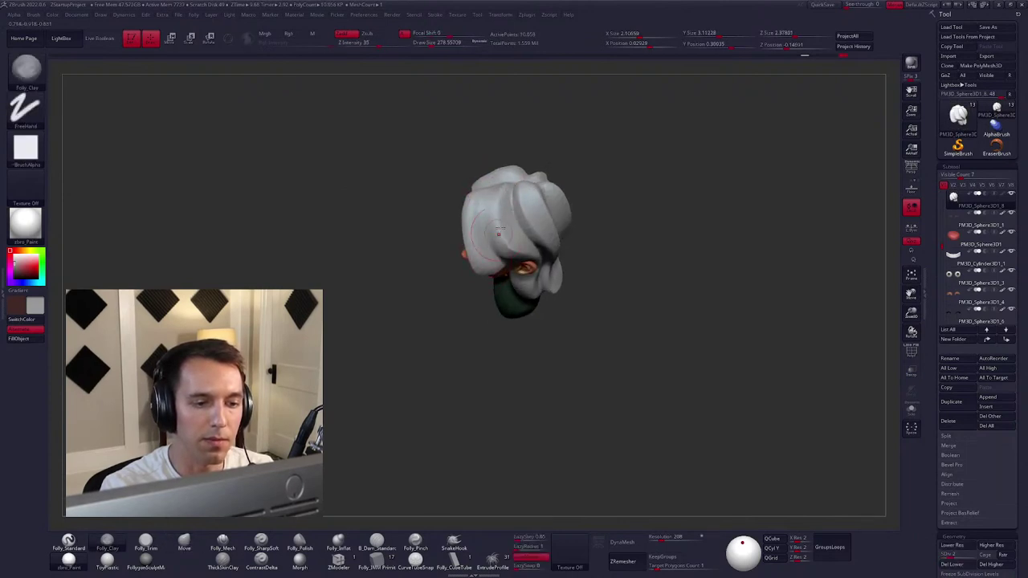
pyautogui.moveTo(489, 193)
pyautogui.mouseDown(button='right')
pyautogui.moveTo(527, 246)
pyautogui.moveTo(493, 170)
pyautogui.mouseUp(button='right')
pyautogui.press('shift')
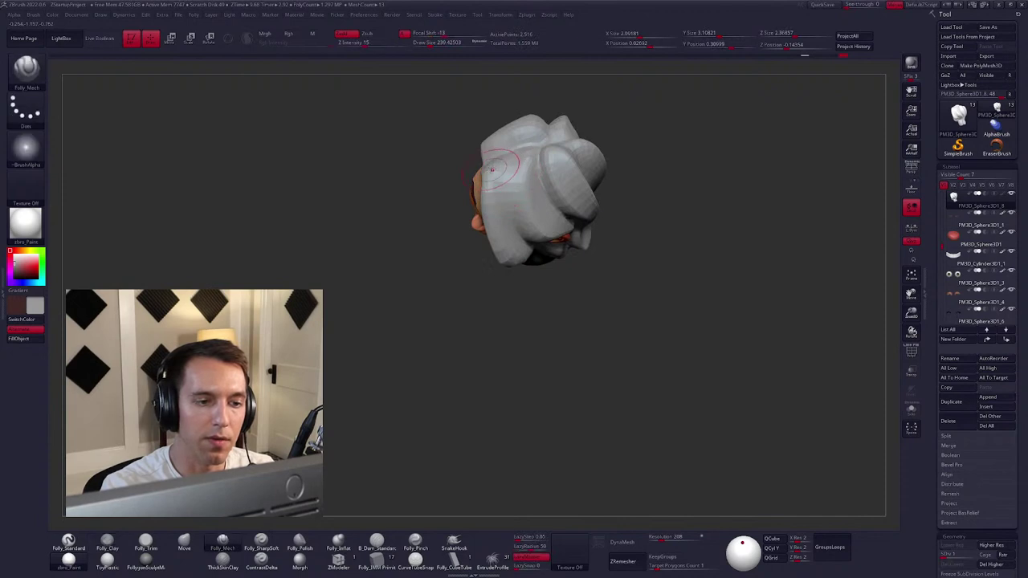
# Subdivide the hair one more level, pull the crown upward and smooth it.
pyautogui.hotkey('ctrl', 'd')
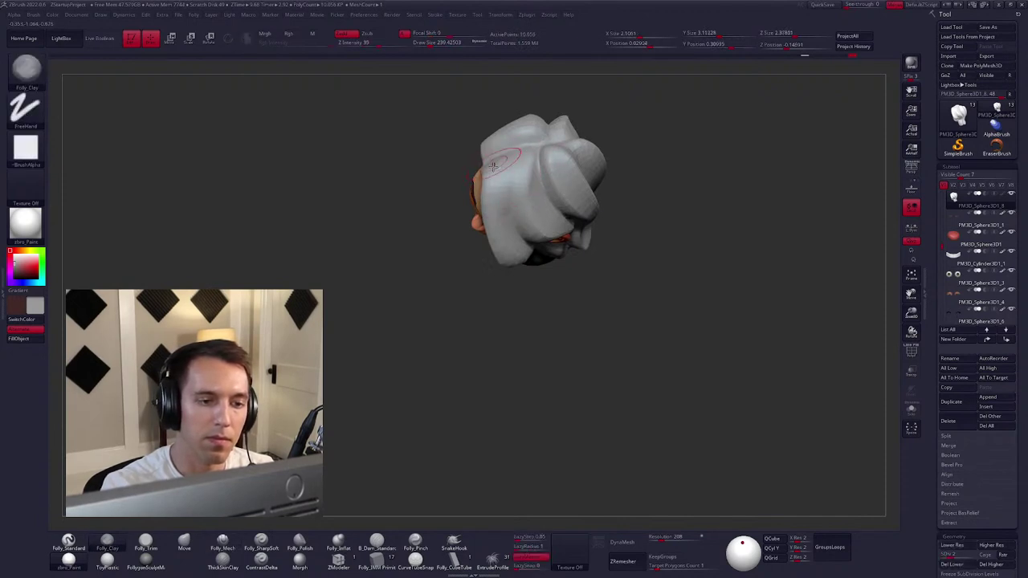
pyautogui.press('shift')
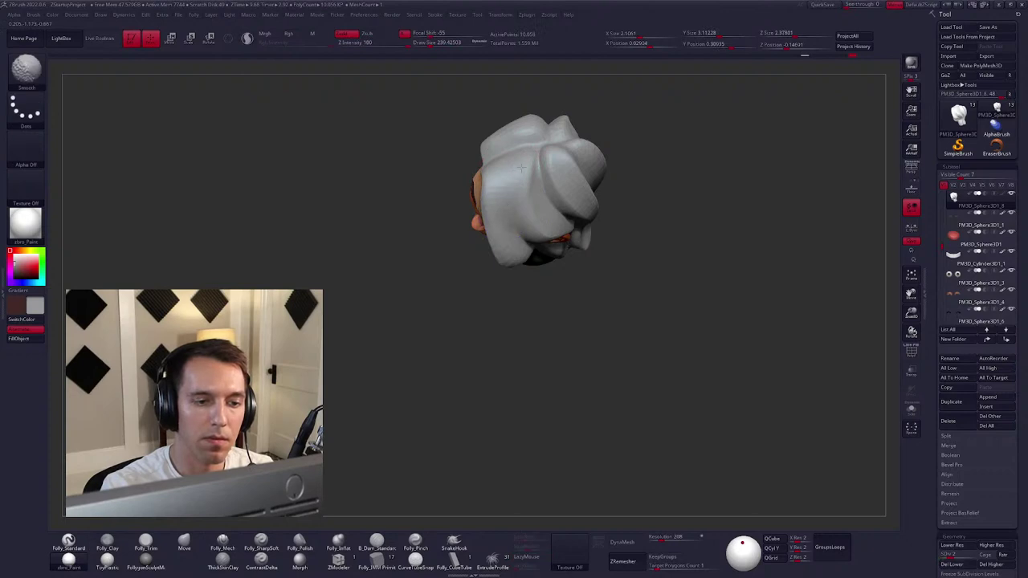
pyautogui.moveTo(520, 167)
pyautogui.mouseDown(button='right')
pyautogui.moveTo(568, 218)
pyautogui.moveTo(516, 197)
pyautogui.mouseUp(button='right')
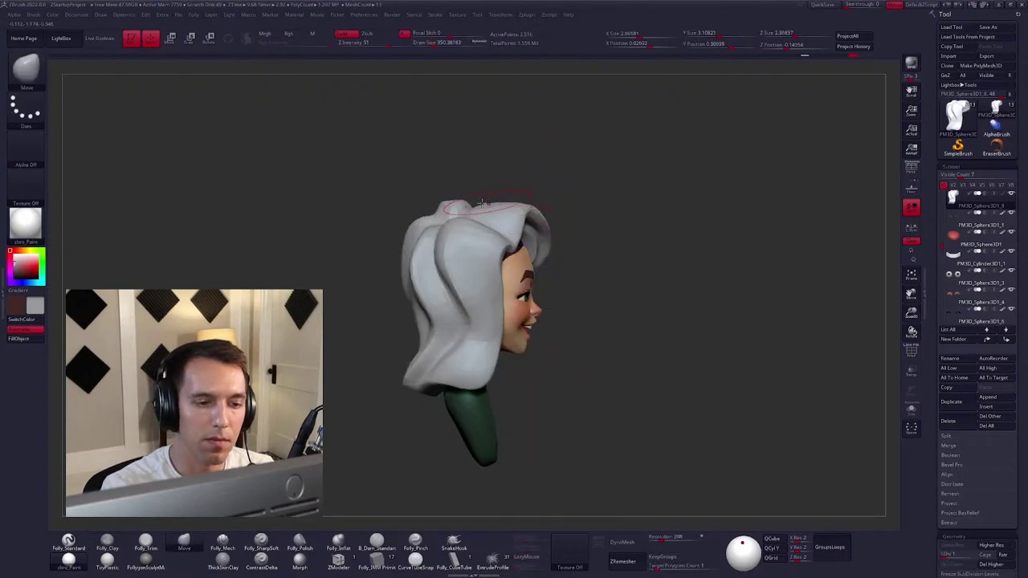
pyautogui.moveTo(477, 207); pyautogui.dragTo(509, 199)
pyautogui.moveTo(514, 205)
pyautogui.mouseDown(button='right')
pyautogui.moveTo(452, 227)
pyautogui.moveTo(540, 216)
pyautogui.moveTo(506, 213)
pyautogui.moveTo(490, 241)
pyautogui.mouseUp(button='right')
pyautogui.press('space')
pyautogui.press('space')
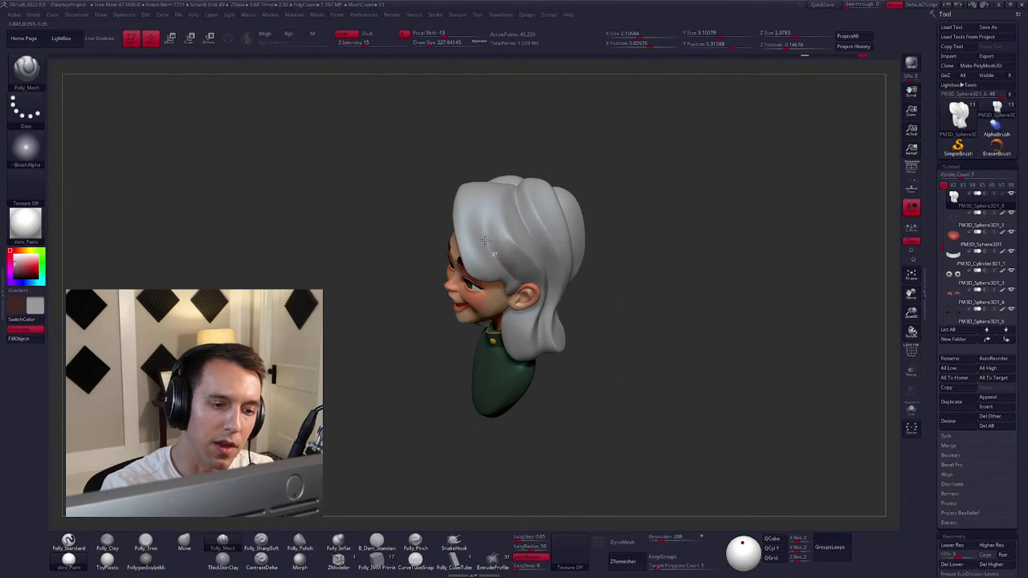
pyautogui.press('shift')
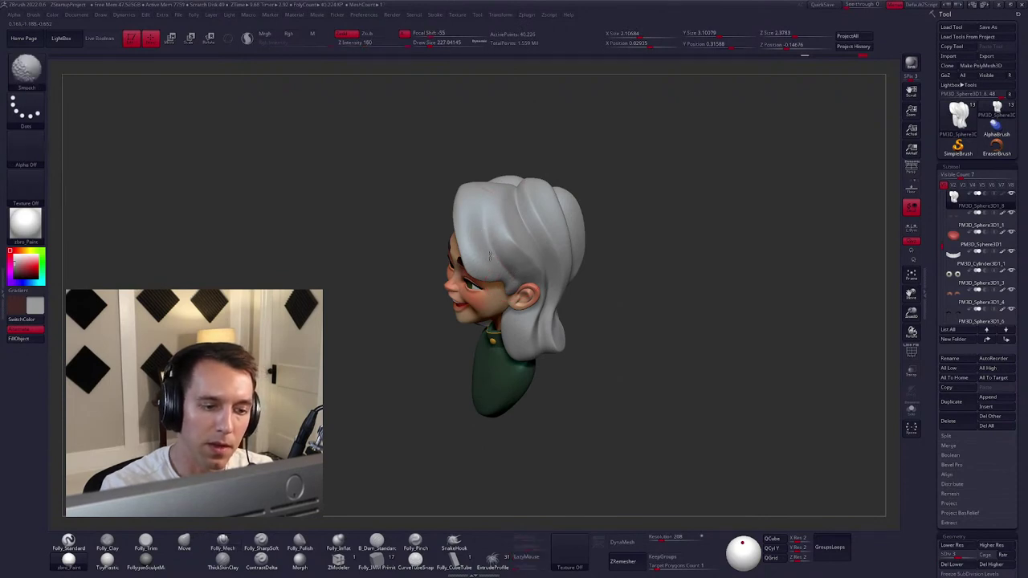
pyautogui.moveTo(517, 250)
pyautogui.mouseDown(button='right')
pyautogui.moveTo(532, 204)
pyautogui.moveTo(626, 275)
pyautogui.mouseUp(button='right')
pyautogui.rightClick(626, 275)
pyautogui.moveTo(636, 316)
pyautogui.mouseDown(button='right')
pyautogui.moveTo(653, 358)
pyautogui.moveTo(623, 362)
pyautogui.moveTo(612, 284)
pyautogui.mouseUp(button='right')
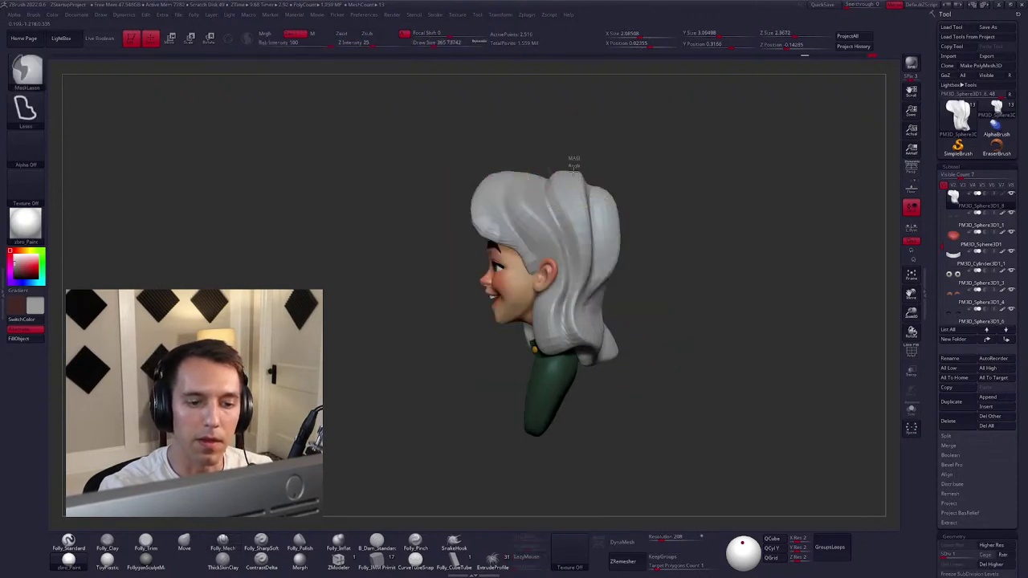
# Mask a strip of the hair, invert the mask and switch to a larger Move brush.
pyautogui.moveTo(575, 170)
pyautogui.keyDown('ctrl'); pyautogui.mouseDown()
pyautogui.moveTo(579, 273)
pyautogui.moveTo(530, 158)
pyautogui.mouseUp(); pyautogui.keyUp('ctrl')
pyautogui.moveTo(615, 187); pyautogui.dragTo(580, 191, button='right')
pyautogui.hotkey('ctrl', 'i')
pyautogui.press('b')
pyautogui.press('m')
pyautogui.press('v')
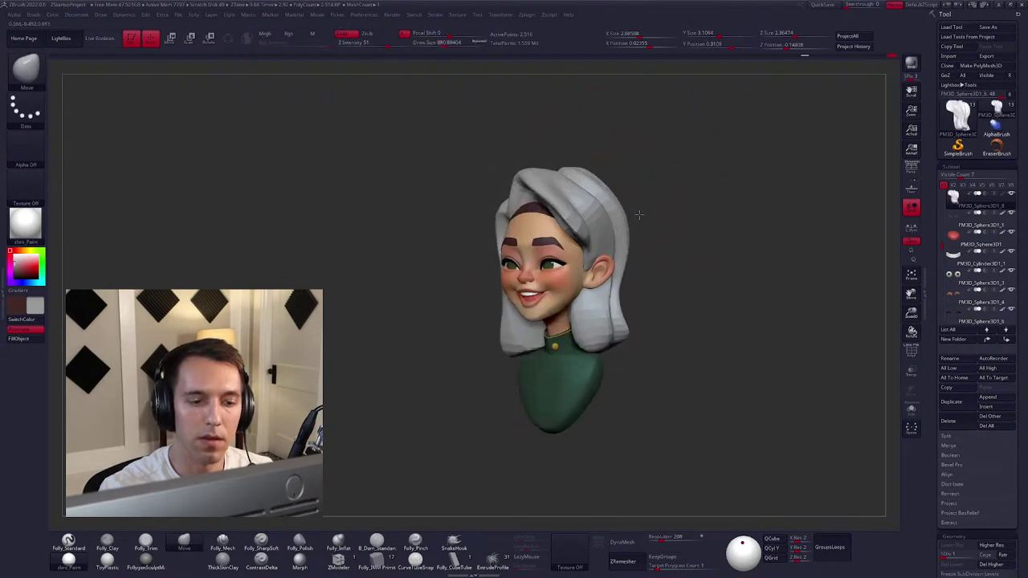
pyautogui.keyDown('alt'); pyautogui.moveTo(638, 214); pyautogui.dragTo(594, 223, button='right'); pyautogui.keyUp('alt')
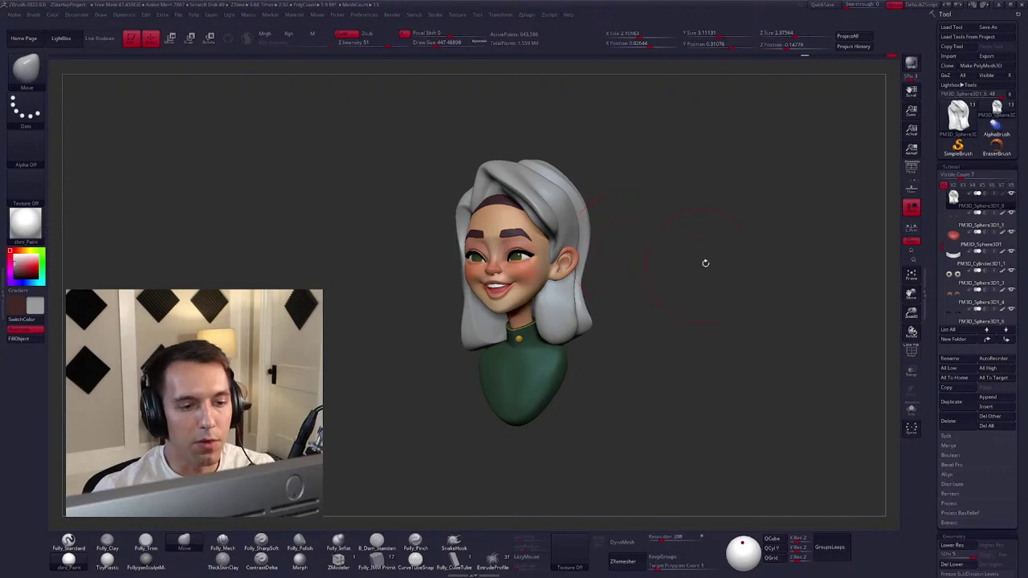
# Sweep the hair's top into a larger wave over the forehead, then switch to the browser.
pyautogui.press('space')
pyautogui.moveTo(637, 257); pyautogui.dragTo(559, 228, button='right')
pyautogui.press('space')
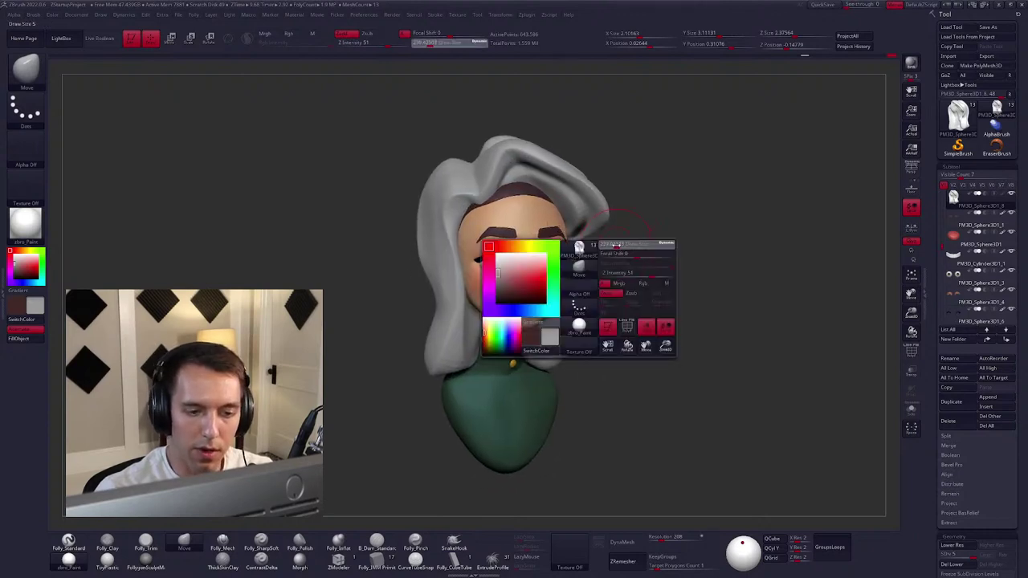
pyautogui.keyDown('alt'); pyautogui.moveTo(614, 243); pyautogui.dragTo(656, 246, button='right'); pyautogui.keyUp('alt')
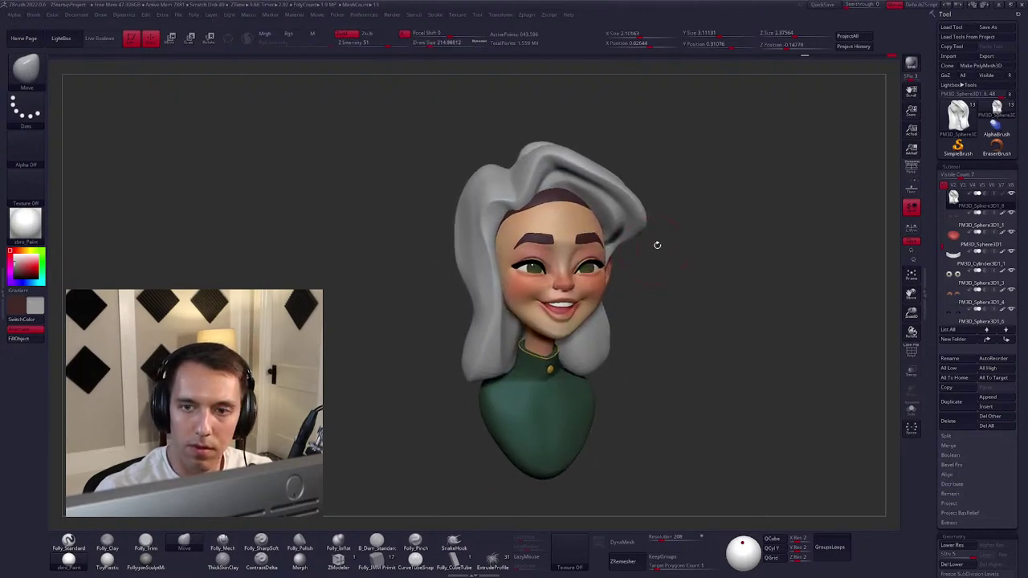
pyautogui.click(1000, 7)
pyautogui.scroll(2, 224, 146)
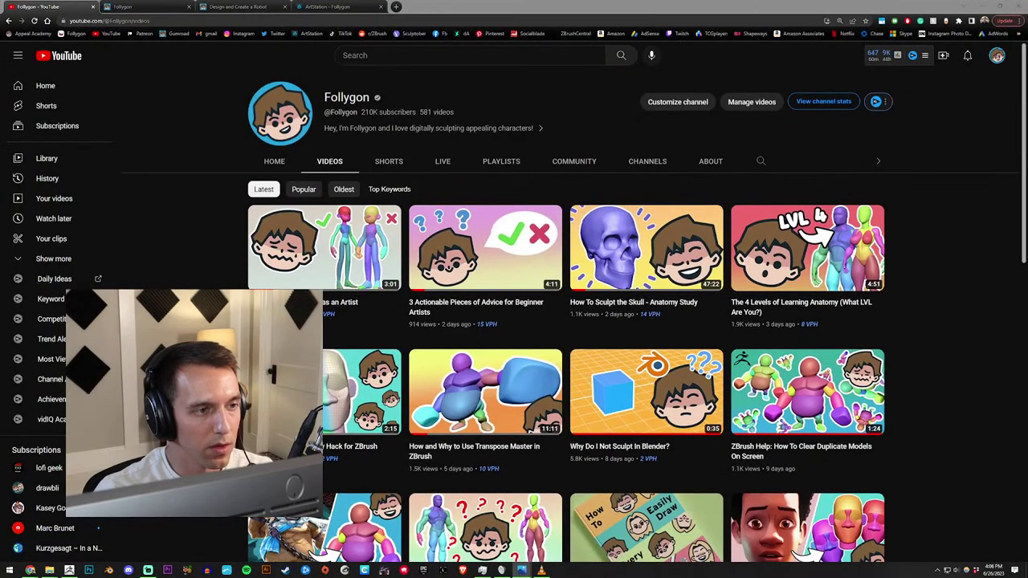
pyautogui.click(760, 162)
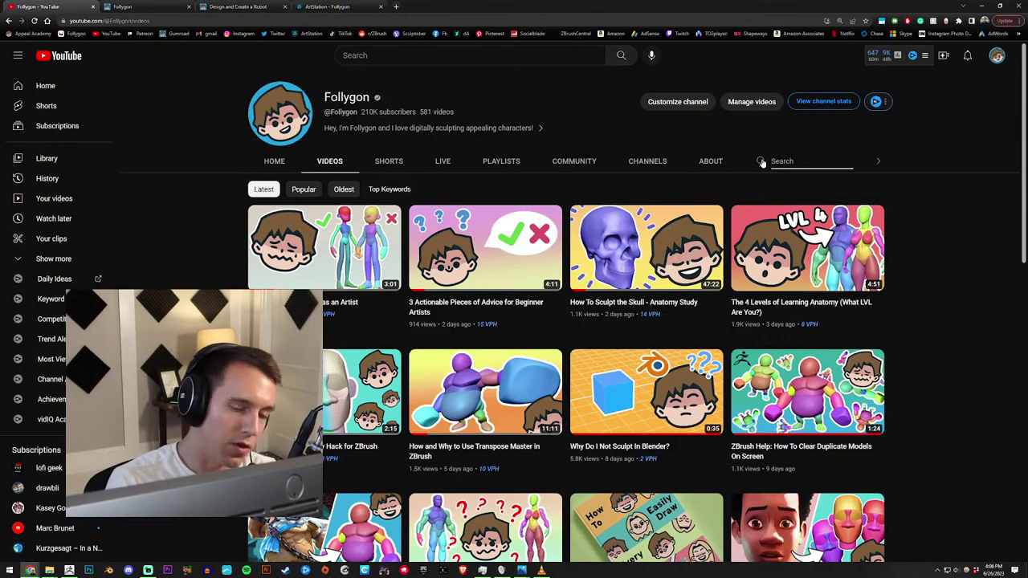
pyautogui.write('number one t')
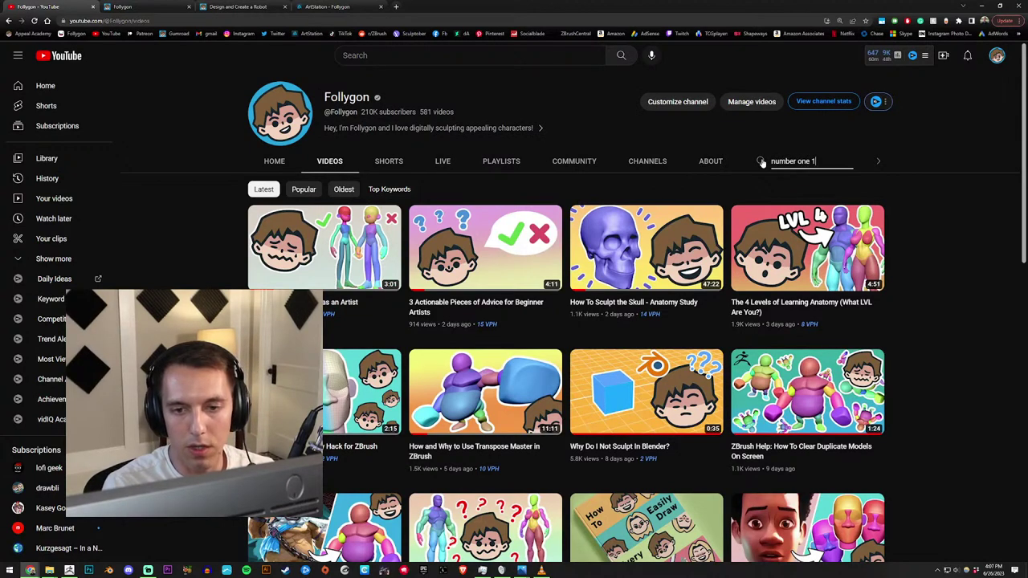
pyautogui.press('Return')
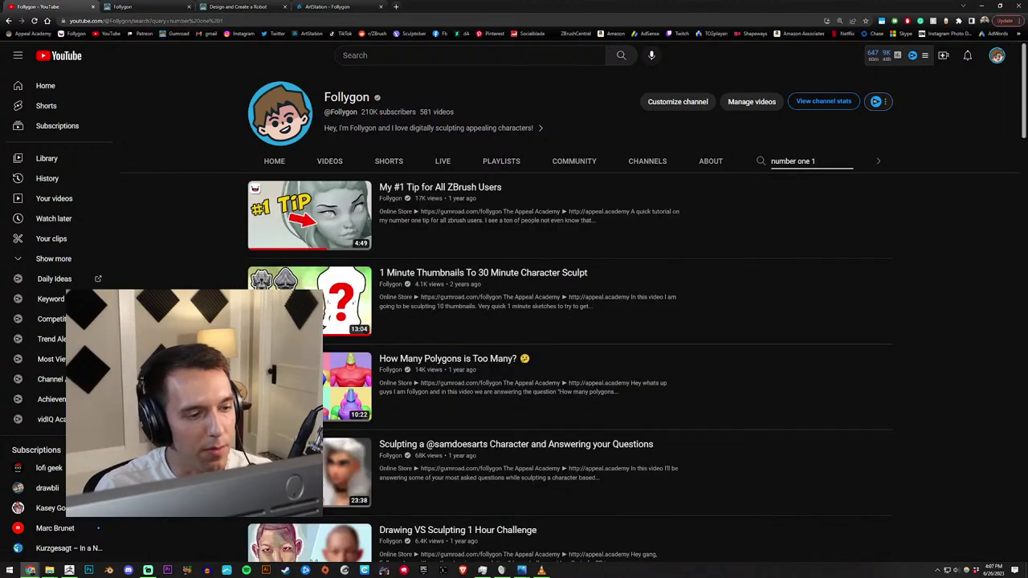
pyautogui.moveTo(321, 212)
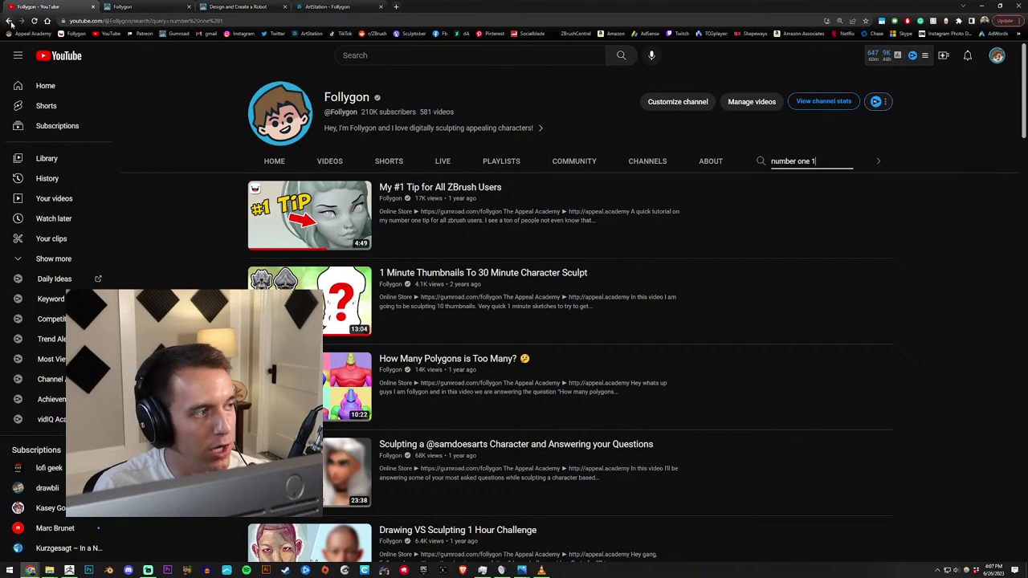
pyautogui.hotkey('alt', 'Left')
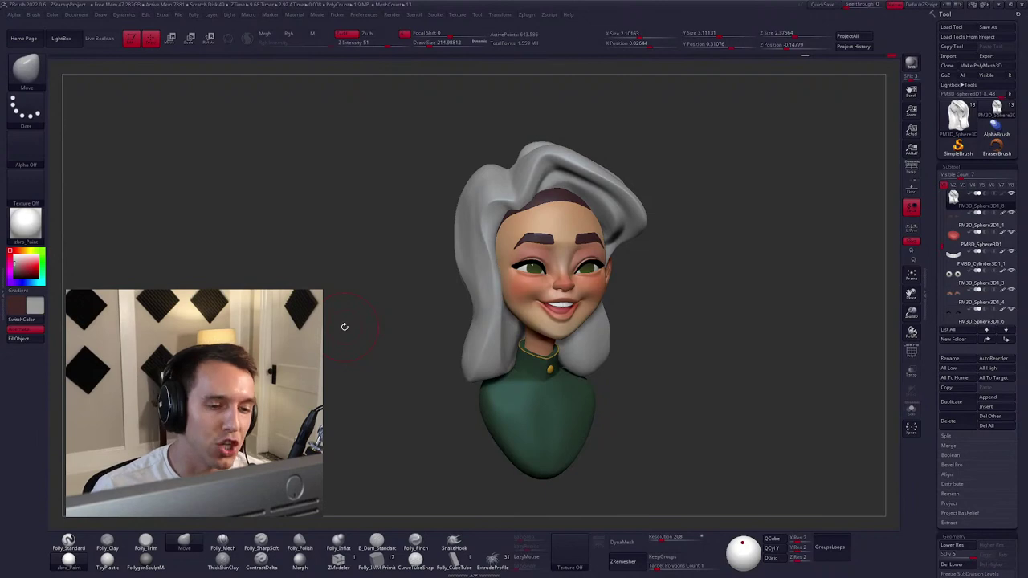
# Solo the hair and smooth the folds at its front.
pyautogui.moveTo(332, 291); pyautogui.dragTo(452, 297)
pyautogui.press('space')
pyautogui.press('1')
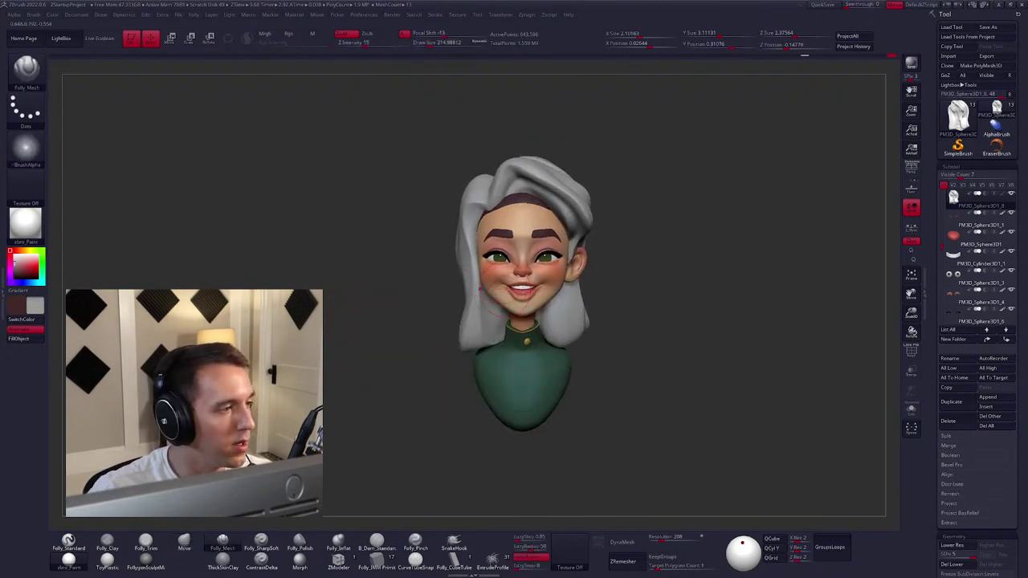
pyautogui.press('s')
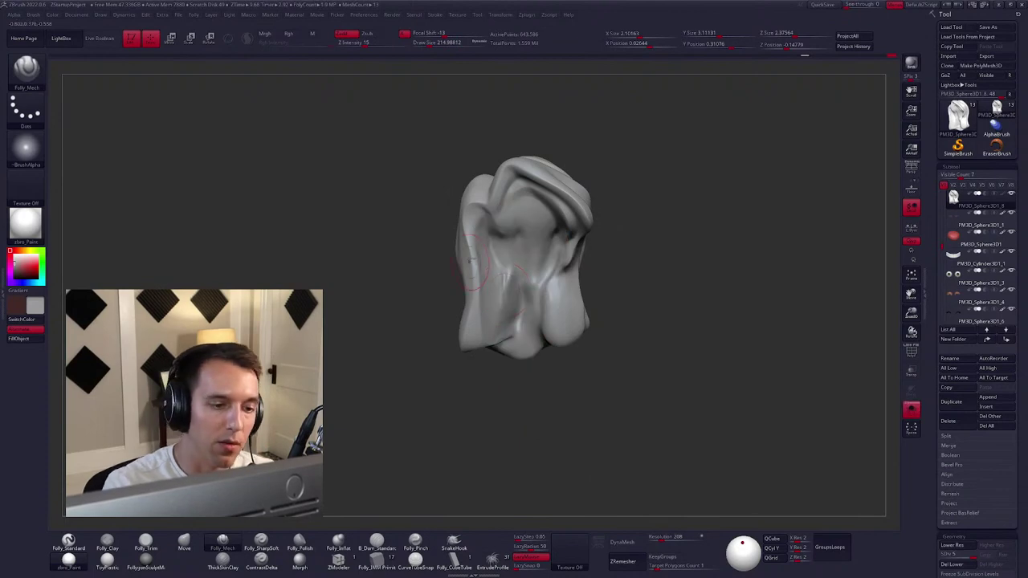
pyautogui.keyDown('ctrl'); pyautogui.moveTo(490, 253); pyautogui.dragTo(498, 228, button='right'); pyautogui.keyUp('ctrl')
pyautogui.moveTo(562, 305)
pyautogui.keyDown('shift'); pyautogui.mouseDown()
pyautogui.moveTo(513, 217)
pyautogui.moveTo(533, 207)
pyautogui.moveTo(512, 344)
pyautogui.moveTo(523, 365)
pyautogui.mouseUp(); pyautogui.keyUp('shift')
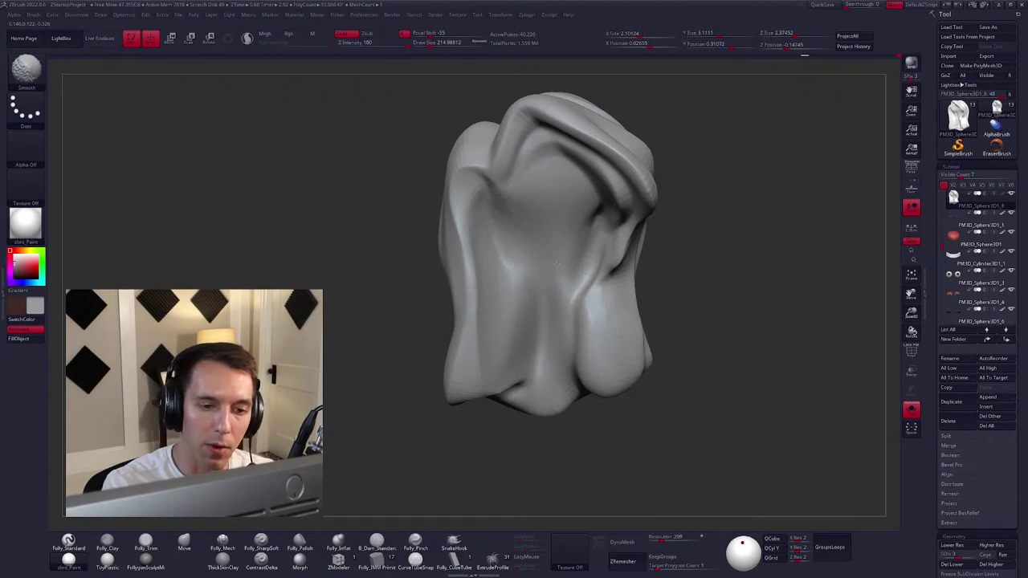
# Subdivide the hair twice, smooth its surface and zoom out to the whole bust.
pyautogui.hotkey('ctrl', 'd')
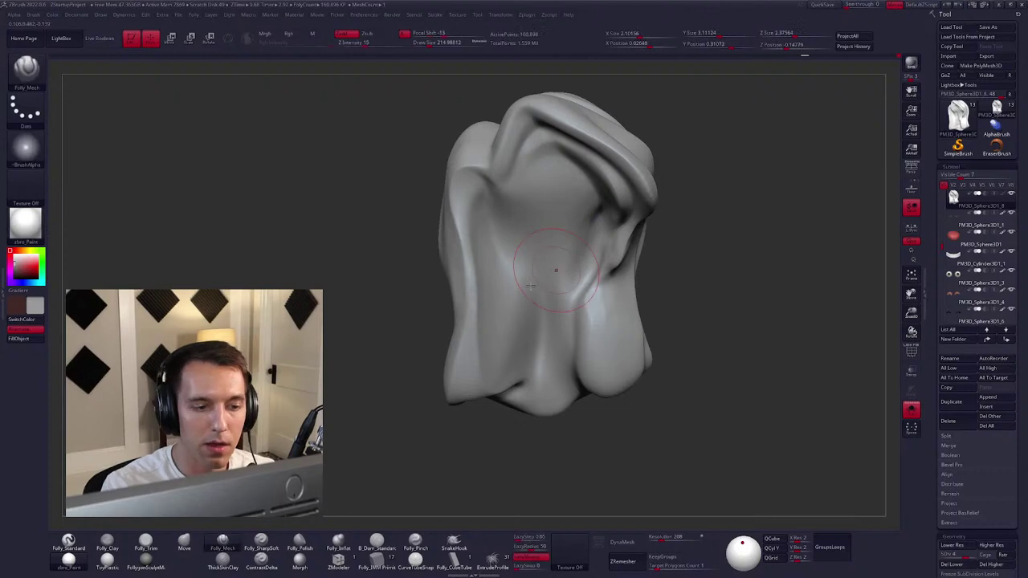
pyautogui.hotkey('ctrl', 'd')
pyautogui.moveTo(470, 246); pyautogui.dragTo(459, 207, button='right')
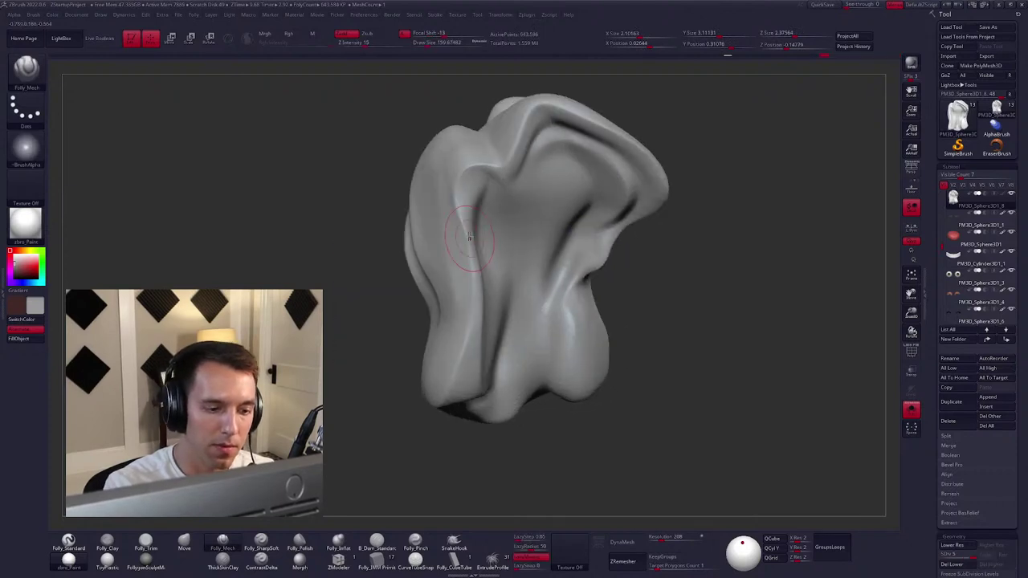
pyautogui.press('shift')
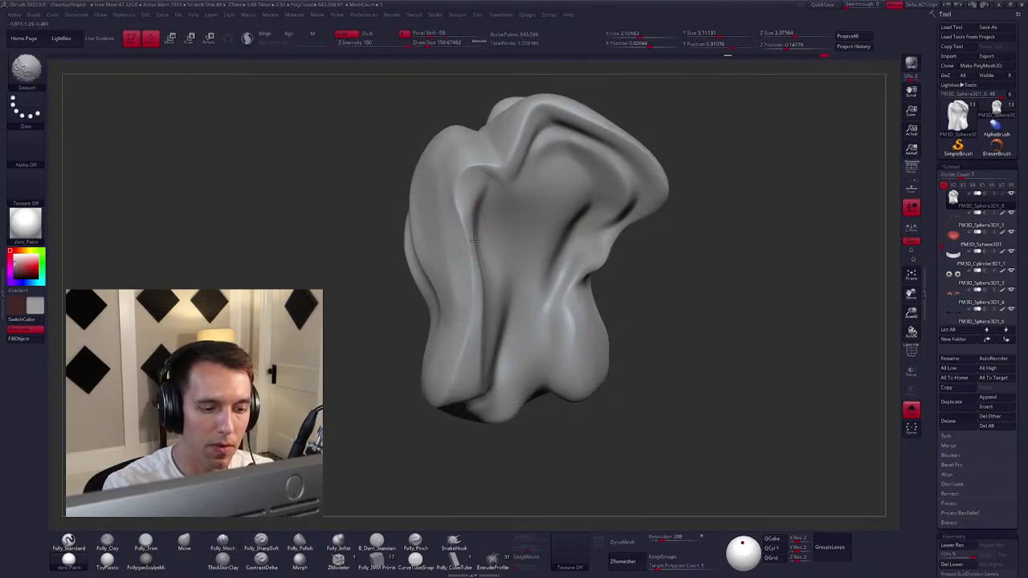
pyautogui.moveTo(452, 300); pyautogui.dragTo(485, 349, button='right')
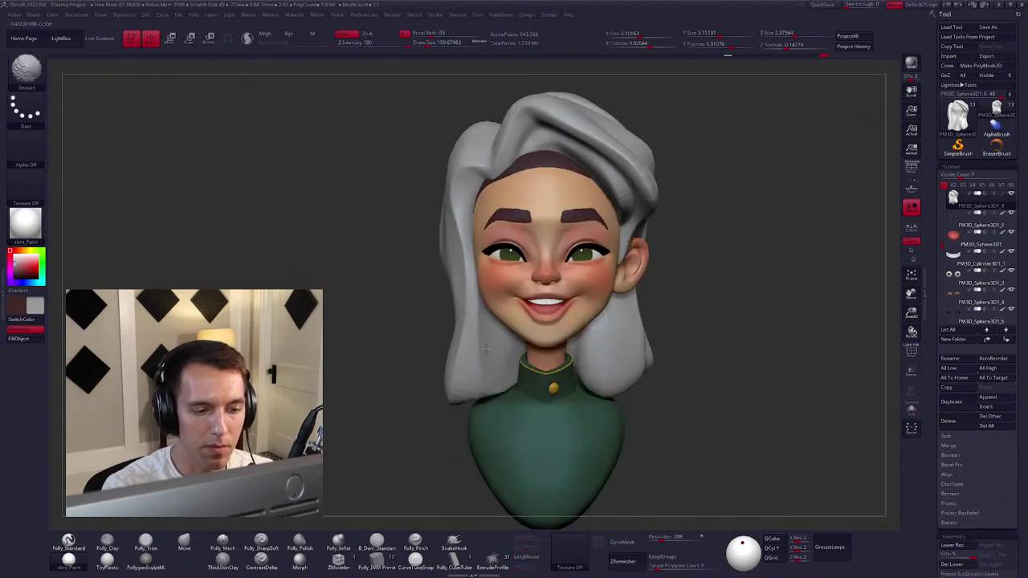
pyautogui.keyDown('ctrl'); pyautogui.moveTo(507, 384); pyautogui.dragTo(665, 298, button='right'); pyautogui.keyUp('ctrl')
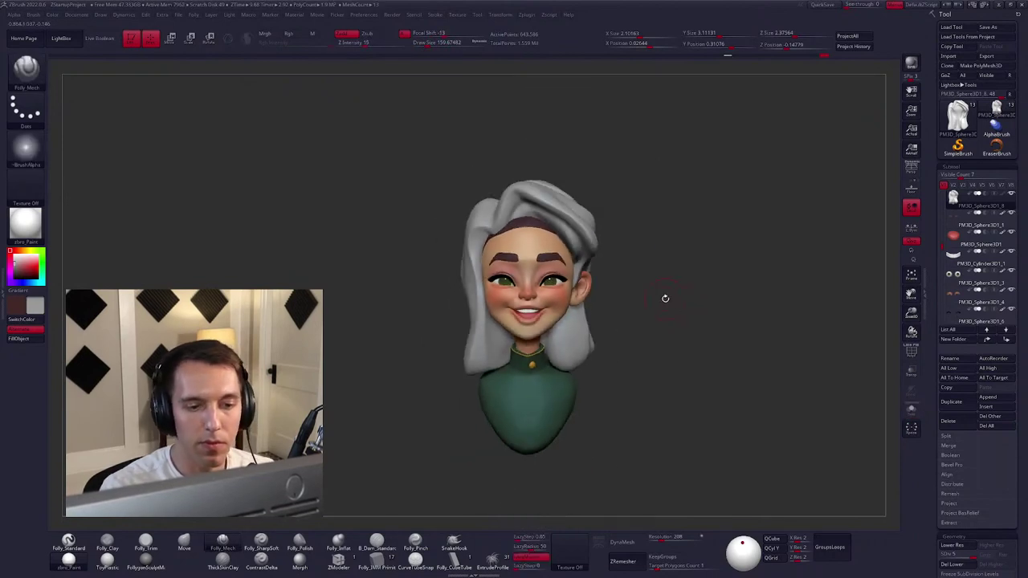
pyautogui.click(68, 542)
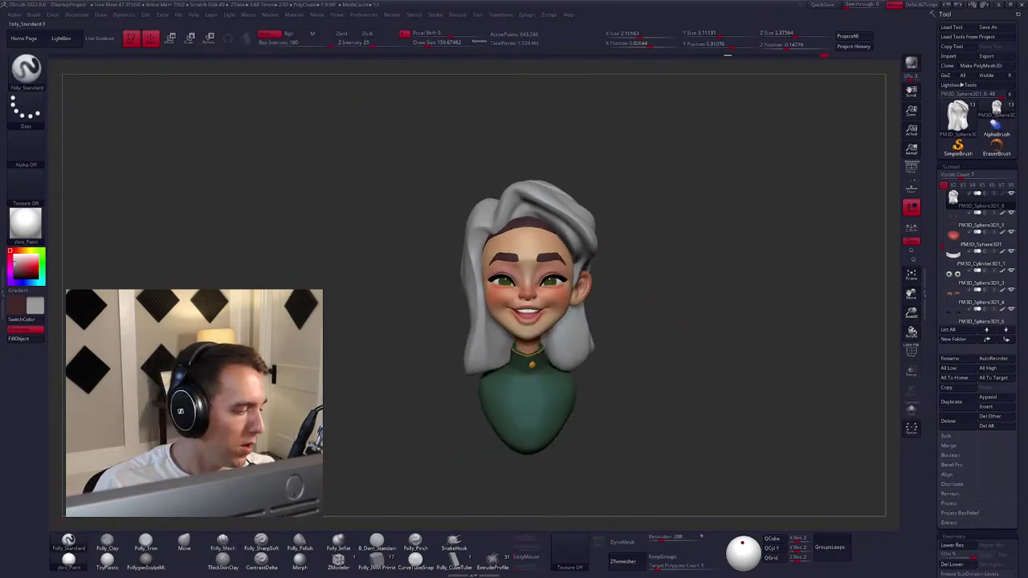
# Pick up the green top's colour and fill the hair with it.
pyautogui.keyDown('ctrl'); pyautogui.moveTo(617, 350); pyautogui.dragTo(578, 290, button='right'); pyautogui.keyUp('ctrl')
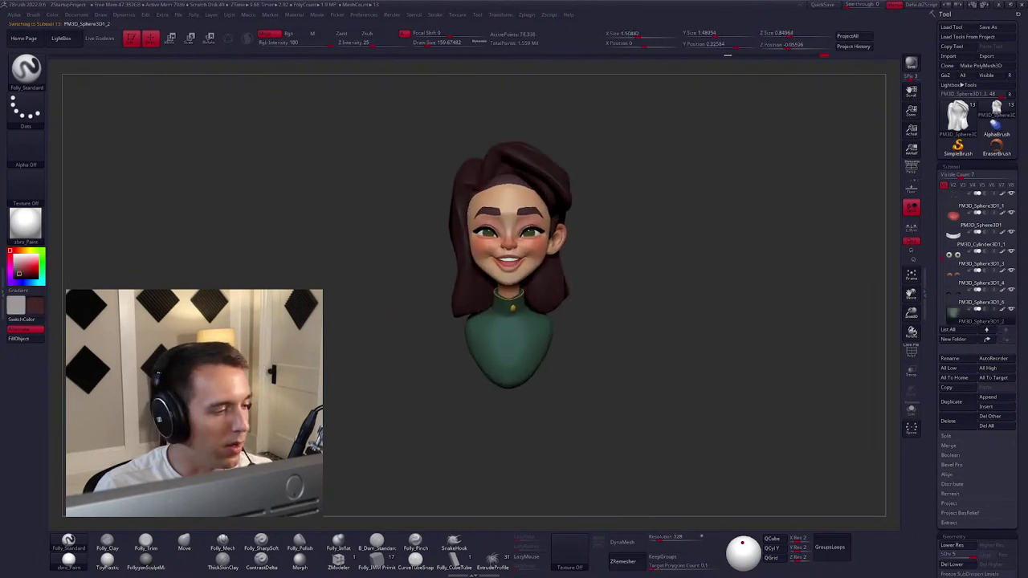
pyautogui.press('Down')
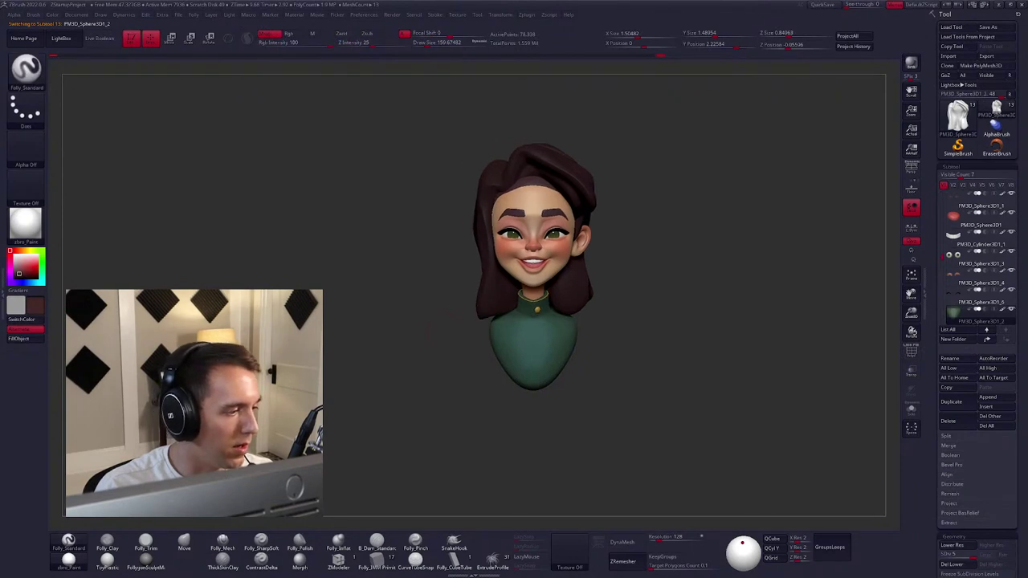
pyautogui.press('c')
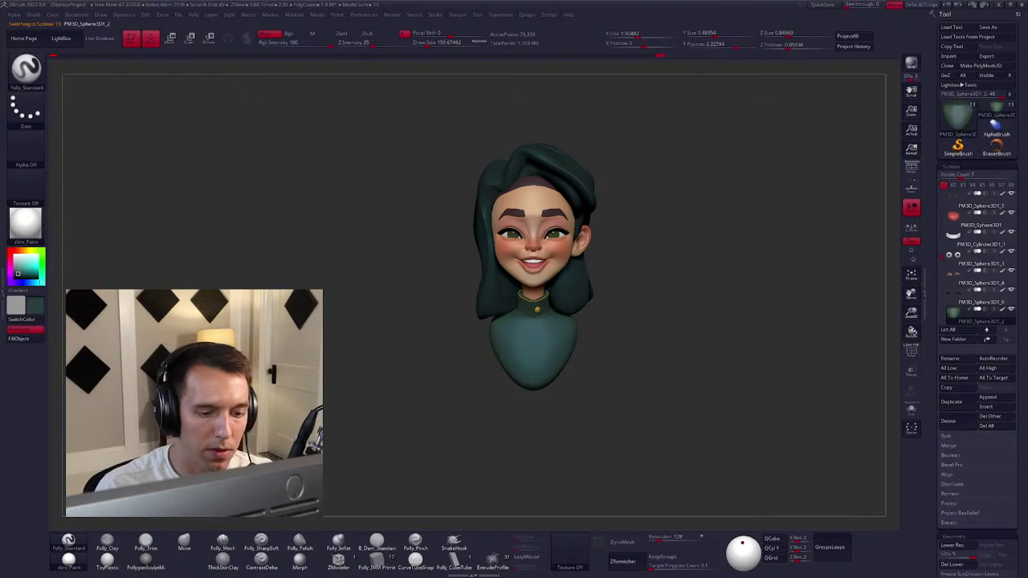
pyautogui.hotkey('ctrl', 'shift', 'd')
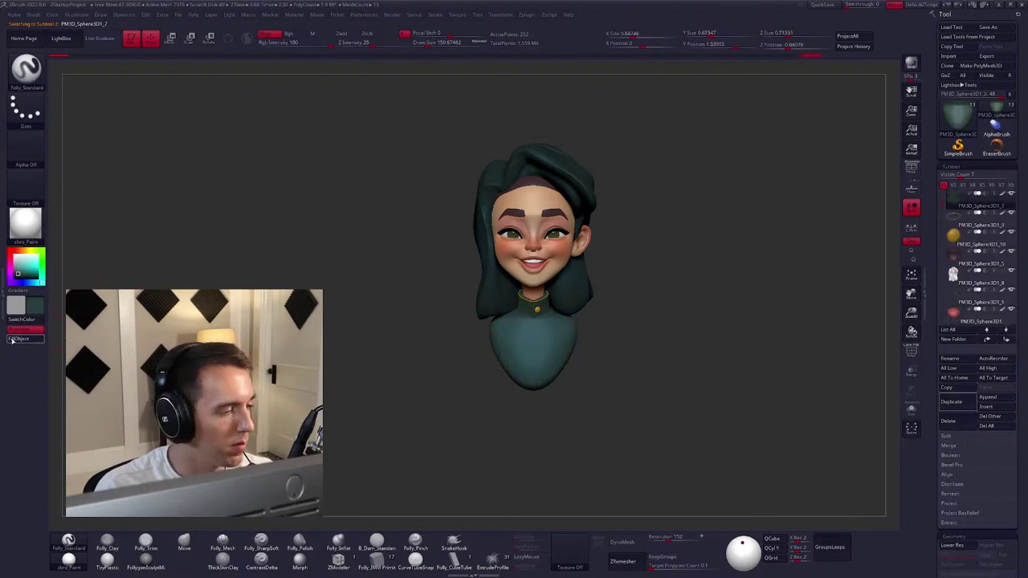
pyautogui.keyDown('alt'); pyautogui.click(569, 287); pyautogui.keyUp('alt')
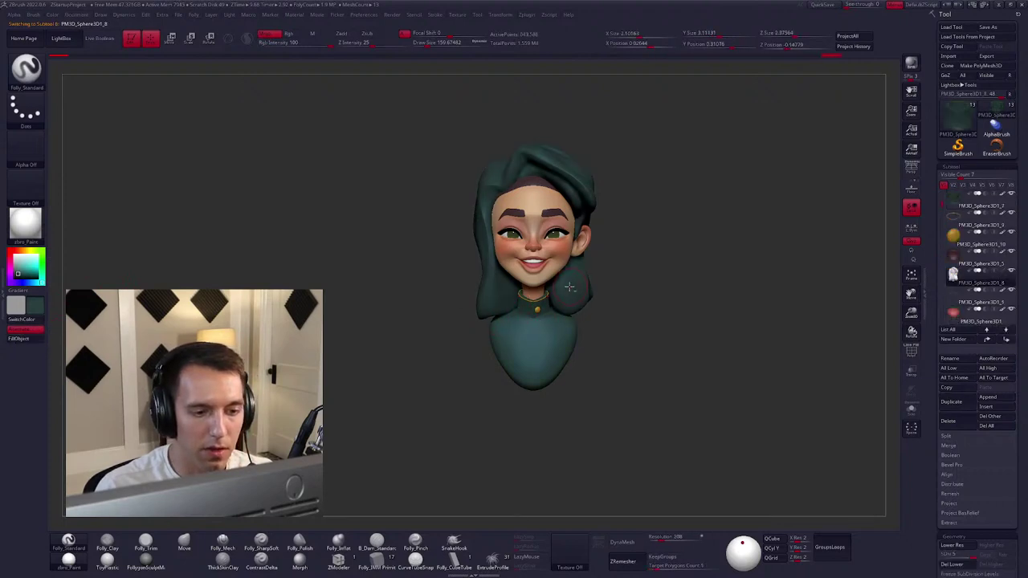
pyautogui.hotkey('ctrl', 'f')
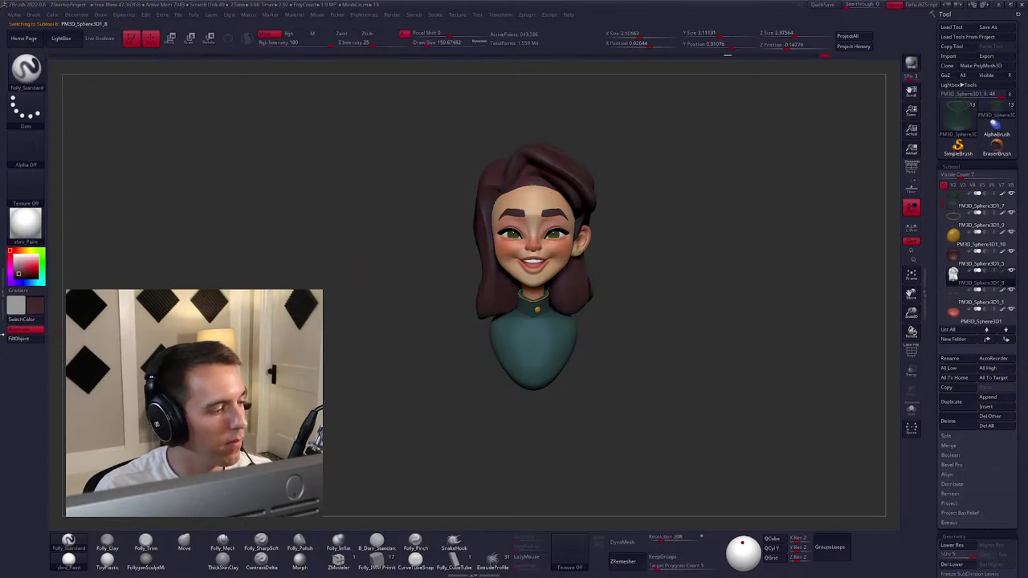
pyautogui.moveTo(648, 274); pyautogui.dragTo(496, 277)
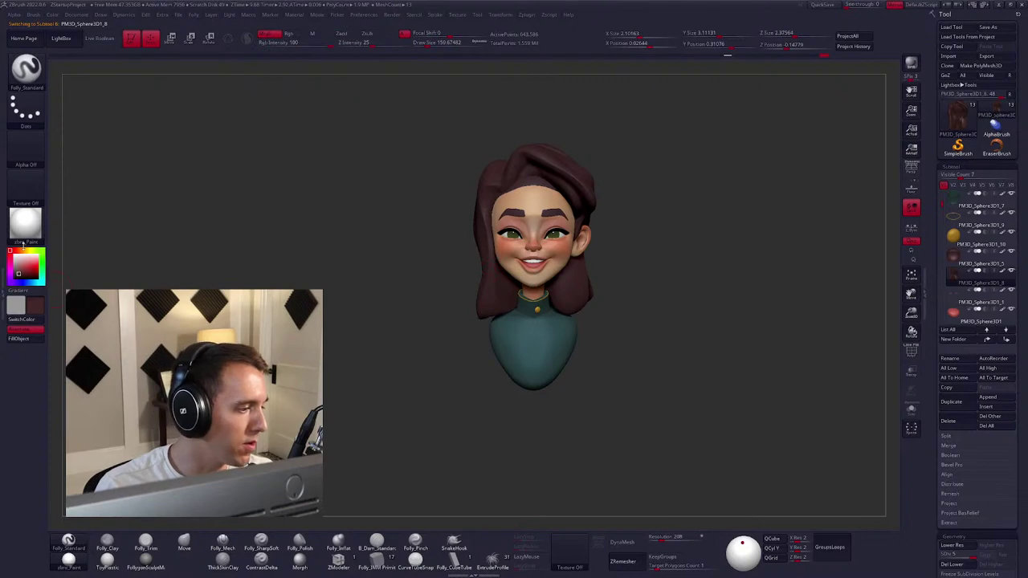
# Fill the hair with a light orange colour.
pyautogui.click(22, 250)
pyautogui.moveTo(25, 269); pyautogui.dragTo(28, 265)
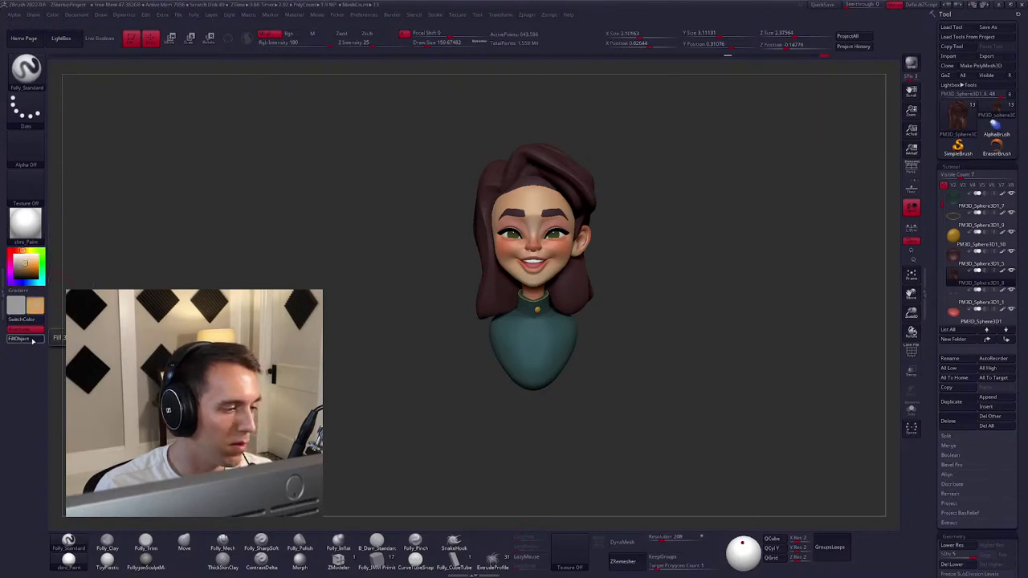
pyautogui.click(36, 338)
pyautogui.moveTo(415, 319); pyautogui.dragTo(497, 305)
pyautogui.keyDown('alt'); pyautogui.click(531, 198); pyautogui.keyUp('alt')
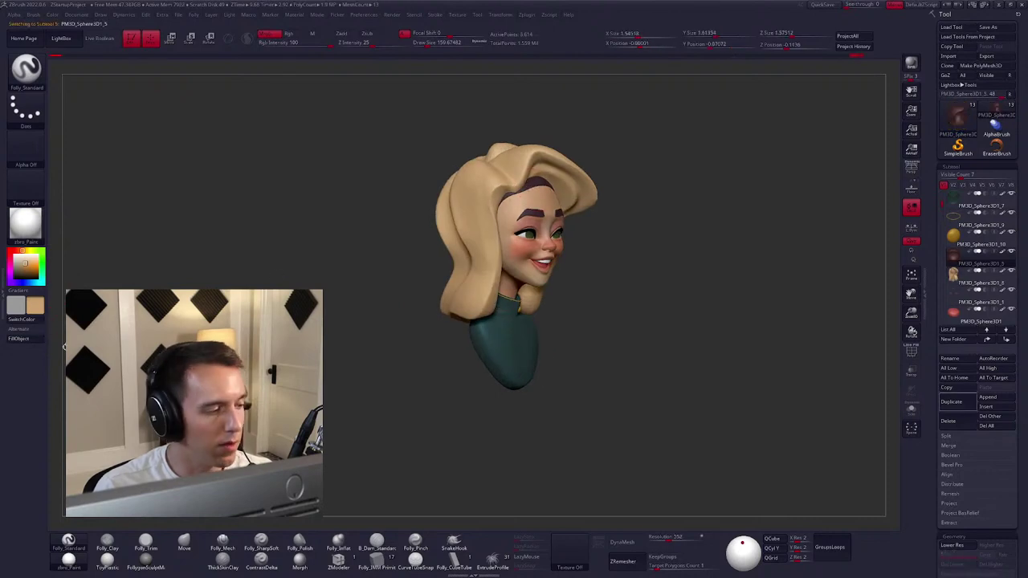
pyautogui.keyDown('shift'); pyautogui.moveTo(401, 316); pyautogui.dragTo(502, 297); pyautogui.keyUp('shift')
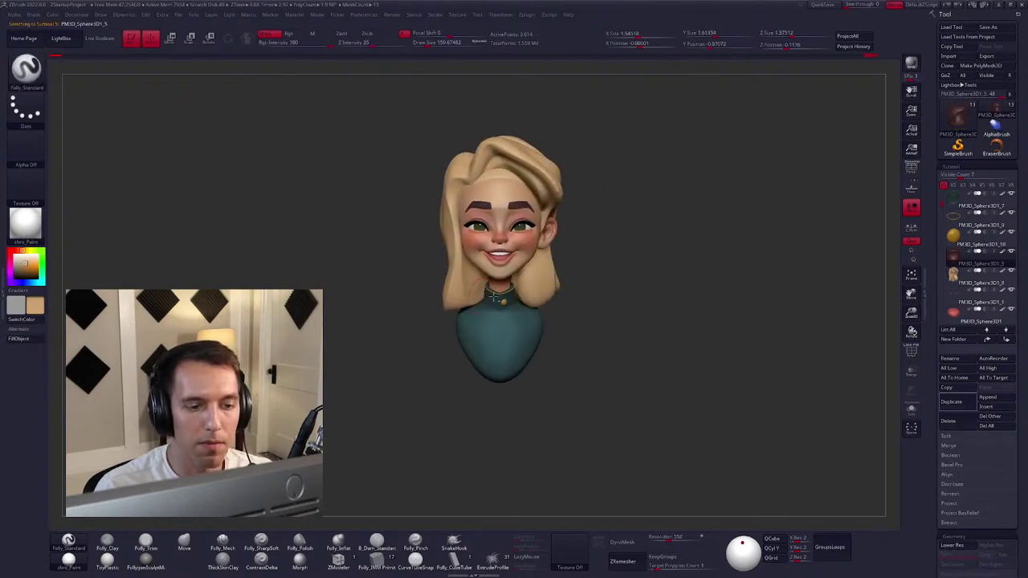
# Select the hair piece and fill it with blue.
pyautogui.scroll(-3, 508, 294)
pyautogui.scroll(3, 562, 285)
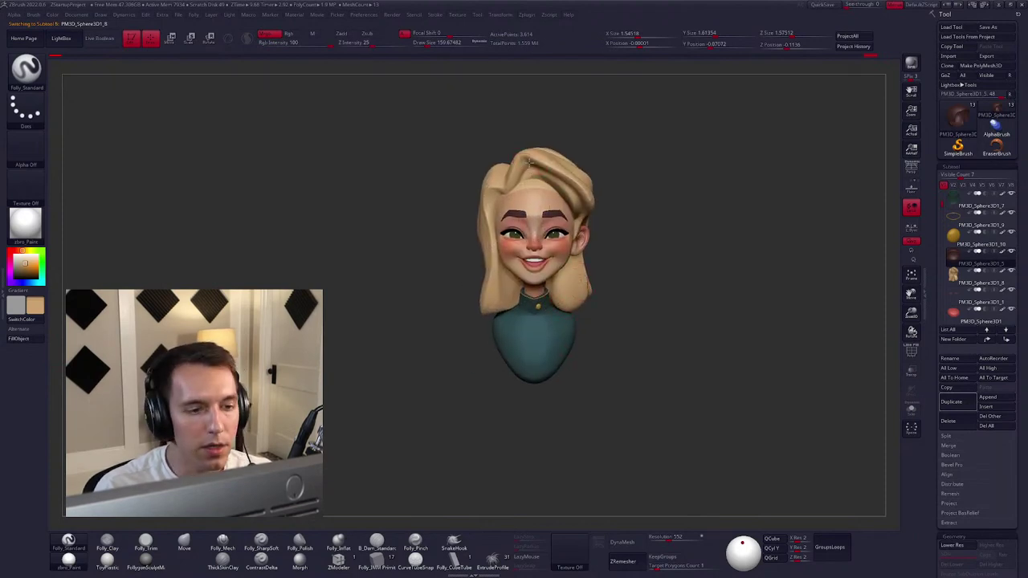
pyautogui.keyDown('alt'); pyautogui.click(528, 161); pyautogui.keyUp('alt')
pyautogui.click(24, 265)
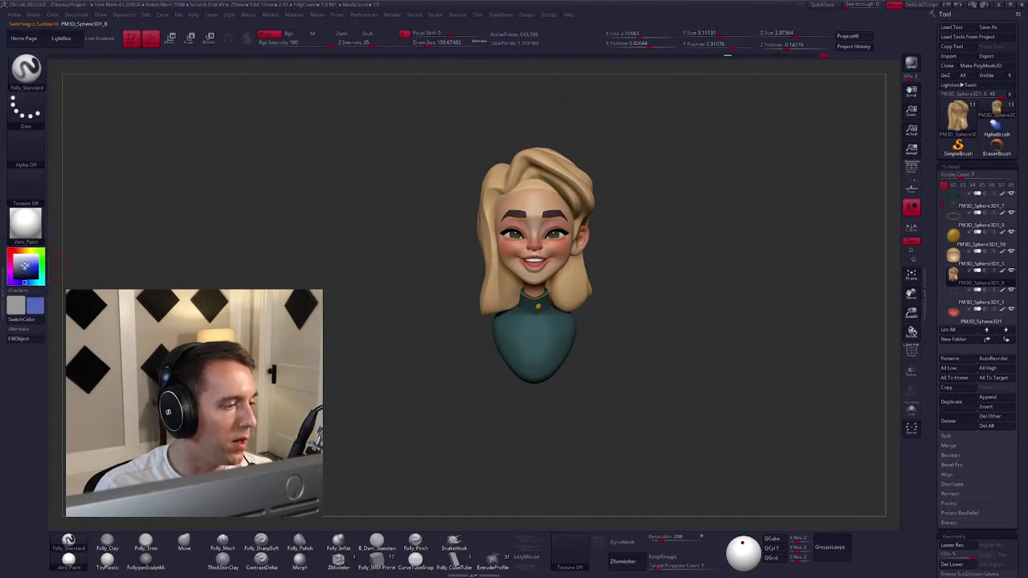
pyautogui.click(19, 338)
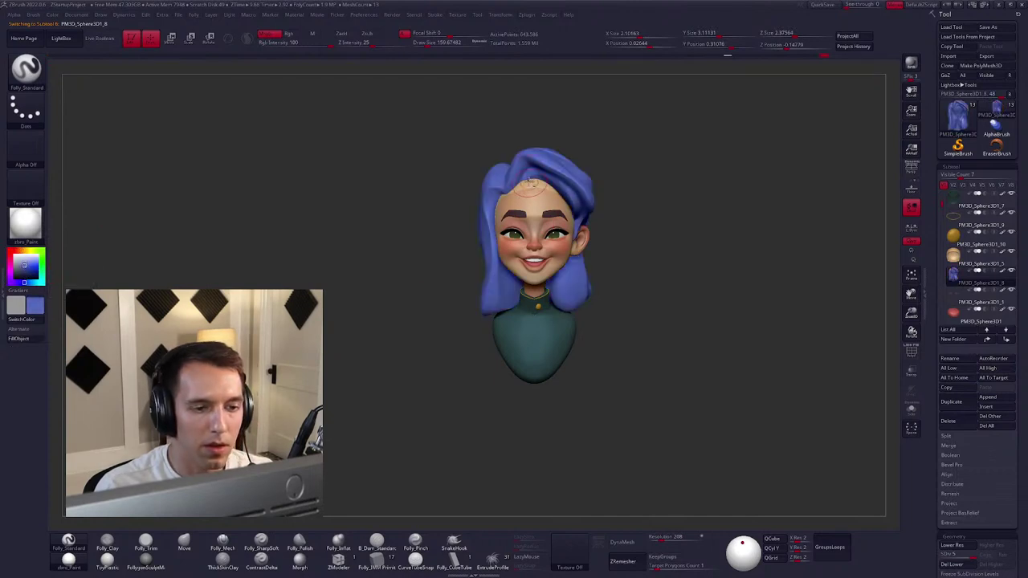
pyautogui.keyDown('alt'); pyautogui.click(479, 193); pyautogui.keyUp('alt')
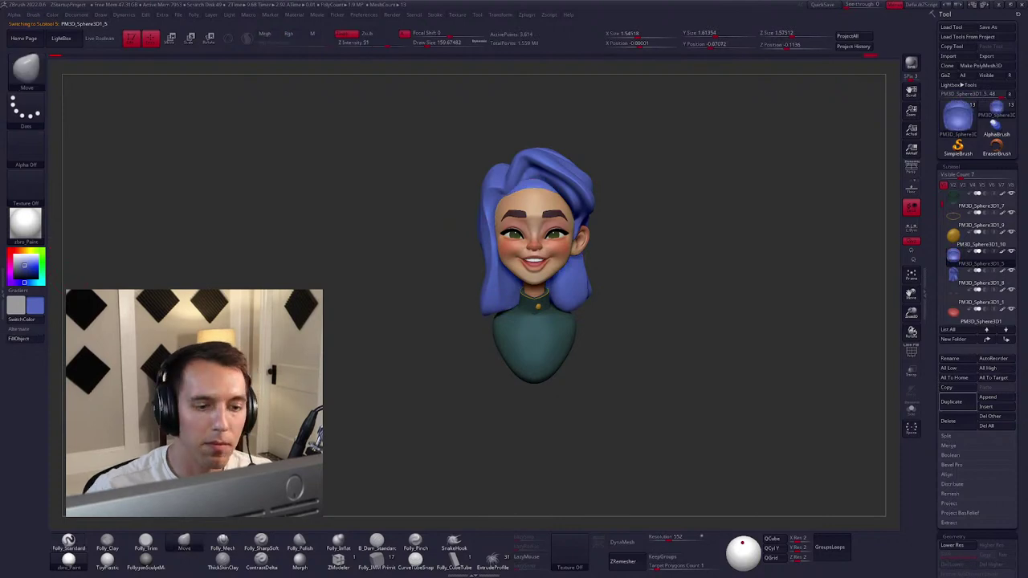
# Push the blue hair's large forms with Move, then refine and smooth them with Folly_Mech.
pyautogui.press('space')
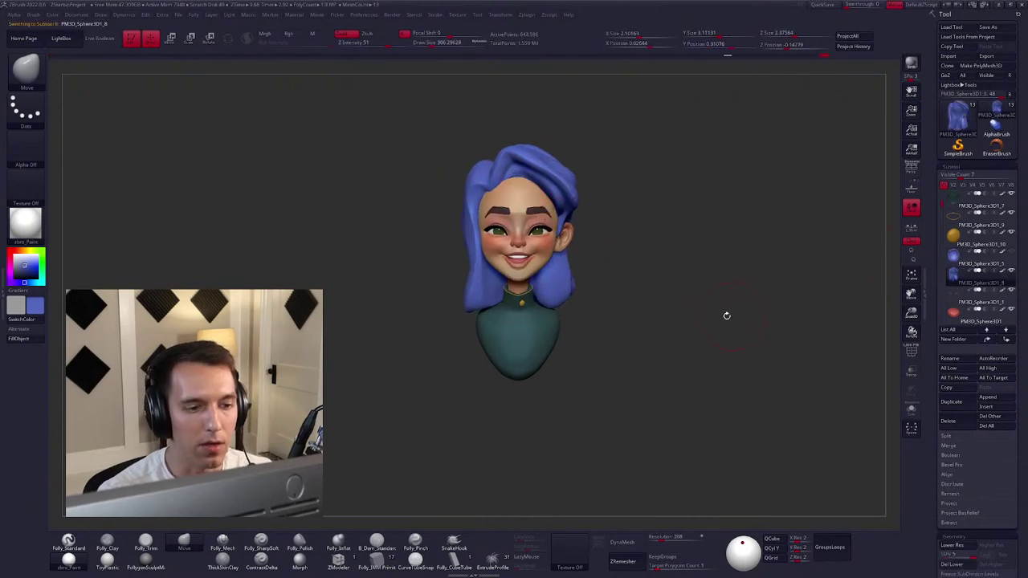
pyautogui.moveTo(726, 316); pyautogui.dragTo(713, 299)
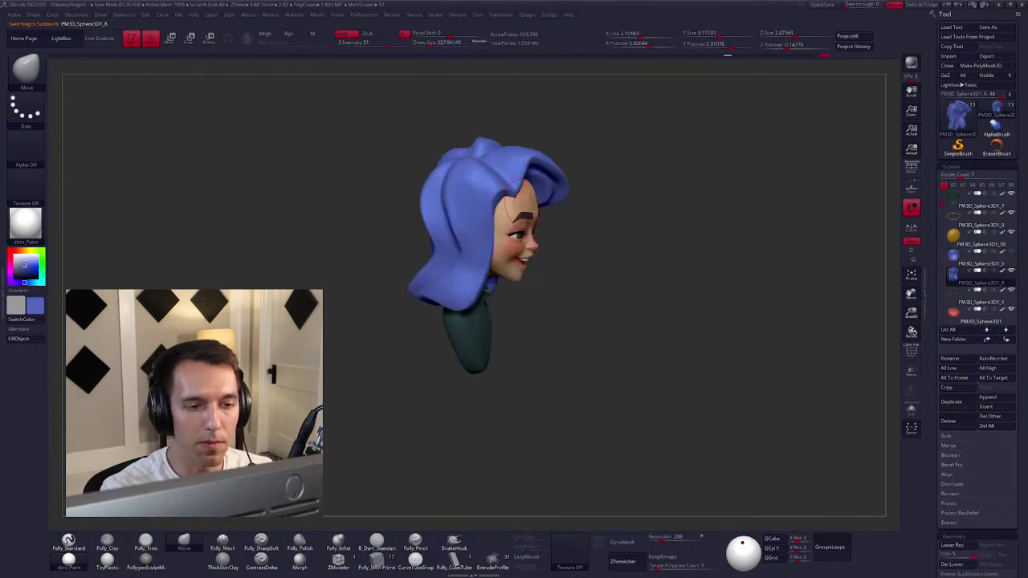
pyautogui.moveTo(610, 203); pyautogui.dragTo(518, 203)
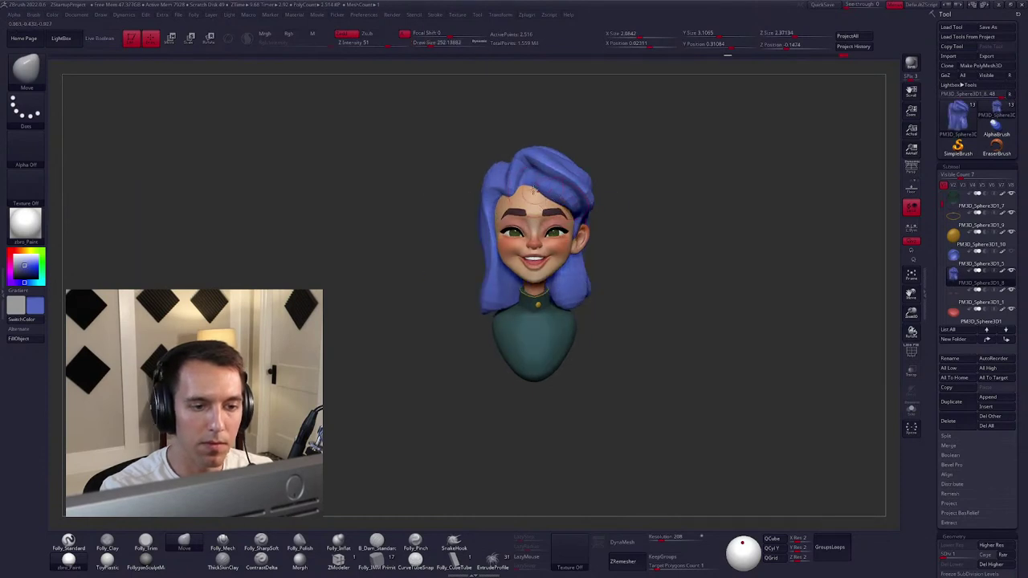
pyautogui.moveTo(523, 191); pyautogui.dragTo(509, 195, button='right')
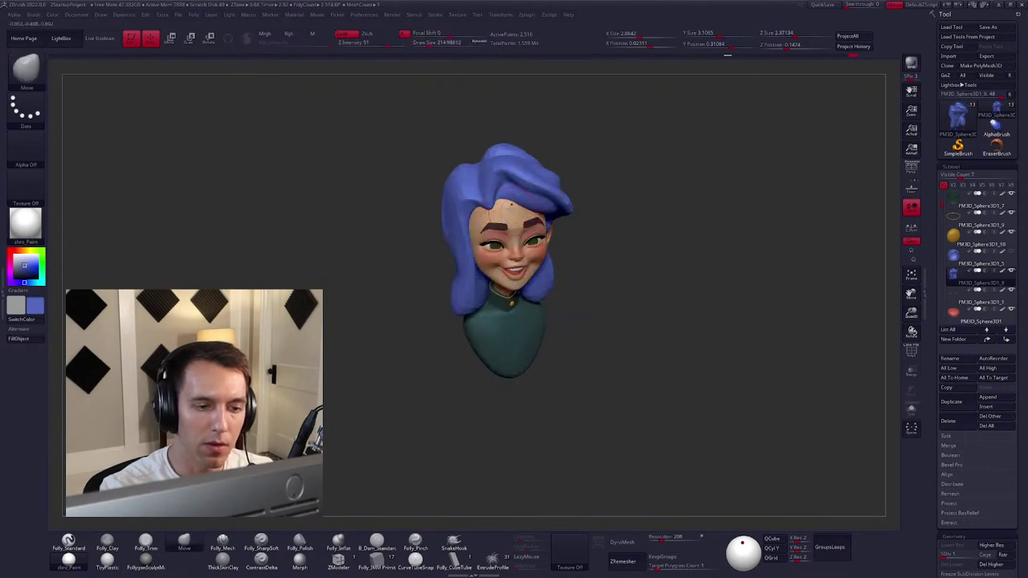
pyautogui.press('b')
pyautogui.press('m')
pyautogui.press('e')
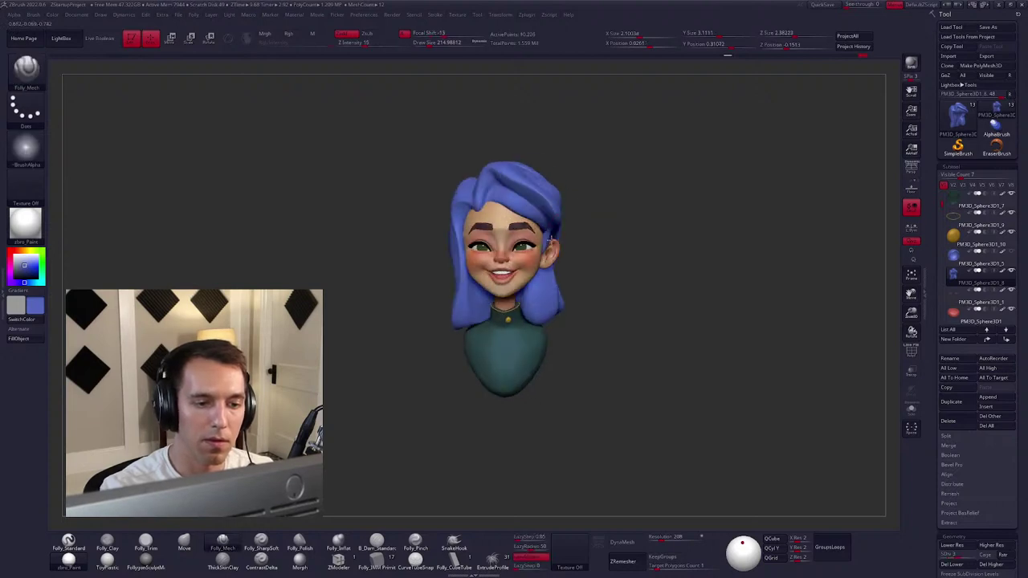
pyautogui.press('shift')
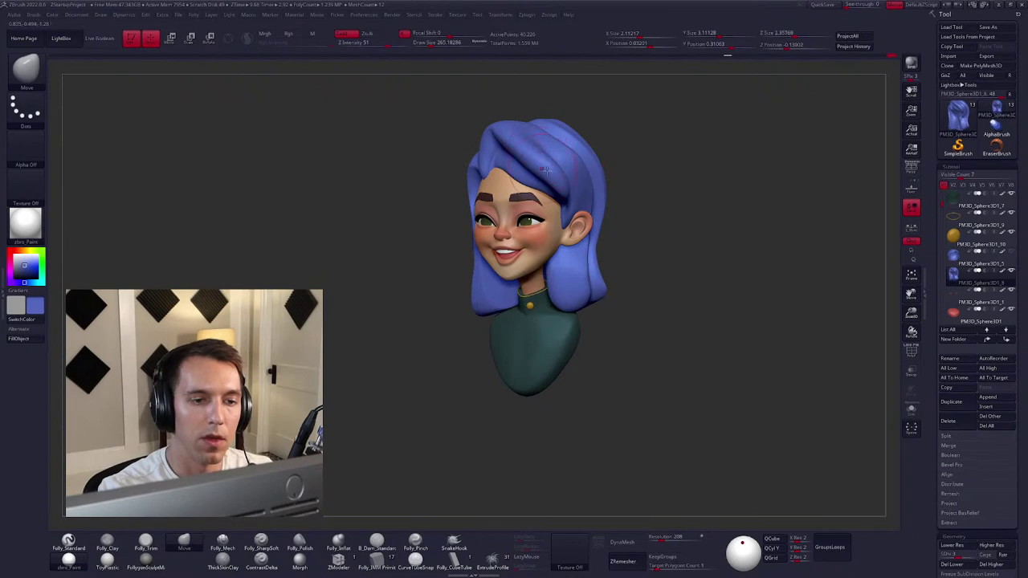
# Turn the blue-haired bust front-on and reposition it in the view.
pyautogui.moveTo(545, 168); pyautogui.dragTo(670, 240)
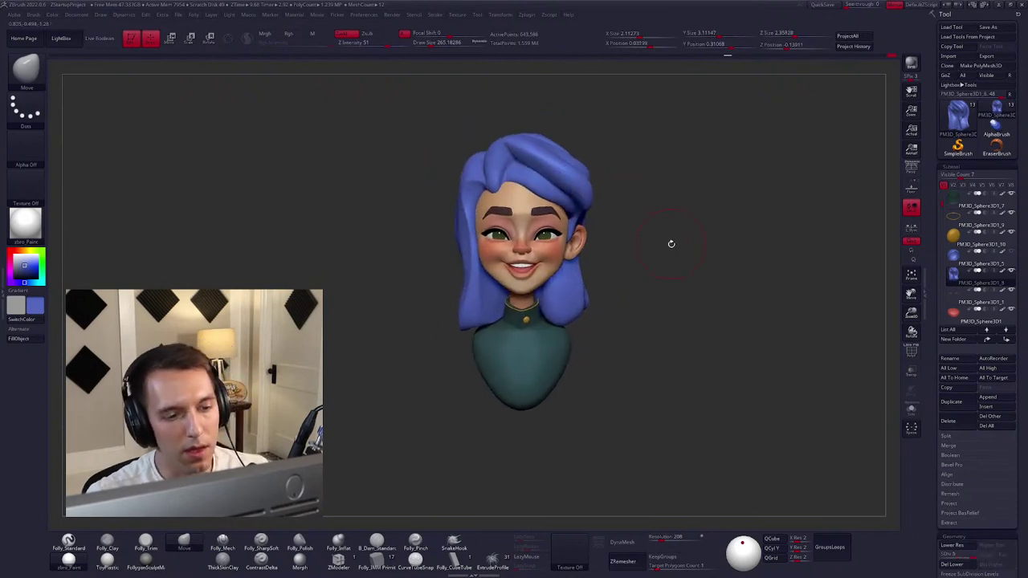
pyautogui.press('b')
pyautogui.press('s')
pyautogui.press('t')
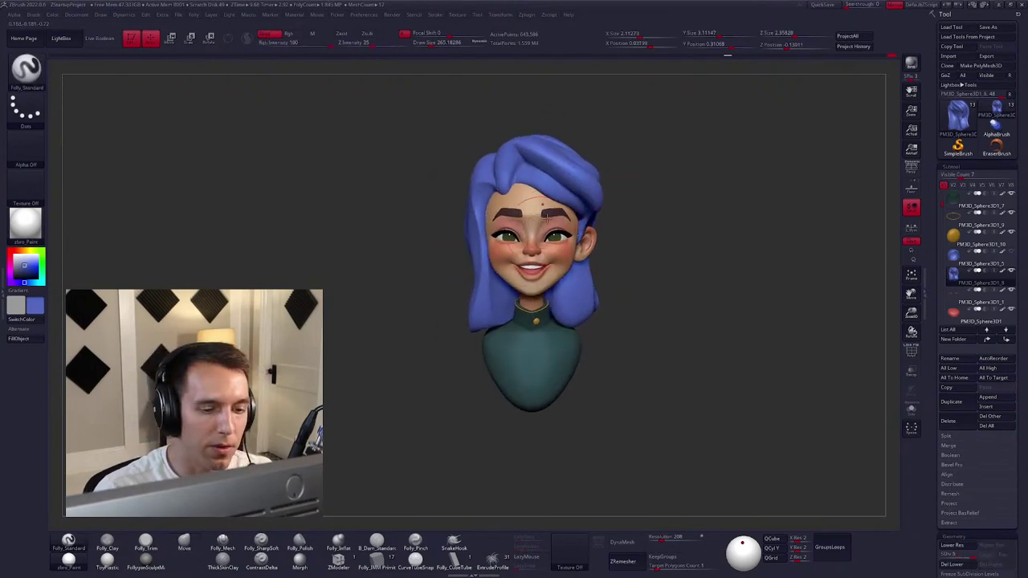
pyautogui.keyDown('alt'); pyautogui.moveTo(468, 265); pyautogui.dragTo(586, 241); pyautogui.keyUp('alt')
pyautogui.keyDown('alt'); pyautogui.moveTo(658, 211); pyautogui.dragTo(647, 207); pyautogui.keyUp('alt')
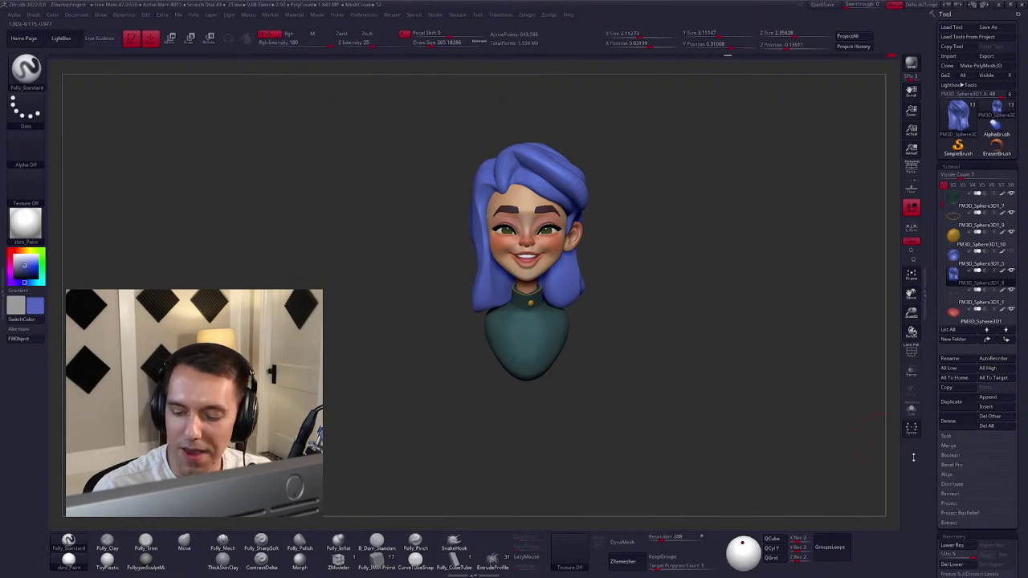
pyautogui.press('space')
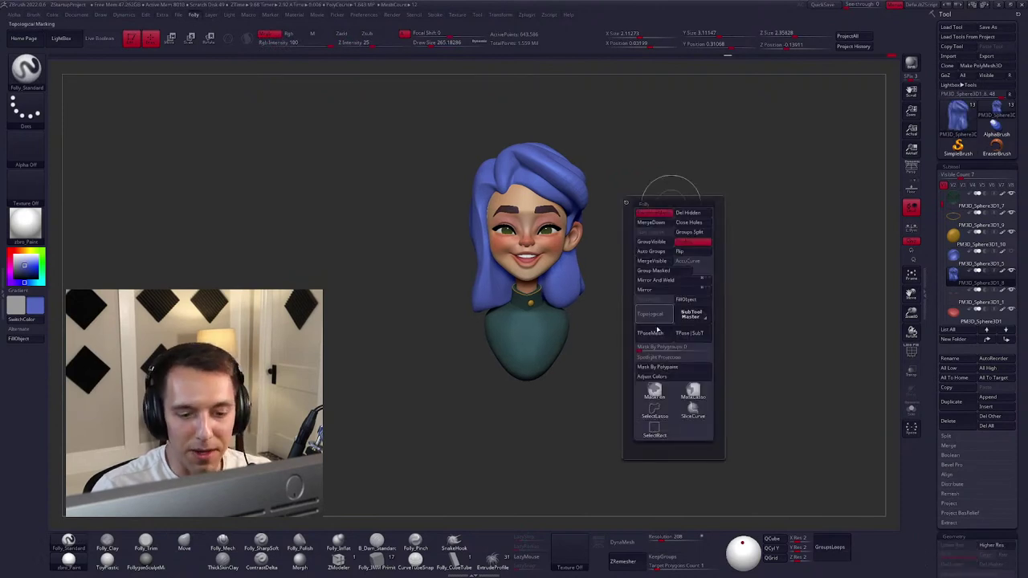
pyautogui.moveTo(623, 290)
pyautogui.mouseDown()
pyautogui.moveTo(613, 273)
pyautogui.moveTo(603, 294)
pyautogui.moveTo(623, 294)
pyautogui.moveTo(567, 298)
pyautogui.moveTo(634, 293)
pyautogui.mouseUp()
# Check the bust's side profile and front view from further out.
pyautogui.press('t')
pyautogui.scroll(2, 515, 161)
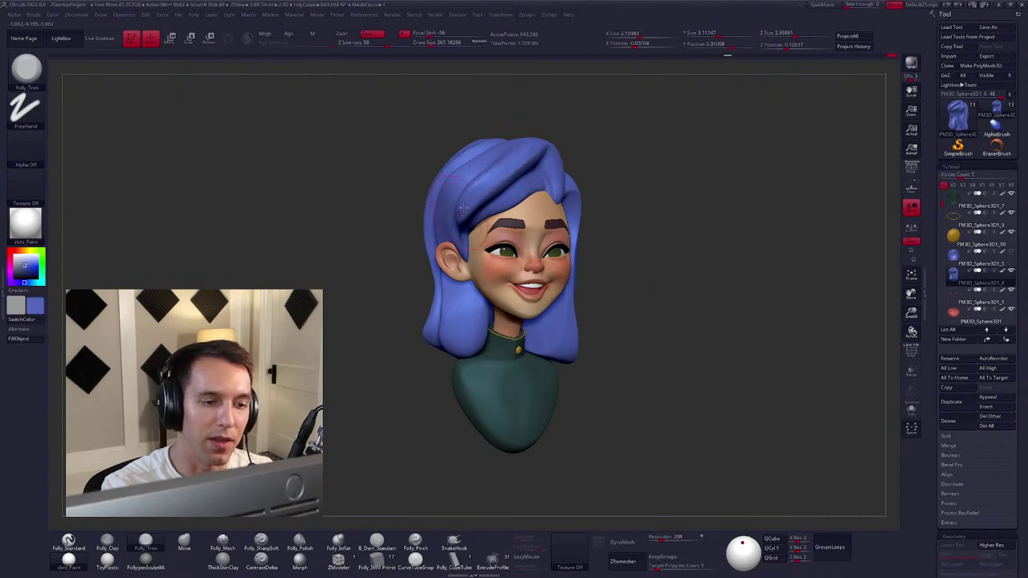
pyautogui.moveTo(514, 160); pyautogui.dragTo(454, 213, button='right')
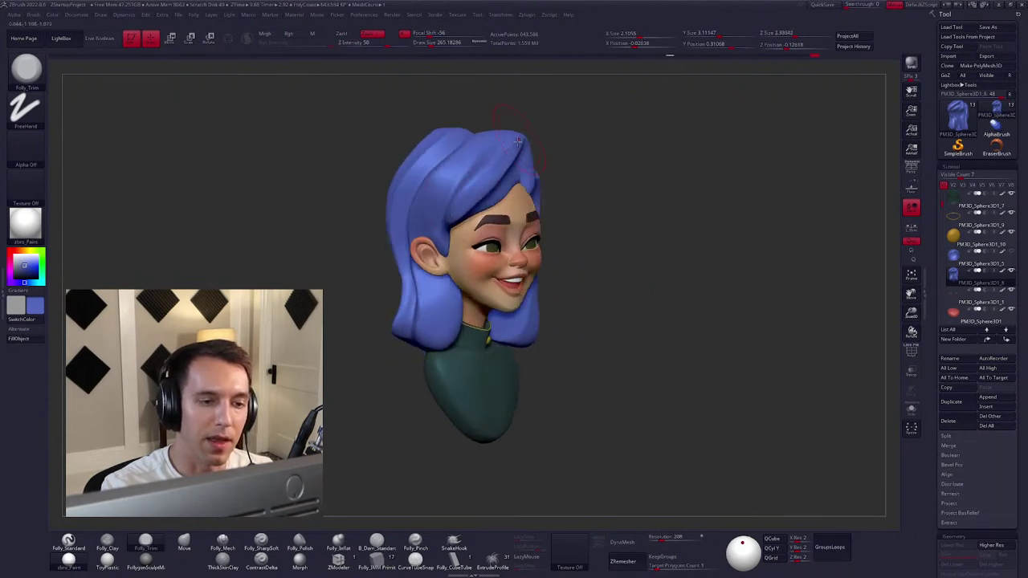
pyautogui.moveTo(518, 141); pyautogui.dragTo(476, 181, button='right')
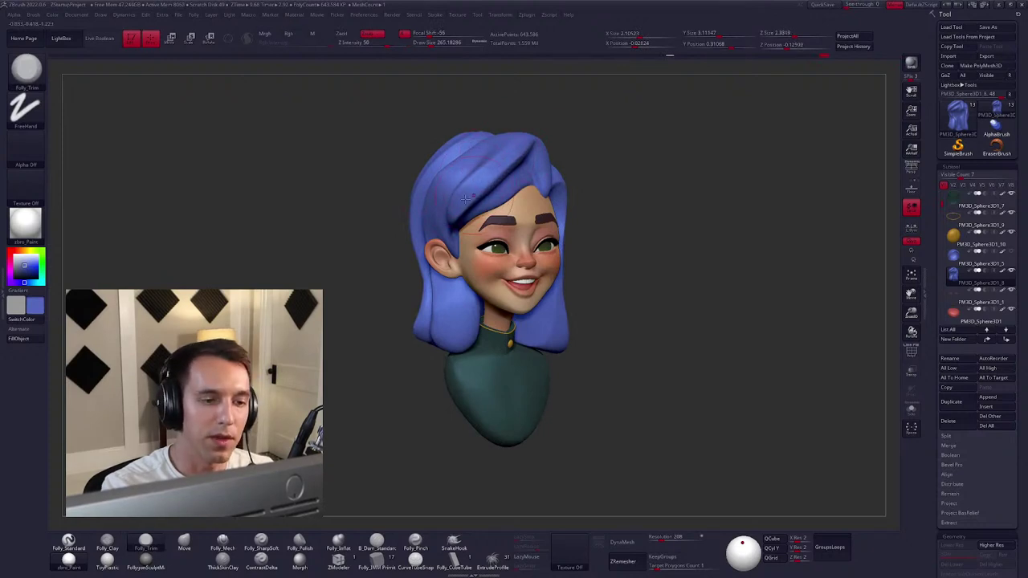
pyautogui.moveTo(465, 197); pyautogui.dragTo(453, 185, button='right')
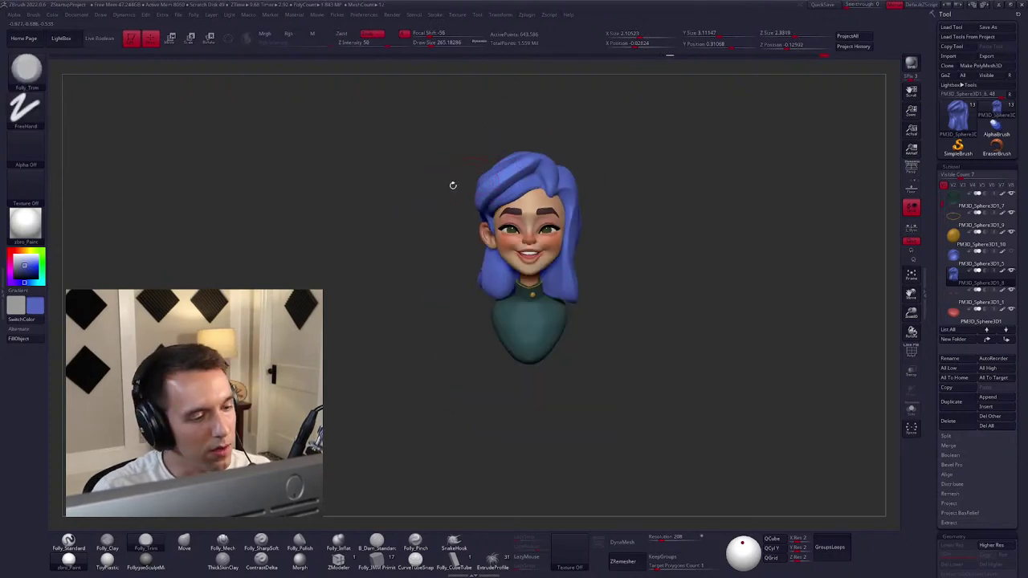
pyautogui.press('b')
pyautogui.press('s')
pyautogui.press('t')
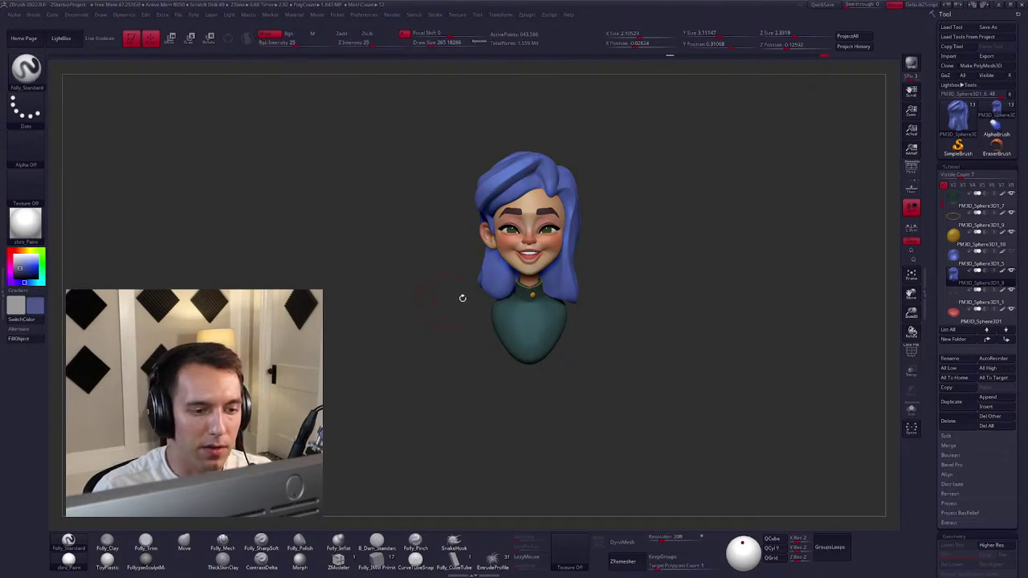
pyautogui.press('v')
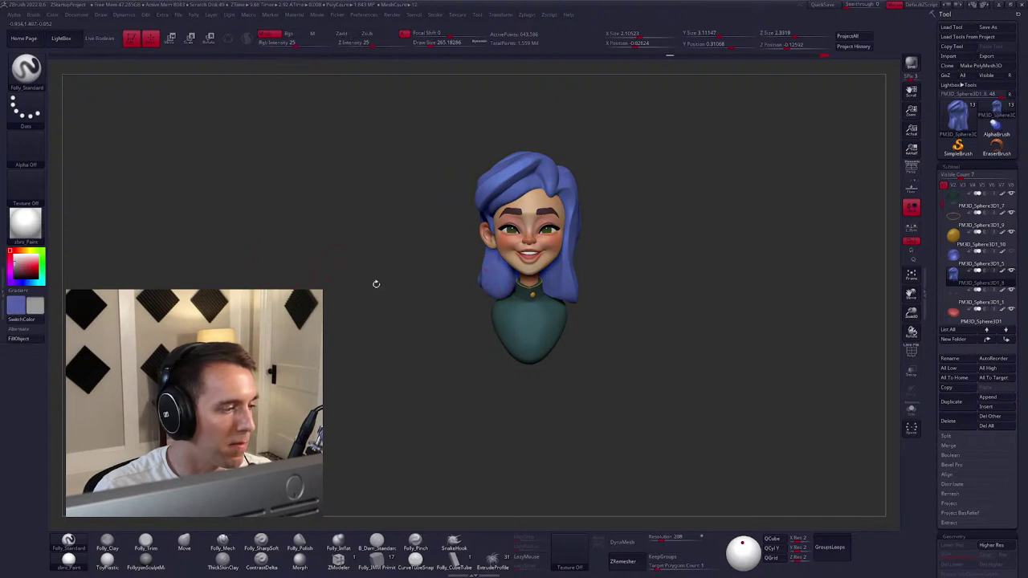
pyautogui.keyDown('alt'); pyautogui.click(523, 333); pyautogui.keyUp('alt')
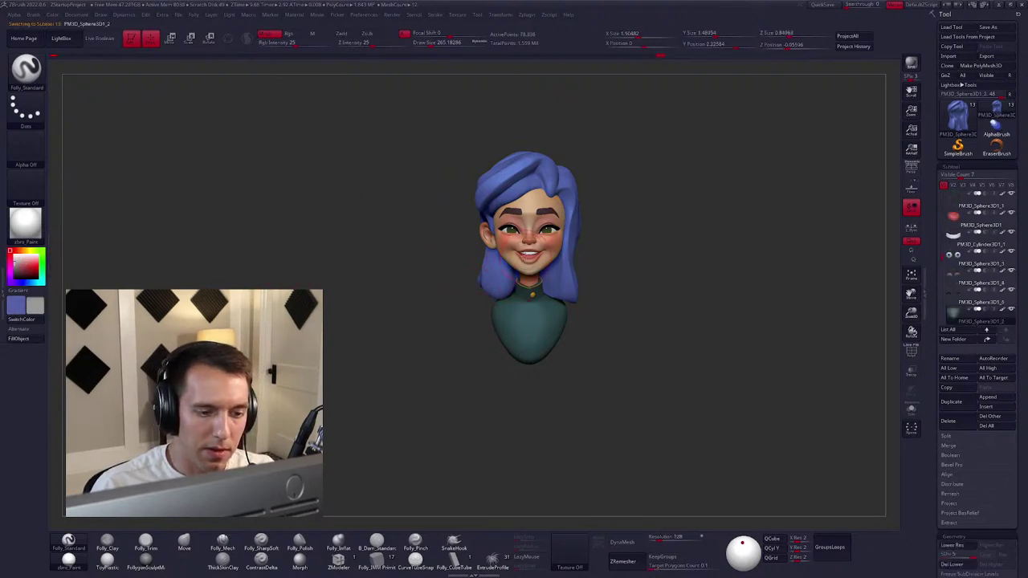
pyautogui.press('c')
pyautogui.click(36, 341)
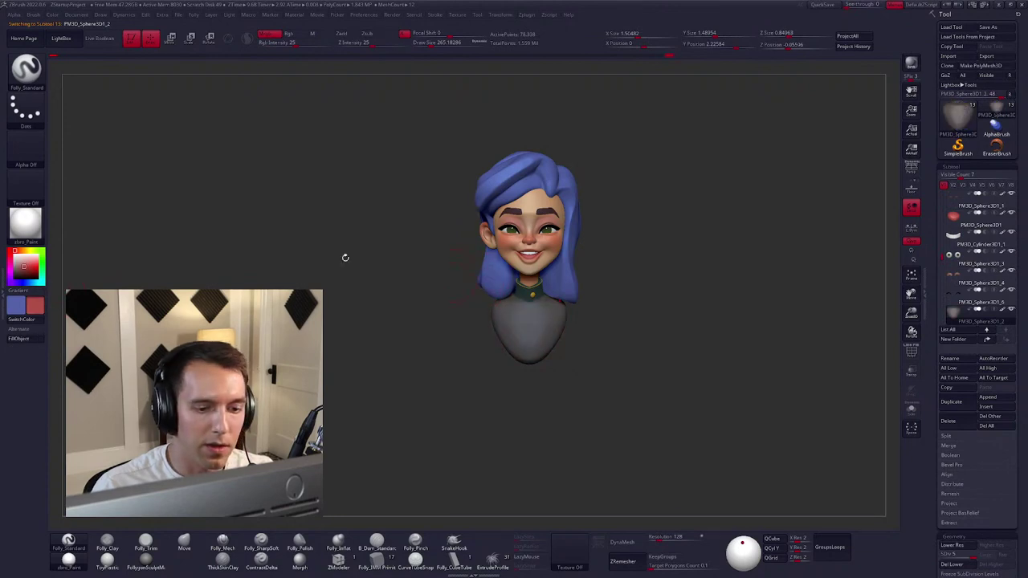
pyautogui.click(28, 341)
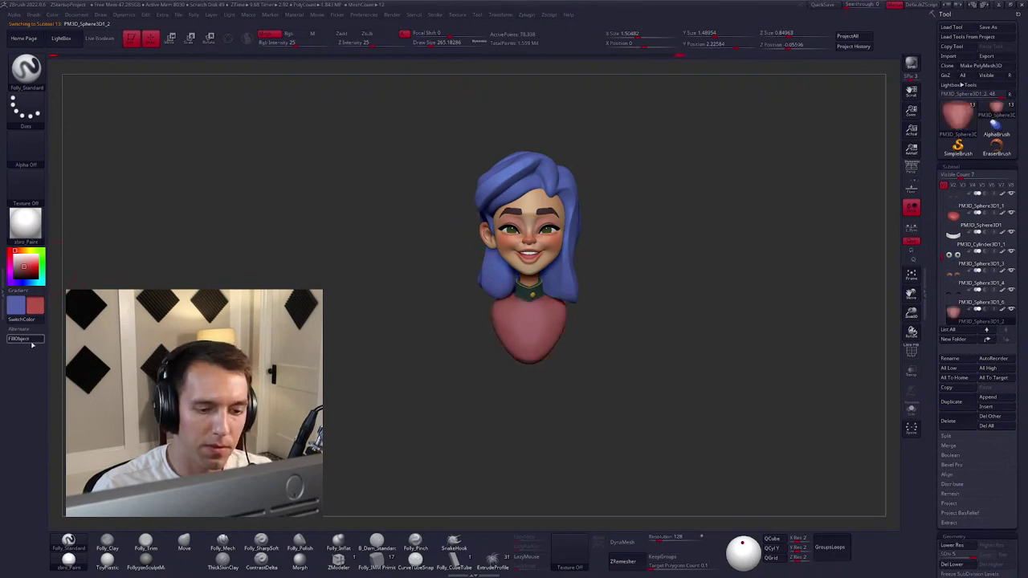
pyautogui.moveTo(502, 304); pyautogui.dragTo(524, 306)
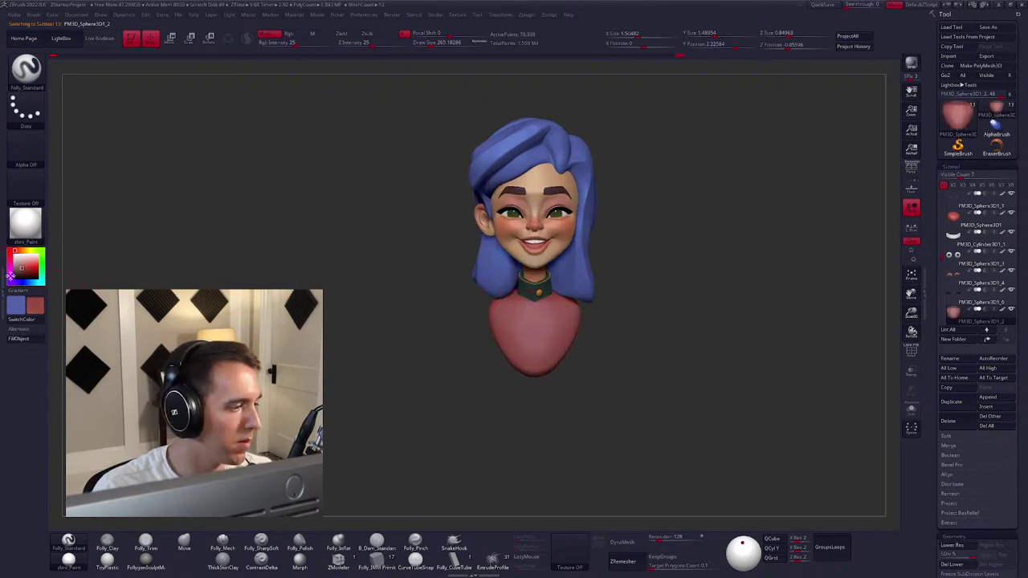
pyautogui.moveTo(22, 265); pyautogui.dragTo(18, 266)
pyautogui.click(18, 338)
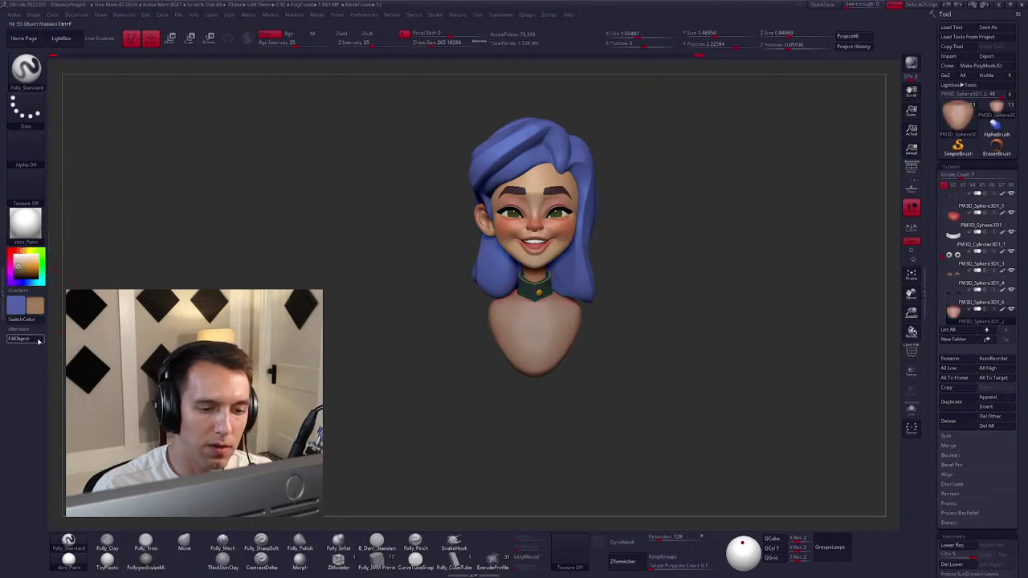
pyautogui.click(26, 274)
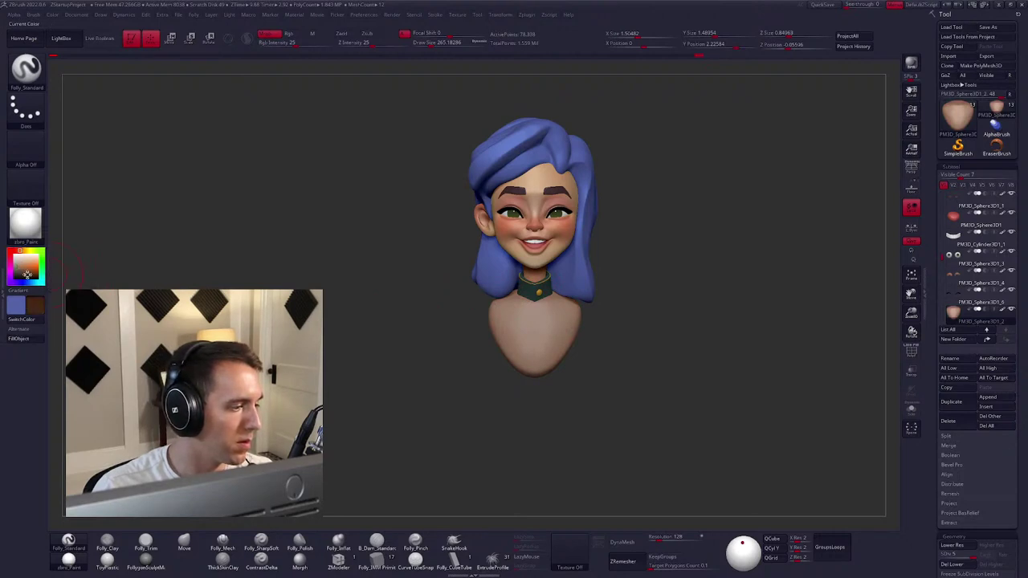
pyautogui.click(26, 340)
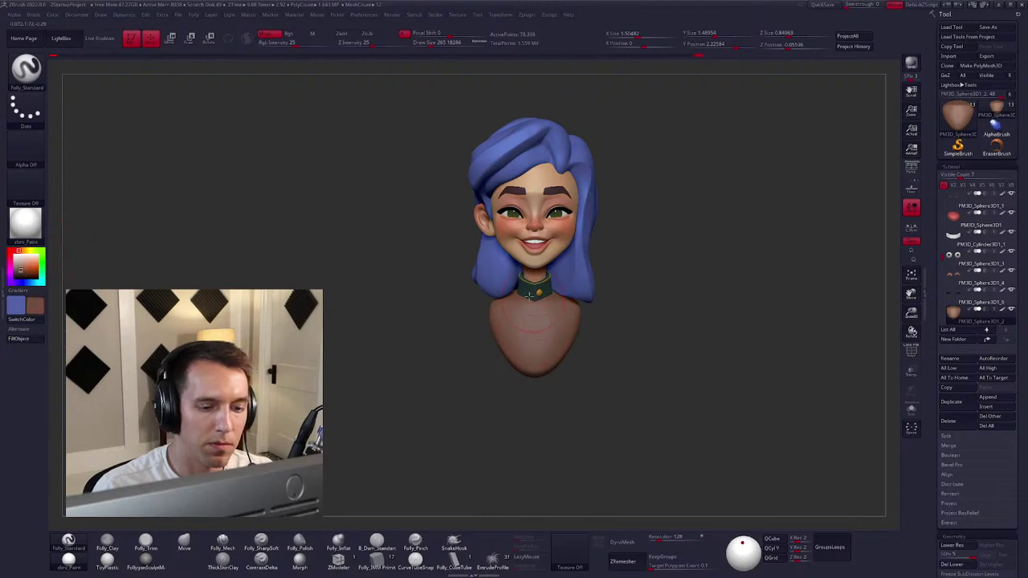
pyautogui.keyDown('alt'); pyautogui.click(517, 268); pyautogui.keyUp('alt')
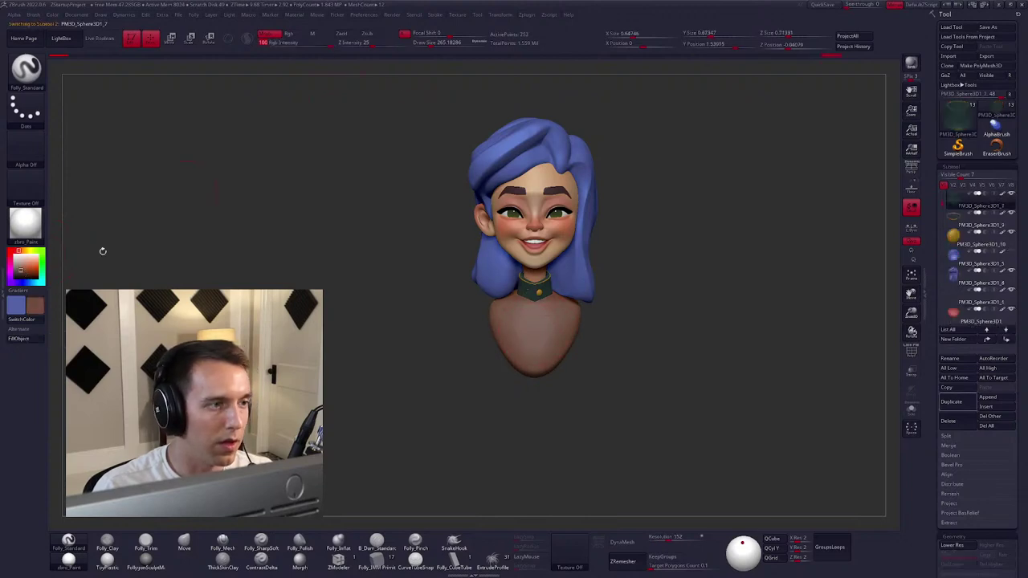
pyautogui.click(26, 341)
pyautogui.moveTo(359, 321); pyautogui.dragTo(667, 316)
pyautogui.rightClick(642, 310)
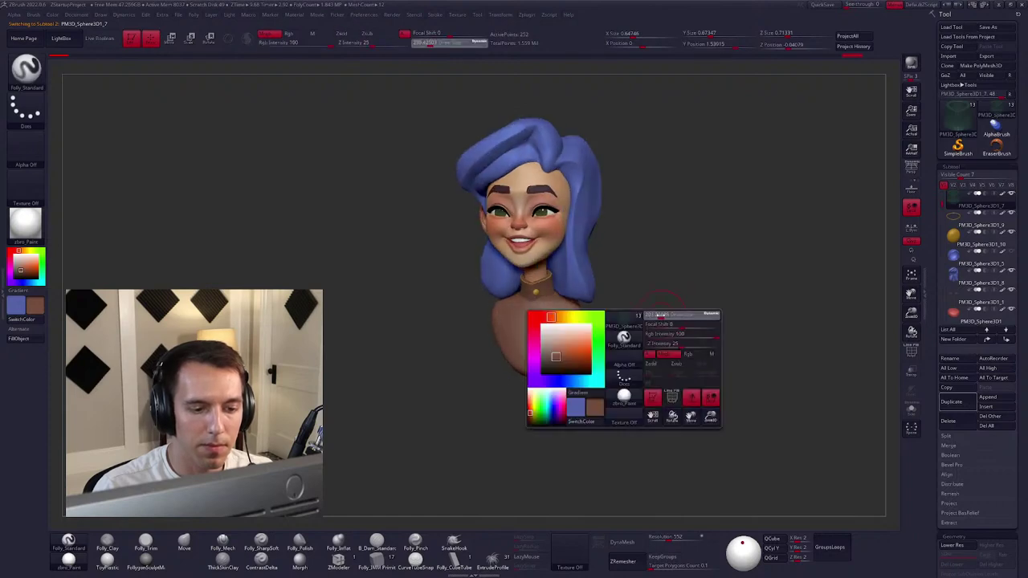
pyautogui.moveTo(596, 312)
pyautogui.mouseDown()
pyautogui.moveTo(611, 312)
pyautogui.moveTo(574, 304)
pyautogui.moveTo(608, 324)
pyautogui.mouseUp()
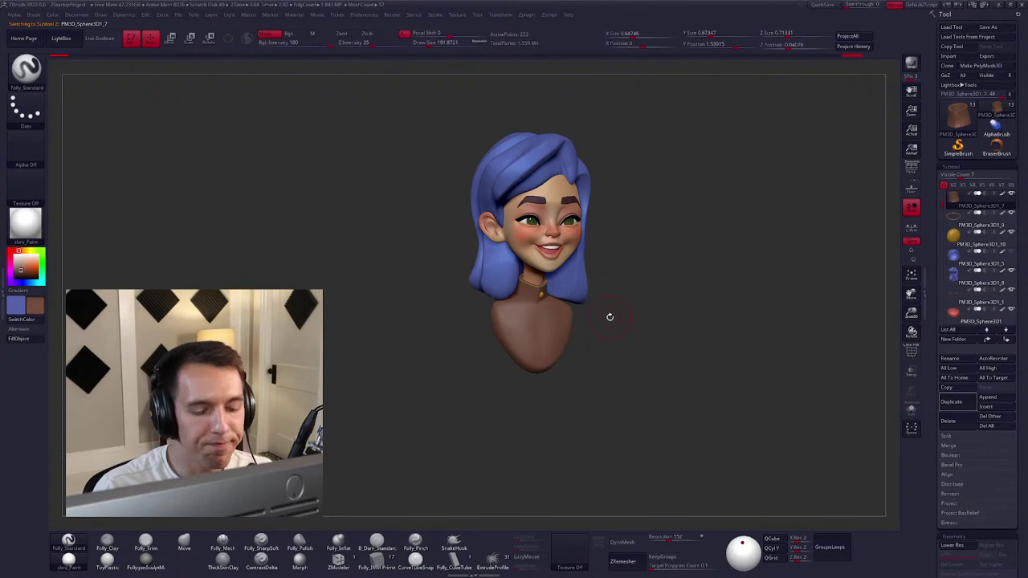
pyautogui.keyDown('alt'); pyautogui.click(538, 294); pyautogui.keyUp('alt')
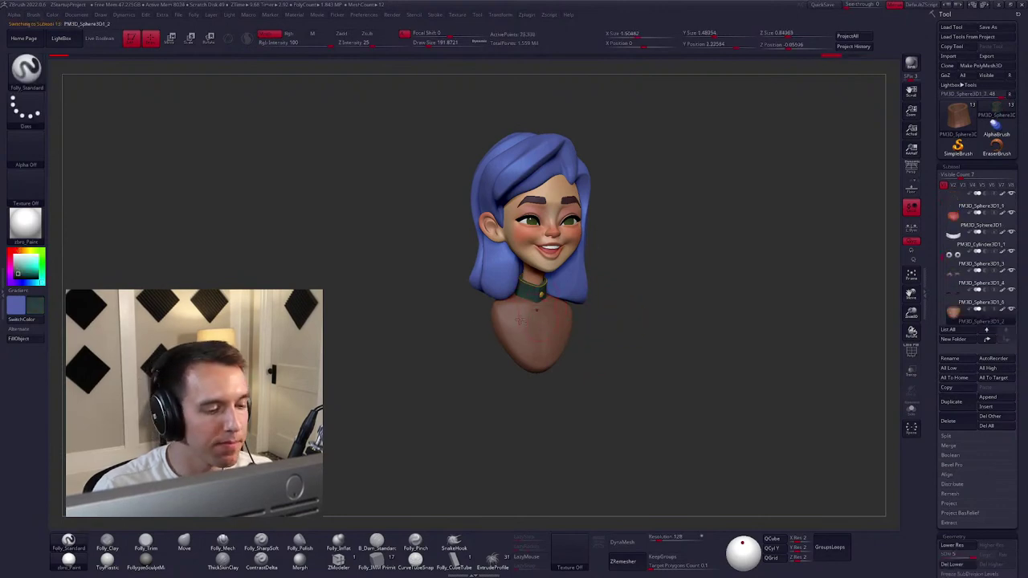
pyautogui.click(37, 341)
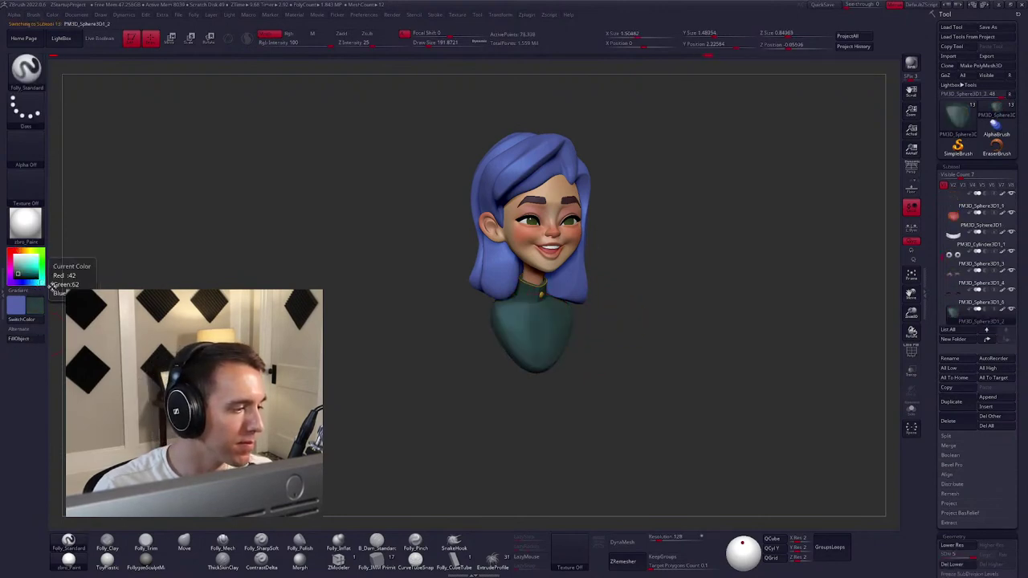
pyautogui.scroll(2, 571, 300)
pyautogui.moveTo(571, 300); pyautogui.dragTo(376, 281)
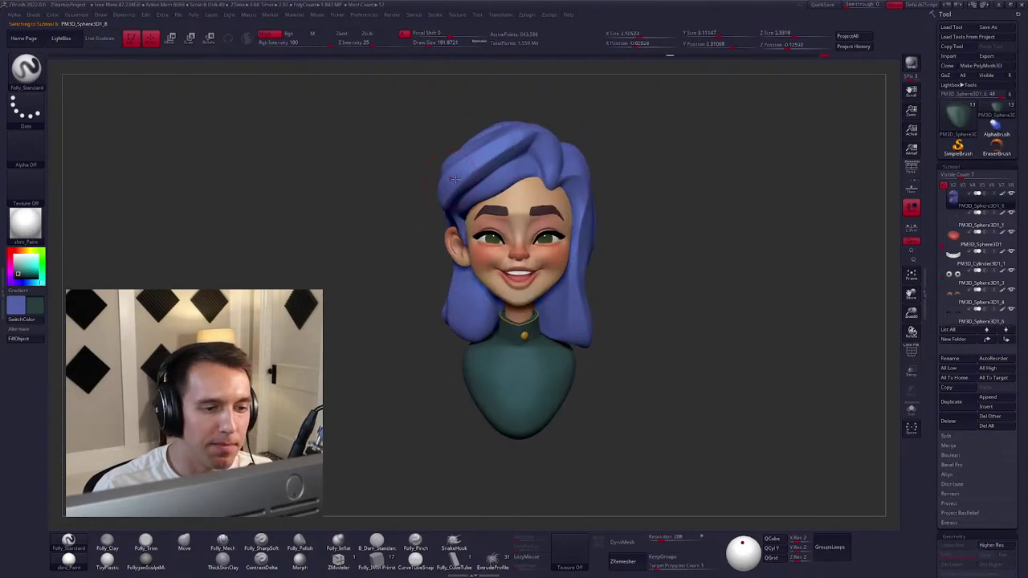
pyautogui.press('c')
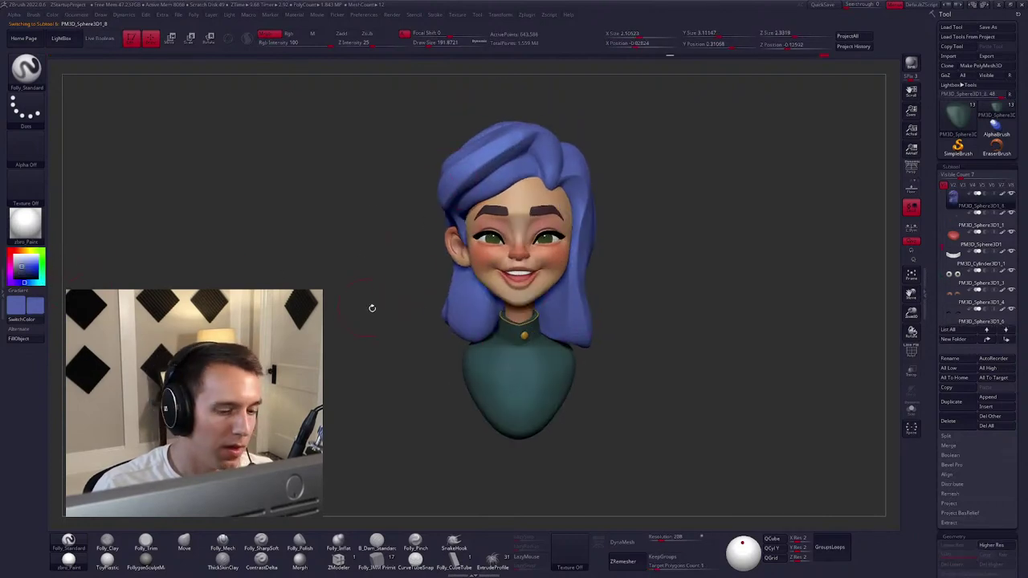
# Fill the hair with a light tan colour.
pyautogui.click(22, 250)
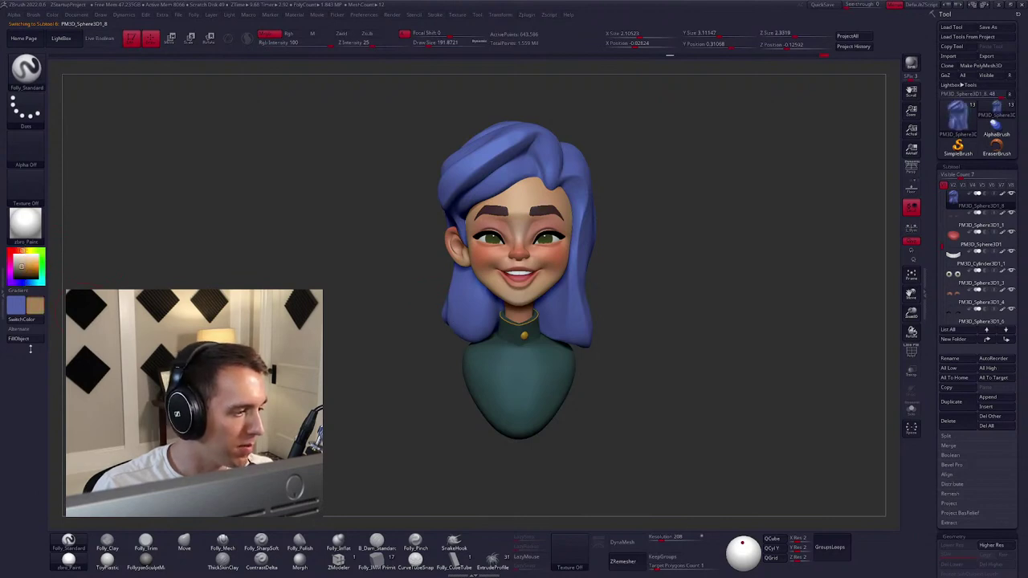
pyautogui.click(32, 343)
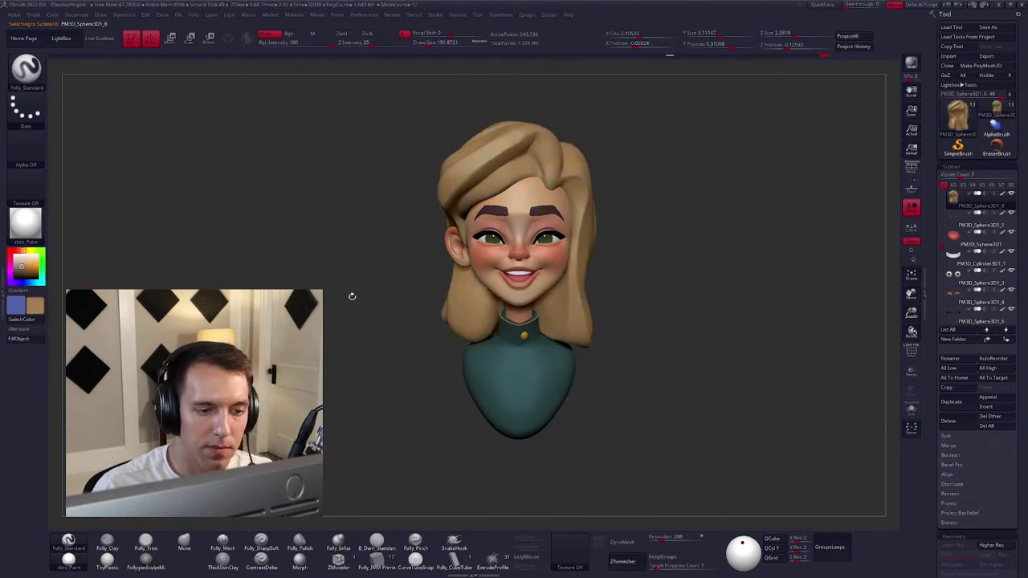
pyautogui.moveTo(495, 266)
pyautogui.mouseDown(button='right')
pyautogui.moveTo(546, 267)
pyautogui.moveTo(441, 270)
pyautogui.moveTo(499, 273)
pyautogui.mouseUp(button='right')
# Trim the face surface near the mouth with the Trim brush.
pyautogui.keyDown('alt'); pyautogui.click(501, 273); pyautogui.keyUp('alt')
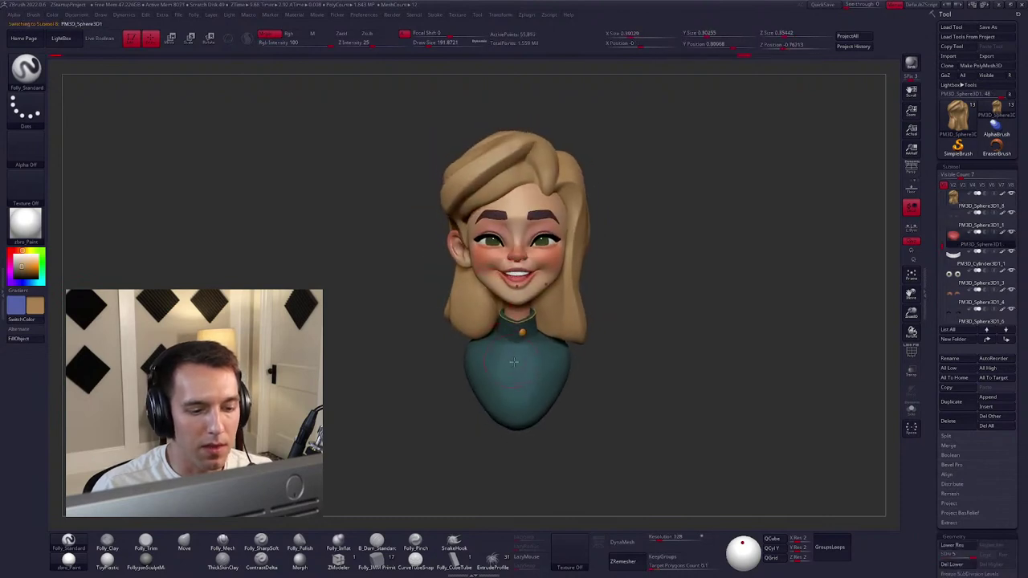
pyautogui.press('t')
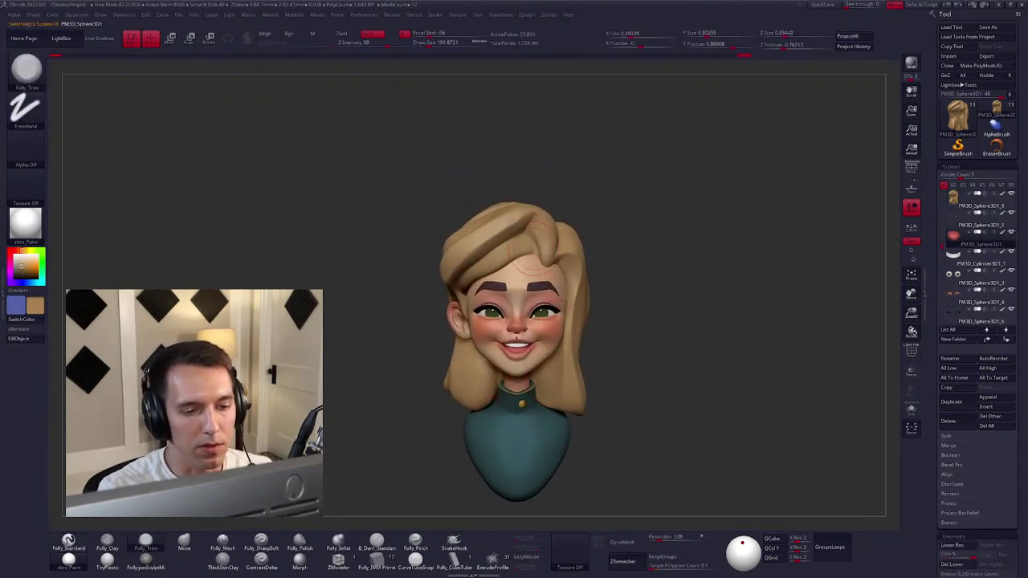
pyautogui.moveTo(536, 281)
pyautogui.keyDown('alt'); pyautogui.mouseDown(button='right')
pyautogui.moveTo(546, 296)
pyautogui.moveTo(508, 207)
pyautogui.mouseUp(button='right'); pyautogui.keyUp('alt')
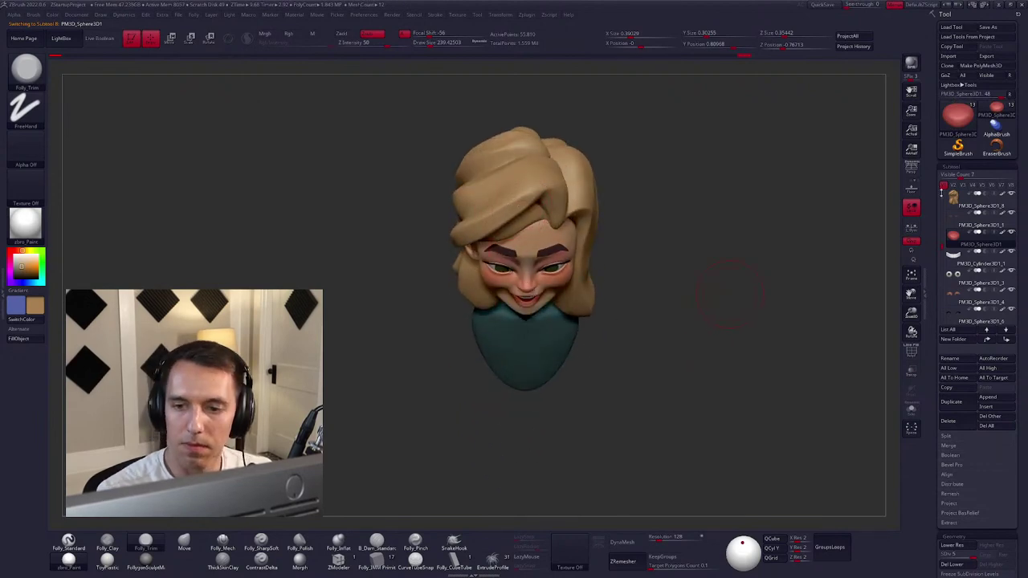
# Solo the hair and flatten the front strand with the Trim brush.
pyautogui.keyDown('alt'); pyautogui.click(502, 211); pyautogui.keyUp('alt')
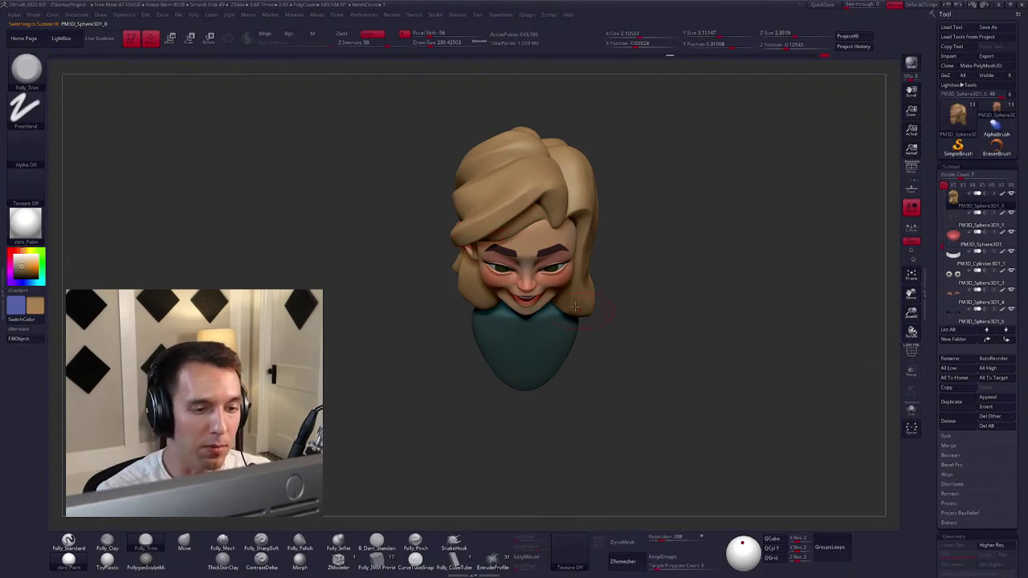
pyautogui.moveTo(599, 345); pyautogui.dragTo(561, 152)
pyautogui.hotkey('alt', 's')
pyautogui.press('t')
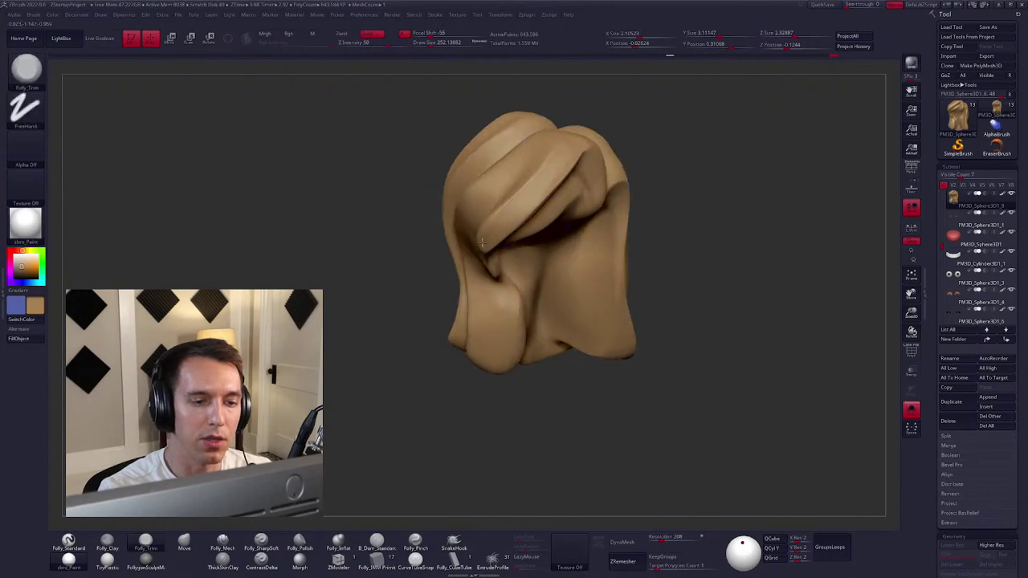
pyautogui.moveTo(510, 203)
pyautogui.mouseDown()
pyautogui.moveTo(531, 210)
pyautogui.moveTo(530, 197)
pyautogui.mouseUp()
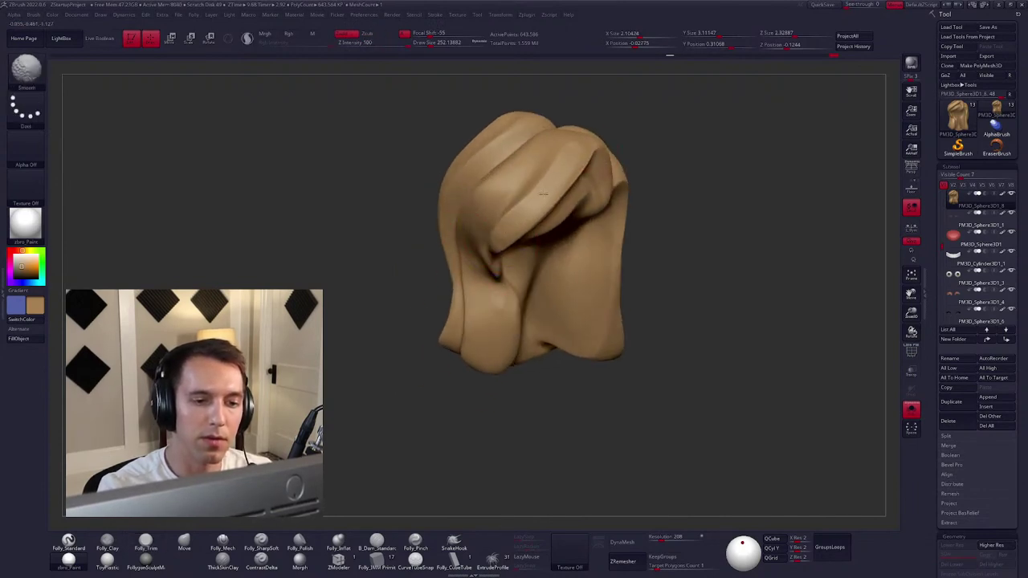
pyautogui.hotkey('alt', 's')
# Take a snapshot of the bust and move the live model beside it.
pyautogui.moveTo(683, 266)
pyautogui.mouseDown()
pyautogui.moveTo(729, 284)
pyautogui.moveTo(680, 280)
pyautogui.moveTo(702, 320)
pyautogui.moveTo(665, 356)
pyautogui.moveTo(818, 313)
pyautogui.mouseUp()
pyautogui.press('space')
pyautogui.press('b')
pyautogui.press('m')
pyautogui.press('v')
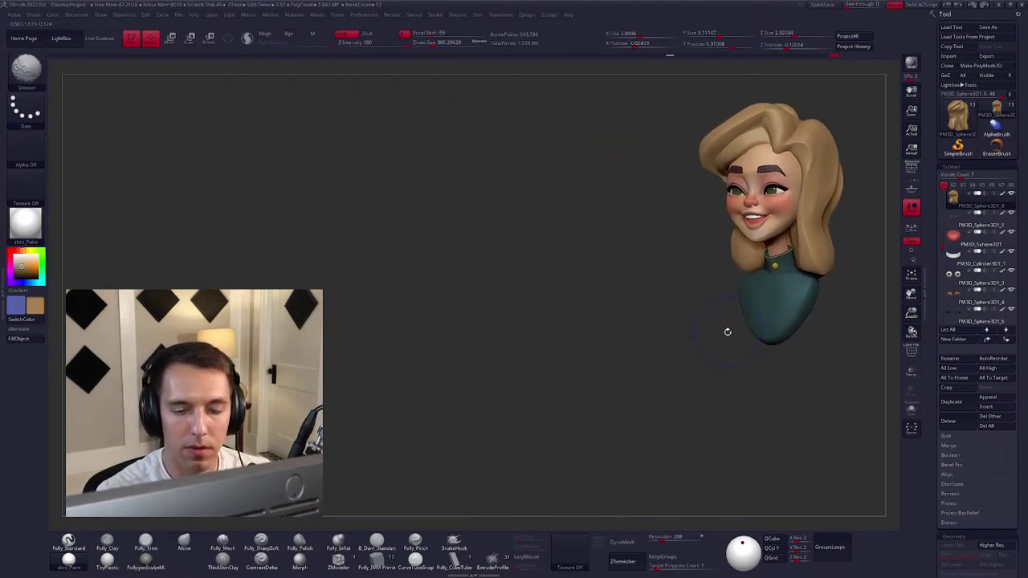
pyautogui.hotkey('shift', 's')
pyautogui.keyDown('alt'); pyautogui.moveTo(738, 339); pyautogui.dragTo(601, 379); pyautogui.keyUp('alt')
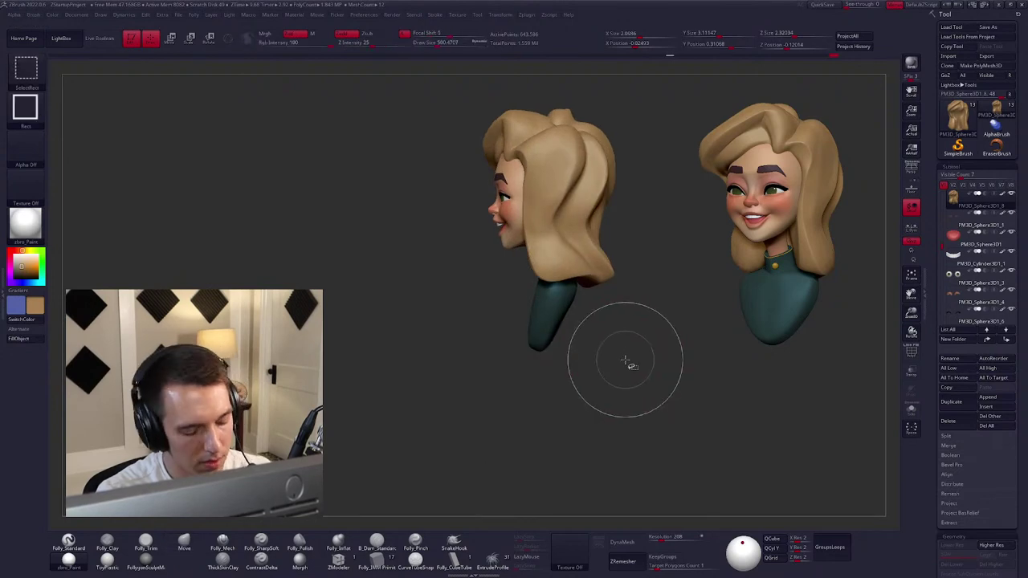
# Remove the snapshot copy and pull the front of the hair top toward the face.
pyautogui.hotkey('ctrl', 'n')
pyautogui.moveTo(510, 114); pyautogui.dragTo(476, 123)
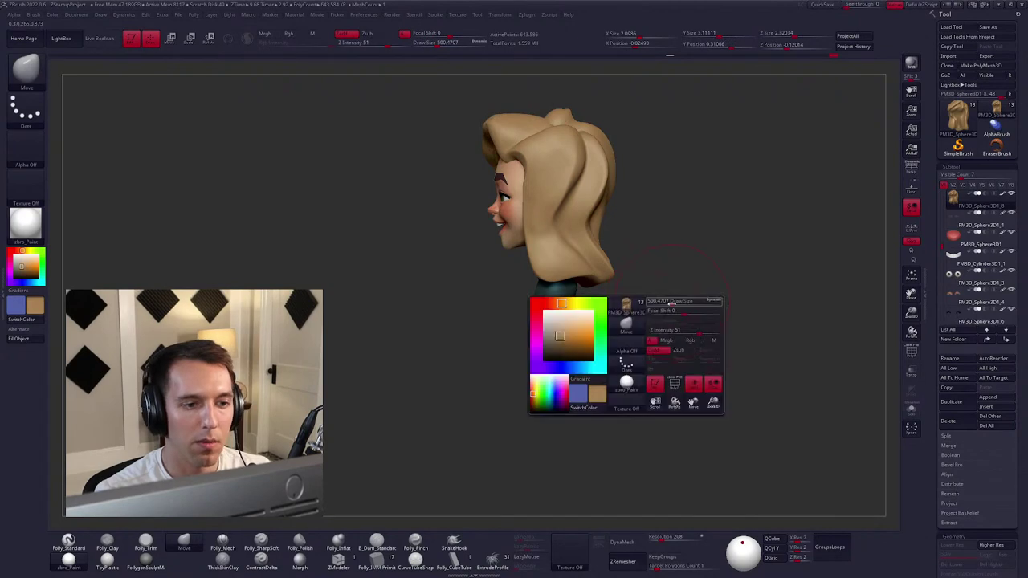
pyautogui.moveTo(666, 300); pyautogui.dragTo(736, 310)
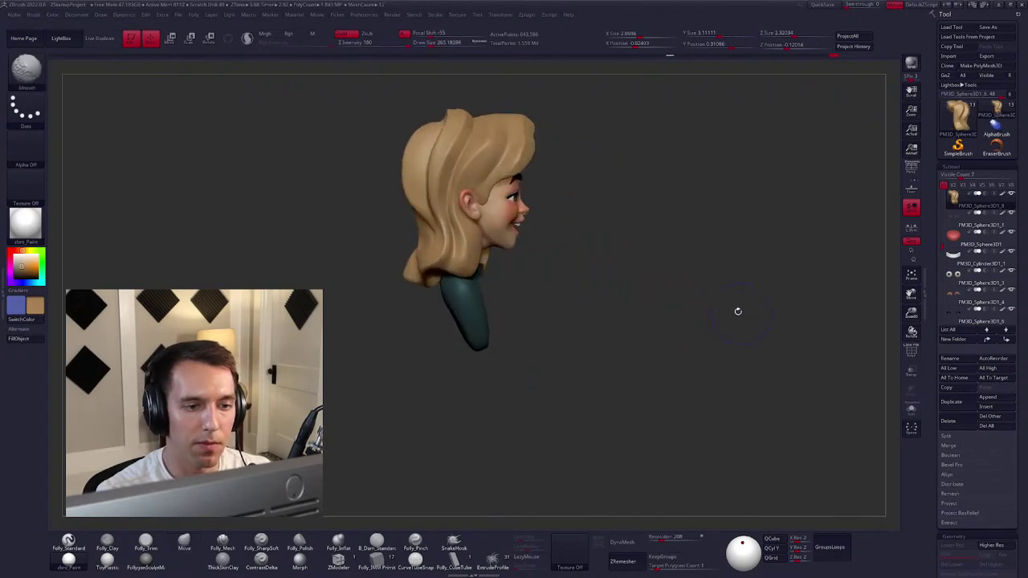
pyautogui.moveTo(583, 195); pyautogui.dragTo(583, 168)
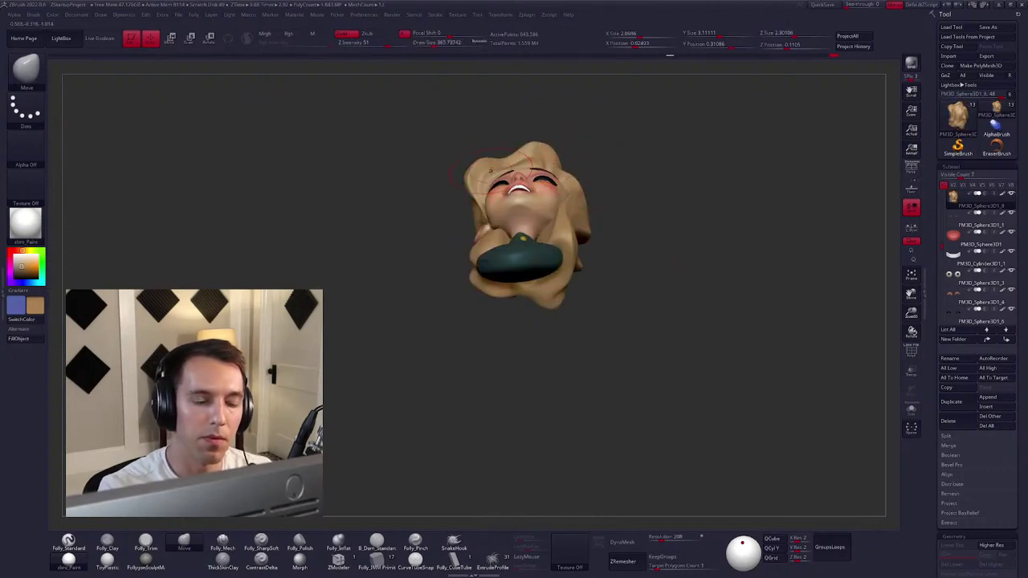
# Pull the crown toward the upper right and smooth away the spike there.
pyautogui.press('space')
pyautogui.moveTo(490, 170)
pyautogui.mouseDown()
pyautogui.moveTo(509, 152)
pyautogui.moveTo(493, 190)
pyautogui.moveTo(526, 184)
pyautogui.moveTo(518, 181)
pyautogui.moveTo(530, 212)
pyautogui.moveTo(560, 170)
pyautogui.mouseUp()
pyautogui.press('space')
pyautogui.press('space')
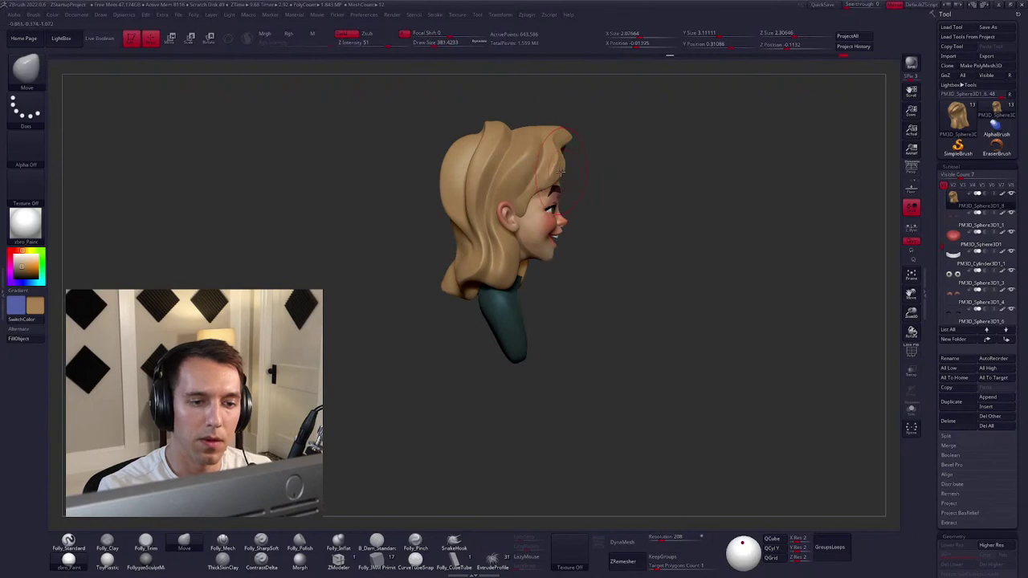
pyautogui.moveTo(591, 202); pyautogui.dragTo(563, 140)
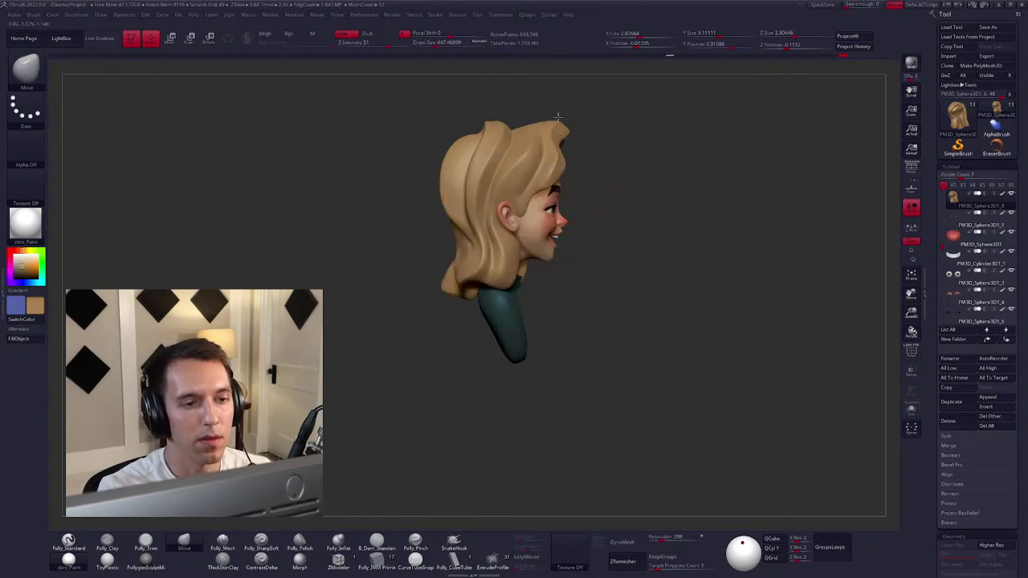
pyautogui.press('space')
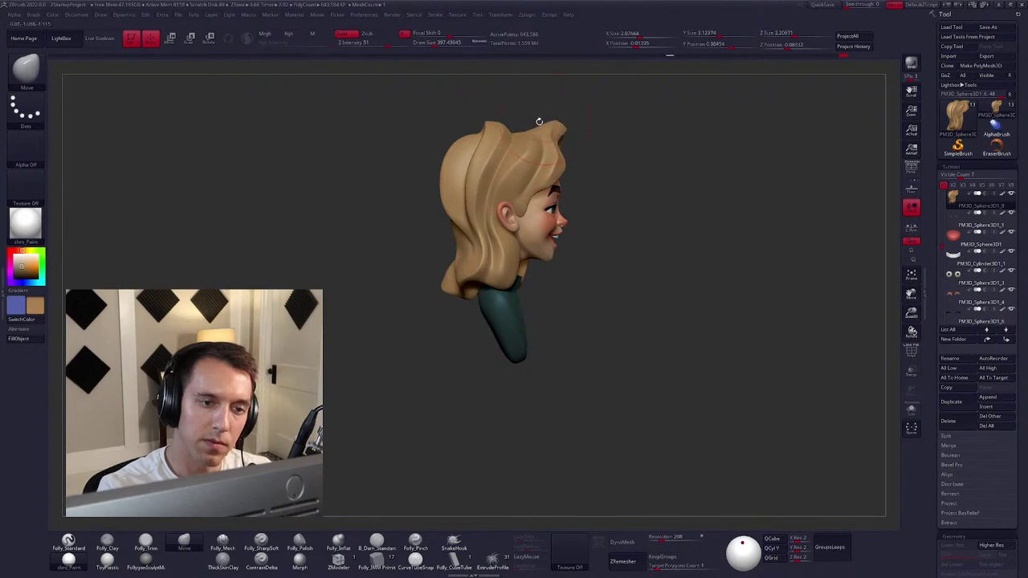
pyautogui.moveTo(555, 115)
pyautogui.keyDown('shift'); pyautogui.mouseDown()
pyautogui.moveTo(527, 104)
pyautogui.moveTo(424, 165)
pyautogui.mouseUp(); pyautogui.keyUp('shift')
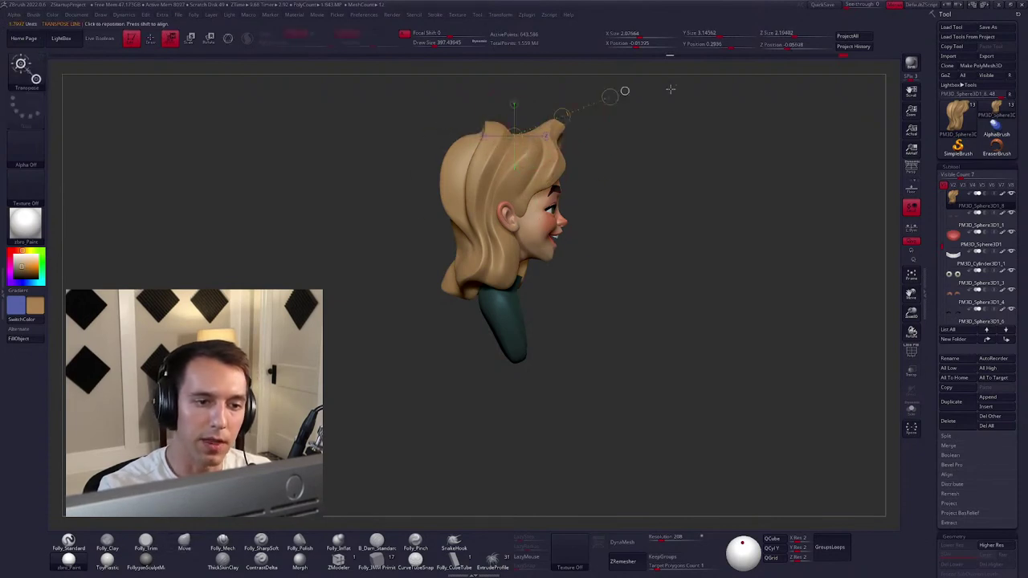
pyautogui.moveTo(612, 330); pyautogui.dragTo(623, 307)
pyautogui.moveTo(477, 186)
pyautogui.mouseDown()
pyautogui.moveTo(553, 252)
pyautogui.moveTo(589, 252)
pyautogui.moveTo(548, 204)
pyautogui.moveTo(507, 306)
pyautogui.moveTo(484, 202)
pyautogui.moveTo(495, 213)
pyautogui.mouseUp()
# Trim the hair with Folly_Trim, try Reconstruct Subdiv, then subdivide the hair mesh.
pyautogui.press('space')
pyautogui.press('c')
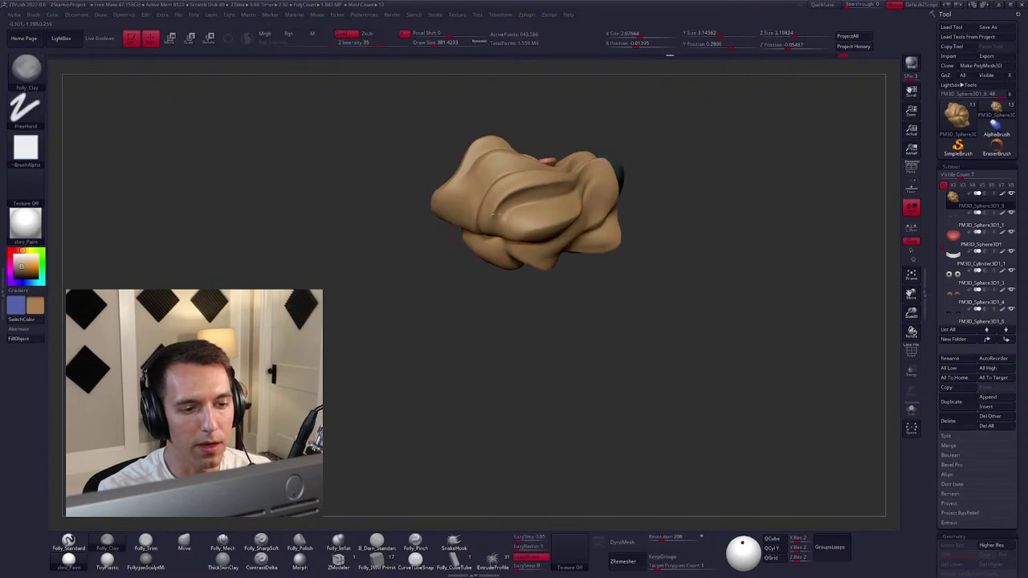
pyautogui.press('t')
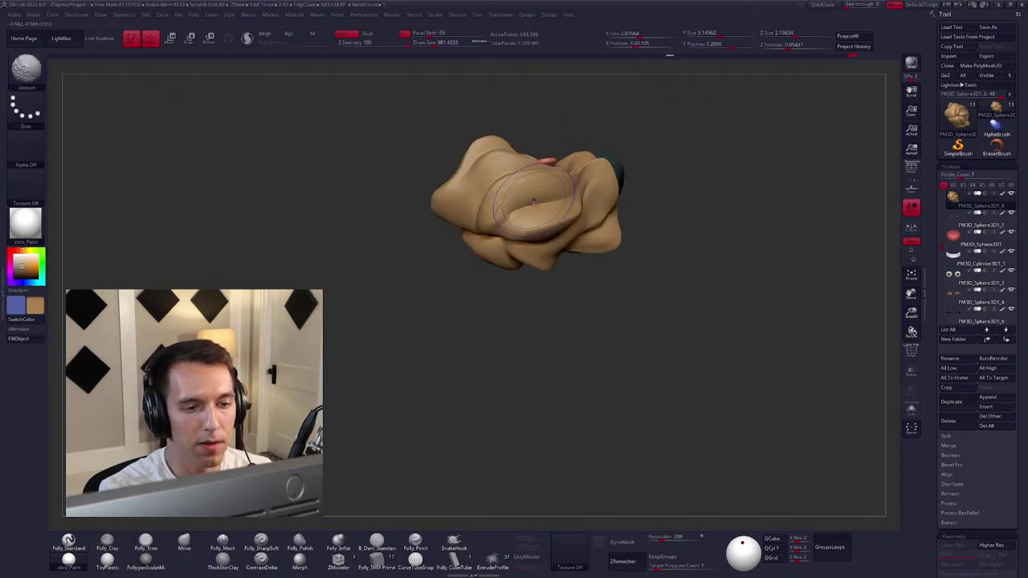
pyautogui.scroll(-2, 943, 510)
pyautogui.click(961, 531)
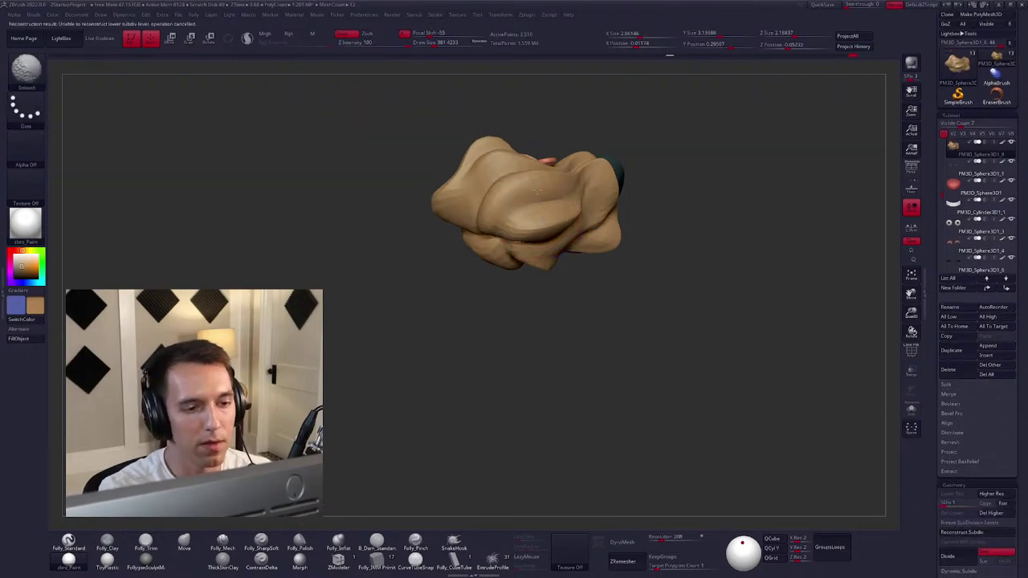
pyautogui.hotkey('ctrl', 'd')
pyautogui.hotkey('ctrl', 'd')
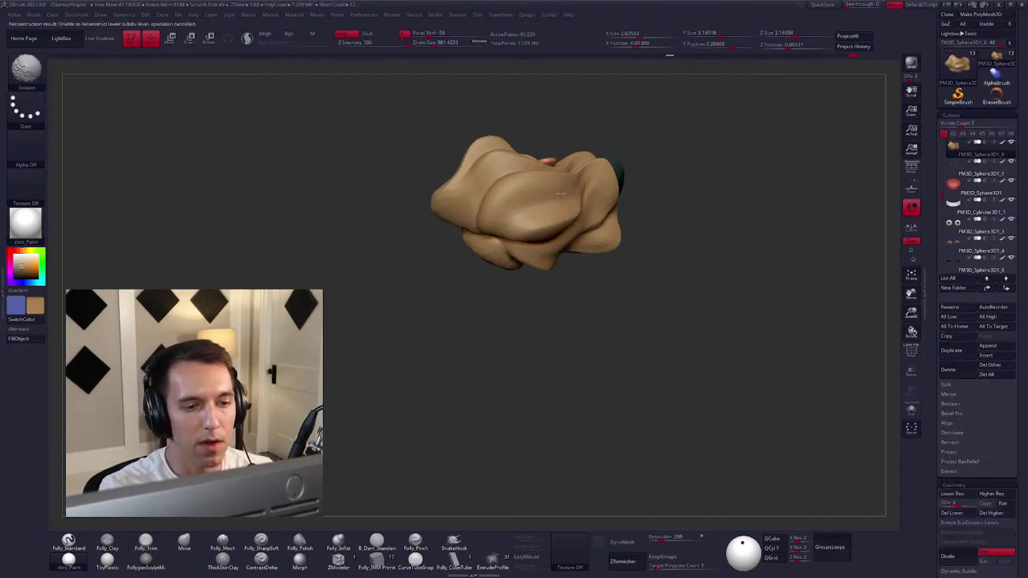
# Switch to the Move brush and orbit the head from side view back to front.
pyautogui.moveTo(562, 145)
pyautogui.mouseDown()
pyautogui.moveTo(525, 174)
pyautogui.moveTo(559, 177)
pyautogui.moveTo(635, 323)
pyautogui.moveTo(677, 319)
pyautogui.moveTo(615, 278)
pyautogui.mouseUp()
pyautogui.press('b')
pyautogui.press('m')
pyautogui.press('v')
pyautogui.press('space')
pyautogui.moveTo(559, 211); pyautogui.dragTo(614, 217, button='right')
pyautogui.moveTo(541, 211); pyautogui.dragTo(572, 181, button='right')
# Pick a hard-edged sculpting brush and orbit the head to its right profile and rear.
pyautogui.press('1')
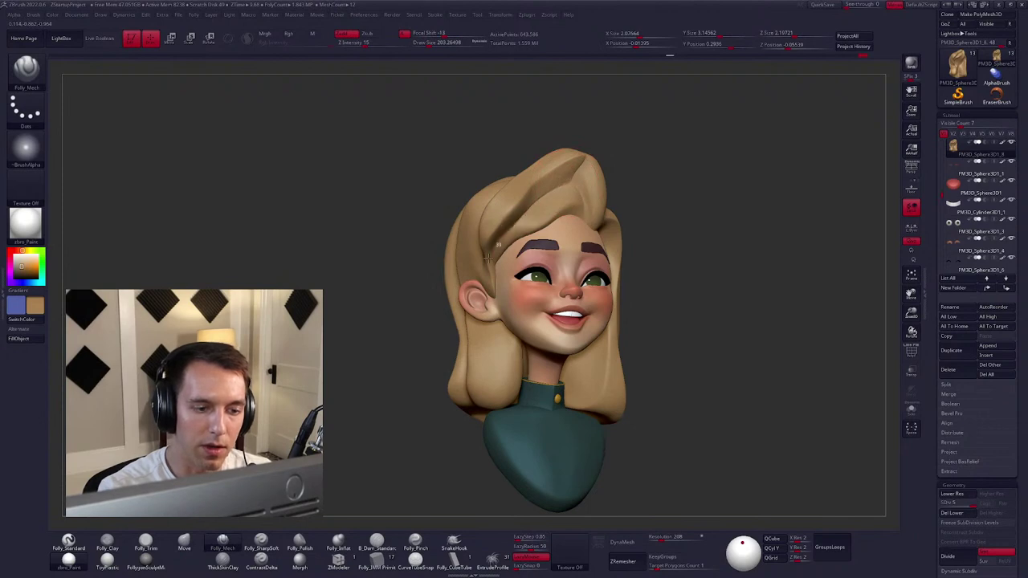
pyautogui.moveTo(487, 257); pyautogui.dragTo(512, 208, button='right')
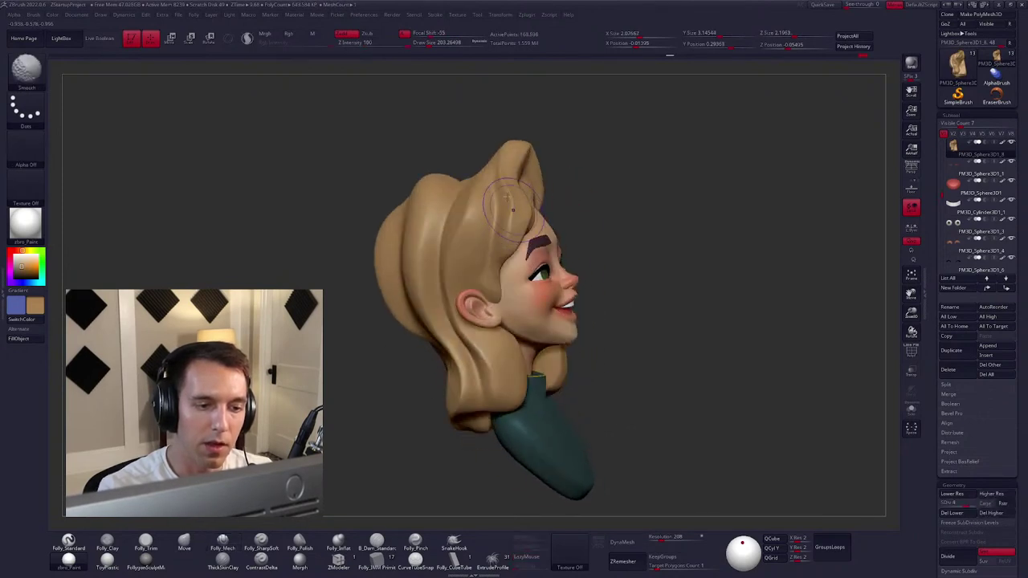
pyautogui.moveTo(506, 245)
pyautogui.keyDown('shift'); pyautogui.mouseDown(button='right')
pyautogui.moveTo(517, 233)
pyautogui.moveTo(523, 183)
pyautogui.moveTo(594, 207)
pyautogui.moveTo(523, 195)
pyautogui.moveTo(540, 187)
pyautogui.mouseUp(button='right'); pyautogui.keyUp('shift')
pyautogui.press('space')
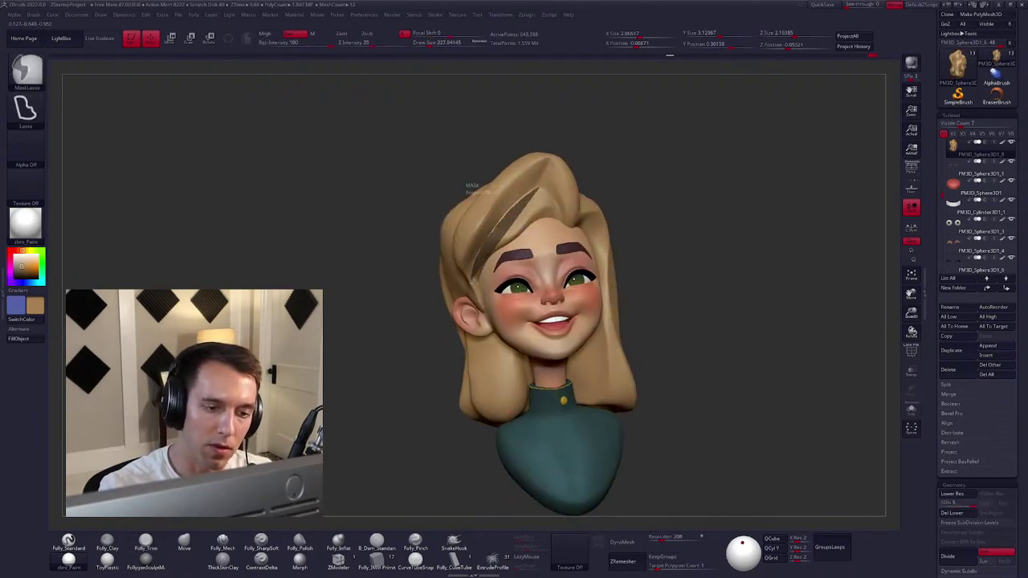
# Lasso-mask the face, invert the mask onto the hair, then clear it.
pyautogui.moveTo(472, 186)
pyautogui.keyDown('ctrl'); pyautogui.mouseDown()
pyautogui.moveTo(594, 265)
pyautogui.moveTo(562, 321)
pyautogui.moveTo(481, 289)
pyautogui.mouseUp(); pyautogui.keyUp('ctrl')
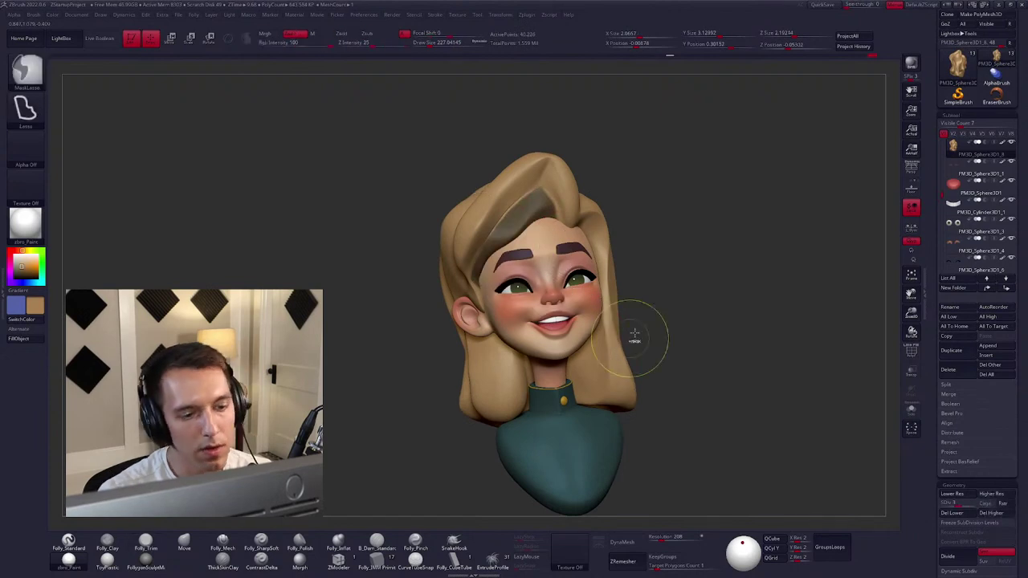
pyautogui.keyDown('ctrl'); pyautogui.click(678, 318); pyautogui.keyUp('ctrl')
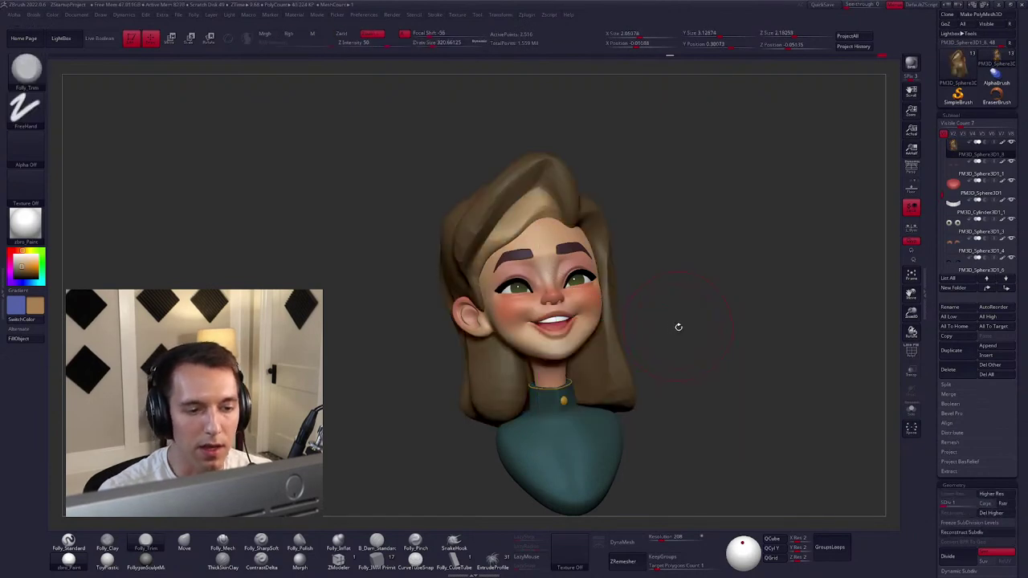
pyautogui.keyDown('ctrl'); pyautogui.moveTo(678, 327); pyautogui.dragTo(676, 332); pyautogui.keyUp('ctrl')
pyautogui.moveTo(677, 333); pyautogui.dragTo(506, 216, button='right')
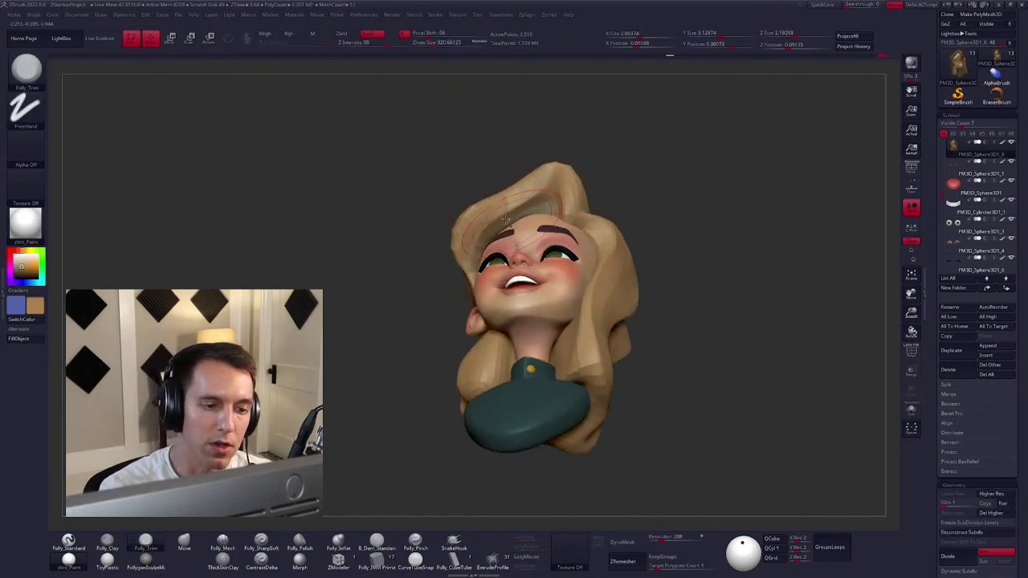
# Return to the Move brush with the head turned to a front view.
pyautogui.press('b')
pyautogui.press('m')
pyautogui.press('v')
pyautogui.press('space')
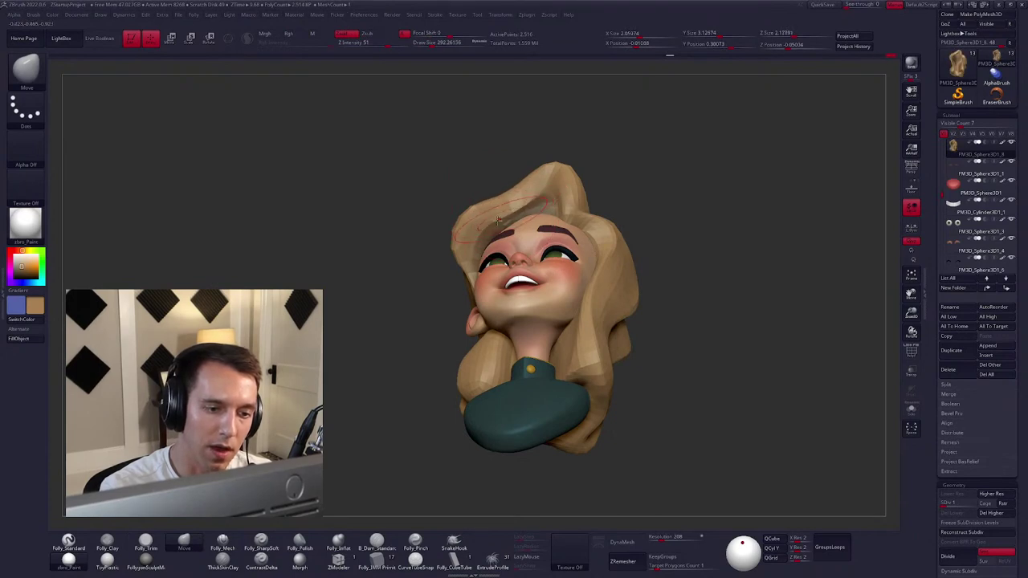
pyautogui.moveTo(610, 273)
pyautogui.mouseDown(button='right')
pyautogui.moveTo(633, 230)
pyautogui.moveTo(610, 258)
pyautogui.mouseUp(button='right')
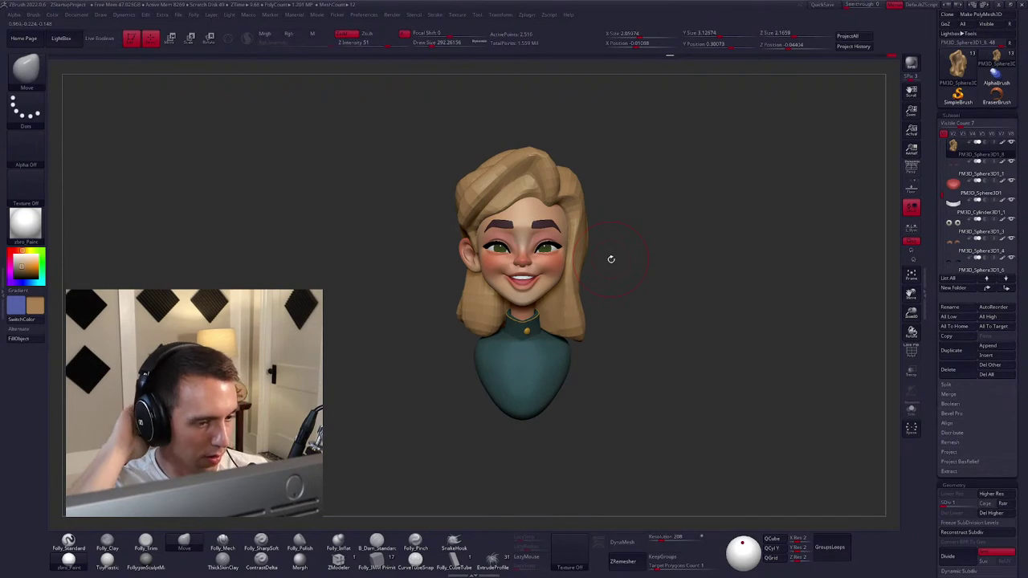
# Smooth and reshape the top and back lobe of the hair with a smaller brush.
pyautogui.moveTo(623, 307)
pyautogui.mouseDown(button='right')
pyautogui.moveTo(725, 312)
pyautogui.moveTo(649, 300)
pyautogui.mouseUp(button='right')
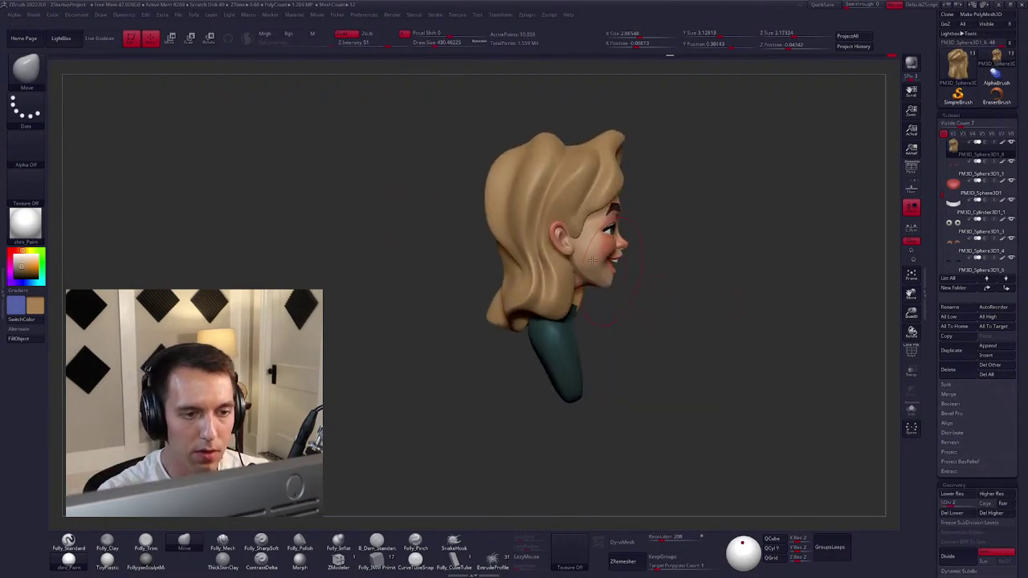
pyautogui.press('space')
pyautogui.press('shift')
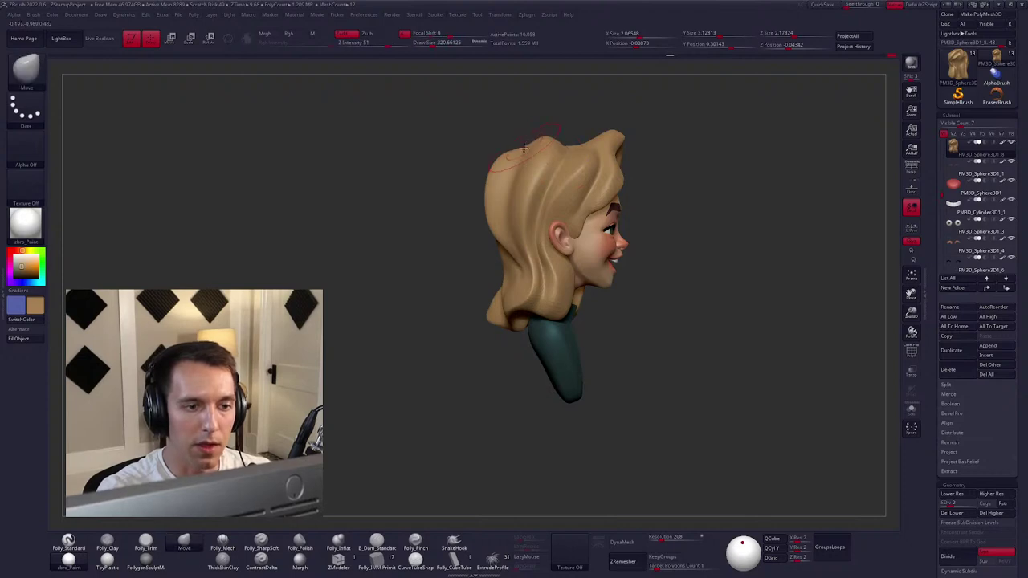
pyautogui.moveTo(526, 149); pyautogui.dragTo(578, 184, button='right')
pyautogui.press('[')
pyautogui.moveTo(578, 184)
pyautogui.mouseDown()
pyautogui.moveTo(522, 165)
pyautogui.moveTo(482, 176)
pyautogui.mouseUp()
pyautogui.press(']')
# Pull the bottom edge of the hair down at the back.
pyautogui.moveTo(592, 286)
pyautogui.mouseDown(button='right')
pyautogui.moveTo(677, 328)
pyautogui.moveTo(532, 217)
pyautogui.moveTo(514, 240)
pyautogui.moveTo(491, 185)
pyautogui.moveTo(451, 156)
pyautogui.moveTo(465, 173)
pyautogui.mouseUp(button='right')
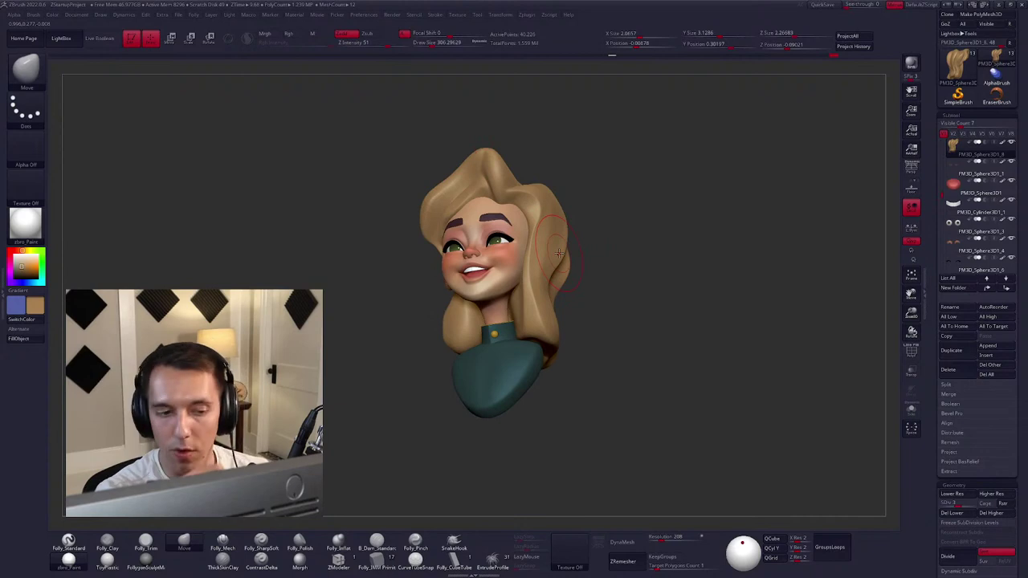
pyautogui.keyDown('shift'); pyautogui.moveTo(558, 253); pyautogui.dragTo(529, 195, button='right'); pyautogui.keyUp('shift')
pyautogui.press('space')
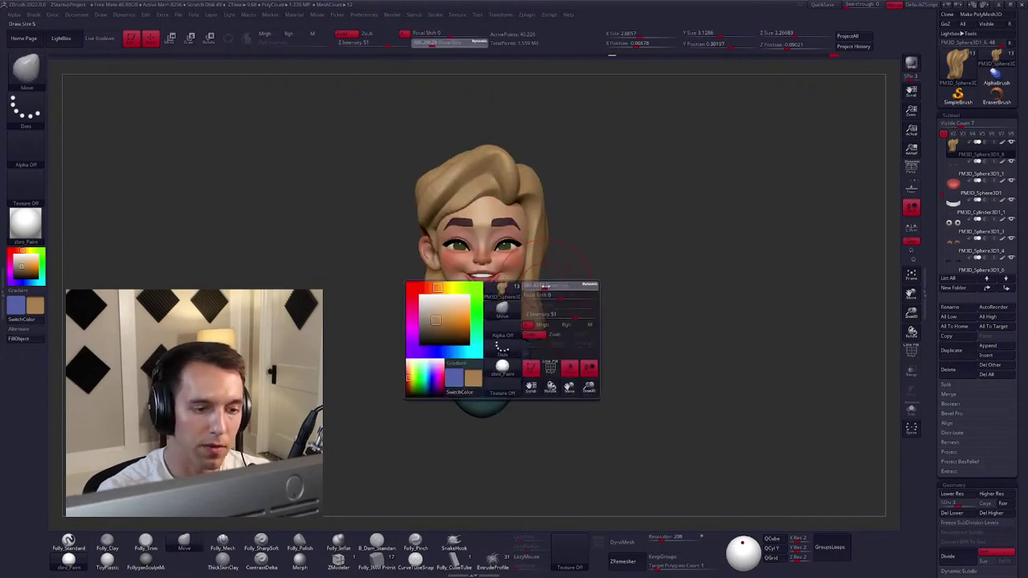
pyautogui.keyDown('alt'); pyautogui.moveTo(479, 344); pyautogui.dragTo(546, 294, button='right'); pyautogui.keyUp('alt')
pyautogui.press('space')
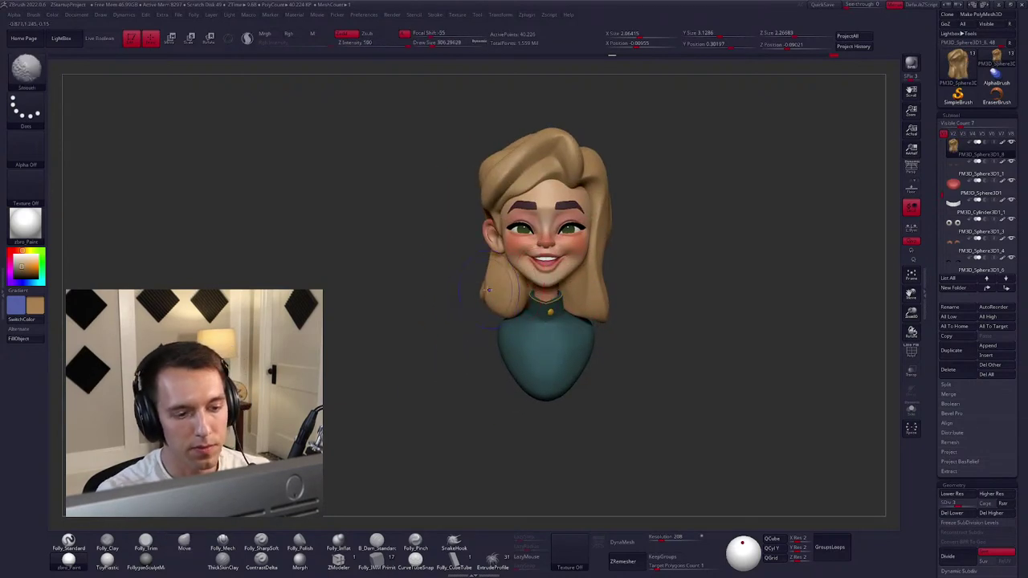
pyautogui.moveTo(594, 361)
pyautogui.mouseDown(button='right')
pyautogui.moveTo(701, 335)
pyautogui.moveTo(587, 296)
pyautogui.mouseUp(button='right')
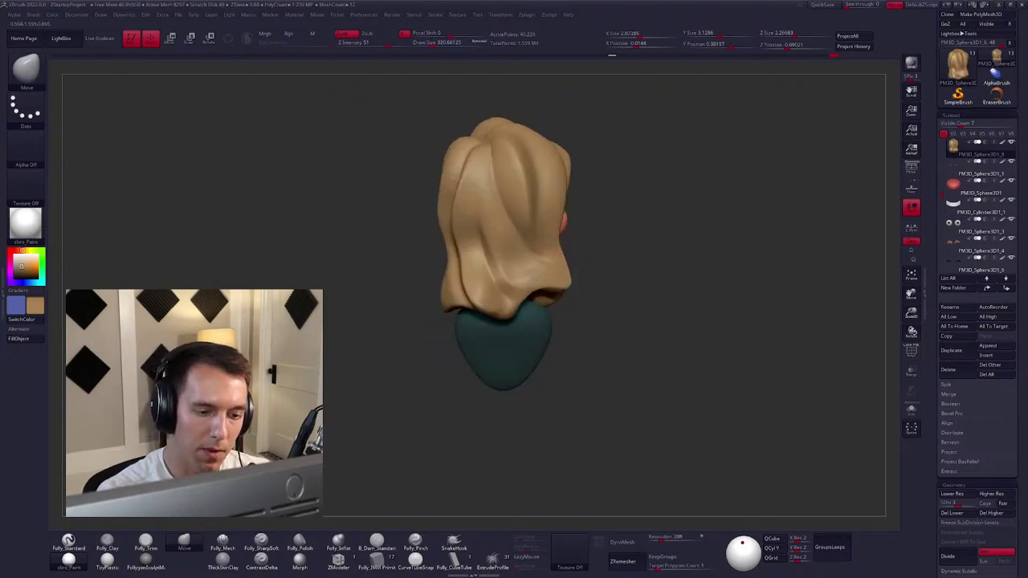
pyautogui.moveTo(534, 295); pyautogui.dragTo(500, 309)
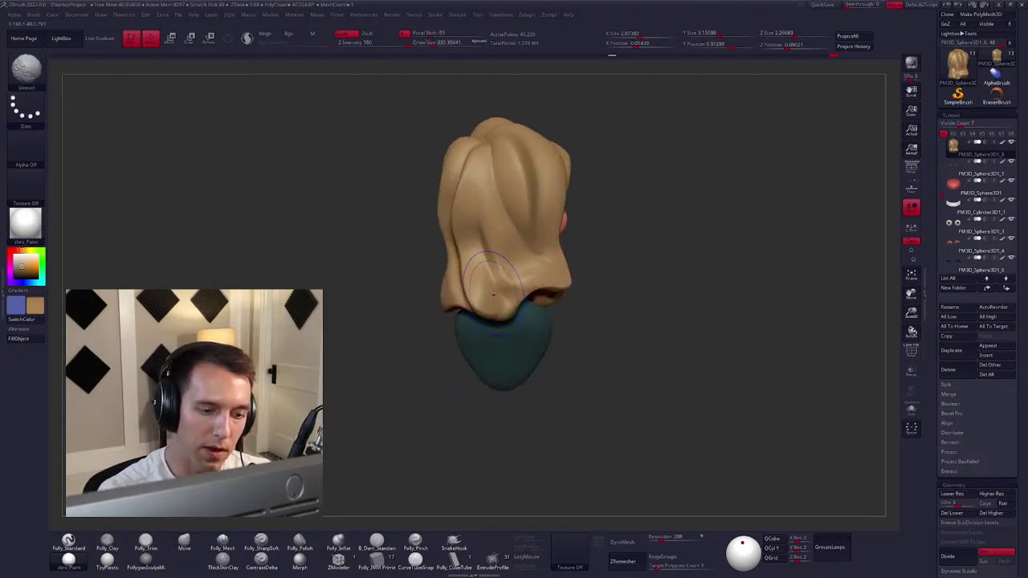
pyautogui.moveTo(485, 314)
pyautogui.mouseDown(button='right')
pyautogui.moveTo(514, 273)
pyautogui.moveTo(494, 252)
pyautogui.mouseUp(button='right')
# Subdivide the hair once, then switch to a smaller Move brush.
pyautogui.press('b')
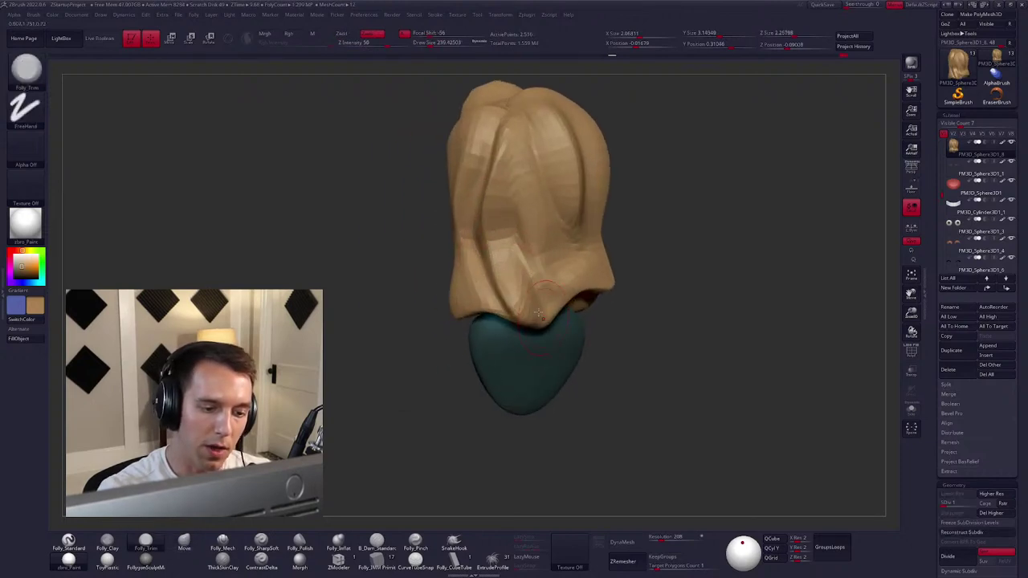
pyautogui.hotkey('ctrl', 'd')
pyautogui.moveTo(538, 314)
pyautogui.mouseDown(button='right')
pyautogui.moveTo(511, 298)
pyautogui.moveTo(525, 287)
pyautogui.mouseUp(button='right')
pyautogui.press('space')
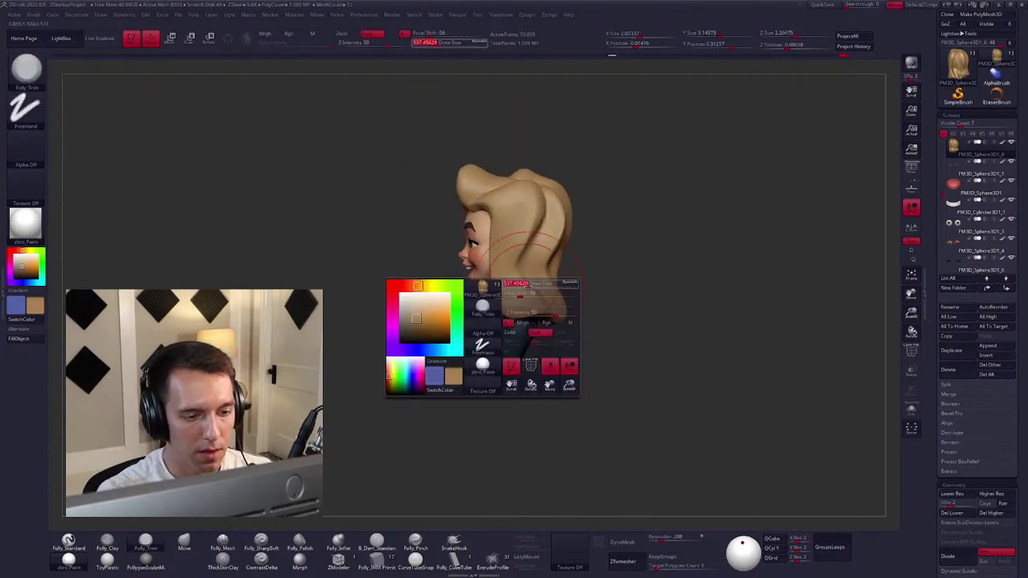
pyautogui.press('b')
pyautogui.press('m')
pyautogui.press('v')
pyautogui.press('space')
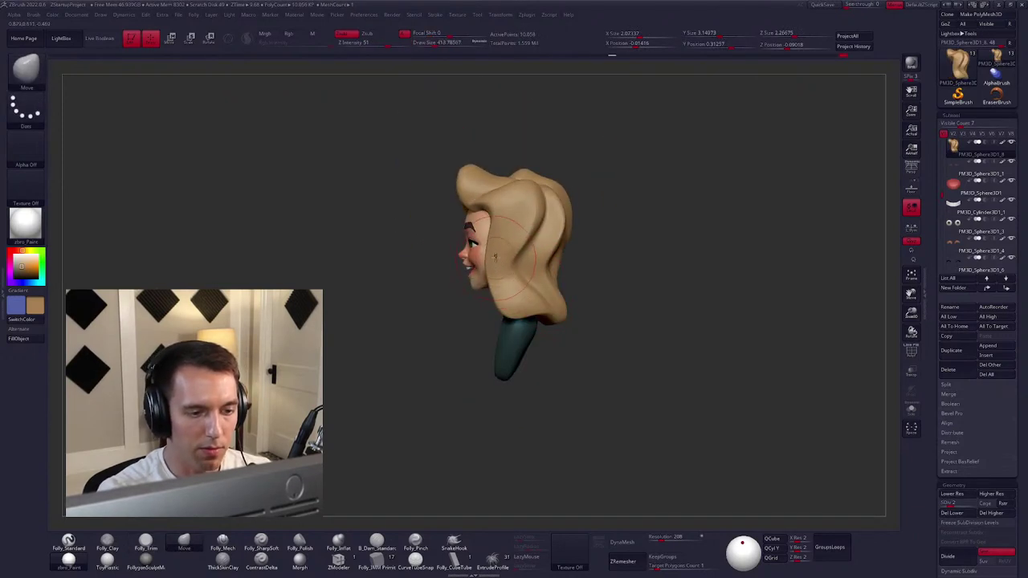
# Zoom in on a front view and shrink the brush for smoothing.
pyautogui.moveTo(496, 215); pyautogui.dragTo(624, 244, button='right')
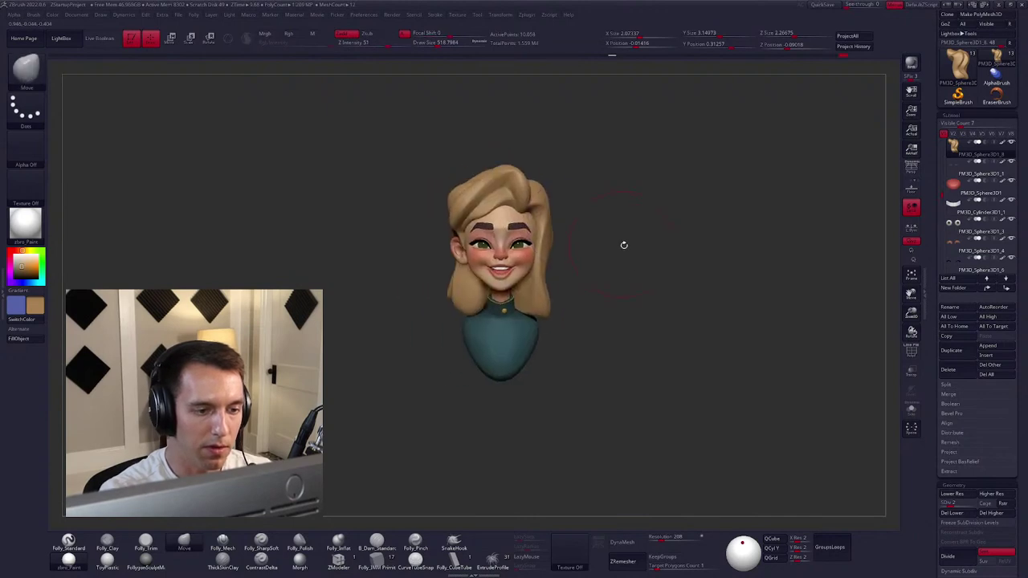
pyautogui.keyDown('ctrl'); pyautogui.moveTo(652, 313); pyautogui.dragTo(615, 330, button='right'); pyautogui.keyUp('ctrl')
pyautogui.press('space')
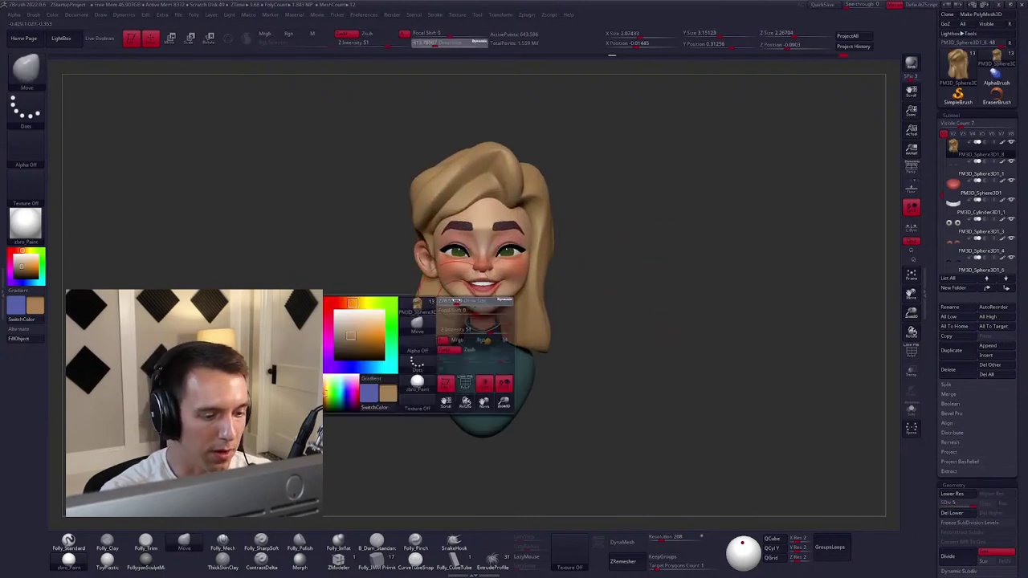
pyautogui.press('shift')
# Make the PM3D_Sphere3D head the active subtool, frame it, and QuickSave the project.
pyautogui.keyDown('alt'); pyautogui.moveTo(446, 328); pyautogui.dragTo(488, 307, button='right'); pyautogui.keyUp('alt')
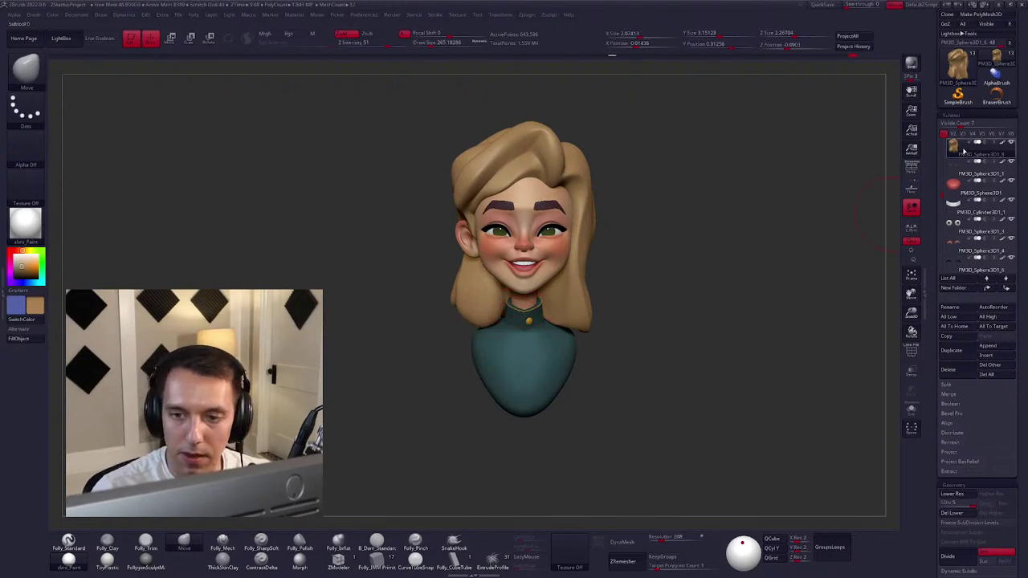
pyautogui.scroll(3, 952, 149)
pyautogui.click(952, 149)
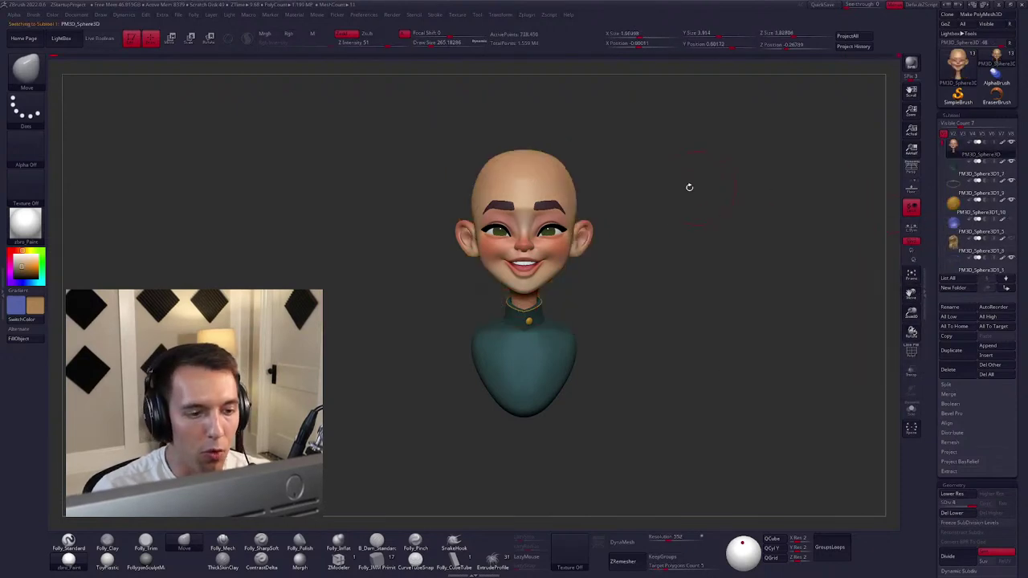
pyautogui.rightClick(661, 202)
pyautogui.press('f')
pyautogui.moveTo(667, 205); pyautogui.dragTo(720, 174)
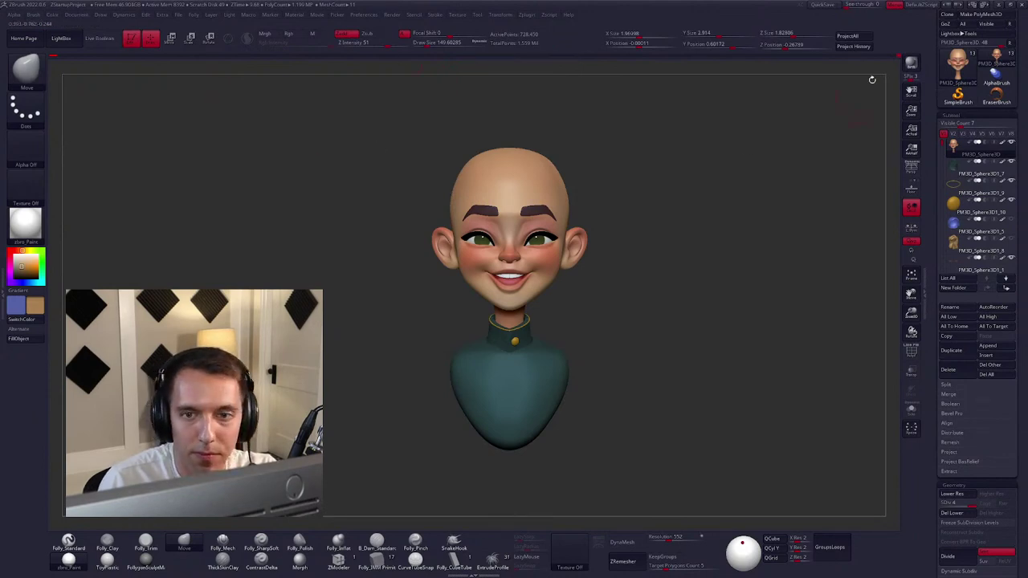
pyautogui.click(822, 4)
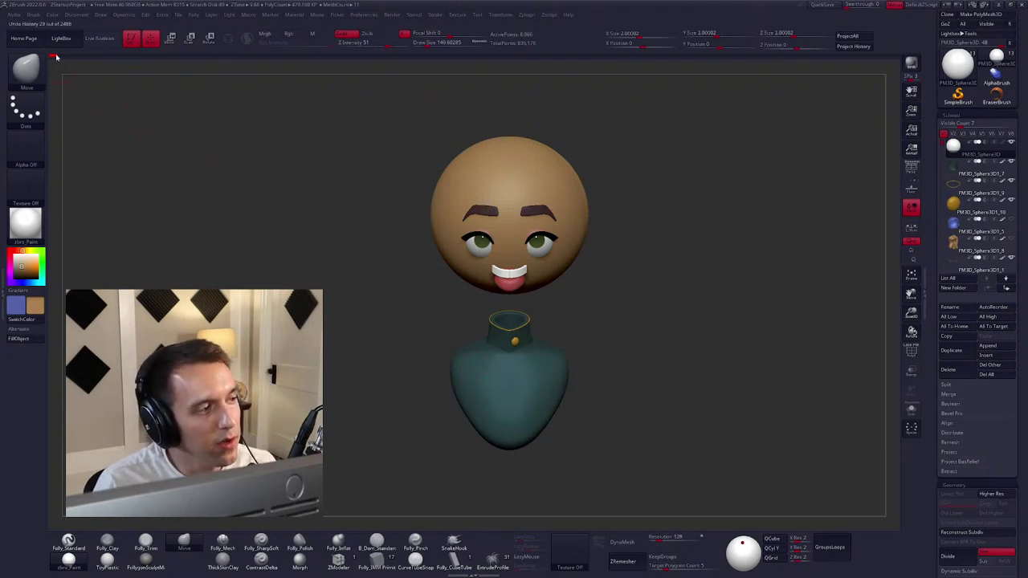
# Scrub the Undo History back to an early head stage and inspect it in perspective.
pyautogui.moveTo(56, 57); pyautogui.dragTo(168, 63)
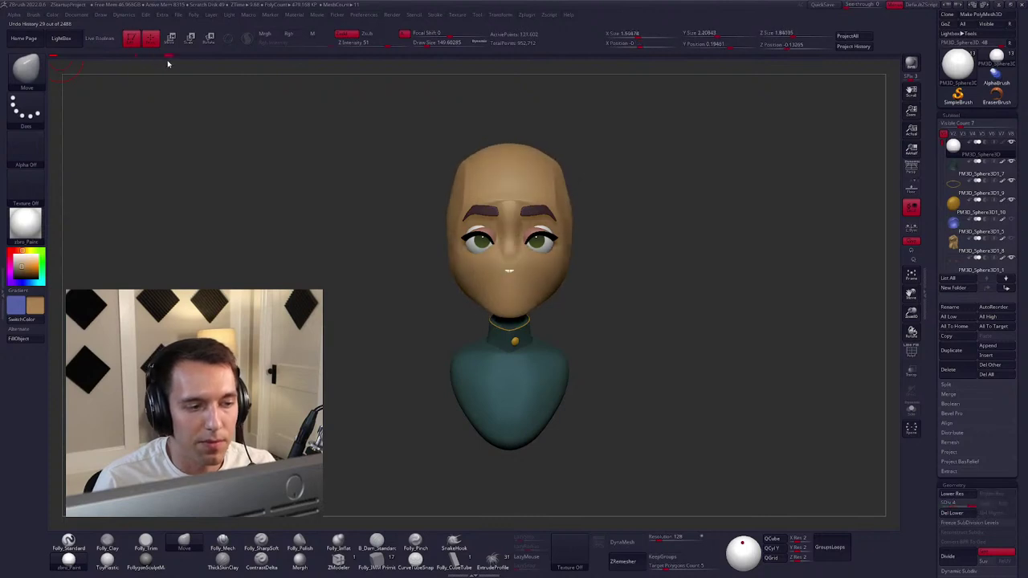
pyautogui.moveTo(236, 112); pyautogui.dragTo(347, 135)
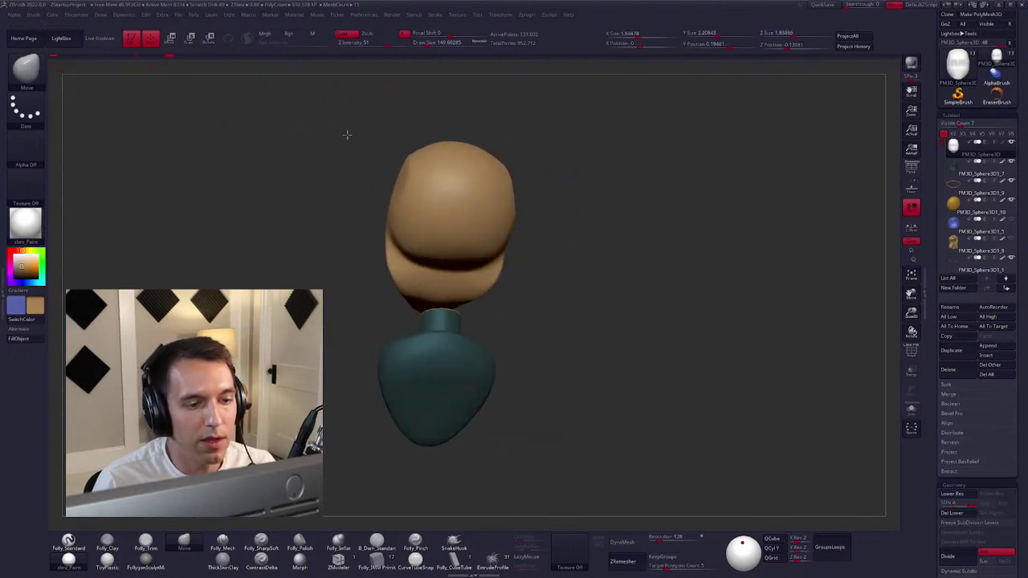
pyautogui.moveTo(552, 116); pyautogui.dragTo(743, 165)
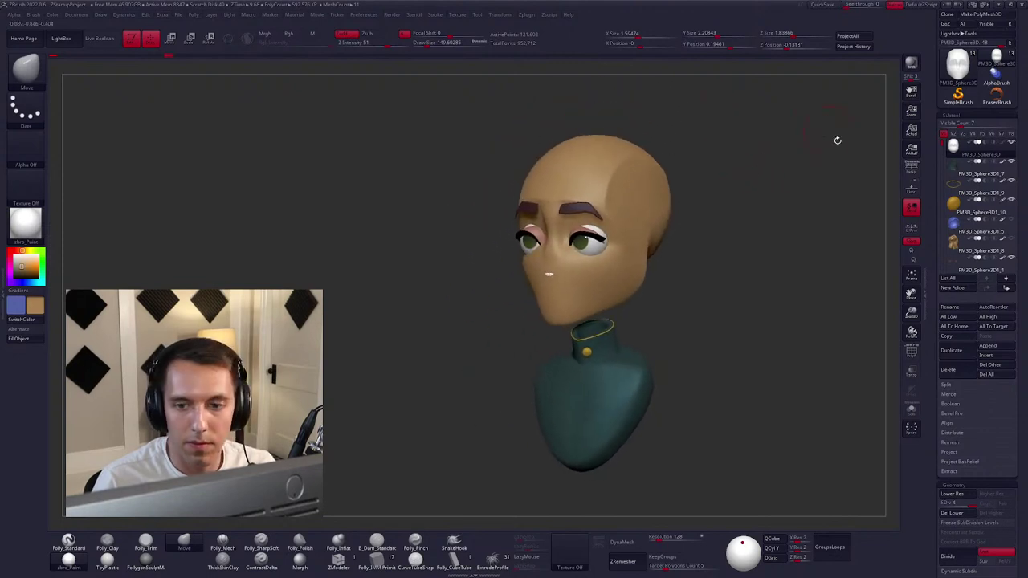
pyautogui.press('p')
pyautogui.press('space')
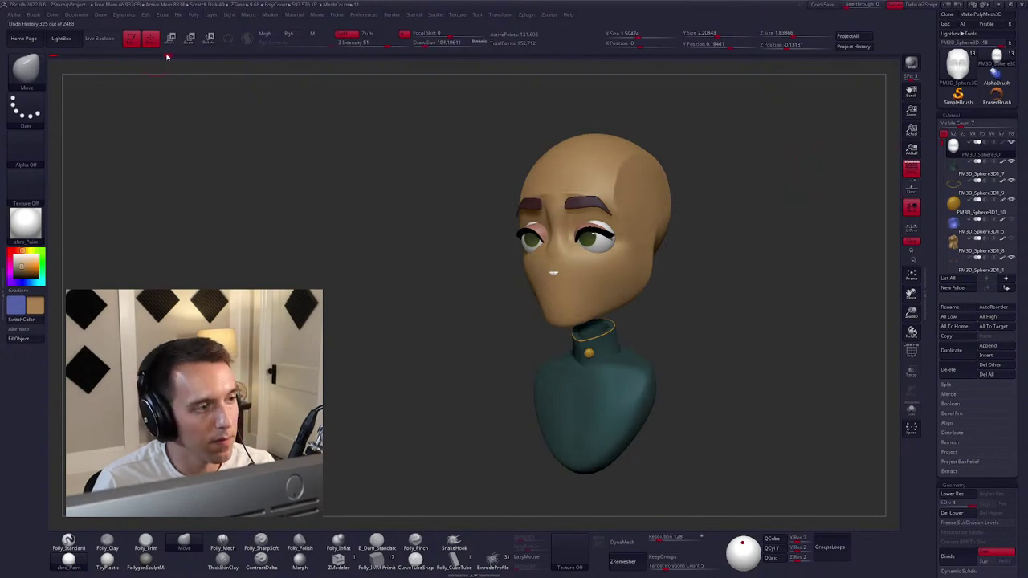
# Advance the history as the face develops, then raise the head's subdivision level.
pyautogui.moveTo(174, 58)
pyautogui.mouseDown()
pyautogui.moveTo(377, 85)
pyautogui.moveTo(431, 137)
pyautogui.moveTo(447, 139)
pyautogui.moveTo(423, 134)
pyautogui.mouseUp()
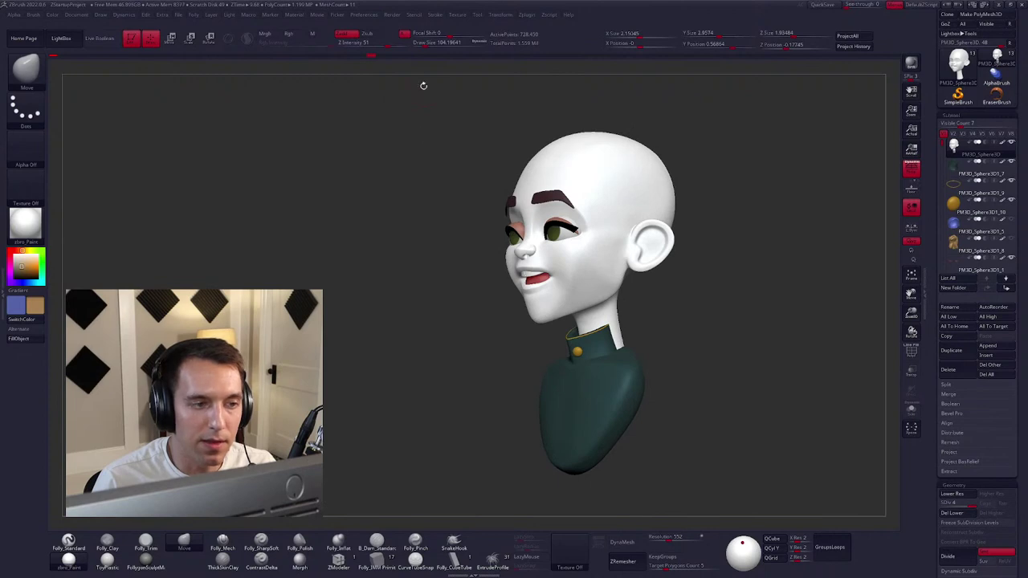
pyautogui.moveTo(374, 56)
pyautogui.mouseDown()
pyautogui.moveTo(408, 81)
pyautogui.moveTo(441, 85)
pyautogui.moveTo(471, 149)
pyautogui.moveTo(482, 142)
pyautogui.moveTo(451, 122)
pyautogui.moveTo(452, 130)
pyautogui.mouseUp()
pyautogui.keyDown('alt'); pyautogui.moveTo(445, 72); pyautogui.dragTo(457, 110); pyautogui.keyUp('alt')
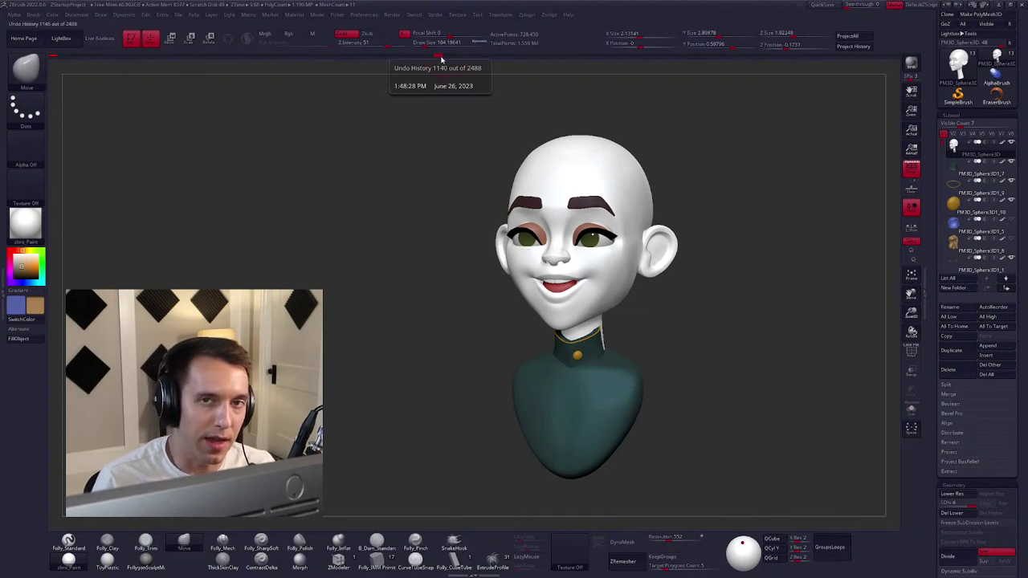
pyautogui.hotkey('shift', 'd')
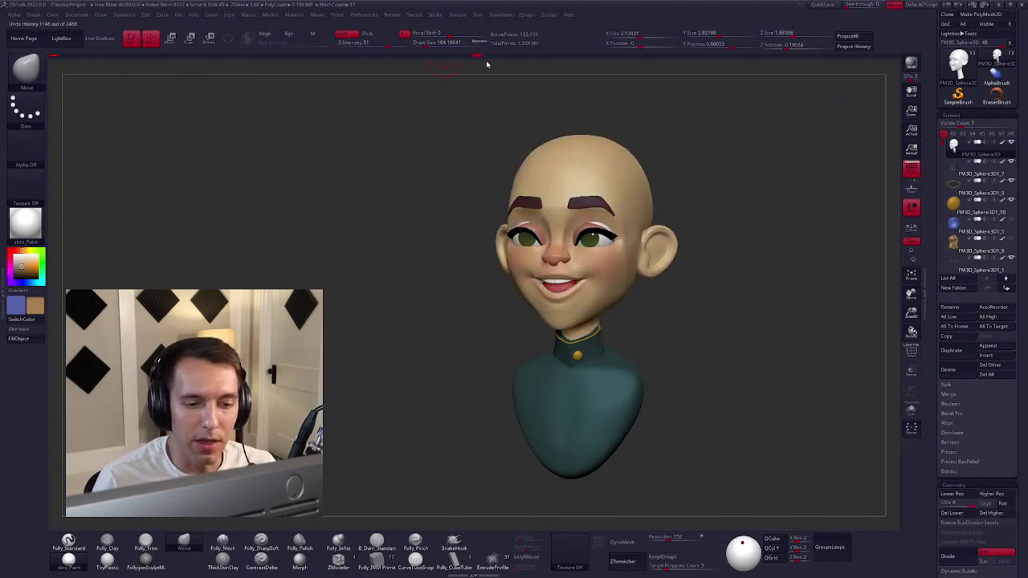
# Compare the head's low and high subdivision levels while orbiting it.
pyautogui.hotkey('shift', 'd')
pyautogui.press('d')
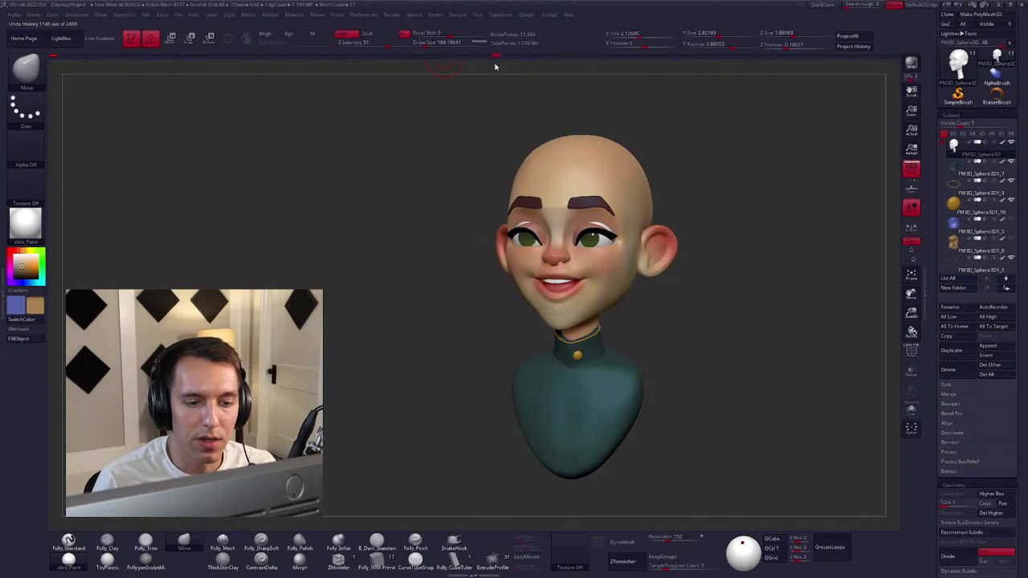
pyautogui.keyDown('shift'); pyautogui.moveTo(495, 64); pyautogui.dragTo(489, 108); pyautogui.keyUp('shift')
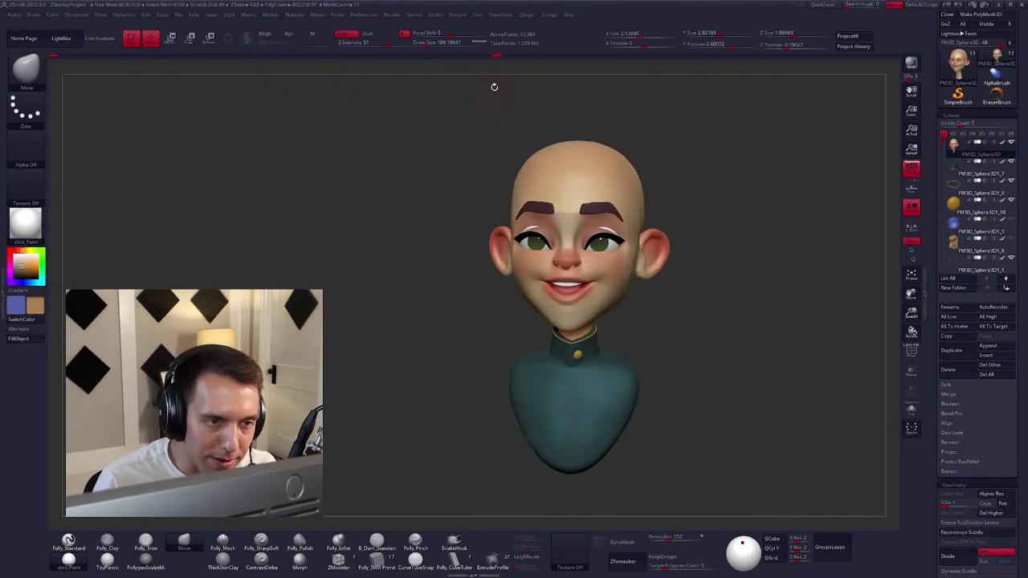
pyautogui.hotkey('shift', 'd')
pyautogui.press('d')
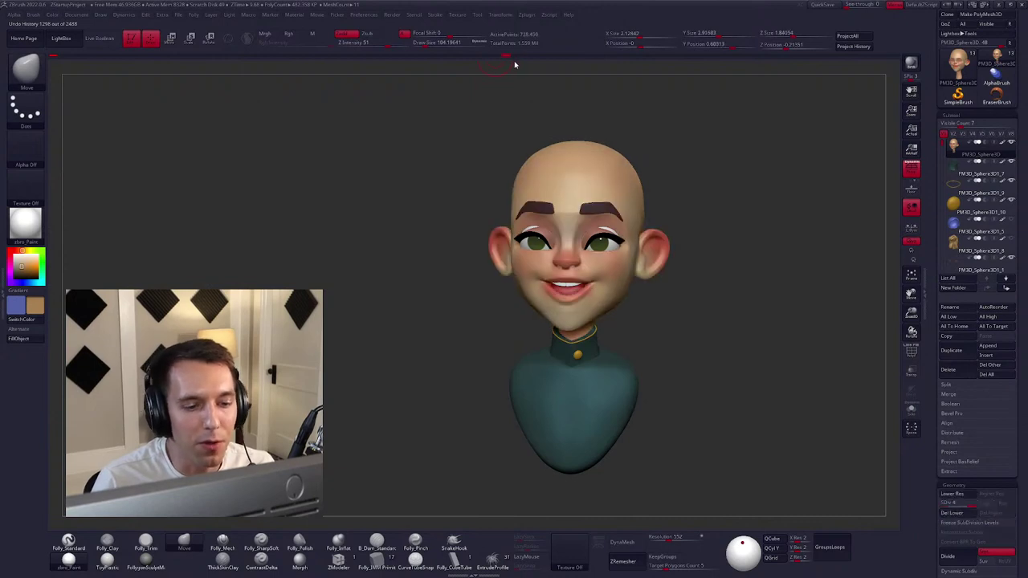
pyautogui.hotkey('shift', 'd')
pyautogui.press('d')
pyautogui.press('d')
pyautogui.hotkey('shift', 'd')
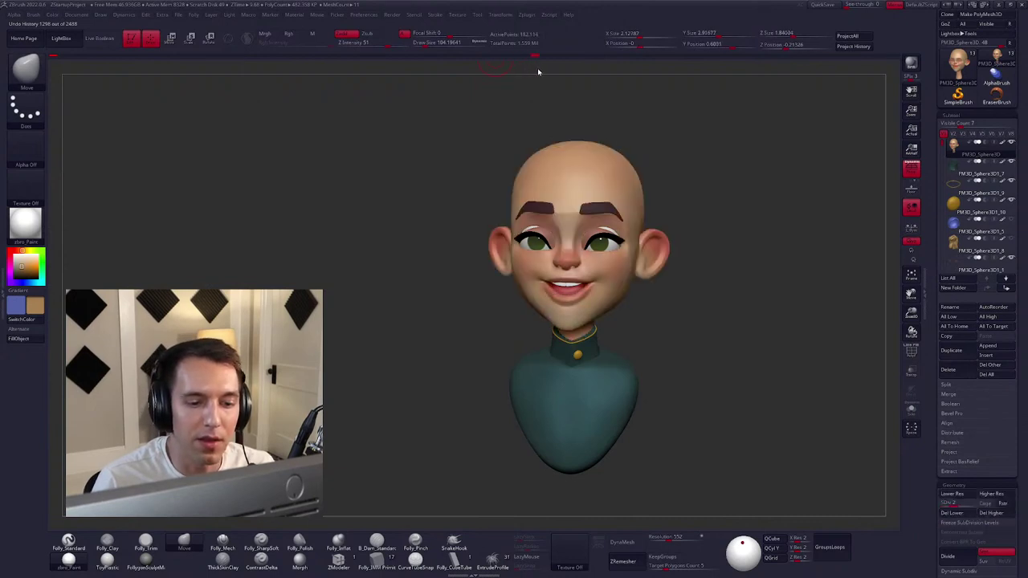
pyautogui.press('d')
pyautogui.moveTo(670, 121); pyautogui.dragTo(691, 131)
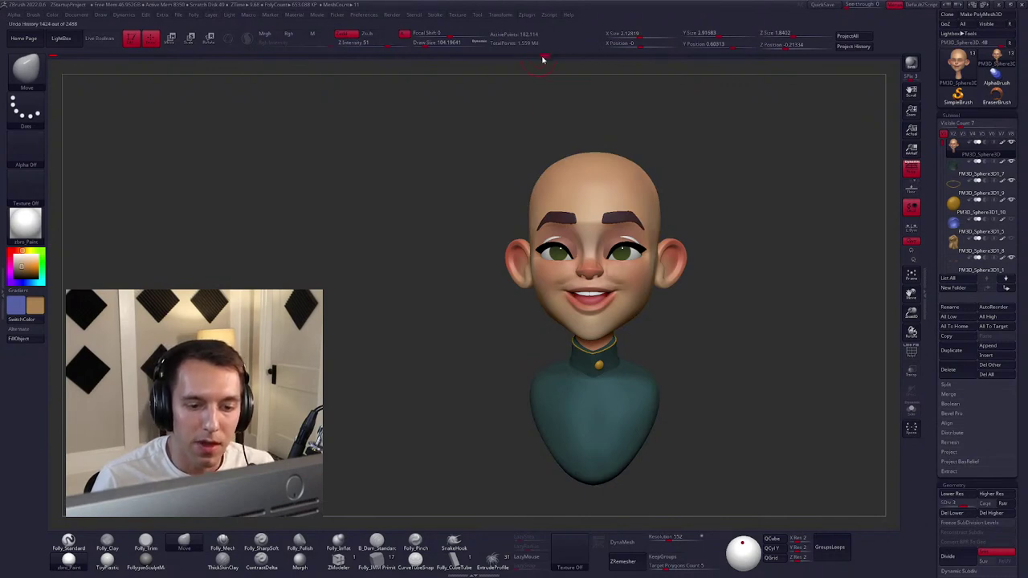
pyautogui.moveTo(536, 86)
pyautogui.mouseDown()
pyautogui.moveTo(501, 86)
pyautogui.moveTo(530, 92)
pyautogui.mouseUp()
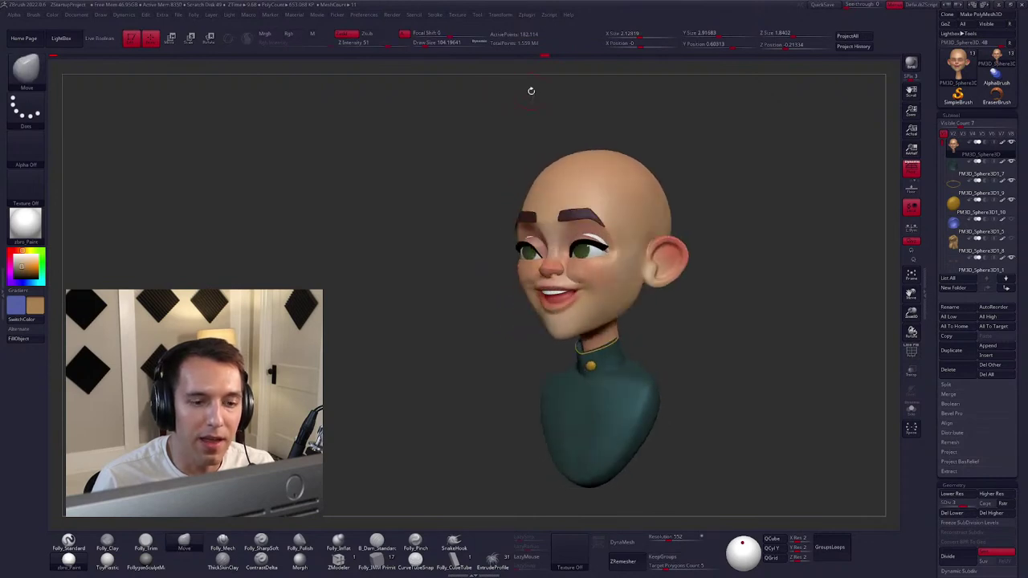
# Scrub the Undo History forward toward the latest, refined painted face.
pyautogui.moveTo(545, 57)
pyautogui.mouseDown()
pyautogui.moveTo(603, 57)
pyautogui.moveTo(663, 80)
pyautogui.moveTo(679, 103)
pyautogui.moveTo(656, 117)
pyautogui.mouseUp()
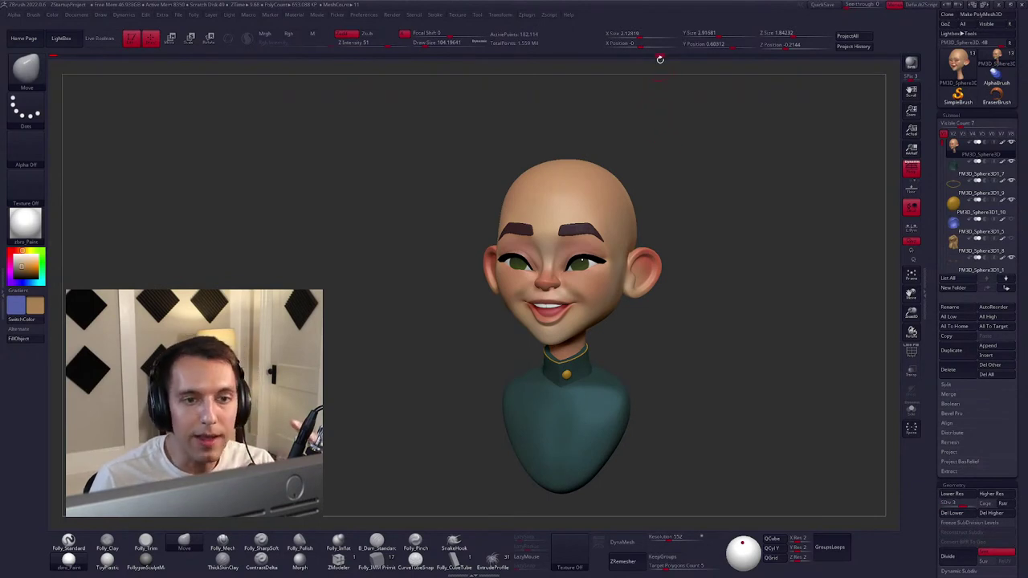
pyautogui.click(669, 58)
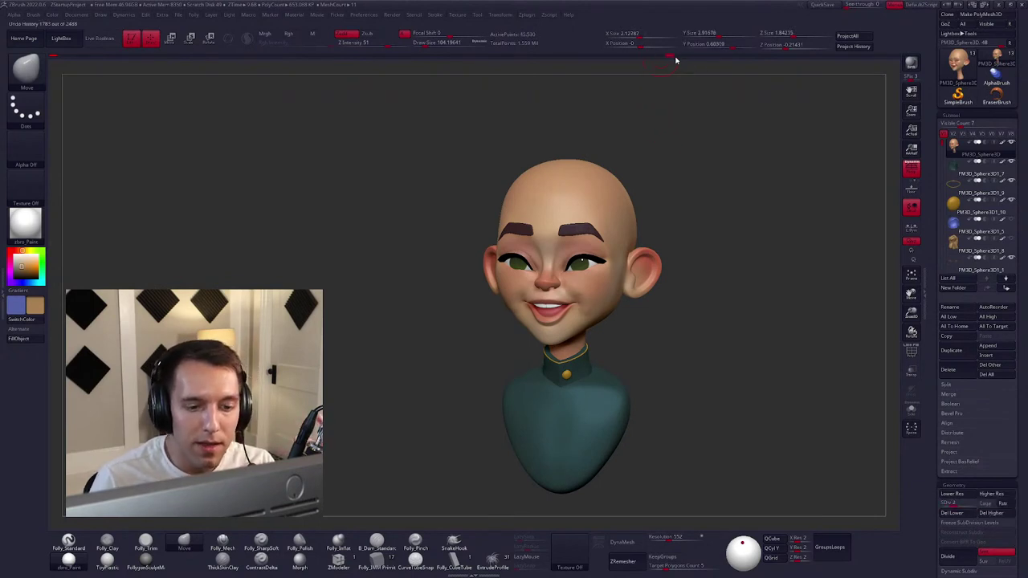
pyautogui.moveTo(676, 60)
pyautogui.mouseDown()
pyautogui.moveTo(798, 64)
pyautogui.moveTo(796, 102)
pyautogui.moveTo(781, 113)
pyautogui.mouseUp()
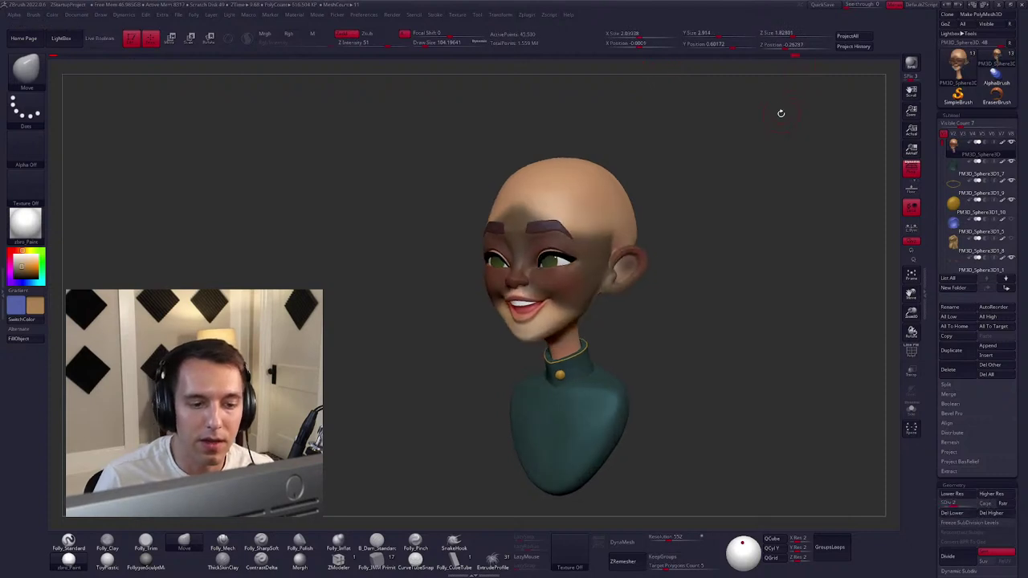
pyautogui.moveTo(783, 57); pyautogui.dragTo(787, 57)
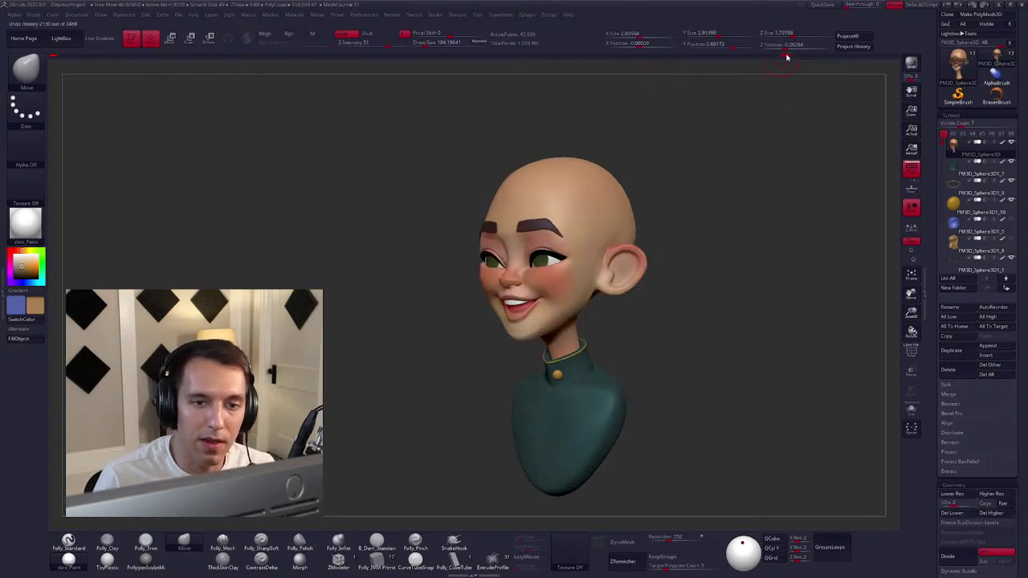
pyautogui.keyDown('shift'); pyautogui.moveTo(780, 92); pyautogui.dragTo(770, 114); pyautogui.keyUp('shift')
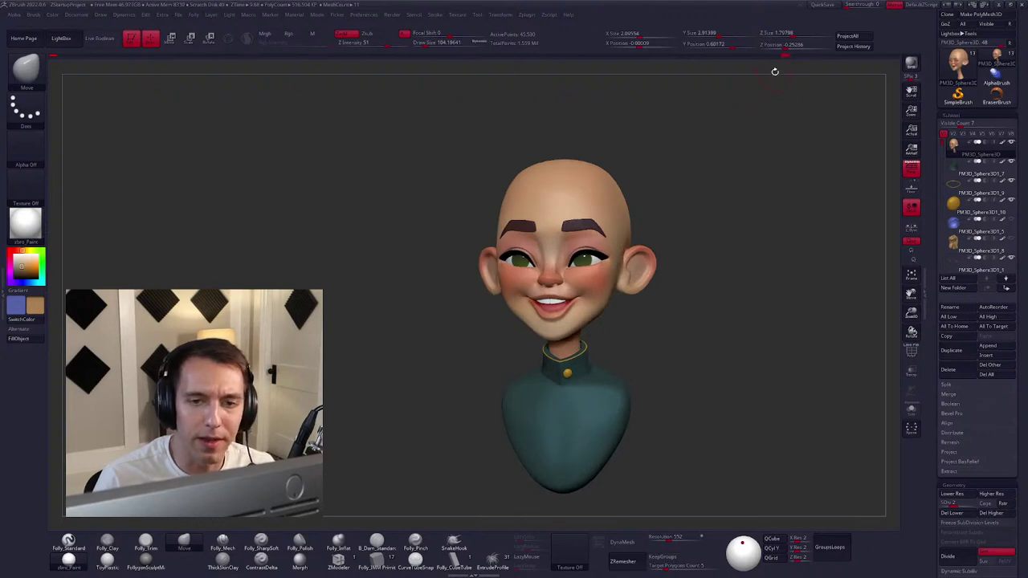
pyautogui.moveTo(788, 58); pyautogui.dragTo(930, 66)
pyautogui.moveTo(757, 161); pyautogui.dragTo(677, 200)
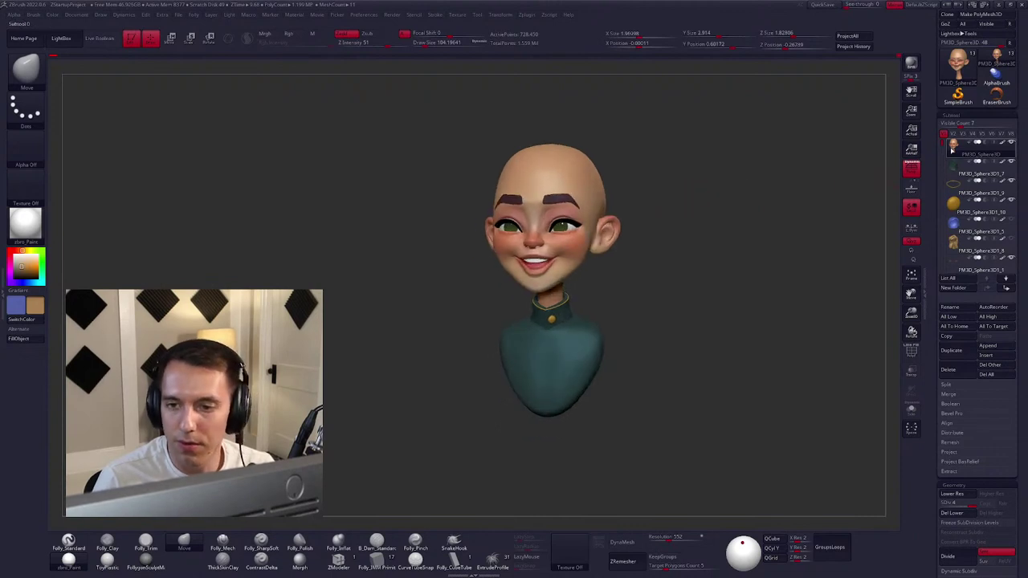
# Show the hair subtool again, make it active, and return to the standard brush.
pyautogui.click(1011, 142)
pyautogui.keyDown('alt'); pyautogui.click(569, 170); pyautogui.keyUp('alt')
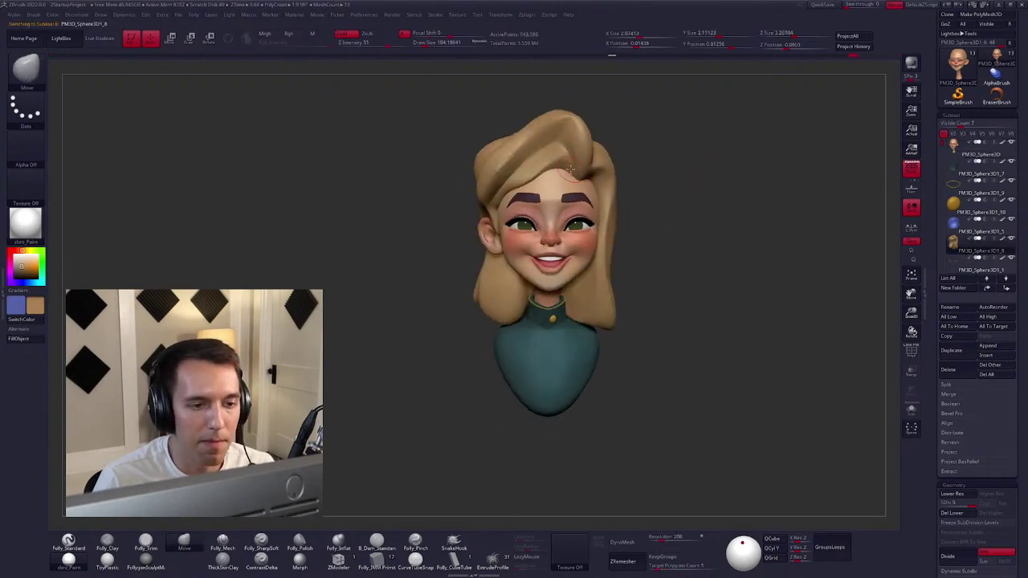
pyautogui.press('shift')
pyautogui.keyDown('alt'); pyautogui.click(562, 194); pyautogui.keyUp('alt')
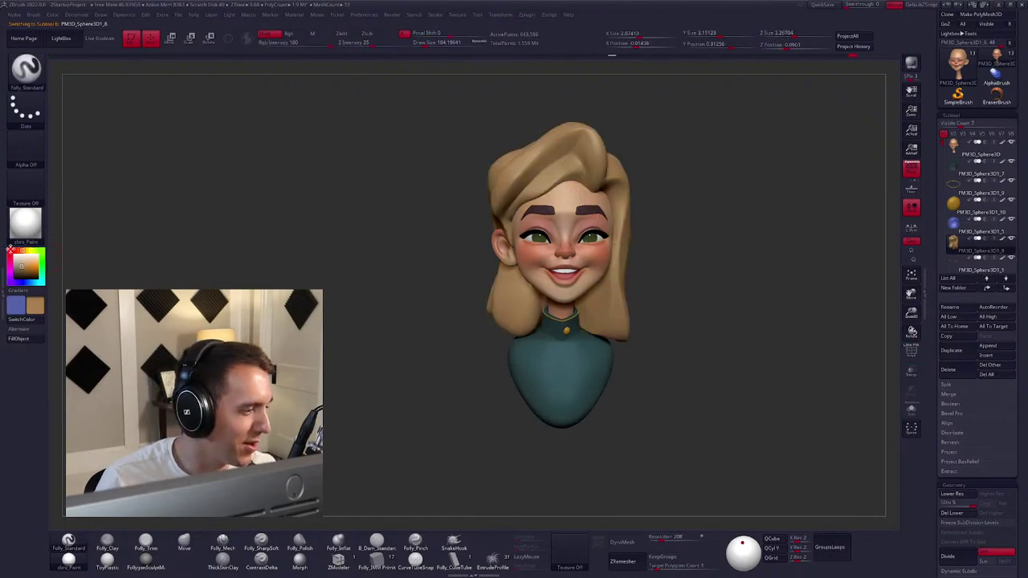
# Try red and orange shades in the Color palette and fill the hair reddish-orange.
pyautogui.click(28, 265)
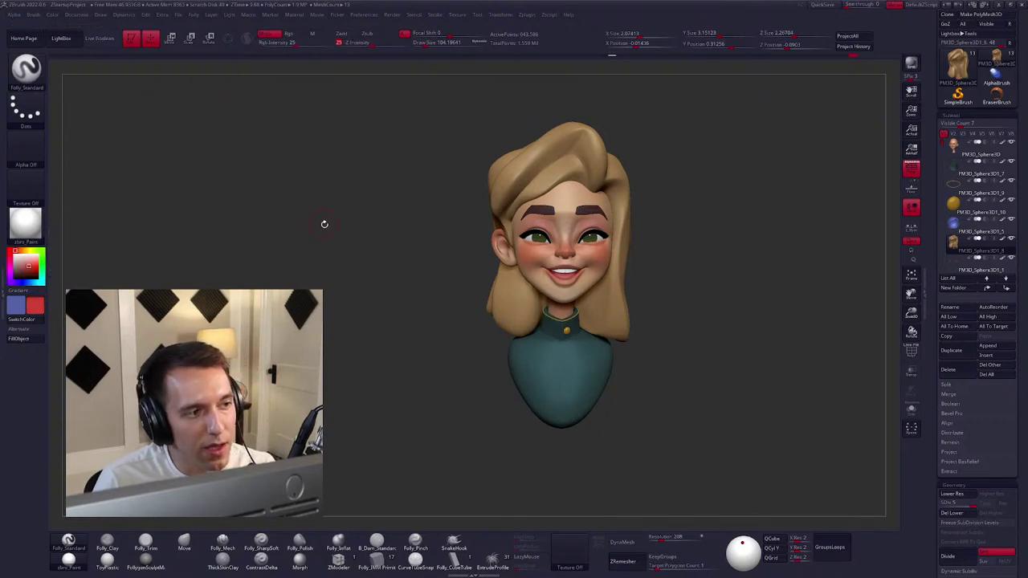
pyautogui.click(27, 338)
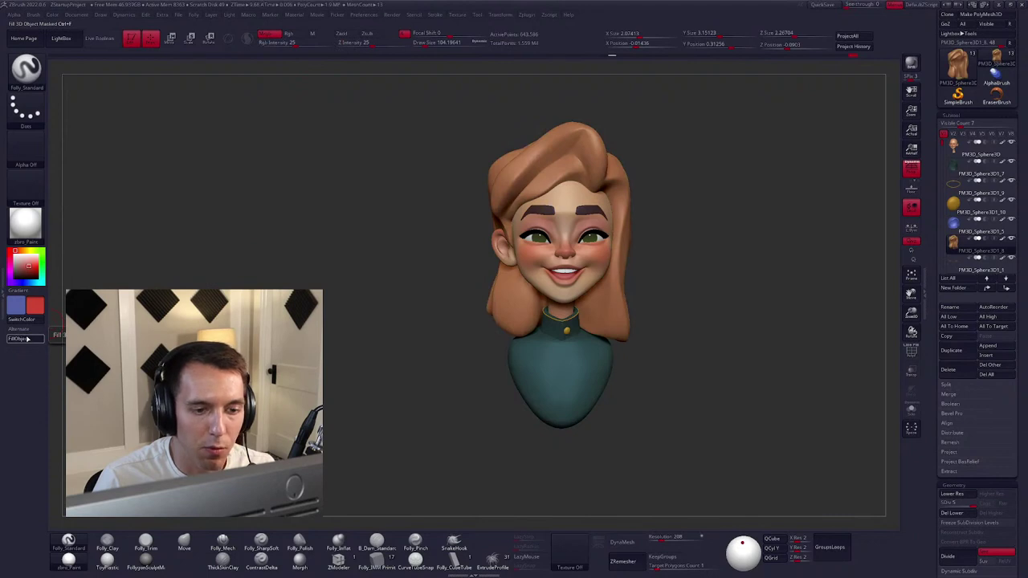
pyautogui.moveTo(325, 293); pyautogui.dragTo(513, 277)
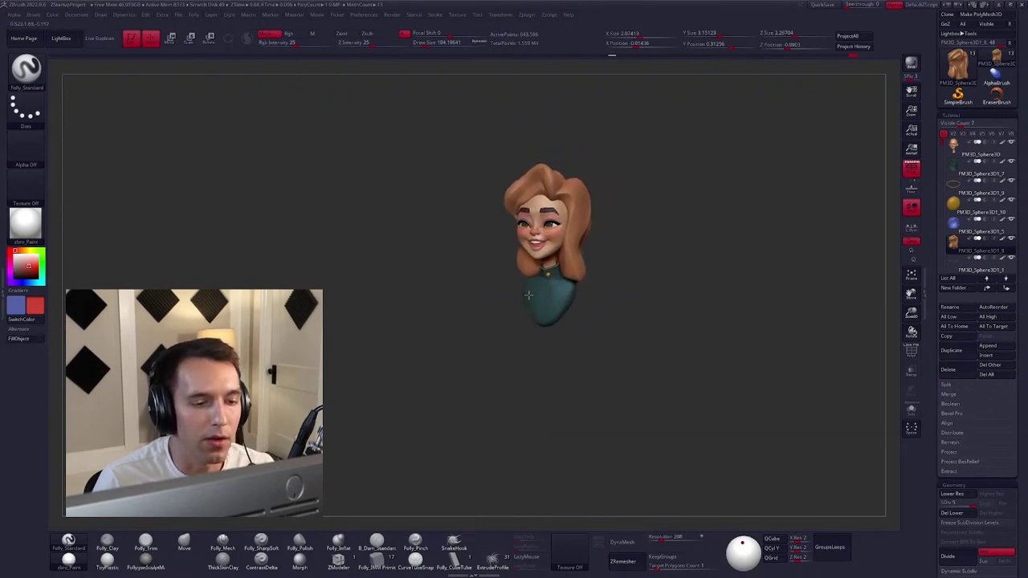
pyautogui.click(19, 338)
pyautogui.moveTo(449, 293); pyautogui.dragTo(337, 314)
pyautogui.moveTo(468, 270); pyautogui.dragTo(460, 279)
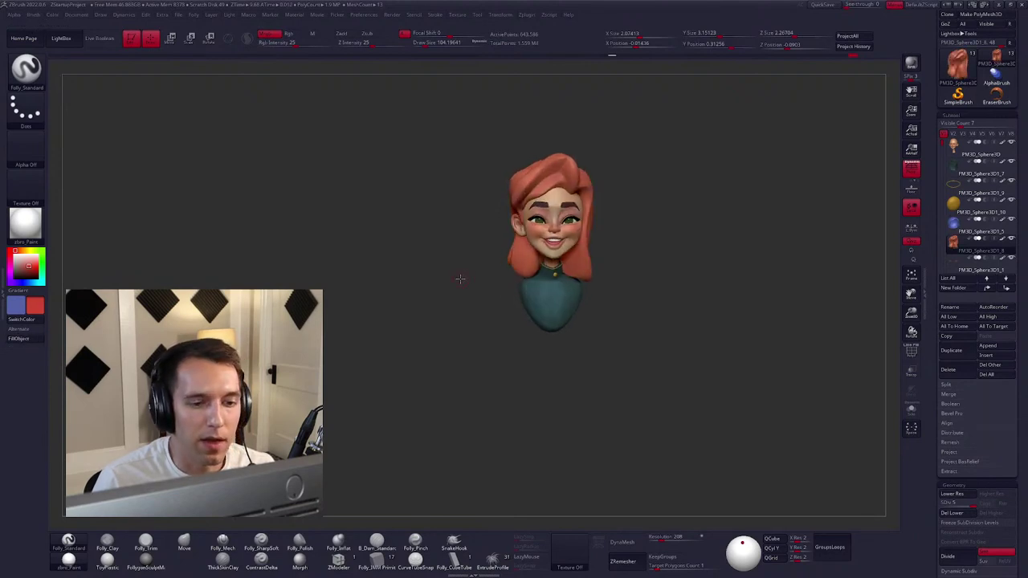
pyautogui.click(19, 251)
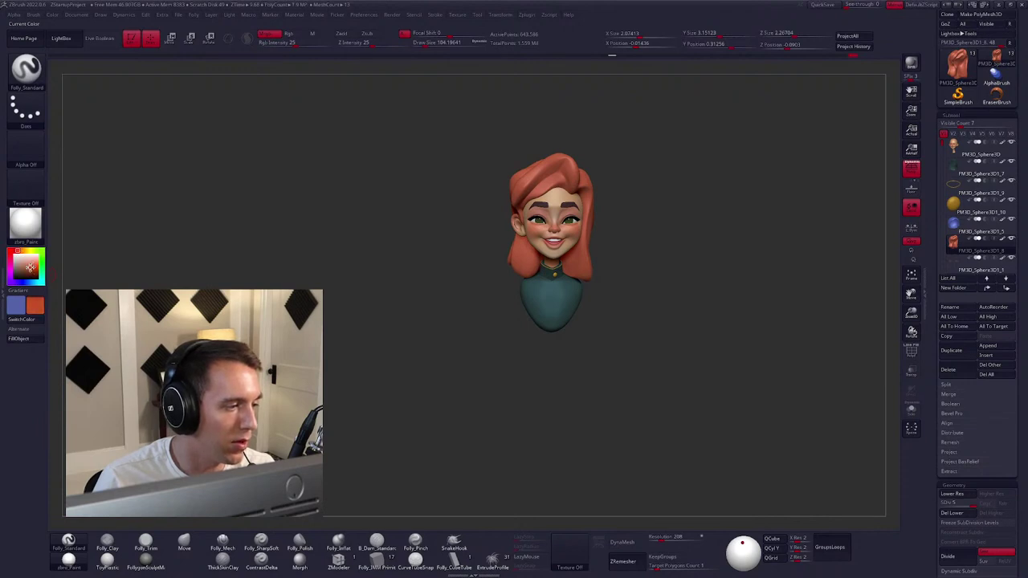
pyautogui.click(30, 270)
pyautogui.click(19, 338)
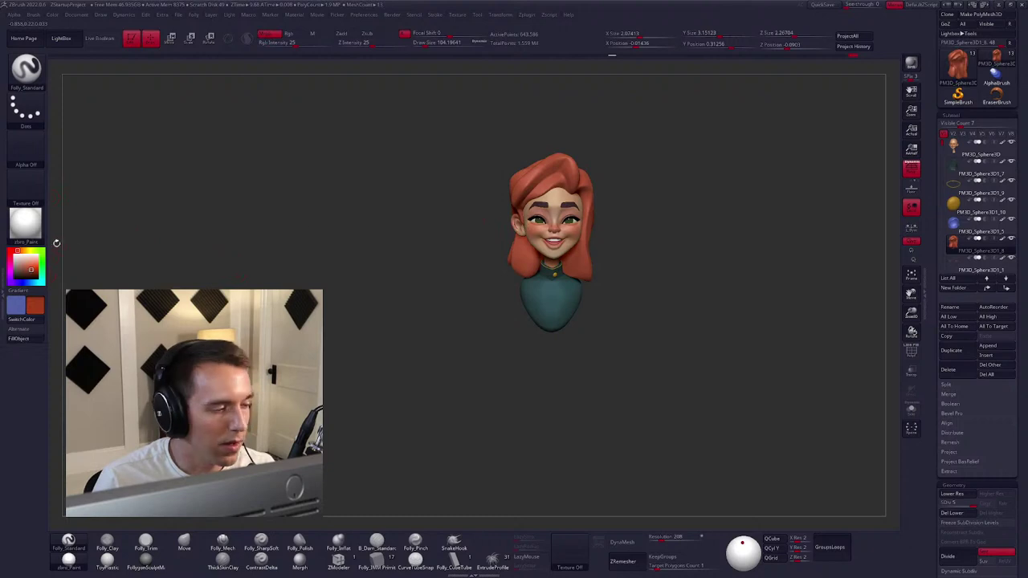
pyautogui.click(10, 250)
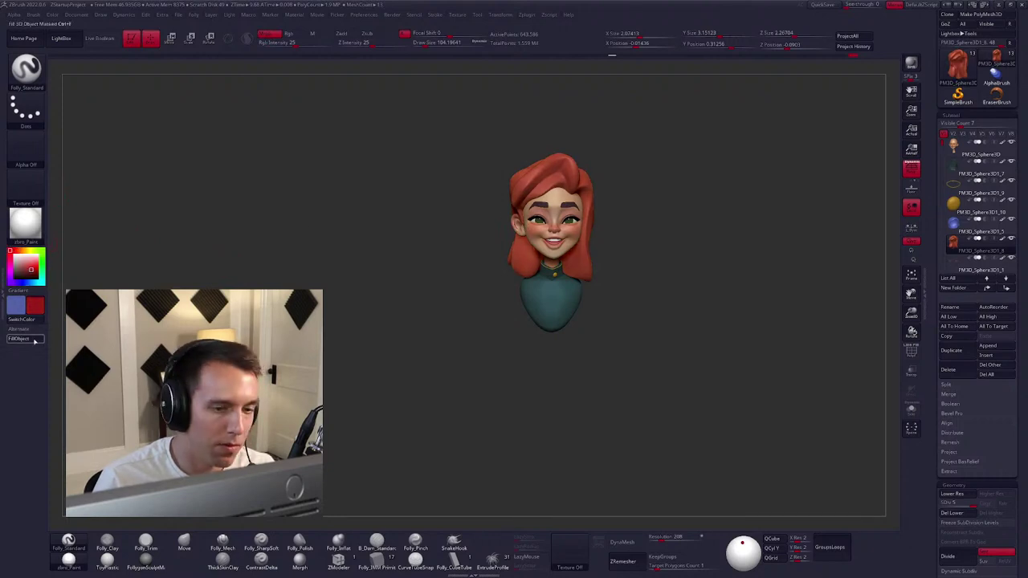
pyautogui.moveTo(433, 283)
pyautogui.mouseDown()
pyautogui.moveTo(703, 270)
pyautogui.moveTo(696, 277)
pyautogui.moveTo(645, 268)
pyautogui.moveTo(649, 257)
pyautogui.moveTo(621, 252)
pyautogui.moveTo(647, 266)
pyautogui.moveTo(615, 278)
pyautogui.moveTo(632, 269)
pyautogui.mouseUp()
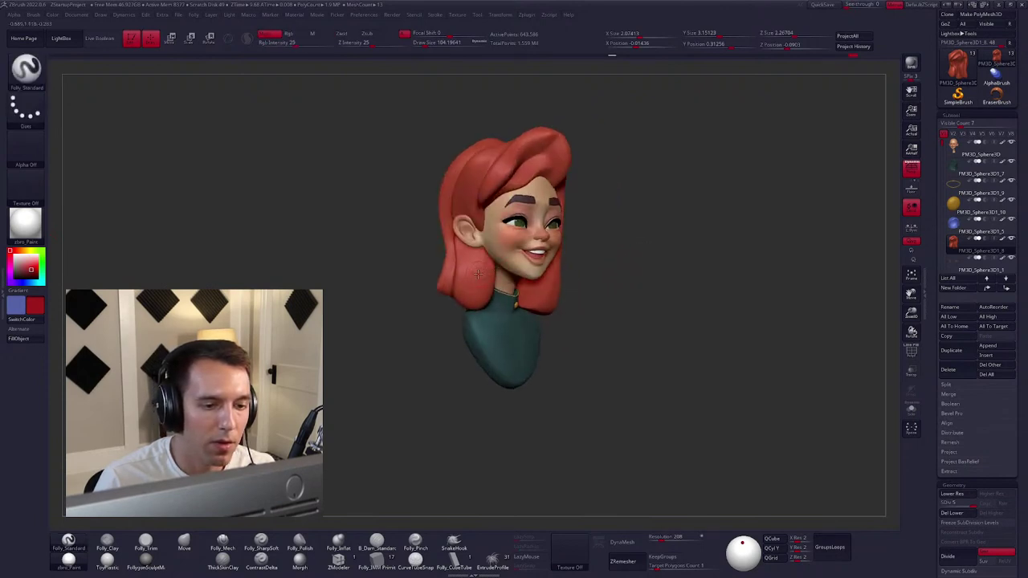
pyautogui.moveTo(467, 276); pyautogui.dragTo(516, 261)
# Fill the hair with the red-orange colour, undoing and redoing the fill.
pyautogui.press('c')
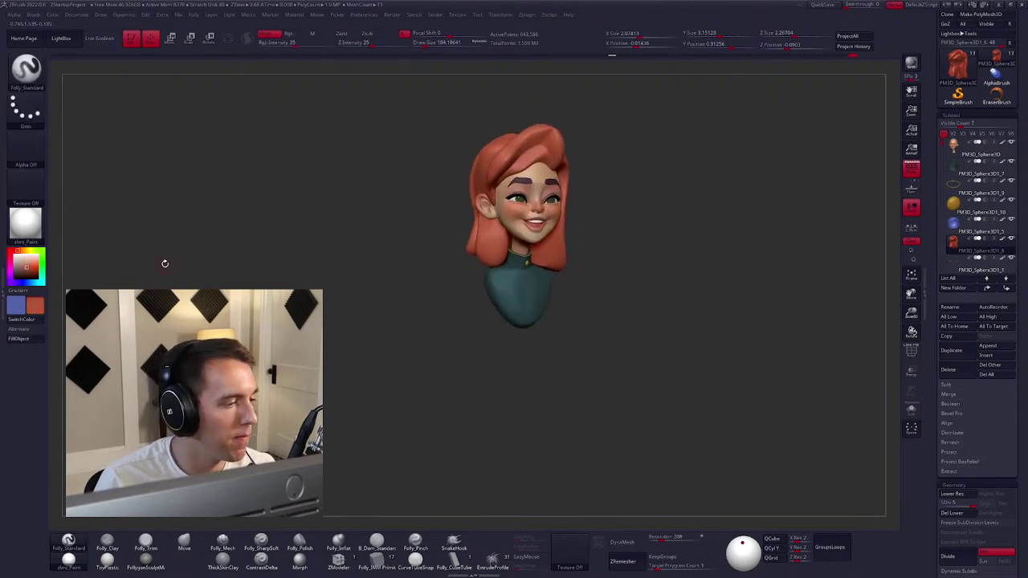
pyautogui.press('ctrl')
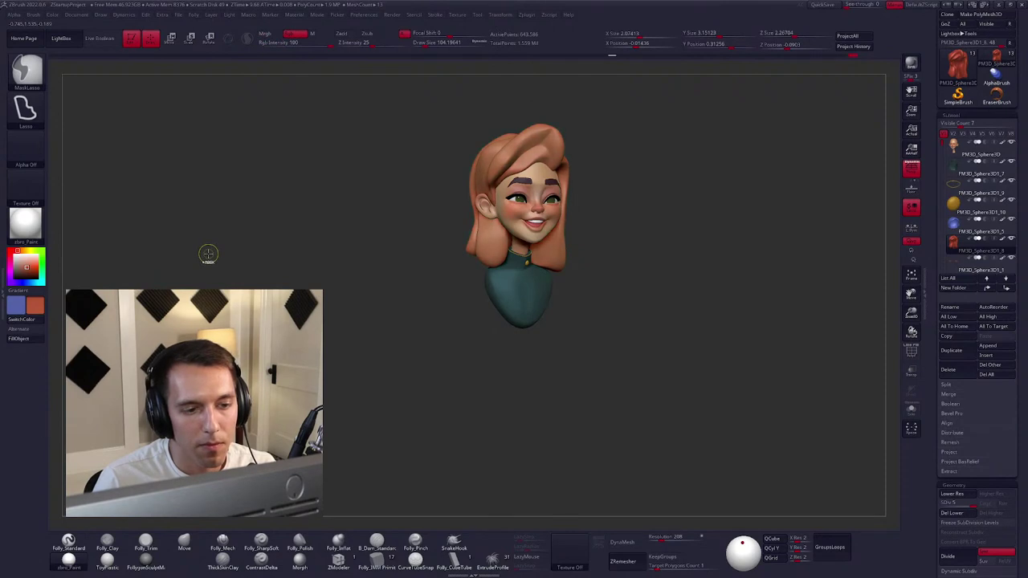
pyautogui.hotkey('ctrl', 'z')
pyautogui.hotkey('ctrl', 'shift')
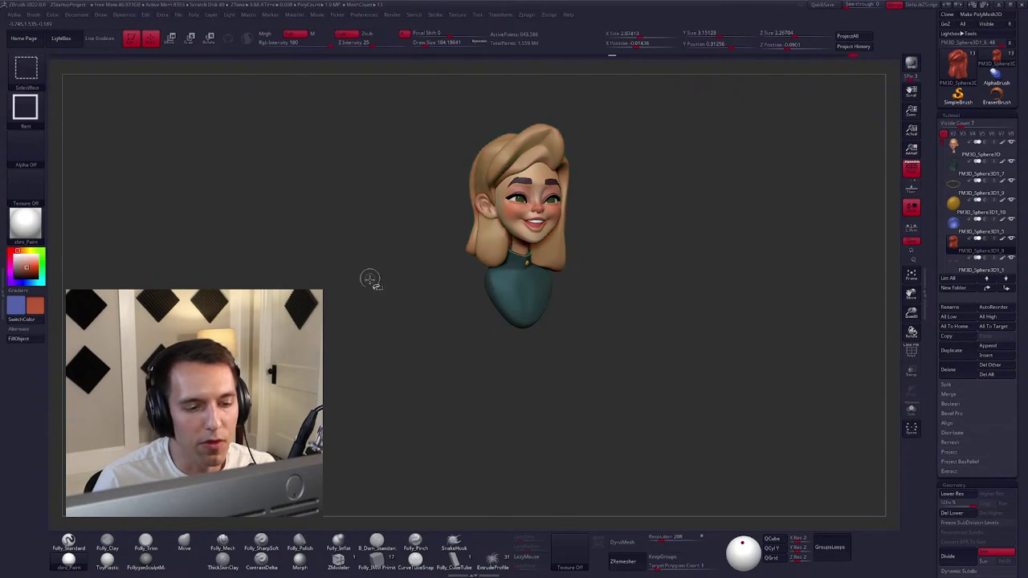
pyautogui.hotkey('ctrl', 'shift', 'z')
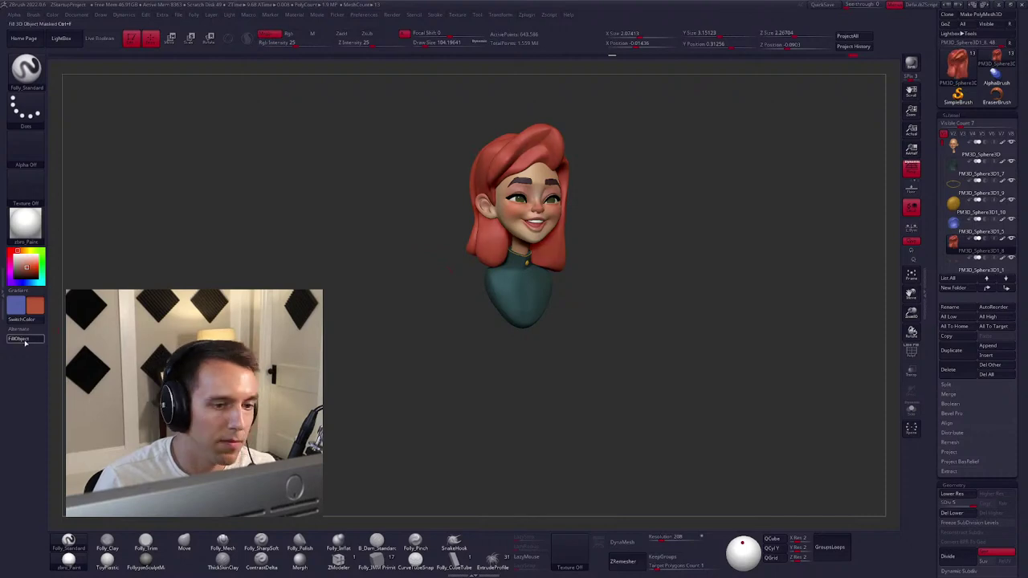
# Turn the bust to face forward and switch to the Move brush.
pyautogui.moveTo(377, 315)
pyautogui.mouseDown()
pyautogui.moveTo(471, 295)
pyautogui.moveTo(603, 296)
pyautogui.moveTo(554, 243)
pyautogui.moveTo(574, 223)
pyautogui.moveTo(613, 227)
pyautogui.moveTo(602, 222)
pyautogui.mouseUp()
pyautogui.press('b')
pyautogui.press('m')
pyautogui.press('v')
pyautogui.press('space')
# Adjust the Move brush Draw Size, settling at about 810.
pyautogui.hotkey('shift', 'd')
pyautogui.hotkey('shift', 'd')
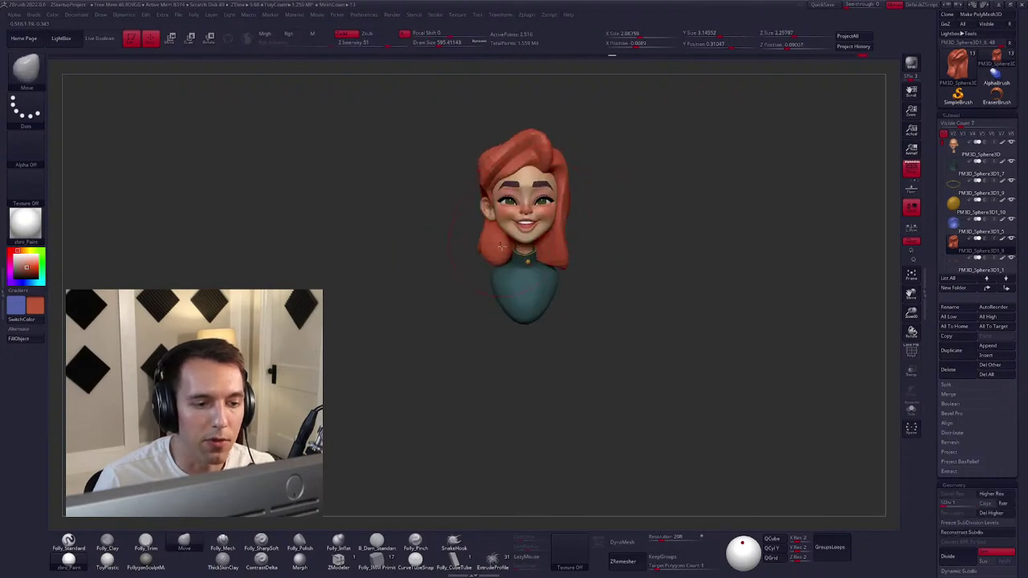
pyautogui.press('space')
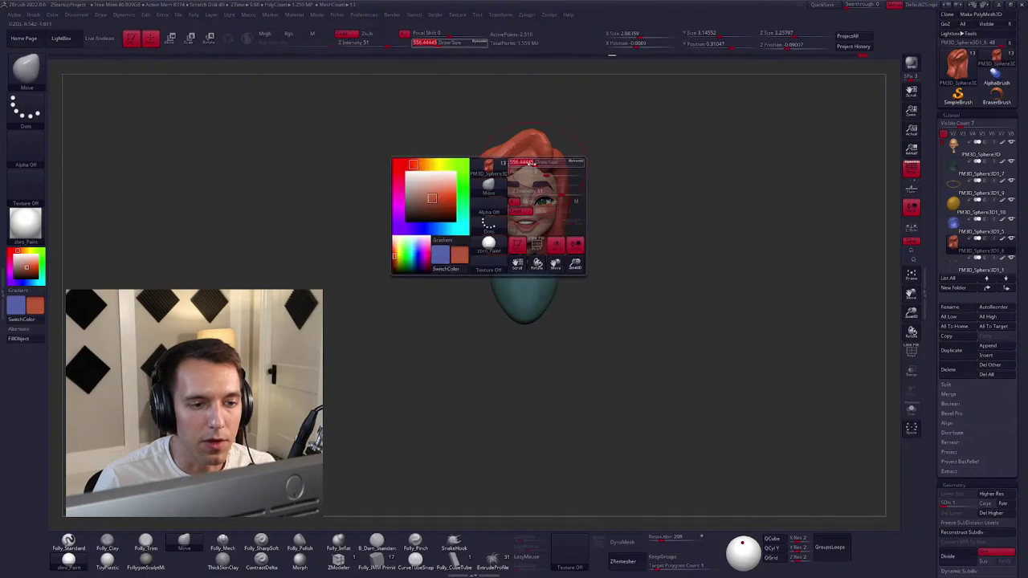
pyautogui.moveTo(481, 197)
pyautogui.mouseDown()
pyautogui.moveTo(533, 194)
pyautogui.moveTo(506, 201)
pyautogui.mouseUp()
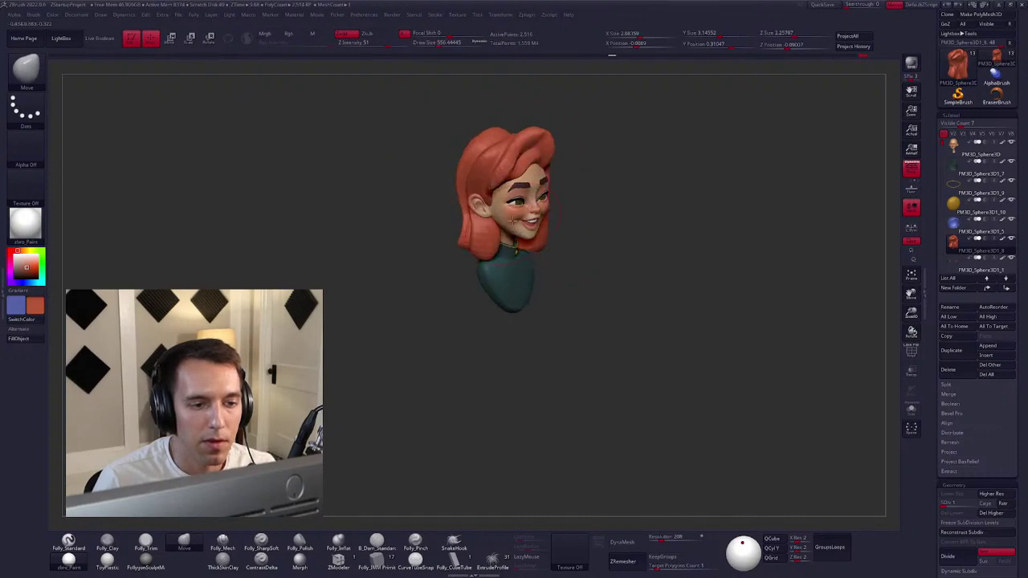
pyautogui.press('space')
pyautogui.moveTo(458, 264); pyautogui.dragTo(474, 264)
pyautogui.moveTo(474, 201)
pyautogui.mouseDown()
pyautogui.moveTo(496, 148)
pyautogui.moveTo(561, 222)
pyautogui.mouseUp()
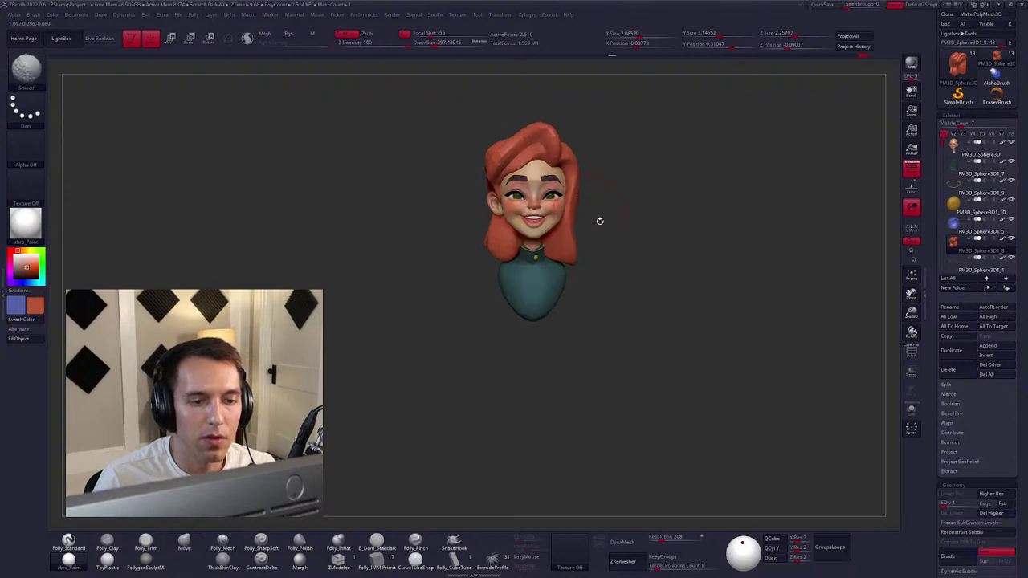
pyautogui.press('space')
pyautogui.moveTo(481, 264)
pyautogui.mouseDown()
pyautogui.moveTo(546, 264)
pyautogui.moveTo(535, 216)
pyautogui.moveTo(658, 227)
pyautogui.moveTo(647, 233)
pyautogui.moveTo(832, 238)
pyautogui.moveTo(677, 202)
pyautogui.moveTo(529, 149)
pyautogui.moveTo(571, 138)
pyautogui.moveTo(542, 172)
pyautogui.moveTo(543, 202)
pyautogui.moveTo(532, 195)
pyautogui.moveTo(571, 232)
pyautogui.moveTo(556, 197)
pyautogui.mouseUp()
# Select the blue sphere subtool with the Standard brush and set colour intensity to 100.
pyautogui.click(952, 223)
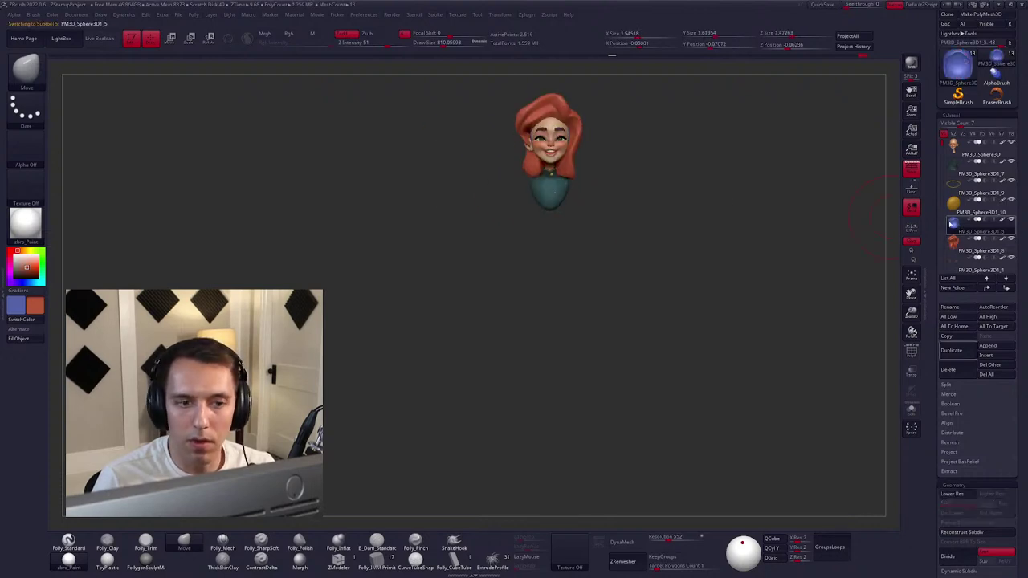
pyautogui.press('b')
pyautogui.press('s')
pyautogui.press('t')
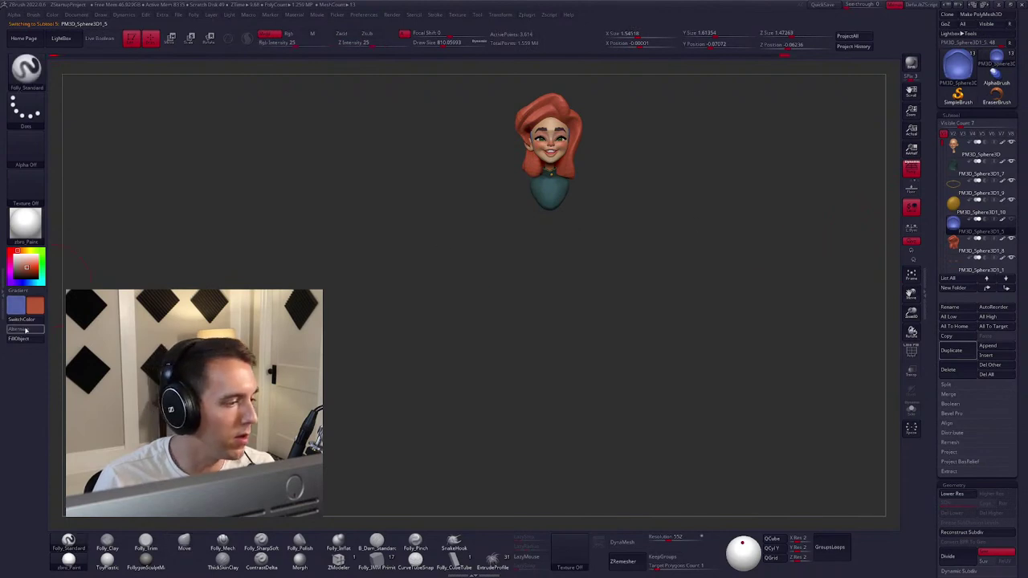
pyautogui.click(322, 43)
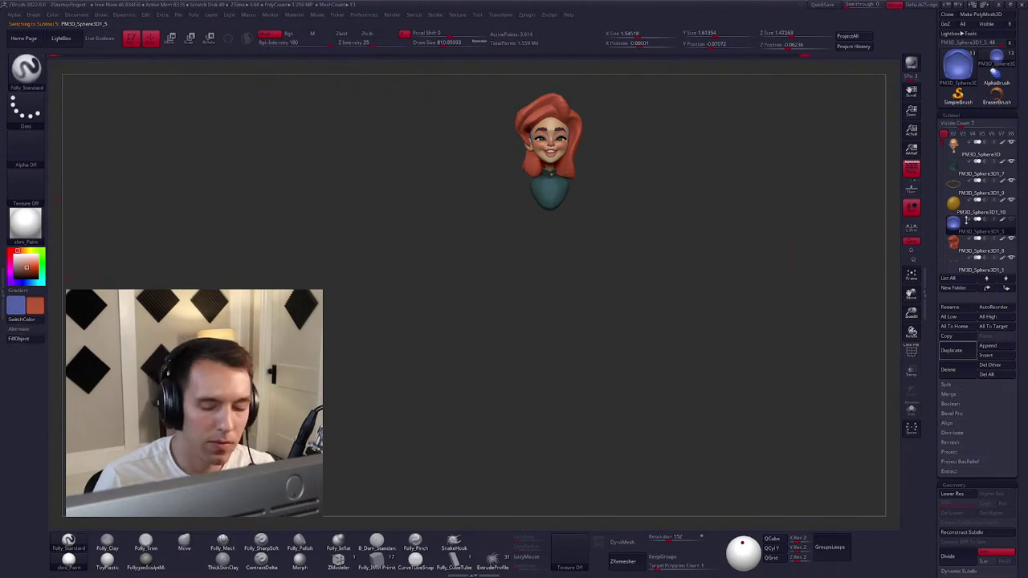
# Reselect the hair subtool and return to the Move brush at Draw Size about 576.
pyautogui.click(976, 246)
pyautogui.keyDown('alt'); pyautogui.moveTo(621, 184); pyautogui.dragTo(558, 187, button='right'); pyautogui.keyUp('alt')
pyautogui.press('space')
pyautogui.press('b')
pyautogui.press('m')
pyautogui.press('v')
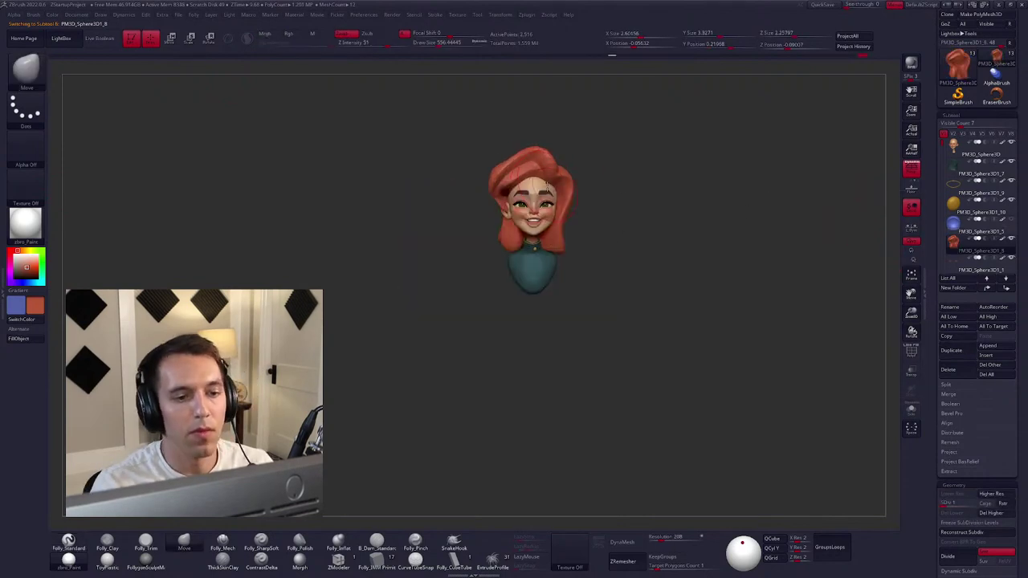
pyautogui.press('space')
pyautogui.moveTo(501, 243); pyautogui.dragTo(485, 244)
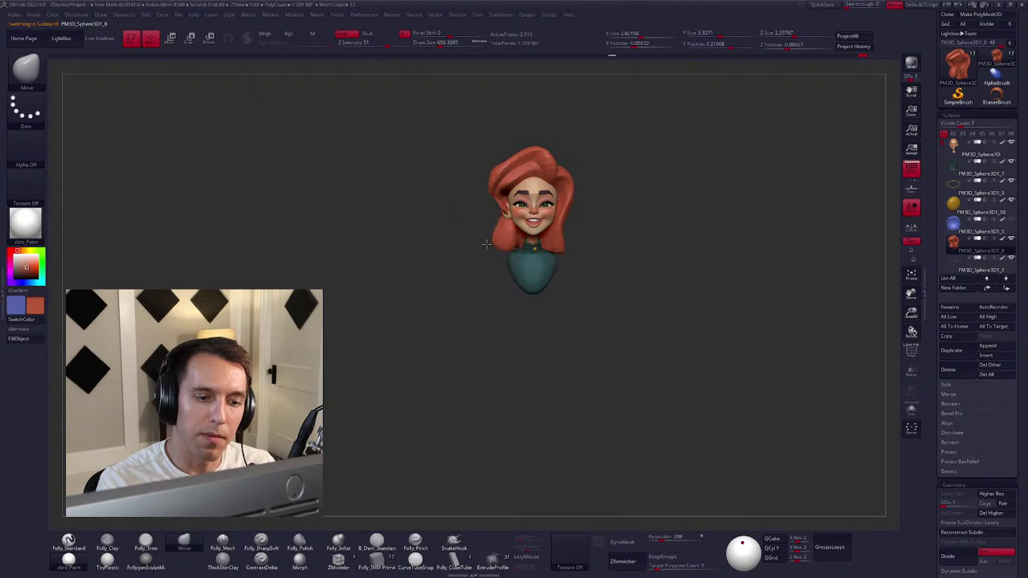
pyautogui.press('space')
pyautogui.moveTo(533, 278); pyautogui.dragTo(562, 261)
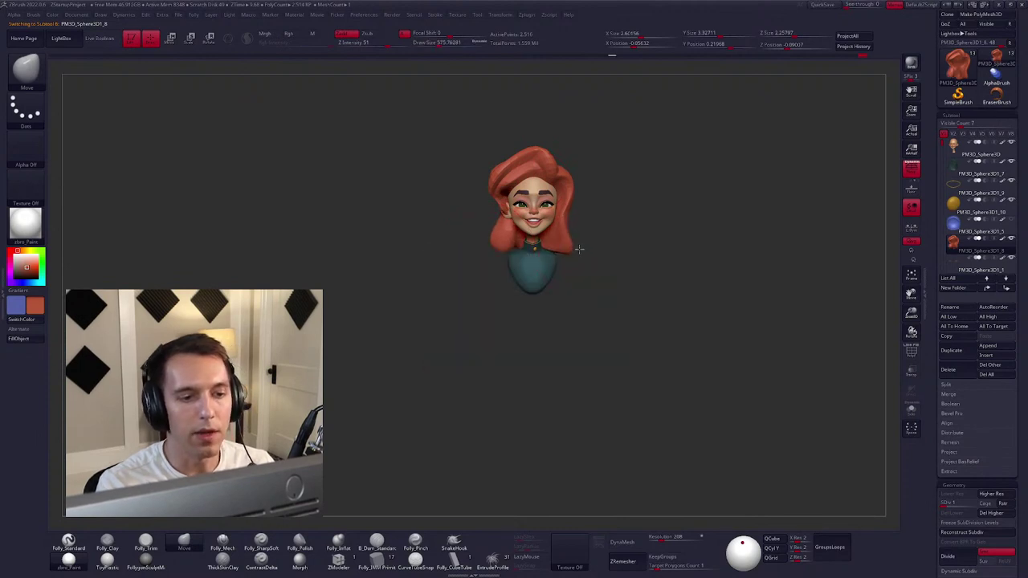
pyautogui.keyDown('alt'); pyautogui.moveTo(580, 213); pyautogui.dragTo(476, 263); pyautogui.keyUp('alt')
# Shrink the brush to about 265 and push the hair from three-quarter and side views.
pyautogui.press('space')
pyautogui.press('space')
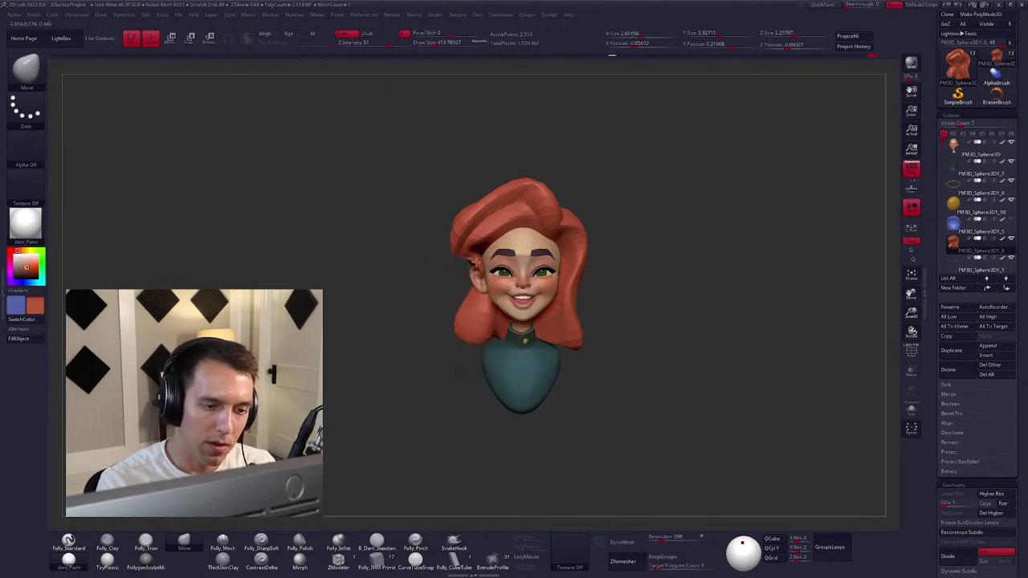
pyautogui.keyDown('alt'); pyautogui.moveTo(548, 289); pyautogui.dragTo(551, 248); pyautogui.keyUp('alt')
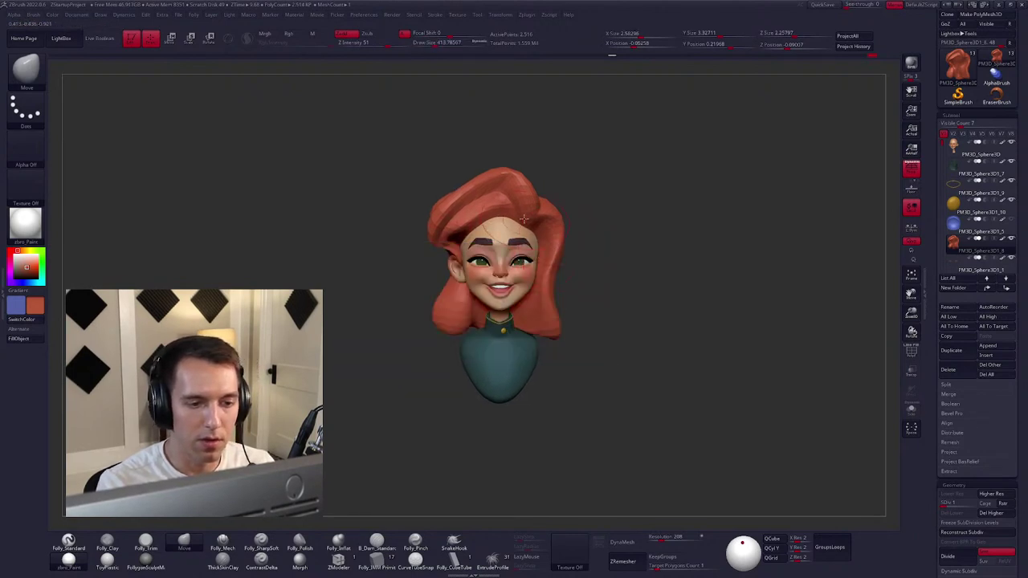
pyautogui.moveTo(522, 218); pyautogui.dragTo(603, 305, button='right')
pyautogui.moveTo(552, 247); pyautogui.dragTo(489, 229, button='right')
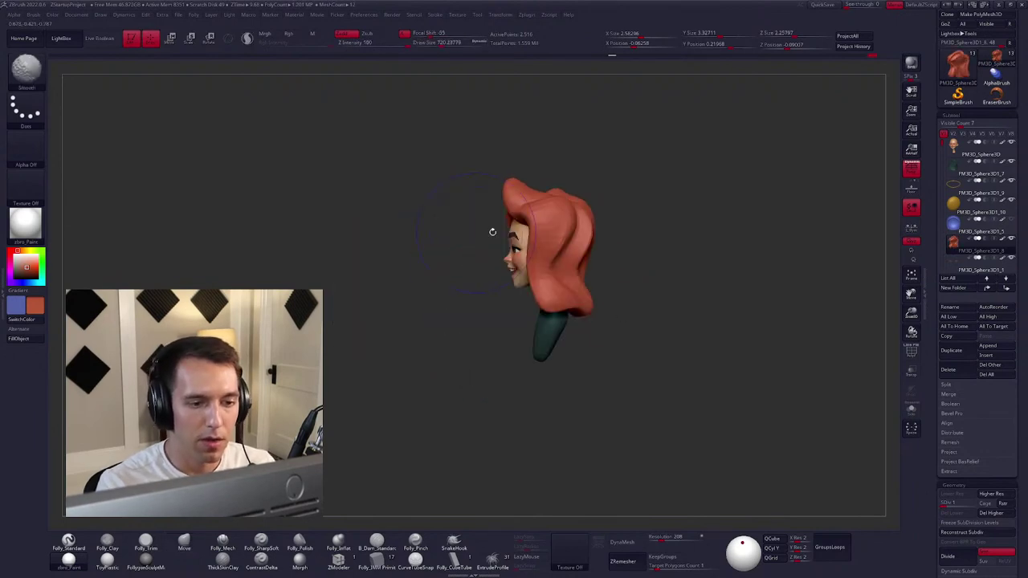
pyautogui.rightClick(593, 194)
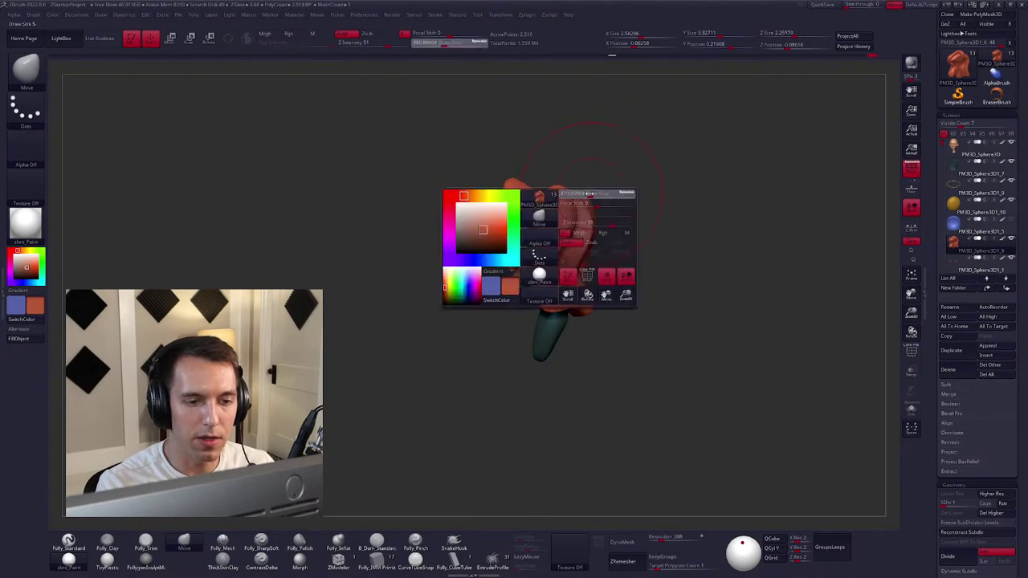
pyautogui.moveTo(510, 179)
pyautogui.mouseDown(button='right')
pyautogui.moveTo(553, 197)
pyautogui.moveTo(511, 194)
pyautogui.moveTo(464, 233)
pyautogui.moveTo(444, 222)
pyautogui.moveTo(506, 233)
pyautogui.mouseUp(button='right')
# Keep pushing the hair into a fuller swept volume from the left and right profiles.
pyautogui.rightClick(512, 194)
pyautogui.rightClick(511, 194)
pyautogui.rightClick(506, 233)
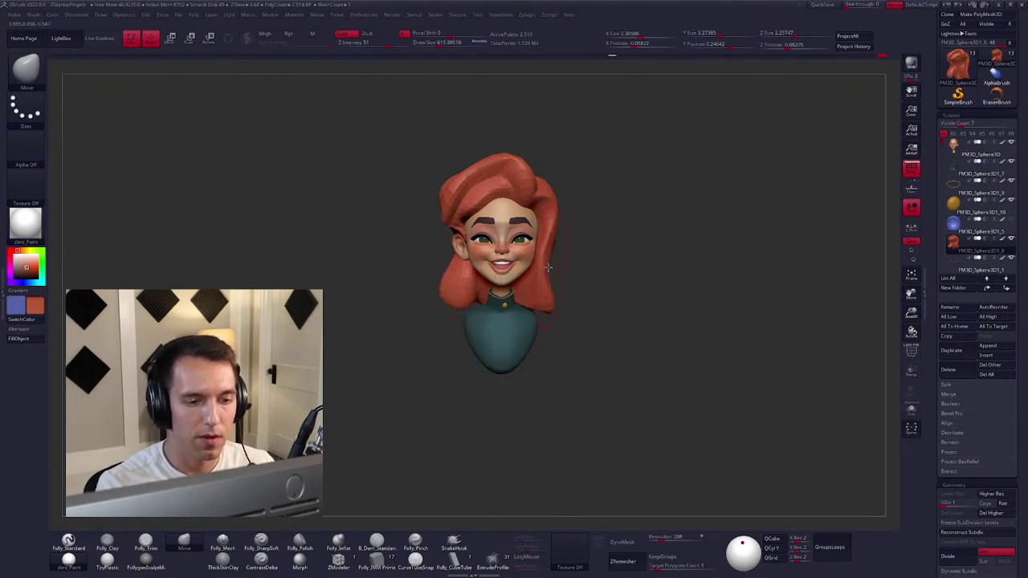
pyautogui.moveTo(547, 267); pyautogui.dragTo(447, 285, button='right')
pyautogui.moveTo(567, 290); pyautogui.dragTo(482, 289, button='right')
pyautogui.rightClick(500, 301)
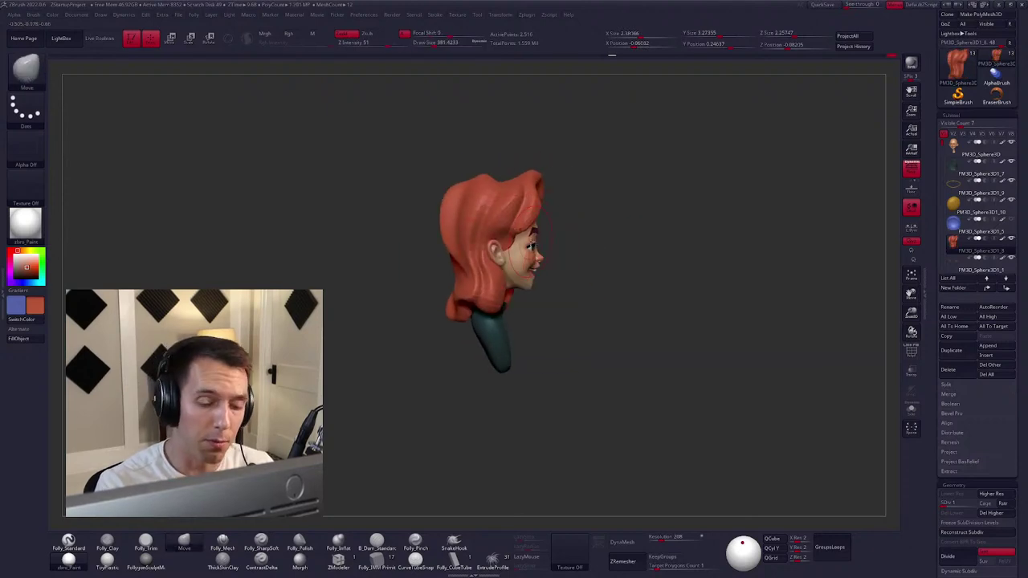
pyautogui.rightClick(501, 270)
pyautogui.moveTo(477, 264); pyautogui.dragTo(444, 272, button='right')
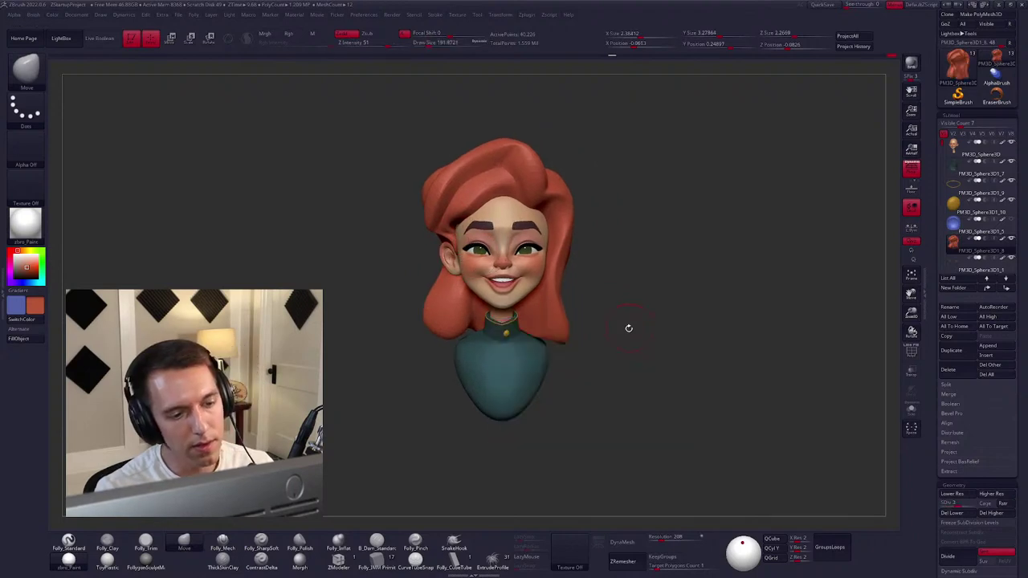
# Delete the hair's lower subdivision levels and try Reconstruct Subdiv.
pyautogui.moveTo(629, 328); pyautogui.dragTo(654, 345, button='right')
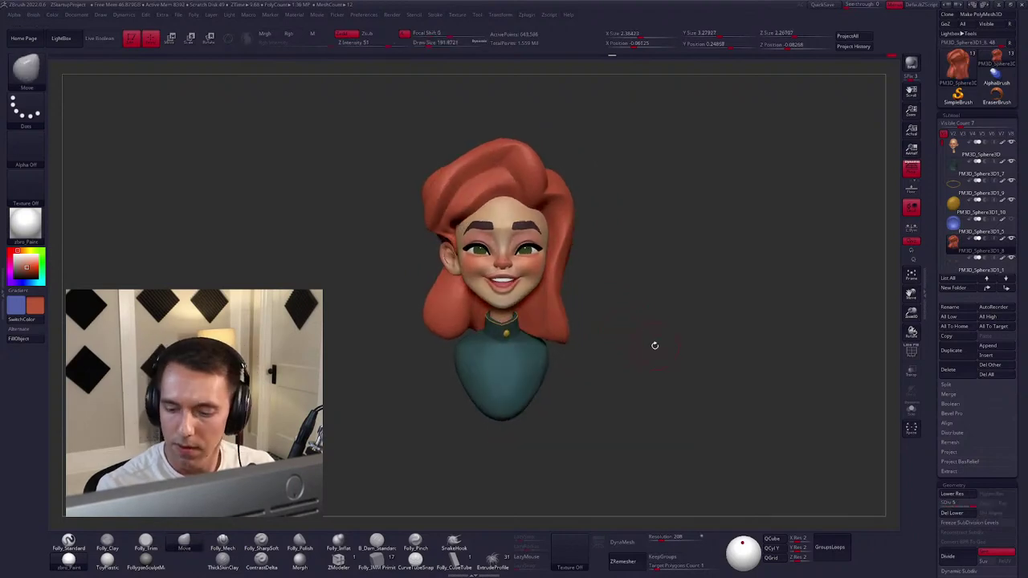
pyautogui.click(951, 513)
pyautogui.press('space')
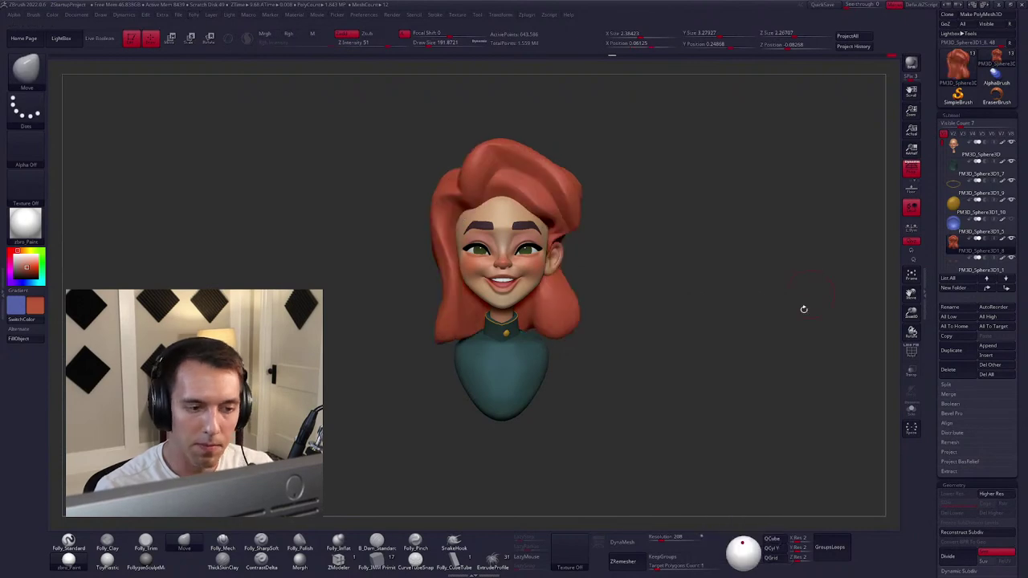
pyautogui.moveTo(804, 308); pyautogui.dragTo(781, 329)
pyautogui.click(957, 532)
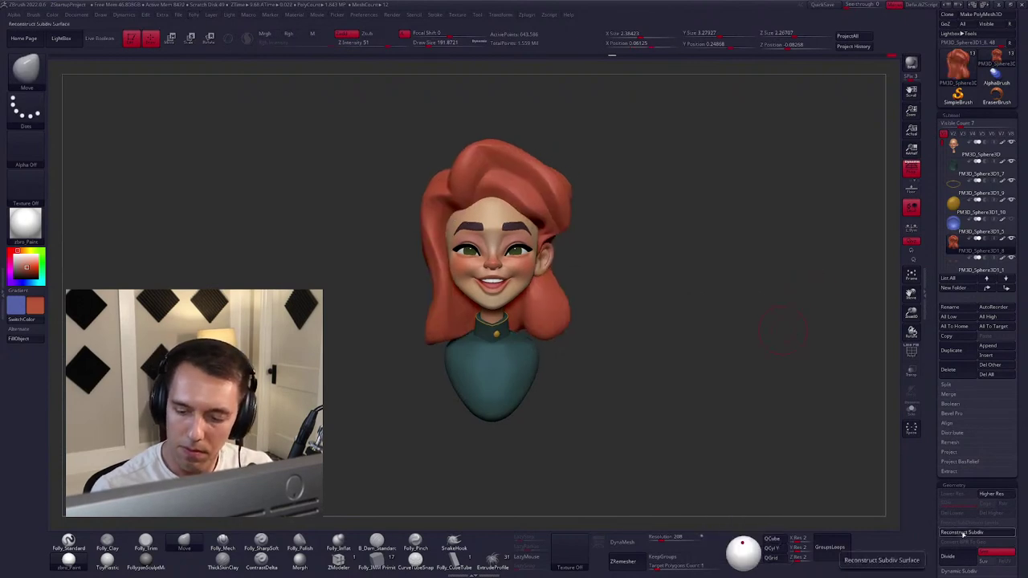
# Refine the hair outline with the Move brush after slight rotations of the bust.
pyautogui.press('space')
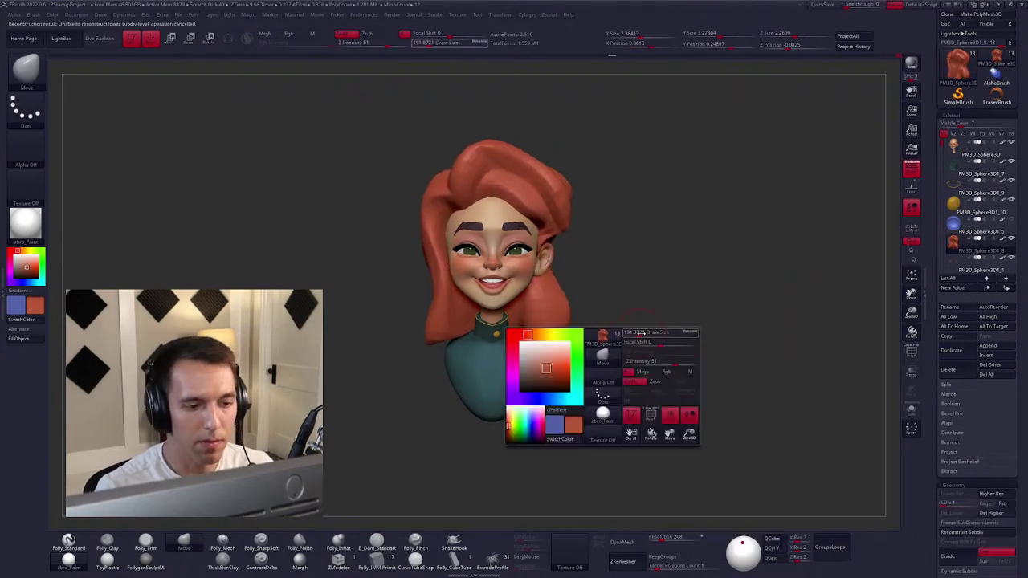
pyautogui.moveTo(771, 345); pyautogui.dragTo(546, 325)
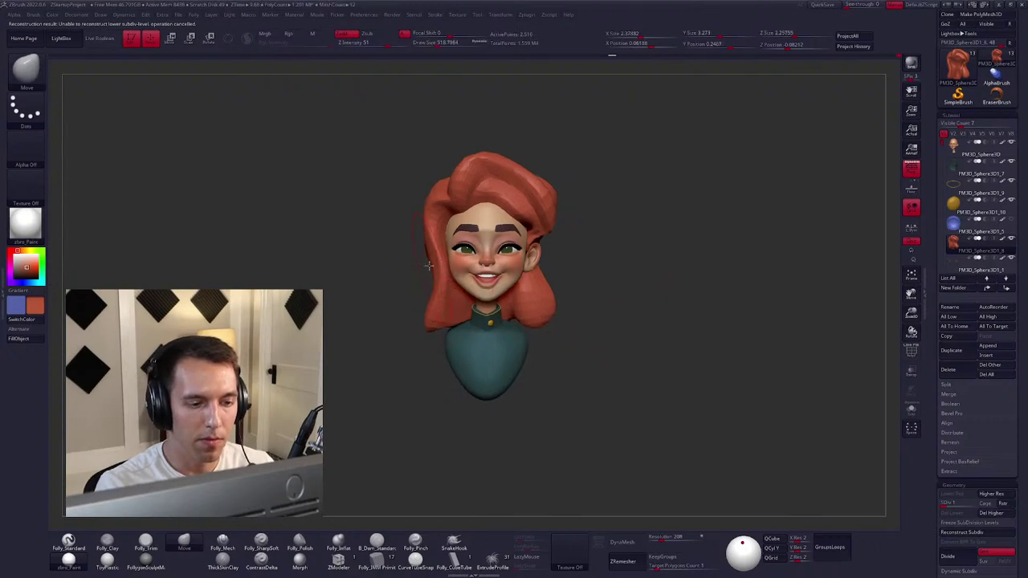
pyautogui.press('space')
pyautogui.moveTo(549, 291)
pyautogui.mouseDown()
pyautogui.moveTo(562, 289)
pyautogui.moveTo(562, 273)
pyautogui.moveTo(597, 305)
pyautogui.moveTo(559, 278)
pyautogui.mouseUp()
pyautogui.press('space')
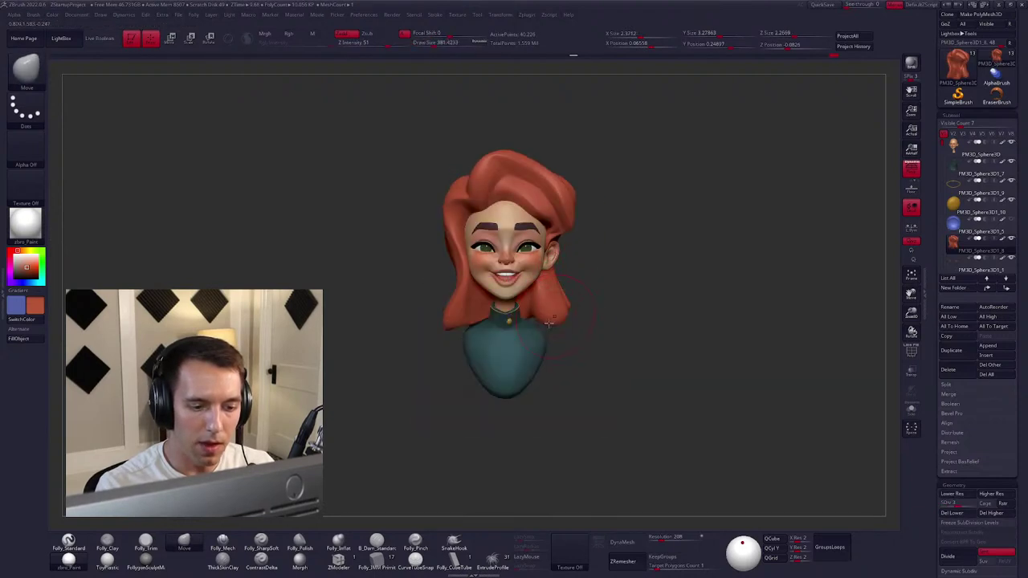
pyautogui.press('space')
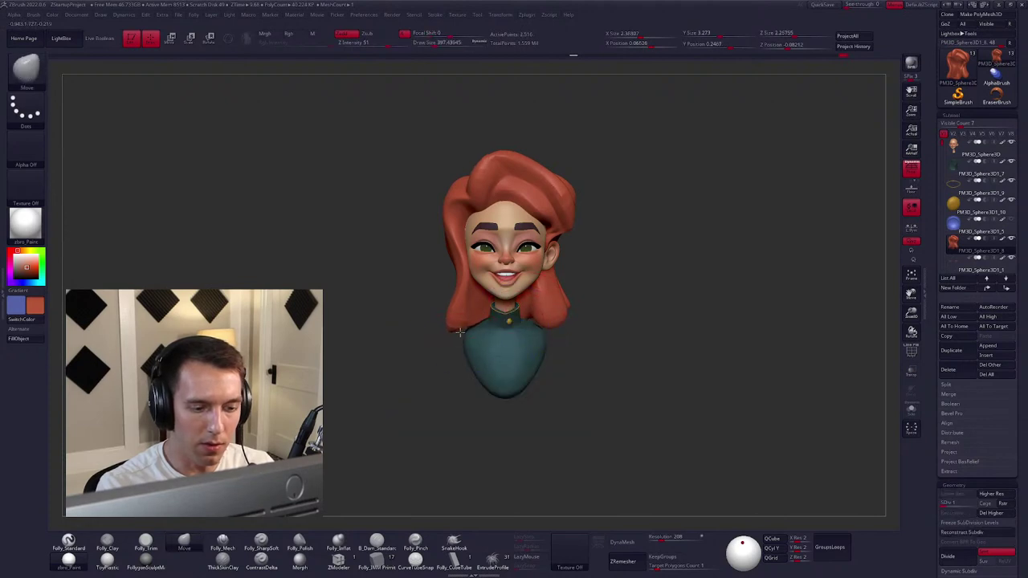
pyautogui.press('space')
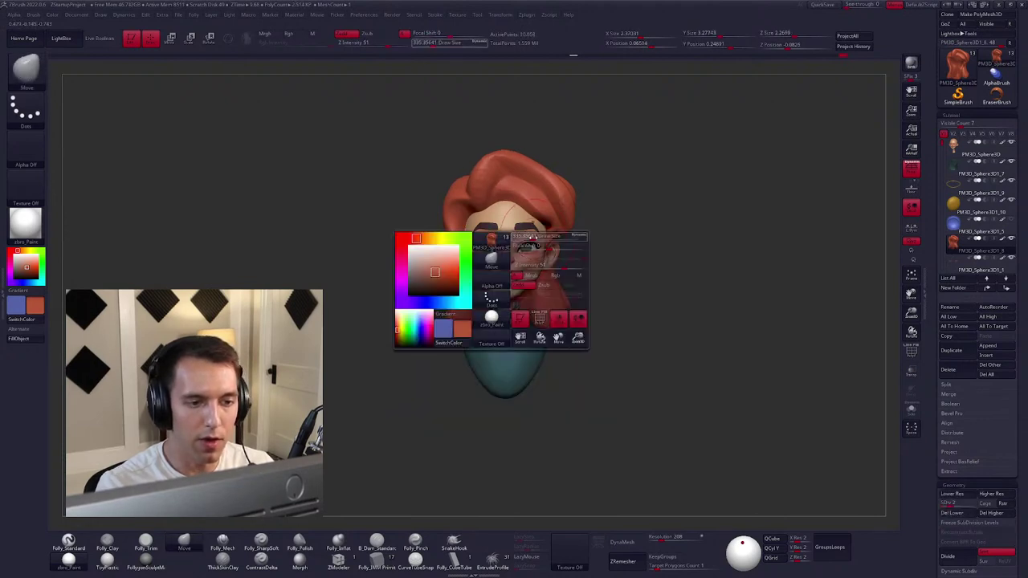
# Check the hair from top-down, below and three-quarter views, then switch to full-strength smoothing.
pyautogui.moveTo(543, 293)
pyautogui.mouseDown()
pyautogui.moveTo(532, 321)
pyautogui.moveTo(527, 297)
pyautogui.mouseUp()
pyautogui.press('space')
pyautogui.moveTo(514, 227)
pyautogui.mouseDown()
pyautogui.moveTo(479, 242)
pyautogui.moveTo(530, 243)
pyautogui.moveTo(498, 227)
pyautogui.mouseUp()
pyautogui.press('space')
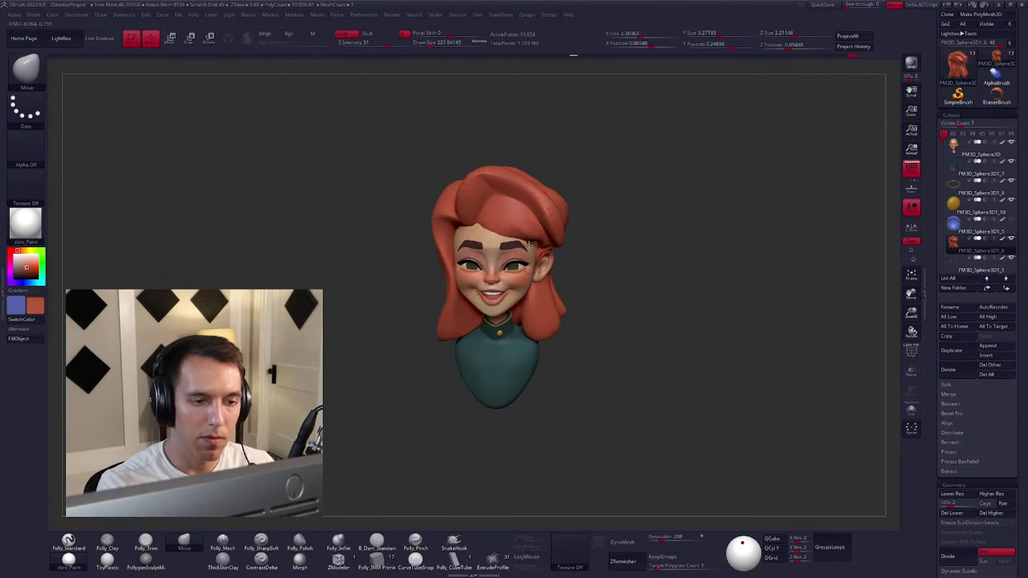
pyautogui.moveTo(562, 265)
pyautogui.mouseDown()
pyautogui.moveTo(492, 226)
pyautogui.moveTo(514, 233)
pyautogui.moveTo(496, 240)
pyautogui.mouseUp()
pyautogui.press('shift')
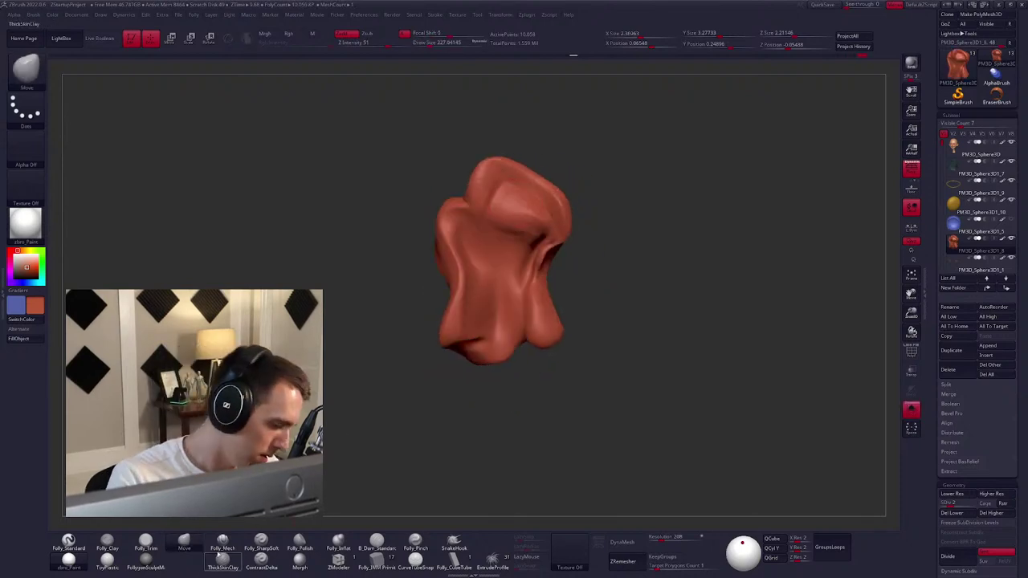
# Sculpt the hair with Folly_SharpSoft and Folly_Clay and smooth its lower lobes.
pyautogui.click(261, 543)
pyautogui.keyDown('alt'); pyautogui.moveTo(411, 351); pyautogui.dragTo(519, 235); pyautogui.keyUp('alt')
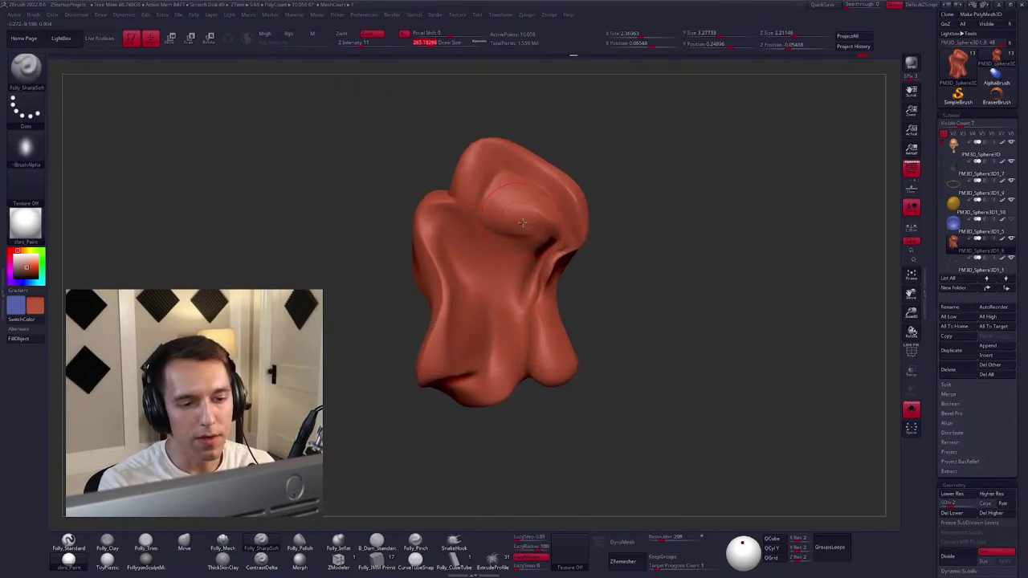
pyautogui.press('c')
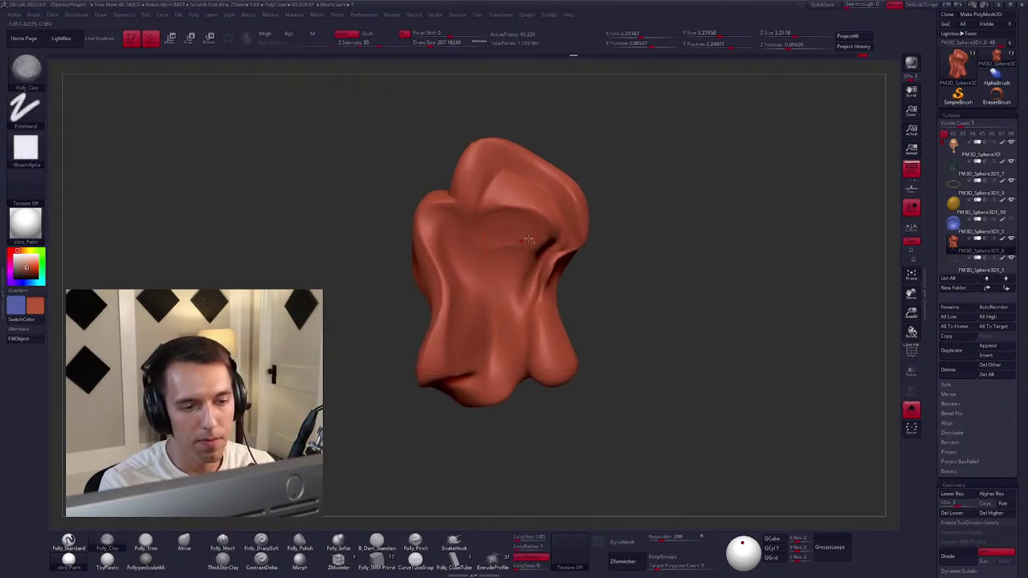
pyautogui.press('shift')
pyautogui.keyDown('shift'); pyautogui.moveTo(482, 245); pyautogui.dragTo(491, 287); pyautogui.keyUp('shift')
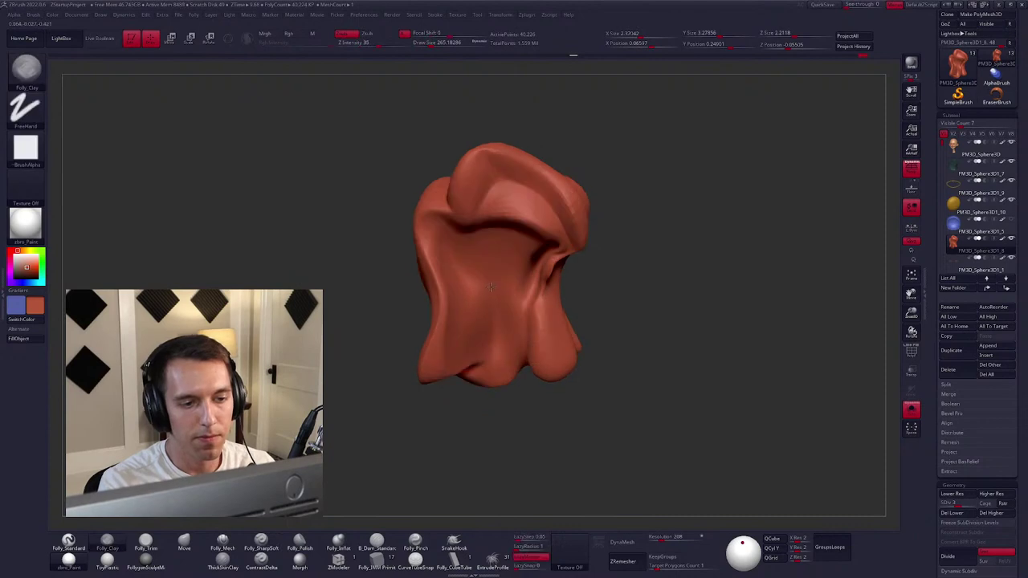
# Toggle Solo on and off for the hair and switch to the Move brush.
pyautogui.hotkey('shift', 's')
pyautogui.press('space')
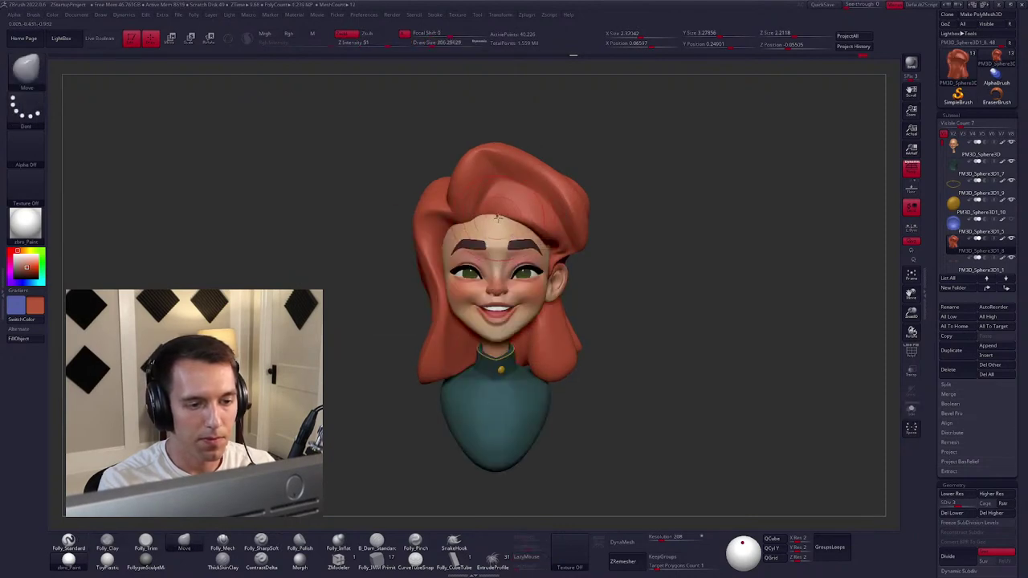
pyautogui.press('b')
pyautogui.press('f')
pyautogui.press('m')
pyautogui.hotkey('shift', 's')
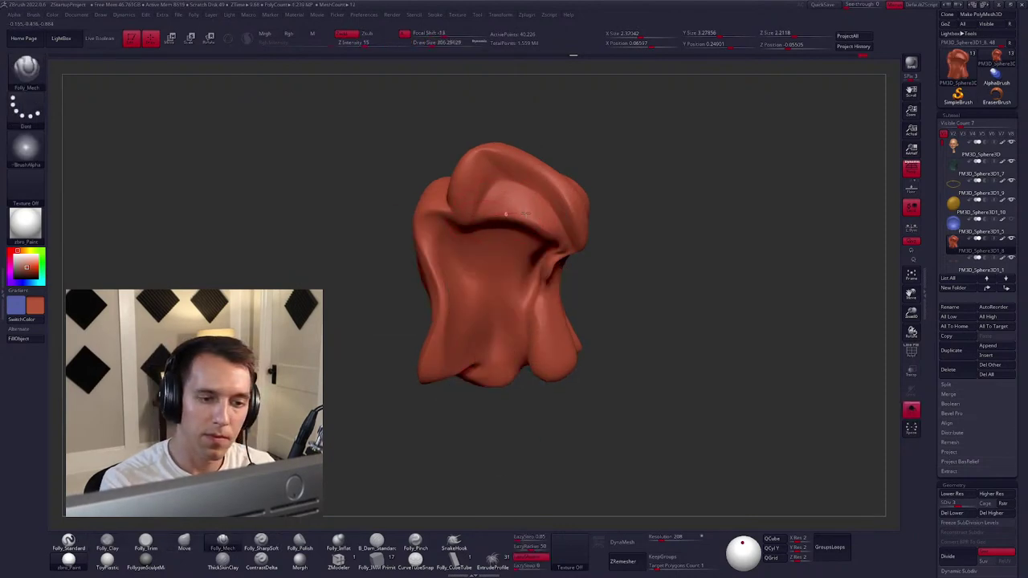
pyautogui.hotkey('shift', 's')
pyautogui.press('b')
pyautogui.press('m')
pyautogui.press('v')
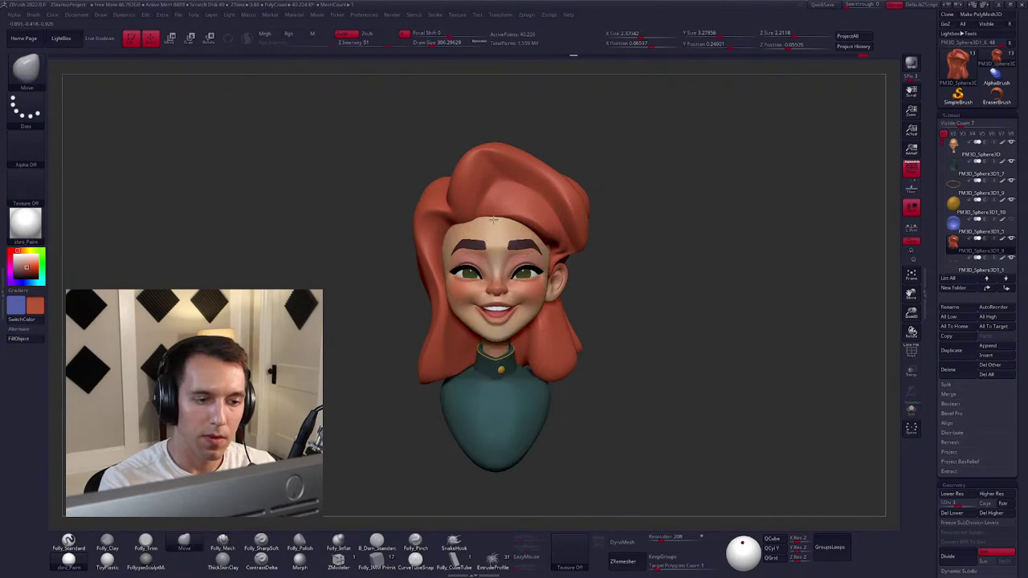
# Isolate the hair and step its subdivision level down and back up.
pyautogui.press('space')
pyautogui.moveTo(493, 219)
pyautogui.mouseDown(button='right')
pyautogui.moveTo(530, 206)
pyautogui.moveTo(543, 272)
pyautogui.mouseUp(button='right')
pyautogui.hotkey('ctrl', 'shift', 'f')
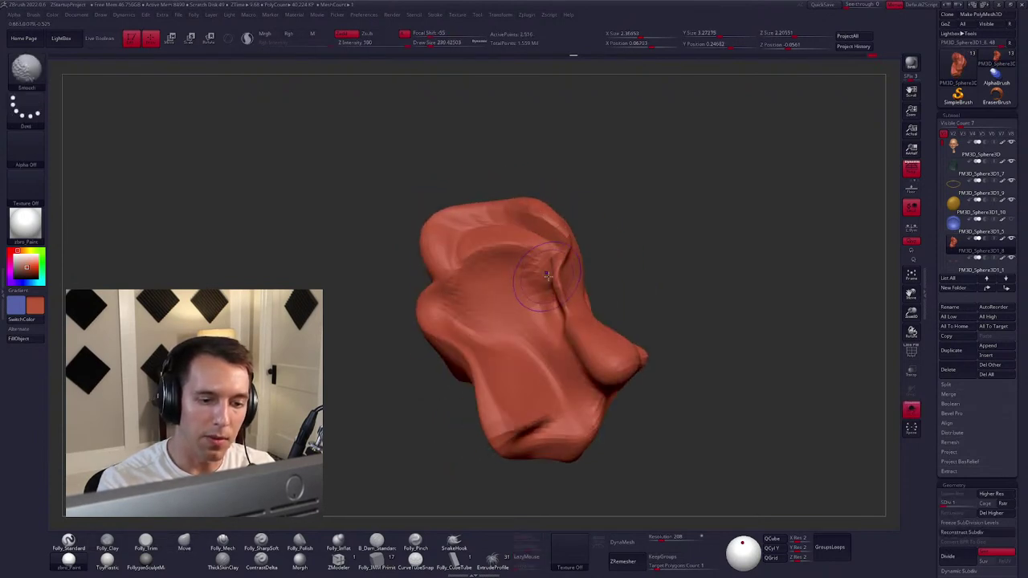
pyautogui.hotkey('shift', 'd')
pyautogui.hotkey('shift', 'd')
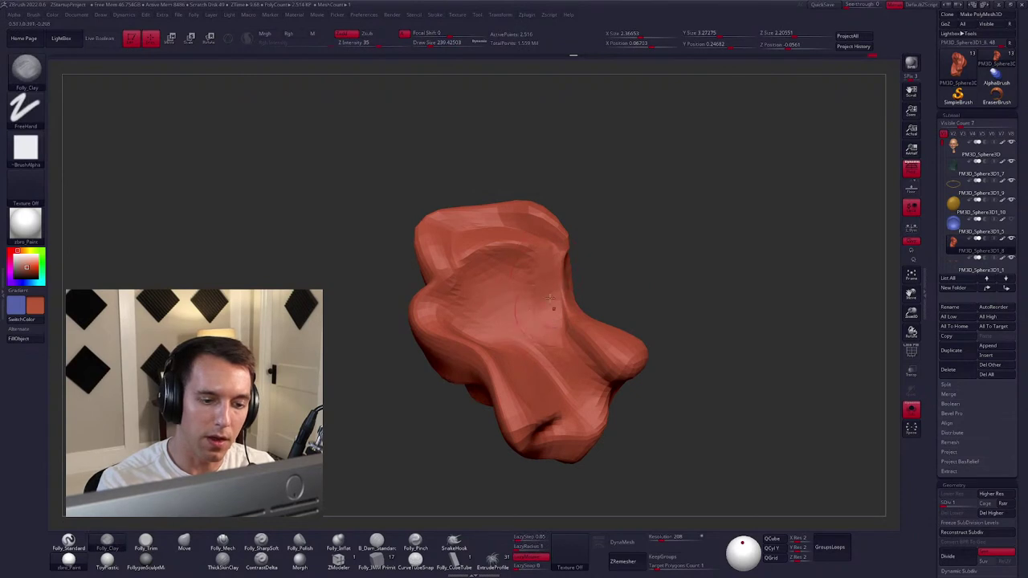
pyautogui.press('d')
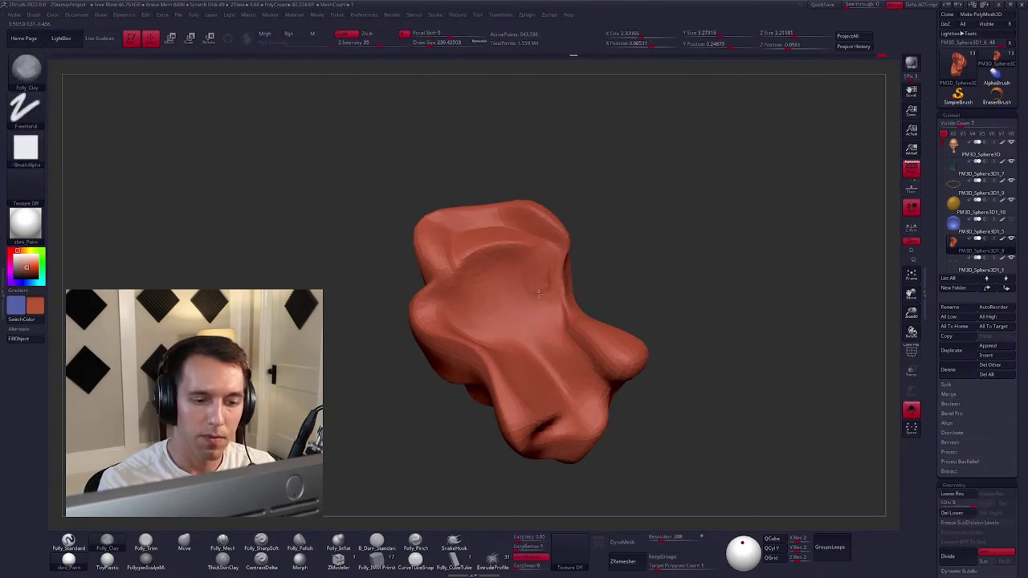
pyautogui.hotkey('shift', 'd')
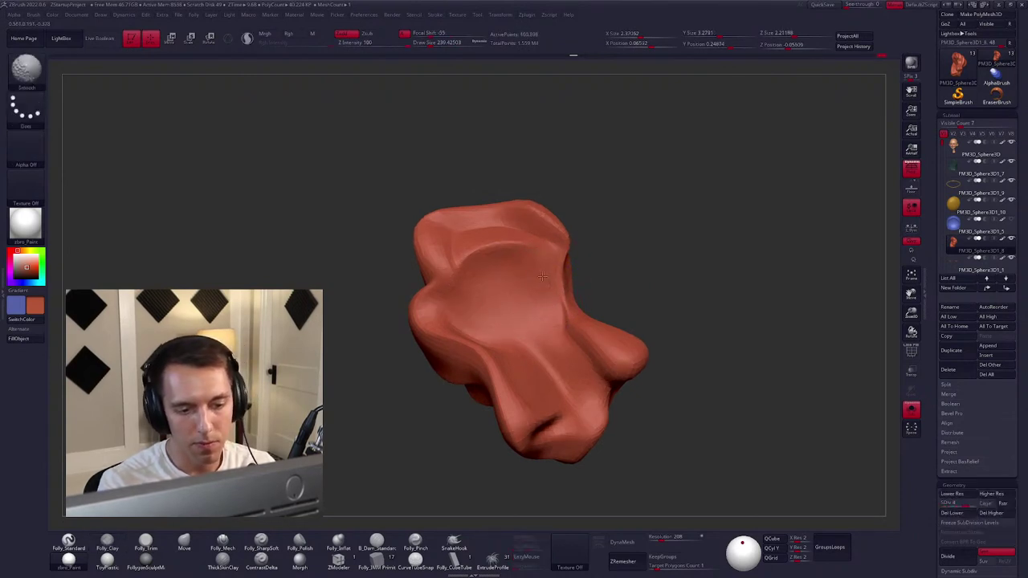
# Show the full character from the front and drop the hair to its lowest subdivision.
pyautogui.hotkey('shift', 's')
pyautogui.keyDown('shift'); pyautogui.moveTo(562, 305); pyautogui.dragTo(594, 305); pyautogui.keyUp('shift')
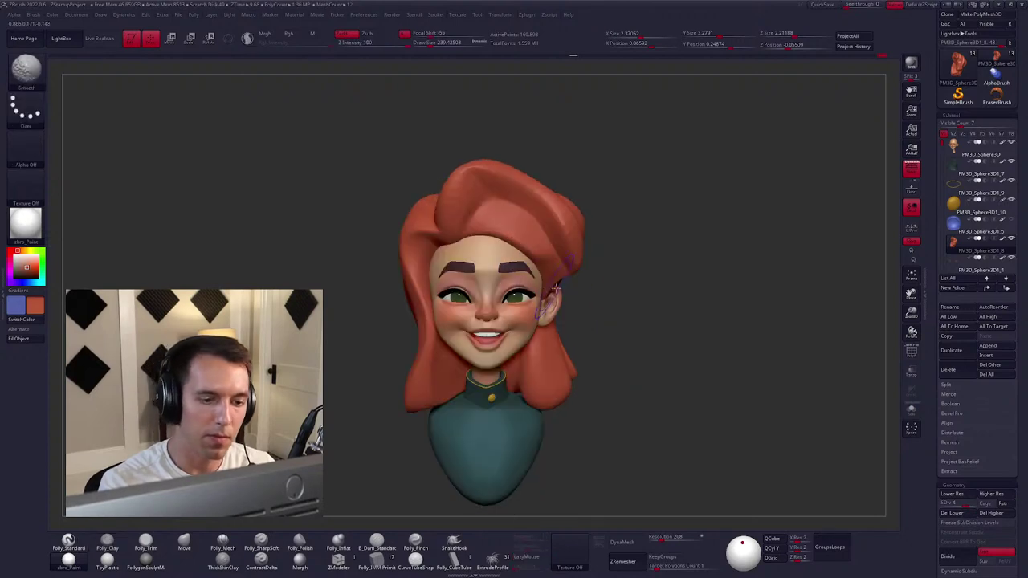
pyautogui.press('space')
pyautogui.moveTo(570, 354)
pyautogui.keyDown('alt'); pyautogui.mouseDown()
pyautogui.moveTo(571, 269)
pyautogui.moveTo(647, 225)
pyautogui.moveTo(642, 256)
pyautogui.mouseUp(); pyautogui.keyUp('alt')
pyautogui.hotkey('shift', 'd')
pyautogui.hotkey('shift', 'd')
pyautogui.hotkey('shift', 'd')
# Switch to the Move brush and orbit the character through side and front views.
pyautogui.press('space')
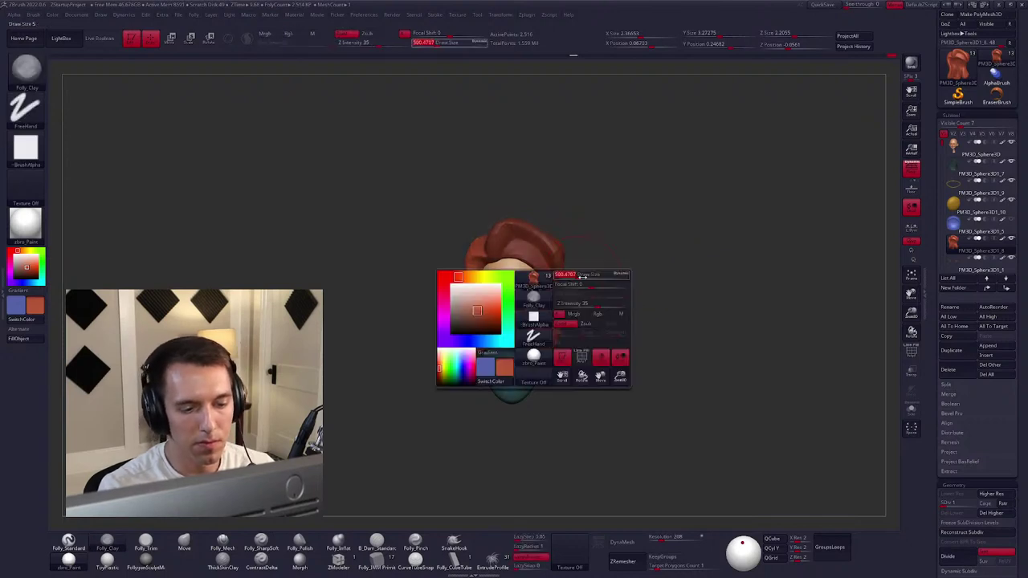
pyautogui.keyDown('alt'); pyautogui.moveTo(573, 282); pyautogui.dragTo(569, 270); pyautogui.keyUp('alt')
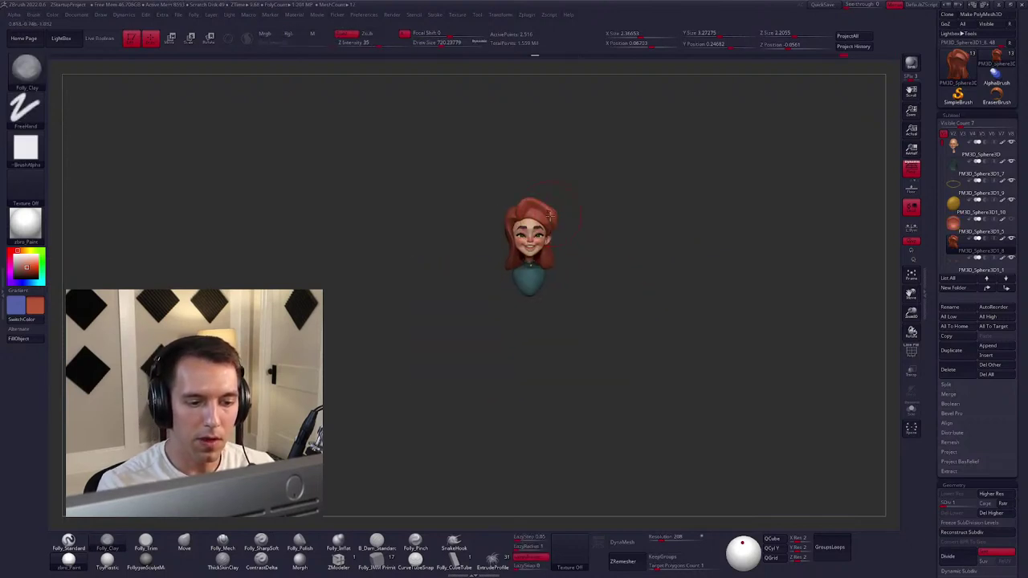
pyautogui.press('b')
pyautogui.press('m')
pyautogui.press('v')
pyautogui.moveTo(550, 216)
pyautogui.keyDown('alt'); pyautogui.mouseDown()
pyautogui.moveTo(518, 222)
pyautogui.moveTo(518, 235)
pyautogui.mouseUp(); pyautogui.keyUp('alt')
pyautogui.moveTo(594, 208); pyautogui.dragTo(700, 384)
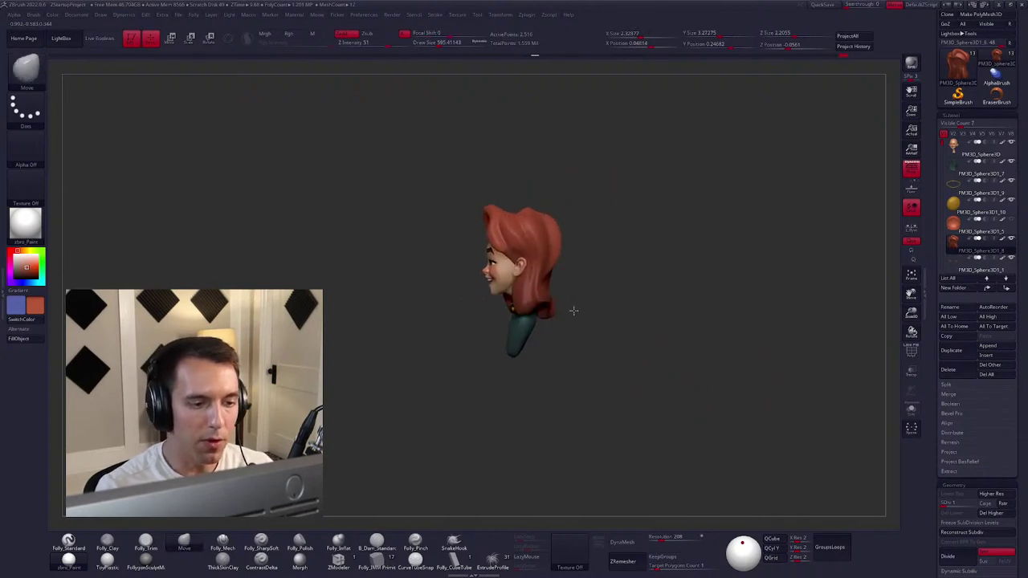
pyautogui.moveTo(497, 232); pyautogui.dragTo(494, 192)
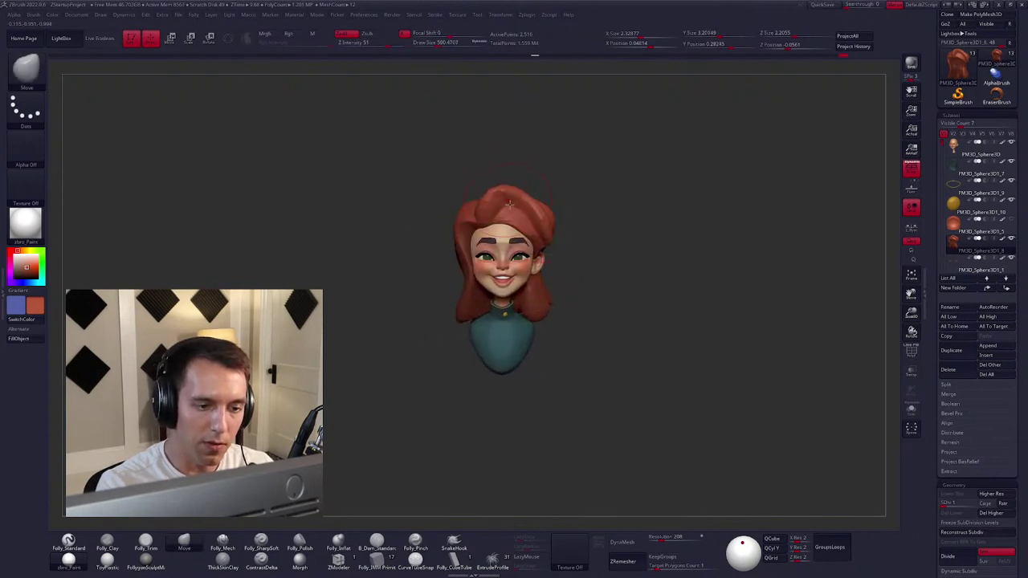
# Select the hair subtool and raise it to its highest subdivision level.
pyautogui.keyDown('alt'); pyautogui.click(509, 204); pyautogui.keyUp('alt')
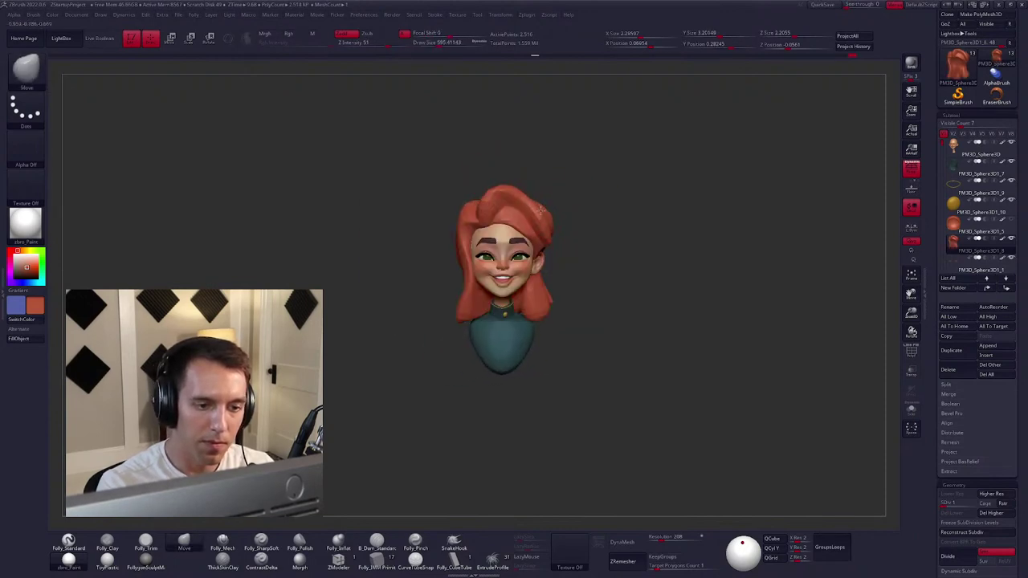
pyautogui.moveTo(543, 207); pyautogui.dragTo(535, 231)
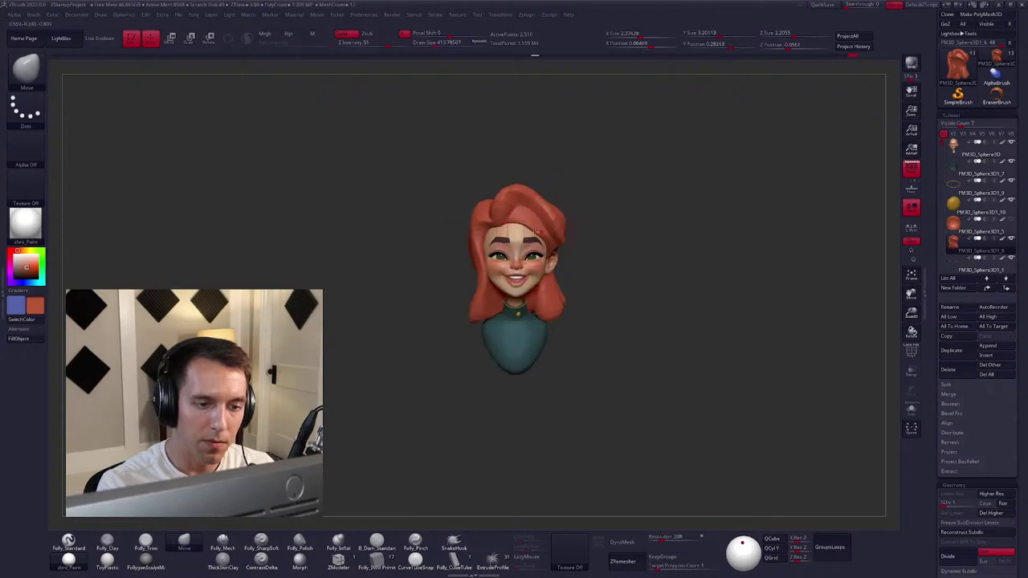
pyautogui.rightClick(533, 241)
pyautogui.keyDown('ctrl'); pyautogui.moveTo(532, 233); pyautogui.dragTo(560, 239, button='right'); pyautogui.keyUp('ctrl')
pyautogui.press('d')
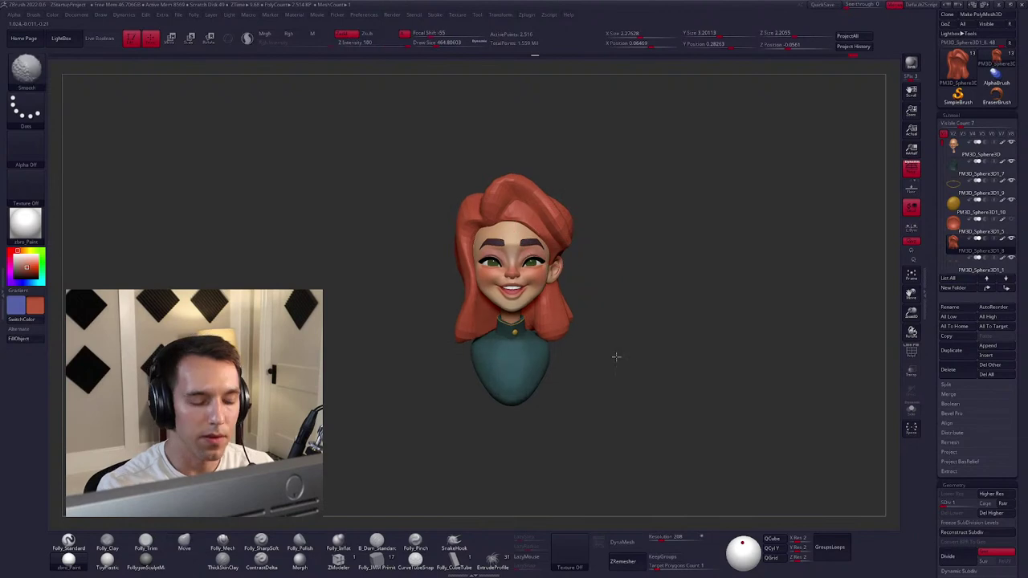
pyautogui.rightClick(649, 390)
pyautogui.moveTo(650, 390); pyautogui.dragTo(667, 371, button='right')
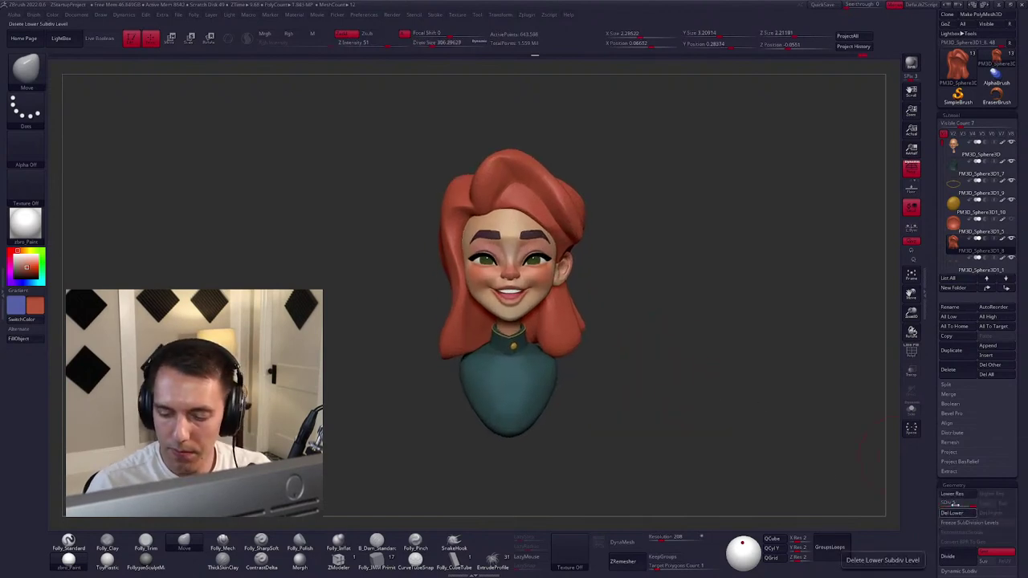
pyautogui.keyDown('ctrl'); pyautogui.moveTo(575, 333); pyautogui.dragTo(587, 324, button='right'); pyautogui.keyUp('ctrl')
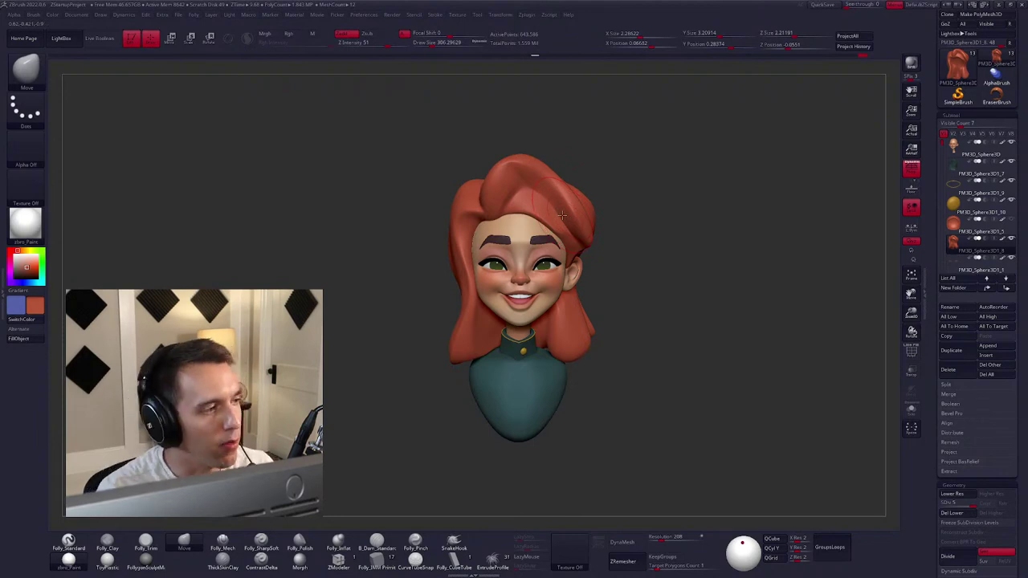
# Carve the forehead fold on the soloed hair with Folly_Mech, then reselect the hair and tilt to check.
pyautogui.press('m')
pyautogui.hotkey('ctrl', 'shift', 's')
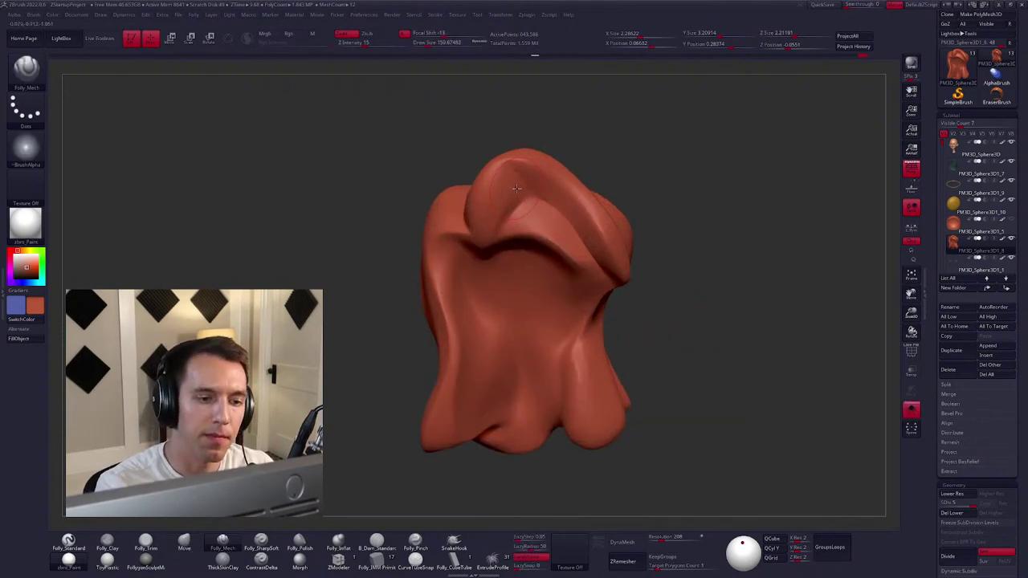
pyautogui.moveTo(516, 188); pyautogui.dragTo(560, 192)
pyautogui.moveTo(473, 274); pyautogui.dragTo(473, 224, button='right')
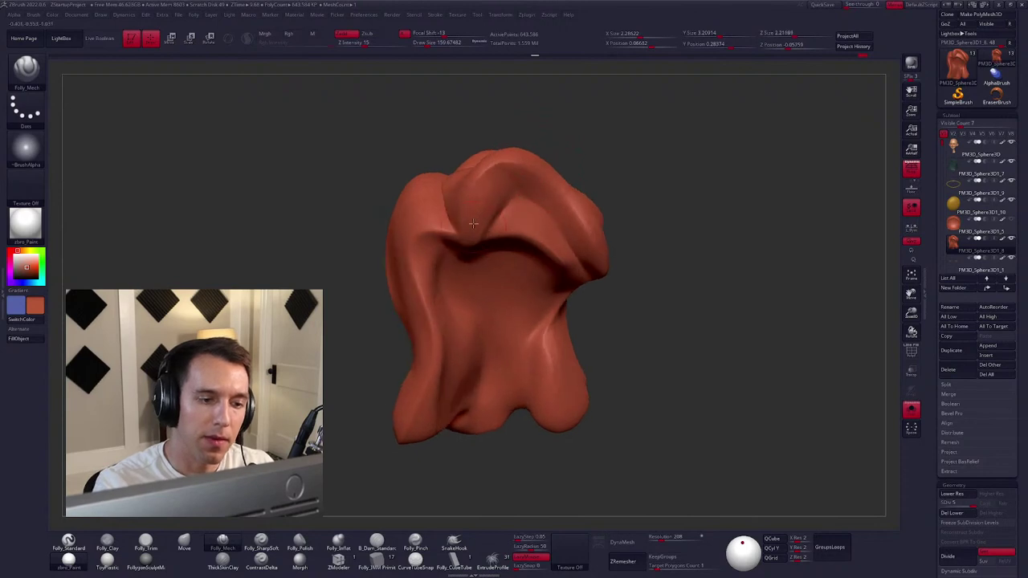
pyautogui.moveTo(478, 173); pyautogui.dragTo(504, 166, button='right')
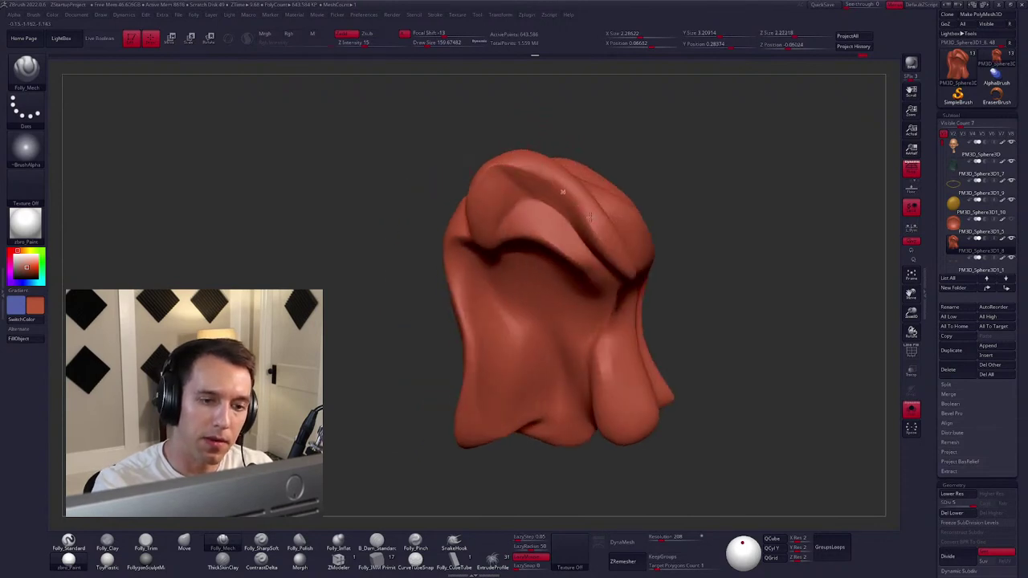
pyautogui.moveTo(581, 211)
pyautogui.mouseDown(button='right')
pyautogui.moveTo(507, 204)
pyautogui.moveTo(522, 241)
pyautogui.moveTo(556, 254)
pyautogui.moveTo(518, 192)
pyautogui.mouseUp(button='right')
pyautogui.keyDown('alt'); pyautogui.click(555, 253); pyautogui.keyUp('alt')
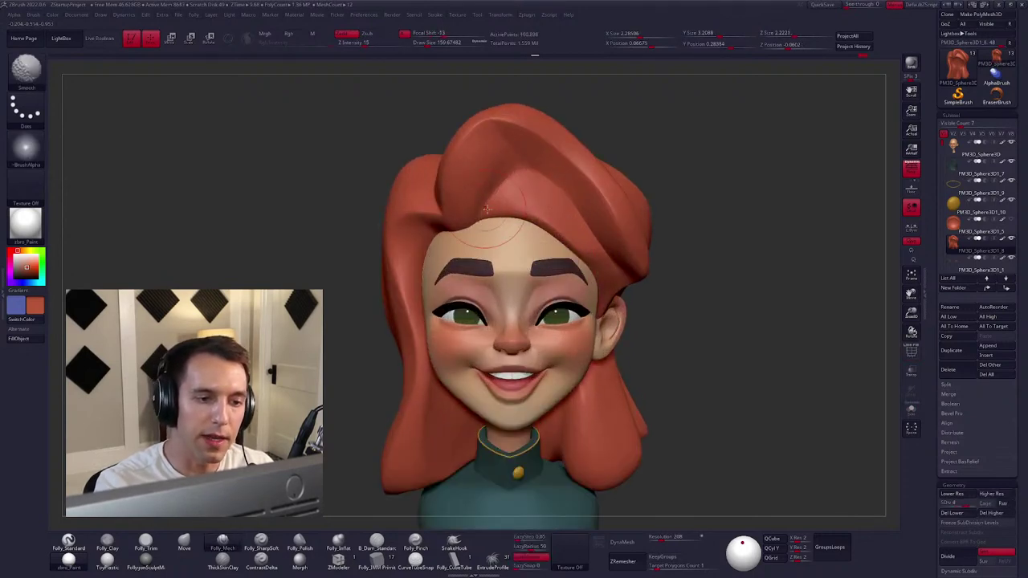
pyautogui.keyDown('alt'); pyautogui.click(483, 205); pyautogui.keyUp('alt')
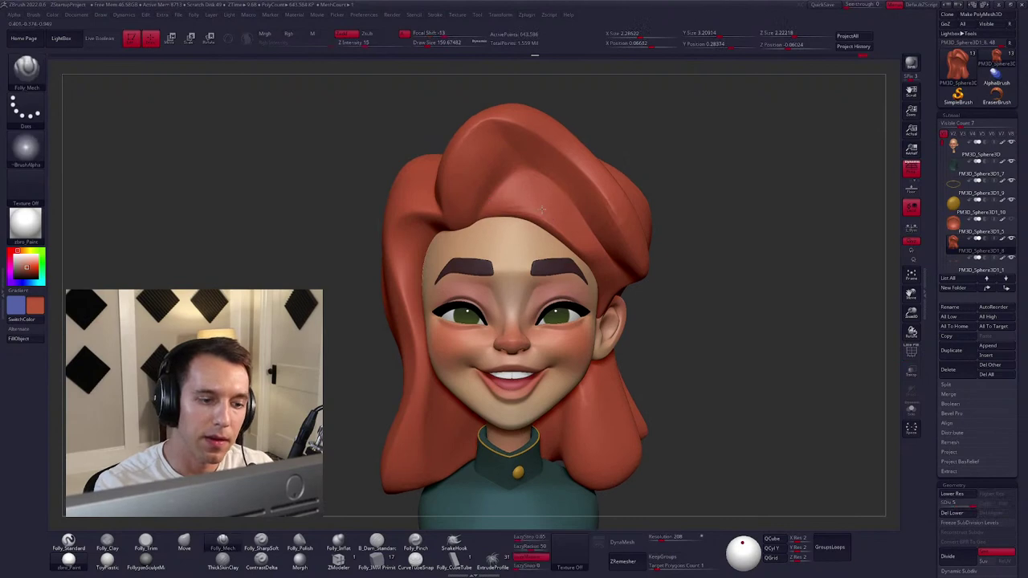
pyautogui.moveTo(485, 201)
pyautogui.keyDown('ctrl'); pyautogui.mouseDown(button='right')
pyautogui.moveTo(626, 266)
pyautogui.moveTo(649, 342)
pyautogui.moveTo(702, 351)
pyautogui.moveTo(677, 402)
pyautogui.moveTo(676, 372)
pyautogui.moveTo(701, 410)
pyautogui.mouseUp(button='right'); pyautogui.keyUp('ctrl')
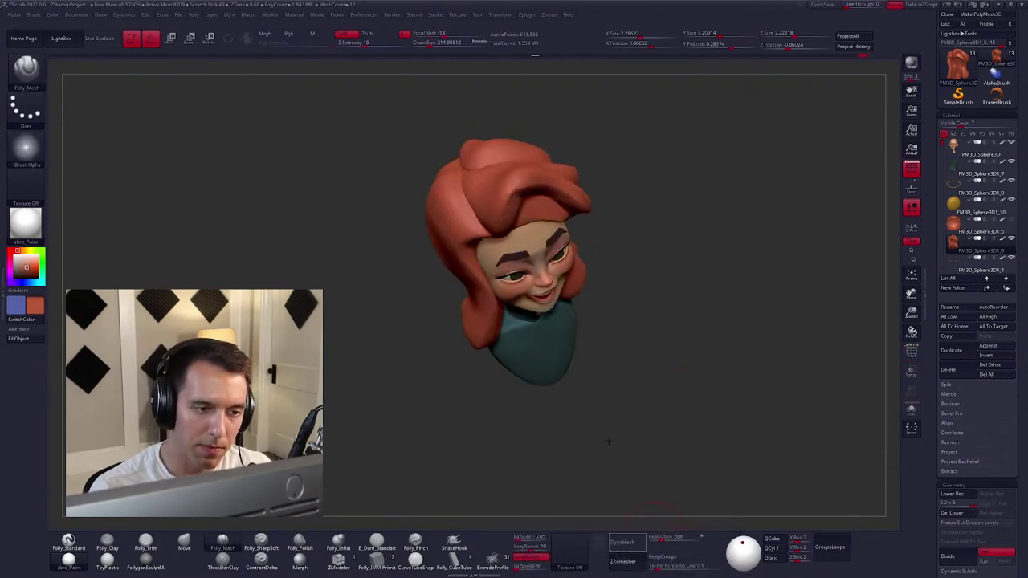
# Remesh the hair, try a trim brush with smoothing, and snap to a straight front view.
pyautogui.click(624, 543)
pyautogui.moveTo(473, 201)
pyautogui.keyDown('alt'); pyautogui.mouseDown(button='right')
pyautogui.moveTo(529, 255)
pyautogui.moveTo(562, 201)
pyautogui.moveTo(610, 265)
pyautogui.moveTo(624, 257)
pyautogui.mouseUp(button='right'); pyautogui.keyUp('alt')
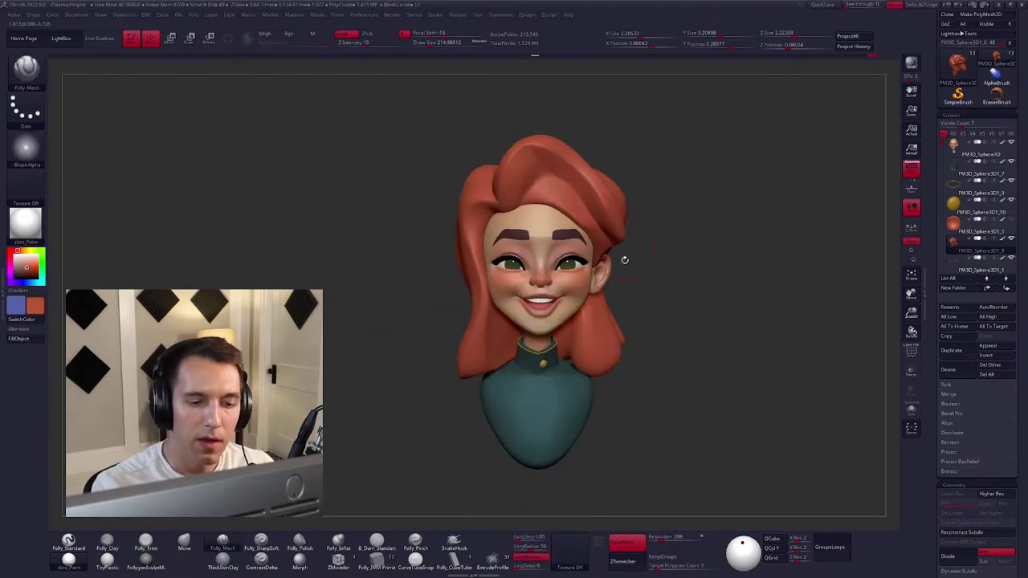
pyautogui.moveTo(656, 292); pyautogui.dragTo(658, 296, button='right')
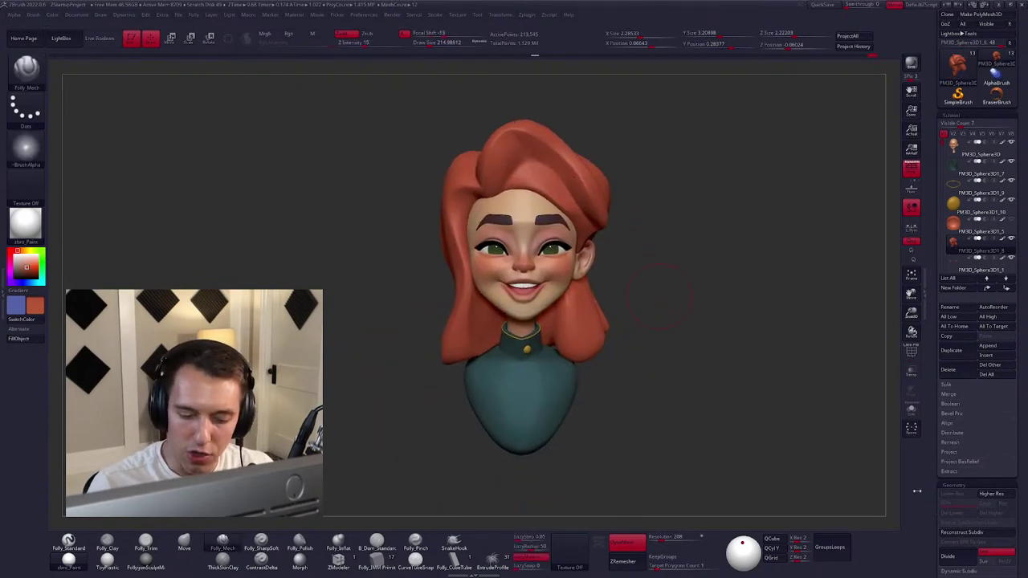
pyautogui.press('m')
pyautogui.moveTo(715, 366)
pyautogui.mouseDown()
pyautogui.moveTo(663, 378)
pyautogui.moveTo(511, 232)
pyautogui.moveTo(491, 237)
pyautogui.moveTo(473, 201)
pyautogui.mouseUp()
pyautogui.press('2')
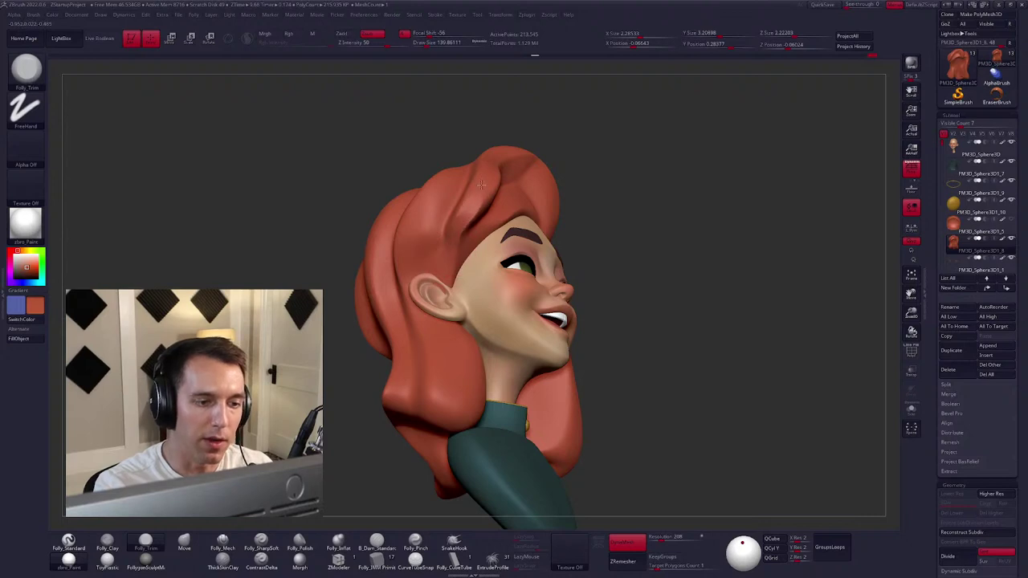
pyautogui.press('shift')
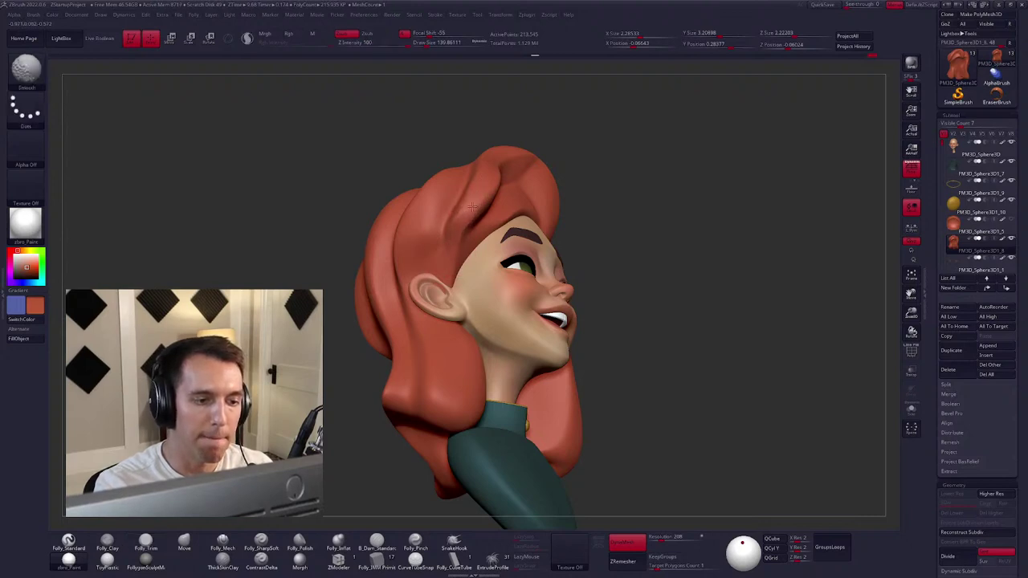
pyautogui.keyDown('shift'); pyautogui.moveTo(466, 213); pyautogui.dragTo(444, 271); pyautogui.keyUp('shift')
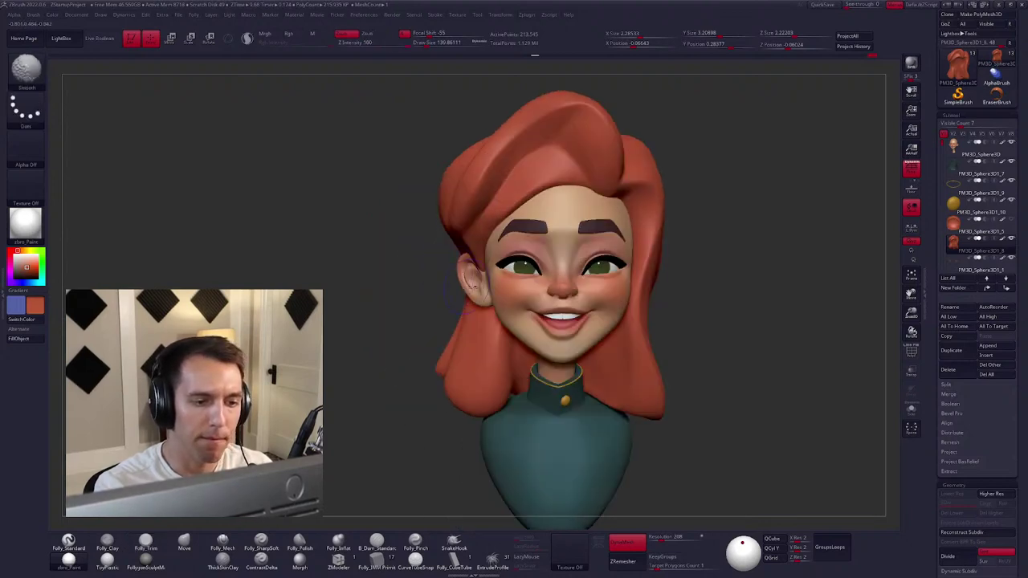
# Zoom out to frame the whole bust, then pick the Move brush and the CurveTubeSnap brush.
pyautogui.press('space')
pyautogui.moveTo(696, 302); pyautogui.dragTo(673, 301)
pyautogui.press('b')
pyautogui.press('m')
pyautogui.press('v')
pyautogui.press('space')
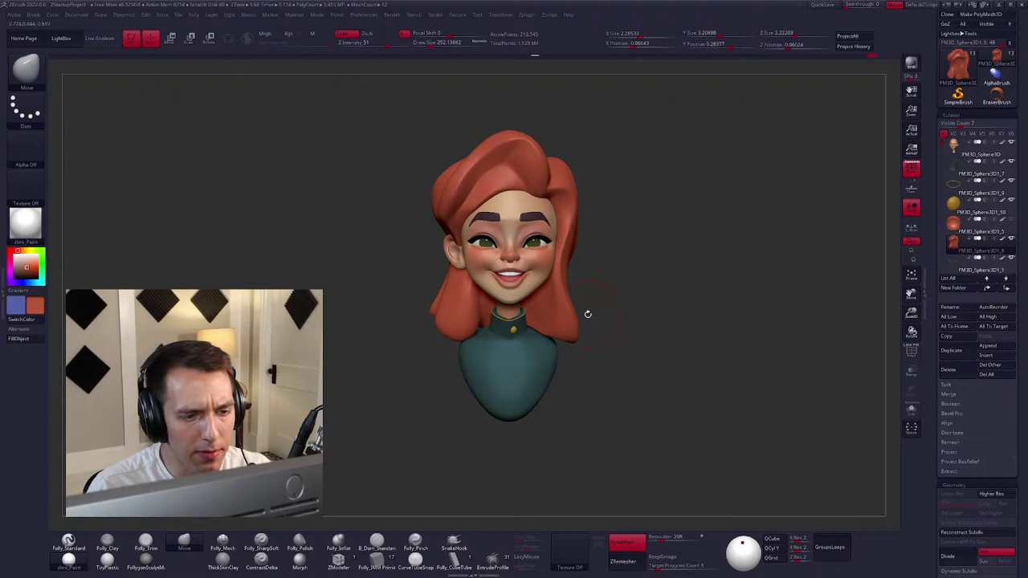
pyautogui.keyDown('alt'); pyautogui.moveTo(571, 301); pyautogui.dragTo(592, 316); pyautogui.keyUp('alt')
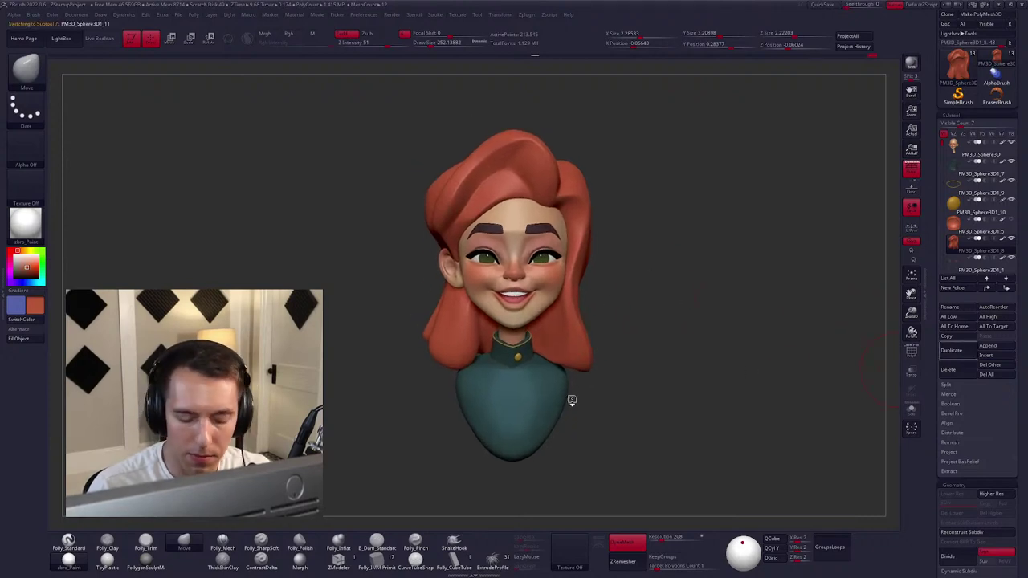
pyautogui.click(415, 560)
# Zoom in on the face and draw a thin CurveTubeSnap strand on the forehead.
pyautogui.press('space')
pyautogui.keyDown('alt'); pyautogui.moveTo(522, 171); pyautogui.dragTo(536, 202); pyautogui.keyUp('alt')
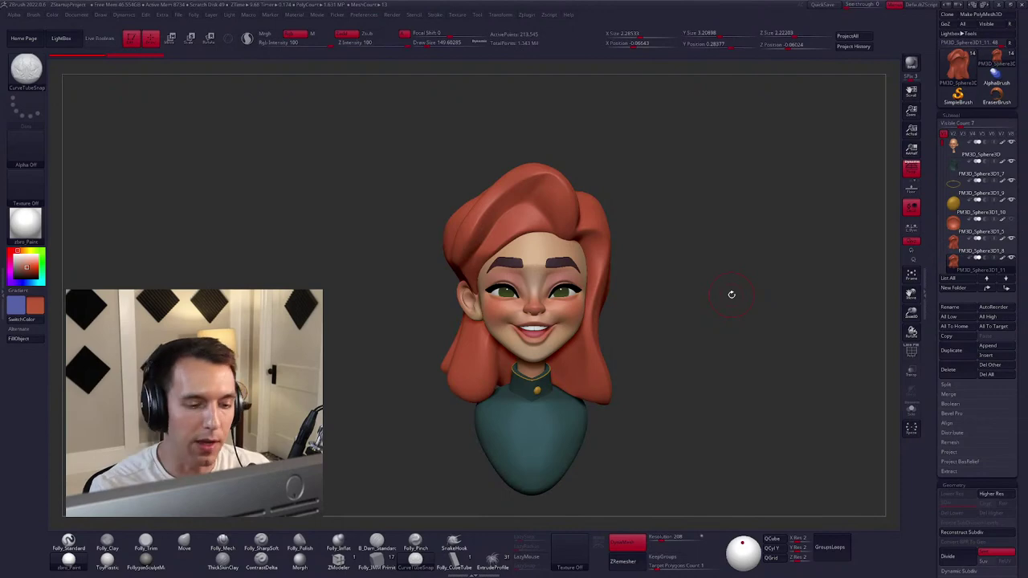
pyautogui.keyDown('ctrl'); pyautogui.moveTo(731, 294); pyautogui.dragTo(556, 250); pyautogui.keyUp('ctrl')
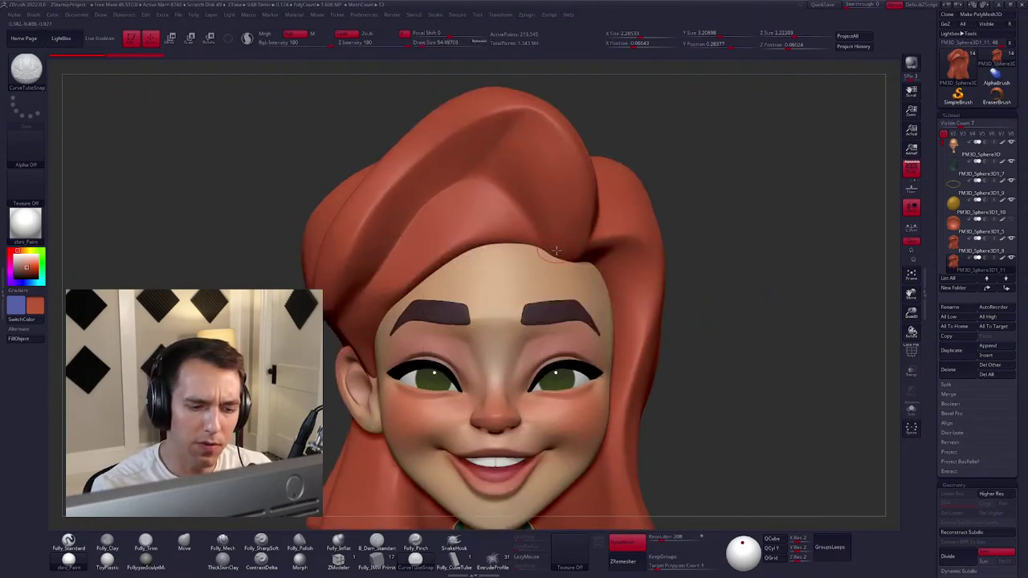
pyautogui.moveTo(555, 251); pyautogui.dragTo(543, 263, button='right')
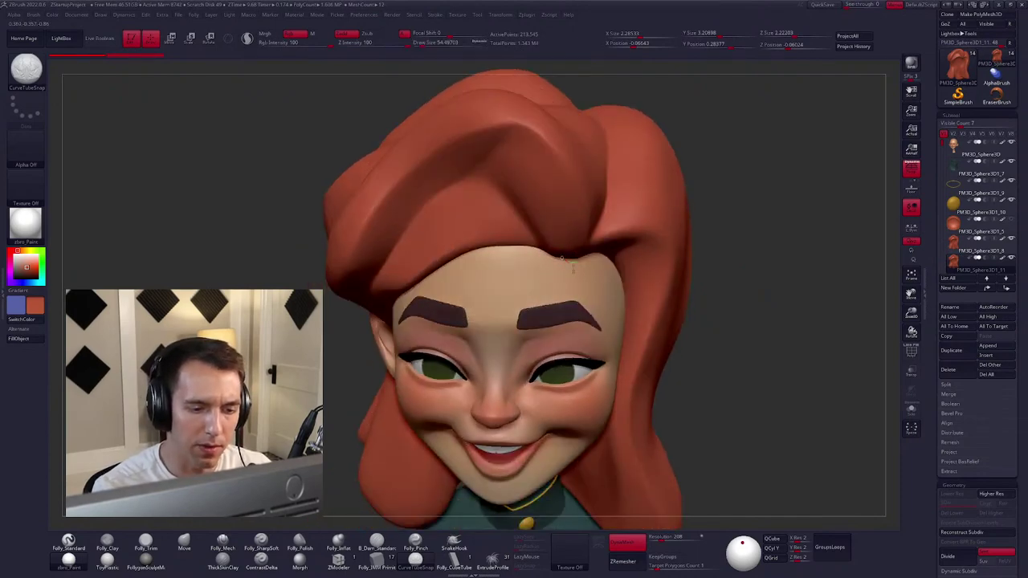
pyautogui.click(561, 305)
pyautogui.press('space')
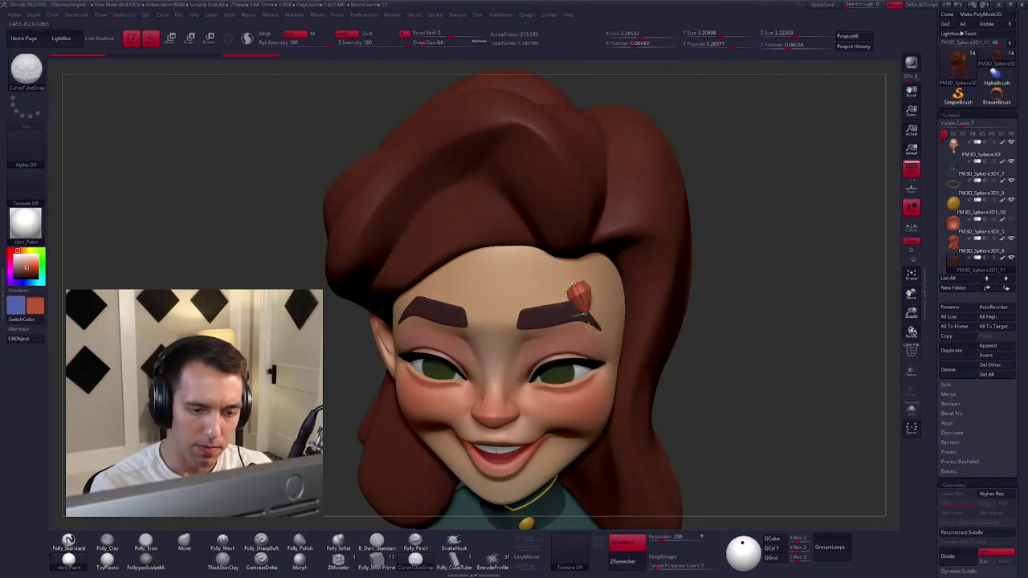
# Undo the forehead strand and redraw it along the forehead curve.
pyautogui.hotkey('ctrl', 'z')
pyautogui.hotkey('ctrl', 'z')
pyautogui.press('space')
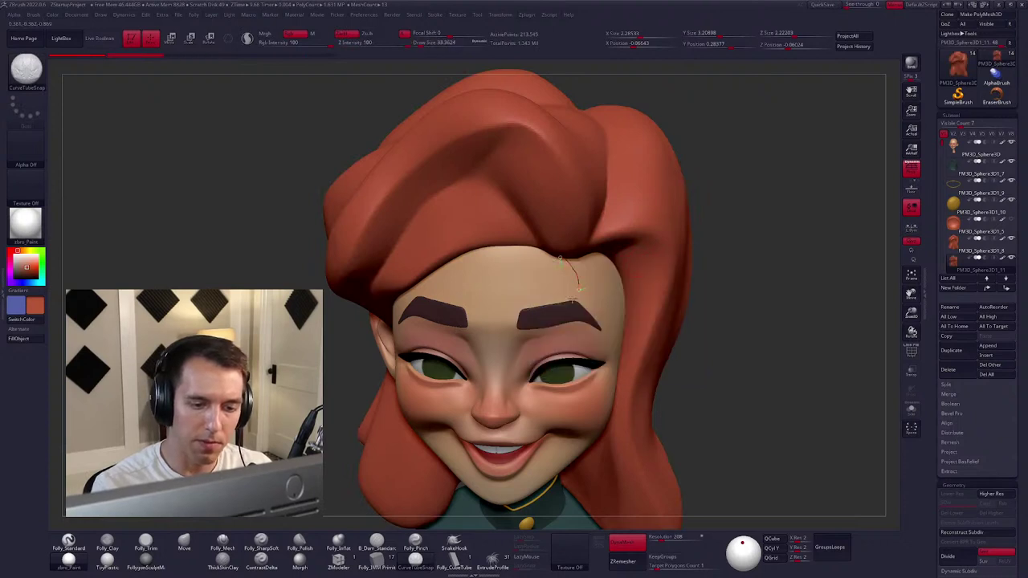
pyautogui.click(572, 299)
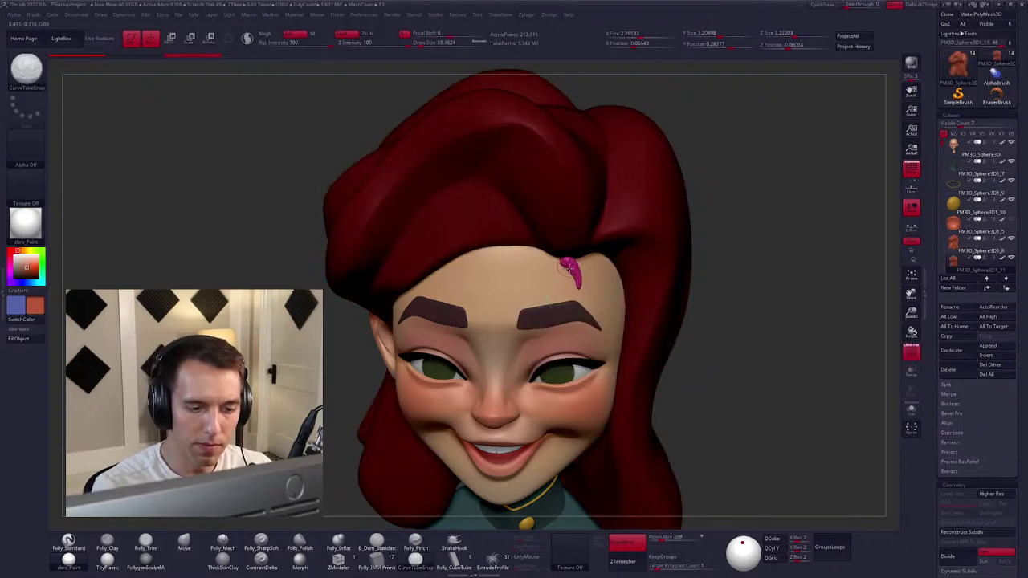
pyautogui.press('space')
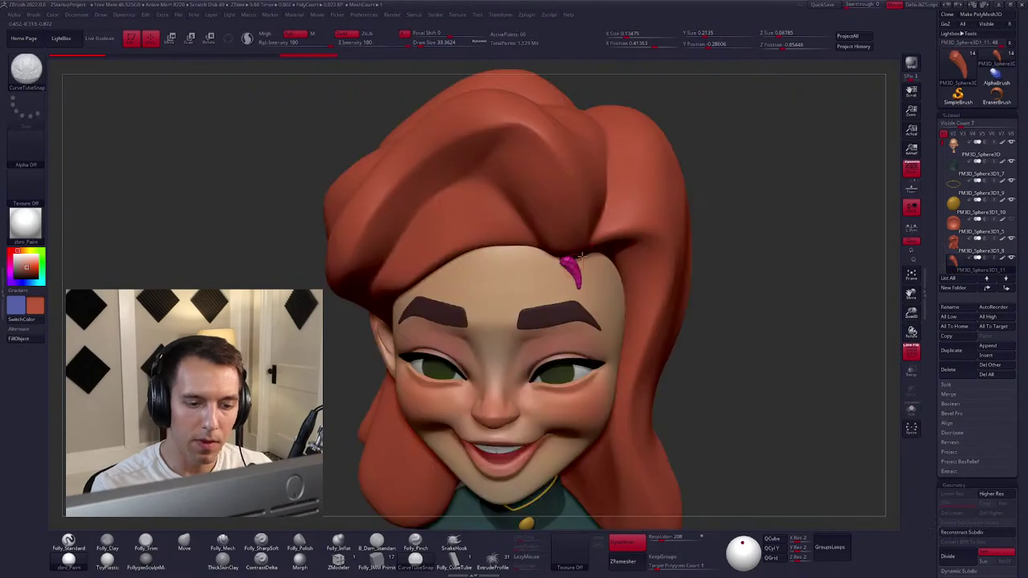
# Tweak the strand with the Move brush (BMV), checking it from front and three-quarter views.
pyautogui.moveTo(580, 255); pyautogui.dragTo(568, 257, button='right')
pyautogui.press('b')
pyautogui.press('m')
pyautogui.press('v')
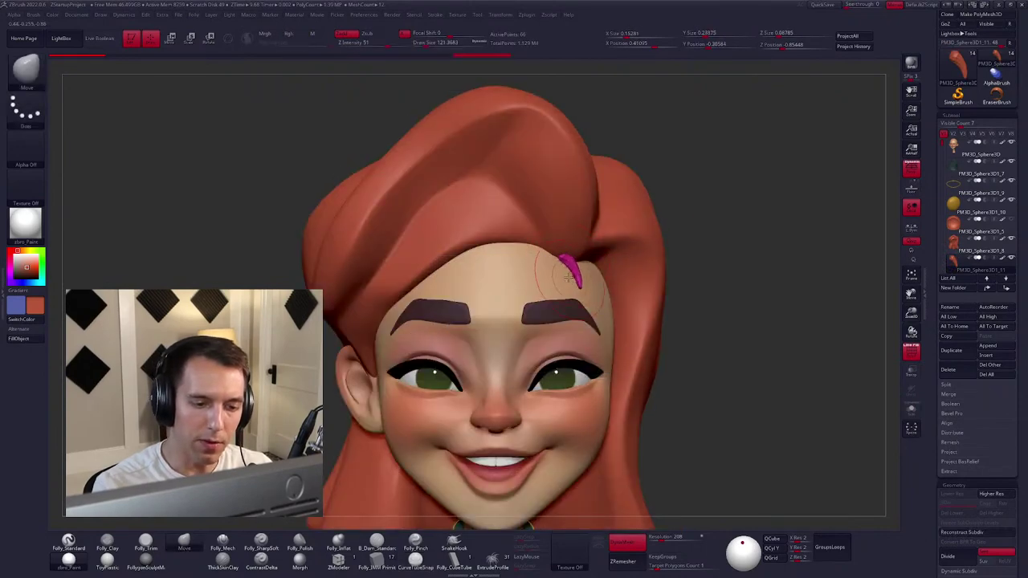
pyautogui.moveTo(560, 265); pyautogui.dragTo(653, 298, button='right')
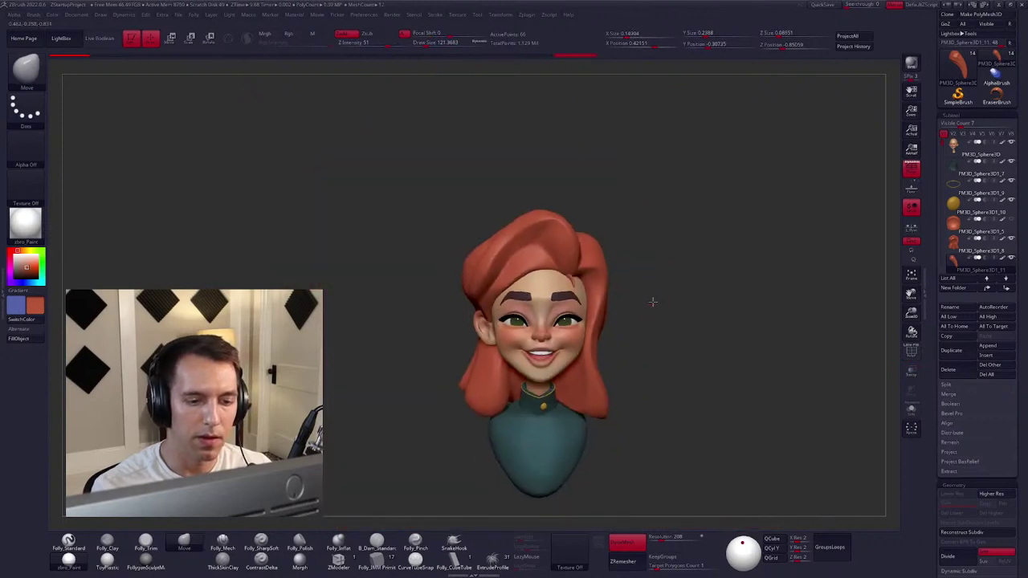
pyautogui.press('space')
pyautogui.keyDown('ctrl'); pyautogui.moveTo(672, 348); pyautogui.dragTo(556, 245, button='right'); pyautogui.keyUp('ctrl')
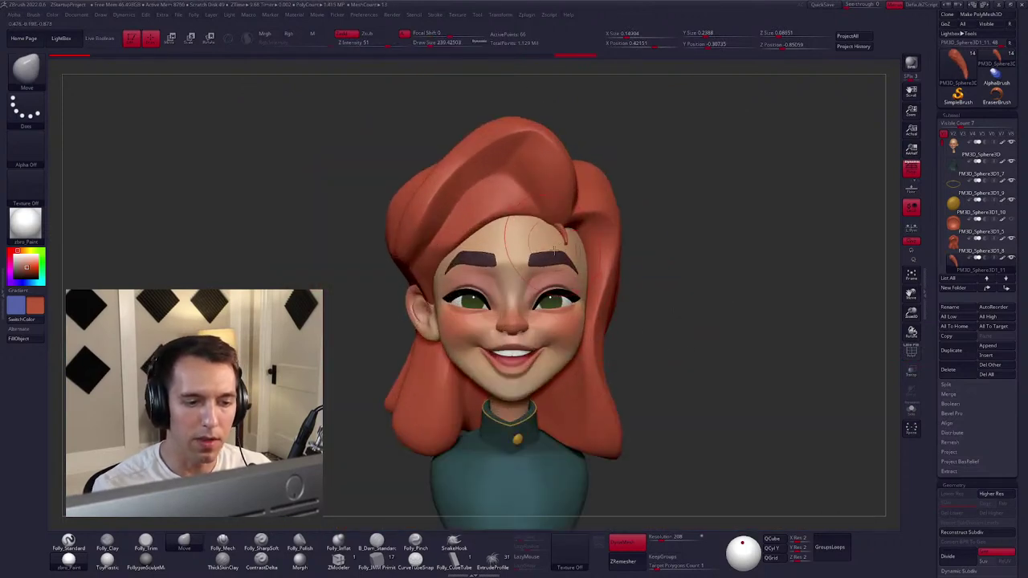
pyautogui.keyDown('ctrl'); pyautogui.moveTo(716, 324); pyautogui.dragTo(621, 359, button='right'); pyautogui.keyUp('ctrl')
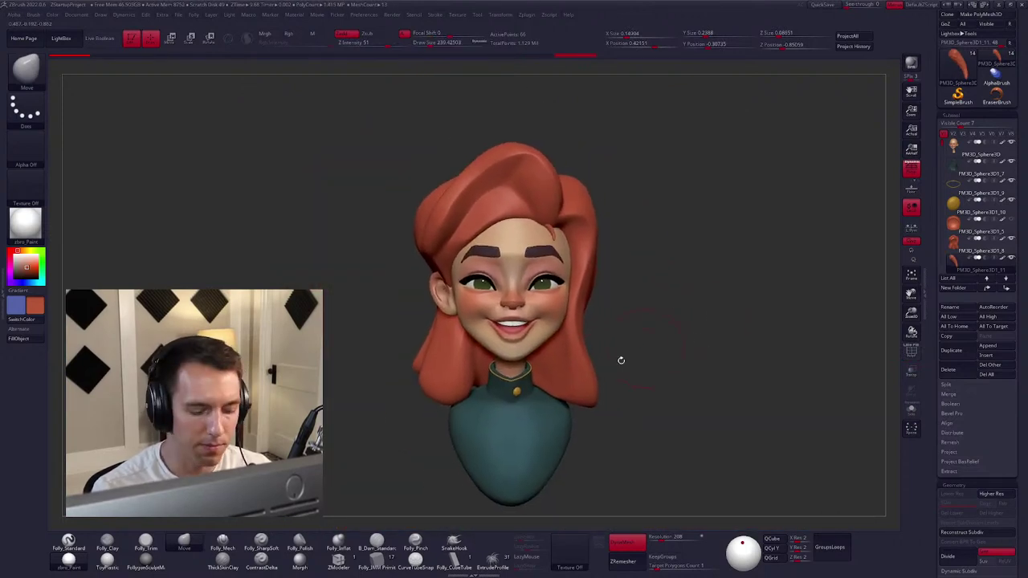
pyautogui.click(407, 567)
pyautogui.moveTo(554, 265)
pyautogui.mouseDown(button='right')
pyautogui.moveTo(607, 250)
pyautogui.moveTo(530, 281)
pyautogui.moveTo(573, 223)
pyautogui.mouseUp(button='right')
pyautogui.press('space')
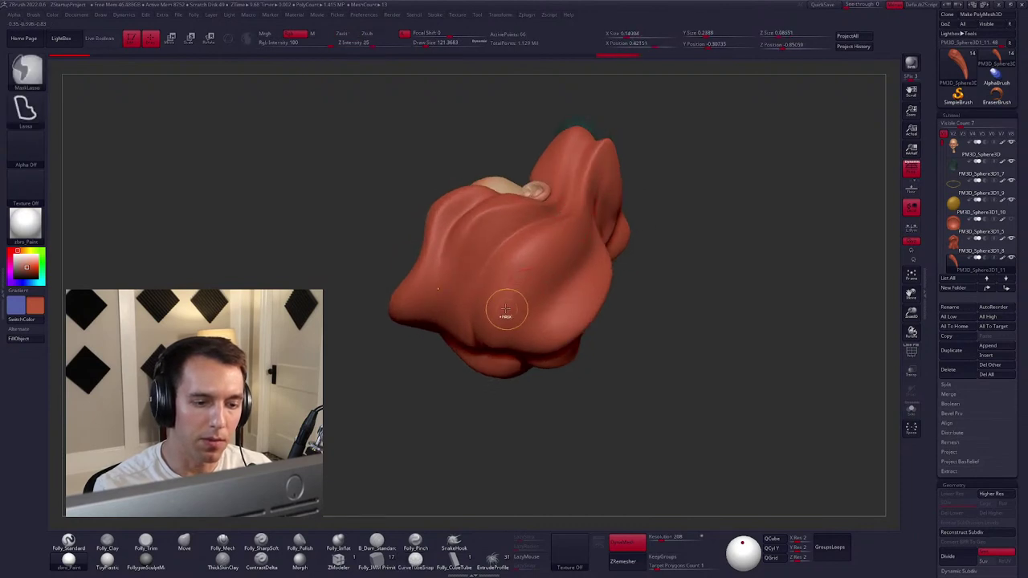
# Reshape the back-of-hair strand curve to bow further right, then inspect it in Solo.
pyautogui.press('space')
pyautogui.moveTo(500, 315); pyautogui.dragTo(492, 320, button='right')
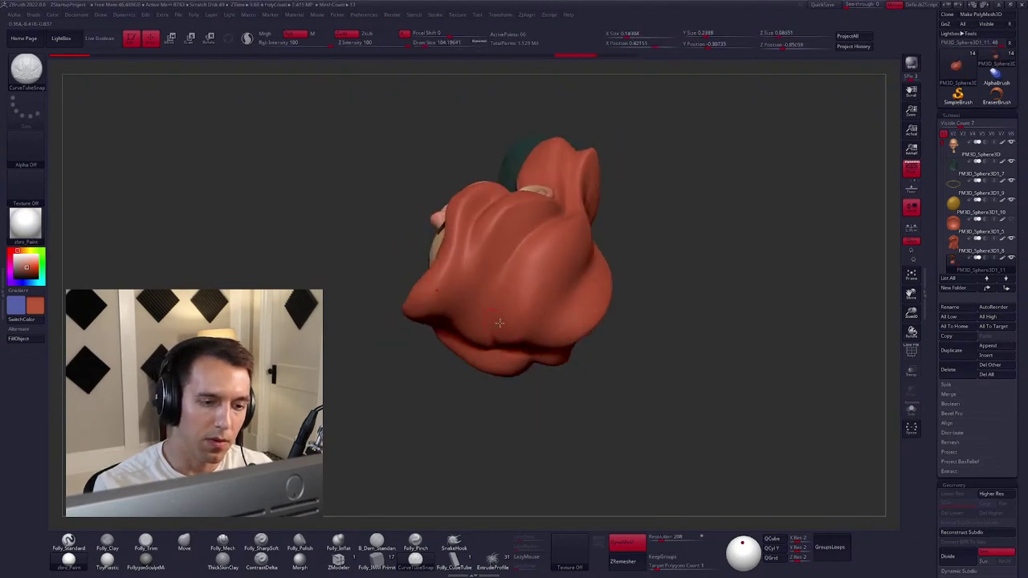
pyautogui.moveTo(554, 238)
pyautogui.mouseDown(button='right')
pyautogui.moveTo(584, 370)
pyautogui.moveTo(617, 254)
pyautogui.moveTo(587, 261)
pyautogui.mouseUp(button='right')
pyautogui.press('space')
pyautogui.moveTo(587, 261); pyautogui.dragTo(629, 282)
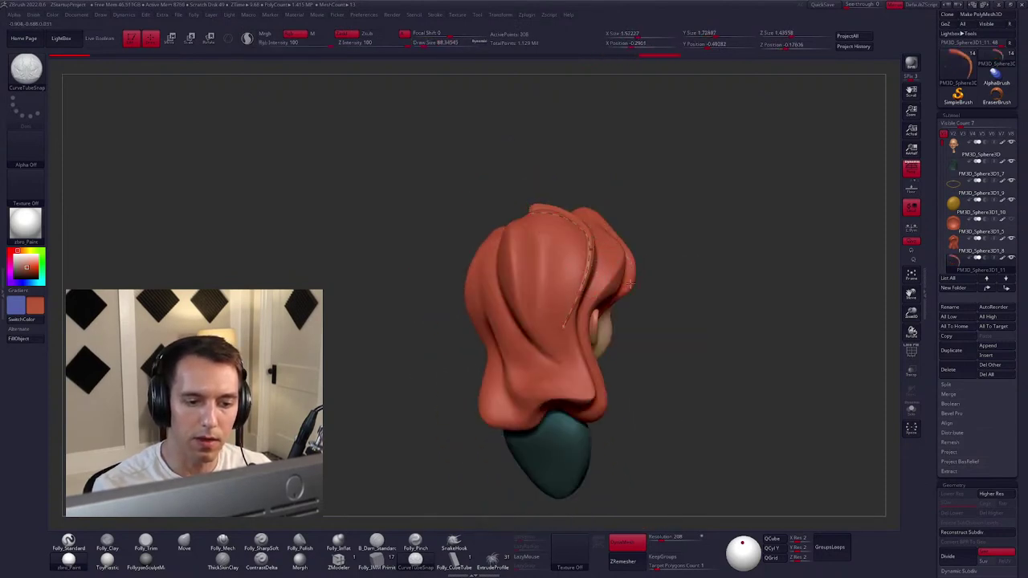
pyautogui.press(']')
pyautogui.press(']')
pyautogui.press('space')
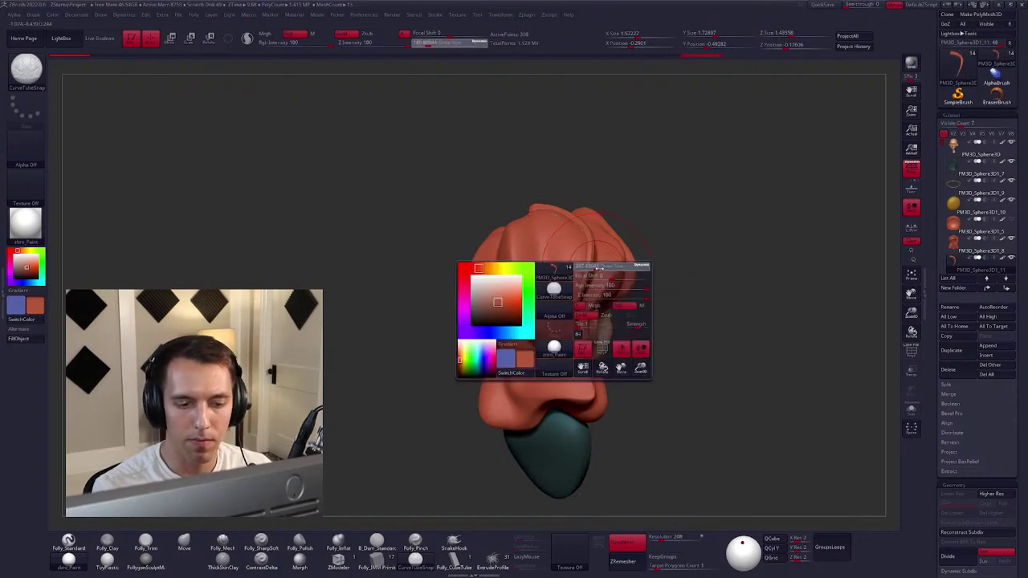
pyautogui.hotkey('shift', 's')
pyautogui.moveTo(601, 266)
pyautogui.mouseDown(button='right')
pyautogui.moveTo(522, 205)
pyautogui.moveTo(590, 263)
pyautogui.mouseUp(button='right')
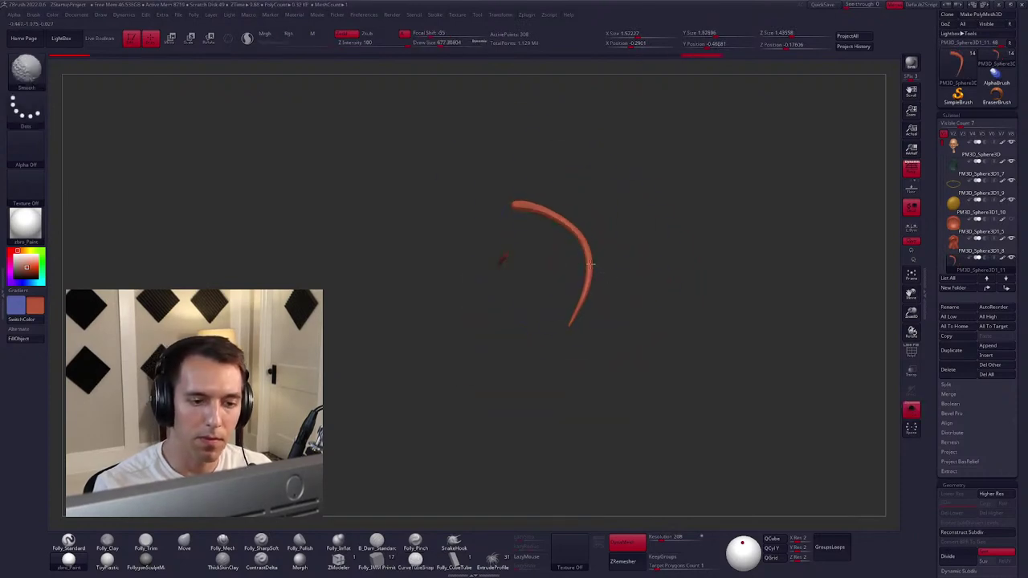
pyautogui.hotkey('shift', 's')
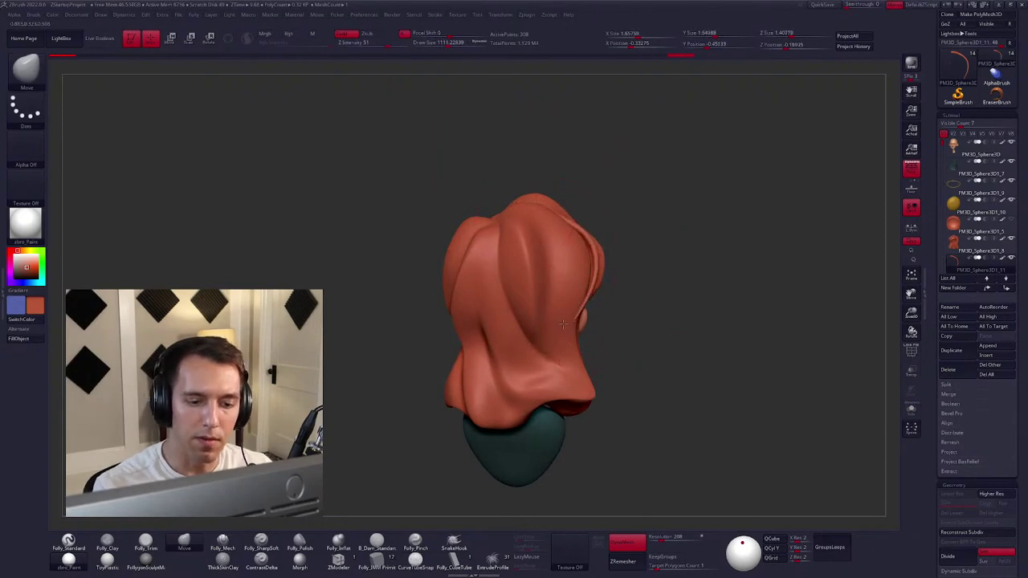
# Smooth the folds in the lower hair mass and nudge the strand with Move.
pyautogui.keyDown('shift'); pyautogui.moveTo(565, 331); pyautogui.dragTo(564, 334); pyautogui.keyUp('shift')
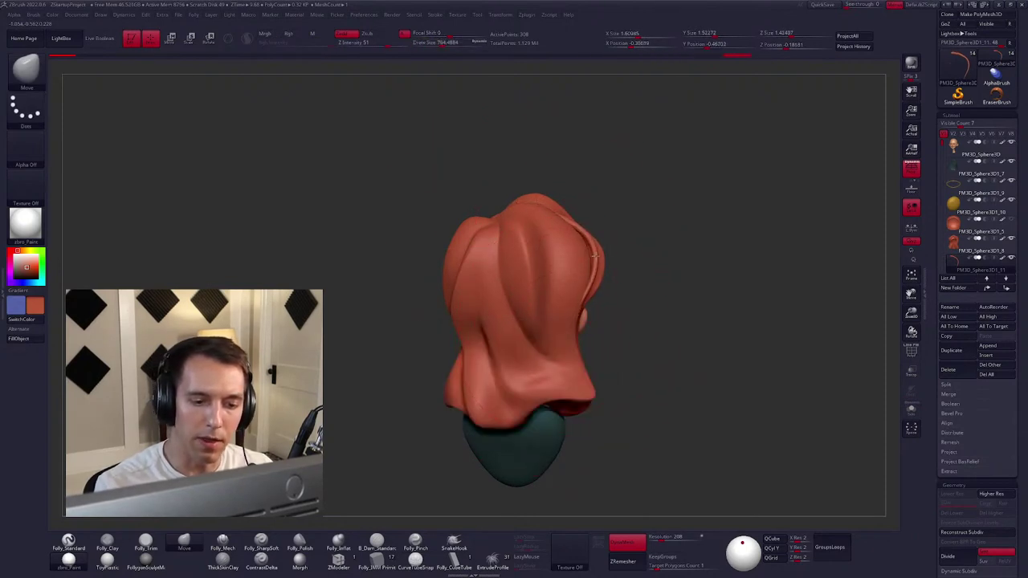
pyautogui.moveTo(595, 255); pyautogui.dragTo(534, 233, button='right')
pyautogui.press('space')
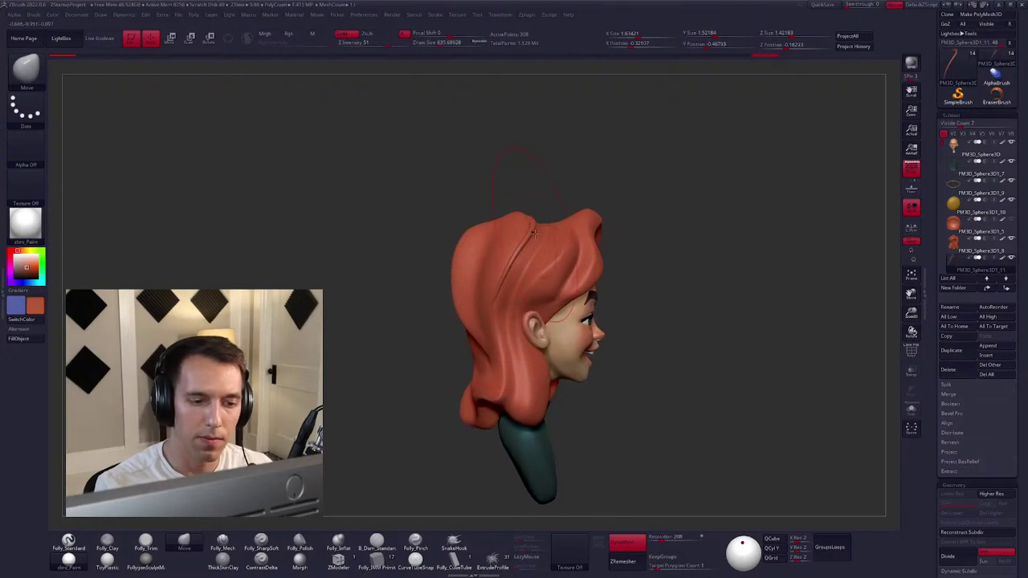
pyautogui.keyDown('alt'); pyautogui.click(539, 253); pyautogui.keyUp('alt')
pyautogui.moveTo(508, 285); pyautogui.dragTo(502, 272)
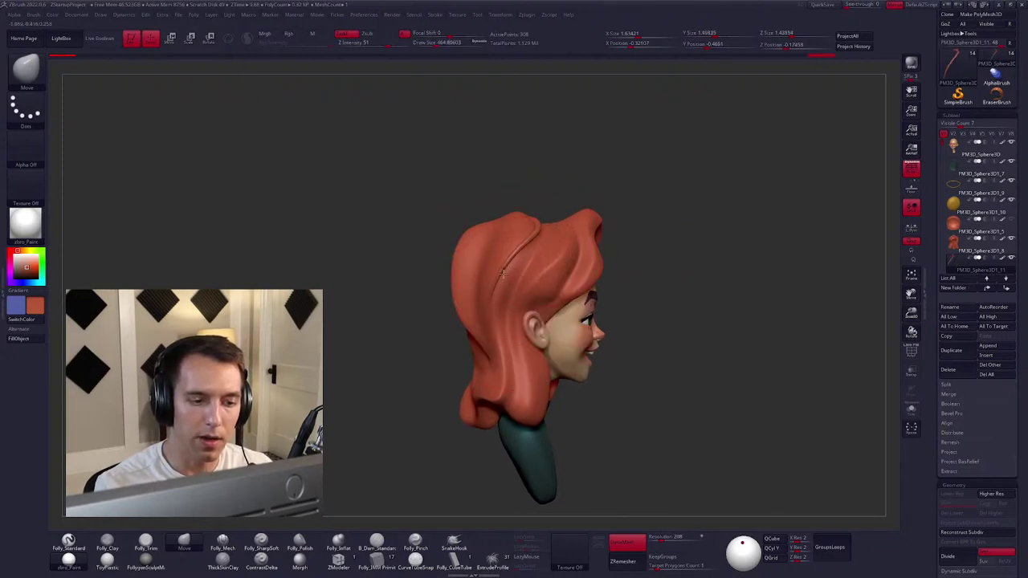
pyautogui.moveTo(496, 324); pyautogui.dragTo(733, 348, button='right')
# Activate CurveTubeSnap from the brush shelf and bring the face back to a frontal view.
pyautogui.press('shift')
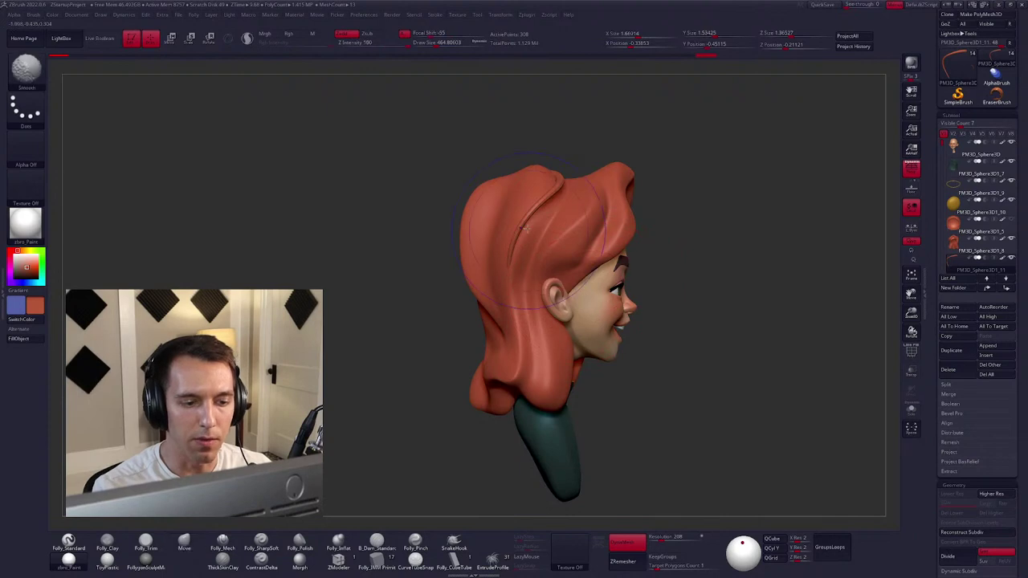
pyautogui.moveTo(530, 230)
pyautogui.mouseDown(button='right')
pyautogui.moveTo(594, 224)
pyautogui.moveTo(578, 274)
pyautogui.moveTo(522, 273)
pyautogui.moveTo(536, 247)
pyautogui.moveTo(699, 314)
pyautogui.moveTo(643, 329)
pyautogui.moveTo(613, 317)
pyautogui.moveTo(698, 285)
pyautogui.mouseUp(button='right')
pyautogui.click(415, 560)
pyautogui.rightClick(464, 266)
pyautogui.moveTo(544, 223)
pyautogui.mouseDown(button='right')
pyautogui.moveTo(530, 256)
pyautogui.moveTo(587, 237)
pyautogui.moveTo(535, 196)
pyautogui.mouseUp(button='right')
pyautogui.rightClick(530, 257)
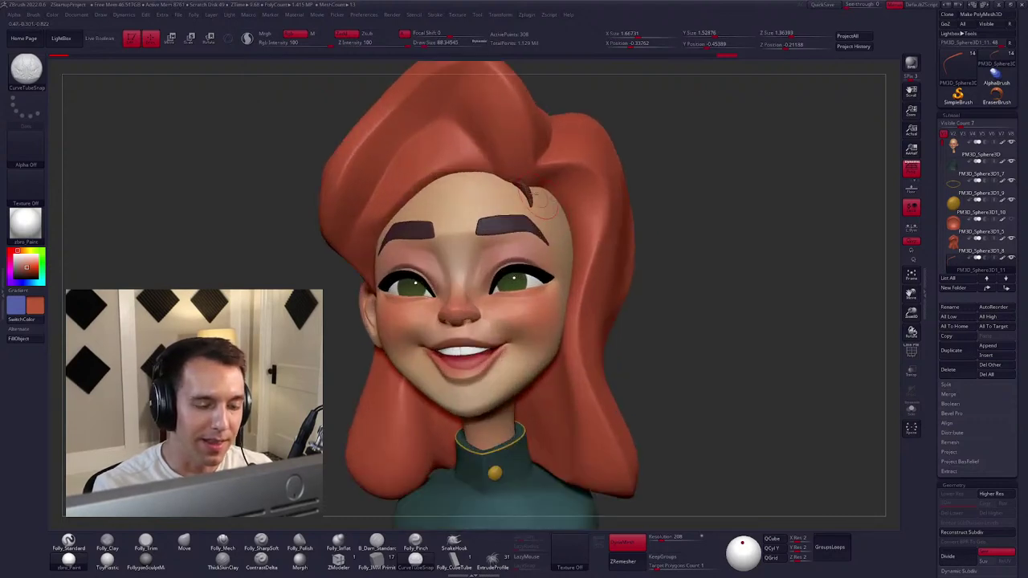
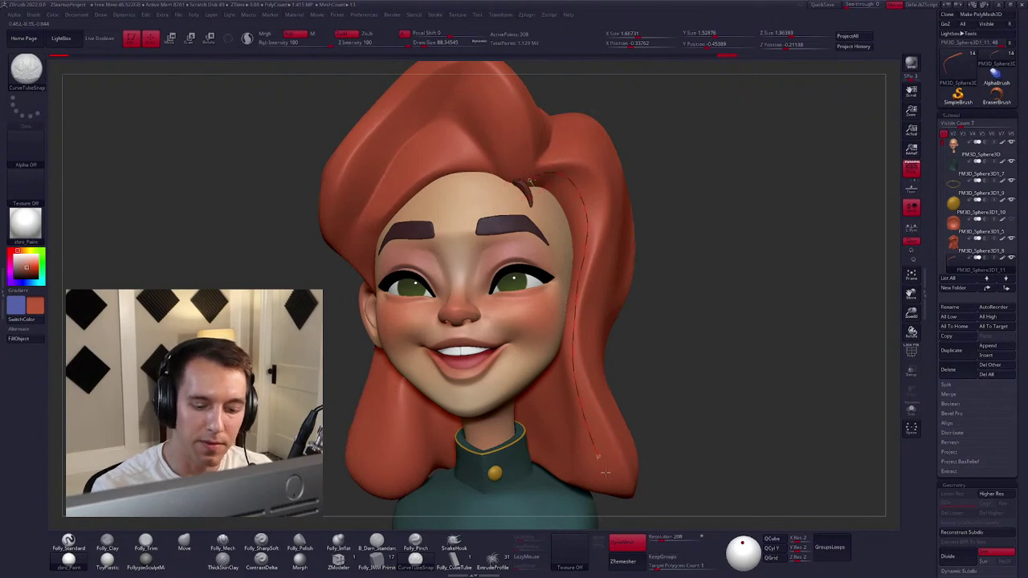
# Draw a thin CurveTubeSnap hair strand along the hairline beside the face.
pyautogui.moveTo(605, 472); pyautogui.dragTo(606, 474)
pyautogui.moveTo(631, 397); pyautogui.dragTo(597, 302, button='right')
pyautogui.rightClick(598, 304)
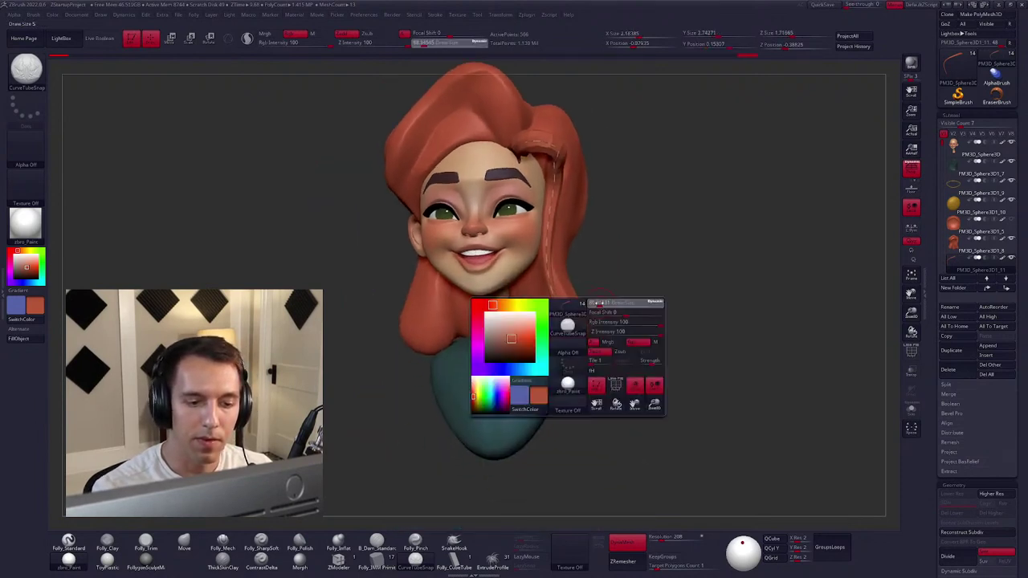
pyautogui.moveTo(583, 342)
pyautogui.mouseDown(button='right')
pyautogui.moveTo(572, 344)
pyautogui.moveTo(587, 329)
pyautogui.moveTo(544, 150)
pyautogui.mouseUp(button='right')
pyautogui.rightClick(586, 329)
pyautogui.press('shift')
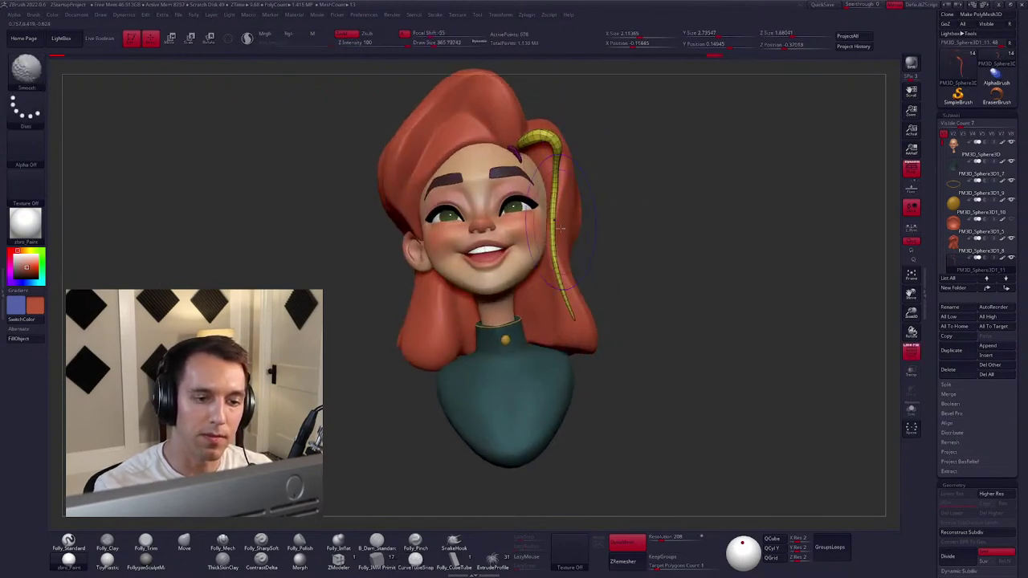
pyautogui.moveTo(560, 228); pyautogui.dragTo(560, 140, button='right')
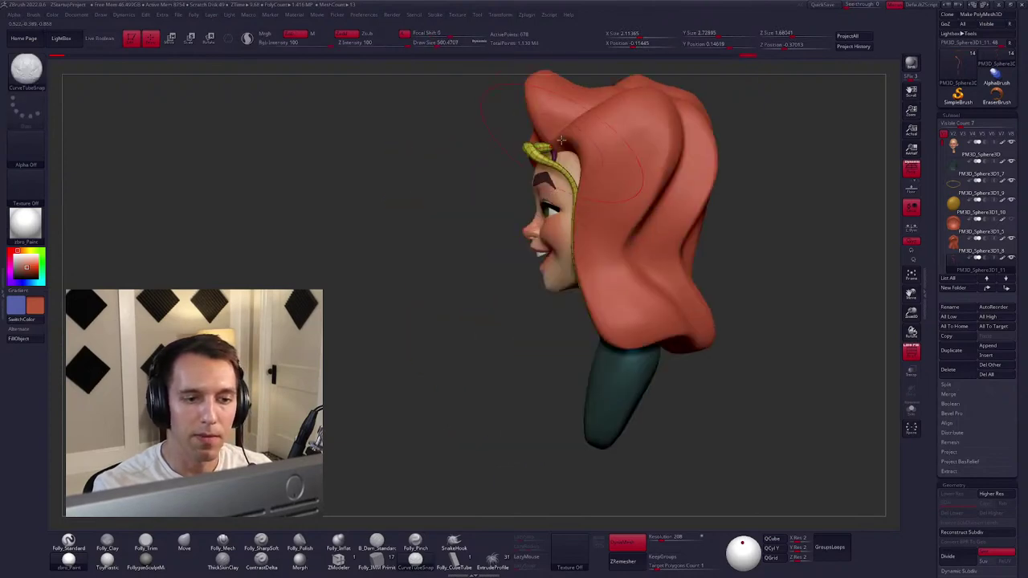
# With the Move brush, pull the strand's lower tip down-left toward the cheek.
pyautogui.press('b')
pyautogui.press('m')
pyautogui.press('v')
pyautogui.press('space')
pyautogui.press('space')
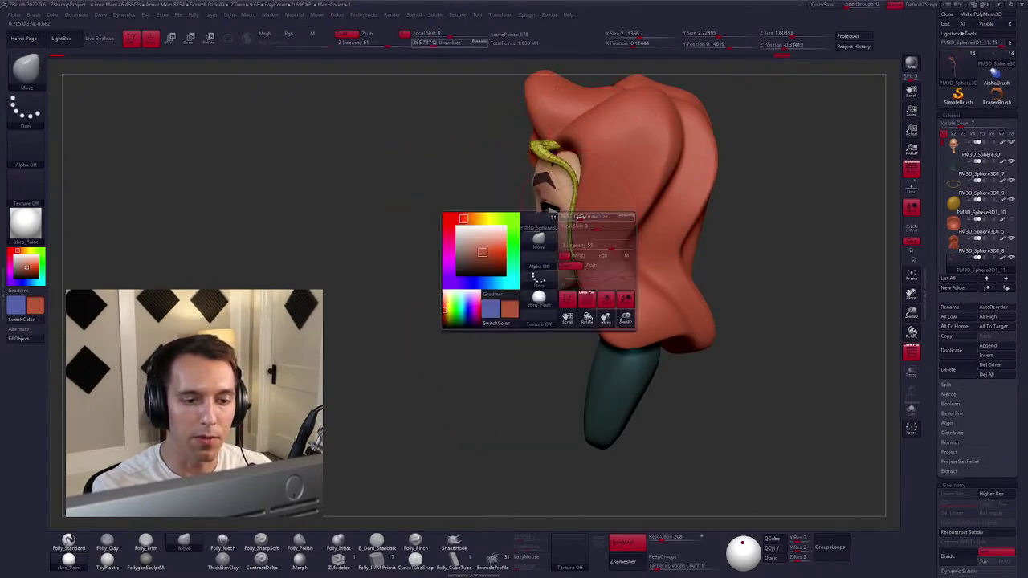
pyautogui.moveTo(603, 311)
pyautogui.mouseDown(button='right')
pyautogui.moveTo(638, 275)
pyautogui.moveTo(610, 274)
pyautogui.mouseUp(button='right')
pyautogui.press('space')
pyautogui.press('space')
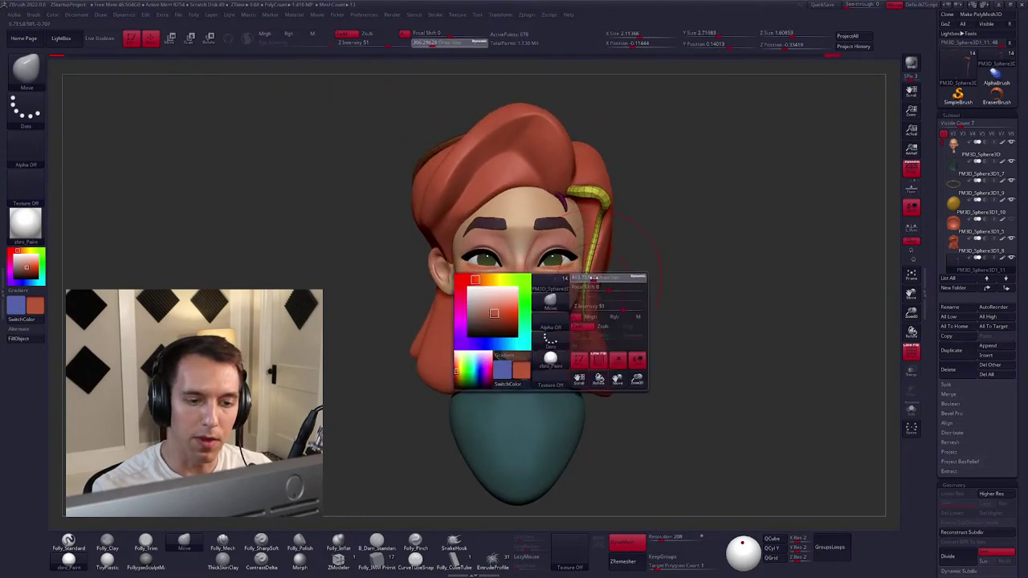
pyautogui.press('shift')
pyautogui.moveTo(569, 209)
pyautogui.mouseDown(button='right')
pyautogui.moveTo(595, 186)
pyautogui.moveTo(562, 192)
pyautogui.mouseUp(button='right')
pyautogui.press('space')
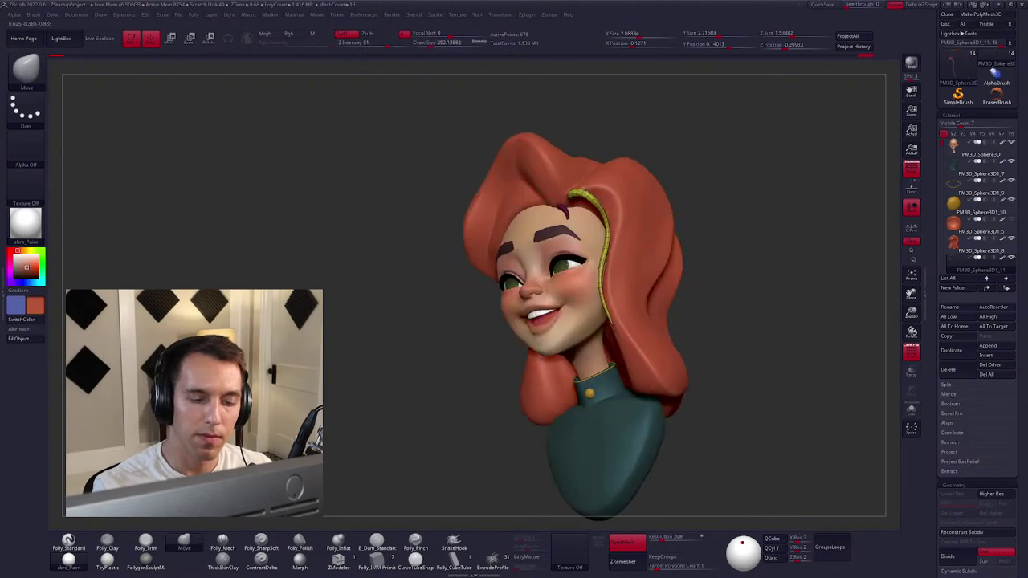
pyautogui.moveTo(595, 188); pyautogui.dragTo(591, 193)
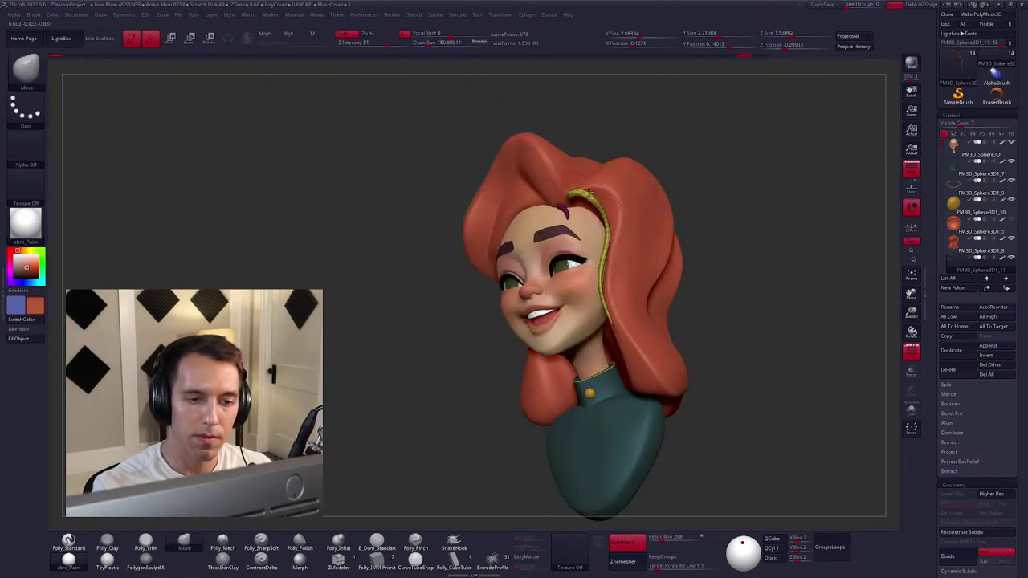
pyautogui.moveTo(612, 193)
pyautogui.mouseDown(button='right')
pyautogui.moveTo(594, 193)
pyautogui.moveTo(599, 217)
pyautogui.moveTo(607, 183)
pyautogui.moveTo(578, 205)
pyautogui.moveTo(612, 218)
pyautogui.moveTo(572, 228)
pyautogui.moveTo(672, 346)
pyautogui.moveTo(638, 329)
pyautogui.moveTo(684, 342)
pyautogui.mouseUp(button='right')
pyautogui.press('space')
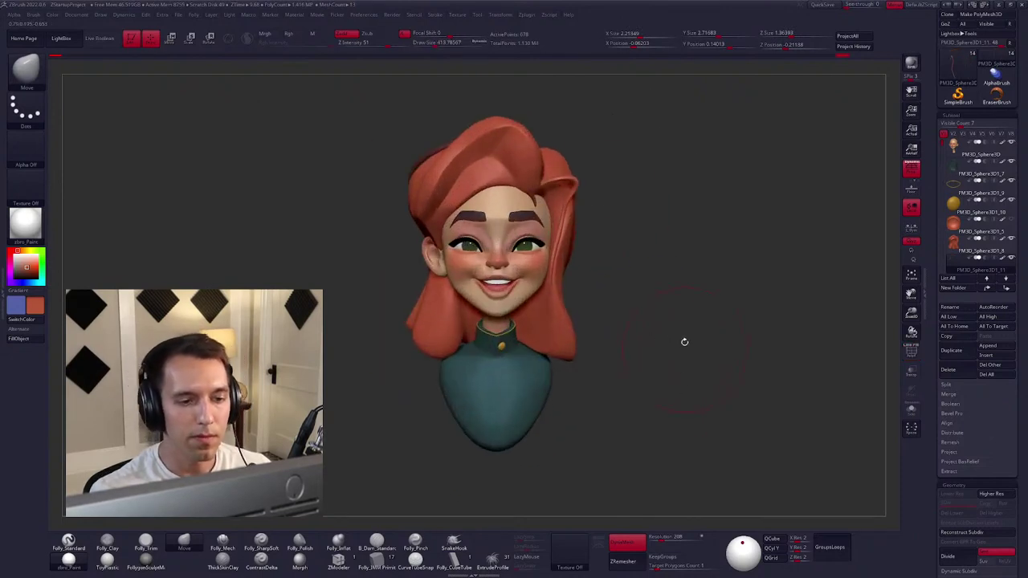
# Solo the hair-strand curves, inspect them with SelectRect and SelectLasso, then show all again.
pyautogui.moveTo(583, 198)
pyautogui.mouseDown(button='right')
pyautogui.moveTo(562, 193)
pyautogui.moveTo(577, 185)
pyautogui.moveTo(575, 211)
pyautogui.mouseUp(button='right')
pyautogui.press('space')
pyautogui.press('space')
pyautogui.keyDown('ctrl'); pyautogui.keyDown('shift'); pyautogui.click(576, 210); pyautogui.keyUp('shift'); pyautogui.keyUp('ctrl')
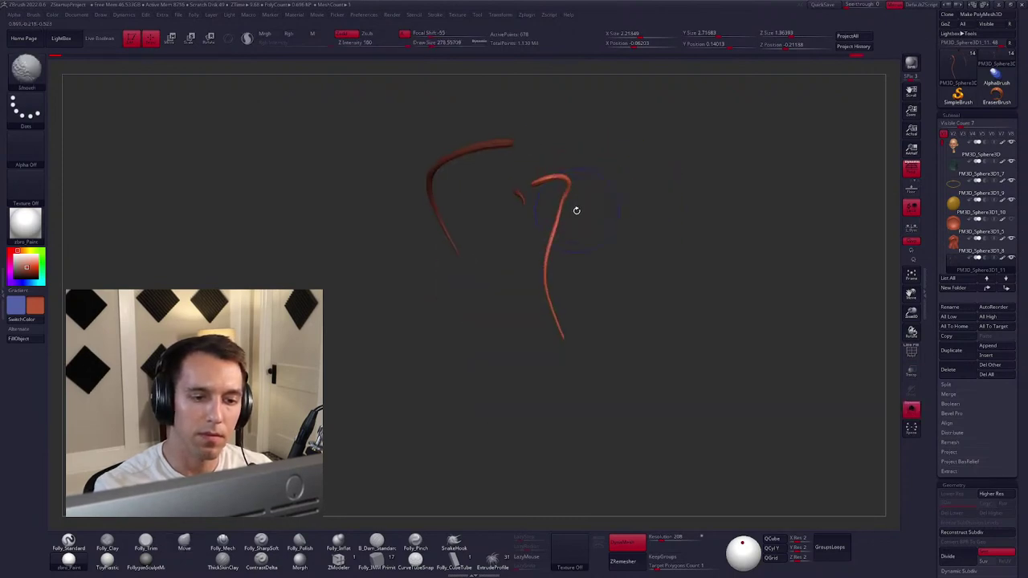
pyautogui.hotkey('ctrl', 'shift')
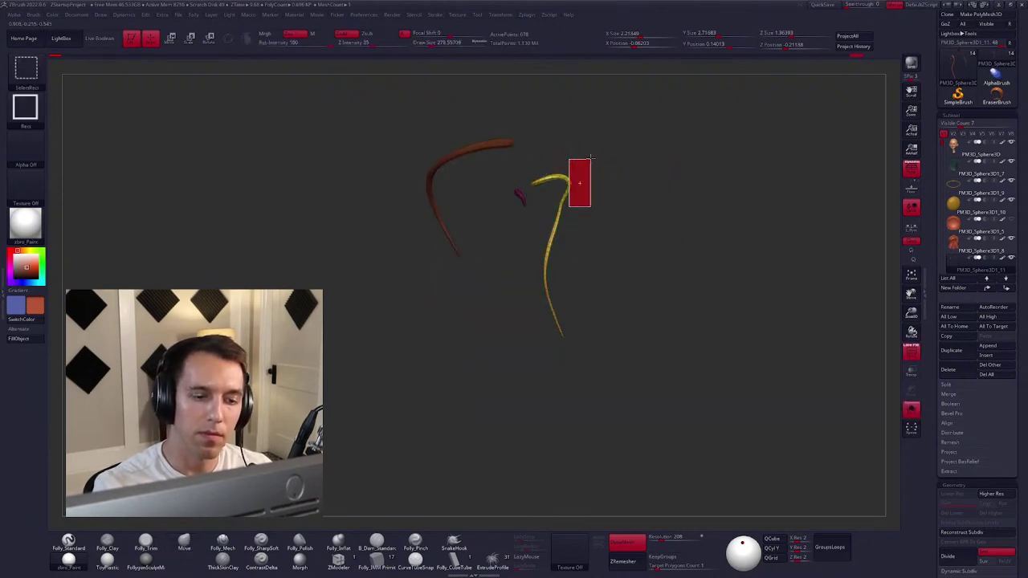
pyautogui.keyDown('ctrl'); pyautogui.keyDown('shift'); pyautogui.moveTo(590, 158); pyautogui.dragTo(590, 159); pyautogui.keyUp('shift'); pyautogui.keyUp('ctrl')
pyautogui.press('space')
pyautogui.click(626, 457)
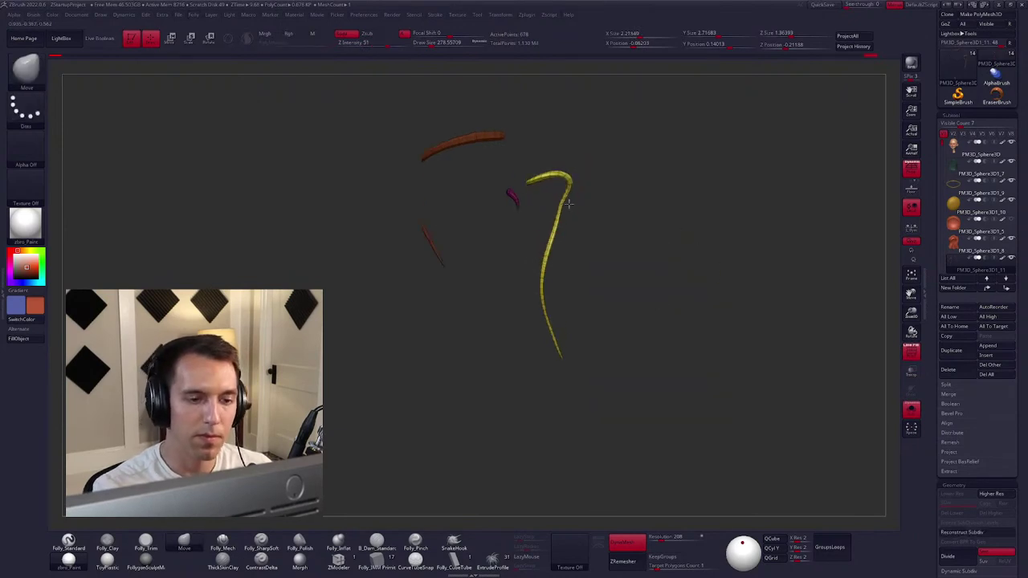
pyautogui.press('f')
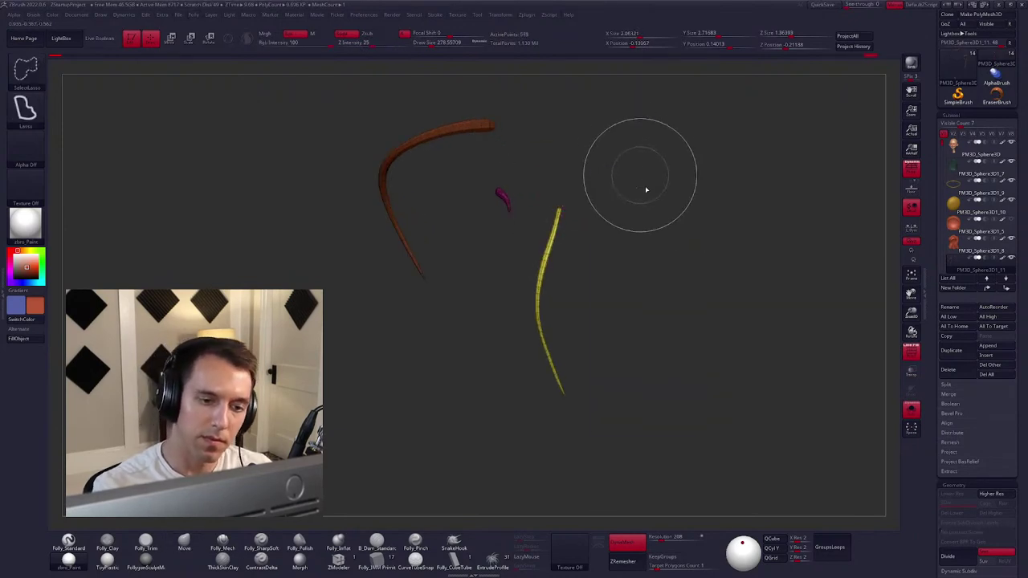
pyautogui.press('space')
pyautogui.click(631, 170)
# Return to a front view and adjust the brush size from 292 to 397, then about 170.
pyautogui.moveTo(612, 218); pyautogui.dragTo(549, 247)
pyautogui.press('space')
pyautogui.press('space')
pyautogui.press('space')
pyautogui.click(549, 246)
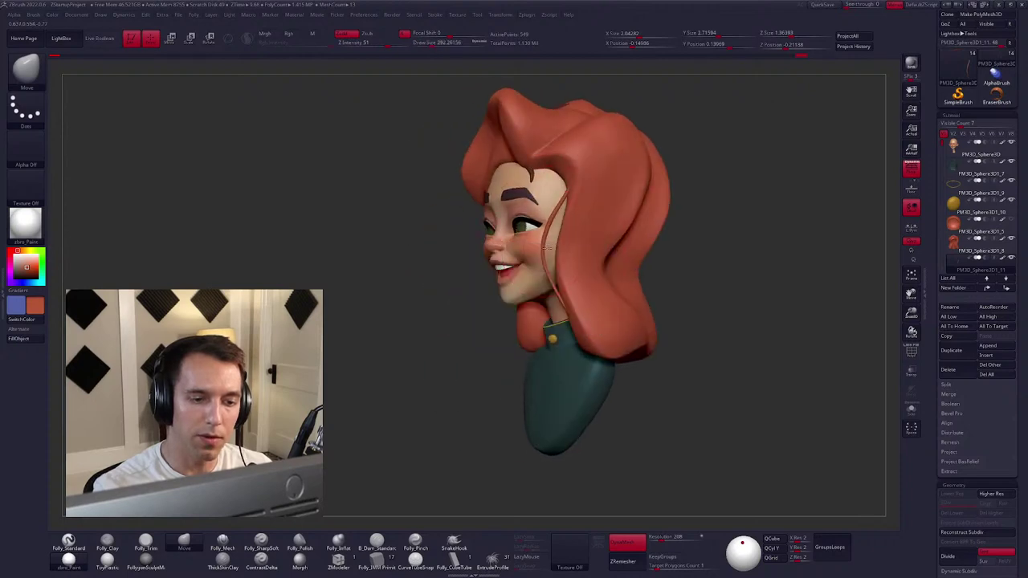
pyautogui.press(']')
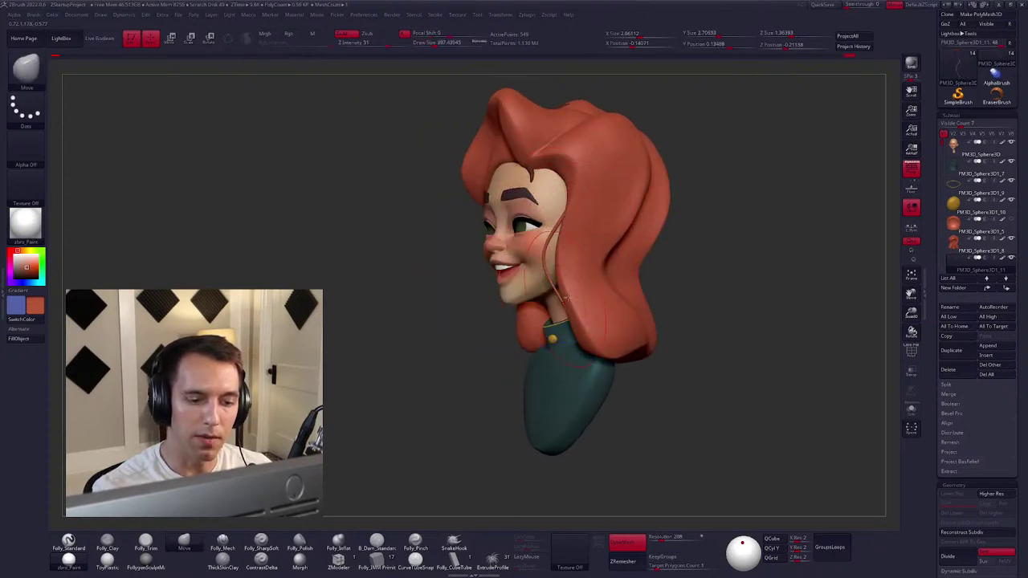
pyautogui.moveTo(571, 229)
pyautogui.keyDown('shift'); pyautogui.mouseDown()
pyautogui.moveTo(561, 272)
pyautogui.moveTo(570, 240)
pyautogui.mouseUp(); pyautogui.keyUp('shift')
pyautogui.press('[')
pyautogui.keyDown('shift'); pyautogui.moveTo(579, 291); pyautogui.dragTo(596, 268); pyautogui.keyUp('shift')
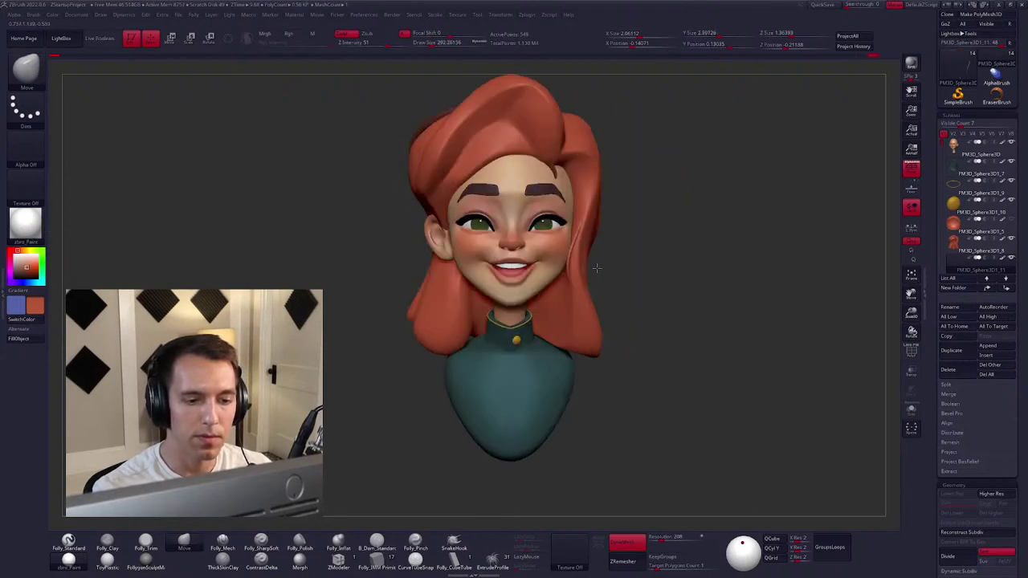
pyautogui.press('space')
pyautogui.press('f')
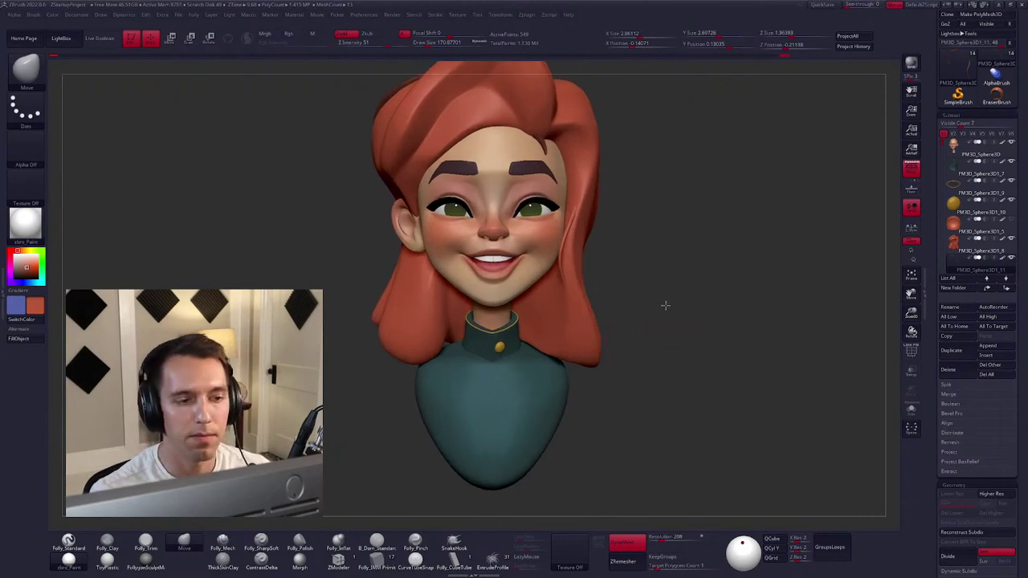
pyautogui.keyDown('alt'); pyautogui.moveTo(666, 305); pyautogui.dragTo(659, 339); pyautogui.keyUp('alt')
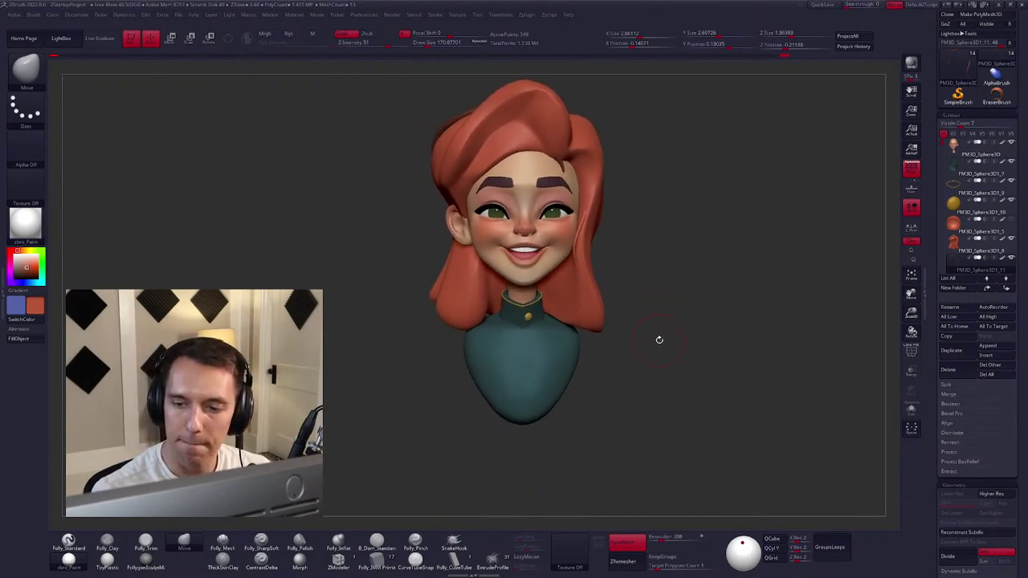
# Select the hair subtool in the SubTool list and begin a new CurveTubeSnap strand on the lower hair.
pyautogui.click(954, 250)
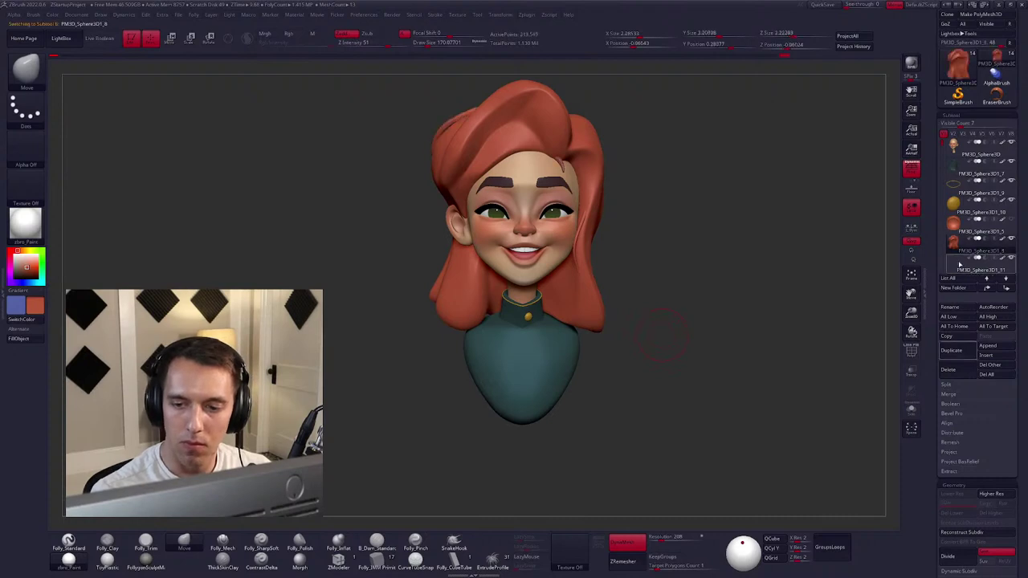
pyautogui.moveTo(385, 362)
pyautogui.mouseDown()
pyautogui.moveTo(516, 362)
pyautogui.moveTo(513, 321)
pyautogui.moveTo(554, 267)
pyautogui.moveTo(554, 187)
pyautogui.mouseUp()
pyautogui.press('space')
pyautogui.press('space')
pyautogui.hotkey('shift', 'alt', 's')
pyautogui.hotkey('shift', 'alt', 's')
pyautogui.moveTo(509, 226); pyautogui.dragTo(474, 241)
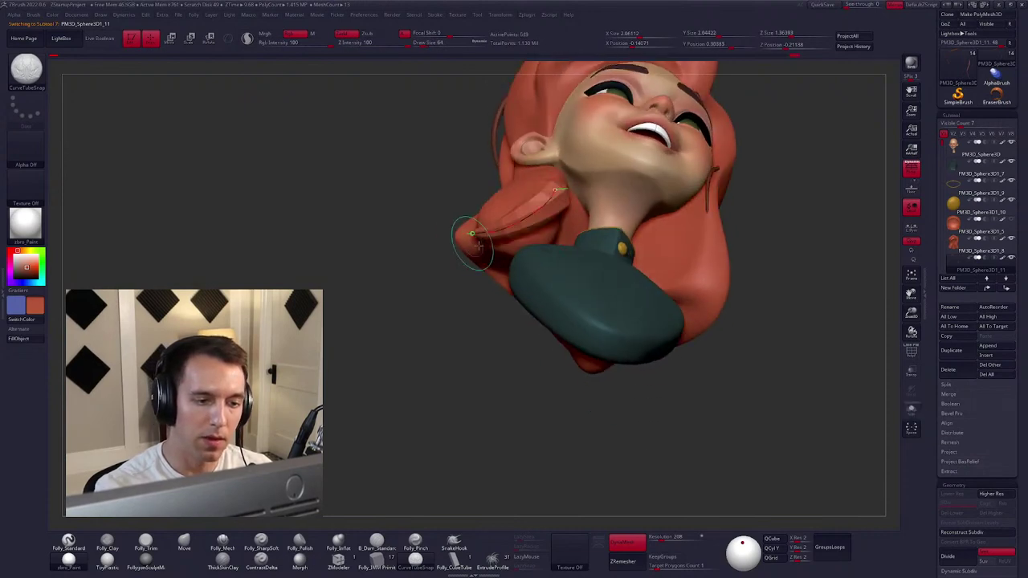
pyautogui.press('space')
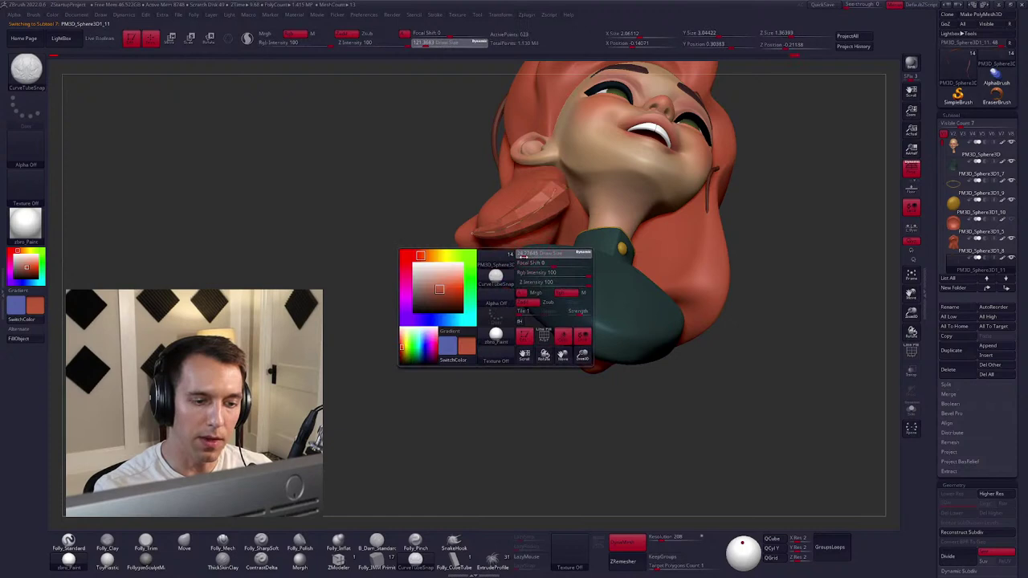
pyautogui.click(520, 259)
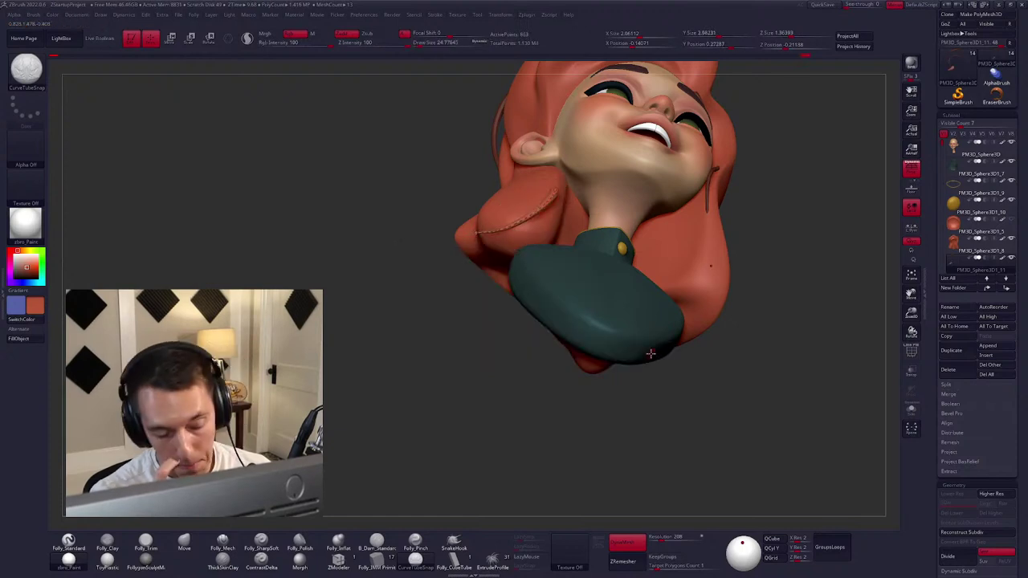
pyautogui.moveTo(698, 319)
pyautogui.mouseDown()
pyautogui.moveTo(560, 233)
pyautogui.moveTo(612, 306)
pyautogui.mouseUp()
pyautogui.press('space')
pyautogui.press('w')
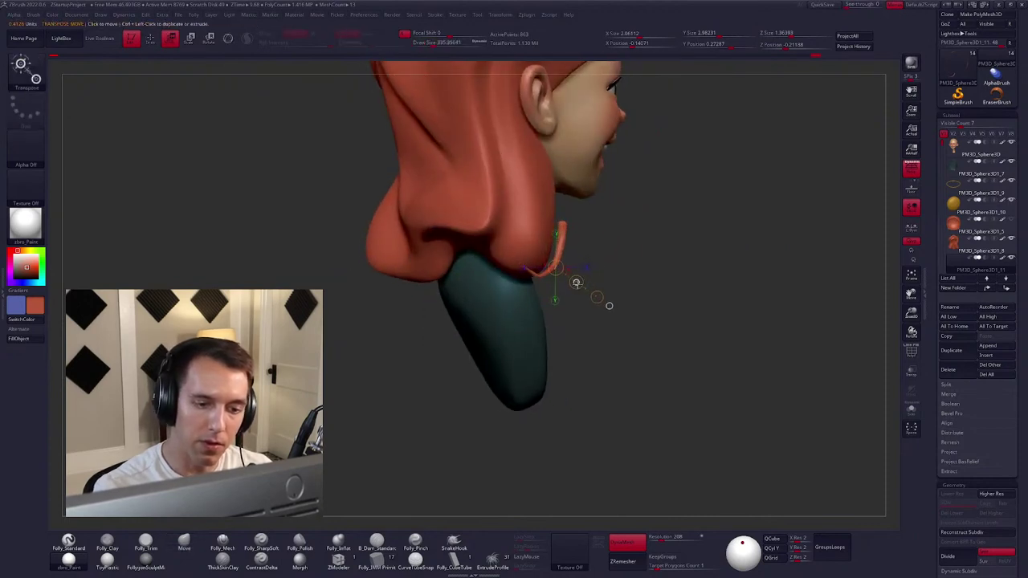
pyautogui.press('q')
pyautogui.moveTo(573, 281); pyautogui.dragTo(510, 255)
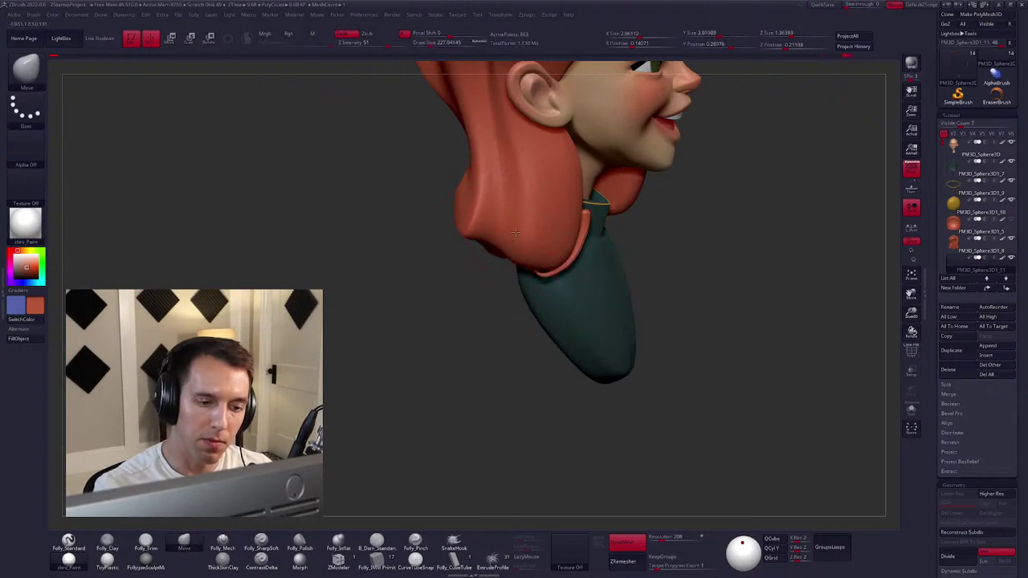
pyautogui.press('space')
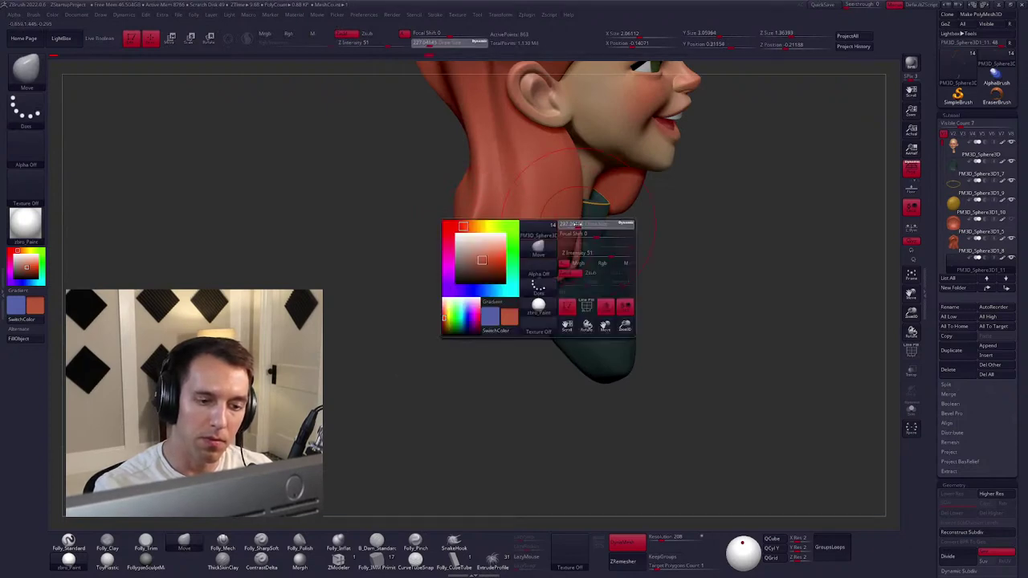
pyautogui.moveTo(576, 219); pyautogui.dragTo(575, 255, button='right')
pyautogui.press('space')
pyautogui.moveTo(576, 255); pyautogui.dragTo(586, 250)
pyautogui.press('space')
pyautogui.moveTo(586, 251); pyautogui.dragTo(560, 251, button='right')
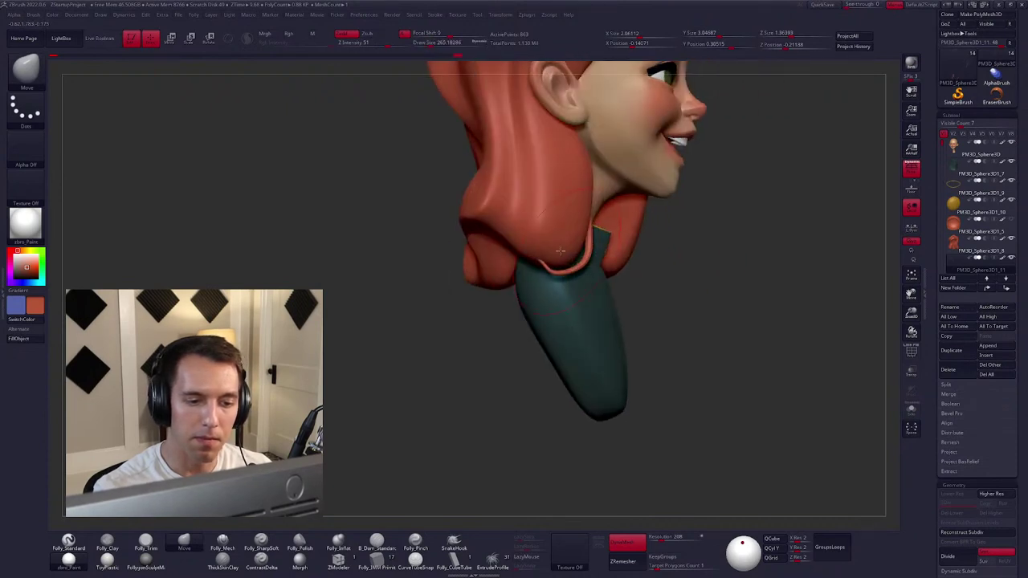
pyautogui.press('space')
pyautogui.moveTo(547, 256); pyautogui.dragTo(528, 235)
pyautogui.press('space')
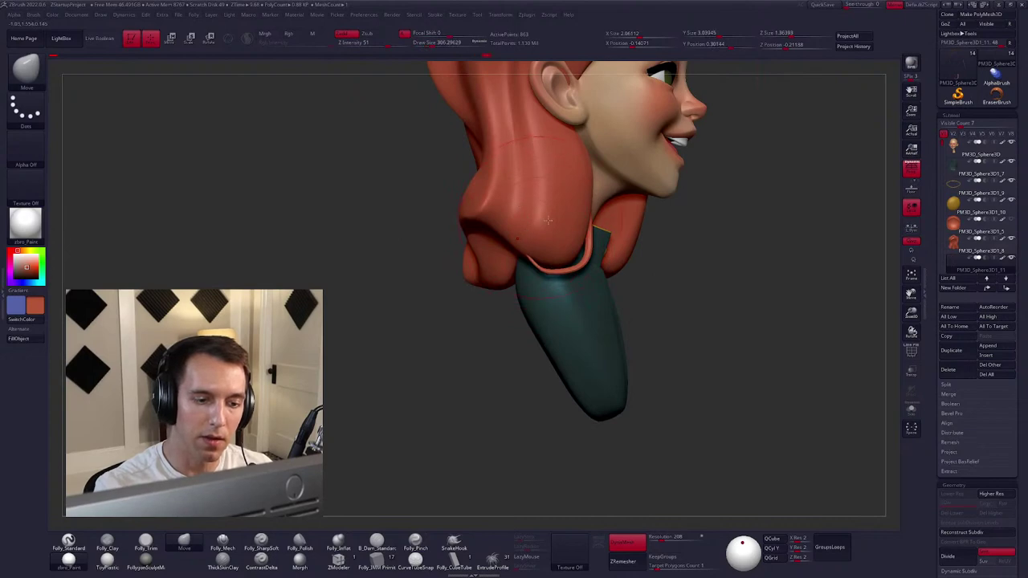
pyautogui.moveTo(547, 219)
pyautogui.mouseDown(button='right')
pyautogui.moveTo(588, 272)
pyautogui.moveTo(562, 259)
pyautogui.mouseUp(button='right')
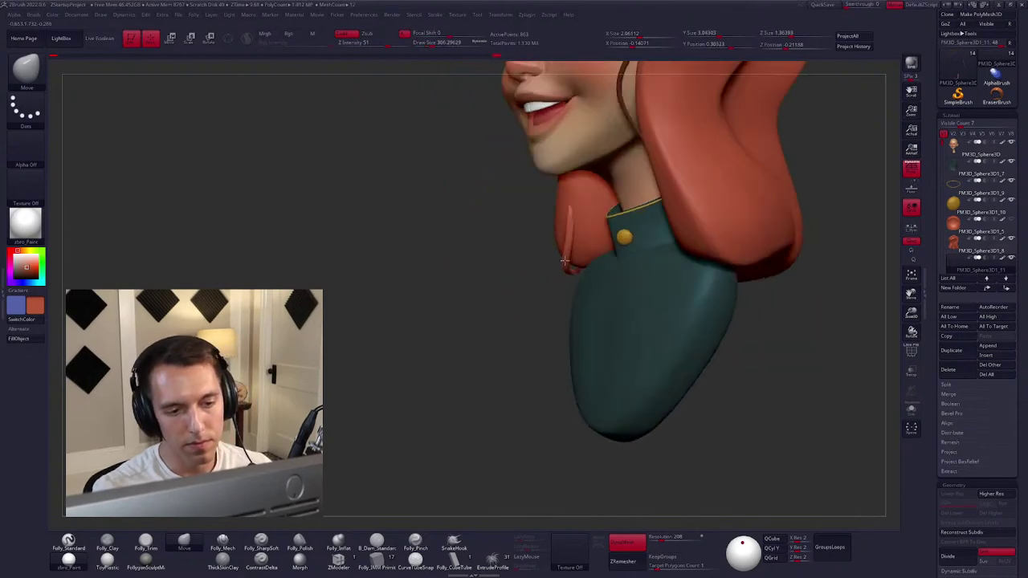
pyautogui.press('space')
pyautogui.moveTo(562, 259); pyautogui.dragTo(571, 245)
pyautogui.moveTo(571, 255)
pyautogui.mouseDown(button='right')
pyautogui.moveTo(583, 245)
pyautogui.moveTo(610, 257)
pyautogui.moveTo(562, 268)
pyautogui.mouseUp(button='right')
pyautogui.press('space')
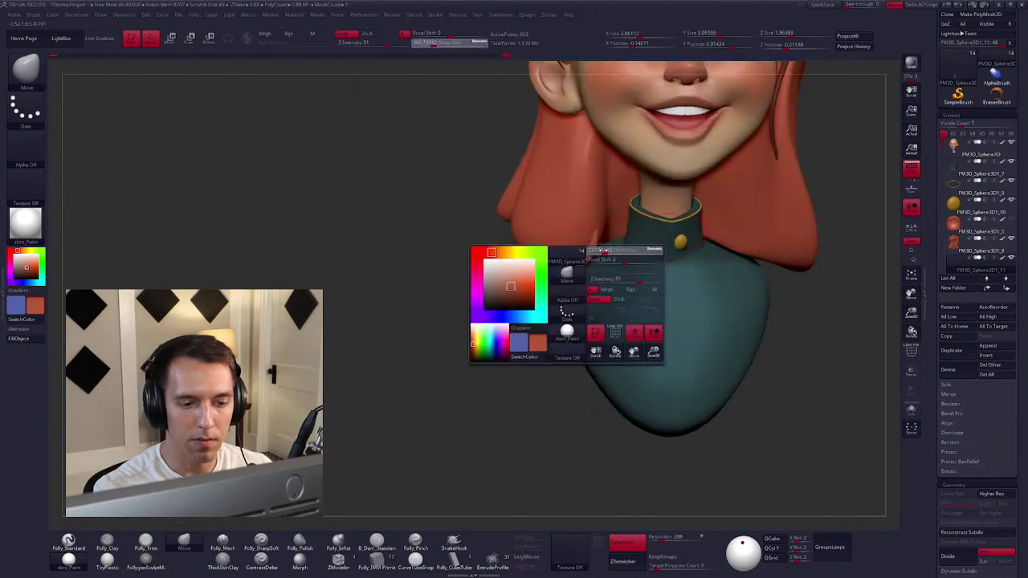
pyautogui.moveTo(580, 267)
pyautogui.mouseDown()
pyautogui.moveTo(554, 274)
pyautogui.moveTo(541, 266)
pyautogui.moveTo(594, 249)
pyautogui.moveTo(604, 156)
pyautogui.mouseUp()
pyautogui.press('space')
pyautogui.moveTo(610, 173)
pyautogui.keyDown('ctrl'); pyautogui.mouseDown(button='right')
pyautogui.moveTo(655, 341)
pyautogui.moveTo(684, 318)
pyautogui.moveTo(663, 335)
pyautogui.moveTo(659, 320)
pyautogui.mouseUp(button='right'); pyautogui.keyUp('ctrl')
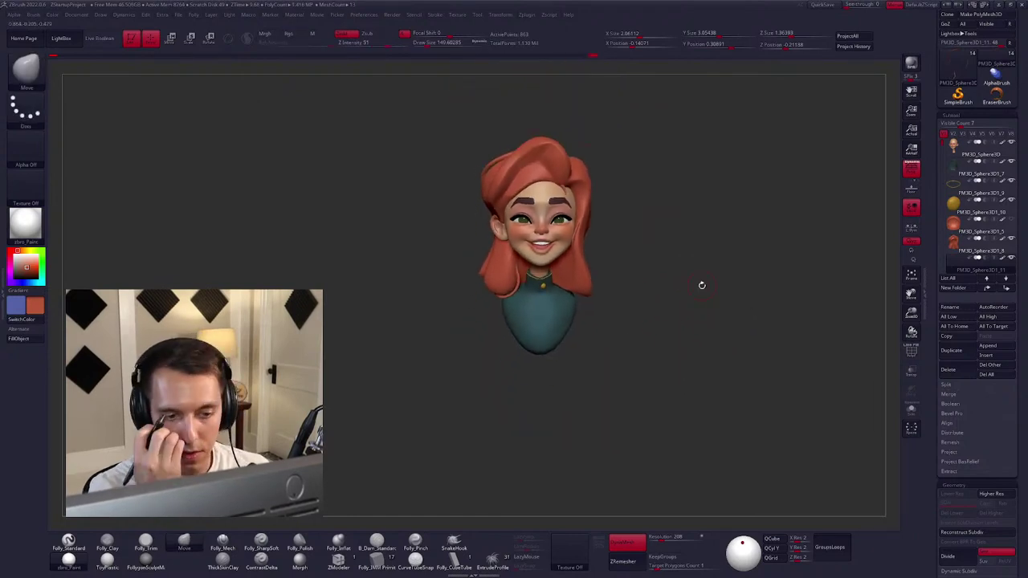
pyautogui.moveTo(664, 328); pyautogui.dragTo(648, 378, button='right')
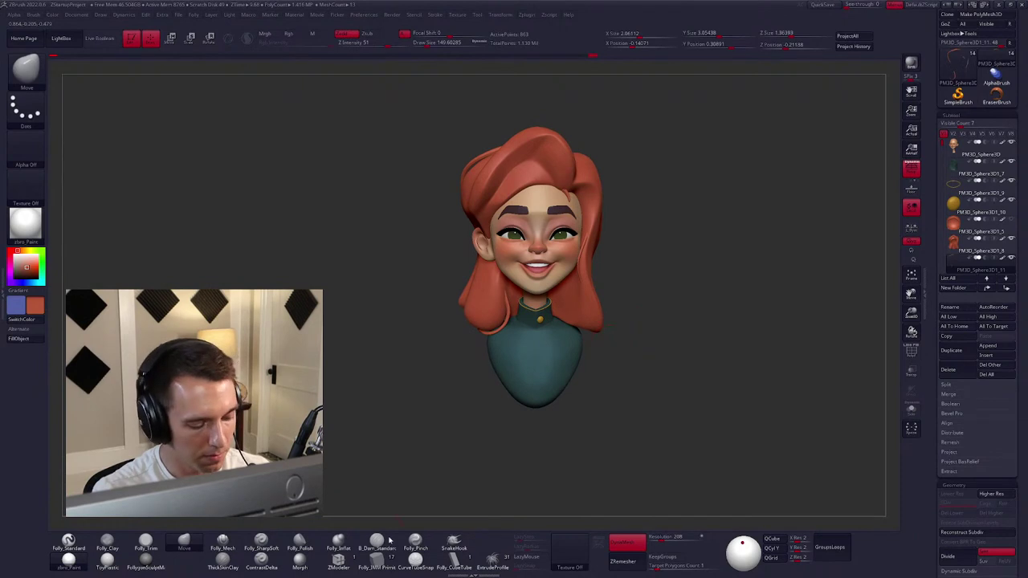
# Draw a small CurveTubeSnap strand along the hairline from the forehead down to the ear.
pyautogui.click(415, 560)
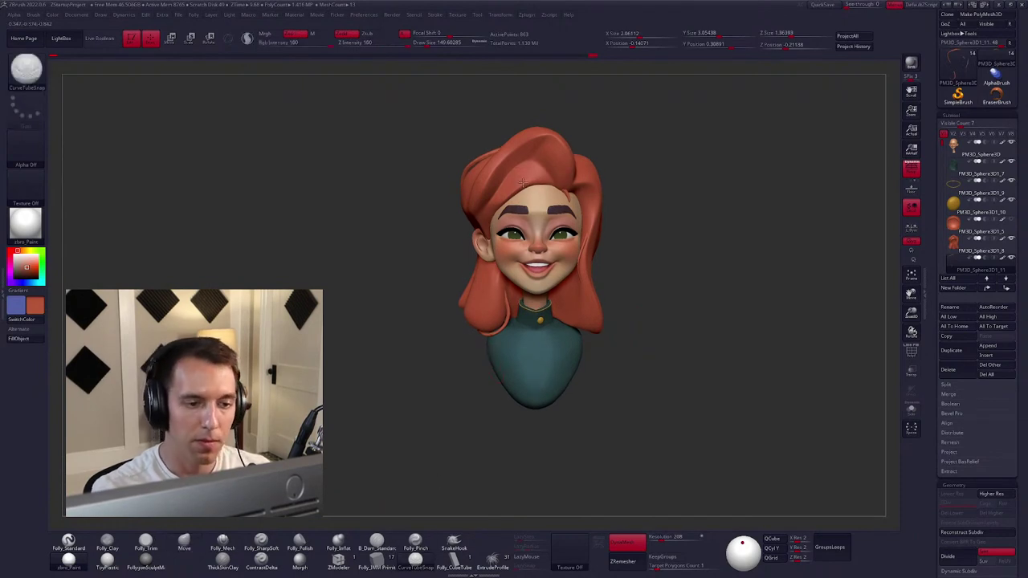
pyautogui.moveTo(522, 183)
pyautogui.keyDown('ctrl'); pyautogui.mouseDown(button='right')
pyautogui.moveTo(521, 192)
pyautogui.moveTo(522, 173)
pyautogui.moveTo(545, 205)
pyautogui.moveTo(609, 197)
pyautogui.mouseUp(button='right'); pyautogui.keyUp('ctrl')
pyautogui.press('space')
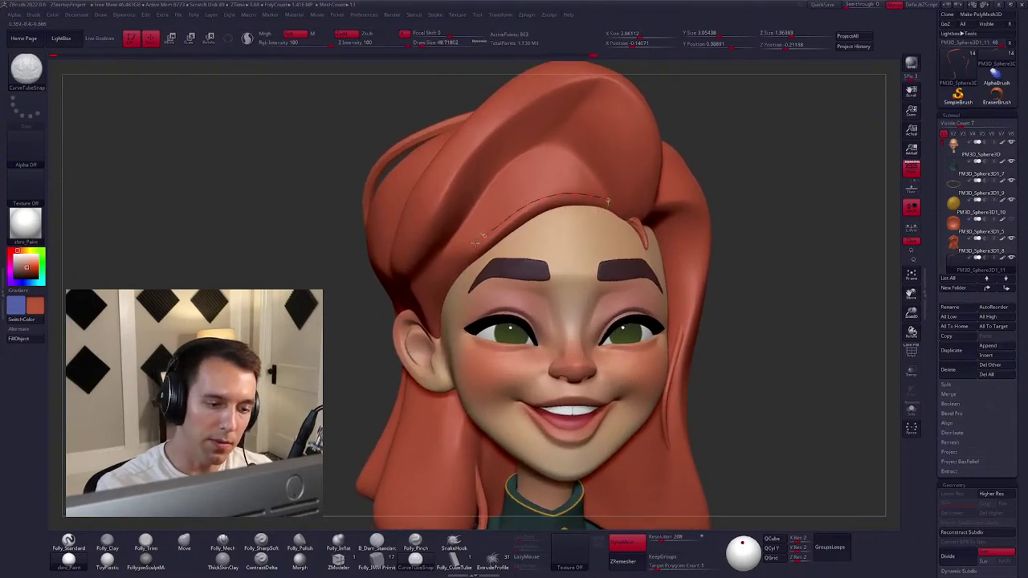
pyautogui.moveTo(432, 327); pyautogui.dragTo(433, 326)
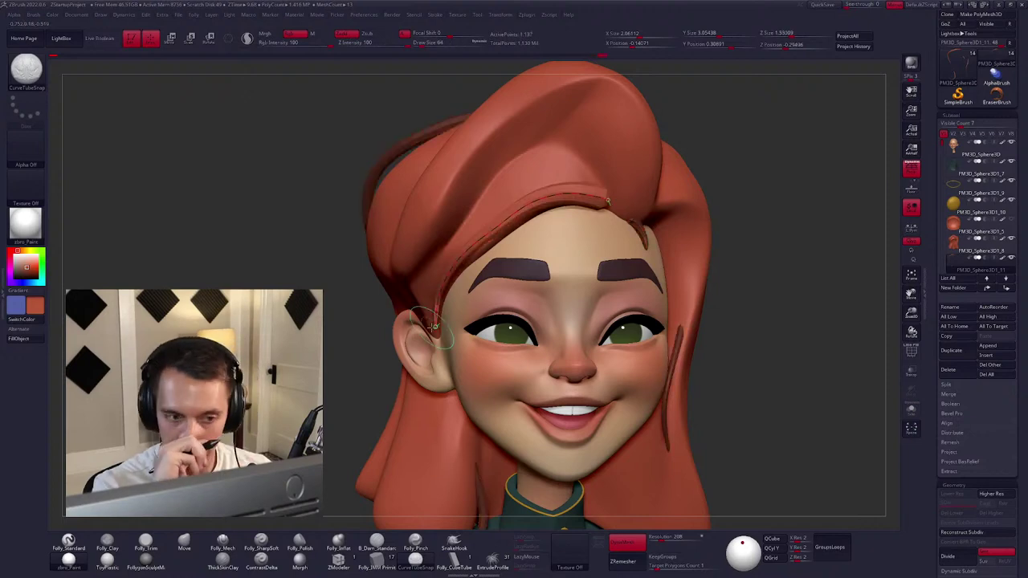
pyautogui.click(670, 193)
# Frame the whole bust and switch back to the Move brush (BMV).
pyautogui.press('f')
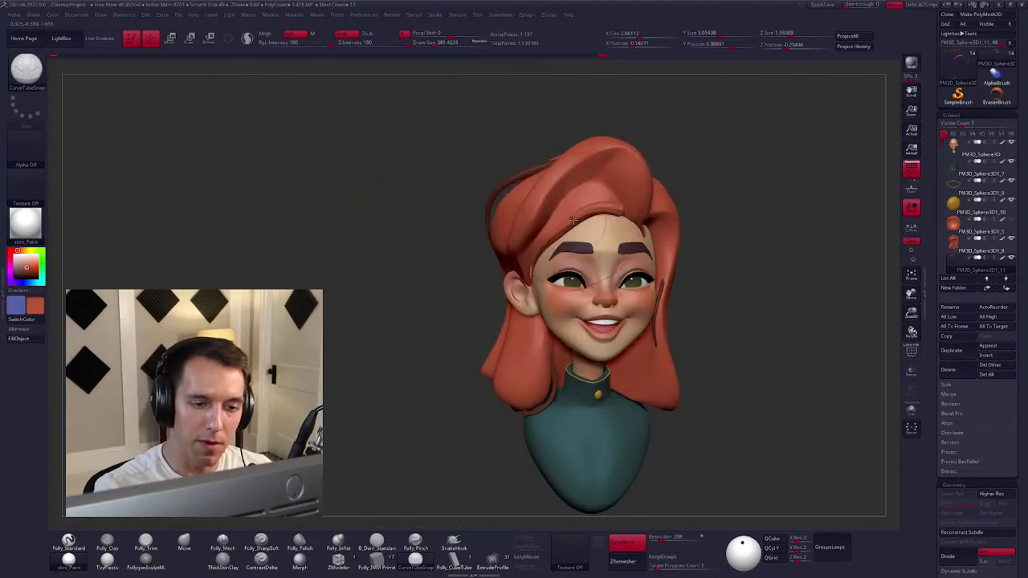
pyautogui.press('b')
pyautogui.press('m')
pyautogui.press('v')
pyautogui.moveTo(666, 191)
pyautogui.mouseDown(button='right')
pyautogui.moveTo(569, 245)
pyautogui.moveTo(518, 299)
pyautogui.moveTo(554, 249)
pyautogui.mouseUp(button='right')
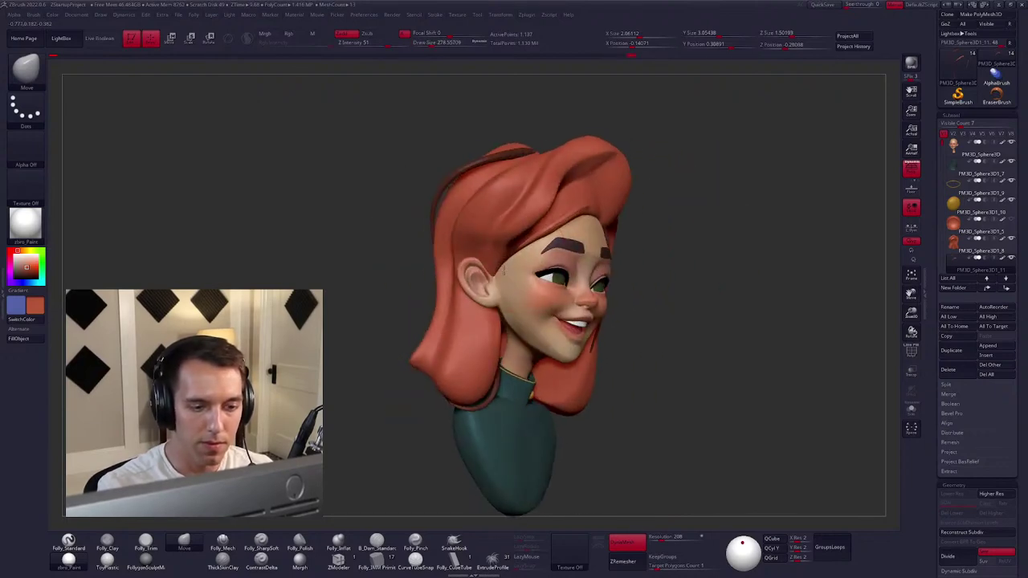
pyautogui.rightClick(554, 249)
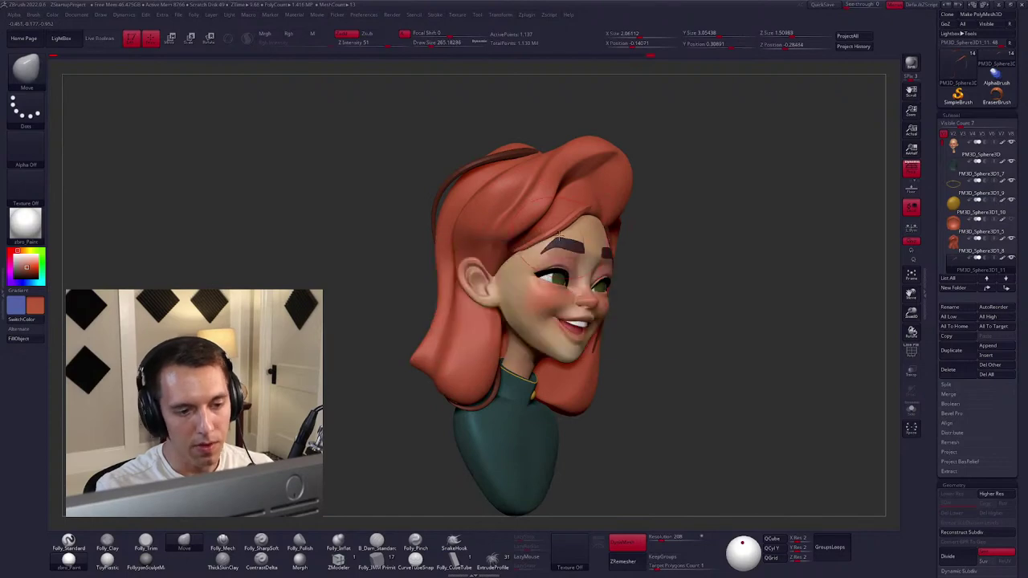
# Toggle Solo repeatedly to compare the hair strands against the full bust from several angles.
pyautogui.moveTo(522, 249); pyautogui.dragTo(549, 244, button='right')
pyautogui.hotkey('alt', 's')
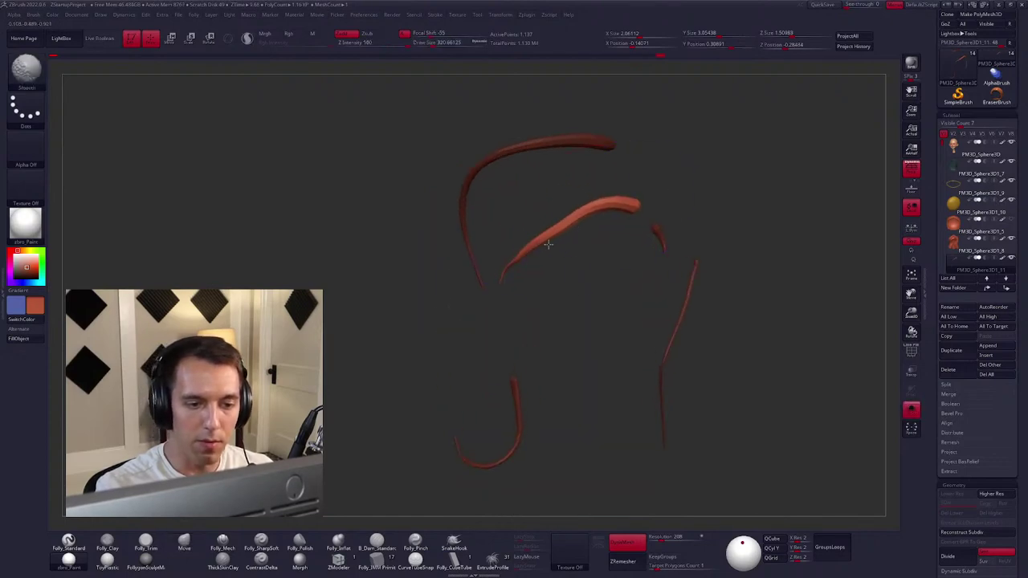
pyautogui.moveTo(488, 299)
pyautogui.mouseDown(button='right')
pyautogui.moveTo(549, 265)
pyautogui.moveTo(529, 230)
pyautogui.moveTo(597, 211)
pyautogui.moveTo(538, 260)
pyautogui.moveTo(562, 253)
pyautogui.moveTo(544, 257)
pyautogui.moveTo(567, 197)
pyautogui.mouseUp(button='right')
pyautogui.hotkey('alt', 's')
pyautogui.rightClick(538, 260)
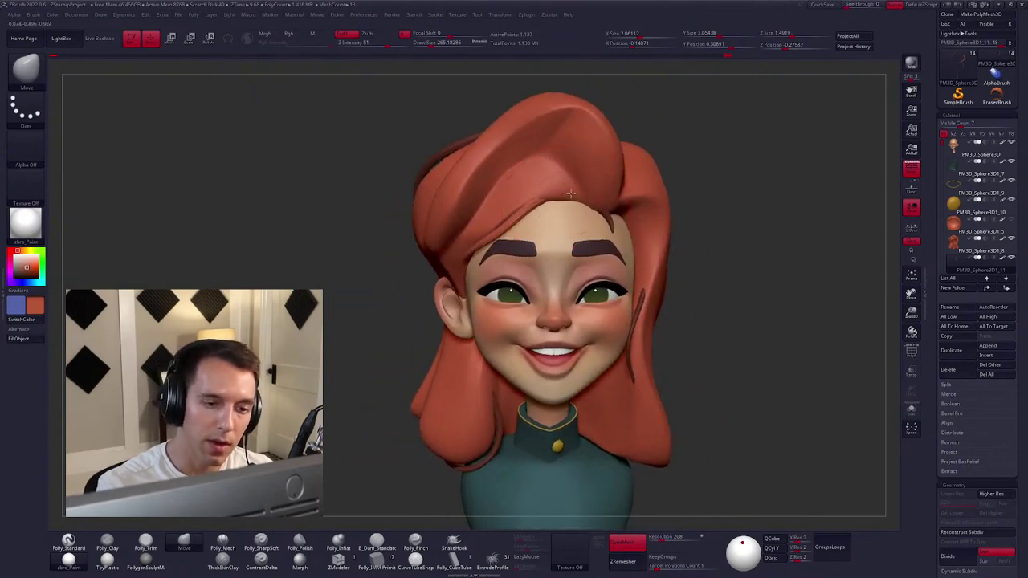
pyautogui.hotkey('alt', 's')
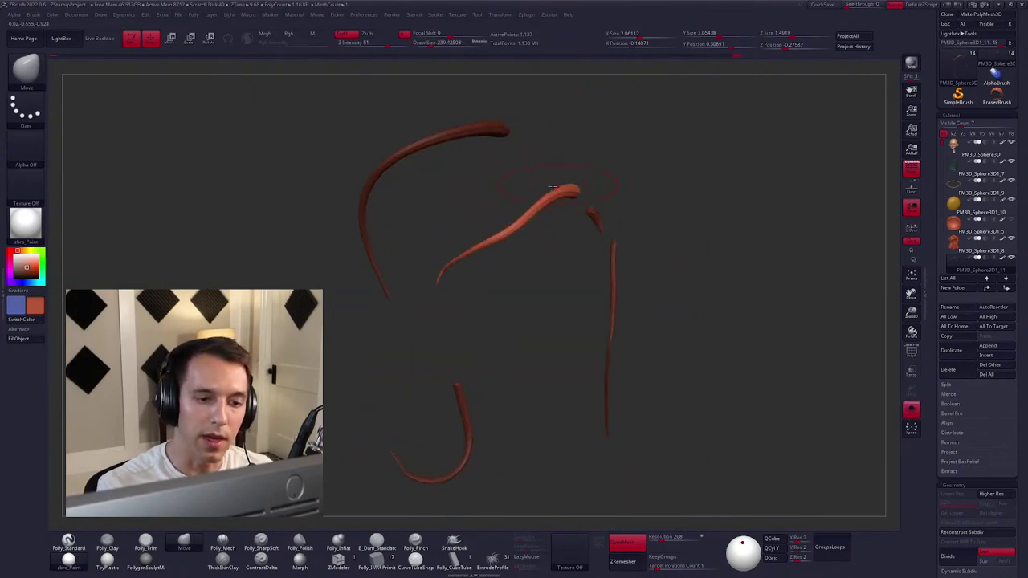
pyautogui.hotkey('alt', 's')
pyautogui.moveTo(566, 197); pyautogui.dragTo(503, 249, button='right')
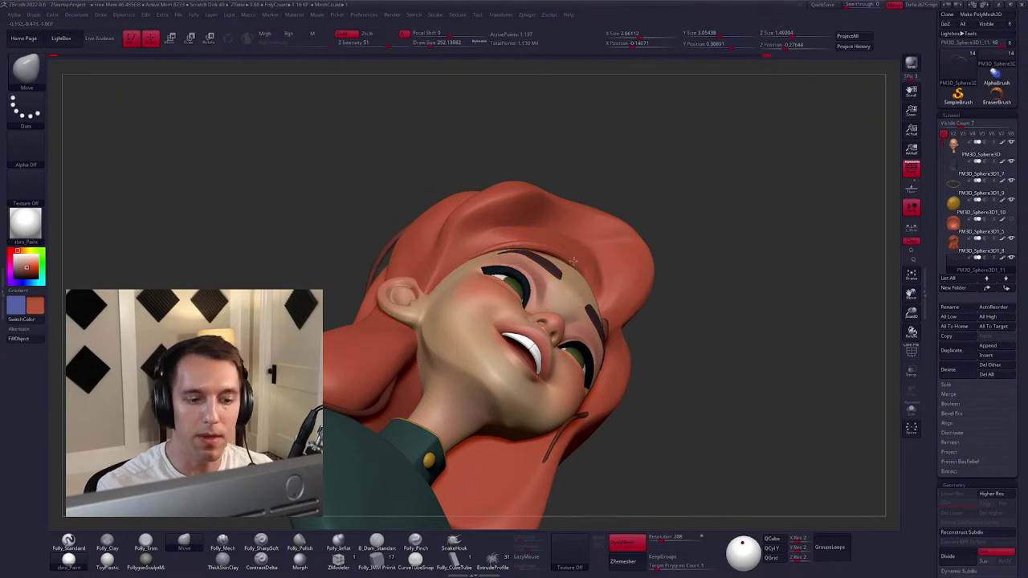
pyautogui.moveTo(566, 262); pyautogui.dragTo(581, 273, button='right')
pyautogui.hotkey('alt', 's')
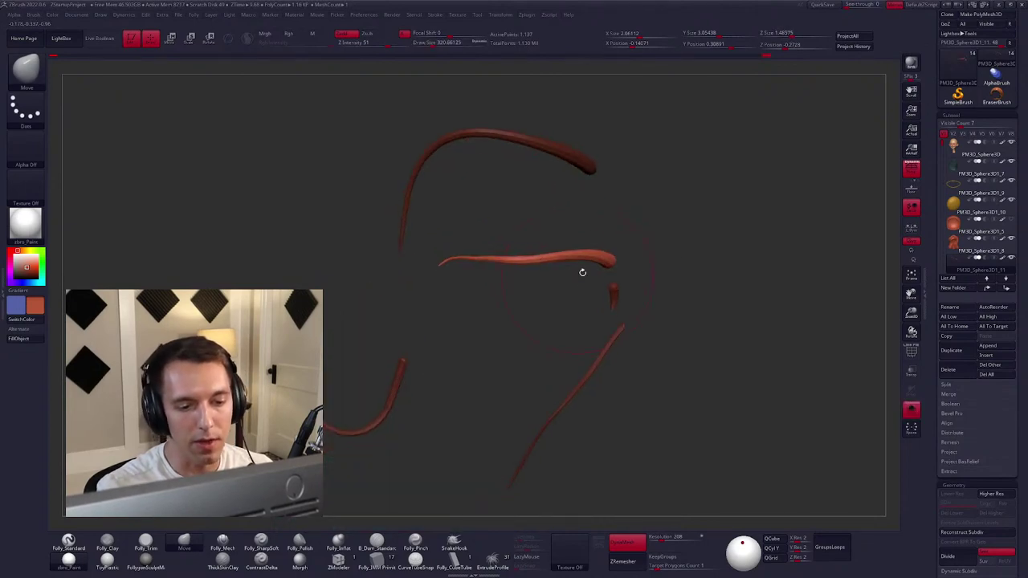
pyautogui.hotkey('alt', 's')
pyautogui.keyDown('shift'); pyautogui.moveTo(685, 338); pyautogui.dragTo(687, 336, button='right'); pyautogui.keyUp('shift')
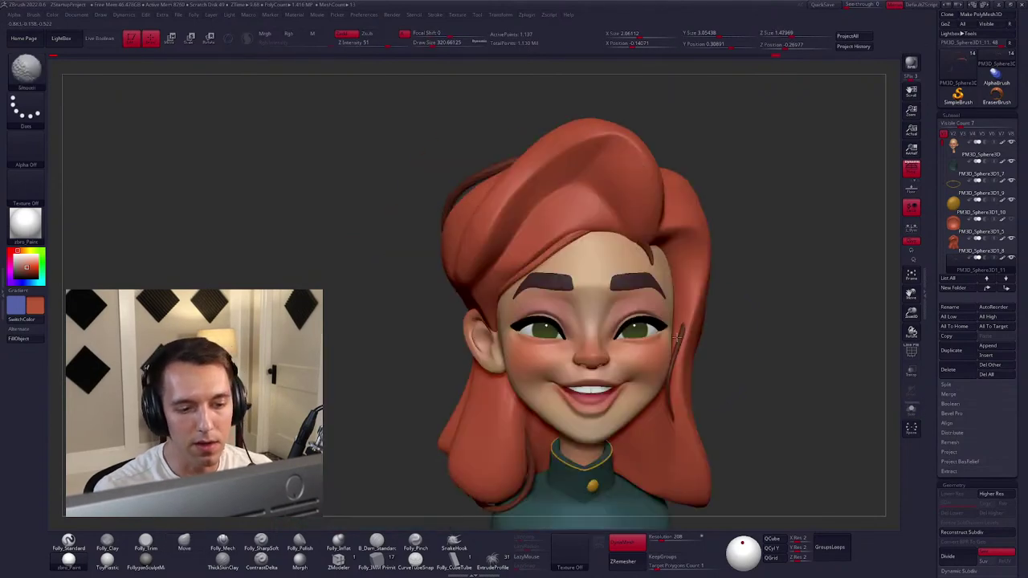
pyautogui.keyDown('alt'); pyautogui.moveTo(792, 341); pyautogui.dragTo(562, 289, button='right'); pyautogui.keyUp('alt')
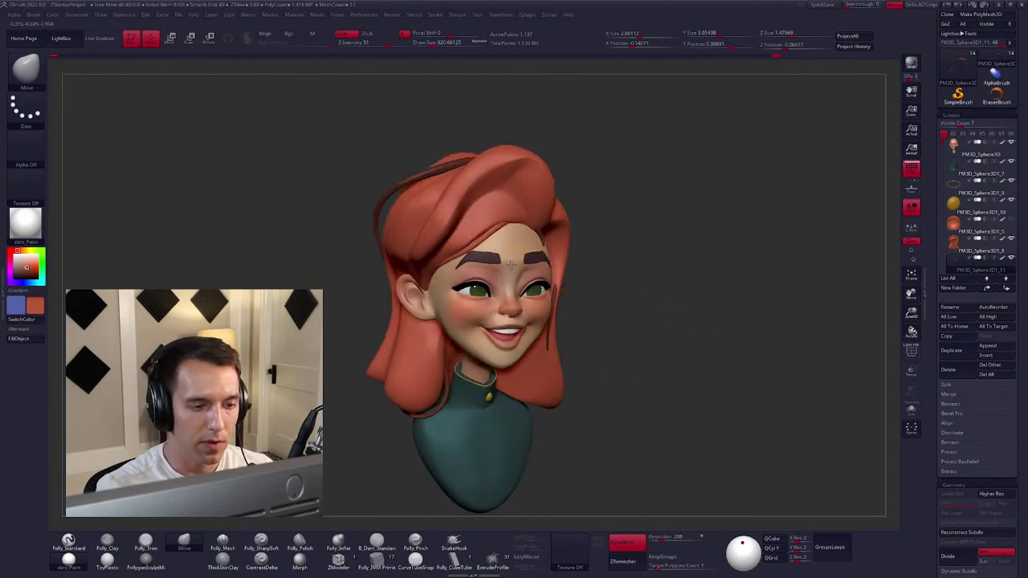
pyautogui.moveTo(500, 232)
pyautogui.mouseDown(button='right')
pyautogui.moveTo(514, 233)
pyautogui.moveTo(477, 260)
pyautogui.mouseUp(button='right')
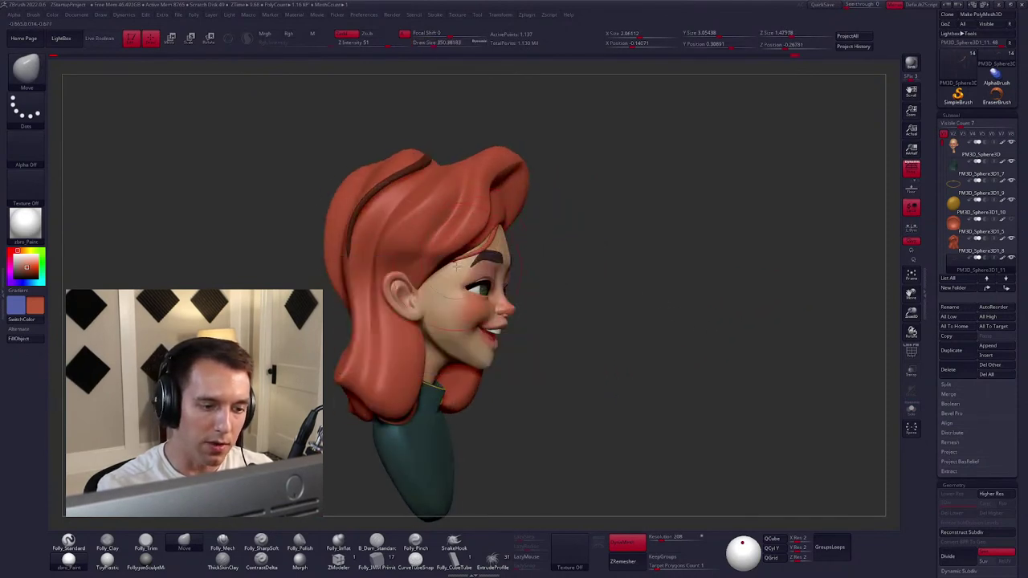
# Reduce the Draw Size three steps and work the strands between profile and front views.
pyautogui.press('[')
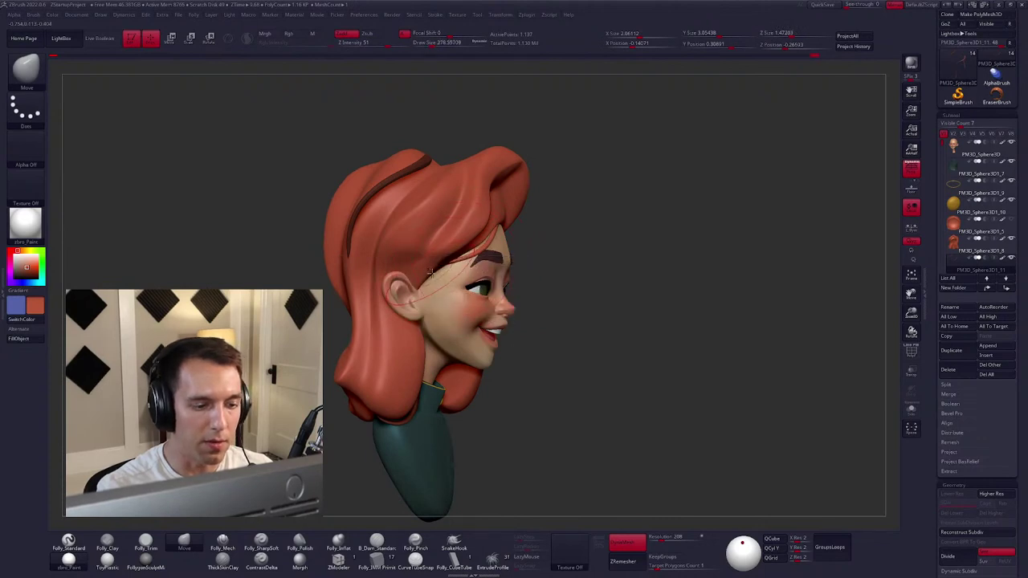
pyautogui.press('[')
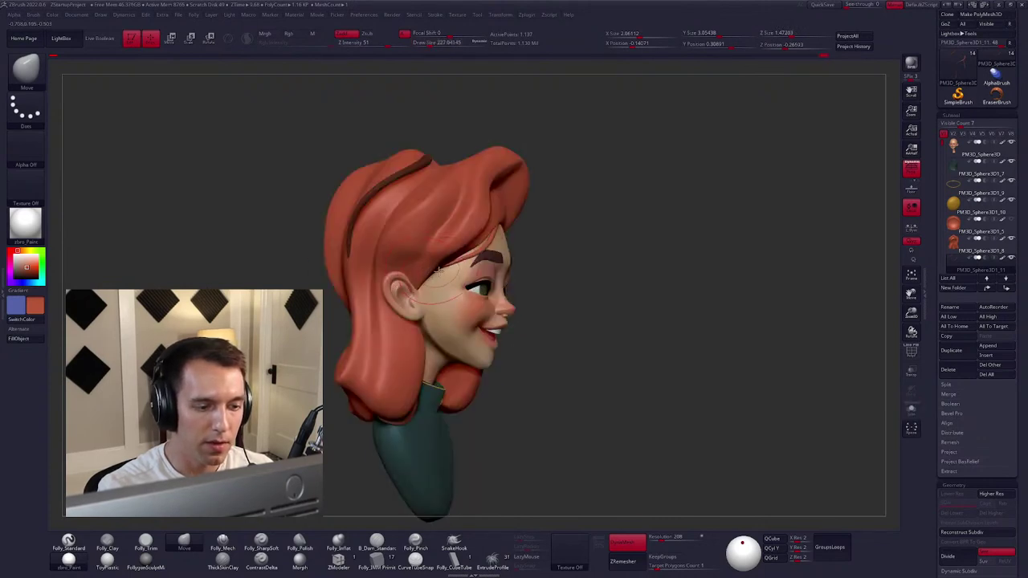
pyautogui.press('[')
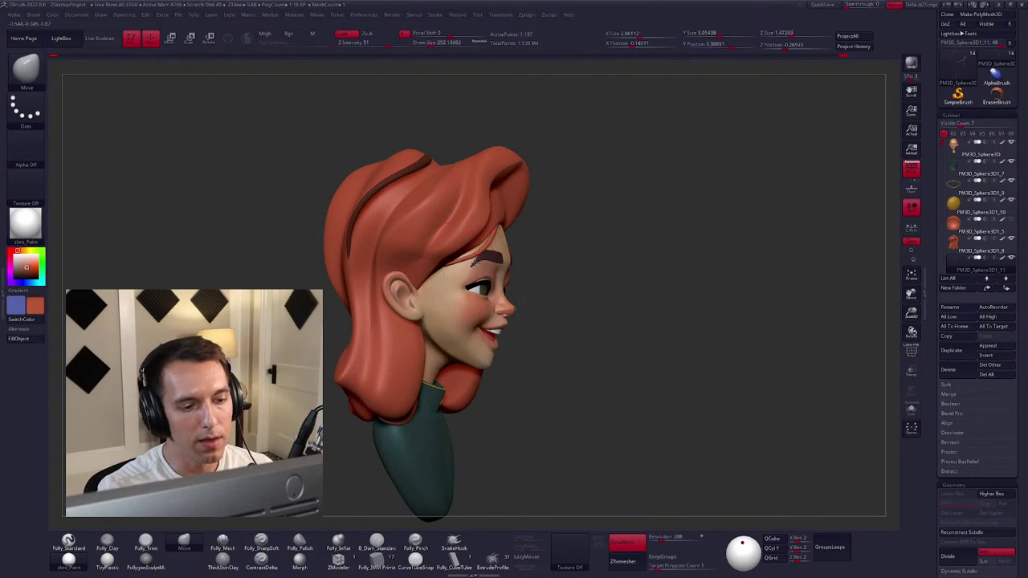
pyautogui.moveTo(461, 261)
pyautogui.mouseDown()
pyautogui.moveTo(548, 217)
pyautogui.moveTo(578, 265)
pyautogui.moveTo(660, 317)
pyautogui.moveTo(632, 340)
pyautogui.moveTo(497, 289)
pyautogui.mouseUp()
pyautogui.press('space')
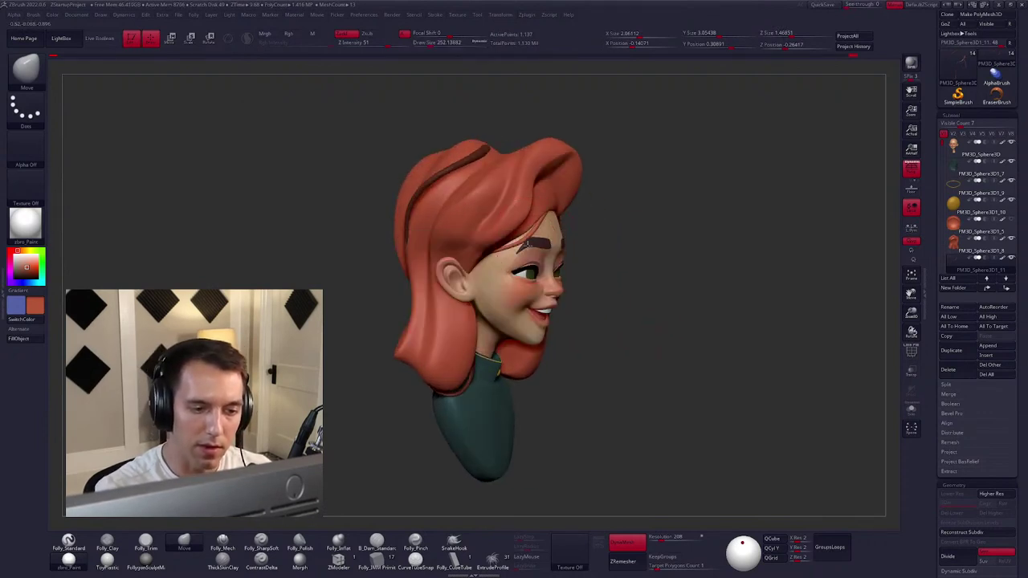
pyautogui.moveTo(535, 231); pyautogui.dragTo(506, 260, button='right')
pyautogui.press('space')
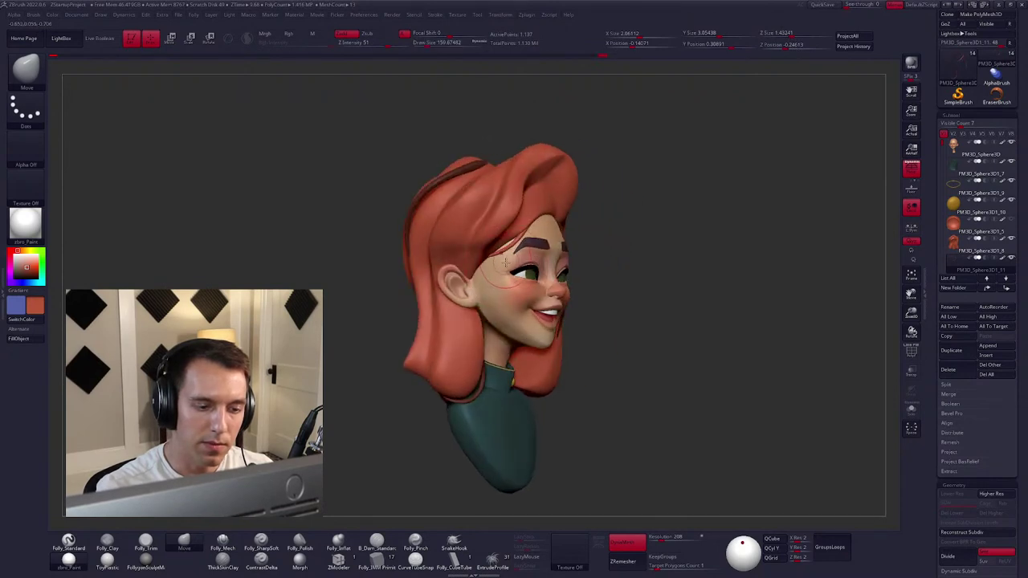
pyautogui.keyDown('shift'); pyautogui.moveTo(661, 328); pyautogui.dragTo(642, 353); pyautogui.keyUp('shift')
pyautogui.moveTo(642, 353)
pyautogui.mouseDown(button='right')
pyautogui.moveTo(599, 353)
pyautogui.moveTo(610, 360)
pyautogui.moveTo(631, 340)
pyautogui.moveTo(645, 343)
pyautogui.mouseUp(button='right')
pyautogui.press('space')
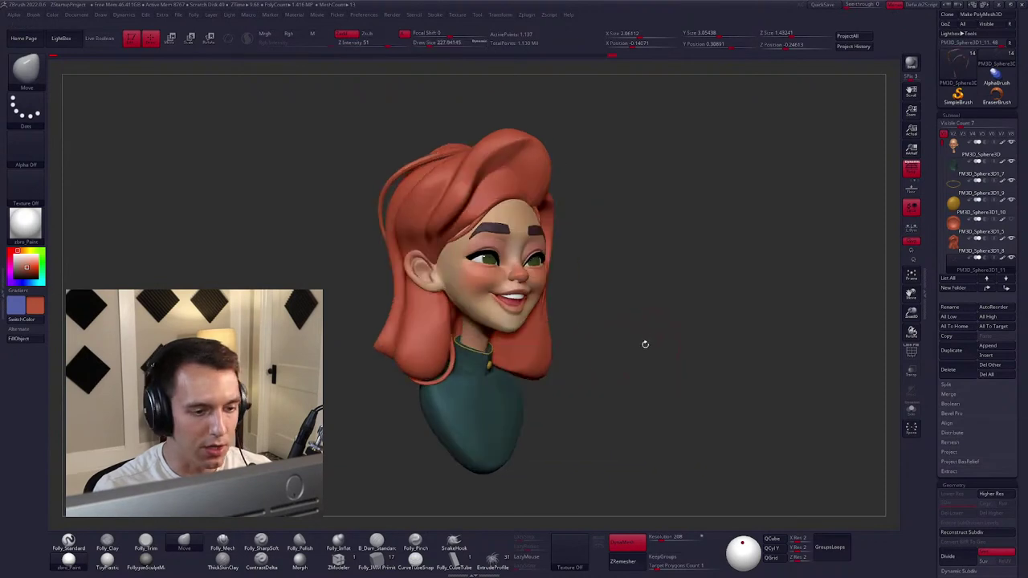
pyautogui.moveTo(489, 212); pyautogui.dragTo(495, 210, button='right')
# Isolate the hair curve tubes and reposition them with a Transpose action line.
pyautogui.hotkey('shift', 'alt', 's')
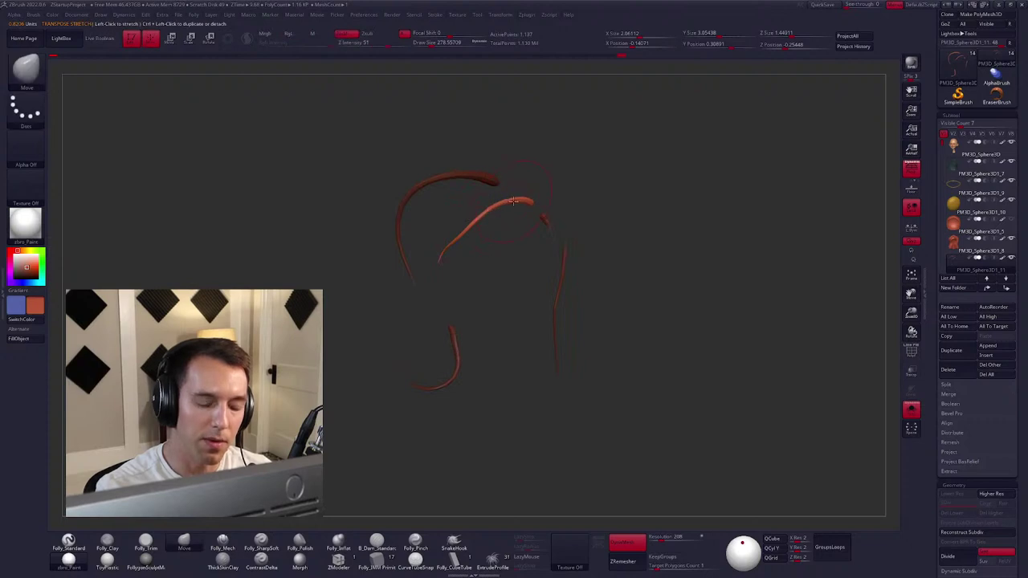
pyautogui.press('w')
pyautogui.moveTo(491, 208); pyautogui.dragTo(619, 321)
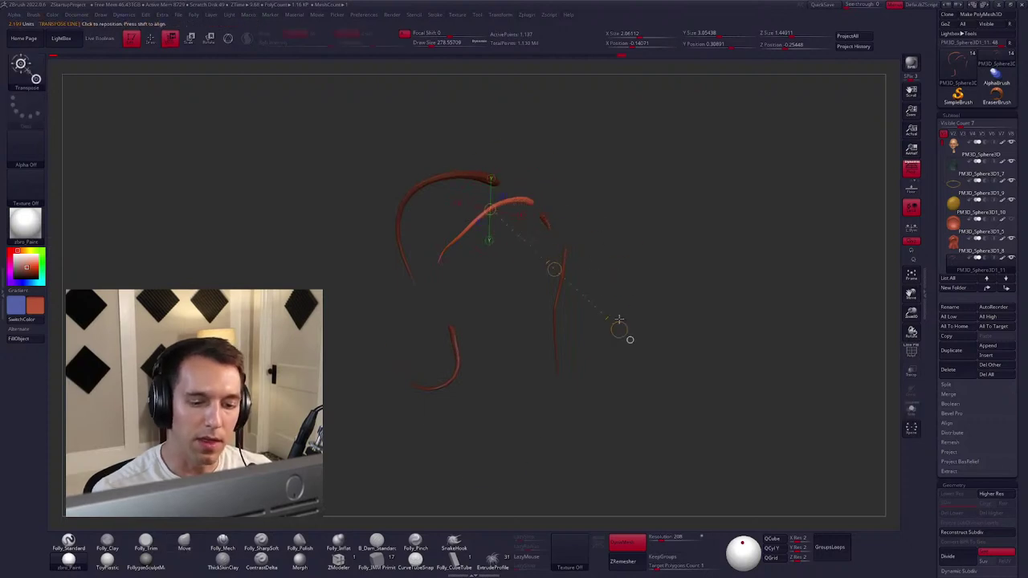
pyautogui.hotkey('shift', 'alt', 's')
pyautogui.press('q')
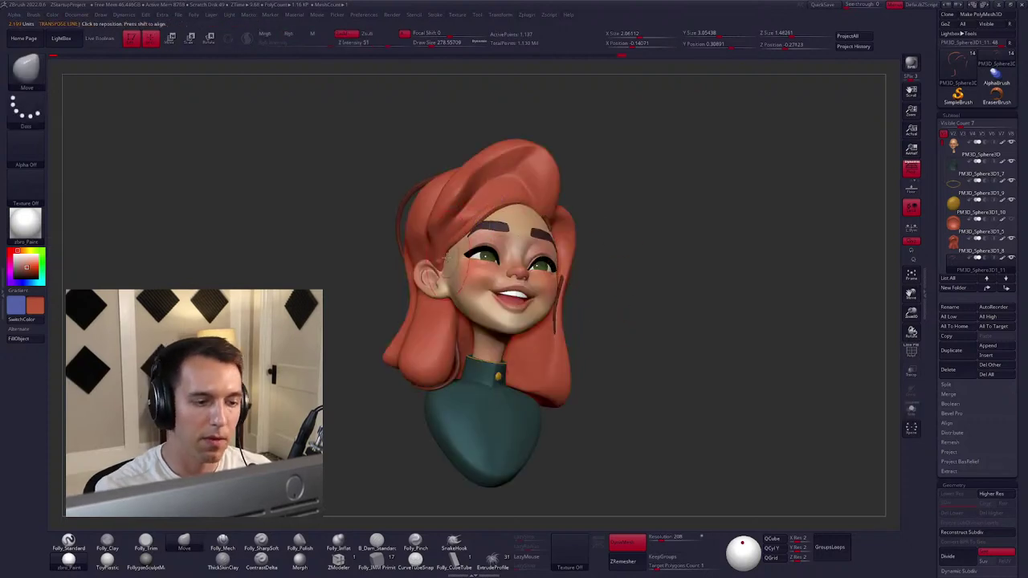
# Smooth the strands, check them solo, and set the brush size to about 292.
pyautogui.press('shift')
pyautogui.moveTo(494, 215)
pyautogui.mouseDown(button='right')
pyautogui.moveTo(498, 230)
pyautogui.moveTo(478, 228)
pyautogui.moveTo(622, 232)
pyautogui.mouseUp(button='right')
pyautogui.hotkey('shift', 's')
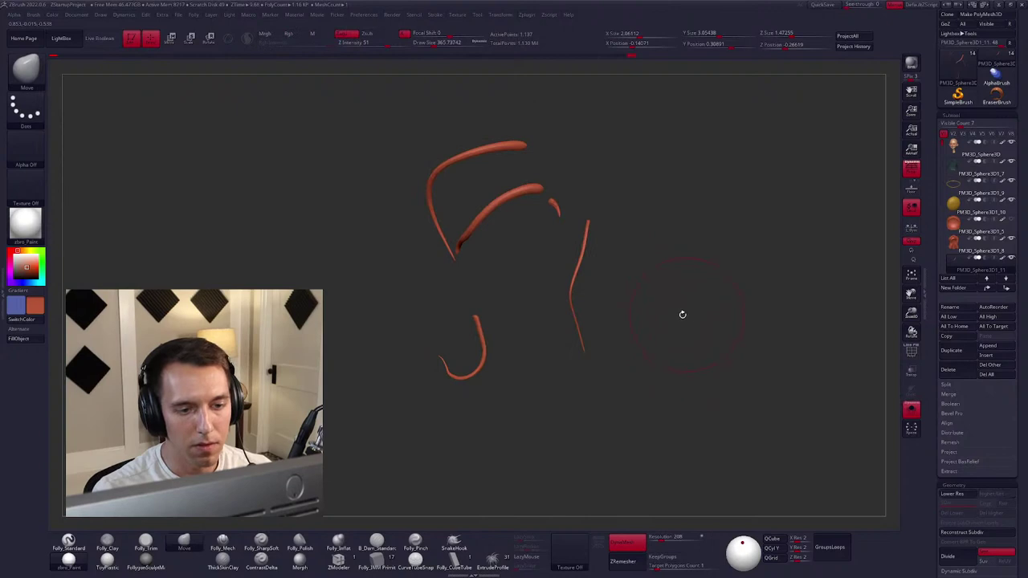
pyautogui.hotkey('shift', 's')
pyautogui.moveTo(677, 328); pyautogui.dragTo(664, 328, button='right')
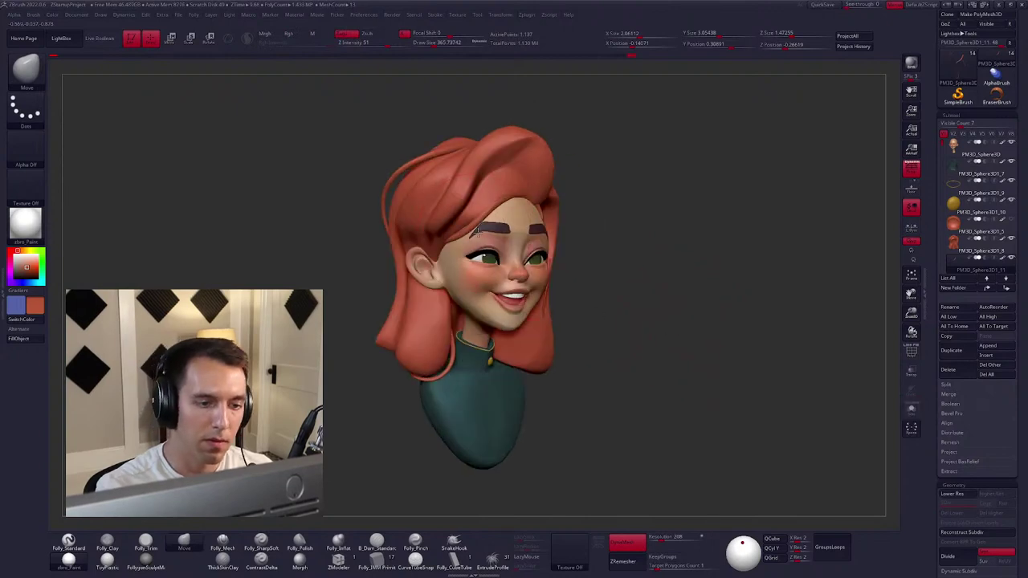
pyautogui.moveTo(477, 230)
pyautogui.mouseDown(button='right')
pyautogui.moveTo(456, 243)
pyautogui.moveTo(469, 225)
pyautogui.mouseUp(button='right')
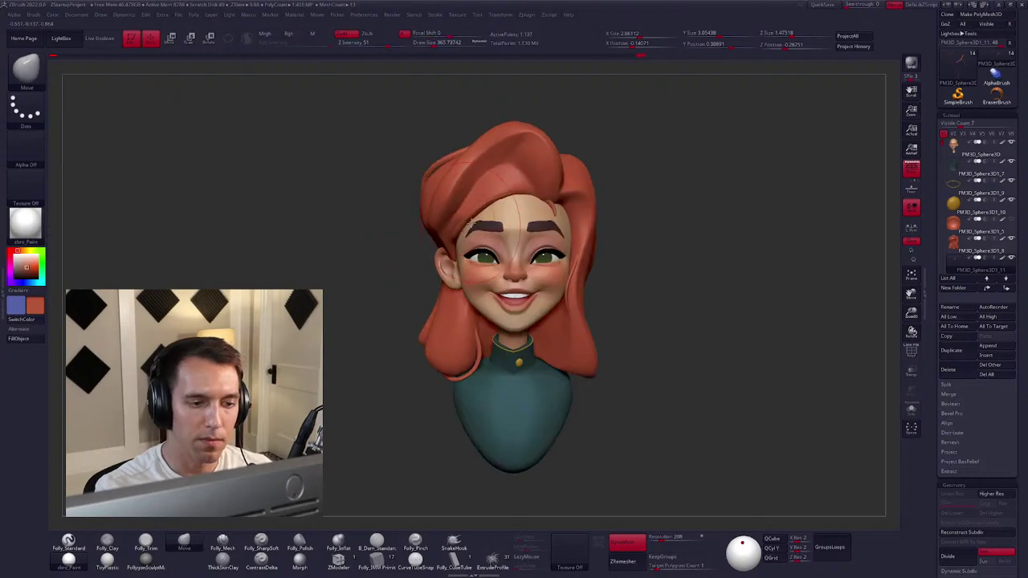
pyautogui.press('space')
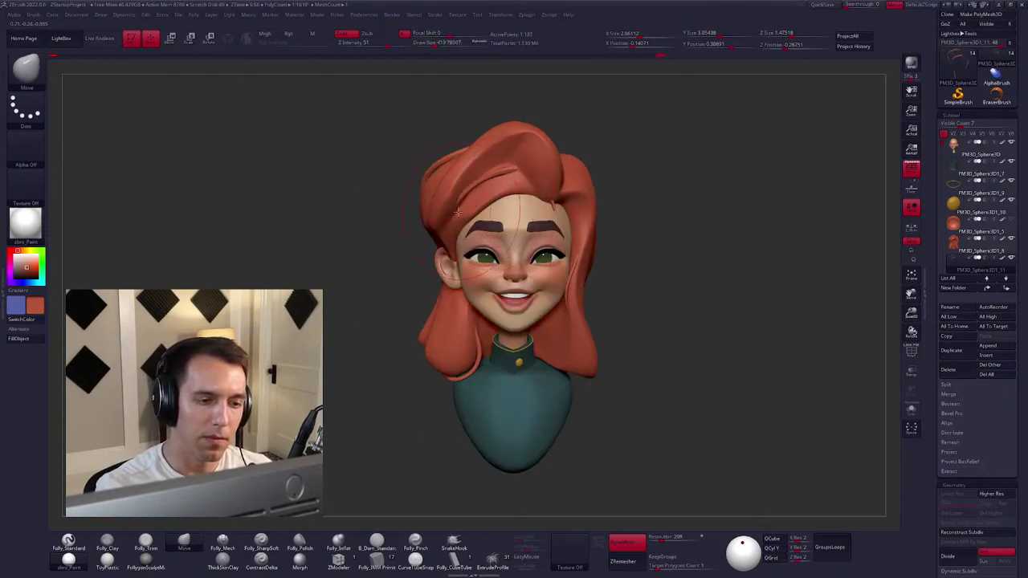
pyautogui.press('space')
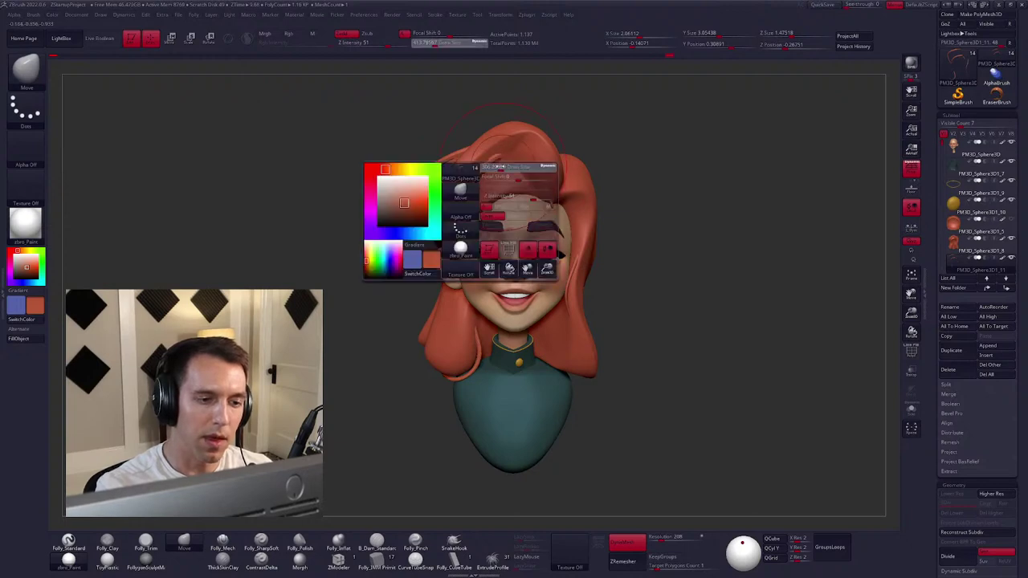
pyautogui.moveTo(506, 152); pyautogui.dragTo(562, 154, button='right')
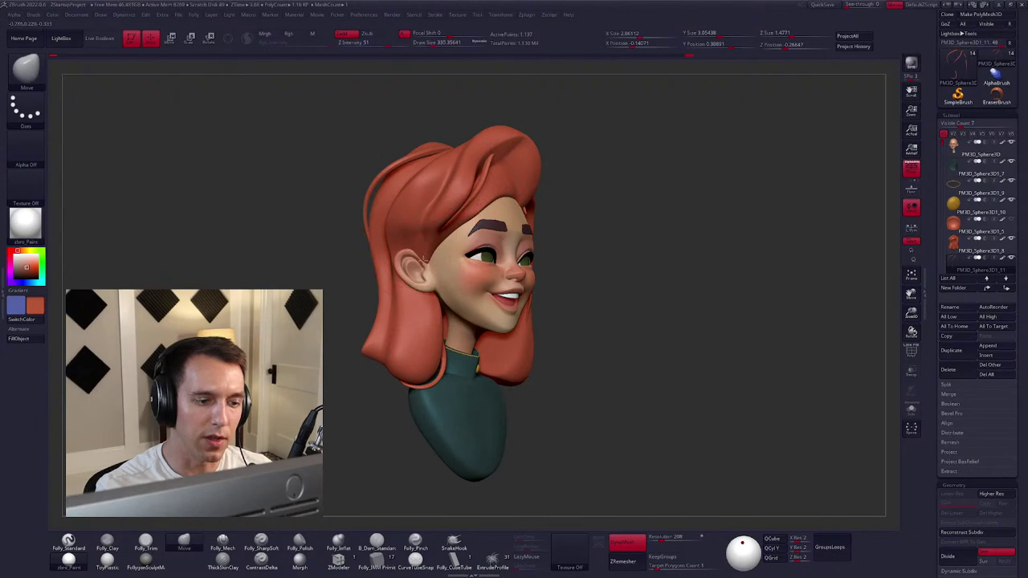
pyautogui.moveTo(424, 259); pyautogui.dragTo(514, 258, button='right')
# Select the main hair mass, then the thin hair strands subtool, and enlarge the brush.
pyautogui.keyDown('alt'); pyautogui.click(413, 263); pyautogui.keyUp('alt')
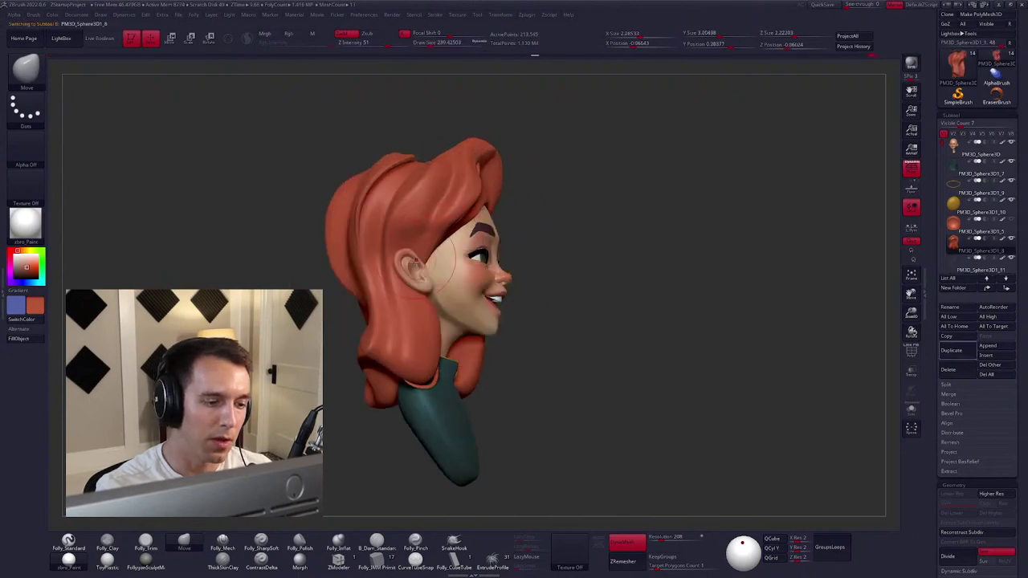
pyautogui.press('space')
pyautogui.moveTo(514, 193); pyautogui.dragTo(454, 193, button='right')
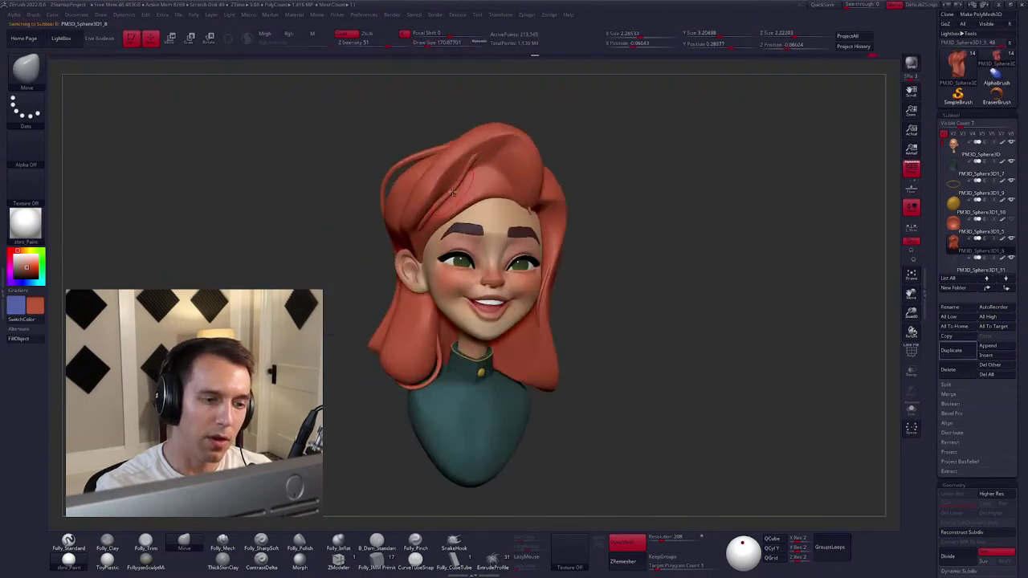
pyautogui.press('space')
pyautogui.keyDown('alt'); pyautogui.click(452, 192); pyautogui.keyUp('alt')
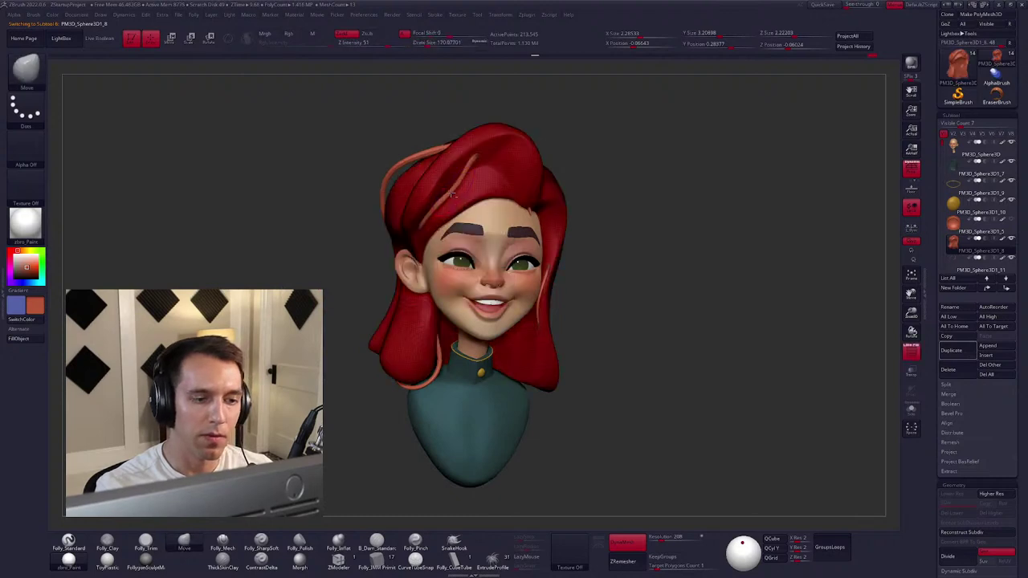
pyautogui.moveTo(453, 192)
pyautogui.keyDown('alt'); pyautogui.mouseDown(button='right')
pyautogui.moveTo(482, 184)
pyautogui.moveTo(578, 241)
pyautogui.moveTo(668, 360)
pyautogui.moveTo(461, 243)
pyautogui.moveTo(530, 233)
pyautogui.moveTo(471, 217)
pyautogui.moveTo(514, 210)
pyautogui.moveTo(484, 200)
pyautogui.moveTo(594, 265)
pyautogui.moveTo(672, 337)
pyautogui.moveTo(648, 344)
pyautogui.moveTo(674, 347)
pyautogui.moveTo(612, 318)
pyautogui.moveTo(578, 287)
pyautogui.mouseUp(button='right'); pyautogui.keyUp('alt')
pyautogui.press('space')
pyautogui.moveTo(452, 221); pyautogui.dragTo(444, 230)
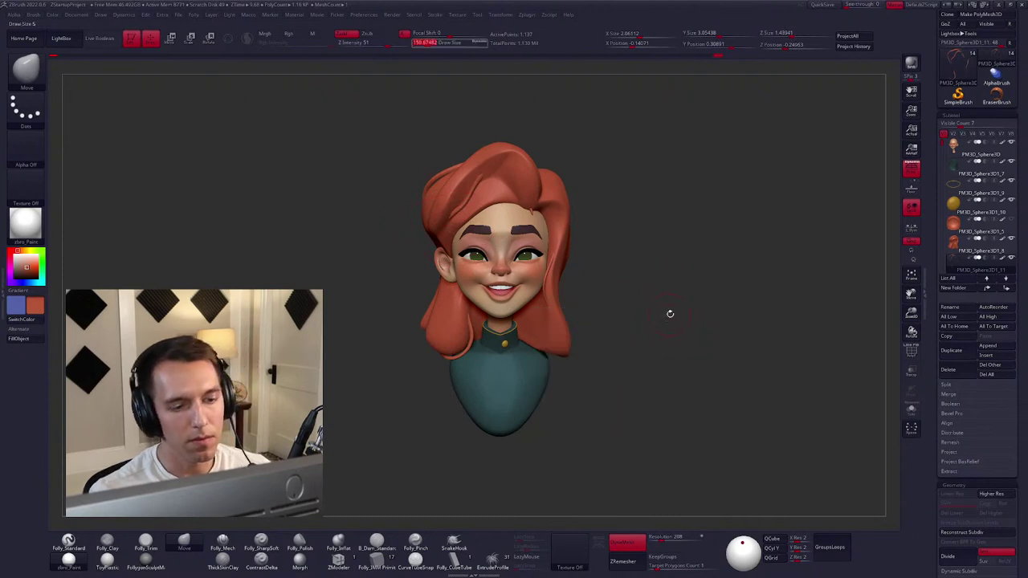
# Toggle isolation until only the CurveTube strands remain visible, with head and bust hidden.
pyautogui.moveTo(670, 321); pyautogui.dragTo(644, 336, button='right')
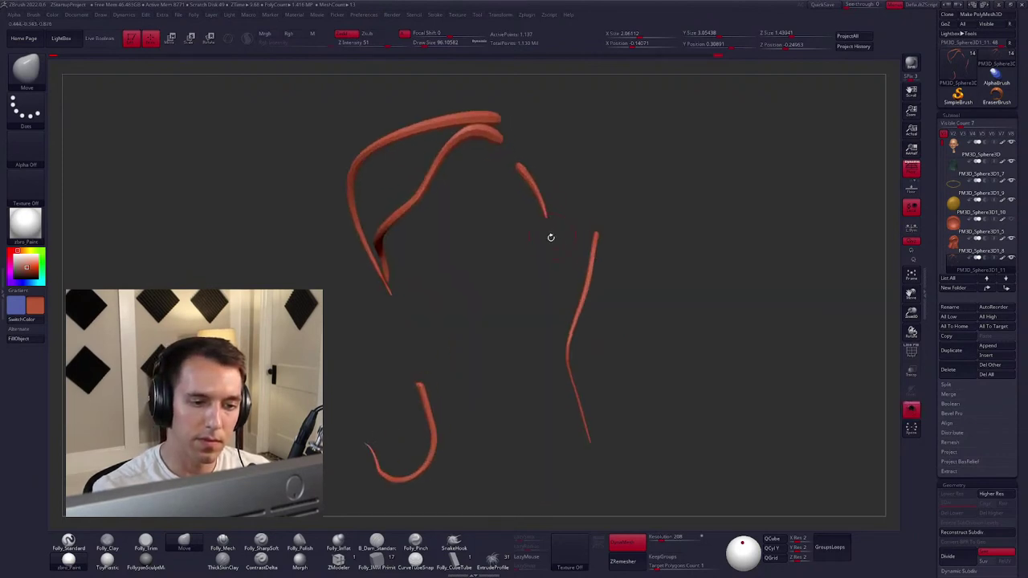
pyautogui.press('w')
pyautogui.press('q')
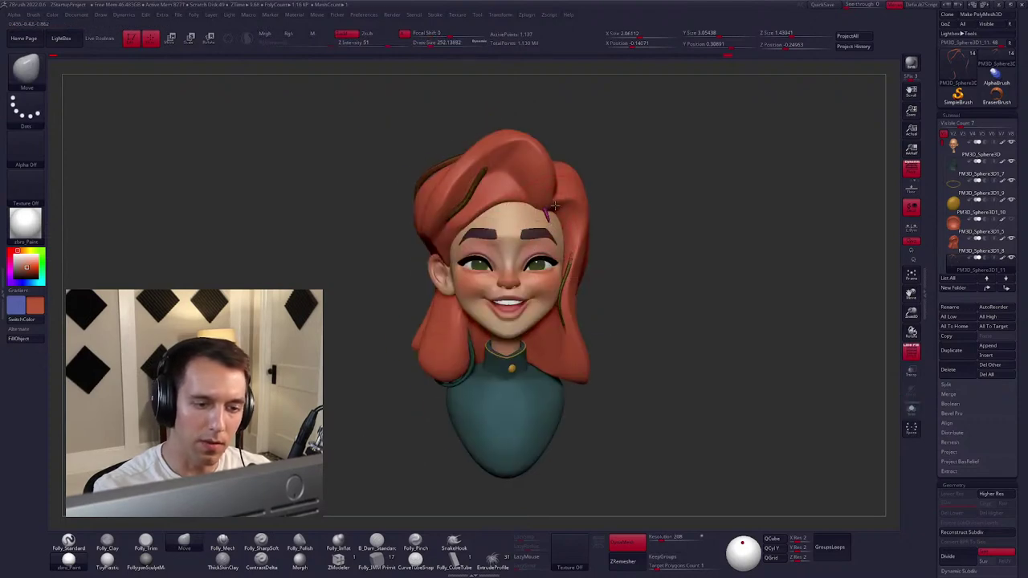
pyautogui.moveTo(545, 210); pyautogui.dragTo(611, 215, button='right')
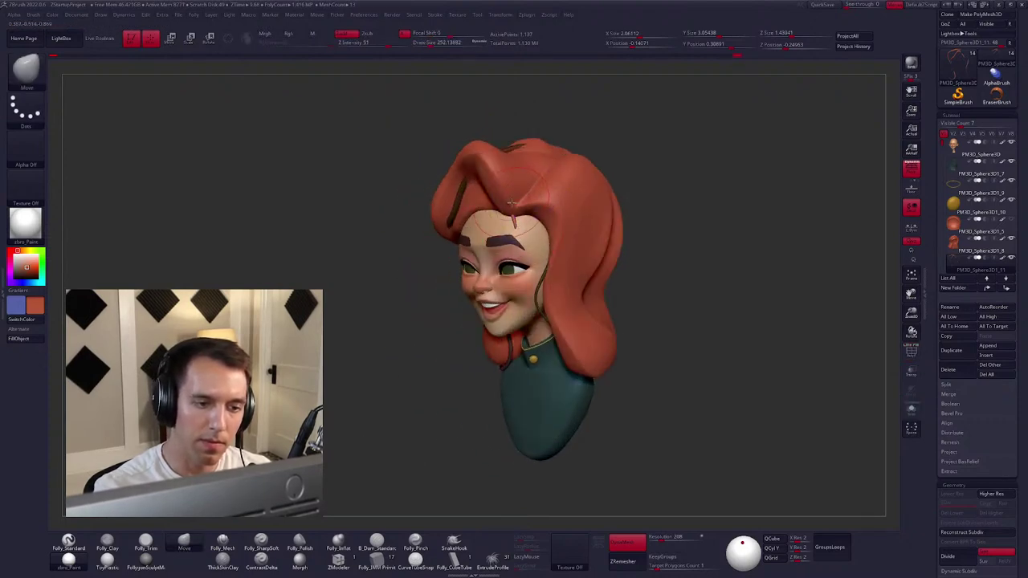
pyautogui.hotkey('ctrl', 'shift', 'f')
pyautogui.hotkey('ctrl', 'shift', 'f')
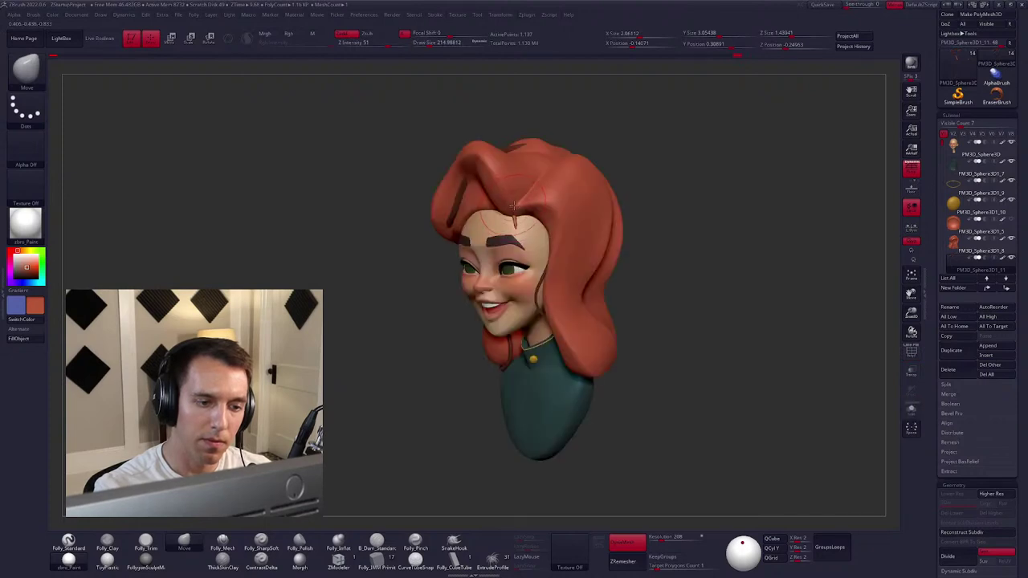
pyautogui.hotkey('ctrl', 'shift', 'f')
pyautogui.hotkey('ctrl', 'shift', 'f')
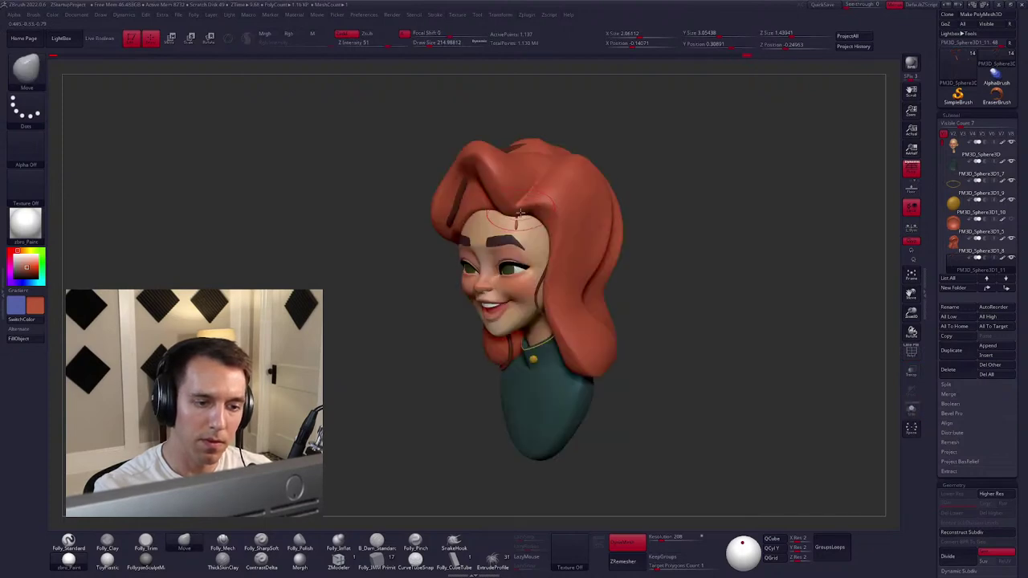
pyautogui.moveTo(514, 211); pyautogui.dragTo(516, 217, button='right')
pyautogui.moveTo(464, 187); pyautogui.dragTo(542, 240, button='right')
pyautogui.press('space')
pyautogui.hotkey('ctrl', 'shift', 'f')
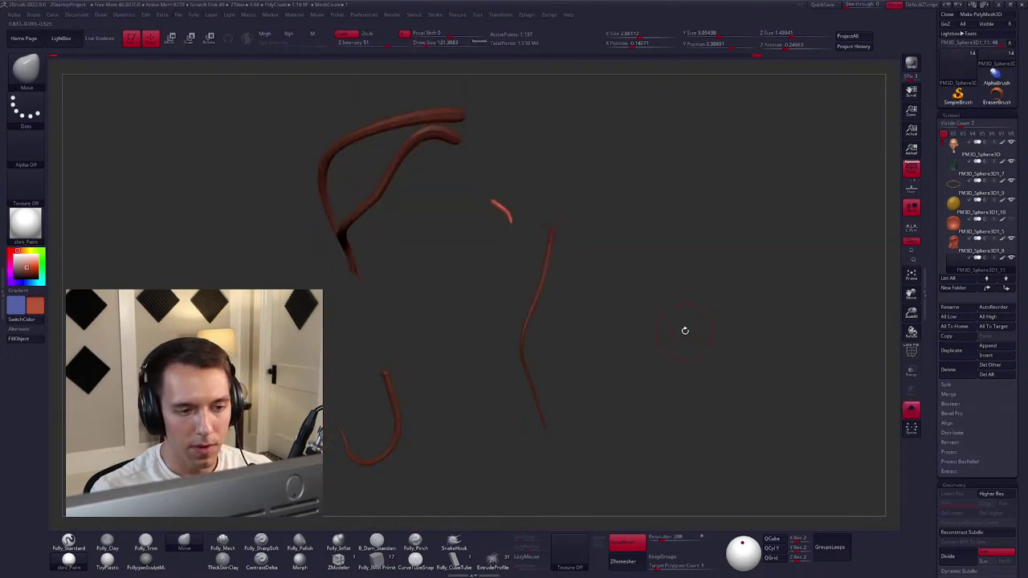
# Draw a short, thin CurveTubeSnap strand rising from the forehead hairline and reposition it.
pyautogui.click(415, 559)
pyautogui.scroll(3, 493, 230)
pyautogui.scroll(3, 493, 230)
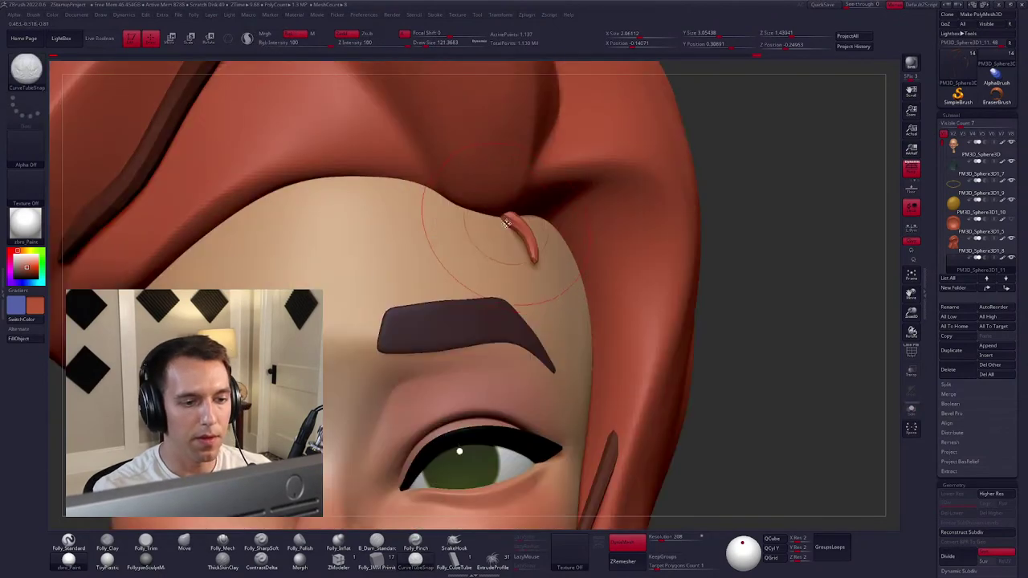
pyautogui.press('space')
pyautogui.moveTo(499, 220)
pyautogui.mouseDown(button='right')
pyautogui.moveTo(513, 233)
pyautogui.moveTo(498, 206)
pyautogui.mouseUp(button='right')
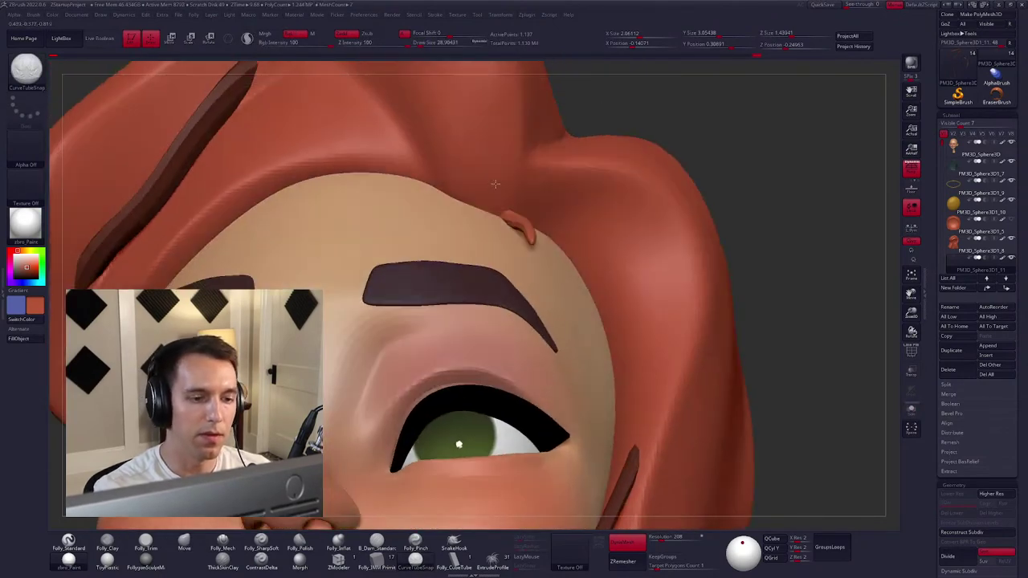
pyautogui.press('space')
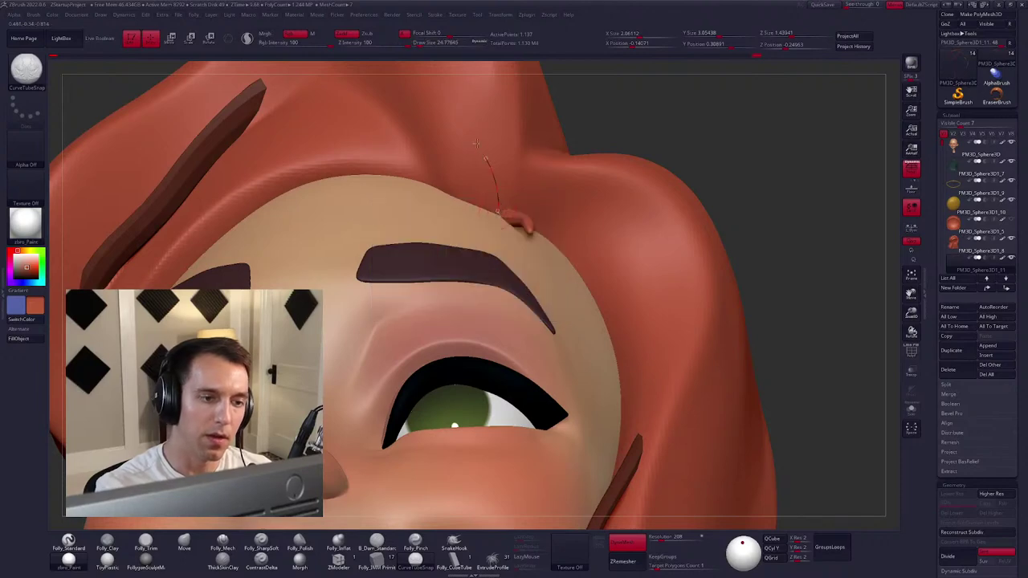
pyautogui.press('s')
pyautogui.moveTo(521, 204); pyautogui.dragTo(543, 207)
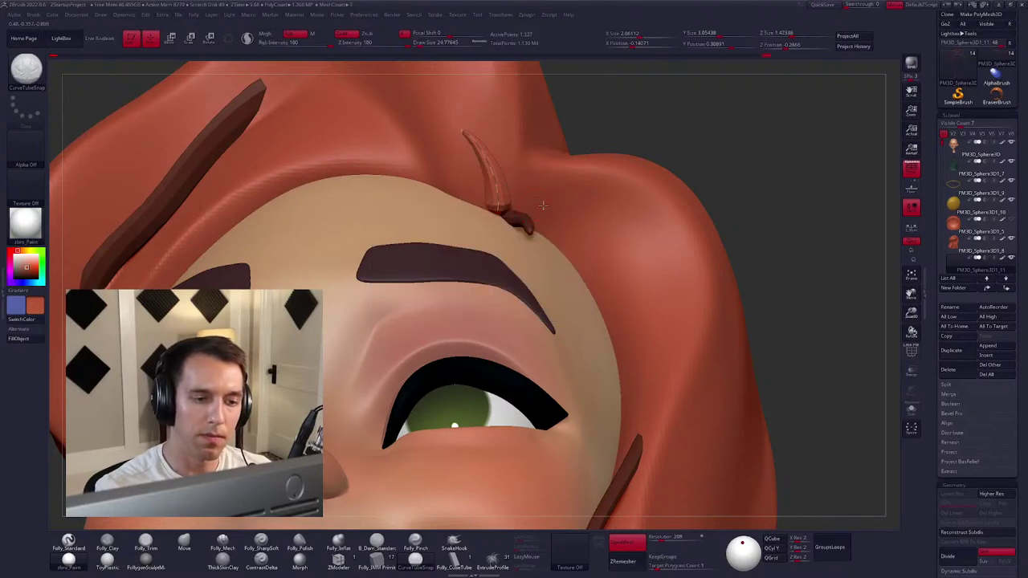
pyautogui.moveTo(553, 206); pyautogui.dragTo(522, 216, button='right')
pyautogui.press('w')
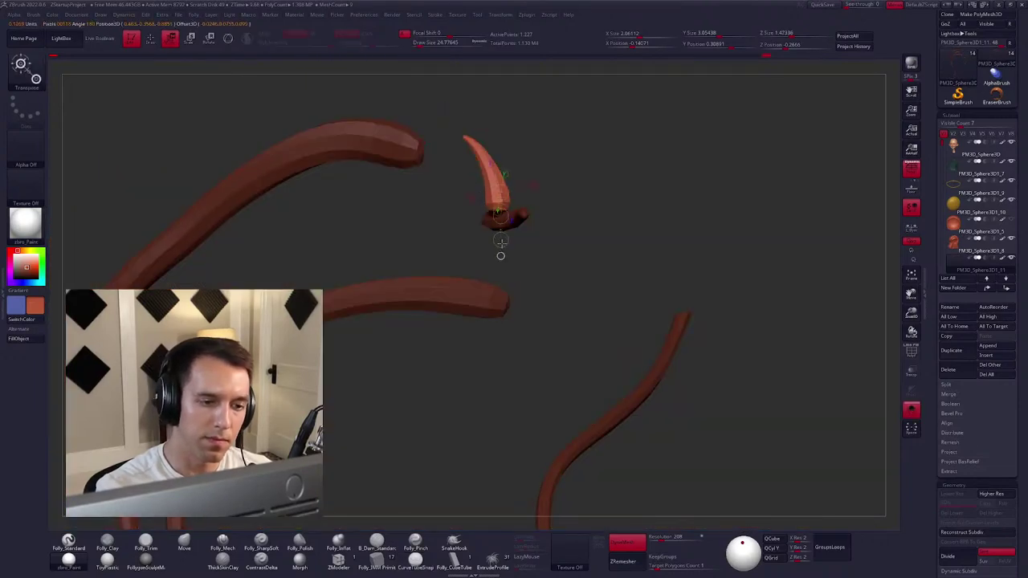
pyautogui.moveTo(500, 219); pyautogui.dragTo(501, 259)
pyautogui.press('q')
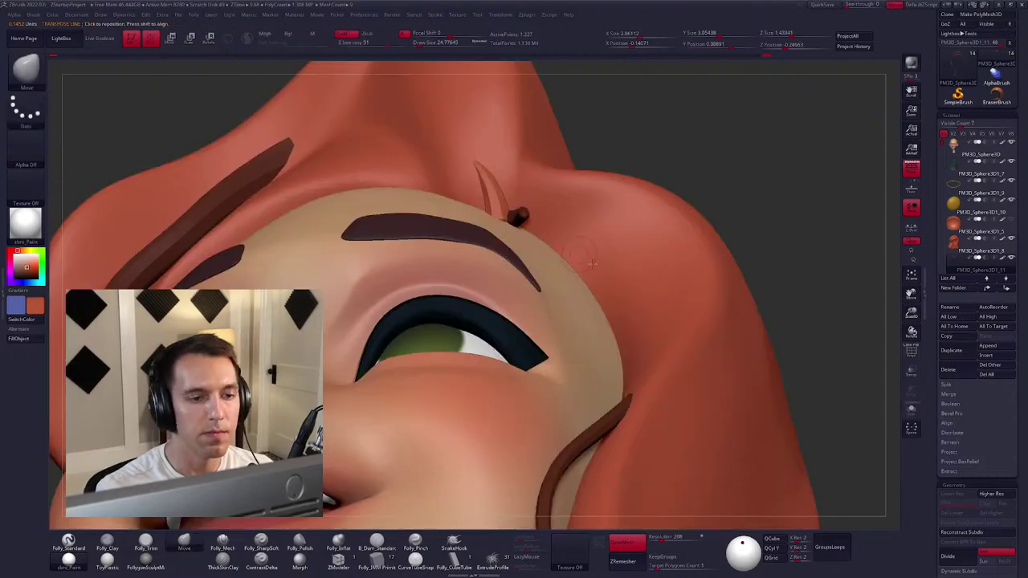
# With the hair strands isolated, use the Move brush to pull the strand tip down and outward.
pyautogui.press('space')
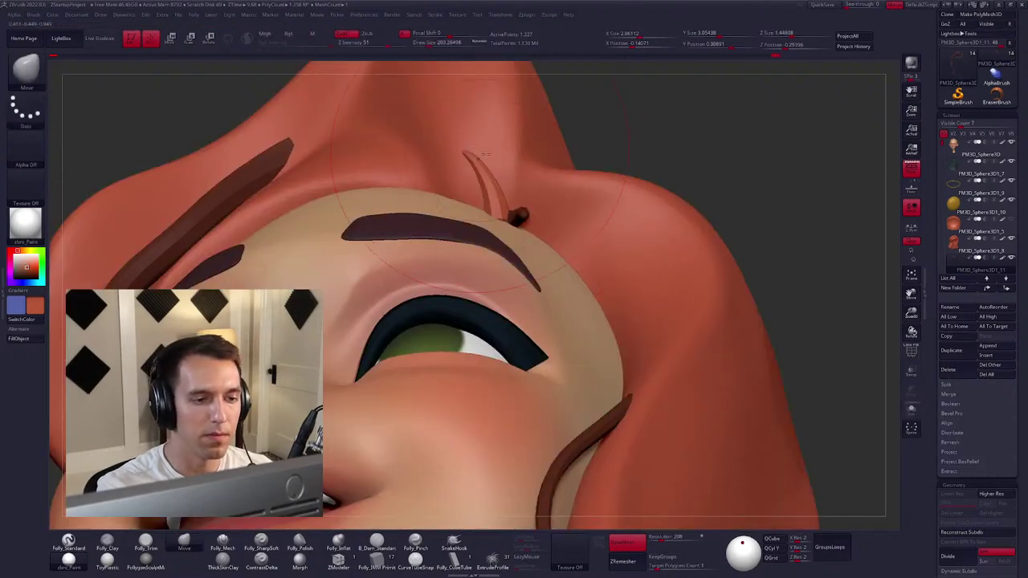
pyautogui.press('f')
pyautogui.moveTo(672, 369); pyautogui.dragTo(587, 300)
pyautogui.press('space')
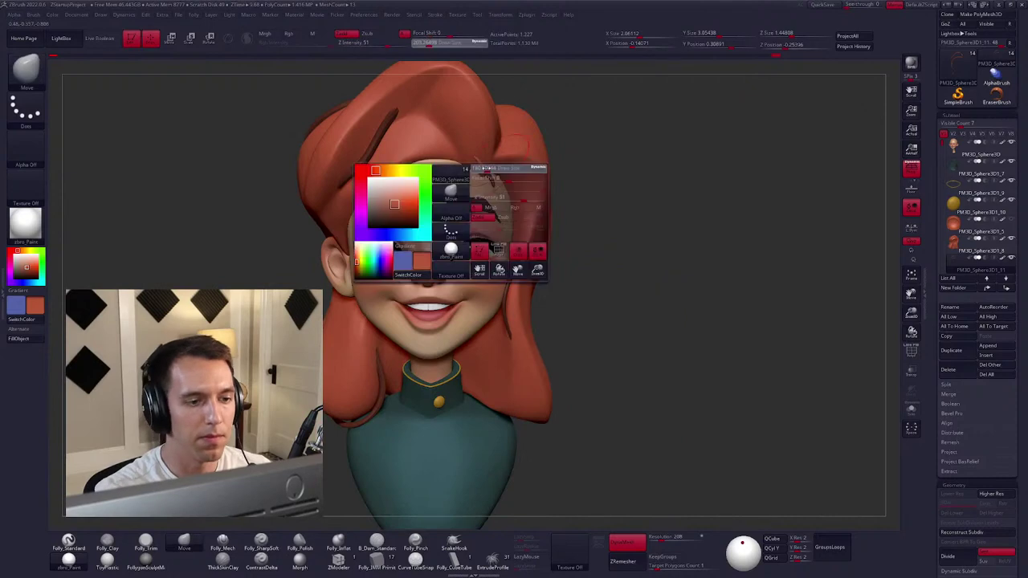
pyautogui.hotkey('ctrl', 'shift', 's')
pyautogui.press('w')
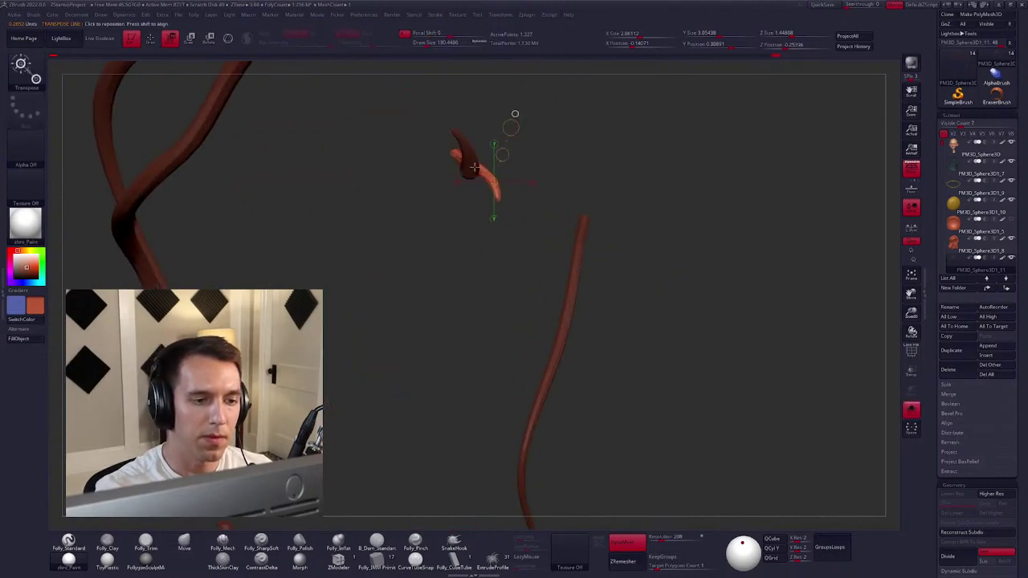
pyautogui.press('q')
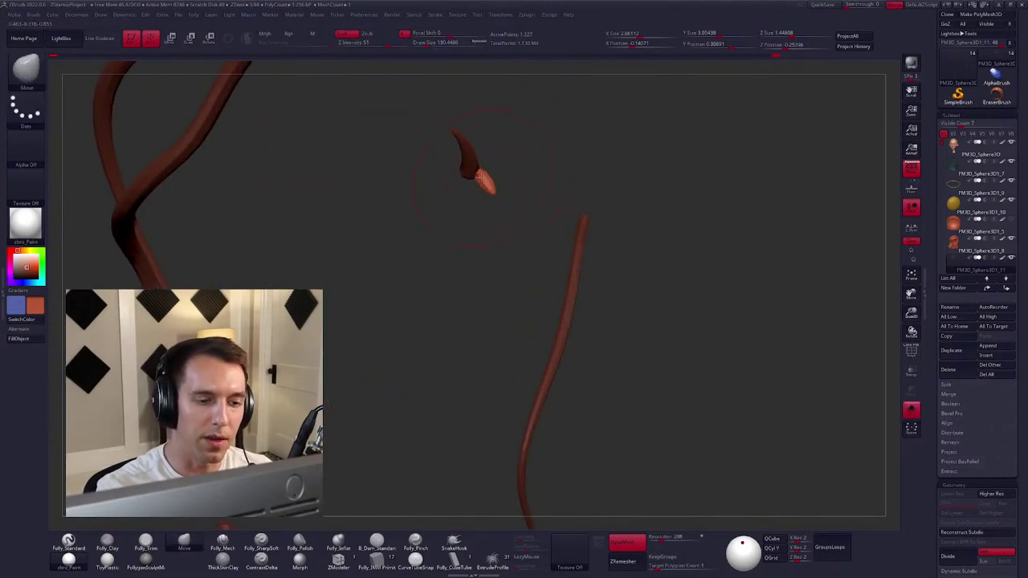
pyautogui.moveTo(482, 179); pyautogui.dragTo(497, 186)
pyautogui.hotkey('shift', 'f')
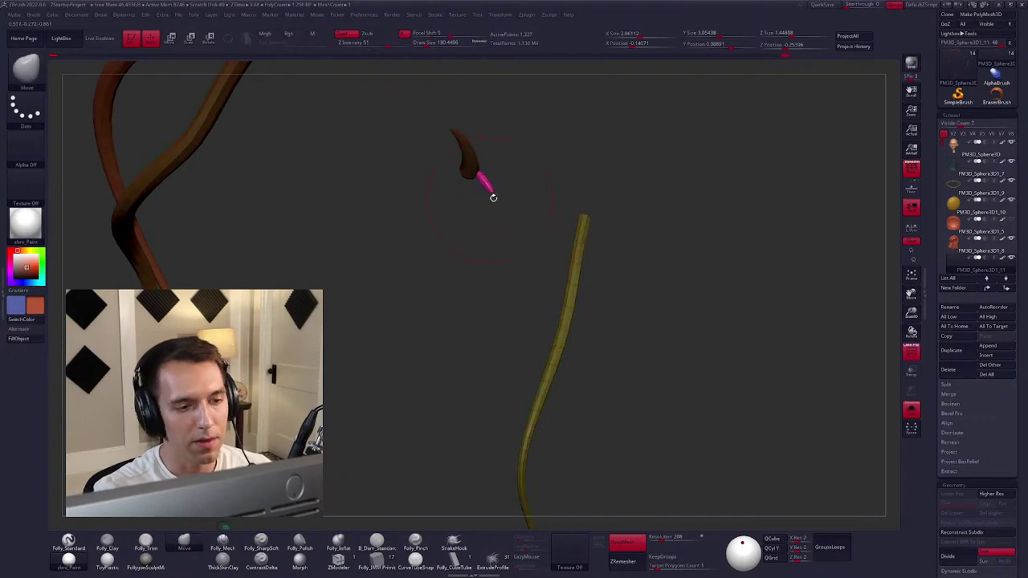
pyautogui.keyDown('ctrl'); pyautogui.keyDown('alt'); pyautogui.keyDown('shift'); pyautogui.click(488, 189); pyautogui.keyUp('shift'); pyautogui.keyUp('alt'); pyautogui.keyUp('ctrl')
pyautogui.keyDown('ctrl'); pyautogui.keyDown('shift'); pyautogui.moveTo(489, 193); pyautogui.dragTo(544, 192); pyautogui.keyUp('shift'); pyautogui.keyUp('ctrl')
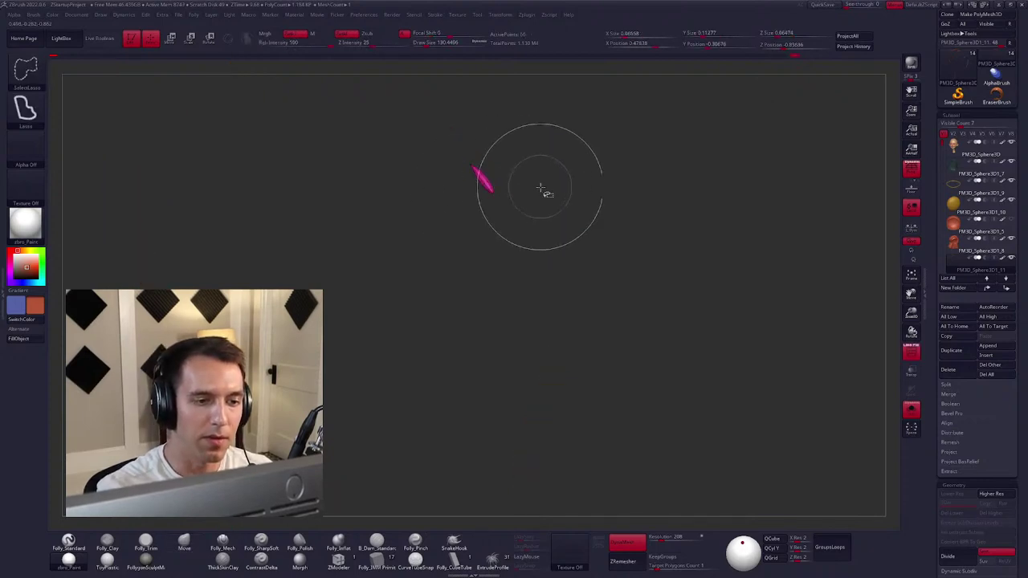
pyautogui.keyDown('ctrl'); pyautogui.keyDown('shift'); pyautogui.click(619, 184); pyautogui.keyUp('shift'); pyautogui.keyUp('ctrl')
# Return to the CurveTubeSnap brush, slightly reduce its size, and show the full head again.
pyautogui.rightClick(660, 156)
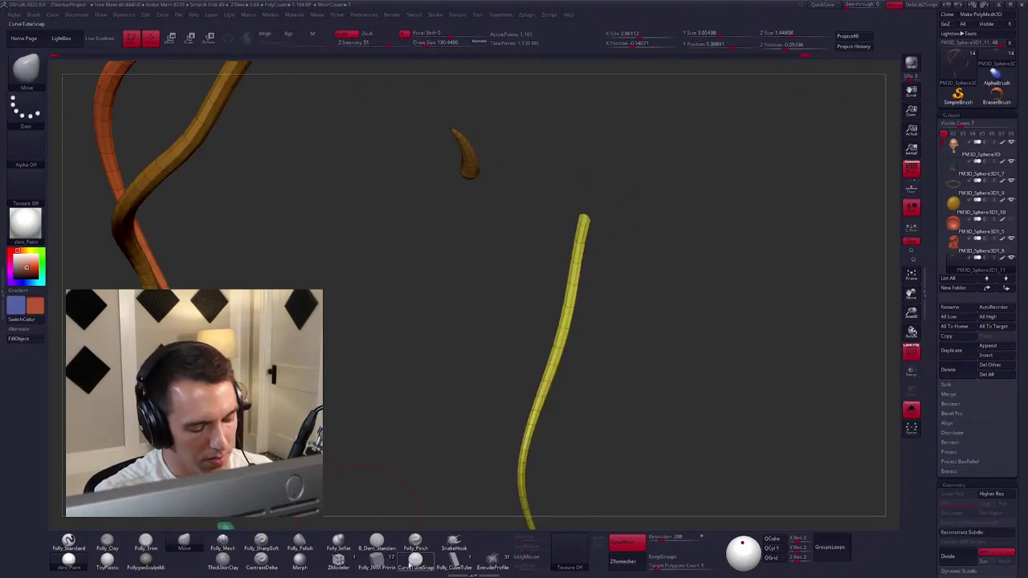
pyautogui.click(416, 560)
pyautogui.rightClick(446, 181)
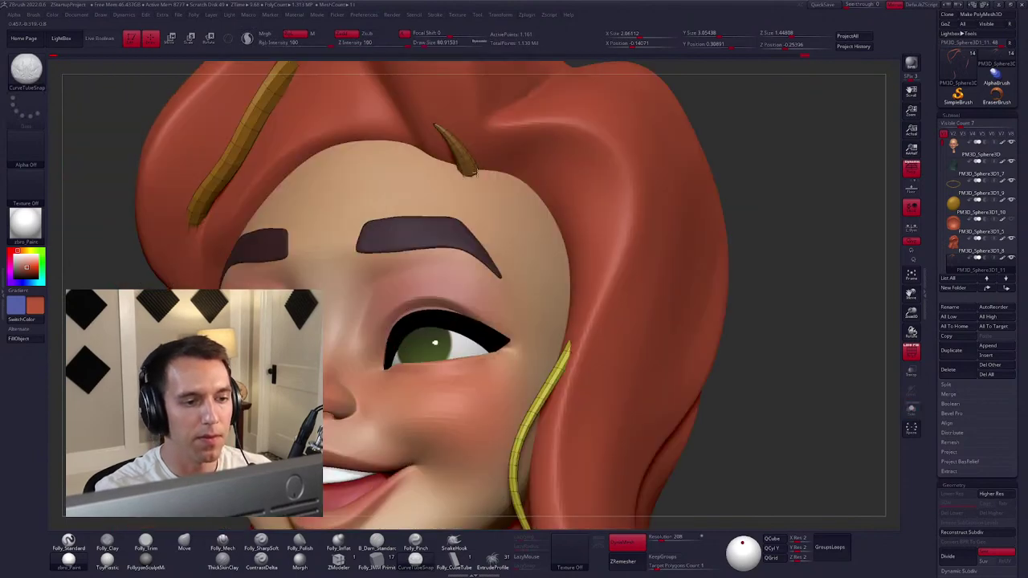
pyautogui.moveTo(474, 172); pyautogui.dragTo(482, 154, button='right')
pyautogui.rightClick(481, 154)
pyautogui.moveTo(479, 168); pyautogui.dragTo(472, 178)
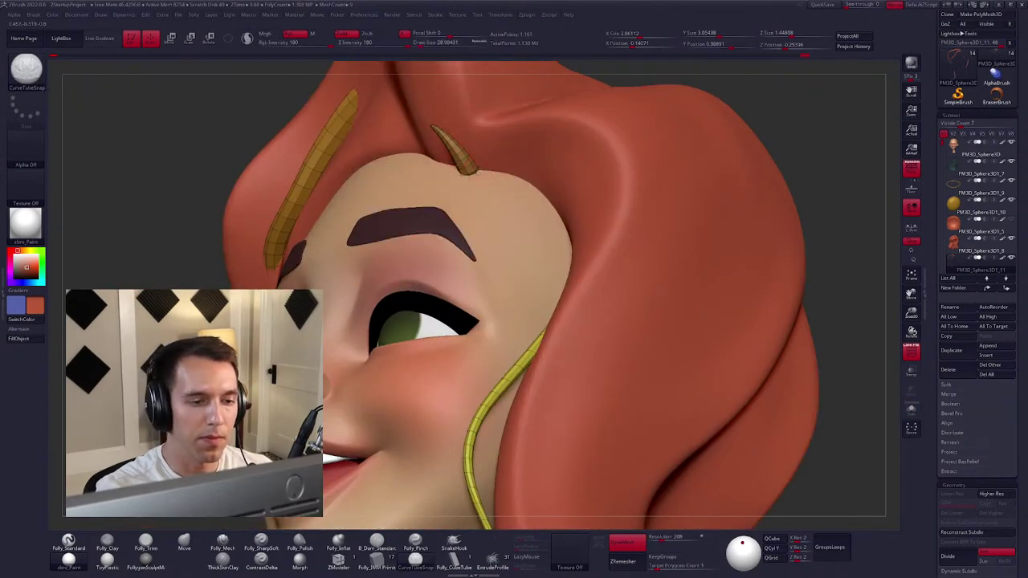
pyautogui.moveTo(475, 168); pyautogui.dragTo(478, 175, button='right')
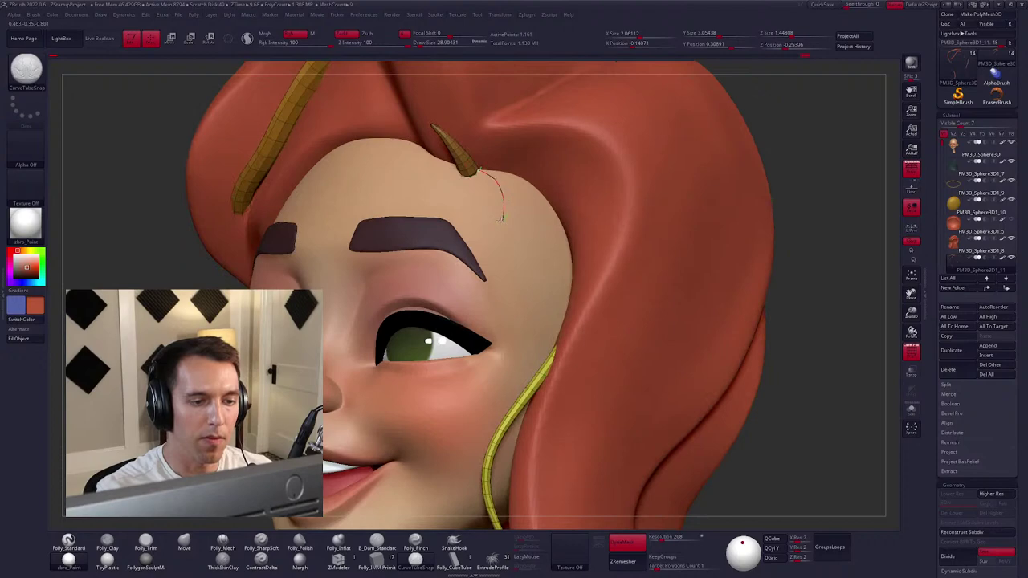
pyautogui.moveTo(499, 217); pyautogui.dragTo(477, 223, button='right')
pyautogui.hotkey('ctrl', 'shift', 's')
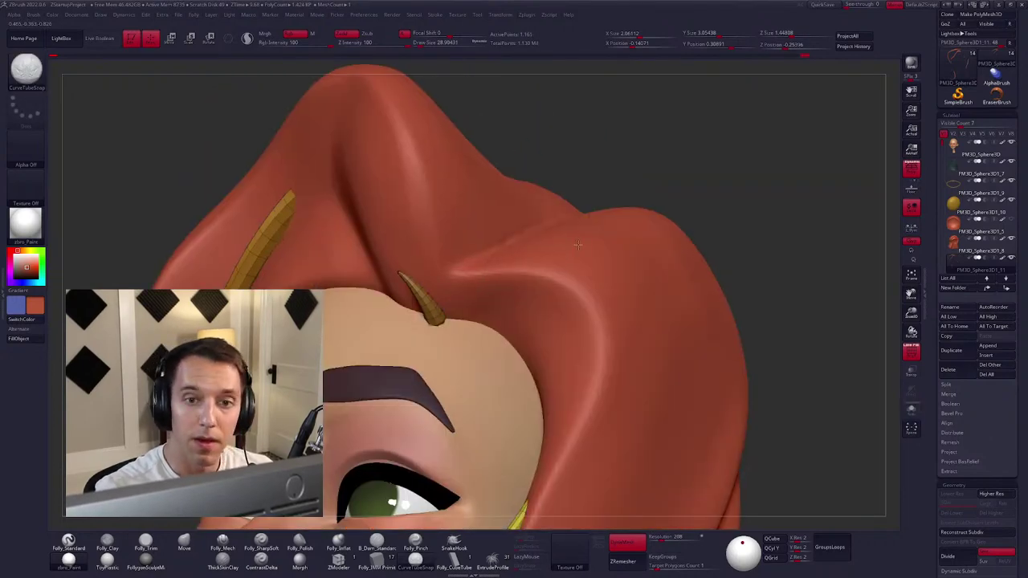
# Try a curved strand piece at the horn base, undo it, and turn the curve into a tube.
pyautogui.click(808, 58)
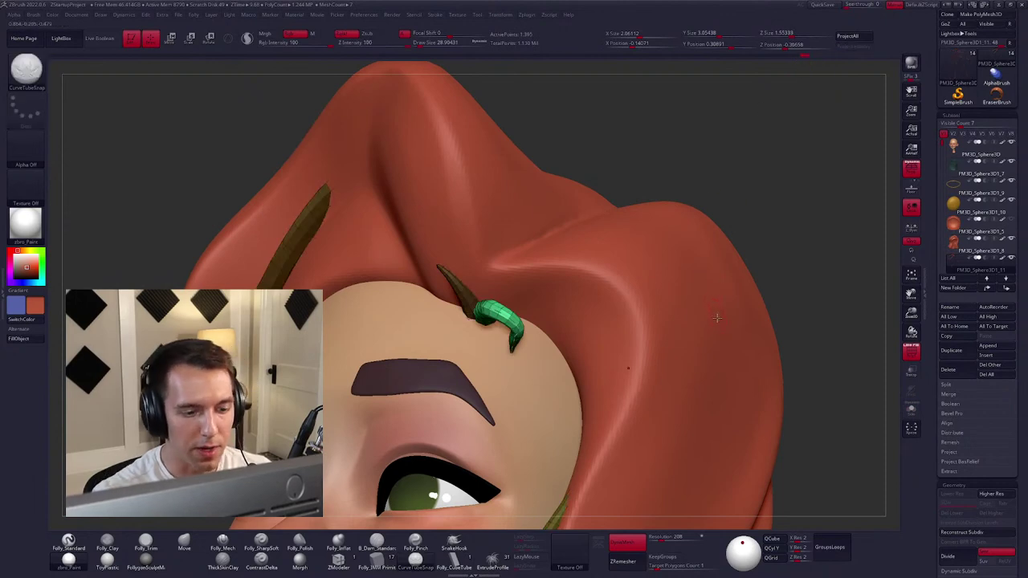
pyautogui.hotkey('ctrl', 'z')
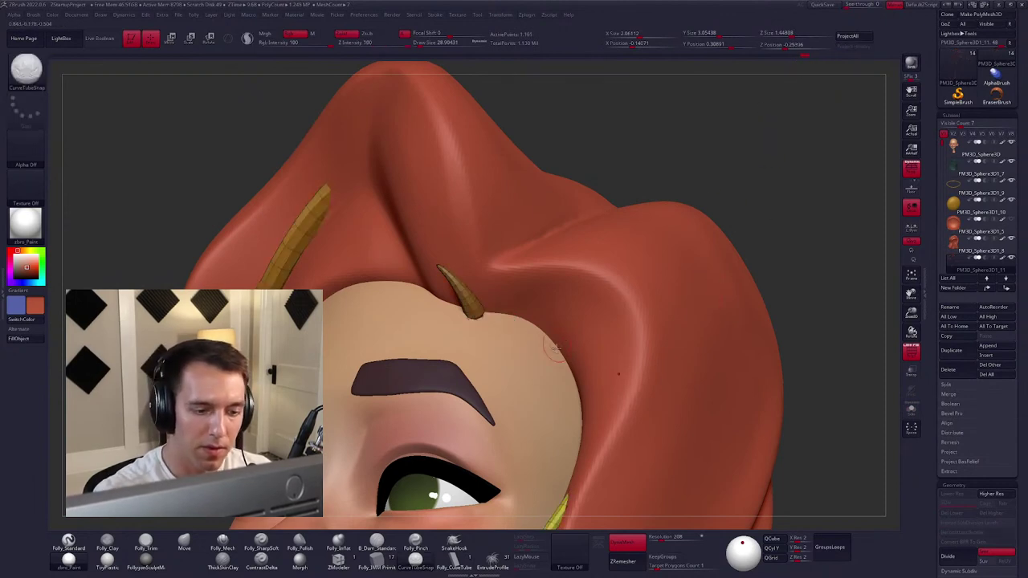
pyautogui.hotkey('ctrl', 'shift', 'z')
pyautogui.hotkey('ctrl', 'z')
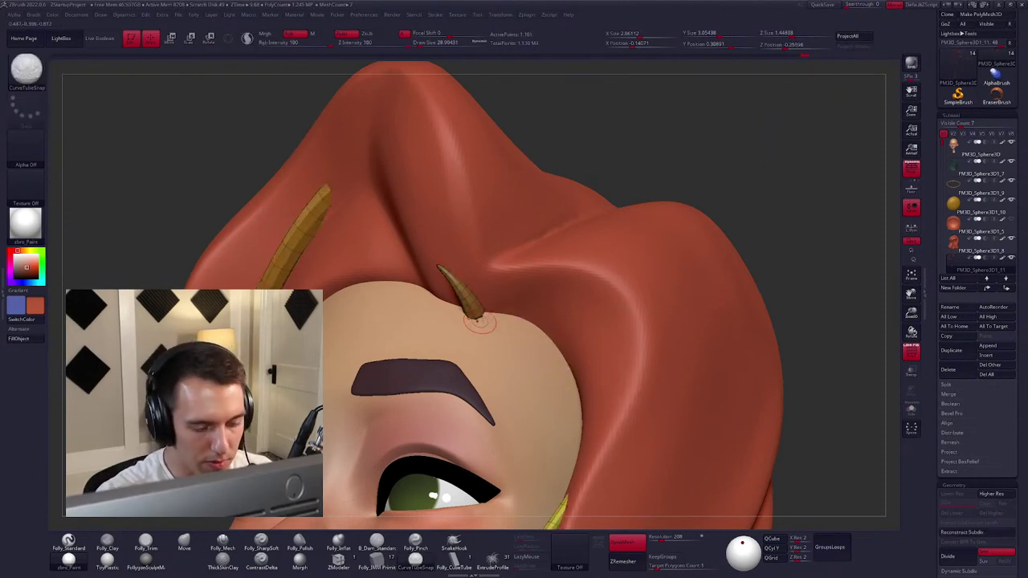
pyautogui.moveTo(504, 353); pyautogui.dragTo(505, 355)
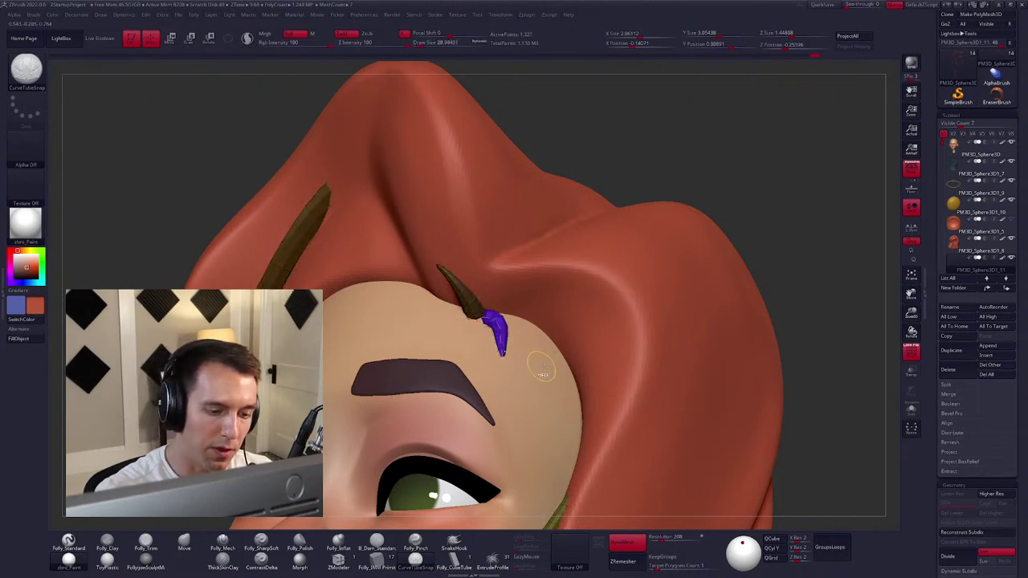
# Switch to the Move brush, frame the head, and orbit to a front view to check.
pyautogui.press('b')
pyautogui.press('m')
pyautogui.press('v')
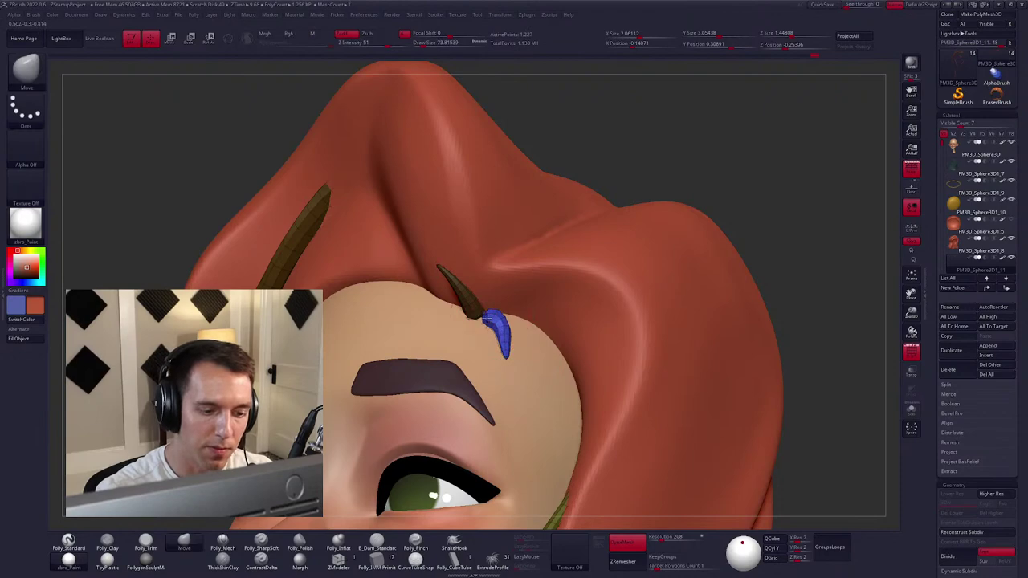
pyautogui.moveTo(514, 341); pyautogui.dragTo(494, 350, button='right')
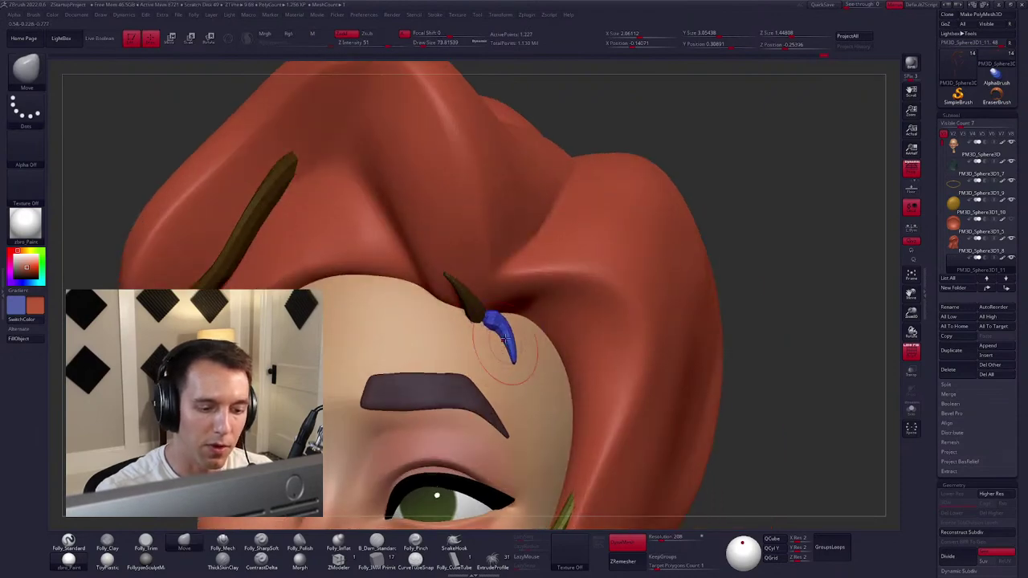
pyautogui.press('f')
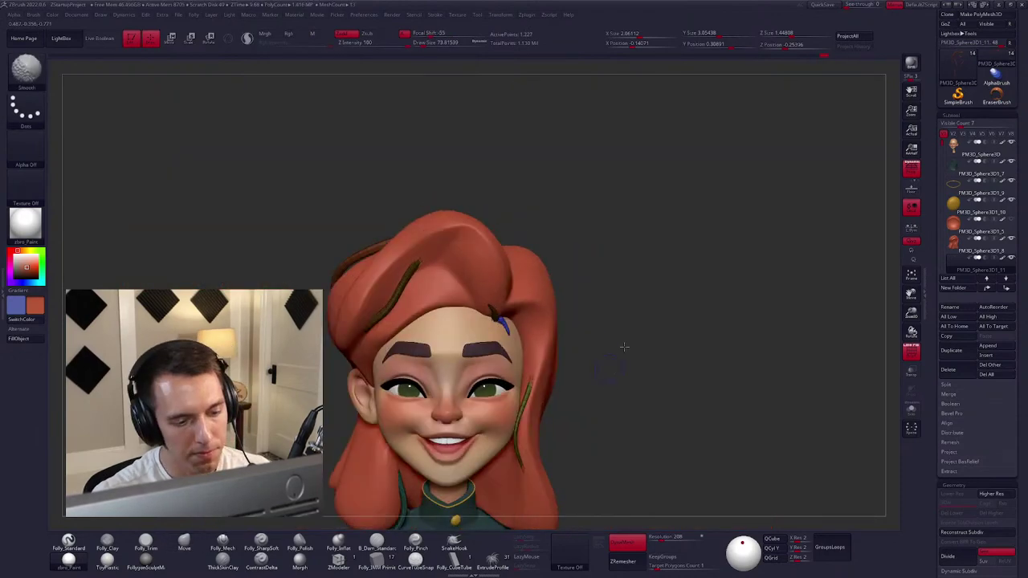
pyautogui.moveTo(624, 347)
pyautogui.keyDown('shift'); pyautogui.mouseDown()
pyautogui.moveTo(626, 329)
pyautogui.moveTo(534, 251)
pyautogui.mouseUp(); pyautogui.keyUp('shift')
pyautogui.press('space')
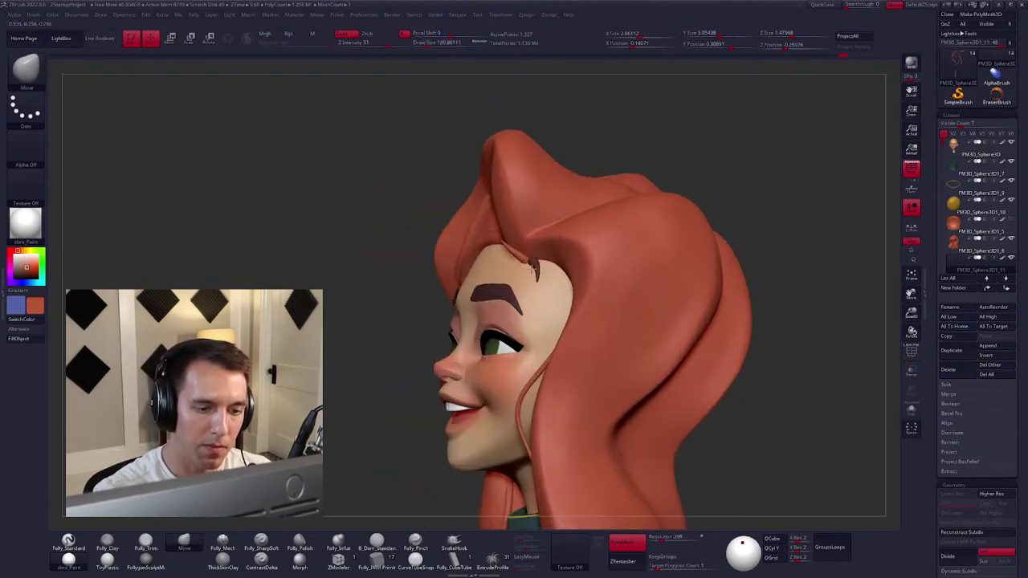
# Solo the hair strands and anchor the Transpose Move handle on the small forehead strand.
pyautogui.hotkey('shift', 'ctrl', 's')
pyautogui.press('w')
pyautogui.click(480, 235)
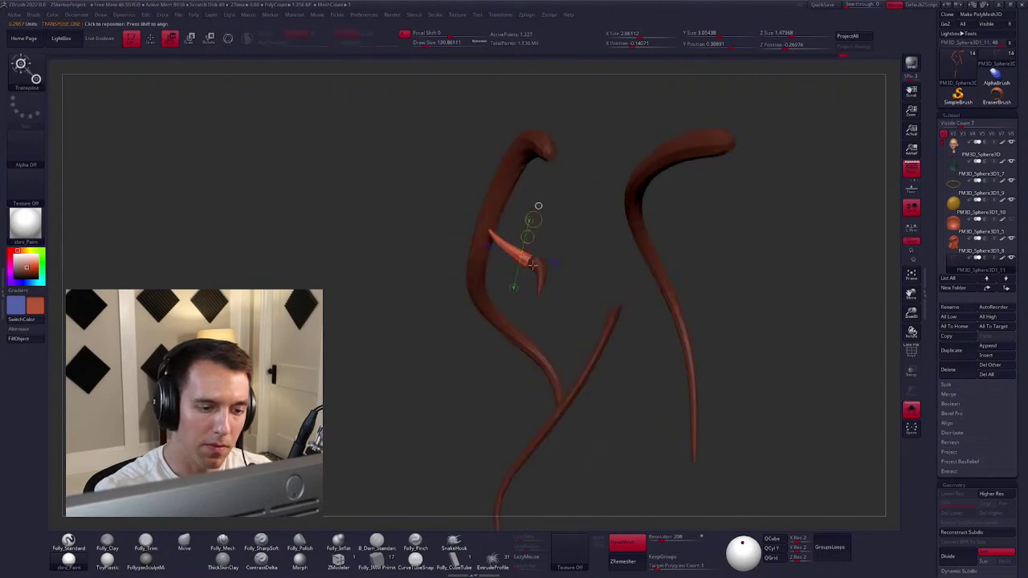
pyautogui.moveTo(461, 251); pyautogui.dragTo(601, 156)
pyautogui.hotkey('ctrl', 'shift', 's')
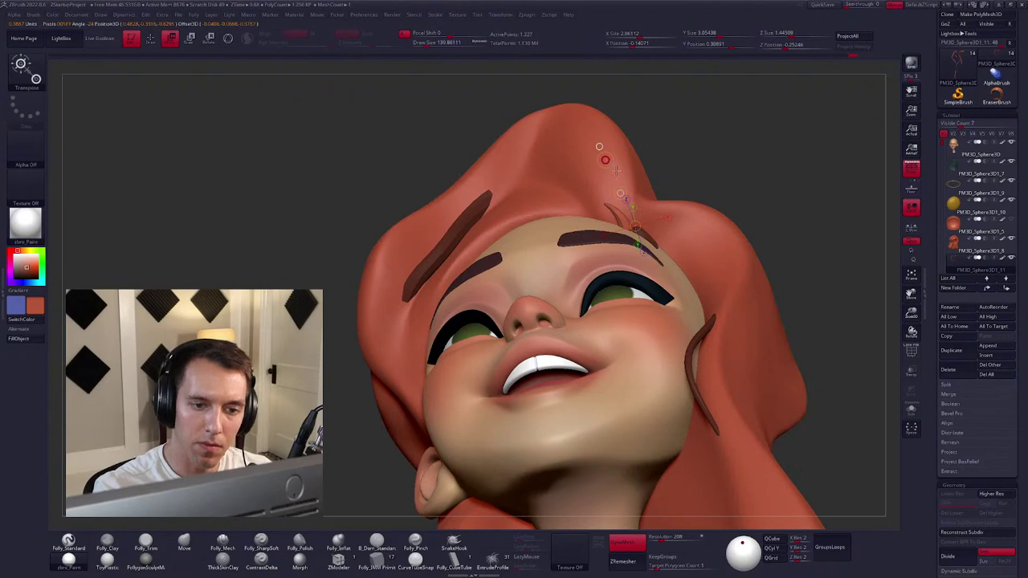
pyautogui.press('q')
pyautogui.moveTo(645, 162)
pyautogui.mouseDown(button='right')
pyautogui.moveTo(634, 193)
pyautogui.moveTo(655, 173)
pyautogui.moveTo(634, 265)
pyautogui.moveTo(642, 305)
pyautogui.moveTo(567, 255)
pyautogui.moveTo(578, 264)
pyautogui.moveTo(540, 255)
pyautogui.mouseUp(button='right')
# Set the brush size to about 88, zoom in on the forehead strand, and rotate it.
pyautogui.press('w')
pyautogui.press('q')
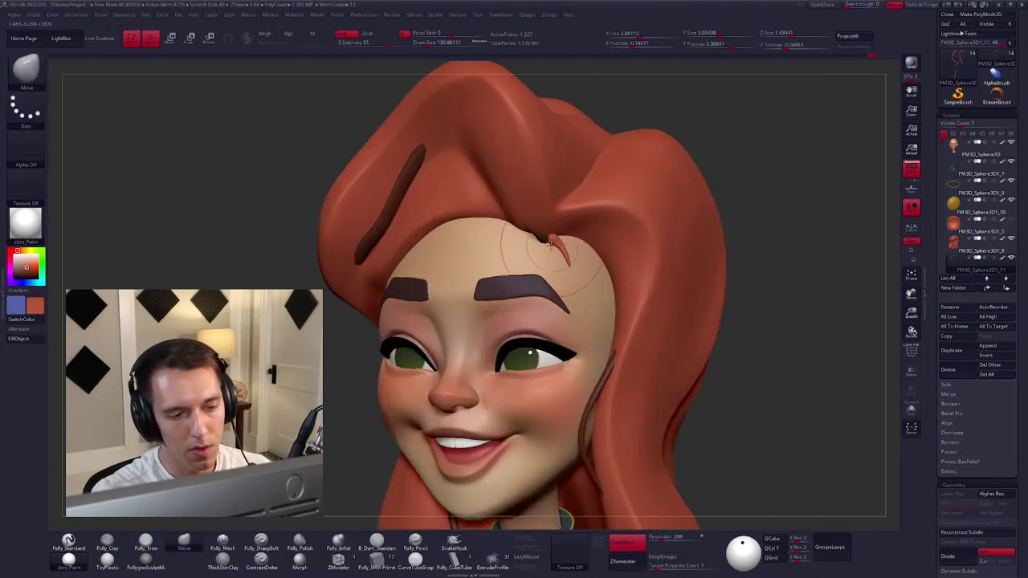
pyautogui.press('space')
pyautogui.moveTo(550, 245); pyautogui.dragTo(563, 259)
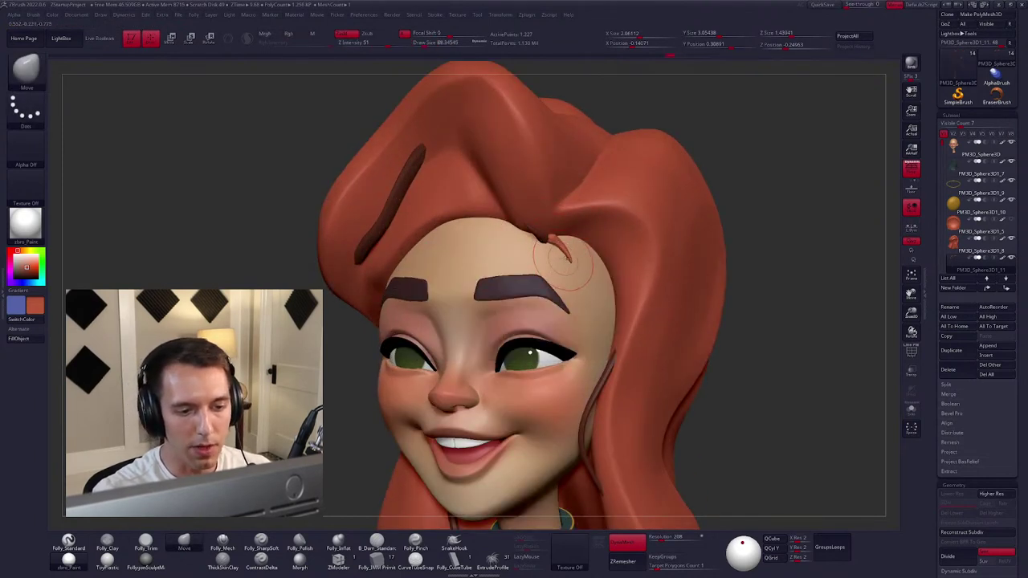
pyautogui.moveTo(559, 237); pyautogui.dragTo(551, 184, button='right')
pyautogui.hotkey('ctrl', 'shift', 's')
pyautogui.keyDown('ctrl'); pyautogui.moveTo(555, 243); pyautogui.dragTo(550, 264, button='right'); pyautogui.keyUp('ctrl')
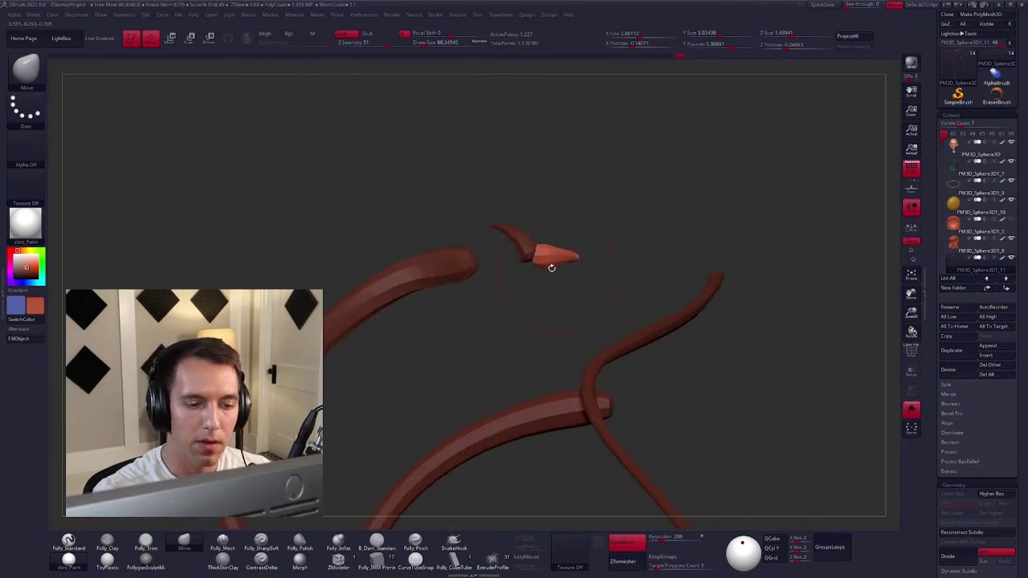
pyautogui.press('r')
pyautogui.hotkey('ctrl', 'shift', 's')
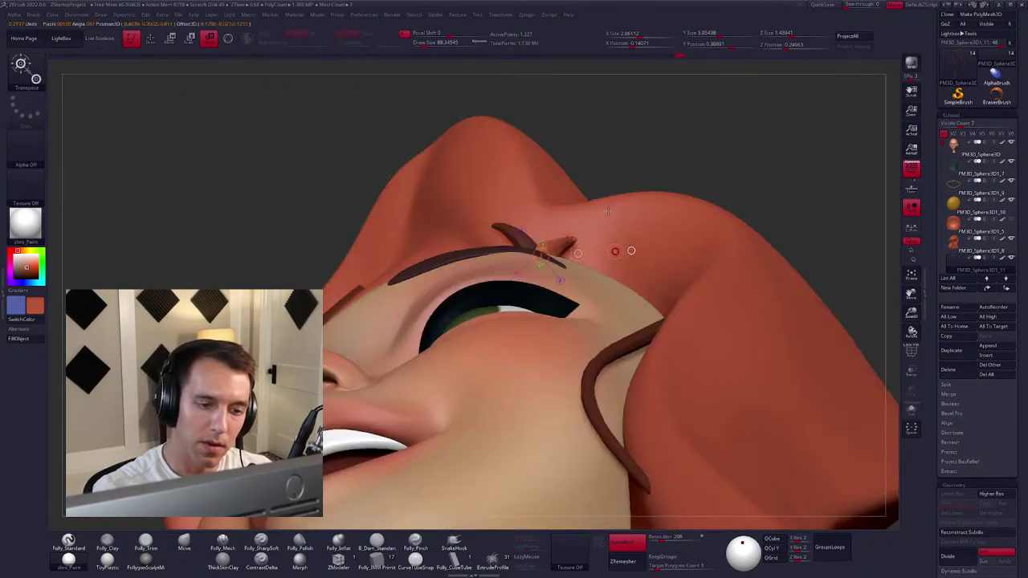
# Switch to the Move brush, frame the head, and orbit to a front view of the bust.
pyautogui.press('b')
pyautogui.press('m')
pyautogui.press('v')
pyautogui.moveTo(631, 251)
pyautogui.mouseDown(button='right')
pyautogui.moveTo(610, 305)
pyautogui.moveTo(587, 321)
pyautogui.moveTo(630, 285)
pyautogui.moveTo(607, 295)
pyautogui.mouseUp(button='right')
pyautogui.press('f')
pyautogui.hotkey('ctrl', 'shift', 's')
pyautogui.hotkey('ctrl', 'shift', 's')
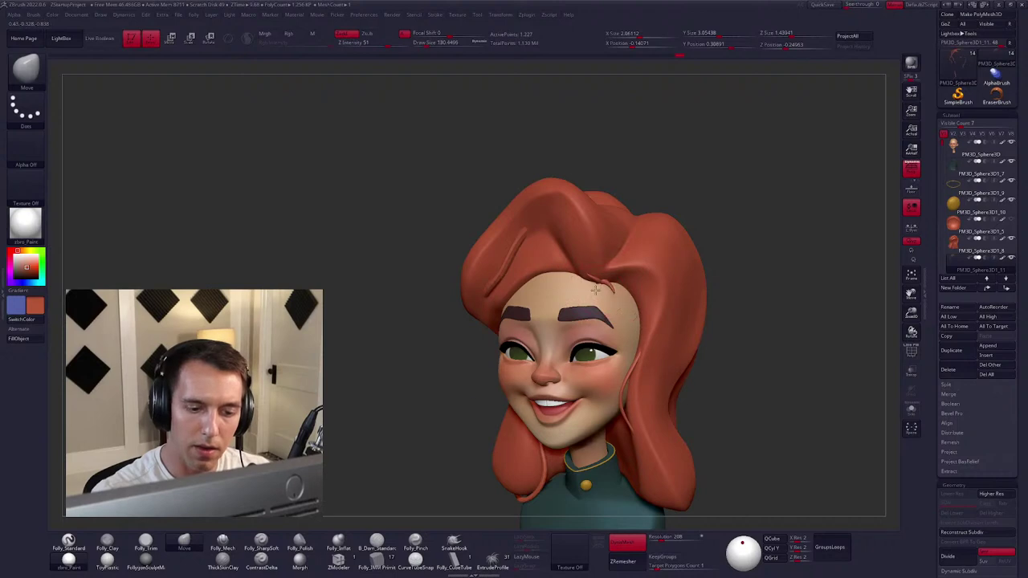
pyautogui.moveTo(602, 280); pyautogui.dragTo(554, 225, button='right')
# Move and scale the soloed strand deeper into the hairline, then frame the whole character.
pyautogui.hotkey('ctrl', 'shift', 's')
pyautogui.press('w')
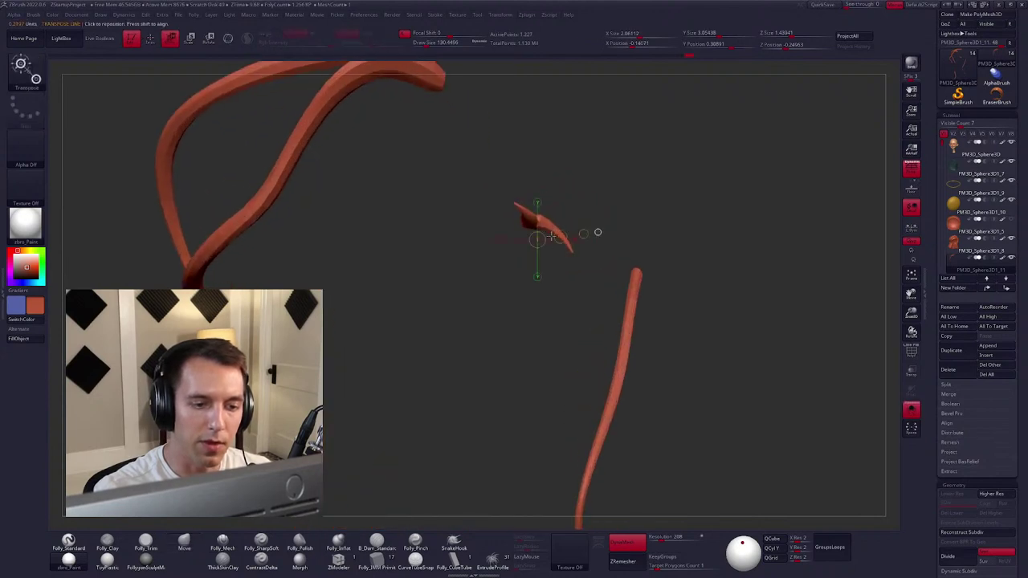
pyautogui.press('e')
pyautogui.hotkey('ctrl', 'shift', 's')
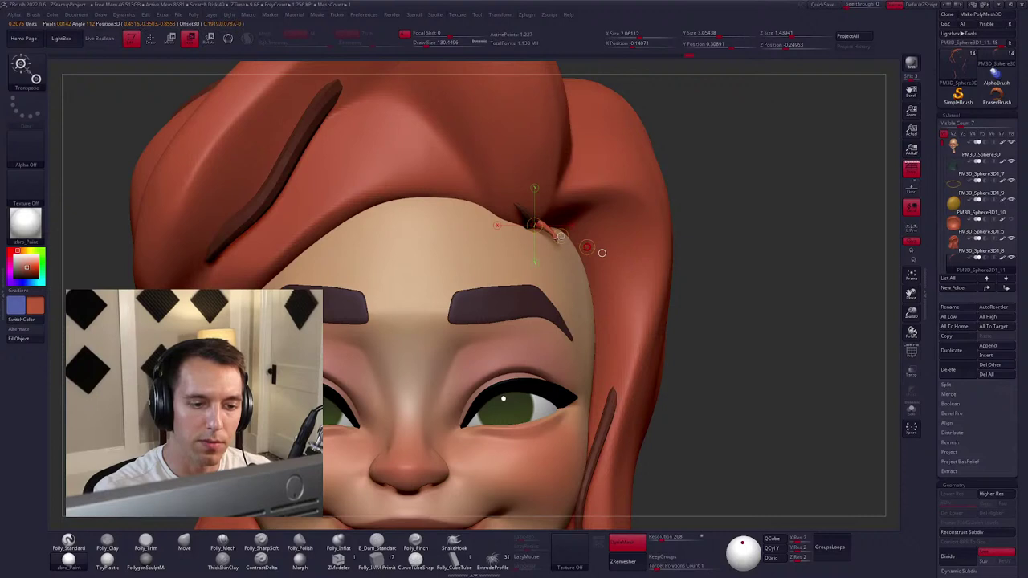
pyautogui.press('f')
pyautogui.press('q')
pyautogui.press('b')
pyautogui.press('m')
pyautogui.press('v')
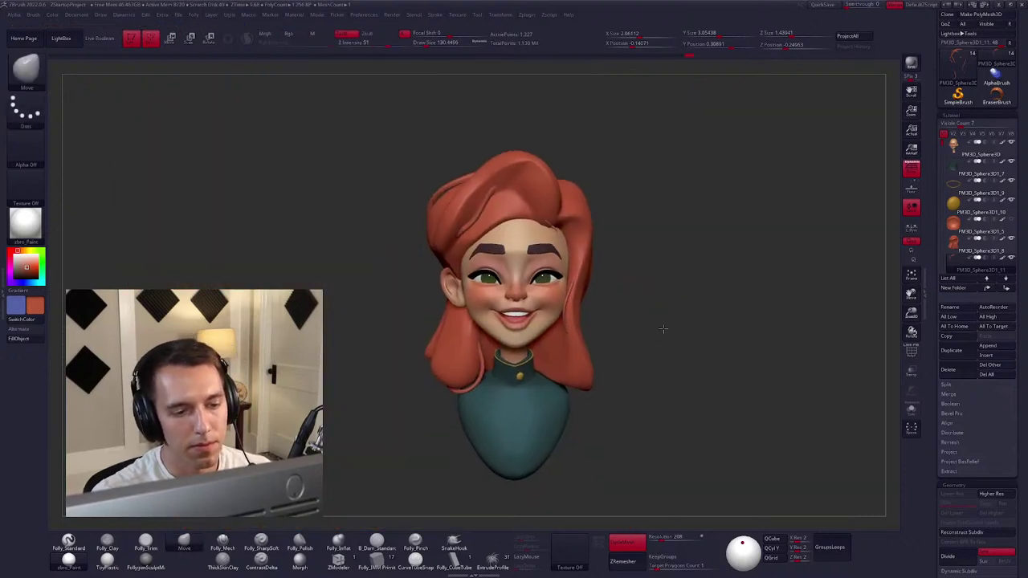
pyautogui.moveTo(649, 336); pyautogui.dragTo(649, 335)
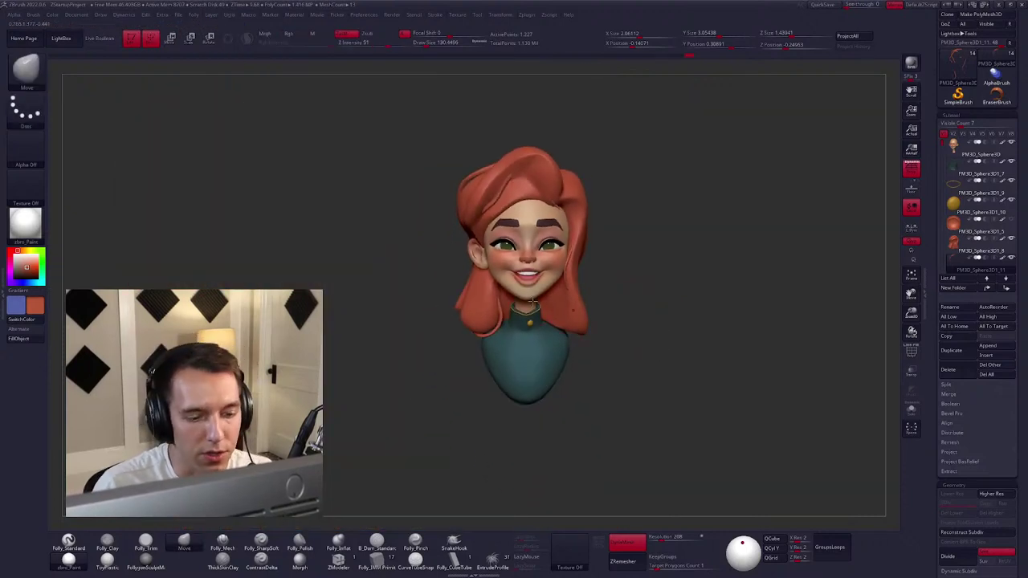
pyautogui.keyDown('ctrl'); pyautogui.moveTo(540, 266); pyautogui.dragTo(508, 331, button='right'); pyautogui.keyUp('ctrl')
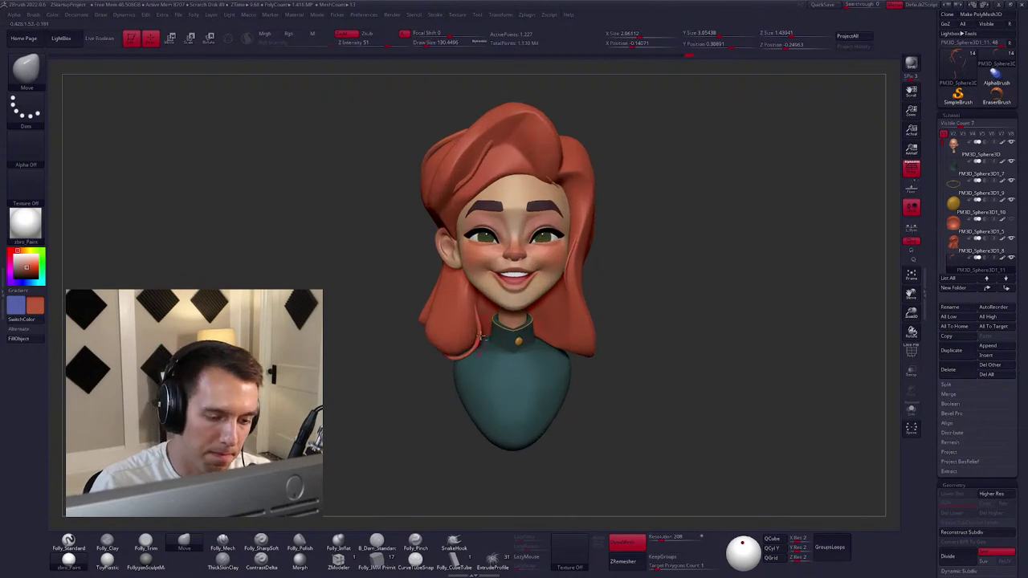
pyautogui.press('space')
pyautogui.keyDown('ctrl'); pyautogui.keyDown('shift'); pyautogui.click(470, 338); pyautogui.keyUp('shift'); pyautogui.keyUp('ctrl')
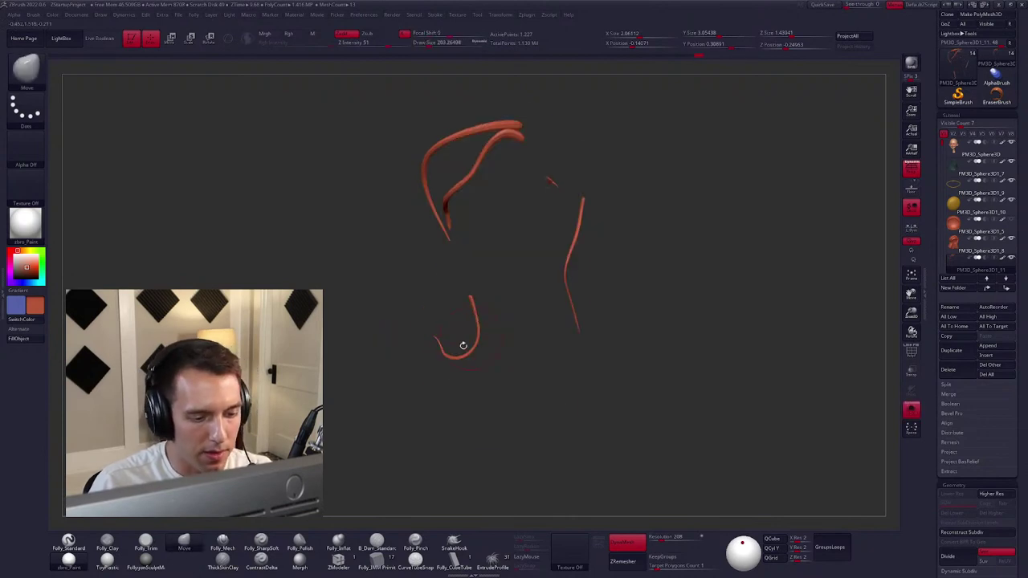
pyautogui.keyDown('ctrl'); pyautogui.keyDown('shift'); pyautogui.click(469, 356); pyautogui.keyUp('shift'); pyautogui.keyUp('ctrl')
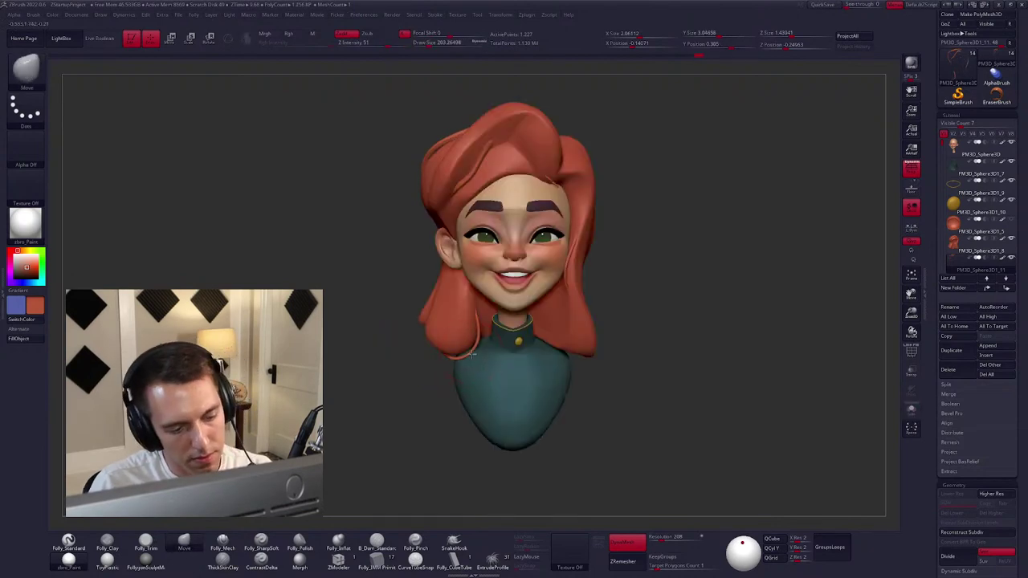
pyautogui.moveTo(474, 330); pyautogui.dragTo(506, 213, button='right')
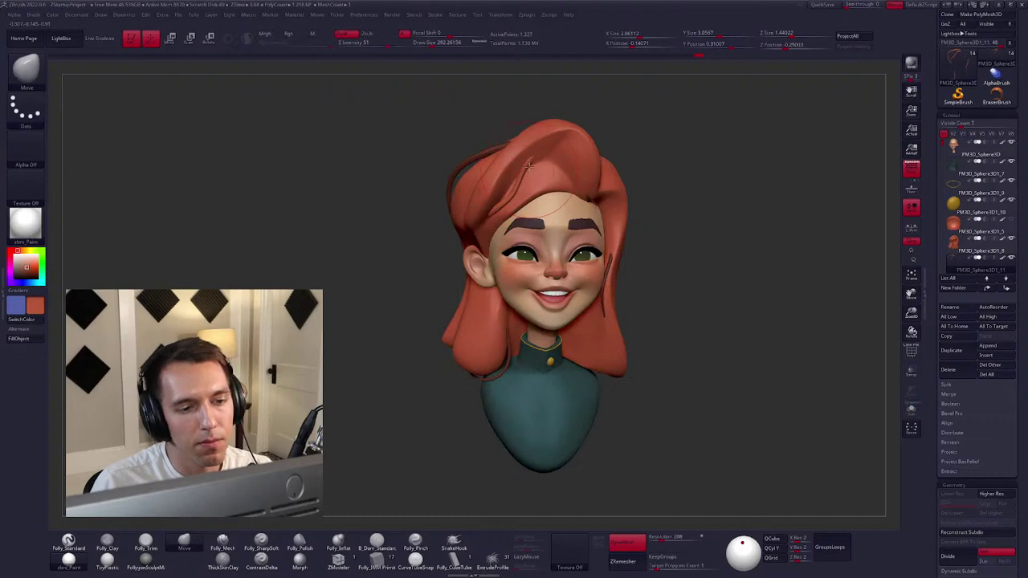
pyautogui.moveTo(555, 164); pyautogui.dragTo(586, 177, button='right')
pyautogui.moveTo(491, 237); pyautogui.dragTo(636, 279, button='right')
pyautogui.press('space')
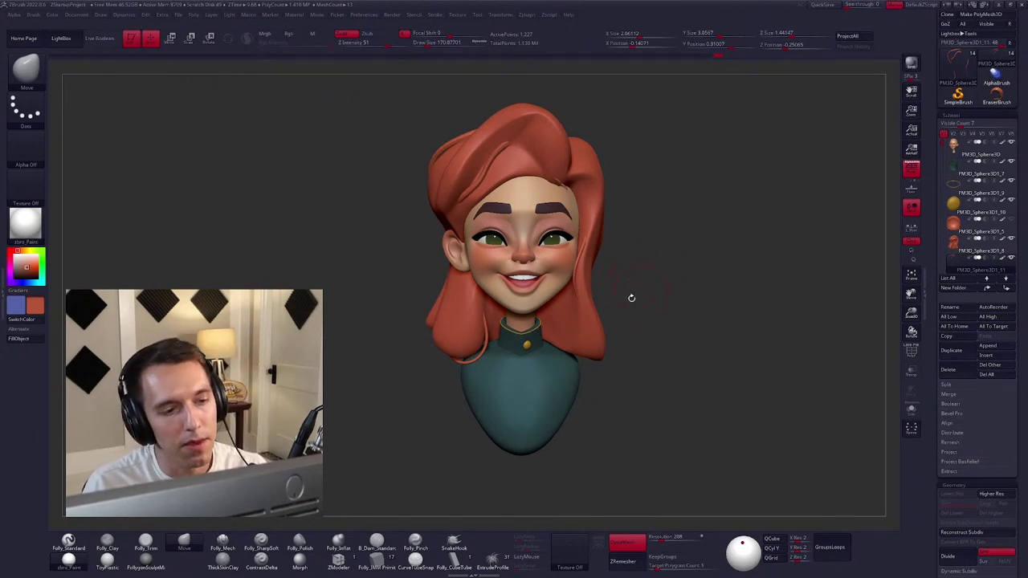
pyautogui.moveTo(569, 276)
pyautogui.mouseDown(button='right')
pyautogui.moveTo(618, 277)
pyautogui.moveTo(585, 284)
pyautogui.mouseUp(button='right')
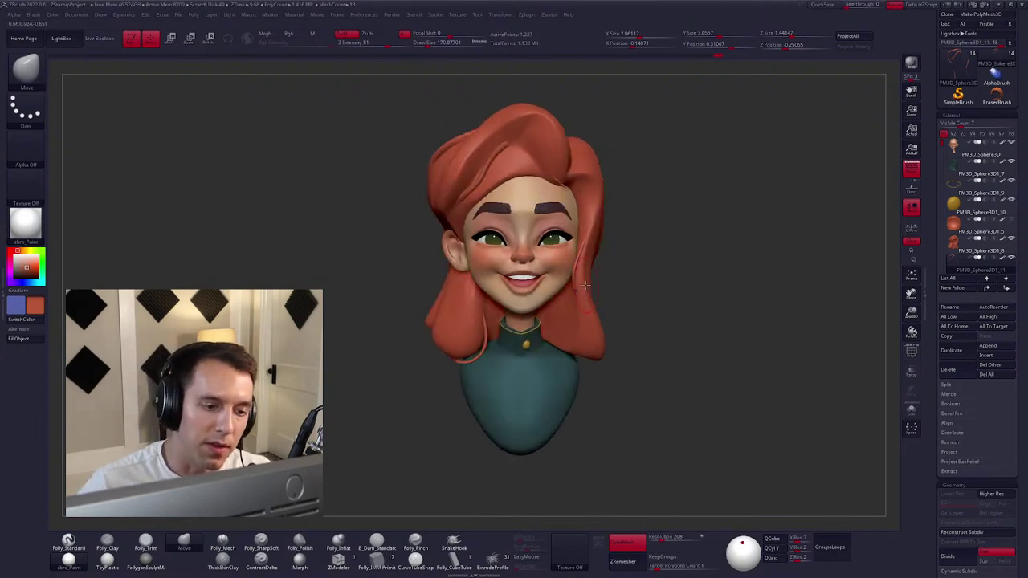
pyautogui.moveTo(643, 325)
pyautogui.mouseDown(button='right')
pyautogui.moveTo(638, 333)
pyautogui.moveTo(651, 334)
pyautogui.moveTo(628, 319)
pyautogui.moveTo(637, 334)
pyautogui.mouseUp(button='right')
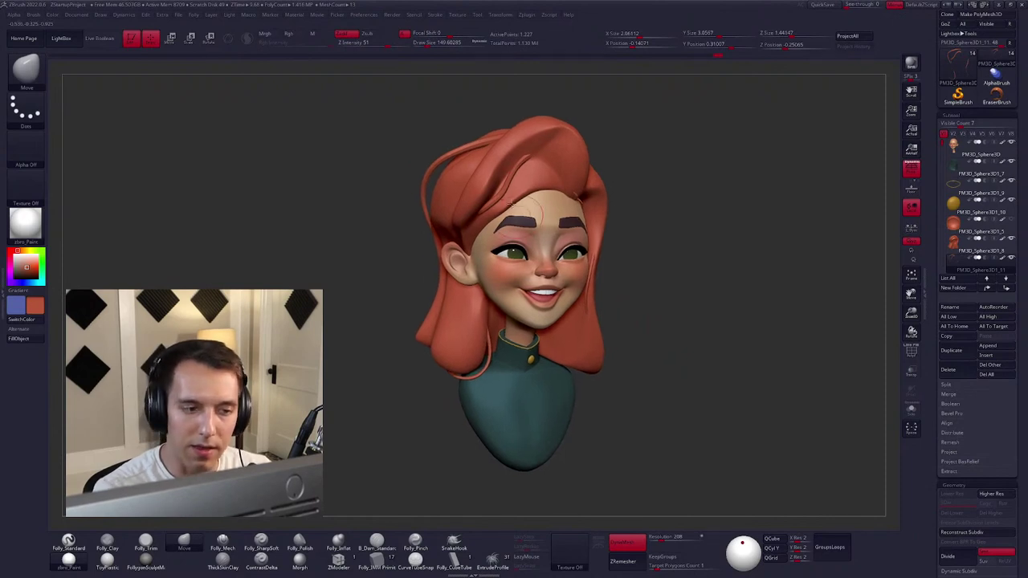
# Draw a CurveTubeSnap strand from the hairline down the side of the face to the cheek.
pyautogui.click(423, 564)
pyautogui.moveTo(690, 337)
pyautogui.mouseDown(button='right')
pyautogui.moveTo(682, 322)
pyautogui.moveTo(506, 229)
pyautogui.moveTo(558, 169)
pyautogui.mouseUp(button='right')
pyautogui.press('space')
pyautogui.press('space')
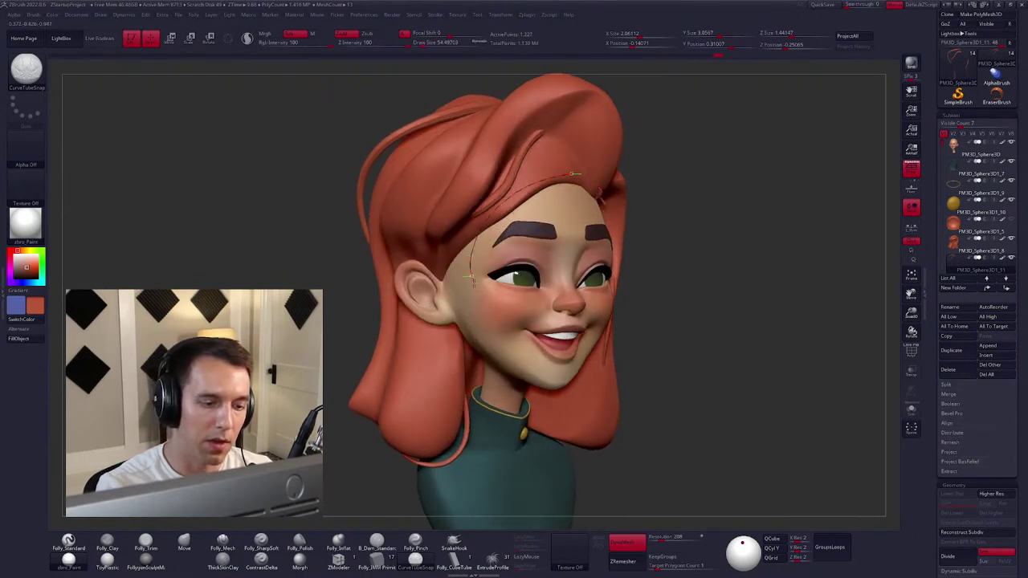
pyautogui.moveTo(492, 311); pyautogui.dragTo(486, 306)
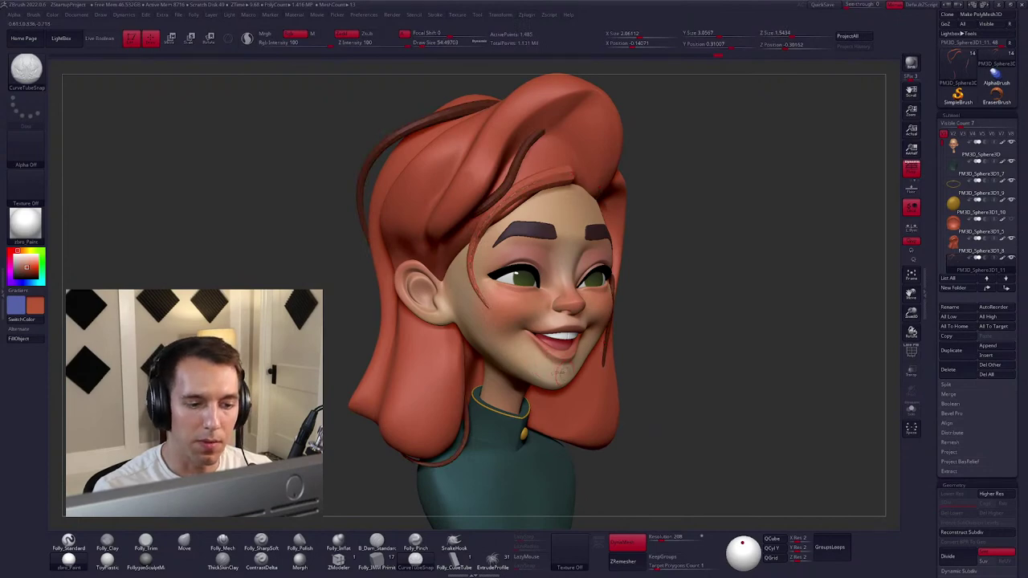
pyautogui.moveTo(559, 373)
pyautogui.mouseDown(button='right')
pyautogui.moveTo(545, 363)
pyautogui.moveTo(543, 233)
pyautogui.moveTo(513, 248)
pyautogui.moveTo(482, 238)
pyautogui.moveTo(476, 261)
pyautogui.moveTo(465, 252)
pyautogui.moveTo(481, 240)
pyautogui.moveTo(475, 248)
pyautogui.moveTo(585, 264)
pyautogui.moveTo(562, 299)
pyautogui.mouseUp(button='right')
# Switch to the Move brush and adjust the new strand with the hair strands soloed.
pyautogui.press('b')
pyautogui.press('m')
pyautogui.press('v')
pyautogui.press('space')
pyautogui.press('space')
pyautogui.press('space')
pyautogui.hotkey('ctrl', 'shift', 's')
pyautogui.press('space')
pyautogui.press('space')
pyautogui.hotkey('ctrl', 'shift', 's')
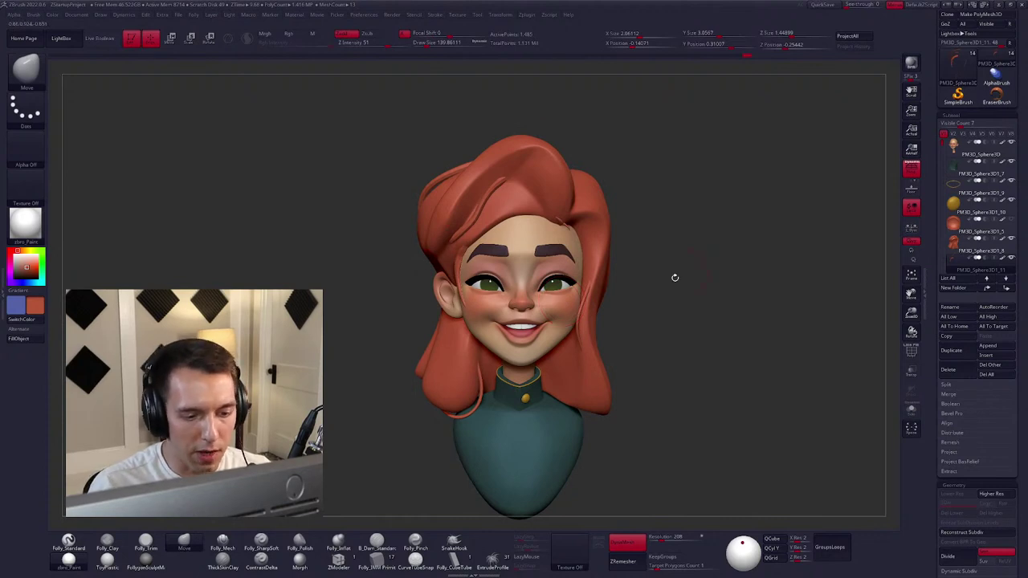
# Enlarge the head in view and clear any mask on the model.
pyautogui.moveTo(523, 248); pyautogui.dragTo(639, 264, button='right')
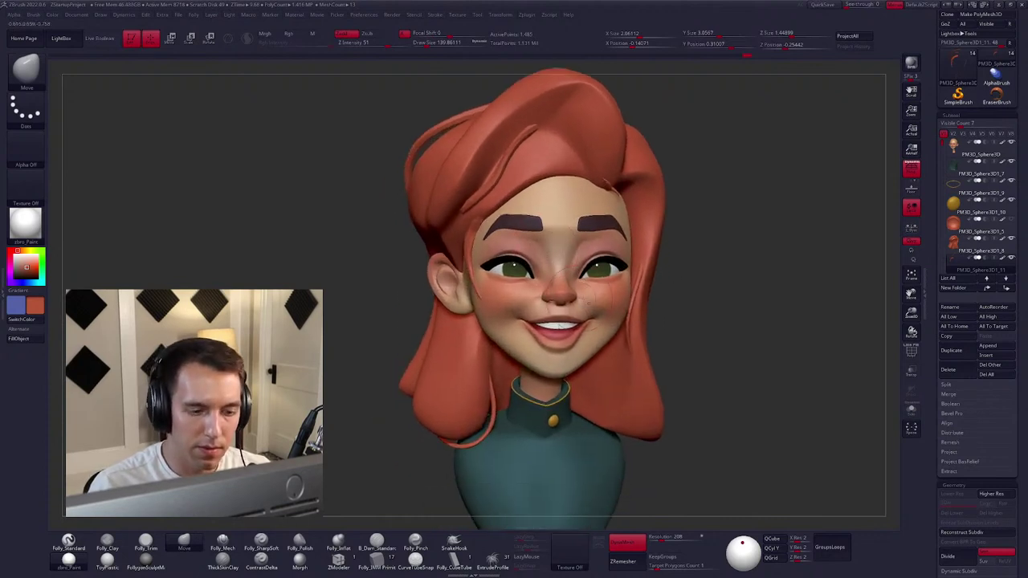
pyautogui.moveTo(639, 264)
pyautogui.keyDown('ctrl'); pyautogui.mouseDown()
pyautogui.moveTo(727, 241)
pyautogui.moveTo(711, 314)
pyautogui.mouseUp(); pyautogui.keyUp('ctrl')
pyautogui.moveTo(711, 314)
pyautogui.keyDown('ctrl'); pyautogui.mouseDown(button='right')
pyautogui.moveTo(521, 257)
pyautogui.moveTo(723, 283)
pyautogui.moveTo(665, 282)
pyautogui.mouseUp(button='right'); pyautogui.keyUp('ctrl')
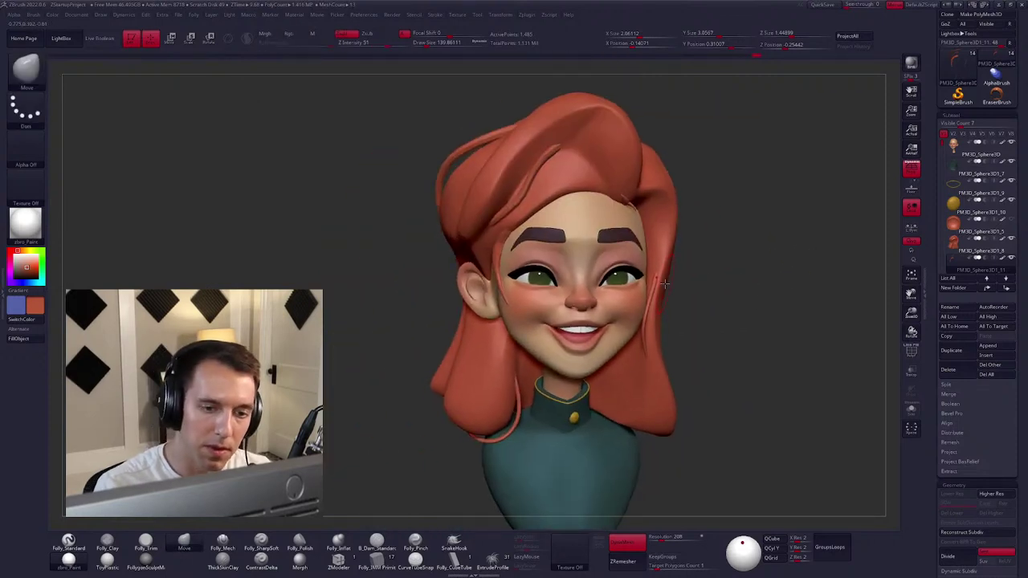
pyautogui.hotkey('ctrl', 'shift')
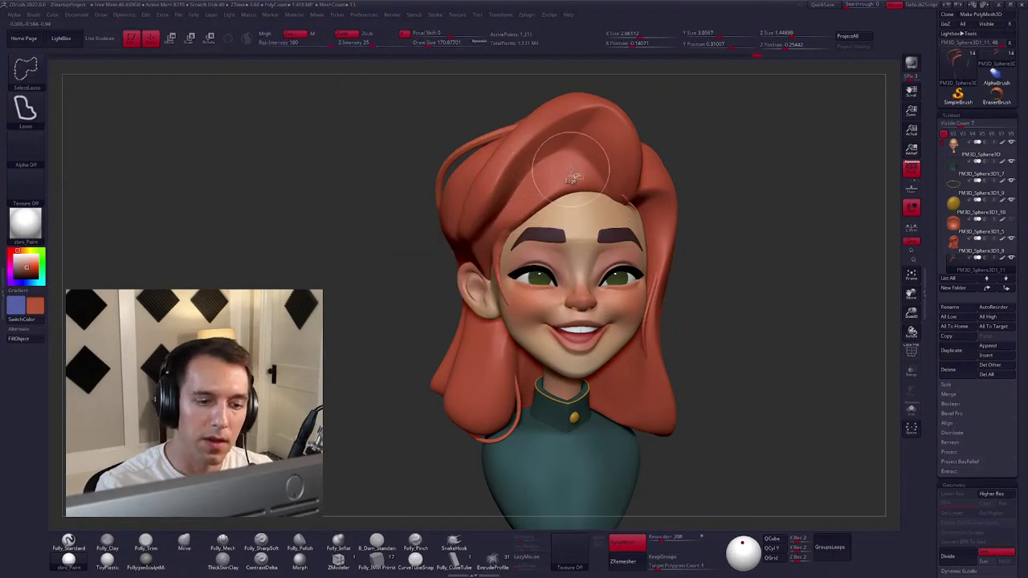
# Zoom out and turn the head to a three-quarter view.
pyautogui.moveTo(706, 281)
pyautogui.keyDown('ctrl'); pyautogui.mouseDown(button='right')
pyautogui.moveTo(741, 300)
pyautogui.moveTo(755, 343)
pyautogui.moveTo(730, 346)
pyautogui.mouseUp(button='right'); pyautogui.keyUp('ctrl')
pyautogui.press('ctrl')
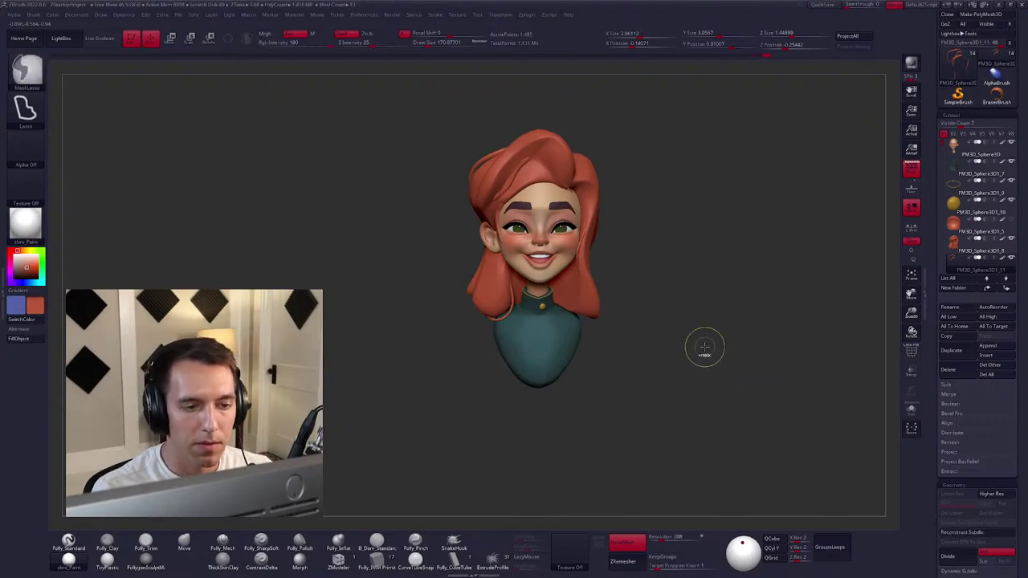
pyautogui.press('f')
pyautogui.moveTo(730, 323); pyautogui.dragTo(594, 298, button='right')
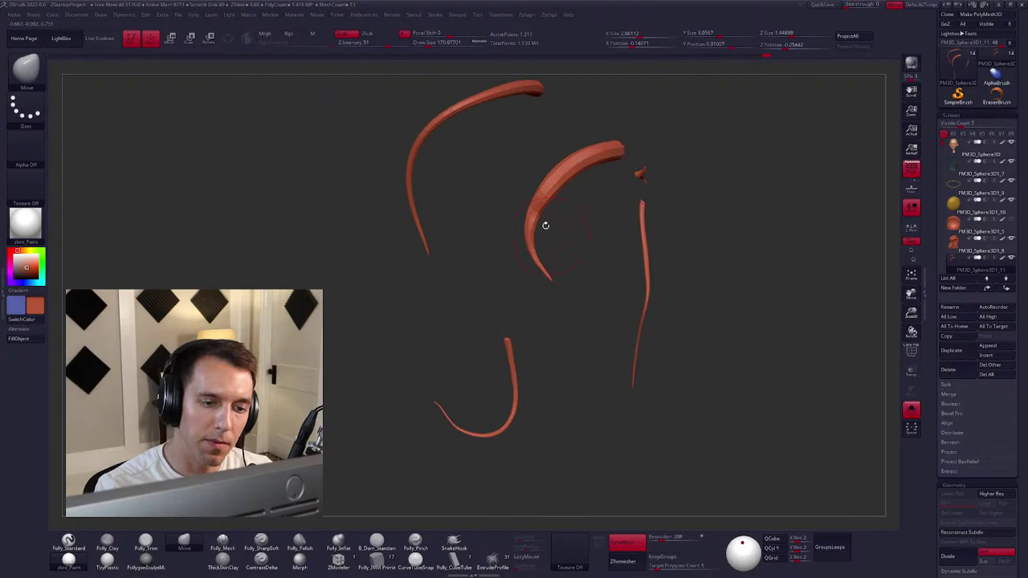
pyautogui.press('space')
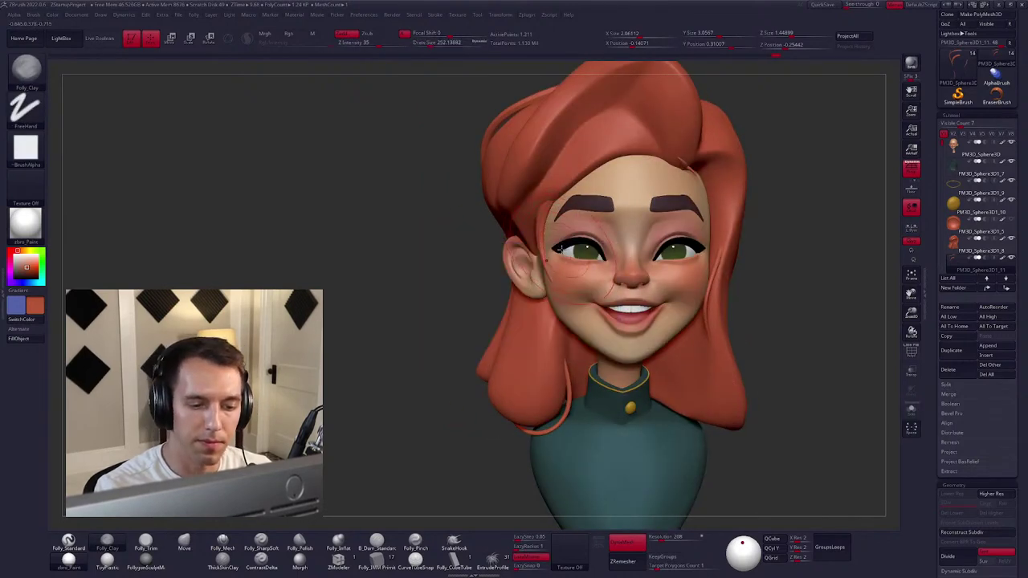
# Select the Move brush, enlarge its size, and rotate the fitted model to a front view.
pyautogui.press('b')
pyautogui.press('m')
pyautogui.press('v')
pyautogui.press('f')
pyautogui.moveTo(484, 314); pyautogui.dragTo(570, 277)
pyautogui.moveTo(495, 249)
pyautogui.mouseDown()
pyautogui.moveTo(518, 249)
pyautogui.moveTo(498, 281)
pyautogui.moveTo(482, 265)
pyautogui.moveTo(491, 271)
pyautogui.mouseUp()
pyautogui.moveTo(491, 271)
pyautogui.mouseDown(button='right')
pyautogui.moveTo(522, 307)
pyautogui.moveTo(562, 309)
pyautogui.mouseUp(button='right')
# Solo the hair strands and Transpose-move the temple strand along an axis, then restore the full head.
pyautogui.hotkey('ctrl', 'shift', 's')
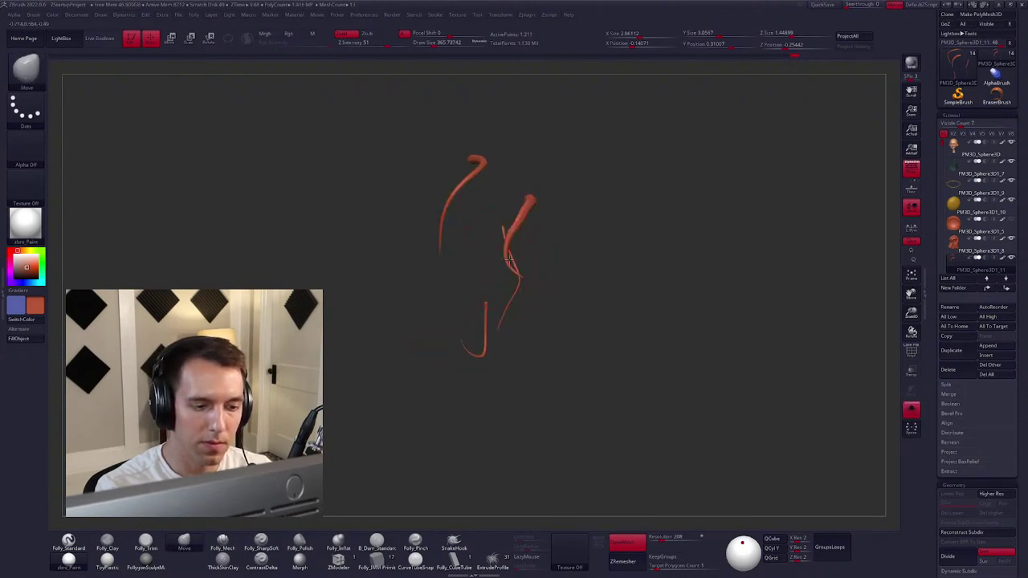
pyautogui.press('w')
pyautogui.moveTo(518, 281); pyautogui.dragTo(580, 280)
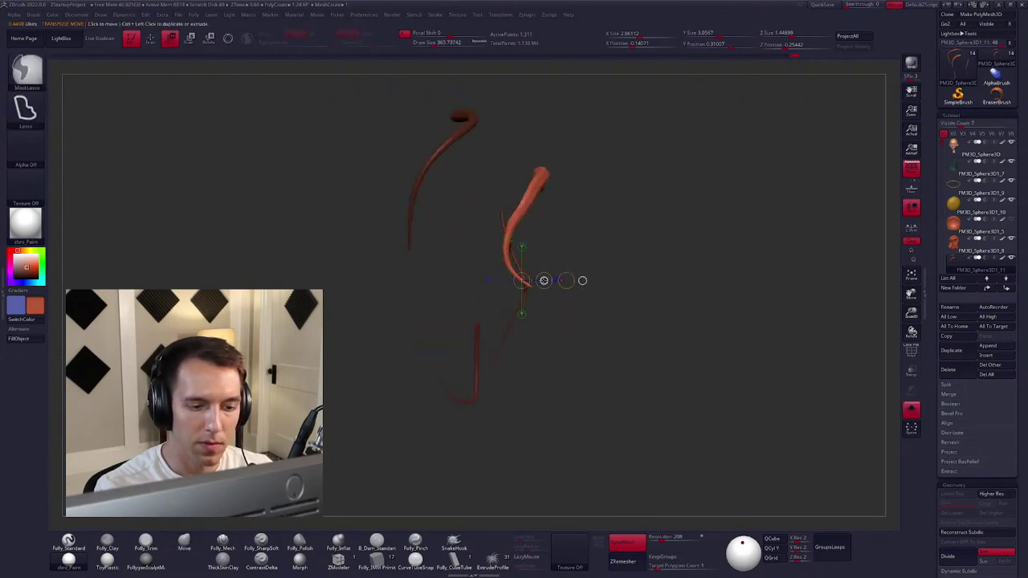
pyautogui.keyDown('ctrl'); pyautogui.click(580, 281); pyautogui.keyUp('ctrl')
pyautogui.hotkey('ctrl', 'shift', 's')
pyautogui.press('q')
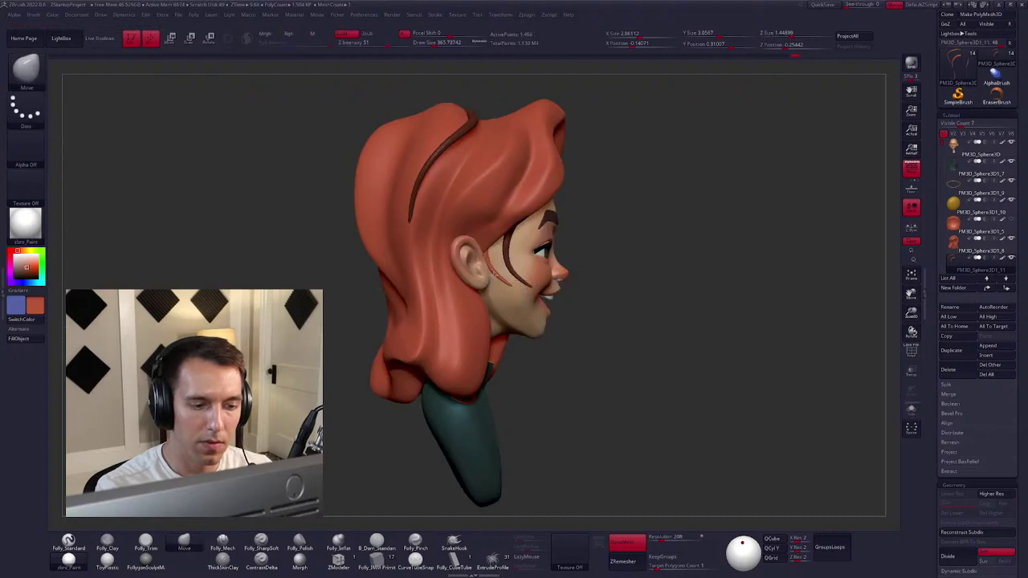
# Resize the brush, undo and redo the last strand change, and switch to the Move brush.
pyautogui.press('space')
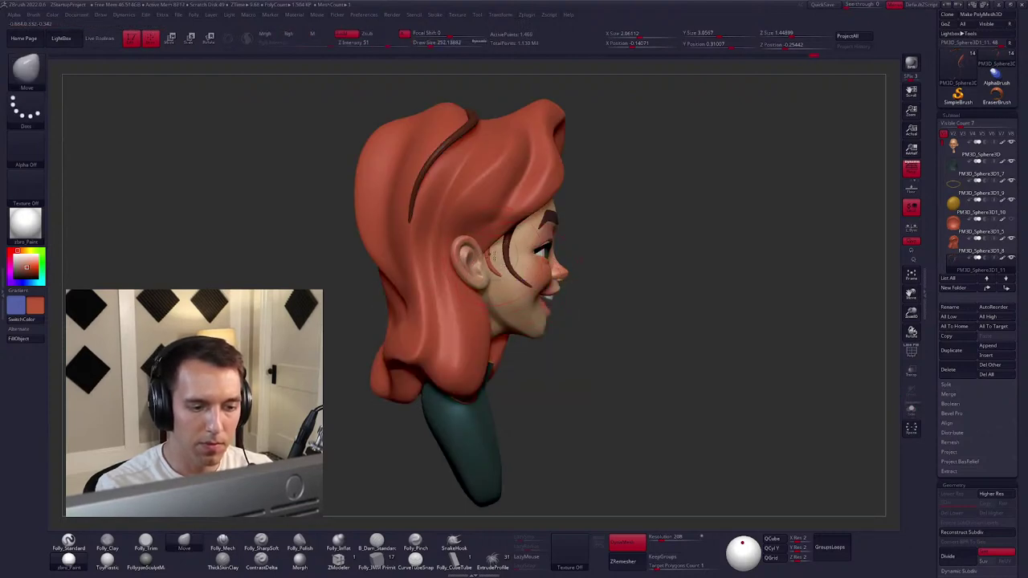
pyautogui.press('w')
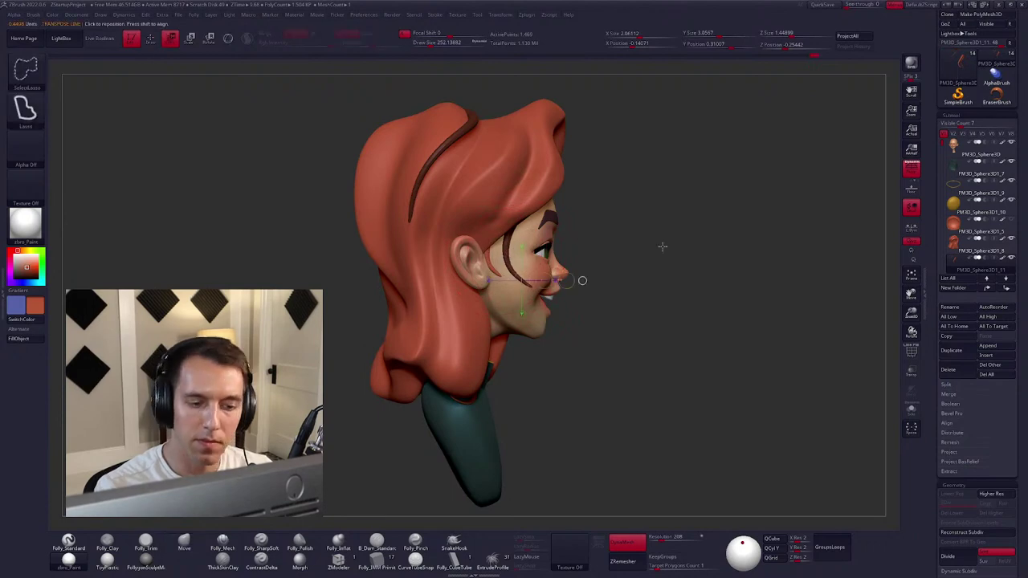
pyautogui.press('space')
pyautogui.hotkey('ctrl', 'z')
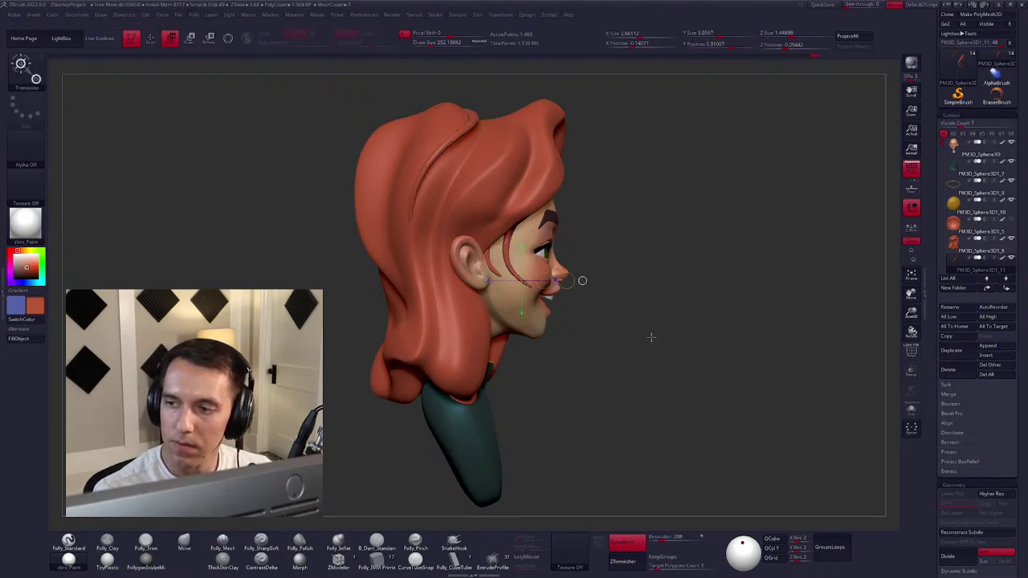
pyautogui.hotkey('ctrl', 'shift', 'z')
pyautogui.press('b')
pyautogui.press('m')
pyautogui.press('v')
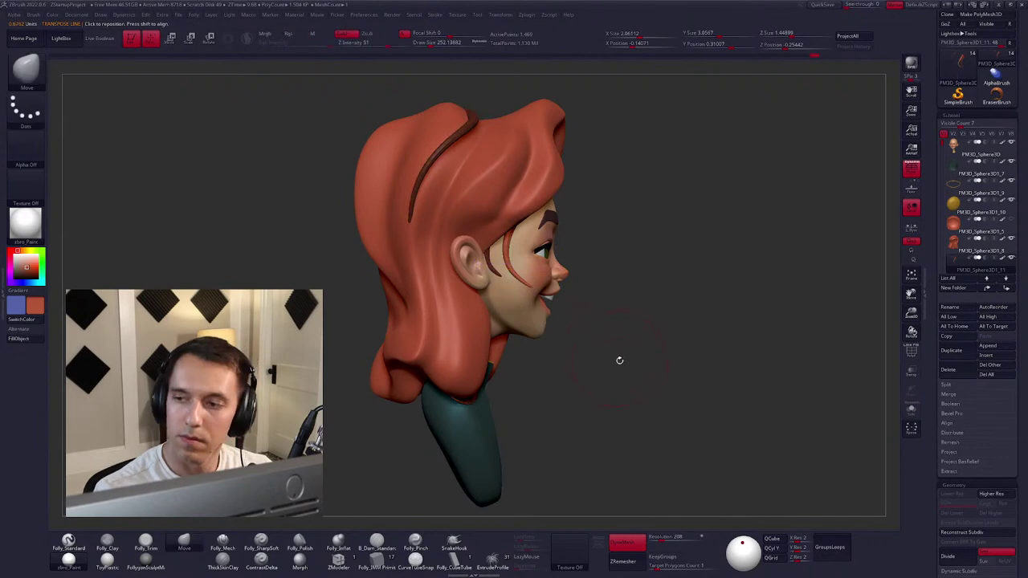
# Orbit to a side view and select the cheek hair-strand piece for editing.
pyautogui.moveTo(624, 361); pyautogui.dragTo(577, 377)
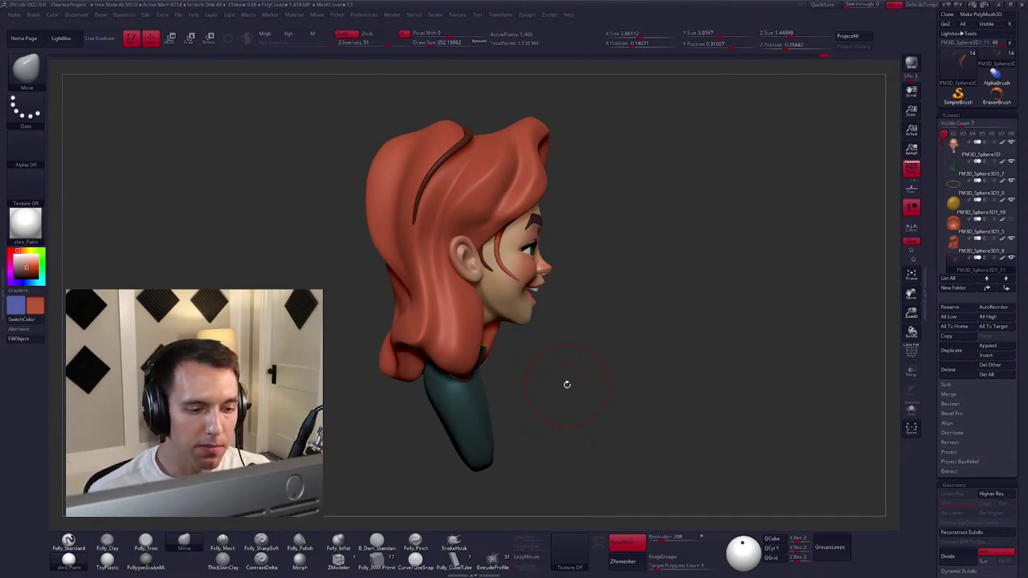
pyautogui.moveTo(354, 314); pyautogui.dragTo(514, 265)
pyautogui.keyDown('alt'); pyautogui.click(594, 289); pyautogui.keyUp('alt')
pyautogui.moveTo(803, 321); pyautogui.dragTo(755, 321)
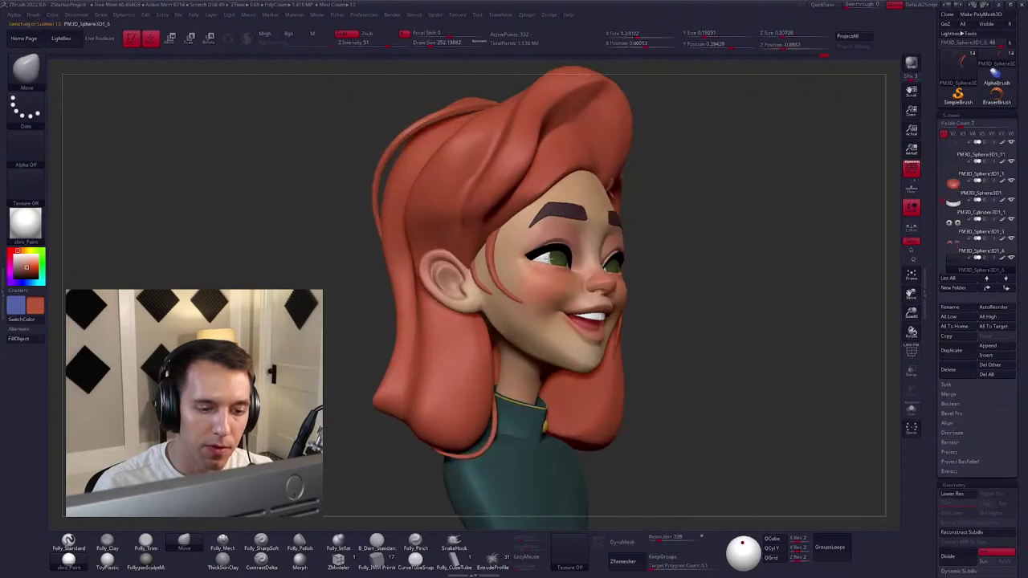
pyautogui.press('space')
pyautogui.moveTo(530, 257)
pyautogui.mouseDown()
pyautogui.moveTo(504, 266)
pyautogui.moveTo(531, 276)
pyautogui.mouseUp()
pyautogui.keyDown('alt'); pyautogui.click(508, 270); pyautogui.keyUp('alt')
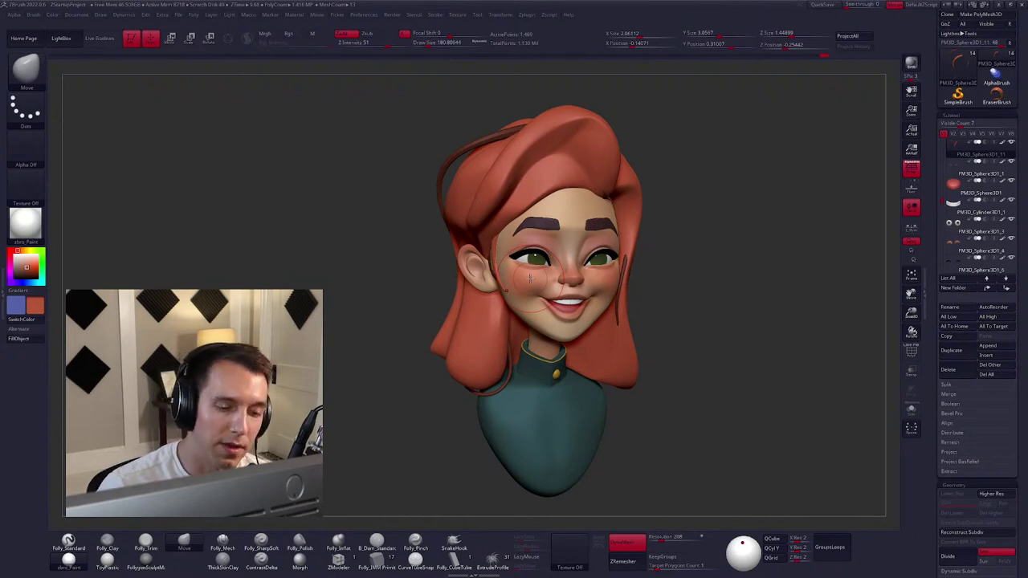
pyautogui.moveTo(529, 278)
pyautogui.mouseDown(button='right')
pyautogui.moveTo(559, 310)
pyautogui.moveTo(522, 281)
pyautogui.mouseUp(button='right')
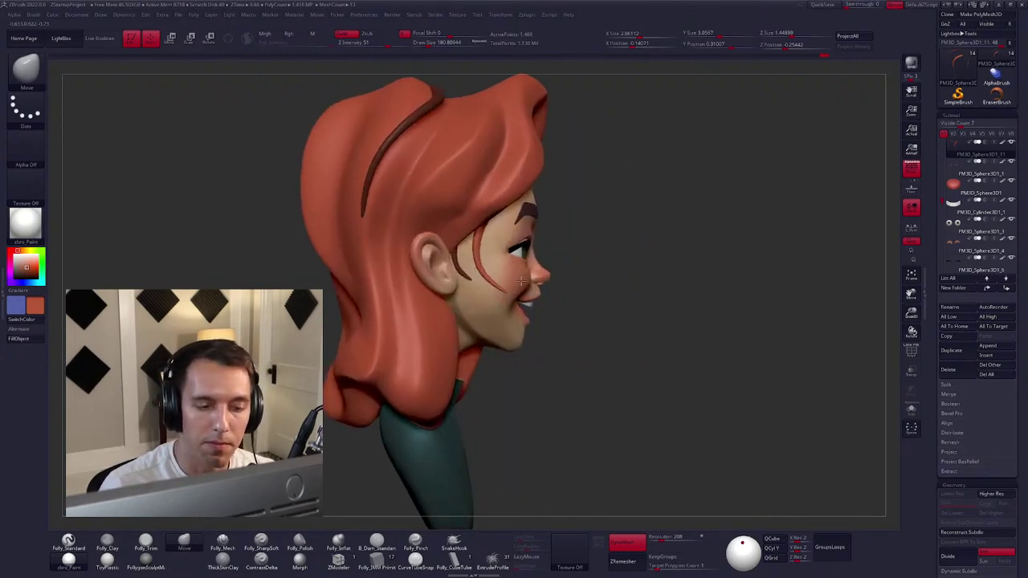
# Transpose-move the cheek strand along an axis running from the temple down past the jaw.
pyautogui.press('w')
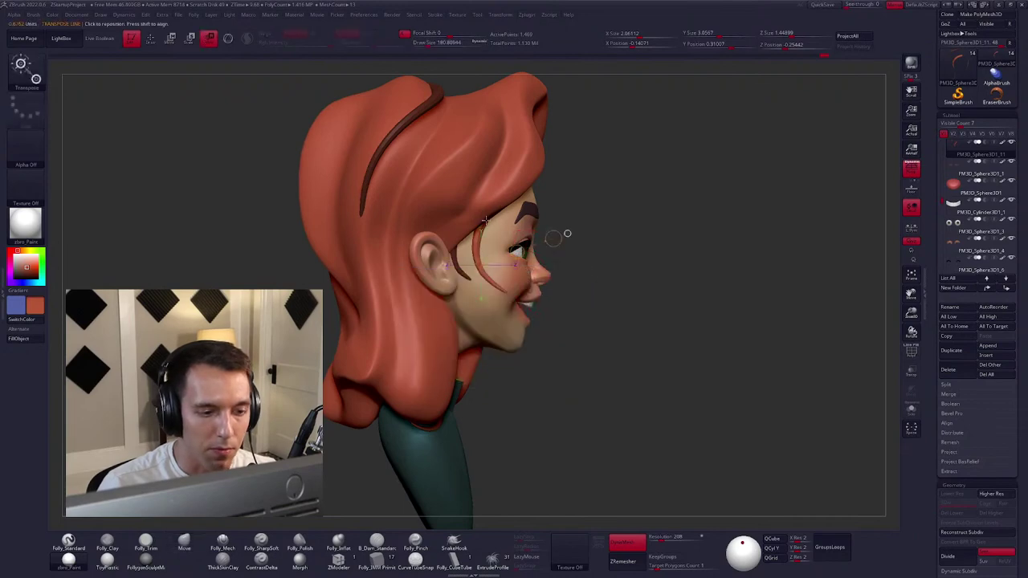
pyautogui.moveTo(482, 222); pyautogui.dragTo(514, 384)
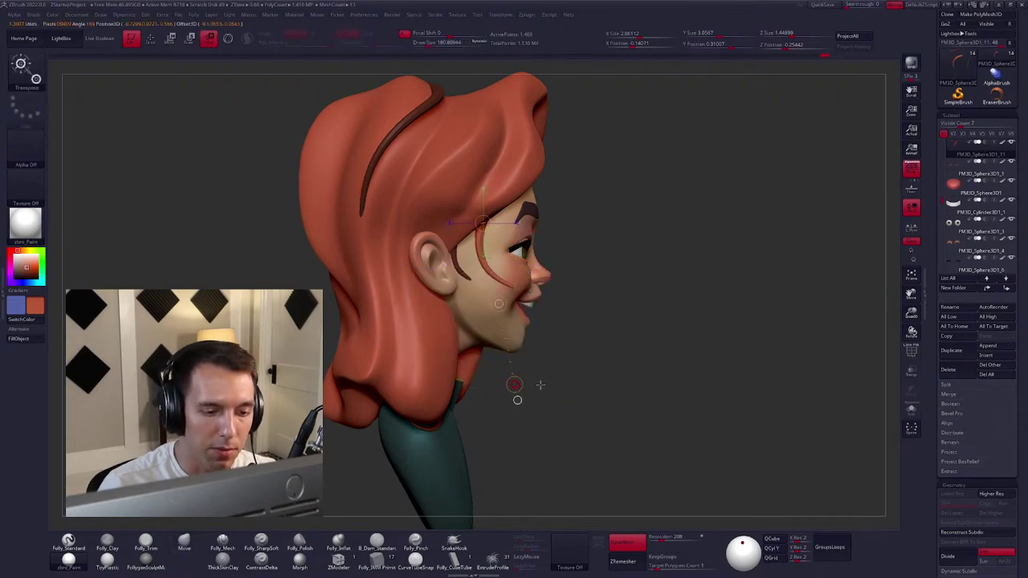
pyautogui.moveTo(540, 385)
pyautogui.mouseDown(button='right')
pyautogui.moveTo(514, 378)
pyautogui.moveTo(502, 313)
pyautogui.mouseUp(button='right')
pyautogui.press('q')
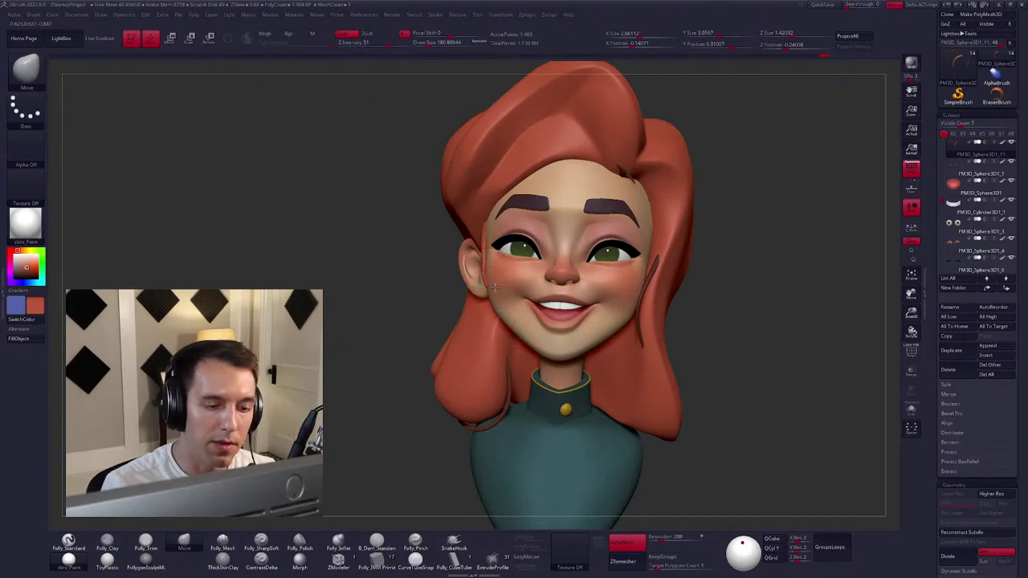
pyautogui.moveTo(494, 287)
pyautogui.mouseDown(button='right')
pyautogui.moveTo(485, 265)
pyautogui.moveTo(501, 232)
pyautogui.moveTo(518, 233)
pyautogui.mouseUp(button='right')
pyautogui.press('space')
pyautogui.press('space')
pyautogui.press('space')
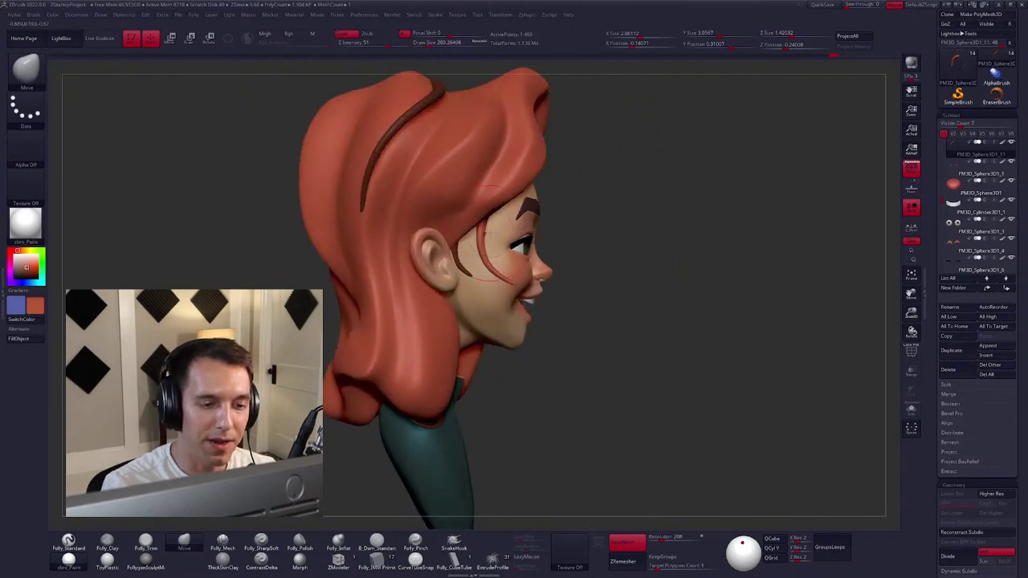
# Isolate the strands to inspect them, then show the whole bust in a three-quarter view.
pyautogui.press('space')
pyautogui.click(486, 229)
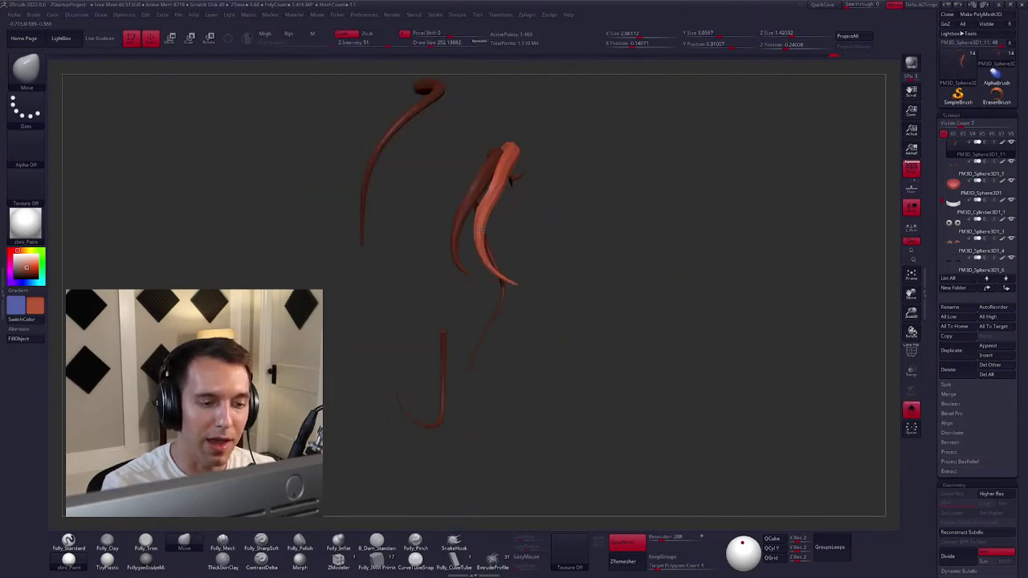
pyautogui.moveTo(479, 229); pyautogui.dragTo(615, 165, button='right')
pyautogui.keyDown('ctrl'); pyautogui.keyDown('shift'); pyautogui.click(482, 229); pyautogui.keyUp('shift'); pyautogui.keyUp('ctrl')
pyautogui.rightClick(484, 234)
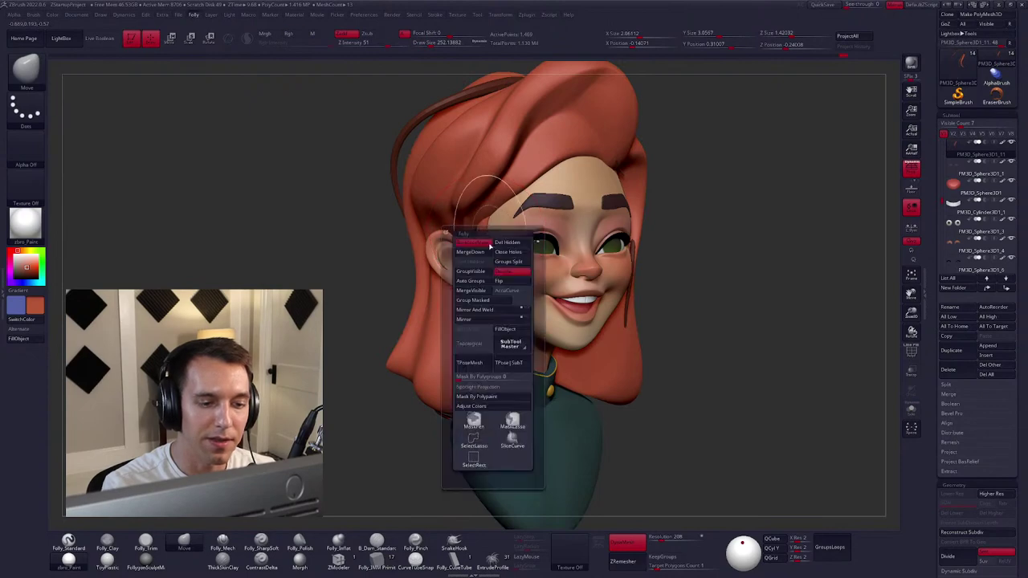
pyautogui.moveTo(483, 233); pyautogui.dragTo(506, 297, button='right')
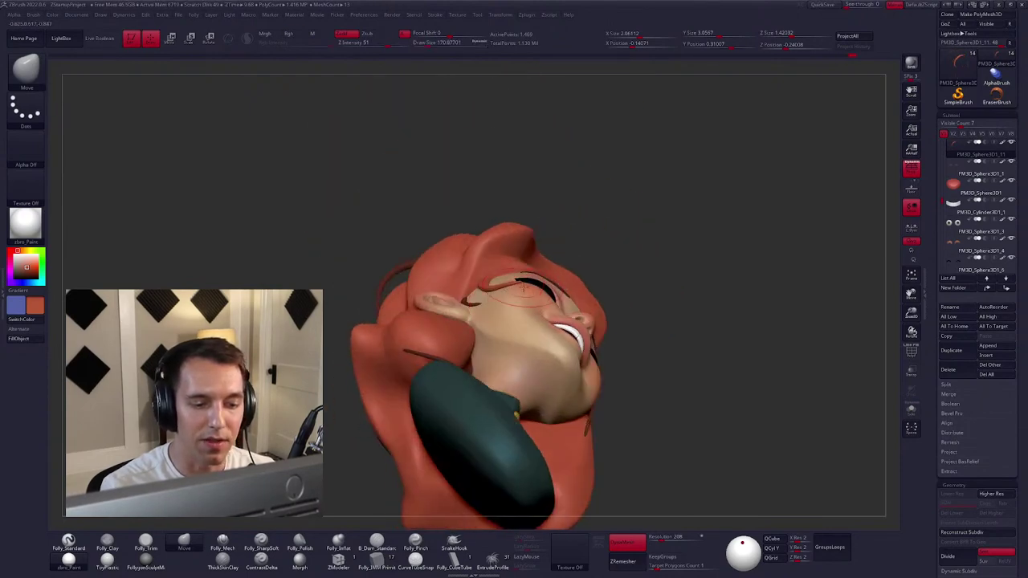
pyautogui.rightClick(518, 290)
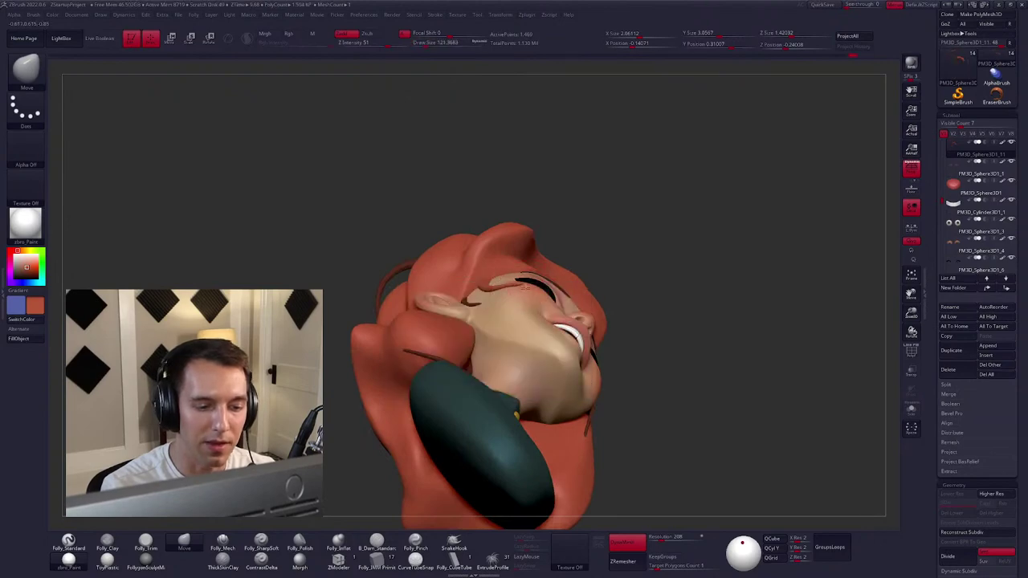
pyautogui.moveTo(521, 288); pyautogui.dragTo(684, 360, button='right')
pyautogui.rightClick(498, 330)
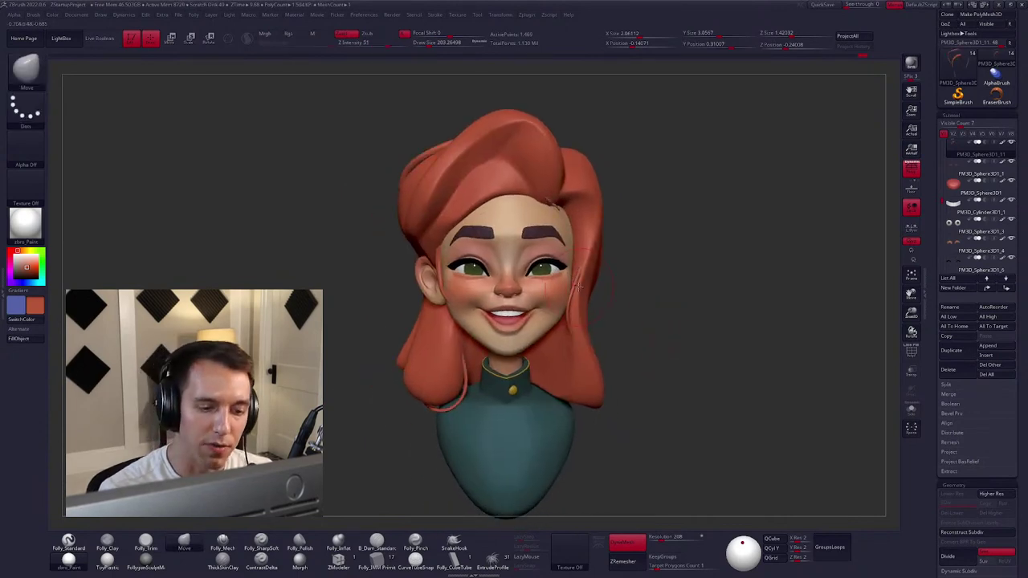
pyautogui.moveTo(576, 285); pyautogui.dragTo(530, 305, button='right')
# Isolate the green strand by its polygroup, hide its lower part, then unhide all strands.
pyautogui.rightClick(439, 308)
pyautogui.keyDown('ctrl'); pyautogui.keyDown('shift'); pyautogui.click(506, 209); pyautogui.keyUp('shift'); pyautogui.keyUp('ctrl')
pyautogui.press('w')
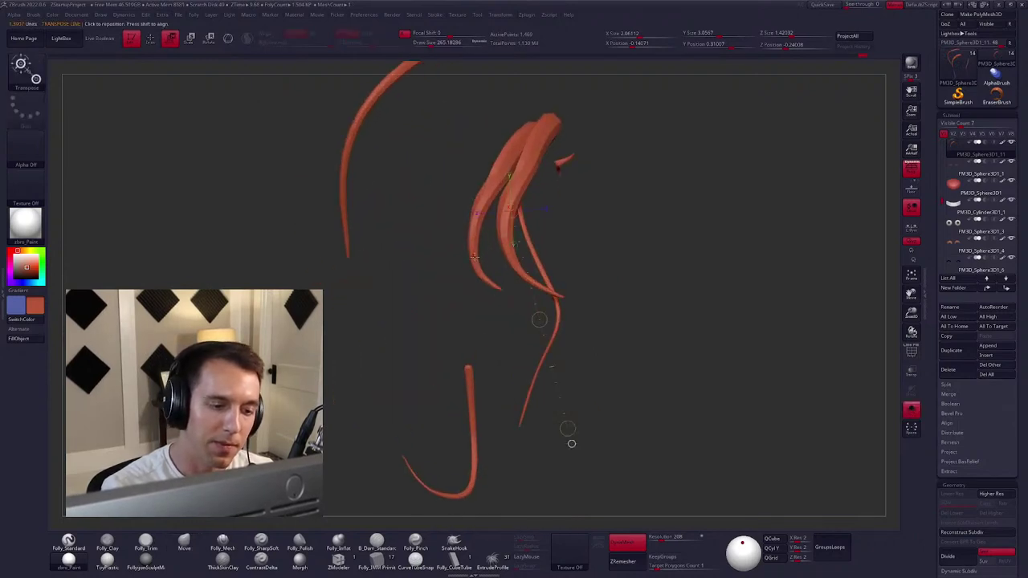
pyautogui.press('q')
pyautogui.hotkey('shift', 'f')
pyautogui.keyDown('ctrl'); pyautogui.keyDown('shift'); pyautogui.click(504, 213); pyautogui.keyUp('shift'); pyautogui.keyUp('ctrl')
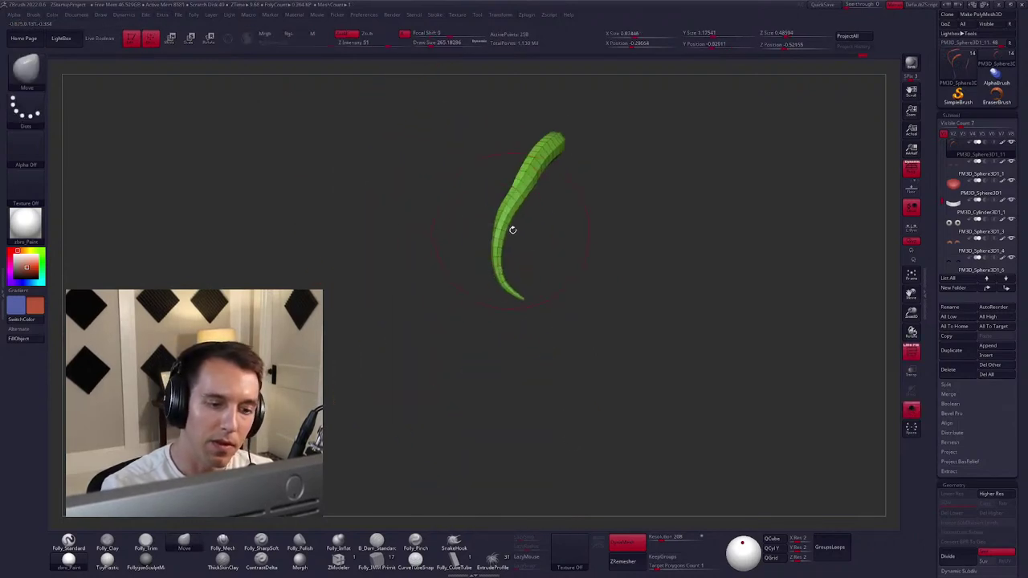
pyautogui.moveTo(482, 225)
pyautogui.keyDown('ctrl'); pyautogui.keyDown('shift'); pyautogui.mouseDown()
pyautogui.moveTo(474, 120)
pyautogui.moveTo(614, 165)
pyautogui.mouseUp(); pyautogui.keyUp('shift'); pyautogui.keyUp('ctrl')
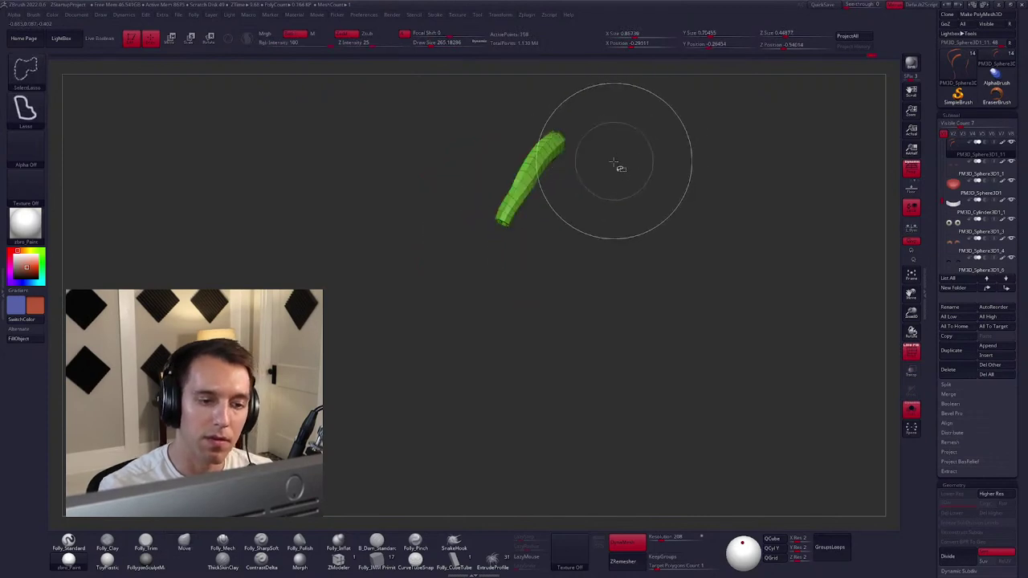
pyautogui.keyDown('ctrl'); pyautogui.keyDown('shift'); pyautogui.click(614, 164); pyautogui.keyUp('shift'); pyautogui.keyUp('ctrl')
pyautogui.rightClick(634, 170)
pyautogui.press('w')
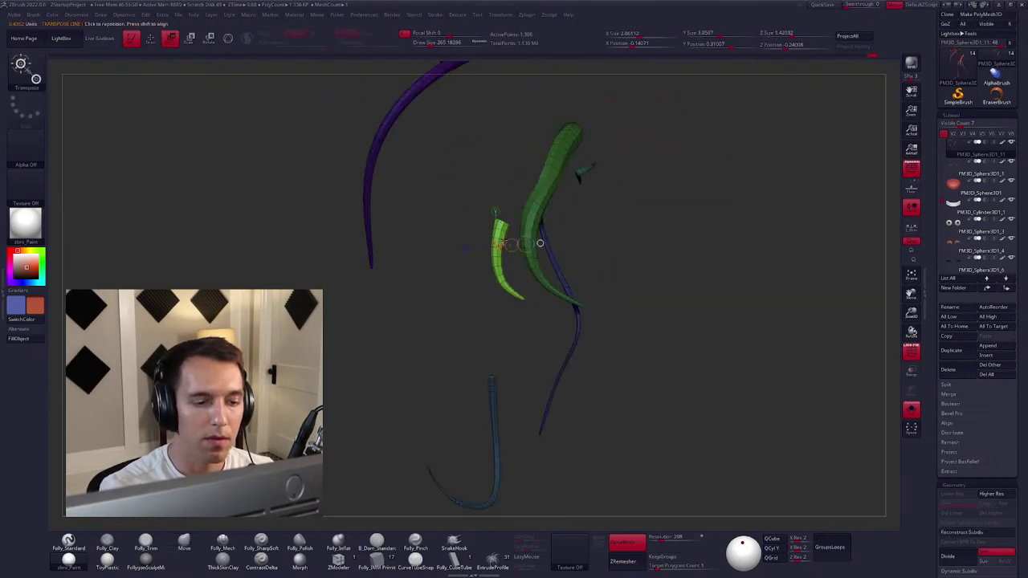
pyautogui.press('q')
pyautogui.press('space')
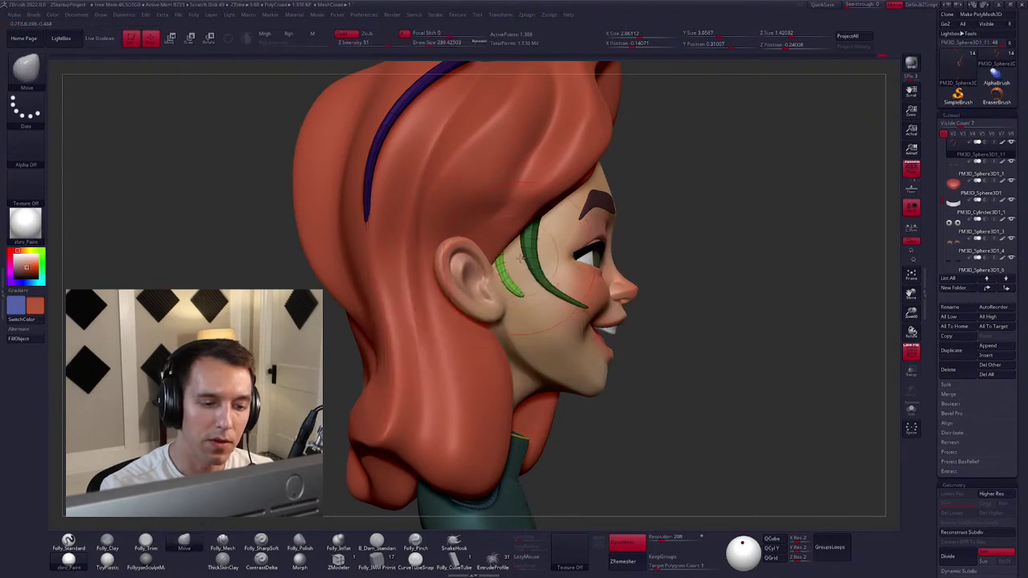
# Solo the strands to orbit around them, then bring the full head back and zoom out.
pyautogui.hotkey('alt', 's')
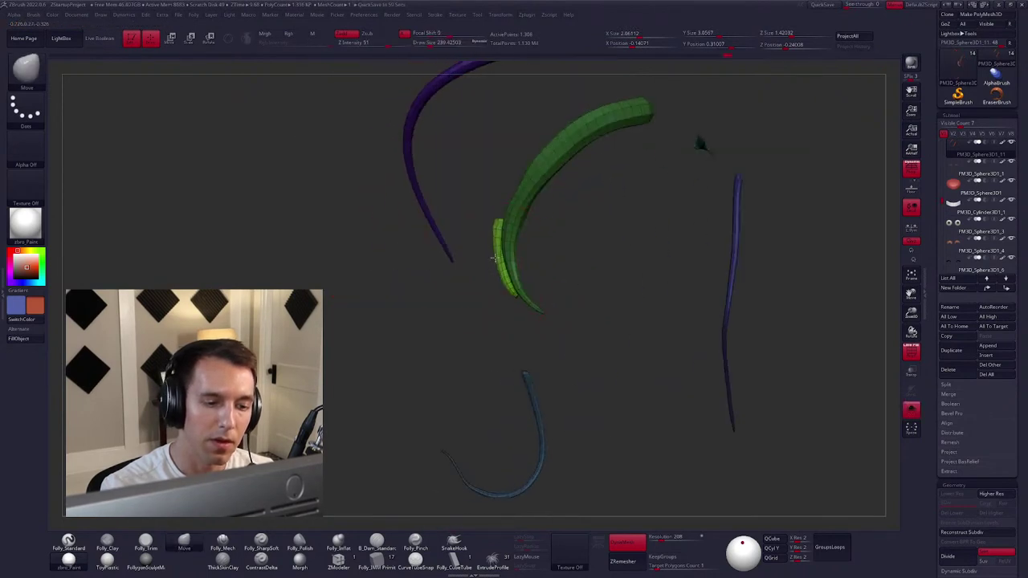
pyautogui.moveTo(700, 143); pyautogui.dragTo(534, 246)
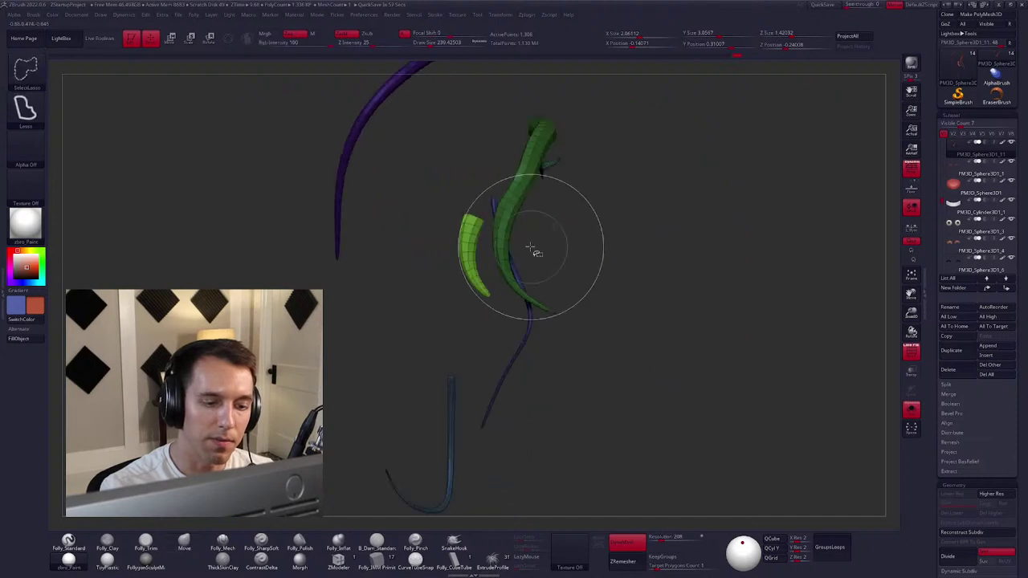
pyautogui.press('space')
pyautogui.hotkey('alt', 's')
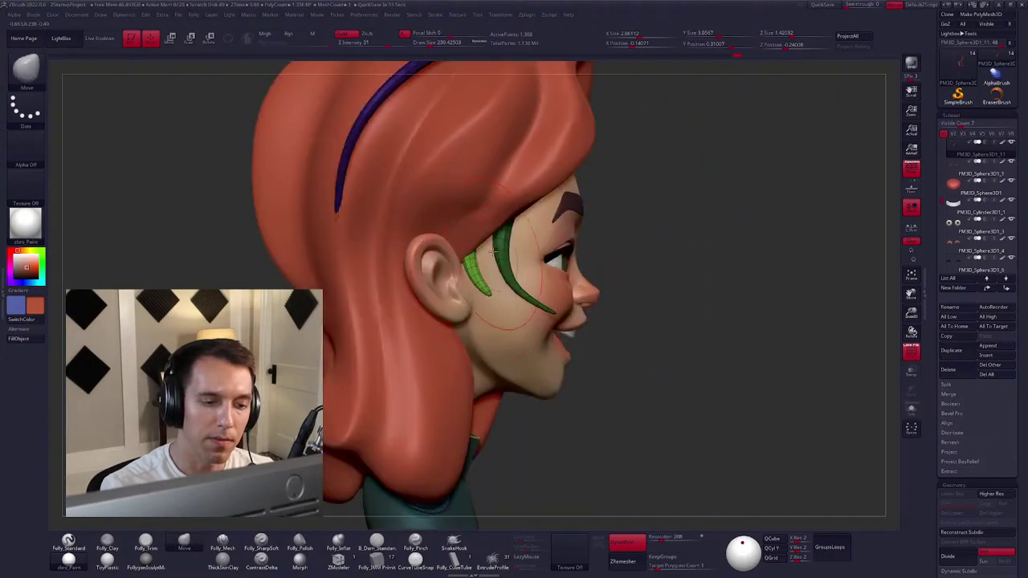
pyautogui.moveTo(485, 283)
pyautogui.keyDown('ctrl'); pyautogui.mouseDown(button='right')
pyautogui.moveTo(677, 328)
pyautogui.moveTo(686, 348)
pyautogui.moveTo(497, 299)
pyautogui.moveTo(497, 270)
pyautogui.mouseUp(button='right'); pyautogui.keyUp('ctrl')
pyautogui.press('space')
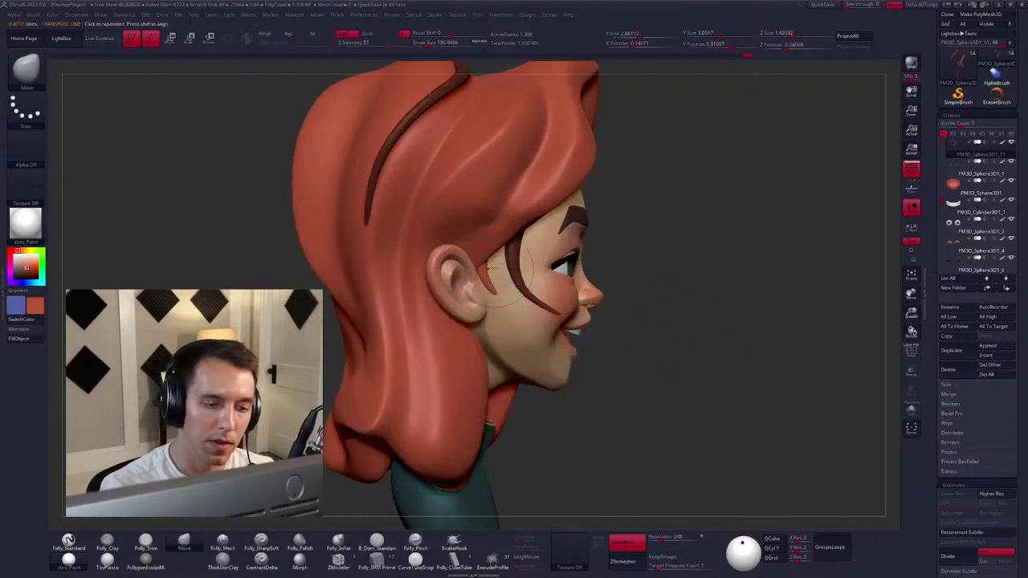
# Isolate the current strand once more, then restore and frame the whole head from the front.
pyautogui.hotkey('alt', 's')
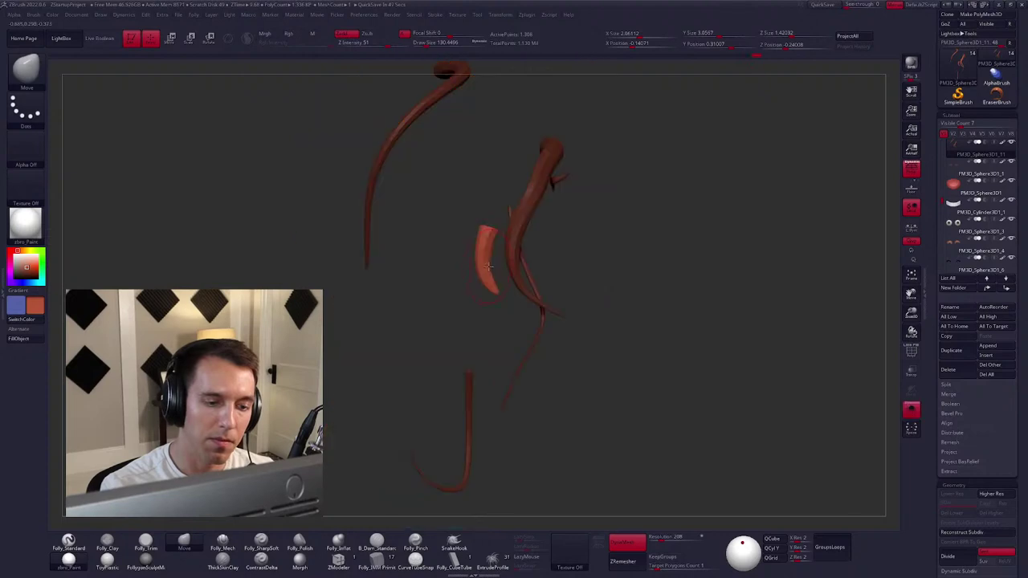
pyautogui.moveTo(470, 257); pyautogui.dragTo(496, 259, button='right')
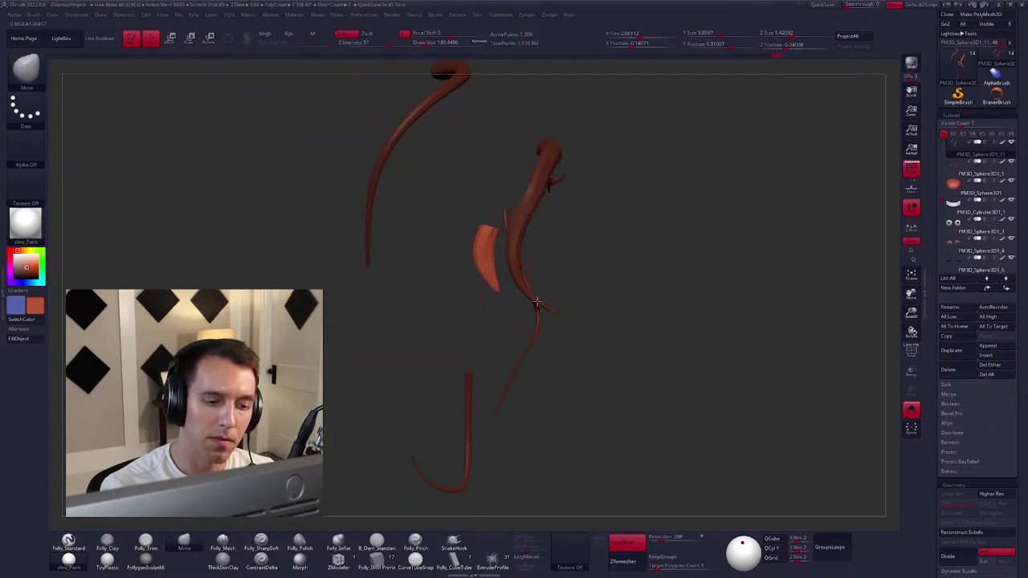
pyautogui.hotkey('alt', 's')
pyautogui.press('f')
pyautogui.moveTo(642, 351)
pyautogui.mouseDown(button='right')
pyautogui.moveTo(619, 362)
pyautogui.moveTo(644, 351)
pyautogui.moveTo(554, 351)
pyautogui.moveTo(479, 272)
pyautogui.moveTo(610, 345)
pyautogui.moveTo(679, 367)
pyautogui.moveTo(699, 361)
pyautogui.moveTo(696, 345)
pyautogui.moveTo(667, 355)
pyautogui.moveTo(651, 378)
pyautogui.moveTo(656, 340)
pyautogui.moveTo(667, 370)
pyautogui.moveTo(644, 362)
pyautogui.moveTo(642, 345)
pyautogui.moveTo(548, 271)
pyautogui.mouseUp(button='right')
pyautogui.press('w')
pyautogui.press('q')
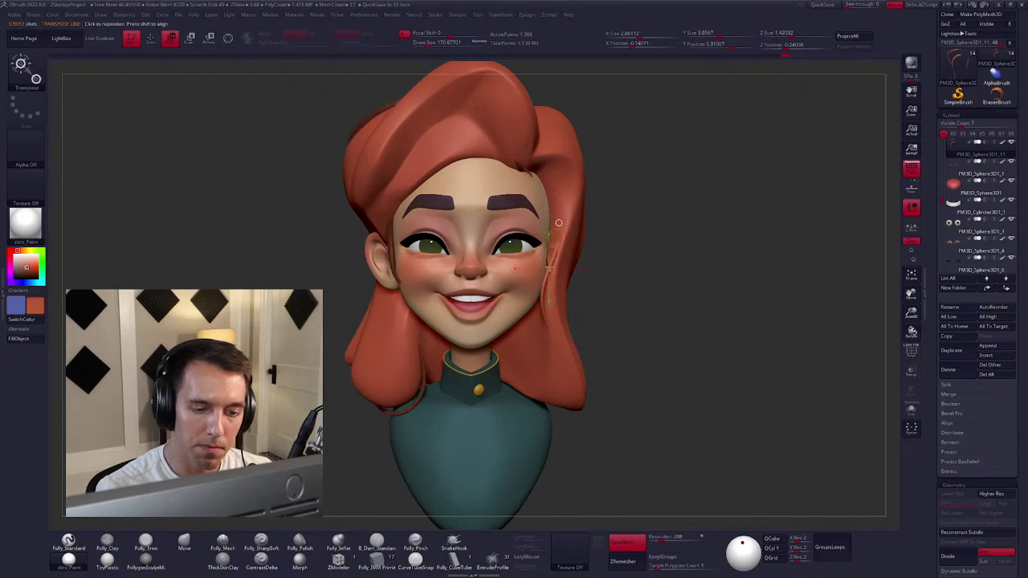
# Solo the hair strands and inspect them from a three-quarter view, zooming in near the brow.
pyautogui.hotkey('shift', 'alt', 's')
pyautogui.hotkey('shift', 'alt', 's')
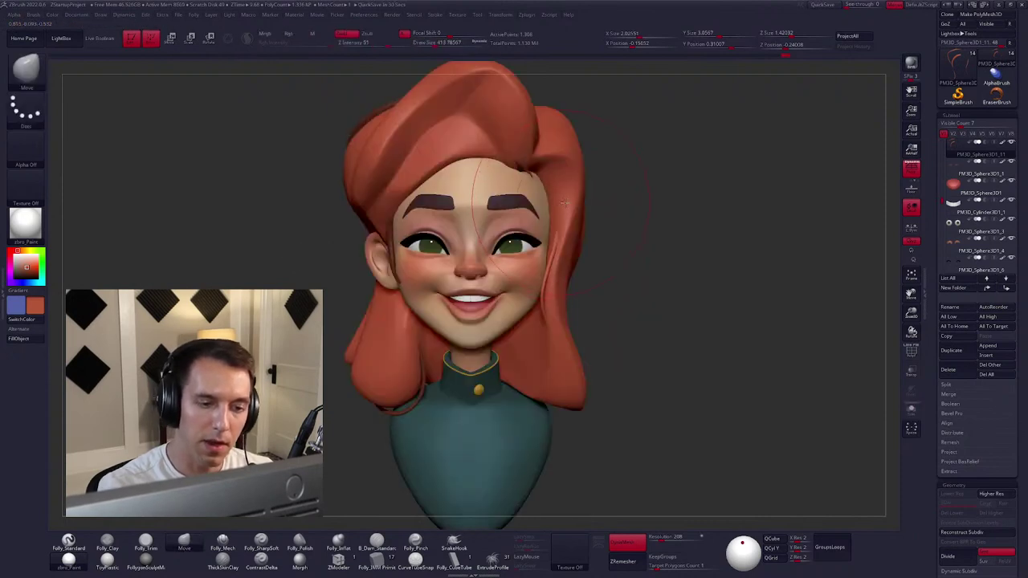
pyautogui.press('space')
pyautogui.press('space')
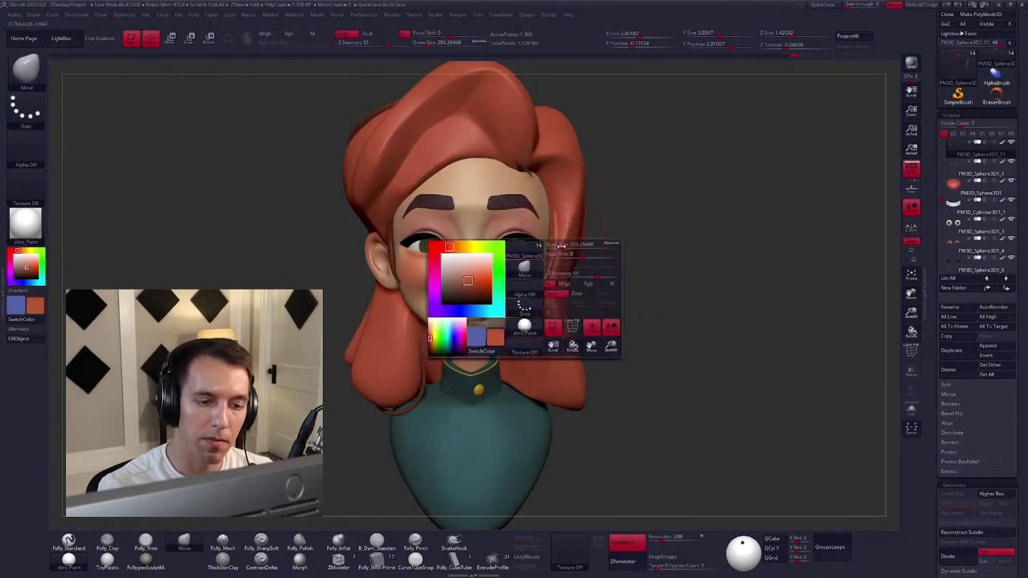
pyautogui.hotkey('shift', 'alt', 's')
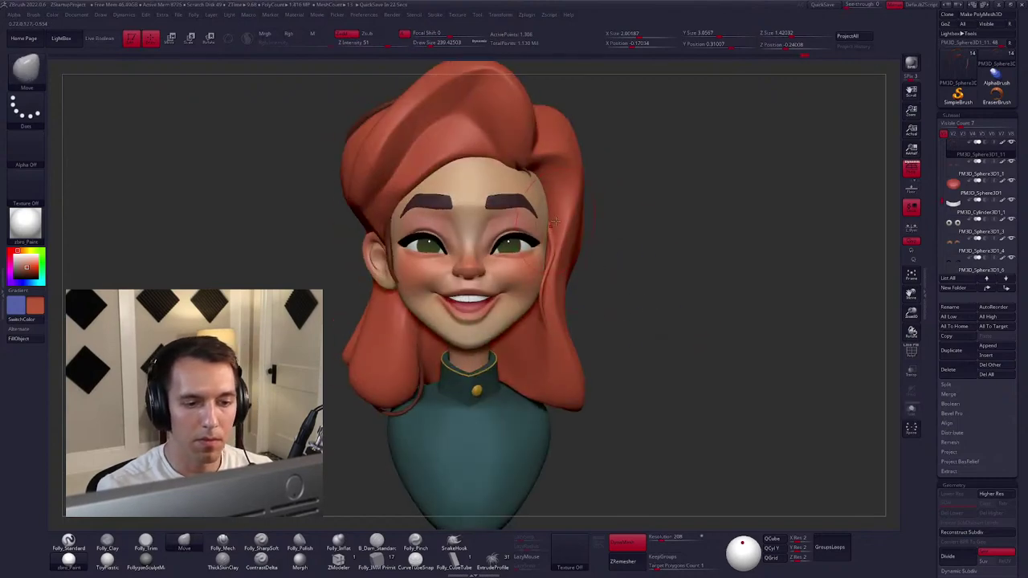
pyautogui.moveTo(554, 220); pyautogui.dragTo(552, 289, button='right')
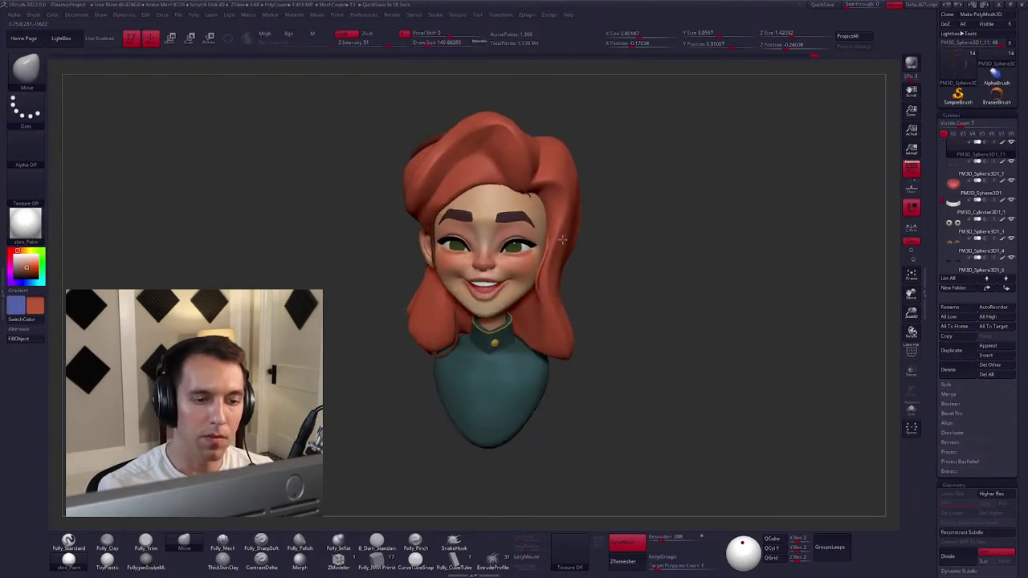
pyautogui.press('space')
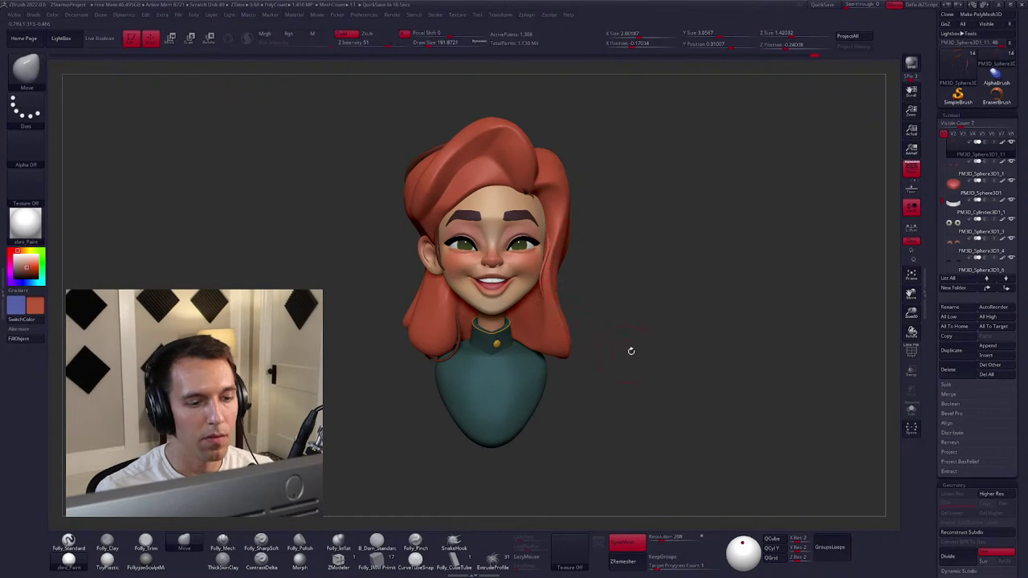
pyautogui.moveTo(631, 351)
pyautogui.keyDown('ctrl'); pyautogui.mouseDown(button='right')
pyautogui.moveTo(645, 369)
pyautogui.moveTo(534, 309)
pyautogui.moveTo(481, 297)
pyautogui.moveTo(491, 229)
pyautogui.moveTo(516, 248)
pyautogui.moveTo(523, 200)
pyautogui.moveTo(520, 233)
pyautogui.moveTo(534, 217)
pyautogui.mouseUp(button='right'); pyautogui.keyUp('ctrl')
pyautogui.press('space')
pyautogui.press('e')
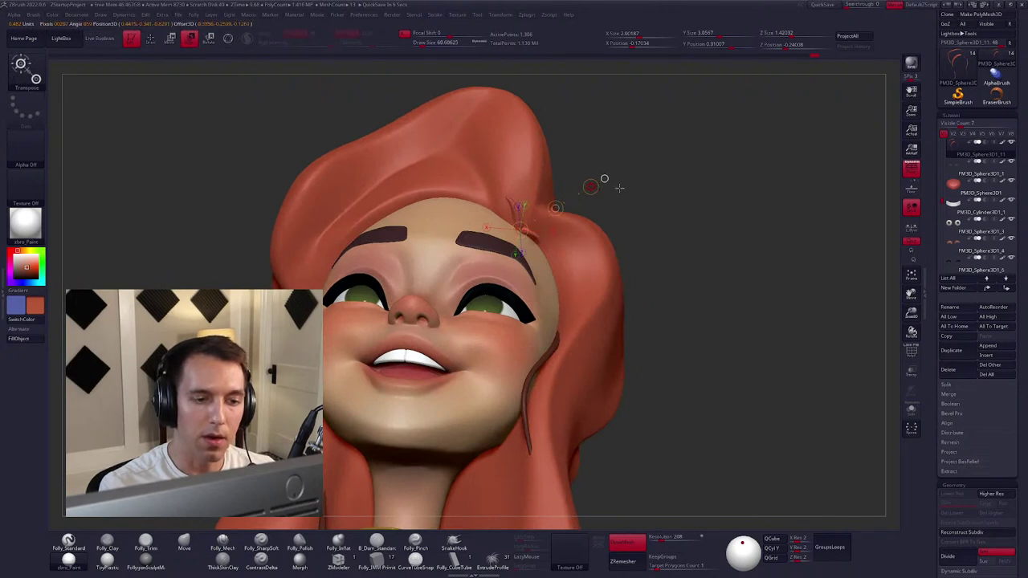
# Frame the whole bust from the front and lower the Draw Size from 252 to 170.
pyautogui.press('f')
pyautogui.moveTo(613, 241); pyautogui.dragTo(628, 346, button='right')
pyautogui.press('space')
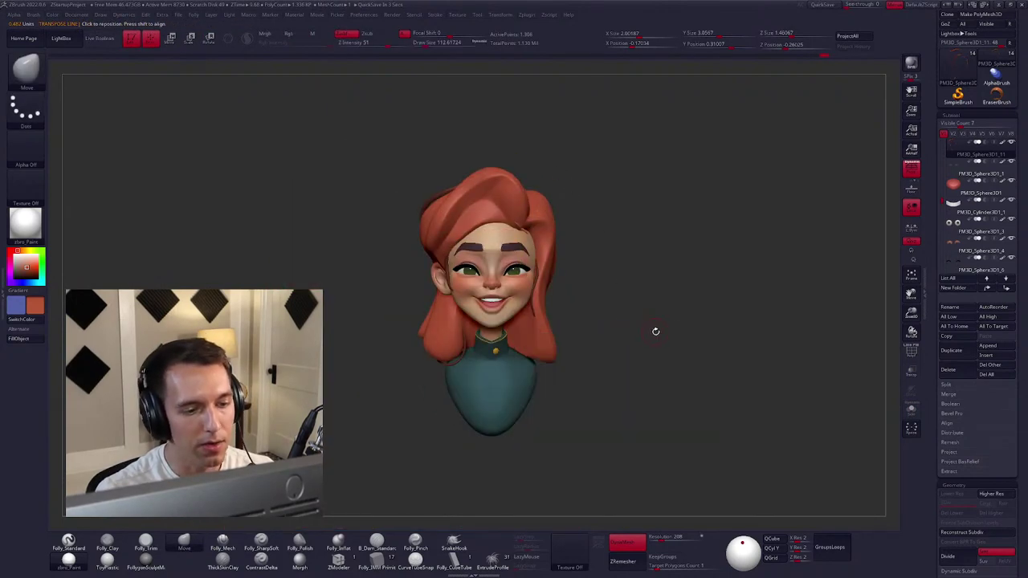
pyautogui.press('space')
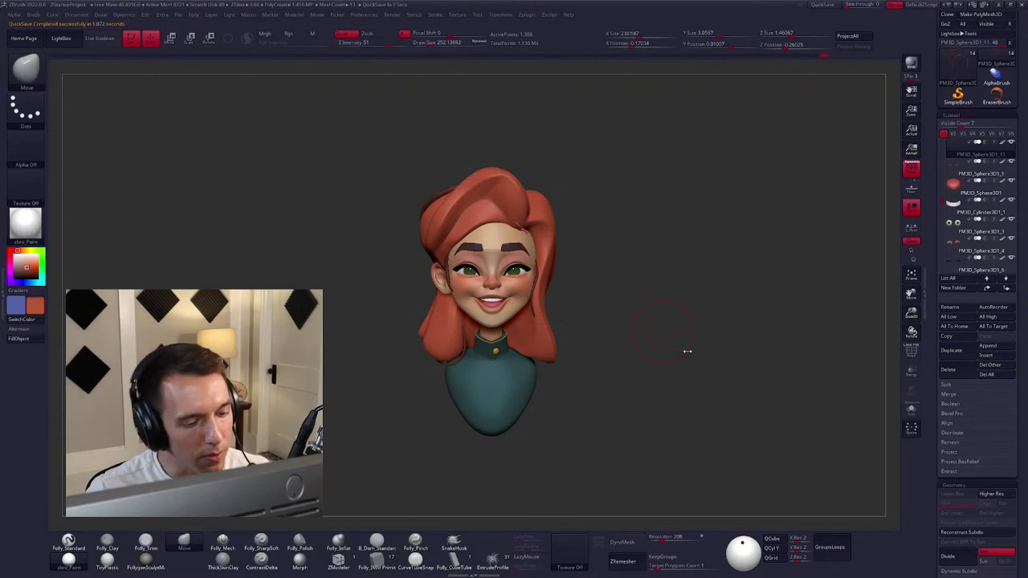
pyautogui.moveTo(615, 289); pyautogui.dragTo(455, 341, button='right')
pyautogui.keyDown('alt'); pyautogui.moveTo(564, 337); pyautogui.dragTo(578, 299, button='right'); pyautogui.keyUp('alt')
pyautogui.press('space')
pyautogui.moveTo(578, 299); pyautogui.dragTo(516, 273)
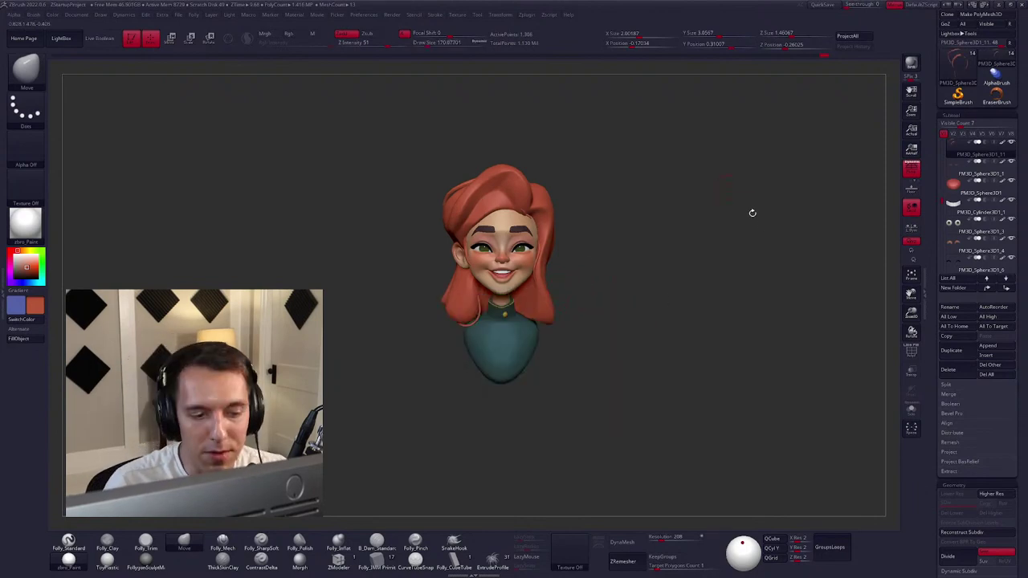
# Turn off Perspective in ZBrush and start browsing the Follygon Gumroad store's product grid.
pyautogui.click(911, 168)
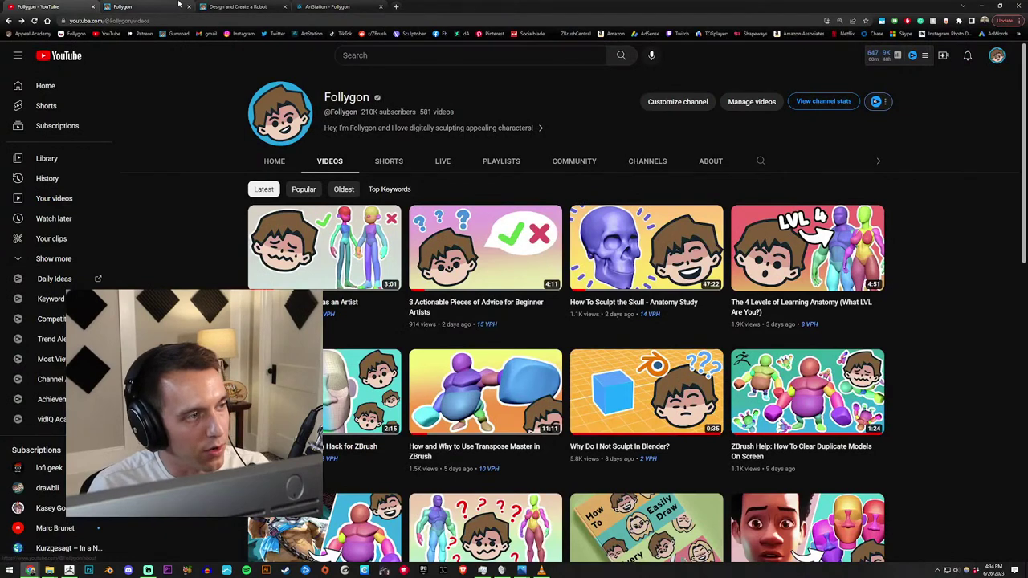
pyautogui.click(177, 6)
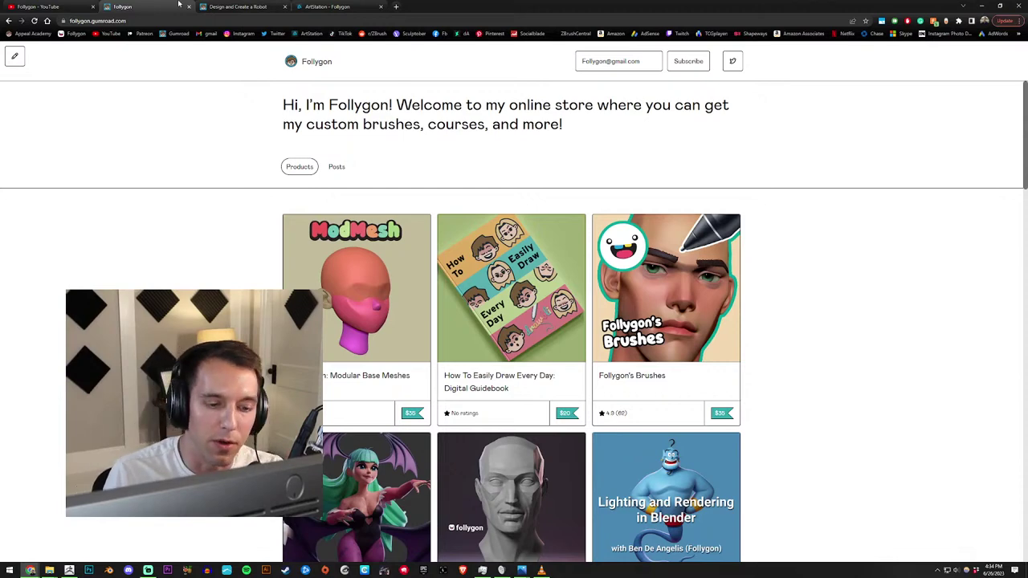
pyautogui.scroll(-1, 144, 159)
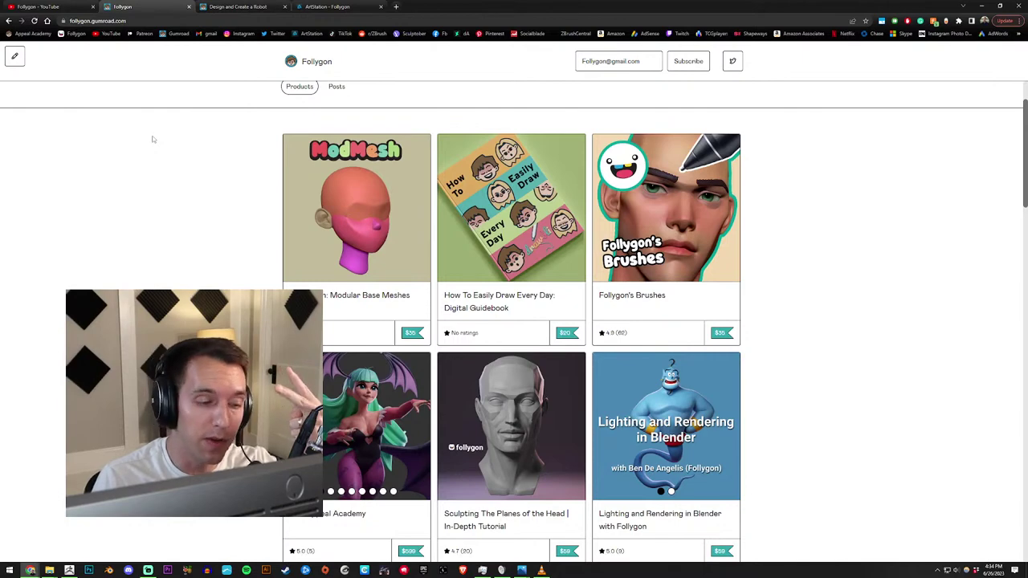
pyautogui.scroll(-1, 206, 163)
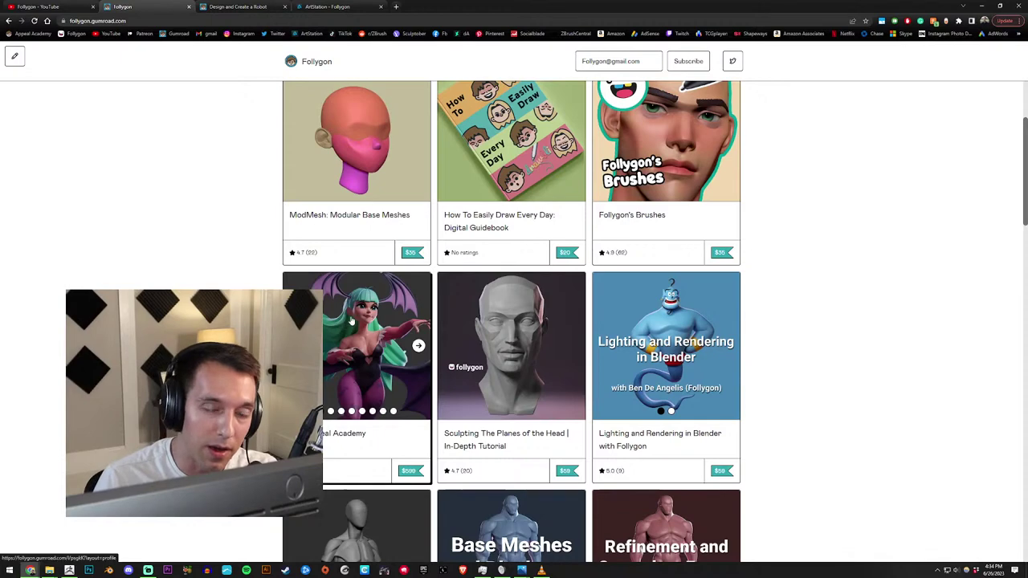
pyautogui.scroll(1, 379, 266)
pyautogui.scroll(1, 378, 266)
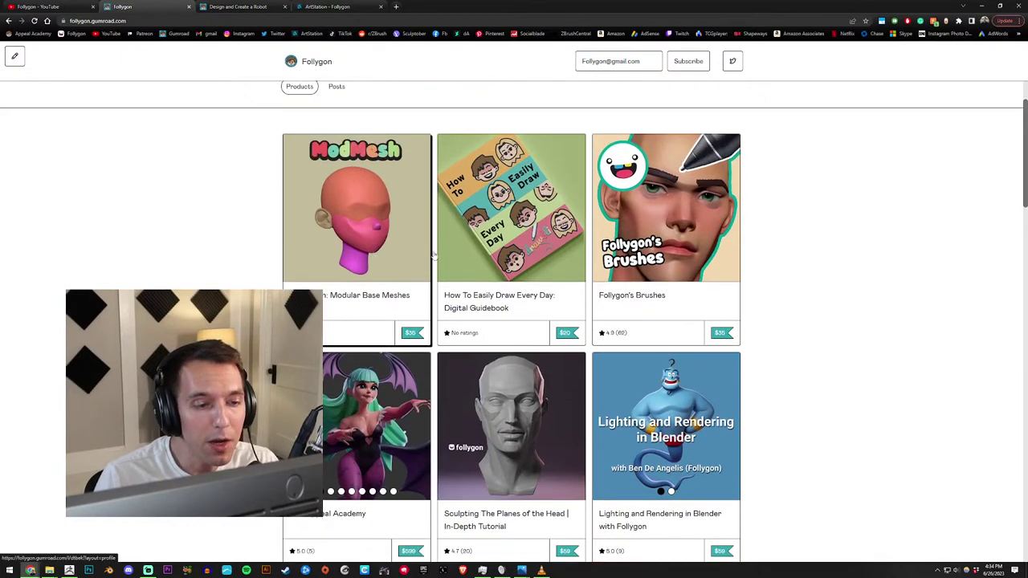
pyautogui.scroll(-1, 525, 241)
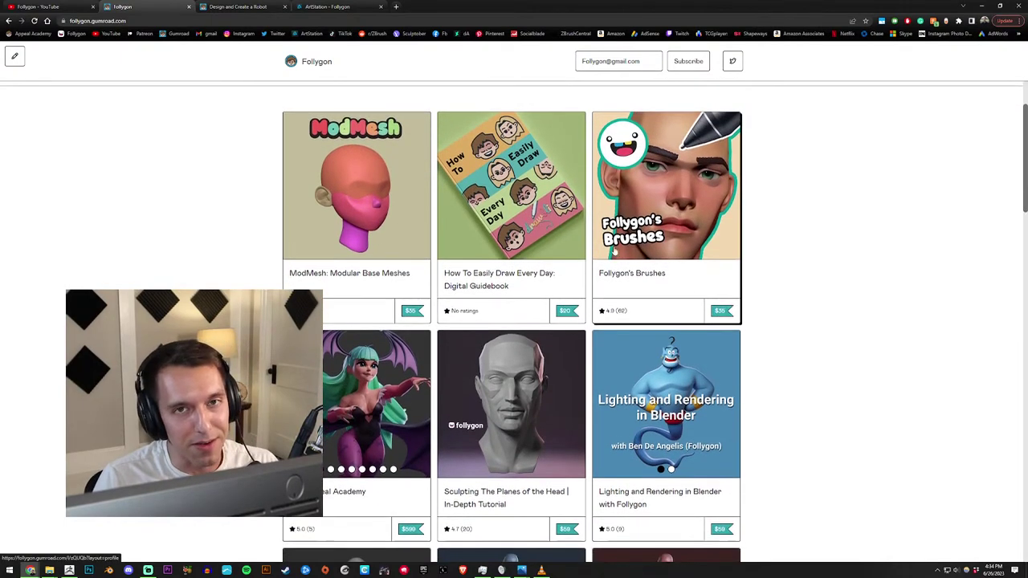
pyautogui.scroll(2, 305, 198)
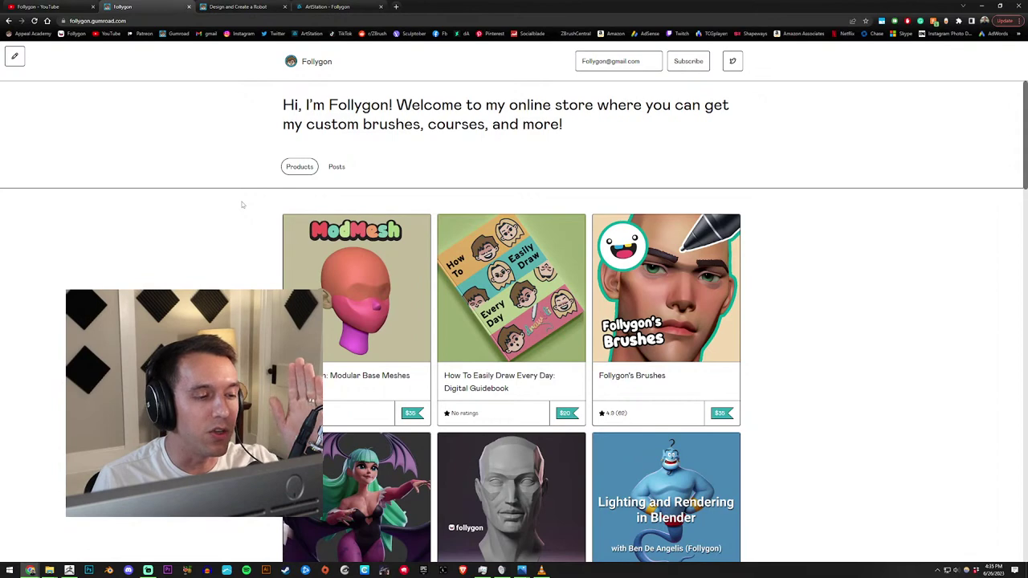
# Scroll further through the store, close the Design and Create a Robot tab, and return to ZBrush.
pyautogui.scroll(-5, 242, 205)
pyautogui.scroll(-2, 242, 205)
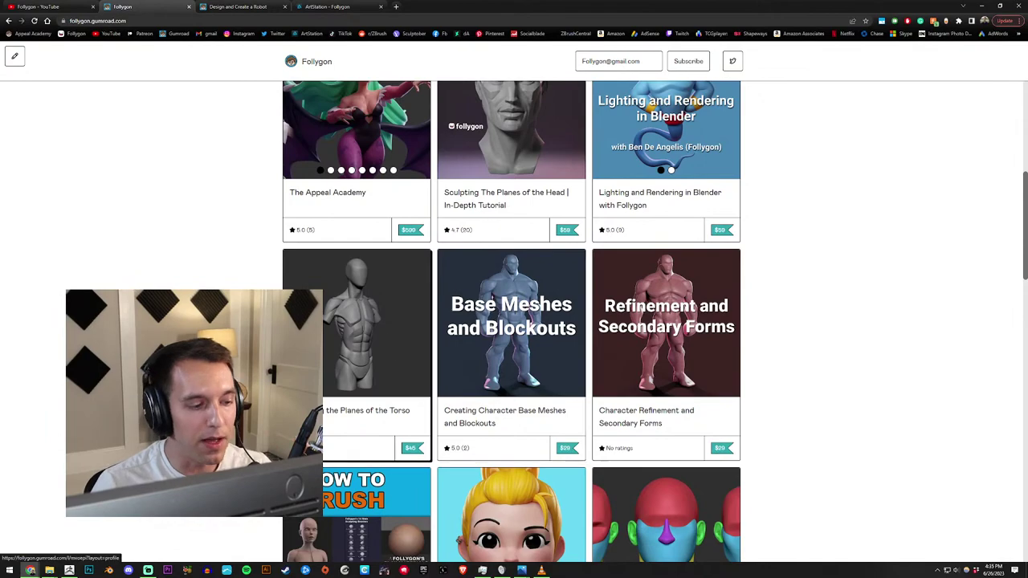
pyautogui.scroll(-3, 176, 263)
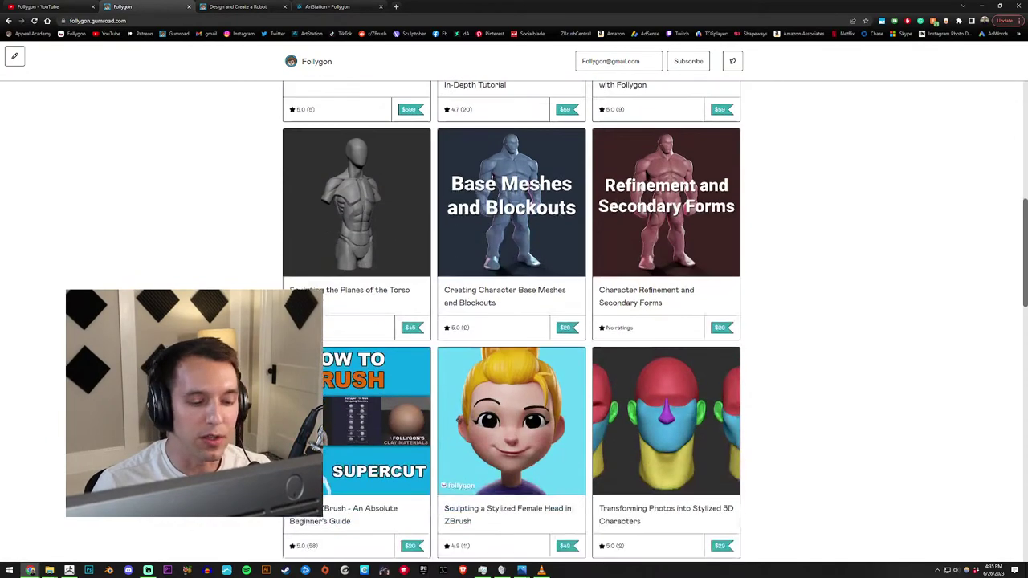
pyautogui.scroll(8, 176, 264)
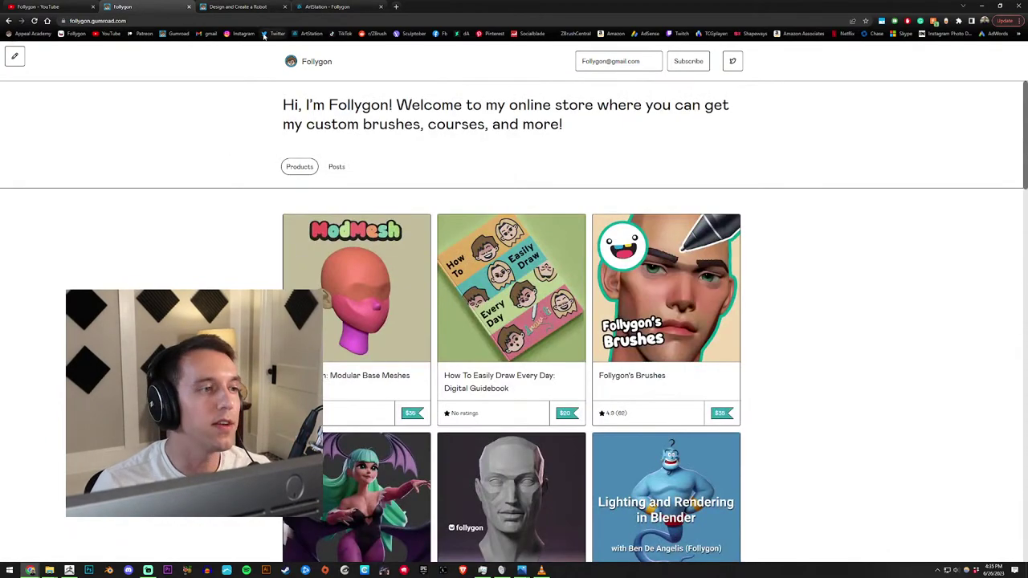
pyautogui.click(285, 6)
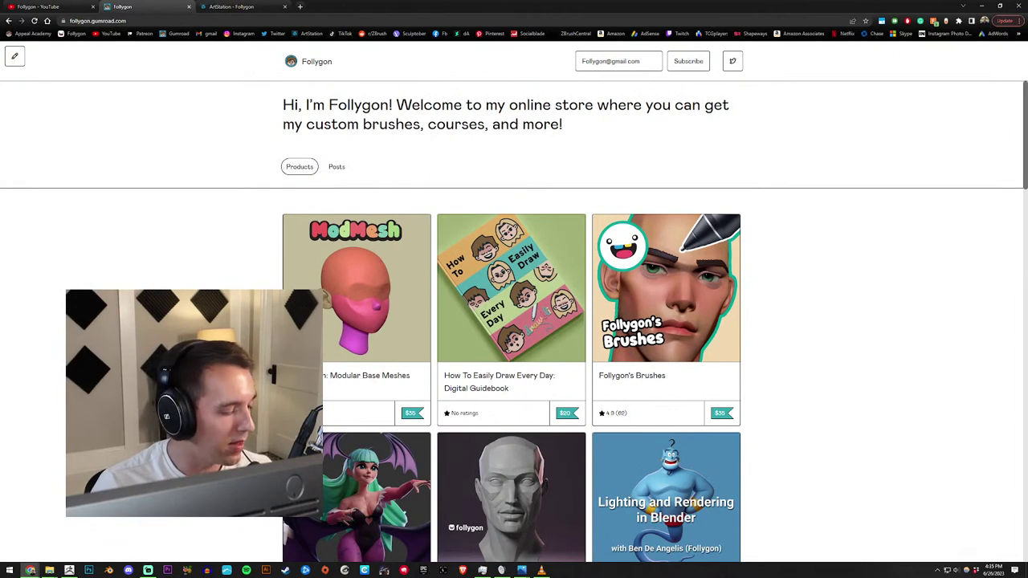
pyautogui.click(69, 570)
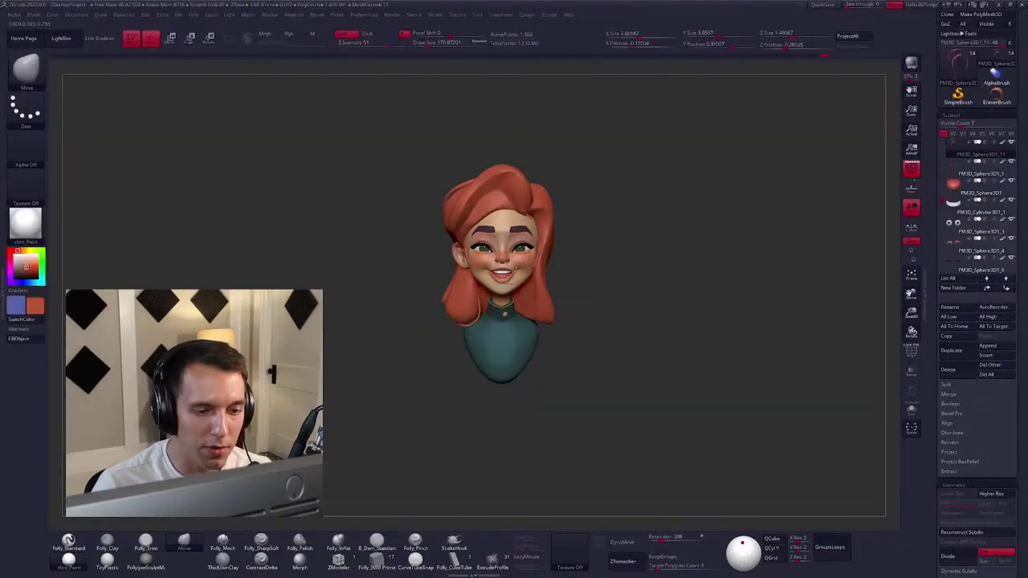
pyautogui.moveTo(634, 225)
pyautogui.keyDown('alt'); pyautogui.mouseDown()
pyautogui.moveTo(649, 247)
pyautogui.moveTo(695, 234)
pyautogui.moveTo(700, 243)
pyautogui.moveTo(704, 220)
pyautogui.moveTo(780, 248)
pyautogui.mouseUp(); pyautogui.keyUp('alt')
pyautogui.press('space')
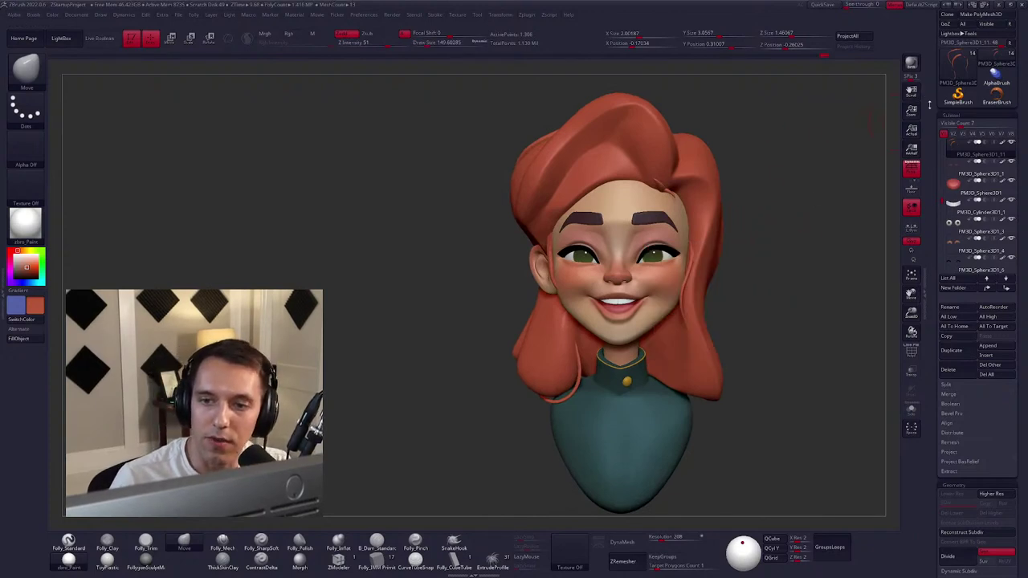
pyautogui.scroll(2, 854, 130)
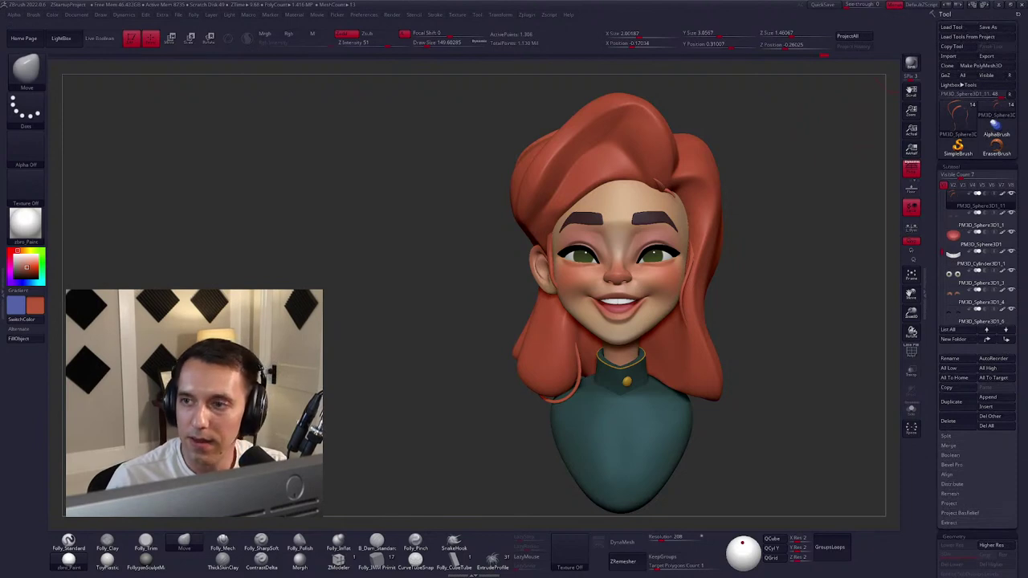